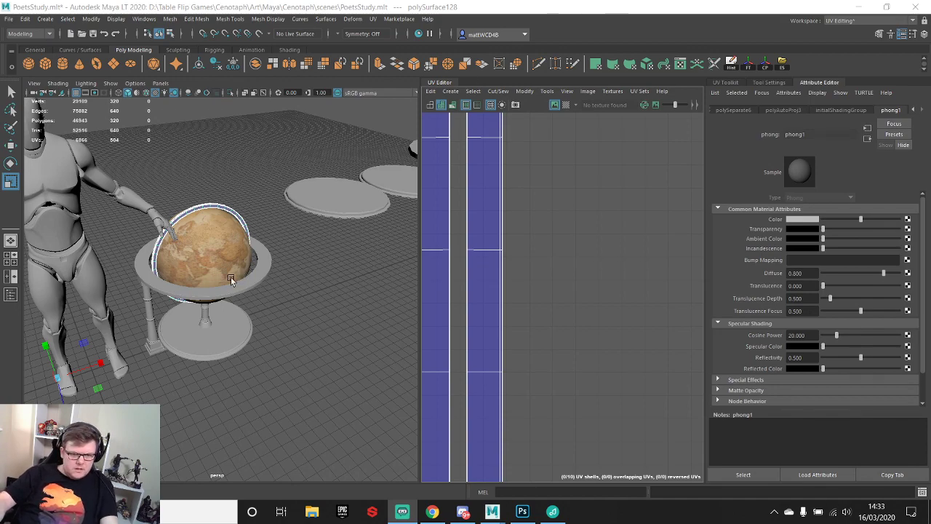
- Examine the globe stand from several angles and inspect the UV layout of the tall support column
scroll(271, 224, "up", 5)
middle_click_drag(231, 279, 278, 259, "alt")
left_click_drag(278, 260, 226, 192, "alt")
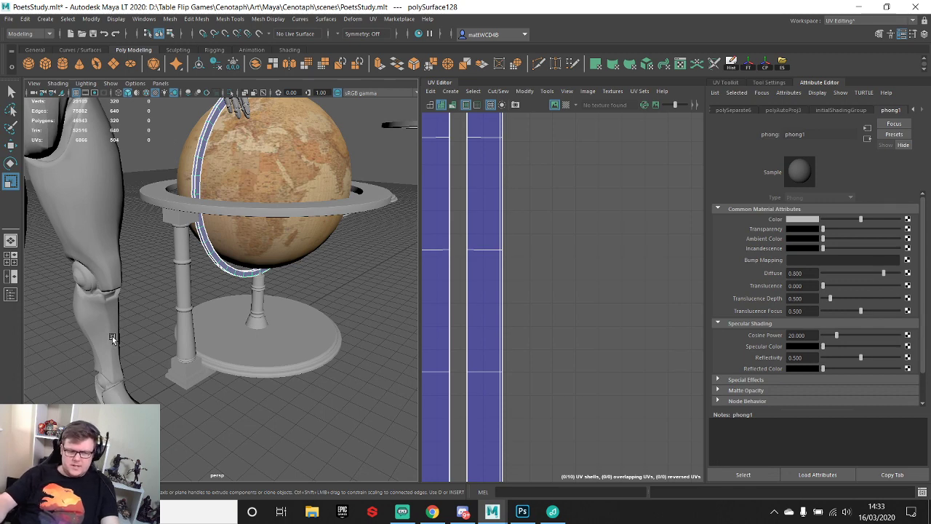
left_click_drag(266, 175, 189, 294, "alt")
scroll(206, 254, "down", 3)
scroll(236, 243, "up", 3)
left_click(176, 266)
key("f")
scroll(239, 251, "down", 3)
scroll(636, 293, "down", 5)
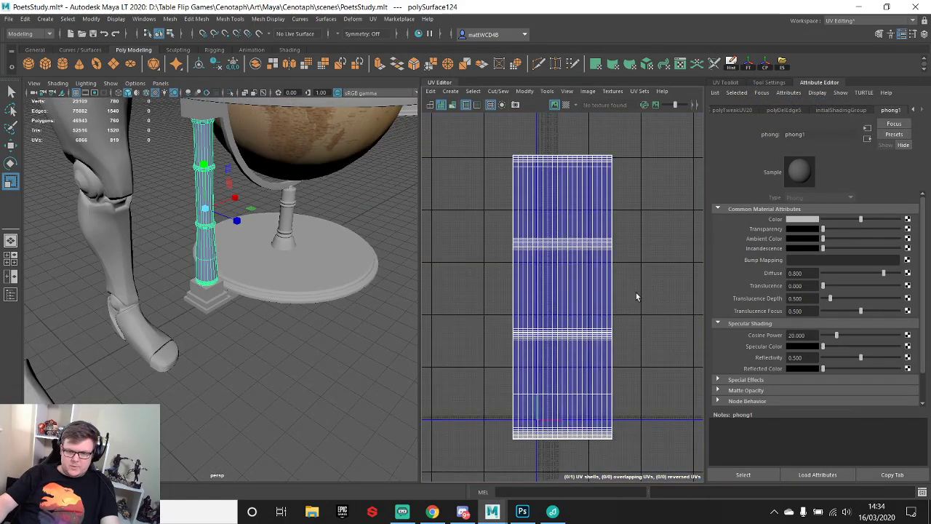
- Inspect the UV layouts of the column's base blocks, the round base plate, the central stem and the vertical ring
left_click(206, 290)
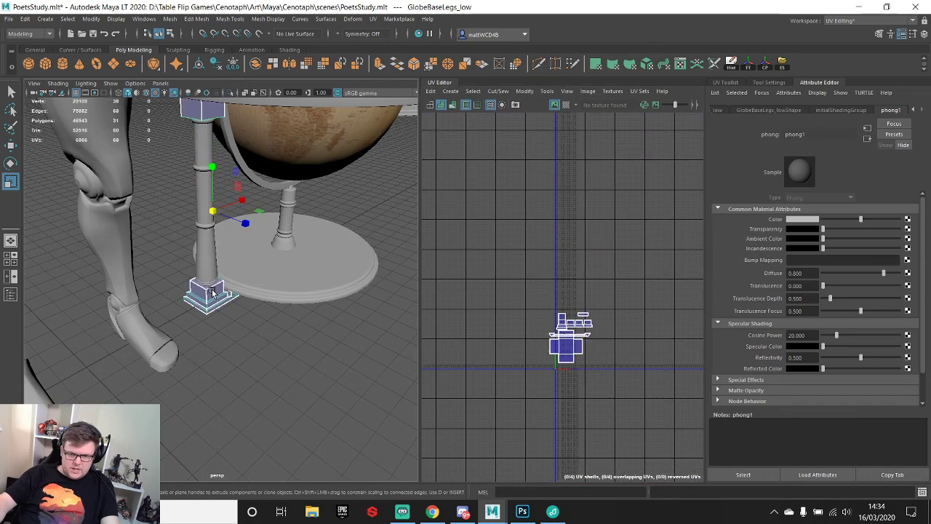
left_click(311, 290)
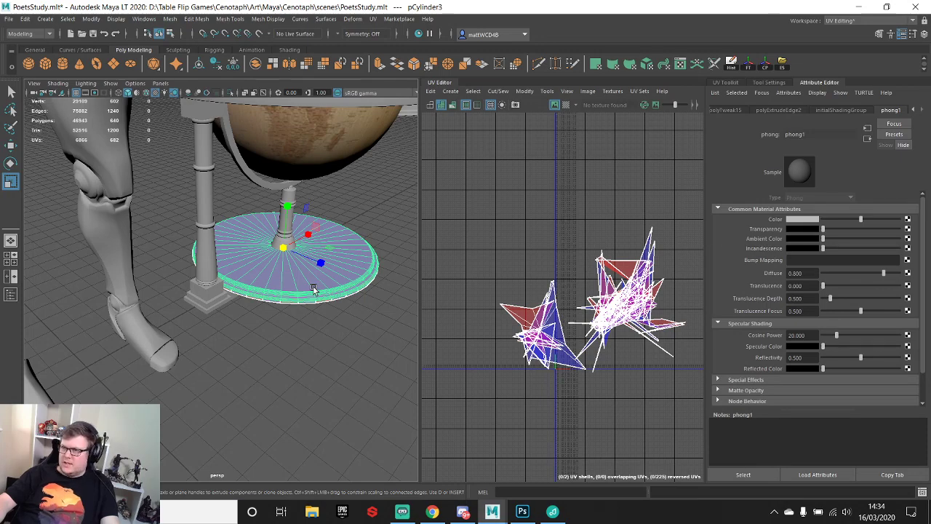
left_click_drag(312, 290, 312, 261, "alt")
left_click(313, 261)
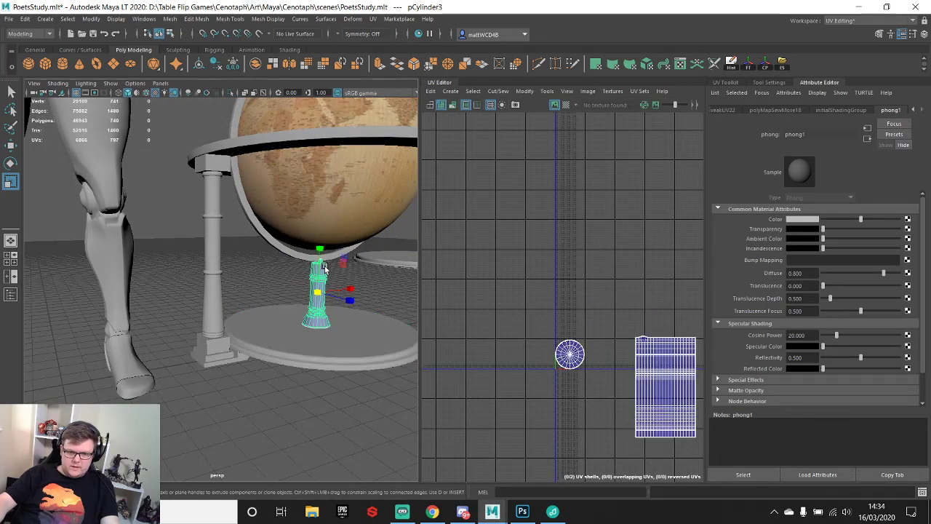
left_click_drag(256, 242, 274, 228, "alt")
left_click(263, 244)
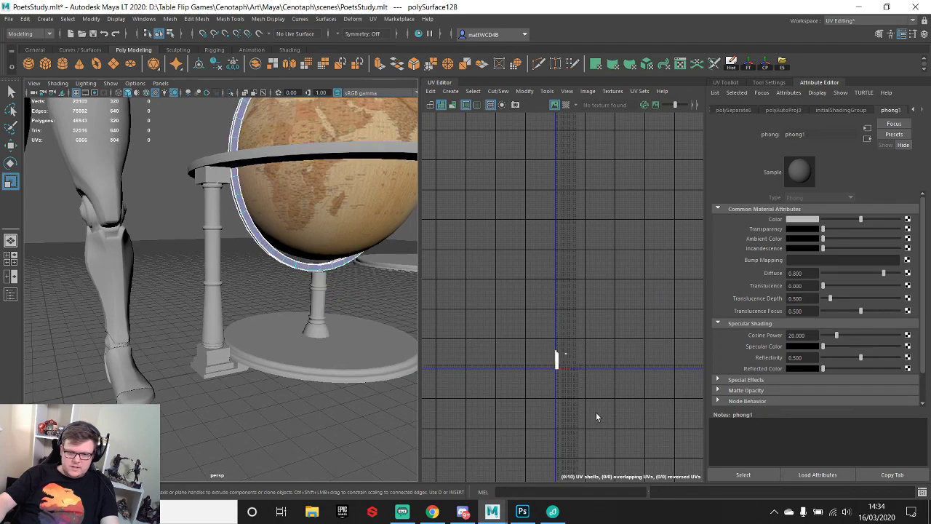
key("f")
- Select the globe sphere and inspect its UV layout over the world map texture
left_click_drag(330, 308, 303, 234, "alt")
left_click(284, 239)
middle_click_drag(303, 235, 291, 179, "alt")
left_click(280, 190)
left_click_drag(310, 262, 282, 227, "alt")
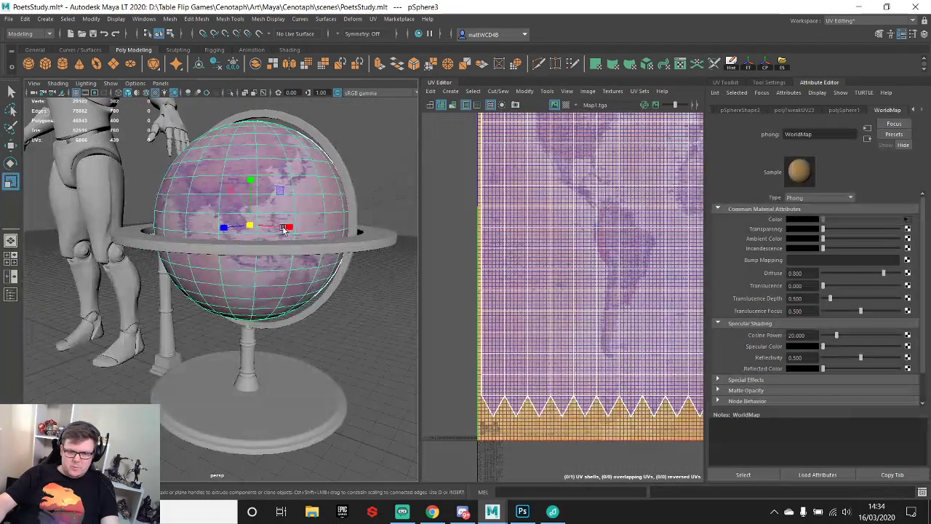
scroll(619, 255, "down", 3)
middle_click_drag(682, 200, 591, 251, "alt")
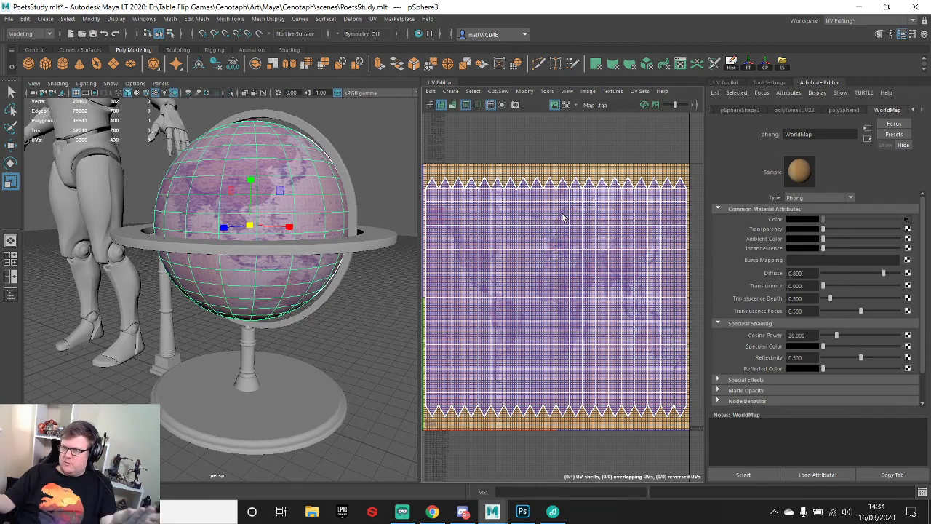
left_click_drag(257, 168, 299, 191, "alt")
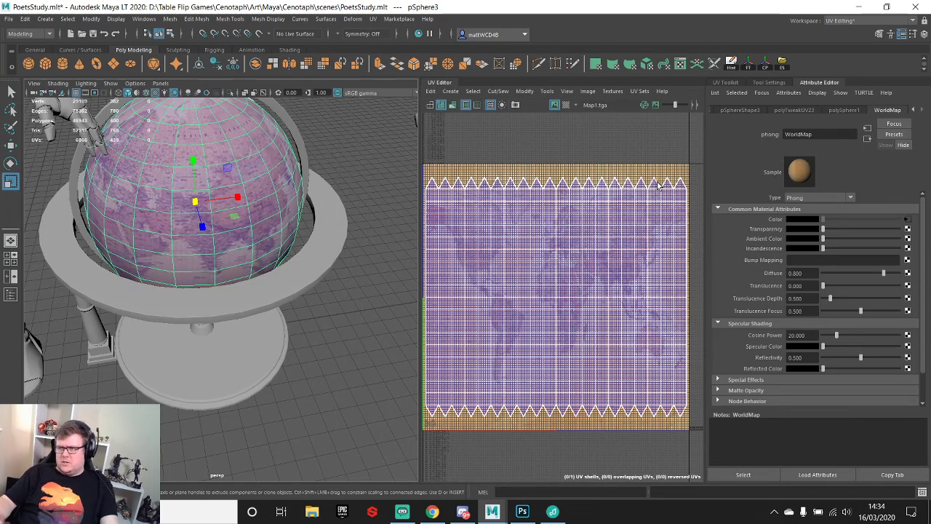
- Examine the map on the globe sphere from above and from below near the pole, and clear the selection
left_click_drag(275, 176, 266, 264, "alt")
scroll(252, 224, "up", 4)
mouse_move(266, 264)
middle_mouse_down("alt")
mouse_move(251, 224)
mouse_move(263, 266)
middle_mouse_up("alt")
left_click(277, 180)
left_click(276, 179)
left_click_drag(277, 179, 282, 154, "alt")
middle_click_drag(282, 154, 280, 310, "alt")
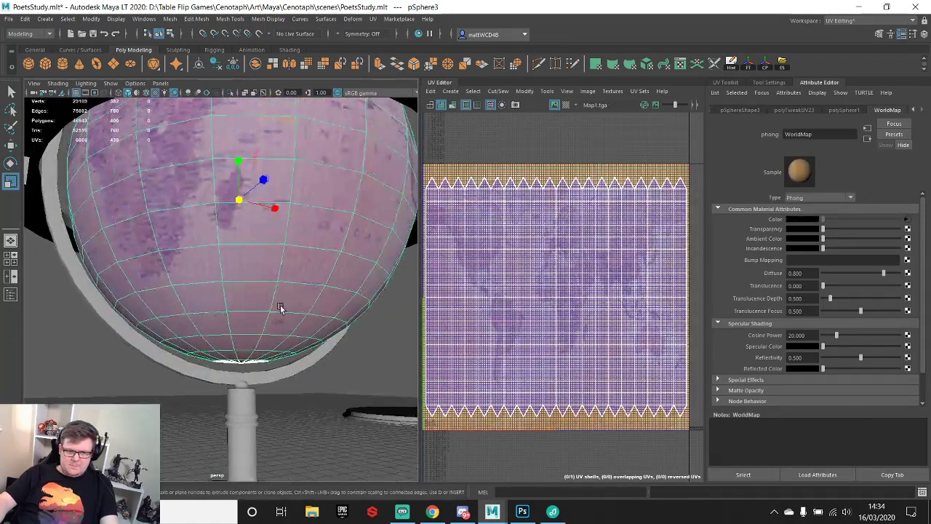
left_click_drag(281, 310, 256, 257, "alt")
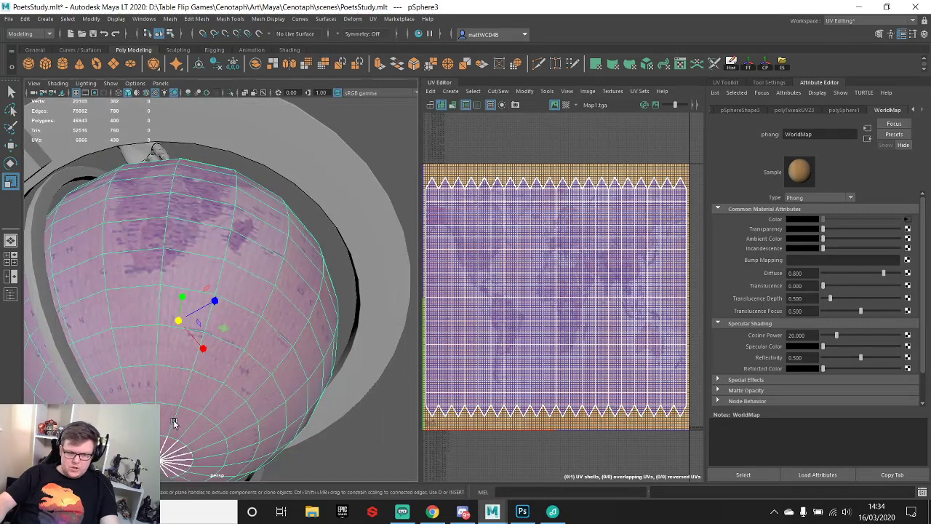
left_click(397, 165)
left_click_drag(359, 149, 321, 211, "alt")
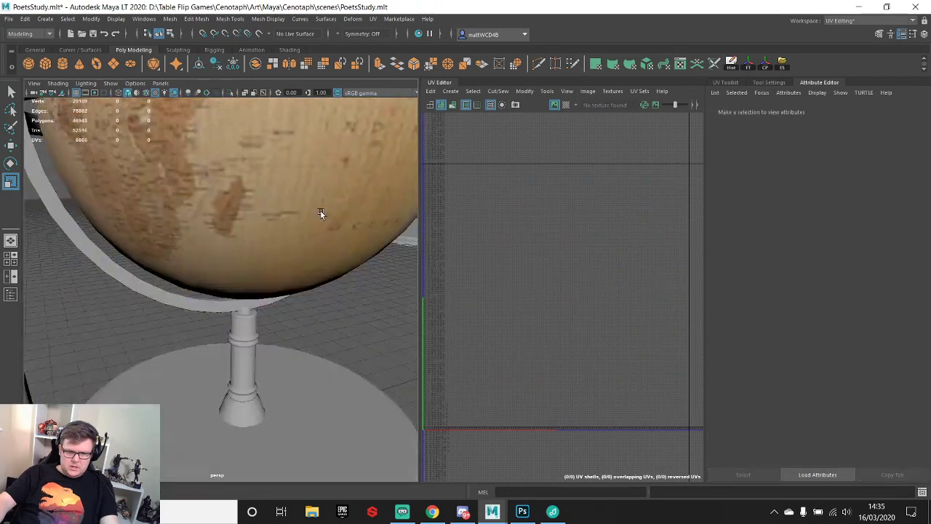
- Apply an Automatic UV projection to the horizontal ring around the globe
middle_click_drag(306, 215, 261, 345, "alt")
scroll(263, 327, "down", 6)
left_click_drag(269, 240, 249, 272, "alt")
middle_click_drag(249, 273, 264, 240, "alt")
left_click(273, 256)
key("f")
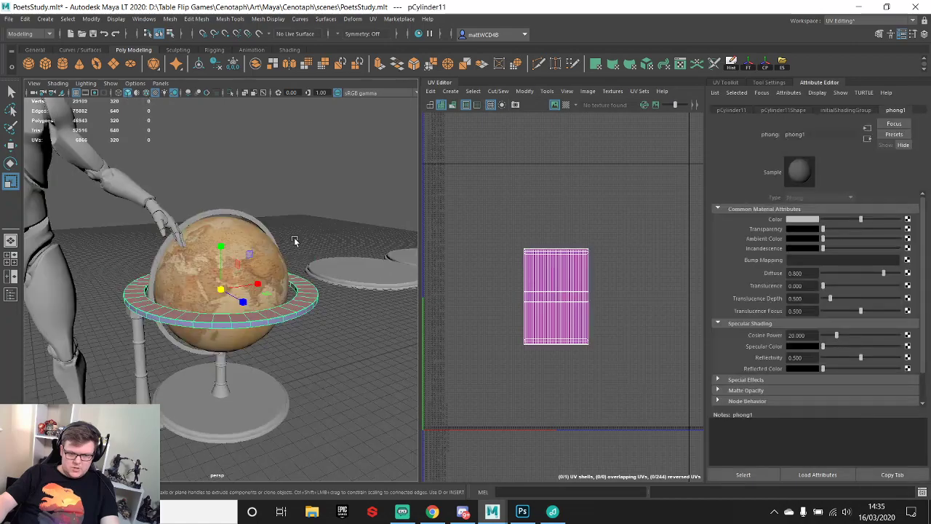
left_click_drag(296, 241, 301, 301, "alt")
scroll(298, 295, "up", 3)
middle_click_drag(292, 260, 271, 207, "alt")
left_click_drag(270, 209, 280, 190, "alt")
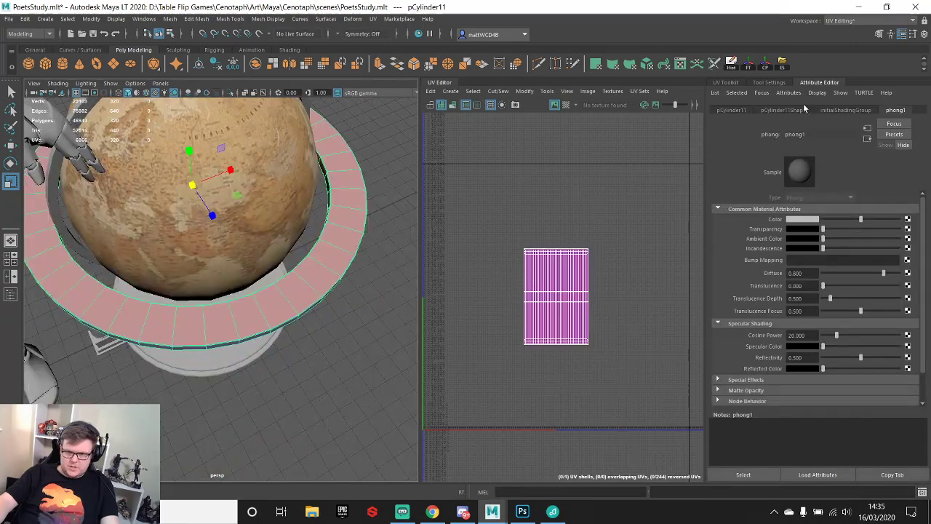
left_click(723, 83)
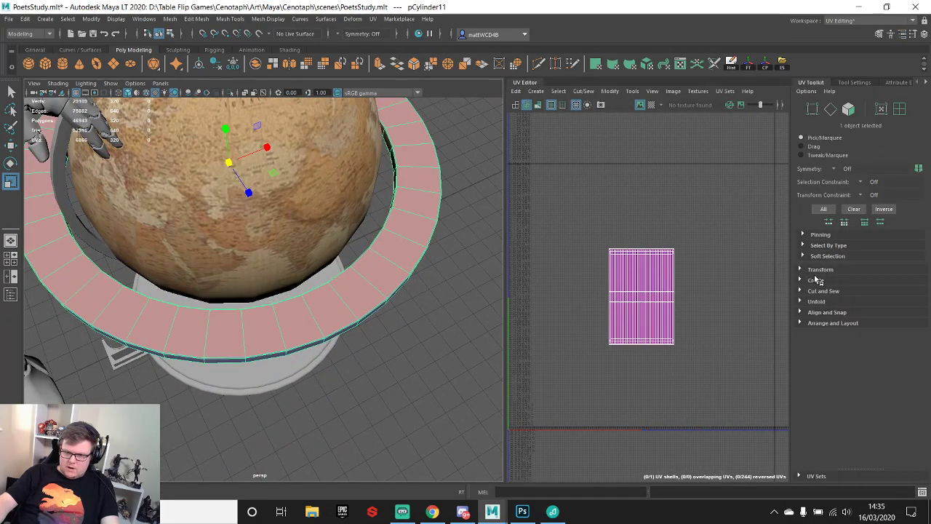
left_click(815, 280)
left_click(821, 294)
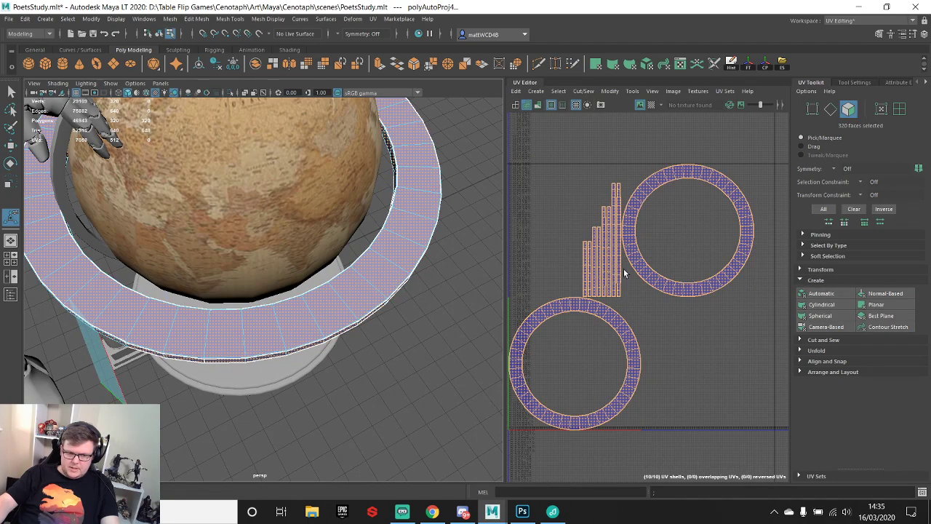
- Show the checker pattern on the horizontal ring in place of the texture image
left_click_drag(437, 251, 355, 239, "alt")
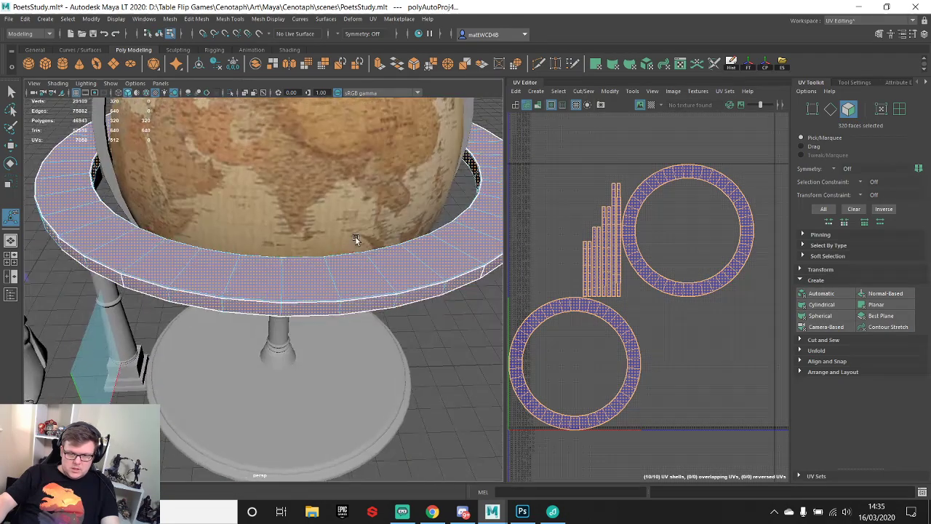
left_click(651, 106)
left_click(640, 106)
left_click_drag(250, 235, 296, 249, "alt")
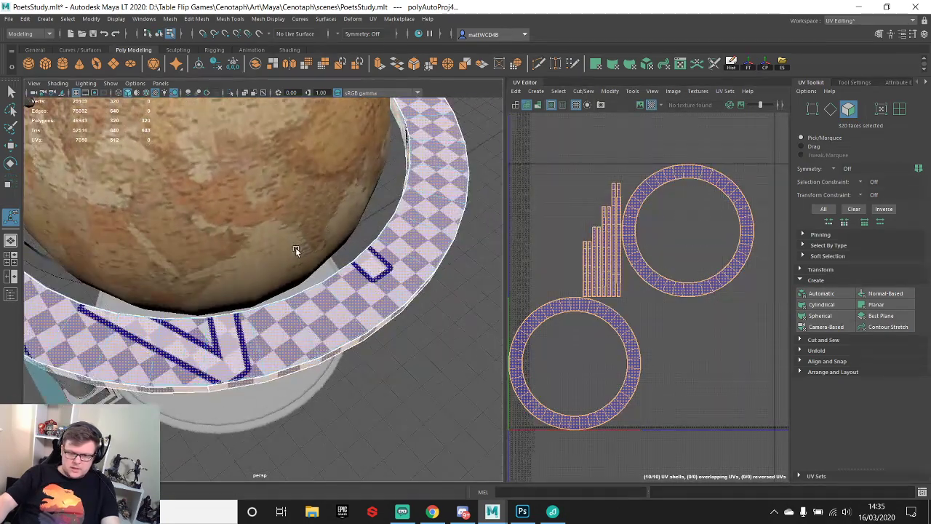
- Select all faces of the narrow strip shells in the horizontal ring's UV layout and cut them into separate pieces
scroll(723, 281, "up", 1)
middle_click_drag(722, 282, 719, 302, "alt")
scroll(700, 314, "up", 4)
middle_click_drag(511, 268, 644, 281, "alt")
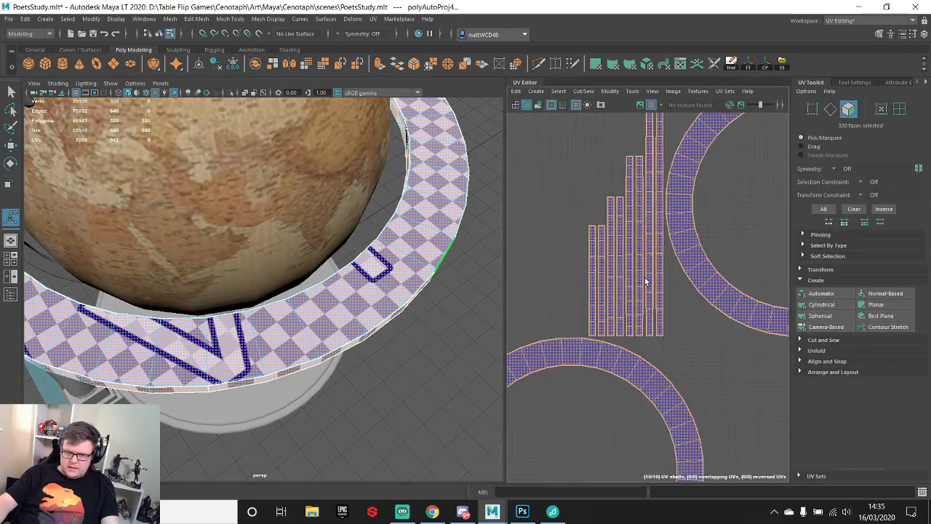
scroll(641, 260, "up", 5)
middle_click_drag(645, 140, 625, 296, "alt")
scroll(625, 293, "down", 5)
right_click_drag(613, 234, 564, 220)
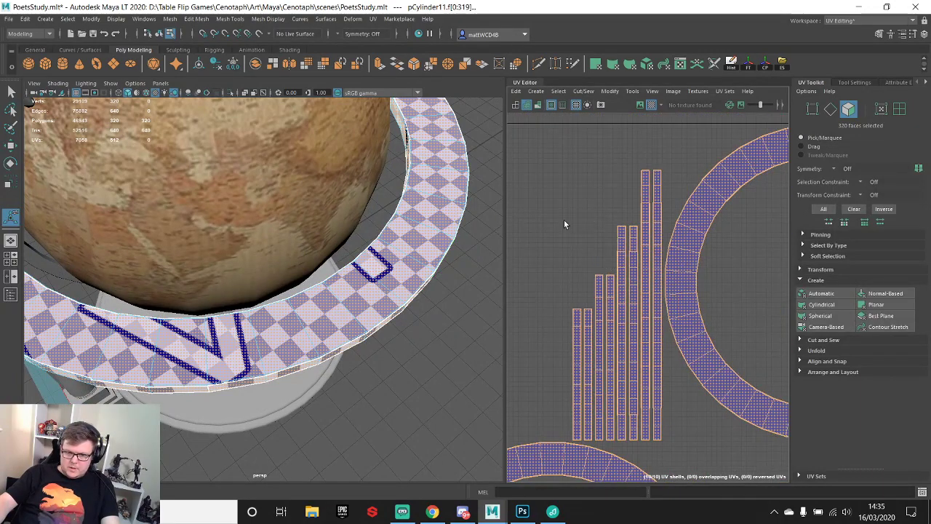
left_click_drag(548, 152, 656, 443)
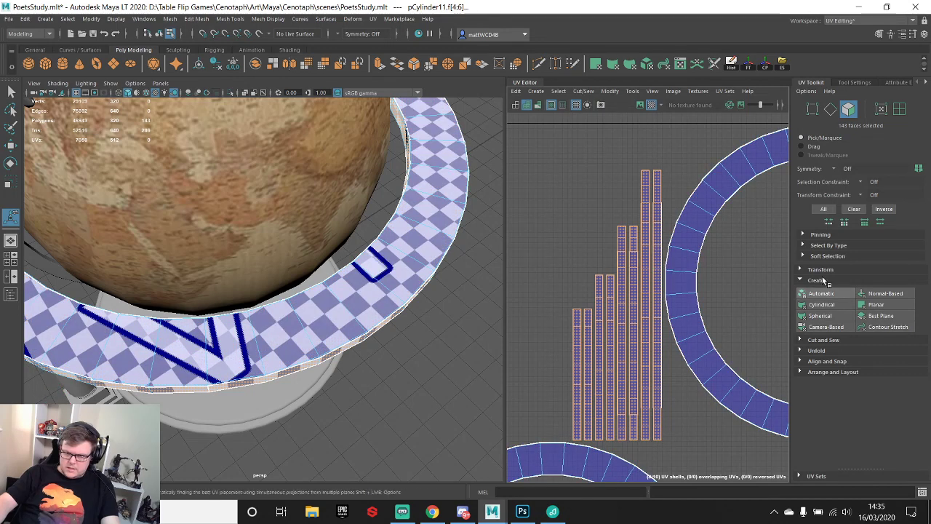
left_click(823, 339)
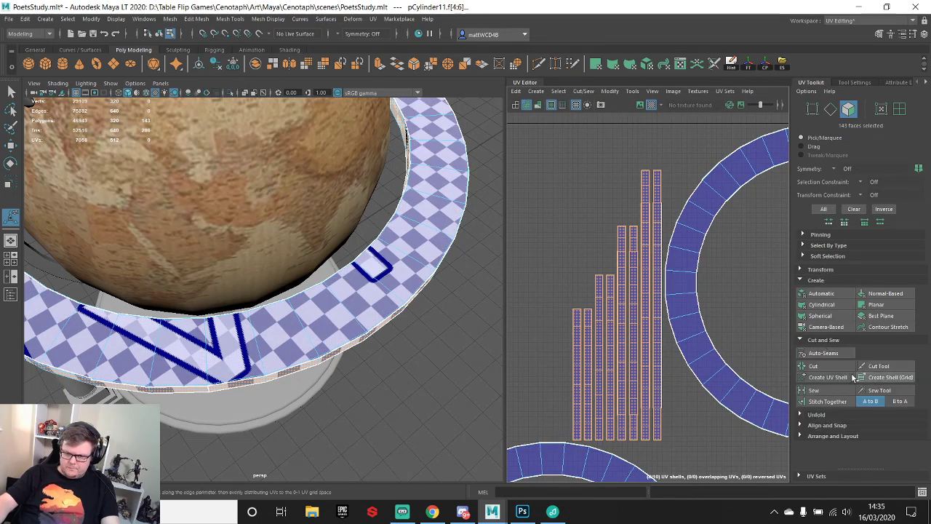
left_click(813, 366)
- Try to sew the rim pieces onto the outer edge loop of the upper circular UV shell
key("w")
middle_click_drag(692, 266, 597, 262, "alt")
key("F10")
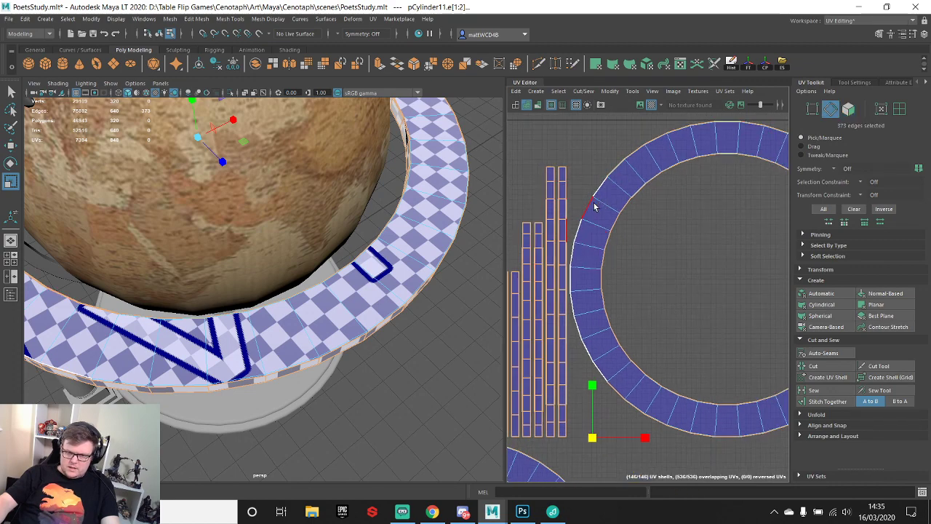
double_click(592, 205)
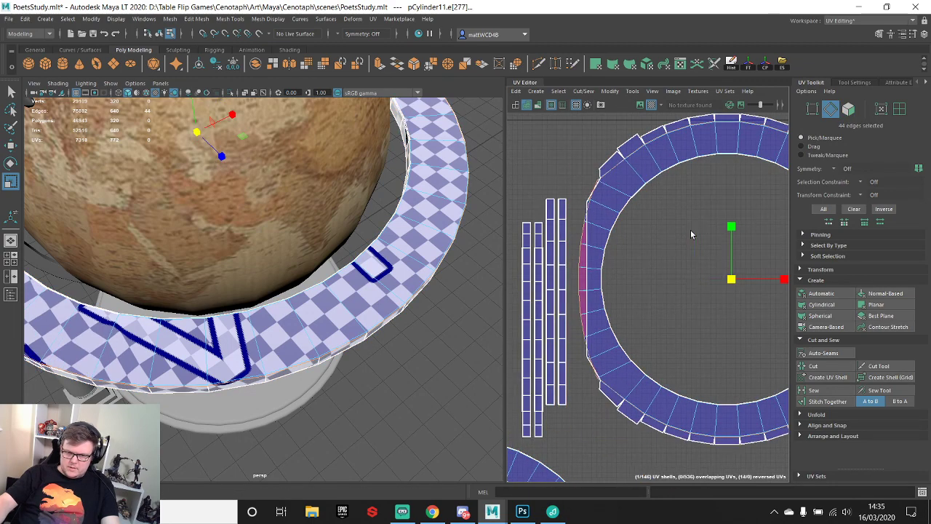
scroll(568, 256, "up", 3)
scroll(568, 256, "up", 5)
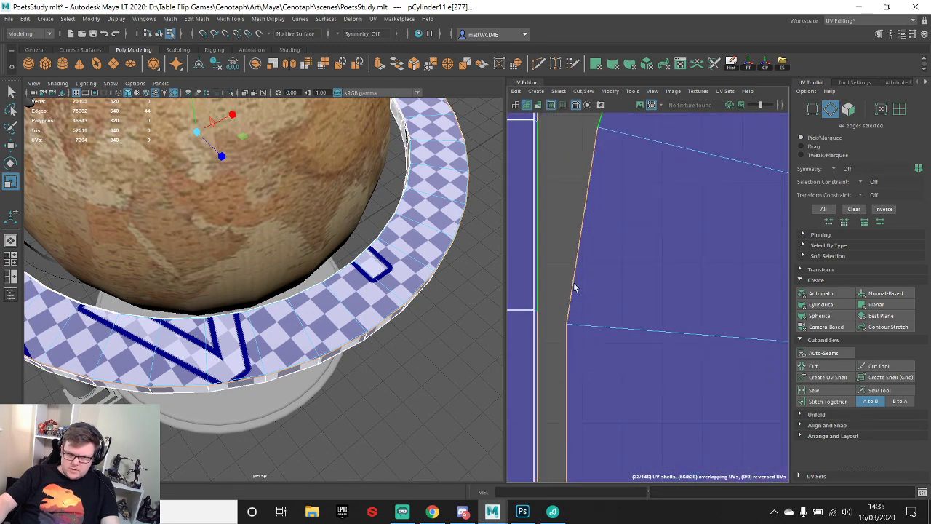
- Move the thin sliver of UVs beside the tallest strips up, clear of the neighbouring shells
right_click_drag(620, 243, 663, 244)
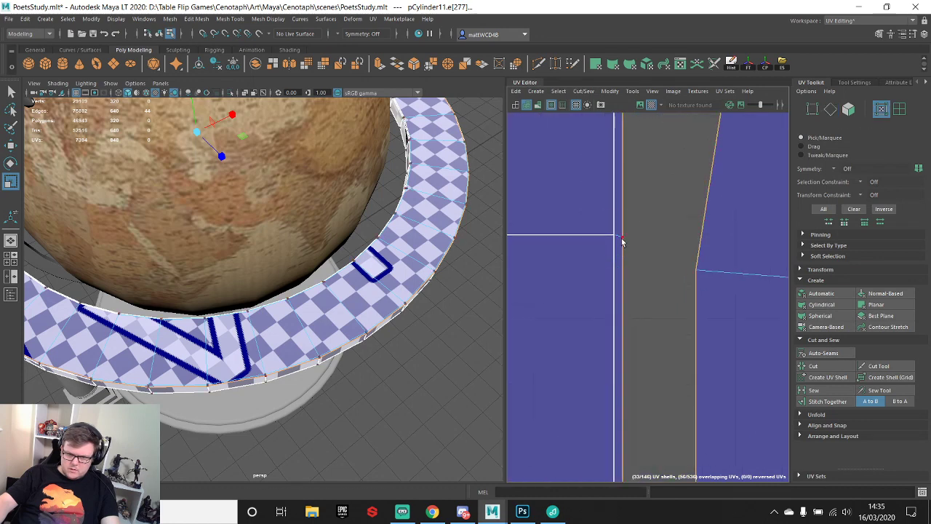
left_click(622, 237)
key("w")
scroll(635, 340, "down", 4)
scroll(628, 408, "down", 6)
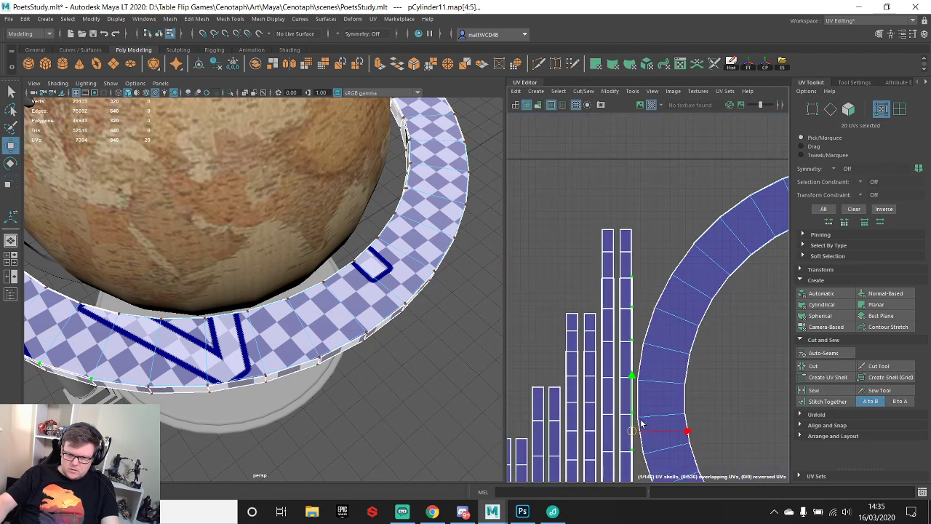
left_click_drag(633, 433, 641, 192)
middle_click_drag(662, 182, 667, 242, "alt")
key("q")
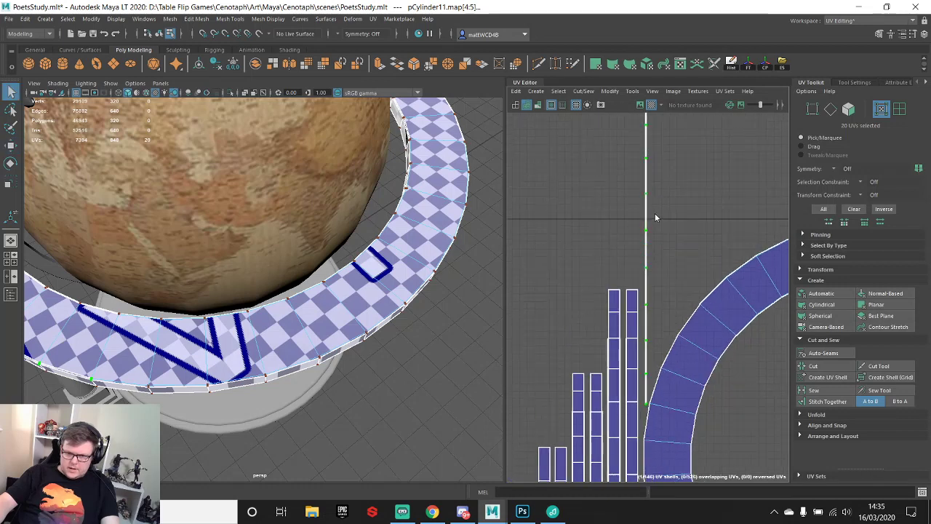
- Cut the relocated UV sliver into separate faces along its edges
right_click_drag(657, 215, 650, 180)
scroll(624, 165, "down", 3)
double_click(636, 174)
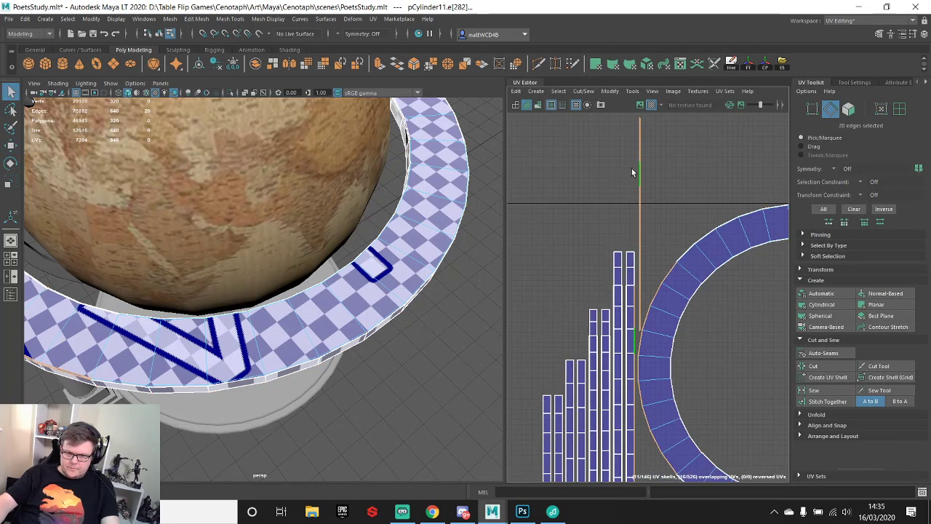
right_click_drag(630, 157, 632, 184)
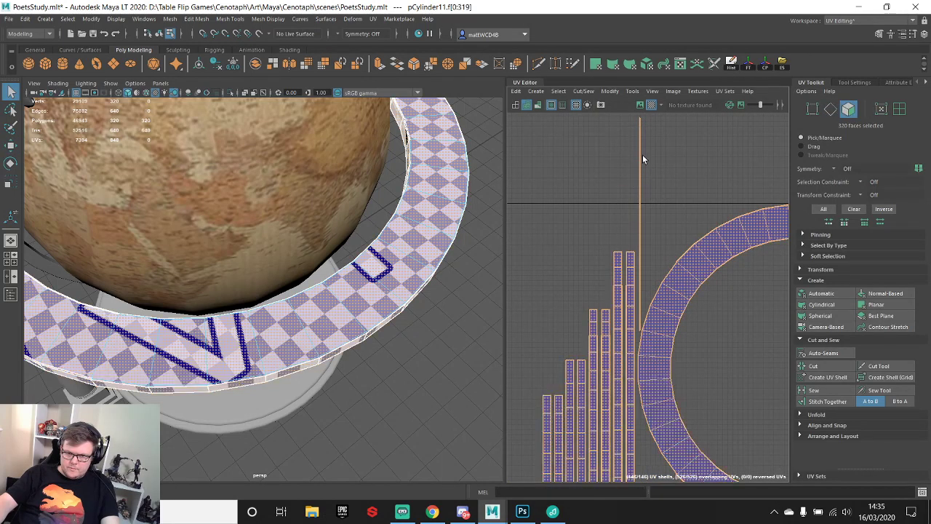
left_click(823, 367)
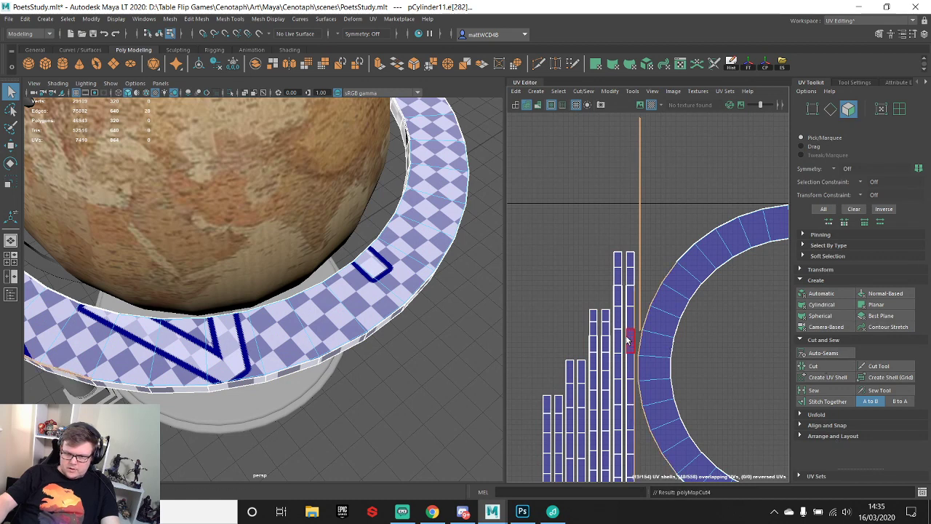
- Select the outer edge loop of the upper circular UV shell
scroll(632, 339, "up", 4)
middle_click_drag(669, 313, 647, 213, "alt")
right_click_drag(662, 212, 665, 150)
double_click(664, 151)
double_click(665, 150)
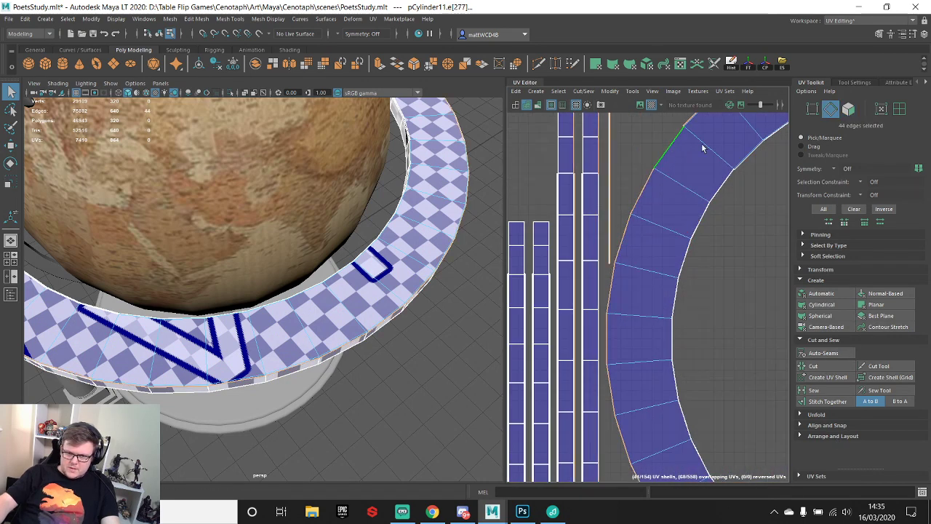
scroll(663, 260, "up", 3)
scroll(669, 210, "up", 2)
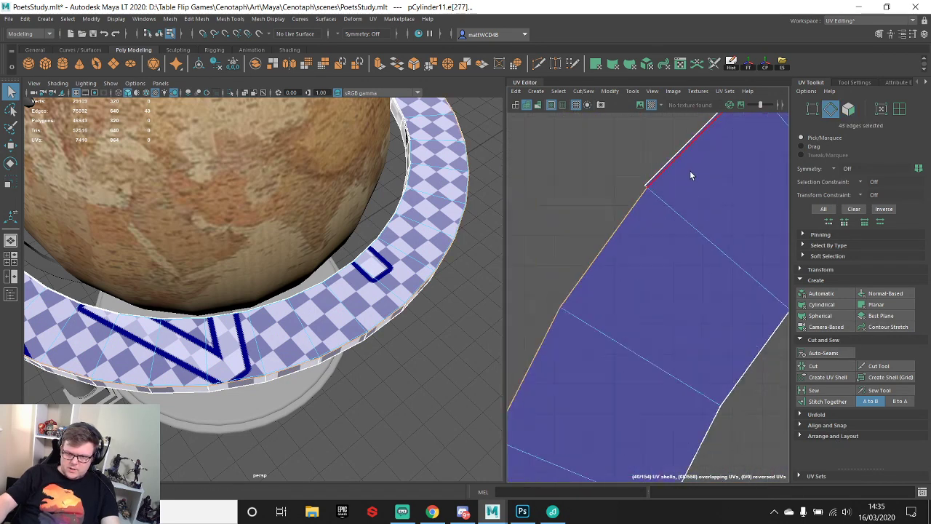
- Select several faces along the outer rim of the upper circular UV shell
middle_click_drag(686, 164, 669, 233, "alt")
right_click_drag(665, 224, 666, 245)
left_click(668, 228)
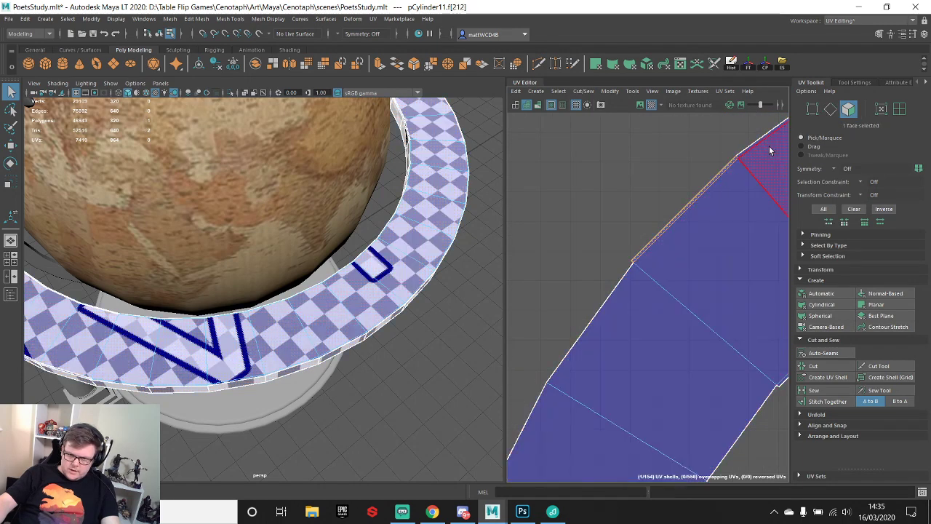
middle_click_drag(761, 164, 564, 326, "alt")
left_click(645, 244, "shift")
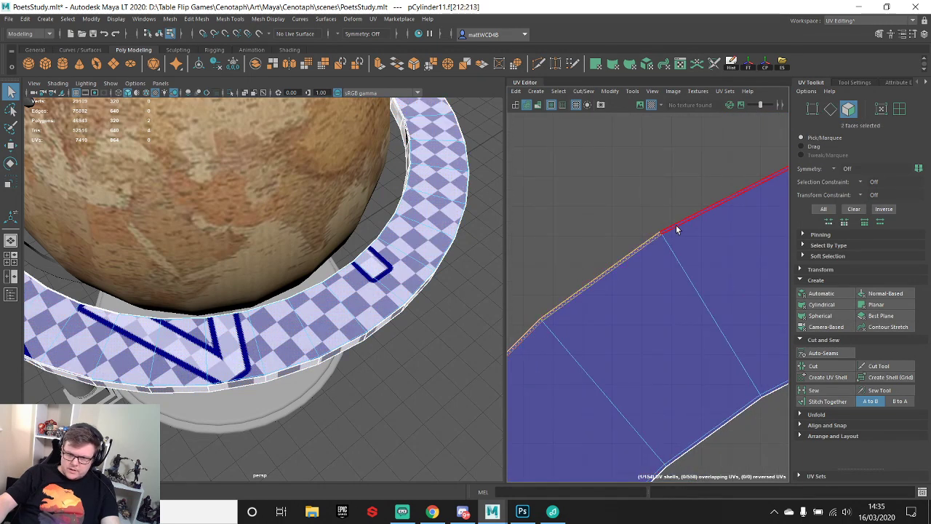
left_click(677, 225, "shift")
middle_click_drag(744, 207, 502, 307, "alt")
left_click(733, 214, "shift")
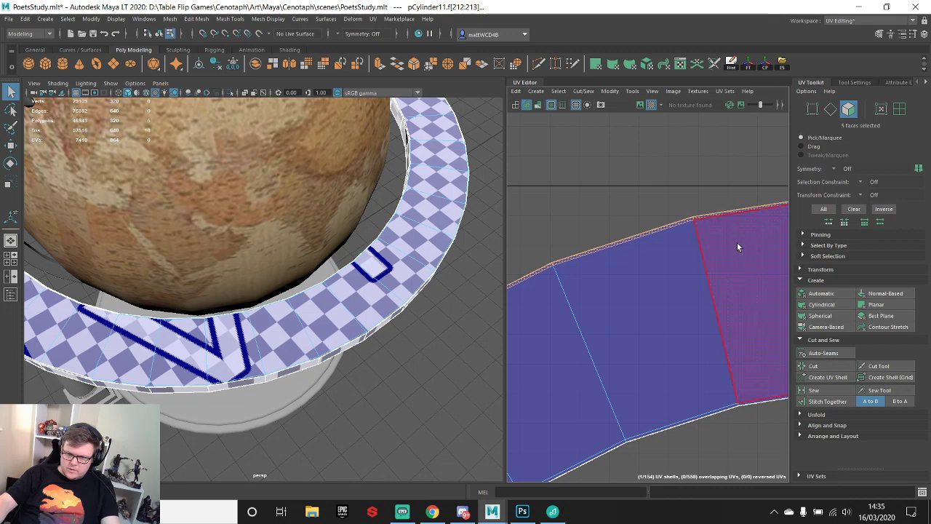
- Select all faces of the circular ring UV shell and cut them apart along every edge
key("f")
scroll(634, 300, "down", 3)
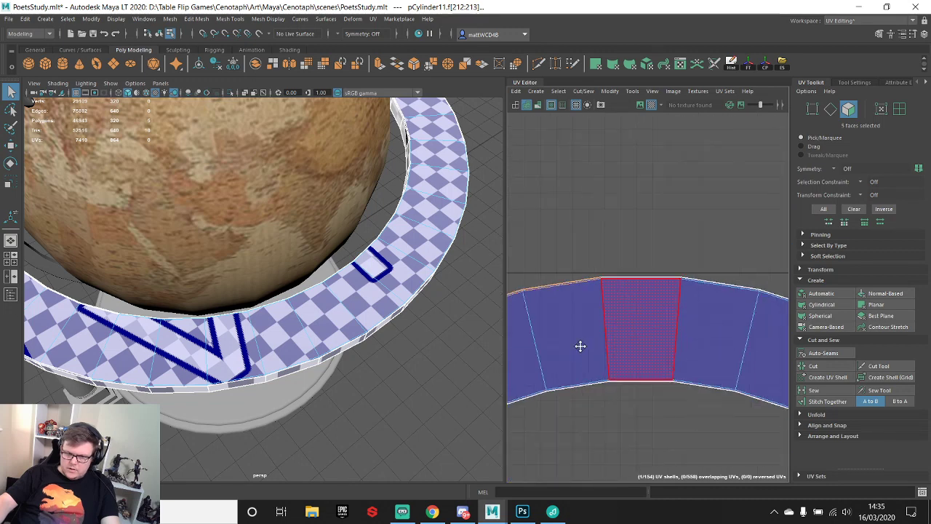
middle_click_drag(580, 345, 629, 275, "alt")
scroll(625, 309, "up", 4)
scroll(610, 338, "down", 8)
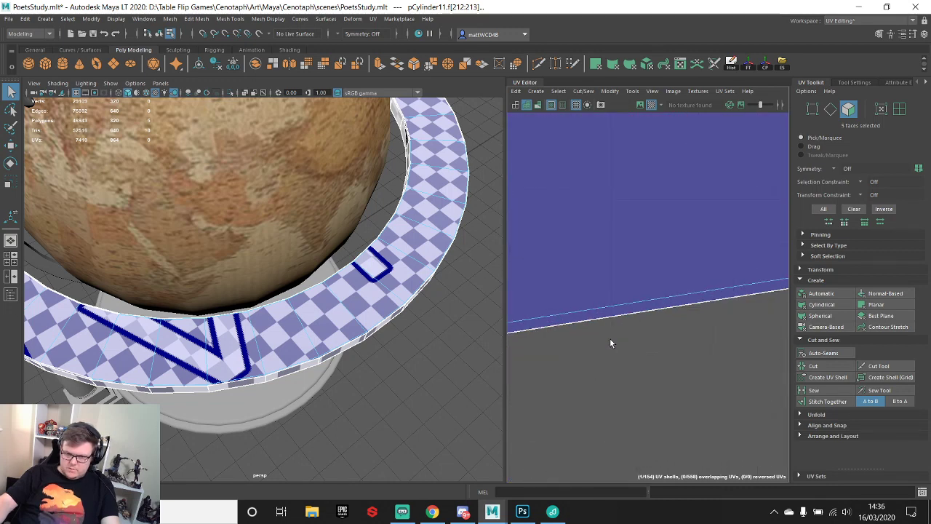
middle_click_drag(610, 332, 640, 260)
scroll(642, 264, "up", 4)
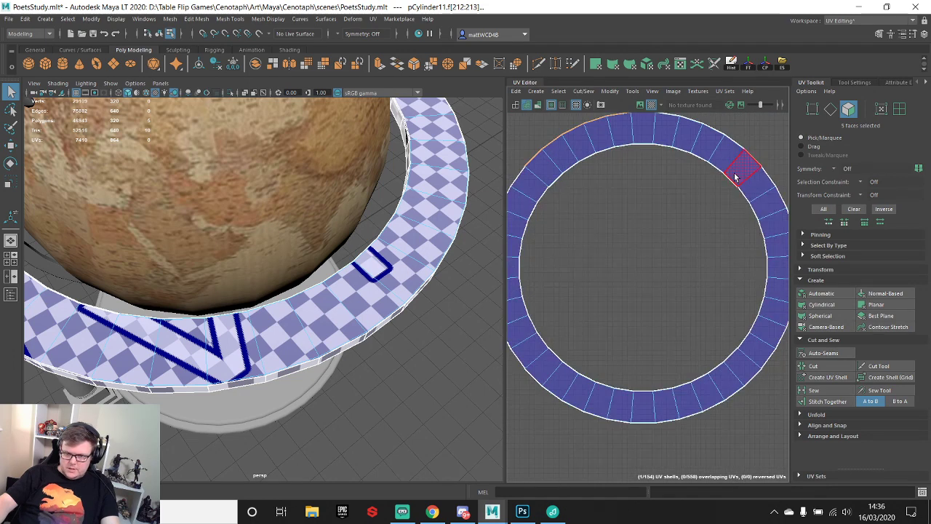
double_click(734, 176)
left_click(814, 366)
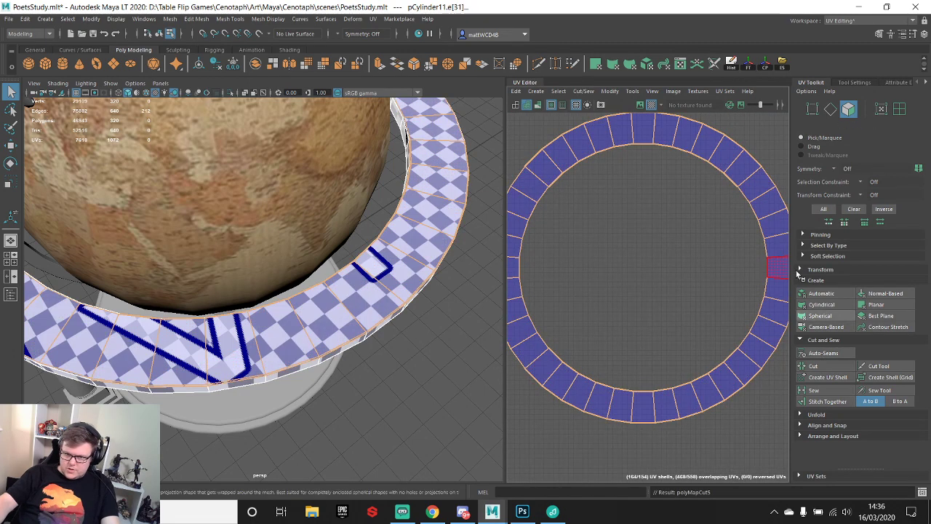
- Sew the ring's cut faces back together and sew the rim faces onto its inner edge loop
right_click_drag(728, 161, 698, 96)
left_click(717, 146)
right_click(760, 130, "ctrl")
right_click_drag(743, 126, 755, 149, "shift")
double_click(752, 209)
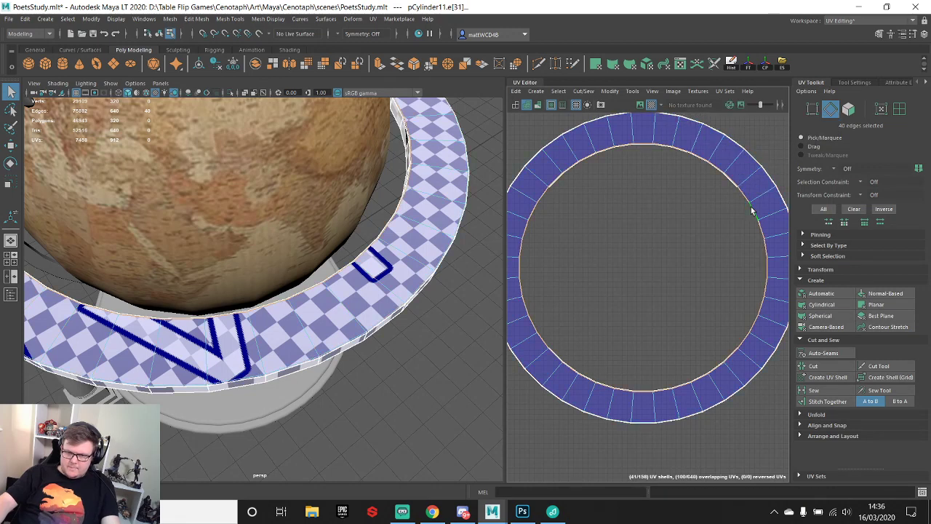
scroll(637, 250, "up", 10)
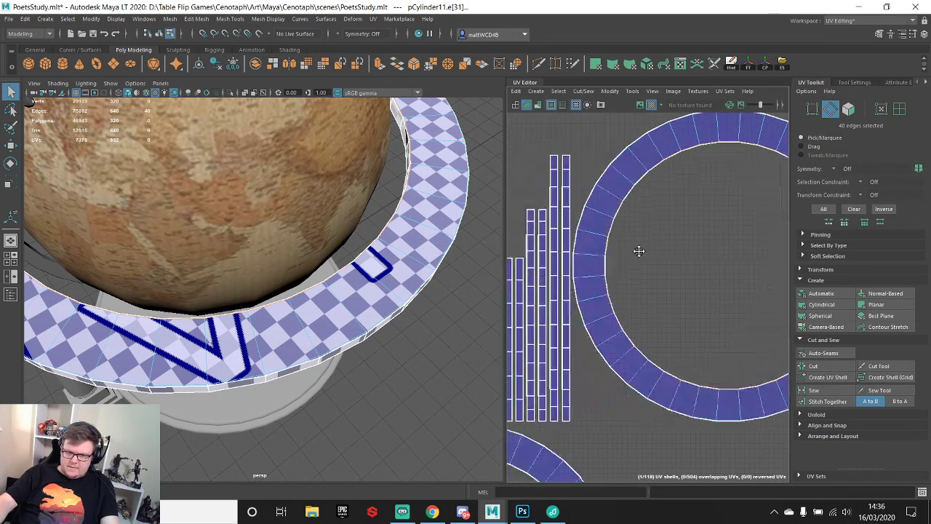
- Check the sewn rim faces up close and select two edges running across the ring's UV shell
left_click(707, 279)
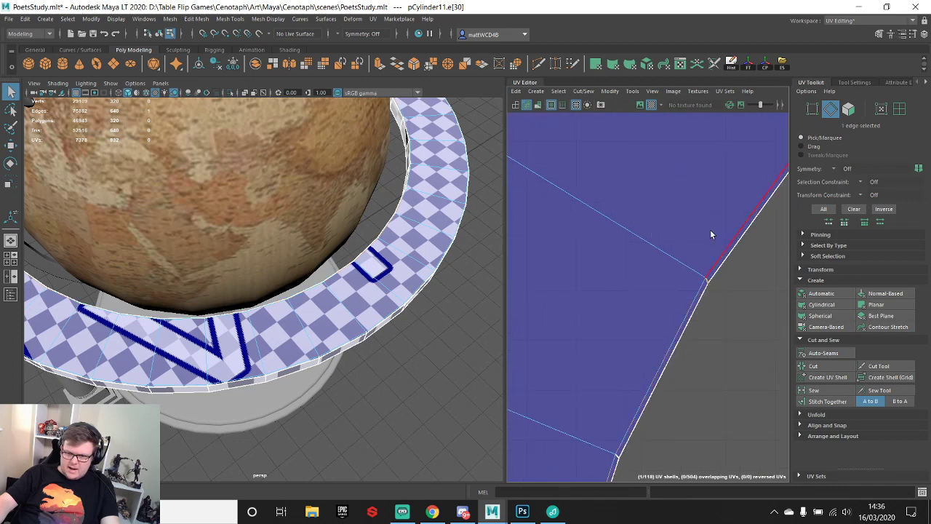
middle_click_drag(707, 279, 634, 212, "alt")
left_click(681, 230)
right_click(704, 218, "shift")
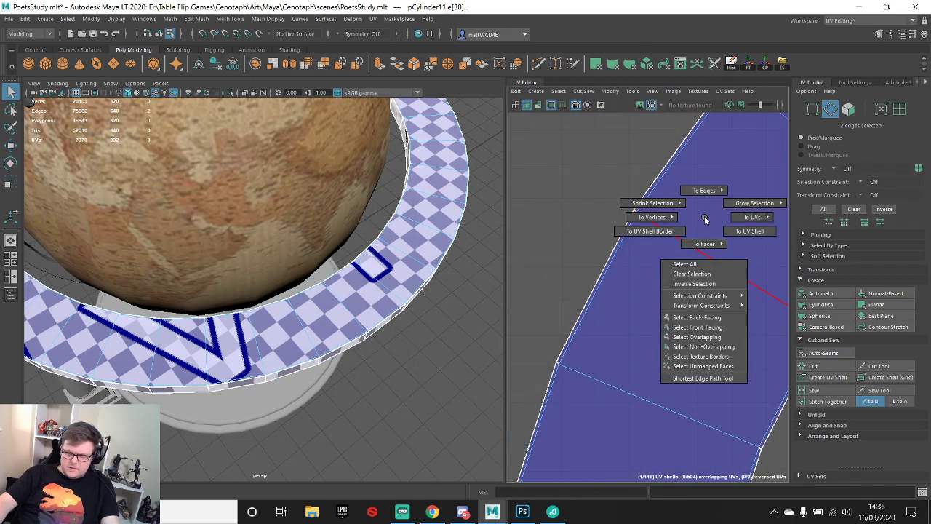
right_click_drag(704, 219, 656, 182, "shift")
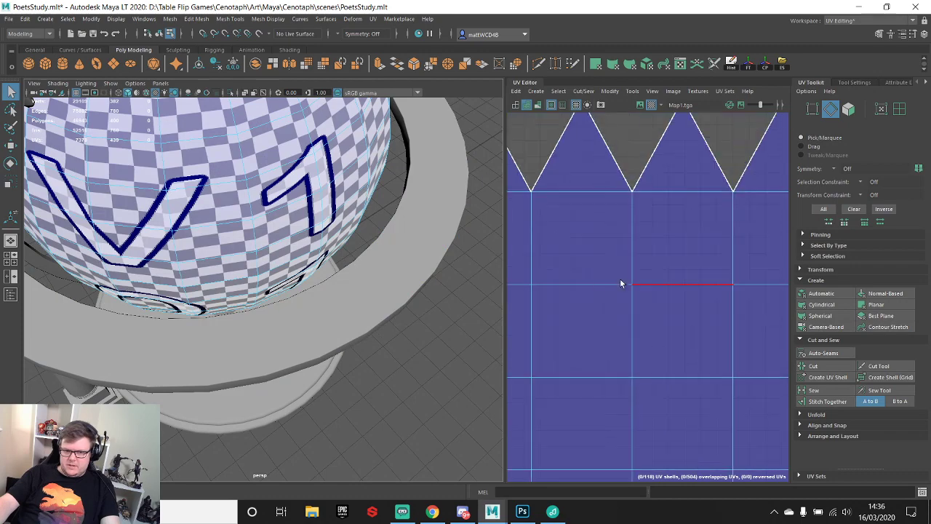
- Turn off the checker pattern on the globe and show its texture image behind the UVs
scroll(621, 281, "down", 6)
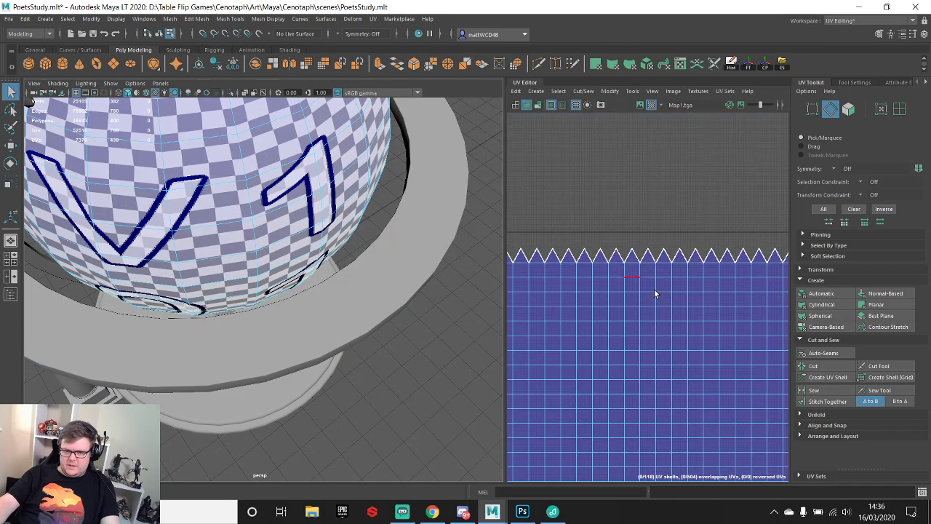
left_click(650, 104)
scroll(653, 320, "up", 5)
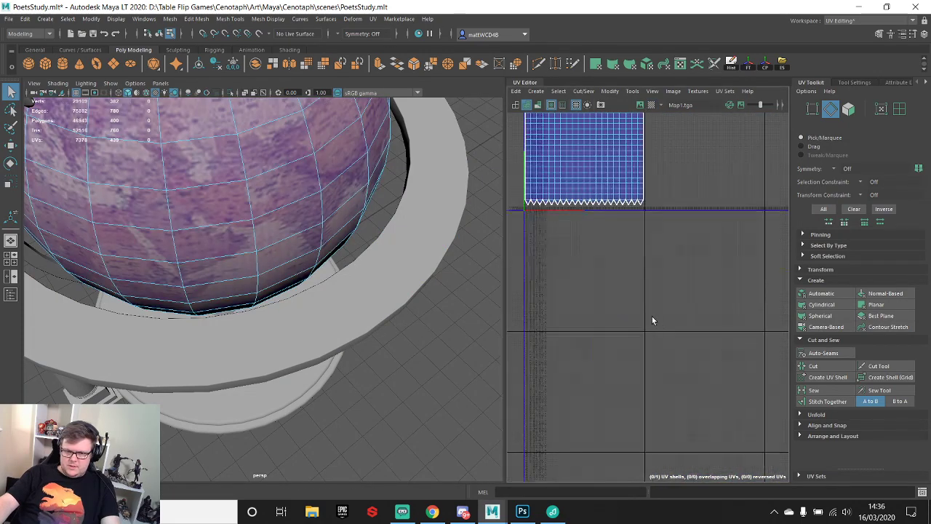
scroll(652, 321, "up", 2)
middle_click_drag(608, 164, 660, 349, "alt")
scroll(661, 349, "up", 5)
left_click(640, 105)
middle_click_drag(665, 291, 661, 213, "alt")
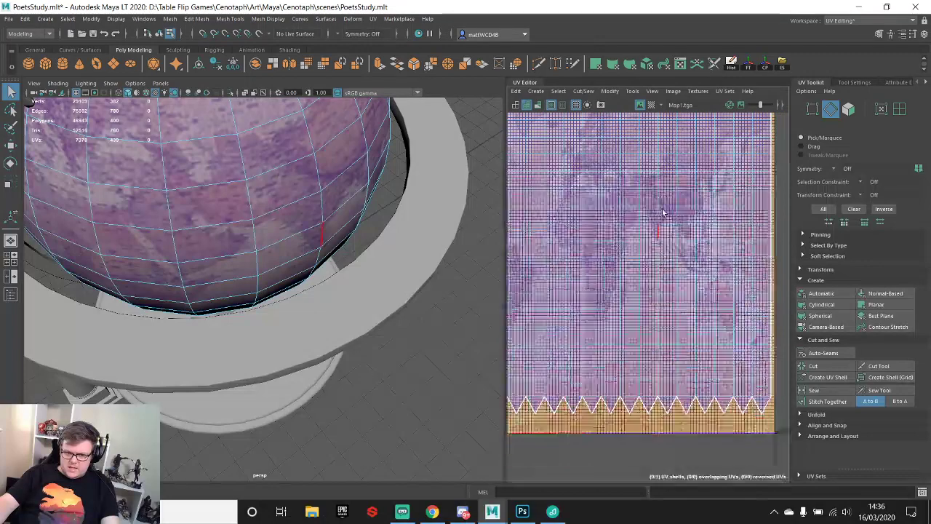
scroll(663, 213, "down", 3)
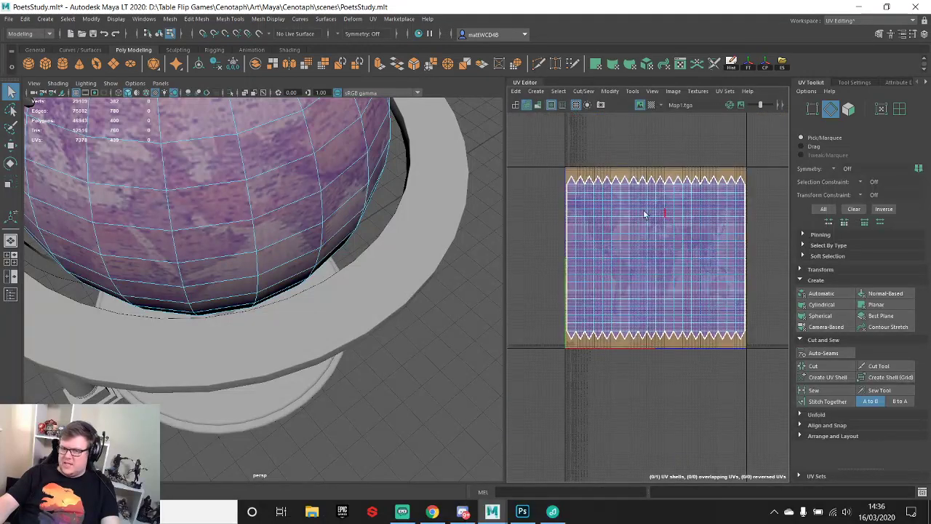
- Try to unfold all of the globe's UVs over its texture image
left_click_drag(314, 236, 297, 137, "alt")
middle_click_drag(297, 136, 322, 258, "alt")
left_click_drag(322, 257, 364, 224, "alt")
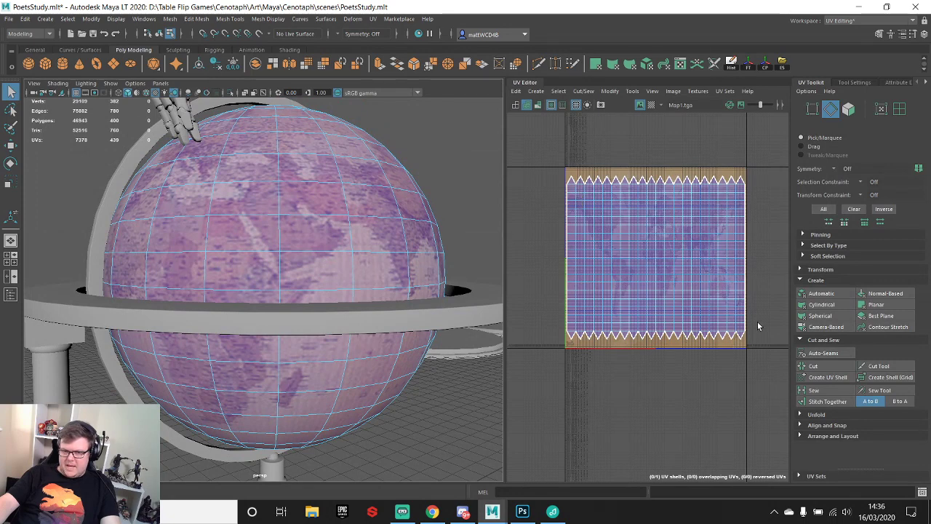
right_click_drag(624, 214, 596, 219)
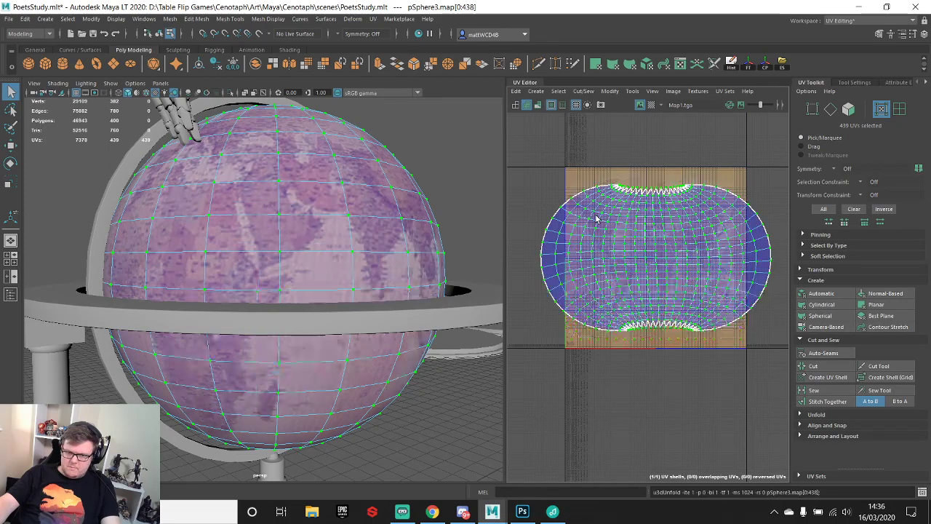
left_click_drag(266, 187, 201, 209, "alt")
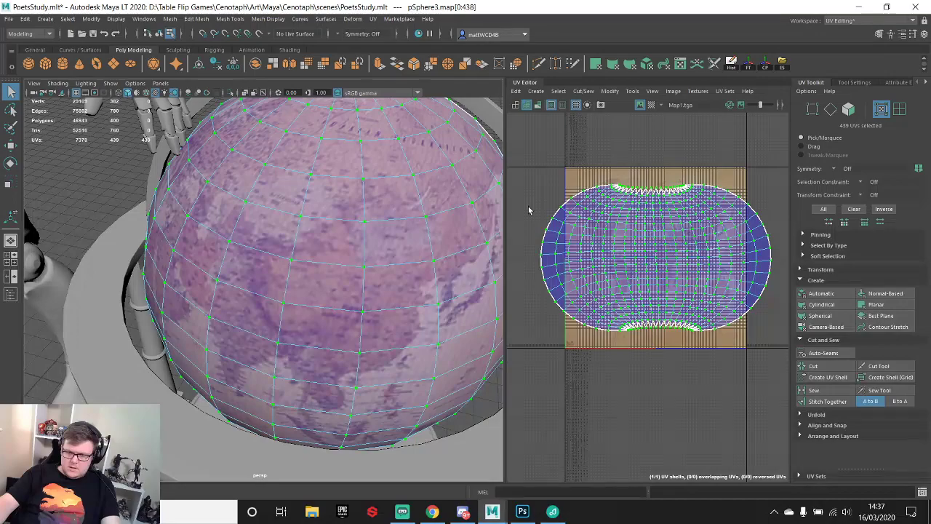
- Examine the unfolded globe's texture around the pole in the 3D view
right_click_drag(347, 184, 380, 173)
scroll(372, 189, "down", 6)
left_click(373, 189)
scroll(385, 220, "up", 3)
left_click_drag(385, 226, 306, 244, "alt")
left_click(305, 244)
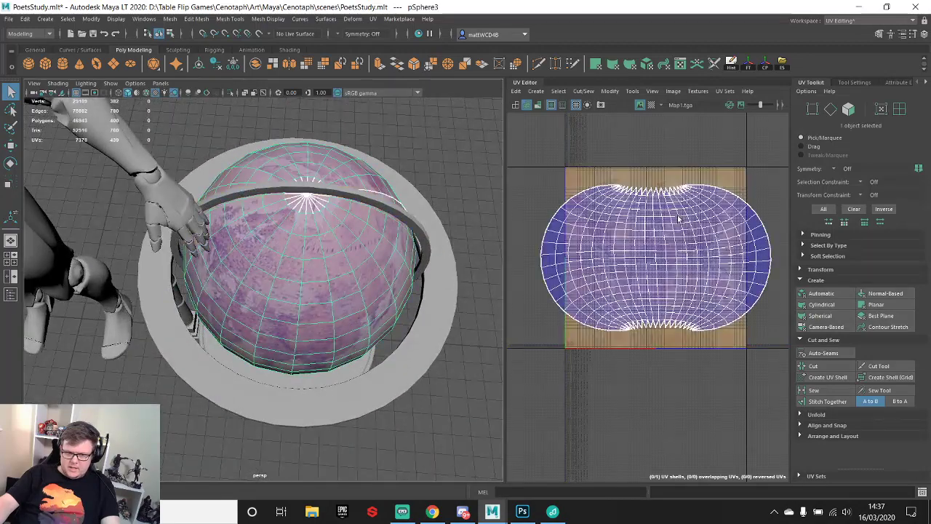
- Examine the zigzag edges at the pole in the globe's unfolded UV shell, then deselect the globe
key("F10")
scroll(630, 244, "up", 5)
left_click(623, 240)
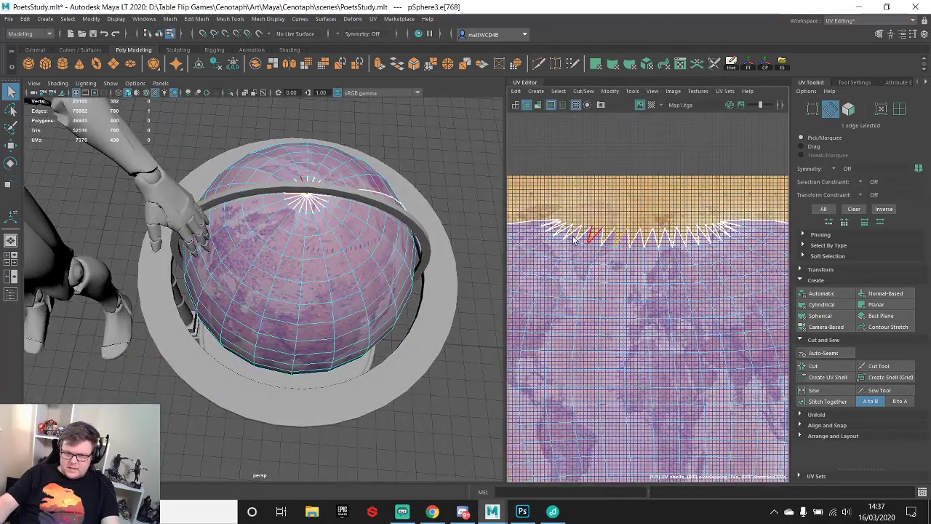
left_click(748, 255)
key("F8")
left_click(748, 255)
scroll(699, 272, "down", 5)
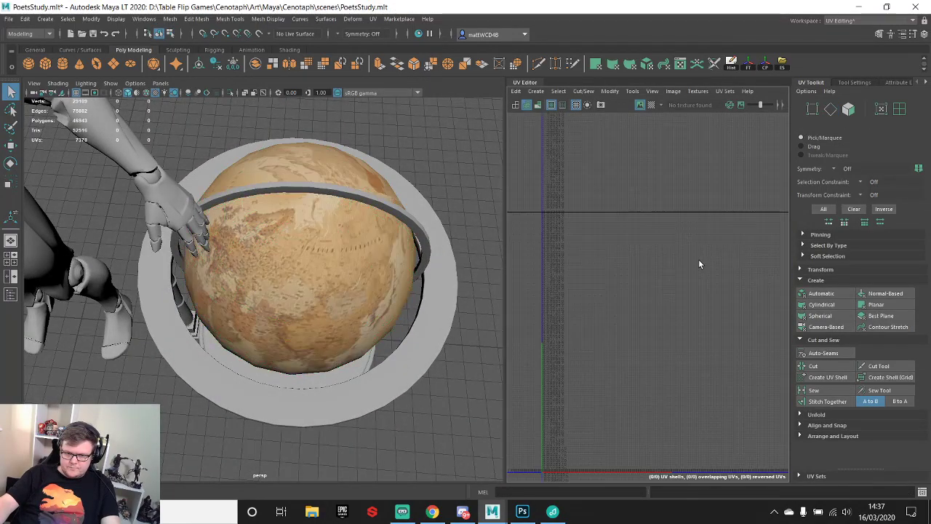
- Undo the unfold of the globe's UVs
key("ctrl+z")
key("ctrl+z")
key("ctrl+z")
key("ctrl+z")
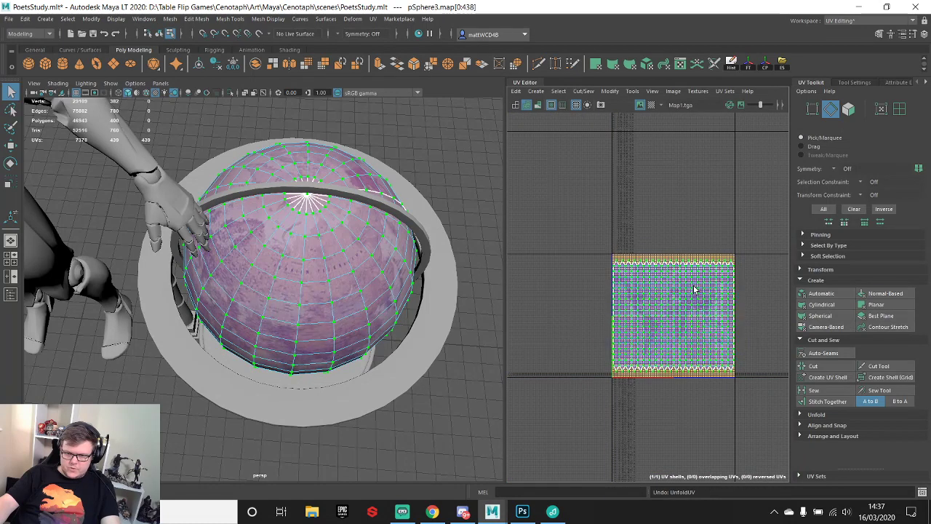
- Sew the zigzag edges along the upper and lower borders of the globe's UV shell
scroll(668, 277, "up", 3)
left_click(631, 240)
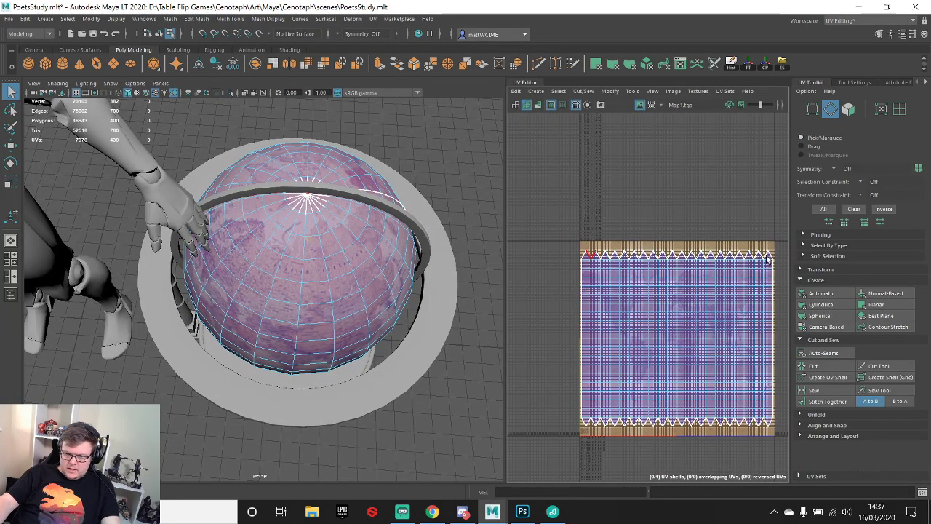
left_click_drag(766, 254, 767, 256)
right_click_drag(719, 181, 744, 199, "shift")
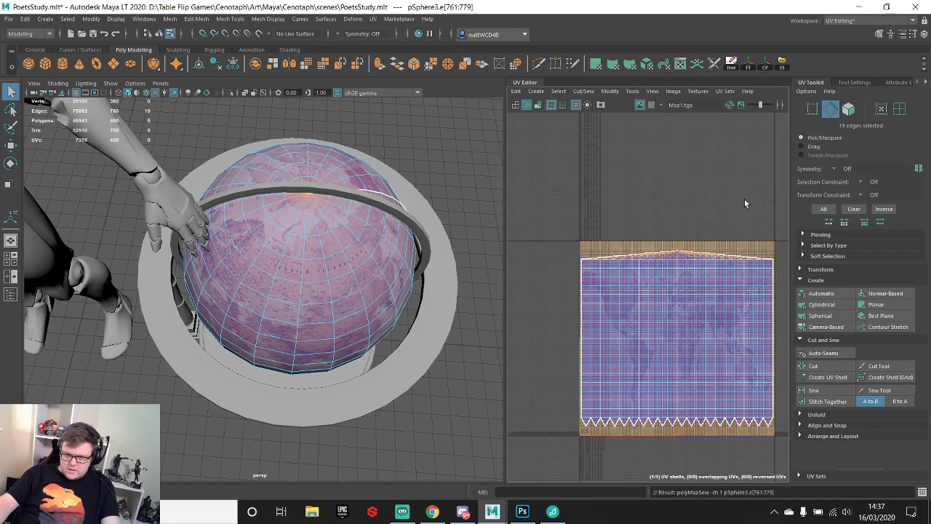
left_click_drag(588, 422, 768, 420)
right_click_drag(770, 347, 736, 320, "shift")
- Unfold all UVs of the sewn globe shell and check the resulting texture around the globe
right_click_drag(670, 267, 701, 254, "ctrl")
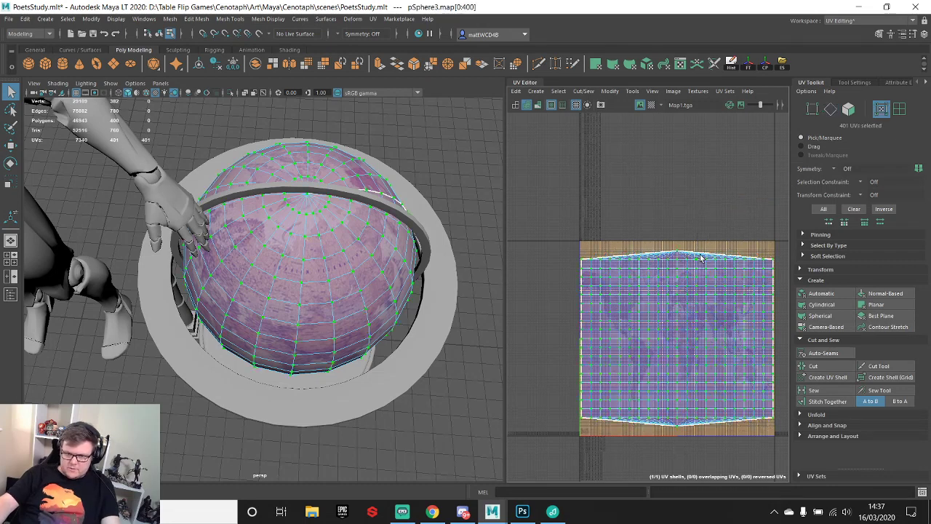
right_click_drag(726, 195, 596, 207, "shift")
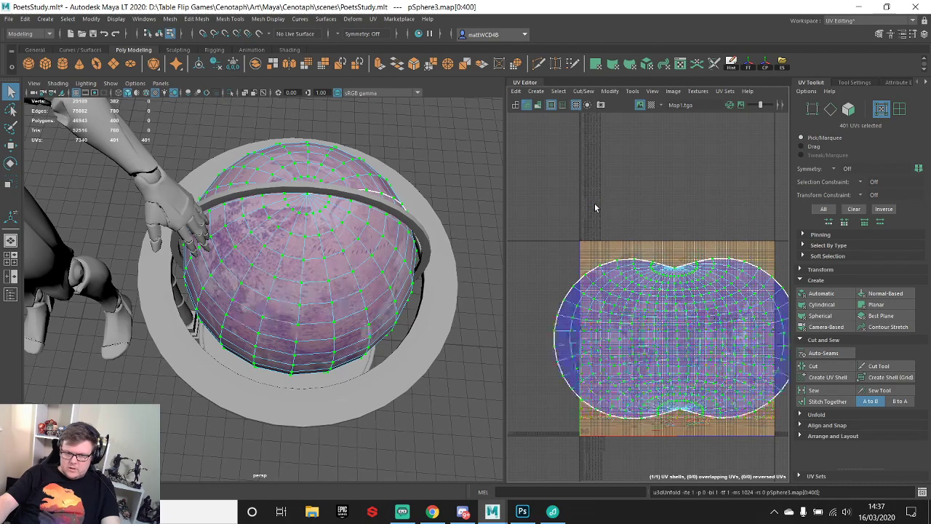
left_click_drag(307, 256, 308, 235, "alt")
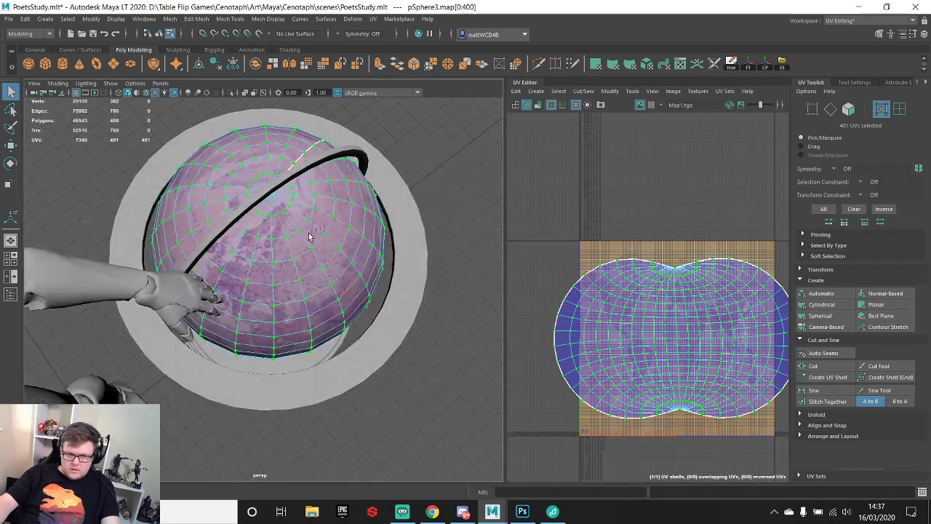
left_click(427, 157)
left_click_drag(427, 157, 350, 182, "alt")
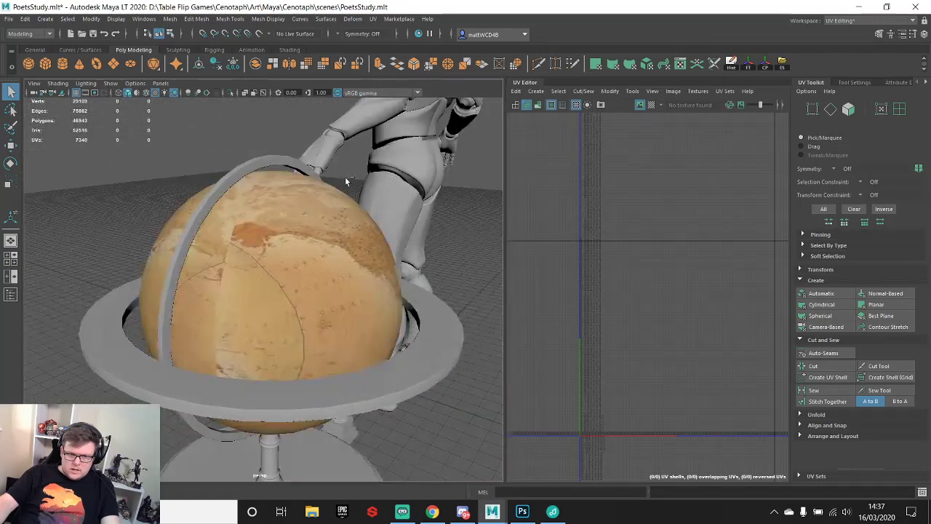
left_click(356, 186)
- Undo the second unfold and the sewing of both zigzag borders on the globe's UV shell
key("ctrl+z")
key("ctrl+z")
key("ctrl+z")
key("ctrl+z")
key("ctrl+z")
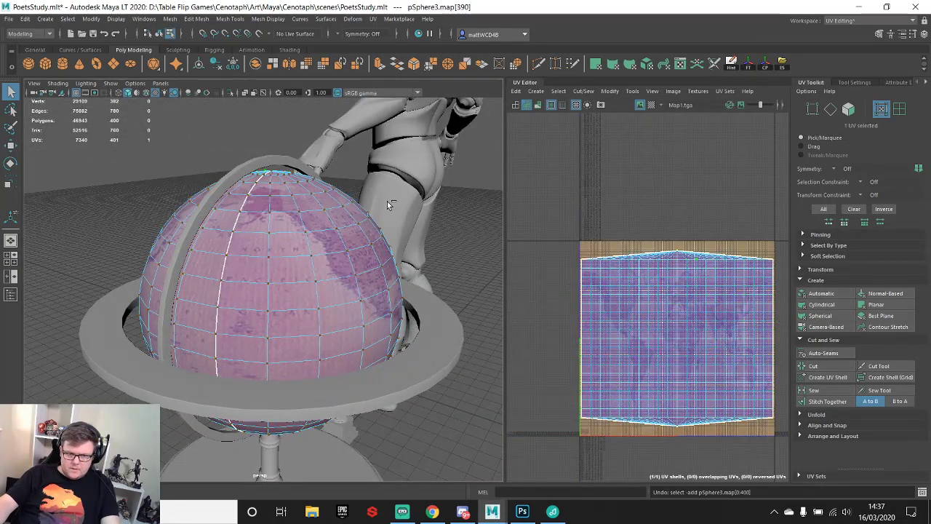
key("ctrl+z")
key("ctrl+z")
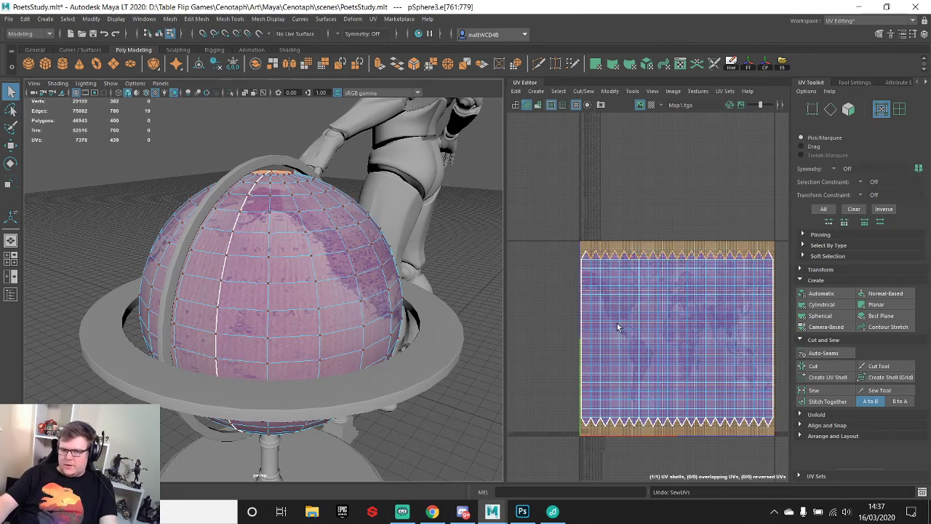
middle_click_drag(617, 327, 608, 282, "alt")
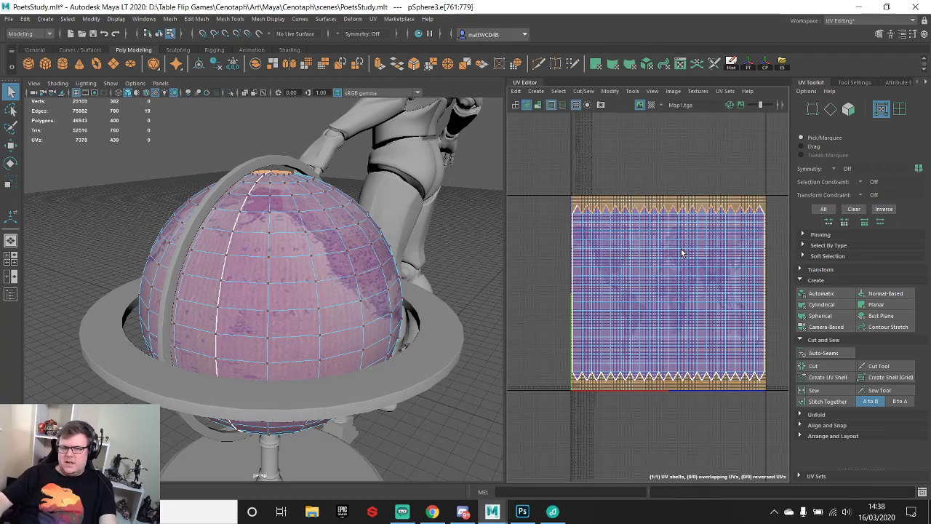
- Inspect the globe's texture in object mode, first deselected and then with the globe selected
left_click_drag(344, 307, 192, 280, "alt")
key("F8")
left_click(355, 153)
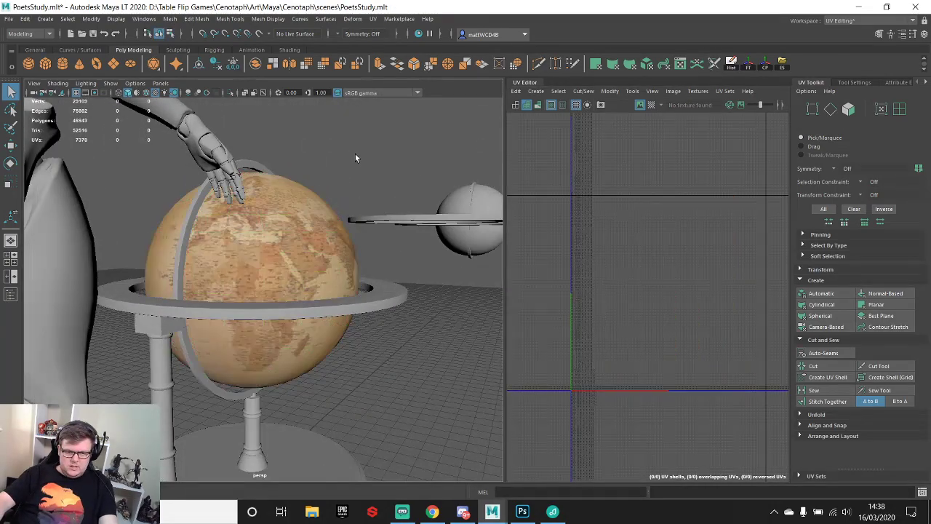
left_click_drag(355, 154, 358, 233, "alt")
left_click(358, 233)
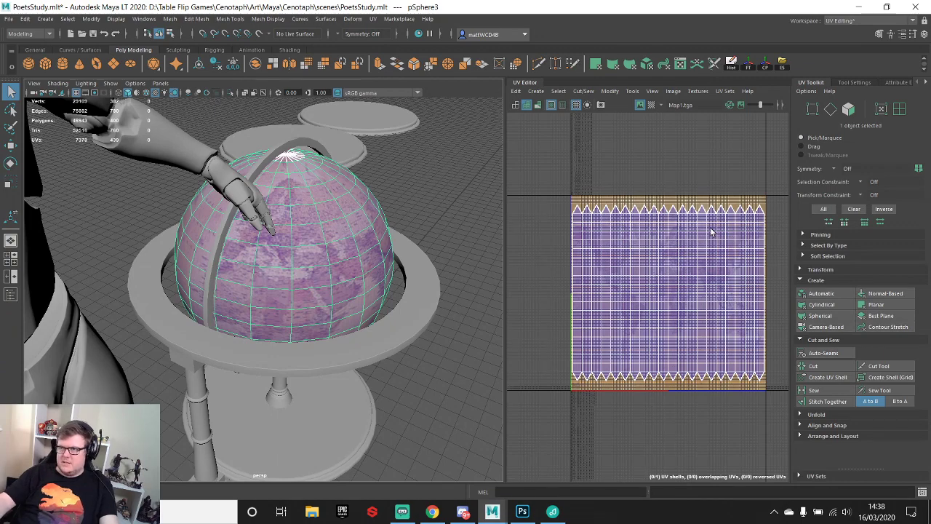
left_click_drag(361, 212, 343, 215, "alt")
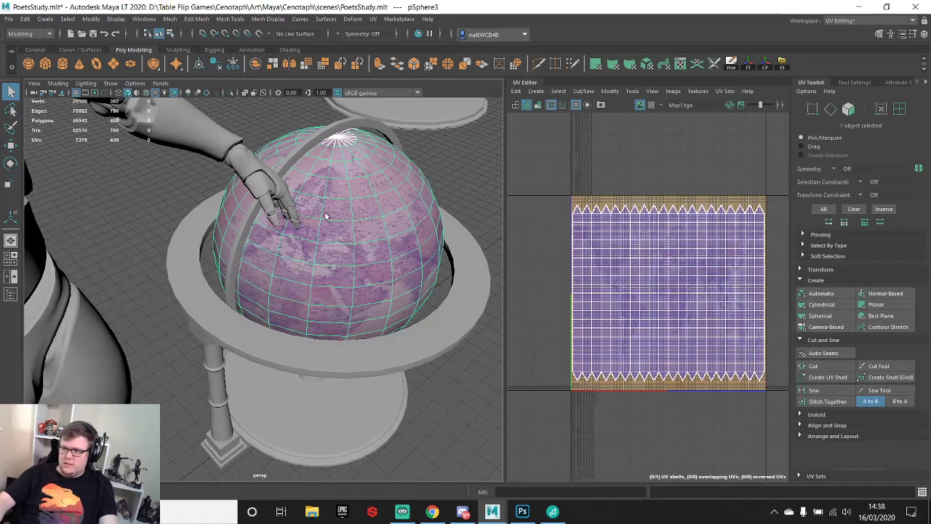
- Inspect the globe's map texture from the opposite side with the globe deselected
left_click_drag(426, 216, 425, 173, "alt")
left_click_drag(359, 299, 359, 169, "alt")
left_click(443, 259)
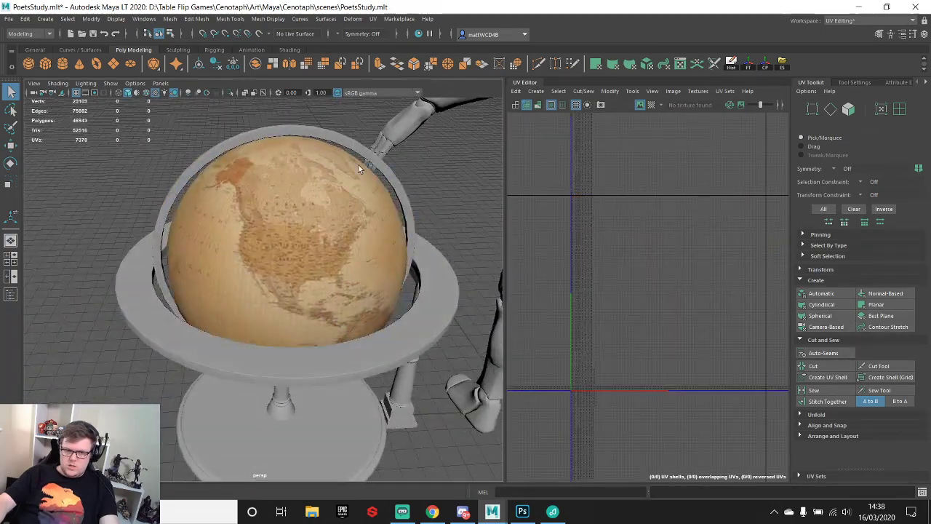
- Sew the short corner edges along the outer border of the horizontal ring's top-face UV shell
left_click(431, 320)
scroll(690, 202, "up", 8)
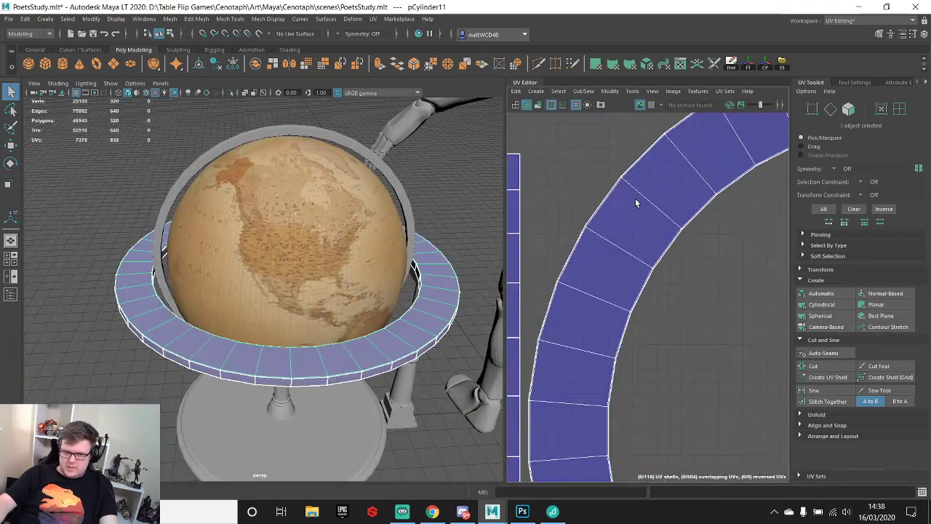
scroll(635, 203, "up", 10)
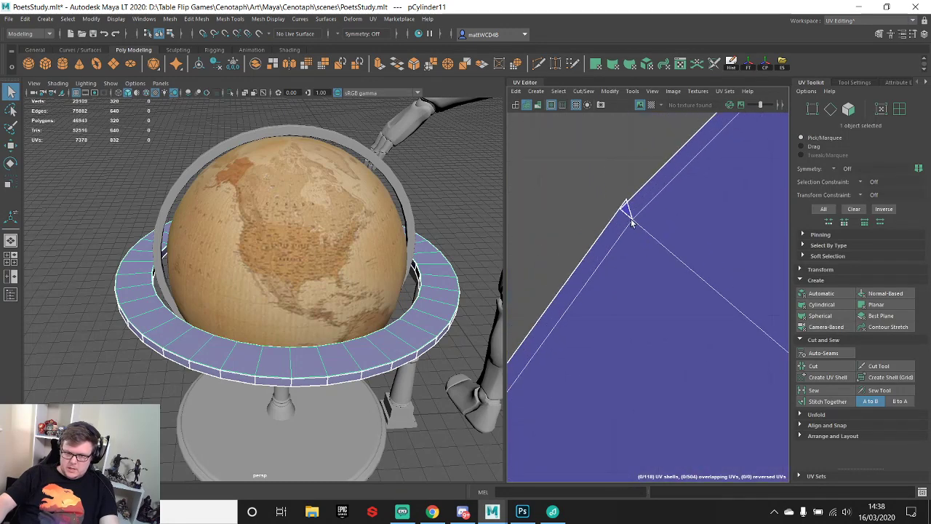
key("F10")
left_click(627, 214)
right_click_drag(607, 141, 535, 121, "ctrl")
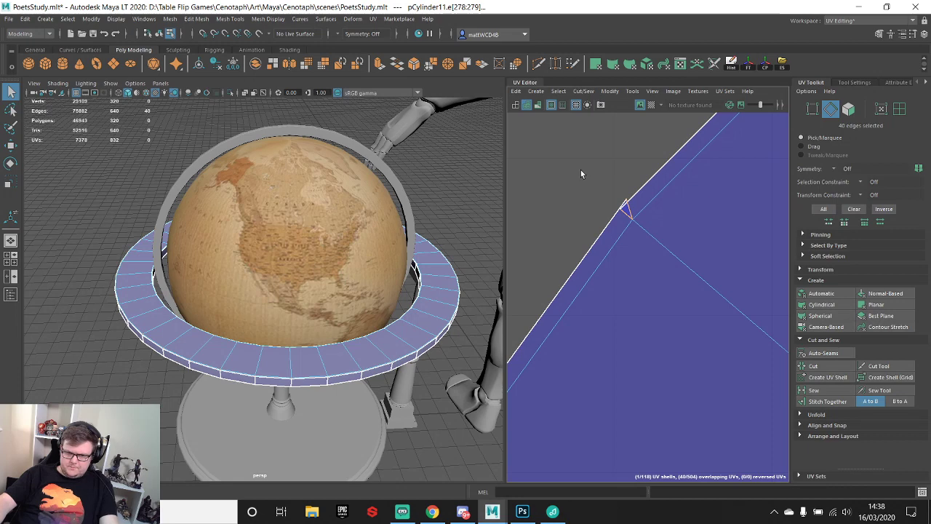
right_click_drag(588, 168, 620, 178, "shift")
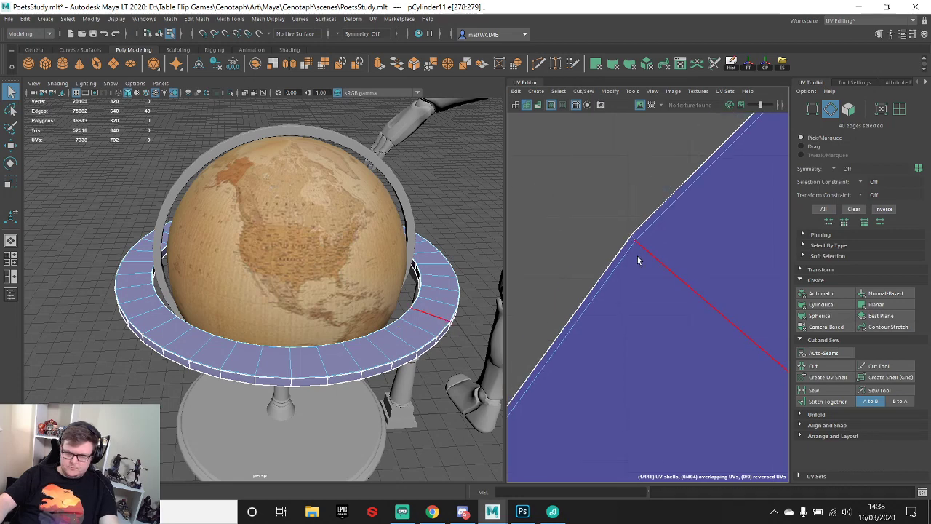
- Sew the short corner edges along the inner border of the ring's top-face UV shell
double_click(632, 202)
scroll(669, 222, "up", 3)
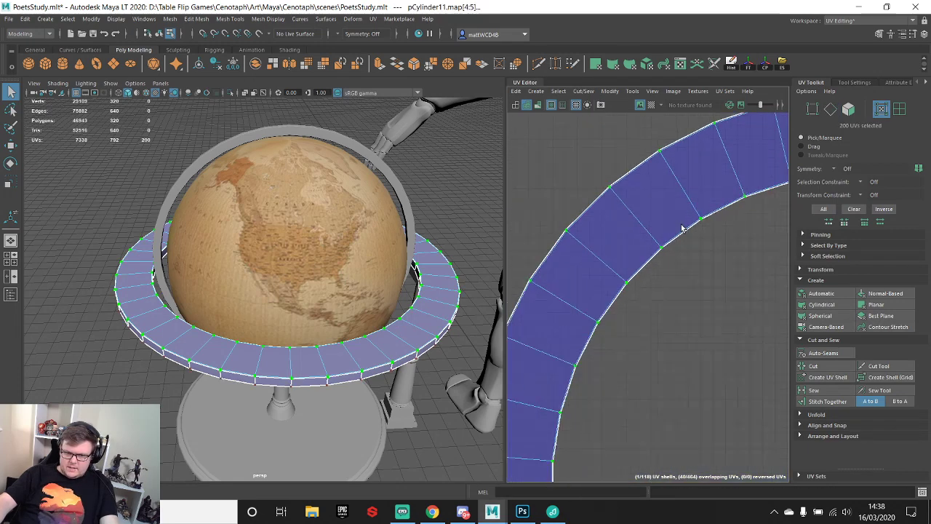
middle_click_drag(682, 226, 619, 300, "alt")
scroll(620, 300, "up", 8)
right_click_drag(593, 294, 587, 237)
left_click(577, 287)
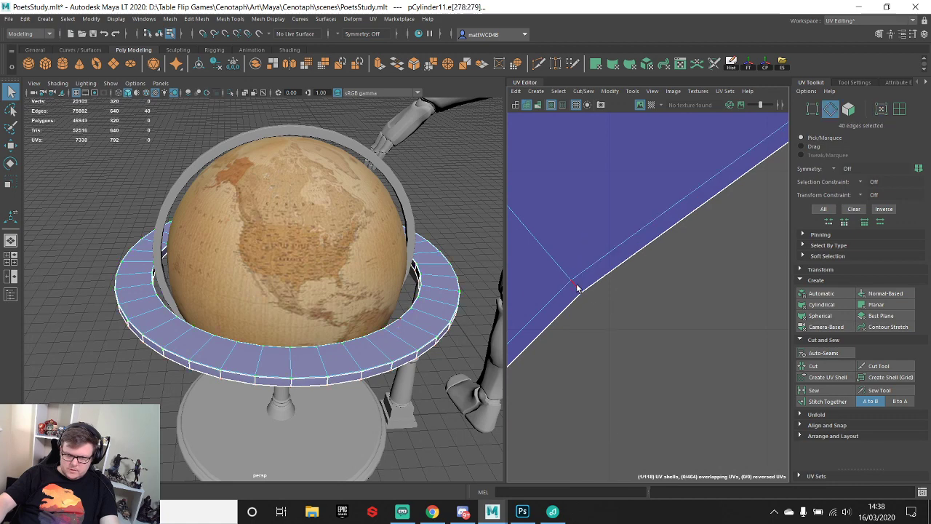
mouse_move(623, 197)
right_mouse_down("shift")
mouse_move(623, 174)
mouse_move(588, 173)
mouse_move(625, 198)
right_mouse_up("shift")
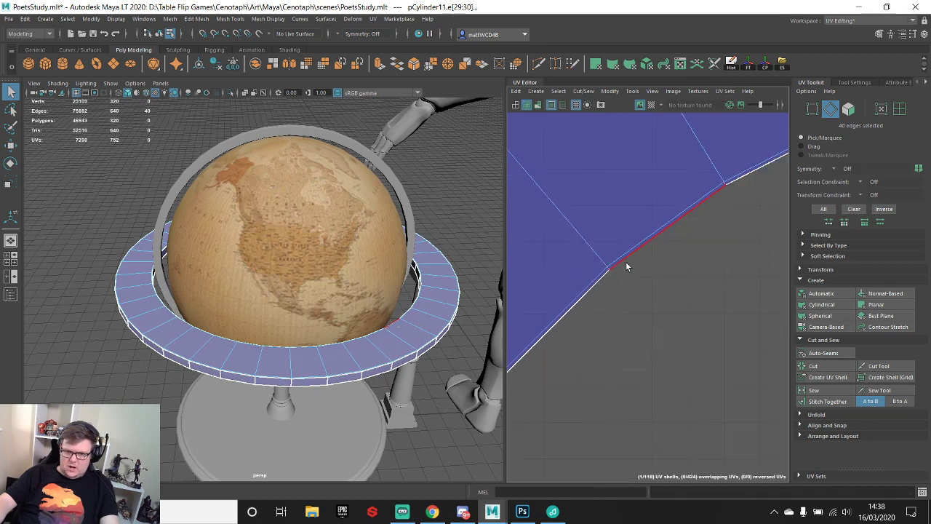
- Select all UVs of the ring's sewn top-face shell and unfold them
scroll(643, 225, "down", 3)
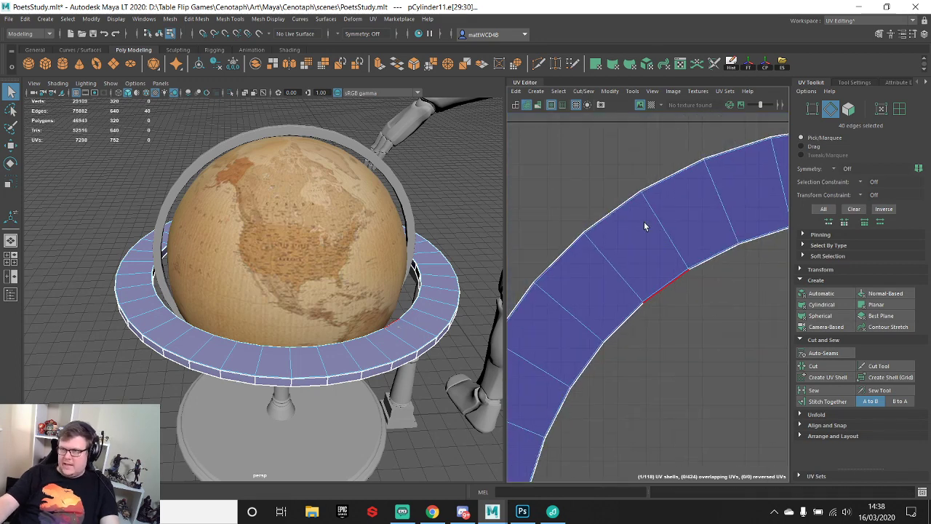
left_click(668, 237)
scroll(675, 255, "up", 2)
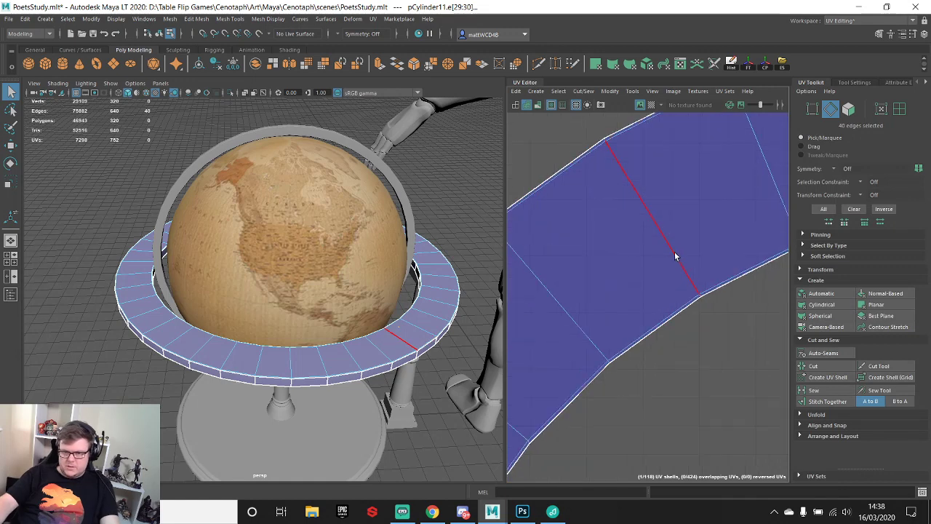
middle_click_drag(624, 280, 588, 268, "alt")
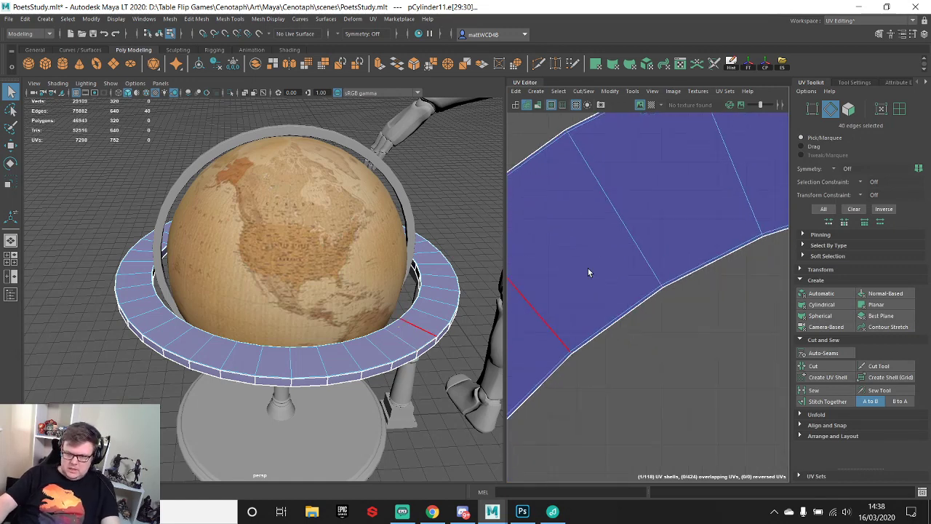
scroll(613, 262, "up", 4)
right_click_drag(646, 246, 688, 248)
double_click(732, 317)
right_click_drag(751, 221, 605, 226, "shift")
scroll(706, 270, "down", 3)
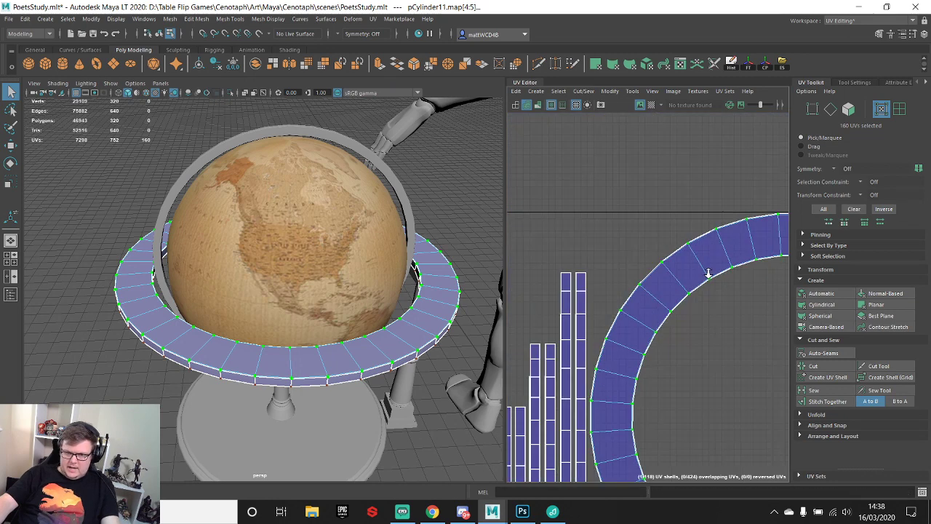
- Select the faces of the ring's underside UV shell and cut all their edges apart
scroll(662, 263, "up", 2)
scroll(663, 264, "up", 3)
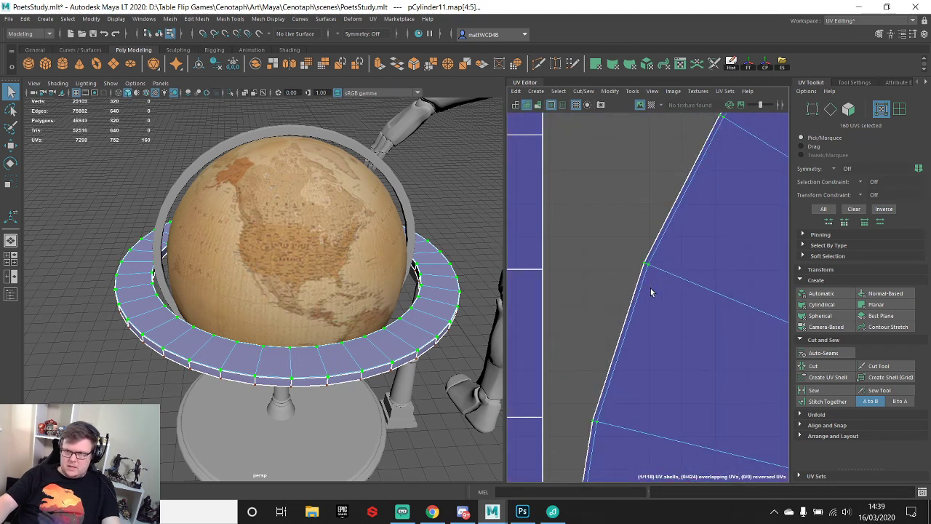
left_click(666, 211)
scroll(651, 262, "down", 4)
left_click(702, 220)
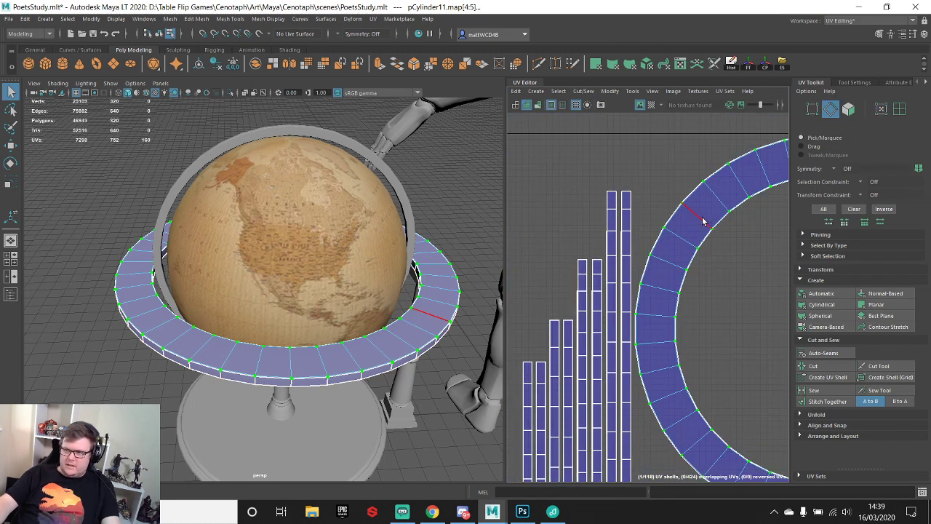
scroll(709, 219, "up", 6)
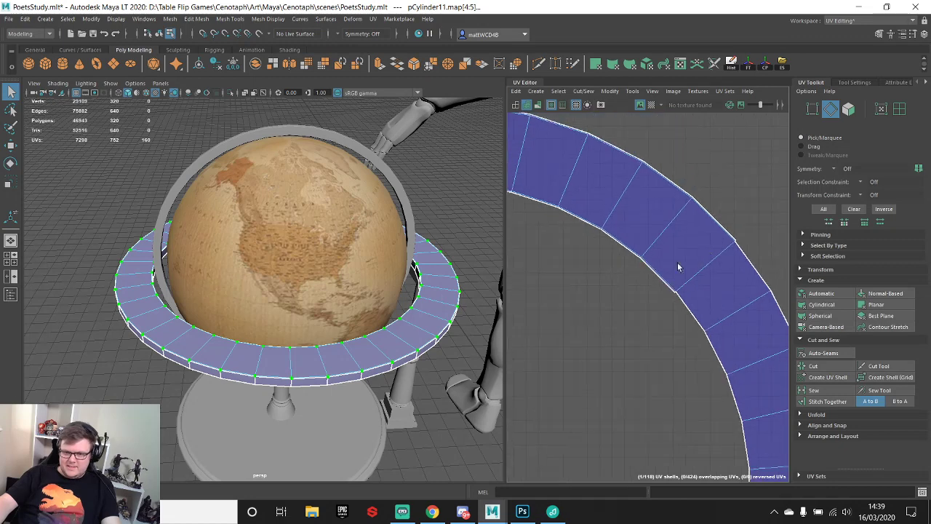
scroll(720, 240, "up", 2)
right_click_drag(738, 240, 713, 264, "ctrl")
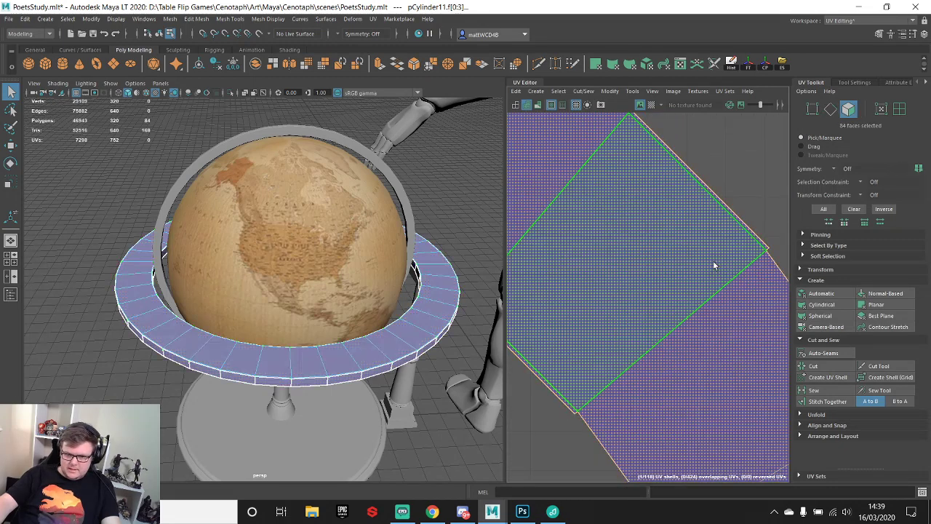
left_click(813, 366)
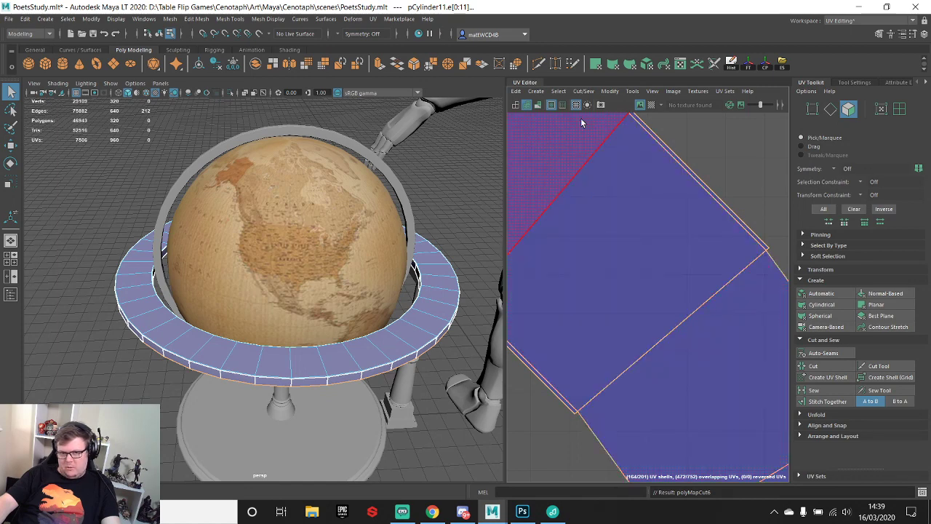
- Sew the crosswise edges and the inner and outer rim edges of the ring's underside UV shell
key("F10")
right_click_drag(596, 223, 580, 175)
left_click(580, 173)
right_click_drag(651, 247, 627, 245, "ctrl")
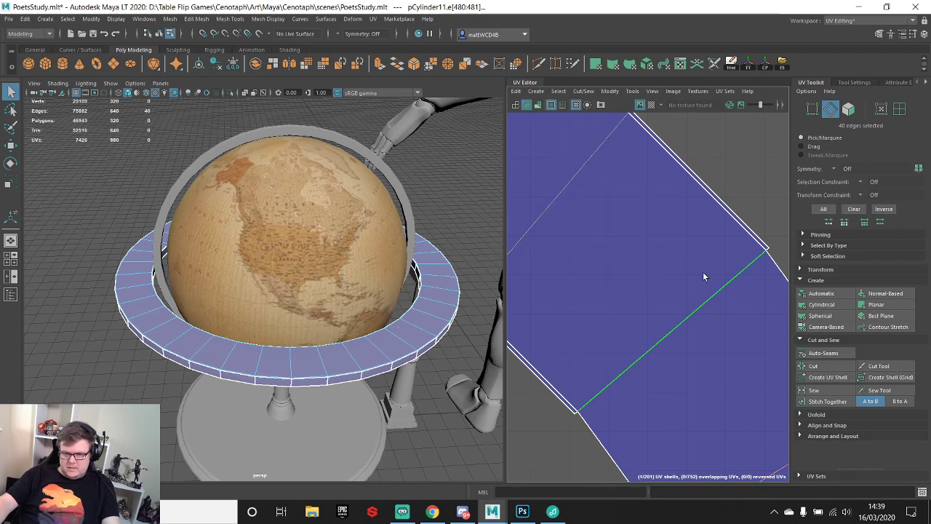
double_click(615, 457, "shift")
right_click_drag(630, 248, 625, 277, "shift")
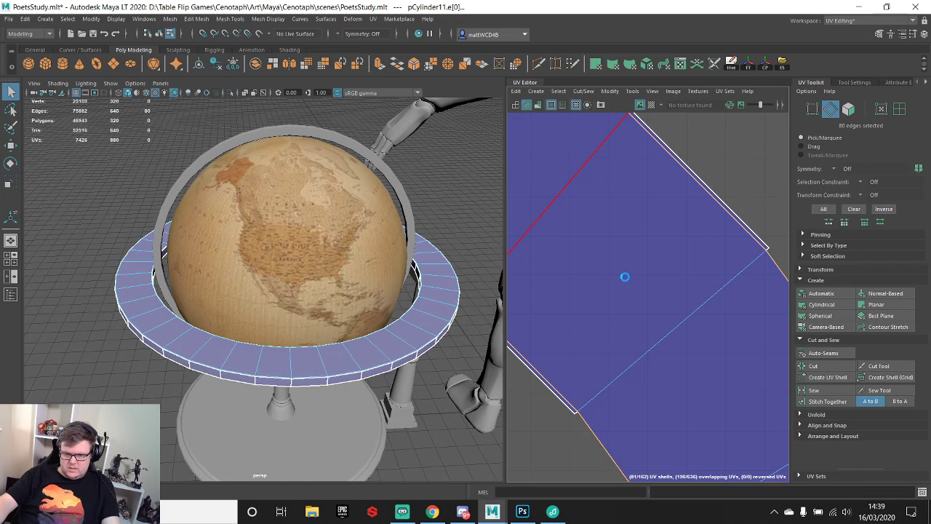
- Sew the short corner edges on both borders of the ring's underside UV shell and select all its UVs
left_click(769, 253)
left_click(576, 413)
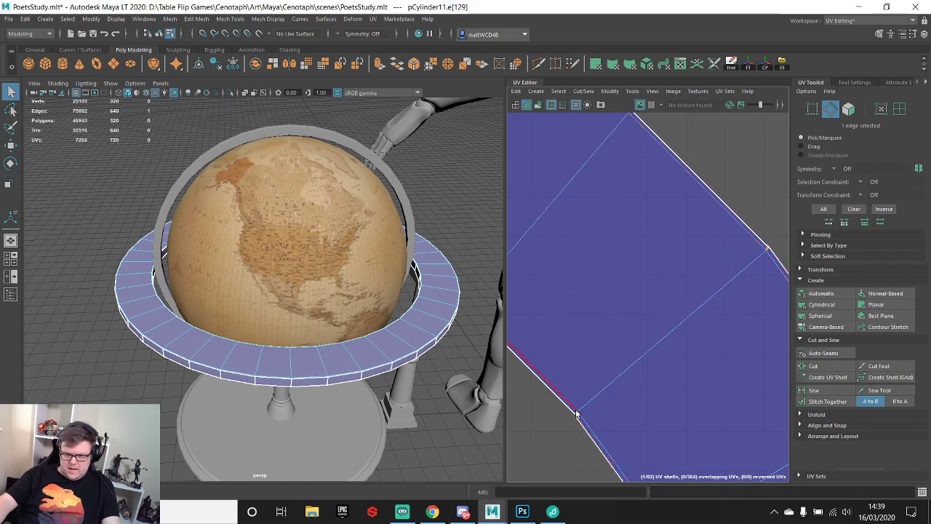
left_click(578, 415, "shift")
key("ctrl+z")
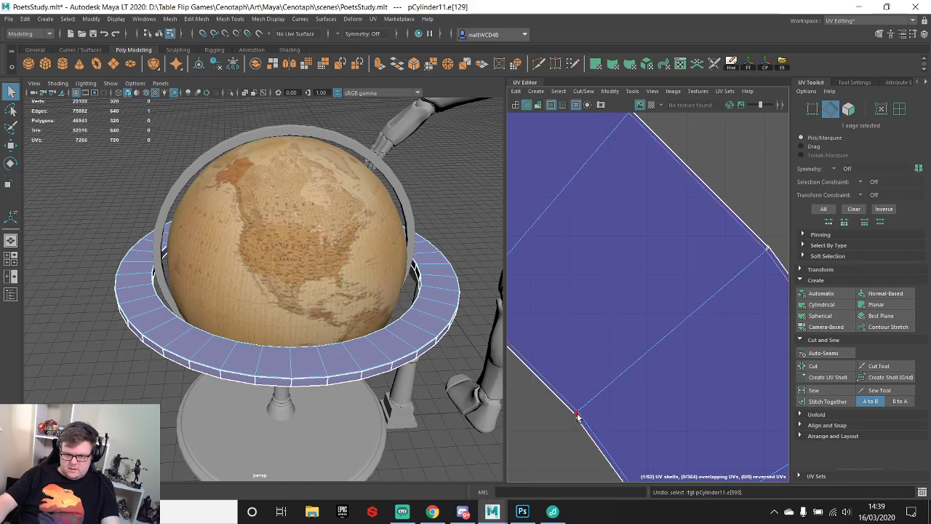
right_click_drag(657, 287, 535, 271, "shift")
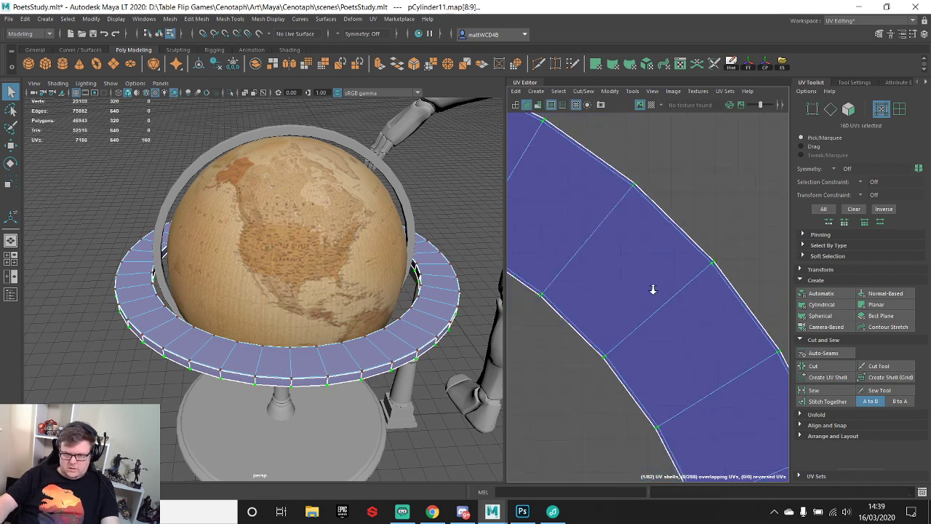
scroll(652, 289, "down", 2)
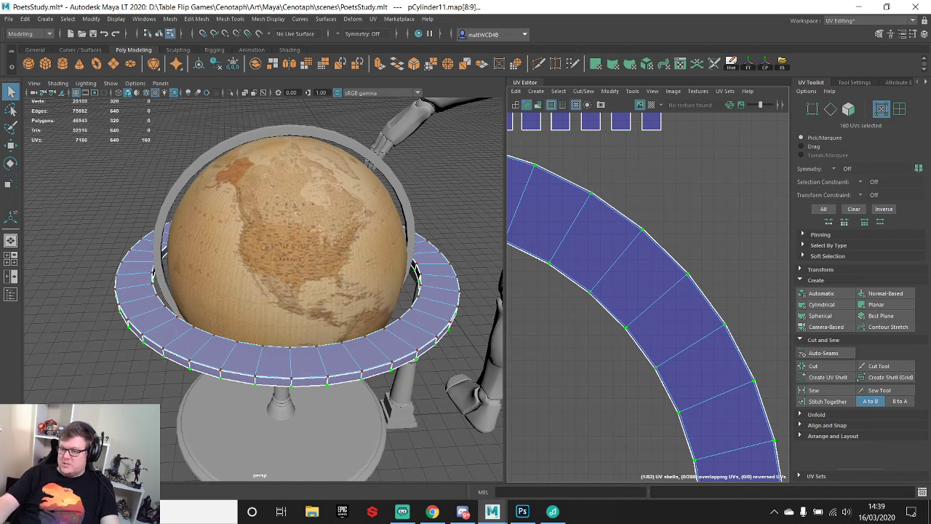
- Switch the 3D viewport to the four-view layout and clear the UV selection
key("alt+Tab")
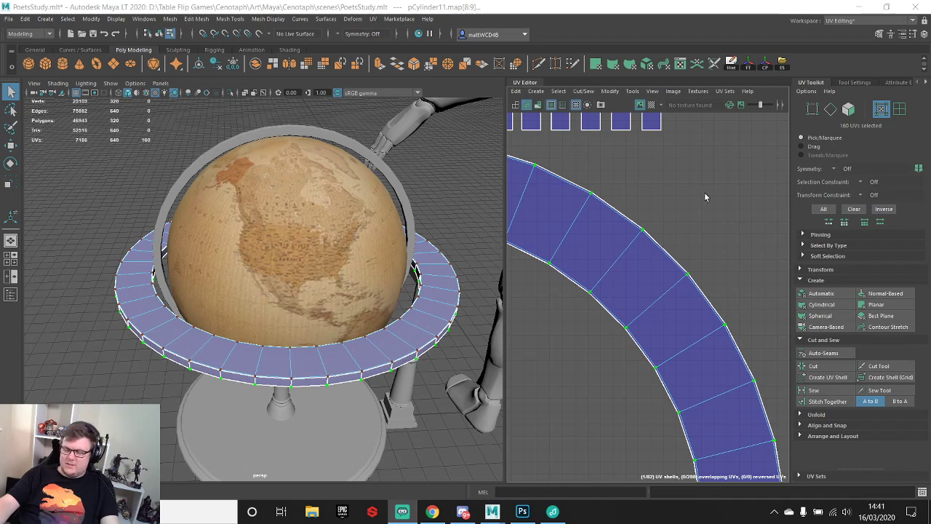
scroll(589, 275, "down", 3)
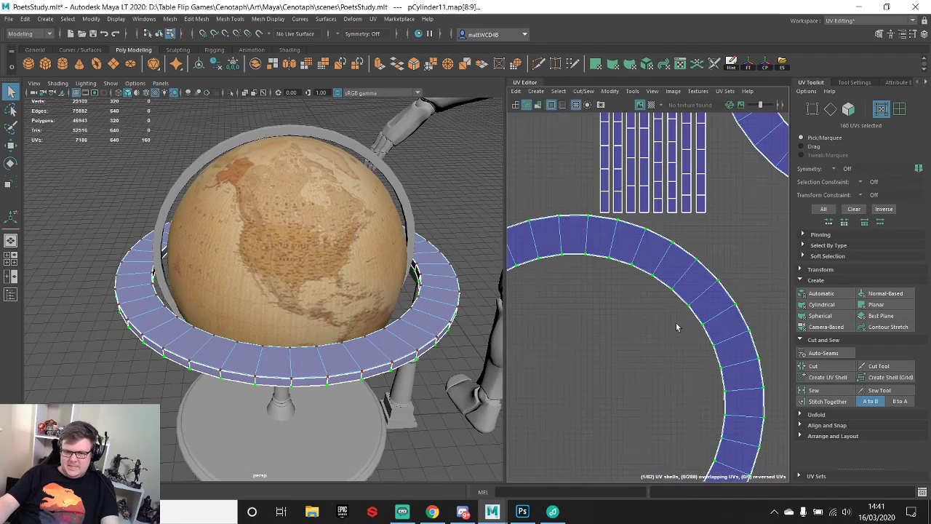
scroll(690, 220, "up", 4)
scroll(620, 299, "down", 1)
scroll(621, 300, "down", 2)
key("space")
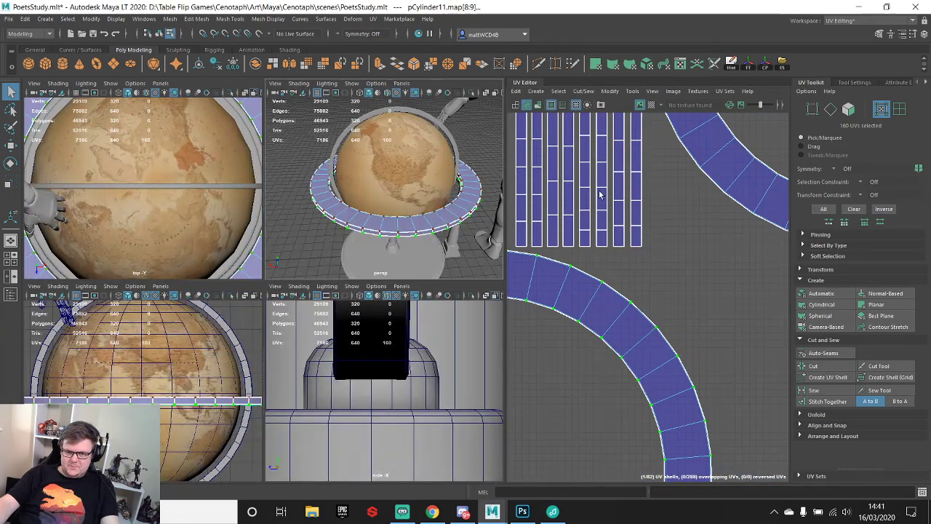
middle_click_drag(619, 195, 658, 261, "alt")
scroll(666, 205, "down", 3)
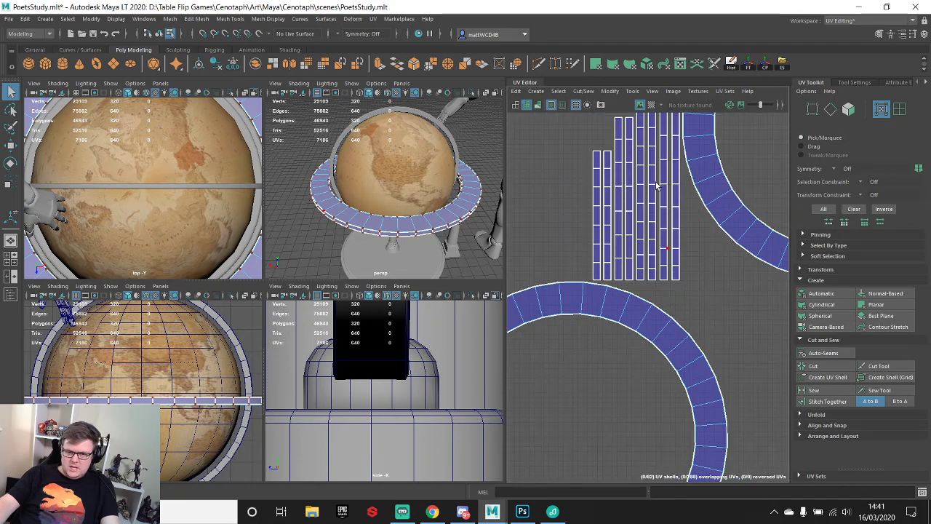
- Select the faces of all the ring's narrow side strips in the UV layout and stack their shells
scroll(651, 153, "up", 2)
middle_click_drag(652, 152, 659, 195, "alt")
right_click_drag(652, 155, 650, 187)
scroll(649, 187, "down", 2)
middle_click_drag(650, 187, 651, 203, "alt")
middle_click_drag(641, 156, 652, 242, "alt")
middle_click_drag(586, 194, 553, 125, "alt")
left_click(553, 125)
scroll(560, 131, "up", 2)
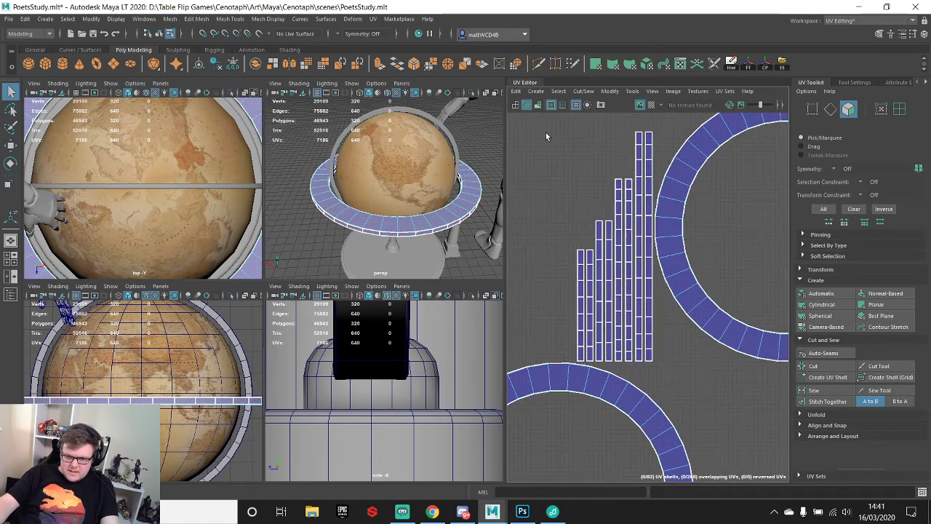
left_click_drag(546, 133, 649, 360)
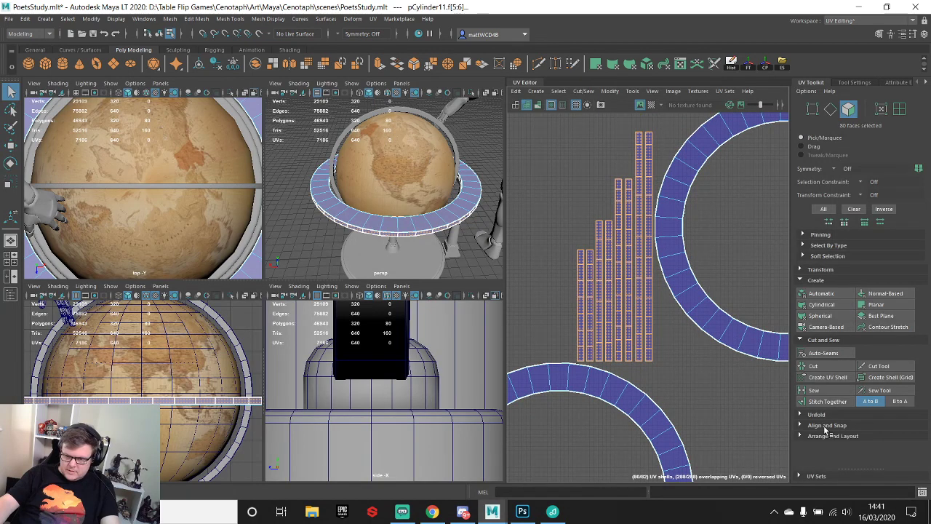
left_click(833, 436)
scroll(835, 436, "down", 2)
left_click(830, 421)
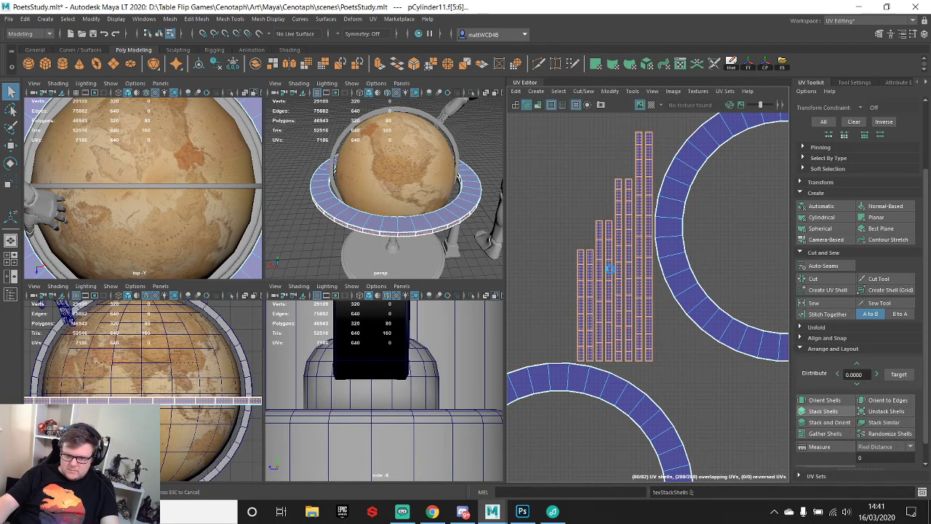
- Align the upper and lower UVs of the stacked side shells so they form one rectangle
scroll(608, 253, "up", 3)
scroll(609, 257, "up", 3)
key("F12")
left_click_drag(577, 141, 677, 214)
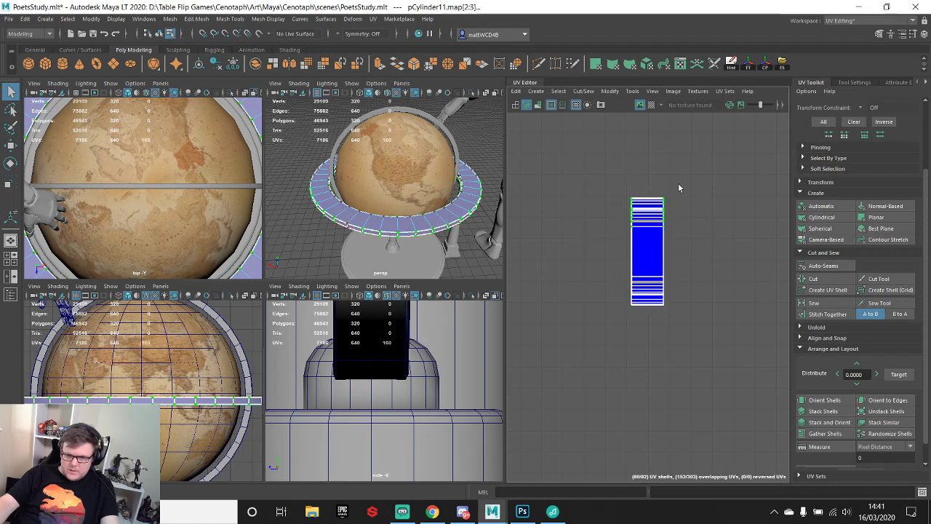
right_click_drag(676, 170, 725, 166, "shift")
right_click_drag(694, 258, 717, 254, "shift")
key("ctrl+z")
right_click_drag(684, 225, 831, 282, "shift")
scroll(626, 271, "up", 3)
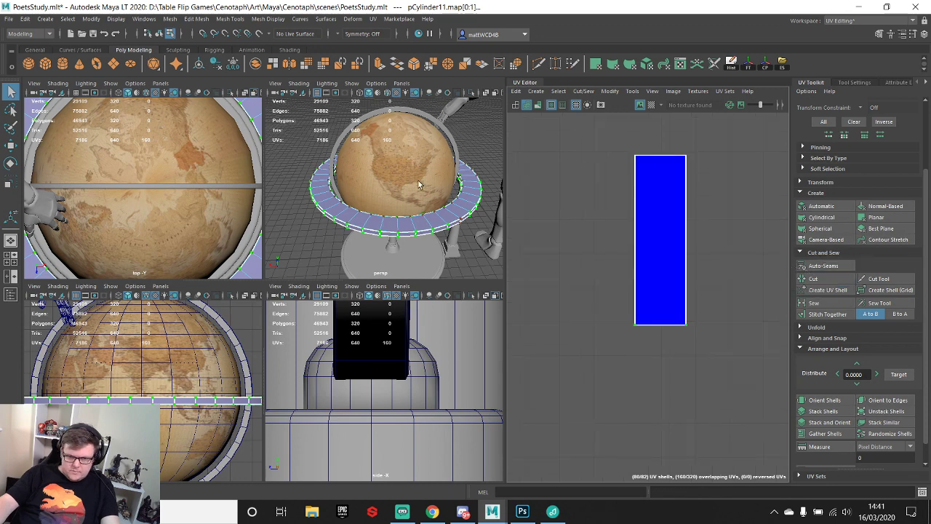
- Display the checker map and move the right-edge UVs of the stacked side shells inward to narrow them
scroll(418, 180, "up", 7)
middle_click_drag(433, 246, 420, 140, "alt")
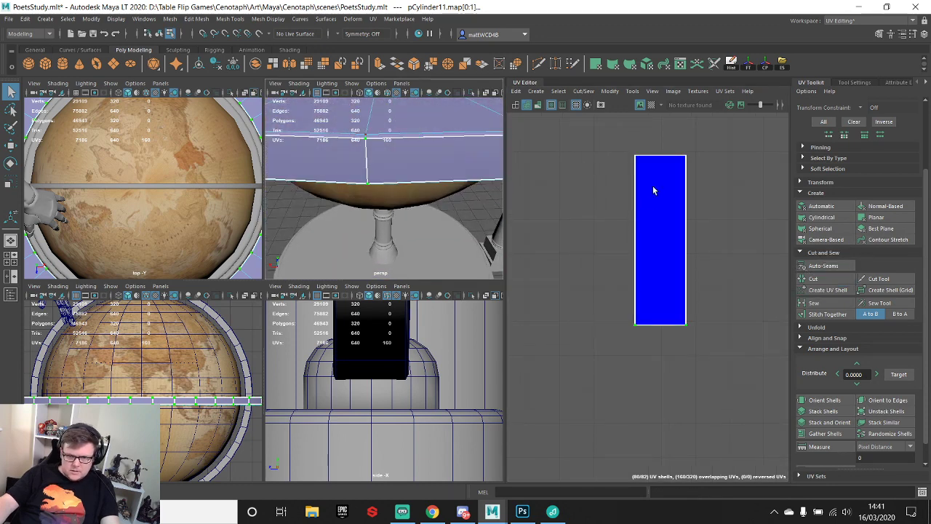
key("w")
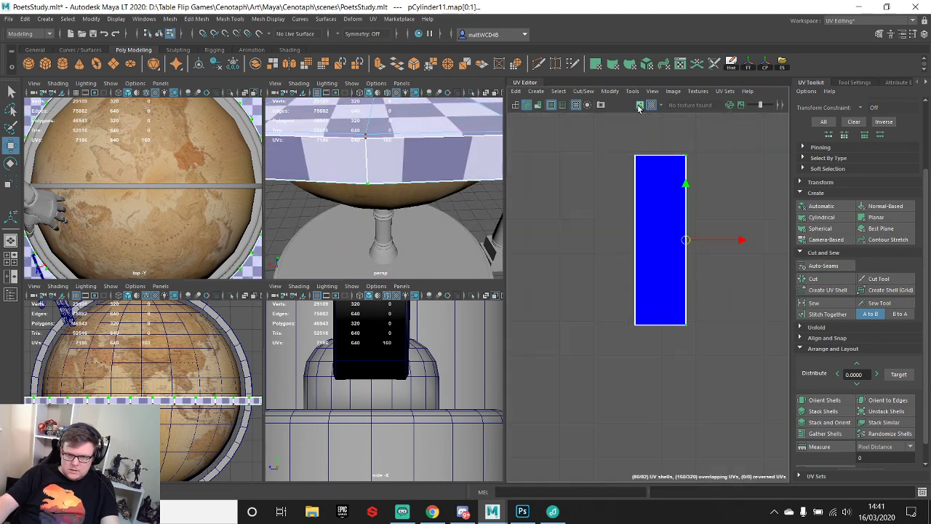
left_click_drag(739, 240, 720, 241)
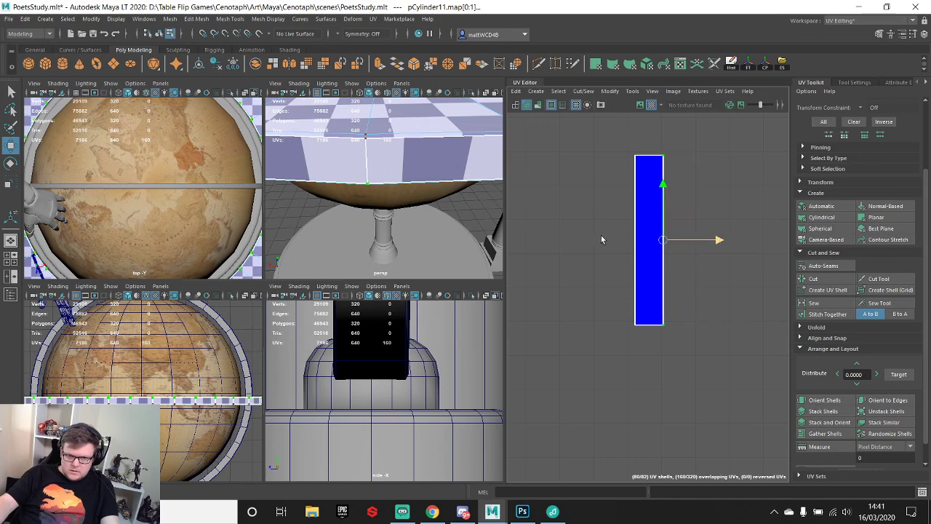
- Move the left-edge UVs of the stacked side shells outward to widen the rectangle
key("f")
left_click_drag(382, 244, 391, 164, "alt")
scroll(389, 162, "up", 5)
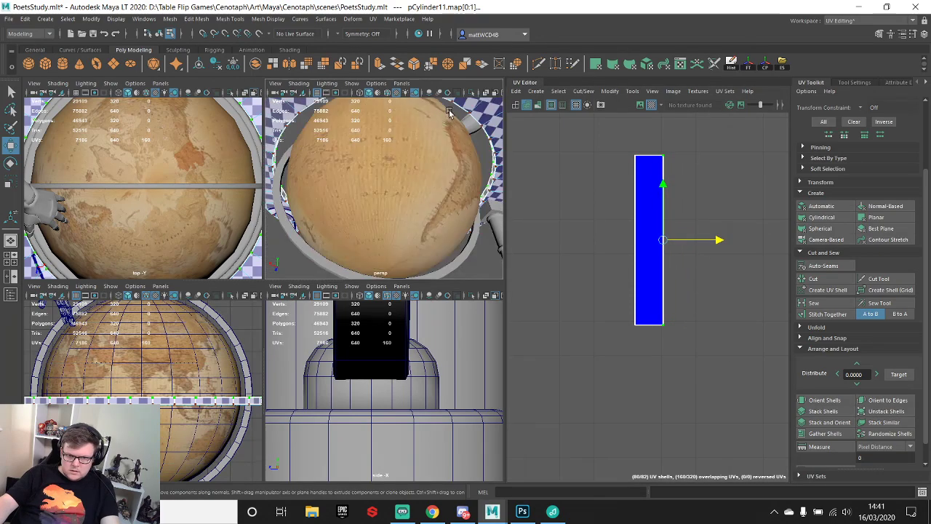
middle_click_drag(390, 160, 425, 199, "alt")
scroll(413, 198, "up", 5)
scroll(412, 199, "up", 4)
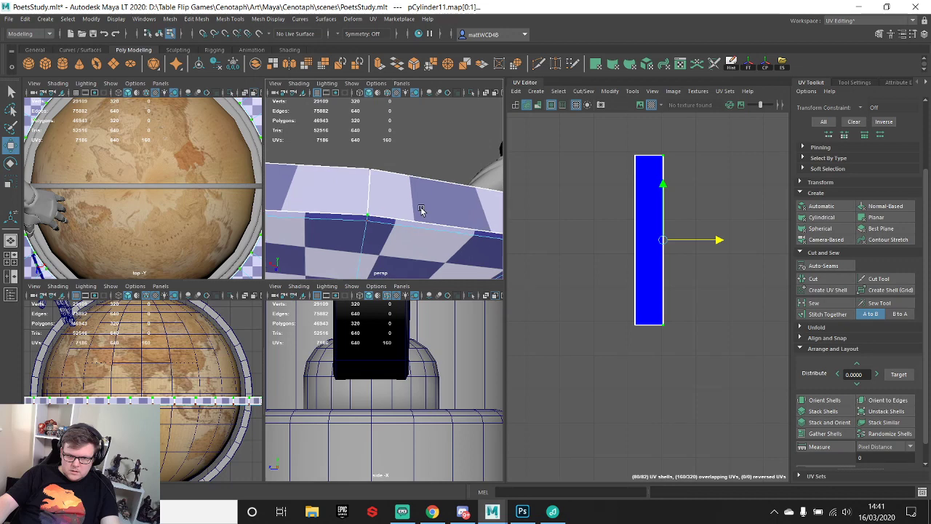
left_click_drag(608, 129, 634, 369)
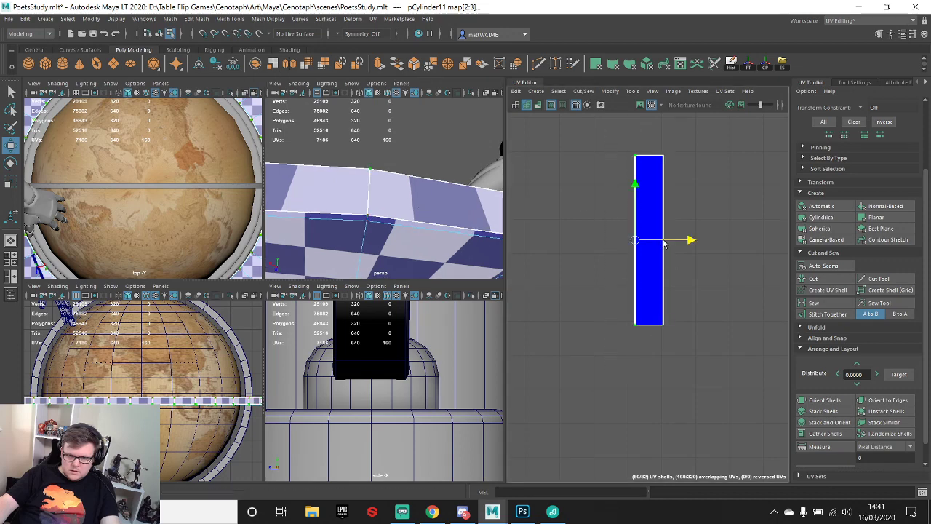
left_click_drag(660, 249, 655, 249)
key("q")
- Select all UVs of the stacked side shells and scale them wider to even out the checker squares on the ring's side
right_click_drag(635, 166, 634, 185)
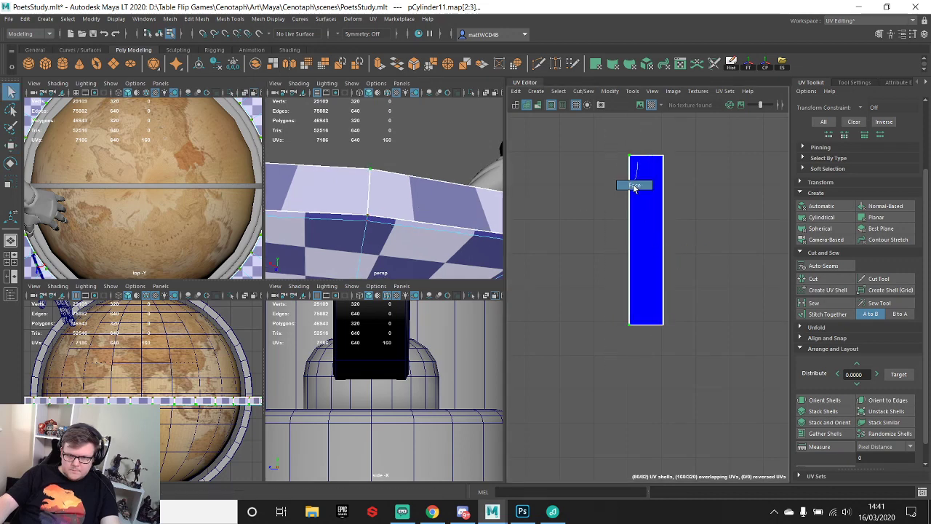
left_click(634, 190)
left_click_drag(605, 127, 709, 375)
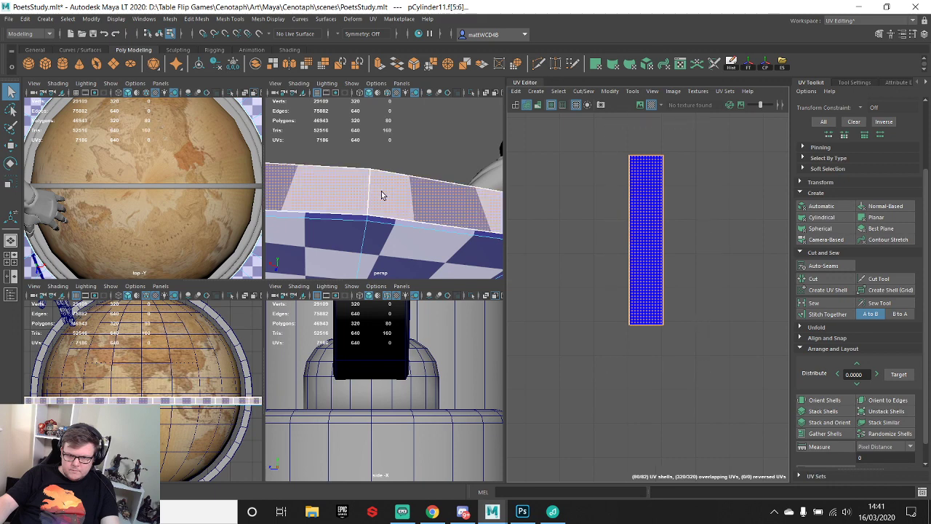
scroll(393, 197, "down", 6)
scroll(408, 196, "up", 6)
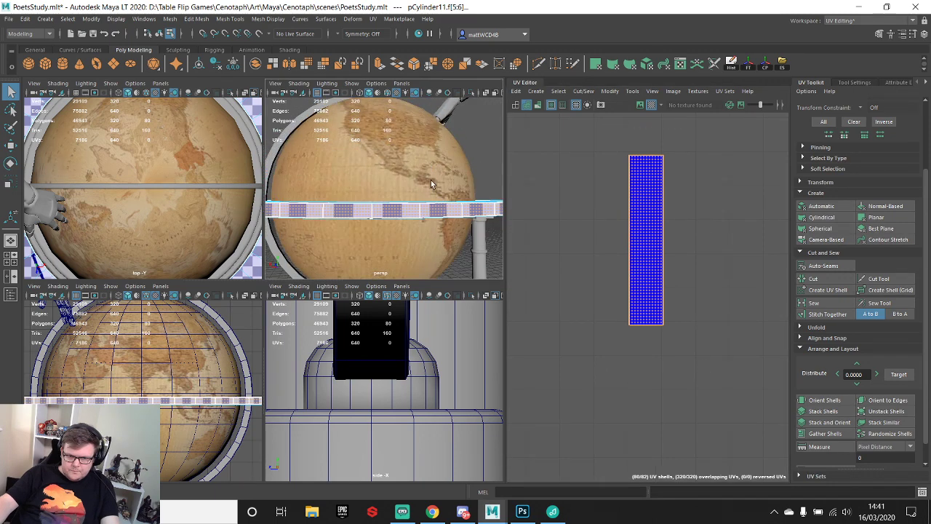
right_click_drag(619, 163, 640, 163)
left_click_drag(598, 141, 685, 331)
key("w")
key("e")
key("r")
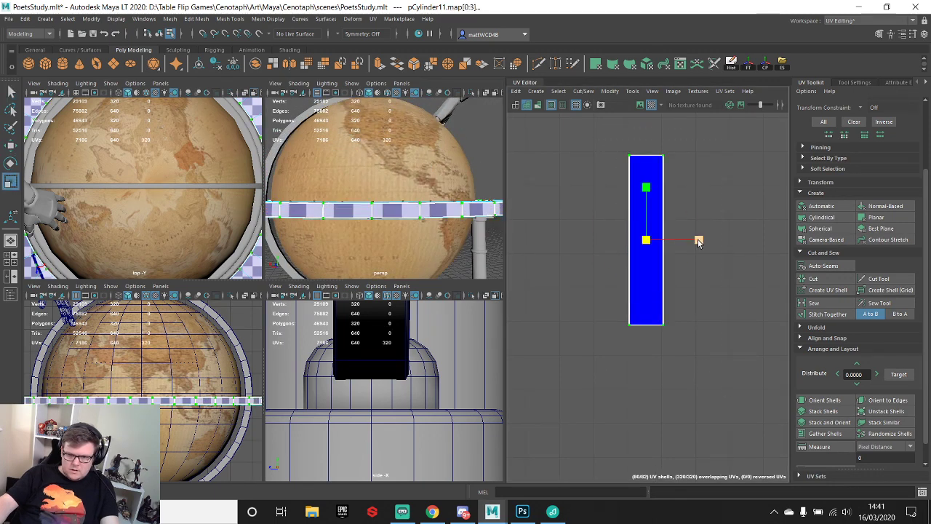
mouse_move(700, 241)
left_mouse_down()
mouse_move(825, 247)
mouse_move(651, 241)
mouse_move(708, 239)
mouse_move(698, 240)
left_mouse_up()
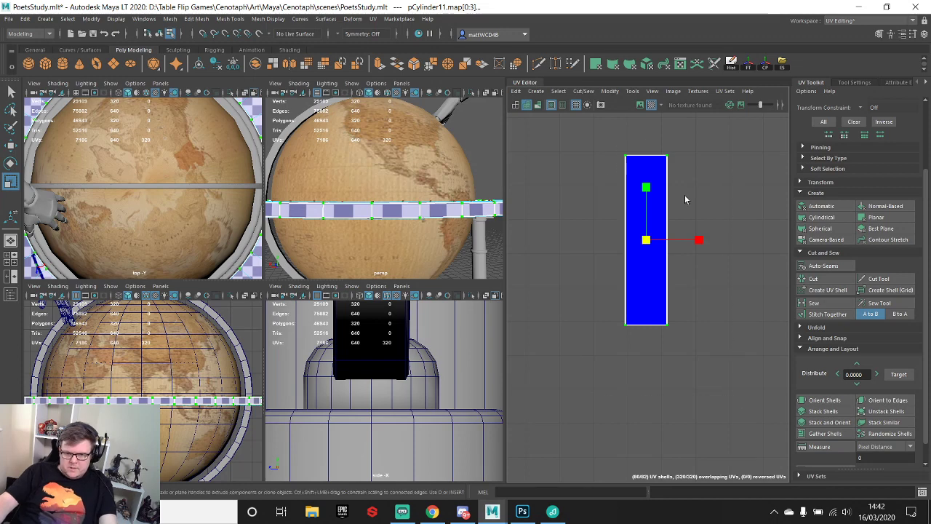
mouse_move(647, 187)
left_mouse_down()
mouse_move(651, 206)
mouse_move(650, 186)
left_mouse_up()
- Align the boundary UVs of the stacked side shells so their edges coincide
key("q")
scroll(642, 181, "down", 4)
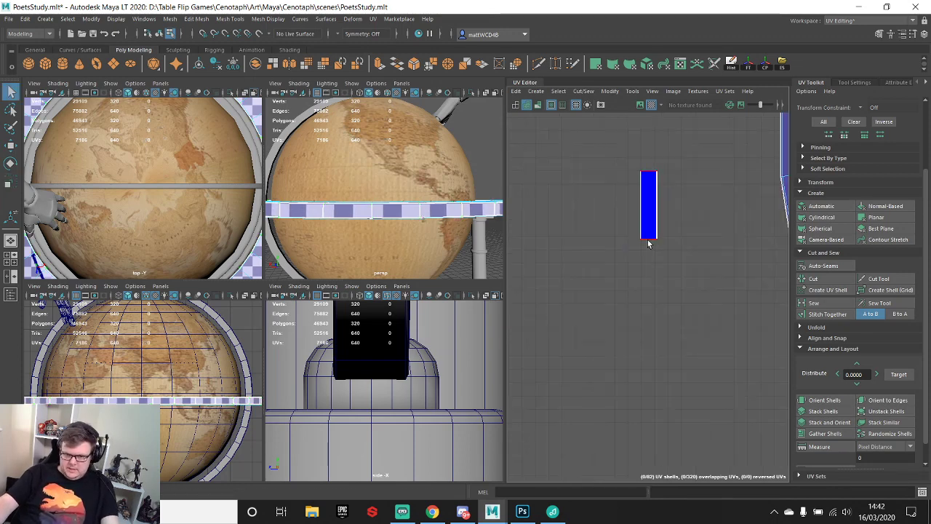
mouse_move(699, 187)
right_mouse_down("shift")
mouse_move(767, 216)
mouse_move(705, 196)
right_mouse_up("shift")
left_click_drag(612, 151, 651, 269, "shift")
right_click_drag(656, 194, 651, 163)
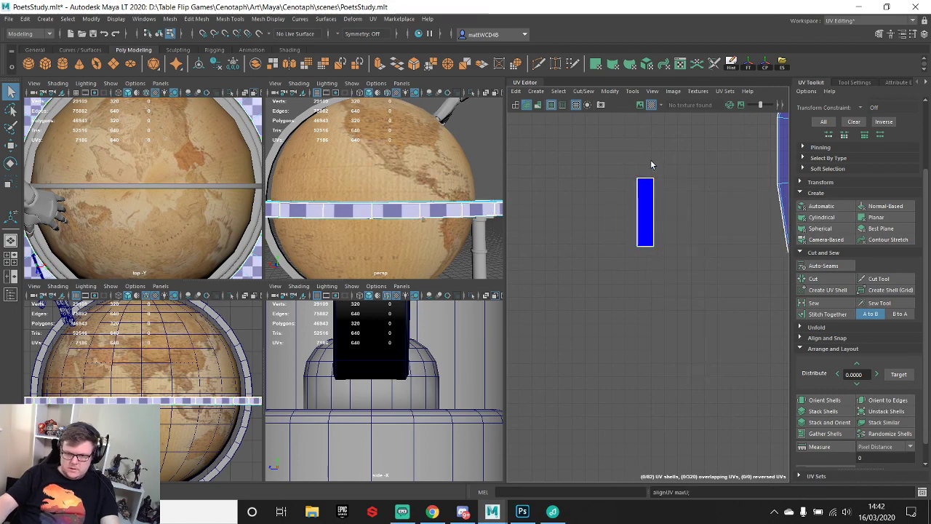
- Try to sew the short edges of the stacked side shells together, leaving only one outer edge as a seam
left_click_drag(645, 159, 649, 269)
key("f")
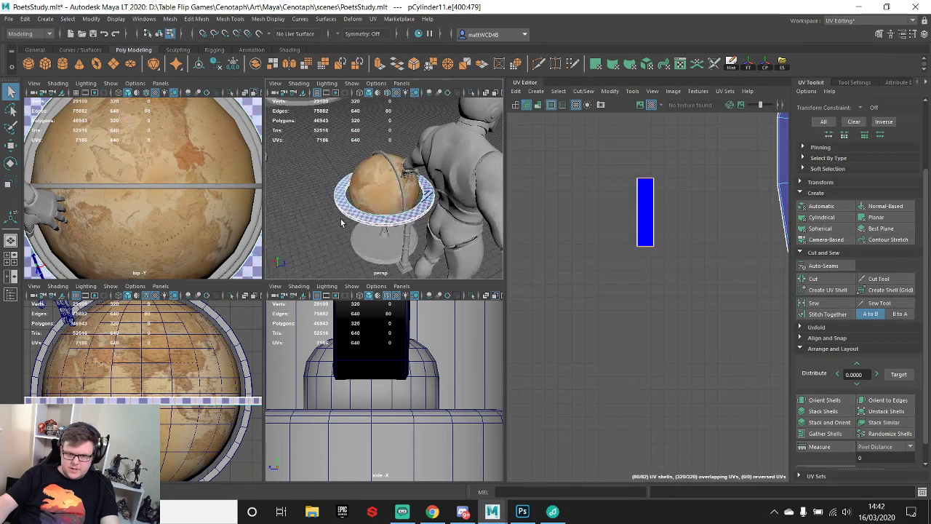
left_click_drag(446, 223, 382, 203, "alt")
left_click(354, 186, "ctrl")
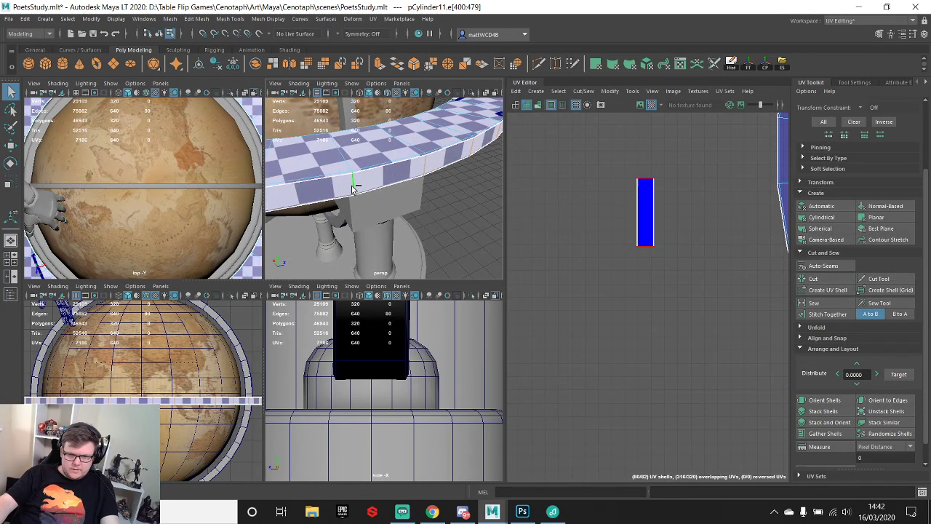
right_click_drag(703, 165, 702, 191, "shift")
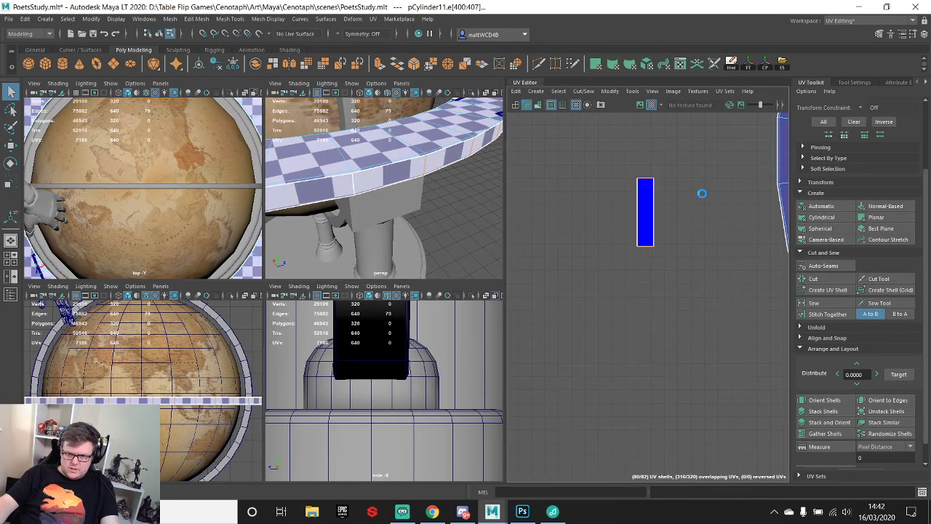
scroll(675, 227, "down", 3)
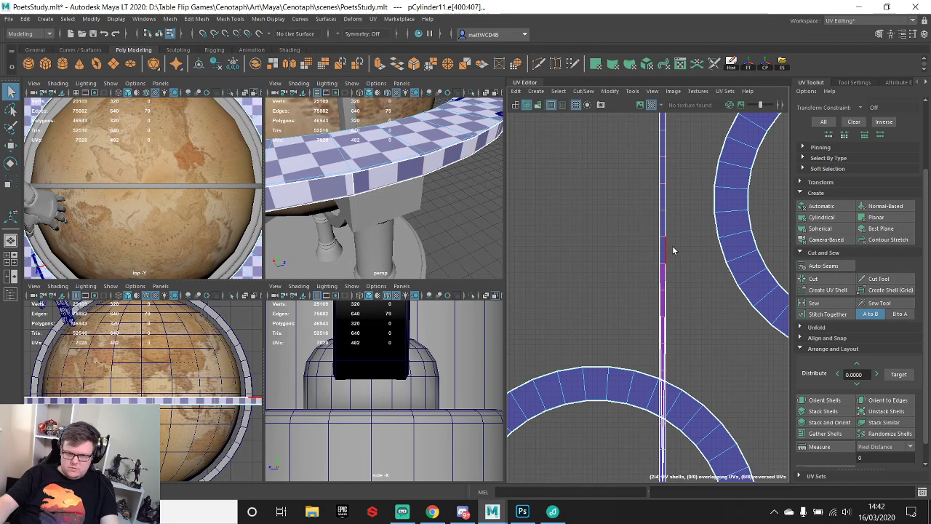
key("ctrl+z")
- Select and frame the faces of the stacked side shells, and enlarge the perspective view to fill the viewport area
left_click_drag(396, 181, 437, 189, "alt")
key("F11")
left_click_drag(633, 184, 701, 270)
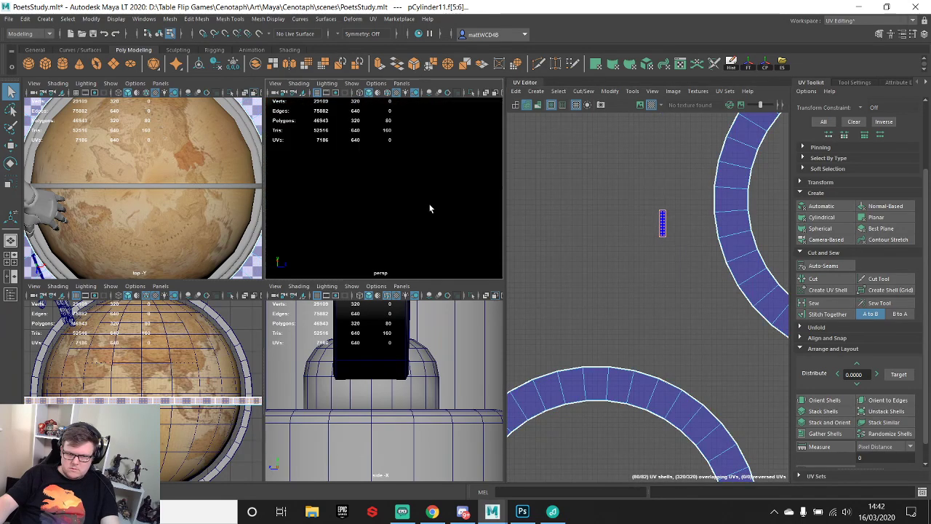
key("f")
left_click_drag(378, 209, 415, 191, "alt")
key("space")
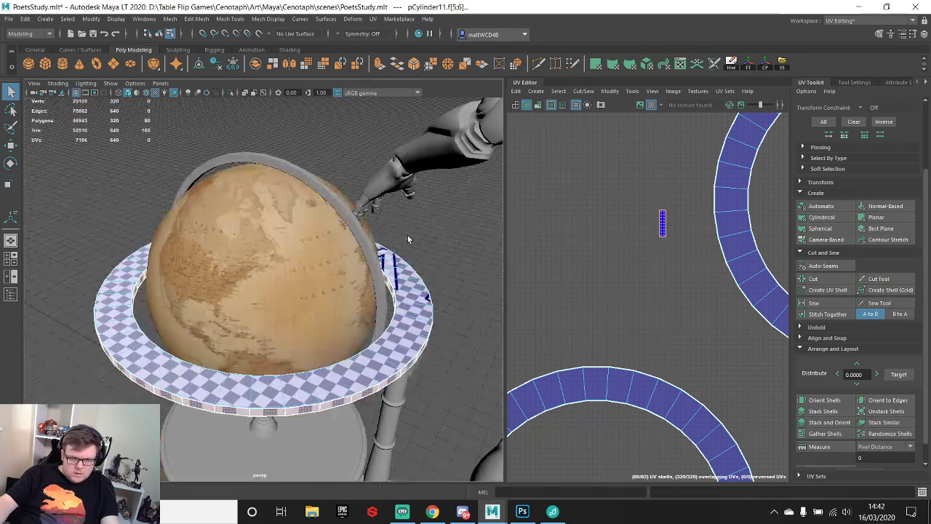
left_click_drag(408, 235, 329, 234, "alt")
middle_click_drag(330, 233, 312, 230, "alt")
- Sew the short edges of the stacked side shells into two long strips, leaving one seam edge on the ring's inner and outer sides
key("F10")
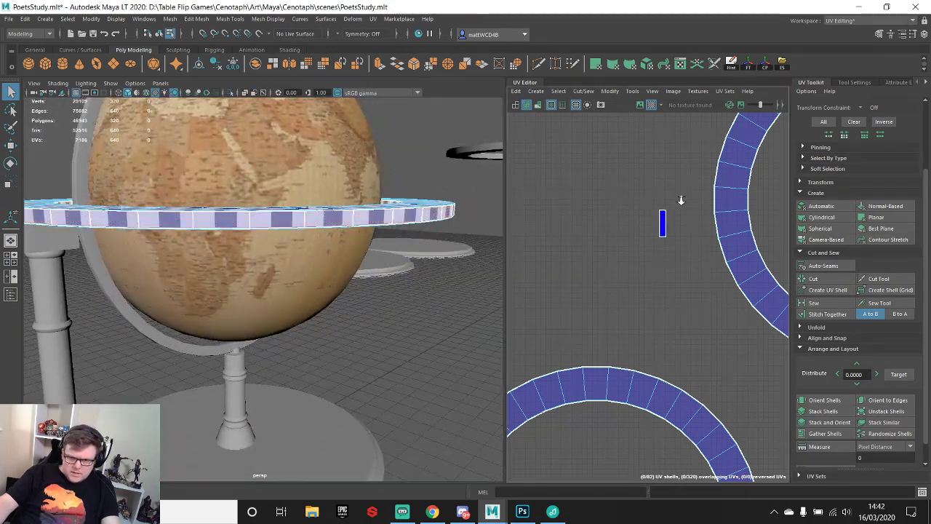
scroll(680, 199, "up", 2)
left_click_drag(650, 202, 653, 277)
left_click_drag(352, 194, 405, 204, "alt")
left_click_drag(411, 204, 341, 209, "alt")
left_click_drag(281, 290, 346, 252, "alt")
left_click(327, 239, "ctrl")
left_click_drag(298, 173, 407, 217, "alt")
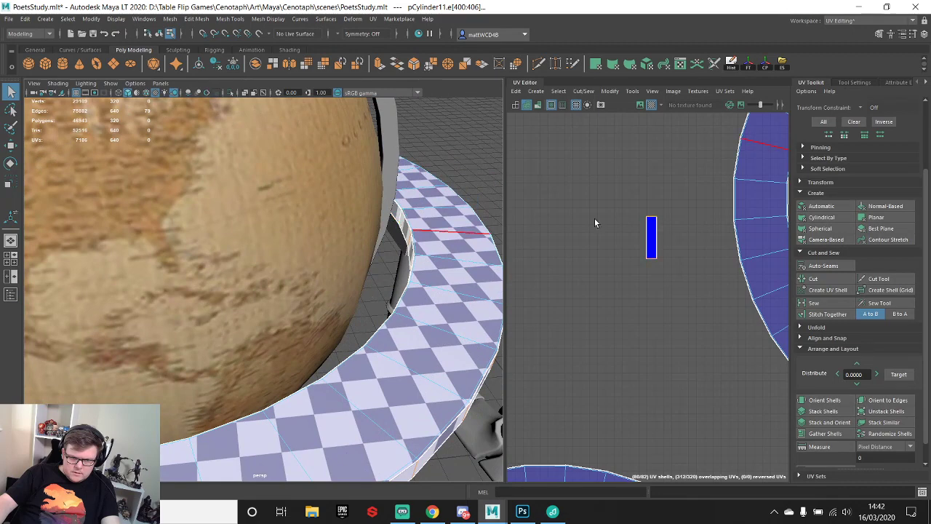
right_click_drag(674, 209, 671, 219)
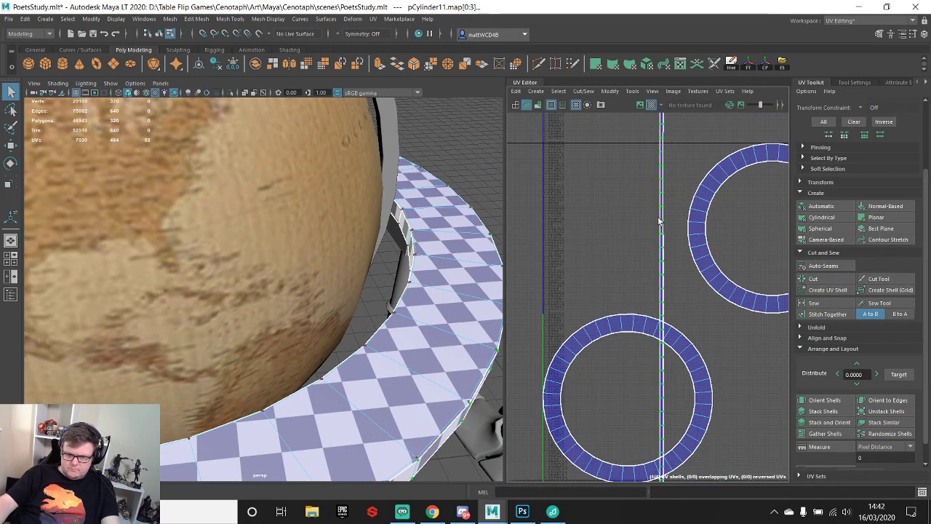
- Move the two sewn side strips next to each other, just left of the UV tile and clear of the ring shells
key("w")
left_click_drag(661, 314, 536, 306)
scroll(540, 296, "down", 3)
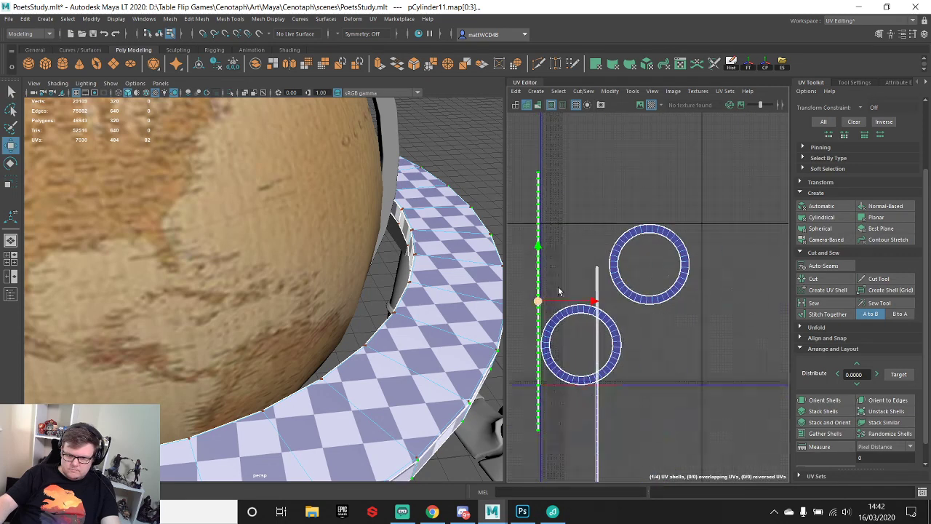
middle_click_drag(559, 291, 604, 251, "alt")
scroll(642, 252, "up", 2)
left_click(643, 255)
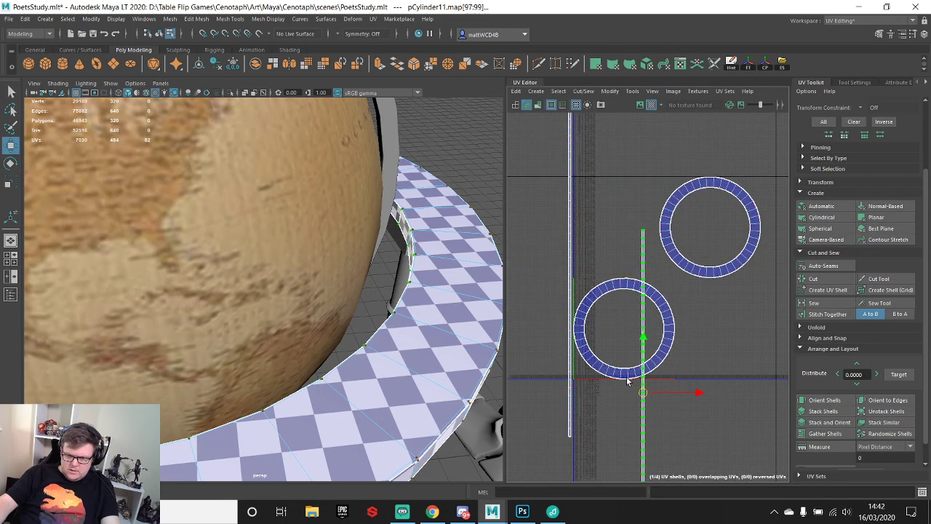
left_click_drag(643, 392, 559, 274)
middle_click_drag(583, 213, 622, 252, "alt")
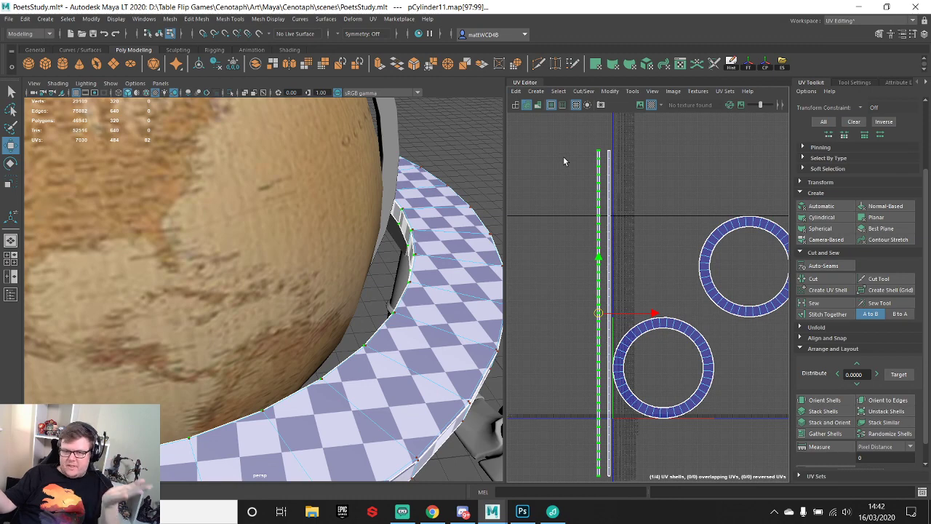
- Select all faces of the two side strips and cut them apart into individual face shells
scroll(622, 254, "up", 3)
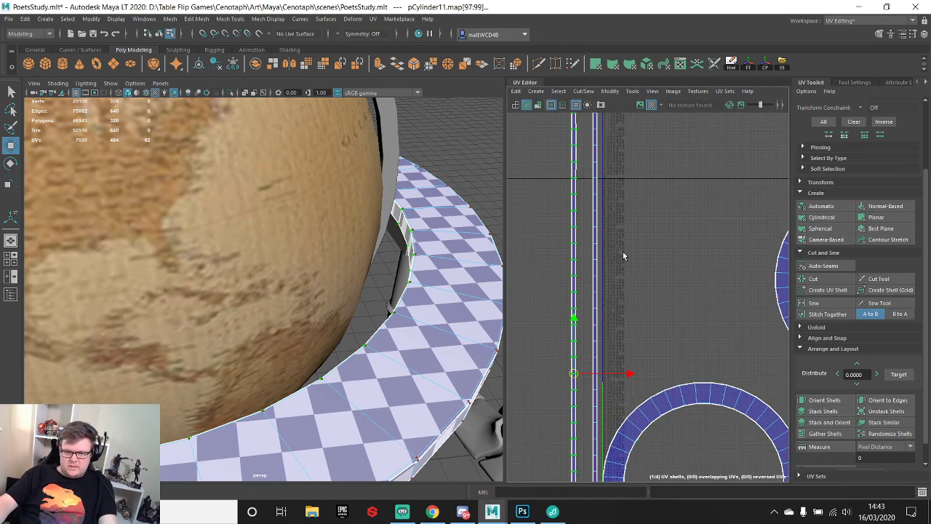
scroll(622, 220, "down", 2)
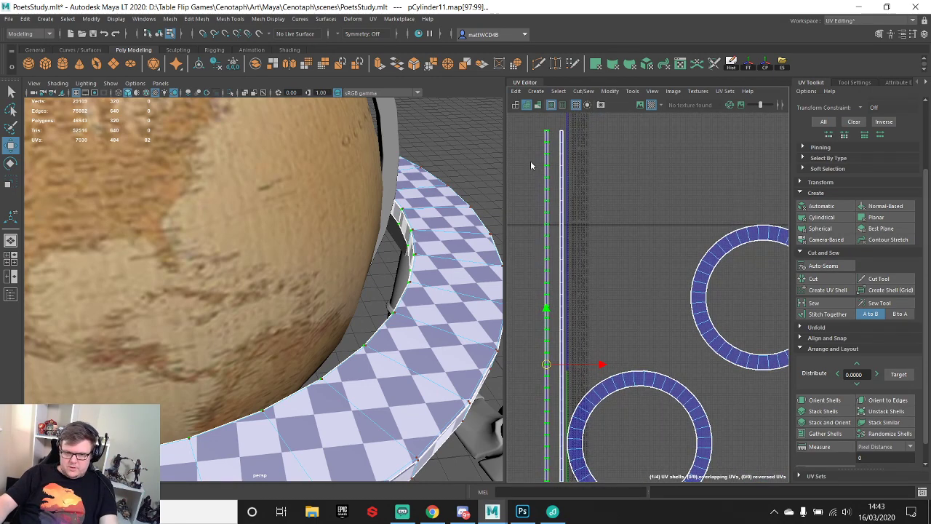
scroll(536, 140, "down", 2)
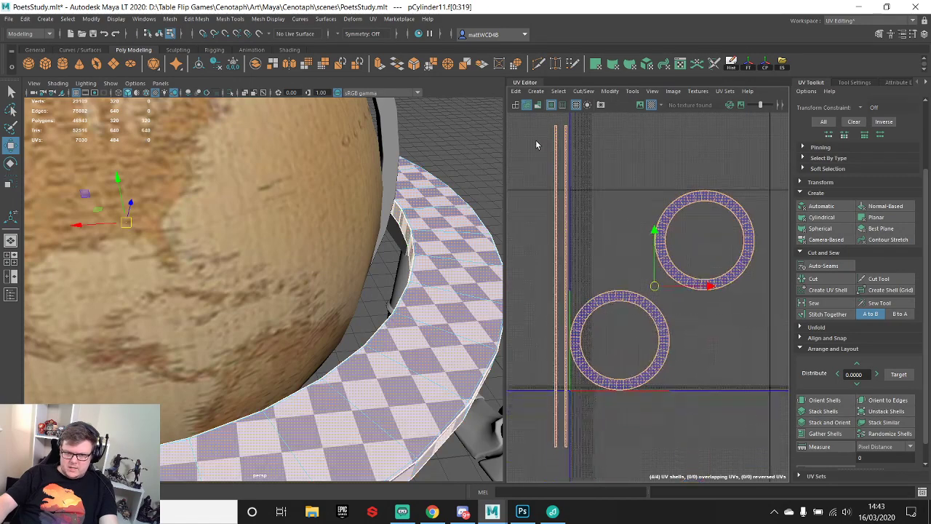
left_click_drag(536, 123, 569, 467)
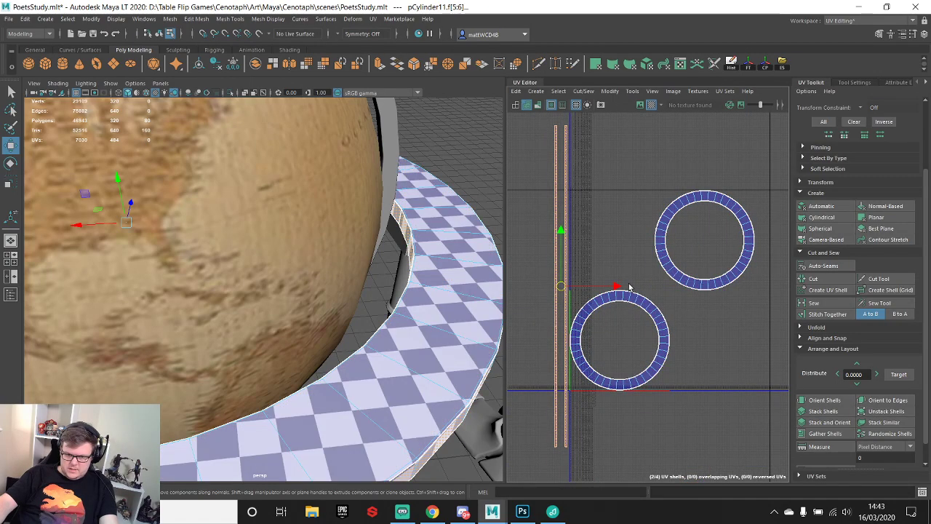
left_click(820, 280)
- Move and sew the individual side-face shells onto the inner and outer border edges of the upper ring shell
scroll(738, 250, "up", 5)
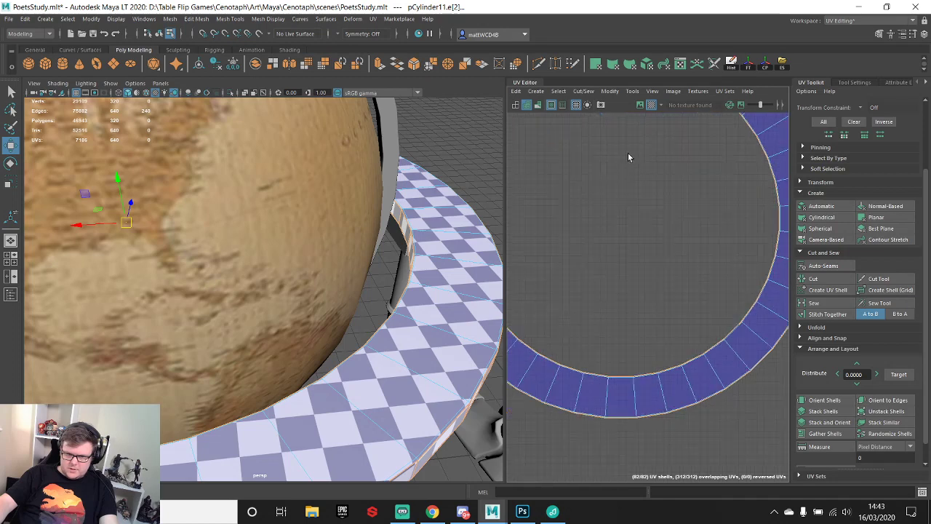
scroll(672, 216, "down", 3)
left_click(655, 204)
right_click_drag(674, 226, 661, 254, "shift")
double_click(652, 178)
double_click(659, 206)
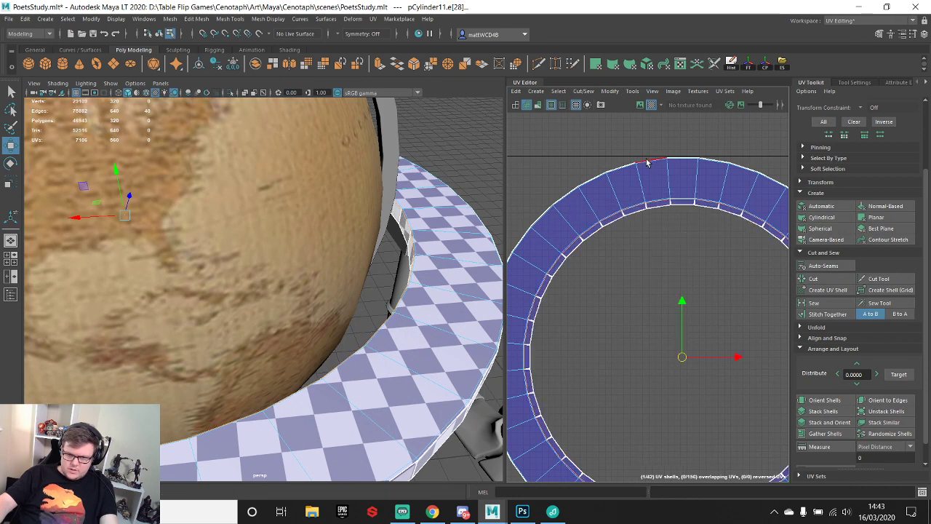
left_click(682, 190)
scroll(684, 191, "up", 2)
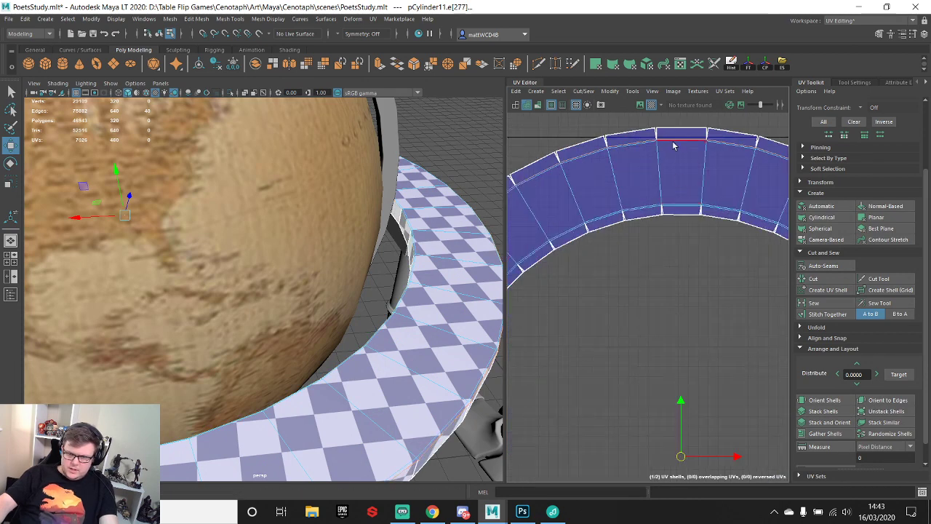
- Sew the gaps between neighbouring side faces around the ring shell's outer rim
scroll(671, 149, "up", 2)
left_click(650, 160)
right_click_drag(703, 165, 652, 138, "ctrl")
right_click_drag(655, 194, 645, 150, "shift")
- Sew the gaps between neighbouring side faces around the ring shell's inner rim and select the shell's UVs
left_click(661, 282)
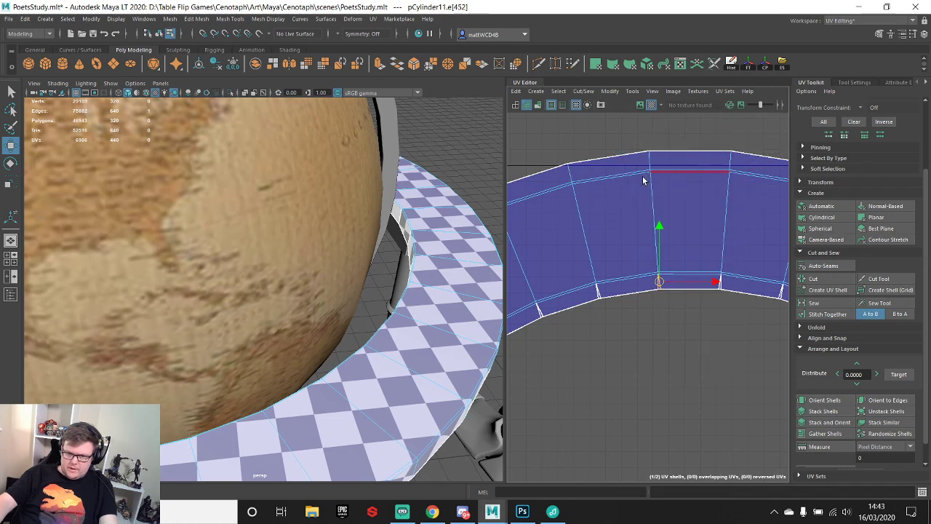
right_click_drag(684, 232, 726, 260, "shift")
left_click(663, 172)
right_click_drag(639, 206, 541, 197)
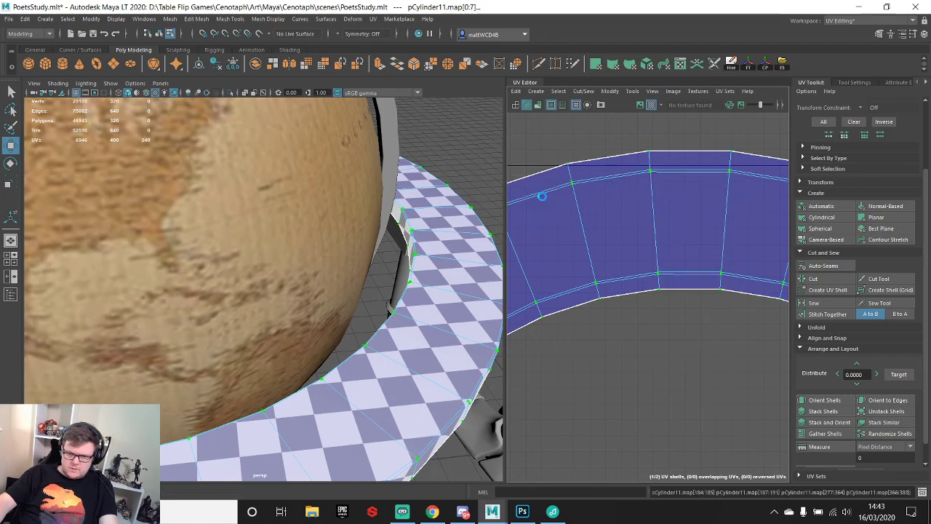
- Examine the checker pattern around the globe's ring and the layout of its two ring shells
scroll(415, 319, "down", 5)
left_click_drag(415, 319, 342, 247, "alt")
left_click_drag(222, 268, 383, 304, "alt")
left_click_drag(271, 317, 280, 270, "alt")
scroll(681, 272, "down", 8)
middle_click_drag(607, 360, 665, 266, "alt")
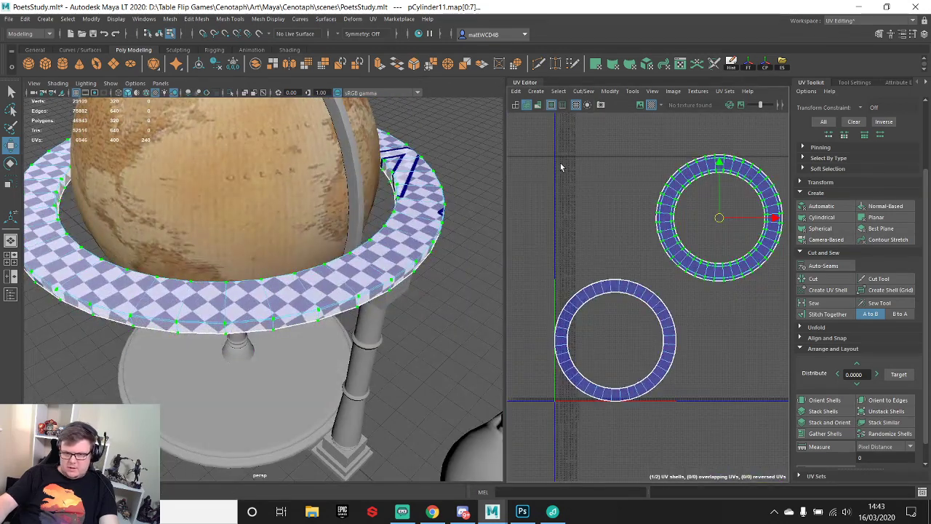
middle_click_drag(587, 169, 532, 173, "alt")
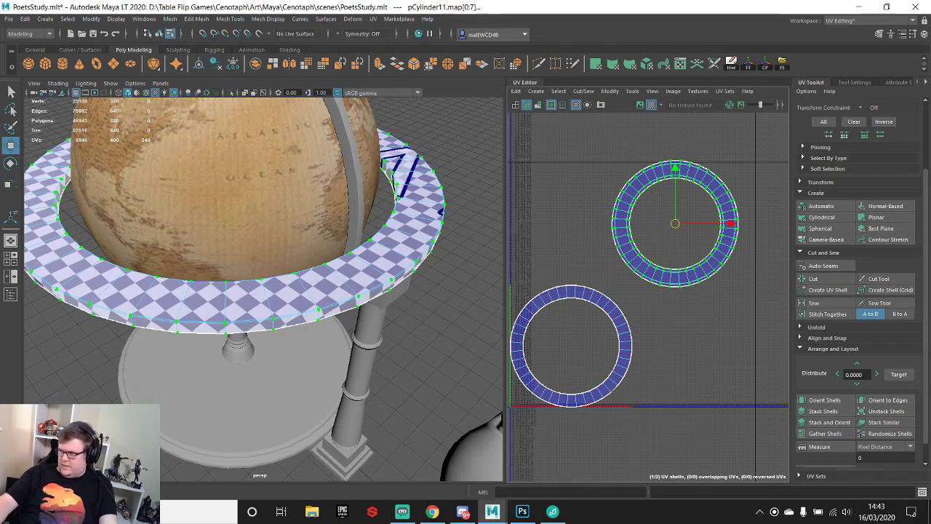
key("alt+Tab")
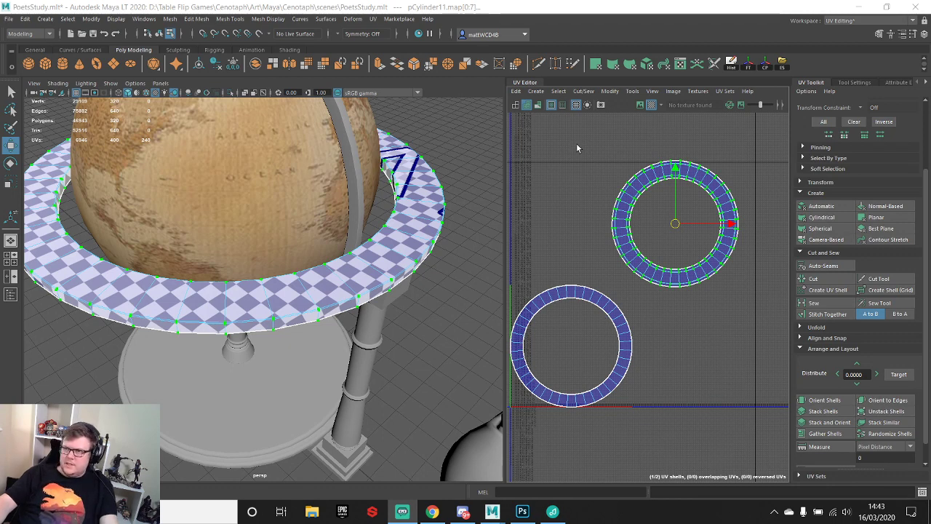
middle_click_drag(603, 272, 600, 230, "alt")
key("q")
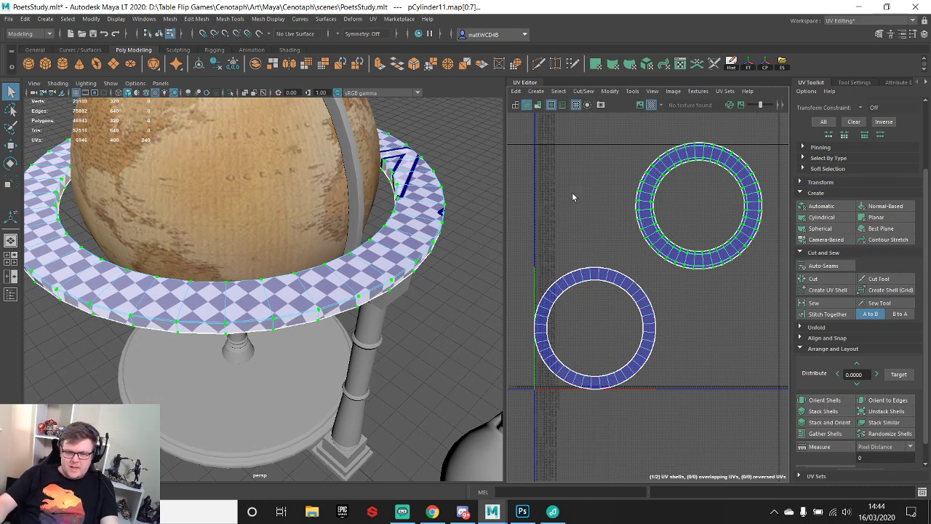
- Select the vertical meridian ring around the globe and apply an automatic UV projection to it
left_click_drag(182, 236, 269, 224, "alt")
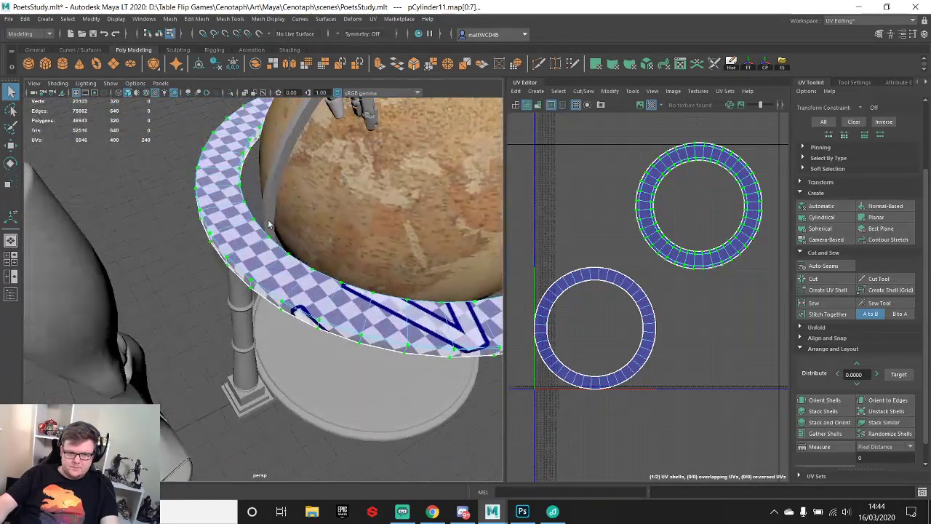
left_click(276, 190)
scroll(571, 323, "up", 2)
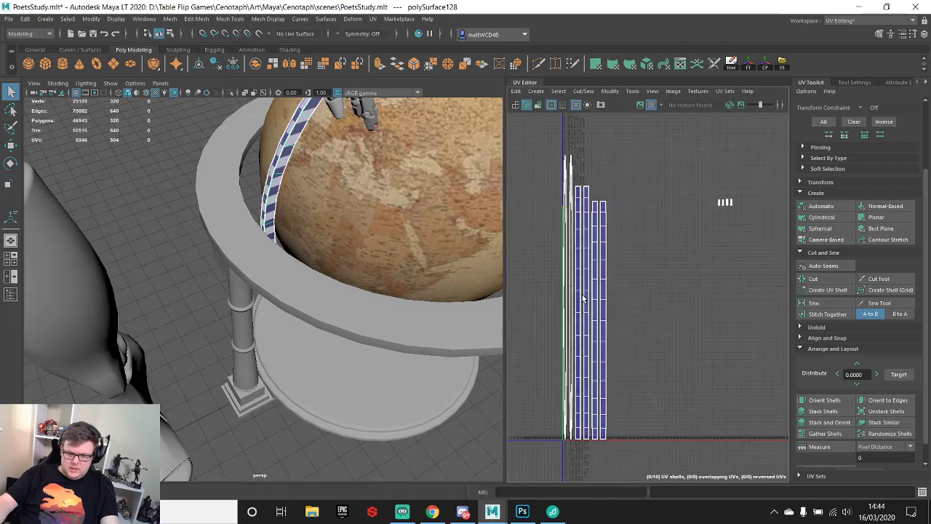
left_click(821, 207)
scroll(645, 243, "down", 2)
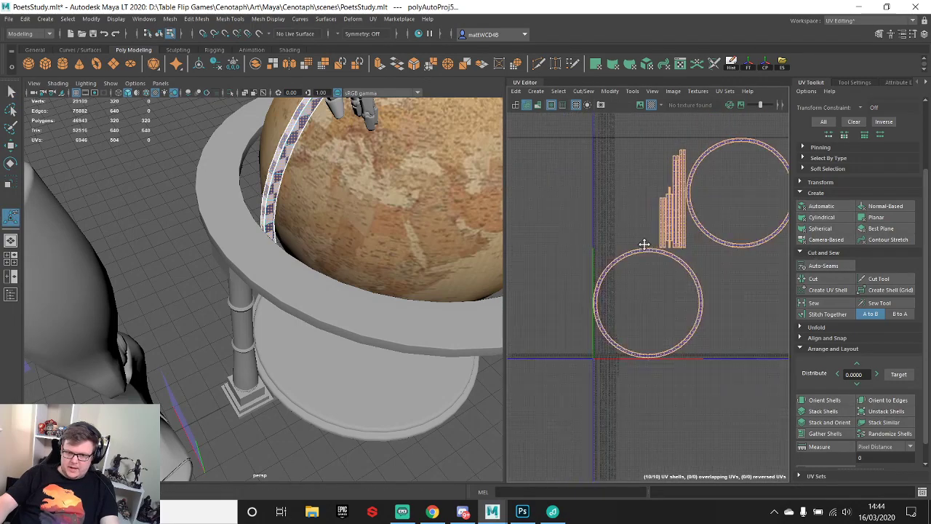
- Examine the projected UV shells, checking which strip shells border the upper ring shell's inner and outer edges
scroll(615, 224, "up", 8)
scroll(656, 225, "up", 3)
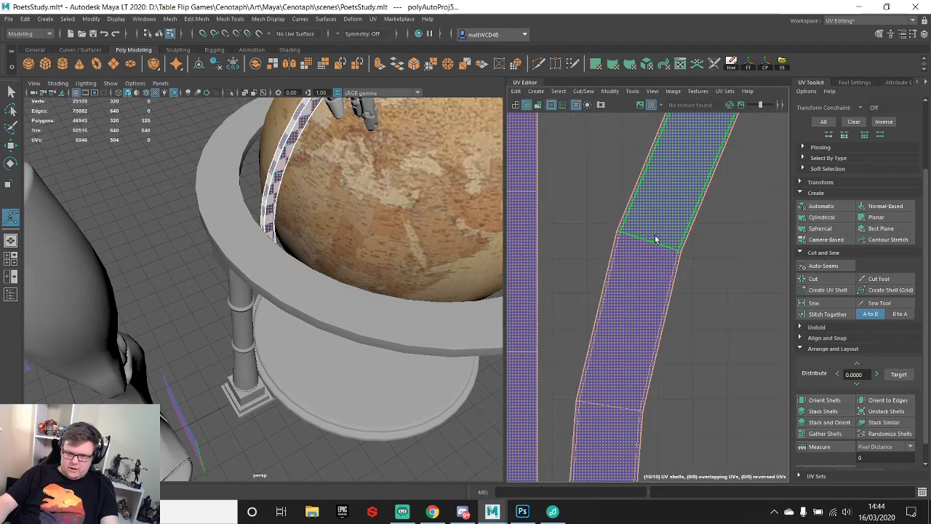
right_click_drag(654, 260, 678, 264)
scroll(678, 266, "down", 4)
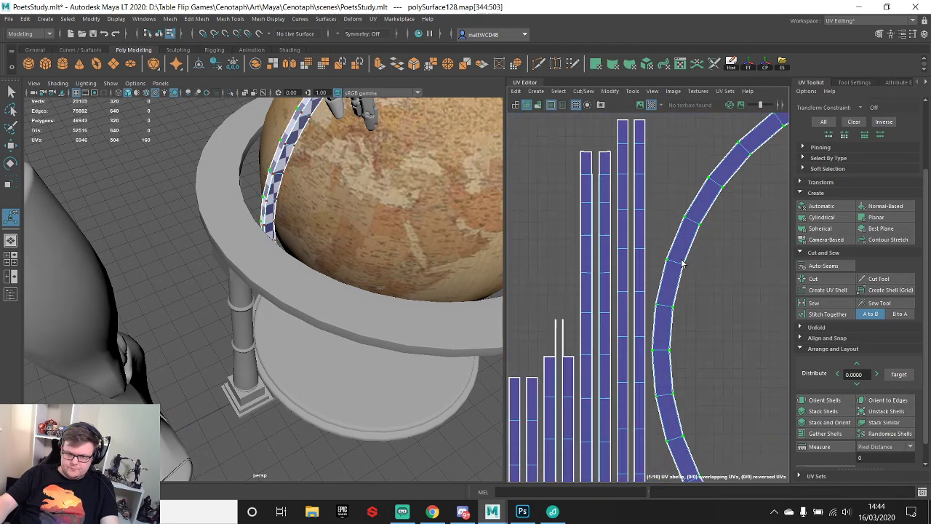
scroll(658, 276, "up", 2)
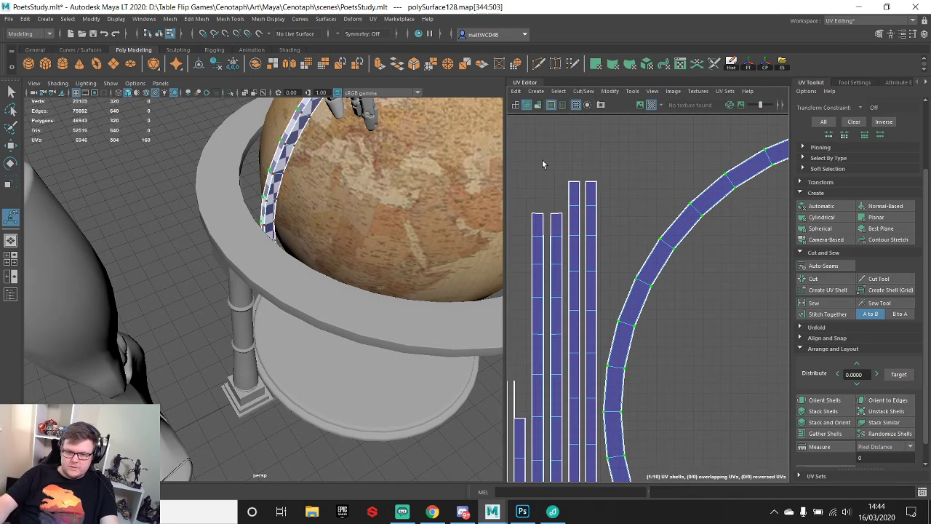
scroll(637, 266, "up", 5)
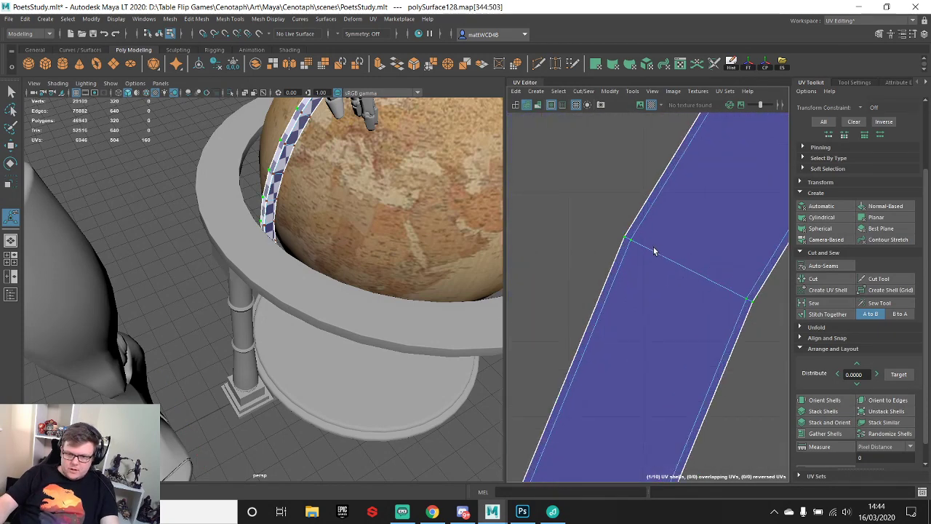
scroll(646, 260, "down", 4)
scroll(616, 236, "up", 3)
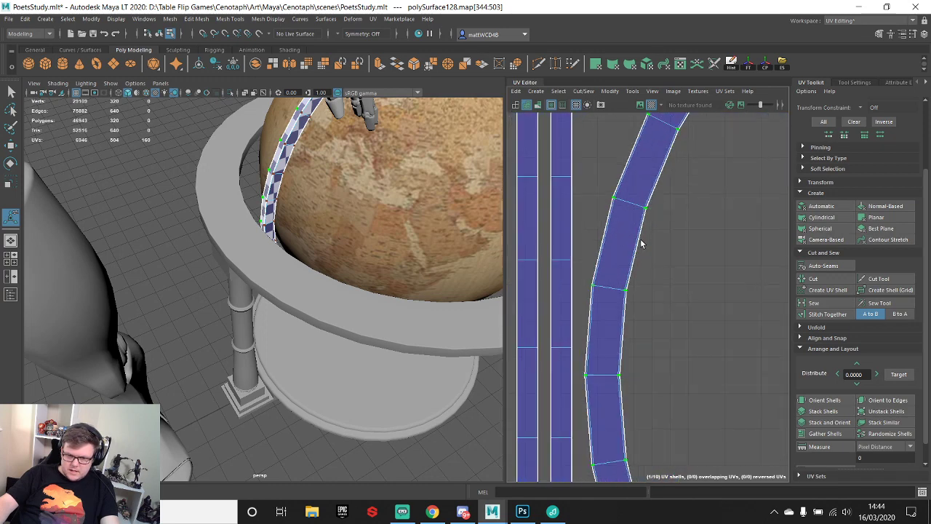
left_click(635, 247)
double_click(640, 248)
scroll(684, 284, "down", 4)
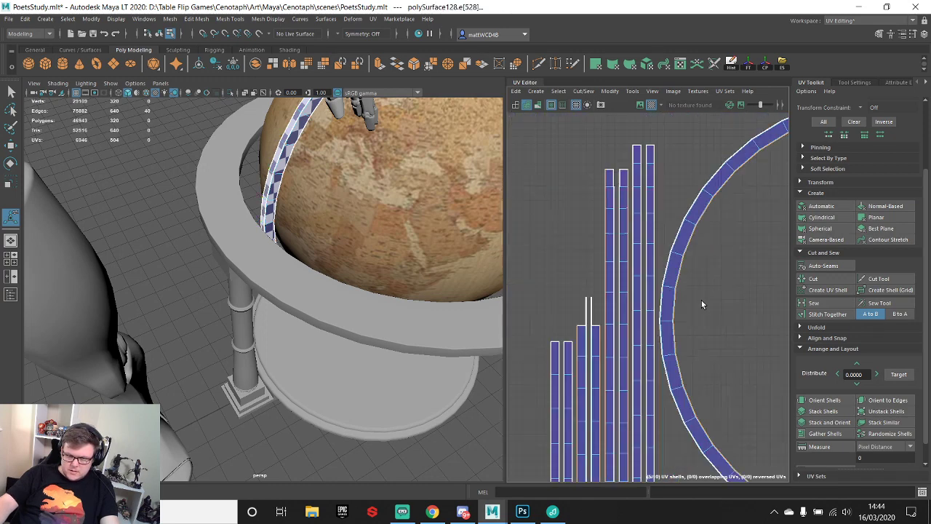
scroll(696, 210, "up", 4)
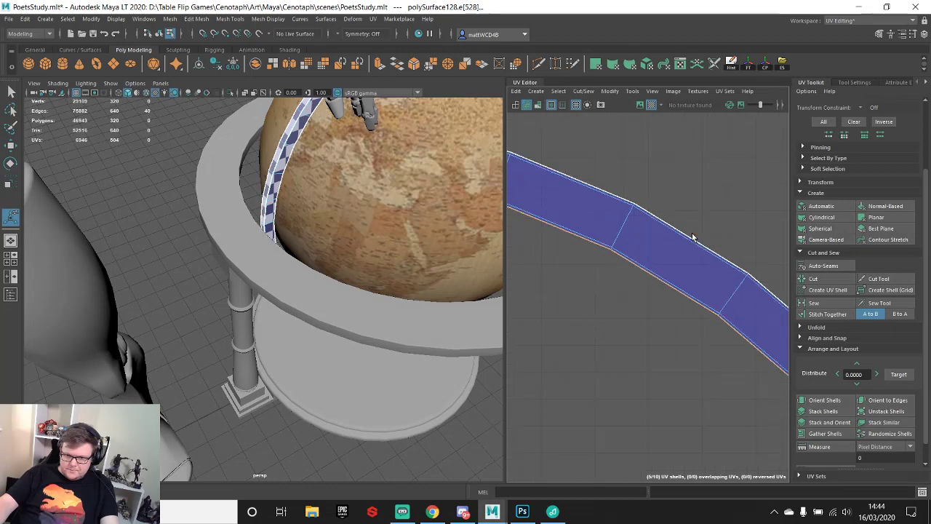
left_click(692, 240)
scroll(692, 247, "down", 4)
scroll(701, 209, "down", 1)
- Select all faces of the straight strip shells and cut them apart into individual side-face shells
middle_click_drag(541, 339, 622, 261, "alt")
key("q")
key("F11")
left_click_drag(614, 141, 662, 318)
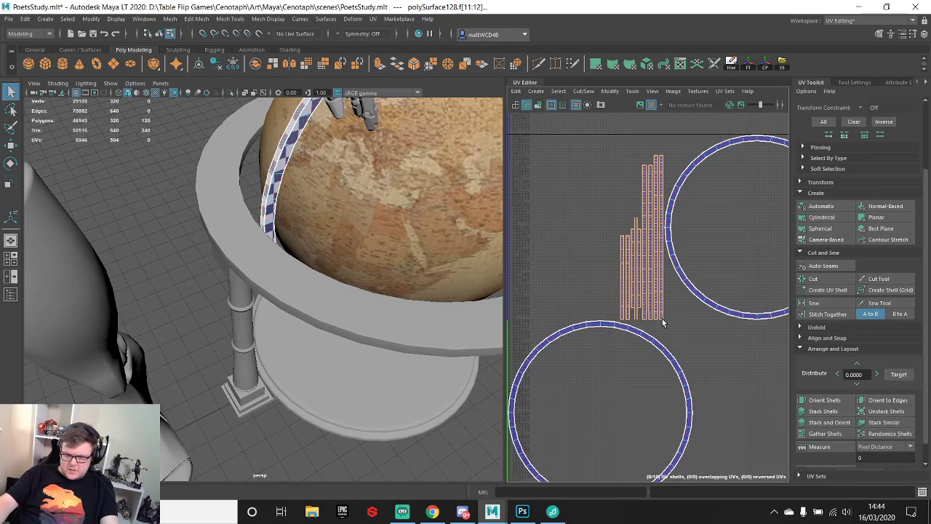
left_click(814, 278)
- Move and sew the individual side-face shells onto the inner and outer border edges of the meridian's upper ring shell
scroll(633, 225, "up", 5)
left_click(596, 215)
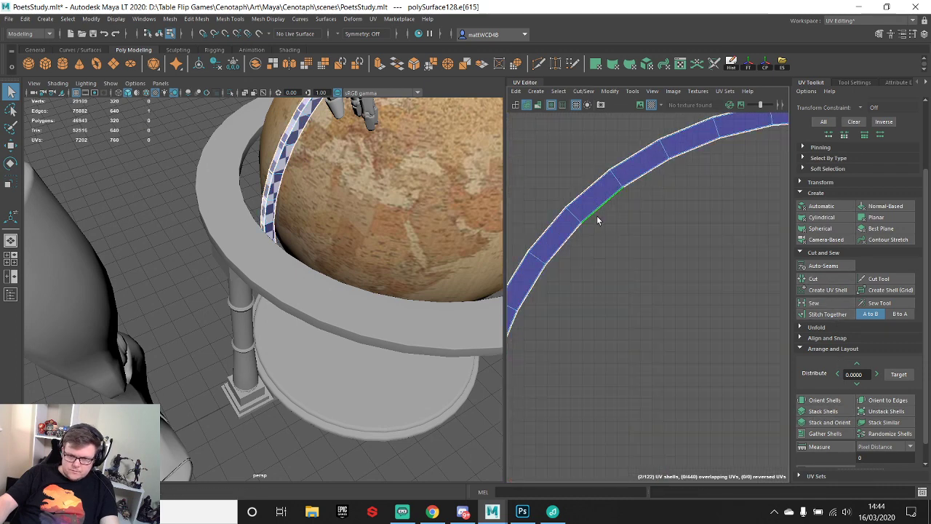
double_click(597, 215)
right_click_drag(679, 220, 673, 249, "shift")
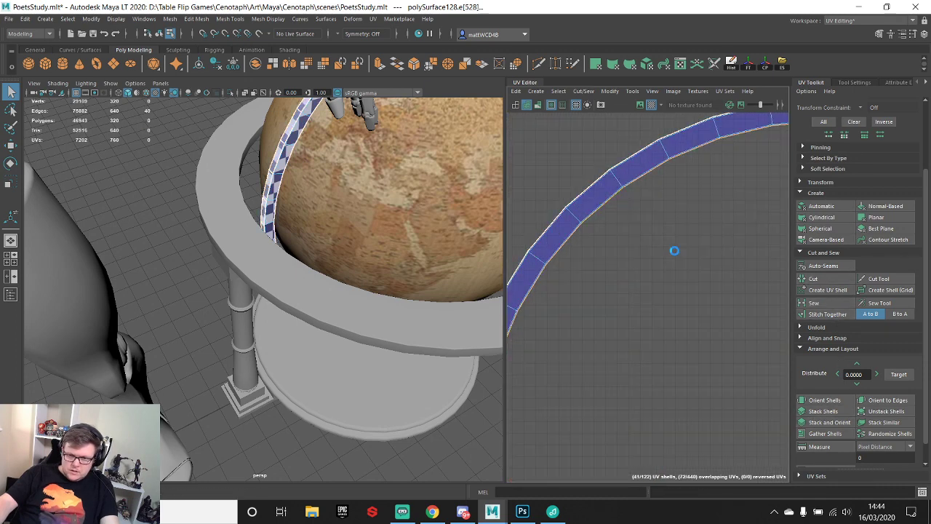
double_click(601, 173)
key("g")
scroll(646, 190, "down", 5)
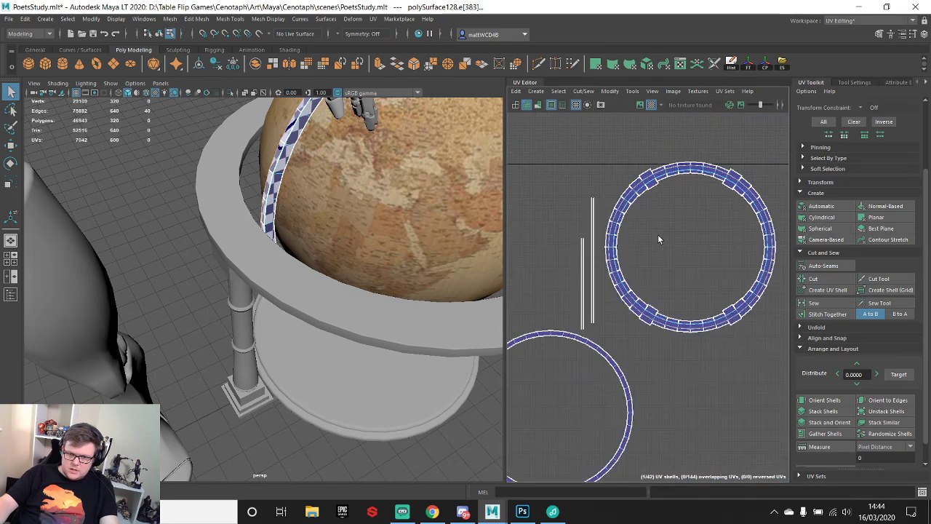
- Sew the gaps between neighbouring side faces around the upper ring shell's inner and outer rims and select the shell's UVs
scroll(625, 182, "up", 5)
right_click_drag(705, 182, 669, 150)
right_click_drag(646, 197, 590, 173, "shift")
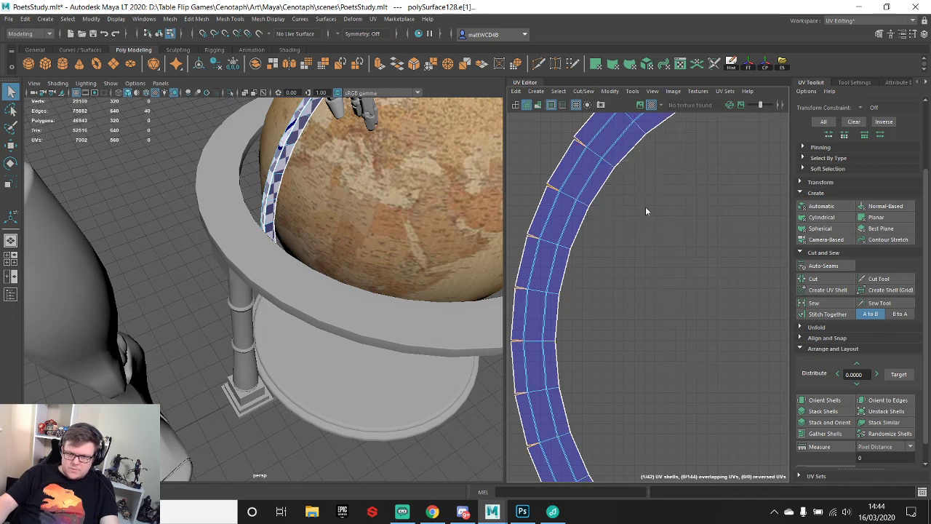
left_click(602, 161)
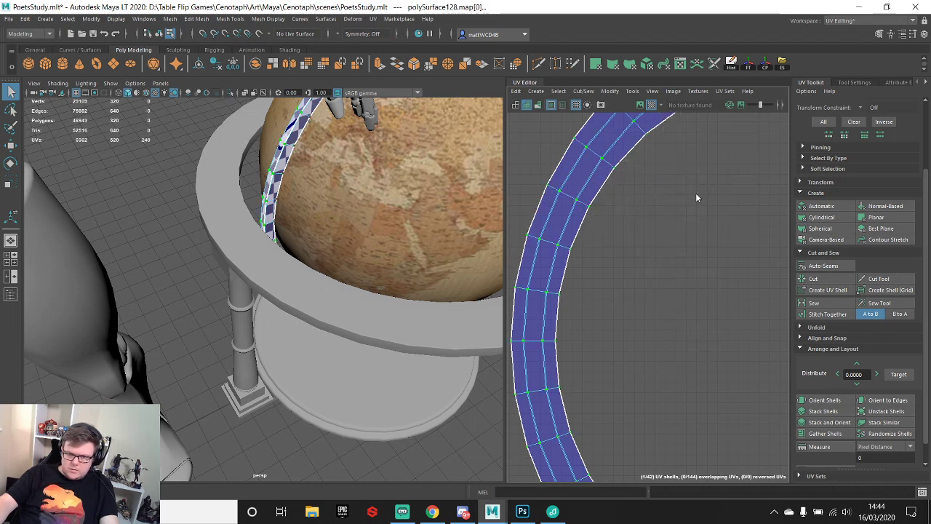
right_click_drag(695, 192, 570, 195, "shift")
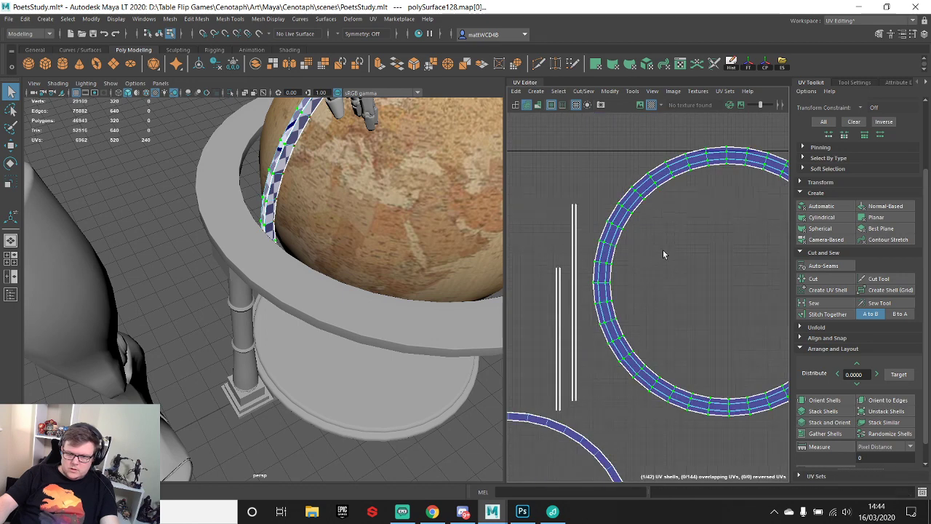
- Select all faces of the meridian's lower ring shell and cut them apart along every edge
scroll(663, 254, "down", 3)
middle_click_drag(654, 264, 682, 187, "alt")
scroll(647, 231, "up", 8)
middle_click_drag(598, 444, 645, 285, "alt")
scroll(644, 280, "up", 5)
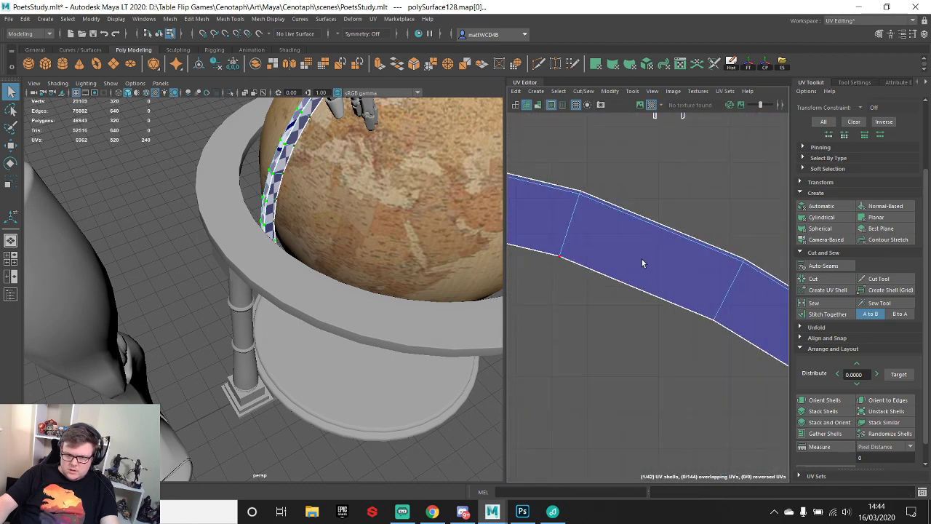
right_click_drag(640, 238, 641, 260)
double_click(644, 255)
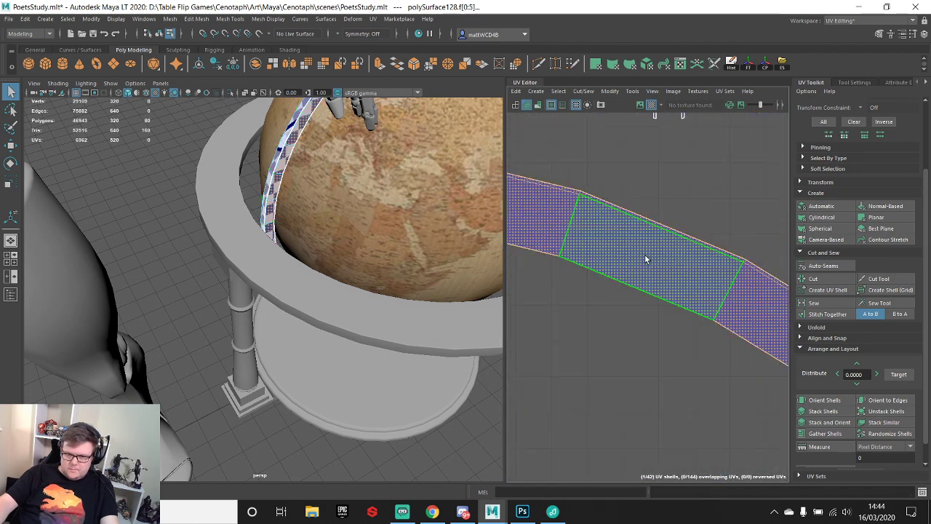
left_click(823, 280)
- Select the cross edges between the lower ring's wide faces and sew them back into one continuous ring shell
scroll(629, 267, "down", 4)
middle_click_drag(630, 273, 633, 233, "alt")
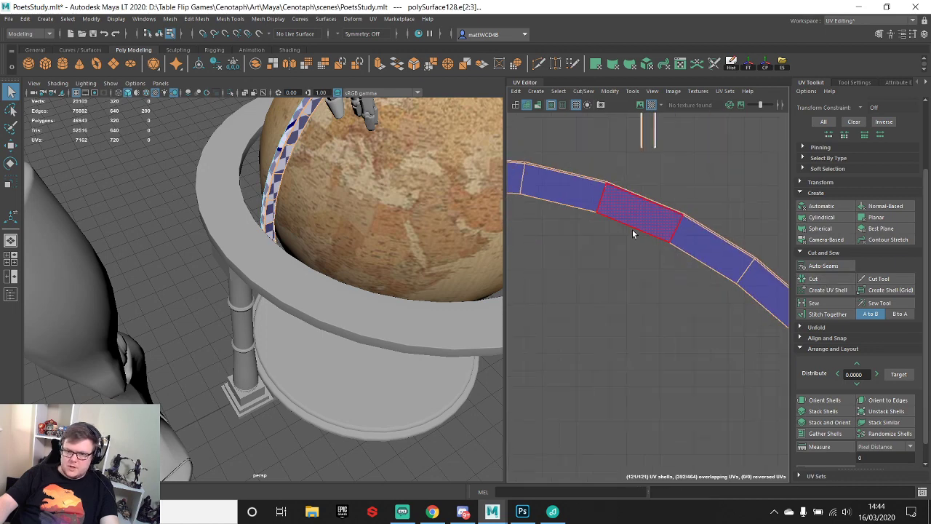
scroll(635, 226, "down", 2)
scroll(626, 240, "up", 5)
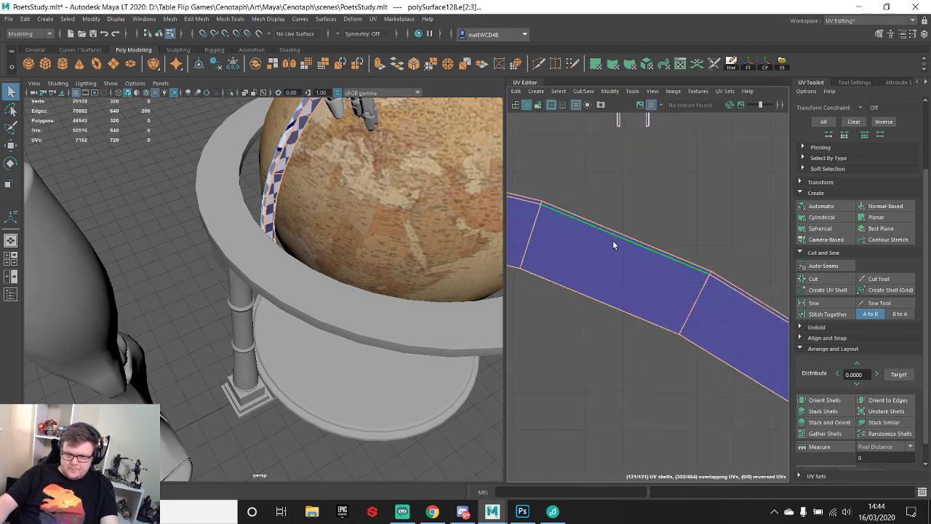
left_click(612, 245)
mouse_move(742, 204)
right_mouse_down("ctrl")
mouse_move(742, 178)
mouse_move(691, 190)
mouse_move(694, 181)
mouse_move(736, 208)
right_mouse_up("ctrl")
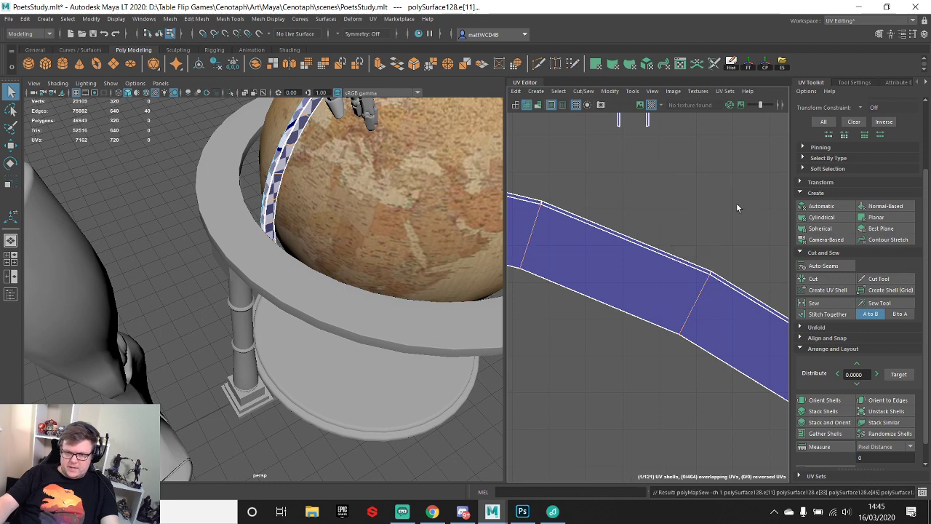
left_click(726, 183)
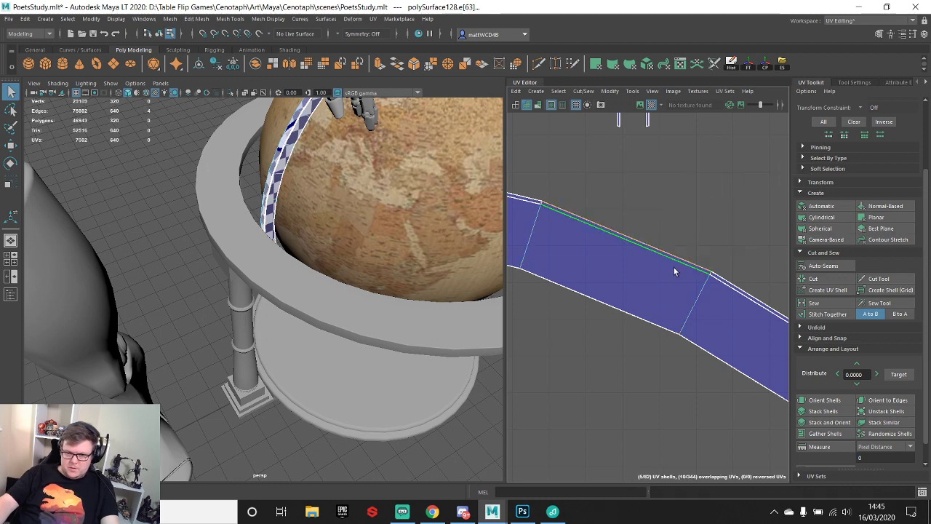
- Select all vertices of the meridian ring in the 3D view and merge them with a 0.01 distance threshold
left_click(738, 309)
left_click(740, 300)
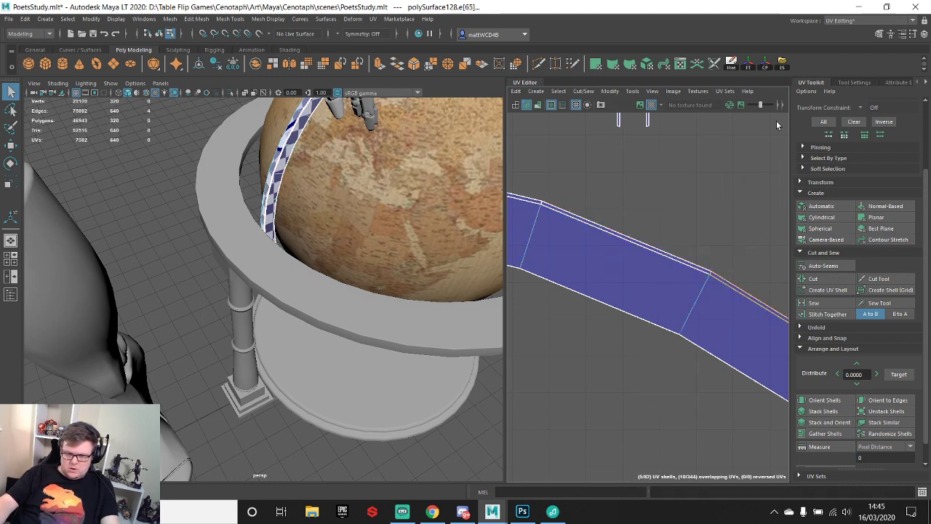
key("f")
left_click_drag(388, 224, 221, 205, "alt")
scroll(279, 304, "down", 3)
right_click_drag(293, 308, 353, 237)
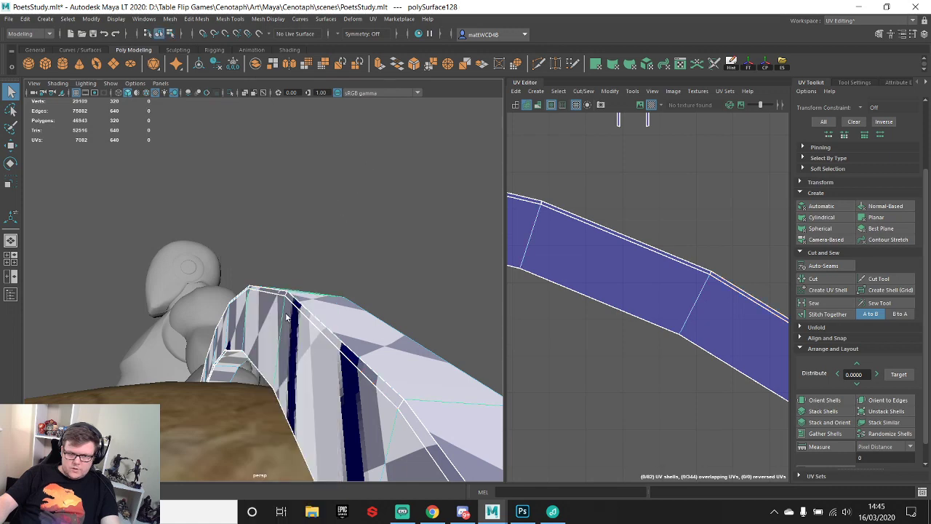
scroll(285, 313, "down", 2)
right_click_drag(285, 311, 206, 235)
scroll(208, 237, "down", 10)
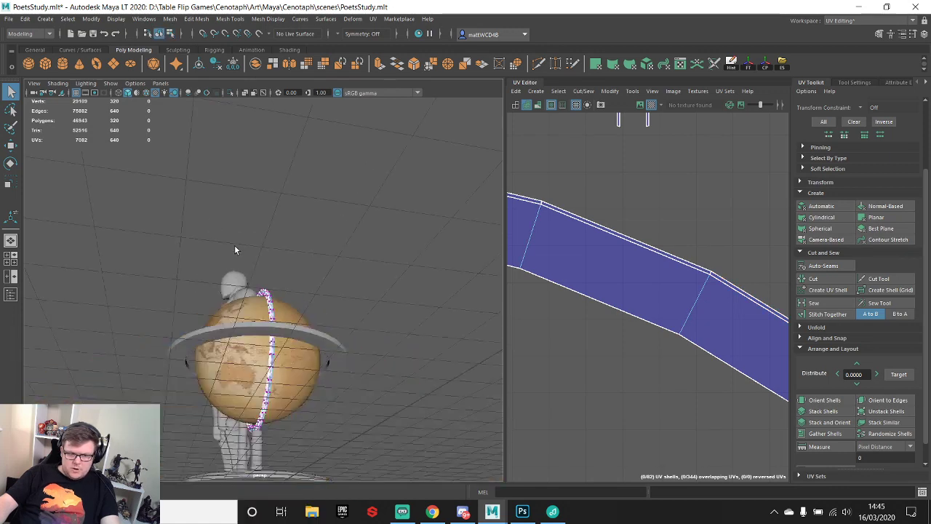
left_click_drag(234, 244, 150, 267, "alt")
left_click_drag(94, 219, 449, 495)
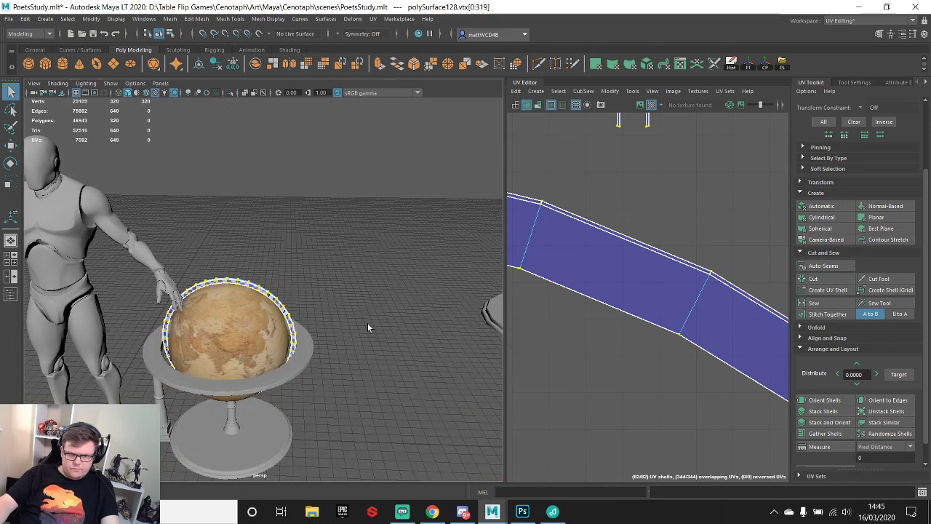
right_click_drag(367, 328, 411, 261, "shift")
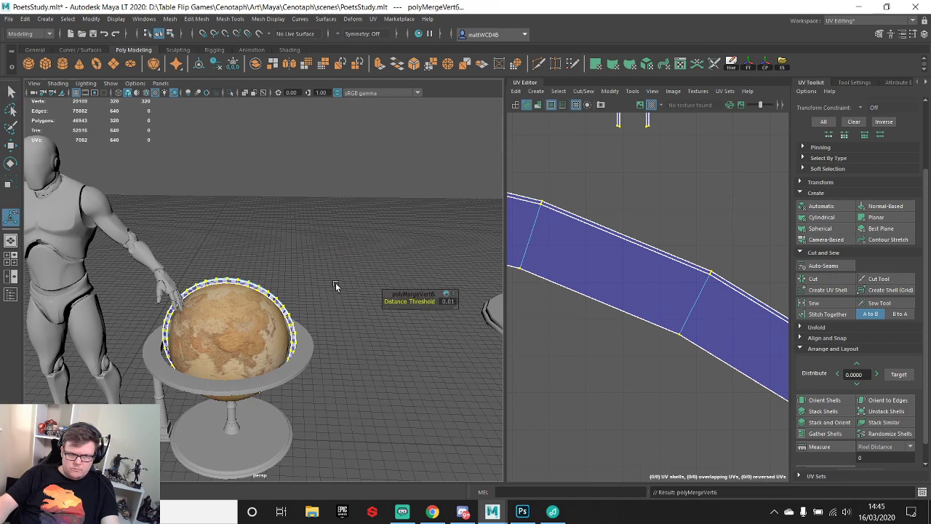
- Run the vertex merge on the meridian ring once more with the 0.01 distance threshold
scroll(235, 281, "up", 3)
right_click_drag(221, 277, 201, 262)
scroll(201, 262, "down", 3)
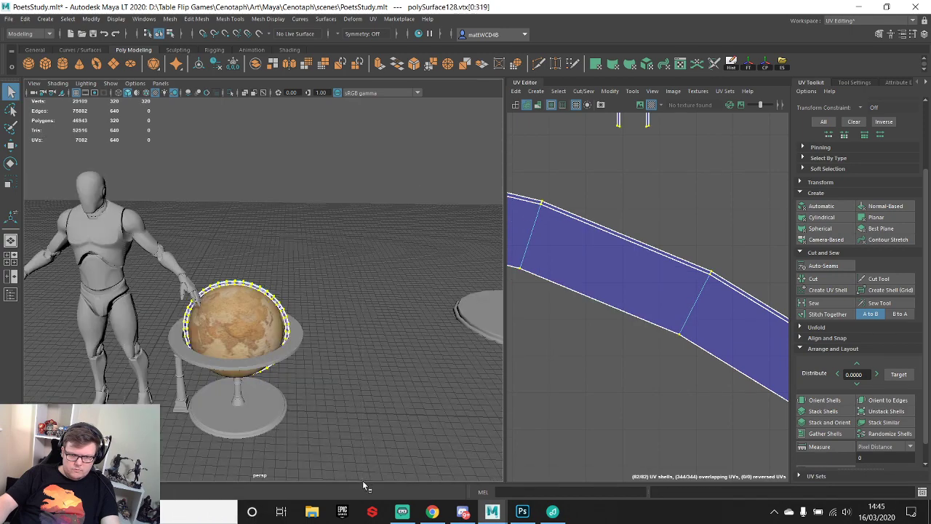
right_click_drag(313, 354, 397, 266, "shift")
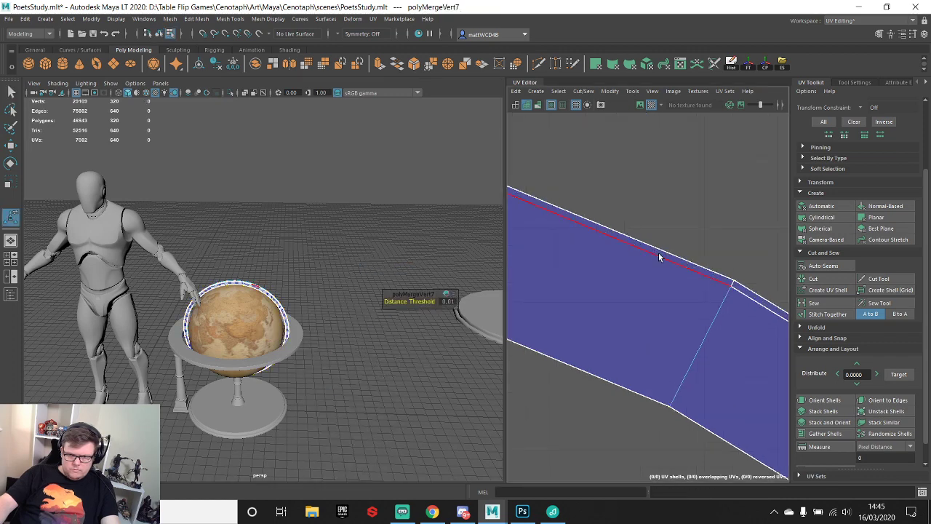
- Move one thin face shell off the lower ring's outer border, then move and sew all thin faces onto the outer edge loop
left_click(663, 258)
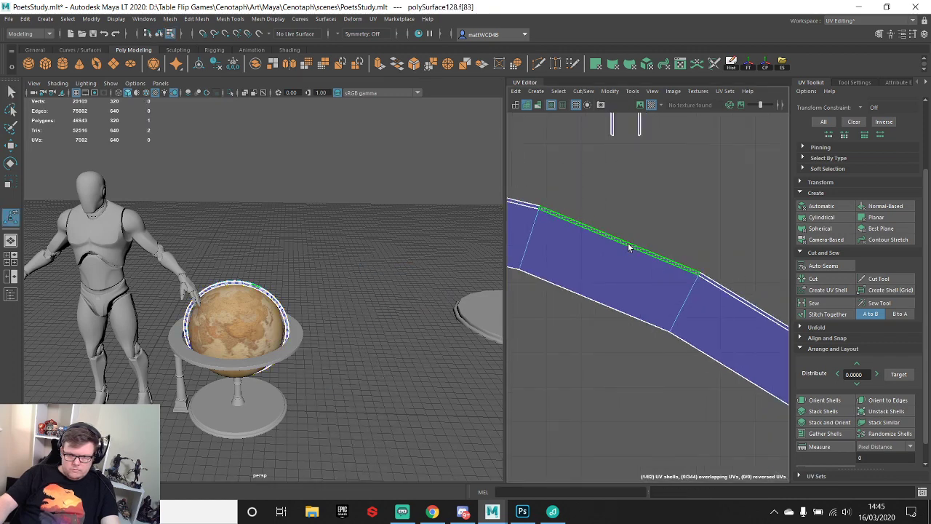
key("w")
left_click_drag(621, 244, 654, 180)
double_click(601, 231)
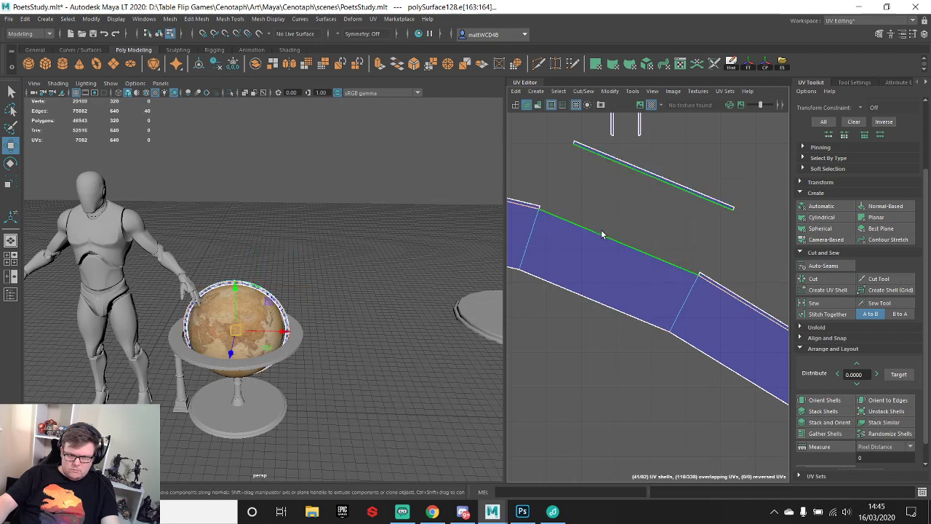
right_click_drag(596, 201, 691, 181, "shift")
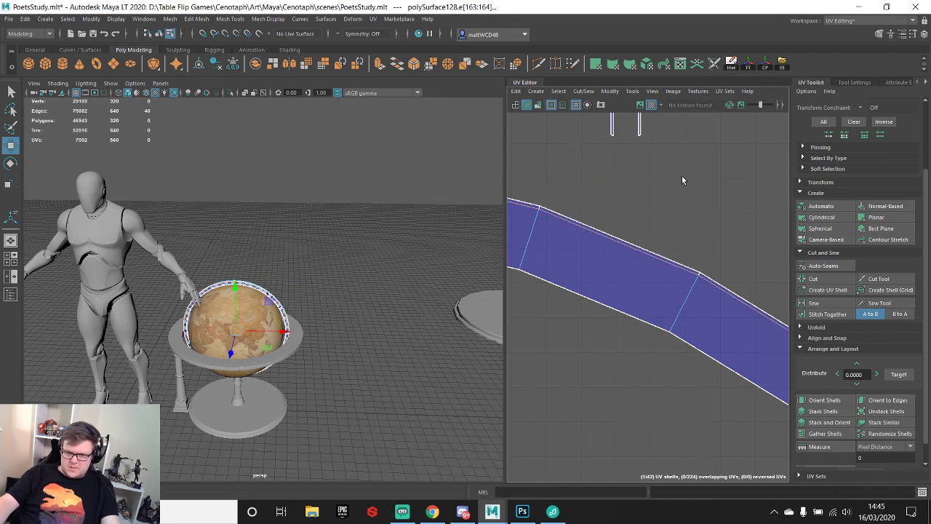
- Move and sew the remaining thin side faces onto the inner border edges of the lower ring shell
double_click(593, 291)
right_click_drag(594, 292, 646, 315, "shift")
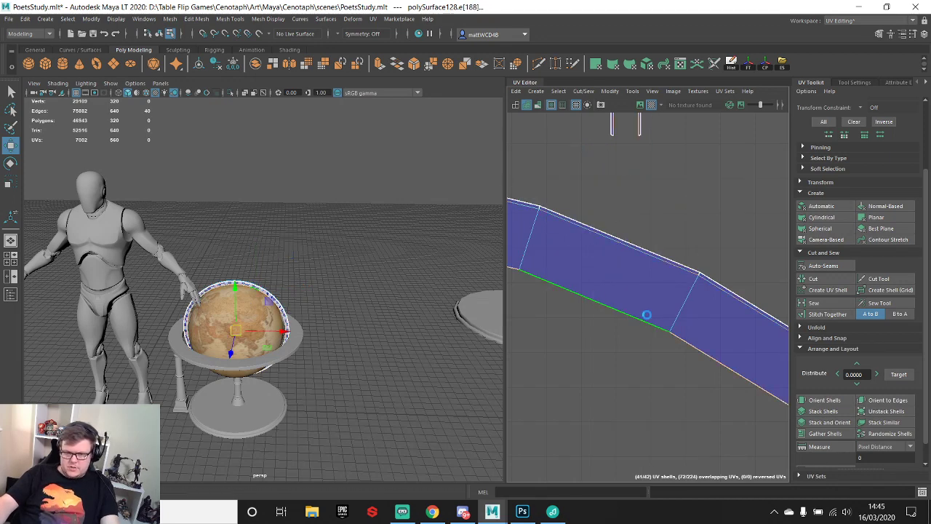
scroll(648, 316, "down", 5)
scroll(649, 320, "down", 3)
middle_click_drag(649, 320, 667, 284, "alt")
scroll(651, 284, "up", 9)
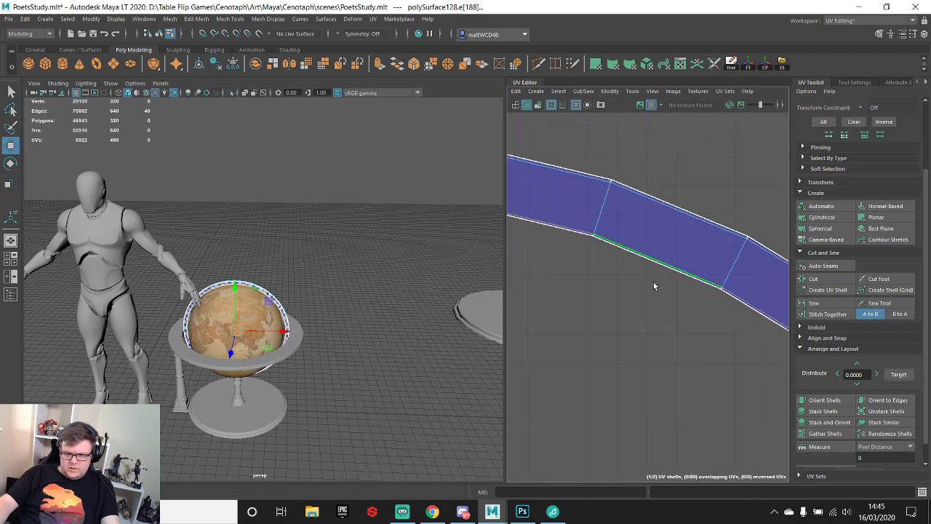
- Select the cross edges between the side faces on the meridian ring's shell and sew them, and select the shell's UVs
middle_click_drag(623, 226, 650, 262, "alt")
left_click(607, 235)
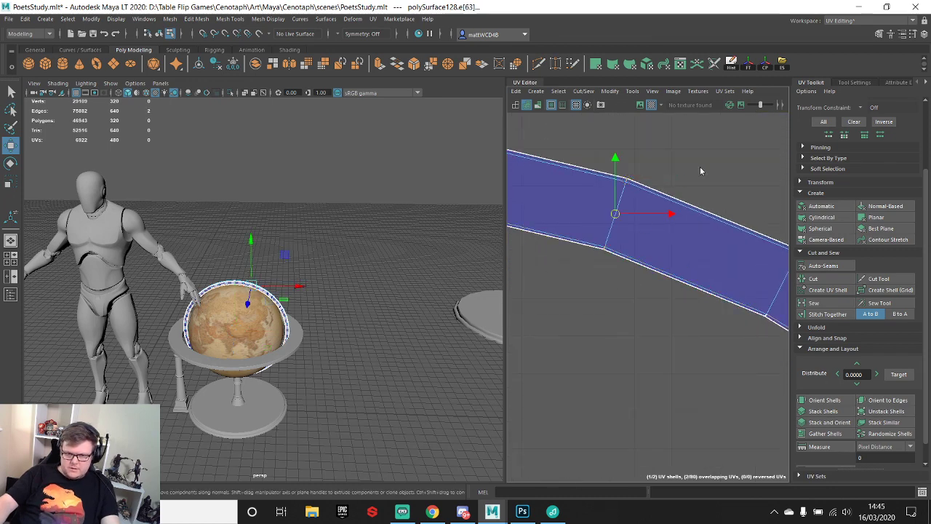
mouse_move(700, 167)
right_mouse_down("ctrl")
mouse_move(695, 129)
mouse_move(643, 129)
mouse_move(694, 161)
right_mouse_up("ctrl")
scroll(657, 245, "down", 1)
scroll(656, 241, "down", 2)
right_click_drag(595, 231, 530, 216)
left_click(637, 221)
scroll(646, 276, "down", 10)
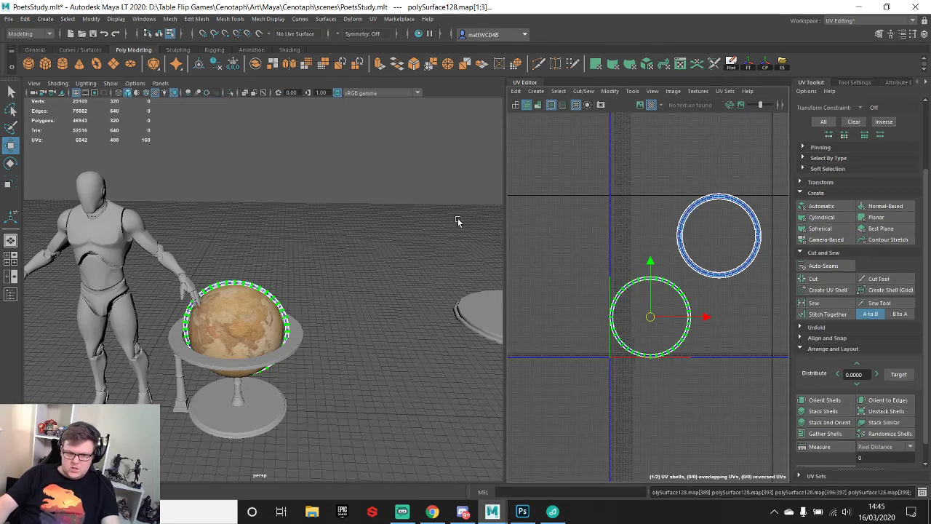
- Select the globe stand's round base disc and apply an automatic UV projection to it
middle_click_drag(262, 419, 307, 340, "alt")
left_click(307, 340, "shift")
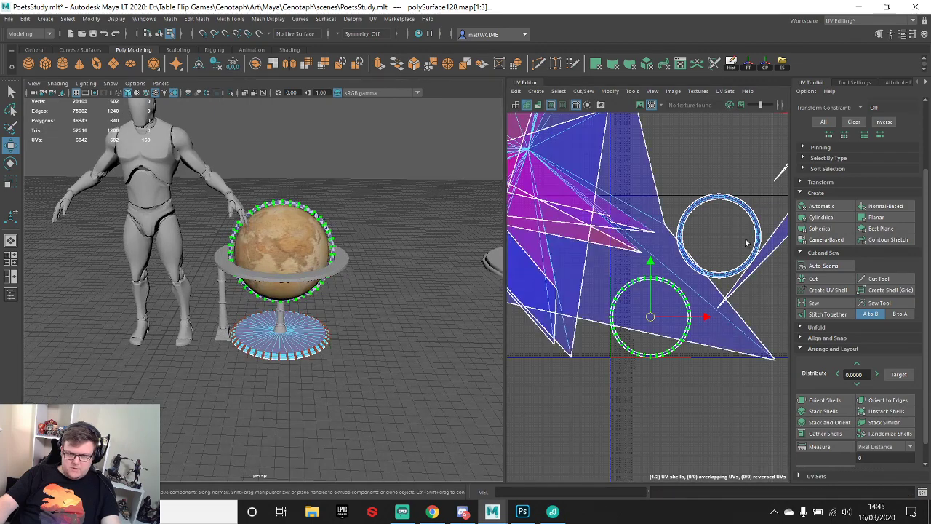
right_click_drag(266, 245, 341, 205)
left_click(319, 328)
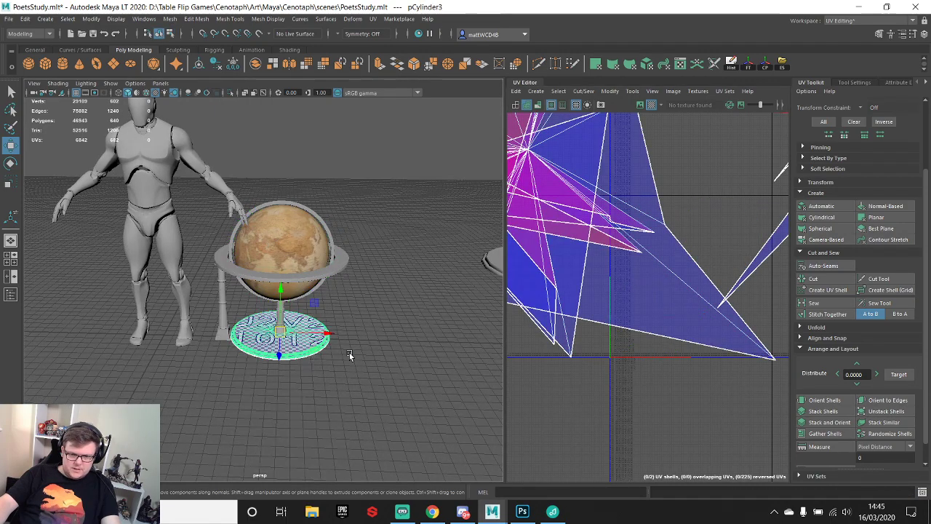
key("f")
key("f")
scroll(691, 228, "up", 5)
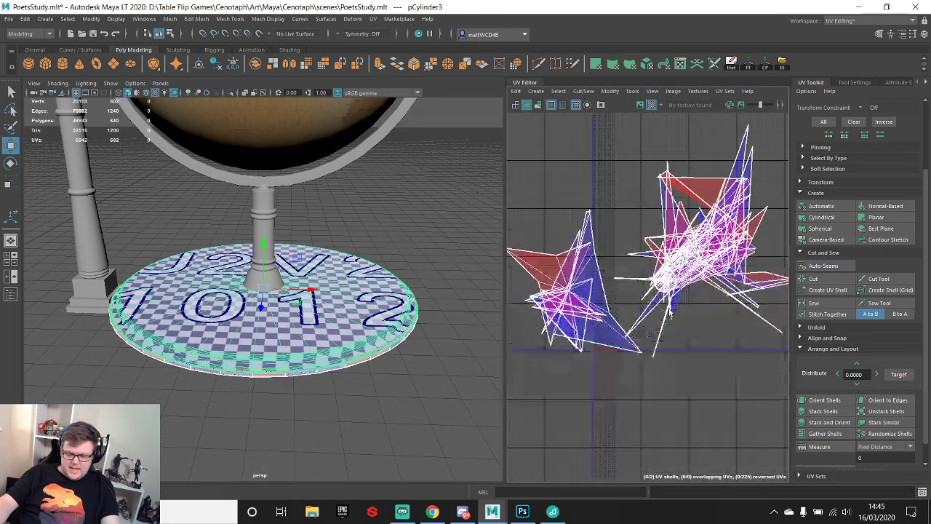
left_click_drag(354, 212, 353, 244, "alt")
left_click_drag(314, 362, 312, 331, "alt")
scroll(313, 332, "up", 4)
middle_click_drag(282, 355, 296, 297, "alt")
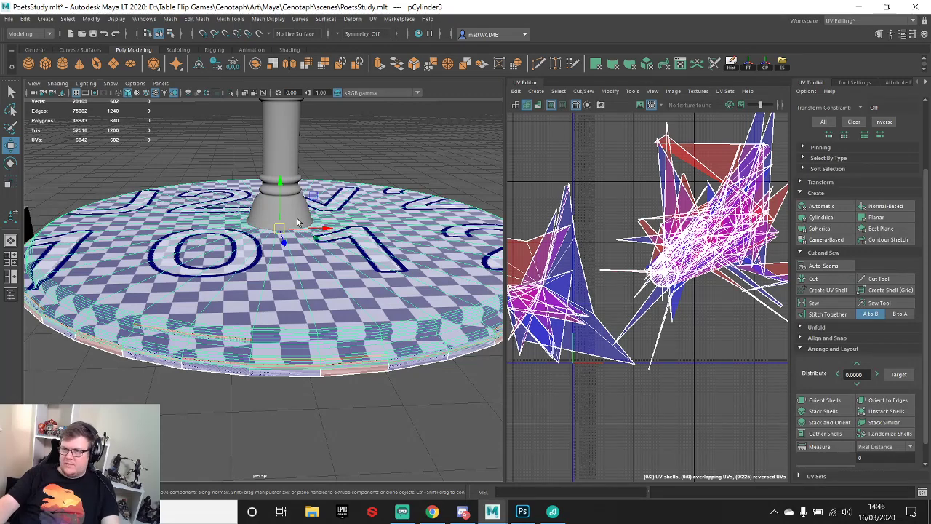
left_click(816, 206)
- Cut the edges of the base's top cap and sew its radial edges back together into a separate disc shell
scroll(534, 339, "up", 10)
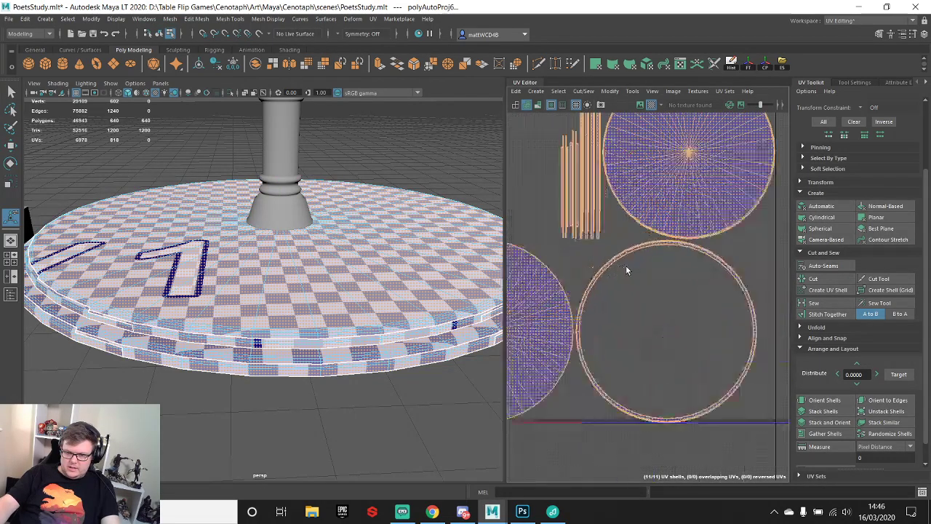
middle_click_drag(618, 159, 666, 305, "alt")
scroll(624, 234, "up", 5)
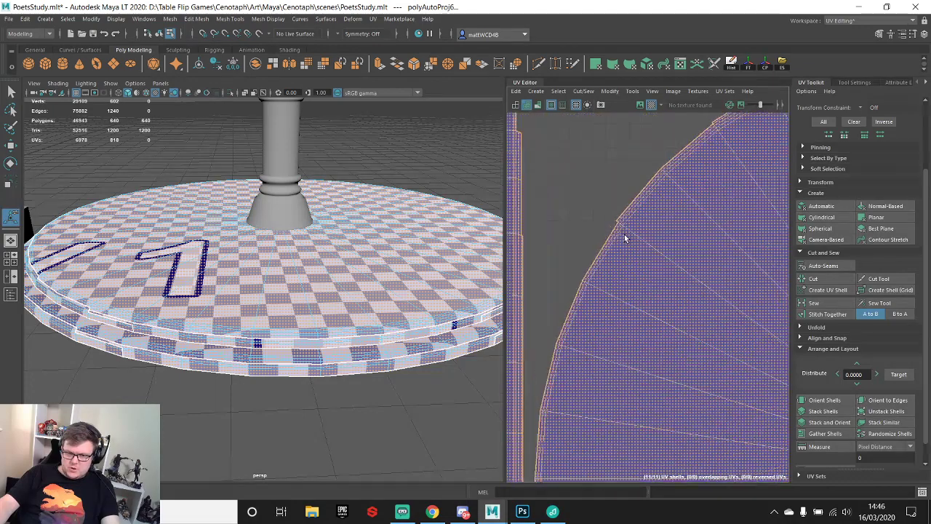
scroll(624, 234, "down", 6)
left_click_drag(692, 291, 562, 199, "alt")
double_click(643, 226)
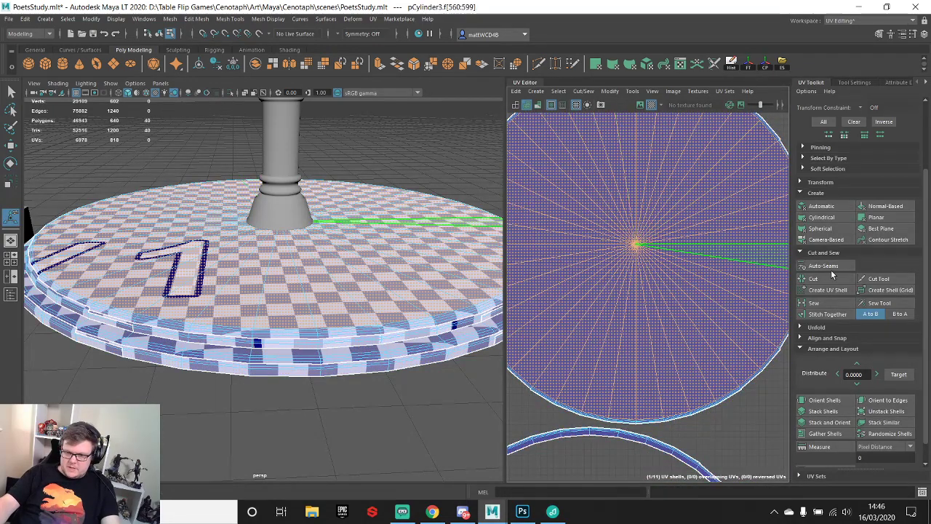
left_click(820, 279)
double_click(667, 278)
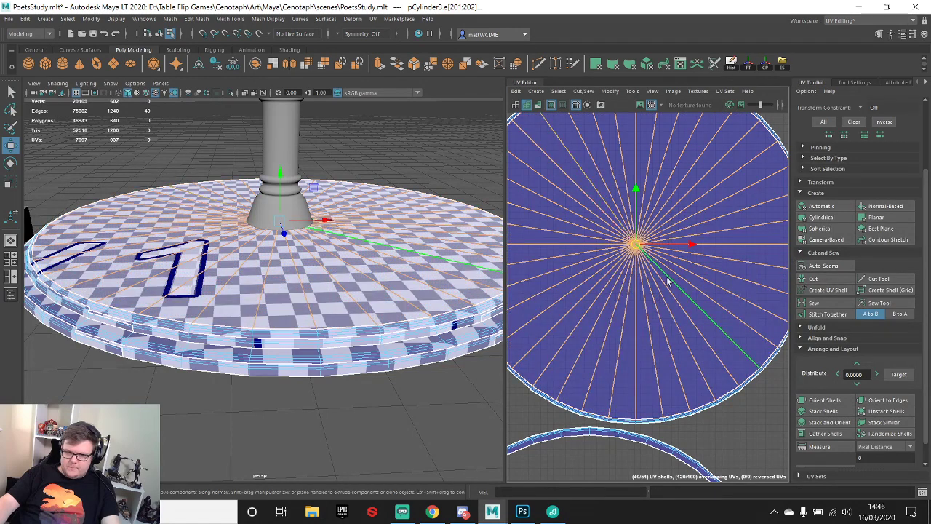
right_click_drag(672, 173, 707, 193, "shift")
- Select the top cap's disc shell and move it away from the other shells into empty UV space
scroll(667, 244, "down", 4)
right_click_drag(640, 236, 668, 228)
double_click(647, 252)
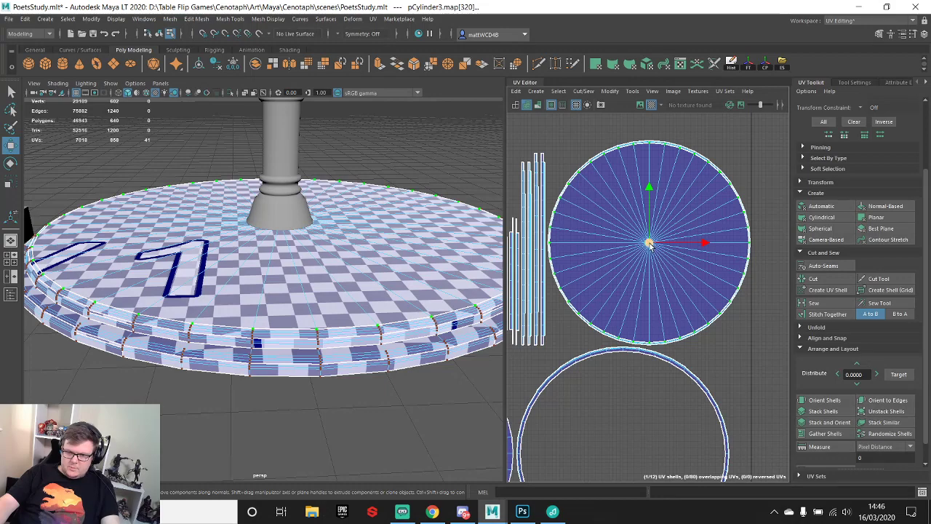
left_click_drag(650, 244, 849, 166)
middle_click_drag(688, 221, 504, 262, "alt")
left_click_drag(666, 208, 675, 253)
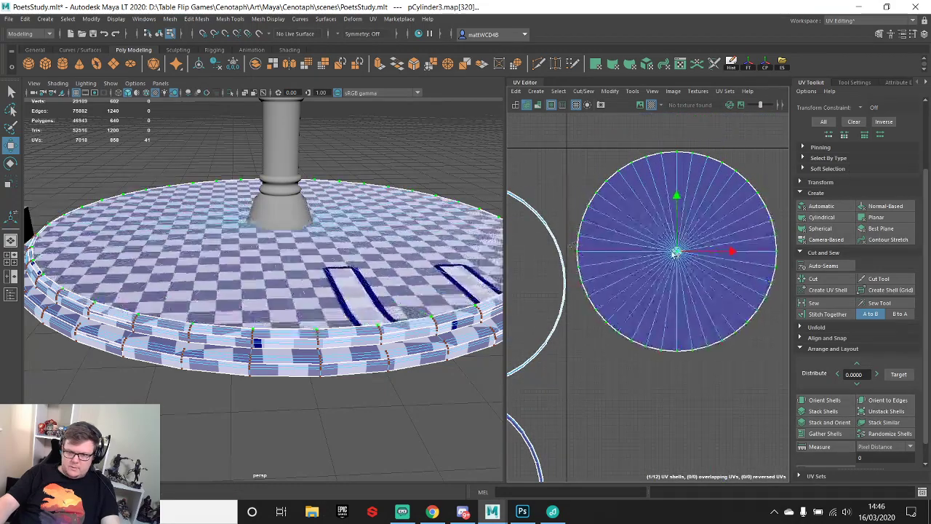
right_click_drag(615, 213, 623, 183)
double_click(626, 237)
left_click(628, 215)
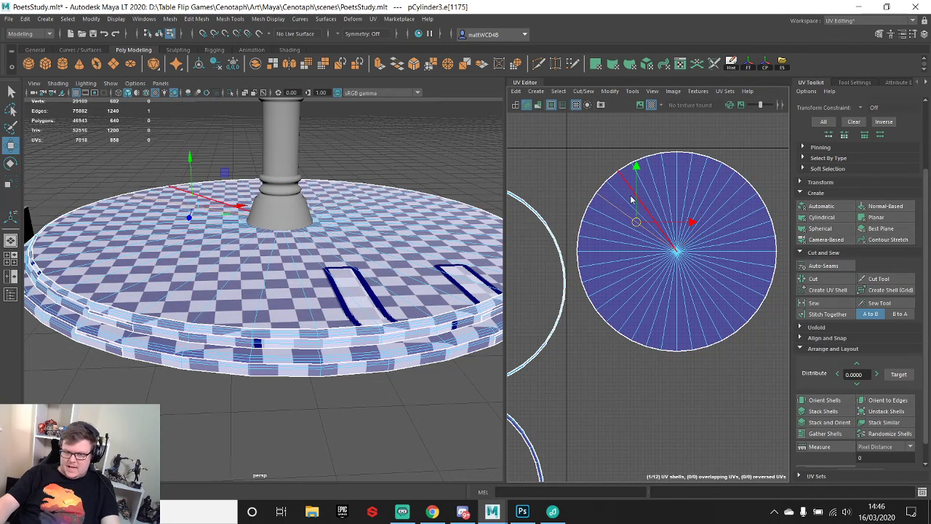
double_click(708, 166)
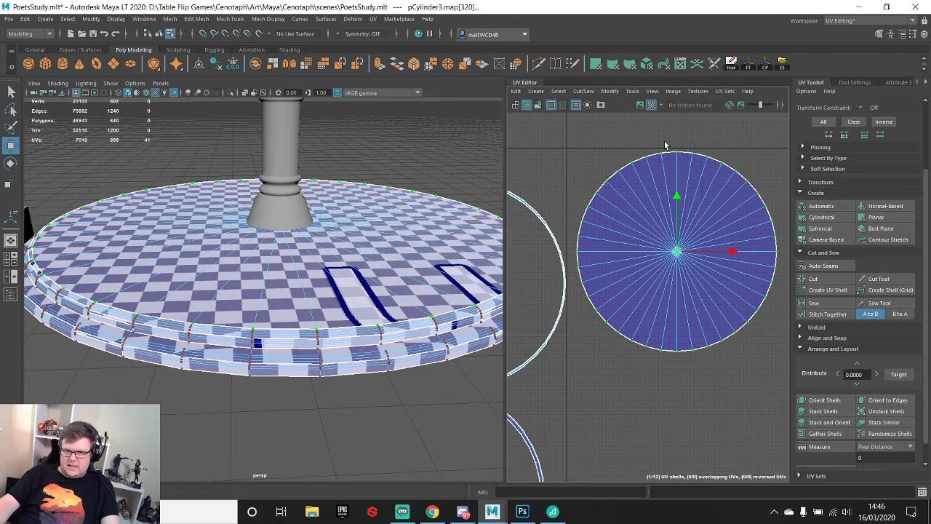
scroll(668, 266, "up", 3)
middle_click_drag(716, 211, 692, 309, "alt")
scroll(680, 291, "down", 3)
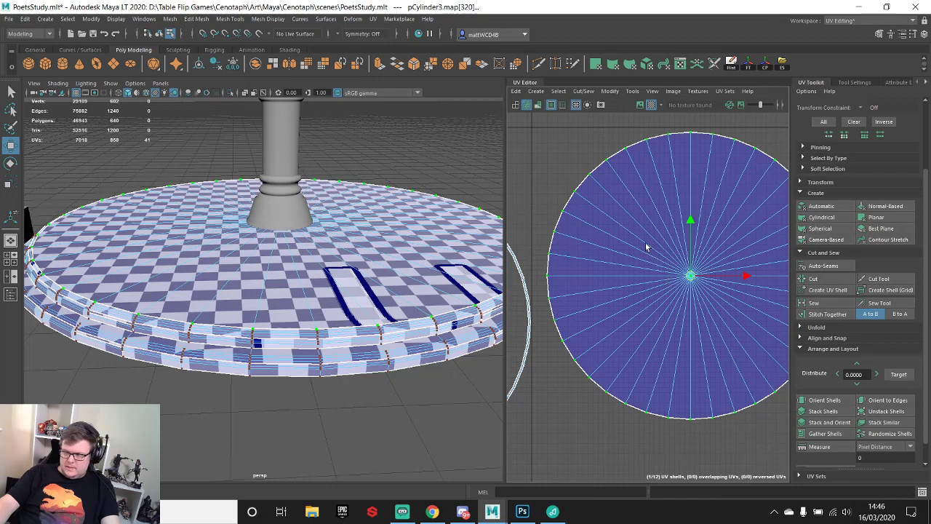
- Check the disc shell's outer border loop against the ring shells, and move the disc shell farther away from them
double_click(597, 169)
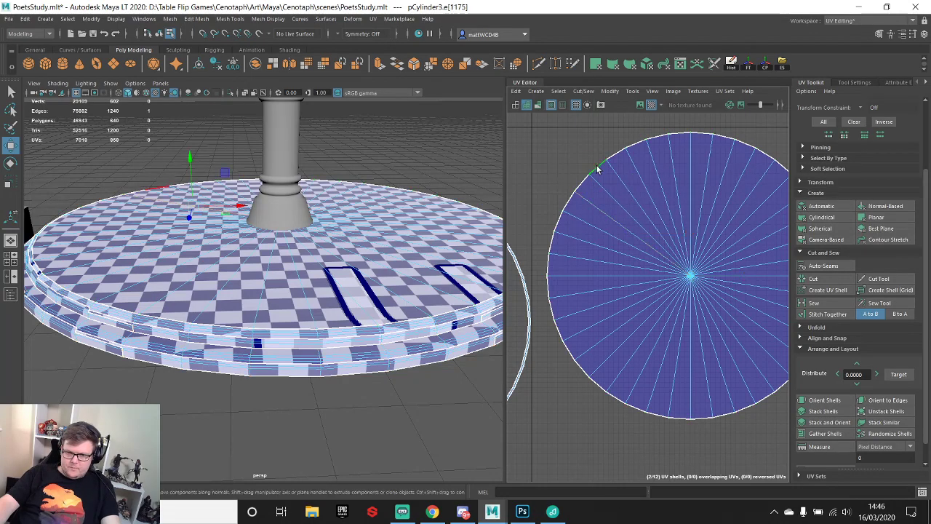
middle_click_drag(596, 278, 707, 207, "alt")
right_click_drag(706, 208, 610, 221, "alt")
scroll(611, 222, "down", 3)
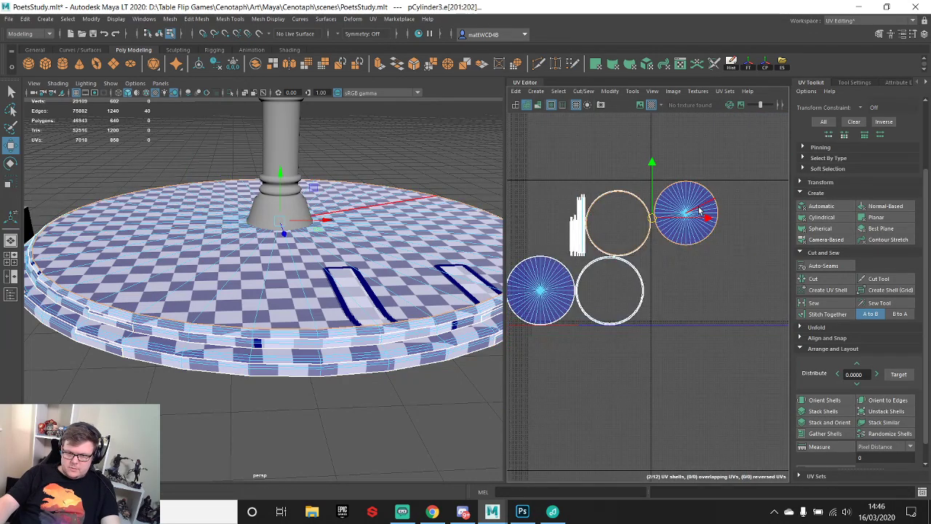
right_click_drag(699, 211, 699, 235)
double_click(698, 231)
left_click_drag(687, 213, 760, 215)
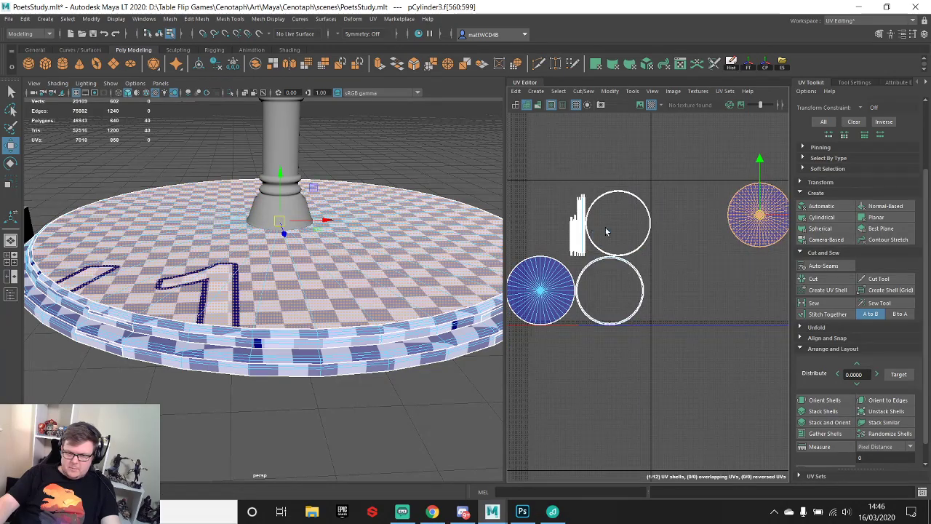
- Select the faces of the base's bottom cap shell and delete them
scroll(574, 222, "down", 2)
middle_click_drag(575, 223, 621, 215, "alt")
double_click(586, 269)
key("f")
left_click_drag(276, 391, 446, 240, "alt")
key("Delete")
- Select all faces of the base's ring and strip shells, excluding the top cap disc, and cut them apart along their edges
right_click_drag(619, 218, 630, 213)
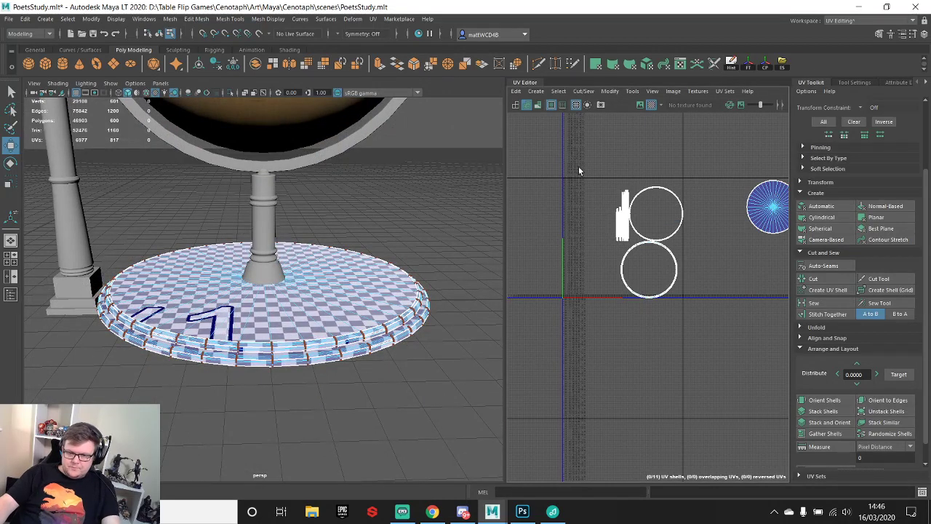
right_click_drag(592, 180, 577, 151)
left_click_drag(575, 144, 712, 383)
middle_click_drag(699, 226, 611, 192, "alt")
right_click_drag(611, 191, 647, 176, "alt")
middle_click_drag(647, 176, 596, 218, "alt")
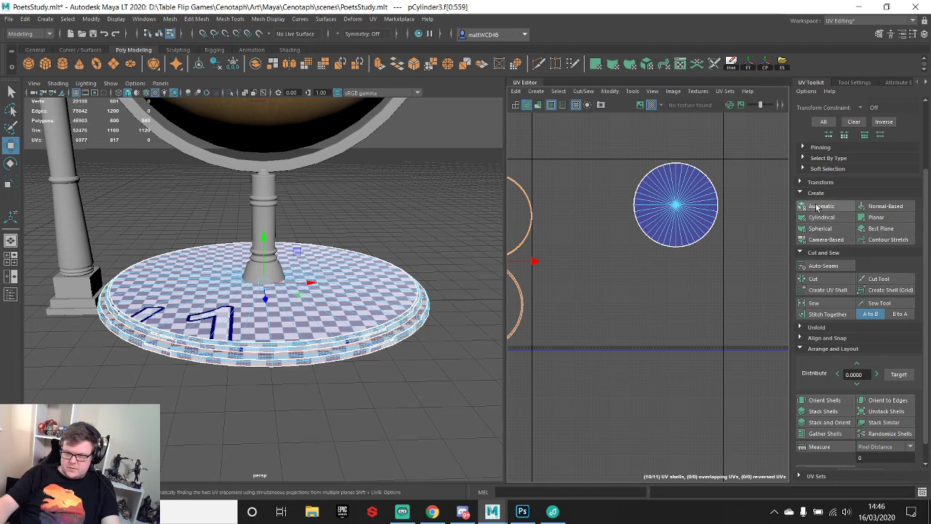
left_click(825, 278)
- Move and sew the adjoining rows of side faces onto the disc shell's outer border, one edge loop at a time
scroll(675, 186, "up", 5)
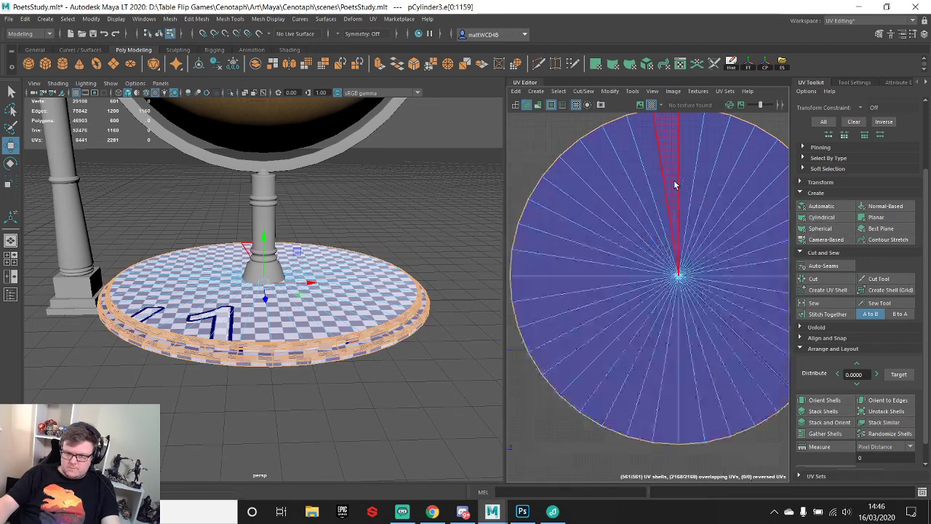
right_click_drag(611, 149, 611, 185, "shift")
left_click(611, 181)
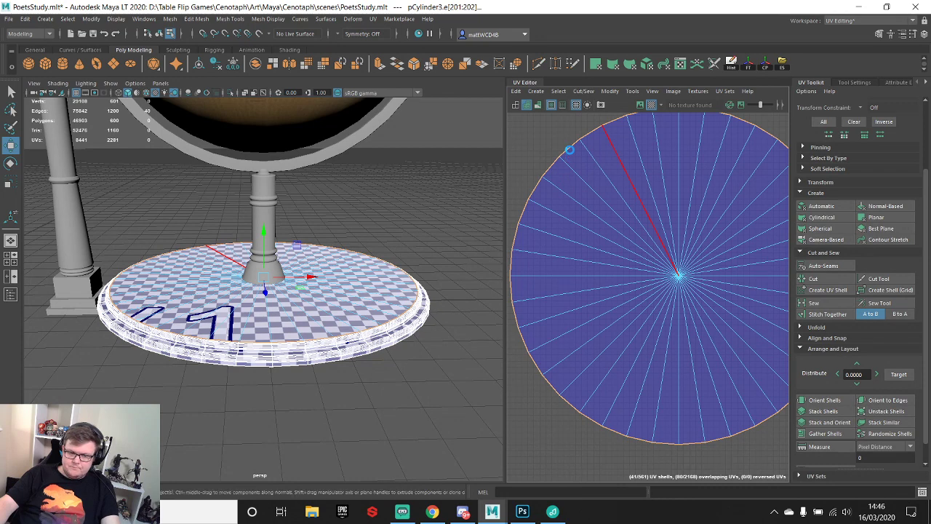
left_click(566, 145)
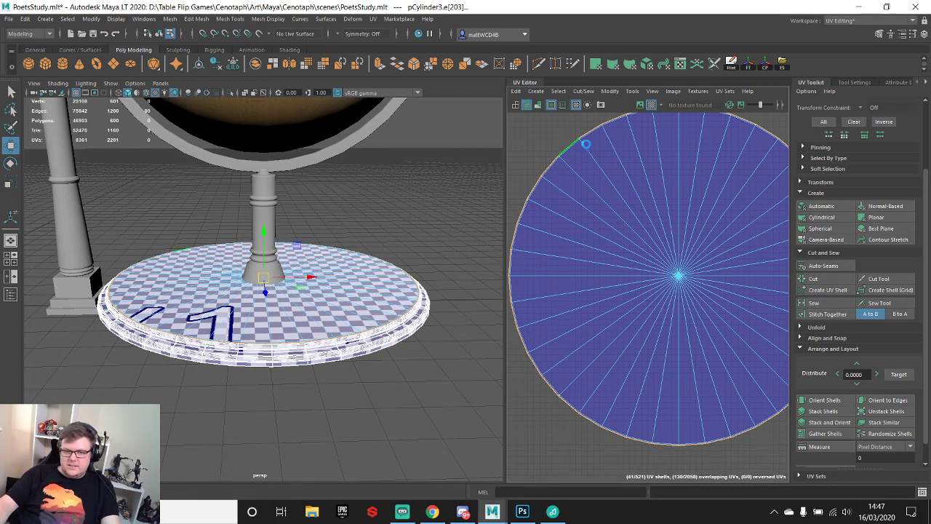
scroll(582, 149, "up", 4)
left_click(572, 157)
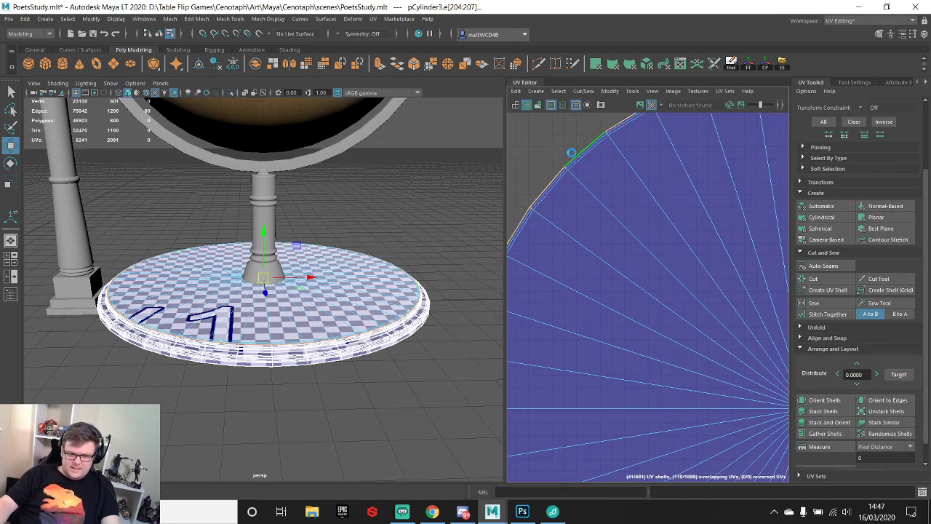
scroll(575, 156, "up", 3)
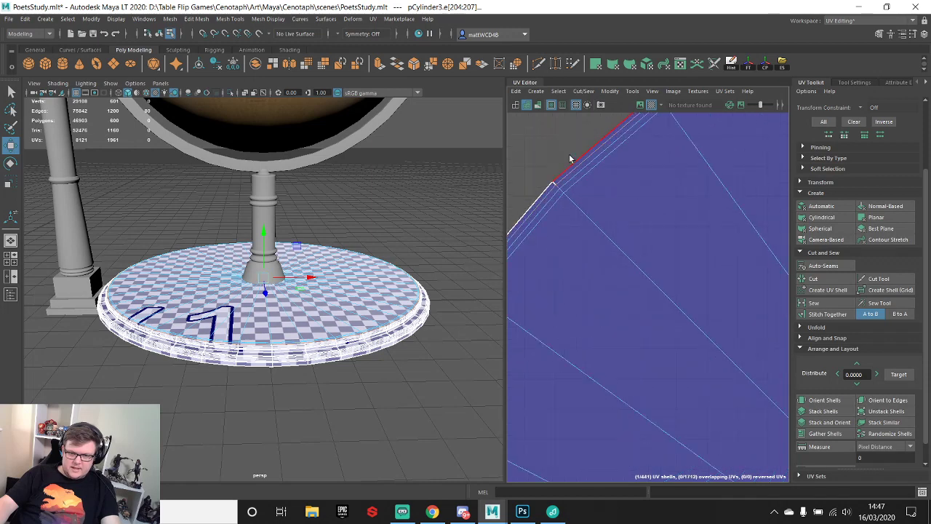
left_click(624, 188)
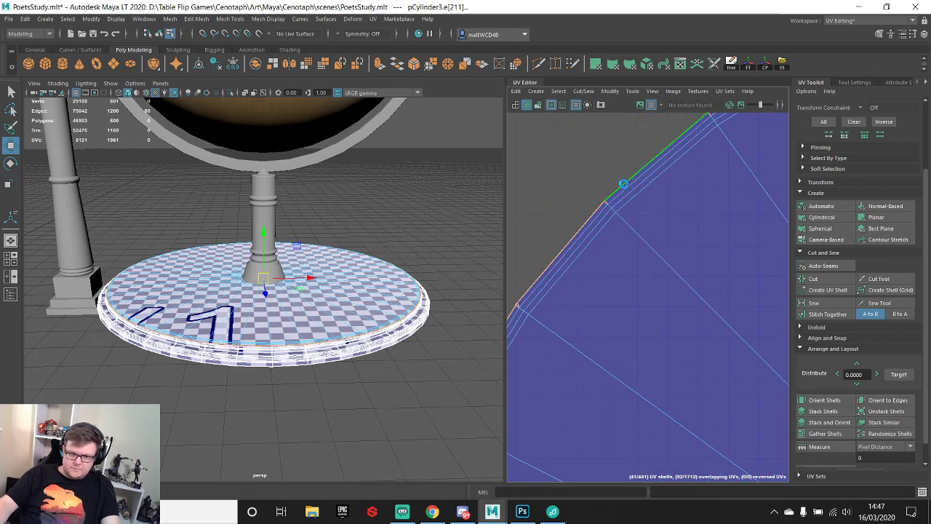
double_click(617, 179)
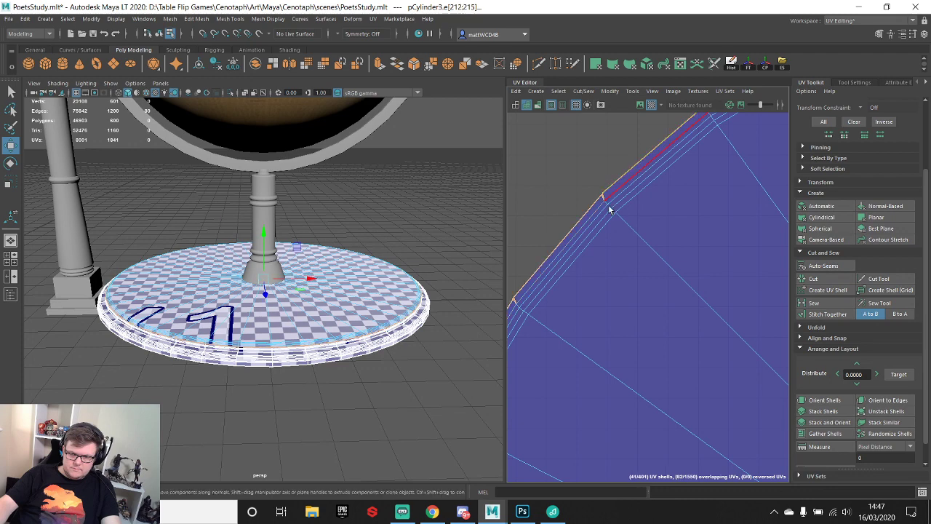
- Sew the seams between the outermost side faces, and move and sew the next row onto the disc shell's border loop
left_click(632, 202)
right_click(634, 203, "shift")
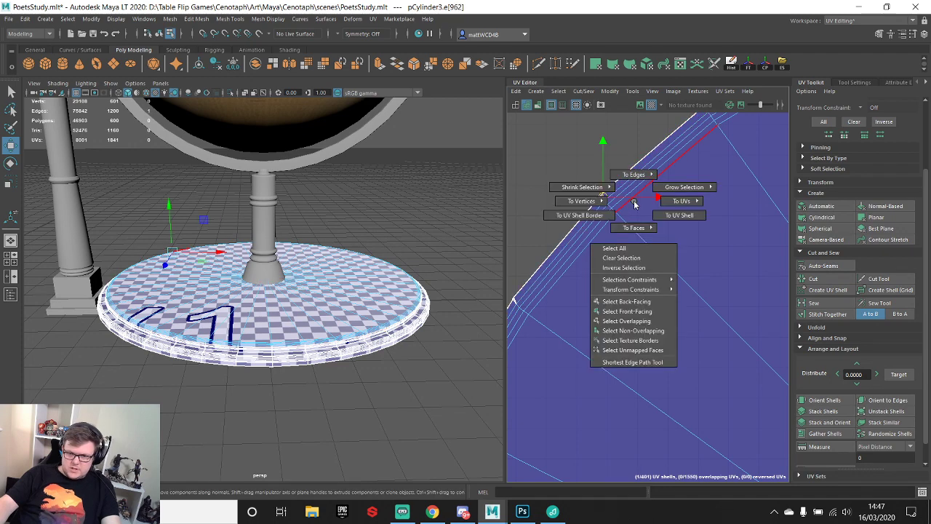
right_click_drag(634, 202, 608, 183, "ctrl")
right_click_drag(662, 203, 606, 222, "shift")
key("F12")
double_click(616, 212)
left_click(655, 188)
right_click_drag(678, 183, 676, 217, "shift")
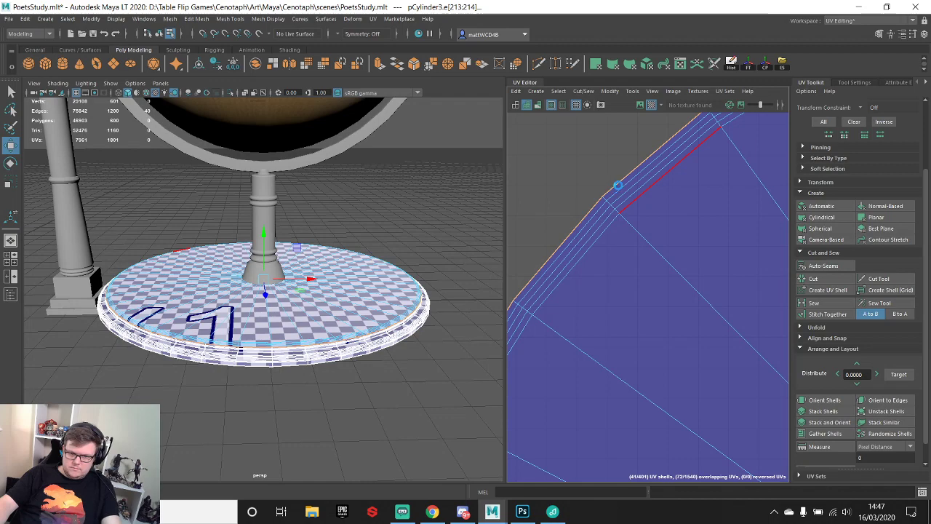
- Try to move and sew all remaining rows onto the disc shell at once using the base's side edge loops, and undo it
scroll(286, 313, "up", 6)
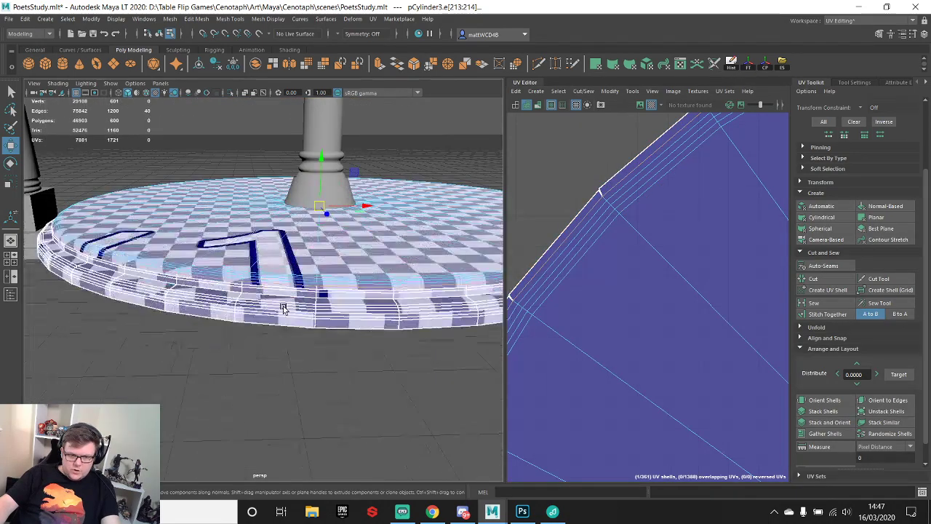
double_click(259, 275)
double_click(256, 284, "shift")
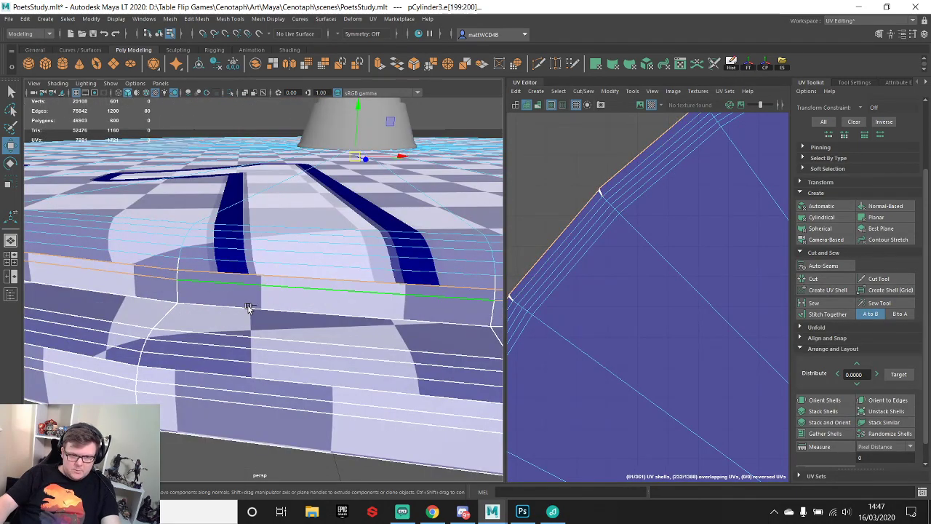
double_click(249, 308, "shift")
double_click(244, 335, "shift")
double_click(235, 348, "shift")
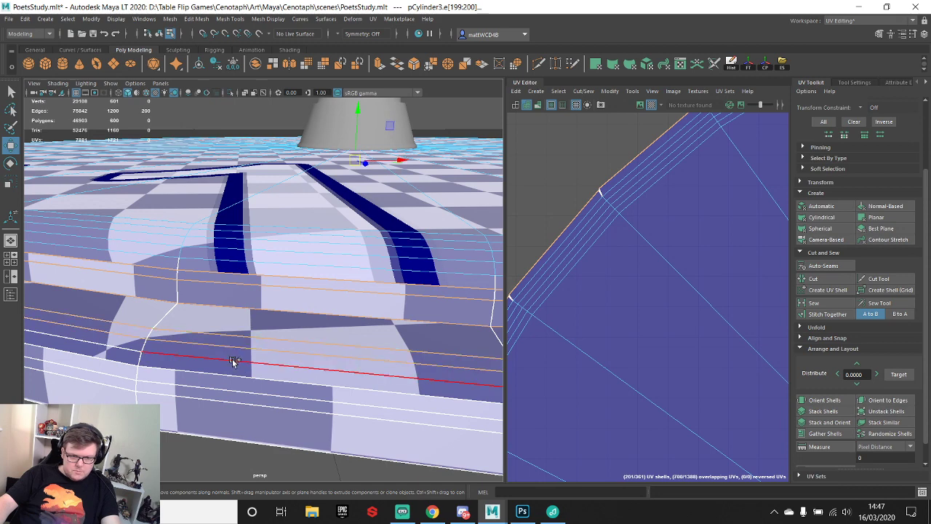
double_click(233, 360, "shift")
double_click(221, 393, "shift")
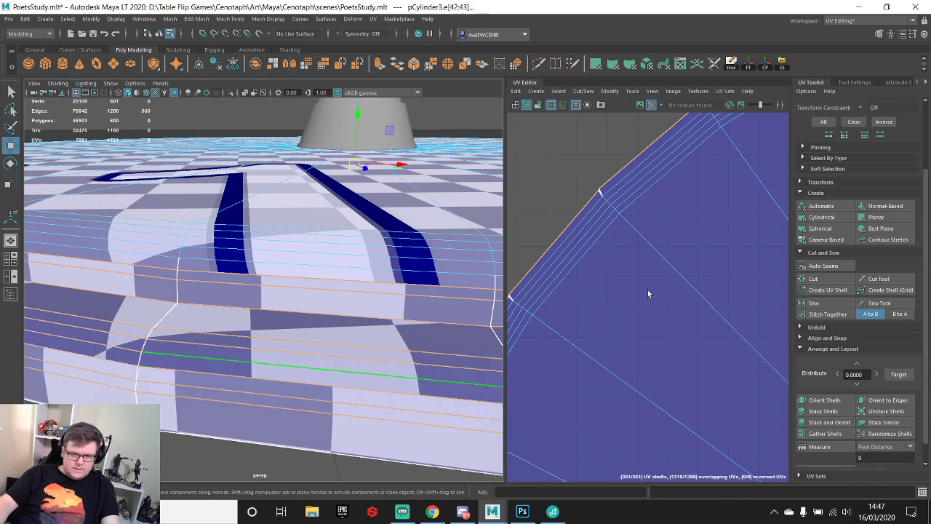
right_click(580, 174, "shift")
right_click_drag(580, 175, 577, 194, "shift")
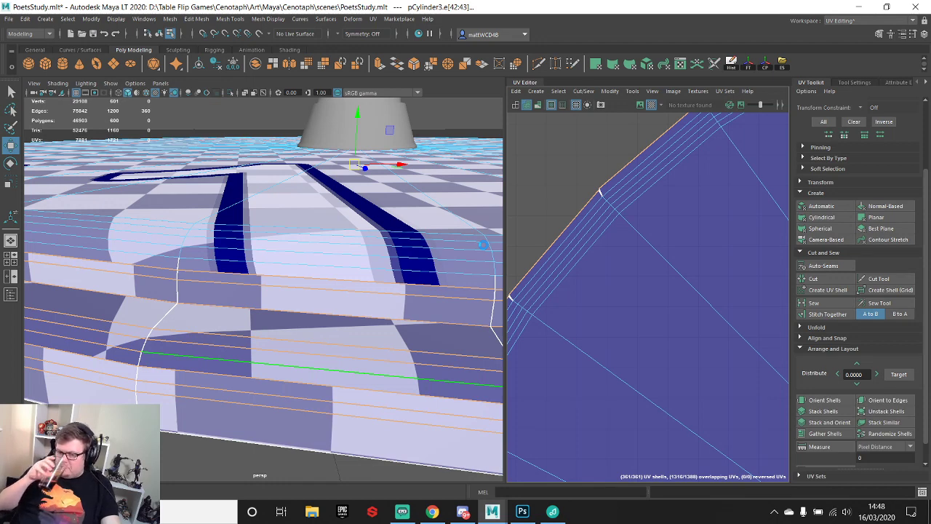
key("ctrl+z")
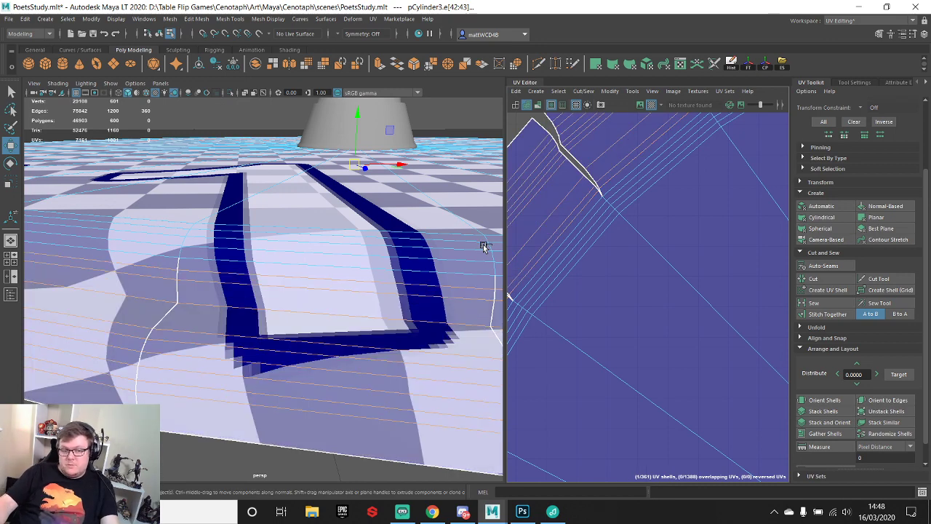
- Select the radial border edges between neighbouring side-face sections around the disc shell and sew them together
scroll(605, 183, "down", 2)
left_click(608, 197)
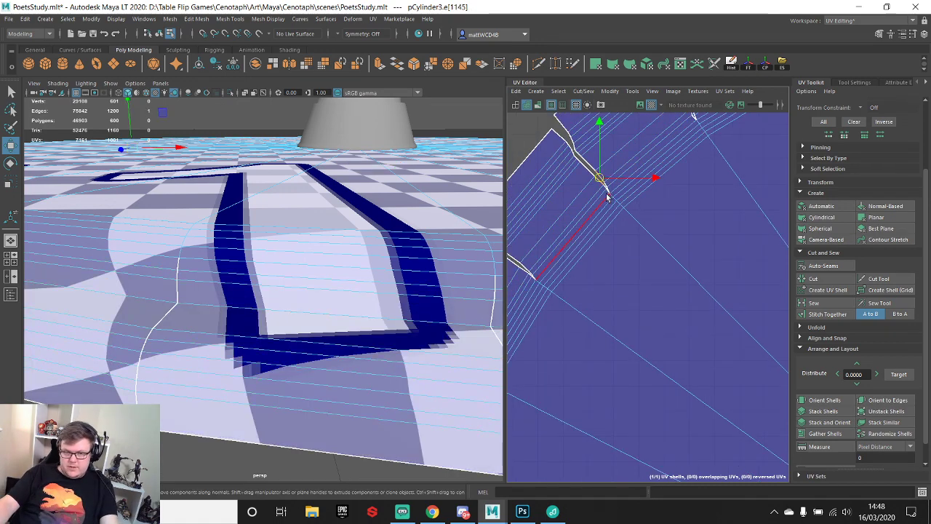
left_click(674, 170)
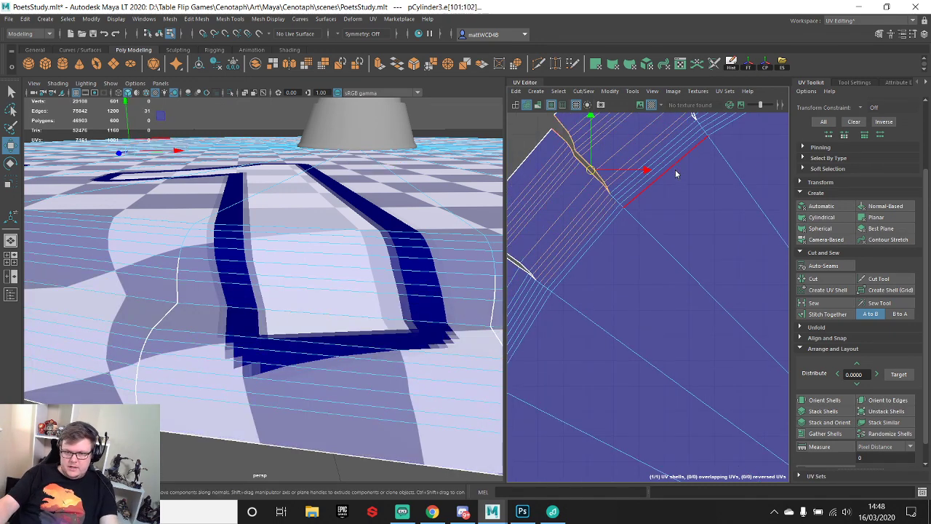
right_click(675, 170, "shift")
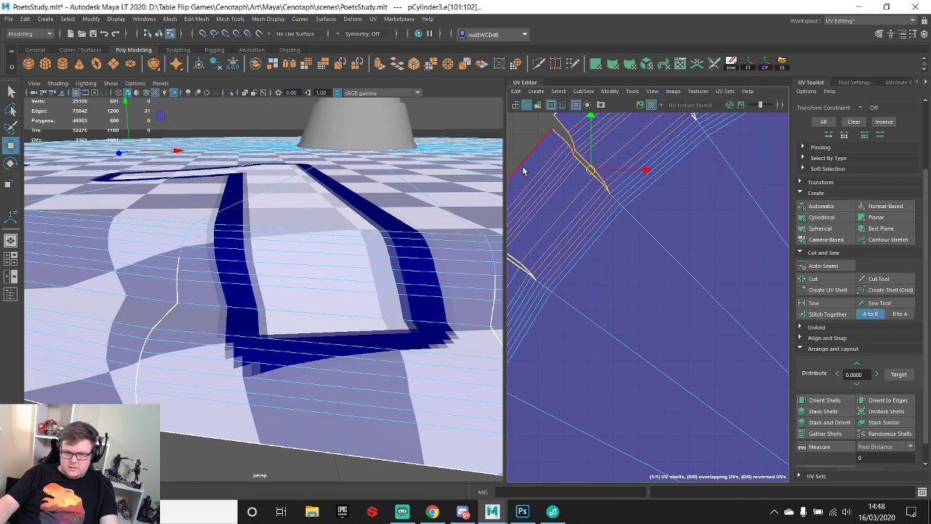
left_click(589, 252)
middle_click_drag(661, 148, 653, 218, "alt")
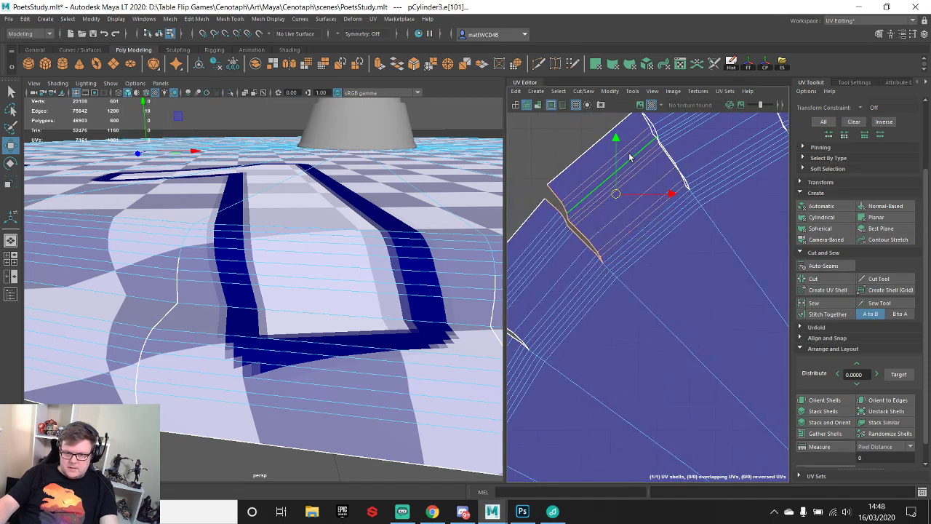
left_click(631, 184)
right_click(637, 178, "shift")
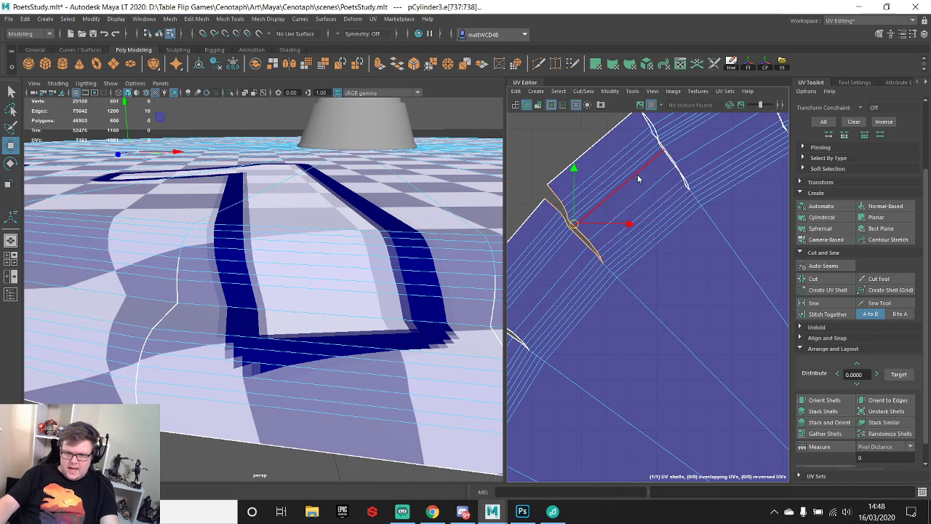
right_click_drag(638, 175, 609, 188, "ctrl")
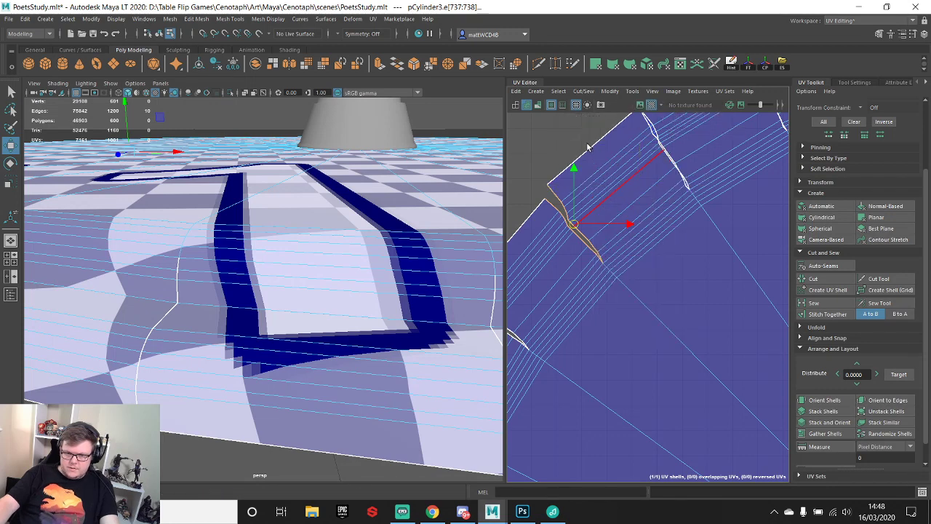
right_click(611, 190, "shift")
left_click(647, 202)
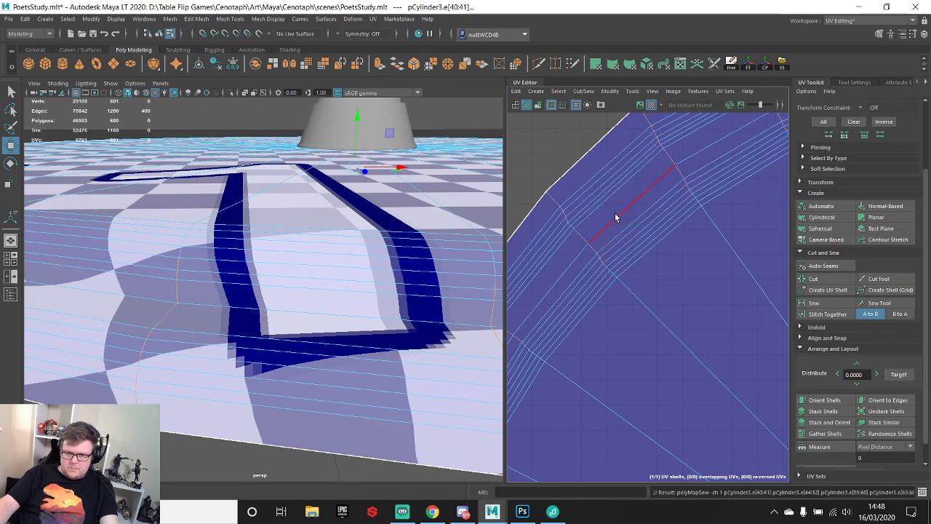
- Select all UVs of the round base's single shell and unfold them, then return to object mode and clear the selection
right_click_drag(716, 226, 539, 218, "shift")
scroll(601, 259, "down", 10)
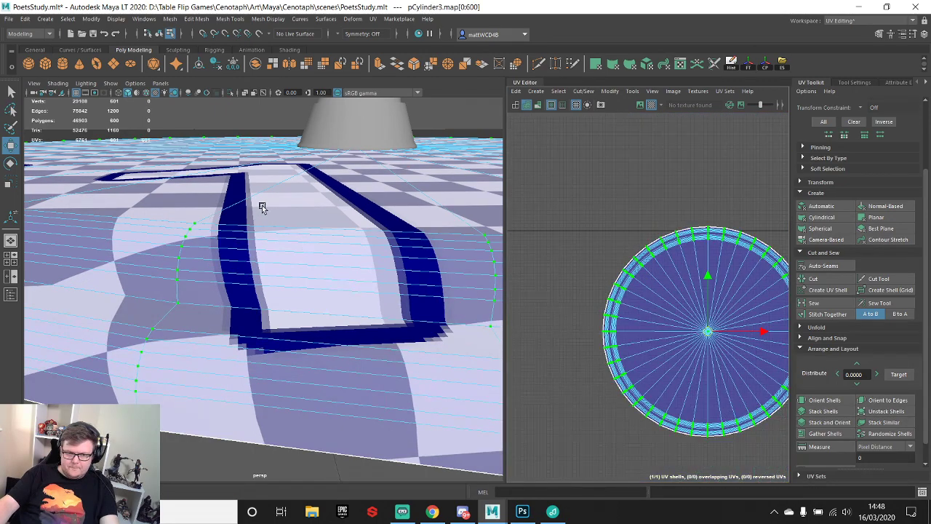
key("f")
mouse_move(293, 237)
left_mouse_down("alt")
mouse_move(326, 286)
mouse_move(318, 303)
mouse_move(317, 269)
mouse_move(383, 272)
mouse_move(355, 256)
mouse_move(355, 284)
mouse_move(329, 287)
mouse_move(299, 227)
mouse_move(361, 228)
mouse_move(330, 249)
mouse_move(336, 240)
mouse_move(349, 240)
mouse_move(345, 248)
mouse_move(377, 163)
mouse_move(339, 243)
mouse_move(286, 177)
mouse_move(201, 233)
mouse_move(381, 203)
mouse_move(269, 290)
mouse_move(289, 250)
left_mouse_up("alt")
key("F8")
scroll(289, 250, "down", 5)
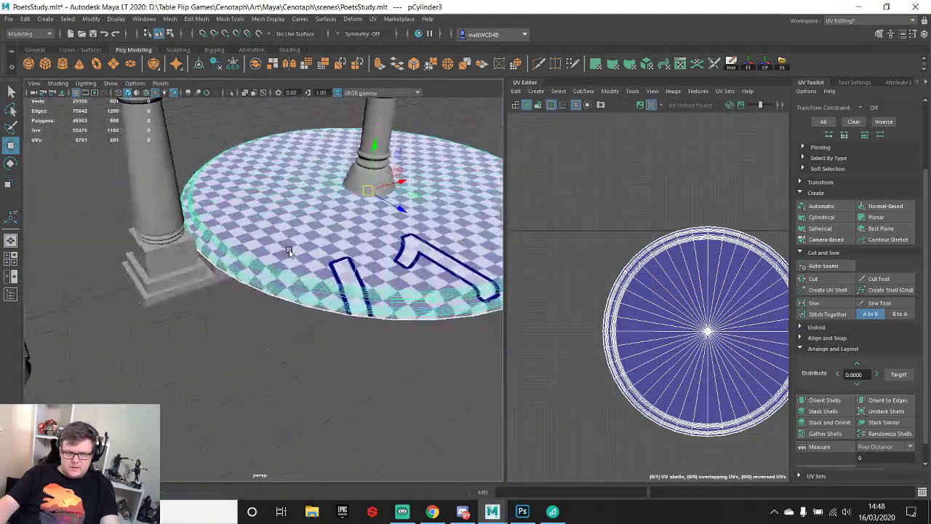
right_click_drag(293, 236, 342, 222)
left_click(359, 382)
- Examine the UV shells of the leg column, its end blocks, the round base and the central pole together
scroll(393, 320, "down", 6)
left_click_drag(394, 313, 356, 275, "alt")
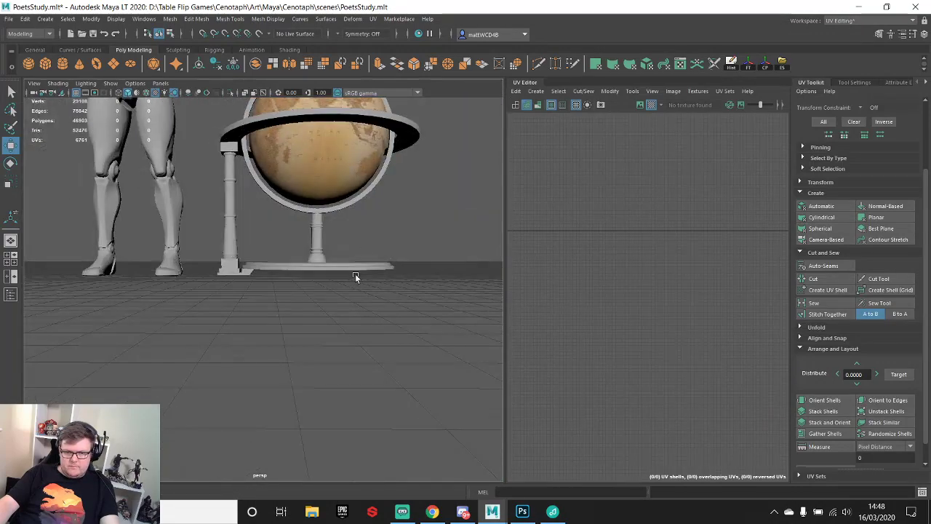
middle_click_drag(356, 275, 332, 340, "alt")
left_click_drag(333, 340, 342, 299, "alt")
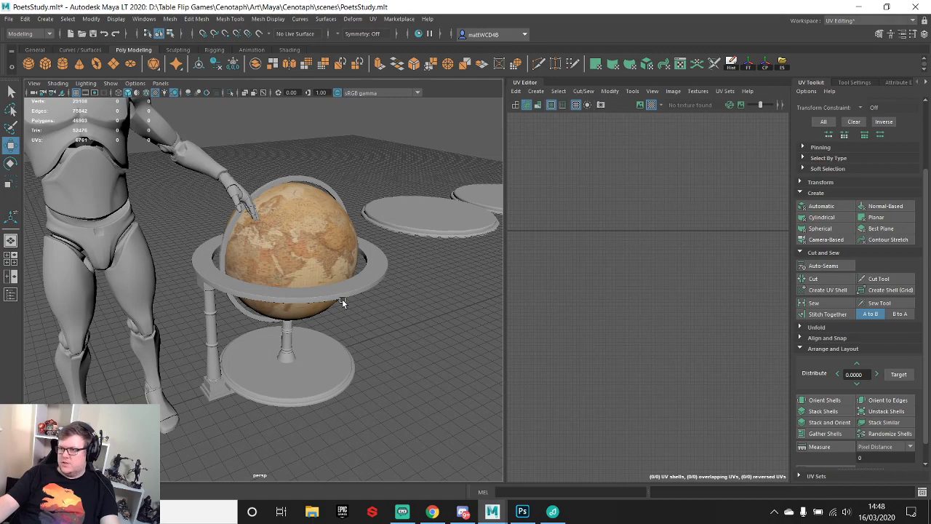
left_click_drag(277, 297, 259, 230, "alt")
left_click(259, 230)
key("f")
left_click_drag(285, 273, 309, 290, "alt")
middle_click_drag(308, 290, 300, 218, "alt")
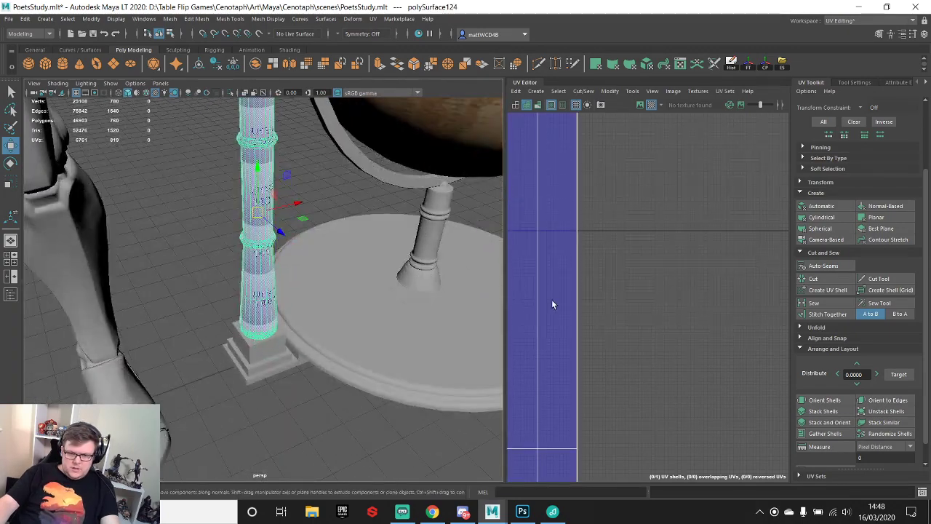
key("f")
left_click(270, 351, "shift")
left_click(306, 339, "shift")
scroll(302, 341, "down", 4)
middle_click_drag(272, 354, 250, 377, "alt")
scroll(250, 377, "up", 3)
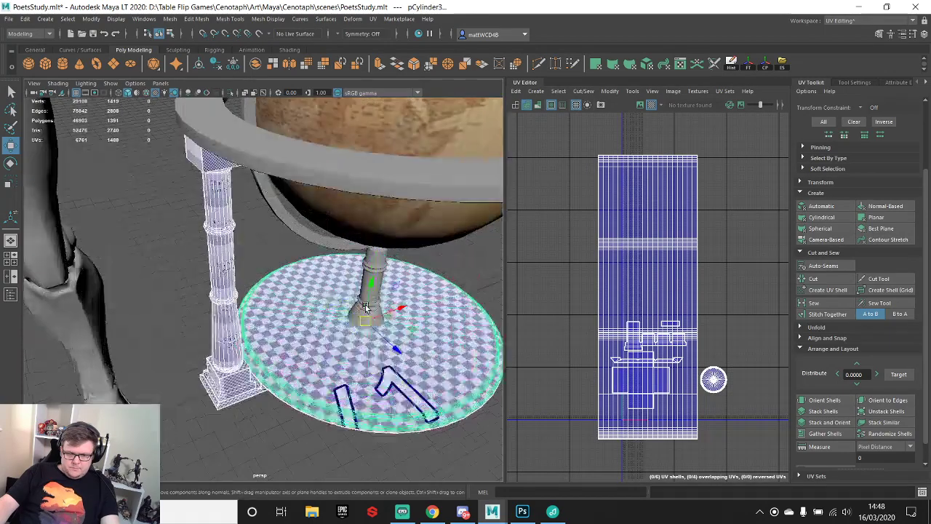
left_click(377, 265, "shift")
- Combine the leg column with its foot and top blocks into one mesh
left_click(216, 281)
left_click(220, 389, "shift")
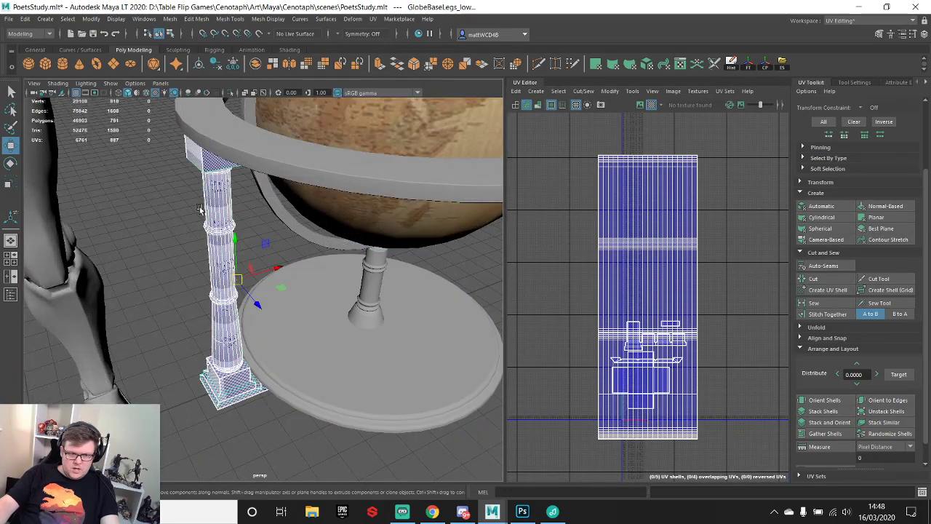
left_click_drag(260, 231, 234, 282, "alt")
scroll(225, 266, "up", 3)
right_click_drag(216, 248, 210, 453, "shift")
scroll(258, 260, "down", 4)
left_click_drag(259, 260, 189, 233, "alt")
- Hide the mannequin in the top view and display the grid
key("space")
key("space")
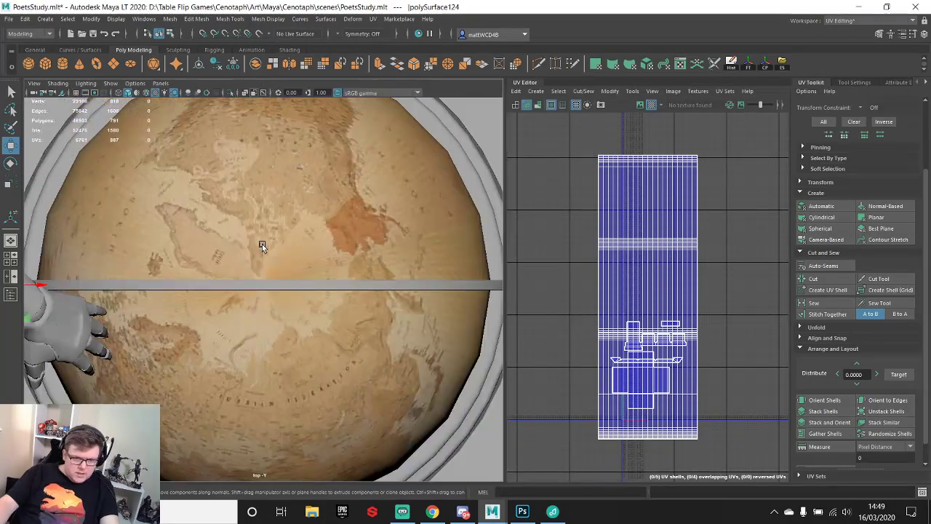
left_click(76, 309)
key("h")
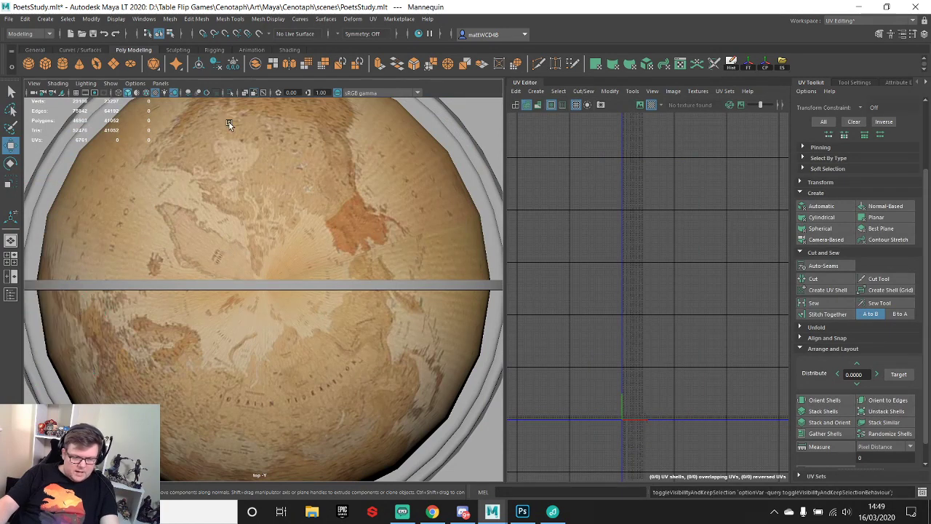
left_click(231, 92)
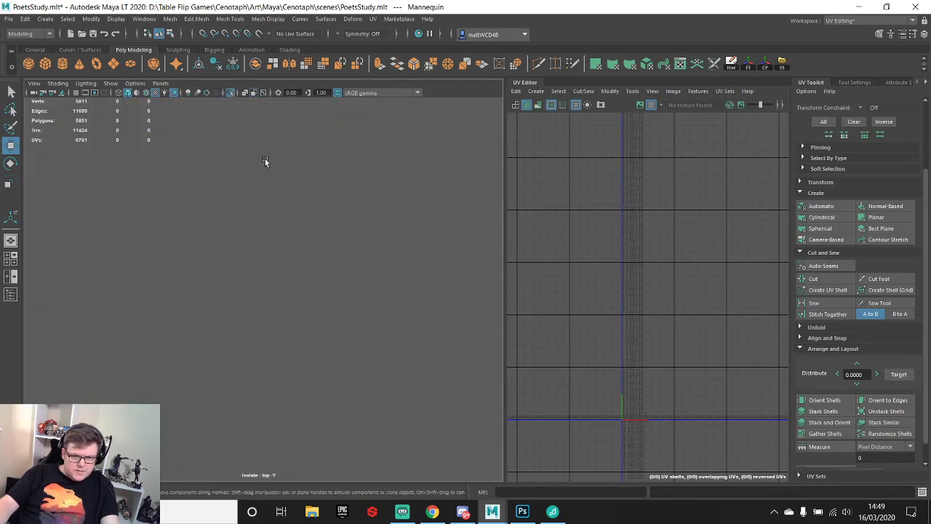
left_click(76, 94)
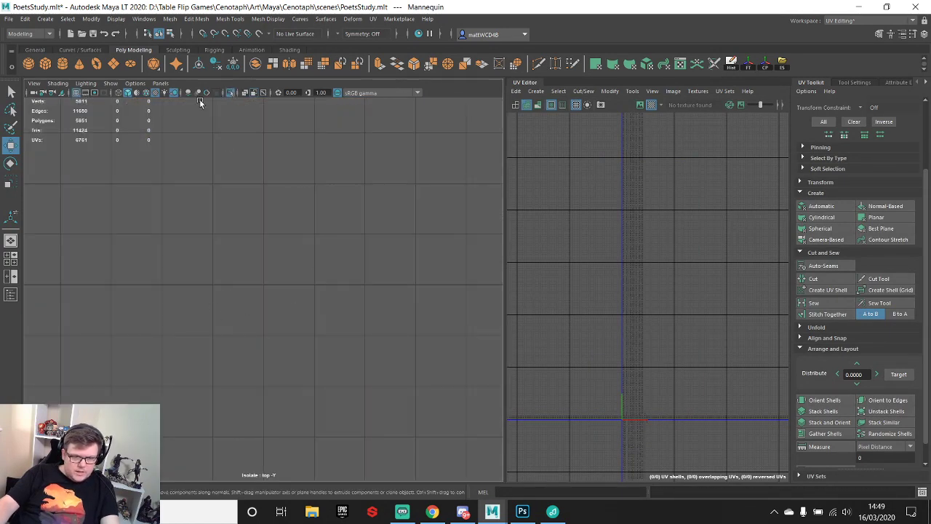
left_click(232, 92)
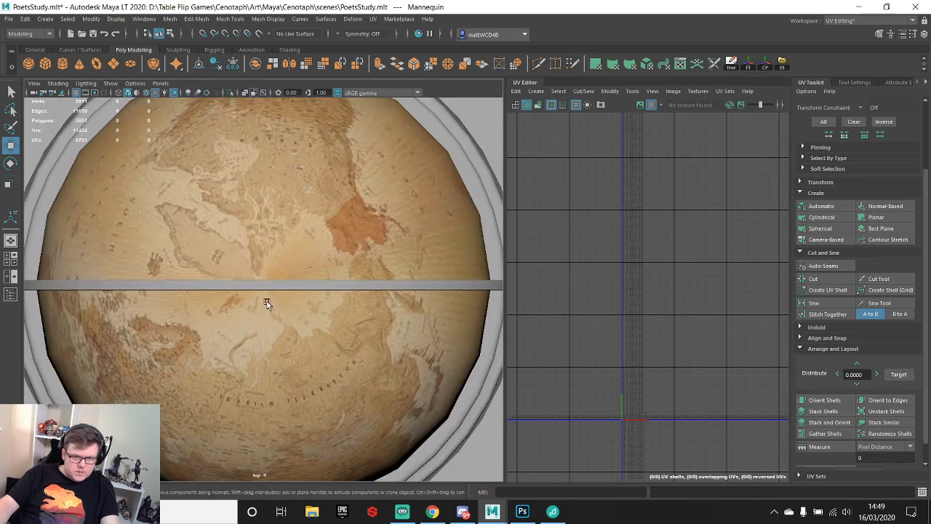
- Hide the globe sphere and turn on X-ray shading in the top view
left_click(261, 229)
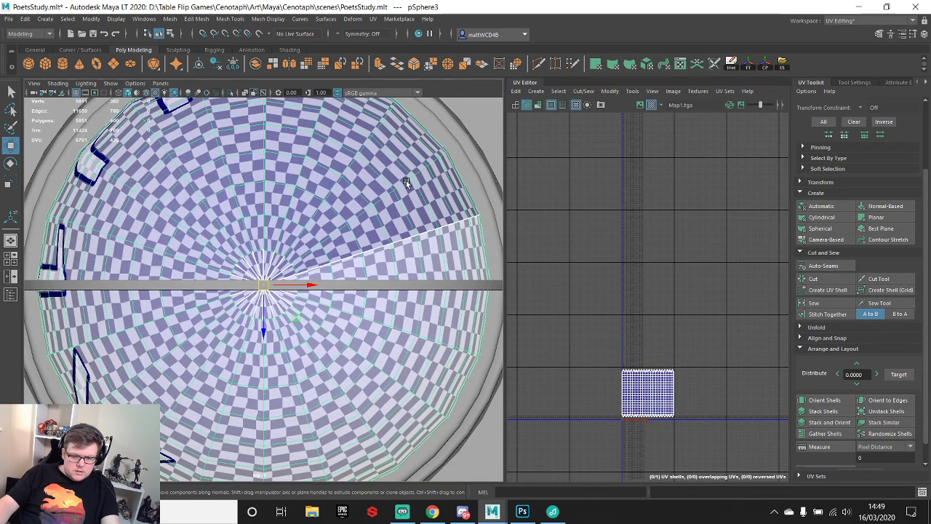
key("h")
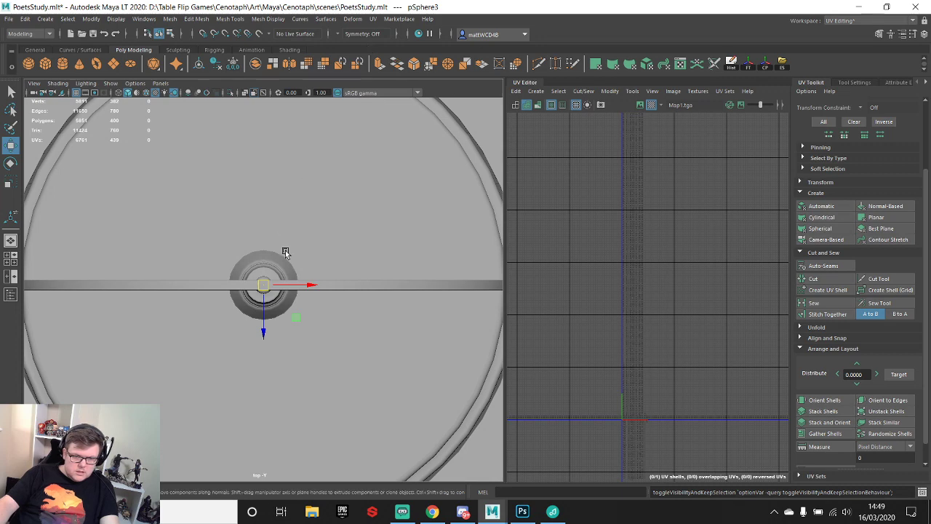
left_click(246, 93)
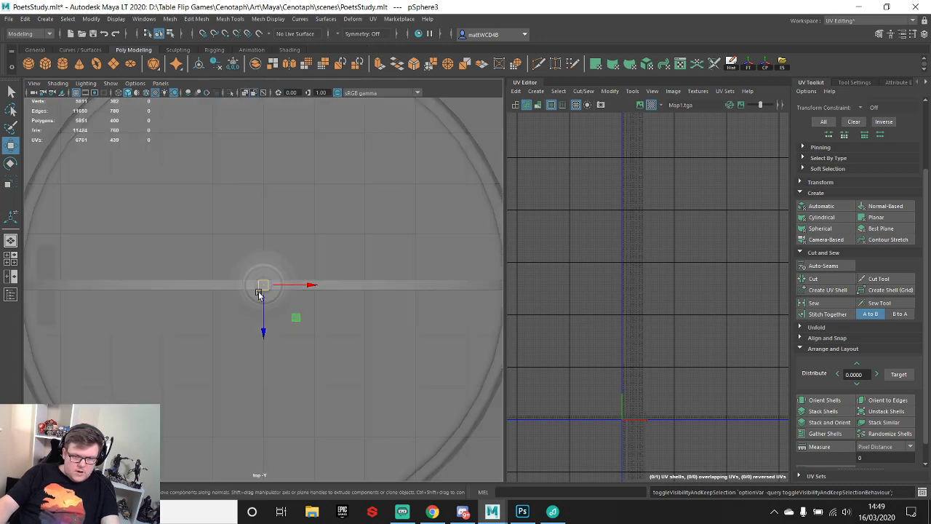
- Move the combined leg's pivot horizontally to the centre of the globe stand
scroll(259, 277, "down", 3)
left_click(130, 289)
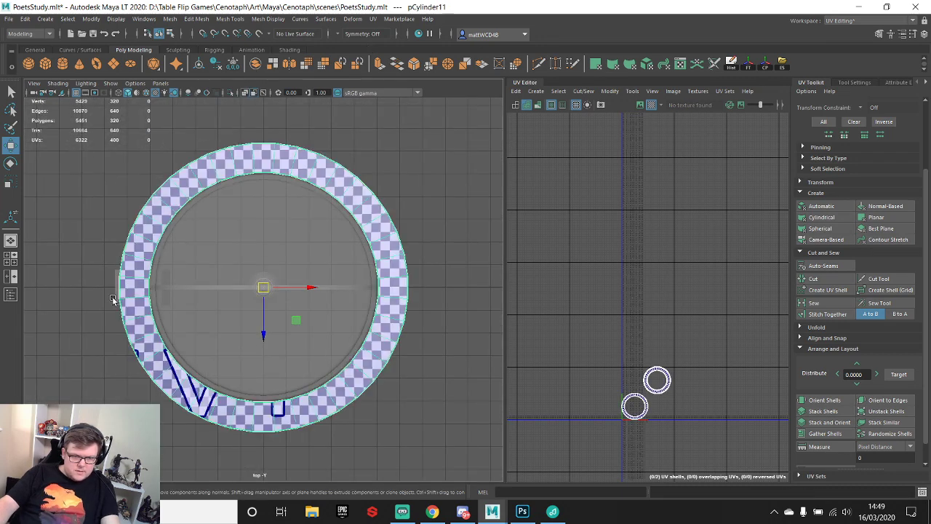
left_click(114, 293)
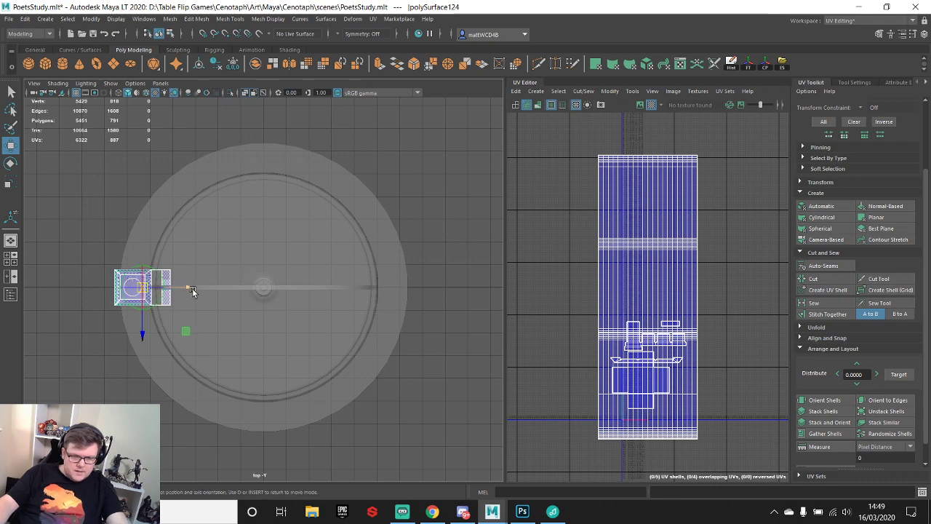
left_click_drag(191, 287, 264, 287)
key("d")
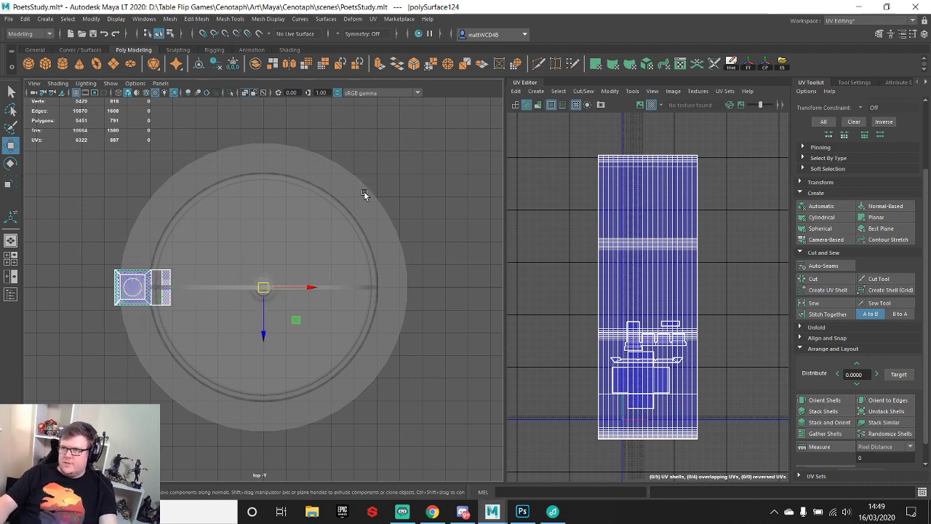
- Duplicate the leg three times, rotate the copies to quarter-turn positions around the stand's centre, and turn off X-ray shading
key("ctrl+d")
key("e")
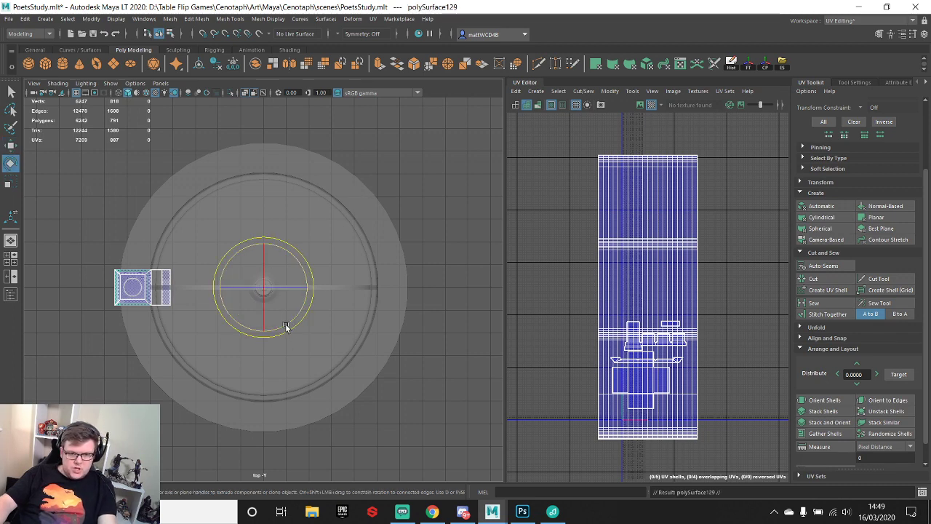
left_click_drag(286, 327, 349, 288)
key("ctrl+d")
key("ctrl+d")
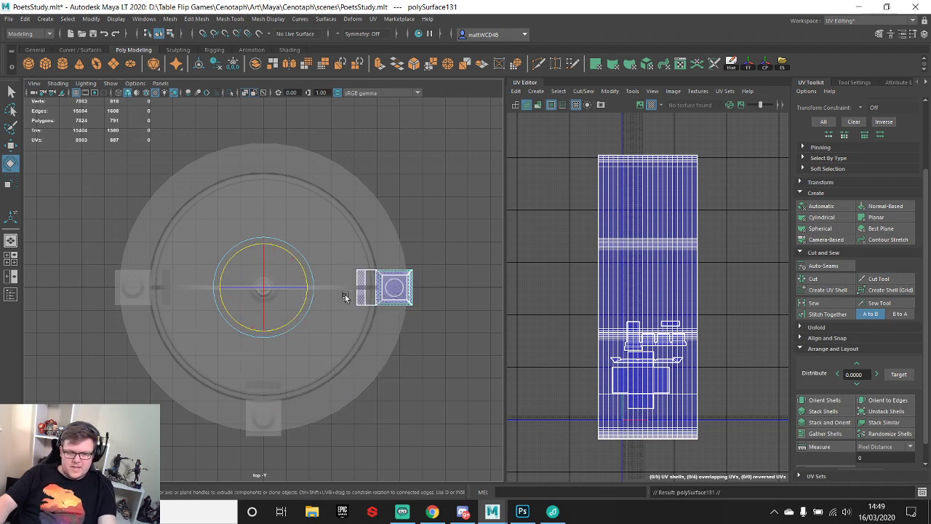
left_click_drag(297, 312, 353, 248)
left_click(249, 93)
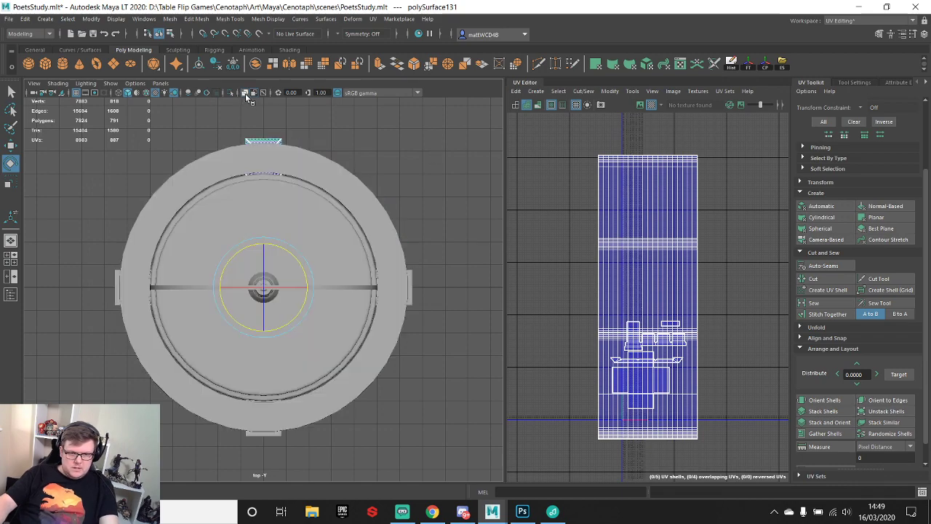
- In the perspective view, select all four legs, the round base, the central pole and both rings to display their UV shells together
key("space")
key("space")
left_click_drag(308, 246, 202, 196, "alt")
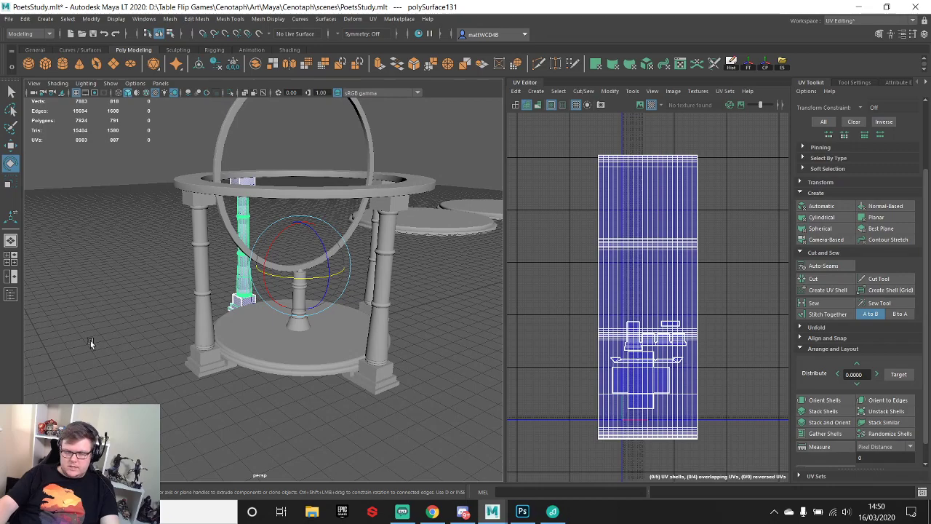
left_click_drag(247, 278, 320, 211, "alt")
left_click_drag(387, 268, 365, 280, "alt")
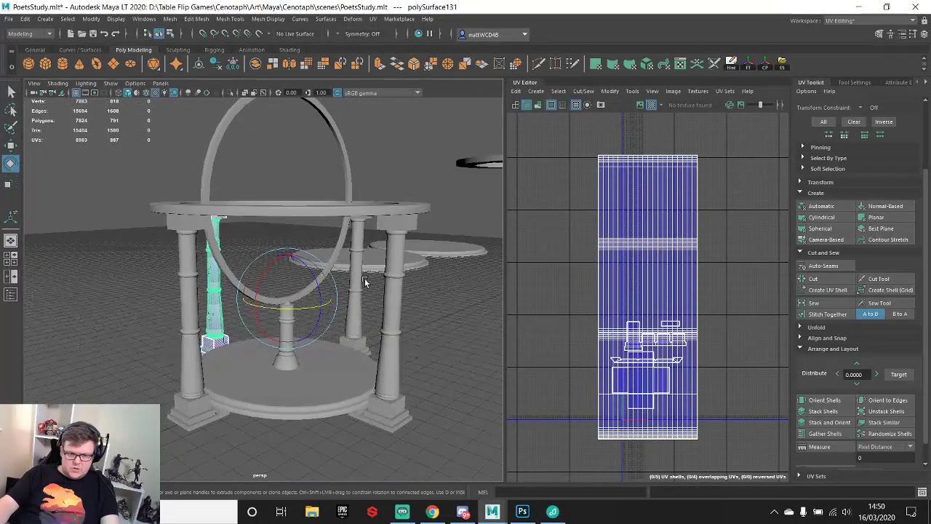
left_click(357, 288, "shift")
left_click(389, 288, "shift")
left_click(181, 352, "shift")
left_click(289, 345, "shift")
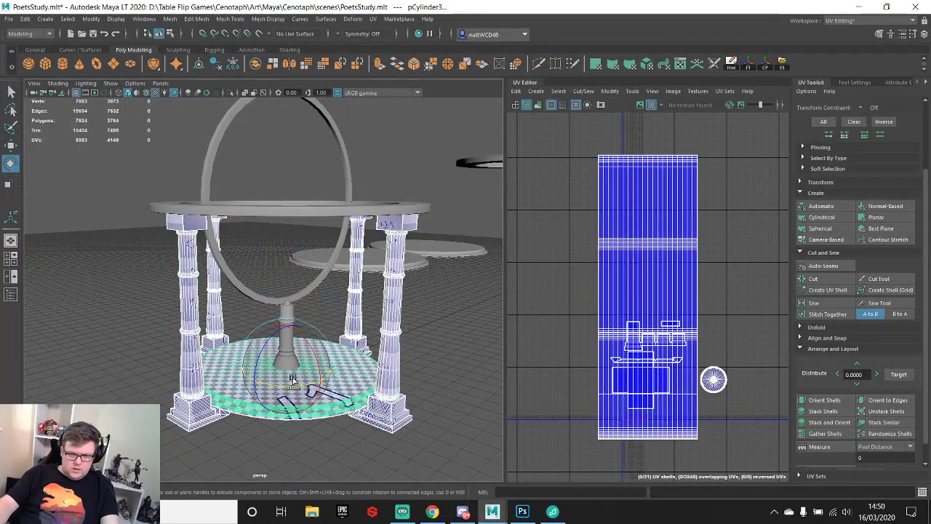
left_click(289, 343, "shift")
left_click(276, 301, "shift")
left_click(266, 209, "shift")
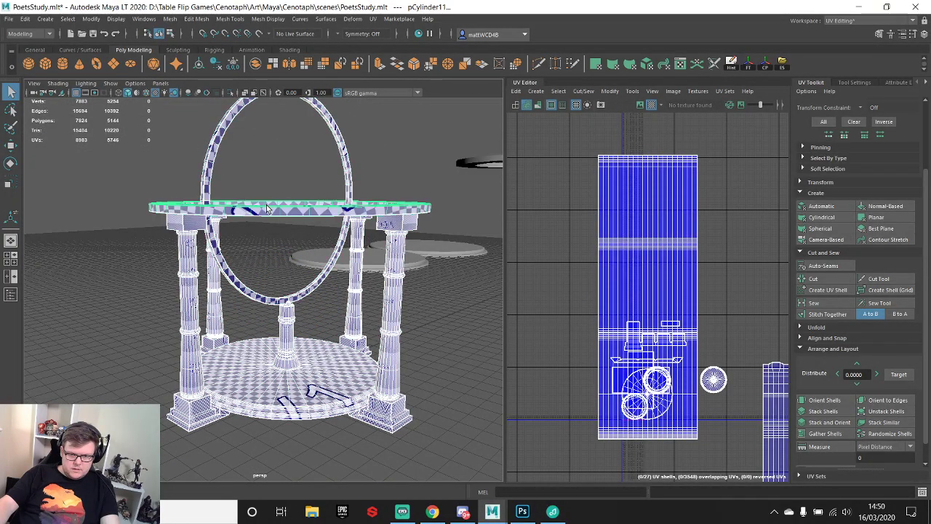
right_click_drag(657, 308, 623, 275, "alt")
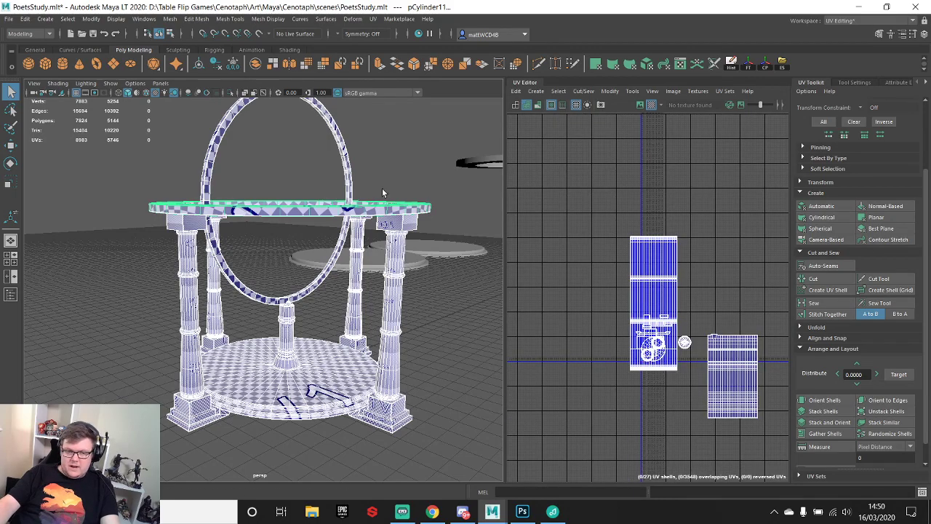
left_click_drag(344, 300, 291, 258, "alt")
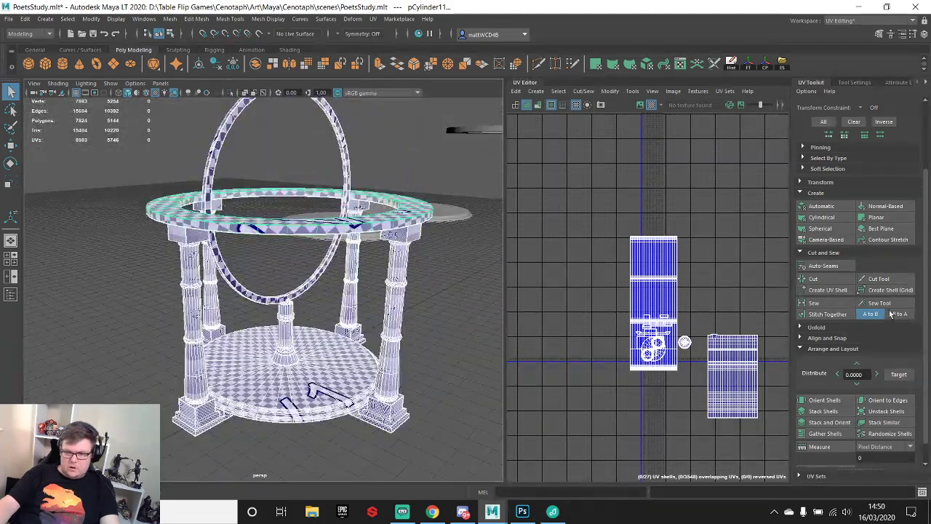
scroll(836, 212, "up", 2)
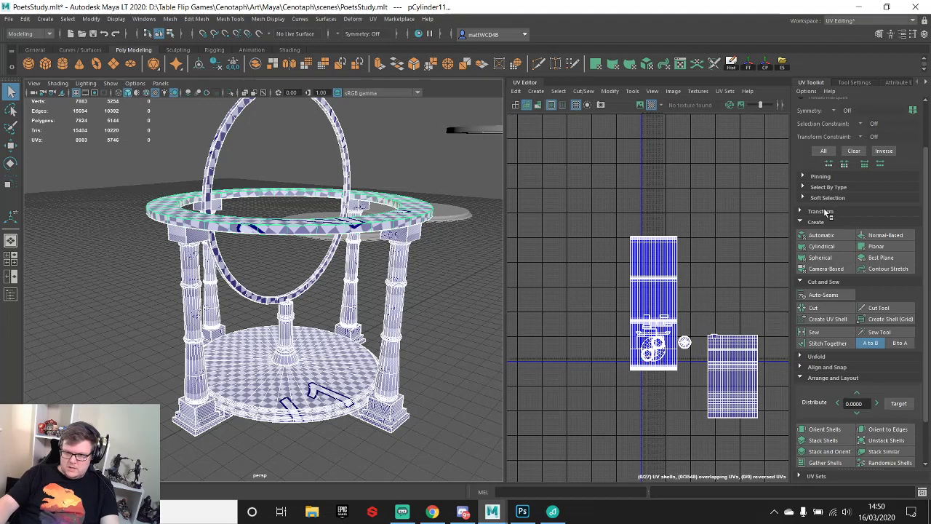
- Set the texel density of all selected globe stand parts to 78 px/unit at map size 2048
left_click(827, 212)
scroll(879, 342, "down", 3)
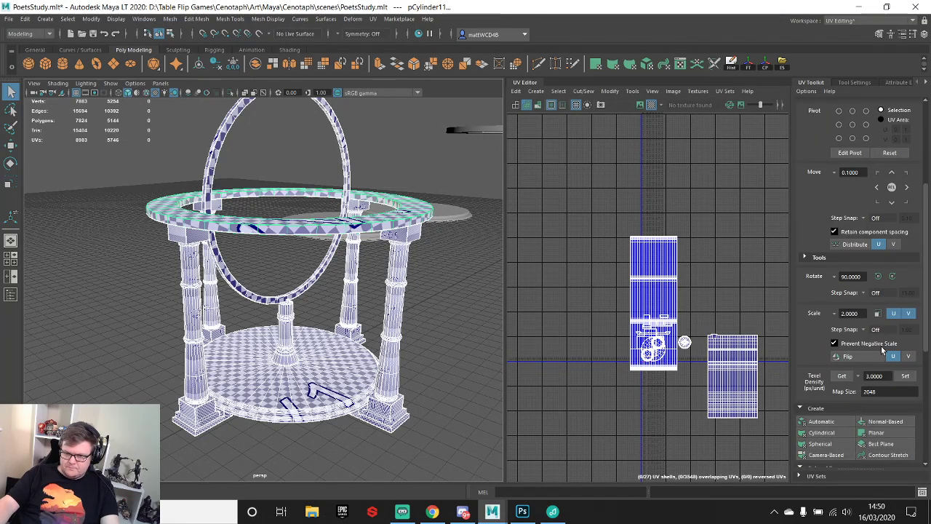
left_click(842, 377)
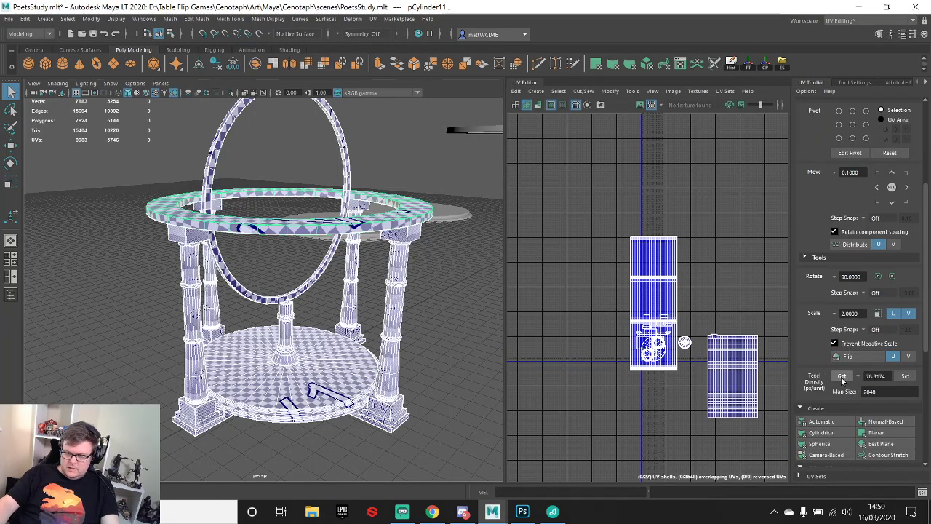
left_click(886, 380)
type("78")
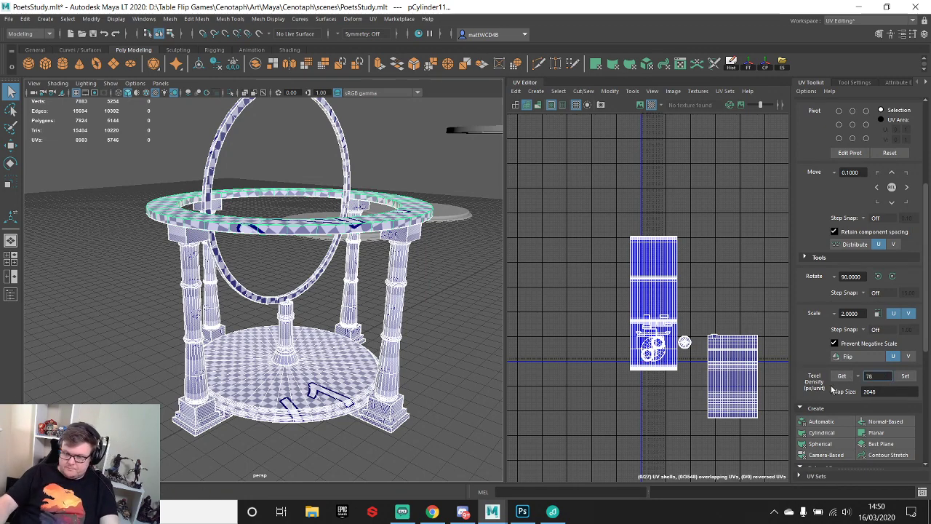
left_click(906, 376)
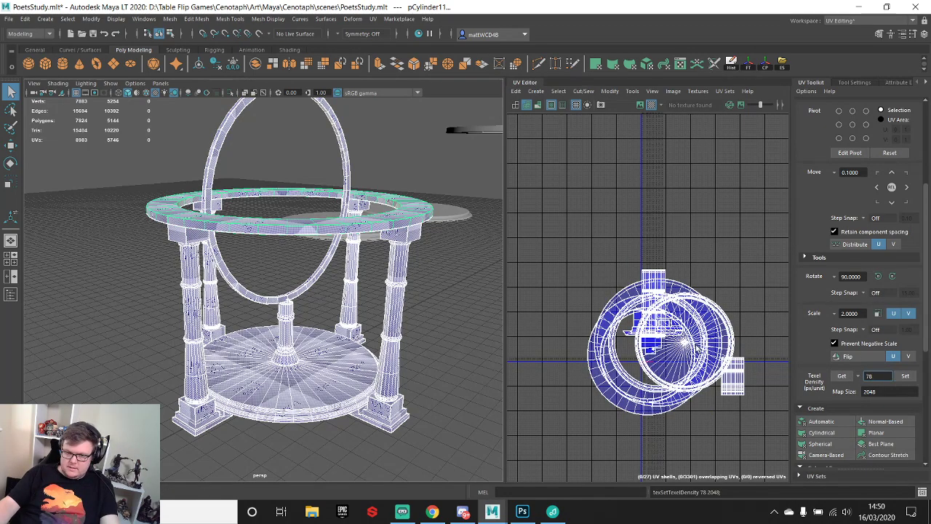
- Select the horizontal ring alone and examine its checker density from several angles
scroll(676, 360, "up", 3)
left_click_drag(320, 277, 311, 329, "alt")
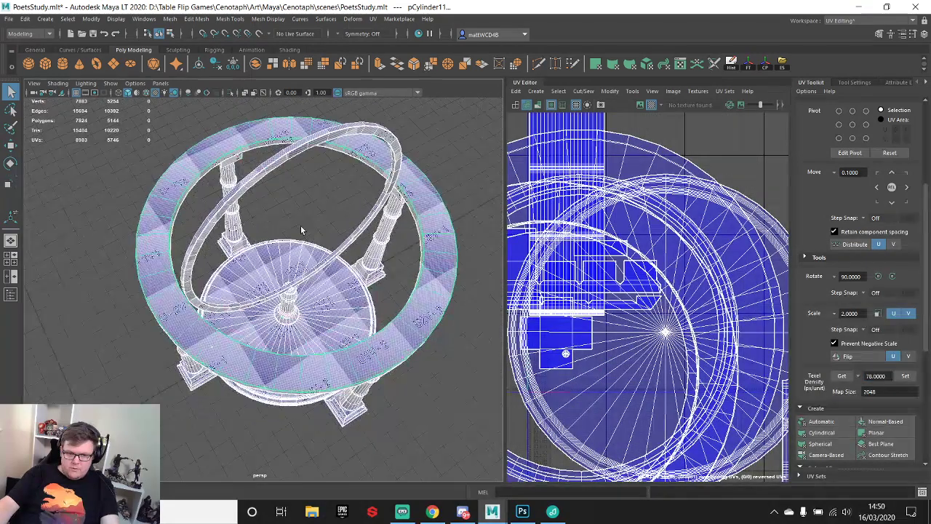
left_click(301, 229)
scroll(310, 256, "down", 3)
left_click_drag(311, 258, 354, 233, "alt")
left_click(355, 233)
scroll(249, 257, "up", 5)
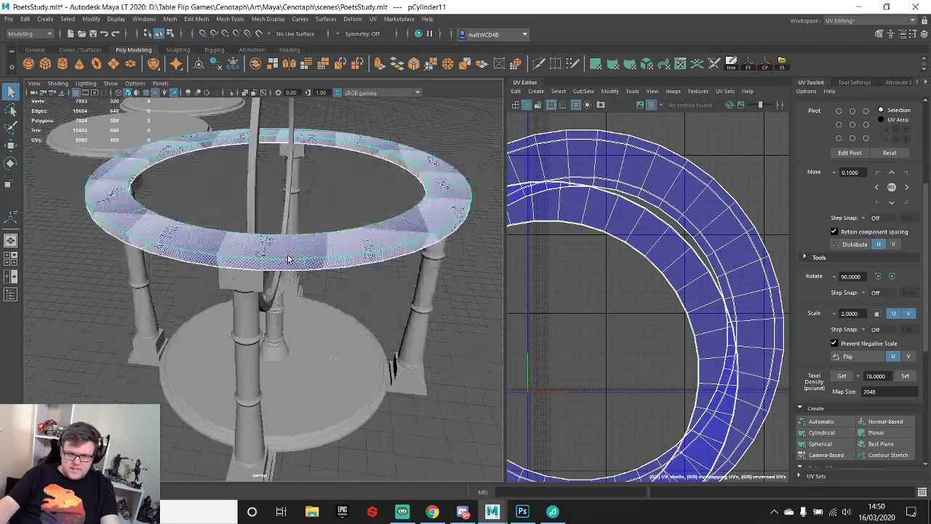
left_click(259, 274)
left_click(300, 223)
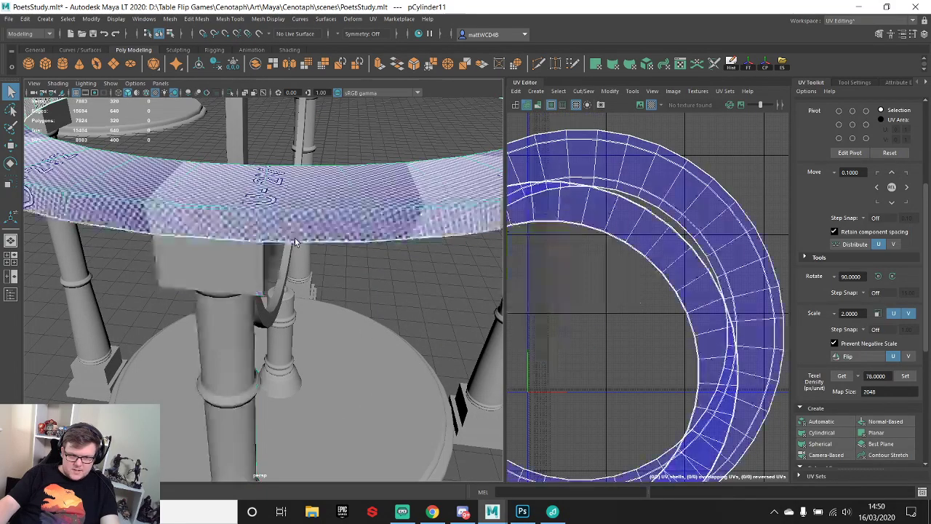
scroll(312, 208, "down", 5)
left_click_drag(377, 250, 243, 259, "alt")
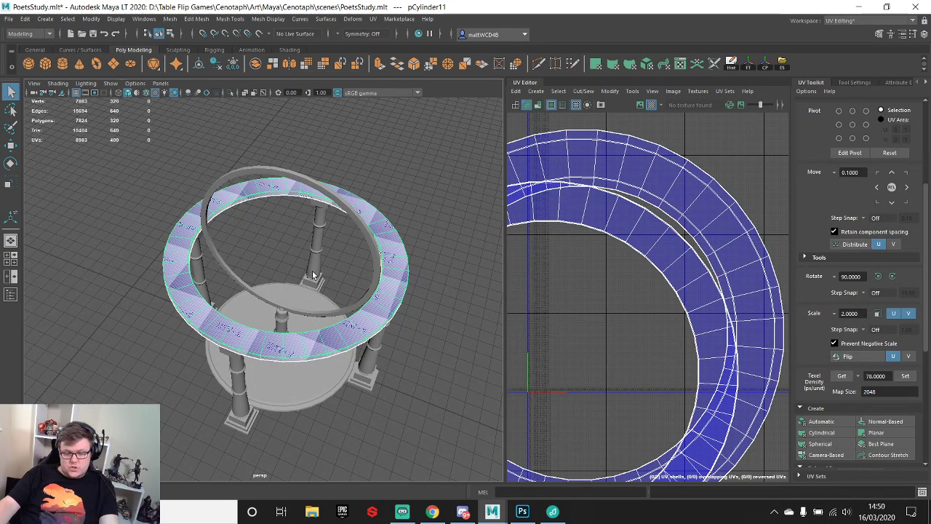
left_click_drag(313, 275, 363, 344, "alt")
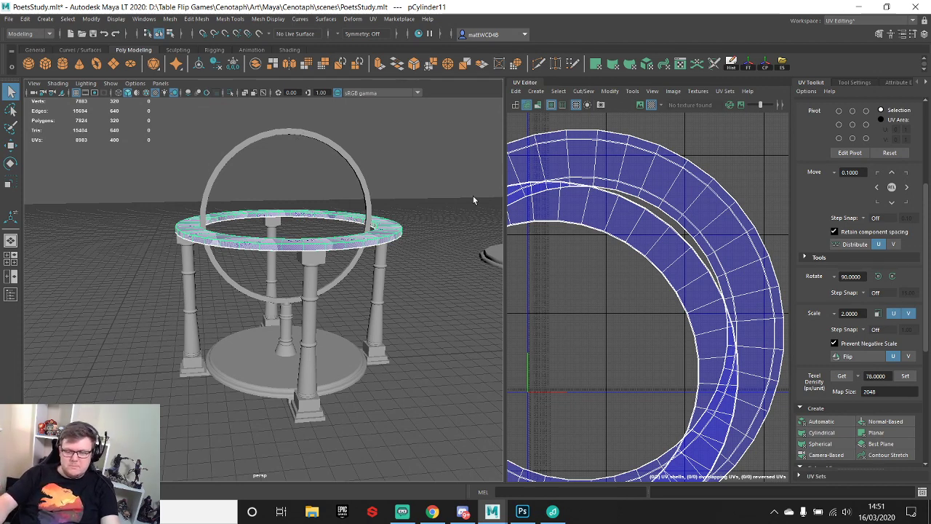
mouse_move(264, 200)
left_mouse_down("alt")
mouse_move(285, 214)
mouse_move(271, 202)
left_mouse_up("alt")
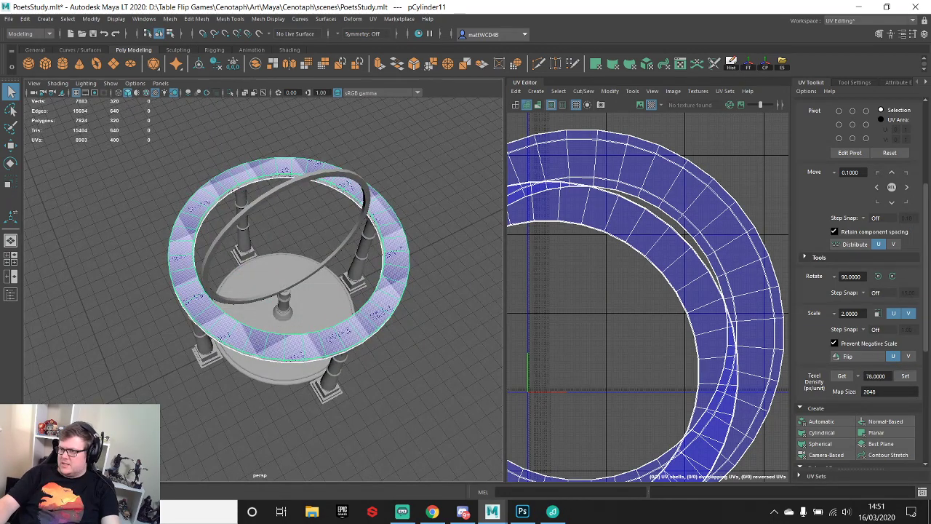
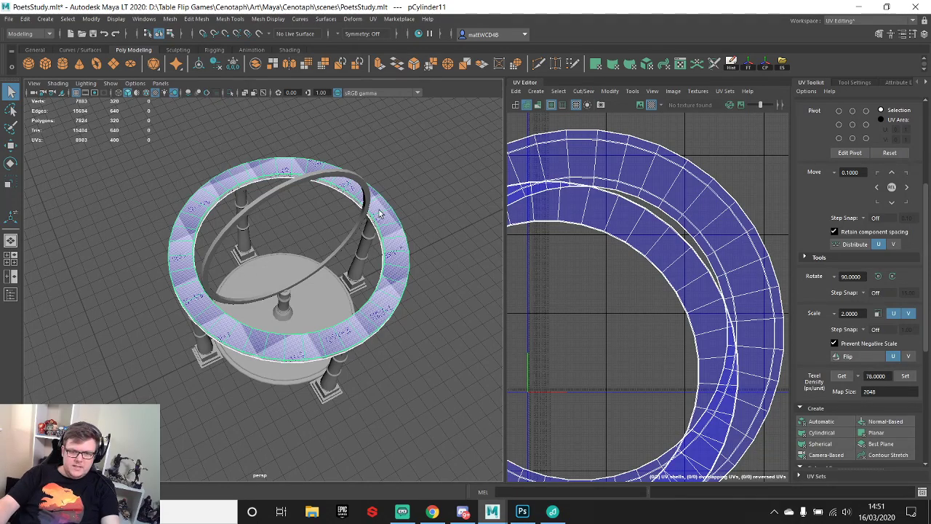
- Reselect the round base together with the legs, central pole and both rings, and frame their UV shells
left_click(398, 173)
left_click_drag(354, 304, 307, 332, "alt")
left_click(295, 328)
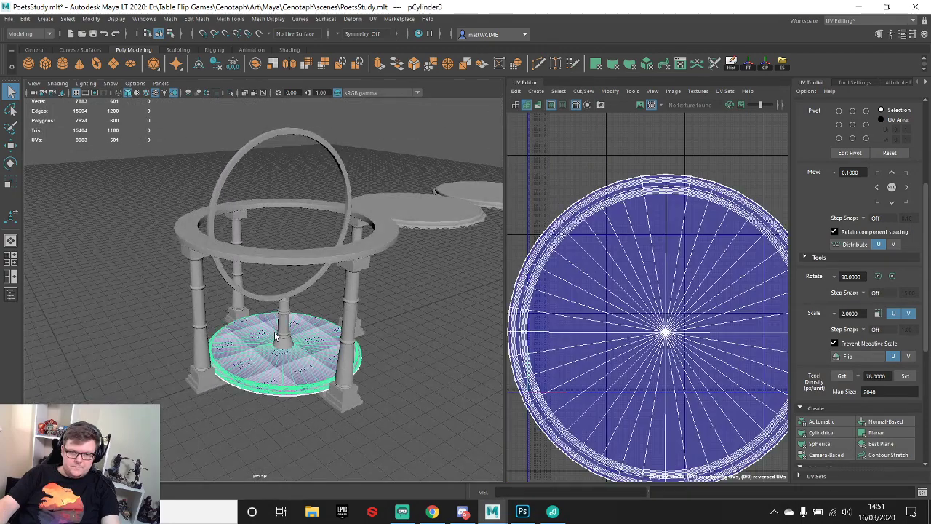
left_click(291, 336)
middle_click_drag(292, 336, 316, 258, "alt")
left_click_drag(316, 257, 314, 347, "alt")
scroll(270, 259, "down", 6)
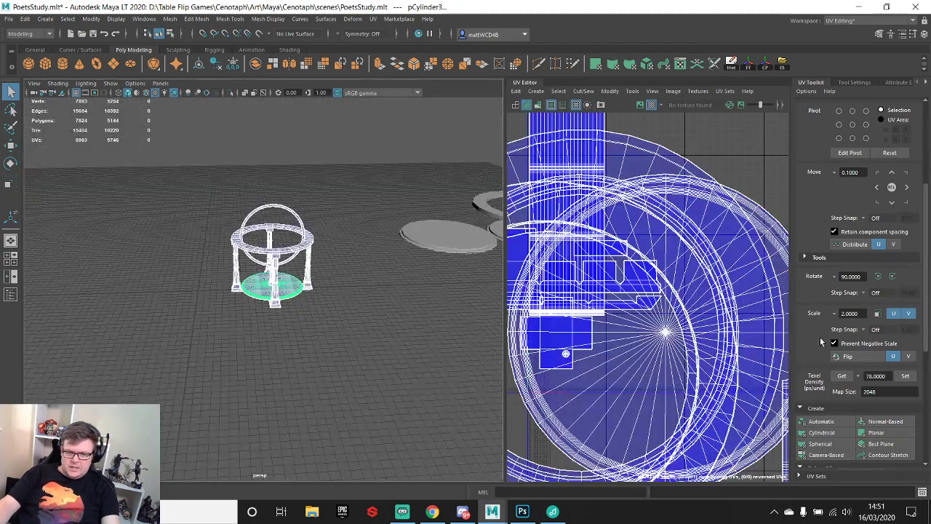
key("f")
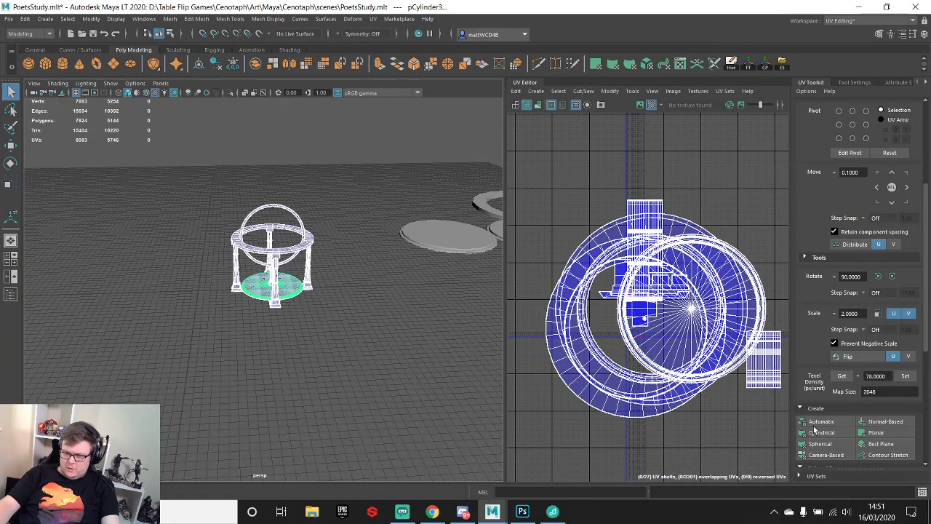
- Switch the Layout UVs options to the Unfold3D method and set the tile padding to 0
scroll(829, 436, "down", 5)
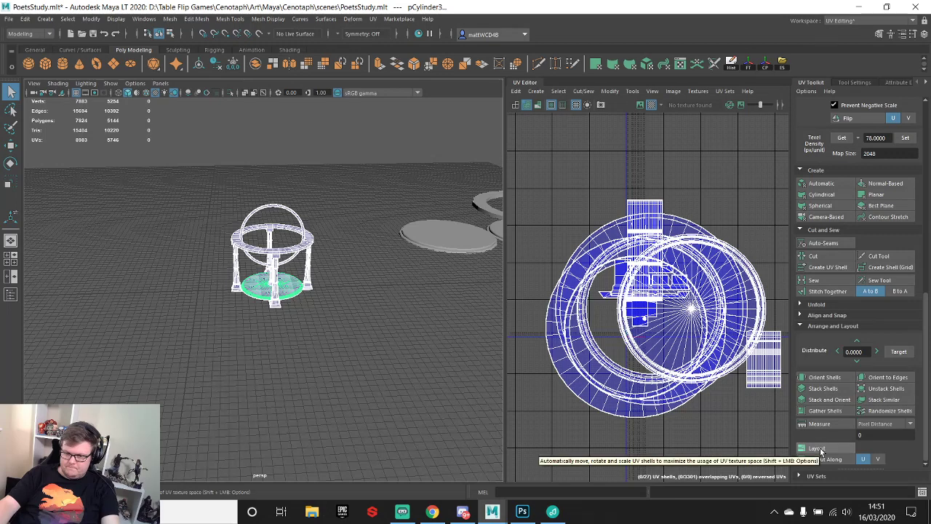
left_click(820, 449, "shift")
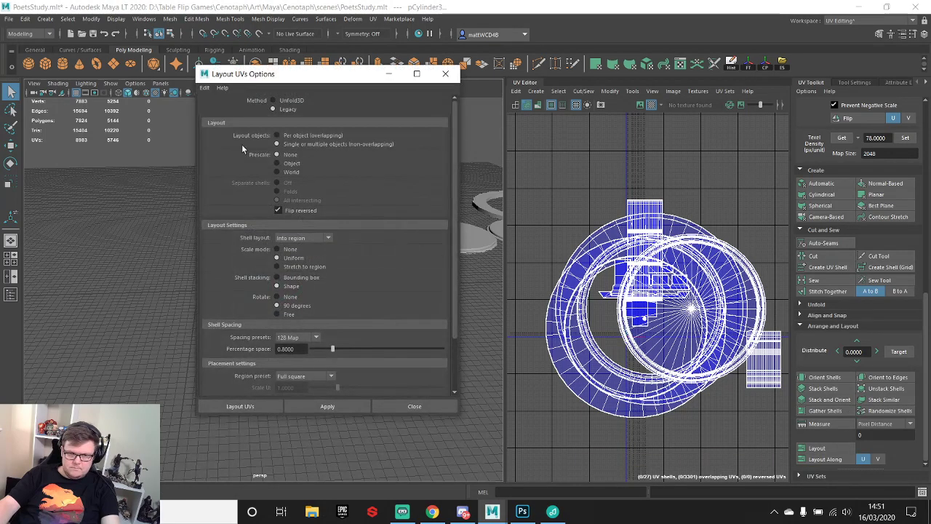
left_click(288, 101)
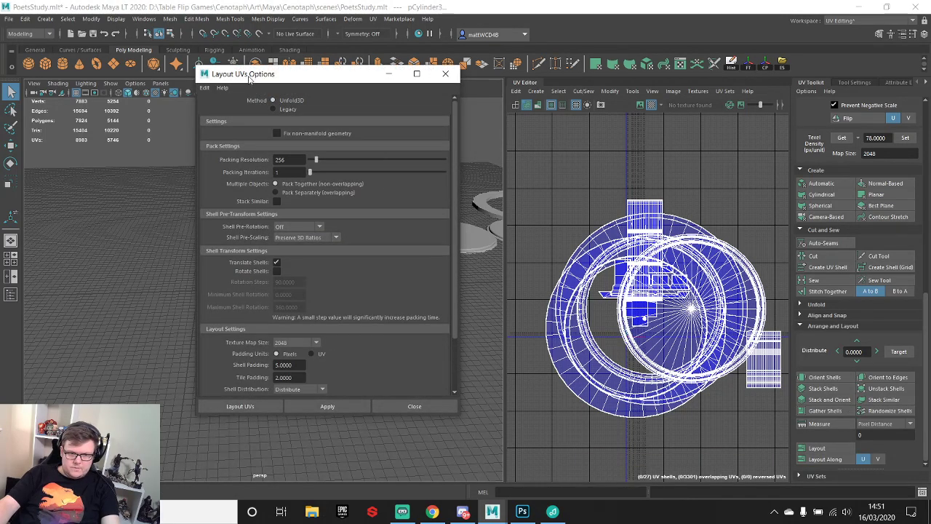
scroll(298, 344, "down", 2)
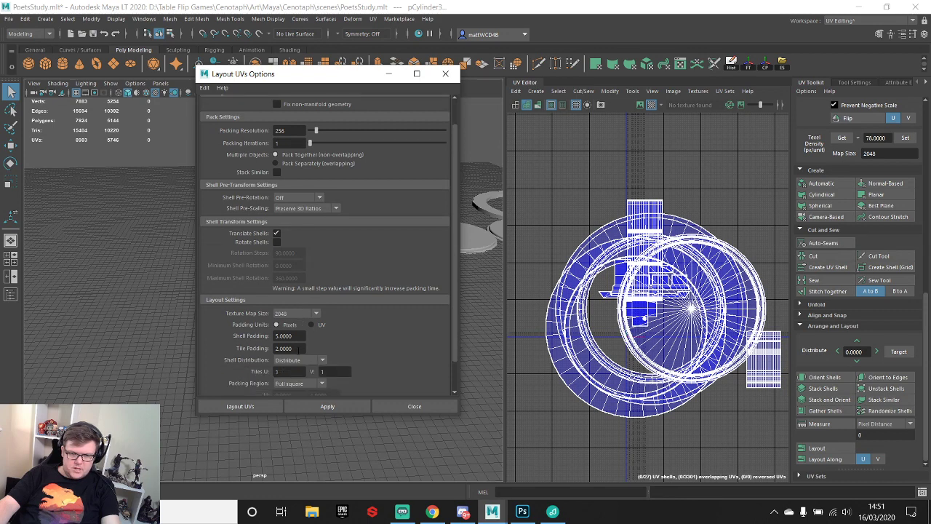
double_click(291, 347)
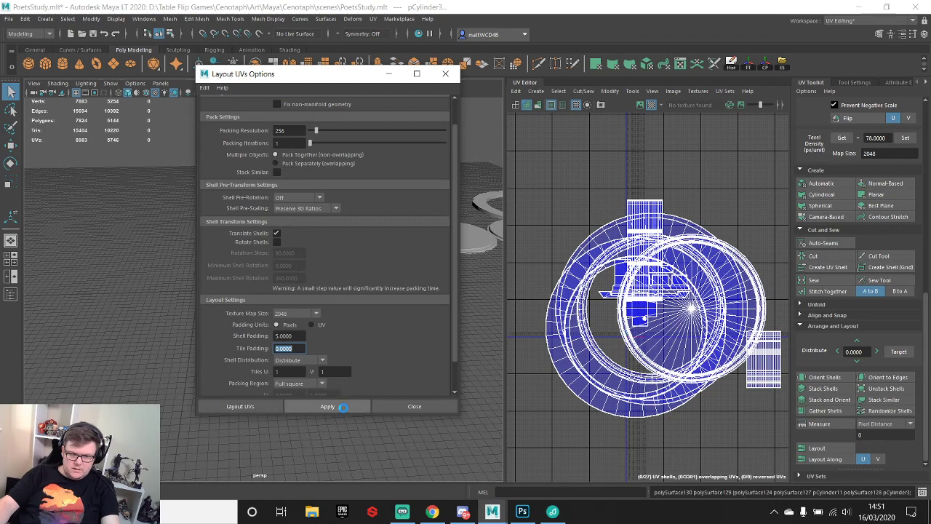
- Lay out the UV shells of all globe stand parts together and examine how they are packed
left_click(343, 407)
scroll(743, 333, "up", 3)
scroll(744, 333, "up", 4)
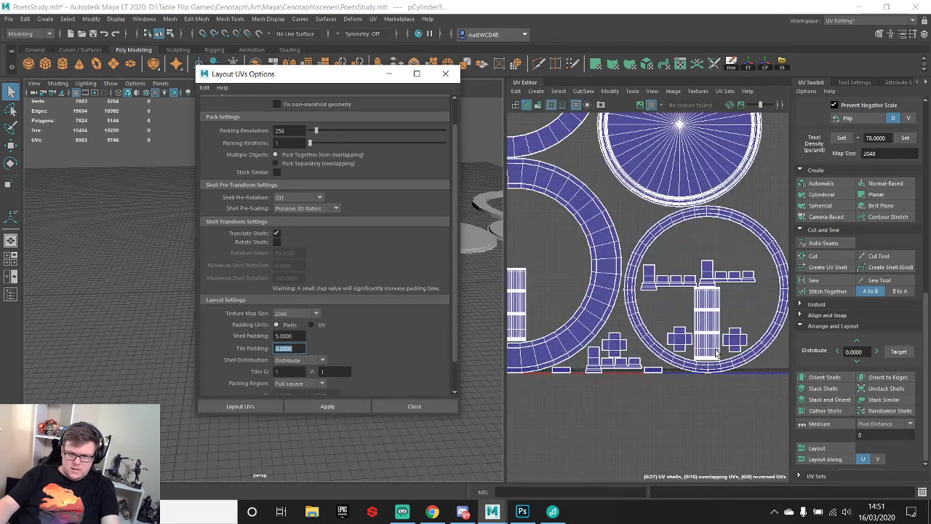
scroll(710, 333, "down", 3)
middle_click_drag(686, 234, 686, 286, "alt")
scroll(676, 290, "down", 3)
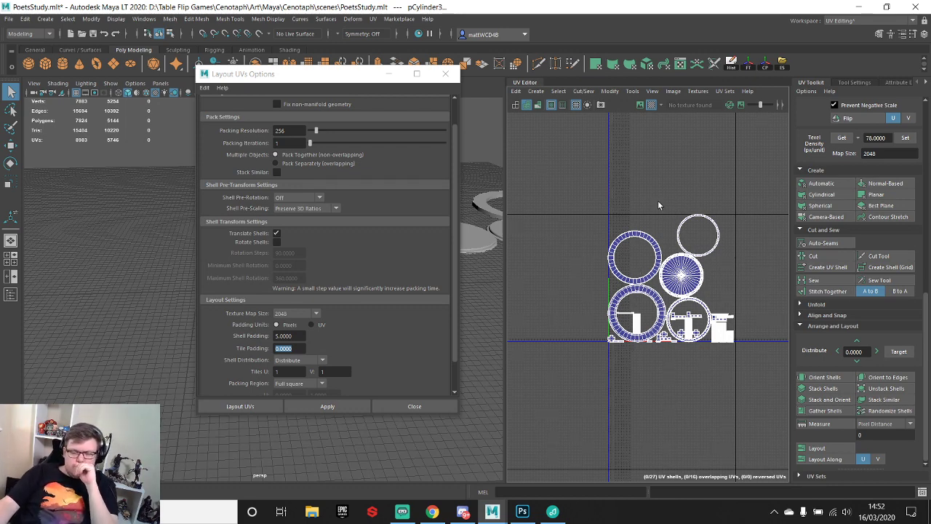
scroll(651, 319, "up", 5)
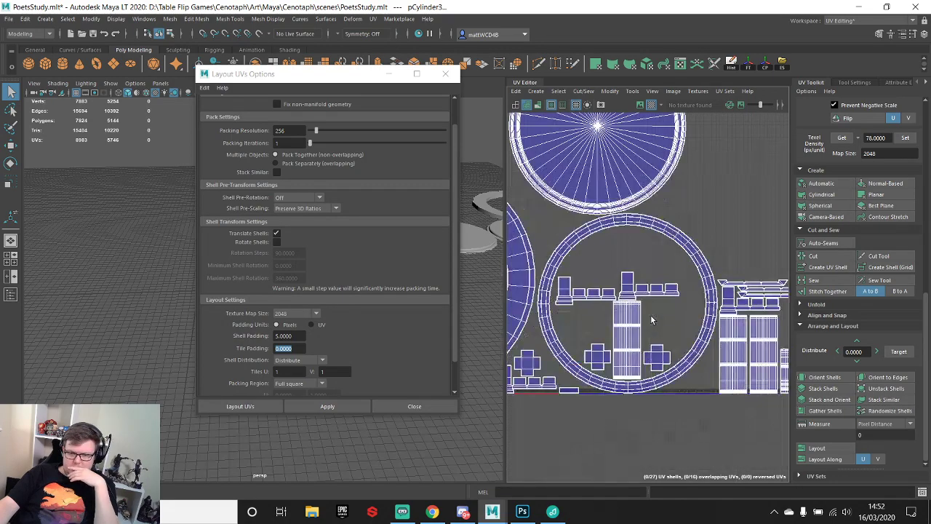
scroll(609, 321, "up", 3)
scroll(609, 320, "down", 4)
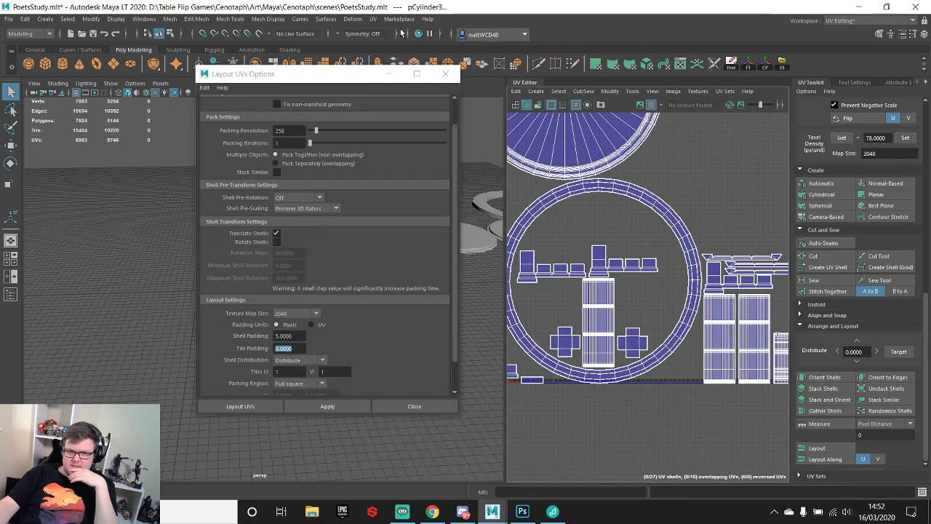
- Close the layout options, check the checker density on the whole stand, and undo the UV layout
left_click(446, 73)
scroll(336, 259, "up", 8)
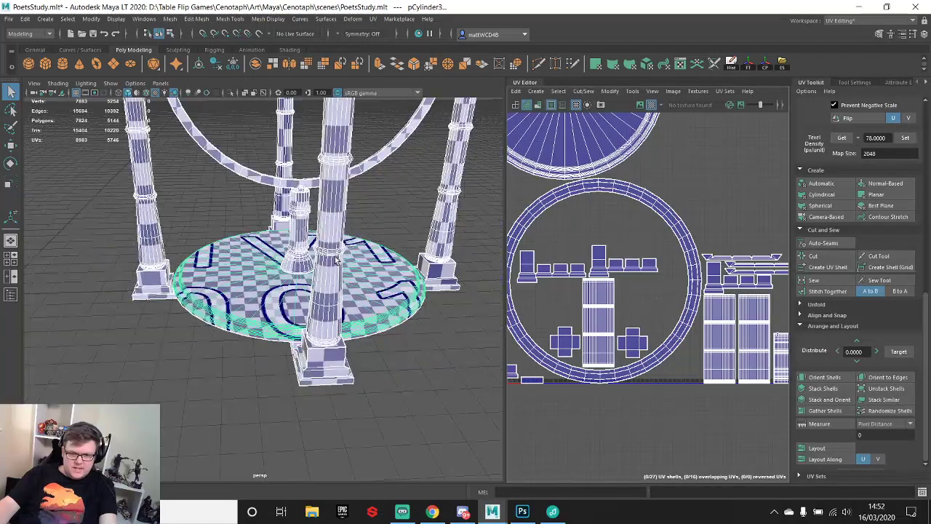
left_click_drag(336, 260, 339, 172, "alt")
middle_click_drag(339, 172, 340, 251, "alt")
left_click_drag(268, 232, 269, 258, "alt")
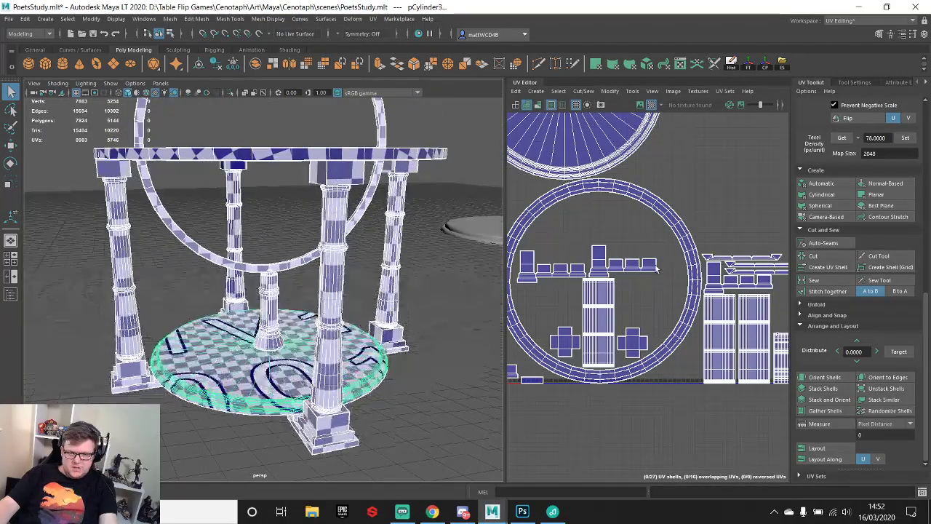
key("ctrl+z")
scroll(695, 243, "down", 6)
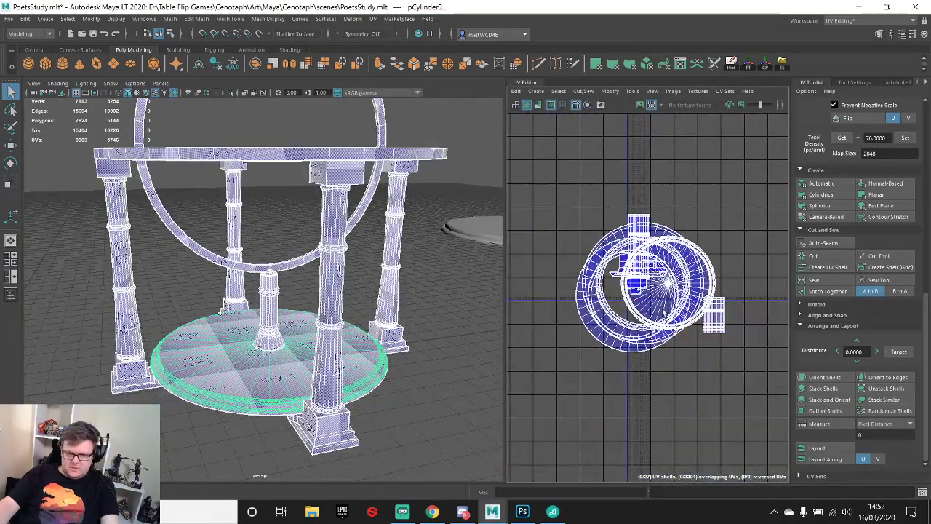
- Select only the four legs and the central pole and lay out their UV shells together
left_click(334, 227)
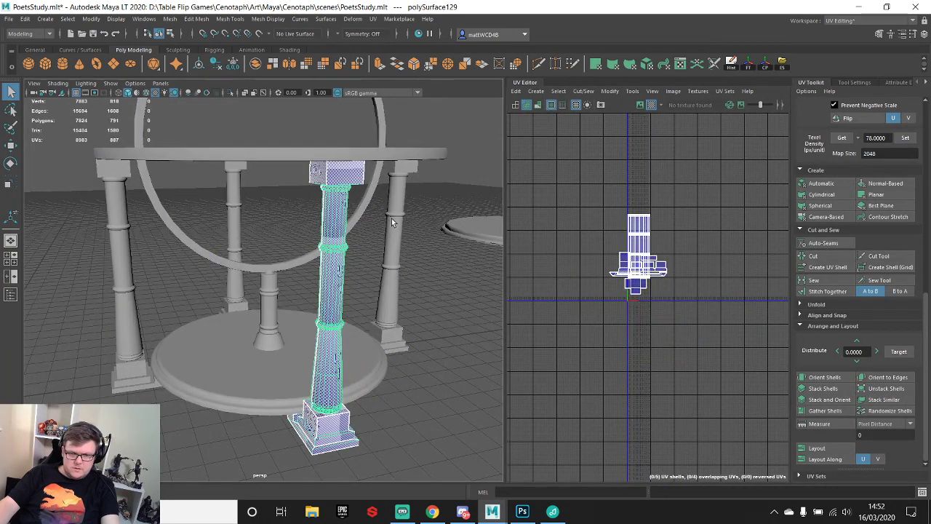
left_click(391, 234, "shift")
left_click(239, 198, "shift")
left_click(127, 276, "shift")
left_click(275, 304, "shift")
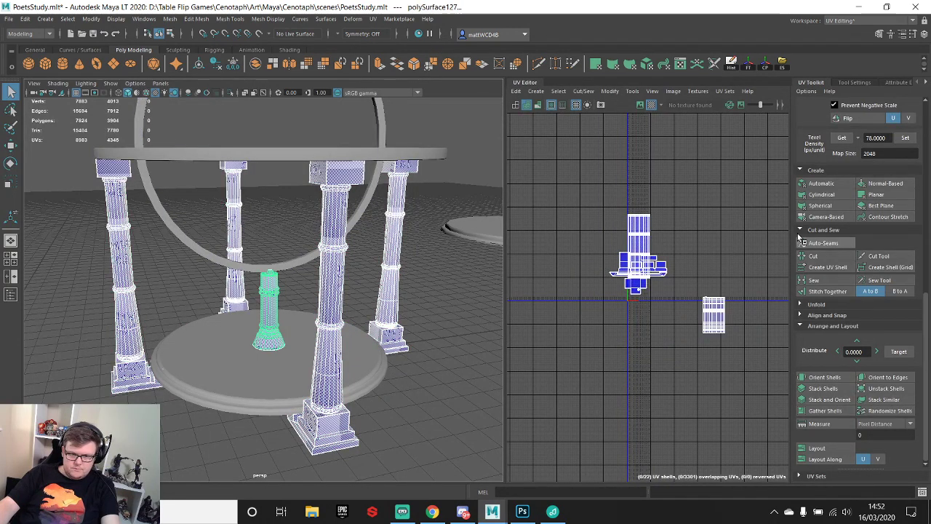
left_click(813, 449)
scroll(633, 292, "up", 6)
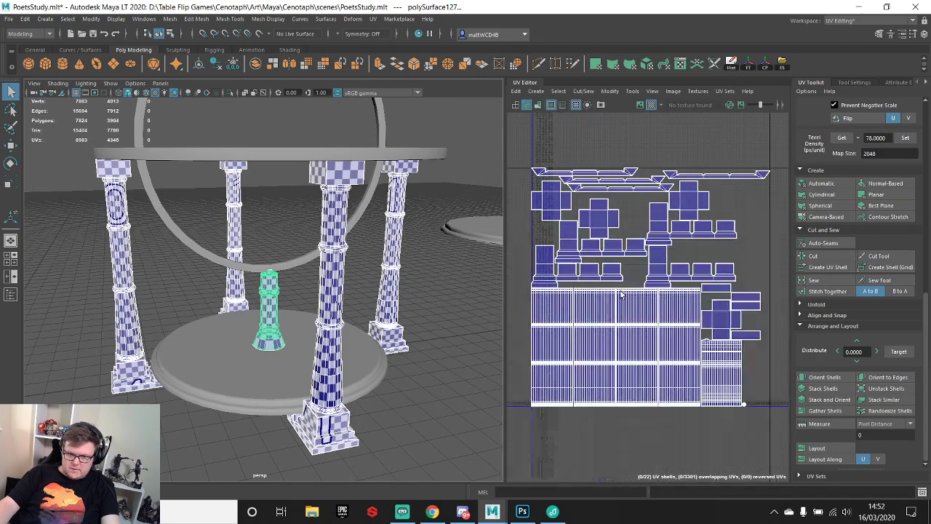
scroll(618, 297, "down", 1)
left_click_drag(181, 262, 222, 250, "alt")
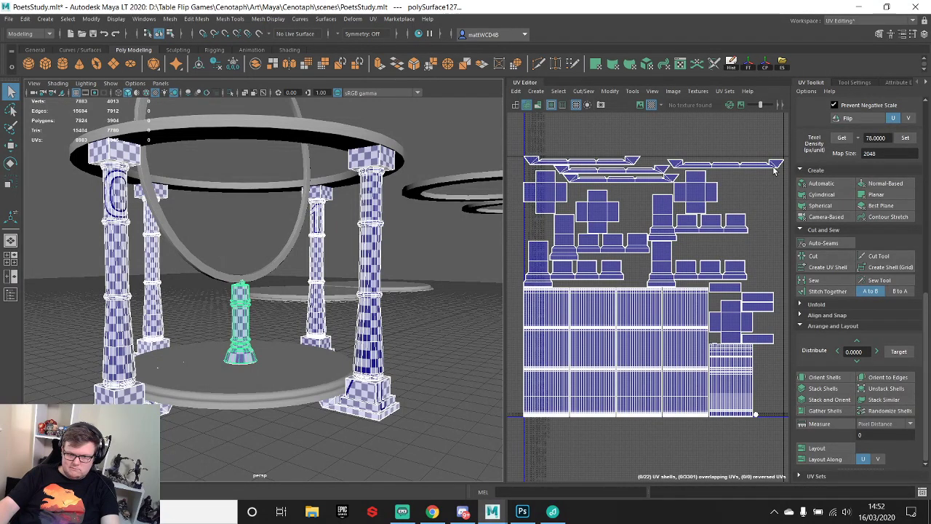
middle_click_drag(737, 261, 724, 255, "alt")
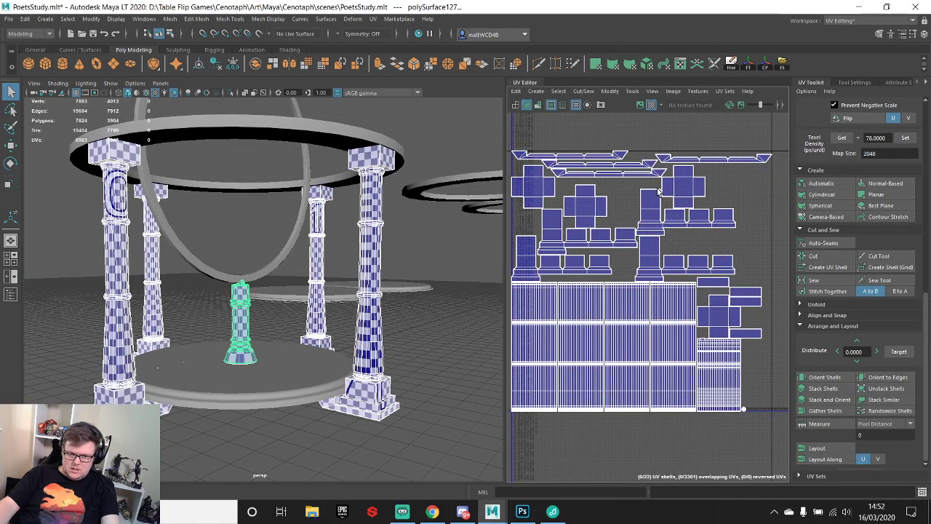
- Select the four cross-shaped UV shells and the four stepped UV shells belonging to the leg caps and bases
right_click_drag(651, 202, 649, 210)
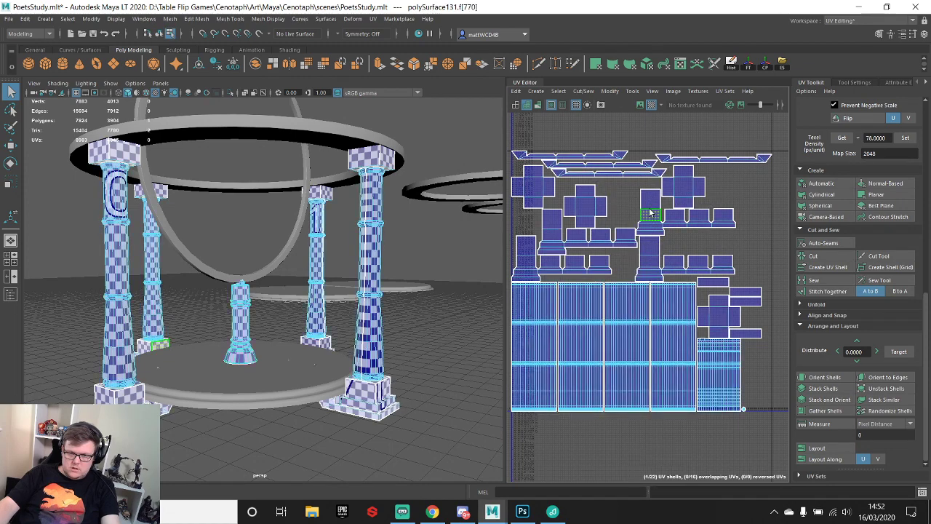
double_click(649, 210)
left_click(620, 243, "shift")
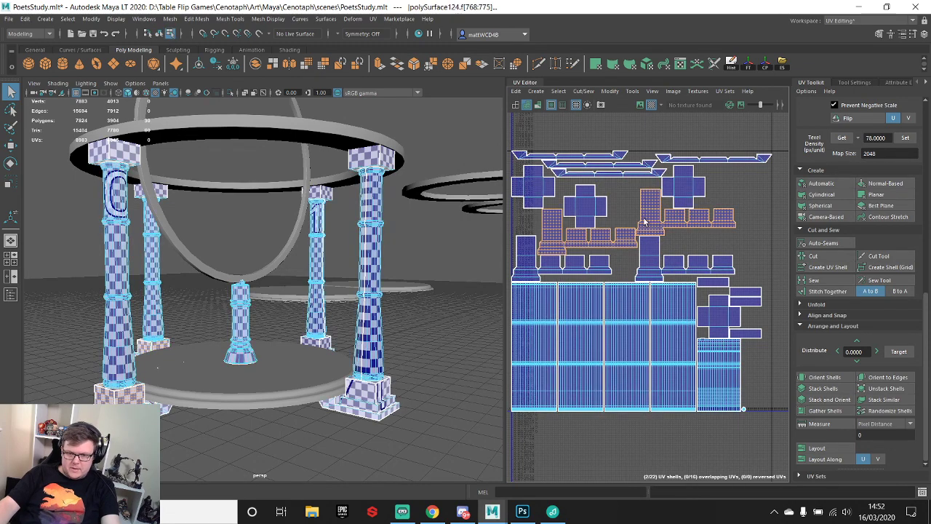
left_click(551, 263, "shift")
left_click(533, 186, "shift")
left_click(586, 206, "shift")
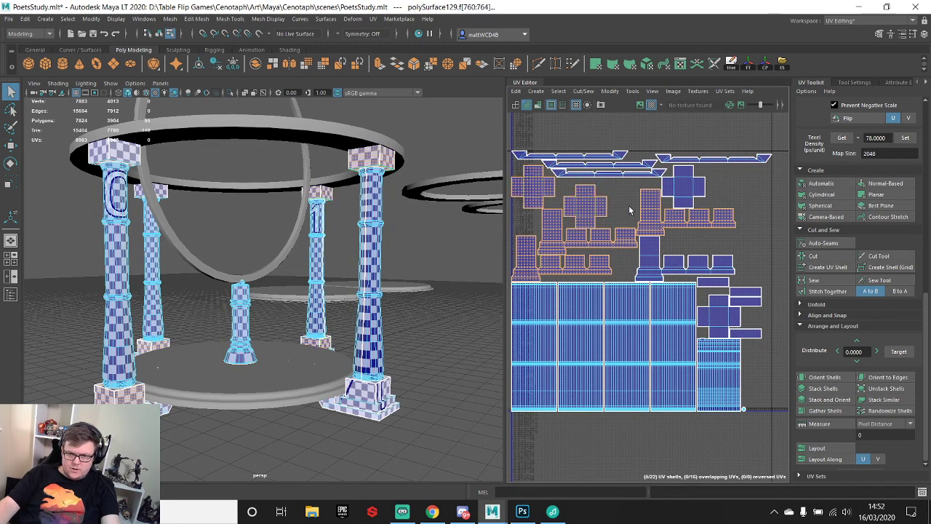
left_click(687, 186, "shift")
left_click(723, 260, "shift")
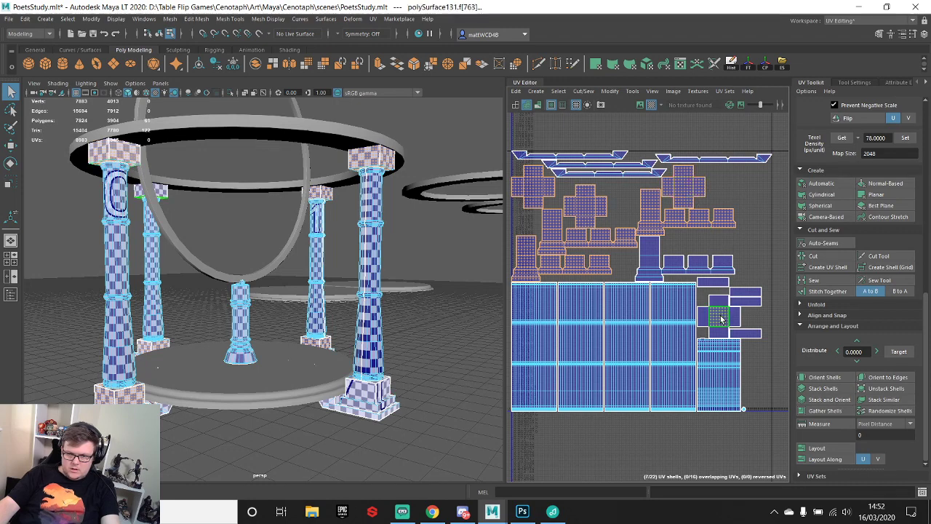
left_click(649, 261, "shift")
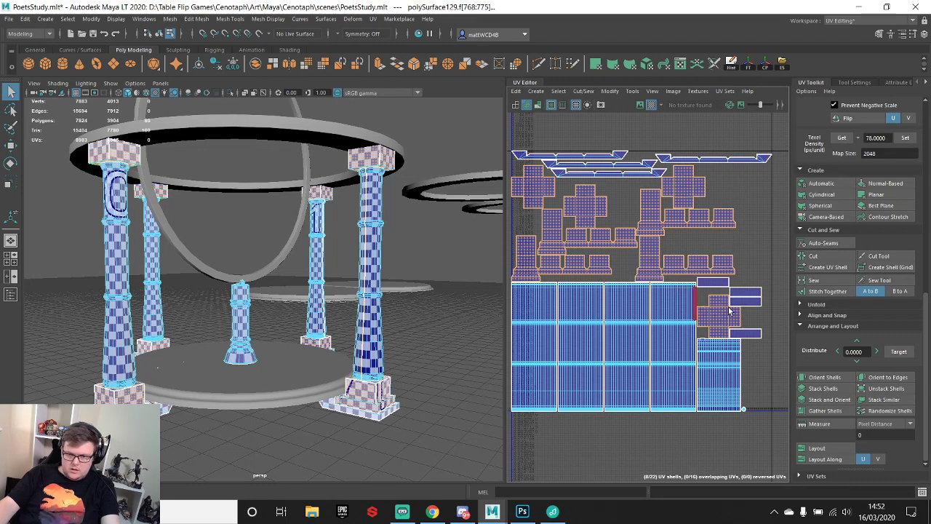
- Try to distribute the eight selected cap and base shells in a horizontal row
left_click(876, 351)
scroll(727, 280, "down", 2)
scroll(735, 286, "up", 2)
scroll(729, 284, "down", 3)
middle_click_drag(724, 278, 613, 278, "alt")
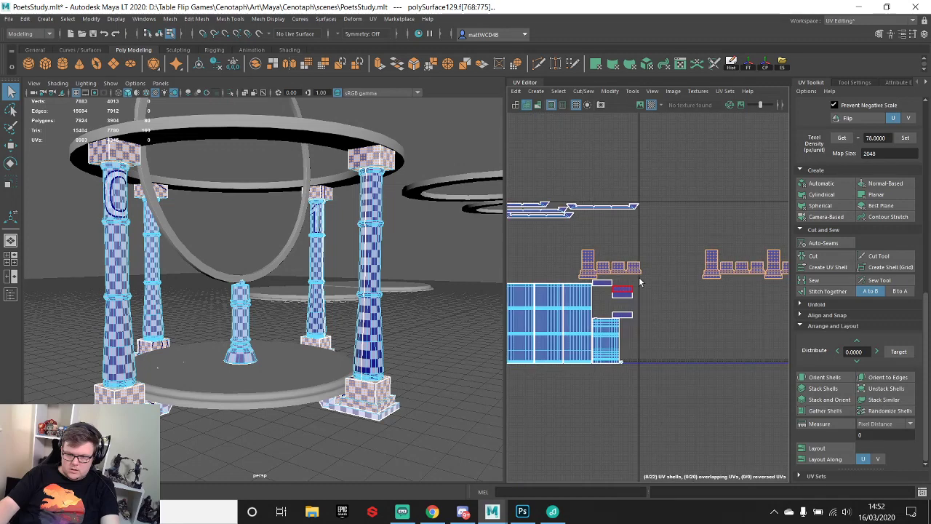
middle_click_drag(678, 273, 699, 278, "alt")
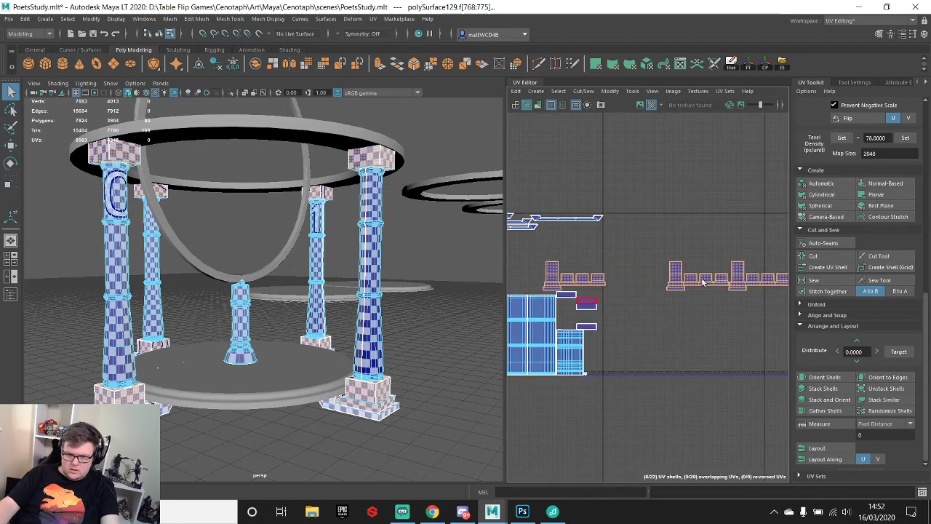
left_click(875, 351)
- Move the eight selected cap and base shells horizontally out of the main UV tile into the neighbouring tile
key("w")
left_click_drag(571, 275, 756, 275)
middle_click_drag(600, 251, 591, 280, "alt")
scroll(604, 254, "up", 2)
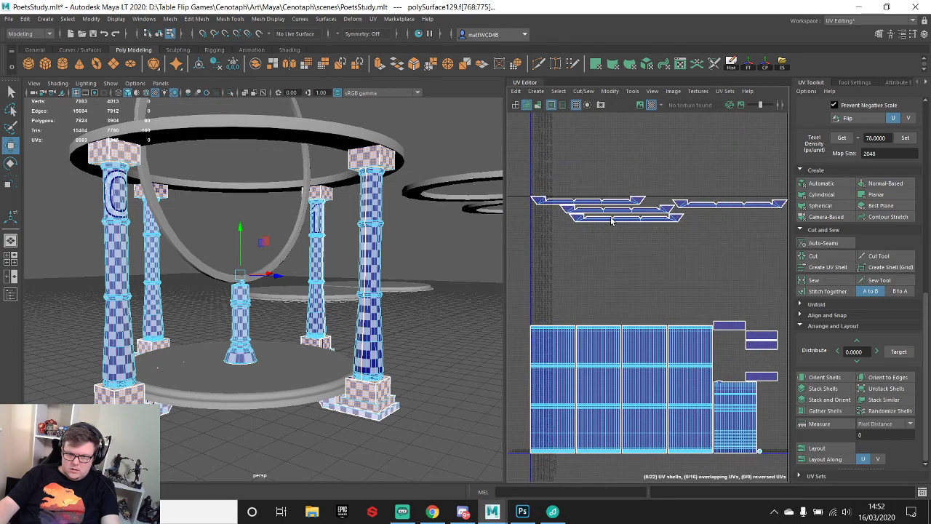
- Move the four long strip shells and the four small rectangular shells out of the main tile beside the cap and base shells
left_click(613, 220)
scroll(613, 224, "down", 3)
middle_click_drag(655, 256, 630, 271, "alt")
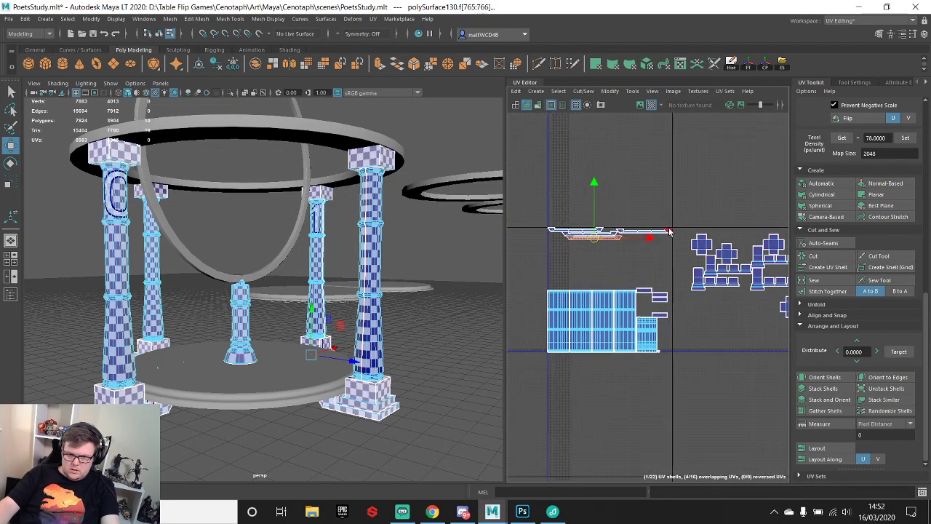
double_click(668, 231, "shift")
double_click(576, 232, "shift")
double_click(590, 239, "shift")
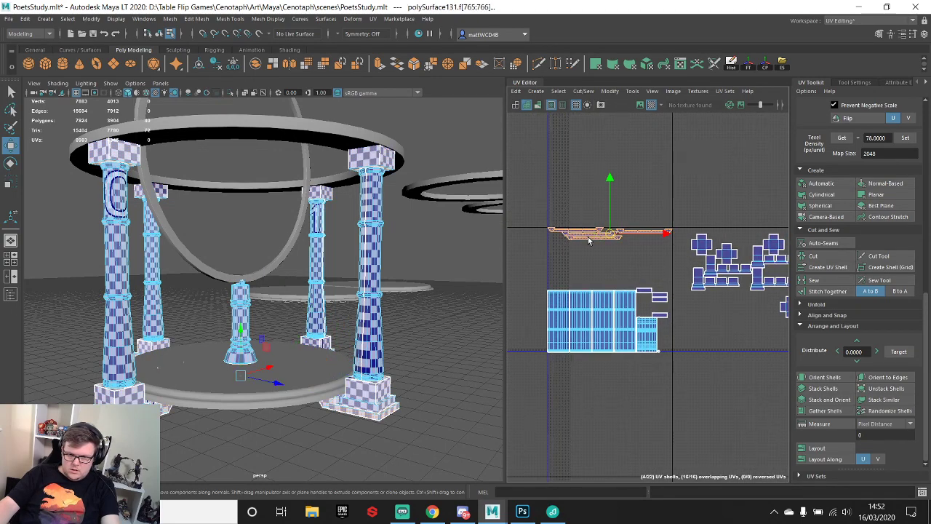
scroll(590, 239, "up", 3)
left_click_drag(623, 231, 815, 205)
left_click_drag(677, 304, 770, 362)
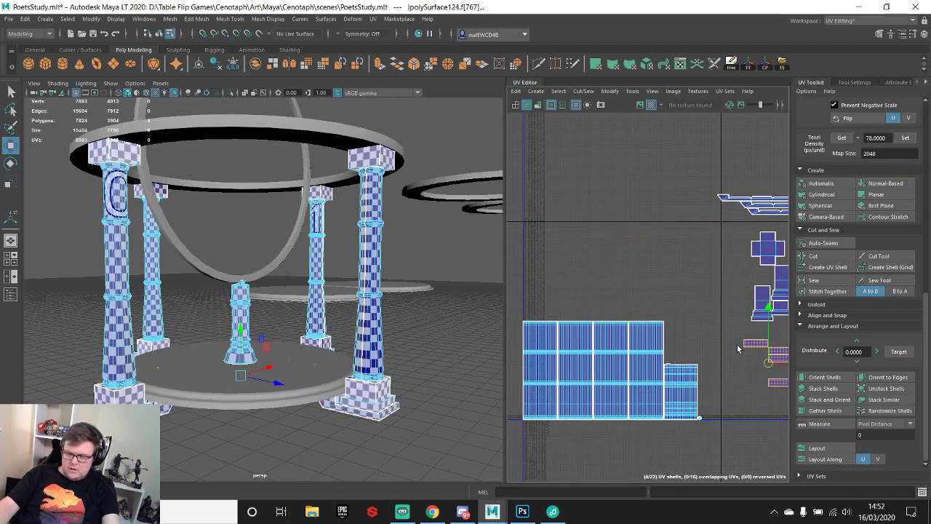
- Examine the bump on the upper edge of the central pole's UV shell and inspect its UVs on the model
scroll(540, 329, "up", 2)
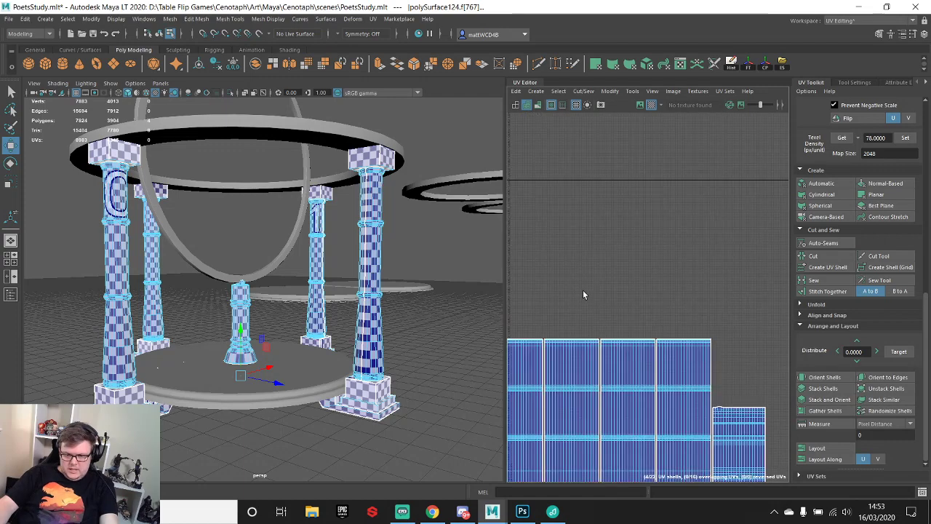
scroll(584, 293, "down", 2)
scroll(618, 272, "up", 6)
left_click(669, 267)
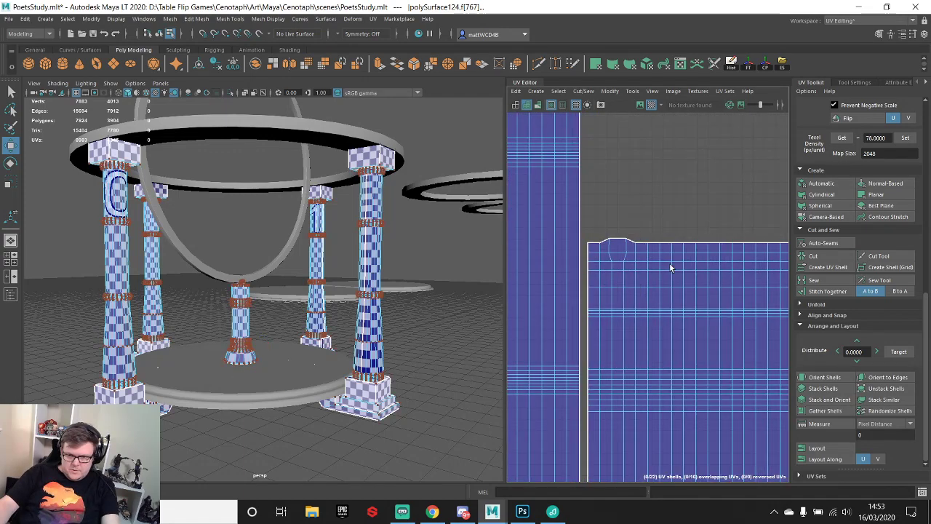
scroll(670, 266, "down", 2)
left_click_drag(638, 271, 638, 271)
key("f")
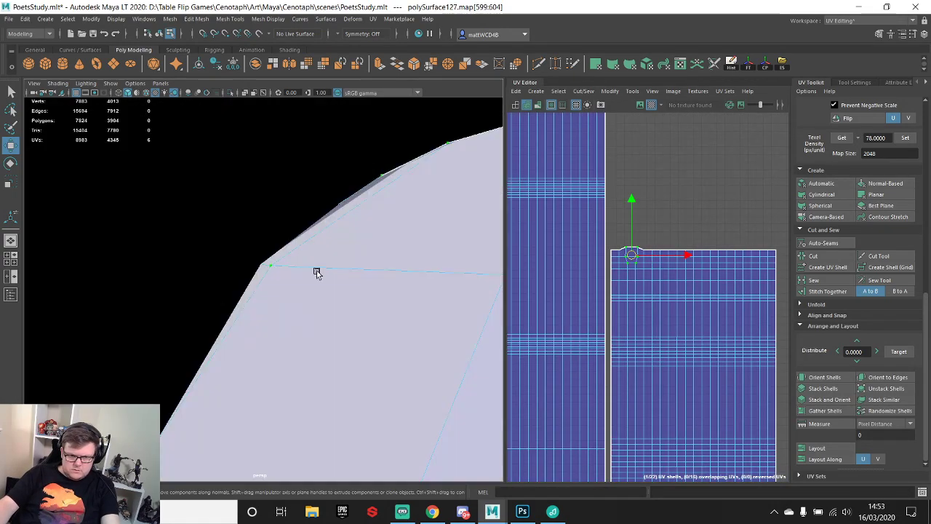
scroll(332, 267, "down", 2)
left_click_drag(332, 268, 355, 259, "alt")
scroll(357, 258, "down", 5)
scroll(680, 258, "up", 4)
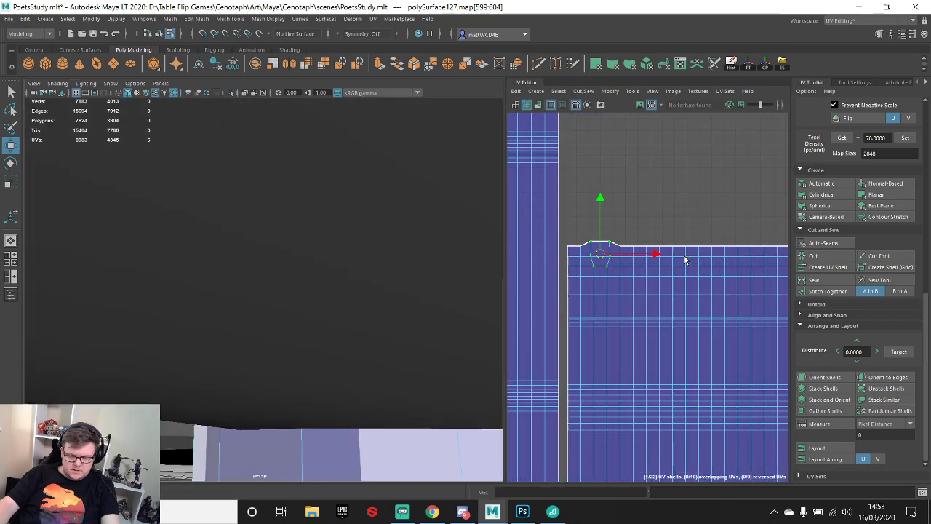
- Straighten the bump in the central pole's UV shell by aligning its upper border UVs and the two distorted vertical columns
middle_click_drag(637, 255, 662, 252, "alt")
key("q")
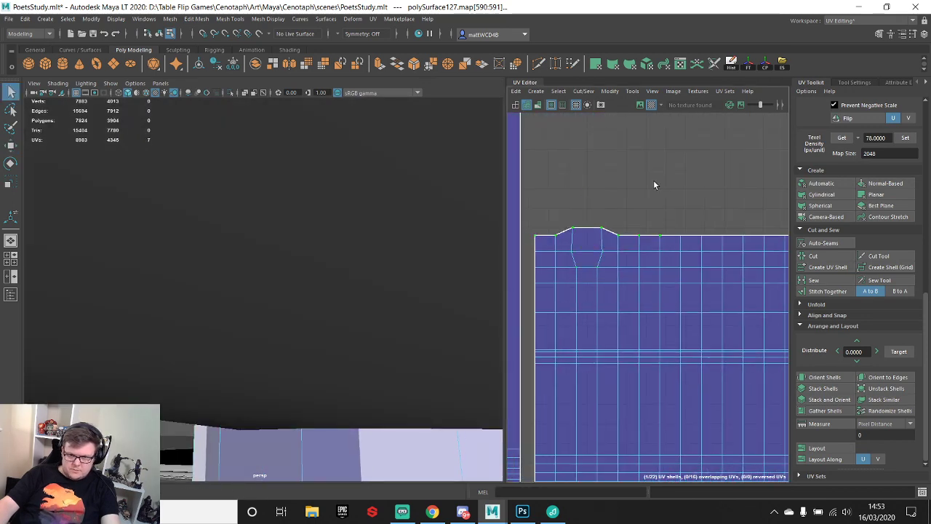
right_click_drag(653, 185, 741, 214, "shift")
right_click_drag(590, 173, 604, 230, "shift")
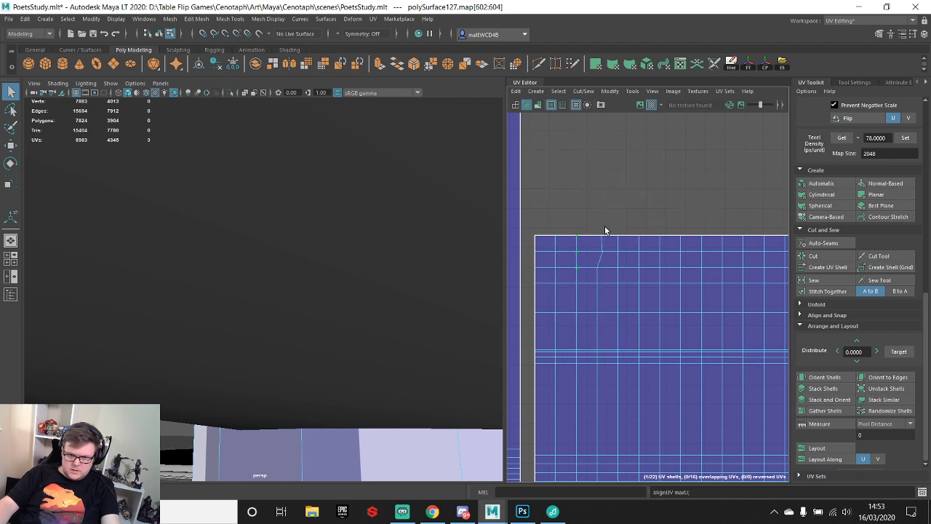
right_click_drag(623, 183, 645, 197, "shift")
key("ctrl+z")
right_click_drag(647, 164, 650, 194, "shift")
left_click(657, 229)
- Select the tiny shell beside the central pole's UVs and examine where its faces lie on the pole
scroll(657, 229, "down", 5)
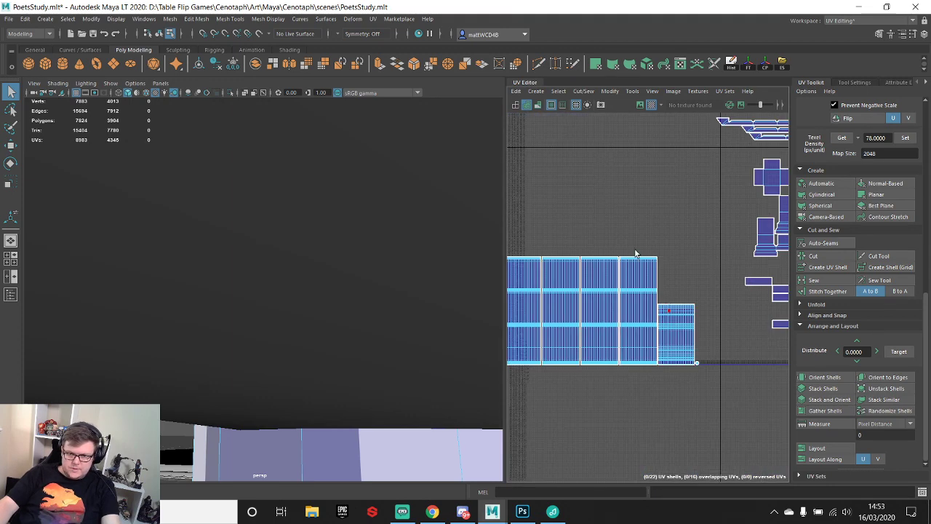
scroll(314, 347, "down", 3)
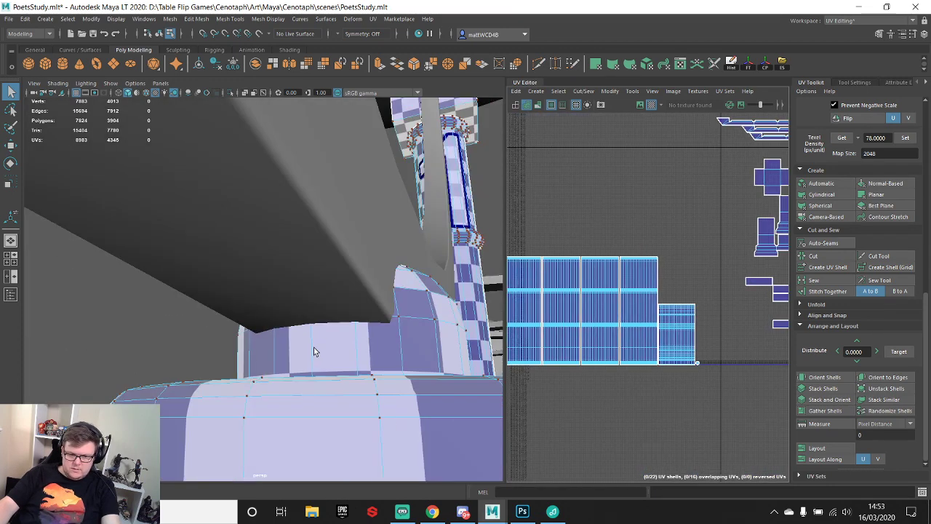
left_click(699, 361)
key("f")
left_click_drag(412, 310, 436, 342, "alt")
scroll(634, 331, "down", 3)
middle_click_drag(559, 321, 677, 319, "alt")
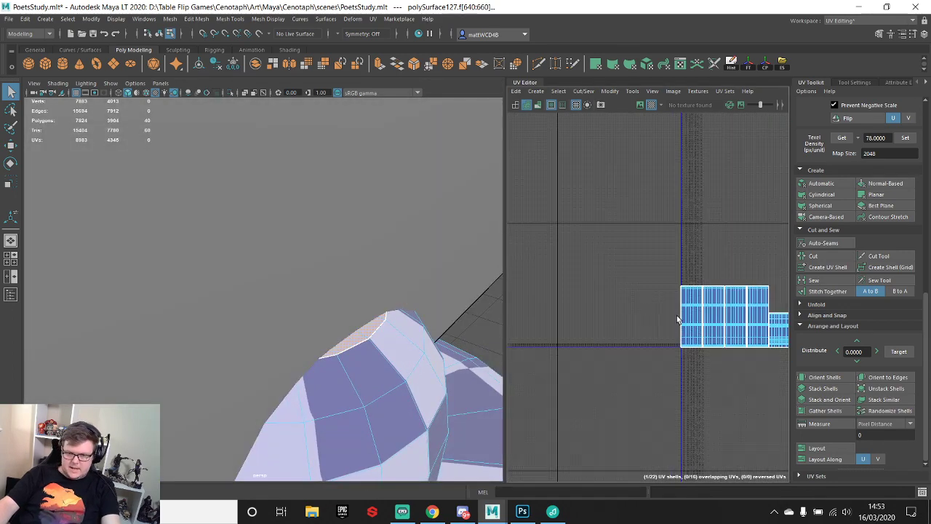
scroll(313, 327, "down", 10)
left_click_drag(342, 315, 334, 275, "alt")
right_click_drag(334, 274, 378, 235)
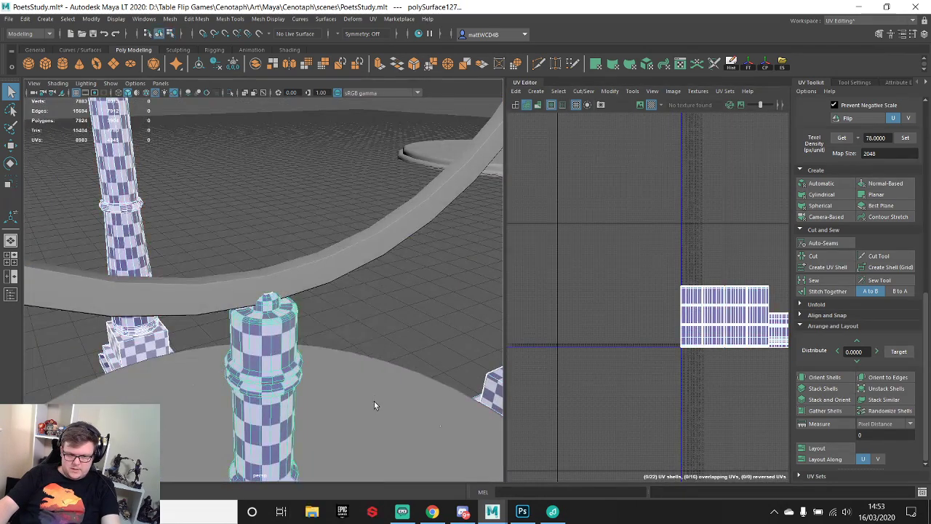
- Select the round base, the vertical ring and the horizontal ring of the globe stand together
left_click(374, 402)
scroll(374, 389, "down", 6)
scroll(374, 385, "down", 4)
scroll(643, 274, "down", 12)
middle_click_drag(642, 275, 620, 294, "alt")
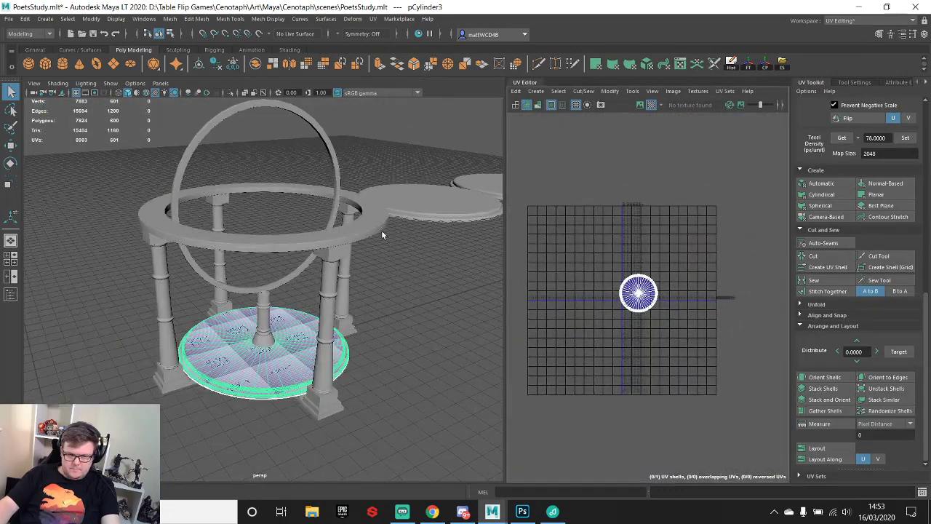
left_click_drag(311, 320, 304, 289, "alt")
left_click(282, 280, "shift")
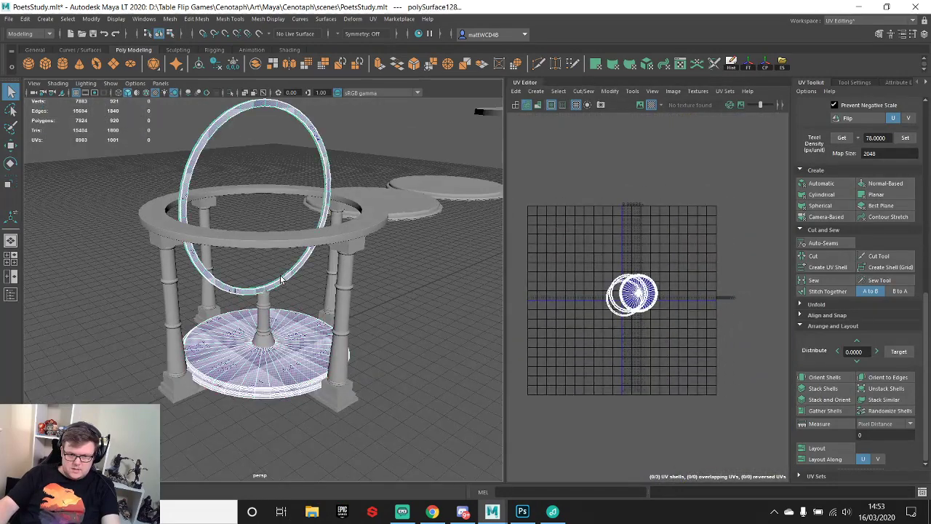
left_click(338, 240, "shift")
scroll(582, 287, "up", 1)
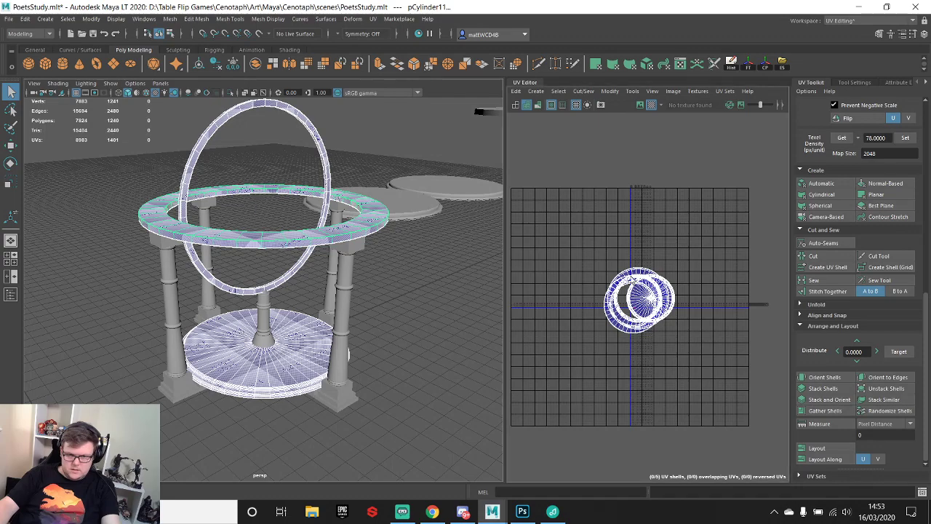
- Scale all UVs of the base and both rings together to approximate the legs' checker density, and move them above the main tile
key("r")
right_click_drag(579, 303, 644, 299)
left_click_drag(582, 244, 715, 348)
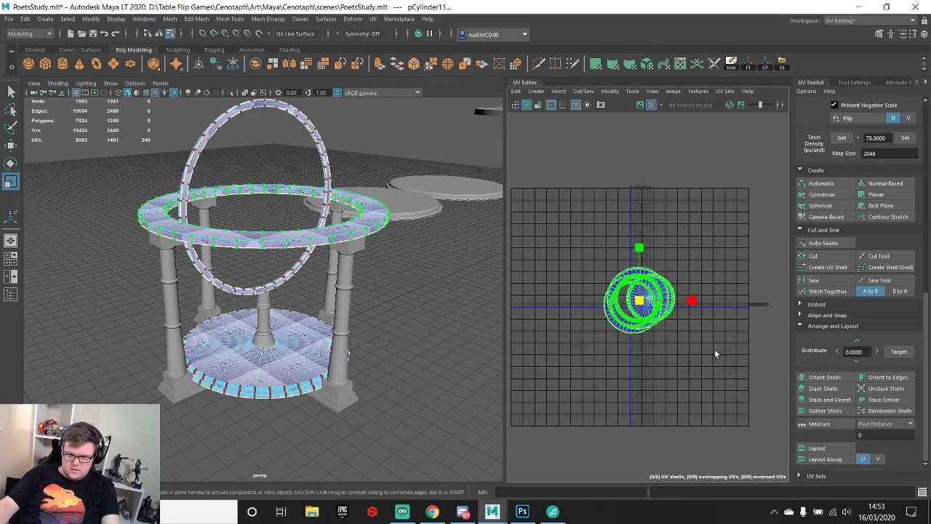
left_click_drag(639, 300, 603, 293)
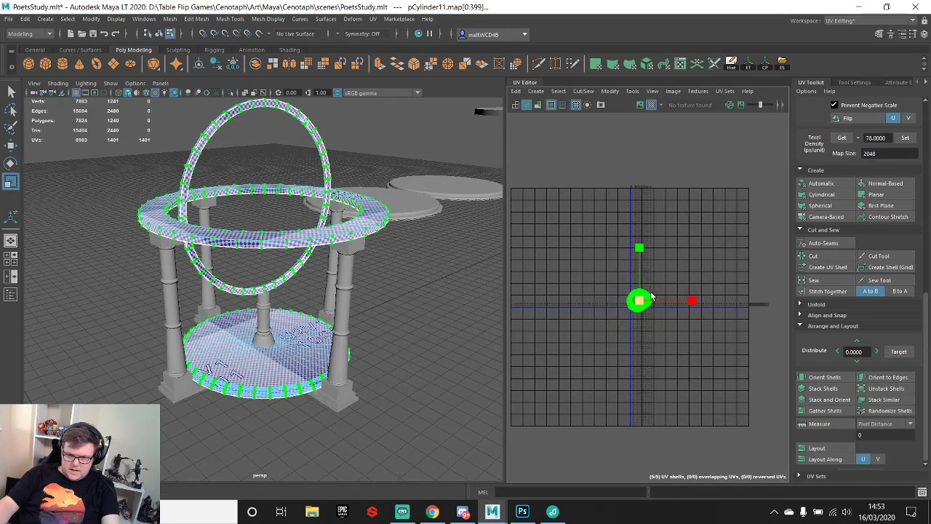
key("w")
scroll(649, 301, "up", 8)
key("r")
left_click_drag(652, 309, 622, 227)
key("w")
scroll(381, 333, "up", 3)
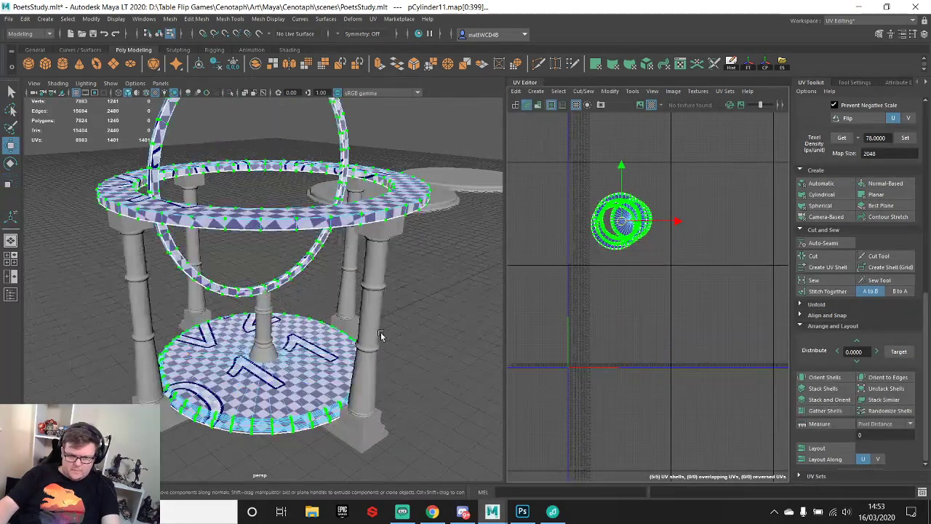
- Select the four legs together with both rings and the round base to show their UV shells in one layout
left_click(374, 314, "shift")
right_click_drag(377, 298, 437, 243)
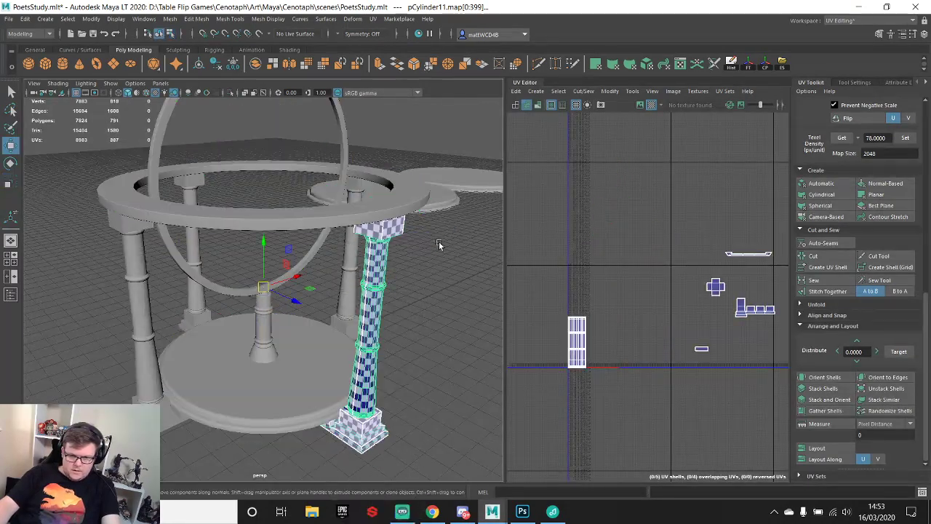
left_click(350, 265, "shift")
left_click(194, 245, "shift")
left_click(156, 298, "shift")
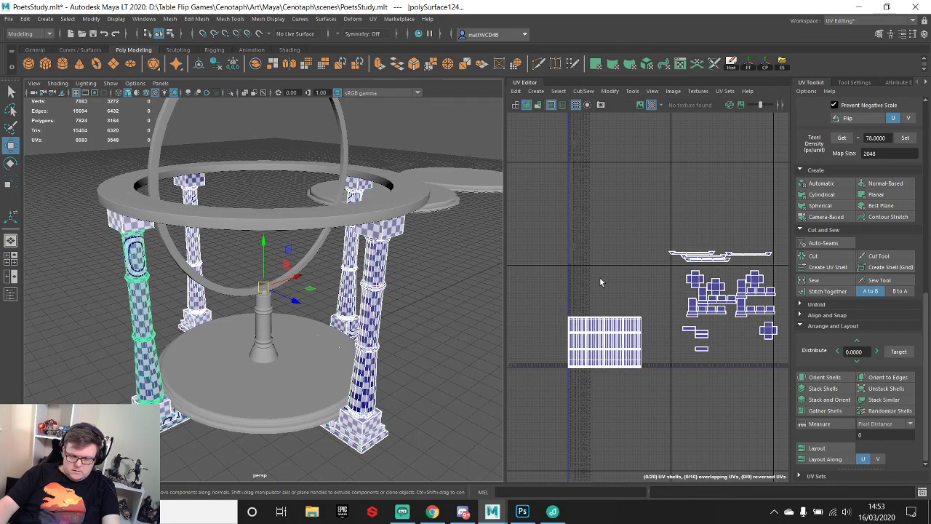
left_click(282, 224, "shift")
left_click(301, 266, "shift")
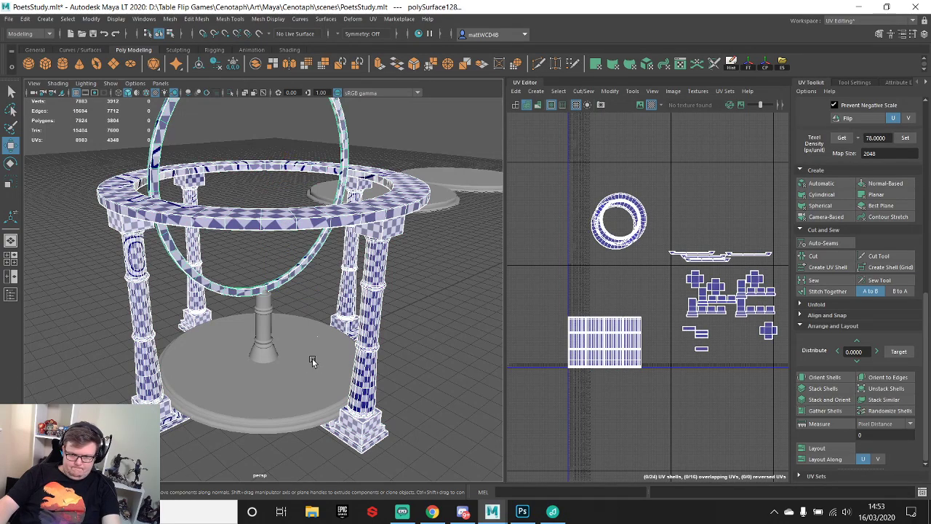
left_click(311, 357, "shift")
- Select the UVs of the rings and base, reposition them, and distribute their shells in a horizontal row with 0.0100 spacing
scroll(711, 234, "up", 3)
mouse_move(517, 238)
middle_mouse_down("alt")
mouse_move(632, 183)
mouse_move(637, 238)
middle_mouse_up("alt")
scroll(641, 181, "down", 2)
right_click_drag(633, 232, 598, 233)
left_click_drag(575, 147, 679, 248)
left_click_drag(641, 162, 591, 97)
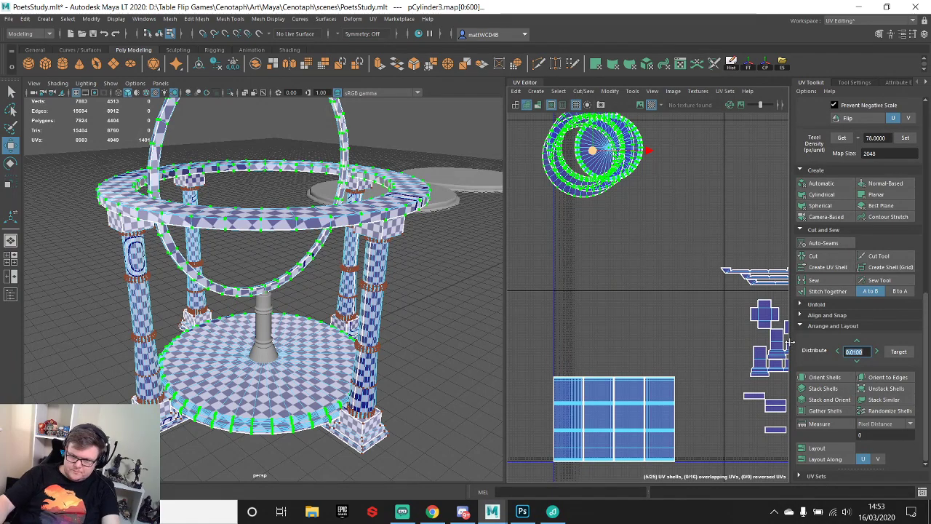
left_click(875, 351)
scroll(691, 167, "down", 2)
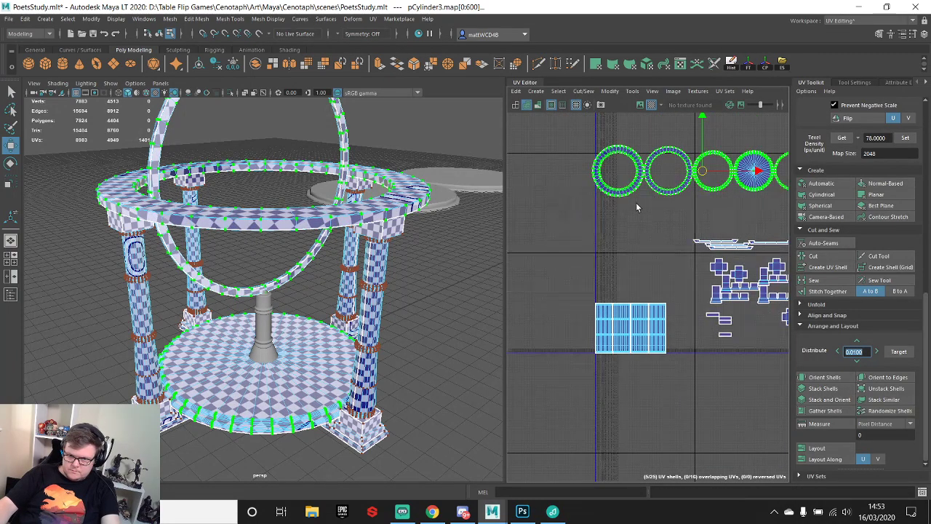
middle_click_drag(672, 157, 629, 187, "alt")
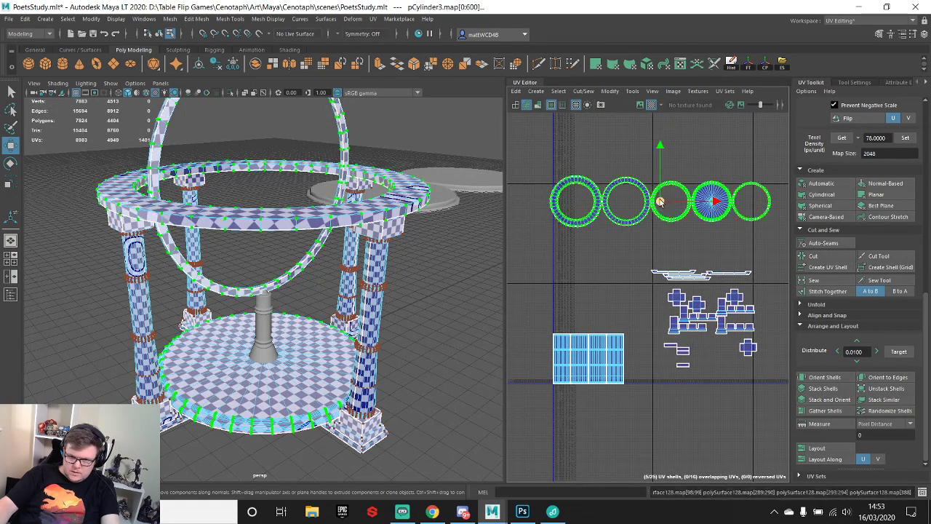
- Move the row of ring and base shells down so it sits just above the leg column shells
left_click_drag(653, 201, 662, 302)
scroll(647, 315, "up", 4)
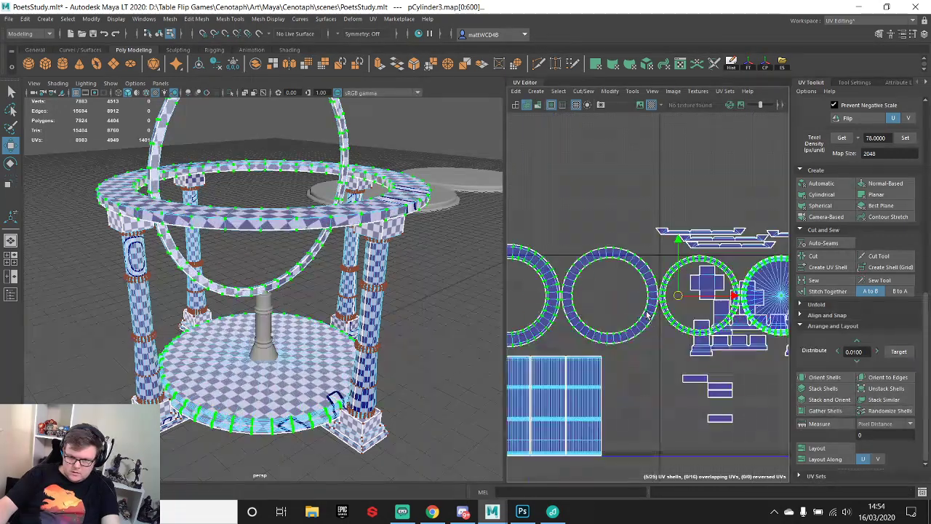
middle_click_drag(648, 315, 717, 291, "alt")
scroll(717, 291, "down", 2)
key("r")
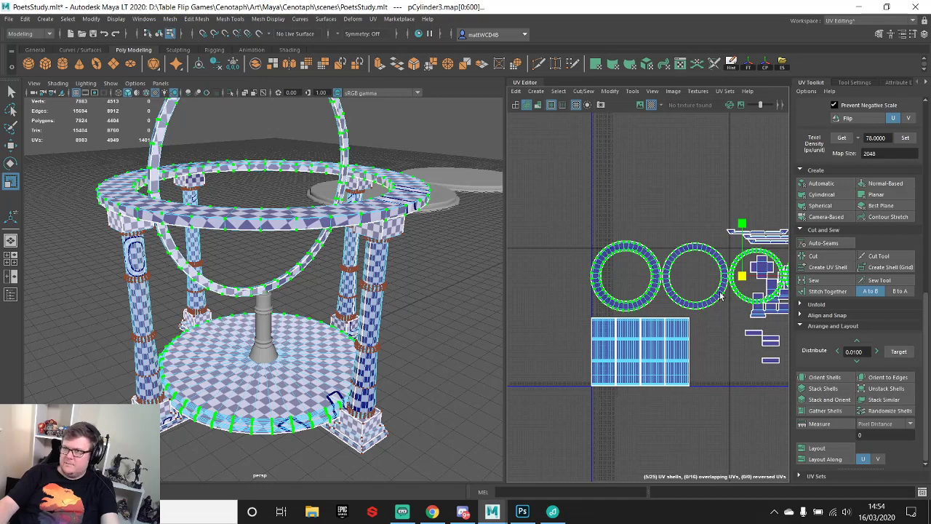
- Scale down the row of ring and base UV shells and reposition it just above the leg column shells
left_click_drag(742, 275, 678, 294)
key("w")
scroll(612, 302, "up", 5)
middle_click_drag(696, 309, 624, 280, "alt")
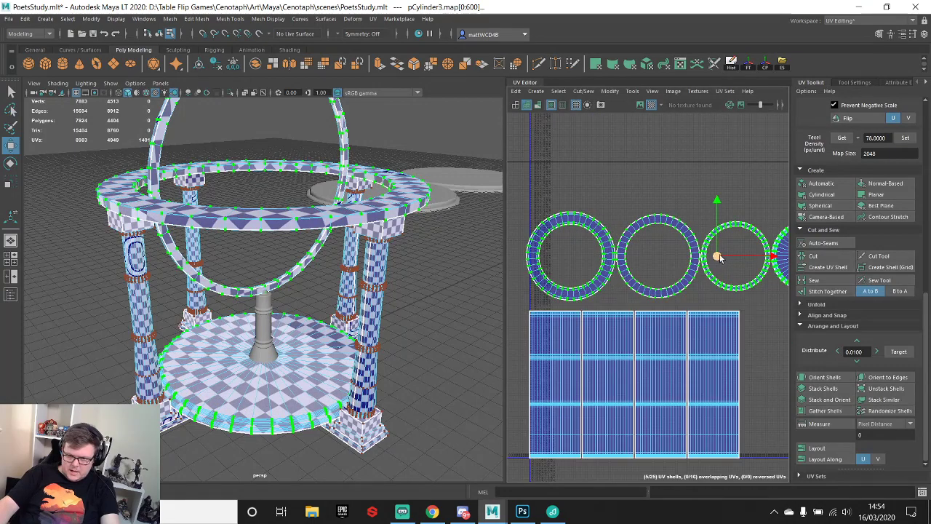
left_click_drag(719, 255, 727, 261)
middle_click_drag(714, 244, 669, 250, "alt")
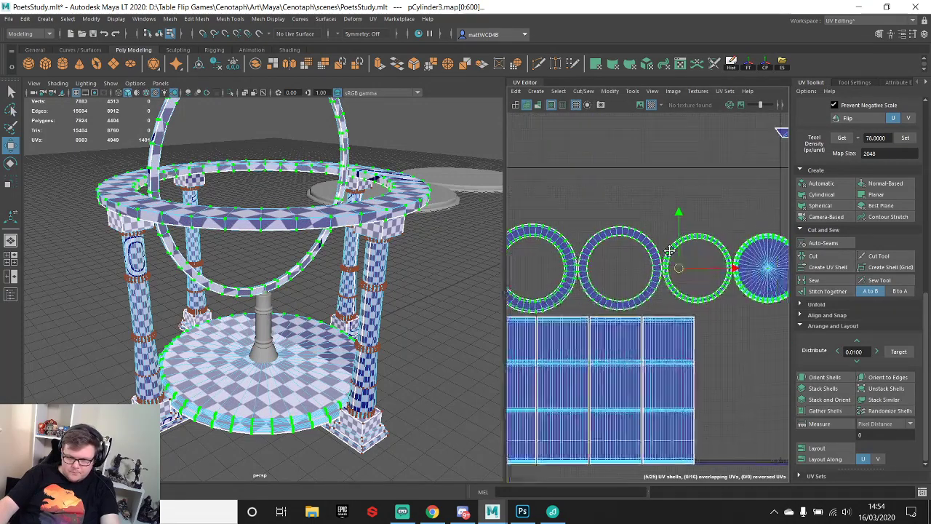
- Move the narrow ring shell, third in the row, above the gap between the two larger ring shells
key("q")
left_click_drag(708, 304, 709, 302)
key("w")
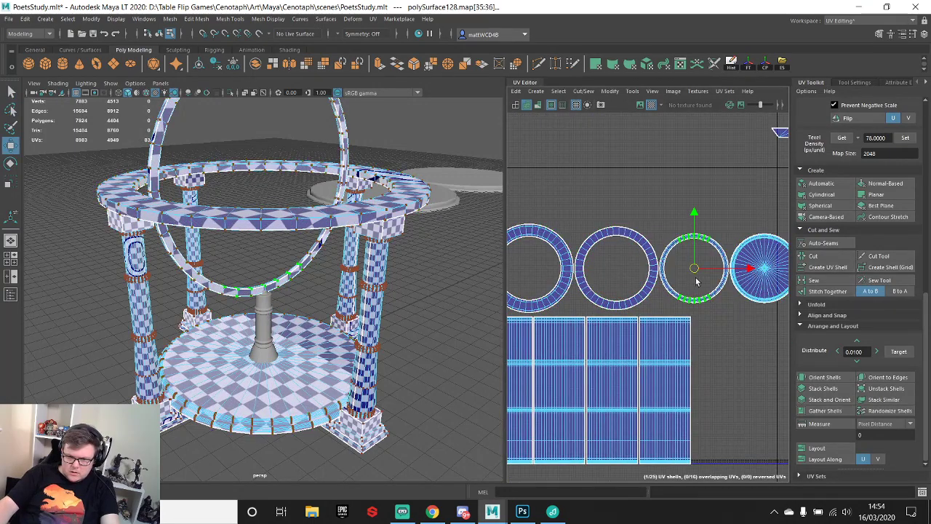
left_click_drag(693, 268, 576, 203)
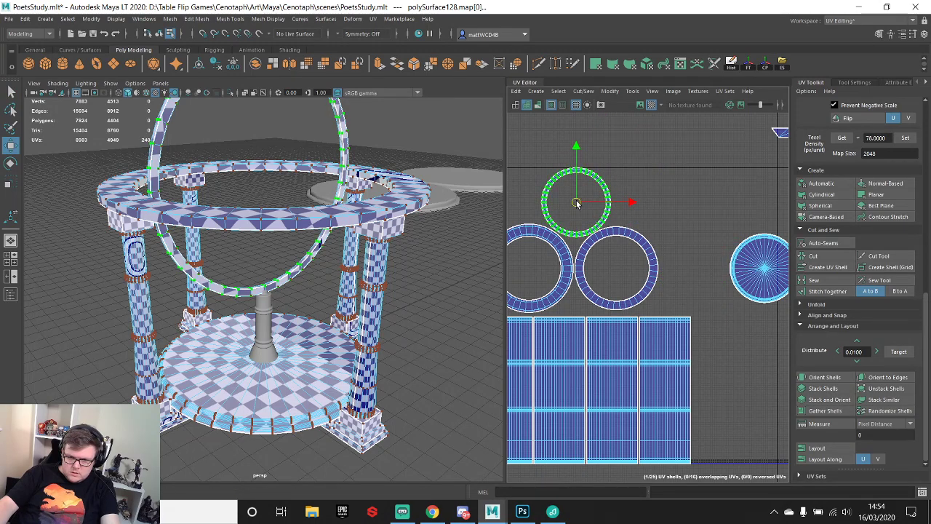
- Move the round base shell up beside the narrow ring shell, above the second large ring
middle_click_drag(724, 279, 663, 280, "alt")
left_click_drag(645, 209, 720, 327)
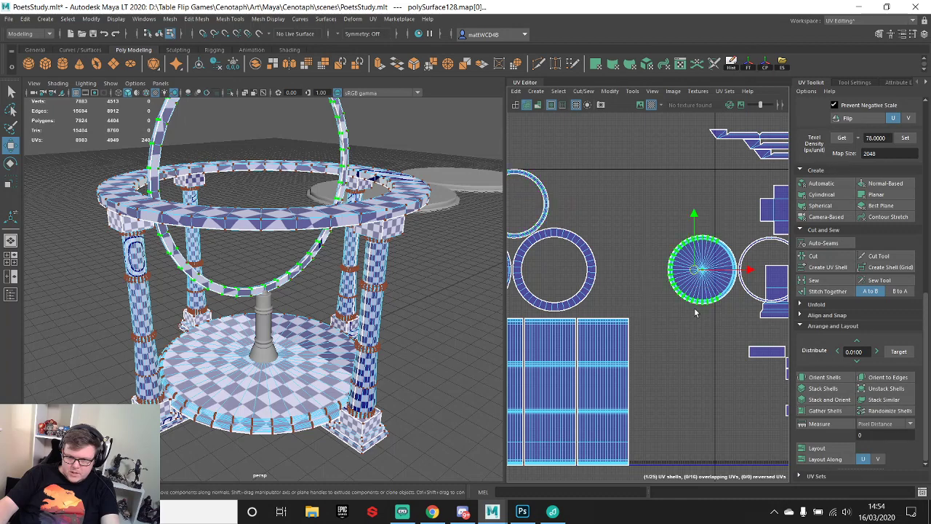
right_click(653, 252, "ctrl")
right_click_drag(654, 252, 699, 263, "shift")
left_click_drag(698, 264, 603, 207)
middle_click_drag(686, 254, 627, 217, "alt")
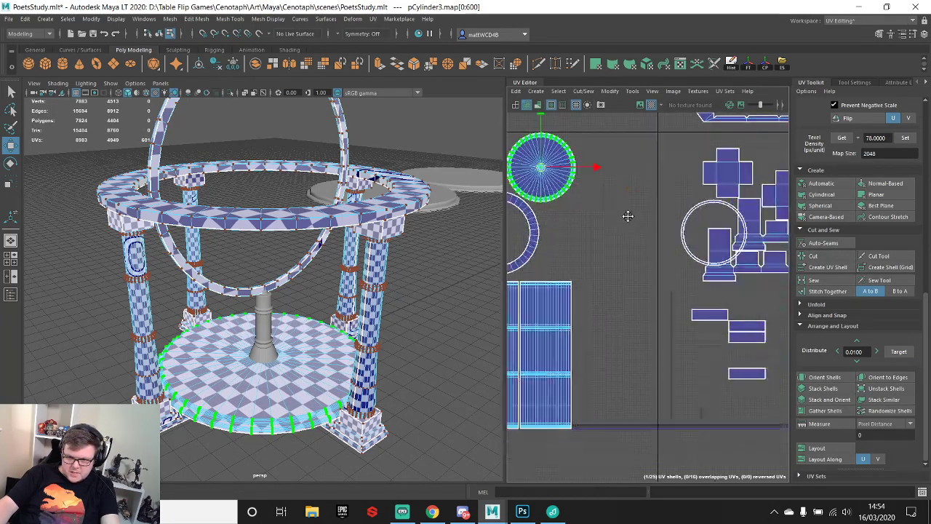
- Select the remaining thin ring shell among the foot shells and nest it inside the second large ring shell
left_click(683, 232)
double_click(683, 232)
left_click_drag(713, 232, 573, 248)
middle_click_drag(574, 248, 689, 268, "alt")
scroll(689, 268, "up", 4)
left_click_drag(738, 270, 582, 241)
key("e")
key("r")
key("w")
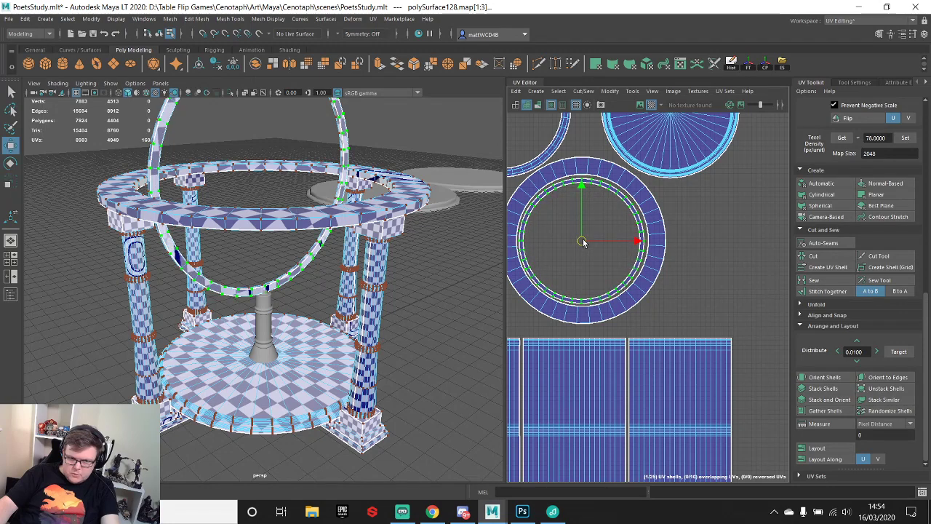
- Return to object selection and select one front leg, the round base, the centre pole, both rings and a rear leg
key("q")
right_click_drag(220, 289, 247, 229)
left_click(283, 293)
scroll(276, 273, "down", 5)
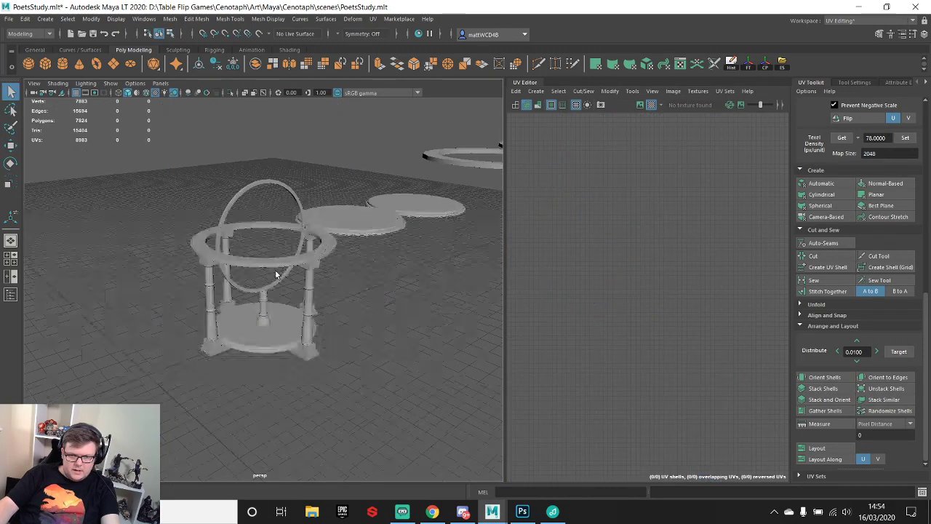
left_click_drag(276, 274, 312, 309, "alt")
left_click(312, 308)
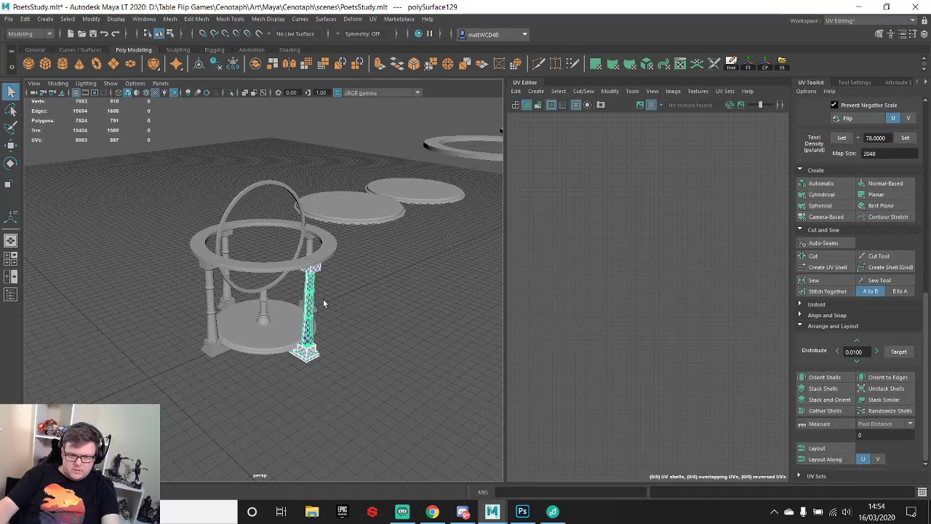
left_click(253, 320, "shift")
left_click(262, 309, "shift")
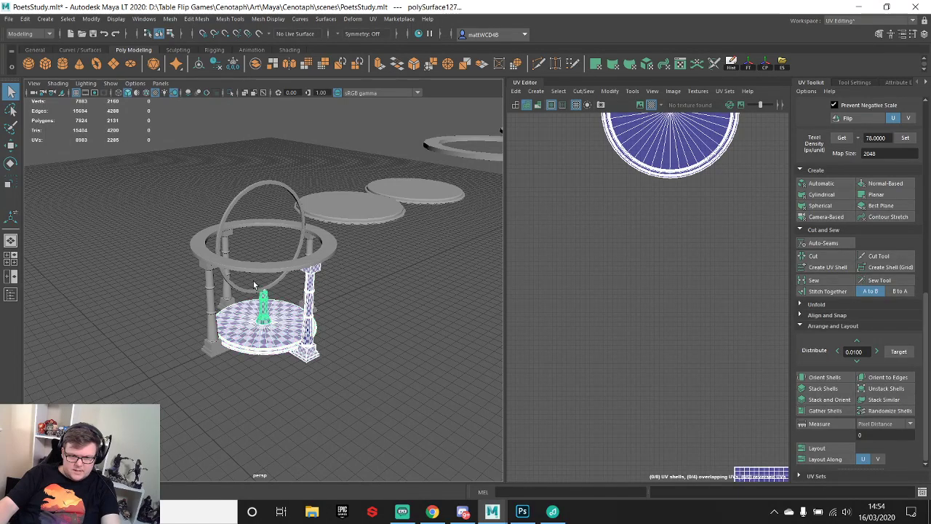
left_click(236, 271, "shift")
left_click(238, 264, "shift")
left_click(228, 246, "shift")
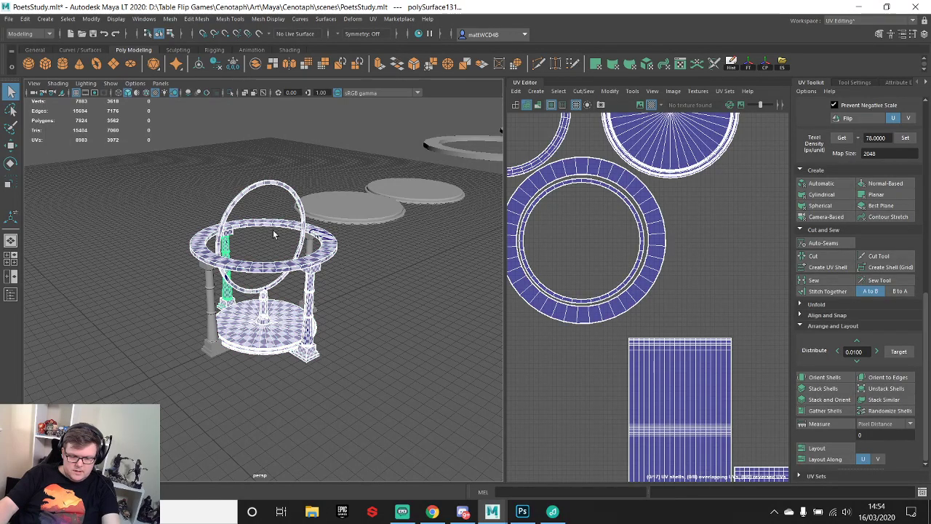
- Add the two remaining legs to the selection, group all parts of the globe stand, and show the scene outliner
key("ctrl+g")
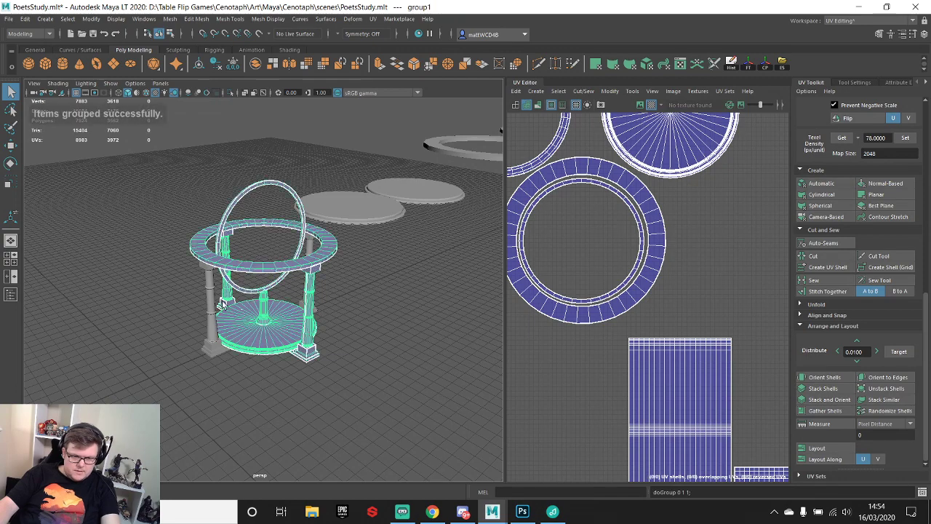
key("ctrl+z")
left_click(212, 306, "shift")
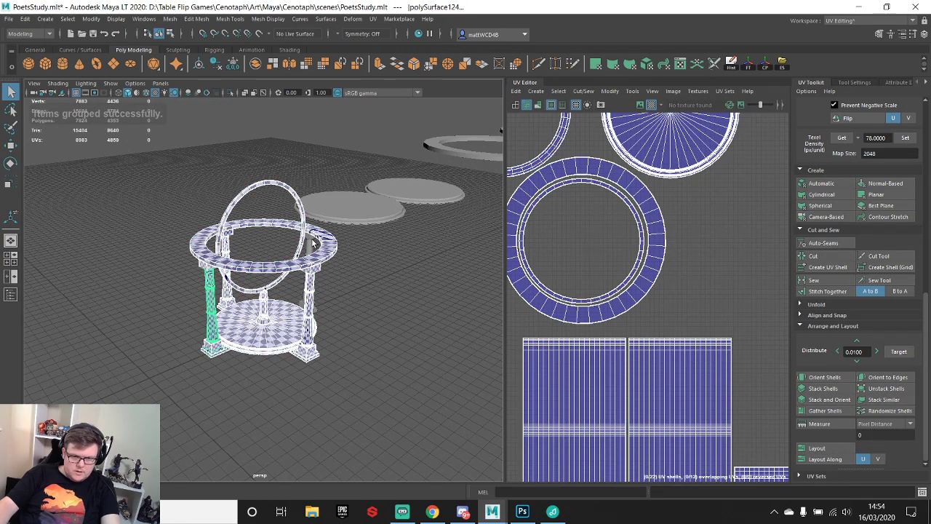
left_click(312, 246, "shift")
key("ctrl+g")
left_click(10, 295)
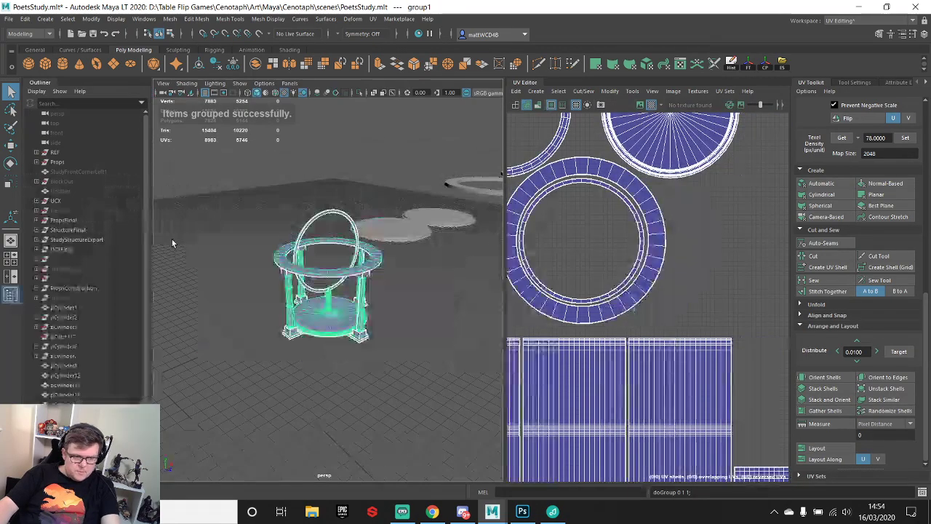
- Switch the grouped stand to UV shell selection and clear any selection around the scattered leg foot and cross-shaped shells
scroll(403, 297, "down", 3)
scroll(601, 266, "down", 5)
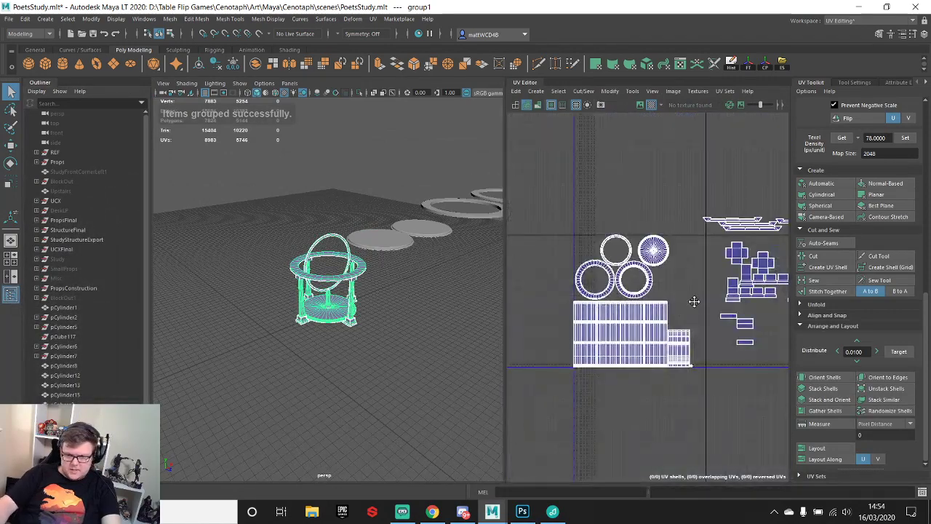
scroll(680, 266, "up", 3)
middle_click_drag(678, 265, 655, 255, "alt")
scroll(656, 257, "down", 1)
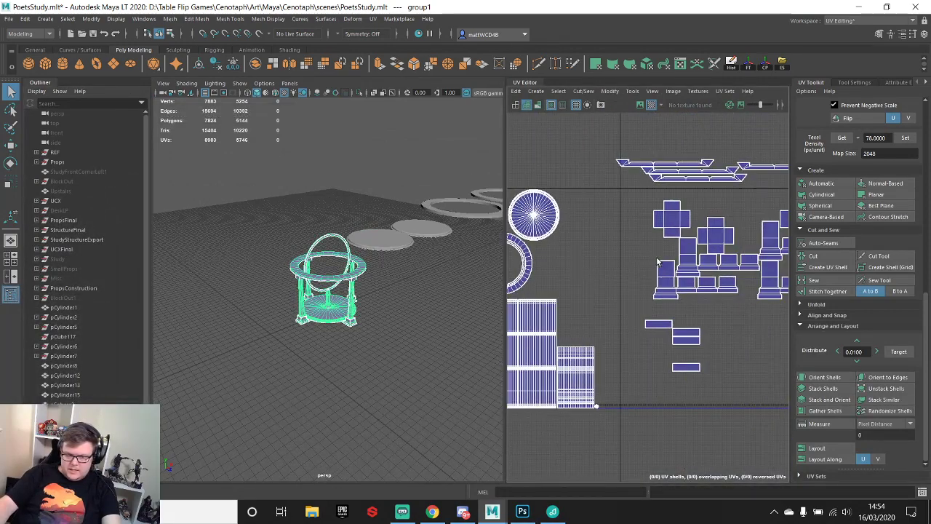
right_click_drag(655, 246, 701, 241)
scroll(704, 241, "down", 1)
middle_click_drag(701, 241, 632, 231, "alt")
left_click_drag(575, 191, 776, 369)
middle_click_drag(662, 283, 647, 260, "alt")
left_click(627, 252)
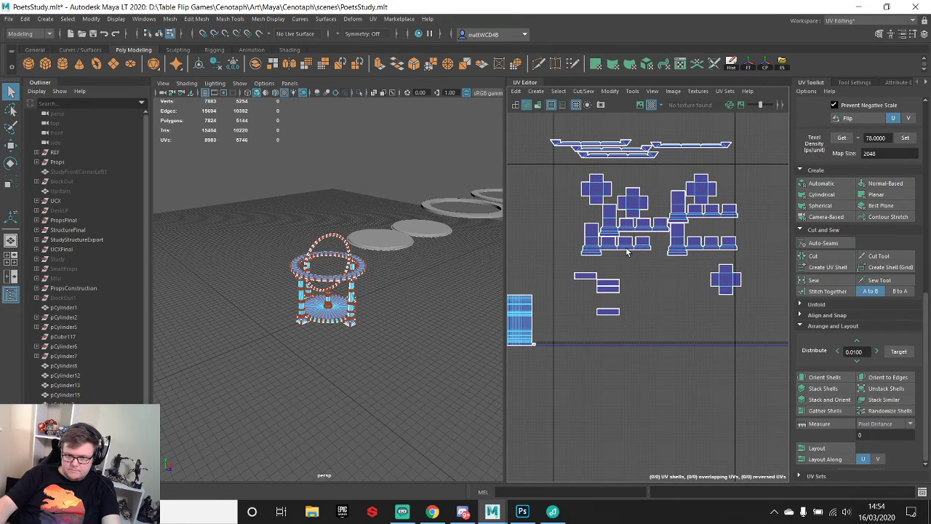
scroll(592, 253, "down", 2)
scroll(657, 256, "up", 2)
- Select the four leg foot shells, distribute them in a vertical column with 0.0100 spacing, and move the column below the cross-shaped shells
left_click(657, 255)
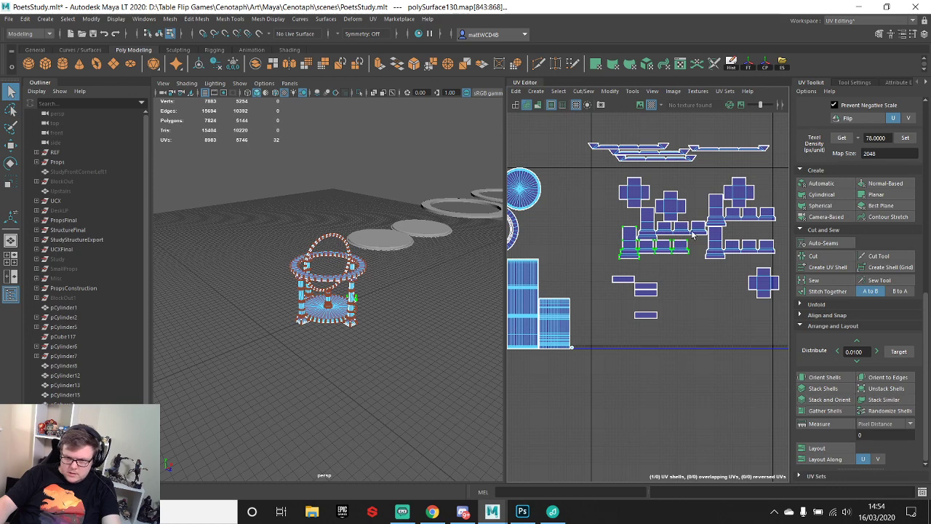
left_click(691, 234, "shift")
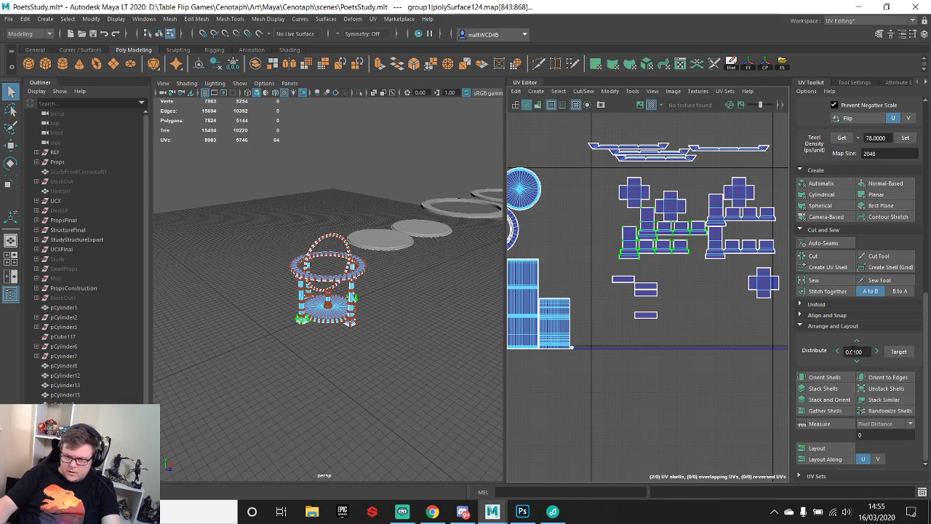
left_click(857, 343)
key("w")
left_click_drag(663, 217, 583, 232)
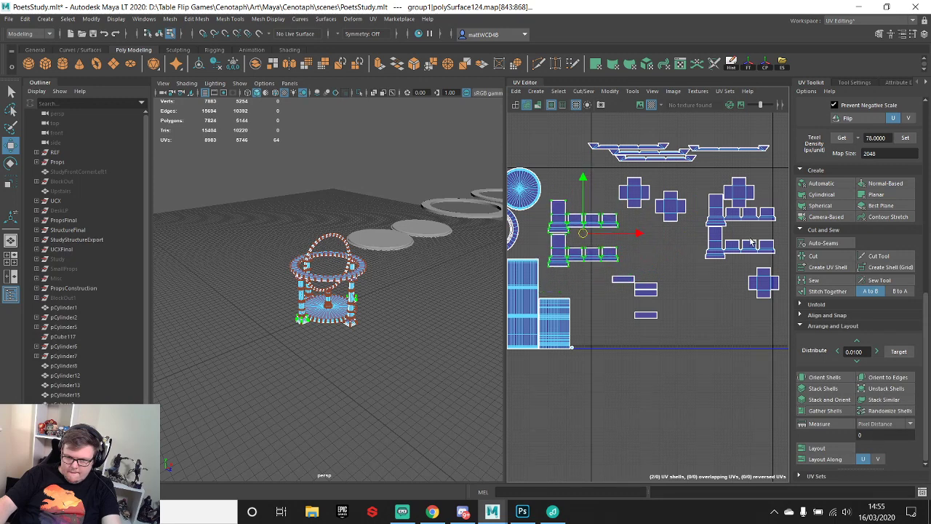
left_click(742, 246, "shift")
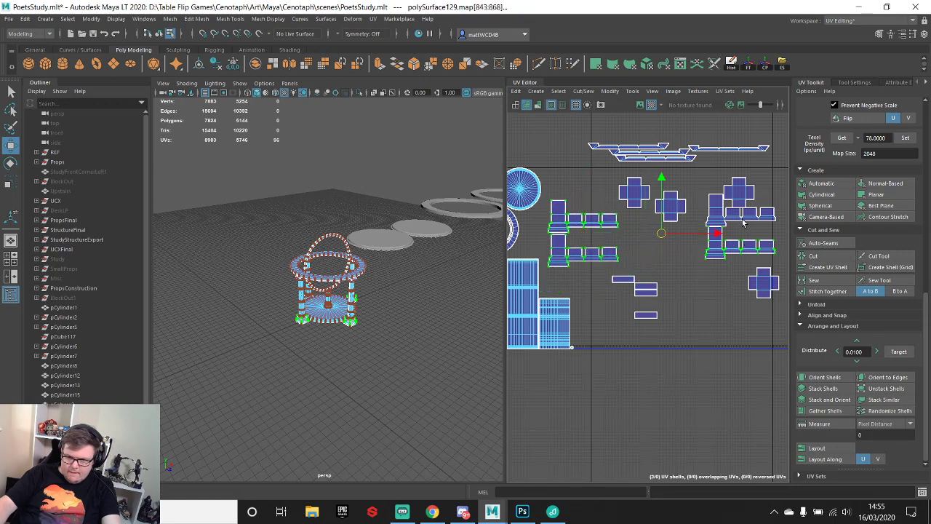
left_click(743, 223, "shift")
left_click(856, 362)
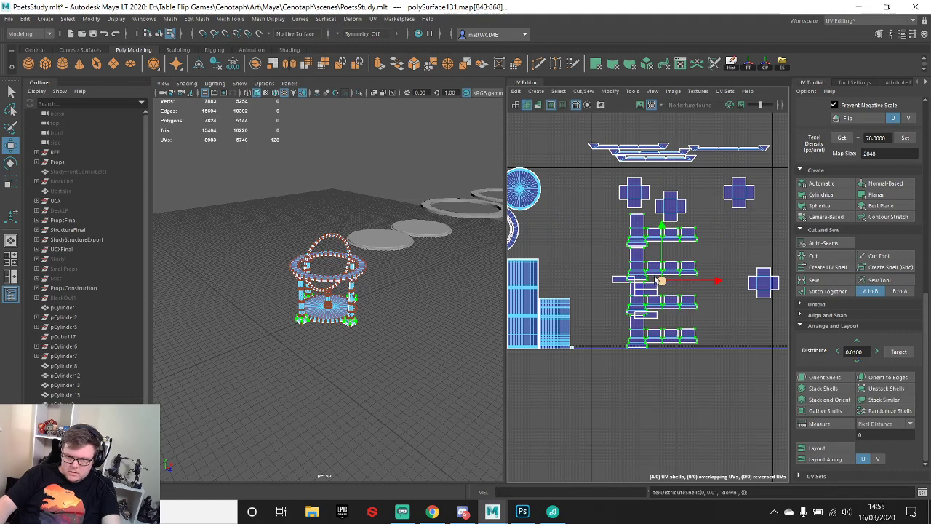
left_click_drag(660, 281, 713, 382)
left_click(677, 222)
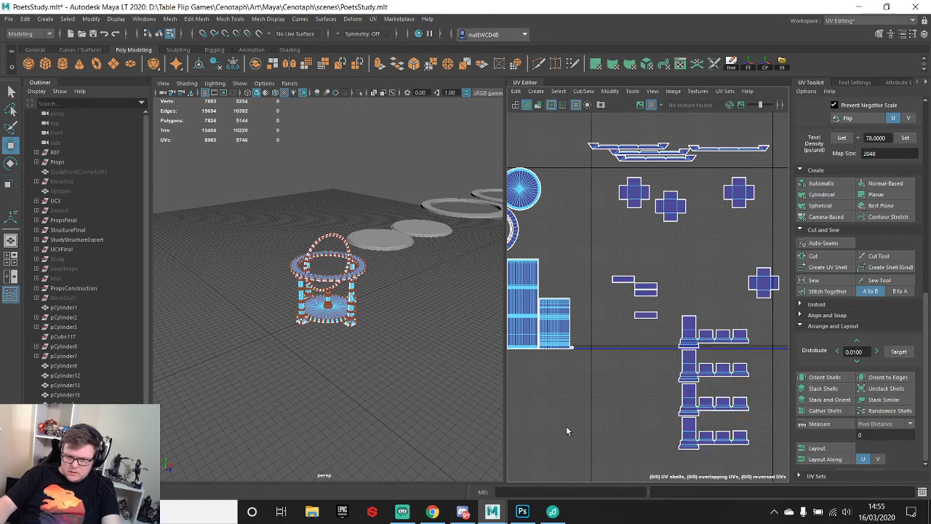
left_click(404, 513)
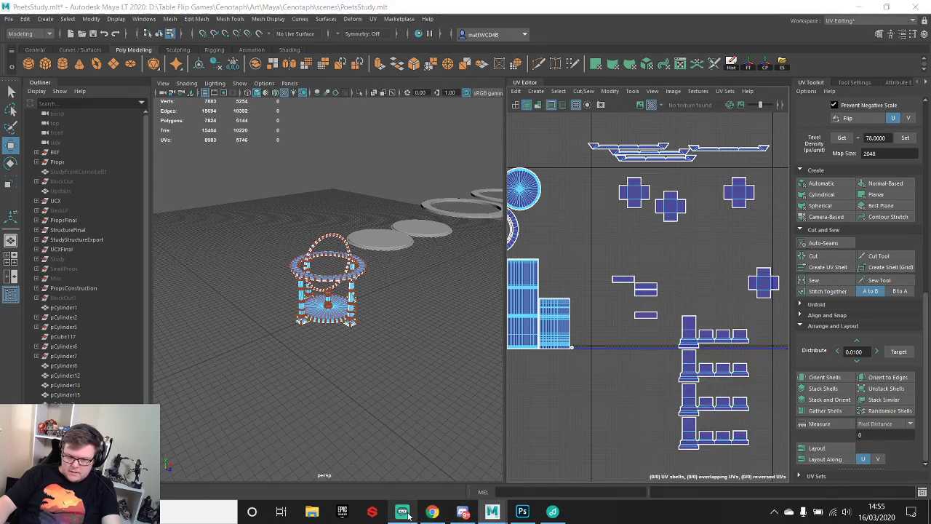
left_click(552, 512)
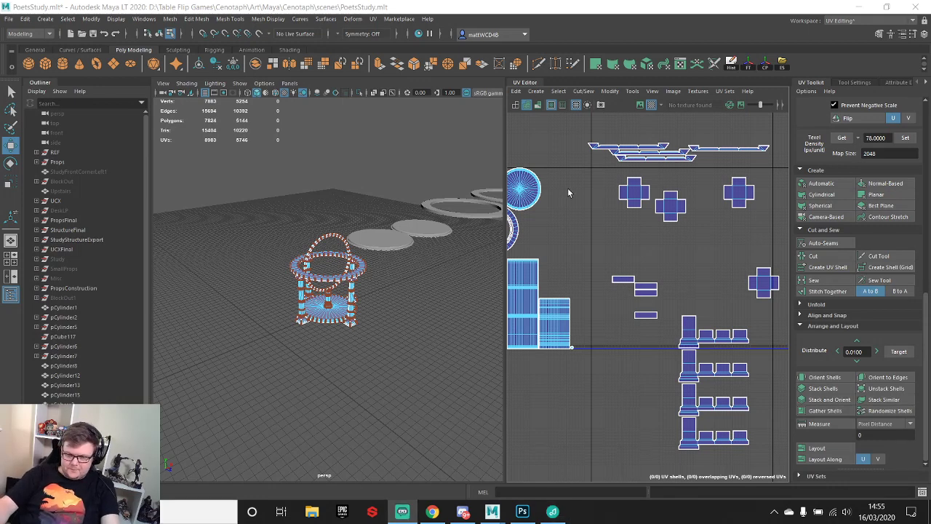
- Select the four cross-shaped shells, distribute them vertically with 0.0100 spacing, and place the column above the foot shells
right_click_drag(659, 208, 621, 214)
left_click(677, 221)
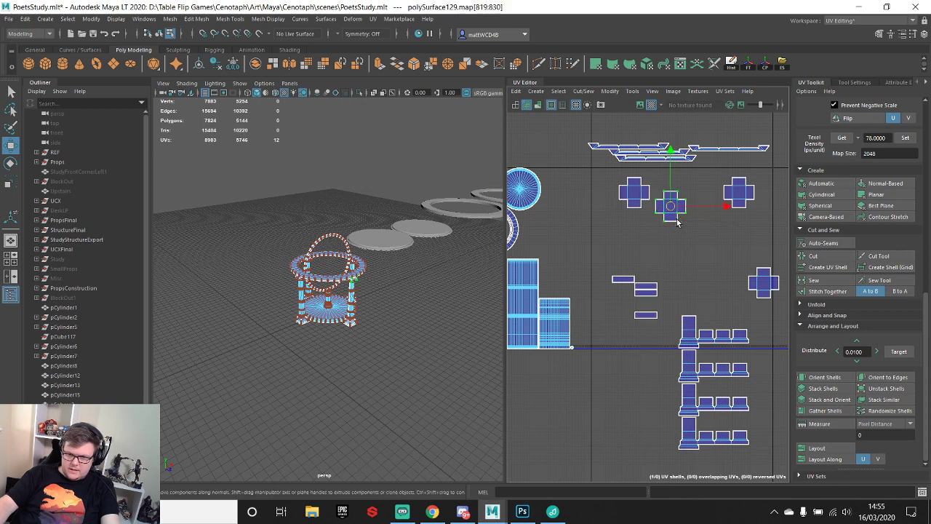
left_click(642, 204, "shift")
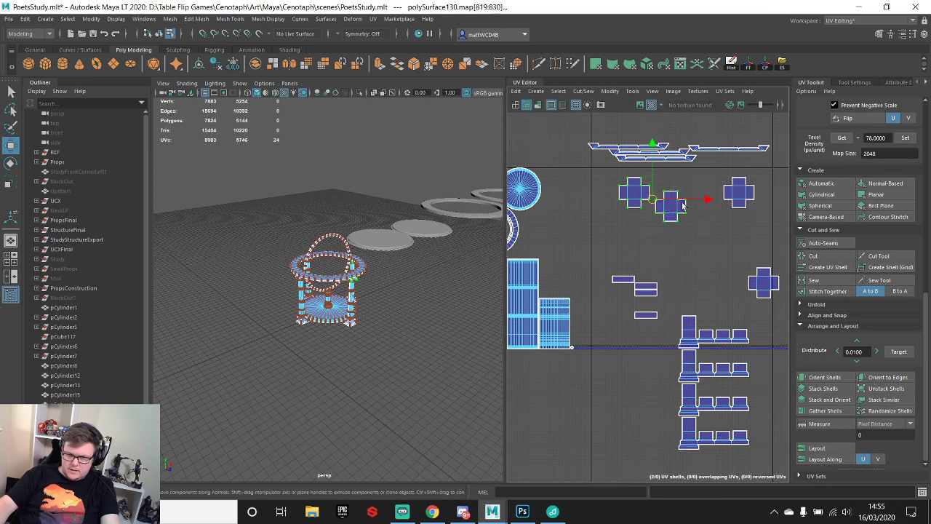
left_click(746, 202, "shift")
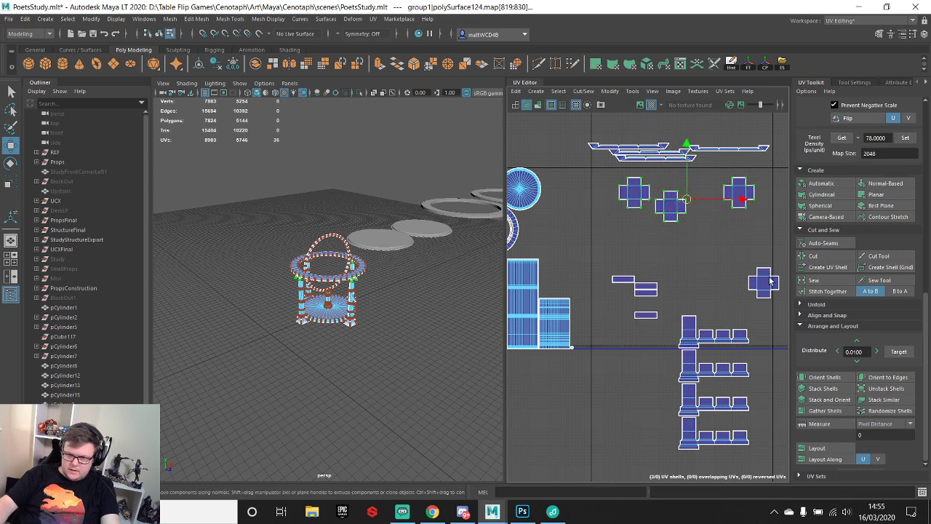
left_click(771, 281, "shift")
left_click(858, 362)
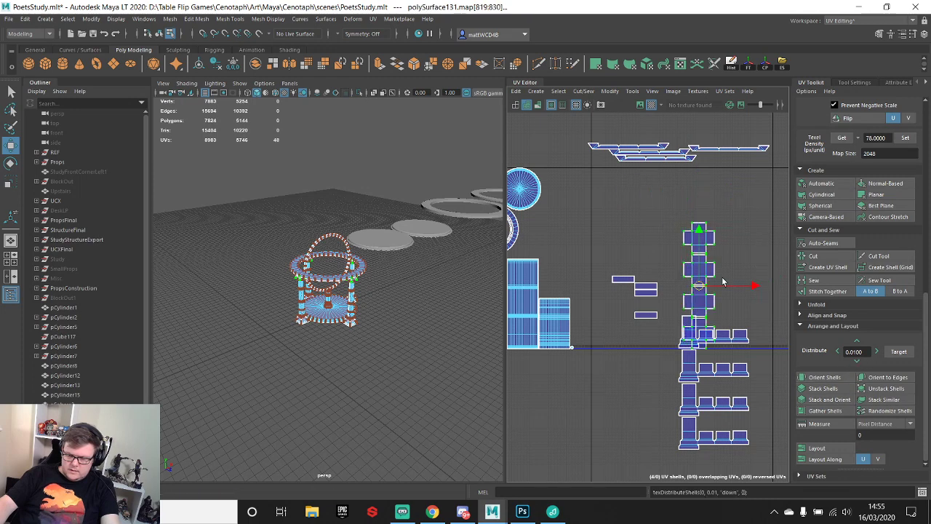
left_click_drag(699, 286, 719, 259)
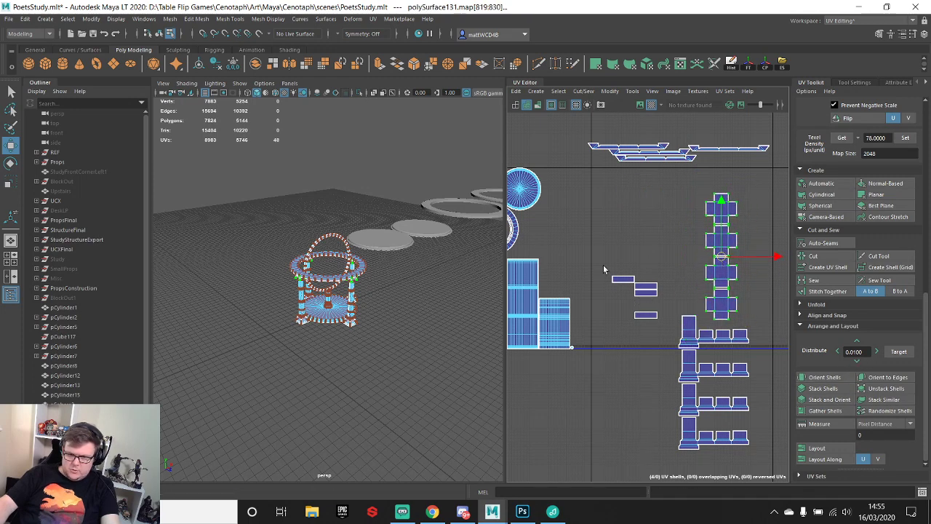
- Distribute the four small rectangular shells vertically with 0.0100 spacing and move them beside the column of cross-shaped shells
left_click_drag(669, 336, 669, 336)
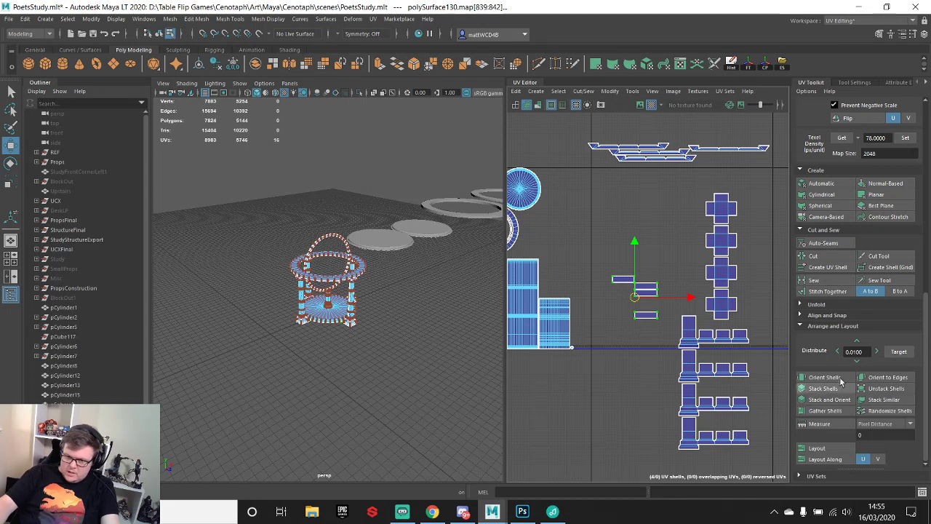
left_click(856, 362)
left_click_drag(643, 308, 686, 293)
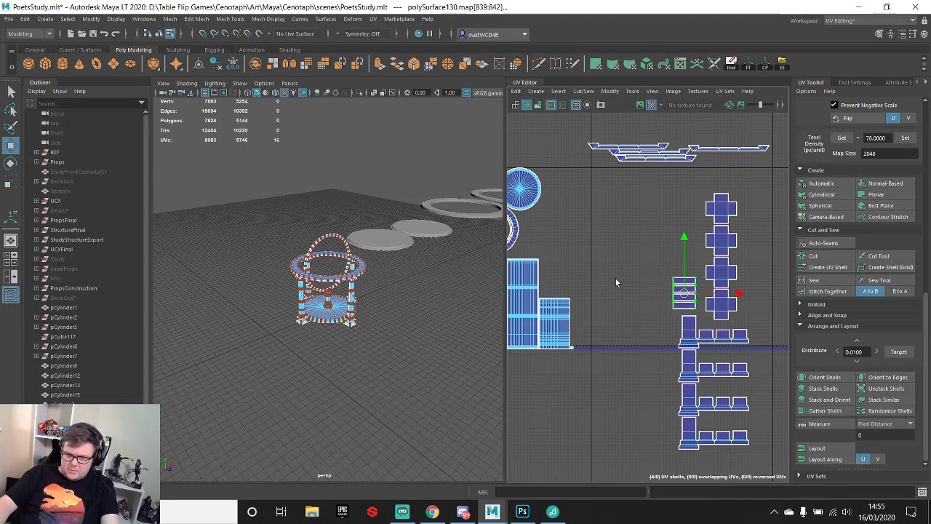
- Select the four long strip shells above the cross-shaped shells and distribute them vertically with 0.0100 spacing
middle_click_drag(617, 202, 609, 257, "alt")
left_click_drag(575, 171, 794, 233)
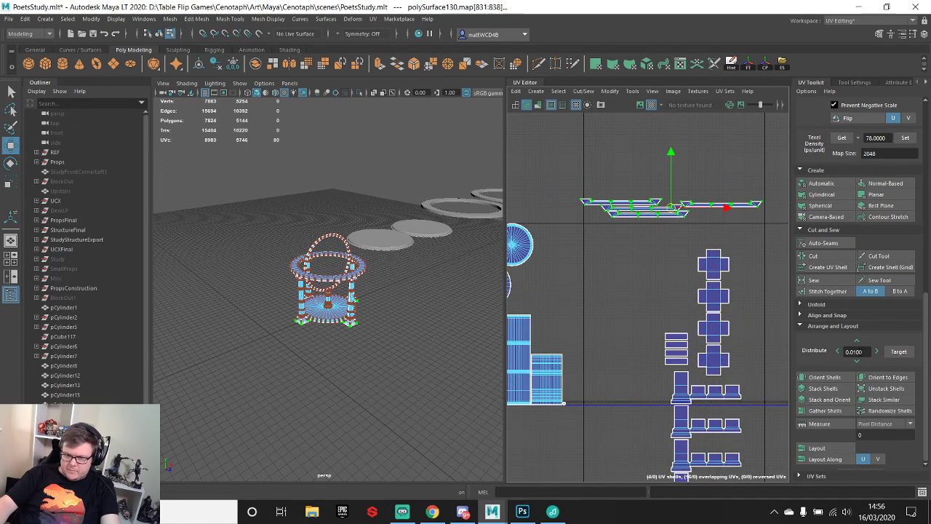
left_click(856, 362)
middle_click_drag(590, 285, 653, 227, "alt")
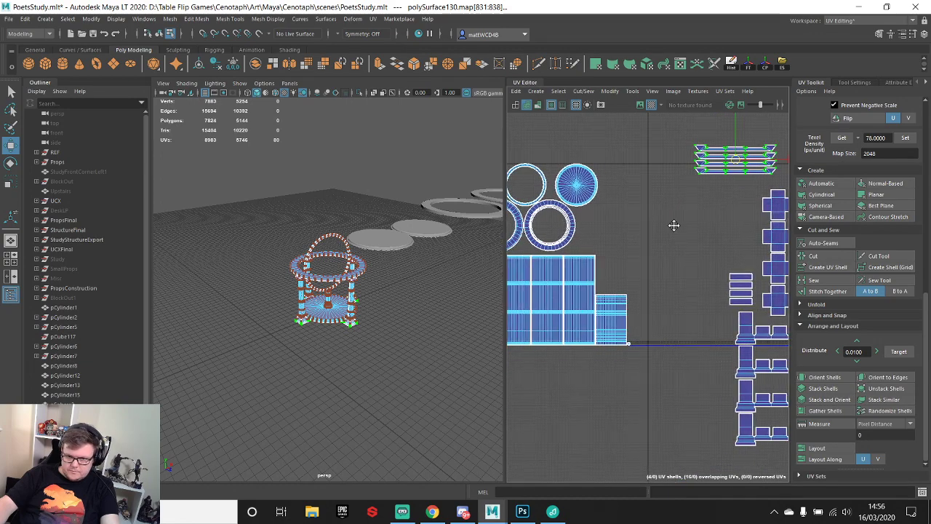
right_click_drag(673, 225, 693, 224, "alt")
middle_click_drag(693, 224, 617, 239, "alt")
scroll(624, 258, "down", 3)
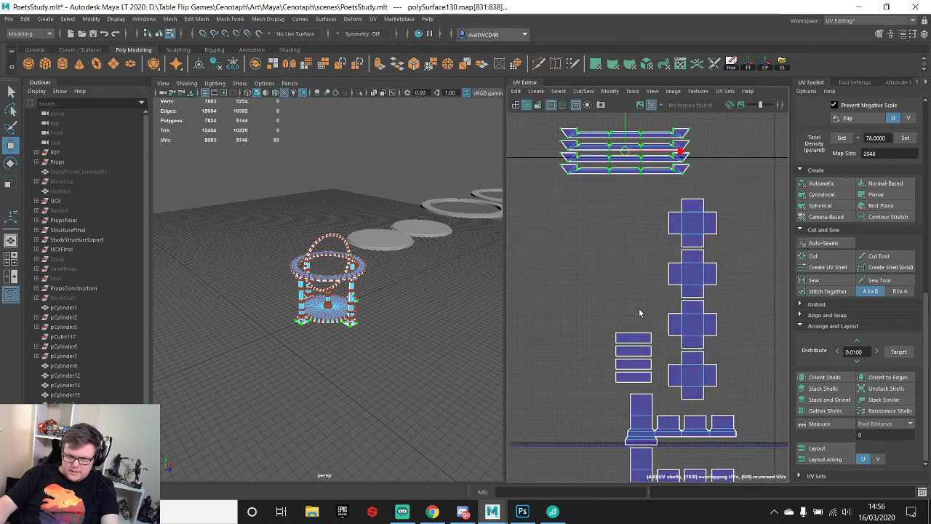
- Select all 16 foot, cross-shaped, rectangular and strip shells and move them together beside the ring and disc shells, above the narrow grid shell
left_click_drag(583, 175, 762, 513)
key("r")
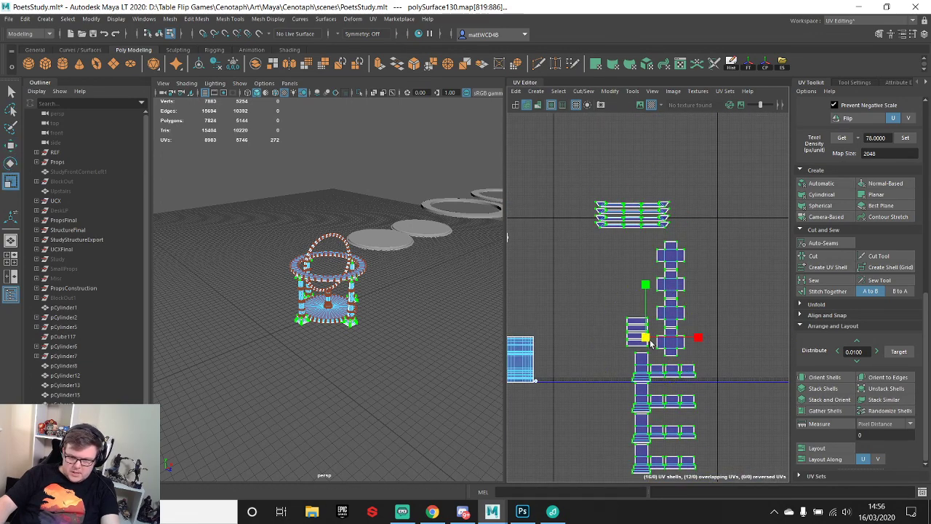
scroll(625, 339, "down", 3)
key("w")
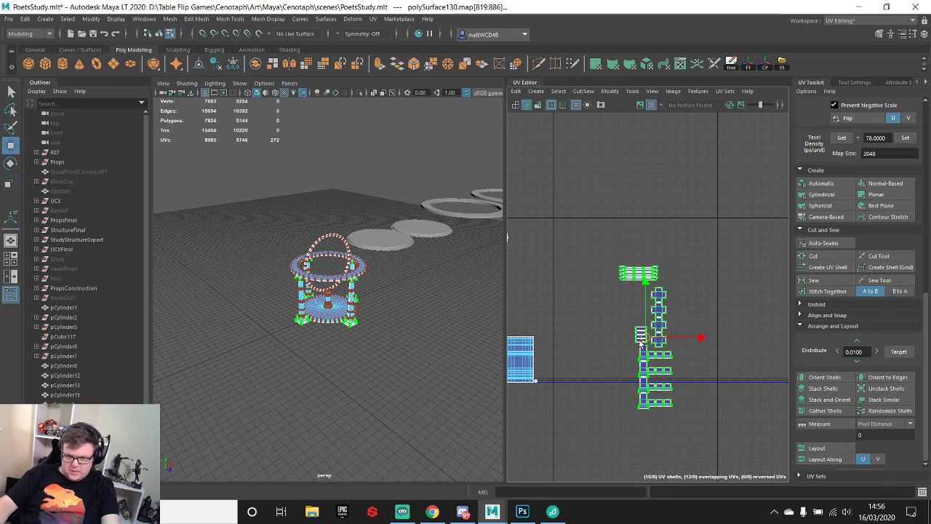
left_click_drag(645, 338, 558, 269)
middle_click_drag(589, 268, 729, 264, "alt")
scroll(711, 216, "up", 6)
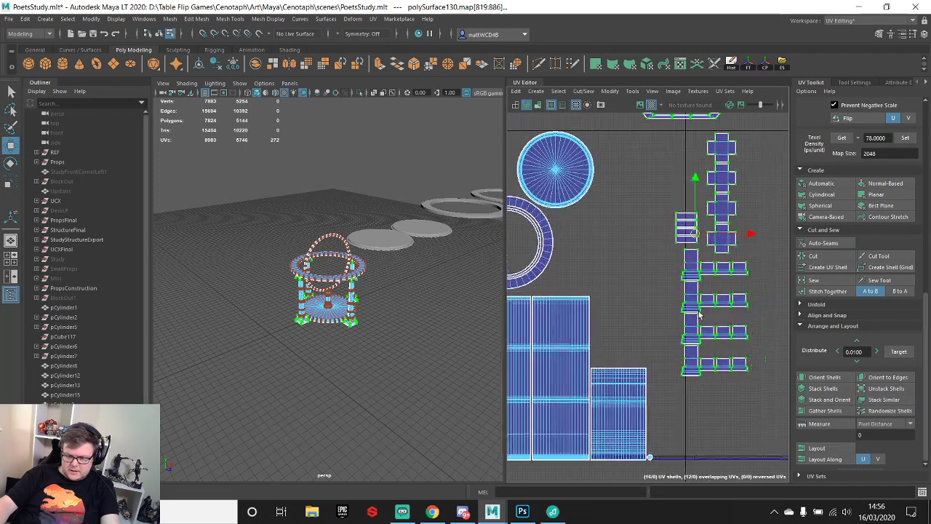
left_click_drag(712, 216, 618, 192)
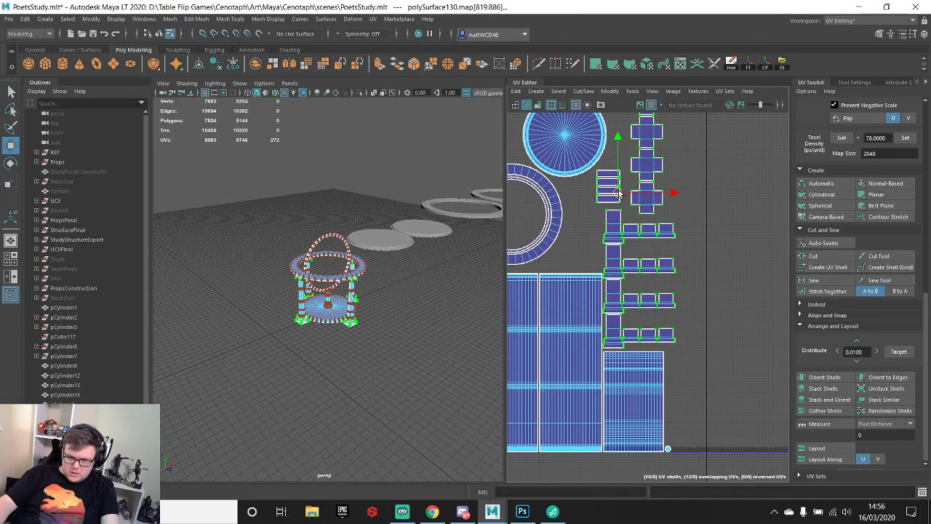
- Select the four cross-shaped shells and move their column to the outer side of the foot shells
middle_click_drag(652, 132, 667, 234, "alt")
key("q")
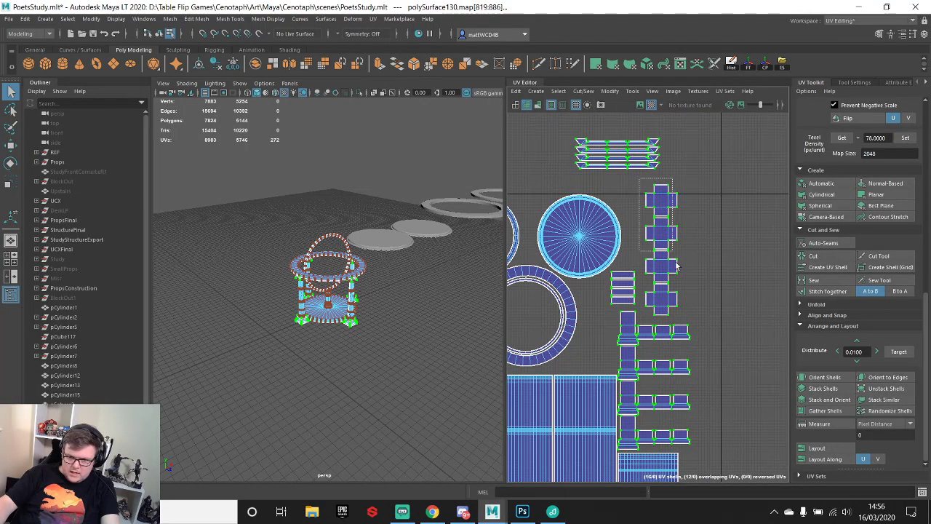
left_click_drag(676, 267, 706, 329)
key("w")
left_click_drag(661, 253, 697, 298)
middle_click_drag(697, 299, 704, 252, "alt")
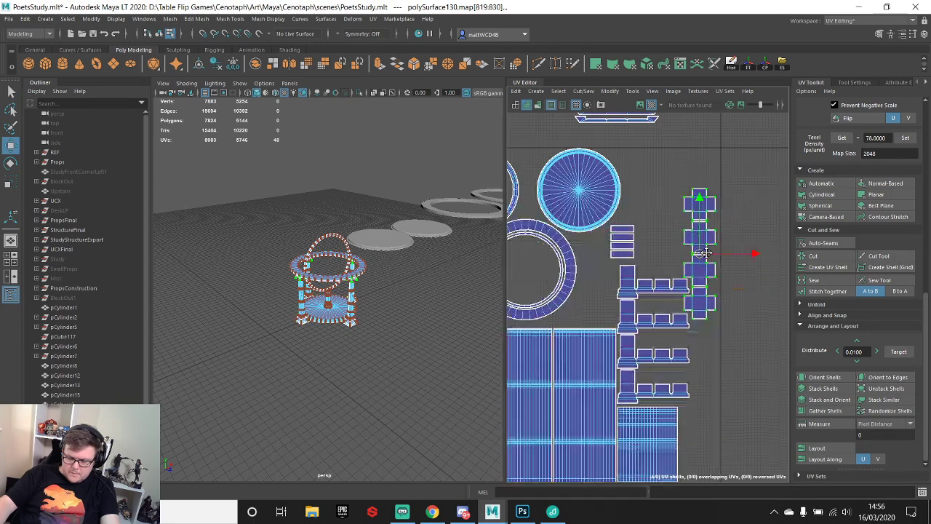
- Move the cross-shaped shells one by one into a tight column fitted against the open ends of the foot shells
scroll(704, 252, "up", 3)
left_click(665, 222)
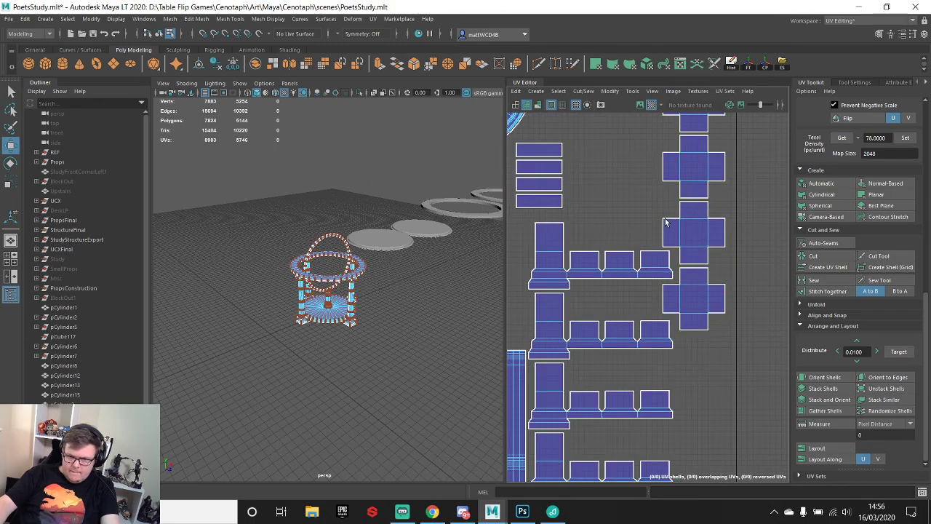
left_click(664, 222)
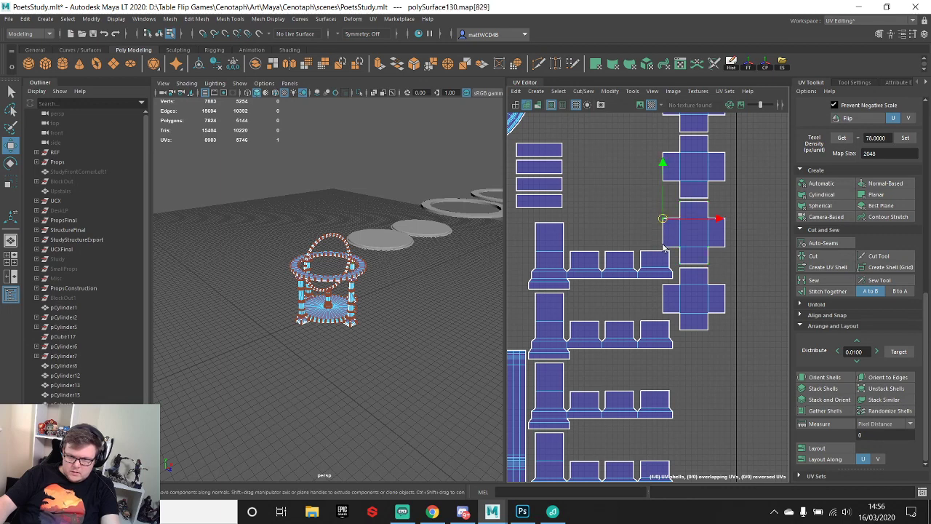
double_click(663, 246)
left_click_drag(691, 241, 691, 372)
left_click(707, 187)
scroll(707, 185, "down", 2)
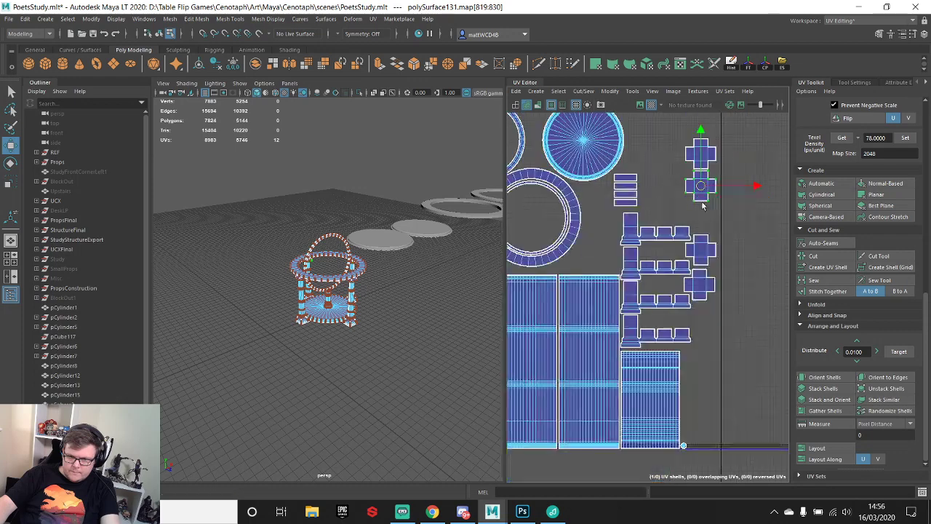
left_click_drag(706, 183, 700, 317)
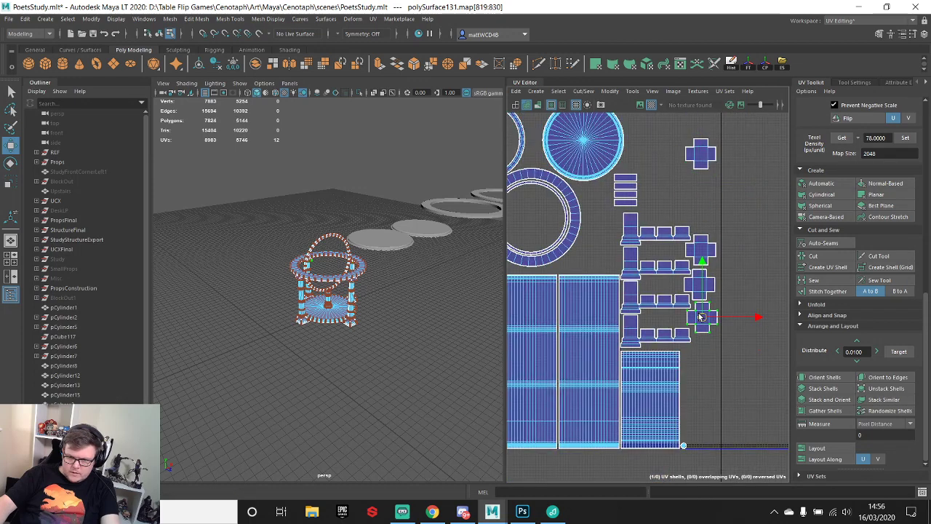
left_click(707, 170)
double_click(708, 170)
left_click_drag(702, 153, 699, 216)
- Distribute the four small rectangular shells horizontally with 0.0100 spacing and place the row just above the foot shells
scroll(670, 208, "up", 3)
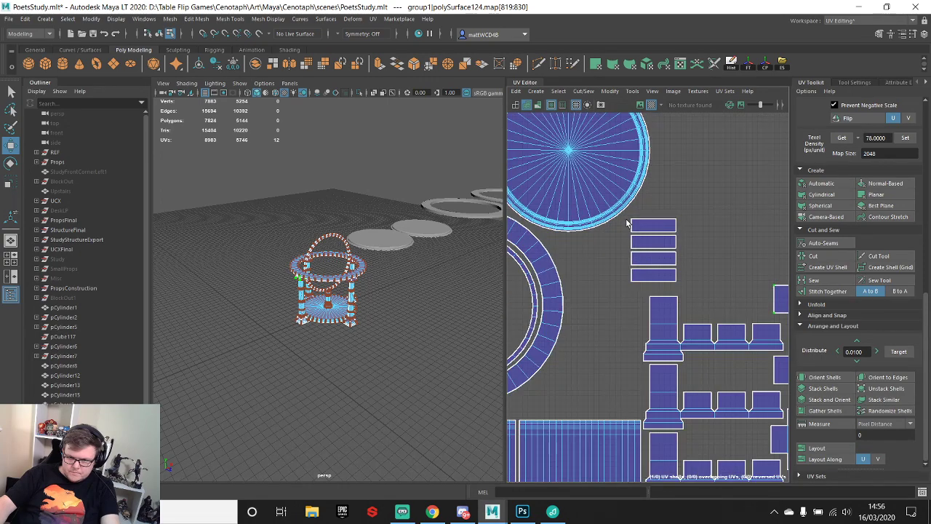
left_click_drag(649, 260, 684, 298)
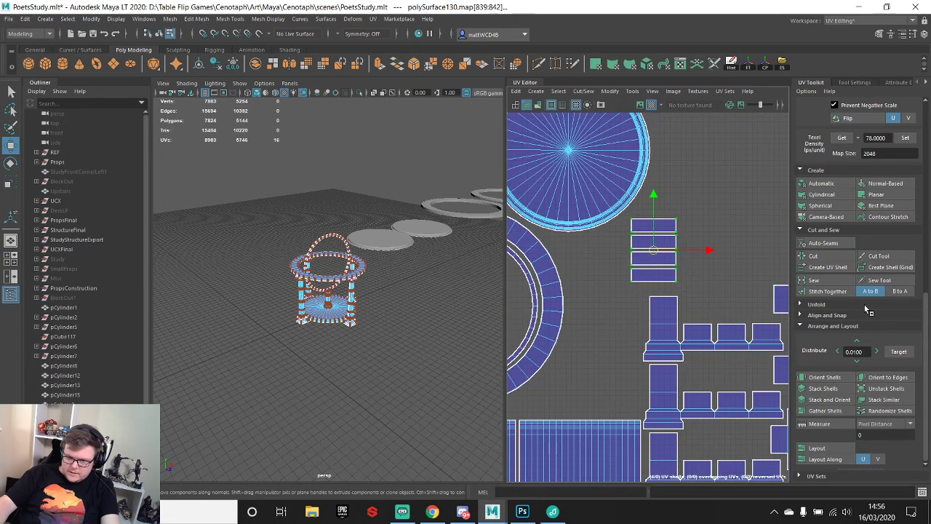
left_click(876, 352)
left_click_drag(724, 257, 663, 284)
scroll(640, 219, "down", 4)
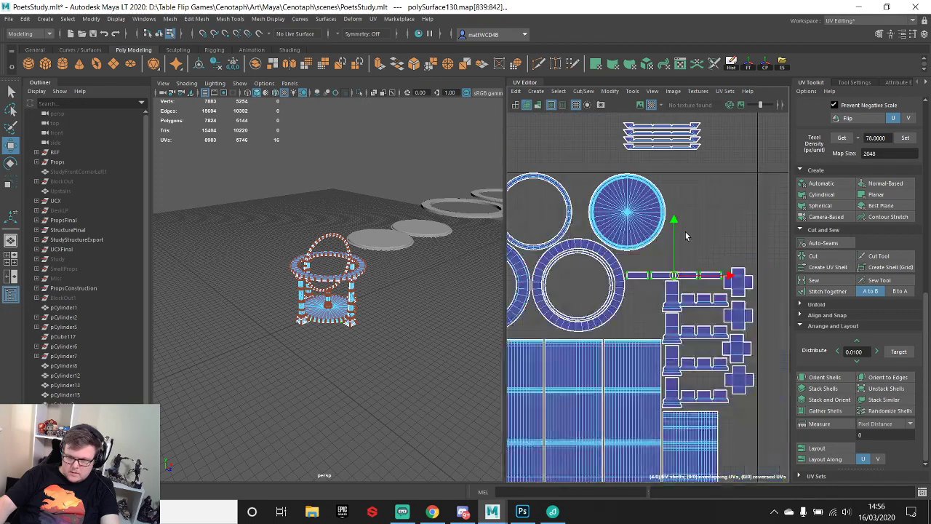
- Select the four long strip shells and move the stack into the gap beside the disc, above the row of small rectangles
left_click_drag(575, 140, 694, 209)
left_click_drag(634, 182, 679, 289)
middle_click_drag(627, 295, 624, 238, "alt")
scroll(624, 240, "down", 3)
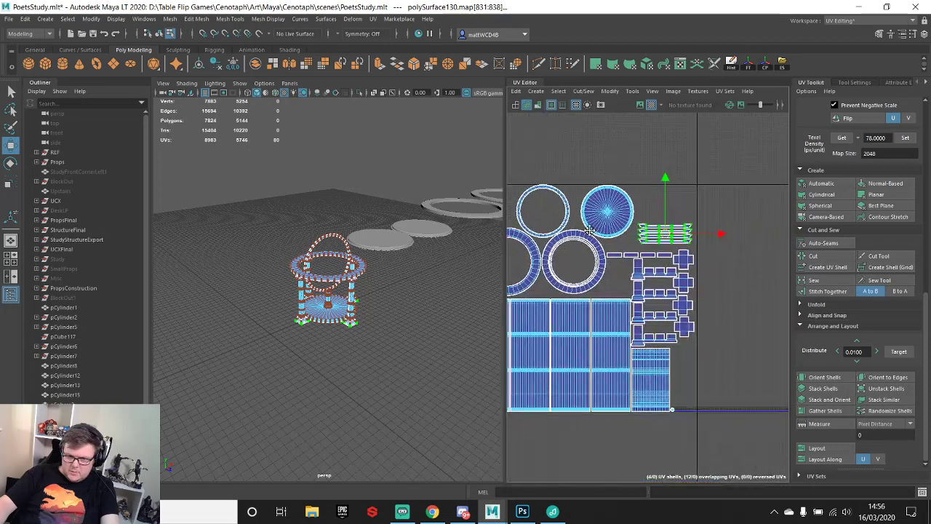
scroll(624, 240, "up", 2)
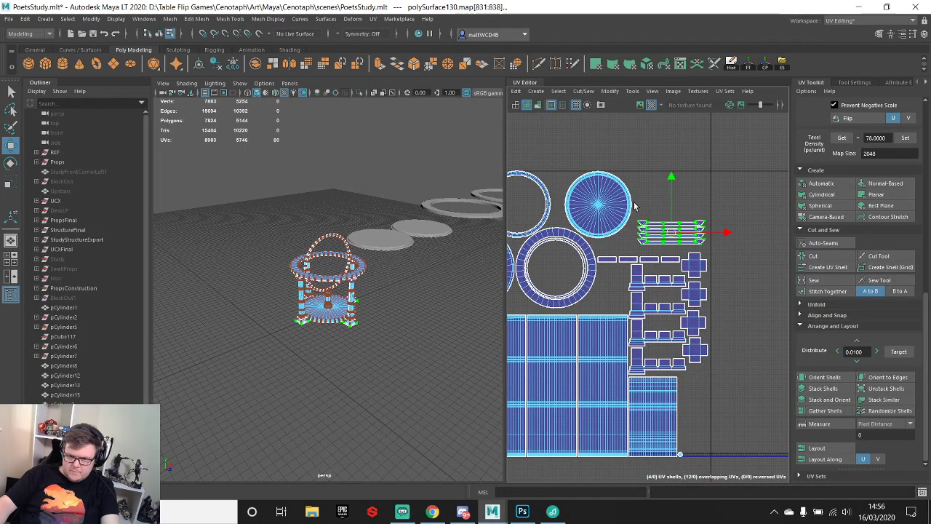
- Select the strip, cross-shaped, small rectangular and foot shells together, adding the missed rectangle and foot UVs to the selection
left_click_drag(719, 365, 627, 251)
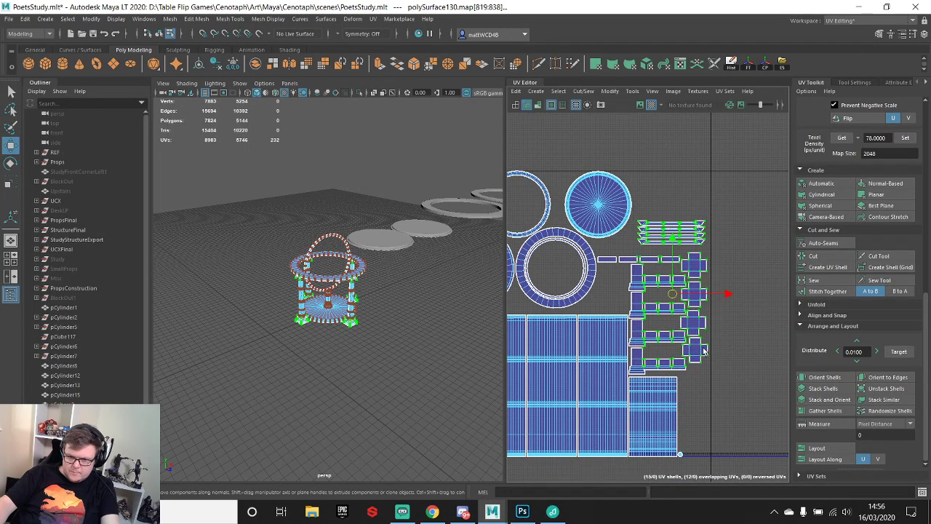
left_click(600, 260, "shift")
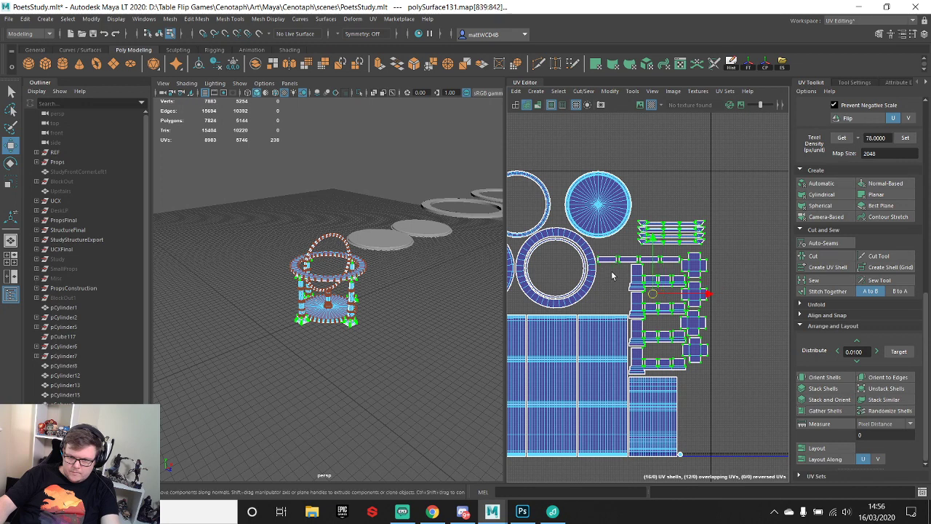
scroll(635, 349, "up", 3)
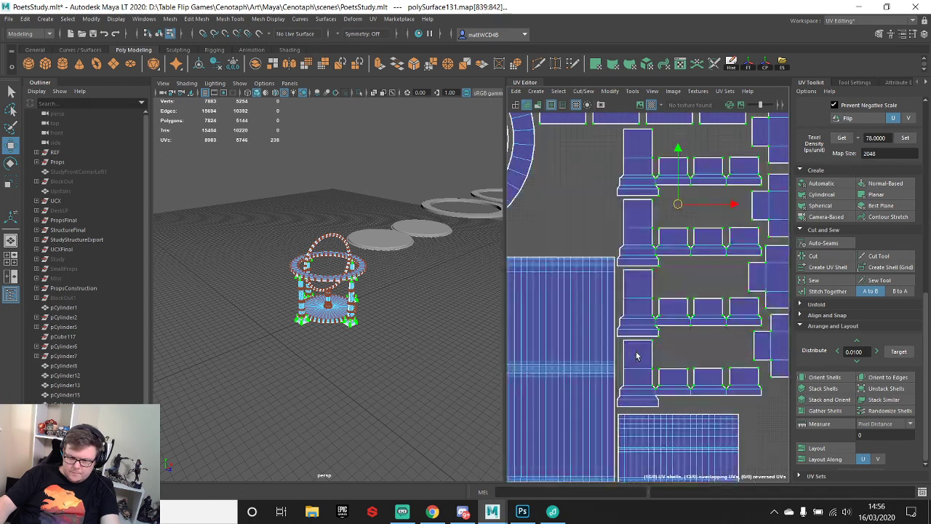
left_click(620, 322, "shift")
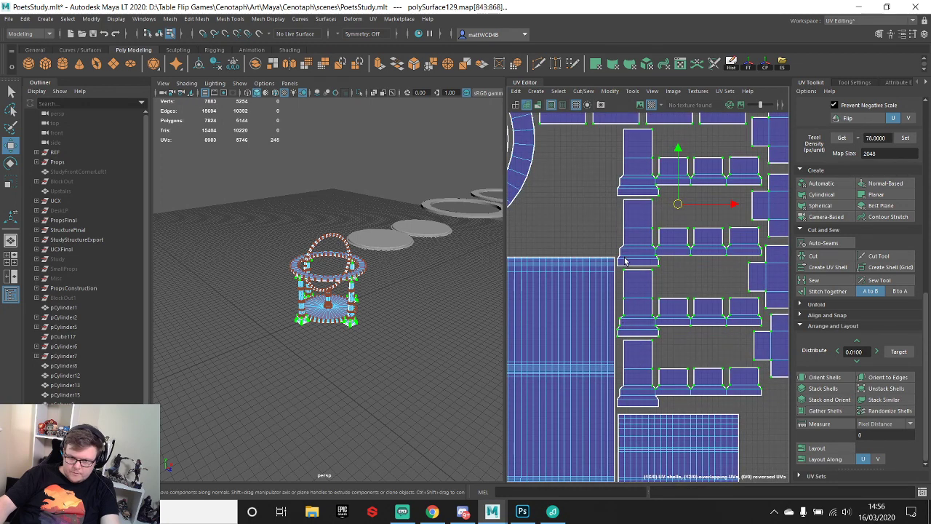
left_click(621, 185, "shift")
left_click(627, 393, "shift")
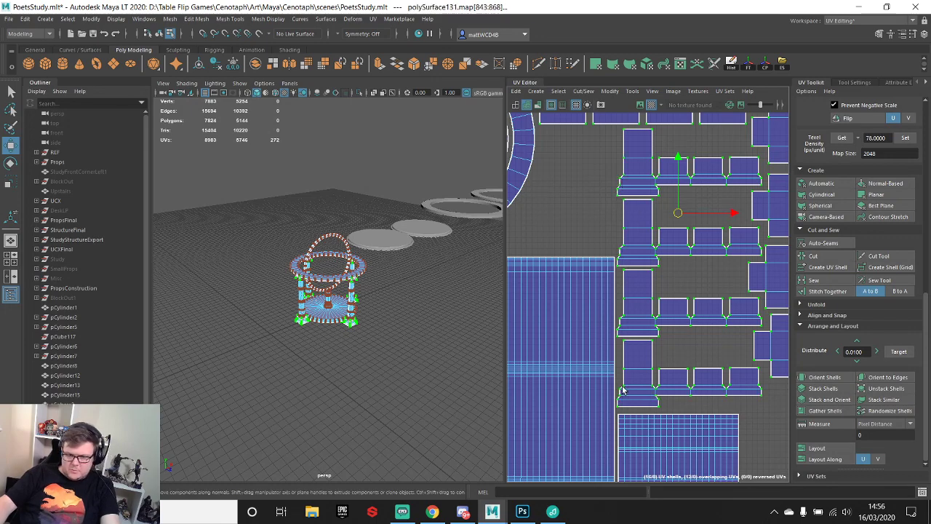
- Scale up the selected column base and strip UV shells slightly and nudge them upward within the UV tile
scroll(625, 393, "down", 4)
middle_click_drag(635, 244, 653, 252, "alt")
key("e")
key("r")
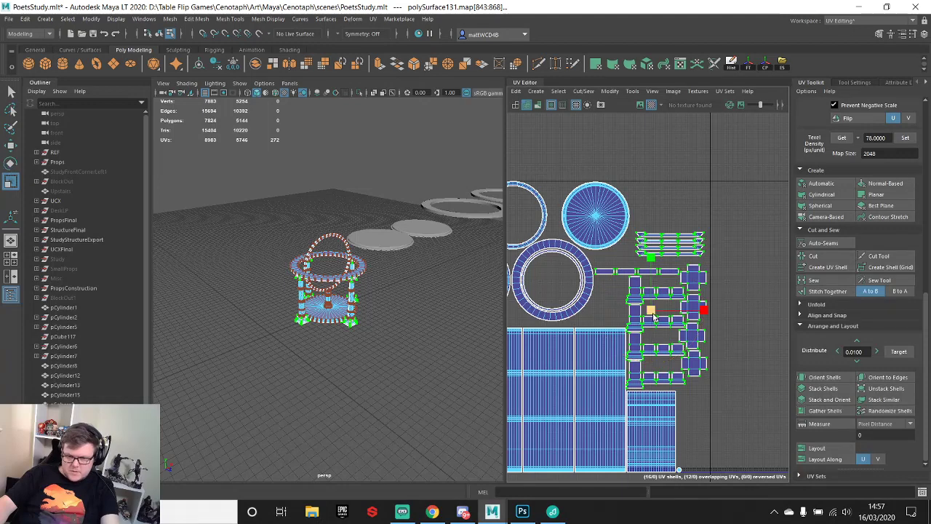
left_click_drag(651, 311, 710, 313)
key("w")
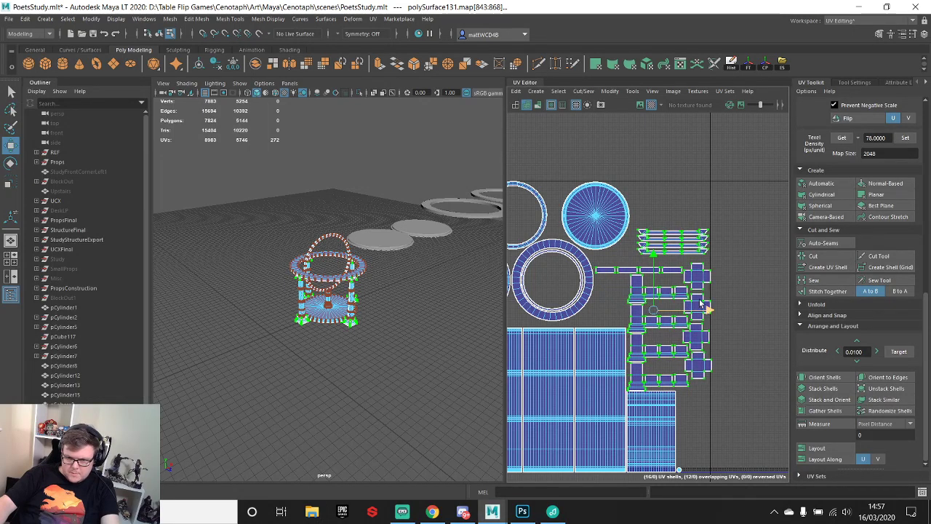
left_click_drag(653, 251, 653, 249)
left_click(758, 187)
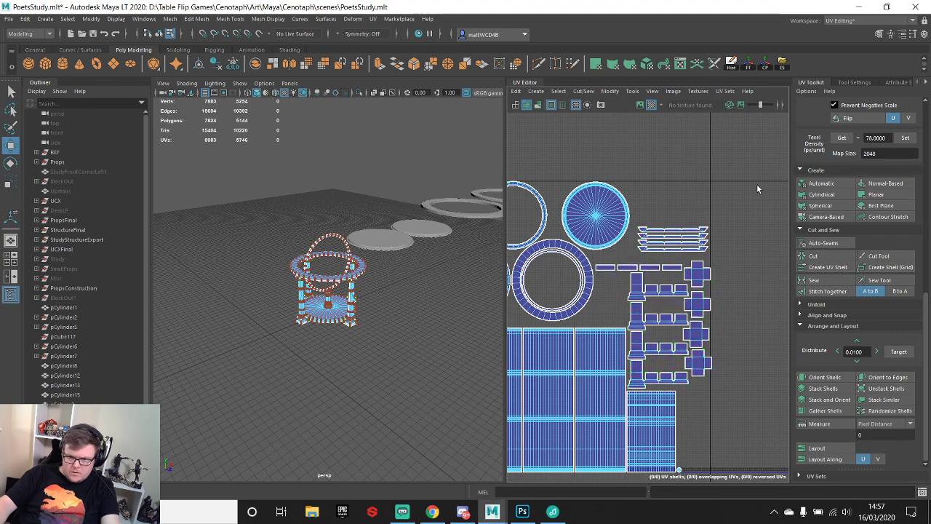
- Scale up the round base's solid disc UV shell and shift it down slightly to fit beside the rings
scroll(719, 235, "down", 4)
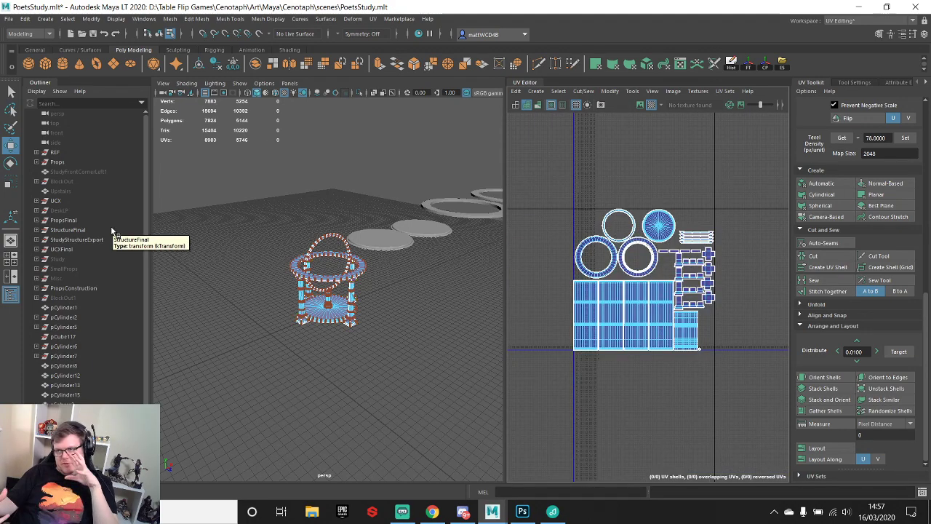
scroll(807, 302, "up", 6)
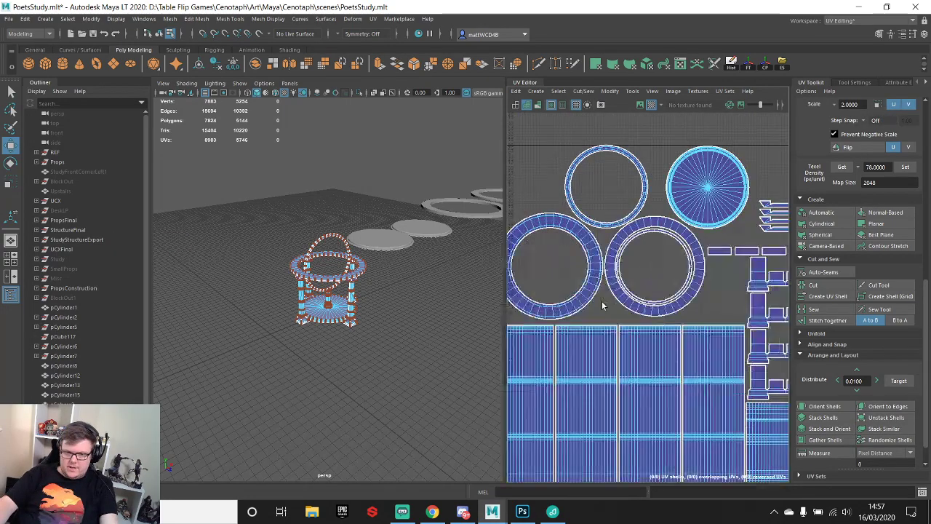
scroll(619, 323, "down", 2)
middle_click_drag(666, 329, 632, 235, "alt")
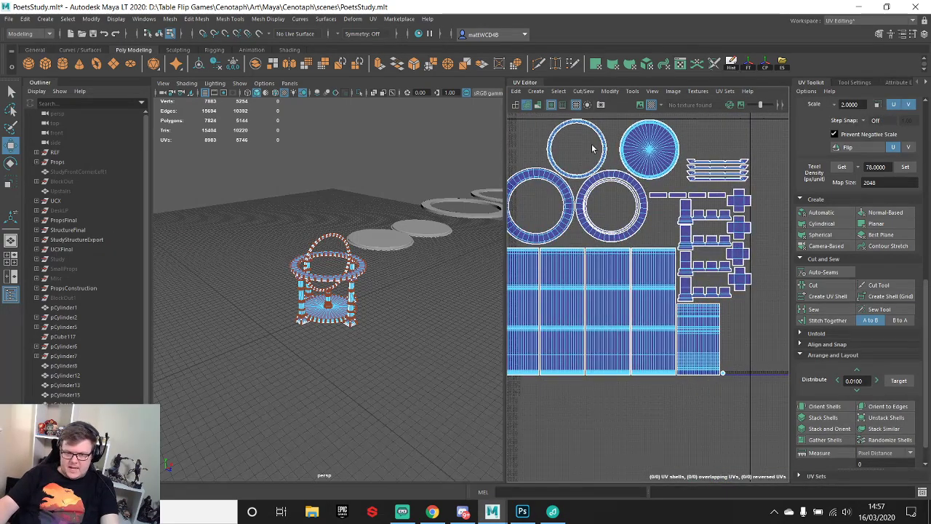
scroll(728, 246, "up", 5)
middle_click_drag(653, 155, 708, 244, "alt")
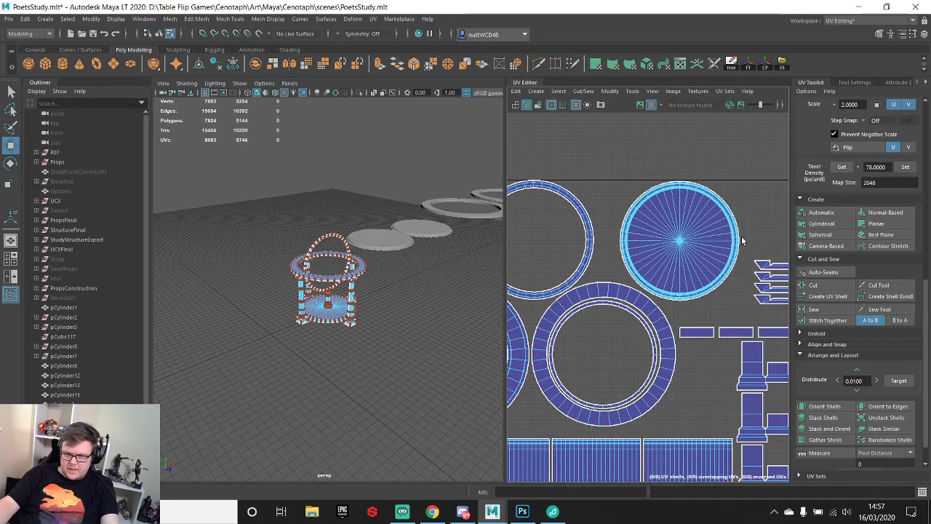
right_click_drag(733, 229, 772, 227)
double_click(737, 224)
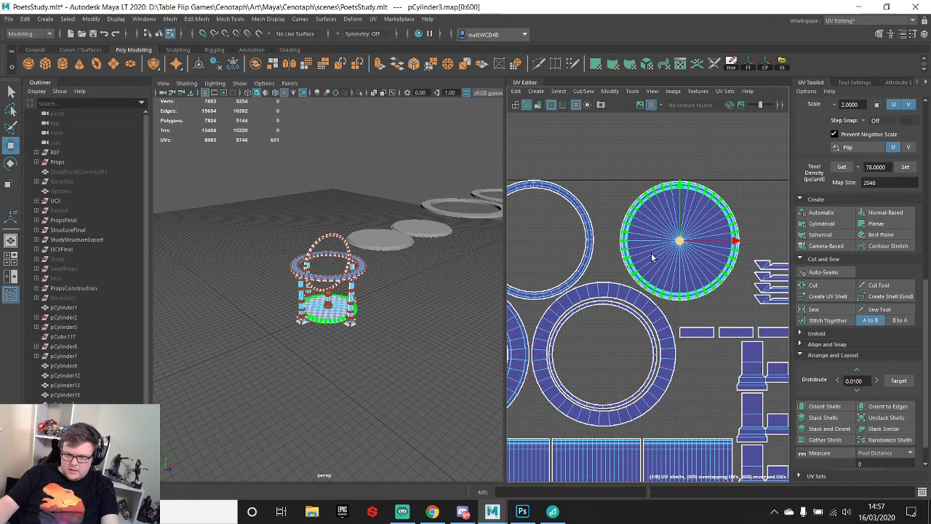
key("r")
left_click_drag(679, 243, 739, 242)
key("w")
left_click_drag(691, 187, 691, 192)
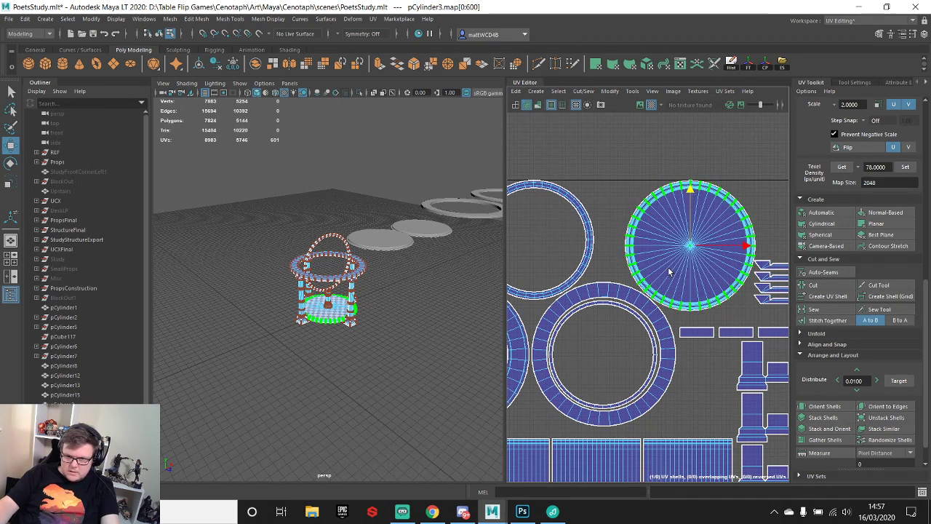
- Check the spacing between the enlarged disc shell, the UV tile edge and the neighbouring ring shells
scroll(677, 156, "up", 6)
scroll(664, 218, "down", 9)
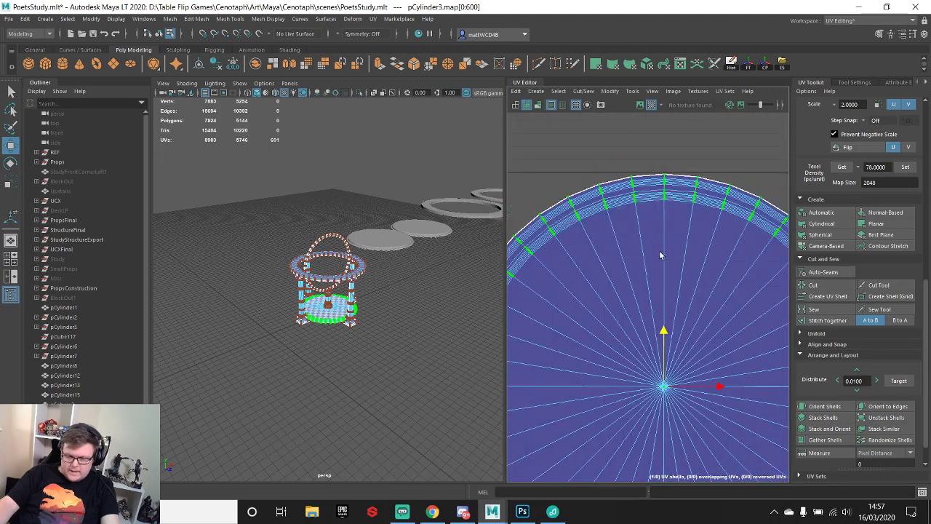
scroll(653, 268, "up", 9)
scroll(655, 263, "down", 4)
scroll(645, 299, "down", 5)
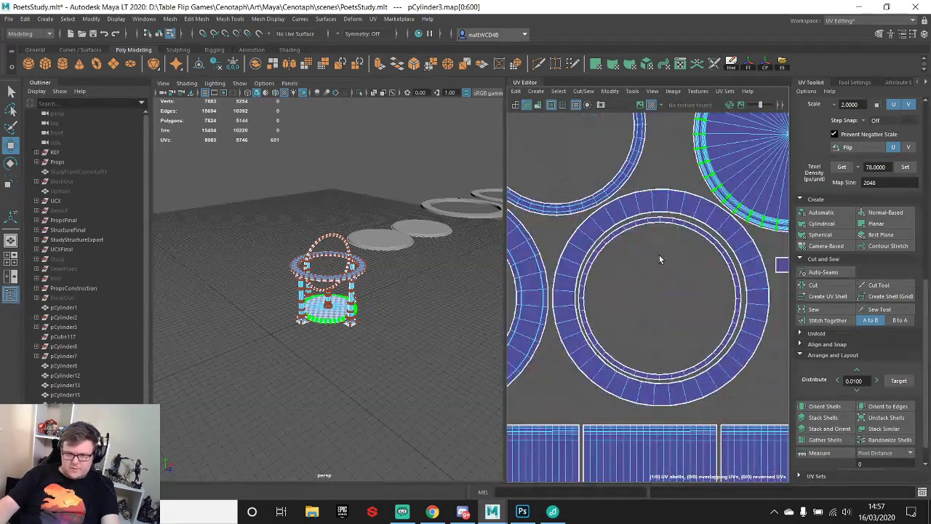
scroll(372, 207, "up", 4)
- Return to object selection and rename the group holding the globe stand parts as Globe2
middle_click_drag(372, 207, 326, 295, "alt")
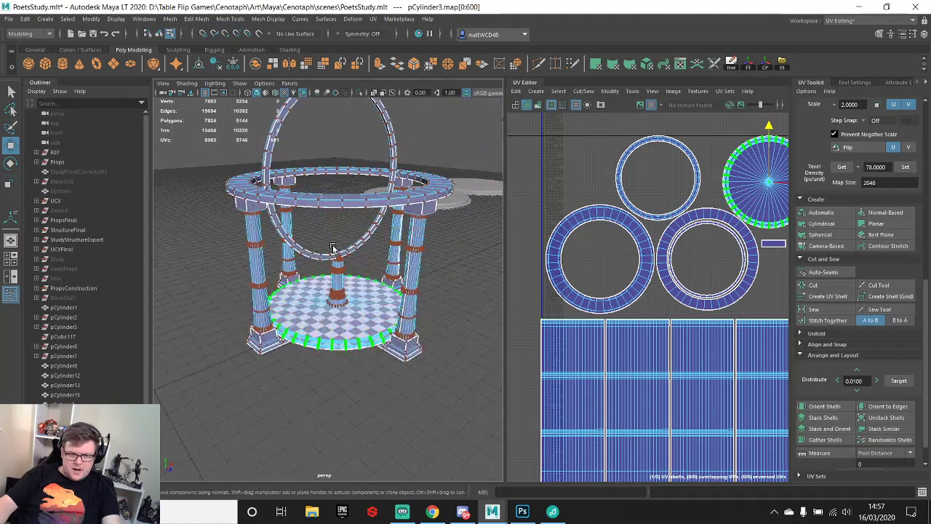
left_click_drag(326, 295, 352, 273, "alt")
right_click_drag(362, 207, 400, 190)
left_click(64, 434)
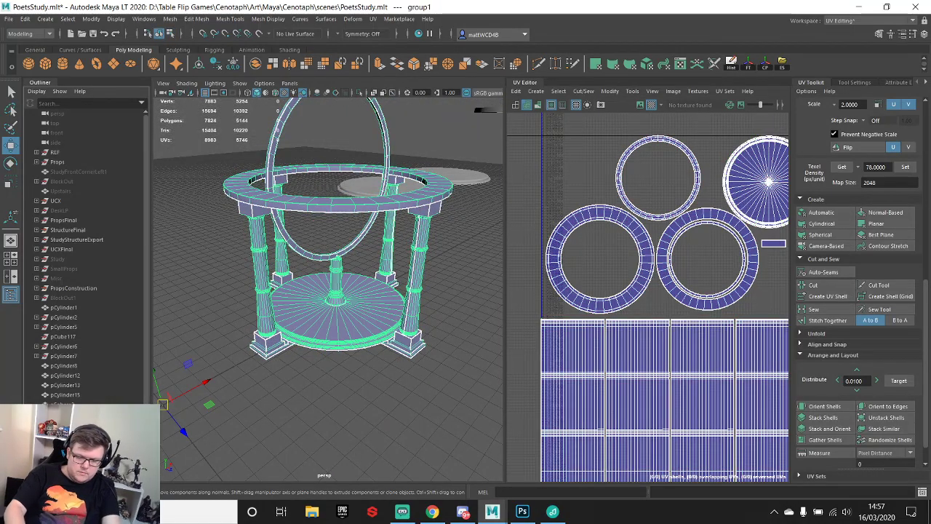
- Unhide the globe sphere pSphere3, freeze its transformations and center its pivot
key("Down")
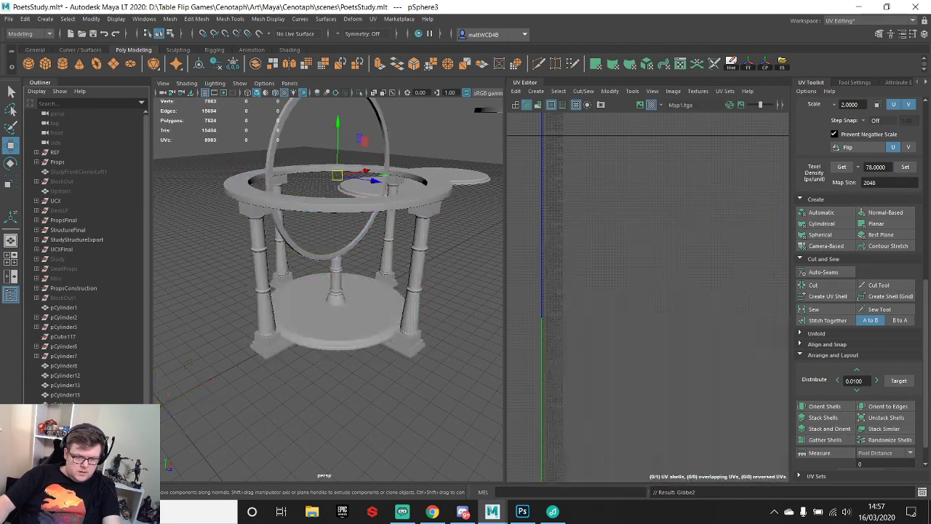
key("shift+h")
left_click_drag(183, 352, 161, 345, "alt")
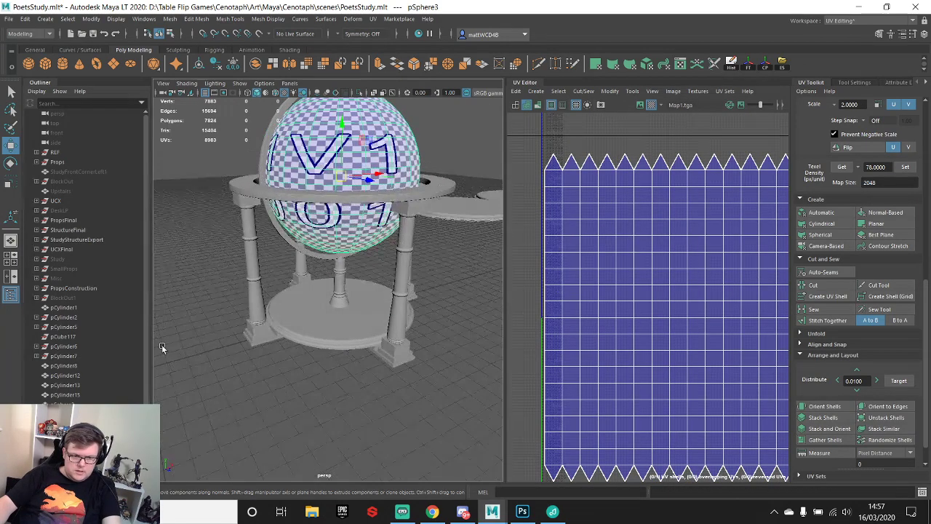
left_click(766, 64)
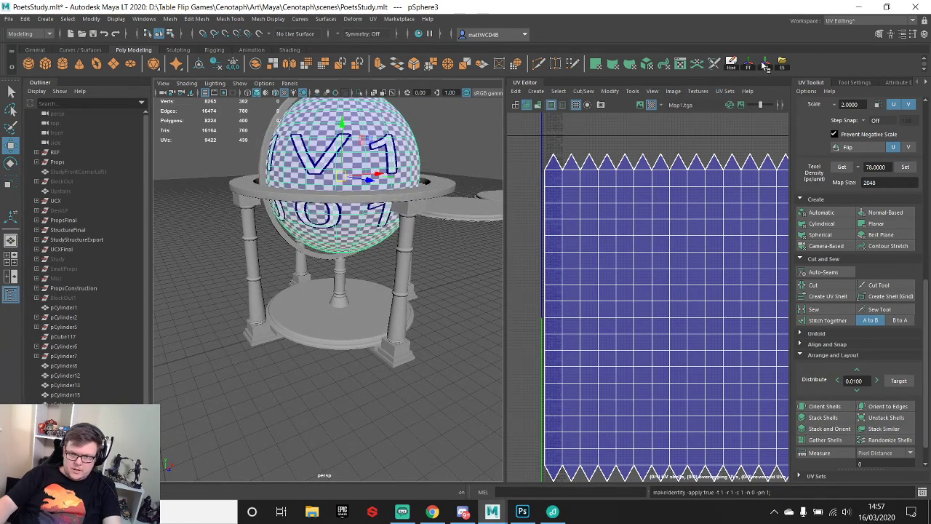
- Delete the leftover discs, rings and spare sphere standing beside the globe
left_click(65, 365)
key("f")
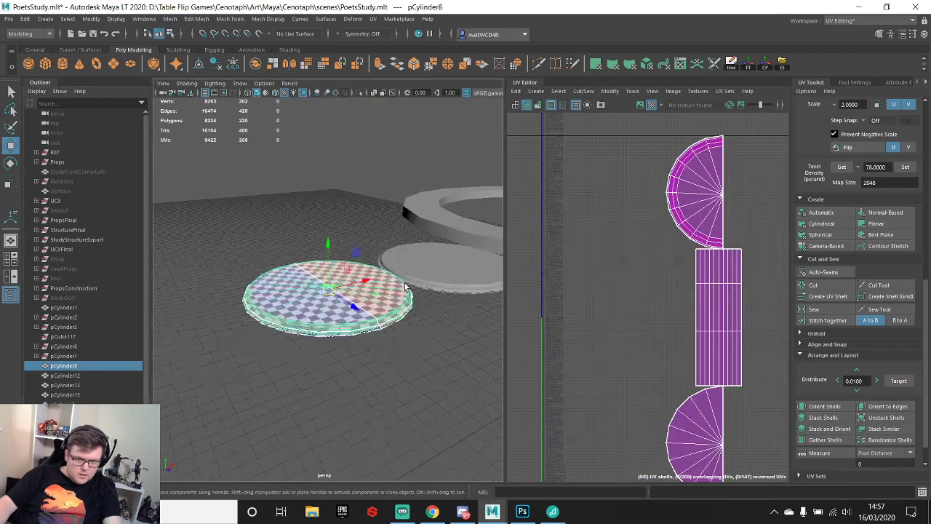
scroll(366, 311, "down", 5)
left_click_drag(407, 286, 351, 314, "alt")
key("q")
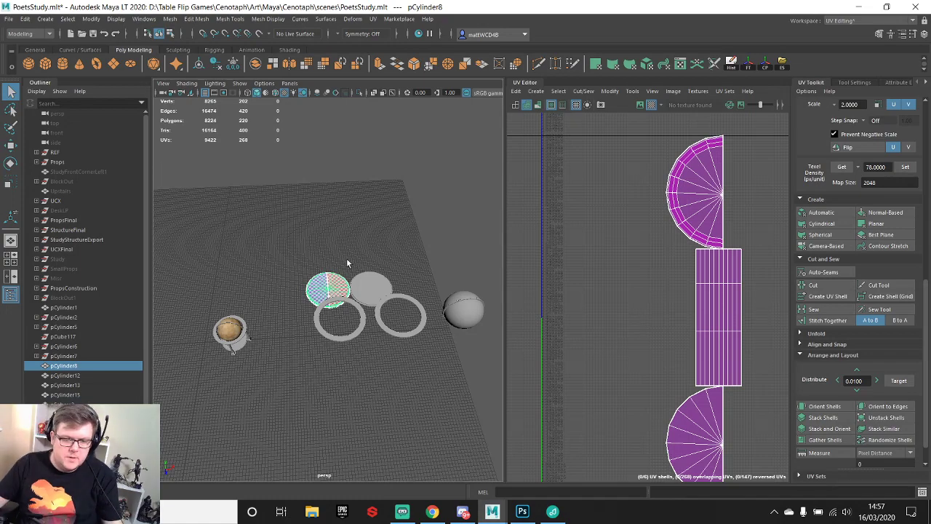
left_click_drag(305, 232, 493, 385)
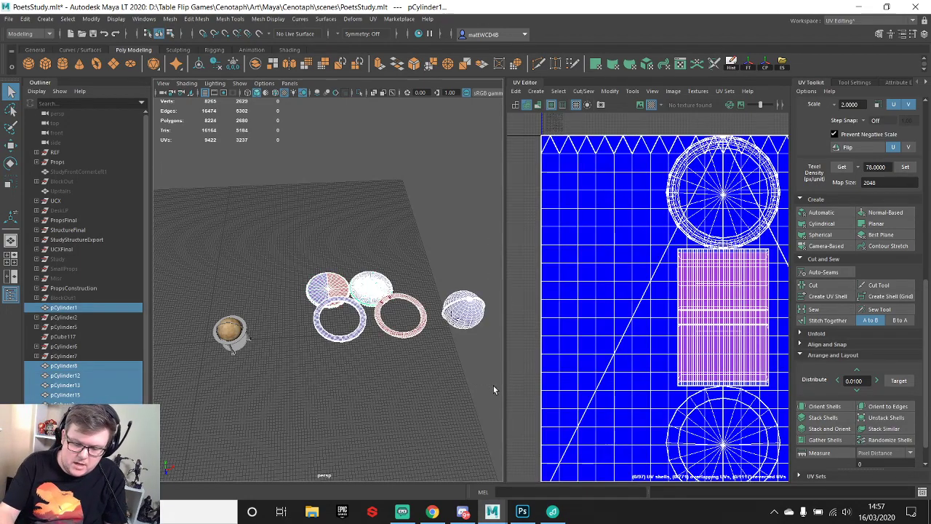
key("Delete")
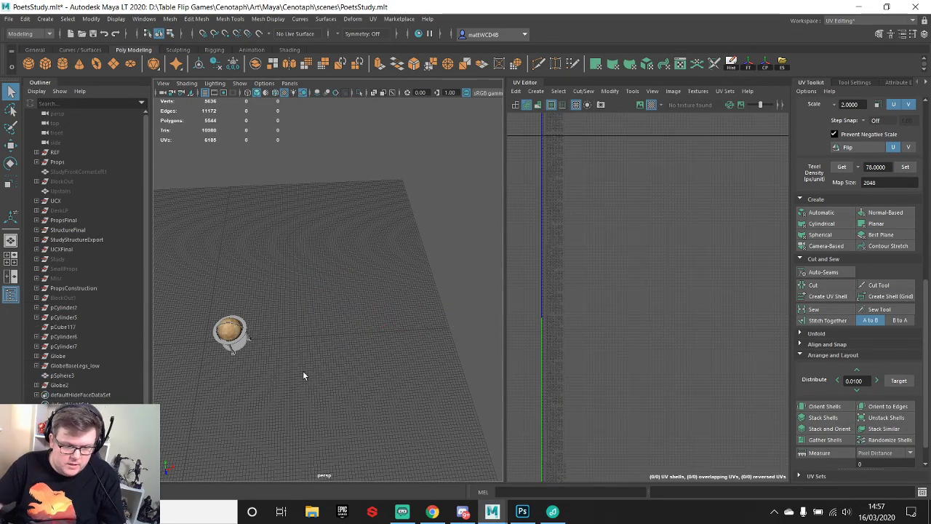
- Inspect the textured globe and its stand, framing the Globe2 group in the viewport
left_click_drag(302, 370, 237, 291, "alt")
right_click_drag(237, 291, 424, 270, "alt")
middle_click_drag(424, 270, 419, 270, "alt")
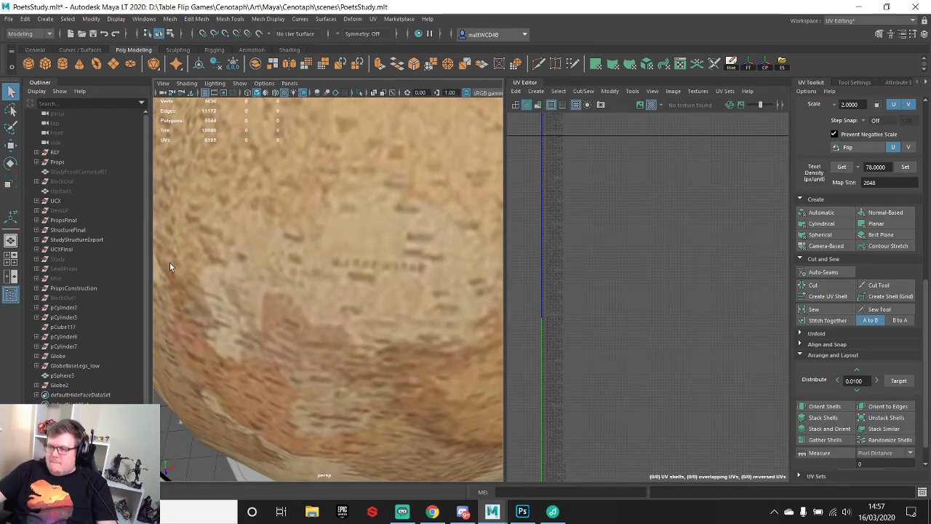
right_click_drag(311, 179, 346, 297, "alt")
left_click_drag(346, 297, 366, 221, "alt")
left_click(366, 226)
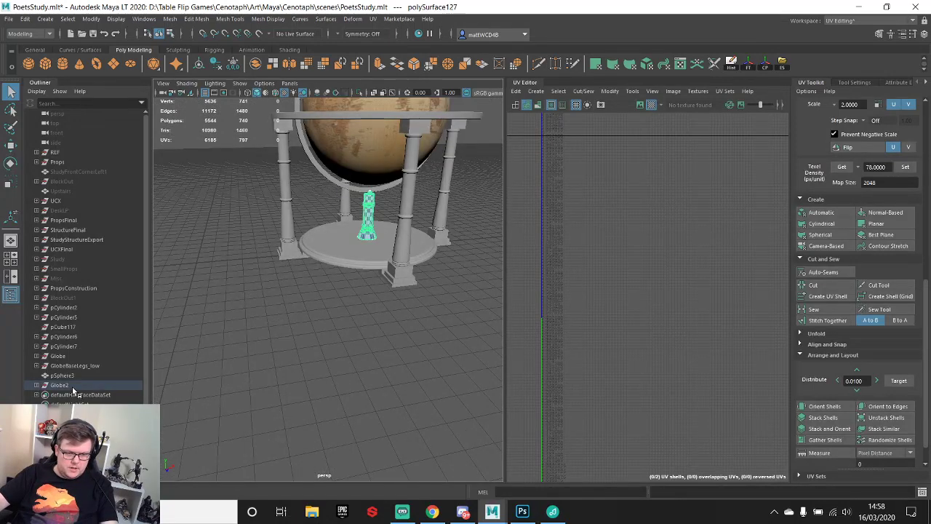
left_click(73, 384)
key("f")
left_click_drag(436, 216, 458, 187, "alt")
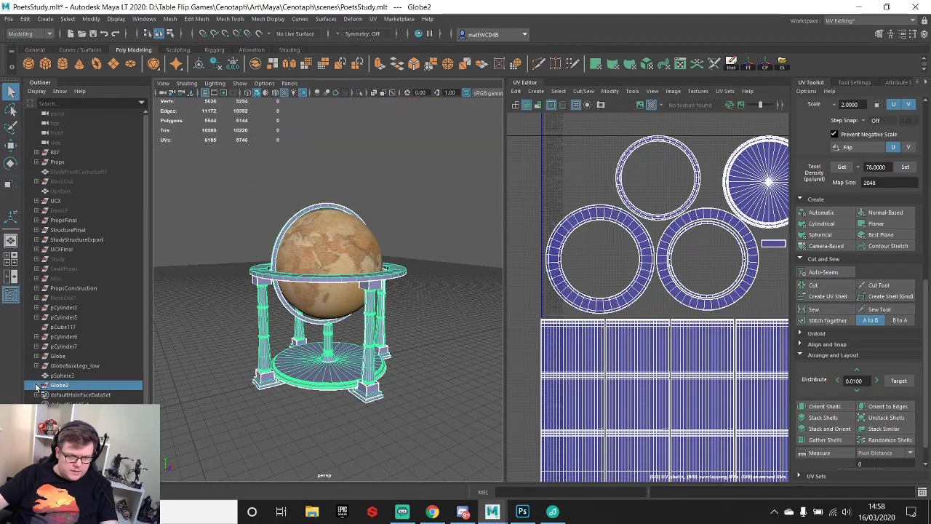
- Group all the stand meshes inside Globe2 and name the new subgroup LP
left_click(36, 385)
scroll(100, 385, "down", 1)
left_click(79, 356)
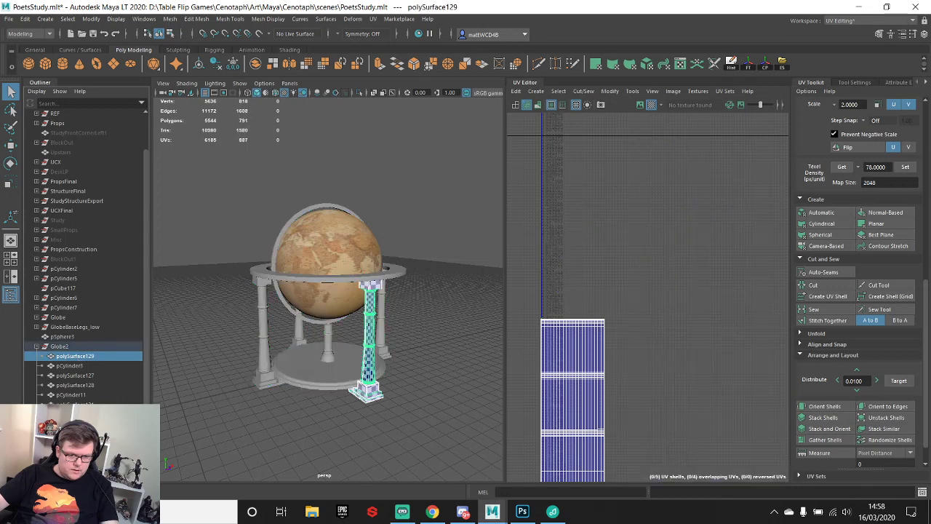
left_click(83, 424, "shift")
key("ctrl+g")
double_click(67, 394)
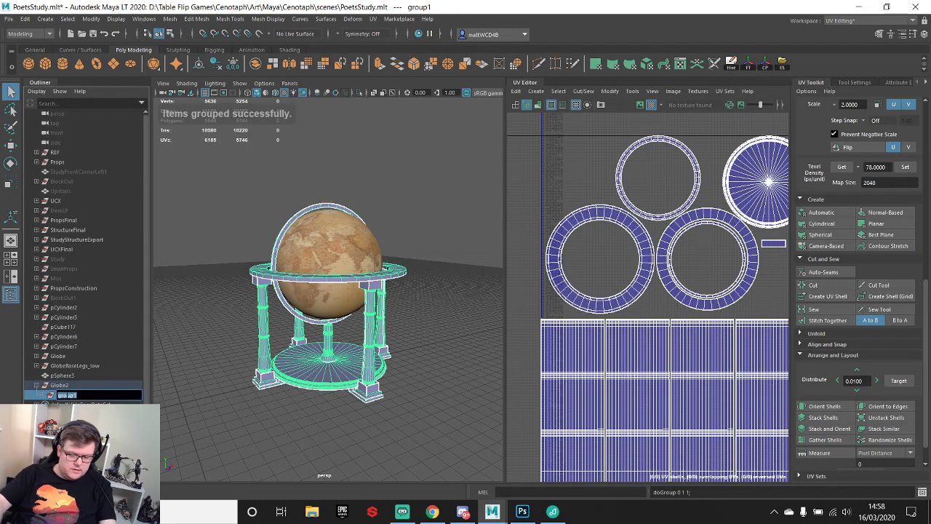
type("LP1")
key("Return")
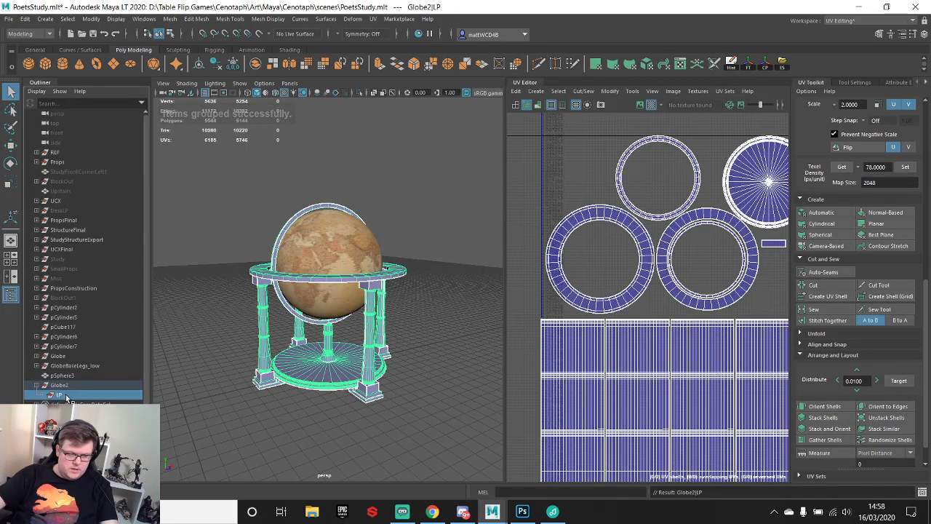
double_click(61, 404)
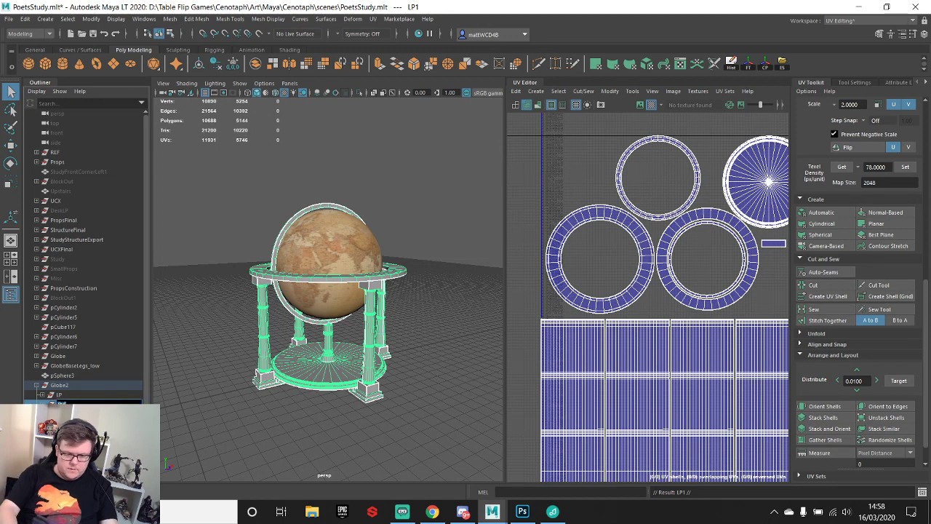
type("HP")
key("Return")
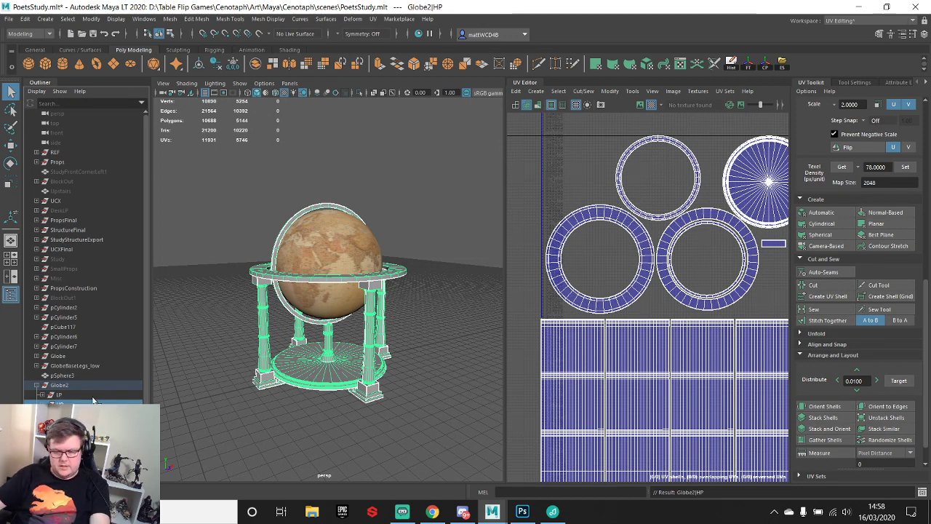
key("Delete")
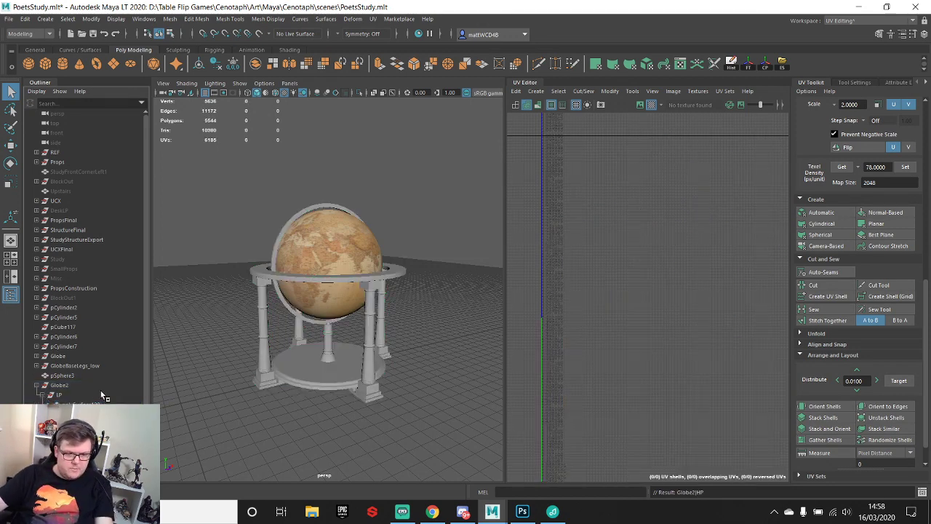
- Combine the four column legs of the globe stand into a single mesh
left_click(360, 317)
scroll(313, 345, "up", 4)
middle_click_drag(313, 345, 138, 386, "alt")
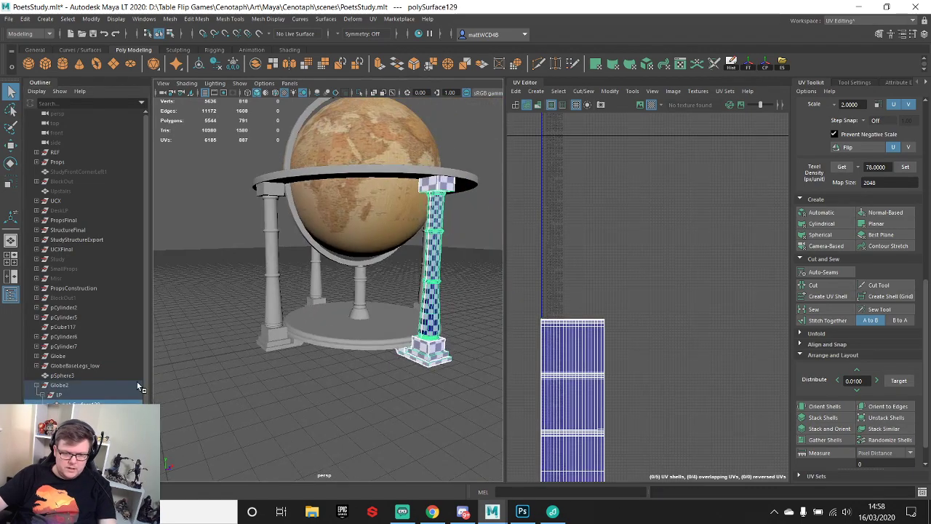
left_click_drag(299, 321, 370, 254, "alt")
left_click(372, 253, "shift")
left_click(272, 249, "shift")
left_click(254, 274, "shift")
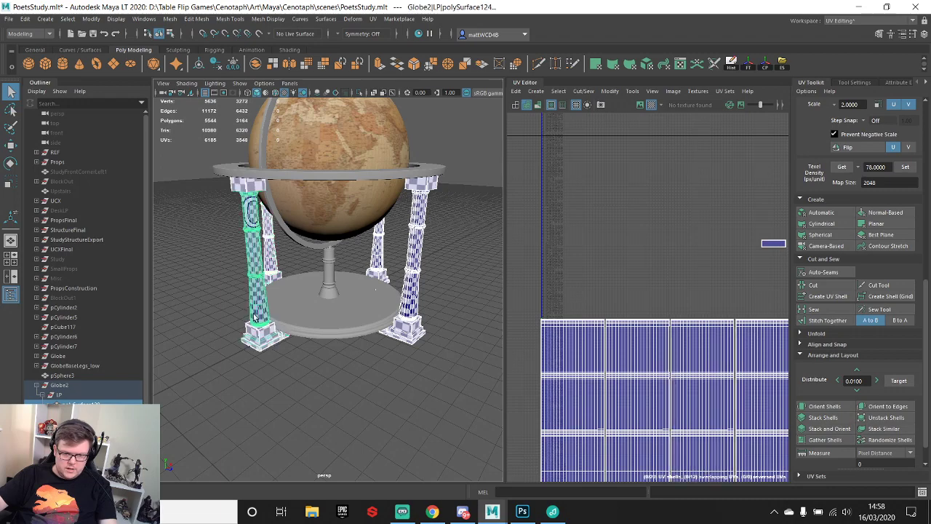
right_click_drag(252, 256, 245, 459, "shift")
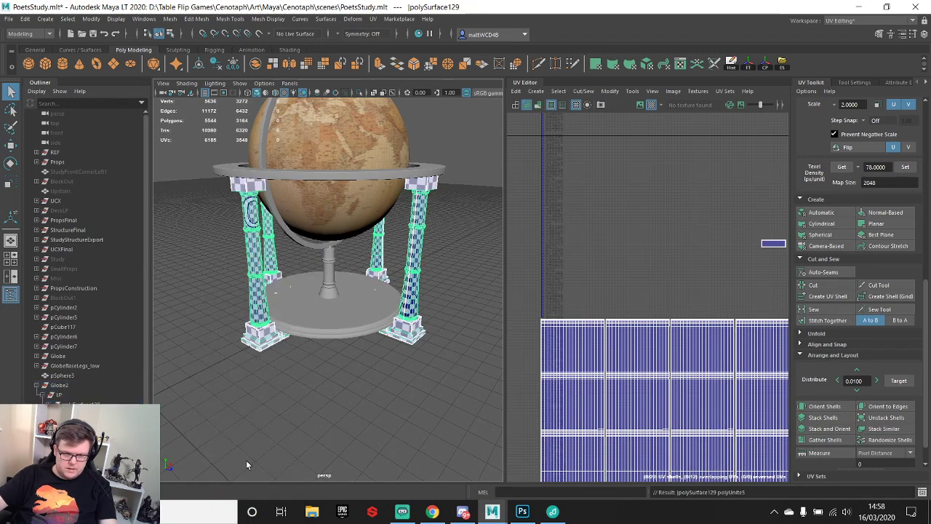
- Delete the combined legs mesh's history, freeze its transformations and center its pivot
scroll(282, 328, "down", 2)
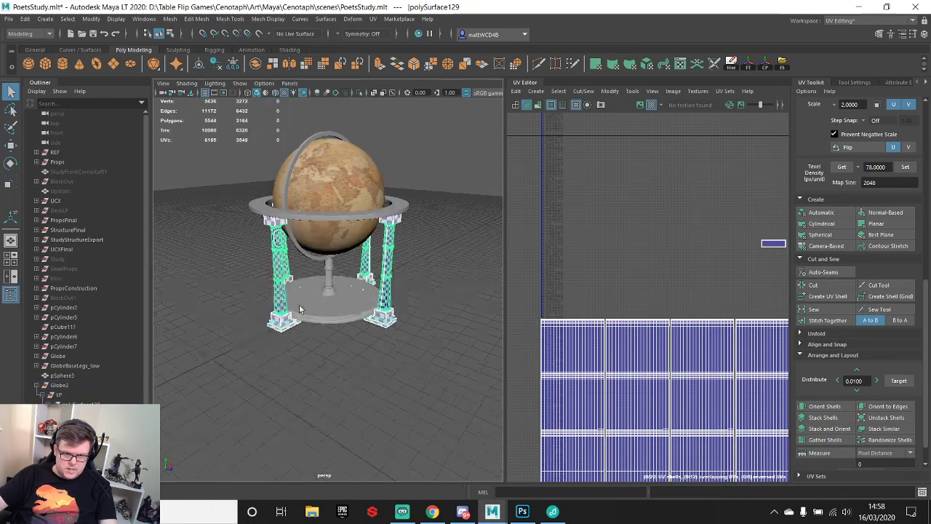
scroll(282, 328, "up", 2)
left_click(732, 68)
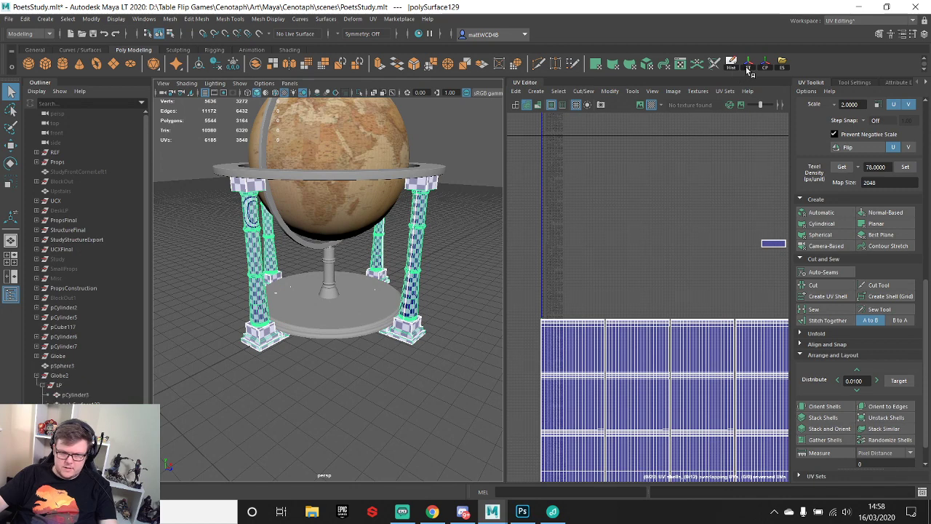
left_click(747, 68)
left_click(765, 67)
left_click(87, 443)
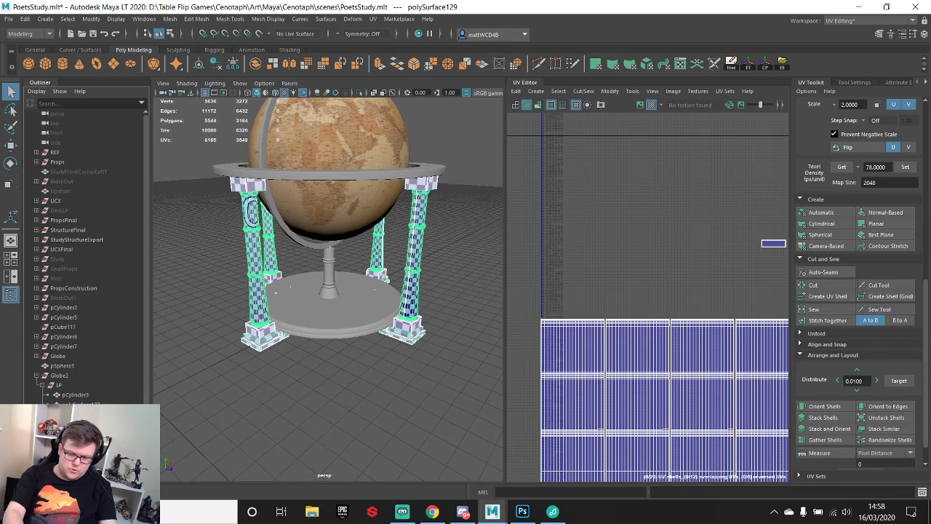
- Rename the combined column legs GlobeLegs_low and the horizontal ring around the globe Globemount_low
key("Return")
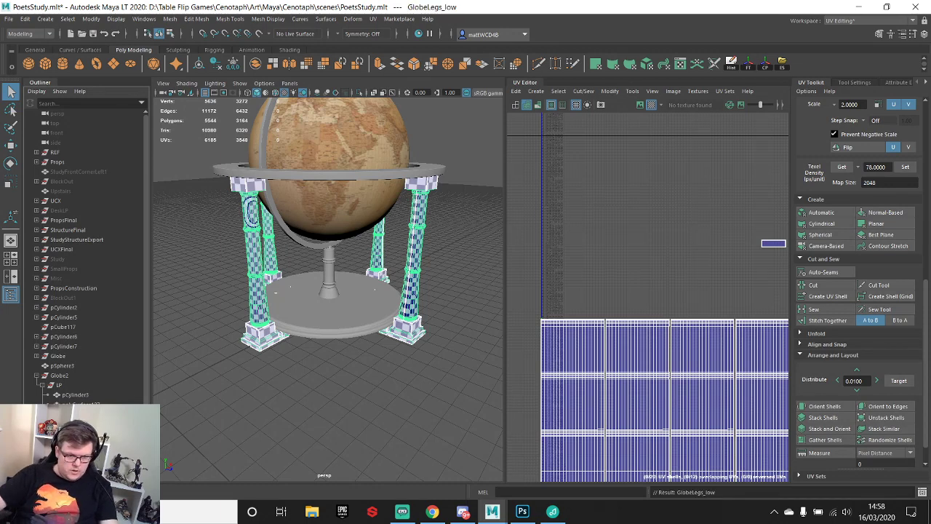
middle_click_drag(70, 388, 69, 387)
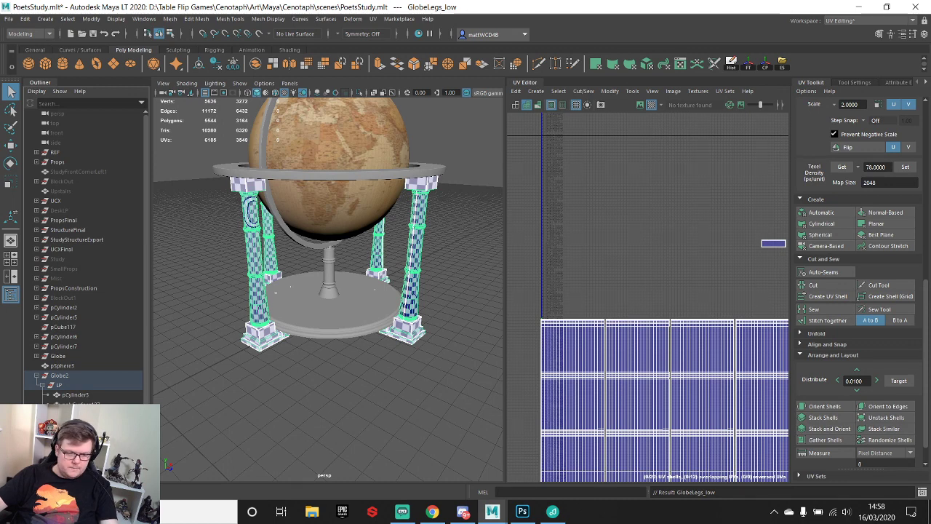
left_click(317, 175)
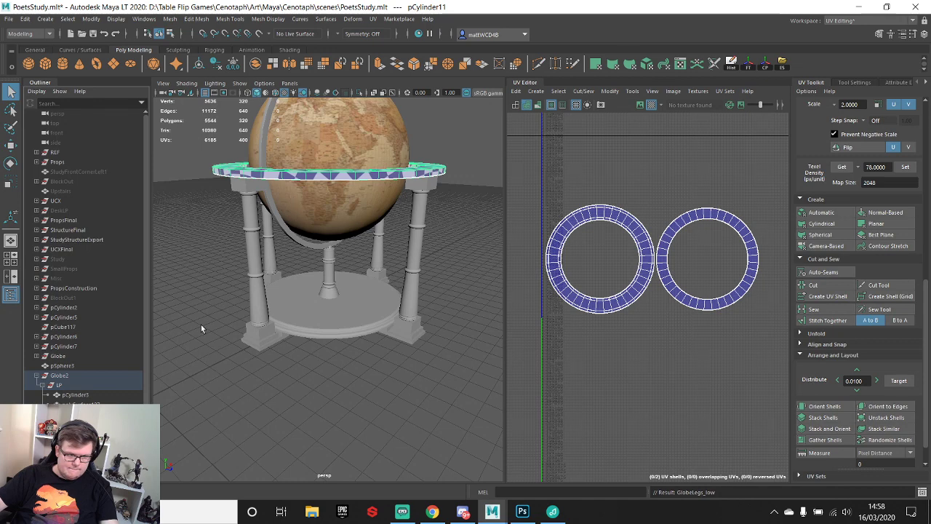
left_click(251, 212)
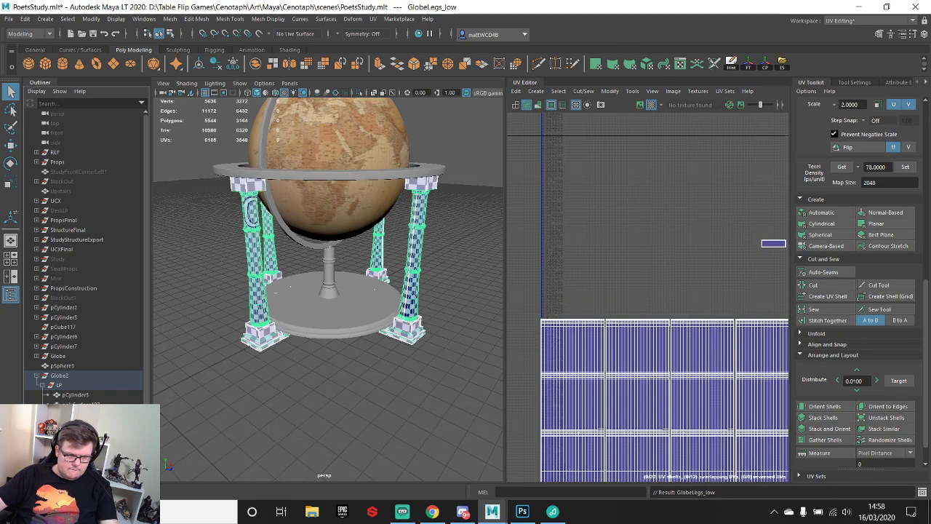
left_click(272, 175)
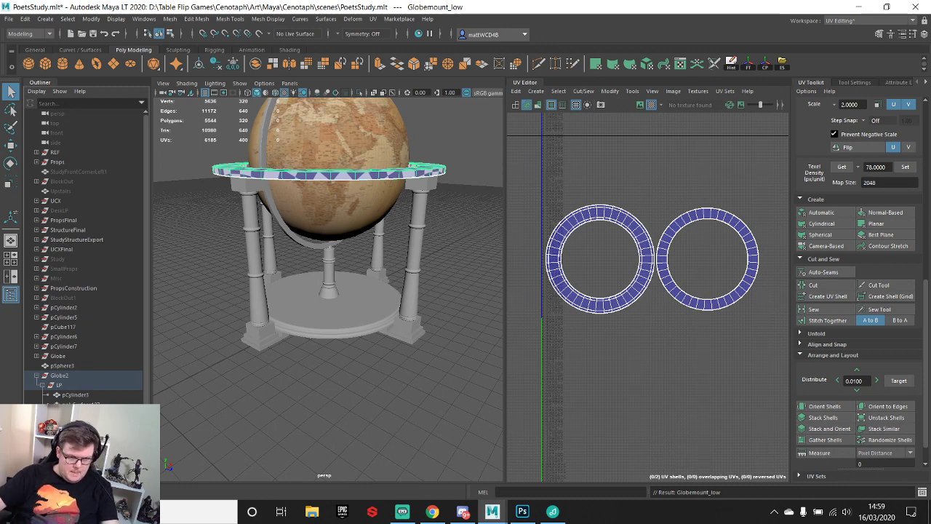
- Rename the vertical ring GlobeMounttop_low and the central support strut GlobeBaseStrut_low
left_click(78, 414)
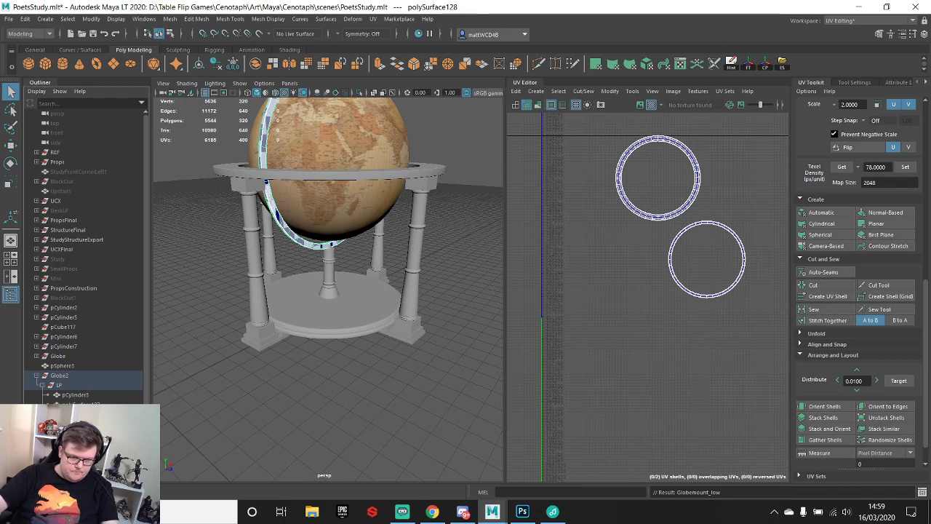
left_click(109, 403)
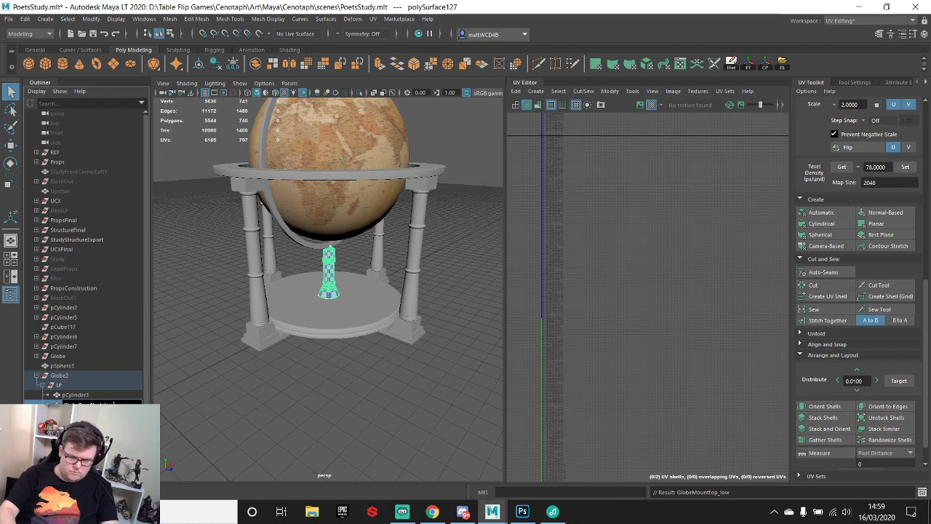
key("Return")
- Rename the round base disc mesh GlobeBase_low
left_click(81, 395)
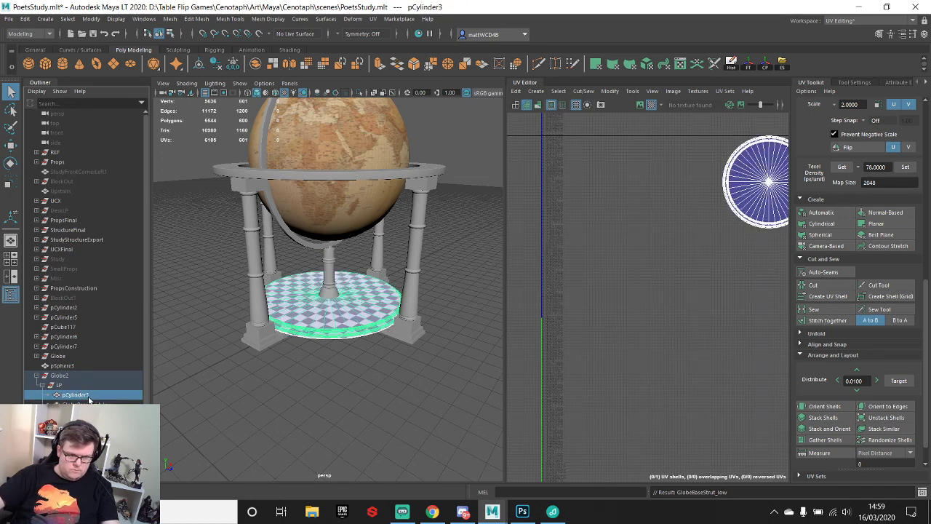
double_click(89, 397)
type("Gl")
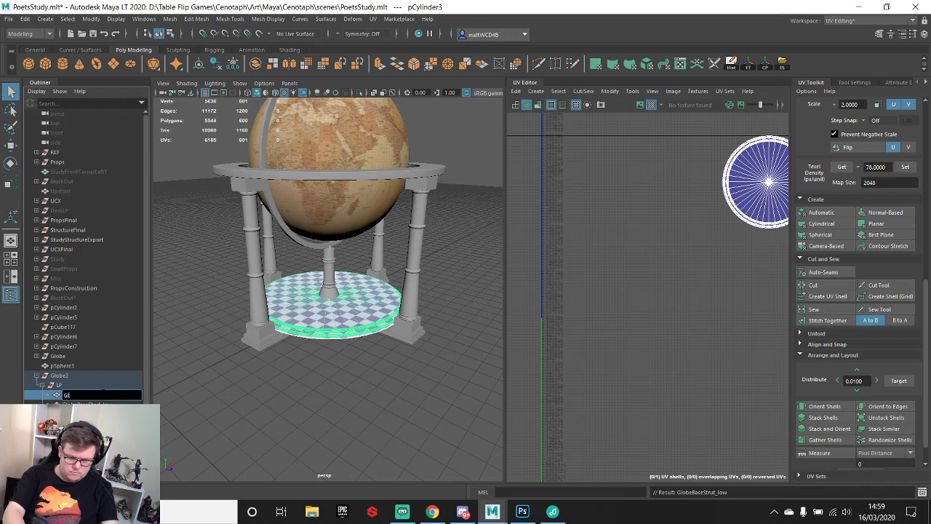
type("obeBase_")
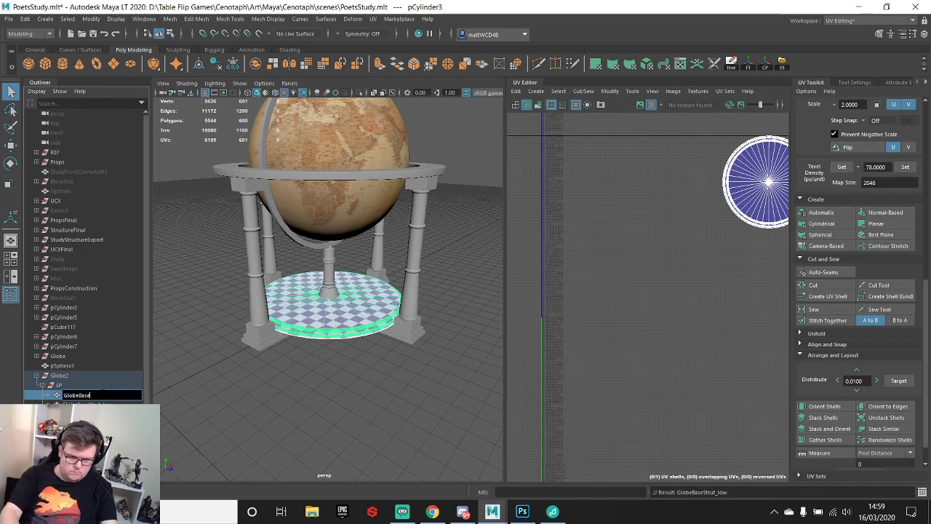
type("low")
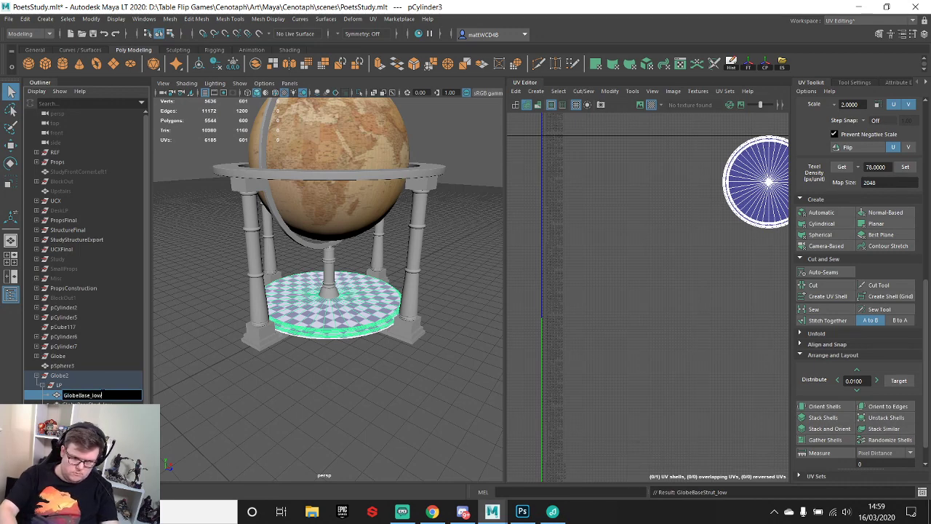
key("Return")
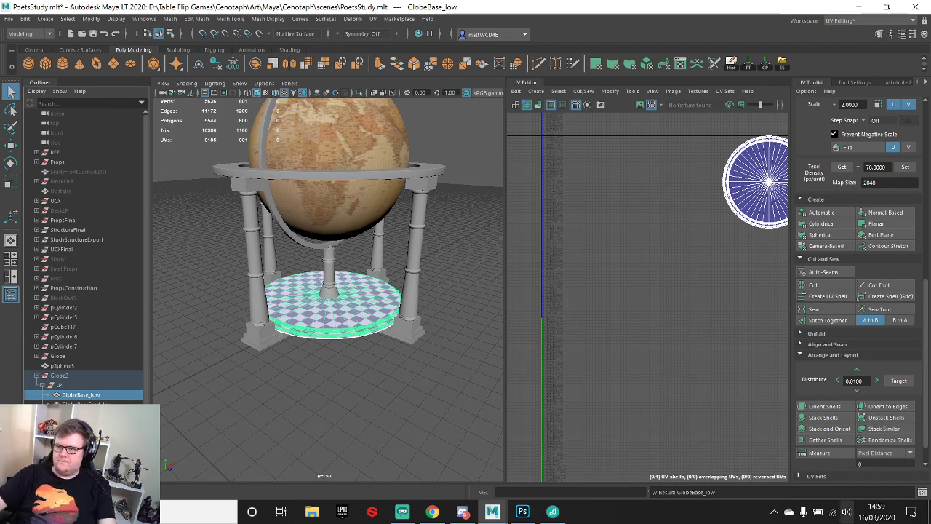
left_click(552, 511)
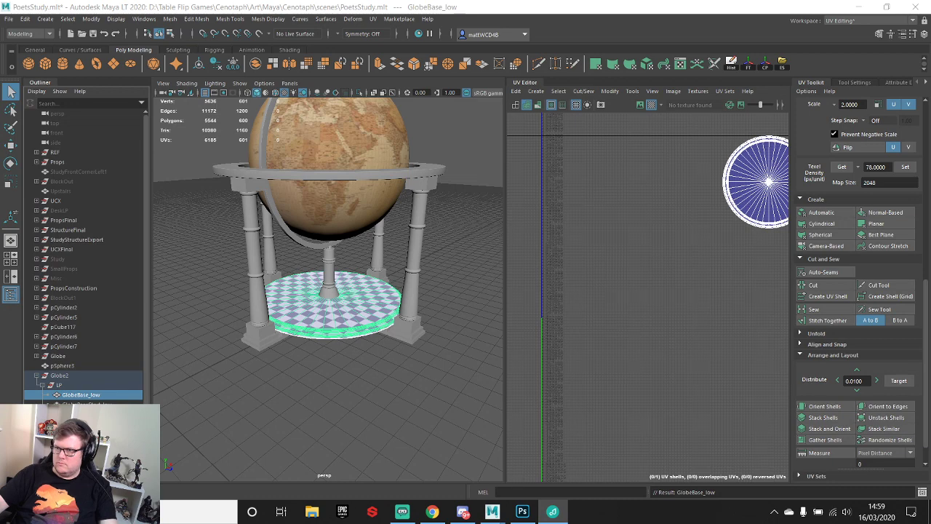
key("alt+Tab")
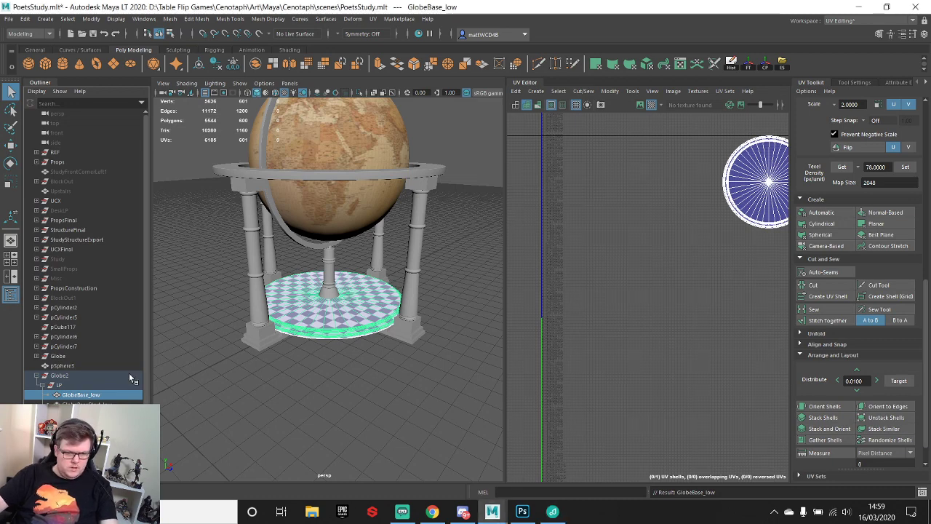
- Duplicate the LP group and rename the base disc in the copy GlobeBase_high
left_click(62, 384)
key("ctrl+d")
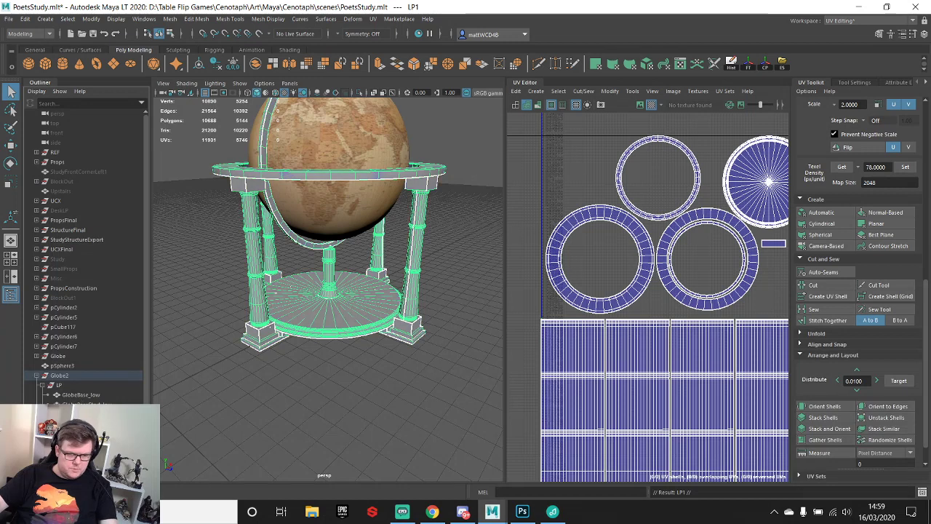
scroll(75, 394, "down", 3)
left_click(92, 388)
double_click(93, 388)
key("Right")
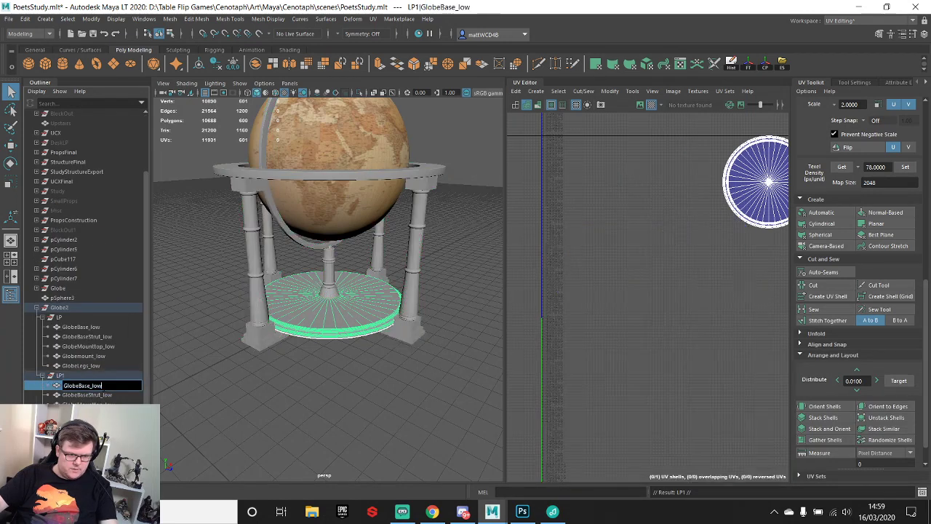
key("BackSpace")
key("BackSpace")
key("BackSpace")
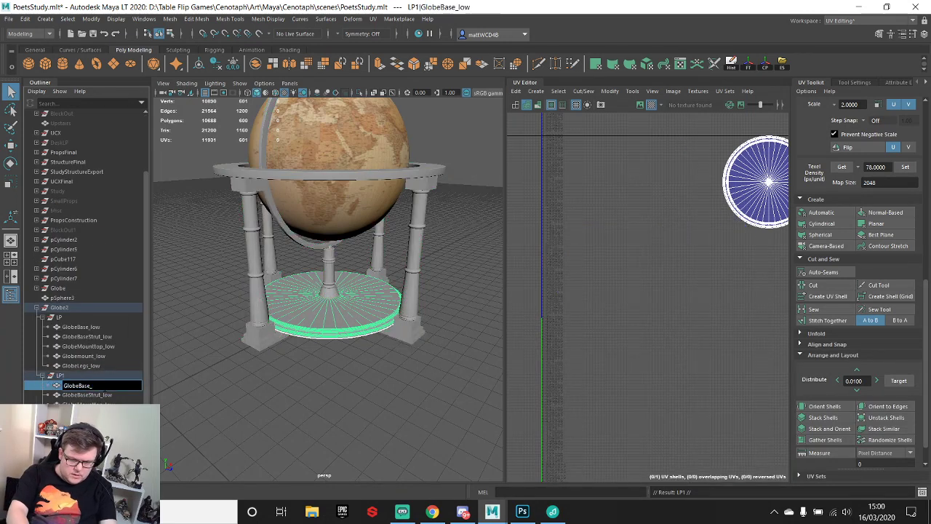
key("shift+Left")
key("shift+Left")
key("shift+Left")
key("shift+Left")
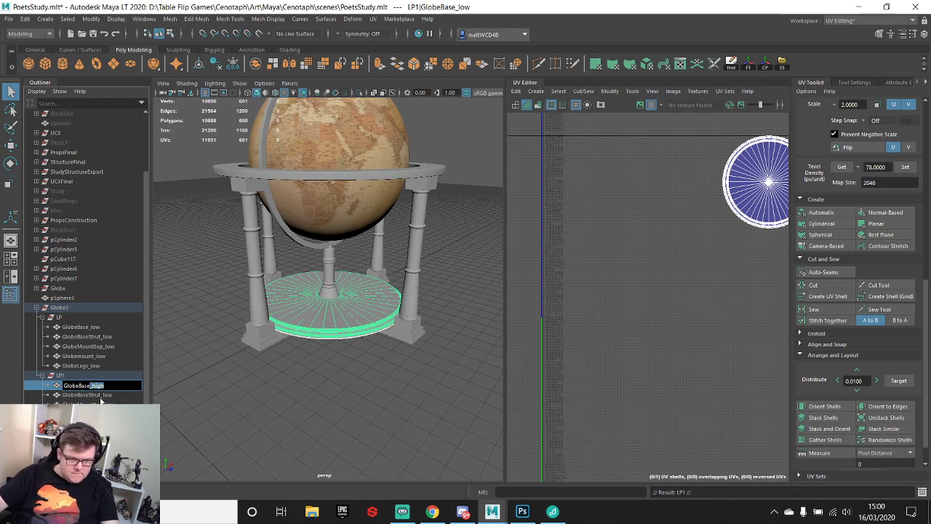
key("Tab")
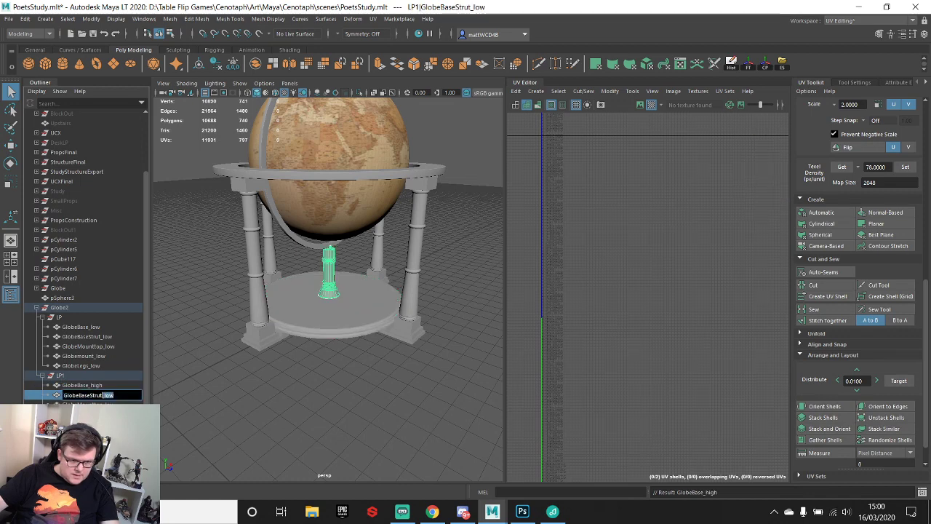
- Rename the remaining duplicated meshes GlobeBaseStrut_high, GlobeMounttop_high, Globemount_high and GlobeLegs_high
type("high")
key("Tab")
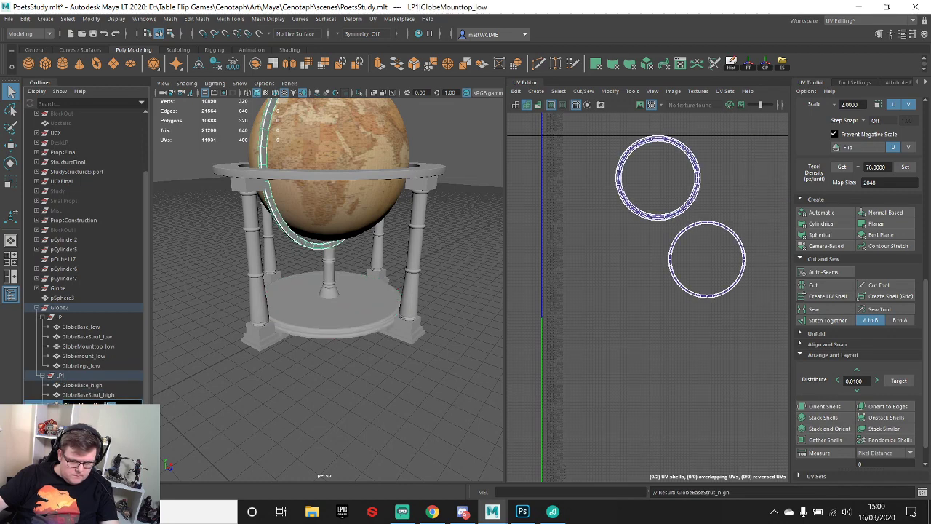
type("high")
key("Tab")
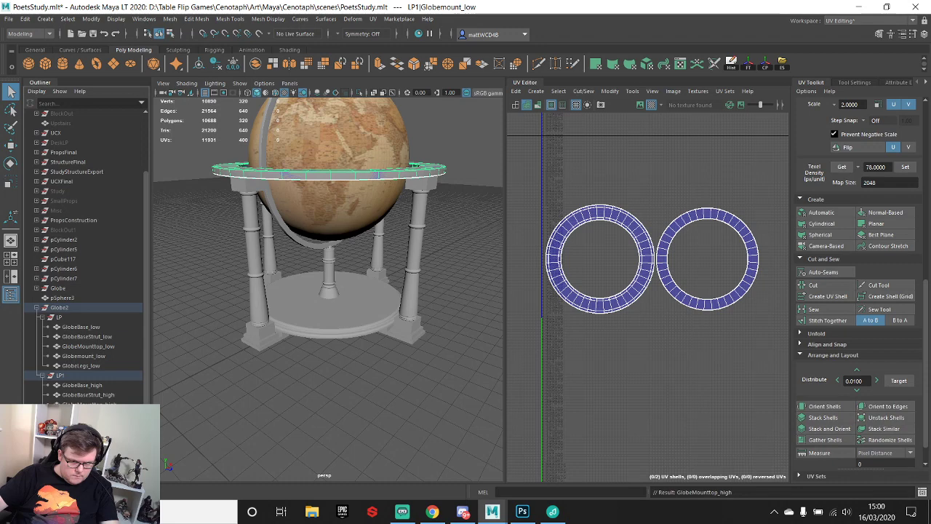
type("high")
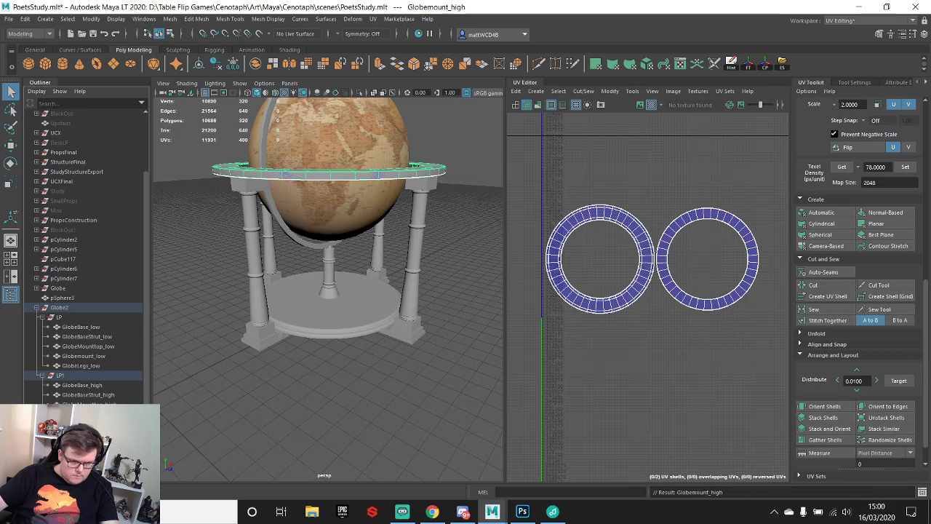
key("Tab")
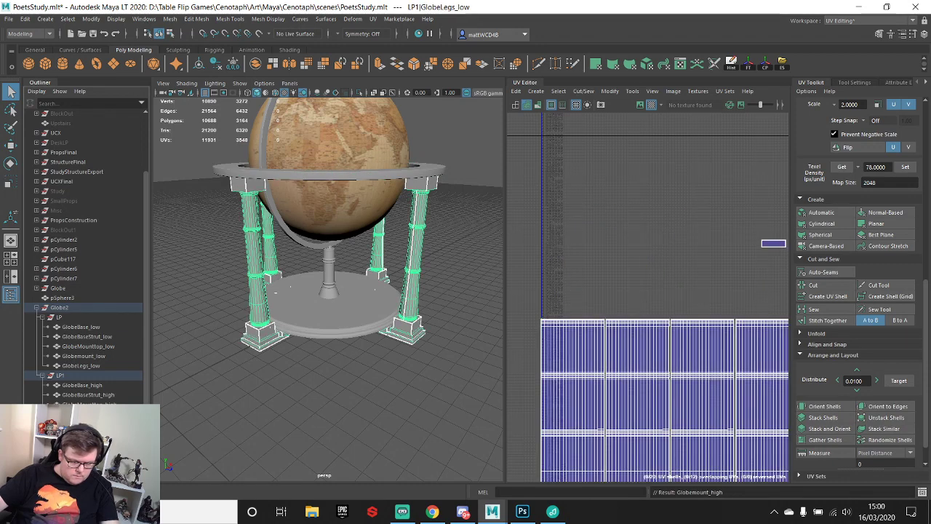
type("high")
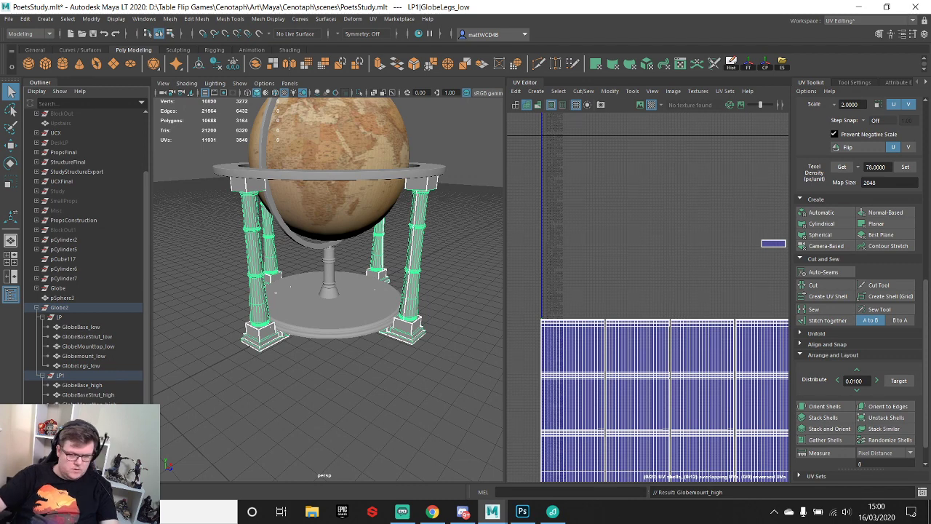
left_click(110, 394)
- Rename the duplicated group LP1 as HP
left_click(89, 386)
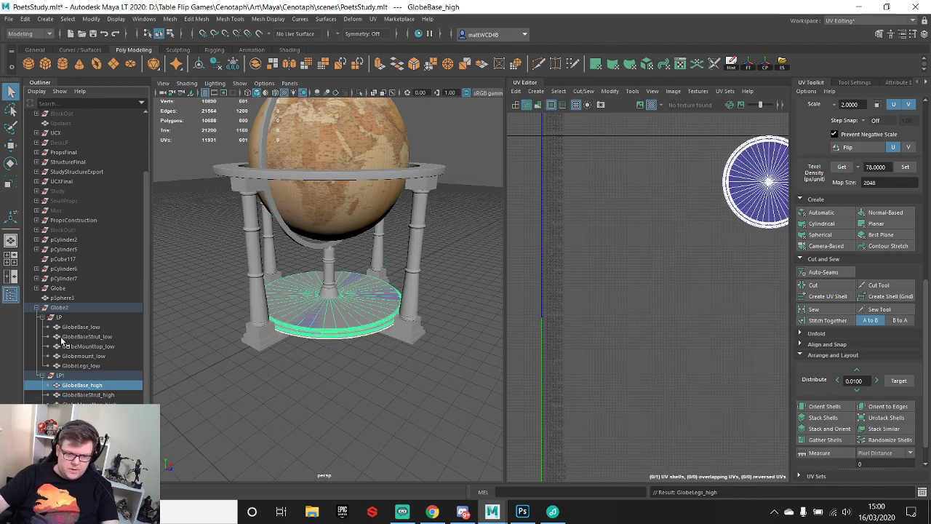
left_click(60, 374)
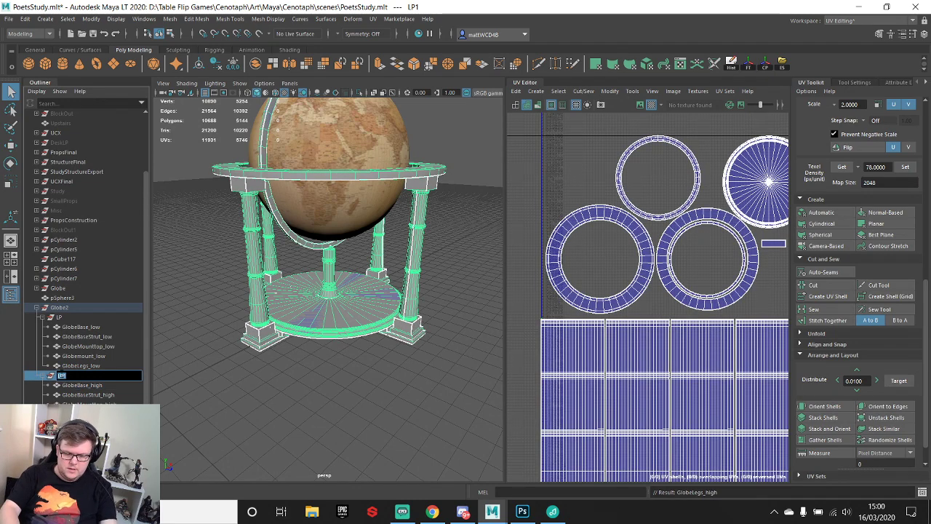
double_click(60, 374)
type("HP")
key("Return")
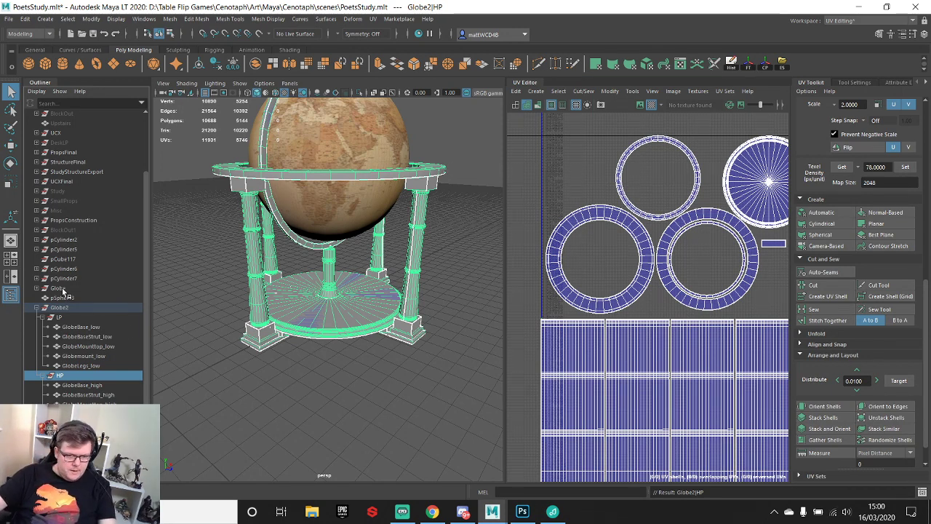
- Hide the low-poly LP group inside Globe2
left_click(93, 385)
left_click_drag(374, 309, 419, 305, "alt")
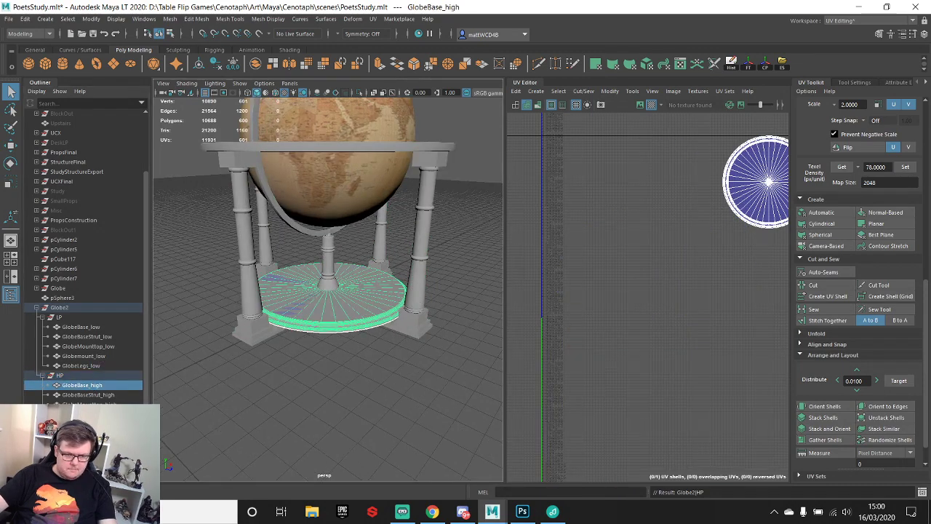
mouse_move(374, 233)
left_mouse_down("alt")
mouse_move(368, 259)
mouse_move(365, 230)
left_mouse_up("alt")
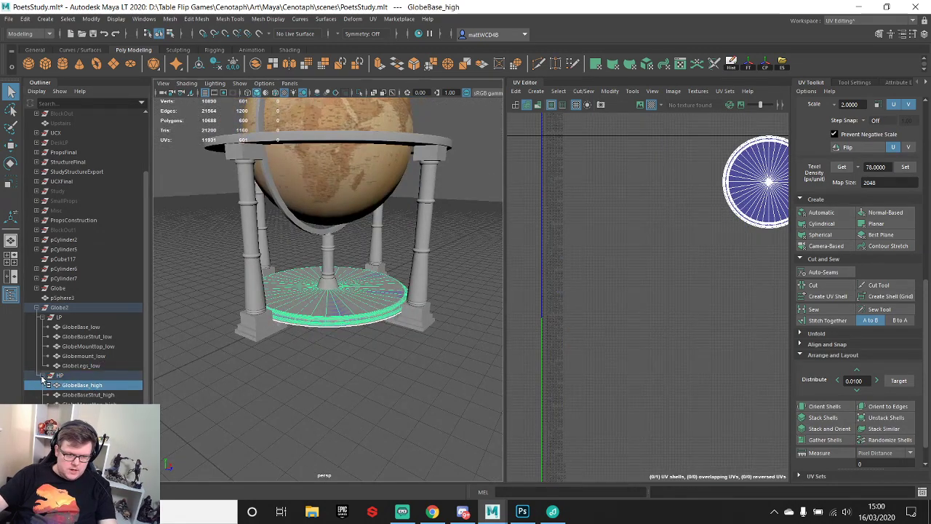
scroll(377, 298, "up", 6)
left_click_drag(373, 360, 382, 330, "alt")
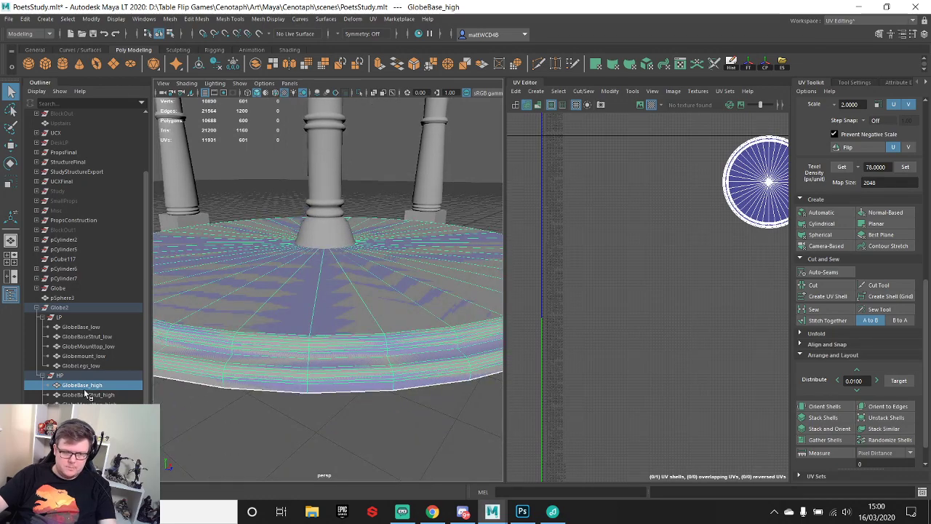
left_click(62, 318)
key("ctrl+h")
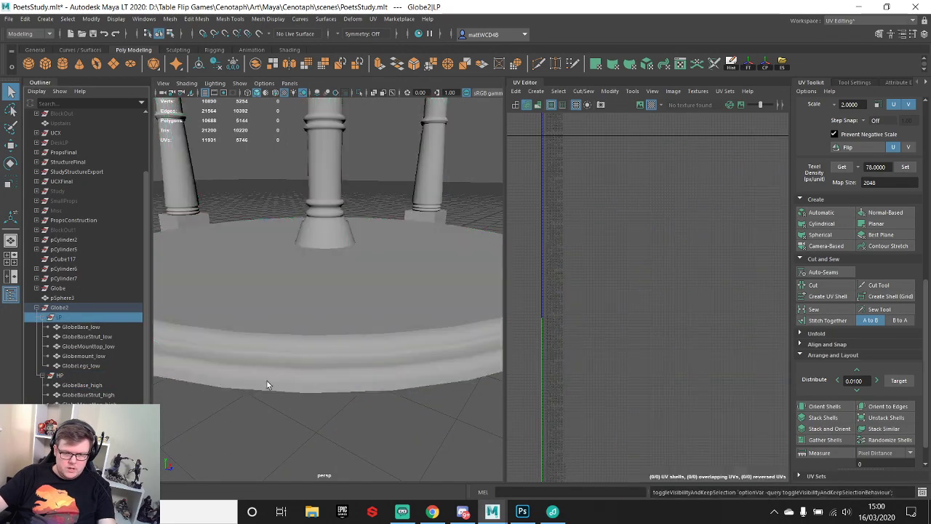
- Examine the rim of GlobeBase_high in wireframe and shaded display, with smooth mesh preview turned on
left_click(353, 310)
left_click_drag(353, 310, 382, 303, "alt")
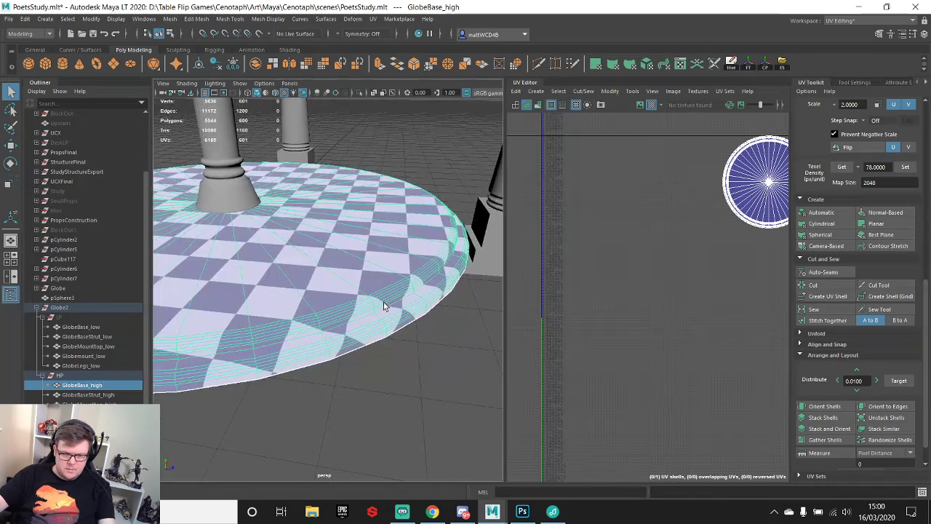
key("4")
key("1")
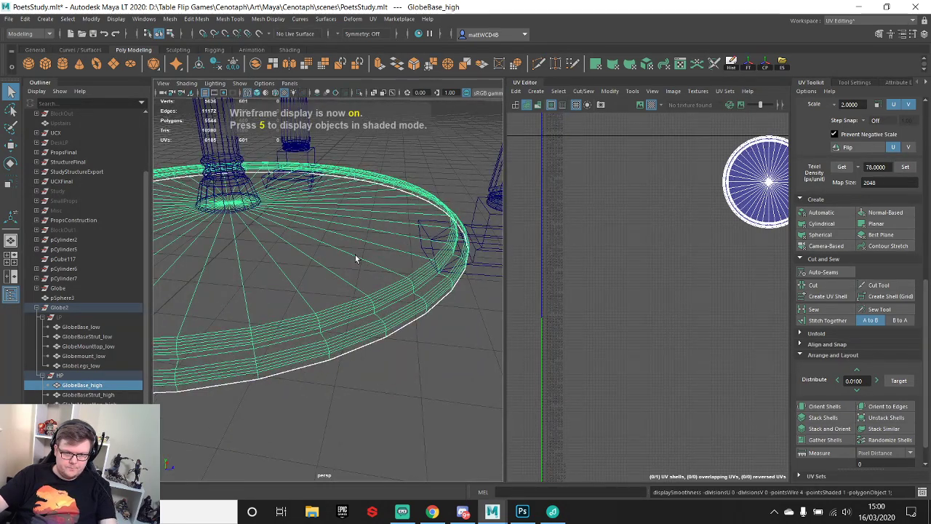
key("3")
key("5")
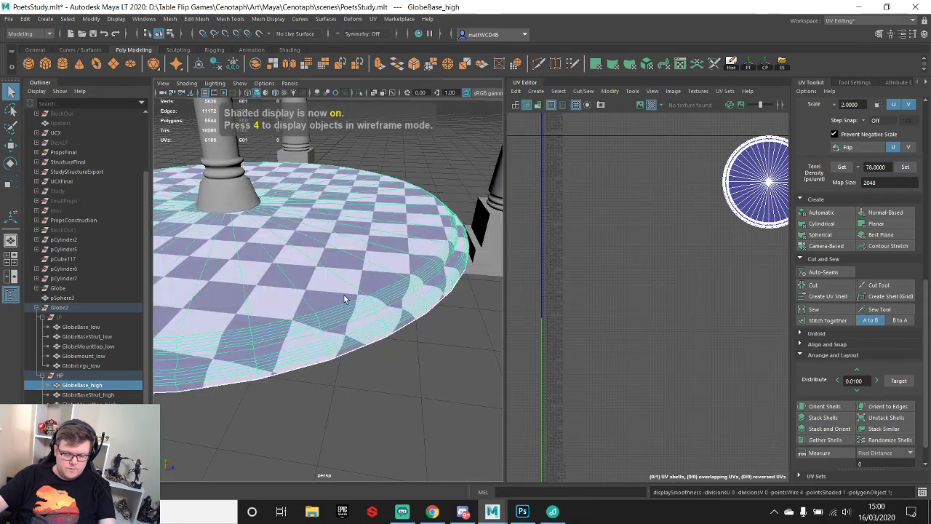
mouse_move(387, 304)
left_mouse_down("alt")
mouse_move(376, 302)
mouse_move(399, 302)
left_mouse_up("alt")
scroll(400, 302, "up", 5)
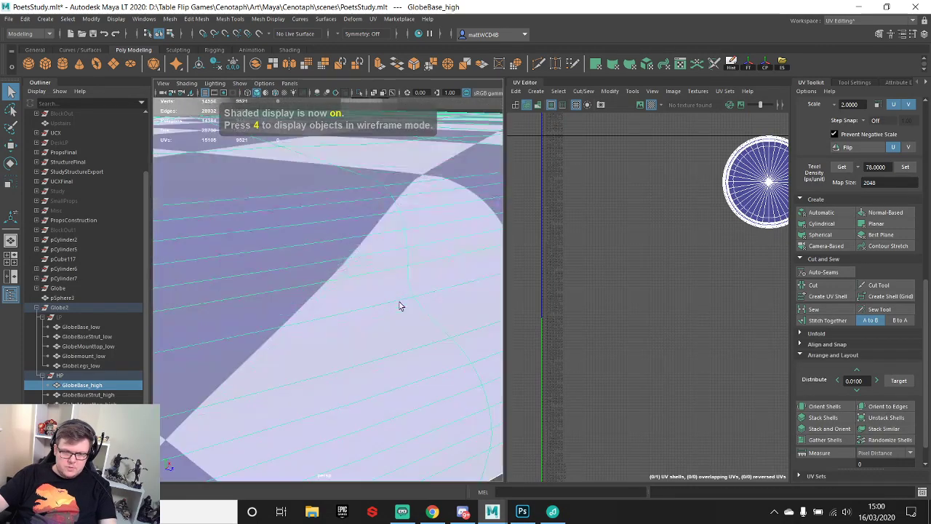
- Activate the Insert Edge Loop tool on GlobeBase_high and switch the workspace to Maya Classic
scroll(368, 288, "down", 4)
right_click_drag(375, 258, 342, 275, "shift")
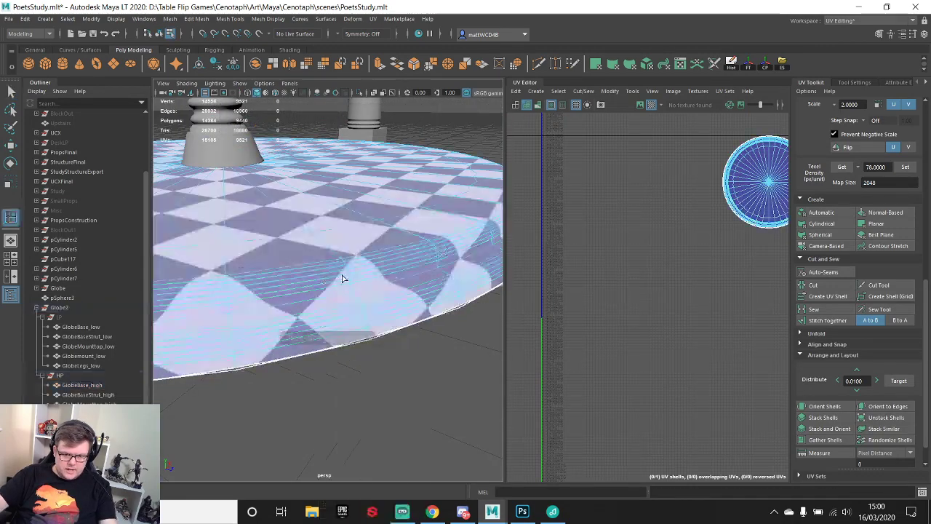
left_click_drag(342, 275, 429, 270, "alt")
left_click(870, 22)
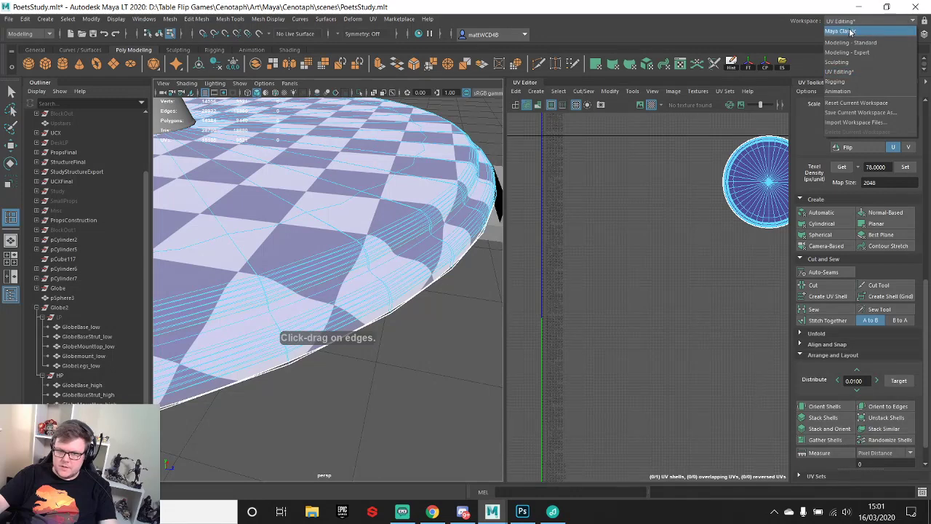
left_click(870, 33)
- Insert supporting edge loops close to the lower edge of GlobeBase_high's outer rim
scroll(465, 237, "up", 4)
middle_click_drag(504, 248, 429, 200, "alt")
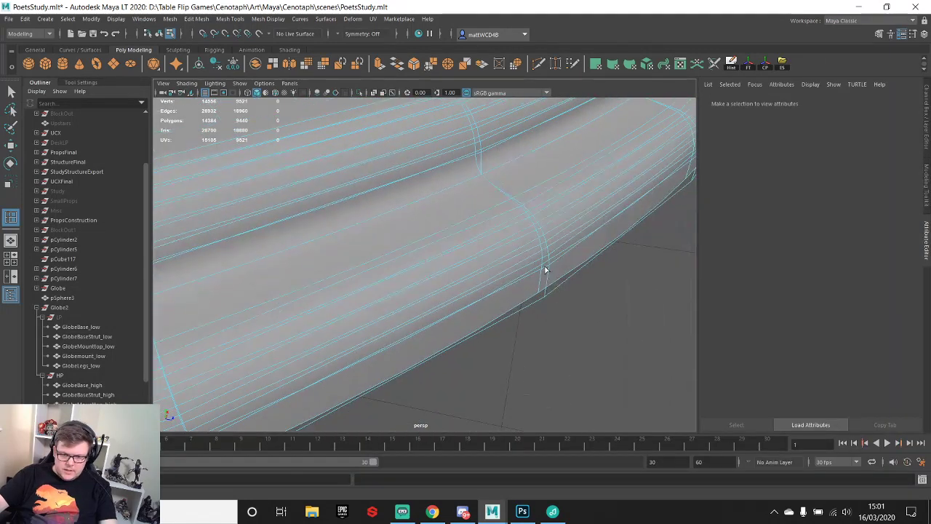
left_click_drag(546, 288, 546, 297)
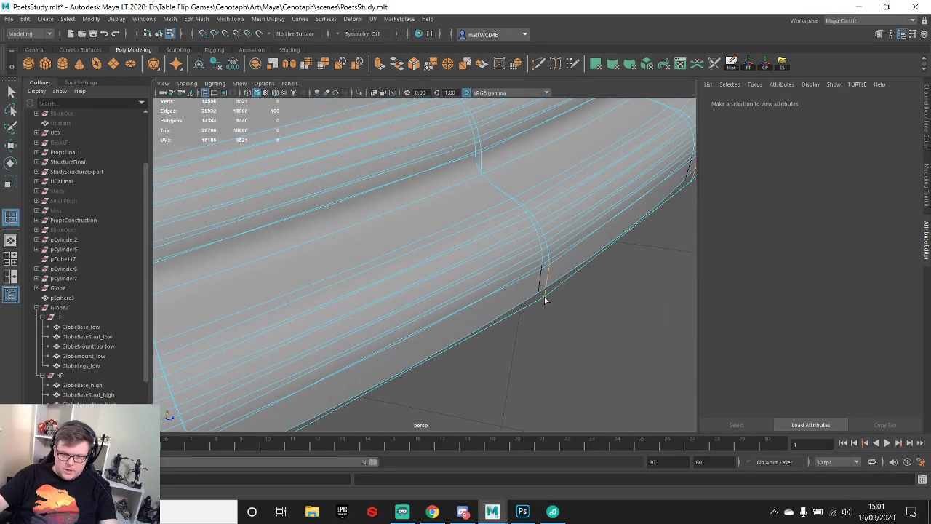
left_click(544, 298)
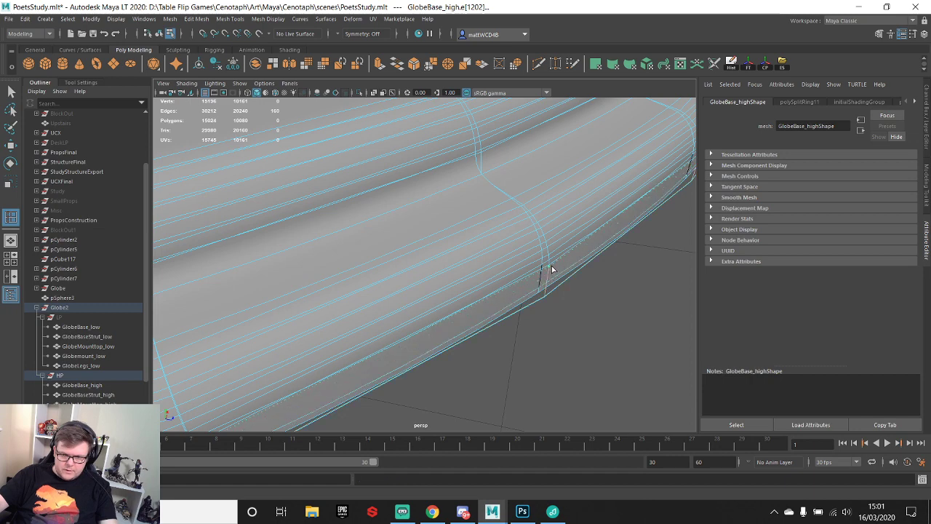
- Insert supporting edge loops on both sides of the groove between the two rounded mouldings of GlobeBase_high, and leave the tool
left_click_drag(570, 196, 493, 235, "alt")
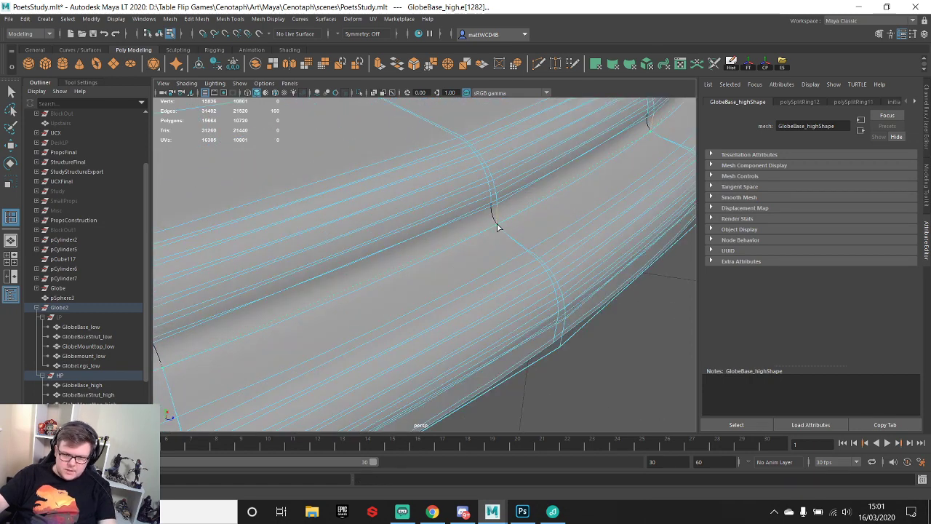
left_click(498, 228)
left_click(499, 233)
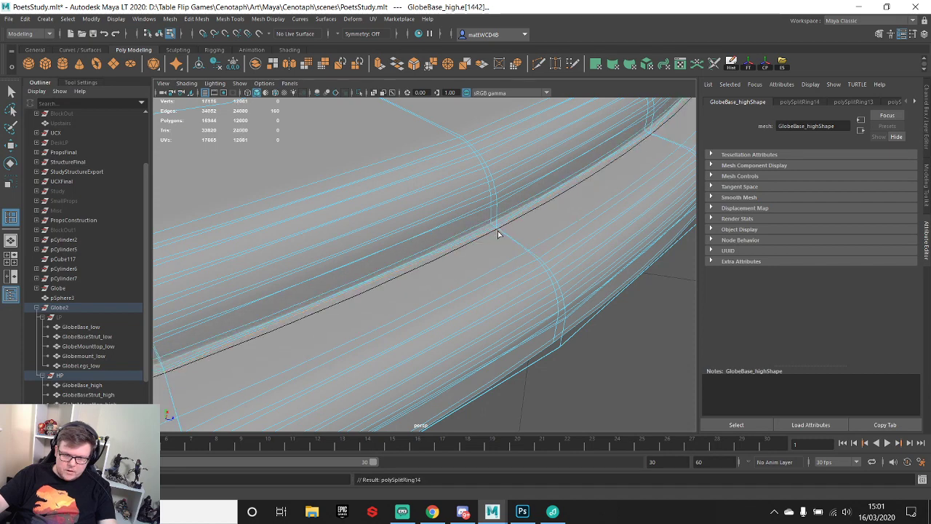
left_click(523, 248)
scroll(524, 255, "up", 3)
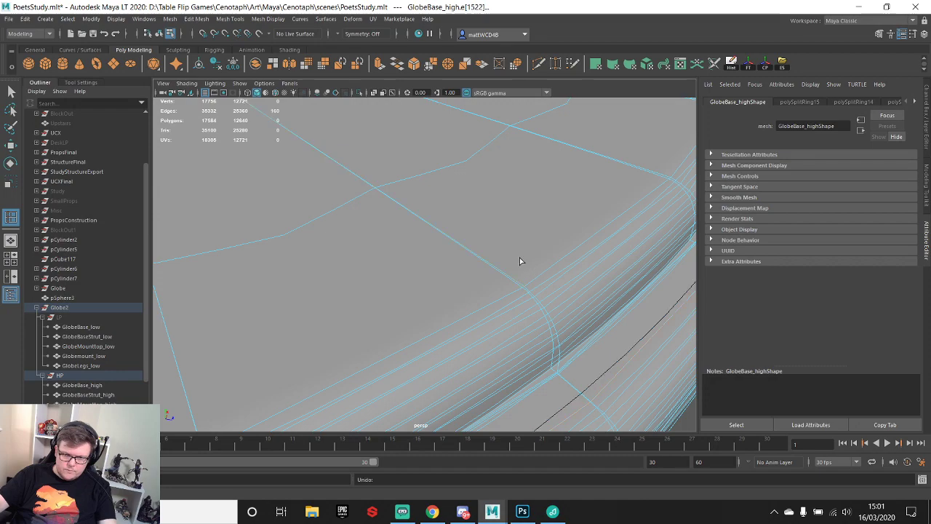
scroll(519, 258, "down", 5)
key("q")
left_click_drag(413, 252, 431, 211, "alt")
scroll(429, 269, "down", 5)
left_click(433, 332)
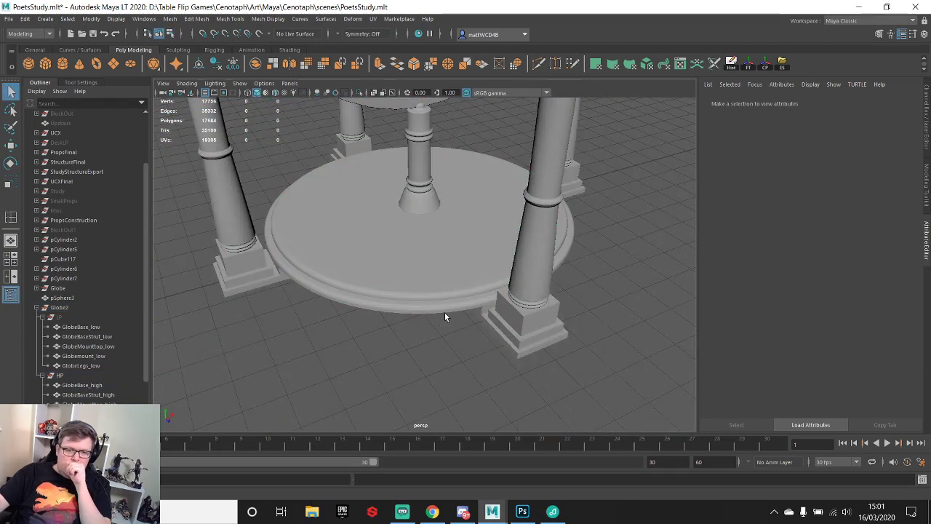
- Compare the low-poly and high-poly bases by toggling the visibility of GlobeBase_high and the LP group, leaving only the HP version shown
left_click(395, 236)
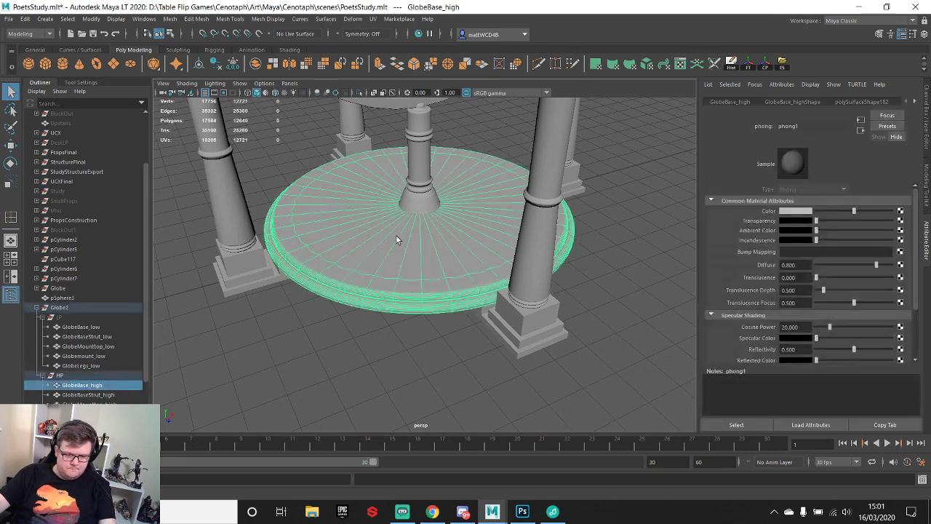
key("h")
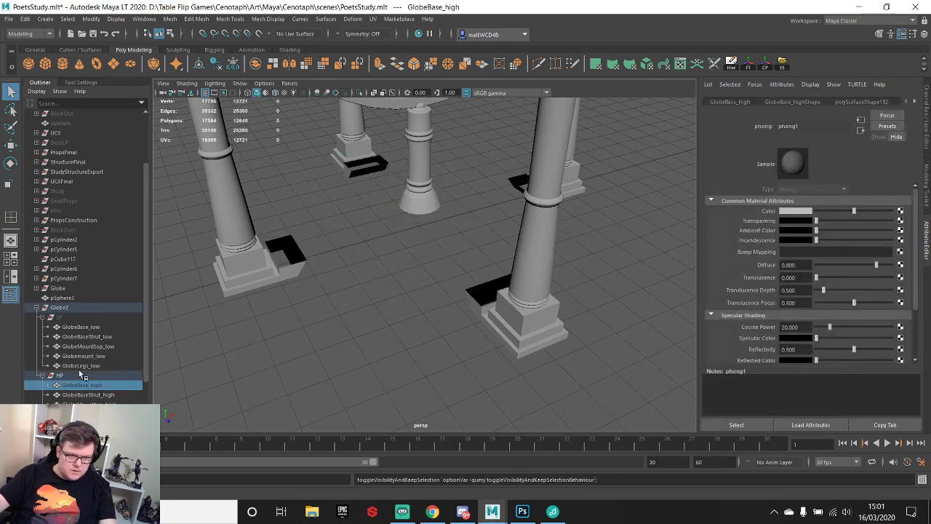
left_click(65, 317)
key("h")
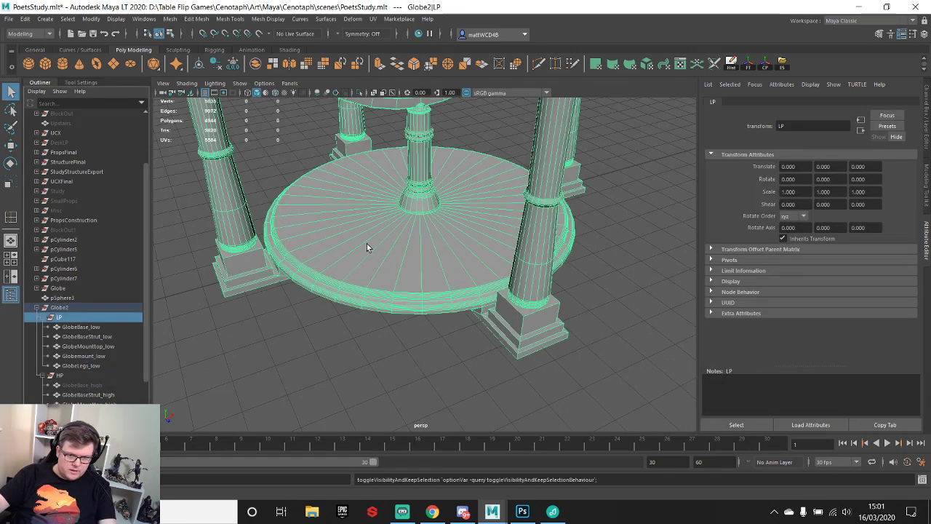
left_click(339, 391)
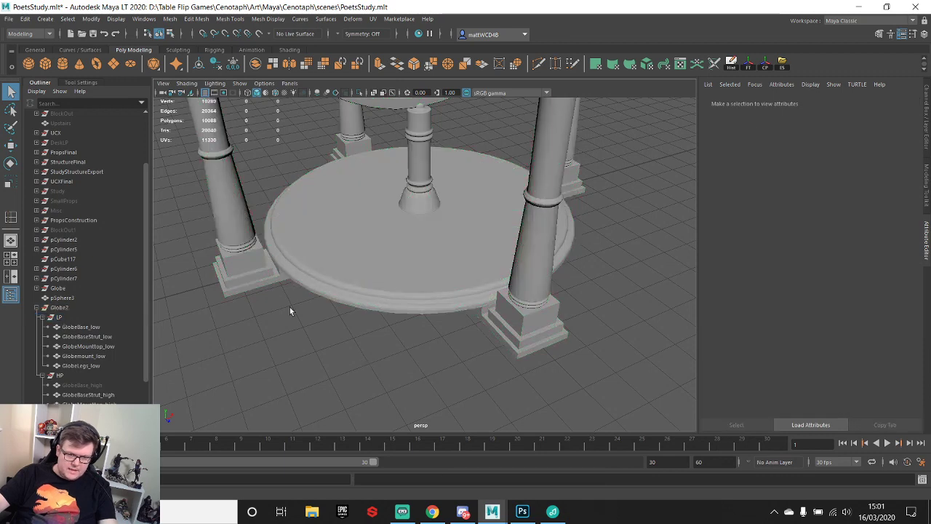
left_click(78, 385)
key("h")
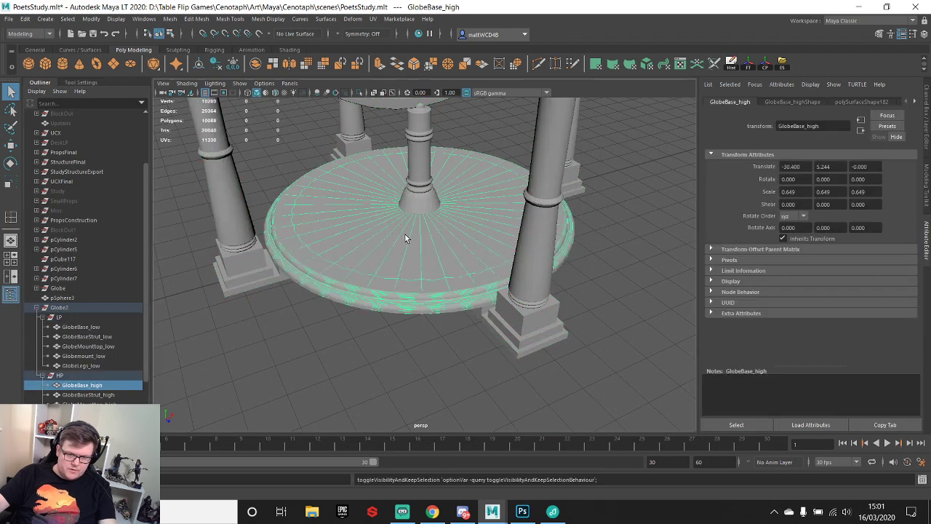
left_click(304, 333)
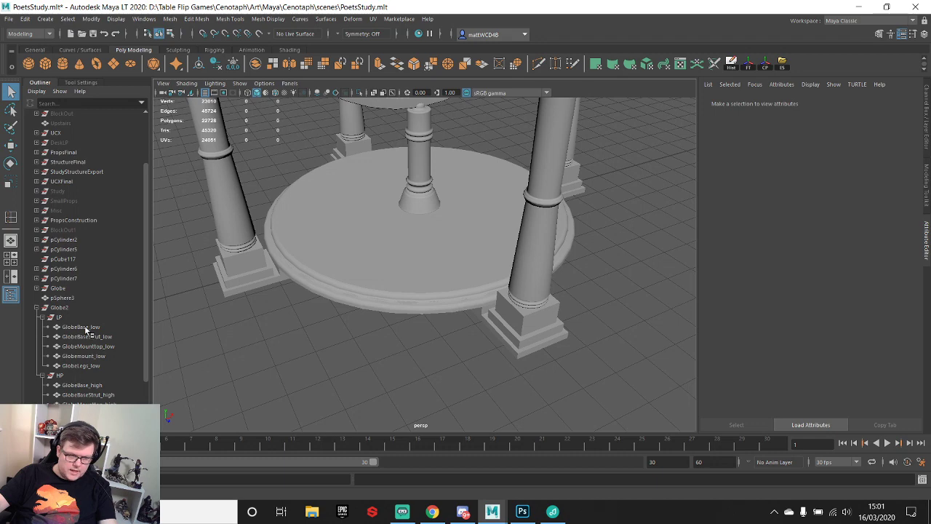
left_click(59, 318)
key("h")
- Inspect GlobeLegs_high with smooth mesh preview turned on, and return it to unsmoothed display
right_click_drag(459, 254, 384, 227, "alt")
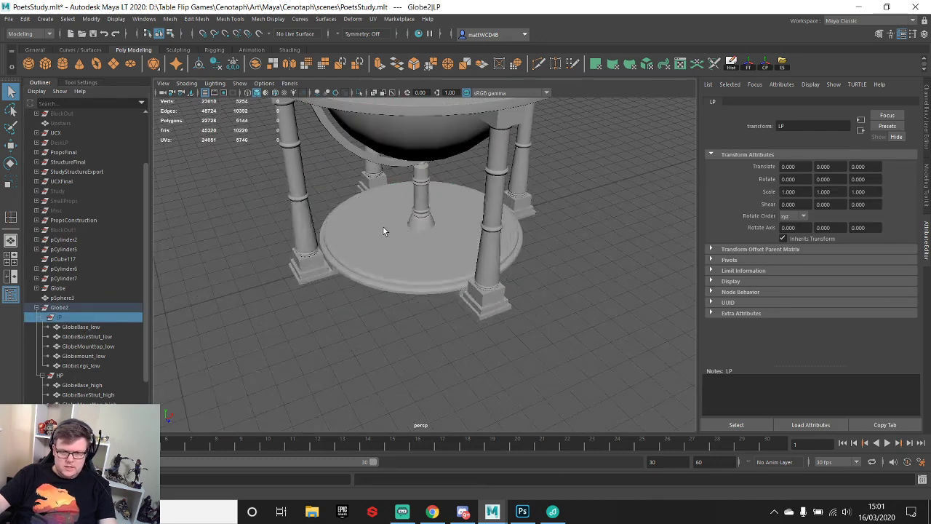
left_click_drag(384, 227, 392, 193, "alt")
middle_click_drag(391, 195, 435, 224, "alt")
scroll(64, 357, "down", 2)
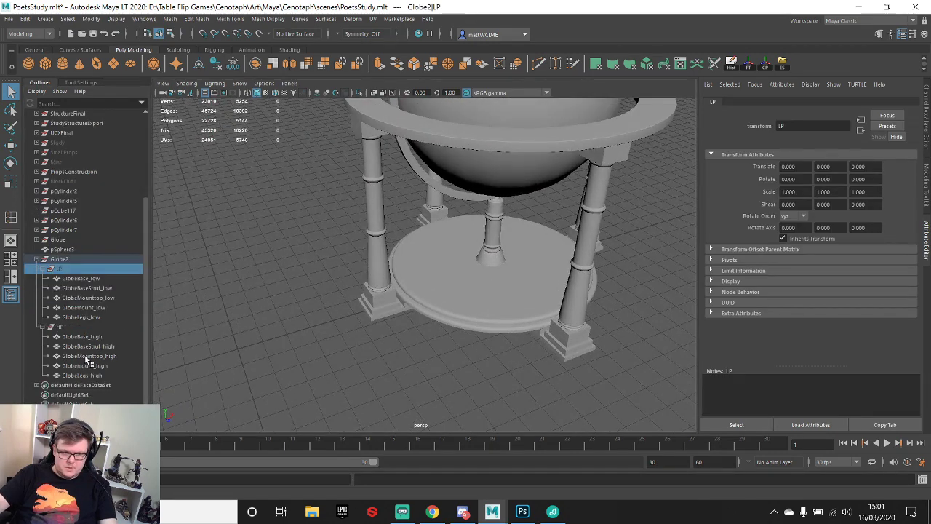
left_click(382, 248)
key("f")
middle_click_drag(411, 296, 425, 236, "alt")
scroll(356, 252, "up", 5)
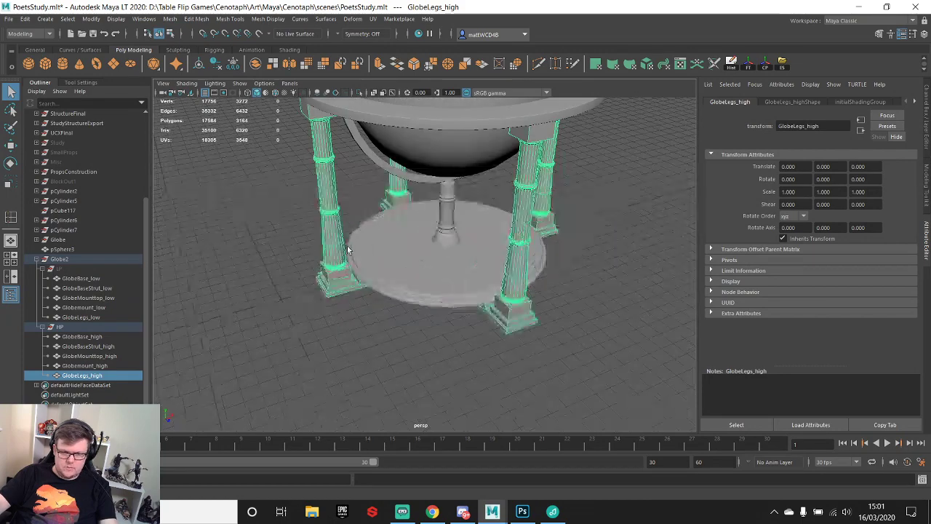
middle_click_drag(328, 272, 428, 290, "alt")
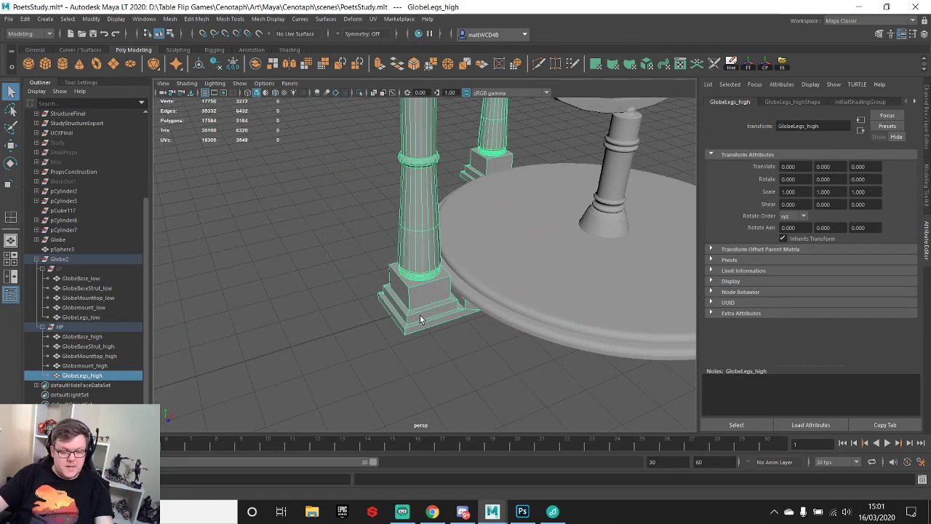
key("3")
mouse_move(435, 298)
left_mouse_down("alt")
mouse_move(445, 240)
mouse_move(434, 326)
mouse_move(432, 289)
left_mouse_up("alt")
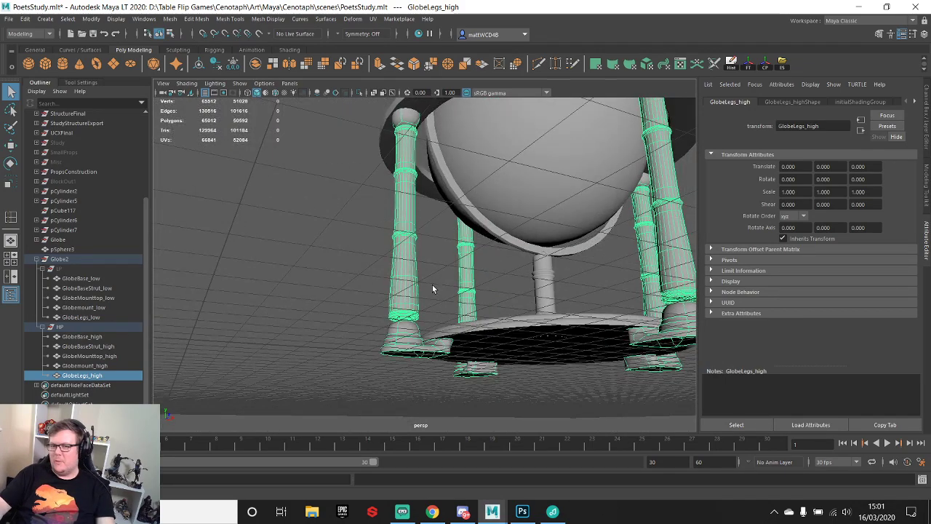
key("1")
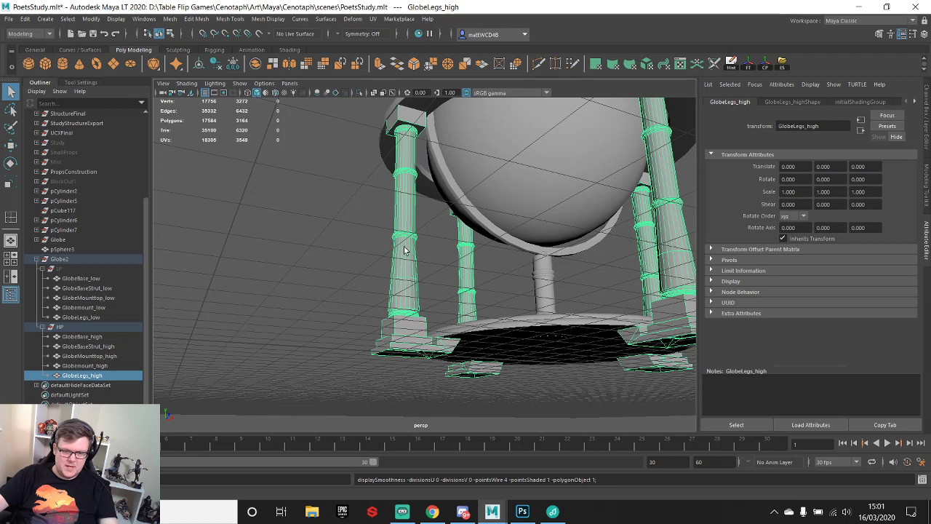
- Separate GlobeLegs_high into individual meshes and clear the selection
right_click_drag(404, 246, 387, 401, "shift")
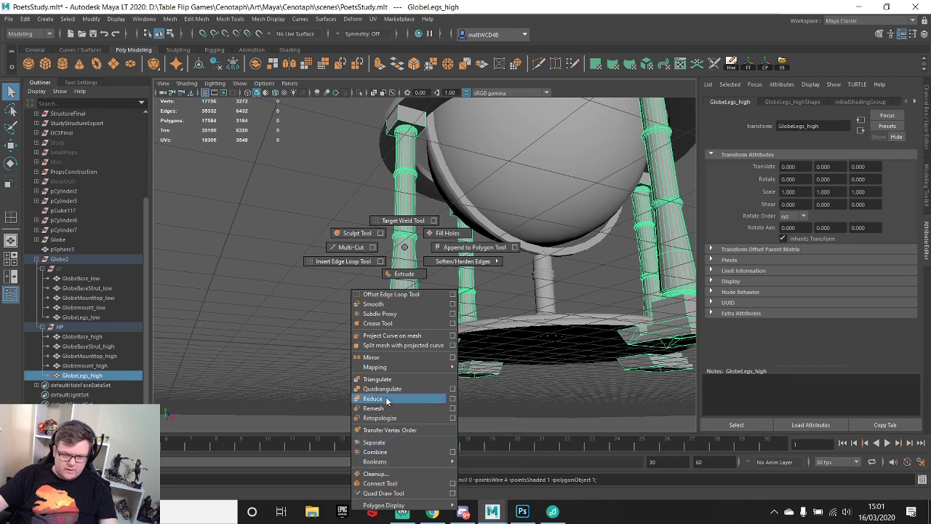
right_click_drag(387, 401, 389, 442, "shift")
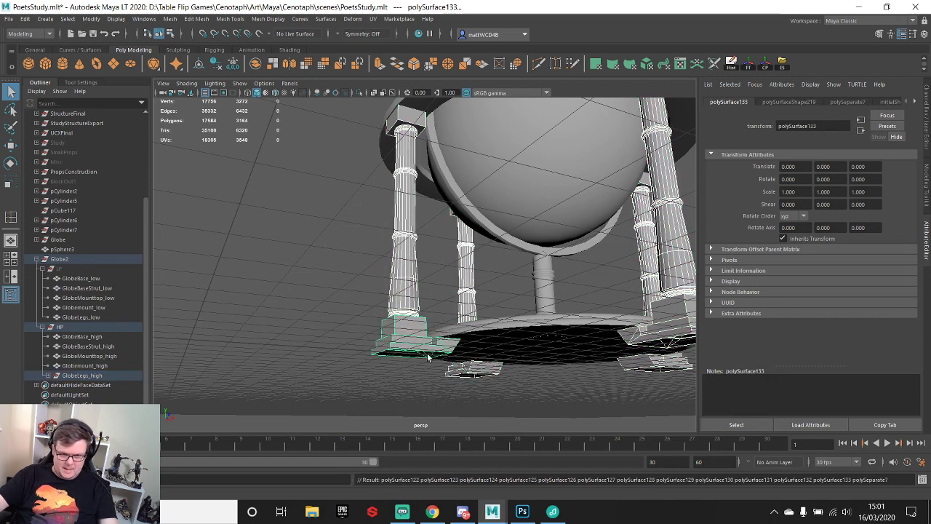
left_click(429, 252)
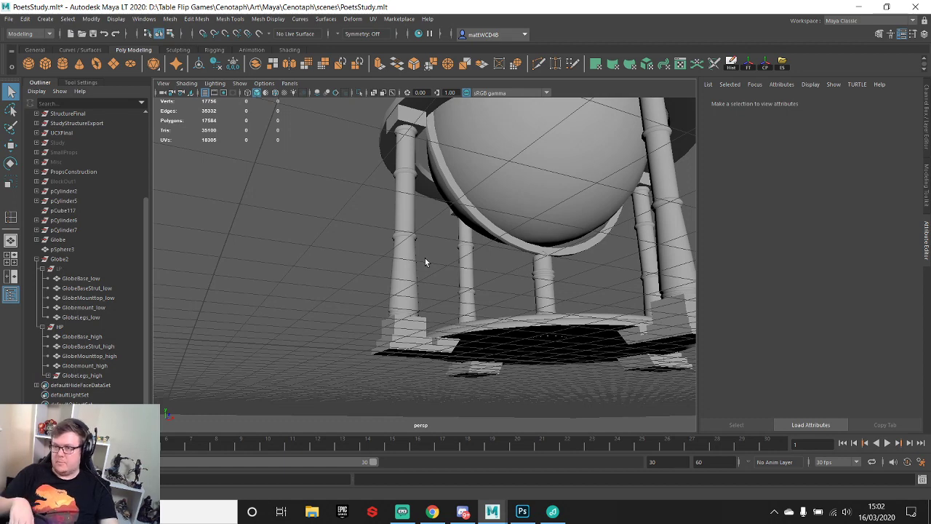
- Select the separated round column of the nearest leg
left_click_drag(454, 227, 405, 231, "alt")
scroll(455, 259, "up", 3)
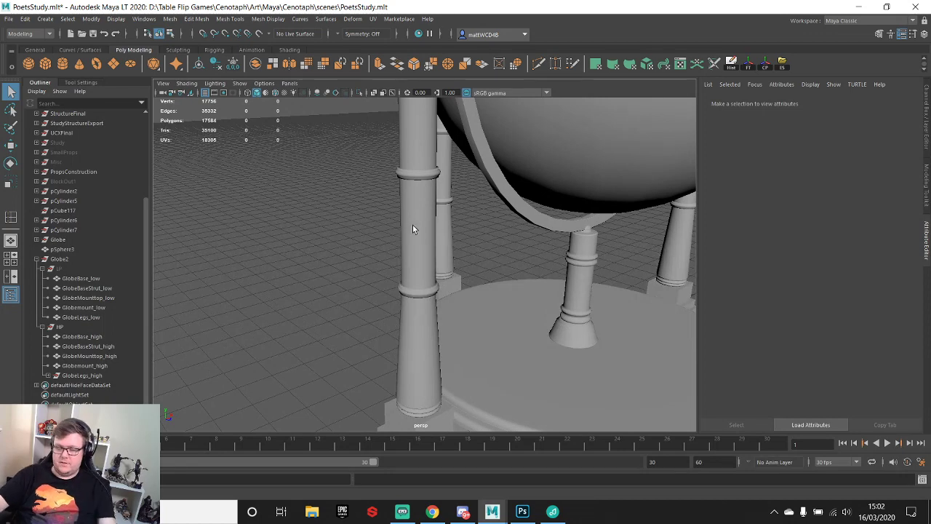
right_click(416, 212)
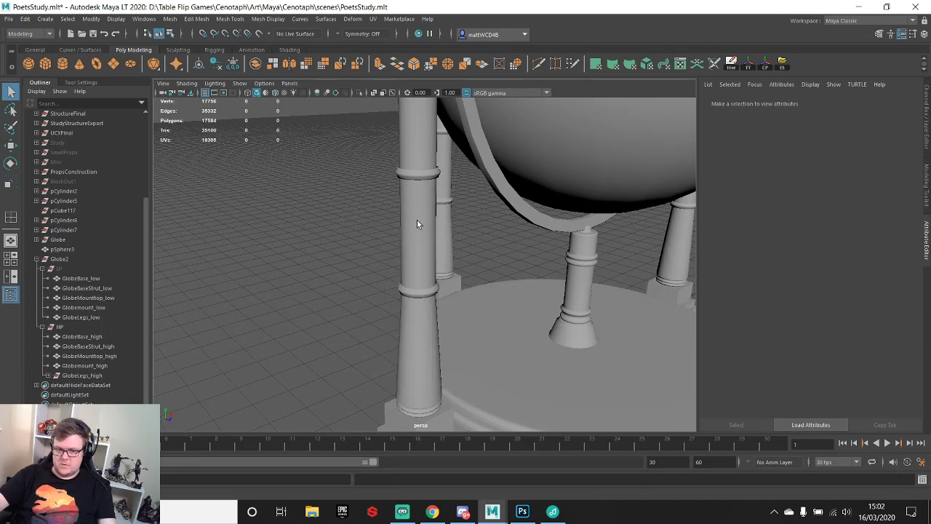
left_click(423, 201)
right_click(423, 201, "shift")
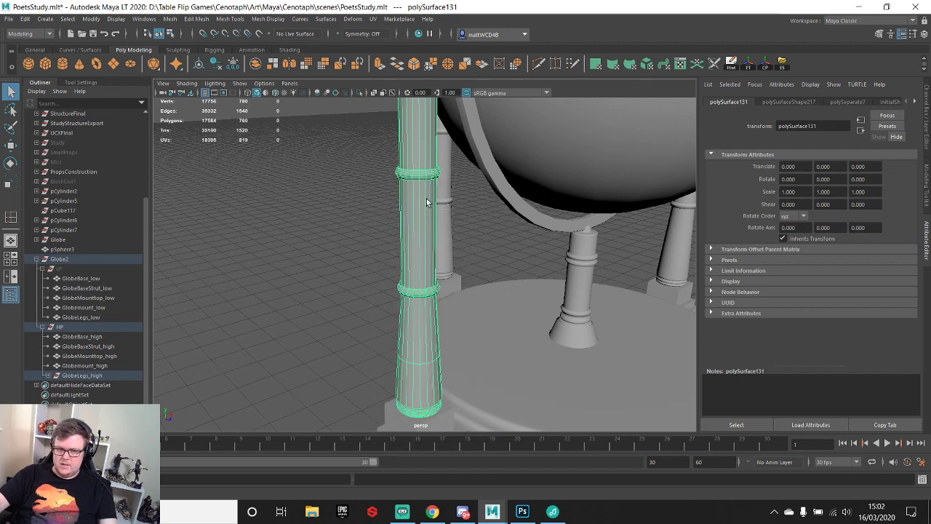
right_click(426, 201)
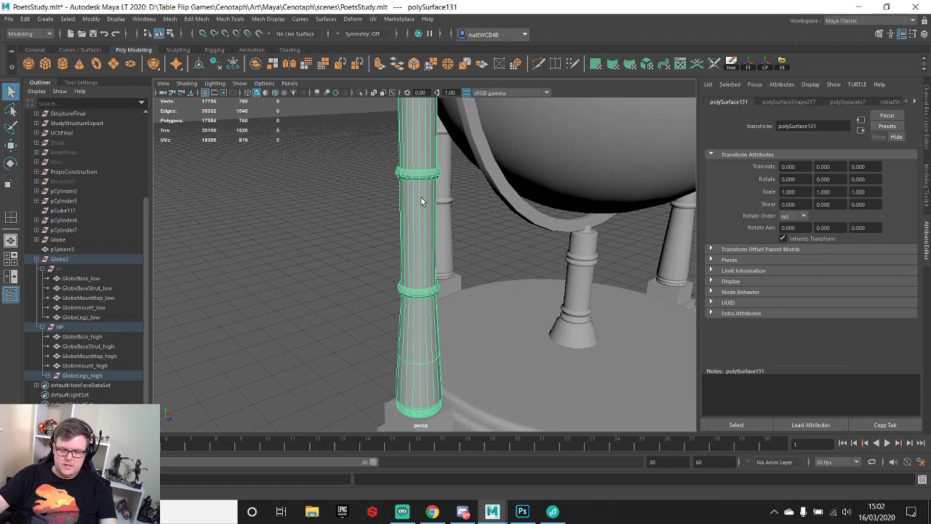
right_click(421, 198)
right_click_drag(421, 198, 420, 207)
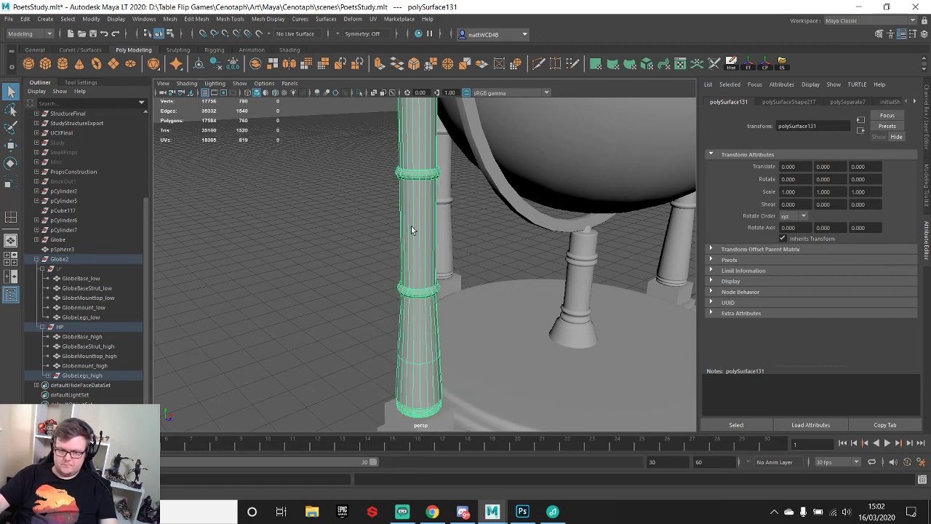
right_click(414, 215)
right_click(414, 214, "shift")
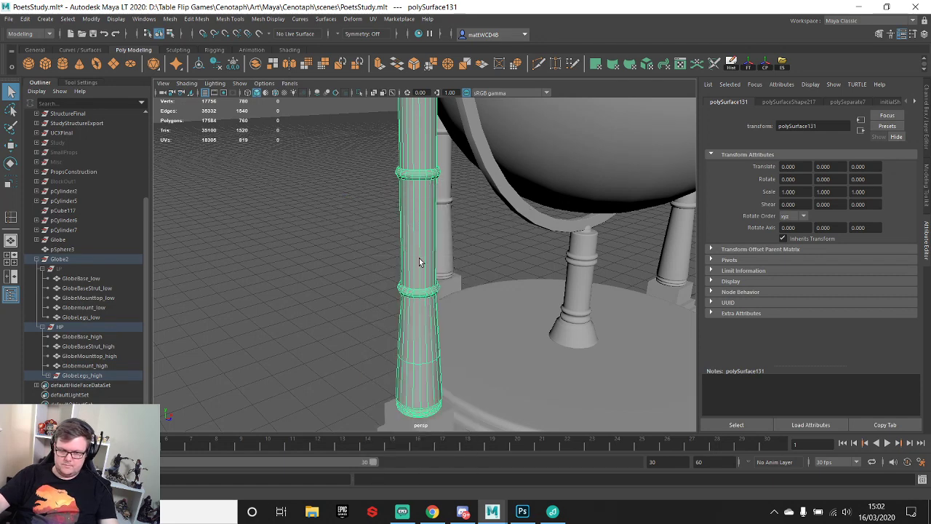
mouse_move(418, 204)
right_mouse_down()
mouse_move(376, 207)
mouse_move(431, 209)
mouse_move(425, 195)
mouse_move(407, 201)
mouse_move(401, 189)
mouse_move(426, 211)
mouse_move(431, 195)
right_mouse_up()
left_click(419, 173)
right_click(431, 211, "ctrl")
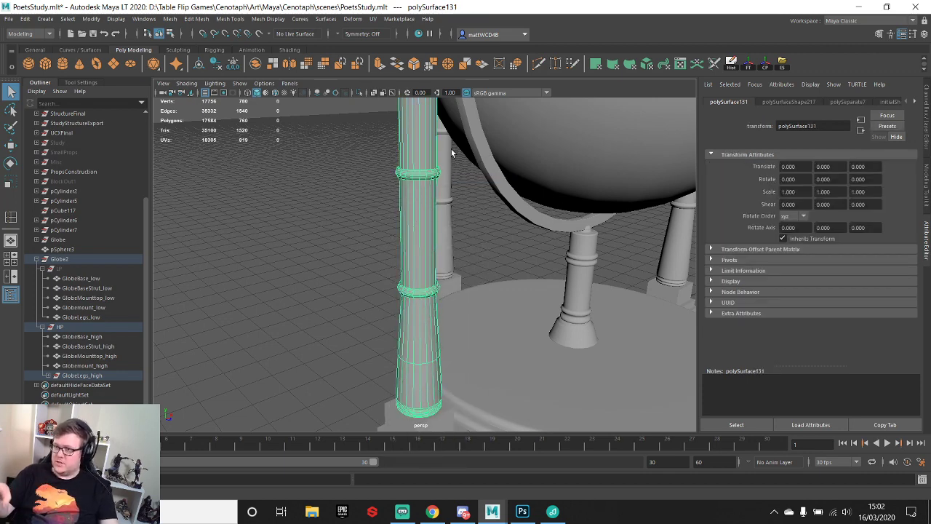
right_click_drag(403, 169, 386, 155, "alt")
left_click(405, 172)
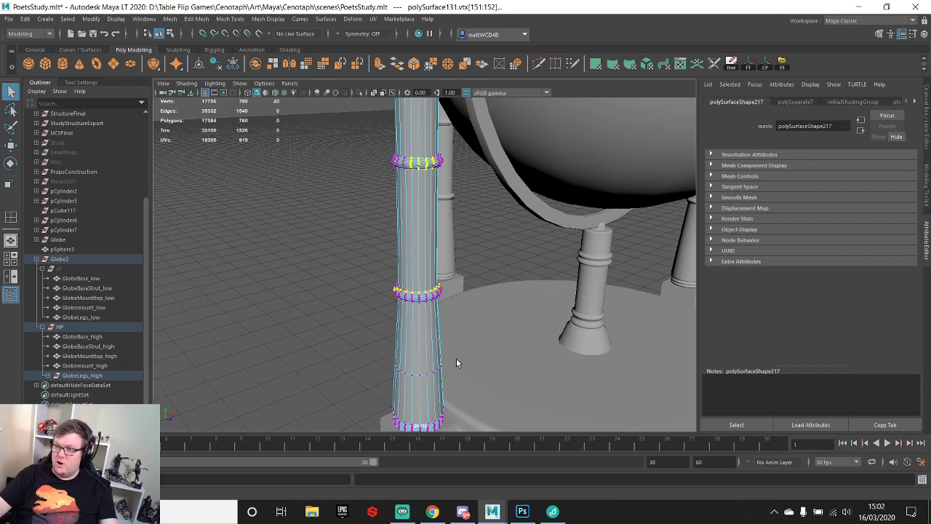
key("ctrl+z")
key("ctrl+z")
key("ctrl+z")
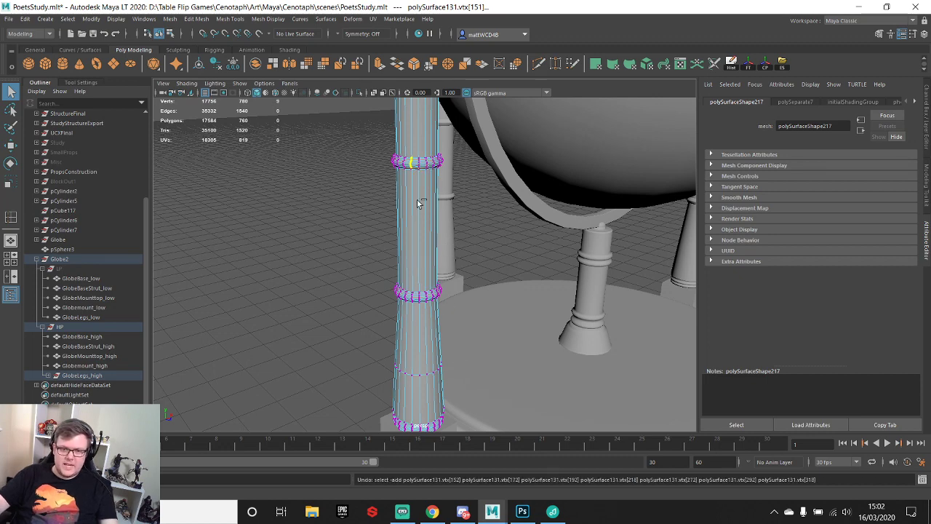
key("F8")
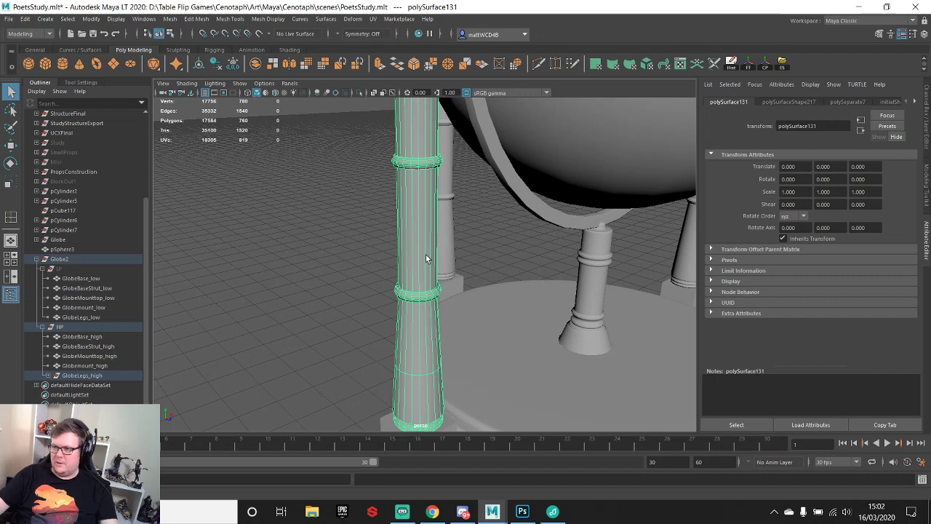
middle_click_drag(417, 268, 436, 181, "alt")
left_click_drag(444, 251, 318, 151, "alt")
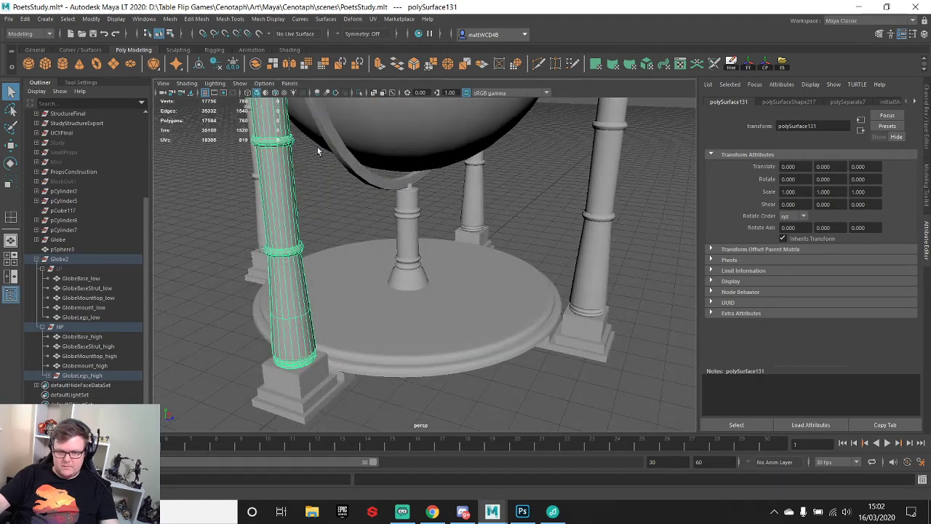
- Delete the round columns of the other three legs, keeping only the nearest column
left_click_drag(481, 219, 452, 202, "alt")
left_click(548, 216)
left_click(599, 280, "shift")
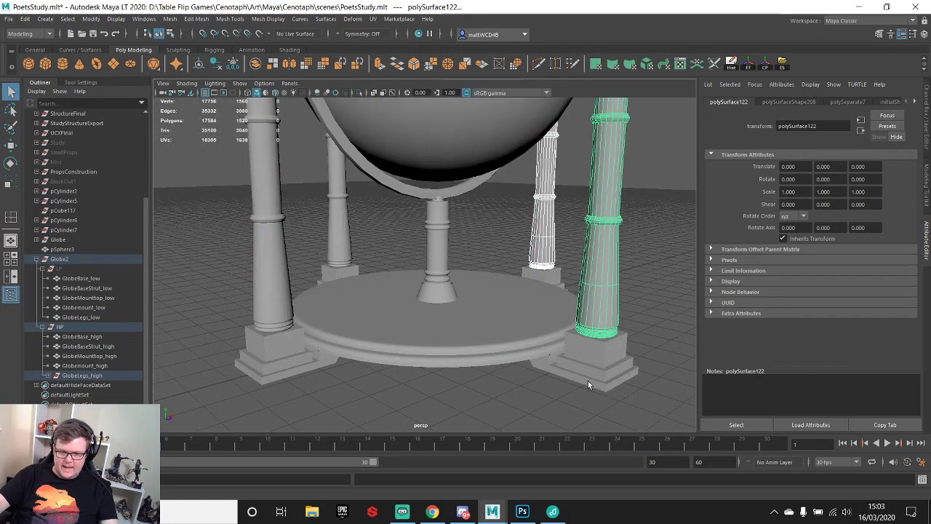
left_click(349, 253, "shift")
left_click_drag(349, 252, 469, 290, "alt")
key("Delete")
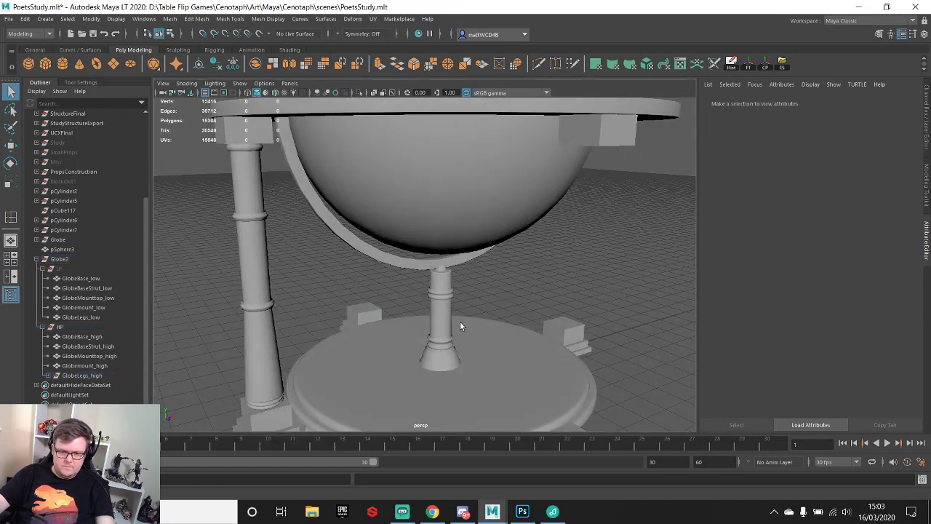
- Examine the legs' square foot blocks up close, including the one beneath the remaining column
middle_click_drag(460, 321, 500, 236, "alt")
mouse_move(500, 236)
left_mouse_down("alt")
mouse_move(536, 237)
mouse_move(500, 236)
left_mouse_up("alt")
left_click(631, 354)
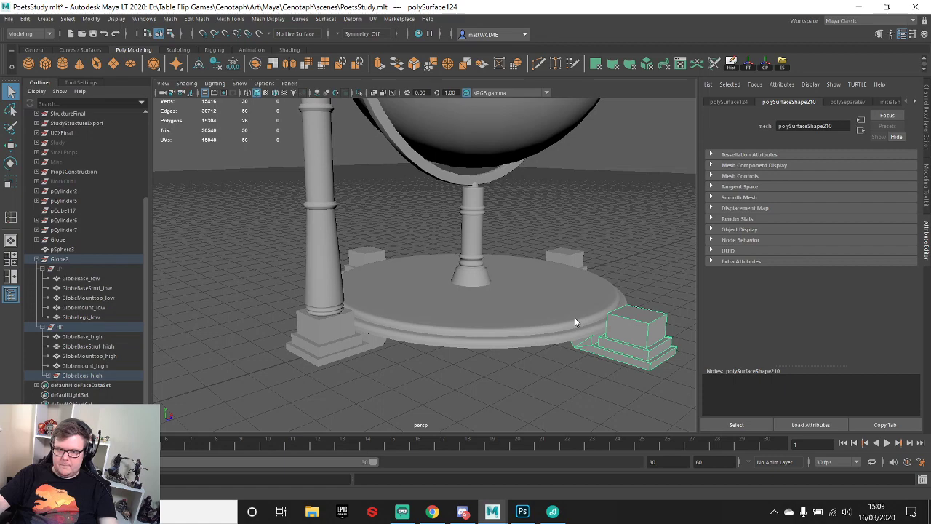
left_click_drag(575, 323, 485, 251, "alt")
middle_click_drag(486, 251, 518, 232, "alt")
scroll(518, 231, "up", 4)
left_click_drag(517, 231, 461, 225, "alt")
scroll(408, 215, "up", 5)
left_click_drag(363, 202, 408, 221, "alt")
left_click(409, 220)
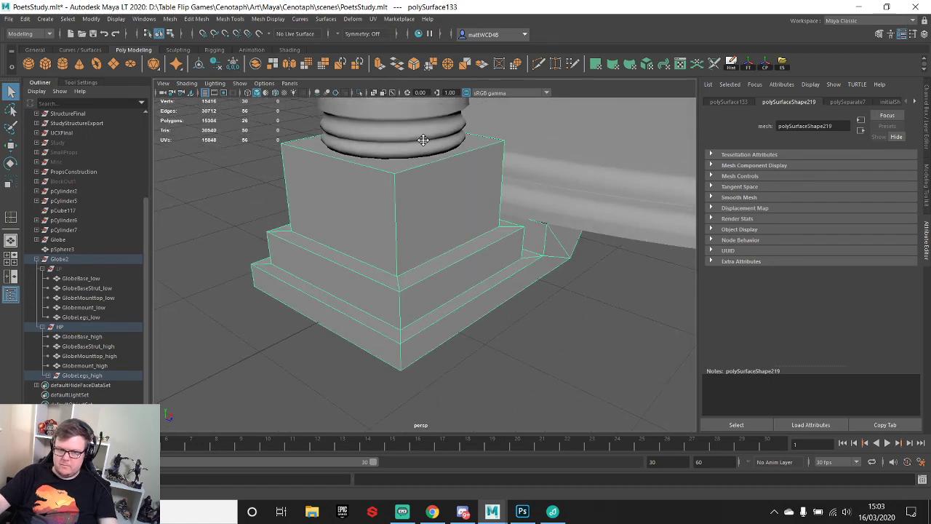
- Select the remaining column and turn on smooth mesh preview, framing the rings at its lower end
middle_click_drag(422, 141, 415, 227, "alt")
left_click(414, 227)
left_click_drag(414, 226, 379, 199, "alt")
middle_click_drag(379, 199, 405, 209, "alt")
left_click_drag(405, 208, 436, 305, "alt")
scroll(436, 304, "up", 4)
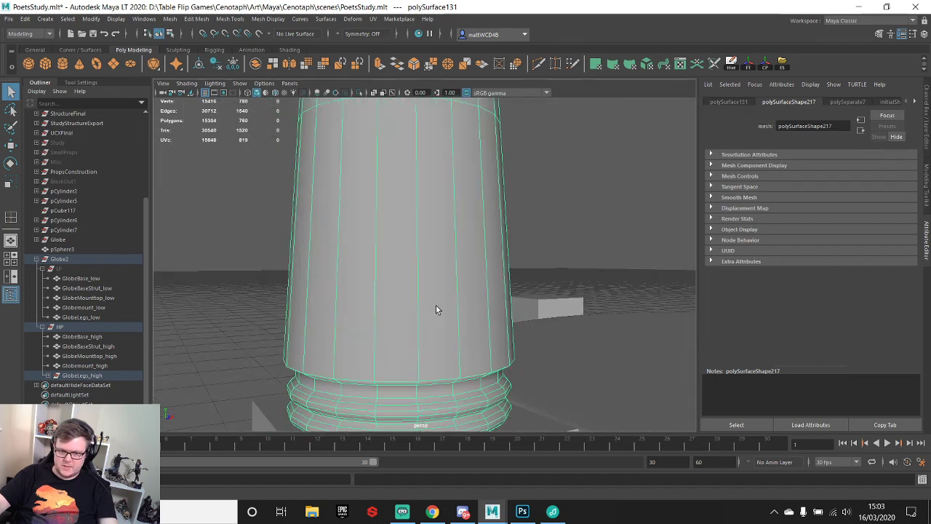
middle_click_drag(435, 305, 428, 254, "alt")
key("3")
scroll(429, 255, "down", 4)
scroll(429, 255, "up", 4)
left_click_drag(371, 234, 414, 237, "alt")
middle_click_drag(443, 251, 439, 224, "alt")
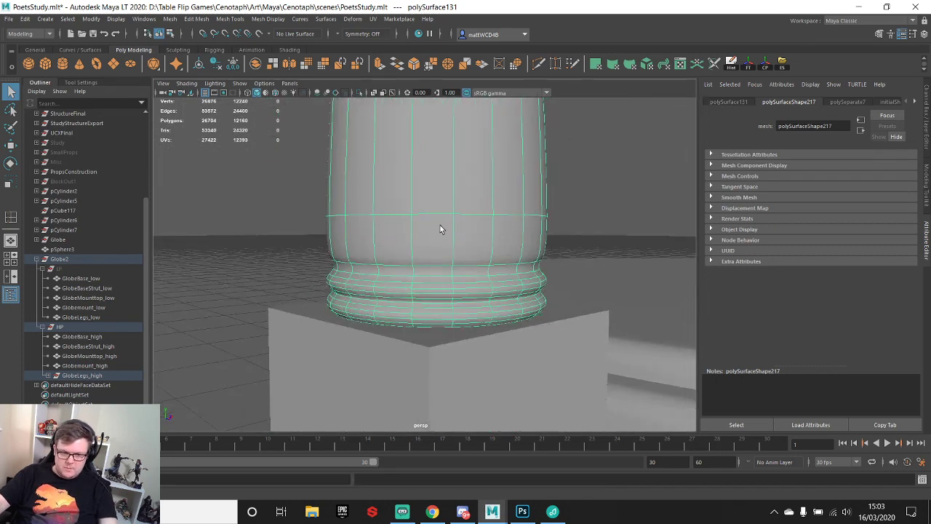
- Insert supporting edge loops around the shaft's lower end and the recessed neck between it and the bottom rings
right_click_drag(461, 187, 408, 206, "shift")
left_click_drag(443, 259, 558, 208, "alt")
scroll(483, 268, "up", 2)
scroll(542, 197, "up", 4)
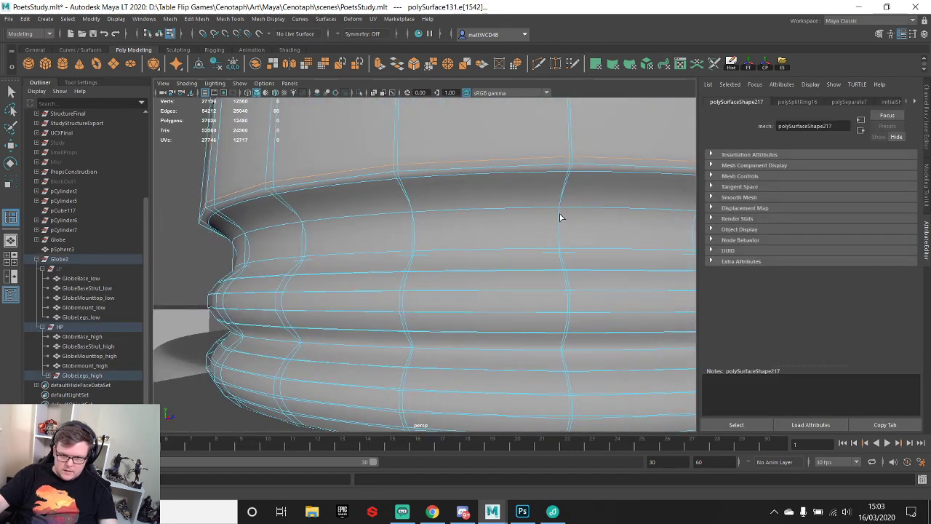
left_click(561, 212)
left_click_drag(597, 233, 600, 299, "alt")
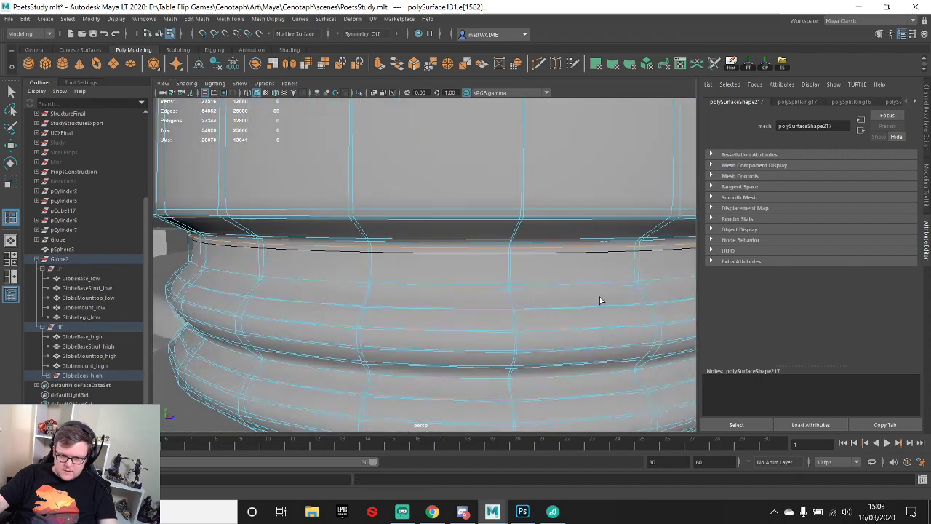
left_click(512, 285)
- Insert an edge loop on each side of the groove between the column's two bottom rings
left_click_drag(553, 252, 467, 208, "alt")
right_click_drag(467, 208, 510, 163, "alt")
middle_click_drag(510, 164, 508, 210, "alt")
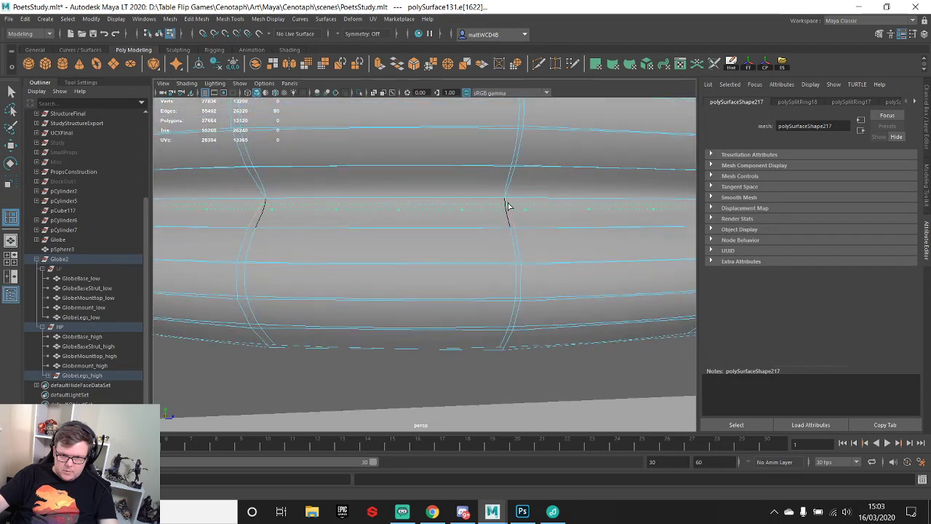
left_click(508, 201)
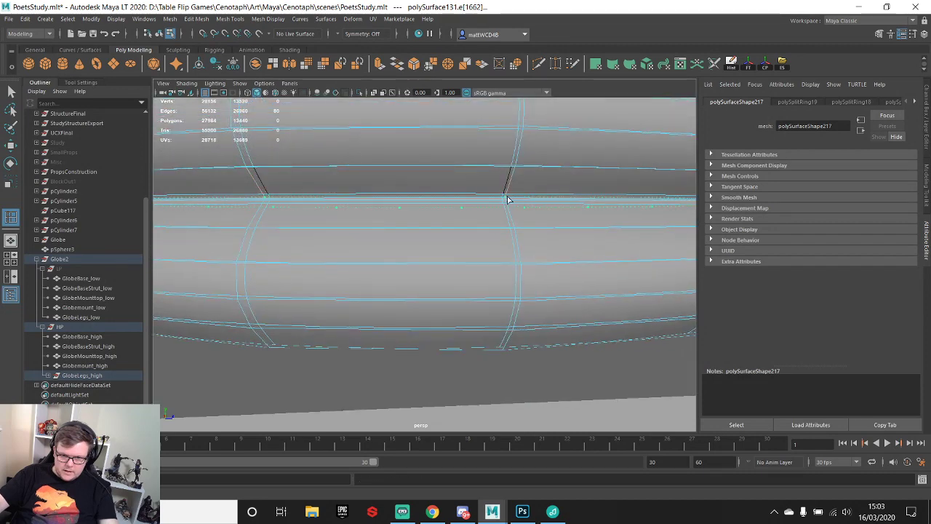
left_click(508, 199)
scroll(539, 207, "down", 5)
left_click_drag(524, 206, 489, 150, "alt")
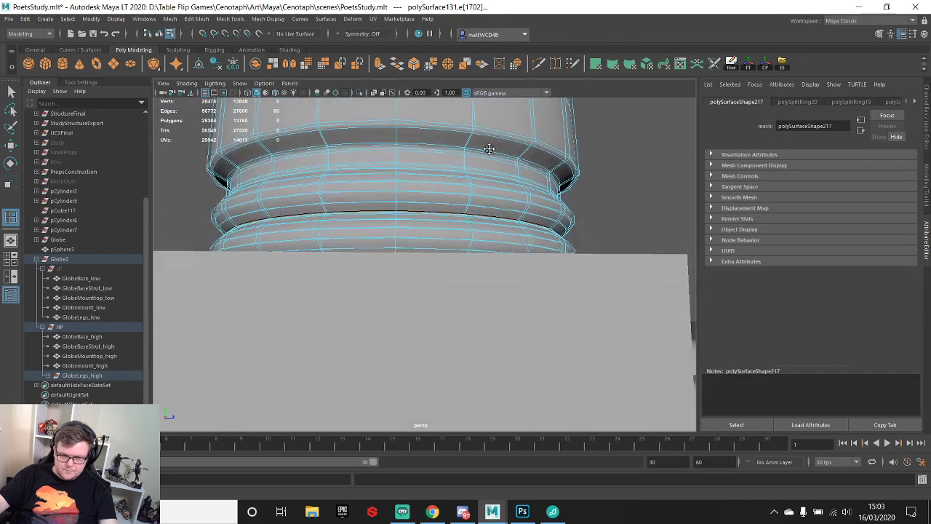
- Insert a supporting edge loop just above the lower edge of the column's lower collar
middle_click_drag(489, 149, 519, 325, "alt")
middle_click_drag(515, 185, 522, 310, "alt")
middle_click_drag(501, 131, 487, 201, "alt")
left_click_drag(486, 201, 534, 226, "alt")
scroll(458, 202, "up", 4)
scroll(544, 220, "up", 3)
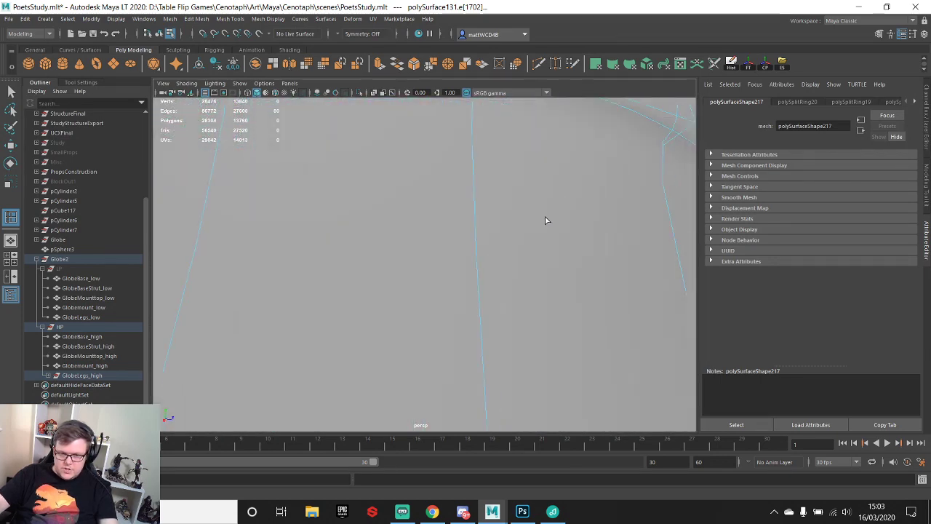
right_click_drag(547, 219, 490, 221, "alt")
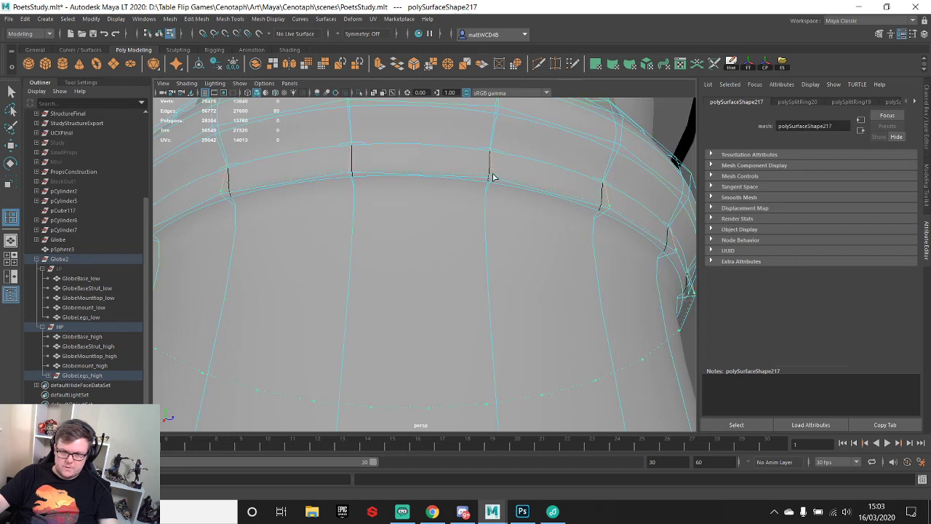
left_click(494, 177)
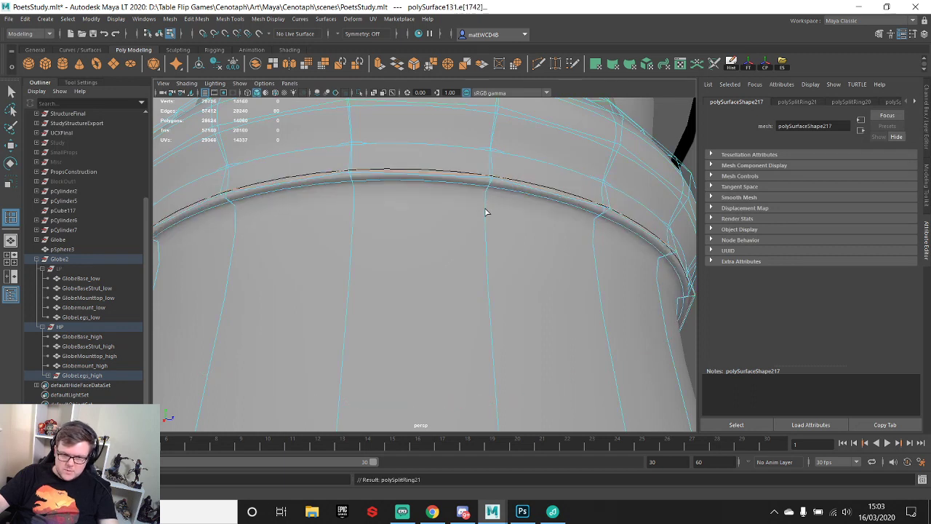
key("ctrl+z")
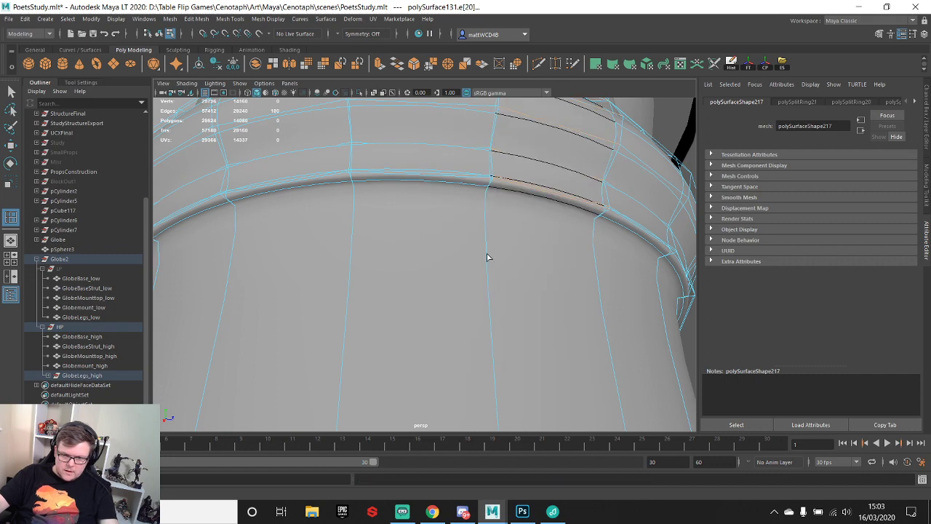
- With smoothing off, insert an edge loop at the shaft's end beneath the lower collar, and preview it smoothed
key("F8")
scroll(489, 269, "down", 5)
left_click_drag(490, 270, 489, 191, "alt")
key("1")
scroll(489, 191, "up", 2)
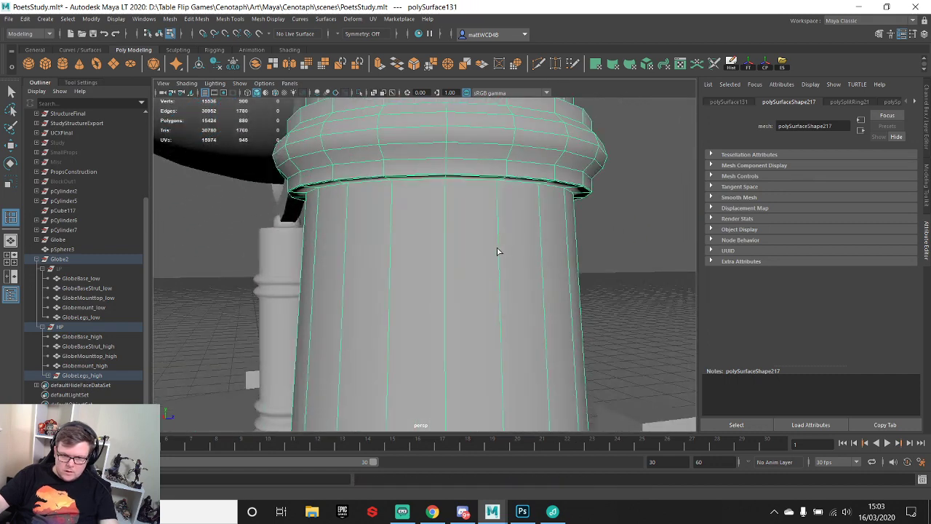
left_click(493, 184)
key("3")
left_click_drag(509, 203, 505, 183, "alt")
middle_click_drag(505, 183, 493, 266, "alt")
scroll(493, 266, "up", 3)
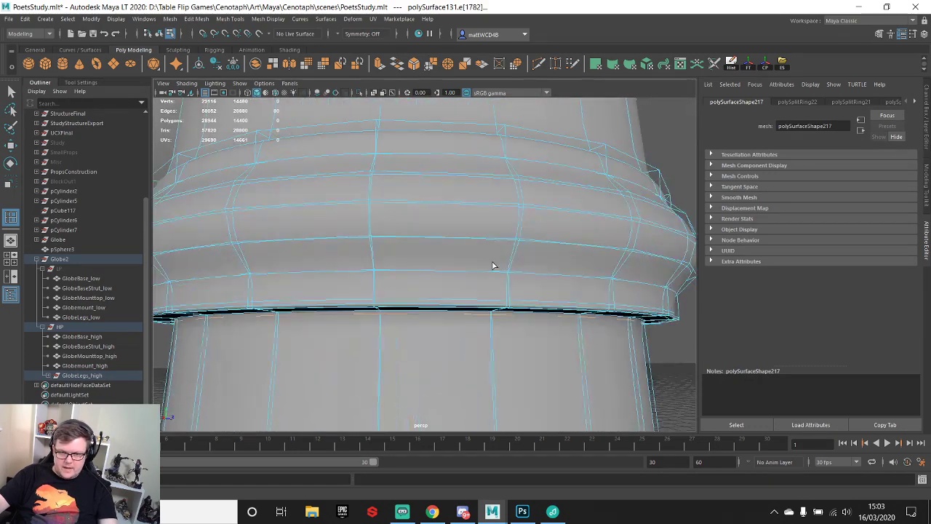
- Insert supporting edge loops along the inner and outer edges of the ledge on top of the lower collar
left_click_drag(493, 265, 581, 220, "alt")
left_click_drag(528, 181, 524, 297, "alt")
key("1")
left_click(513, 296)
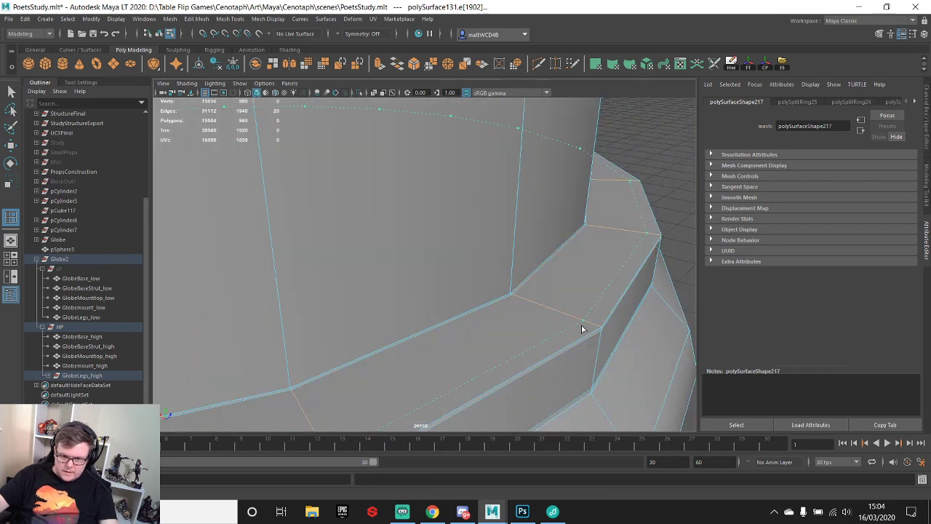
left_click_drag(600, 330, 597, 325)
- Insert edge loops on both sides of the edge where the shaft meets the underside of the next collar up
scroll(583, 261, "down", 7)
middle_click_drag(582, 261, 478, 215, "alt")
left_click_drag(523, 204, 462, 161, "alt")
scroll(462, 160, "down", 3)
scroll(437, 204, "up", 3)
left_click_drag(436, 203, 470, 254, "alt")
scroll(470, 254, "down", 4)
scroll(456, 270, "up", 4)
scroll(473, 278, "up", 5)
scroll(513, 300, "down", 3)
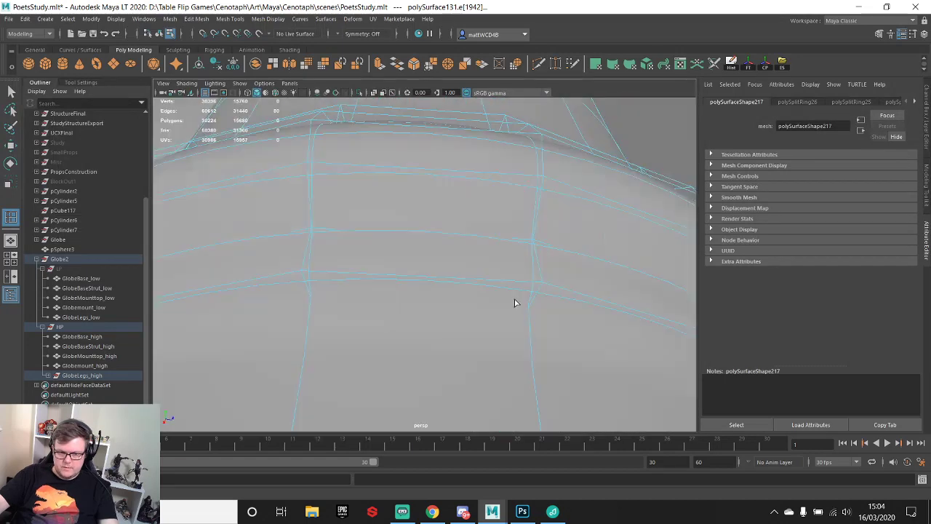
key("1")
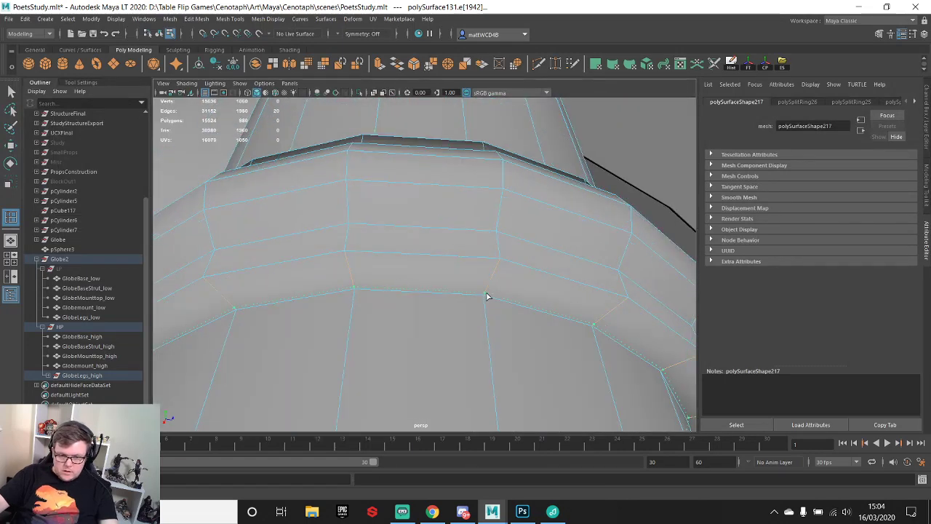
left_click(486, 296)
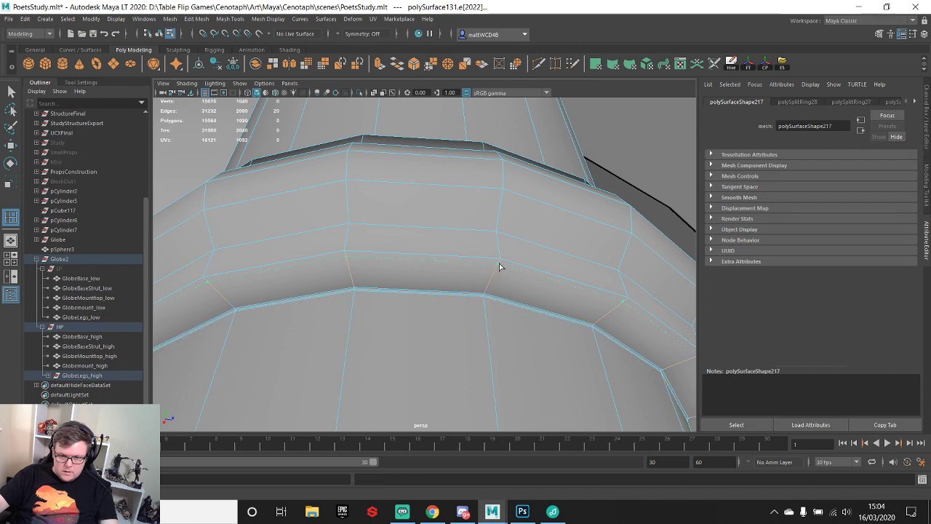
- Insert edge loops on both sides of the outer edge of that collar's underside and along the next edge above it
left_click_drag(500, 258, 496, 268)
key("ctrl+z")
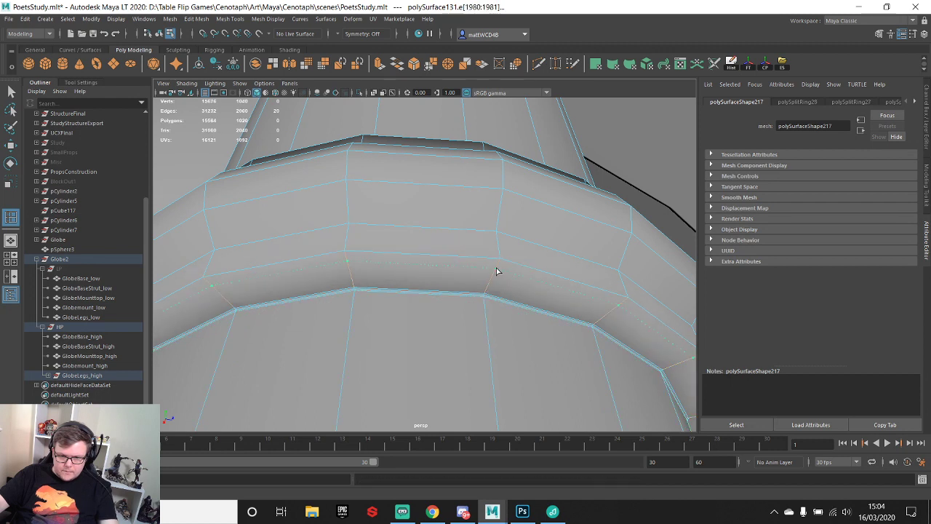
left_click(500, 259)
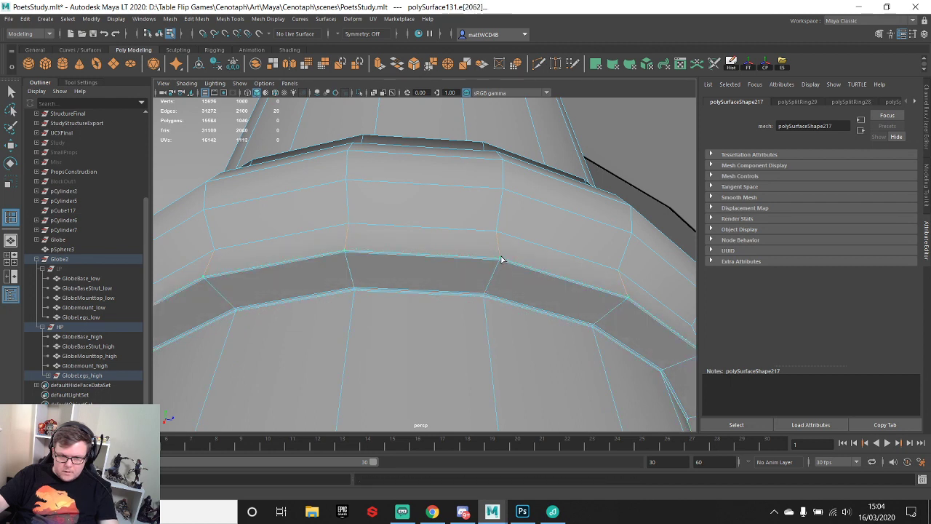
left_click(497, 233)
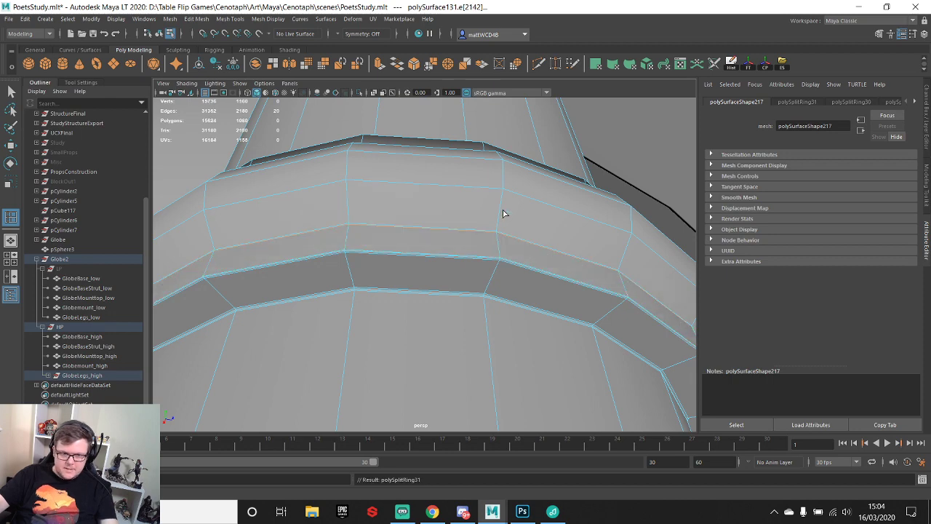
- Insert edge loops at the lower and upper edges of the narrow vertical band on the collar's upper side
left_click_drag(503, 213, 518, 282, "alt")
middle_click_drag(515, 393, 469, 310, "alt")
scroll(469, 311, "up", 4)
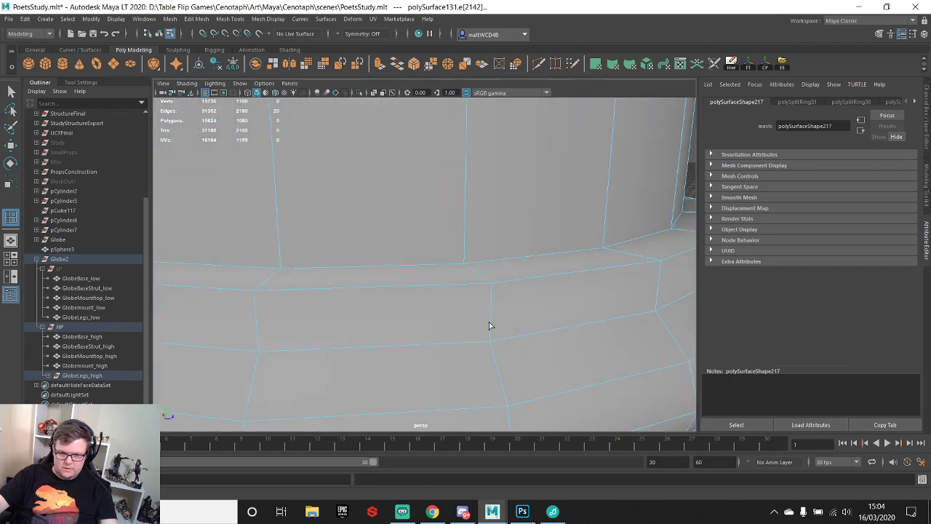
left_click(492, 336)
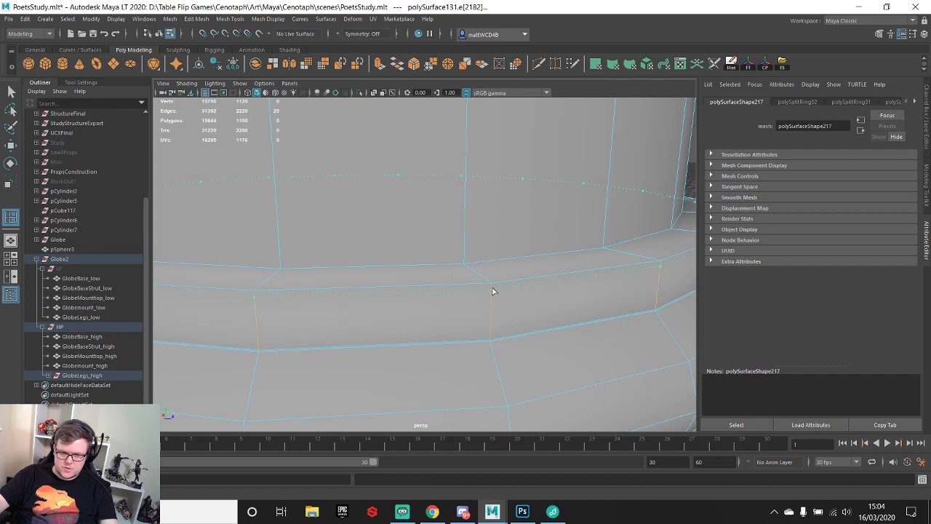
left_click(493, 288)
- Insert edge loops at the outer and inner edges of the collar's top ledge and on the shaft just above it
left_click_drag(492, 288, 517, 297, "alt")
left_click(527, 303)
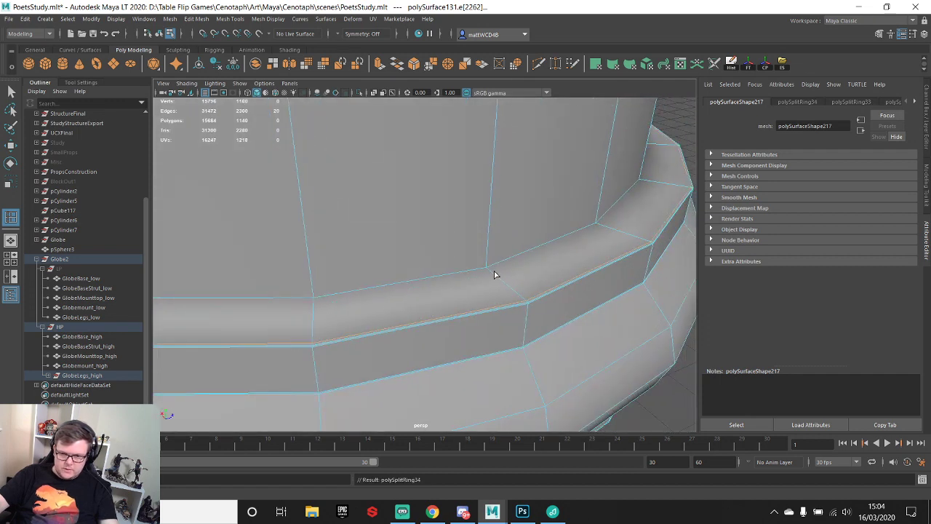
left_click(487, 267)
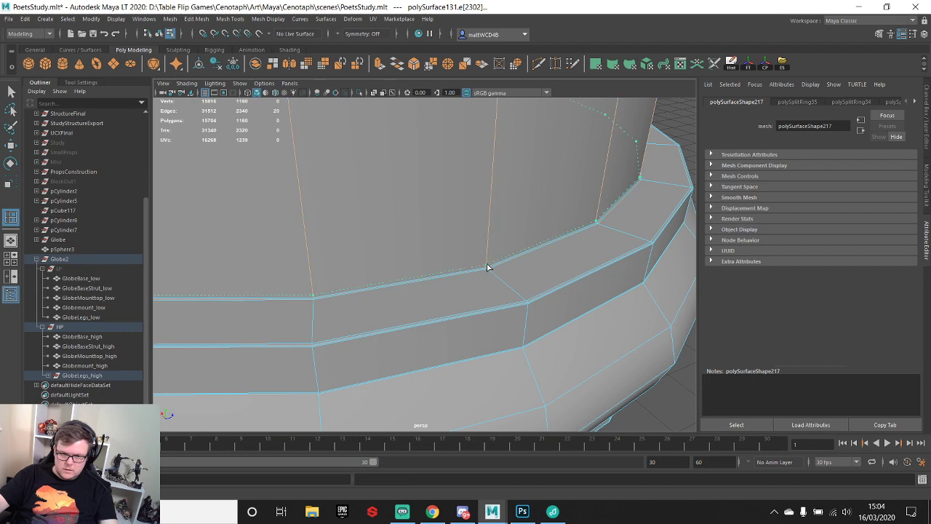
left_click(487, 267)
- Insert supporting edge loops at the inner and outer edges of the underside of the column's topmost collar
left_click_drag(502, 260, 476, 244, "alt")
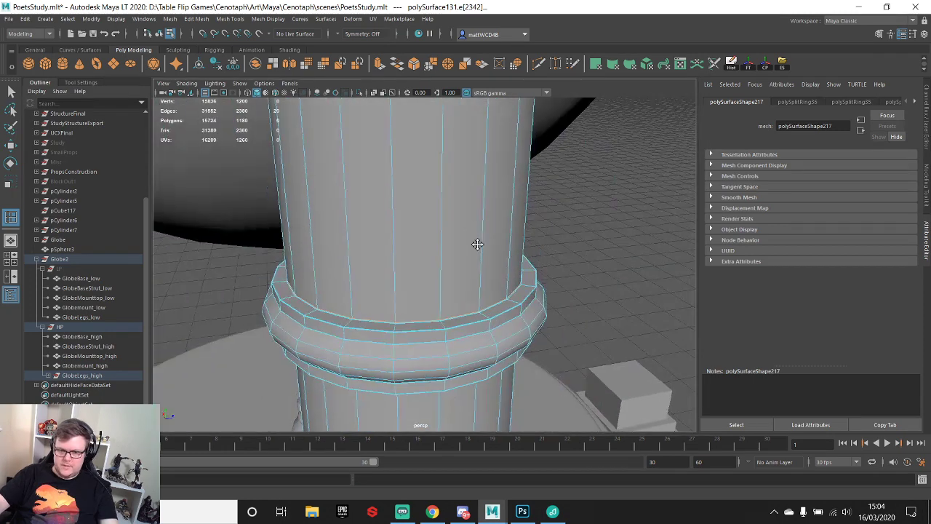
middle_click_drag(477, 244, 473, 313, "alt")
left_click_drag(473, 313, 461, 245, "alt")
middle_click_drag(461, 245, 480, 342, "alt")
middle_click_drag(488, 195, 488, 357, "alt")
scroll(448, 290, "up", 5)
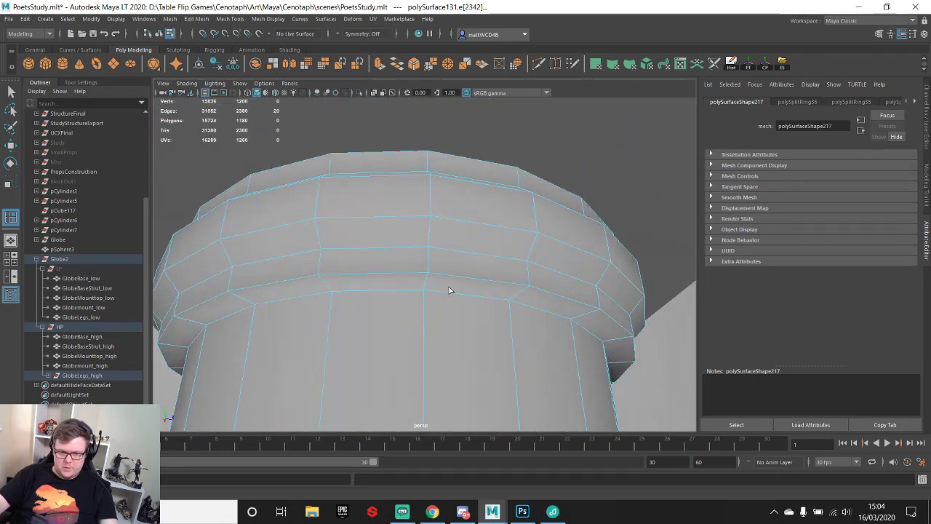
mouse_move(449, 290)
left_mouse_down("alt")
mouse_move(475, 270)
mouse_move(424, 318)
mouse_move(444, 290)
left_mouse_up("alt")
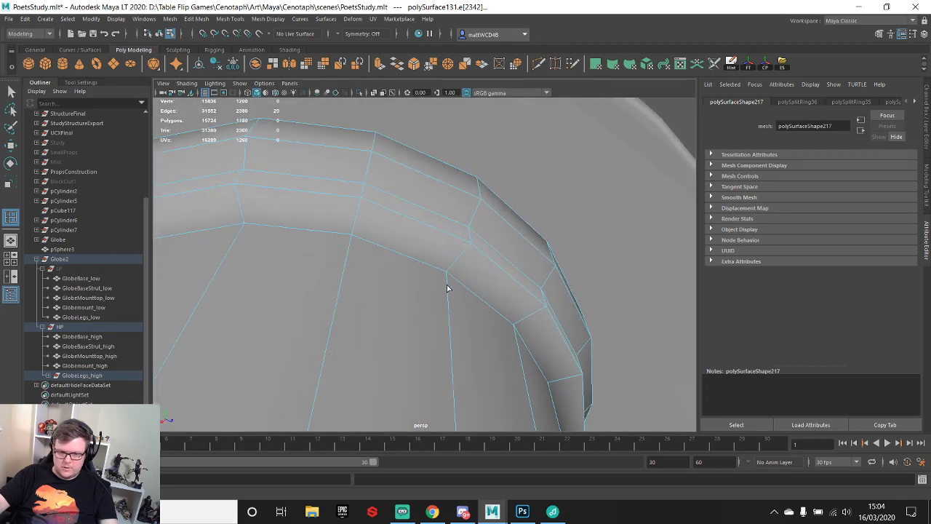
left_click(448, 275)
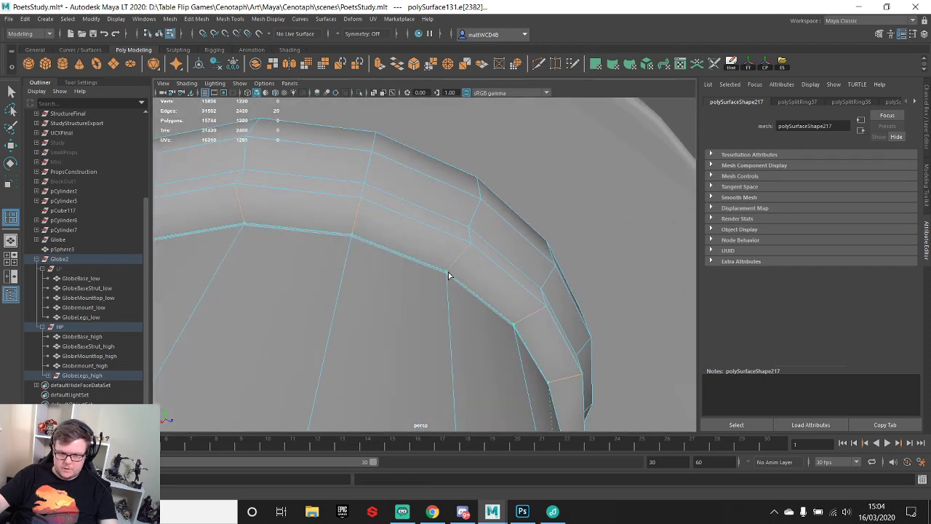
left_click(452, 271)
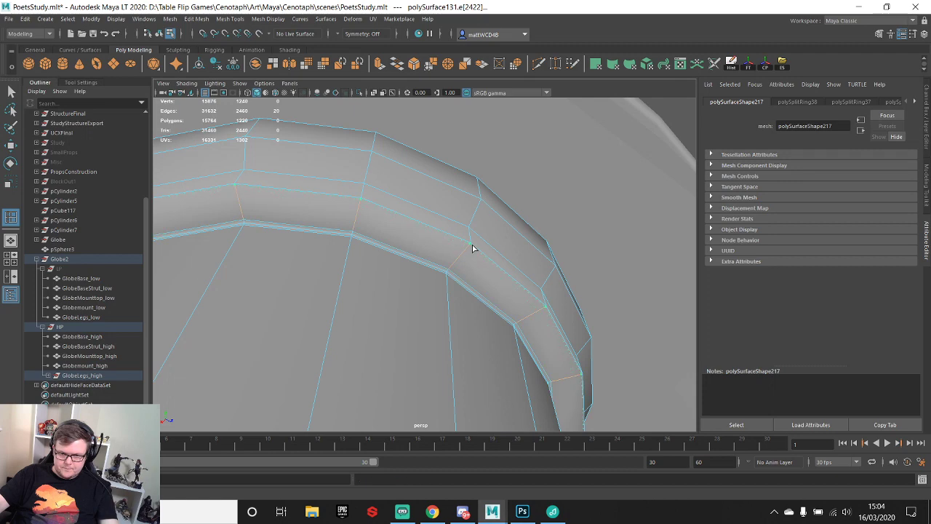
left_click(472, 249)
- Insert an edge loop just above the lower outer edge of the topmost collar
left_click_drag(473, 245, 515, 155, "alt")
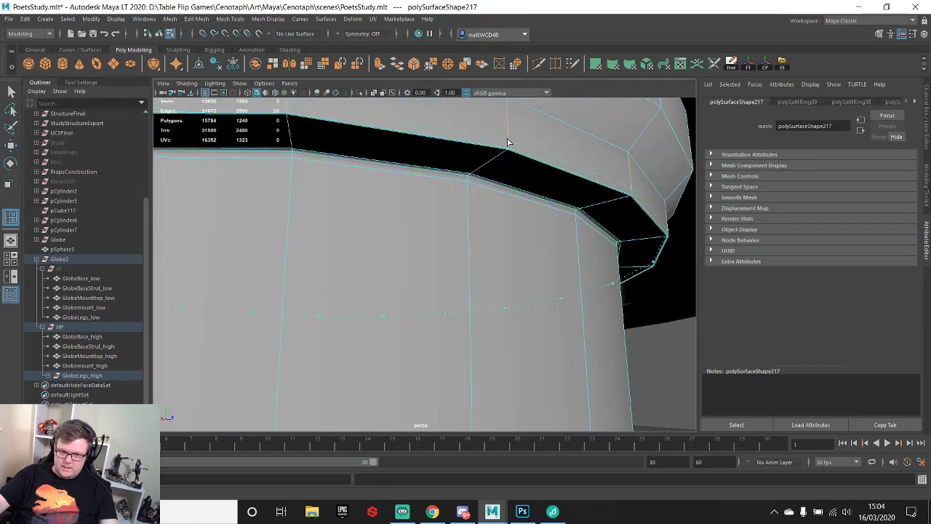
left_click_drag(519, 141, 526, 223, "alt")
left_click(506, 177)
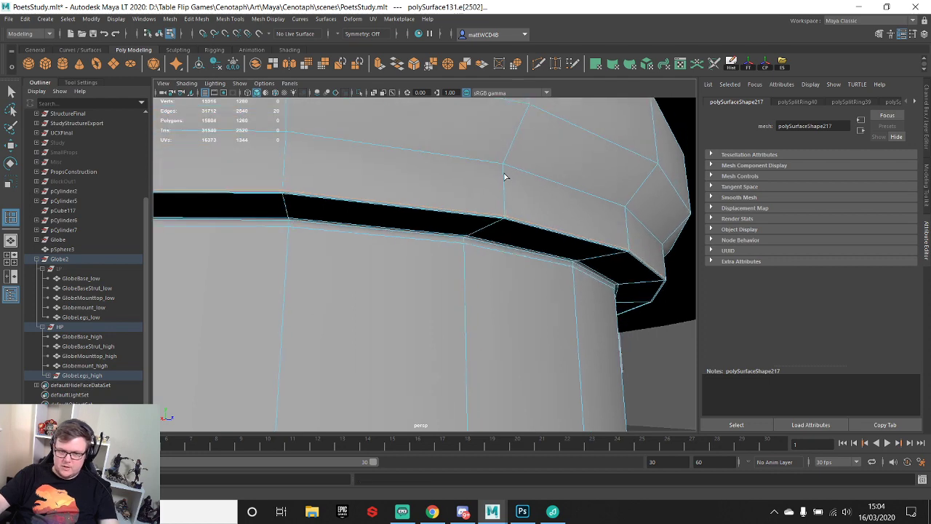
- Insert further supporting edge loops around the outer side of the column's topmost collar and turn on the smooth preview
left_click(509, 170)
mouse_move(517, 172)
left_mouse_down("alt")
mouse_move(540, 192)
mouse_move(530, 217)
mouse_move(496, 230)
mouse_move(523, 179)
left_mouse_up("alt")
left_click(502, 218)
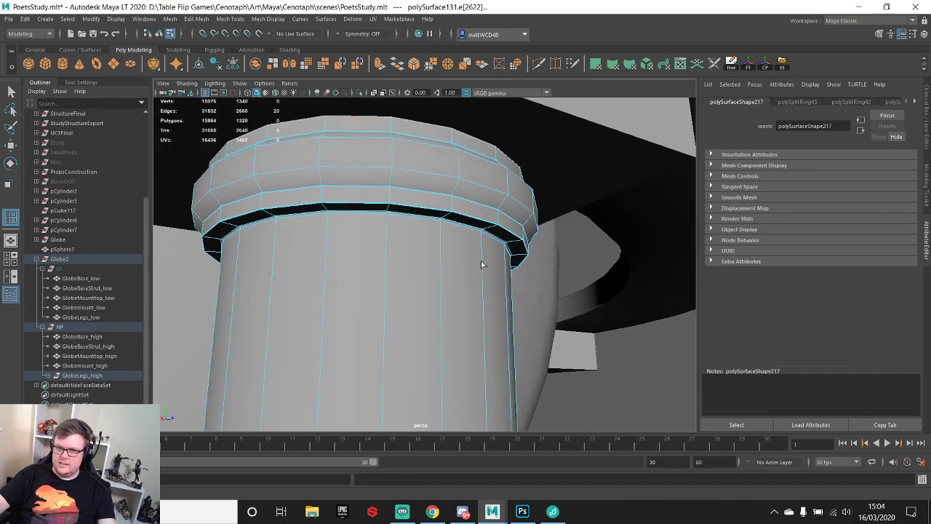
key("3")
scroll(481, 264, "down", 5)
left_click_drag(481, 264, 531, 342, "alt")
left_click(11, 92)
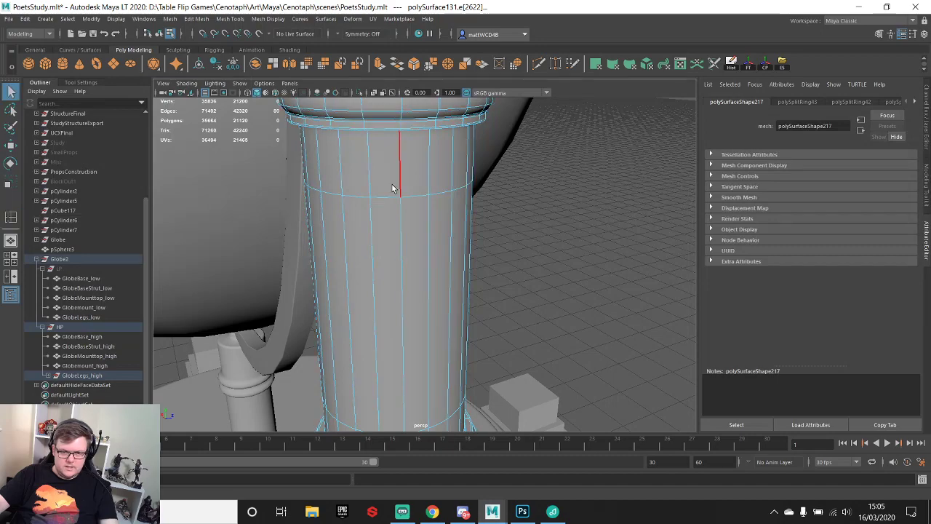
- Return to object selection and examine the smoothed leg column from its topmost collar down to its base
right_click_drag(392, 186, 448, 171)
left_click(548, 178)
left_click_drag(571, 269, 567, 196, "alt")
left_click(459, 218)
left_click_drag(463, 266, 472, 337, "alt")
scroll(472, 337, "down", 2)
middle_click_drag(472, 337, 502, 289, "alt")
left_click(533, 245)
middle_click_drag(554, 309, 581, 361, "alt")
scroll(582, 361, "down", 1)
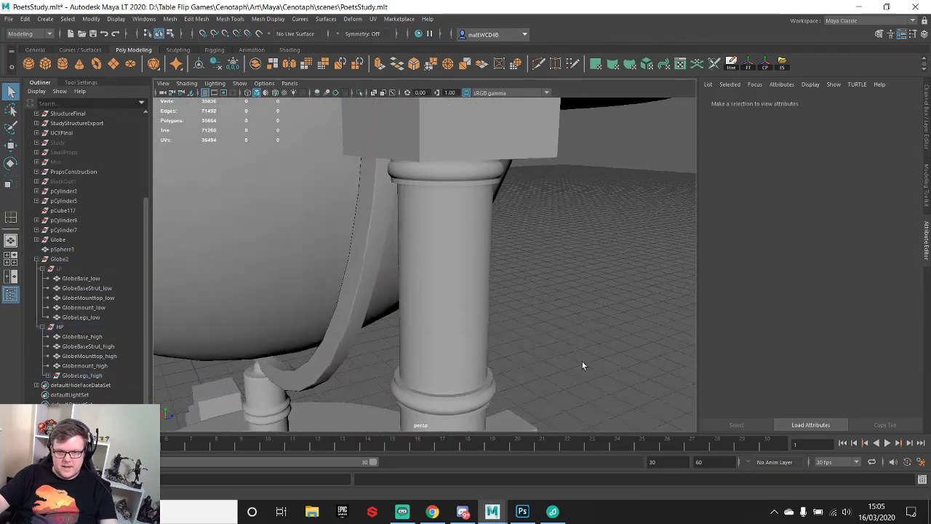
left_click_drag(582, 365, 493, 211, "alt")
left_click_drag(505, 296, 453, 222, "alt")
middle_click_drag(453, 222, 437, 280, "alt")
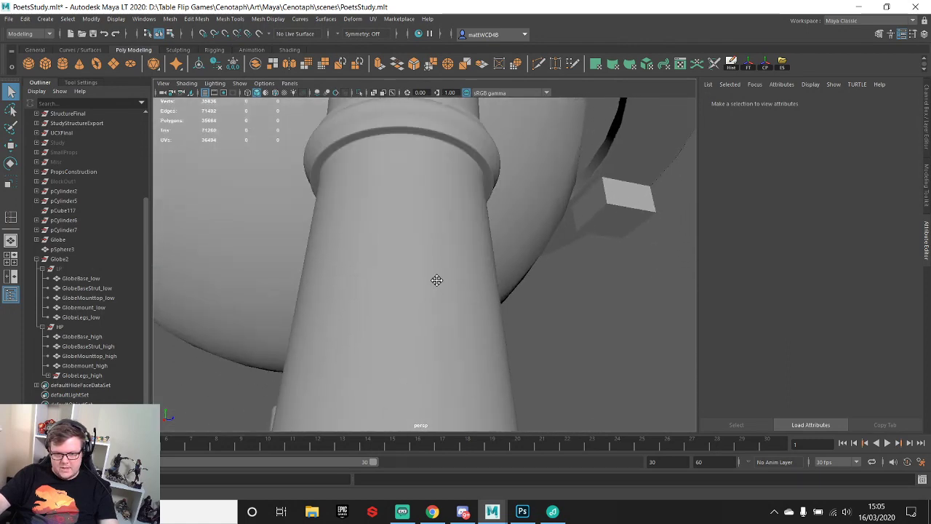
left_click_drag(437, 280, 463, 225, "alt")
left_click(463, 225)
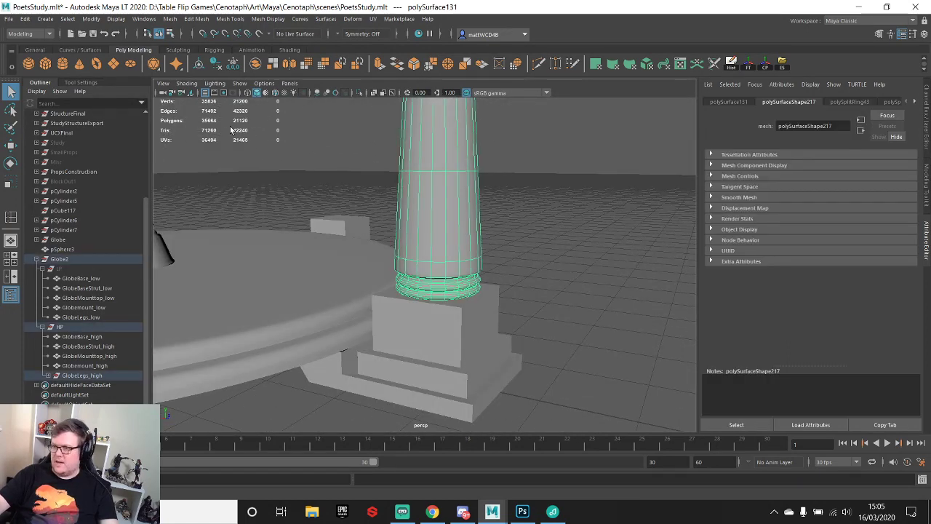
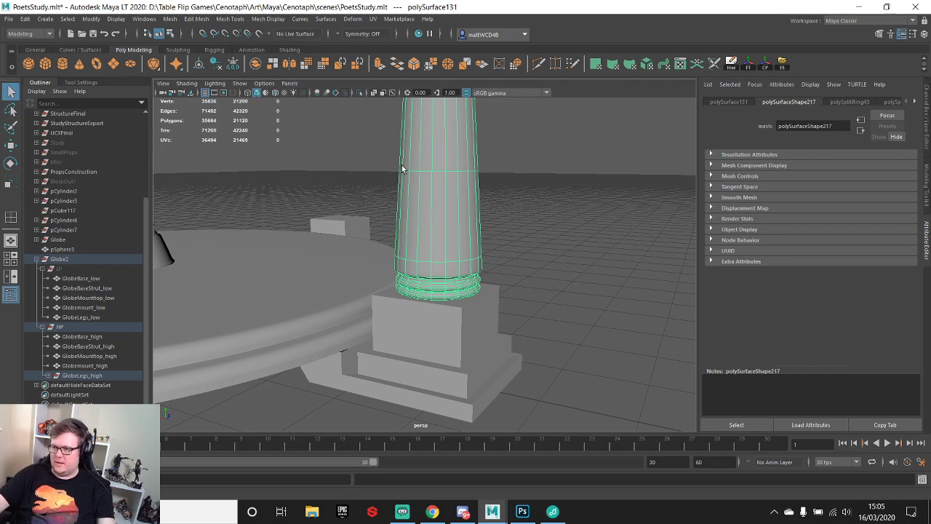
- Bevel the upper outer edges of the two lower steps and of the top block on the plinth below the column
middle_click_drag(396, 243, 390, 178, "alt")
left_click_drag(391, 179, 441, 216, "alt")
left_click(476, 321)
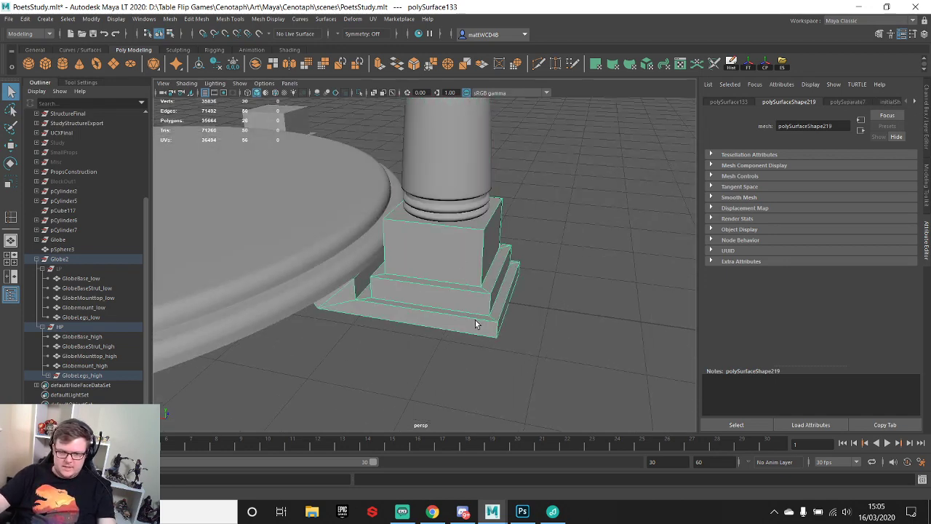
right_click_drag(476, 325, 560, 325, "alt")
left_click_drag(560, 325, 426, 247, "alt")
right_click_drag(426, 247, 449, 218, "alt")
left_click(449, 218)
left_click_drag(544, 240, 380, 316, "alt")
left_click(395, 325)
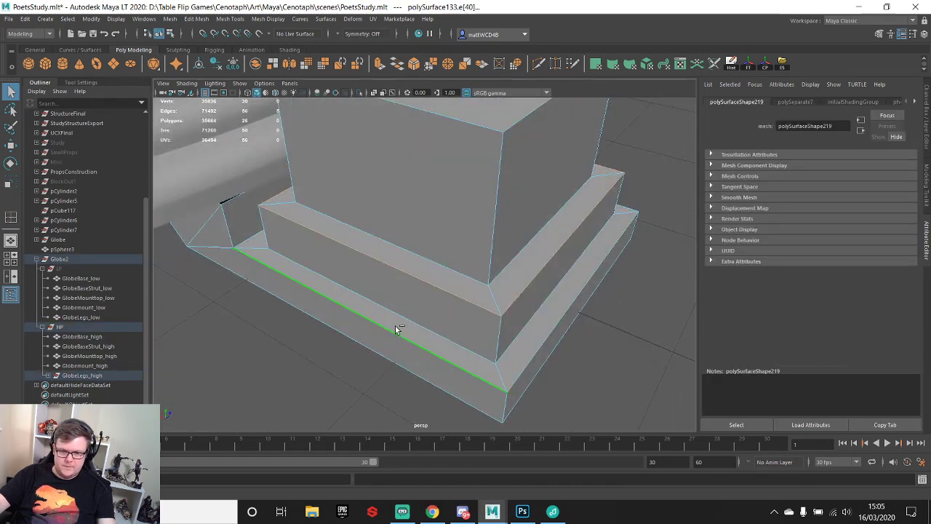
left_click_drag(568, 318, 529, 273, "alt")
middle_click_drag(462, 245, 525, 261, "alt")
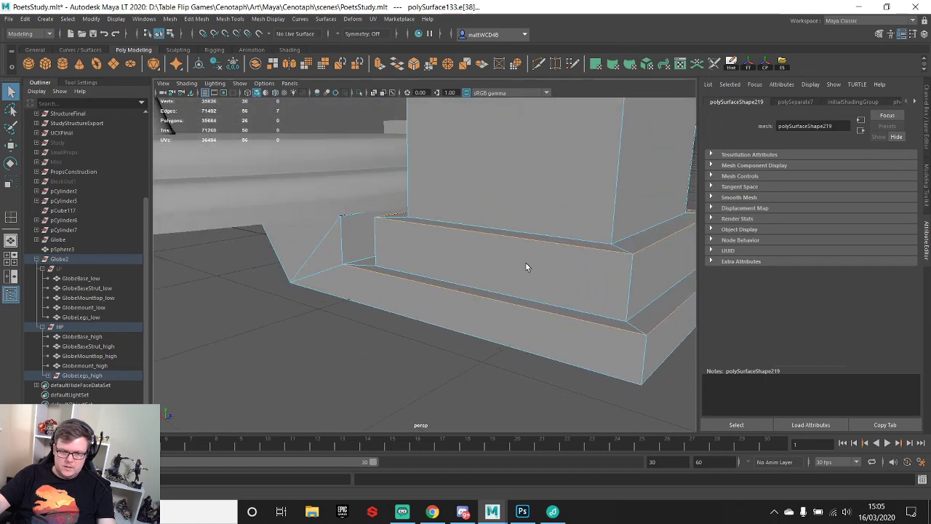
left_click(347, 246, "shift")
left_click_drag(348, 246, 441, 227, "alt")
left_click(529, 289, "shift")
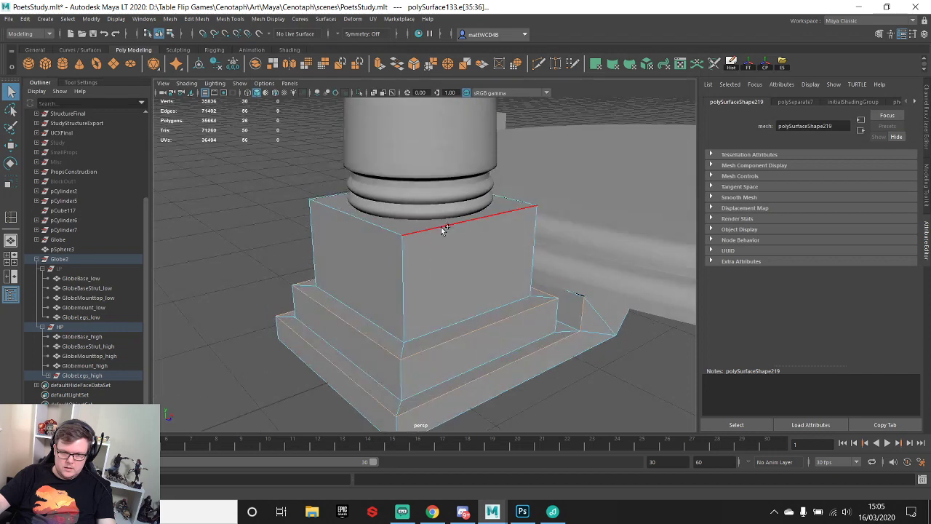
left_click(310, 197, "shift")
left_click_drag(310, 196, 486, 222, "alt")
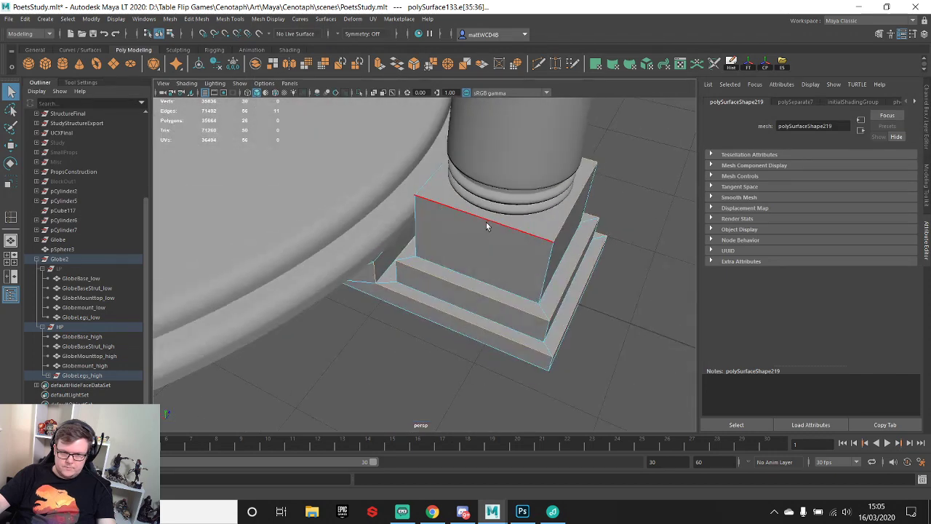
left_click(440, 184, "shift")
left_click_drag(439, 185, 469, 203, "alt")
right_click_drag(445, 147, 502, 150, "shift")
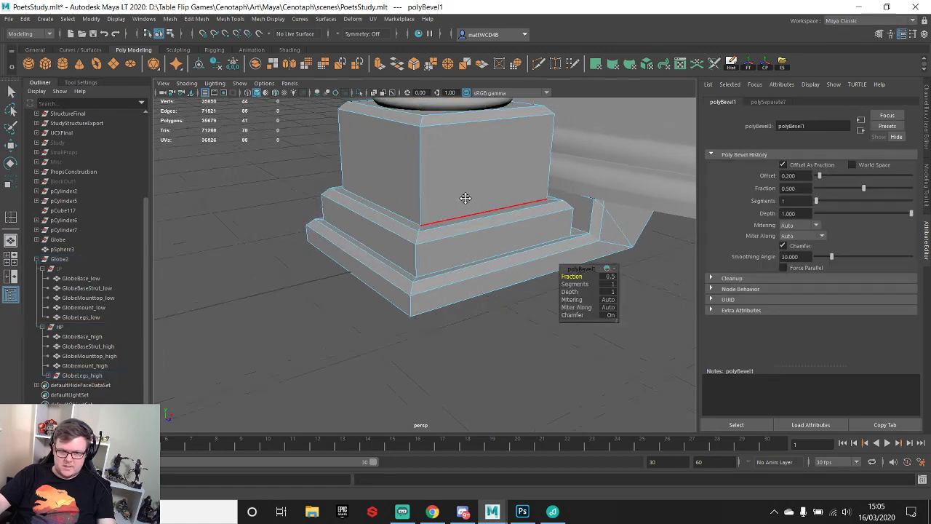
- Align the top bevel vertex on one side of the plinth's inner extension with the vertical edge below it
left_click_drag(446, 185, 518, 149, "alt")
scroll(518, 149, "up", 5)
middle_click_drag(517, 149, 461, 216, "alt")
key("q")
right_click_drag(461, 211, 414, 189)
left_click(454, 184)
key("w")
key("q")
left_click(446, 165)
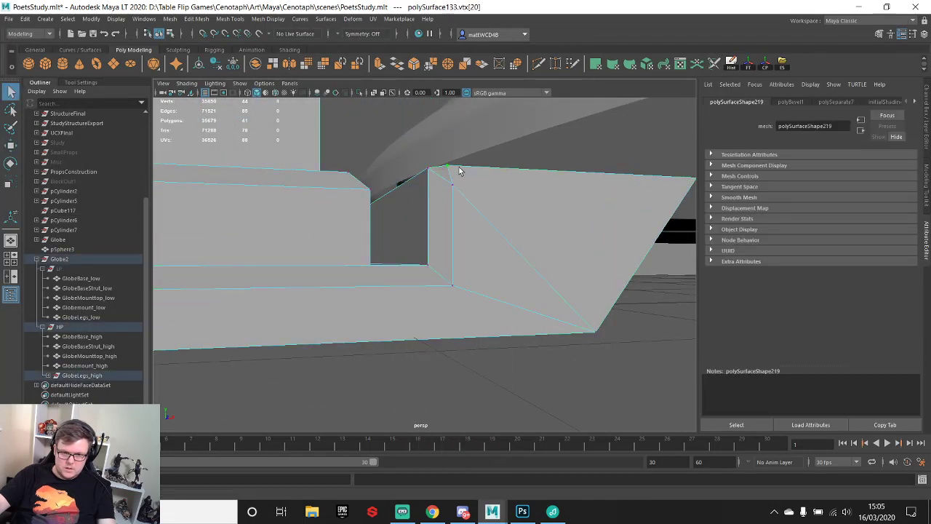
key("w")
key("v")
key("q")
- Snap the lower bevel vertex on that side up onto the aligned top corner vertex
left_click(451, 184)
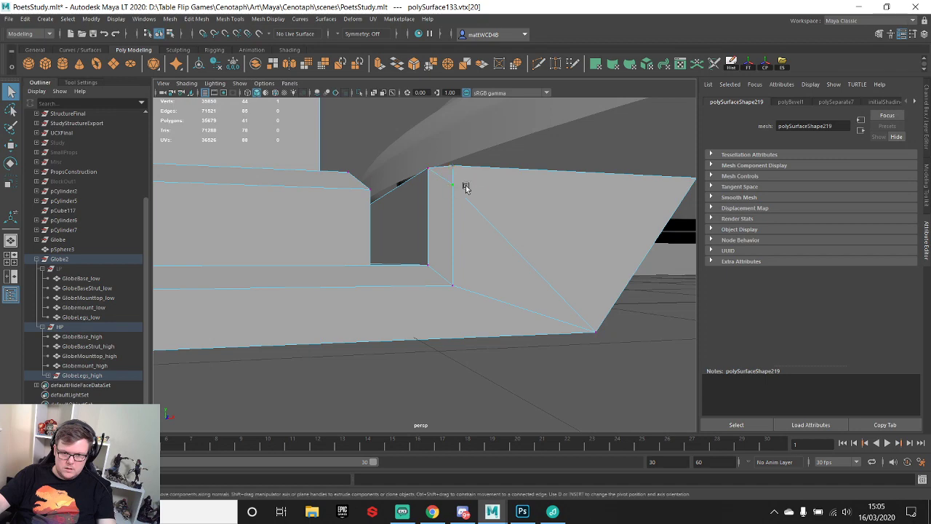
key("w")
left_click_drag(451, 153, 455, 161)
key("q")
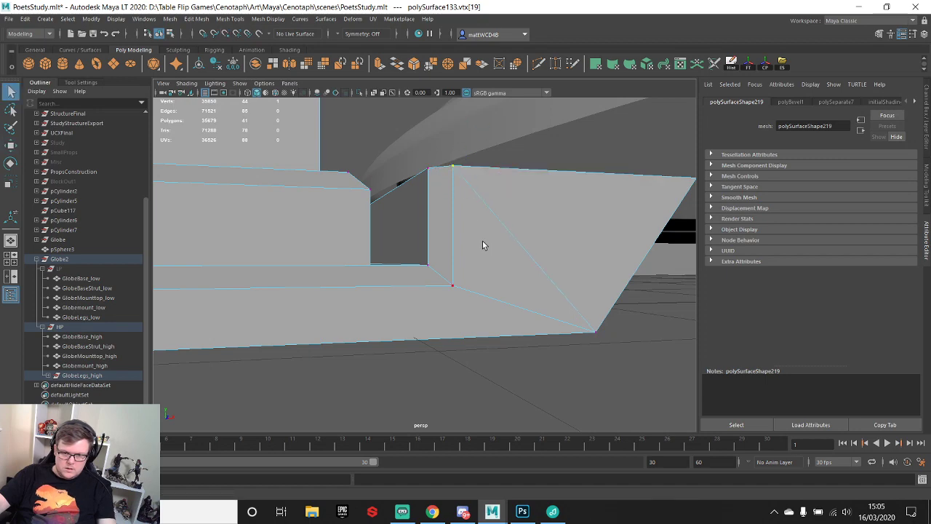
- Try moving the lower bevel vertex on the opposite side of the plinth's inner extension, and undo the move
scroll(482, 240, "down", 4)
left_click_drag(435, 205, 573, 223, "alt")
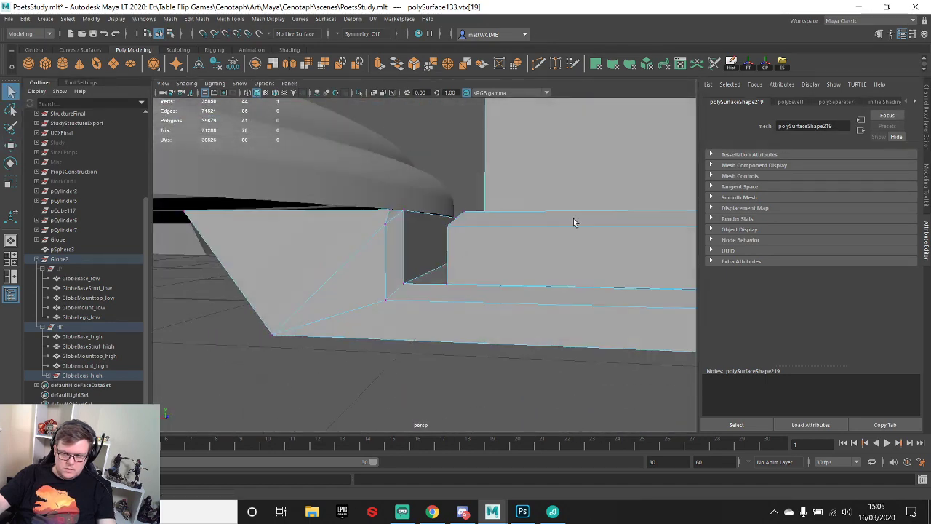
scroll(383, 238, "up", 3)
middle_click_drag(381, 237, 410, 257, "alt")
left_click(398, 227)
key("w")
left_click_drag(398, 226, 402, 223)
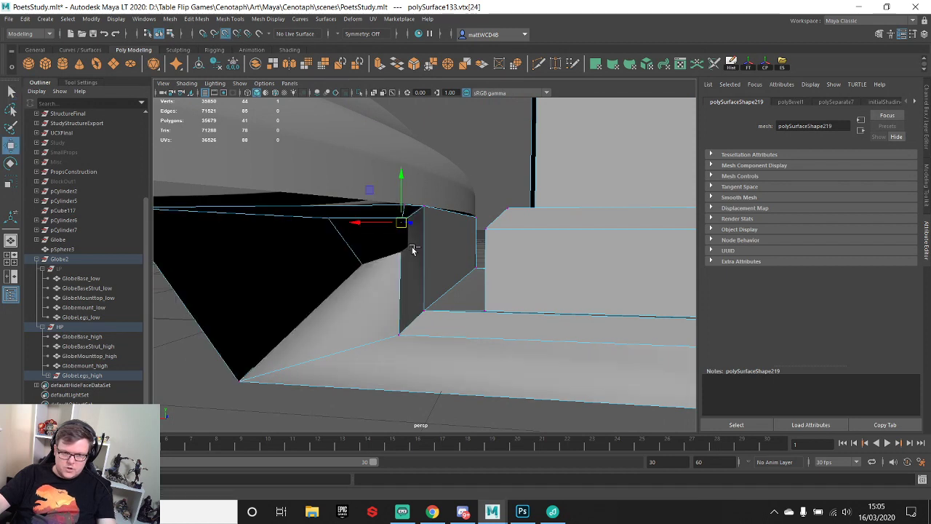
key("ctrl+z")
- Align the opposite side's top bevel vertex with the vertical edge and snap the lower bevel vertex up onto it
key("q")
left_click(405, 207)
key("w")
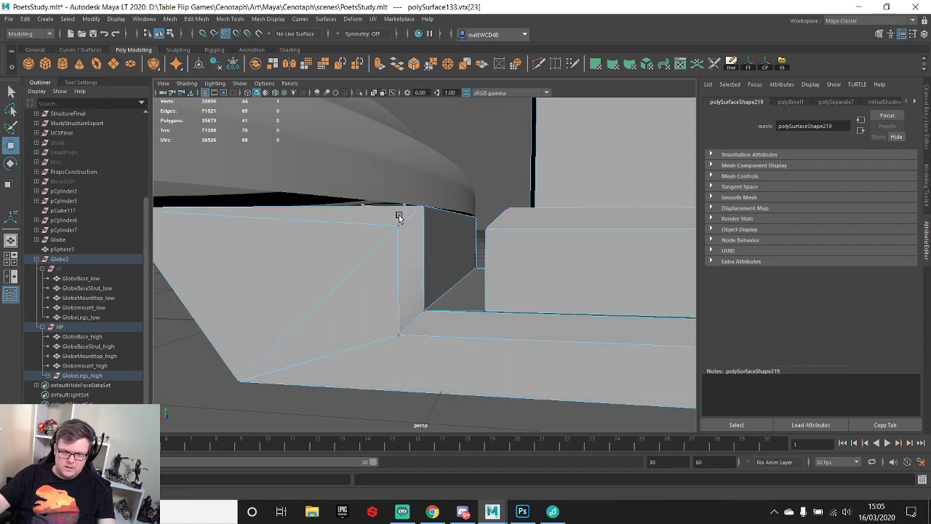
left_click_drag(398, 215, 399, 204)
key("q")
left_click(398, 225)
key("w")
key("v")
key("q")
- Merge the plinth's overlapping vertices with a distance threshold of 0.01 and return to object selection
scroll(443, 235, "down", 10)
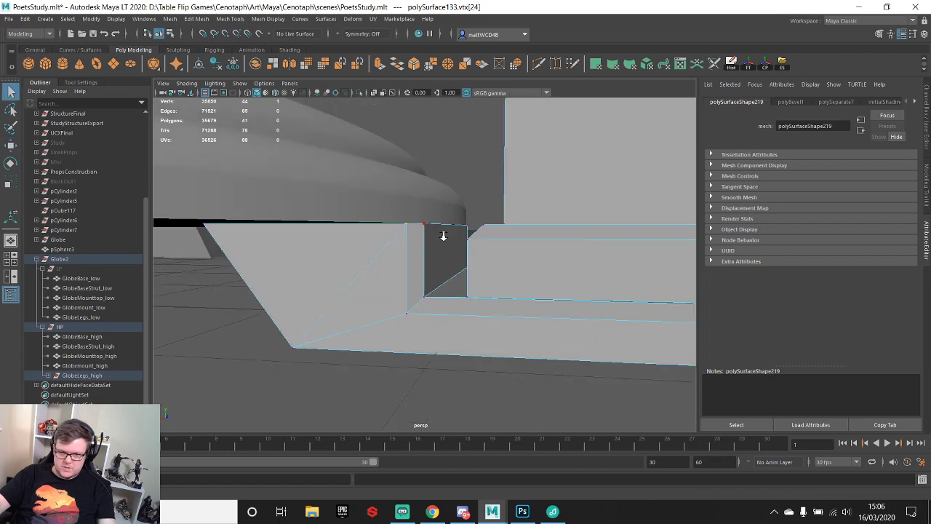
left_click_drag(509, 241, 458, 248, "alt")
left_click_drag(293, 151, 333, 180)
right_click_drag(594, 318, 620, 250, "shift")
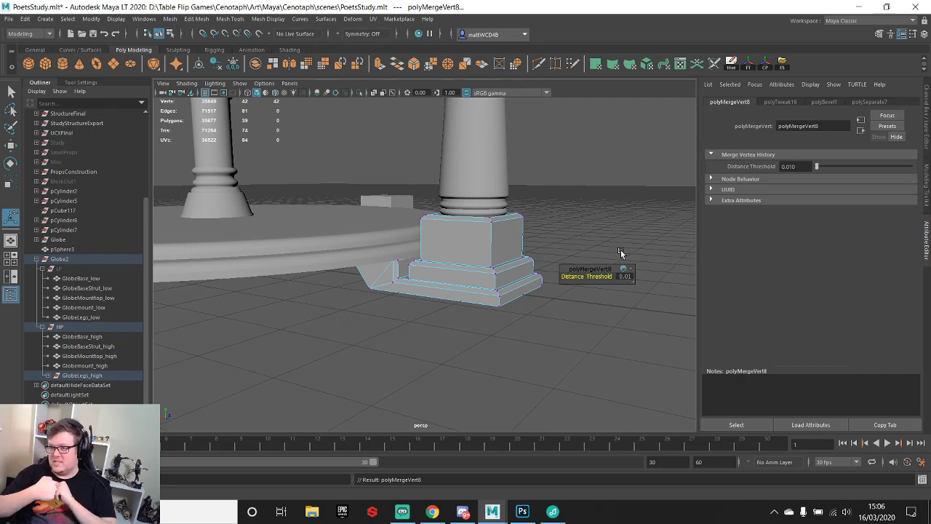
scroll(460, 242, "down", 7)
left_click_drag(461, 243, 504, 285, "alt")
scroll(466, 248, "down", 5)
scroll(468, 272, "up", 5)
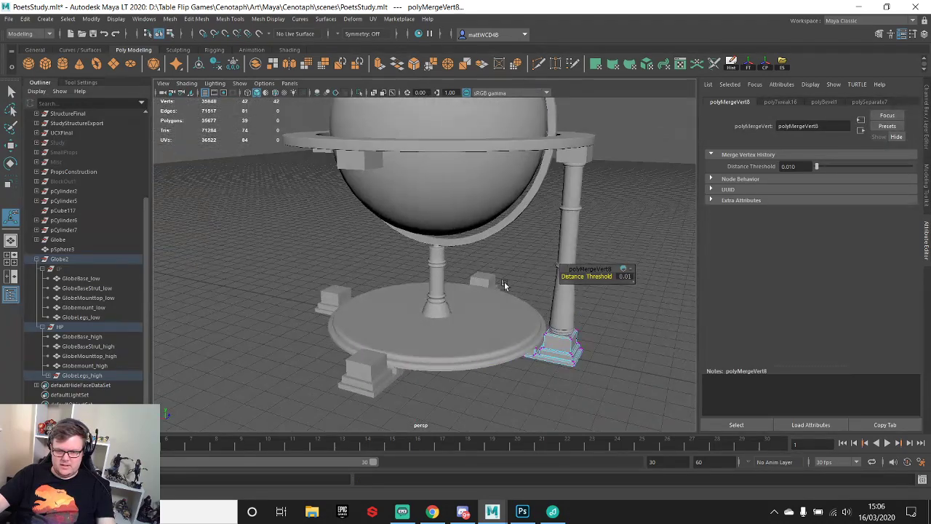
right_click_drag(574, 211, 624, 192)
left_click(633, 324)
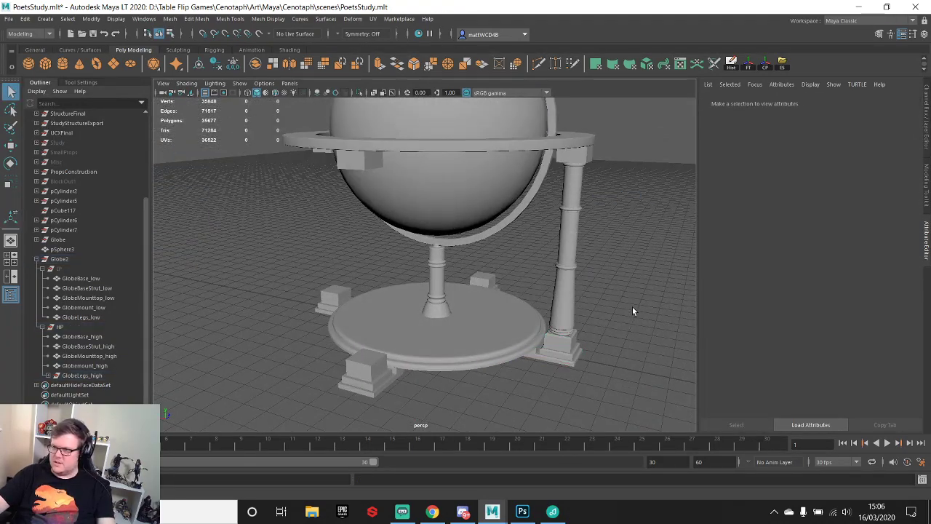
- Bevel the vertical and bottom edges of the block between the column and the ring, with a fraction of 0.1
middle_click_drag(557, 223, 444, 251, "alt")
scroll(444, 212, "up", 4)
left_click(446, 182)
key("f")
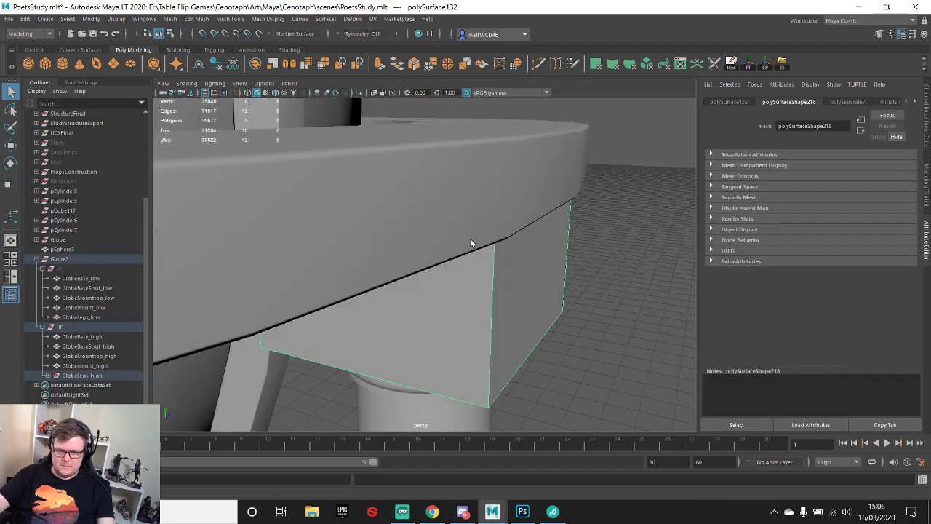
mouse_move(470, 243)
left_mouse_down("alt")
mouse_move(455, 243)
mouse_move(441, 192)
mouse_move(460, 235)
left_mouse_up("alt")
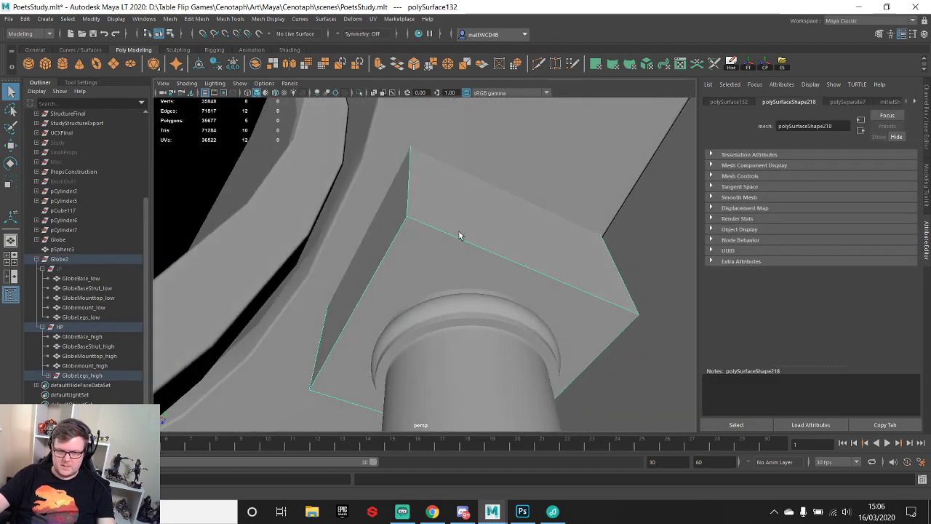
right_click_drag(459, 235, 458, 202)
left_click(373, 259)
scroll(509, 271, "down", 3)
left_click_drag(517, 272, 408, 302, "alt")
left_click(399, 311, "shift")
left_click(534, 268, "shift")
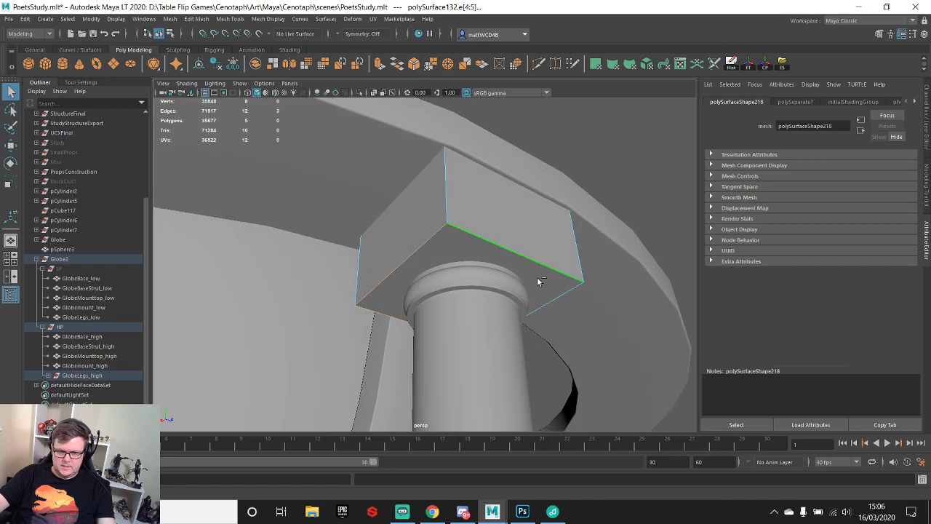
mouse_move(346, 219)
left_mouse_down("alt")
mouse_move(442, 266)
mouse_move(434, 243)
left_mouse_up("alt")
right_click(455, 235, "shift")
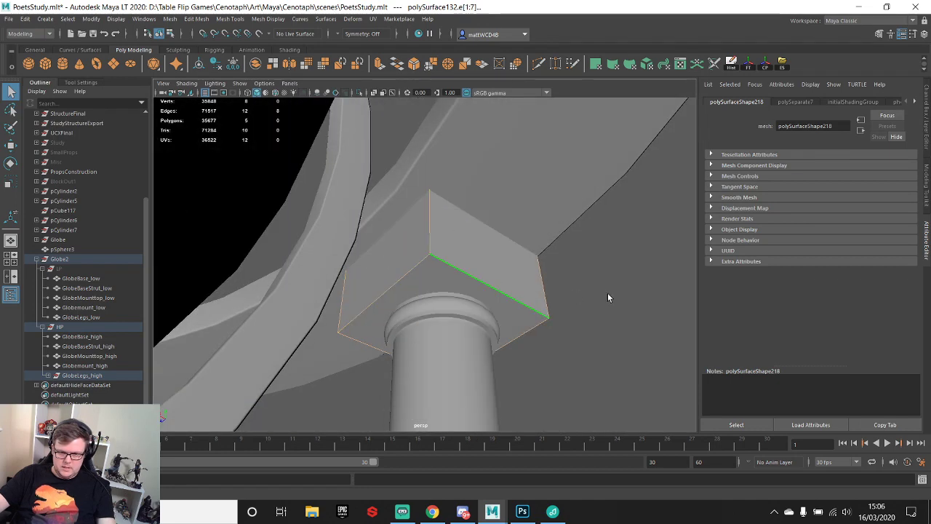
left_click_drag(608, 293, 454, 245, "alt")
right_click_drag(453, 245, 494, 247, "shift")
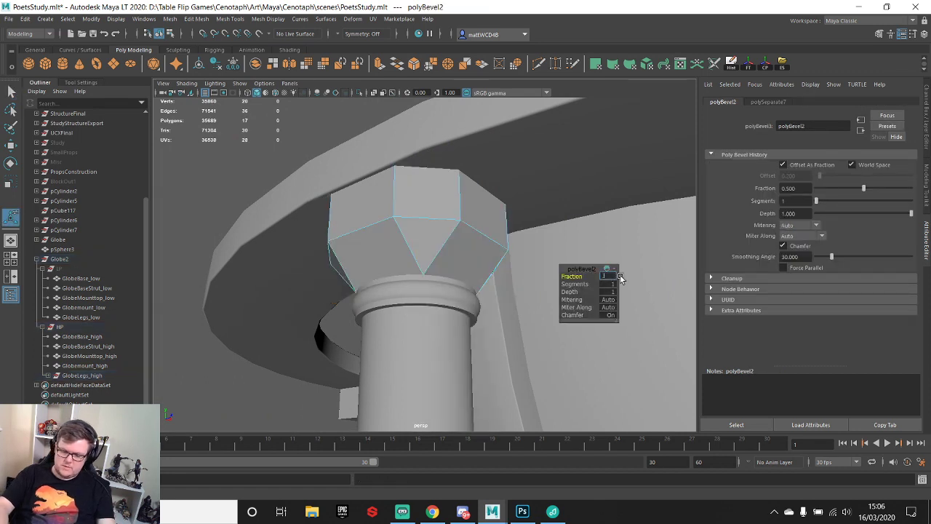
key("Return")
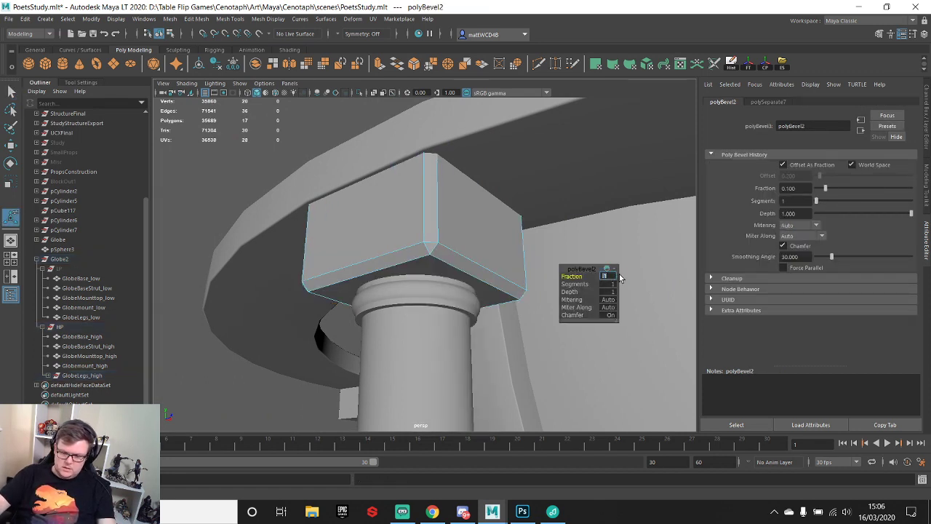
- Try bevel fractions of 0.05 and 0.02 on the block, settle on 0.03, and return to object selection
type("0.05")
key("Return")
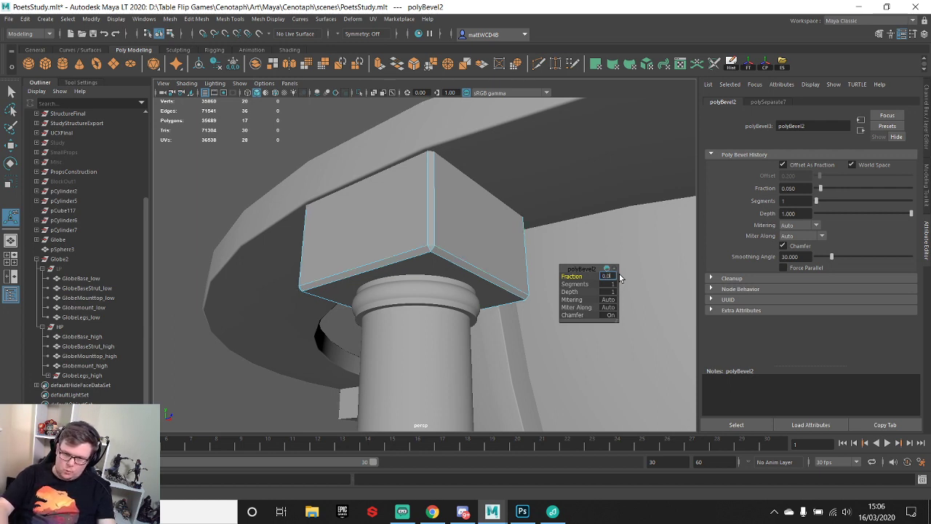
key("Return")
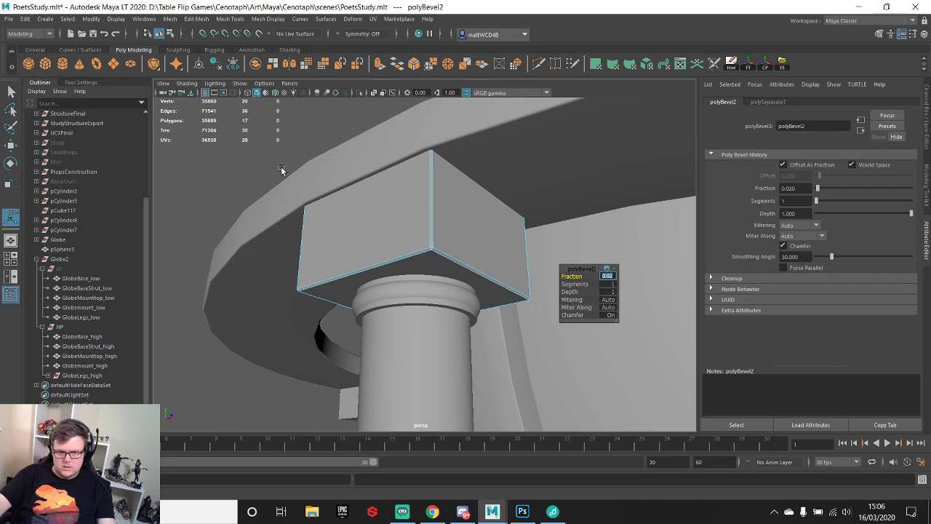
type("0.03")
key("Return")
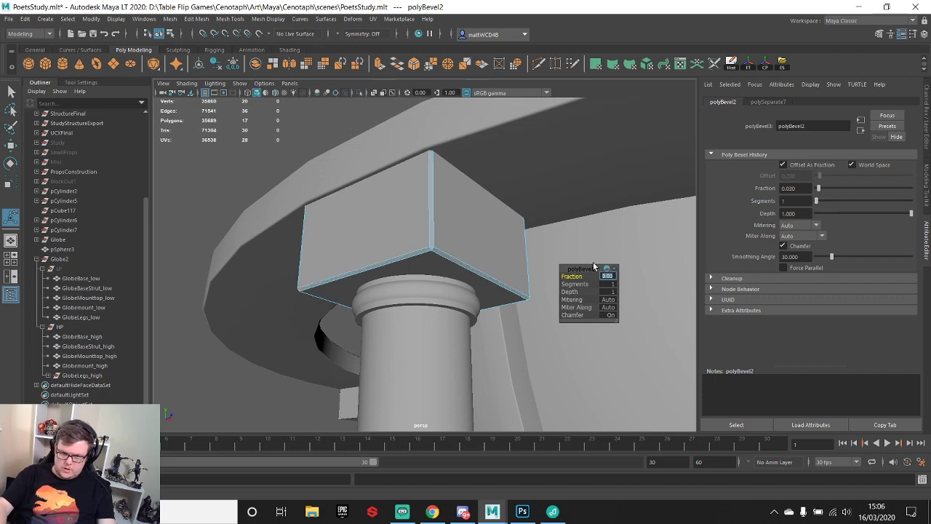
right_click_drag(391, 196, 433, 165)
key("q")
scroll(396, 213, "down", 5)
left_click(367, 176)
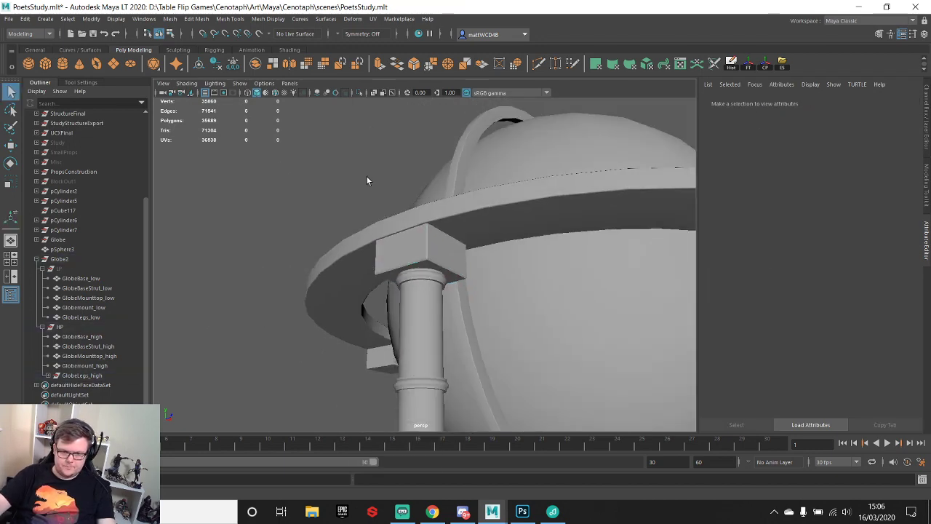
- Delete the remaining plinths and top blocks of the three unfinished legs, keeping only the completed leg
scroll(368, 179, "down", 3)
left_click_drag(414, 262, 443, 283, "alt")
middle_click_drag(443, 283, 442, 214, "alt")
left_click_drag(441, 214, 452, 151, "alt")
left_click(437, 164)
middle_click_drag(523, 244, 349, 186, "alt")
left_click(509, 150, "shift")
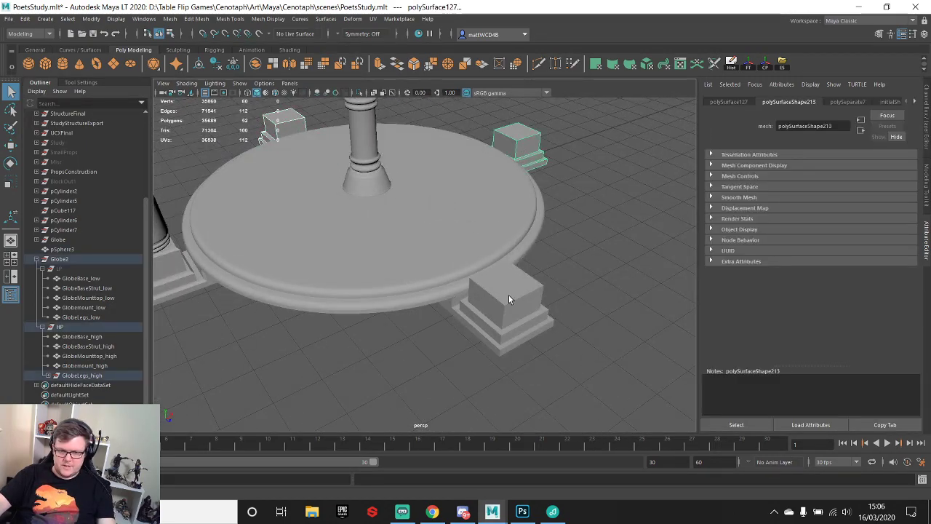
left_click(509, 296, "shift")
left_click_drag(507, 294, 512, 168, "alt")
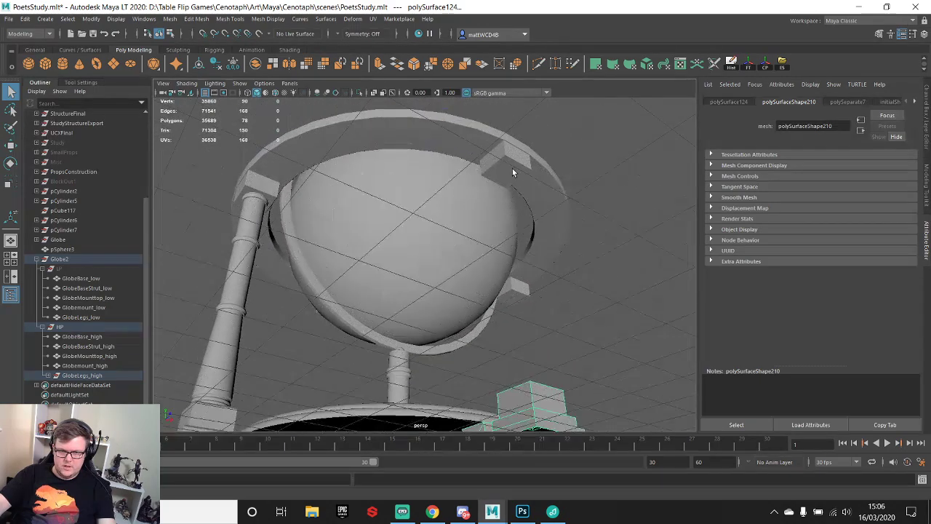
left_click(512, 168)
left_click(522, 283)
left_click_drag(521, 284, 356, 291, "alt")
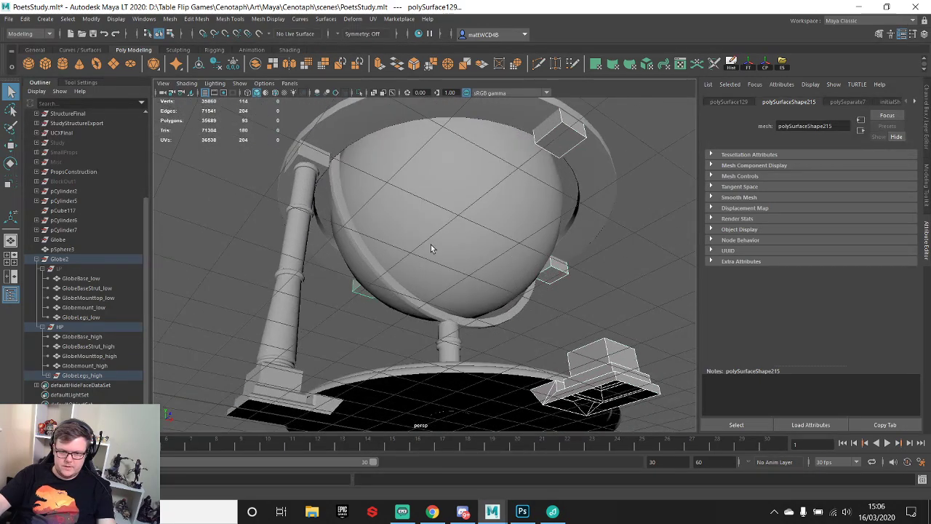
left_click_drag(433, 247, 444, 266, "alt")
key("Delete")
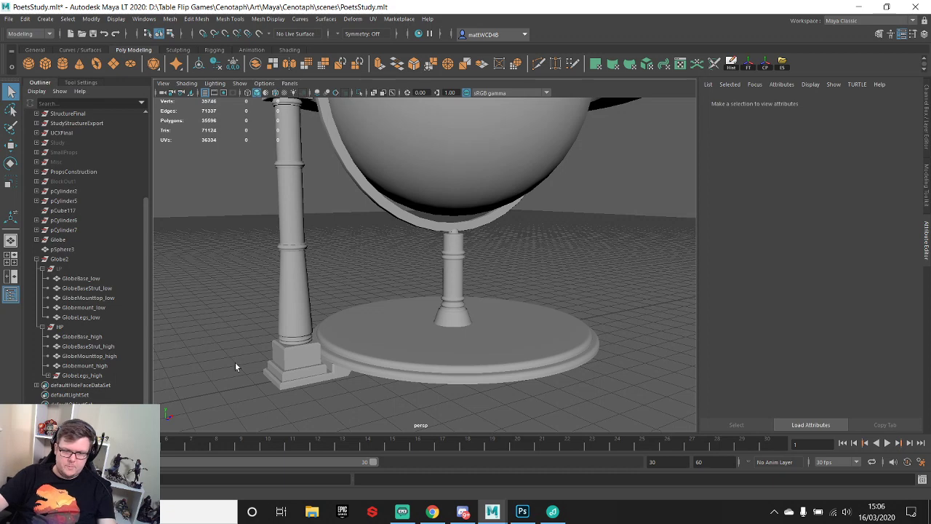
- Convert the finished leg column's smooth mesh preview to polygons
left_click(292, 356)
left_click(294, 297, "shift")
middle_click_drag(294, 295, 327, 322, "alt")
left_click_drag(327, 322, 321, 284, "alt")
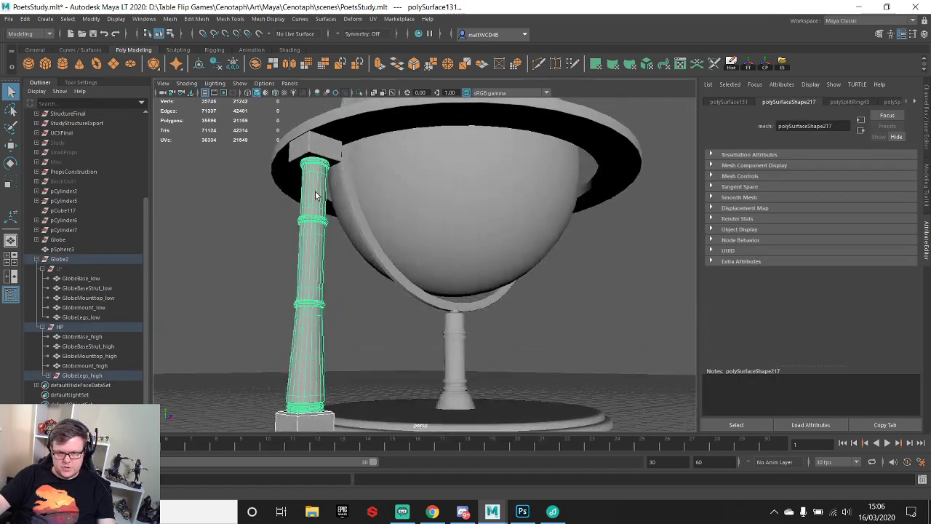
left_click(322, 145)
left_click(311, 222)
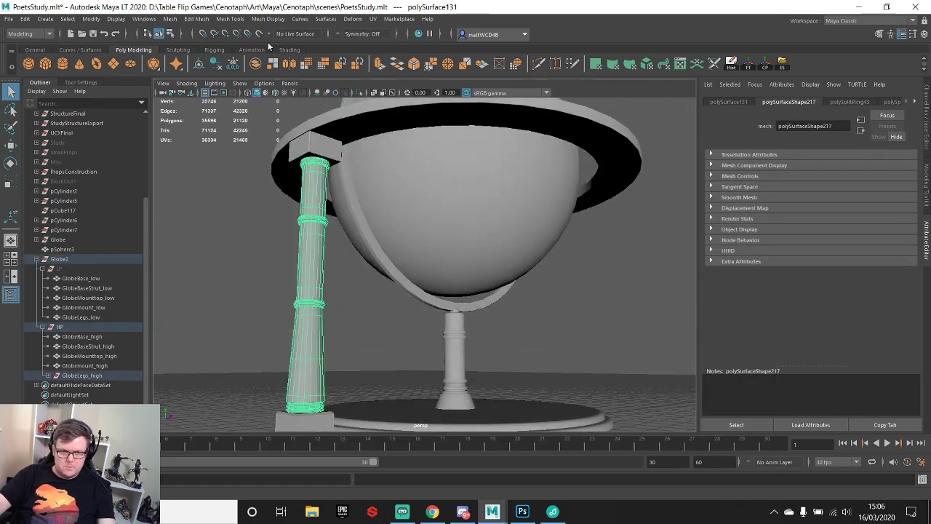
left_click(90, 20)
mouse_move(161, 254)
left_click(271, 266)
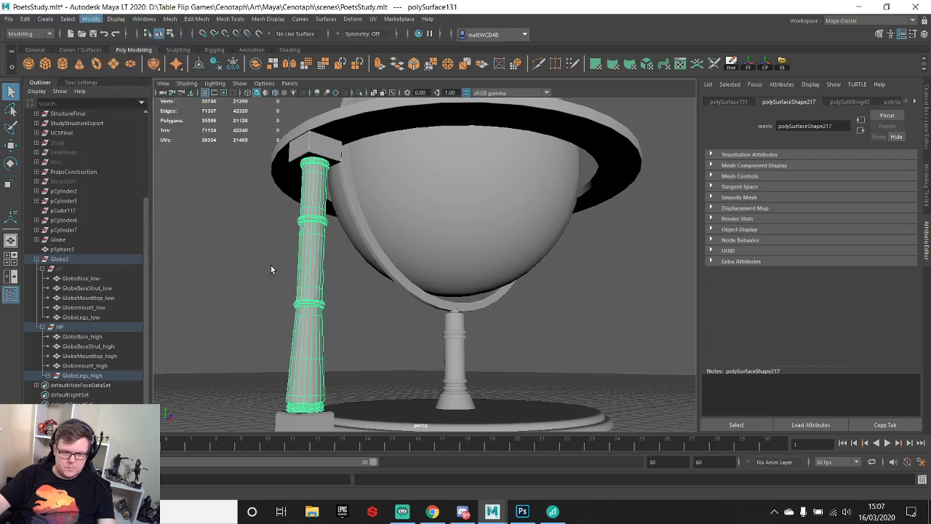
left_click(321, 252)
left_click(337, 279)
left_click_drag(337, 279, 346, 302, "alt")
- Combine the finished leg's column, top block and plinth into one mesh
left_click(325, 203)
left_click(325, 129, "shift")
left_click(317, 414, "shift")
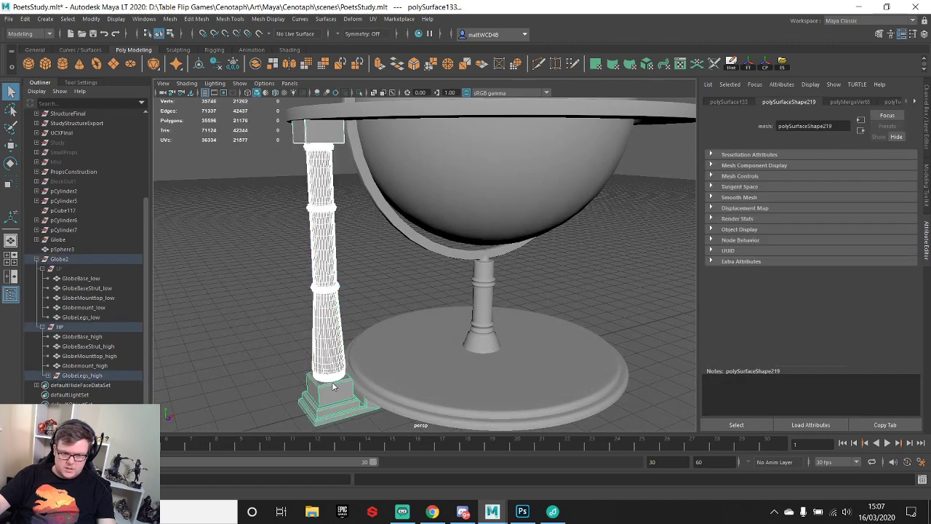
right_click_drag(331, 275, 319, 458, "shift")
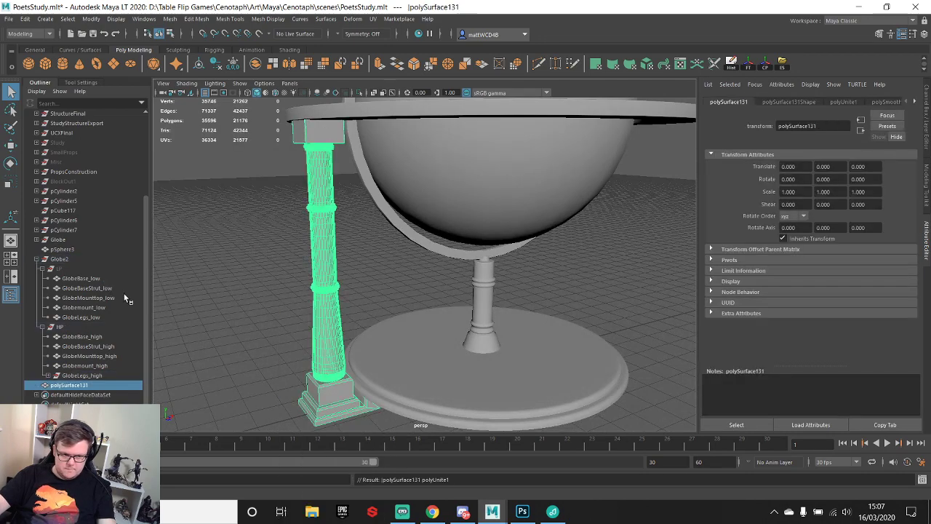
- In an X-rayed top view, snap the combined leg's pivot to the centre of the globe stand
scroll(411, 257, "down", 4)
mouse_move(411, 258)
left_mouse_down("alt")
mouse_move(371, 277)
mouse_move(407, 245)
mouse_move(474, 257)
mouse_move(466, 269)
mouse_move(508, 280)
mouse_move(436, 276)
mouse_move(411, 223)
mouse_move(410, 259)
left_mouse_up("alt")
key("w")
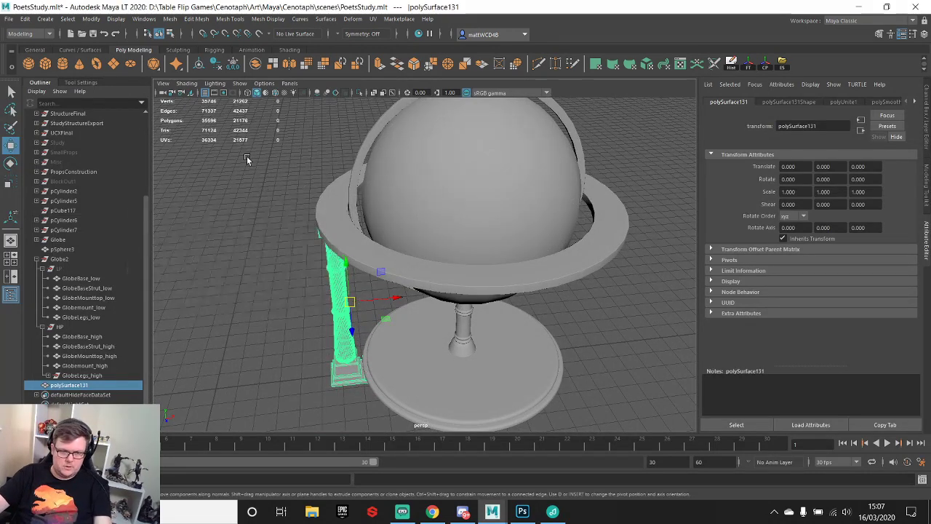
key("space")
key("space")
middle_click_drag(418, 244, 306, 226, "alt")
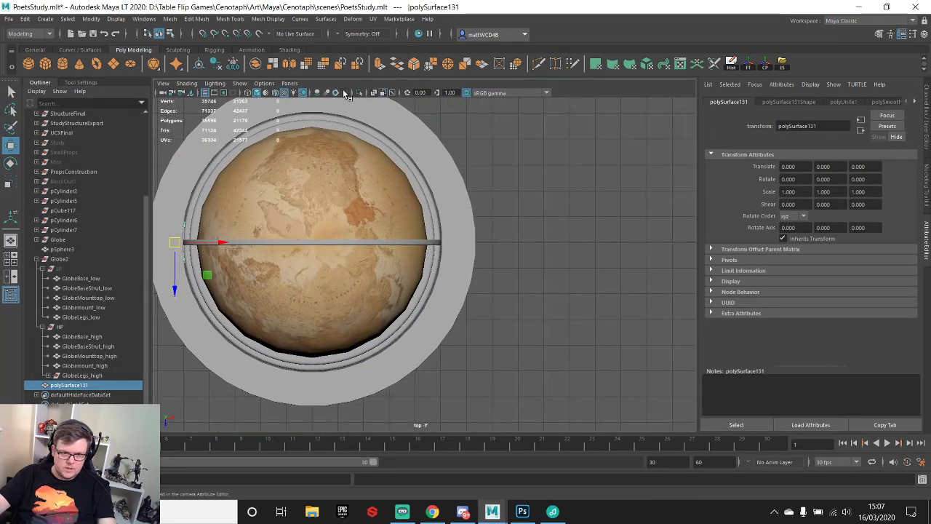
left_click(381, 93)
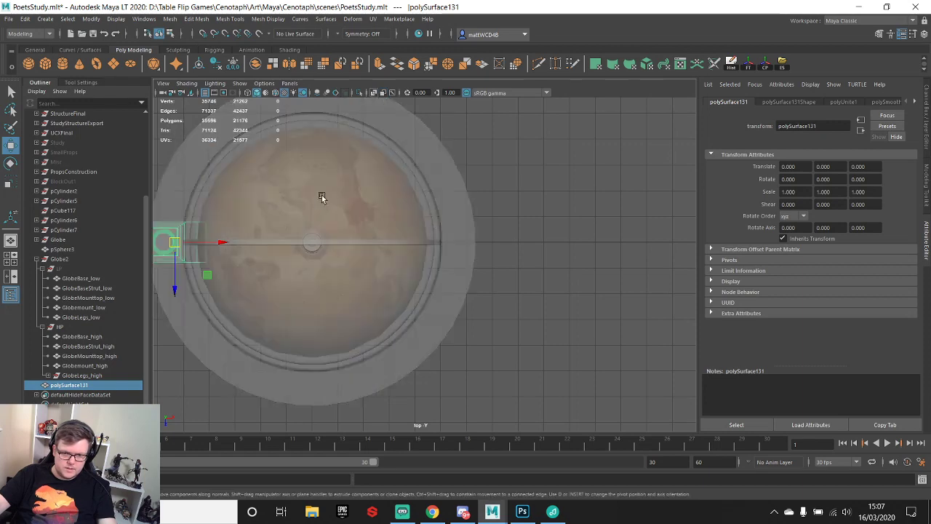
middle_click_drag(322, 197, 409, 222, "alt")
left_click_drag(308, 262, 399, 265)
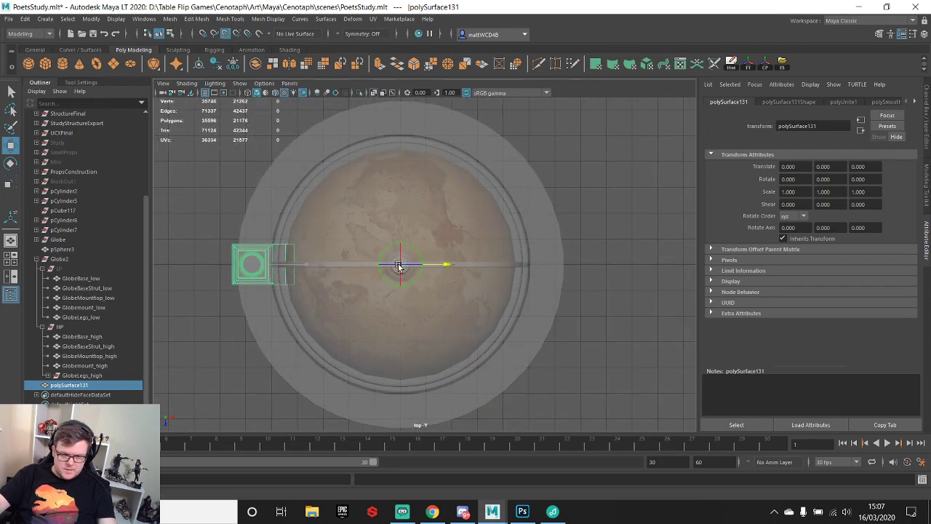
key("d")
- Duplicate the leg three times around the stand's centre, with Y rotations of 90, 180 and 270 degrees
key("ctrl+d")
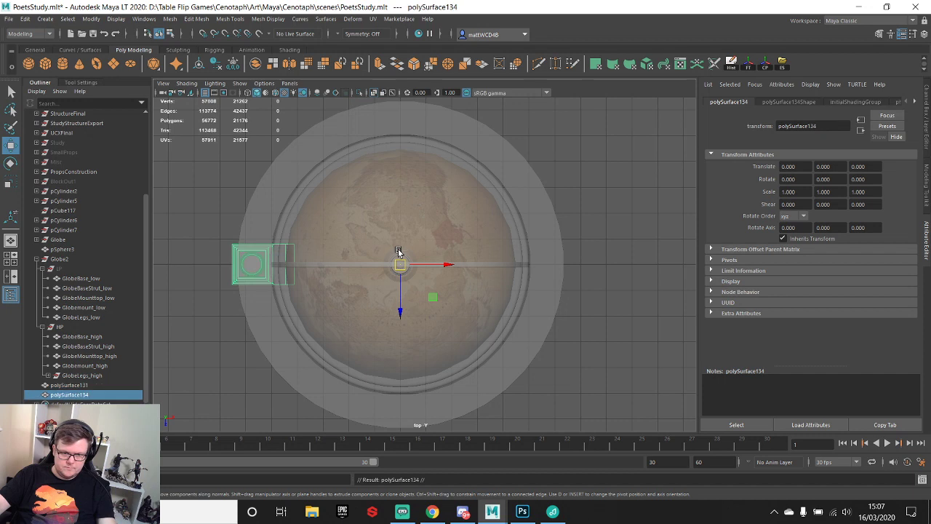
key("e")
left_click_drag(429, 299, 484, 270)
key("ctrl+d")
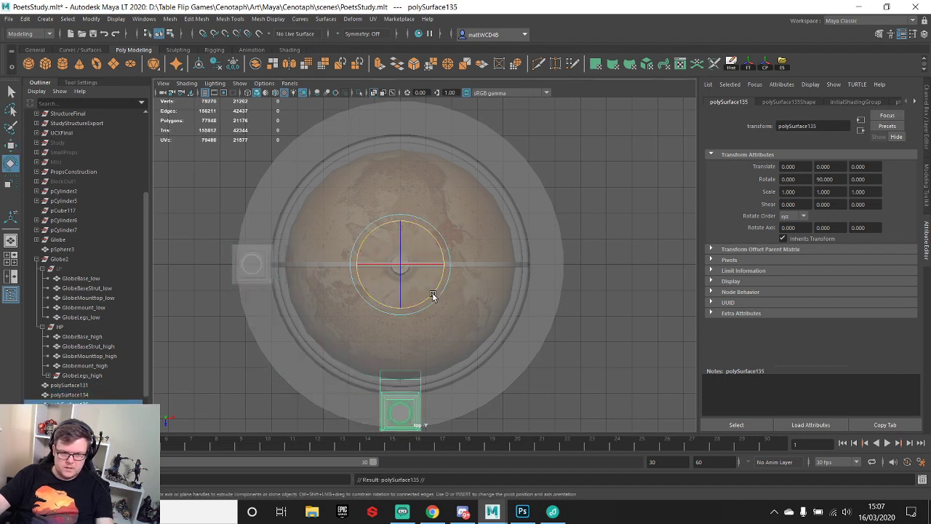
left_click_drag(432, 296, 485, 248)
key("ctrl+d")
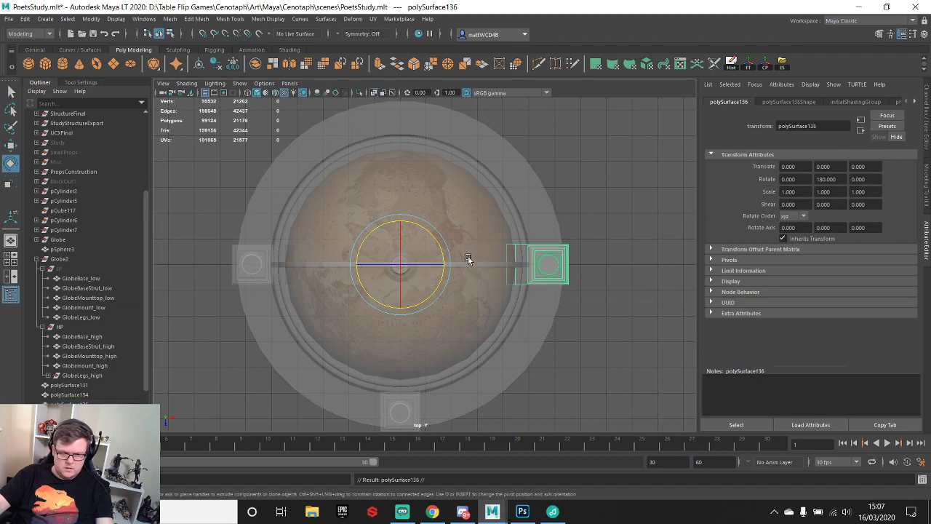
left_click_drag(424, 295, 462, 249)
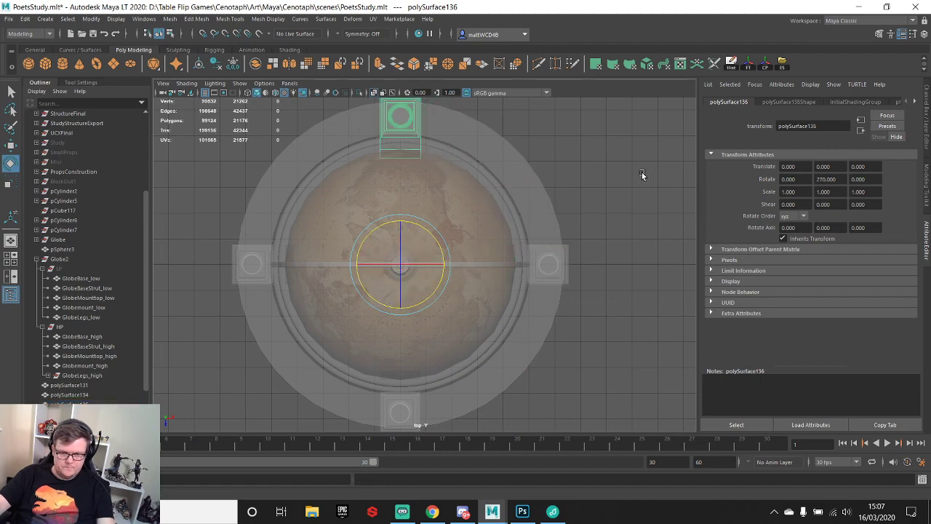
- Return to the perspective view and combine all four legs into a single mesh
key("space")
key("space")
left_click_drag(519, 256, 493, 211, "alt")
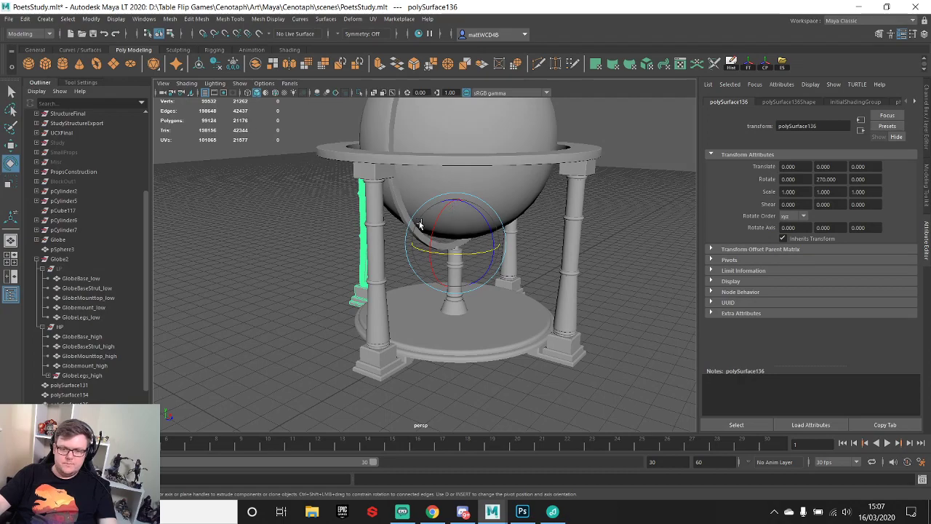
left_click_drag(420, 225, 458, 272, "alt")
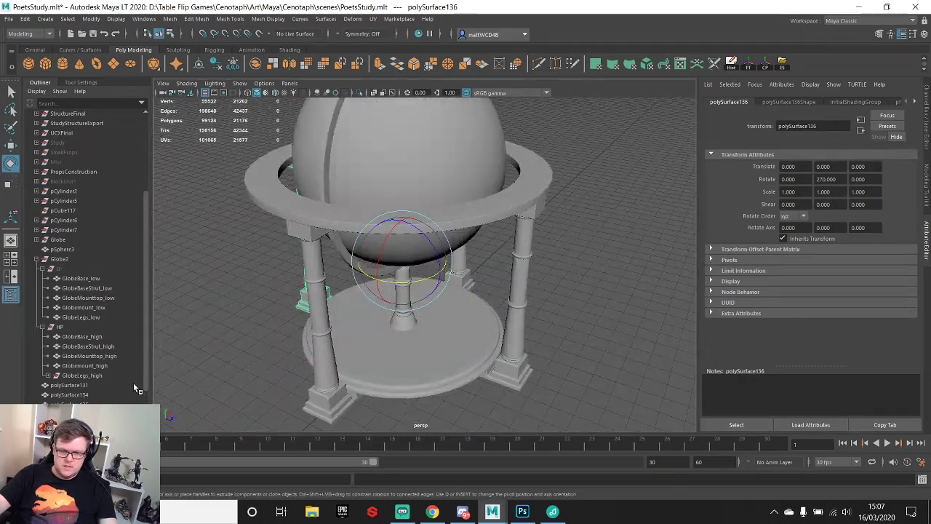
left_click(134, 385, "shift")
right_click_drag(521, 251, 494, 455, "shift")
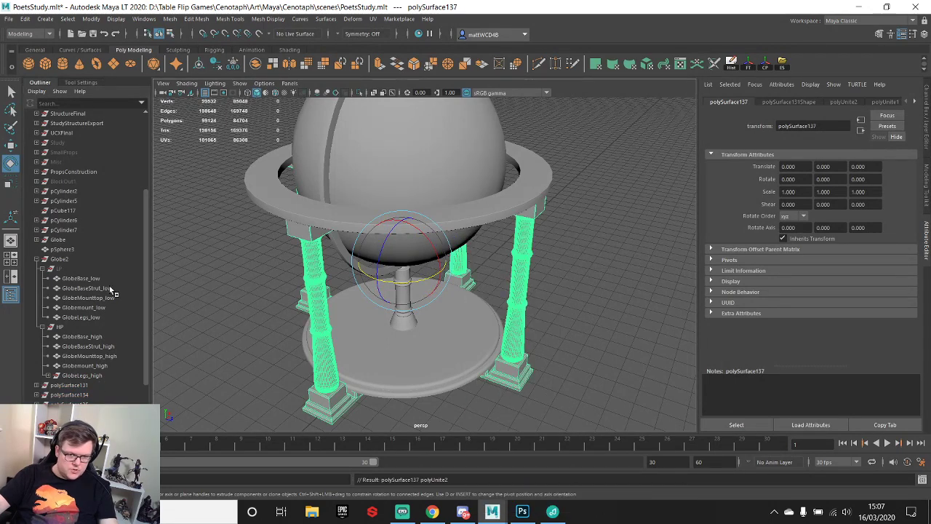
- Name the combined legs GlobeLegs_high, based on the low-poly legs' name, and move the mesh into the HP group
double_click(84, 317)
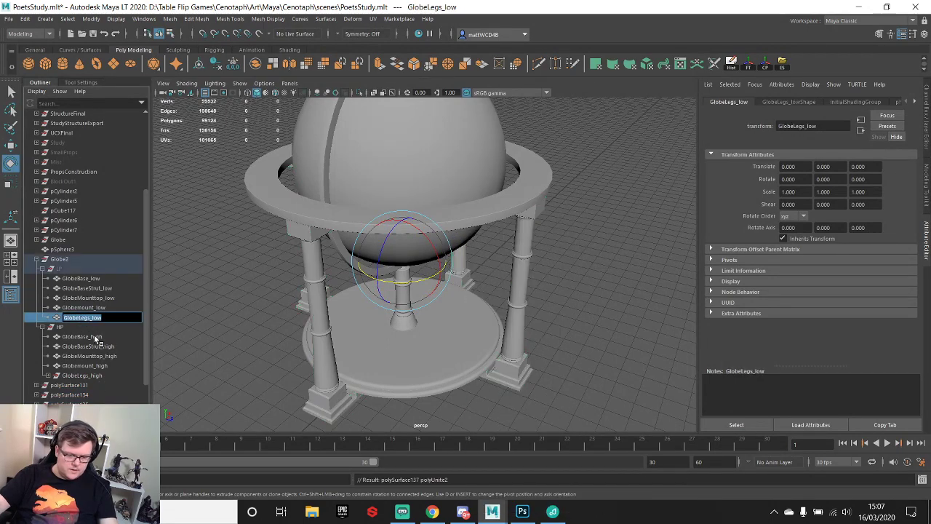
left_click_drag(147, 351, 148, 407)
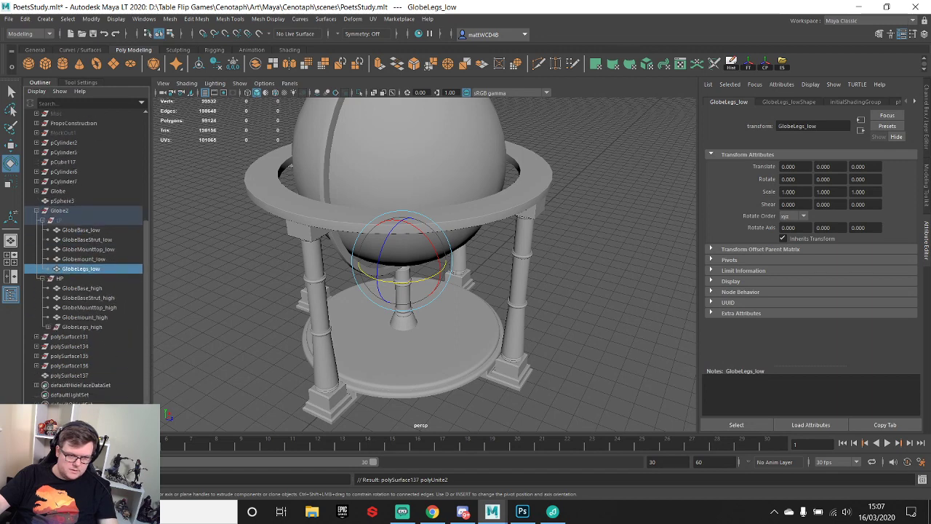
double_click(70, 376)
type("GlobeLegs_low")
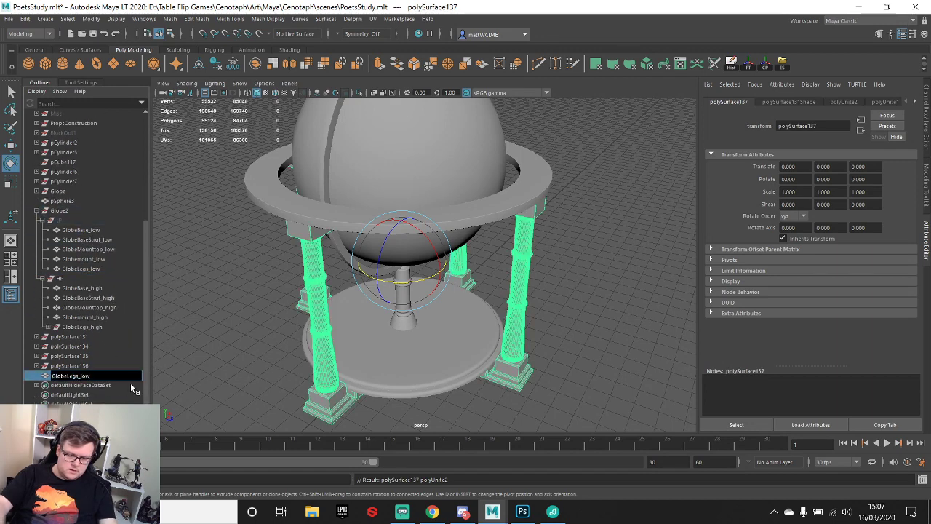
type("h")
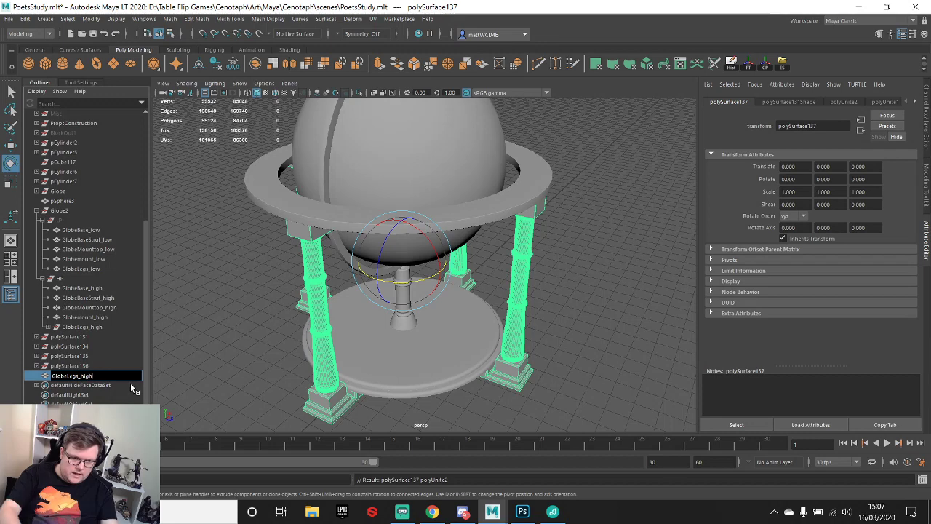
type("igh")
key("Return")
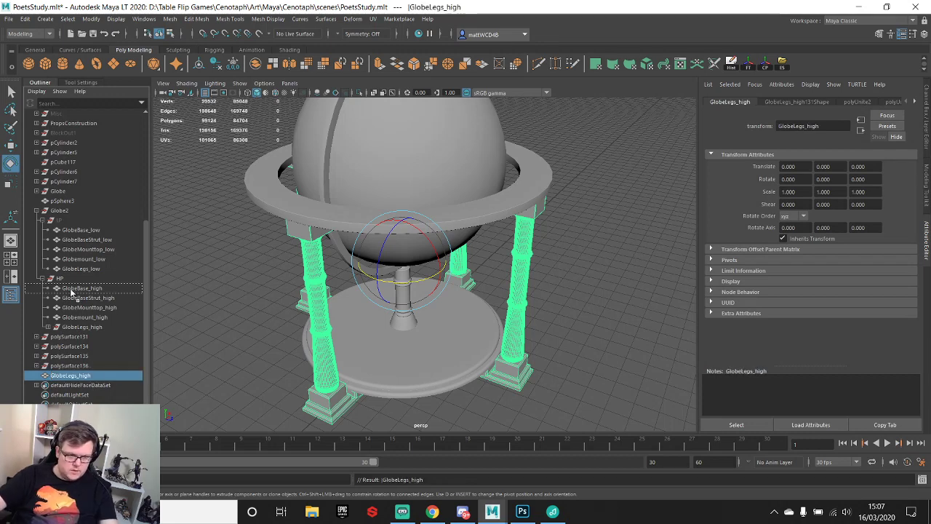
left_click_drag(71, 291, 71, 291)
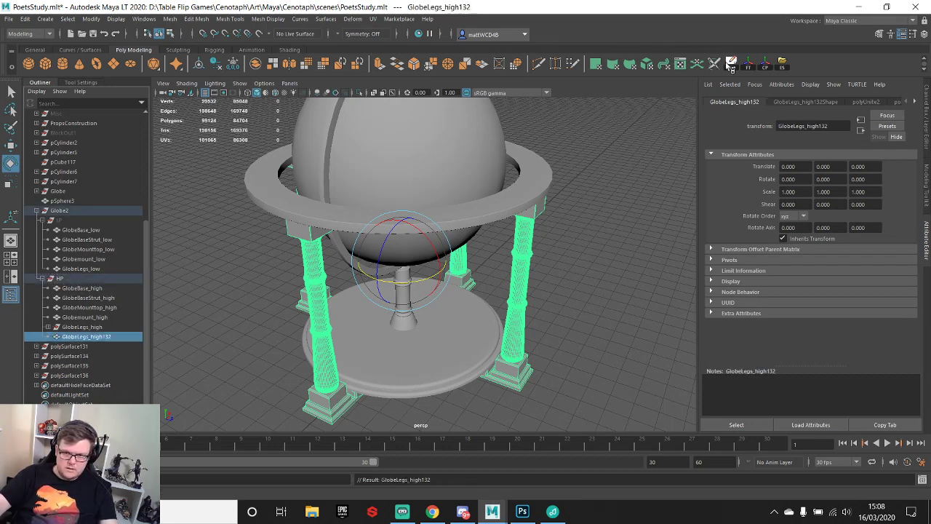
- Clear the combined legs' construction history and remove the number suffix so the mesh is named GlobeLegs_high
double_click(109, 375)
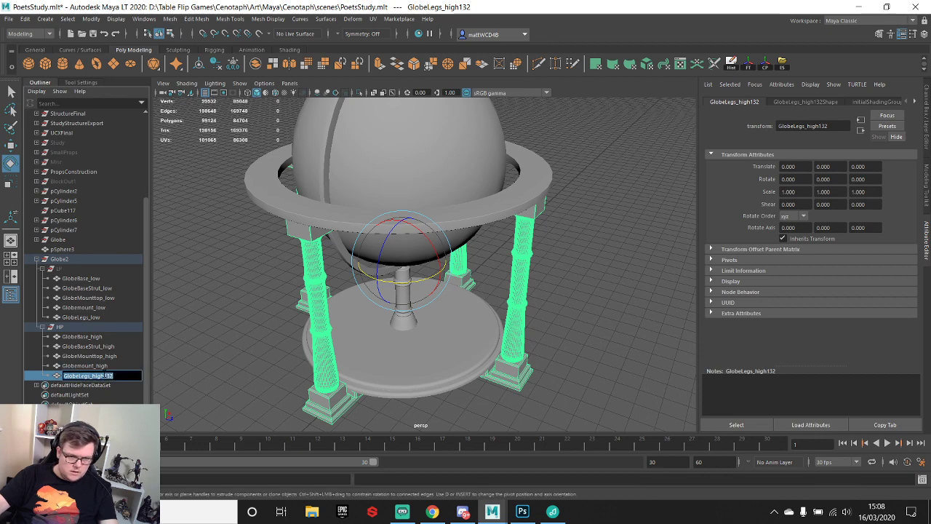
key("Right")
key("BackSpace")
key("BackSpace")
key("Return")
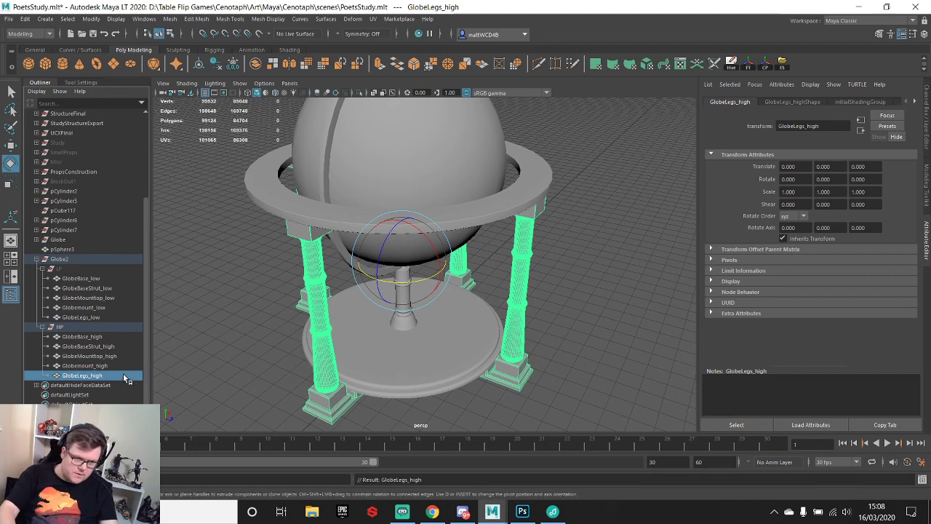
left_click(611, 216)
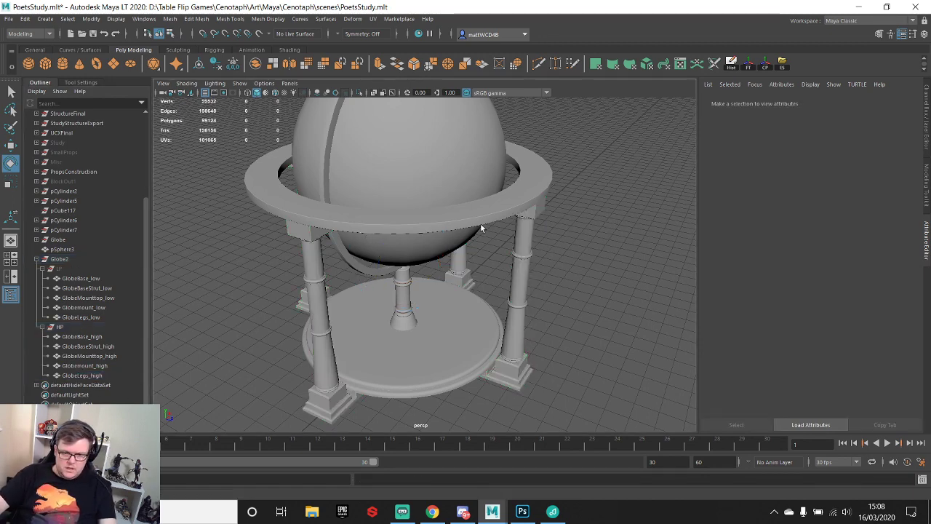
- Turn on smooth preview for Globemount_high and examine how the ring's edges round off
left_click(483, 208)
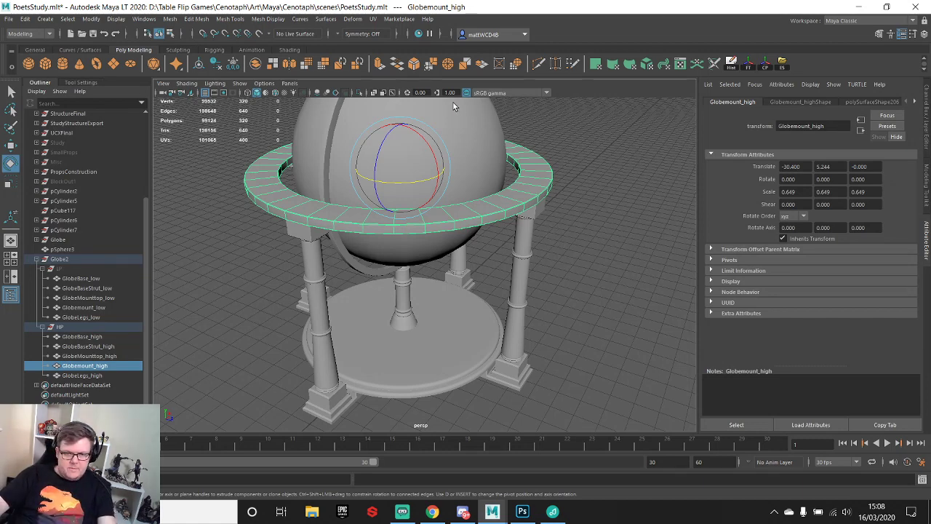
left_click(86, 356)
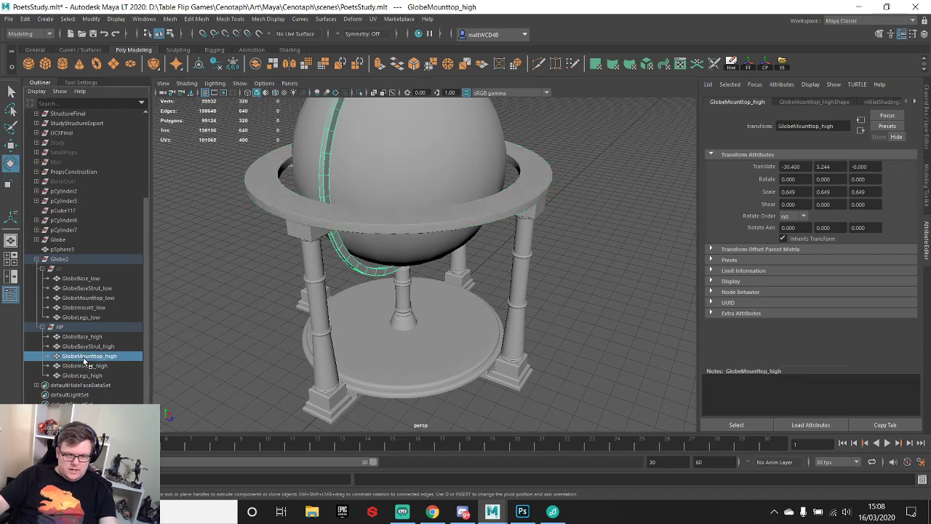
left_click(465, 210)
left_click_drag(540, 135, 512, 175, "alt")
key("3")
left_click_drag(462, 302, 515, 232, "alt")
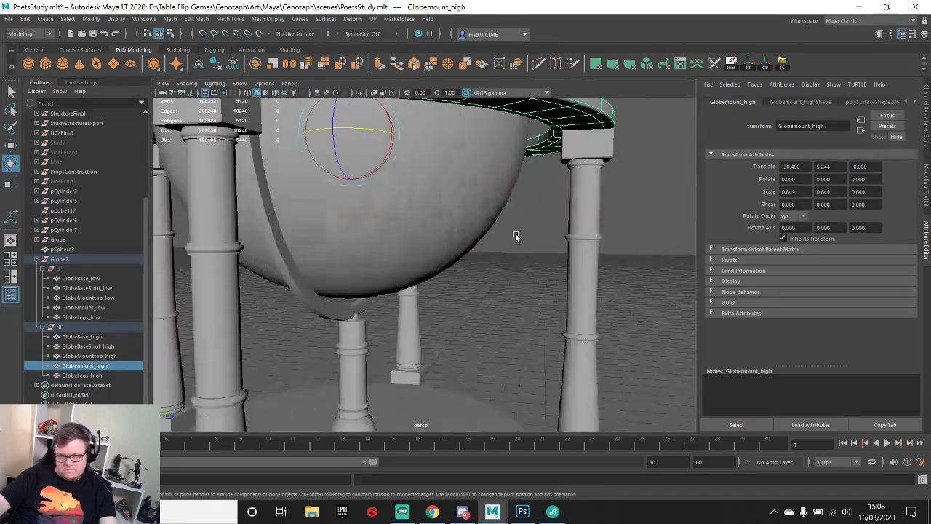
middle_click_drag(515, 233, 488, 229, "alt")
left_click_drag(489, 229, 504, 204, "alt")
right_click_drag(505, 204, 536, 223, "alt")
left_click_drag(536, 222, 470, 198, "alt")
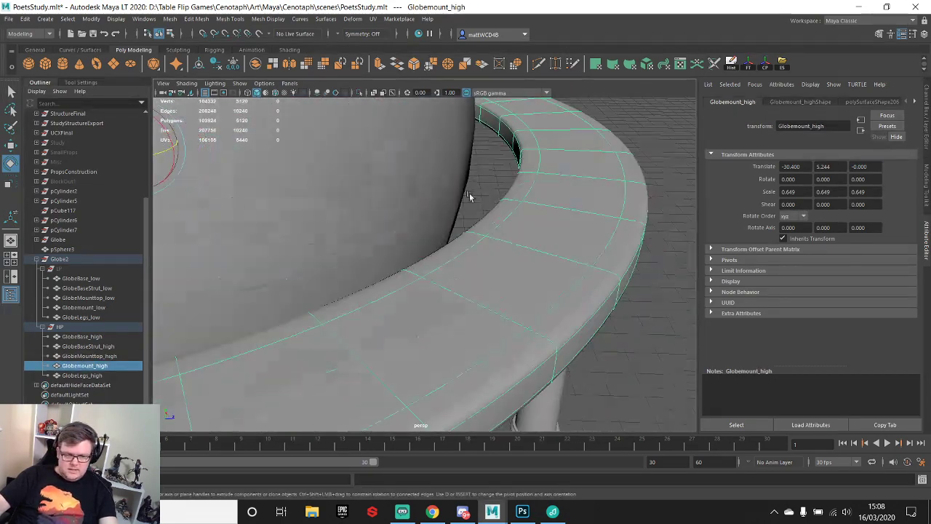
right_click_drag(470, 197, 503, 207, "alt")
- Insert supporting edge loops along Globemount_high's bevelled outer edge with the Insert Edge Loop tool
right_click_drag(572, 190, 535, 248, "shift")
middle_click_drag(535, 247, 522, 239, "alt")
left_click_drag(521, 239, 509, 264, "alt")
scroll(501, 281, "down", 5)
middle_click_drag(520, 182, 499, 254, "alt")
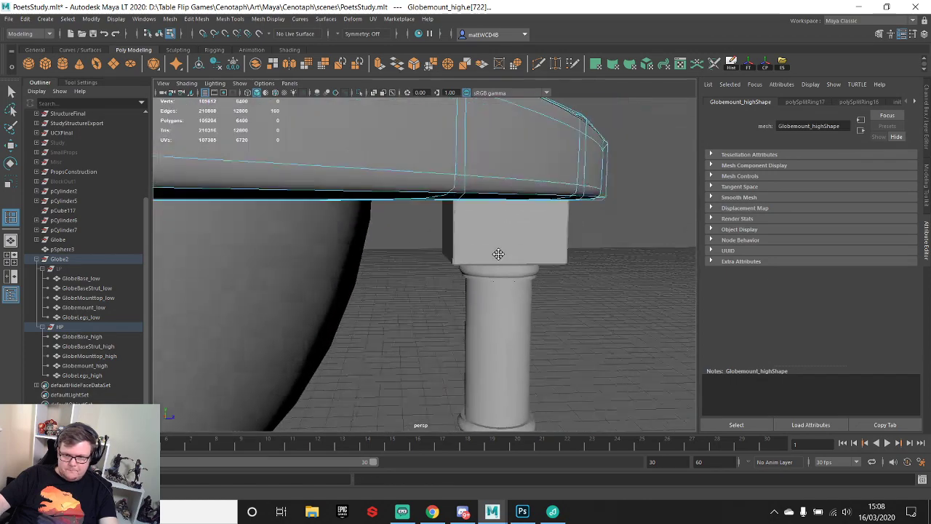
left_click_drag(499, 254, 510, 138, "alt")
middle_click_drag(509, 138, 464, 302, "alt")
right_click_drag(464, 302, 495, 262, "alt")
middle_click_drag(542, 237, 502, 272, "alt")
right_click_drag(503, 272, 560, 266, "alt")
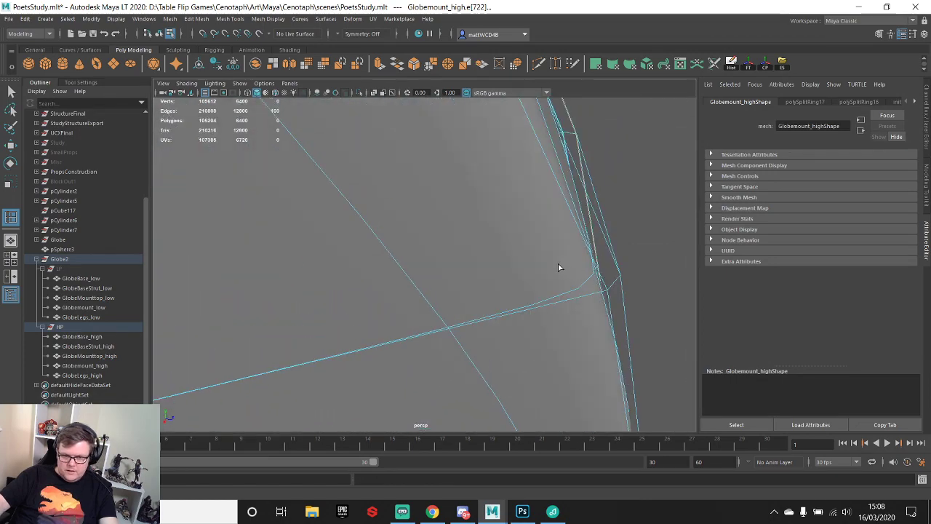
left_click_drag(559, 266, 548, 266, "alt")
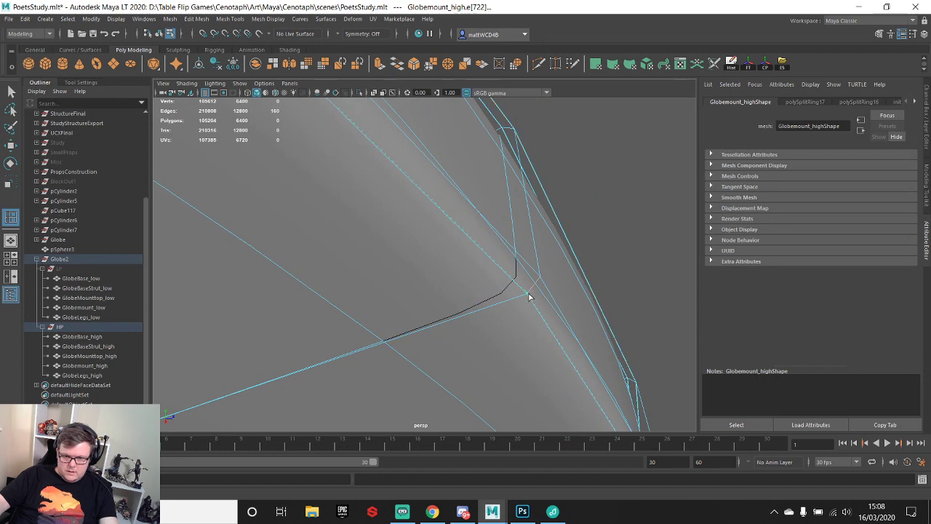
left_click(529, 297)
left_click(536, 291)
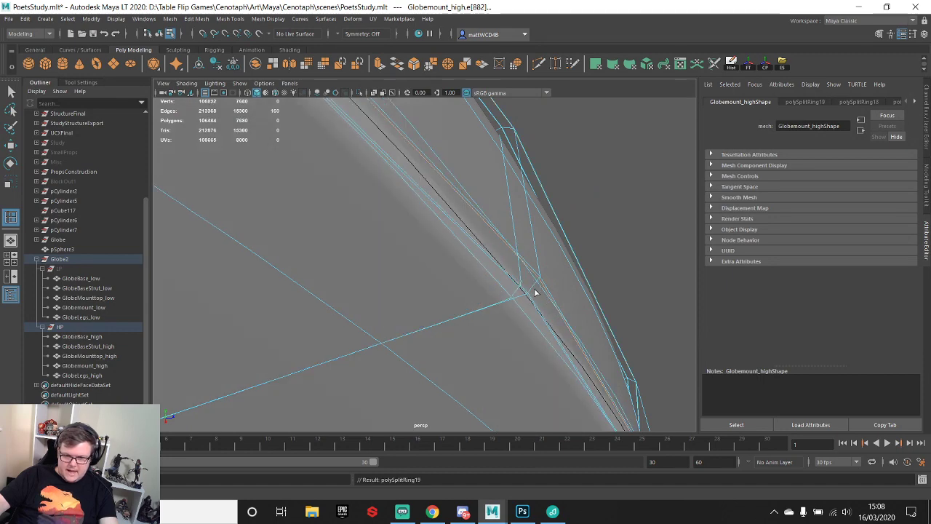
left_click(527, 300)
- Add more supporting edge loops beside the bevel where Globemount_high's flat top meets its outer side
scroll(561, 181, "down", 5)
left_click_drag(561, 182, 544, 235, "alt")
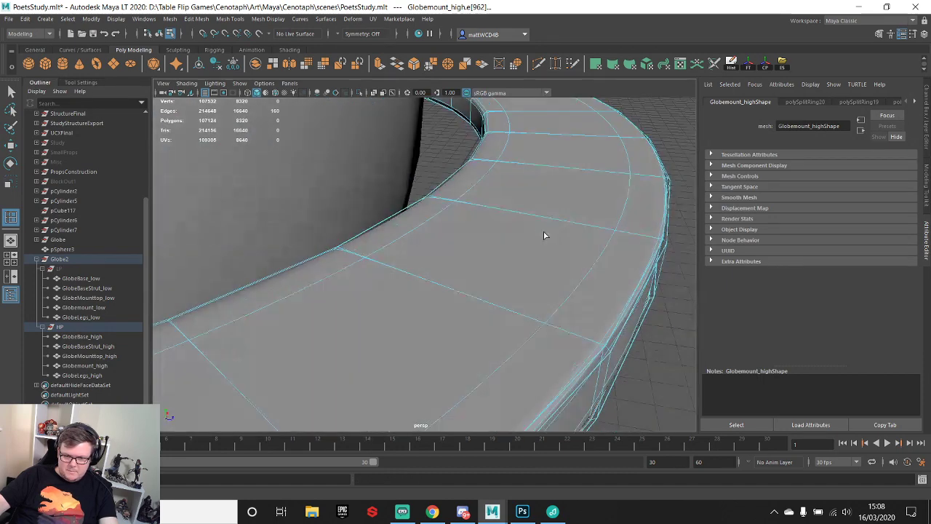
right_click_drag(545, 235, 584, 279, "alt")
left_click_drag(585, 278, 539, 279, "alt")
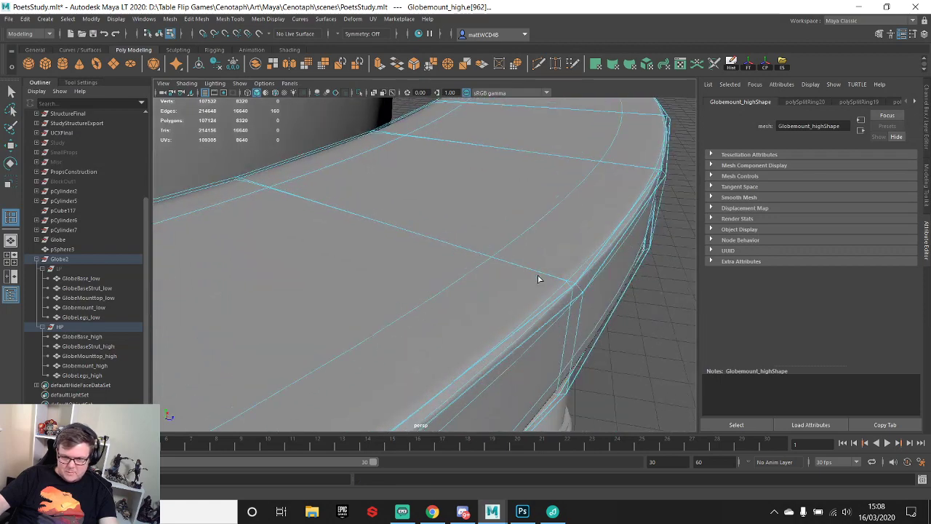
left_click(573, 288)
left_click_drag(572, 285, 369, 257, "alt")
left_click(338, 242)
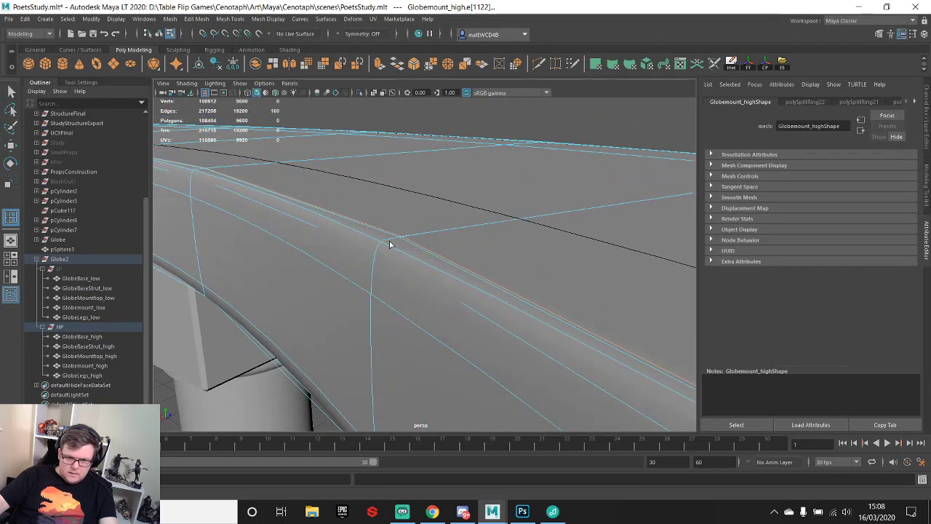
- Turn off smooth preview on Globemount_high and insert edge loops tight against both sides of the ring's bevel corners
key("ctrl+z")
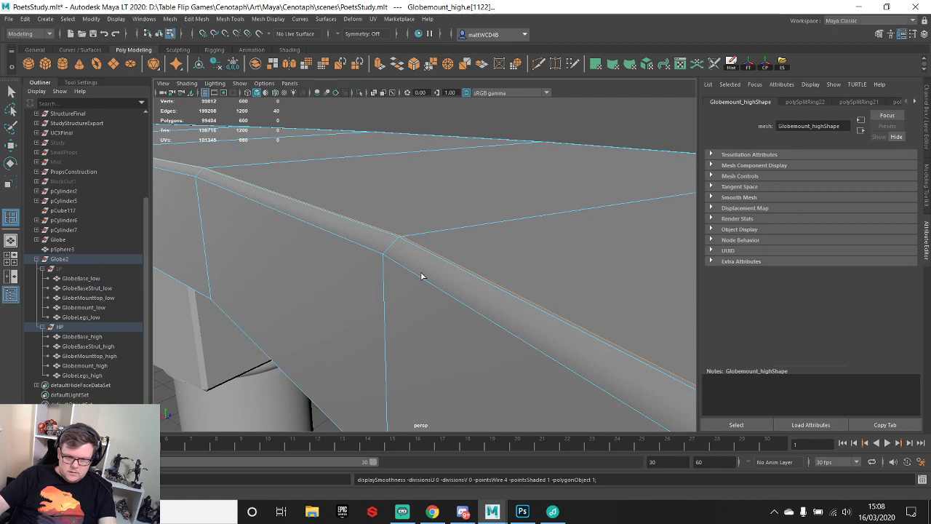
left_click(384, 257)
left_click_drag(385, 258, 467, 211, "alt")
left_click(425, 309)
scroll(424, 298, "up", 5)
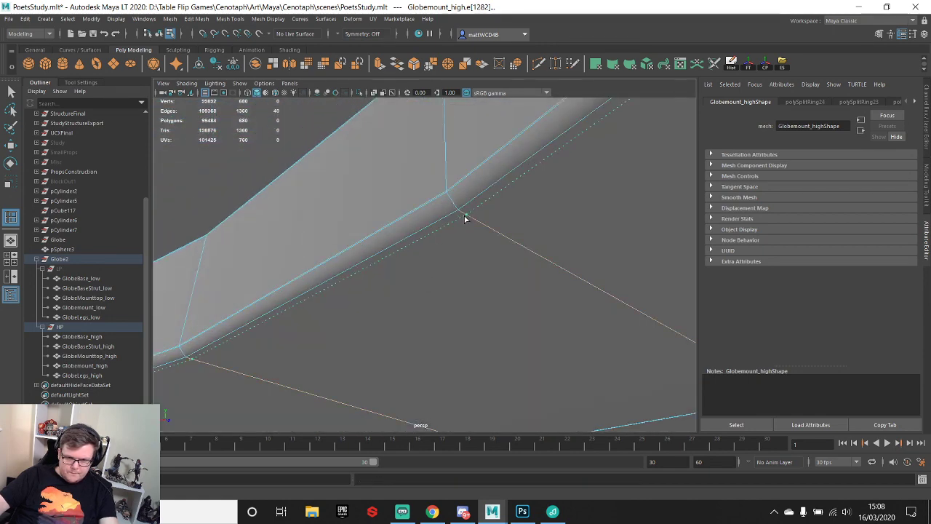
left_click(452, 206)
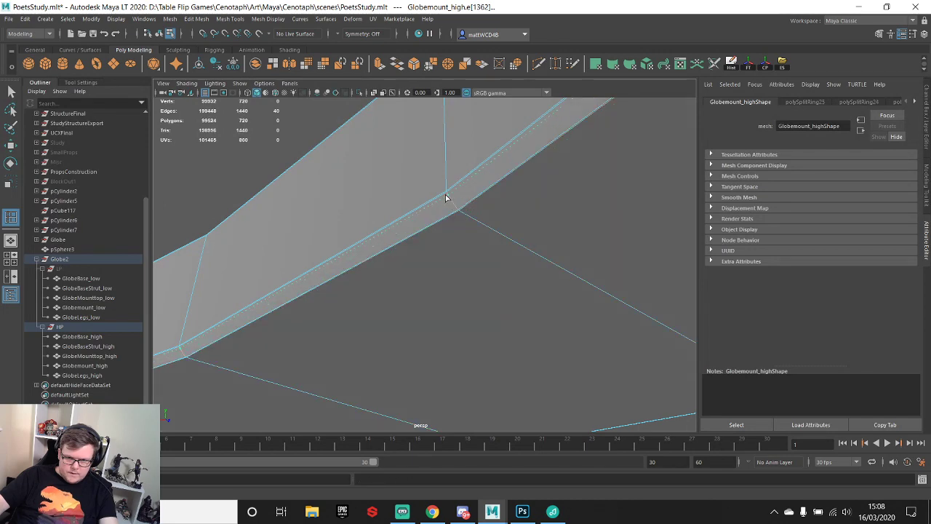
left_click(457, 211)
mouse_move(457, 211)
left_mouse_down("alt")
mouse_move(472, 191)
mouse_move(468, 208)
left_mouse_up("alt")
left_click(443, 173)
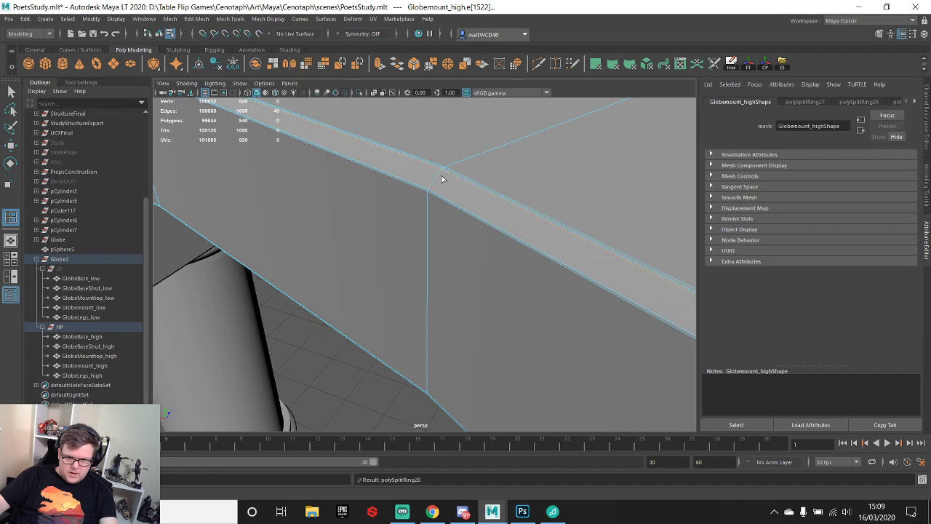
- Insert an edge loop where Globemount_high's bevel meets its outer side and preview the ring smoothed
key("F8")
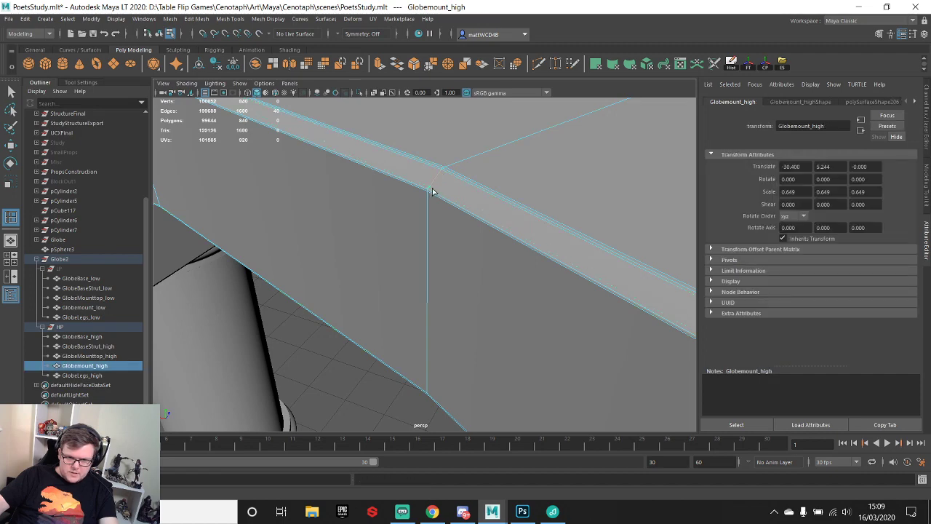
left_click(432, 191)
left_click_drag(432, 191, 567, 172, "alt")
scroll(491, 277, "down", 5)
scroll(503, 280, "up", 4)
middle_click_drag(568, 172, 453, 264, "alt")
scroll(453, 264, "up", 5)
middle_click_drag(476, 203, 459, 264, "alt")
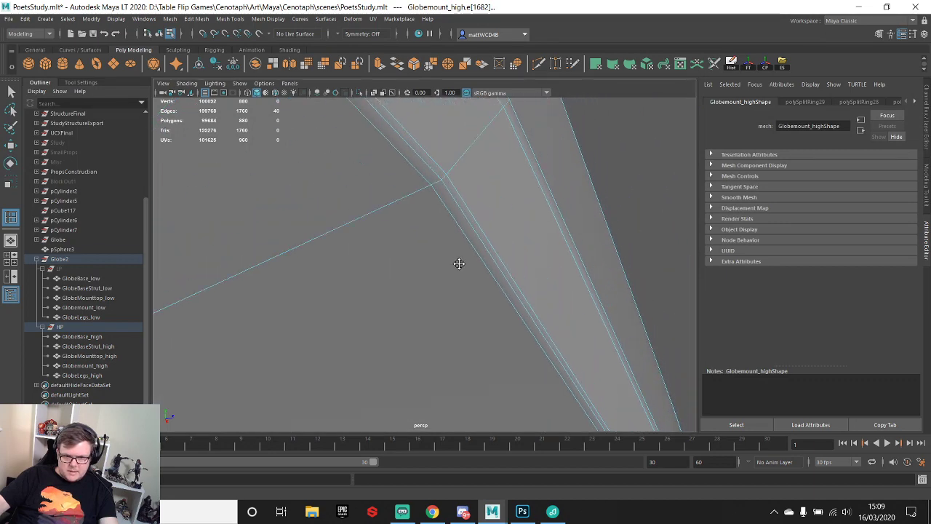
scroll(472, 267, "down", 3)
left_click_drag(495, 216, 493, 272, "alt")
key("3")
scroll(431, 325, "up", 2)
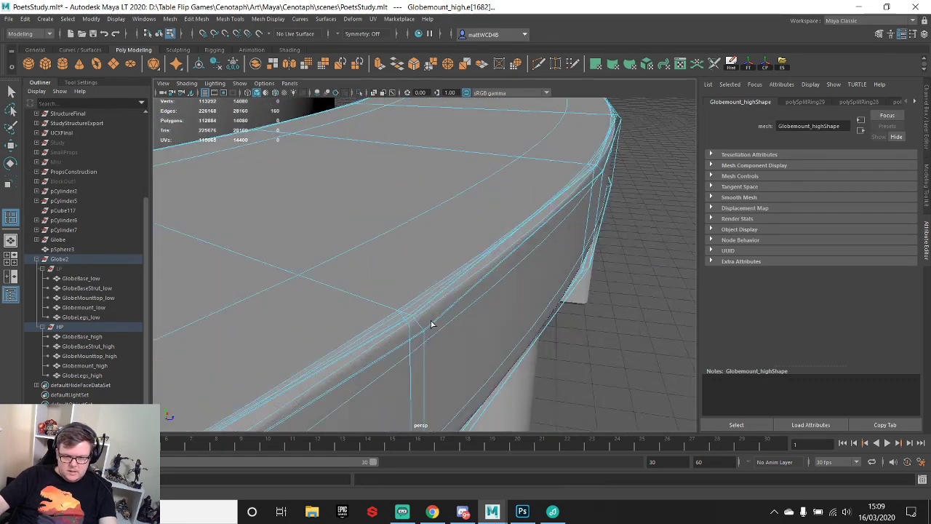
- Add the remaining supporting loops on Globemount_high's outer side, including near its lower edge, and return to object mode with nothing selected
key("ctrl+z")
left_click_drag(445, 359, 471, 233, "alt")
left_click(447, 330, "ctrl")
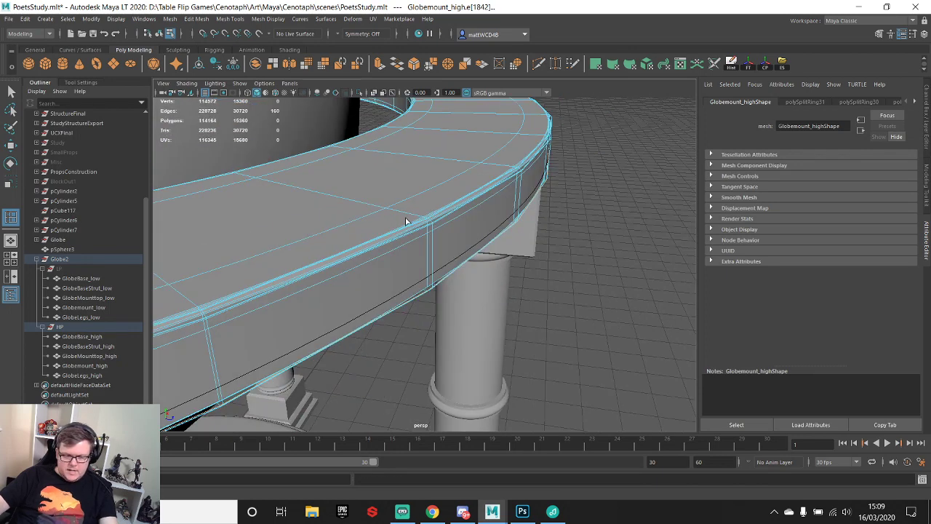
key("q")
right_click_drag(423, 201, 446, 194)
left_click(645, 176)
right_click_drag(645, 177, 487, 267, "alt")
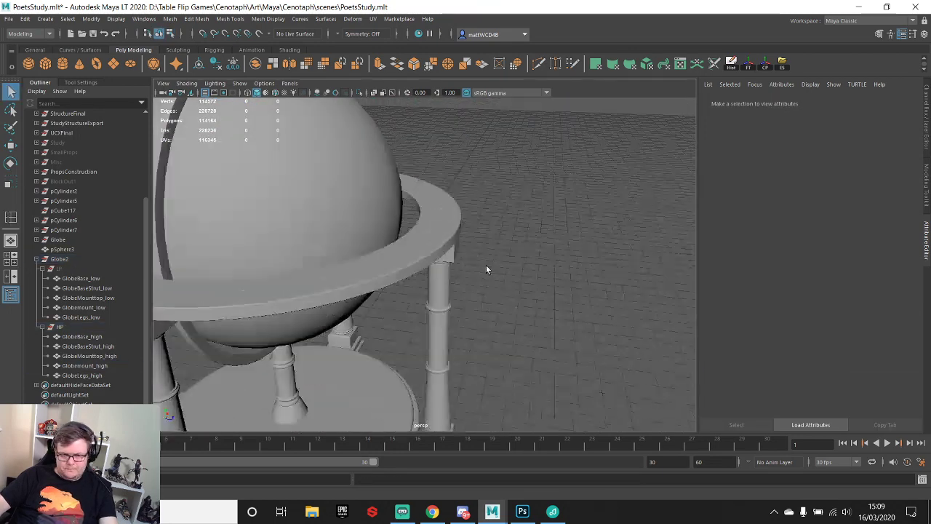
- Convert Globemount_high's smooth mesh preview to polygons and return to object mode
left_click_drag(486, 269, 448, 237, "alt")
left_click(448, 236)
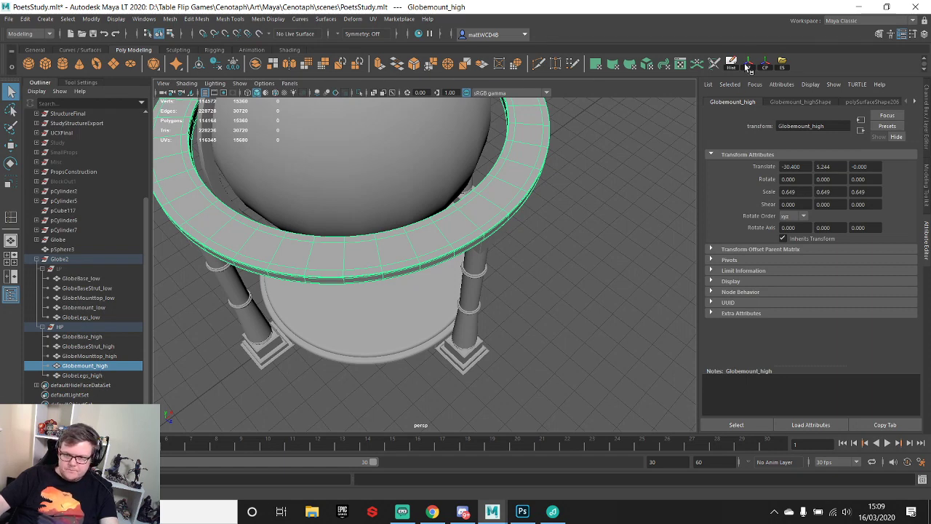
left_click(88, 22)
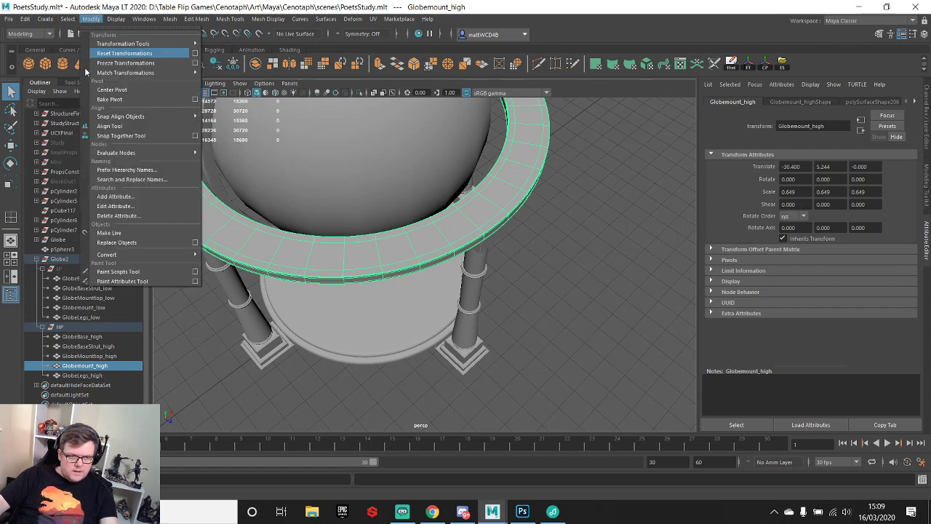
mouse_move(145, 256)
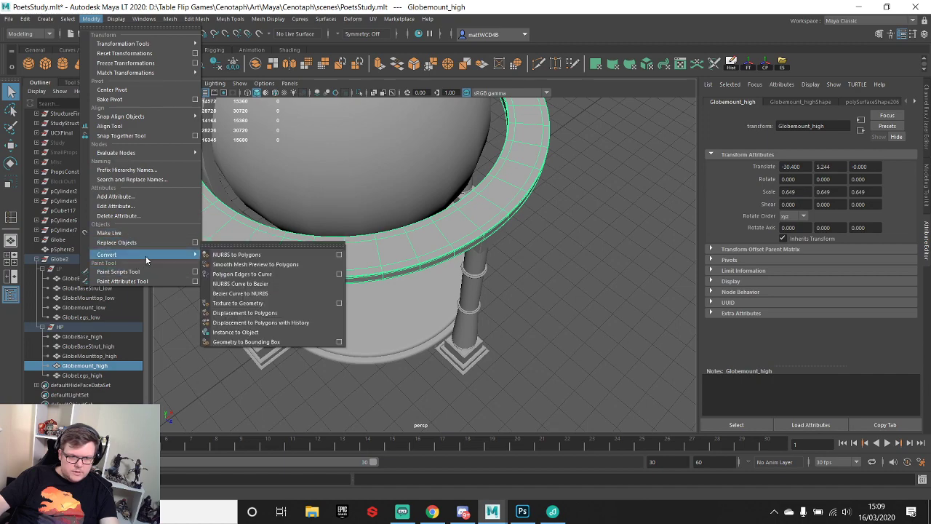
left_click(240, 262)
right_click_drag(521, 203, 556, 185)
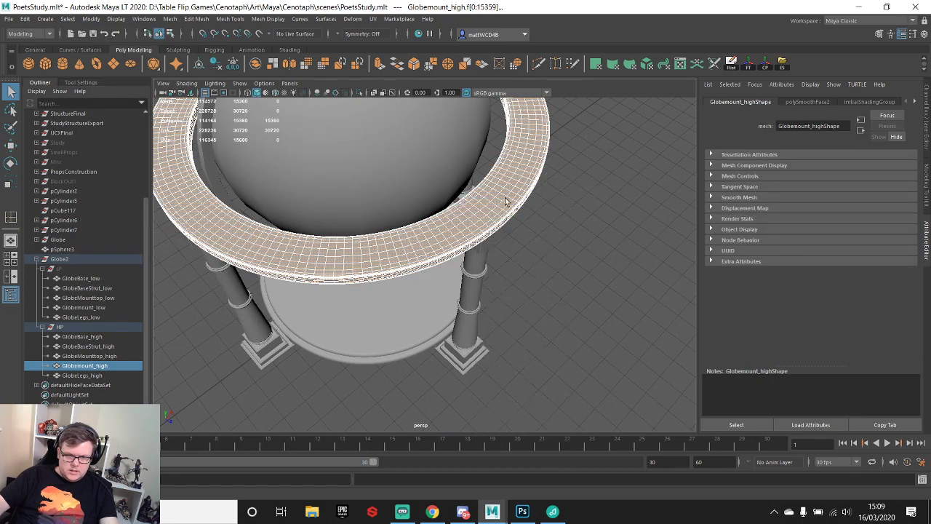
left_click(560, 191)
- Select GlobeMounttop_high, turn on its smooth preview and examine the rounding of the arch's edges
left_click(388, 242)
middle_click_drag(410, 132, 422, 291, "alt")
left_click_drag(421, 291, 525, 174, "alt")
left_click(390, 335)
middle_click_drag(411, 342, 453, 305, "alt")
left_click_drag(452, 305, 398, 229, "alt")
key("3")
scroll(399, 228, "up", 5)
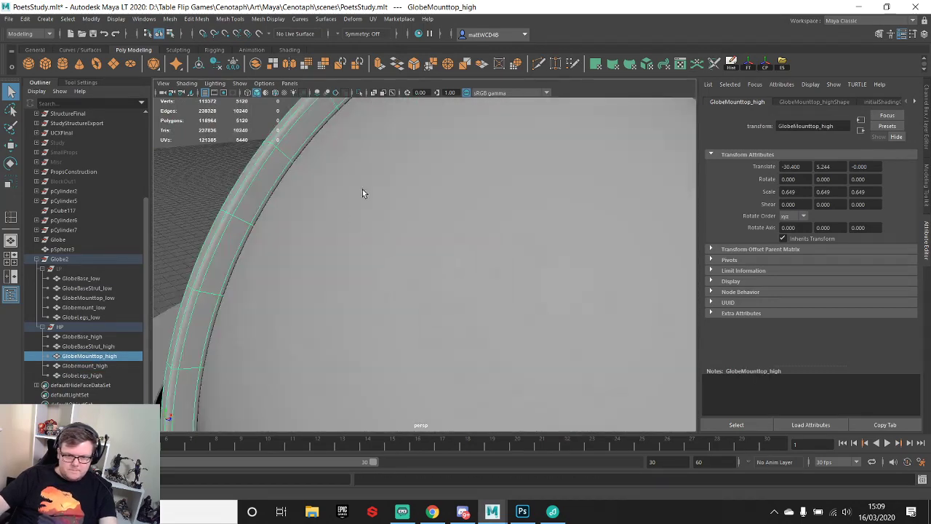
left_click_drag(362, 189, 489, 234, "alt")
- Show GlobeMounttop_high unsmoothed and insert supporting edge loops beside the outer corner and edges of the arch
right_click(456, 186, "shift")
right_click_drag(456, 188, 441, 208, "shift")
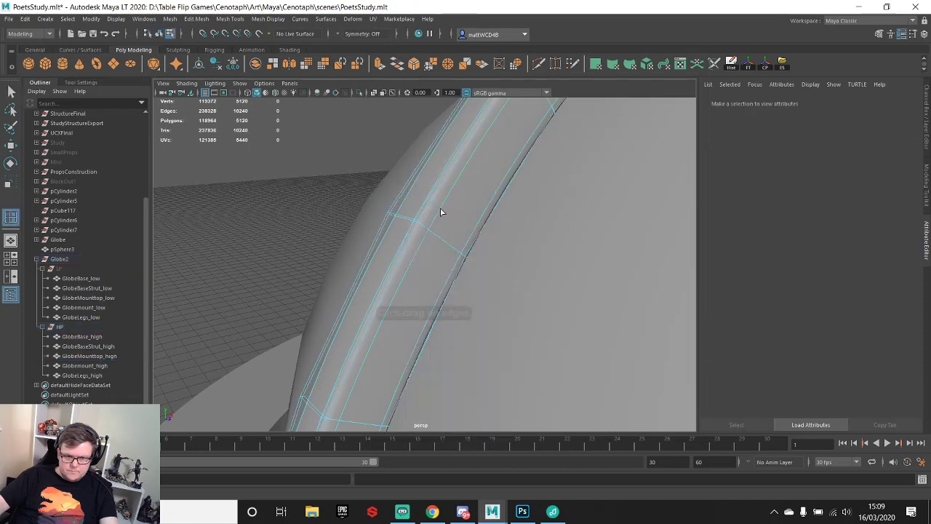
key("1")
left_click(408, 175)
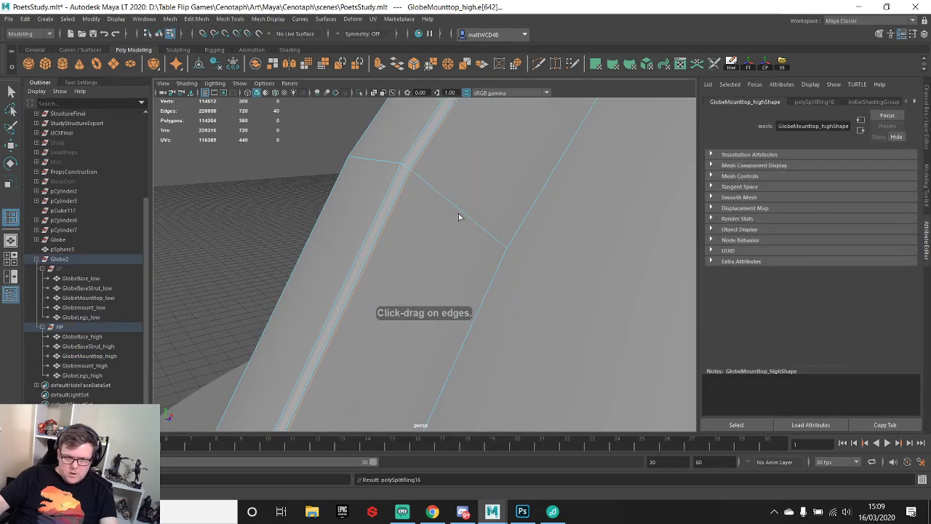
left_click(508, 251)
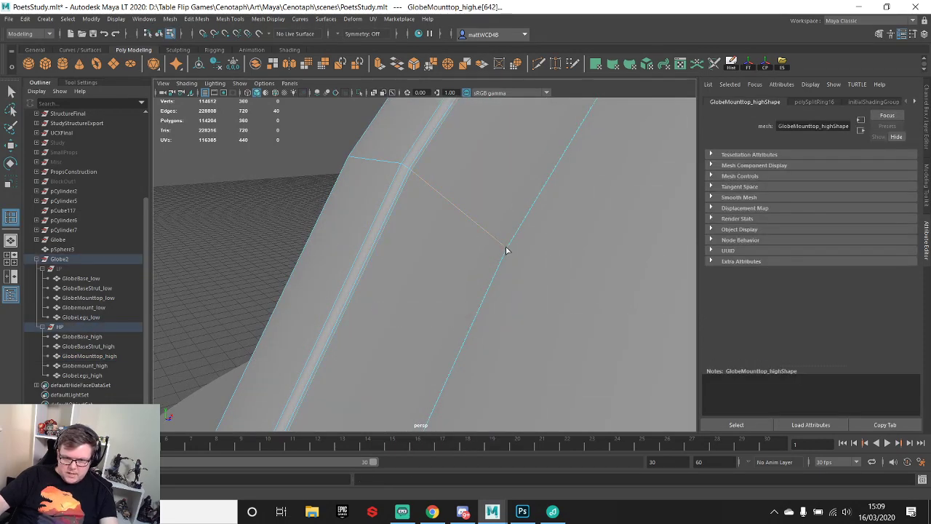
left_click(399, 167)
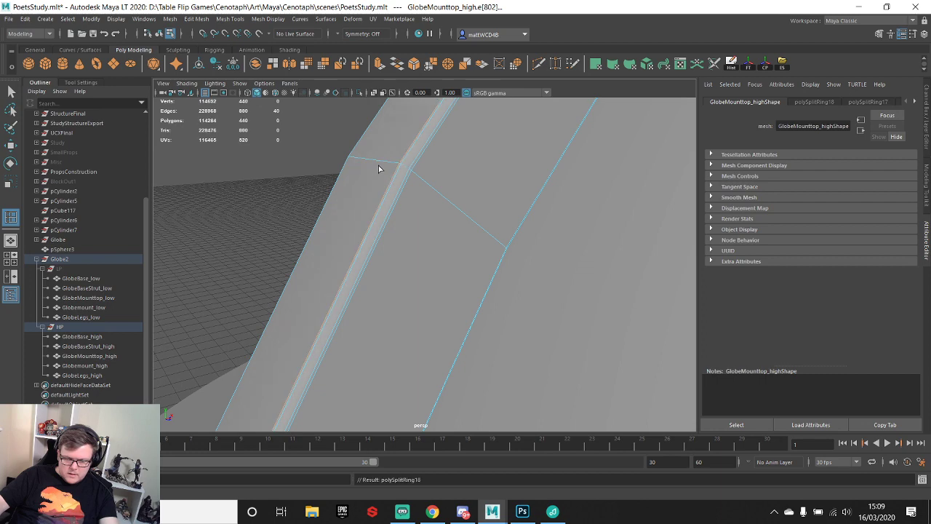
- Insert supporting edge loops along the edges of GlobeMounttop_high's opposite side face
left_click_drag(378, 169, 584, 227, "alt")
middle_click_drag(584, 226, 449, 192, "alt")
left_click_drag(484, 300, 471, 300)
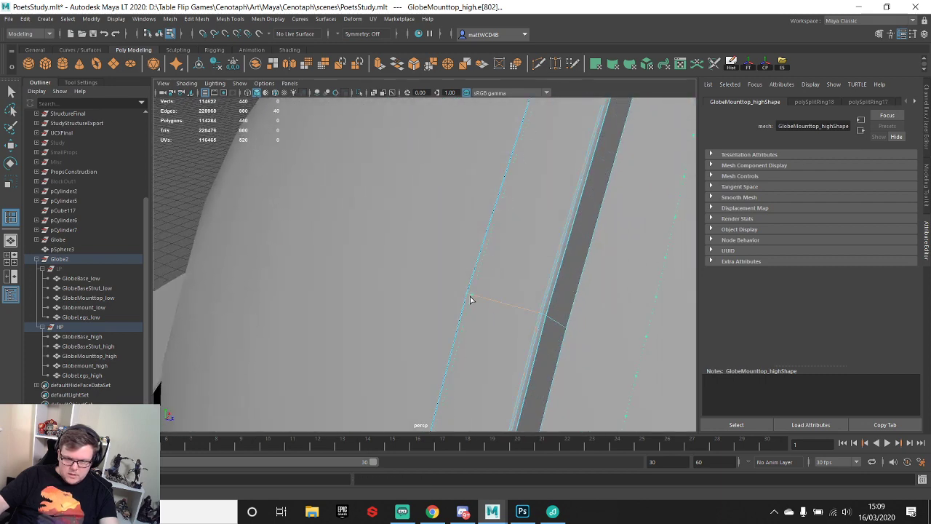
left_click(470, 299)
left_click_drag(433, 240, 525, 236, "alt")
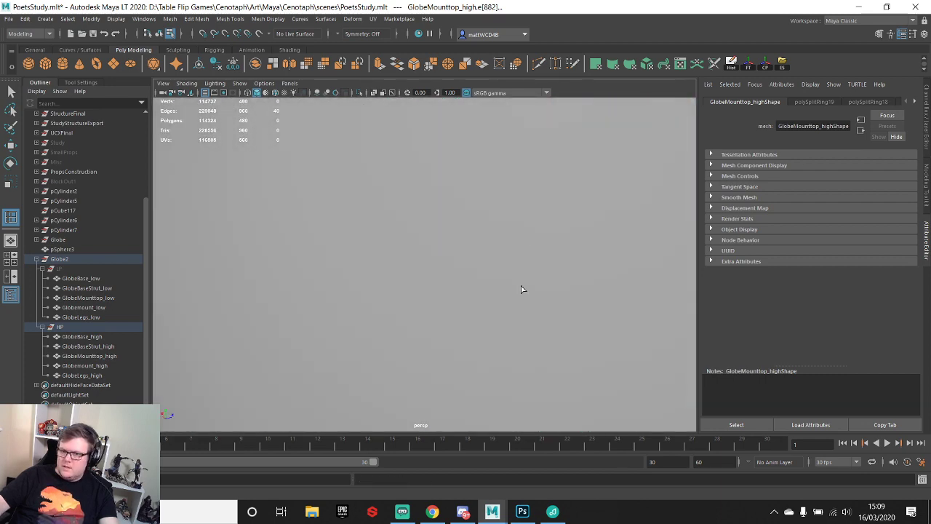
left_click_drag(521, 289, 478, 239, "alt")
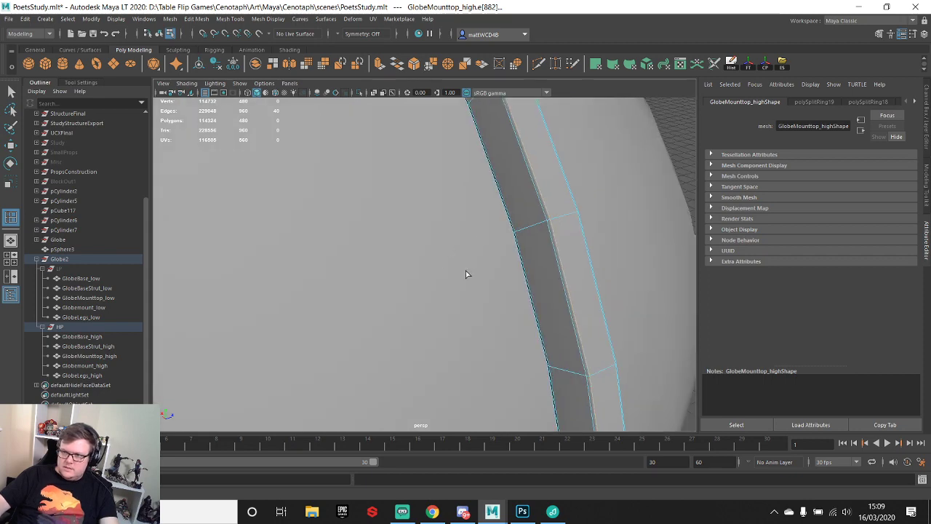
left_click_drag(465, 273, 505, 232, "alt")
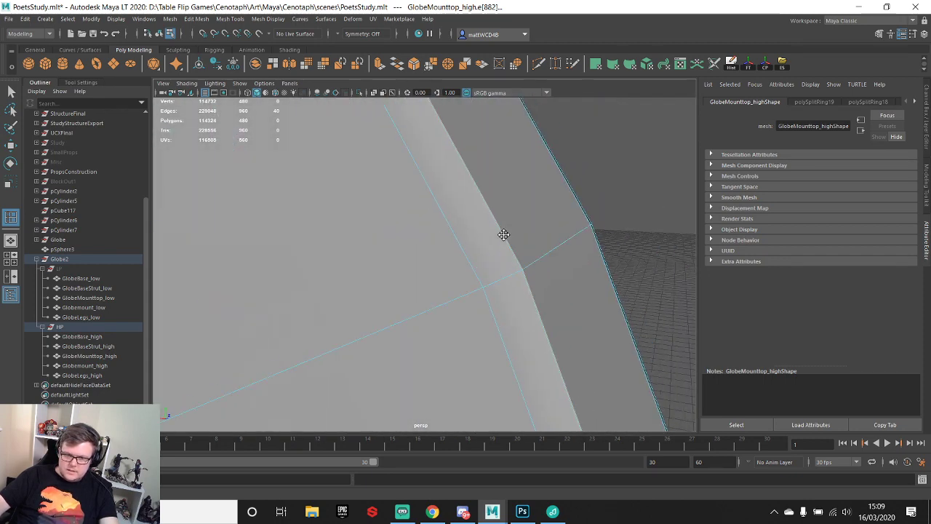
left_click(482, 292)
- Insert supporting edge loops along both edges of GlobeMounttop_high's inner face
left_click_drag(439, 331, 578, 227, "alt")
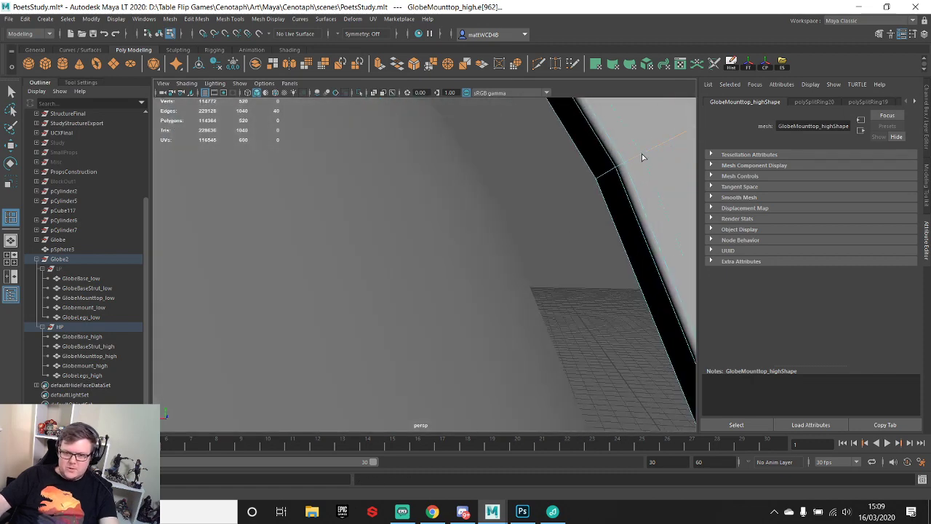
left_click(629, 165)
left_click_drag(629, 166, 467, 169, "alt")
left_click(499, 221)
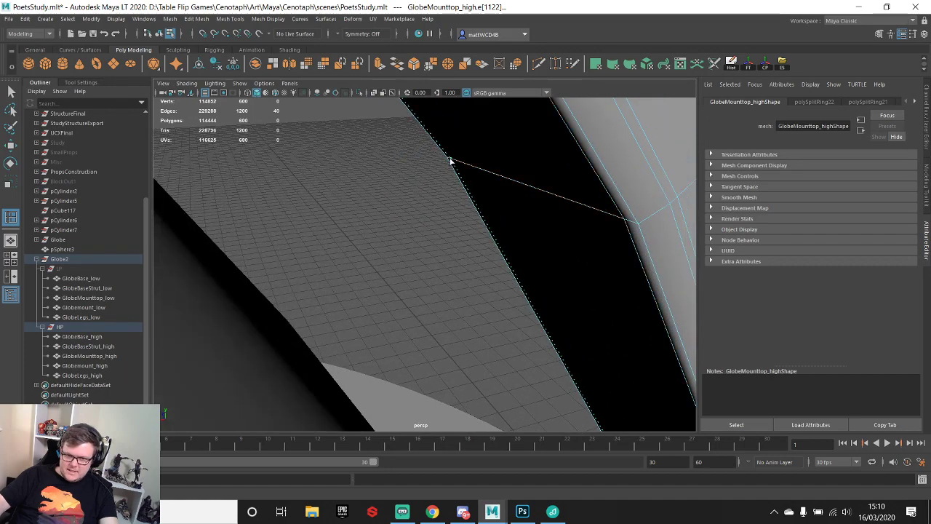
left_click(450, 161)
middle_click_drag(451, 160, 400, 177, "alt")
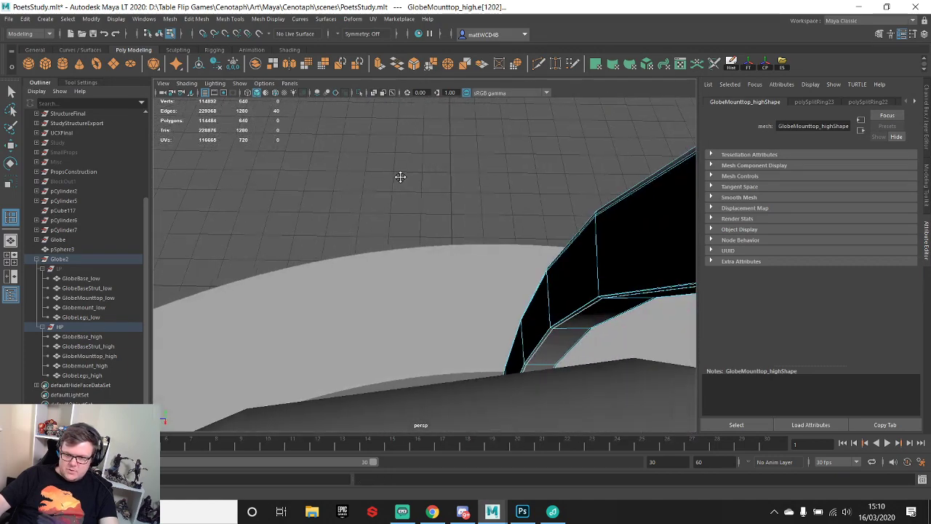
- Turn on smooth preview for GlobeMounttop_high, leave the edge loop tool and return to object mode
left_click_drag(400, 176, 496, 210, "alt")
key("3")
key("q")
scroll(496, 210, "down", 10)
middle_click_drag(496, 211, 436, 181, "alt")
right_click_drag(407, 199, 467, 148)
- Select the globe sphere pSphere3, switch to the UV Editing workspace and examine its UV layout over the map texture
left_click(443, 200)
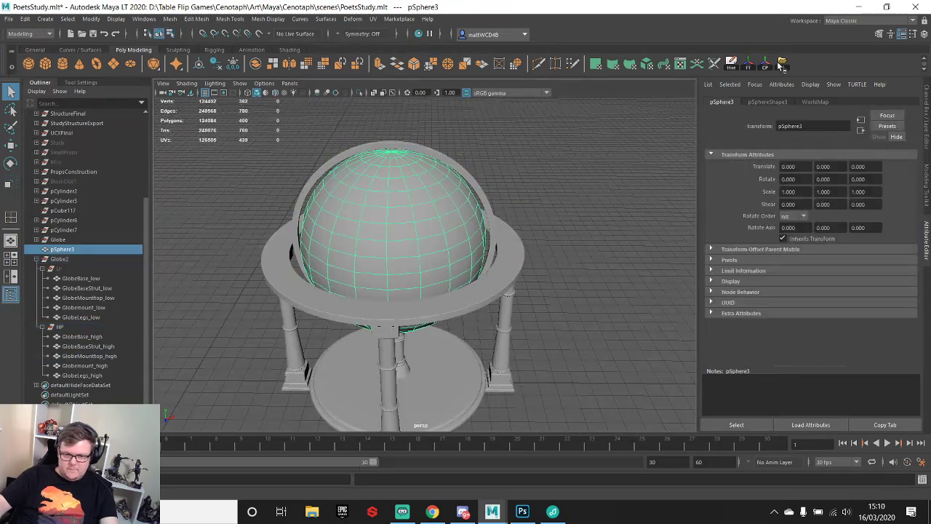
left_click(843, 21)
left_click(847, 69)
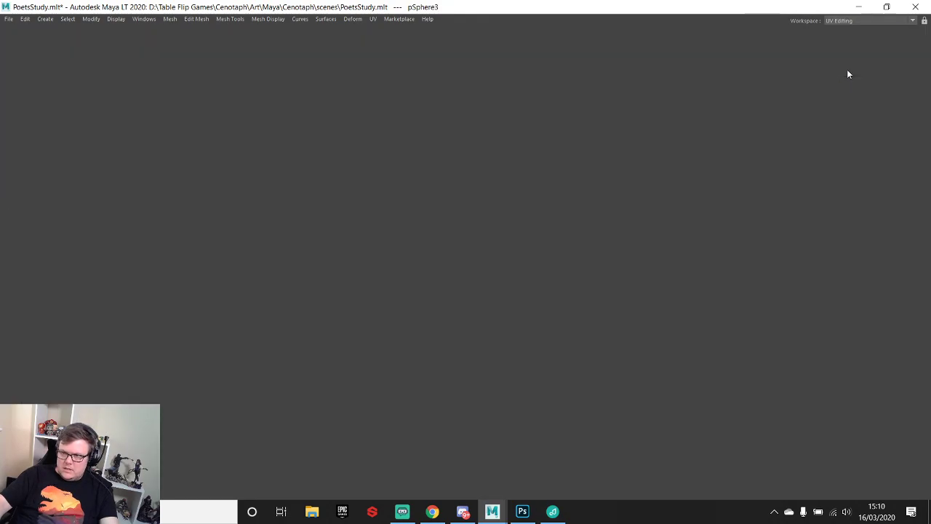
scroll(684, 260, "down", 3)
middle_click_drag(700, 261, 634, 266, "alt")
left_click(642, 107)
left_click(653, 107)
scroll(647, 297, "up", 2)
scroll(625, 276, "down", 1)
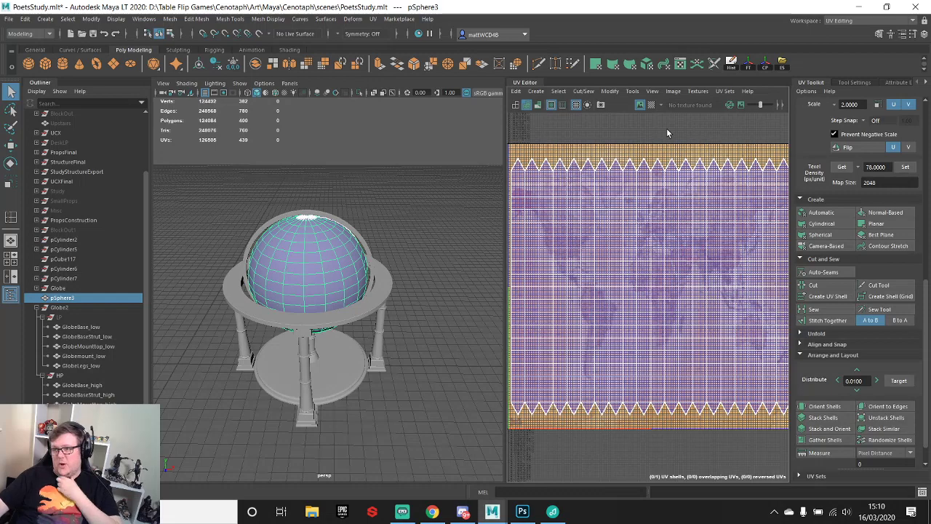
- Turn on textured display in the viewport and inspect the world map on the globe sphere from several angles
right_click_drag(224, 211, 390, 187, "alt")
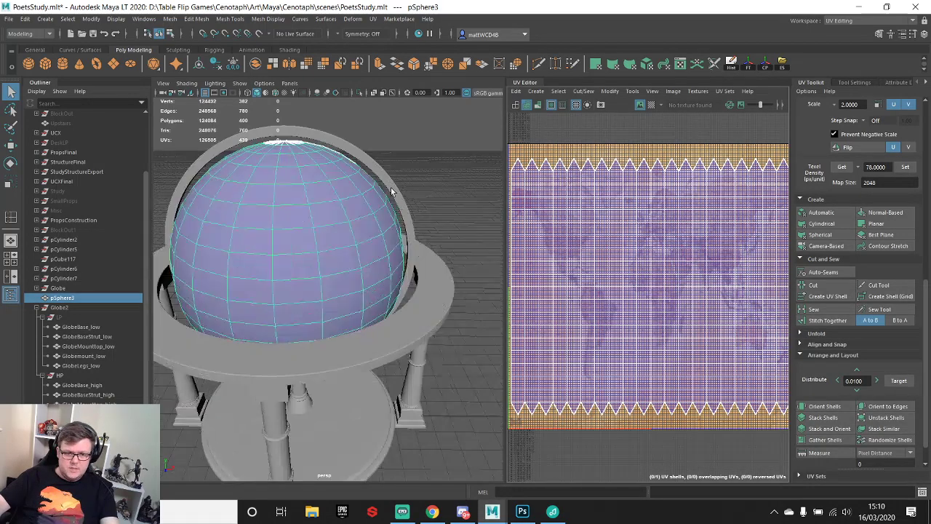
left_click(390, 187)
left_click_drag(324, 188, 308, 233, "alt")
left_click(309, 232)
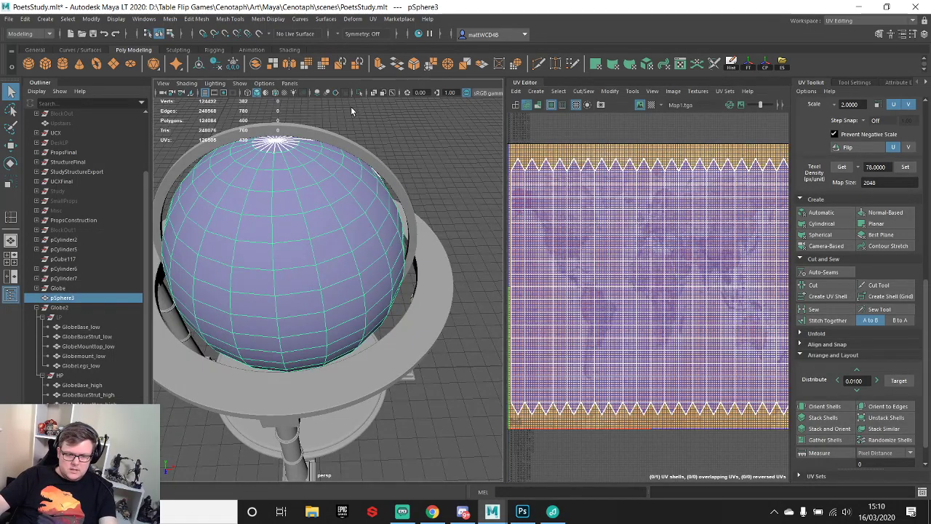
key("6")
left_click(435, 176)
left_click_drag(384, 213, 369, 195, "alt")
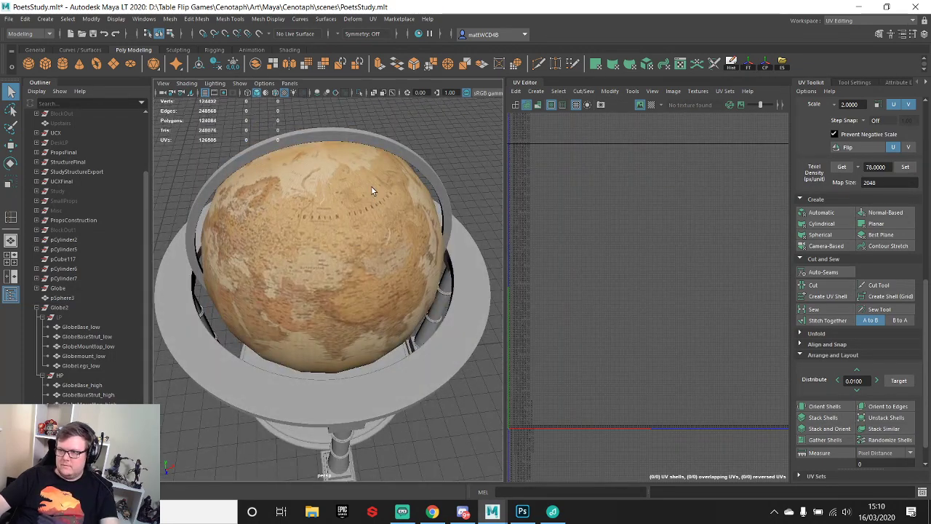
left_click_drag(376, 328, 321, 234, "alt")
left_click(322, 235)
scroll(364, 292, "down", 5)
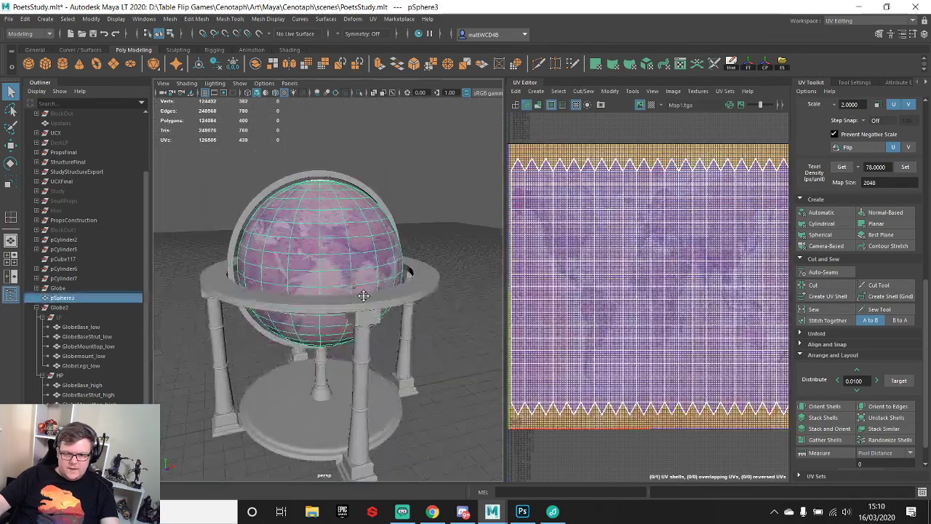
left_click_drag(376, 283, 357, 171, "alt")
left_click(357, 173)
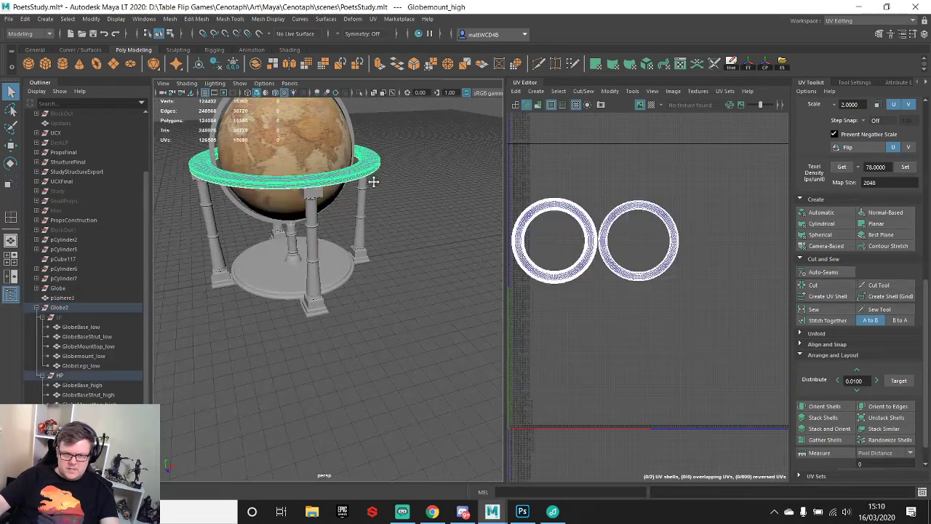
- Switch back to the Maya Classic workspace, hide the HP group and show the LP group under Globe2
left_click(844, 20)
left_click(850, 30)
left_click_drag(435, 196, 512, 155, "alt")
left_click(60, 375)
key("h")
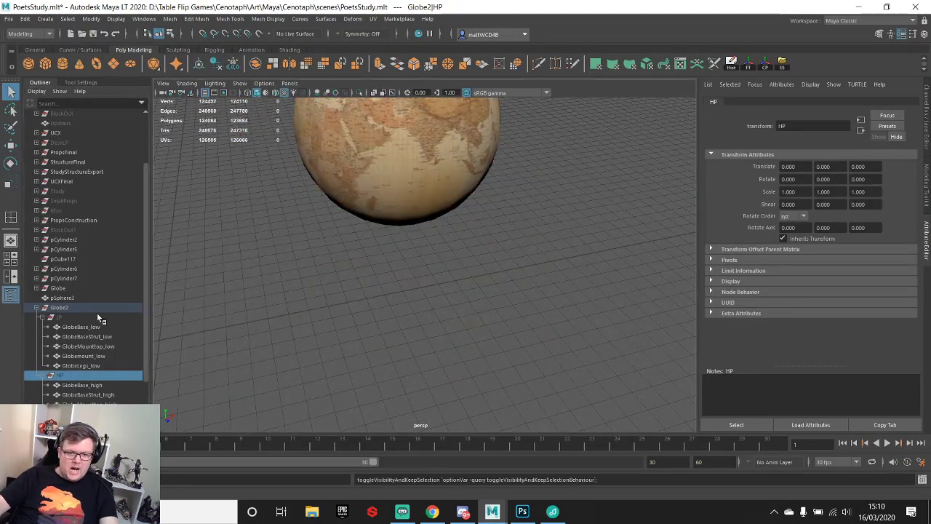
left_click(58, 318)
key("h")
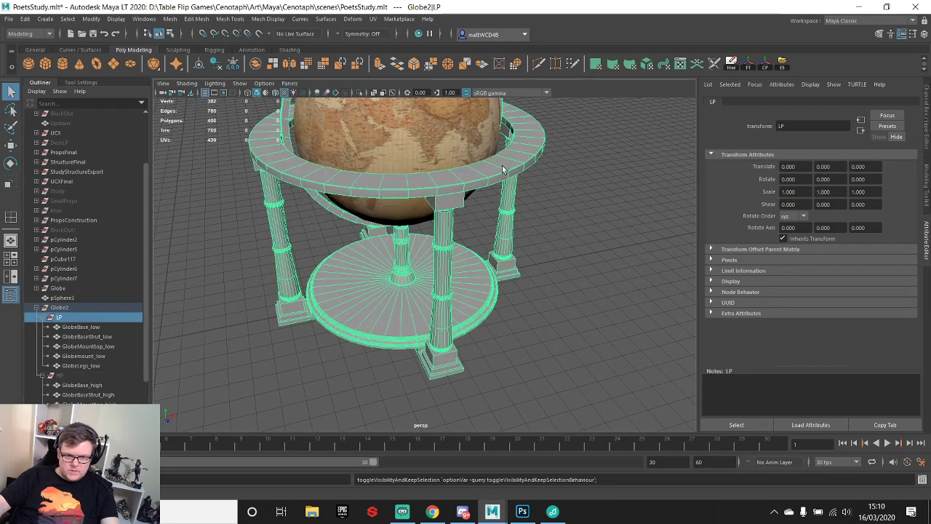
- Check Globemount_low for nonmanifold geometry by running Cleanup with the operation set to Select matching polygons
left_click(478, 167)
left_click(478, 303)
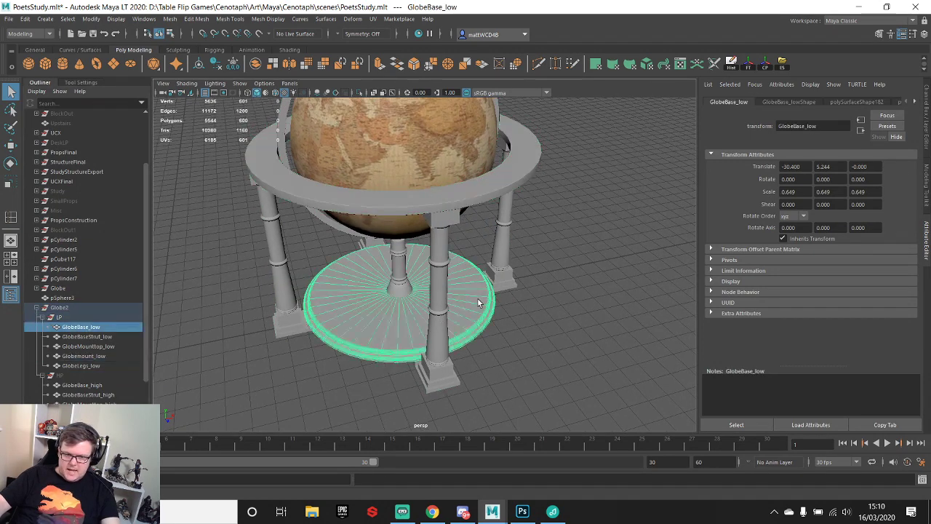
left_click(525, 174)
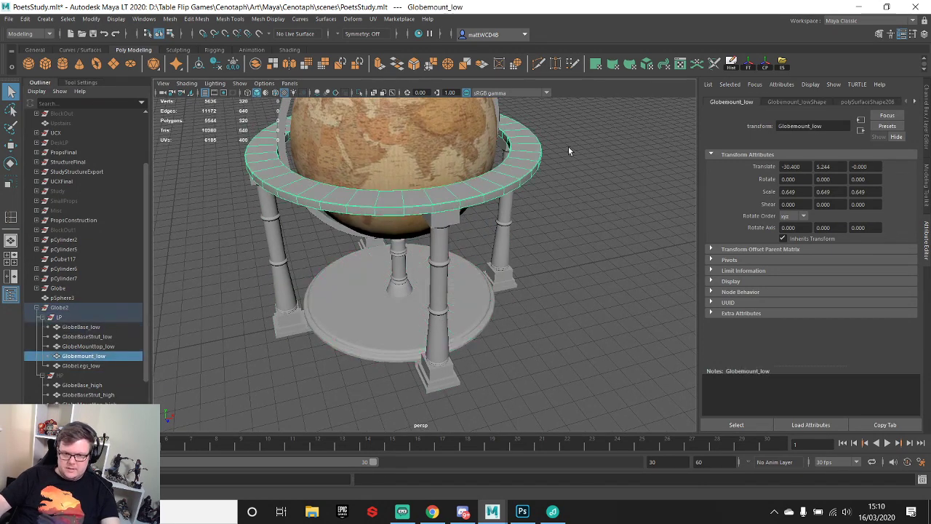
right_click(517, 175, "shift")
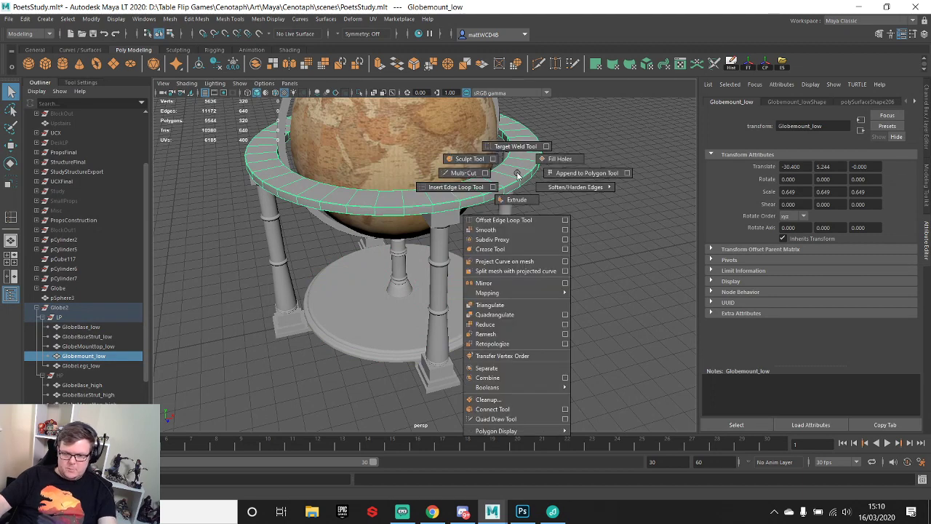
left_click(513, 402)
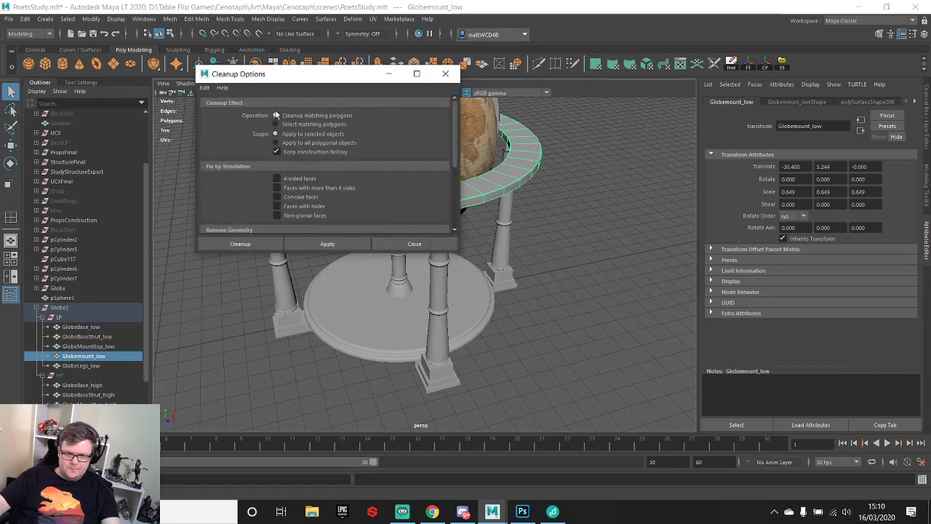
left_click(294, 126)
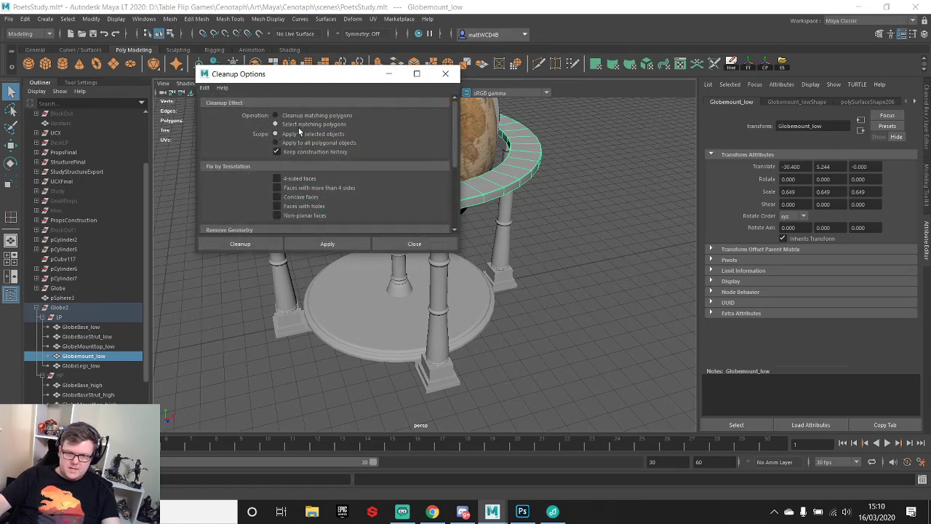
scroll(328, 190, "down", 1)
scroll(321, 203, "up", 1)
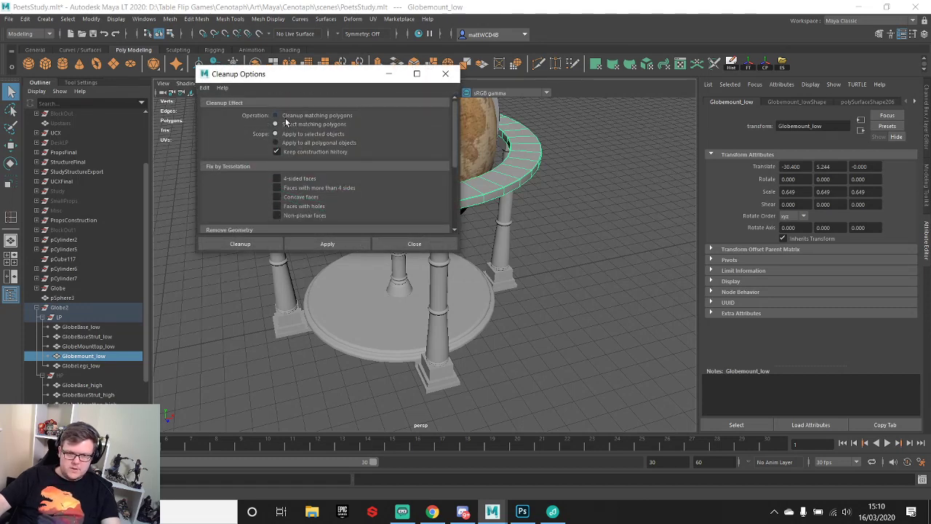
scroll(325, 218, "down", 3)
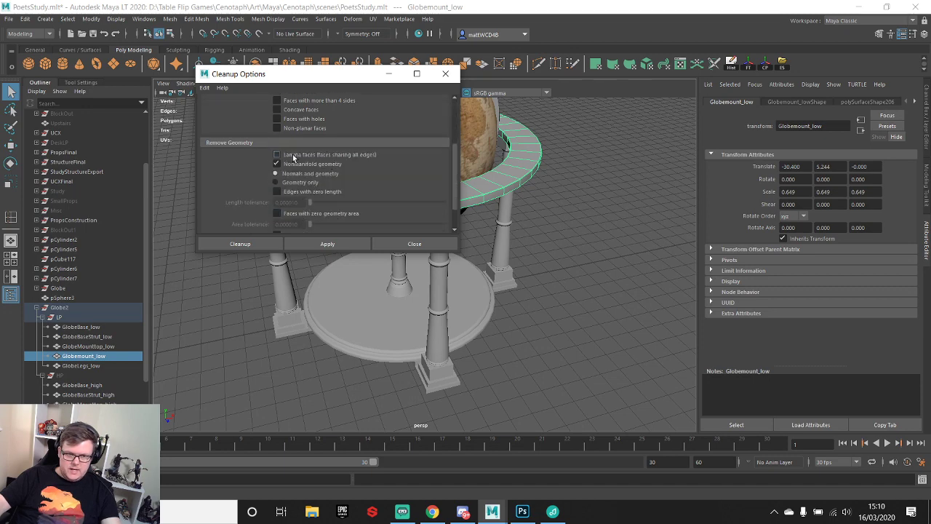
left_click(341, 244)
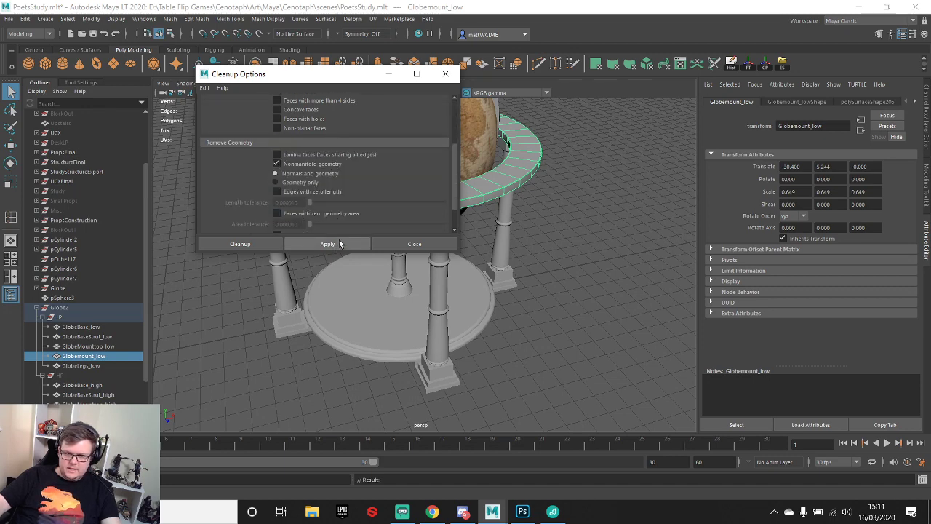
left_click(415, 244)
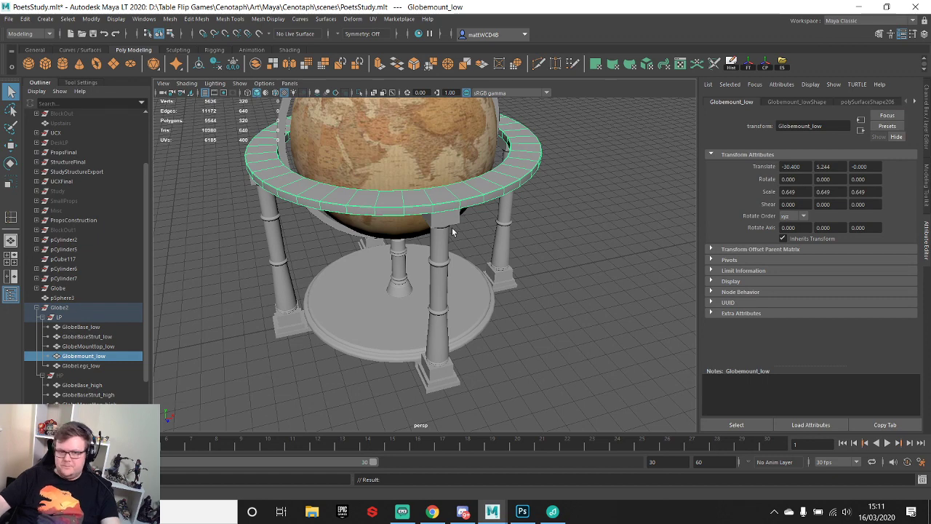
left_click(410, 159)
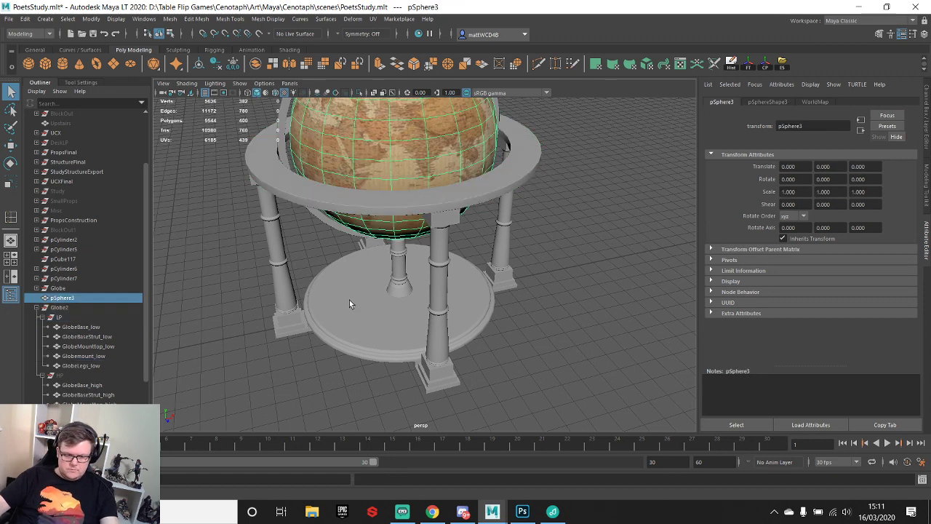
left_click_drag(456, 234, 468, 245, "alt")
left_click(59, 318)
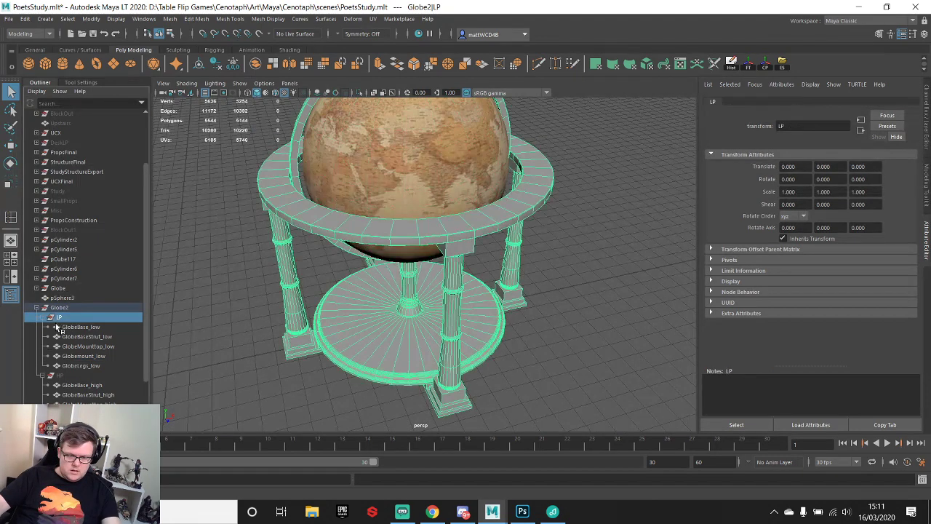
key("h")
left_click_drag(531, 250, 451, 250, "alt")
key("ctrl+z")
- Run Cleanup on Globemount_low with Cleanup matching polygons and Faces with more than 4 sides enabled
left_click(431, 231)
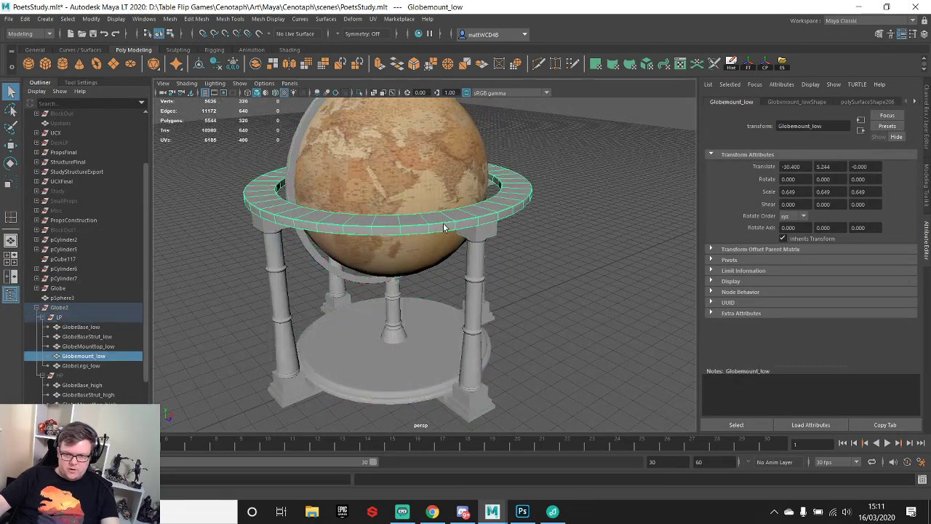
right_click_drag(444, 224, 434, 456, "shift")
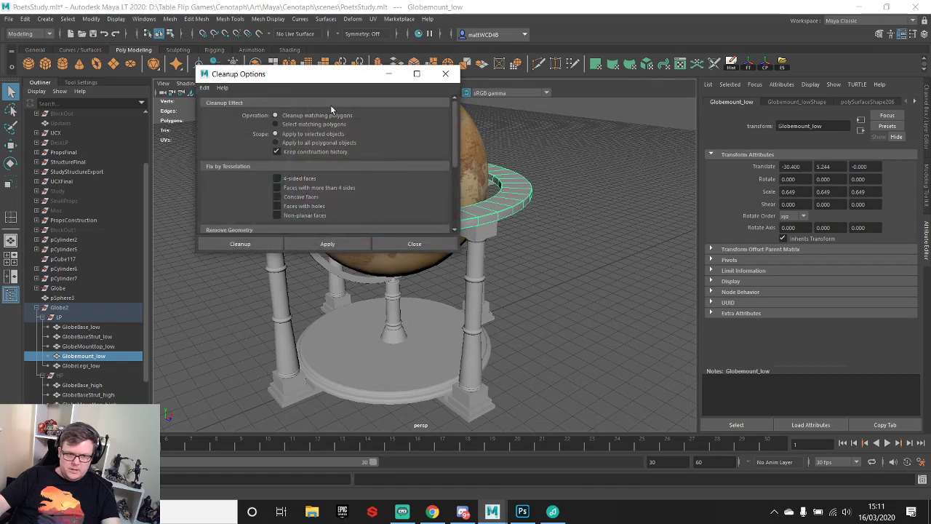
left_click_drag(325, 79, 671, 83)
left_click(623, 191)
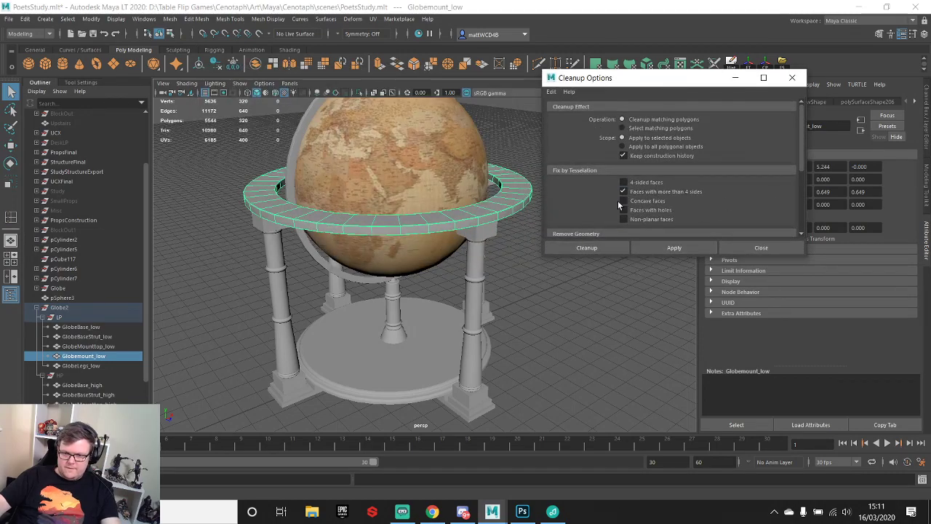
left_click(676, 248)
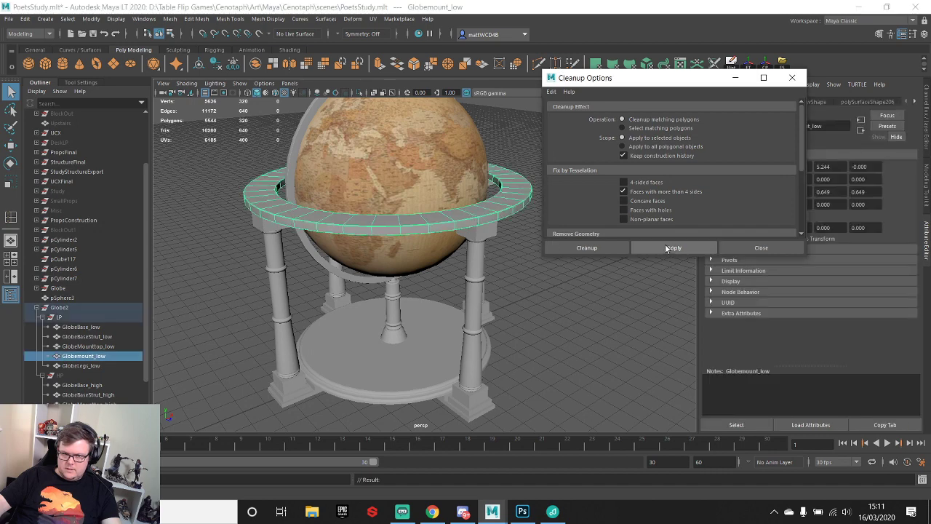
- Switch the Cleanup operation to Select matching polygons and apply it to Globemount_low and GlobeLegs_low
left_click(638, 129)
left_click(672, 248)
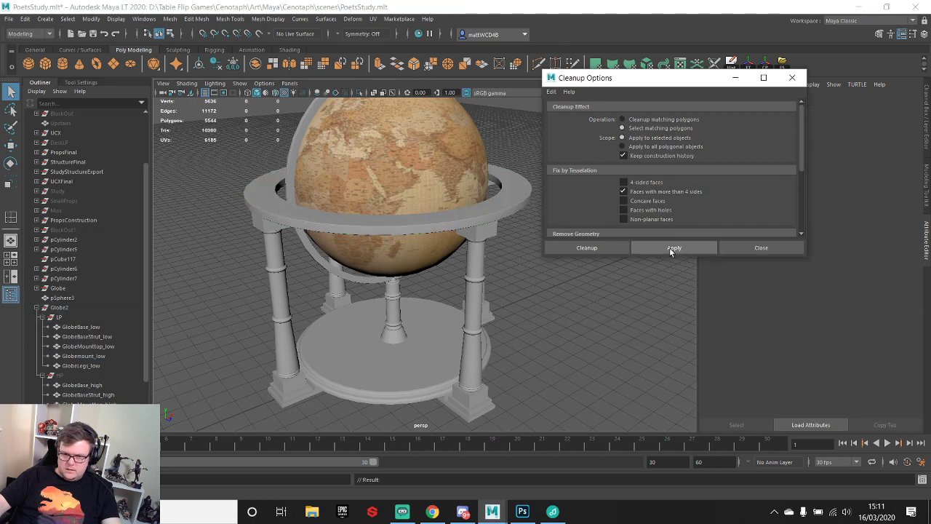
left_click(471, 266)
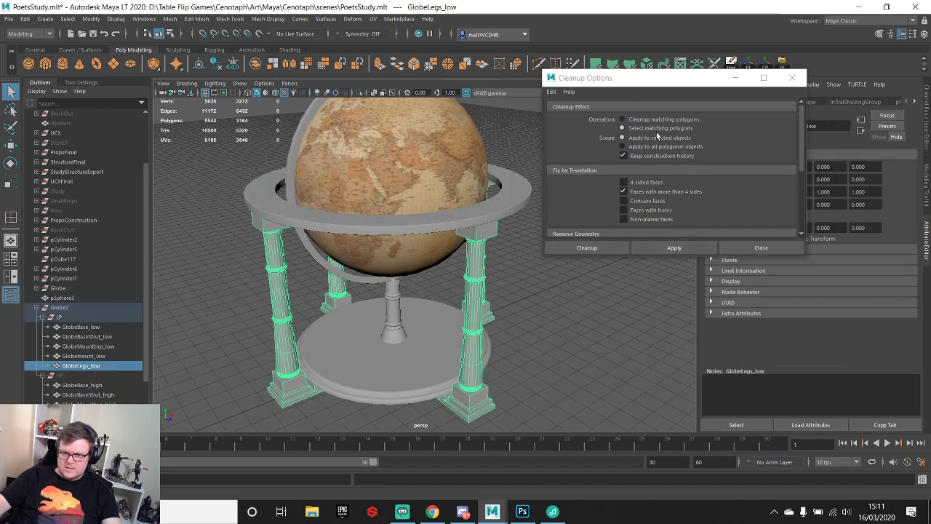
left_click(674, 247)
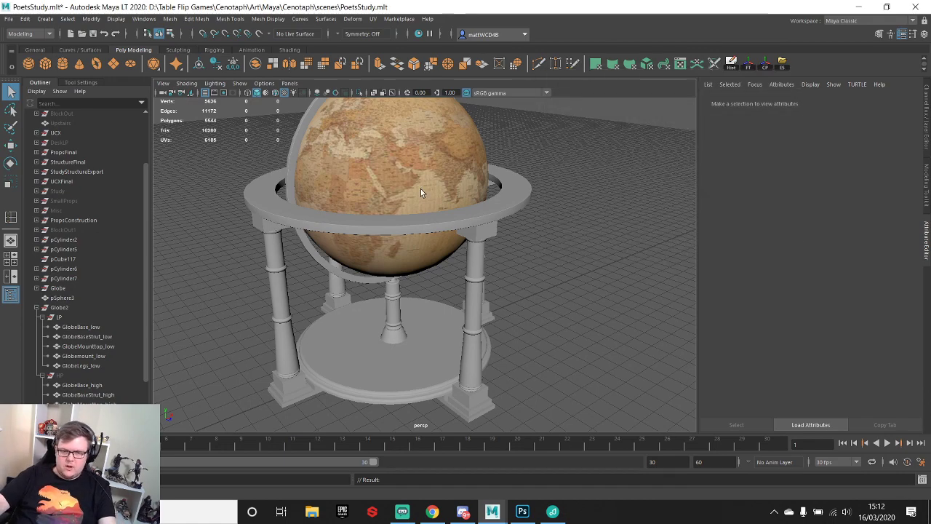
- Hide the LP group and show the HP group of Globe2
left_click_drag(420, 189, 516, 254, "alt")
left_click(517, 253)
left_click_drag(499, 347, 394, 311, "alt")
left_click(73, 316)
key("h")
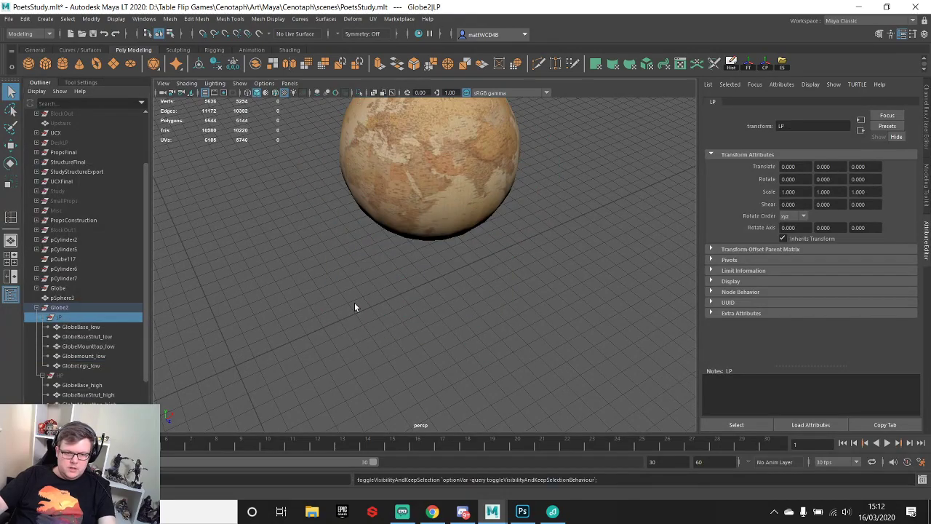
left_click(73, 375)
key("h")
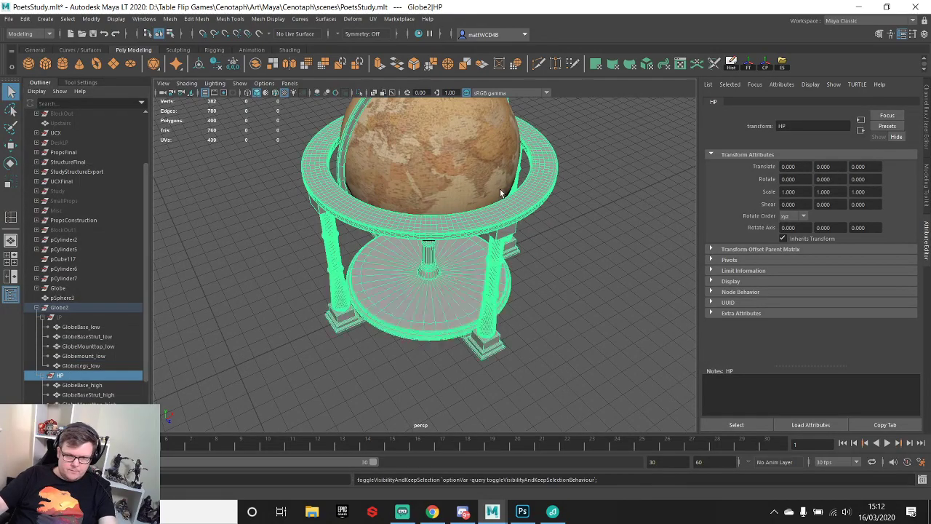
- Turn on smooth preview for GlobeBaseStrut_high, inspect it down to its flared foot and isolate it in the viewport
left_click_drag(374, 279, 400, 273, "alt")
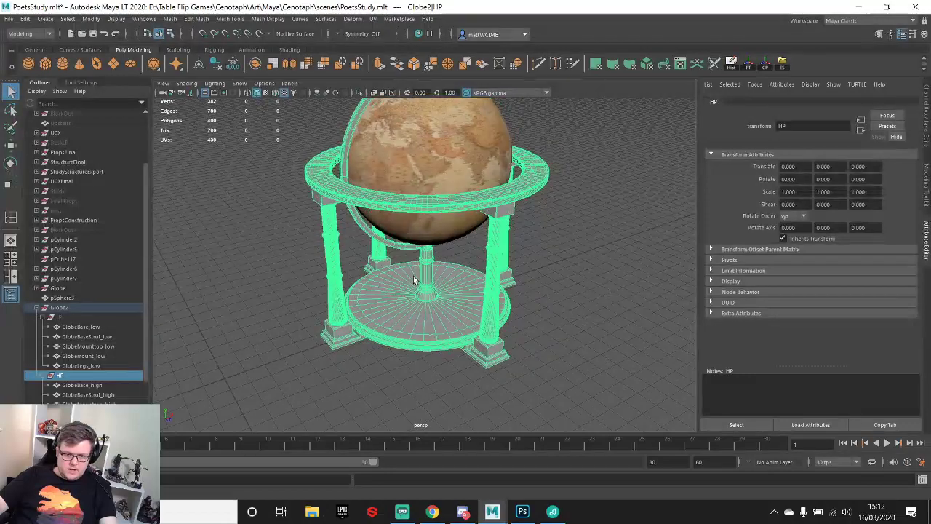
left_click(426, 272)
key("f")
scroll(437, 280, "up", 3)
key("3")
left_click_drag(458, 311, 446, 254, "alt")
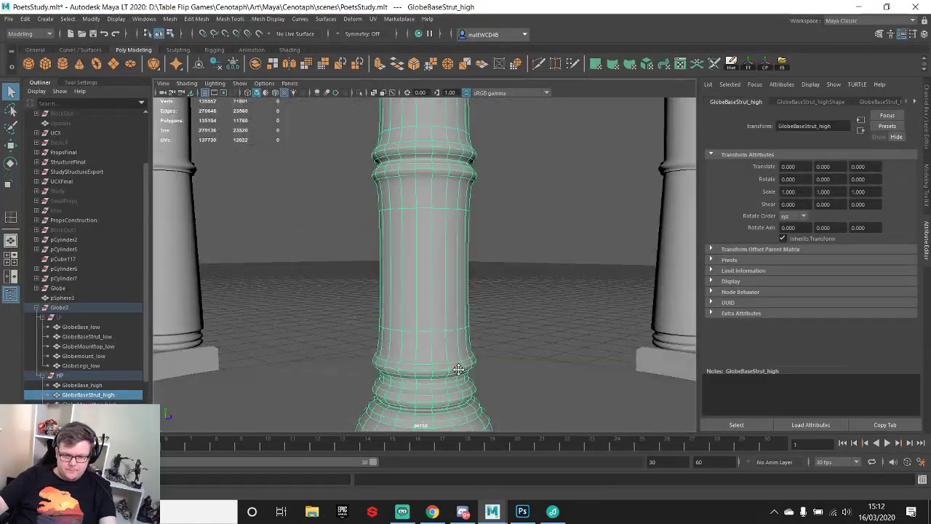
middle_click_drag(430, 374, 417, 204, "alt")
left_click_drag(418, 203, 452, 294, "alt")
scroll(452, 294, "up", 3)
middle_click_drag(452, 294, 458, 203, "alt")
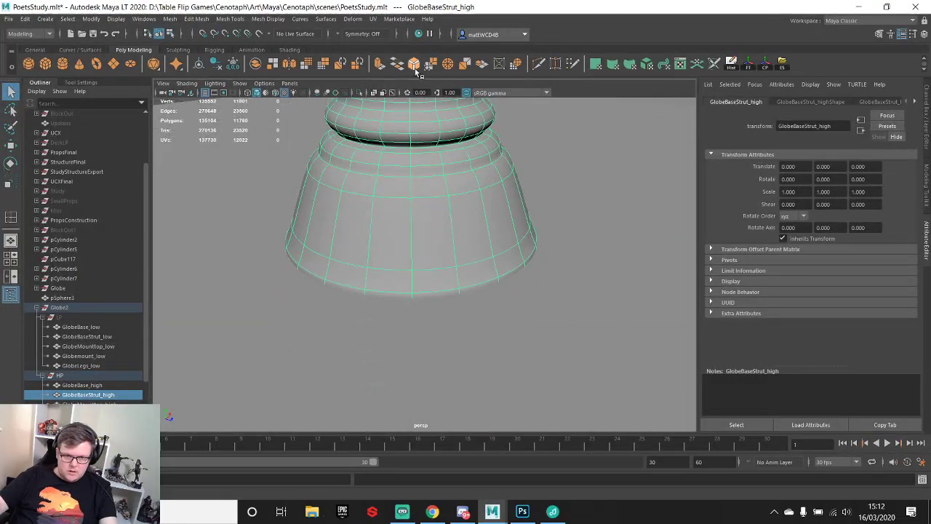
left_click(362, 92)
- Insert three supporting edge loops around the strut's flared foot, two close to its bottom rim and one just above it
right_click_drag(445, 201, 391, 209, "shift")
scroll(414, 276, "up", 3)
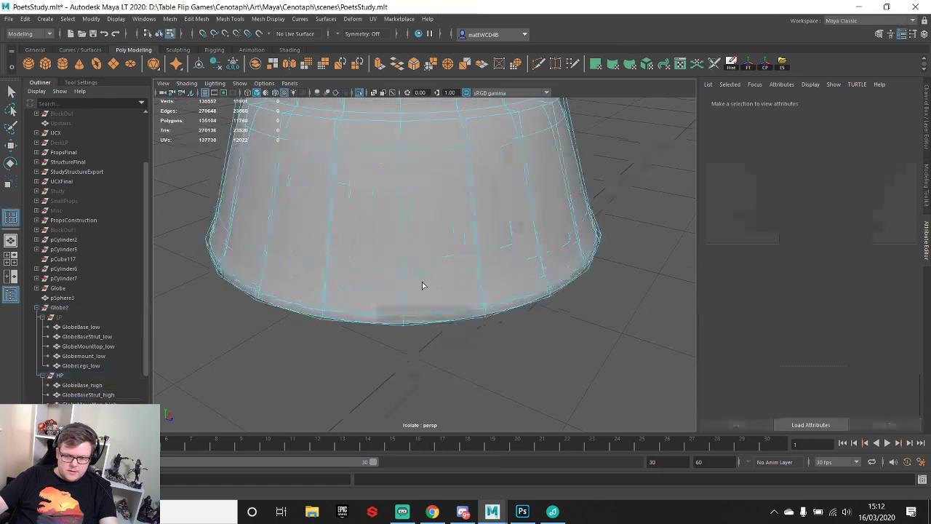
left_click(397, 344)
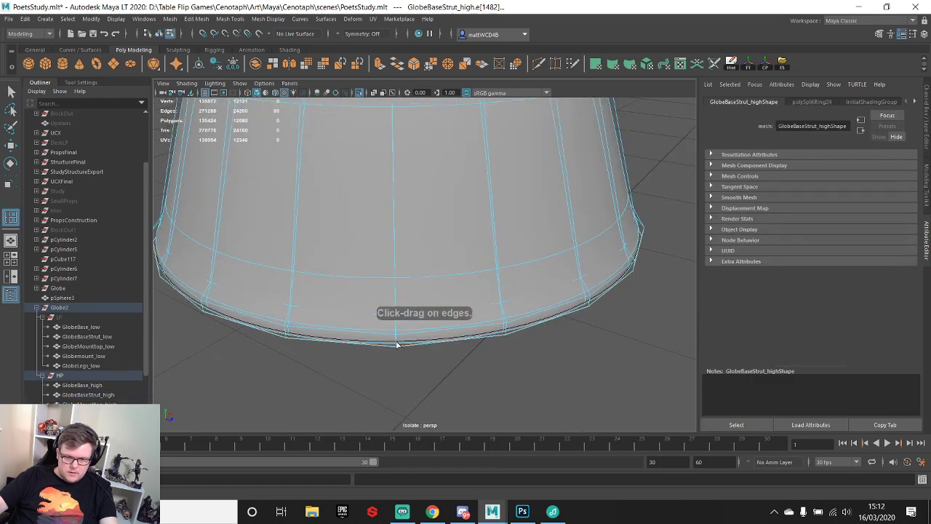
left_click(397, 336)
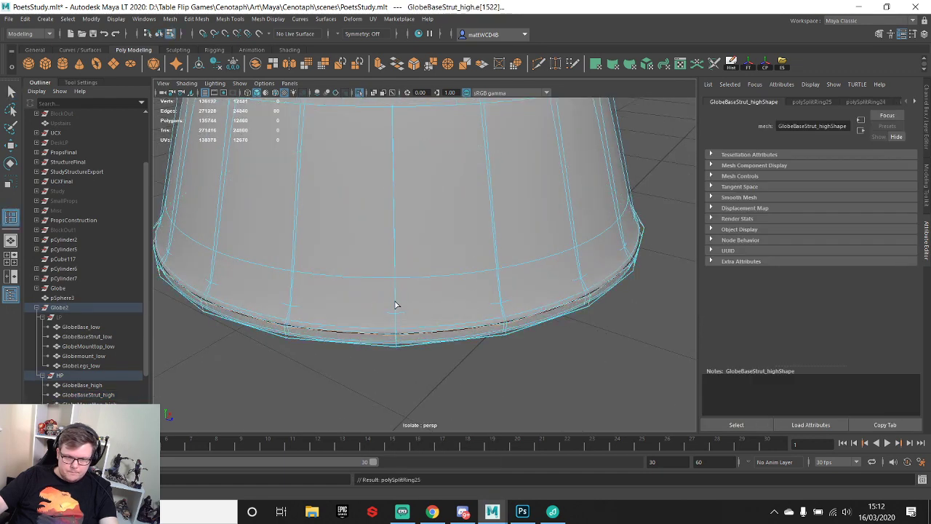
left_click_drag(395, 305, 398, 320)
scroll(428, 235, "down", 5)
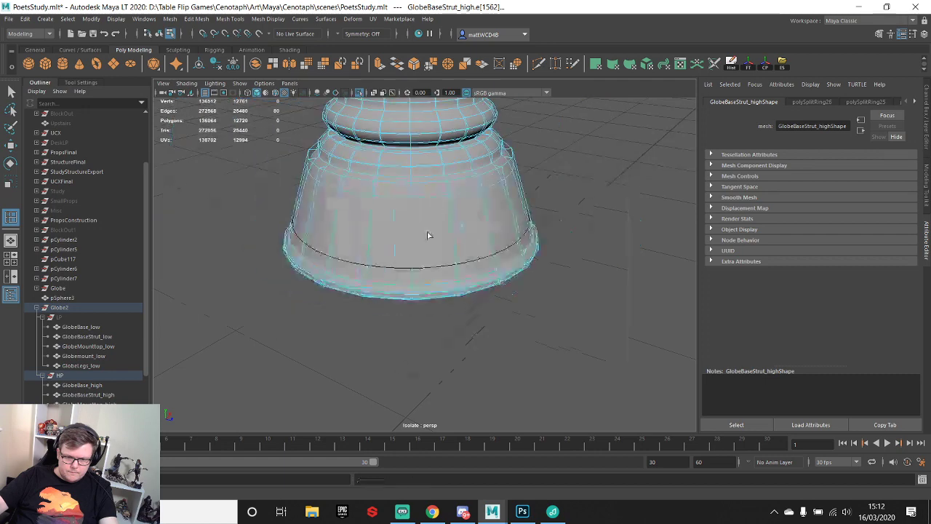
- Insert supporting edge loops around the stepped shoulder at the top of the flared foot
middle_click_drag(428, 234, 464, 297, "alt")
scroll(410, 323, "up", 6)
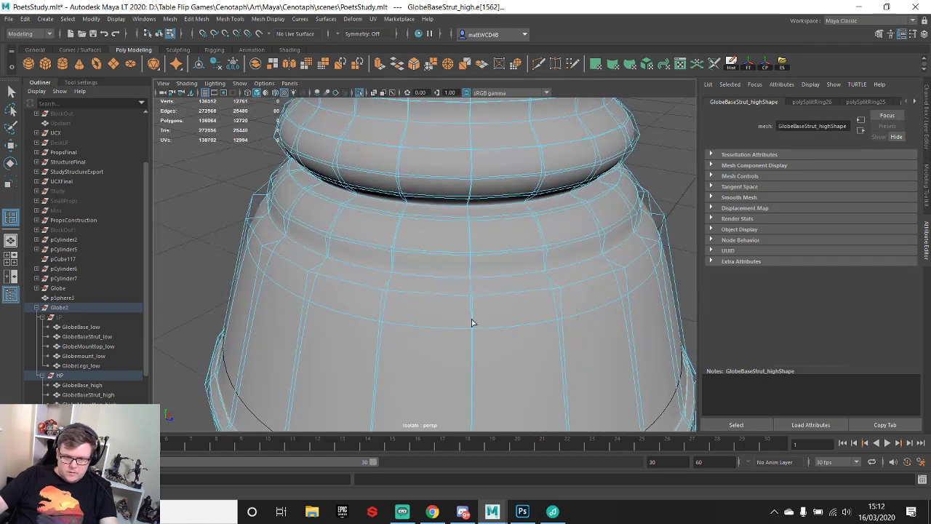
mouse_move(476, 302)
left_mouse_down()
mouse_move(473, 291)
mouse_move(495, 297)
mouse_move(486, 289)
left_mouse_up()
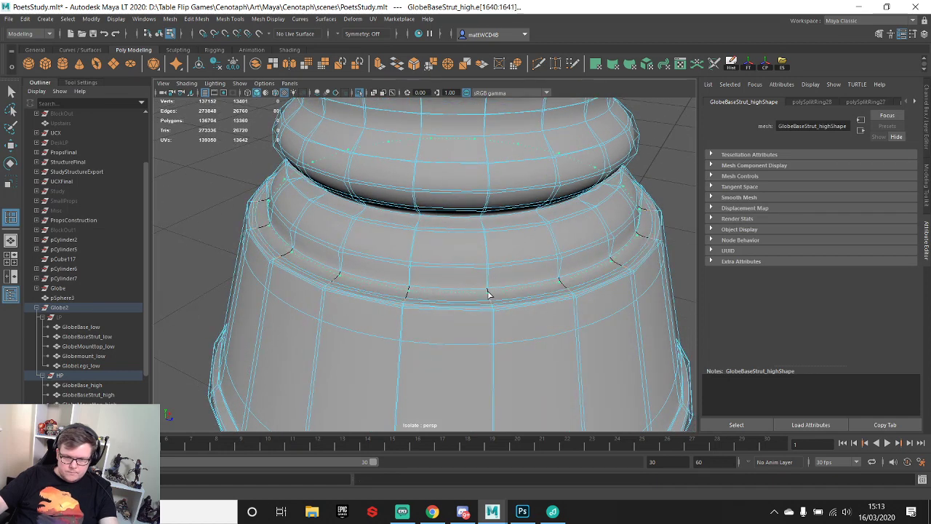
left_click(488, 294)
scroll(485, 255, "up", 5)
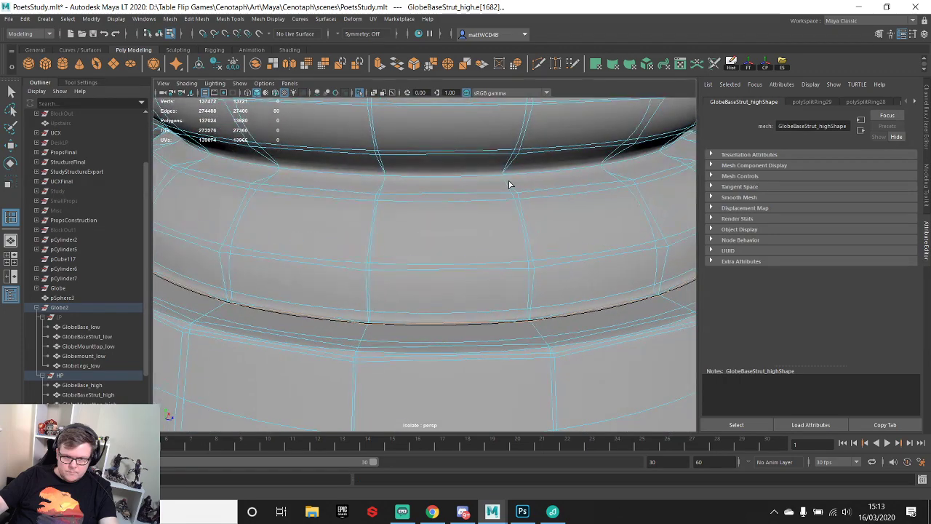
left_click_drag(514, 191, 519, 189)
- Add an edge loop on the narrow ledge directly beneath the lowest rounded ring, close to the crease
middle_click_drag(527, 171, 515, 202, "alt")
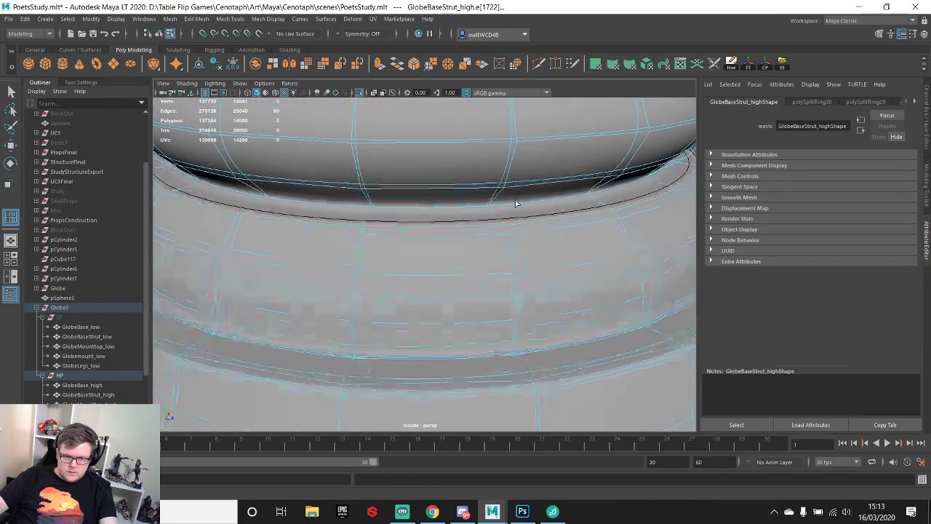
left_click_drag(495, 213, 483, 209)
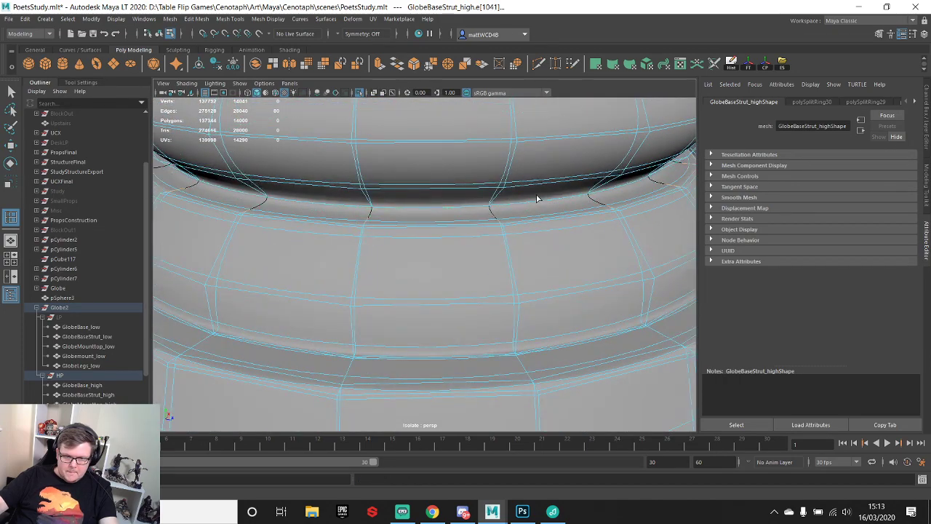
scroll(515, 235, "up", 6)
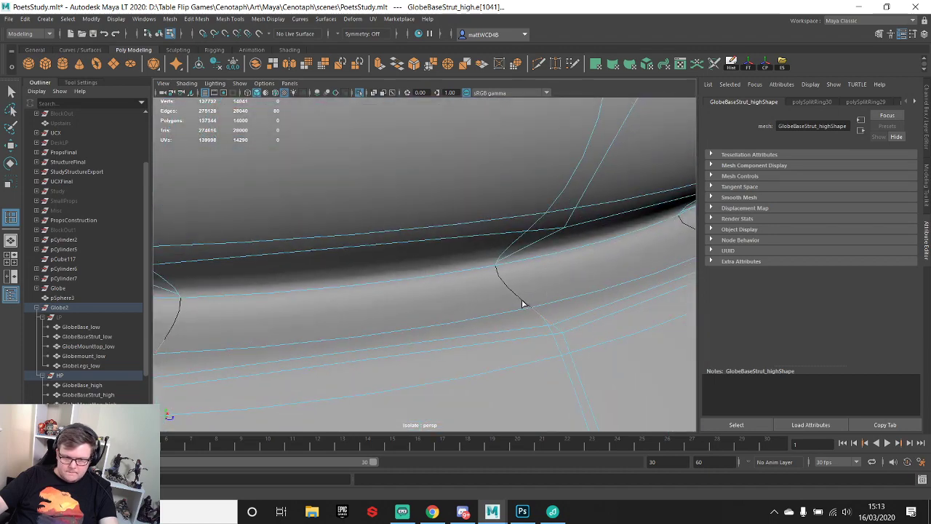
left_click(495, 283)
scroll(502, 280, "down", 5)
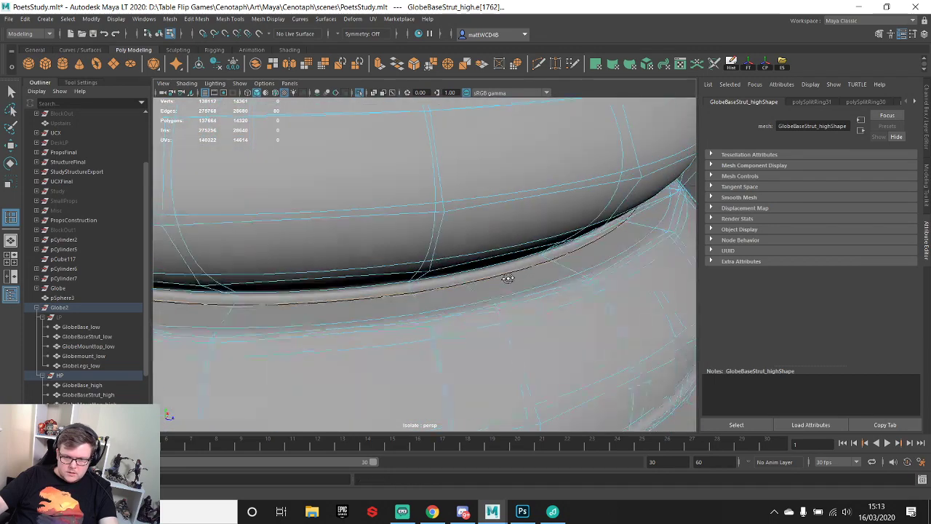
- Insert edge loops at the lower and upper ends of the recessed band between the two lower rings and preview it smoothed
key("1")
left_click_drag(391, 240, 407, 258, "alt")
middle_click_drag(513, 241, 483, 272, "alt")
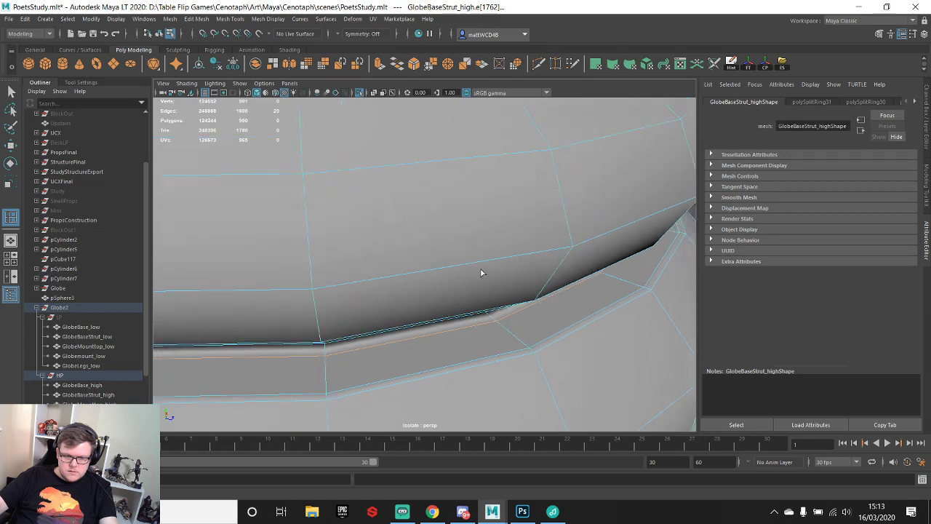
left_click_drag(482, 272, 492, 197, "alt")
middle_click_drag(492, 198, 487, 318, "alt")
scroll(488, 318, "down", 5)
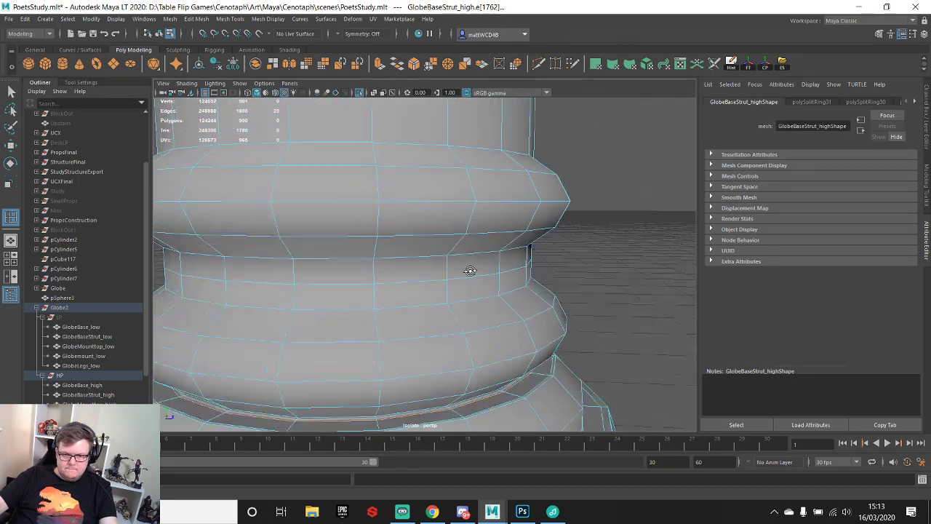
scroll(473, 338, "up", 5)
middle_click_drag(469, 270, 466, 325, "alt")
left_click(466, 326)
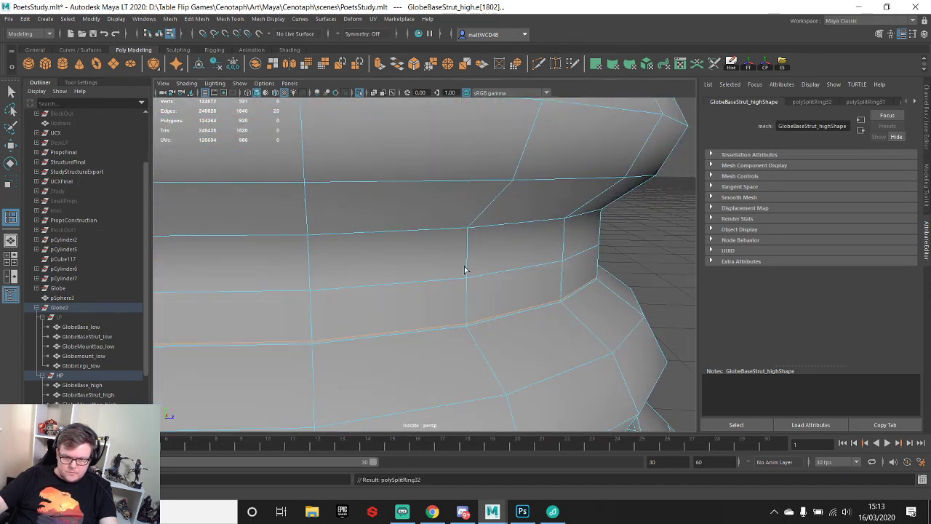
left_click(465, 233)
key("3")
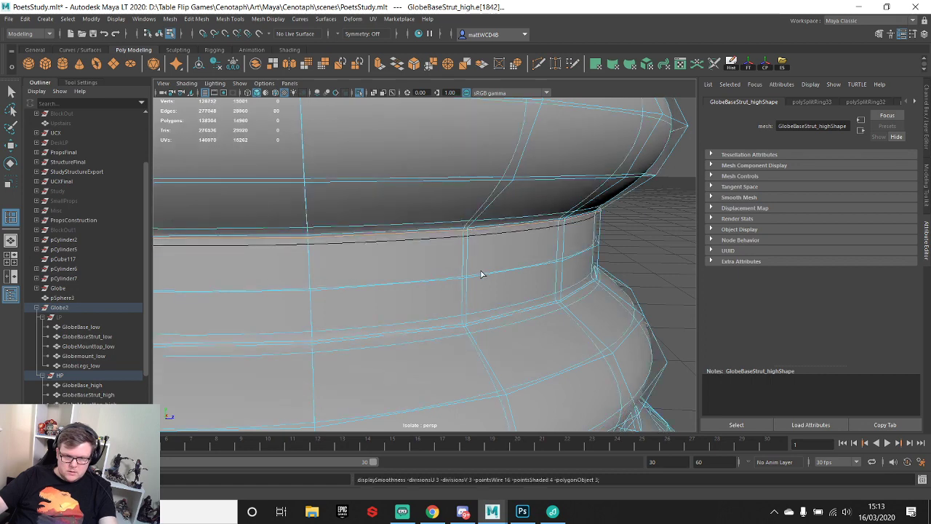
- Turn off the smooth preview and insert an edge loop at the bottom of the straight shaft, just above the lower rings
key("1")
right_click_drag(476, 279, 494, 233, "alt")
left_click_drag(494, 233, 478, 228, "alt")
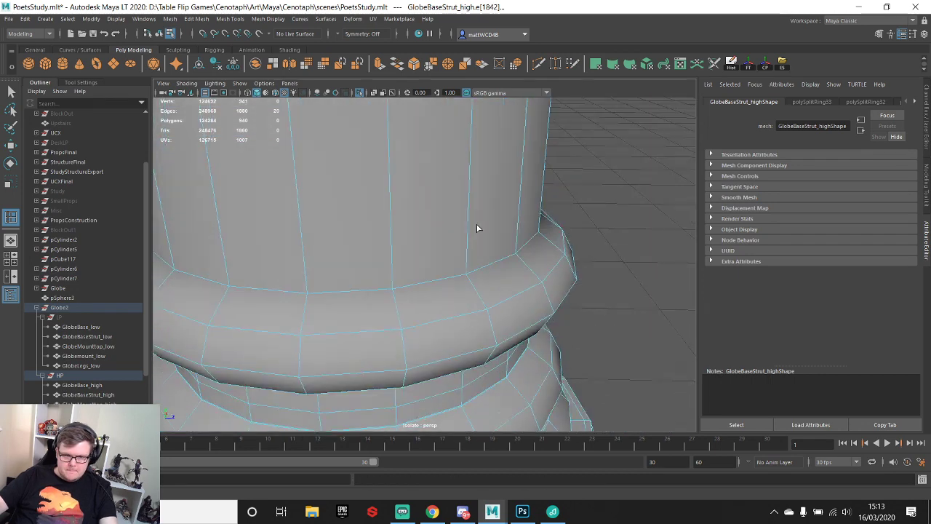
key("F8")
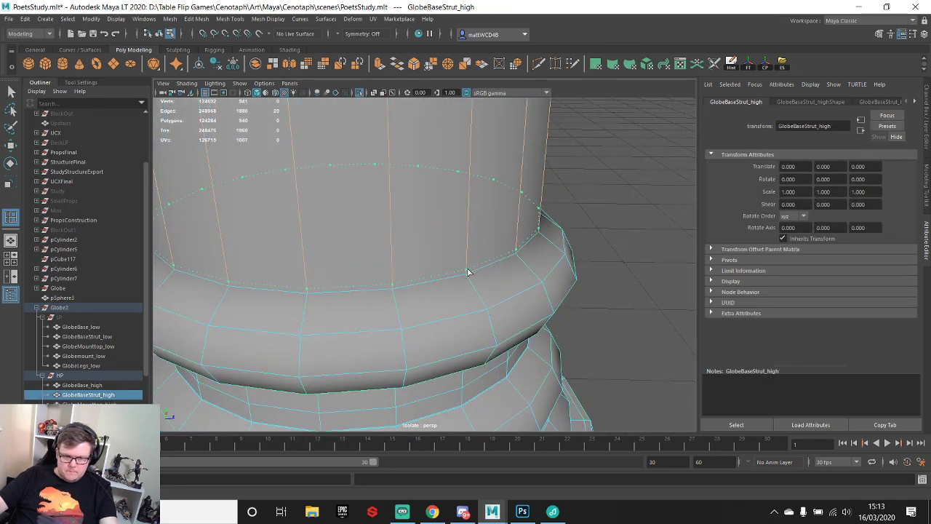
left_click(467, 274)
- Insert a supporting edge loop at the top of the straight shaft, just beneath the upper rings
right_click_drag(467, 271, 469, 222, "alt")
middle_click_drag(469, 222, 487, 291, "alt")
right_click_drag(486, 291, 451, 223, "alt")
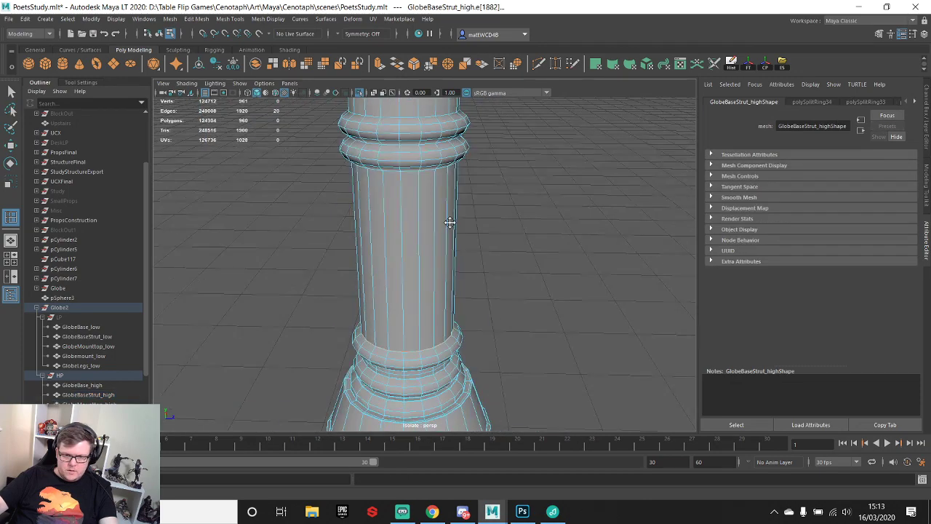
middle_click_drag(451, 223, 447, 320, "alt")
right_click_drag(447, 320, 477, 317, "alt")
left_click_drag(477, 317, 493, 285, "alt")
right_click_drag(493, 286, 511, 191, "alt")
middle_click_drag(510, 191, 501, 233, "alt")
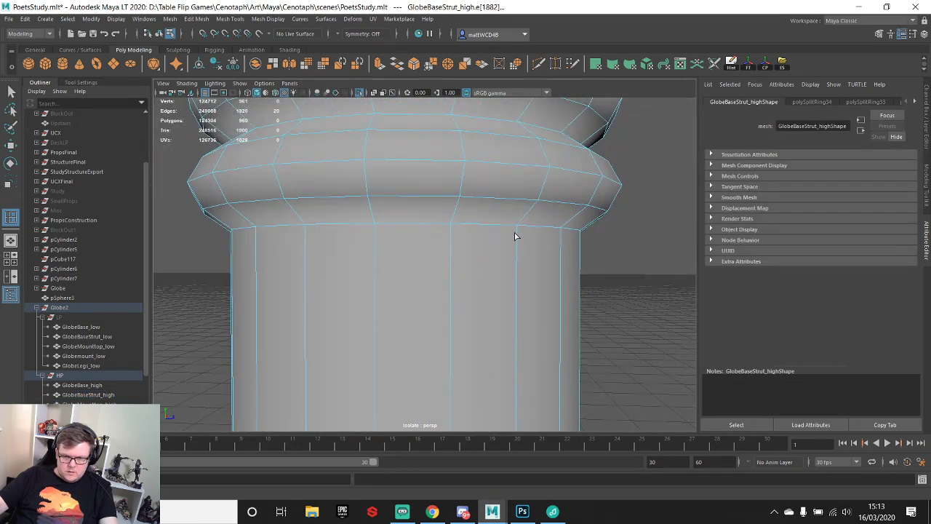
left_click(515, 230)
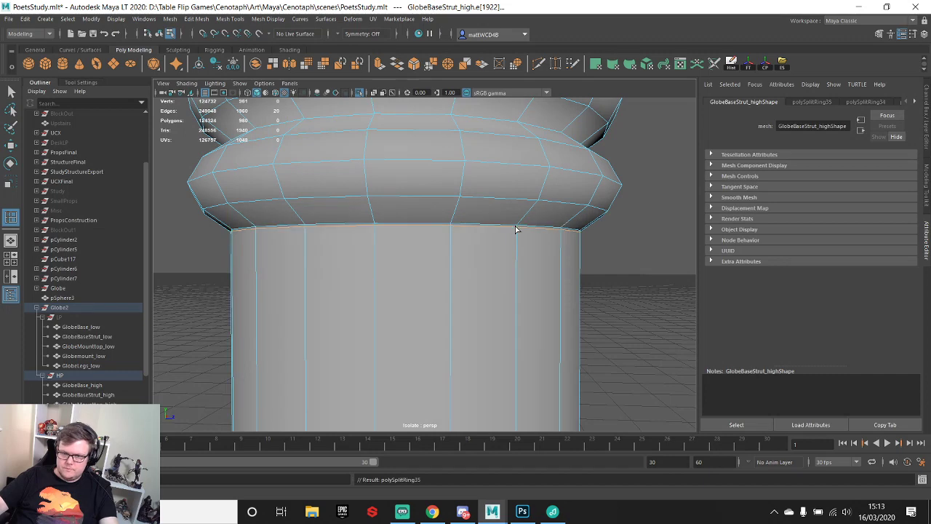
- Insert two edge loops at the groove between the upper rings and one at the base of the section above them
mouse_move(515, 230)
left_mouse_down("alt")
mouse_move(502, 206)
mouse_move(500, 227)
left_mouse_up("alt")
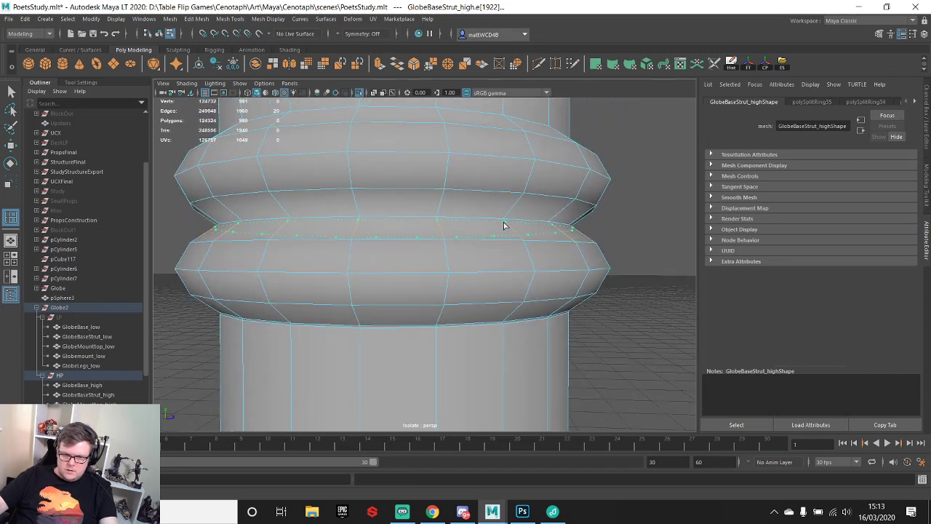
left_click(501, 222)
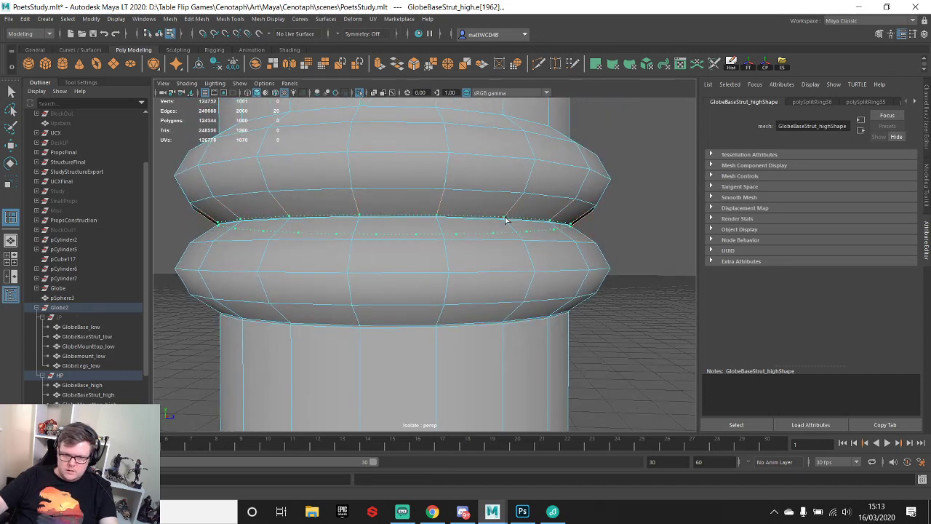
left_click(504, 219)
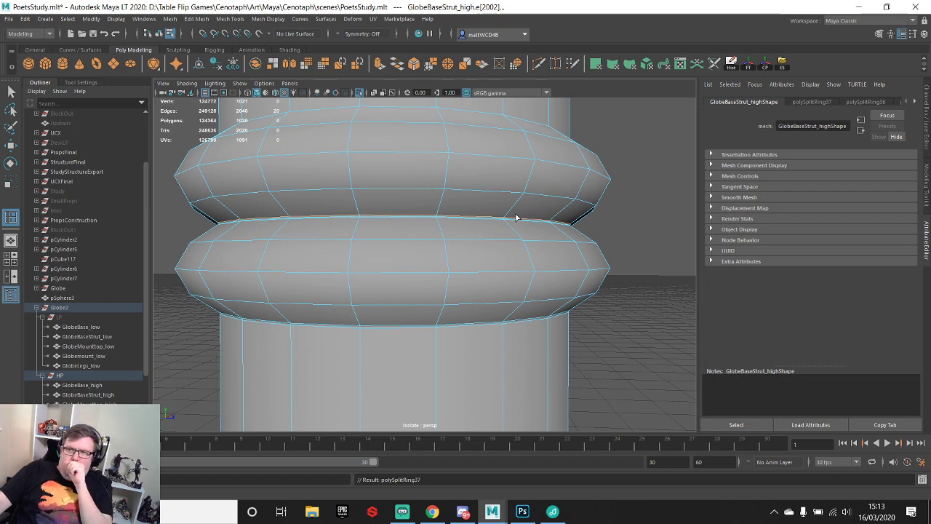
left_click_drag(433, 256, 459, 172, "alt")
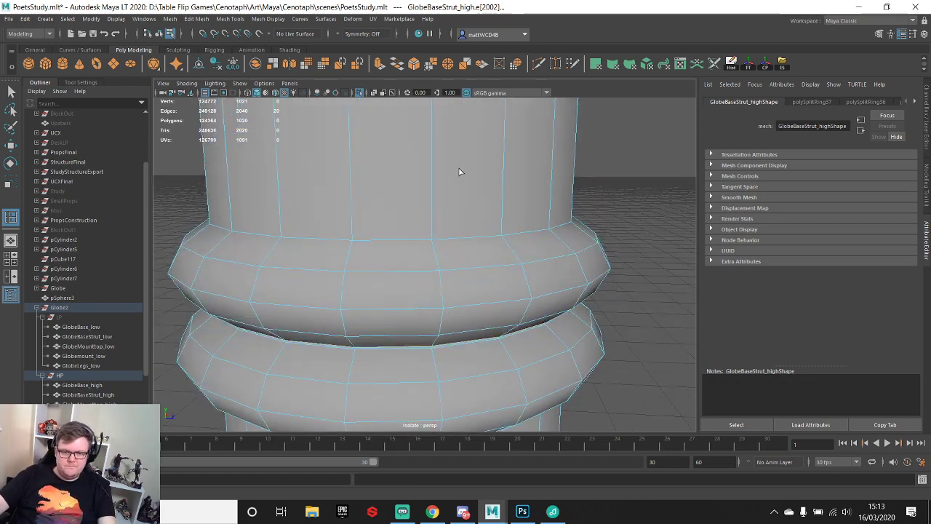
left_click(503, 236)
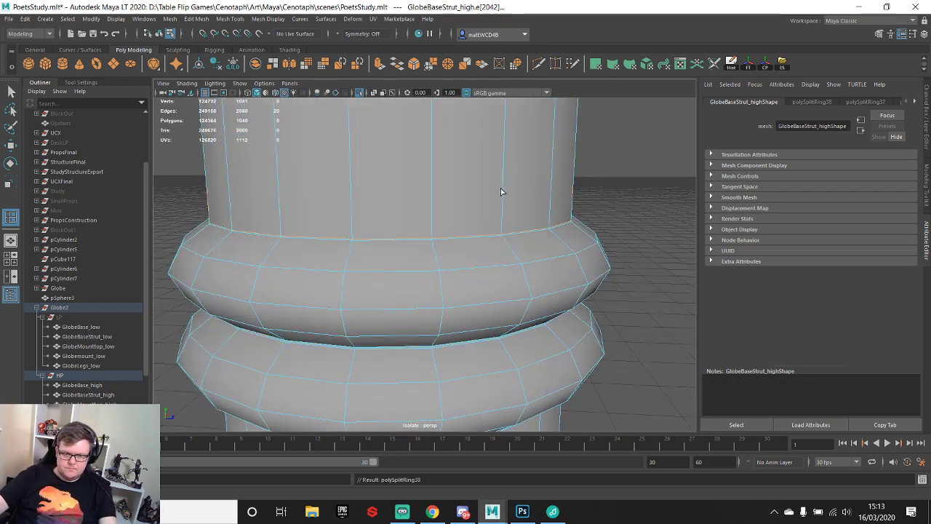
- Insert an edge loop just below the bevelled rim at the top of the strut
scroll(501, 192, "down", 5)
middle_click_drag(501, 192, 496, 282, "alt")
scroll(478, 264, "up", 8)
scroll(510, 240, "down", 5)
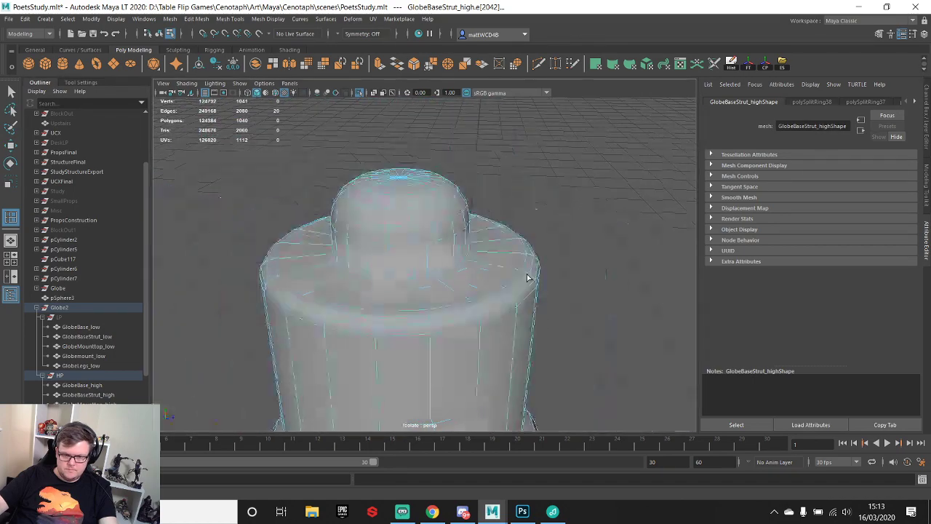
scroll(516, 271, "up", 2)
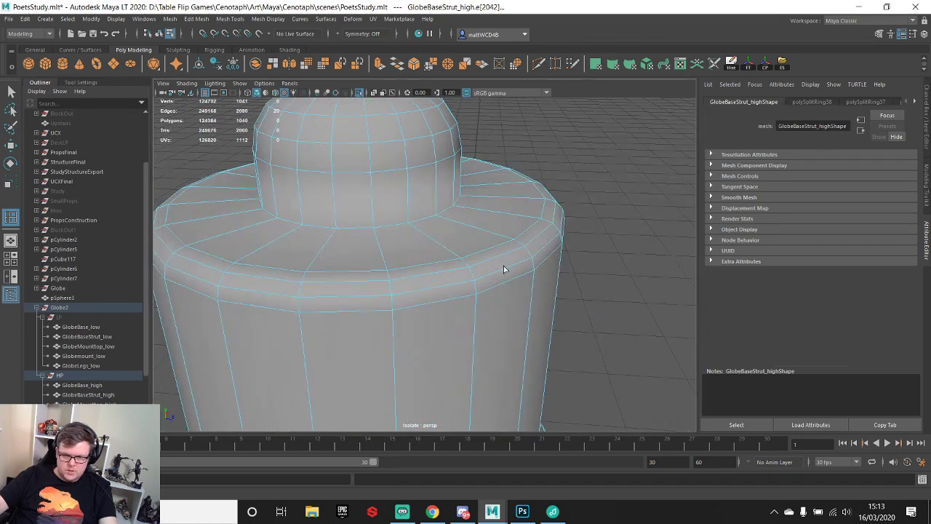
left_click(477, 298)
- Insert one edge loop around the base of the top knob and another where its dome begins
left_click_drag(465, 257, 427, 269, "alt")
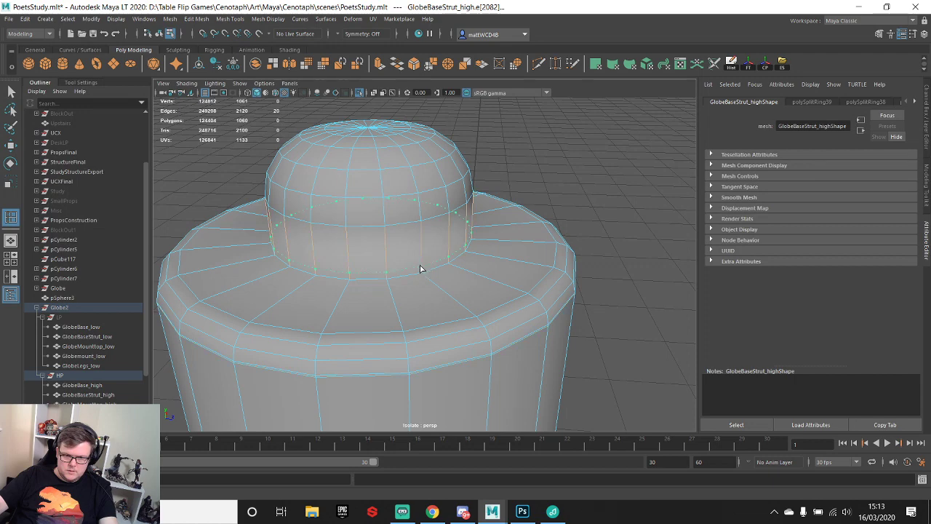
left_click(422, 271)
left_click_drag(422, 235, 425, 224)
scroll(418, 164, "down", 5)
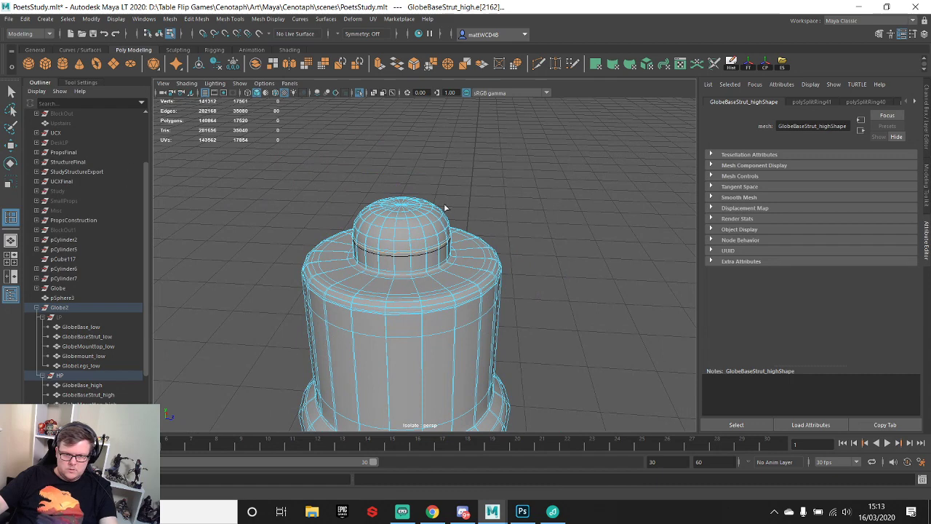
- Leave the edge loop tool and inspect the strut's top knob in smooth preview without a selection
key("q")
key("3")
scroll(445, 228, "up", 8)
scroll(438, 225, "down", 4)
key("F8")
scroll(429, 210, "down", 4)
left_click(510, 174)
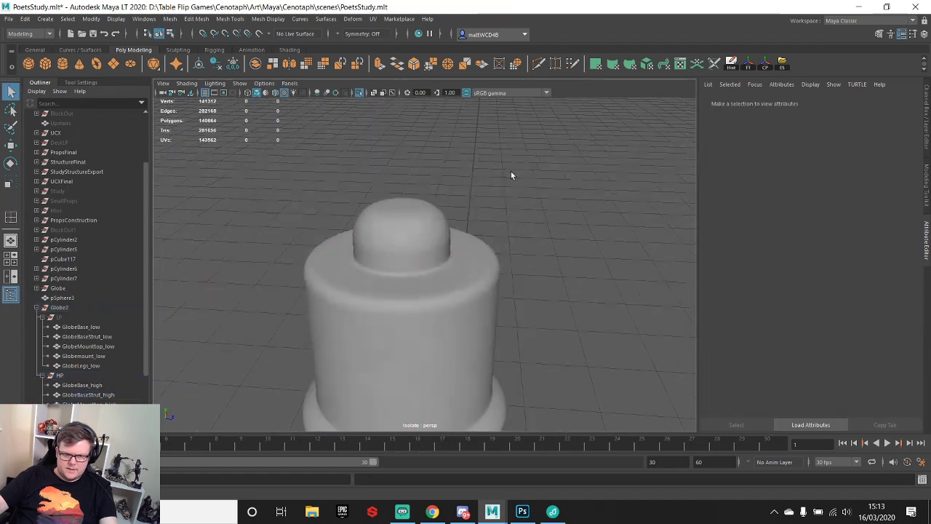
scroll(461, 234, "up", 6)
middle_click_drag(432, 133, 425, 230, "alt")
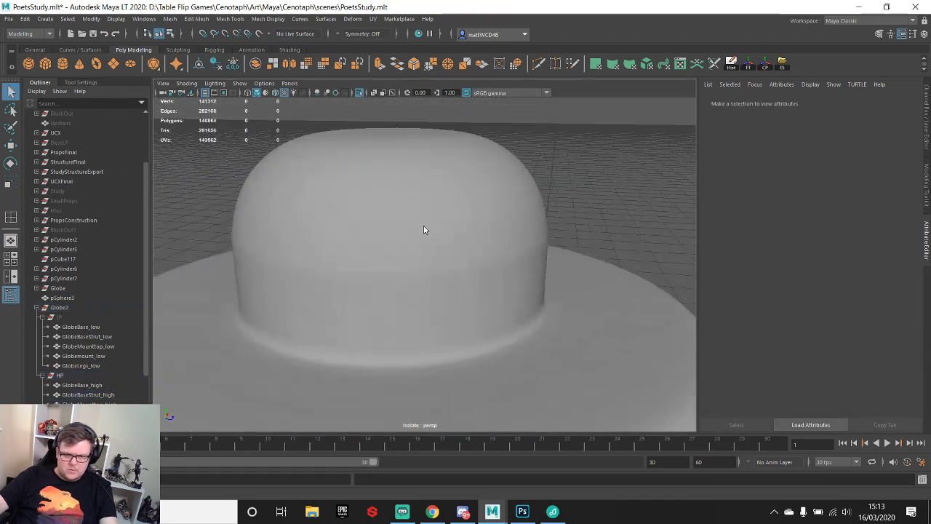
- Delete the extra edge loop where the knob's dome begins and restore the smooth preview
right_click_drag(424, 214, 424, 174)
key("1")
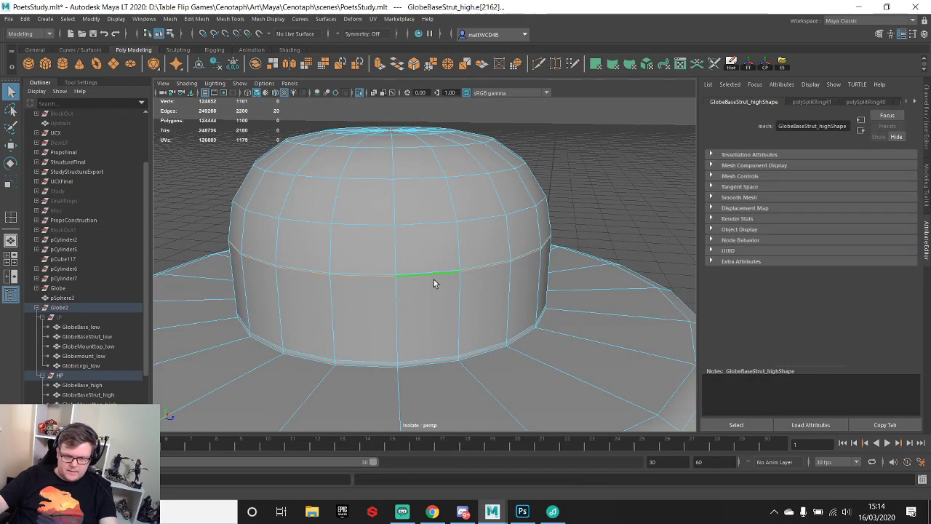
key("Delete")
key("3")
scroll(465, 287, "down", 5)
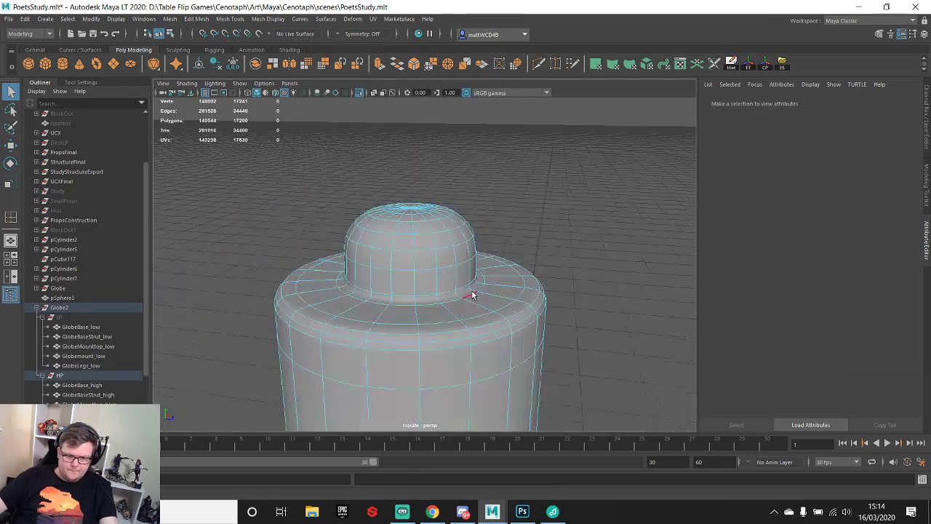
- Return to object selection and convert the smooth mesh preview of GlobeBaseStrut_high to polygons
right_click_drag(420, 261, 456, 233)
left_click(501, 210)
left_click_drag(502, 211, 439, 217, "alt")
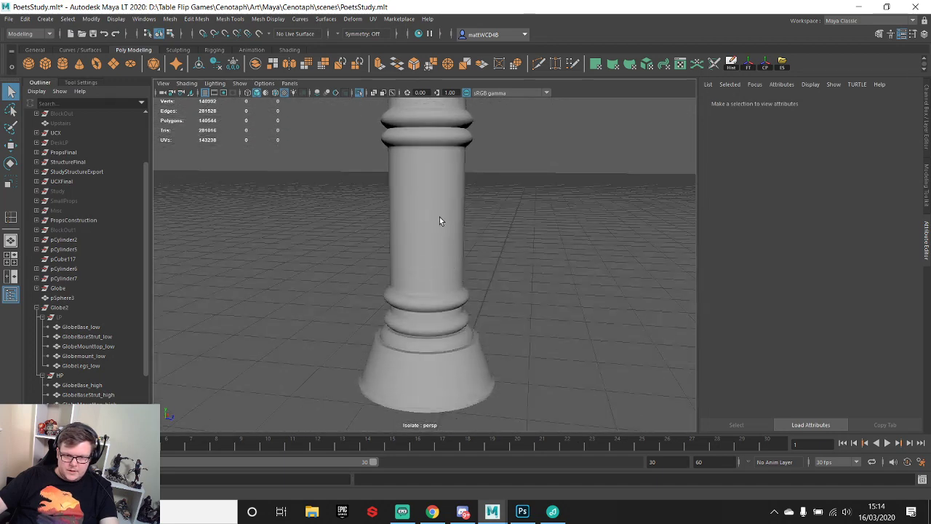
left_click(440, 217)
left_click(90, 18)
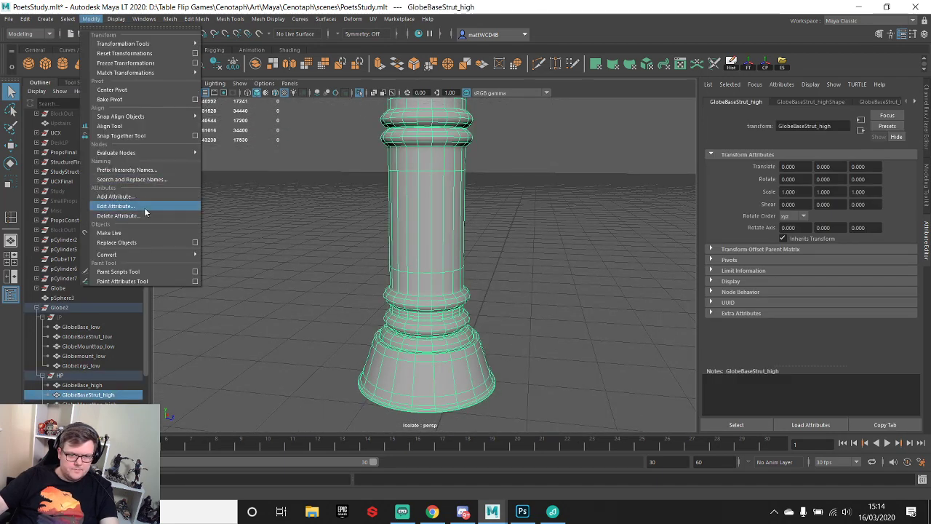
mouse_move(109, 254)
left_click(231, 266)
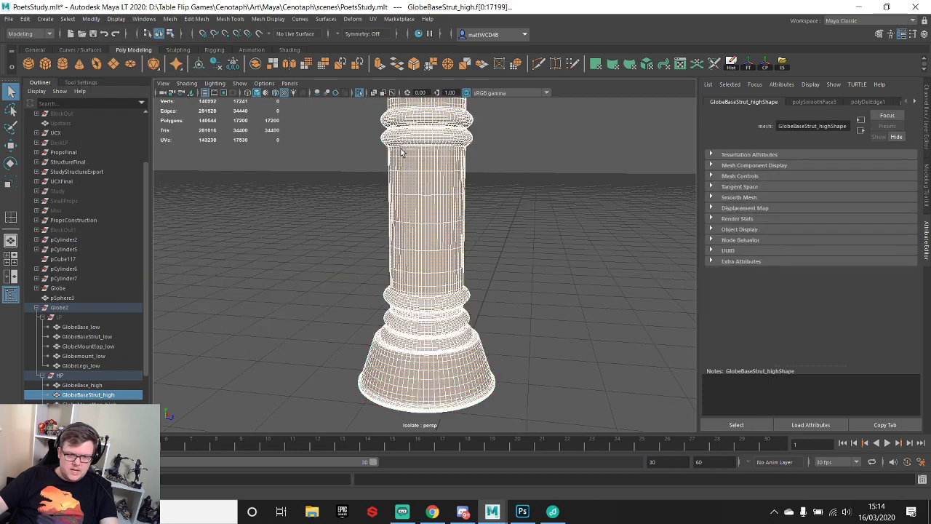
left_click(442, 184)
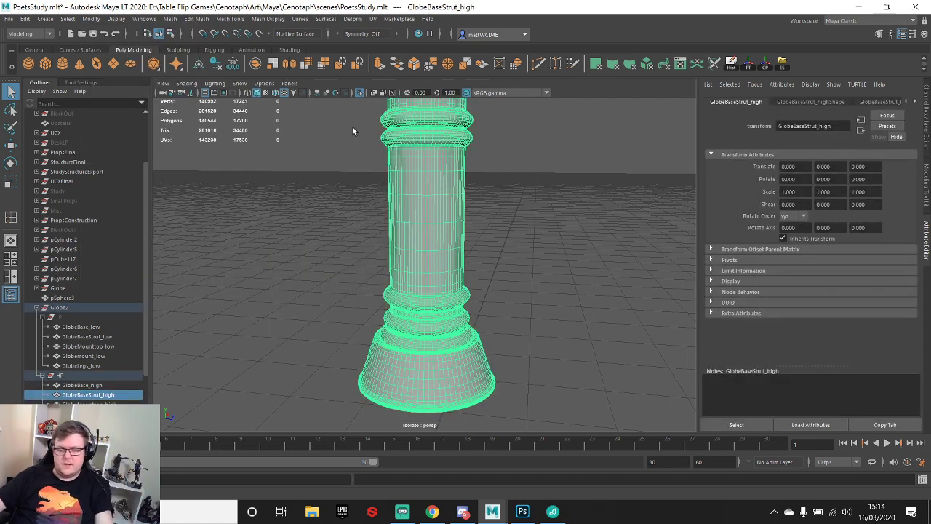
left_click(511, 213)
left_click(418, 194)
scroll(435, 270, "down", 3)
left_click_drag(444, 171, 451, 218, "alt")
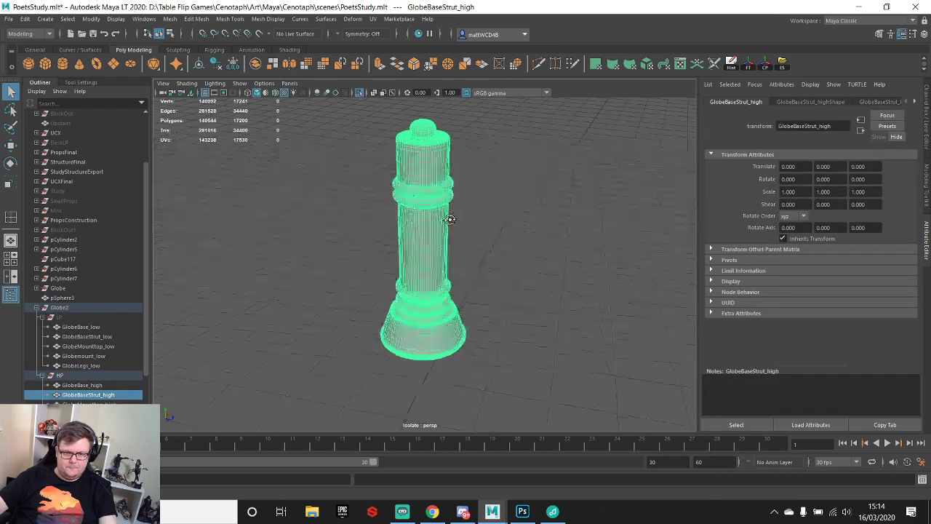
scroll(79, 371, "down", 2)
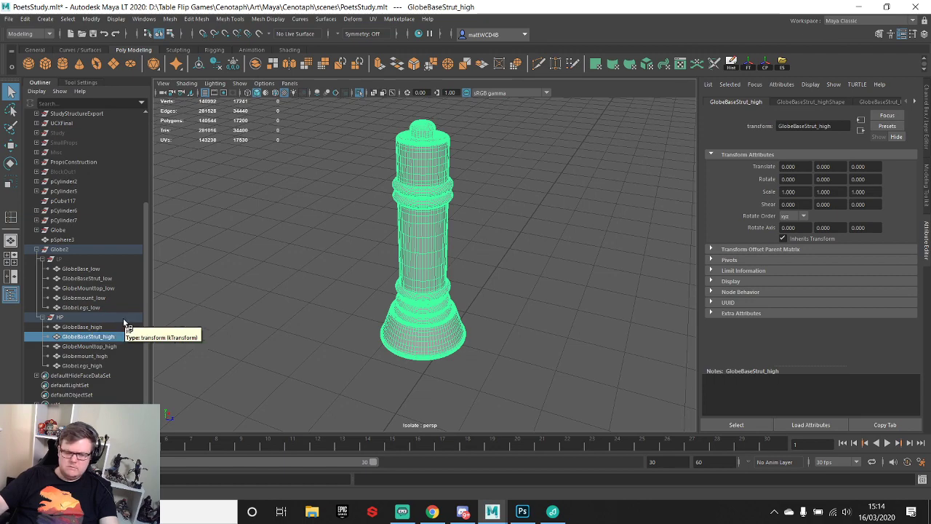
- Select GlobeBase_high, turn off isolation to bring back the whole globe stand, and frame the base
left_click(91, 328)
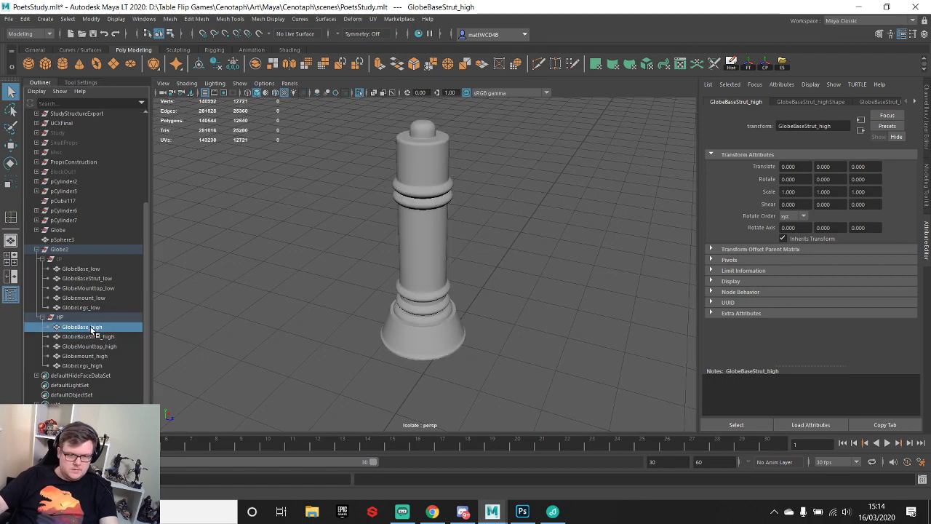
left_click(361, 92)
key("f")
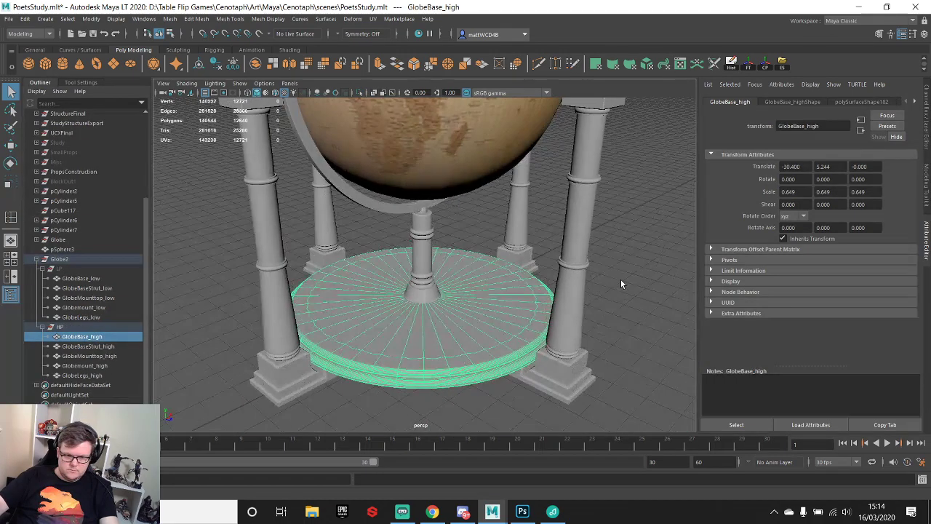
left_click(499, 337)
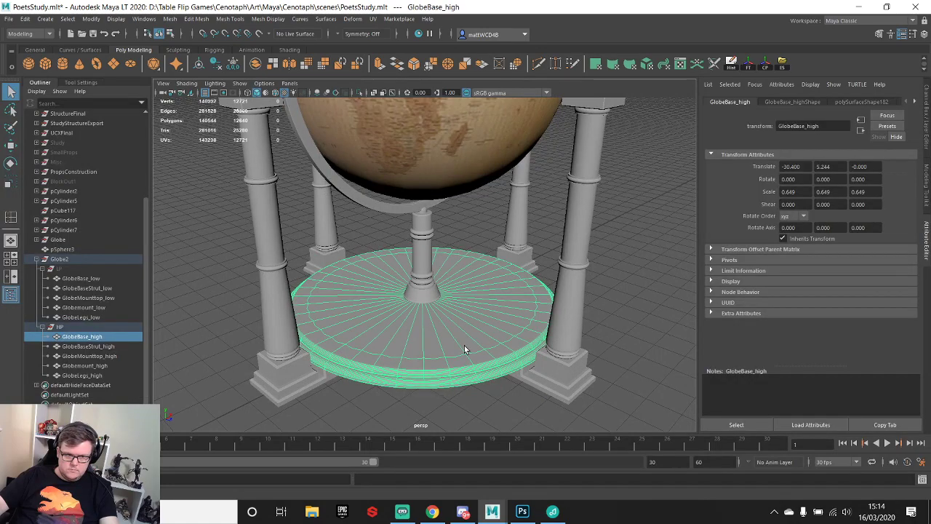
left_click(569, 284)
- Select the upright ring GlobeMounttop_high around the globe and convert its smooth mesh preview to polygons
left_click_drag(569, 284, 365, 289, "alt")
left_click(369, 289)
left_click_drag(305, 124, 373, 248, "alt")
scroll(373, 248, "up", 6)
middle_click_drag(369, 205, 441, 217, "alt")
left_click_drag(442, 217, 505, 235, "alt")
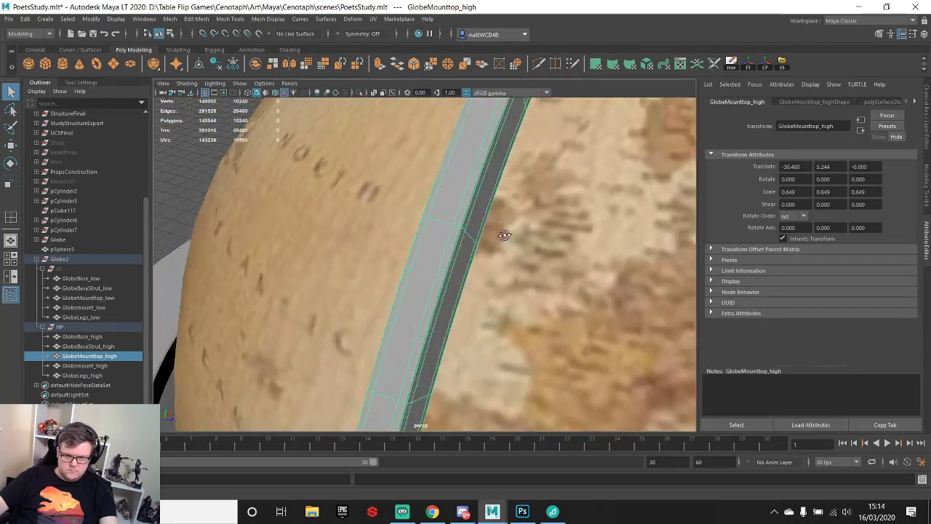
middle_click_drag(505, 235, 408, 215, "alt")
scroll(405, 214, "up", 4)
scroll(408, 216, "down", 2)
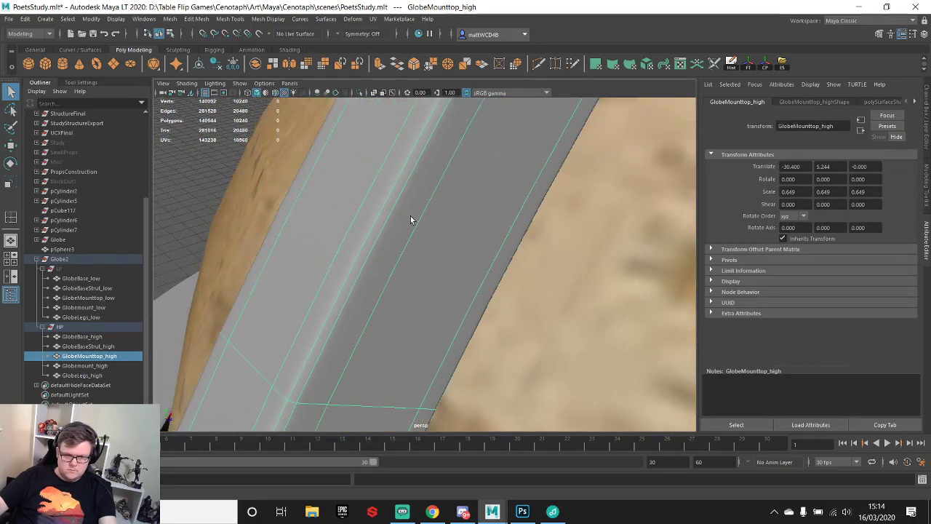
scroll(409, 218, "down", 5)
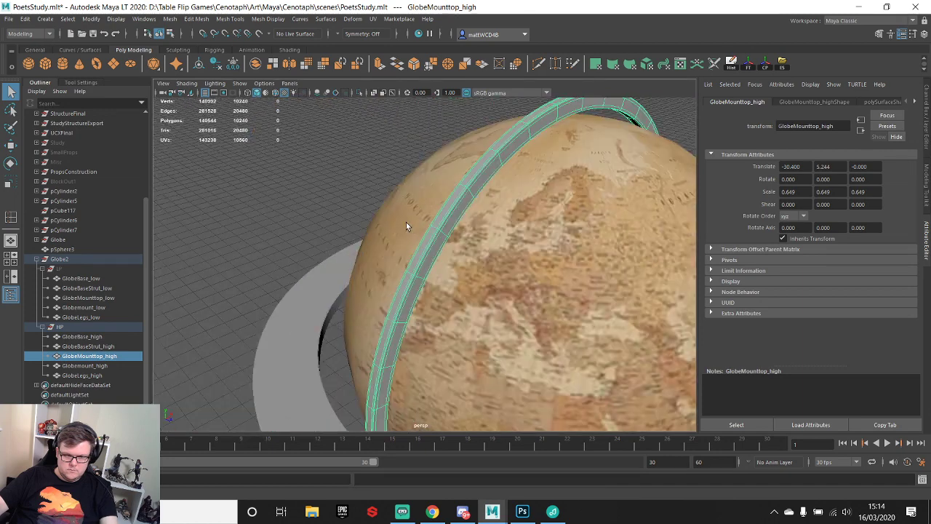
scroll(406, 226, "down", 2)
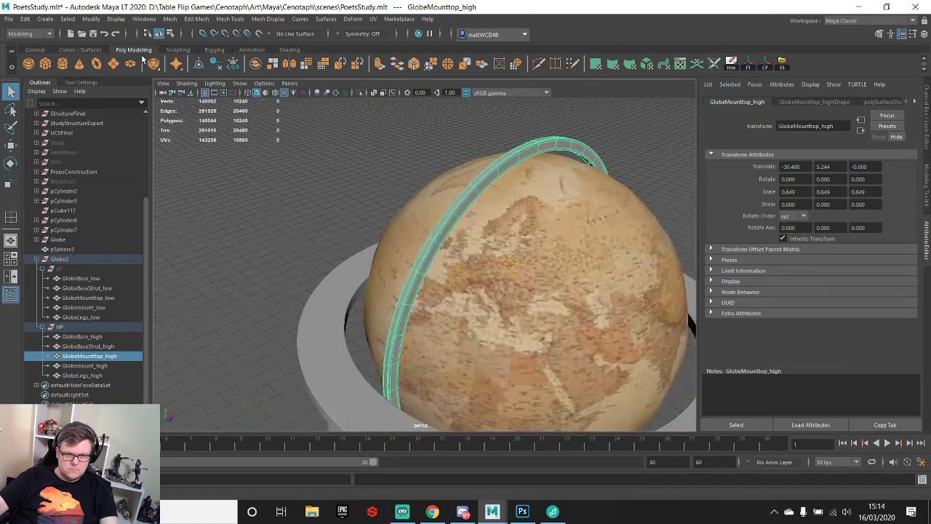
left_click(91, 18)
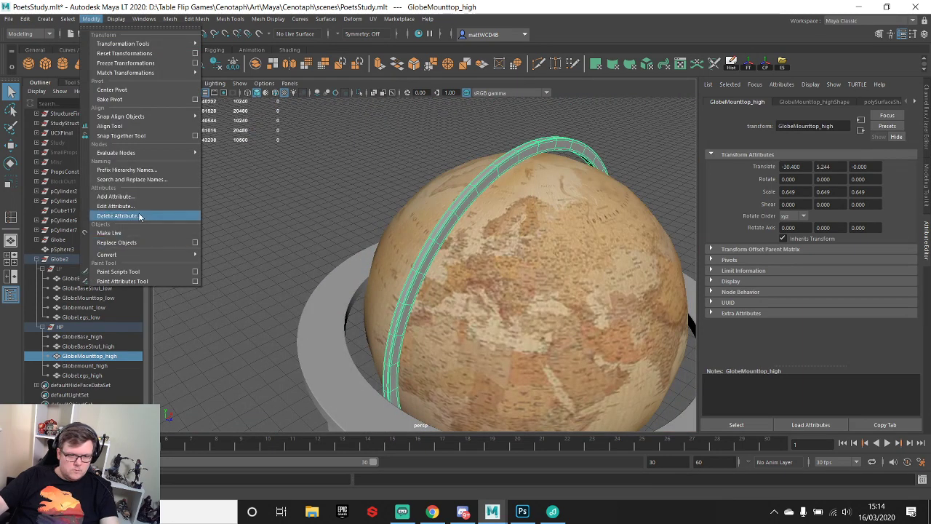
mouse_move(155, 254)
left_click(211, 262)
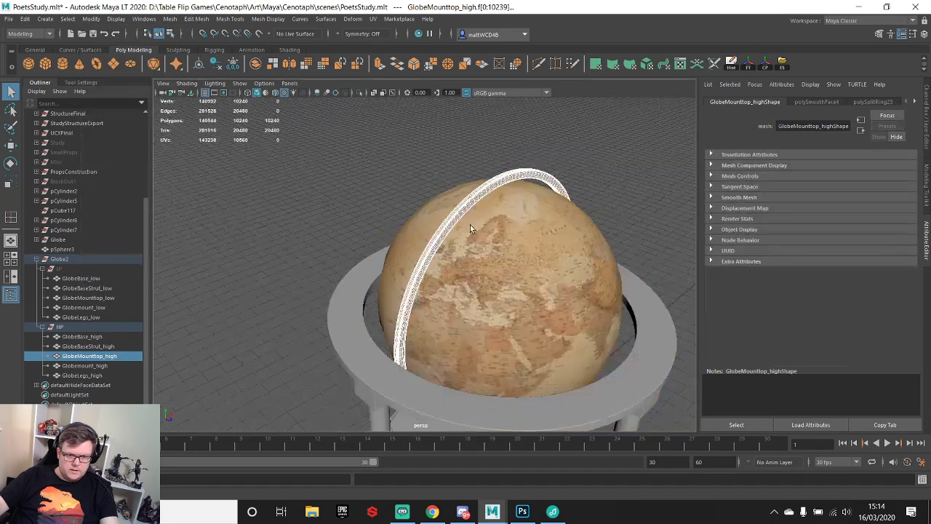
left_click(611, 254)
- Rename the globe sphere as Globe_low and move it into the LP group of Globe2
left_click_drag(611, 255, 482, 222, "alt")
scroll(404, 179, "up", 4)
left_click(409, 198)
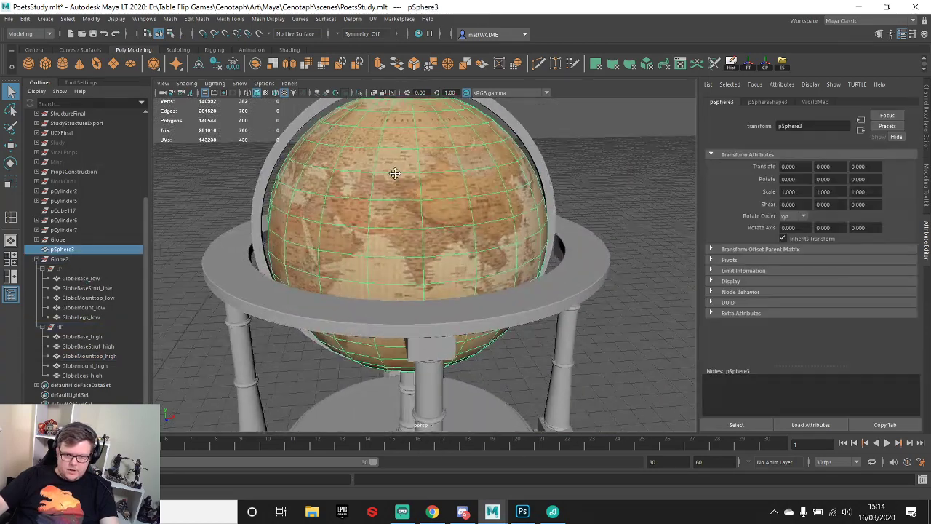
left_click_drag(409, 198, 371, 202, "alt")
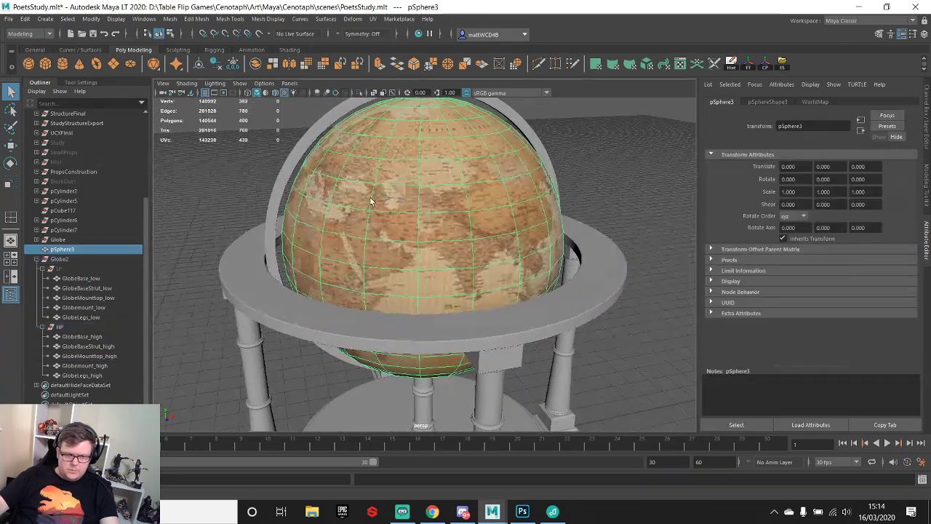
double_click(64, 250)
type("Glob")
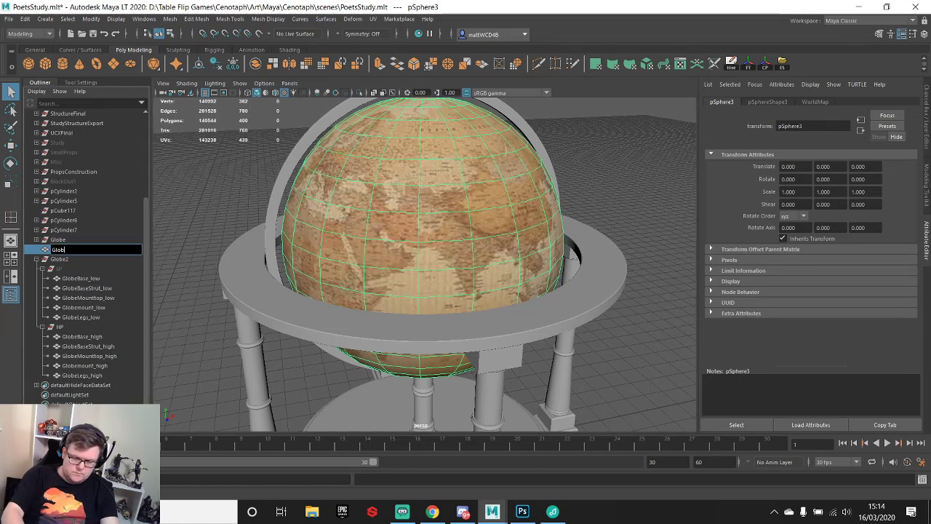
type("e_low")
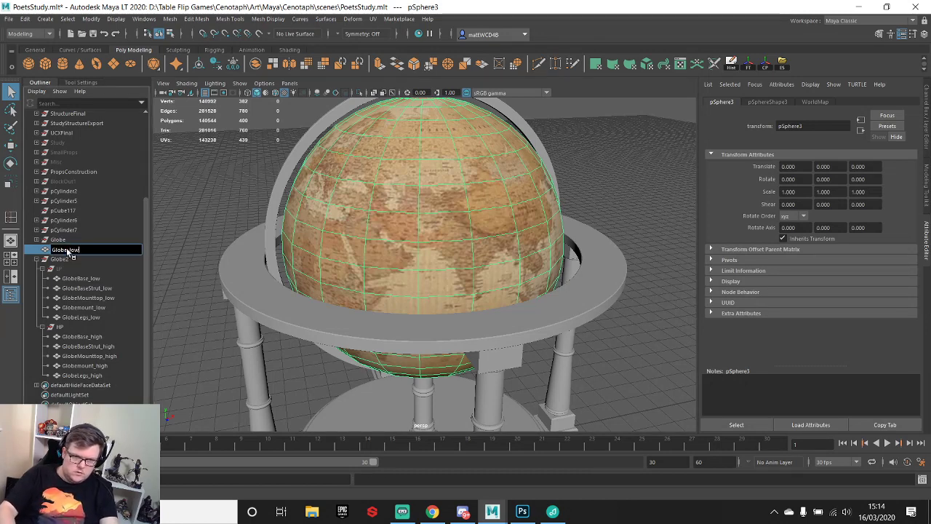
key("Return")
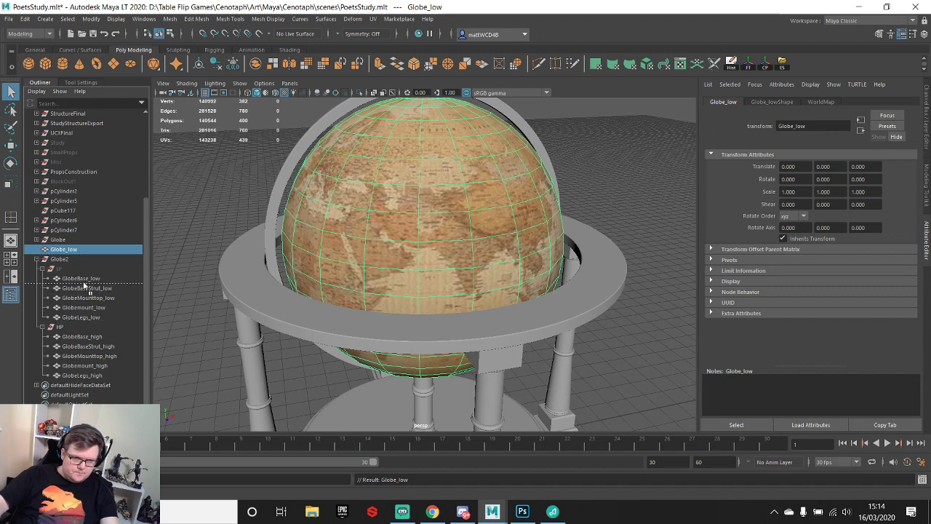
left_click_drag(85, 278, 85, 275)
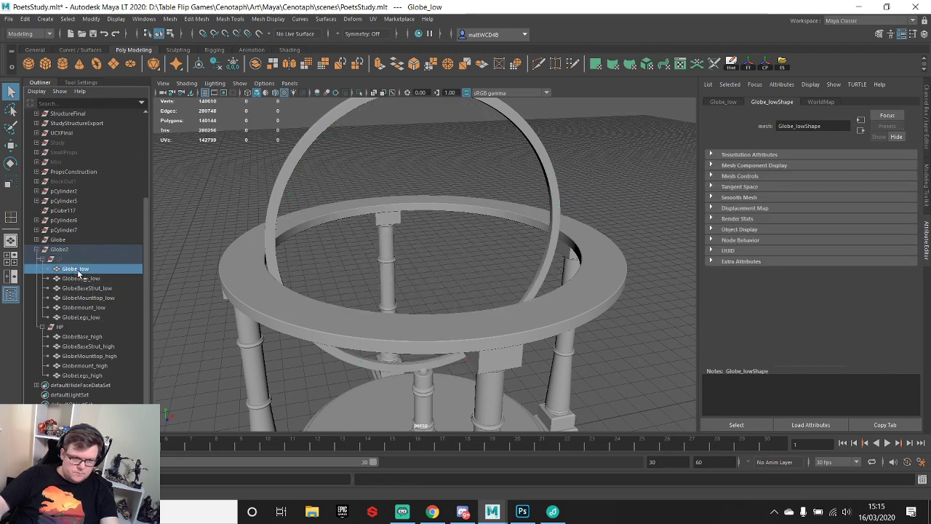
- Duplicate Globe_low, move the copy into the HP group and rename it Globe_high
key("ctrl+d")
left_click_drag(74, 338, 77, 346)
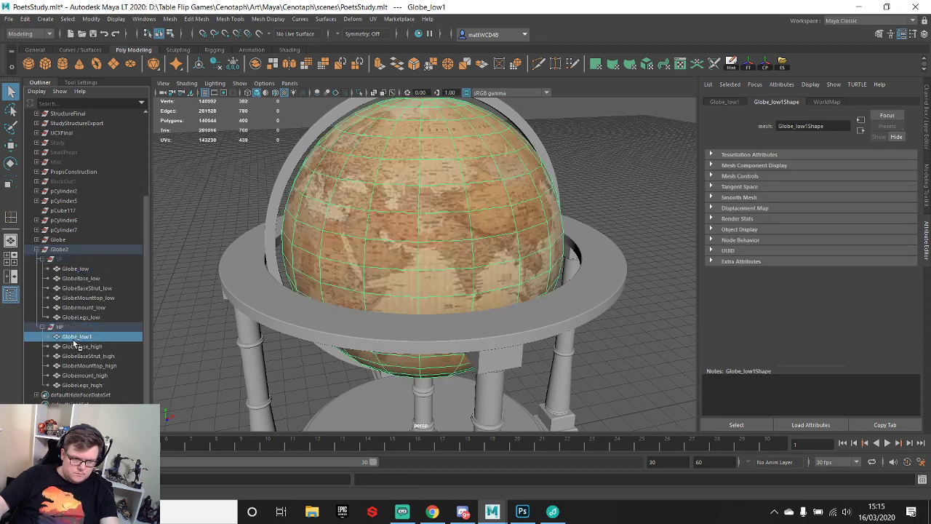
double_click(80, 337)
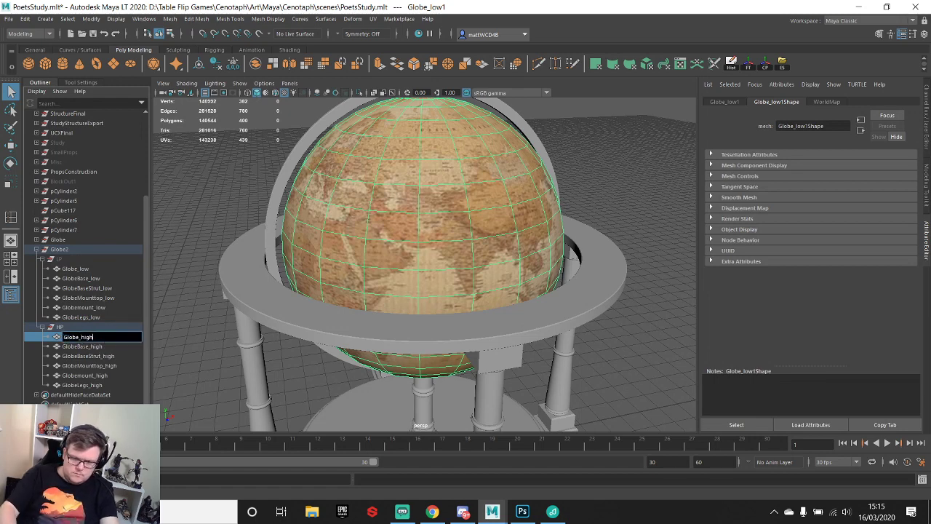
key("Return")
- Turn on smooth preview for Globe_high, convert the preview to polygons, and clear the selection
key("3")
scroll(458, 210, "down", 2)
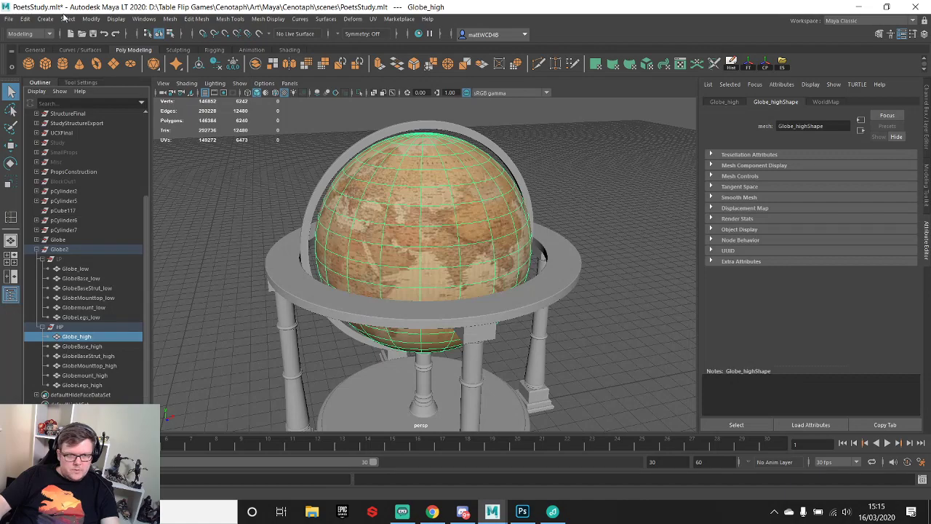
left_click(91, 18)
mouse_move(144, 254)
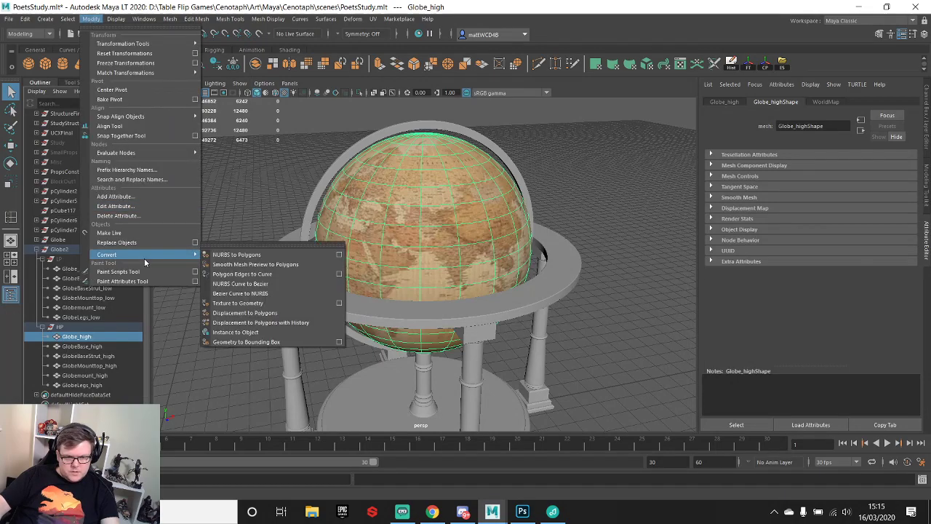
left_click(255, 264)
left_click(583, 173)
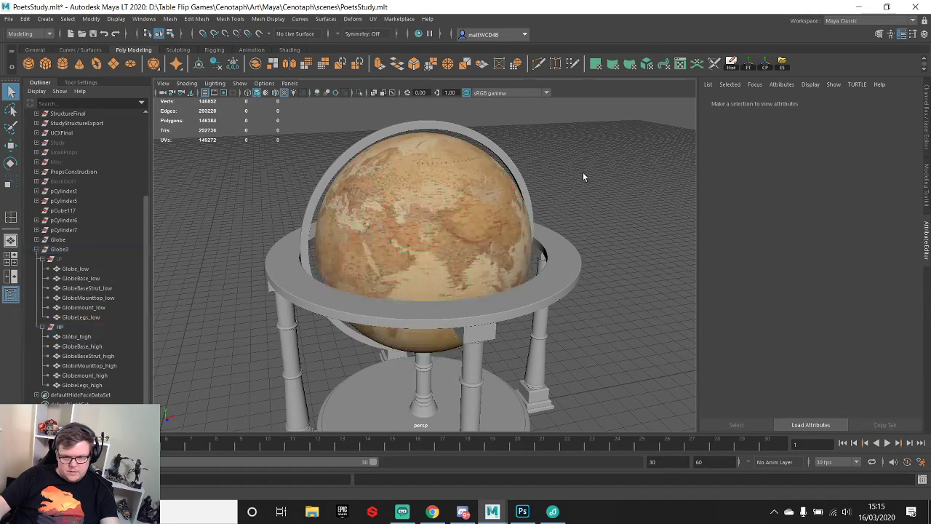
- Check the high-poly and low-poly globe groups by selecting each and toggling the LP group's visibility
scroll(582, 174, "down", 5)
left_click_drag(583, 175, 564, 244, "alt")
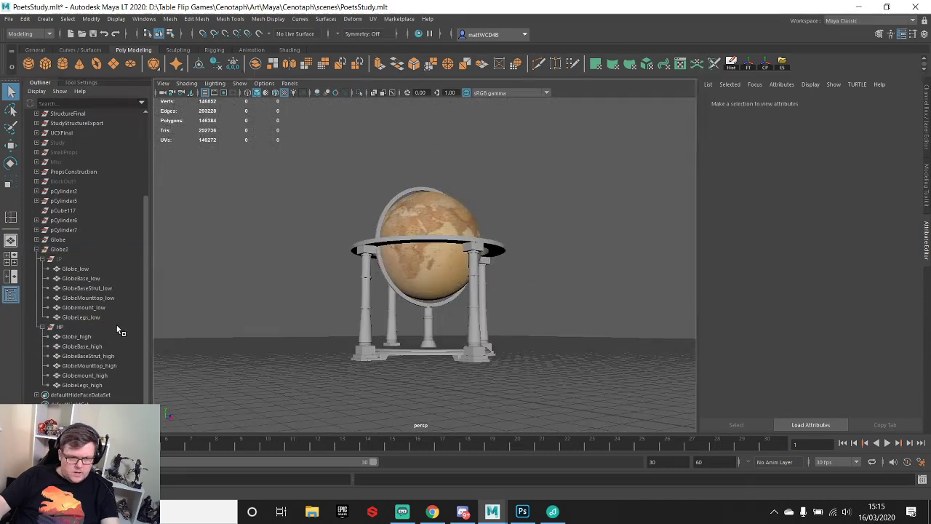
left_click(72, 328)
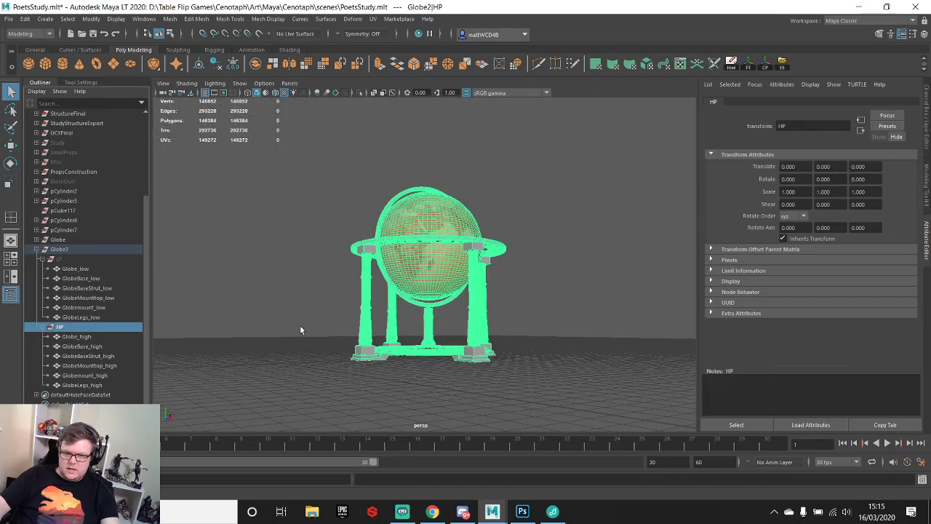
left_click(62, 260)
key("h")
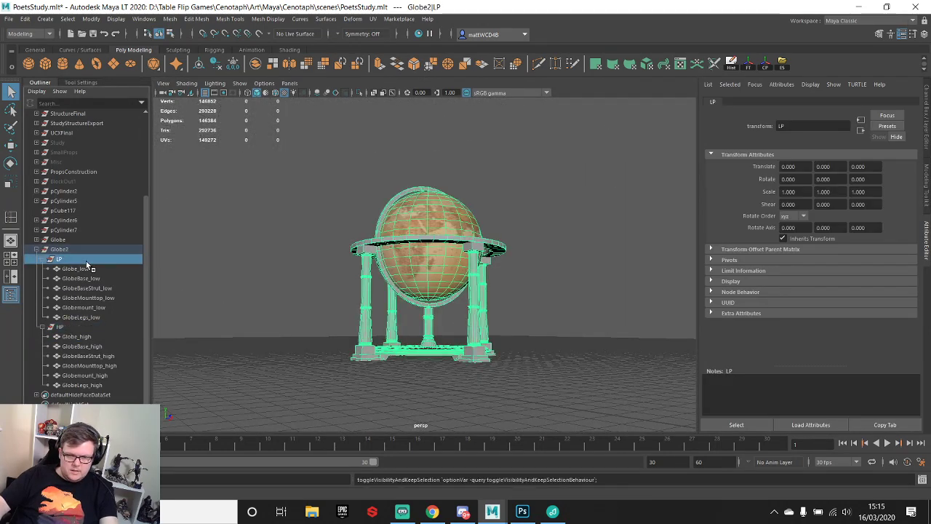
key("h")
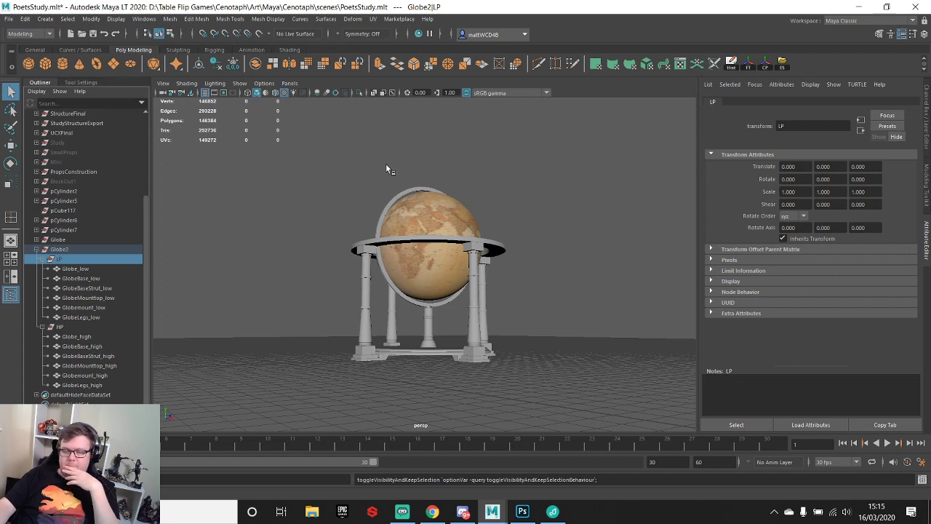
- Switch to the UV Editing workspace and open the Layout UVs options
left_click(863, 22)
left_click(844, 72)
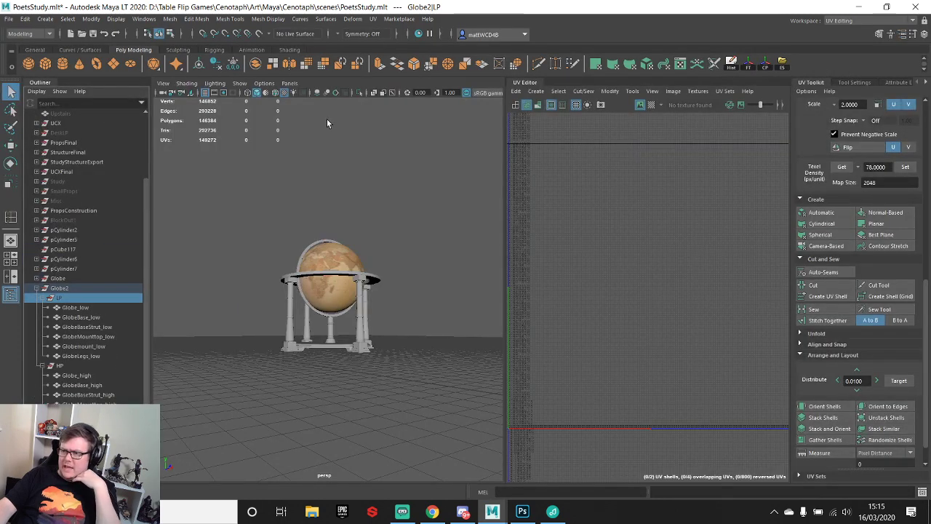
scroll(829, 411, "down", 1)
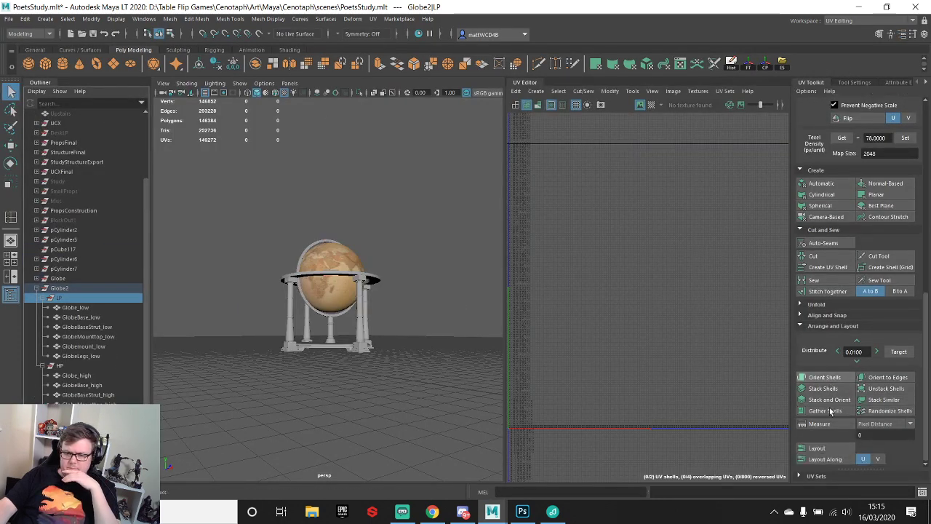
left_click(831, 452, "shift")
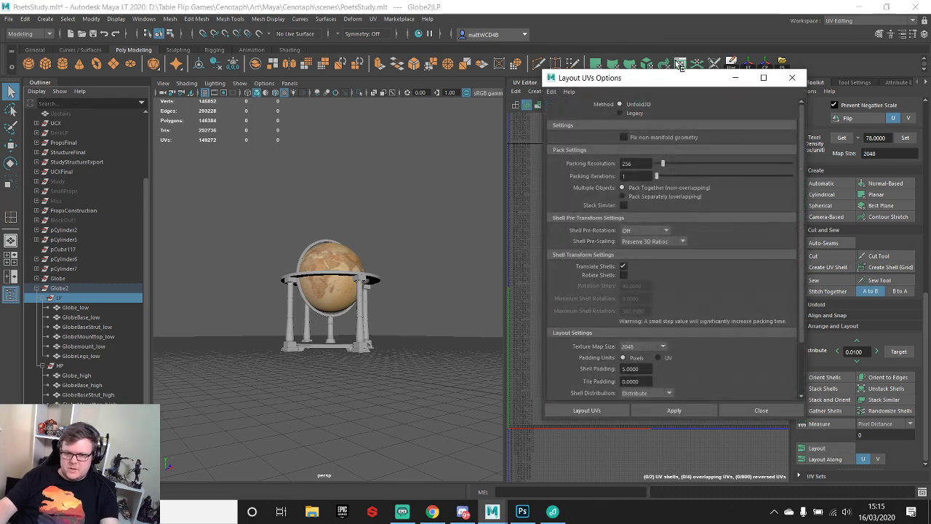
- Compare the Unfold3D and Legacy layout settings and the Legacy spacing presets, then close the options without applying a layout
scroll(654, 275, "down", 2)
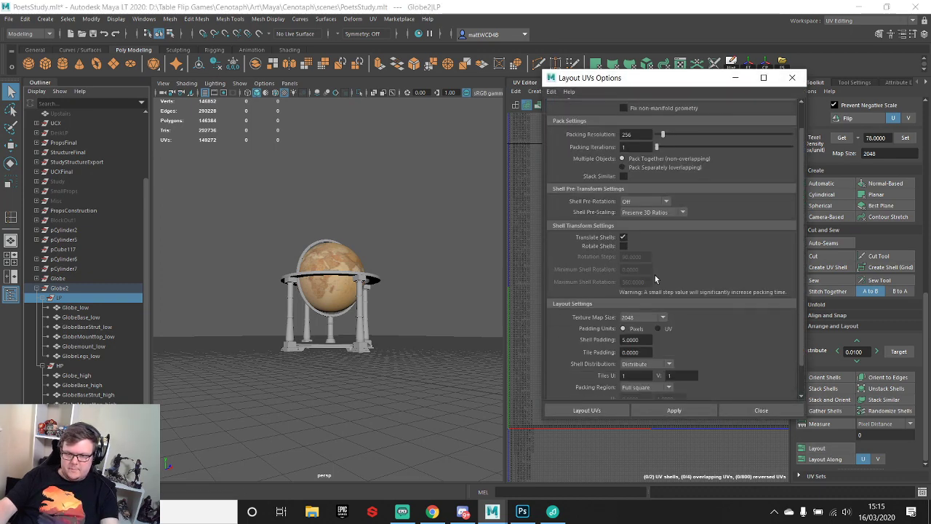
scroll(618, 306, "up", 3)
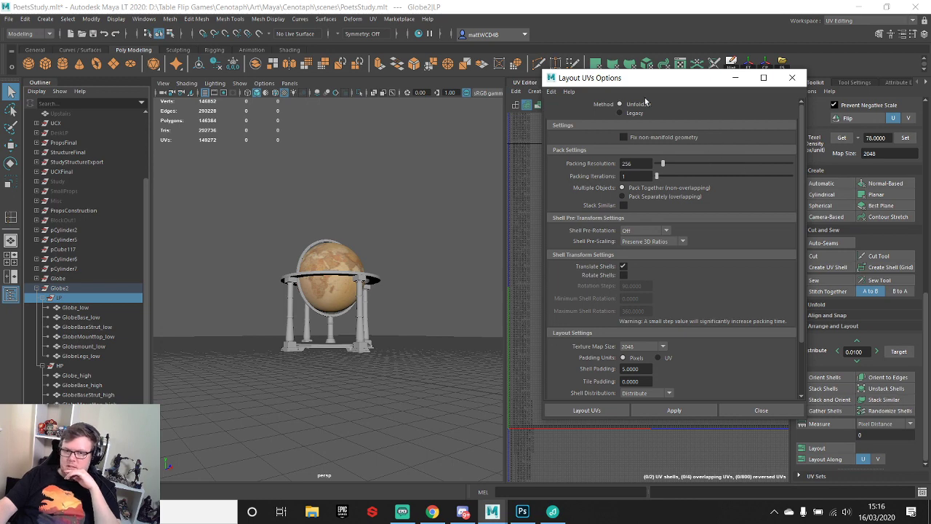
left_click(630, 113)
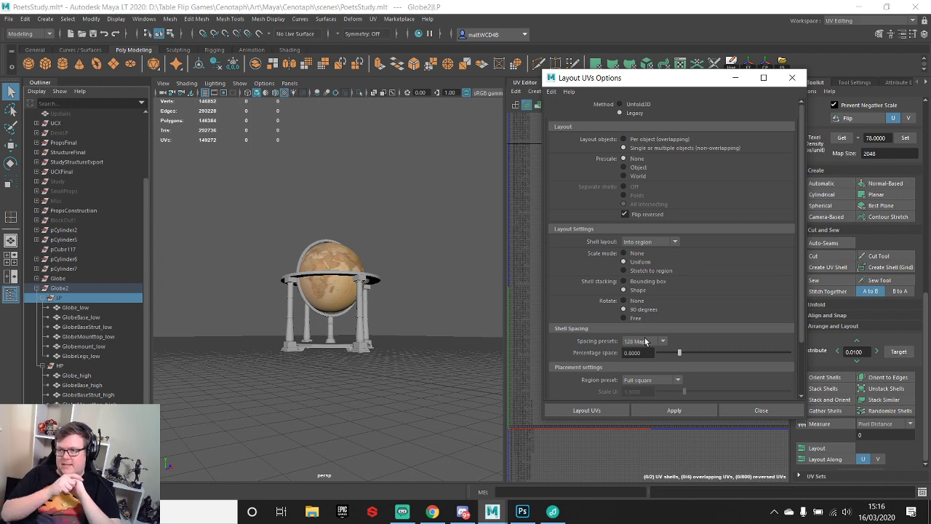
left_click(627, 105)
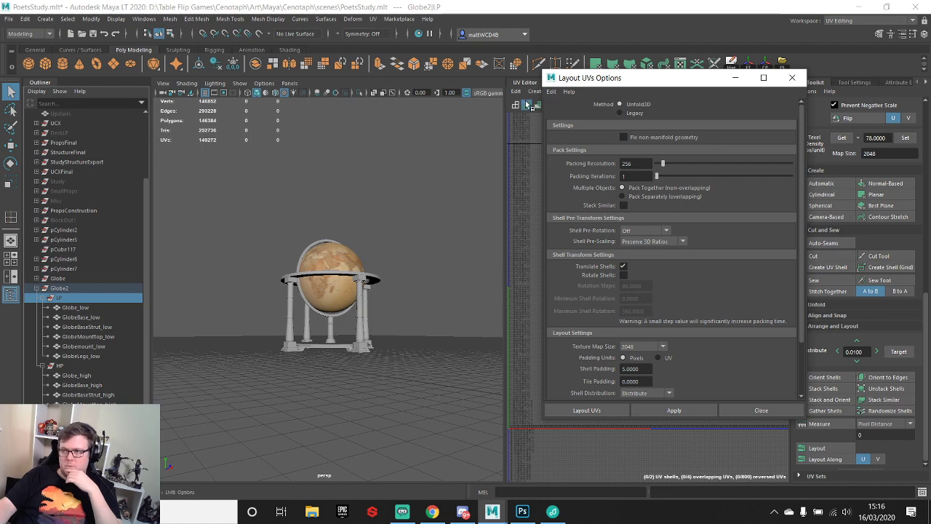
scroll(608, 272, "down", 2)
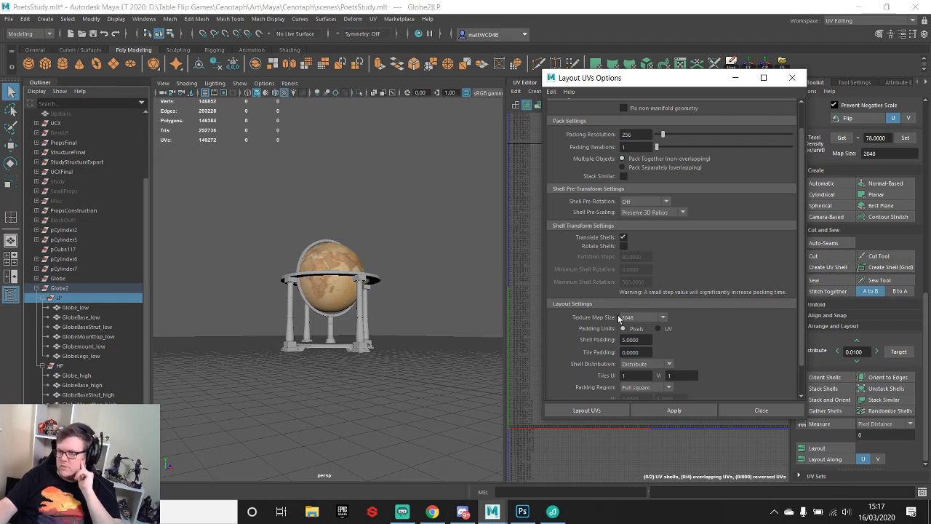
scroll(701, 184, "up", 2)
left_click(621, 112)
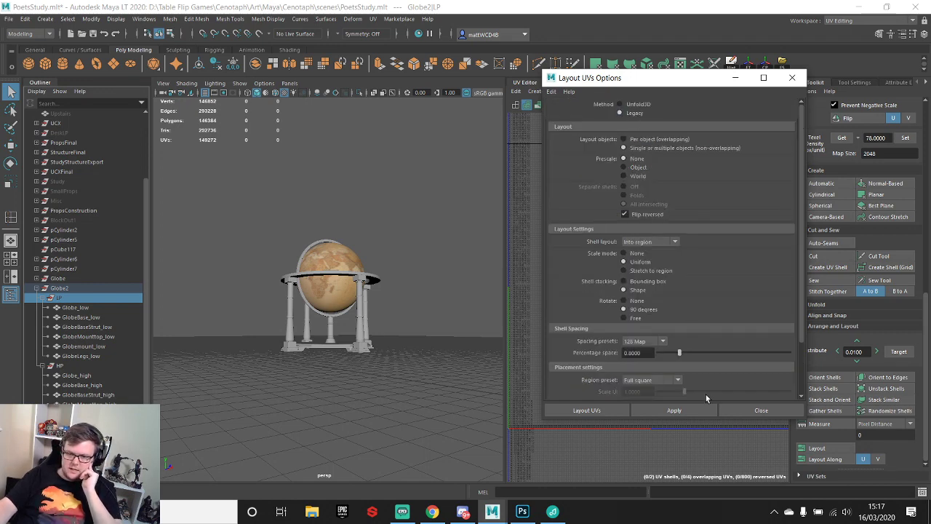
left_click(653, 346)
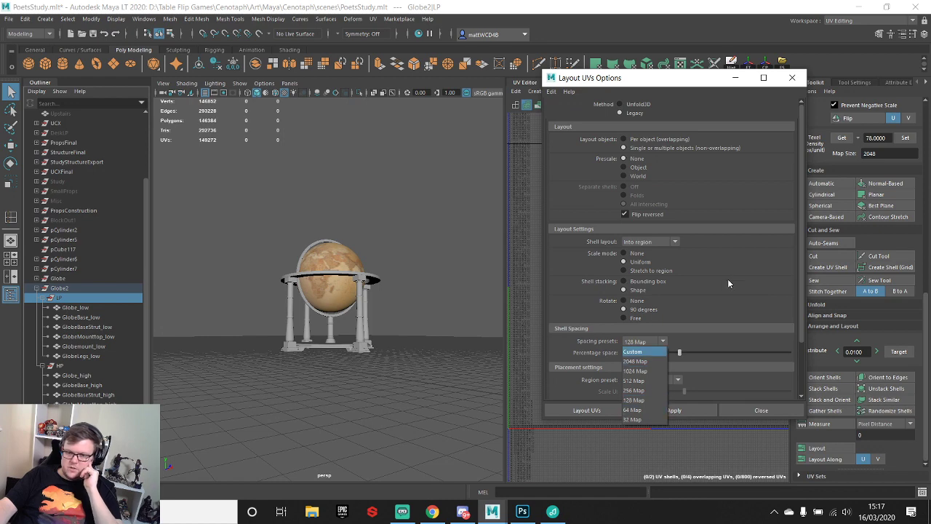
left_click(743, 299)
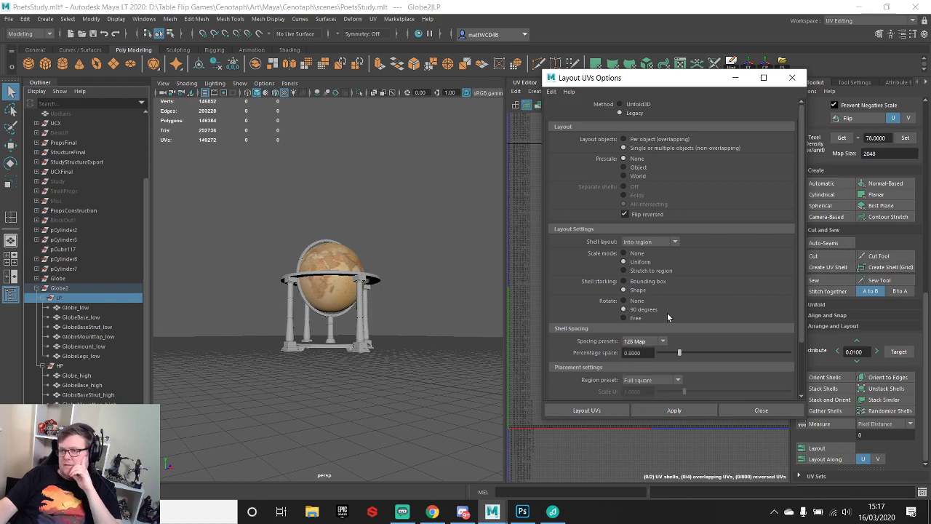
left_click(792, 77)
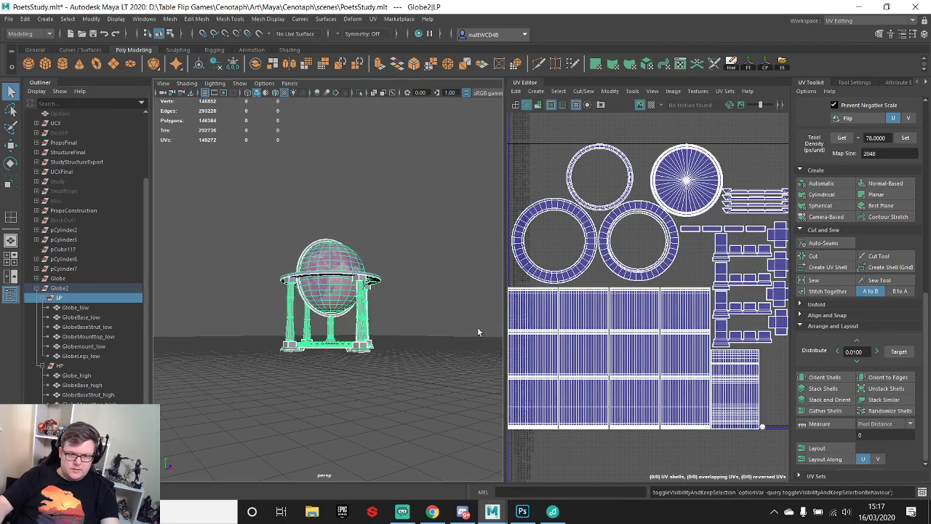
- Hide the LP group, select the HP group and toggle its visibility to check it, leaving it ready to move
left_click_drag(440, 261, 422, 221, "alt")
scroll(407, 218, "up", 5)
middle_click_drag(407, 218, 351, 197, "alt")
key("f")
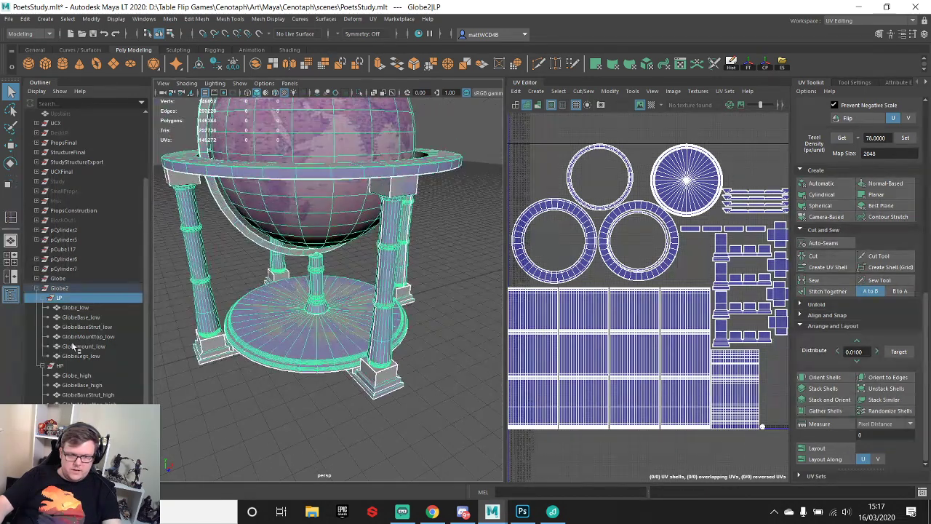
key("h")
left_click(73, 366)
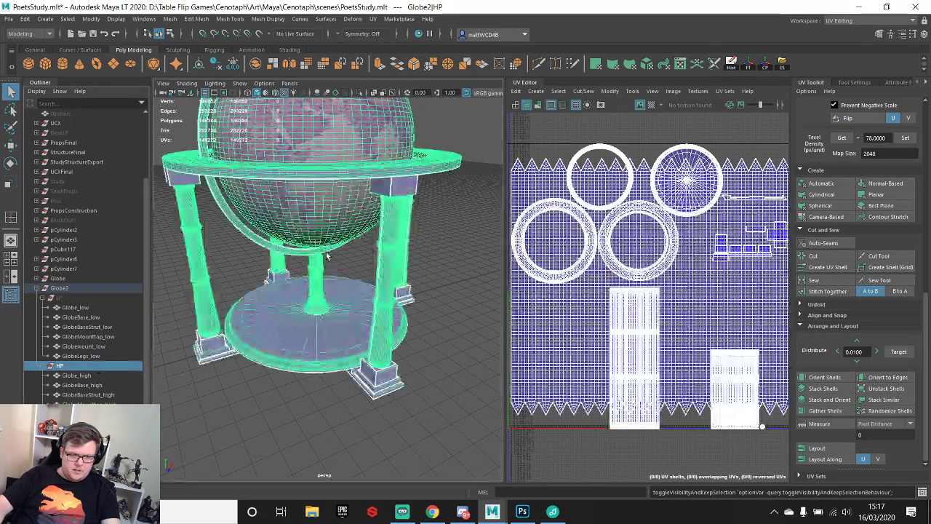
key("h")
key("h")
key("w")
- Center the HP group's pivot and move the high-poly globe along X, snapping it to the grid origin
scroll(322, 304, "down", 5)
scroll(323, 304, "up", 4)
middle_click_drag(322, 304, 402, 286, "alt")
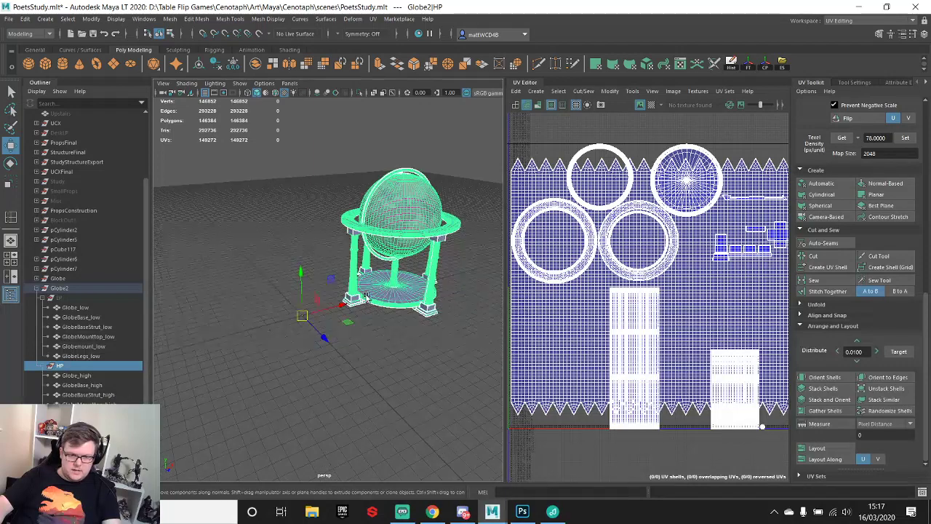
left_click_drag(402, 287, 368, 291, "alt")
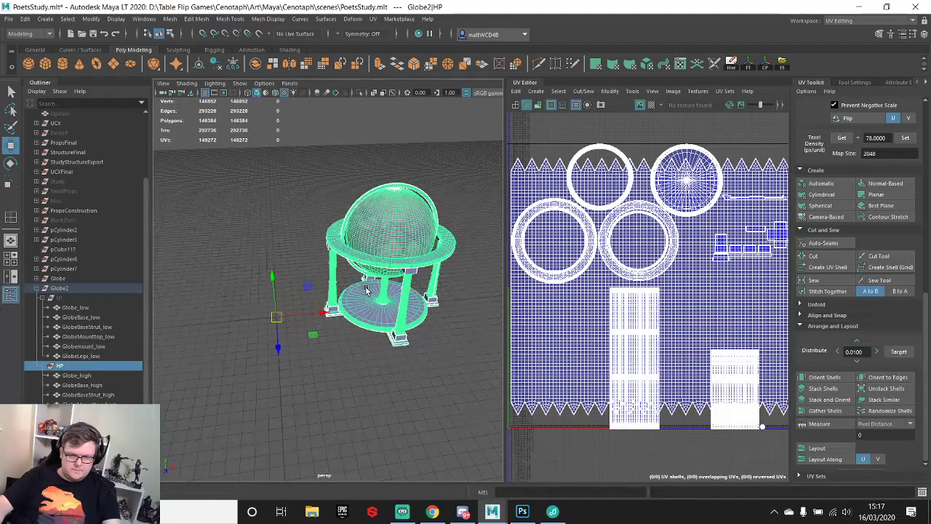
left_click(764, 64)
key("x")
left_click_drag(432, 252, 314, 257)
- Show the LP group, delete its history, freeze its transforms, center its pivot and snap it along X onto the high-poly globe
left_click(68, 299)
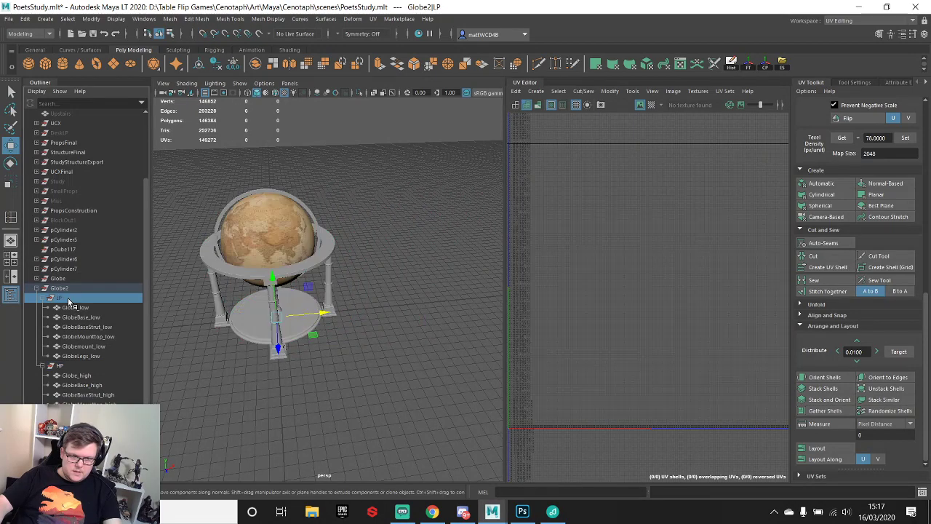
key("h")
left_click(734, 62)
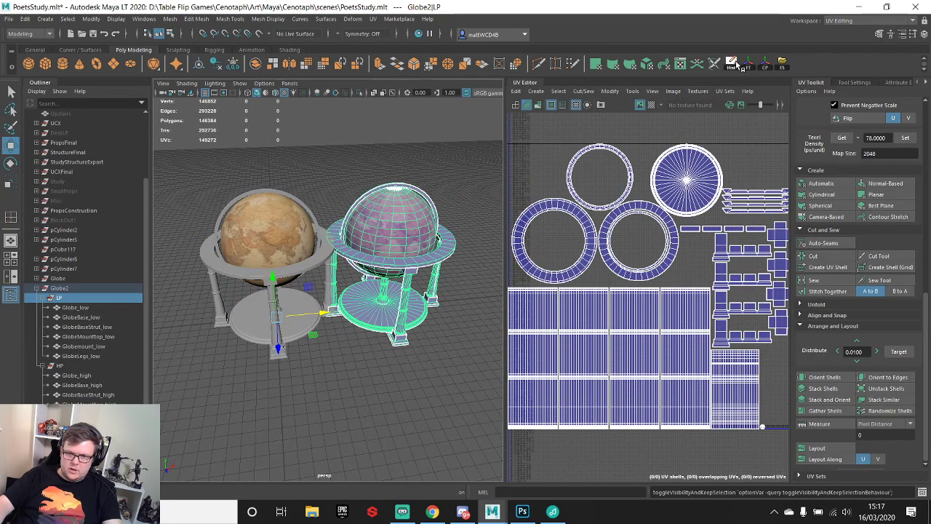
left_click(747, 61)
left_click(761, 60)
key("x")
left_click_drag(432, 249, 304, 254)
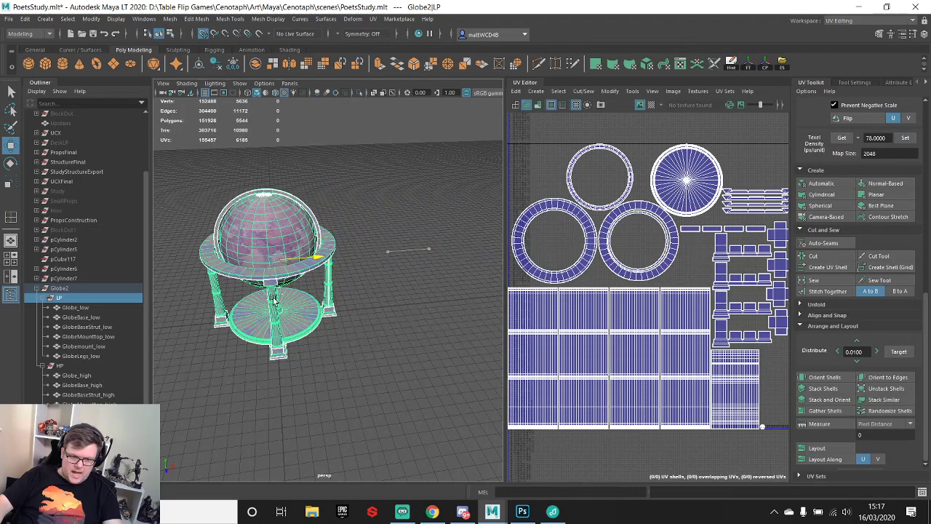
- Delete the leftover nodes from pCylinder2 through pCylinder7, including pCube117, from the scene hierarchy
double_click(69, 289)
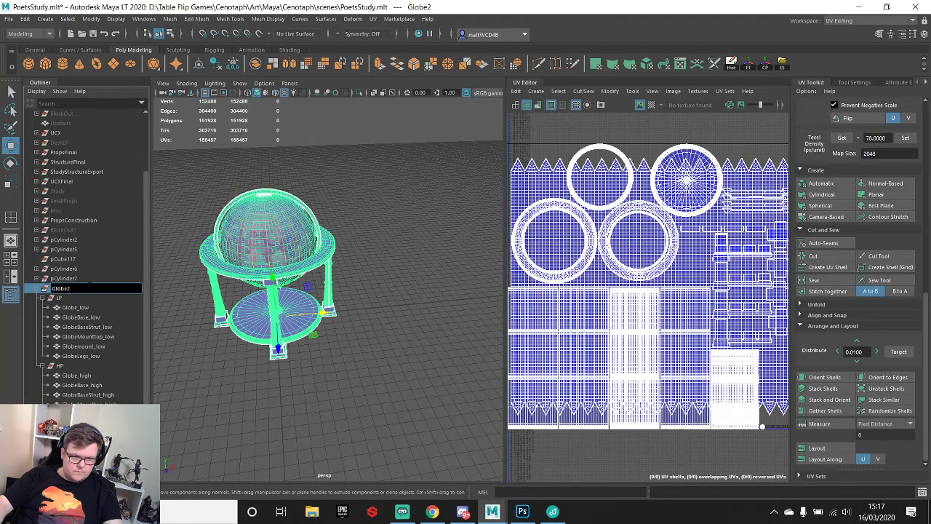
left_click(73, 278)
left_click(70, 241, "shift")
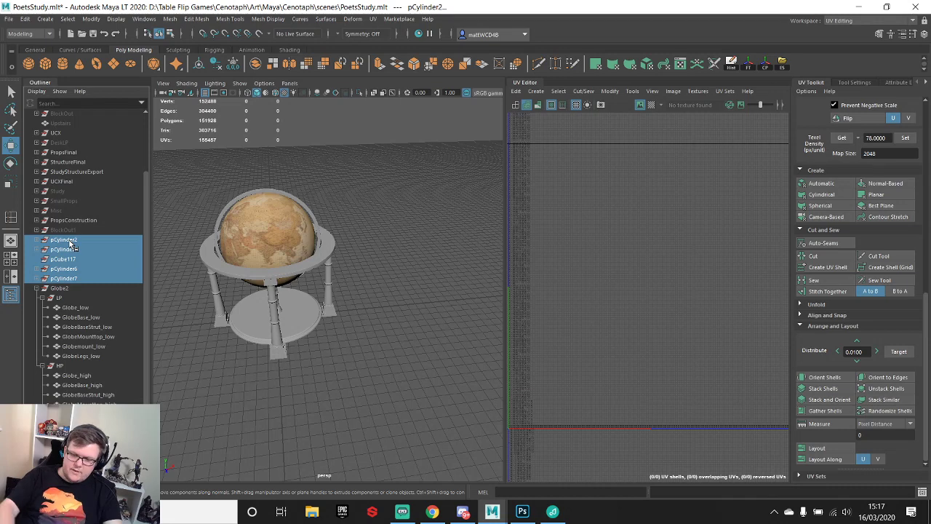
key("Delete")
- Rename the Globe2 group as Globe
double_click(64, 289)
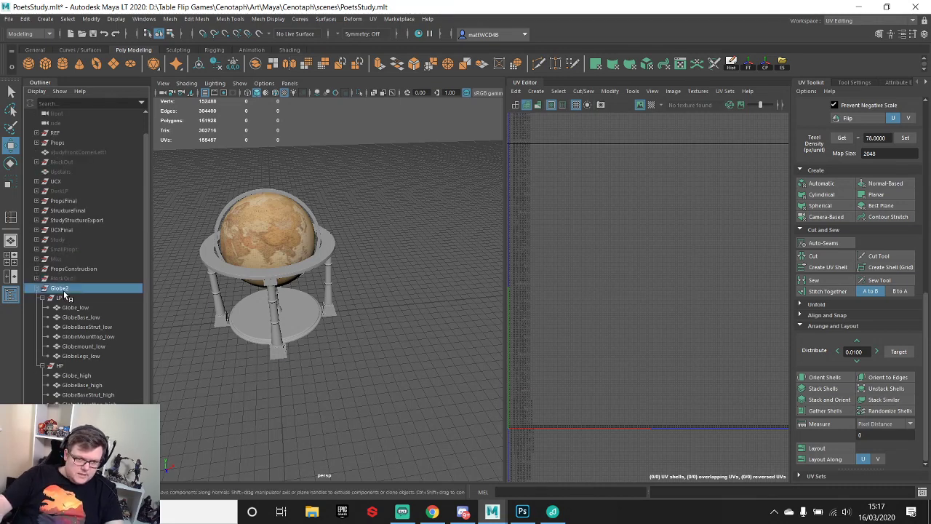
key("BackSpace")
key("Return")
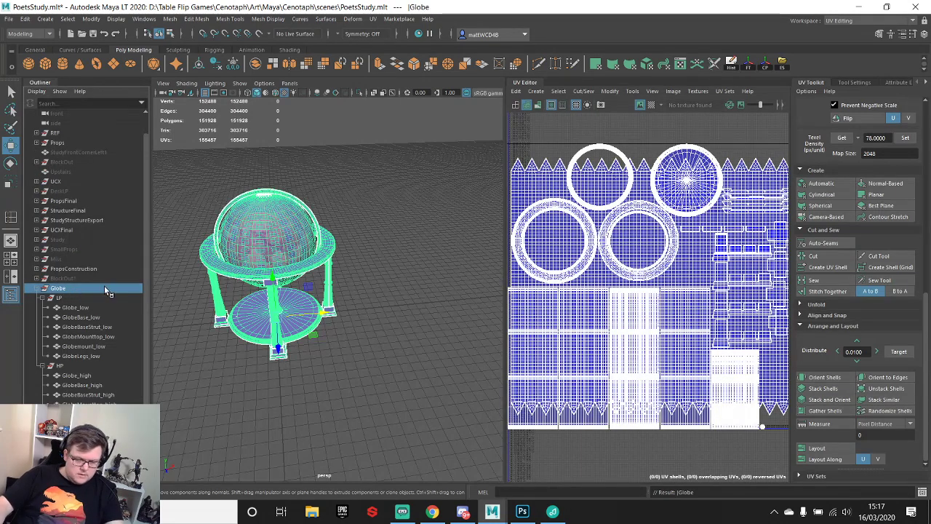
- Start an FBX export of the selected LP group and create a folder named Globe inside the Bake folder
left_click(71, 306)
left_click(70, 298)
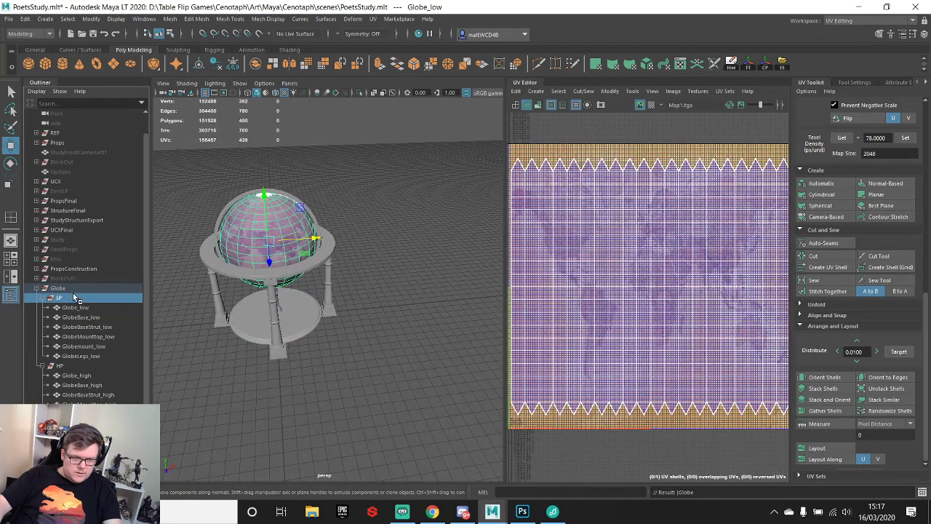
left_click_drag(310, 267, 341, 242)
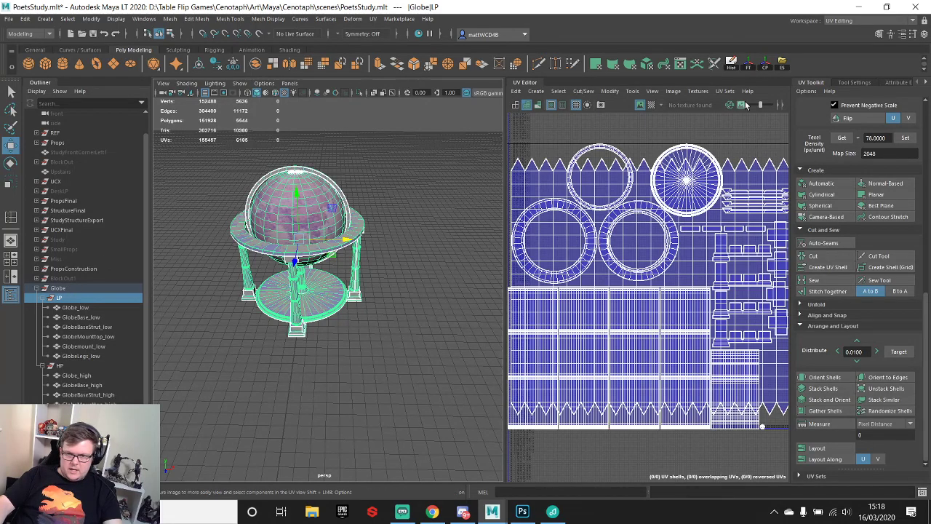
left_click(783, 66)
double_click(184, 158)
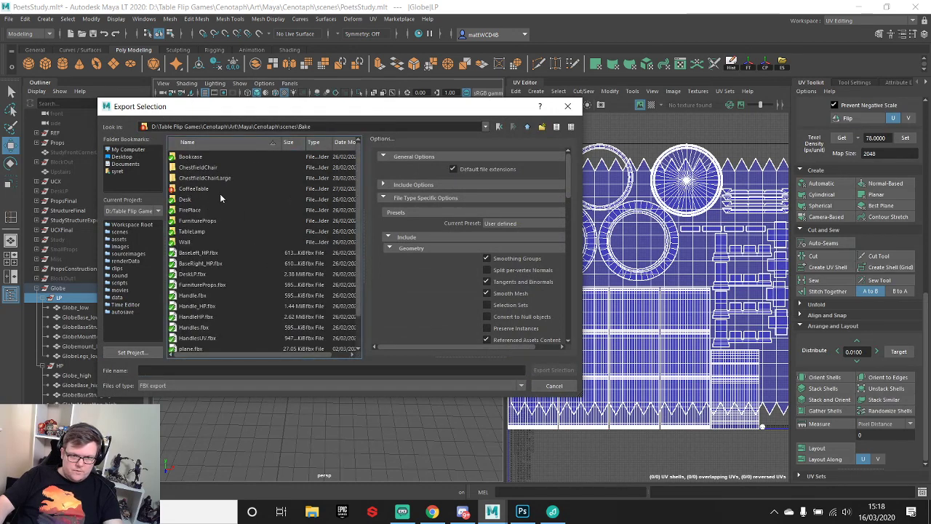
scroll(215, 296, "down", 1)
right_click(191, 347)
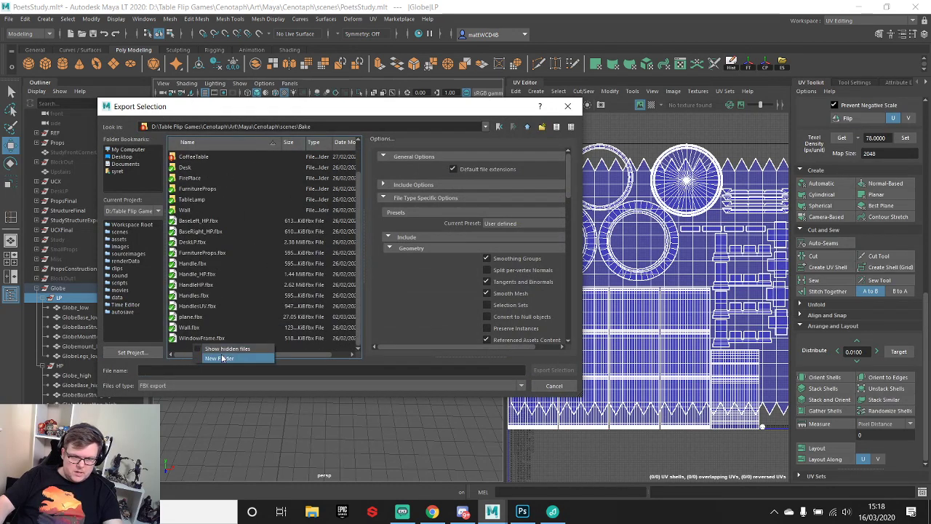
left_click(218, 359)
type("Globe")
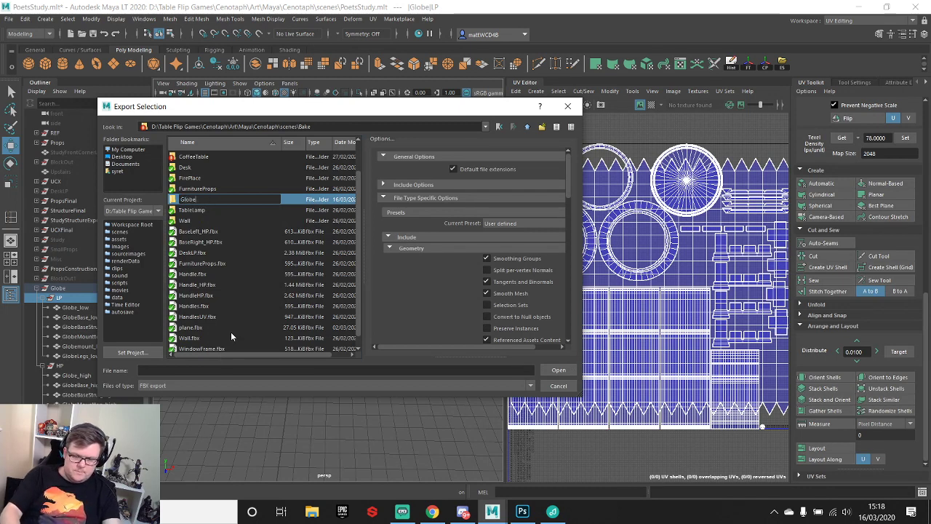
key("Return")
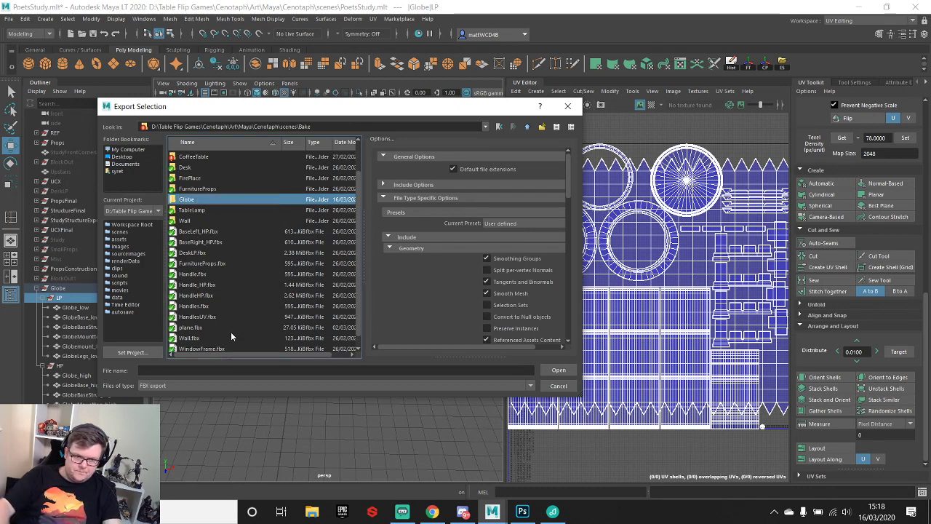
- Open the new Globe folder and name the export file Globe_Low
double_click(193, 199)
left_click(164, 371)
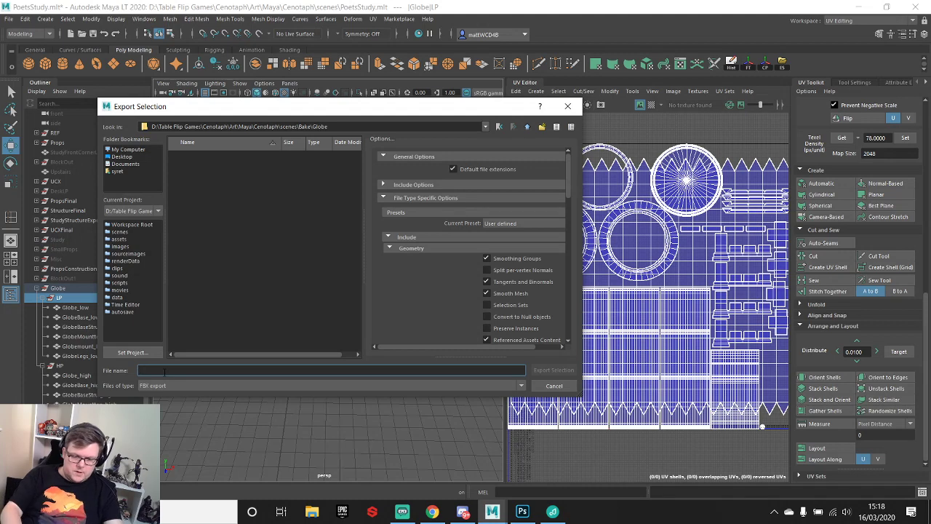
type("Globe")
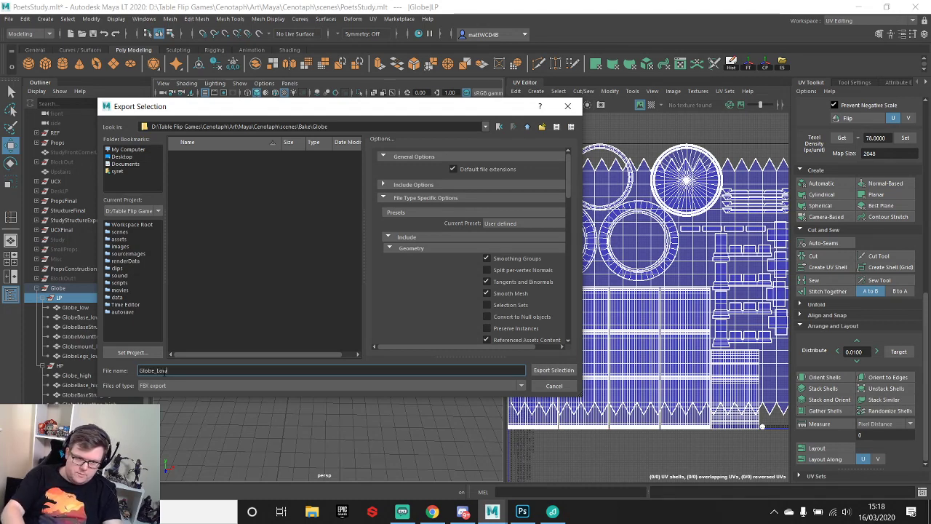
- Export the selected LP group as an FBX file named Globe_Low into the Bake\Globe folder
type("_Low")
key("Return")
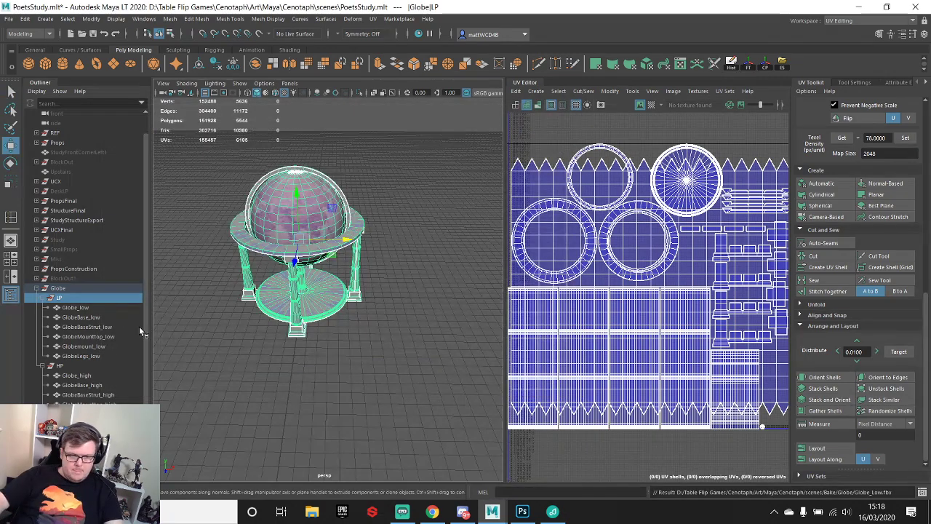
- Toggle the LP group's visibility to examine the high-poly globe on its own
left_click(49, 297)
key("h")
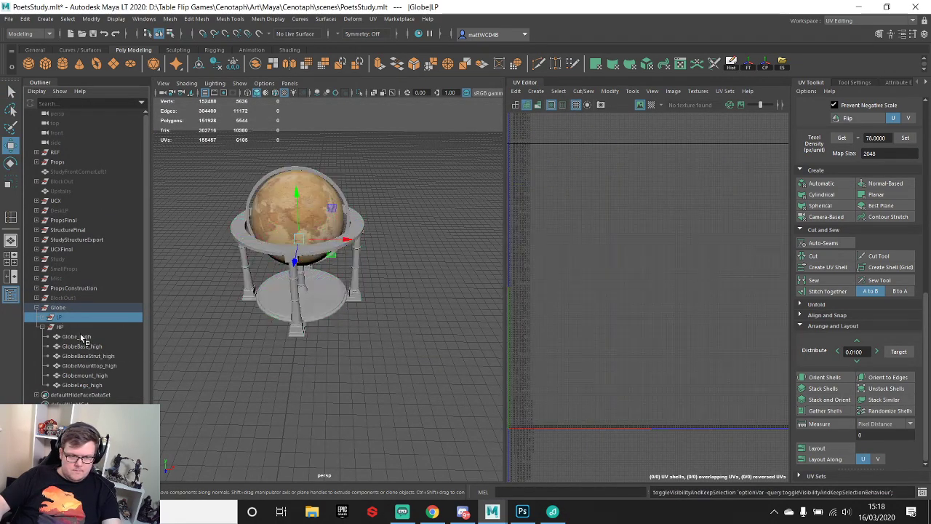
left_click(65, 327)
left_click(76, 337)
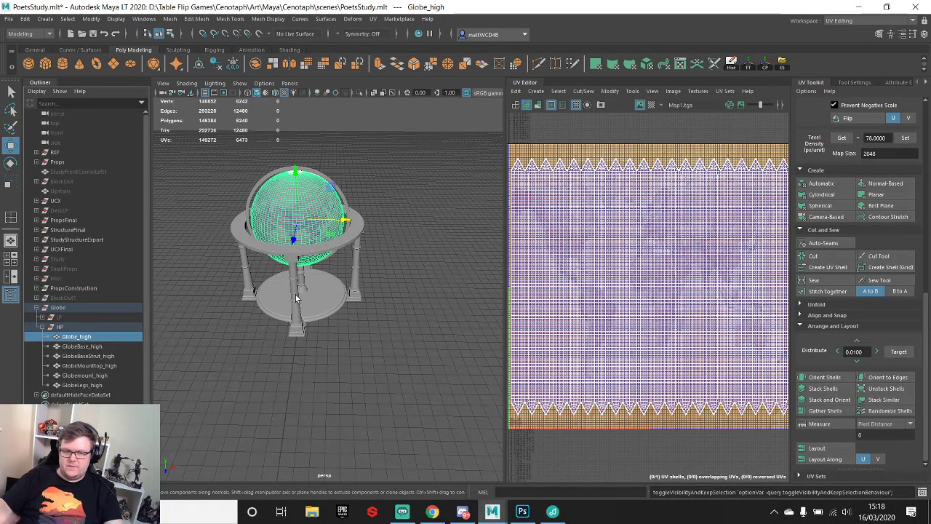
left_click(365, 231)
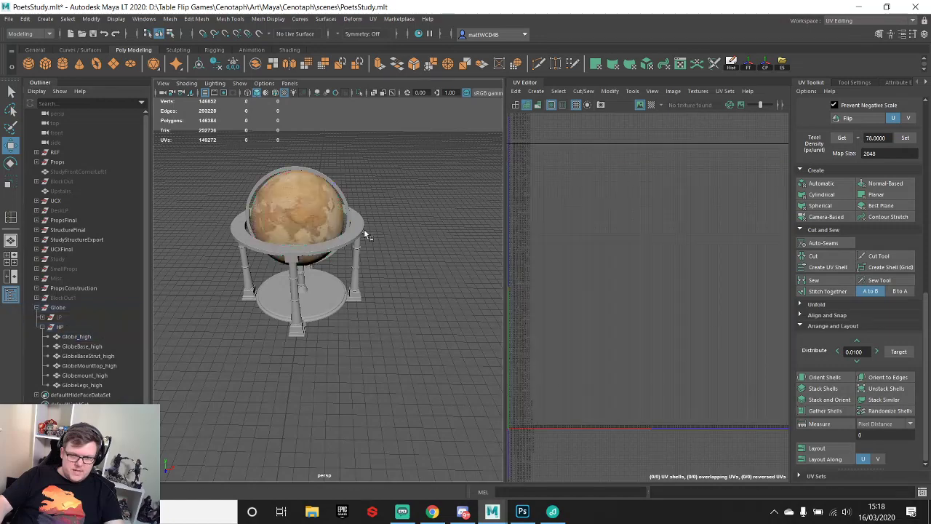
scroll(364, 232, "up", 4)
left_click(320, 180)
left_click(42, 317)
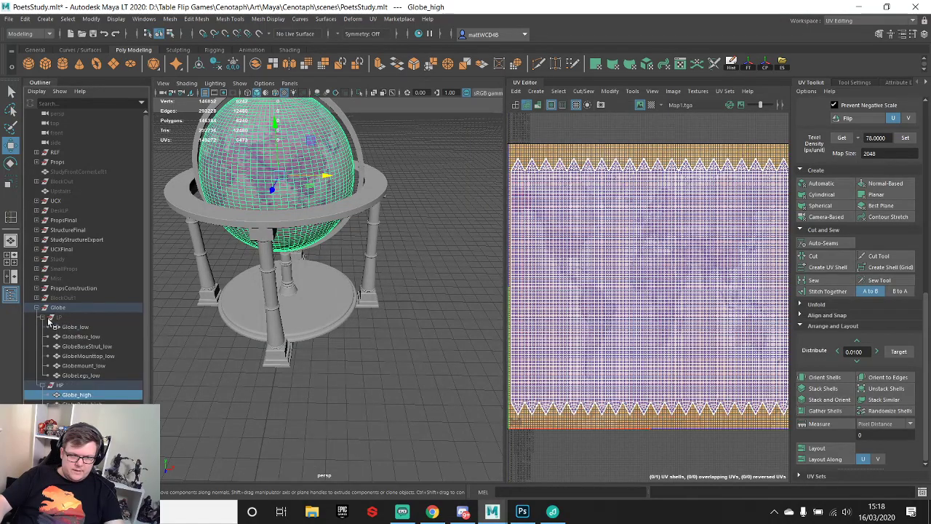
left_click(76, 320)
key("h")
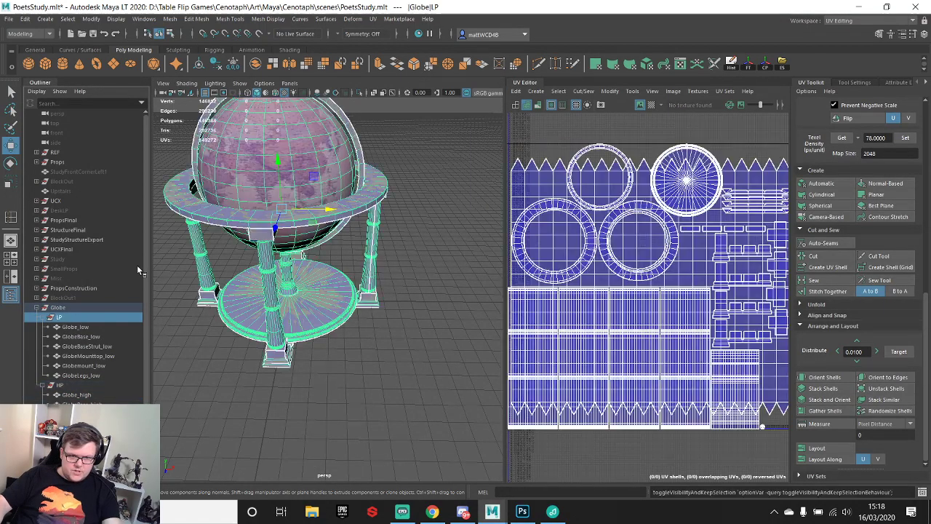
- Switch the workspace from UV Editing to Maya Classic
left_click(329, 146)
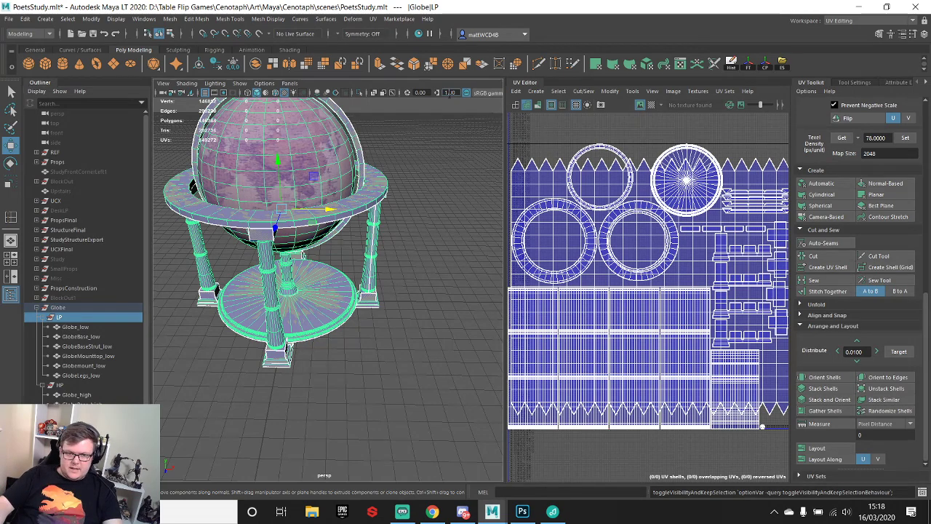
left_click(886, 20)
left_click(841, 36)
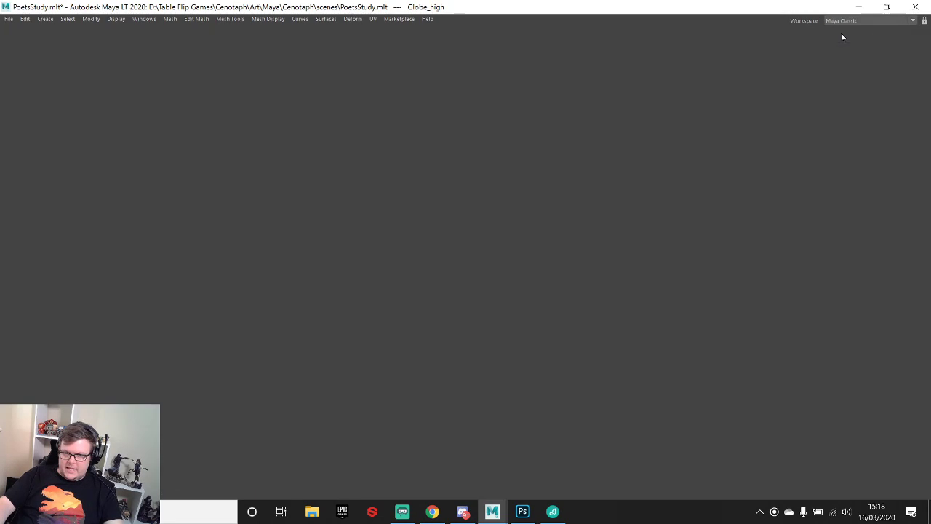
- Hide the HP group and select the low-poly globe sphere
scroll(410, 163, "down", 3)
left_click_drag(411, 163, 374, 251, "alt")
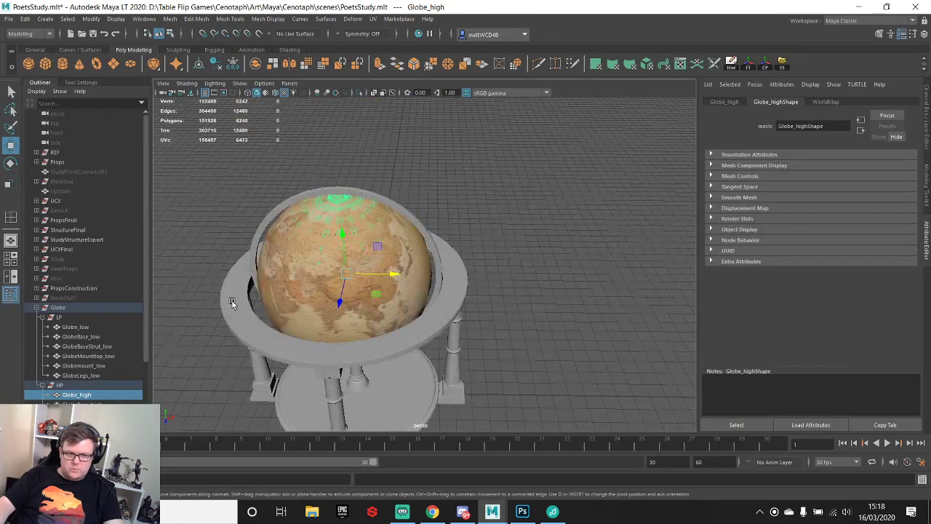
left_click(67, 386)
key("h")
left_click(360, 244)
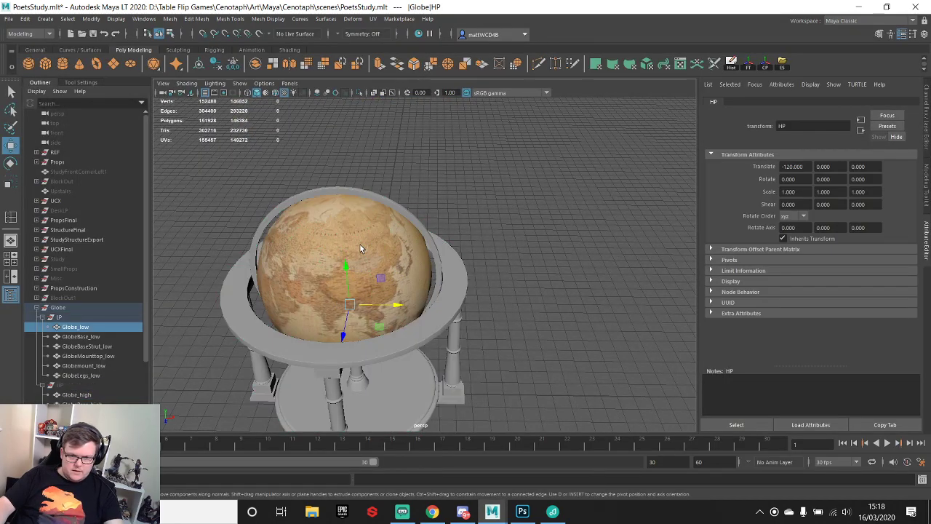
left_click_drag(465, 247, 495, 197, "alt")
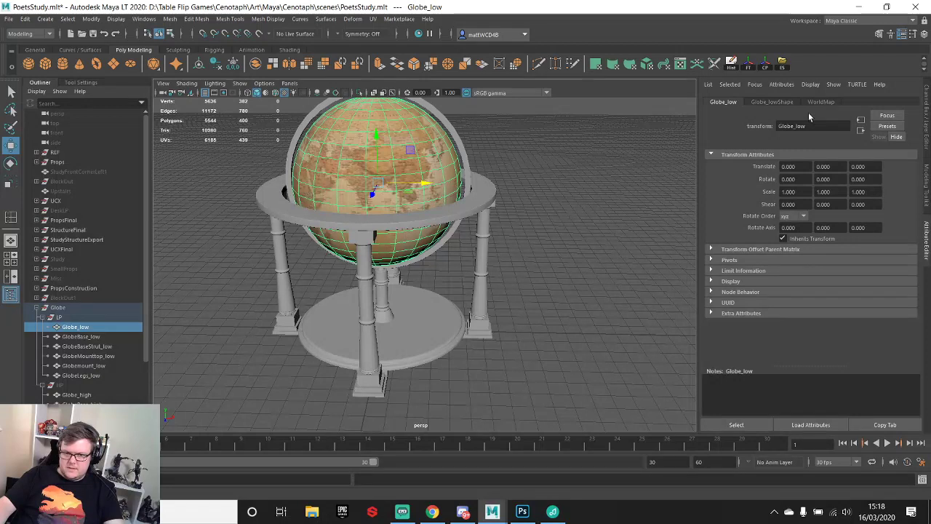
- Select all low-poly stand parts except the globe sphere and freeze their transformations
left_click(437, 212)
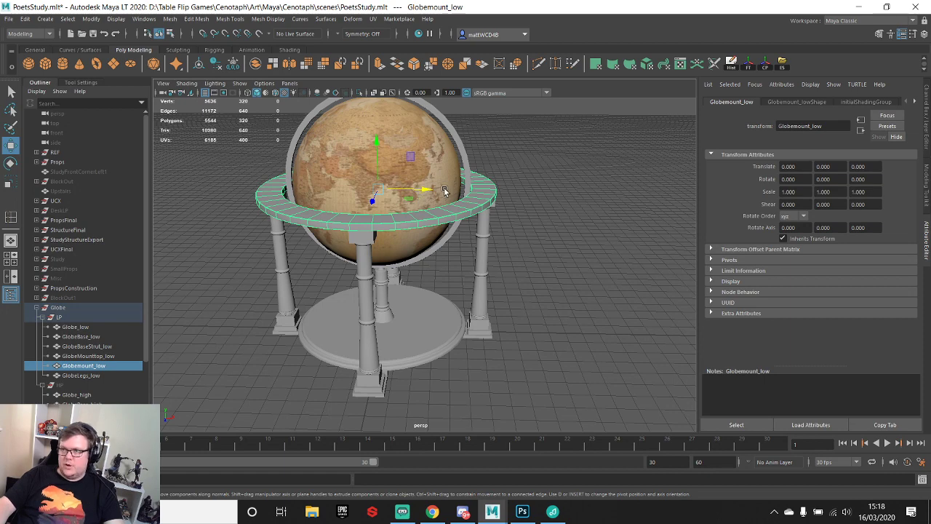
right_click_drag(422, 182, 280, 149, "alt")
left_click_drag(272, 136, 541, 403)
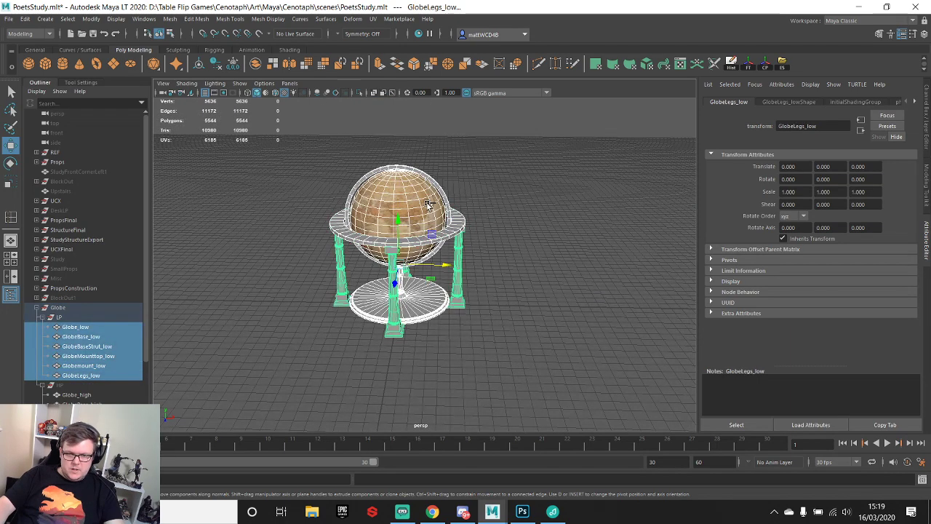
left_click(435, 217, "shift")
left_click(749, 64)
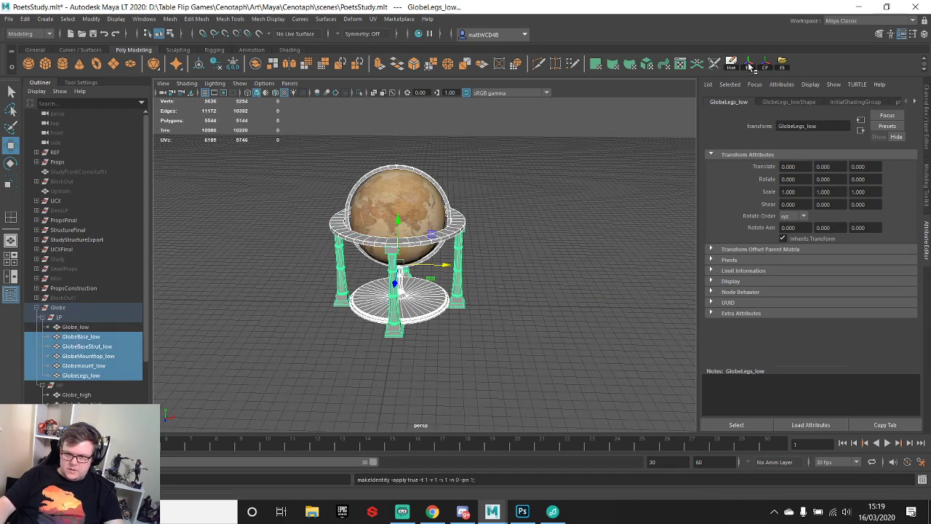
- Examine the materials assigned to the low-poly stand parts and to the globe sphere
left_click(915, 102)
left_click(884, 102)
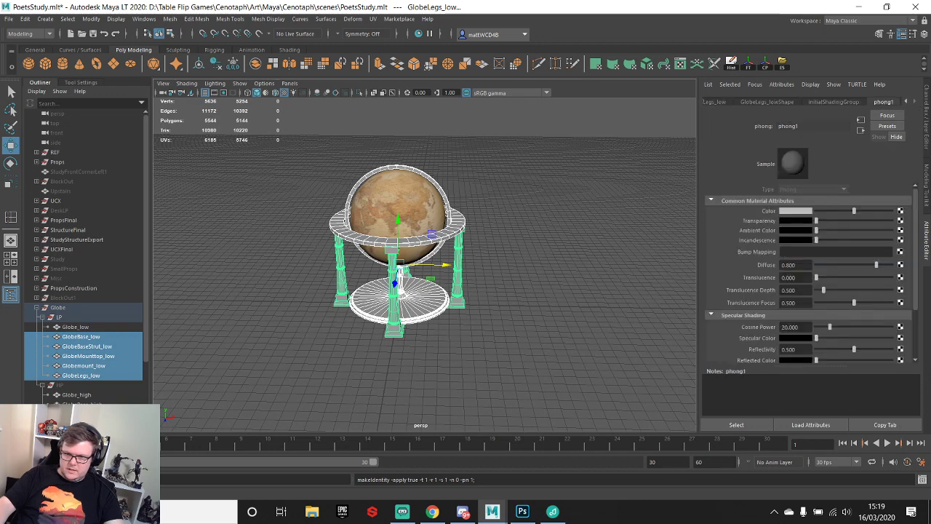
left_click(444, 197)
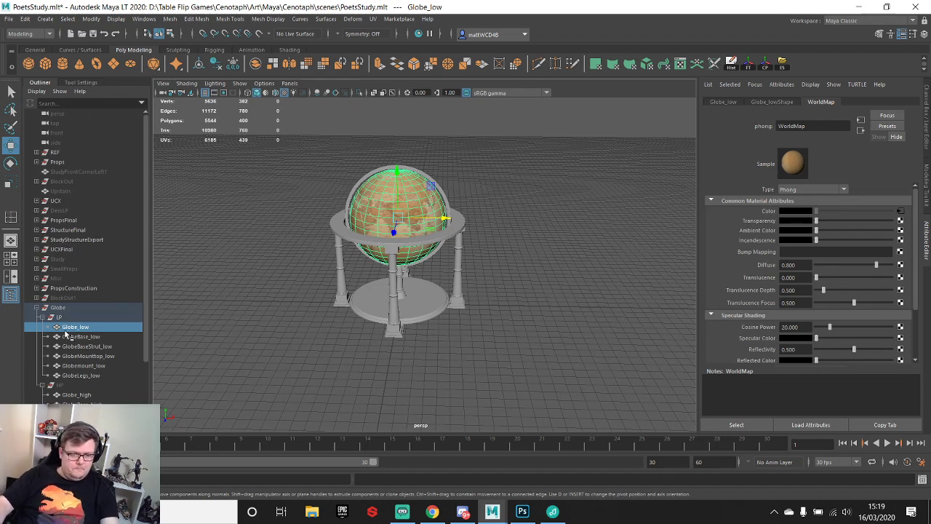
- Hide the LP group and show the HP group
left_click(83, 376)
left_click(59, 318)
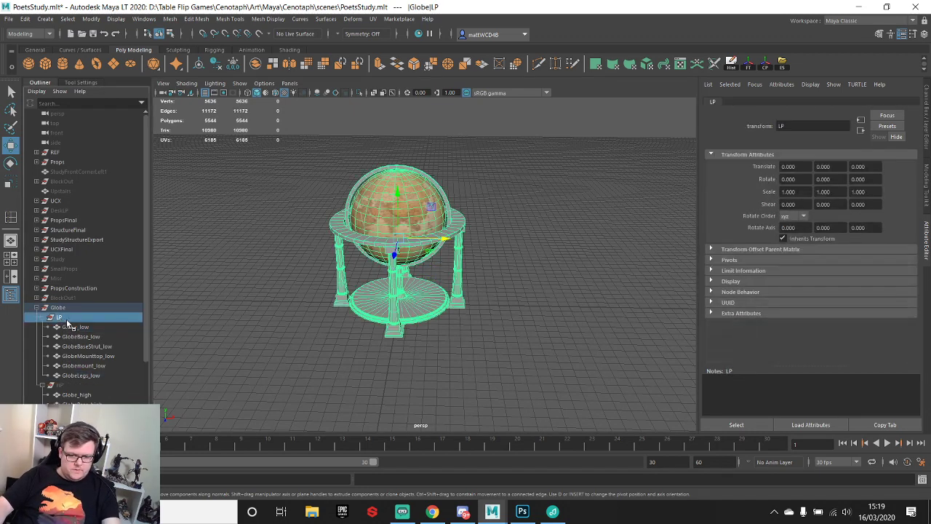
key("h")
left_click(61, 385)
key("h")
- Copy the name of the Globe_high mesh, then delete its history, freeze its transformations and center its pivot
left_click(78, 394)
scroll(78, 394, "down", 2)
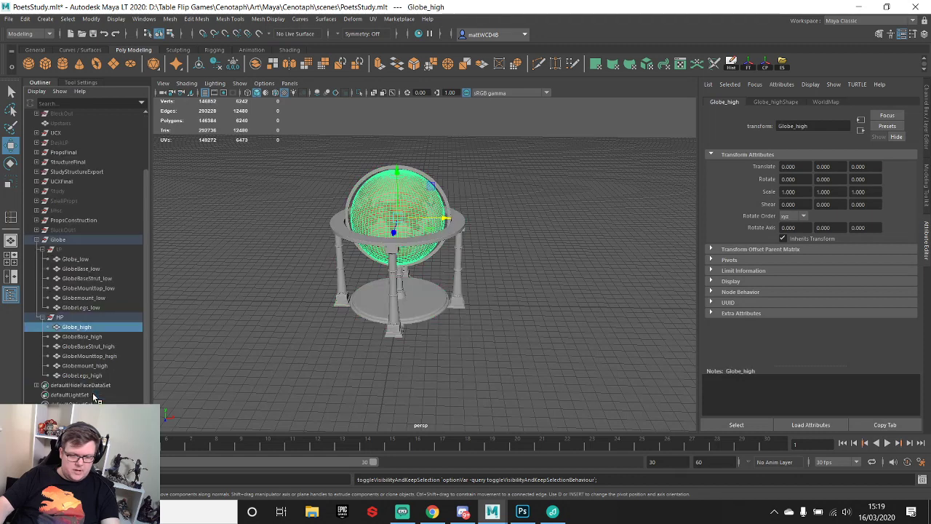
double_click(81, 327)
key("ctrl+c")
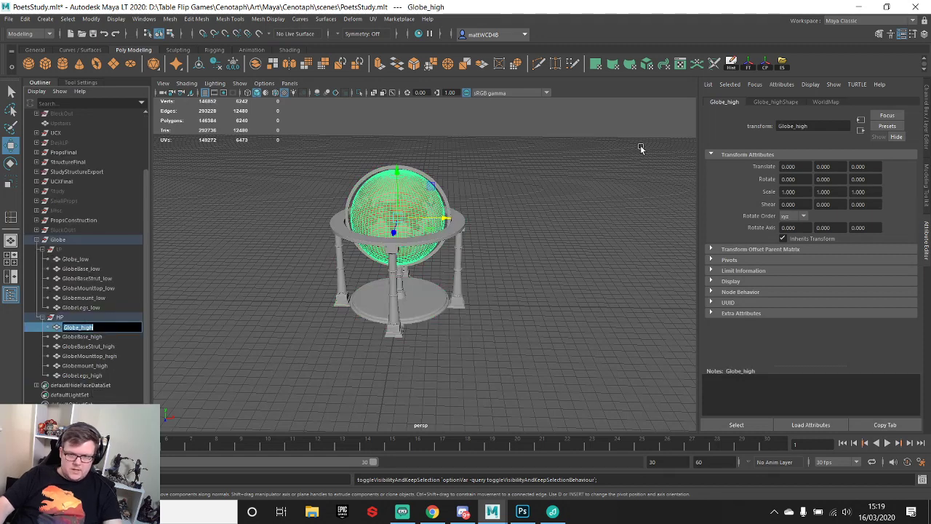
left_click(732, 64)
left_click(749, 64)
left_click(766, 63)
- Export the selected high-poly globe sphere as an FBX file named Globe_high
left_click(782, 63)
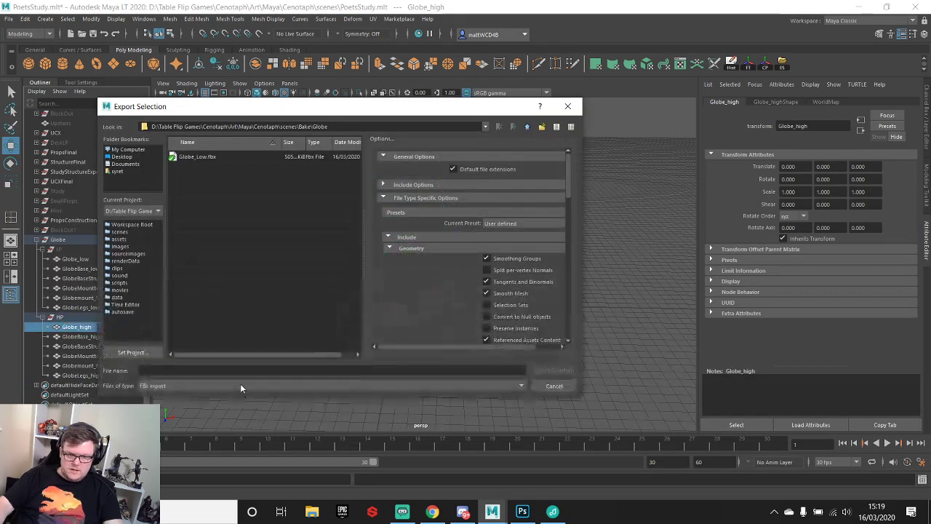
key("ctrl+v")
left_click(552, 369)
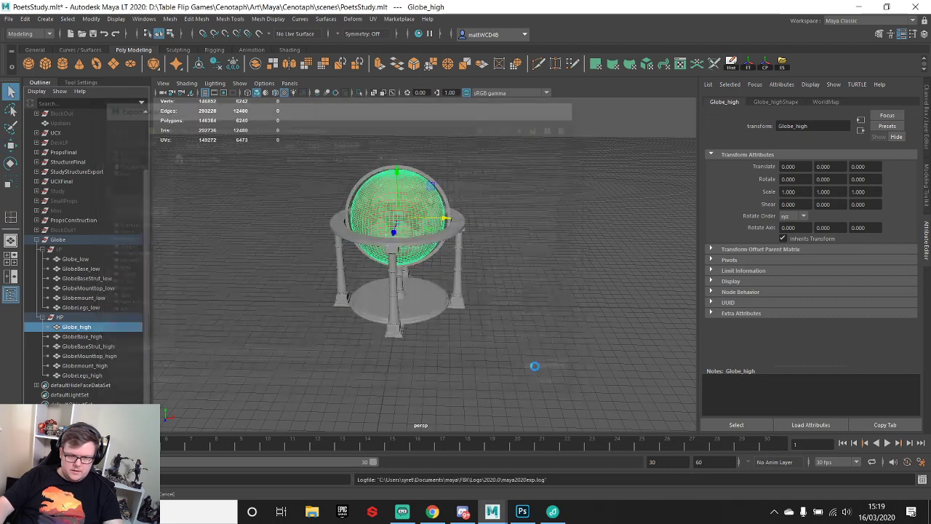
- Export the high-poly base disc as an FBX file, using its copied name GlobeBase_high
double_click(84, 337)
key("ctrl+c")
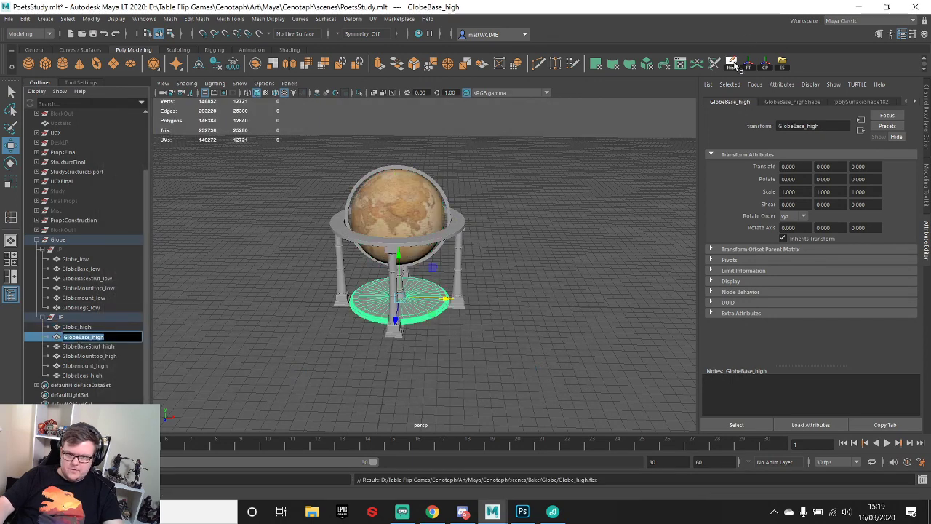
left_click(782, 63)
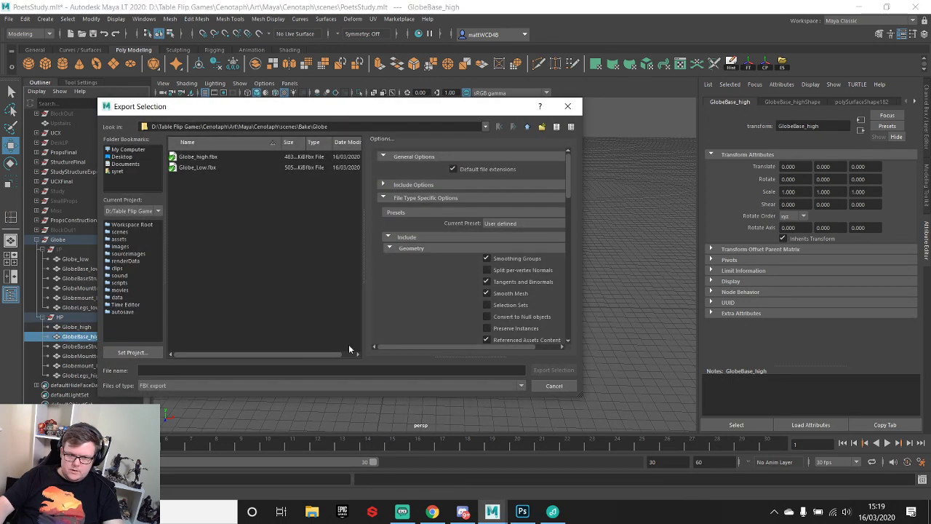
left_click(274, 371)
key("ctrl+v")
left_click(552, 369)
- Freeze the transformations of the high-poly base strut and export it as an FBX file named GlobeBaseStrut_high
double_click(87, 346)
key("ctrl+c")
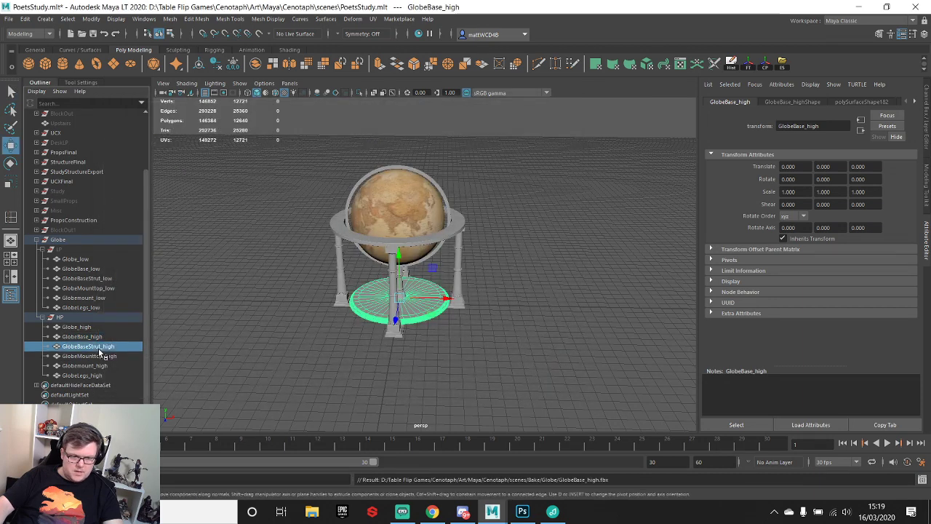
left_click(747, 68)
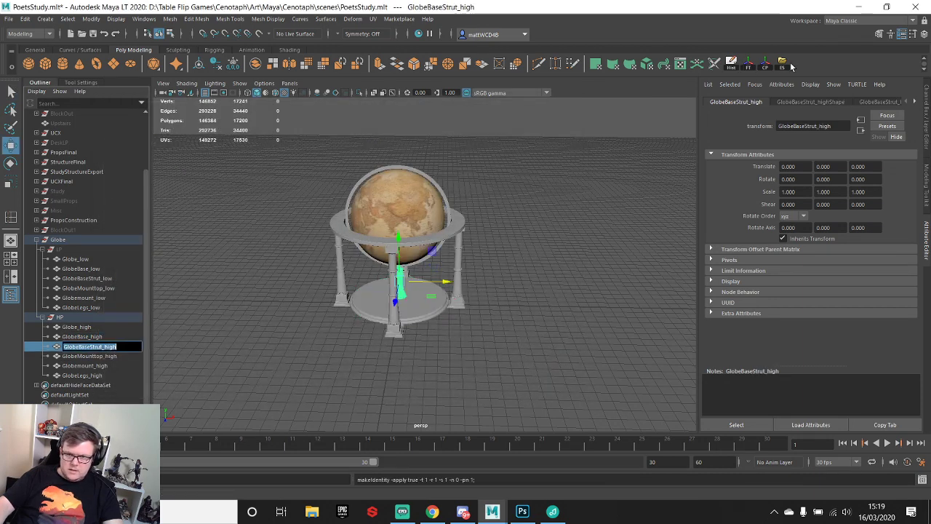
left_click(784, 66)
left_click(286, 370)
key("ctrl+v")
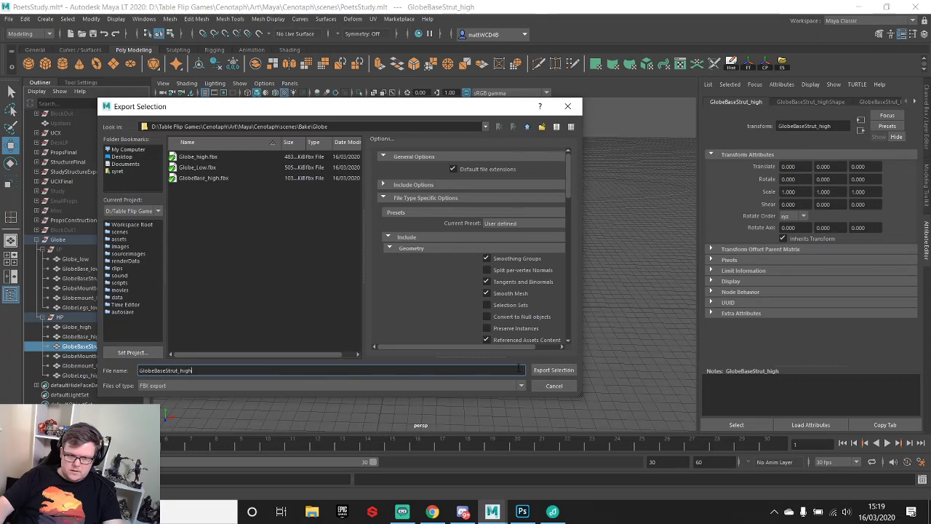
left_click(552, 371)
- Export the high-poly upright ring around the globe as an FBX file named GlobeMounttop_high
double_click(91, 356)
key("ctrl+c")
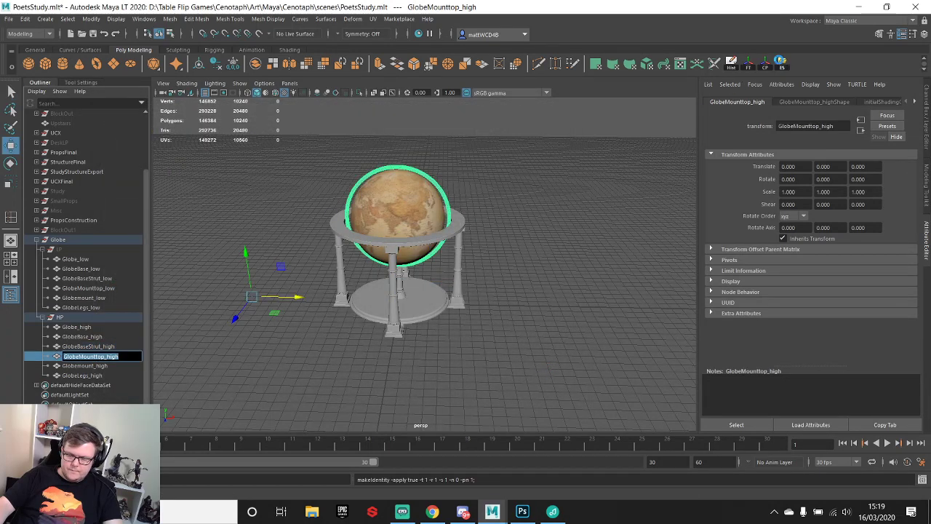
left_click(785, 66)
key("ctrl+v")
key("Return")
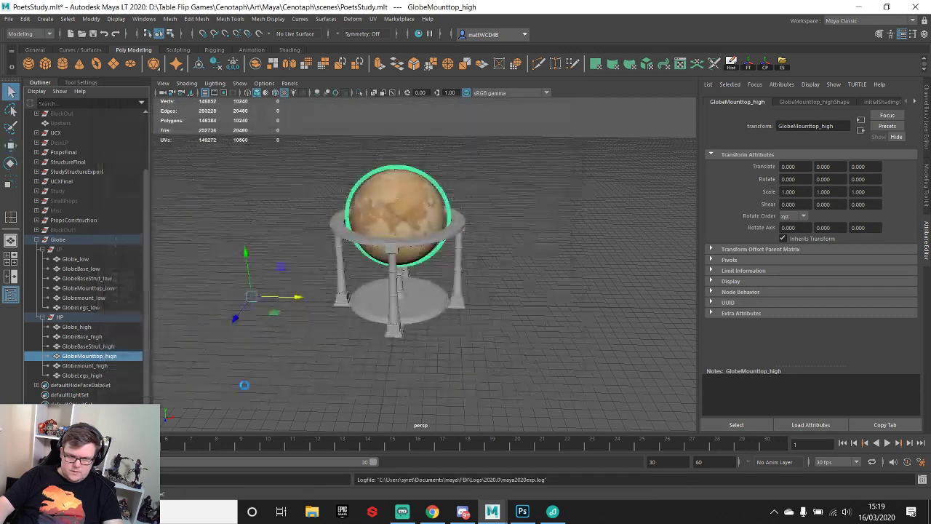
- Export the high-poly horizontal mount ring as an FBX file named Globemount_high
double_click(95, 367)
key("ctrl+c")
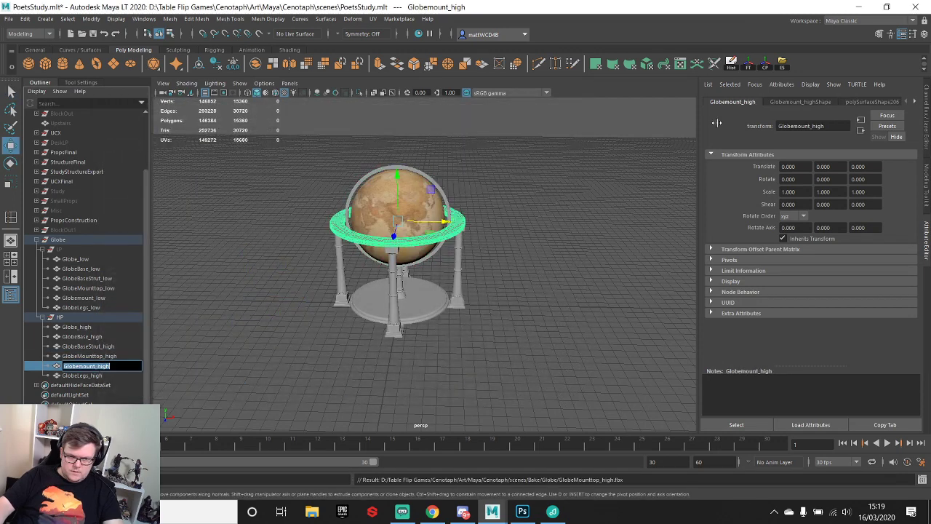
left_click(783, 65)
key("ctrl+v")
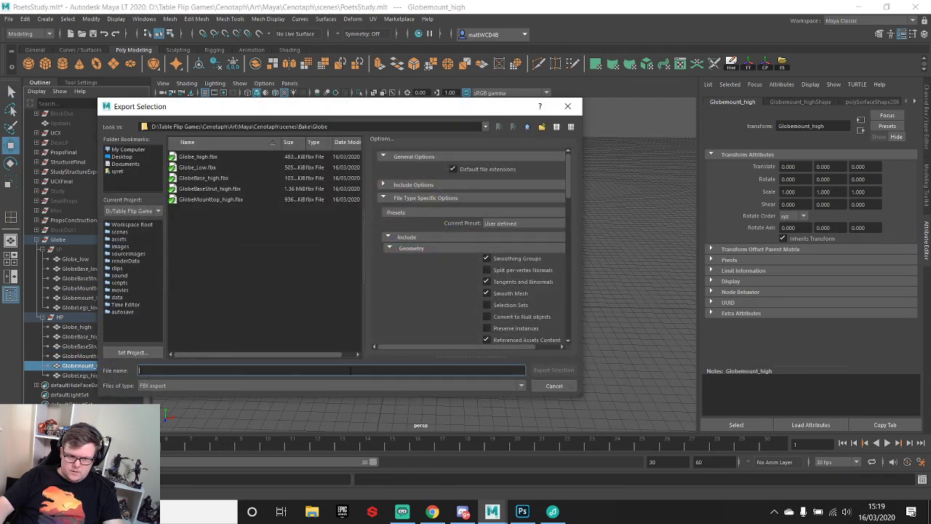
left_click(551, 369)
- Export the high-poly legs as an FBX file named GlobeLegs_high and return to the Move tool
double_click(84, 375)
key("ctrl+c")
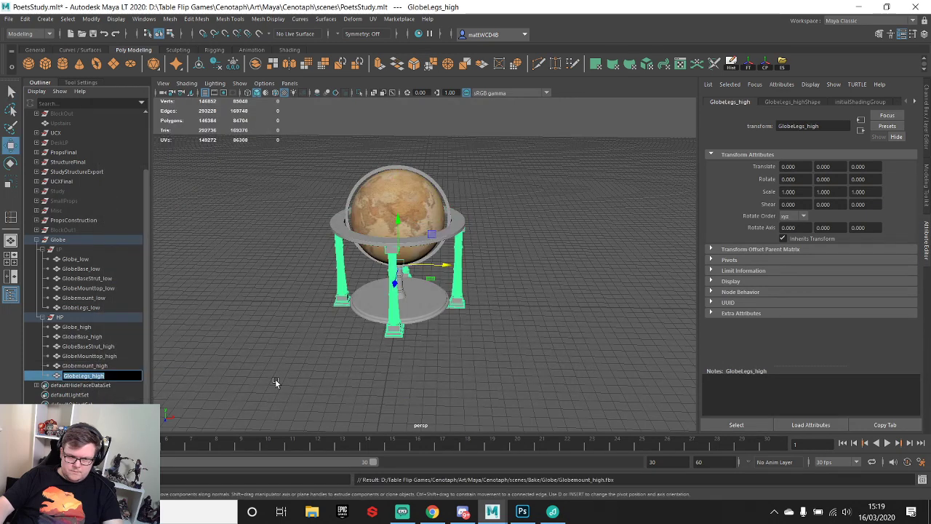
left_click(783, 65)
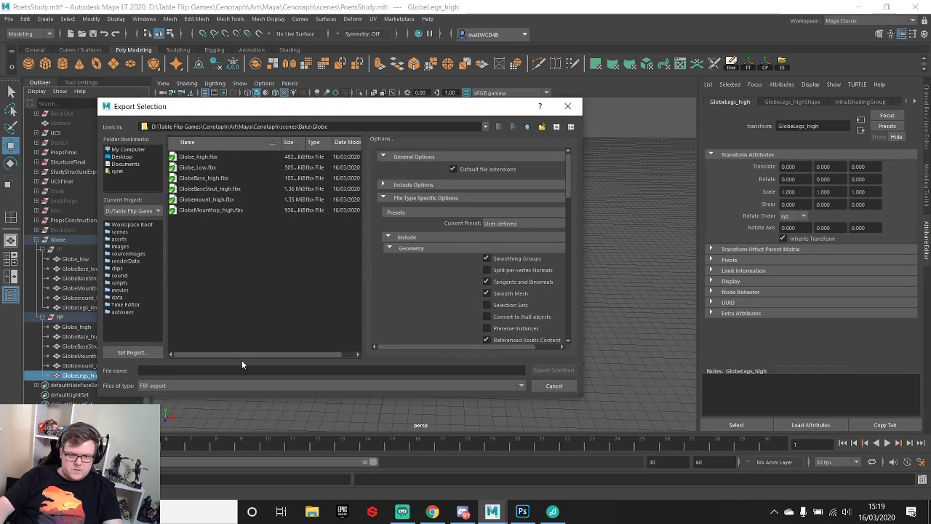
key("ctrl+v")
left_click(554, 369)
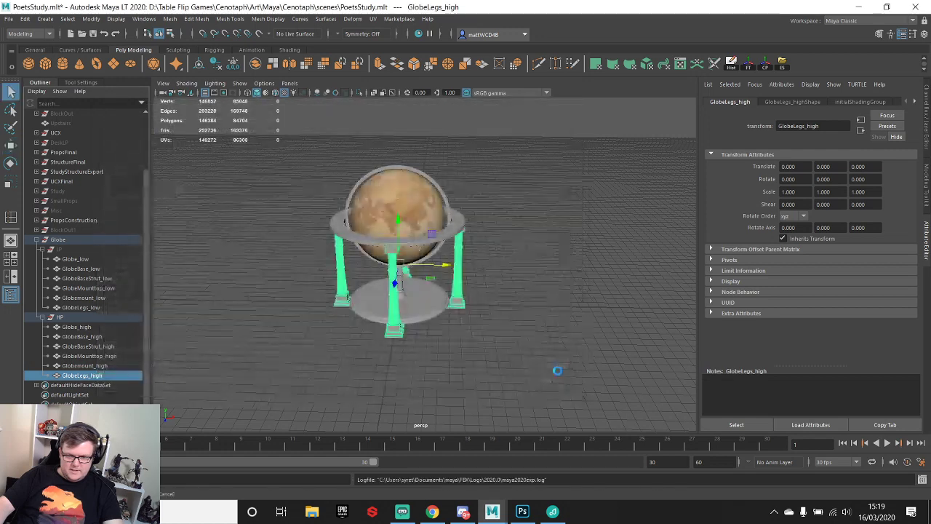
key("w")
left_click(553, 511)
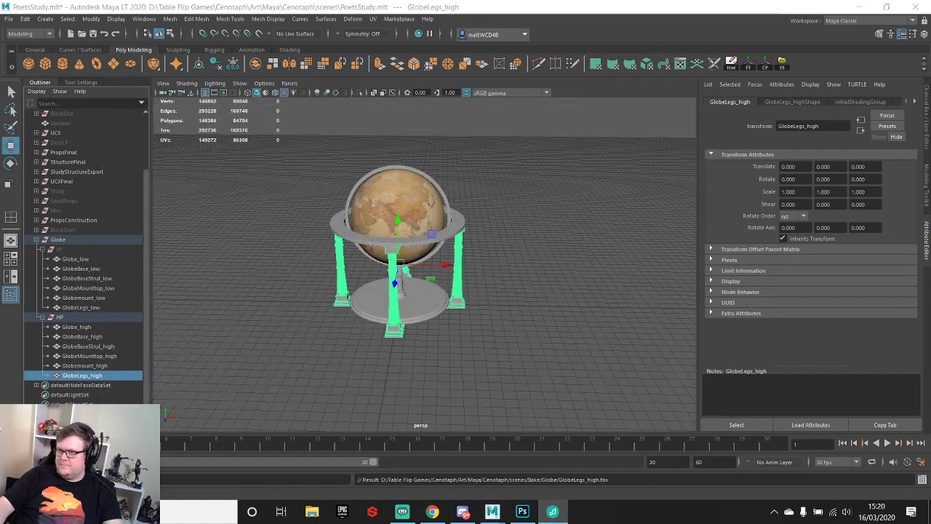
key("alt+Tab")
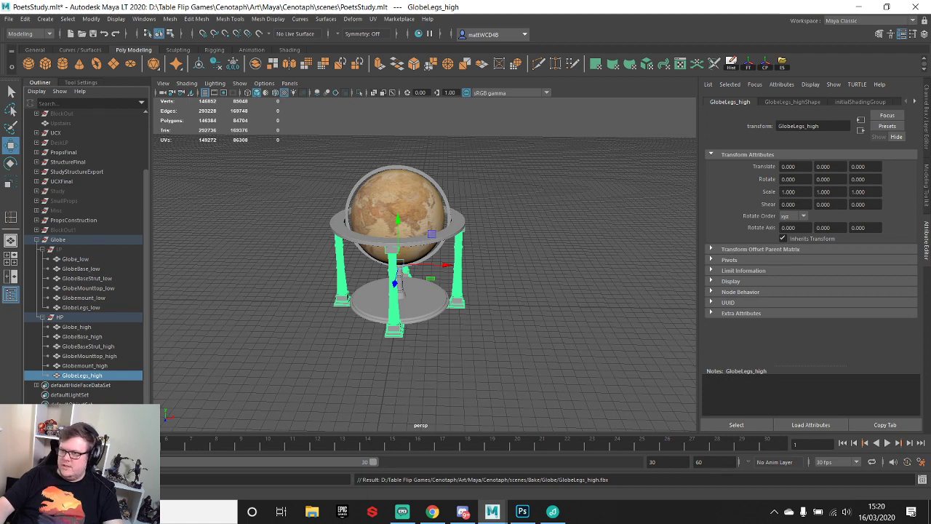
- Deselect the high-poly legs, launch Substance Painter from the Substance launcher and dismiss its welcome window
left_click(568, 281)
left_click(371, 510)
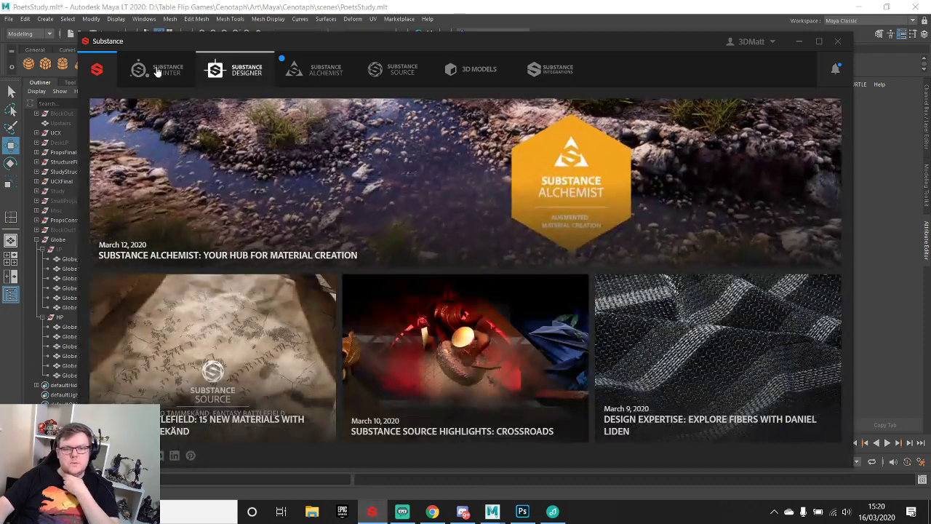
left_click(158, 71)
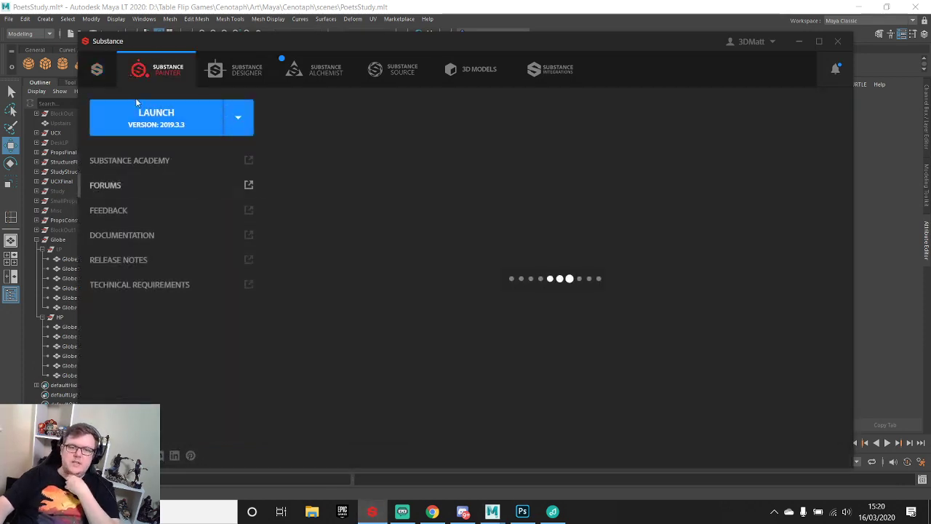
left_click(157, 113)
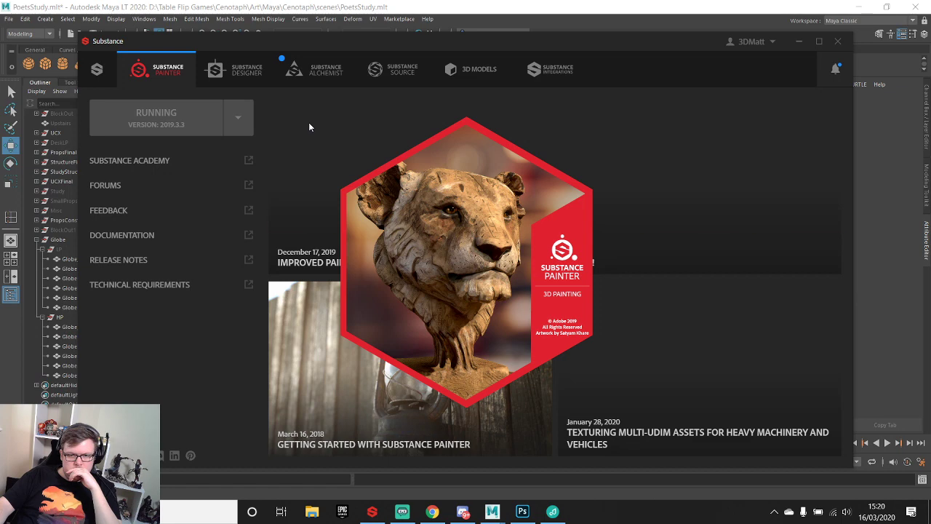
left_click(799, 43)
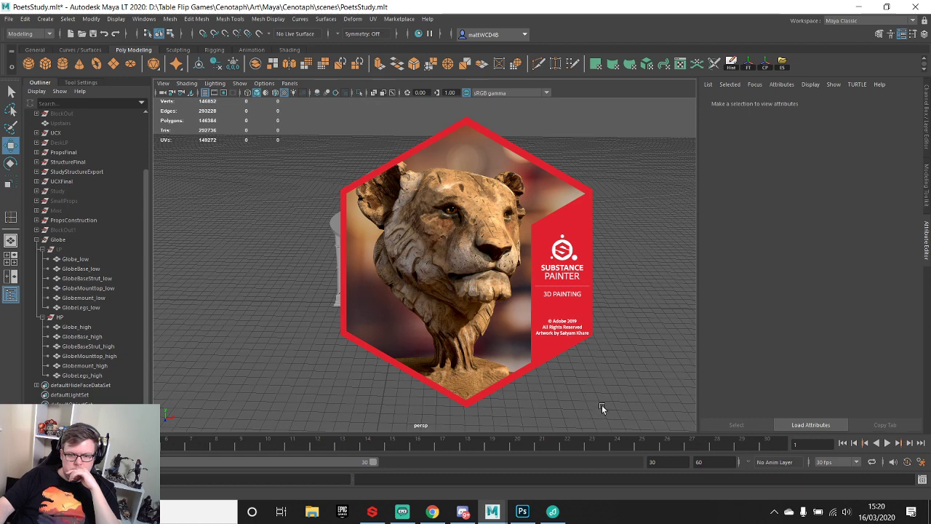
left_click(431, 513)
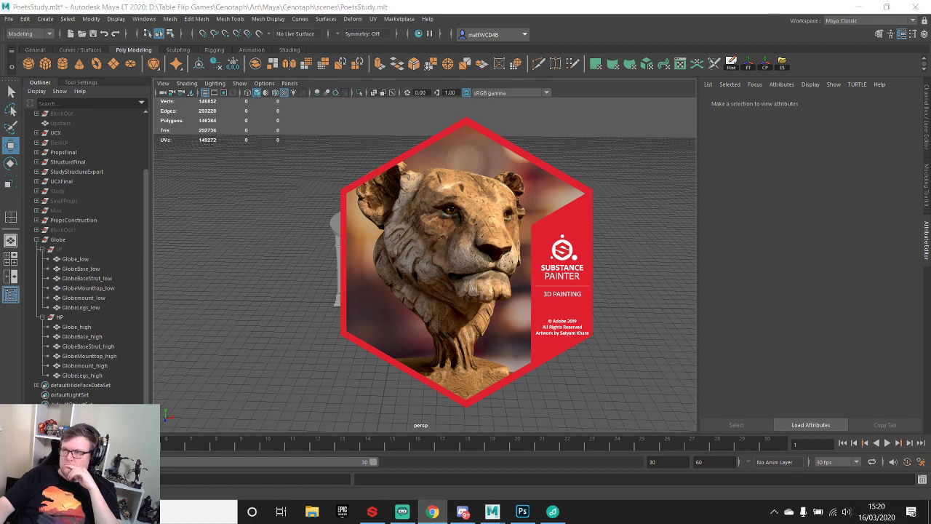
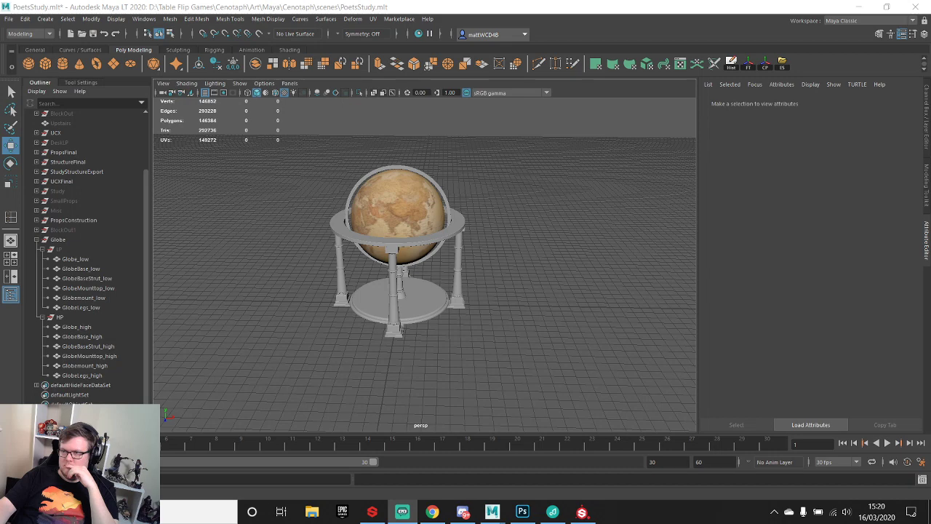
left_click(581, 511)
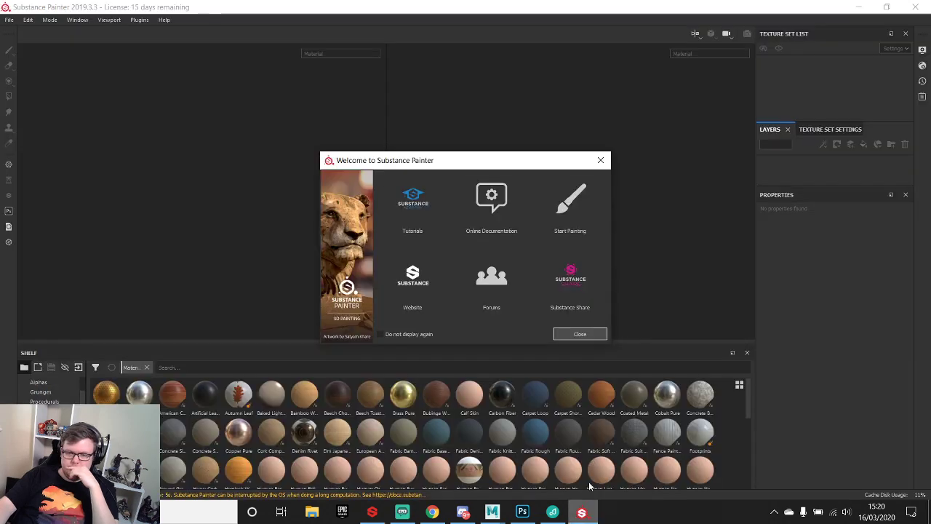
left_click(580, 334)
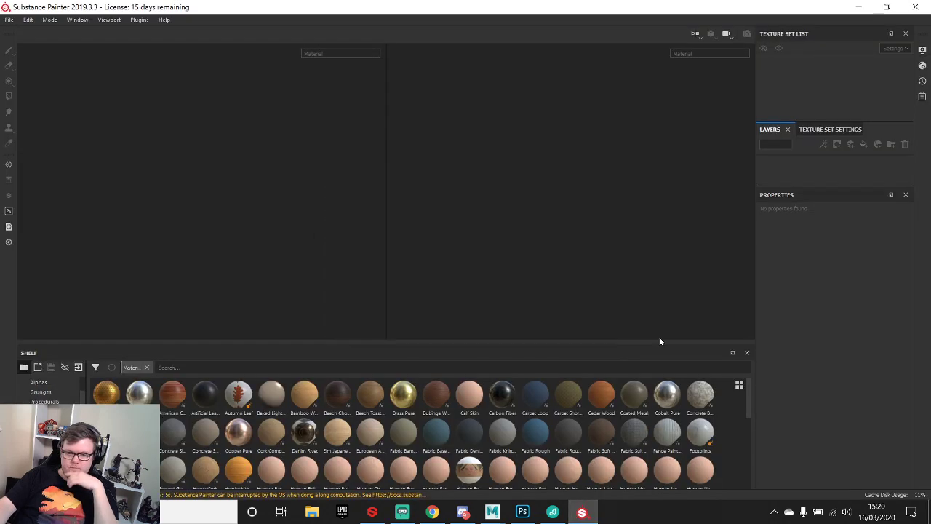
- Start a new project and browse for its mesh to Table Flip Games\Cenotaph\Art\Maya\Cenotaph\scenes on drive D
left_click(9, 19)
left_click(18, 31)
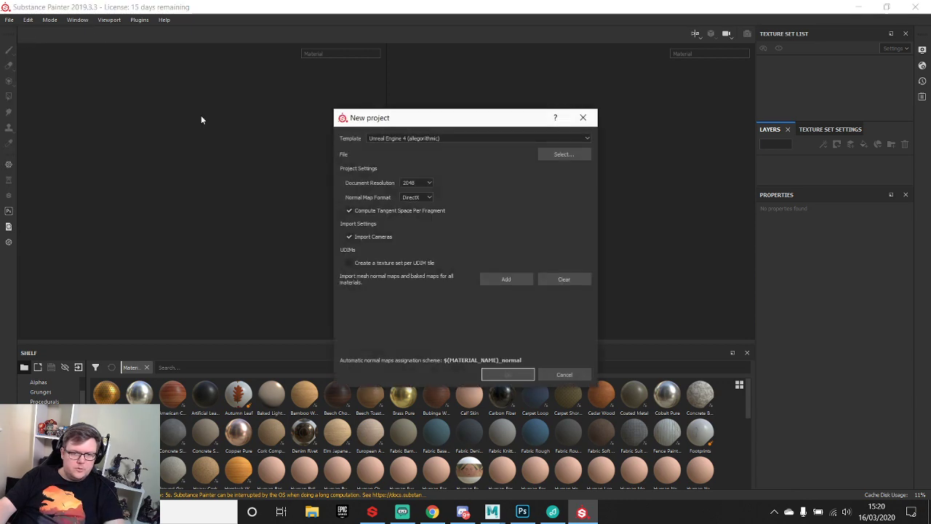
left_click(559, 155)
left_click(500, 155)
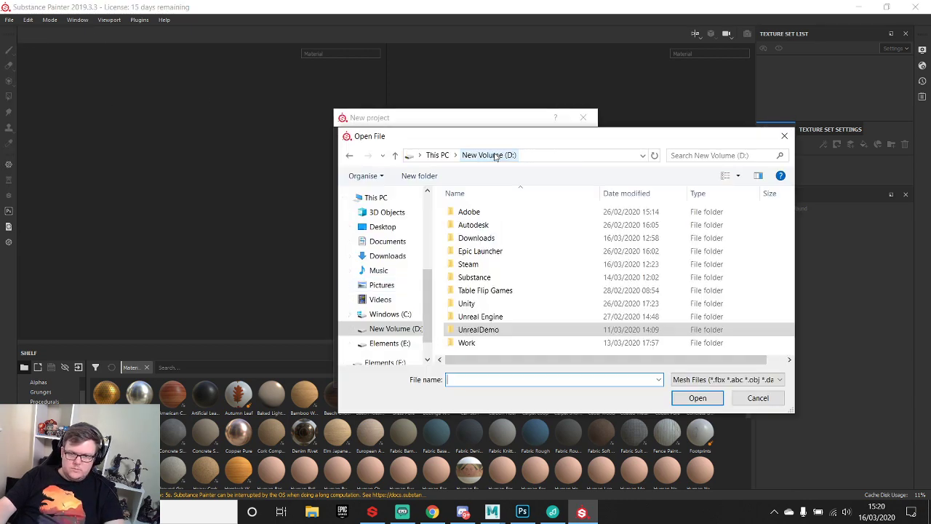
left_click(393, 313)
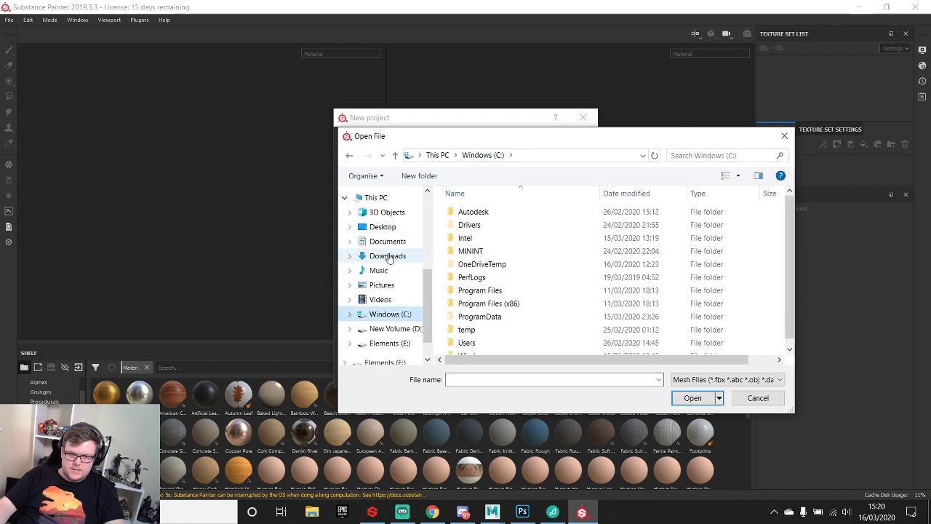
left_click(382, 227)
double_click(539, 218)
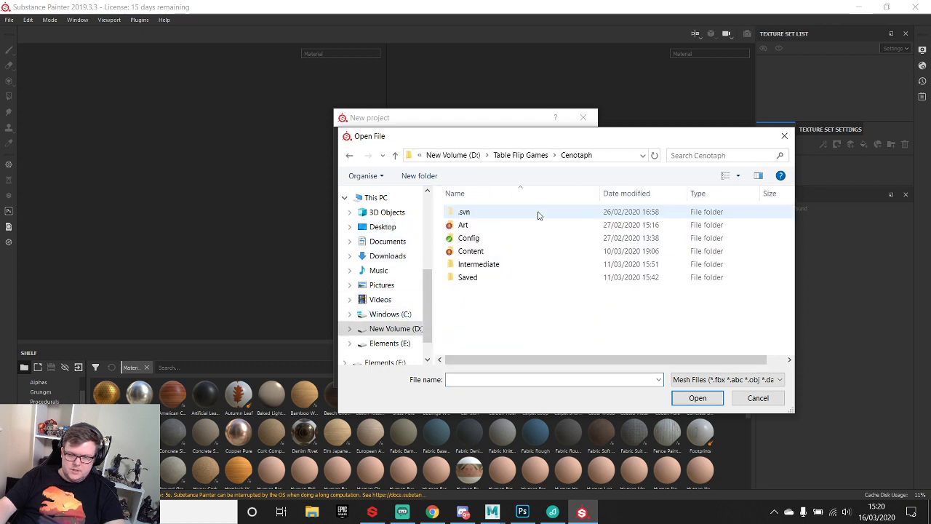
double_click(476, 224)
left_click(490, 216)
double_click(490, 215)
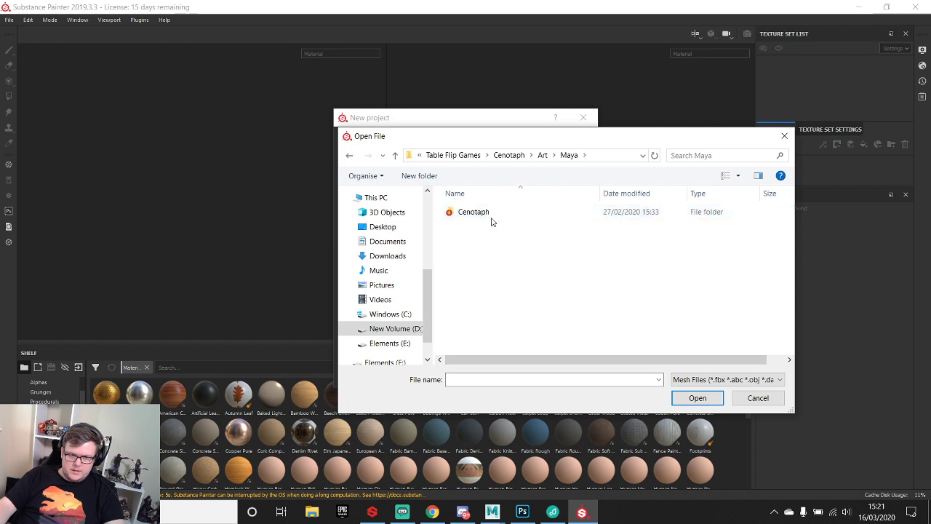
double_click(487, 214)
double_click(470, 304)
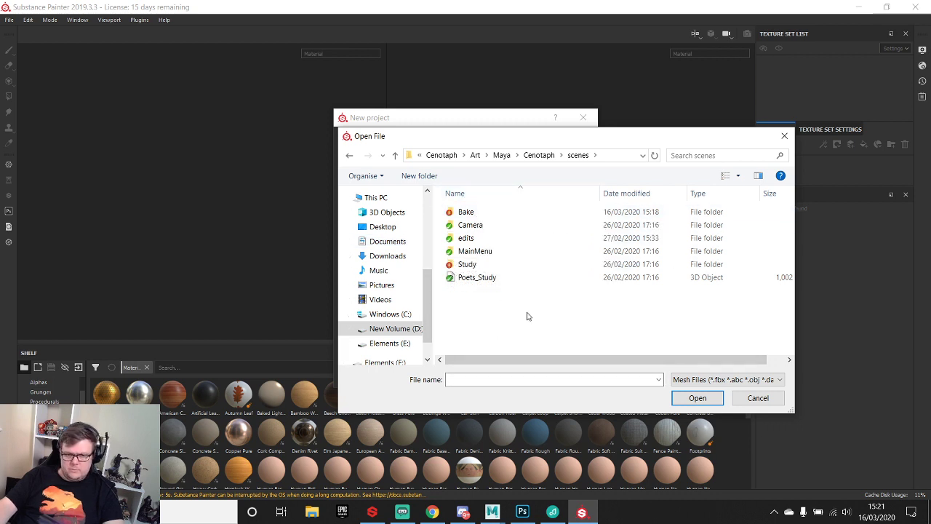
- Choose Globe_Low from the Bake\Globe folder as the mesh and create the project
double_click(472, 212)
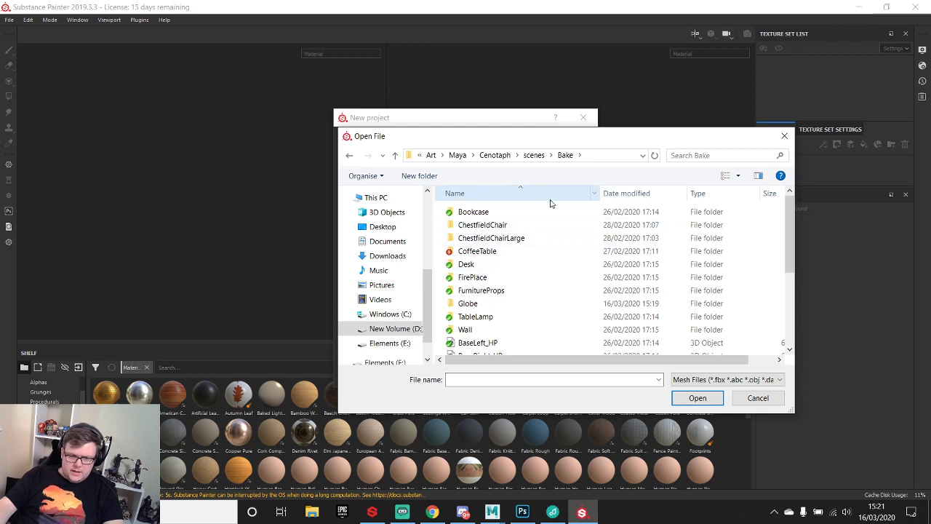
scroll(519, 324, "down", 2)
double_click(471, 235)
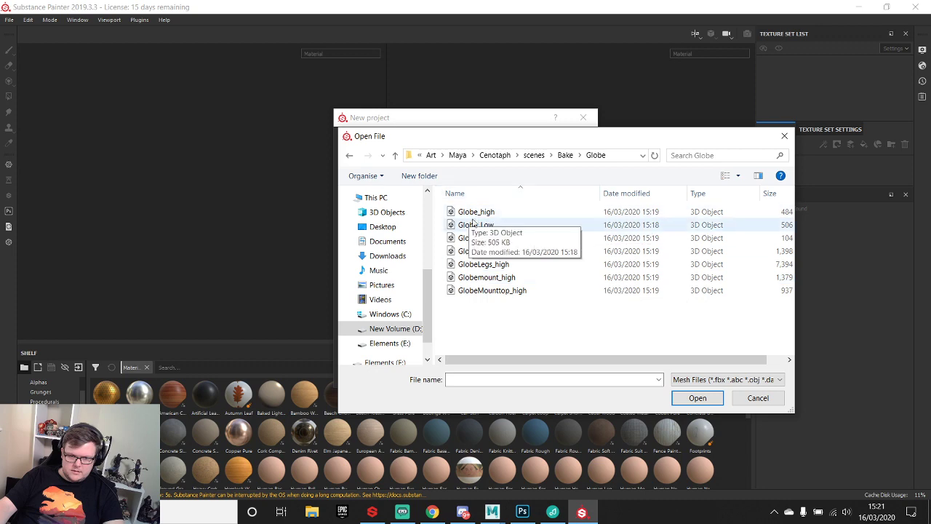
left_click(506, 228)
double_click(507, 225)
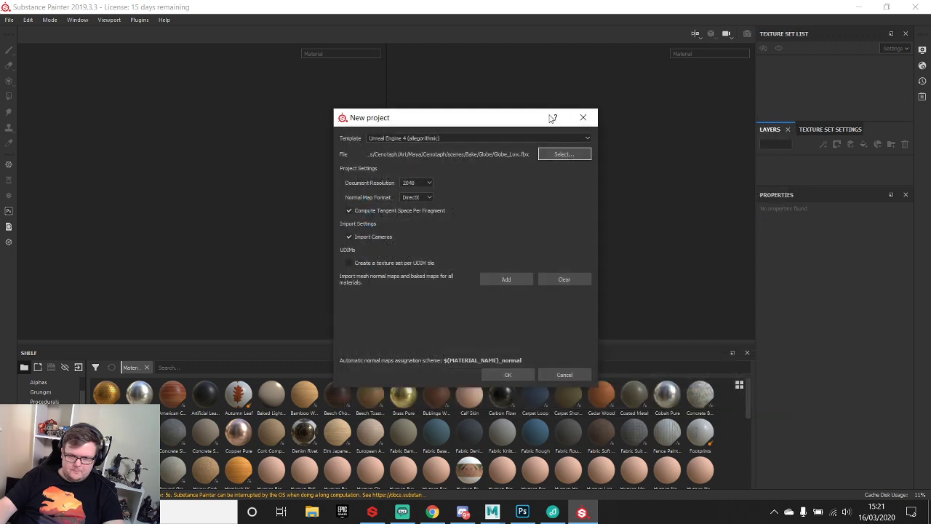
left_click(515, 376)
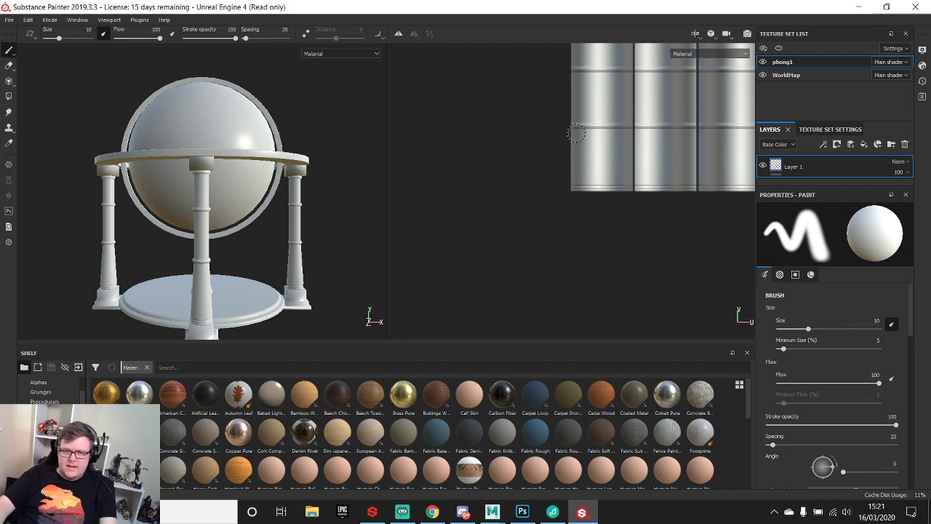
- Rename the phong1 texture set as Globe
left_click_drag(211, 139, 273, 175, "alt")
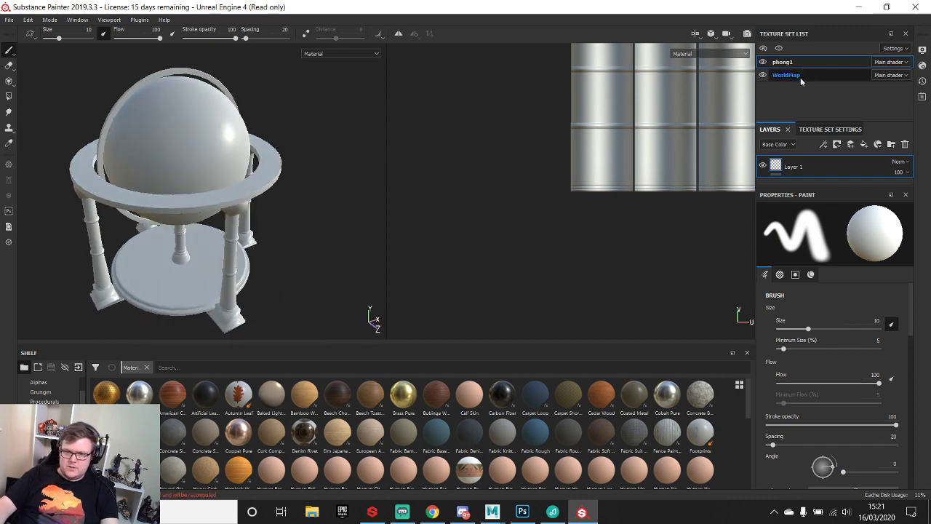
double_click(782, 63)
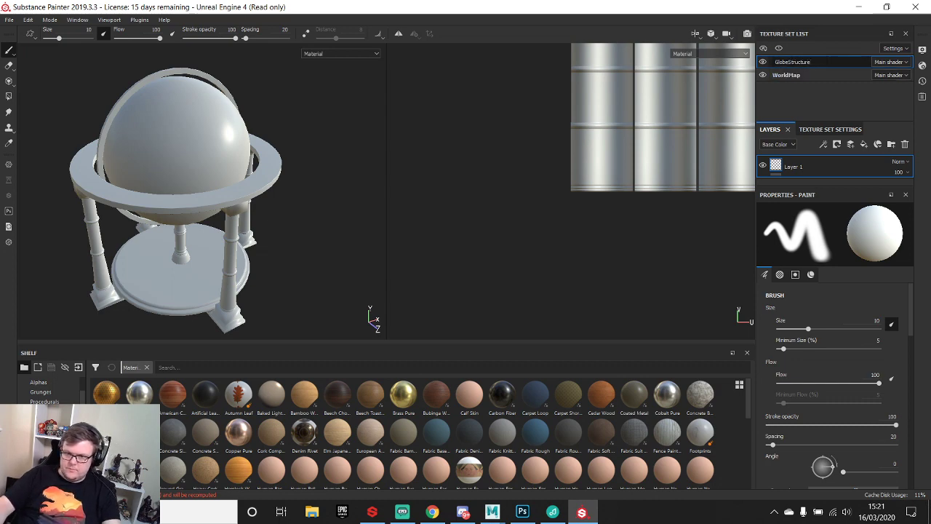
key("BackSpace")
key("BackSpace")
key("BackSpace")
key("BackSpace")
key("BackSpace")
key("BackSpace")
key("BackSpace")
key("BackSpace")
key("BackSpace")
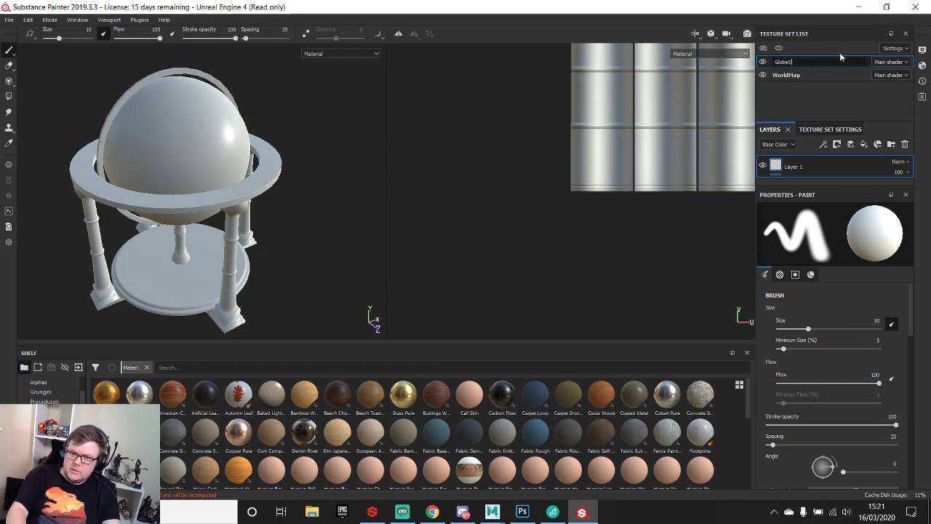
key("Return")
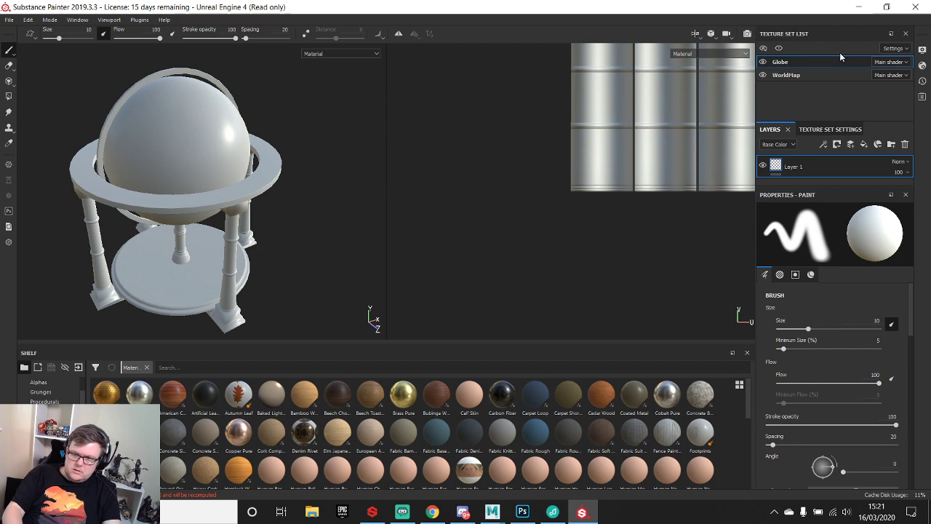
- Rename the WorldMap texture set as GlobeMap and make the Globe texture set active
double_click(792, 75)
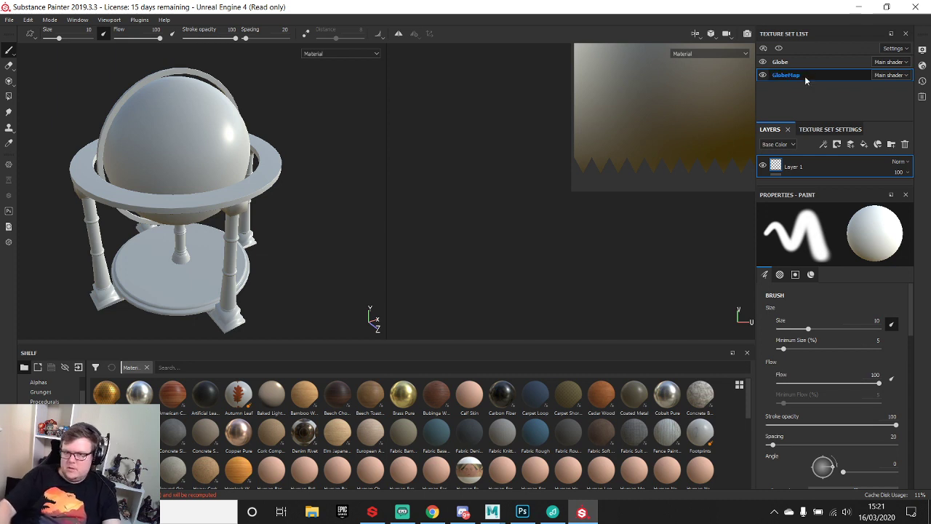
key("Return")
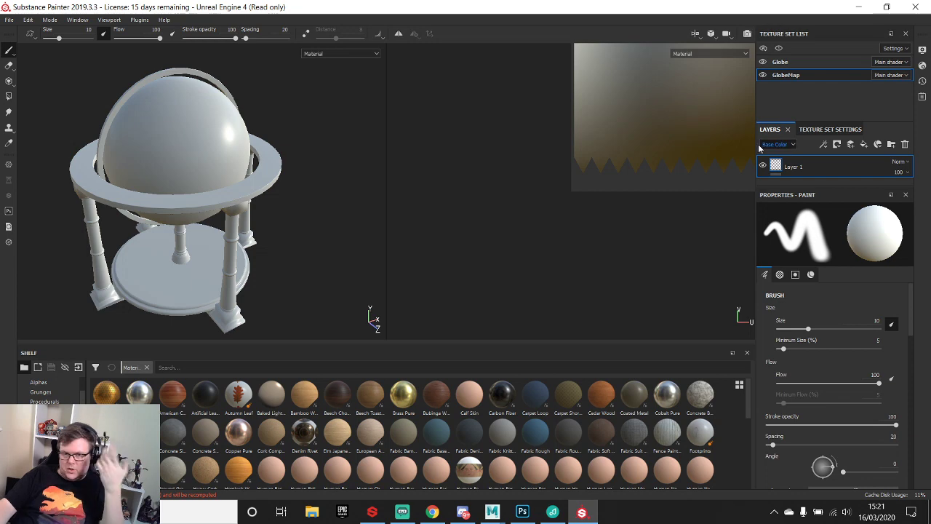
left_click(807, 61)
- Examine the shading on the square base of a globe leg up close
middle_click_drag(133, 268, 204, 217, "alt")
mouse_move(204, 217)
left_mouse_down("alt")
mouse_move(228, 169)
mouse_move(251, 183)
mouse_move(233, 210)
mouse_move(167, 193)
mouse_move(240, 185)
mouse_move(253, 195)
mouse_move(160, 158)
mouse_move(177, 143)
mouse_move(228, 166)
mouse_move(263, 198)
mouse_move(270, 154)
mouse_move(257, 216)
mouse_move(228, 214)
mouse_move(221, 233)
left_mouse_up("alt")
scroll(251, 183, "up", 6)
right_click_drag(221, 233, 256, 208, "alt")
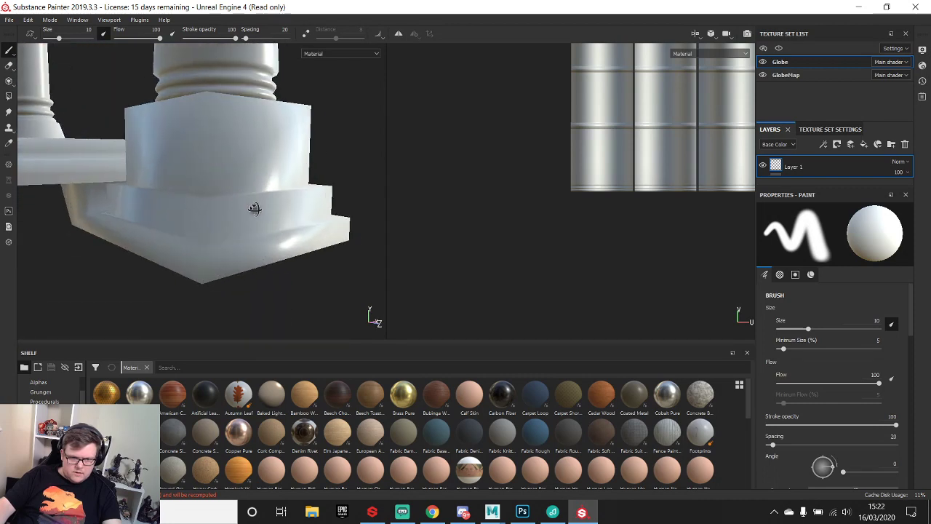
mouse_move(256, 208)
left_mouse_down("alt")
mouse_move(333, 259)
mouse_move(204, 233)
left_mouse_up("alt")
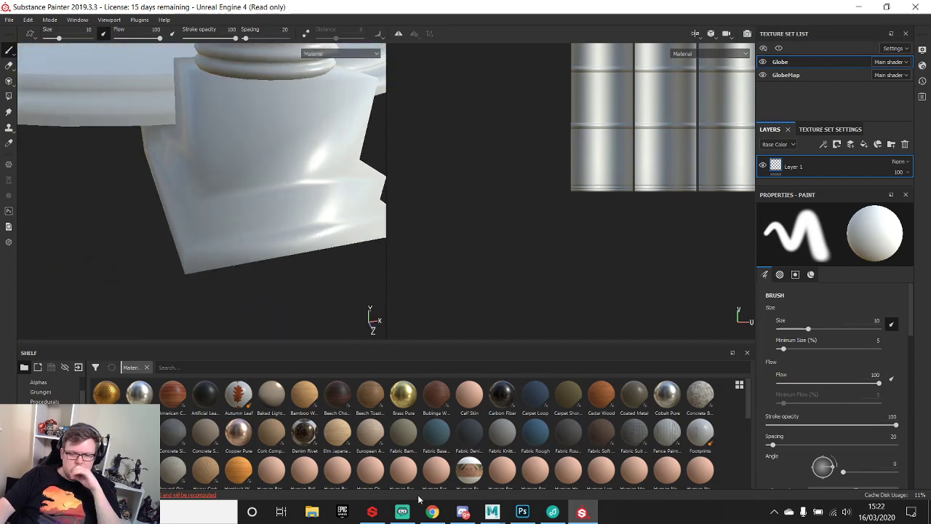
mouse_move(419, 475)
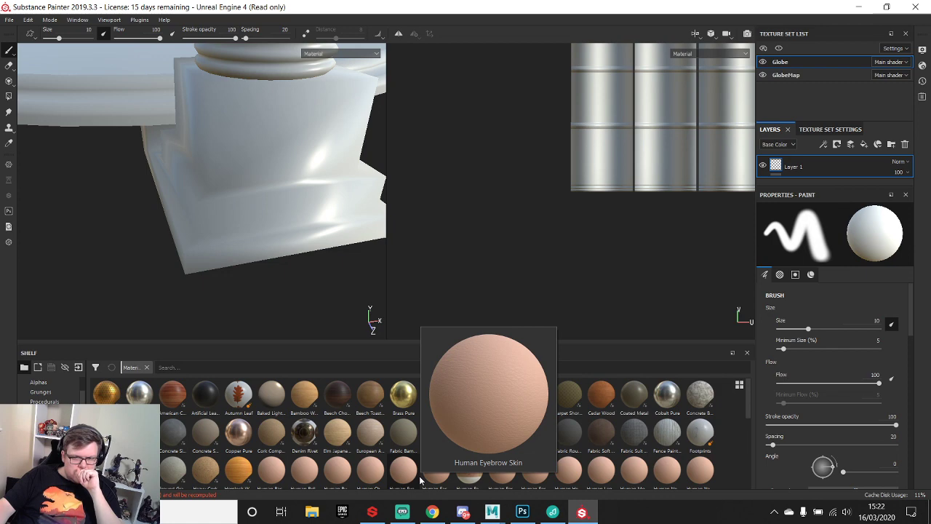
- Switch to the PoetsStudy scene in Maya and minimise its Output Window
mouse_move(492, 511)
left_click(539, 455)
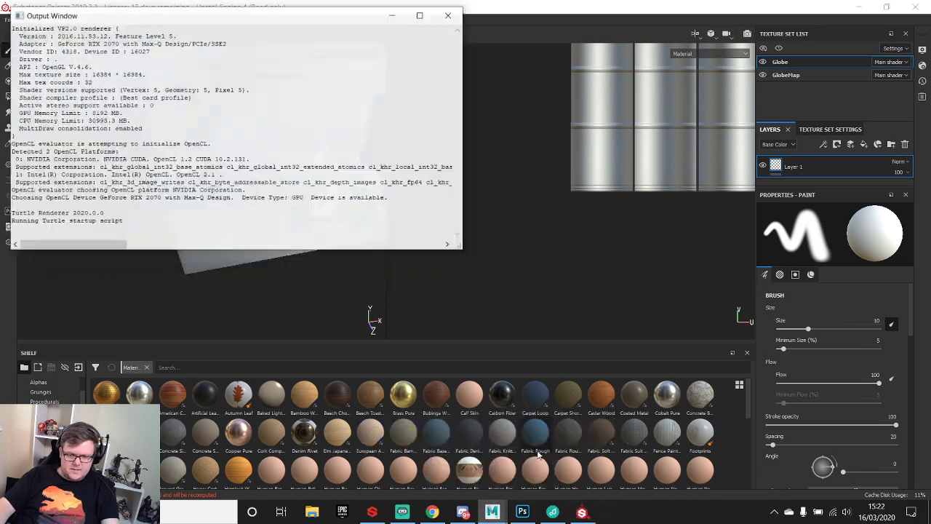
left_click(392, 16)
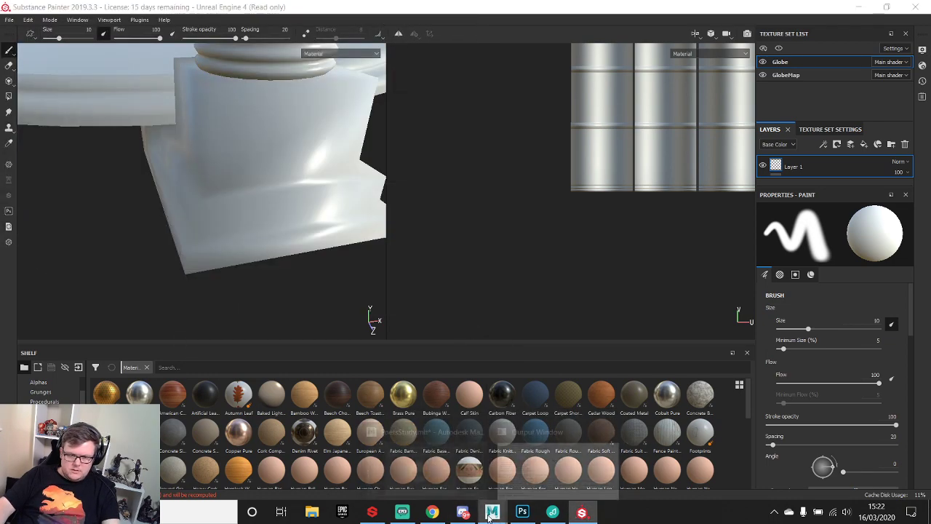
left_click(440, 451)
- Hide the globe's HP group and show its LP group
middle_click_drag(439, 301, 454, 206, "alt")
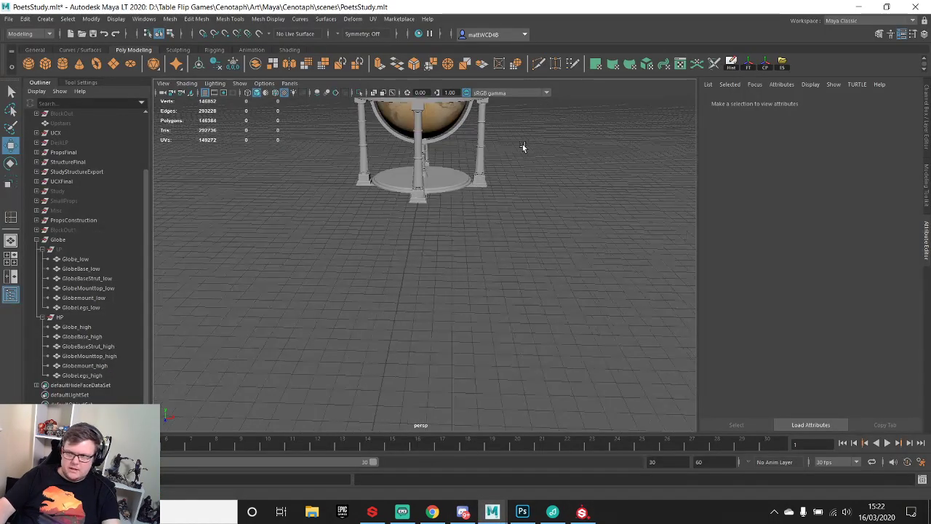
left_click_drag(522, 143, 476, 168, "alt")
middle_click_drag(476, 168, 473, 220, "alt")
scroll(473, 219, "up", 5)
middle_click_drag(392, 204, 446, 204, "alt")
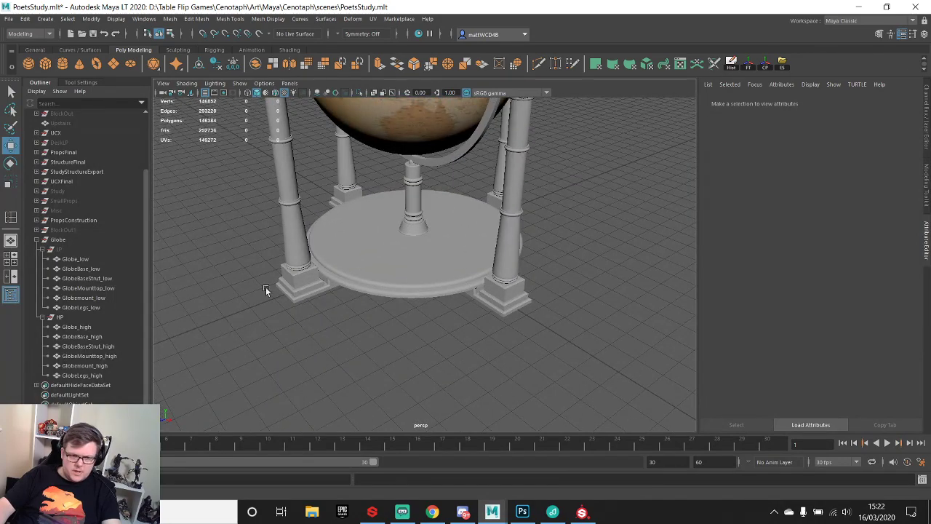
left_click(52, 315)
key("h")
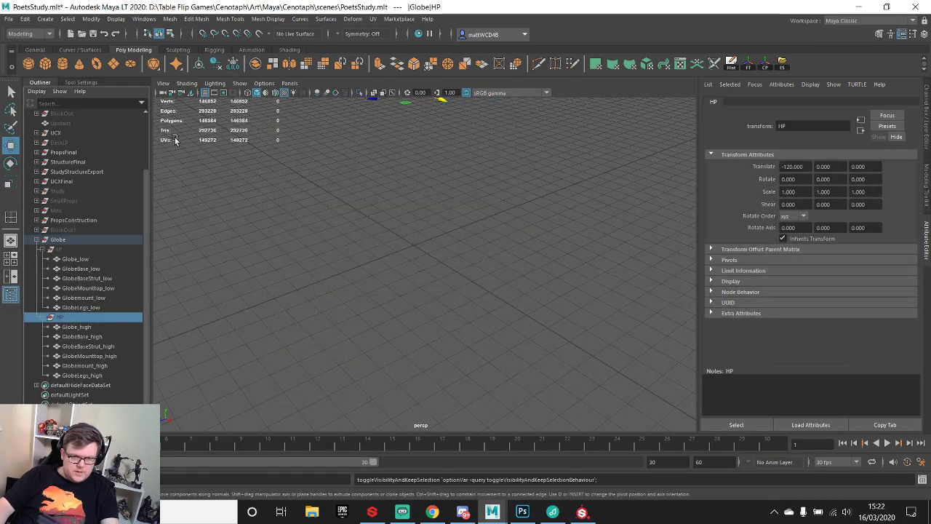
left_click(61, 250)
key("h")
- Separate the low-poly legs mesh GlobeLegs_low into individual pieces
left_click(314, 281)
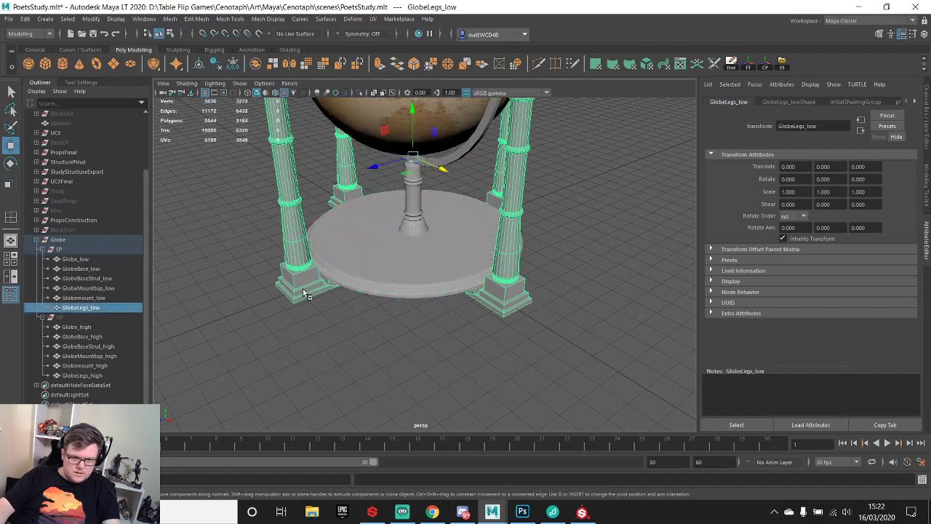
left_click_drag(308, 294, 291, 239, "alt")
right_click_drag(291, 239, 281, 437, "shift")
- Combine the four square foot pieces at the bottom of the globe's low-poly legs into one mesh
left_click(333, 265)
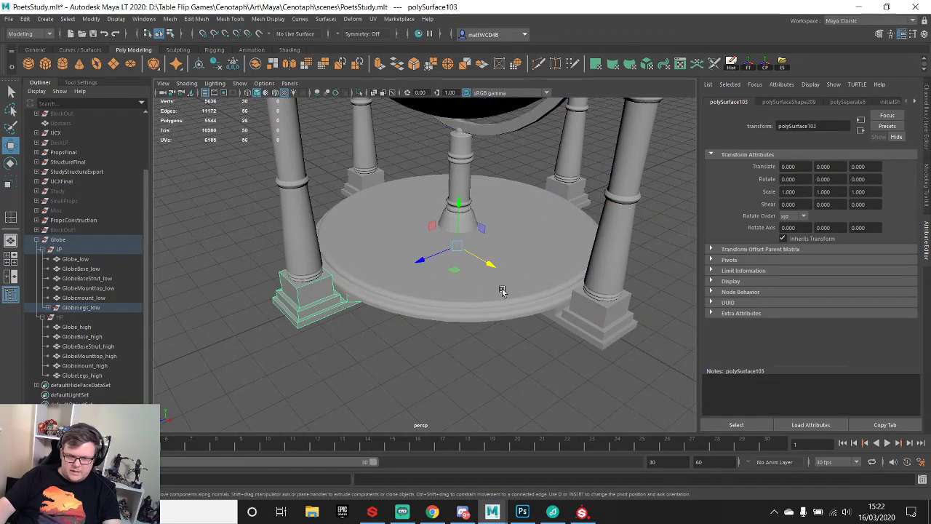
left_click(601, 316, "shift")
left_click(571, 194, "shift")
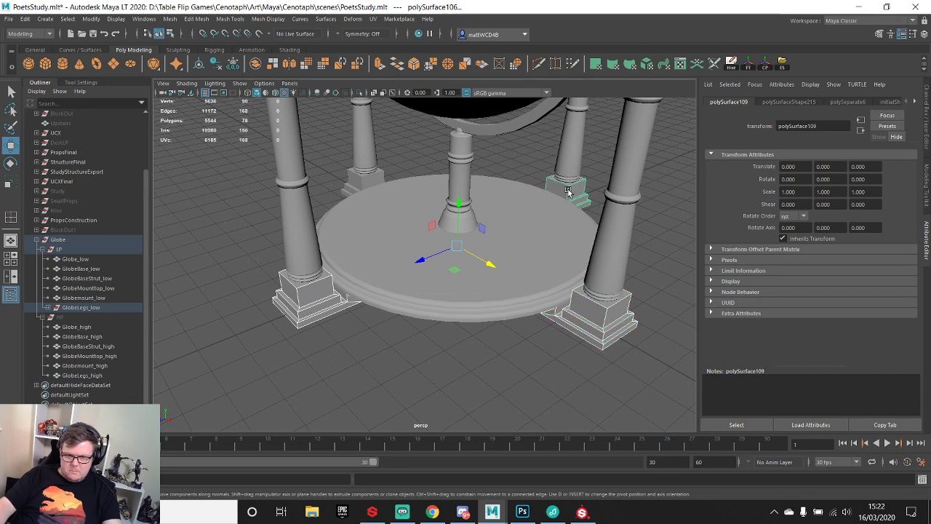
left_click(355, 183, "shift")
right_click_drag(357, 184, 344, 387, "shift")
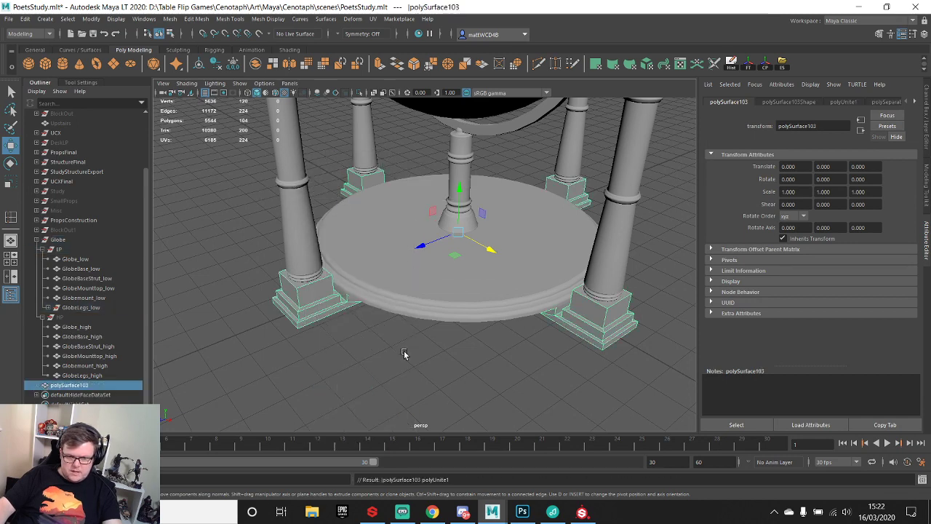
- Rename the combined feet mesh as GlobeFeet_low and move it into the globe's LP group
double_click(73, 385)
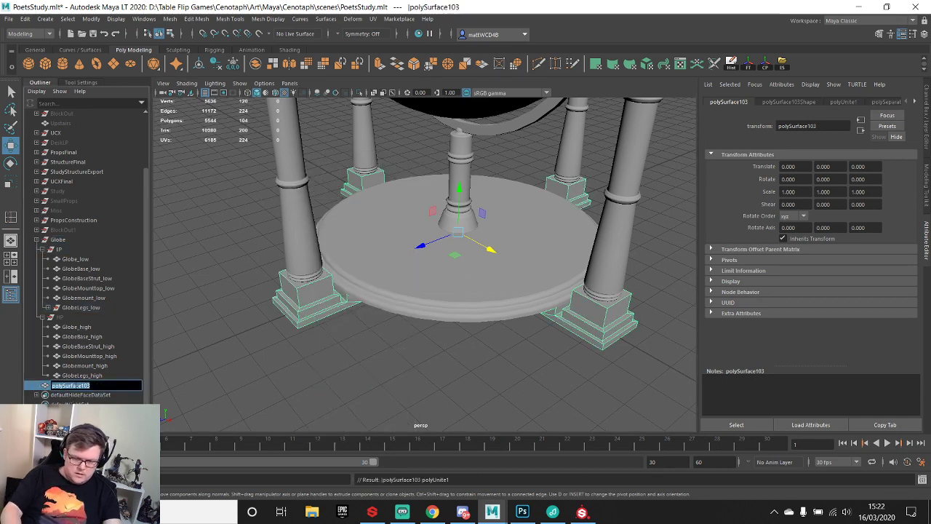
type("GlobeFeet_low")
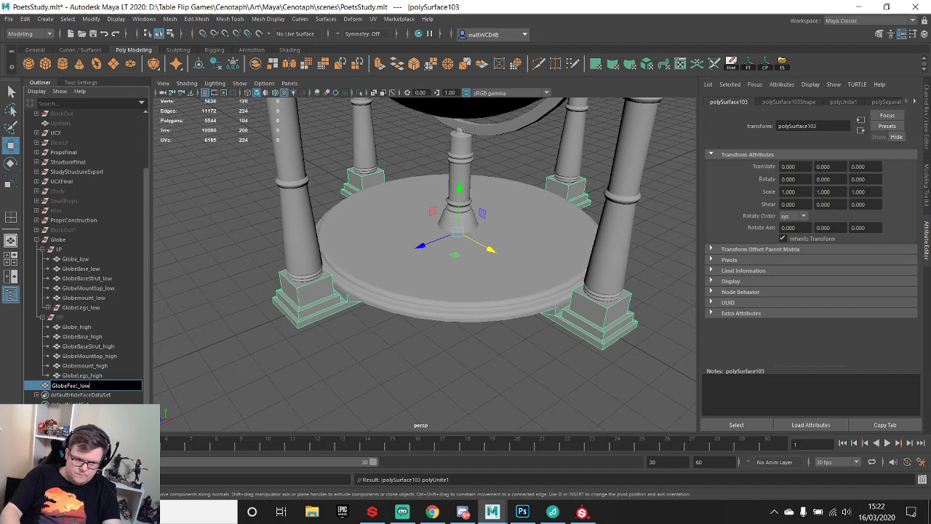
key("Return")
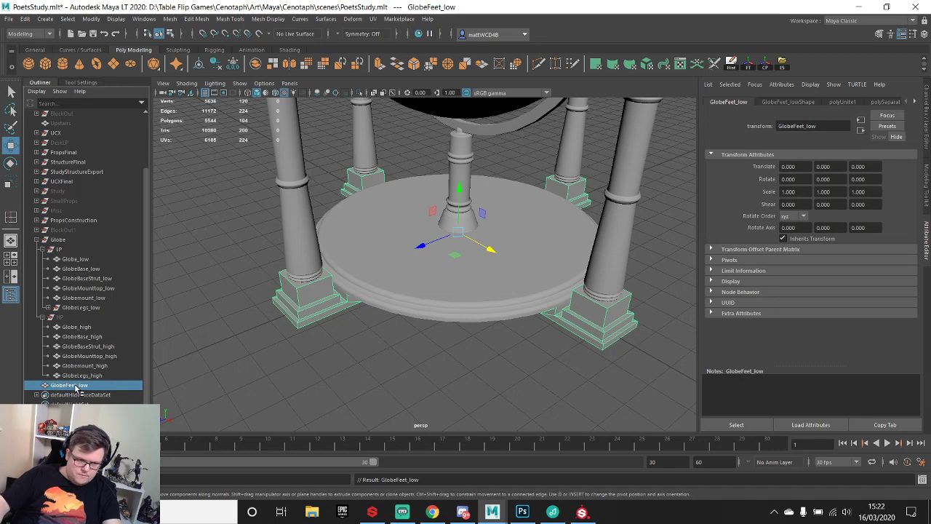
left_click_drag(73, 389, 70, 258)
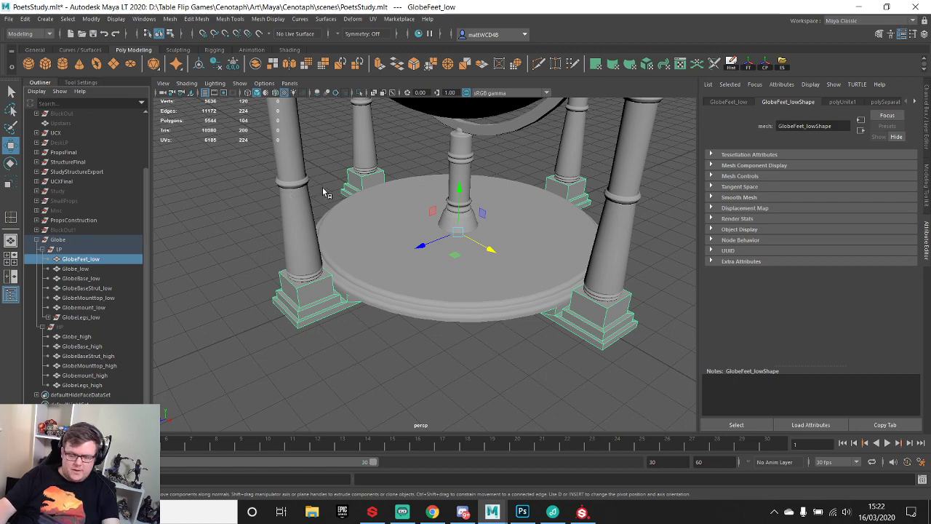
- Combine the four square blocks at the tops of the low-poly legs into one mesh
left_click_drag(412, 309, 418, 247, "alt")
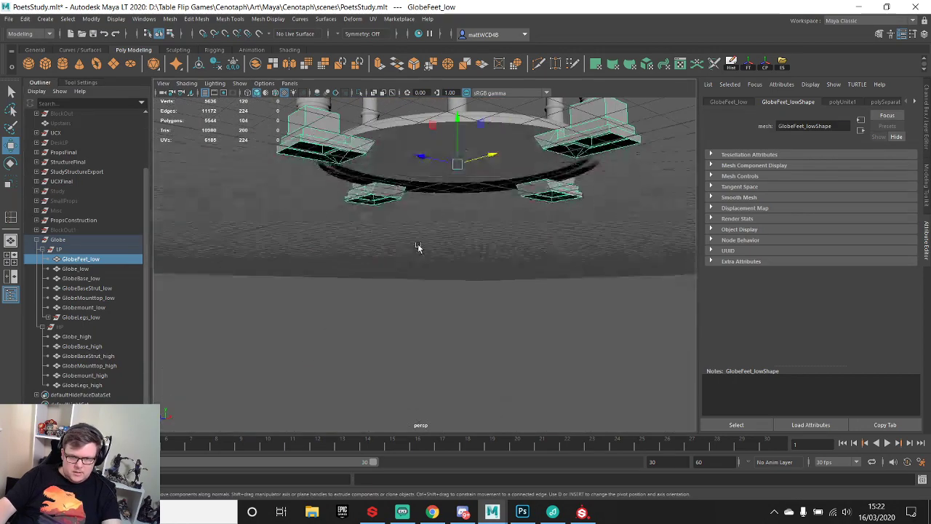
middle_click_drag(402, 138, 410, 284, "alt")
left_click(339, 165)
left_click(611, 187)
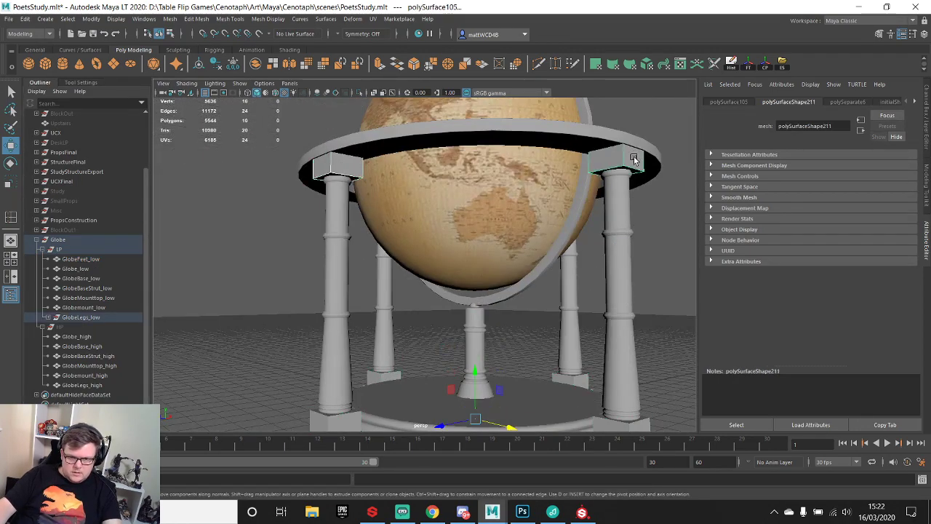
left_click_drag(611, 187, 436, 195, "alt")
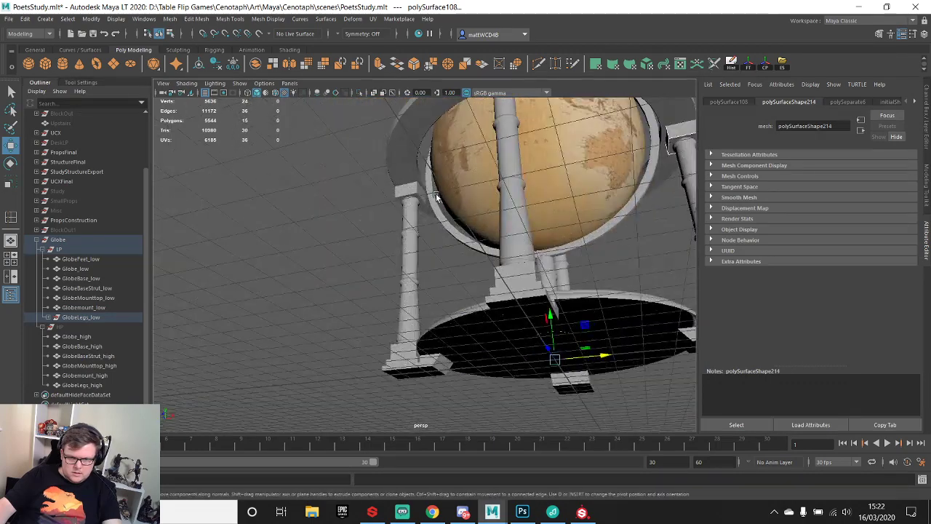
left_click(411, 187, "shift")
right_click_drag(410, 187, 386, 396, "shift")
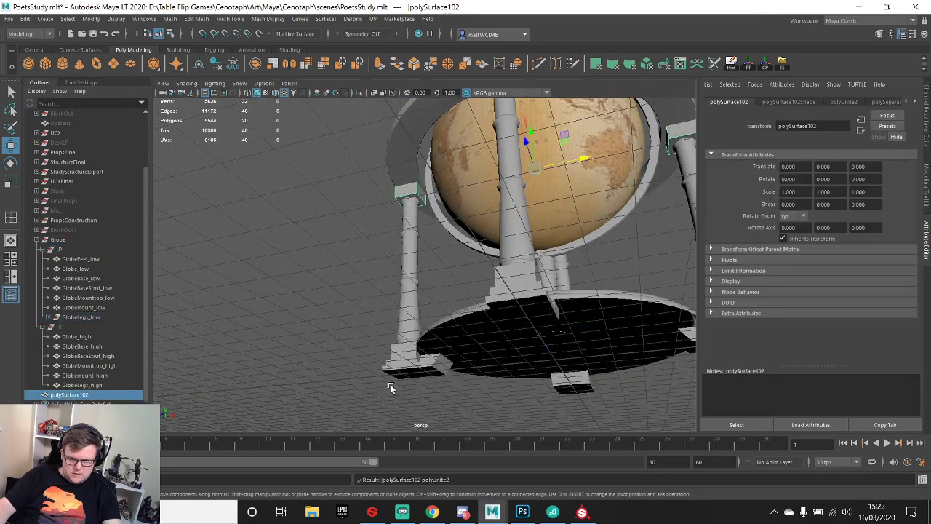
- Rename the combined top blocks as GlobeFeetTop_low and move the mesh into the globe's LP group
double_click(72, 396)
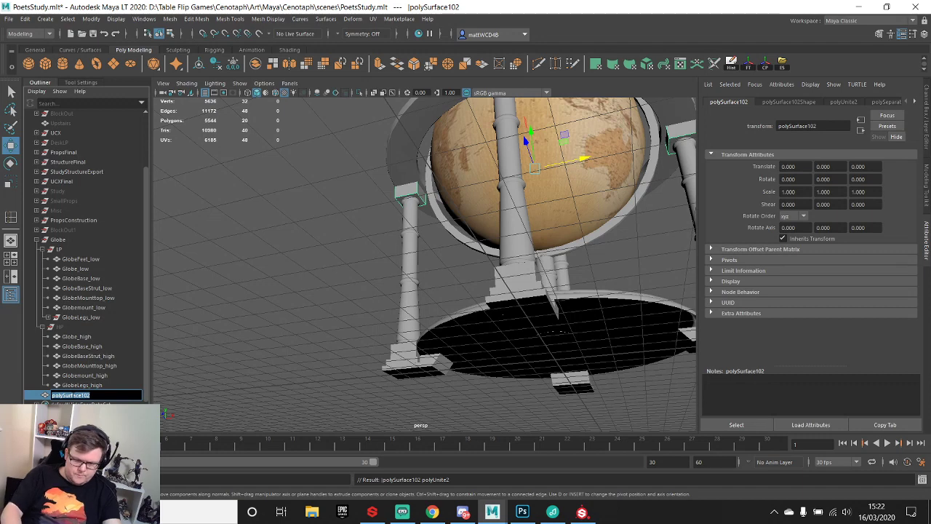
type("GlobeFeetTop_")
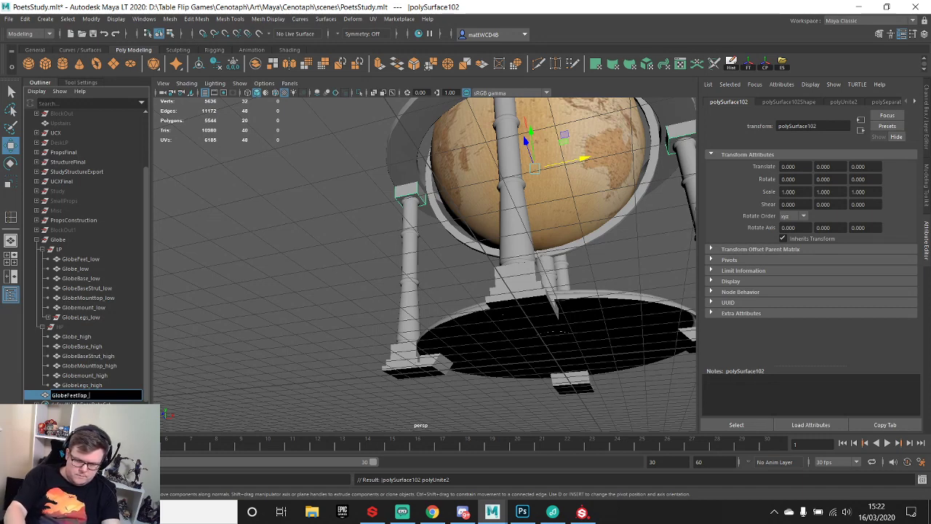
type("low")
key("Return")
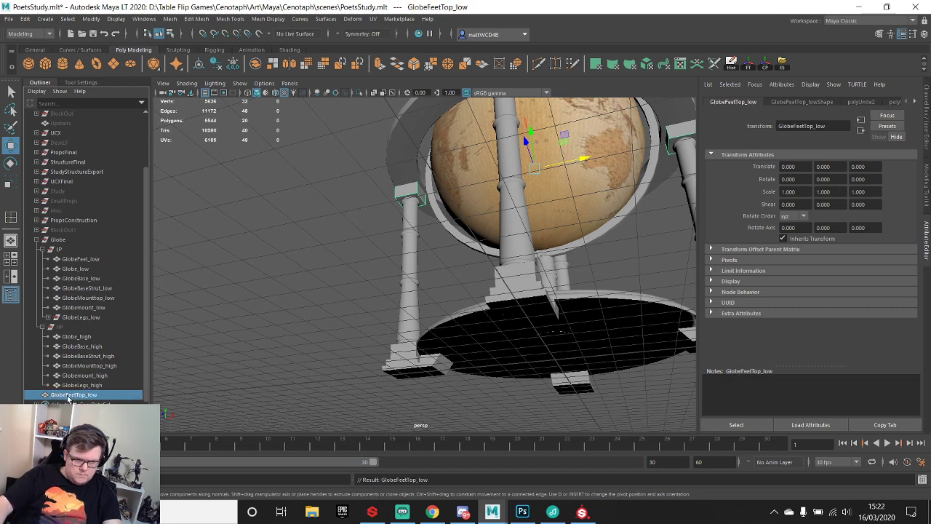
middle_click_drag(71, 270, 65, 251)
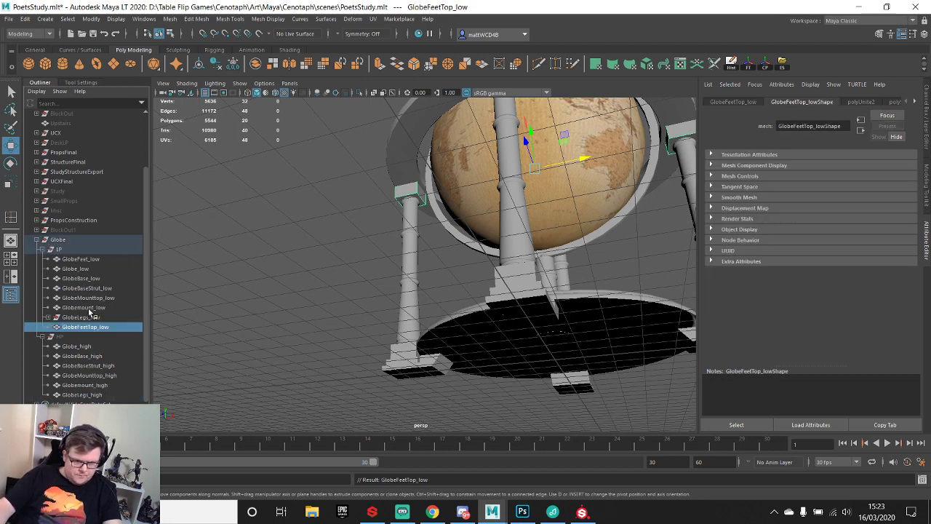
left_click(750, 64)
- Combine the four round leg columns between the feet and the top blocks into one mesh
left_click(408, 300)
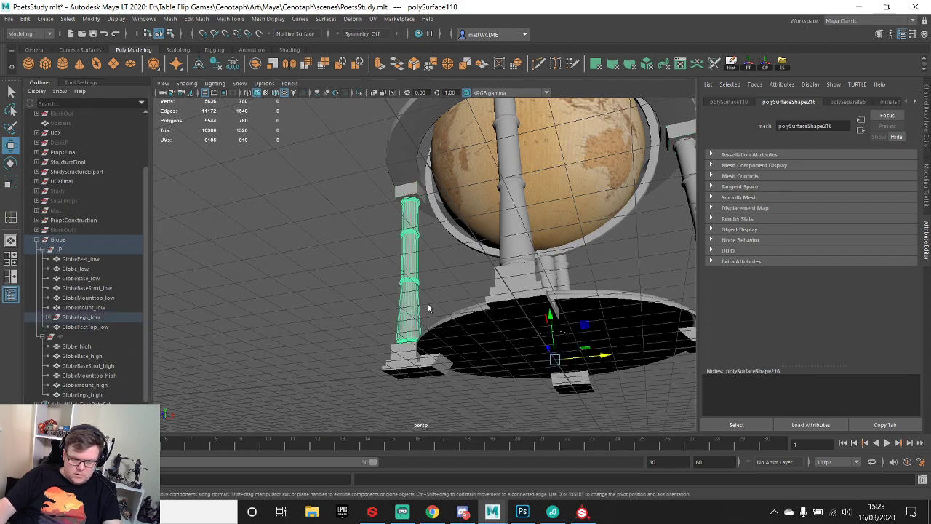
left_click(522, 235, "shift")
left_click(564, 280, "shift")
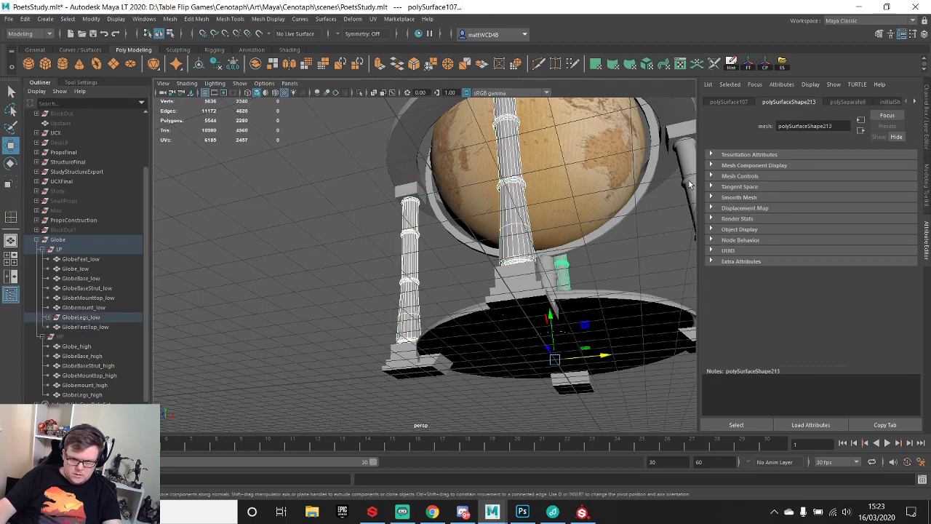
left_click(687, 187, "shift")
left_click_drag(687, 187, 551, 229, "alt")
middle_click_drag(551, 229, 516, 232, "alt")
right_click_drag(582, 214, 556, 420, "shift")
left_click_drag(508, 236, 378, 291, "alt")
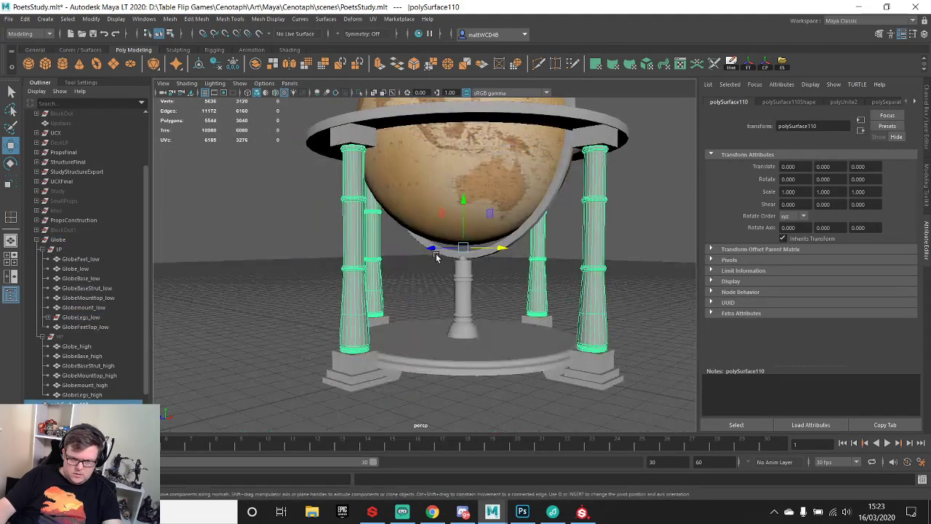
- Name the combined columns mesh GlobeLegs_low, reusing the name of the old legs group
double_click(81, 317)
key("ctrl+c")
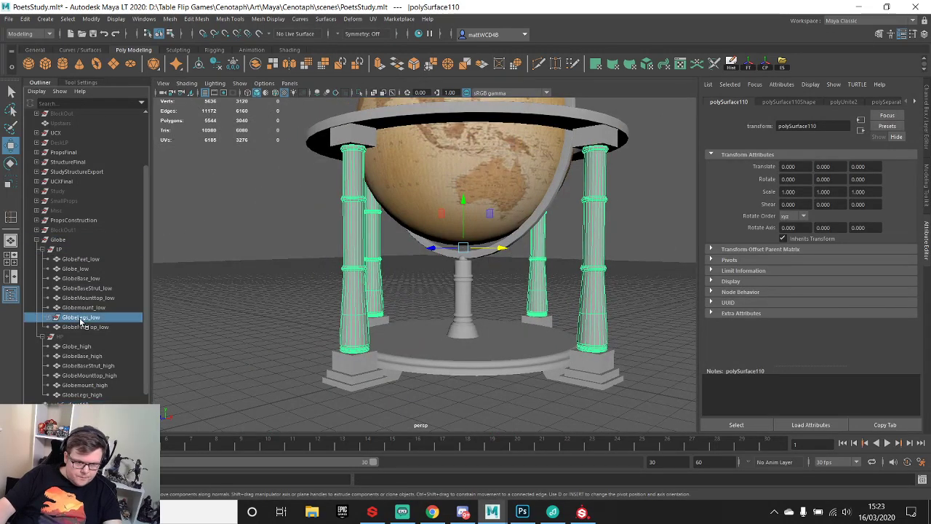
double_click(62, 404)
key("ctrl+v")
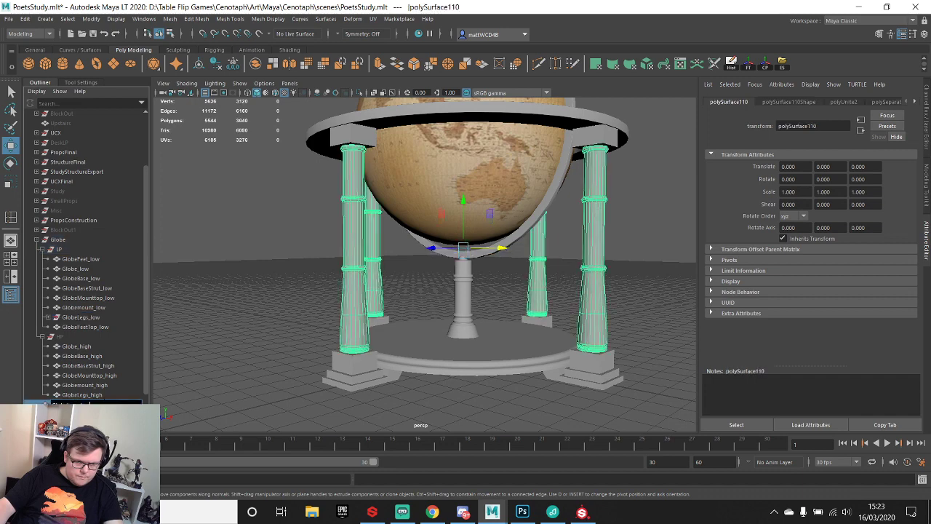
key("Return")
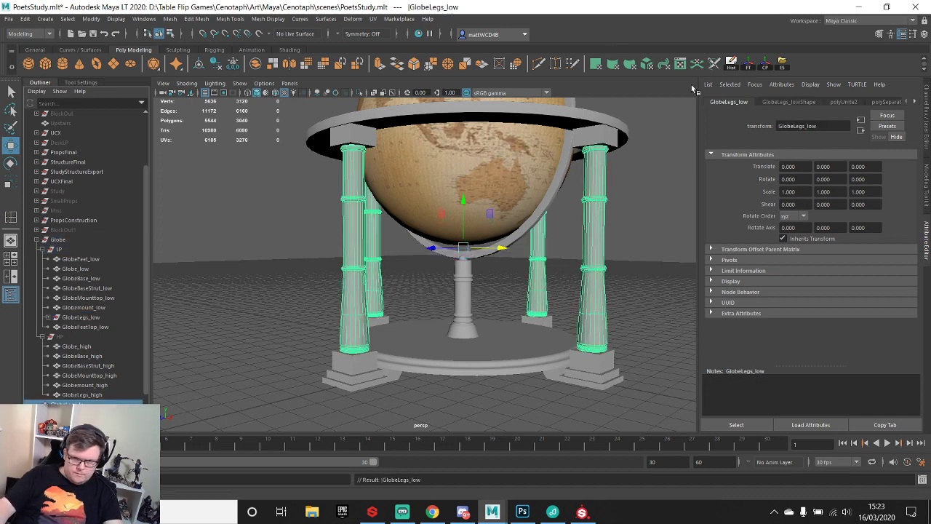
left_click(73, 320)
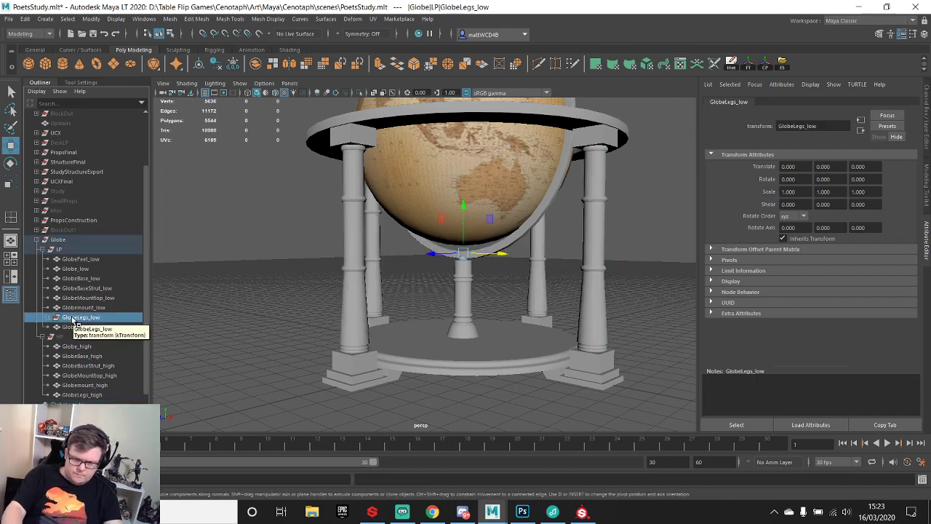
key("Delete")
key("ctrl+z")
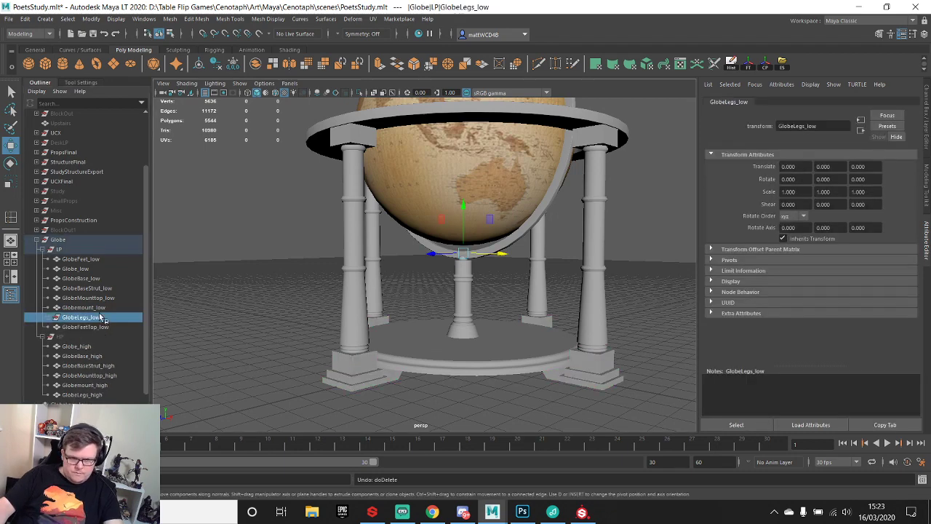
- Delete the construction history of GlobeFeet_low and move the combined GlobeLegs_low mesh into the globe's LP group
left_click(362, 366)
left_click(731, 64)
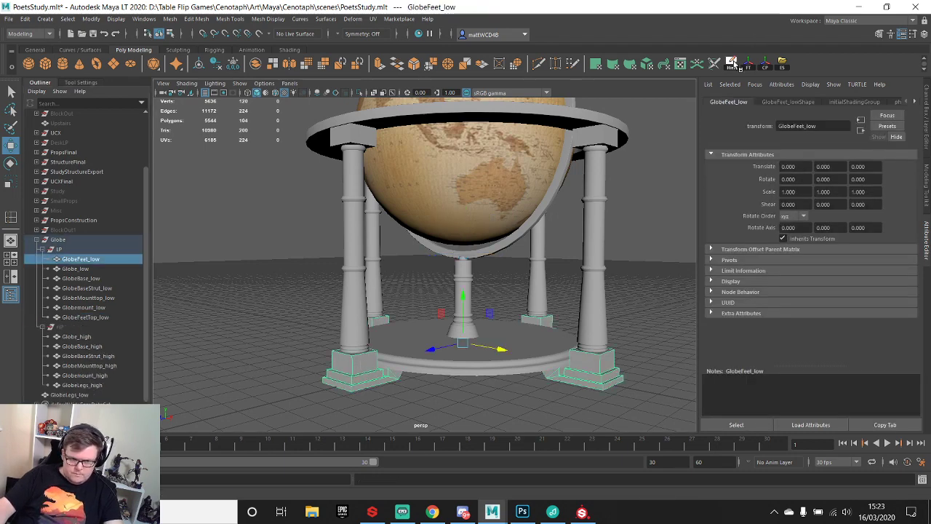
left_click(74, 396)
middle_click_drag(74, 396, 63, 251)
- Freeze the LP group's transformations and export the group as FBX, replacing the existing Globe_Low.fbx in the Bake/Globe folder
left_click(61, 252)
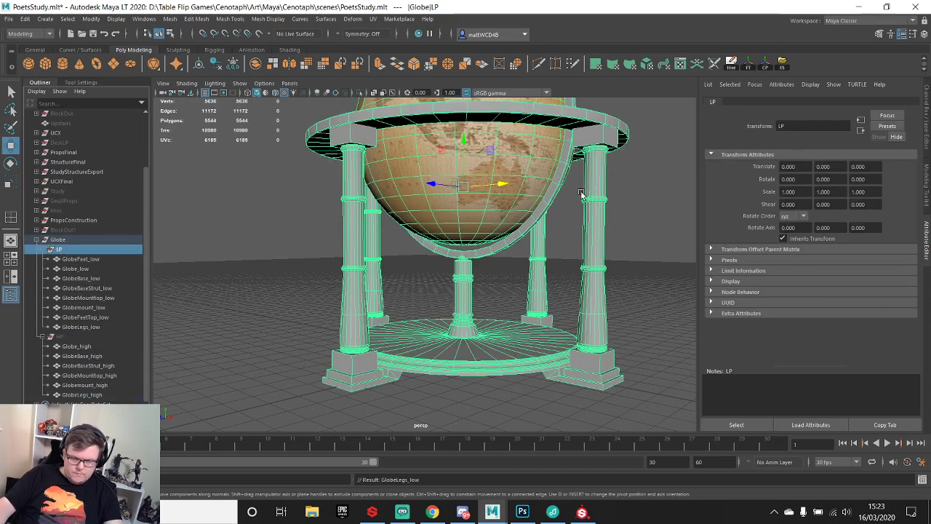
left_click(748, 64)
left_click(778, 65)
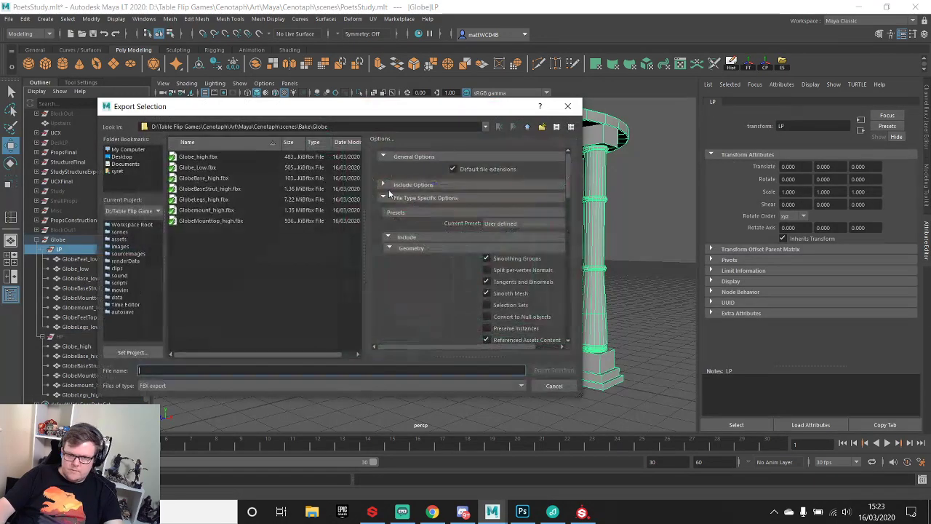
double_click(197, 168)
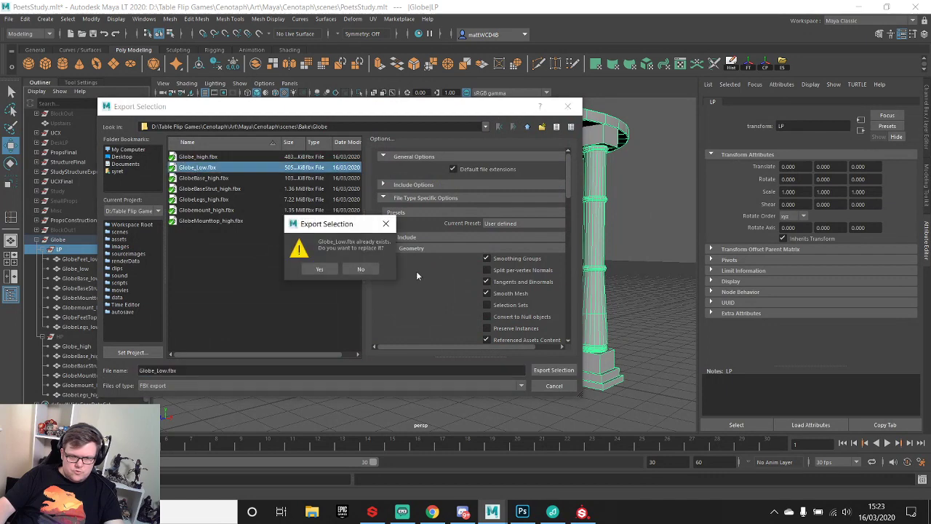
left_click(311, 269)
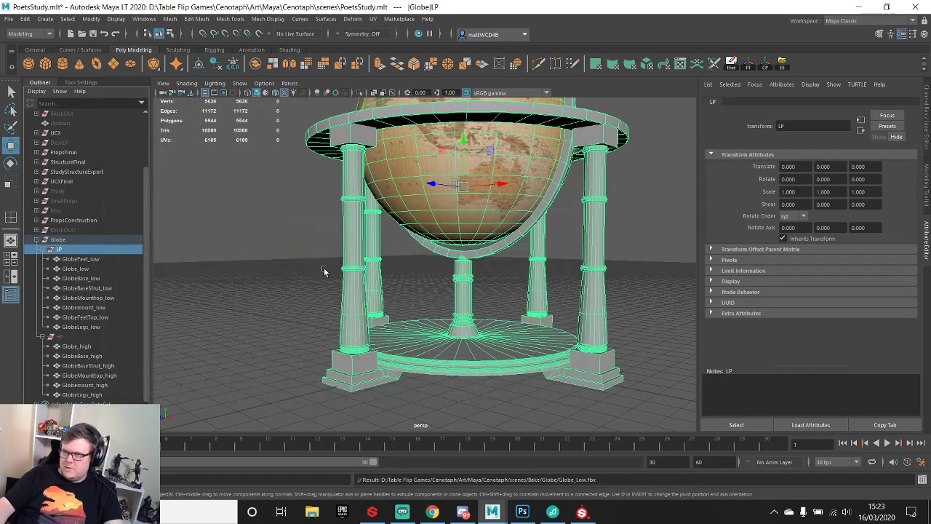
- Switch to Substance Painter and reload the project's mesh from the re-exported Globe_Low file through the project configuration
left_click(582, 512)
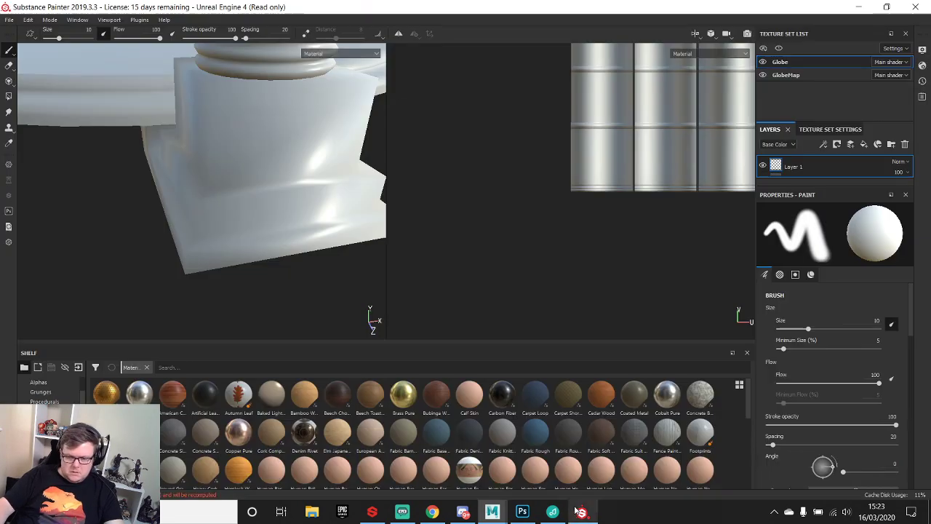
left_click(28, 20)
left_click(70, 59)
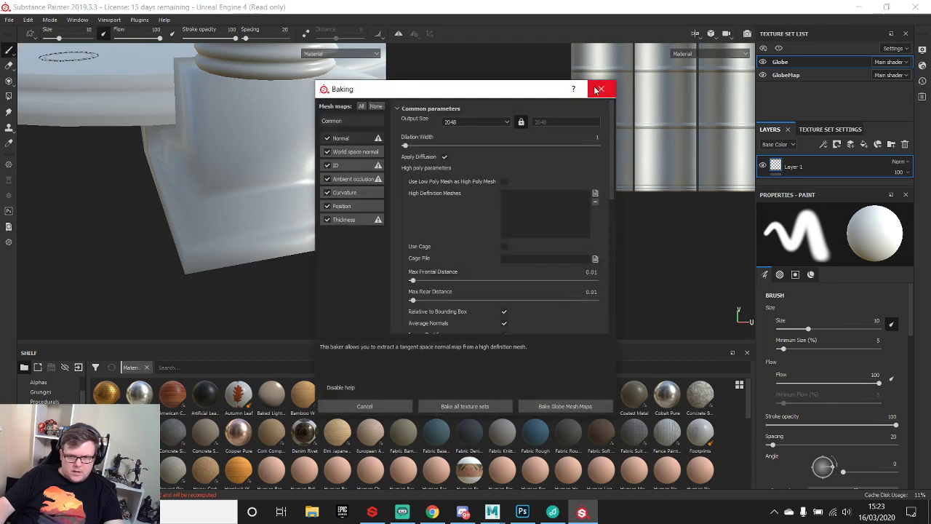
left_click(602, 89)
left_click(29, 20)
left_click(53, 51)
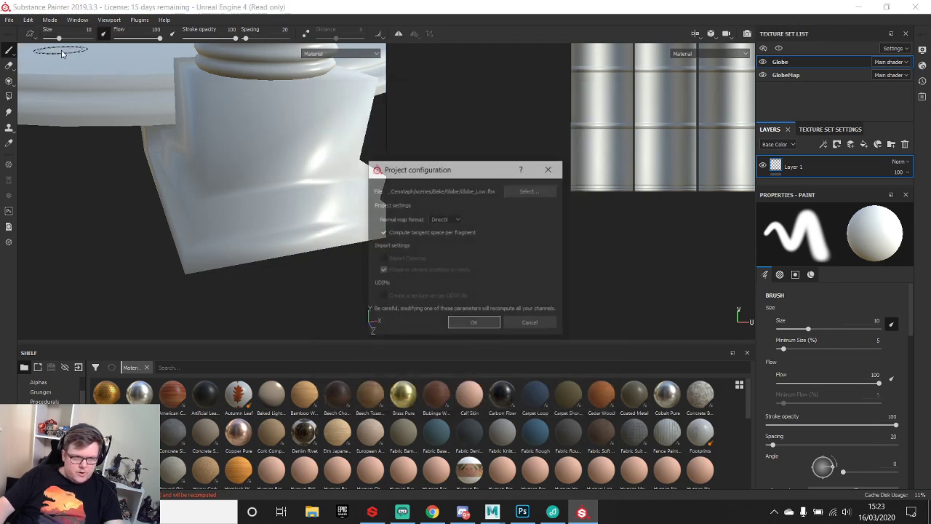
left_click(514, 193)
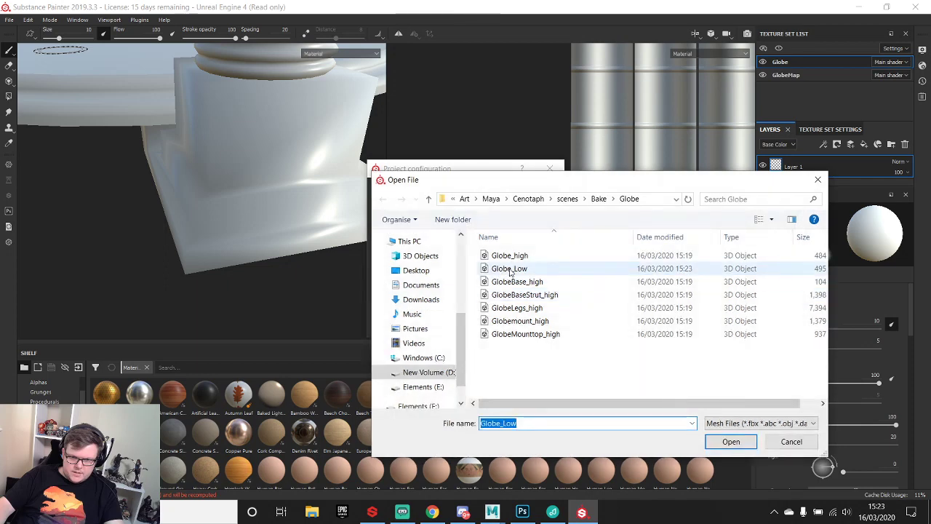
double_click(509, 268)
left_click(469, 324)
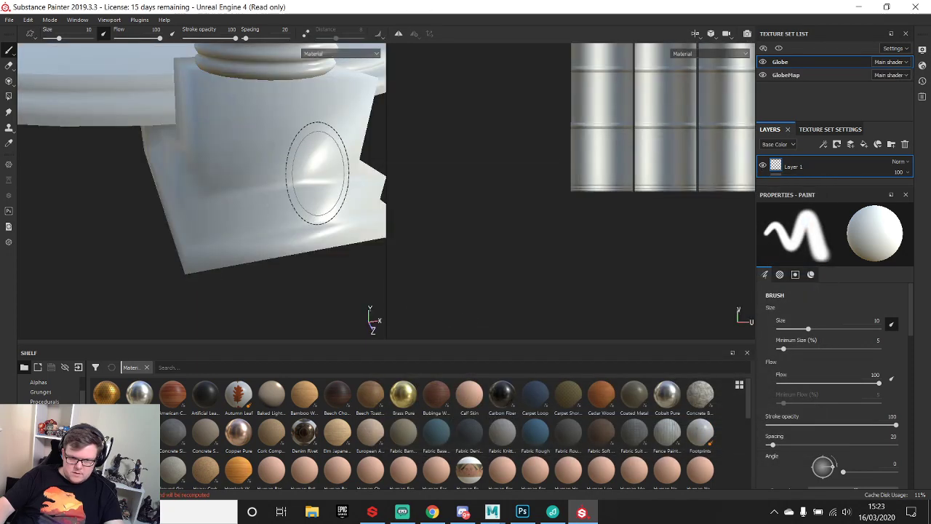
- Create a new project from Globe_Low.fbx with the Unreal Engine 4 template, discarding the current project's changes
left_click(9, 19)
left_click(35, 30)
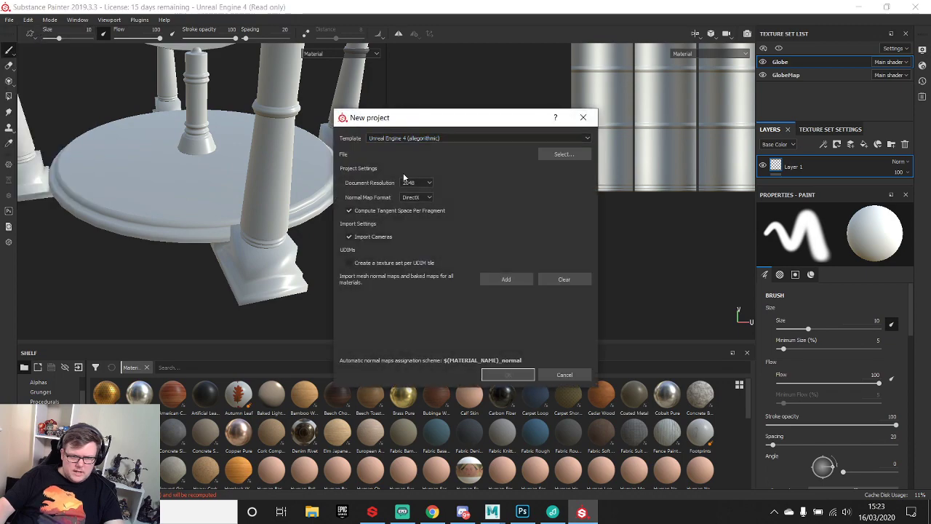
left_click(564, 154)
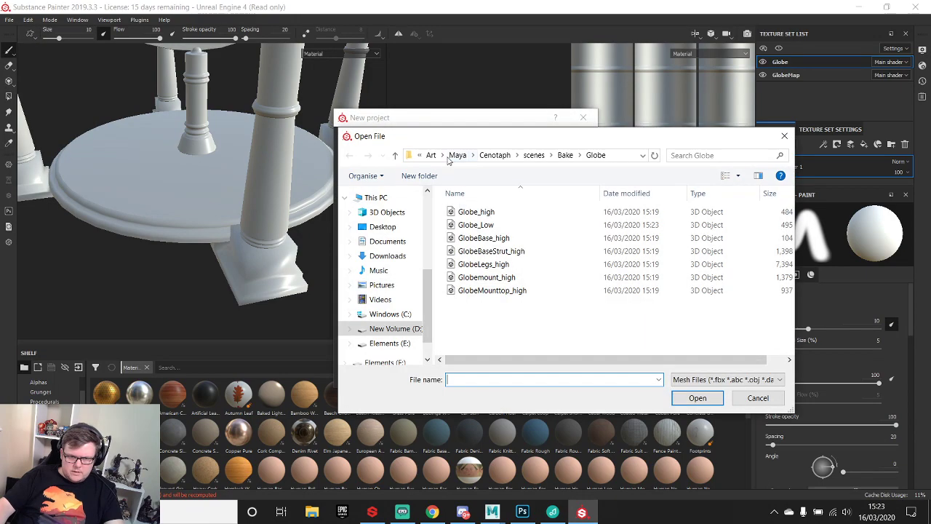
double_click(479, 225)
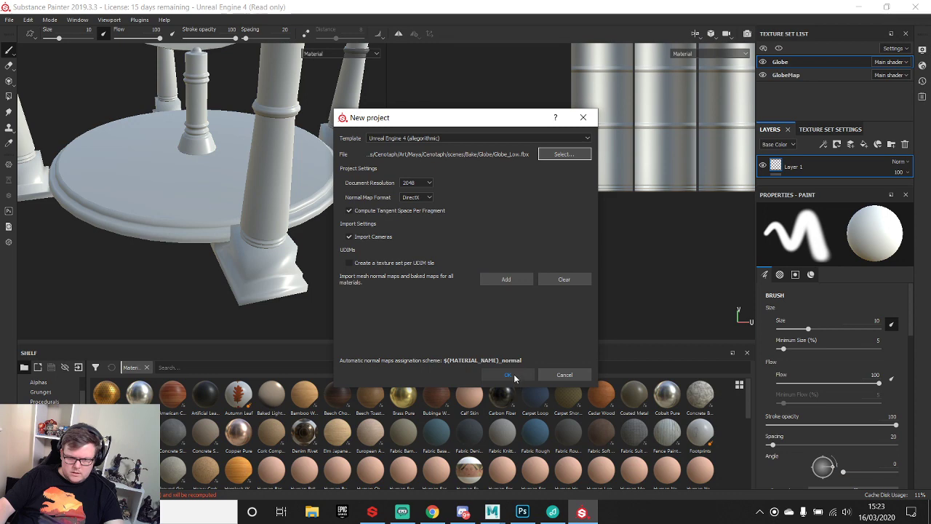
left_click(555, 151)
double_click(473, 224)
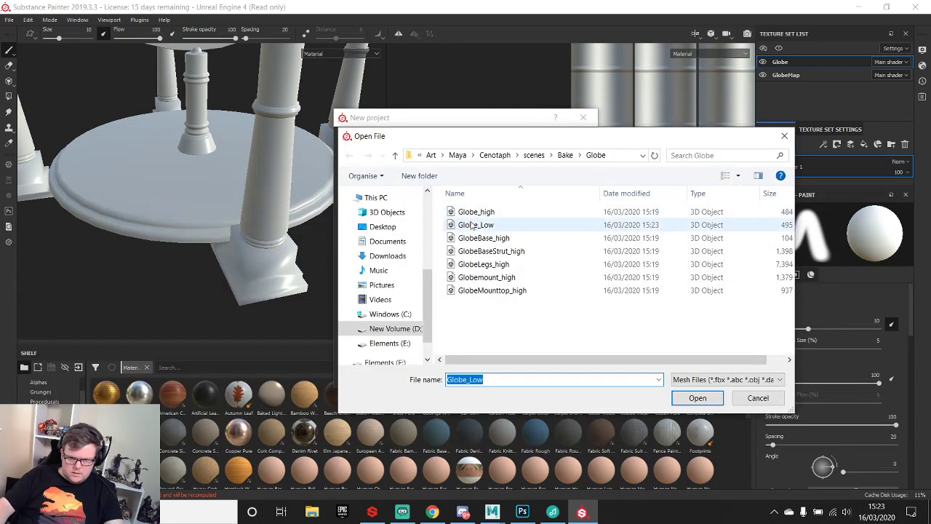
left_click(507, 374)
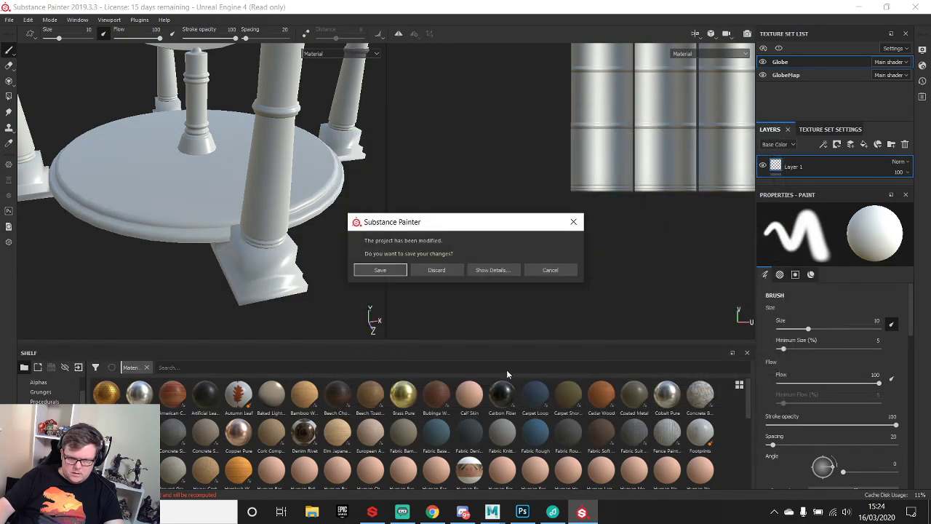
left_click(449, 268)
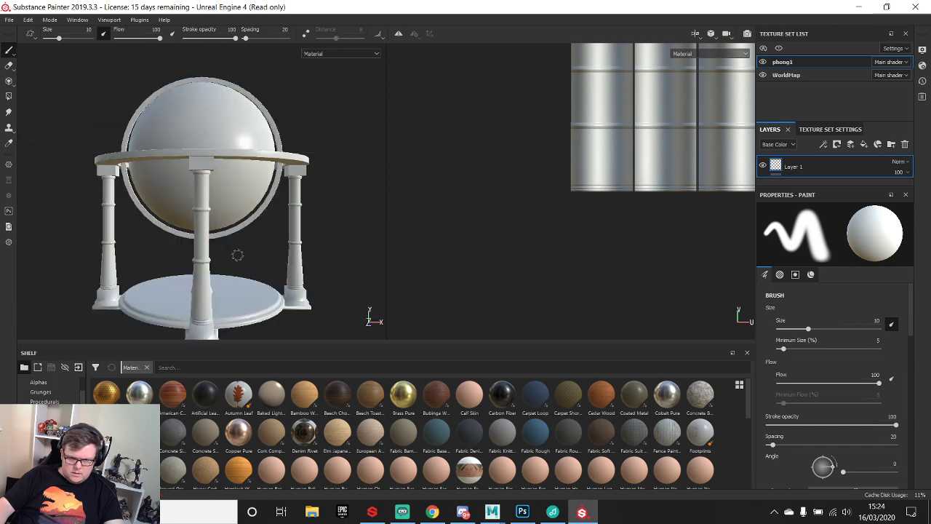
- Examine the shading of the globe stand's base and column feet up close in the new project
left_click_drag(277, 208, 187, 243, "alt")
middle_click_drag(188, 244, 244, 149, "alt")
right_click_drag(245, 148, 174, 224, "alt")
left_click_drag(175, 225, 231, 225, "alt")
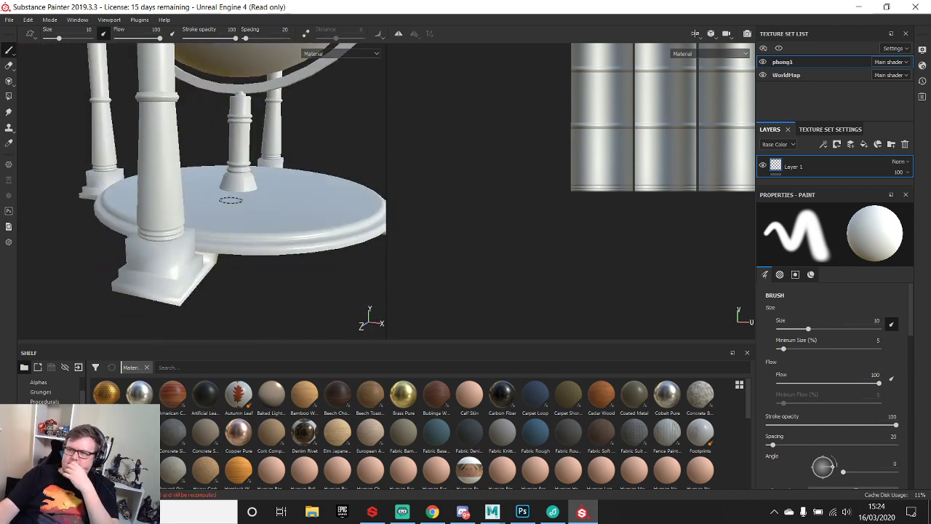
left_click_drag(37, 276, 324, 122, "alt")
scroll(173, 154, "up", 5)
scroll(203, 175, "up", 6)
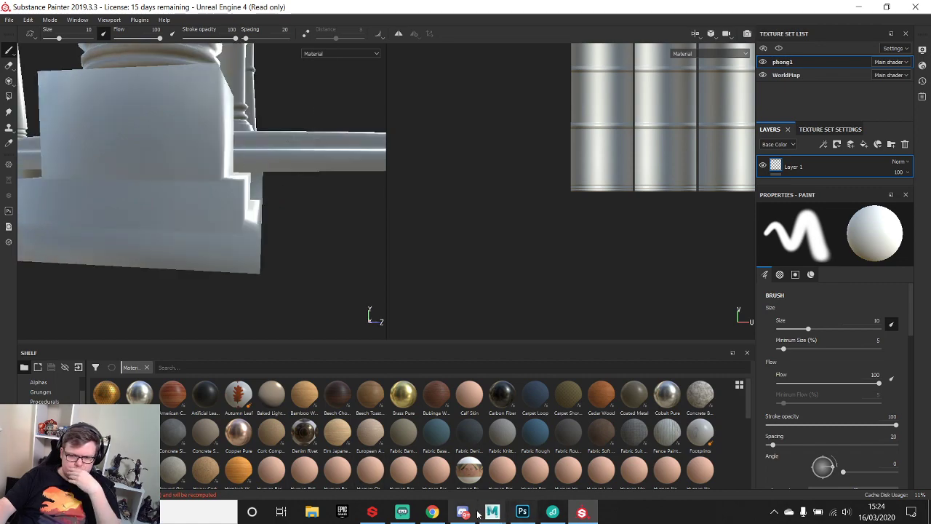
- Switch to Maya and examine the GlobeFeet_low mesh around the base of the globe stand
mouse_move(492, 512)
left_click(445, 458)
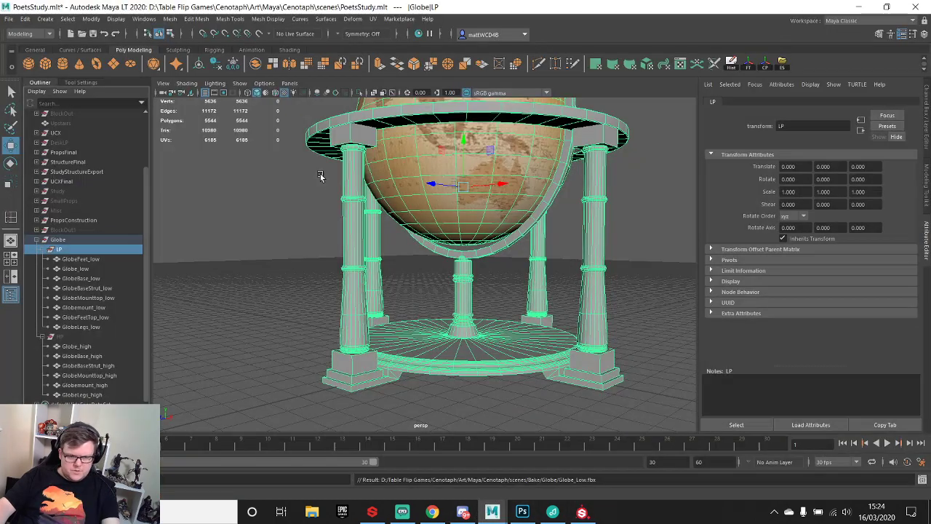
left_click(375, 380)
left_click_drag(377, 378, 424, 330, "alt")
scroll(419, 291, "up", 3)
middle_click_drag(424, 331, 376, 248, "alt")
scroll(374, 248, "down", 4)
left_click_drag(415, 226, 388, 227, "alt")
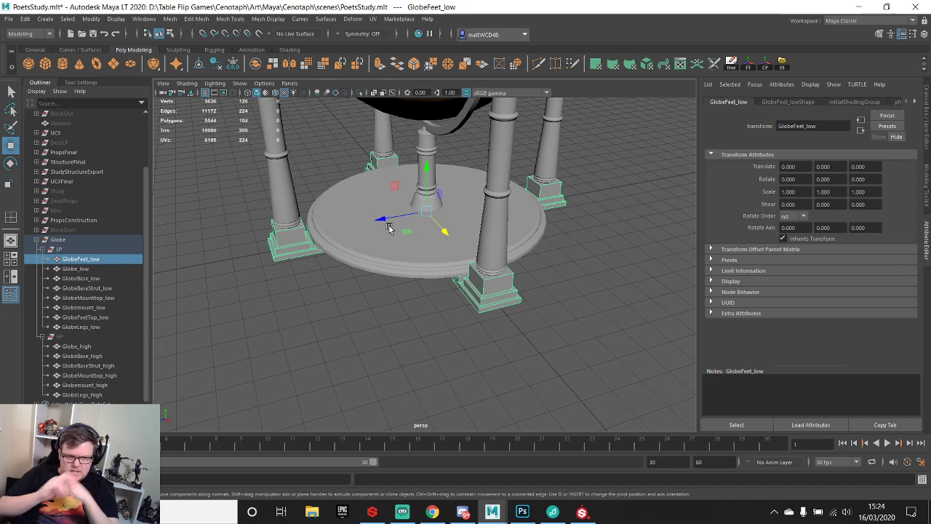
key("Up")
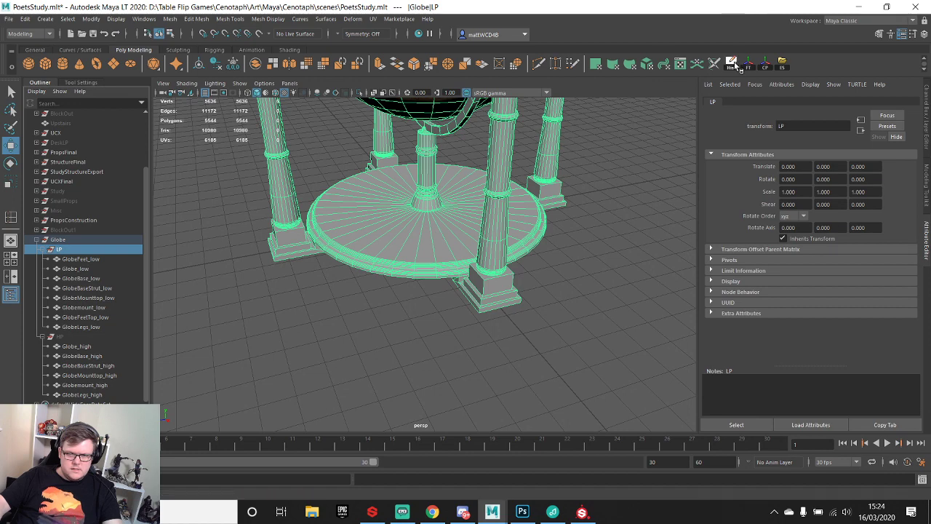
left_click(782, 65)
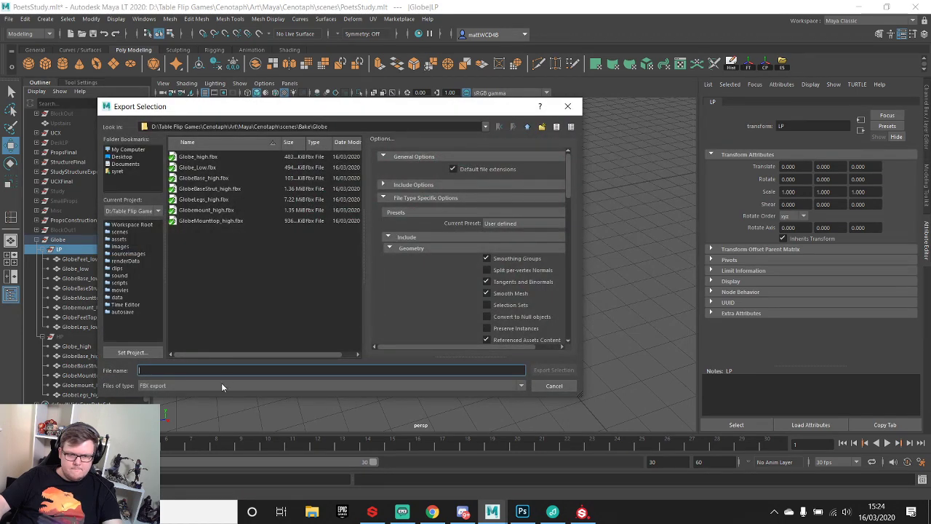
left_click(296, 385)
left_click(301, 401)
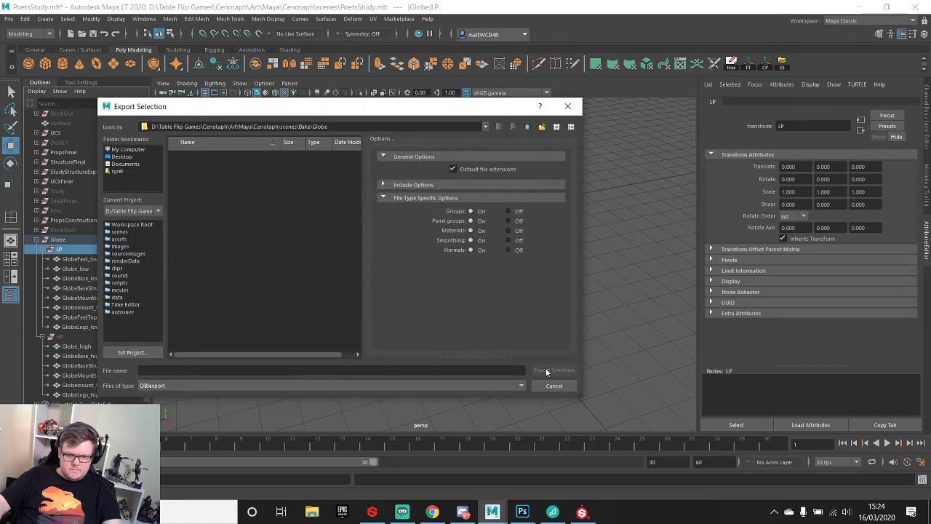
left_click(159, 370)
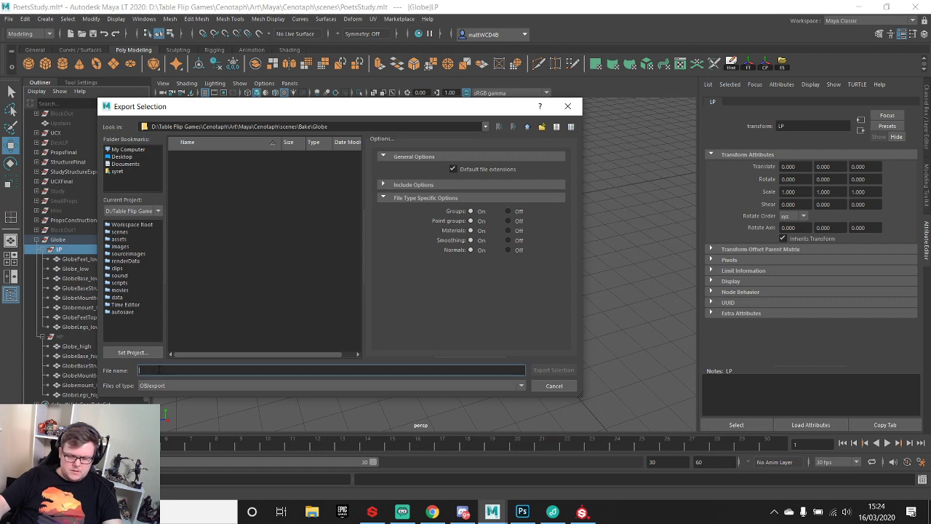
left_click(568, 107)
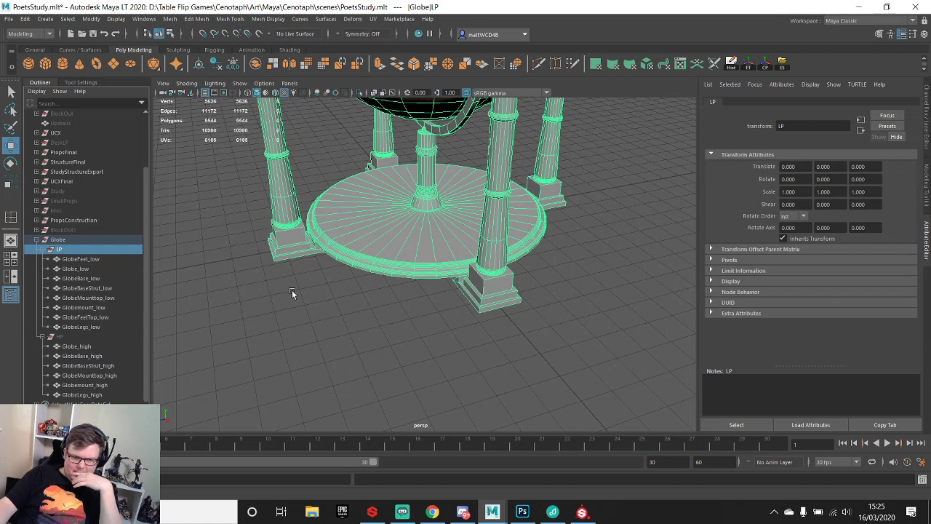
- Separate the GlobeFeet_low mesh into its four individual feet and move them directly into the LP group
left_click(291, 244)
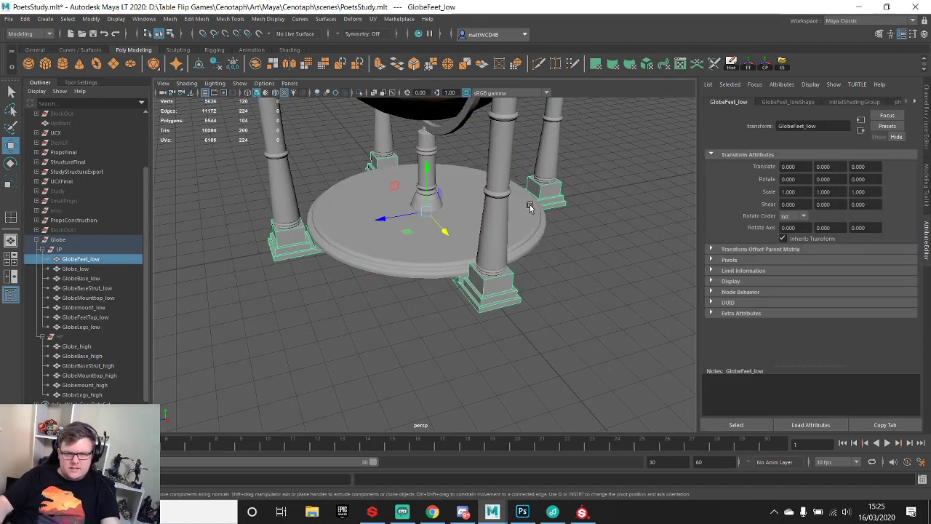
right_click_drag(552, 195, 548, 390, "shift")
left_click(48, 263)
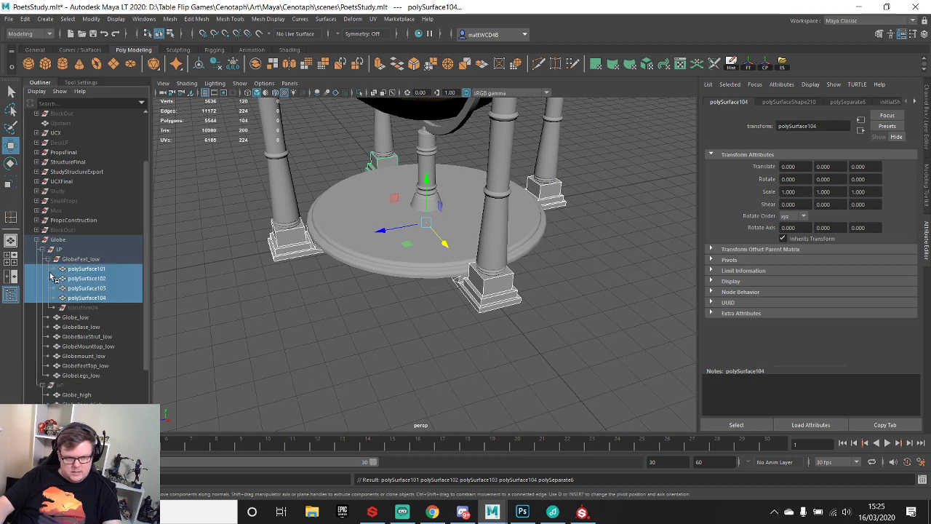
left_click_drag(86, 273, 78, 254)
left_click(81, 285)
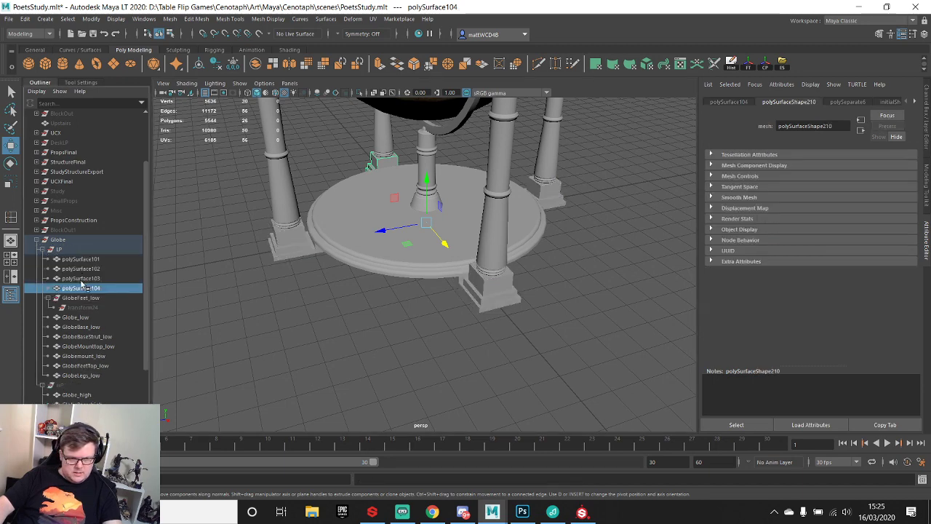
- Rename the first two separated feet GlobeFeet1_low and GlobeFeet2_low, based on the old feet group's name
left_click(78, 298)
double_click(88, 300)
key("ctrl+c")
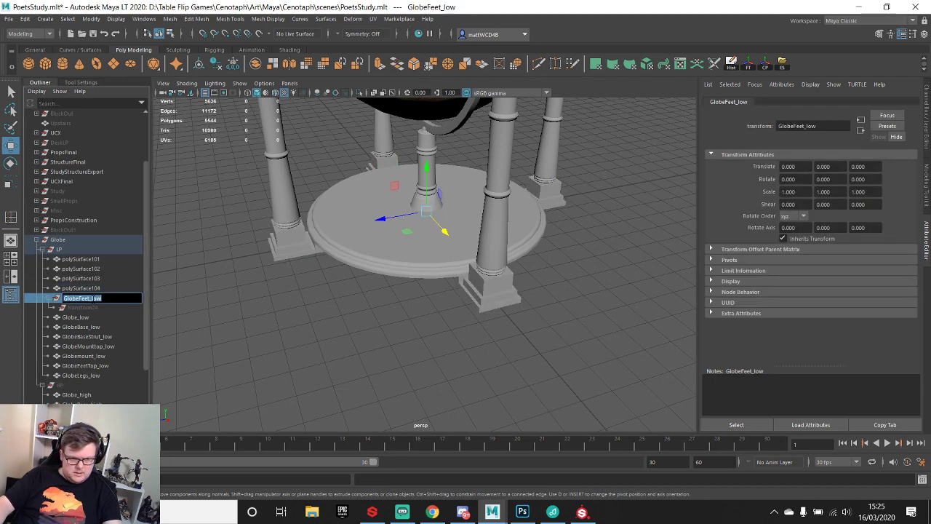
left_click(84, 259)
double_click(83, 259)
key("ctrl+v")
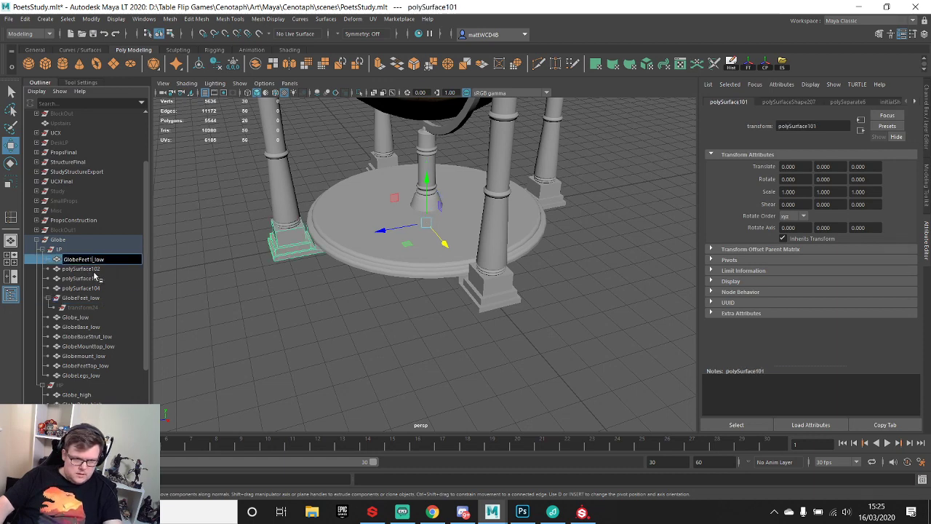
double_click(95, 269)
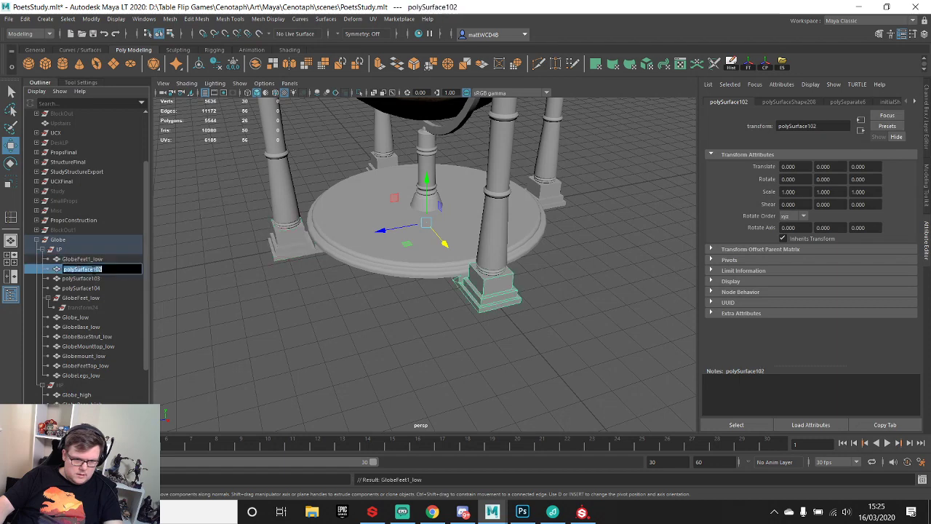
type("GlobeFeet1_low")
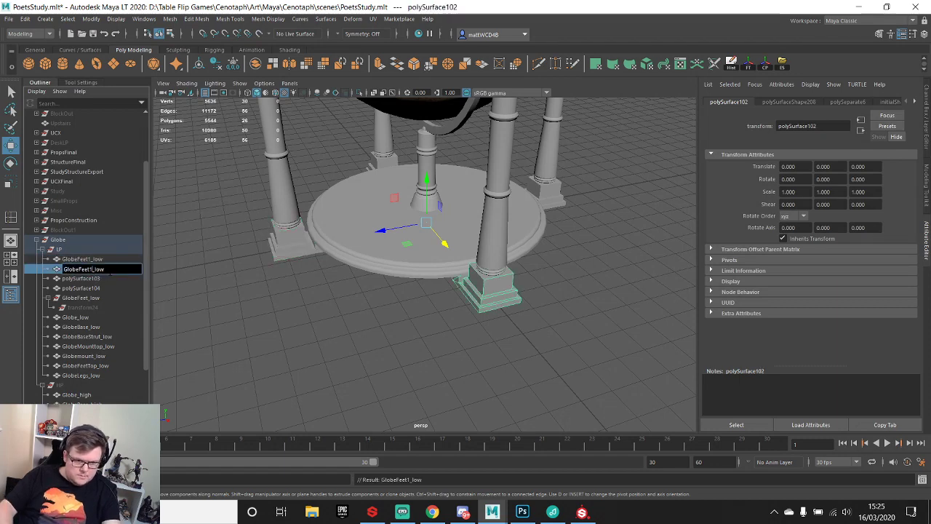
- Rename the third separated foot, polySurface103, as GlobeFeet3_low
double_click(95, 279)
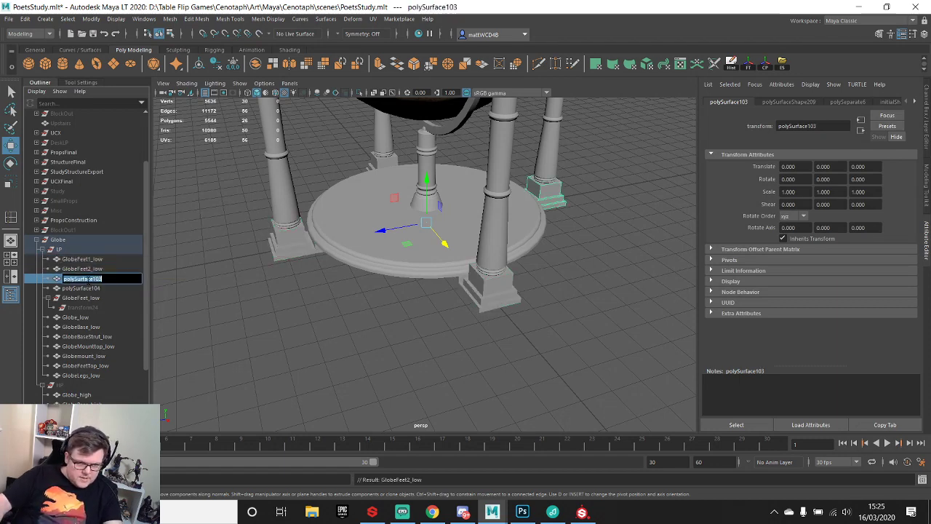
type("GlobeFeet1_low")
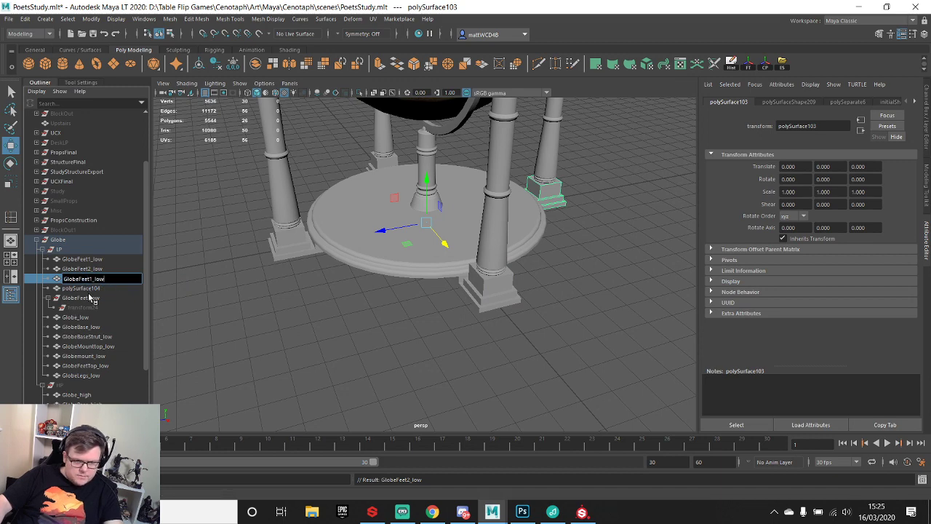
key("Left")
key("Left")
key("Left")
key("Left")
key("BackSpace")
type("3")
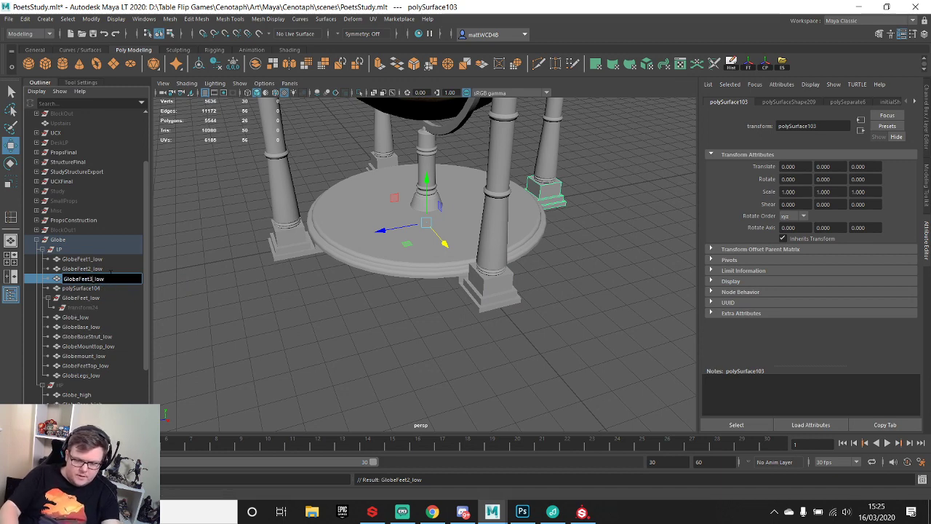
key("Return")
- Rename the fourth separated foot, polySurface104, as GlobeFeet4_low
double_click(88, 288)
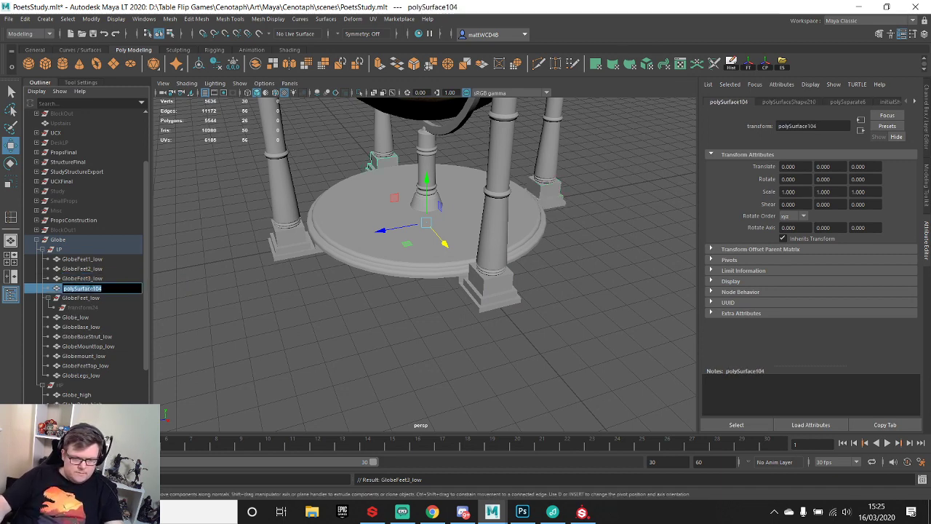
type("GlobeFeet1_low")
key("BackSpace")
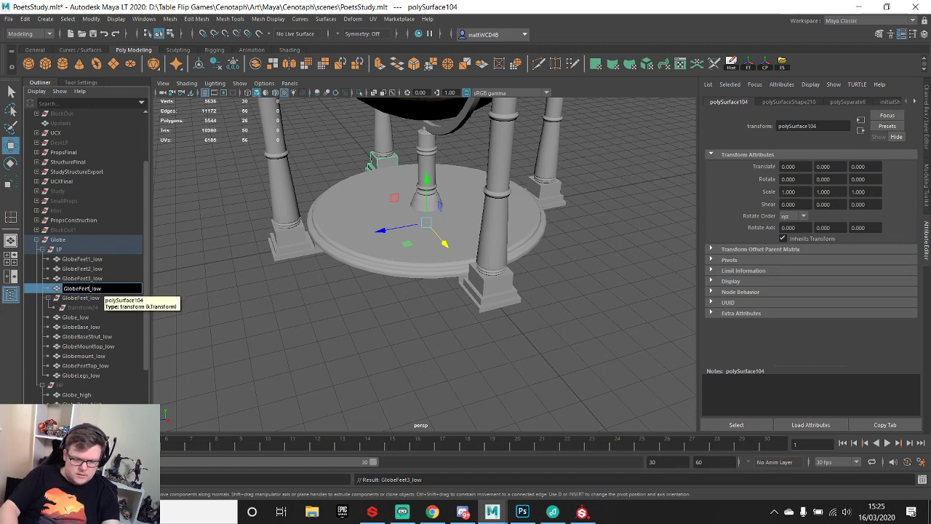
type("4")
key("Return")
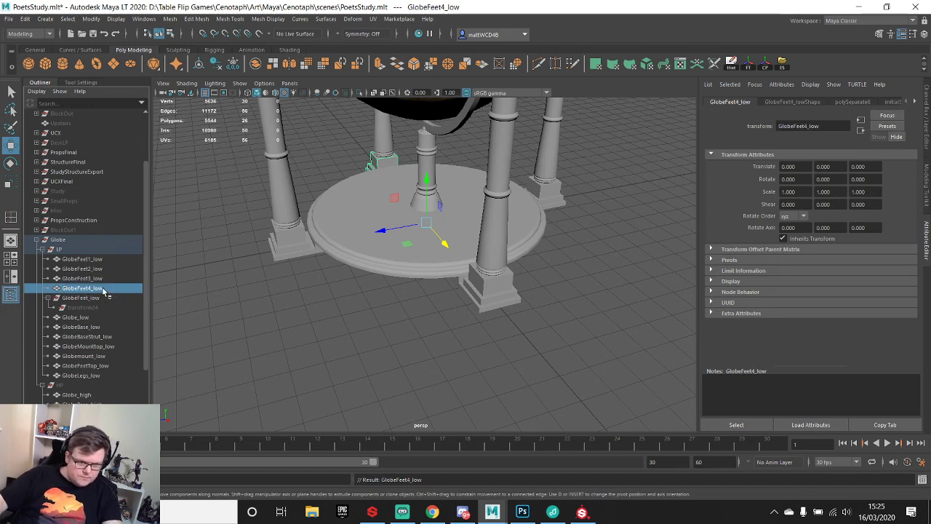
- Clean up the four separate feet meshes by deleting their history, freezing transformations and centering pivots
left_click(87, 261, "shift")
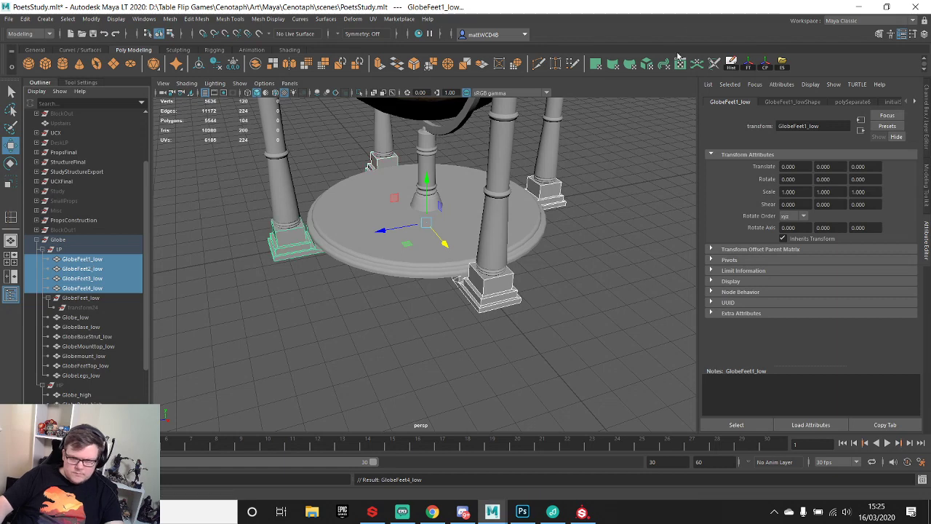
left_click(731, 64)
left_click(749, 66)
left_click(764, 65)
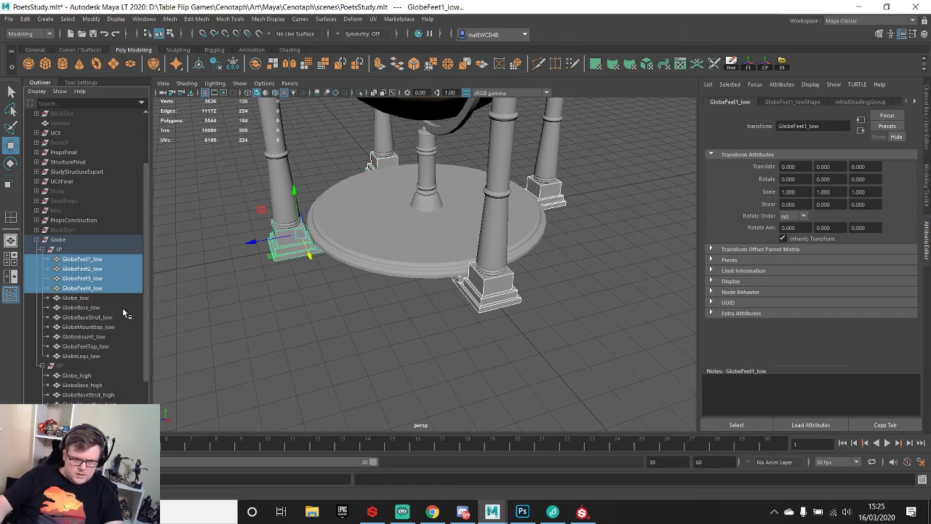
- Export all the low-poly meshes from GlobeFeet1_low to GlobeLegs_low as FBX, replacing the existing Globe_Low.fbx in Bake/Globe
left_click(78, 356, "shift")
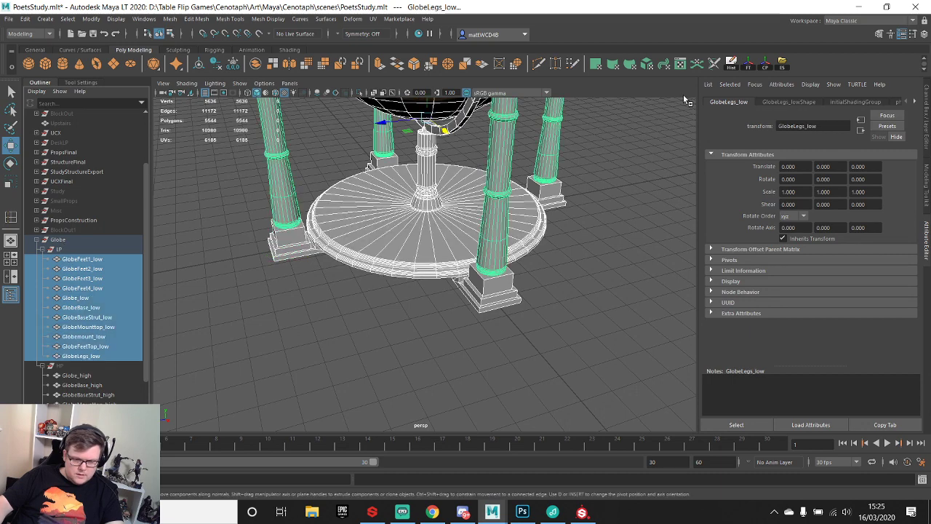
left_click(784, 67)
double_click(204, 168)
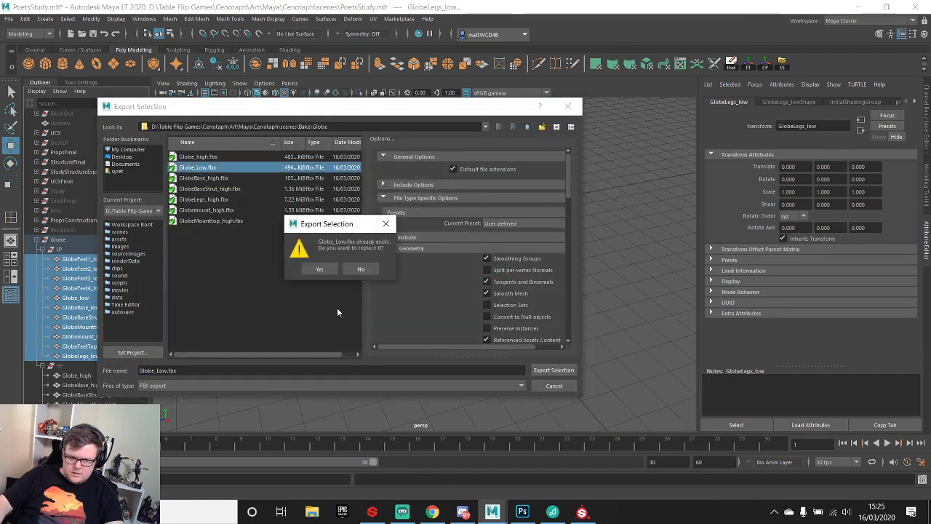
left_click(322, 268)
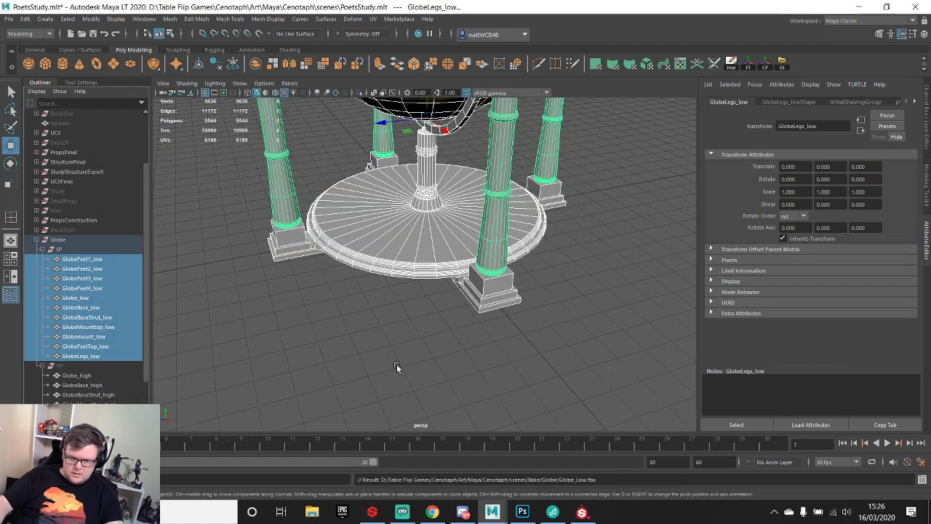
- Switch to Substance Painter, create a new project from Globe_Low.fbx, discarding the current project's changes, and inspect the shading on the globe's feet
left_click(582, 512)
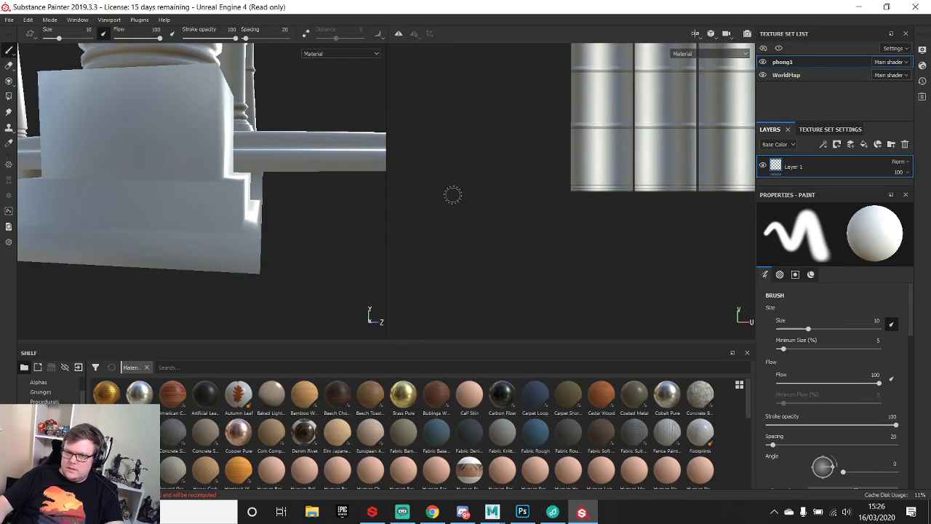
left_click(8, 19)
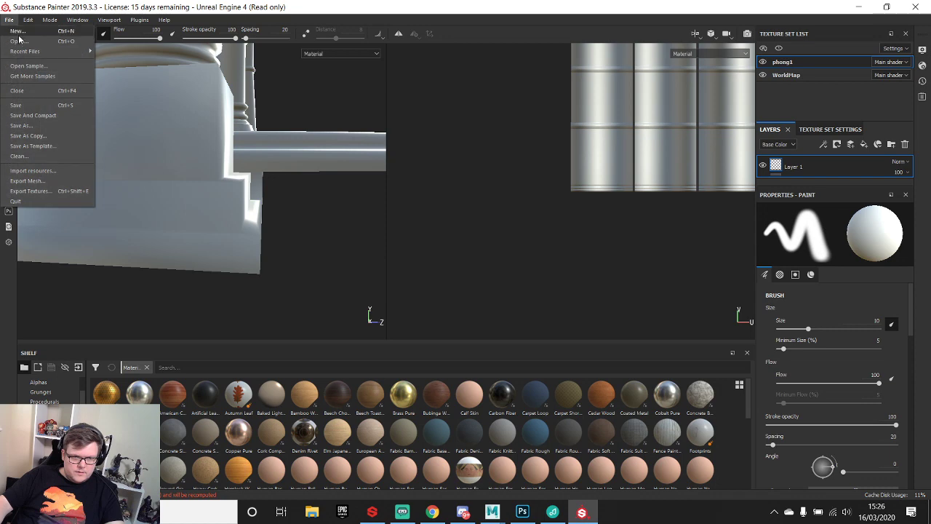
left_click(18, 32)
left_click(560, 152)
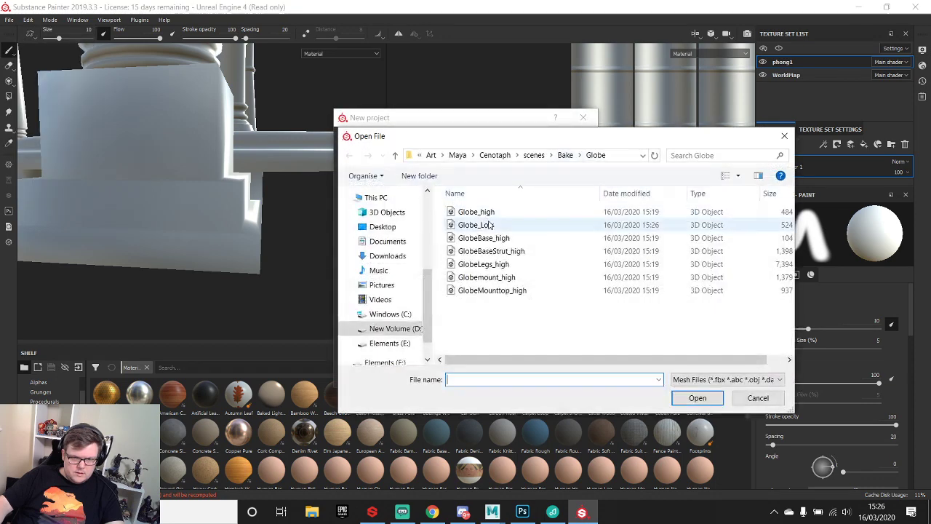
double_click(489, 225)
left_click(507, 279)
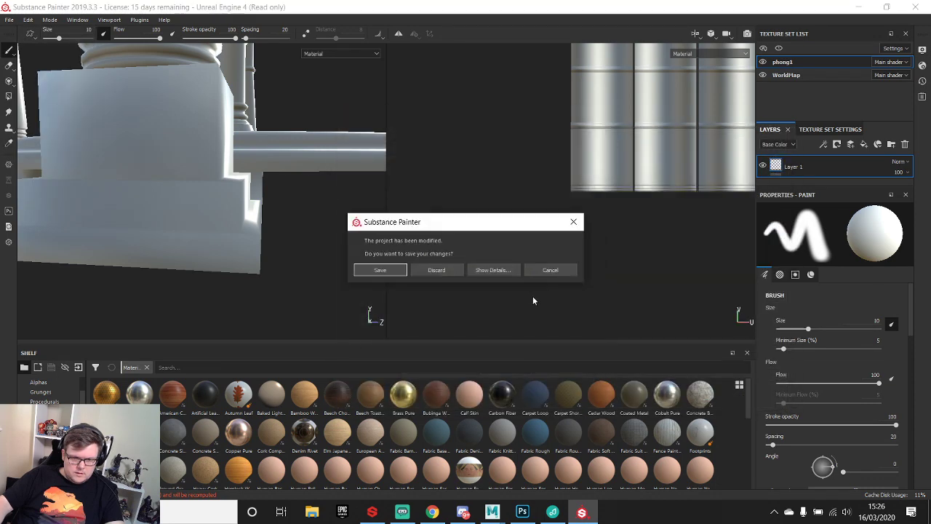
left_click(447, 269)
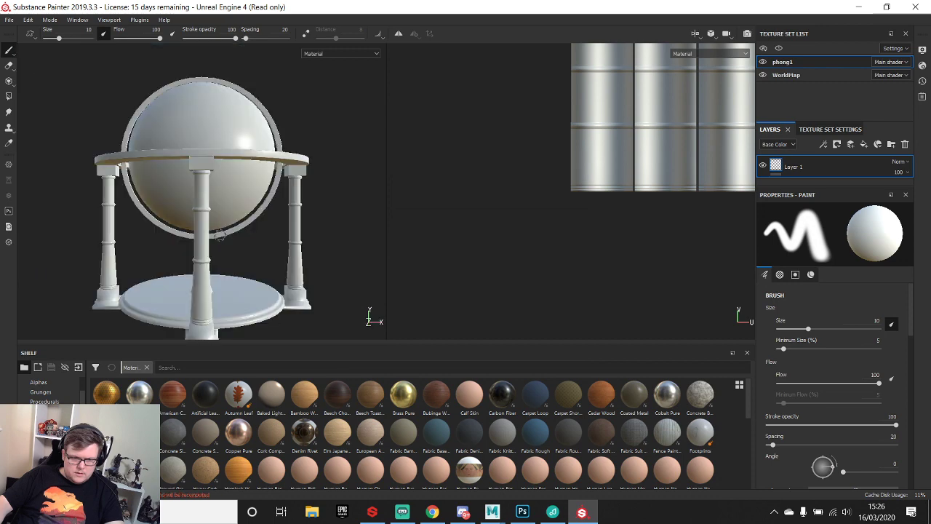
middle_click_drag(205, 282, 247, 187, "alt")
left_click_drag(246, 182, 327, 204, "alt")
middle_click_drag(77, 273, 284, 223, "alt")
scroll(182, 207, "up", 4)
mouse_move(284, 223)
left_mouse_down("alt")
mouse_move(181, 218)
mouse_move(214, 158)
mouse_move(273, 218)
left_mouse_up("alt")
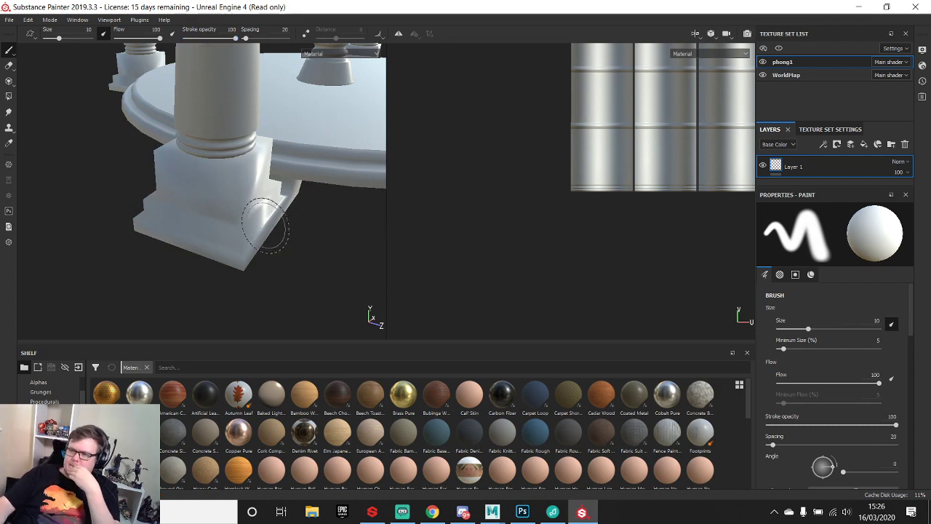
- Switch back to Maya and undo the feet meshes' cleanup, renaming and separation, back to the single GlobeFeet_low mesh
mouse_move(491, 512)
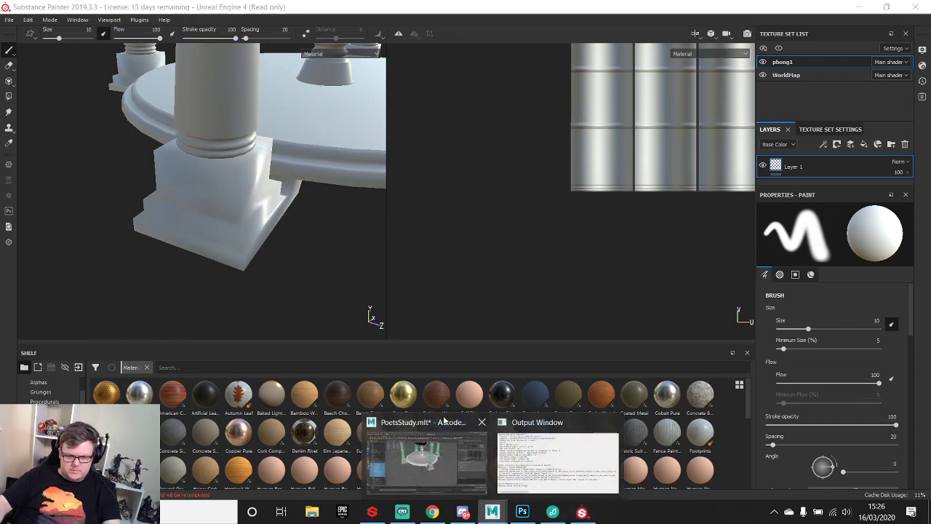
left_click(407, 455)
key("ctrl+z")
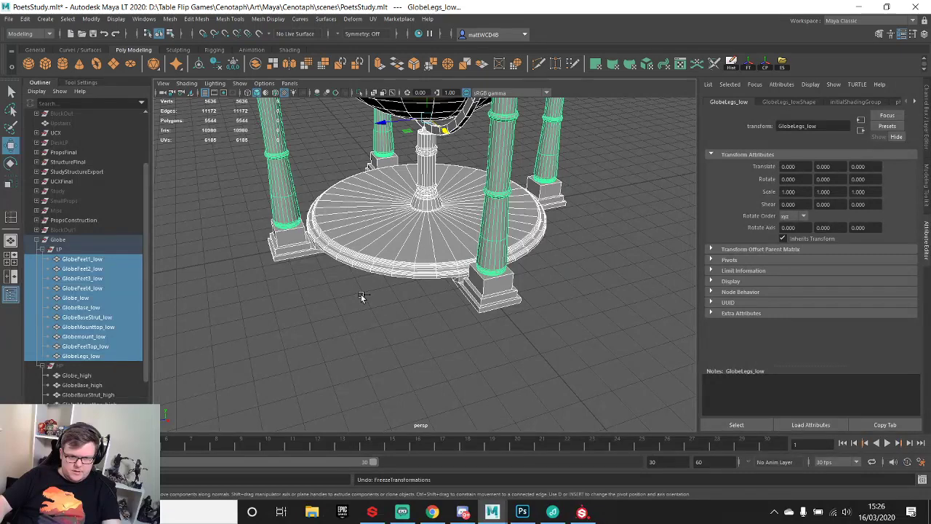
key("ctrl+z")
key("ctrl+z")
key("ctrl+z")
key("ctrl+z")
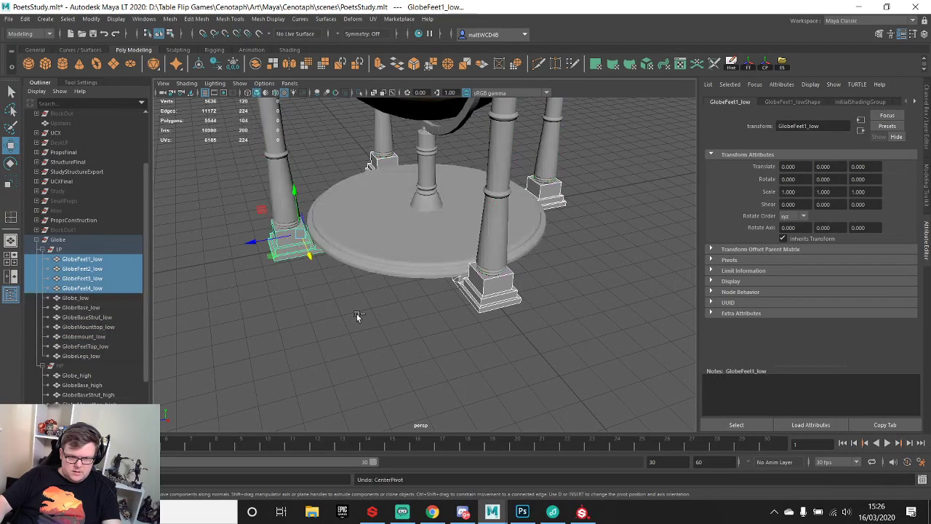
key("ctrl+z")
key("ctrl+z")
key("ctrl+z")
key("ctrl+z")
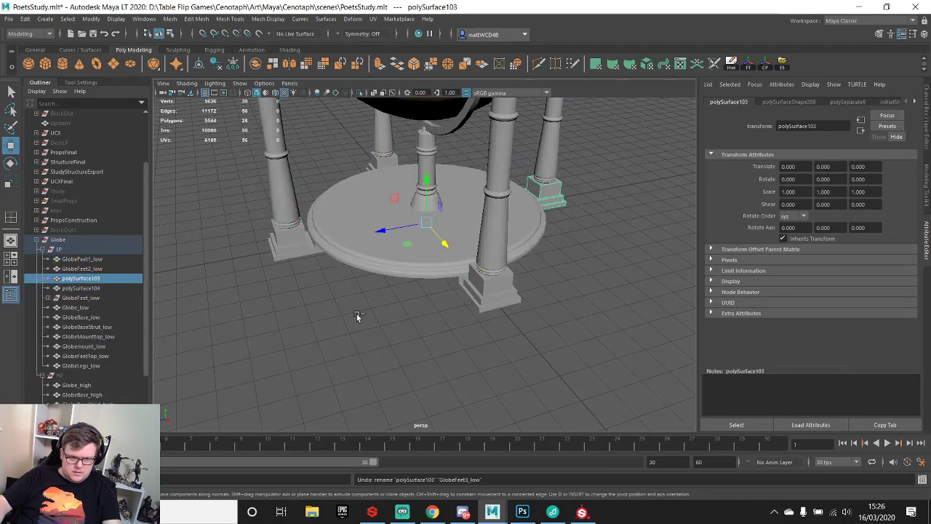
key("ctrl+z")
key("ctrl+z")
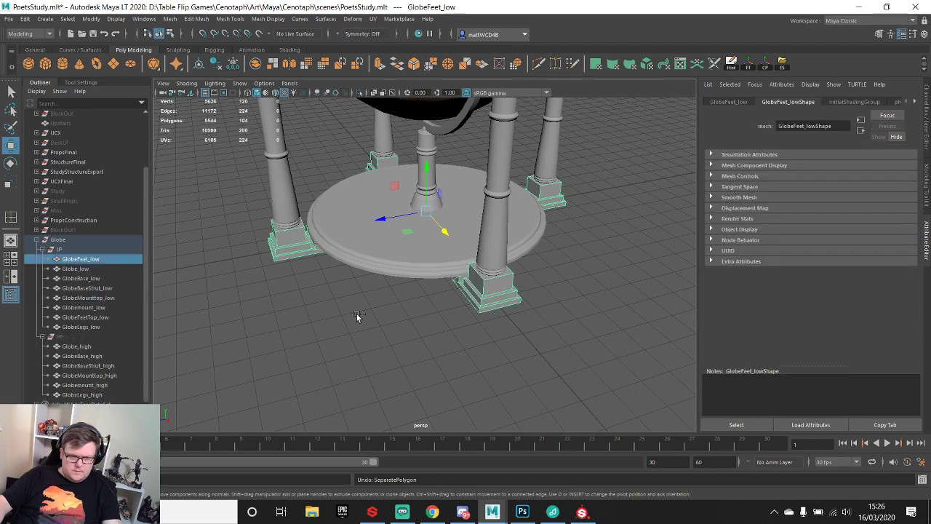
- Select all edges of the GlobeFeet_low mesh and apply a soften/harden edge operation to them
left_click_drag(450, 224, 430, 303, "alt")
key("q")
right_click_drag(451, 272, 455, 207)
scroll(455, 207, "down", 5)
left_click_drag(287, 153, 549, 317)
right_click_drag(528, 235, 617, 274, "shift")
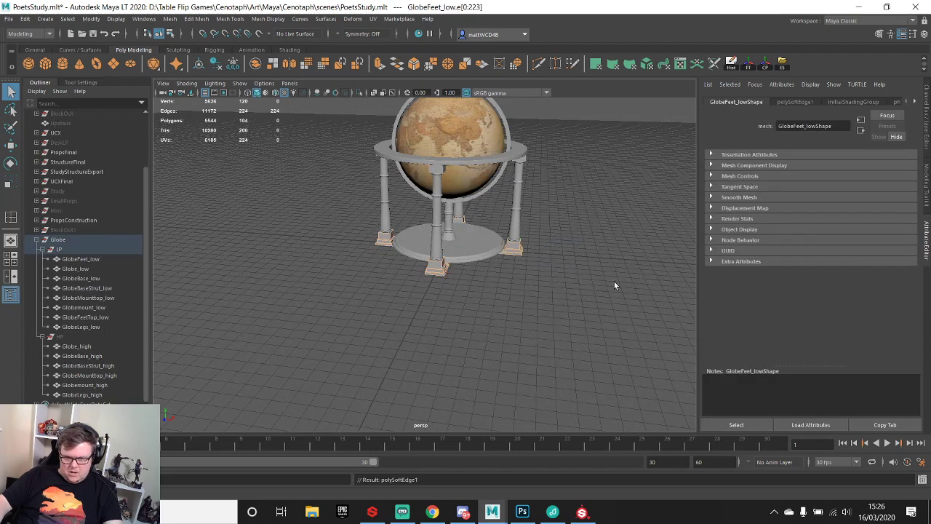
- Unlock the normals on all vertices of GlobeFeet_low, then return to object mode and clear the selection
scroll(509, 240, "up", 5)
right_click(600, 236)
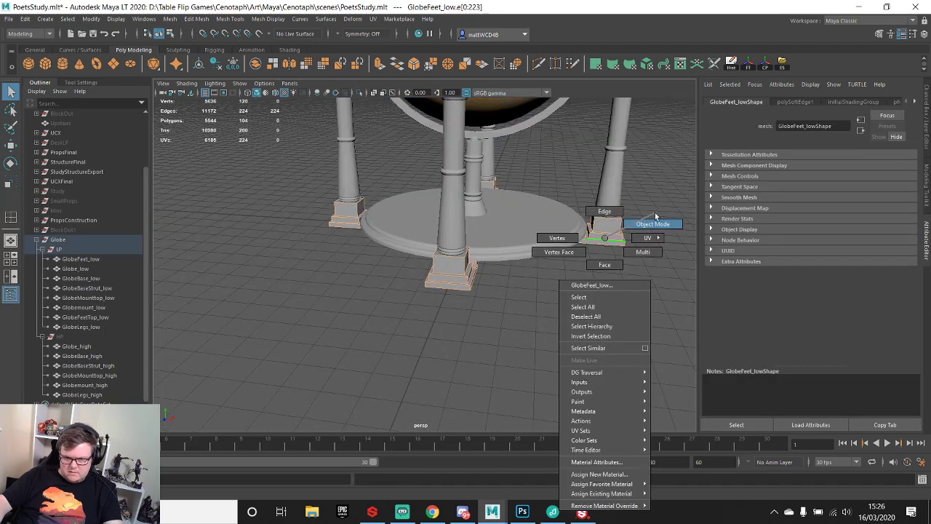
left_click(534, 237)
scroll(534, 237, "down", 5)
left_click_drag(255, 155, 617, 354)
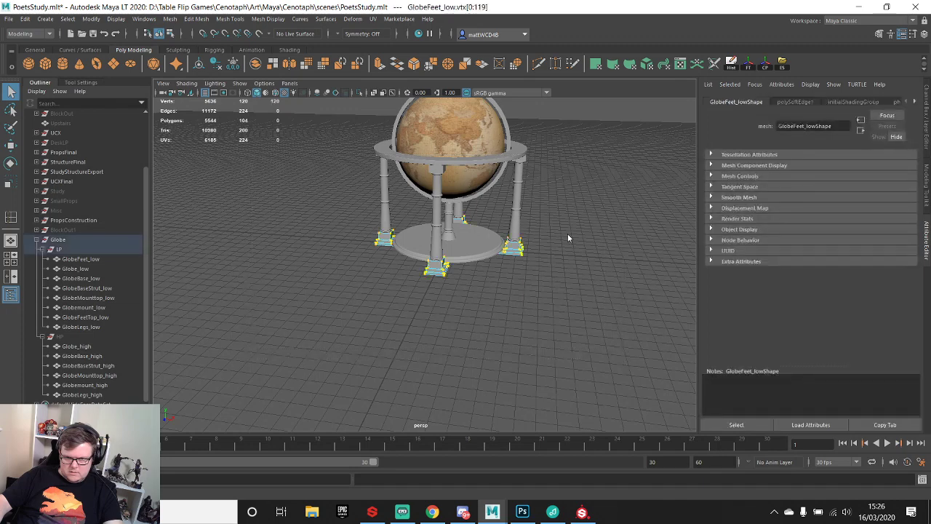
right_click(567, 233, "shift")
mouse_move(622, 256)
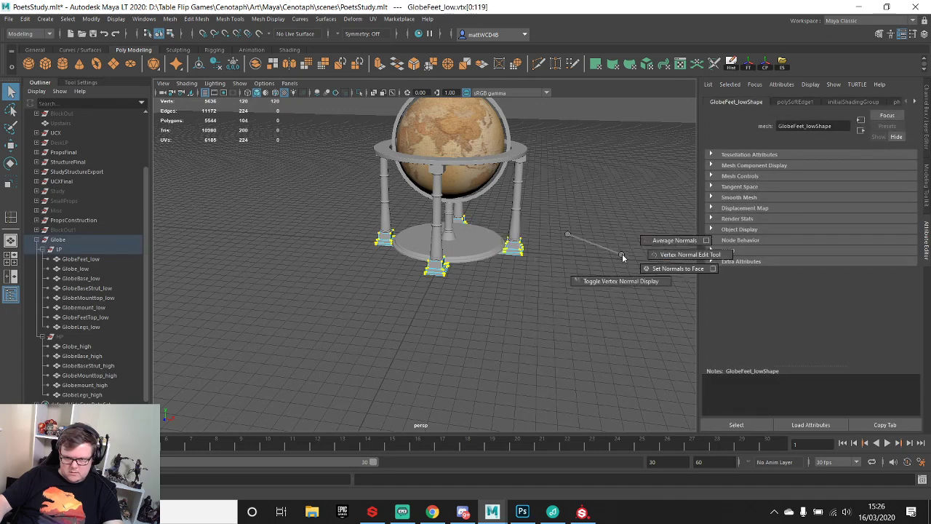
left_click(268, 18)
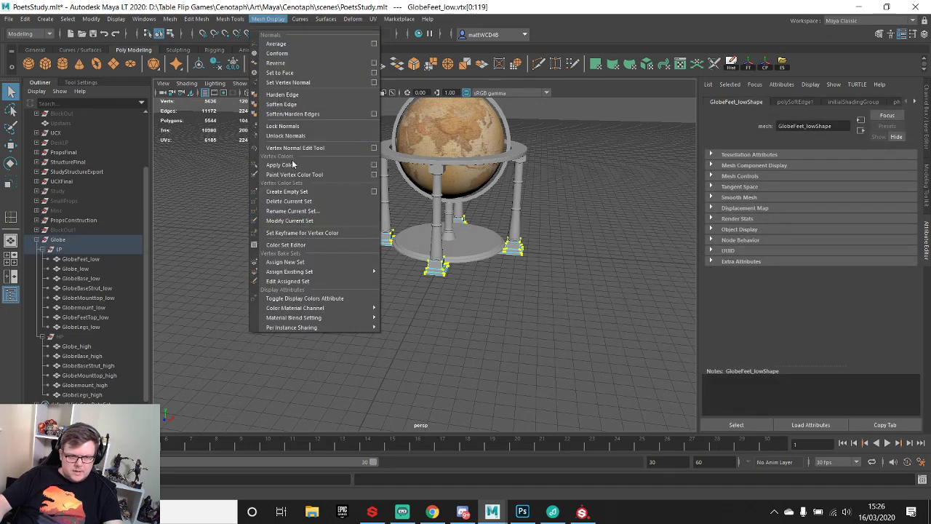
left_click(282, 138)
scroll(516, 284, "up", 5)
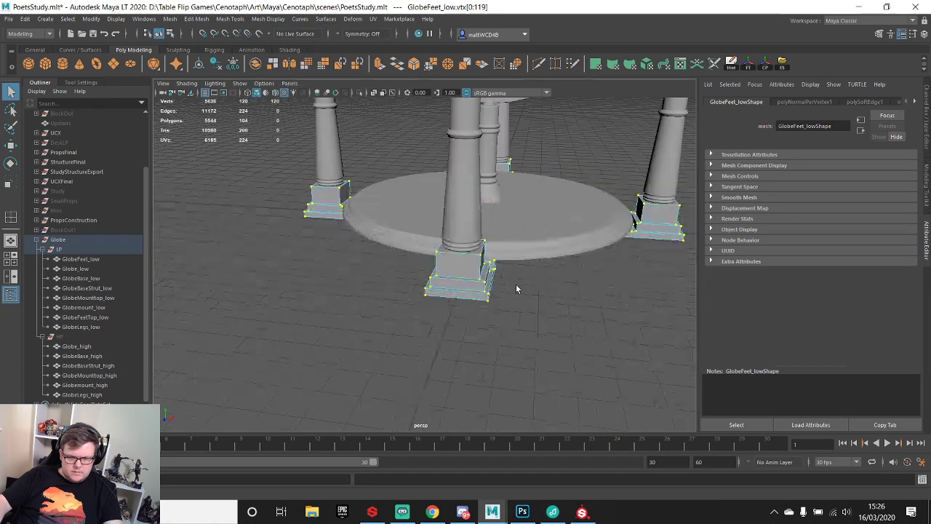
right_click_drag(516, 289, 529, 207)
left_click(565, 293)
- Export all low-poly meshes from GlobeFeet_low to GlobeLegs_low as FBX, replacing the existing Globe_Low.fbx in Bake/Globe
scroll(421, 302, "up", 3)
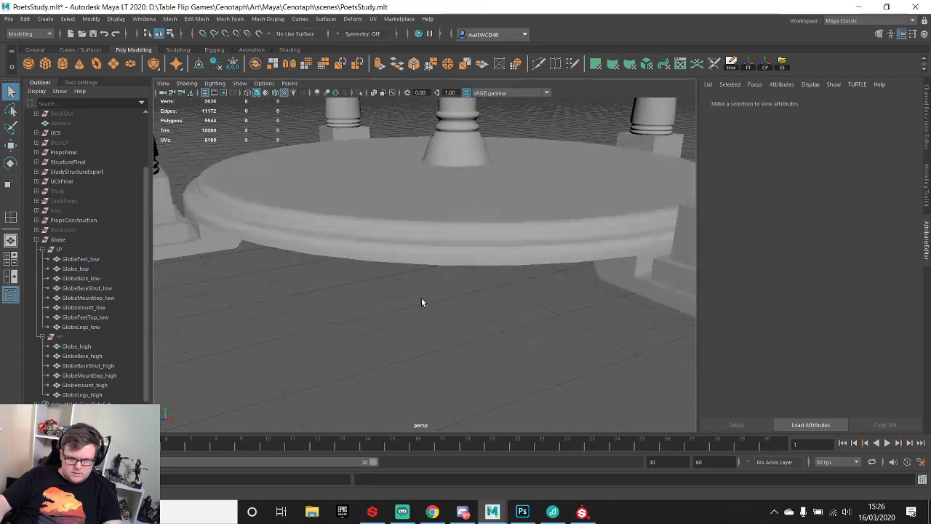
middle_click_drag(421, 298, 600, 328, "alt")
left_click(402, 285)
key("f")
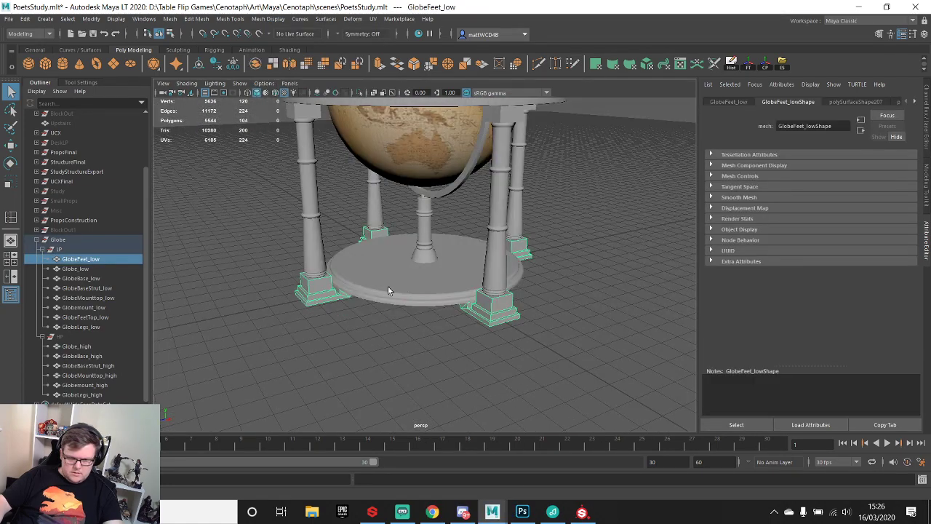
left_click(60, 250)
left_click(73, 260)
left_click(82, 327, "shift")
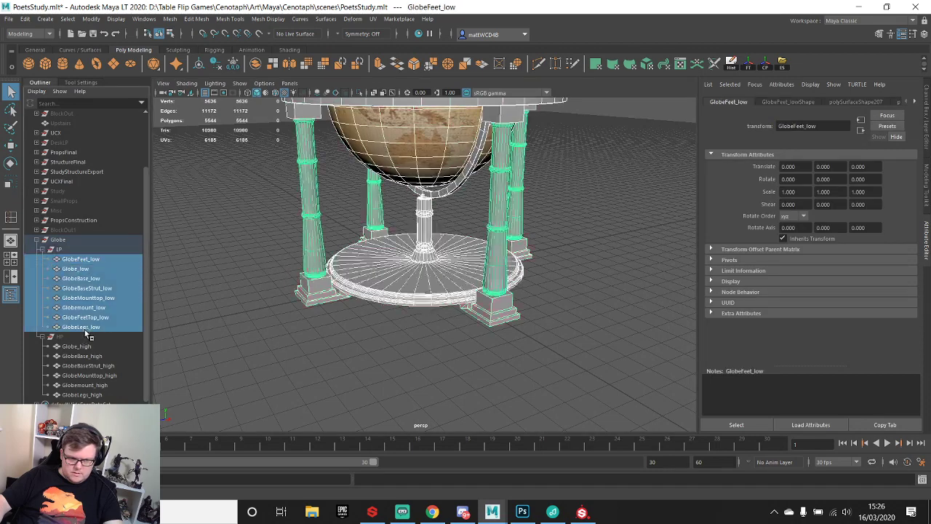
left_click(782, 64)
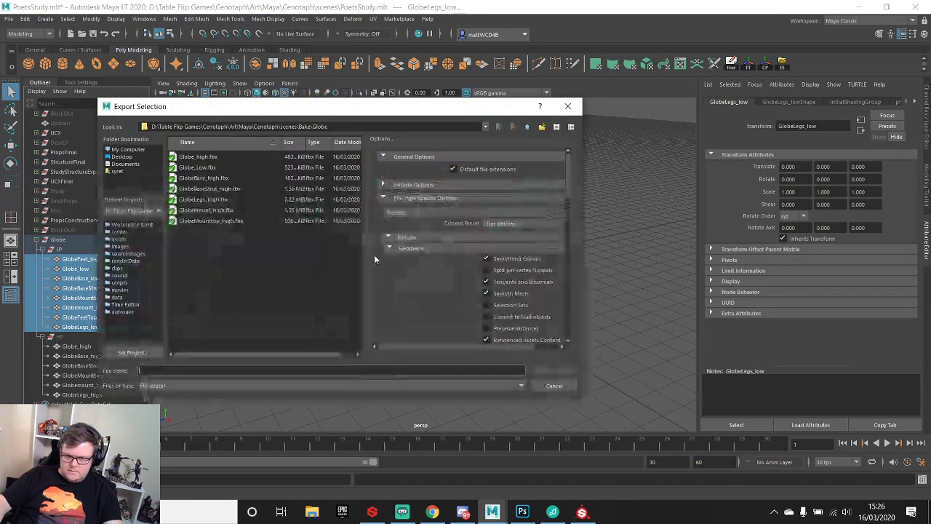
double_click(193, 170)
left_click(316, 267)
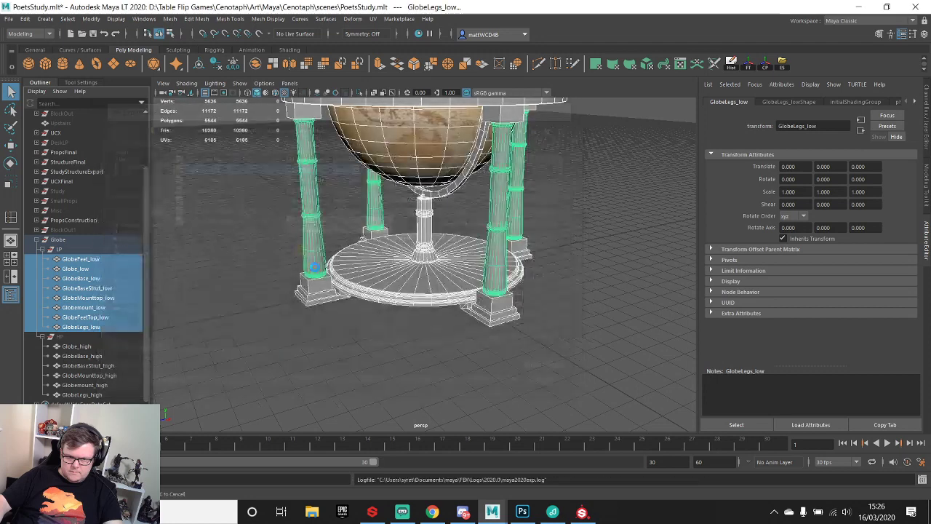
- In Substance Painter, create another new project from the re-exported Globe_Low.fbx without saving the current one, and check the feet's shading
left_click(581, 511)
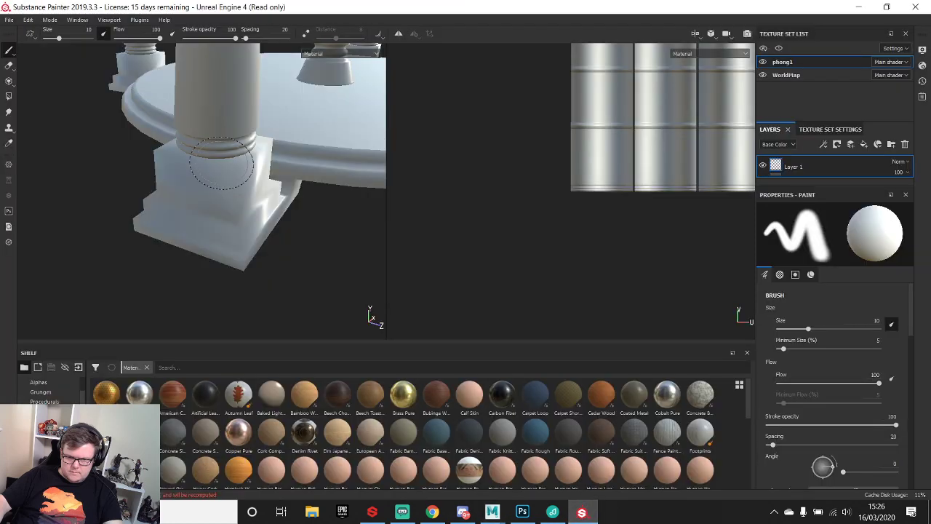
left_click(8, 19)
left_click(22, 24)
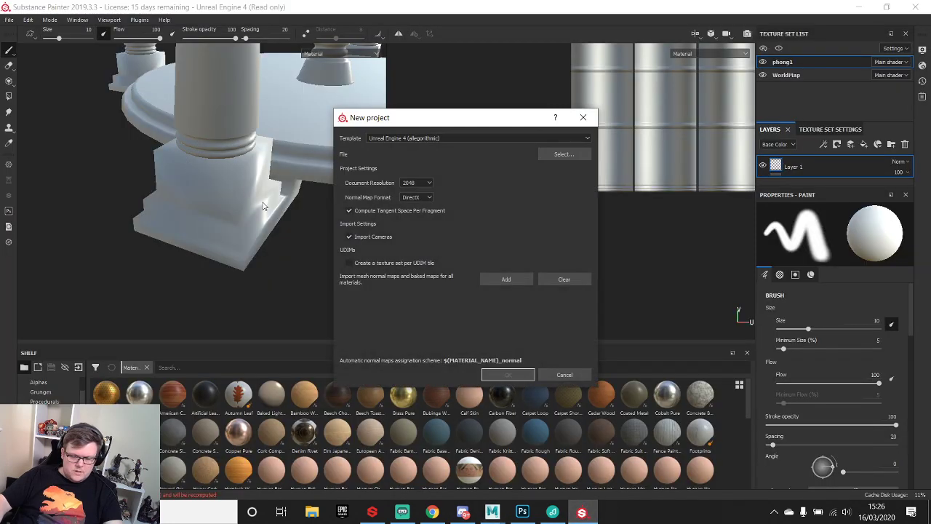
left_click(563, 155)
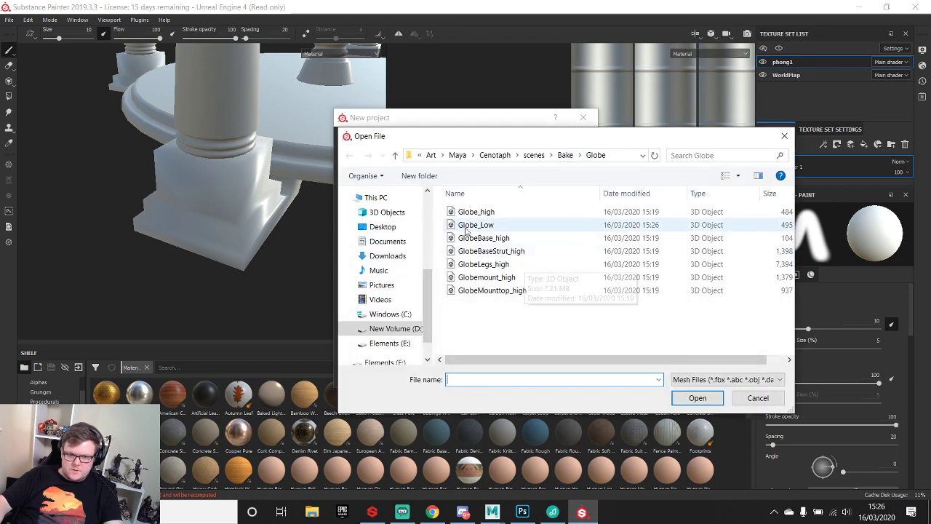
double_click(477, 224)
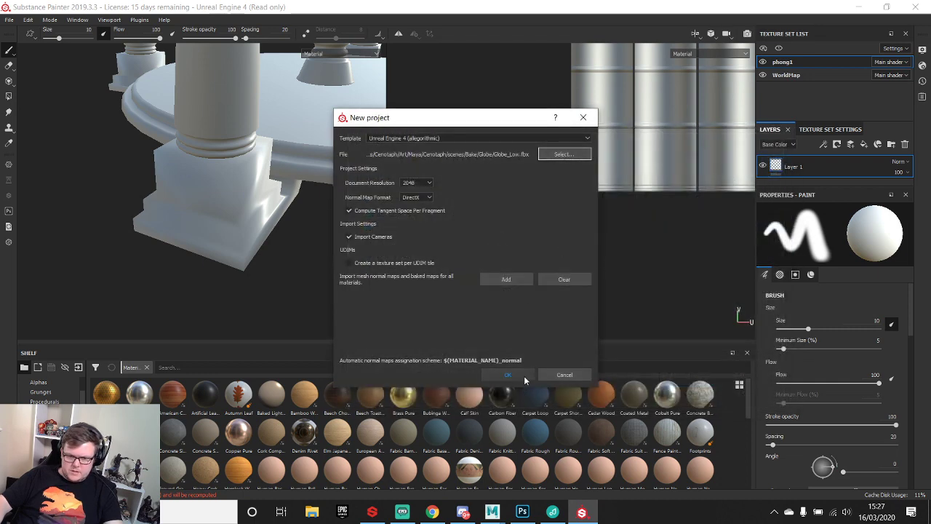
left_click(518, 372)
left_click(440, 273)
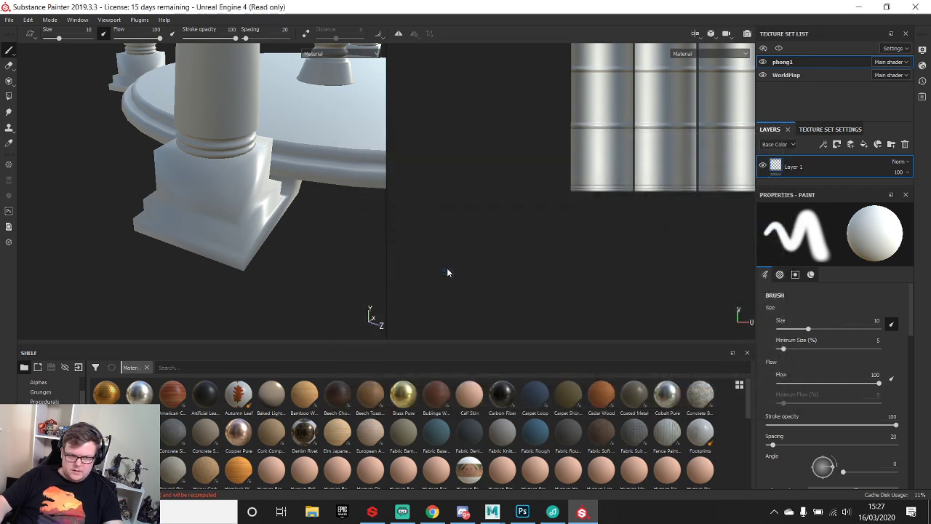
middle_click_drag(176, 303, 148, 214, "alt")
left_click_drag(148, 214, 33, 196, "alt")
scroll(225, 191, "up", 8)
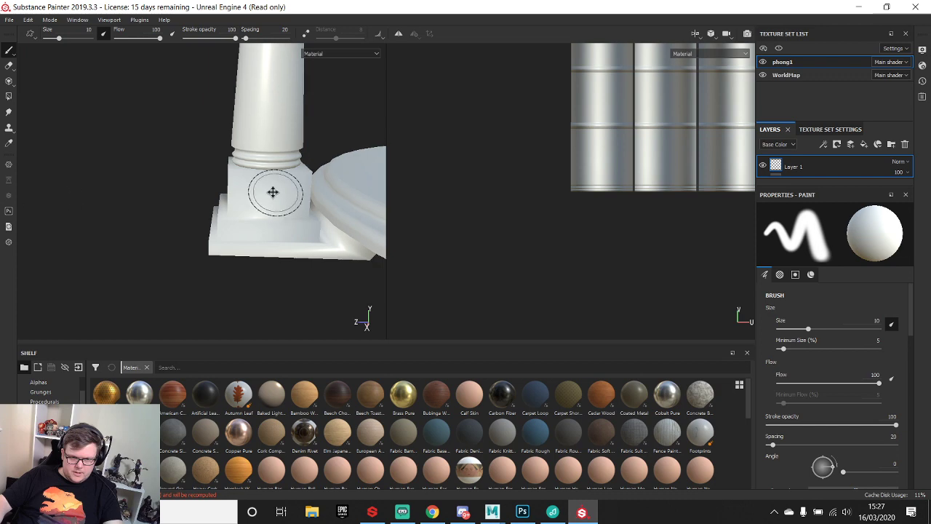
mouse_move(272, 193)
left_mouse_down("alt")
mouse_move(189, 218)
mouse_move(248, 181)
mouse_move(176, 267)
mouse_move(239, 166)
mouse_move(243, 141)
mouse_move(274, 193)
mouse_move(240, 254)
mouse_move(262, 160)
mouse_move(197, 226)
mouse_move(181, 208)
left_mouse_up("alt")
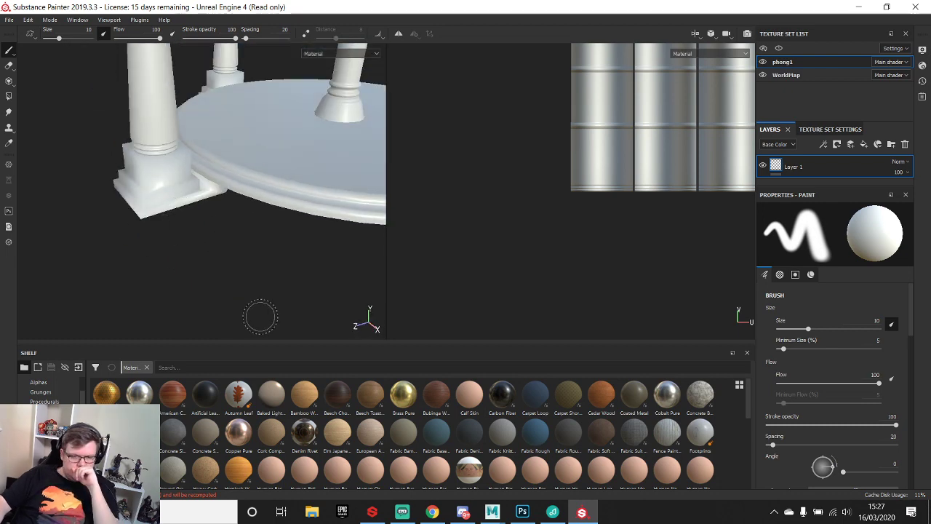
- Switch to Maya and freeze the transformations of all low-poly meshes from GlobeFeet_low to GlobeLegs_low
mouse_move(501, 517)
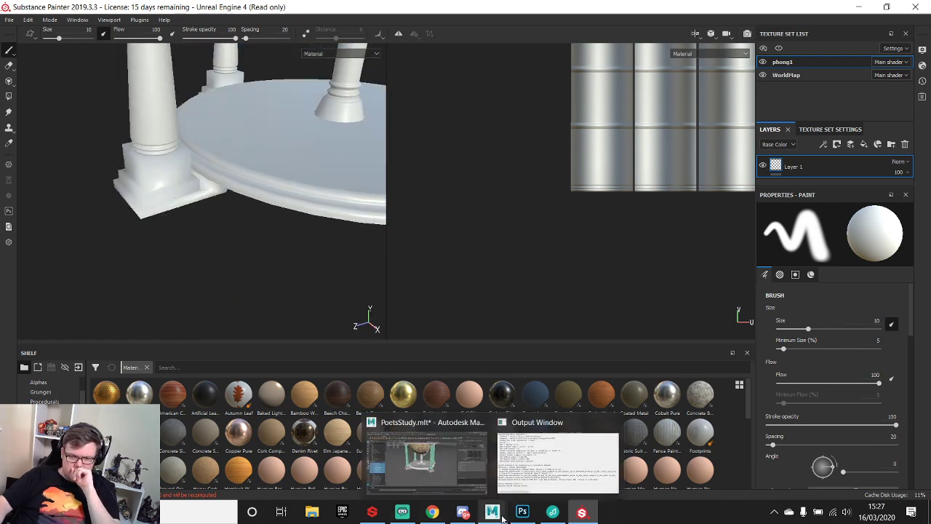
left_click(427, 458)
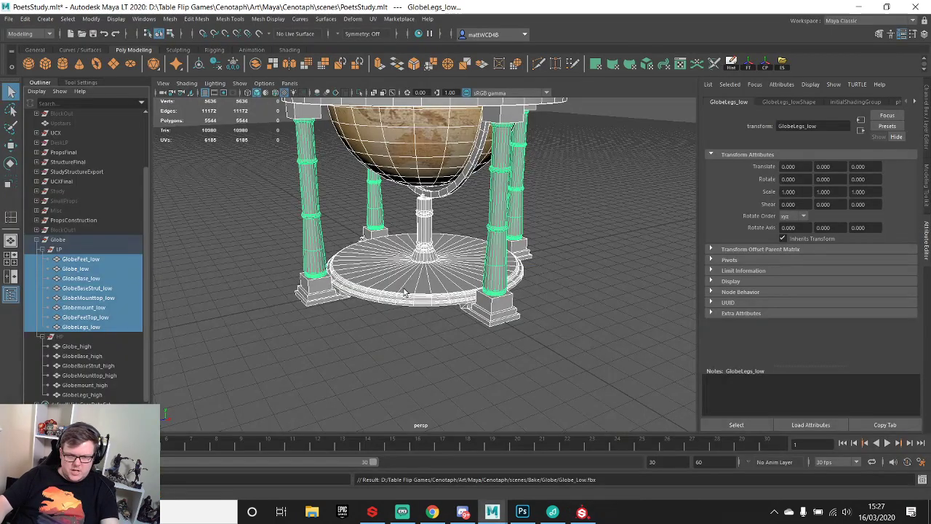
left_click(316, 291)
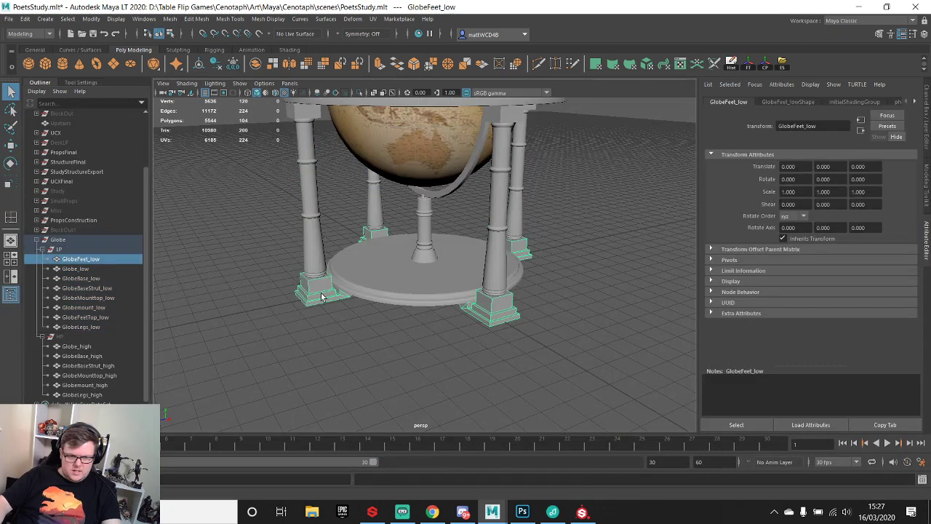
left_click(81, 326, "shift")
left_click(749, 67)
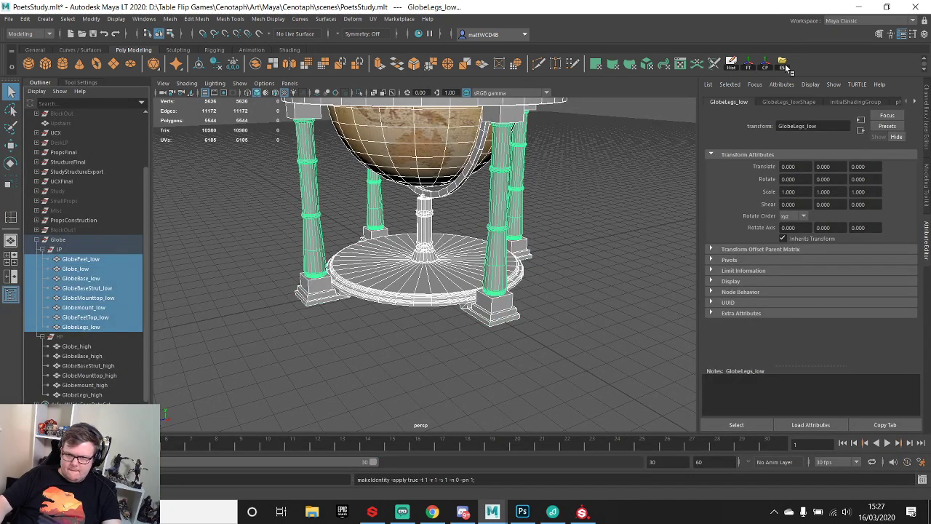
- Export the LP group as OBJ under the name Globe_low in the Bake/Globe folder, keeping materials on
left_click(59, 249)
left_click(782, 63)
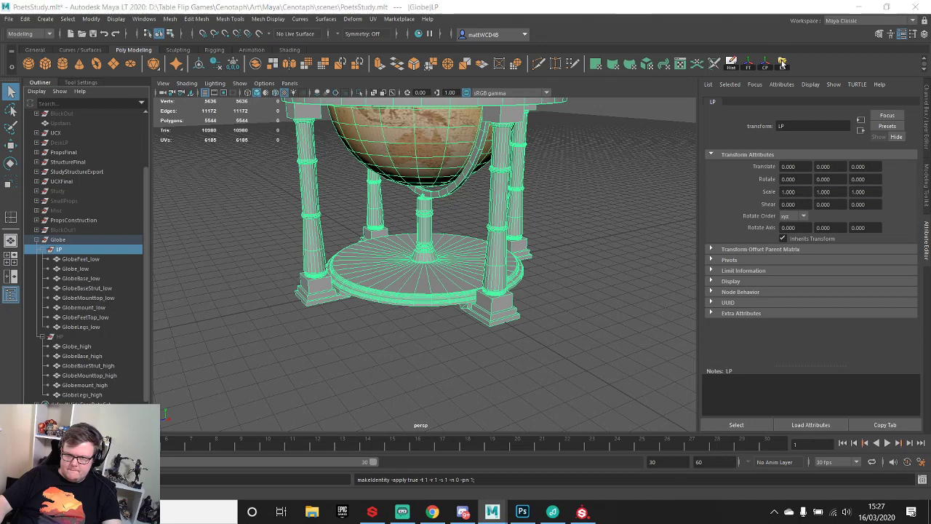
left_click(510, 386)
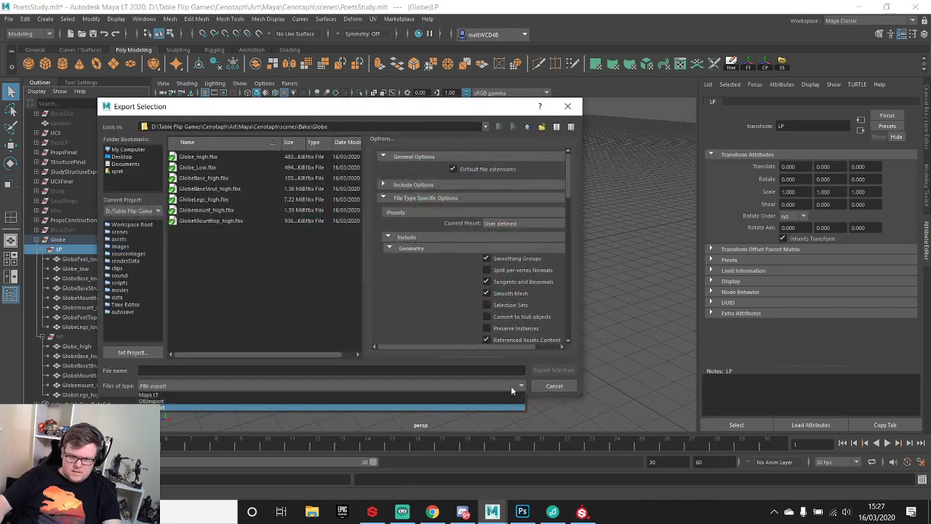
left_click(162, 397)
left_click(201, 371)
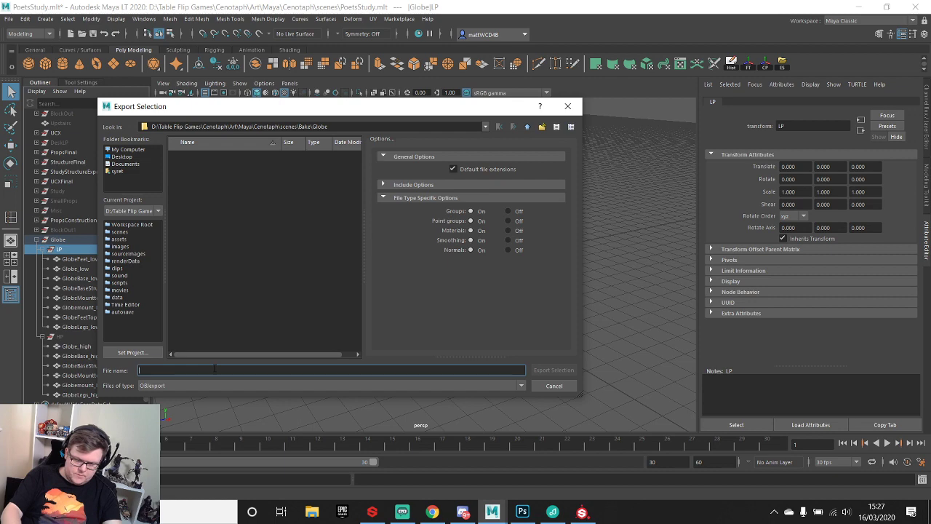
type("Globe_low")
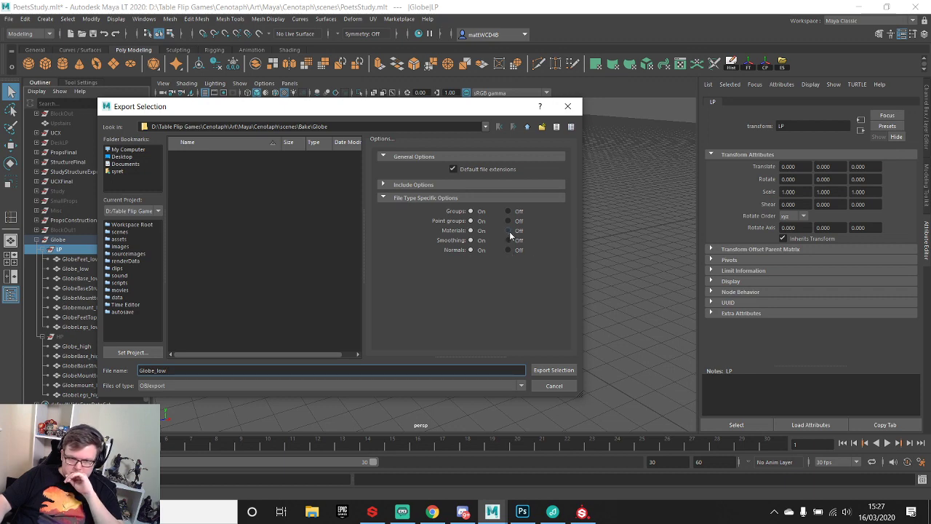
left_click(509, 231)
left_click(475, 232)
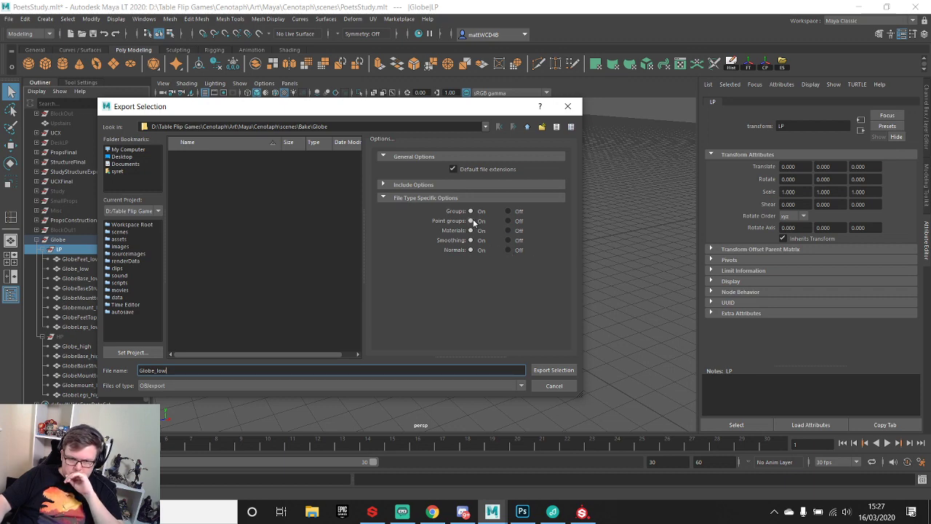
left_click(554, 369)
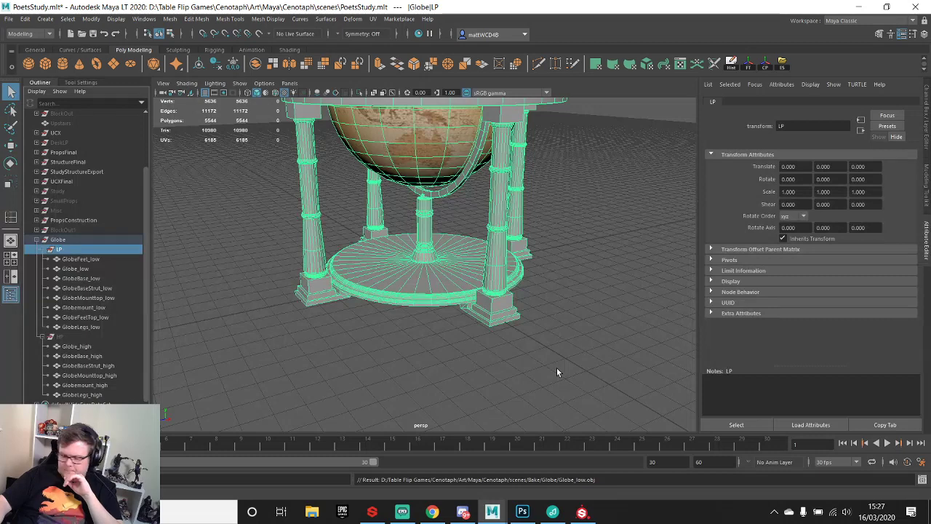
- Switch to Substance Painter and create a new Unreal Engine 4 project from Globe_low.obj without saving the current one
left_click(581, 512)
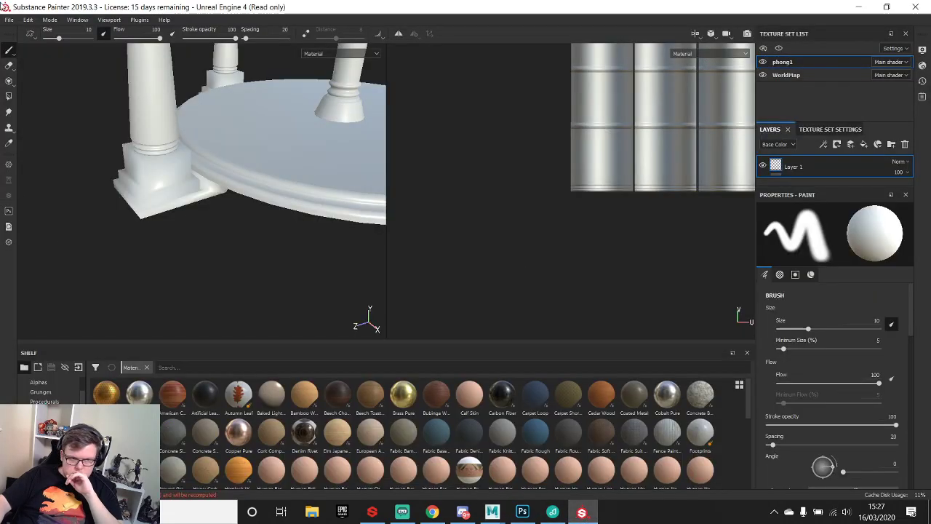
left_click(9, 19)
mouse_move(24, 23)
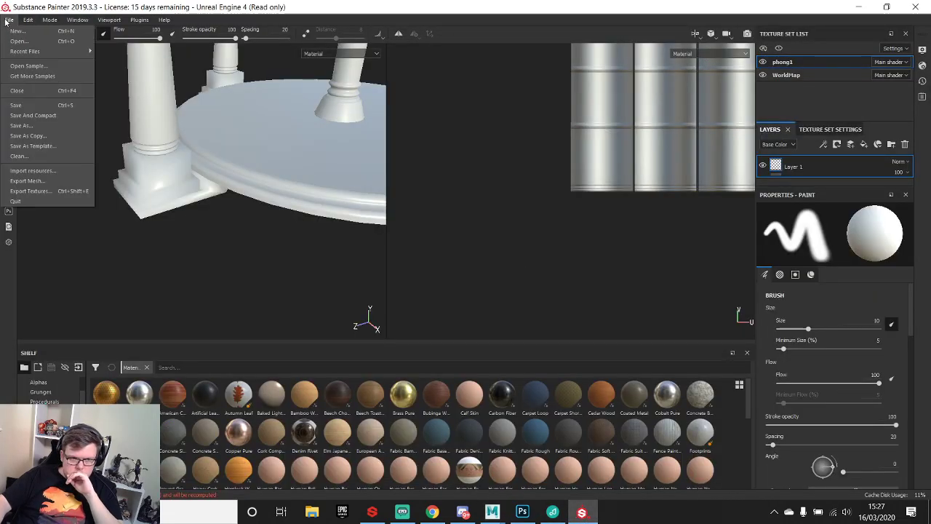
left_click(21, 30)
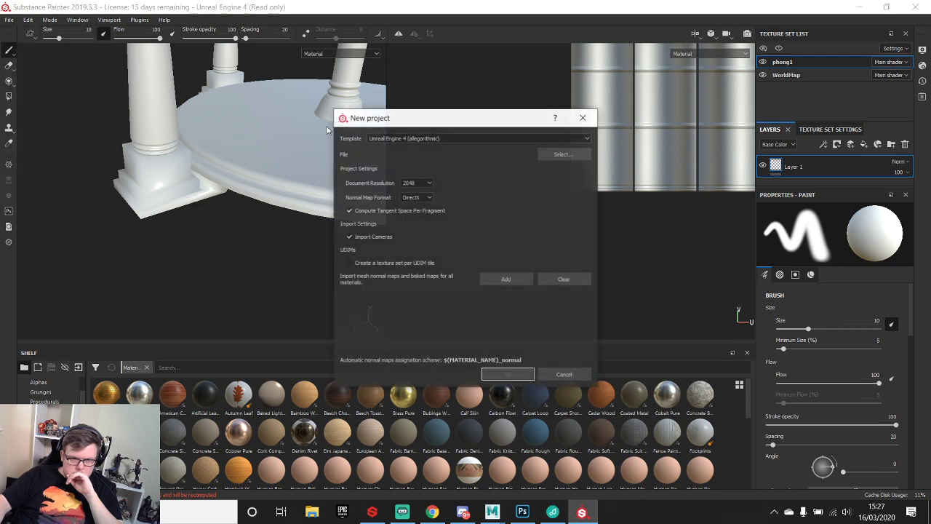
left_click(560, 155)
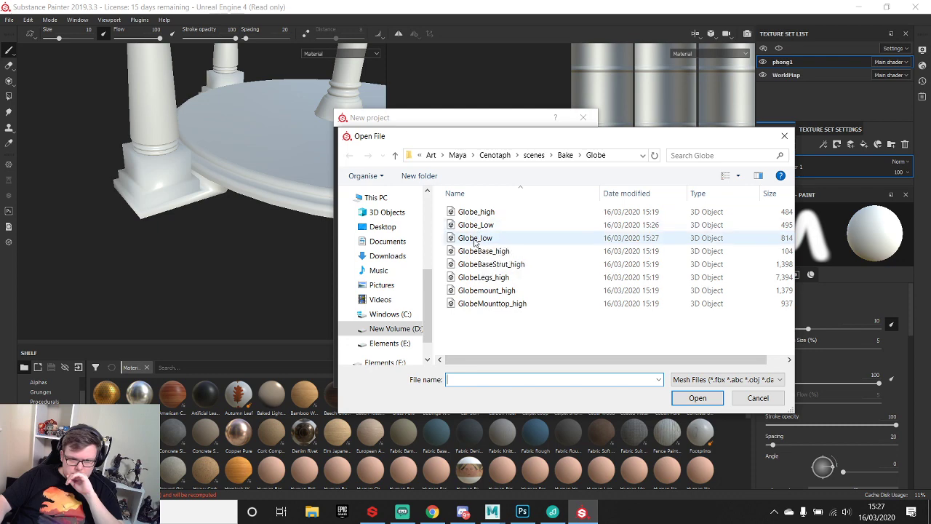
left_click(474, 237)
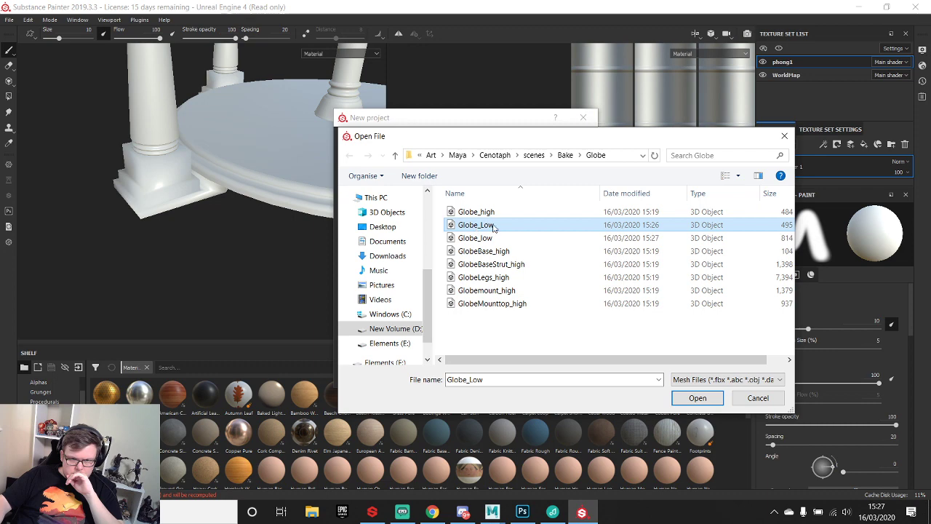
double_click(481, 241)
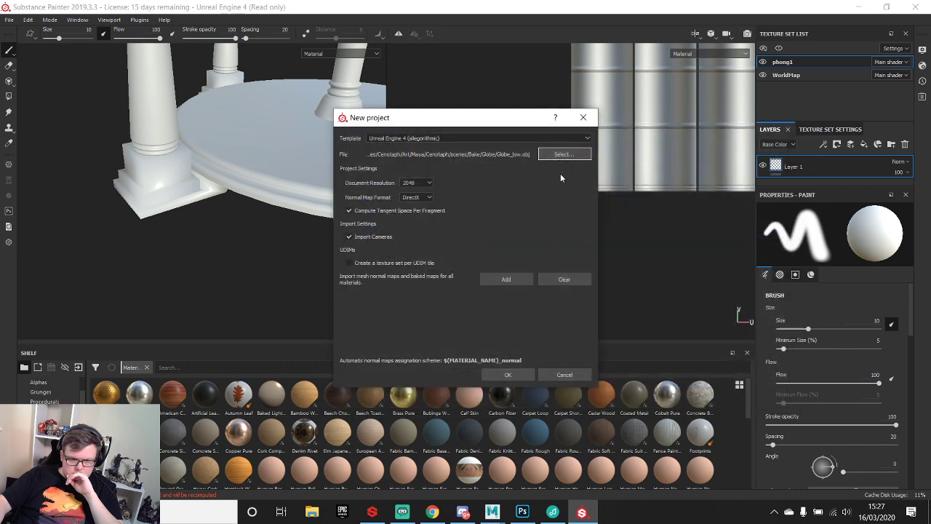
left_click(507, 378)
left_click(438, 270)
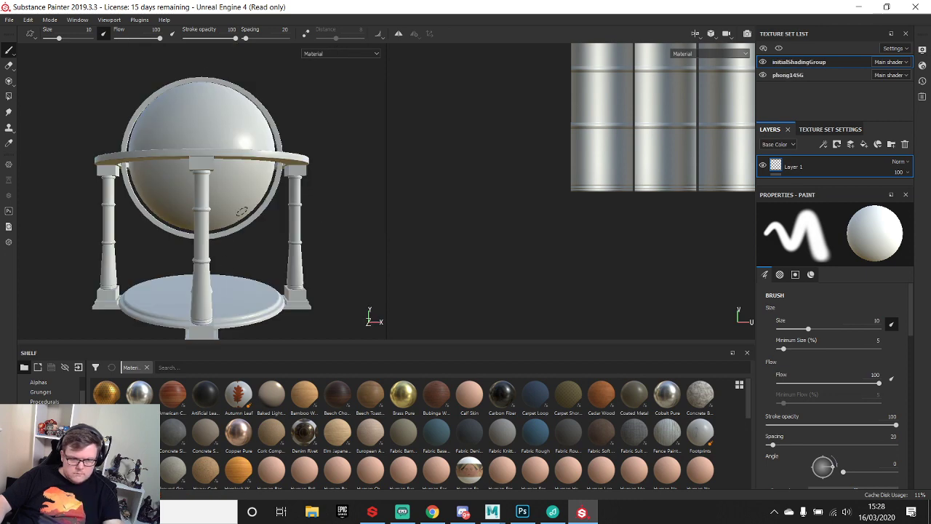
- Examine the shading of the globe's feet, legs, base and ring from several angles on the imported OBJ
middle_click_drag(182, 265, 244, 202, "alt")
left_click_drag(244, 202, 183, 185, "alt")
right_click_drag(182, 185, 145, 187, "alt")
left_click_drag(145, 187, 231, 222, "alt")
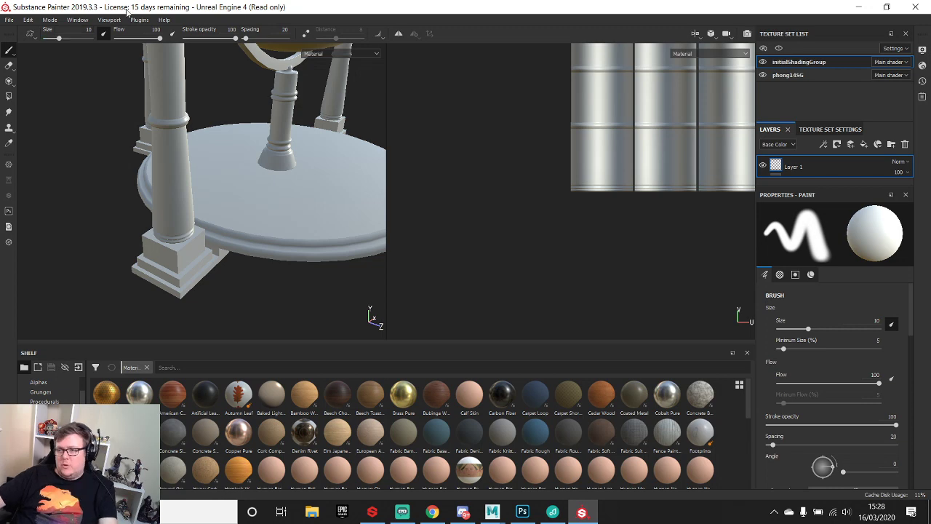
left_click_drag(235, 166, 226, 87, "alt")
middle_click_drag(233, 73, 200, 144, "alt")
left_click_drag(200, 144, 259, 93, "alt")
right_click_drag(259, 93, 236, 155, "alt")
middle_click_drag(236, 154, 251, 208, "alt")
left_click_drag(266, 125, 277, 160, "alt")
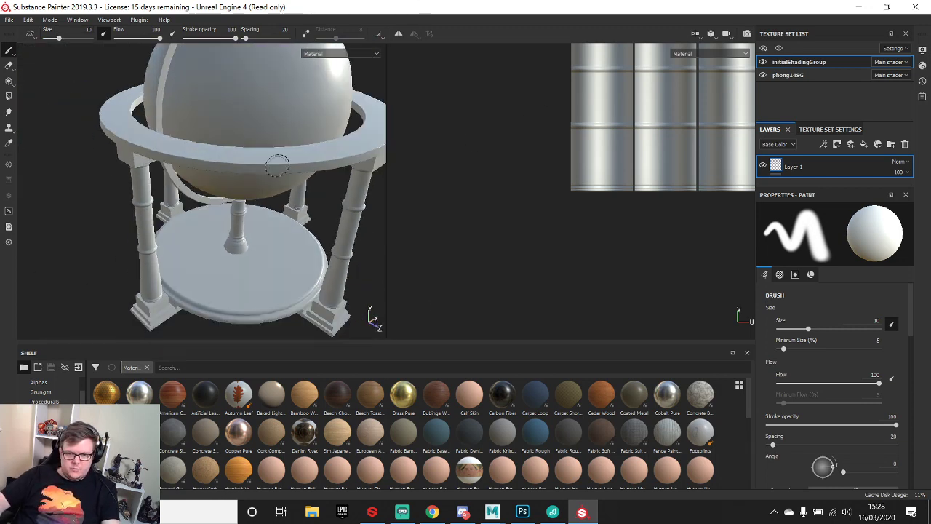
middle_click_drag(276, 160, 207, 200, "alt")
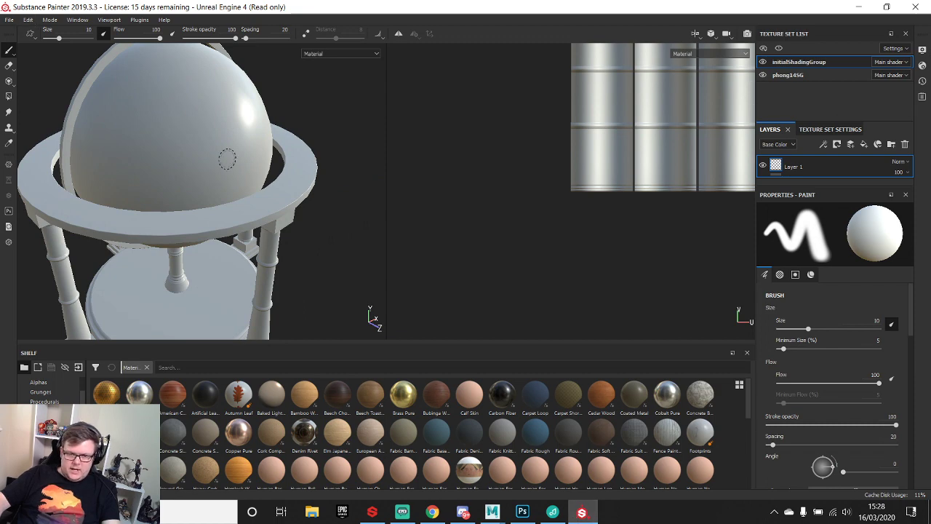
middle_click_drag(172, 302, 208, 206, "alt")
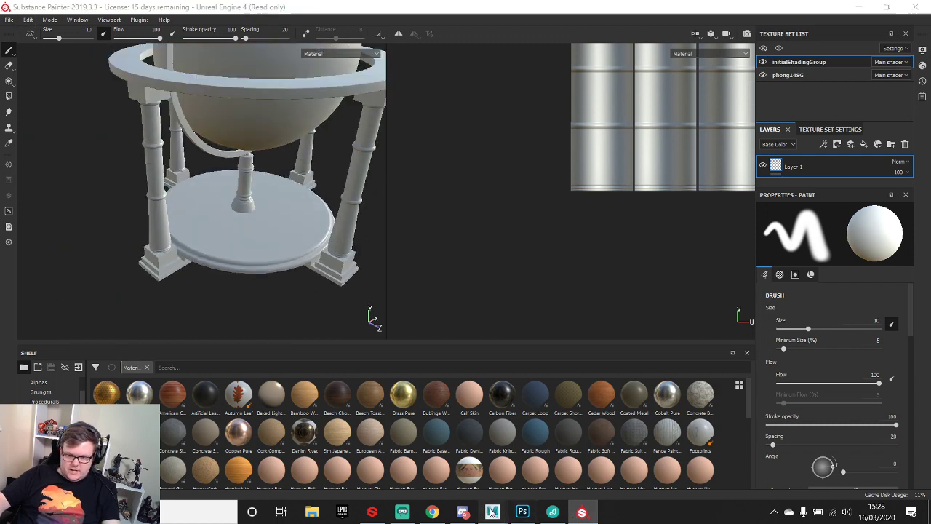
- Switch to Maya and combine GlobeFeet_low, GlobeLegs_low and GlobeFeetTop_low into one mesh
mouse_move(492, 511)
left_click(419, 452)
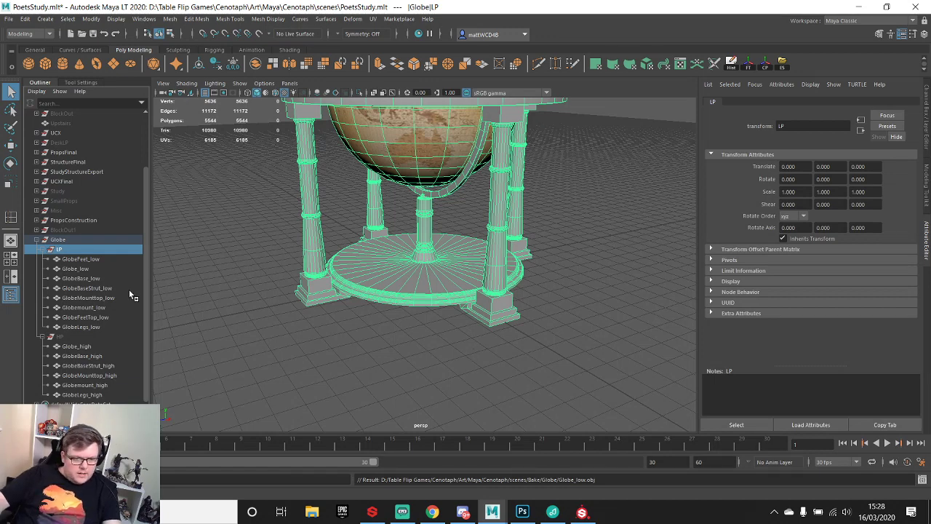
left_click(94, 258)
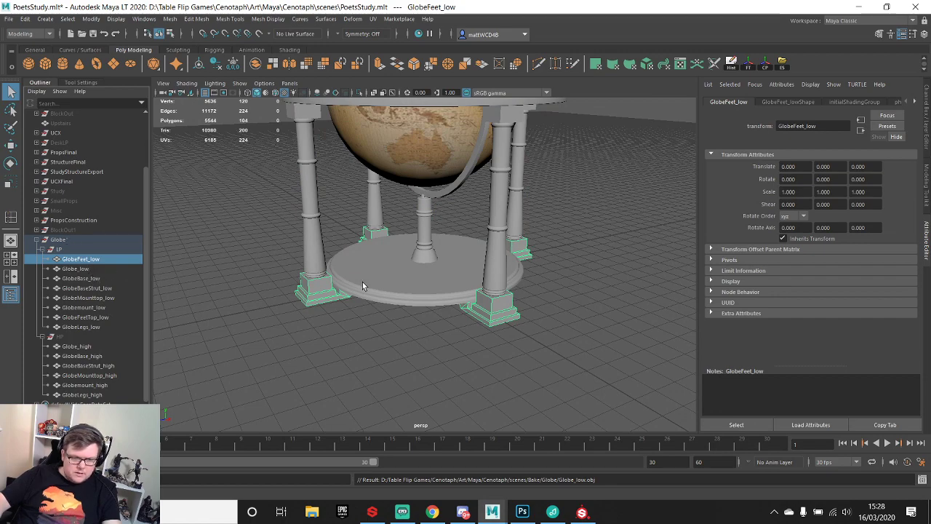
left_click(322, 258, "shift")
left_click_drag(324, 259, 342, 218, "alt")
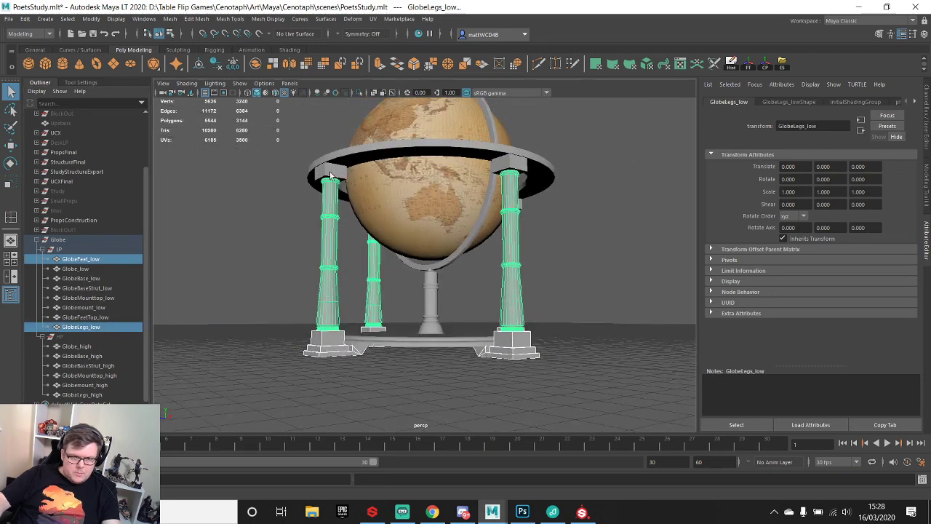
left_click(332, 181, "shift")
right_click_drag(331, 178, 315, 387, "shift")
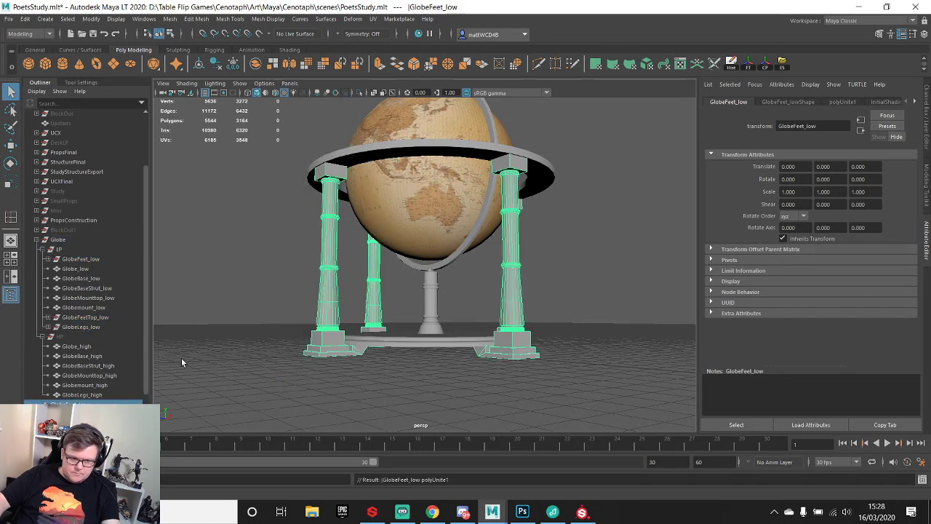
- Delete the construction history of the combined feet-and-legs mesh and freeze its transformations
double_click(83, 328)
left_click(322, 312)
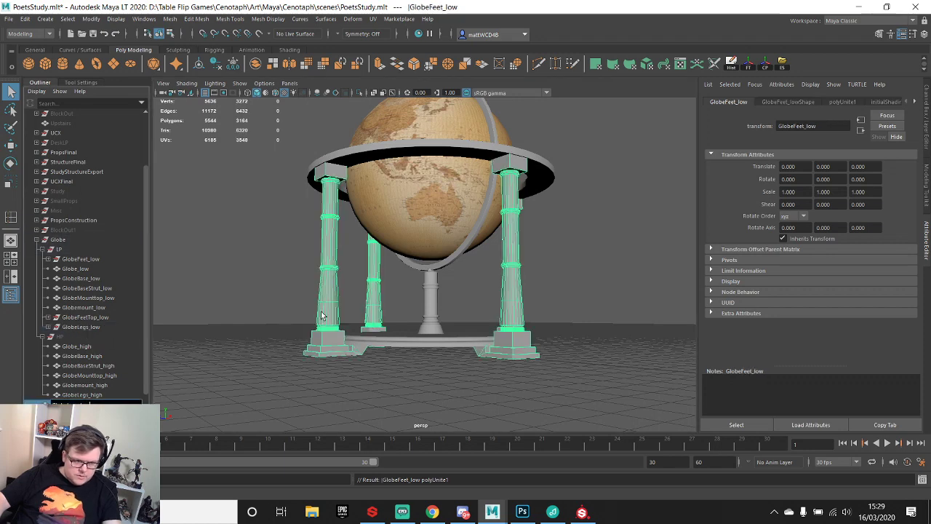
left_click(737, 70)
left_click(752, 68)
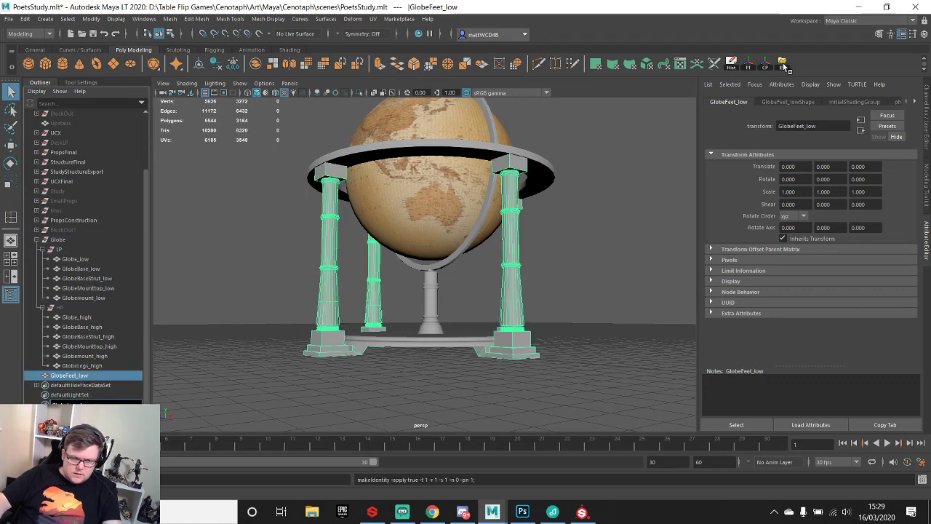
key("Return")
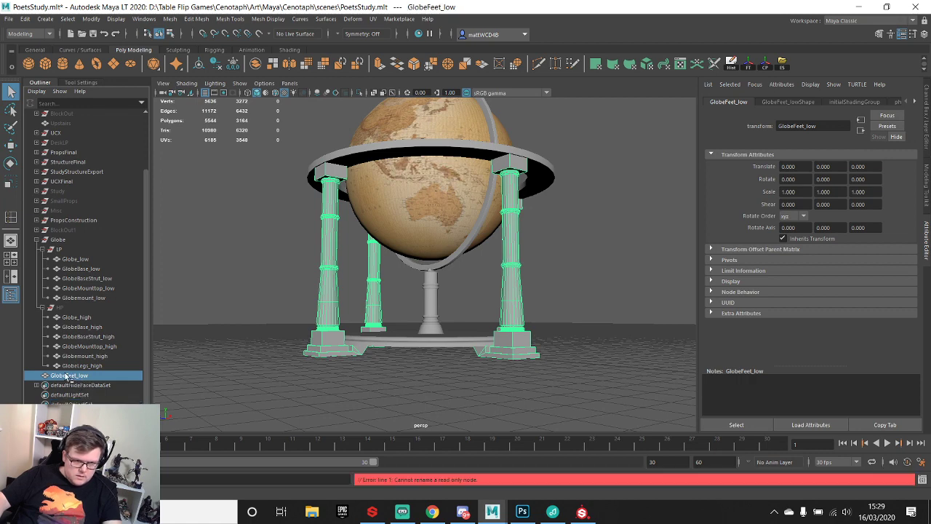
- Move the combined mesh into the LP group and export the group as OBJ over the existing Globe_low.obj
middle_click_drag(64, 256, 64, 254)
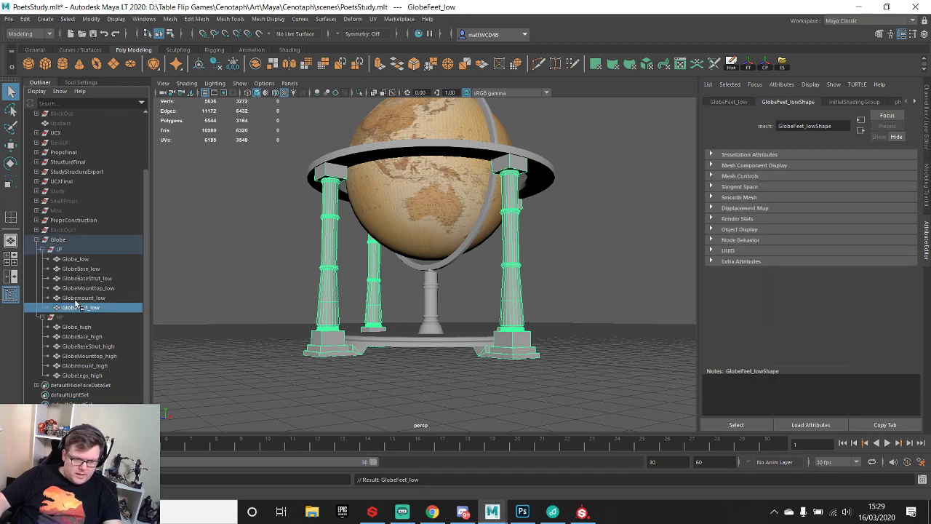
left_click(64, 251)
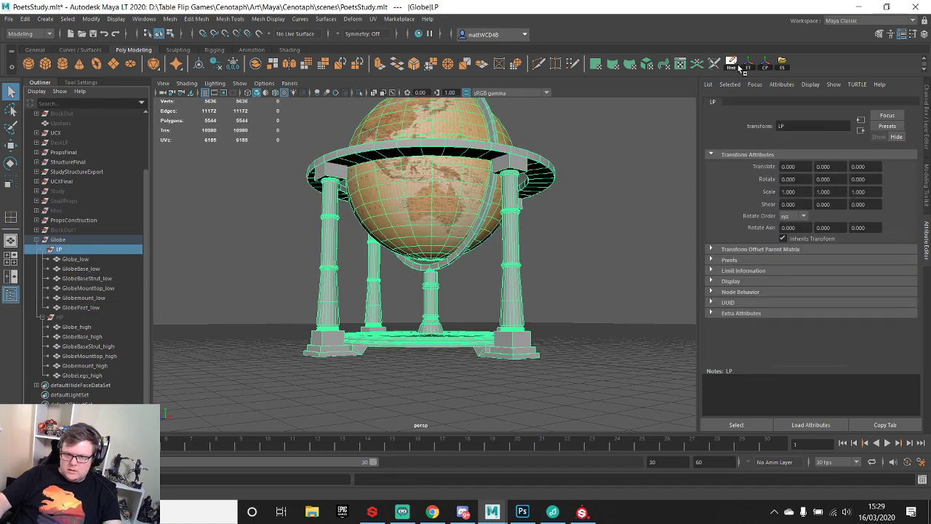
left_click(782, 64)
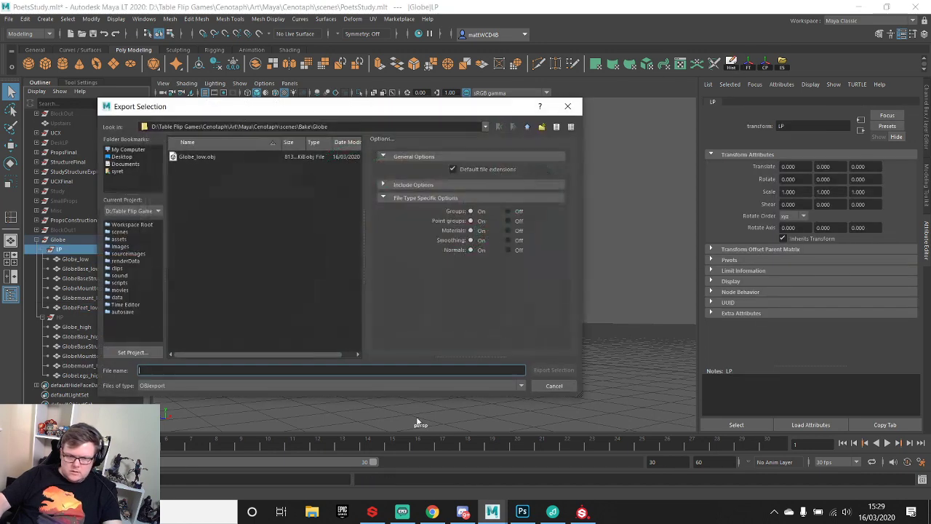
double_click(211, 158)
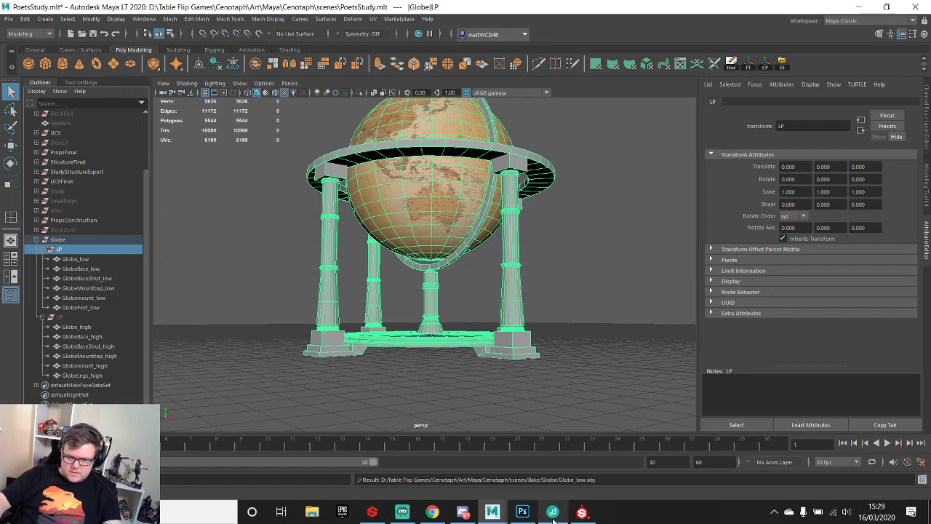
- Switch to Substance Painter, reload the updated Globe_low.obj in the project configuration, and check the shading of the feet and base
left_click(582, 512)
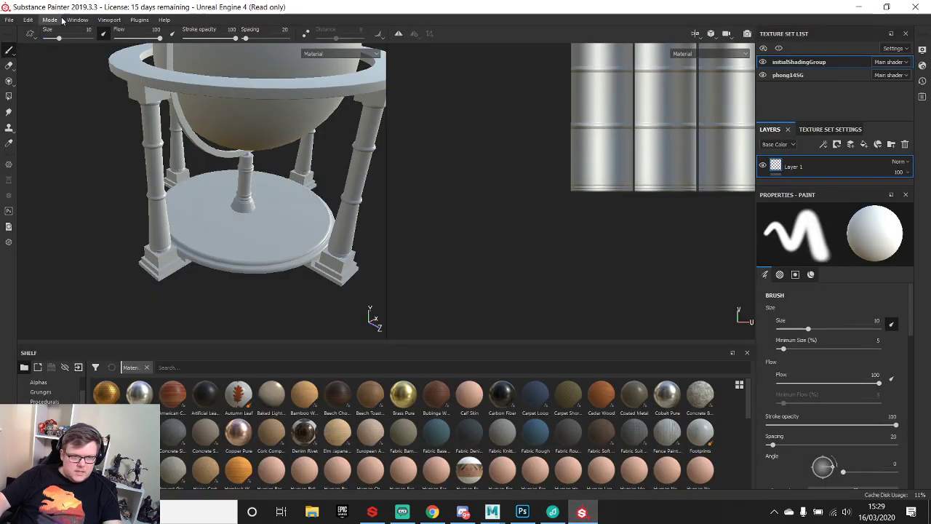
left_click(30, 20)
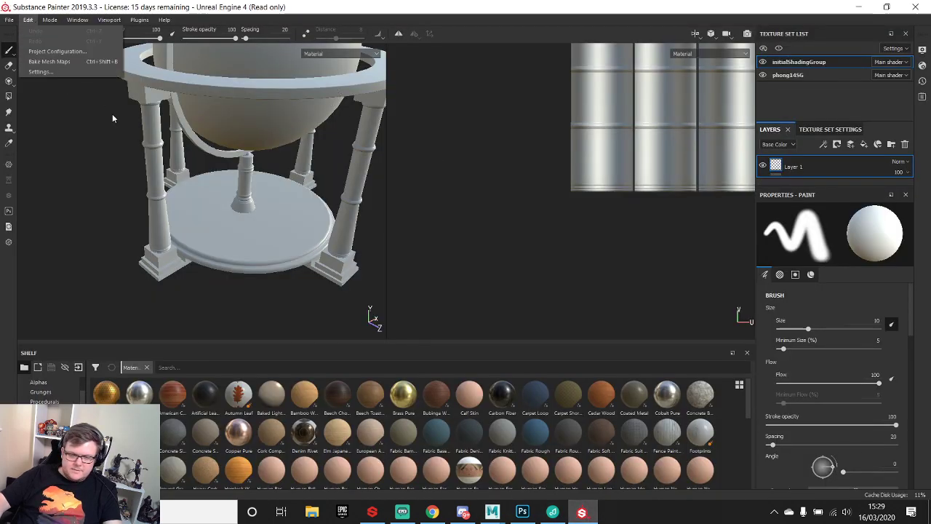
left_click(69, 51)
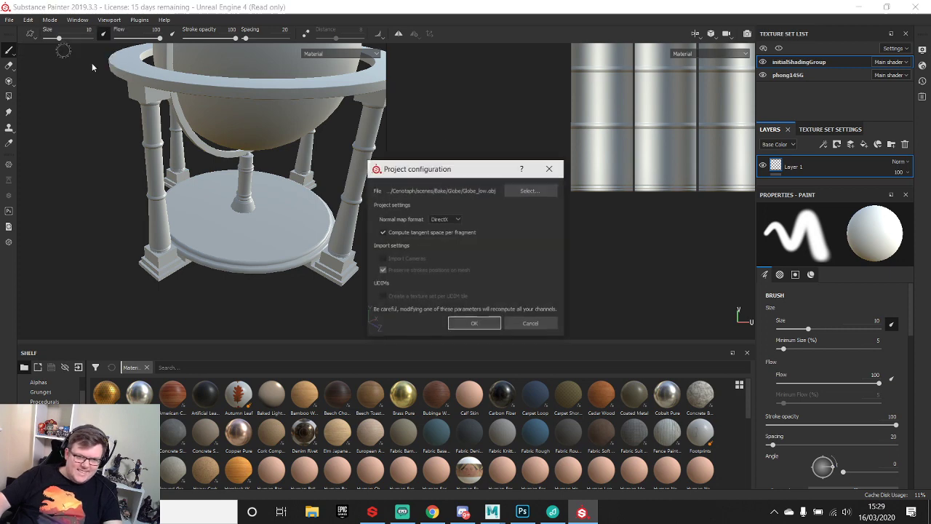
left_click(529, 190)
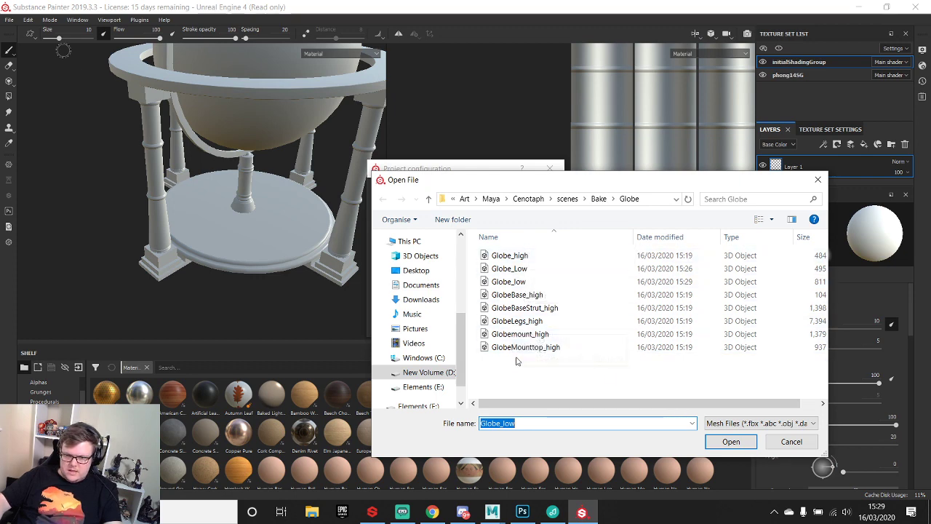
left_click(524, 283)
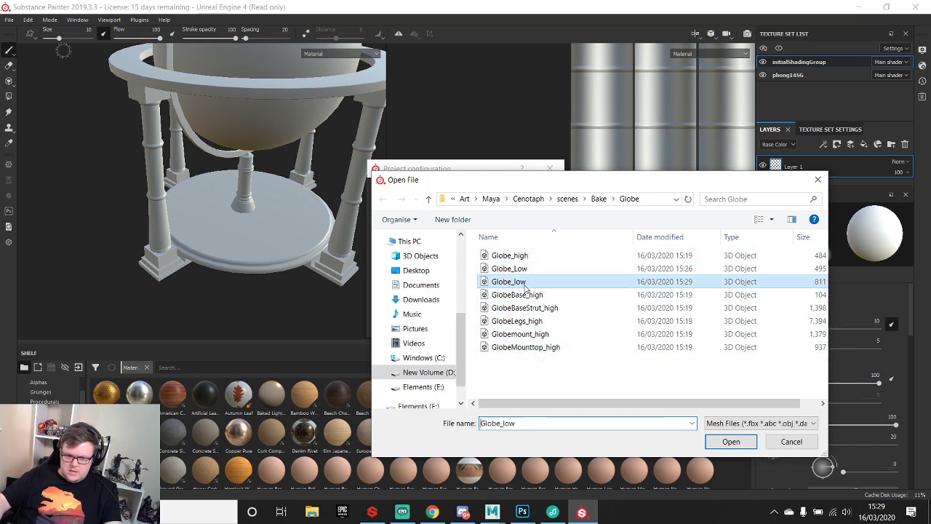
double_click(525, 283)
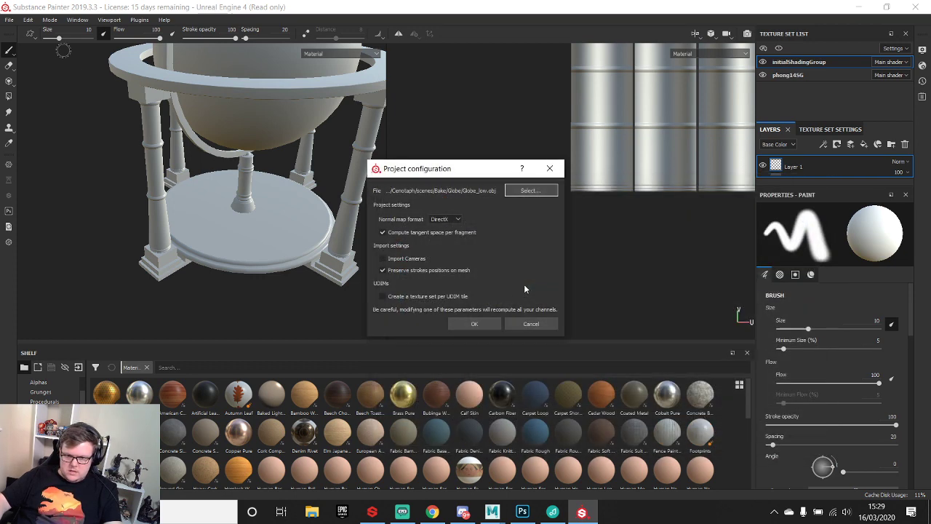
left_click(474, 324)
left_click_drag(249, 254, 380, 237, "alt")
middle_click_drag(124, 287, 245, 231, "alt")
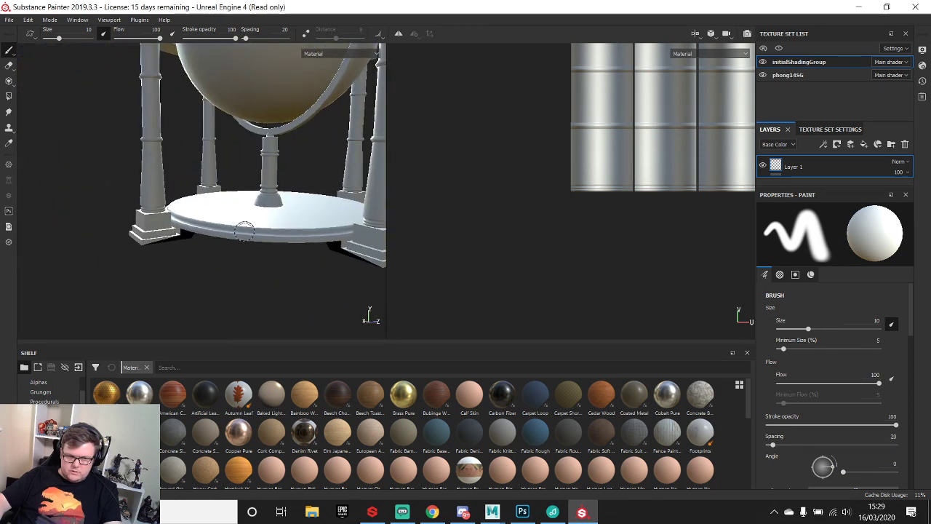
- Inspect the base rim beside the foot, switch to Maya, and toggle backface culling to compare the same area there
left_click_drag(244, 231, 200, 227, "alt")
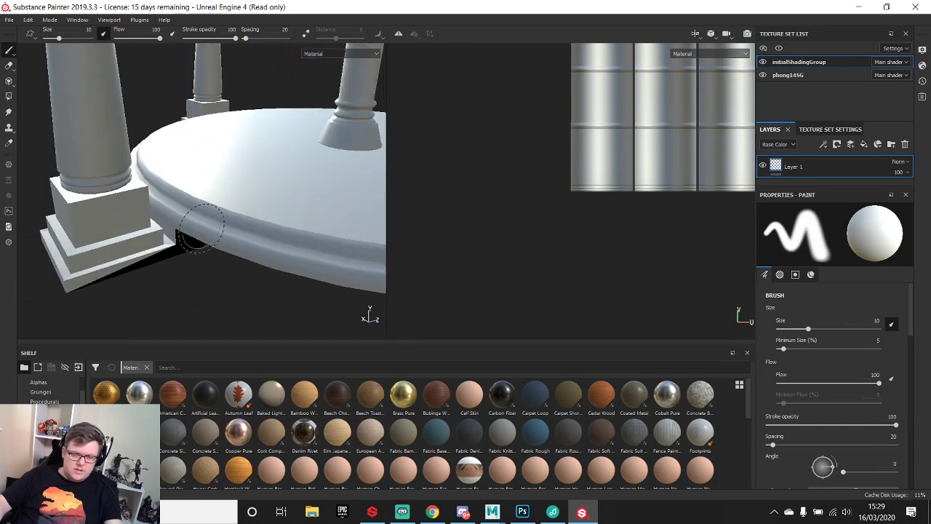
mouse_move(492, 511)
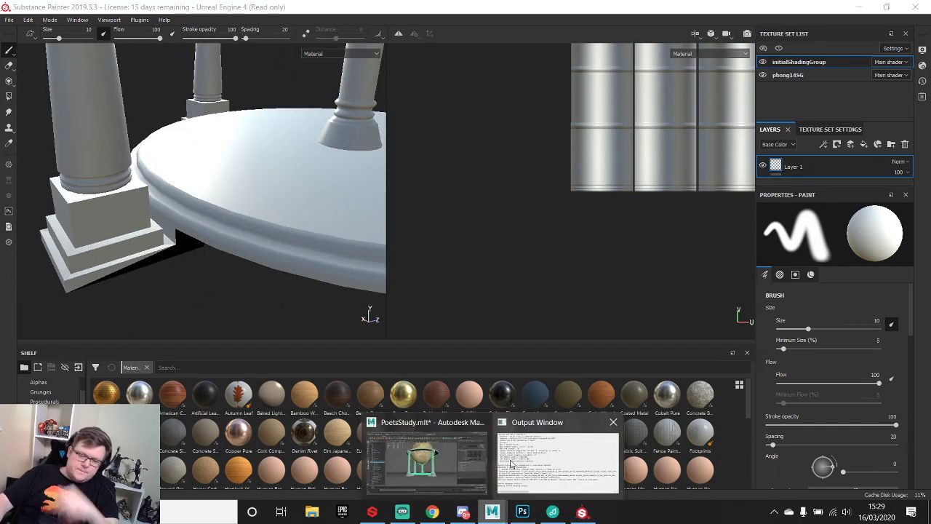
left_click(451, 459)
left_click_drag(519, 338, 393, 248, "alt")
scroll(397, 247, "down", 5)
scroll(401, 243, "up", 8)
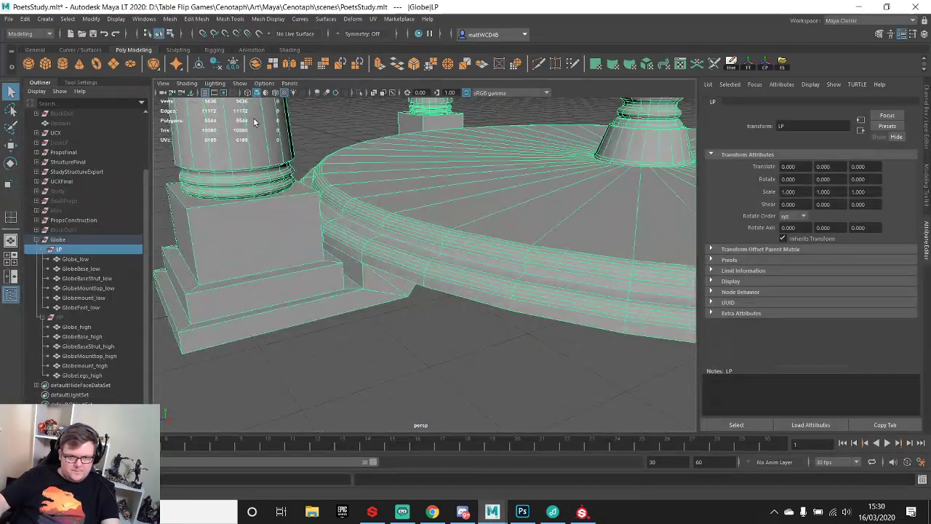
left_click(168, 84)
mouse_move(186, 84)
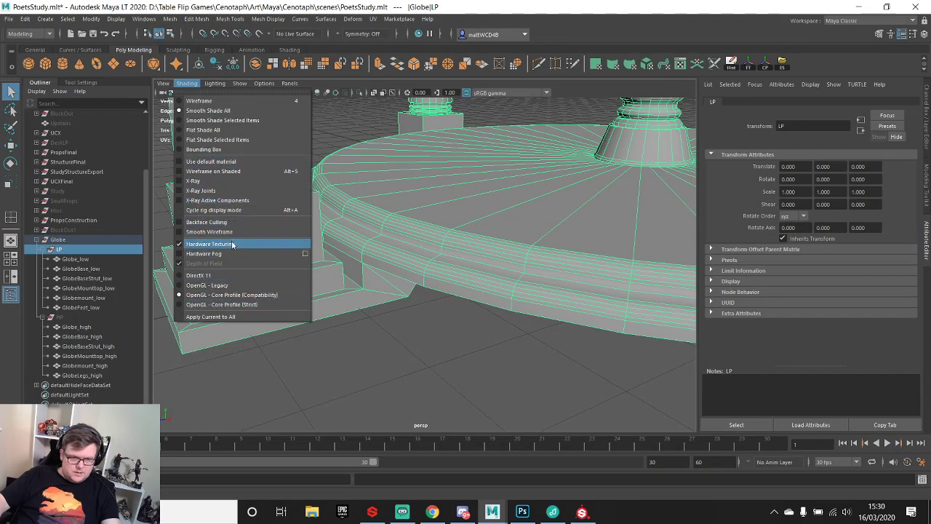
left_click(211, 222)
mouse_move(380, 321)
left_mouse_down("alt")
mouse_move(363, 305)
mouse_move(463, 319)
mouse_move(544, 285)
mouse_move(395, 364)
mouse_move(386, 313)
left_mouse_up("alt")
scroll(386, 313, "down", 4)
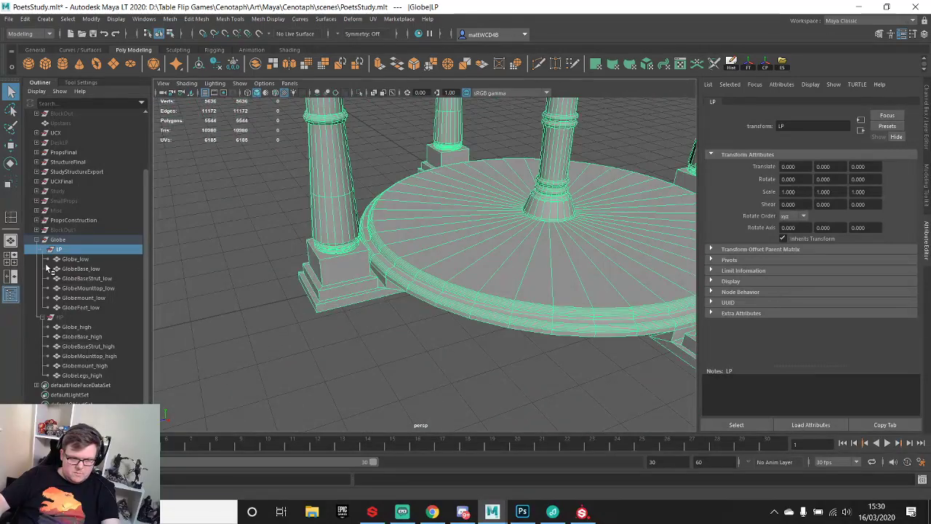
left_click(74, 259)
left_click(78, 307, "shift")
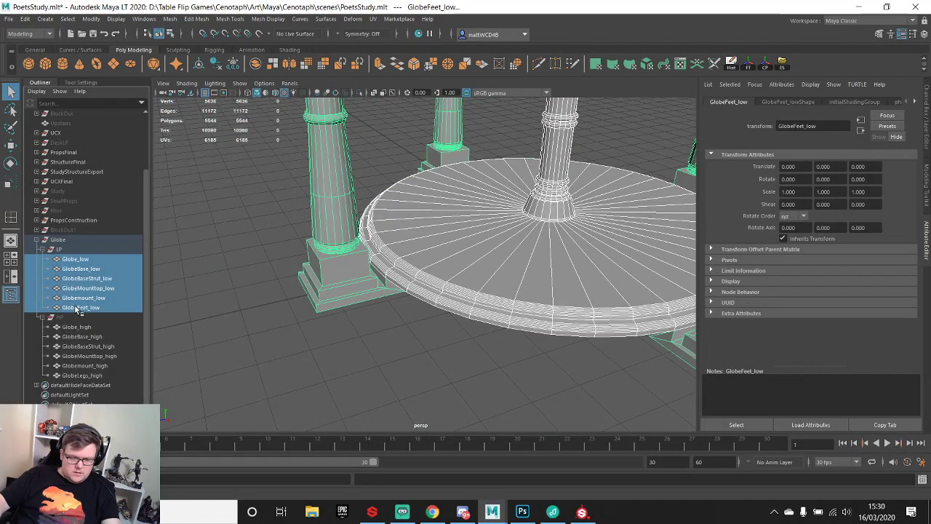
left_click(581, 512)
left_click(8, 20)
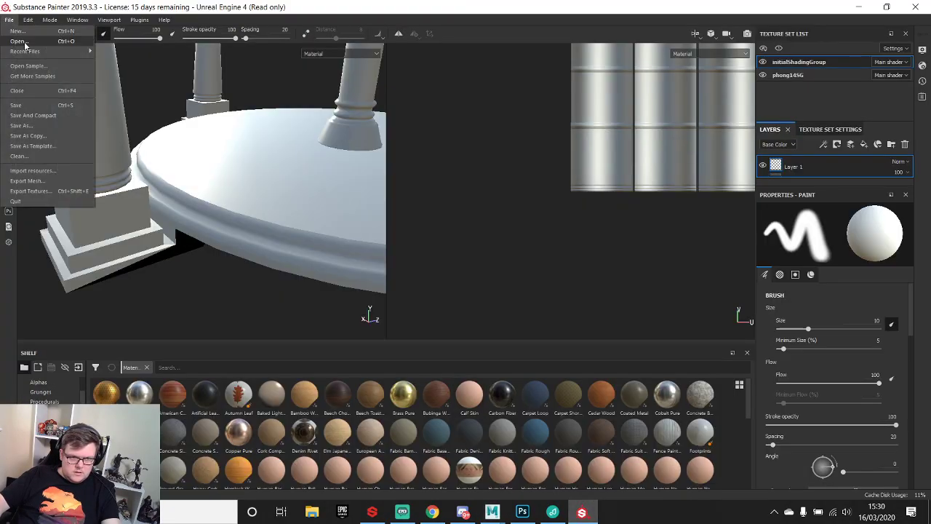
- Open File Explorer and go from the desktop's Cenotaph shortcut to Art\Maya\Cenotaph\scenes\Bake\Globe
left_click(312, 512)
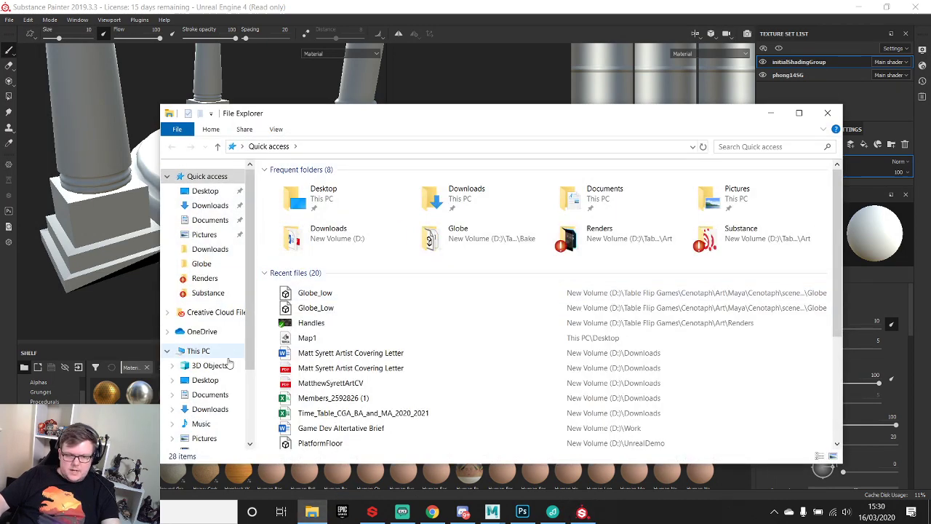
left_click(205, 380)
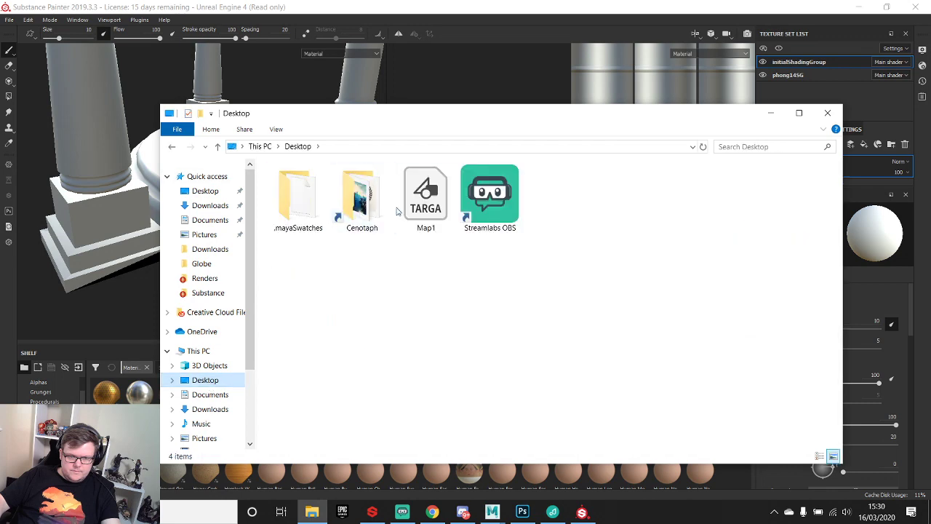
double_click(383, 205)
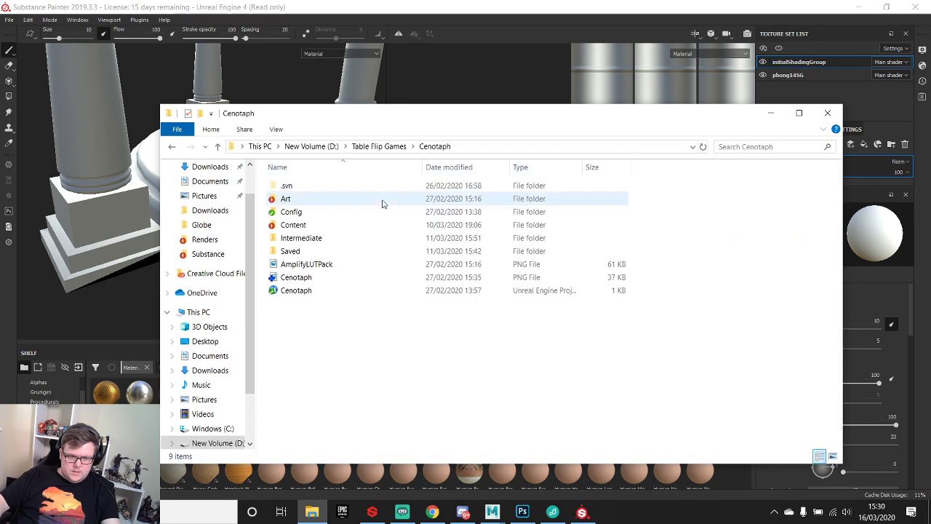
double_click(308, 198)
double_click(304, 188)
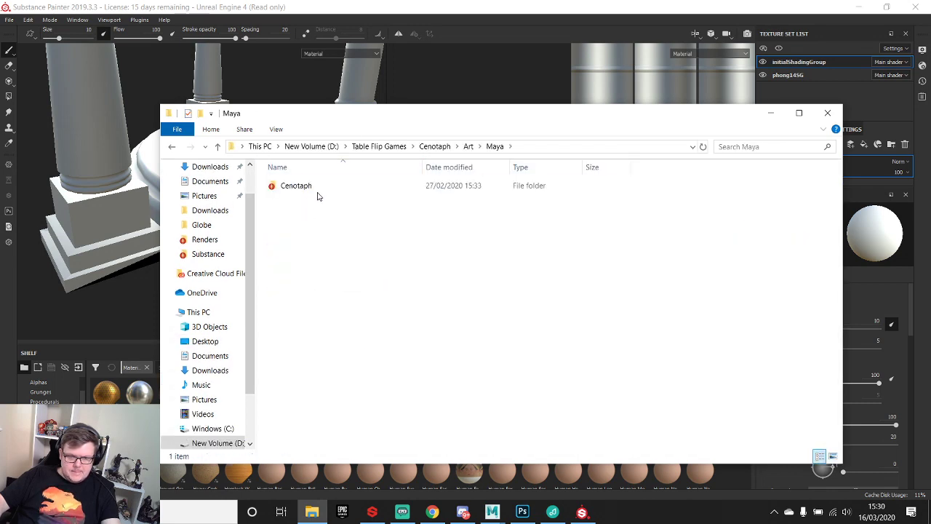
double_click(320, 190)
left_click(305, 279)
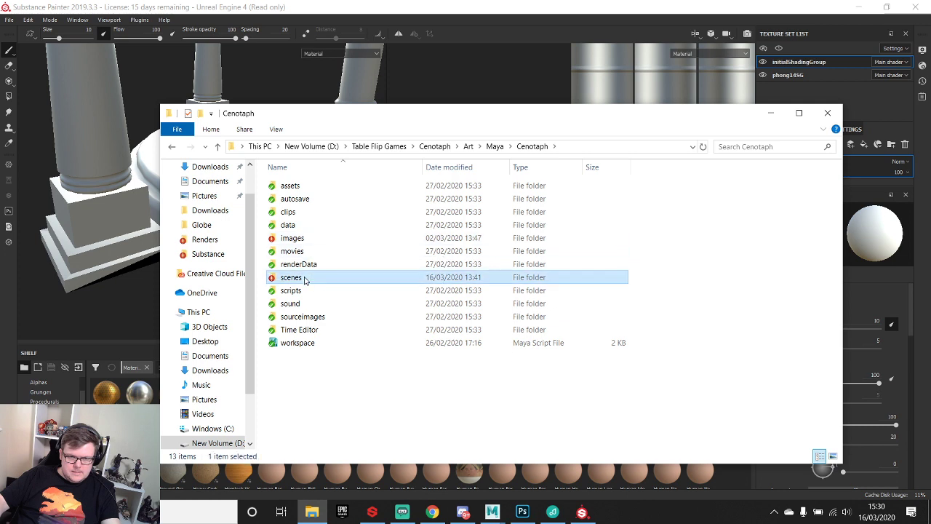
double_click(304, 280)
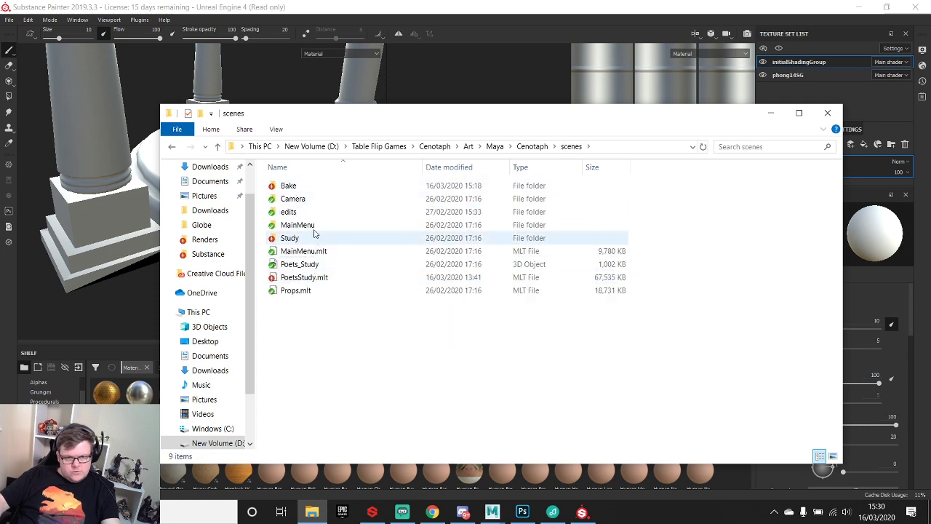
double_click(301, 185)
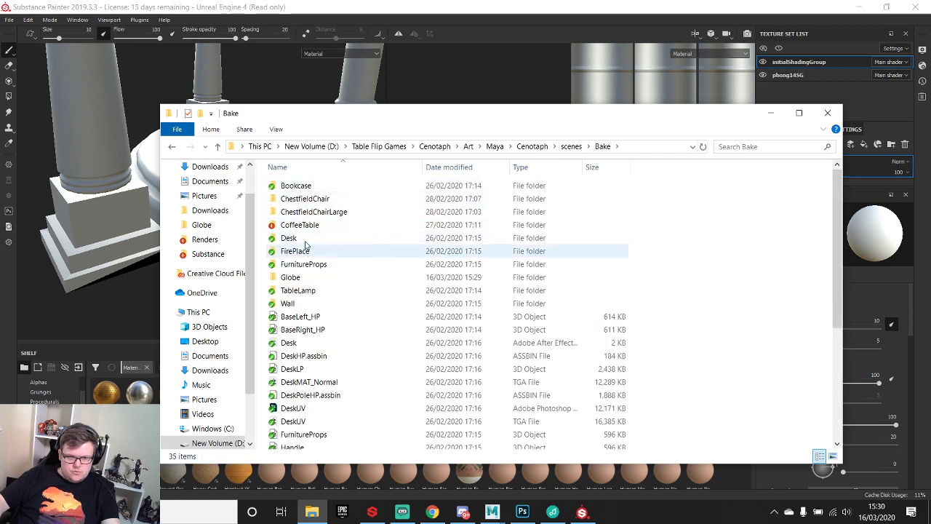
double_click(295, 277)
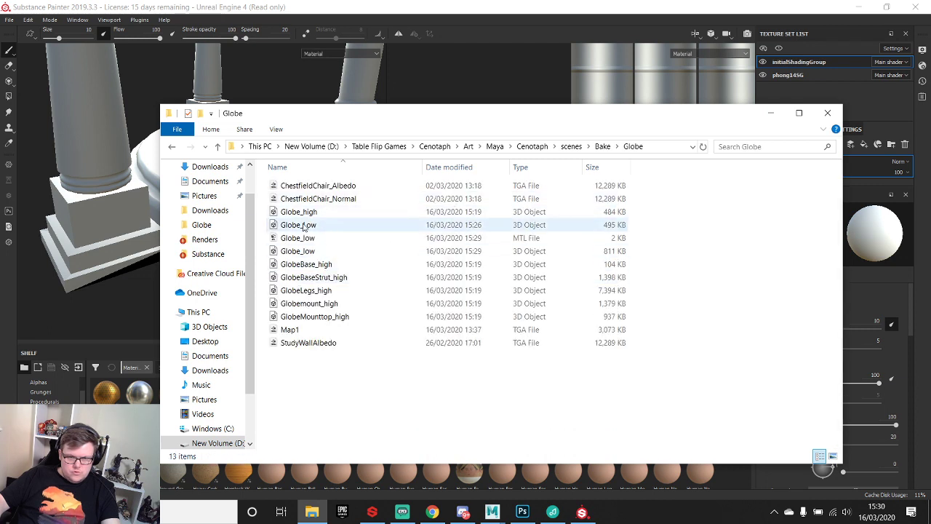
- Show the Globe folder's files as tiles and compare the duplicate Globe_low files with the other exports
left_click(305, 226)
left_click(355, 240, "ctrl")
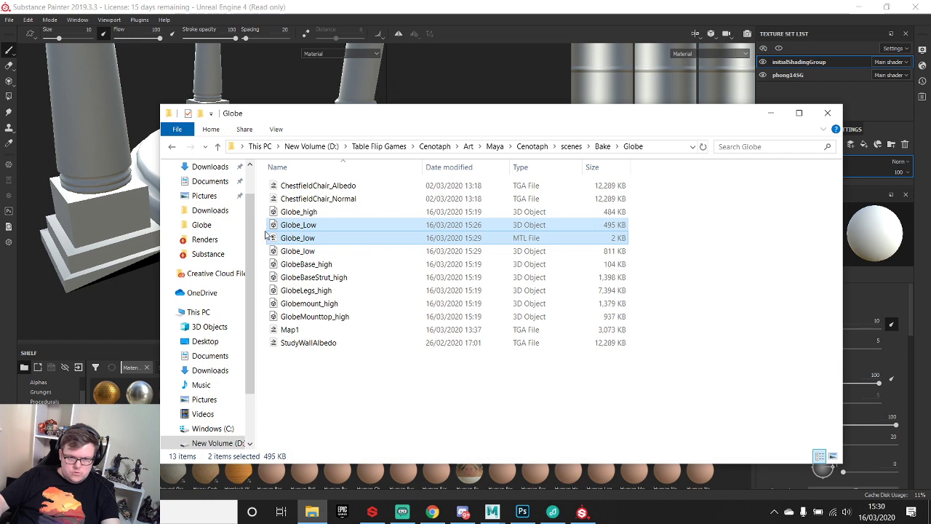
scroll(290, 246, "down", 1, "ctrl")
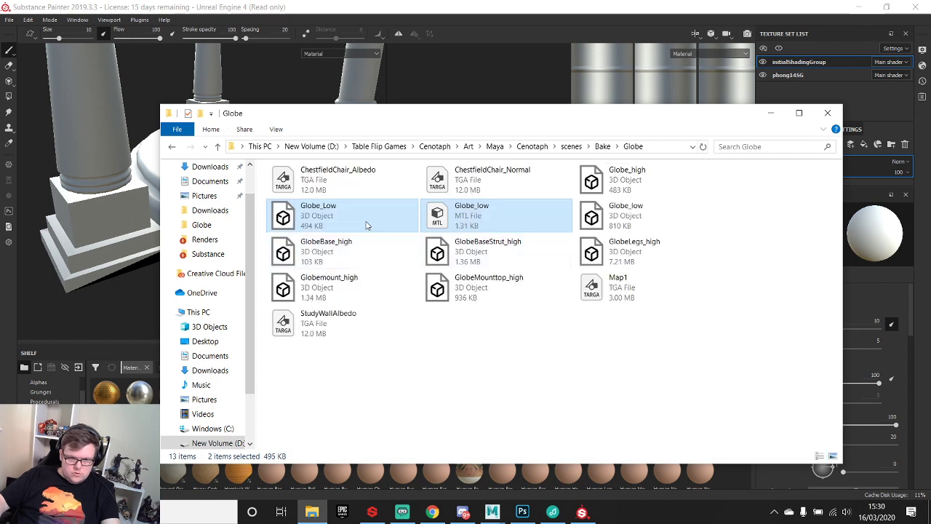
left_click(473, 210)
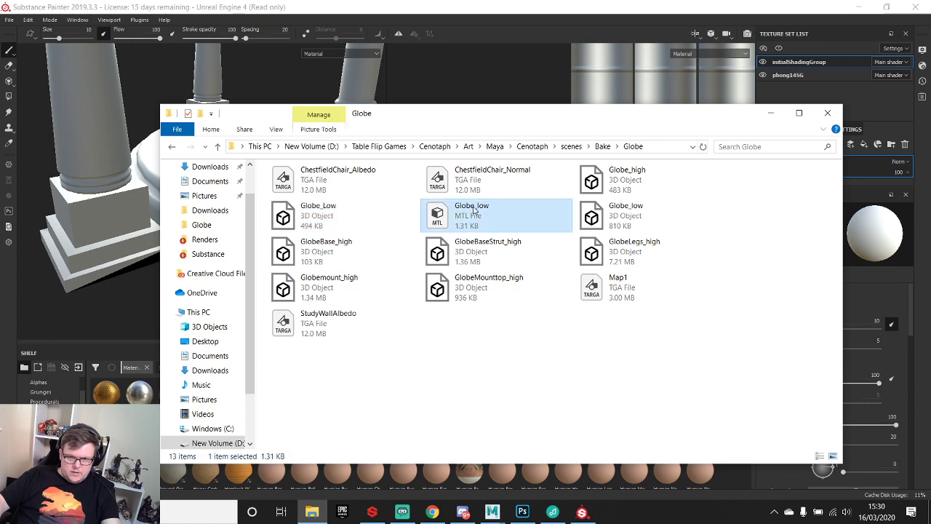
left_click(617, 183)
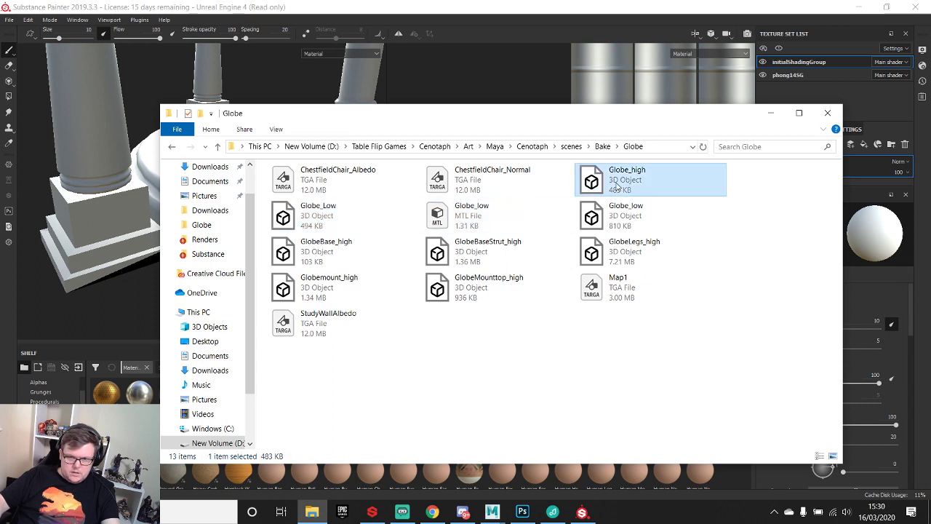
left_click(500, 225)
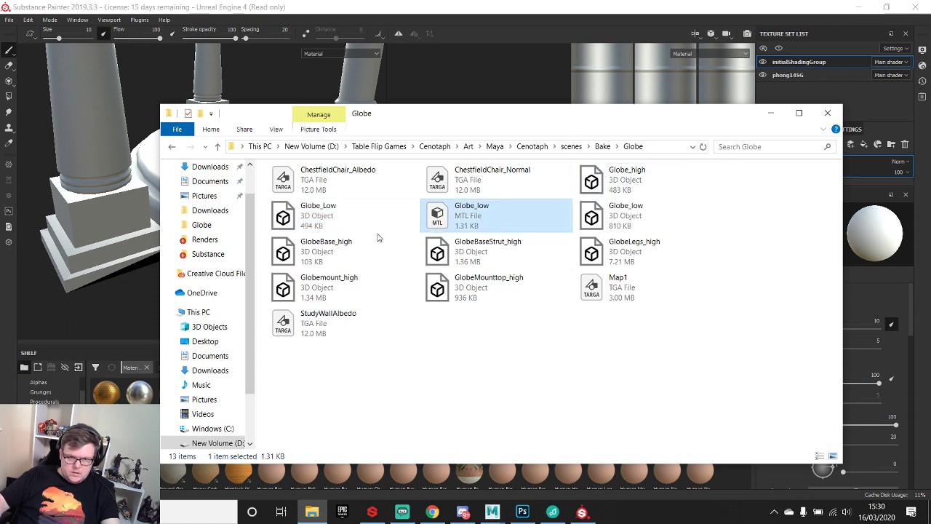
- Delete the texture files ChestfieldChair_Albedo, ChestfieldChair_Normal, Map1 and StudyWallAlbedo from the Globe folder
left_click(478, 182)
left_click(325, 186, "ctrl")
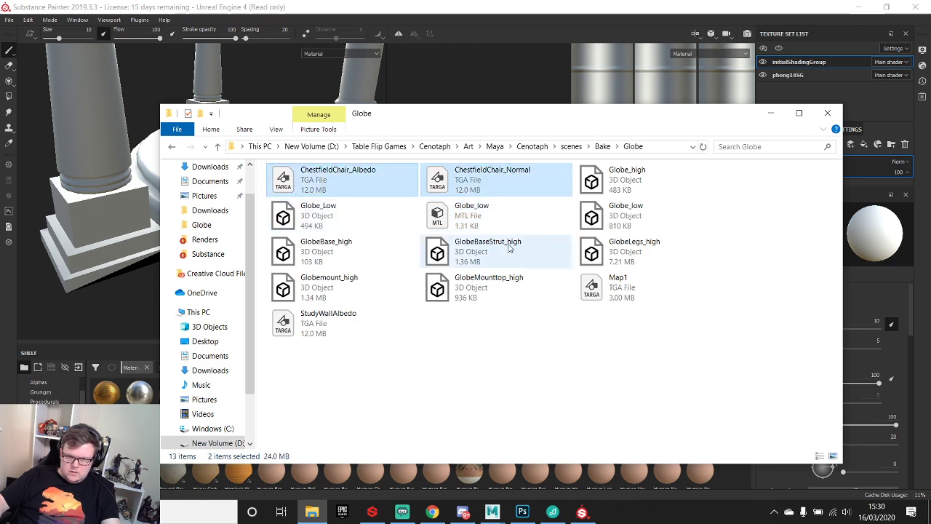
left_click(608, 295, "ctrl")
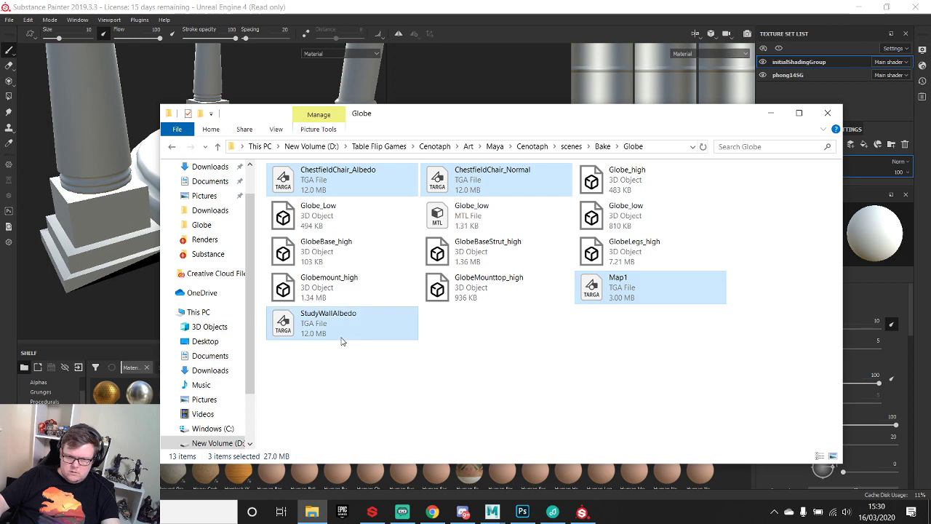
key("Delete")
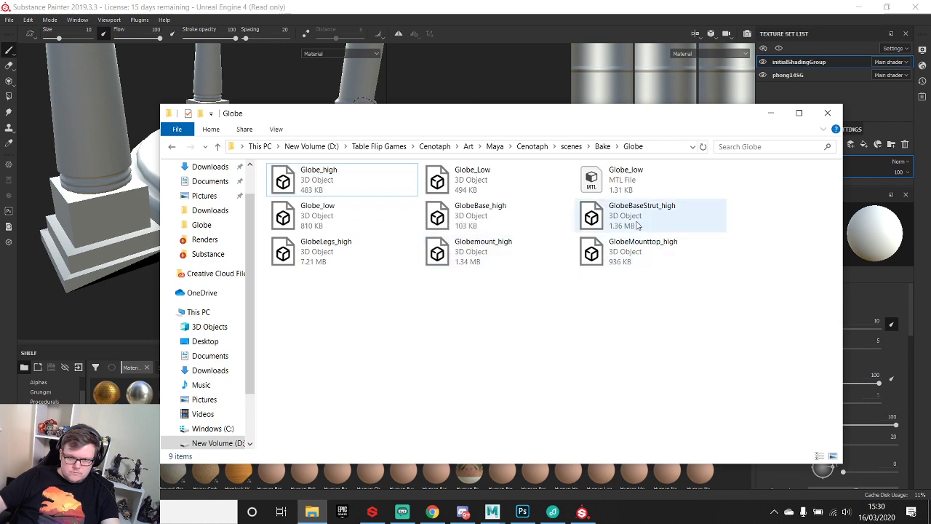
- Delete both old Globe_low OBJ files and the Globe_low MTL file from the Globe folder, and close File Explorer
left_click(623, 182)
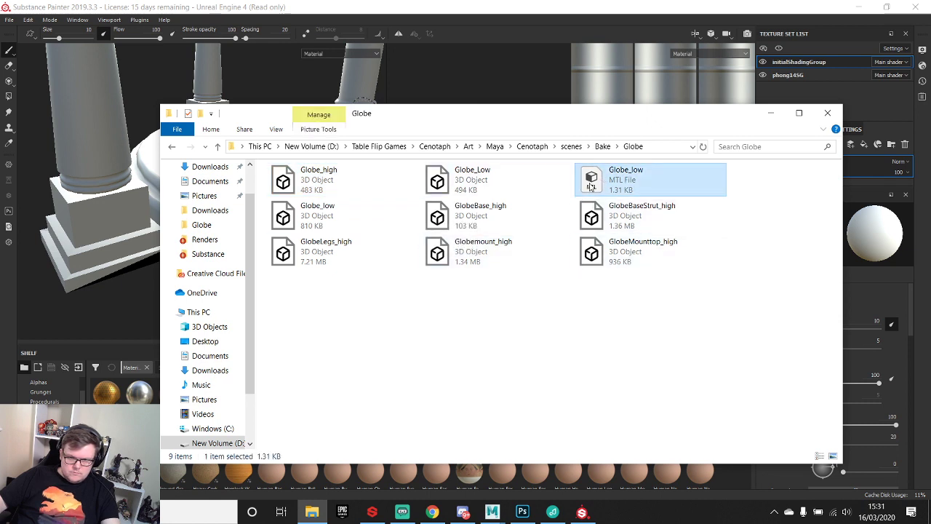
left_click(458, 183, "ctrl")
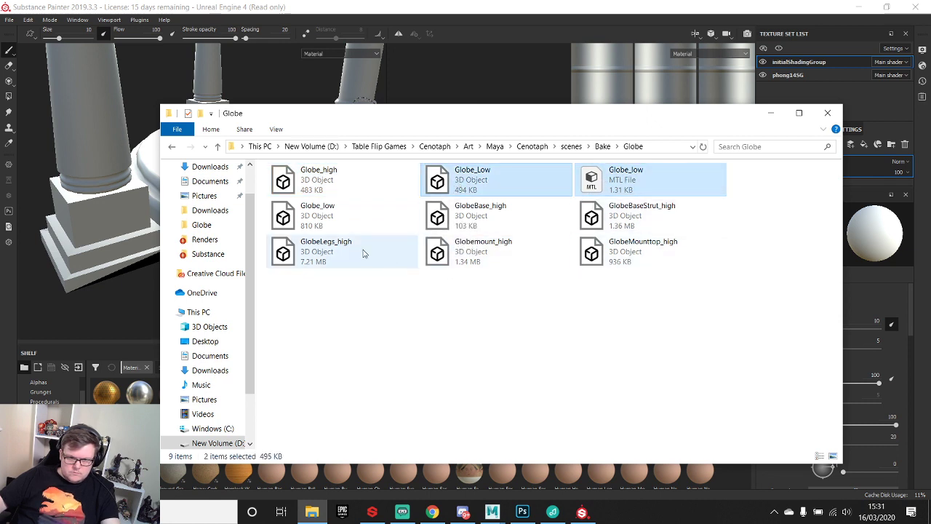
key("Delete")
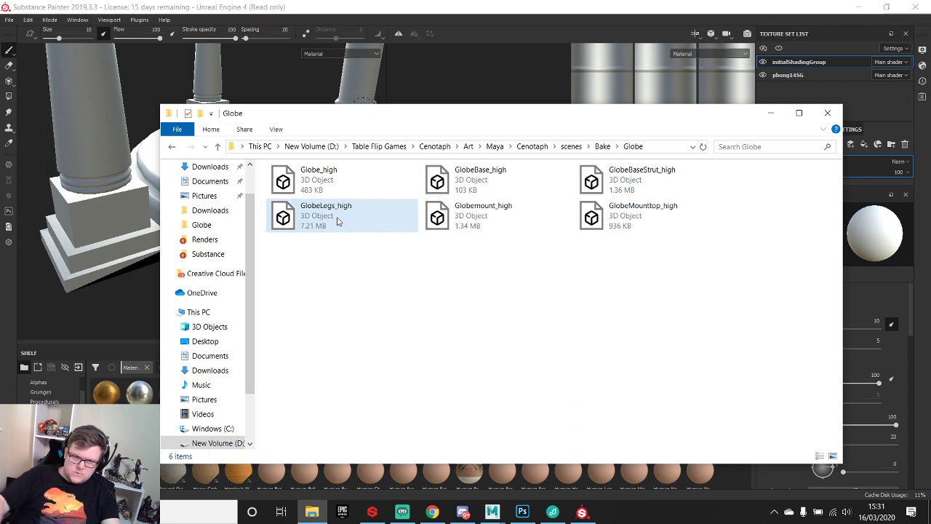
left_click(827, 113)
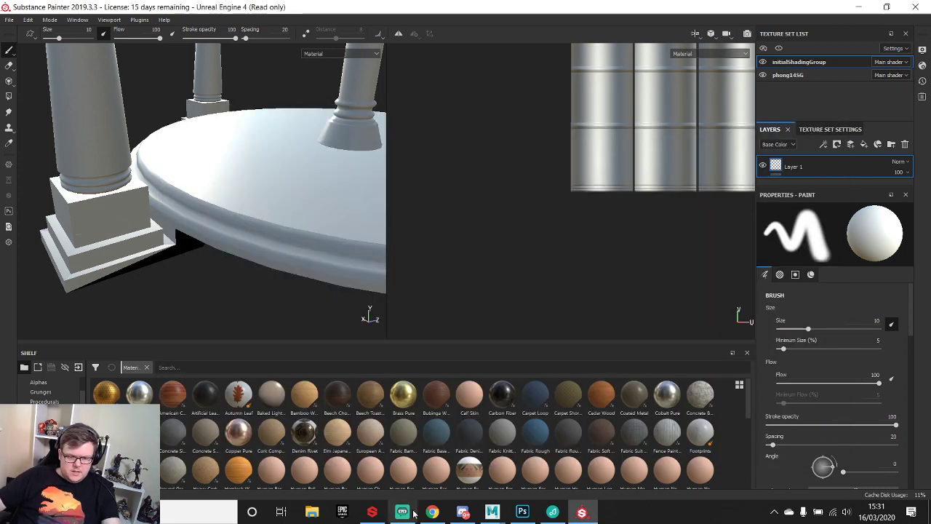
- Switch to Maya and export the LP group as an OBJ named globe_low into the Bake\Globe folder
mouse_move(492, 512)
left_click(530, 464)
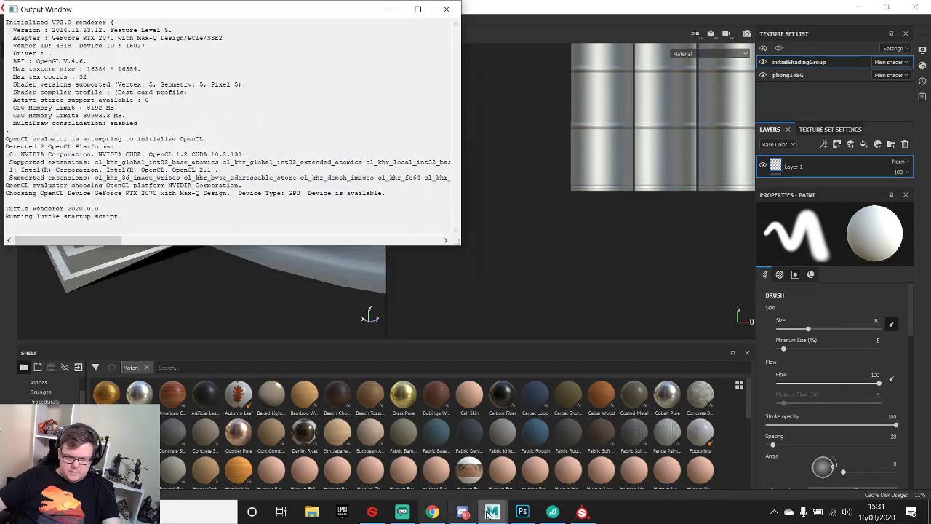
left_click(445, 9)
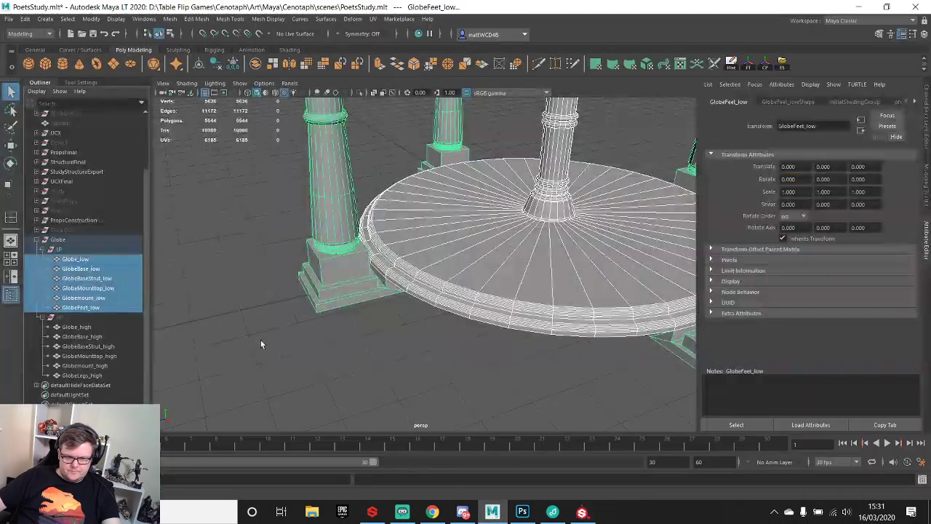
left_click(65, 249)
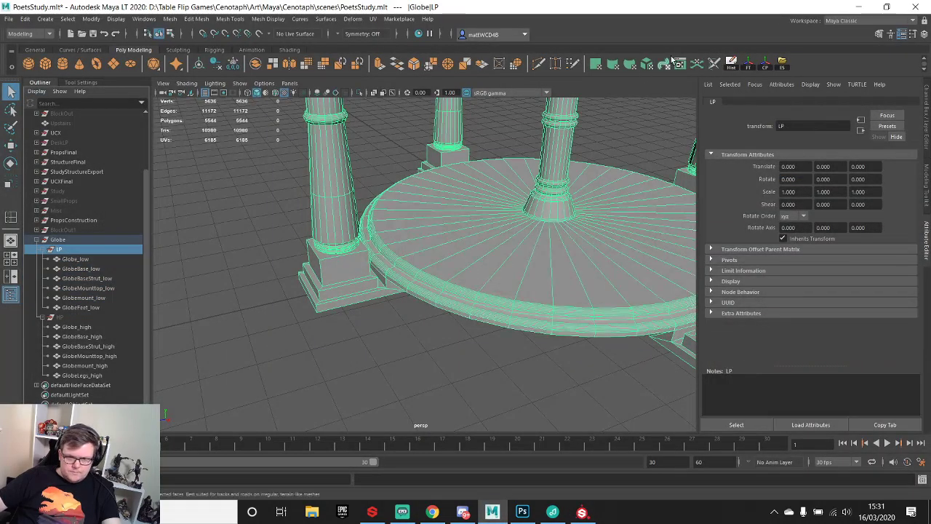
left_click(765, 66)
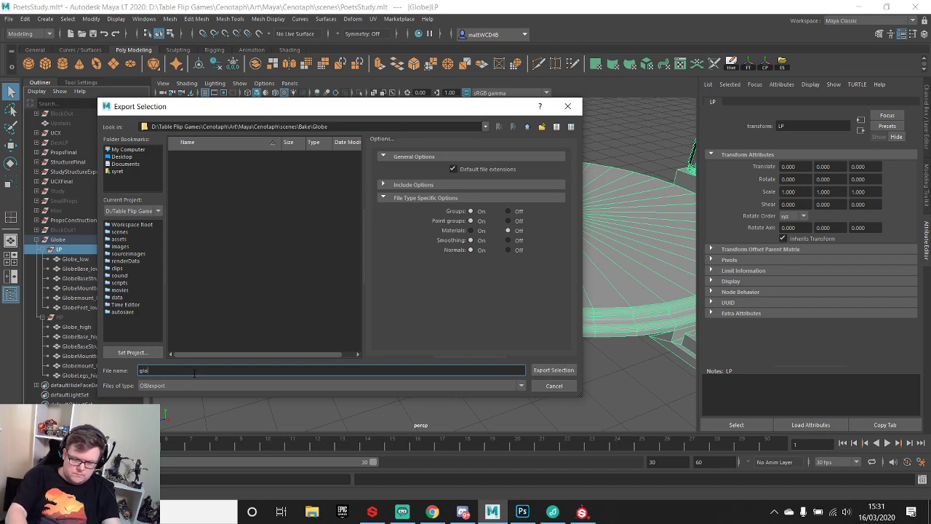
type("globe_low")
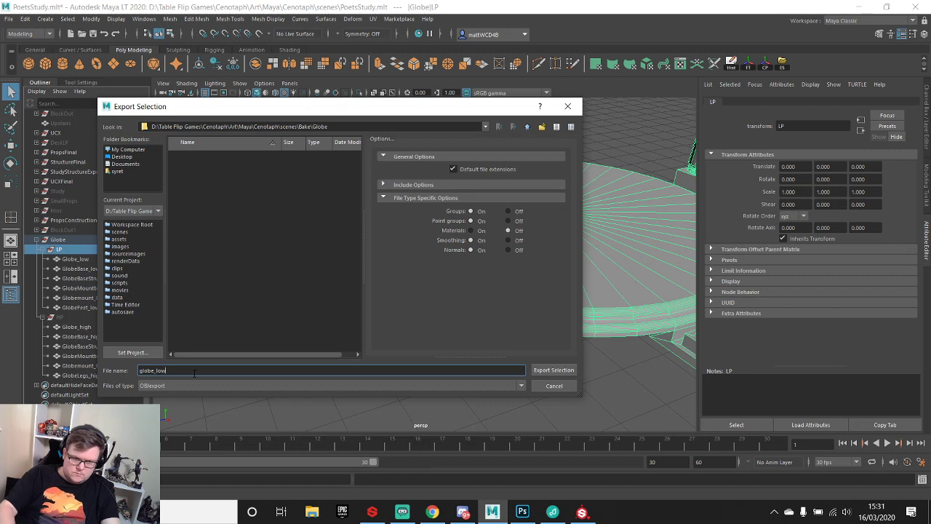
key("Return")
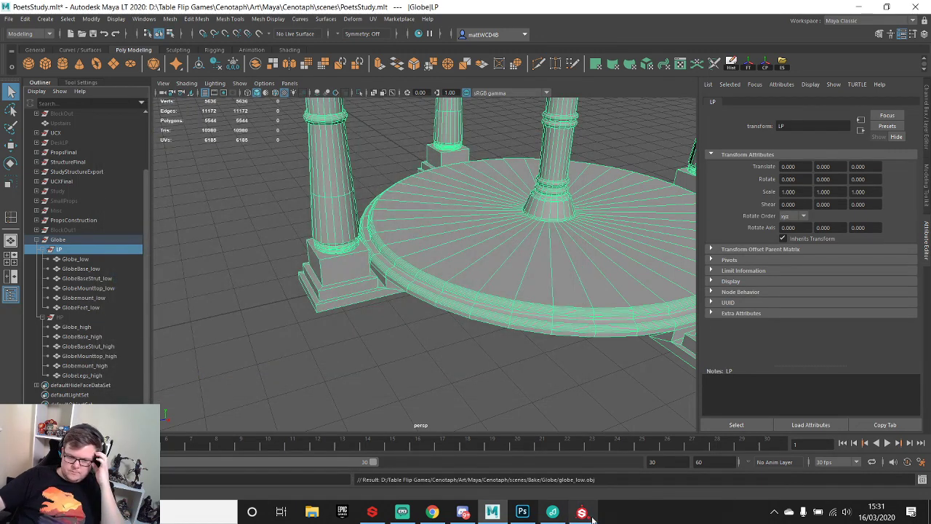
- Switch to Substance Painter and create a new project from globe_low.obj with the Unreal Engine 4 template, discarding the open one
left_click(581, 512)
left_click(9, 20)
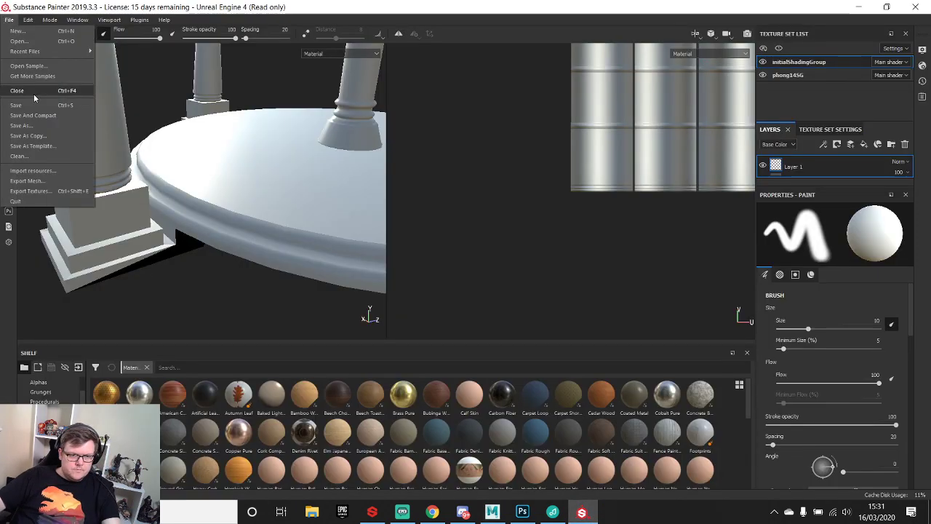
left_click(38, 30)
left_click(562, 153)
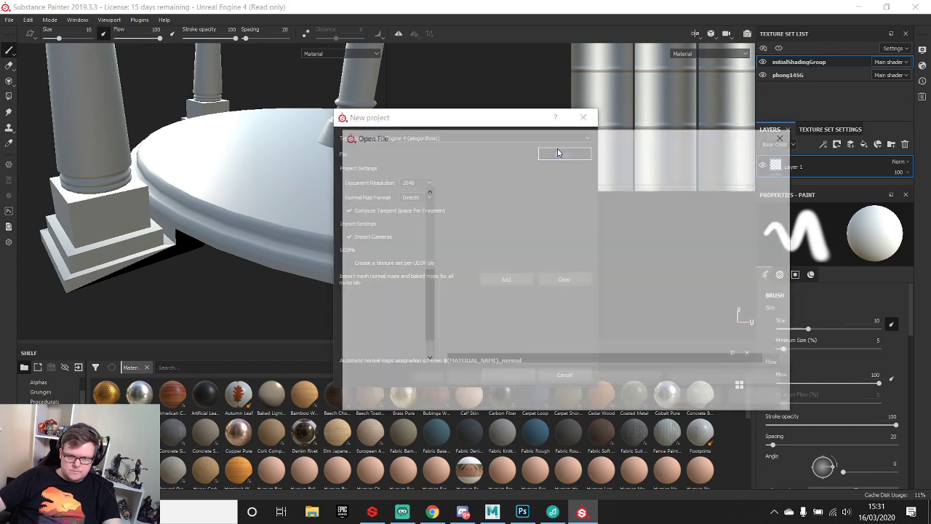
double_click(482, 225)
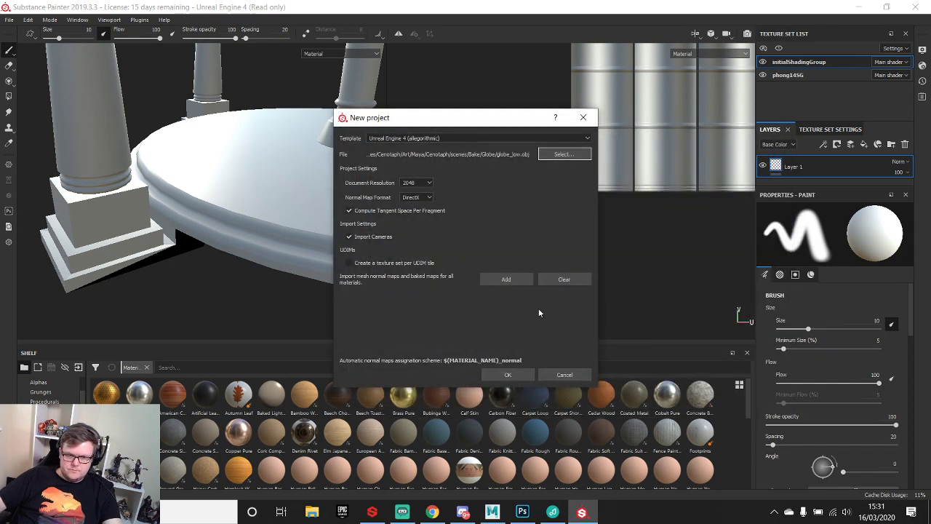
left_click(522, 373)
left_click(434, 270)
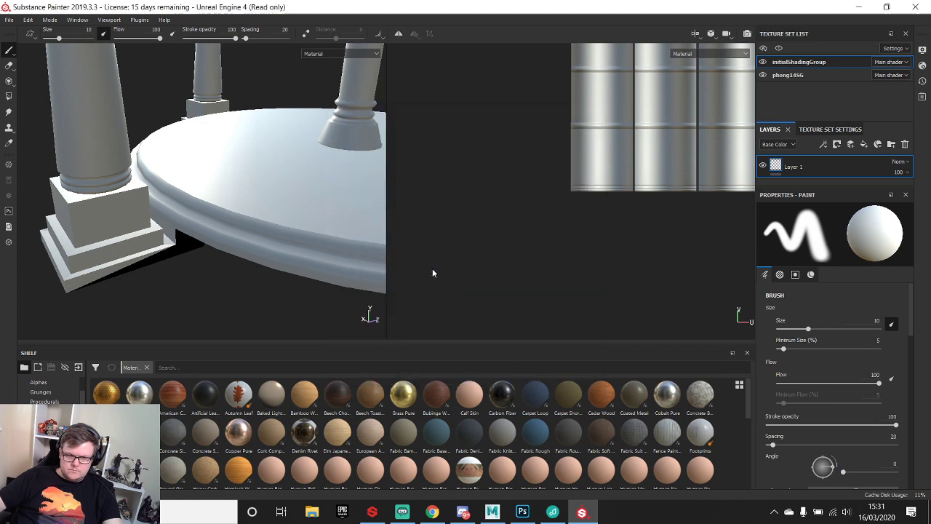
- Look over the whole imported globe and enlarge the layer stack area above the paint properties
left_click_drag(193, 289, 204, 191, "alt")
scroll(189, 230, "up", 5)
left_click_drag(189, 230, 236, 166, "alt")
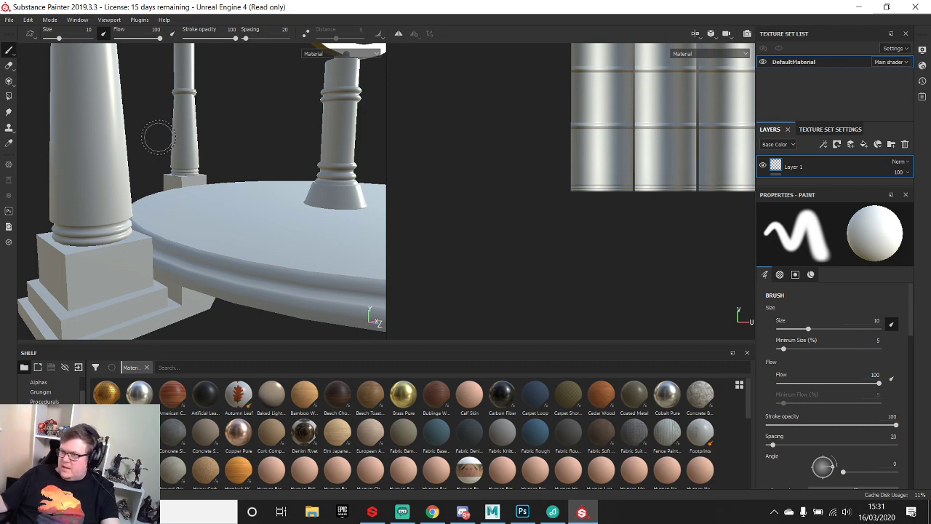
scroll(254, 176, "down", 10)
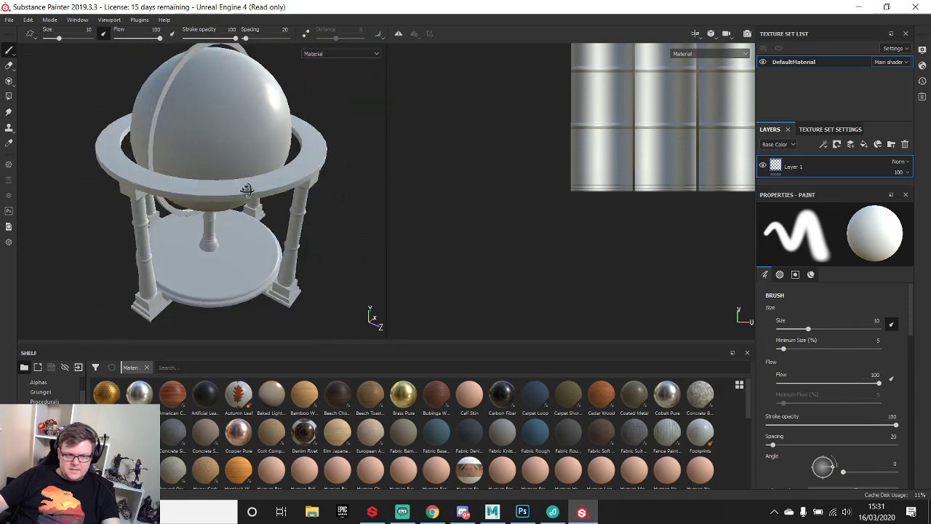
left_click_drag(246, 189, 313, 171, "alt")
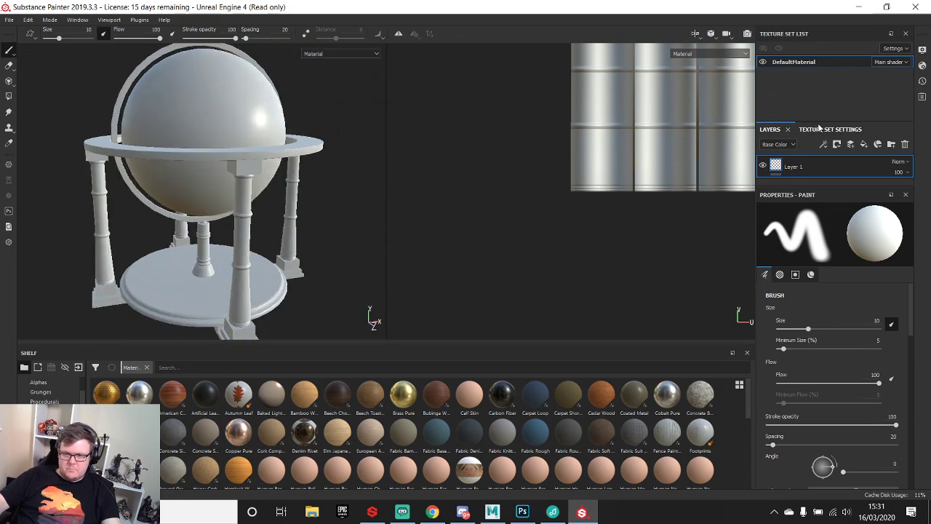
left_click_drag(835, 186, 835, 275)
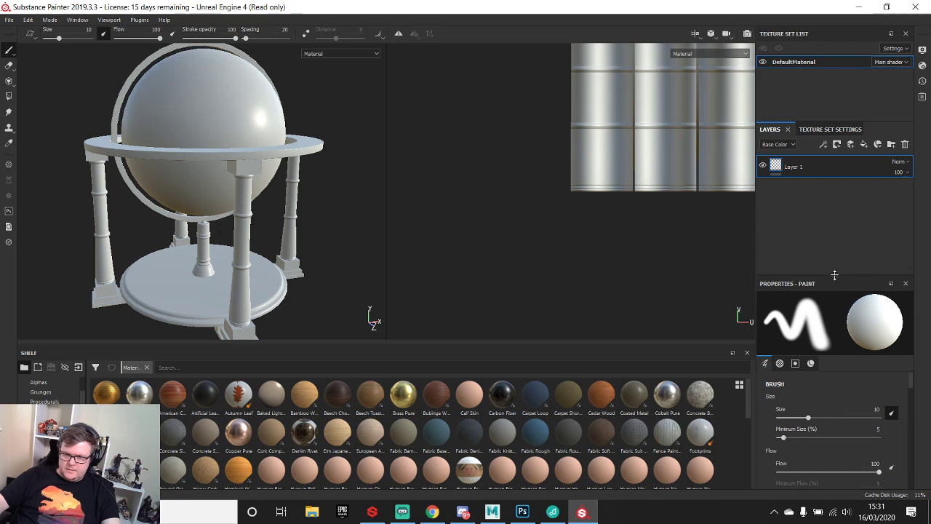
- Open the mesh map baking settings, exclude the ID map and set the high and low poly matching to By Mesh Name
left_click(27, 21)
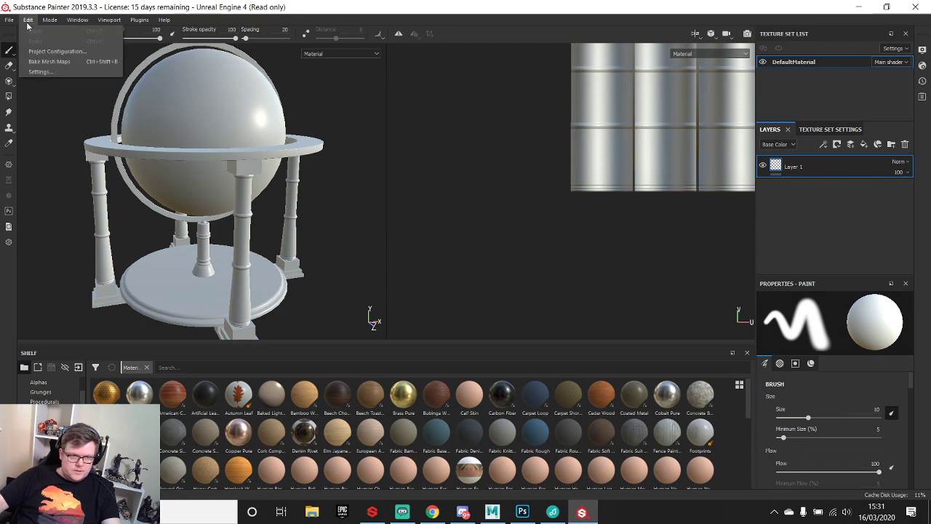
left_click(50, 61)
left_click(326, 165)
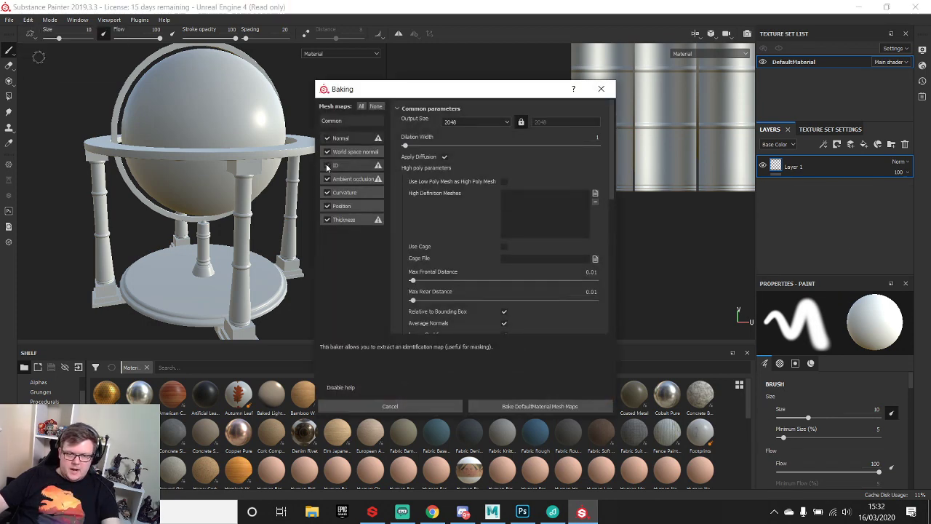
scroll(533, 294, "down", 2)
left_click(538, 290)
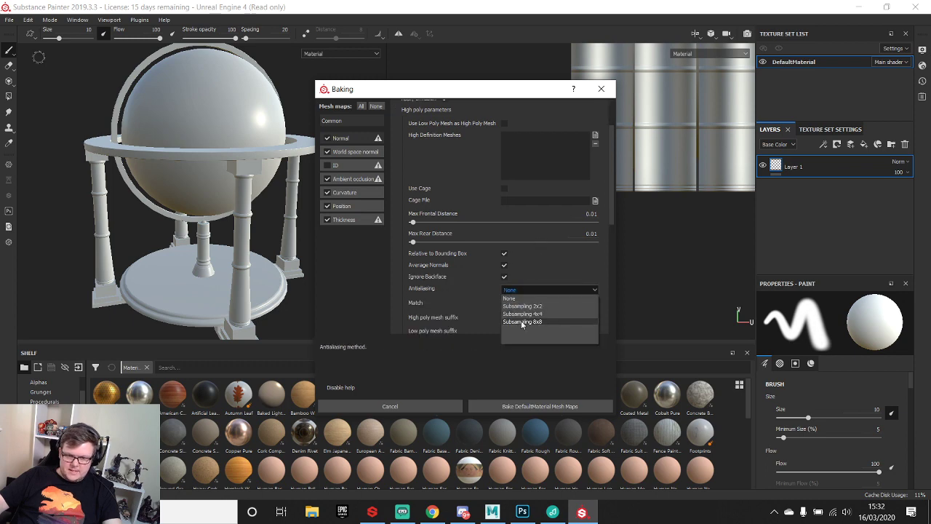
left_click(537, 292)
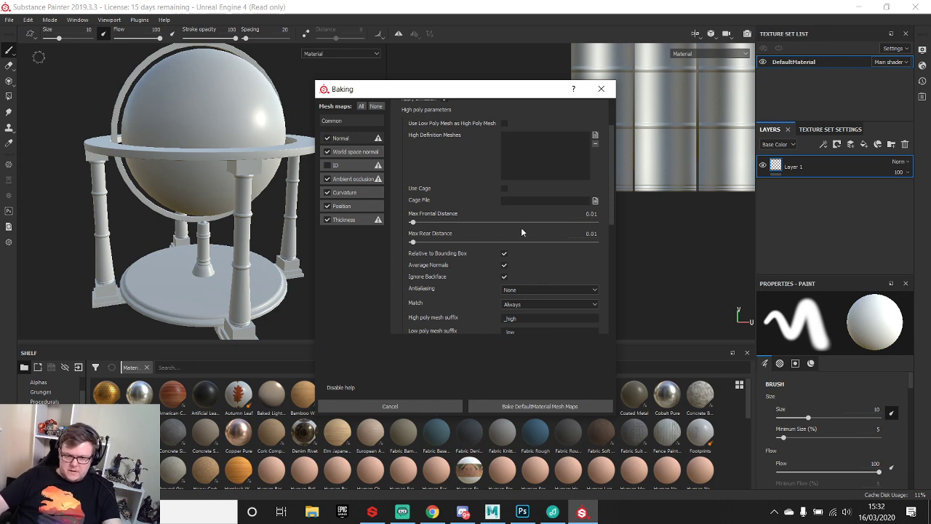
scroll(521, 227, "down", 1)
left_click(531, 275)
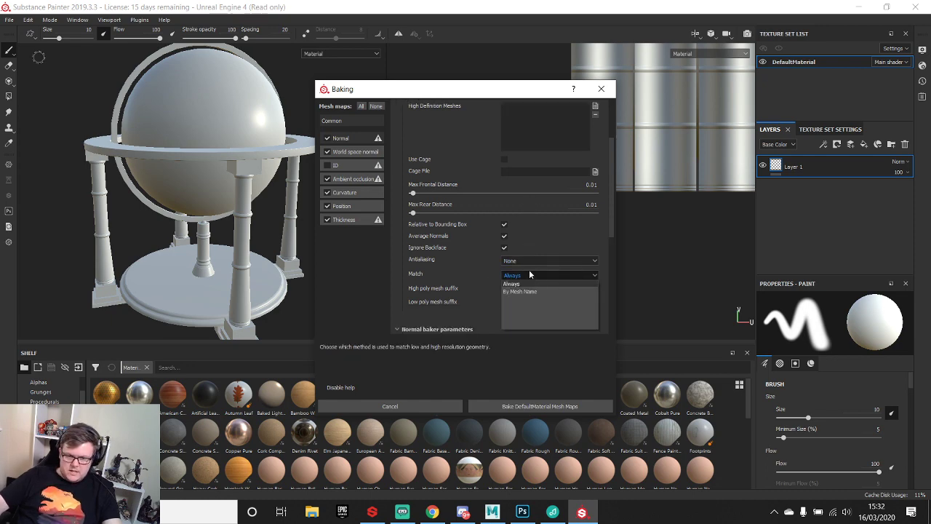
left_click(514, 295)
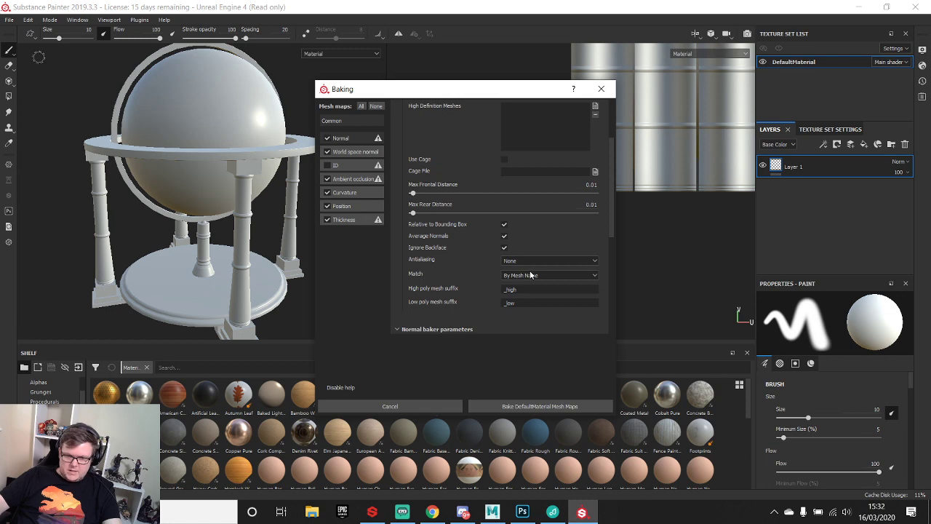
scroll(551, 235, "up", 2)
scroll(551, 235, "up", 1)
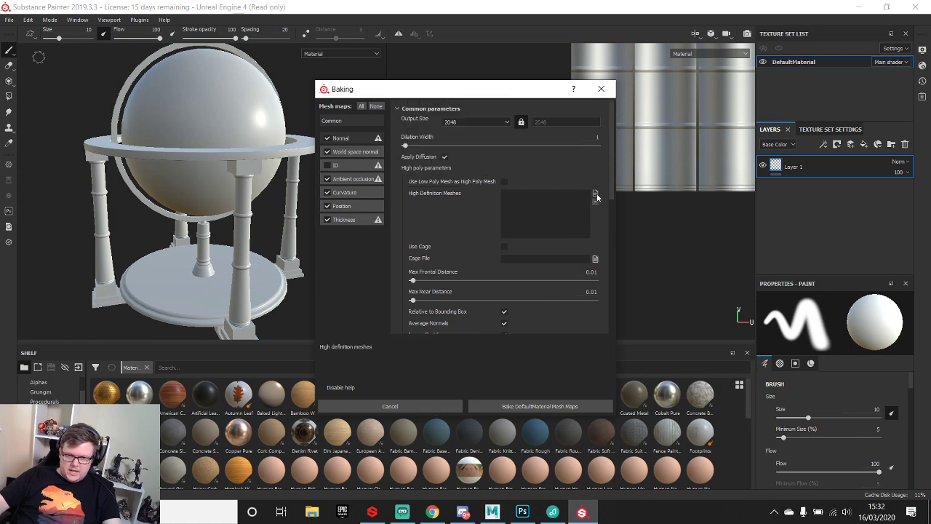
- Add all the globe OBJ files ending in _high as high definition meshes, and close the baking settings without baking
left_click(595, 192)
left_click(455, 183)
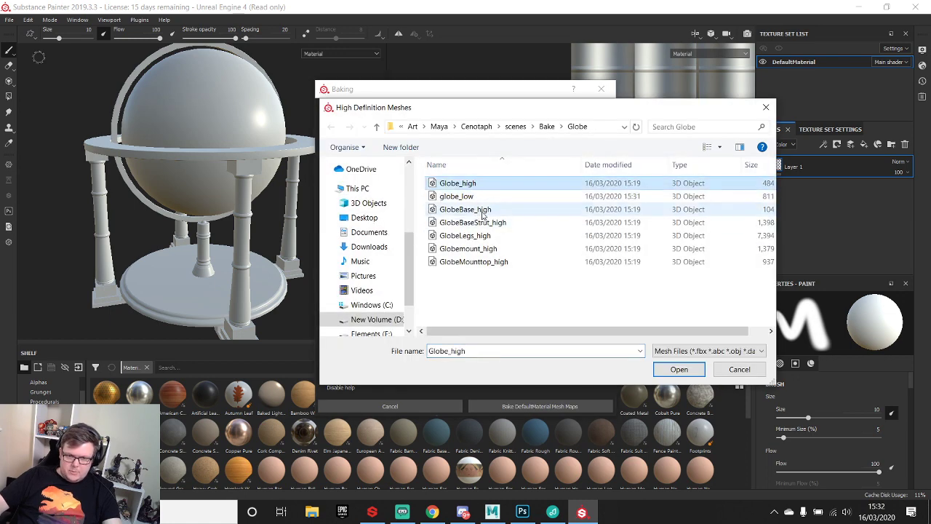
left_click(476, 209, "ctrl")
left_click(476, 222, "ctrl")
left_click(473, 235, "ctrl")
left_click(473, 249, "ctrl")
left_click(473, 262, "ctrl")
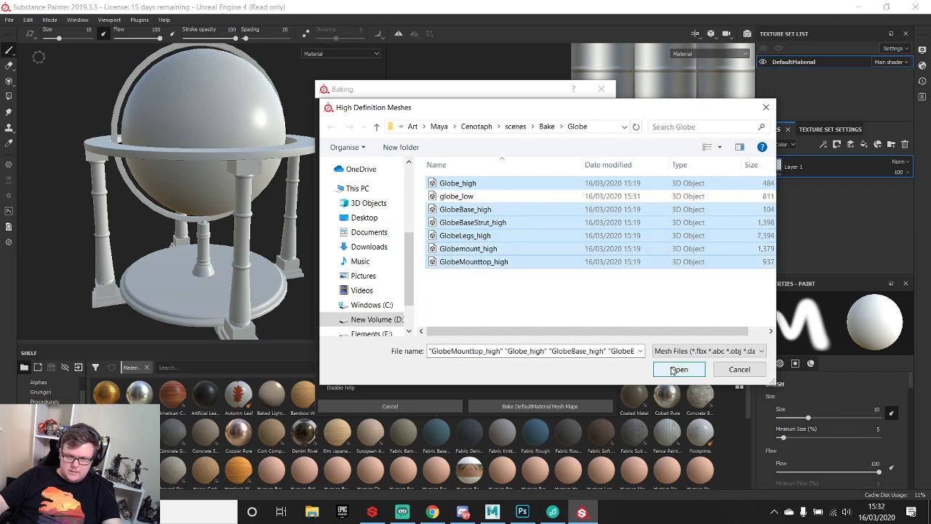
left_click(490, 188, "ctrl")
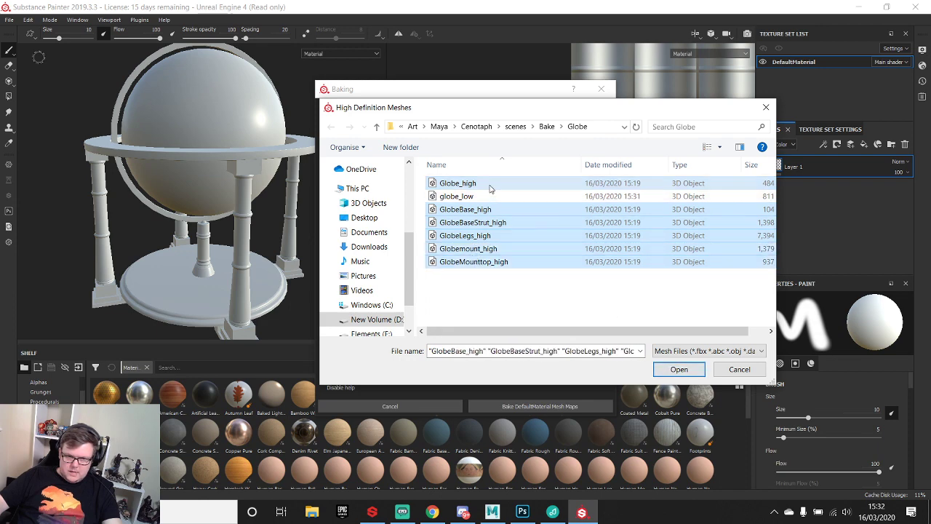
left_click(489, 188, "ctrl")
left_click(678, 370)
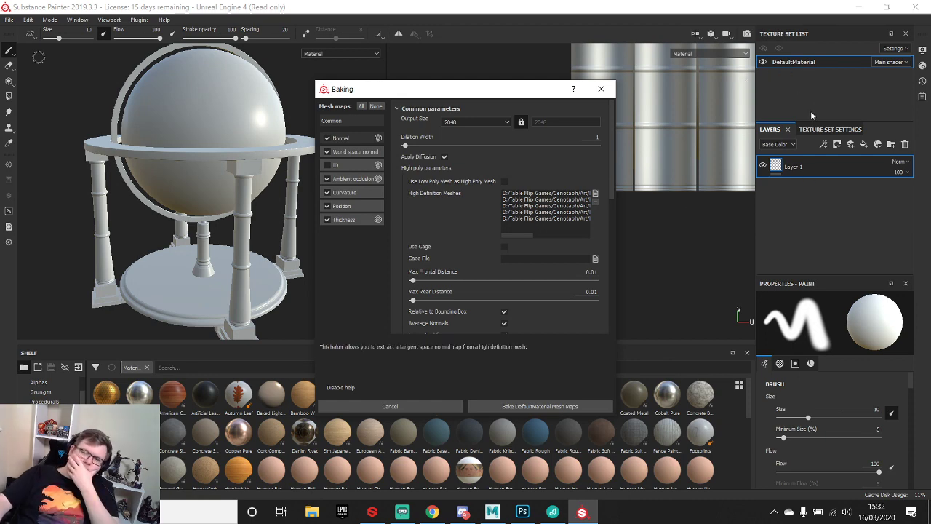
left_click(601, 89)
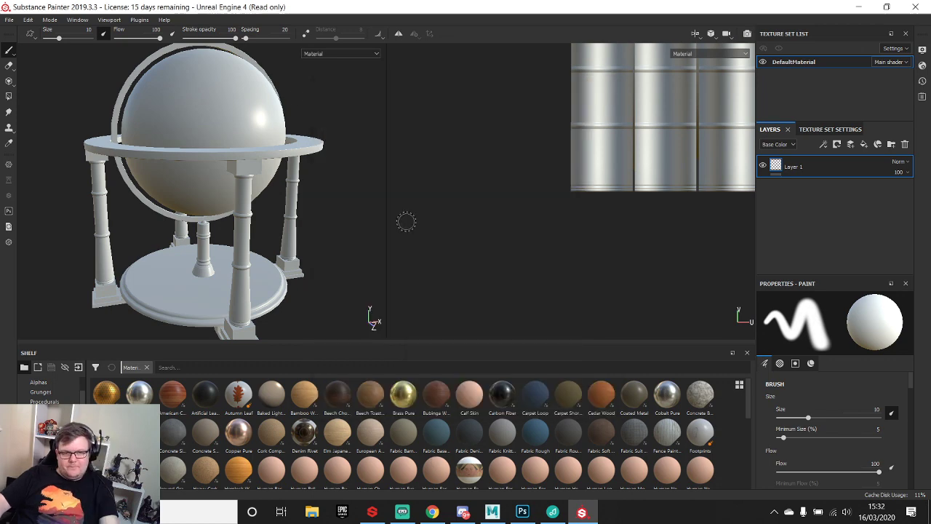
- Switch to Maya and re-export the LP group over globe_low.obj with Materials on
left_click(492, 511)
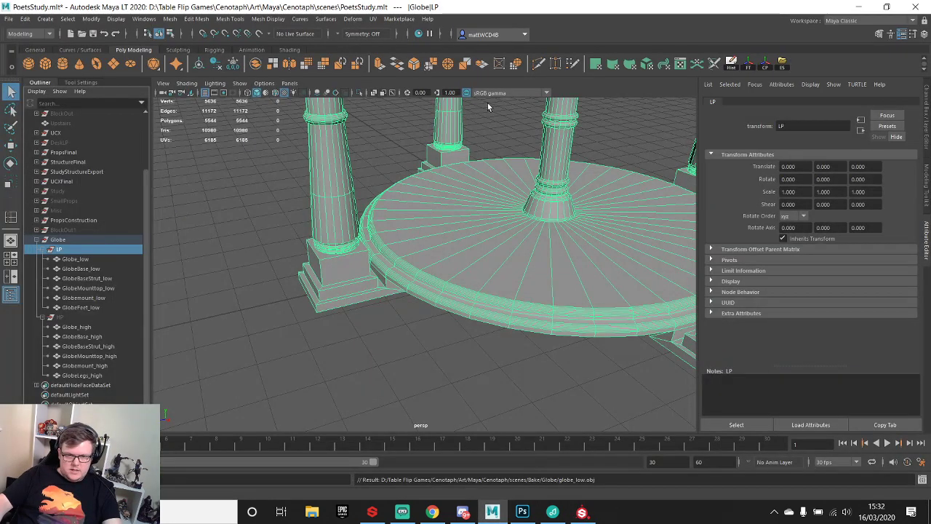
left_click(783, 64)
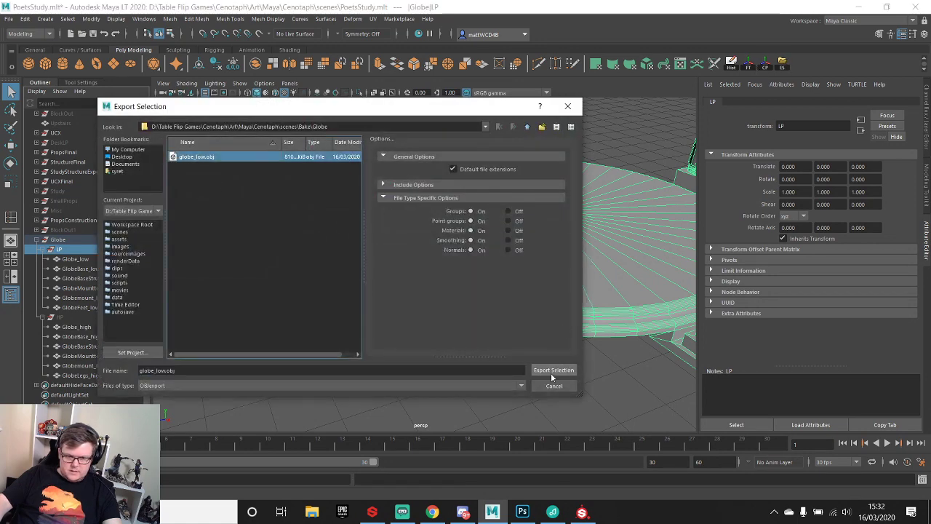
left_click(552, 370)
left_click(315, 266)
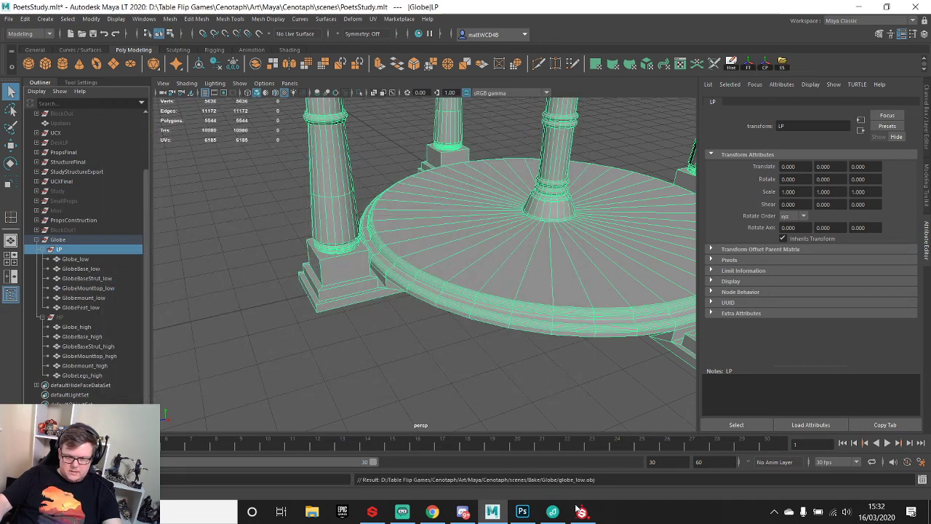
scroll(509, 208, "down", 6)
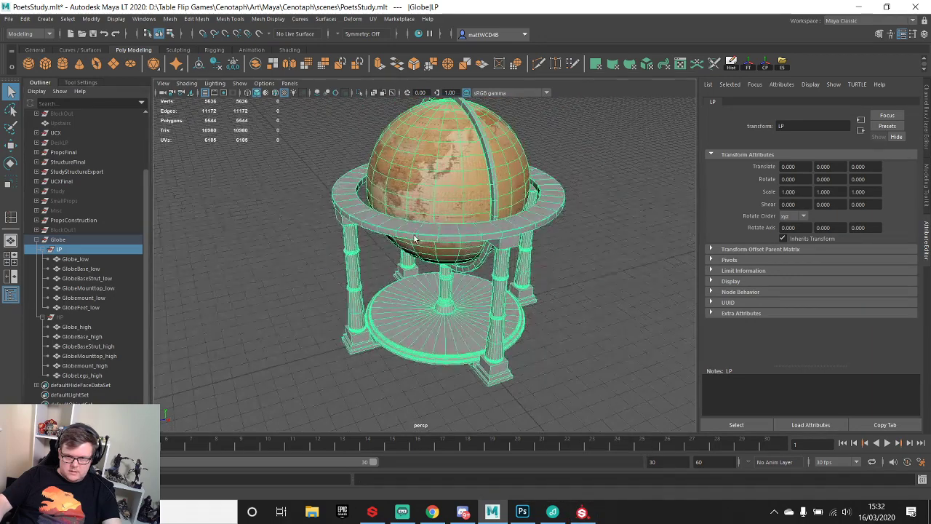
- Switch to Substance Painter and reload the project mesh from the re-exported globe_low file through the project configuration
left_click(581, 511)
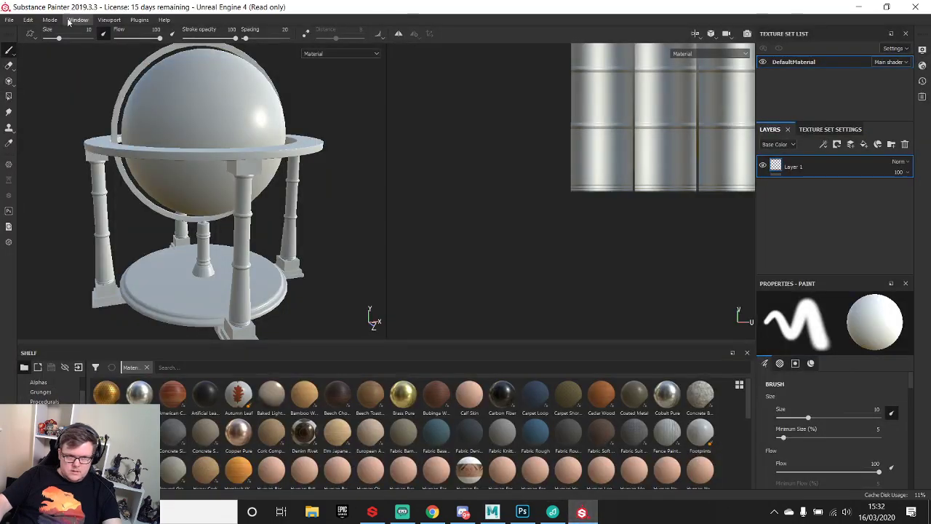
left_click(27, 20)
left_click(43, 43)
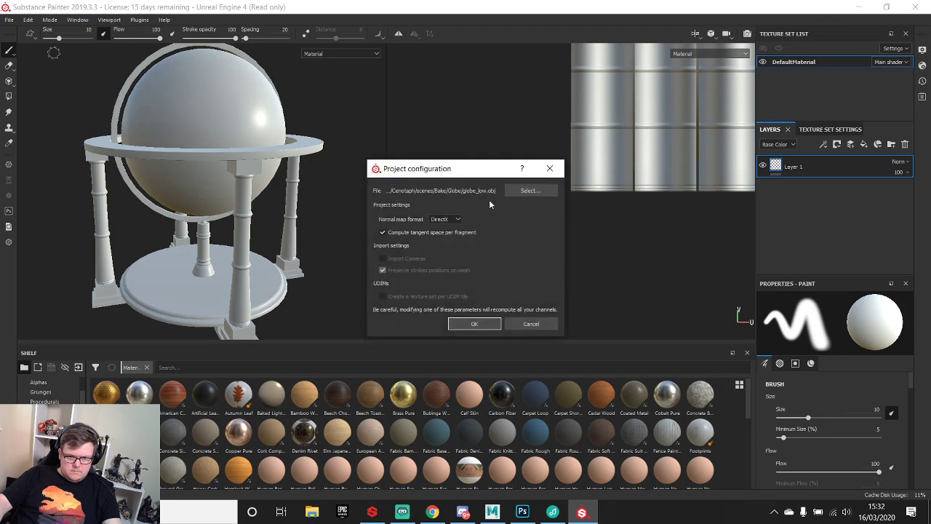
left_click(529, 191)
double_click(509, 270)
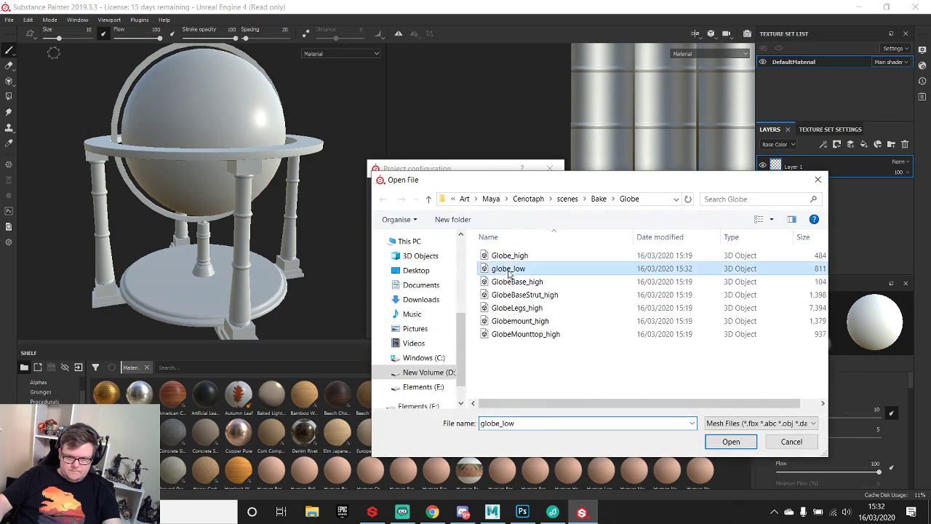
left_click(480, 320)
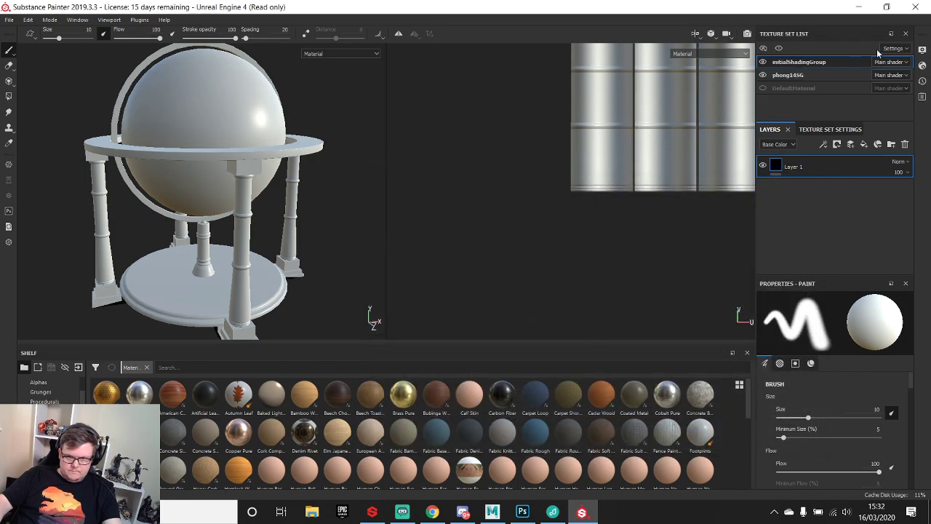
- Rename the initialShadingGroup texture set to Globe and the phong14SG texture set to GlobeMap
left_click(792, 75)
left_click(792, 76)
left_click(815, 63)
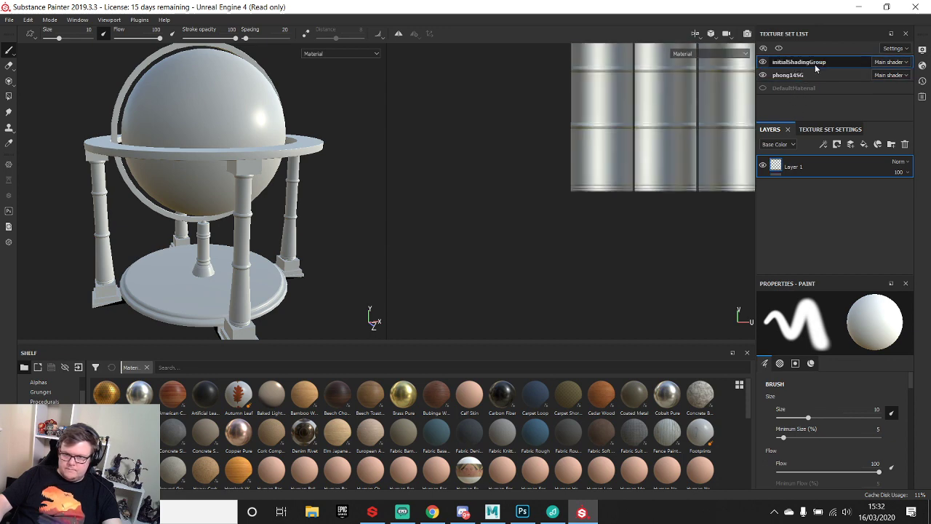
type("Globe")
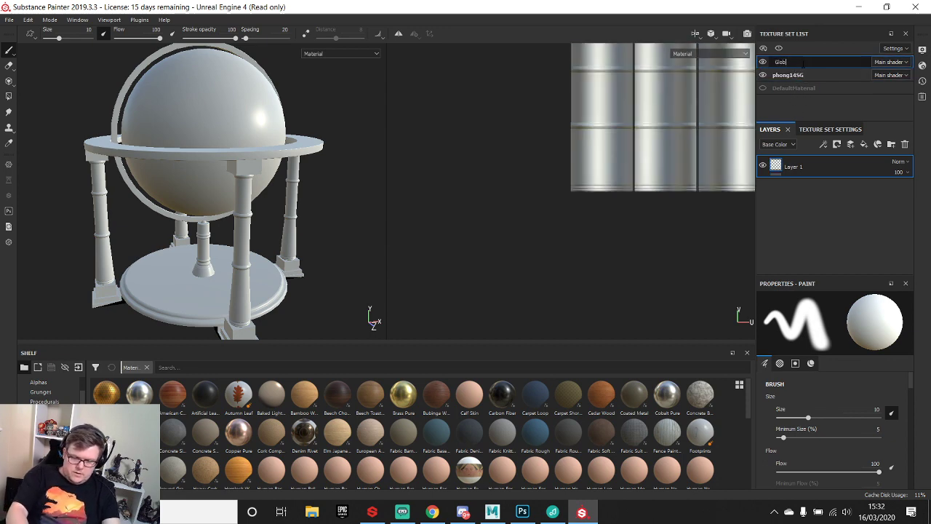
key("Return")
double_click(803, 74)
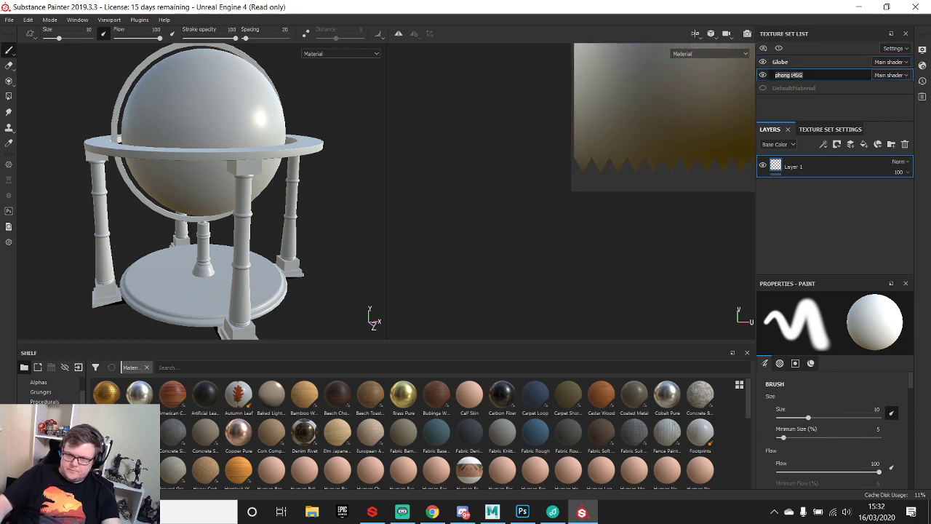
type("GlobeTop")
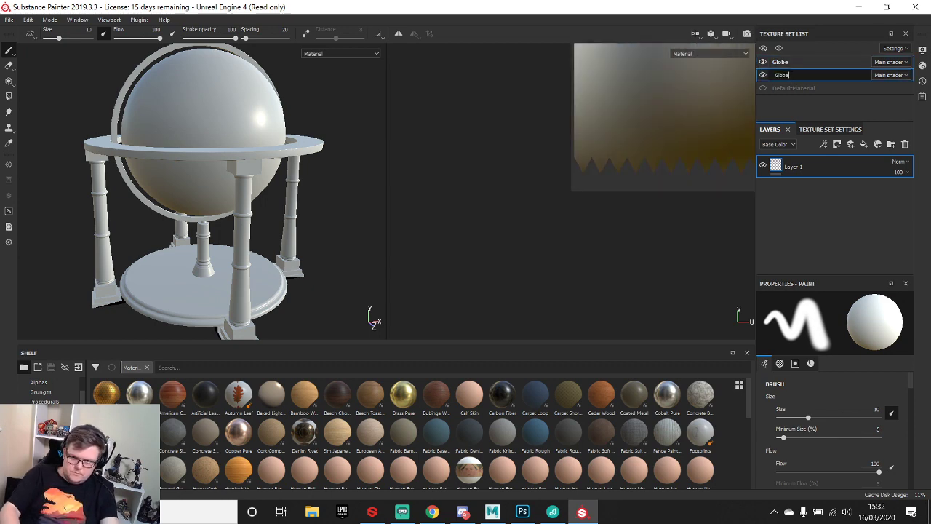
key("Return")
- Examine the full UV layouts of the Globe and GlobeMap texture sets
left_click(797, 62)
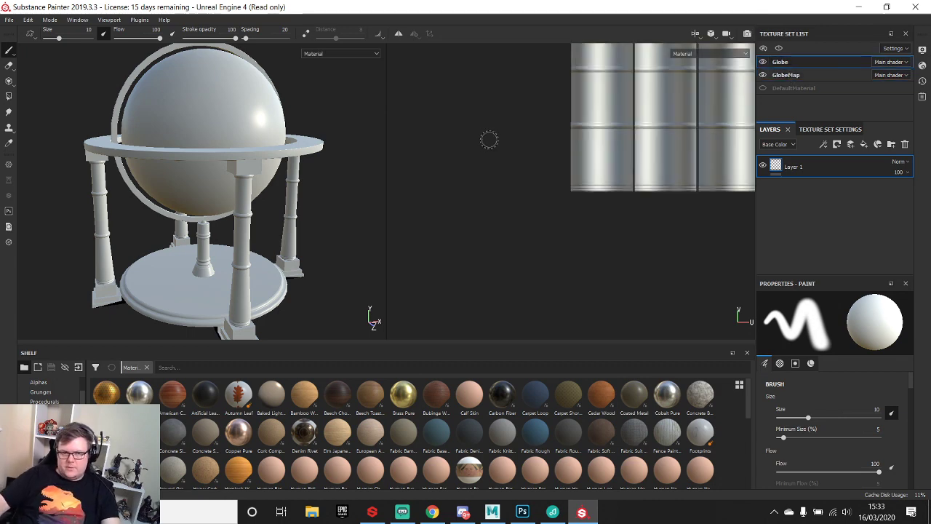
scroll(589, 243, "down", 5)
left_click(858, 74)
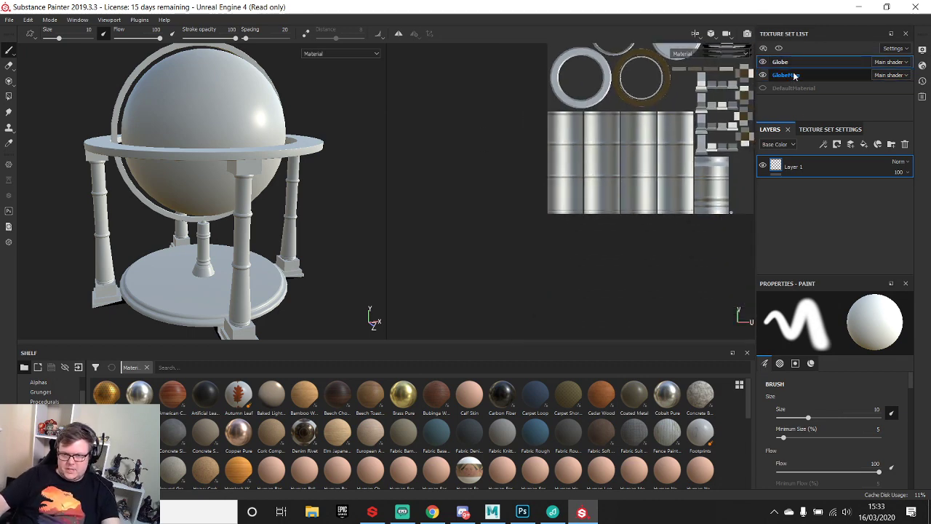
middle_click_drag(644, 123, 579, 205, "alt")
middle_click_drag(202, 180, 219, 155, "alt")
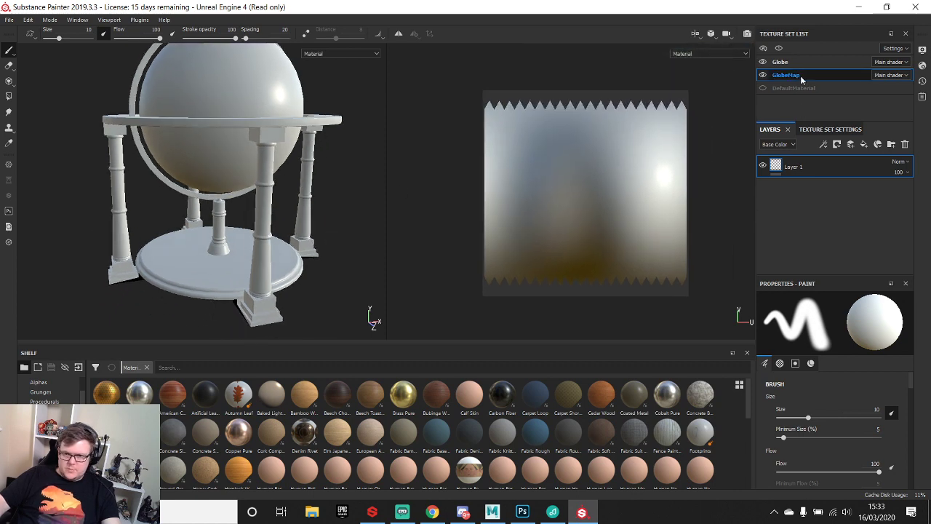
- Open the mesh map baking settings for the Globe texture set, exclude the ID map and set Match to By Mesh Name
left_click(784, 62)
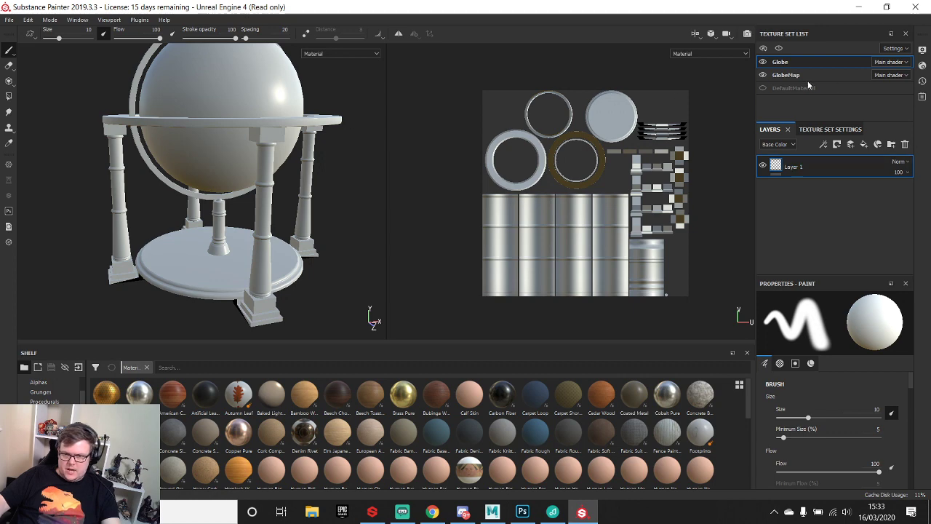
left_click(827, 130)
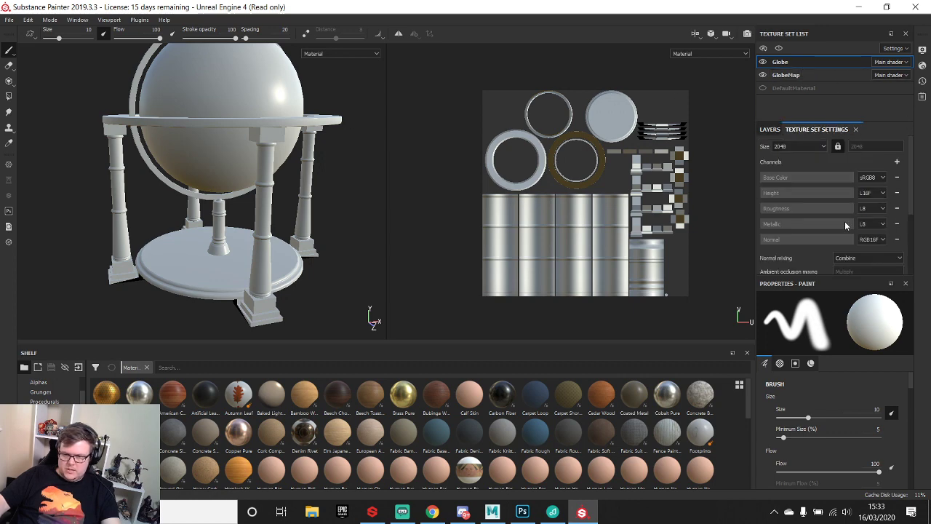
scroll(826, 202, "down", 2)
left_click(875, 241)
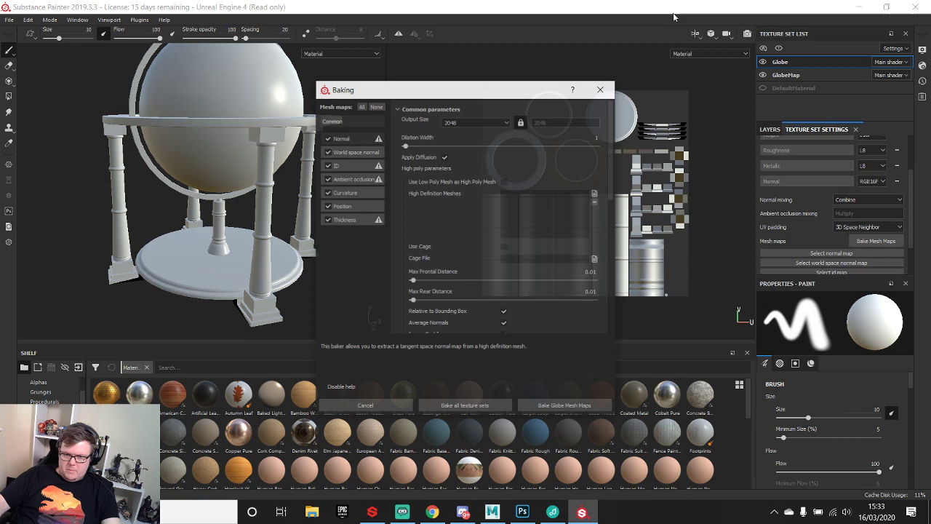
left_click(328, 165)
scroll(510, 240, "down", 2)
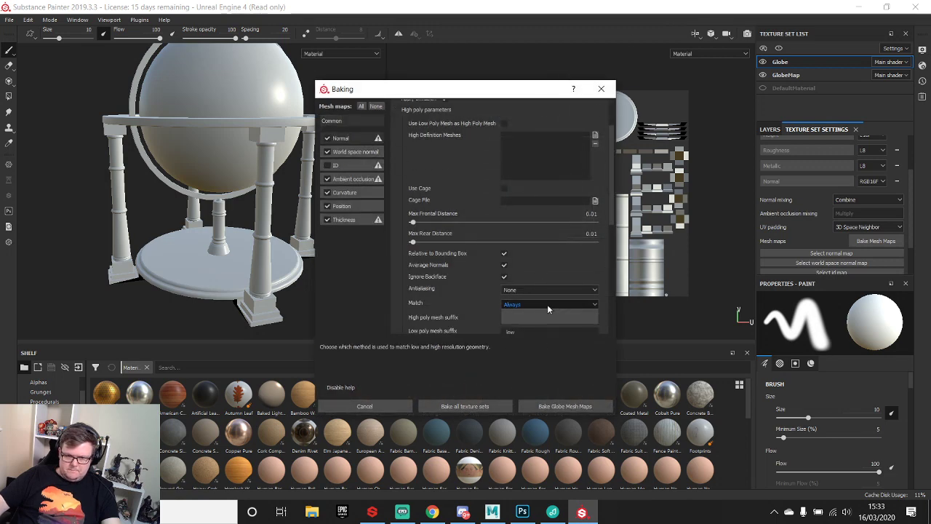
left_click(546, 304)
left_click(533, 321)
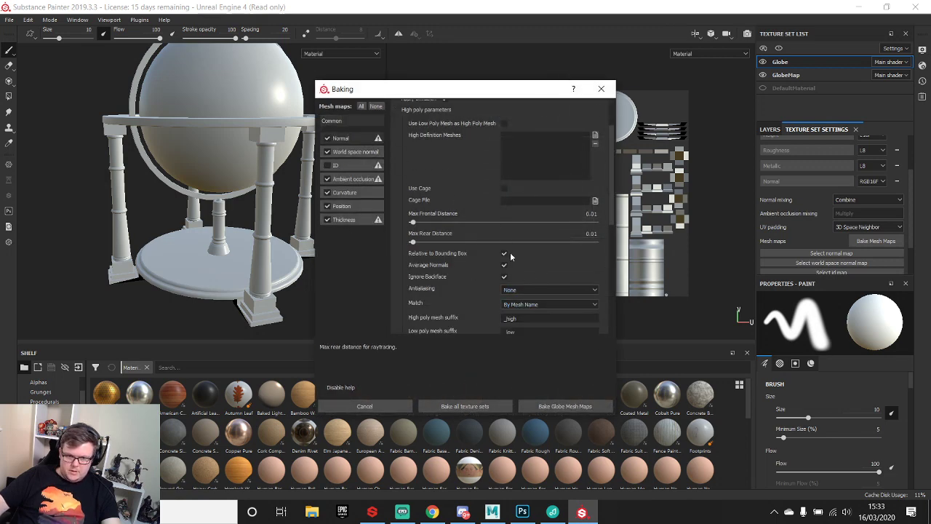
- Load GlobeBase_high, GlobeBaseStrut_high, GlobeLegs_high, Globemount_high and GlobeMounttop_high as the high definition meshes
left_click(595, 134)
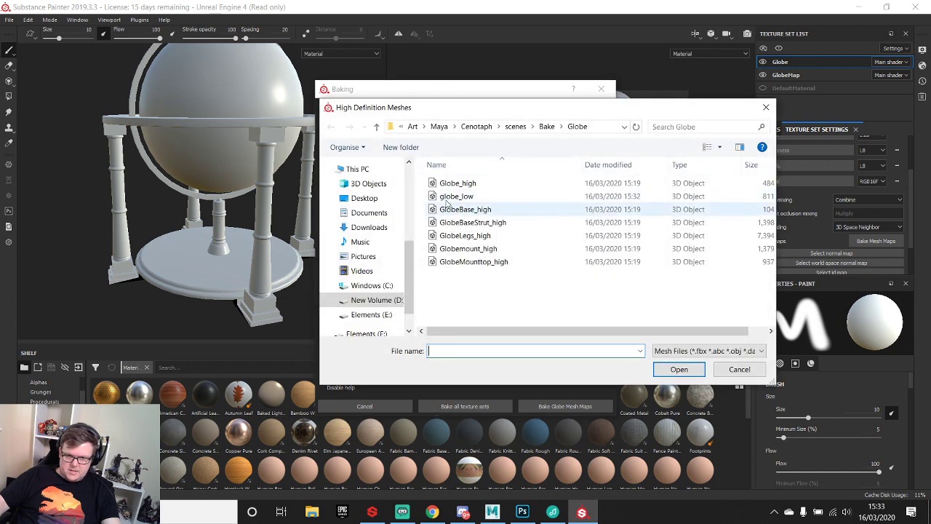
left_click(490, 211)
left_click(485, 224, "ctrl")
left_click(483, 237, "ctrl")
left_click(481, 251, "ctrl")
left_click(487, 263, "ctrl")
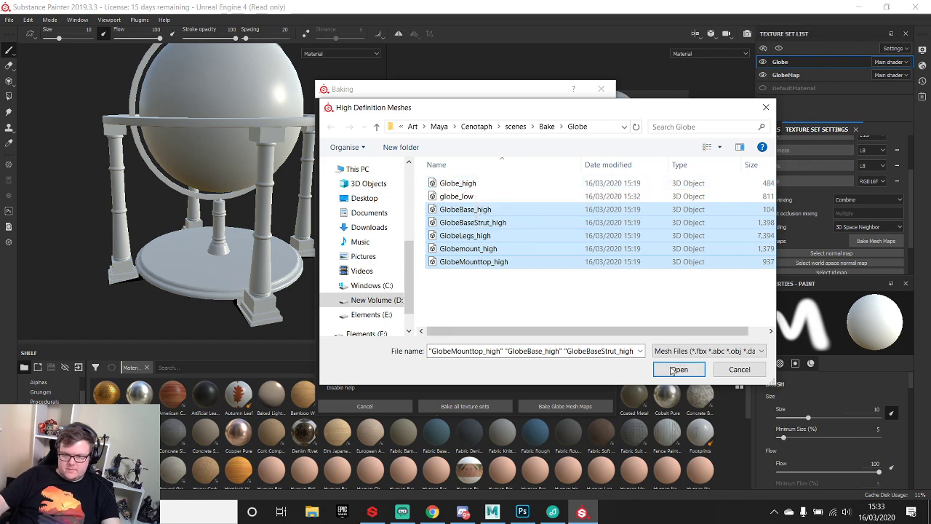
key("Return")
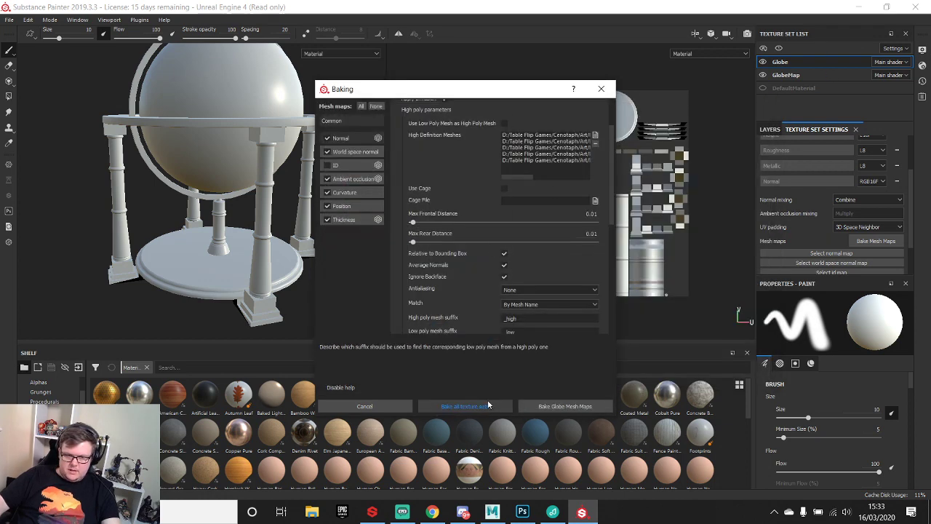
- Exclude every remaining mesh map except Normal and bake the Globe texture set's mesh maps
left_click(327, 219)
left_click(328, 206)
left_click(327, 192)
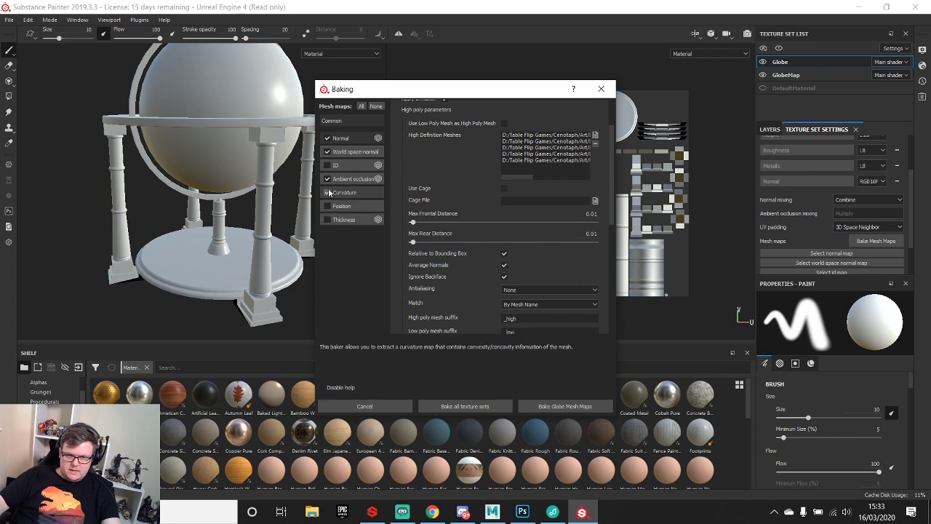
left_click(328, 179)
left_click(327, 152)
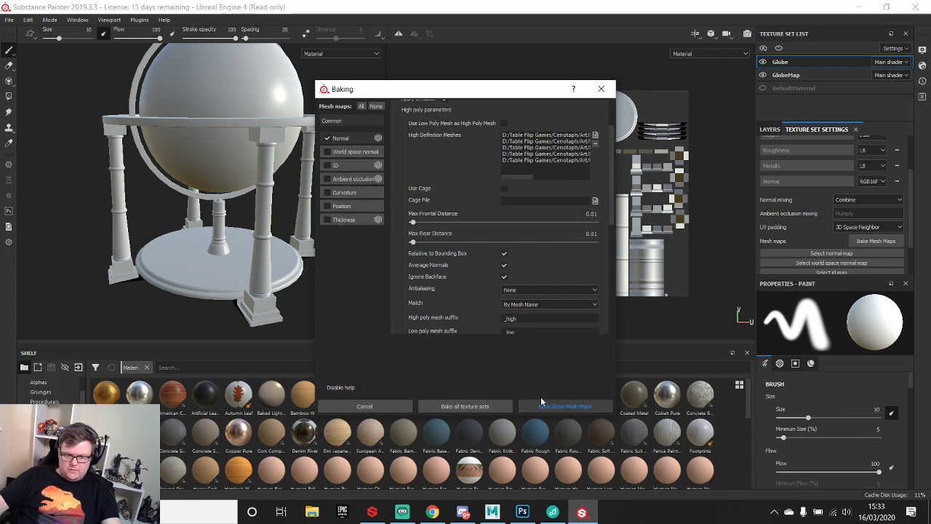
left_click(553, 407)
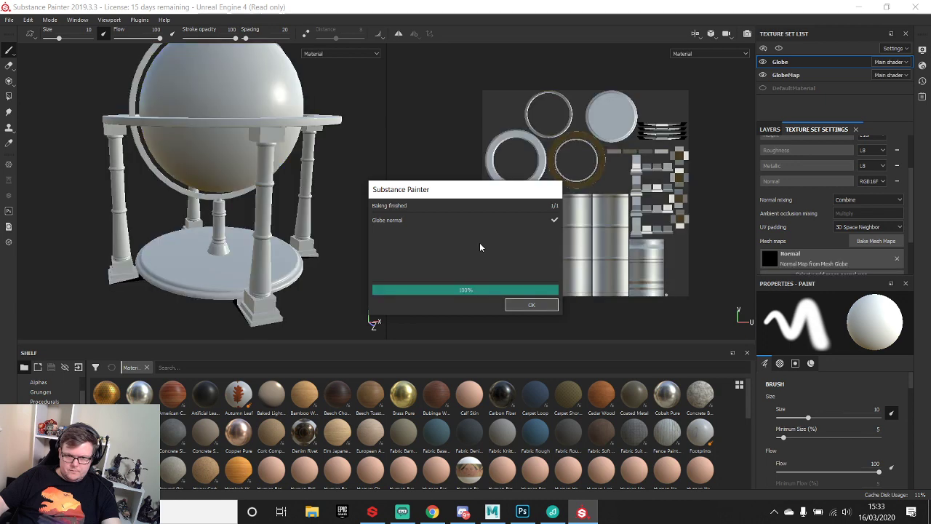
left_click(531, 304)
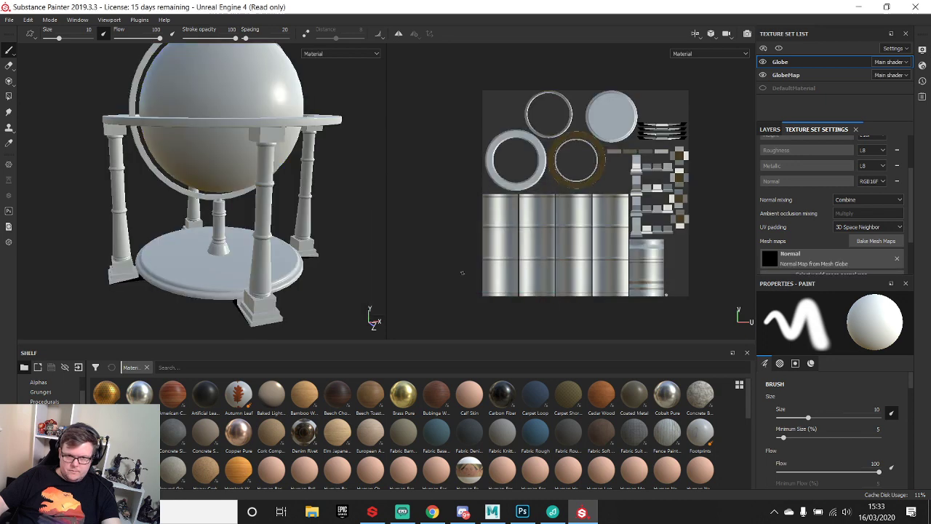
- Inspect the baked Normal mesh map on the model, and switch the viewport display to Base Color
left_click(349, 53)
scroll(331, 113, "down", 1)
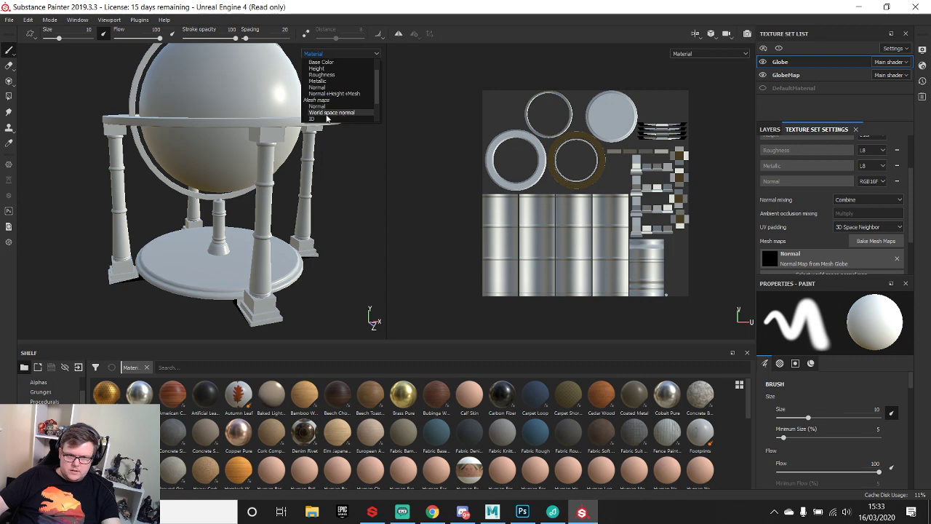
left_click(320, 106)
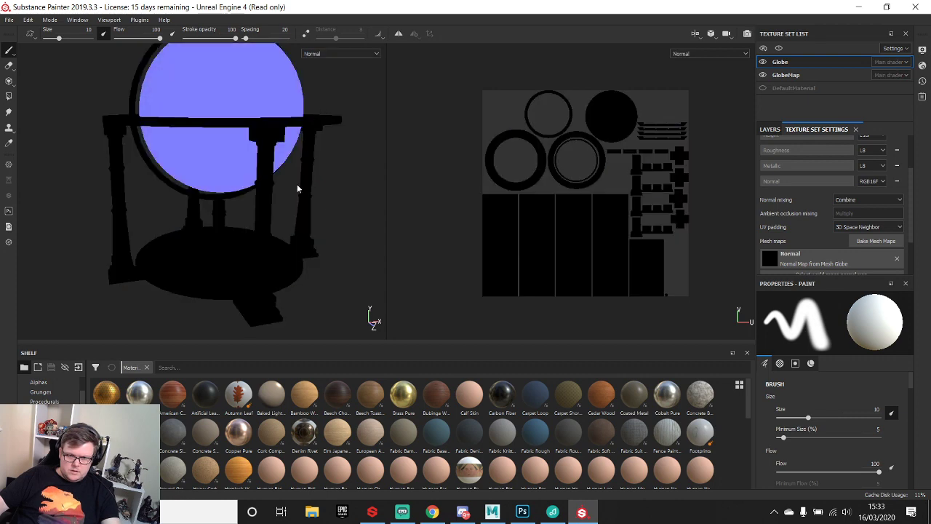
left_click(323, 53)
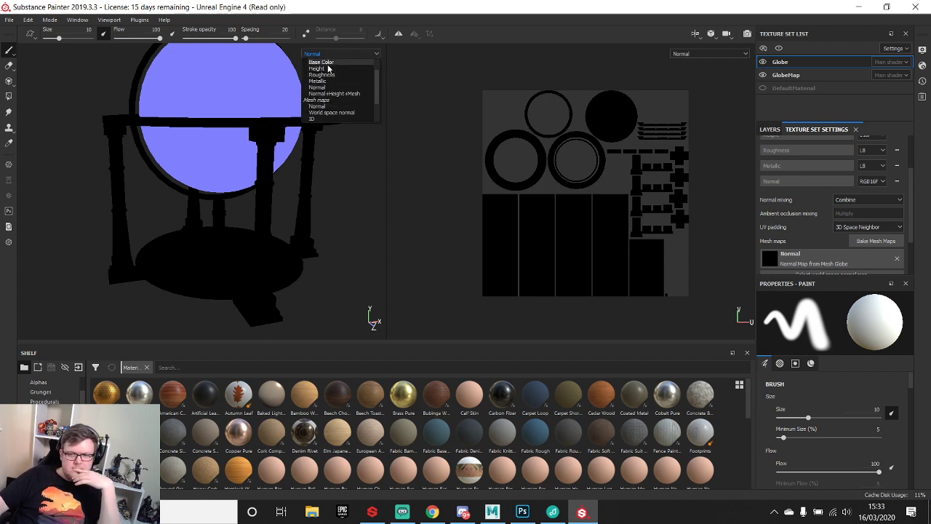
left_click(327, 63)
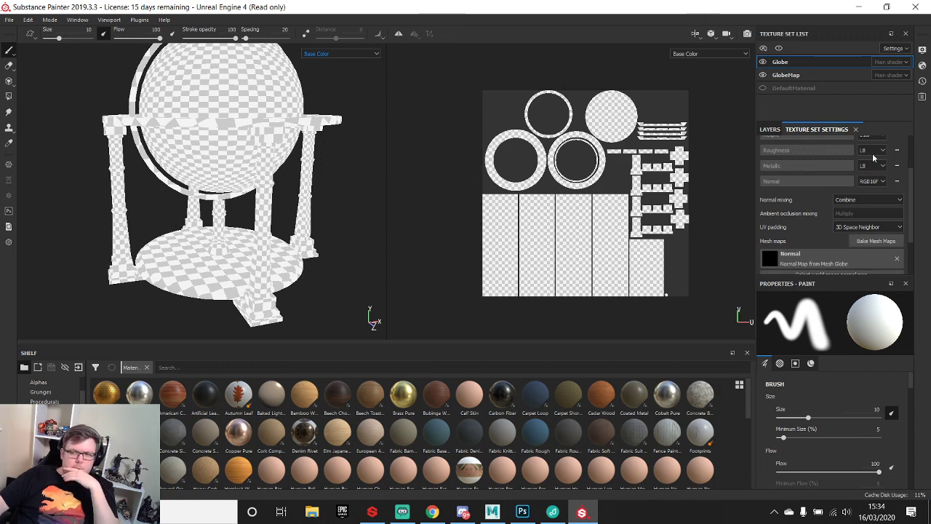
scroll(877, 149, "up", 2)
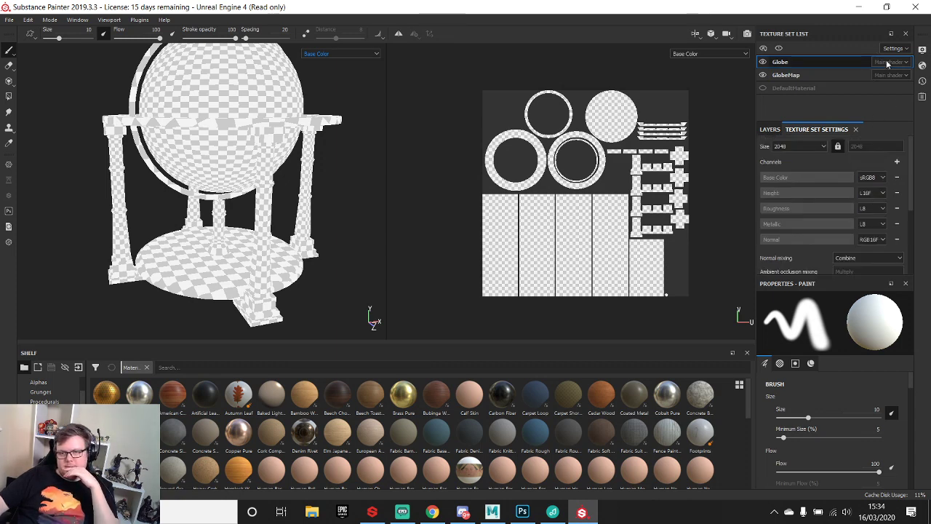
- Switch to Maya and compare the names of the low and high meshes in the Globe group
left_click(492, 512)
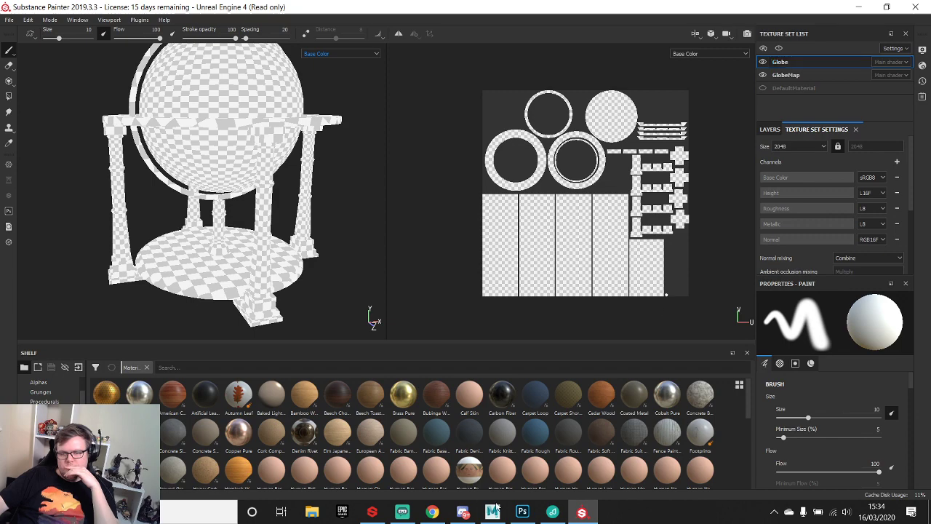
scroll(525, 236, "down", 4)
left_click(571, 207)
left_click_drag(344, 137, 455, 283)
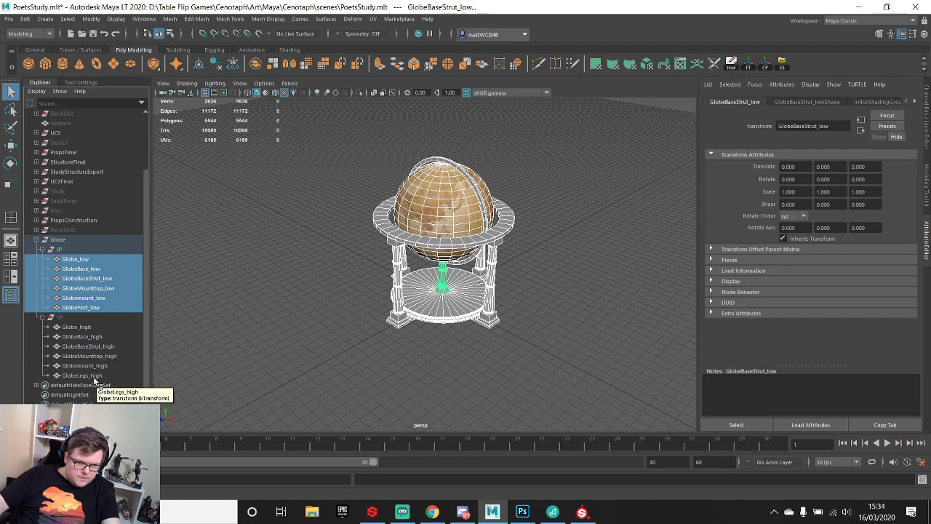
- Try to rename the GlobeLegs_high mesh using the name GlobeFeet_low, and undo the rename
left_click(93, 308)
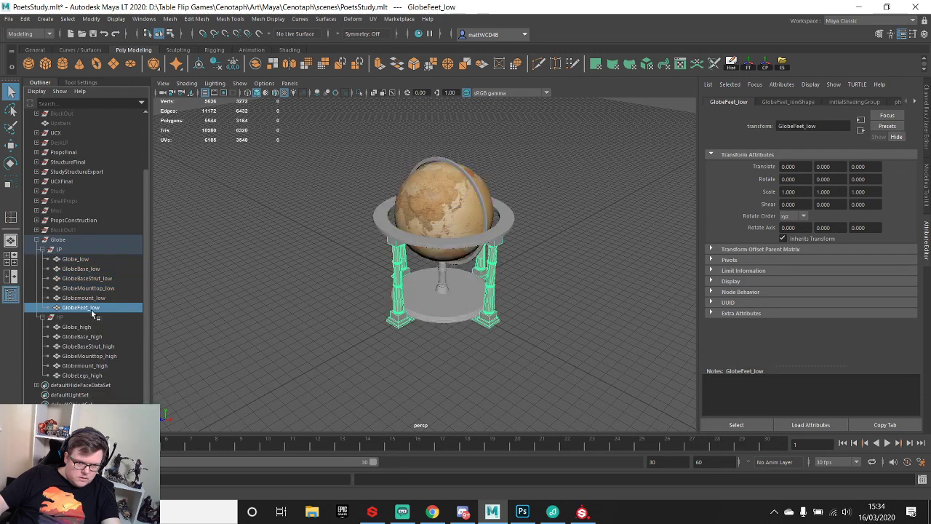
double_click(92, 308)
key("ctrl+c")
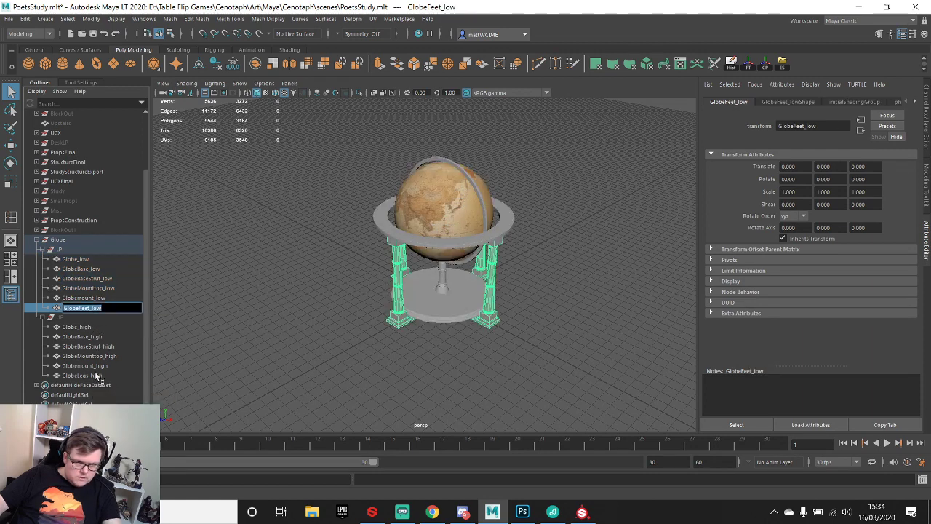
double_click(100, 375)
key("ctrl+v")
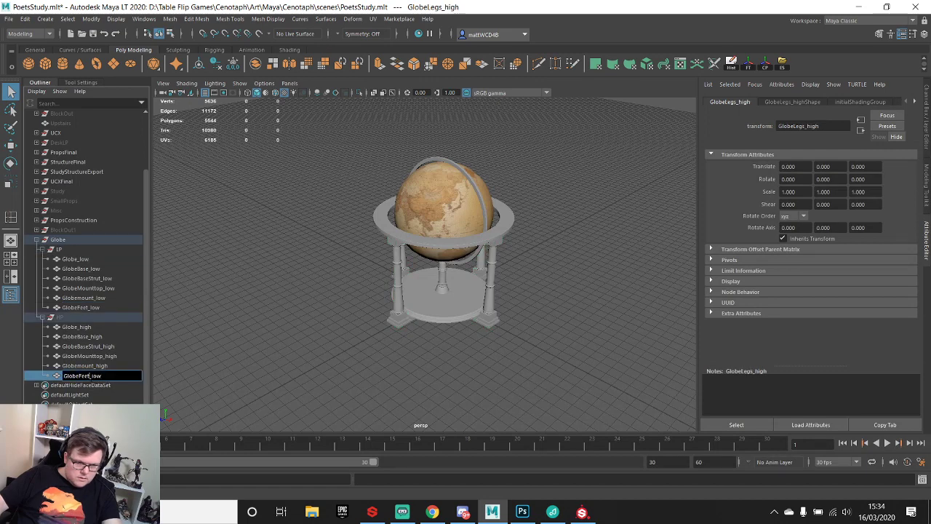
key("BackSpace")
key("BackSpace")
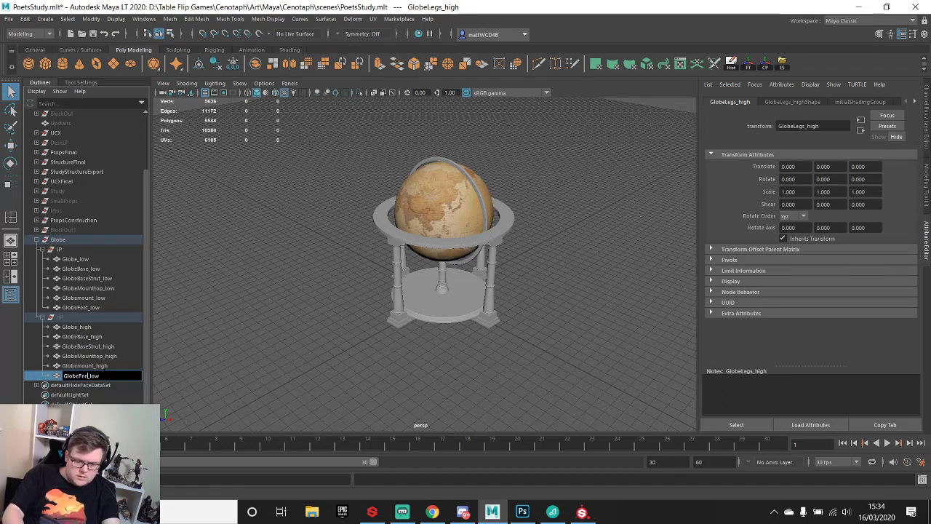
key("Return")
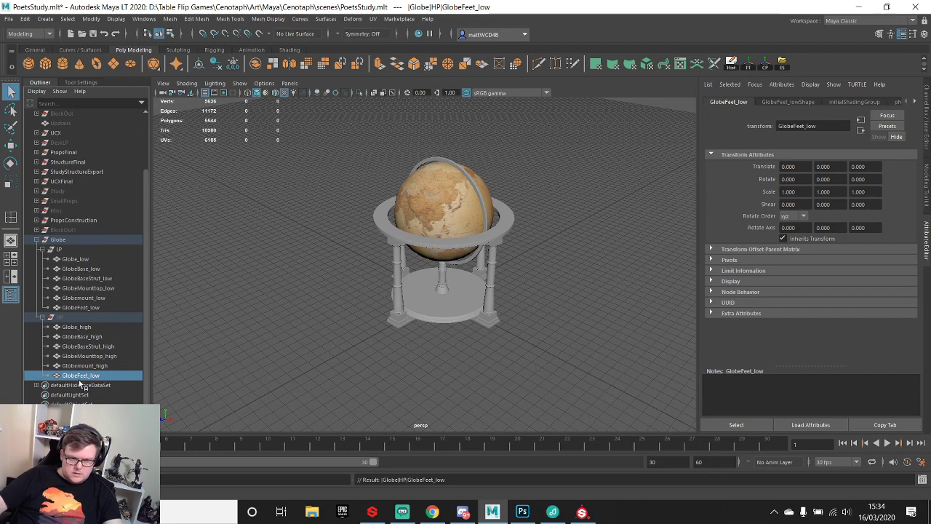
key("ctrl+z")
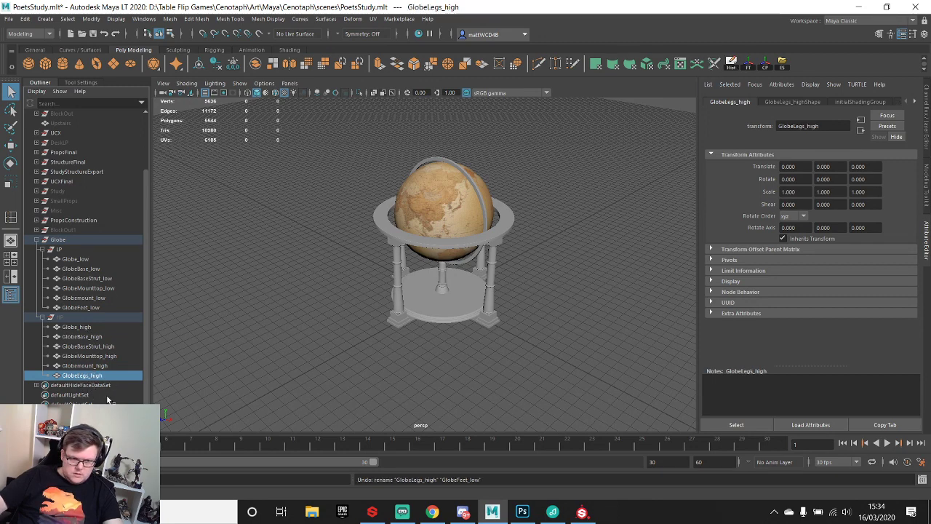
- Rename the GlobeFeet_low mesh in the LP group to GlobeLegs_low so that it matches its high-poly counterpart
double_click(97, 375)
key("ctrl+c")
double_click(90, 309)
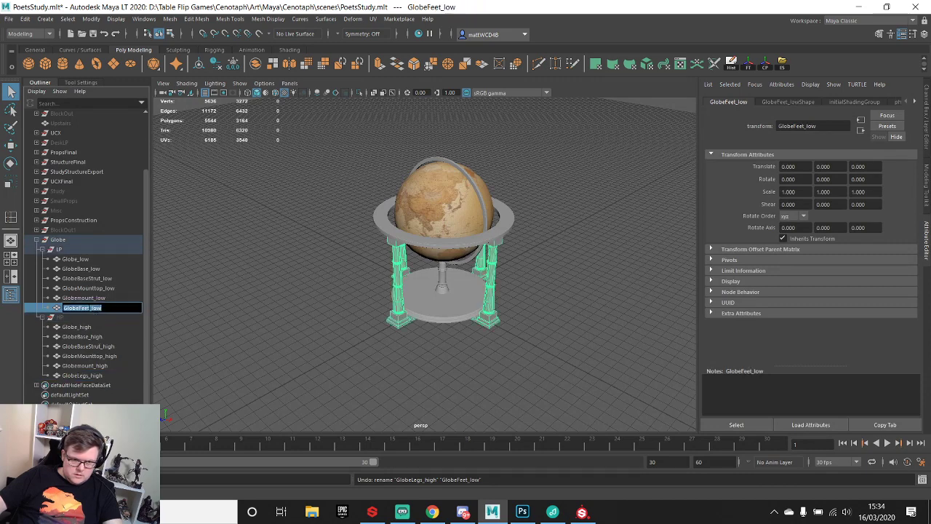
key("ctrl+v")
key("BackSpace")
key("BackSpace")
key("BackSpace")
key("BackSpace")
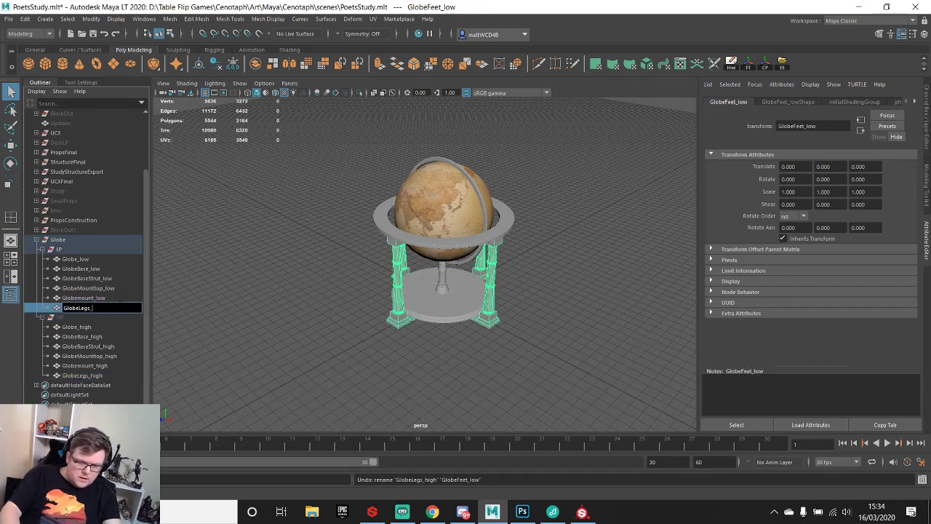
key("Return")
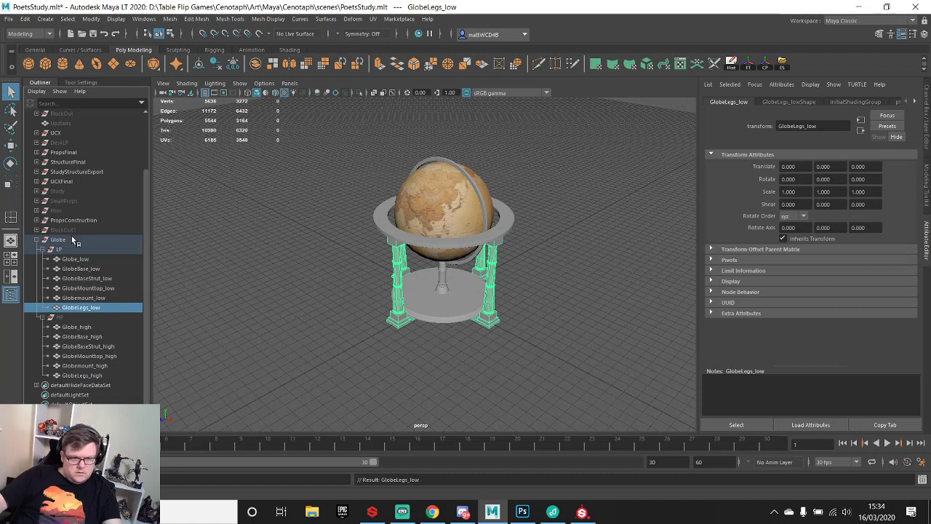
- Export all six low-poly meshes in the LP group over the existing globe_low.obj
left_click(74, 260)
left_click(75, 307, "shift")
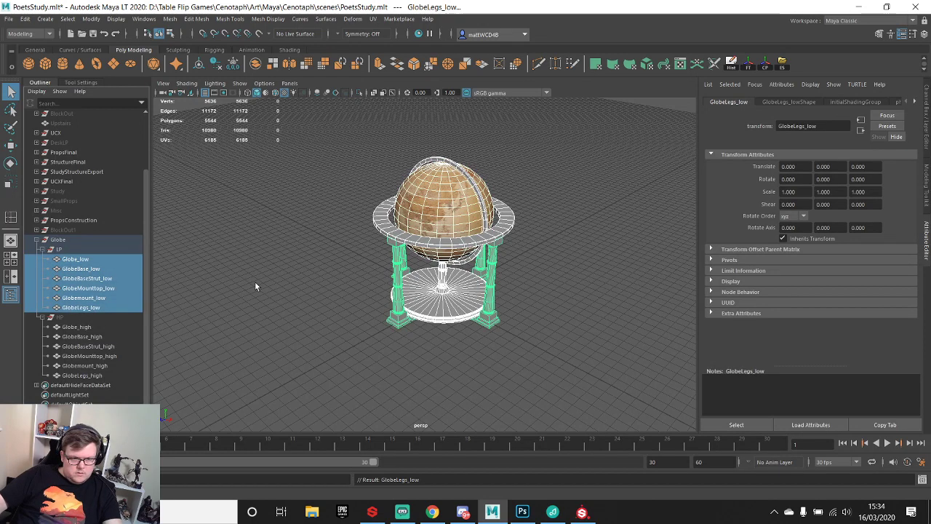
left_click(731, 65)
left_click(747, 66)
left_click(782, 64)
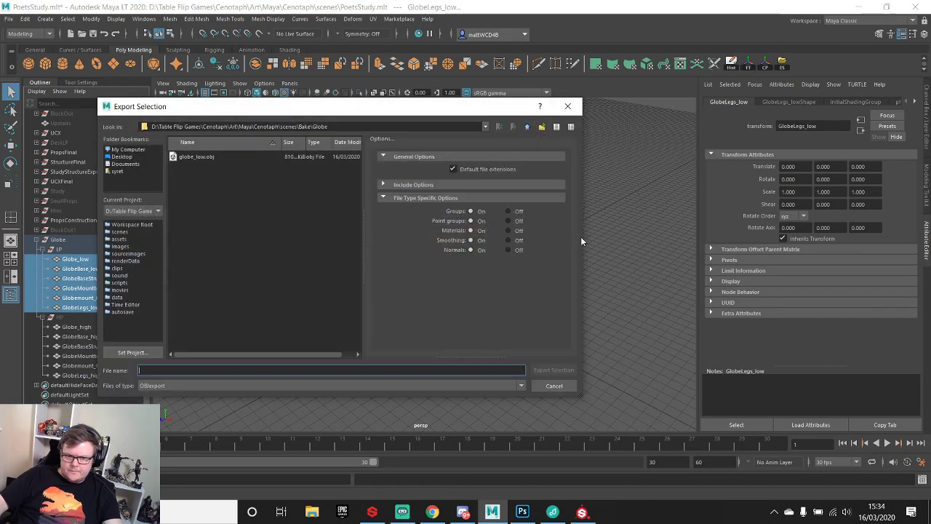
double_click(202, 158)
left_click(320, 271)
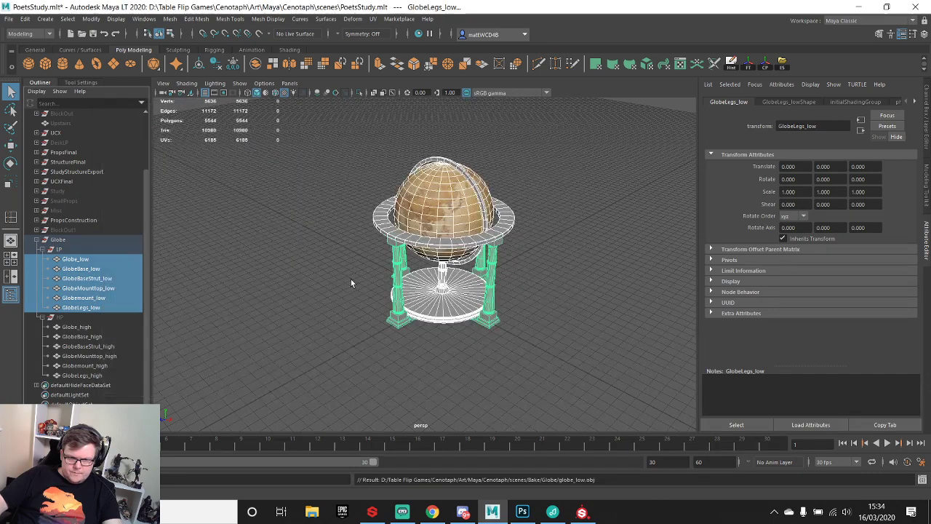
- Switch to Substance Painter and reload the updated globe_low mesh through the project configuration
left_click(581, 513)
left_click(27, 19)
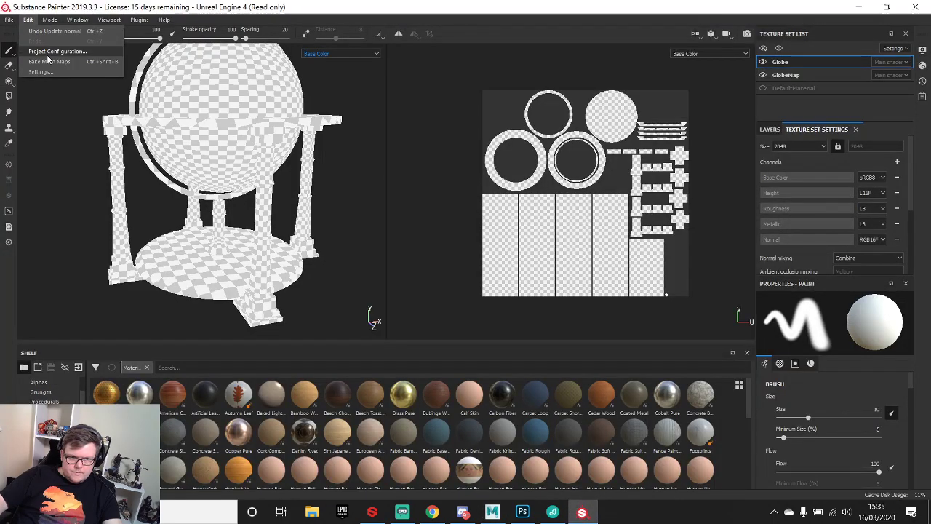
left_click(51, 52)
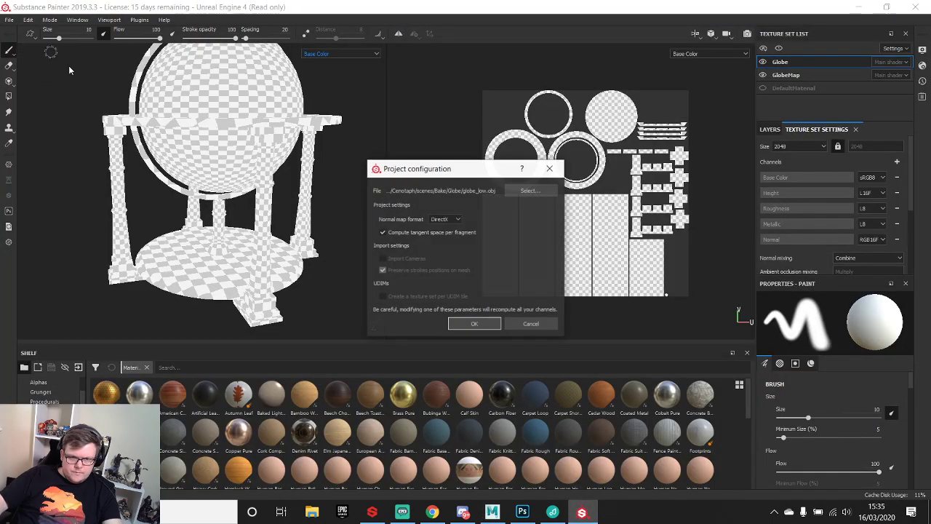
left_click(532, 190)
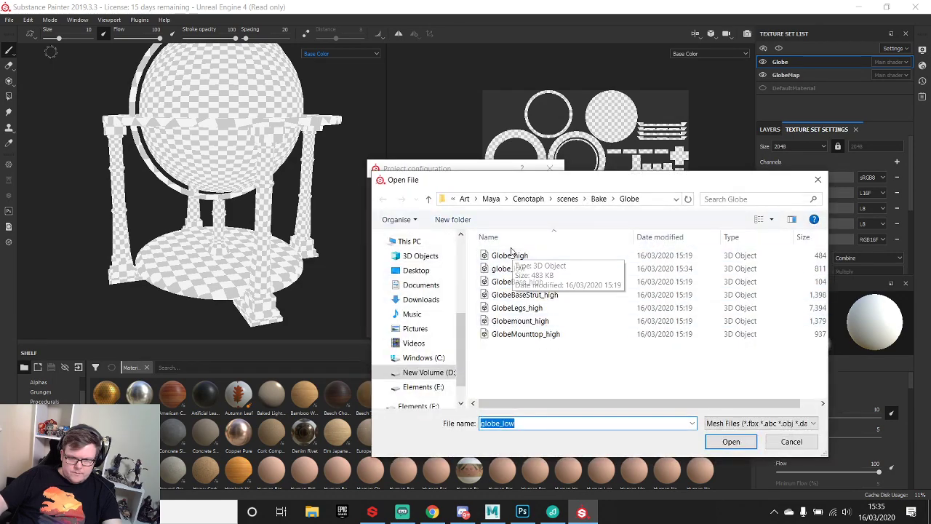
double_click(516, 268)
left_click(481, 322)
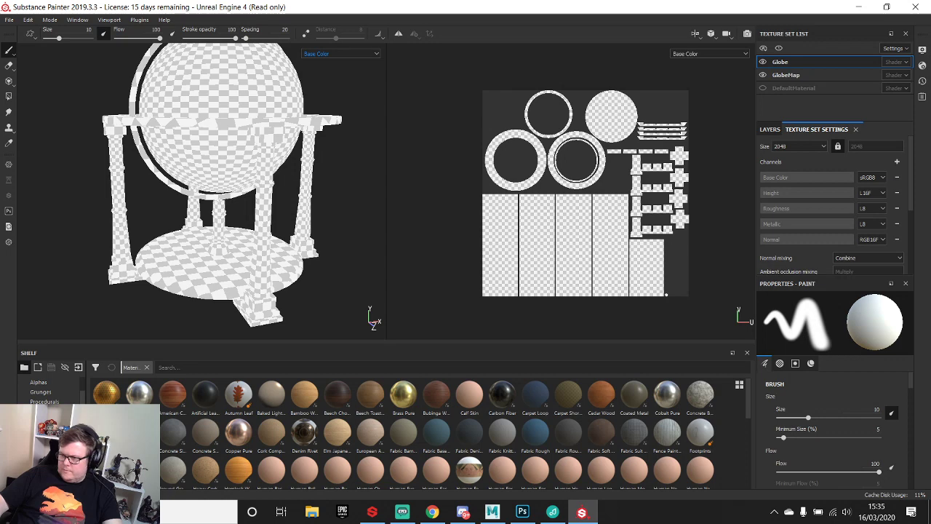
- Bake the normal map for the Globe texture set using the reloaded low-poly mesh
key("alt+Tab")
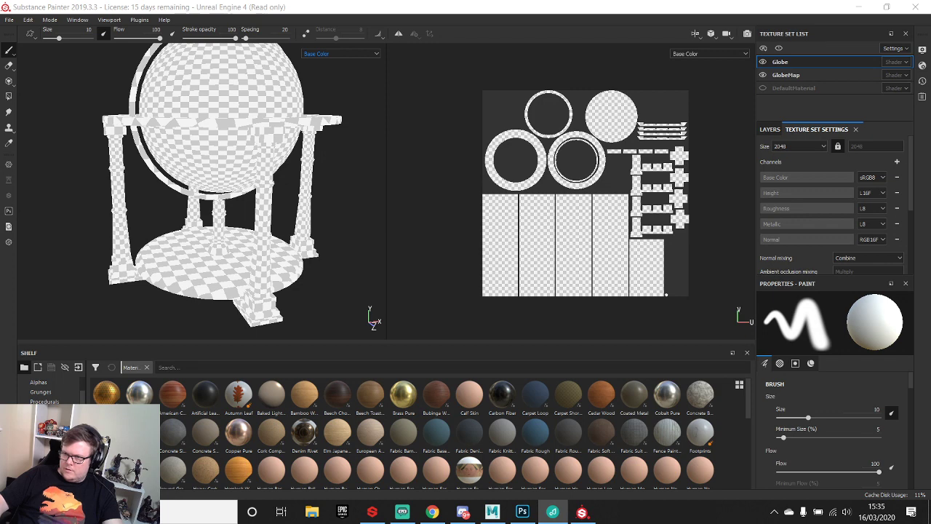
left_click(848, 261)
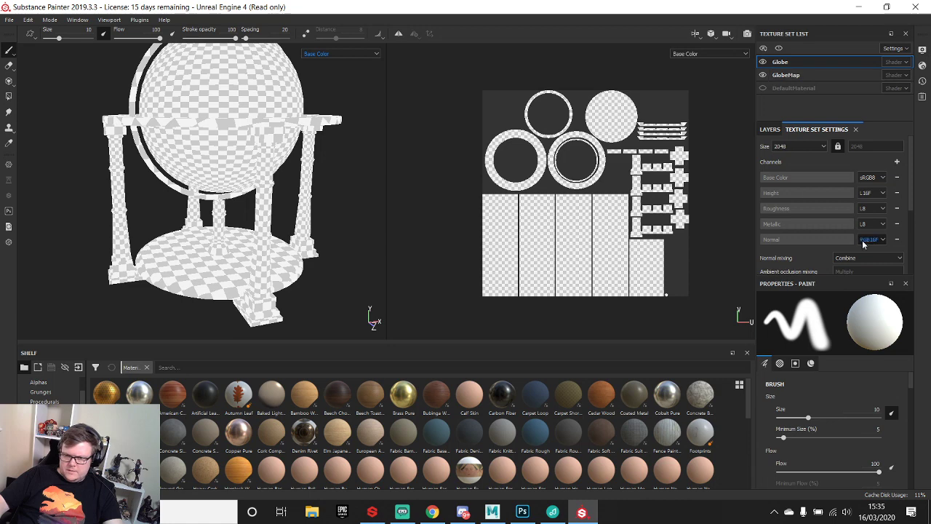
scroll(862, 240, "down", 3)
left_click(877, 211)
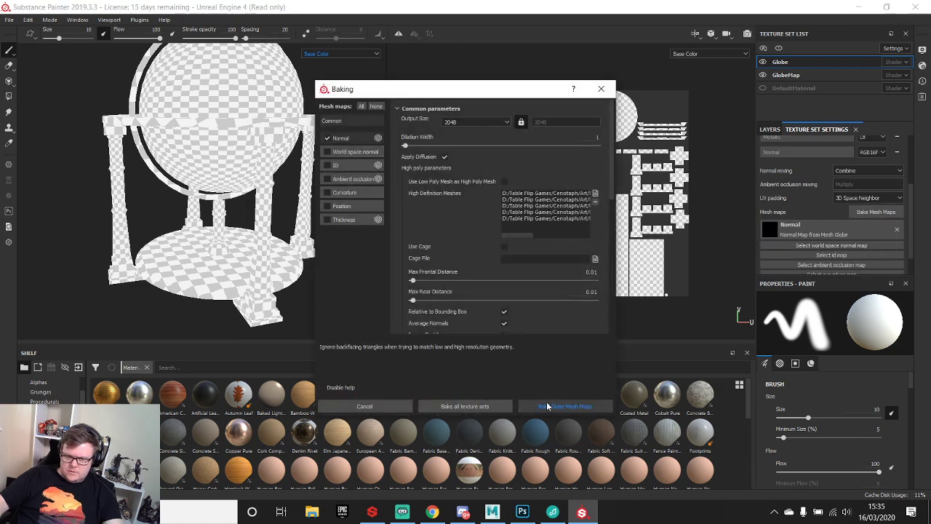
left_click(566, 408)
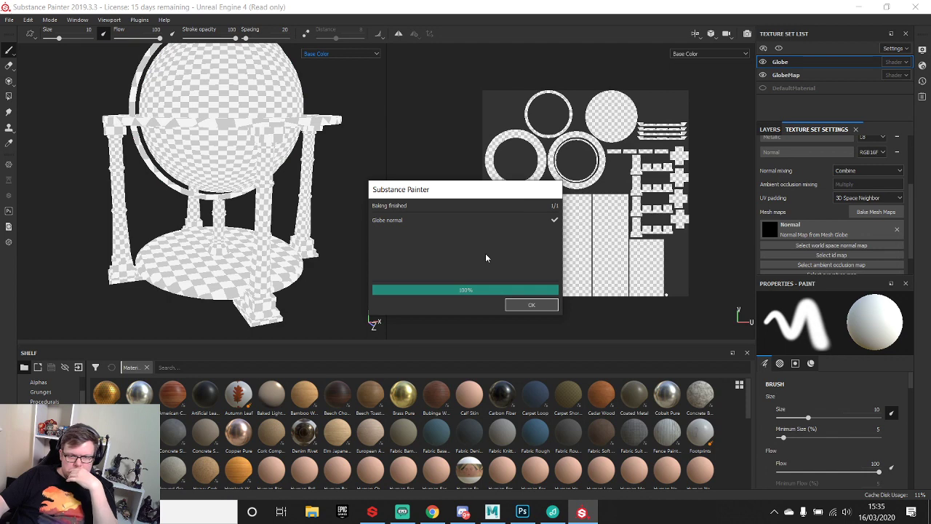
left_click(526, 303)
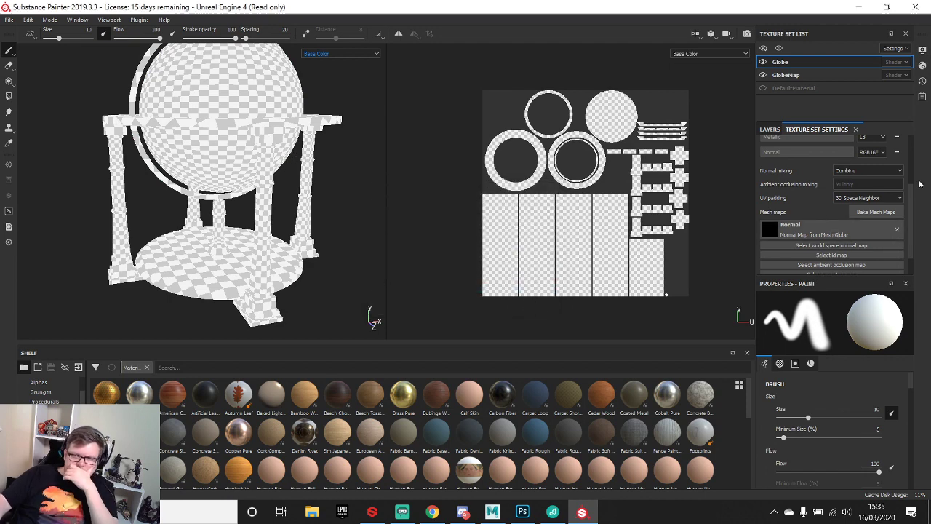
- Review the high-definition mesh list and the mesh-name matching settings in the baking options
left_click(876, 212)
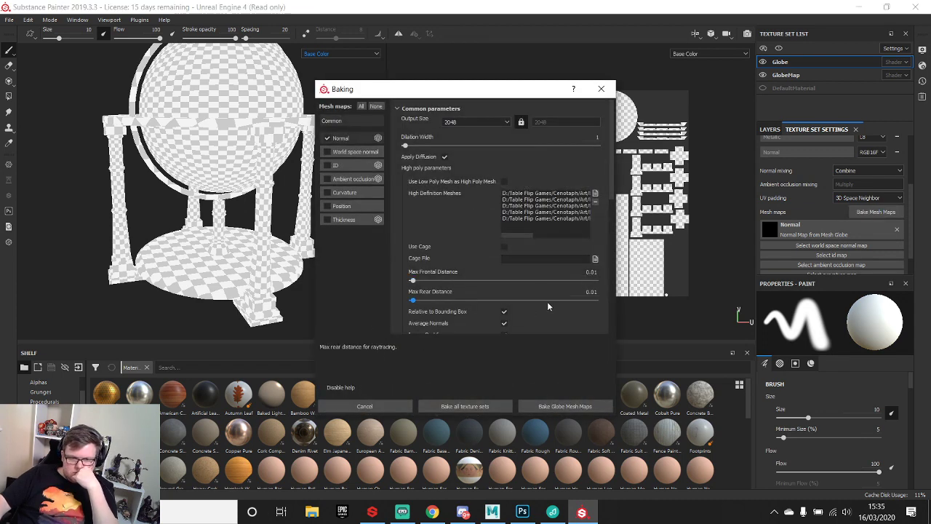
scroll(546, 307, "down", 4)
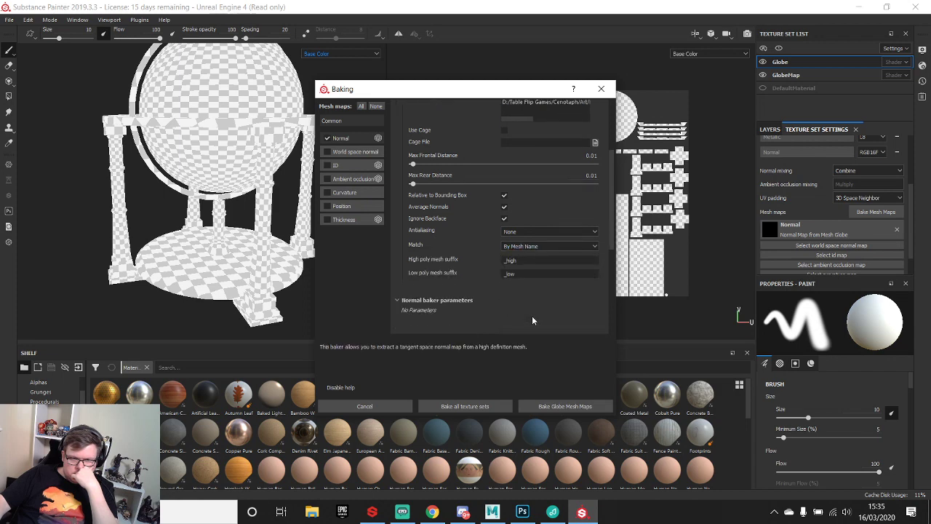
scroll(530, 320, "up", 3)
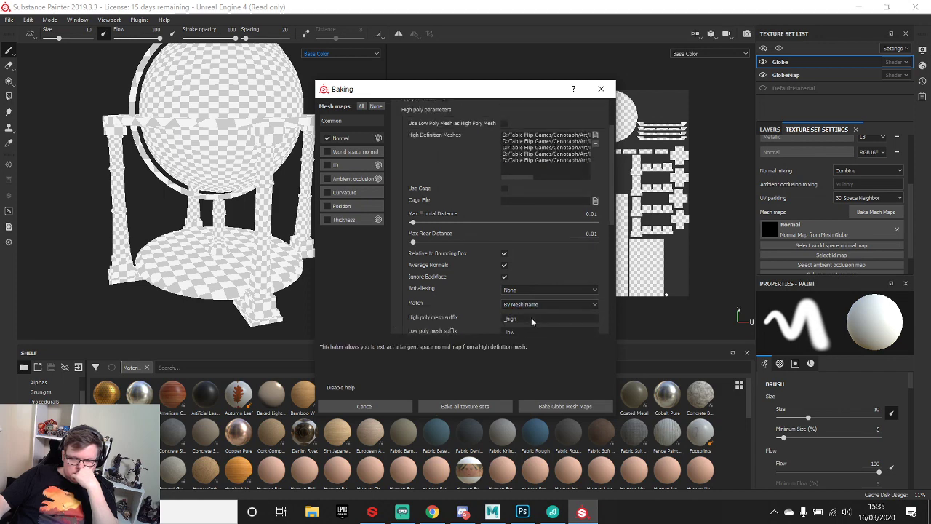
left_click_drag(525, 211, 575, 210)
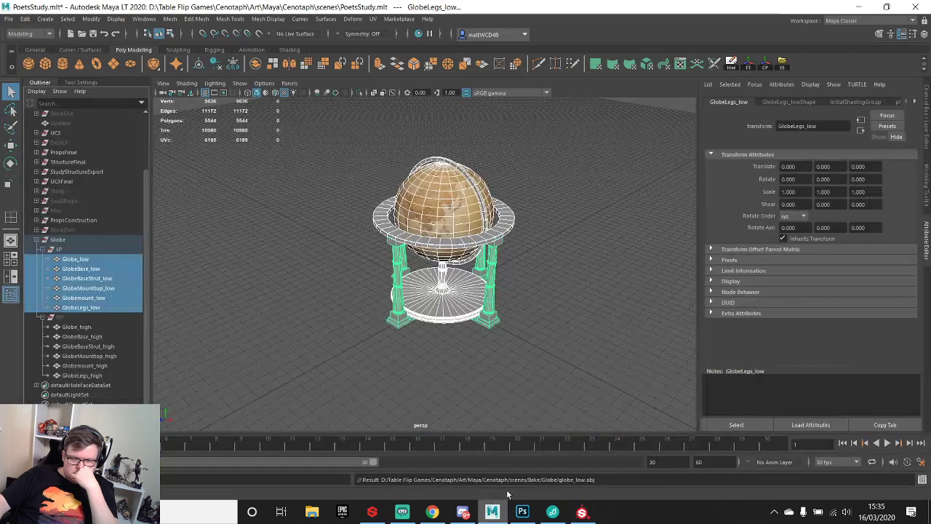
- Switch to Maya and export the six selected low-poly meshes as an FBX file named Globefbx_low in the Bake/Globe folder
left_click(493, 512)
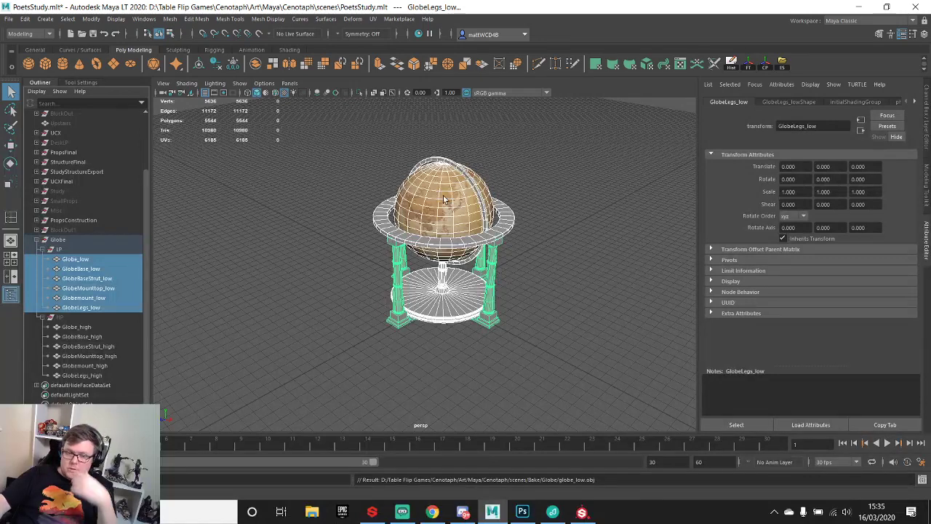
left_click_drag(307, 109, 678, 403)
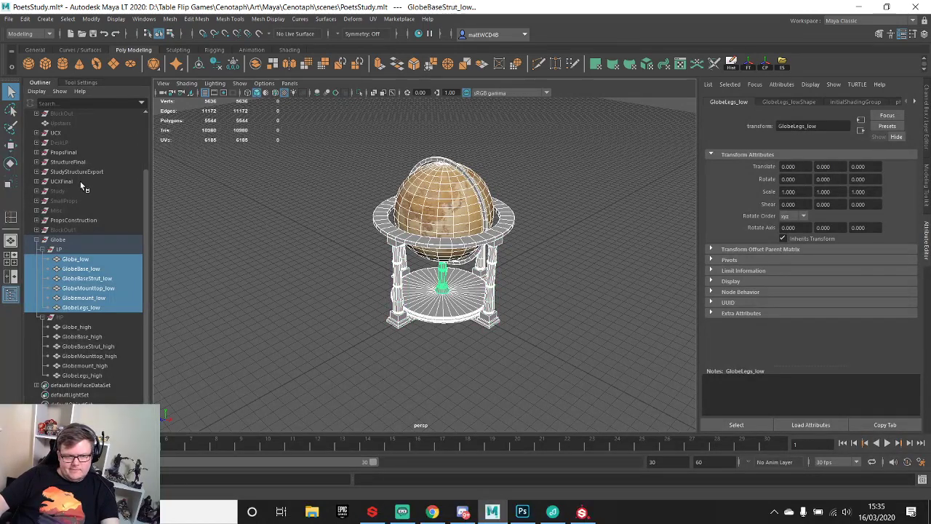
left_click(780, 64)
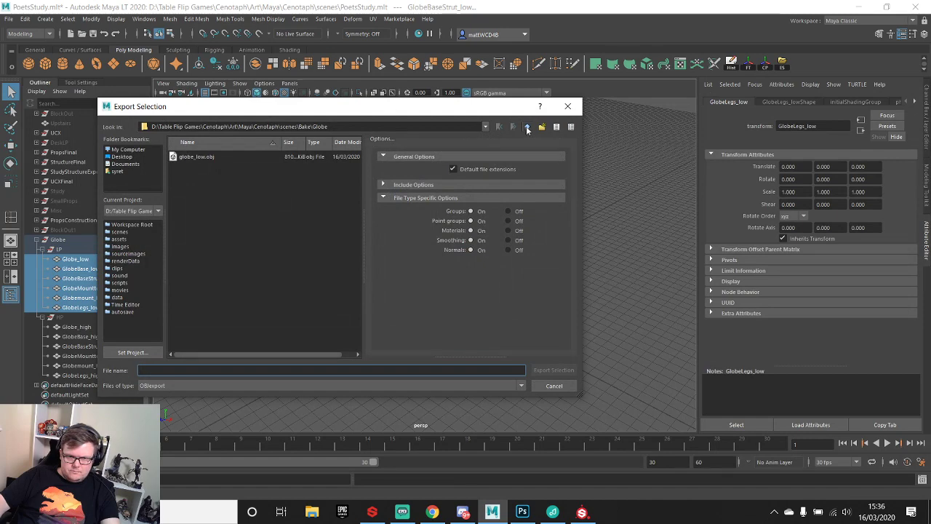
left_click(222, 385)
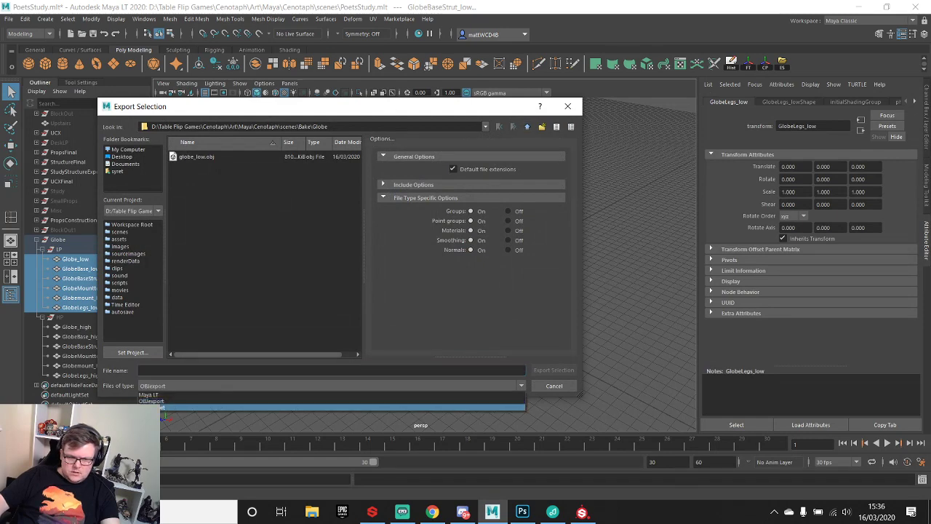
left_click(222, 405)
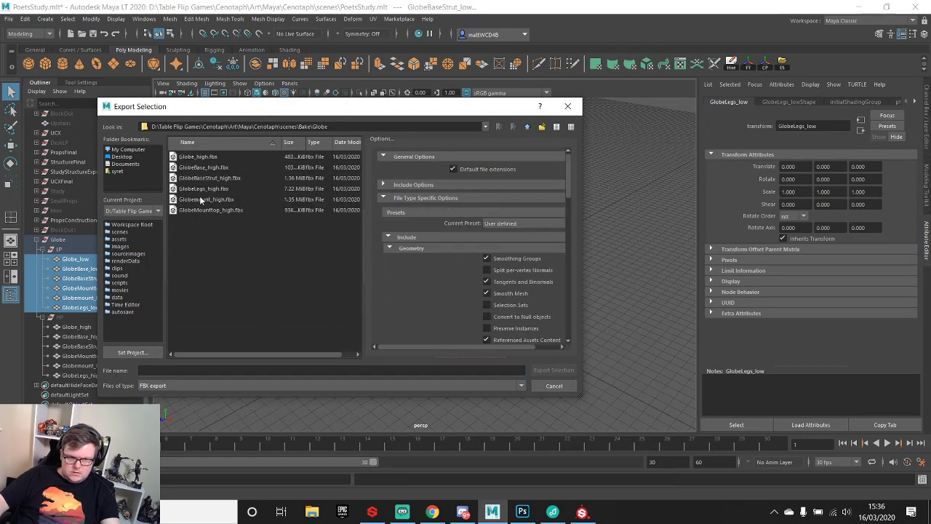
left_click(173, 369)
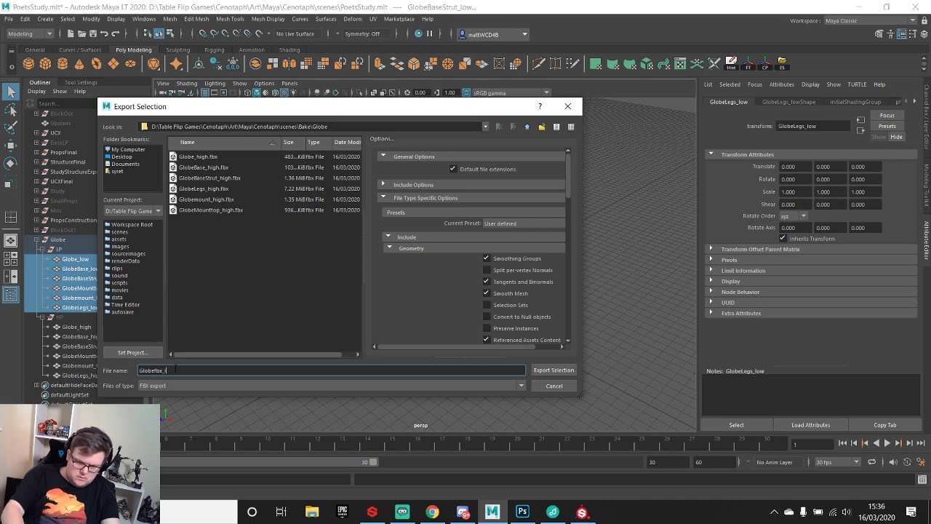
key("Return")
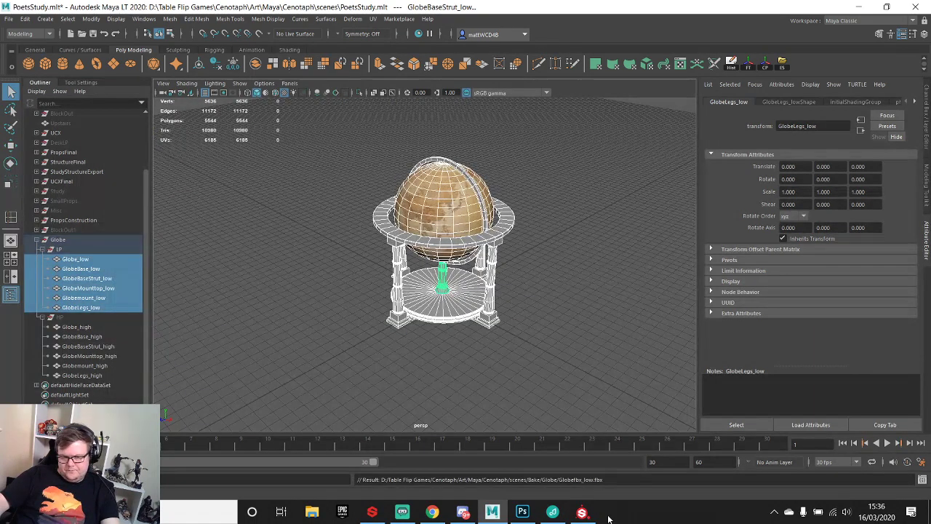
- Switch to Substance Painter, close the baking options, and create a new Unreal Engine 4 template project from the Globefbx_low mesh
left_click(583, 512)
left_click(601, 89)
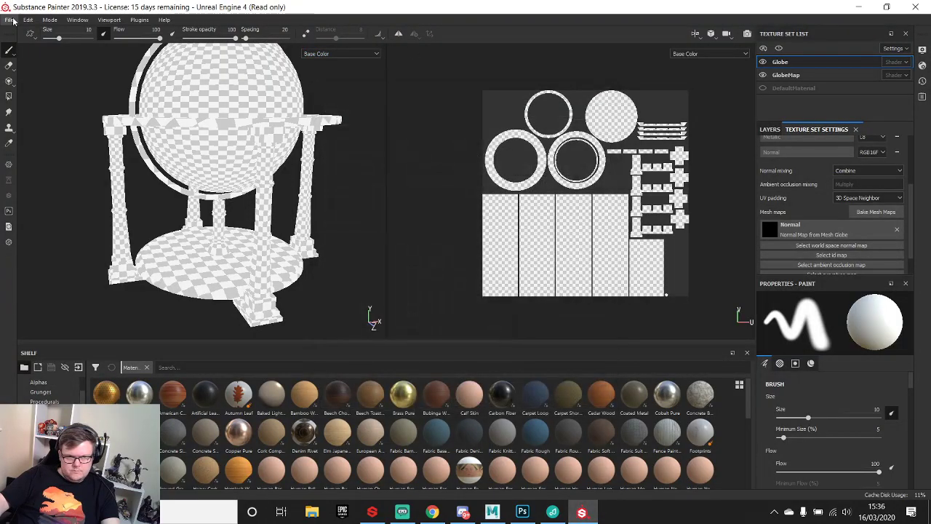
left_click(8, 19)
left_click(19, 32)
left_click(509, 138)
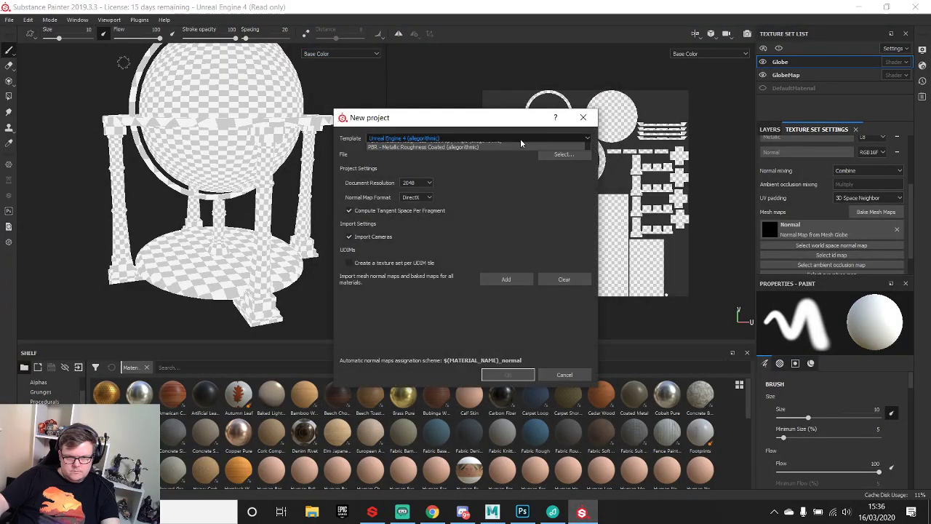
left_click(458, 147)
left_click(558, 153)
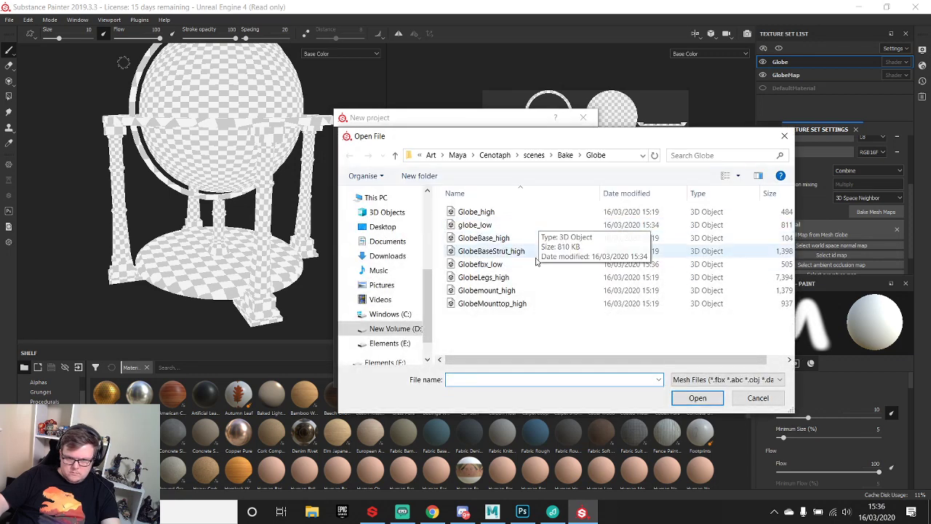
double_click(480, 264)
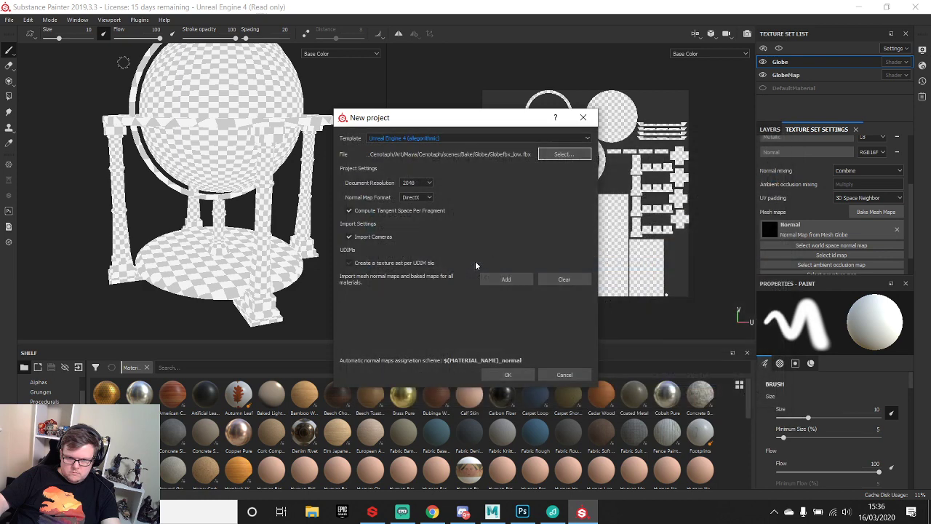
left_click(509, 374)
left_click(435, 270)
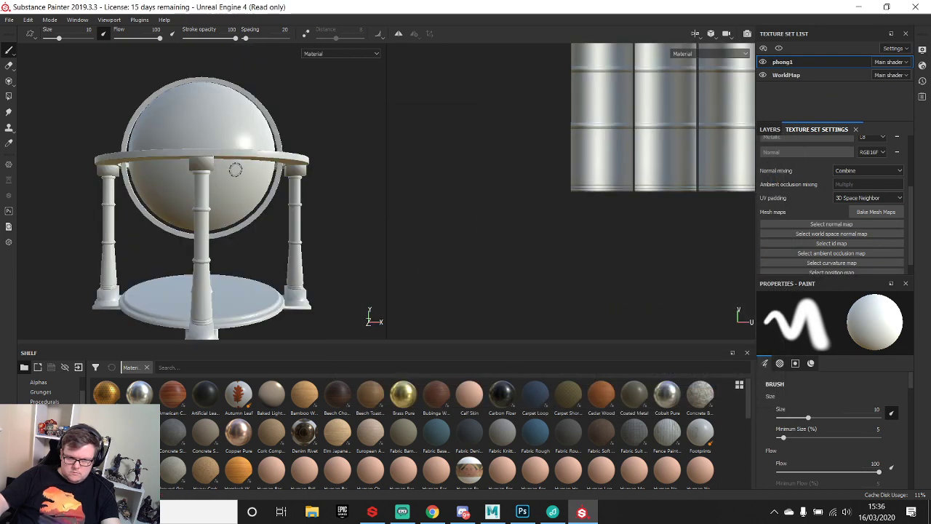
- Load GlobeBase_high, GlobeBaseStrut_high, GlobeLegs_high, Globemount_high and GlobeMounttop_high as the high-definition meshes for baking
middle_click_drag(220, 251, 239, 193, "alt")
left_click_drag(239, 193, 263, 217, "alt")
middle_click_drag(263, 217, 249, 258, "alt")
left_click(875, 211)
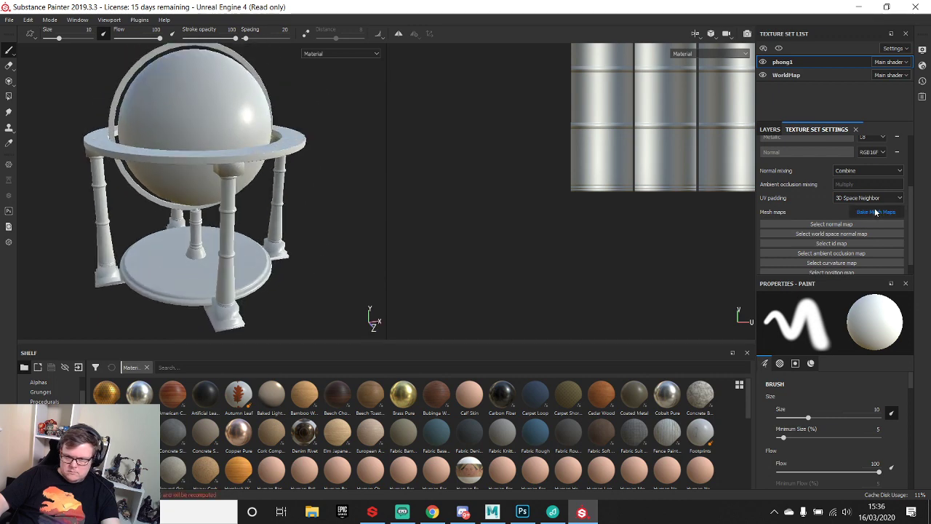
left_click(876, 212)
left_click(596, 194)
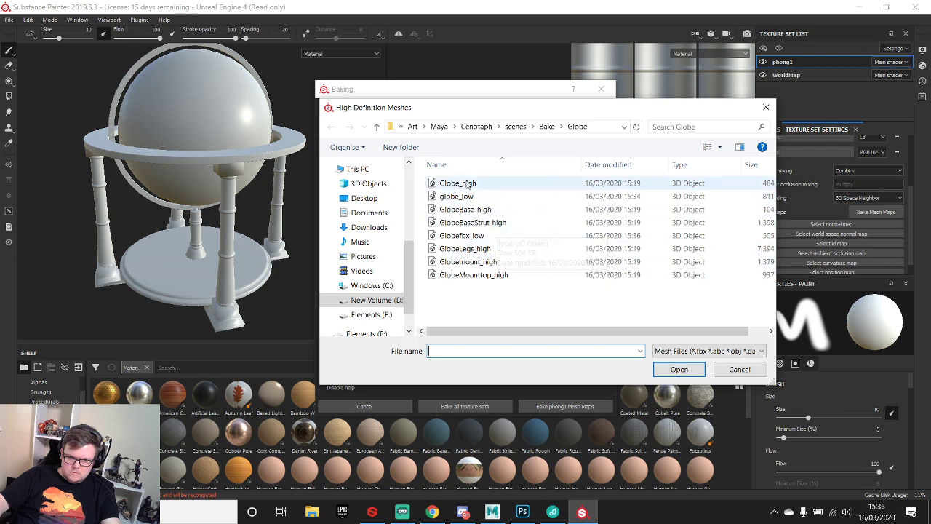
left_click(481, 210)
left_click(492, 224, "ctrl")
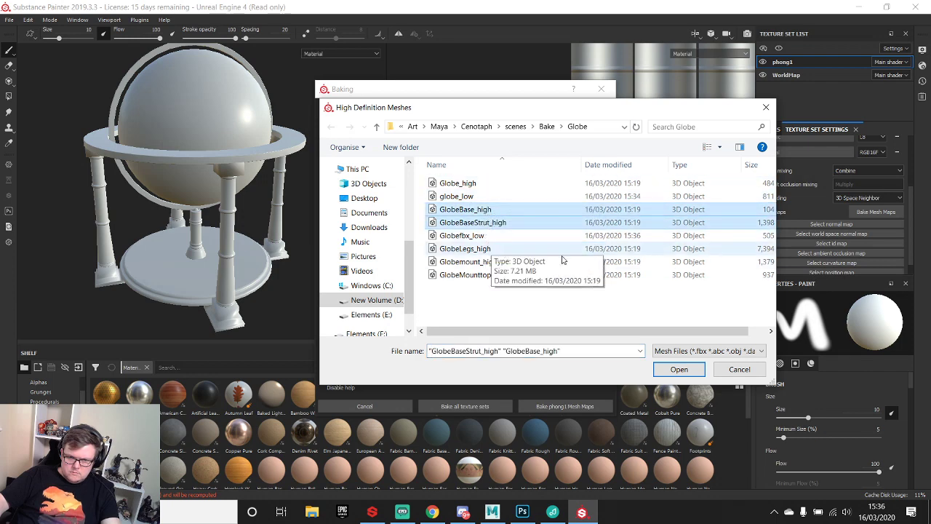
left_click(496, 250, "ctrl")
left_click(498, 262, "ctrl")
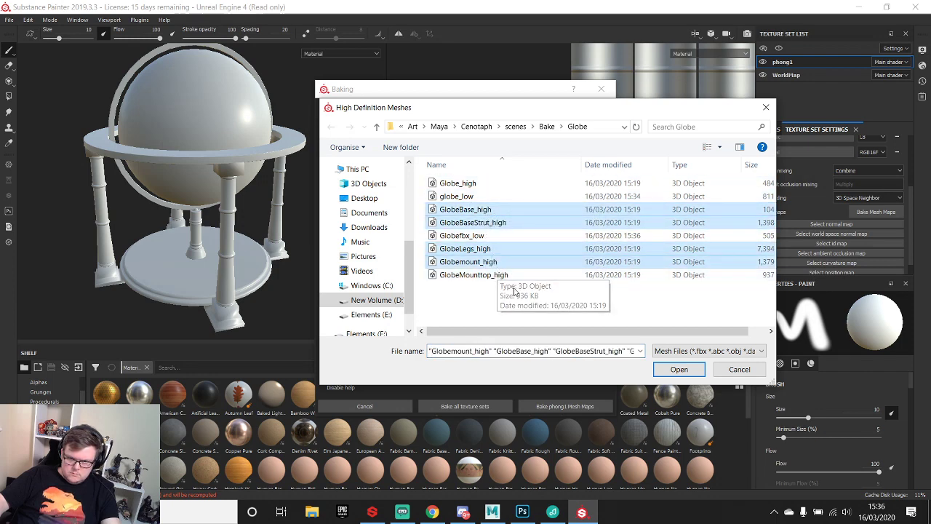
left_click(482, 276, "ctrl")
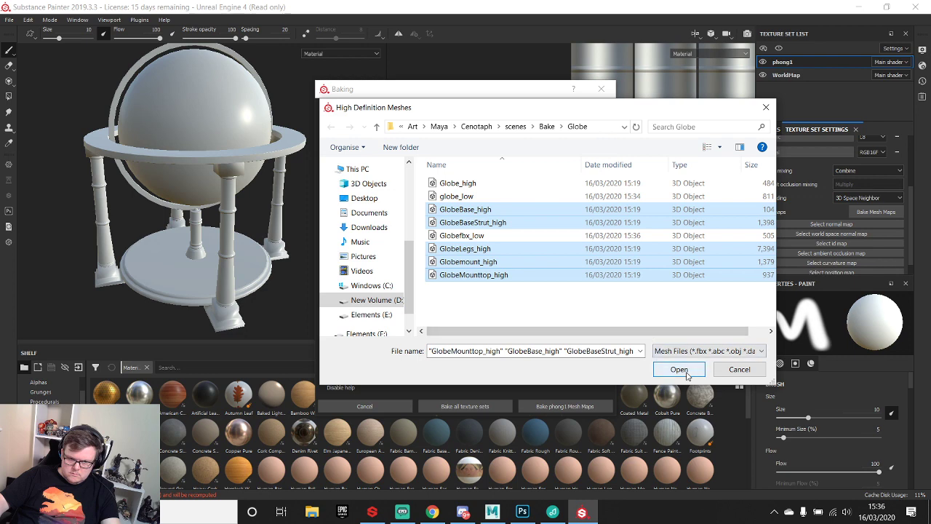
left_click(683, 373)
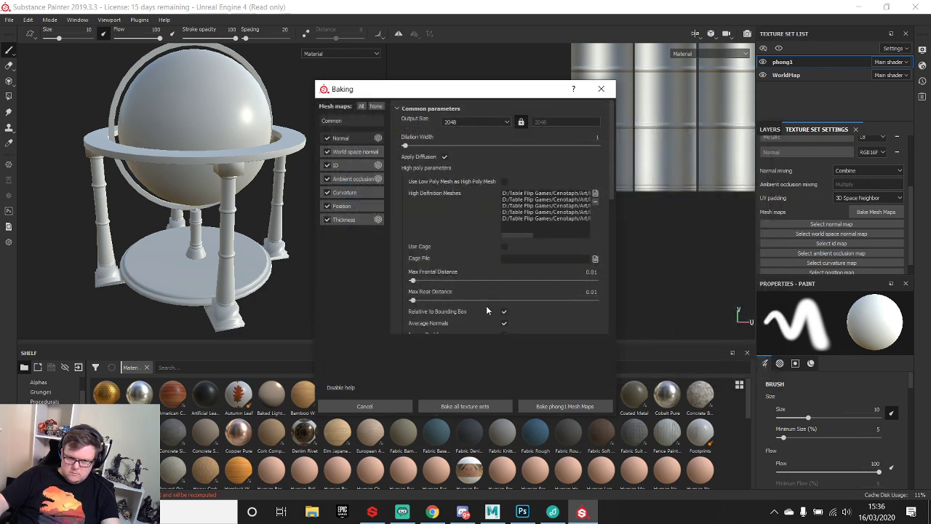
- Set mesh matching to By Mesh Name and bake all mesh maps for the phong1 texture set
scroll(487, 311, "down", 3)
left_click(571, 275)
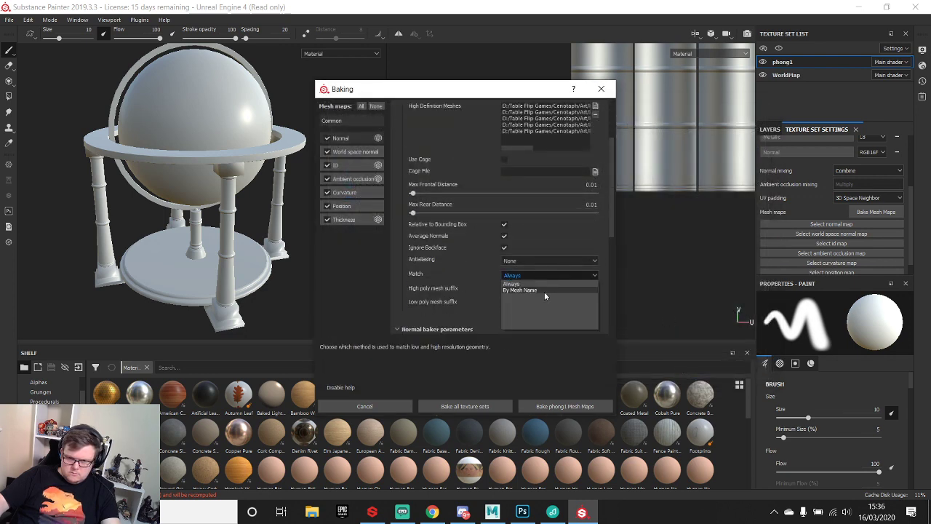
left_click(532, 290)
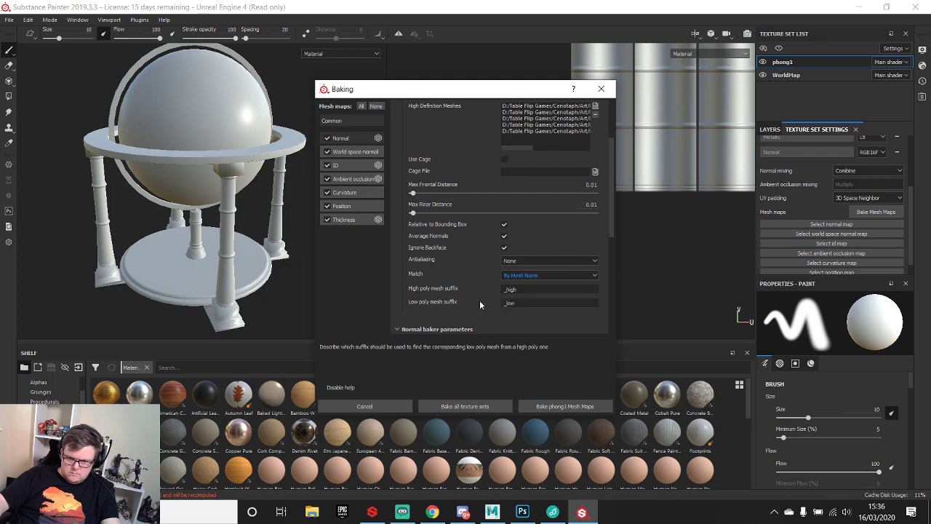
left_click(555, 407)
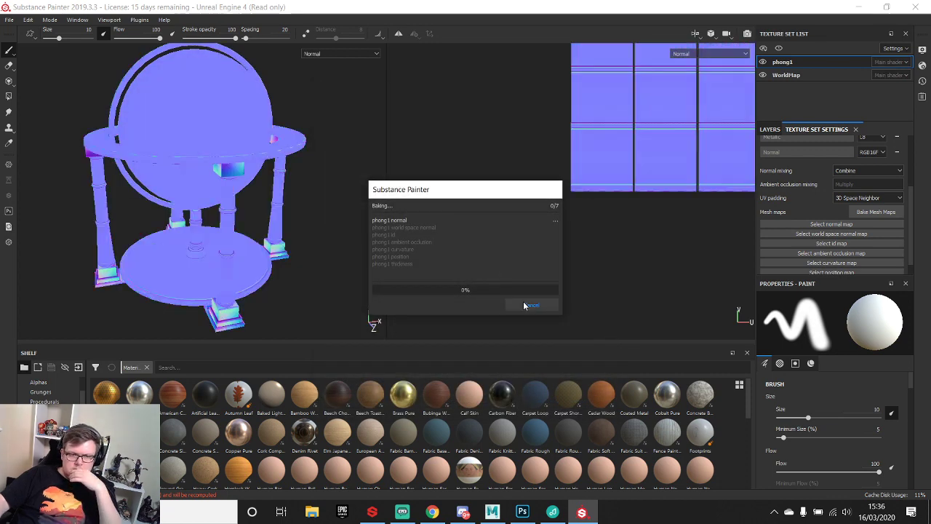
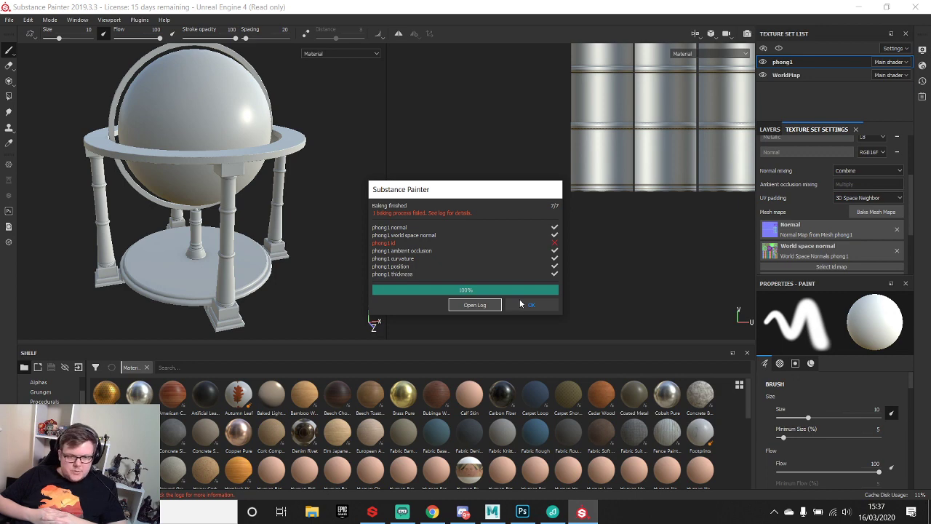
left_click(530, 305)
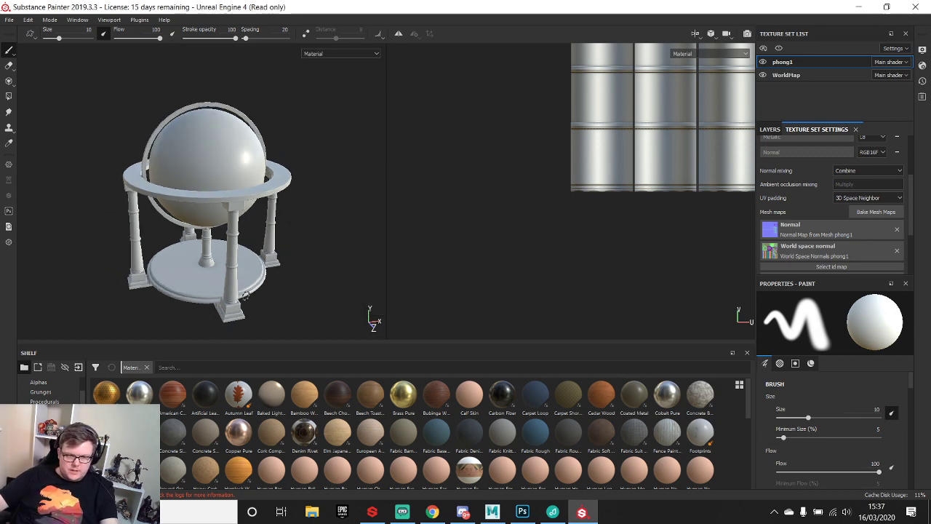
- Examine the baked detail on the globe stand's leg bases and round base plate
scroll(264, 180, "up", 5)
scroll(264, 179, "up", 8)
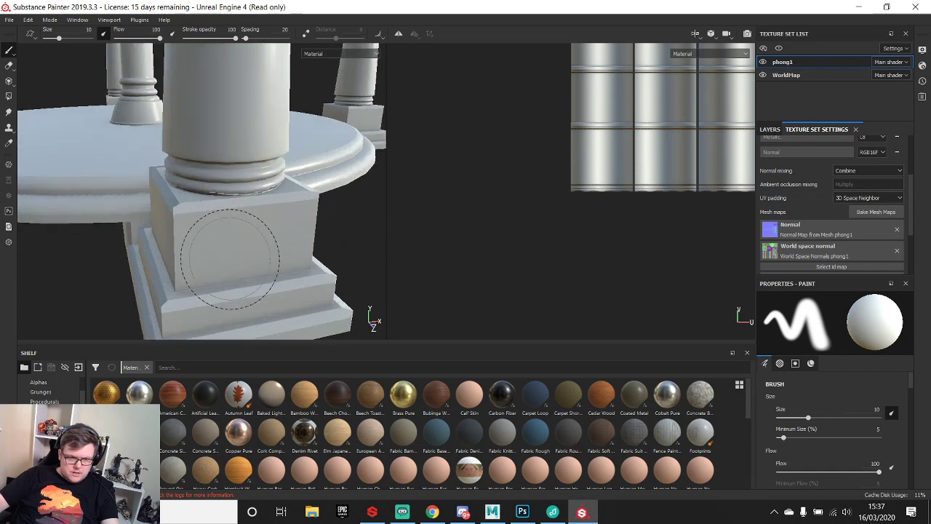
left_click_drag(287, 222, 195, 237, "alt")
scroll(252, 225, "down", 5)
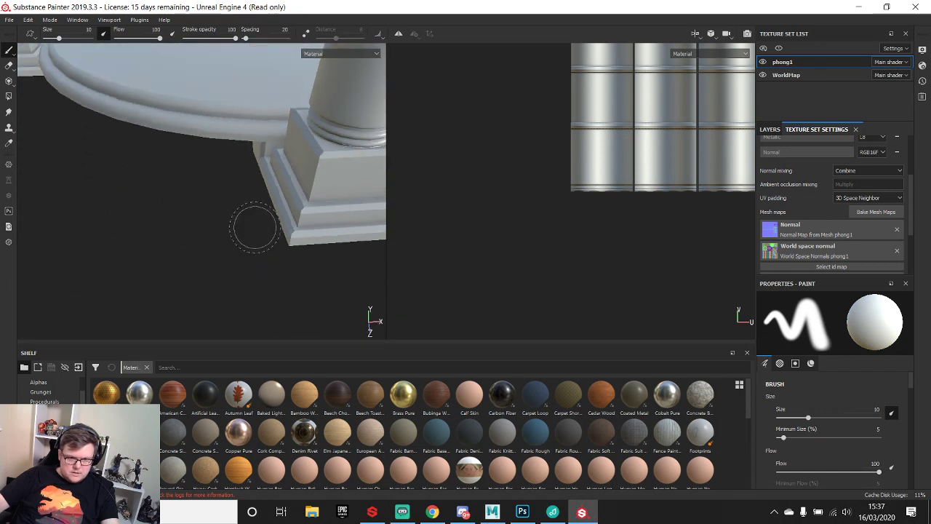
middle_click_drag(251, 224, 232, 204, "alt")
mouse_move(233, 204)
left_mouse_down("alt")
mouse_move(149, 169)
mouse_move(100, 124)
mouse_move(211, 191)
left_mouse_up("alt")
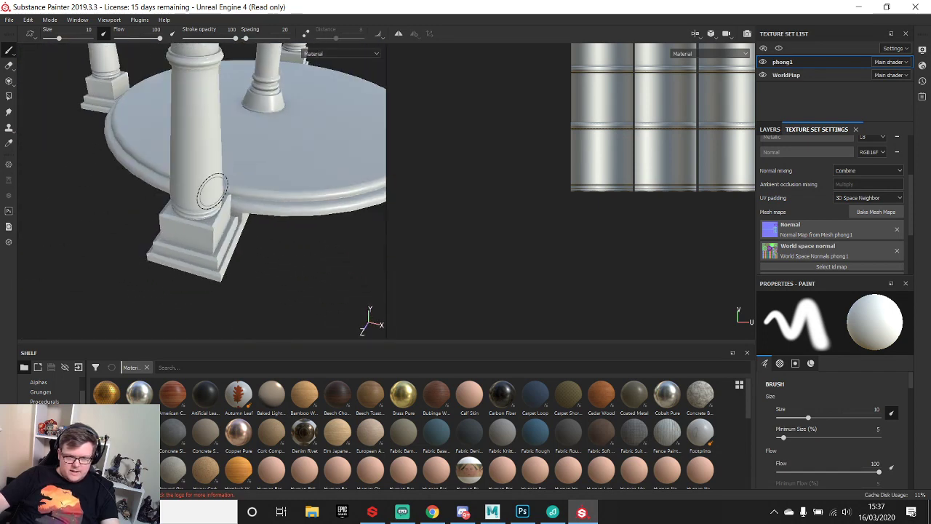
- Examine the phong1 bake result around the whole globe, its ring and the stand's legs
mouse_move(216, 234)
left_mouse_down("alt")
mouse_move(501, 197)
mouse_move(160, 129)
mouse_move(353, 201)
mouse_move(263, 275)
left_mouse_up("alt")
scroll(265, 255, "down", 4)
middle_click_drag(264, 117, 254, 253, "alt")
left_click_drag(254, 254, 174, 211, "alt")
scroll(169, 199, "up", 2)
scroll(137, 182, "down", 4)
left_click_drag(210, 181, 244, 236, "alt")
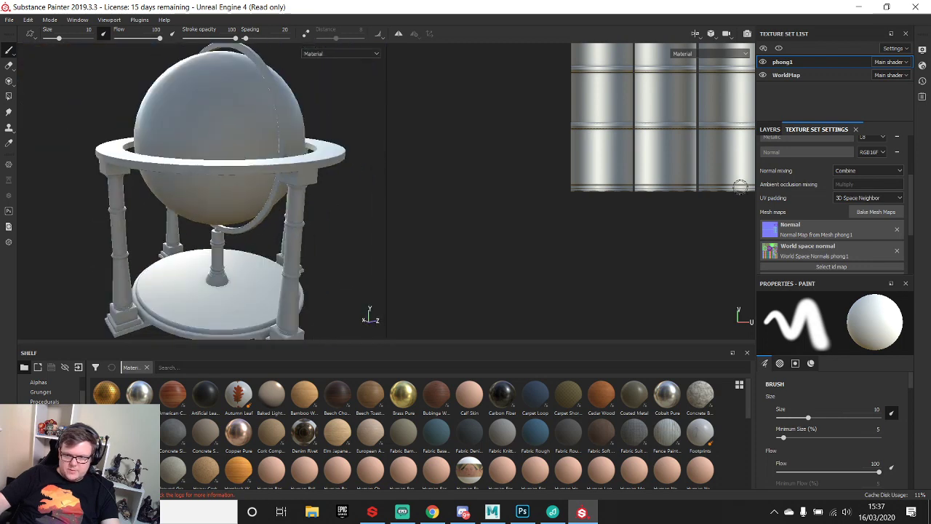
left_click(866, 212)
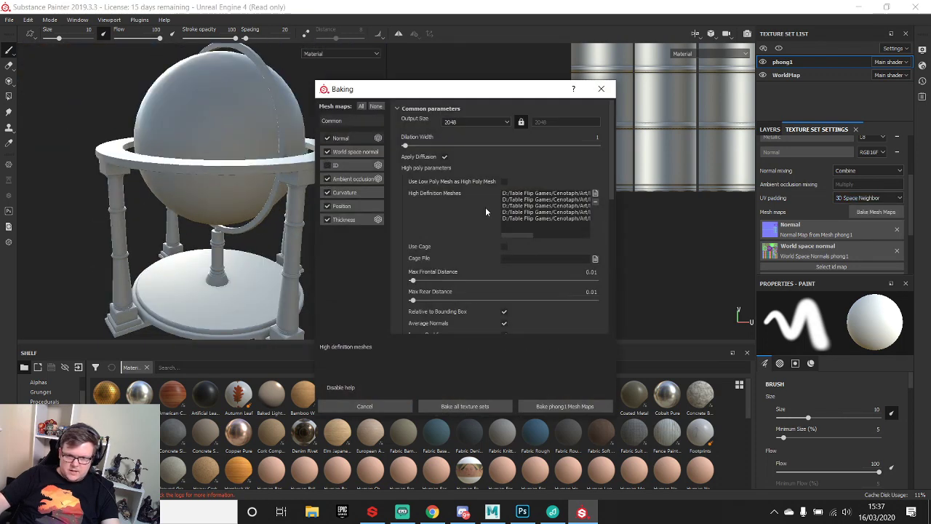
scroll(483, 260, "down", 3)
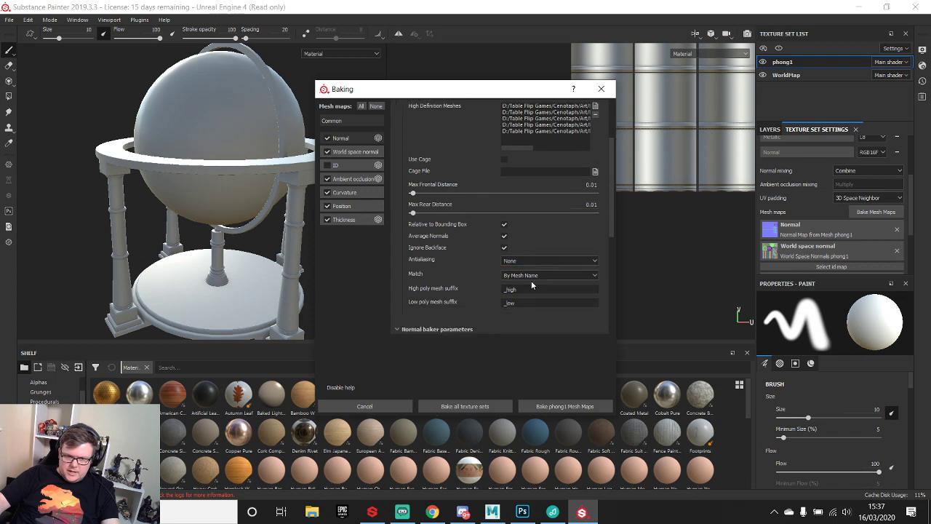
left_click(535, 262)
left_click(529, 292)
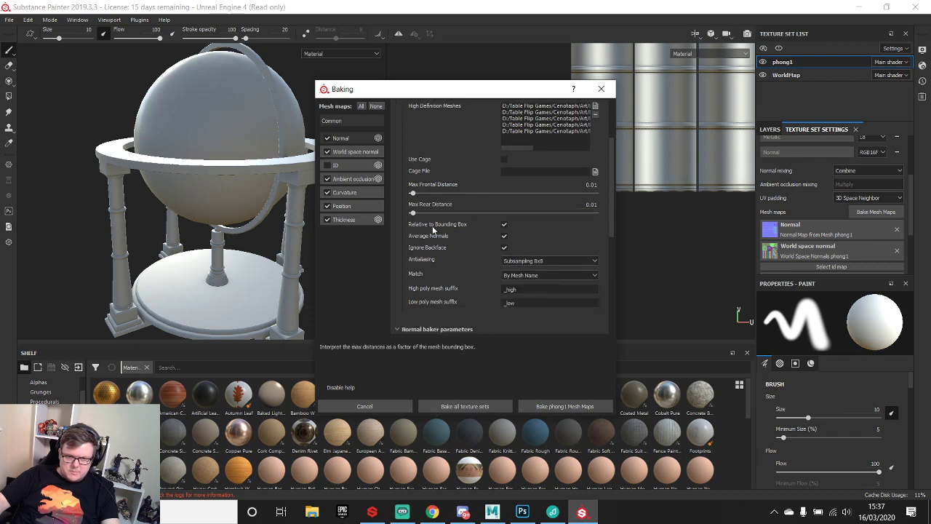
scroll(469, 154, "up", 2)
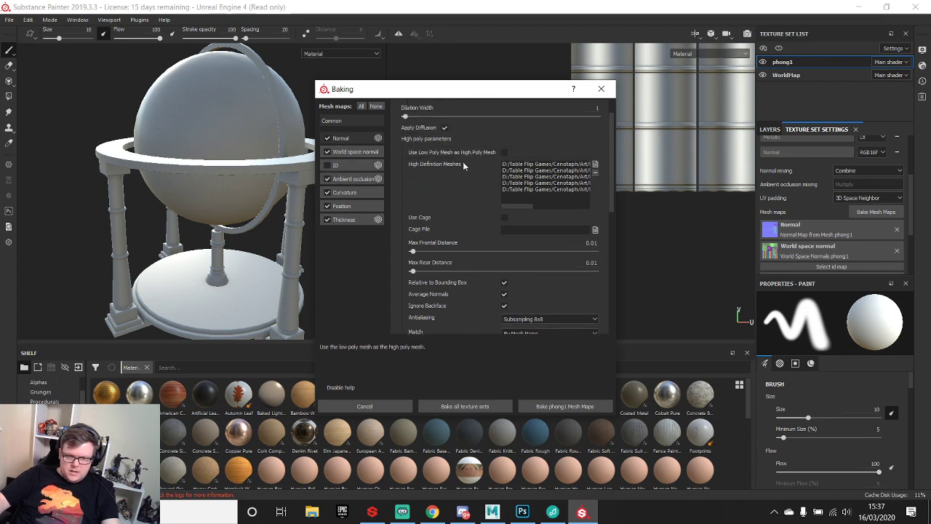
left_click(601, 89)
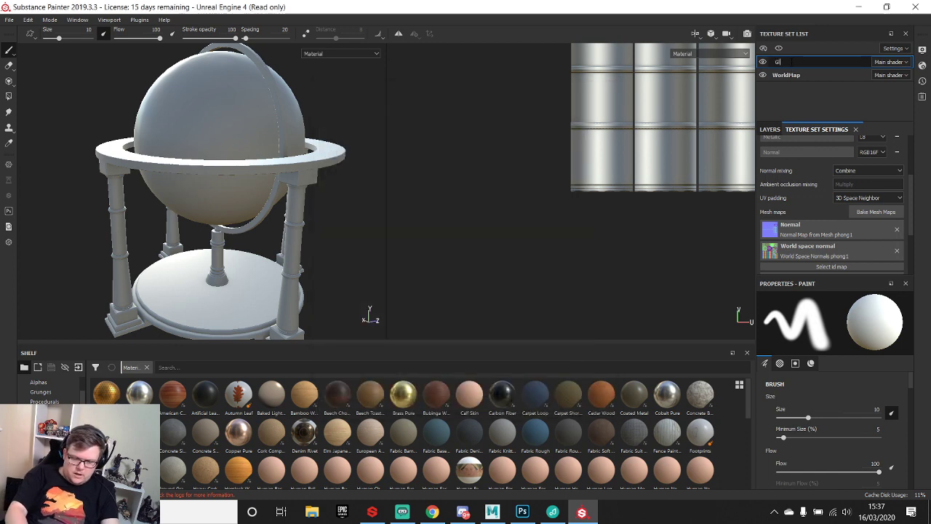
- Rename the phong1 texture set to Globe and the WorldMap texture set to GlobeMap
double_click(806, 75)
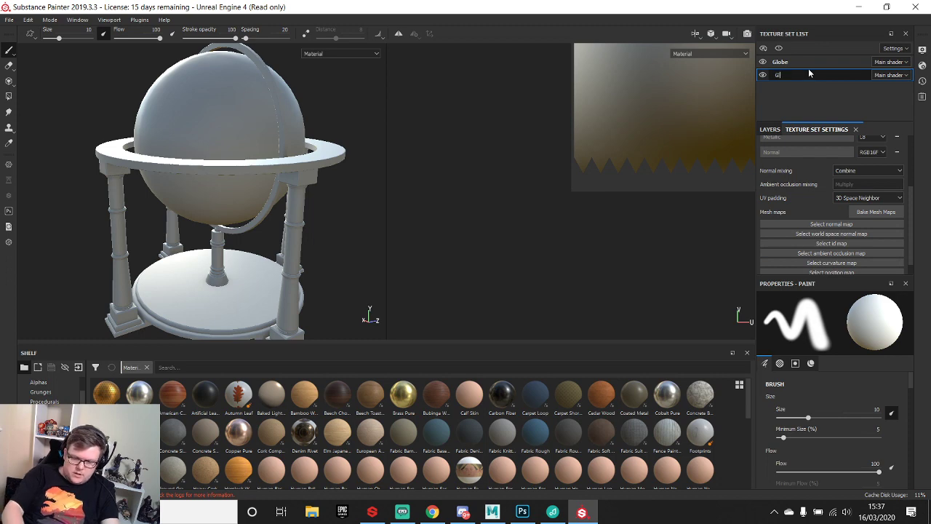
type("Globe")
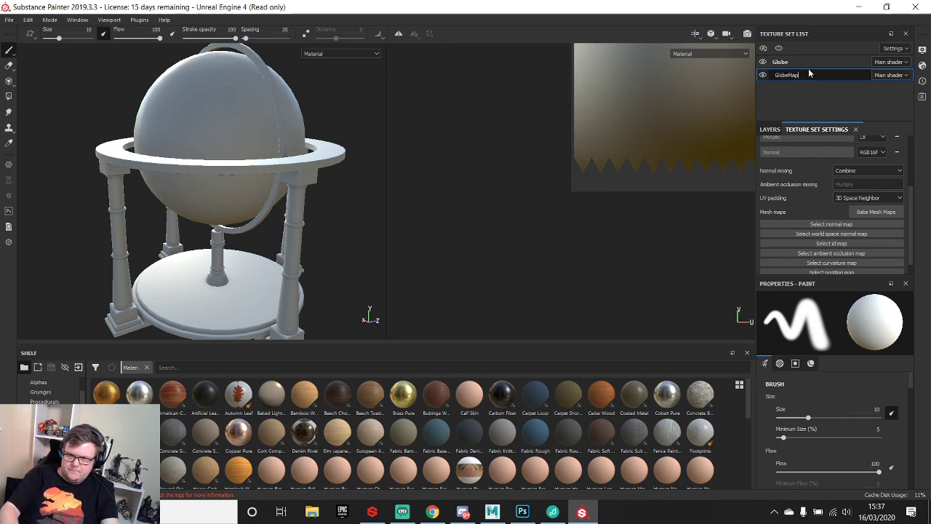
type("Map")
key("Return")
- Bake the Globe texture set's mesh maps again with the ID map excluded and antialiasing set to Subsampling 8x8
left_click(783, 62)
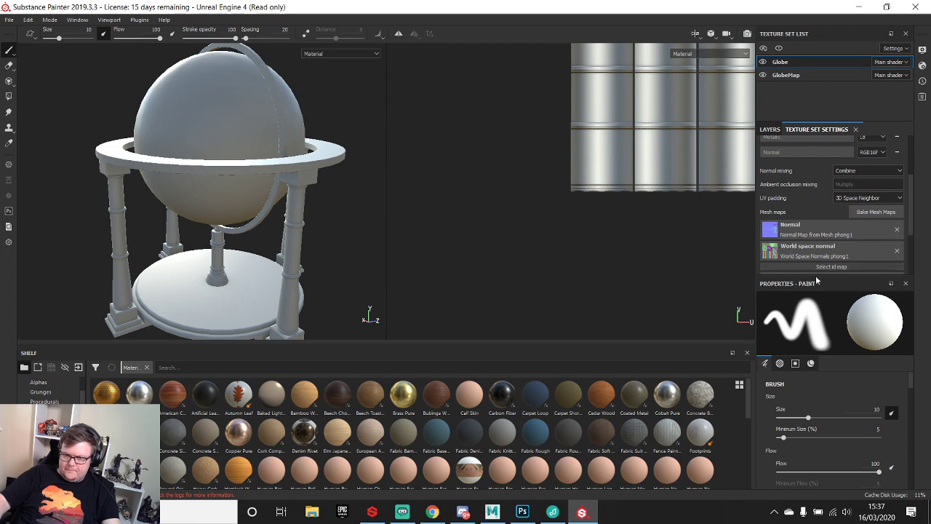
left_click(871, 212)
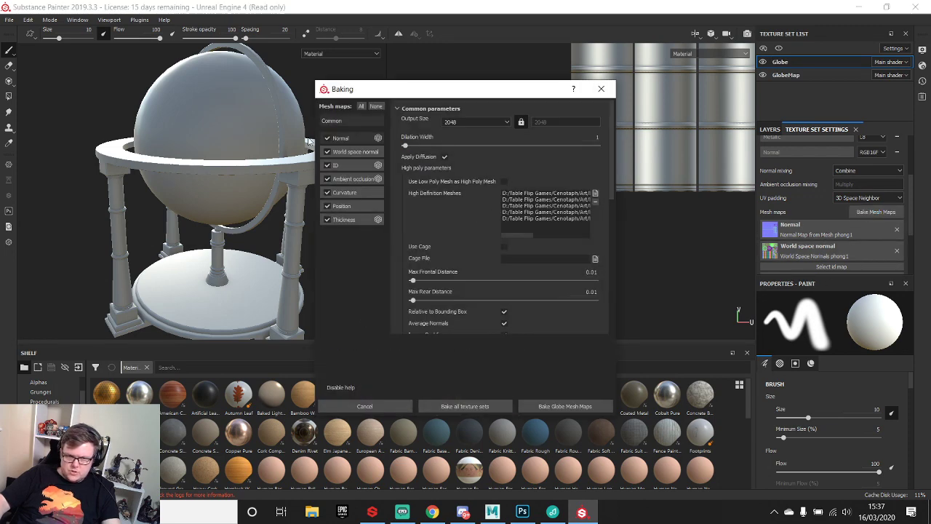
left_click(327, 166)
scroll(493, 236, "down", 2)
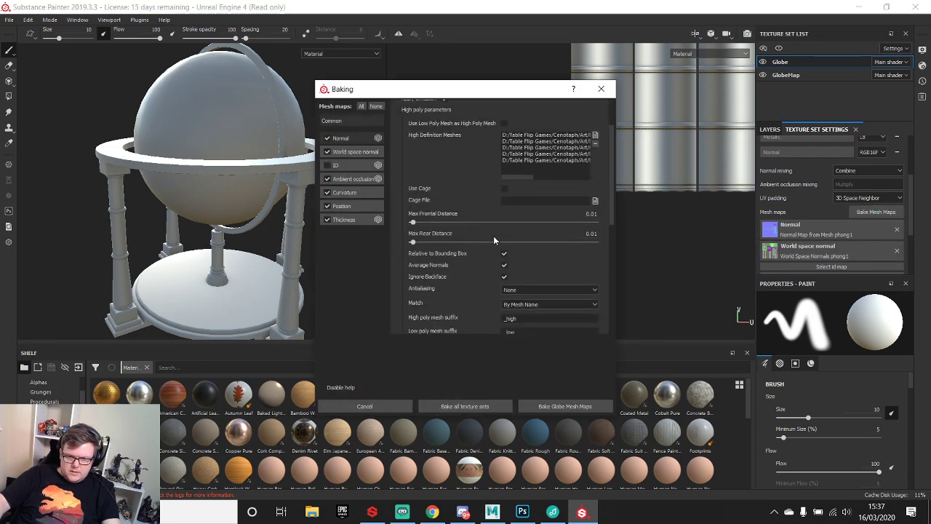
left_click(532, 289)
left_click(538, 328)
scroll(536, 296, "down", 1)
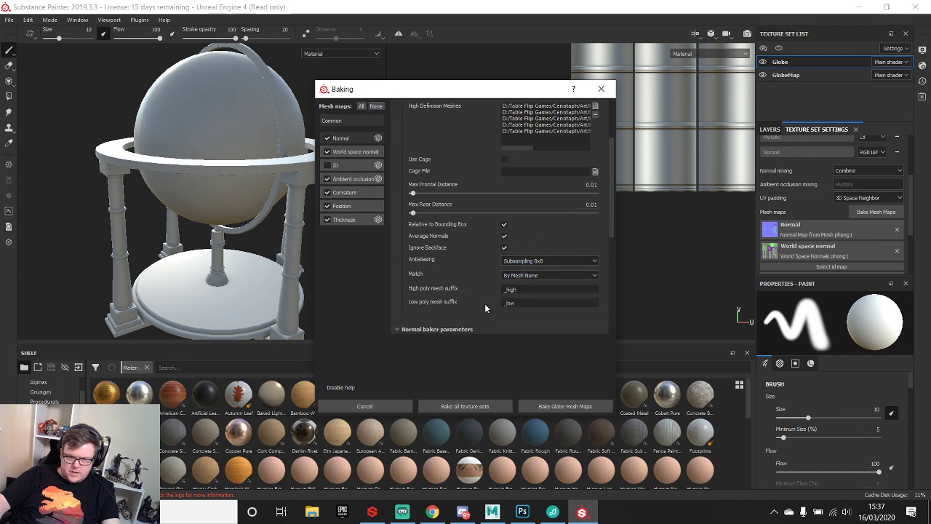
scroll(495, 312, "down", 2)
left_click(567, 405)
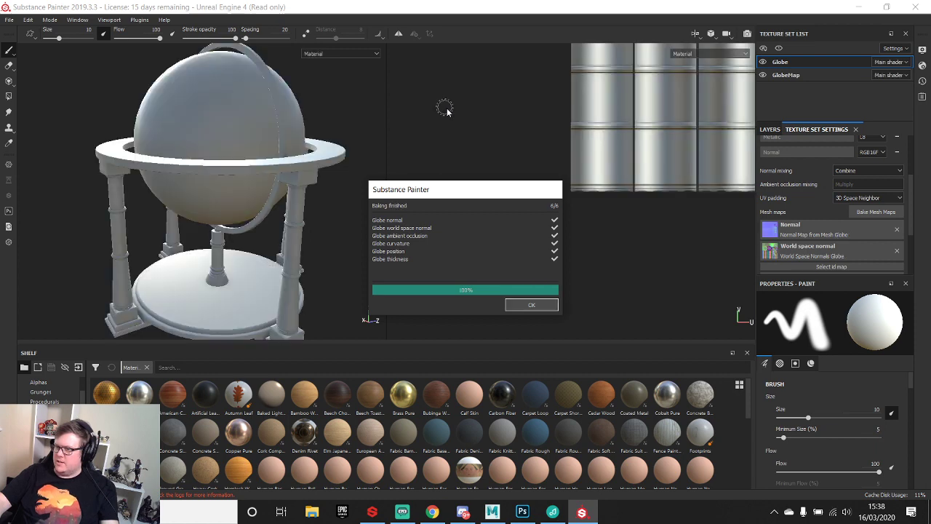
left_click(531, 304)
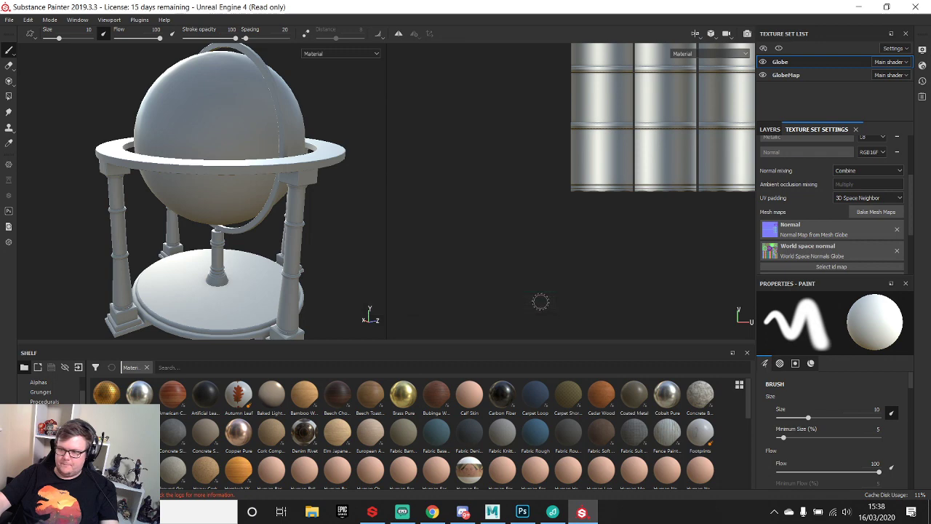
- Examine the new bake on the stand's legs and across the Globe texture set's UV layout
left_click_drag(218, 161, 280, 158, "alt")
scroll(274, 187, "up", 4)
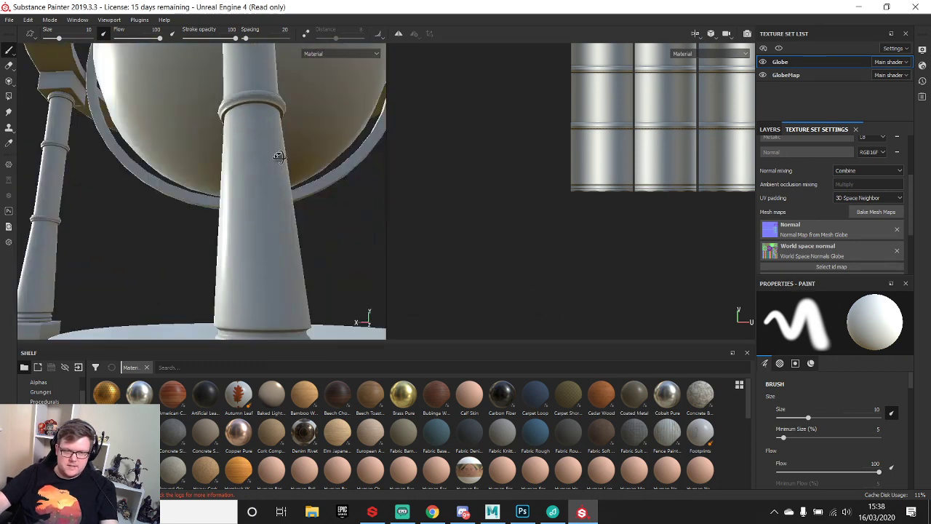
scroll(255, 204, "down", 4)
left_click_drag(252, 207, 298, 191, "alt")
middle_click_drag(632, 98, 462, 228, "alt")
middle_click_drag(595, 162, 536, 183, "alt")
left_click_drag(269, 164, 217, 185, "alt")
right_click_drag(217, 185, 298, 203, "alt")
mouse_move(298, 204)
left_mouse_down("alt")
mouse_move(252, 177)
mouse_move(285, 256)
mouse_move(266, 266)
mouse_move(150, 183)
mouse_move(306, 188)
mouse_move(251, 209)
mouse_move(265, 188)
left_mouse_up("alt")
- Inspect the edge of the flat mount ring up close for bake quality, then the complete globe
left_click_drag(254, 142, 294, 245, "alt")
scroll(218, 234, "up", 3)
scroll(291, 223, "up", 5)
scroll(314, 199, "down", 3)
scroll(264, 163, "up", 5)
scroll(250, 213, "down", 6)
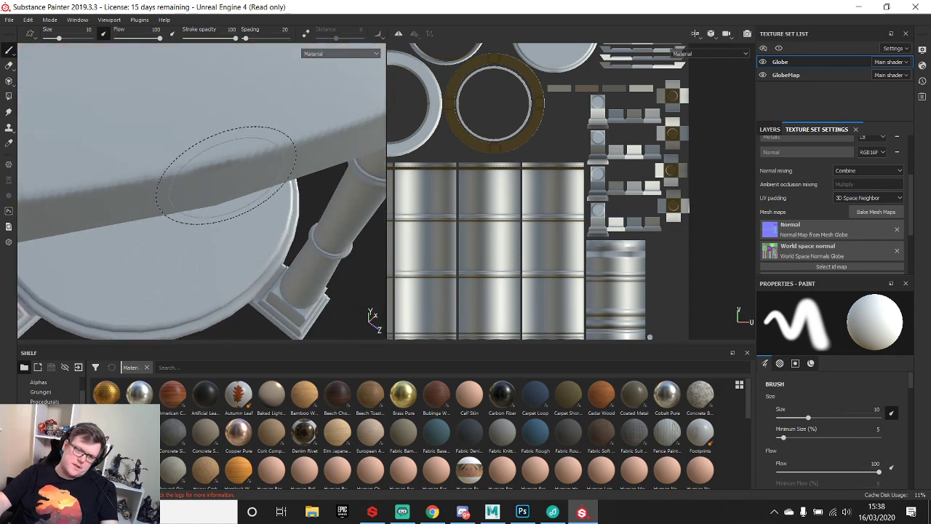
left_click_drag(250, 214, 239, 145, "alt")
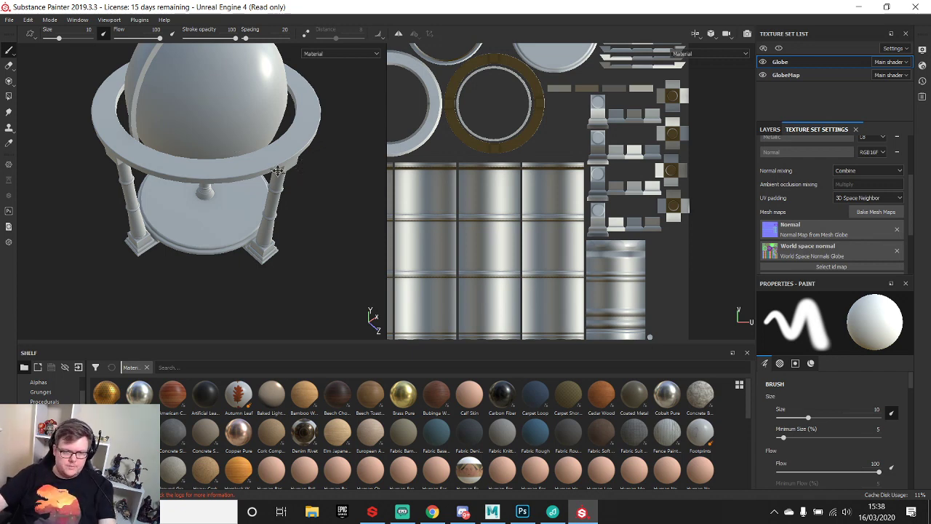
middle_click_drag(277, 171, 264, 218, "alt")
left_click_drag(264, 218, 237, 165, "alt")
- Replace all high-definition meshes in the GlobeMap texture set's bake settings with a single high-poly mesh file
left_click(790, 77)
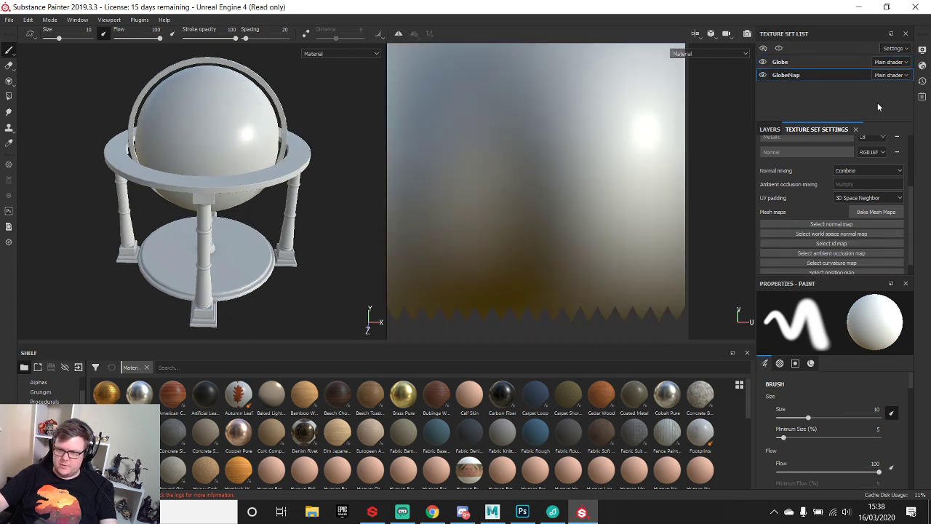
left_click(876, 212)
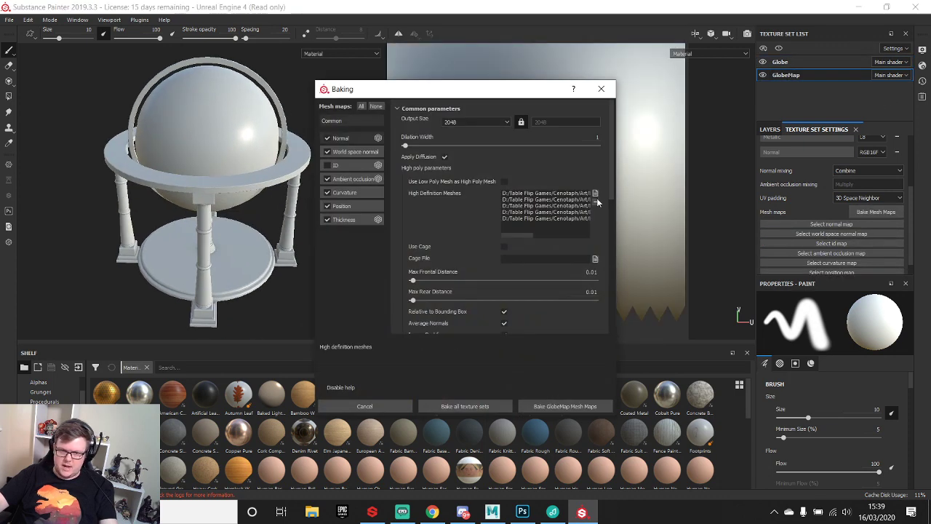
left_click_drag(569, 221, 568, 195)
left_click(598, 208)
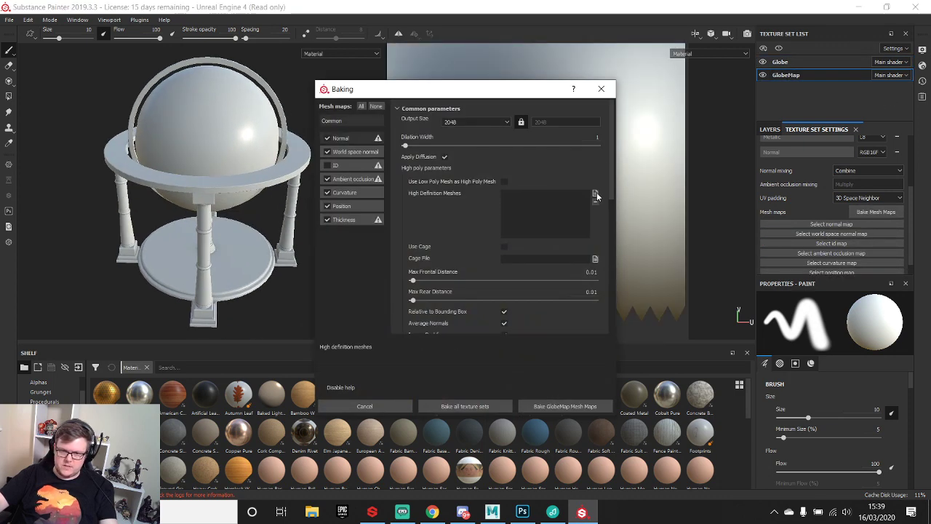
left_click(595, 192)
double_click(476, 187)
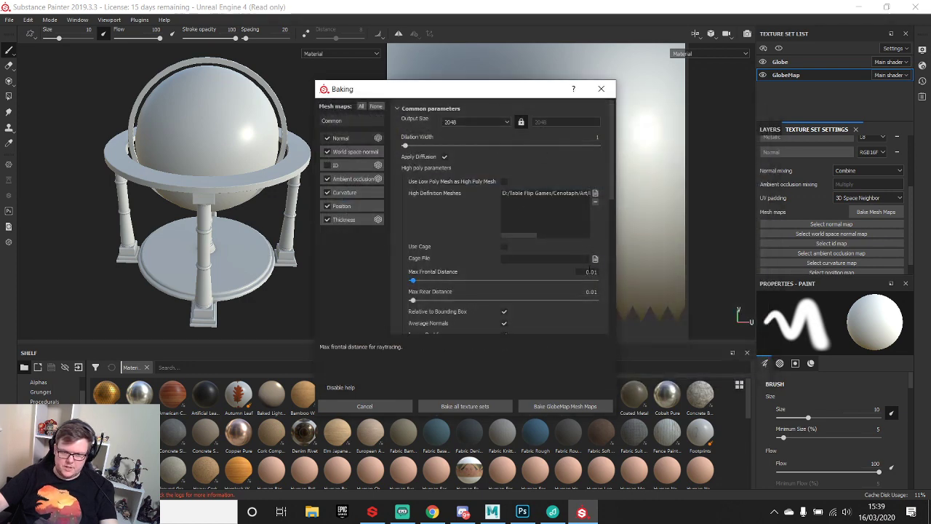
- Bake the GlobeMap mesh maps with Subsampling 8x8 antialiasing and By Mesh Name matching
scroll(505, 256, "down", 3)
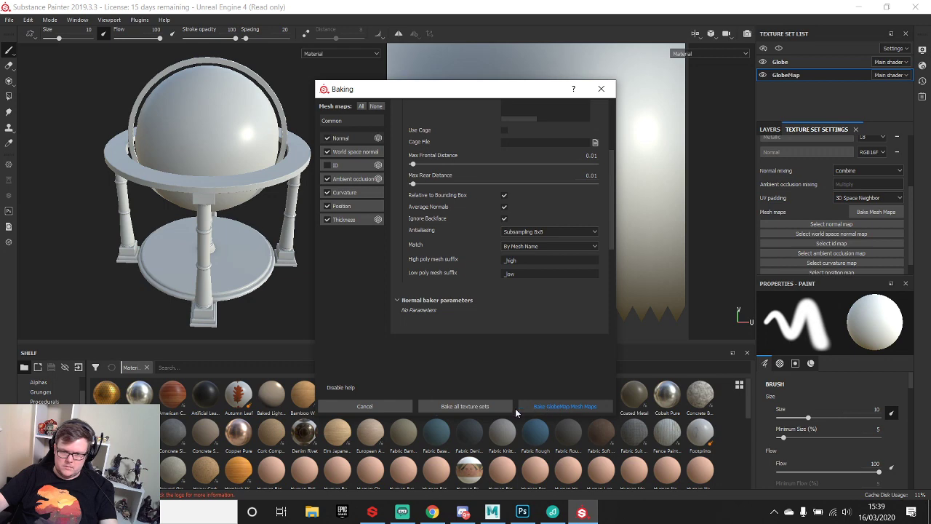
left_click(572, 407)
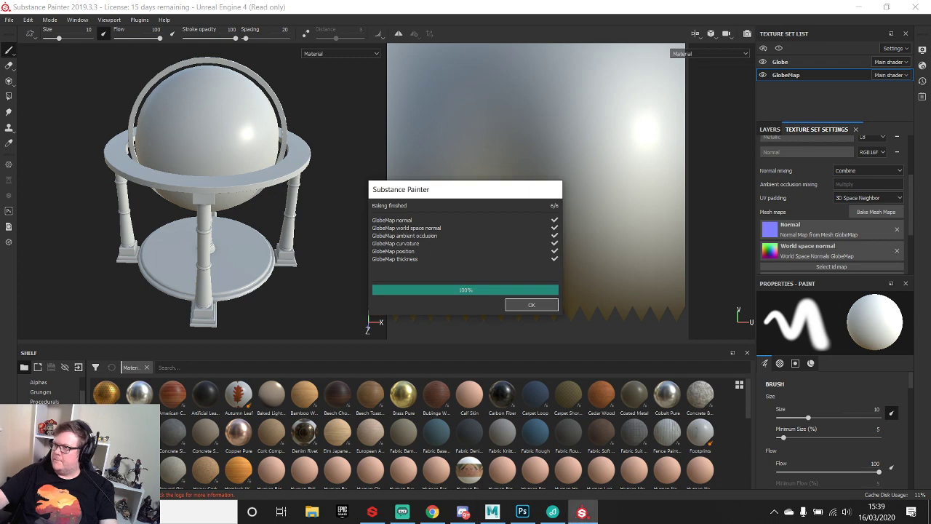
left_click(534, 306)
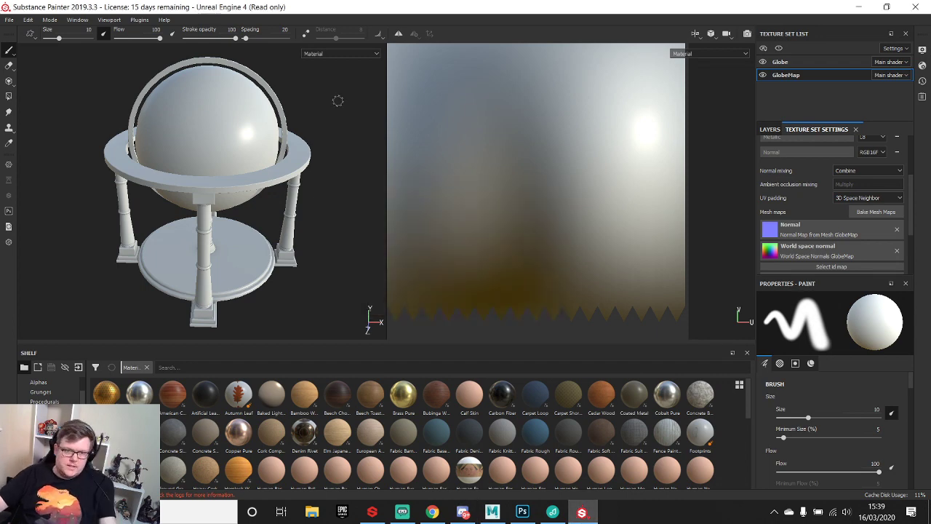
- Examine the untextured globe stand's rim, legs, central strut and round base from several angles
middle_click_drag(252, 171, 310, 274, "alt")
left_click_drag(308, 272, 309, 188, "alt")
middle_click_drag(302, 313, 271, 108, "alt")
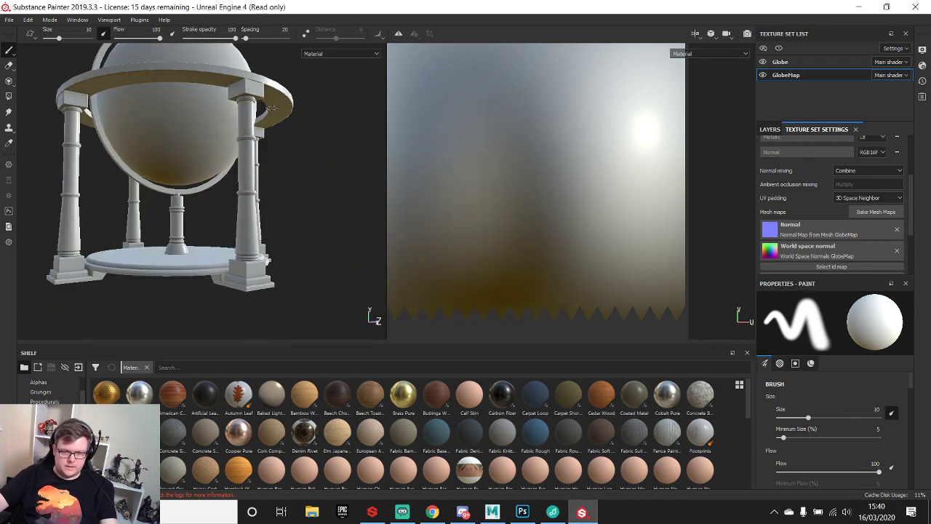
scroll(271, 209, "down", 3)
left_click_drag(265, 146, 225, 172, "alt")
scroll(225, 172, "up", 4)
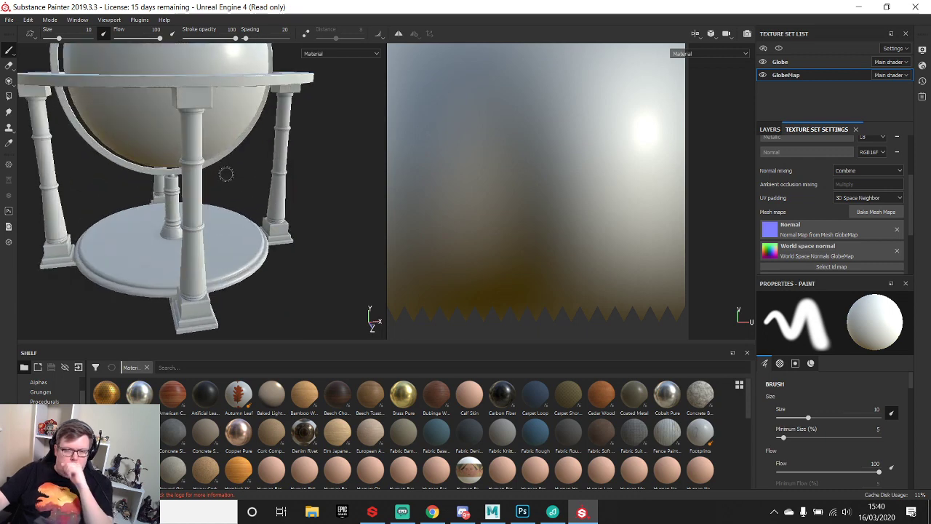
left_click_drag(206, 258, 178, 245, "alt")
middle_click_drag(178, 245, 248, 203, "alt")
left_click_drag(248, 203, 204, 151, "alt")
middle_click_drag(204, 150, 201, 183, "alt")
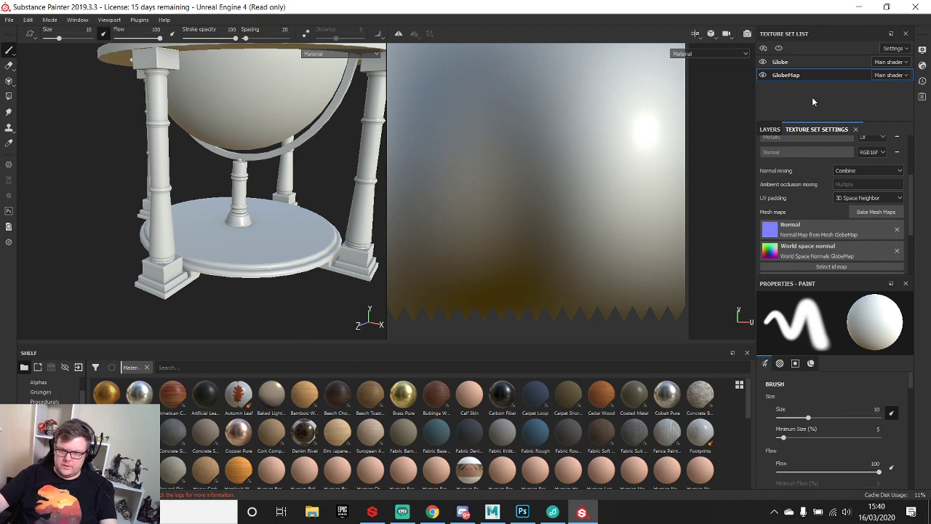
- Show the layers of the Globe texture set and check the globe bar reference photo in the browser
left_click(769, 128)
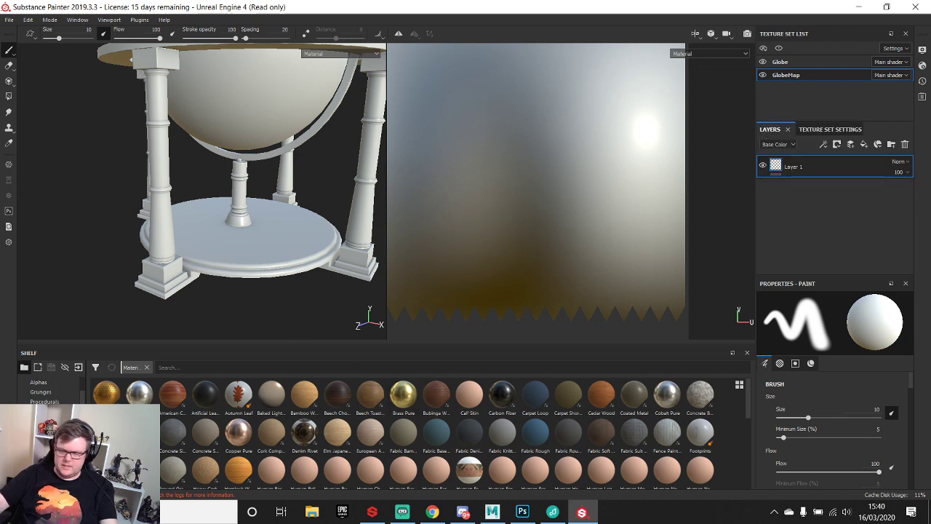
left_click(779, 62)
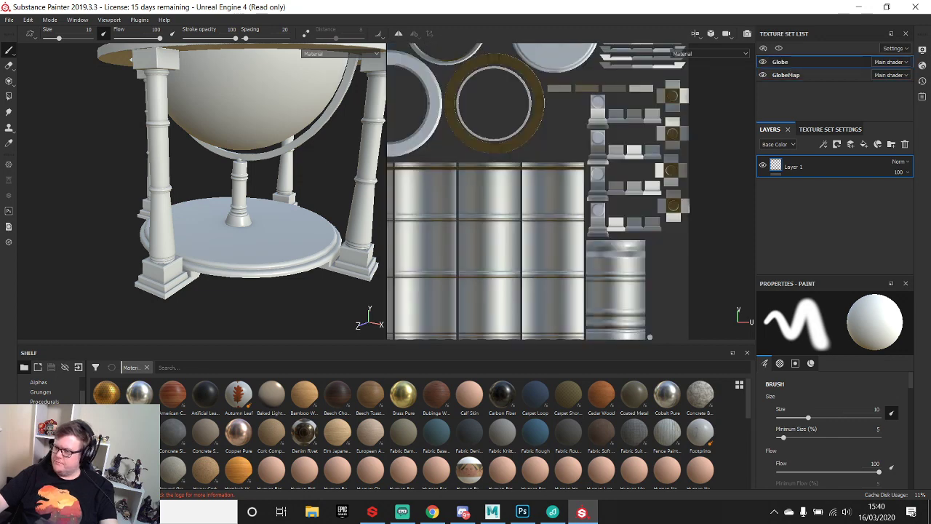
key("alt+Tab")
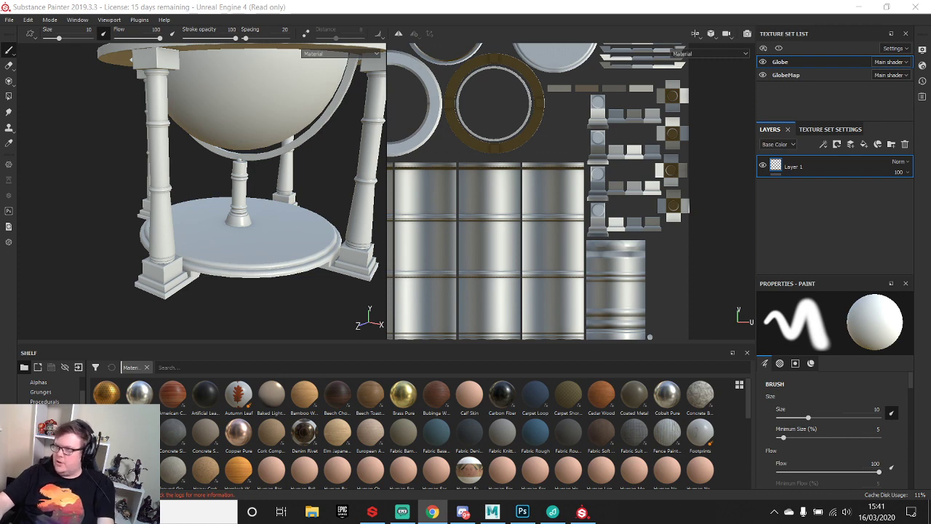
key("alt+Tab")
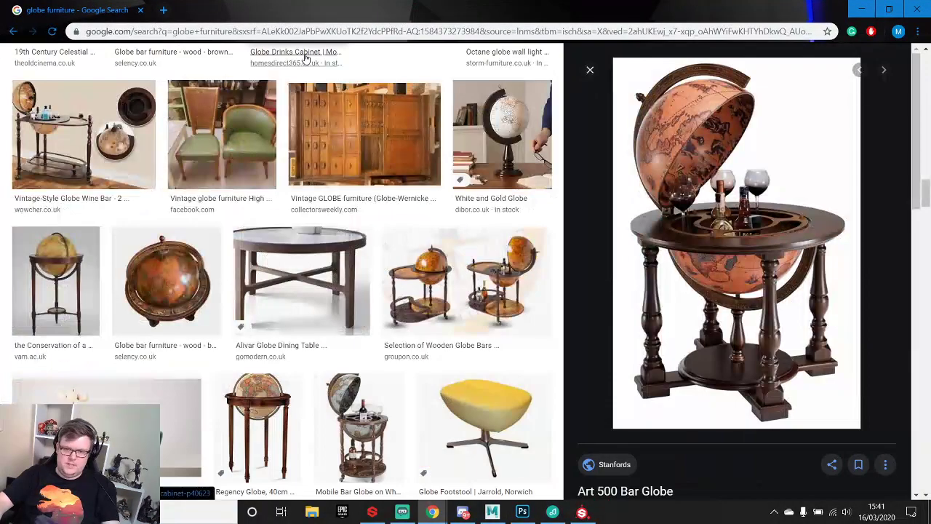
key("alt+Tab")
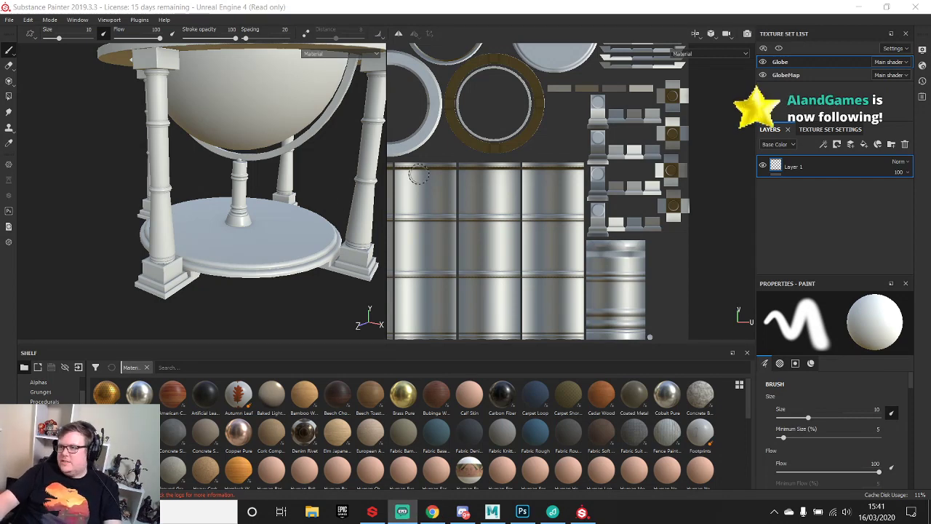
- Search the smart materials for "vic" and add VicWood above Layer 1 in the Globe texture set
middle_click_drag(309, 229, 246, 211, "alt")
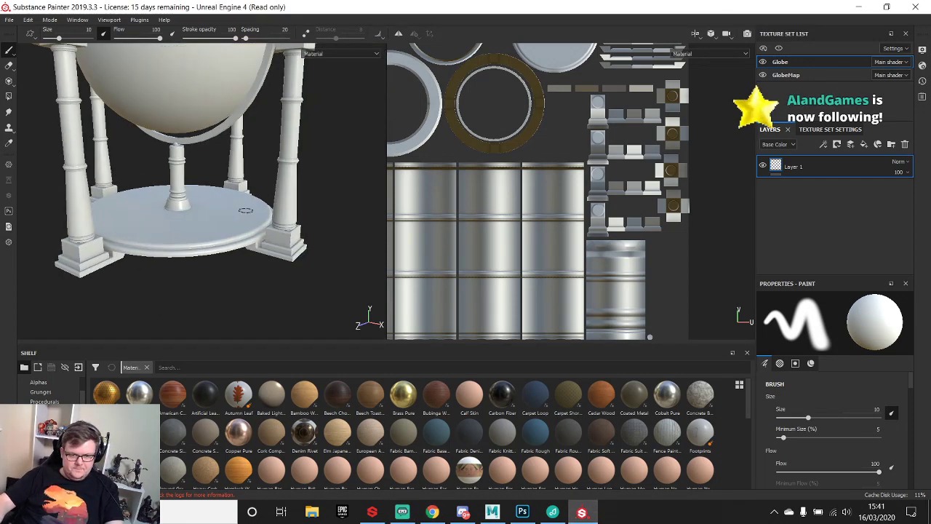
scroll(51, 396, "down", 1)
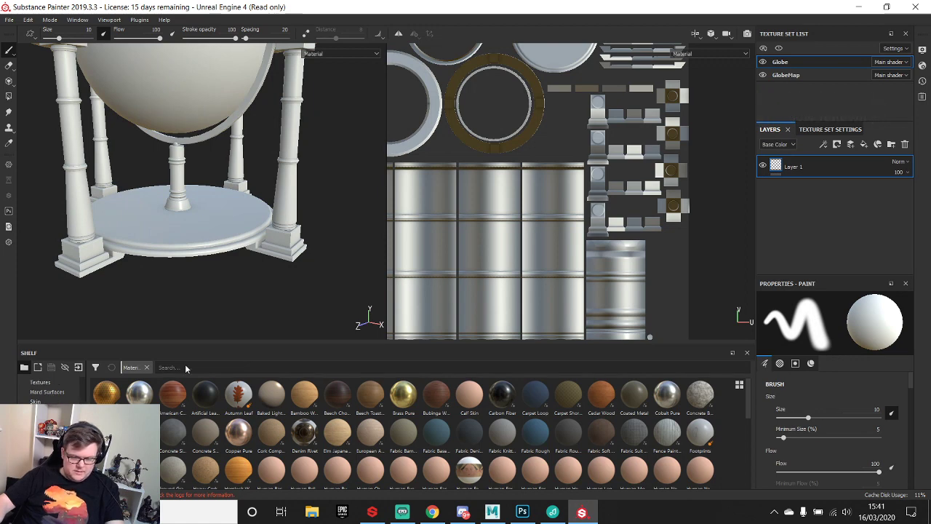
left_click(55, 460)
left_click(217, 371)
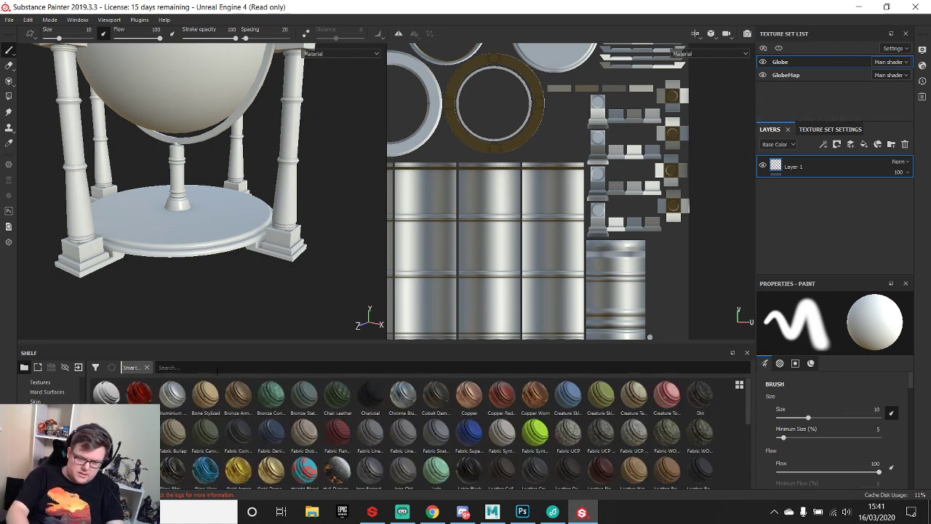
type("vic")
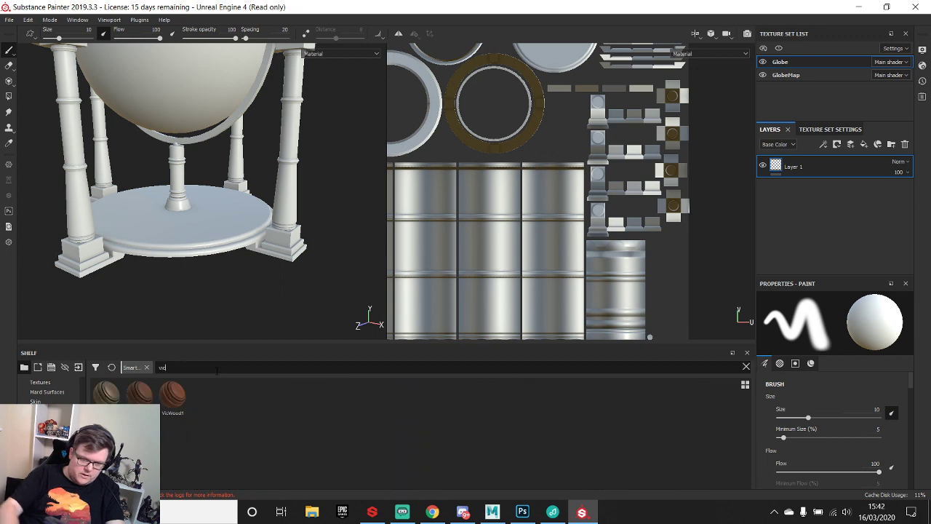
left_click(146, 399)
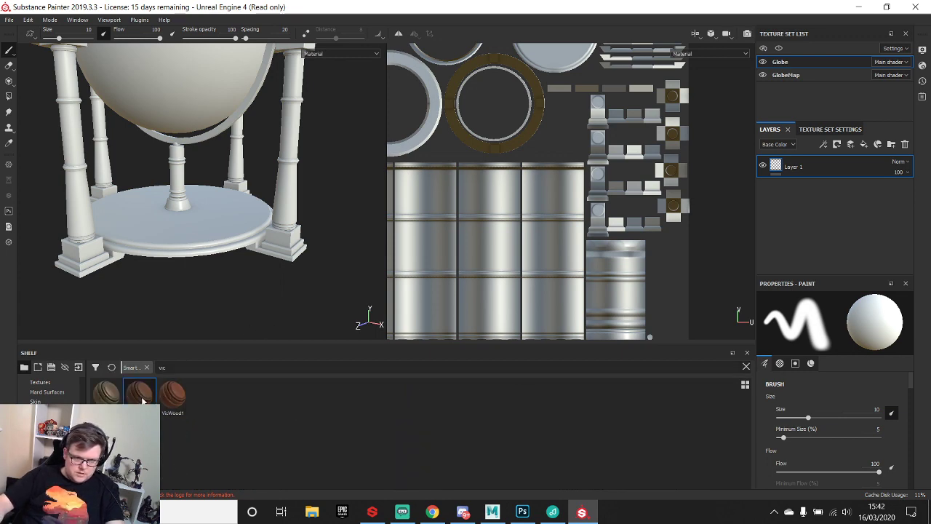
left_click_drag(146, 400, 831, 157)
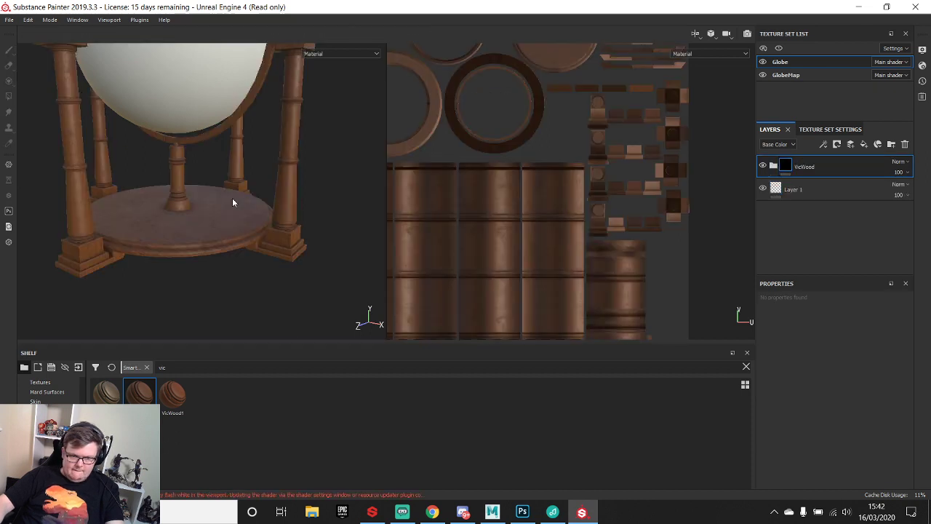
- Examine the wood grain on the leg feet, columns, round base and rim of the globe stand
middle_click_drag(192, 159, 211, 228, "alt")
right_click_drag(211, 227, 236, 163, "alt")
left_click_drag(236, 163, 192, 191, "alt")
scroll(211, 169, "up", 5)
middle_click_drag(185, 244, 197, 155, "alt")
middle_click_drag(113, 319, 157, 215, "alt")
right_click_drag(176, 177, 258, 220, "alt")
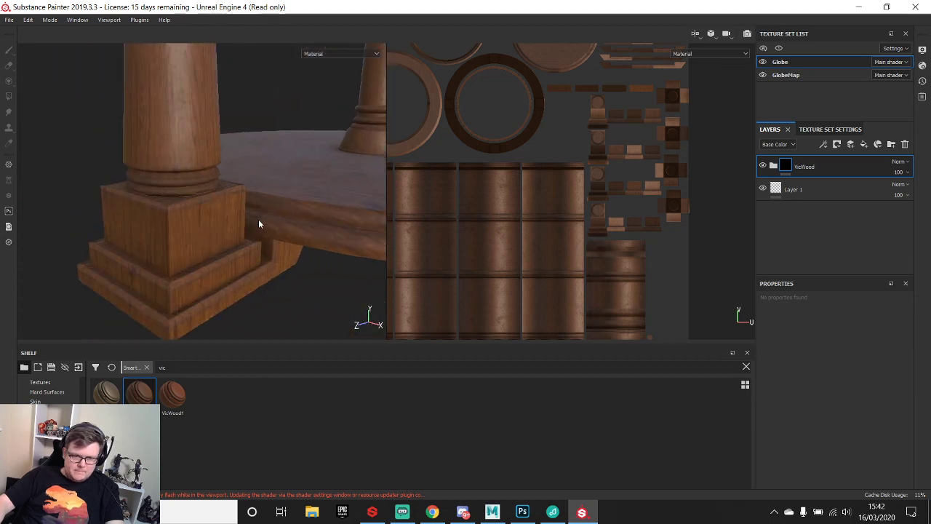
left_click_drag(258, 220, 222, 222, "alt")
- Add a black mask to the VicWood folder and replace it with a white mask
right_click(838, 165)
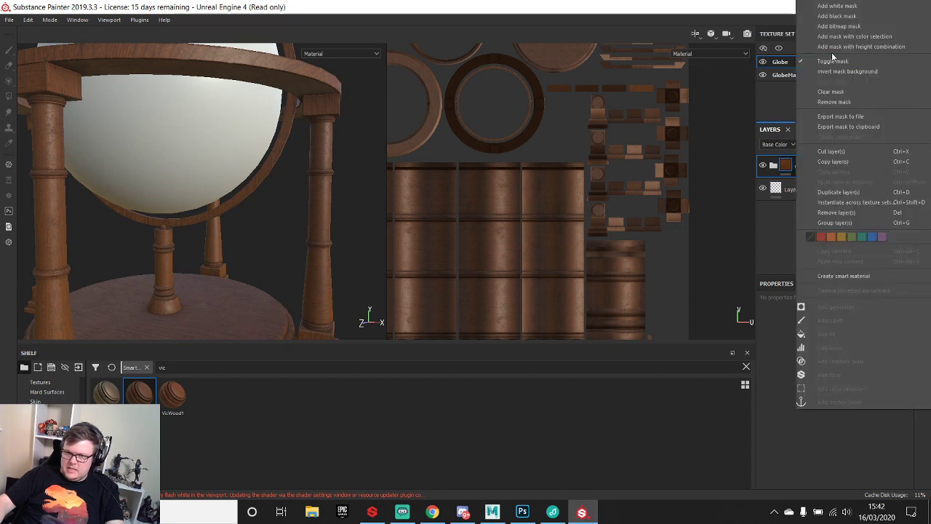
left_click(836, 15)
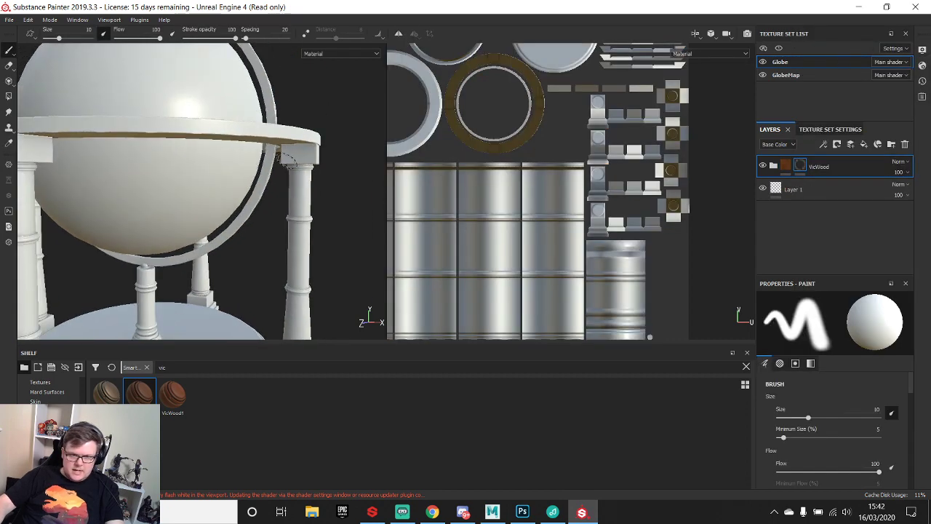
right_click(804, 171)
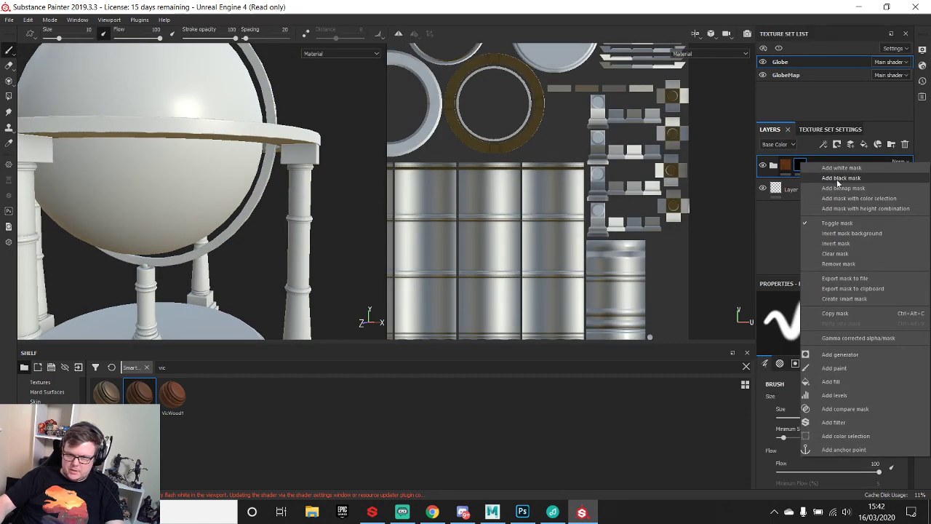
left_click(844, 167)
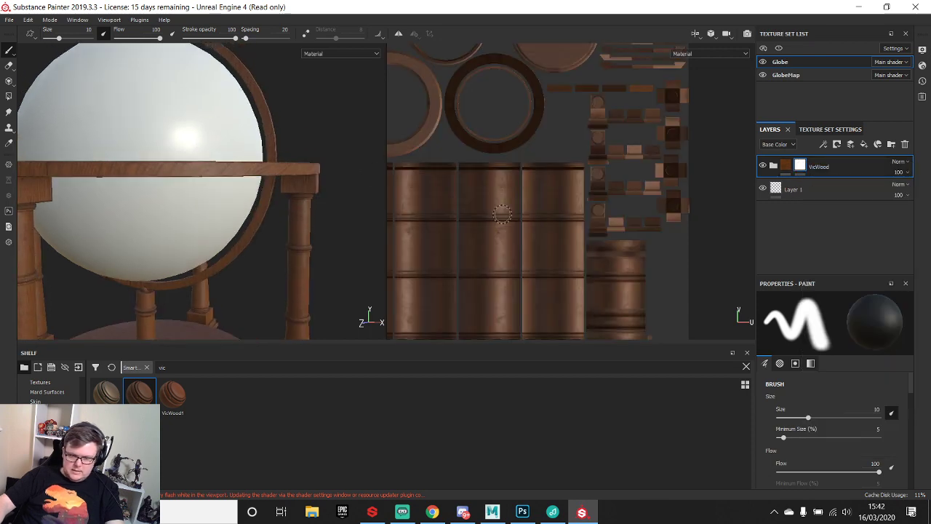
- Mask the wood off the curved mount band around the globe using Polygon Fill in UV chunk mode with colour 0
left_click(9, 95)
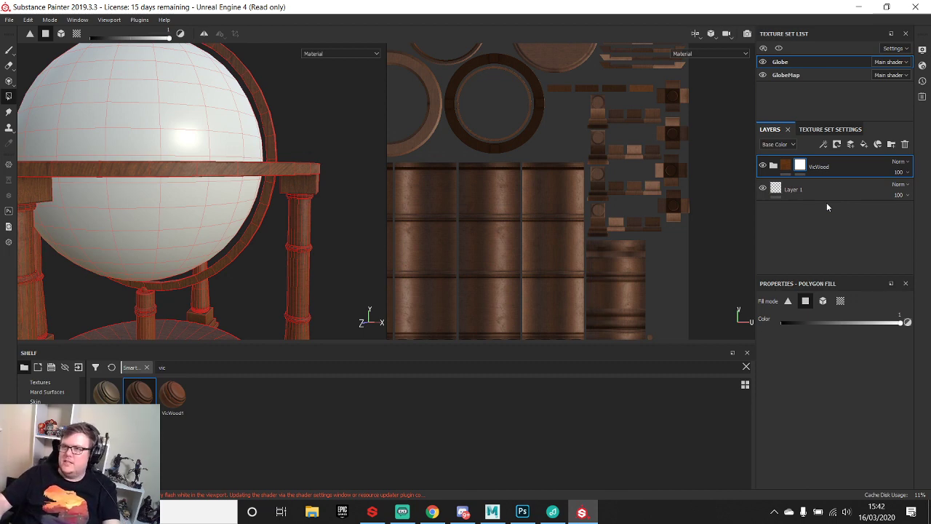
left_click_drag(275, 175, 224, 161, "alt")
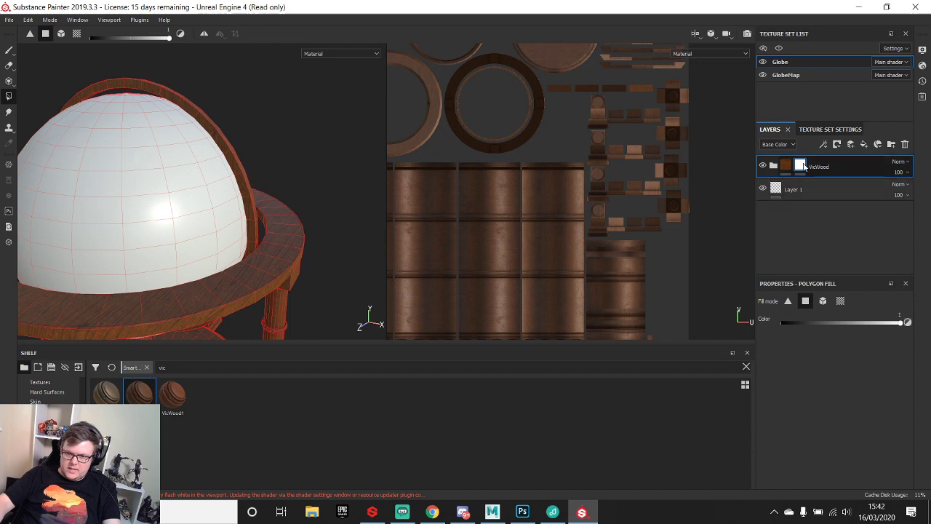
right_click(800, 166)
left_click(771, 362)
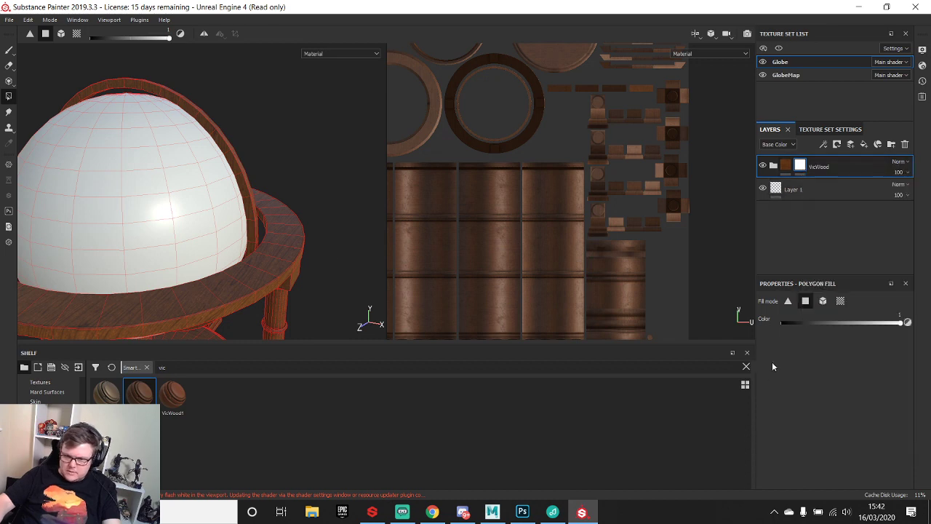
left_click(843, 302)
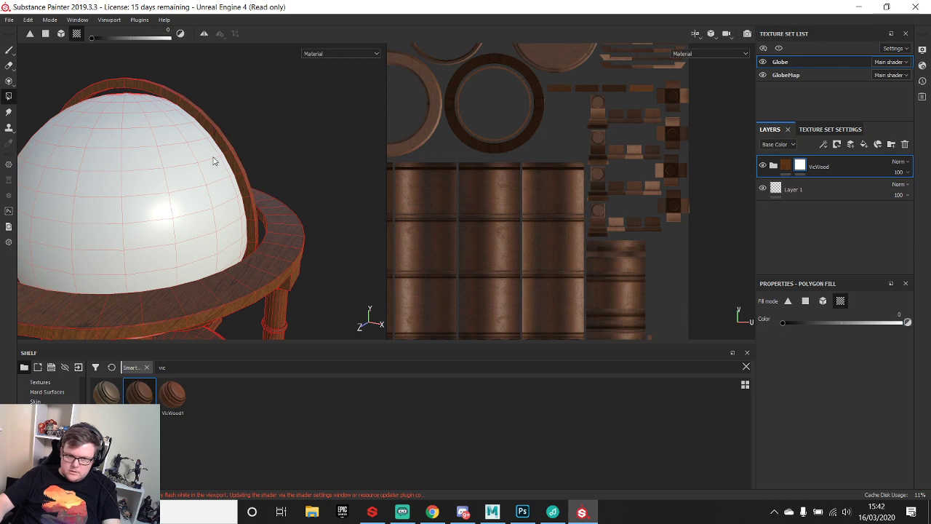
scroll(252, 188, "up", 10)
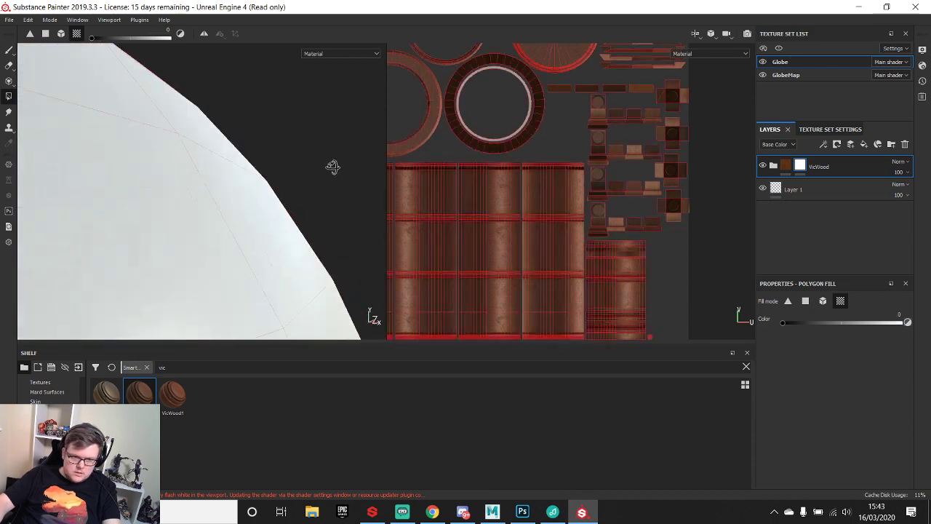
left_click_drag(333, 168, 174, 205, "alt")
left_click(270, 179)
left_click_drag(310, 185, 215, 198, "alt")
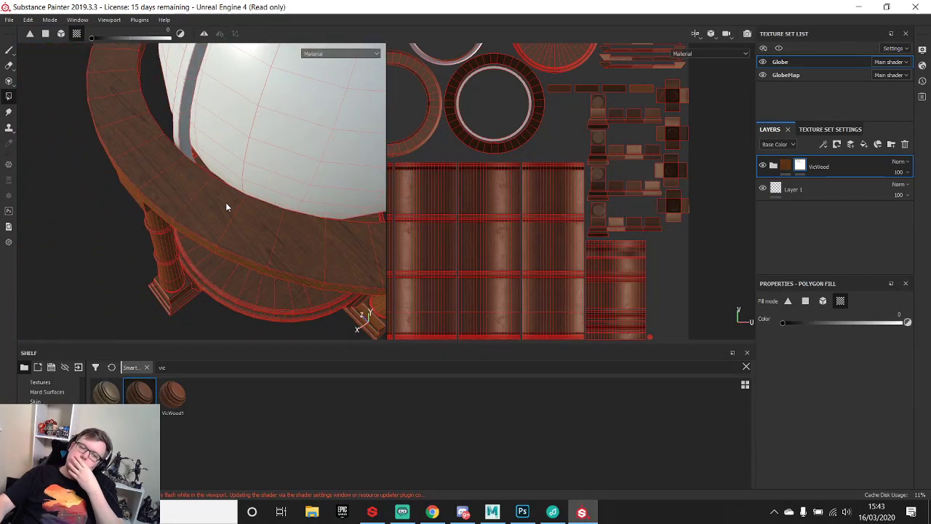
- Switch to Maya and select the Globemount_low ring around the globe
left_click(493, 511)
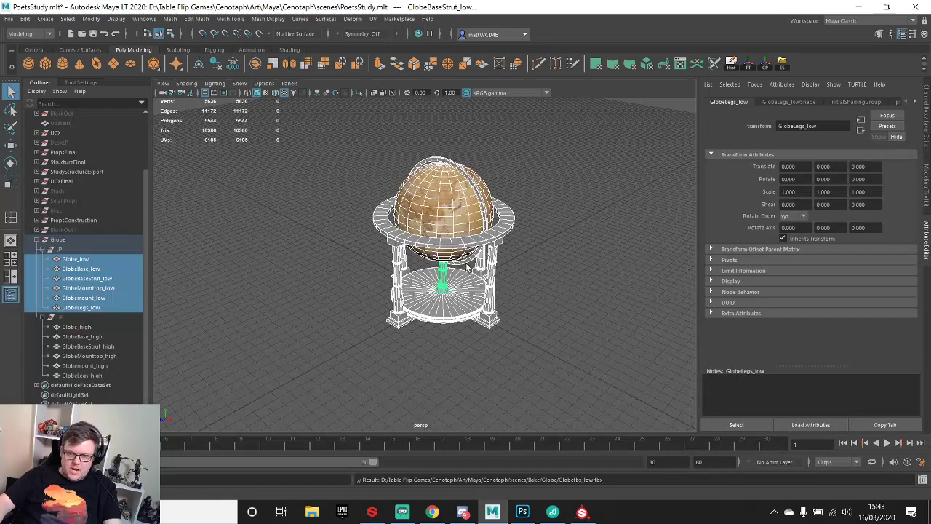
scroll(467, 268, "up", 8)
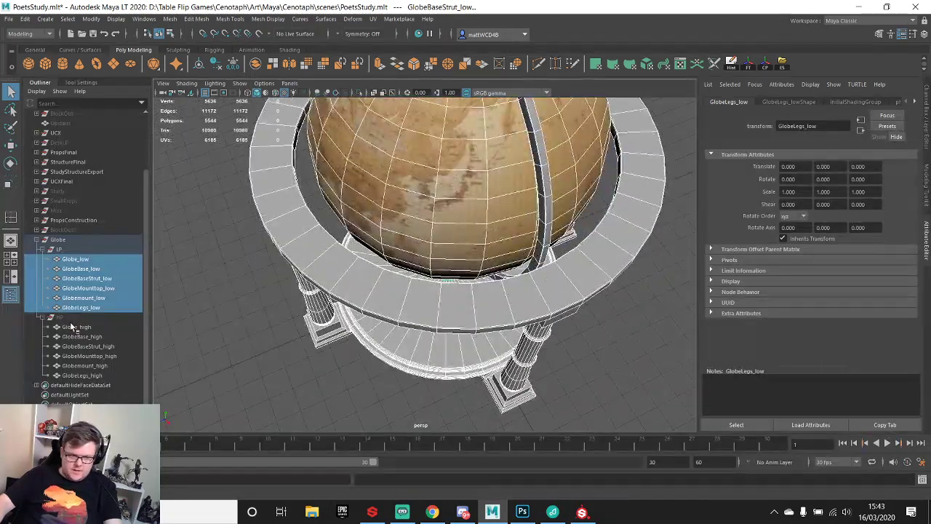
left_click(69, 320)
left_click_drag(547, 218, 533, 249, "alt")
left_click(506, 260)
scroll(506, 267, "up", 2)
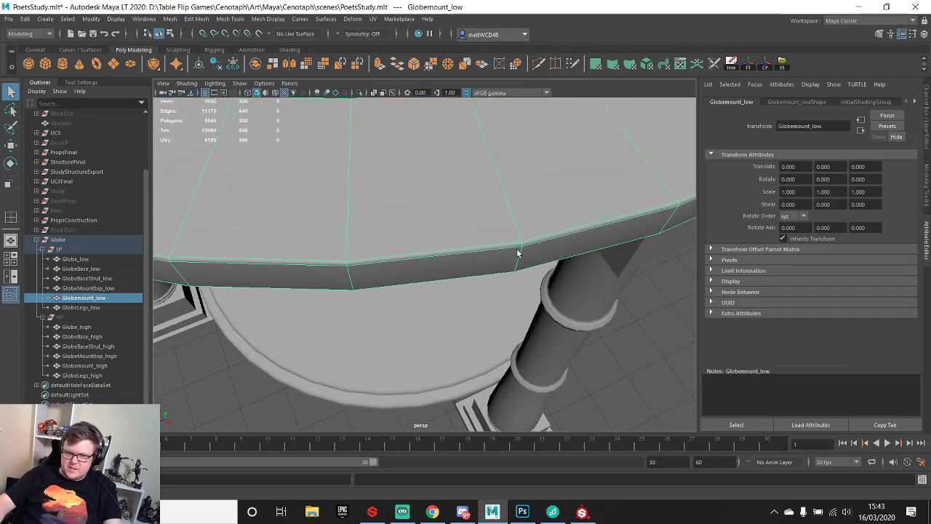
left_click_drag(514, 221, 507, 263, "alt")
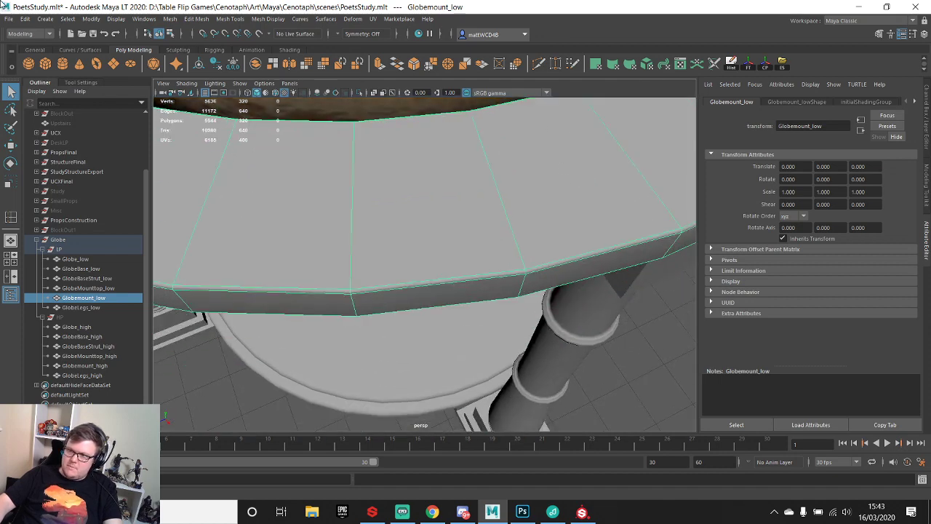
- Pick vertices at a corner of the ring's outer rim, and select the edge loop along its upper outer bevel
left_click_drag(569, 198, 492, 230, "alt")
right_click_drag(486, 236, 476, 258)
left_click_drag(476, 257, 496, 277)
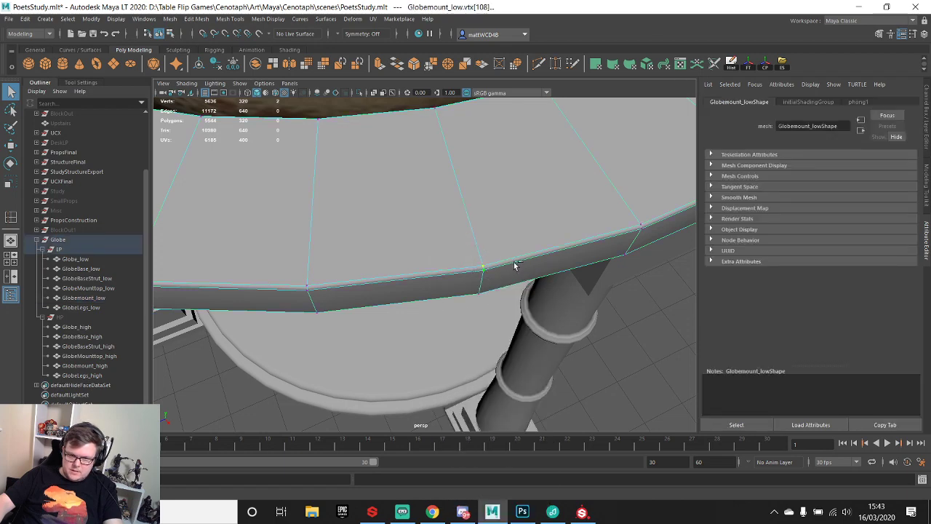
right_click_drag(514, 265, 490, 229)
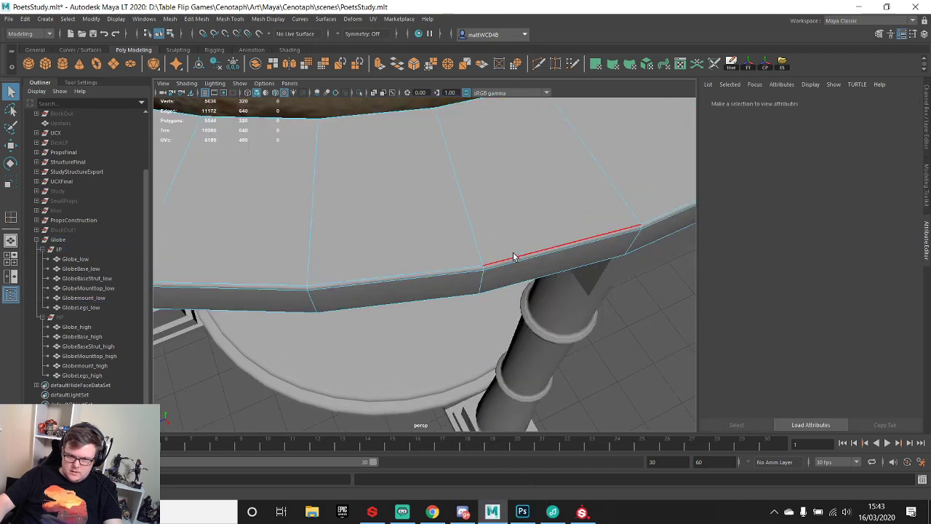
left_click(512, 254)
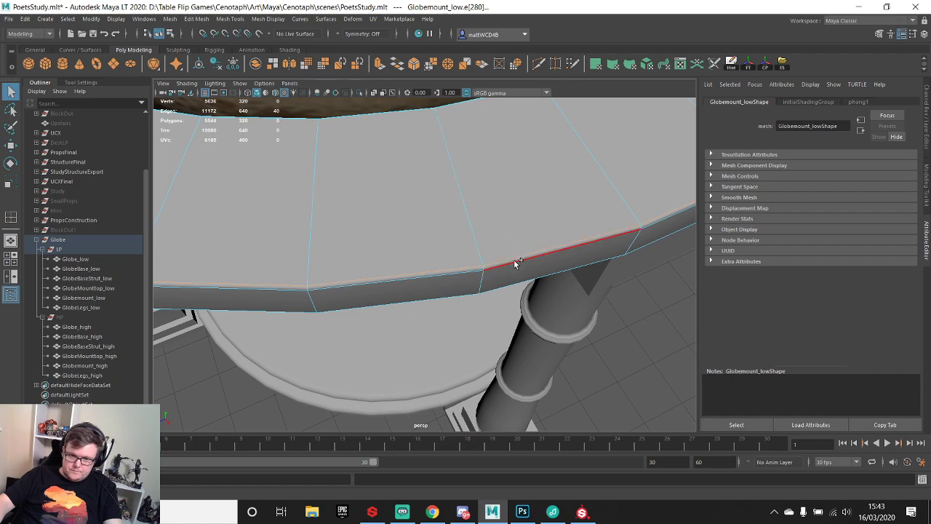
left_click(469, 268)
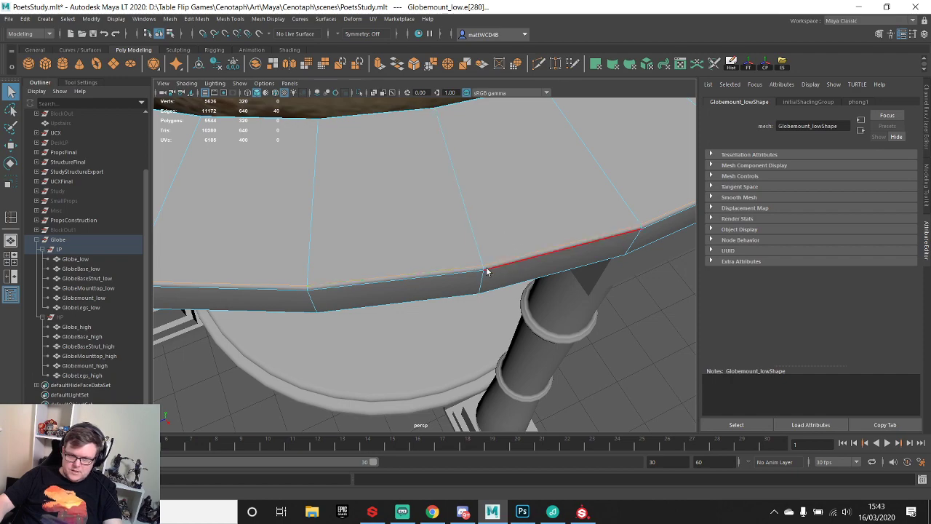
- Examine the narrow bevel along the upper outer edge of the globe mount ring up close
middle_click_drag(487, 269, 534, 256, "alt")
scroll(590, 167, "down", 5)
left_click_drag(534, 256, 538, 281, "alt")
scroll(538, 280, "up", 5)
middle_click_drag(538, 281, 515, 292, "alt")
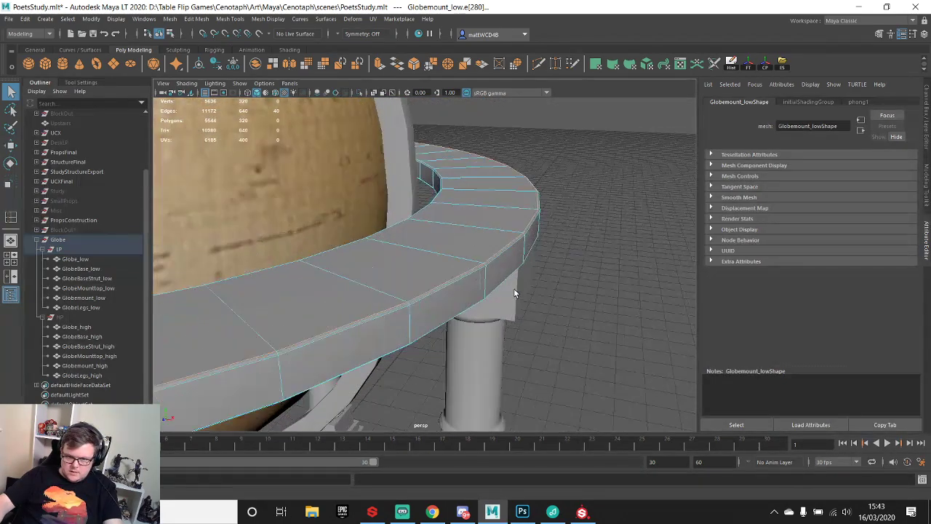
scroll(514, 292, "up", 2)
scroll(541, 239, "up", 4)
middle_click_drag(548, 251, 494, 268, "alt")
scroll(541, 238, "down", 2)
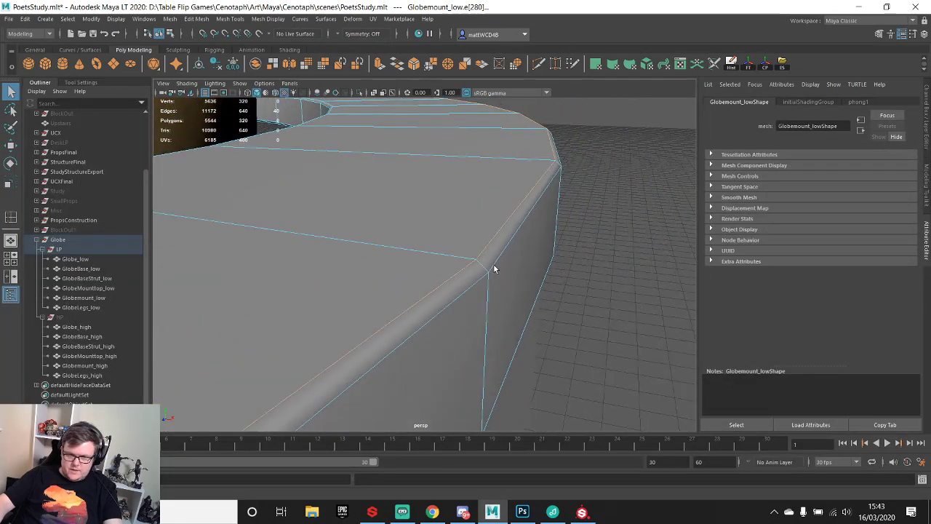
- Merge the first bevel vertex pairs along the mount ring's upper outer edge into single vertices
right_click_drag(492, 247, 505, 168)
left_click(474, 257)
left_click_drag(554, 161, 521, 211)
scroll(571, 177, "down", 5)
left_click_drag(442, 215, 452, 217)
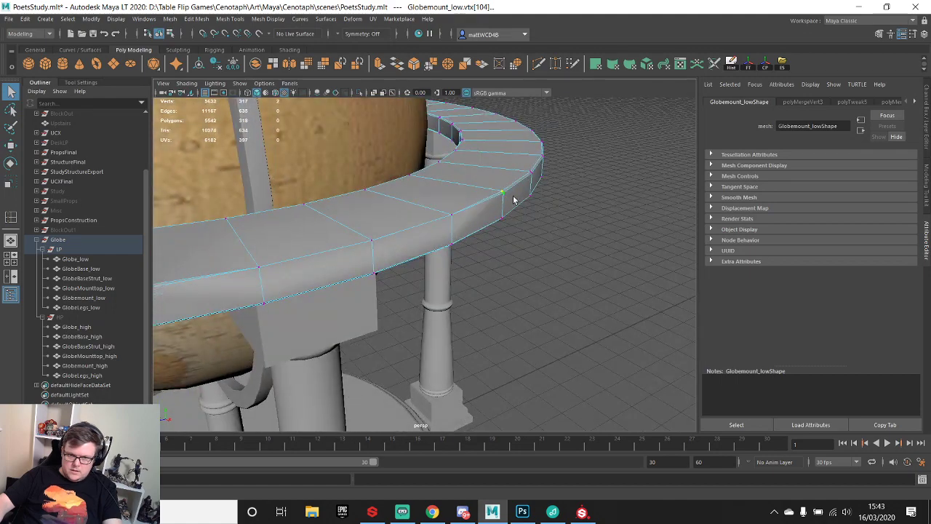
key("g")
left_click_drag(521, 167, 465, 187)
key("g")
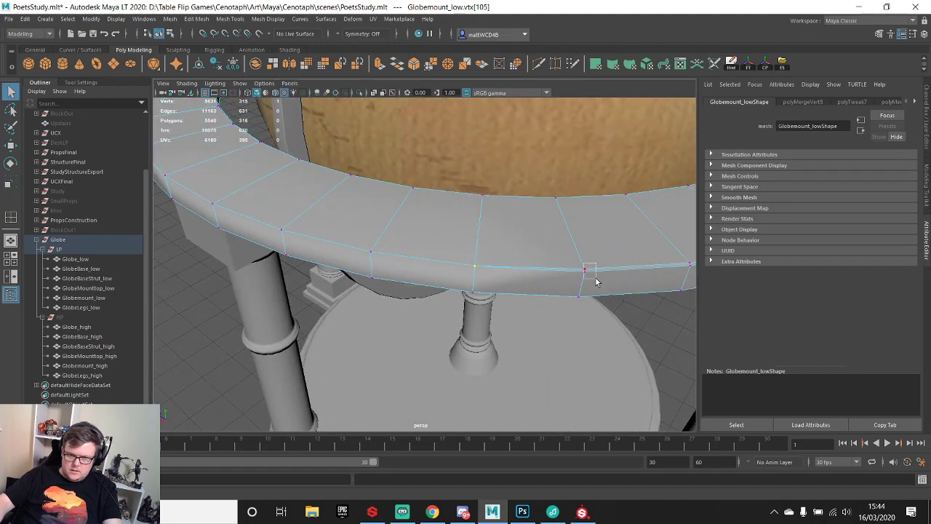
- Merge the next bevel vertex pairs around the ring's upper outer edge, continuing past the neighbouring leg block
key("g")
left_click_drag(596, 279, 522, 248)
key("g")
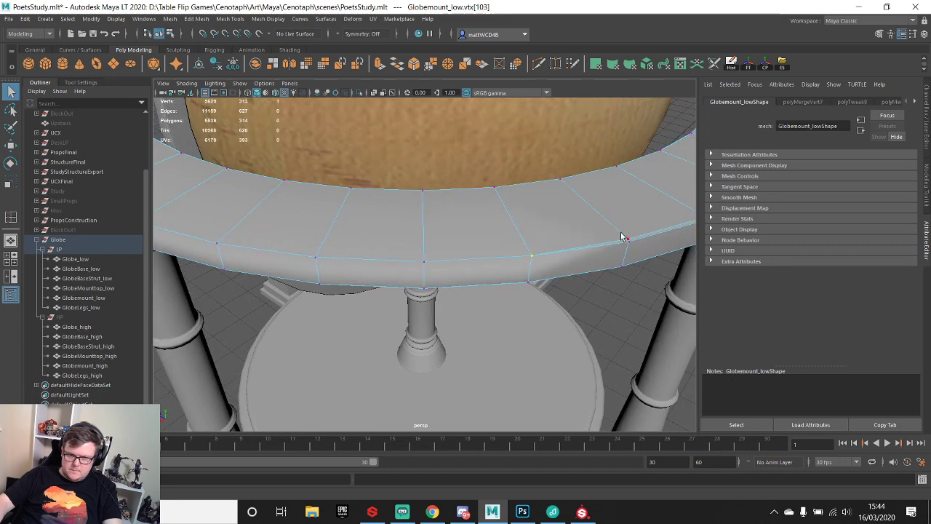
key("g")
left_click_drag(621, 232, 540, 249)
key("g")
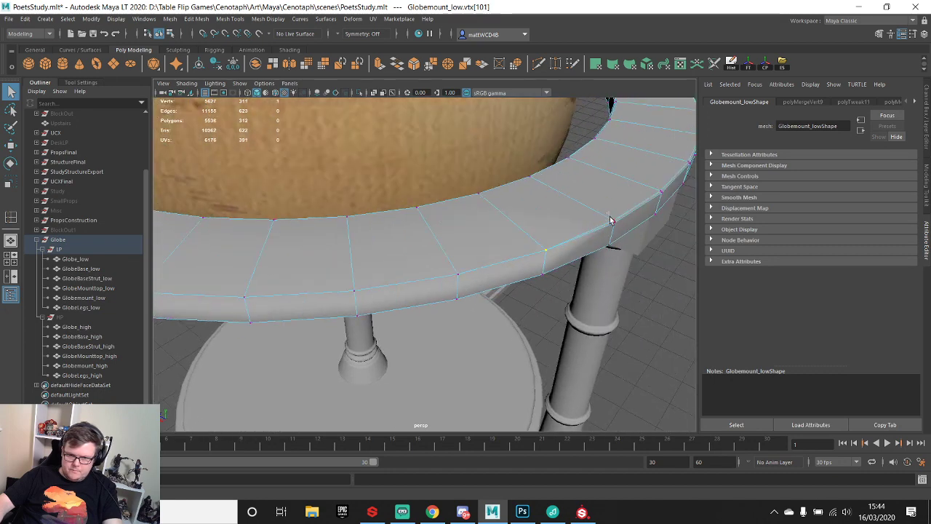
left_click_drag(608, 214, 621, 228)
key("g")
key("g")
left_click_drag(678, 206, 492, 250, "alt")
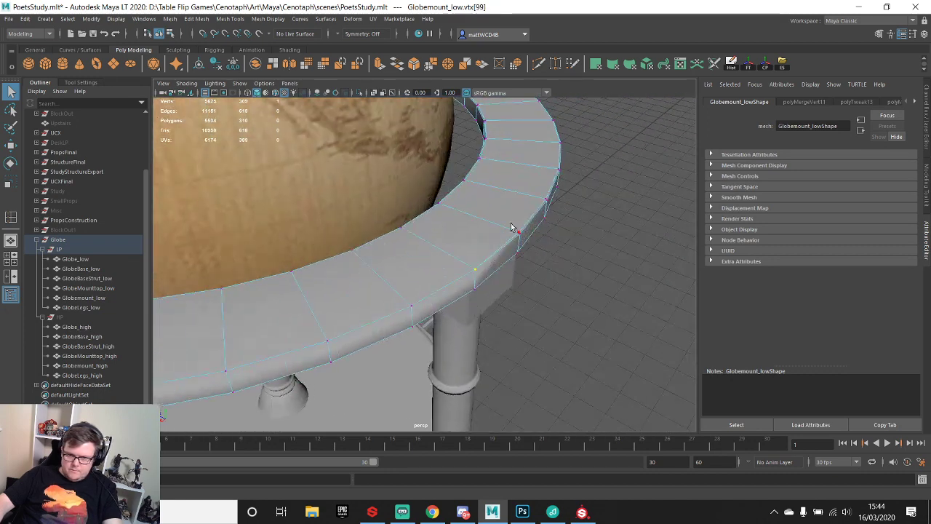
left_click_drag(536, 222, 545, 203)
left_click_drag(590, 252, 521, 264, "alt")
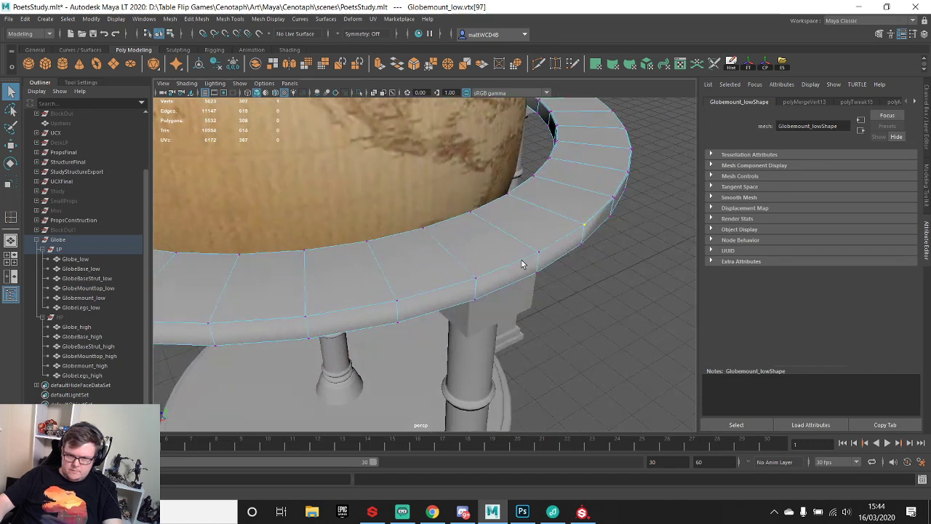
key("g")
- Merge the paired vertices on the underside of the ring, along its lower outer edge beside the leg block
left_click_drag(507, 330, 512, 241, "alt")
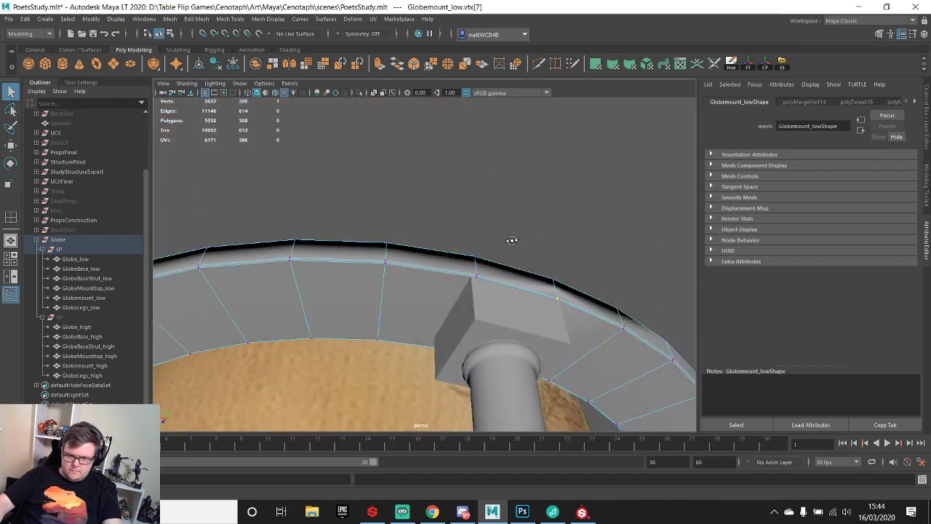
left_click_drag(473, 277, 480, 281)
key("g")
left_click_drag(376, 257, 390, 269)
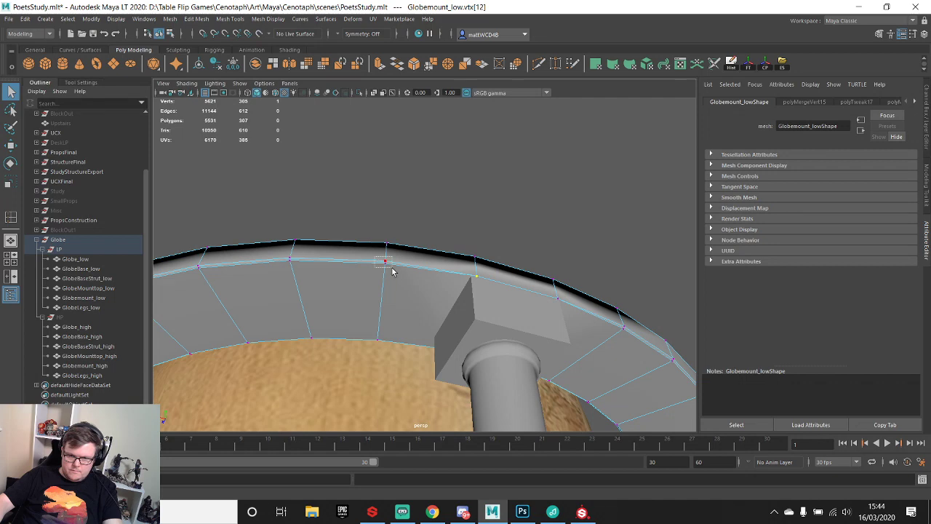
key("g")
key("g")
left_click_drag(193, 264, 204, 275)
key("g")
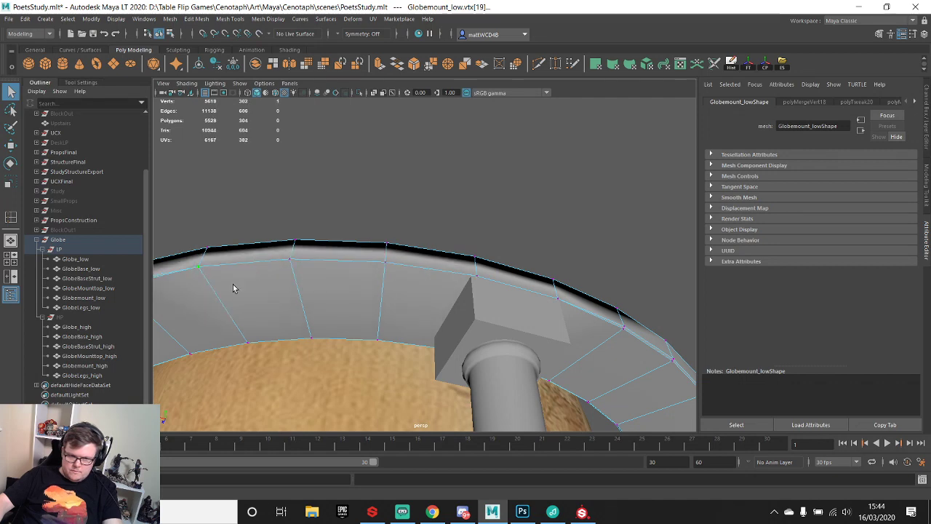
- Merge the following vertex pairs farther along the lower outer edge, towards the next leg block
middle_click_drag(219, 270, 438, 266, "alt")
left_click_drag(390, 254, 410, 251)
key("g")
left_click_drag(315, 250, 330, 265)
key("g")
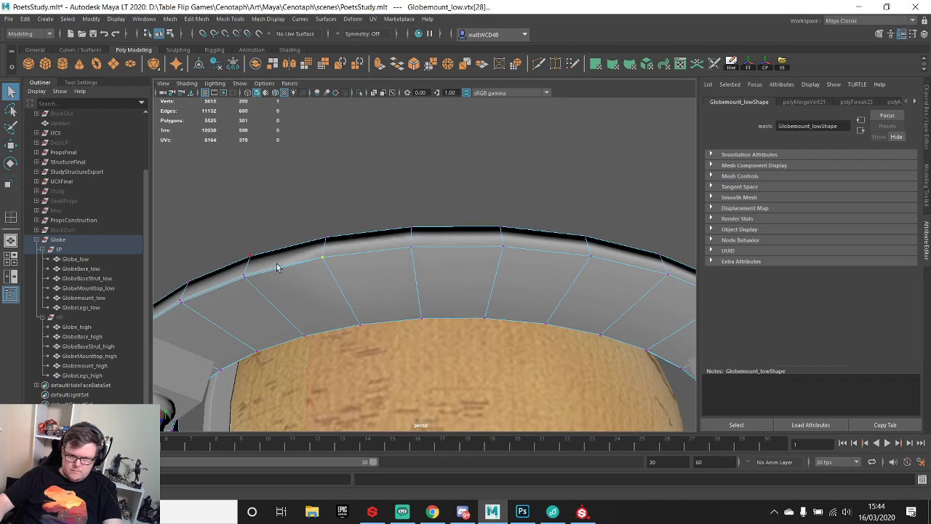
left_click_drag(249, 288, 251, 288)
key("g")
left_click_drag(291, 215, 413, 216, "alt")
right_click_drag(413, 217, 414, 192)
double_click(409, 208)
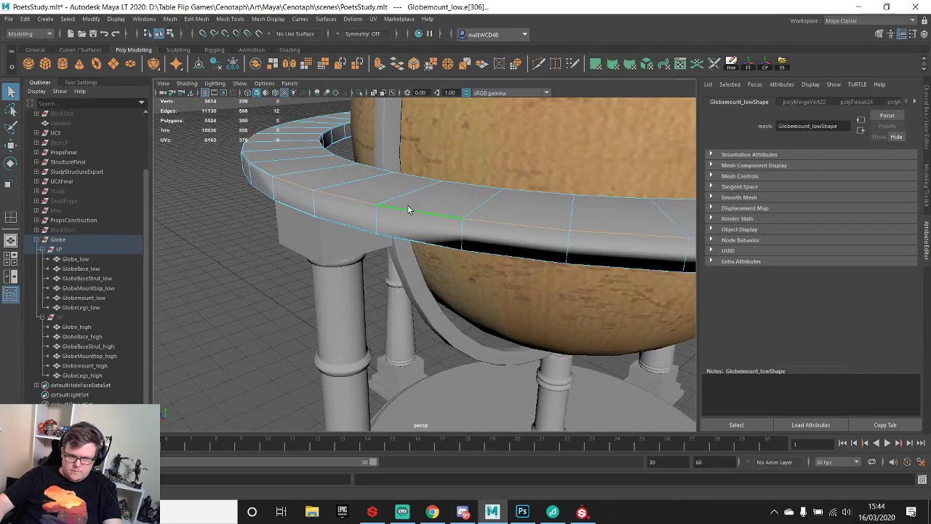
scroll(395, 224, "down", 3)
left_click_drag(395, 224, 472, 236, "alt")
middle_click_drag(473, 237, 353, 239, "alt")
left_click_drag(354, 239, 464, 251, "alt")
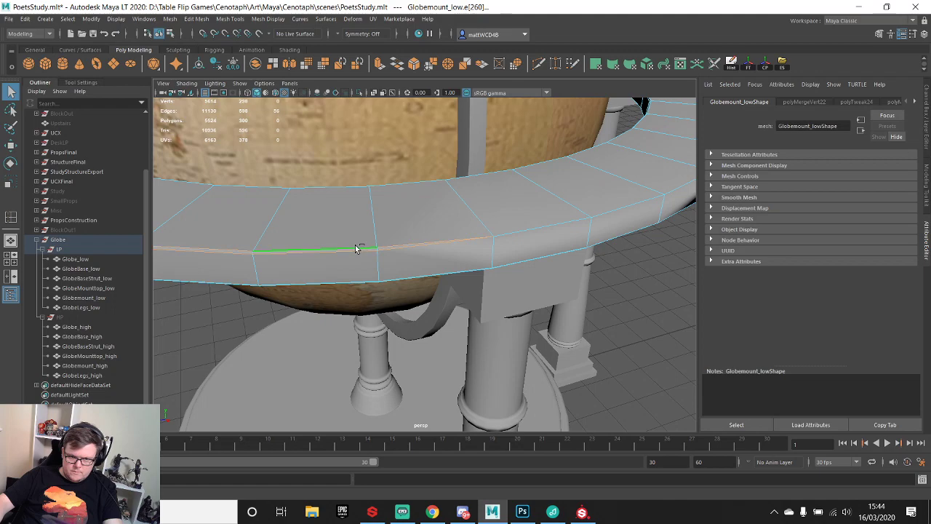
left_click_drag(356, 249, 436, 186, "alt")
key("r")
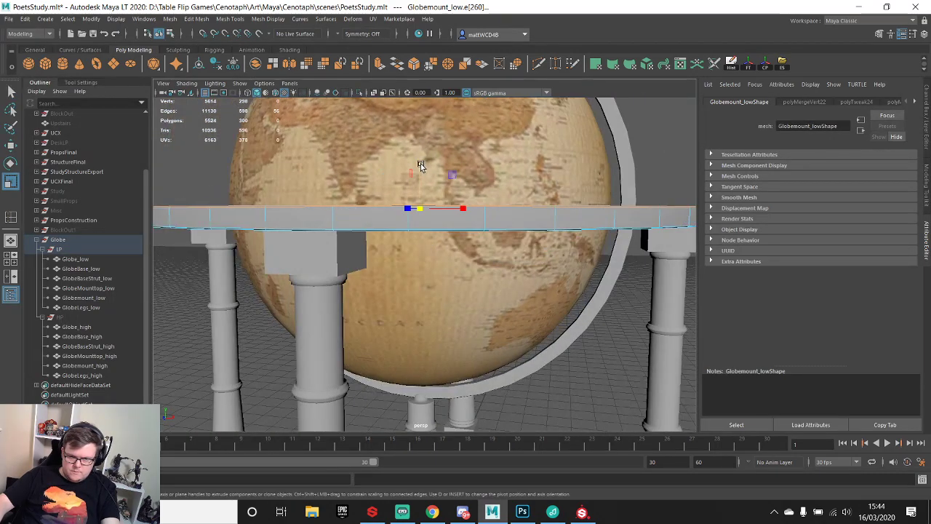
- Merge the two bevel vertices at the next unmerged corner of the ring's upper outer edge
left_click_drag(453, 204, 573, 309, "alt")
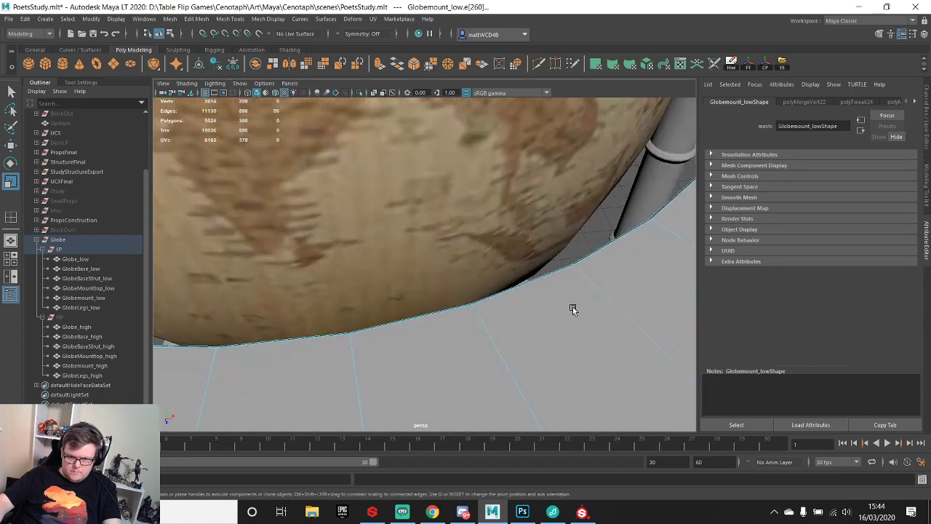
middle_click_drag(573, 309, 395, 230, "alt")
scroll(395, 231, "up", 2)
middle_click_drag(370, 190, 394, 210, "alt")
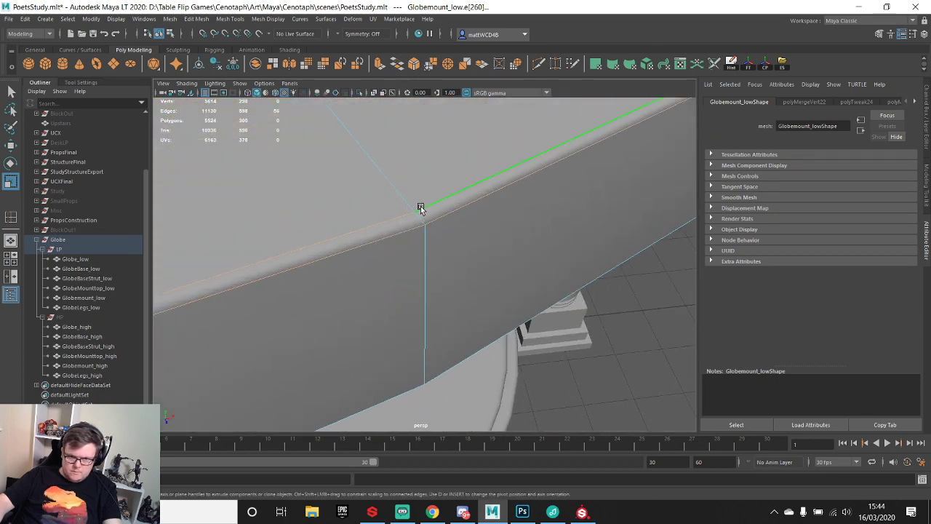
right_click_drag(421, 209, 377, 195)
left_click_drag(376, 194, 449, 247)
scroll(441, 232, "down", 1)
key("q")
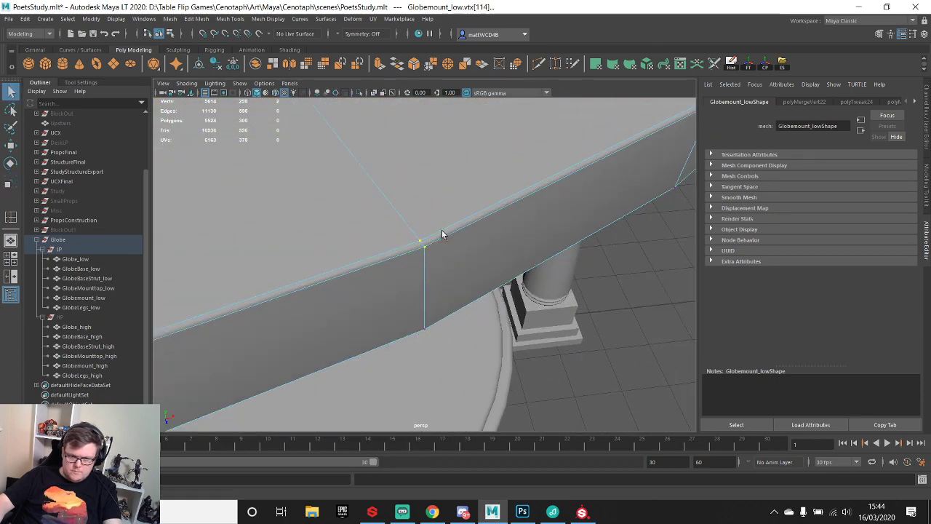
scroll(443, 232, "down", 1)
right_click_drag(462, 234, 458, 148, "shift")
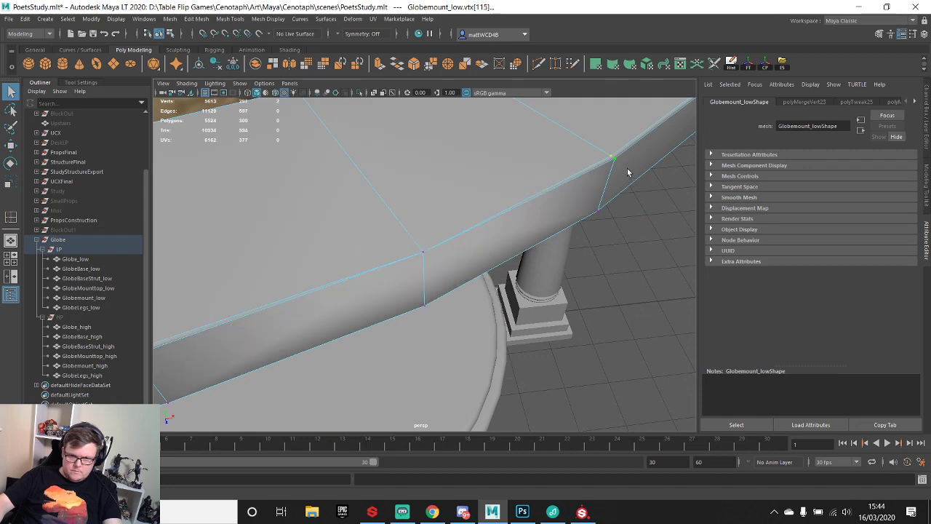
- Repeat the vertex merge on successive bevel corners along the ring's upper outer edge
key("g")
scroll(627, 169, "down", 4)
left_click_drag(627, 169, 516, 251, "alt")
key("g")
left_click_drag(584, 234, 608, 249)
key("g")
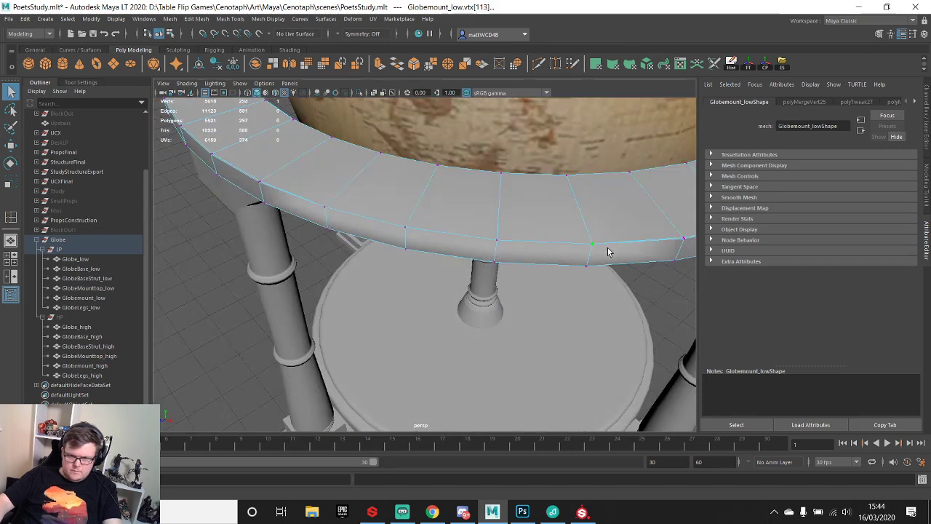
left_click_drag(685, 238, 694, 248)
key("g")
left_click_drag(650, 274, 472, 244, "alt")
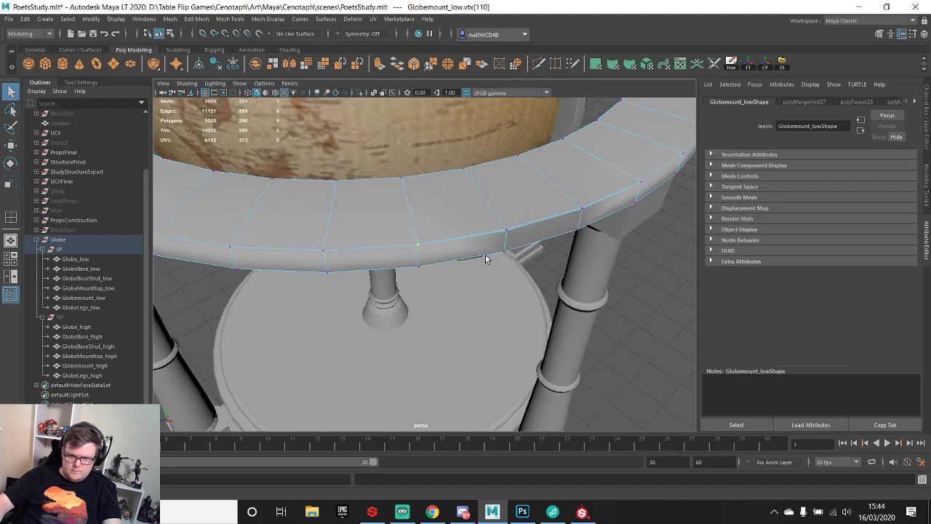
key("g")
- Merge the remaining paired vertices on the ring's underside, along the lower outer edge on both sides of a leg block
left_click_drag(564, 198, 485, 155)
key("g")
key("g")
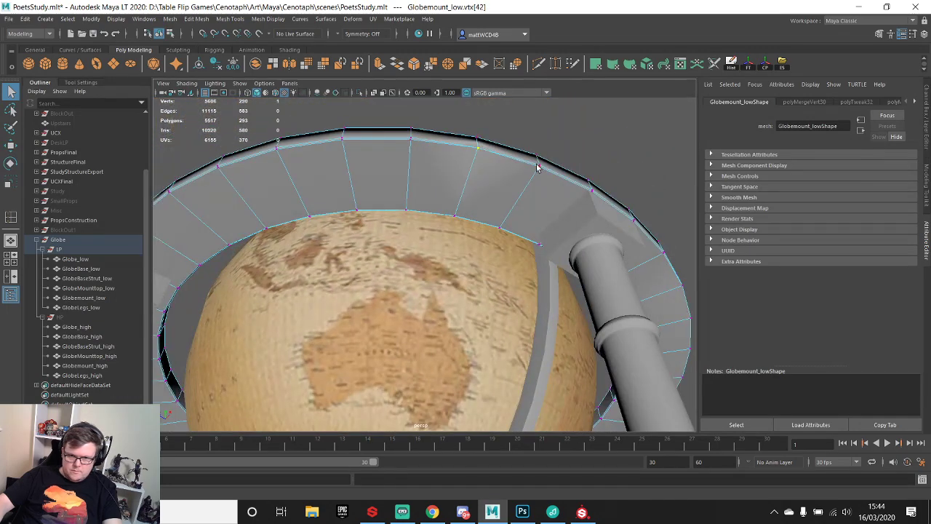
left_click_drag(537, 167, 522, 231)
left_click_drag(546, 190, 552, 194)
key("g")
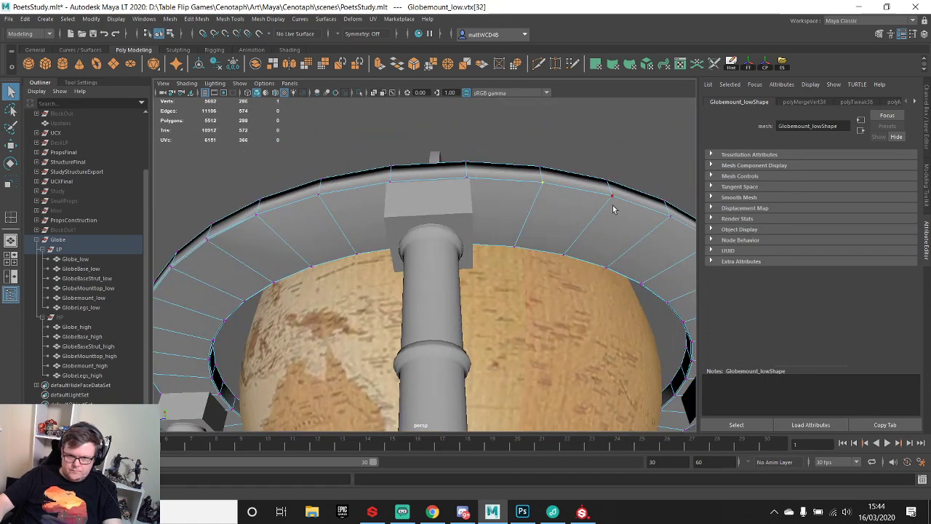
left_click_drag(356, 251, 415, 248, "alt")
key("g")
left_click_drag(327, 233, 348, 246)
key("g")
key("g")
- Merge the vertex pairs around the next stretch of the lower outer edge, beyond the leg block
left_click_drag(262, 236, 378, 243)
key("g")
key("g")
left_click_drag(305, 244, 389, 223)
key("g")
left_click_drag(301, 200, 320, 213)
key("g")
key("g")
left_click_drag(249, 212, 440, 205)
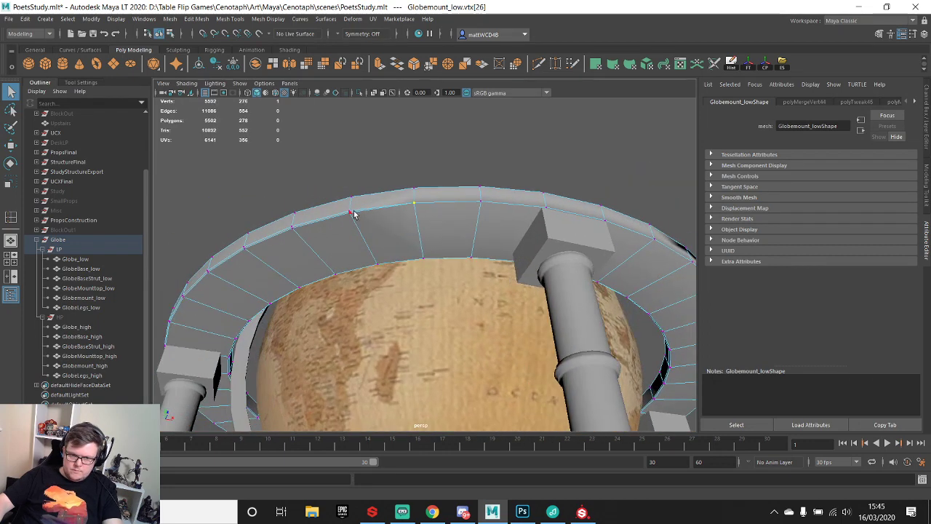
left_click_drag(345, 208, 357, 218)
key("g")
- Merge the bevel vertex pairs on the upper outer edge above and beyond the leg block
left_click_drag(395, 181, 473, 213, "alt")
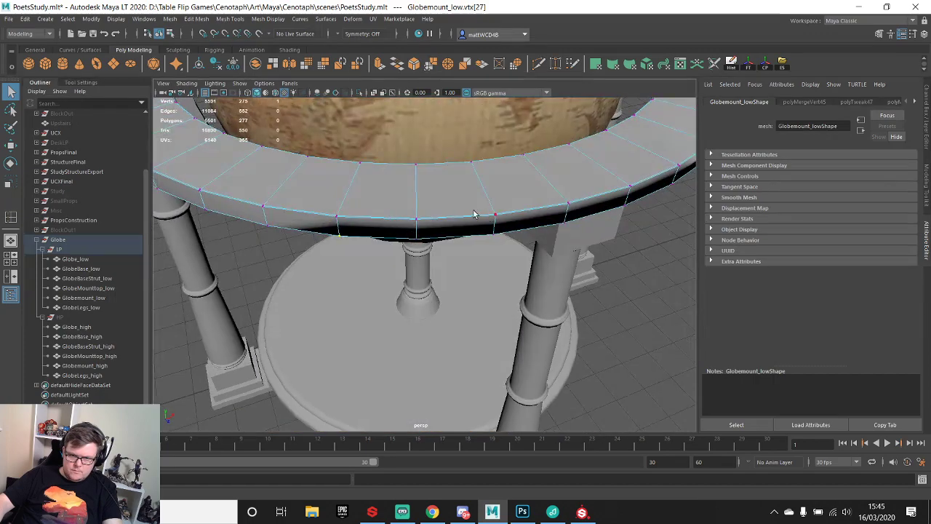
key("g")
left_click_drag(544, 187, 573, 212)
key("g")
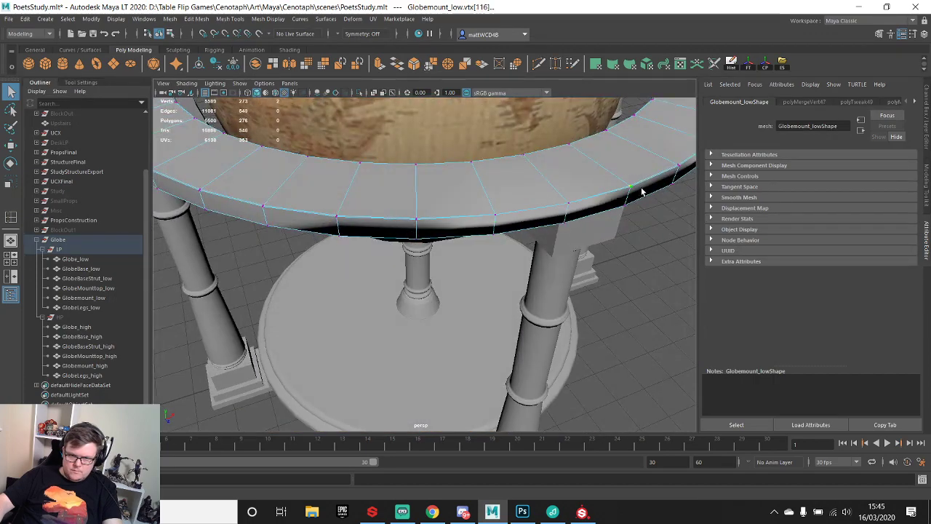
key("g")
middle_click_drag(641, 191, 486, 206, "alt")
left_click_drag(512, 173, 523, 180)
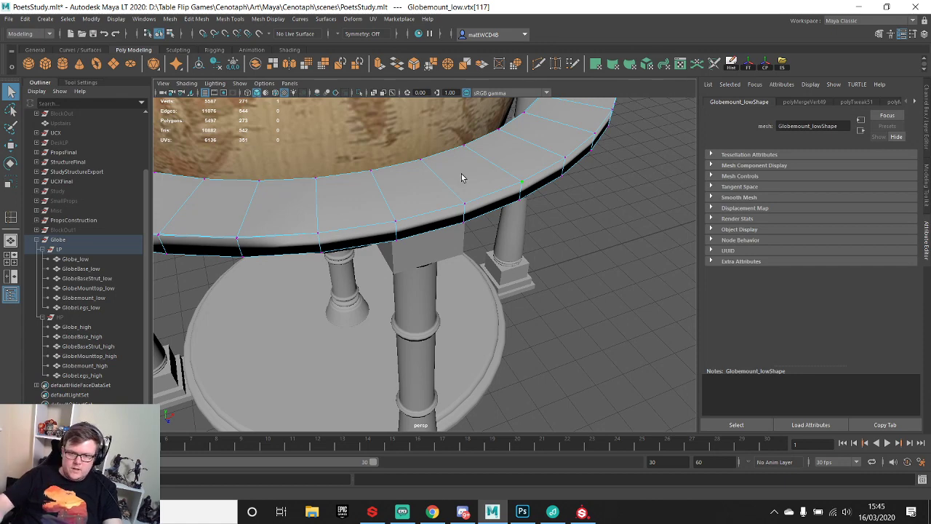
left_click_drag(469, 175, 340, 150, "alt")
key("g")
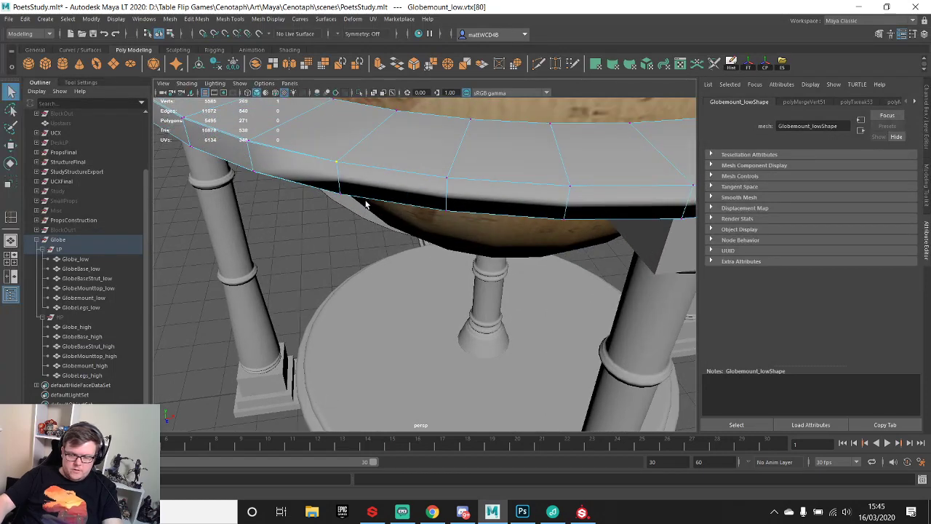
- Merge the paired vertices along the following unmerged section of the ring's outer rim
left_click_drag(369, 203, 370, 243, "alt")
key("g")
key("g")
left_click_drag(490, 256, 434, 221, "alt")
key("g")
left_click_drag(428, 164, 457, 197)
key("g")
key("g")
left_click_drag(364, 244, 384, 279)
key("g")
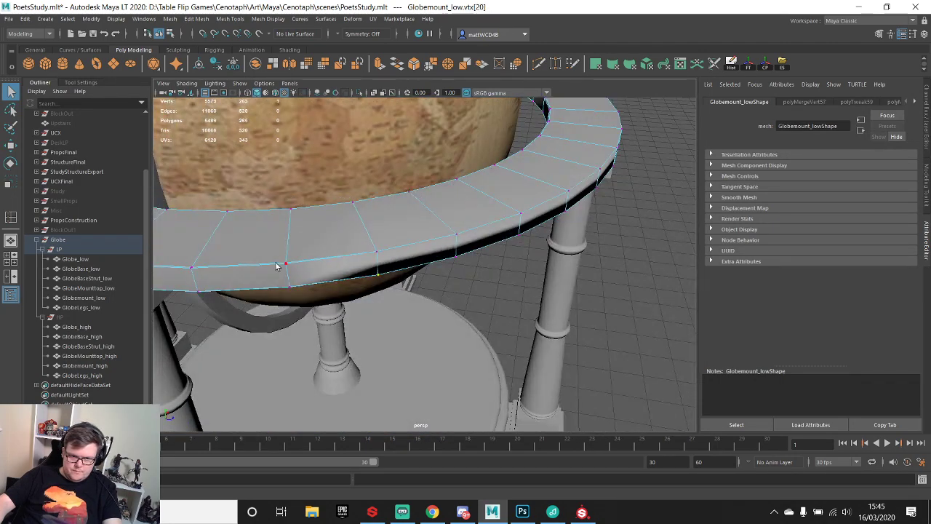
- Merge the upper and lower outer rim's vertex pairs on the stretch leading past the last leg block
key("g")
left_click_drag(278, 257, 341, 256)
key("g")
key("g")
key("g")
key("g")
left_click_drag(237, 237, 357, 281)
key("g")
key("g")
key("g")
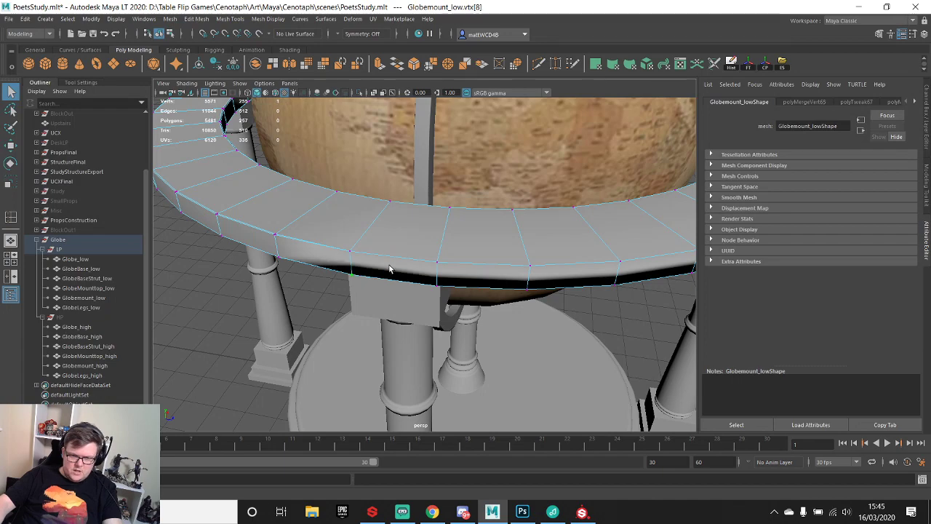
- Delete the leftover duplicate bevel edges along the ring's upper and lower outer rims
left_click(296, 244)
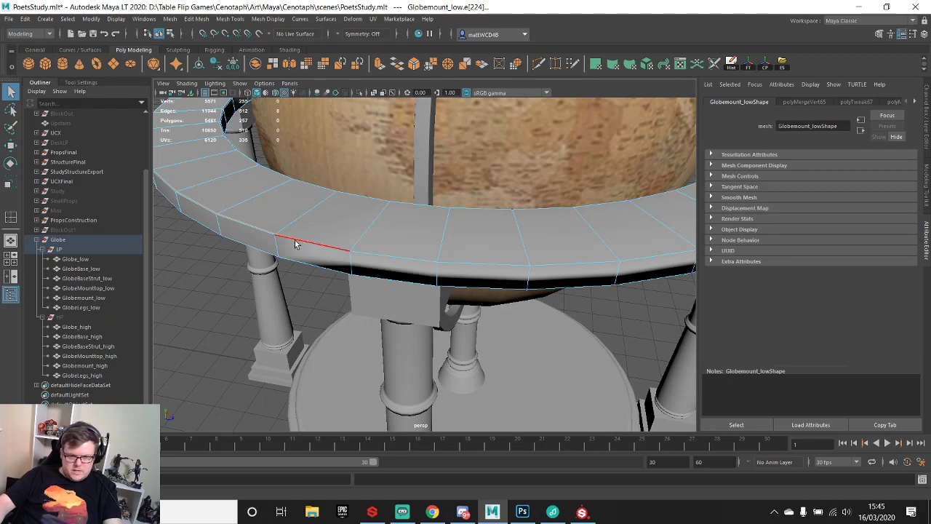
key("Delete")
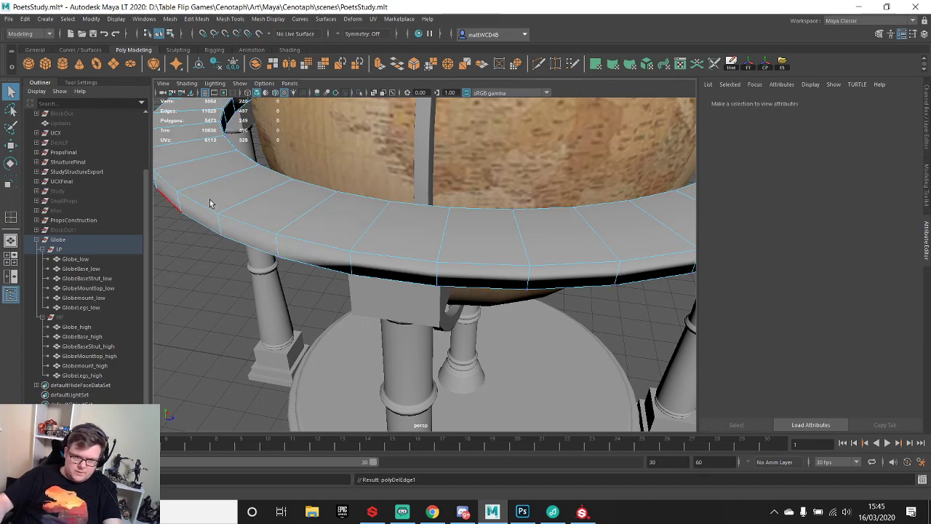
left_click_drag(210, 204, 285, 147, "alt")
scroll(284, 147, "up", 5)
middle_click_drag(284, 146, 428, 238, "alt")
double_click(411, 148)
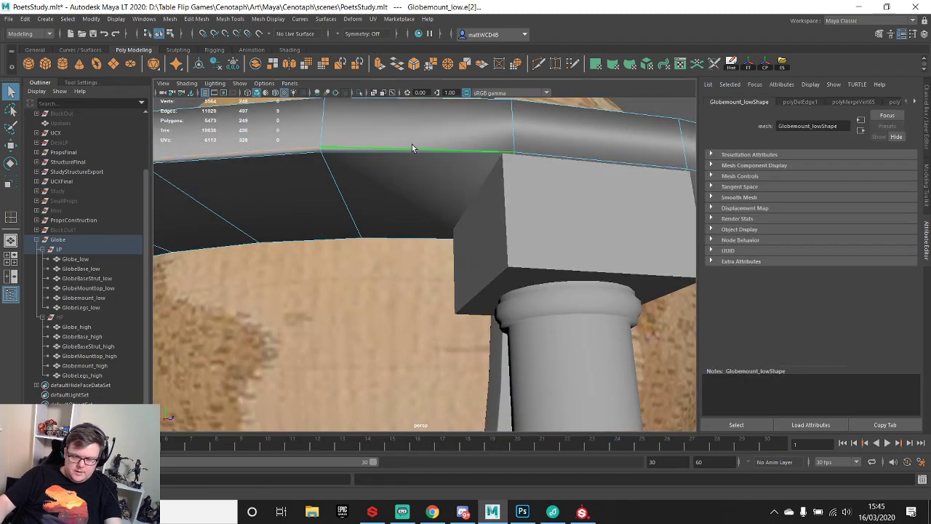
key("Delete")
- Delete the duplicate bevel edge loops along the upper and lower edges of the ring's inner rim
scroll(423, 149, "down", 5)
left_click_drag(423, 150, 374, 194, "alt")
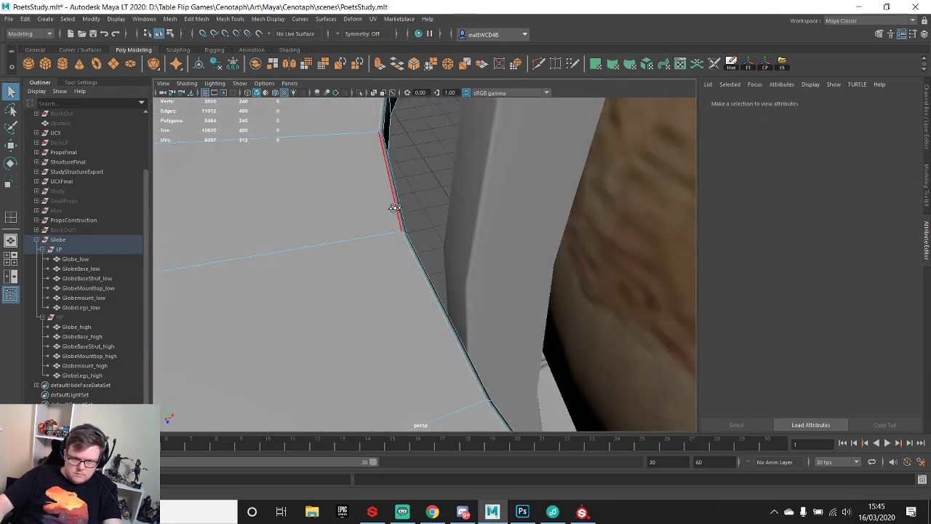
left_click(394, 209)
key("Delete")
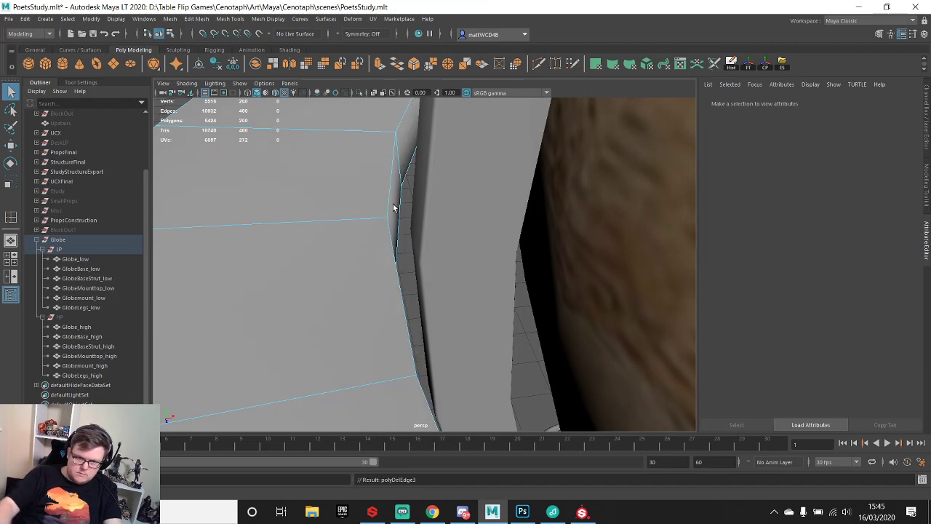
left_click_drag(349, 193, 358, 238, "alt")
left_click(359, 162)
key("Delete")
- Harden the inner and outer rim edge loops on both the upper and lower sides of the mount ring
left_click(366, 259)
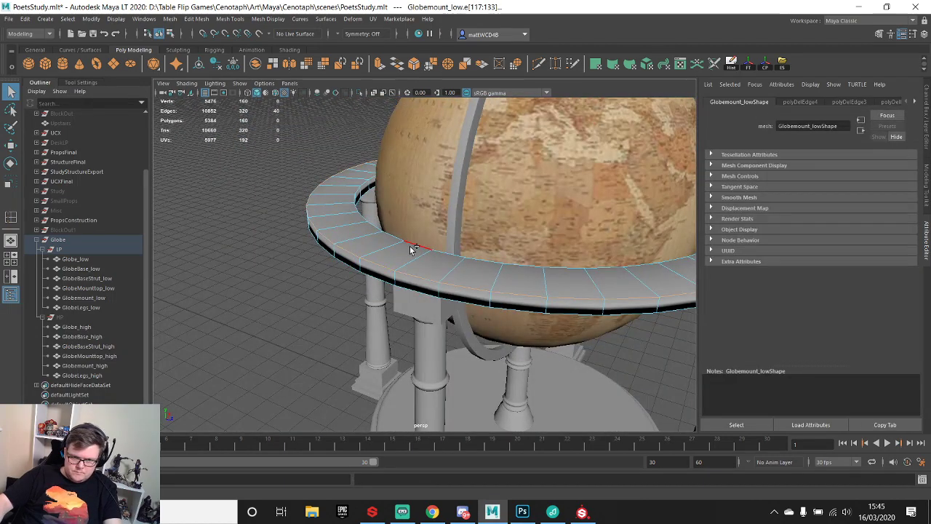
left_click_drag(413, 271, 358, 242, "alt")
scroll(352, 267, "up", 3)
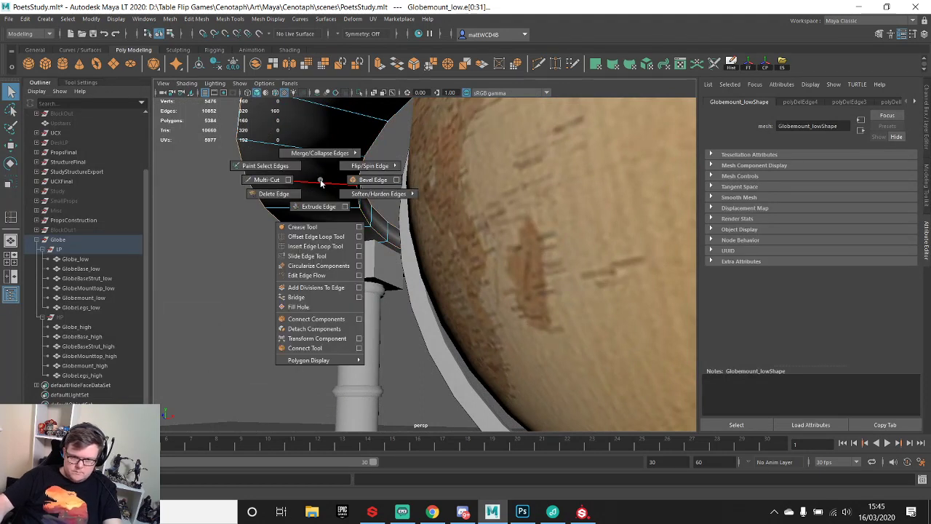
right_click_drag(320, 181, 415, 211, "shift")
left_click_drag(414, 211, 388, 238, "alt")
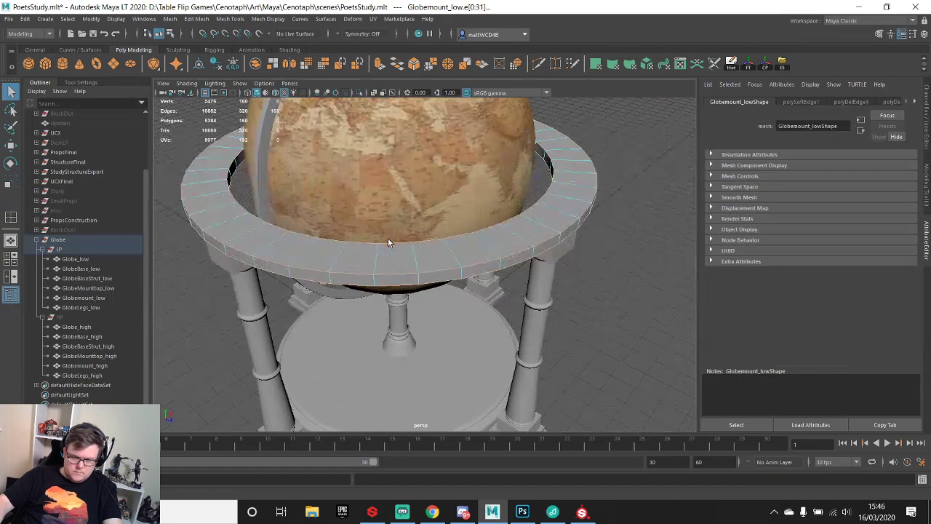
- Try deleting every other radial edge loop all the way around the mount ring to reduce its segments
right_click_drag(422, 248, 459, 235)
scroll(460, 267, "down", 4)
left_click(581, 217)
left_click_drag(582, 216, 510, 237, "alt")
scroll(513, 243, "up", 3)
left_click(525, 256)
middle_click_drag(524, 256, 471, 273, "alt")
right_click_drag(471, 273, 469, 227)
left_click(451, 273)
left_click(513, 205)
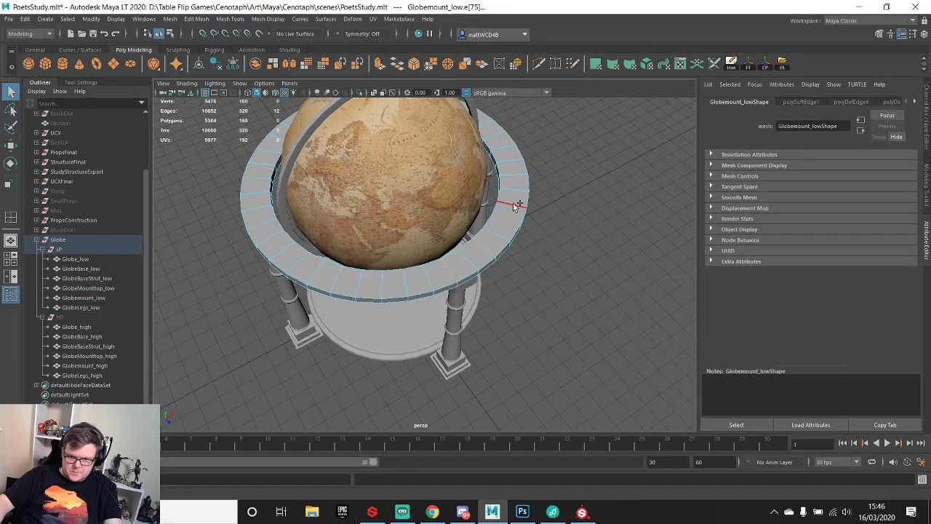
left_click_drag(516, 195, 427, 285, "alt")
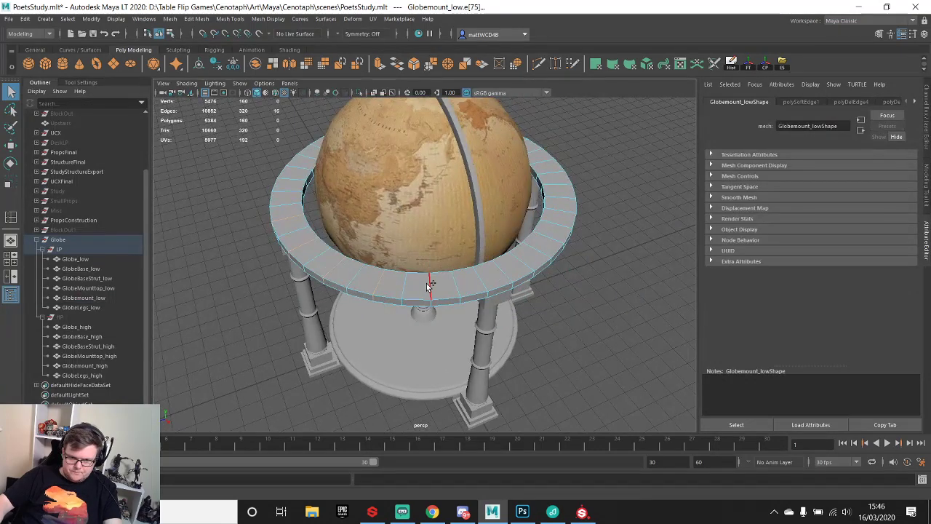
double_click(487, 277, "shift")
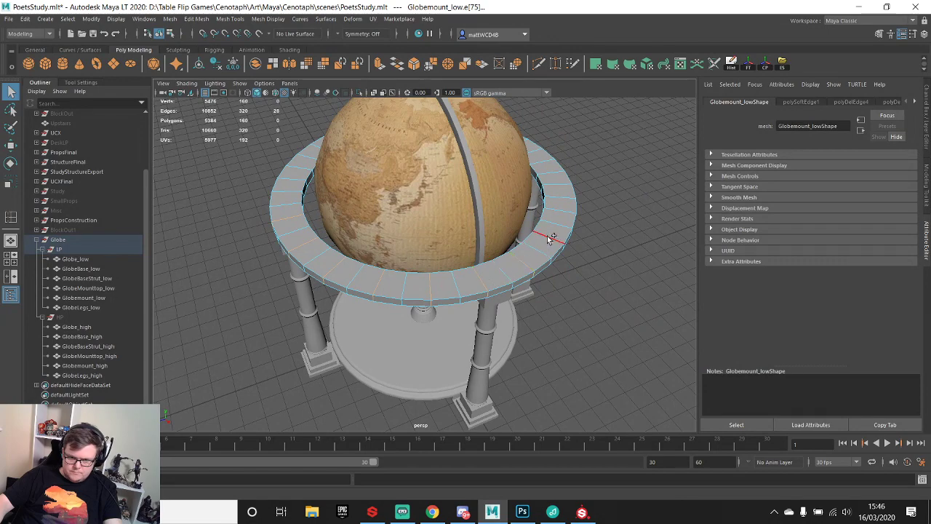
left_click_drag(560, 245, 458, 298, "alt")
left_click(459, 304, "shift")
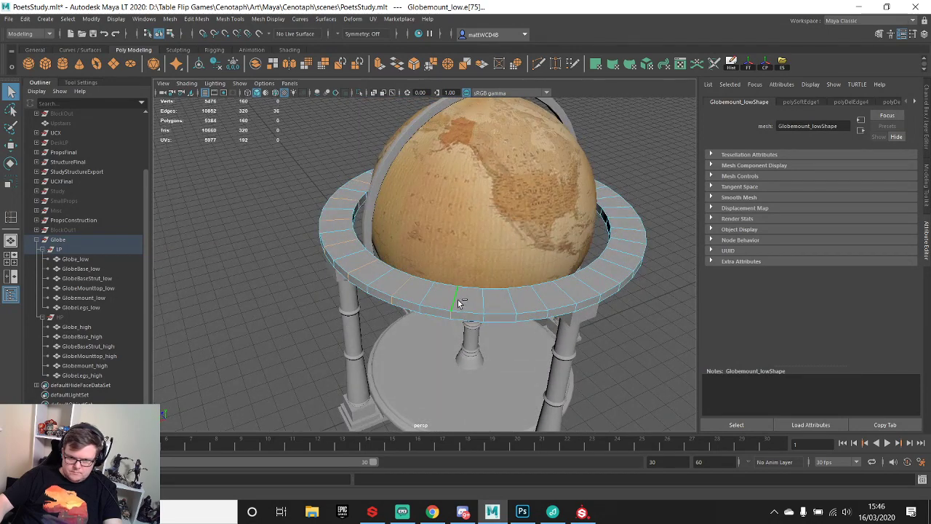
left_click(566, 295, "shift")
left_click_drag(567, 295, 408, 306, "alt")
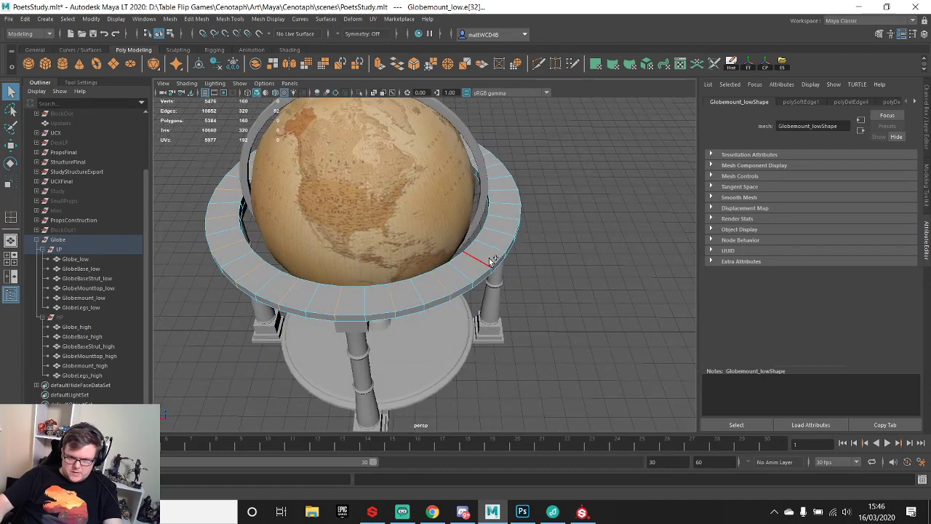
left_click_drag(475, 267, 437, 284, "alt")
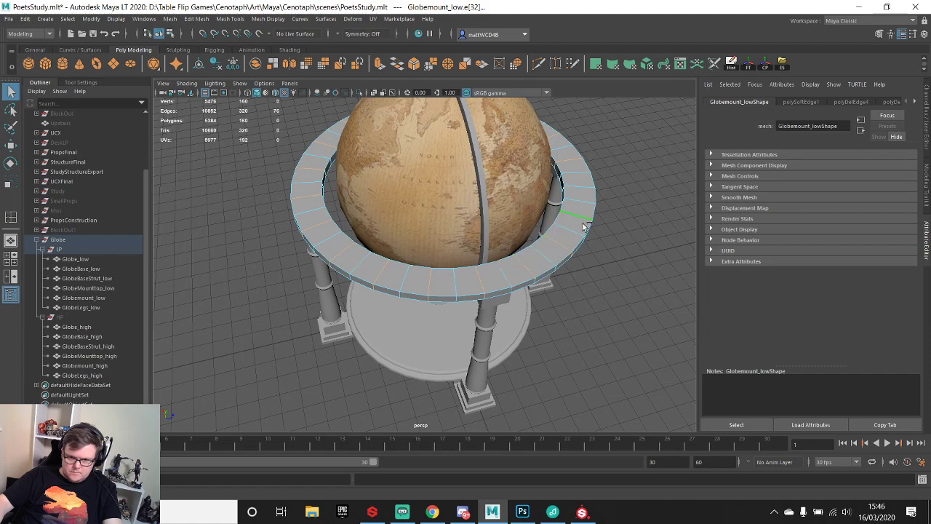
left_click_drag(582, 227, 515, 242, "alt")
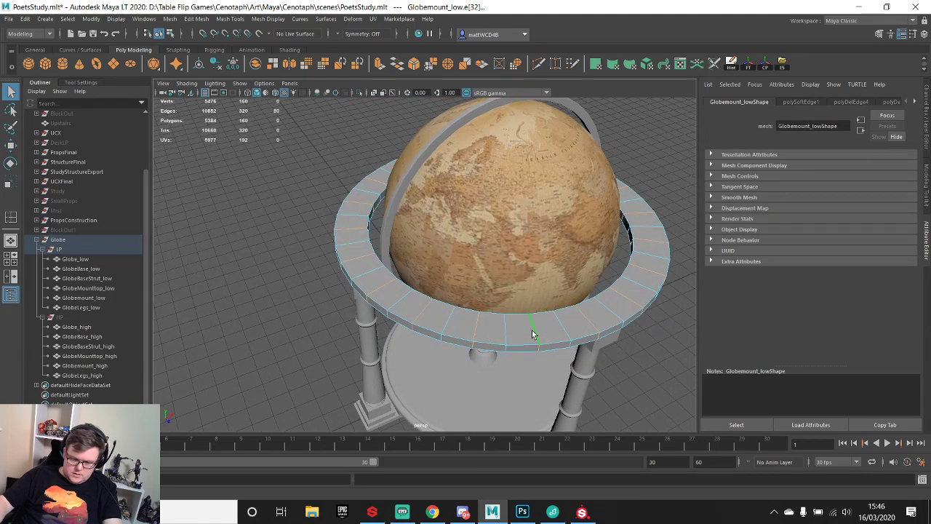
key("ctrl+Delete")
scroll(532, 334, "down", 5)
left_click_drag(510, 266, 524, 294, "alt")
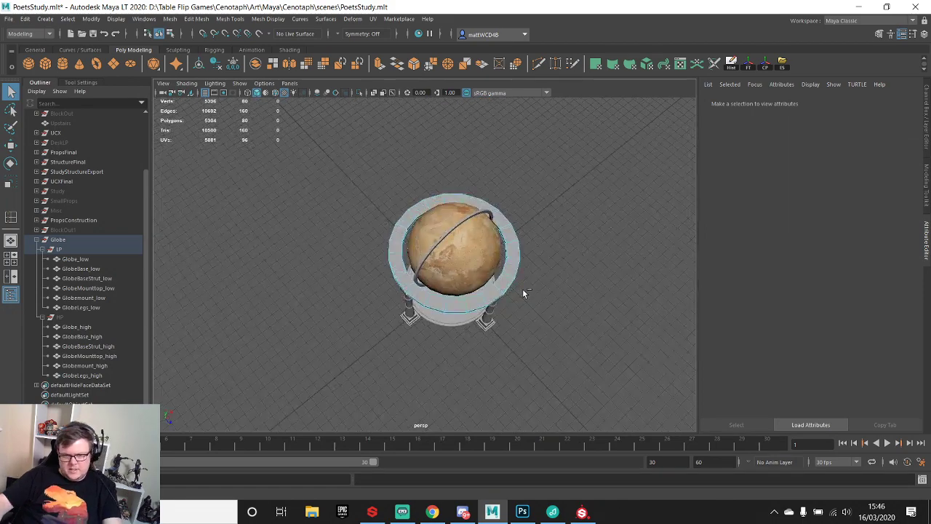
- Undo the deletion of the ring's radial edge loops and clear the selection
key("ctrl+z")
left_click(580, 266)
scroll(518, 288, "up", 8)
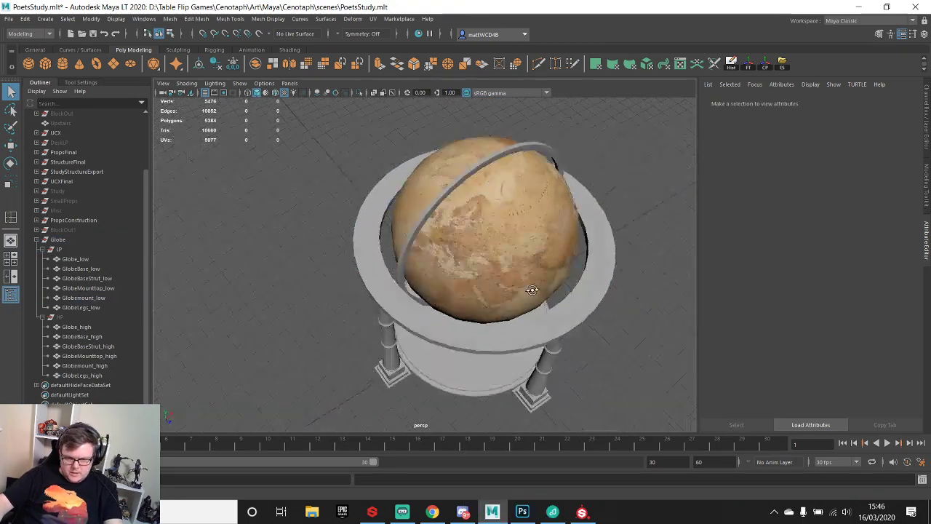
- Delete the duplicate bevel edge loops along the corners of the curved mount arm that arches over the globe
middle_click_drag(383, 259, 454, 340, "alt")
left_click_drag(454, 340, 451, 286, "alt")
middle_click_drag(399, 186, 423, 271, "alt")
scroll(423, 272, "up", 4)
left_click(424, 270)
scroll(426, 267, "up", 2)
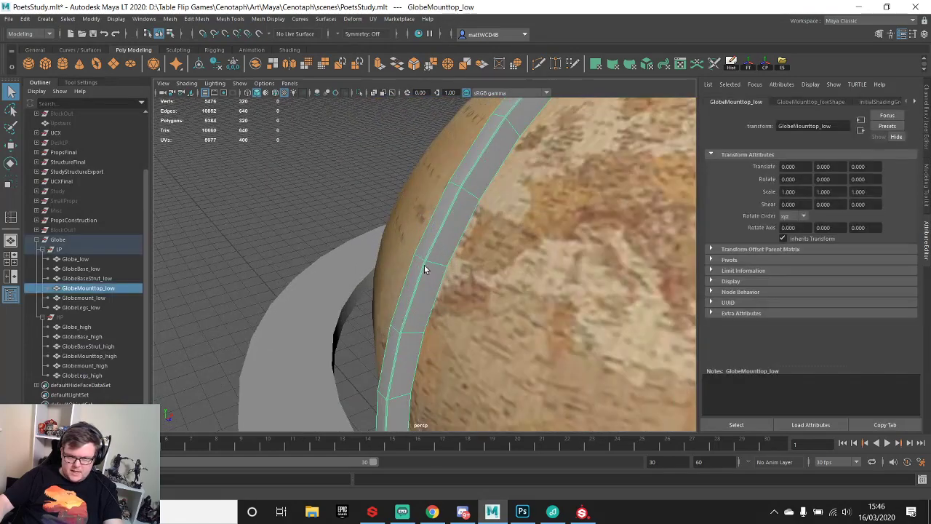
right_click_drag(425, 267, 429, 243)
scroll(429, 243, "up", 4)
double_click(430, 243)
left_click_drag(437, 245, 464, 280, "alt")
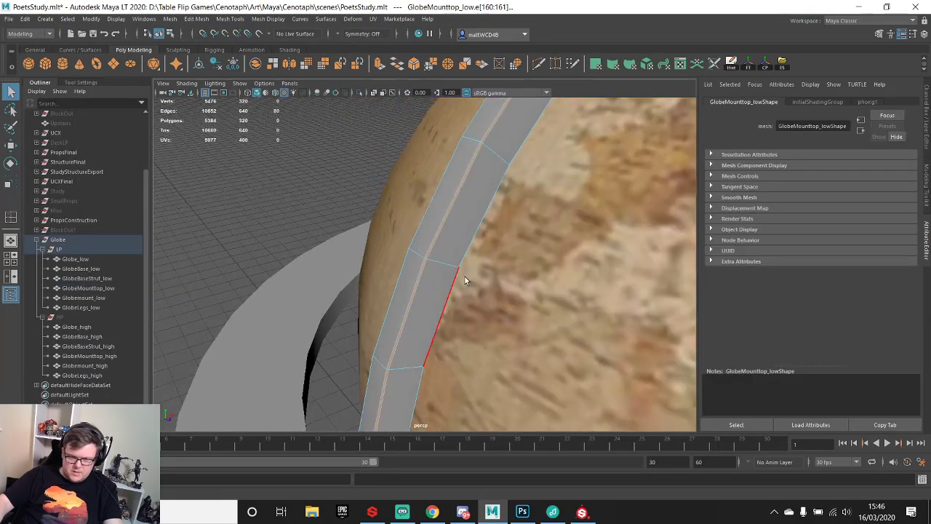
left_click_drag(429, 254, 362, 265, "alt")
left_click(284, 264)
left_click(271, 259, "shift")
key("ctrl+Delete")
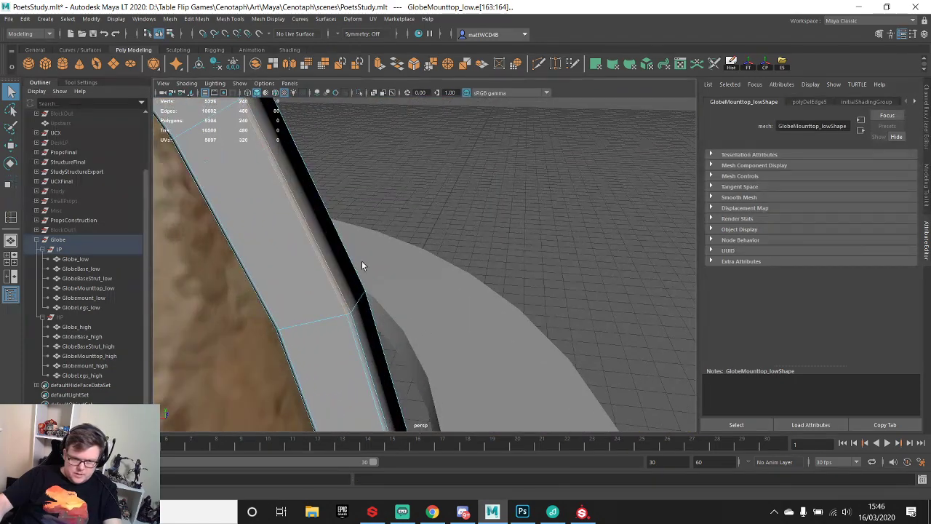
left_click(275, 301)
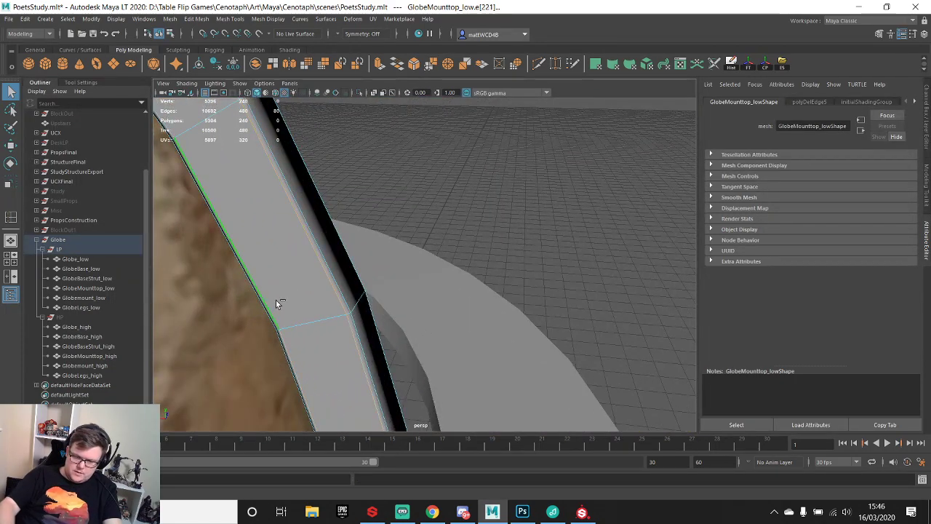
key("ctrl+Delete")
- Harden the lengthwise corner edge loops of the curved mount arm, return to object selection and deselect the arm
double_click(320, 266)
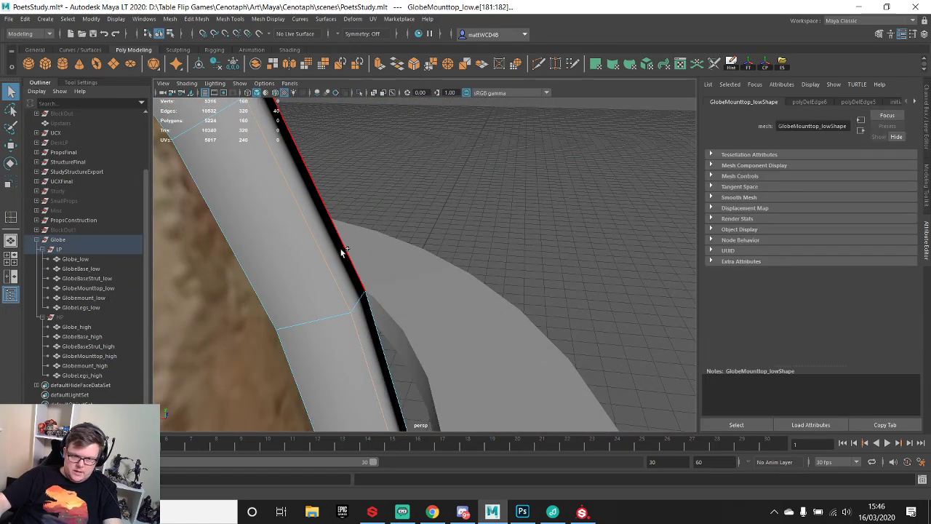
left_click_drag(373, 266, 550, 264, "alt")
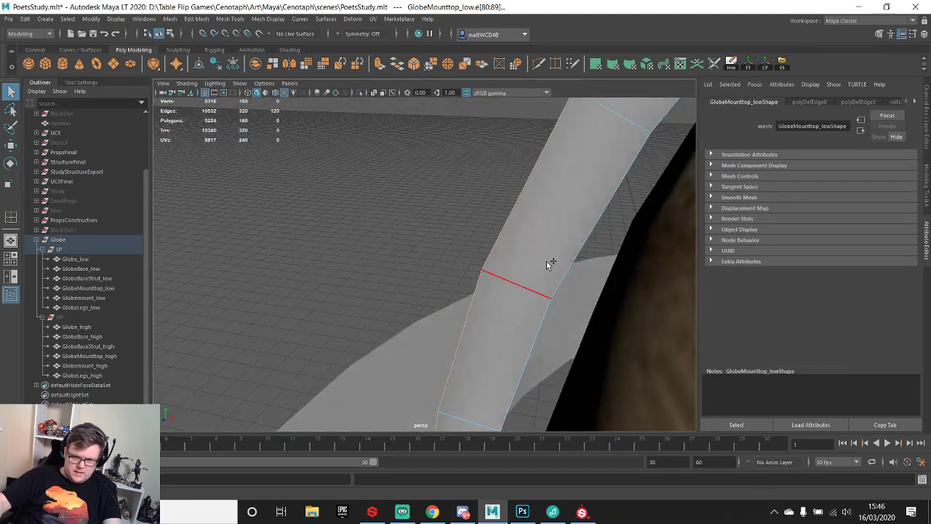
double_click(564, 259, "shift")
right_click_drag(557, 233, 661, 266, "shift")
right_click_drag(565, 183, 566, 182)
scroll(423, 250, "down", 4)
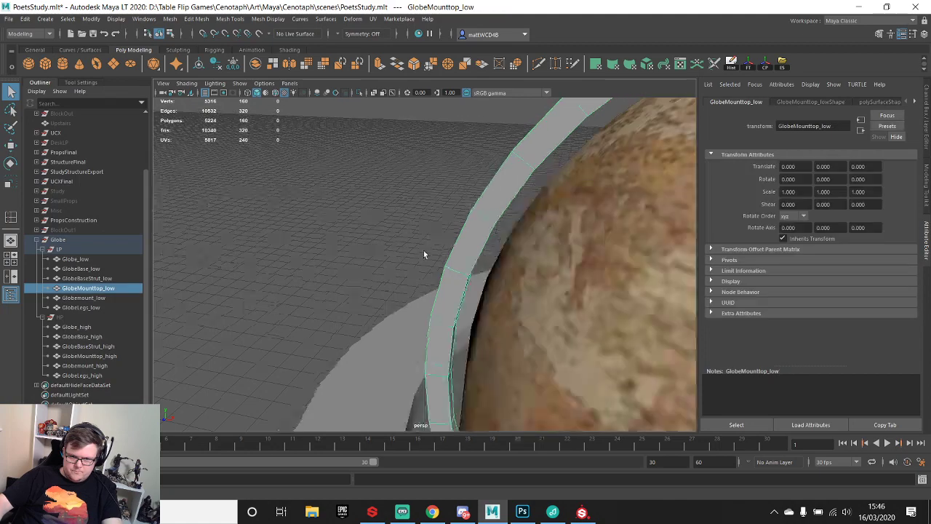
left_click(406, 223)
- Select the mount ring, switch to Substance Painter to examine its wood texture and wireframe, and return to Maya
scroll(408, 224, "down", 5)
left_click_drag(443, 253, 481, 231, "alt")
scroll(445, 241, "down", 3)
left_click(509, 251)
scroll(503, 246, "up", 5)
scroll(482, 230, "down", 3)
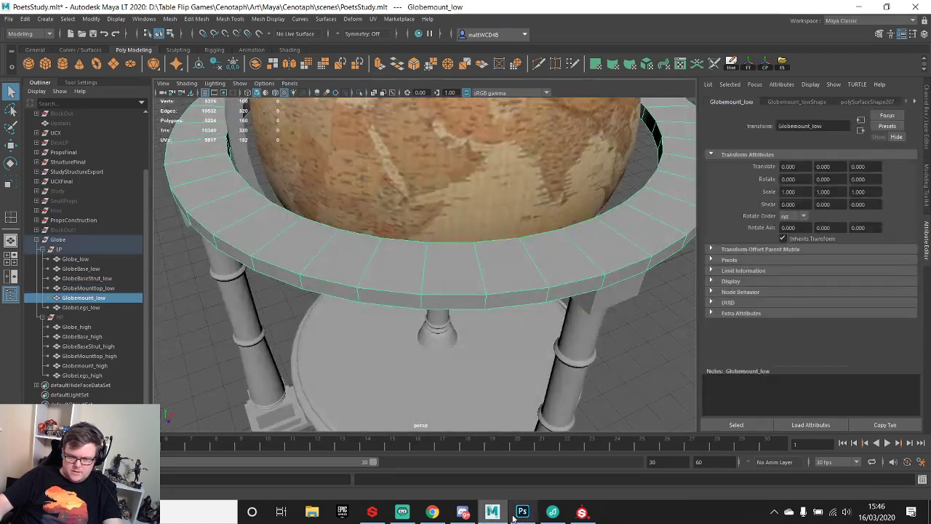
left_click(582, 512)
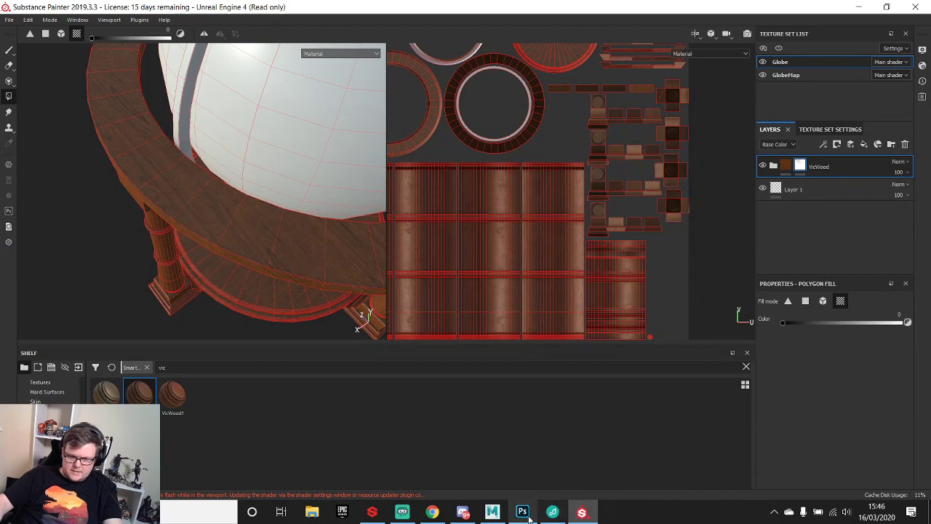
left_click(490, 512)
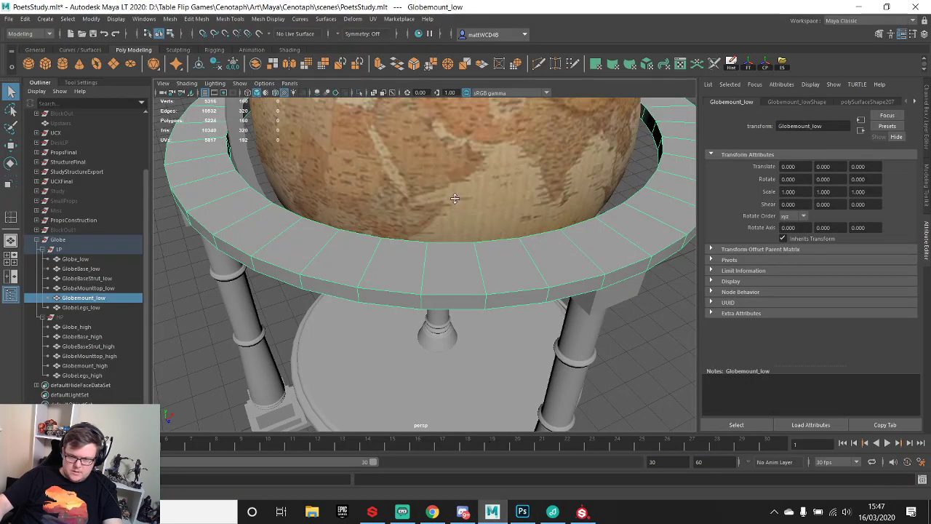
- Insert edge loops close to the inner and outer rims on the mount ring's upper face
right_click(511, 267)
right_click_drag(589, 237, 540, 246, "shift")
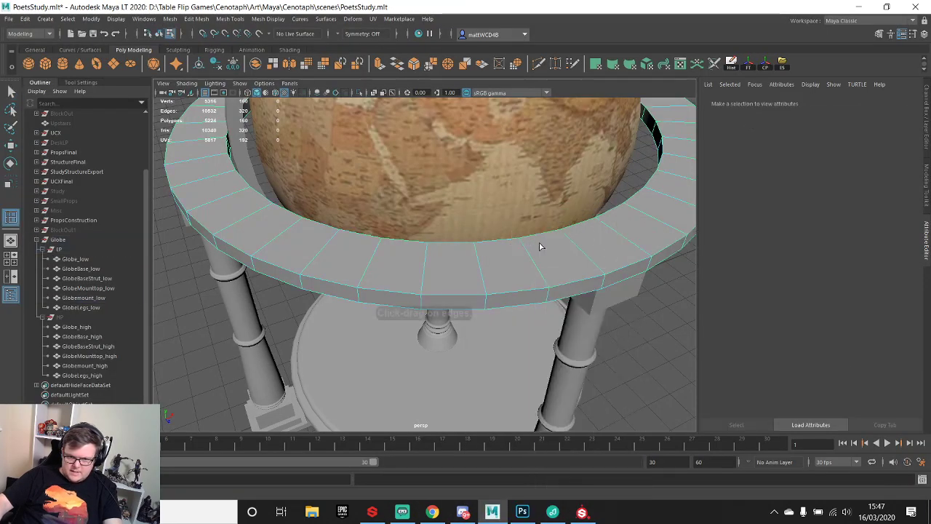
scroll(541, 245, "up", 5)
middle_click_drag(540, 246, 519, 250, "alt")
left_click_drag(519, 250, 403, 252, "alt")
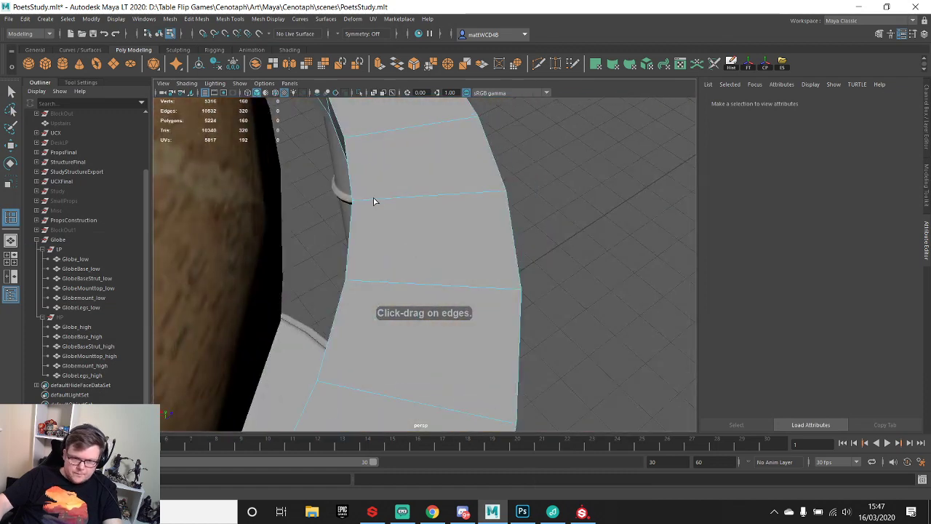
left_click_drag(363, 206, 367, 207)
left_click(494, 194)
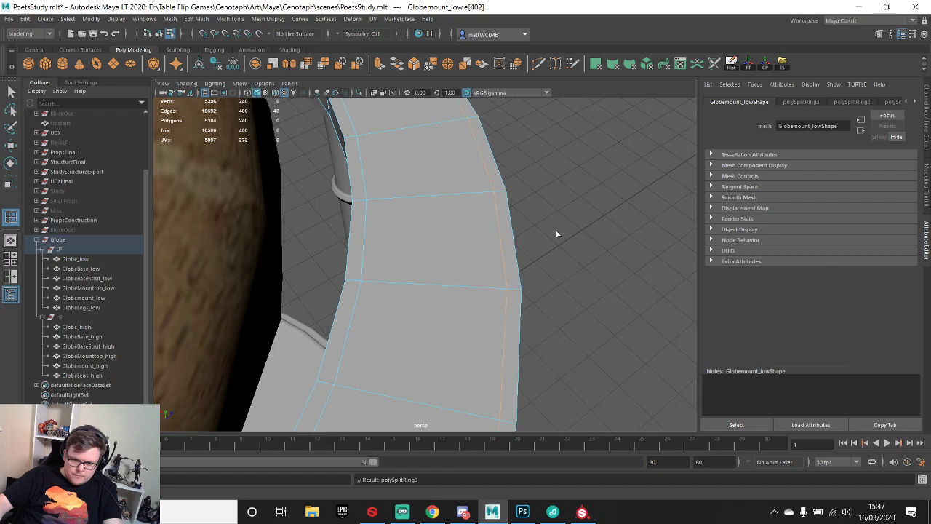
- Insert matching edge loops close to both rims on the mount ring's underside and return to object selection
left_click_drag(557, 235, 505, 220, "alt")
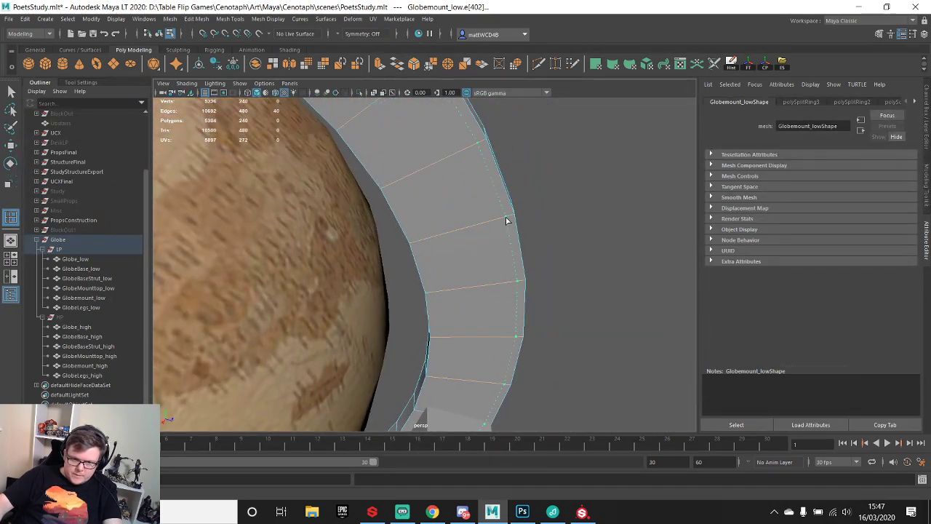
left_click_drag(430, 242, 422, 242)
scroll(437, 240, "down", 5)
left_click_drag(488, 227, 423, 259, "alt")
key("q")
right_click_drag(461, 246, 510, 213)
scroll(486, 252, "down", 3)
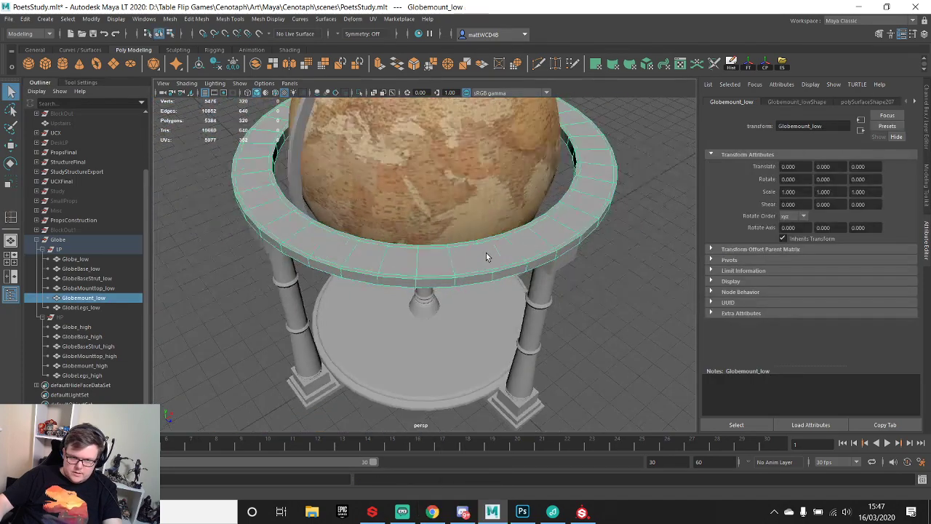
- Select all low-poly globe meshes from Globe_low to GlobeLegs_low, freeze their transforms and open the FBX selection export
left_click(81, 259)
left_click(80, 307, "shift")
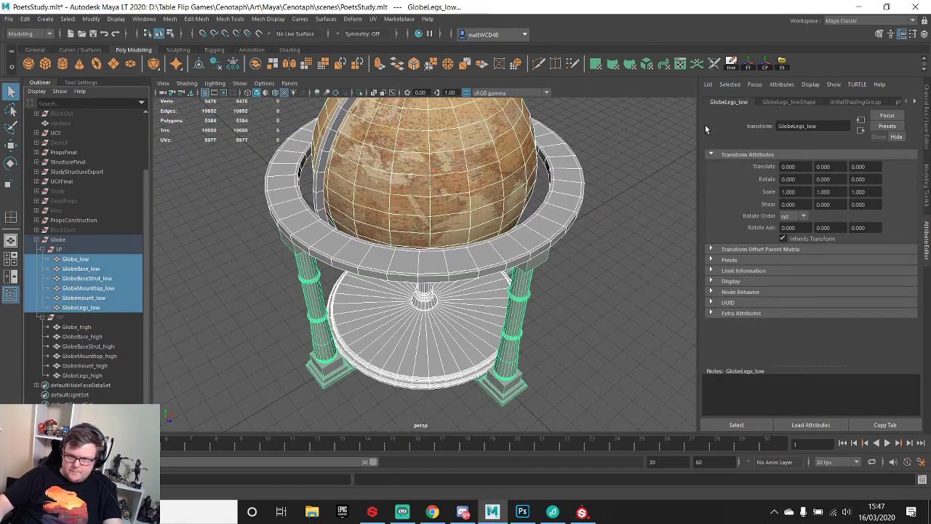
left_click(746, 67)
left_click(781, 64)
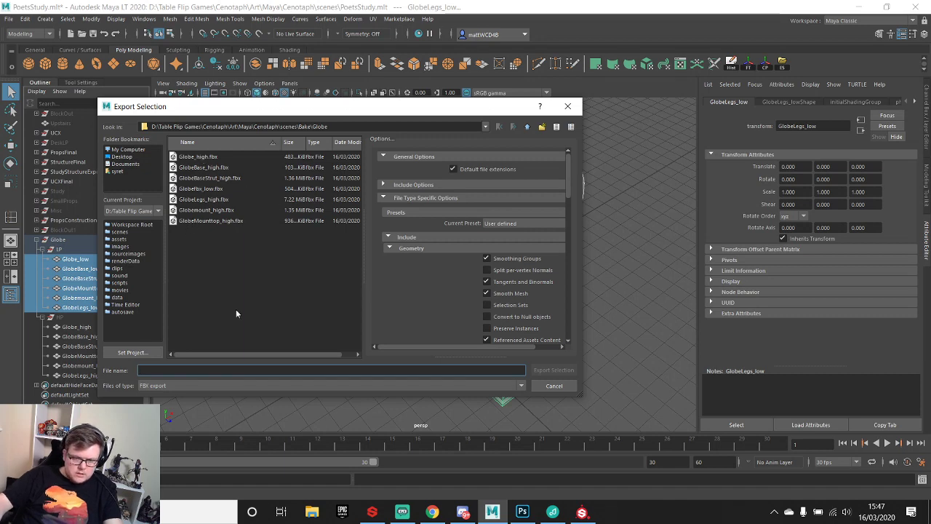
- Switch to File Explorer and open the Cenotaph Maya project's scenes\Bake\Globe folder
left_click(311, 511)
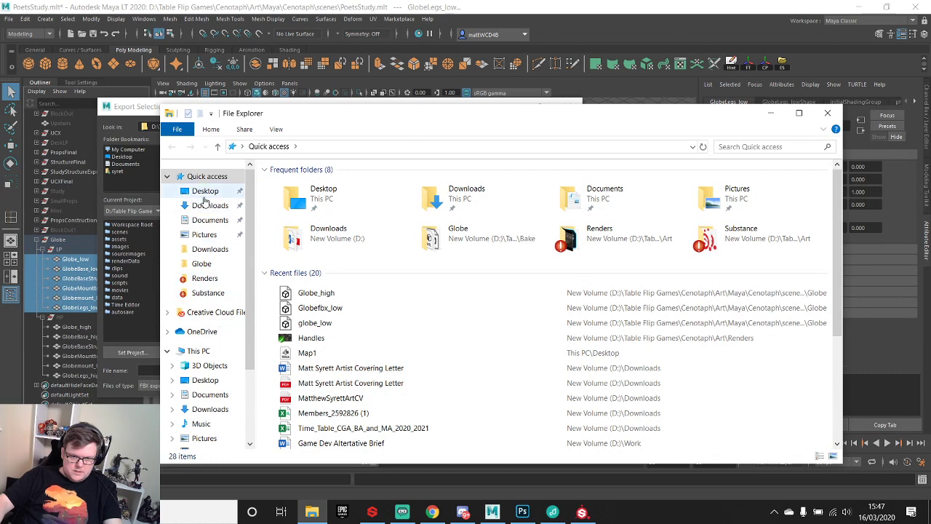
left_click(205, 192)
double_click(358, 197)
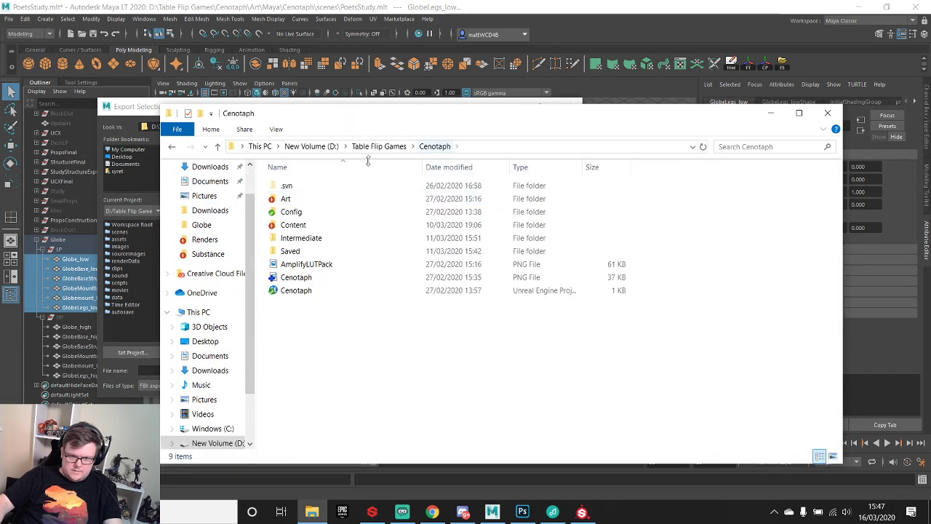
double_click(290, 199)
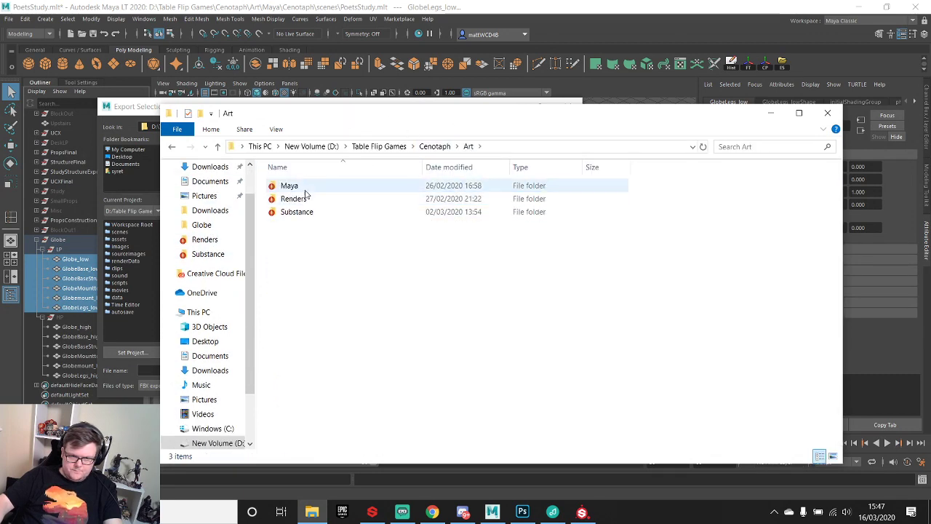
double_click(298, 188)
double_click(302, 188)
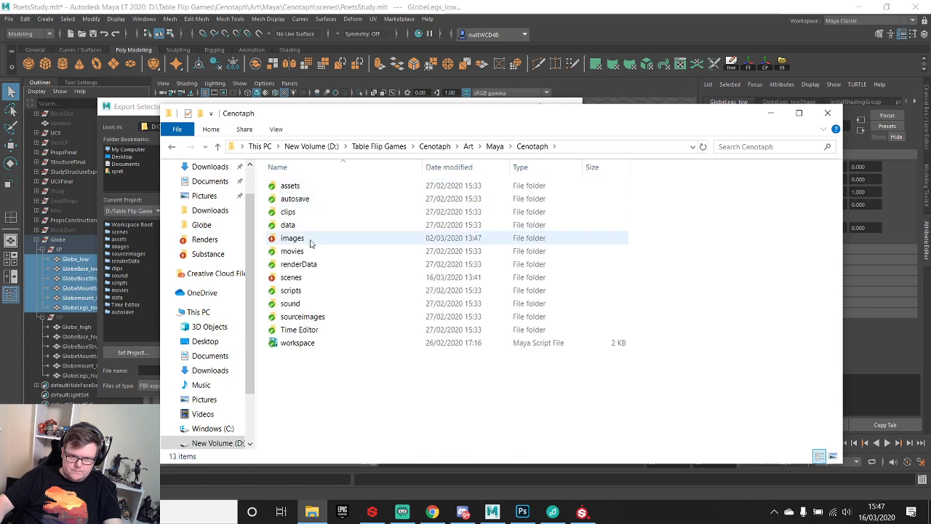
double_click(293, 277)
double_click(304, 188)
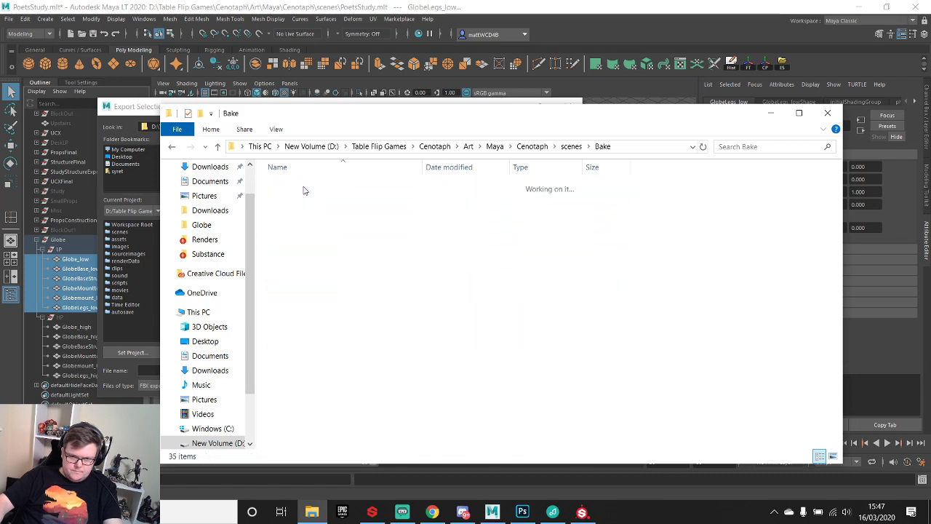
double_click(298, 271)
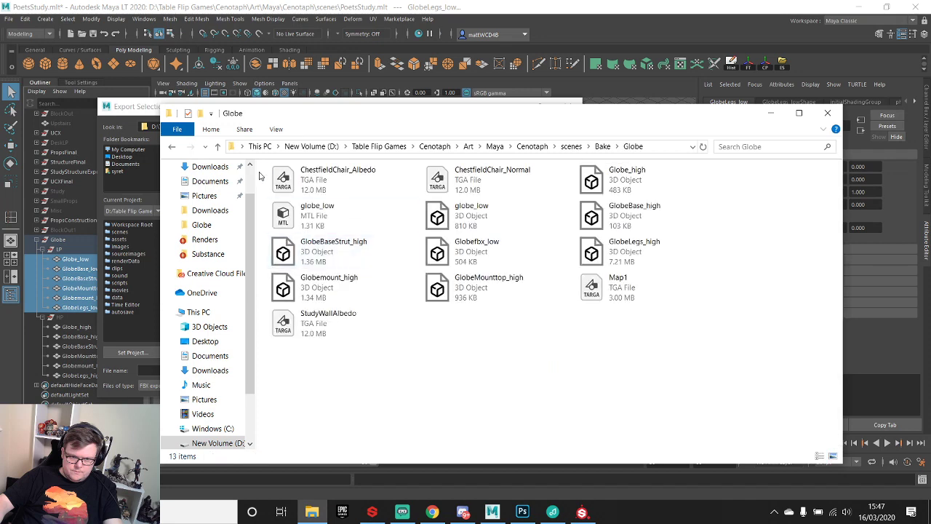
- Permanently delete the globe_low MTL file and the Map1, StudyWallAlbedo, ChestfieldChair_Albedo and ChestfieldChair_Normal textures from the Globe folder
left_click(325, 220)
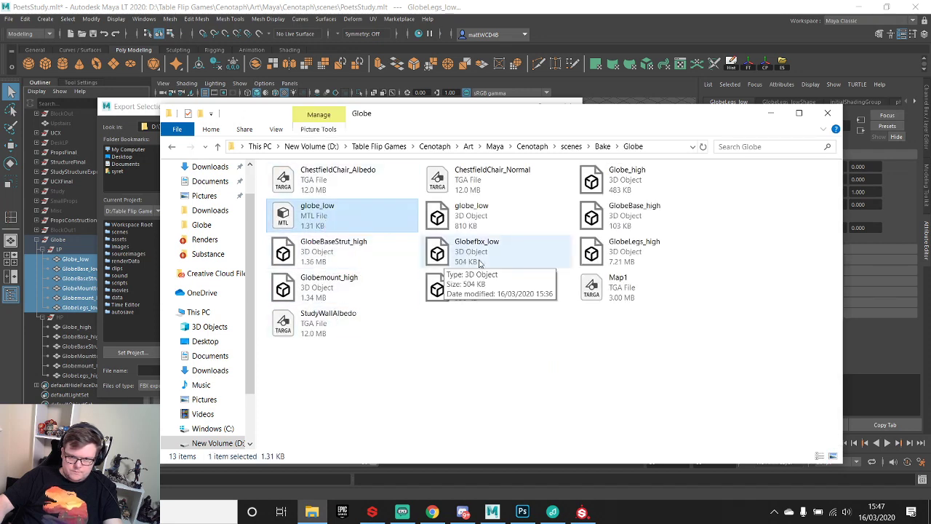
left_click(615, 295, "ctrl")
left_click(332, 338, "ctrl")
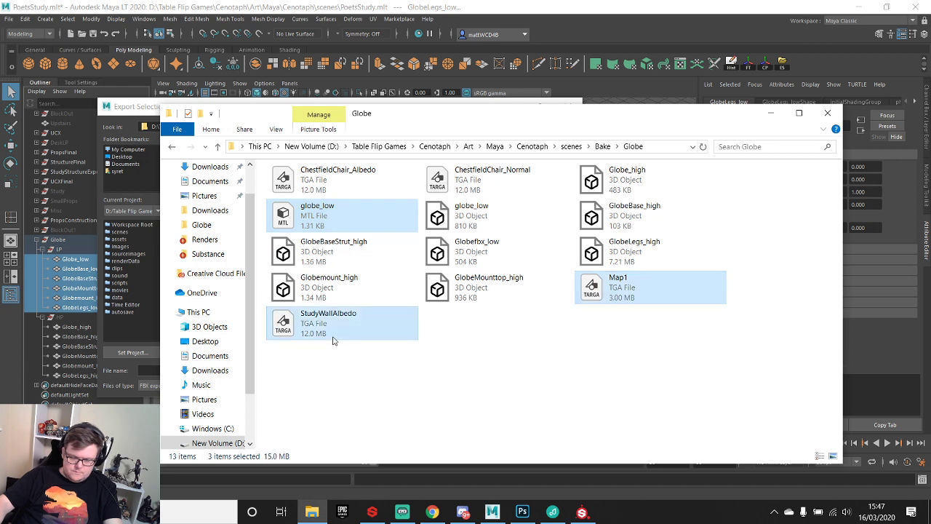
key("shift+Delete")
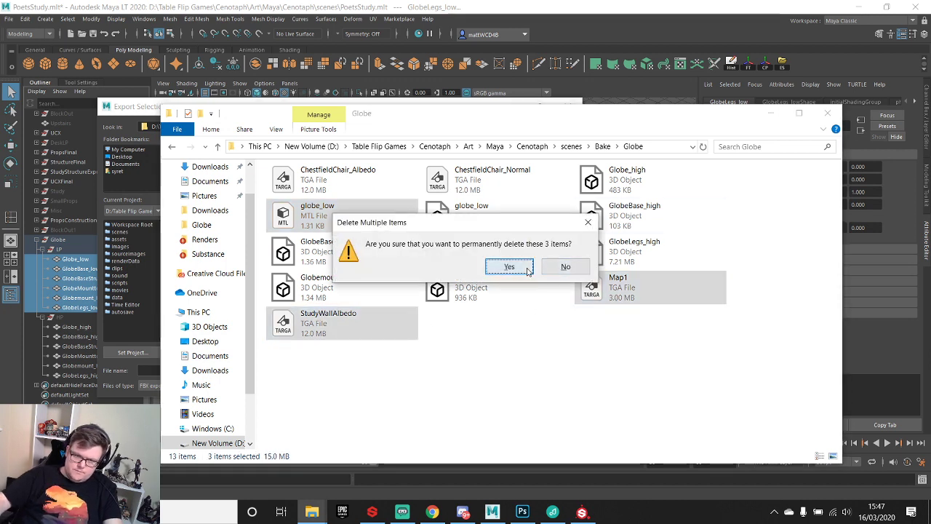
left_click(493, 262)
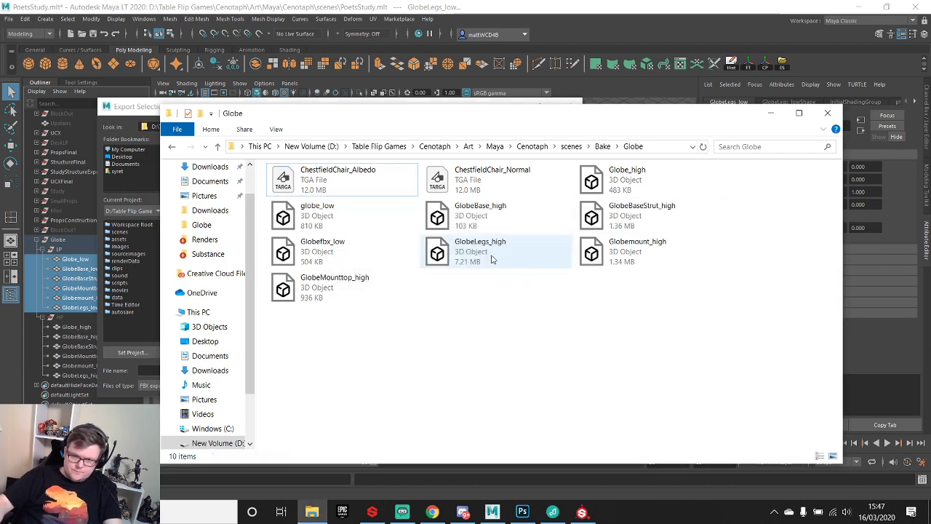
left_click(440, 182)
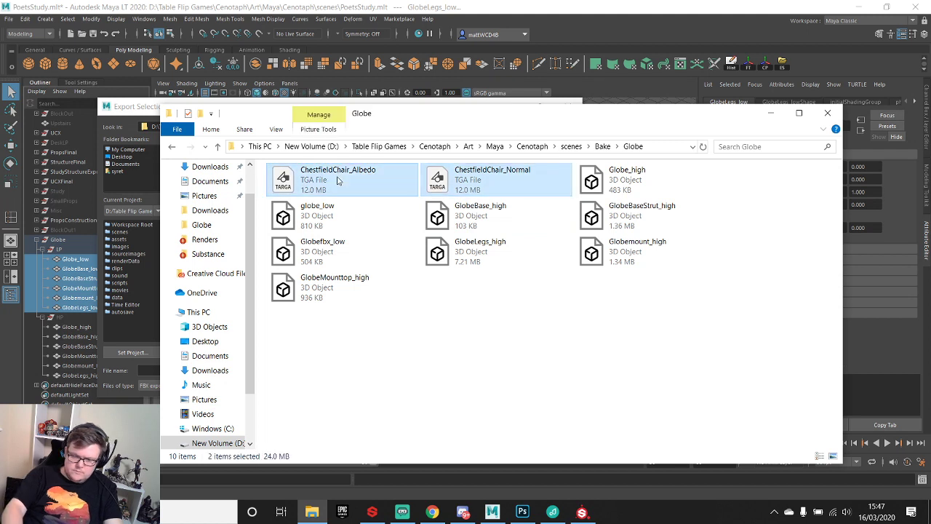
key("shift+Delete")
left_click(502, 266)
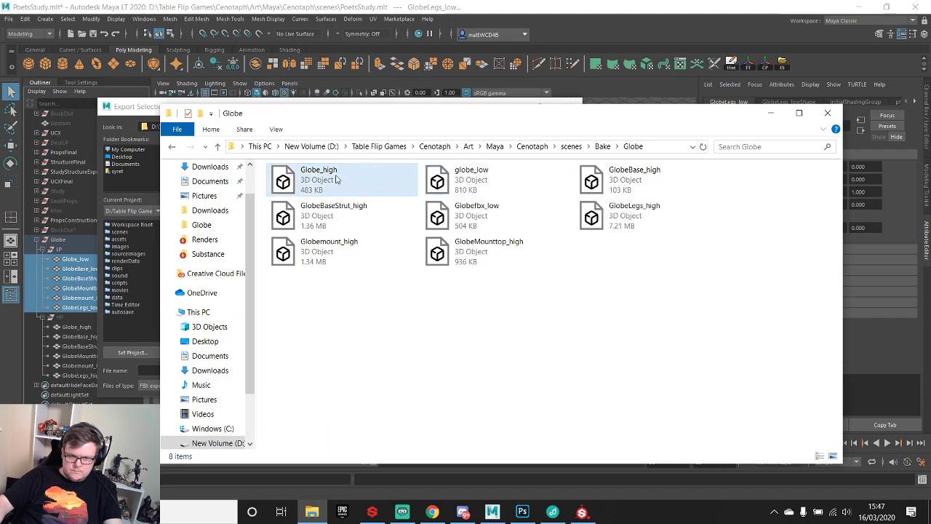
- Permanently delete the globe_low 3D object from the Globe folder
left_click(469, 177)
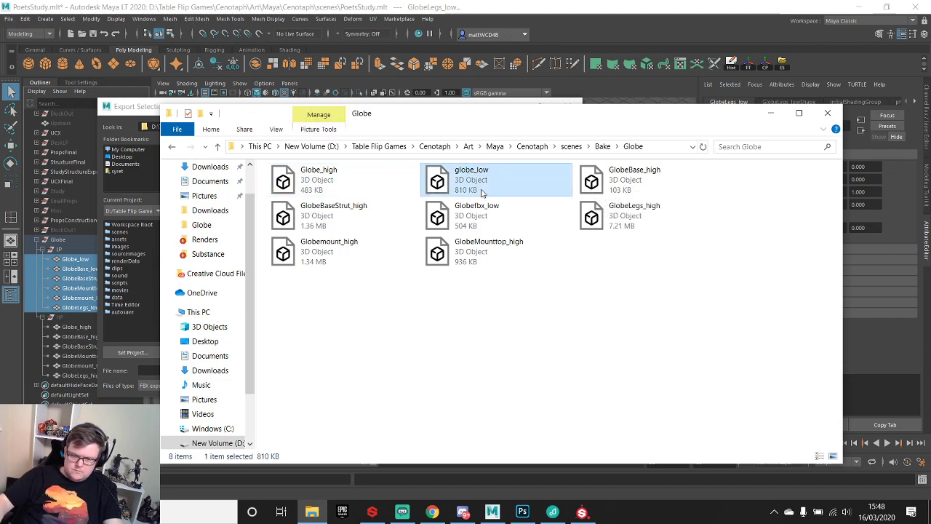
key("shift+Delete")
left_click(505, 299)
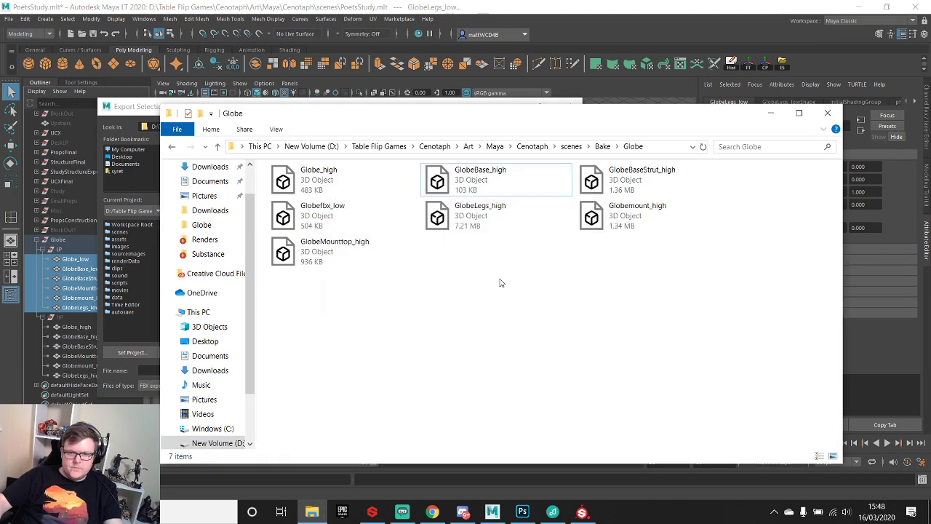
- Return to the Maya export and save the selected meshes over the existing Globefbx_low.fbx
left_click(771, 114)
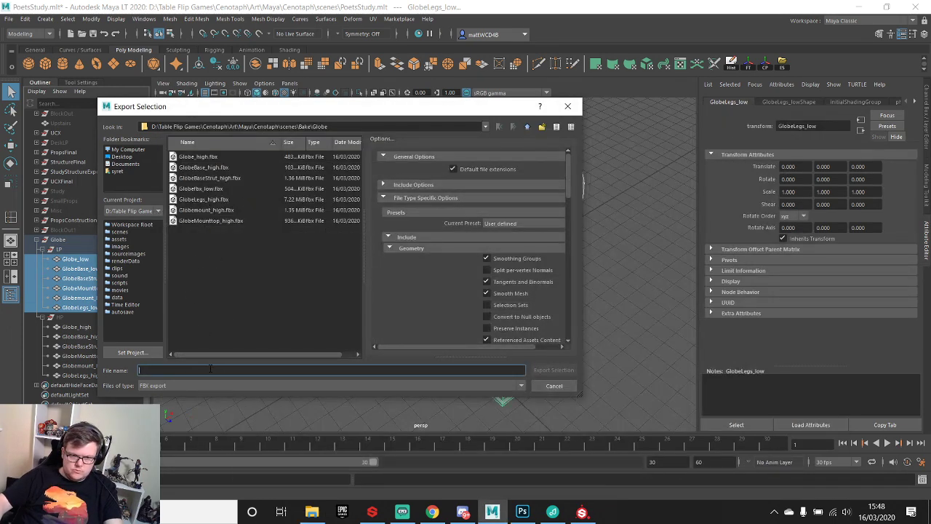
left_click(193, 189)
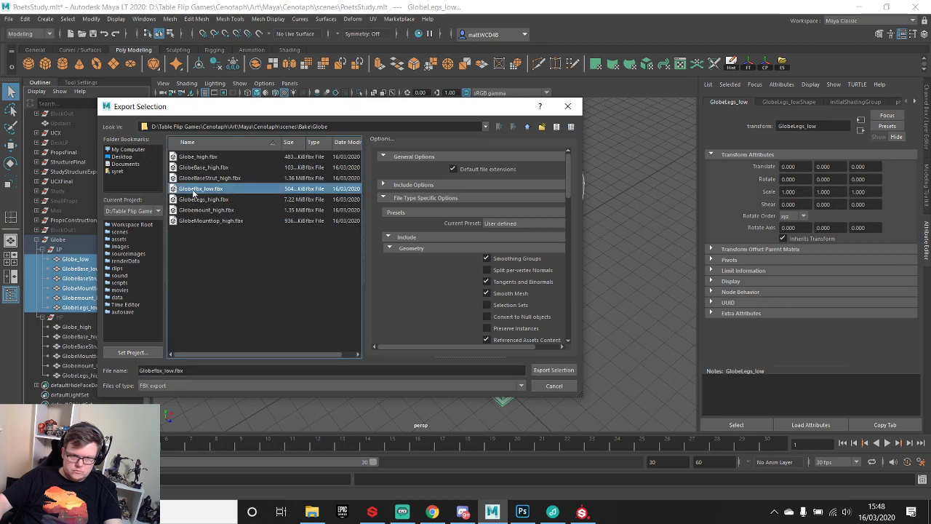
double_click(193, 190)
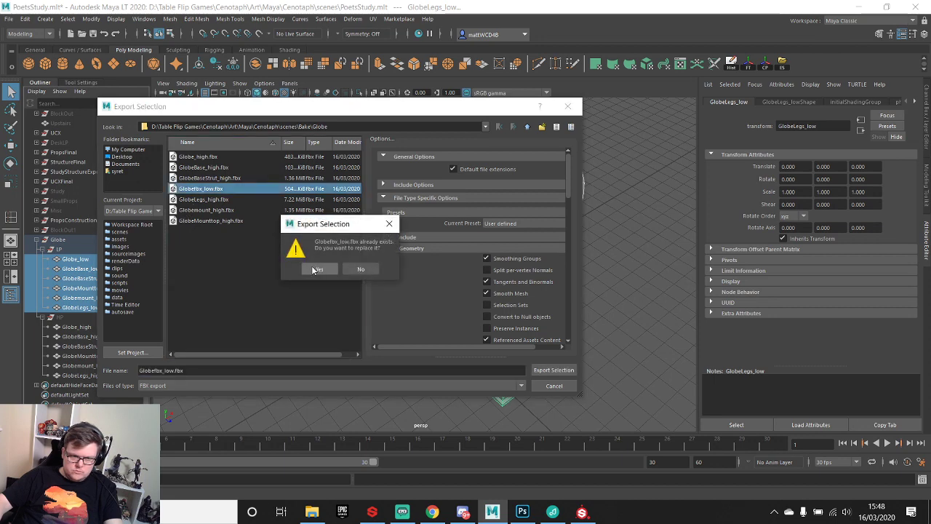
left_click(317, 269)
- Switch to Substance Painter and reload Globefbx_low as the project mesh, keeping the DirectX normal map format
left_click(581, 512)
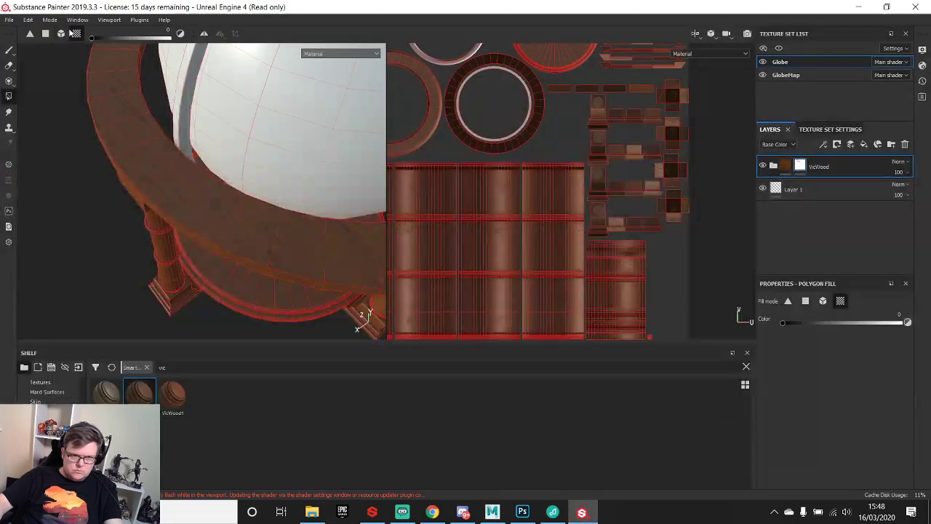
left_click(27, 20)
left_click(51, 62)
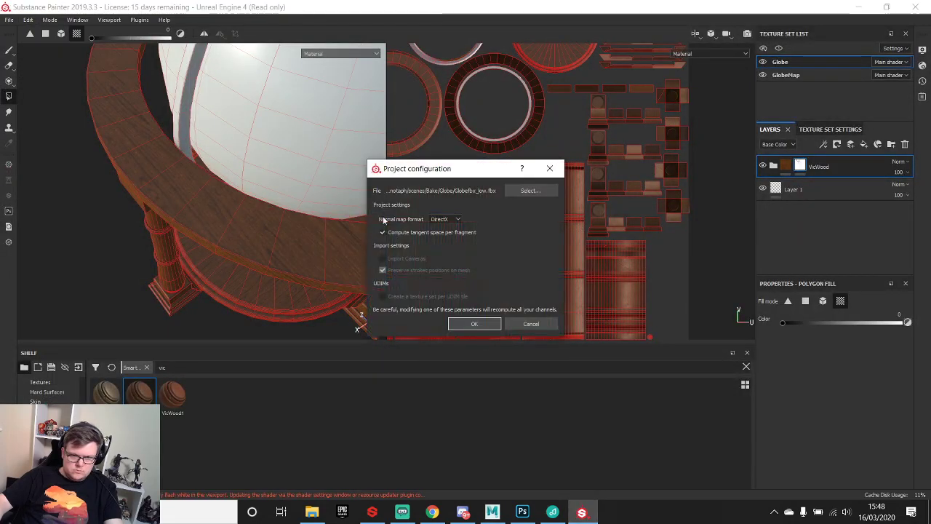
left_click(528, 192)
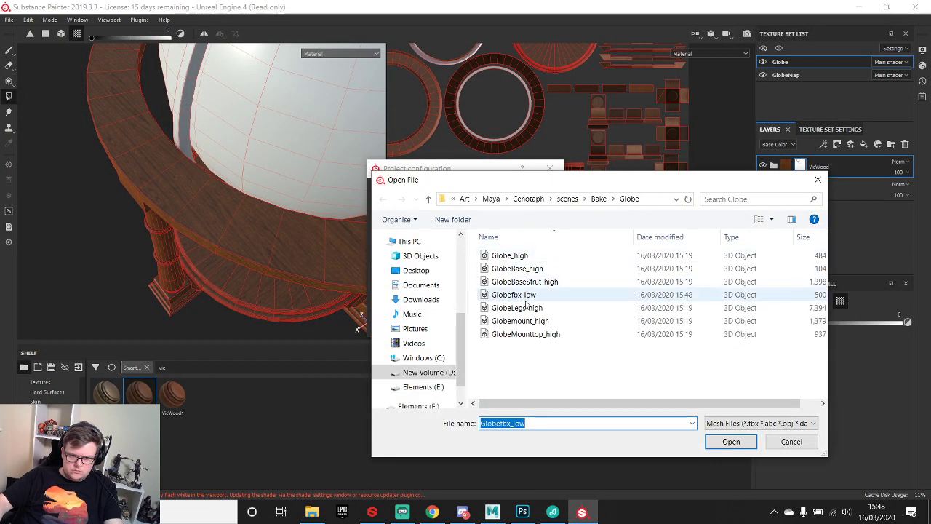
double_click(528, 295)
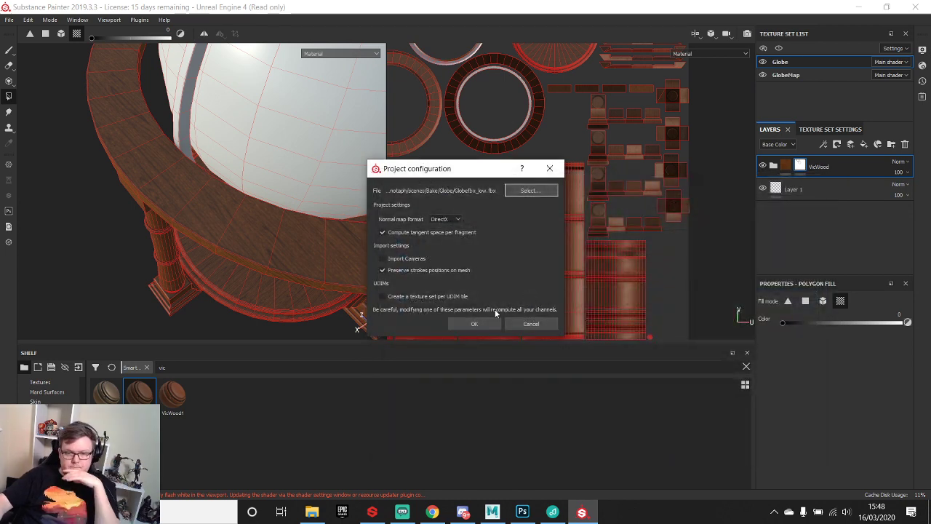
left_click(482, 322)
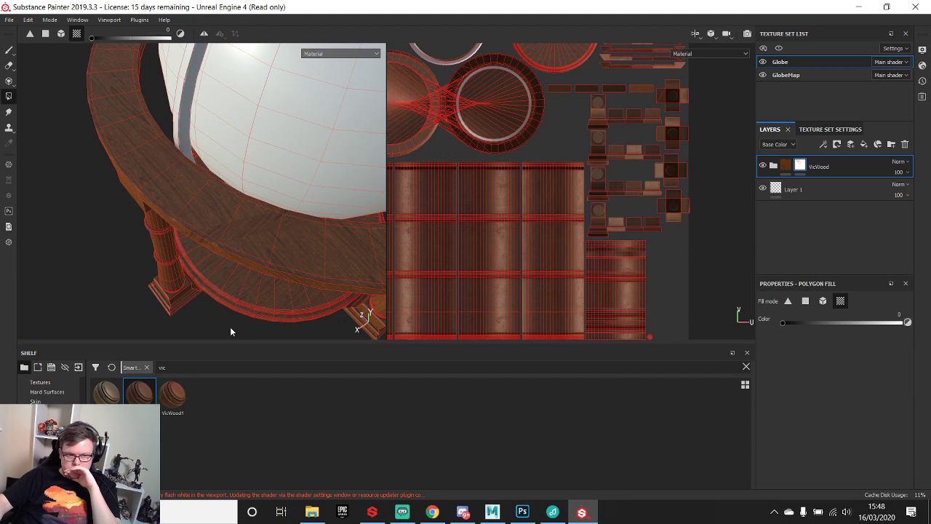
- Switch back to Maya, select the low-poly mount ring and change to the UV Editing workspace
left_click(493, 511)
left_click(507, 260)
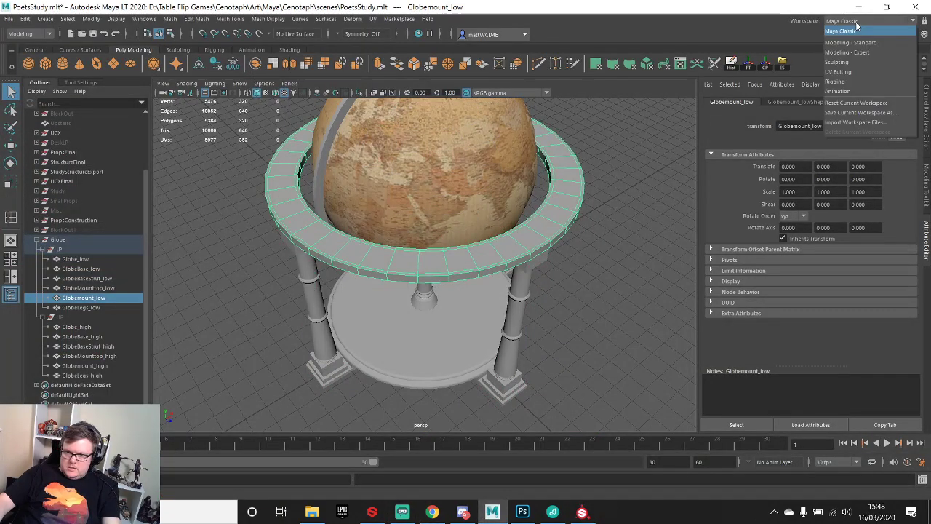
left_click(873, 20)
left_click(838, 72)
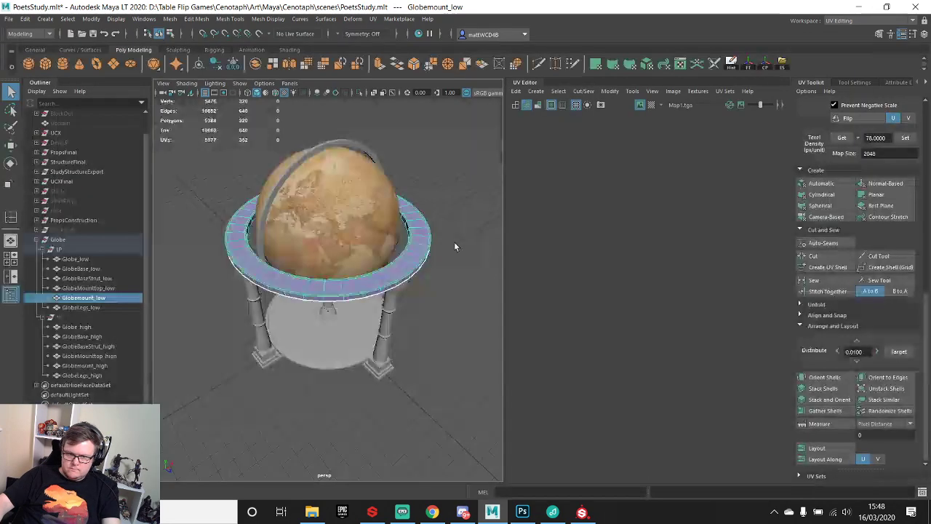
key("f")
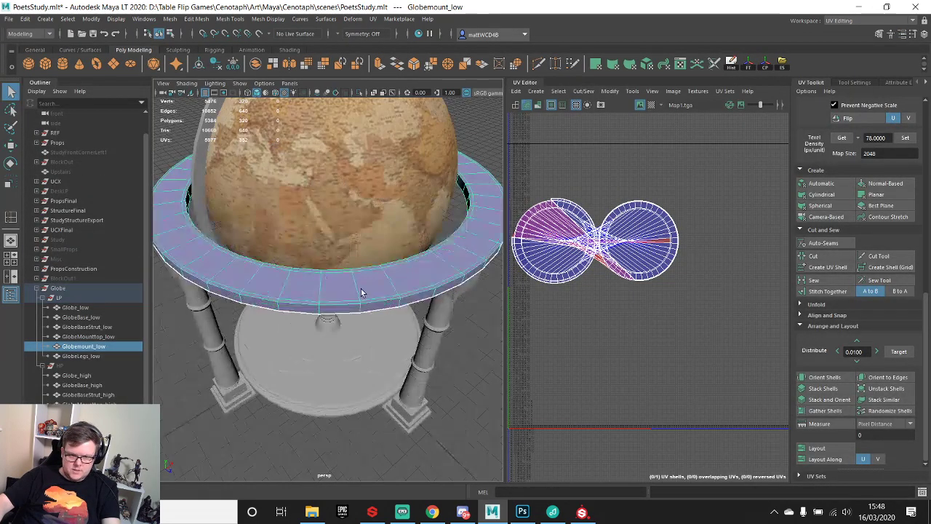
- Apply an Automatic UV projection to the mount ring
left_click(820, 183)
scroll(624, 270, "up", 2)
key("q")
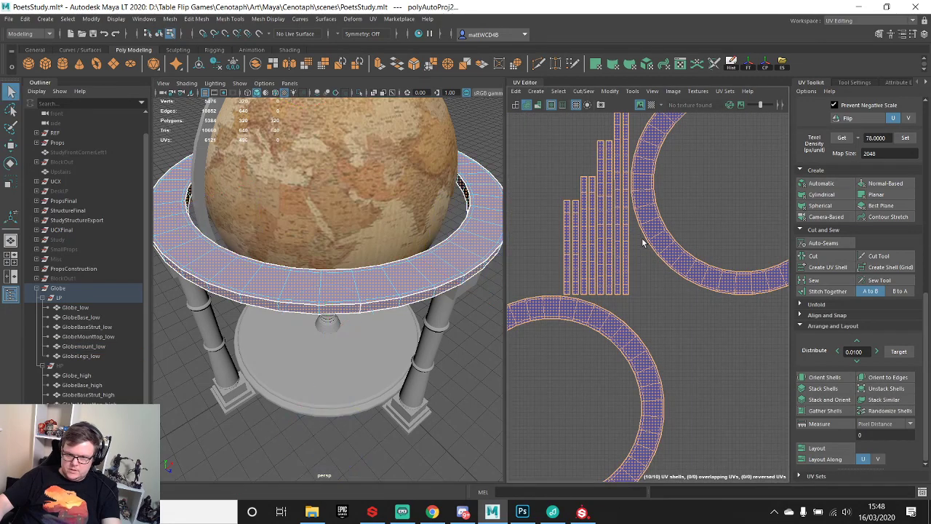
left_click(648, 245)
scroll(668, 234, "up", 1)
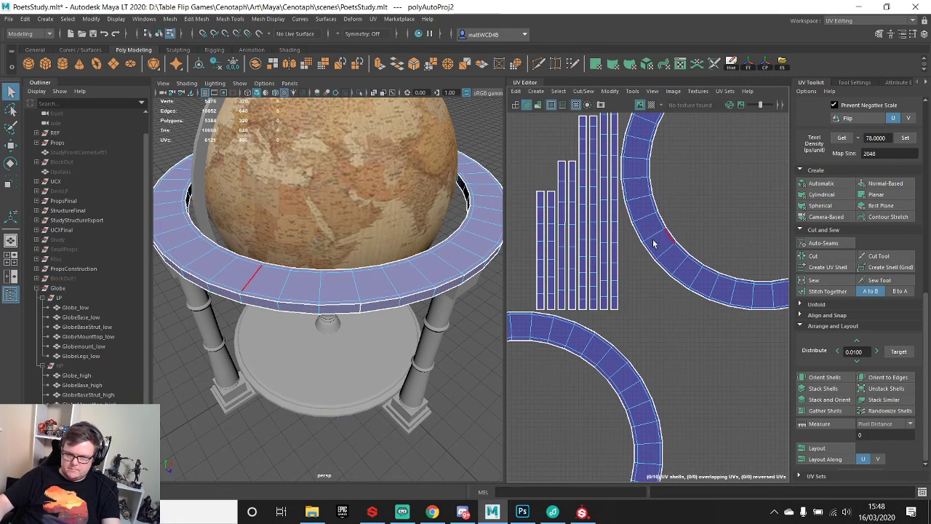
- Select the narrow rim-strip shells in the UV layout and cut their UV edges
middle_click_drag(590, 203, 621, 259, "alt")
right_click_drag(611, 226, 611, 255)
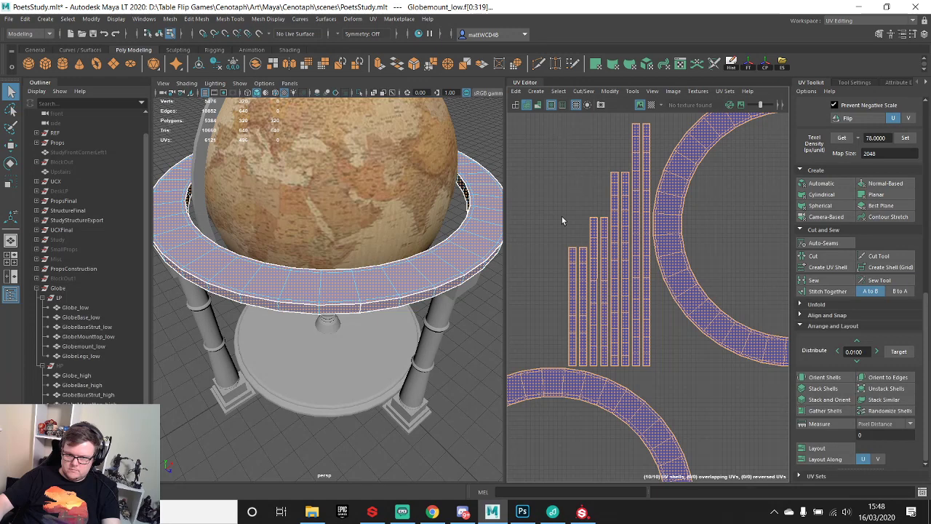
scroll(579, 155, "down", 1)
left_click_drag(544, 122, 635, 326)
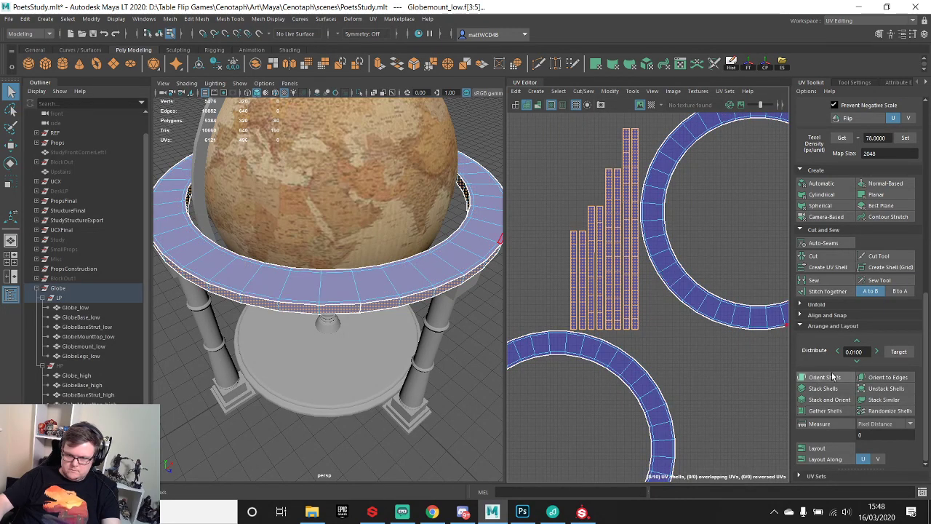
left_click(820, 260)
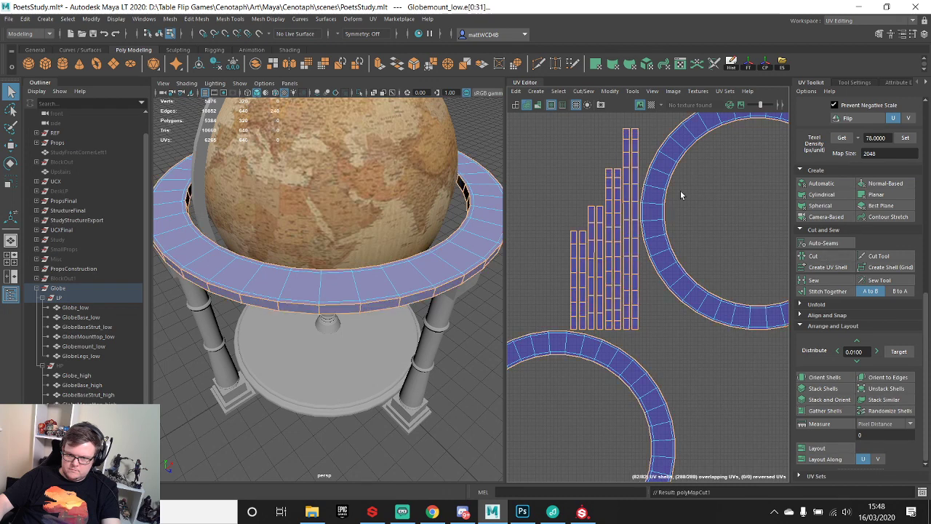
- Select the inner and outer edge loops of the upper ring shell and sew the cut rim pieces onto them
double_click(670, 180)
right_click_drag(728, 177, 727, 207, "shift")
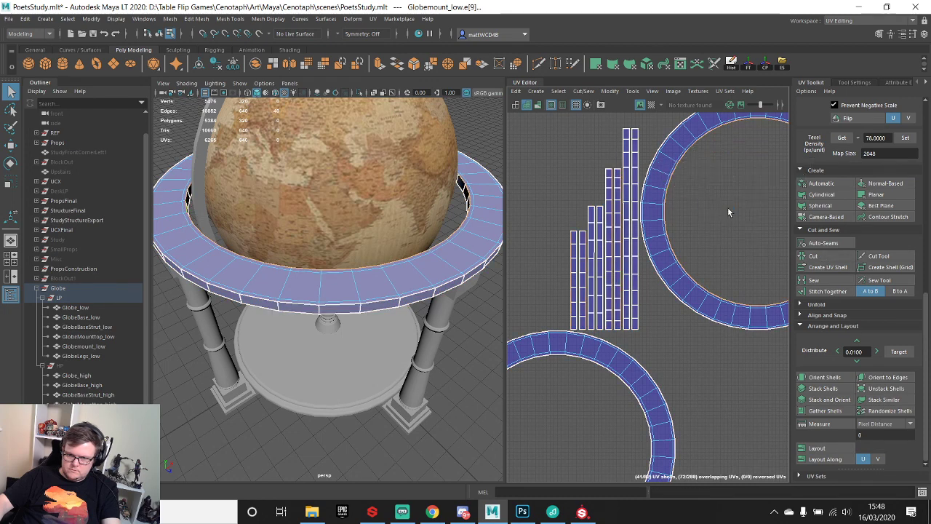
middle_click_drag(696, 151, 684, 195, "alt")
double_click(644, 191)
key("g")
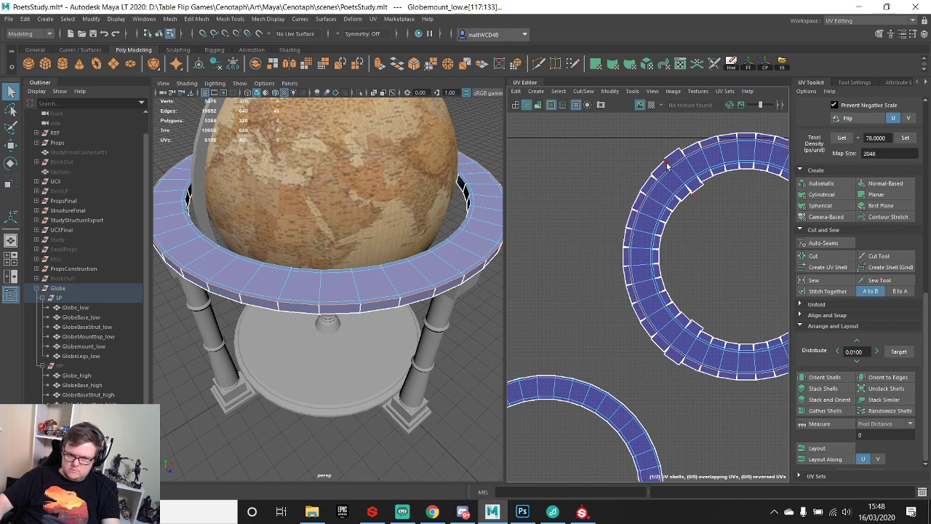
- Convert the selection to UVs and unfold the joined ring shell
right_click_drag(710, 198, 680, 196, "ctrl")
right_click_drag(731, 224, 631, 231, "shift")
scroll(642, 238, "down", 5)
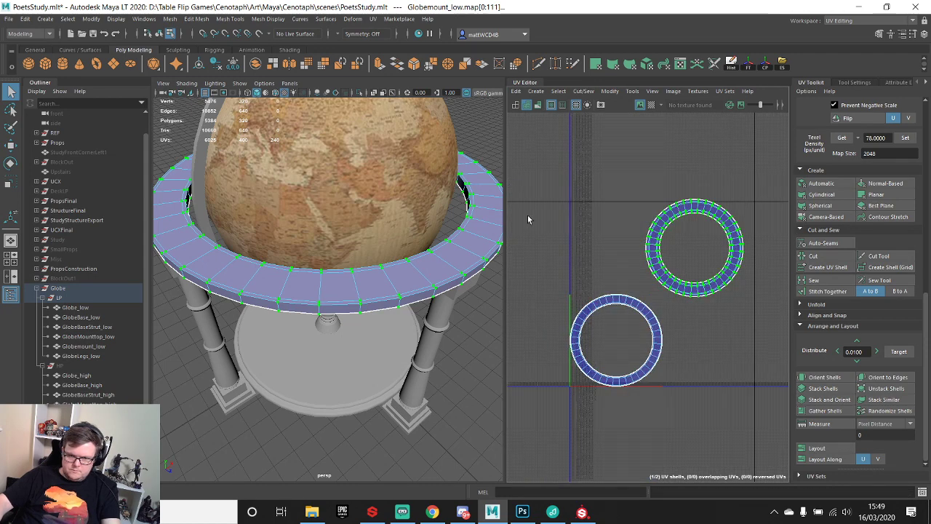
- Select both mount ring UV shells and move them above the 0–1 UV tile
scroll(530, 218, "down", 3)
left_click_drag(541, 161, 697, 390)
key("w")
left_click_drag(602, 260, 557, 169)
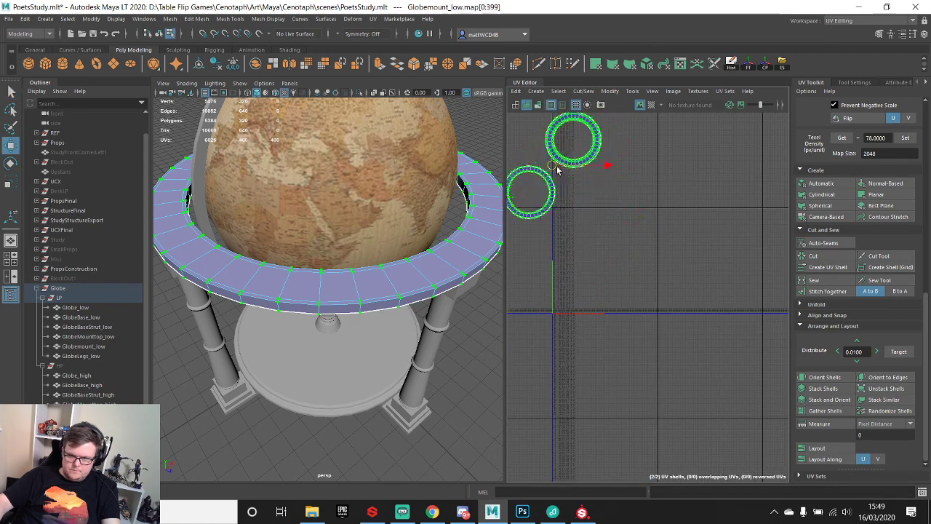
- Move Globe_low out of the LP group and select the LP group to show the stand's UVs together
left_click(61, 299)
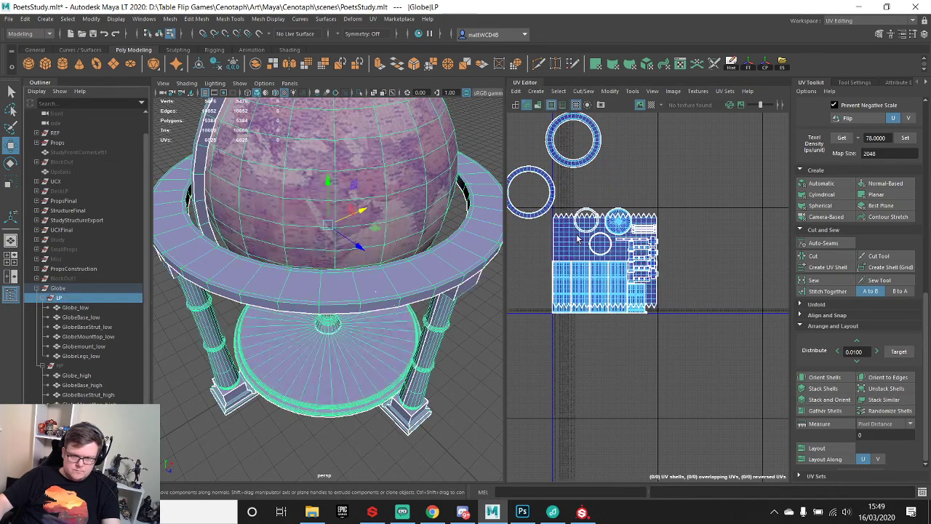
left_click(326, 181)
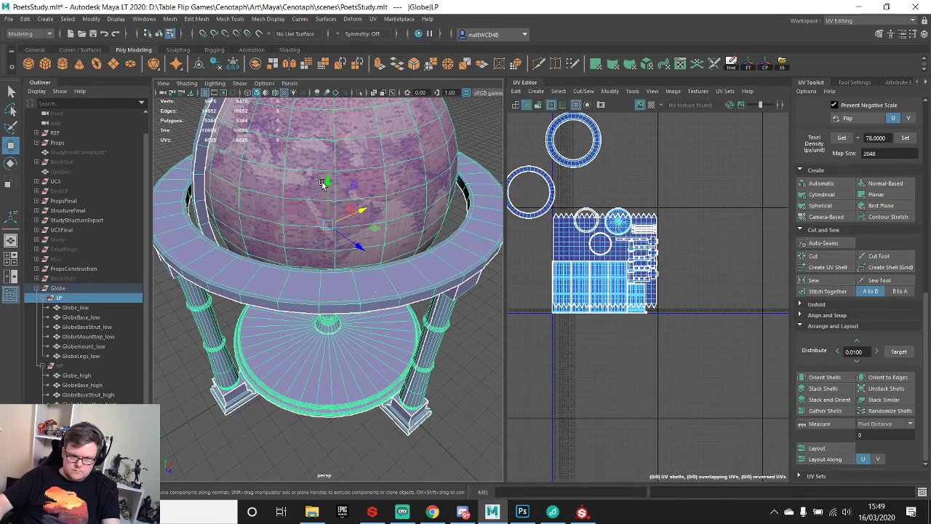
right_click_drag(344, 138, 346, 141)
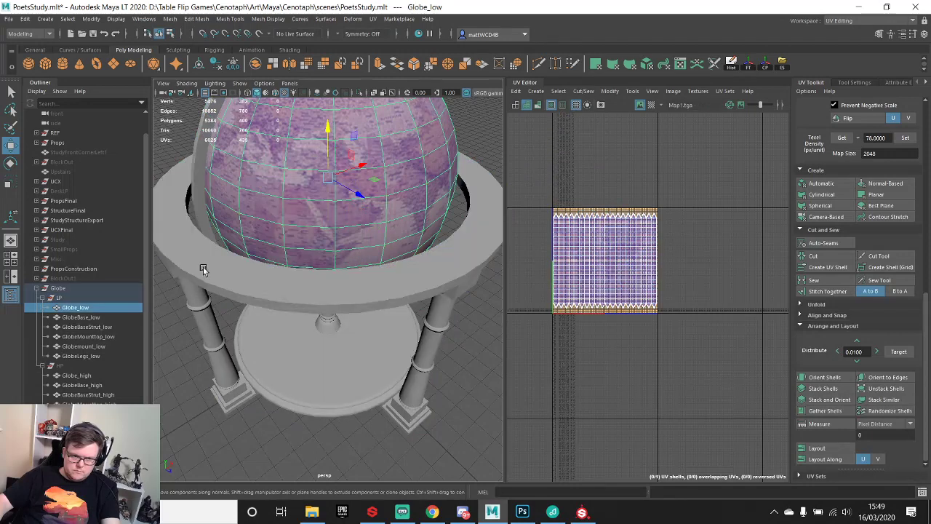
middle_click_drag(68, 304, 66, 283)
left_click(59, 306)
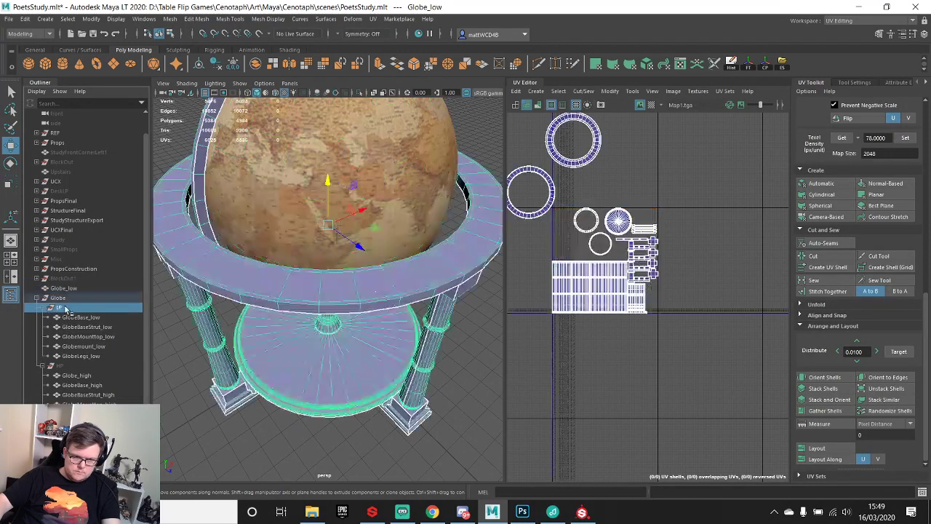
- Select both mount ring UV shells, scale them down and move them over the other shells at the 0–1 tile
middle_click_drag(552, 165, 597, 181, "alt")
scroll(599, 167, "up", 5)
right_click_drag(618, 156, 644, 155)
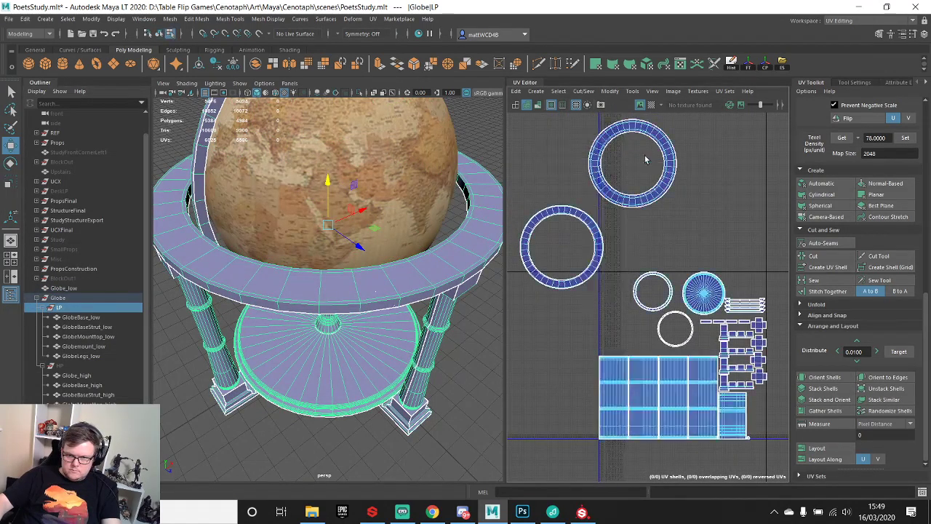
scroll(644, 156, "down", 6)
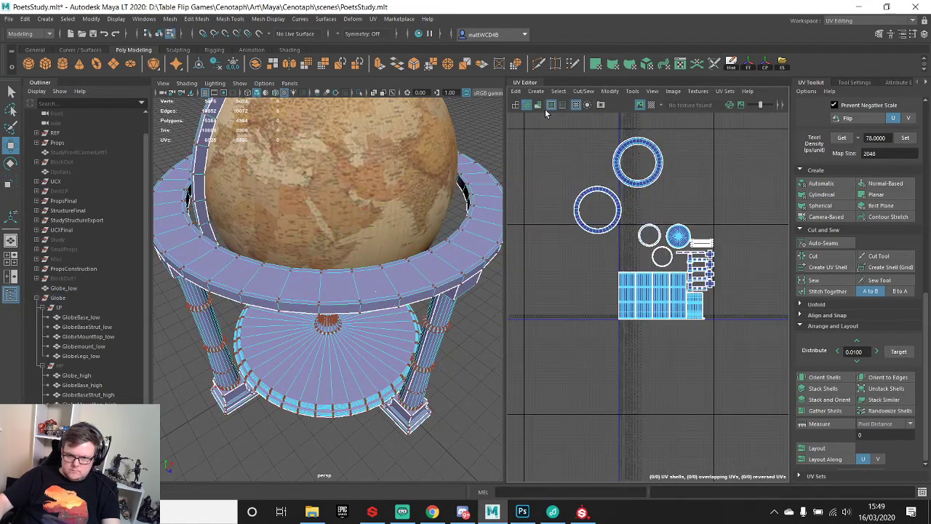
double_click(618, 157)
double_click(596, 231, "shift")
key("e")
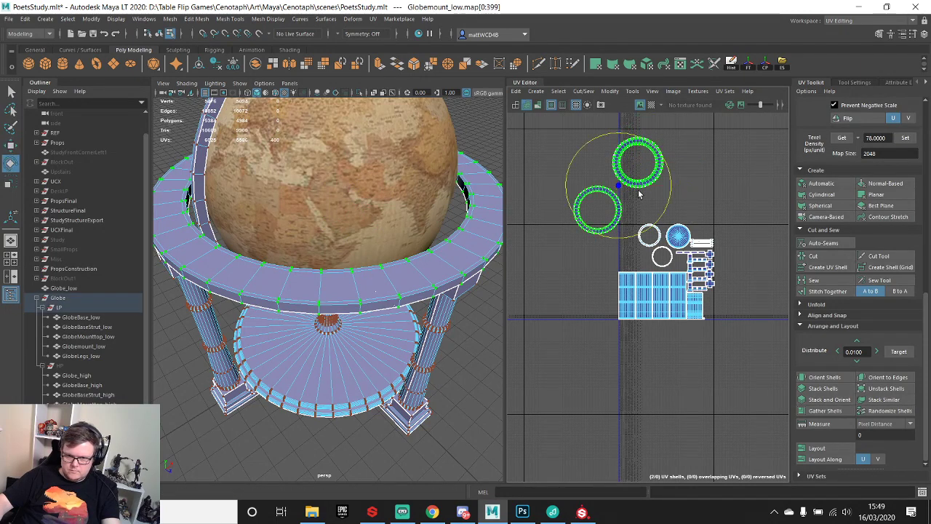
key("r")
left_click_drag(619, 186, 682, 277)
scroll(620, 204, "up", 5)
key("w")
scroll(621, 210, "down", 1)
middle_click_drag(683, 277, 619, 207, "alt")
scroll(621, 209, "up", 6)
scroll(656, 229, "down", 5)
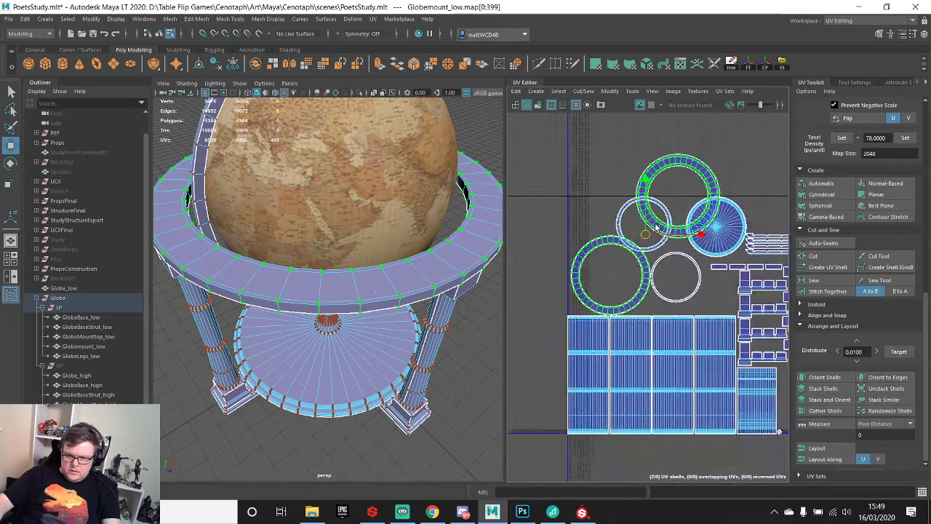
- Scale the two mount ring shells down further and move them clear of the other shells
scroll(657, 227, "up", 3)
scroll(640, 247, "up", 1)
key("q")
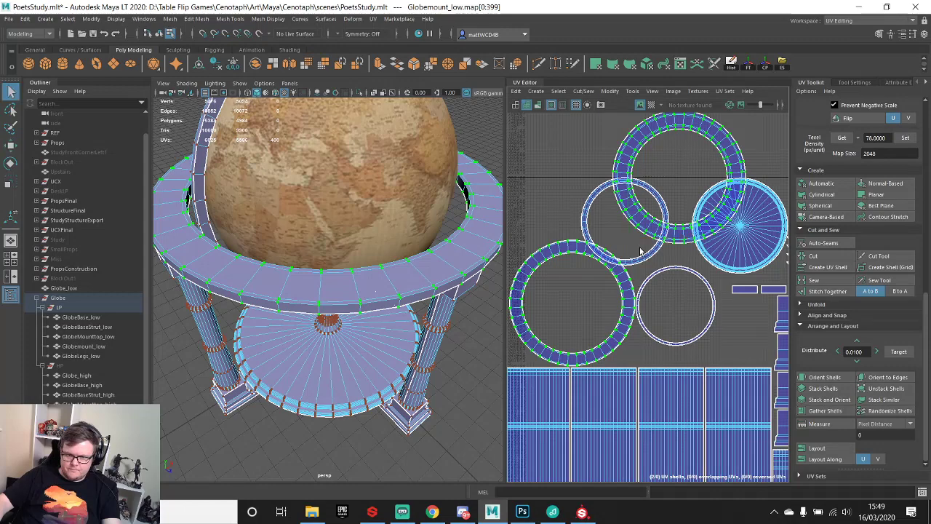
key("r")
left_click_drag(629, 237, 512, 189)
key("w")
scroll(603, 207, "down", 3)
scroll(598, 182, "up", 1)
- Move the upper mount ring shell into the free space directly above the rectangular strips, just inside the 0–1 tile's left edge
left_click(601, 178)
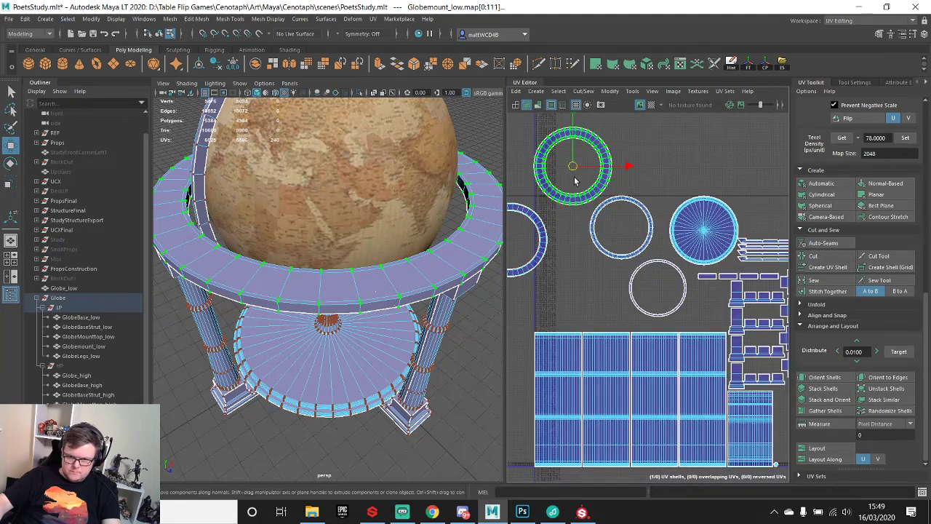
left_click_drag(574, 181, 575, 306)
scroll(641, 278, "up", 3)
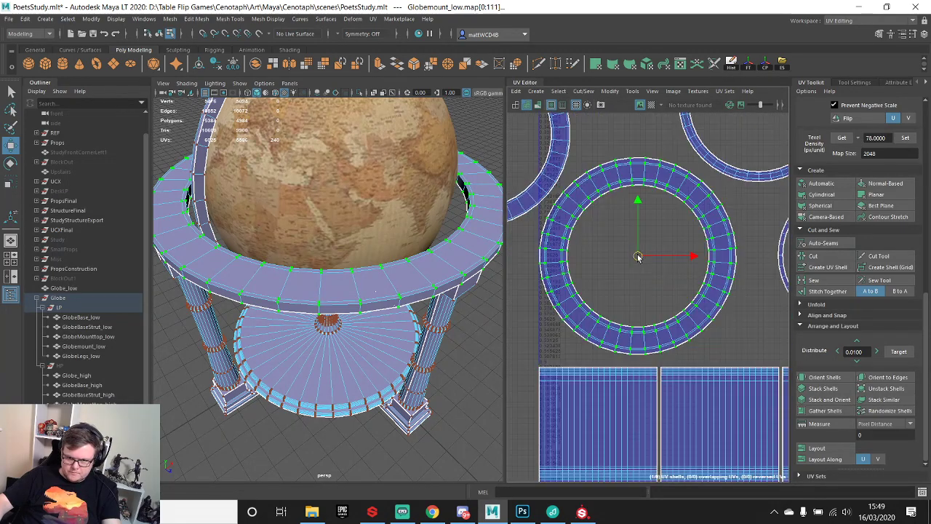
scroll(638, 256, "down", 5)
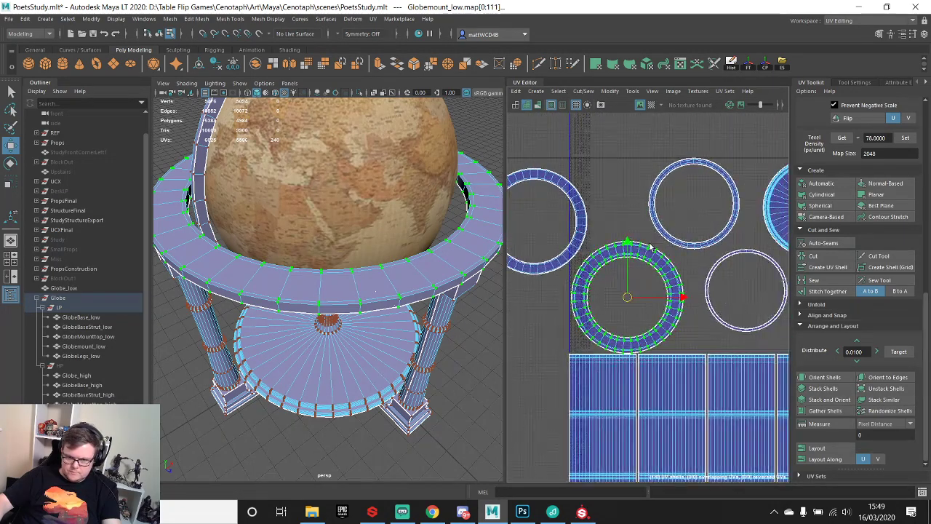
- Move the other mount ring shell into the 0–1 tile so that it encircles the thin ring shell, centred without overlap
left_click(576, 218)
left_click_drag(537, 216, 748, 292)
middle_click_drag(748, 287, 667, 290, "alt")
scroll(665, 272, "up", 5)
middle_click_drag(697, 261, 634, 256, "alt")
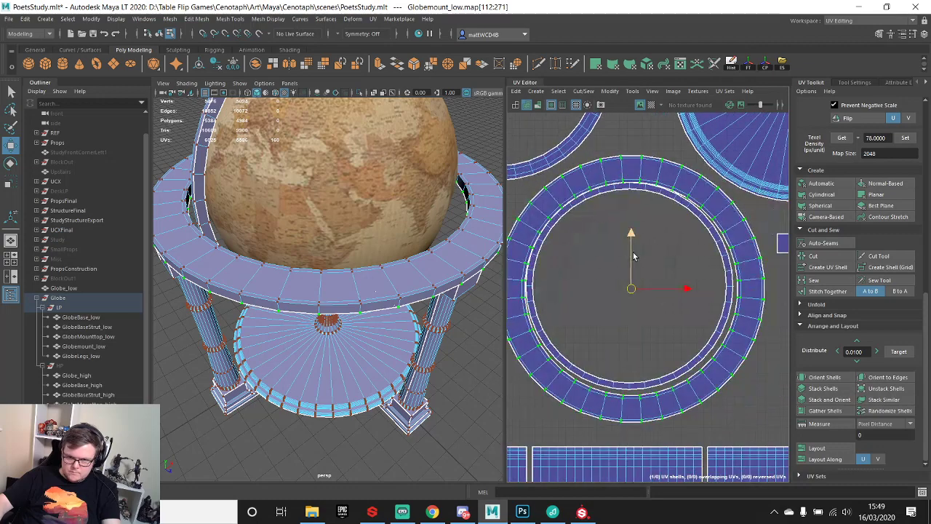
left_click_drag(635, 297, 630, 296)
left_click(627, 189)
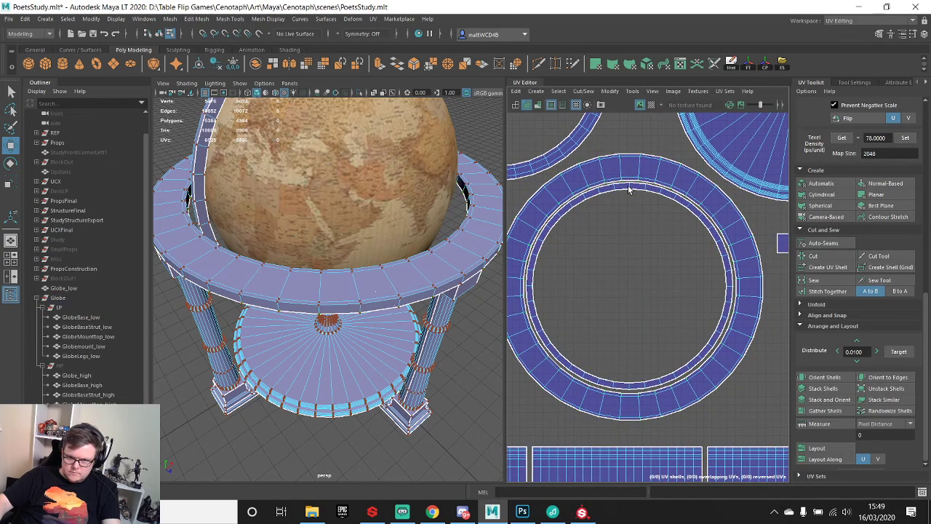
- Return to object selection and export the LP group over the existing Globefbx_low.fbx
scroll(600, 202, "down", 6)
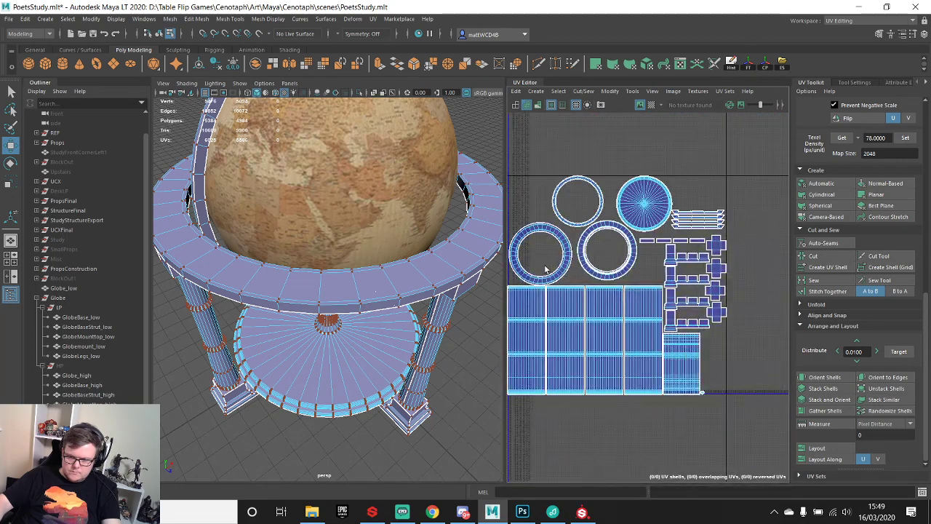
right_click_drag(306, 273, 306, 218)
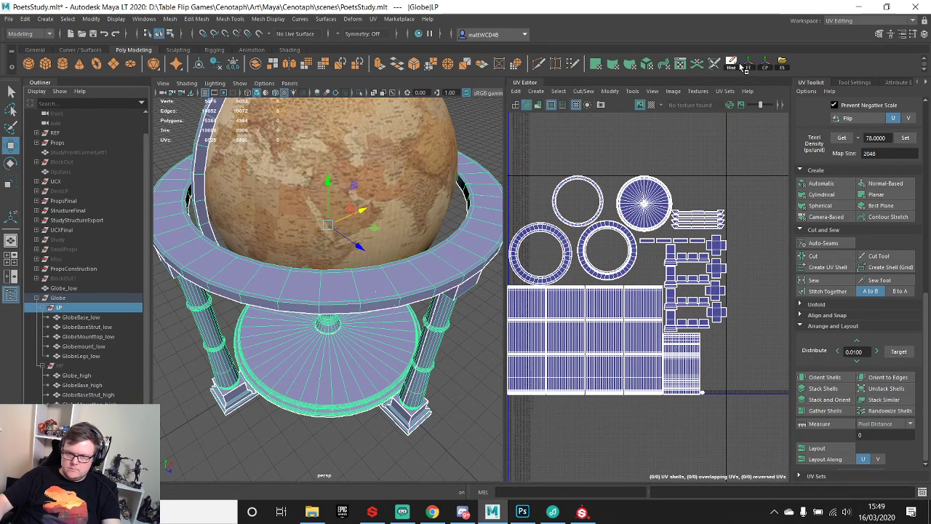
left_click(782, 63)
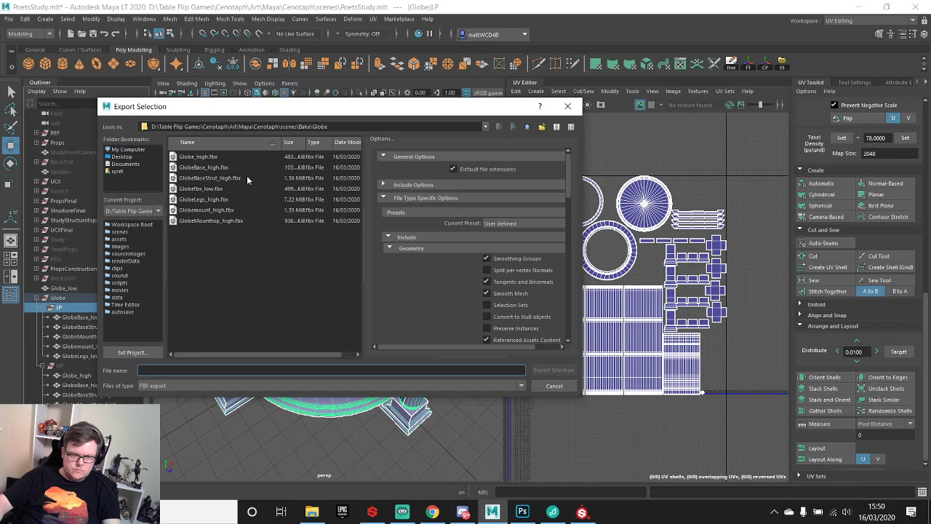
double_click(204, 190)
left_click(329, 271)
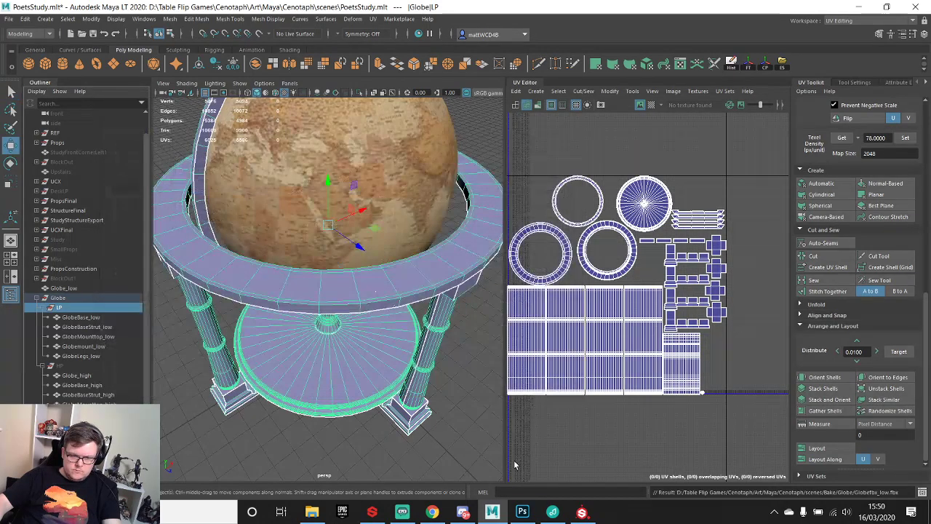
- Switch to Substance Painter and reload the project's mesh from the Globefbx_low file
key("alt+Tab")
left_click(27, 19)
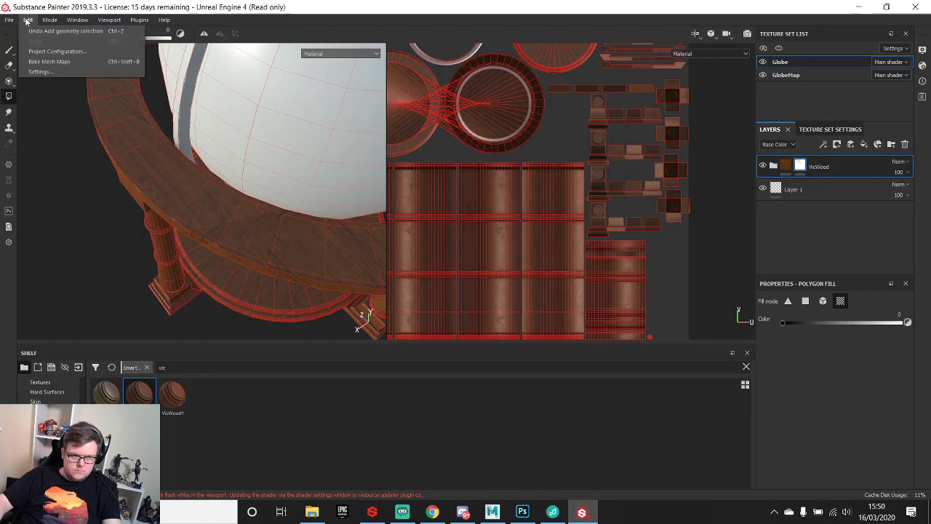
left_click(55, 51)
left_click(474, 324)
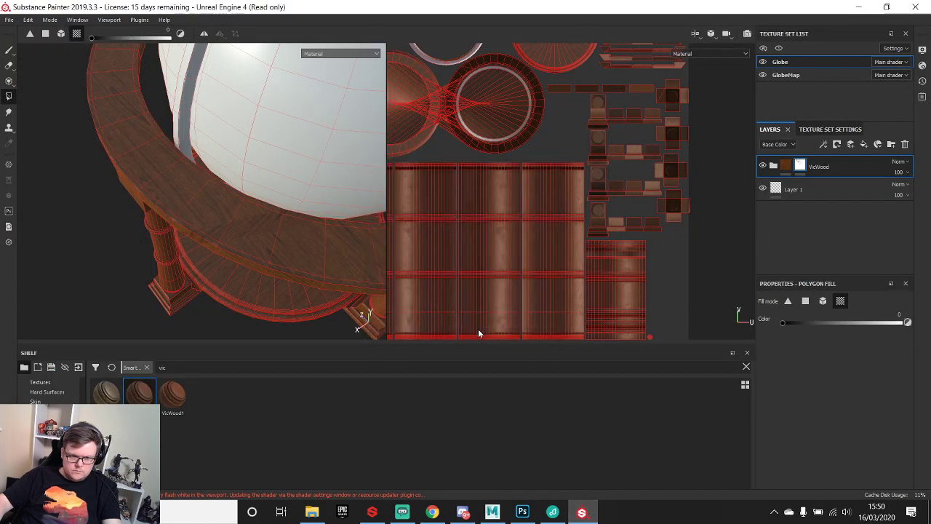
left_click(29, 20)
left_click(70, 53)
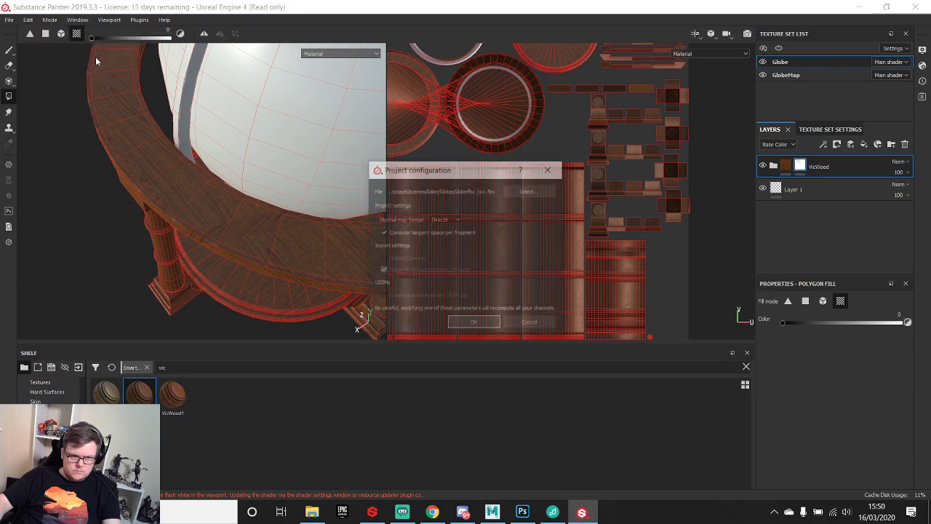
left_click(529, 191)
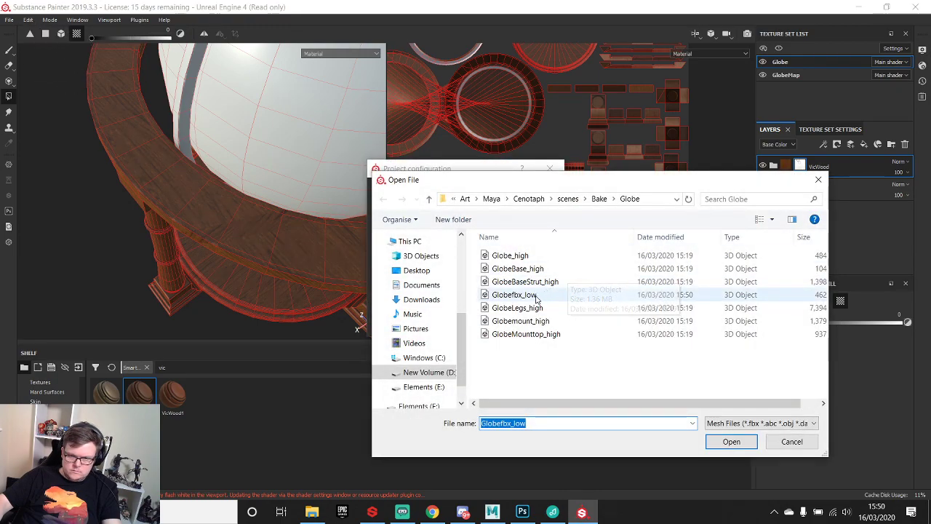
left_click(533, 296)
double_click(534, 296)
left_click(483, 326)
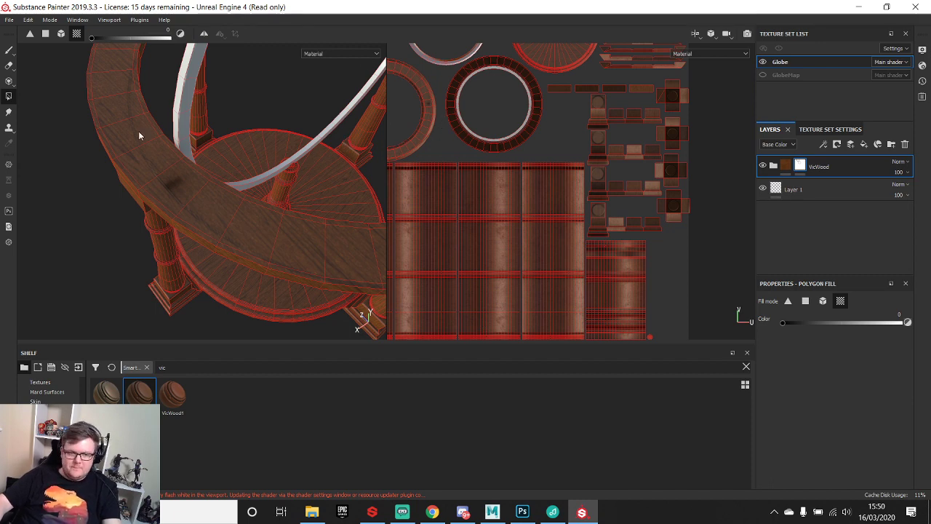
- Bake the Globe mesh maps using GlobeBase_high, GlobeBaseStrut_high, GlobeLegs_high, Globemount_high and GlobeMounttop_high as high definition meshes
left_click_drag(247, 125, 228, 189, "alt")
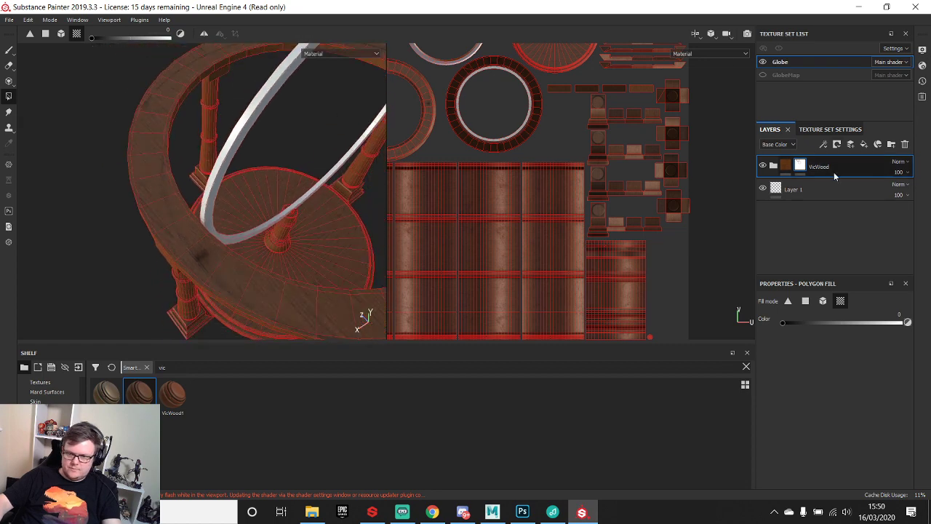
left_click(830, 128)
left_click(876, 212)
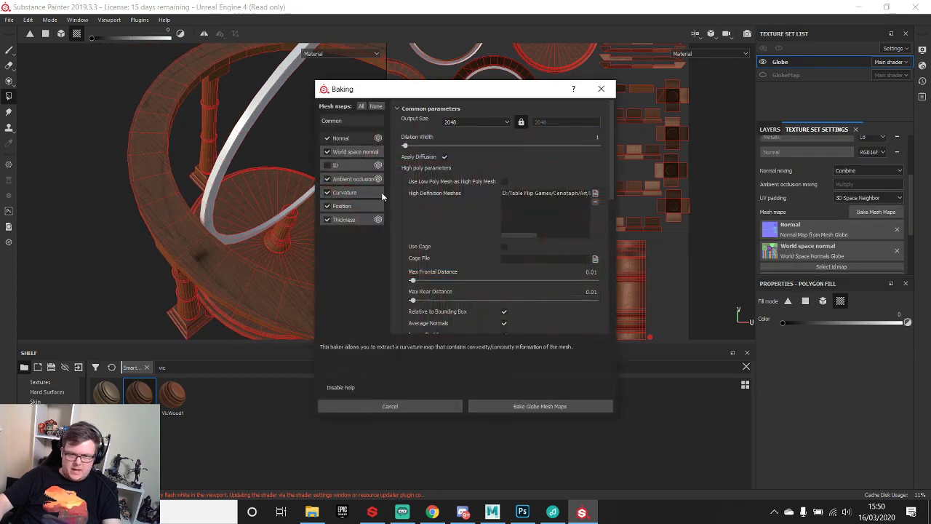
left_click(595, 194)
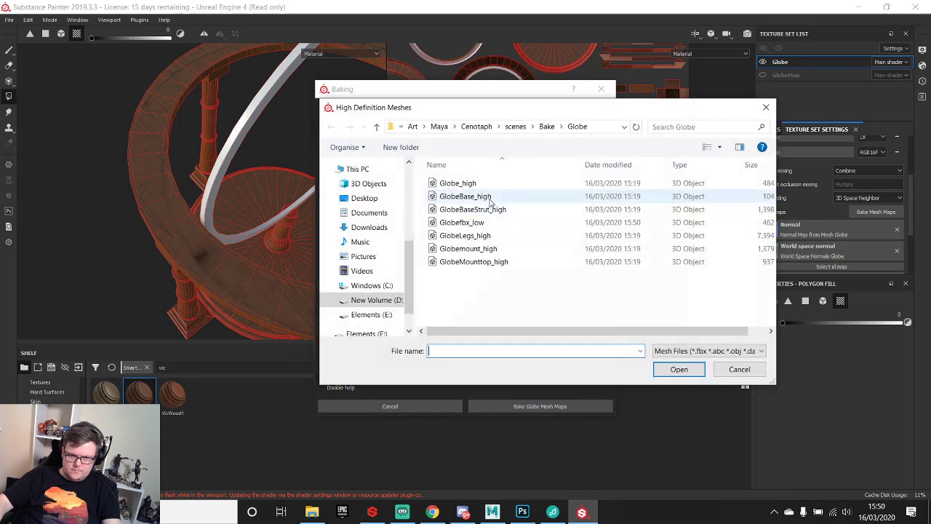
left_click(489, 197)
left_click(496, 211, "ctrl")
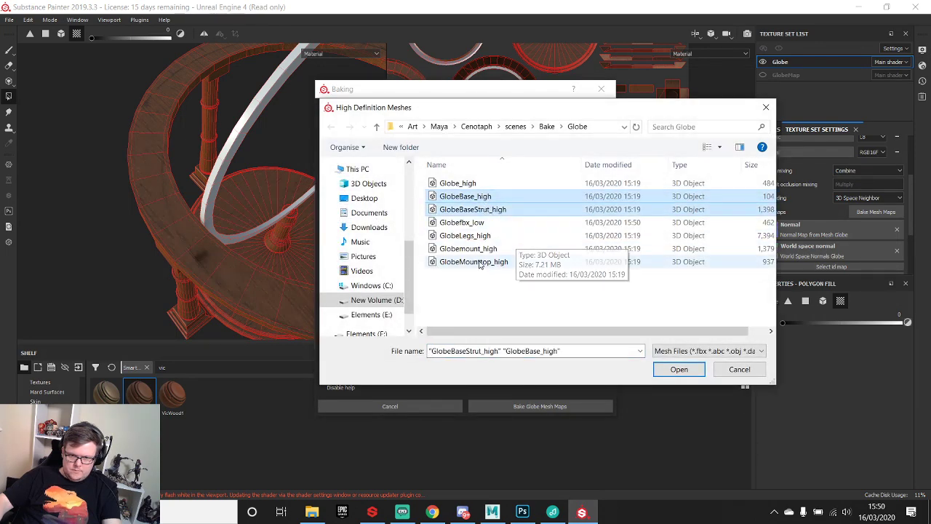
left_click(465, 235, "ctrl")
left_click(469, 248, "ctrl")
left_click(484, 262, "ctrl")
left_click(675, 370)
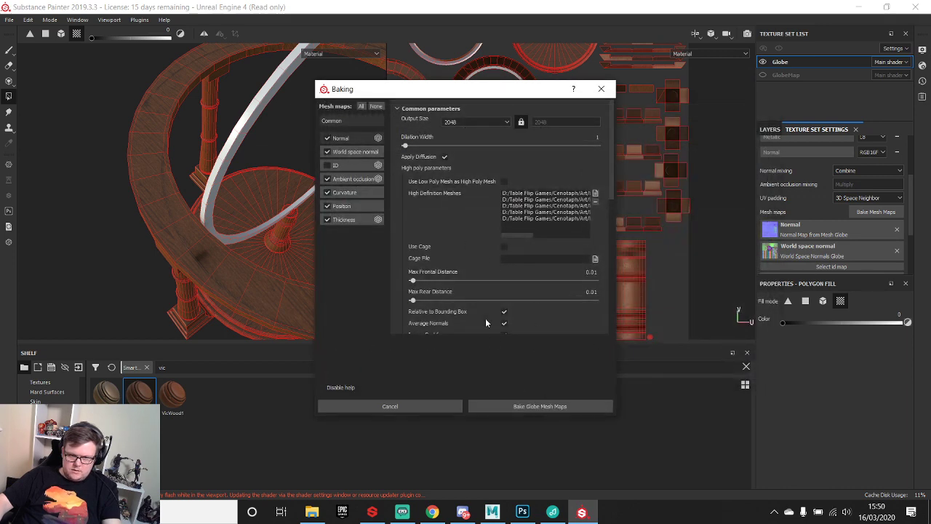
scroll(487, 320, "down", 2)
left_click(530, 408)
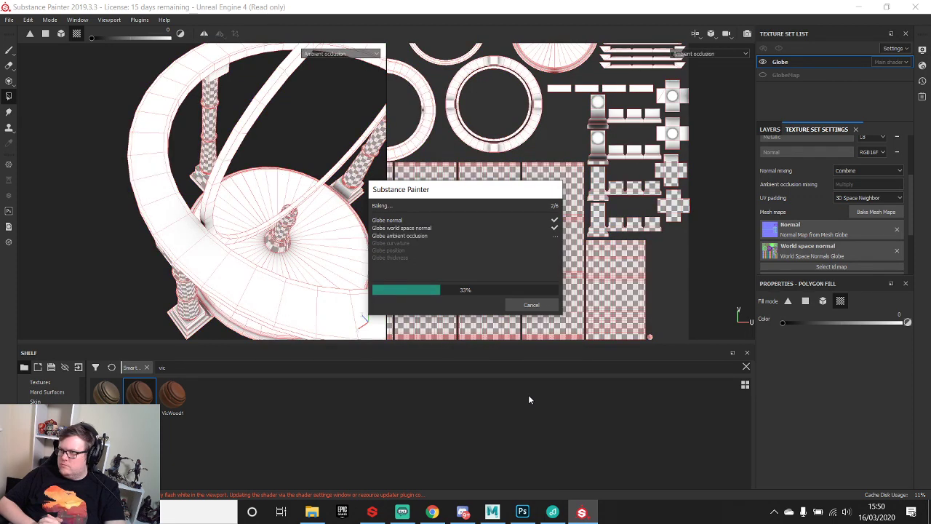
- Switch to Photoshop and quit it without saving the Untitled-1 document
key("alt+Tab")
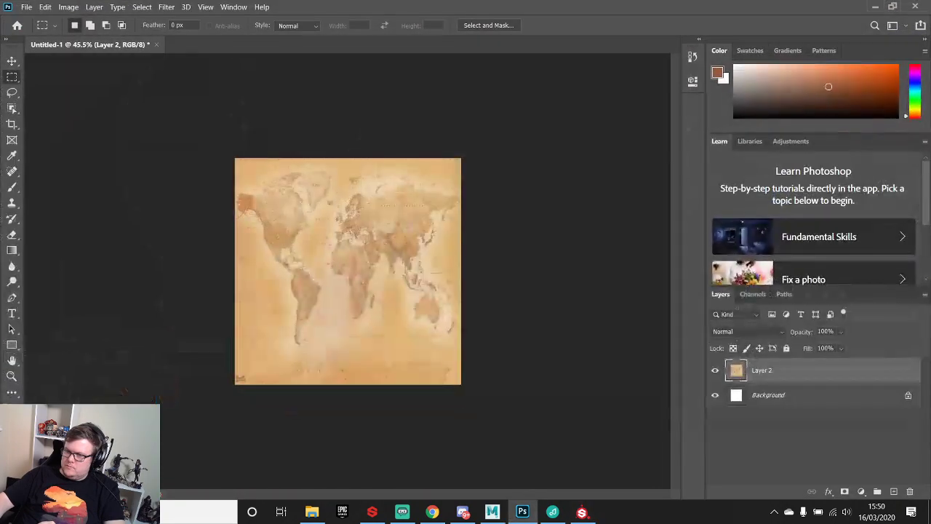
left_click(915, 7)
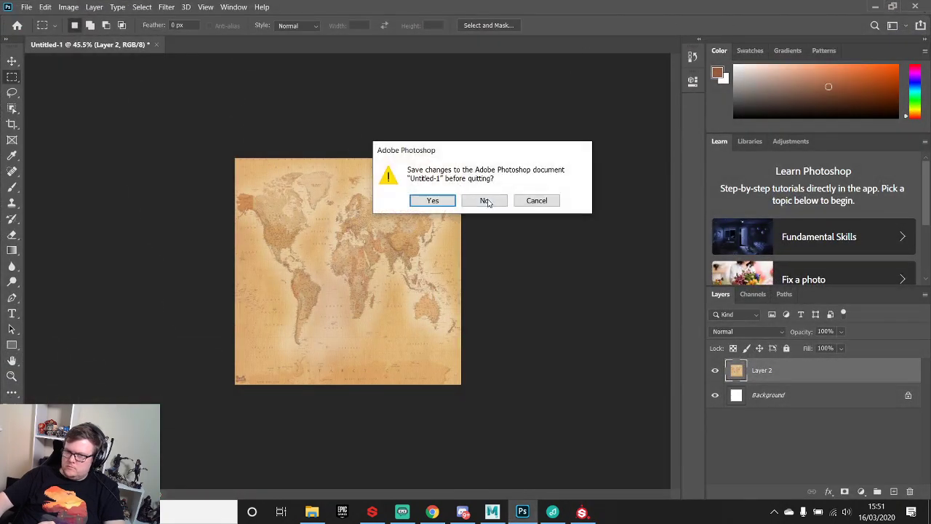
left_click(485, 201)
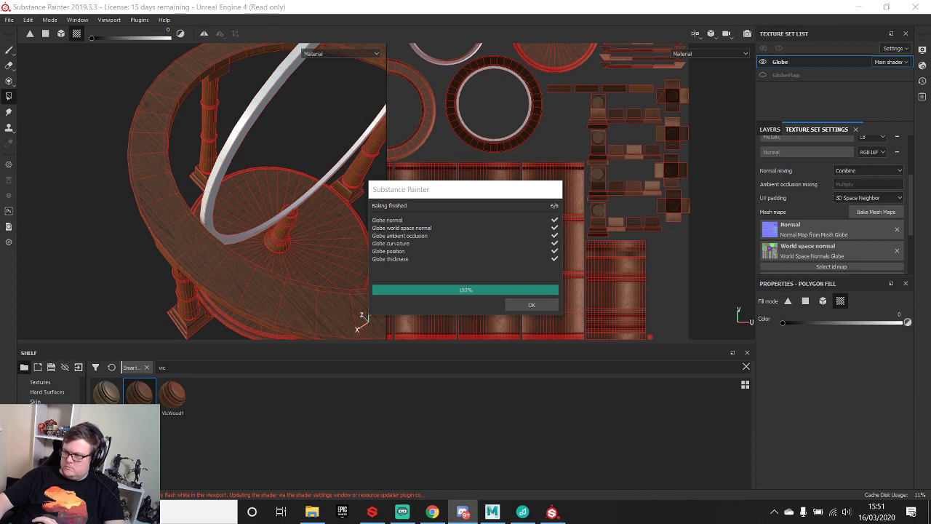
- Return to Substance Painter, dismiss the bake report and add the Used Victorian Brass smart material above the VicWood layer
key("alt+Tab")
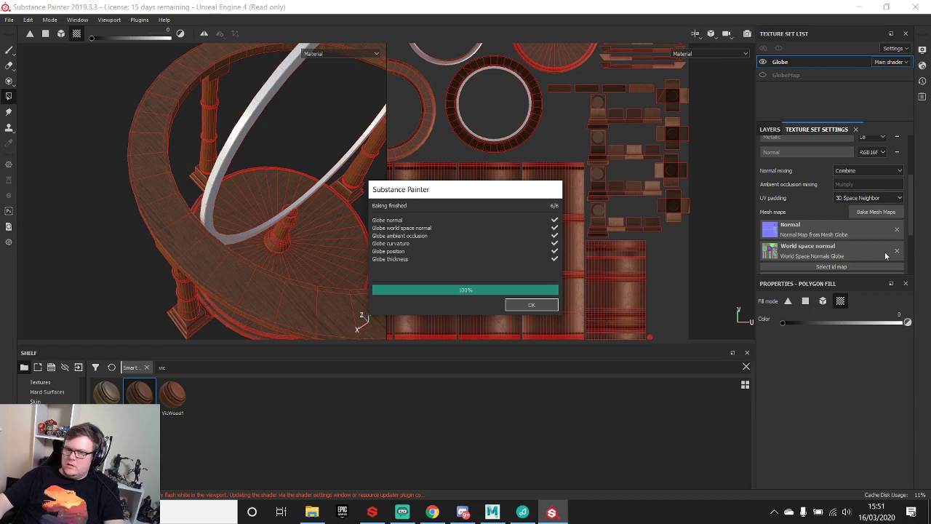
left_click(532, 304)
left_click_drag(266, 166, 188, 186, "alt")
left_click(769, 129)
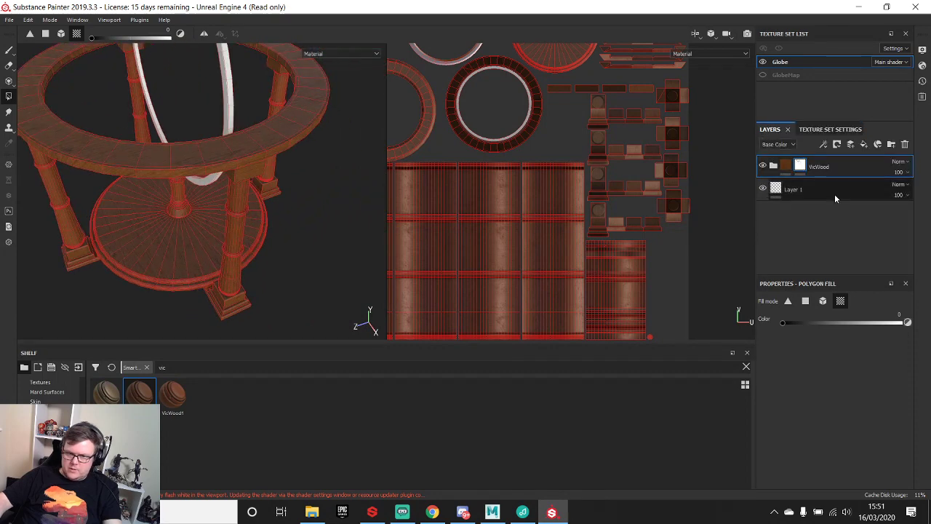
left_click_drag(116, 399, 800, 158)
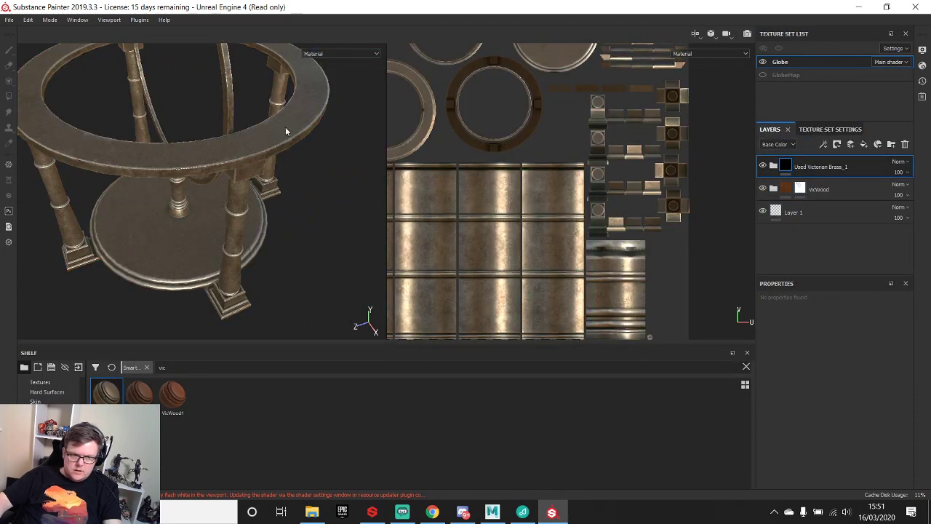
- Add a black mask to the Used Victorian Brass_1 layer
left_click_drag(285, 127, 301, 94, "alt")
right_click(797, 163)
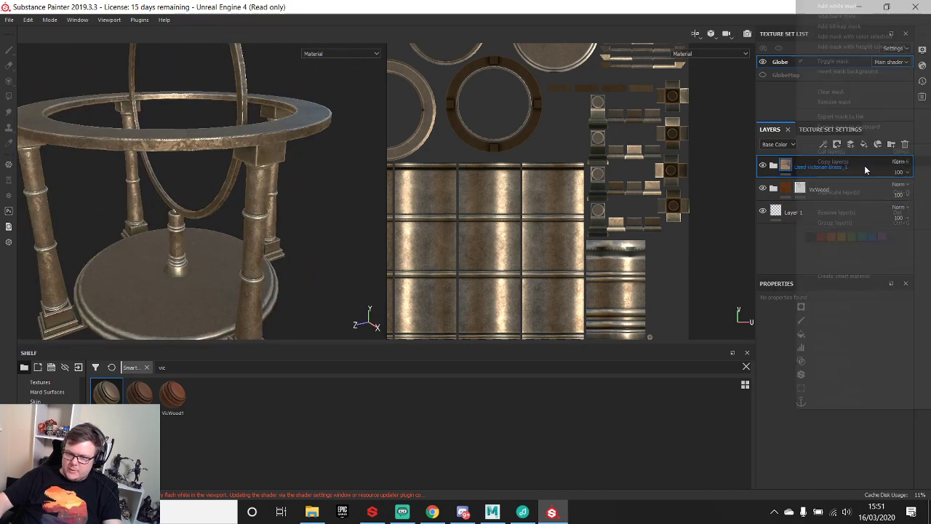
left_click(822, 37)
left_click_drag(276, 100, 269, 146, "alt")
- Polygon-fill the outer side faces of the globe stand's top ring above the front leg with brass, using quad mode and value 1
left_click(805, 301)
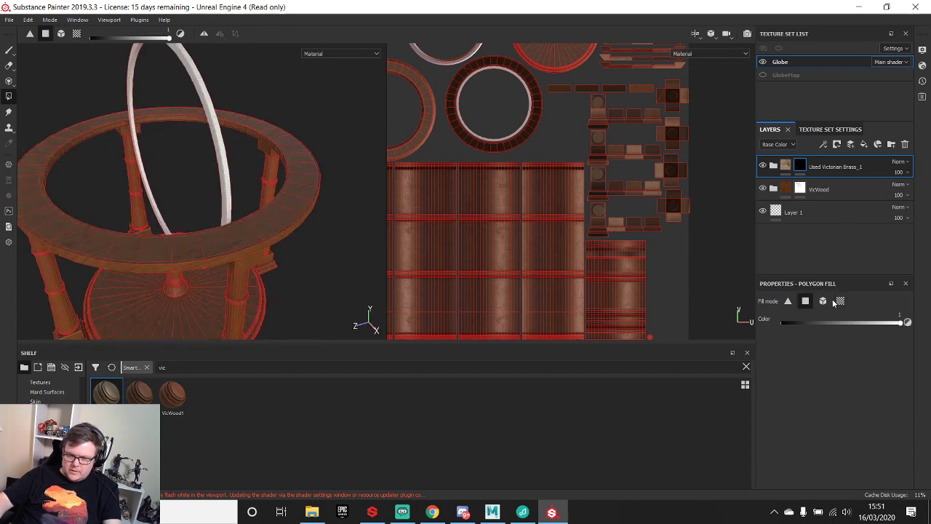
left_click_drag(331, 133, 248, 249, "alt")
middle_click_drag(248, 249, 241, 218, "alt")
scroll(237, 180, "up", 5)
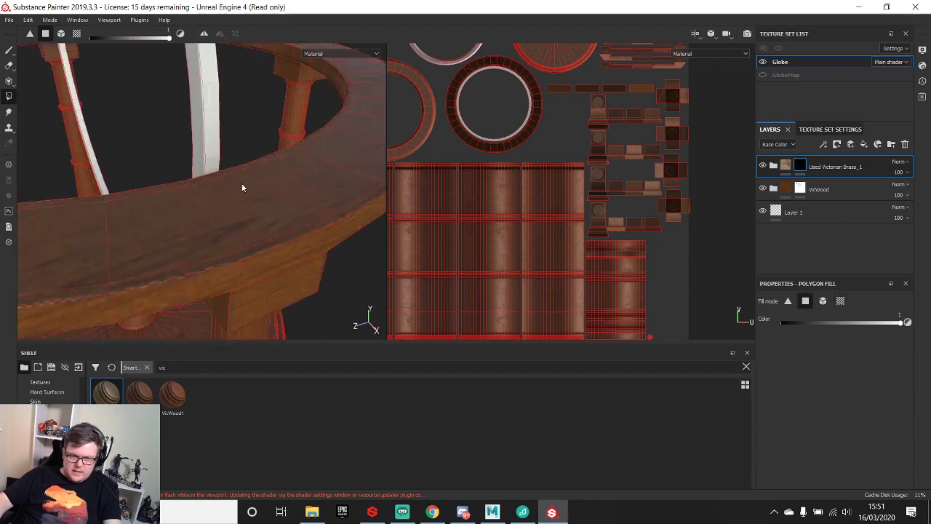
left_click_drag(242, 187, 283, 201, "alt")
left_click_drag(220, 190, 222, 174, "alt")
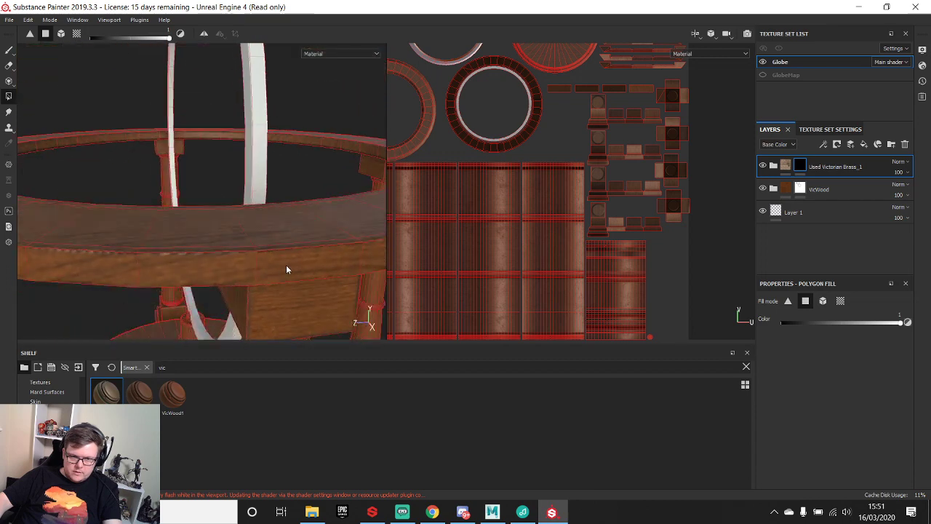
left_click(291, 266)
left_click_drag(291, 267, 237, 242, "alt")
left_click_drag(338, 234, 310, 258, "alt")
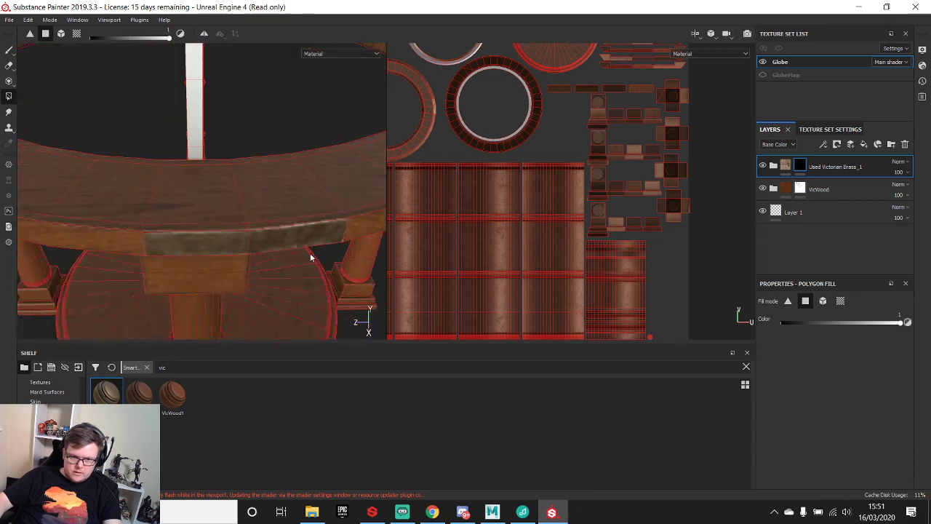
- Add the narrow bevel and adjoining side faces at the front of the top ring to the brass mask
left_click_drag(228, 228, 182, 148, "alt")
left_click(194, 204)
left_click(182, 214)
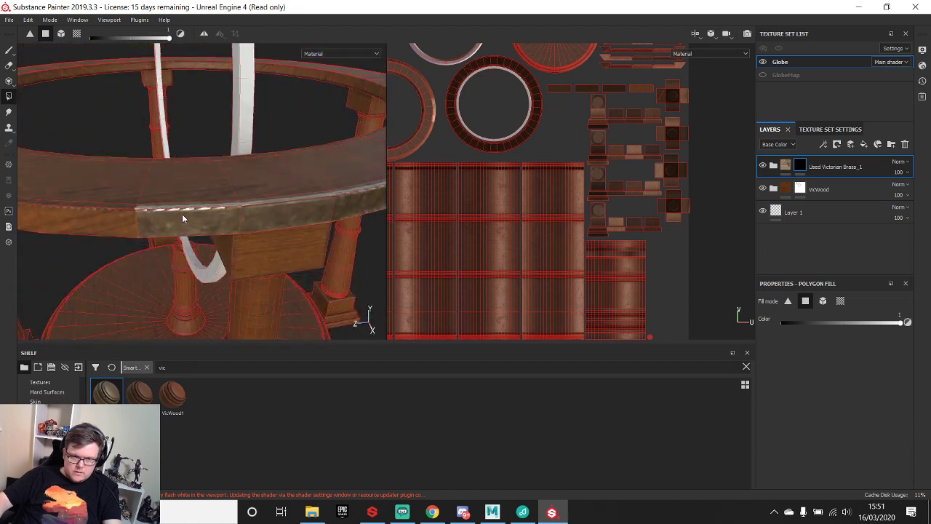
left_click_drag(182, 213, 241, 248, "alt")
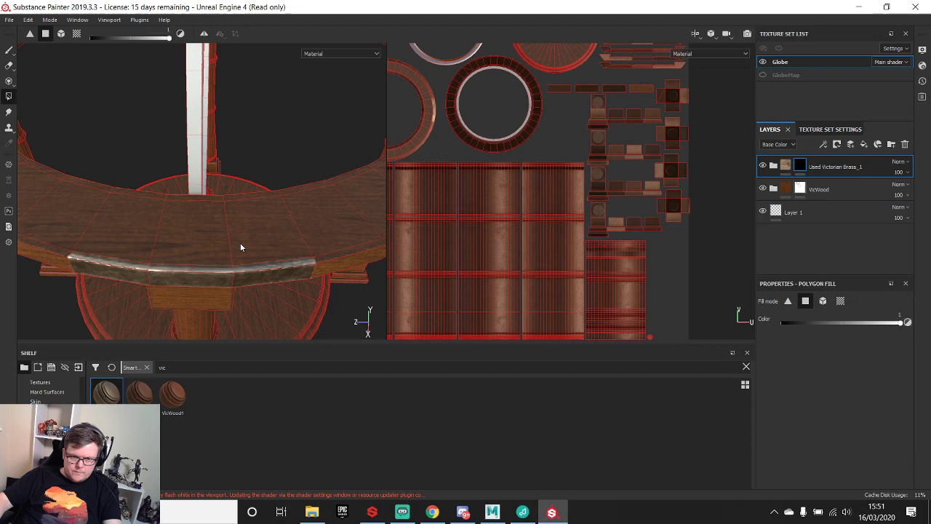
right_click(800, 166)
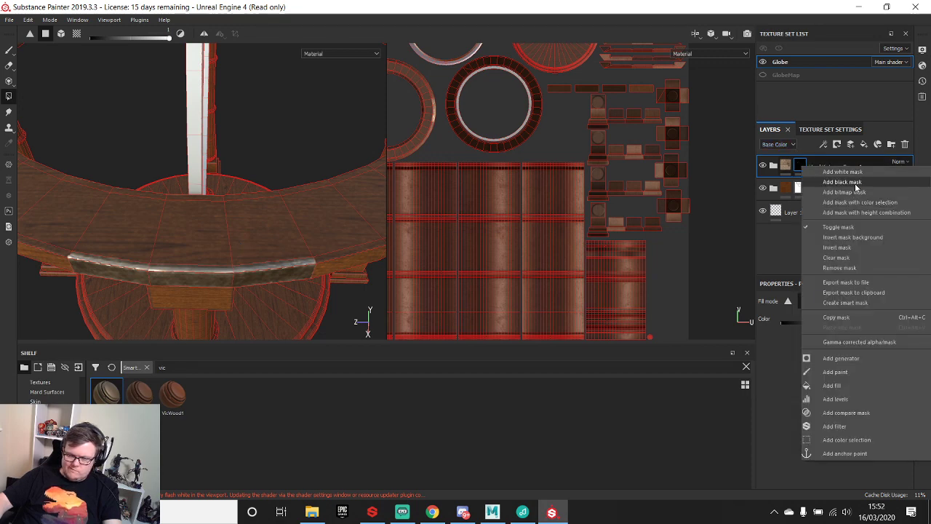
left_click(343, 266)
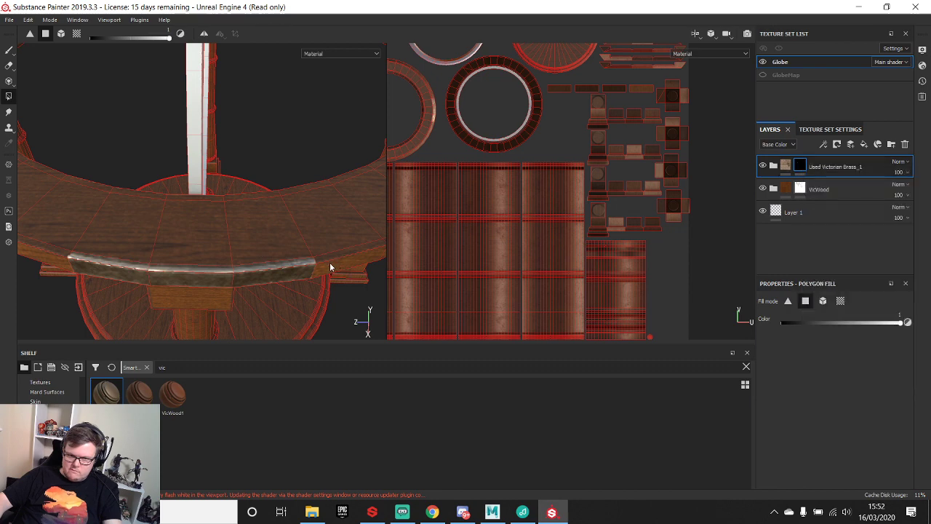
- Extend the brass fill further around the outer side of the top ring in the 3D view
left_click_drag(325, 260, 311, 202, "alt")
left_click(804, 301)
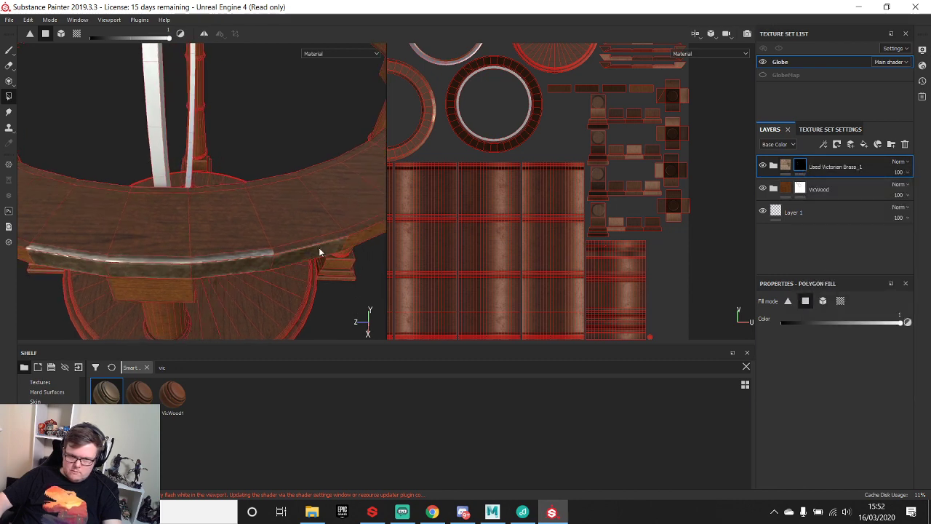
left_click_drag(312, 240, 201, 207, "alt")
left_click_drag(262, 219, 355, 215)
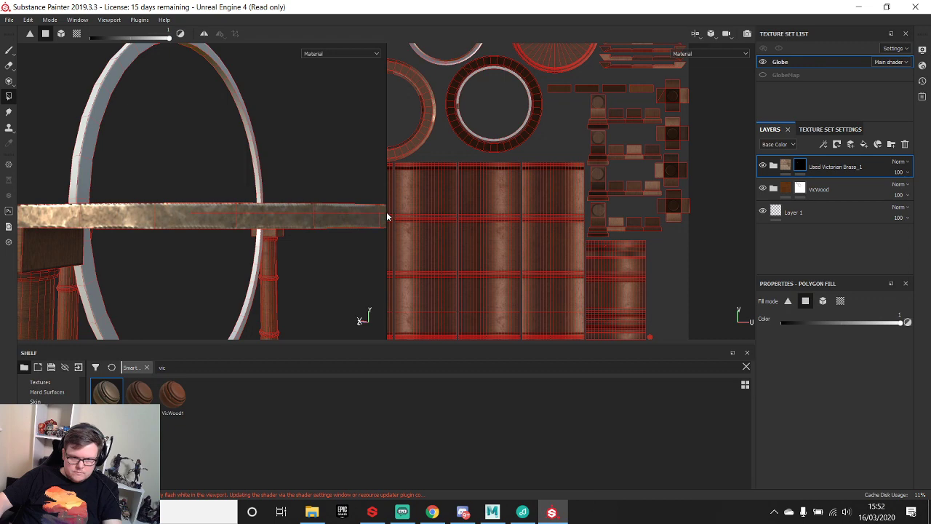
- Mask edge faces on the upper arc of the ring's UV island as brass, and restore the flat faces to wood with fill value 0
scroll(527, 126, "up", 8)
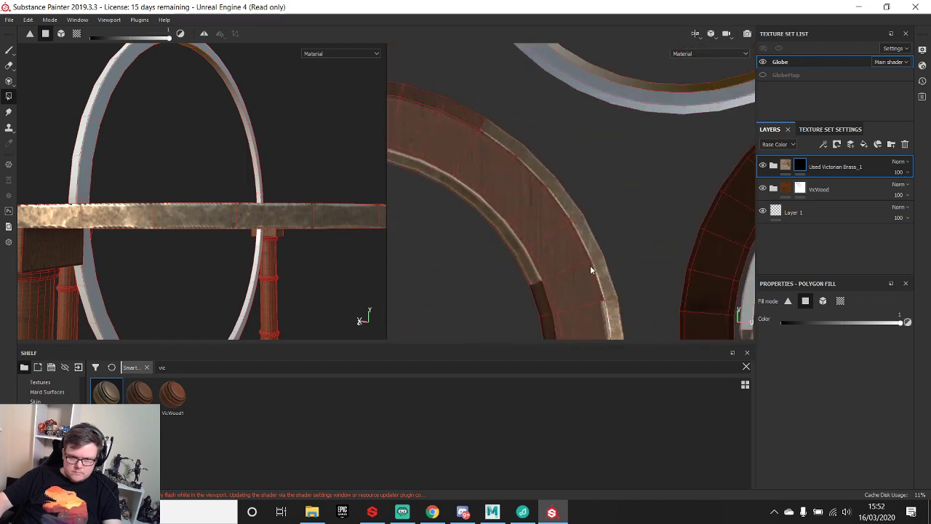
scroll(578, 207, "up", 3)
mouse_move(571, 150)
left_mouse_down()
mouse_move(569, 137)
mouse_move(582, 151)
mouse_move(476, 118)
mouse_move(465, 134)
left_mouse_up()
middle_click_drag(464, 133, 535, 200)
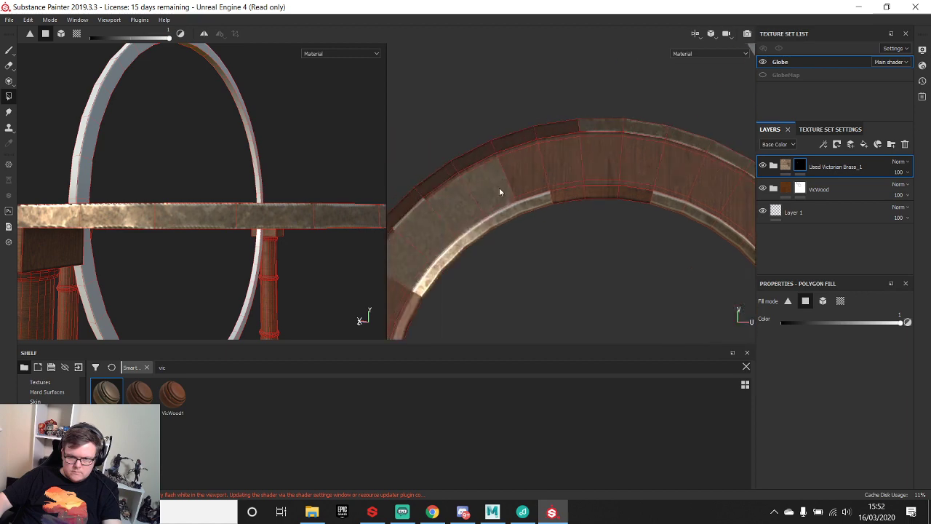
left_click_drag(477, 193, 487, 209)
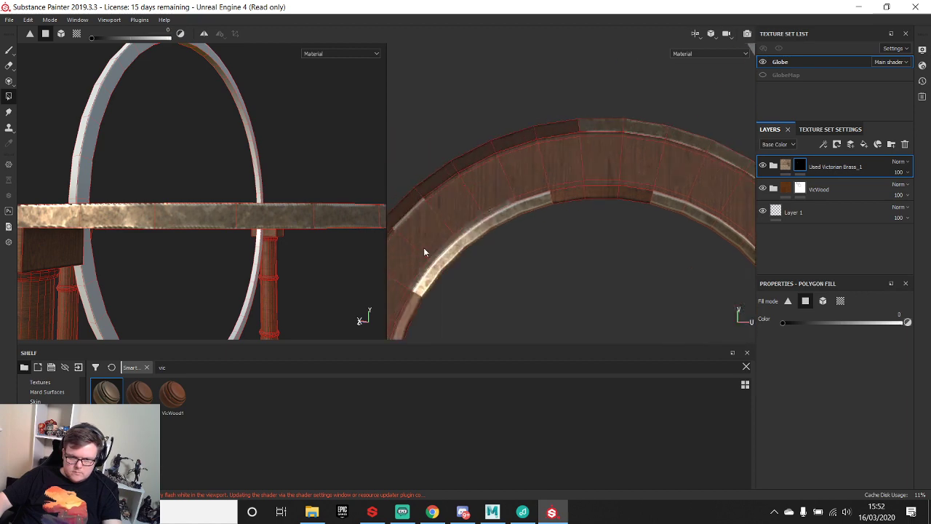
middle_click_drag(425, 251, 464, 240)
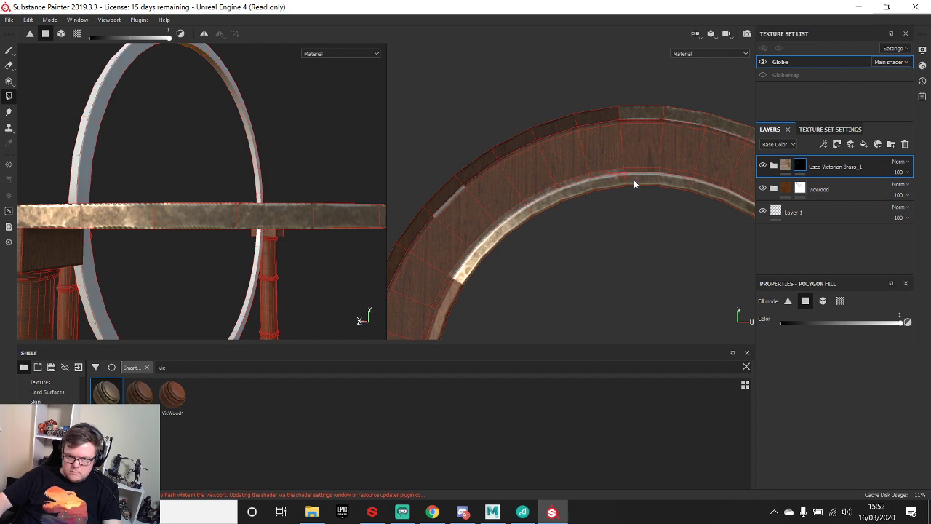
- Fill the remaining inner and outer edge faces on the upper-right arc with brass, keeping the flat surface between them wood
middle_click_drag(677, 184, 528, 167)
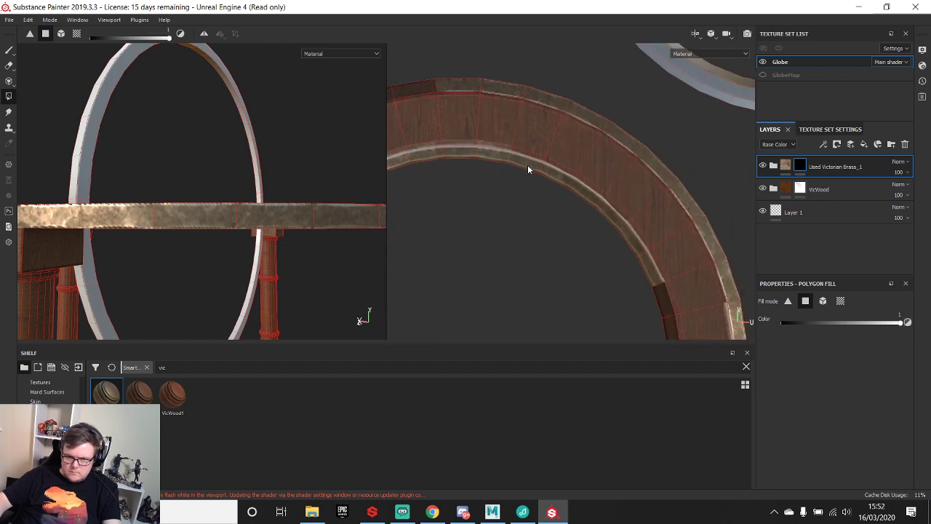
left_click(534, 154)
left_click_drag(570, 177, 656, 288)
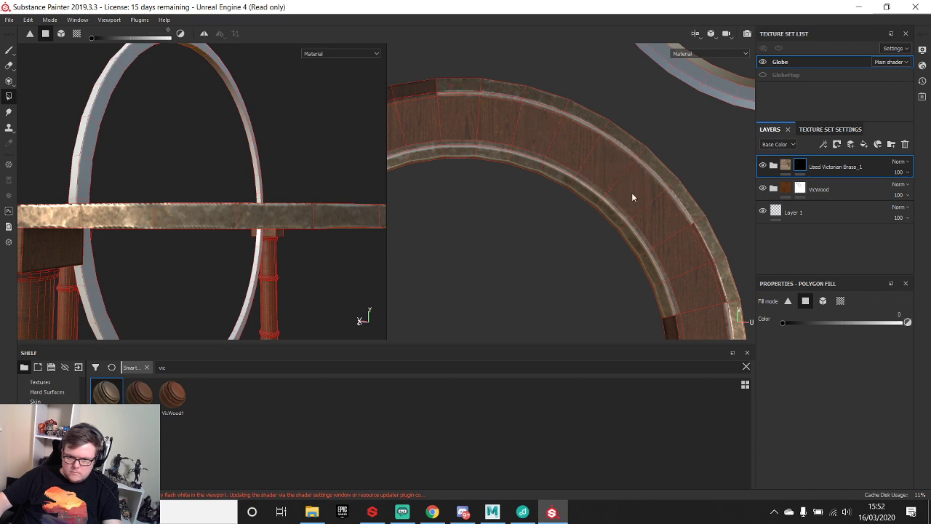
- Switch the fill value back to 1 and fill the inner edge faces down the right side of the ring's UV island
middle_click_drag(669, 278, 590, 187, "alt")
scroll(586, 194, "up", 3)
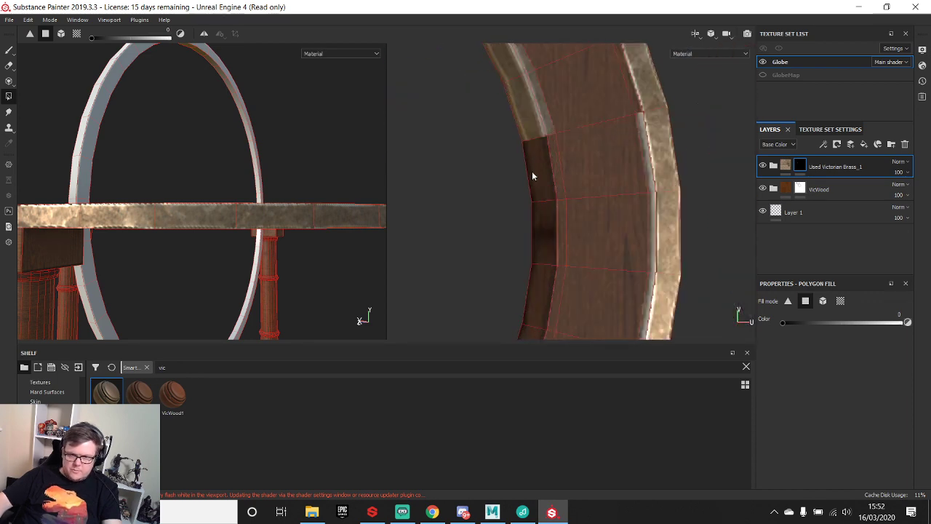
key("x")
left_click(550, 176)
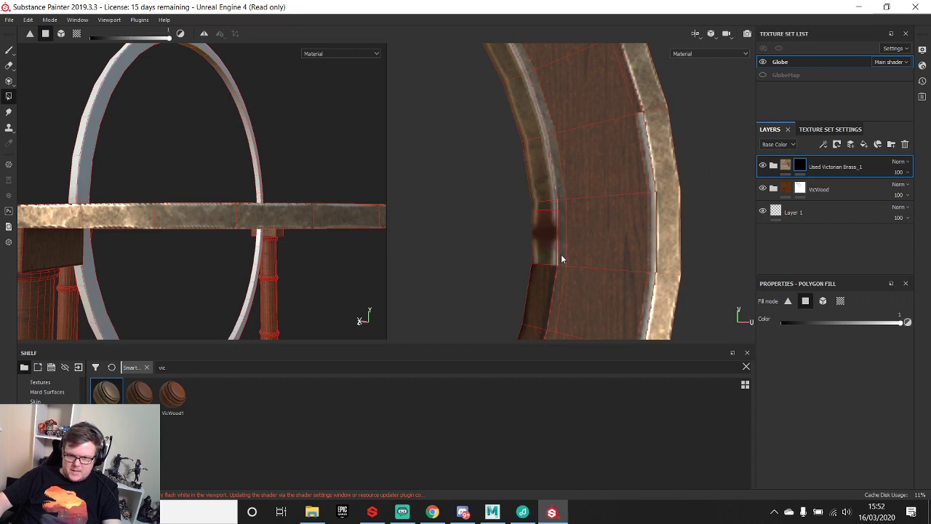
middle_click_drag(558, 274, 561, 138, "alt")
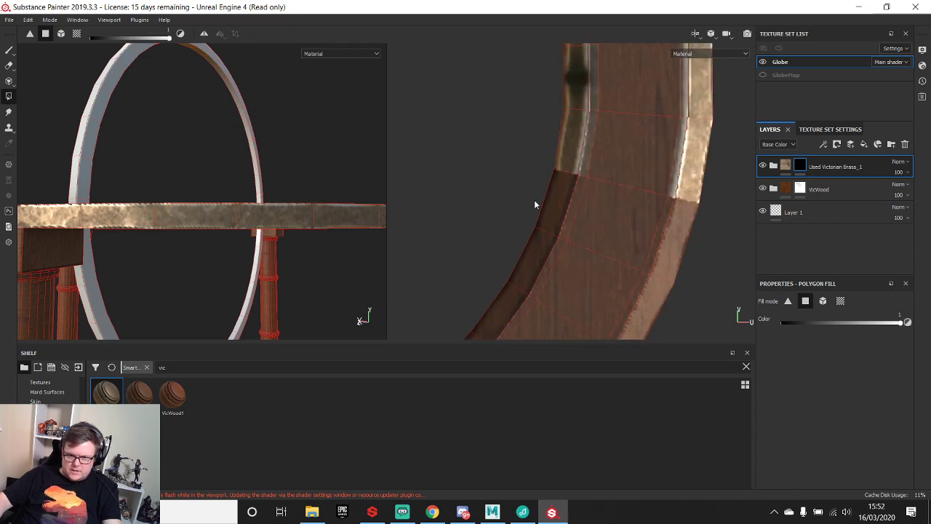
left_click_drag(533, 204, 557, 248)
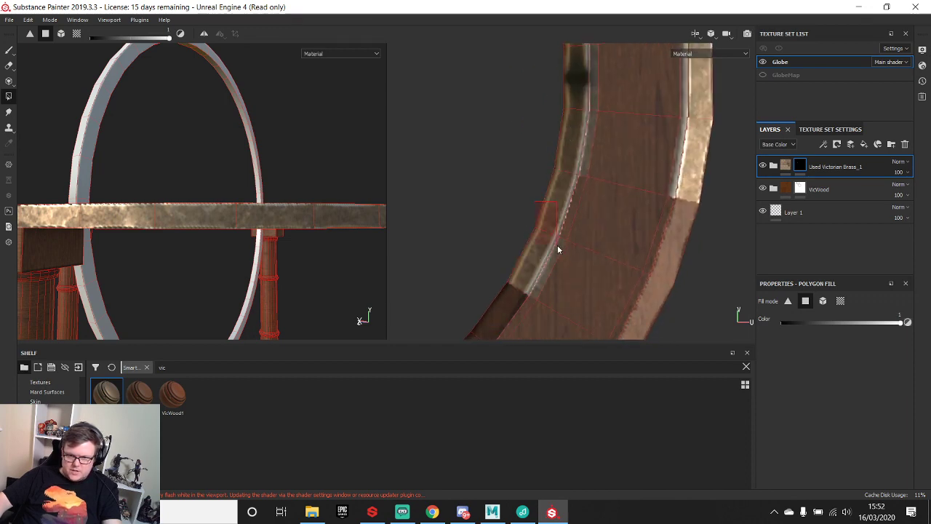
- Fill the outer edge faces along the lower-right arc of the ring's UV island with brass
middle_click_drag(611, 210, 579, 161, "alt")
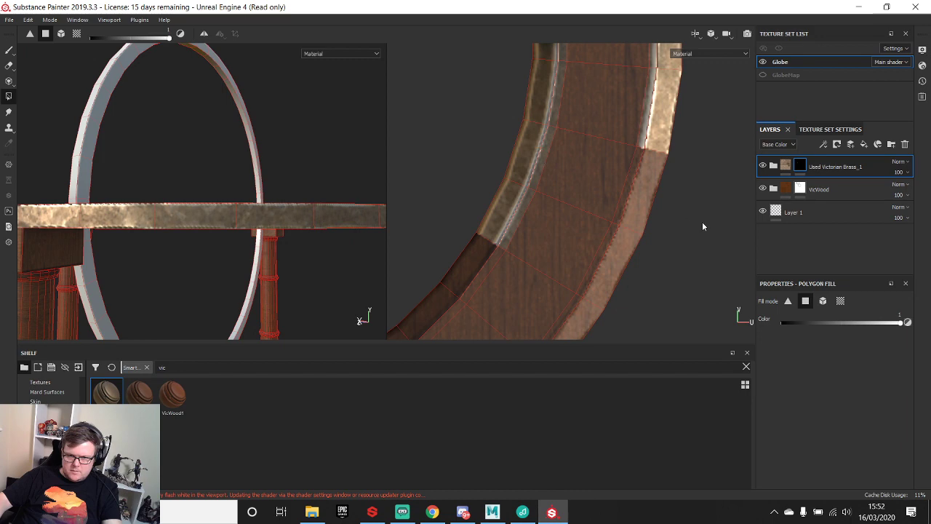
left_click(617, 218)
middle_click_drag(581, 295, 629, 189, "alt")
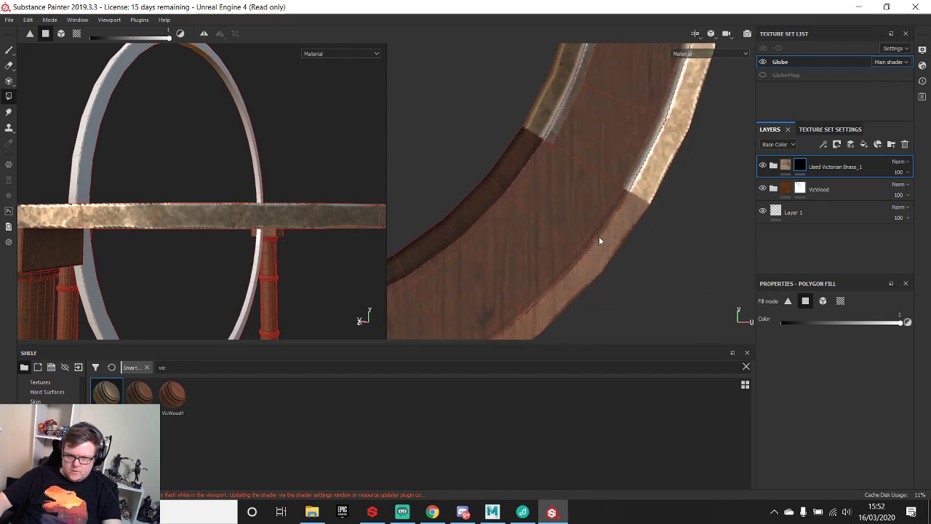
left_click_drag(580, 254, 601, 277)
middle_click_drag(601, 276, 678, 194, "alt")
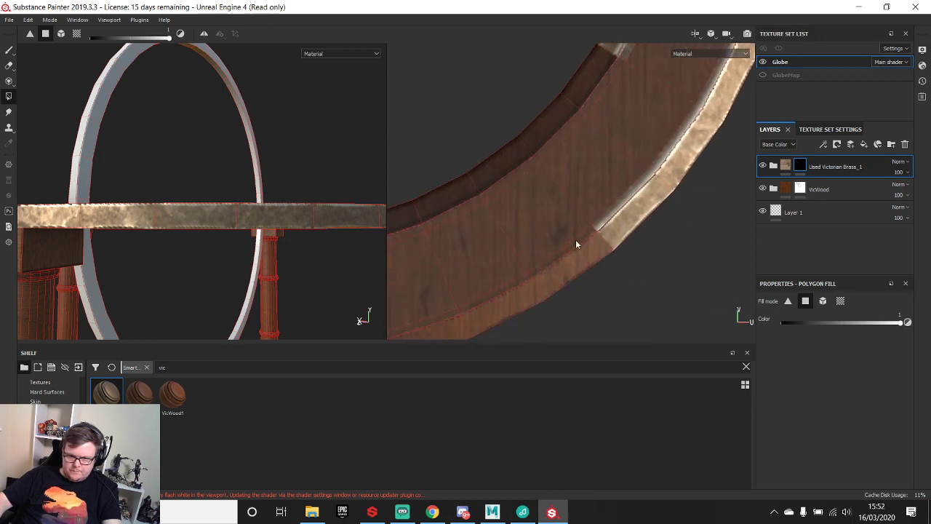
left_click(529, 279)
middle_click_drag(551, 304, 612, 207, "alt")
- Continue the brass fill on the inner and outer edge faces along the bottom arc of the ring's UV island
left_click_drag(542, 142, 574, 178)
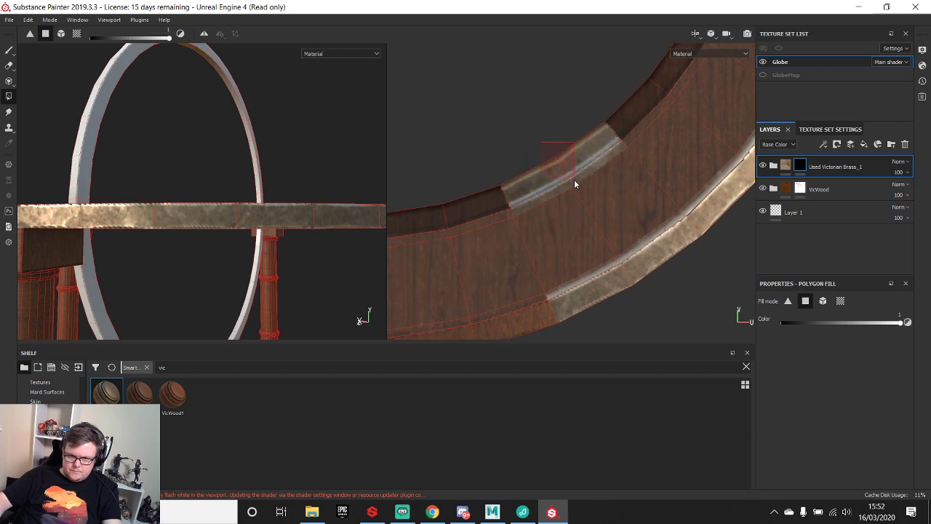
middle_click_drag(609, 119, 524, 218, "alt")
left_click_drag(543, 159, 516, 159)
middle_click_drag(567, 173, 571, 106, "alt")
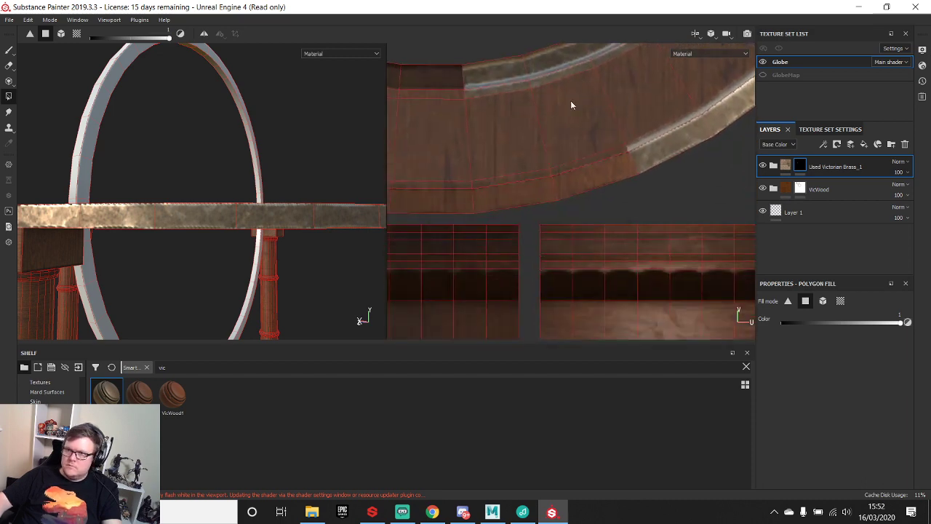
left_click_drag(552, 192, 562, 201, "alt")
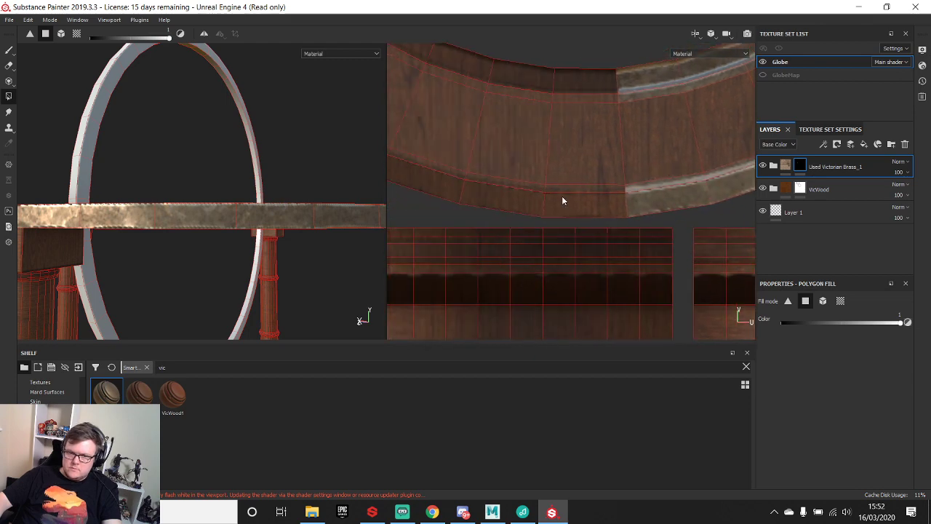
left_click_drag(558, 119, 543, 136, "alt")
left_click_drag(581, 160, 594, 182)
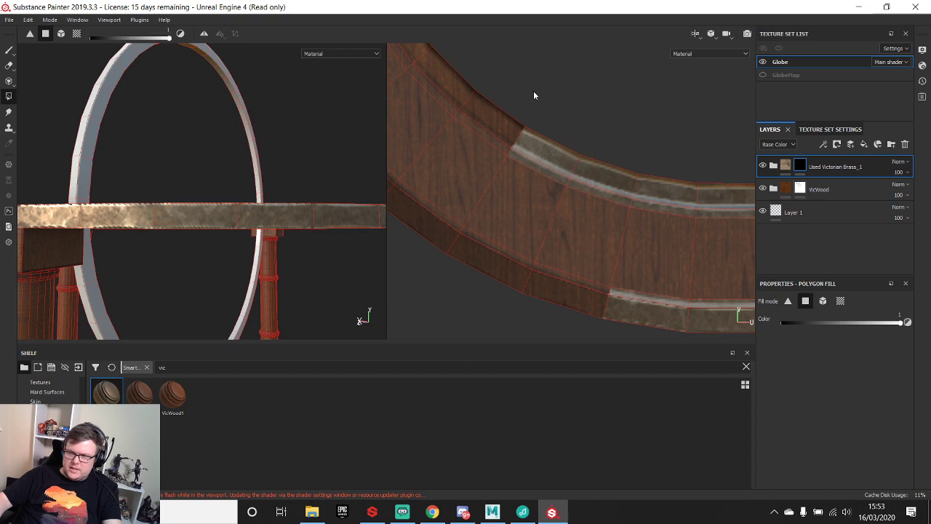
- Fill edge faces on the ring's lower-left arc with brass and undo the last two fills
left_click_drag(533, 96, 486, 197, "alt")
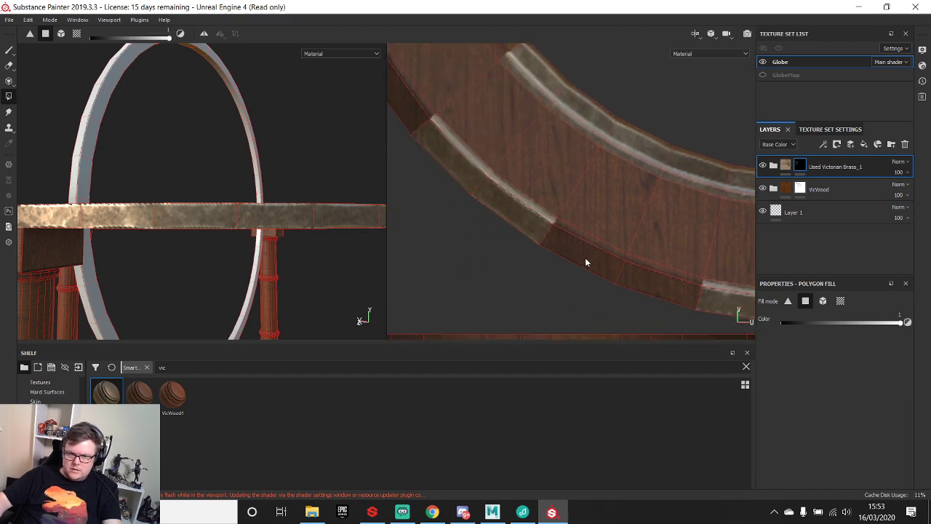
middle_click_drag(612, 256, 516, 164, "alt")
mouse_move(518, 168)
left_mouse_down()
mouse_move(537, 202)
mouse_move(541, 139)
mouse_move(640, 160)
mouse_move(531, 204)
left_mouse_up()
key("ctrl+z")
key("ctrl+z")
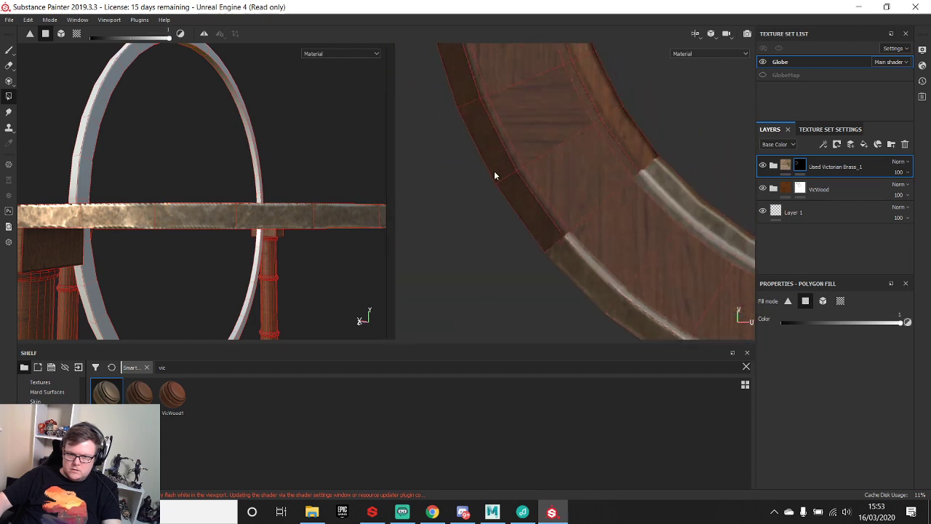
- Fill the next outer and inner edge faces from the lower-left arc towards the left side of the ring's UV island
left_click_drag(495, 175, 519, 198)
left_click_drag(597, 112, 615, 124)
middle_click_drag(587, 58, 624, 242, "alt")
left_click_drag(588, 172, 605, 188)
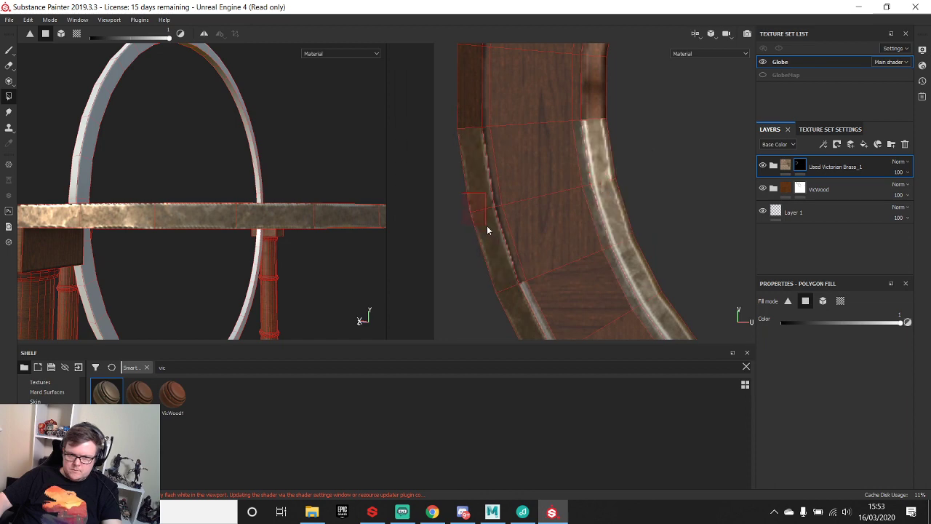
- Fill the outer and inner edge faces along the left side of the ring's UV island with brass
left_click_drag(495, 233, 491, 189, "alt")
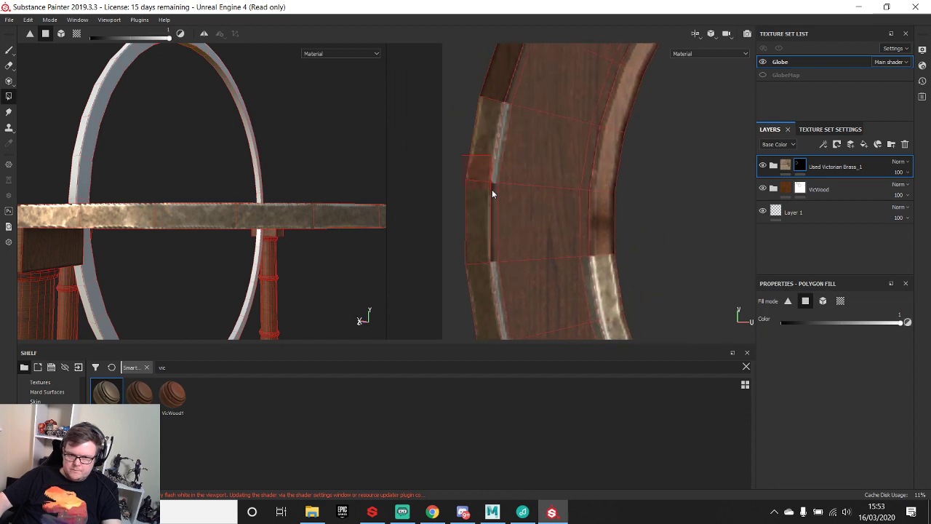
left_click(589, 184)
left_click_drag(623, 208, 608, 144, "alt")
middle_click_drag(608, 125, 618, 209, "alt")
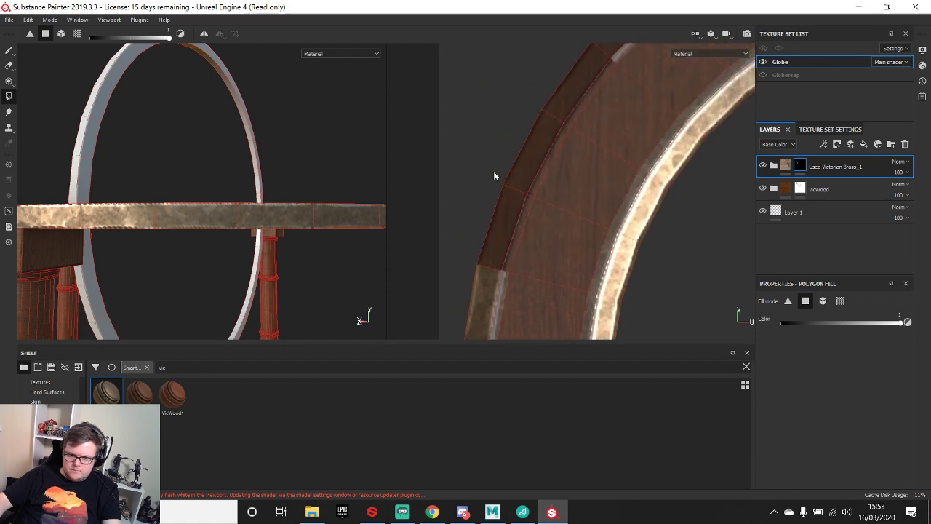
- Fill the remaining outer edge faces on the upper-left arc to close the ring's outer brass border
left_click_drag(493, 172, 527, 196)
middle_click_drag(576, 128, 529, 264, "alt")
left_click_drag(522, 161, 564, 199)
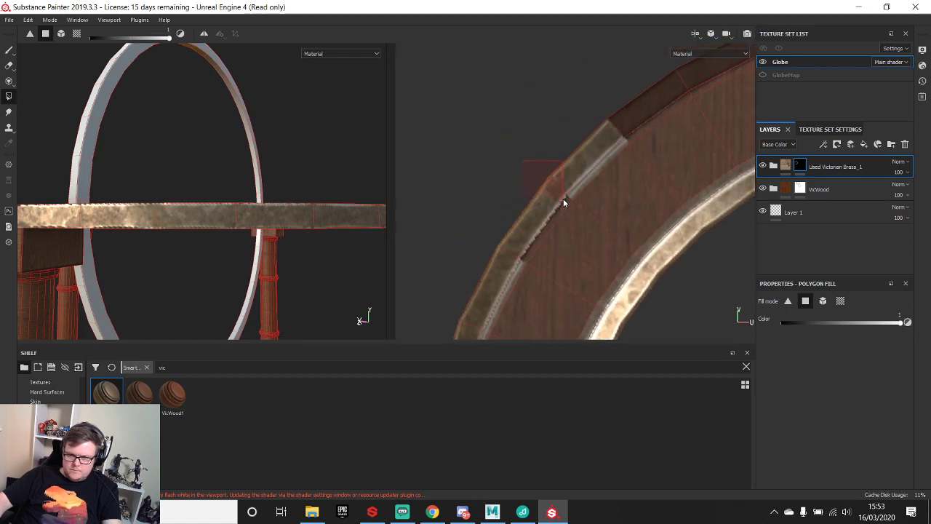
left_click_drag(612, 142, 548, 130, "alt")
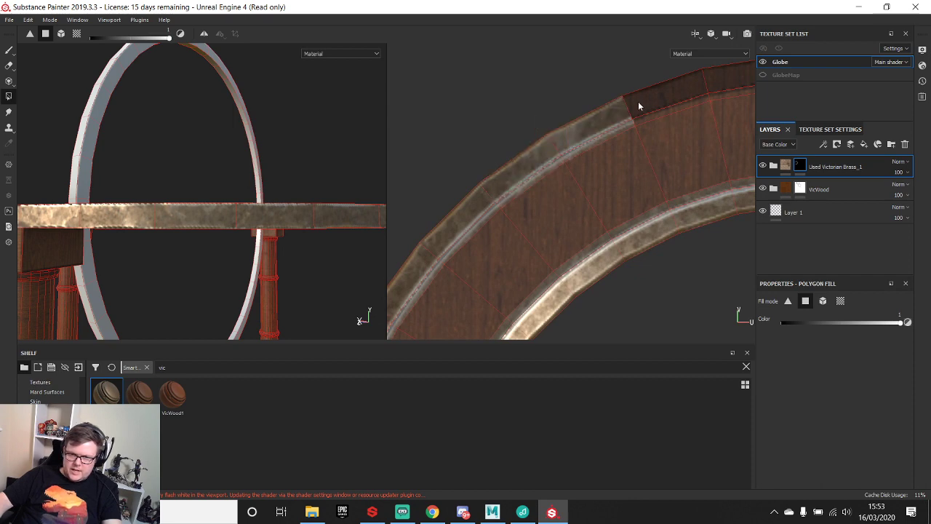
left_click_drag(638, 101, 563, 82, "alt")
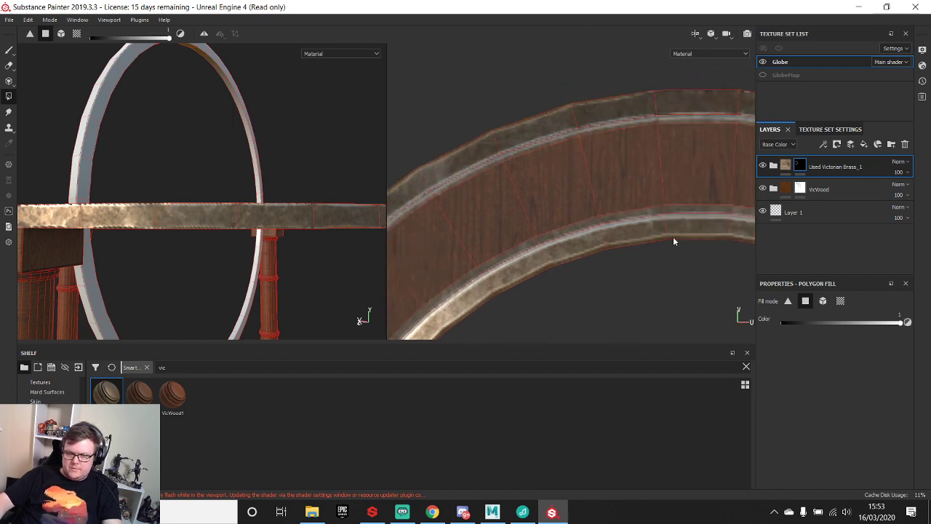
- Fill the inner edge faces along the upper-left and top arc of the ring's underside UV island with brass
left_click_drag(672, 242, 586, 194, "alt")
left_click_drag(288, 231, 291, 61, "alt")
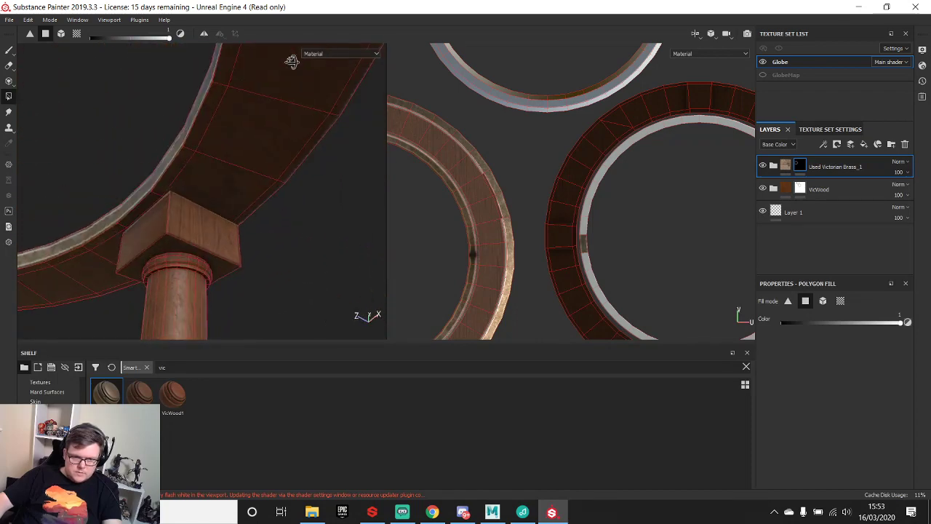
middle_click_drag(610, 153, 607, 173, "alt")
scroll(619, 147, "up", 6)
left_click(621, 169)
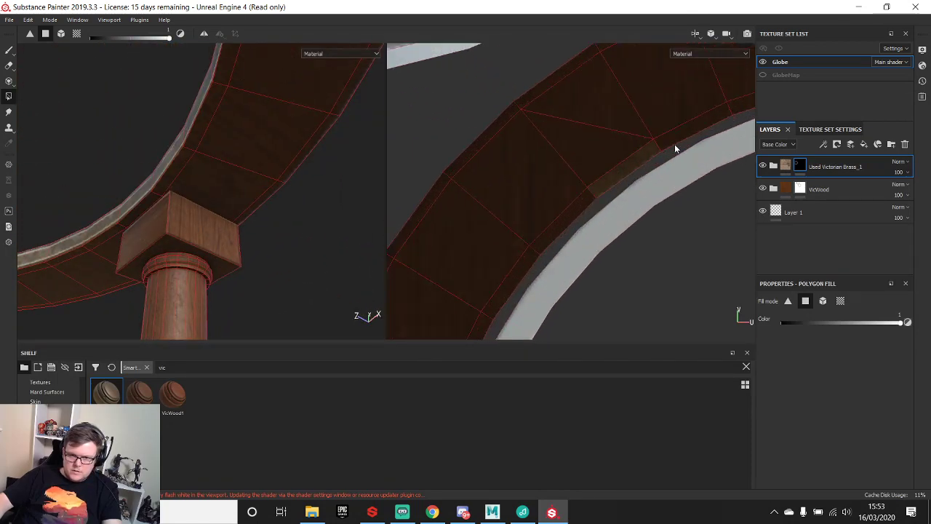
left_click_drag(675, 144, 593, 171, "alt")
left_click_drag(655, 150, 539, 176, "alt")
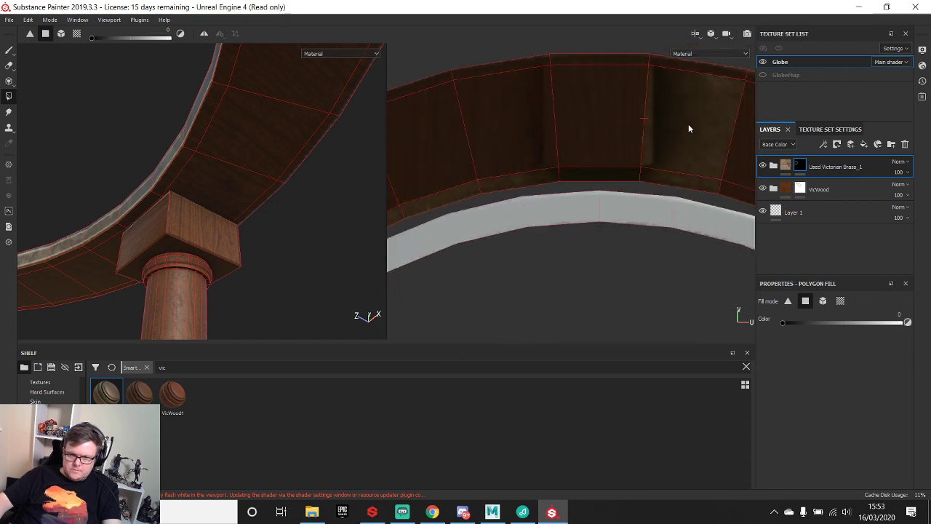
left_click_drag(705, 151, 517, 162, "alt")
left_click_drag(493, 131, 513, 140)
- Fill the outer edge faces along the underside island's upper-right and top arc with brass, clearing spill from the wide faces
left_click_drag(643, 220, 635, 186, "alt")
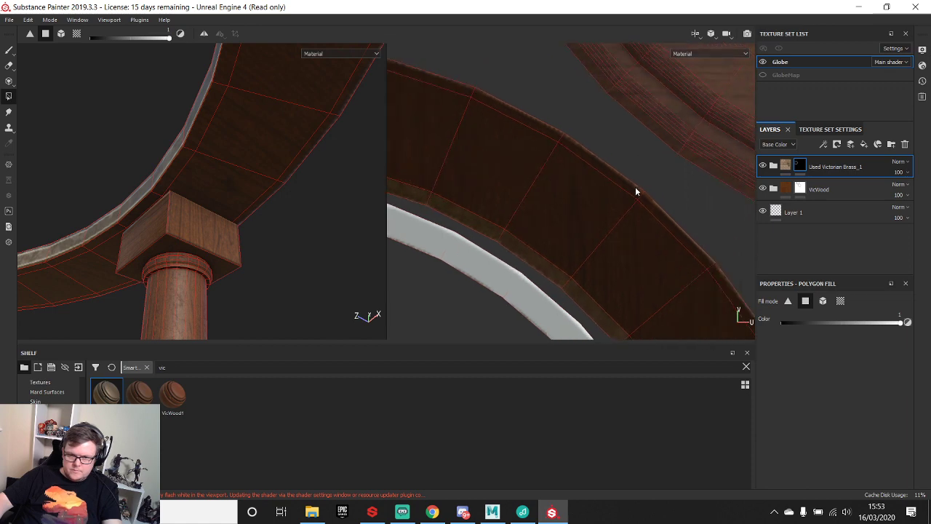
left_click(651, 192)
left_click_drag(465, 79, 467, 94)
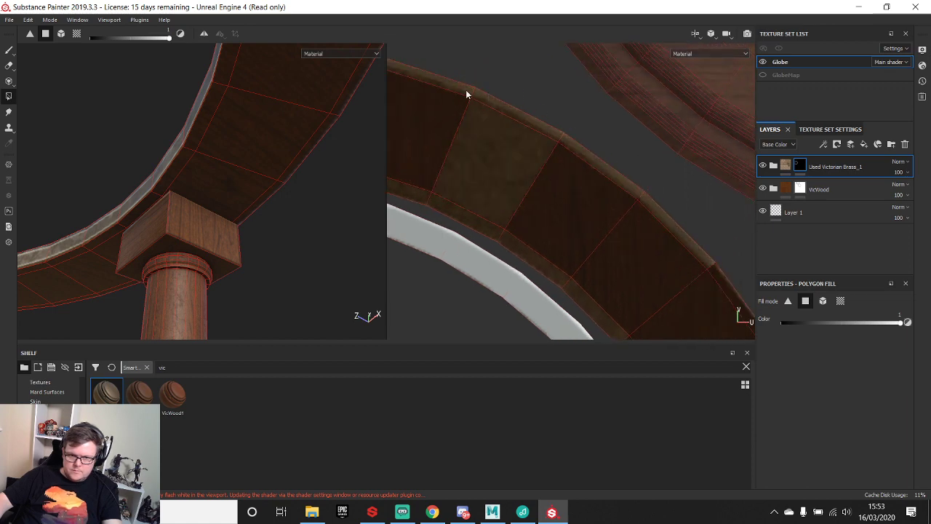
left_click_drag(493, 173, 506, 133, "alt")
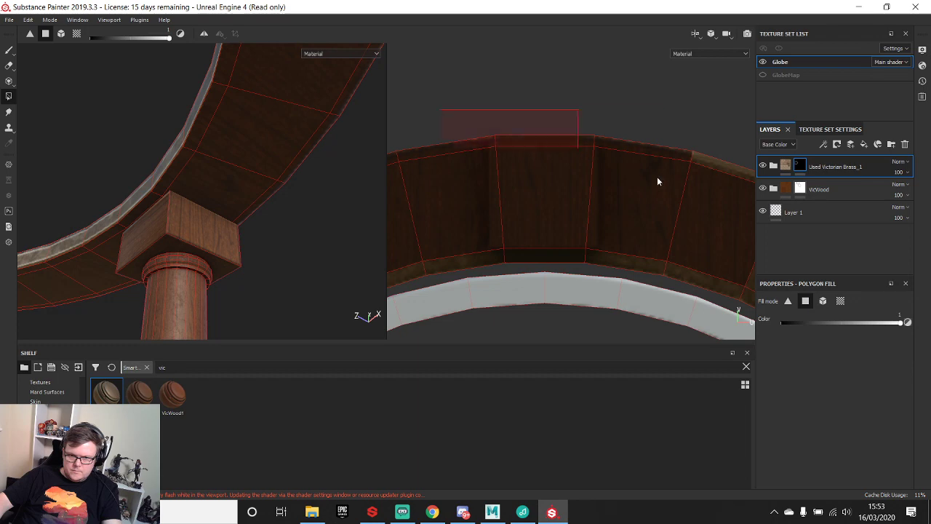
left_click_drag(657, 177, 663, 182)
key("x")
left_click_drag(422, 197, 675, 214)
middle_click_drag(672, 218, 472, 160, "alt")
left_click_drag(572, 191, 617, 212)
- Fill the faces along the upper-left arc of the underside UV island with brass, including its outer edge
middle_click_drag(451, 181, 669, 160, "alt")
key("x")
left_click_drag(569, 135, 672, 188)
left_click(532, 211)
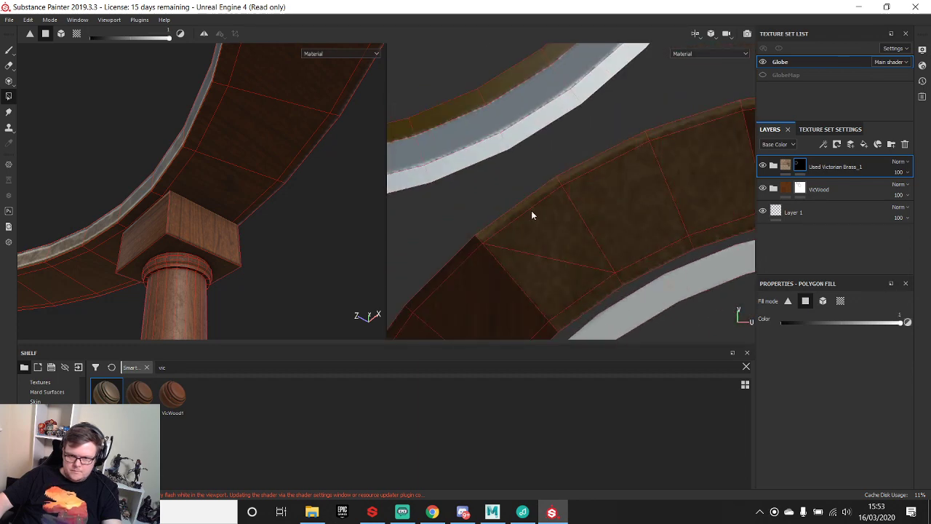
left_click_drag(443, 216, 489, 312)
middle_click_drag(471, 308, 529, 120, "alt")
left_click_drag(435, 109, 559, 199)
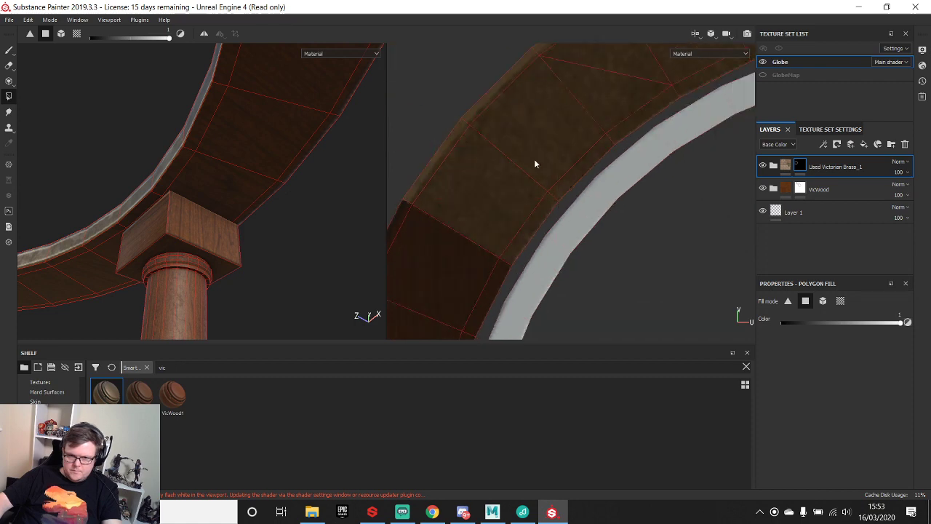
- Remove the brass from the wide faces on the upper-left arc, keeping it on the edge faces only
key("x")
left_click_drag(561, 81, 482, 181)
middle_click_drag(655, 48, 605, 114, "alt")
key("ctrl+z")
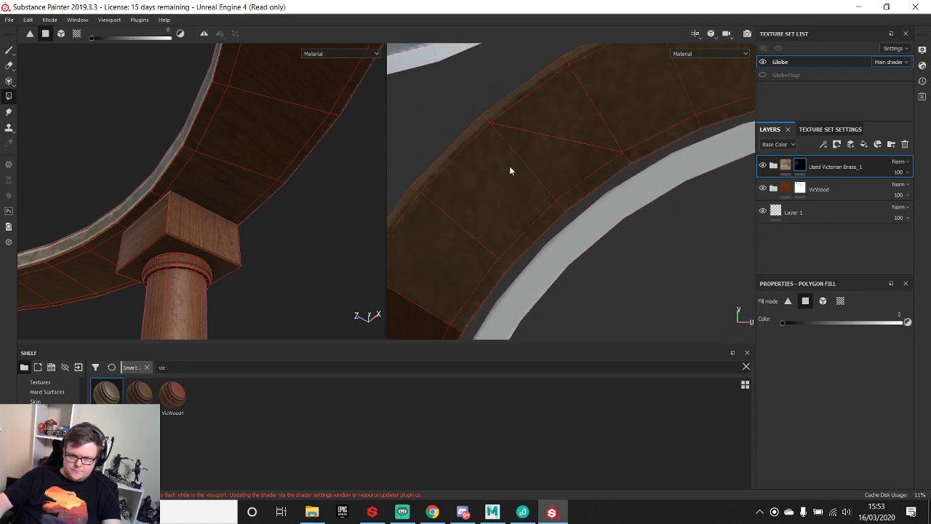
key("x")
left_click(522, 138)
left_click(491, 189)
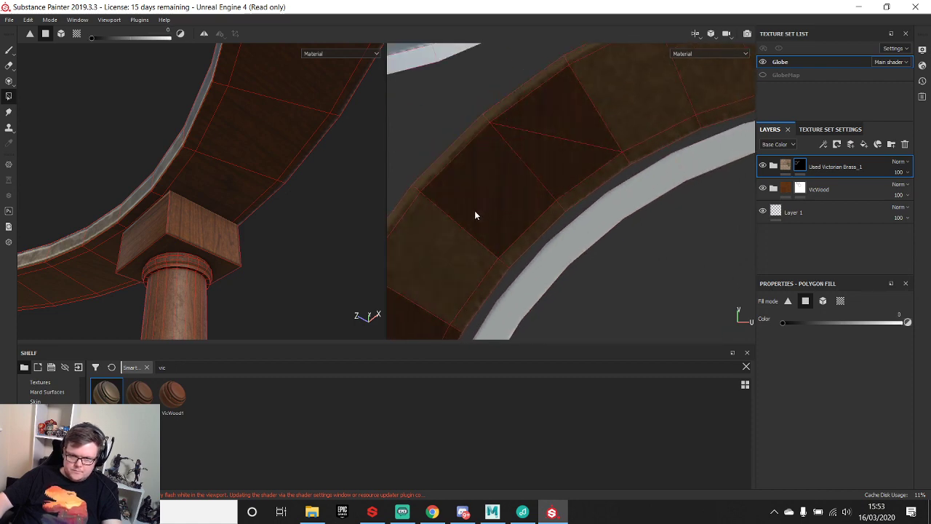
left_click(457, 246)
mouse_move(618, 96)
left_mouse_down()
mouse_move(662, 89)
mouse_move(522, 185)
left_mouse_up()
left_click(702, 86)
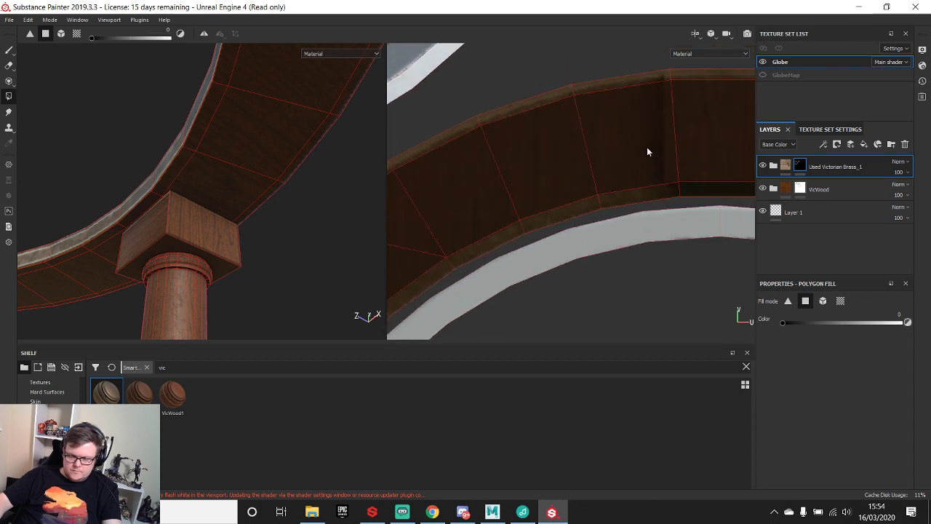
- Fill the faces along the right side of the underside UV island with brass
left_click_drag(647, 152, 695, 336, "alt")
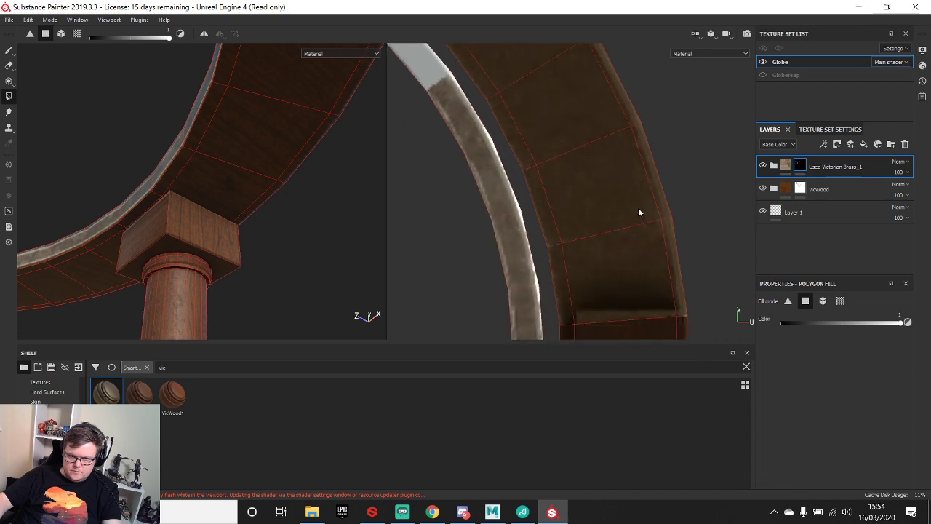
left_click_drag(451, 123, 481, 281)
middle_click_drag(528, 244, 522, 150, "alt")
left_click_drag(519, 235, 536, 123)
- Restore wood on the wide faces along the island's right side, leaving its edge faces brass
middle_click_drag(536, 123, 503, 291, "alt")
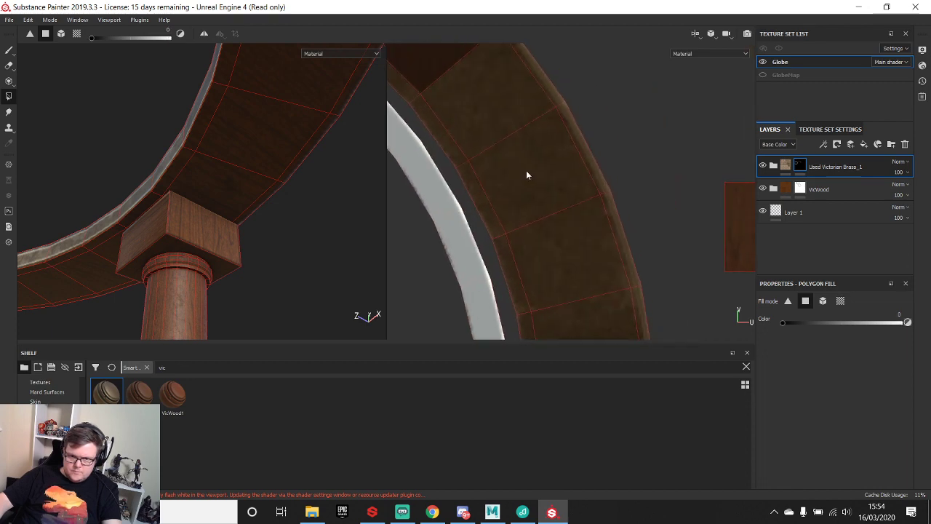
middle_click_drag(525, 170, 581, 217, "alt")
left_click_drag(530, 101, 637, 321, "alt")
middle_click_drag(630, 288, 659, 185, "alt")
key("x")
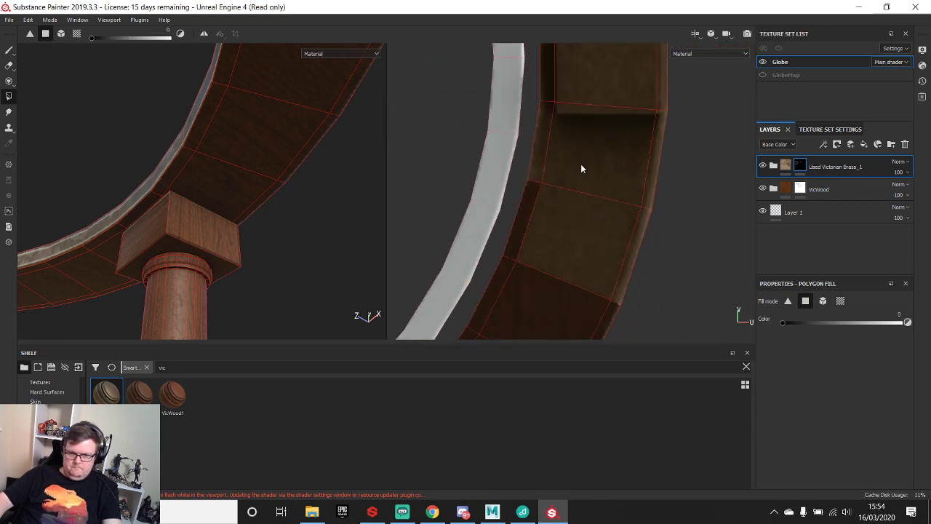
left_click_drag(581, 167, 579, 226)
left_click(592, 95)
- Fill the inner and outer edge faces on the lower-right arc of the underside UV island with brass
left_click_drag(606, 121, 550, 157, "alt")
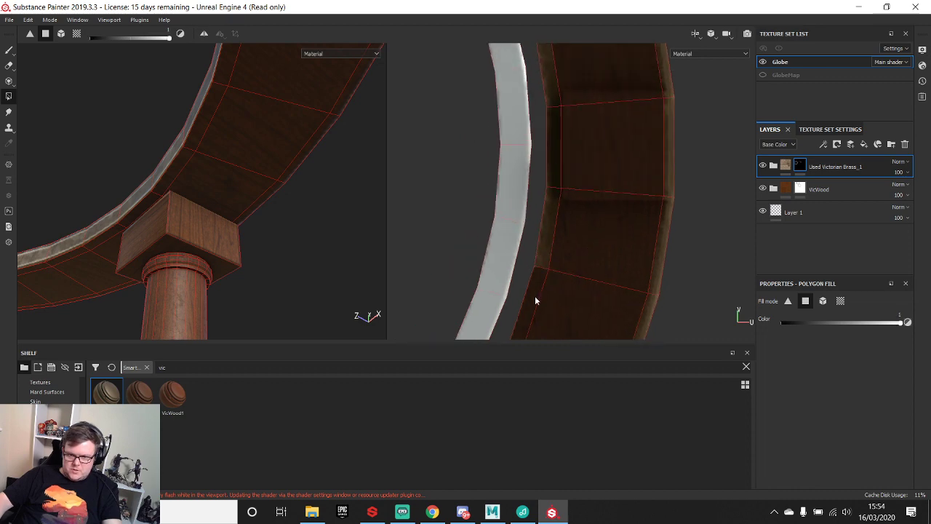
left_click_drag(586, 340, 587, 146, "alt")
left_click(588, 146)
left_click_drag(544, 218, 630, 276, "alt")
mouse_move(568, 167)
left_mouse_down()
mouse_move(594, 182)
mouse_move(671, 182)
left_mouse_up()
- Clear the brass from the wide faces on the lower-right arc of the underside UV island
key("x")
middle_click_drag(687, 84, 619, 166, "alt")
left_click(625, 167)
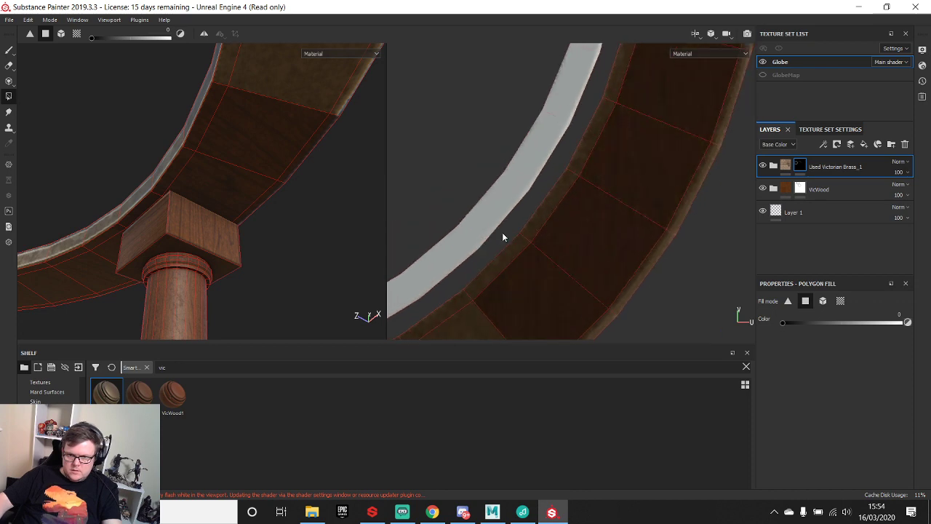
middle_click_drag(496, 291, 624, 172, "alt")
left_click(608, 215)
- Fill the faces along the bottom and lower-left arc of the underside UV island with brass
left_click_drag(608, 216, 597, 184, "alt")
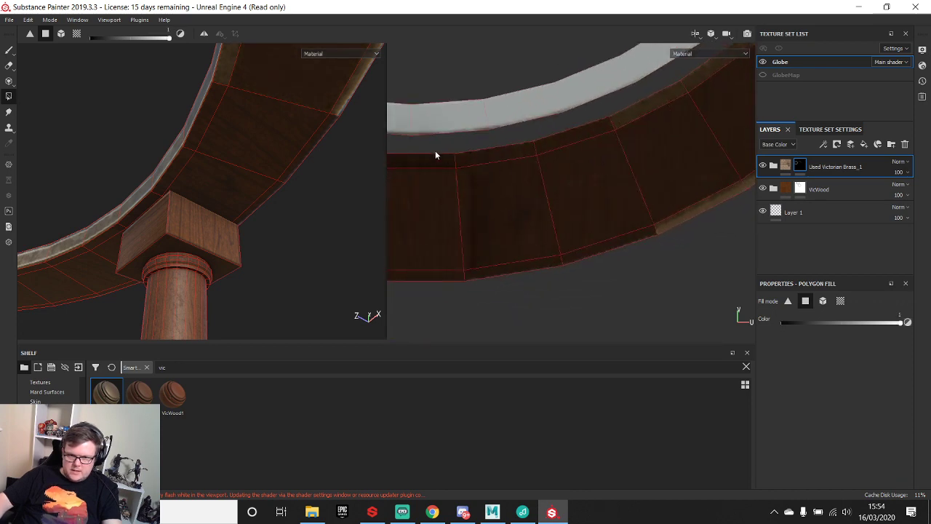
left_click_drag(436, 154, 591, 293)
left_click(464, 216)
left_click_drag(567, 208, 548, 245, "alt")
left_click(519, 226)
left_click_drag(473, 154, 634, 310)
left_click_drag(468, 192, 602, 308)
left_click(602, 230)
left_click_drag(640, 147, 686, 208)
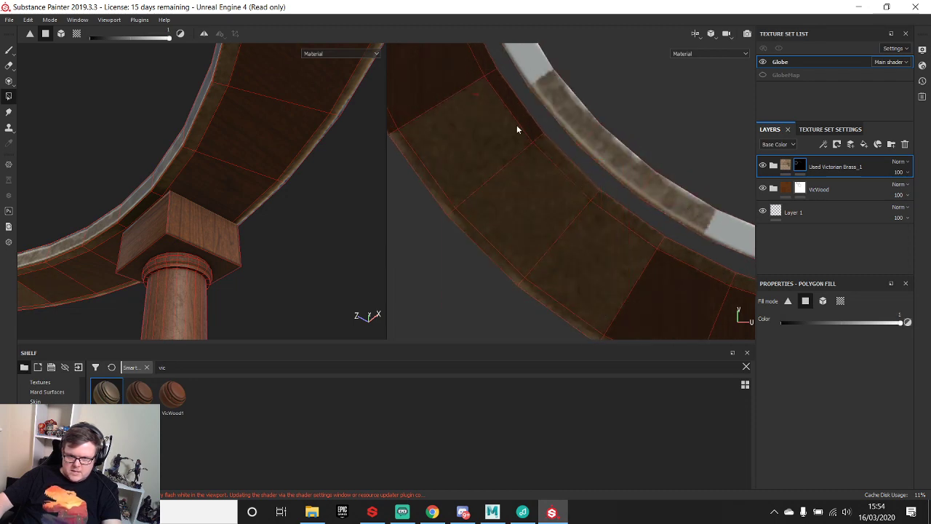
- Complete the brass border on the lower-left arc and left side, restoring wood on the wide faces
left_click_drag(657, 260, 553, 183, "alt")
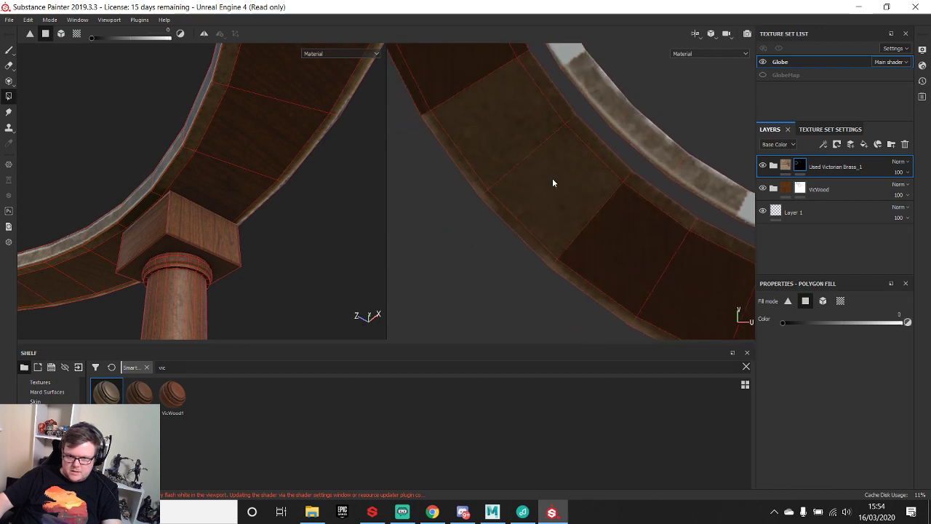
left_click_drag(515, 138, 541, 181)
left_click_drag(542, 181, 592, 252, "alt")
left_click_drag(491, 112, 600, 213)
left_click_drag(600, 213, 538, 164, "alt")
left_click_drag(497, 128, 631, 210)
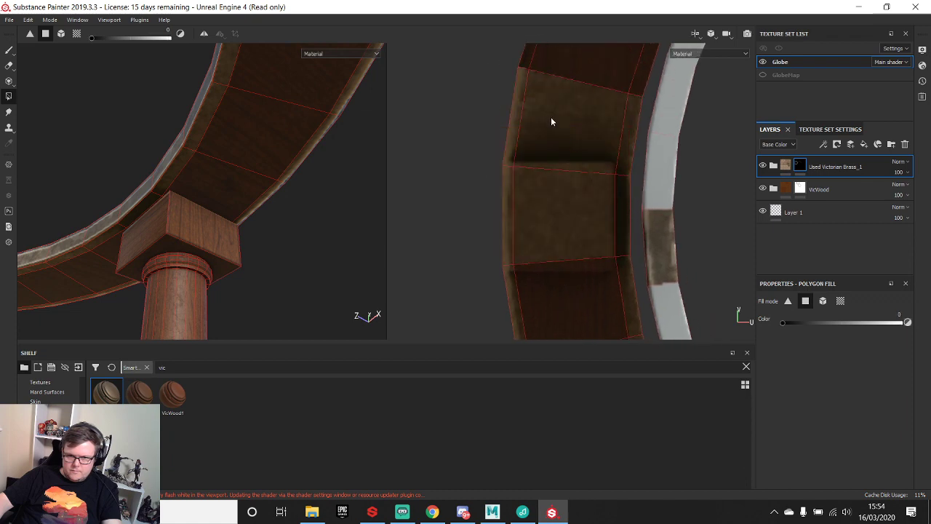
left_click_drag(551, 122, 631, 202, "alt")
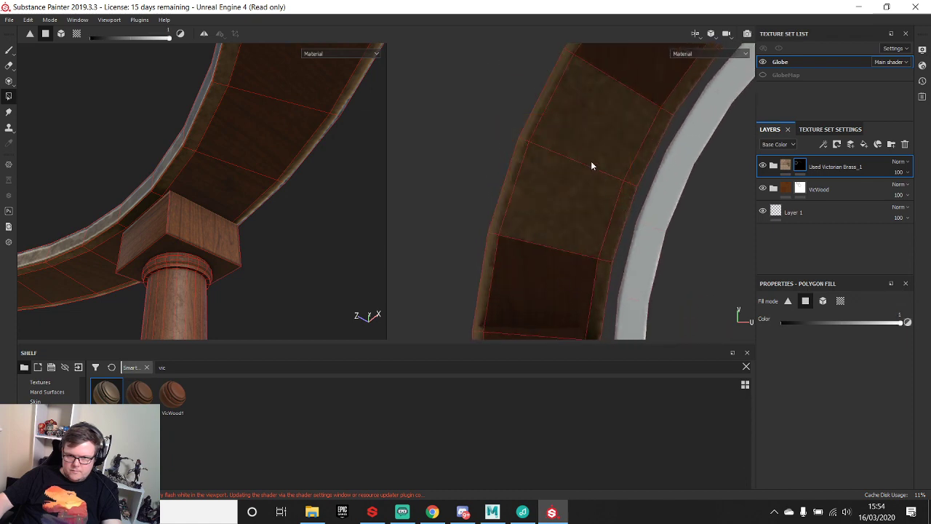
left_click_drag(591, 165, 573, 189, "alt")
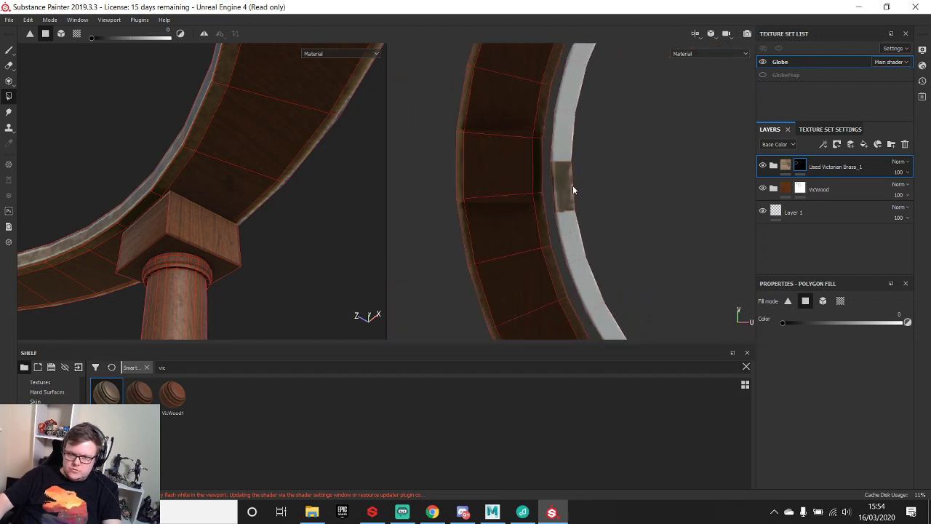
- Fill the thin ring UV island beside the underside island entirely with brass using the UV chunk fill mode
left_click(841, 301)
left_click(568, 231)
key("x")
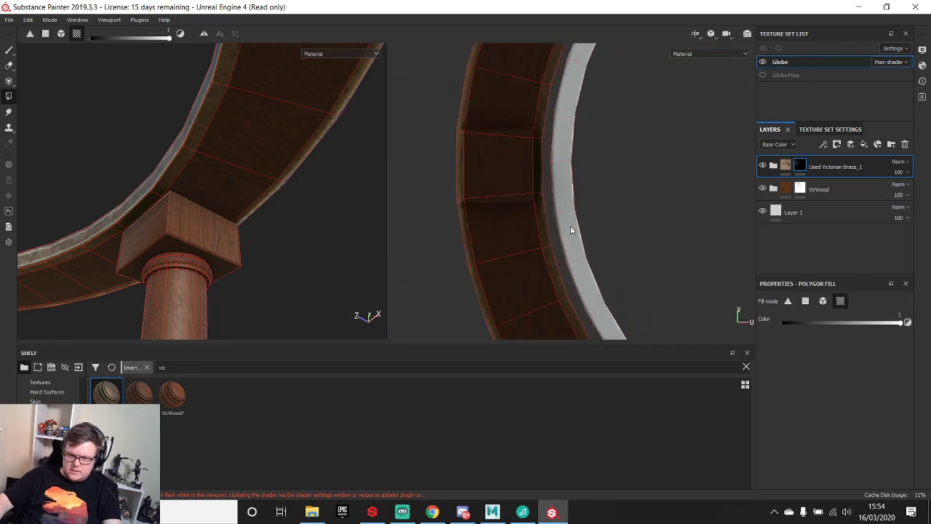
left_click(571, 226)
- Hide the Damage layer inside the Used Victorian Brass_1 folder
right_click_drag(610, 244, 653, 175, "alt")
left_click_drag(653, 178, 463, 120, "alt")
left_click_drag(182, 206, 253, 172, "alt")
left_click(773, 165)
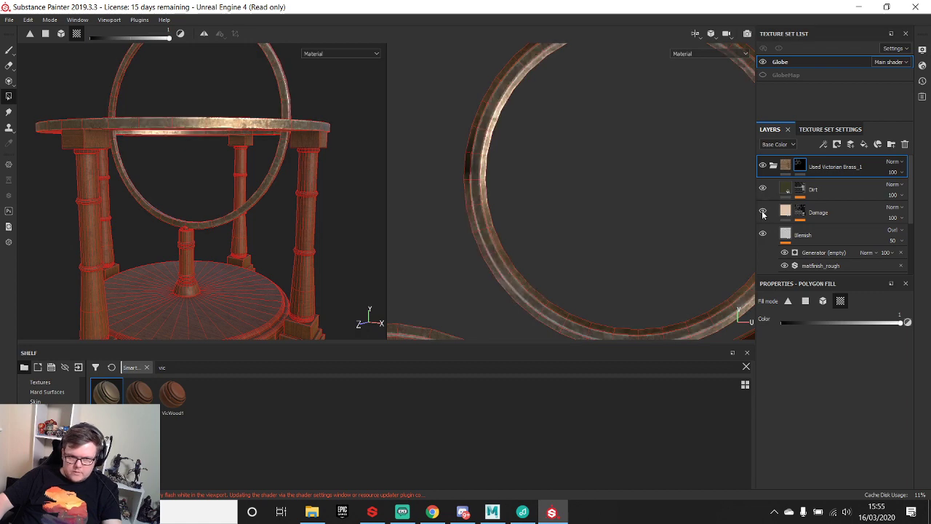
mouse_move(271, 95)
left_mouse_down("alt")
mouse_move(278, 152)
mouse_move(294, 166)
left_mouse_up("alt")
right_click_drag(294, 166, 288, 220, "alt")
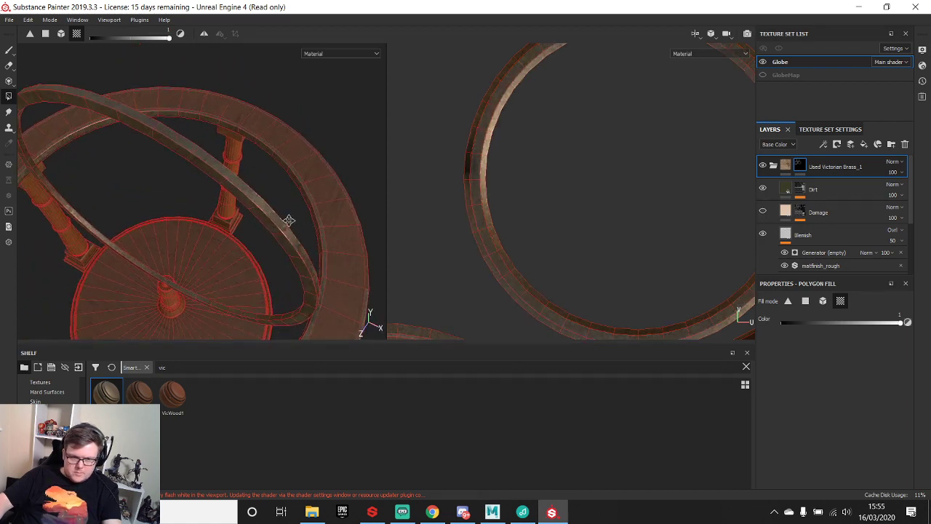
- Examine the ring's brass trim on the 3D model without the wireframe, from close up and from several angles
middle_click_drag(288, 220, 269, 153, "alt")
left_click(9, 50)
left_click_drag(341, 190, 190, 208, "alt")
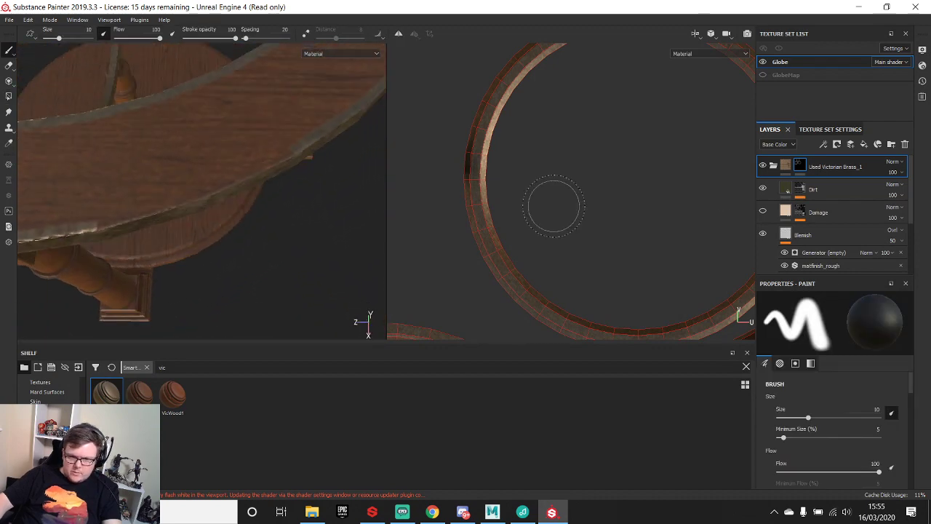
middle_click_drag(416, 186, 457, 236, "alt")
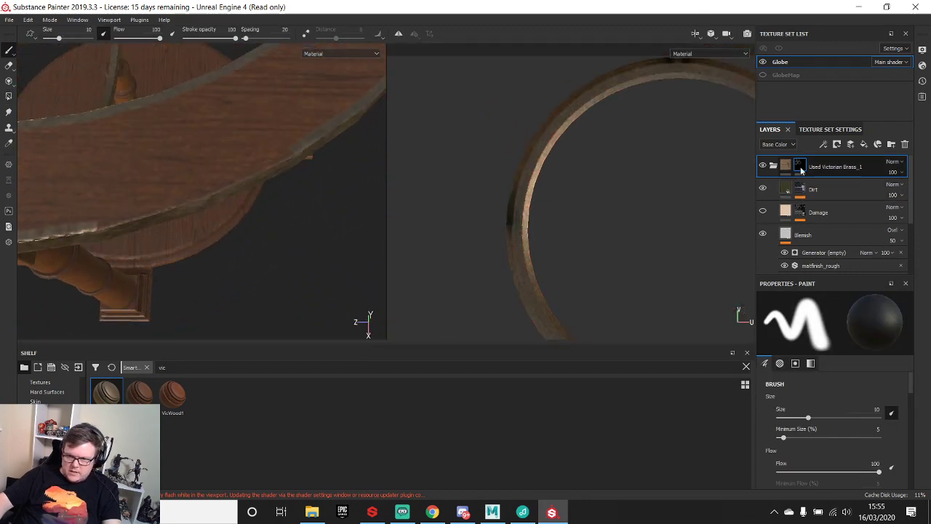
left_click(9, 95)
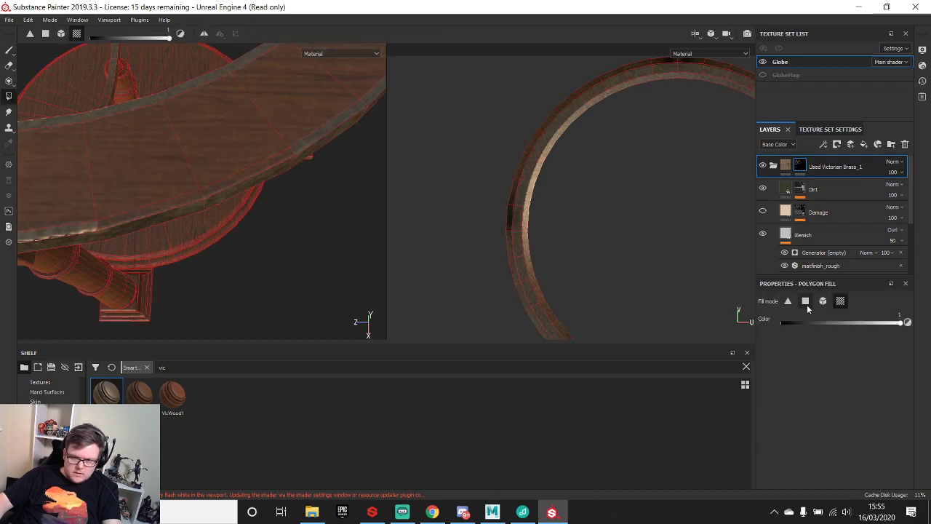
left_click_drag(237, 185, 199, 197, "alt")
right_click(198, 196)
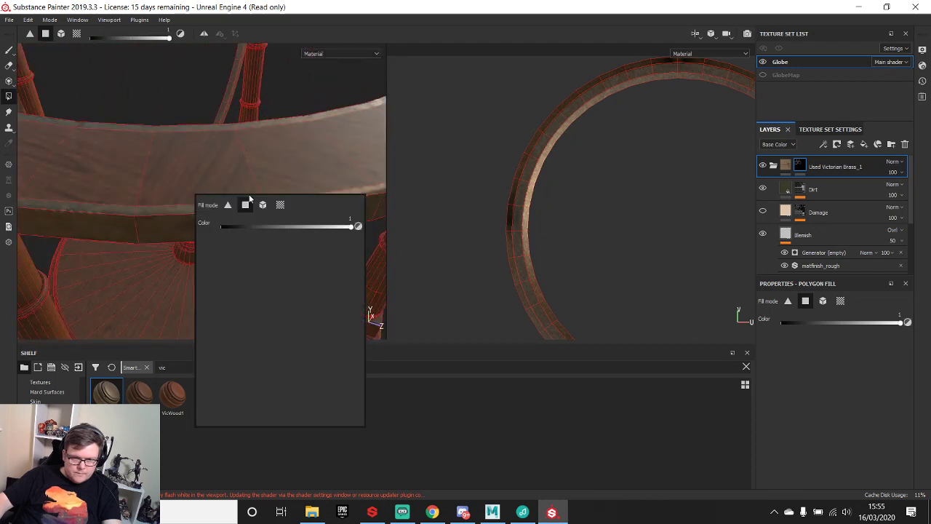
left_click(8, 51)
mouse_move(208, 145)
left_mouse_down("alt")
mouse_move(181, 104)
mouse_move(216, 230)
mouse_move(225, 187)
mouse_move(185, 228)
mouse_move(123, 234)
mouse_move(202, 233)
mouse_move(217, 197)
mouse_move(316, 179)
mouse_move(399, 212)
mouse_move(423, 332)
mouse_move(158, 225)
mouse_move(124, 185)
mouse_move(204, 272)
left_mouse_up("alt")
scroll(173, 248, "down", 5)
scroll(211, 216, "up", 6)
mouse_move(212, 216)
left_mouse_down("alt")
mouse_move(212, 147)
mouse_move(242, 97)
mouse_move(247, 191)
mouse_move(223, 210)
mouse_move(211, 176)
mouse_move(229, 174)
mouse_move(228, 214)
mouse_move(251, 165)
mouse_move(262, 196)
mouse_move(227, 205)
left_mouse_up("alt")
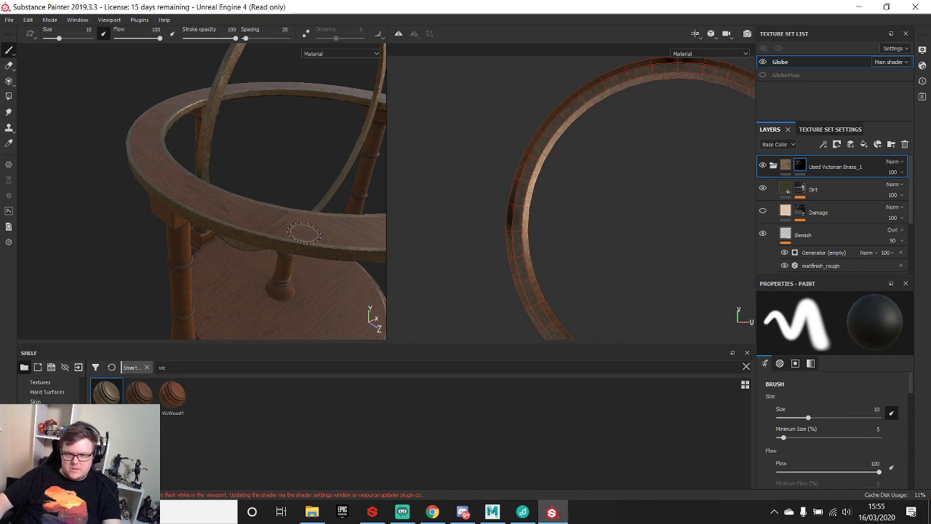
- Examine the ring's underside UV island and the whole globe stand for the brass and wood coverage
middle_click_drag(583, 143, 563, 85, "alt")
scroll(577, 223, "down", 3)
middle_click_drag(581, 269, 566, 176, "alt")
scroll(569, 231, "up", 5)
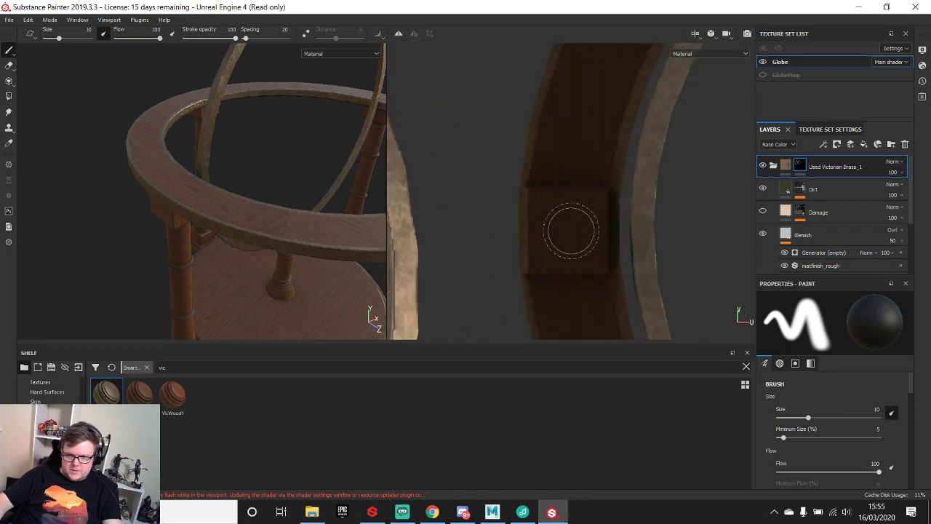
scroll(554, 266, "down", 3)
scroll(204, 182, "down", 2)
left_click_drag(201, 169, 228, 191, "alt")
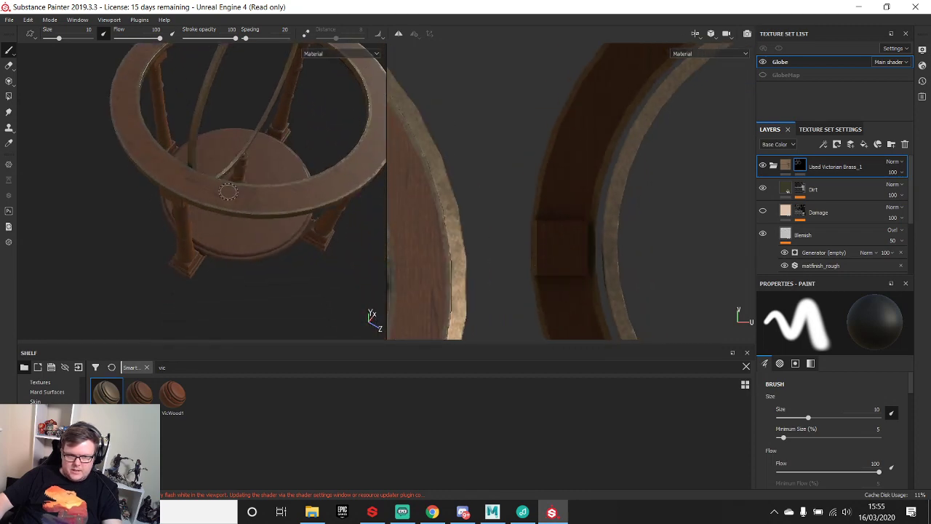
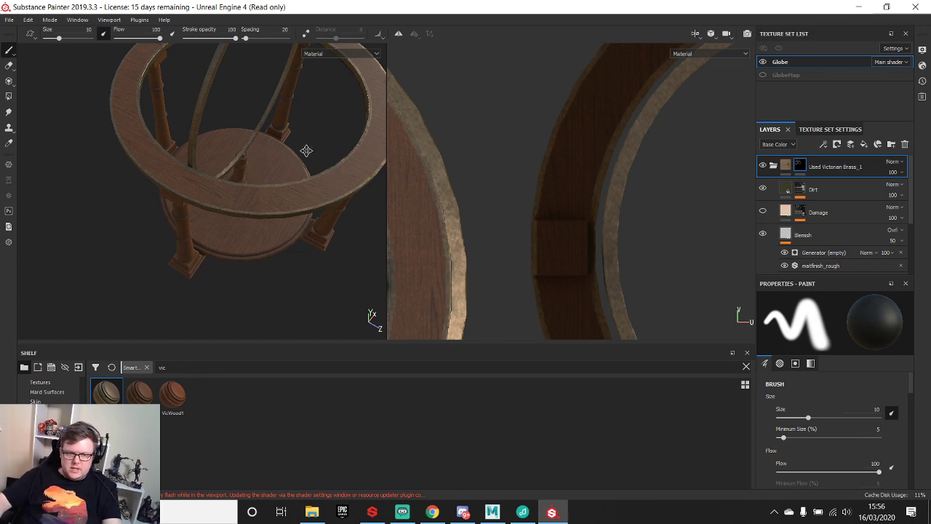
middle_click_drag(306, 151, 249, 171, "alt")
scroll(249, 182, "down", 3)
left_click_drag(285, 189, 261, 188, "alt")
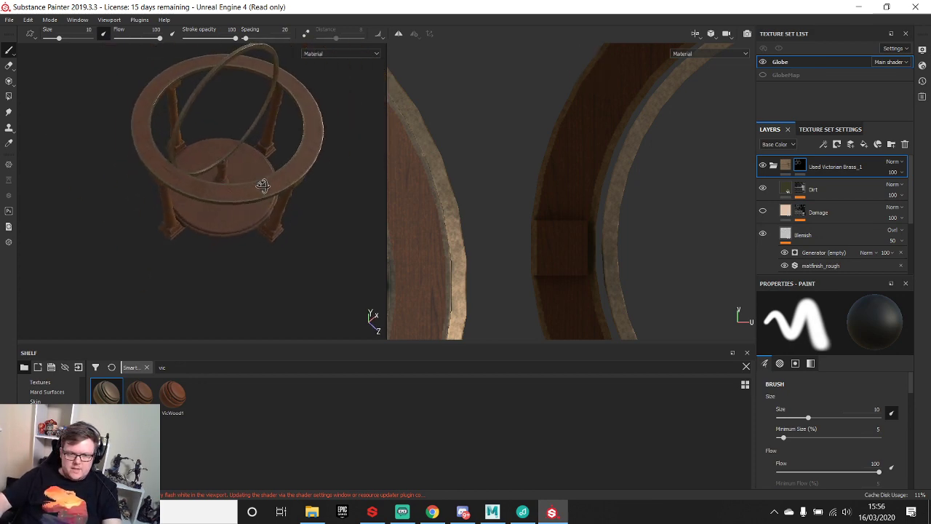
- Switch to Maya and select the globe stand's top ring mesh
left_click(501, 514)
left_click_drag(348, 296, 344, 246, "alt")
left_click(385, 248)
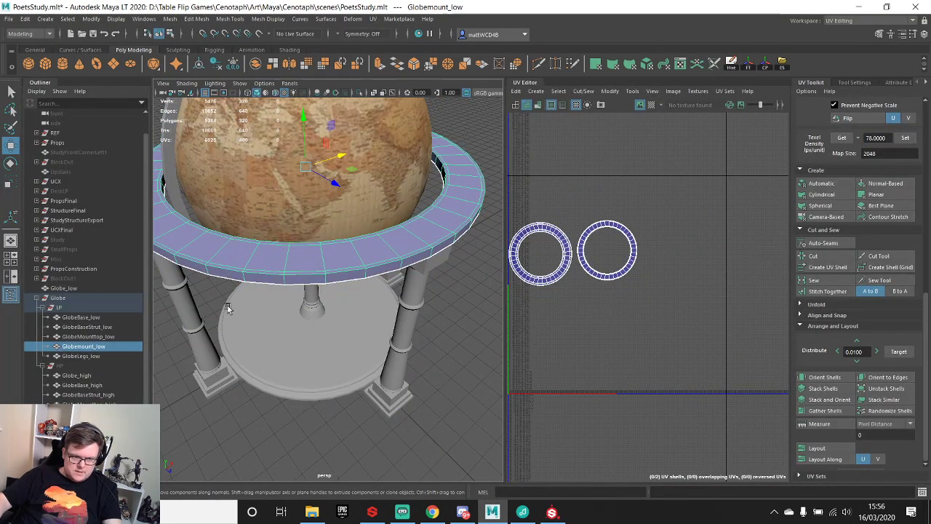
- Duplicate the Globemount_low ring into the HP group, and swap the display from the LP group to HP
key("ctrl+d")
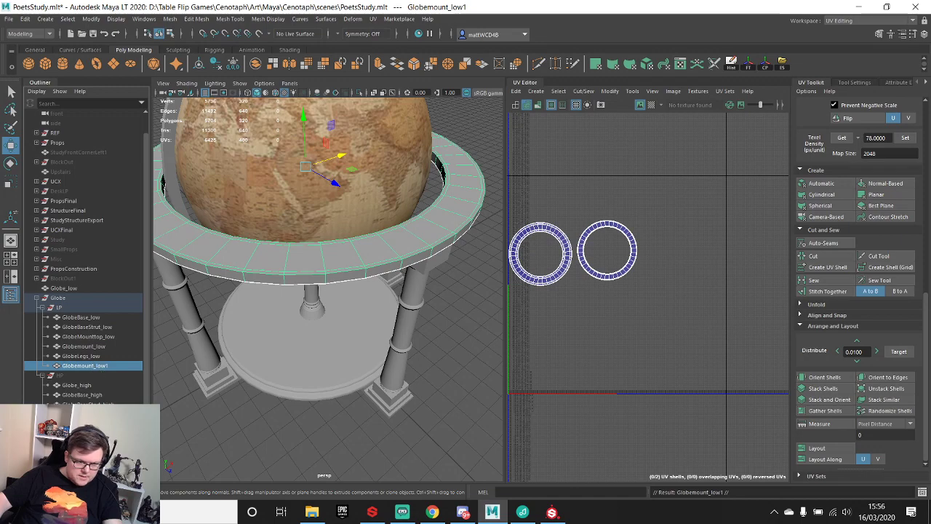
key("Delete")
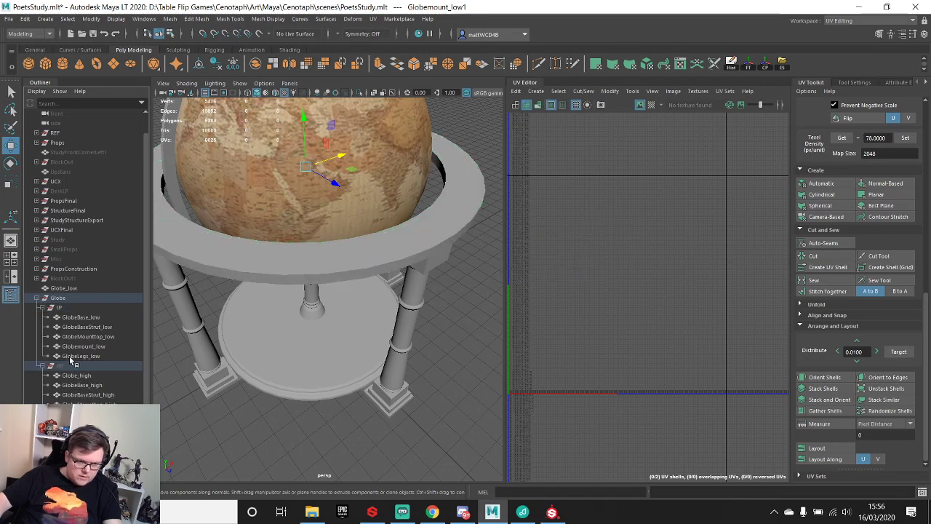
left_click(65, 307)
key("h")
left_click(70, 366)
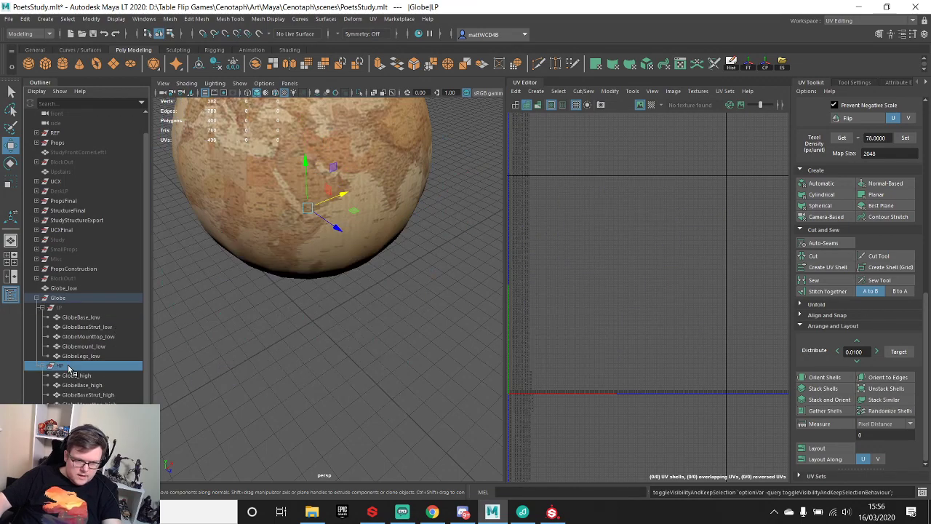
key("h")
- Delete the old high-poly ring Globemount_high
left_click(185, 323)
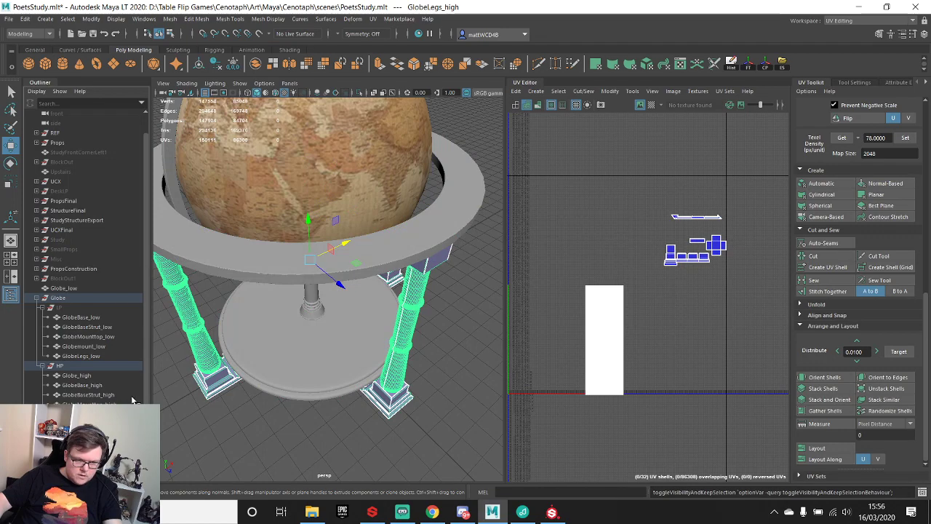
left_click(290, 254)
middle_click_drag(290, 247, 328, 260, "alt")
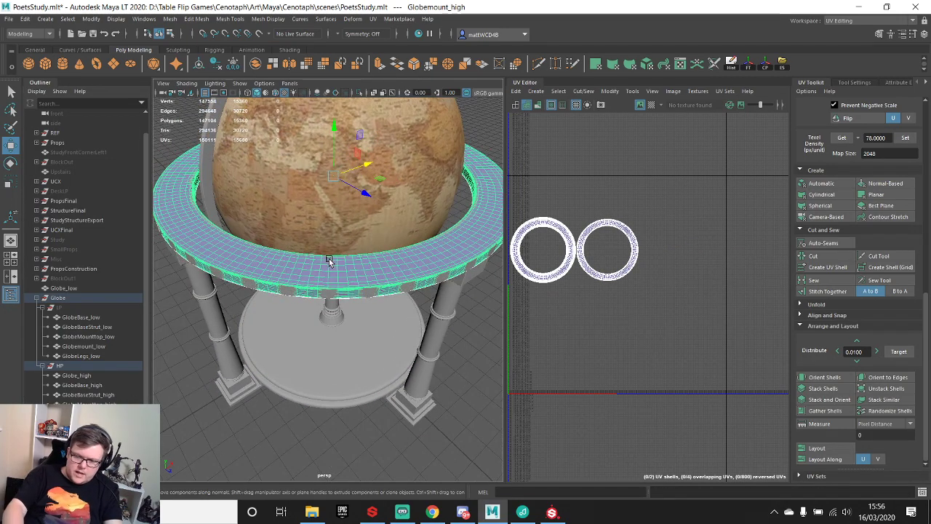
key("Delete")
- Select the band of wide top faces all the way around the duplicated ring by converting its edge ring to faces
left_click(404, 282)
scroll(403, 281, "up", 2)
left_click_drag(403, 281, 337, 229, "alt")
right_click_drag(336, 228, 337, 191)
left_click(336, 225)
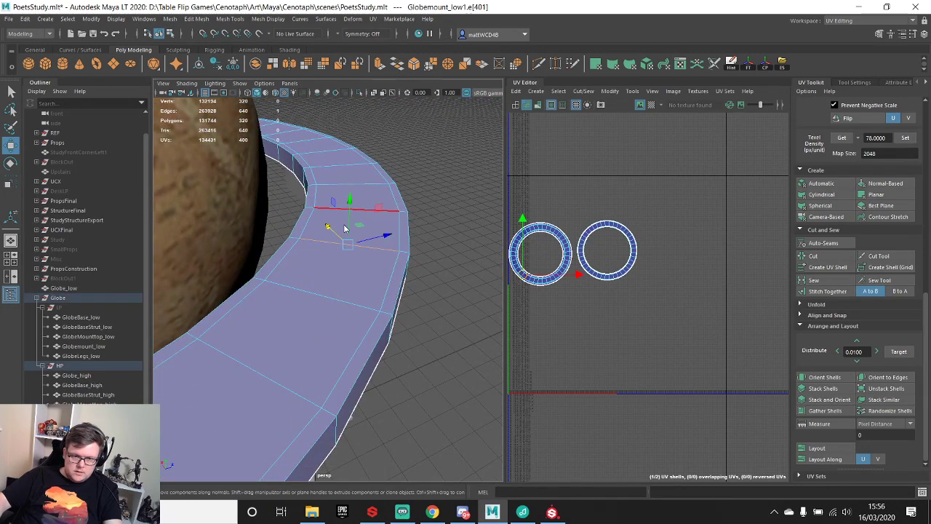
right_click_drag(337, 226, 341, 282, "shift")
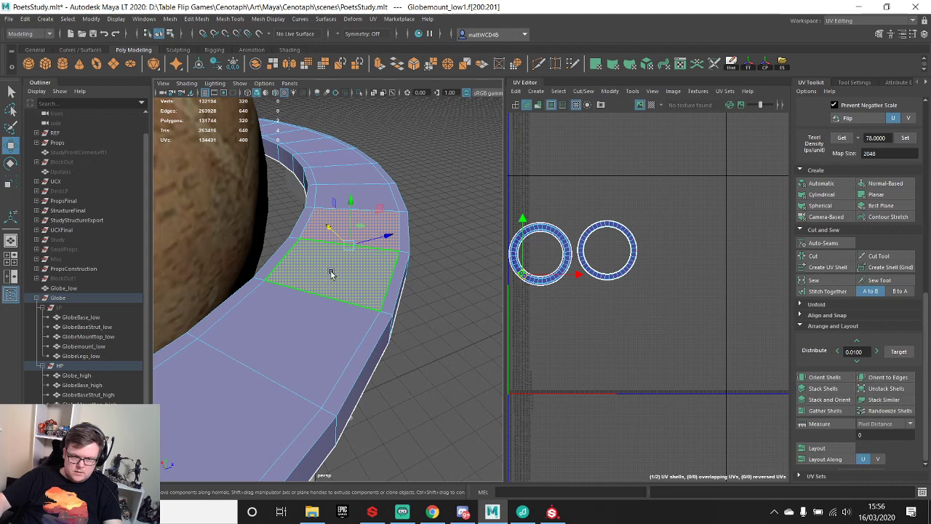
key("ctrl+z")
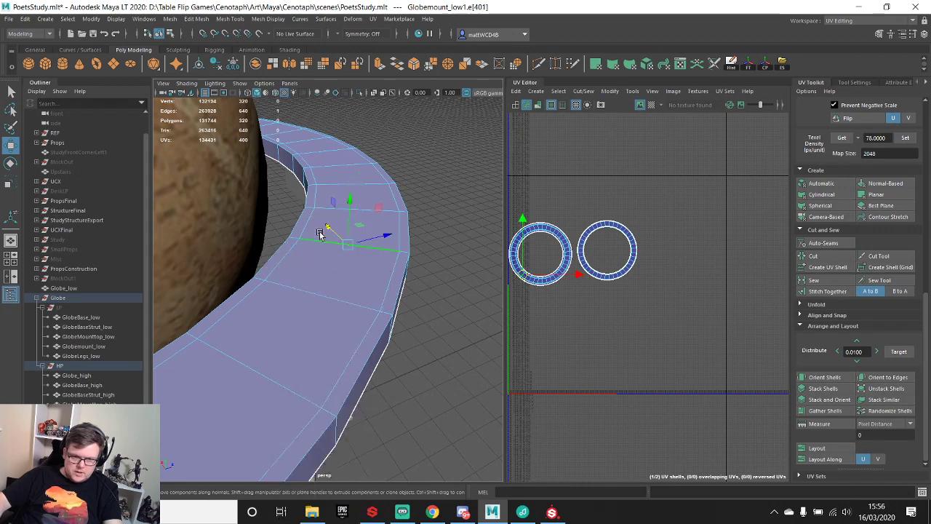
right_click(341, 279, "shift")
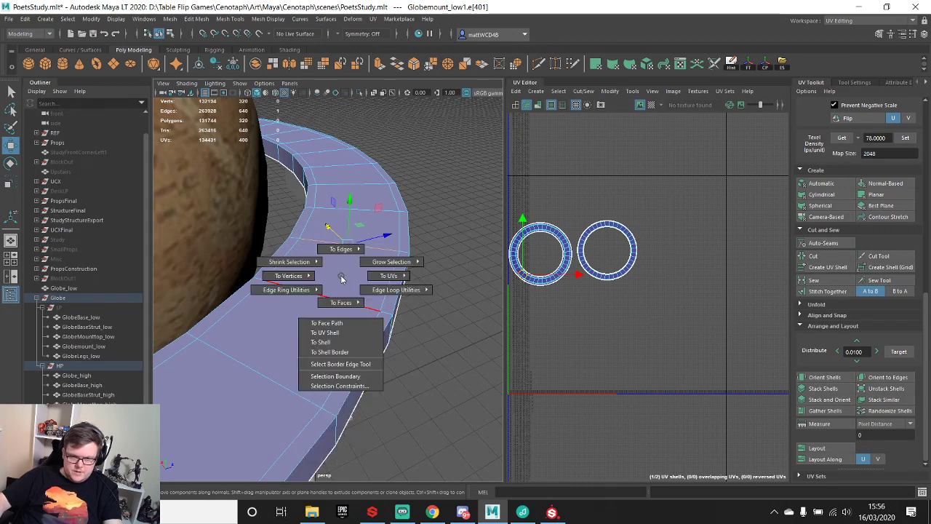
right_click_drag(342, 279, 278, 289, "shift")
right_click(344, 229, "shift")
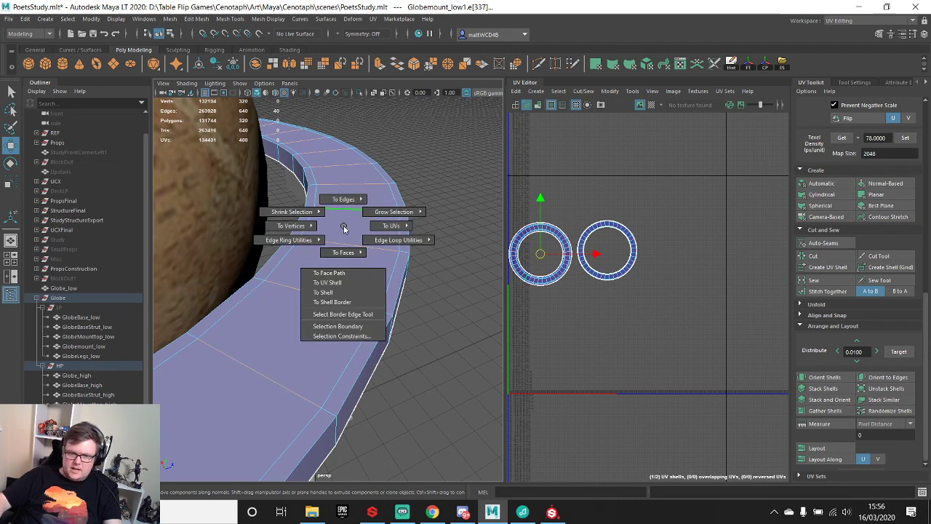
right_click_drag(344, 229, 328, 251, "shift")
- Extrude the selected top faces and lower them slightly to form a shallow recess between the inner and outer rims
right_click(324, 206, "shift")
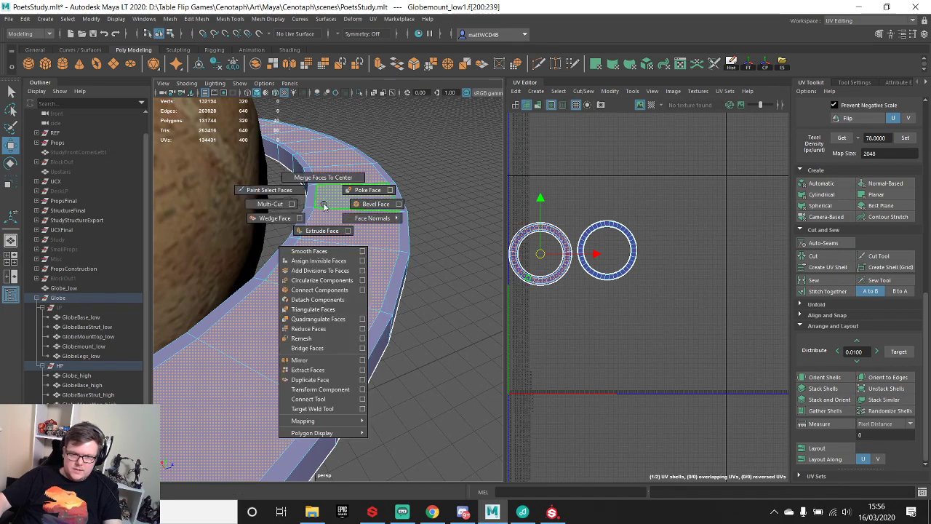
right_click_drag(323, 206, 324, 231, "shift")
key("w")
left_click_drag(399, 235, 325, 210, "alt")
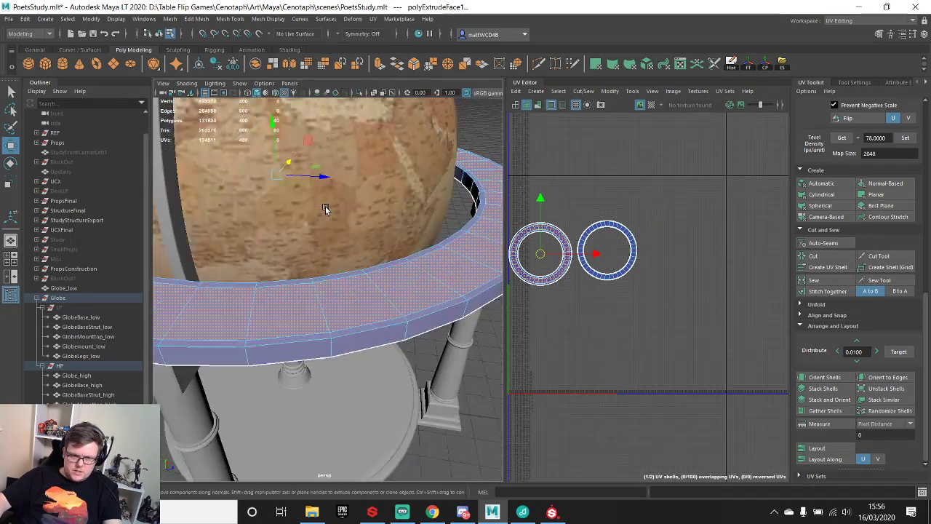
scroll(336, 207, "up", 3)
scroll(334, 204, "down", 6)
left_click_drag(293, 162, 293, 166)
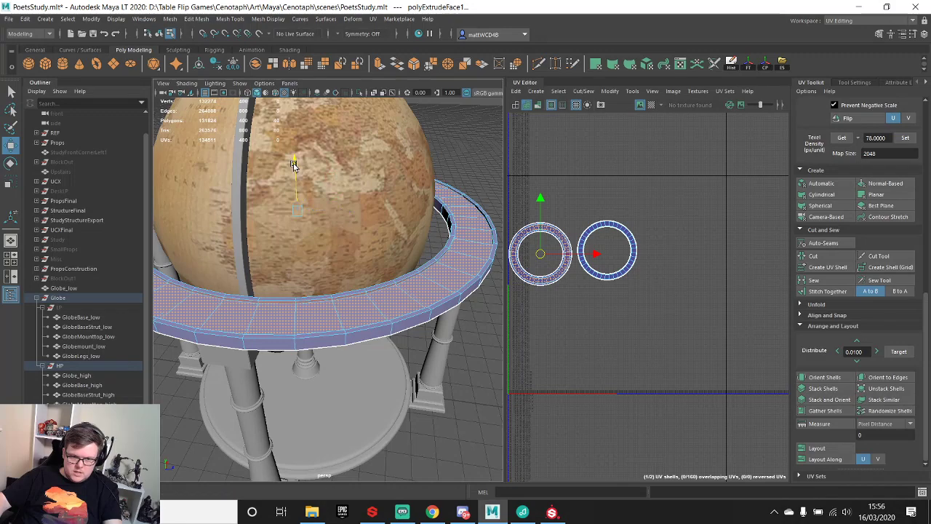
left_click_drag(430, 266, 401, 233, "alt")
scroll(382, 241, "up", 4)
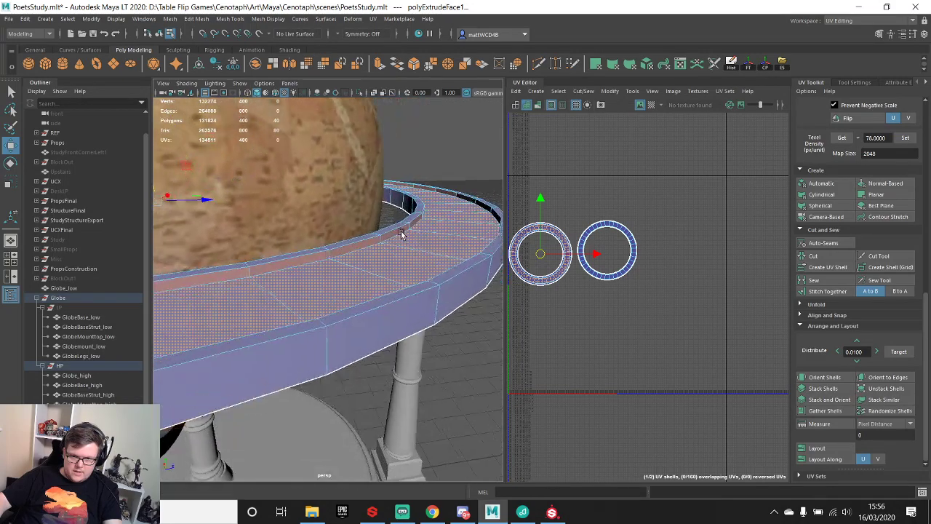
scroll(363, 228, "down", 3)
left_click_drag(267, 218, 219, 177, "alt")
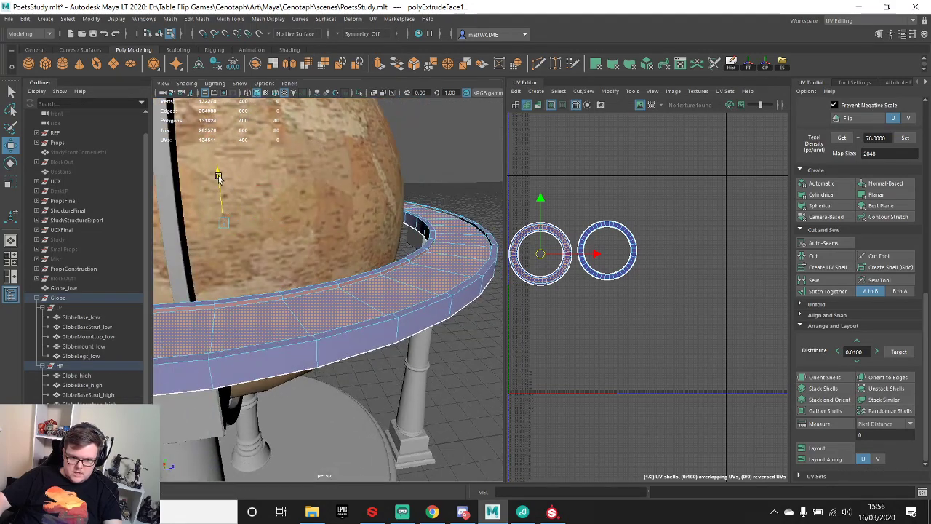
left_click_drag(360, 244, 370, 299, "alt")
- Select the full edge loop along the ring's outer rim
key("q")
right_click_drag(371, 299, 365, 233)
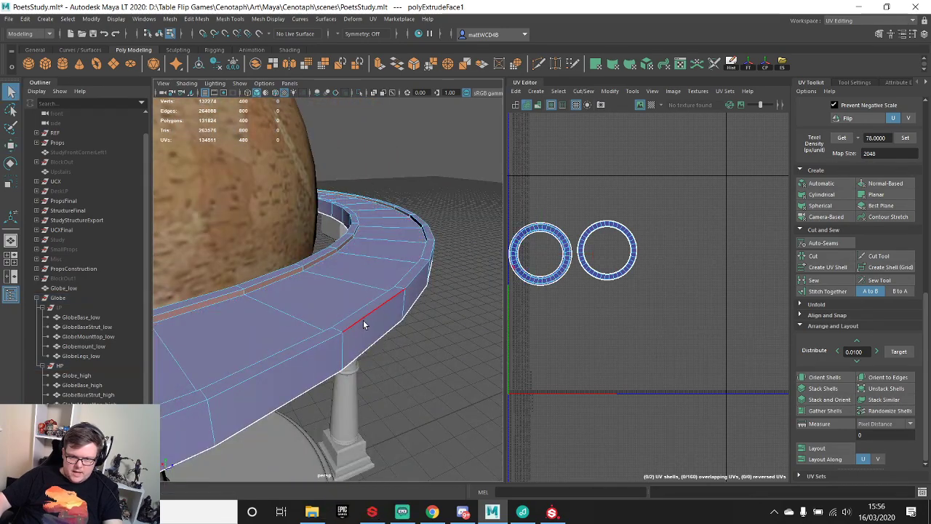
double_click(363, 320)
- Examine the recess depth and the rim edges of the ring from close up and from several angles
scroll(363, 321, "down", 3)
left_click_drag(364, 320, 384, 320, "alt")
scroll(383, 320, "up", 7)
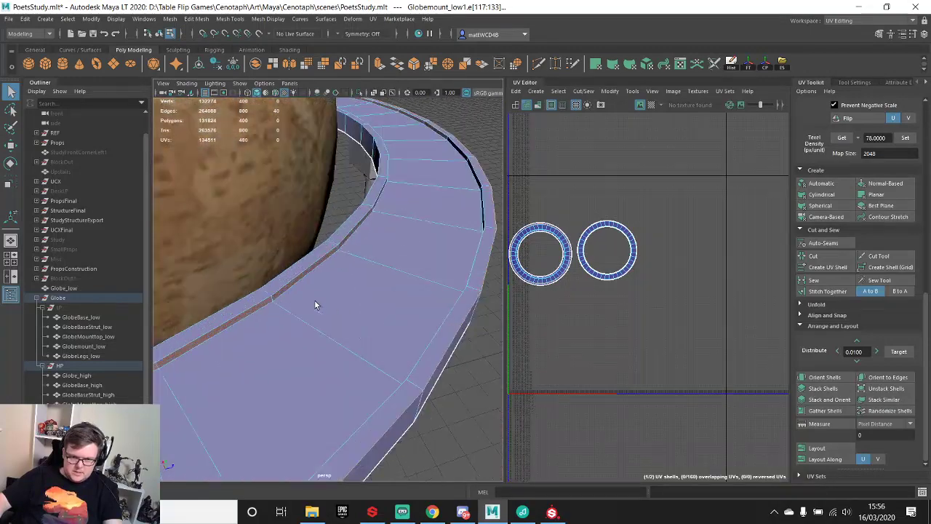
scroll(335, 268, "down", 3)
scroll(336, 267, "down", 4)
left_click_drag(336, 267, 285, 252, "alt")
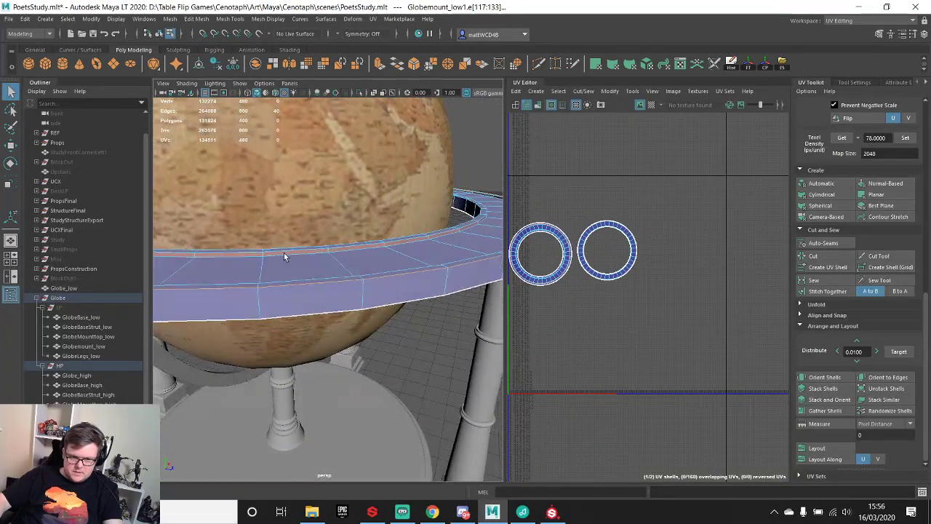
scroll(284, 253, "up", 8)
scroll(573, 245, "up", 6)
scroll(574, 251, "up", 3)
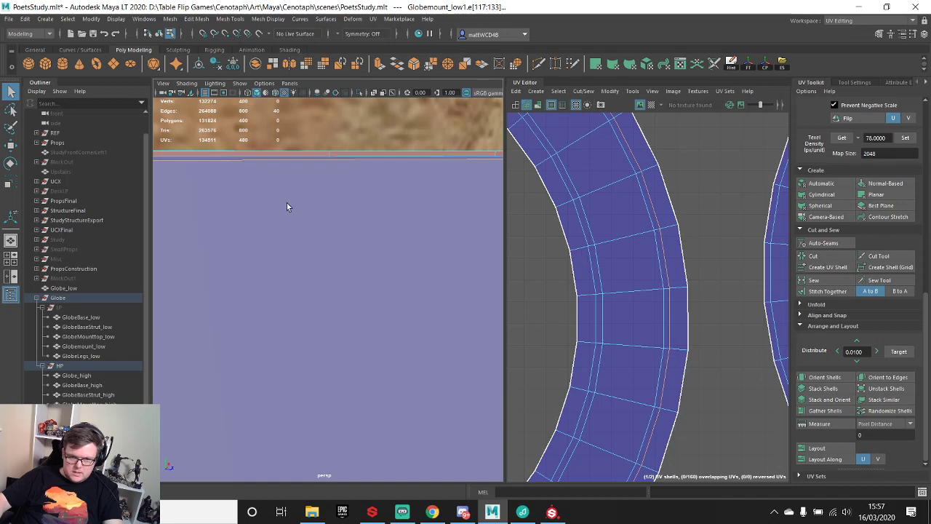
scroll(333, 208, "down", 10)
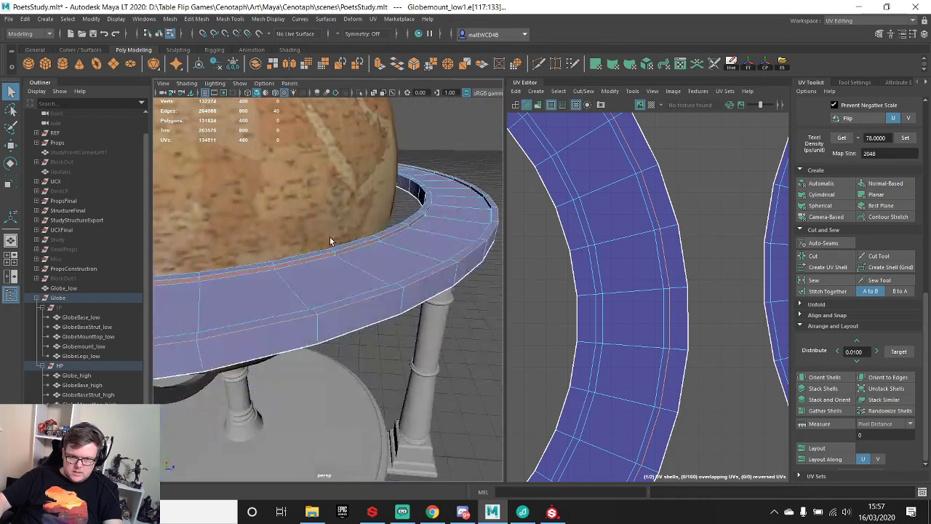
scroll(330, 240, "up", 5)
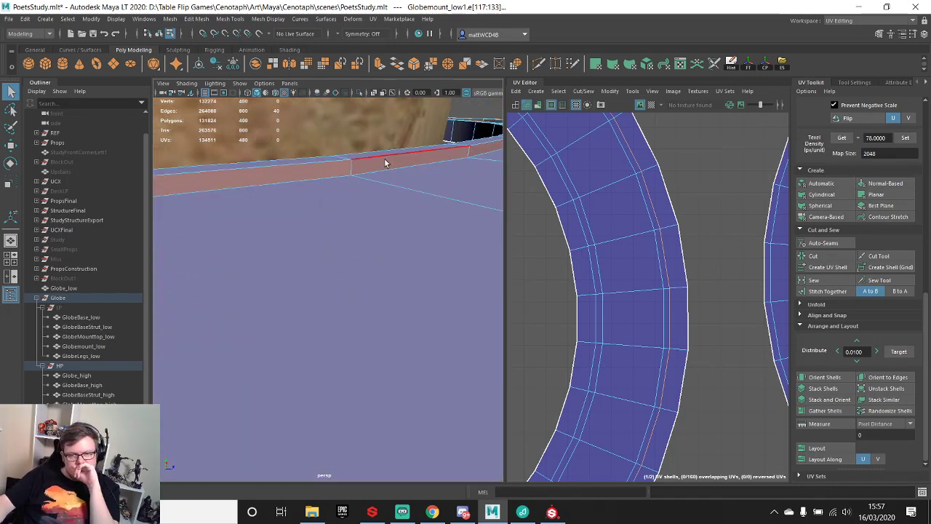
scroll(420, 212, "down", 5)
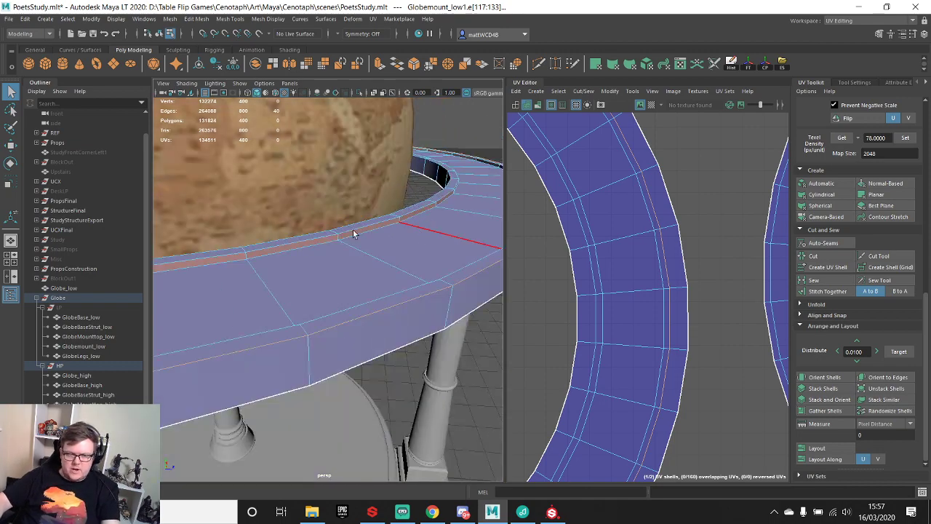
- Add the inner rim's edge loops to the selection and bevel the selected loops with a fraction of 0.2
left_click_drag(353, 230, 335, 224, "alt")
double_click(386, 197, "shift")
double_click(289, 251, "shift")
right_click_drag(334, 224, 385, 243, "shift")
left_click_drag(385, 243, 356, 251, "alt")
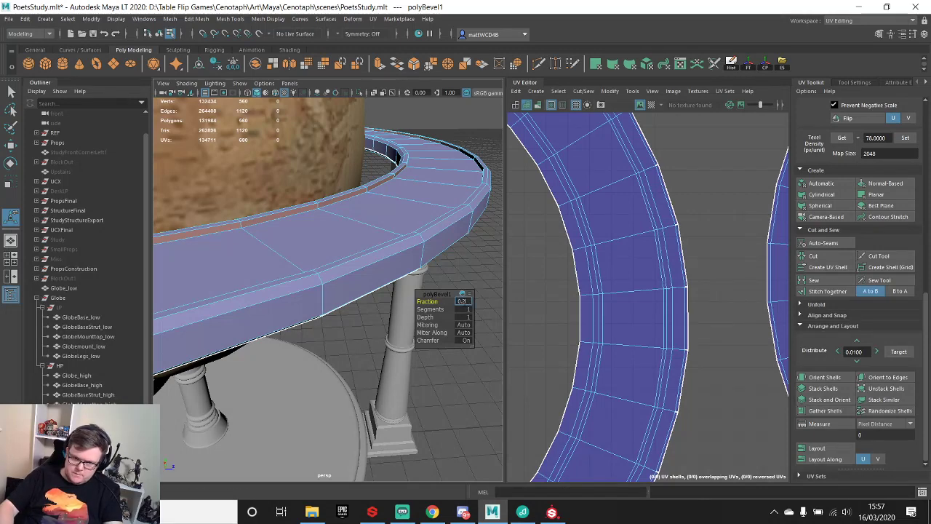
key("Return")
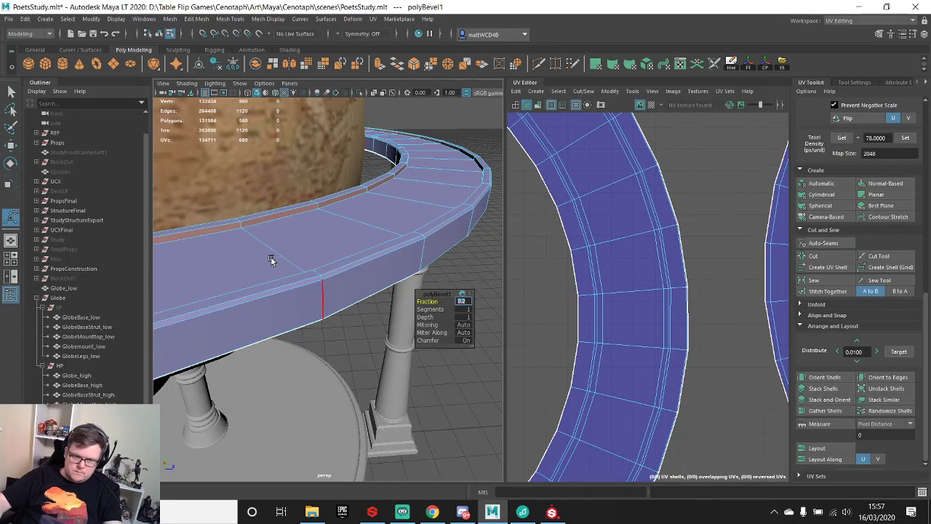
- Bevel the upper rim edge loops that border the recess with a fraction of 0.1
left_click_drag(322, 202, 201, 253, "alt")
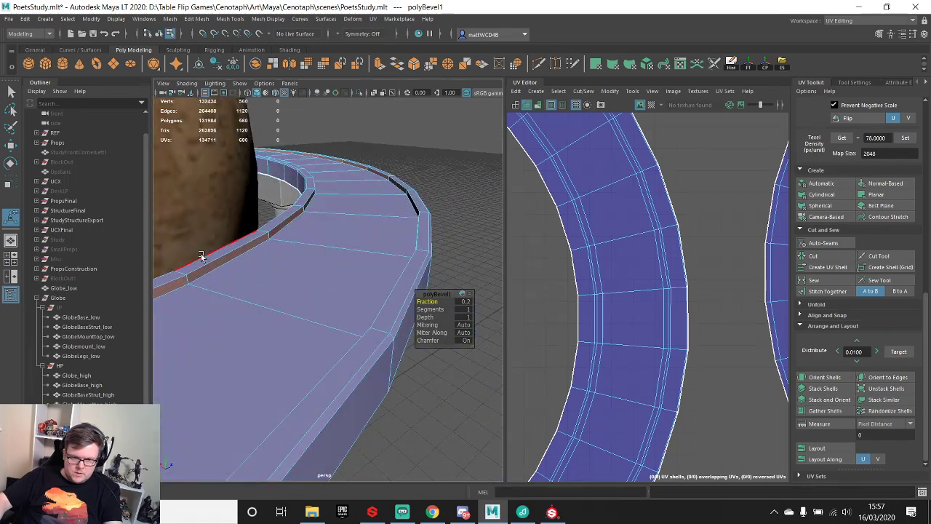
double_click(223, 252)
left_click_drag(316, 264, 437, 243, "alt")
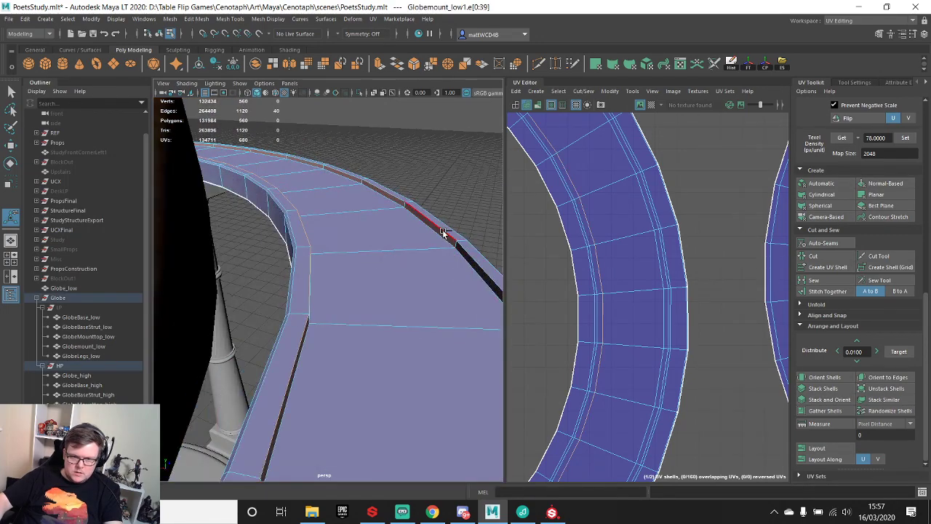
right_click_drag(390, 249, 438, 251, "shift")
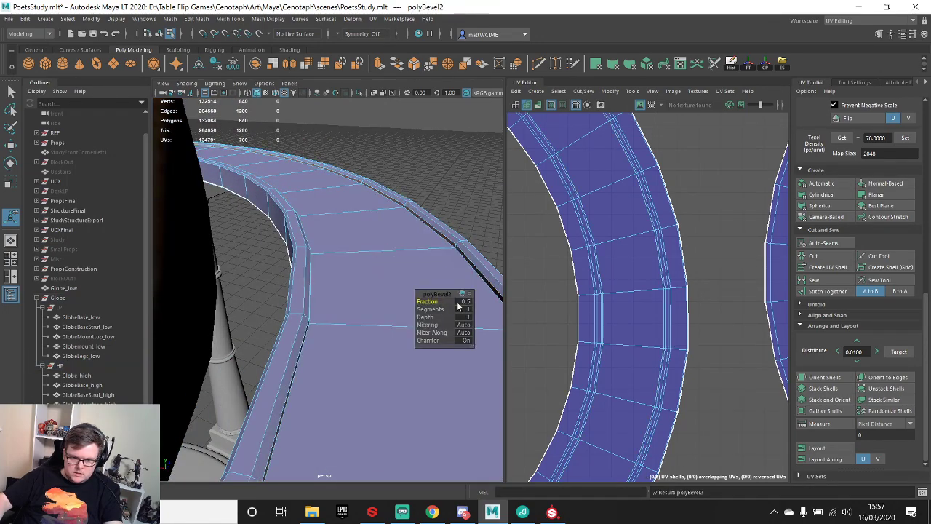
left_click_drag(433, 284, 382, 256, "alt")
left_click(463, 302)
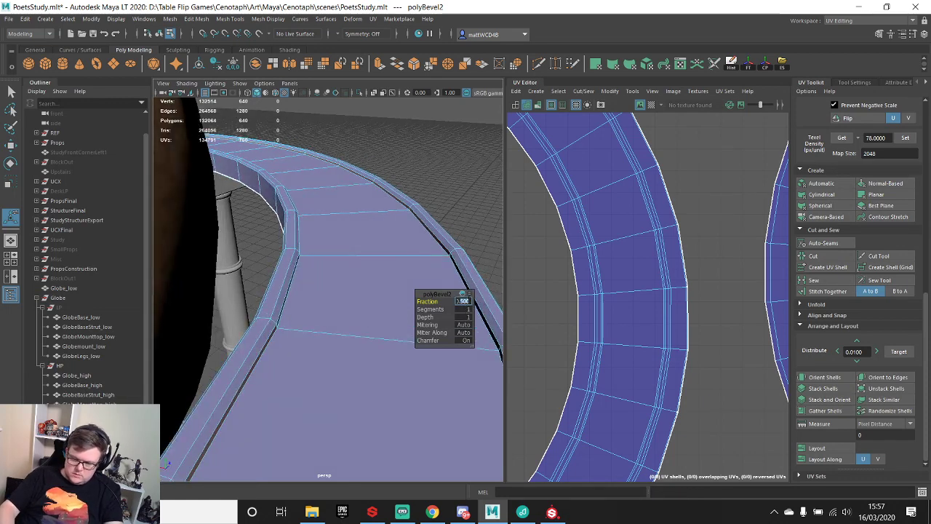
type("0.1")
key("Return")
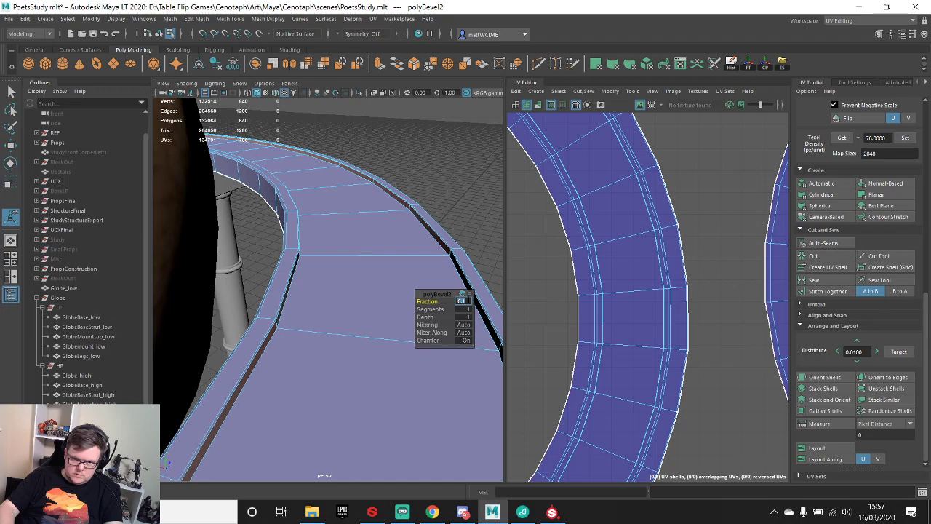
- Return to object selection, select the whole ring and preview it as a smoothed mesh
right_click_drag(338, 199, 377, 168)
scroll(402, 244, "down", 5)
left_click(404, 246)
left_click_drag(404, 247, 340, 267, "alt")
left_click(365, 267)
scroll(365, 267, "up", 5)
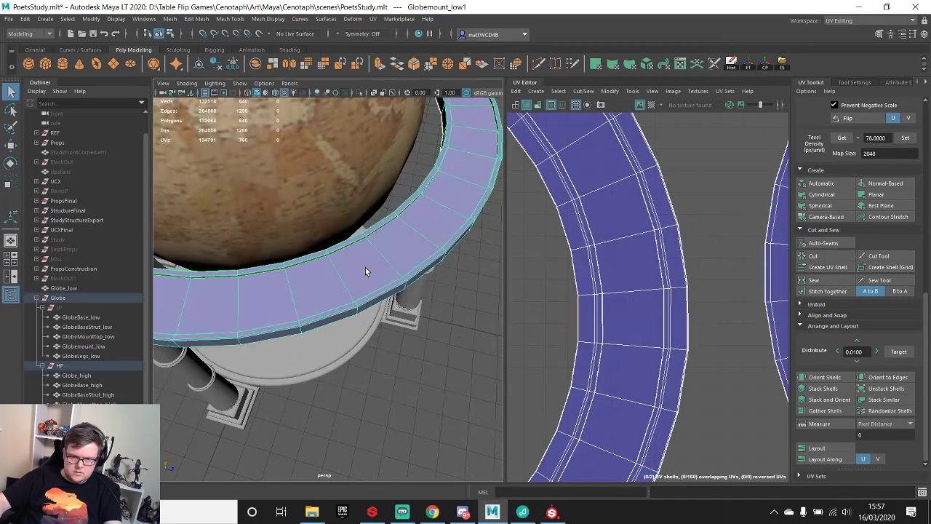
key("3")
left_click_drag(372, 295, 402, 214, "alt")
scroll(402, 213, "up", 4)
scroll(402, 213, "down", 6)
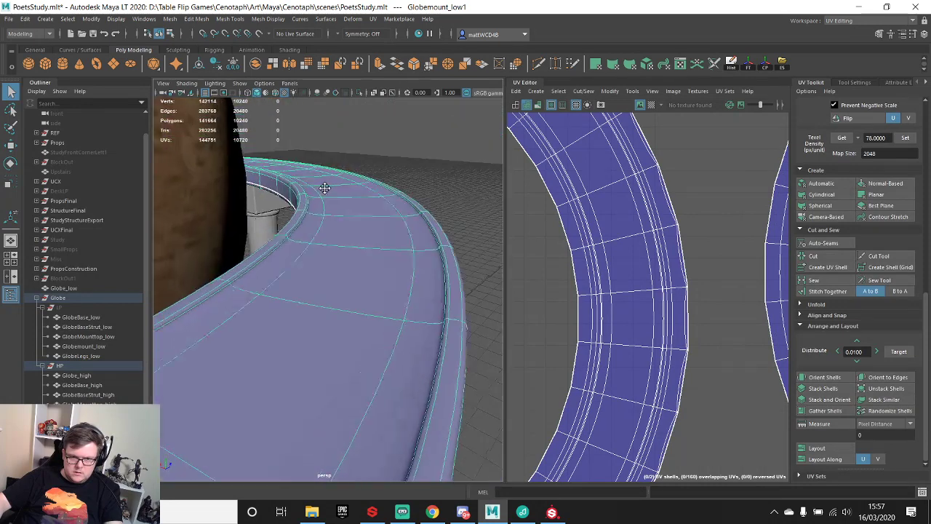
- Insert a supporting edge loop around the recessed top surface, close to the inner rim
right_click_drag(345, 206, 291, 221, "shift")
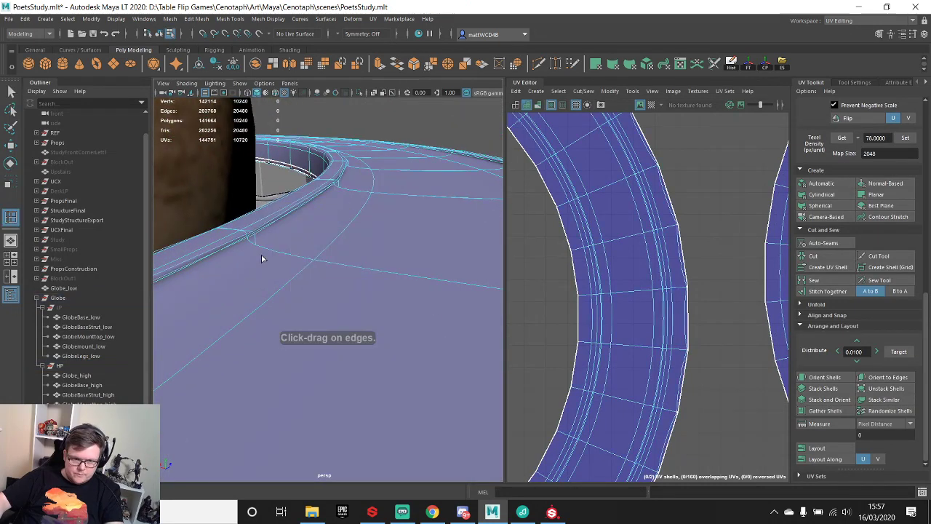
left_click(257, 244)
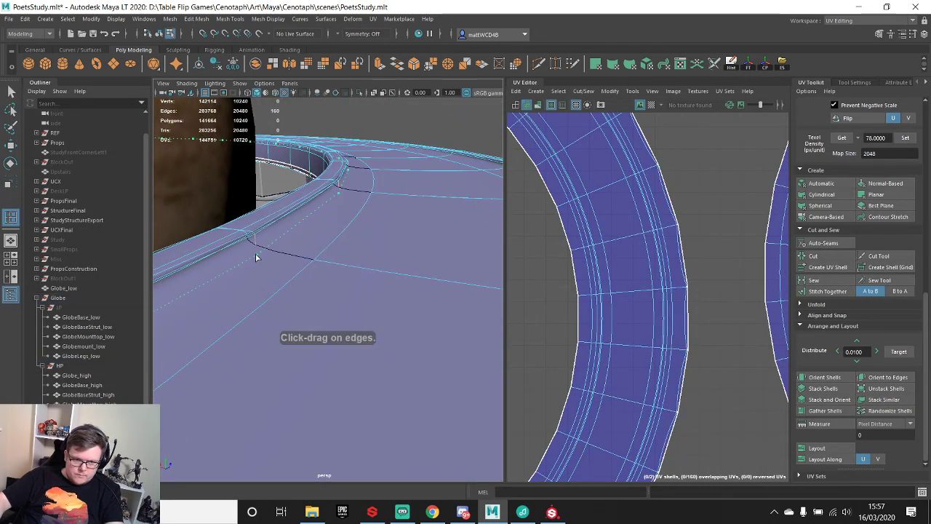
left_click_drag(256, 256, 257, 253)
left_click_drag(327, 231, 327, 204, "alt")
middle_click_drag(327, 204, 378, 220, "alt")
scroll(386, 217, "up", 8)
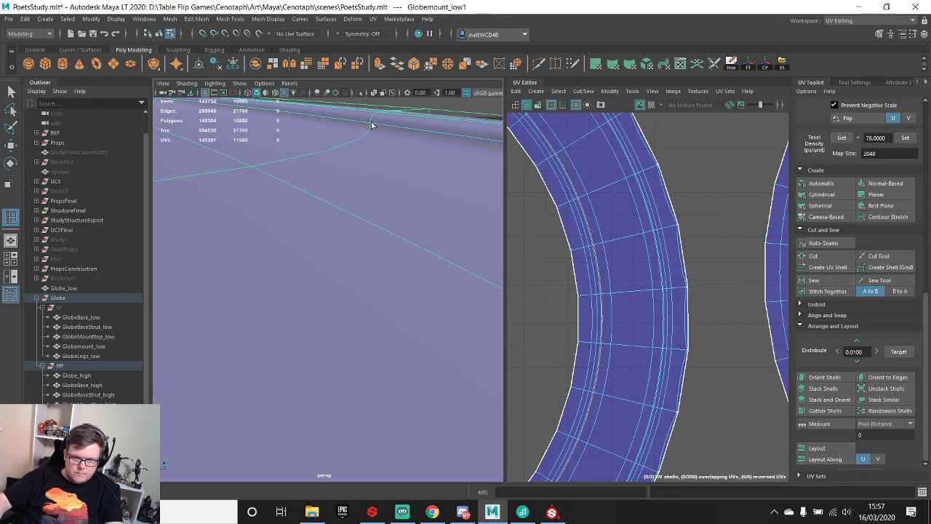
scroll(388, 226, "down", 3)
scroll(351, 272, "up", 3)
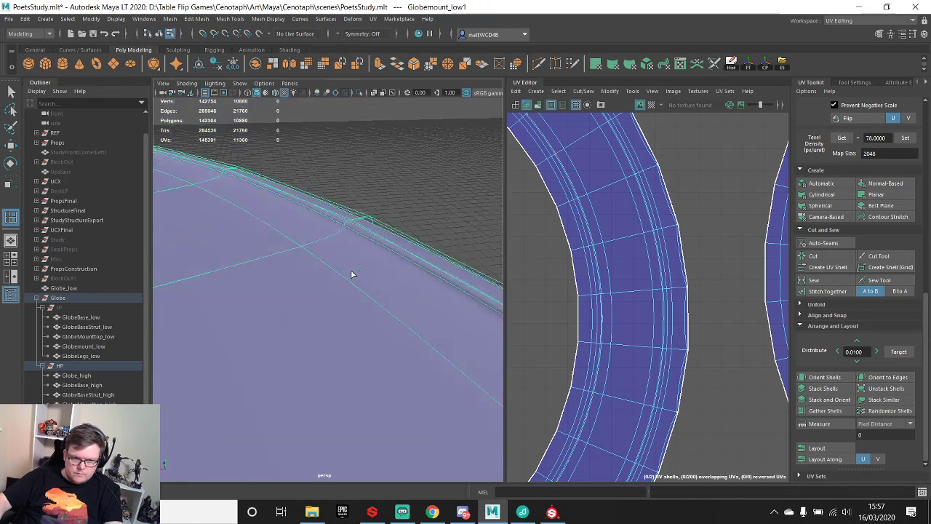
- Insert a supporting edge loop around the base of the outer rim's recess wall and preview the ring smoothed
left_click_drag(352, 273, 389, 152, "alt")
key("1")
left_click(385, 162)
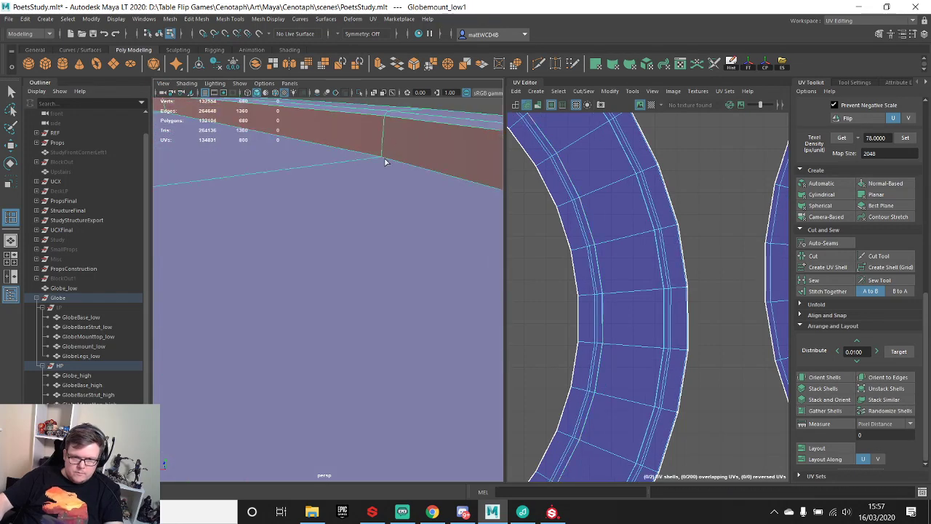
left_click_drag(383, 157, 388, 175)
key("3")
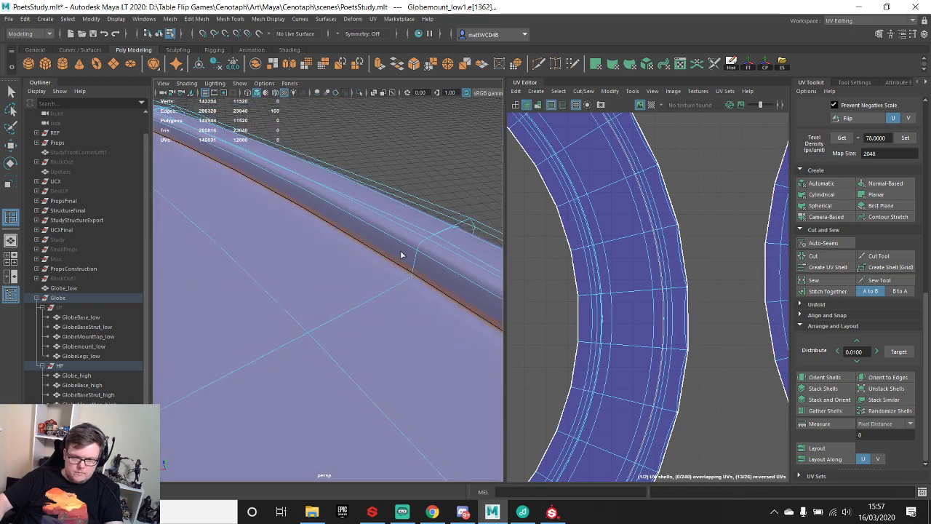
- Return to object selection with the whole ring selected and convert its smooth mesh preview to polygons
scroll(406, 265, "down", 3)
left_click_drag(406, 265, 364, 275, "alt")
scroll(408, 276, "down", 3)
right_click_drag(365, 247, 419, 229)
left_click(416, 236)
left_click(405, 286)
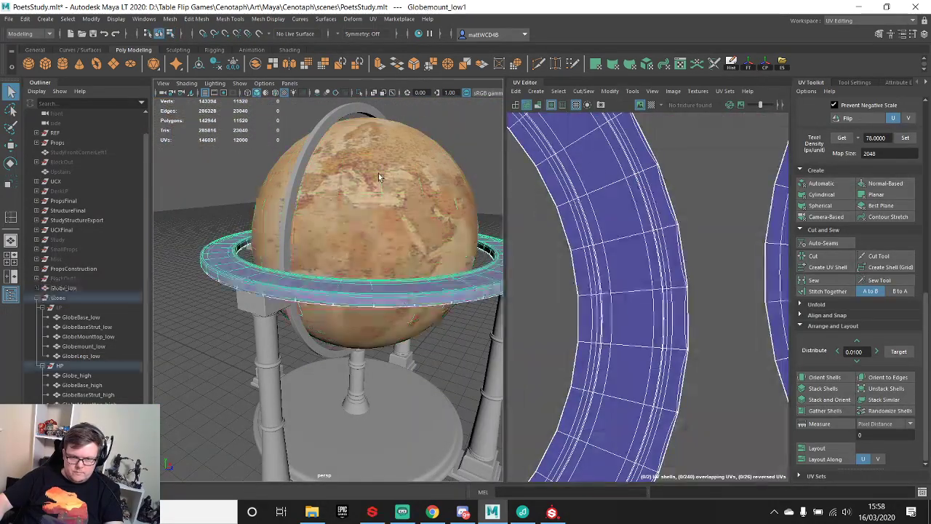
left_click(45, 18)
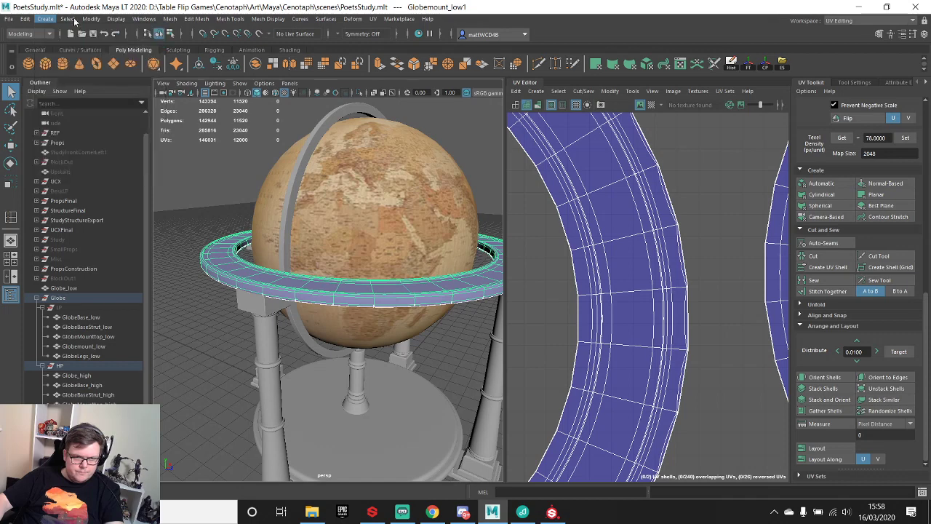
left_click(67, 19)
mouse_move(91, 18)
mouse_move(106, 254)
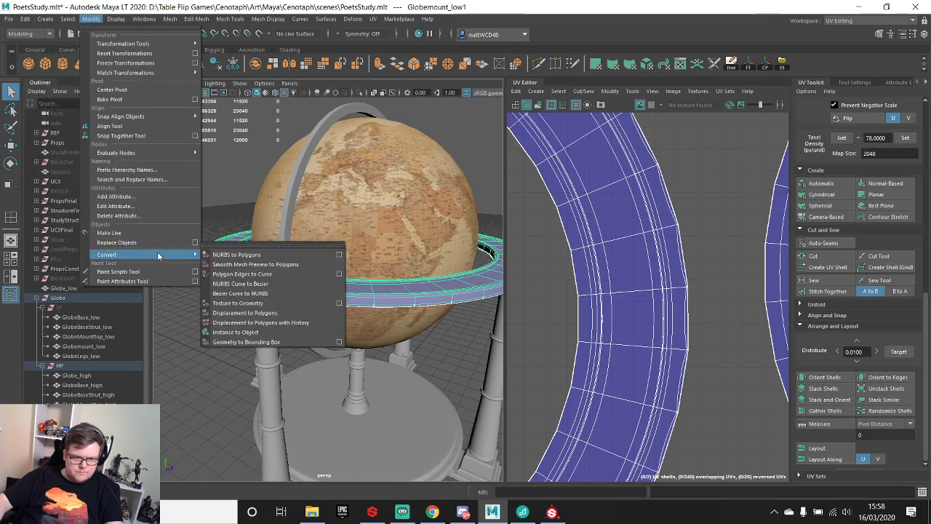
left_click(240, 264)
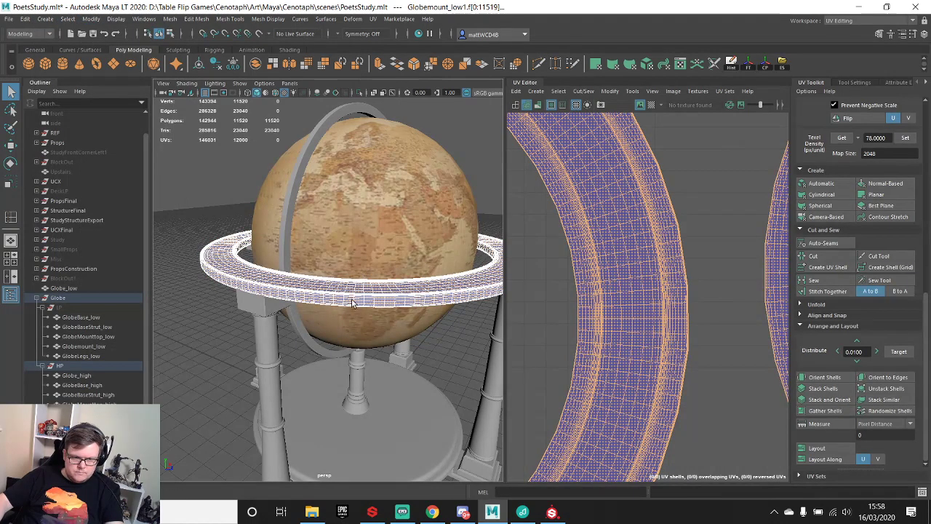
- Rename the converted ring Globemount_high and export it as FBX over the existing Globemount_high.fbx
right_click_drag(352, 303, 419, 210)
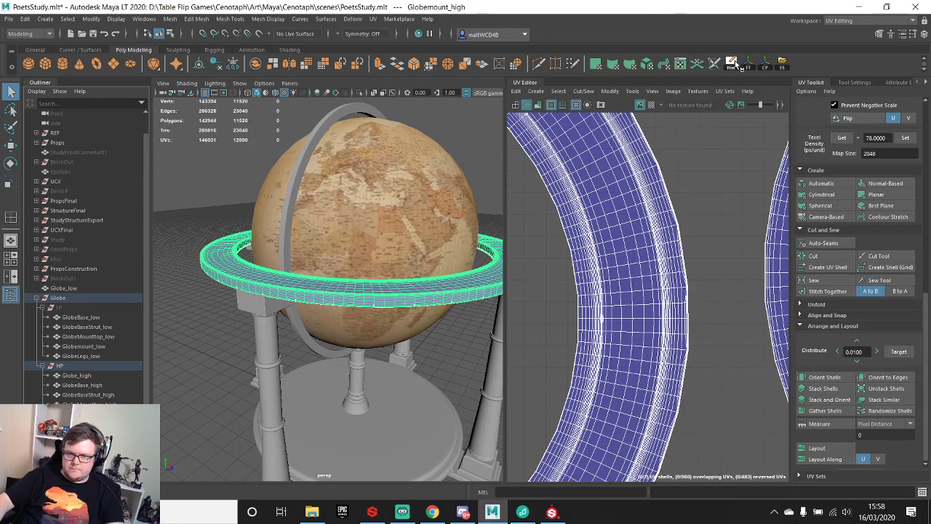
left_click(782, 68)
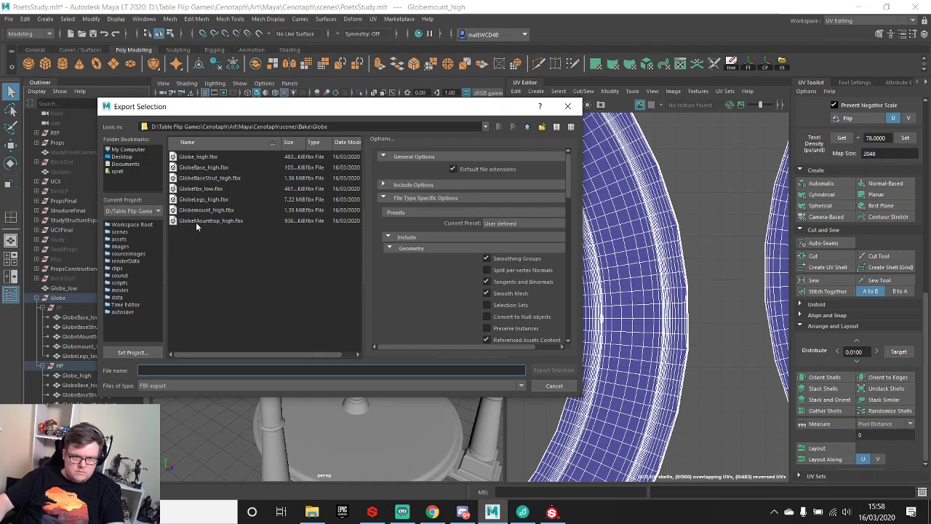
left_click_drag(281, 110, 479, 107)
left_click(404, 205)
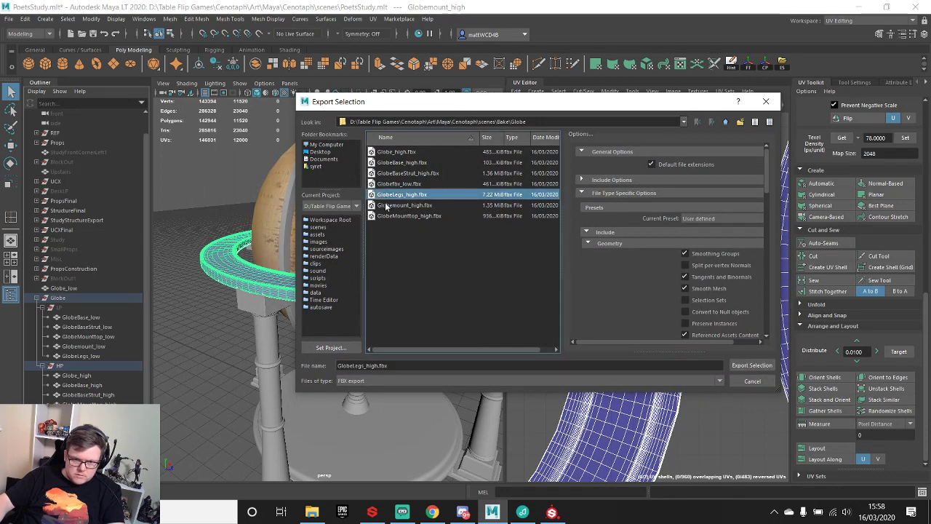
double_click(405, 205)
left_click(517, 264)
- Switch to Substance Painter, open the Globe texture set's mesh map baking settings and remove Globemount_high.fbx from the high definition meshes
key("alt+Tab")
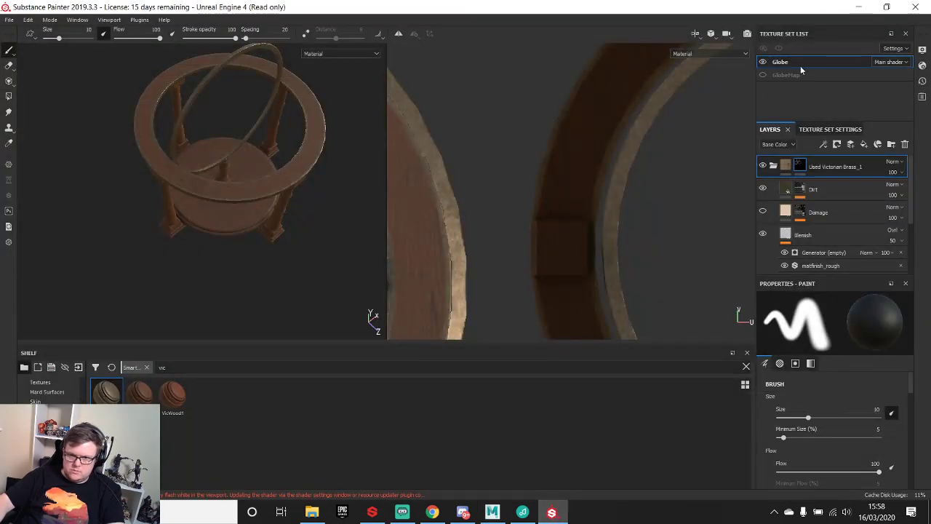
left_click(821, 129)
left_click(879, 211)
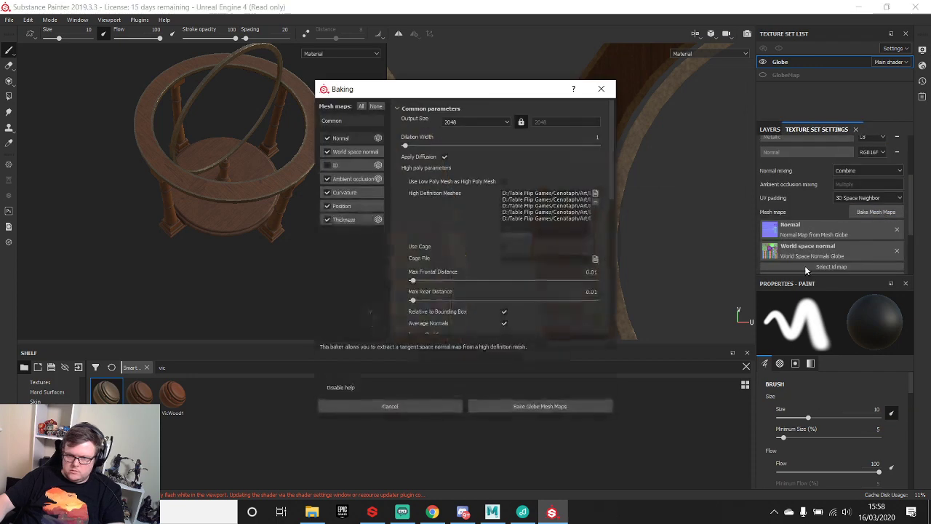
left_click_drag(524, 233, 577, 236)
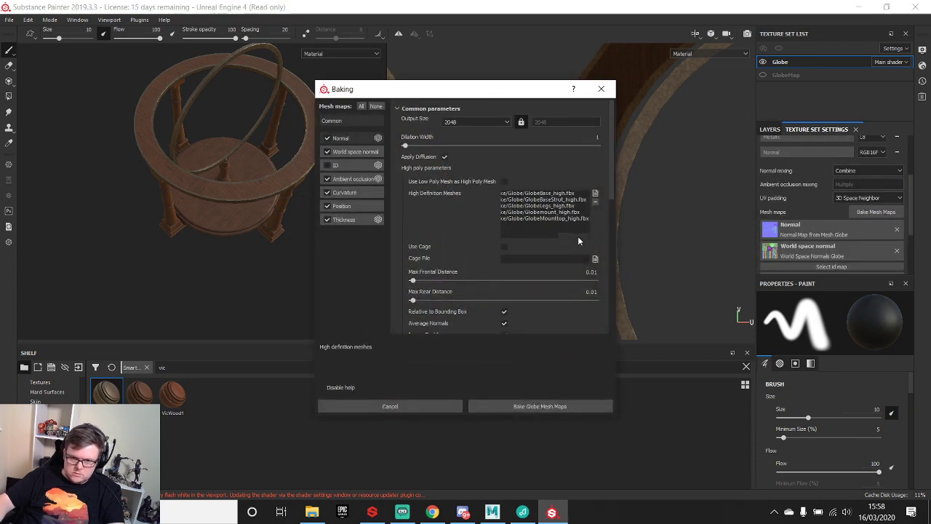
left_click(595, 201)
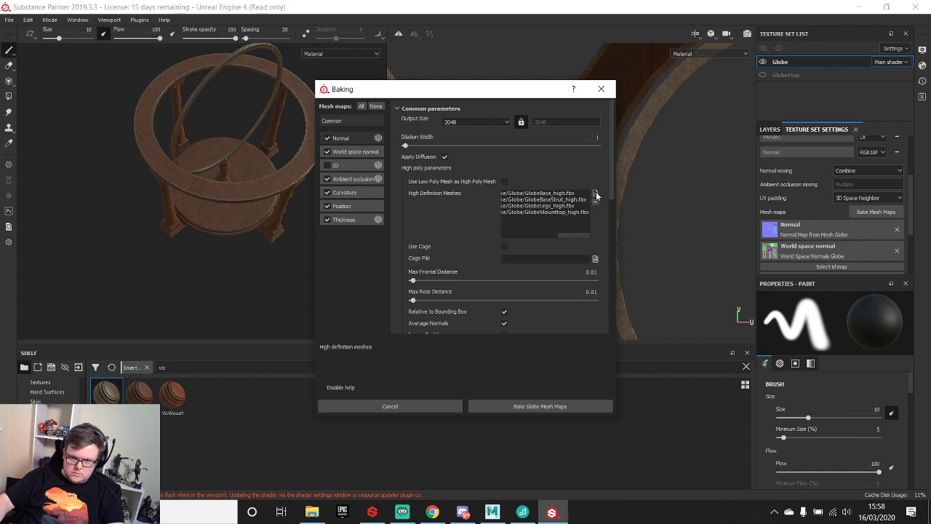
- Add the newly exported Globemount_high to the high definition meshes and bake the Globe mesh maps
left_click(595, 194)
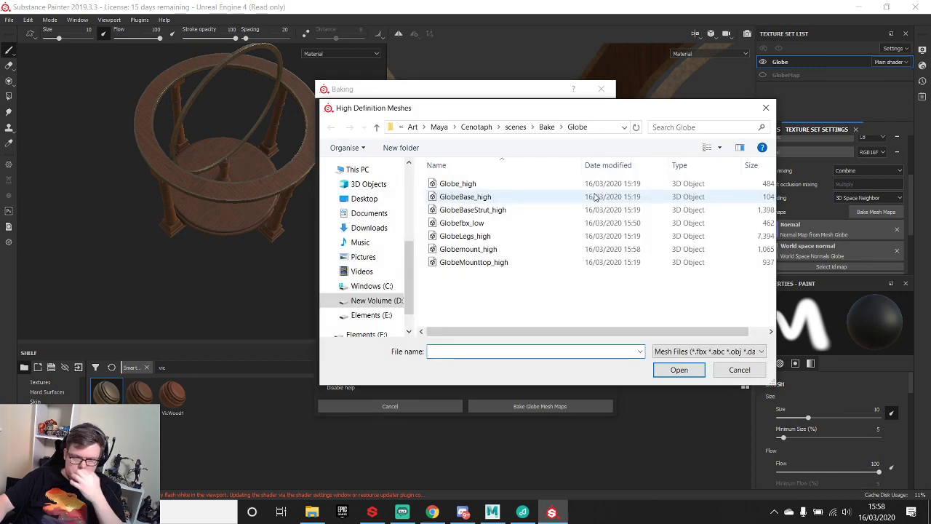
left_click(470, 249)
double_click(470, 249)
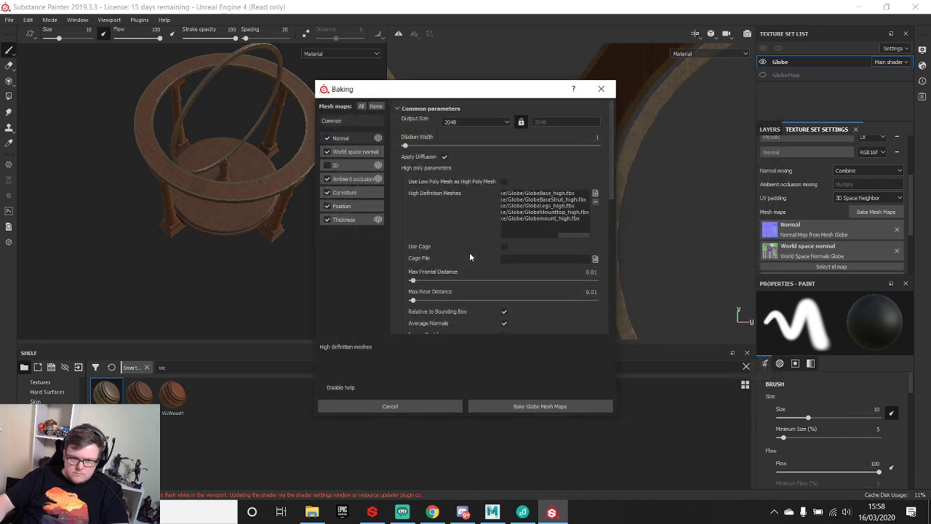
left_click(522, 410)
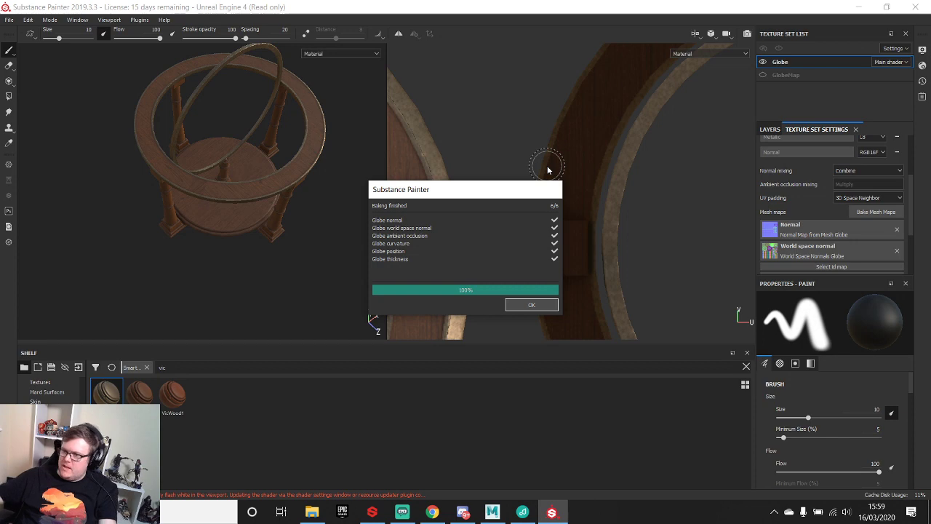
left_click(532, 304)
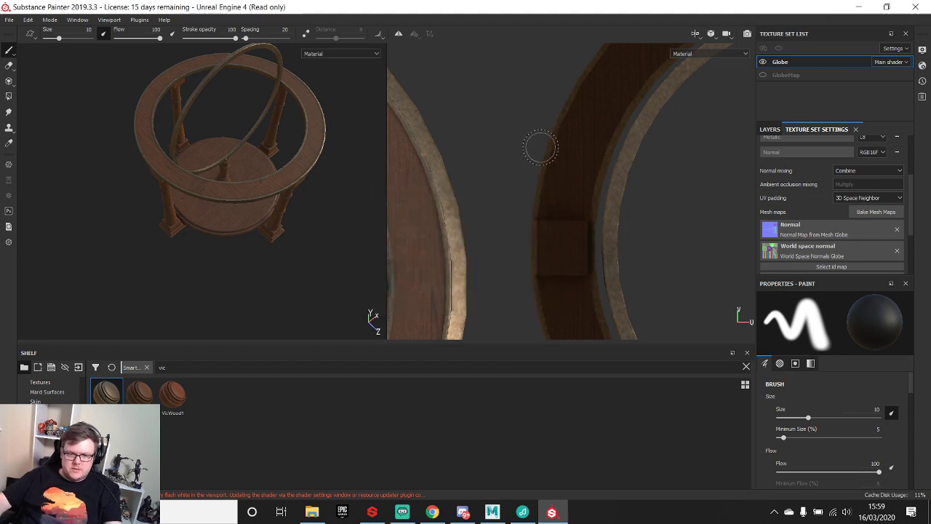
- Examine the rebaked ring's recessed top and brass rims up close and from around the stand
scroll(218, 123, "up", 5)
left_click_drag(234, 147, 239, 104, "alt")
left_click_drag(331, 146, 333, 187, "alt")
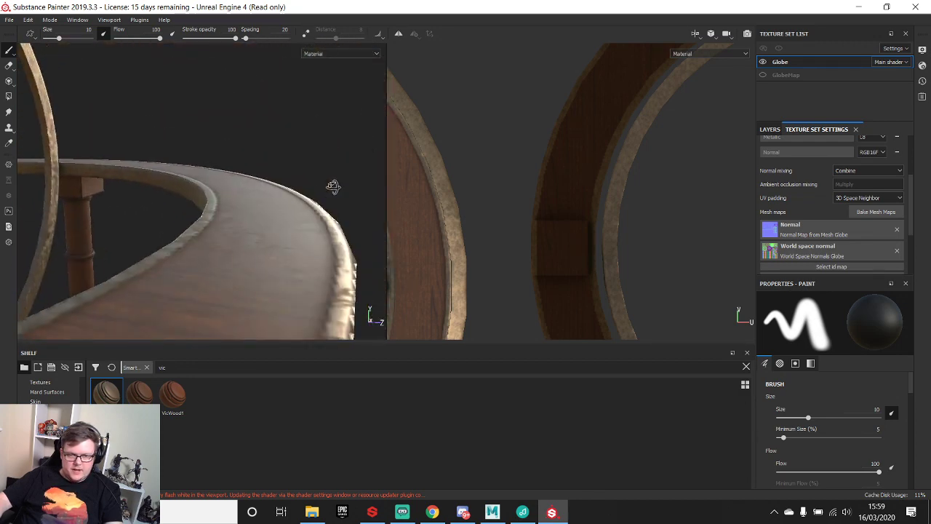
scroll(254, 293, "down", 4)
left_click_drag(248, 300, 206, 224, "alt")
scroll(205, 200, "down", 3)
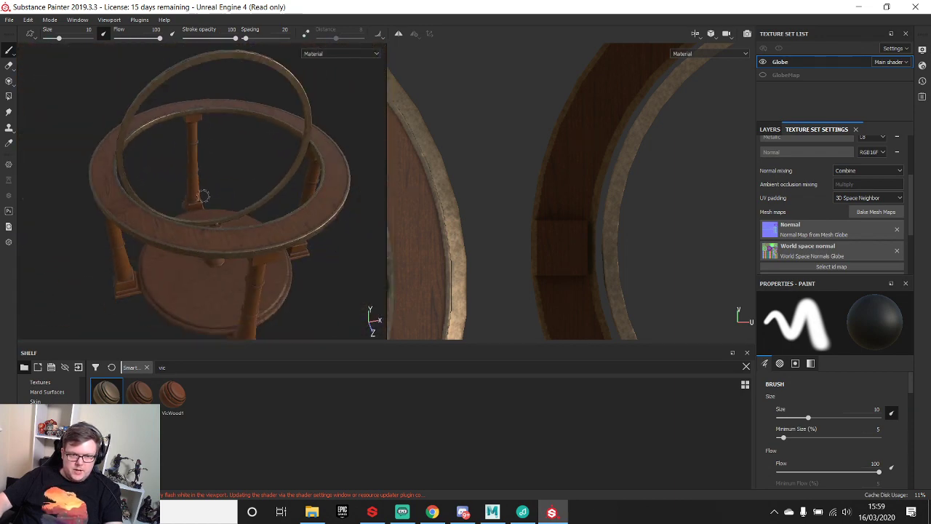
middle_click_drag(204, 196, 115, 217, "alt")
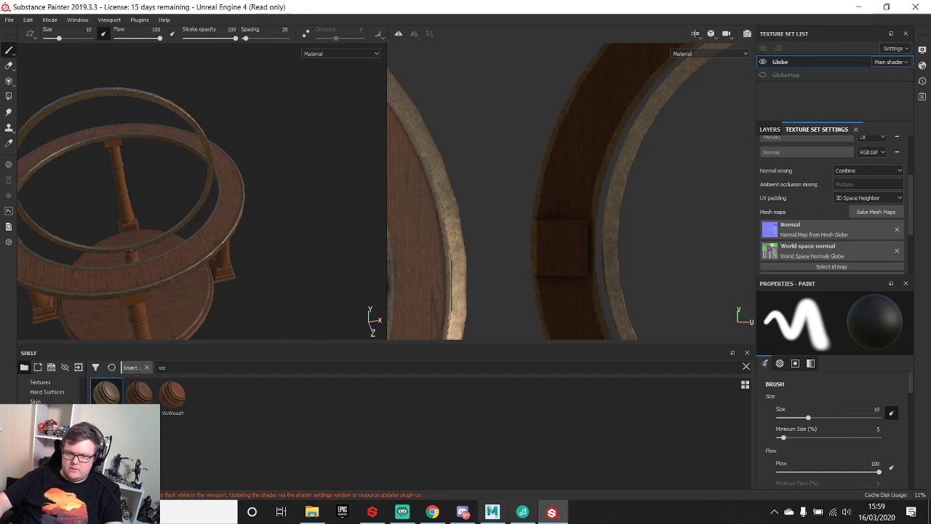
- Switch to Maya and move Globe_low into the LP group
left_click(492, 511)
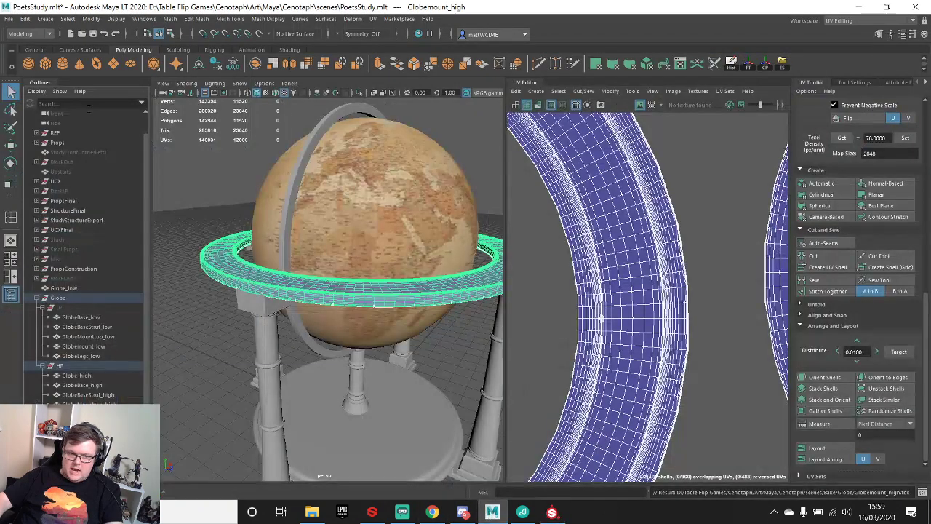
left_click(71, 288)
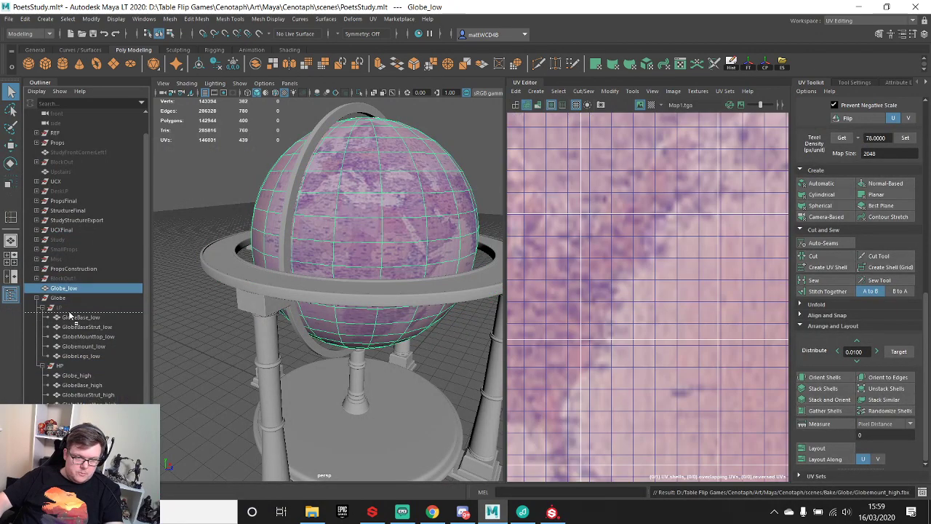
middle_click_drag(69, 312, 70, 311)
- Show the LP group and hide the HP group
left_click(66, 290)
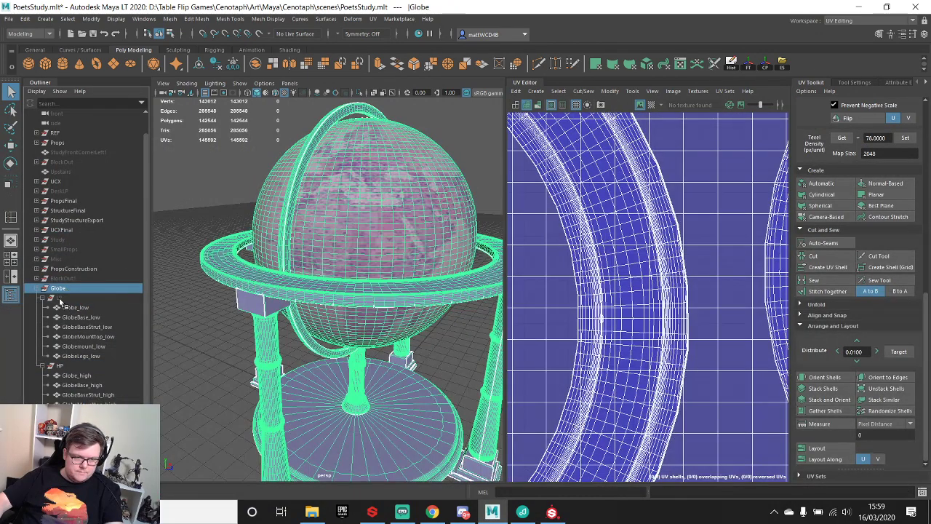
left_click(61, 299)
key("h")
left_click(62, 368)
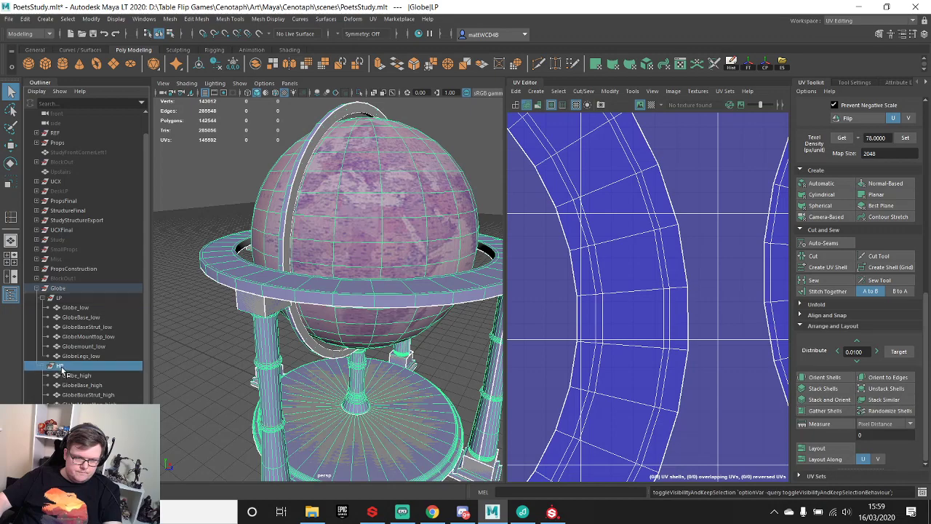
key("h")
- Freeze the LP group's transformations and export the group over the existing Globefbx_low.fbx
left_click(67, 297)
left_click(748, 63)
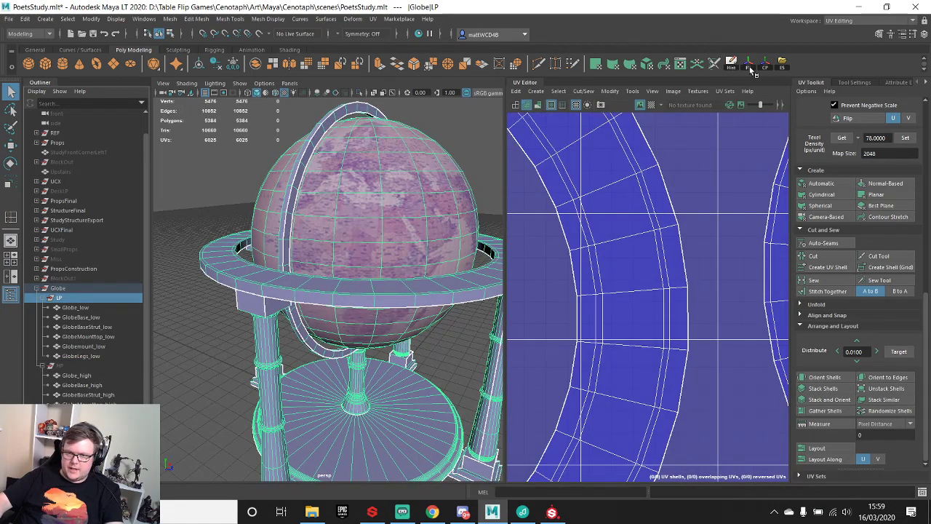
left_click(781, 63)
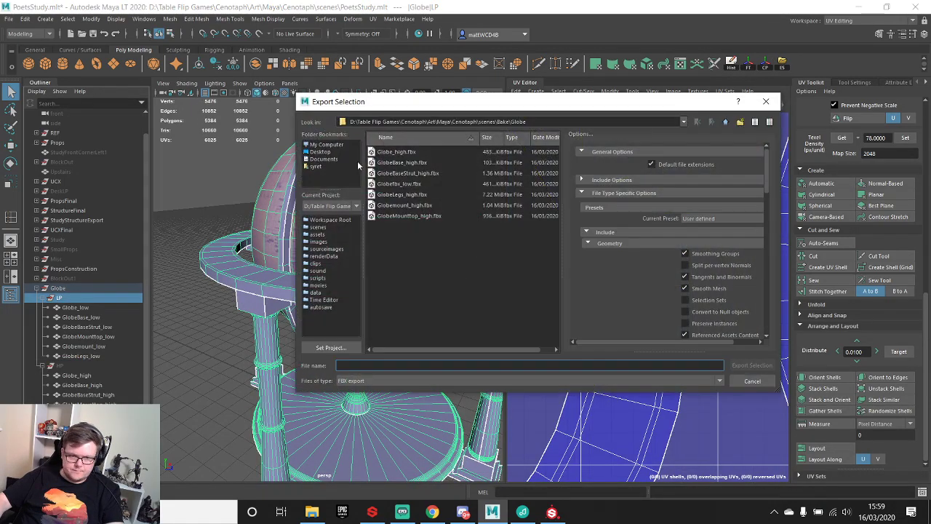
double_click(398, 186)
left_click(517, 266)
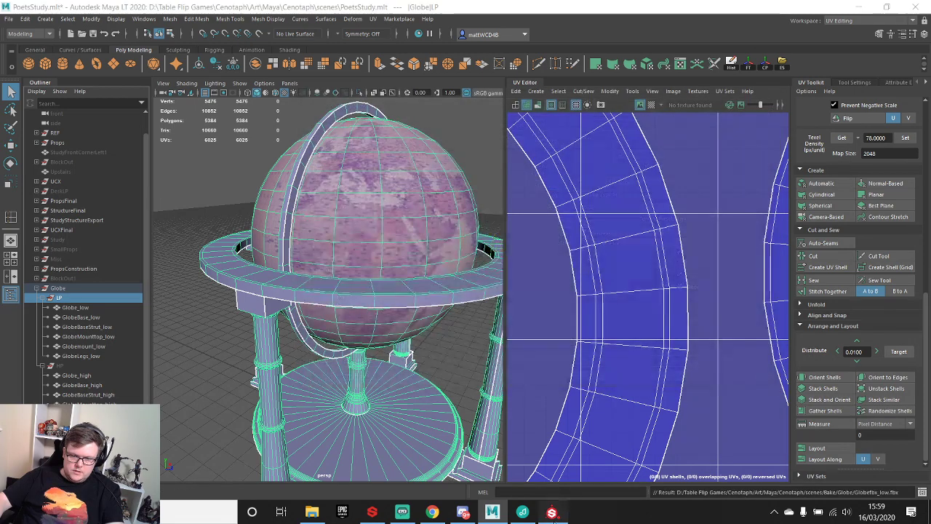
- Switch to Substance Painter and reload the updated Globefbx_low mesh through the project configuration
left_click(553, 511)
left_click(9, 20)
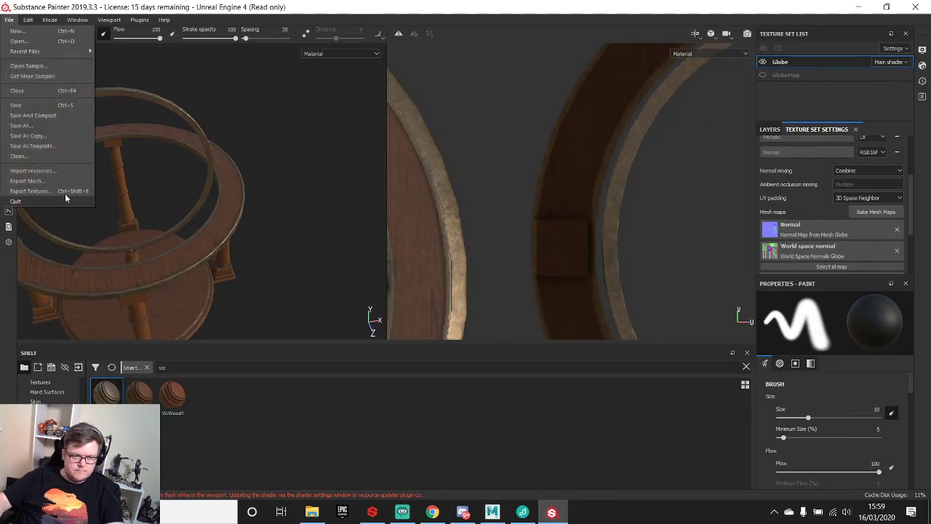
mouse_move(42, 21)
left_click(58, 54)
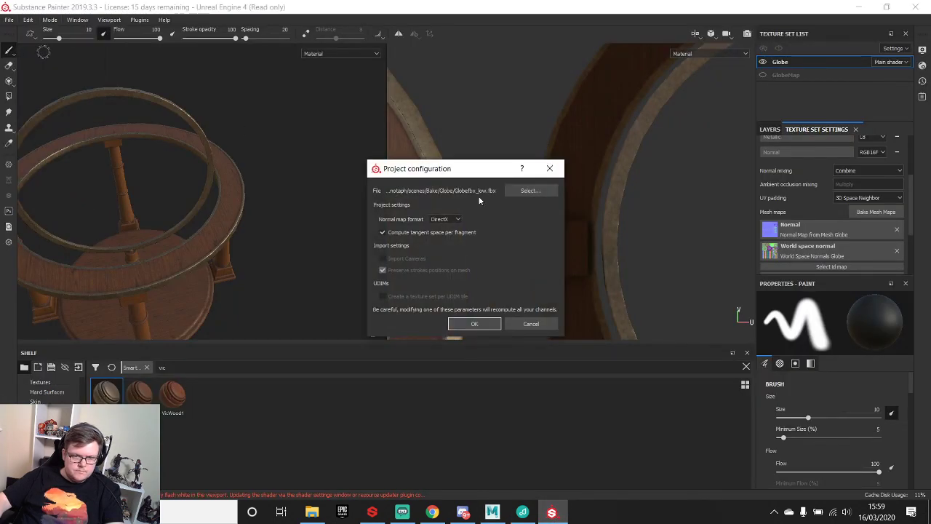
left_click(532, 191)
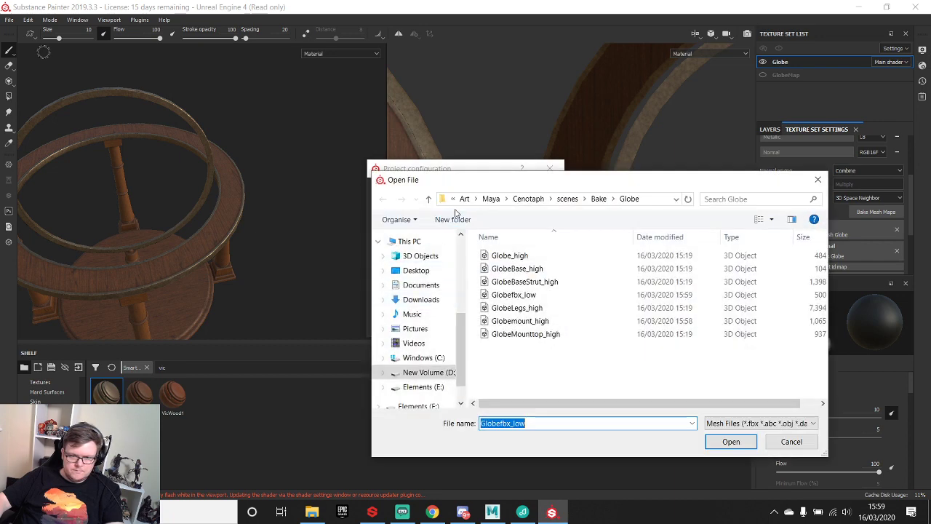
double_click(509, 294)
left_click(490, 323)
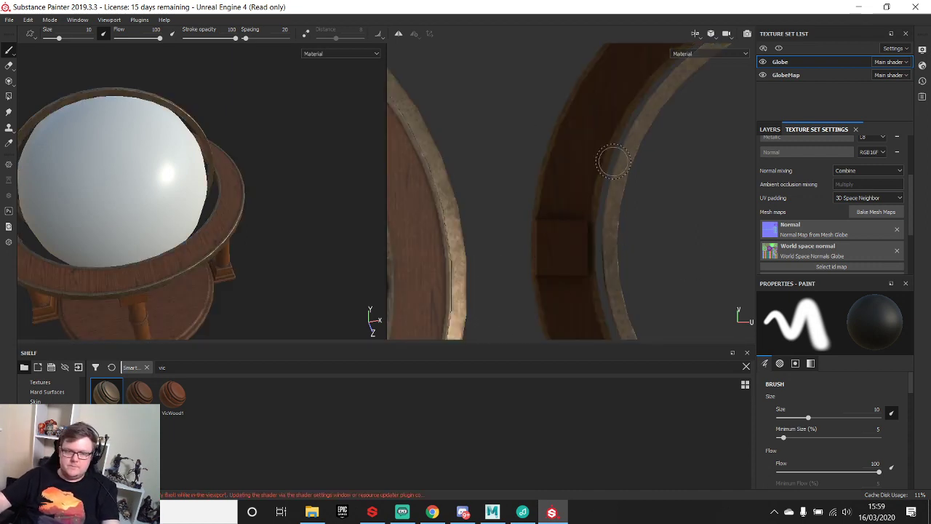
left_click_drag(141, 112, 281, 135, "alt")
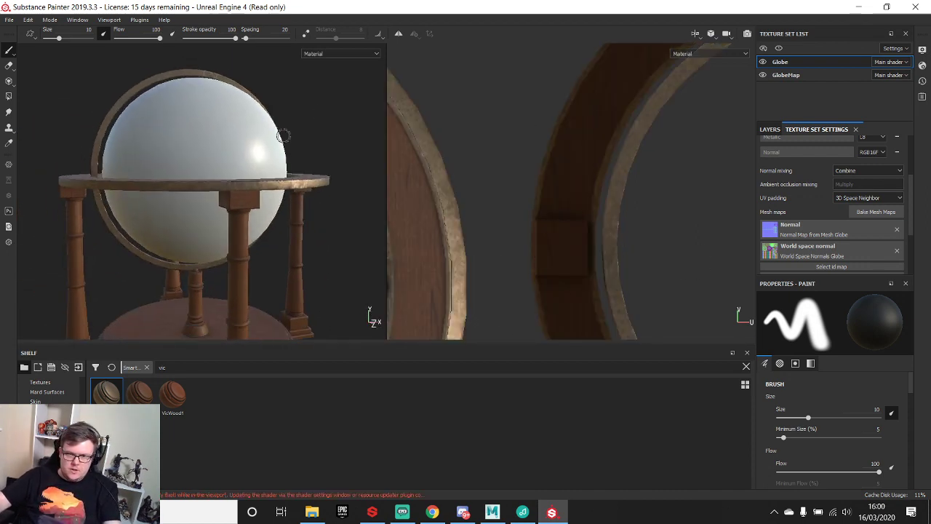
- Select the GlobeMap texture set and start a resource import, choosing the Map1 file from the Desktop
left_click(819, 76)
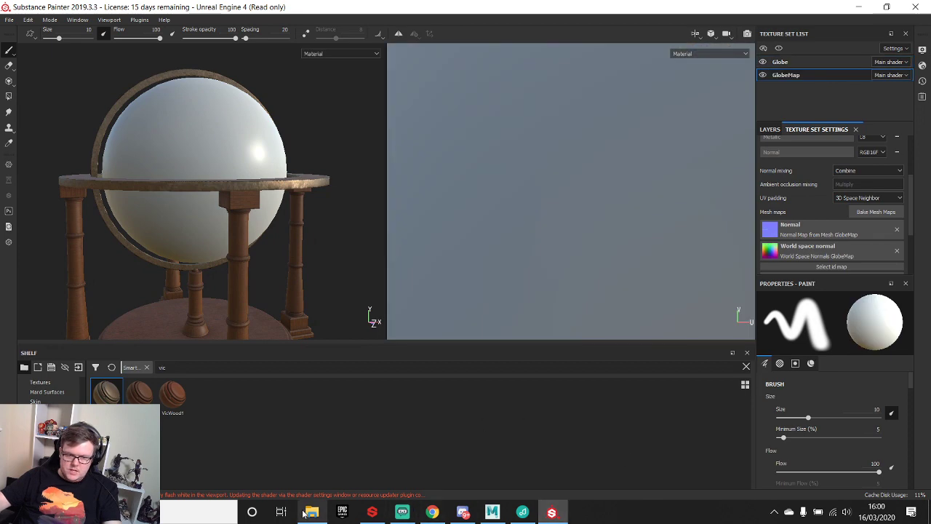
scroll(47, 391, "down", 1)
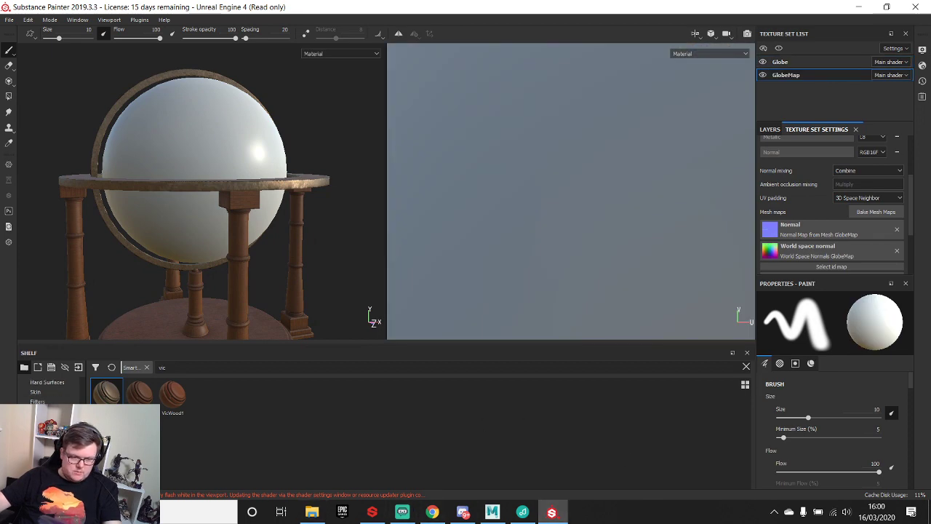
scroll(47, 391, "up", 5)
left_click(78, 367)
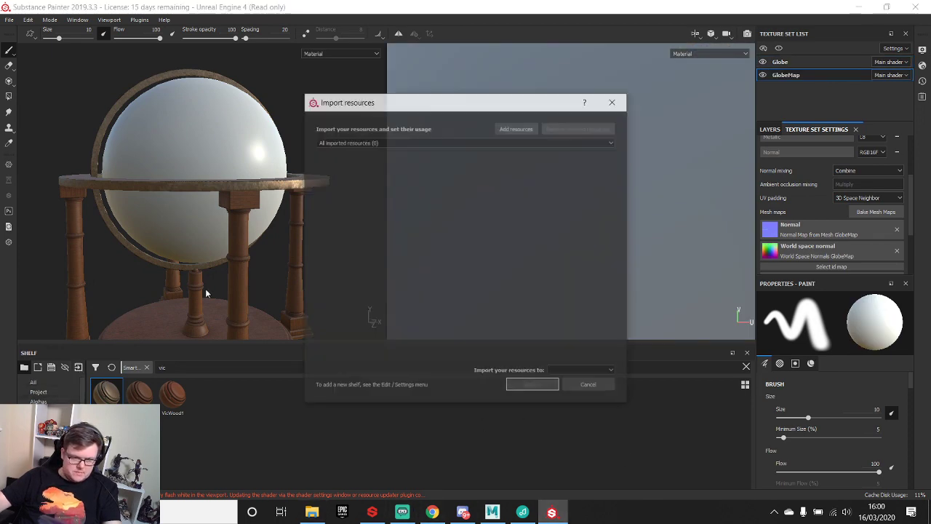
left_click(534, 127)
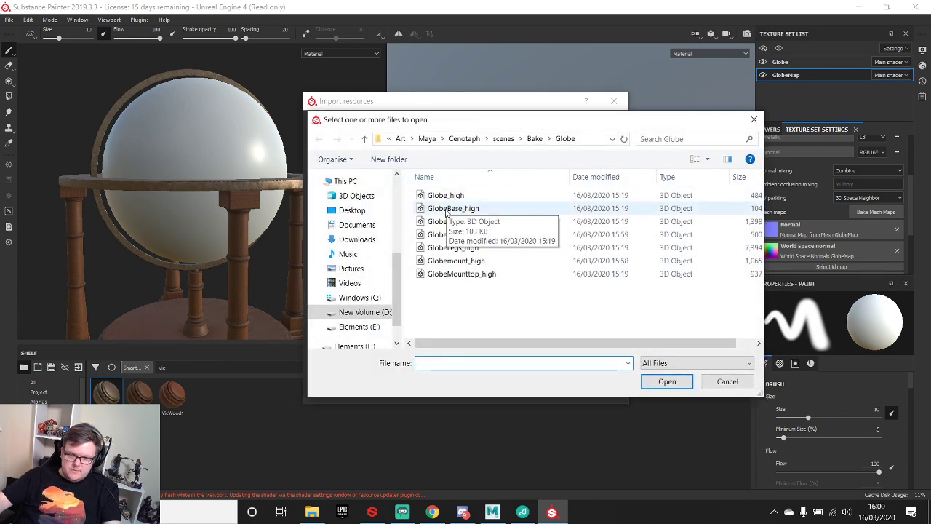
left_click(352, 210)
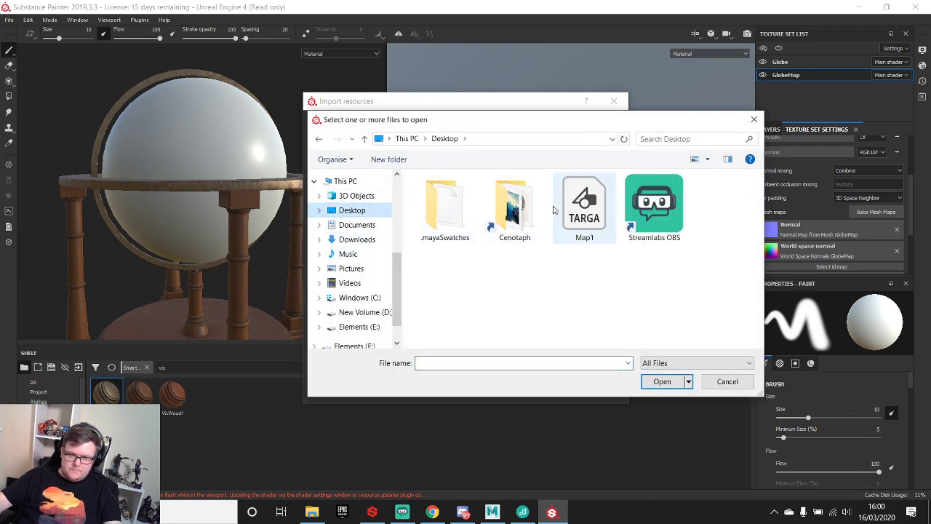
left_click(580, 195)
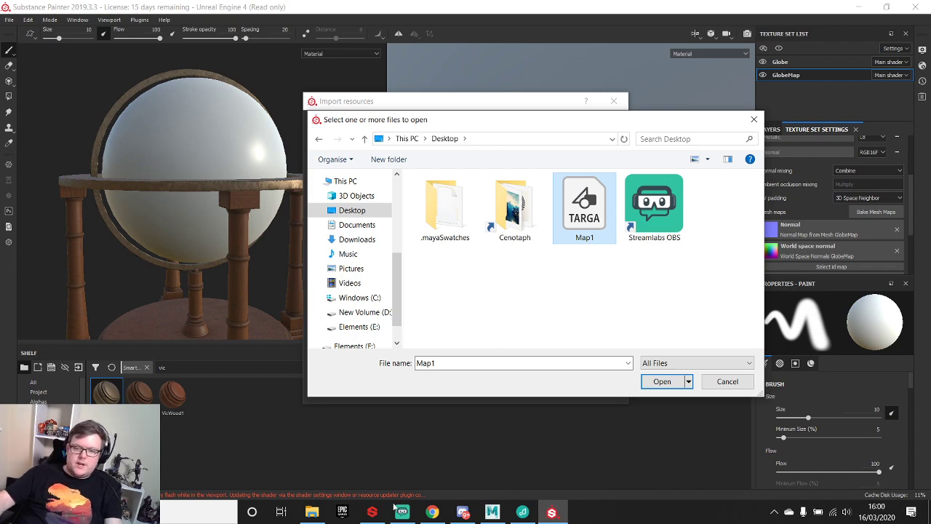
- Switch to Maya and inspect how Globe_low's UV layout covers the Map1 texture
left_click(492, 512)
left_click(447, 208)
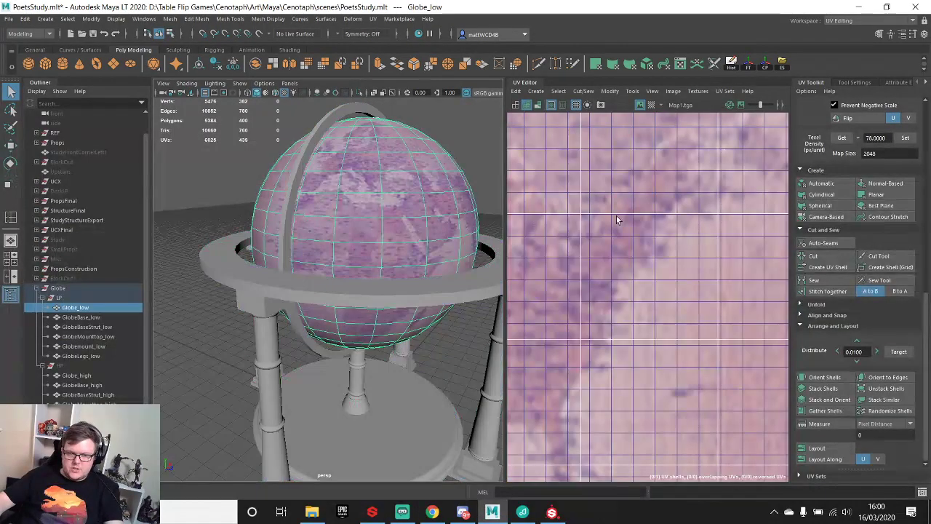
scroll(665, 262, "down", 3)
middle_click_drag(703, 247, 650, 192, "alt")
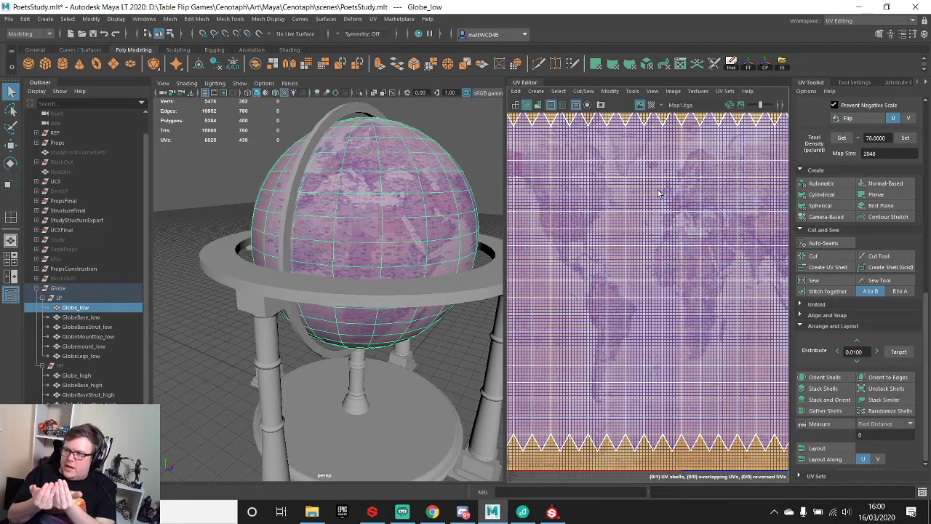
scroll(658, 192, "down", 3)
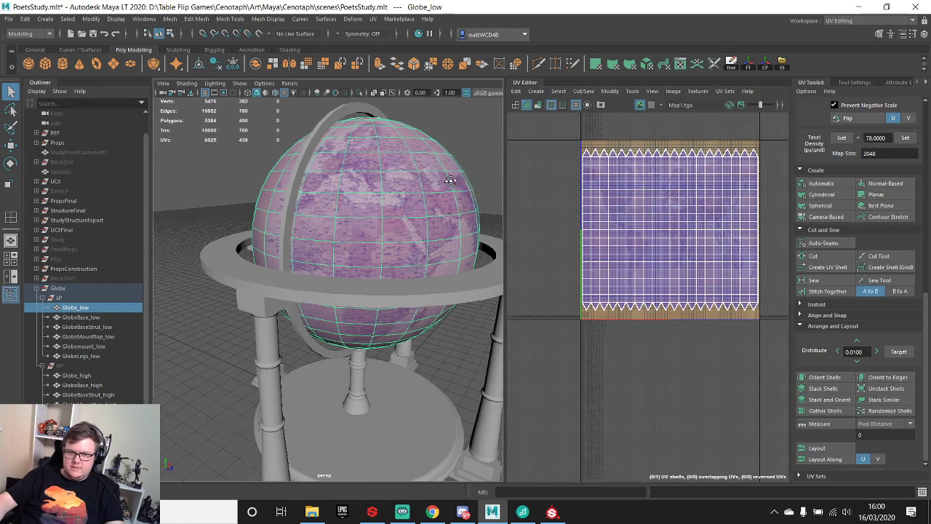
- Deselect the globe and examine the map texture on the sphere from several angles and distances
left_click_drag(445, 175, 302, 203, "alt")
left_click(419, 184)
scroll(344, 189, "down", 5)
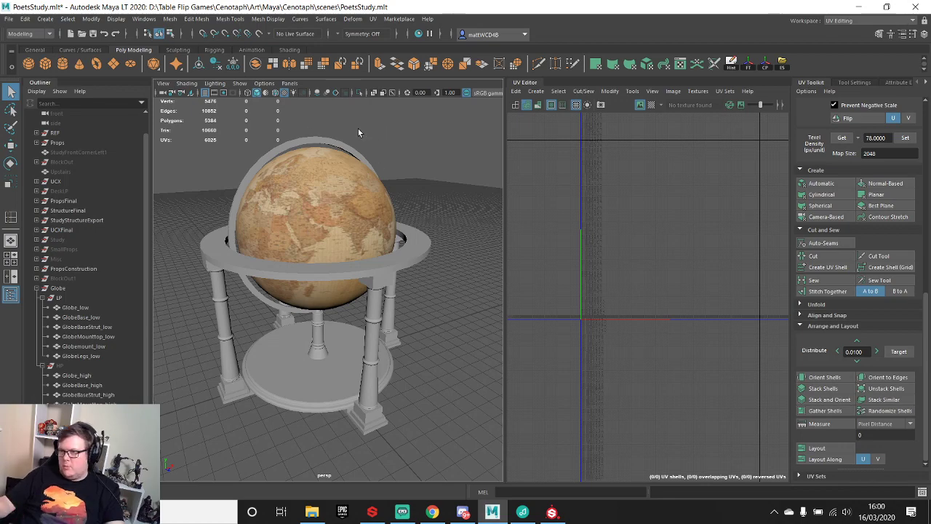
left_click_drag(323, 248, 321, 213, "alt")
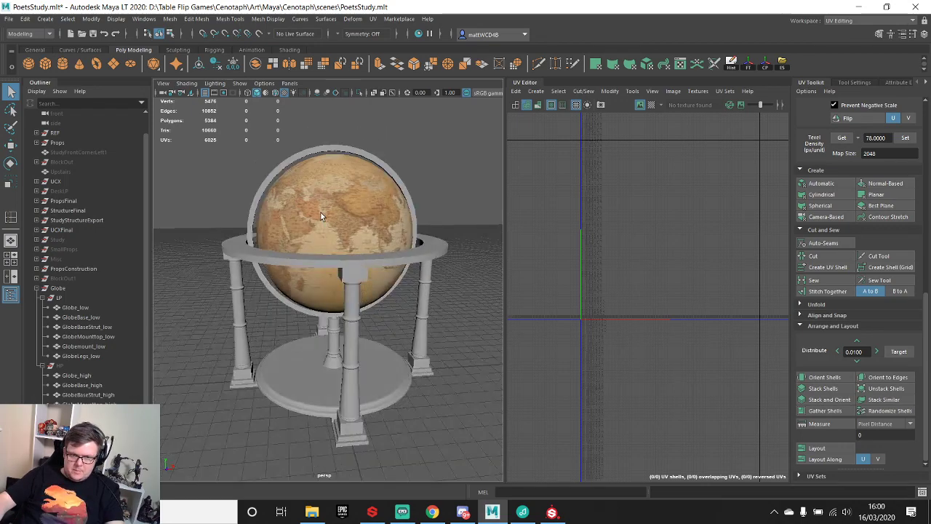
right_click_drag(321, 212, 362, 232, "alt")
mouse_move(362, 233)
left_mouse_down("alt")
mouse_move(379, 217)
mouse_move(297, 237)
mouse_move(375, 247)
mouse_move(295, 253)
mouse_move(373, 227)
left_mouse_up("alt")
scroll(374, 251, "up", 5)
scroll(378, 233, "down", 10)
scroll(375, 225, "up", 5)
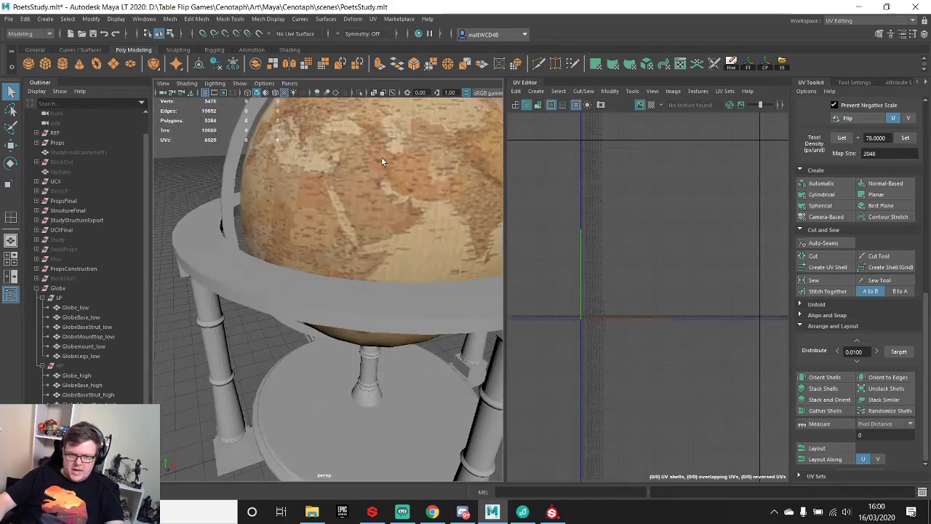
middle_click_drag(382, 156, 340, 217, "alt")
- Reselect Globe_low and compare its UV shell with the map as wrapped around the sphere
left_click(270, 186)
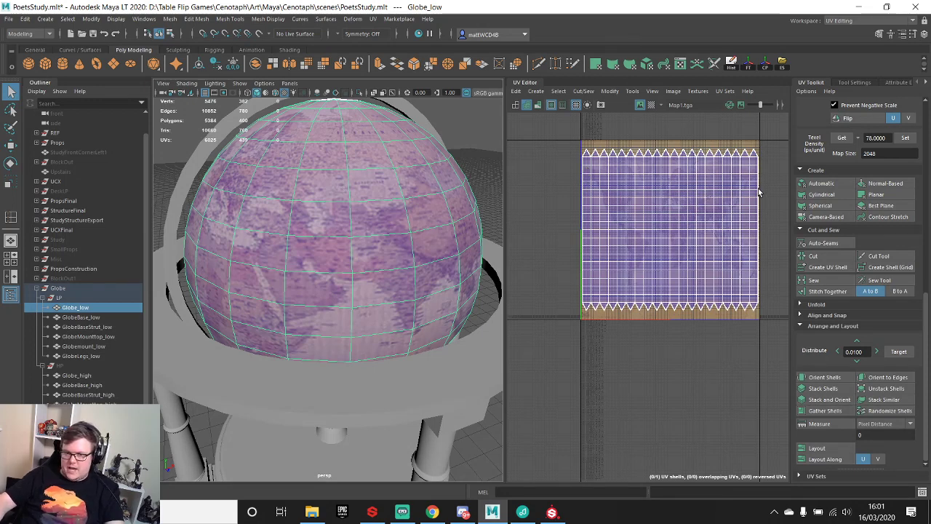
left_click_drag(367, 209, 339, 211, "alt")
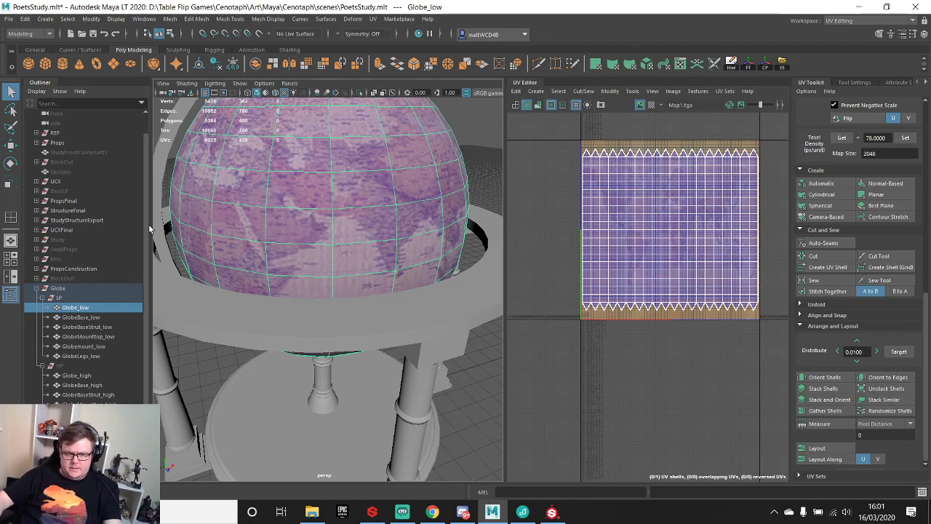
middle_click_drag(339, 213, 340, 228, "alt")
scroll(404, 227, "down", 5)
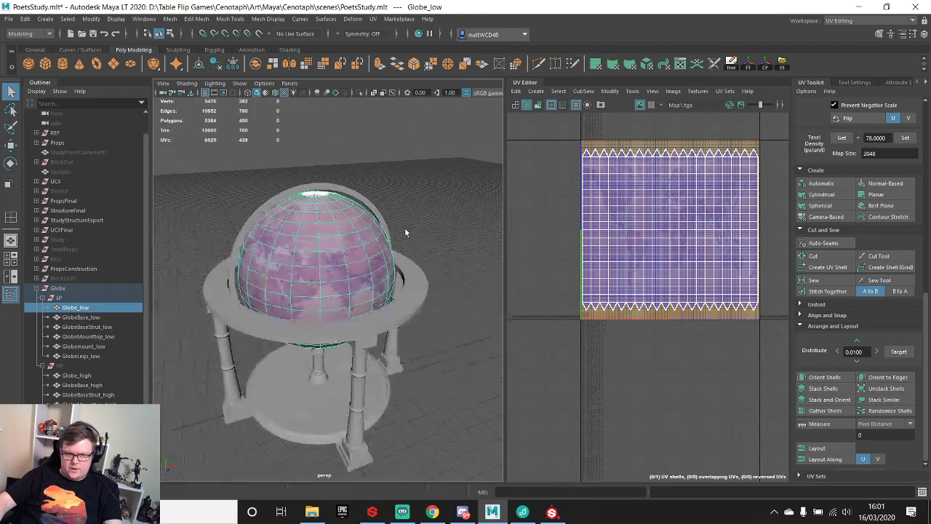
left_click_drag(371, 256, 338, 235, "alt")
middle_click_drag(355, 252, 358, 226, "alt")
scroll(690, 218, "up", 6)
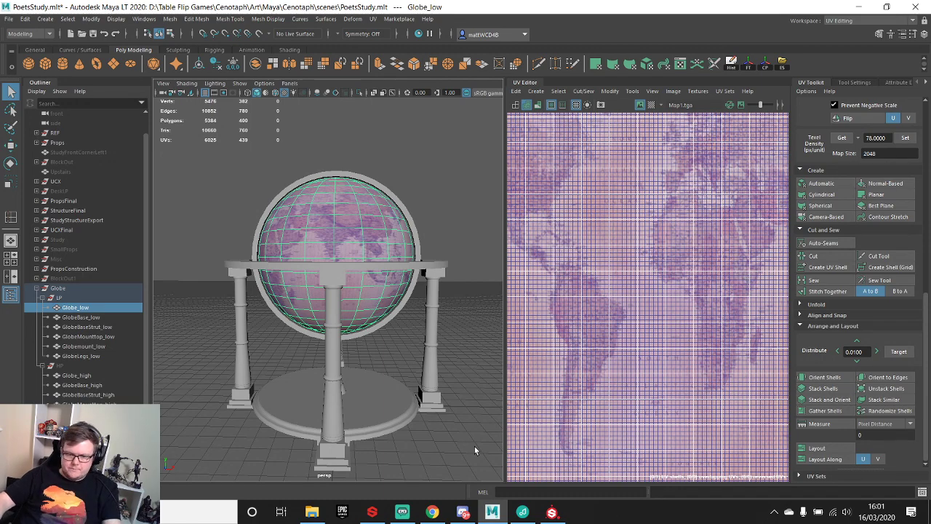
- Return to Substance Painter and import Map1.tga as a texture into the current project
left_click(860, 6)
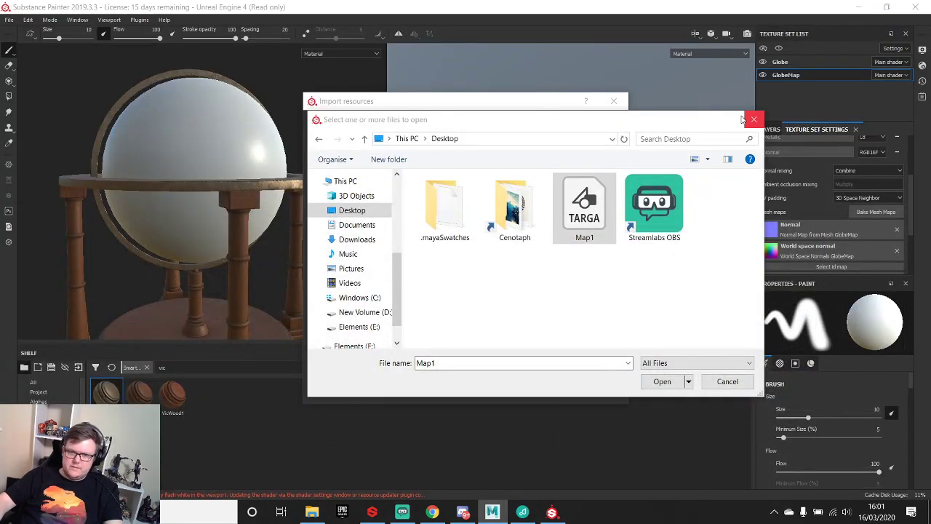
left_click(599, 208)
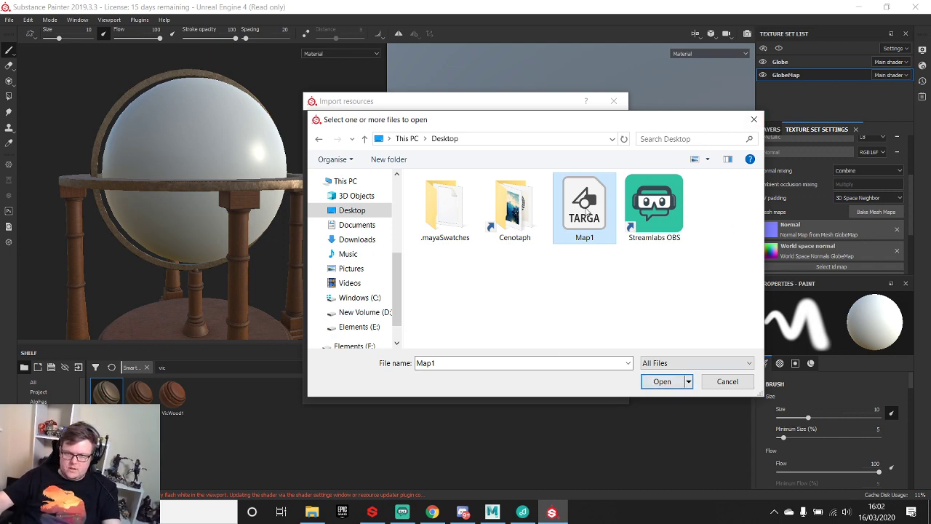
left_click(662, 381)
left_click(580, 158)
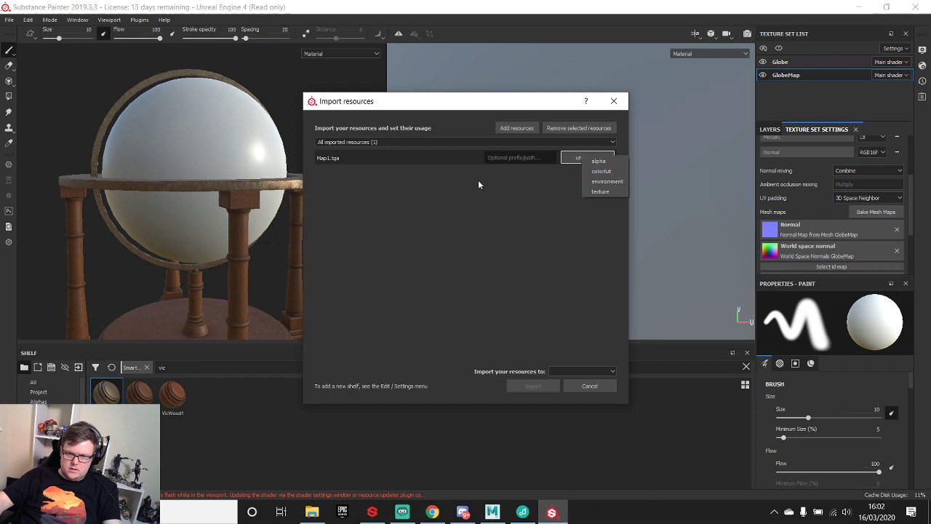
left_click(600, 192)
left_click(578, 372)
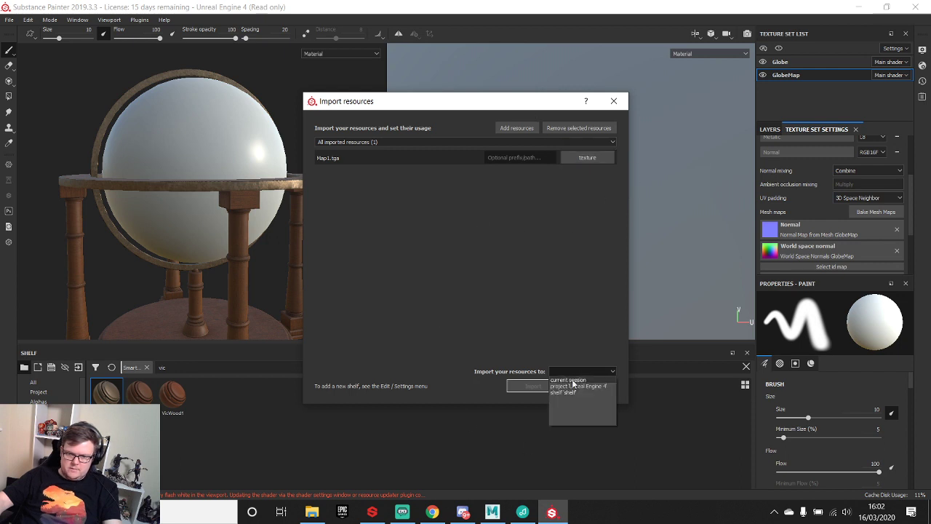
left_click(580, 387)
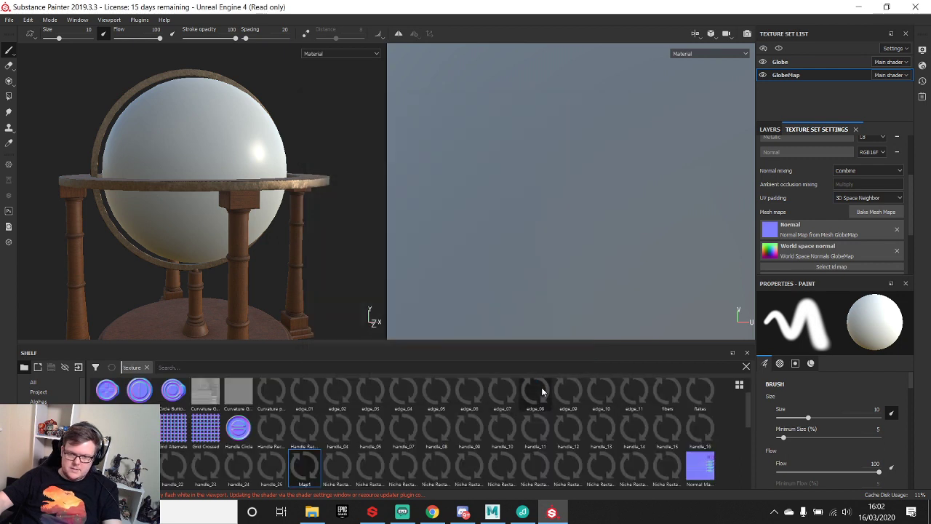
left_click(541, 386)
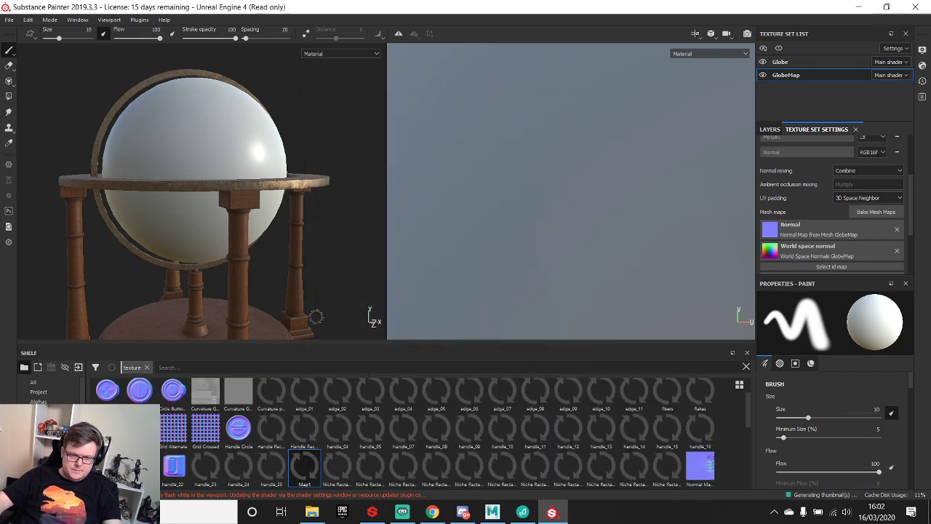
- Add a fill layer to the GlobeMap texture set and delete the empty Layer 1
left_click(770, 130)
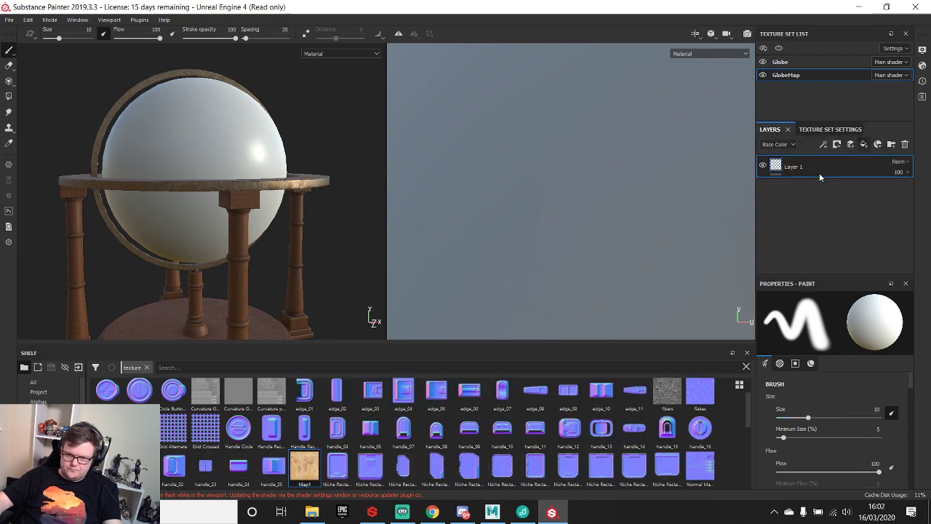
left_click(863, 144)
left_click(835, 187)
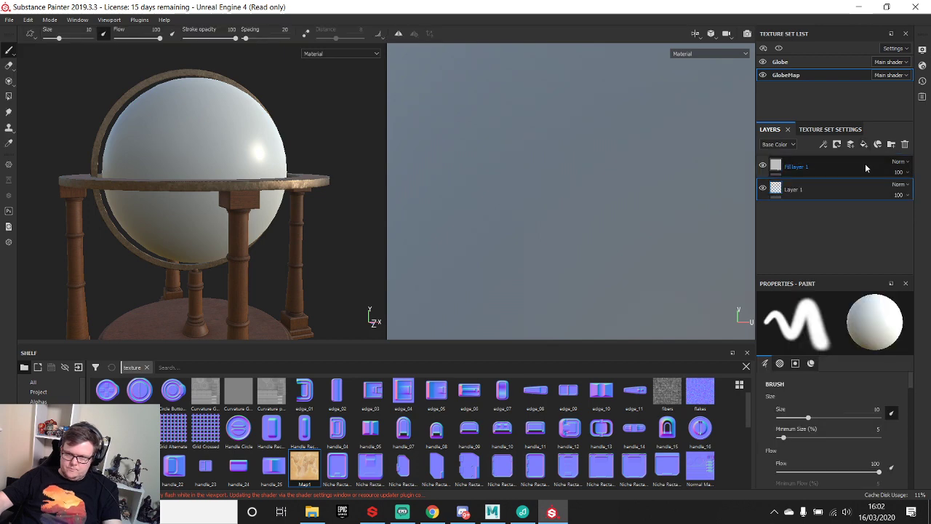
left_click(904, 144)
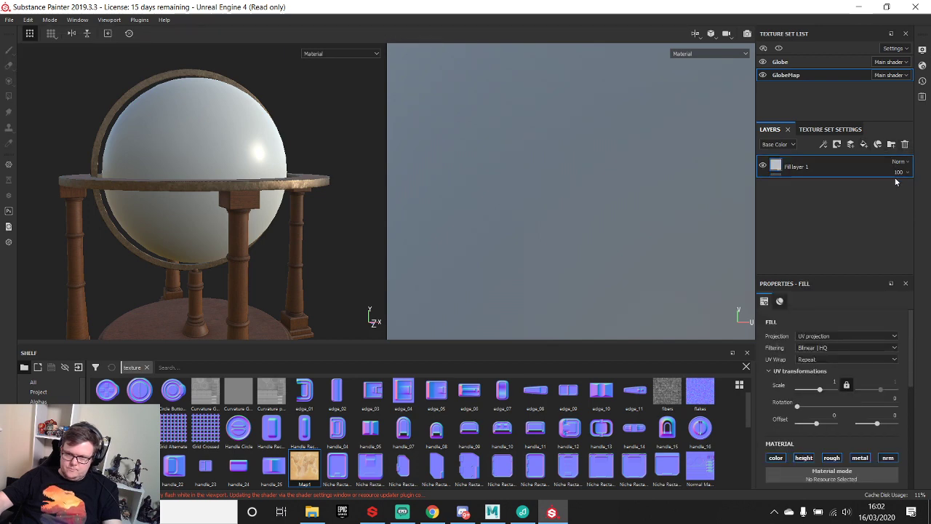
- Limit the fill layer to the color channel and assign Map1 as its Base Color
left_click(814, 459)
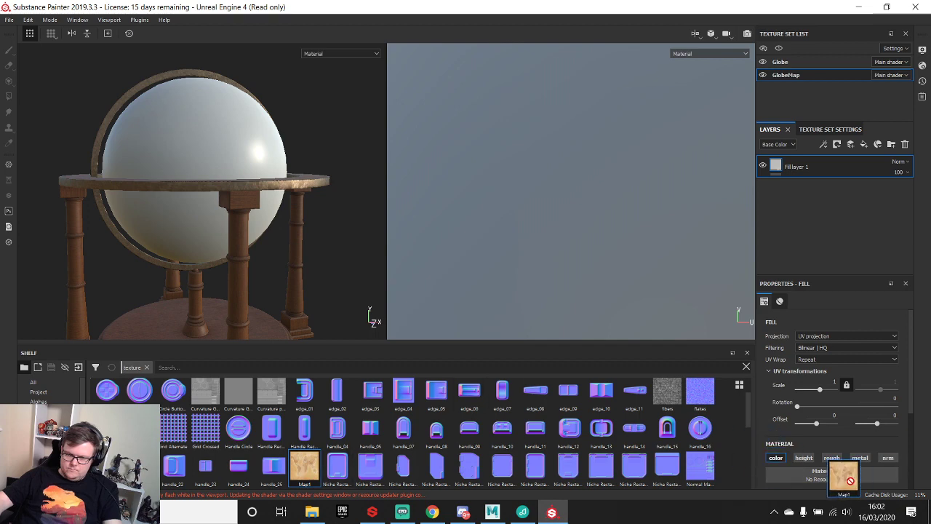
left_click_drag(846, 478, 844, 472)
scroll(842, 458, "down", 3)
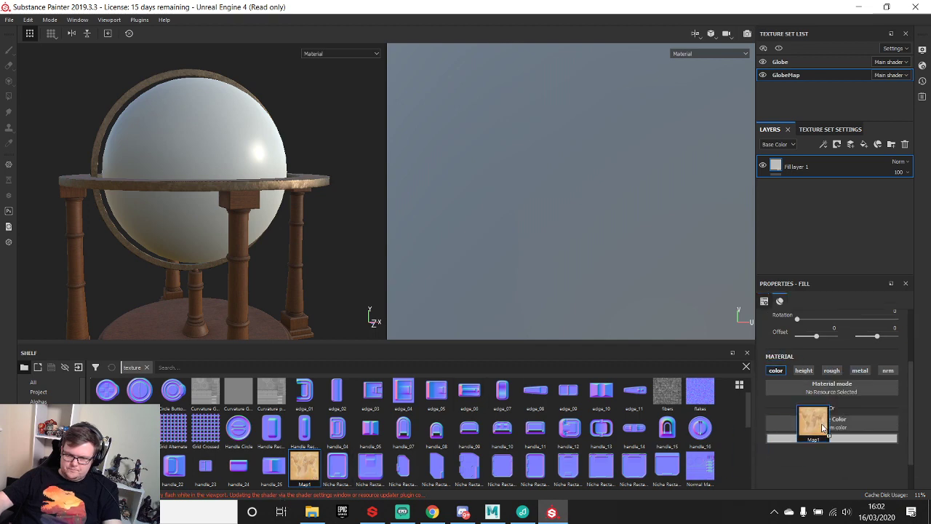
left_click_drag(822, 427, 825, 427)
left_click_drag(271, 58, 314, 174, "alt")
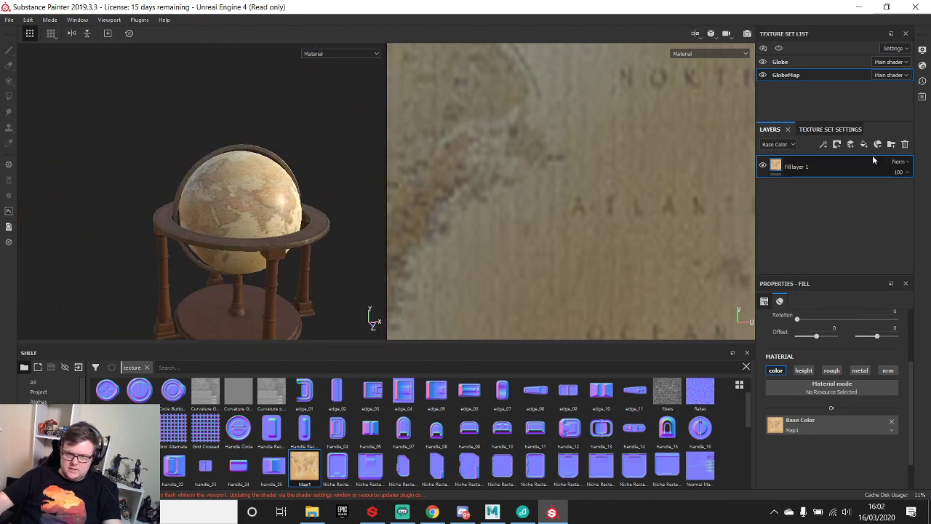
- Enable the fill layer's roughness channel, lower roughness to about 0.14 and check the globe's shine
scroll(834, 437, "down", 2)
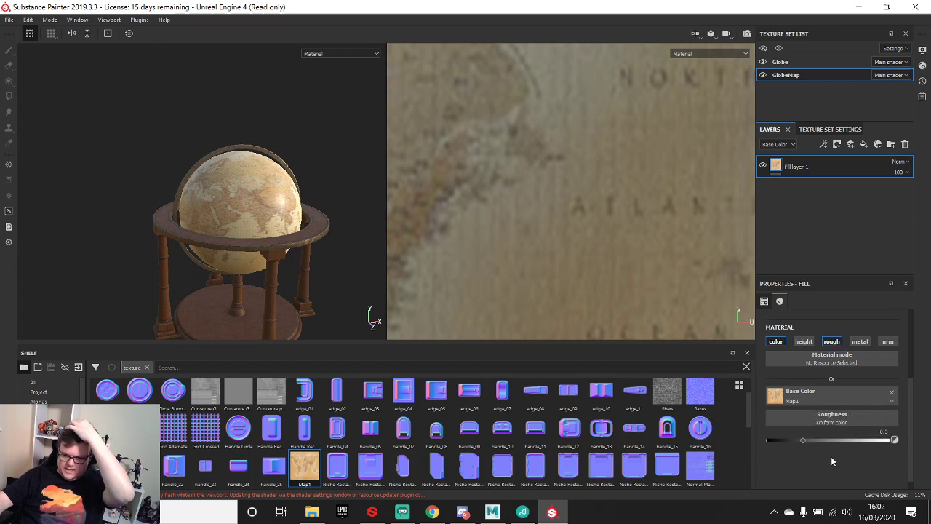
left_click_drag(802, 440, 783, 440)
scroll(263, 218, "down", 2)
scroll(260, 216, "up", 5)
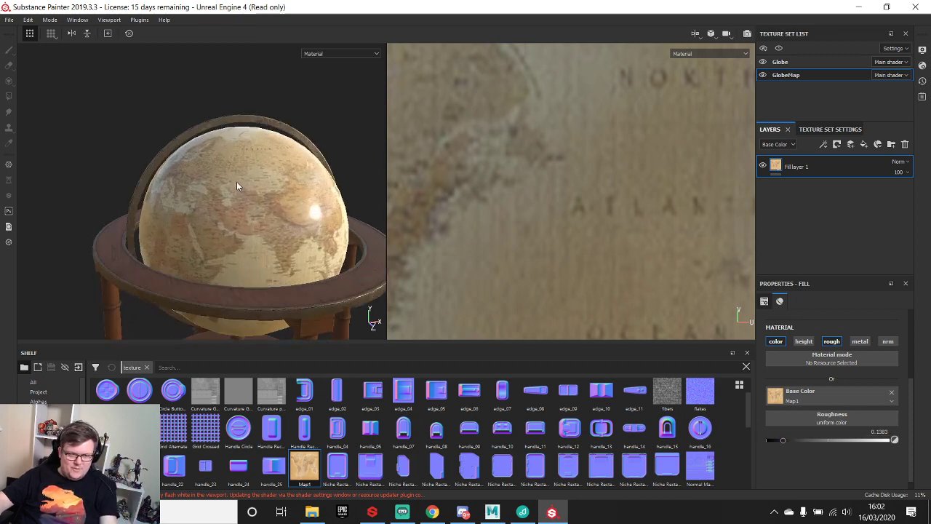
left_click_drag(237, 183, 266, 252, "alt")
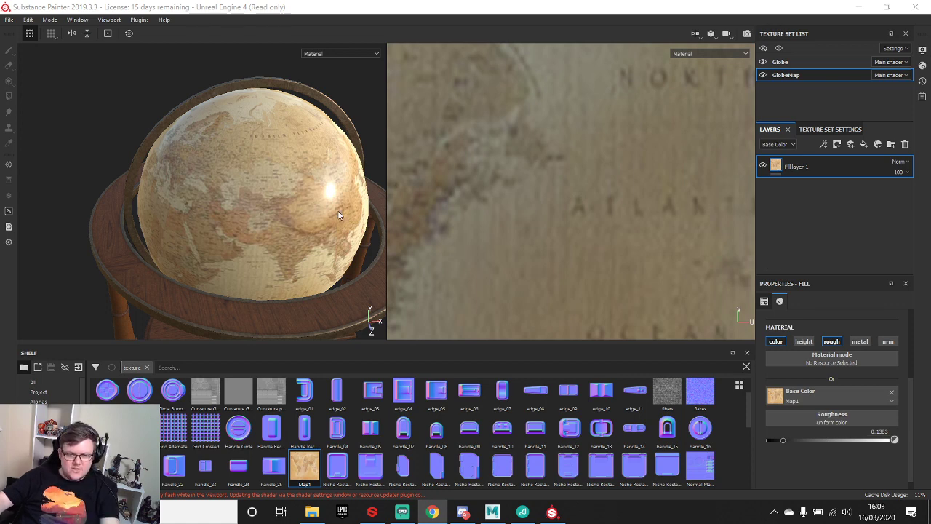
left_click_drag(264, 211, 534, 160, "alt")
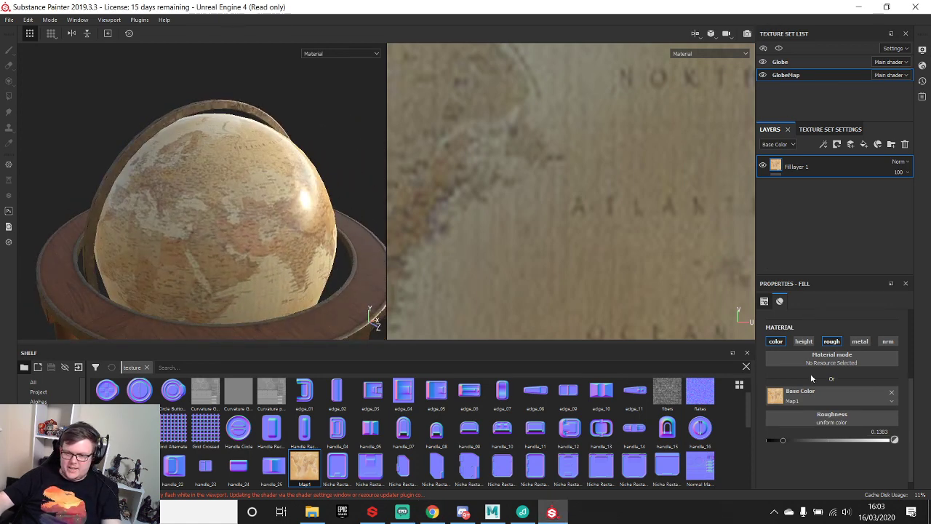
- Raise the fill layer's roughness to about 0.44 and review the whole globe and stand
left_click_drag(831, 440, 818, 439)
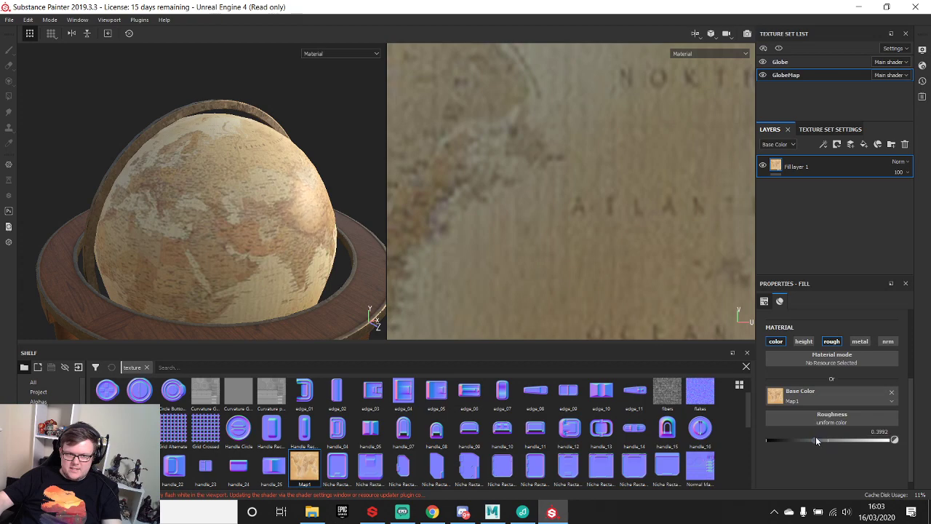
left_click_drag(182, 204, 179, 146, "alt")
middle_click_drag(230, 287, 232, 185, "alt")
left_click_drag(232, 185, 244, 206, "alt")
middle_click_drag(317, 159, 248, 229, "alt")
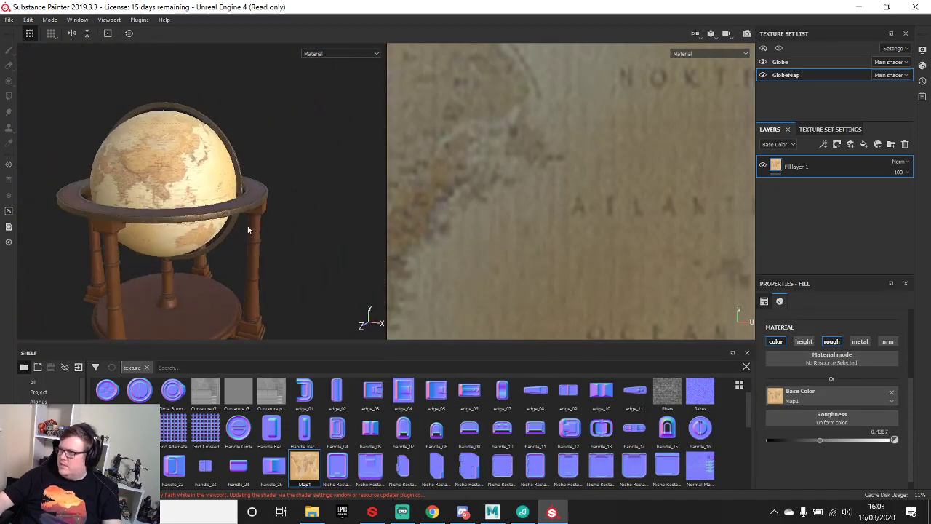
left_click_drag(211, 194, 212, 178, "alt")
middle_click_drag(213, 178, 261, 137, "alt")
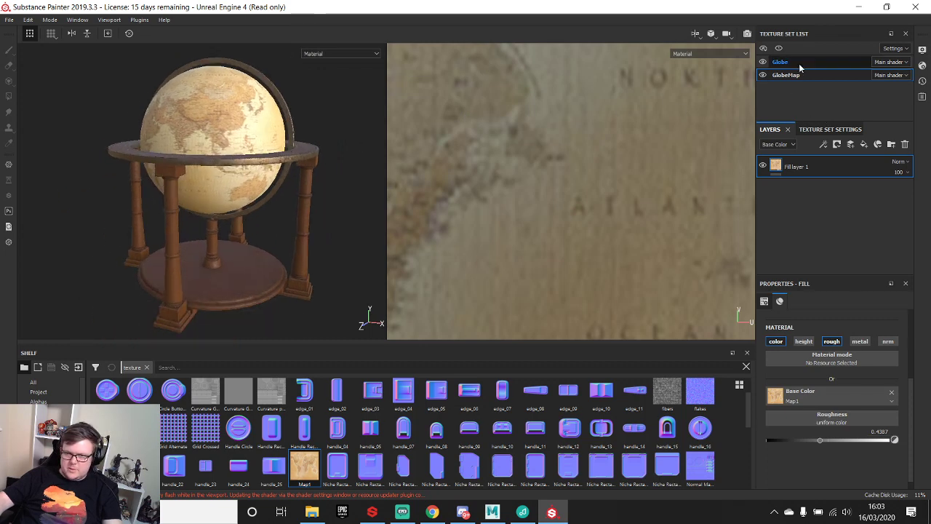
- Select the Globe texture set and inspect the wood grain on the stand's round base and leg feet
left_click(779, 62)
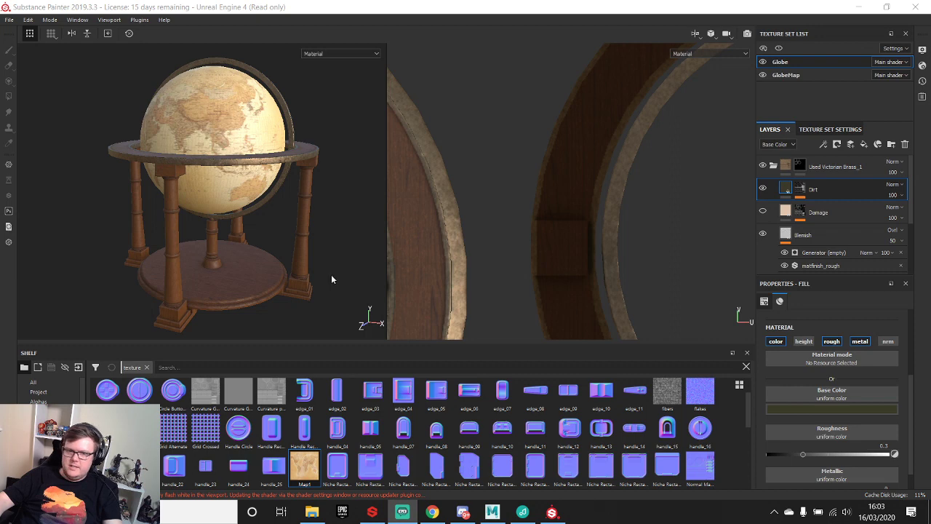
middle_click_drag(238, 176, 248, 169, "alt")
left_click_drag(248, 169, 273, 219, "alt")
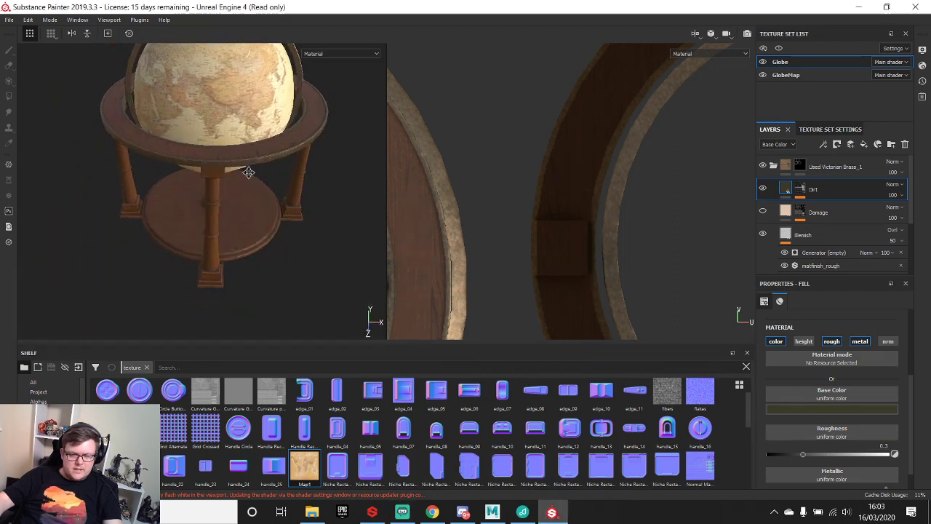
scroll(231, 164, "up", 3)
left_click_drag(229, 163, 234, 135, "alt")
middle_click_drag(234, 135, 241, 69, "alt")
scroll(245, 104, "up", 3)
left_click_drag(244, 100, 265, 169, "alt")
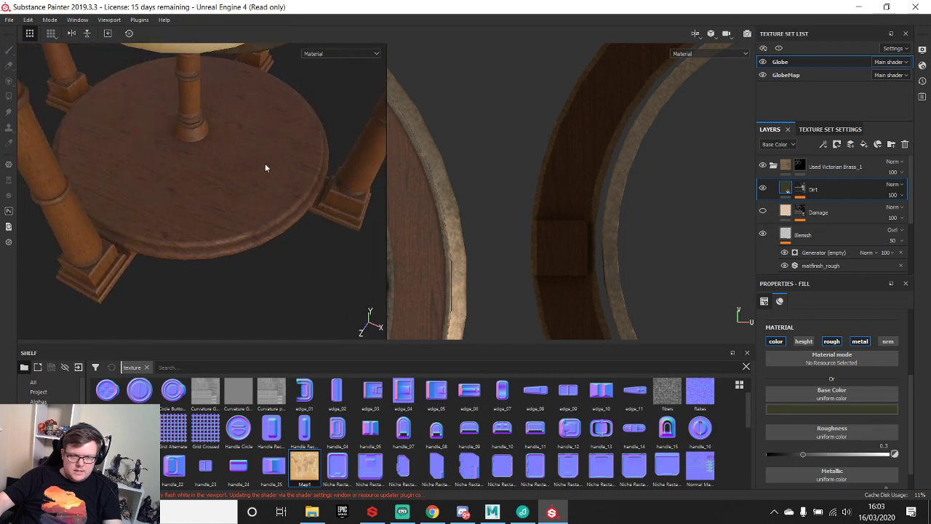
scroll(796, 236, "down", 2)
scroll(794, 238, "up", 2)
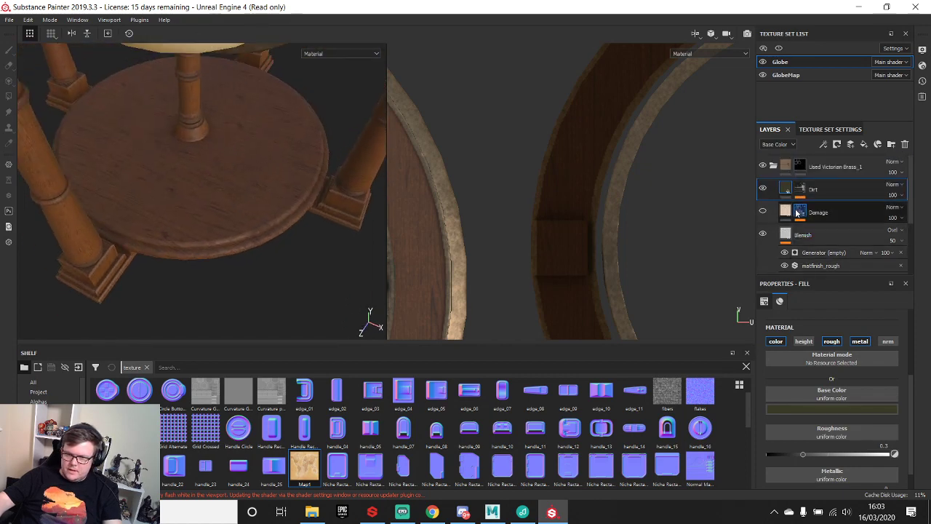
- Examine the globe, horizon ring, legs and base from several angles to judge the wood and brass materials
middle_click_drag(190, 95, 209, 231, "alt")
left_click_drag(209, 233, 218, 186, "alt")
right_click_drag(247, 257, 232, 45, "alt")
middle_click_drag(227, 174, 253, 190, "alt")
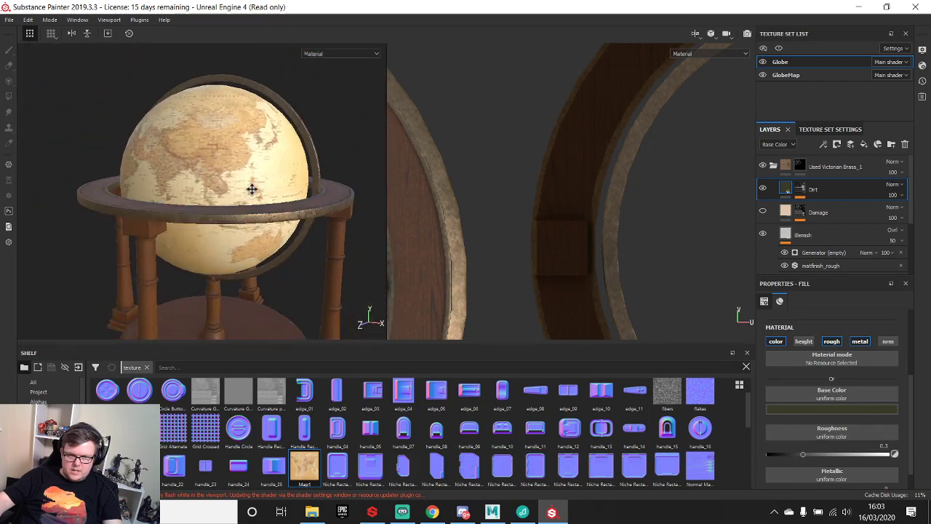
left_click_drag(254, 189, 250, 240, "alt")
right_click_drag(251, 240, 204, 182, "alt")
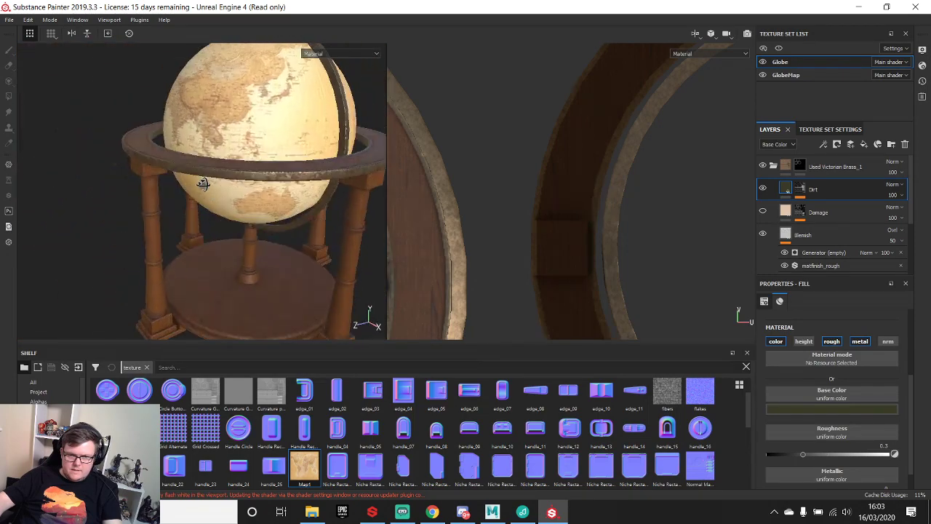
left_click_drag(204, 183, 222, 103, "alt")
middle_click_drag(222, 104, 225, 165, "alt")
middle_click_drag(233, 232, 247, 174, "alt")
left_click_drag(247, 175, 262, 208, "alt")
middle_click_drag(262, 208, 273, 188, "alt")
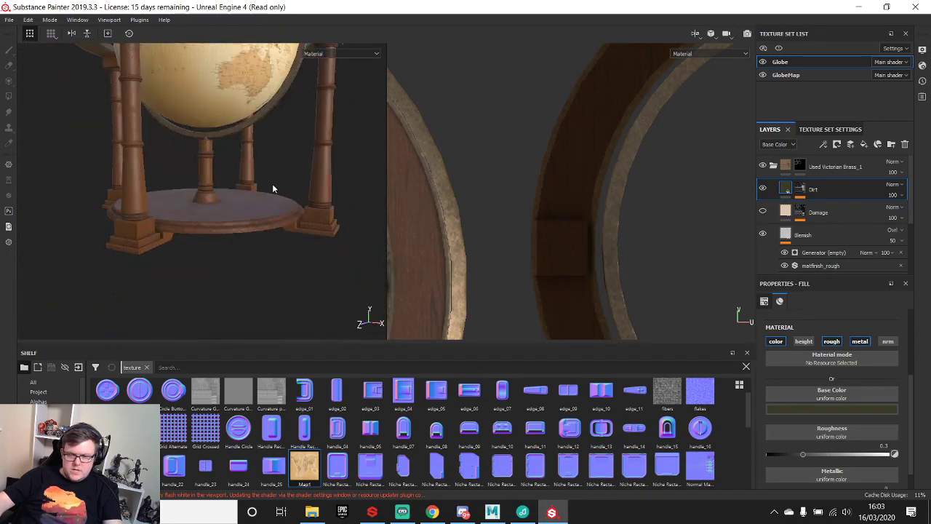
- Collapse the Used Victorian Brass_1 folder, expand VicWood and toggle its mahogany layers to compare grain direction on the stand
left_click(772, 166)
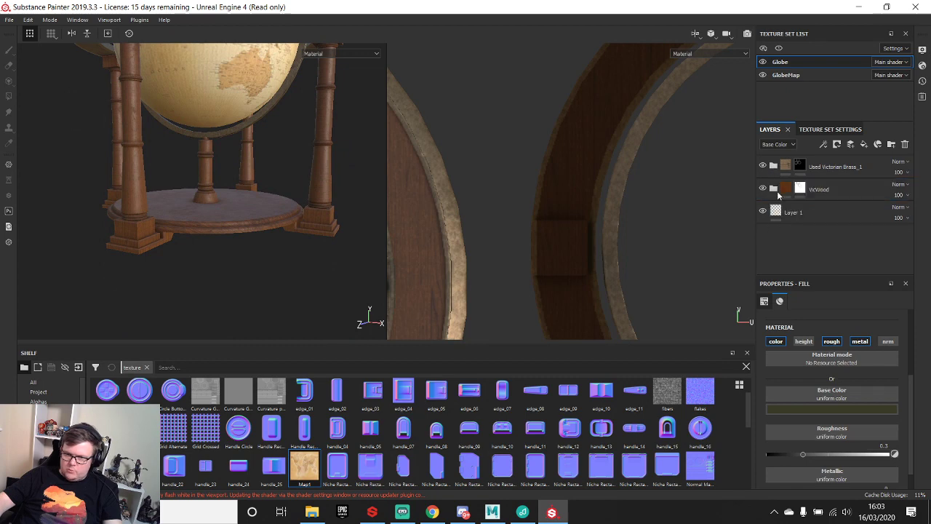
left_click(773, 188)
scroll(791, 232, "down", 2)
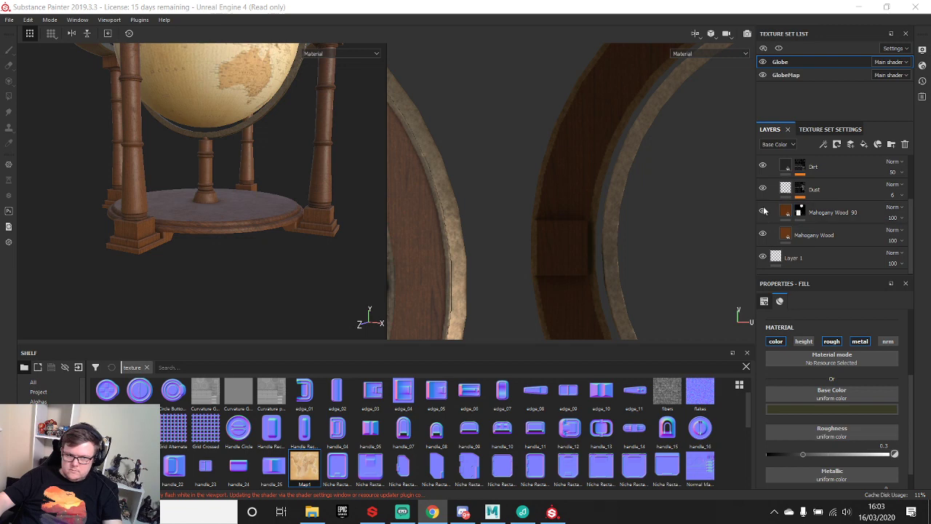
mouse_move(232, 219)
left_mouse_down("alt")
mouse_move(228, 205)
mouse_move(222, 212)
left_mouse_up("alt")
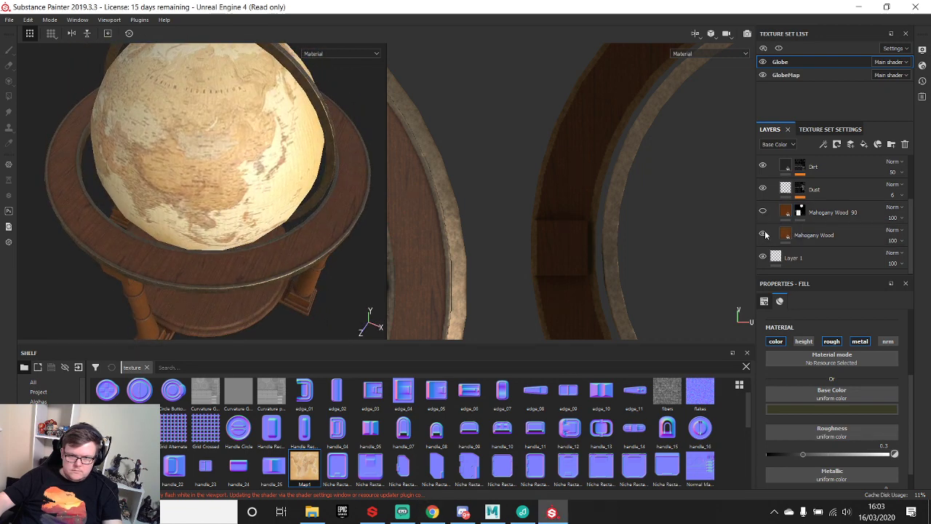
left_click_drag(229, 279, 320, 235, "alt")
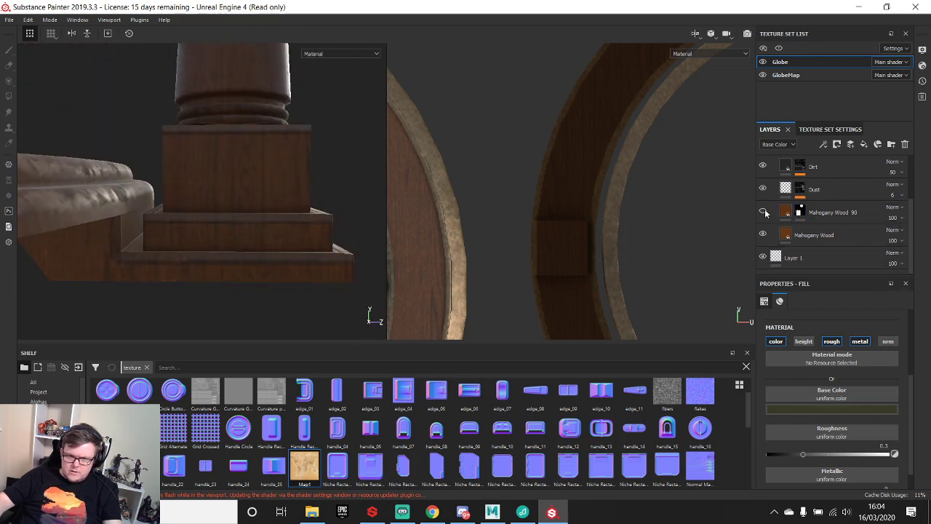
left_click(763, 235)
left_click(763, 234)
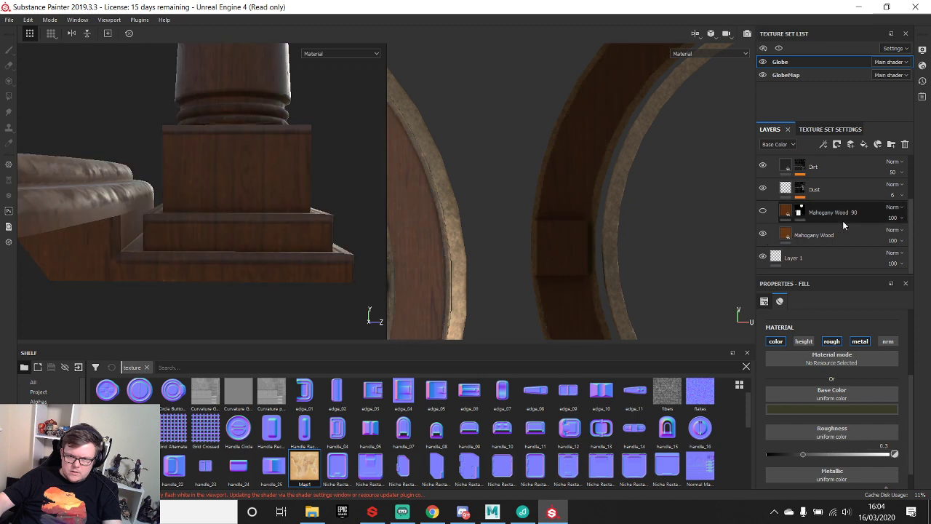
- Remove the mask from Mahogany Wood 90, make the layer visible and give it a new black mask
right_click(801, 211)
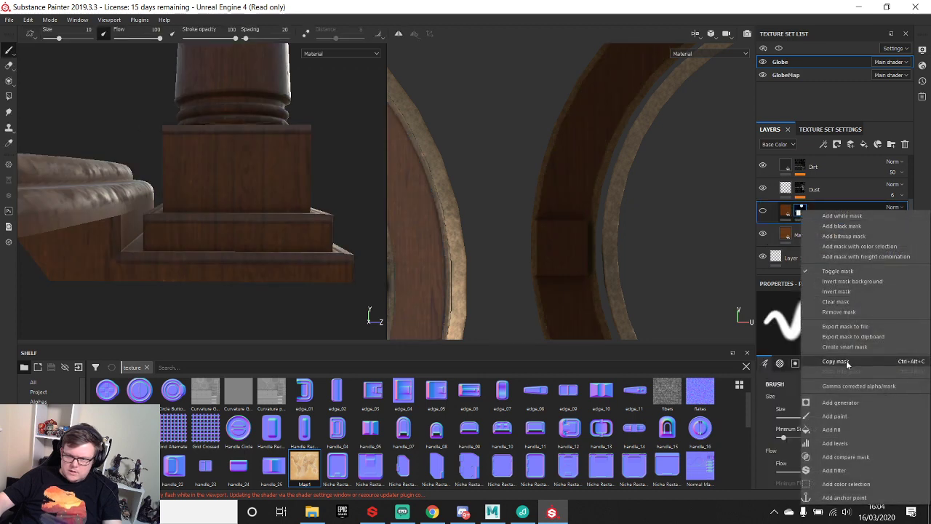
left_click(844, 311)
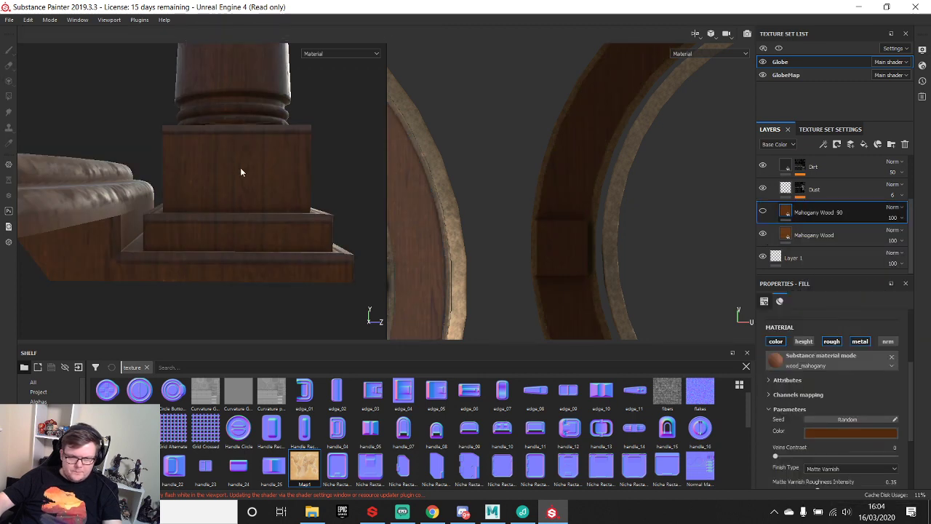
left_click_drag(241, 173, 379, 177, "alt")
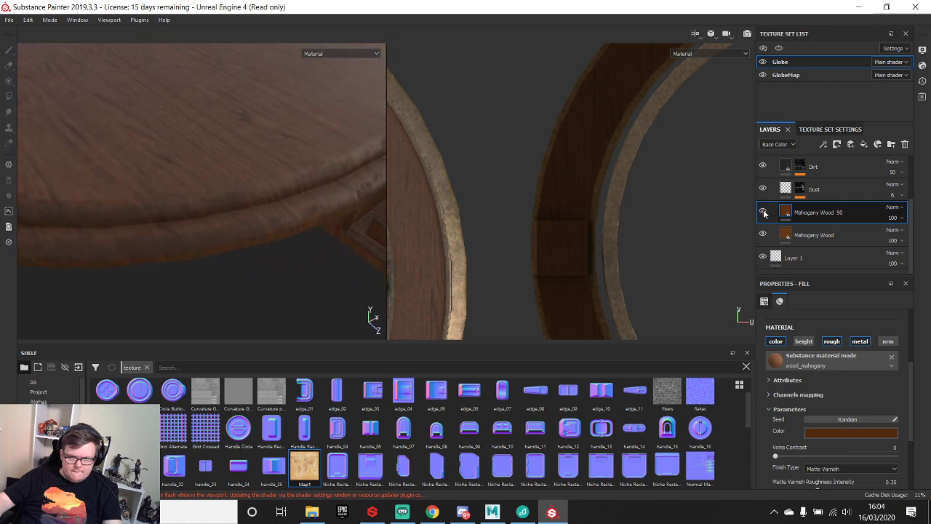
right_click(820, 212)
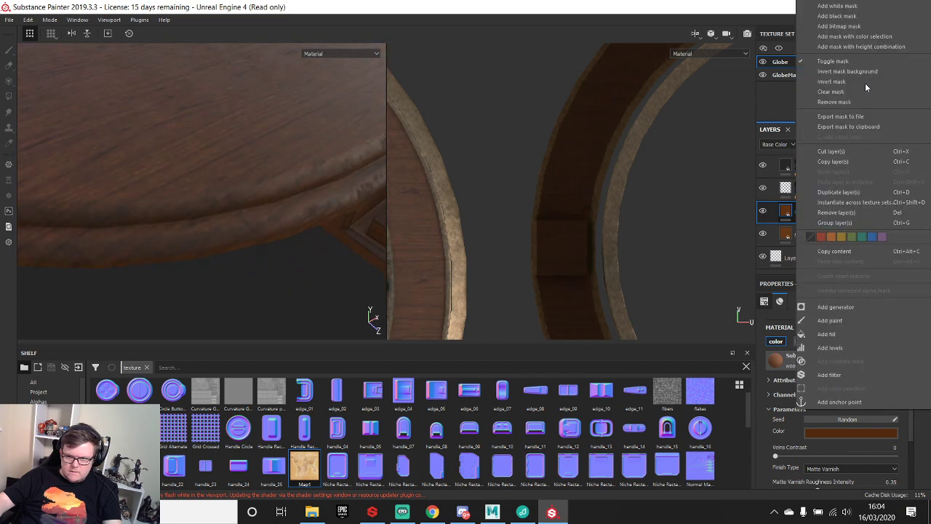
left_click(843, 29)
mouse_move(182, 167)
left_mouse_down("alt")
mouse_move(203, 150)
mouse_move(222, 195)
mouse_move(248, 191)
left_mouse_up("alt")
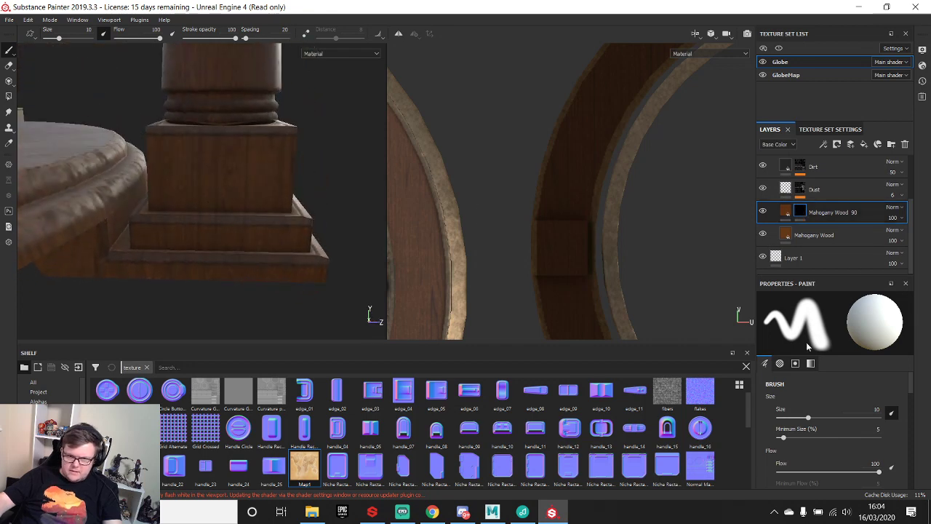
- Use Polygon Fill in UV chunk mode to reveal Mahogany Wood 90 on the stepped foot blocks of a leg
left_click(9, 96)
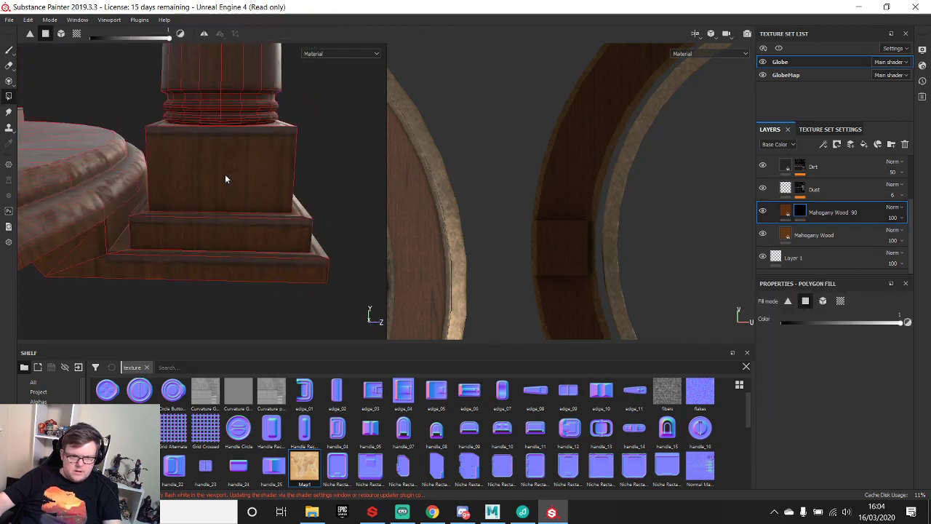
left_click_drag(277, 238, 246, 186, "alt")
left_click_drag(244, 231, 253, 252, "alt")
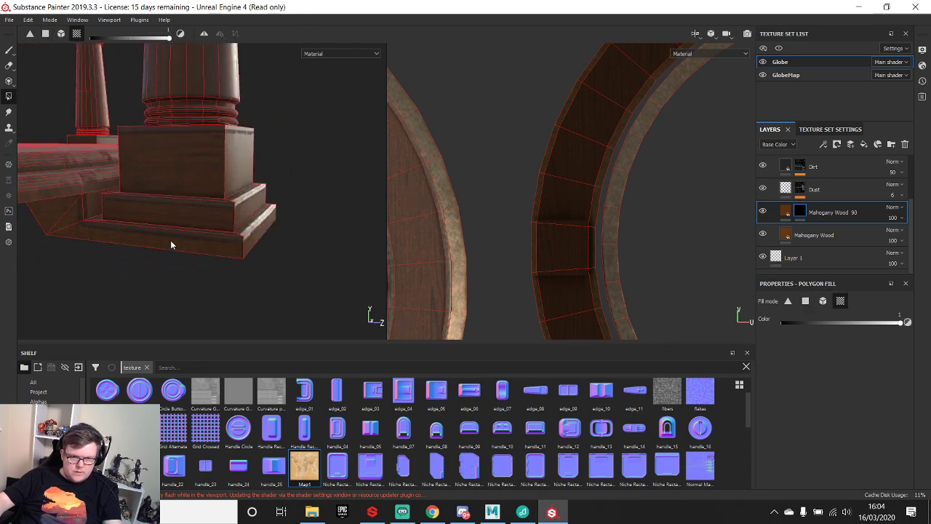
left_click_drag(171, 245, 201, 194, "alt")
left_click_drag(203, 275, 141, 210, "alt")
middle_click_drag(141, 209, 290, 199, "alt")
right_click_drag(290, 199, 325, 173, "alt")
middle_click_drag(325, 173, 244, 186, "alt")
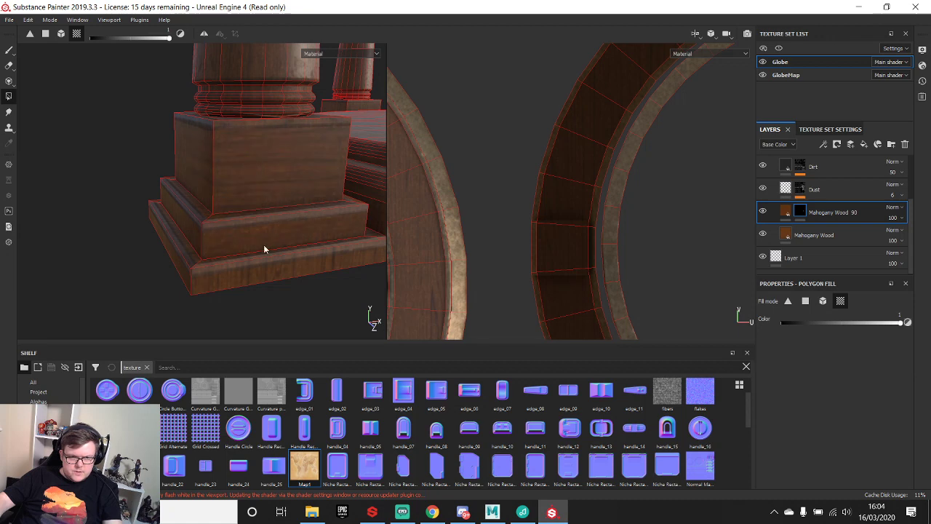
- Fill the remaining leg foot blocks and the square block atop a leg in the Mahogany Wood 90 mask
left_click_drag(258, 274, 236, 250, "alt")
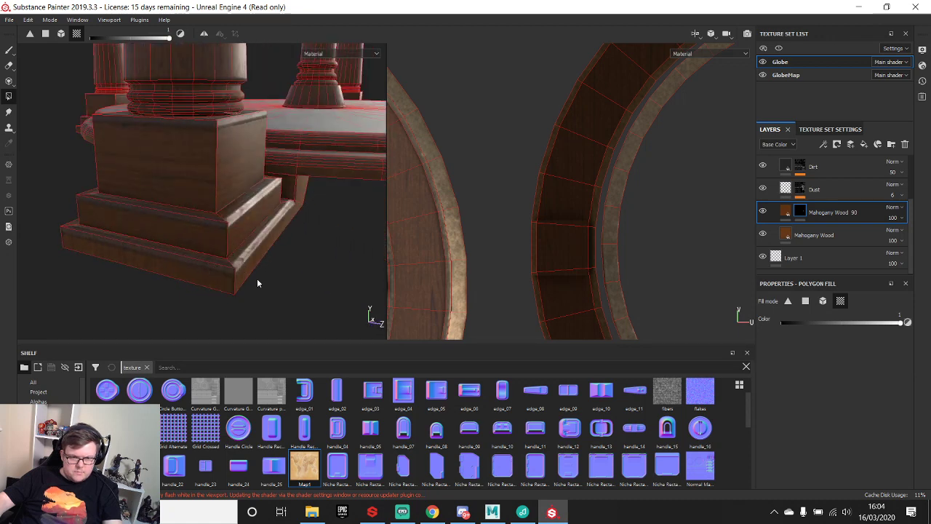
left_click_drag(257, 283, 216, 298, "alt")
left_click_drag(274, 281, 177, 237, "alt")
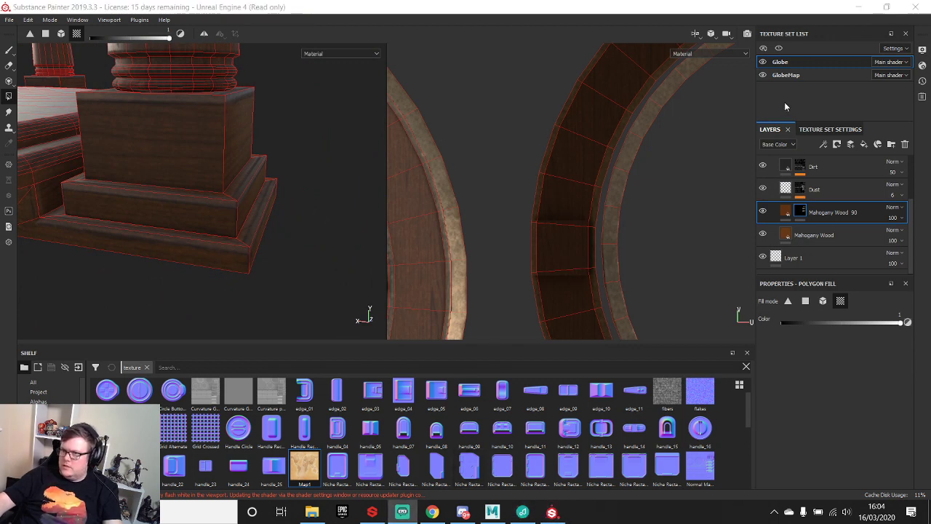
left_click_drag(209, 323, 158, 224, "alt")
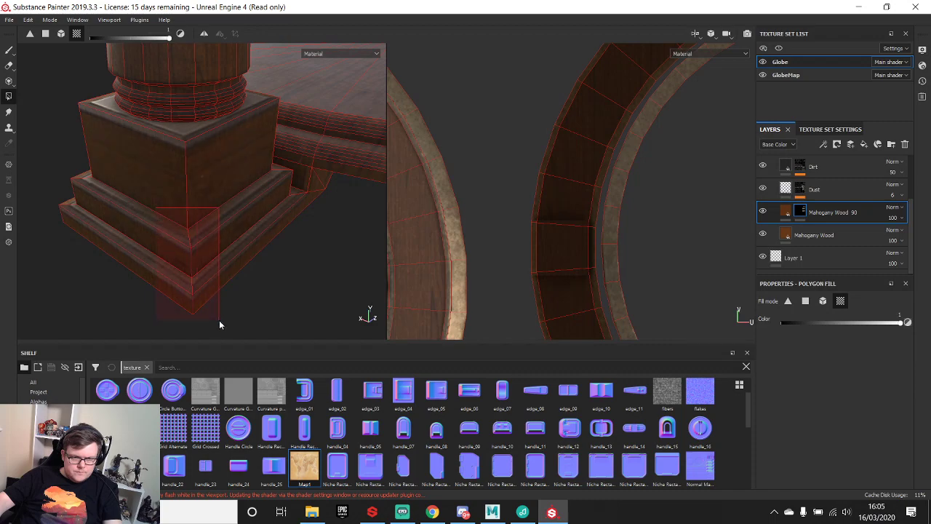
left_click_drag(219, 324, 223, 228, "alt")
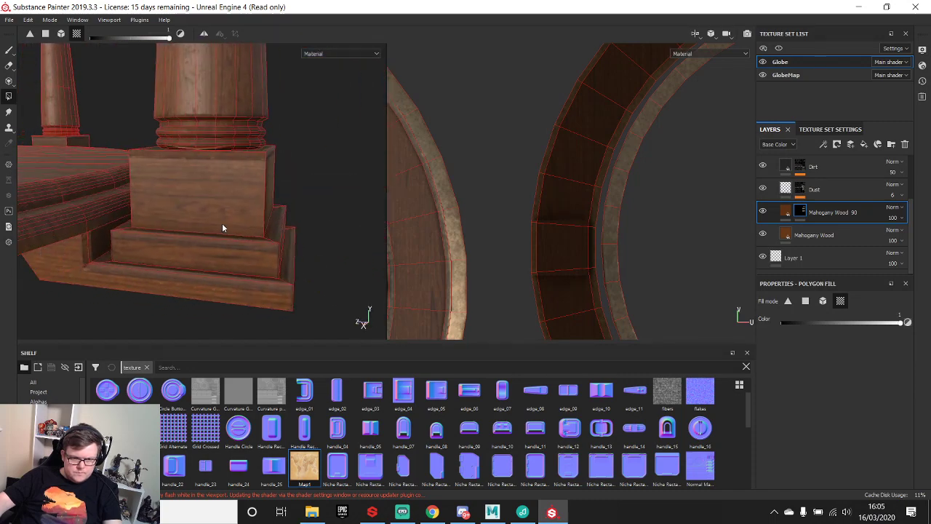
left_click_drag(210, 263, 78, 182, "alt")
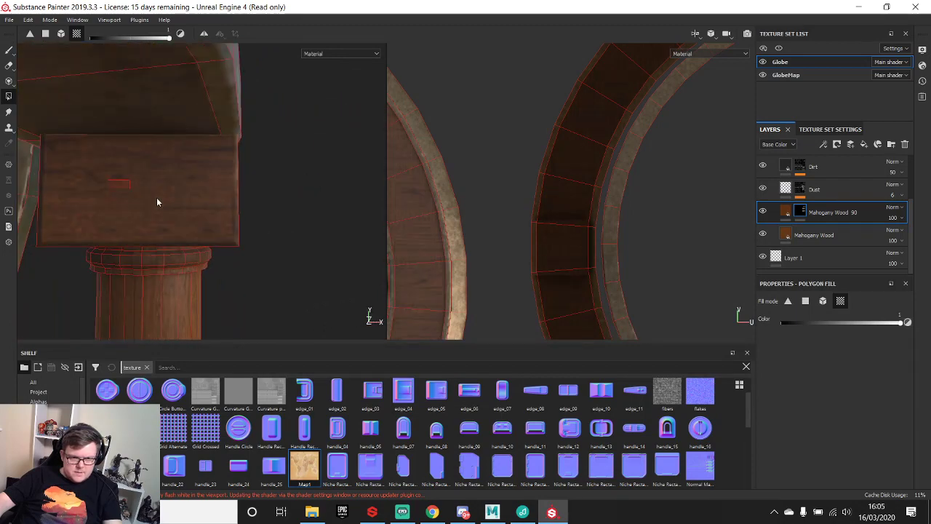
- Switch polygon fill to quad faces and fill the block face above the pillar in the Mahogany Wood 90 mask
left_click_drag(157, 203, 180, 206, "alt")
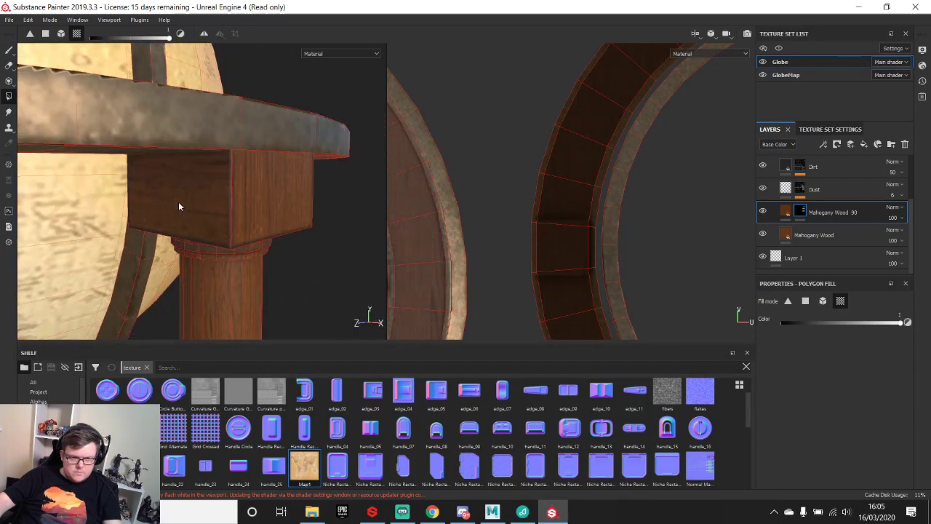
mouse_move(258, 230)
left_mouse_down("alt")
mouse_move(222, 219)
mouse_move(259, 236)
left_mouse_up("alt")
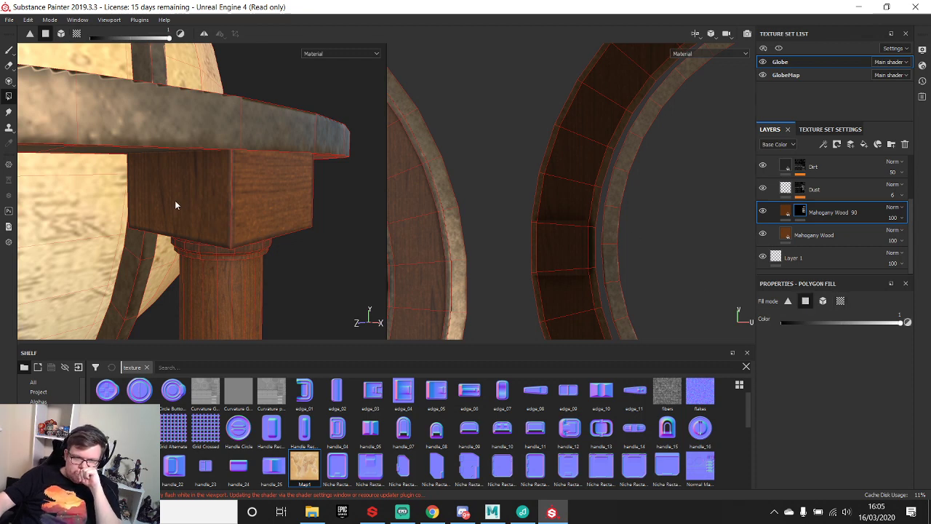
left_click_drag(309, 245, 218, 176, "alt")
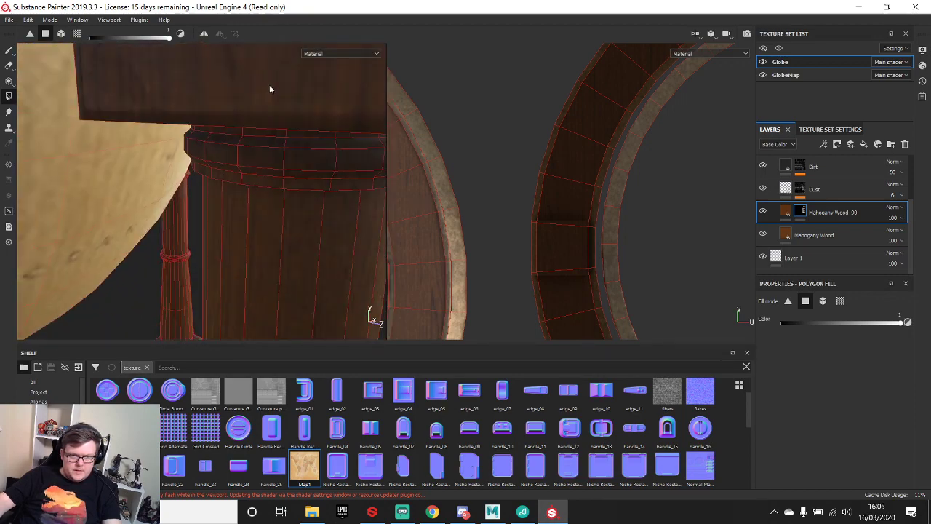
- Examine the wood grain direction on the ring's support blocks and along the pillars
scroll(257, 156, "down", 5)
left_click_drag(275, 180, 100, 159, "alt")
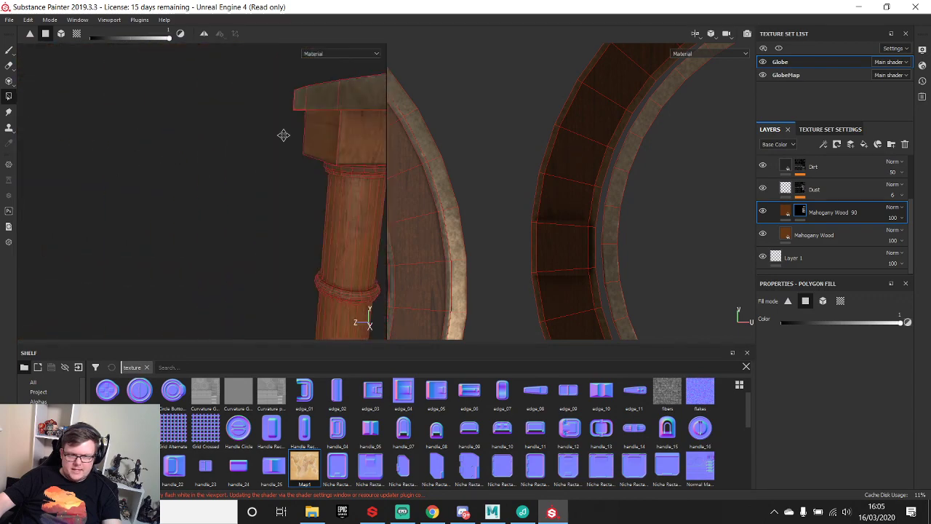
middle_click_drag(283, 134, 184, 143, "alt")
left_click_drag(288, 138, 229, 239, "alt")
right_click_drag(229, 238, 276, 248, "alt")
middle_click_drag(276, 248, 231, 185, "alt")
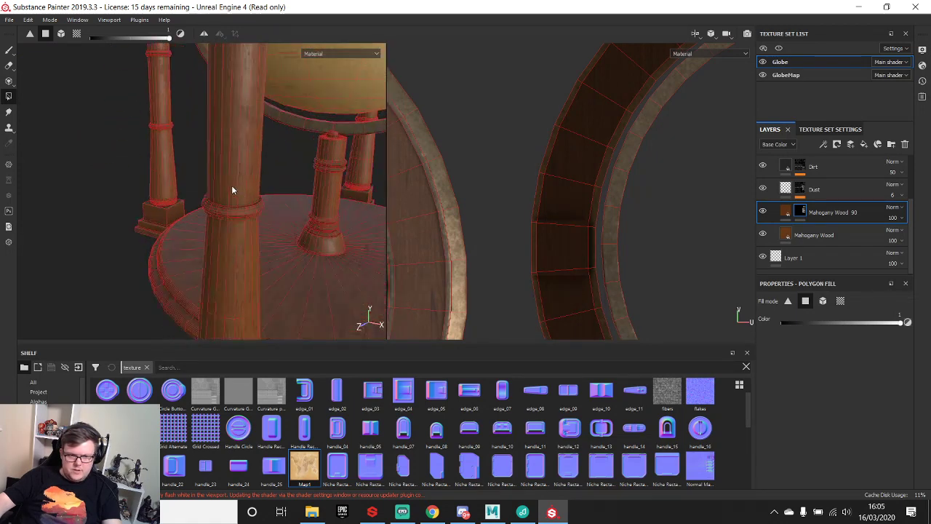
right_click_drag(232, 185, 256, 232, "alt")
middle_click_drag(256, 231, 199, 35, "alt")
middle_click_drag(267, 326, 233, 118, "alt")
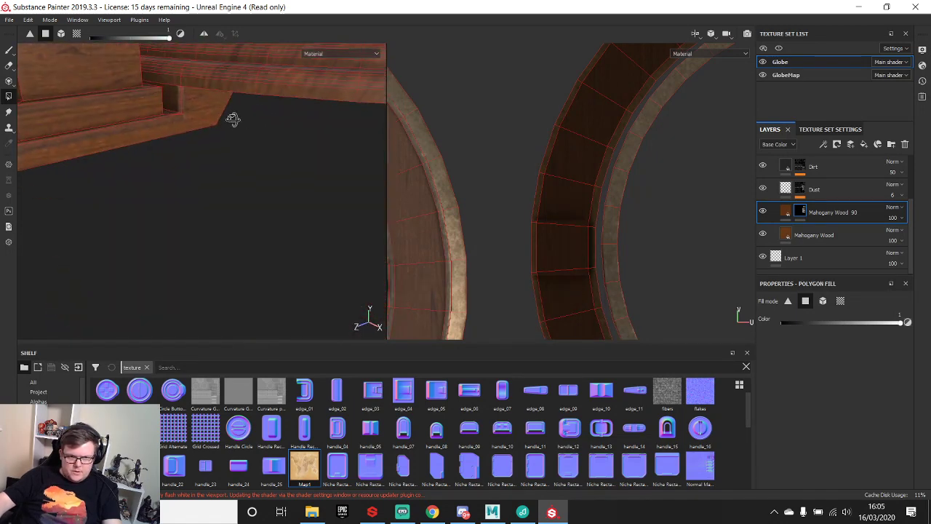
- Examine the wood grain on the pillar plinths, the round base's moulded edge and the underside of the ring
right_click_drag(233, 118, 243, 194, "alt")
left_click_drag(243, 194, 268, 166, "alt")
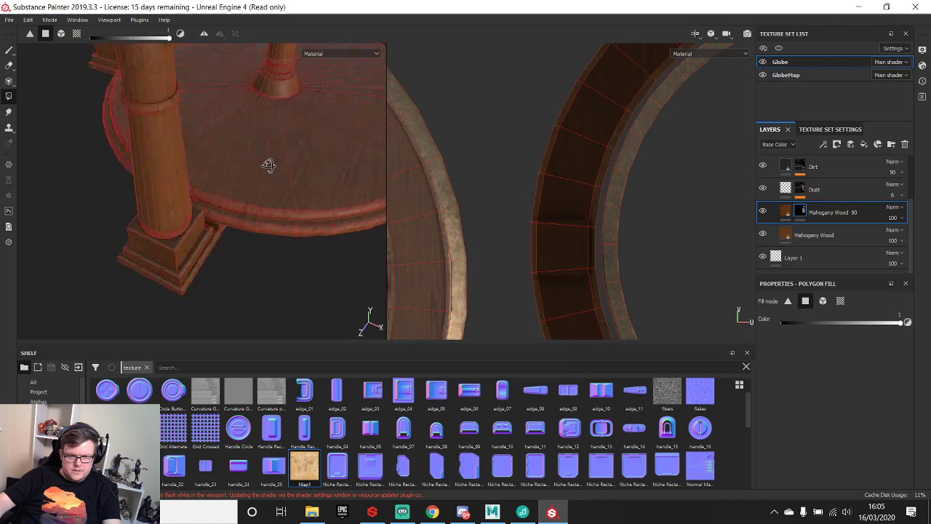
right_click_drag(268, 167, 293, 203, "alt")
left_click_drag(293, 203, 211, 231, "alt")
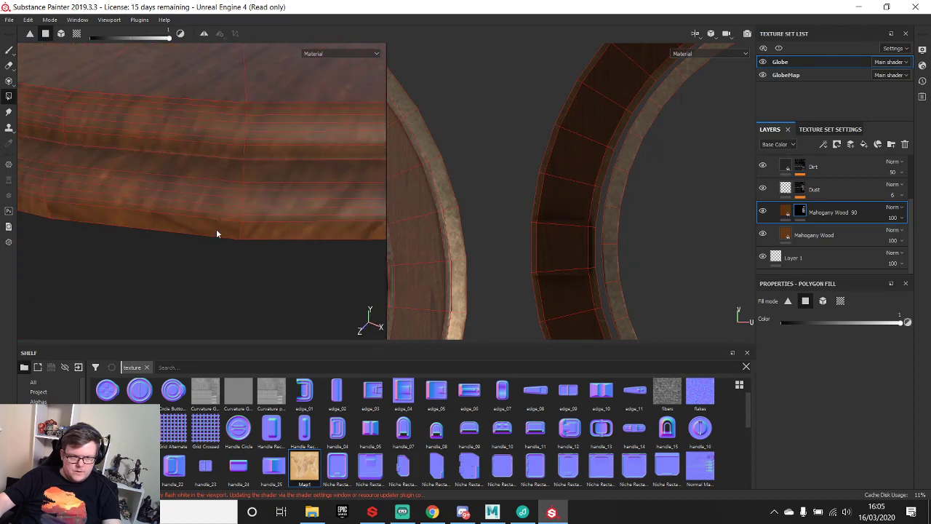
left_click_drag(370, 209, 310, 175, "alt")
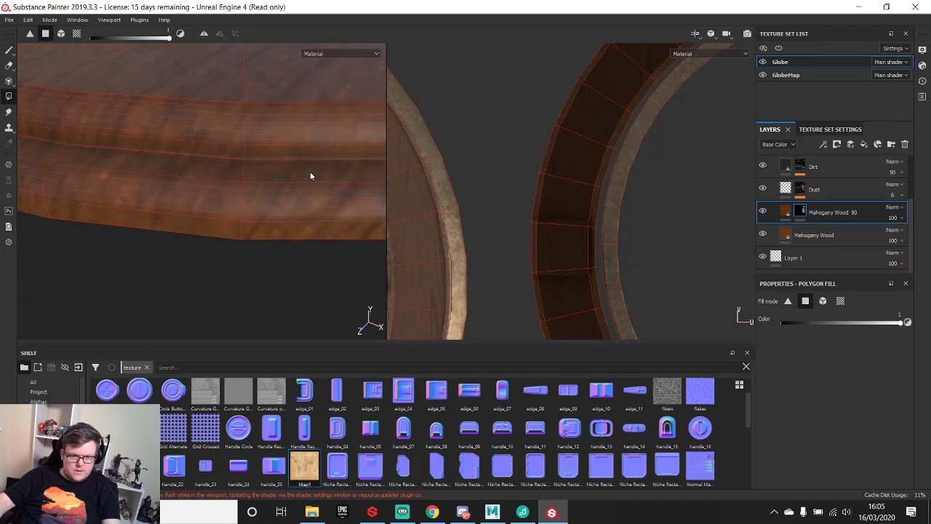
right_click_drag(310, 175, 273, 177, "alt")
left_click_drag(273, 177, 286, 224, "alt")
right_click_drag(286, 225, 296, 139, "alt")
middle_click_drag(296, 140, 217, 266, "alt")
left_click_drag(217, 266, 216, 161, "alt")
middle_click_drag(216, 162, 221, 233, "alt")
right_click_drag(222, 233, 263, 200, "alt")
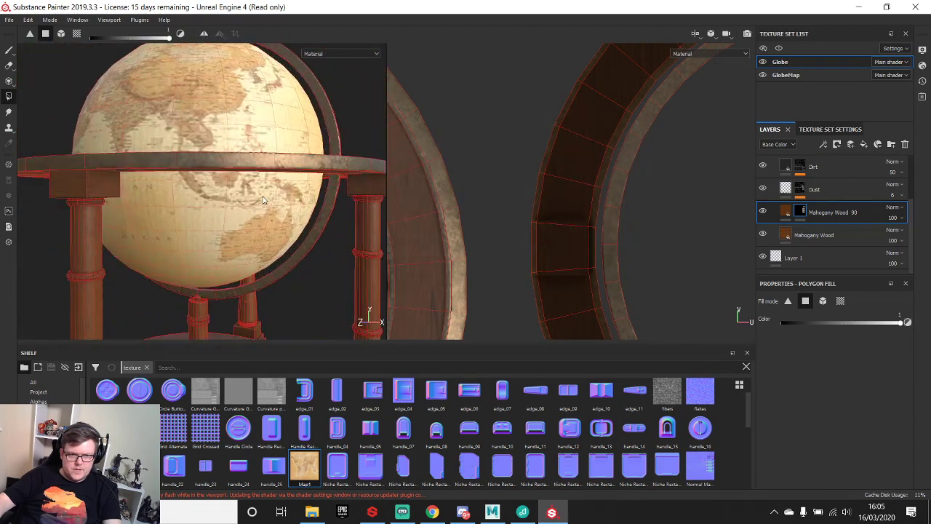
- Switch to the Paint tool and examine the wooden ring and round base without the wireframe overlay
left_click(10, 51)
scroll(225, 240, "down", 5)
mouse_move(233, 251)
left_mouse_down("alt")
mouse_move(272, 214)
mouse_move(374, 208)
mouse_move(326, 243)
left_mouse_up("alt")
middle_click_drag(326, 243, 248, 220, "alt")
scroll(246, 222, "up", 3)
mouse_move(269, 191)
left_mouse_down("alt")
mouse_move(270, 247)
mouse_move(259, 206)
left_mouse_up("alt")
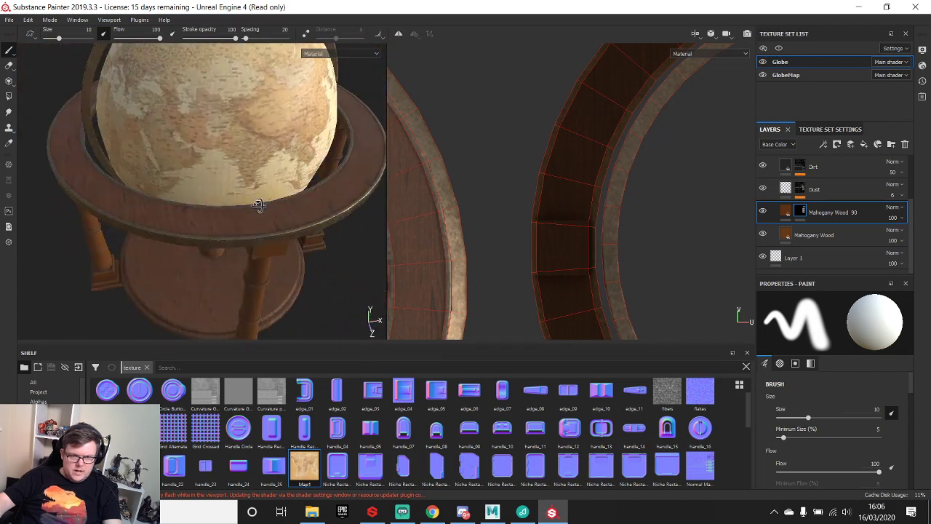
middle_click_drag(258, 274, 248, 162, "alt")
scroll(248, 162, "up", 4)
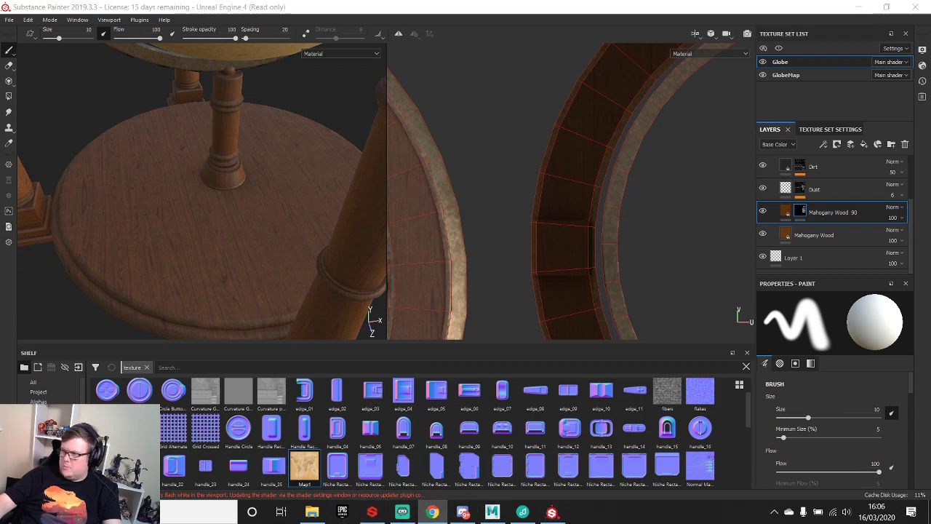
- Bring Chrome forward and sample dark brown RGB 0.153, 0.078, 0.051 as the Mahogany Wood 90 layer's wood colour
left_click(432, 512)
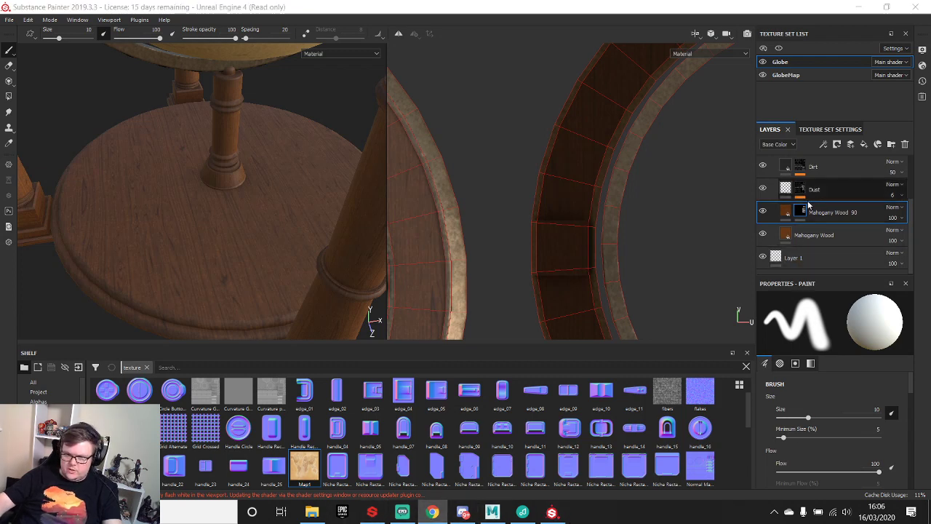
left_click(786, 212)
left_click(850, 432)
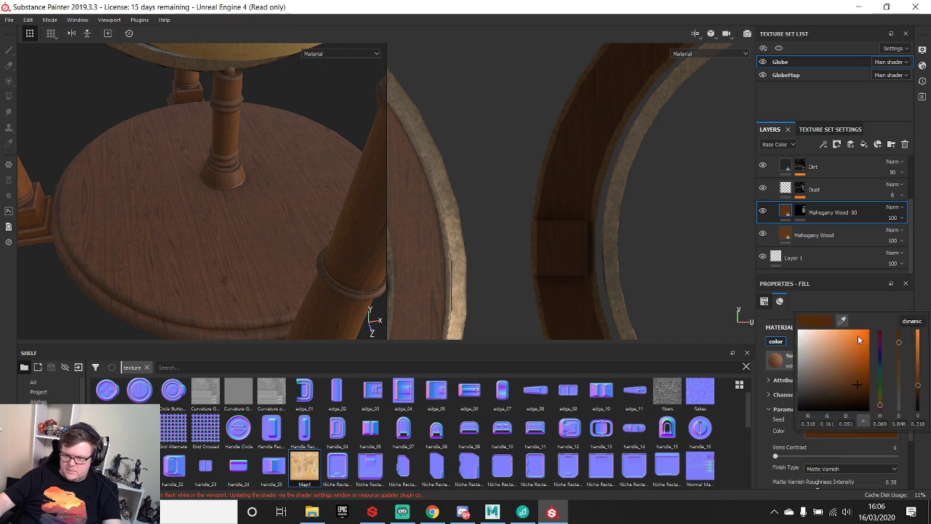
left_click_drag(867, 316, 930, 300)
left_click_drag(800, 363, 801, 362)
left_click_drag(930, 300, 930, 300)
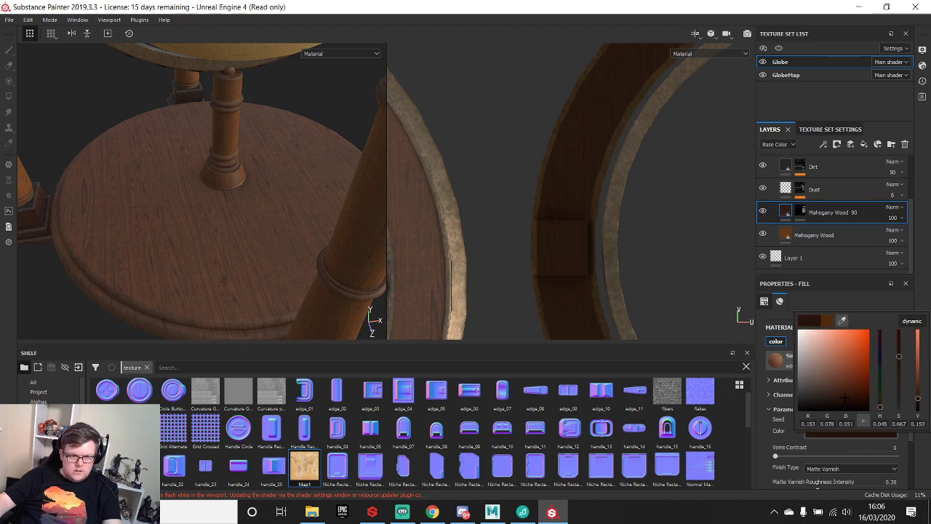
left_click_drag(301, 281, 225, 208, "alt")
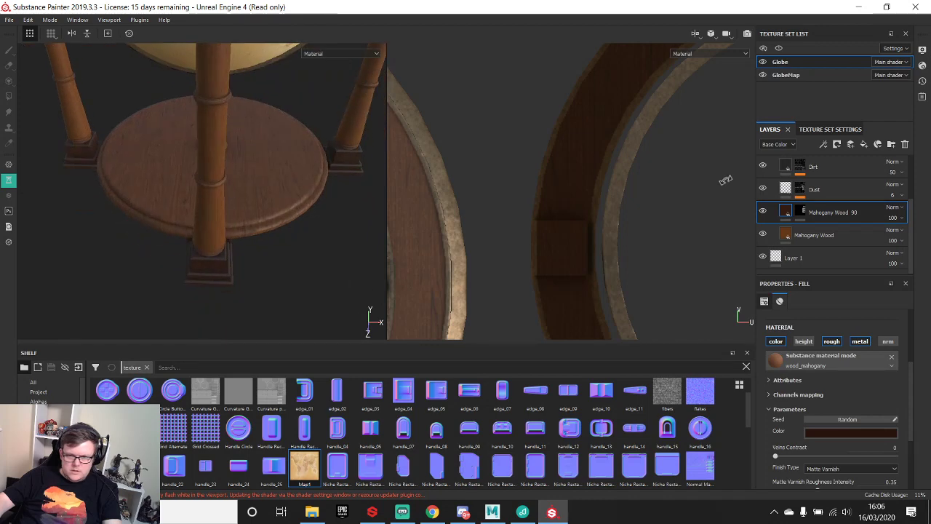
- Try sampling the Mahogany Wood 90 layer's thumbnail as the colour of the Mahogany Wood layer, and undo the change
left_click(787, 234)
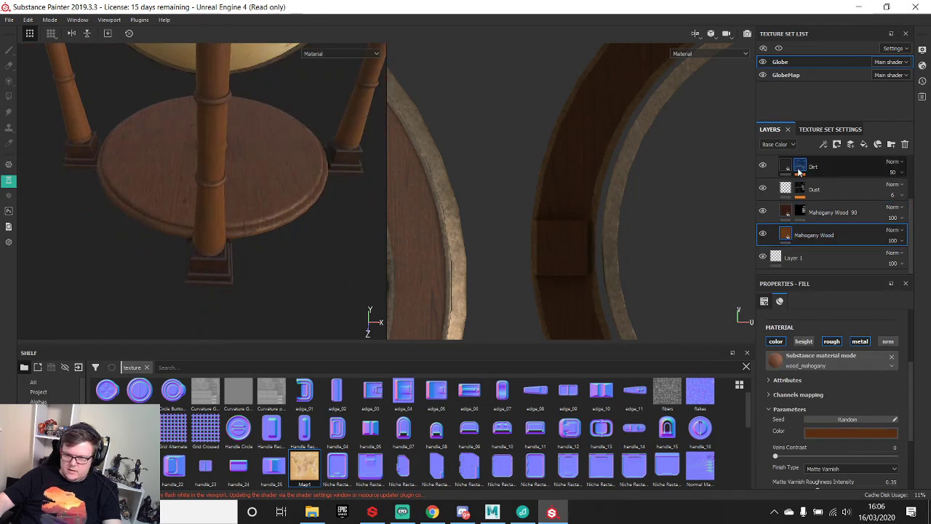
left_click(883, 430)
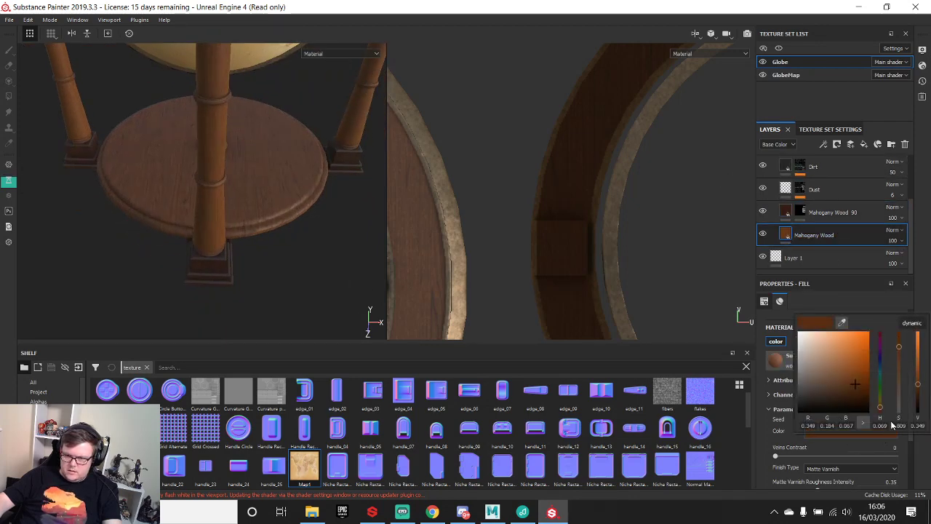
left_click(841, 323)
left_click_drag(797, 217, 786, 210)
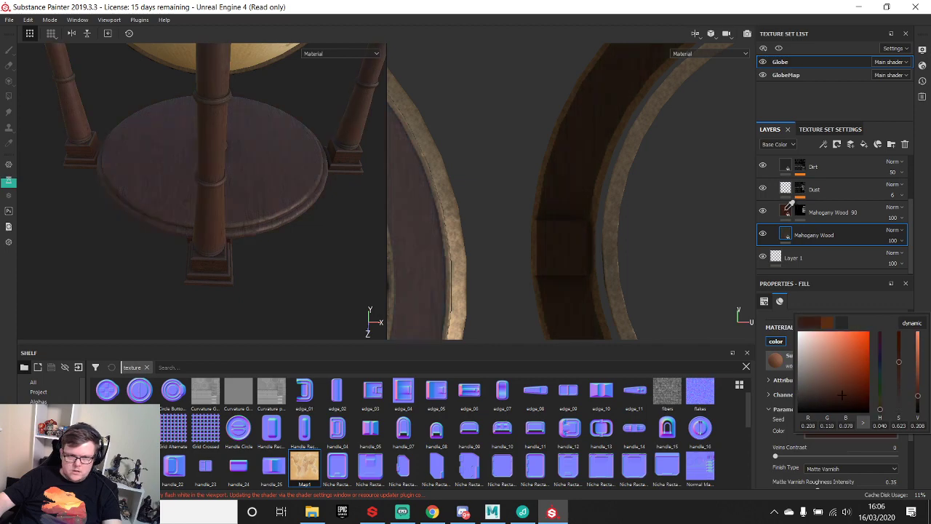
left_click_drag(291, 145, 315, 168, "alt")
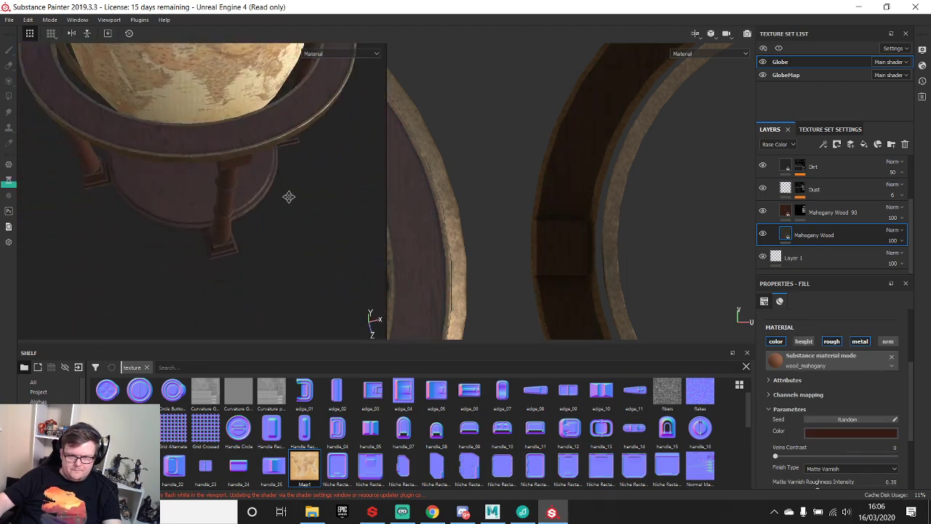
left_click_drag(289, 197, 384, 233, "alt")
key("ctrl+z")
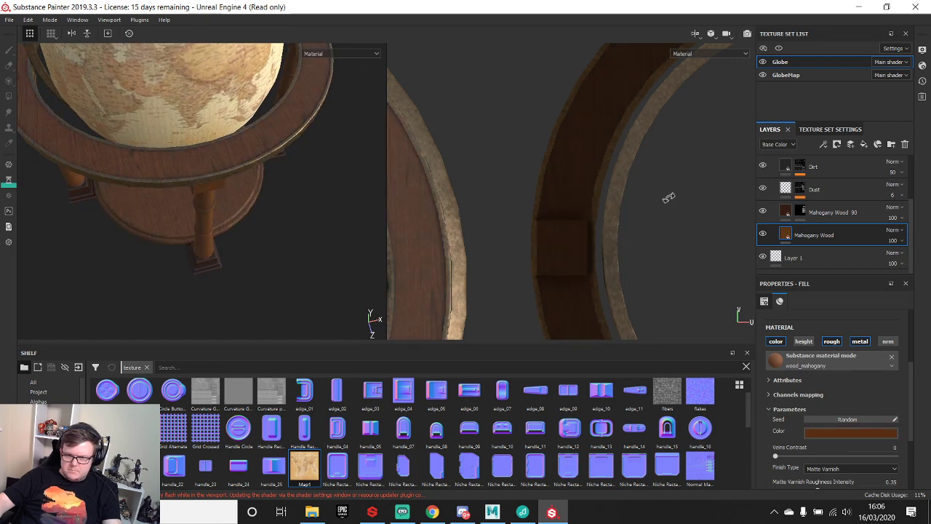
- Sample dark brown RGB 0.149, 0.067, 0.047 as the Mahogany Wood layer's colour and save the project
left_click(878, 434)
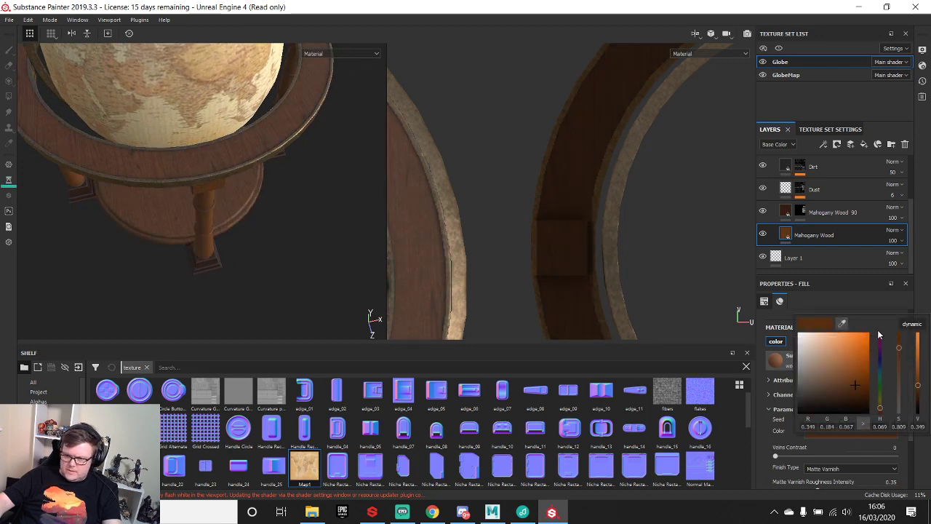
left_click_drag(840, 316, 930, 276)
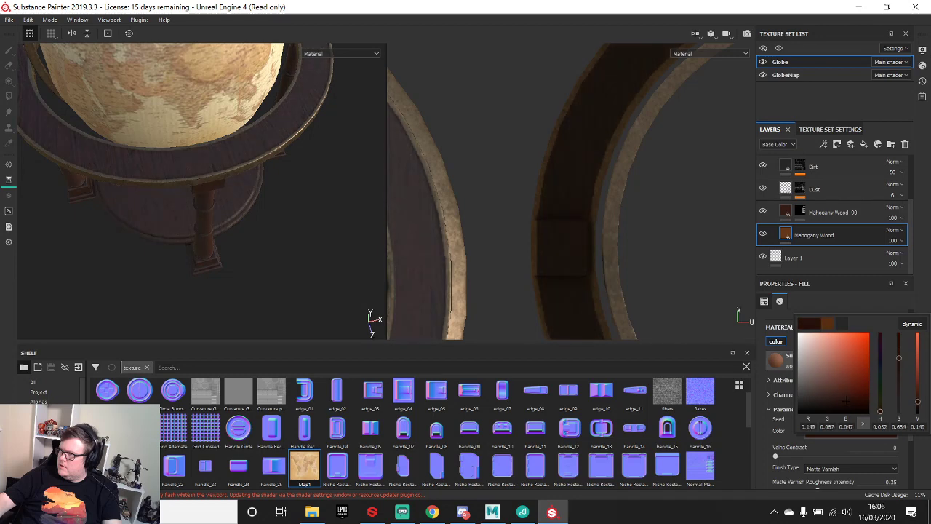
key("ctrl+s")
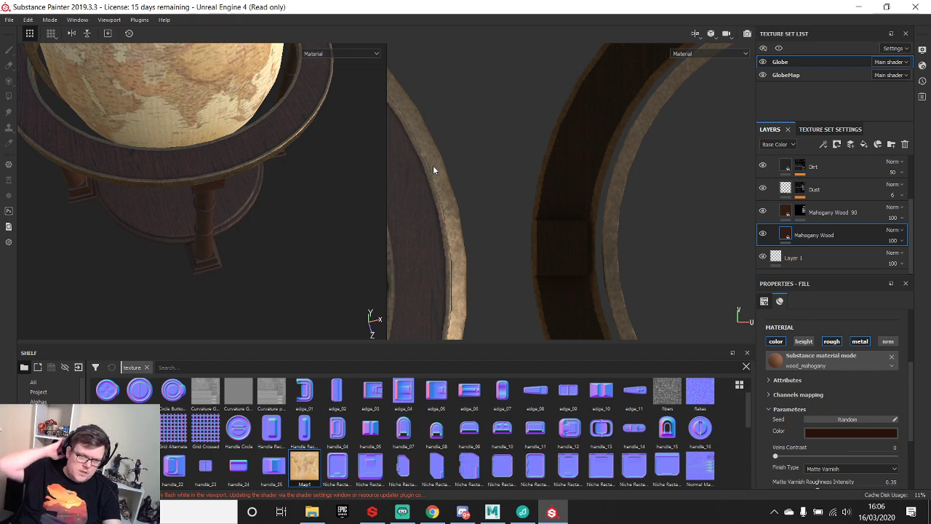
- Examine the stand and round base under rotated environment lighting, comparing them with Fill layer 2 hidden and shown
left_click_drag(175, 187, 297, 144, "alt")
key("f")
left_click_drag(232, 129, 263, 206, "alt")
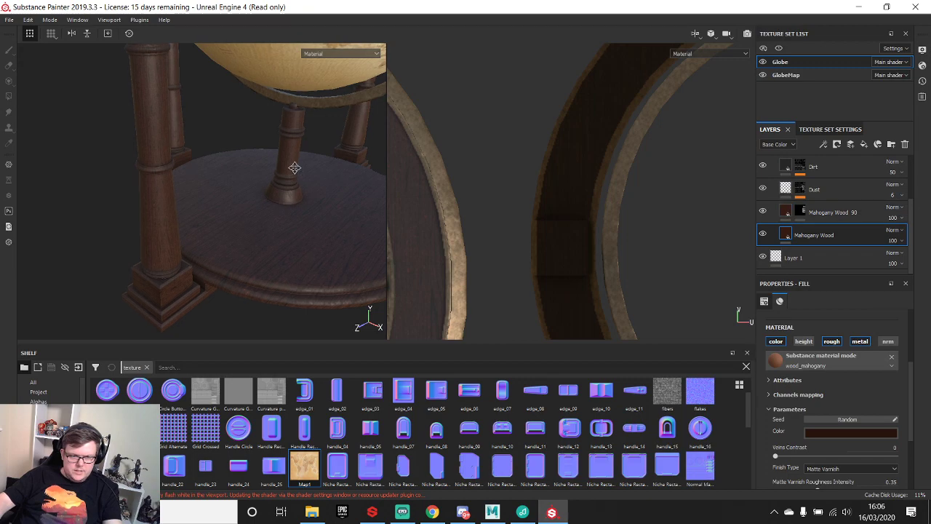
left_click_drag(293, 167, 264, 173, "alt")
right_click_drag(266, 173, 226, 197, "shift")
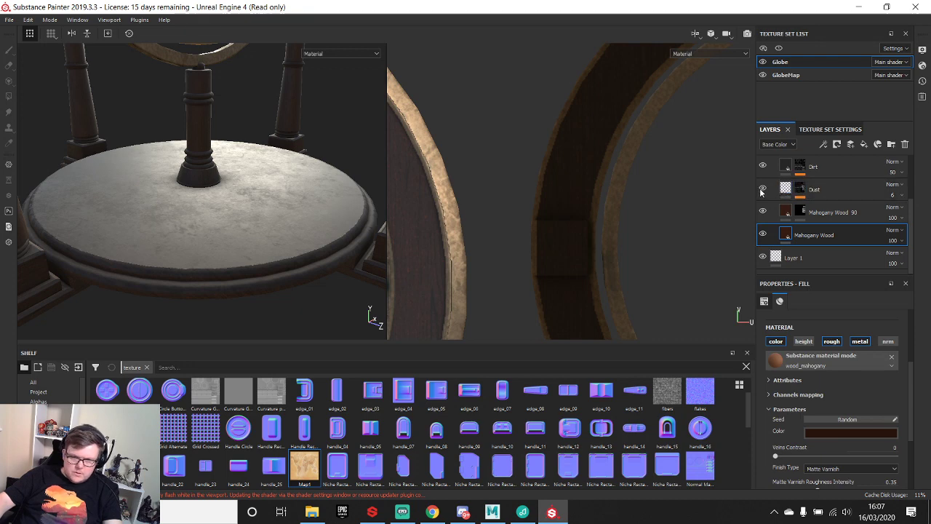
scroll(763, 212, "up", 3)
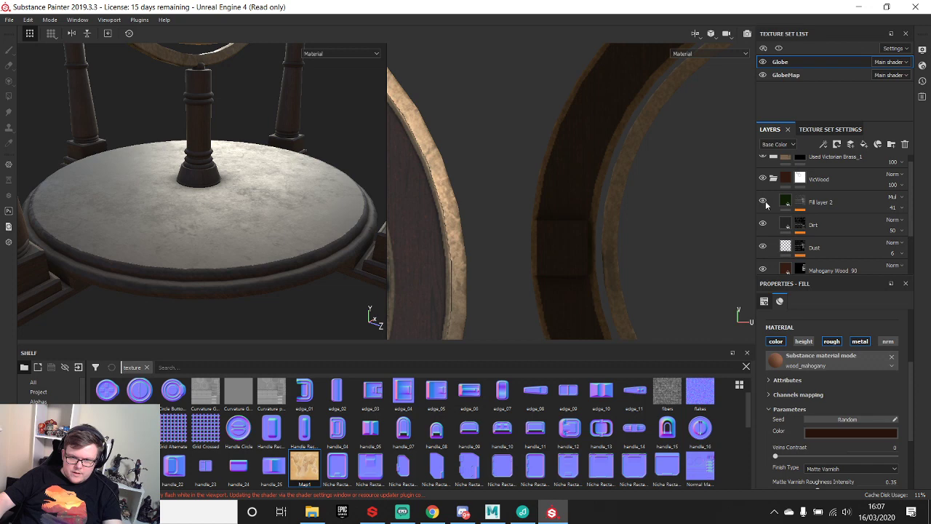
left_click(763, 202)
left_click(763, 202)
- Set the Dirt Level of the mg_dirt generator on Fill layer 2's mask to 0.63, checking it under different lighting
left_click(791, 201)
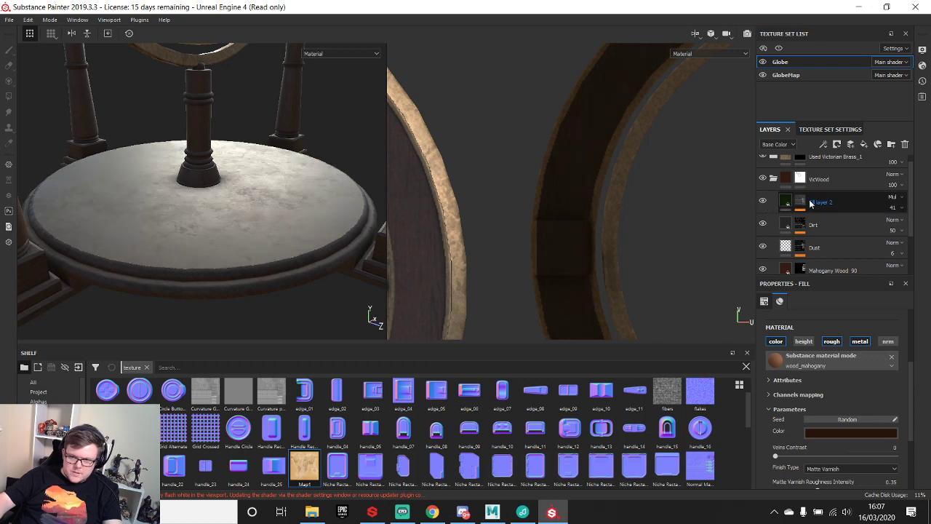
left_click(809, 202)
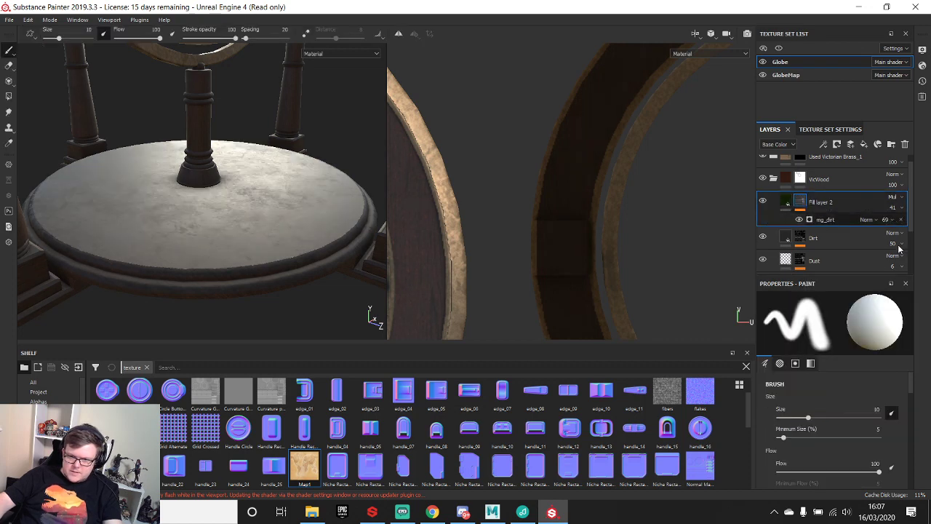
left_click(824, 219)
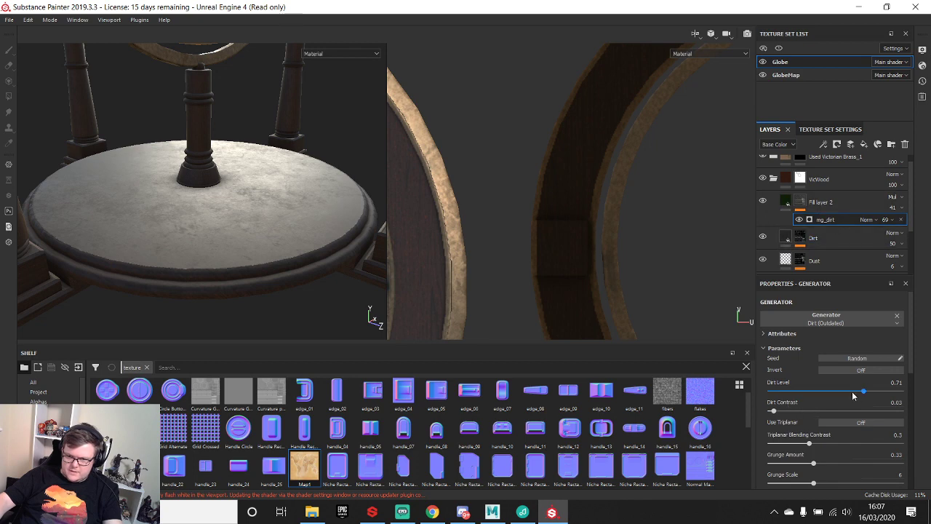
left_click_drag(833, 397, 878, 366)
right_click_drag(260, 174, 239, 193, "shift")
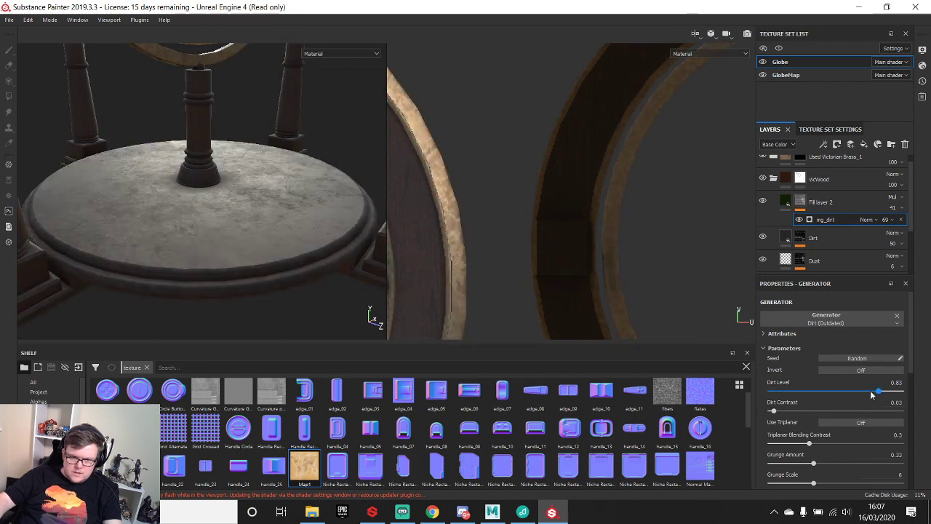
left_click_drag(872, 395, 768, 393)
mouse_move(286, 197)
right_mouse_down("shift")
mouse_move(204, 193)
mouse_move(298, 187)
right_mouse_up("shift")
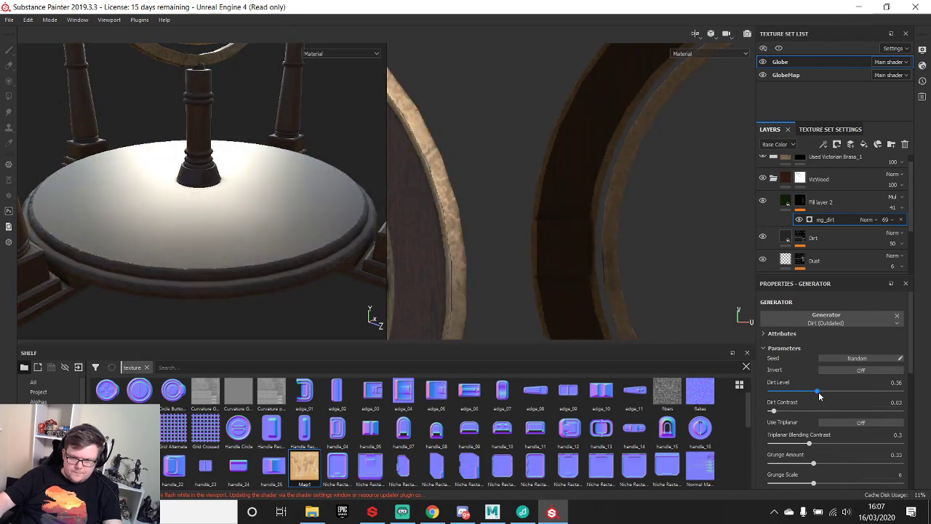
left_click_drag(819, 394, 851, 391)
- Examine the whole globe and its wooden stand from several angles under rotated environment lighting
scroll(240, 167, "down", 4)
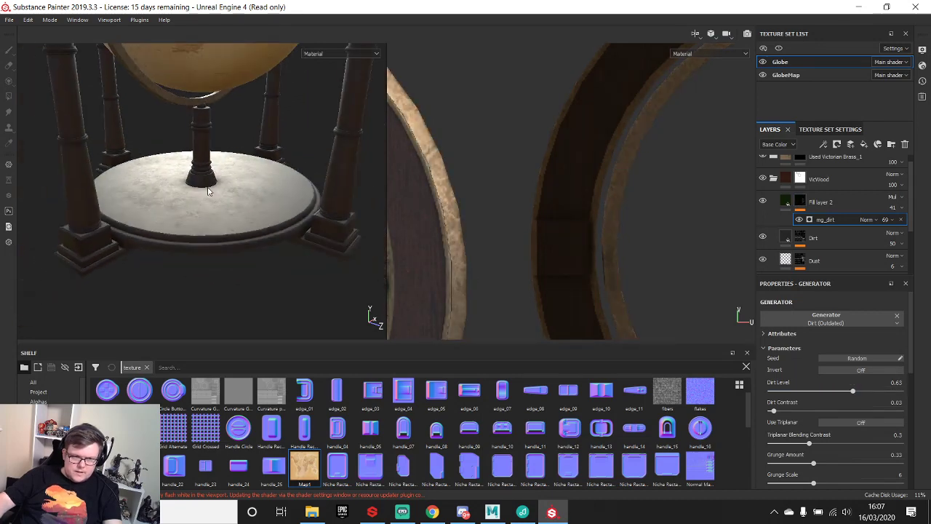
left_click_drag(237, 159, 200, 145, "alt")
right_click_drag(201, 145, 162, 156, "shift")
left_click_drag(202, 252, 185, 194, "alt")
scroll(225, 245, "down", 3)
scroll(238, 186, "up", 3)
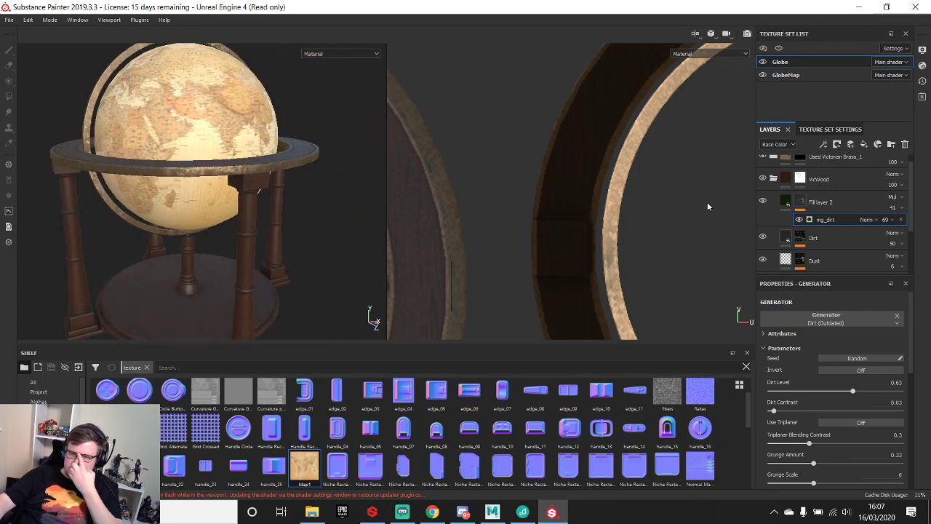
key("alt+Tab")
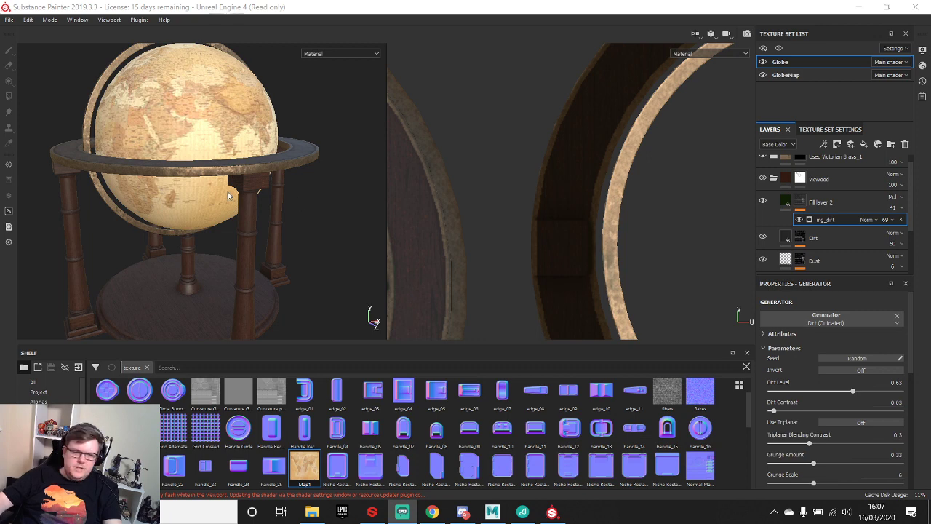
- Switch to Maya LT and move the whole Globe group into the PropsConstruction group
left_click_drag(204, 184, 156, 167, "alt")
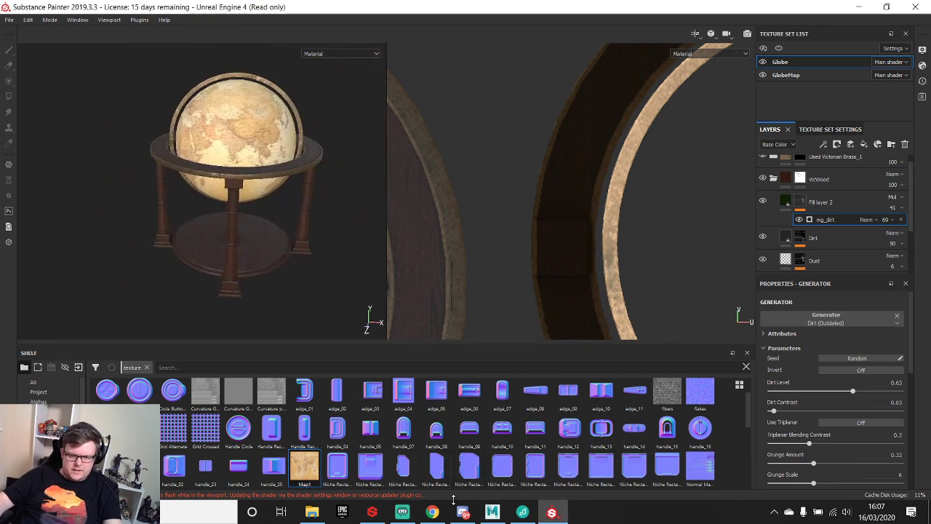
left_click(489, 513)
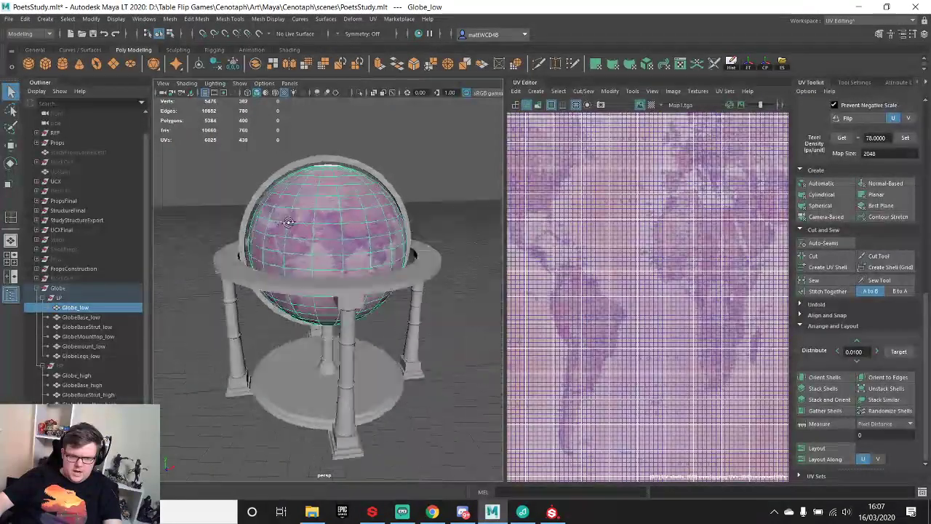
left_click(89, 355, "shift")
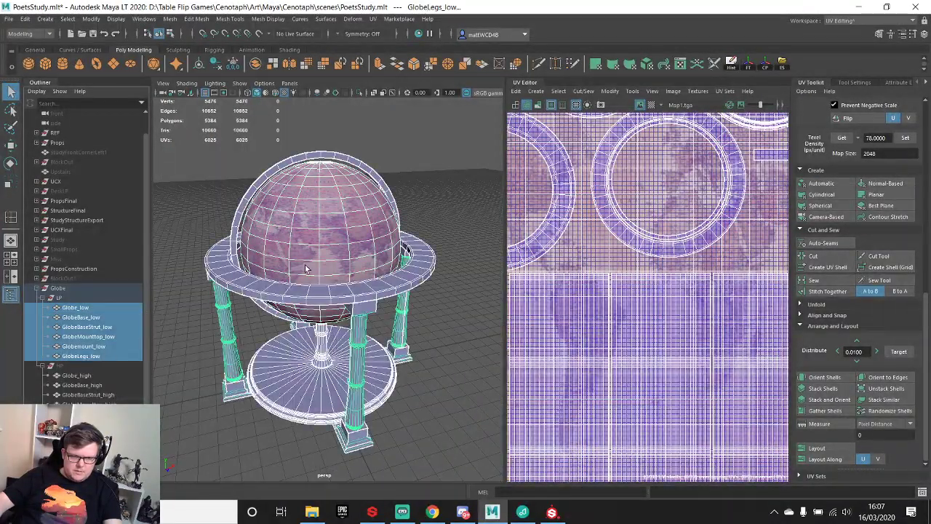
left_click(37, 288)
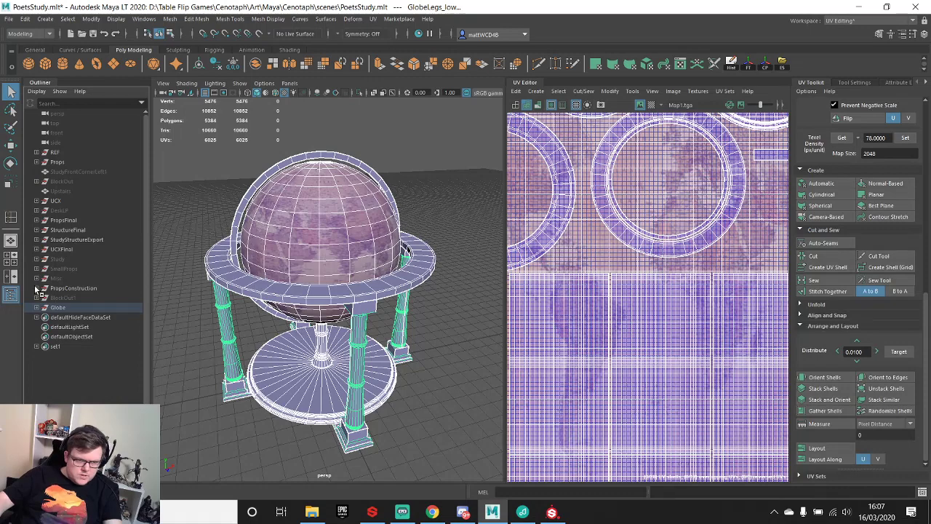
left_click(37, 289)
left_click(73, 288)
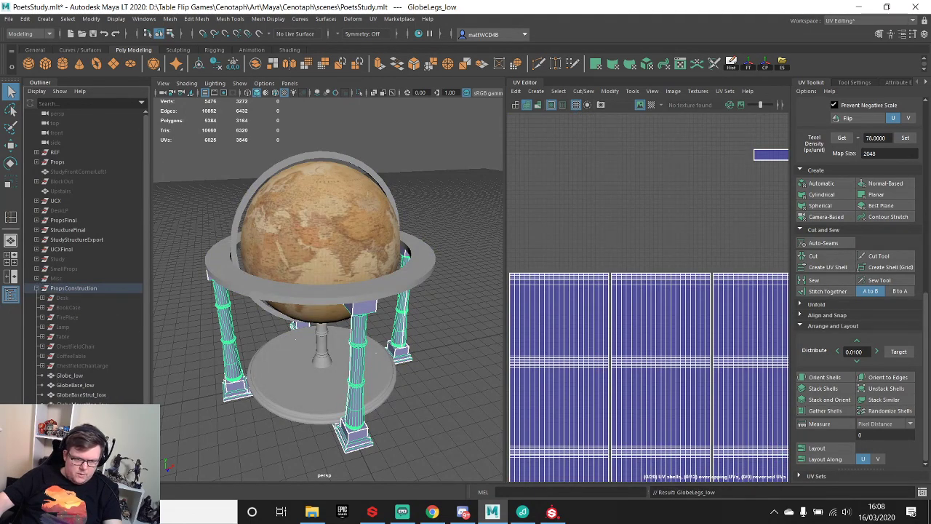
key("ctrl+z")
left_click(58, 385)
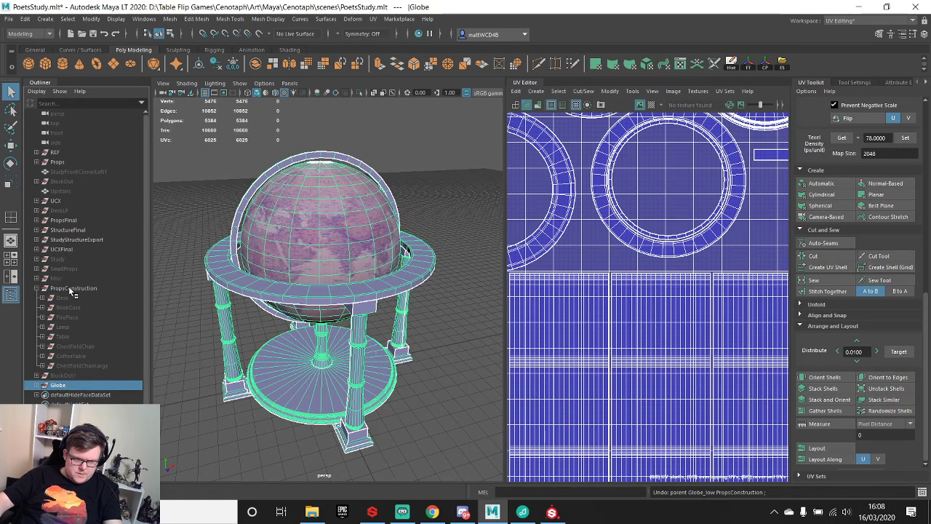
middle_click_drag(72, 288, 72, 288)
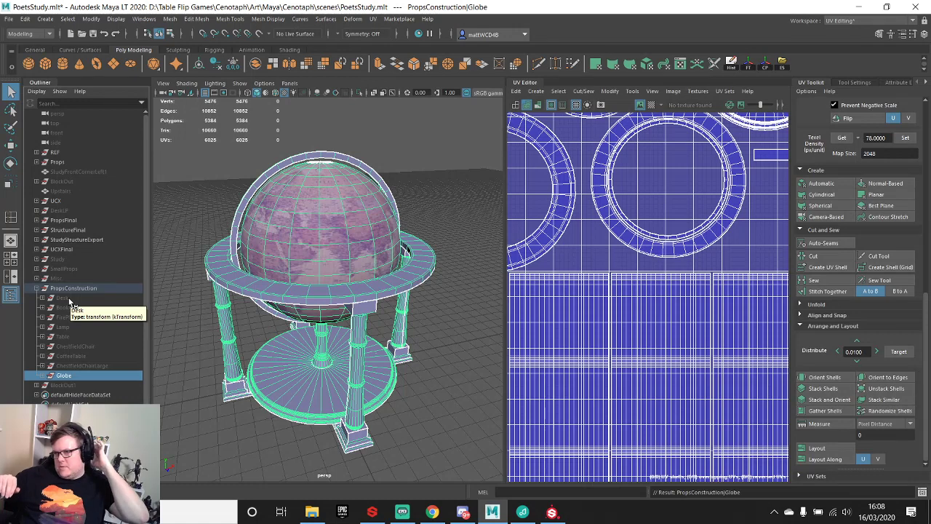
- Duplicate the Globe group's LP group and move the copy into the PropsFinal group
left_click(42, 376)
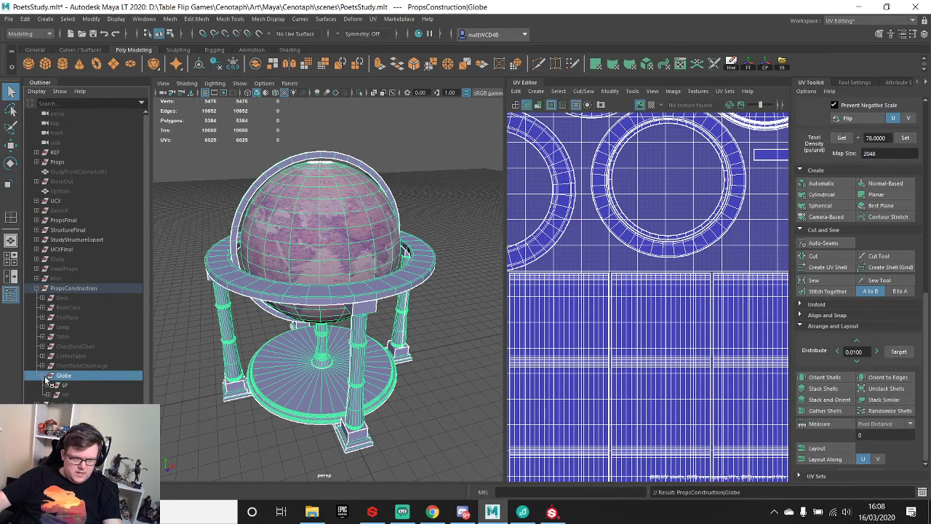
left_click(65, 385)
key("ctrl+d")
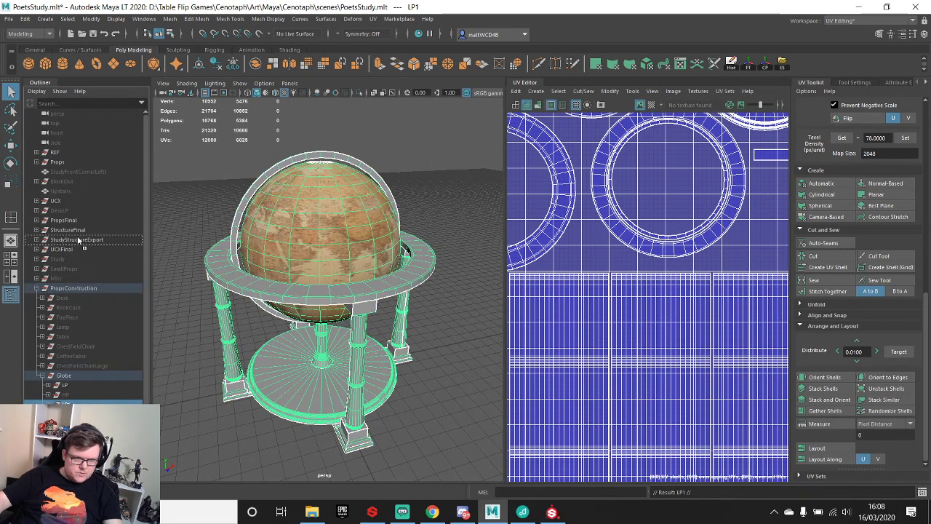
left_click_drag(66, 225, 65, 227)
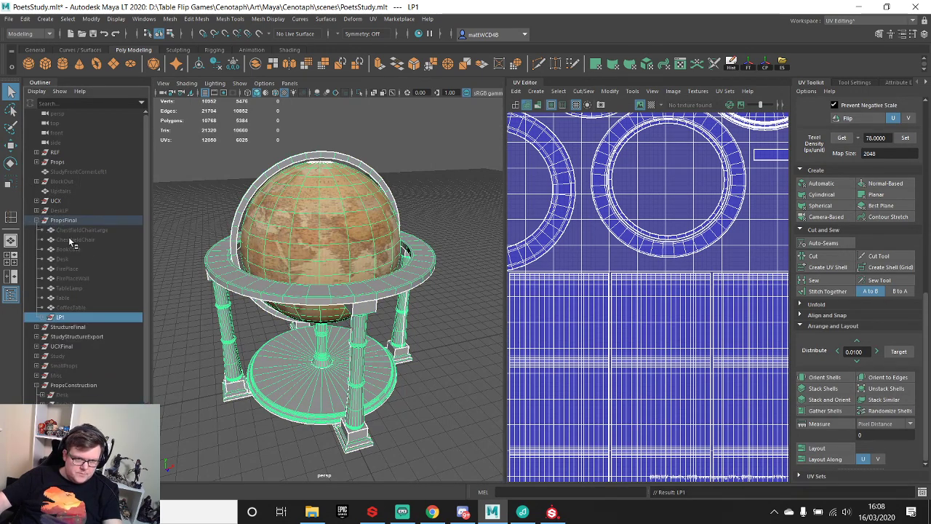
- Combine the meshes of the duplicated LP1 group into one object, then freeze its transformations and centre its pivot
right_click_drag(313, 224, 299, 434, "shift")
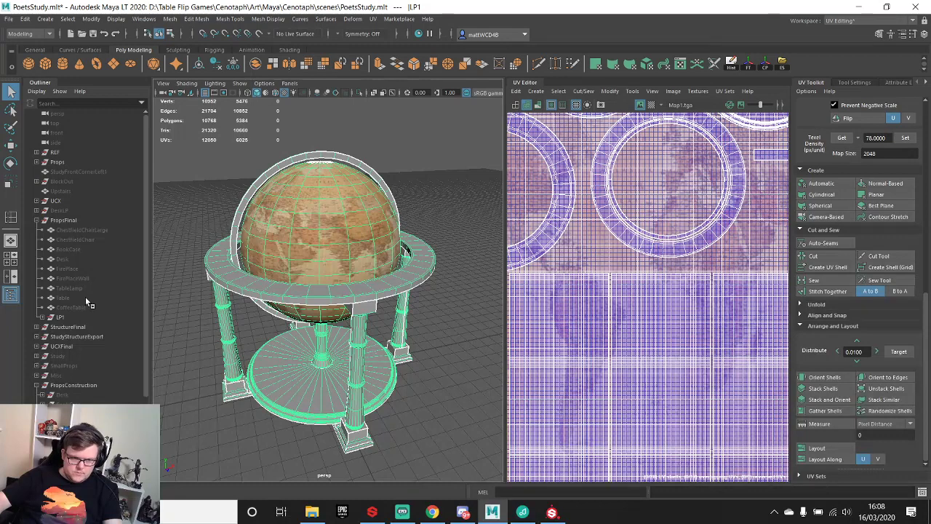
left_click(750, 66)
left_click(764, 66)
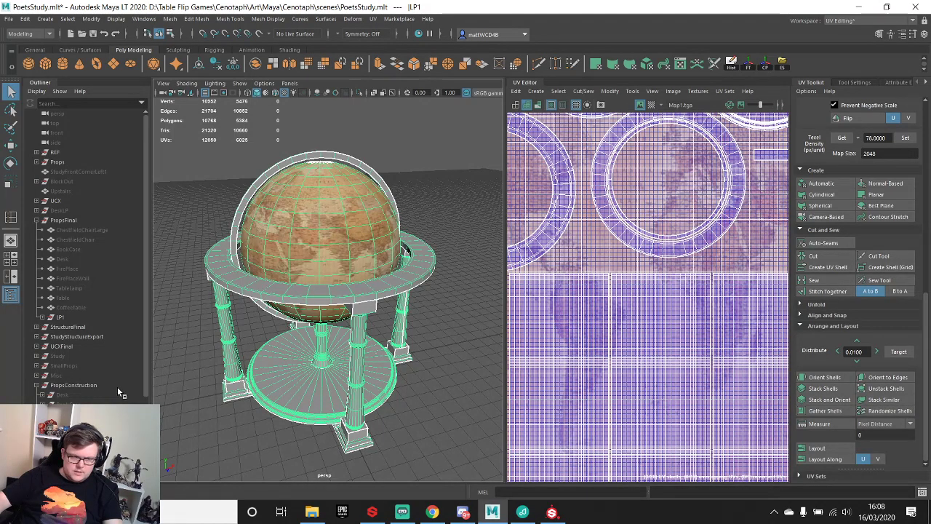
- Hide the original Globe group inside PropsConstruction and collapse the PropsConstruction hierarchy
scroll(118, 392, "down", 3)
left_click(64, 386)
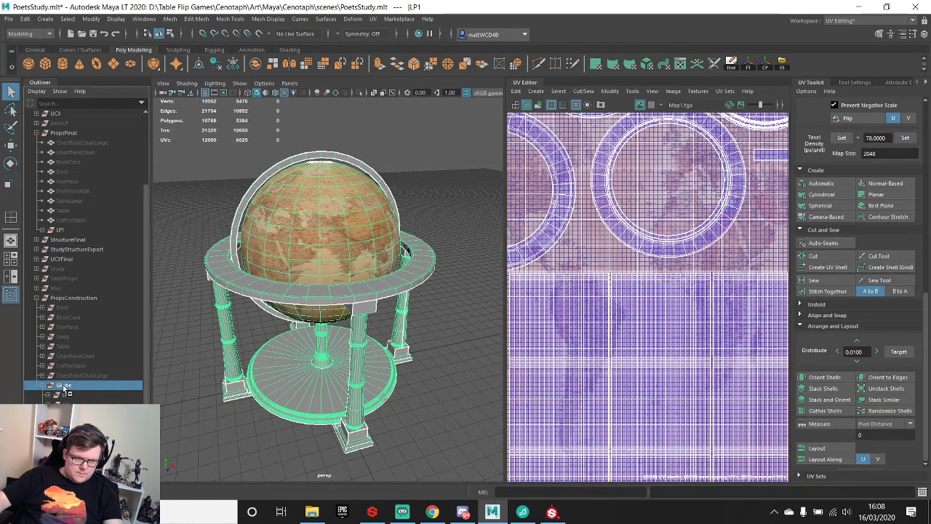
key("h")
left_click(36, 298)
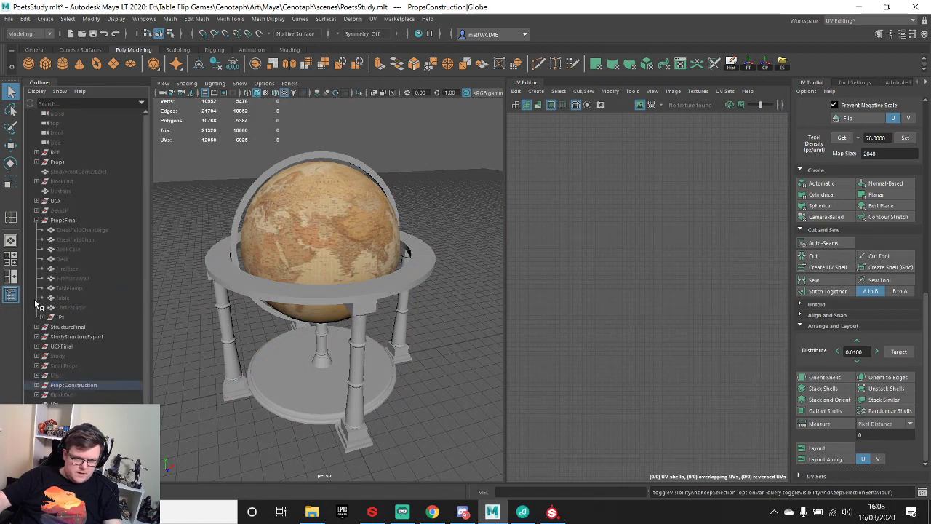
- Move the combined mesh into PropsFinal and rename it Globe, deleting its history and freezing its transformations
left_click(69, 405)
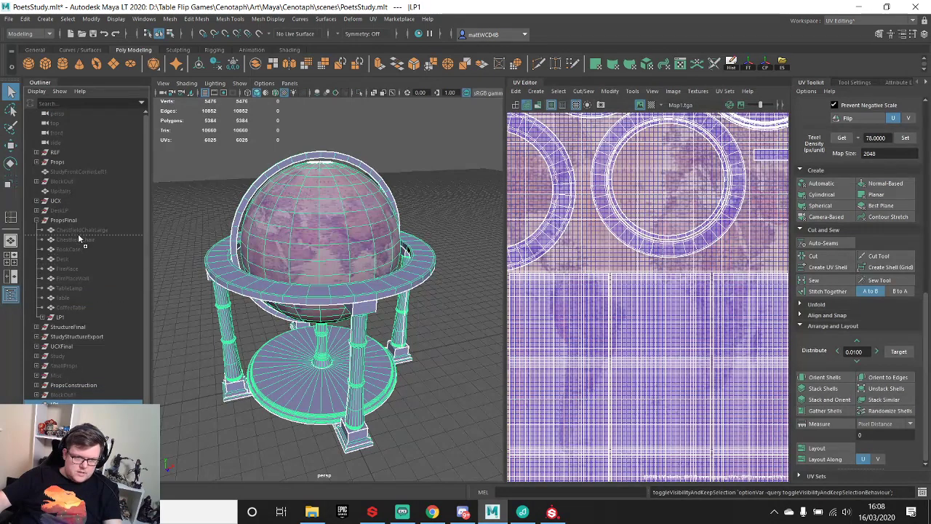
middle_click_drag(64, 305, 64, 306)
double_click(64, 308)
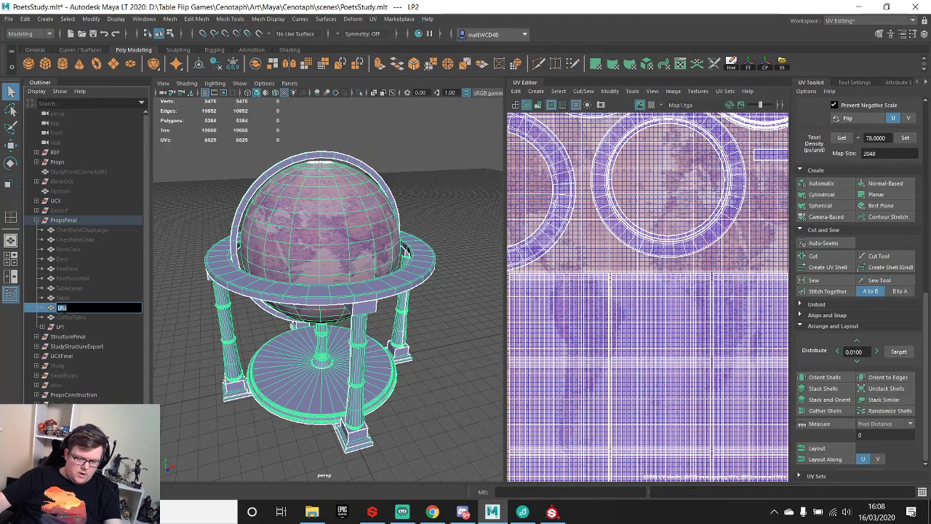
type("Globe")
key("Return")
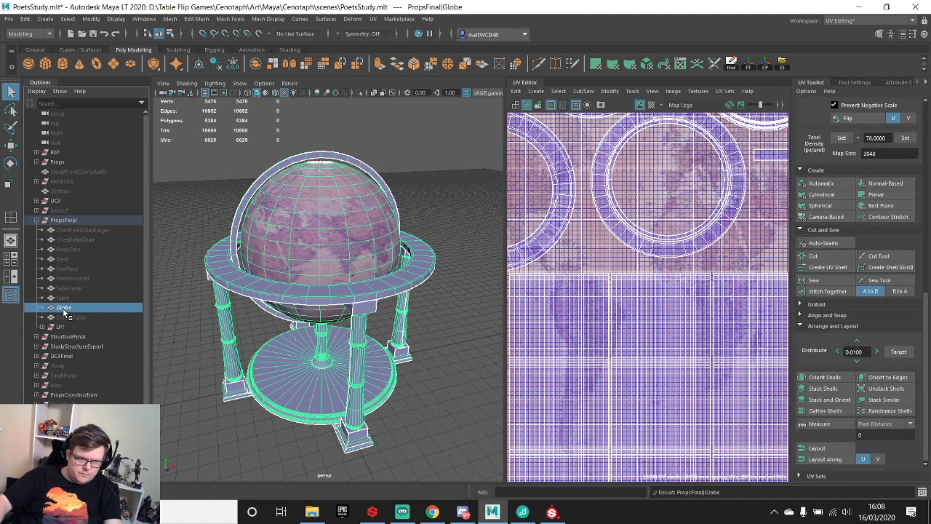
left_click(733, 66)
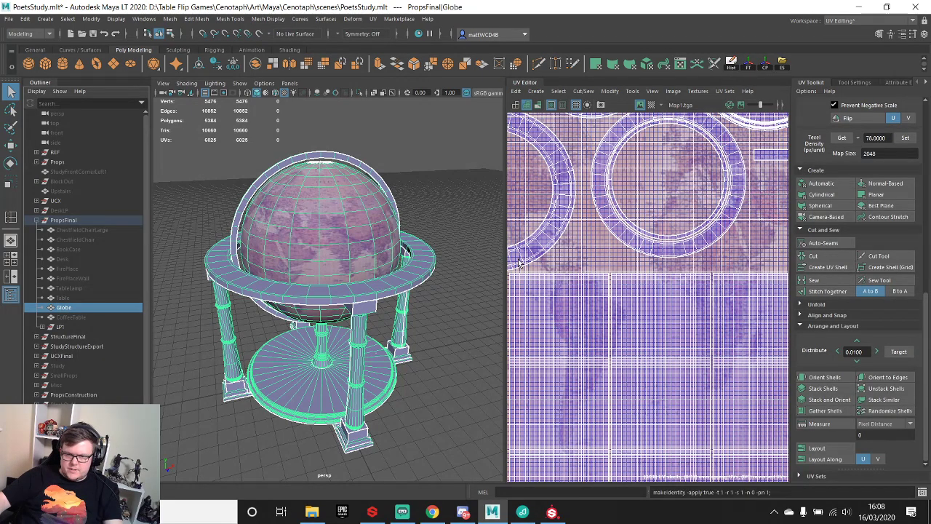
- Copy the Globe mesh's map1 UVs into a new UV set named Lightmap
scroll(338, 285, "down", 6)
scroll(337, 287, "up", 4)
left_click_drag(337, 287, 343, 195, "alt")
scroll(730, 322, "down", 5)
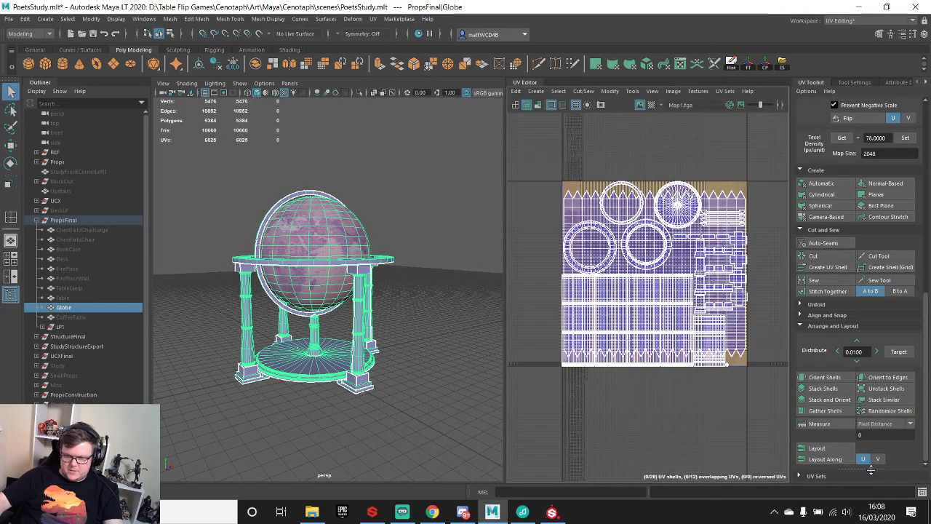
left_click_drag(872, 470, 867, 370)
right_click(877, 415)
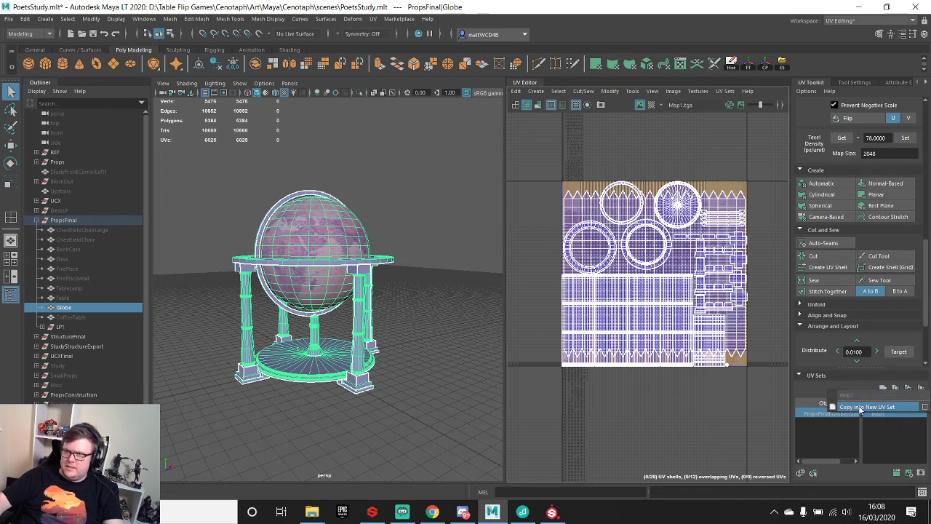
left_click(861, 409)
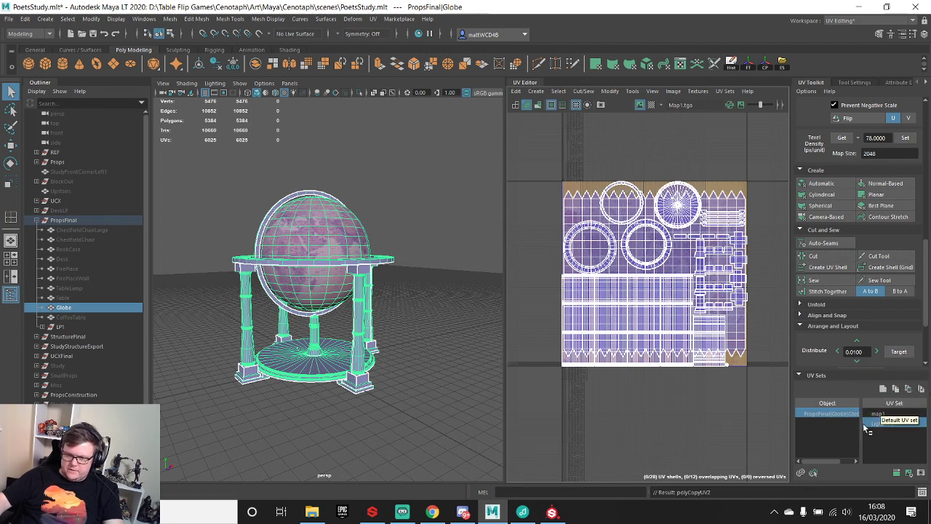
- Lay out the Lightmap UVs without overlaps, using the Legacy method and the 128 Map spacing preset
scroll(829, 259, "up", 2)
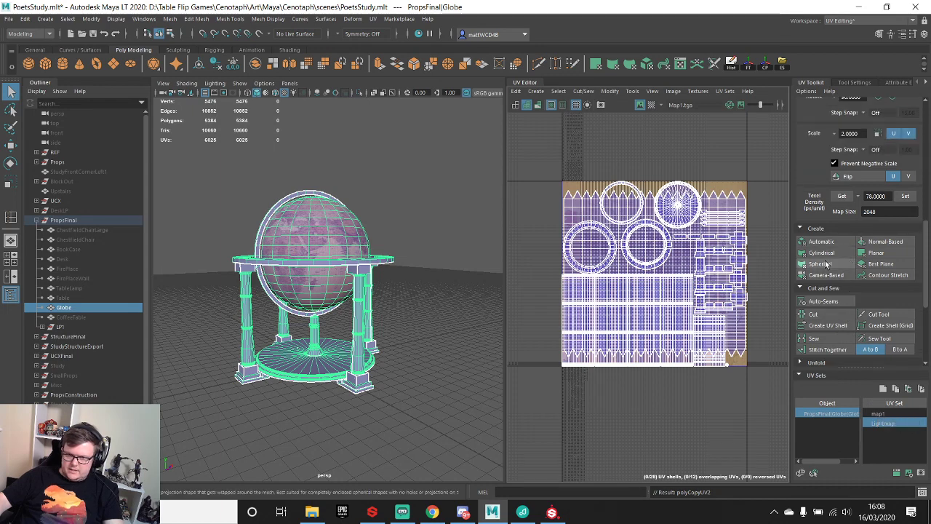
scroll(828, 336, "down", 5)
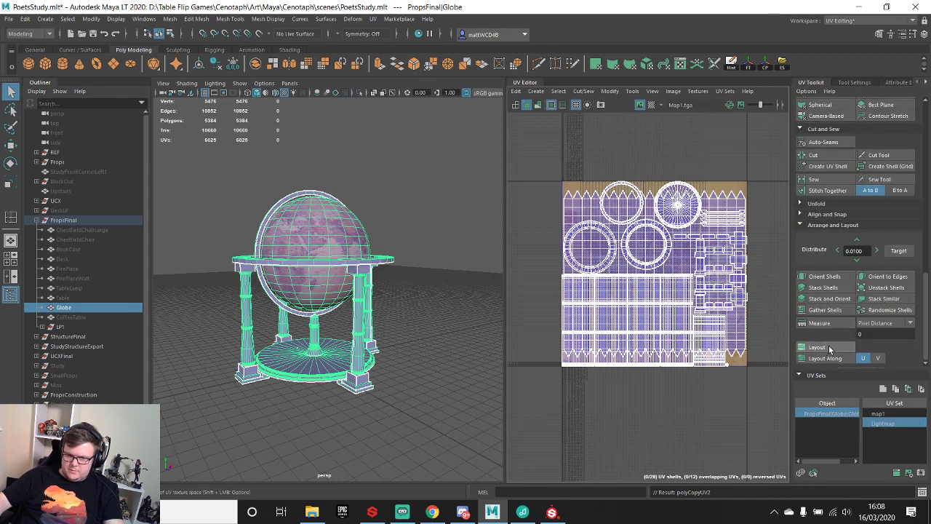
scroll(697, 156, "up", 6)
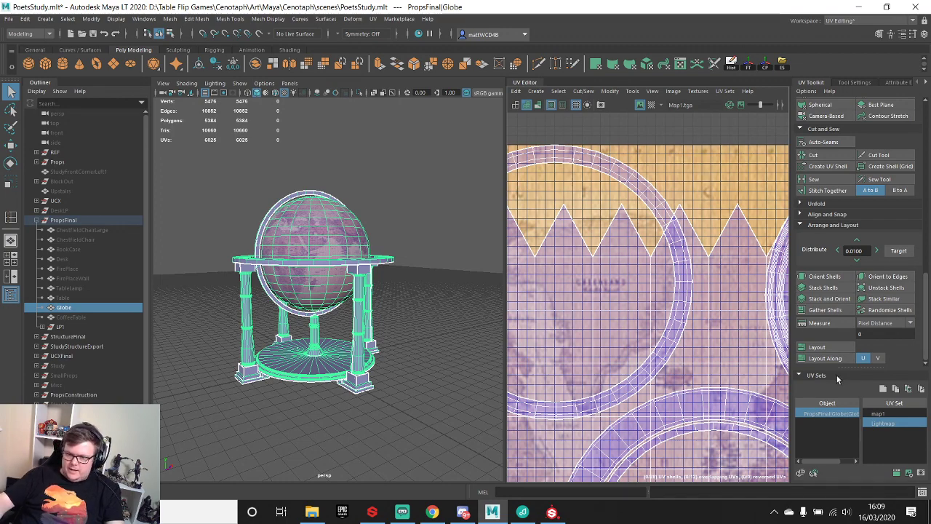
scroll(713, 232, "down", 3)
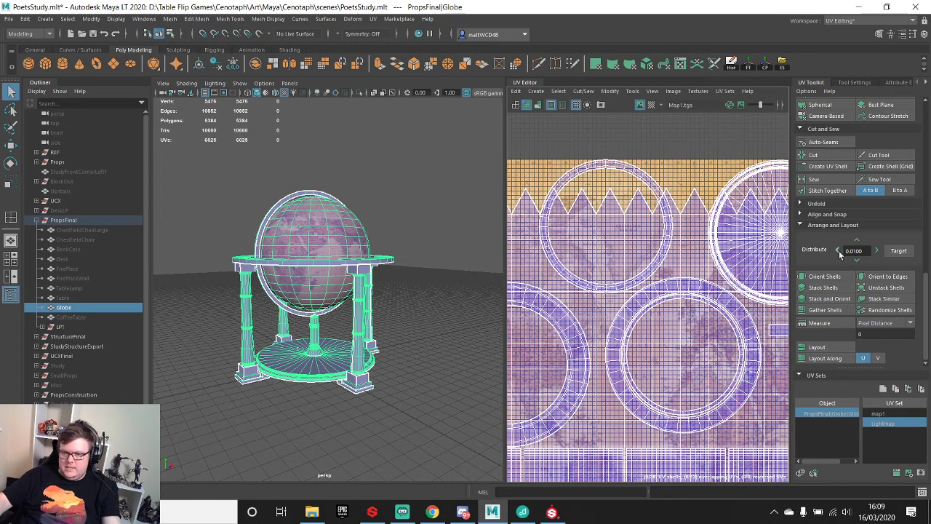
left_click(817, 348, "shift")
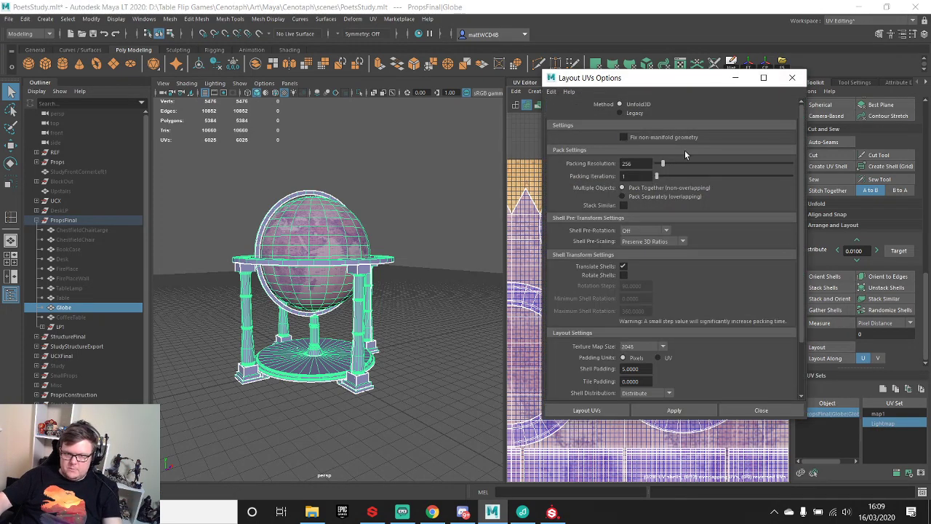
left_click(620, 113)
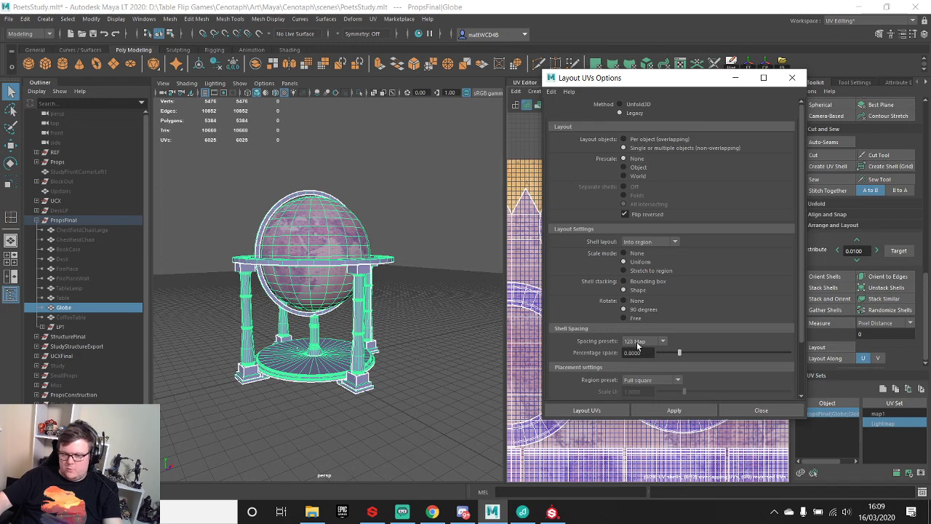
left_click(635, 342)
left_click(647, 399)
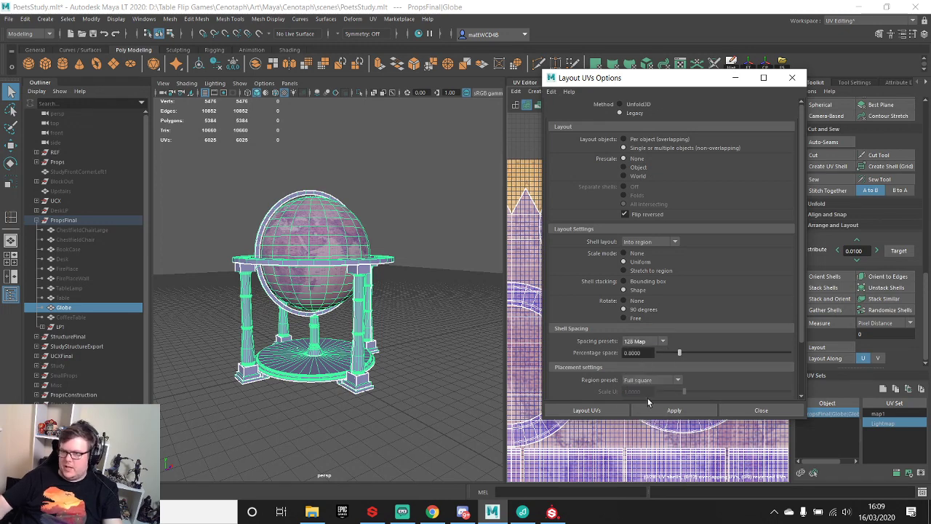
left_click(692, 410)
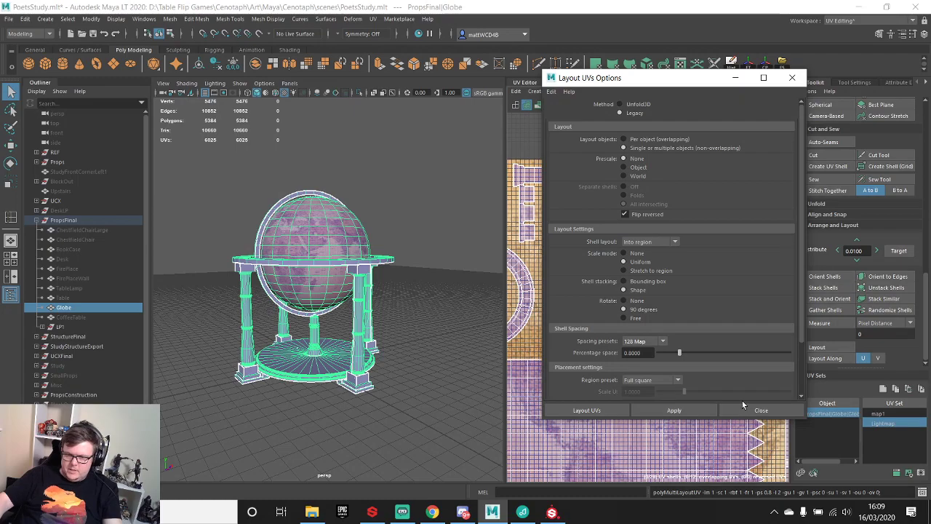
left_click(746, 406)
- Examine the spacing between the UV shells in the Lightmap layout
scroll(713, 341, "down", 2)
scroll(715, 256, "up", 6)
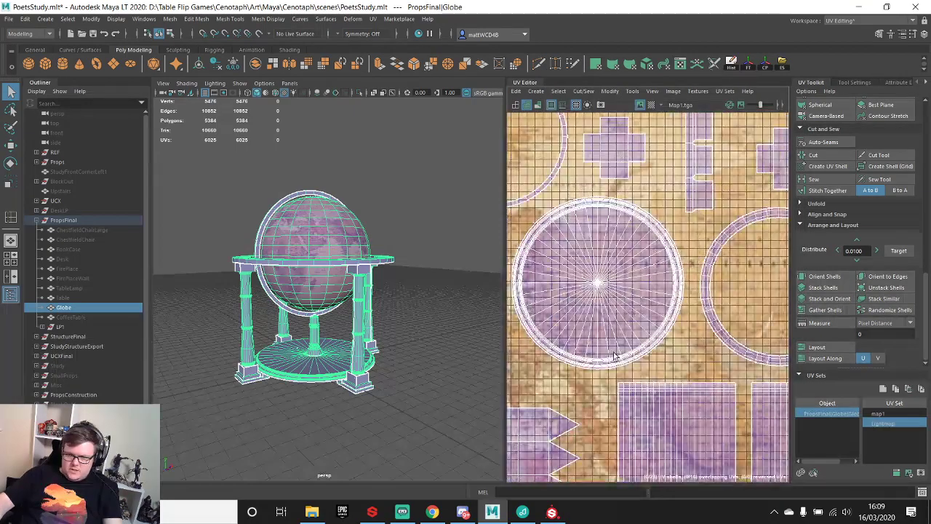
middle_click_drag(715, 256, 703, 302, "alt")
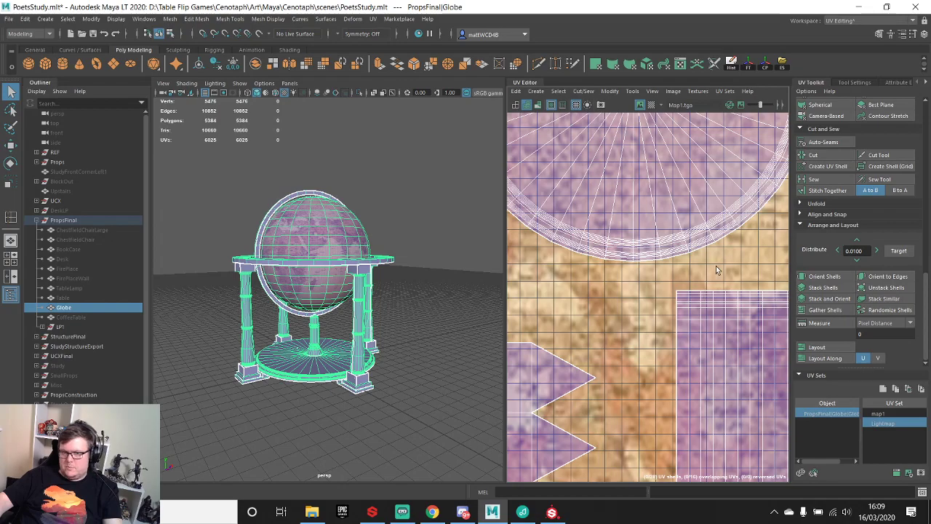
scroll(683, 320, "up", 5)
scroll(683, 320, "down", 8)
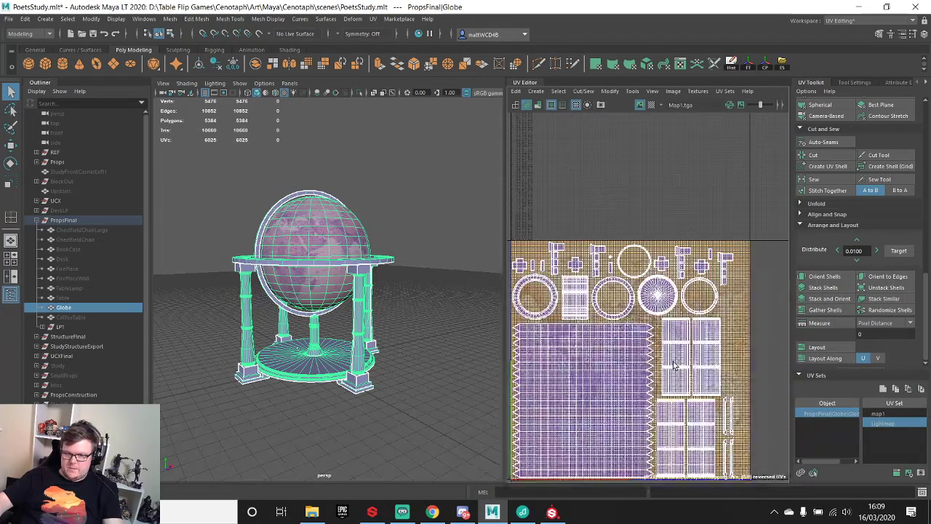
scroll(354, 229, "up", 6)
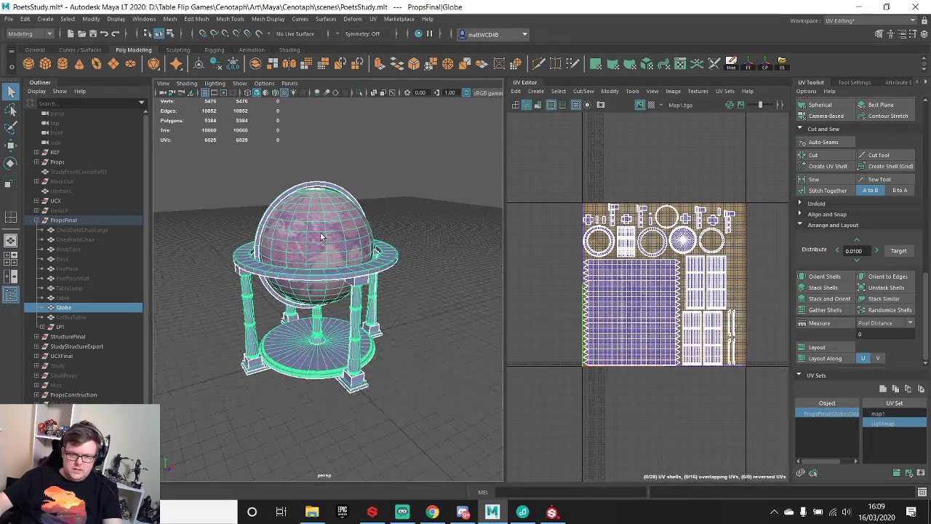
- Move the Globe mesh's pivot down to the centre of its round base with grid snapping
key("w")
mouse_move(354, 229)
left_mouse_down("alt")
mouse_move(364, 266)
mouse_move(349, 262)
mouse_move(327, 225)
mouse_move(347, 216)
left_mouse_up("alt")
key("d")
key("x")
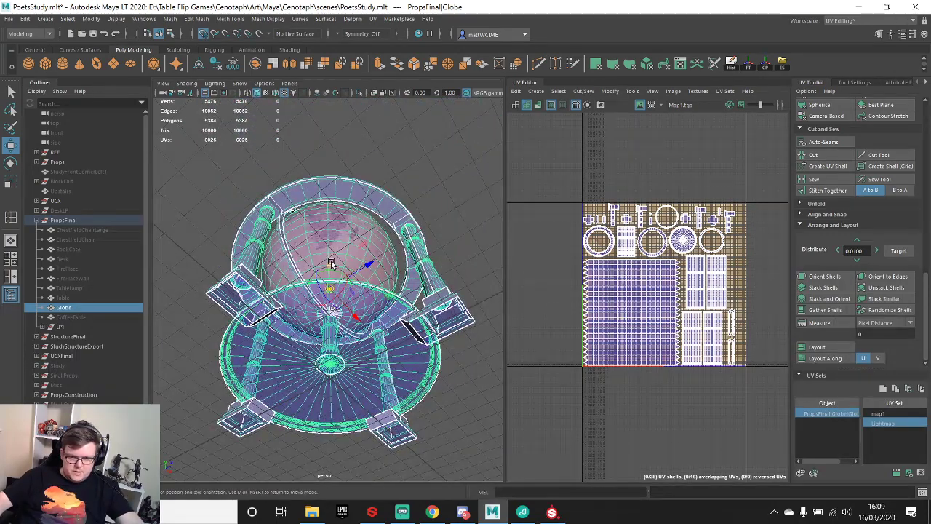
left_click_drag(329, 267, 427, 200)
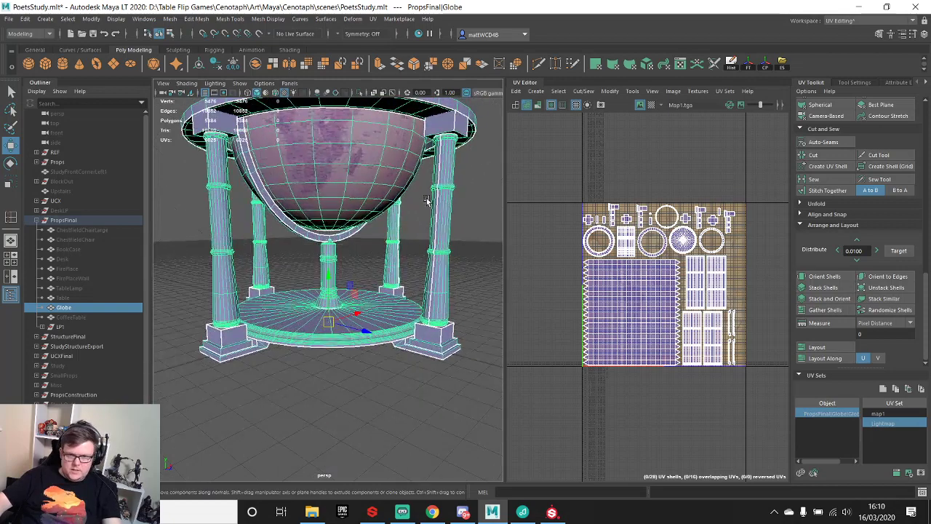
- Freeze the Globe mesh's transformations and open the FBX selection export in the Study/Study FBX/Props folder
left_click(749, 66)
left_click(782, 65)
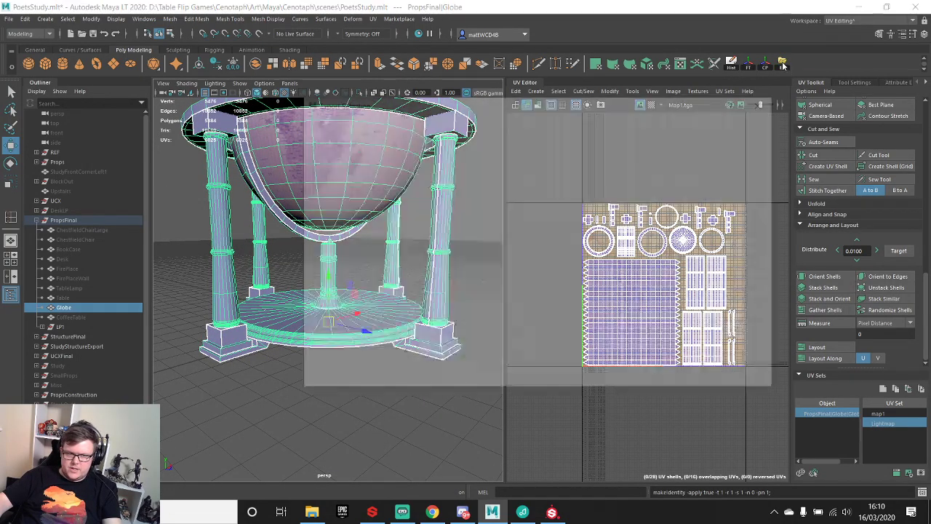
left_click(726, 122)
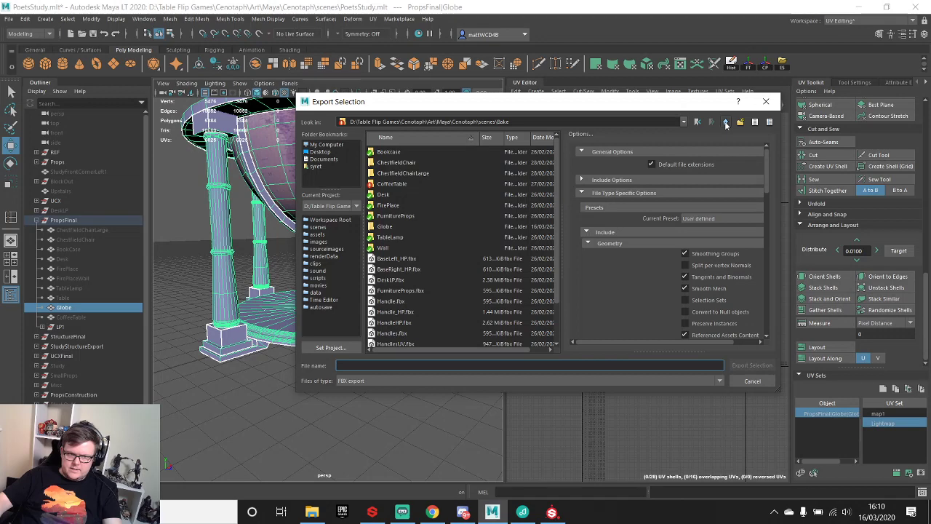
left_click(726, 122)
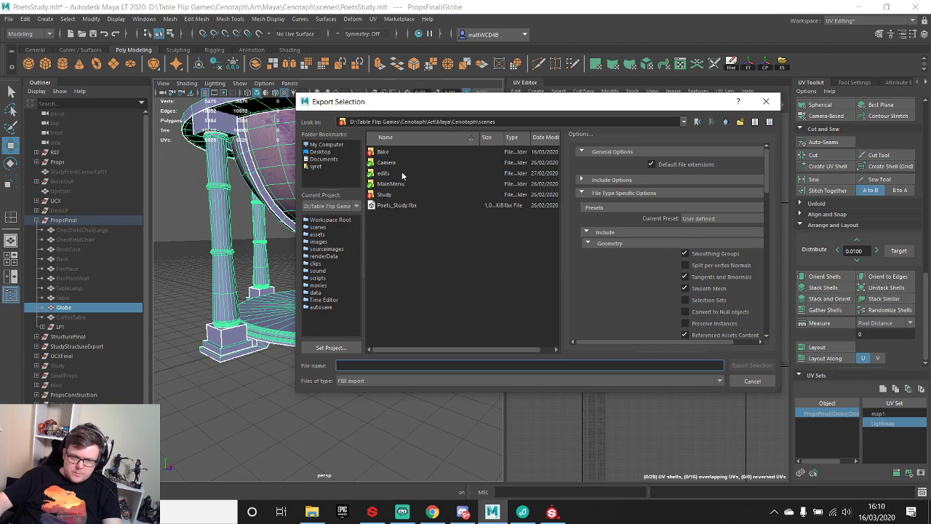
double_click(385, 195)
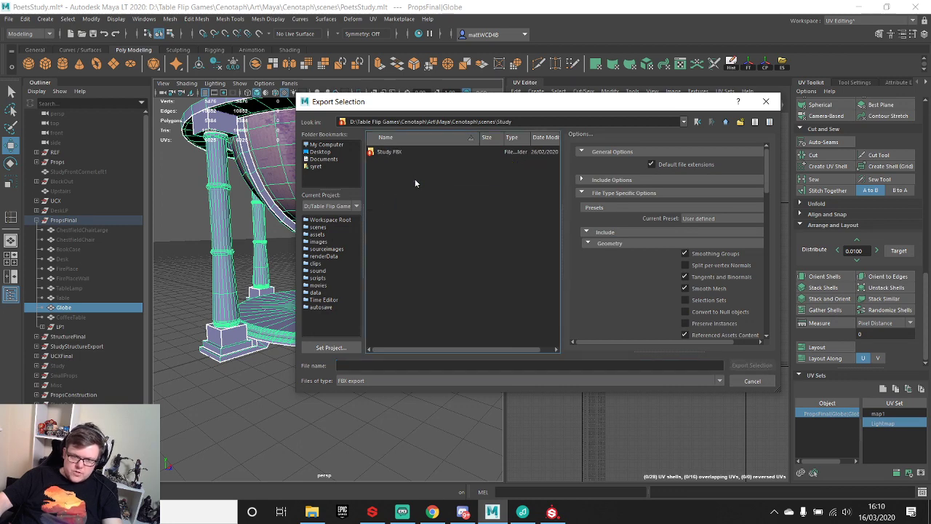
double_click(387, 152)
double_click(388, 155)
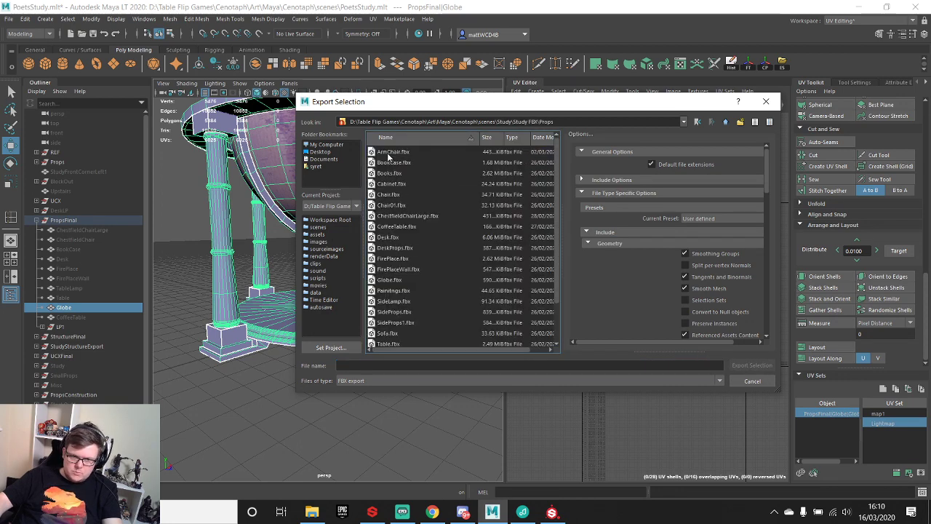
left_click(410, 364)
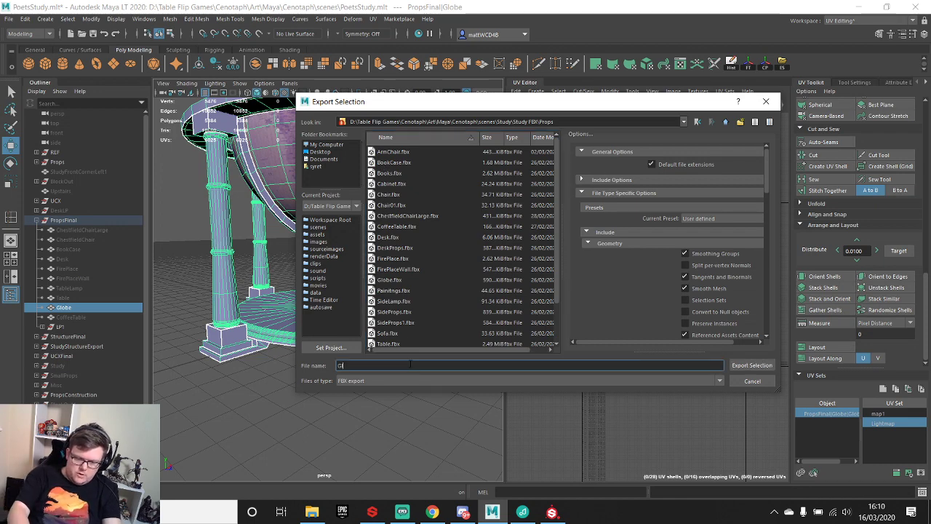
type("Globe")
key("Return")
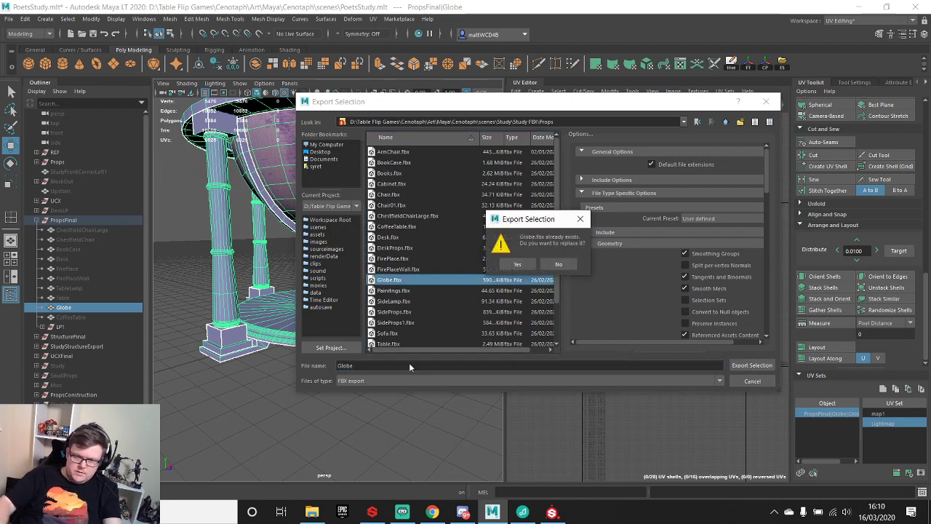
left_click(523, 267)
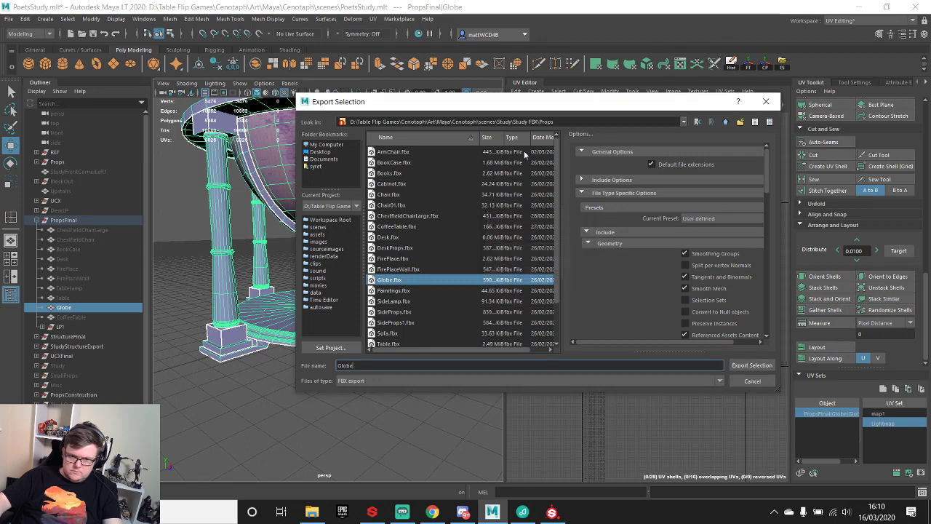
left_click(725, 124)
double_click(384, 163)
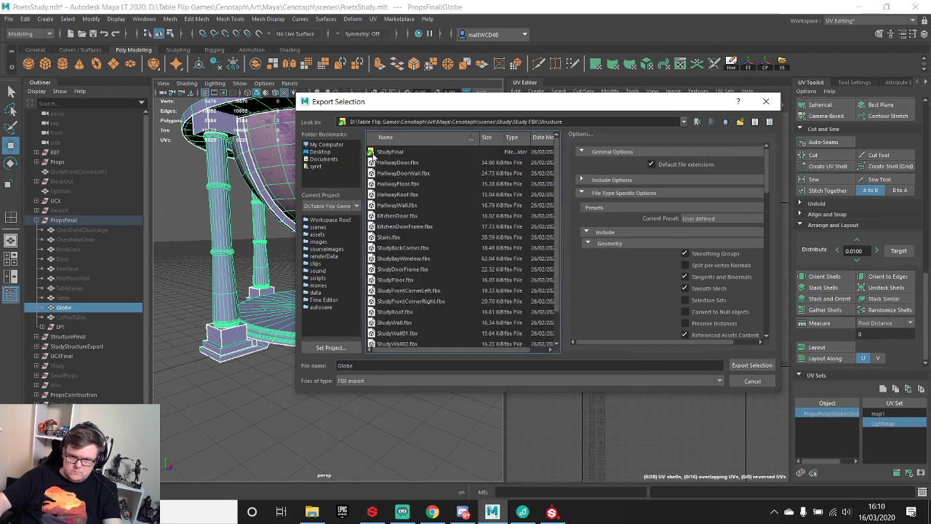
double_click(384, 152)
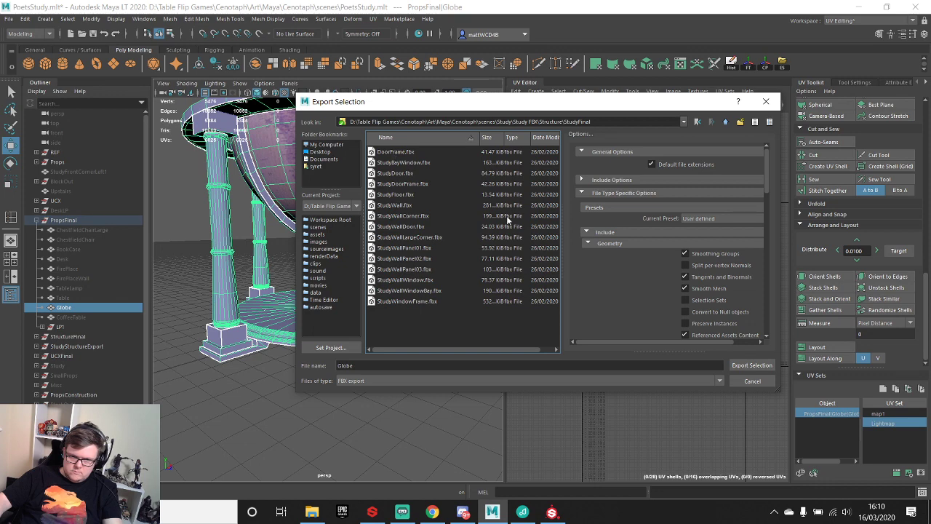
left_click(725, 124)
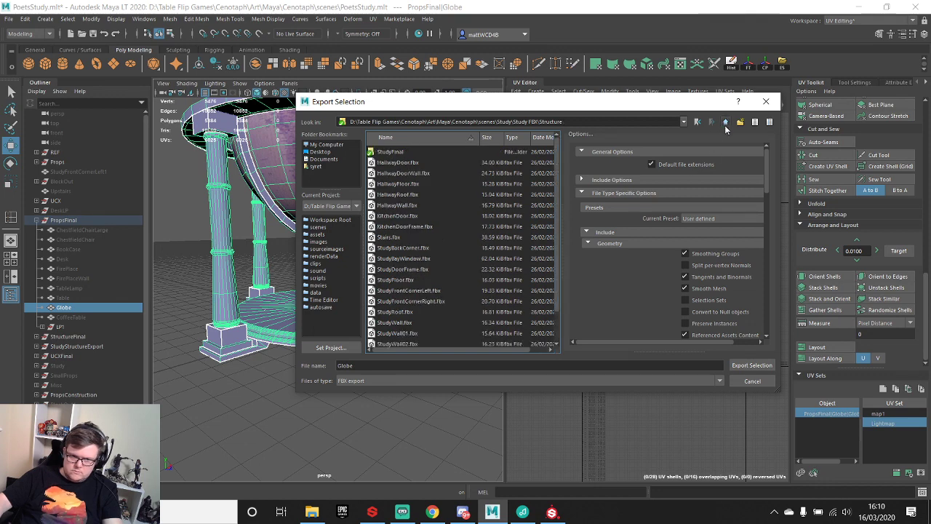
left_click(726, 123)
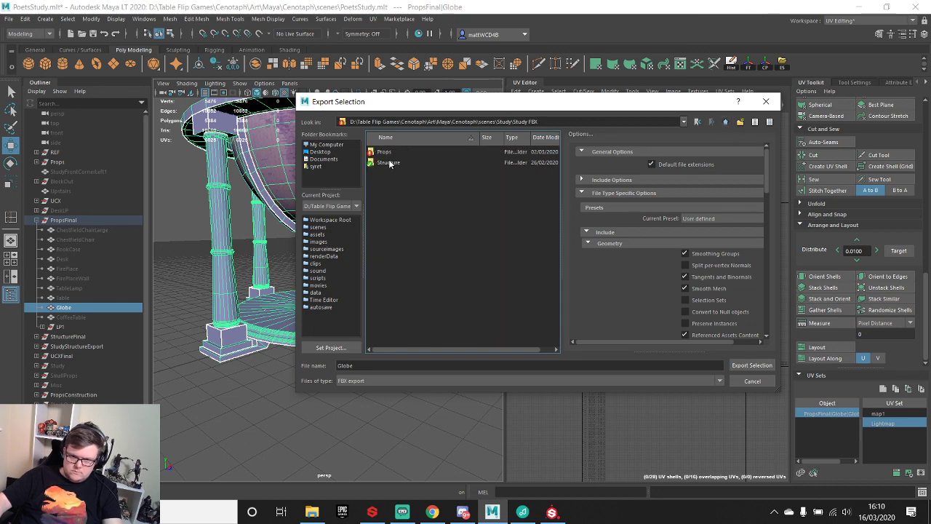
double_click(389, 153)
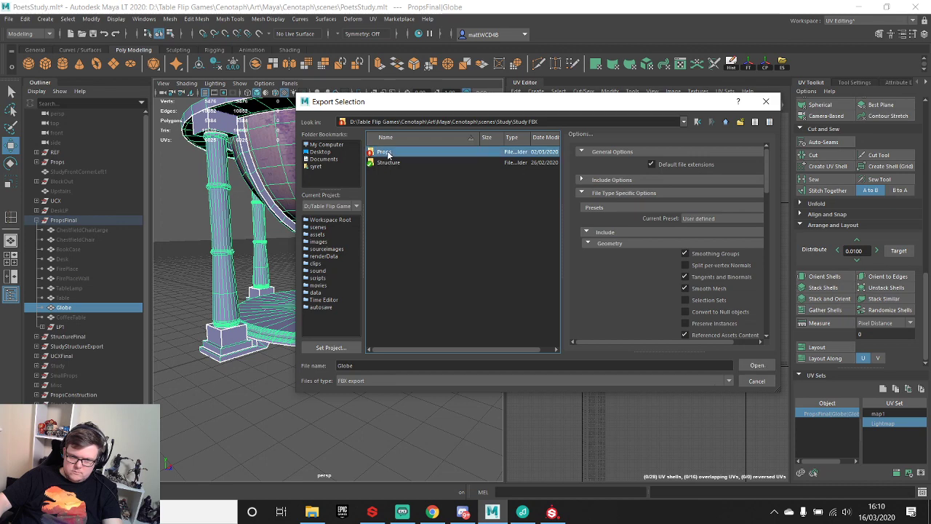
- Export the selected mesh over the existing Globe.fbx in the Props folder and make map1 the active UV set
double_click(390, 279)
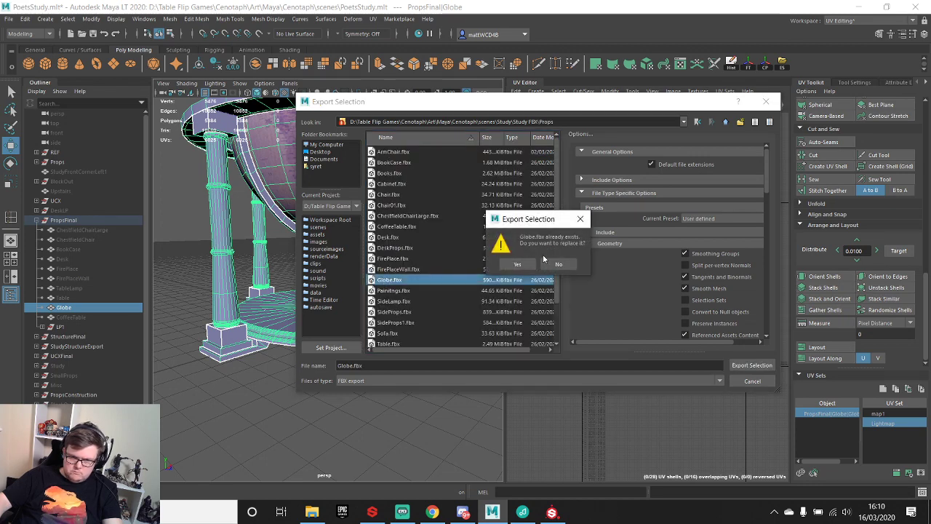
left_click(524, 260)
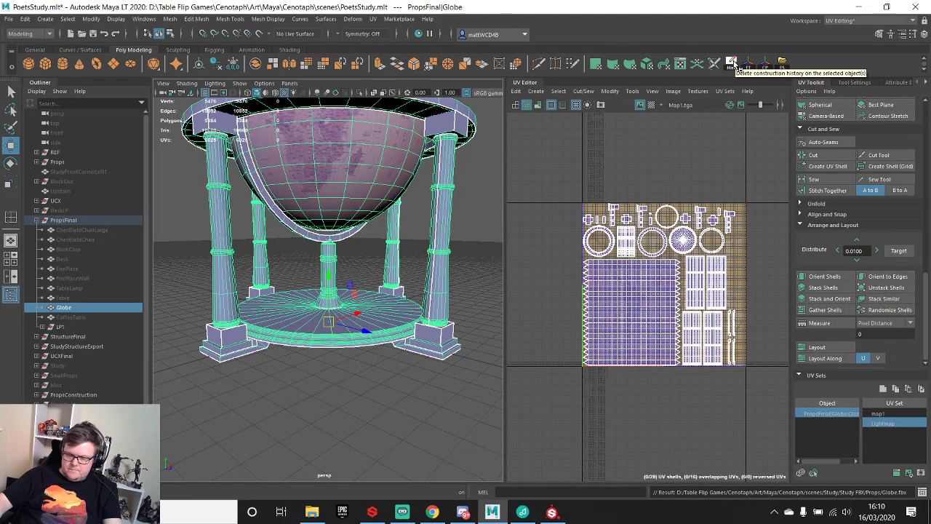
left_click(879, 414)
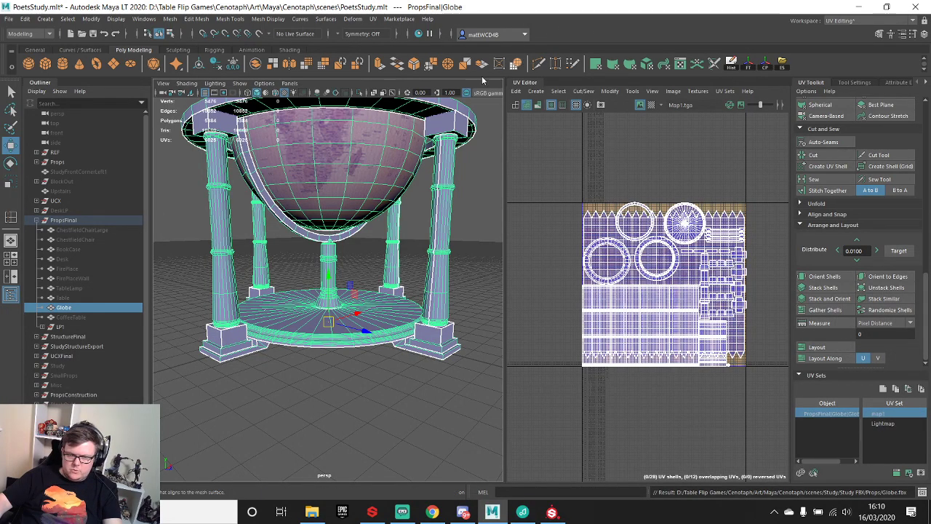
- Switch to Substance Painter and set up the texture export with No padding (Passthrough) and the Unreal Engine 4 PSM preset
left_click(545, 506)
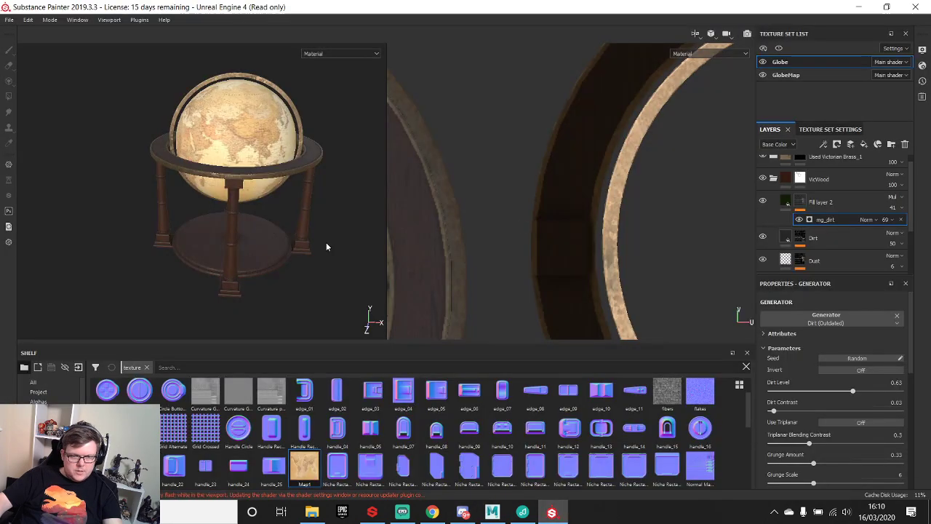
mouse_move(269, 186)
left_mouse_down("alt")
mouse_move(215, 192)
mouse_move(240, 204)
left_mouse_up("alt")
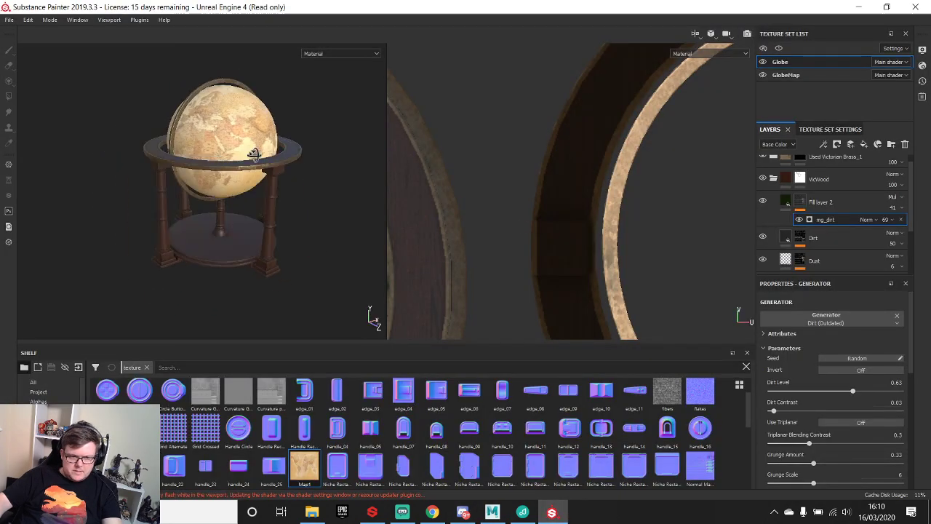
left_click(10, 21)
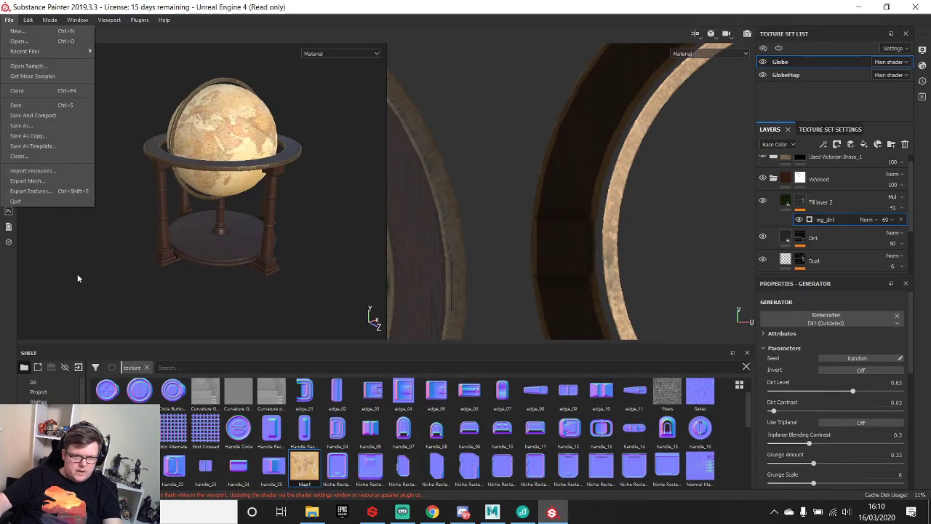
left_click(33, 201)
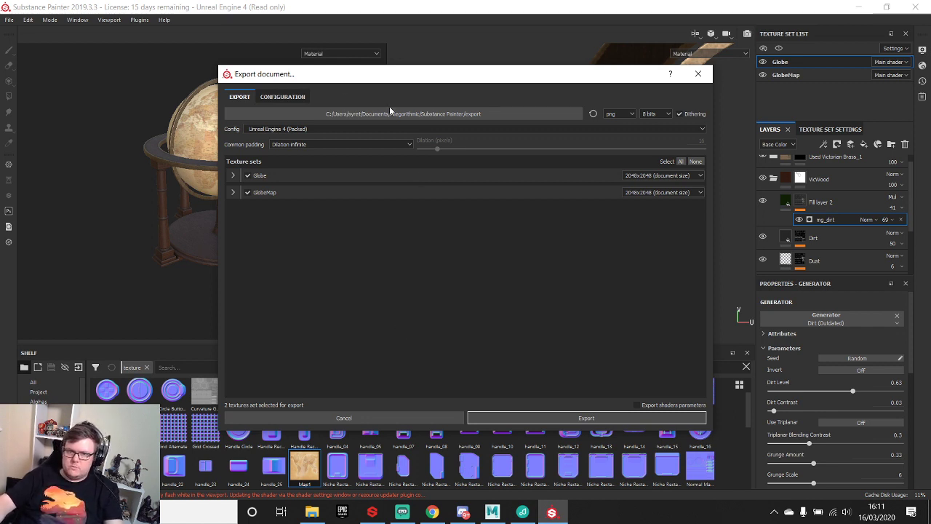
left_click(302, 145)
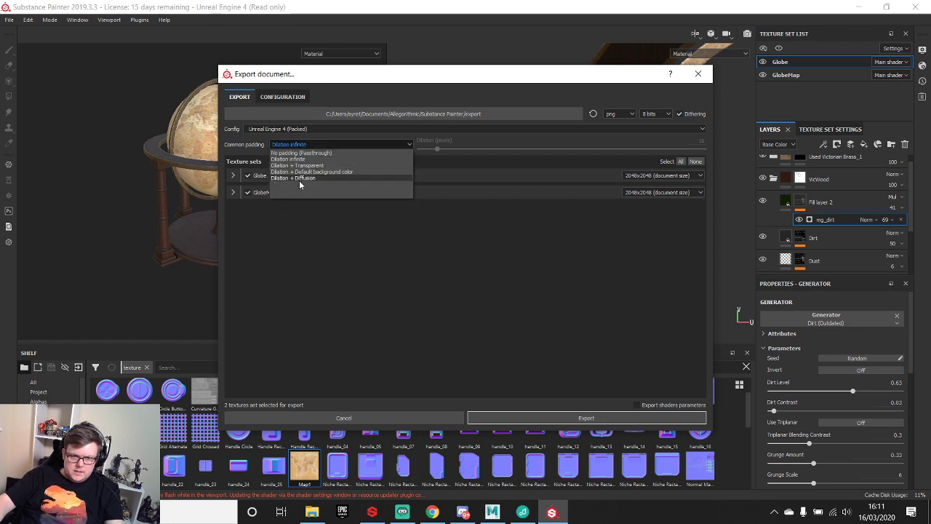
left_click(301, 153)
left_click(340, 131)
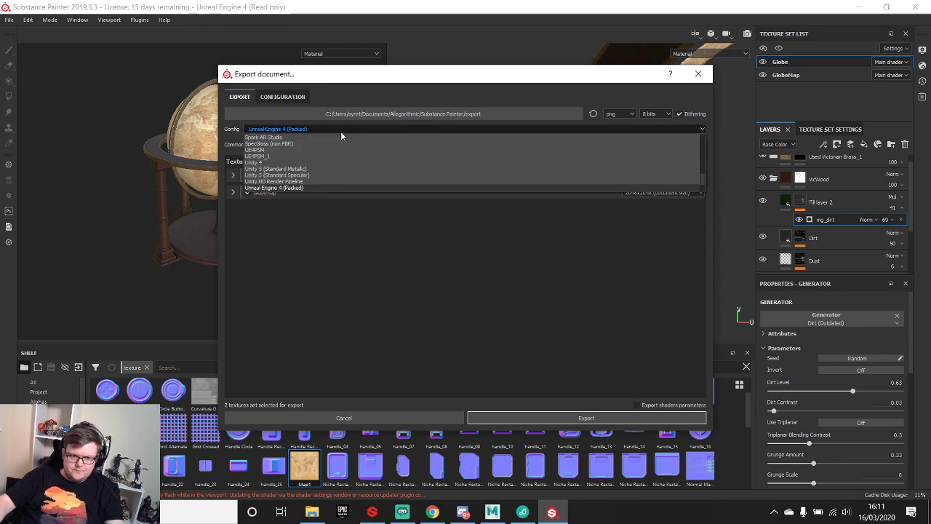
left_click(290, 173)
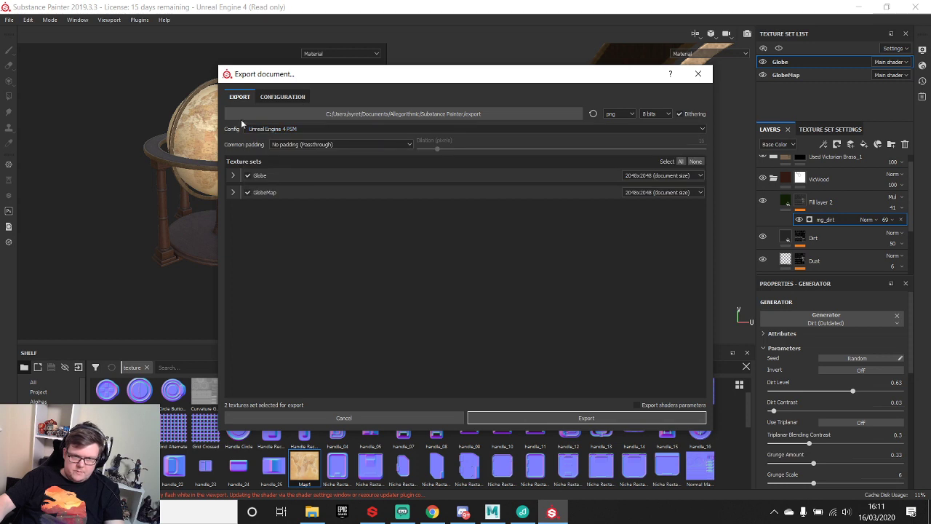
- Examine the output maps and channel packing configured in the Unreal Engine 4 PSM export preset
left_click(282, 97)
scroll(275, 341, "down", 5)
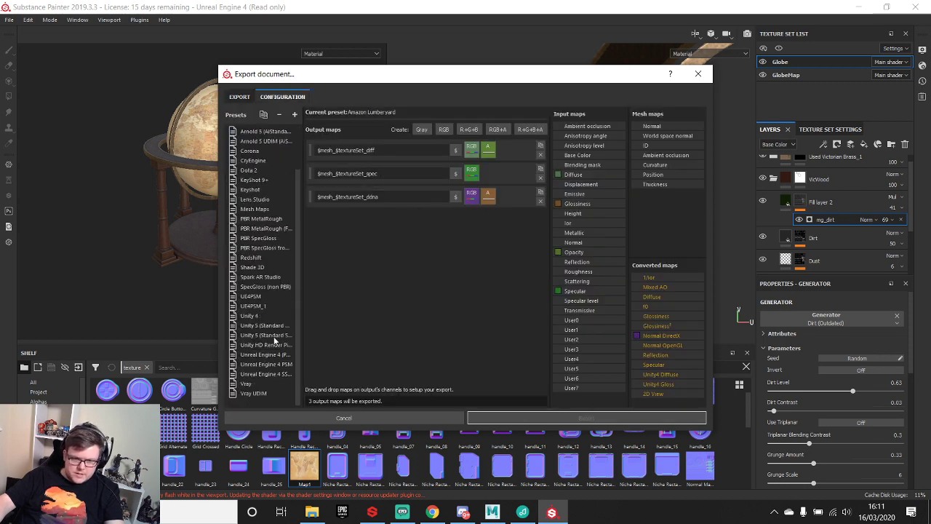
left_click(266, 363)
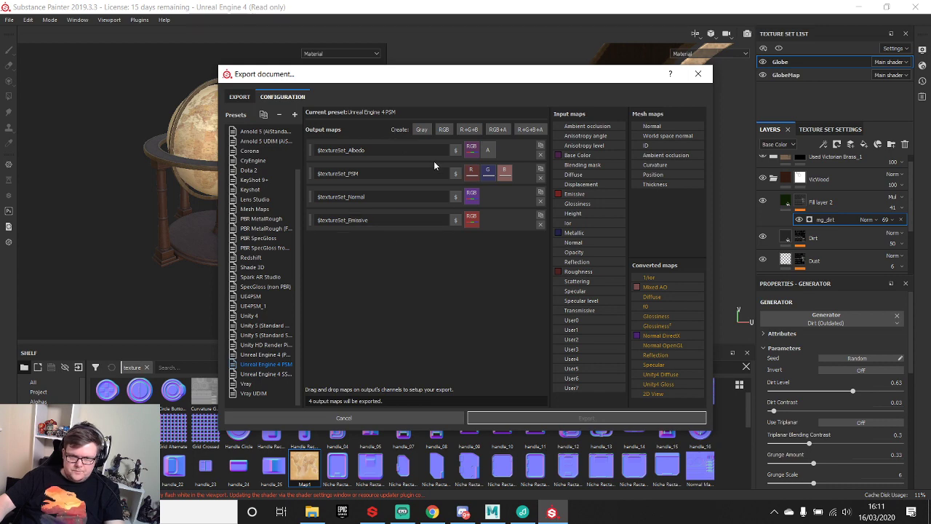
left_click(239, 97)
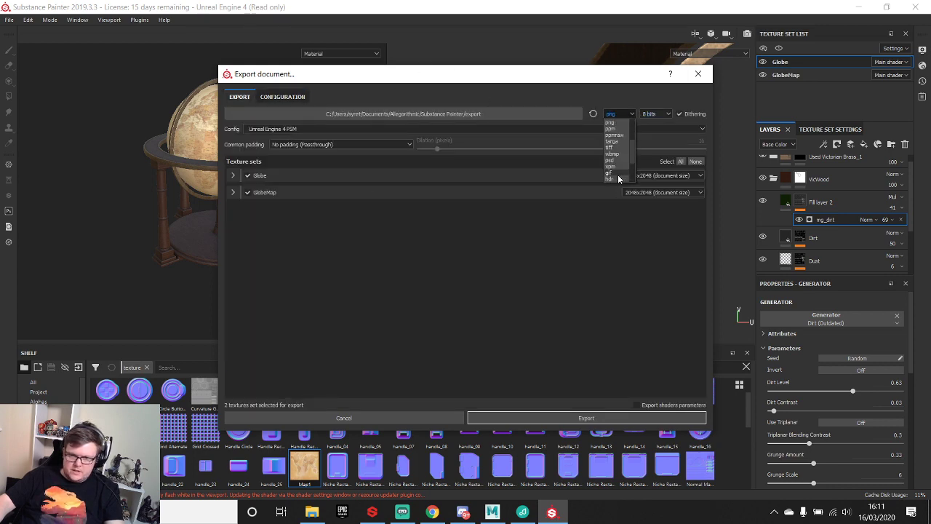
- Set the export file format to targa and the GlobeMap texture set's size to 1024x1024
left_click(617, 141)
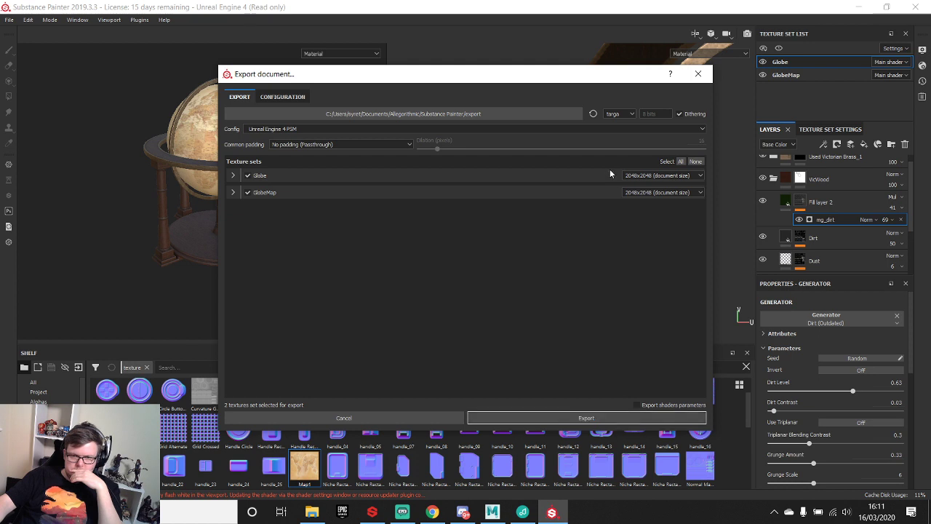
left_click(676, 192)
left_click(640, 219)
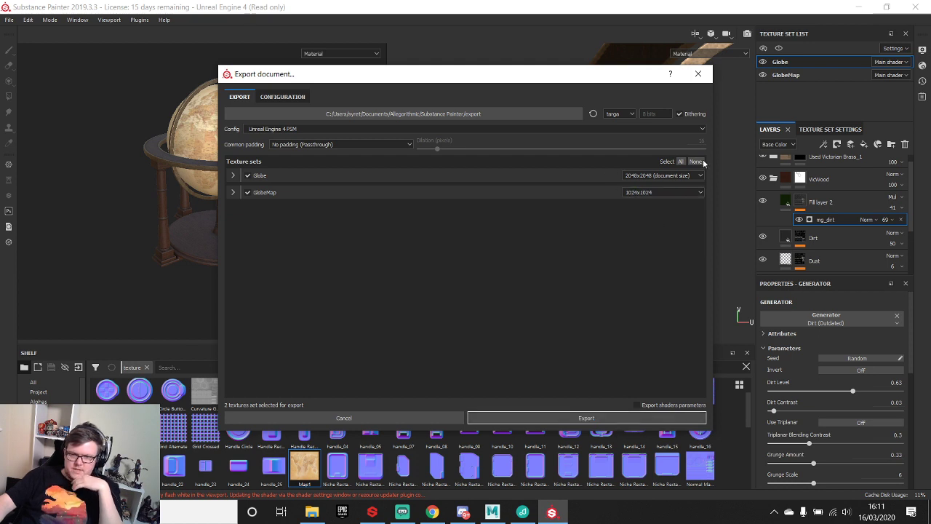
- Try a 512x512 export size for the GlobeMap texture set and return it to 1024x1024
left_click(663, 193)
left_click(635, 226)
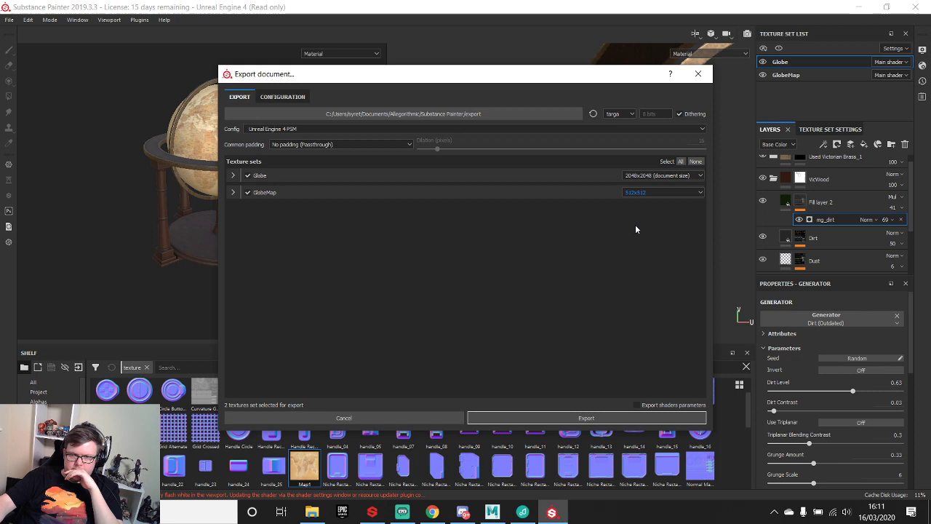
left_click(659, 175)
left_click(657, 191)
left_click(656, 191)
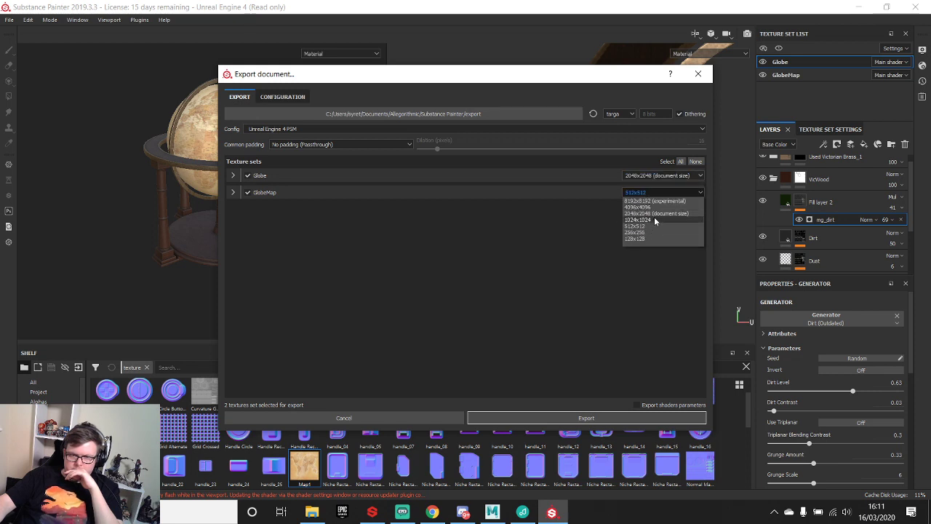
left_click(647, 220)
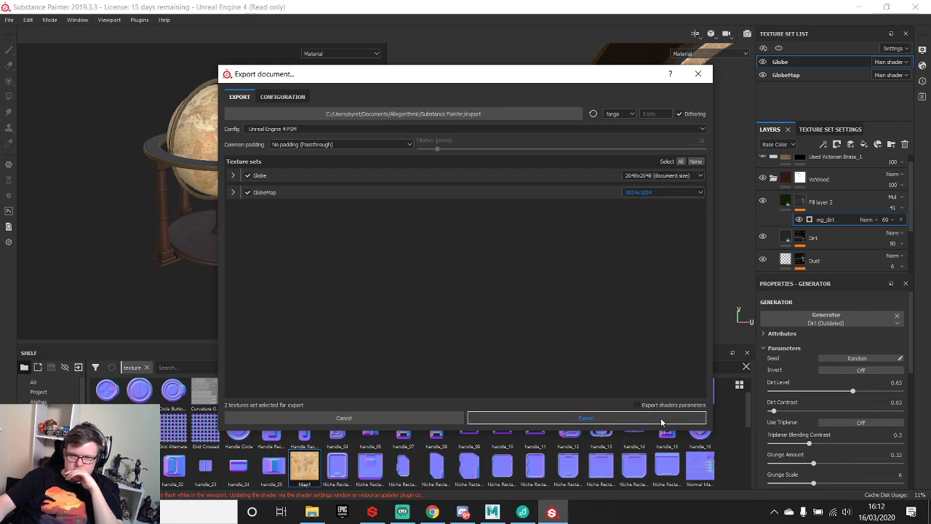
- Browse for the texture export destination to the images folder under Table Flip Games/Cenotaph/Art/Maya/Cenotaph on drive D
left_click(459, 114)
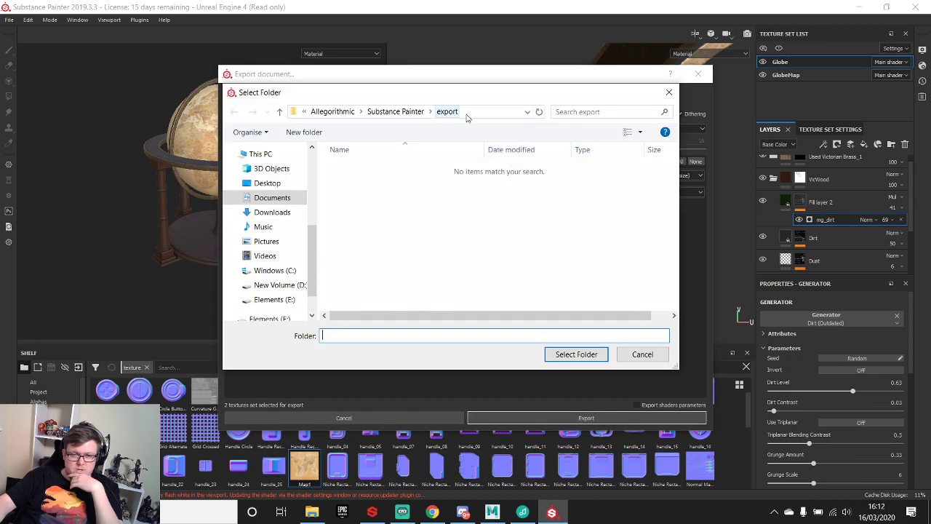
left_click(386, 112)
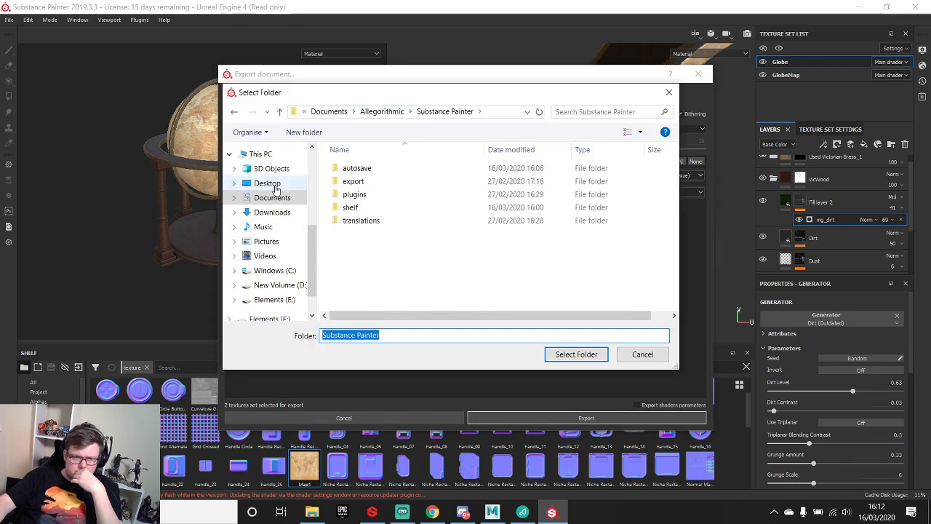
left_click(267, 183)
double_click(429, 178)
double_click(356, 182)
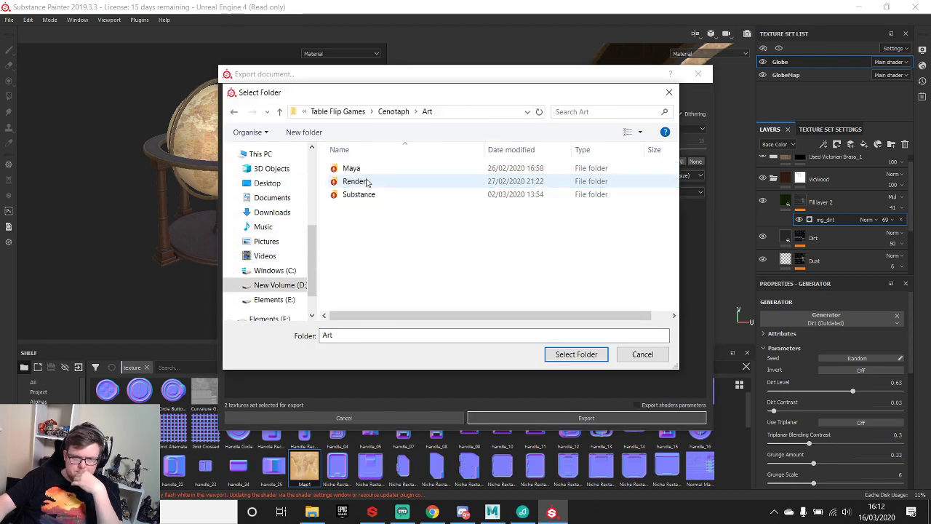
double_click(381, 172)
double_click(380, 175)
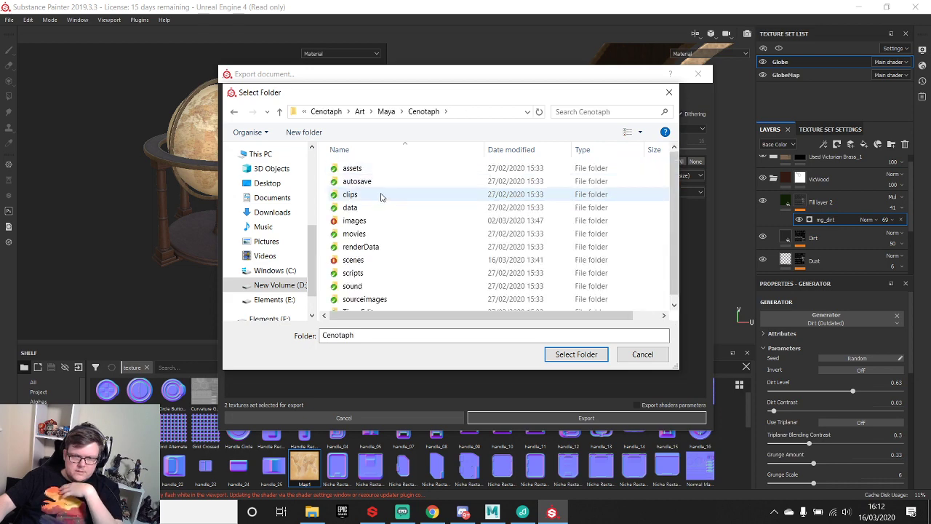
left_click(375, 224)
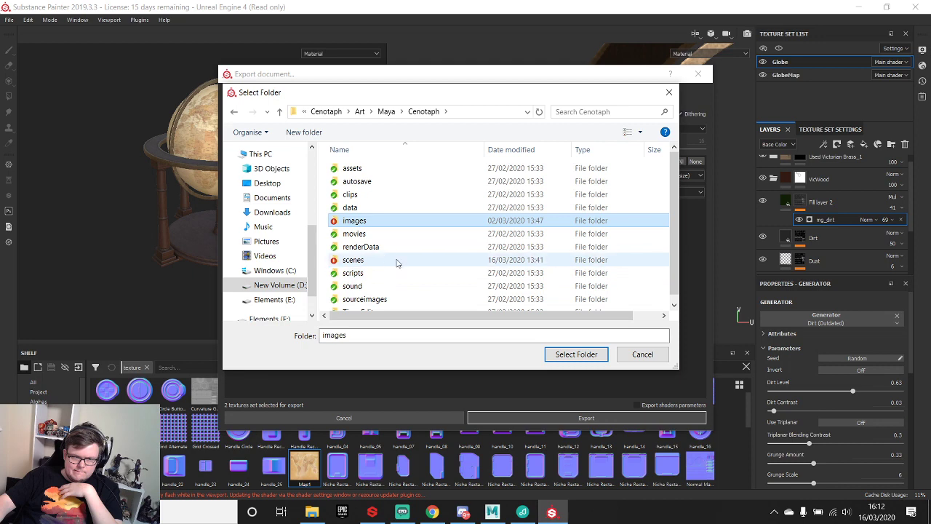
mouse_move(396, 263)
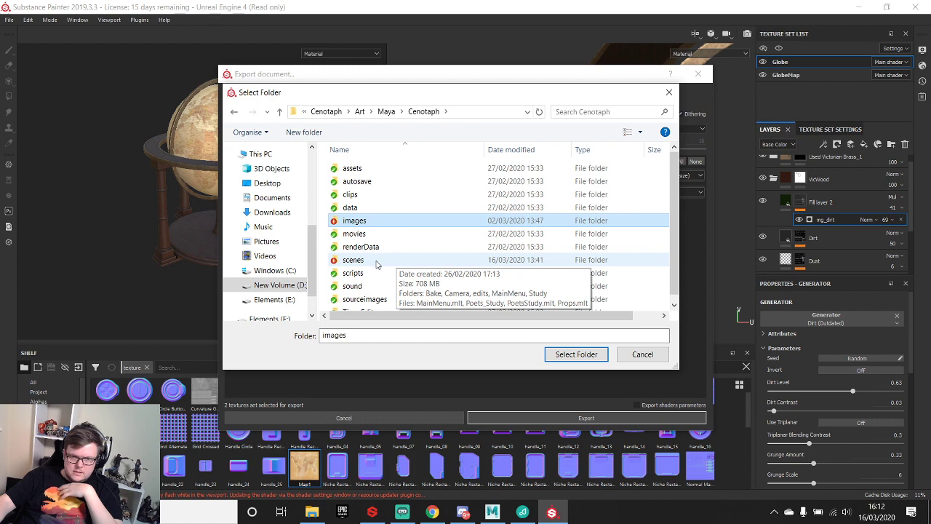
double_click(395, 224)
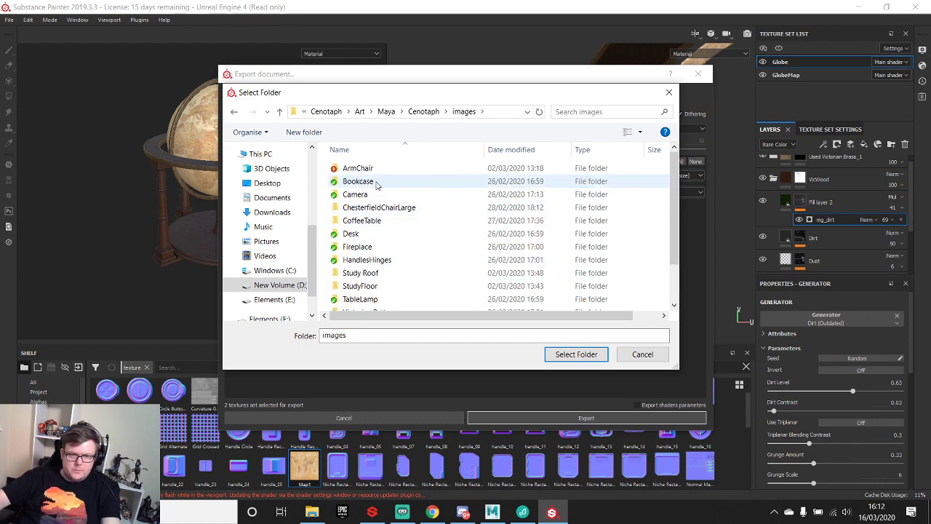
scroll(398, 281, "down", 1)
scroll(398, 281, "down", 1)
scroll(416, 211, "up", 1)
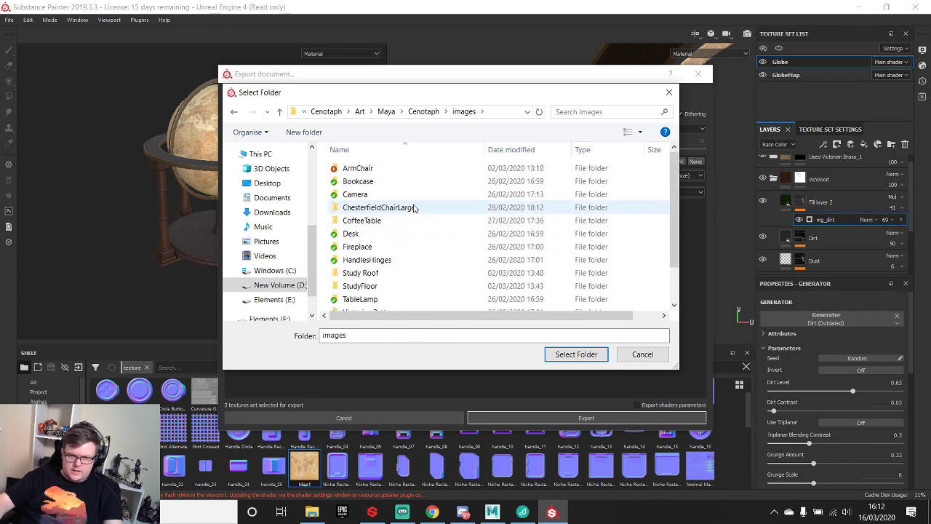
- Create a folder named Globe inside the images folder
right_click(326, 195)
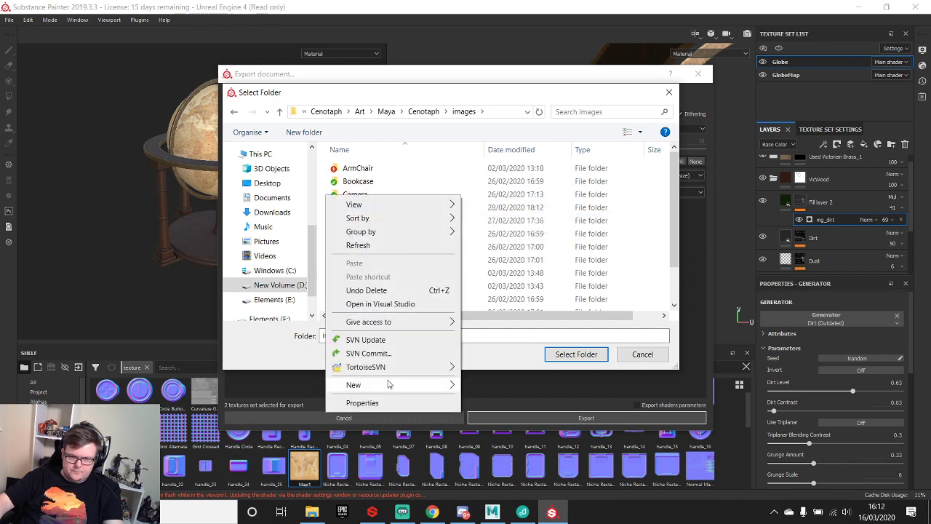
mouse_move(425, 388)
left_click(512, 232)
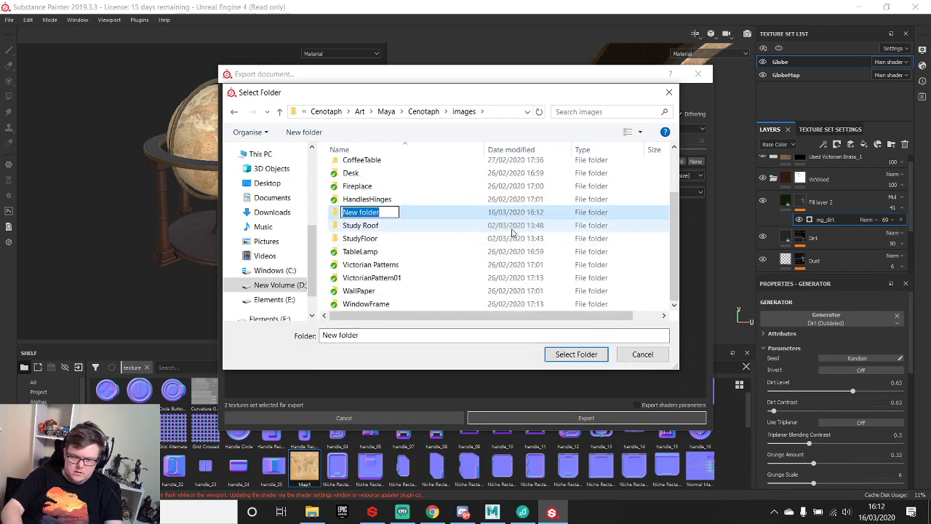
type("Globe")
key("Return")
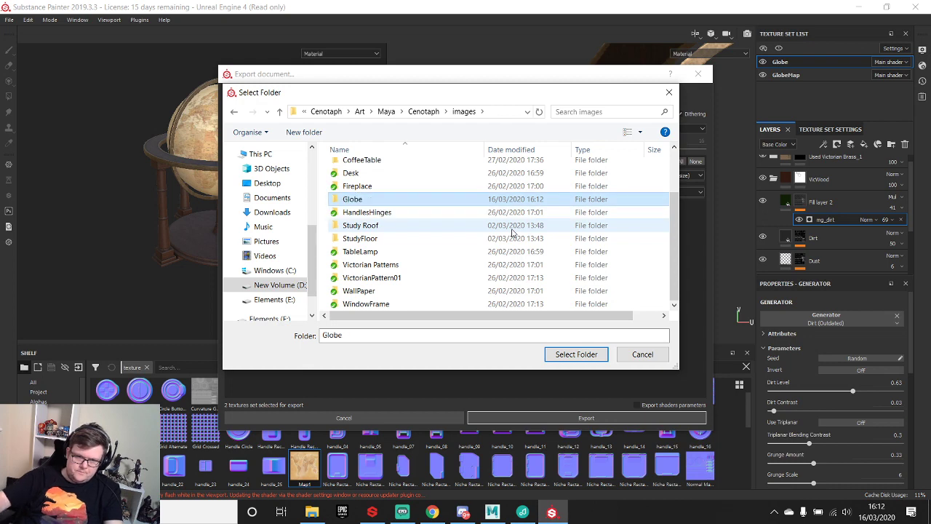
- Choose the Globe folder as the destination and export the Globe and GlobeMap texture sets
left_click(576, 354)
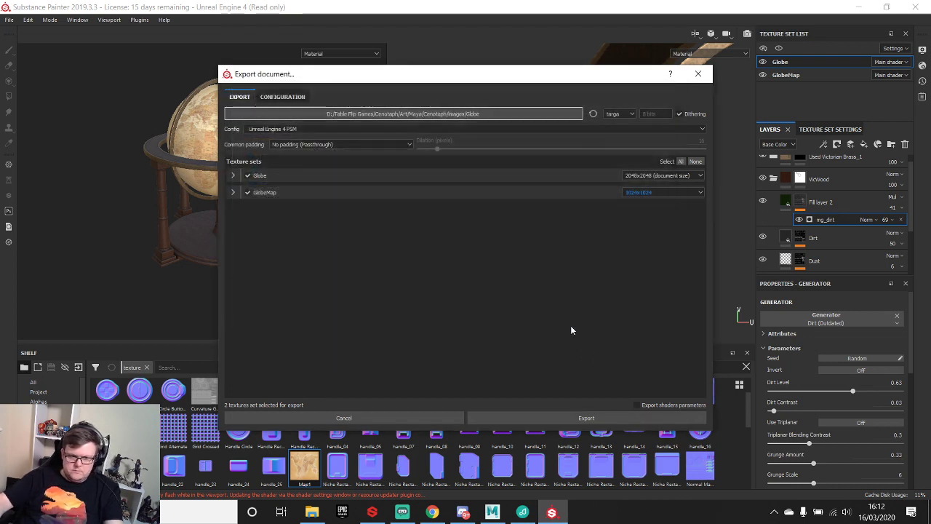
left_click(517, 413)
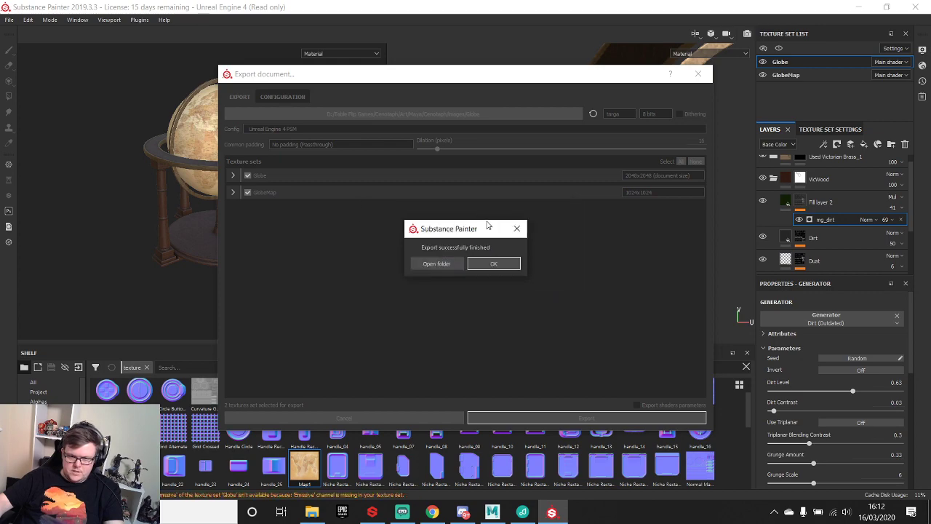
left_click(494, 263)
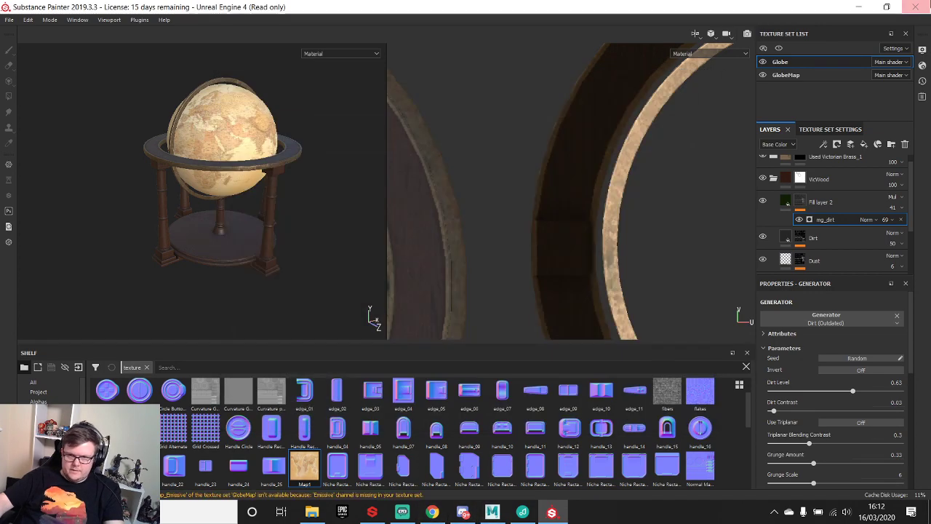
- Minimise the open windows to the desktop and switch to the Epic Games Launcher
left_click(859, 7)
left_click(859, 7)
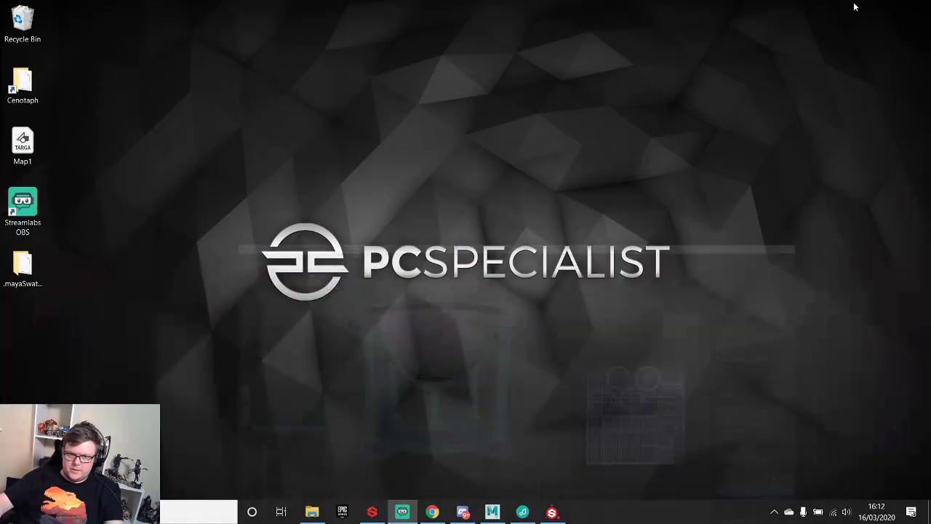
left_click(343, 512)
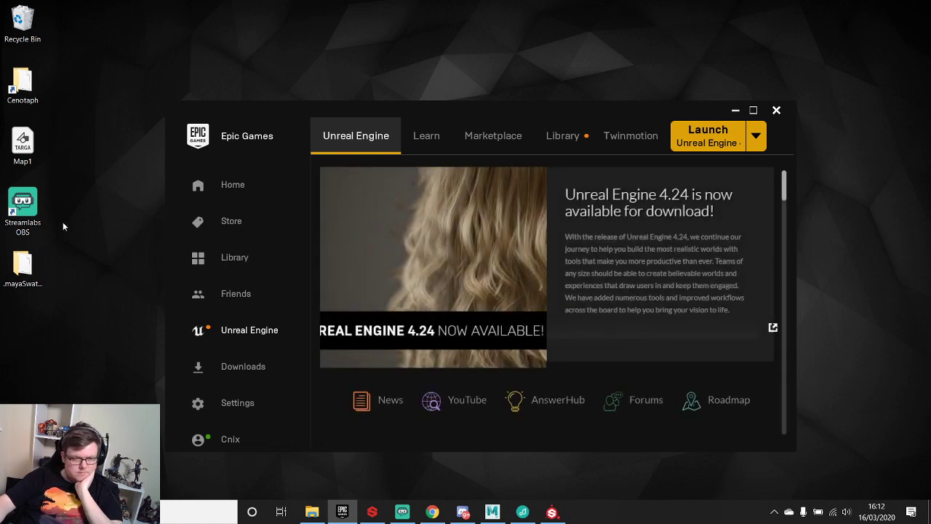
- Delete the Maya swatches folder and the Map1 targa file from the desktop and empty the Recycle Bin
left_click_drag(23, 266, 22, 25)
left_click_drag(22, 146, 22, 27)
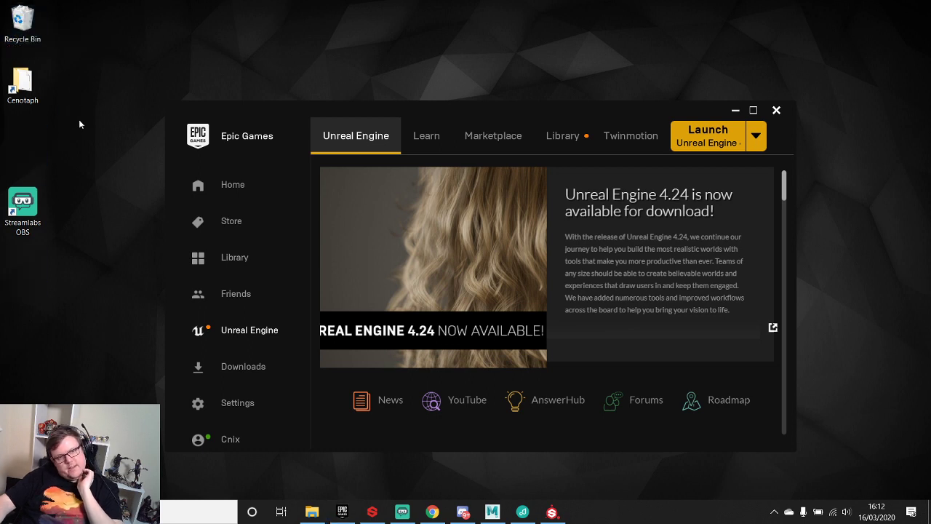
right_click(27, 29)
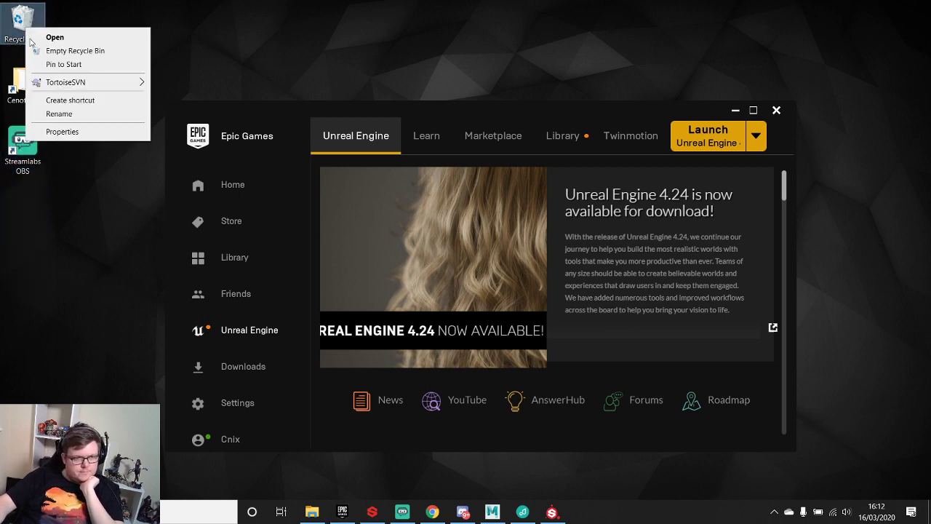
left_click(73, 48)
left_click(507, 268)
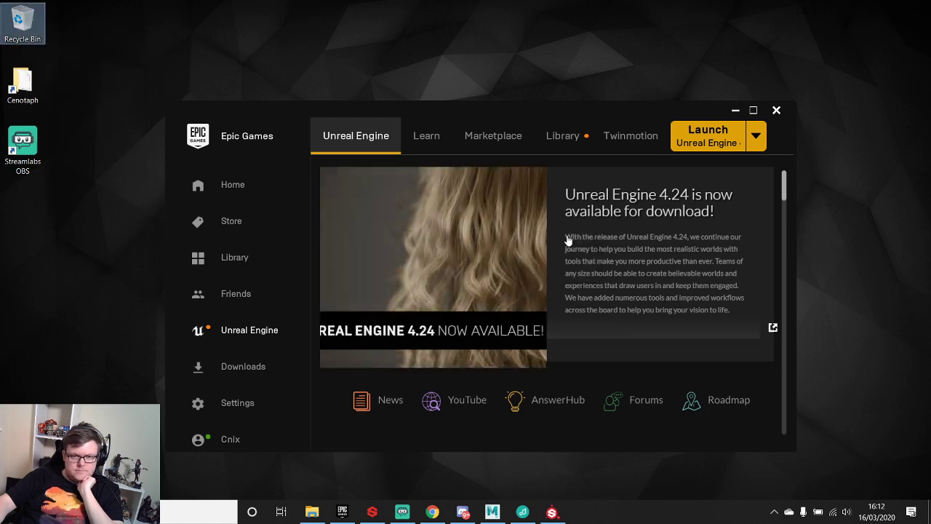
- Open the Cenotaph project from the launcher's Unreal Engine library
left_click(562, 135)
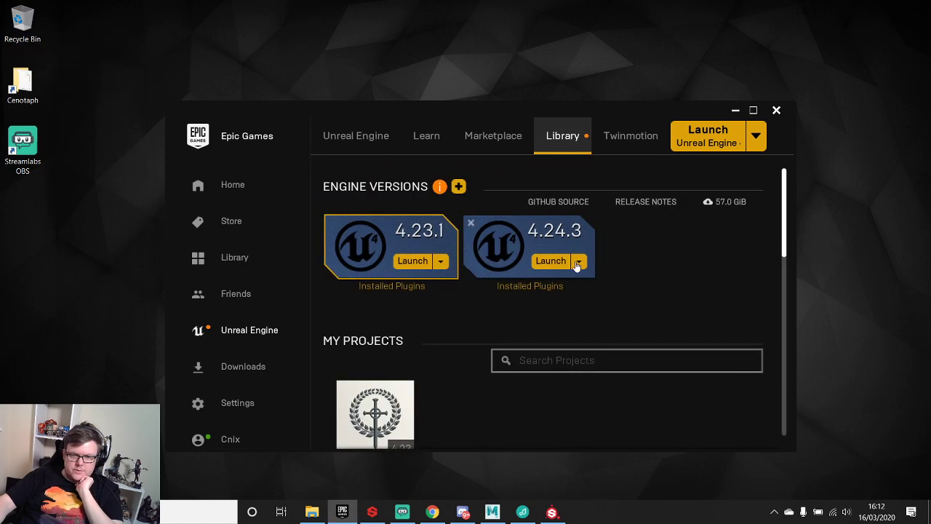
scroll(362, 349, "down", 1)
double_click(375, 363)
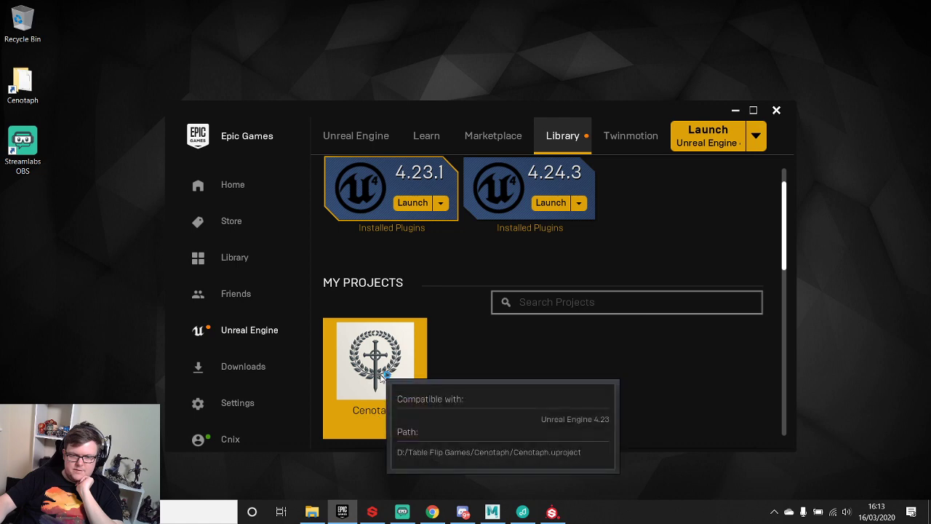
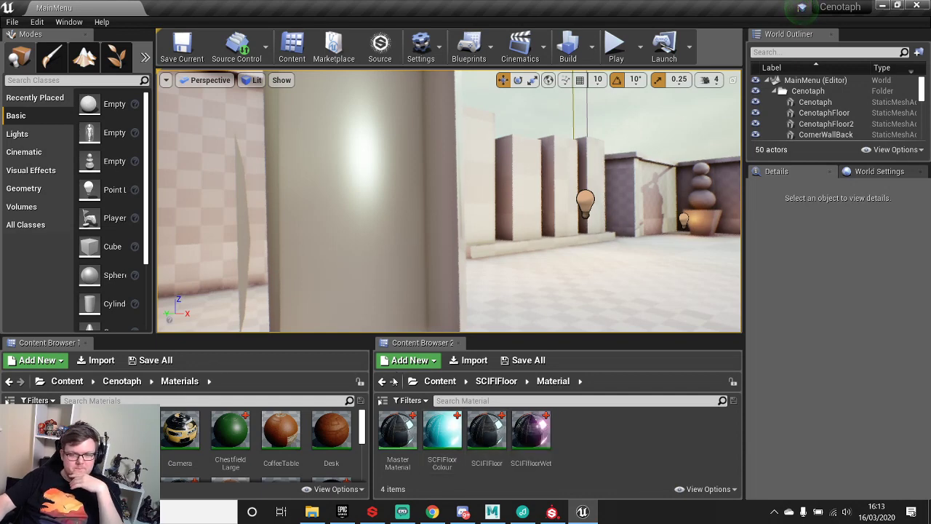
- Check the SCIFIFloor folder's Texture subfolder in Content Browser 2 and return to the SCIFIFloor folder
left_click(493, 380)
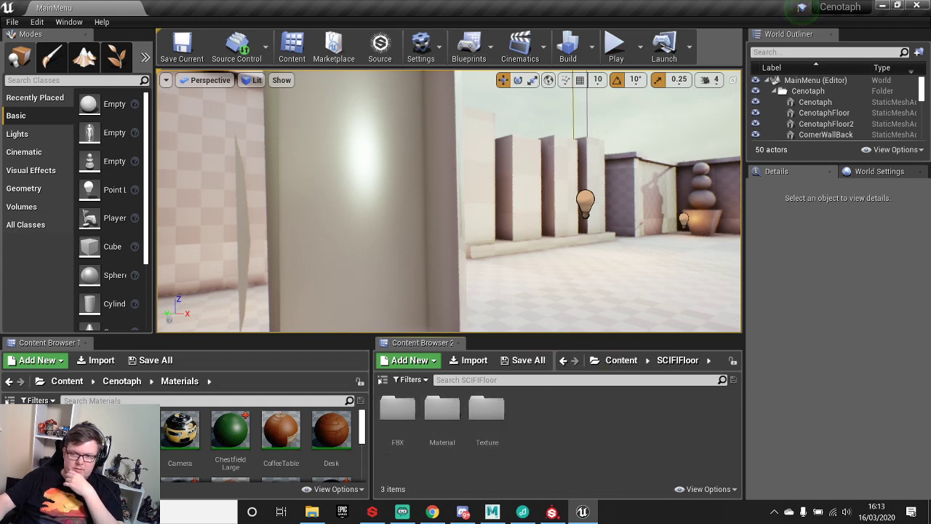
left_click(493, 419)
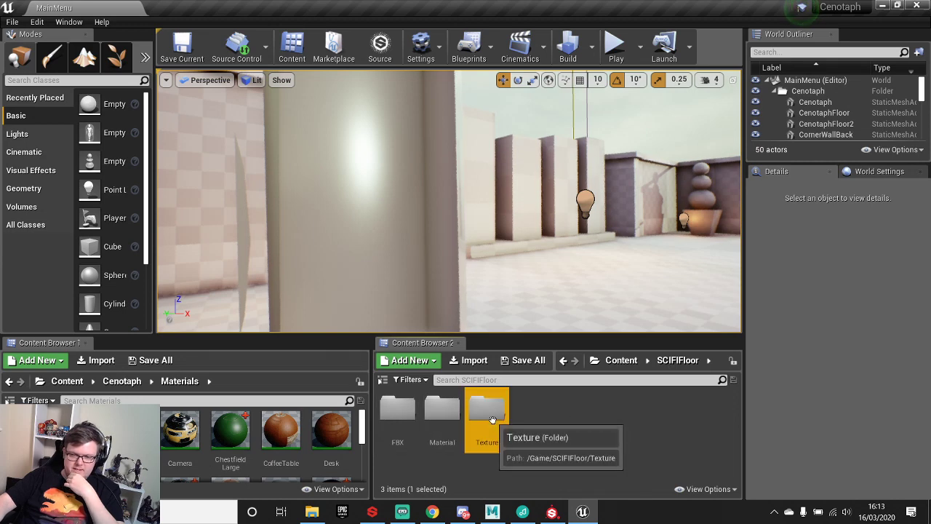
double_click(493, 419)
left_click(566, 362)
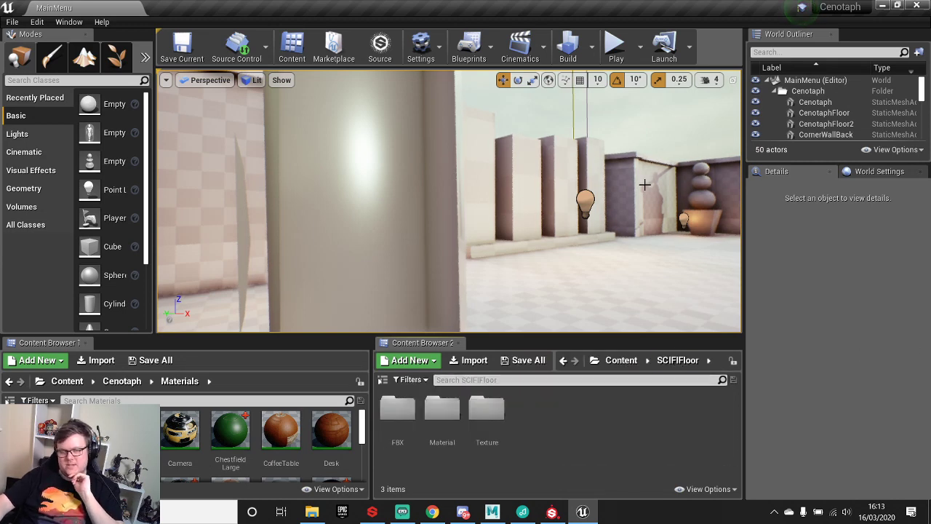
- Go to the Cenotaph project's Textures folder in Content Browser 1
scroll(218, 444, "down", 1)
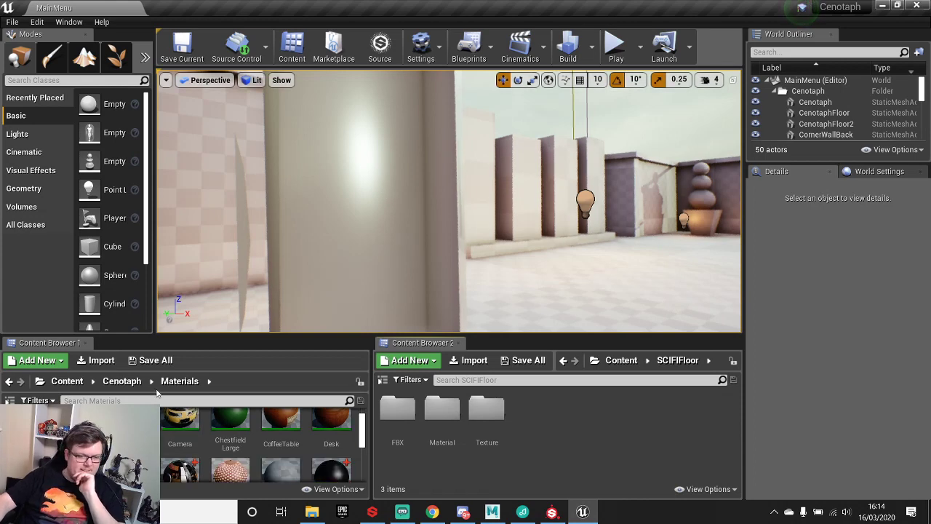
left_click(121, 381)
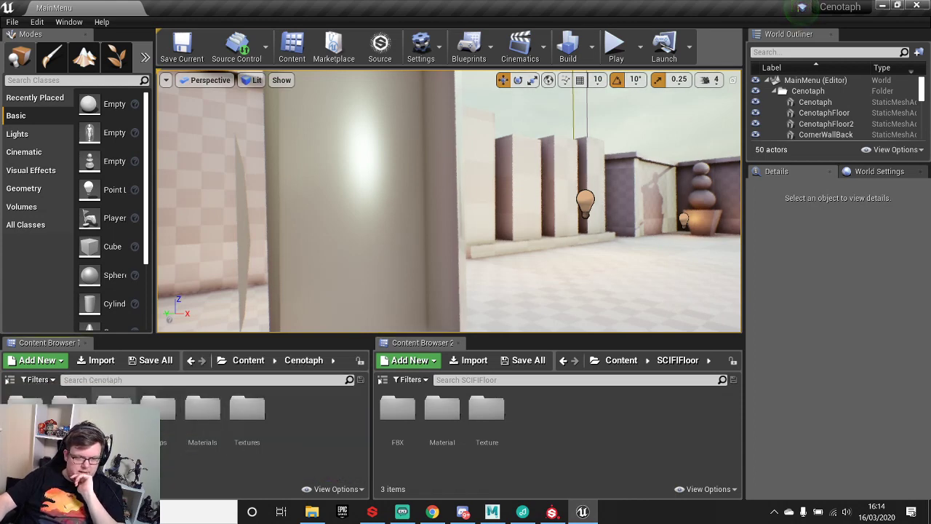
double_click(248, 425)
- Switch to File Explorer, select all Globe and GlobeMap targa files in images/Globe, and move the window off this screen
key("alt+Tab")
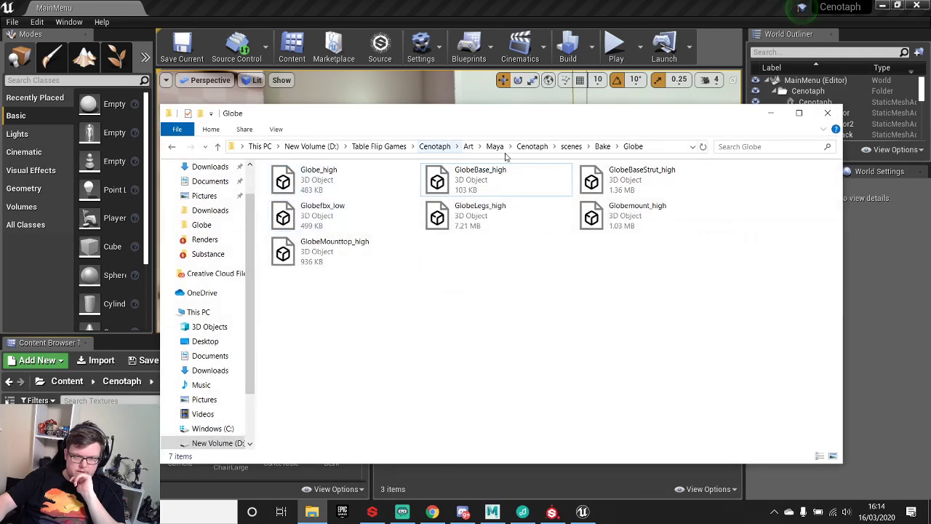
left_click(533, 147)
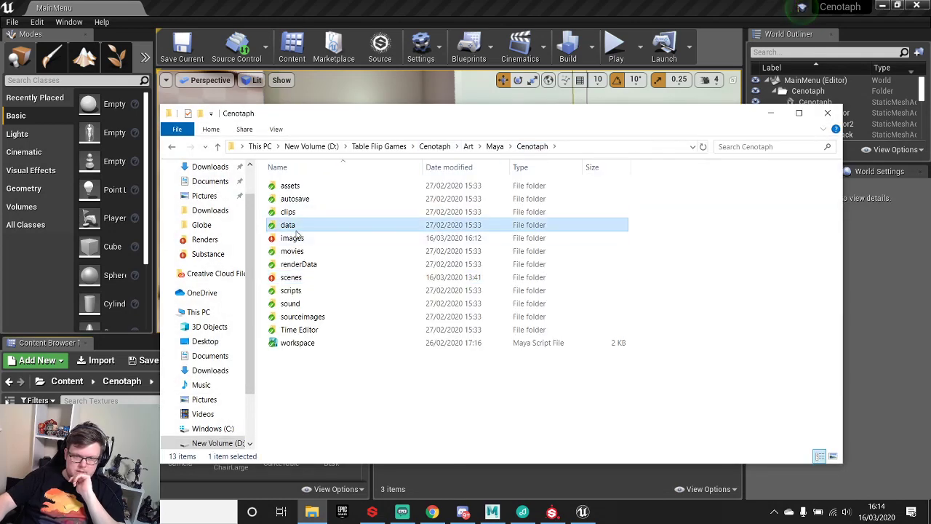
double_click(295, 238)
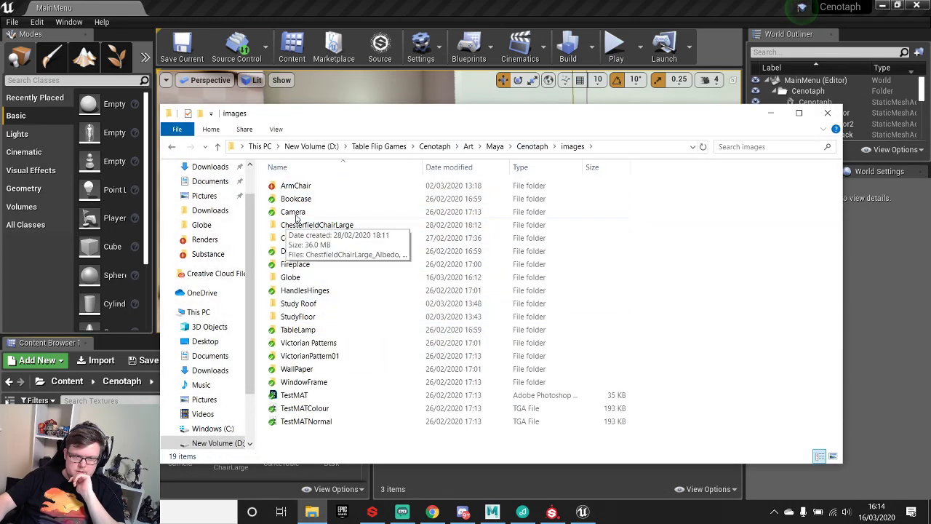
double_click(306, 277)
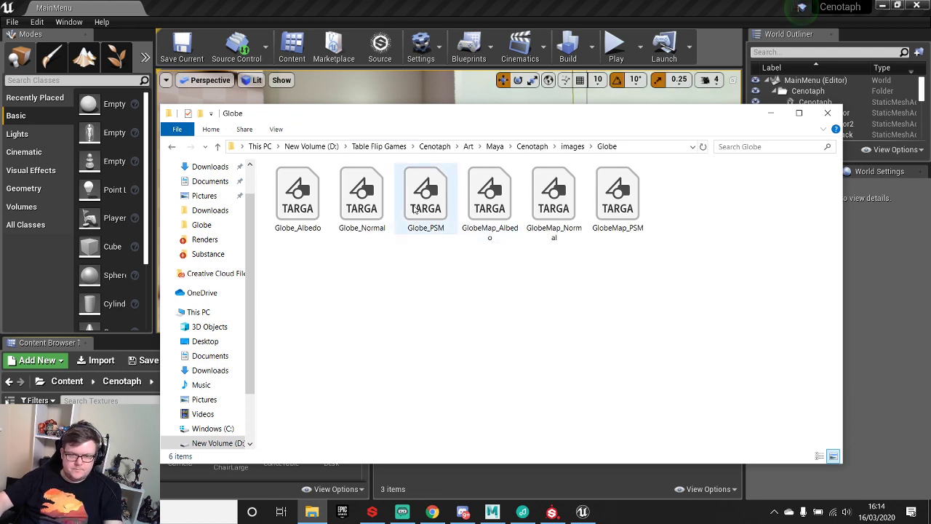
left_click(306, 198)
left_click(618, 202, "shift")
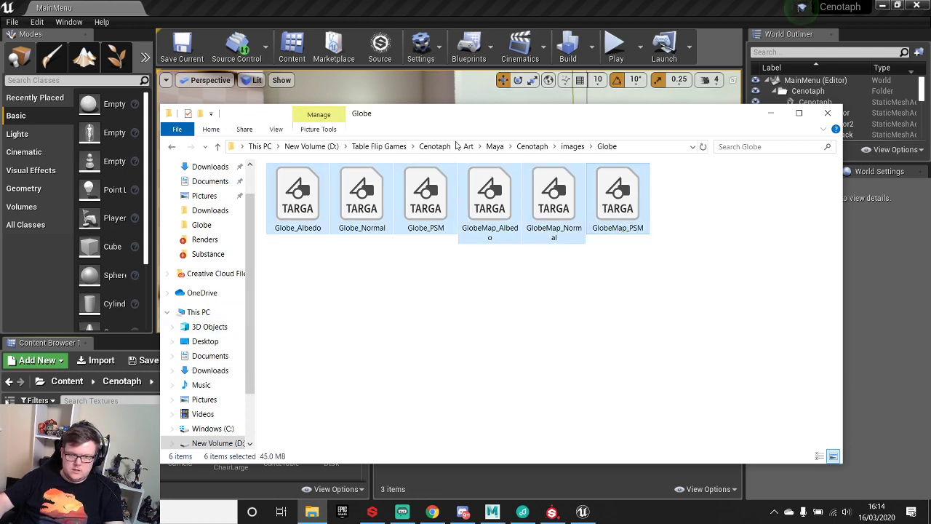
left_click_drag(461, 120, 930, 124)
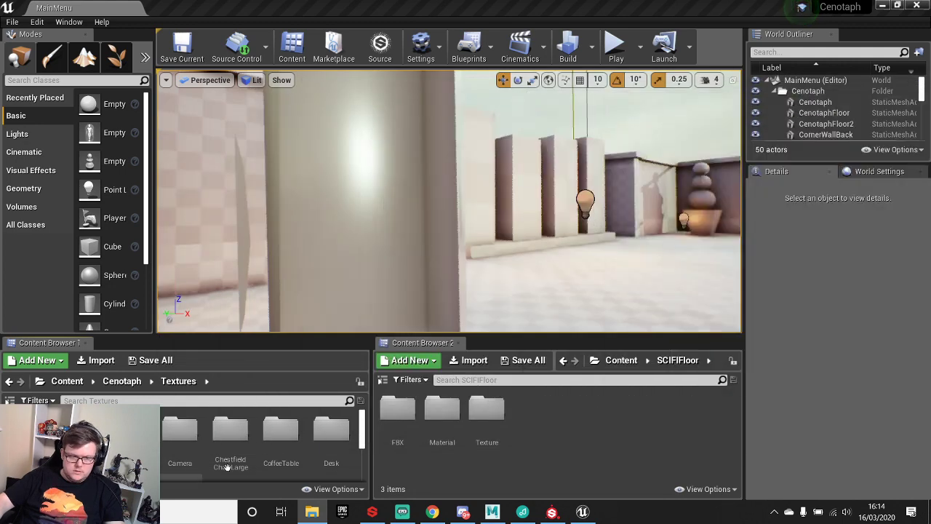
- Create a Globe folder inside the Cenotaph Textures folder and import the selected Globe and GlobeMap targa files into it
scroll(342, 460, "down", 5)
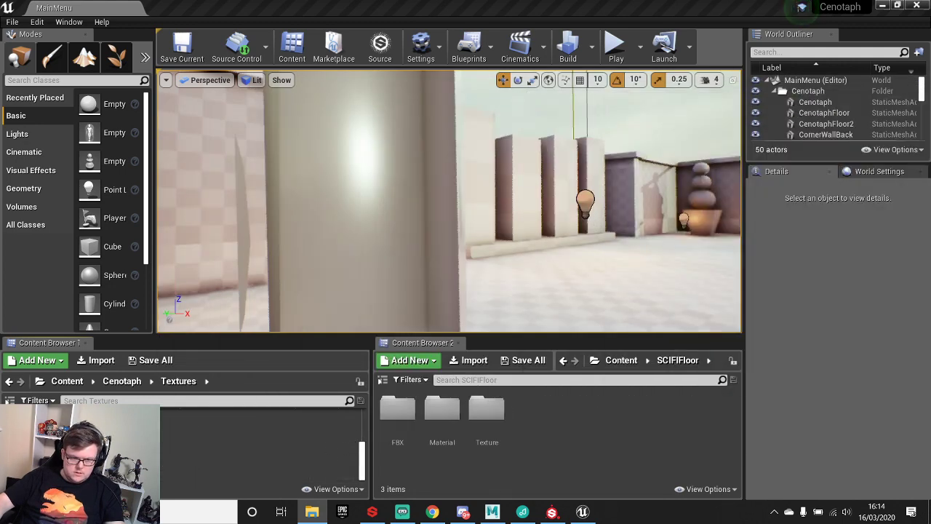
right_click(134, 442)
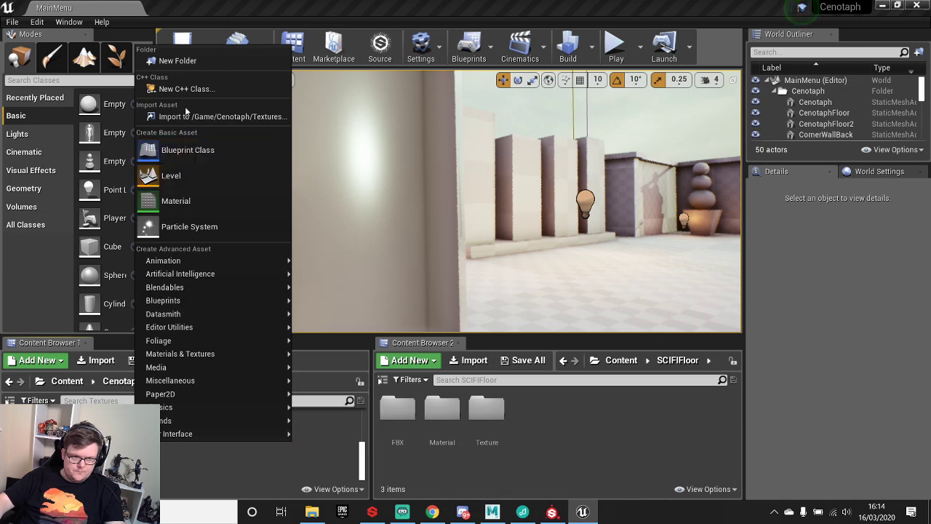
left_click(195, 61)
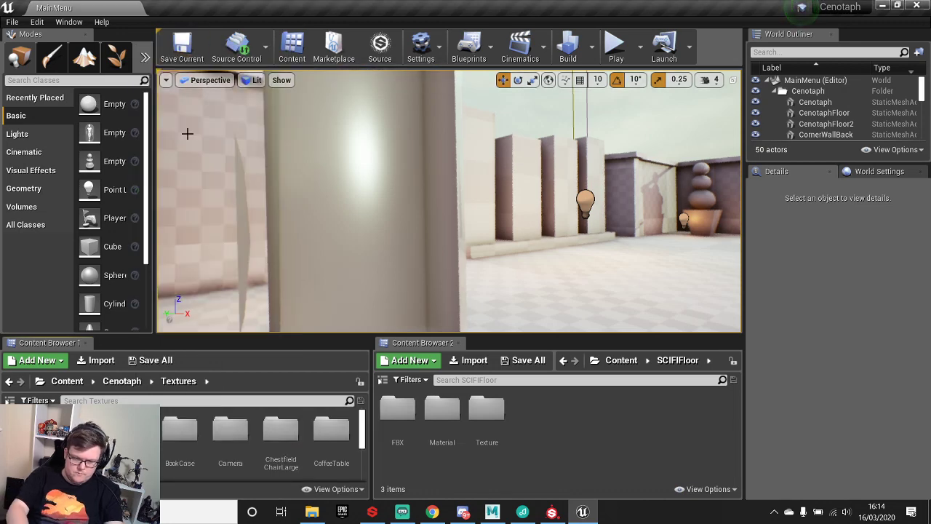
key("Return")
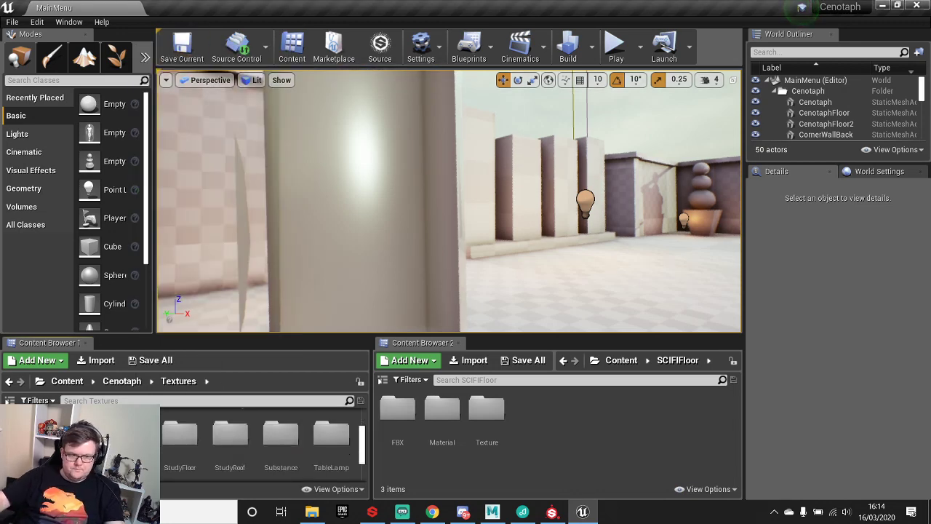
double_click(89, 440)
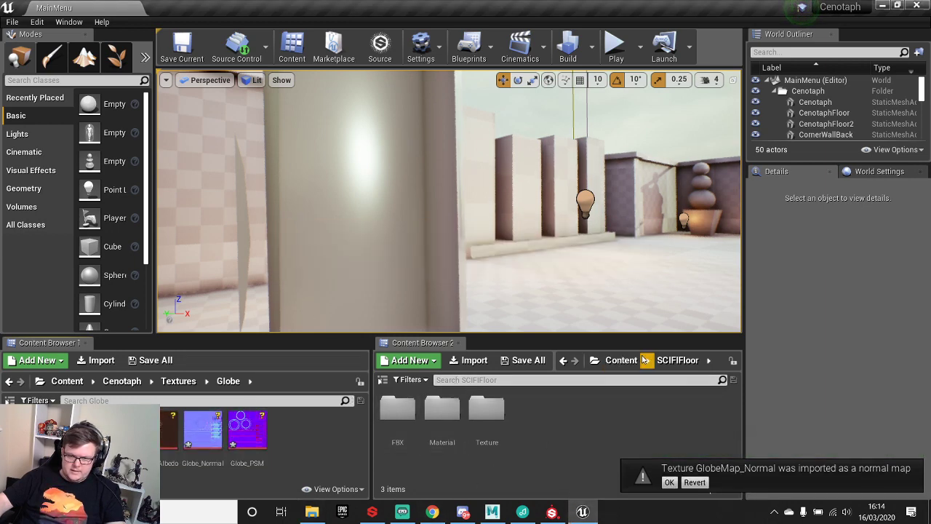
- In Content Browser 2, open Cenotaph's Materials folder and create a material instance of EnvironmentMaster named GlobeMap
left_click(622, 360)
double_click(442, 411)
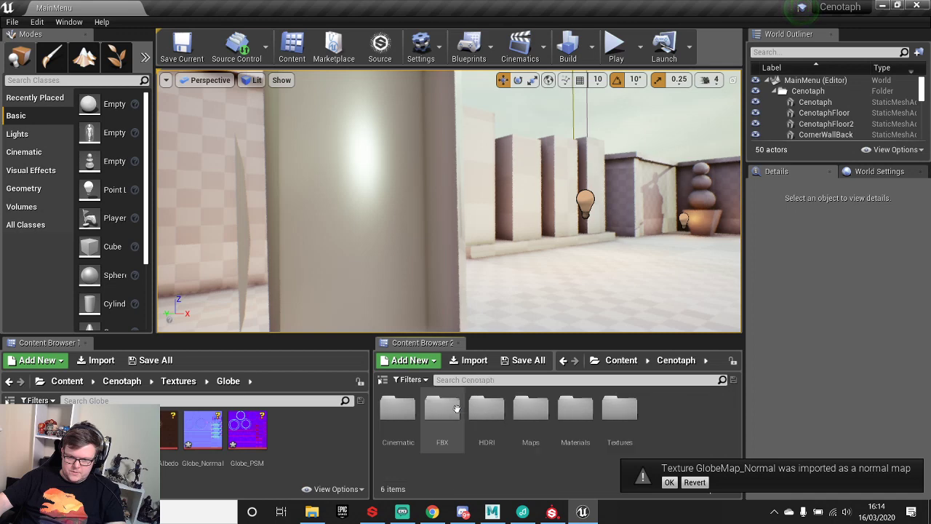
double_click(570, 433)
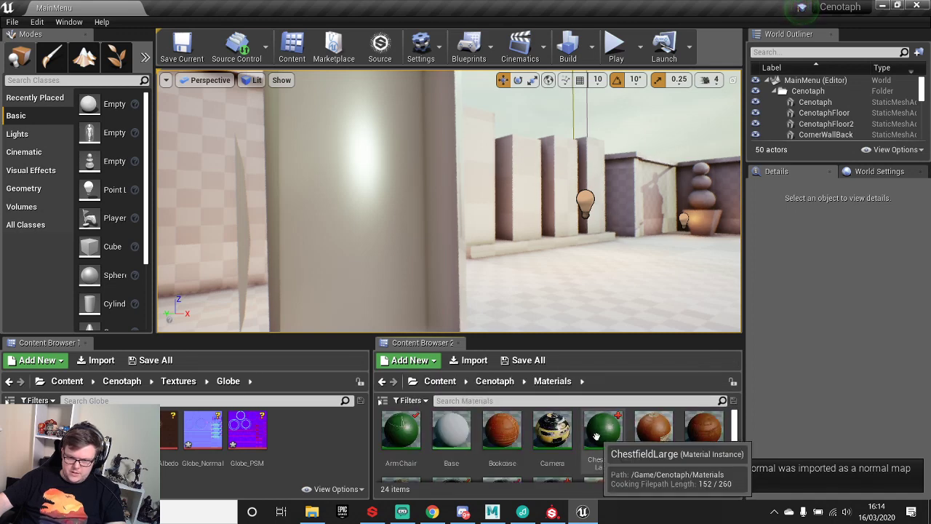
scroll(553, 440, "down", 1)
left_click(453, 440)
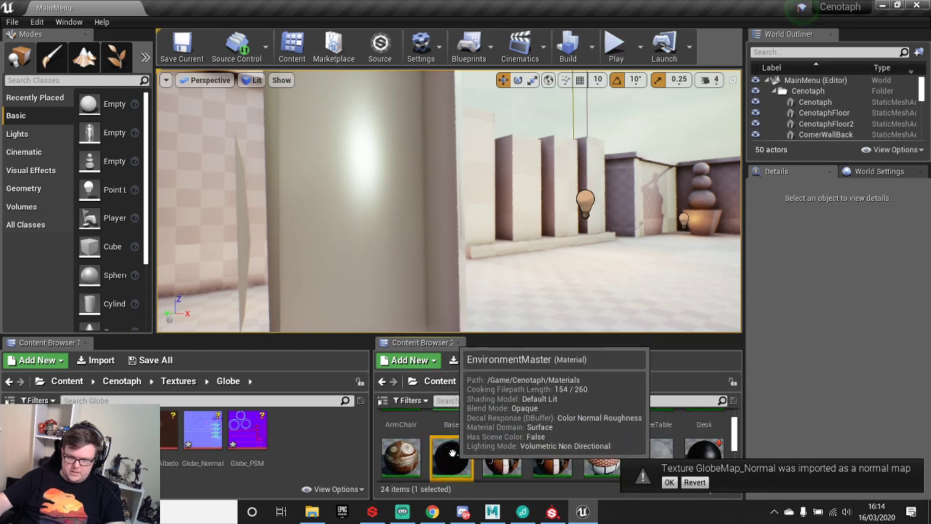
right_click(478, 452)
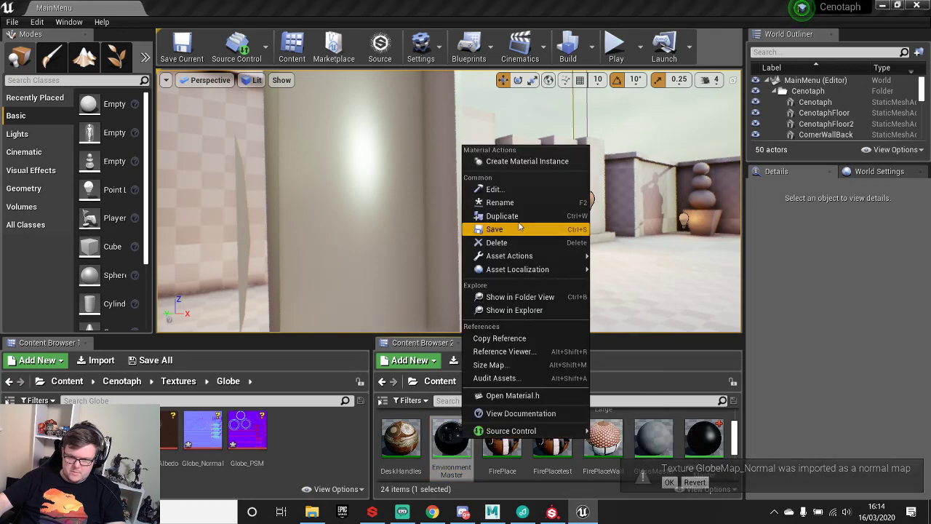
left_click(522, 164)
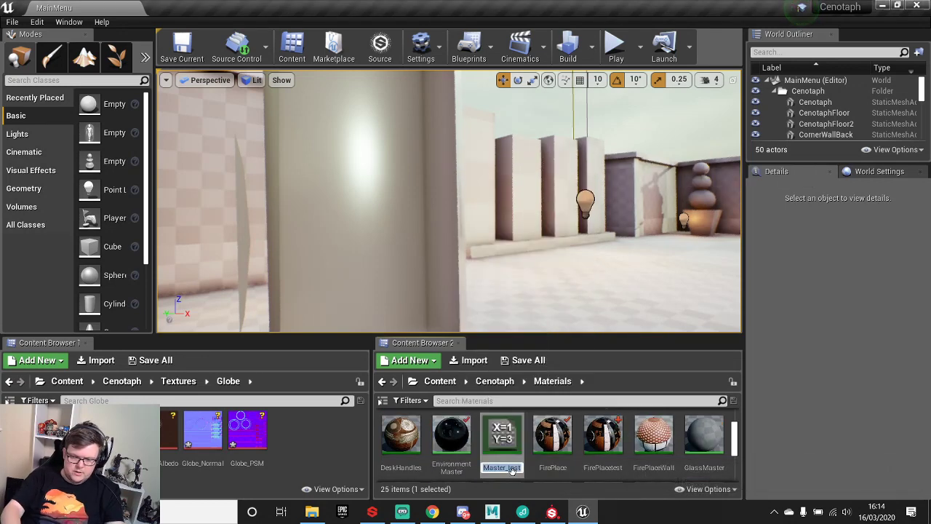
type("GlobeMas")
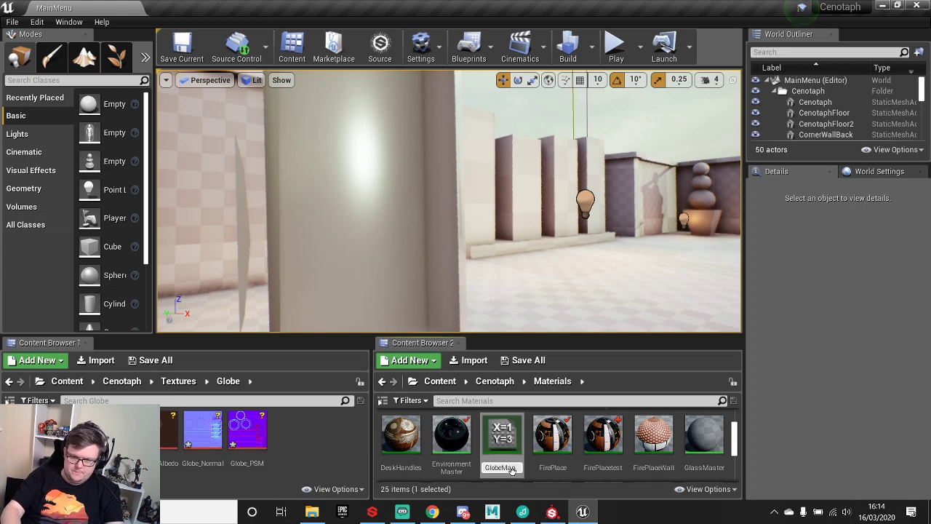
key("Return")
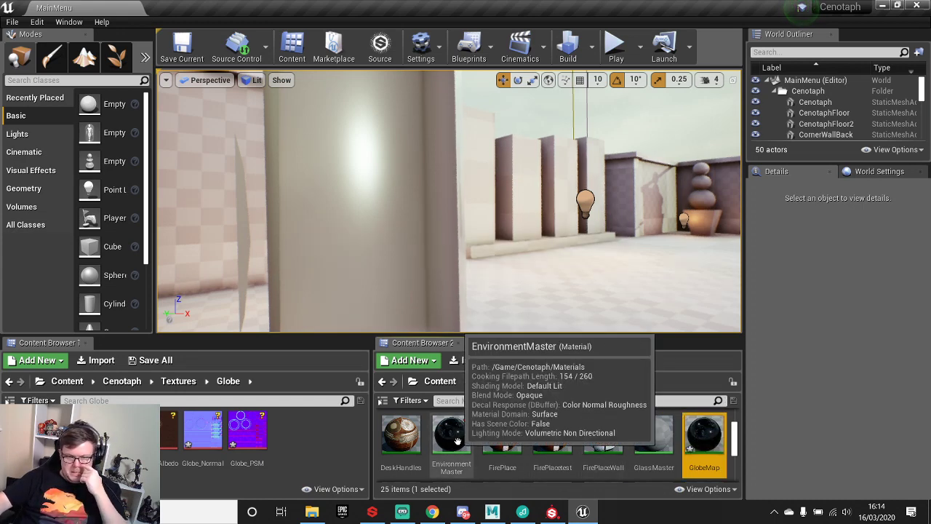
- Create a second material instance of EnvironmentMaster and name it Globe
right_click(457, 442)
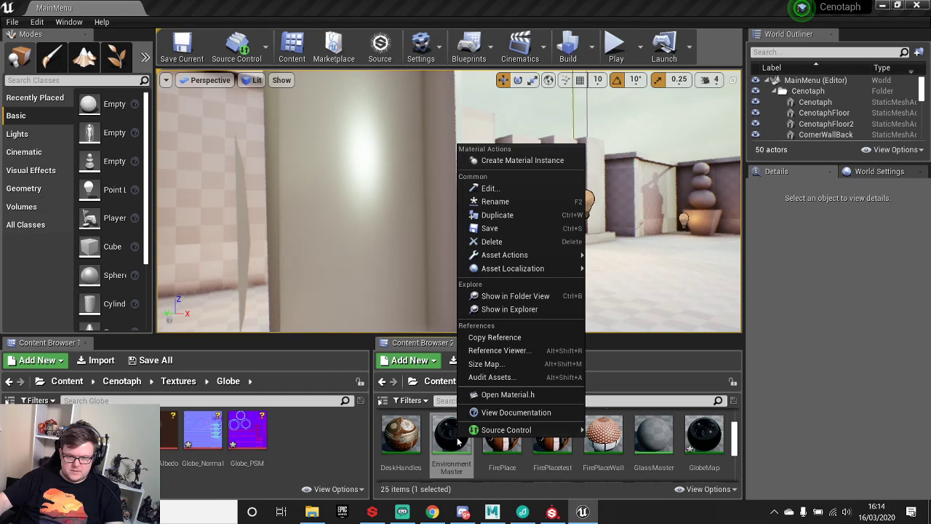
left_click(514, 162)
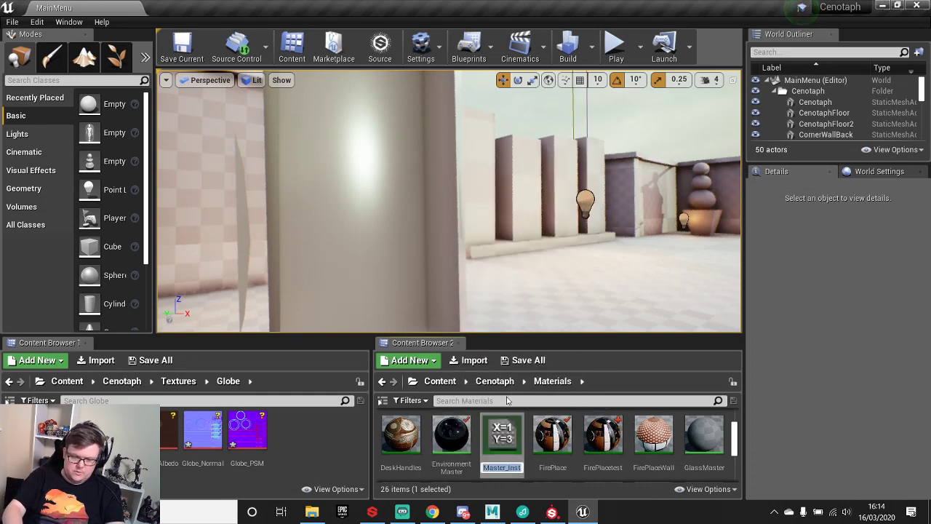
type("Globe")
key("Return")
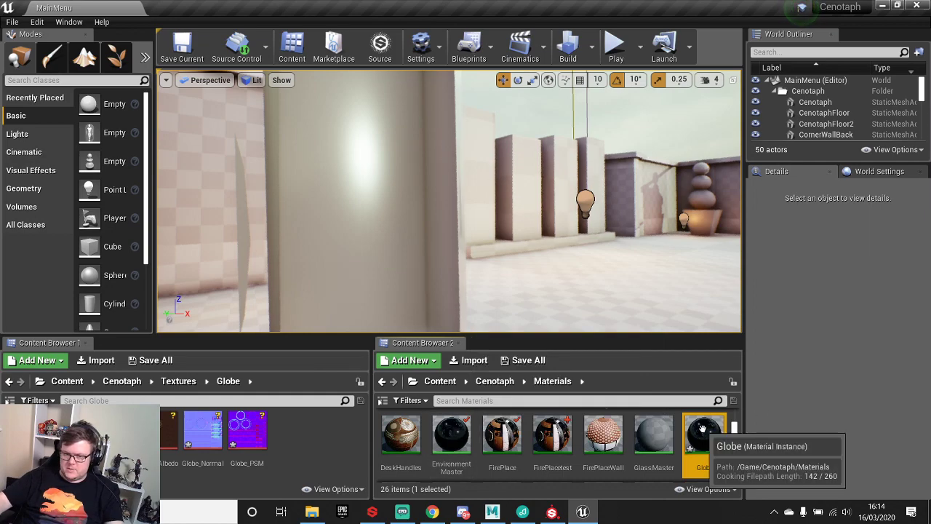
- Open the Globe material instance and assign it the Globe_Albedo, Globe_Normal and Globe_PSM textures
double_click(700, 435)
left_click_drag(658, 73, 930, 196)
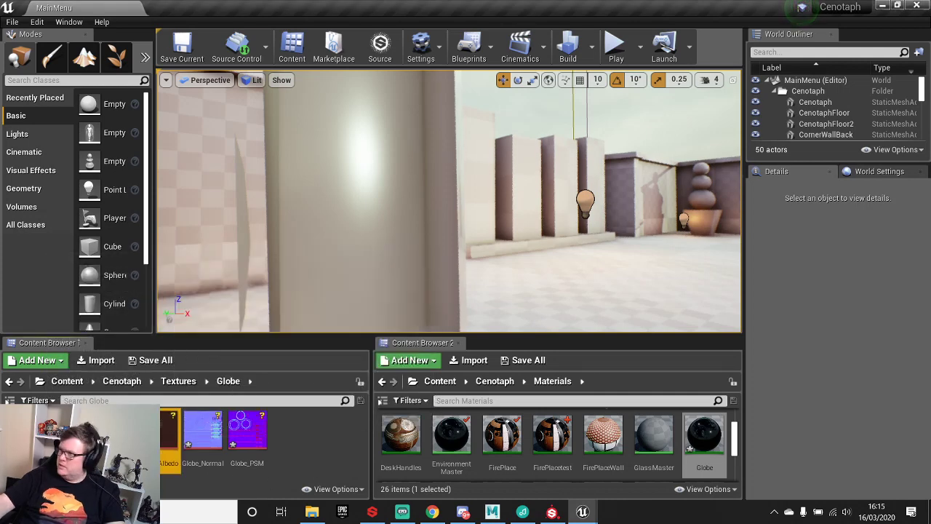
left_click(203, 435)
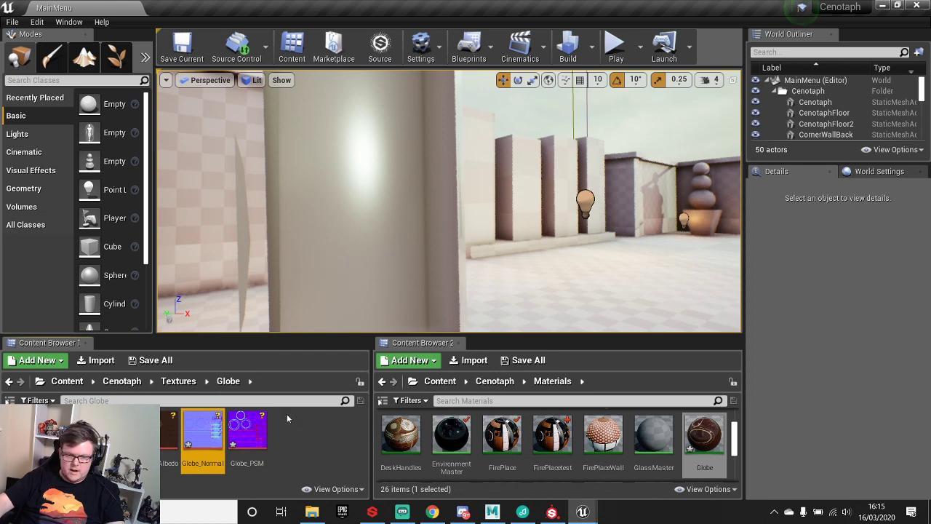
left_click(247, 432)
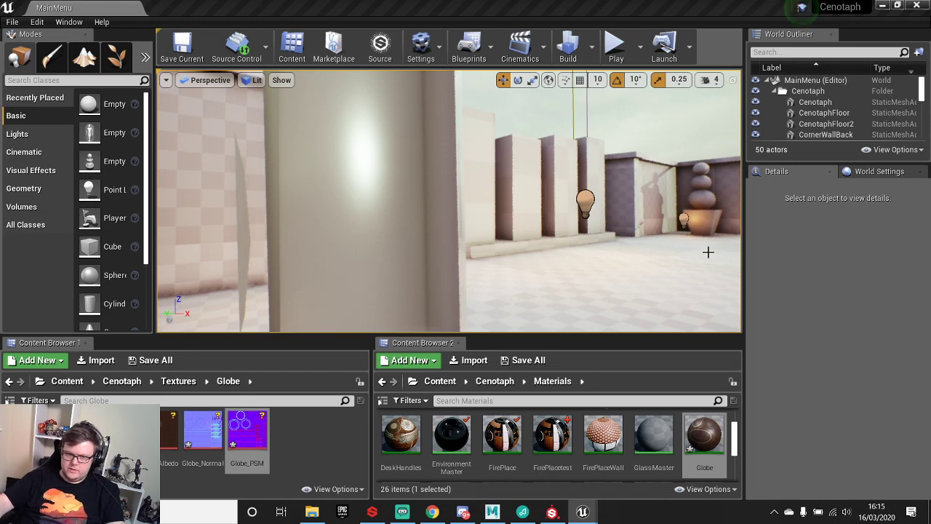
- Open the Poets_Study level from Cenotaph's Maps folder, saving all the new globe material instances and textures
left_click(13, 22)
left_click(32, 56)
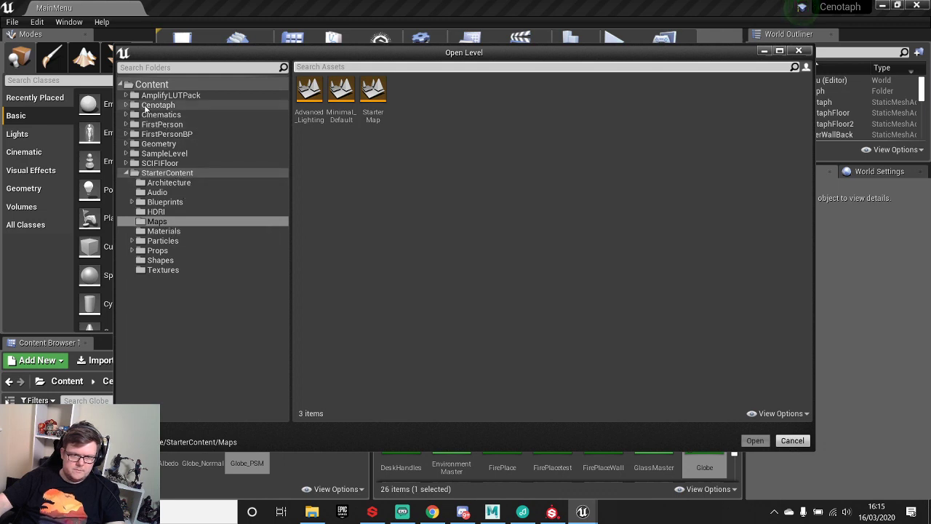
left_click(126, 104)
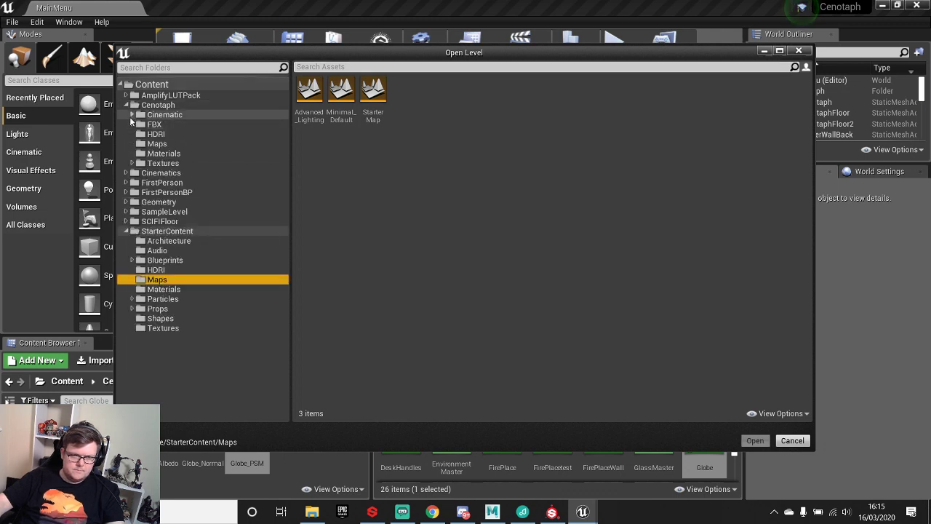
left_click(154, 143)
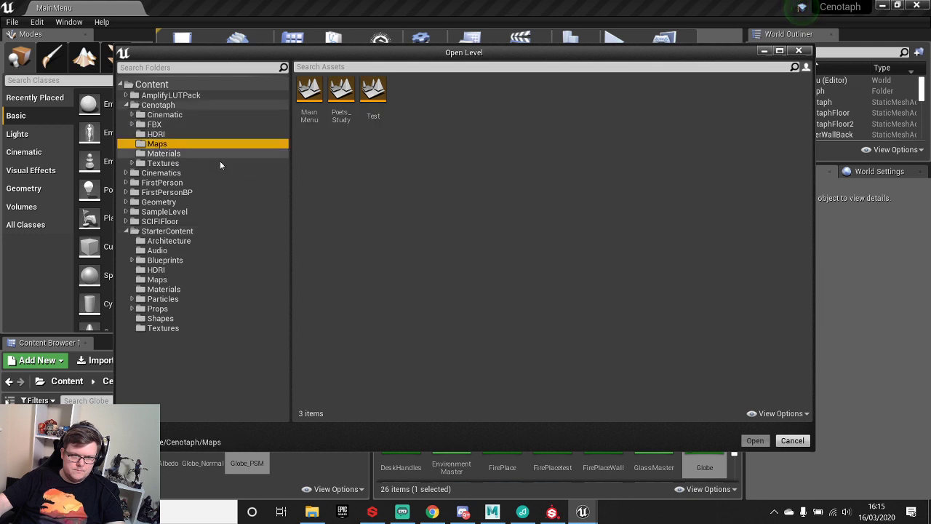
double_click(341, 92)
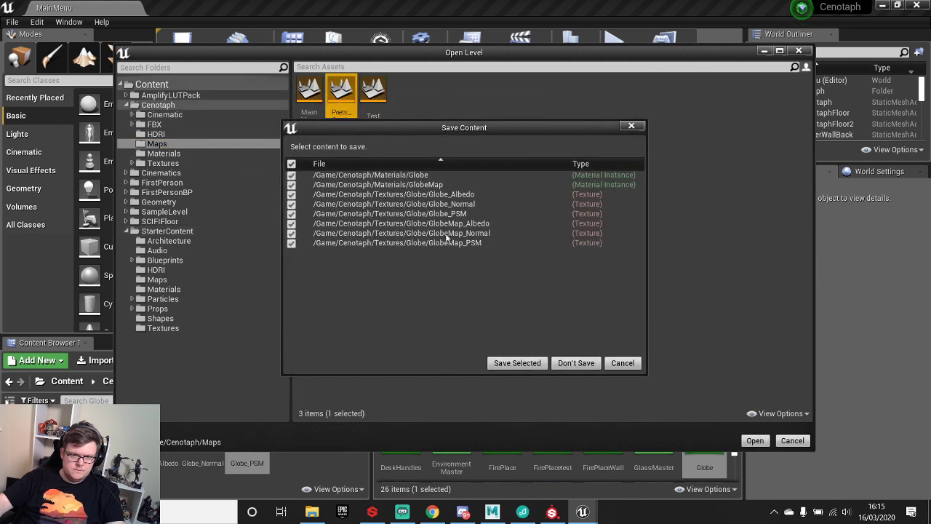
left_click(517, 363)
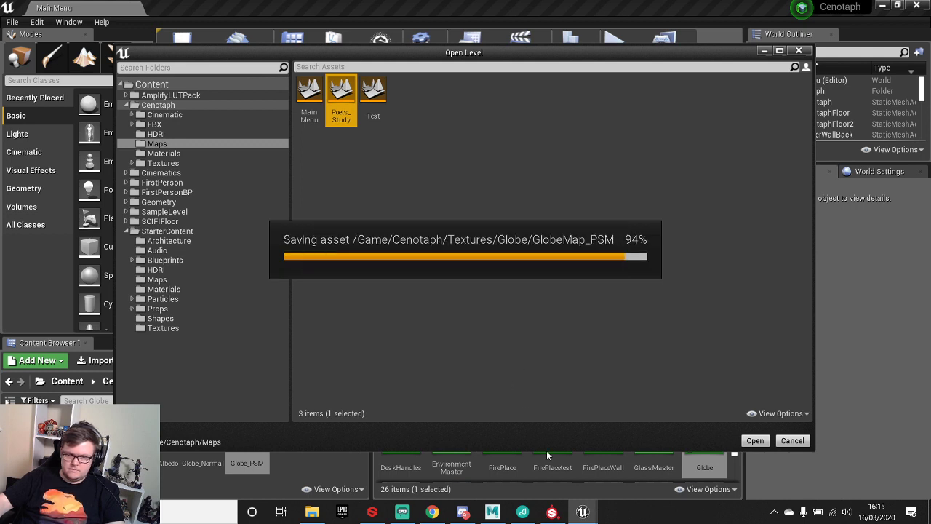
mouse_move(530, 515)
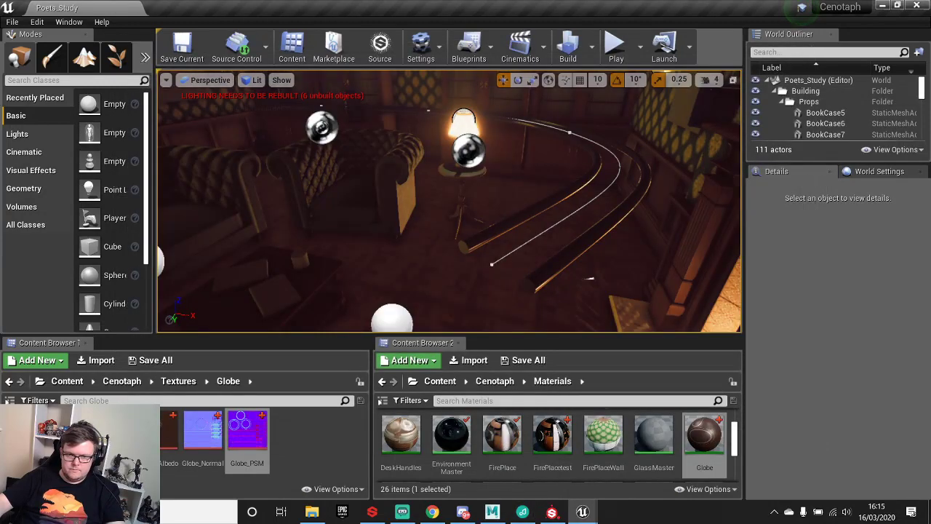
- Find the placeholder globe in the corner of the study and select it
left_click(480, 294)
right_click_drag(480, 294, 654, 295)
key("w")
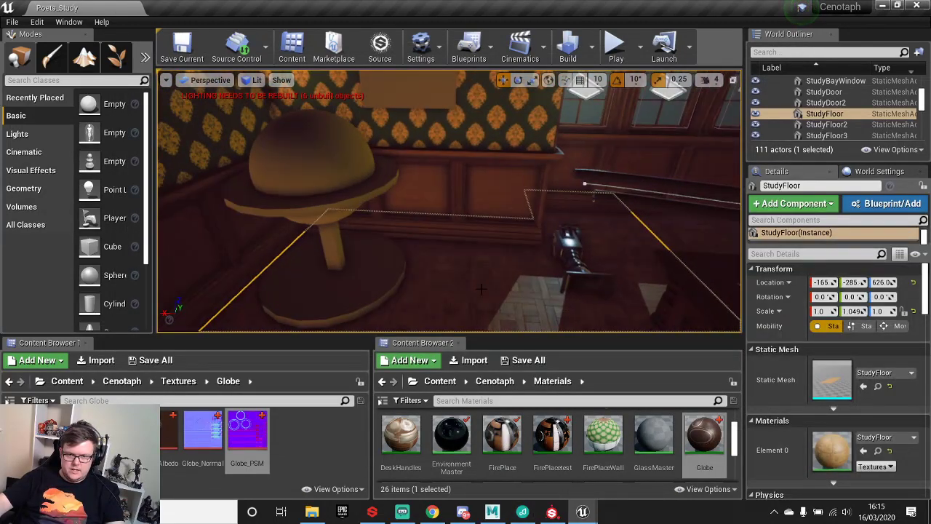
left_click(335, 141)
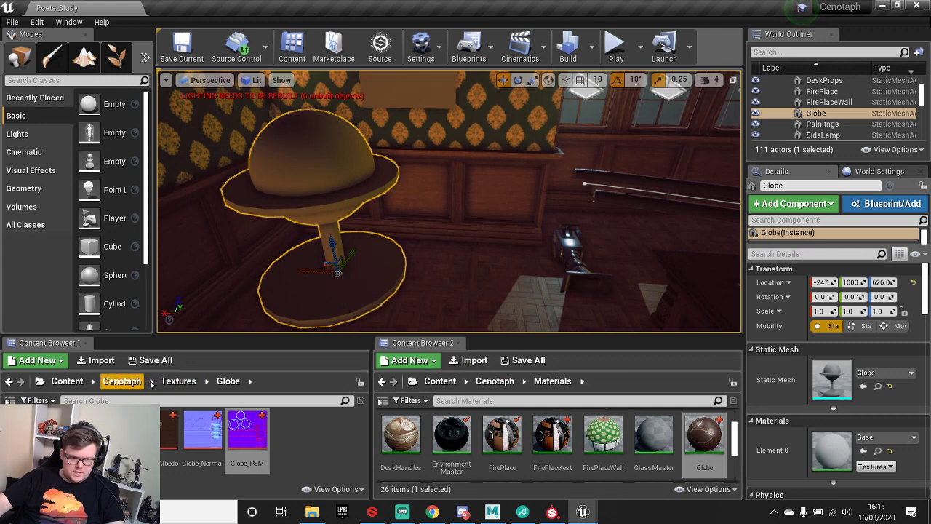
- Locate the selected globe's static mesh in Content Browser 1 and reimport it, resetting its materials to the FBX
left_click(175, 383)
left_click(126, 384)
double_click(71, 419)
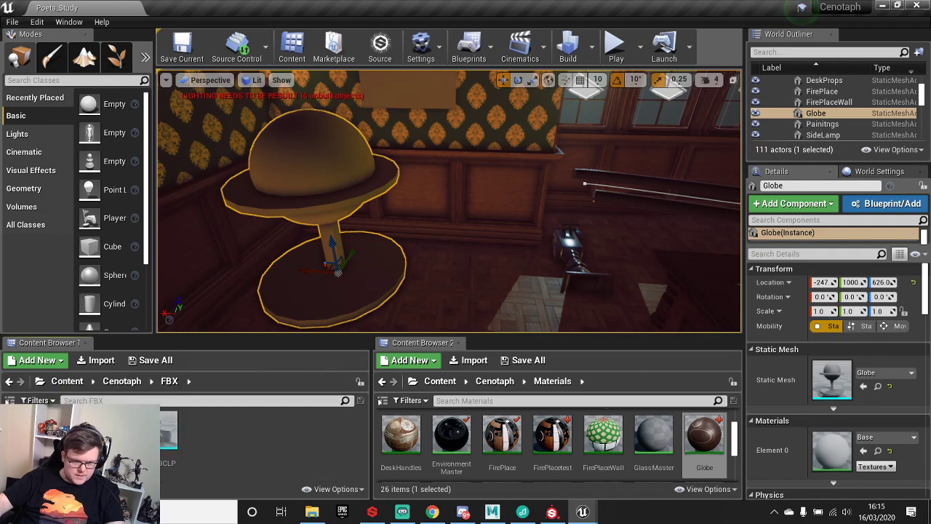
right_click(312, 73)
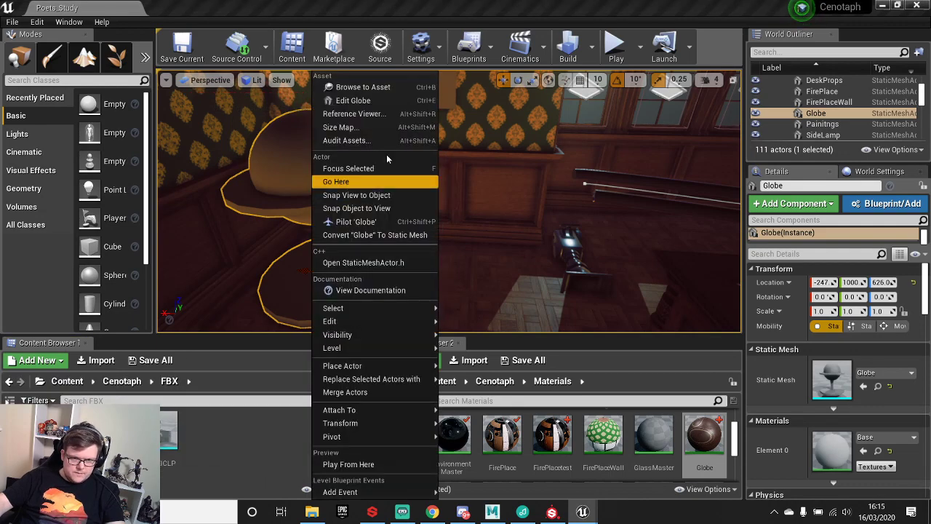
left_click(360, 87)
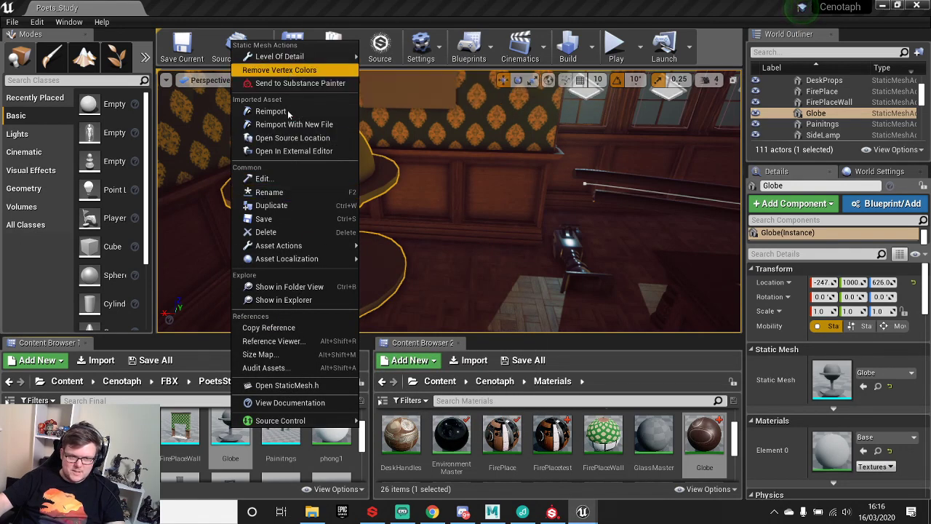
left_click(288, 111)
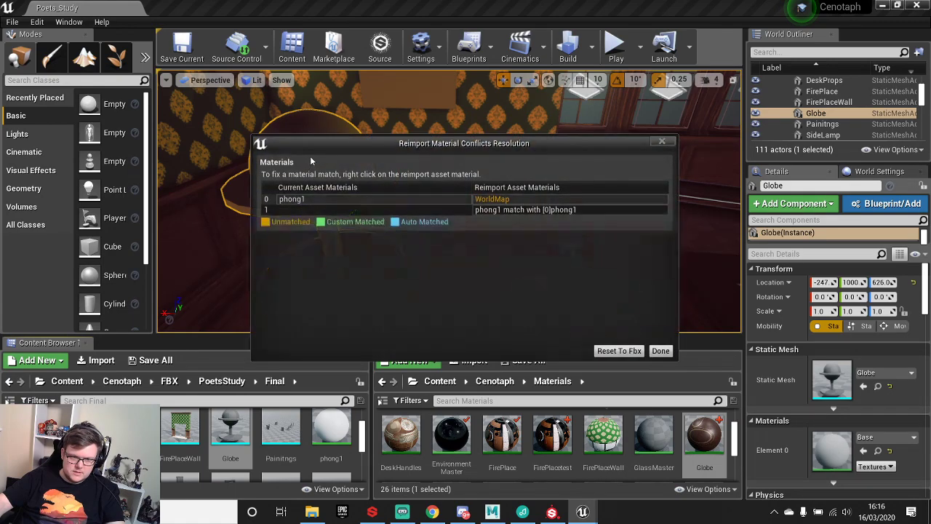
left_click(618, 350)
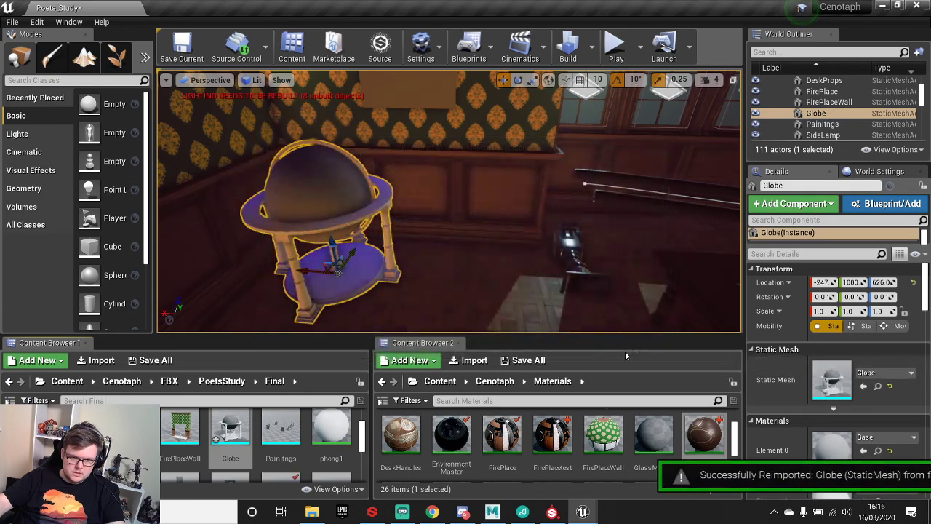
- Nudge the globe slightly along the X axis and switch the viewport to the Lightmap Density view mode
right_click_drag(403, 232, 385, 226)
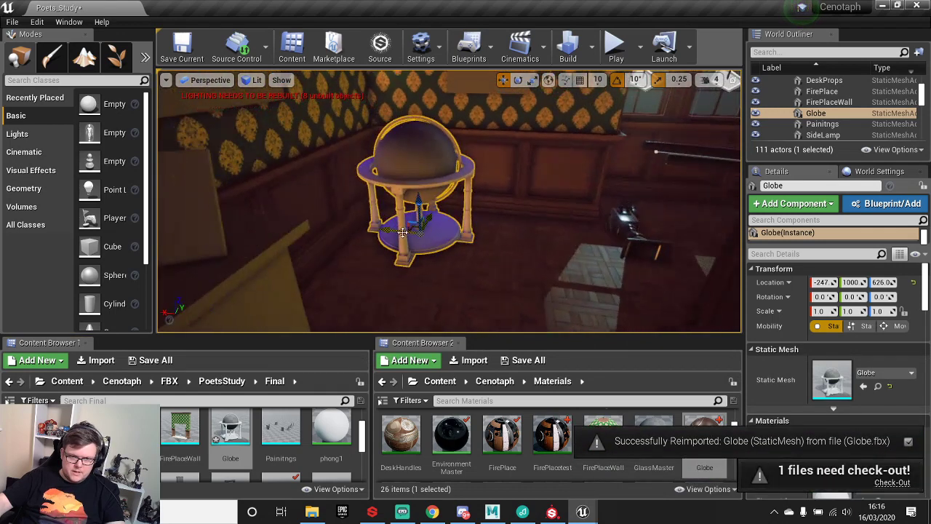
left_click_drag(383, 229, 389, 238)
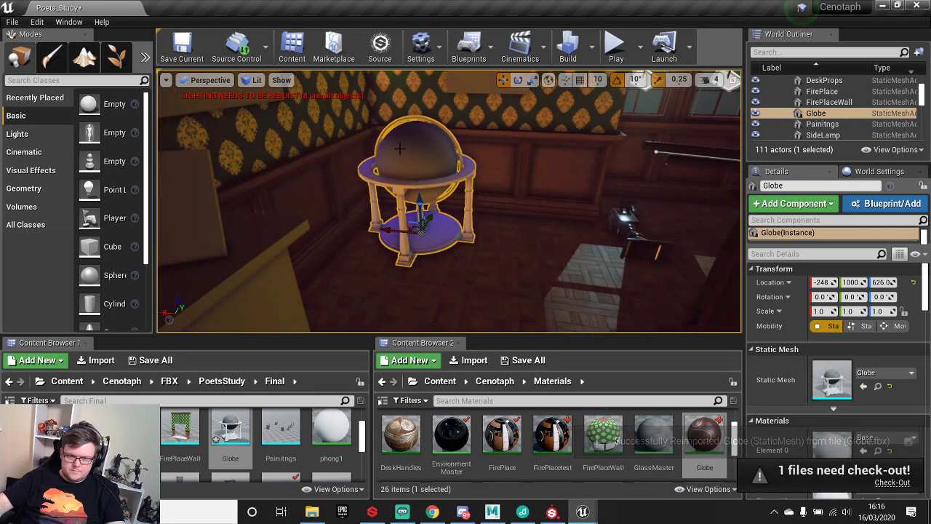
left_click(255, 80)
mouse_move(305, 211)
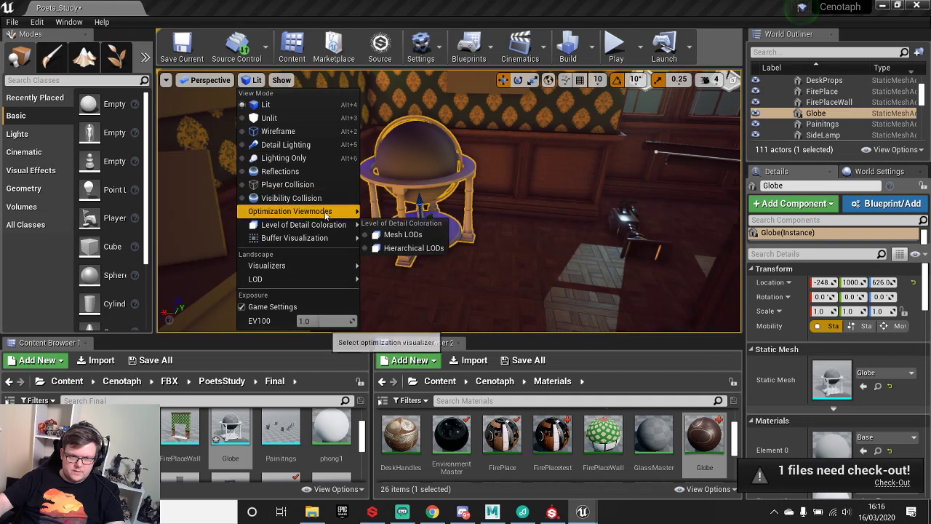
left_click(411, 232)
left_click(504, 241)
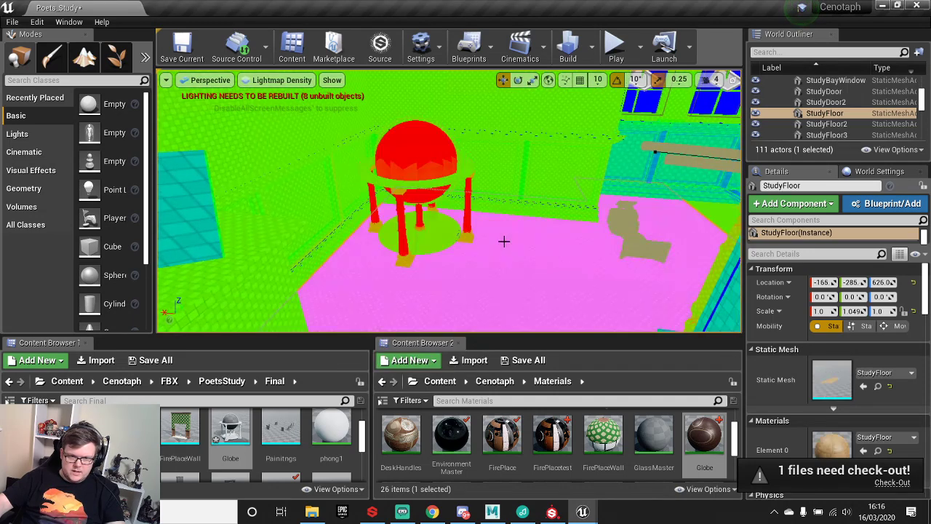
- Override the placed globe's lightmap resolution and set it to 128
left_click(421, 151)
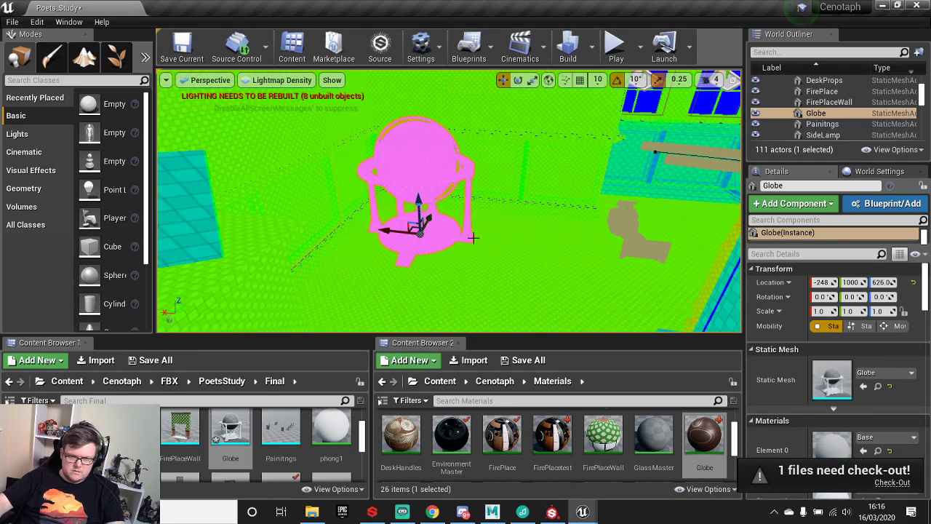
right_click_drag(474, 238, 481, 240)
scroll(876, 385, "down", 10)
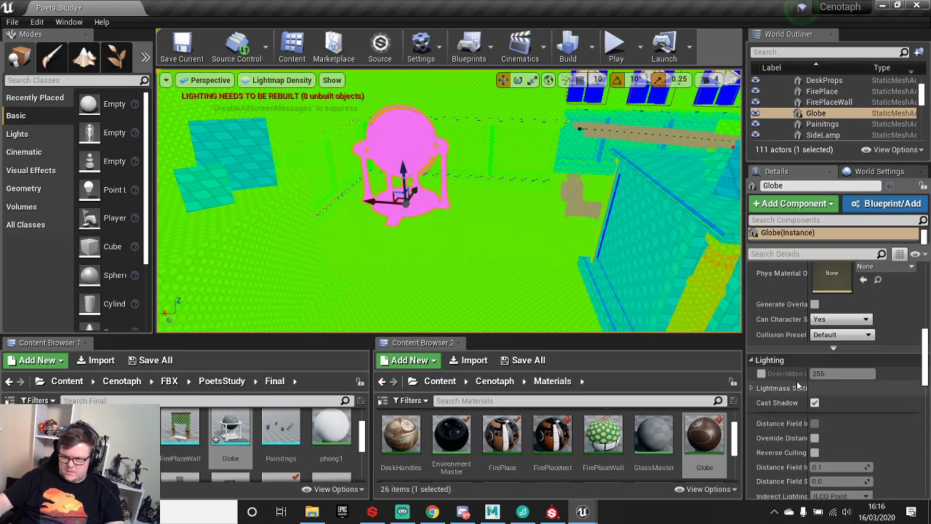
left_click(761, 374)
left_click(829, 374)
type("64")
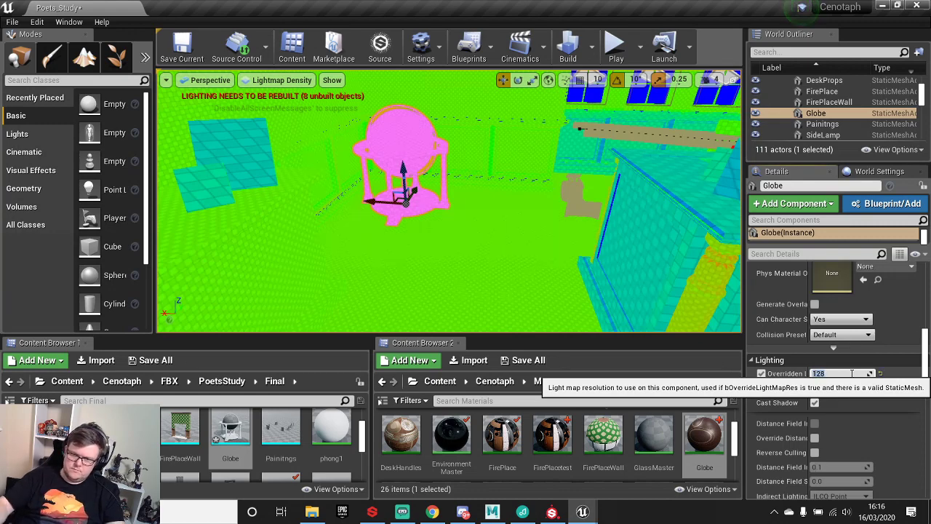
- Check the globe's lightmap density against the study floor and walls, and switch the viewport back to the Lit view mode
left_click(478, 254)
right_click_drag(507, 247, 479, 150)
left_click(282, 80)
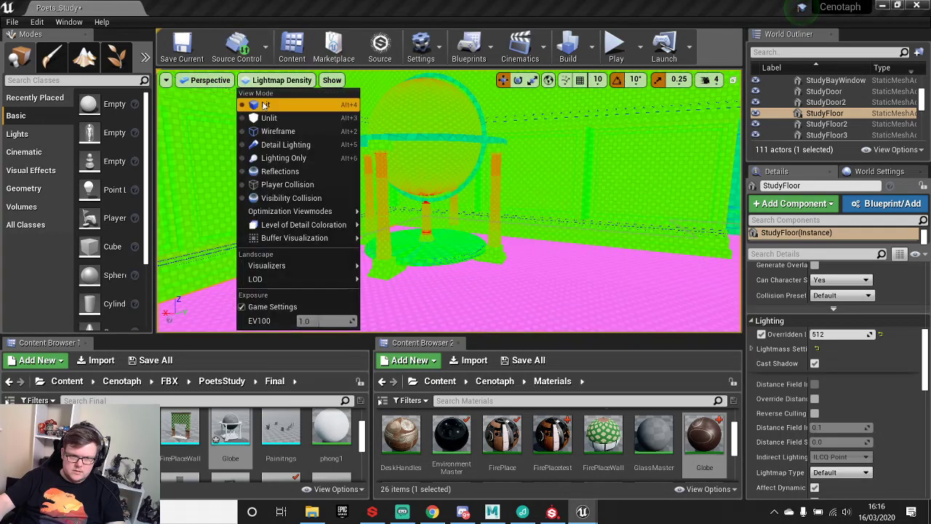
left_click(262, 104)
right_click_drag(463, 279, 461, 240)
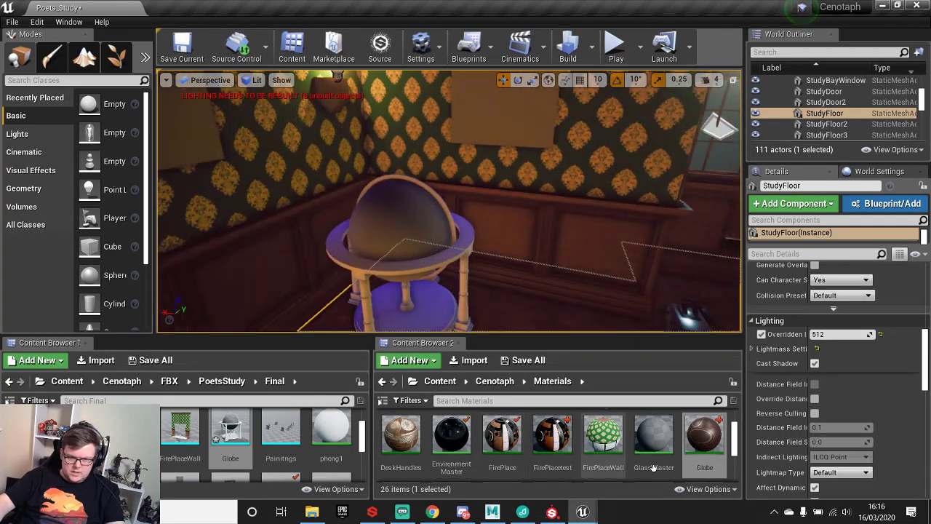
- Open the Globe static mesh and assign the Globe material instance to the stand's slot, Element 1, undoing the misplaced first assignment
double_click(231, 431)
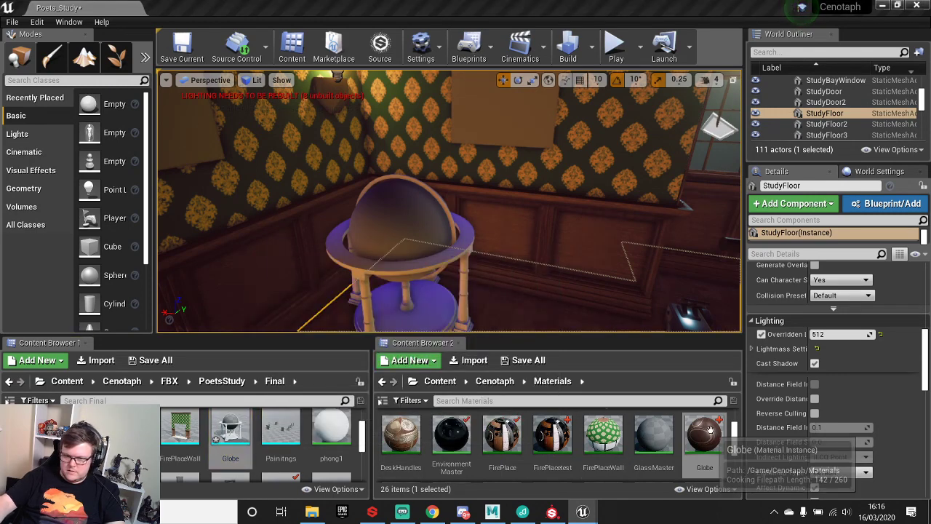
left_click_drag(708, 431, 930, 472)
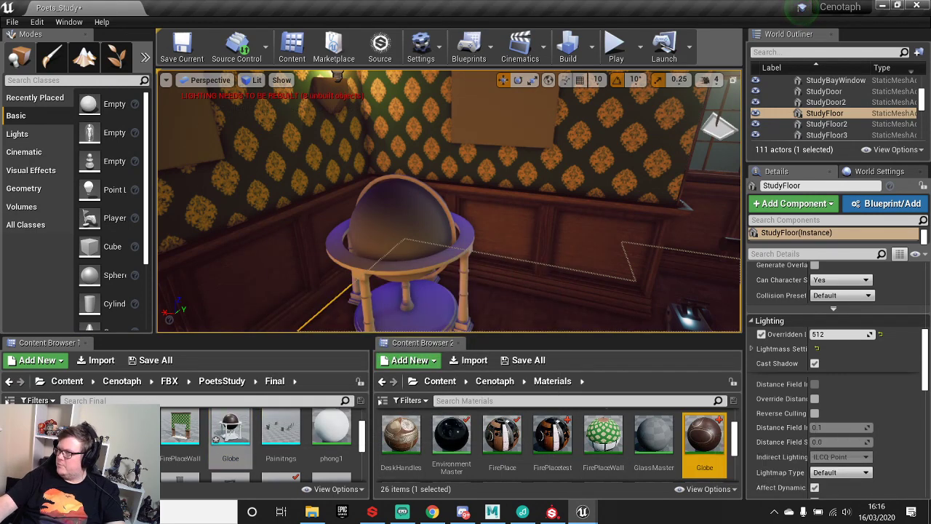
key("ctrl+z")
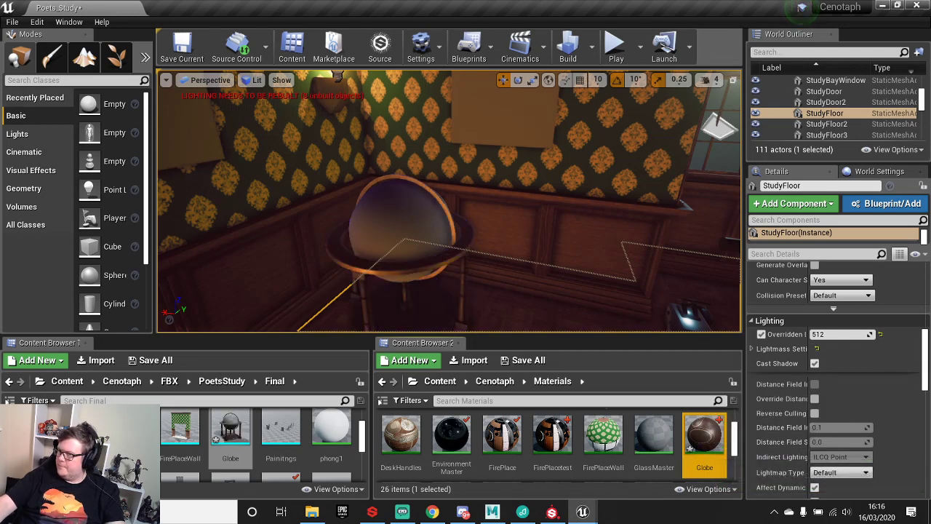
right_click_drag(567, 211, 609, 213)
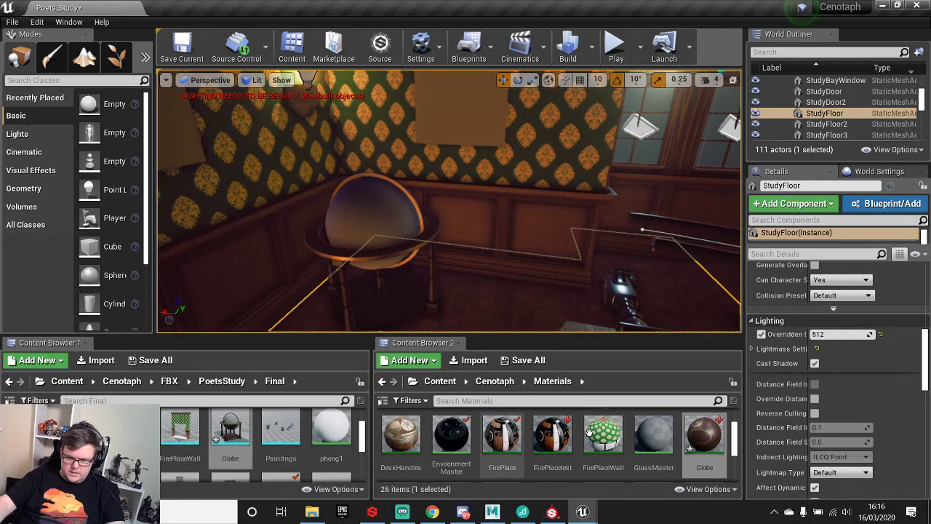
- Open the GlobeMap material instance and bring up Cenotaph's Textures folder in Content Browser 1
scroll(510, 443, "down", 1)
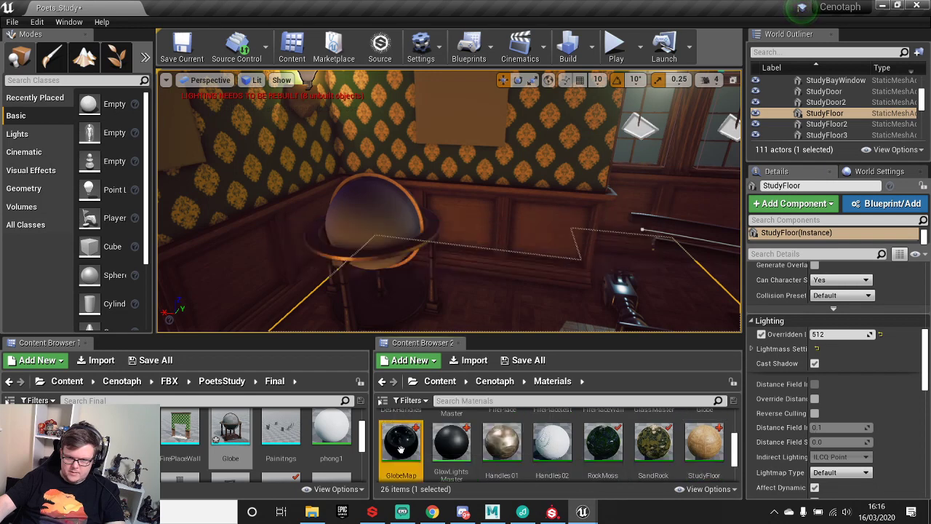
left_click(121, 381)
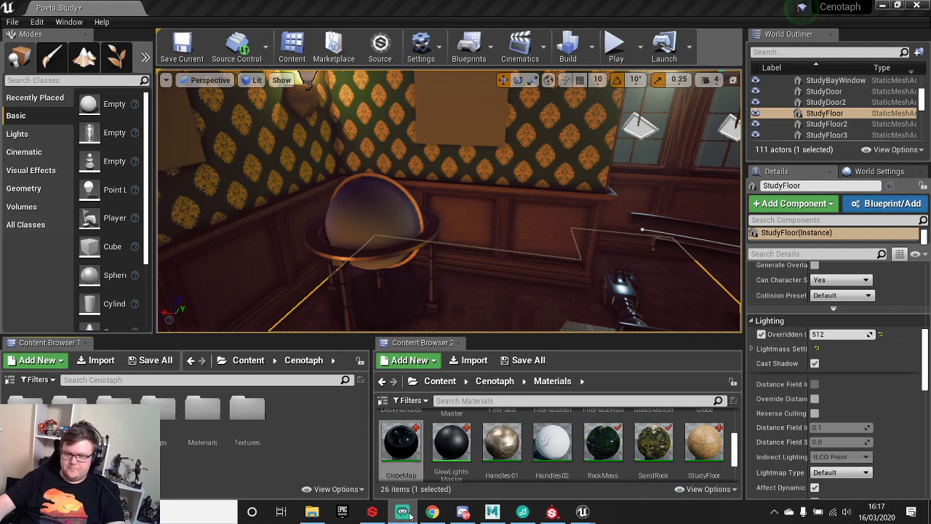
left_click(409, 516)
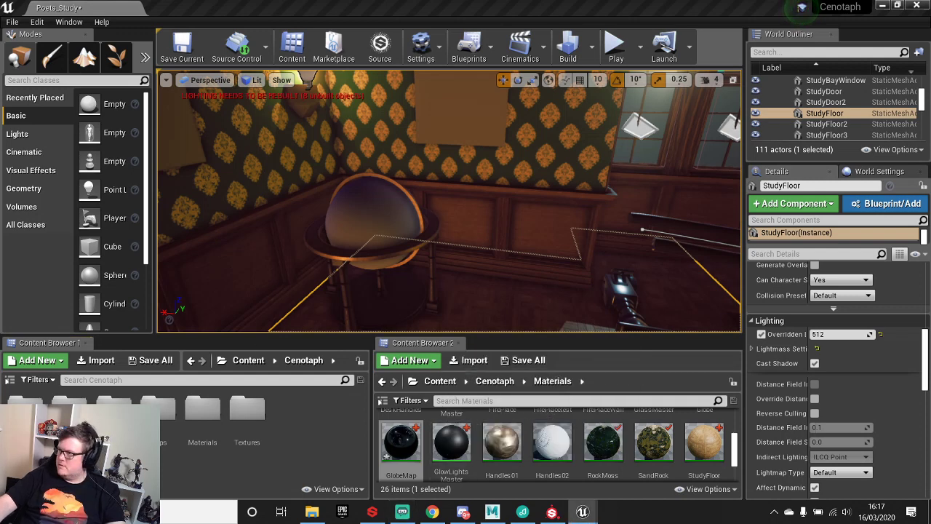
double_click(257, 413)
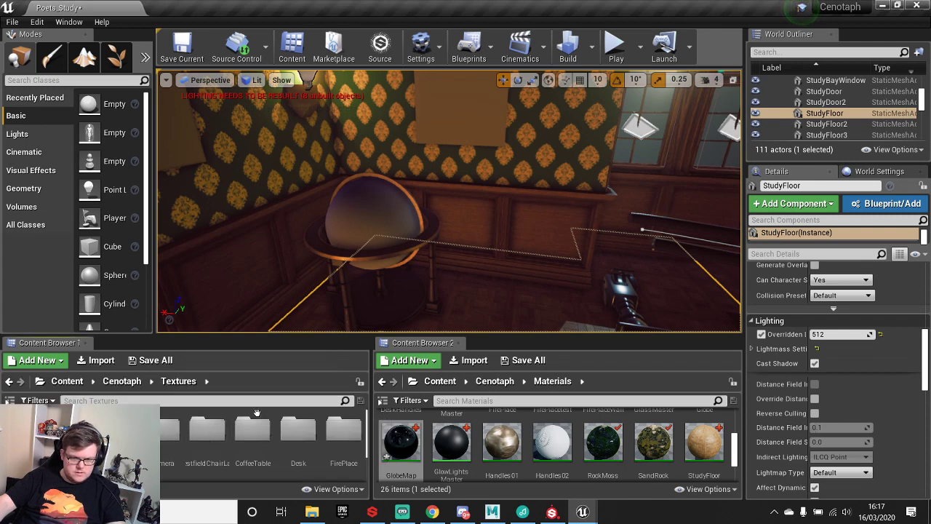
- Search Windows for the Pretzel app and launch it
left_click(522, 512)
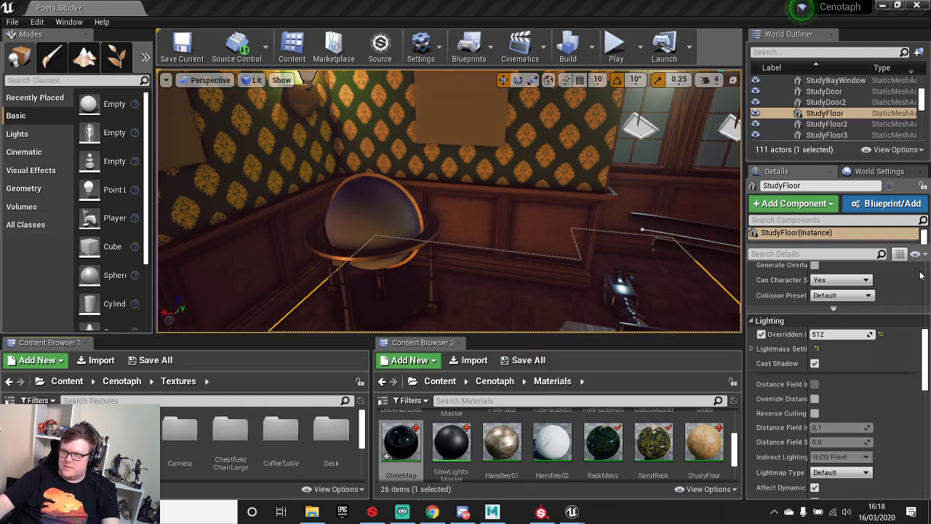
left_click(197, 511)
type("pre")
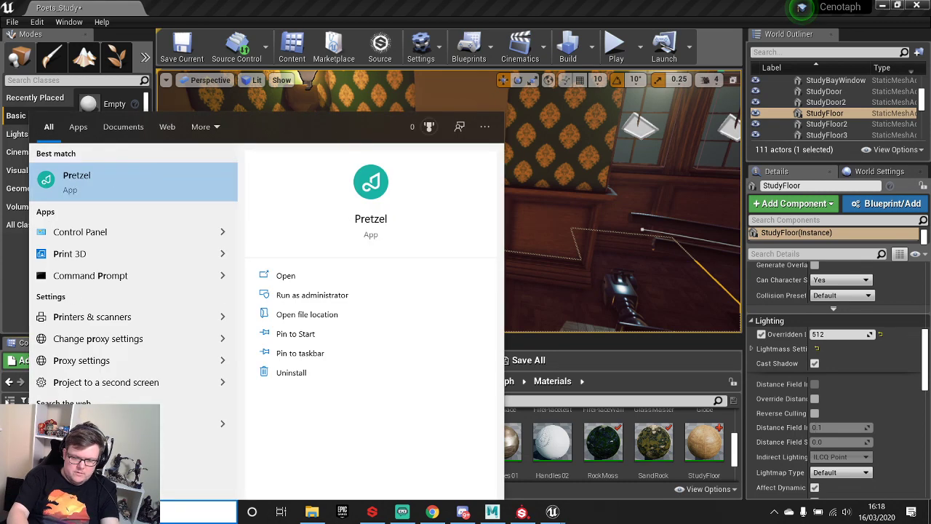
left_click(141, 176)
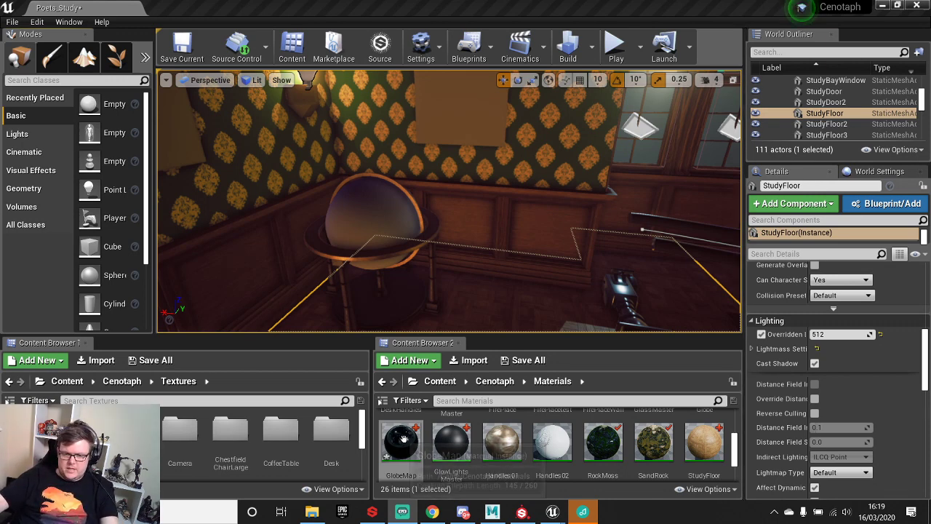
- Give the GlobeMap material instance the GlobeMap_Albedo, GlobeMap_Normal and GlobeMap_PSM textures, set Roughness Control to 0.65, and close the asset editors
left_click_drag(397, 441, 399, 446)
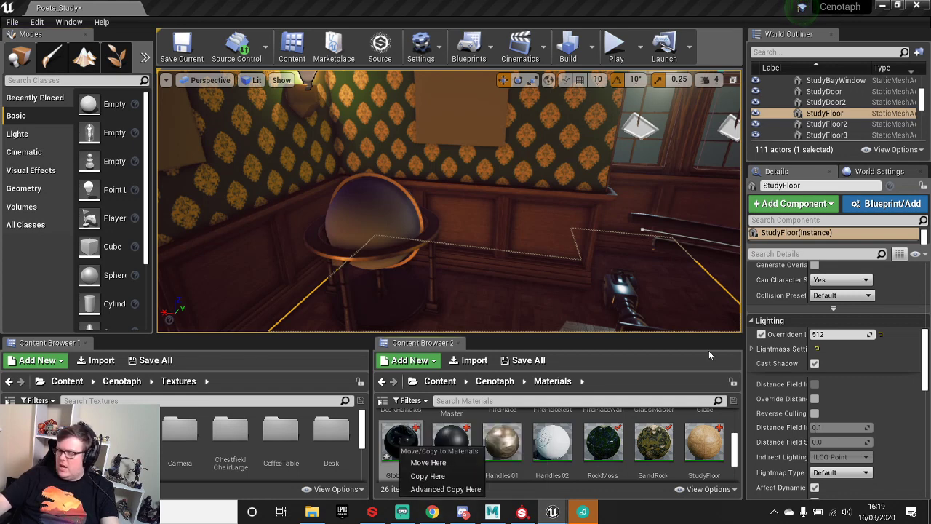
scroll(313, 444, "down", 1)
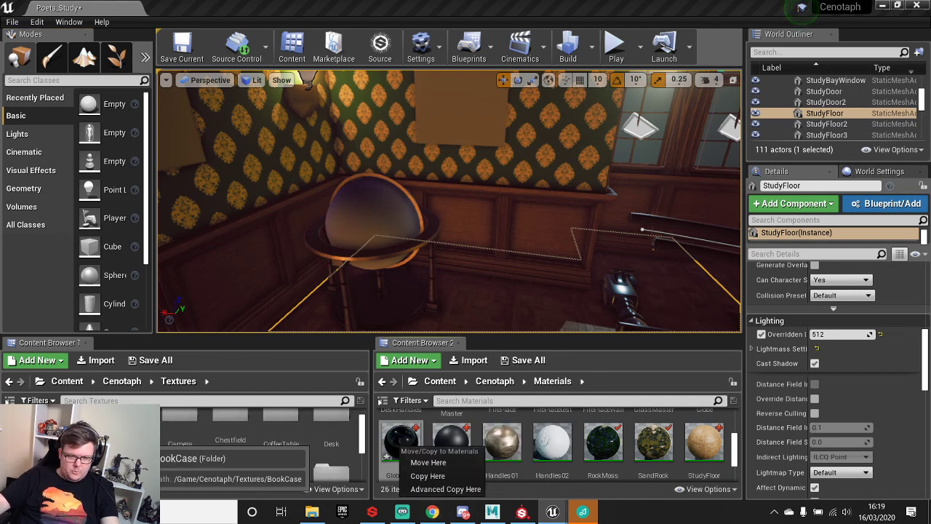
scroll(310, 458, "down", 5)
double_click(94, 431)
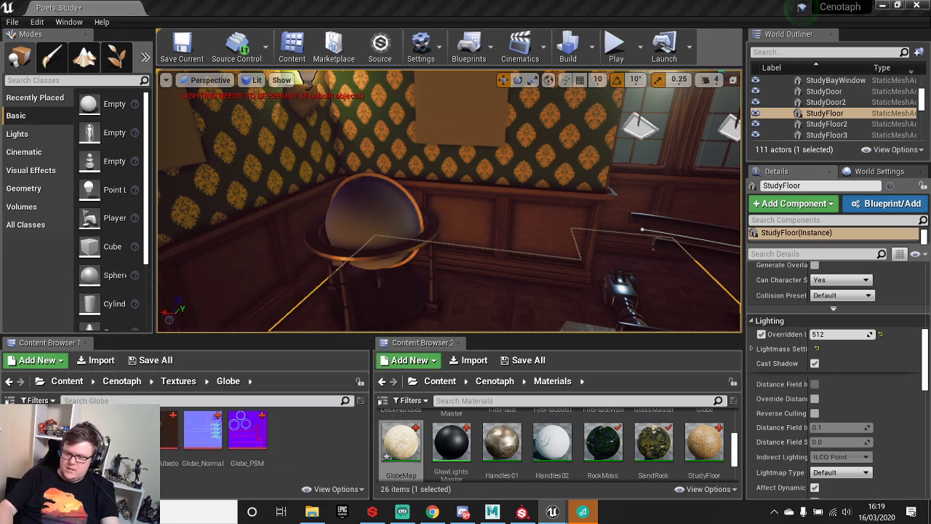
left_click_drag(309, 523, 393, 1)
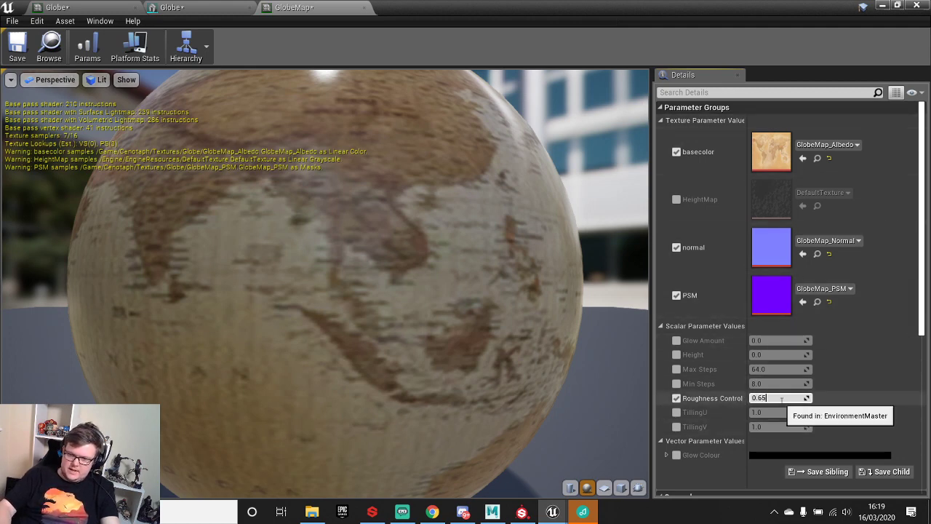
key("Return")
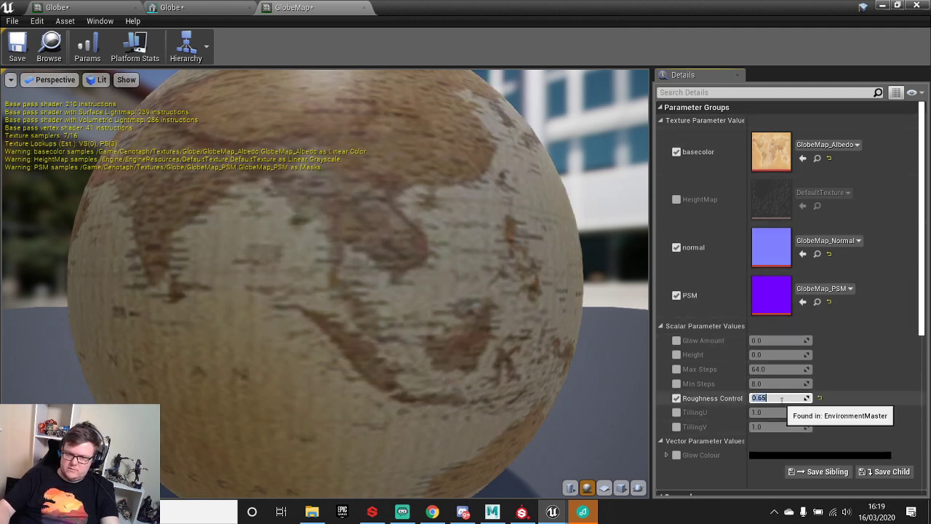
left_click(365, 8)
left_click(249, 8)
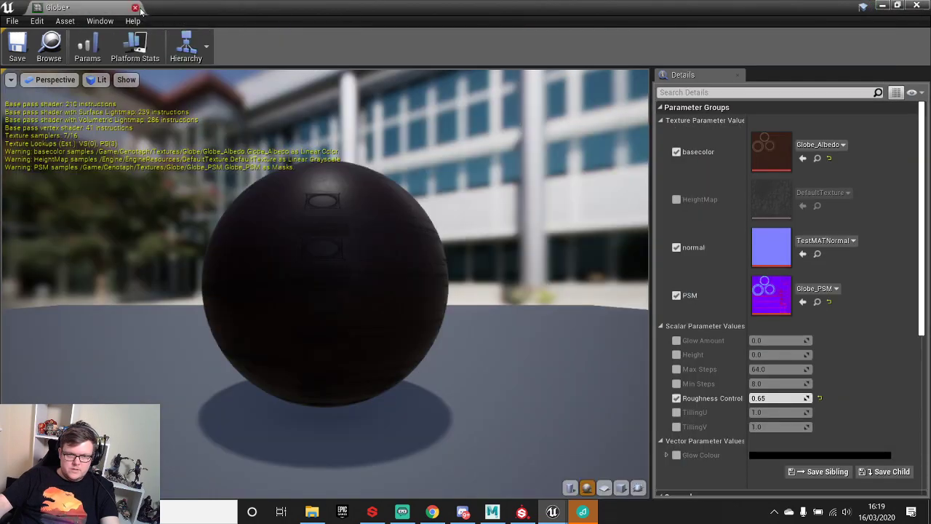
left_click(135, 8)
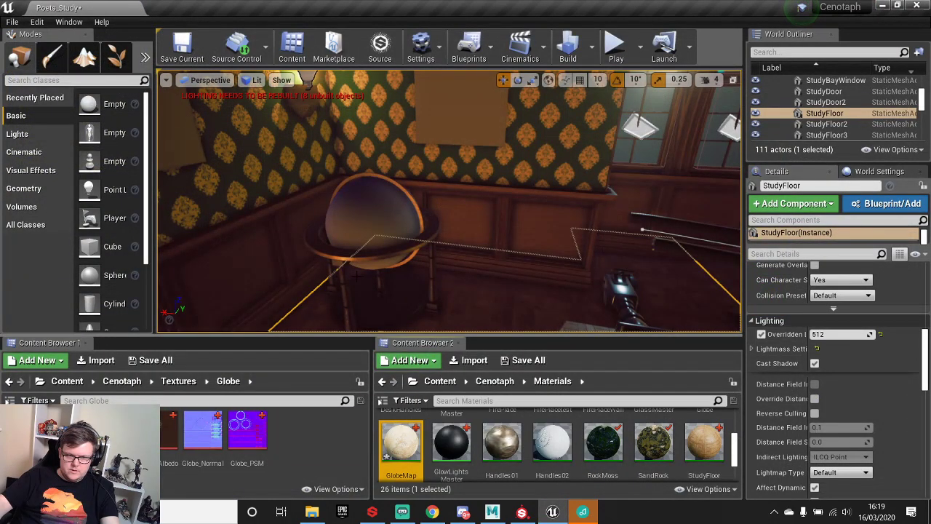
- Locate the placed globe's static mesh, open it, and assign the GlobeMap material instance to Element 0
left_click(373, 231)
right_click(373, 232)
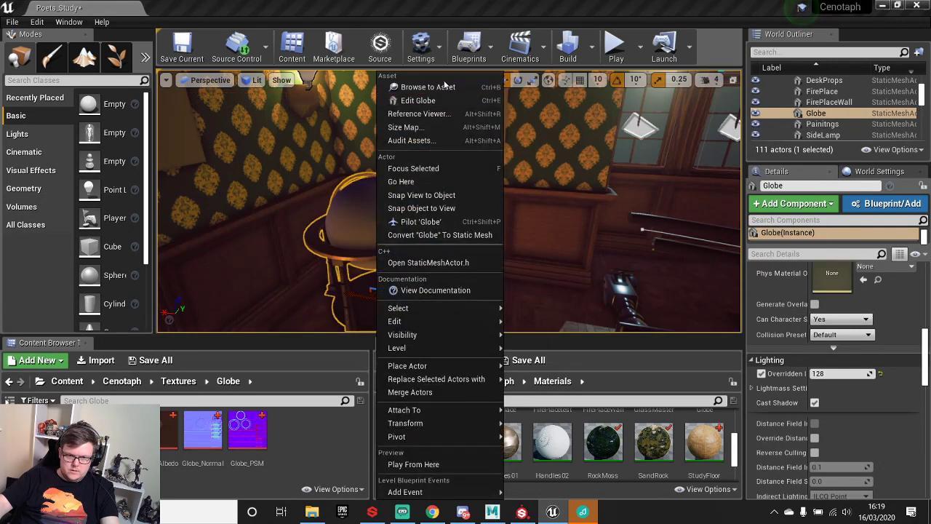
left_click(428, 87)
double_click(232, 432)
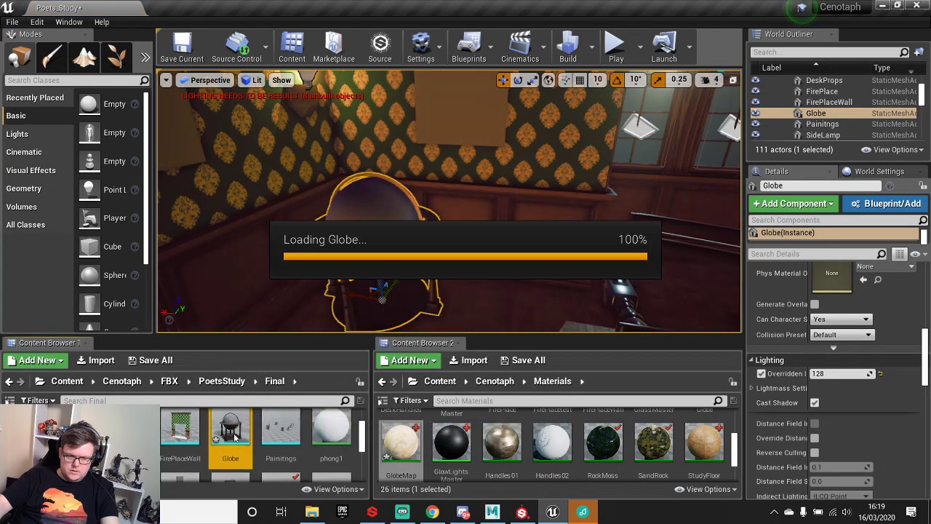
left_click_drag(452, 5, 412, 45)
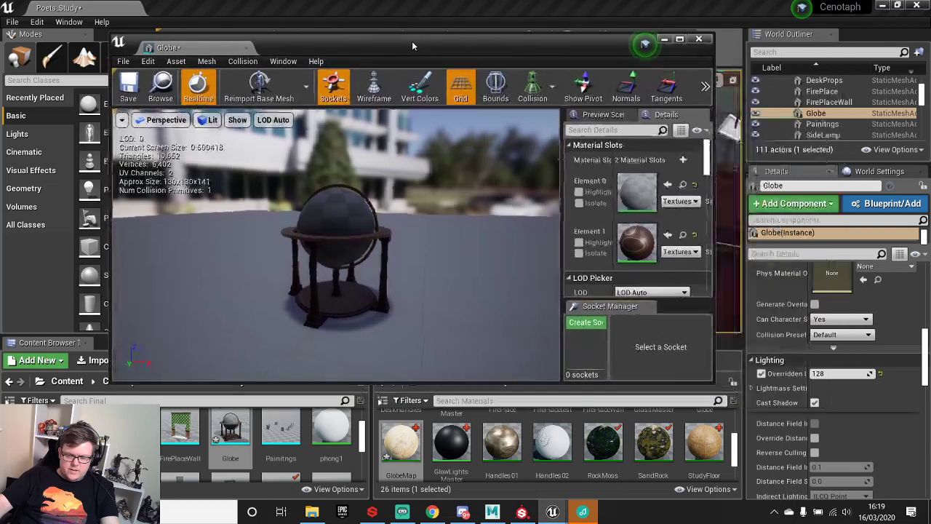
left_click_drag(401, 443, 637, 193)
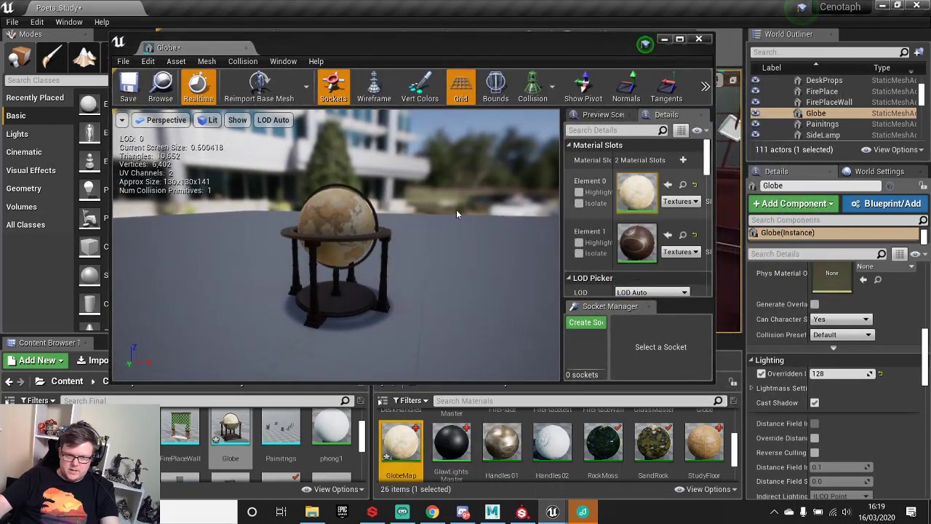
left_click(698, 38)
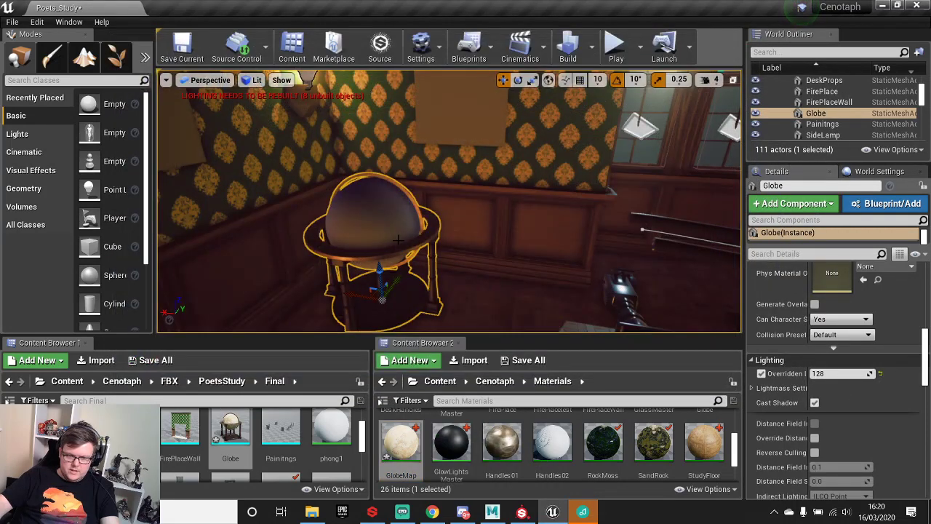
- Reopen the Globe static mesh, save it by checking it out of source control, and close its editor
double_click(230, 429)
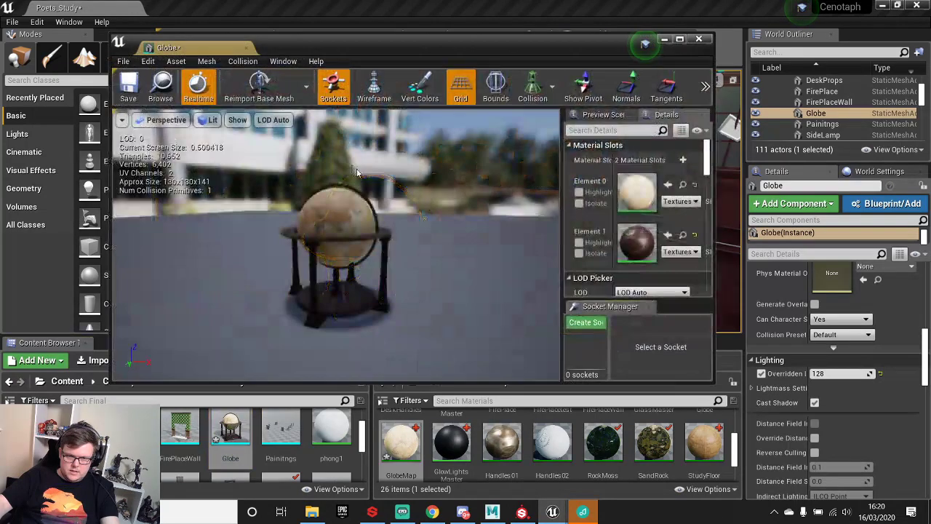
left_click(129, 92)
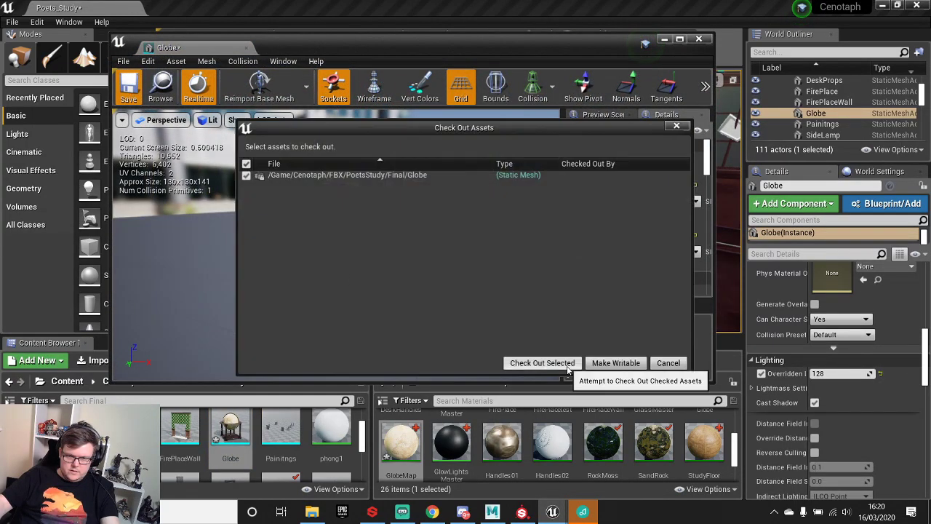
left_click(568, 371)
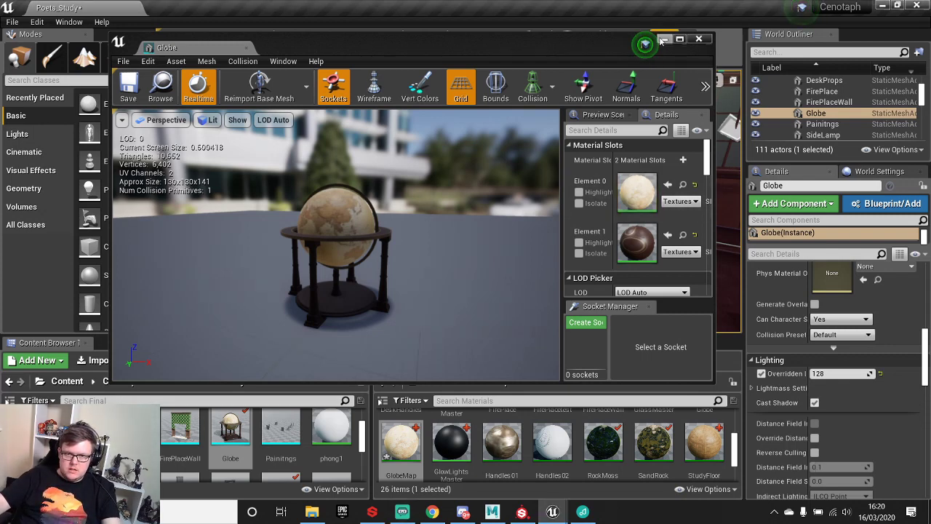
left_click(698, 38)
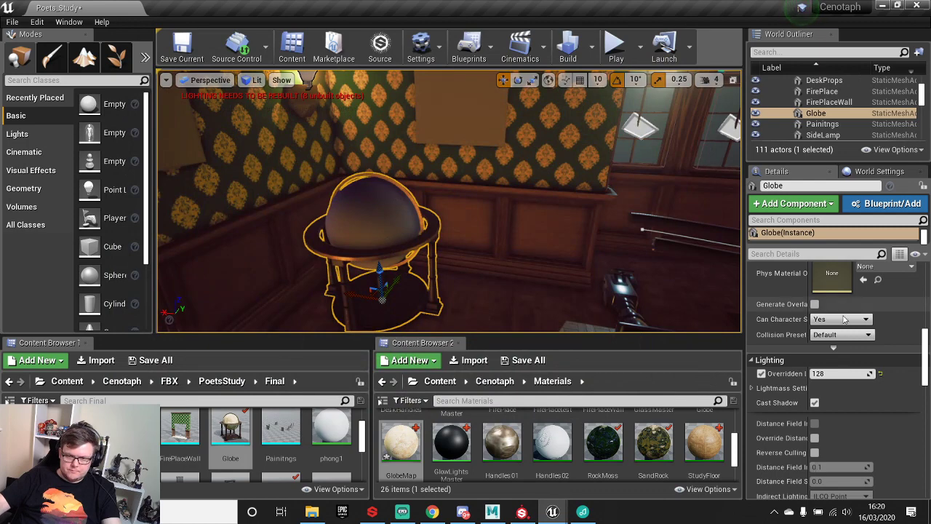
- Assign the GlobeMap material instance to Element 0 of the globe placed in the level and view it within the room
scroll(849, 392, "up", 5)
scroll(849, 392, "up", 3)
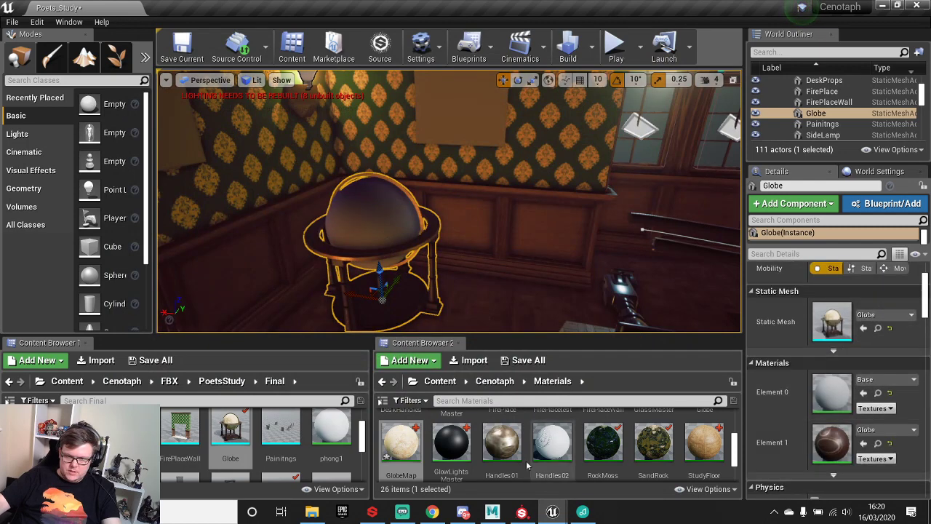
left_click_drag(413, 441, 819, 387)
right_click_drag(553, 226, 378, 277)
key("s")
key("f")
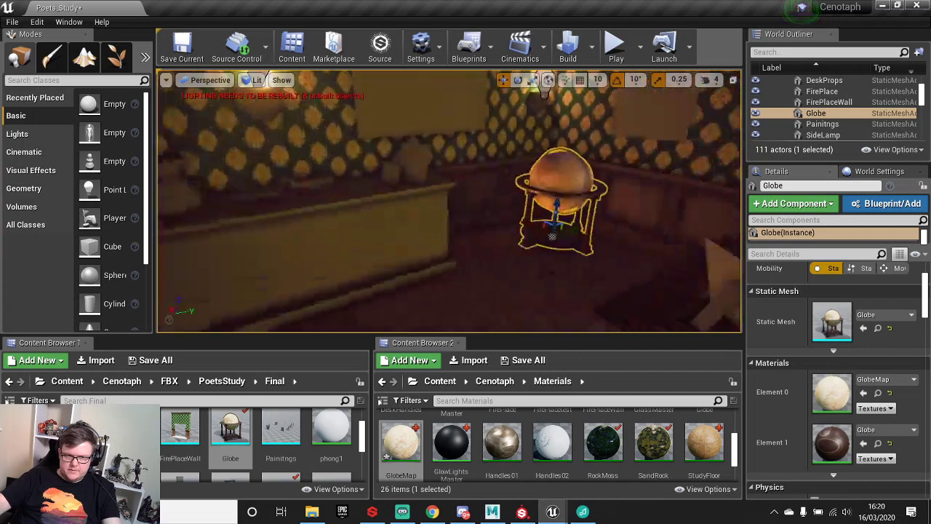
left_click(455, 318)
right_click_drag(456, 318, 495, 264)
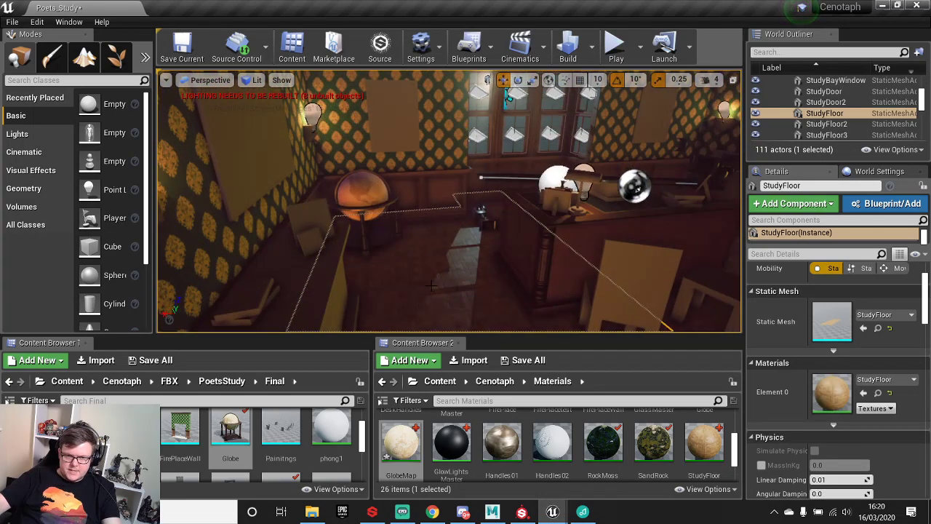
- Examine the globe in game view among the study's desk, cabinets, fireplace, windows and door from several angles
right_click_drag(432, 285, 483, 244)
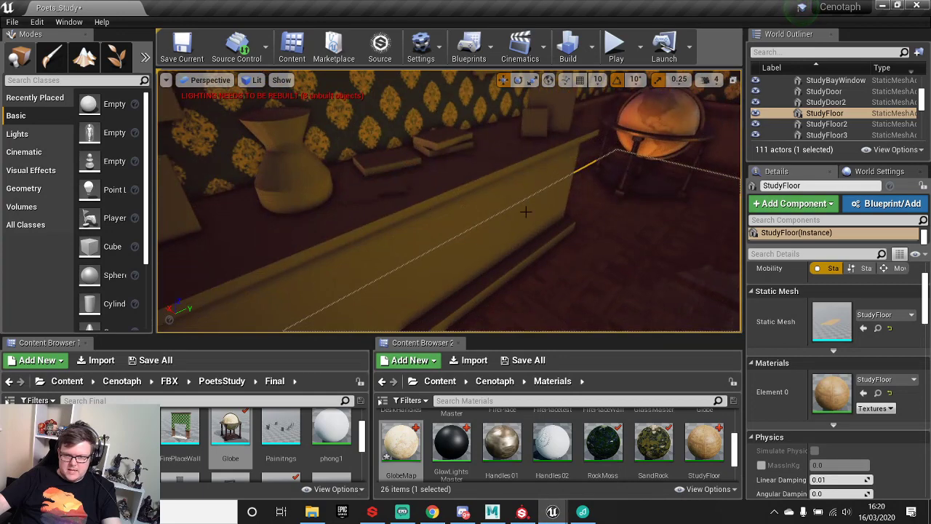
right_click_drag(525, 211, 575, 178)
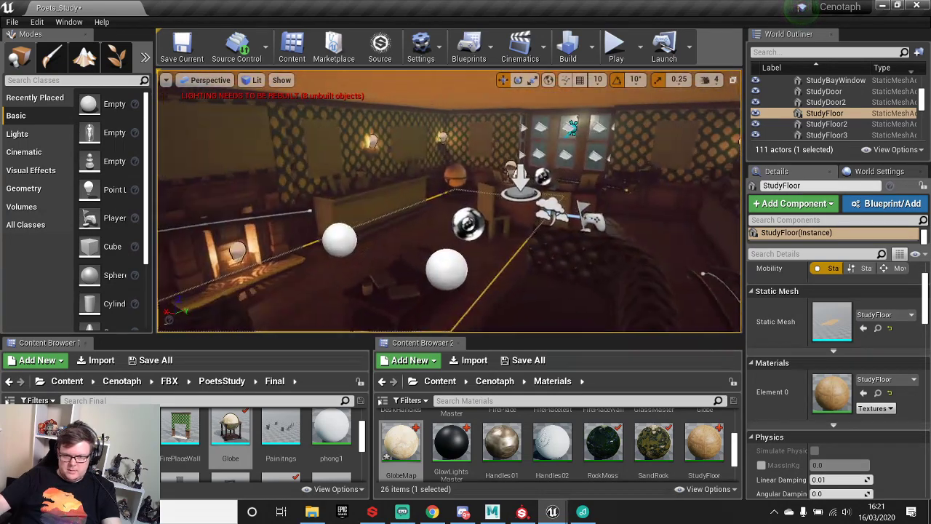
key("w")
right_click_drag(449, 201, 582, 198)
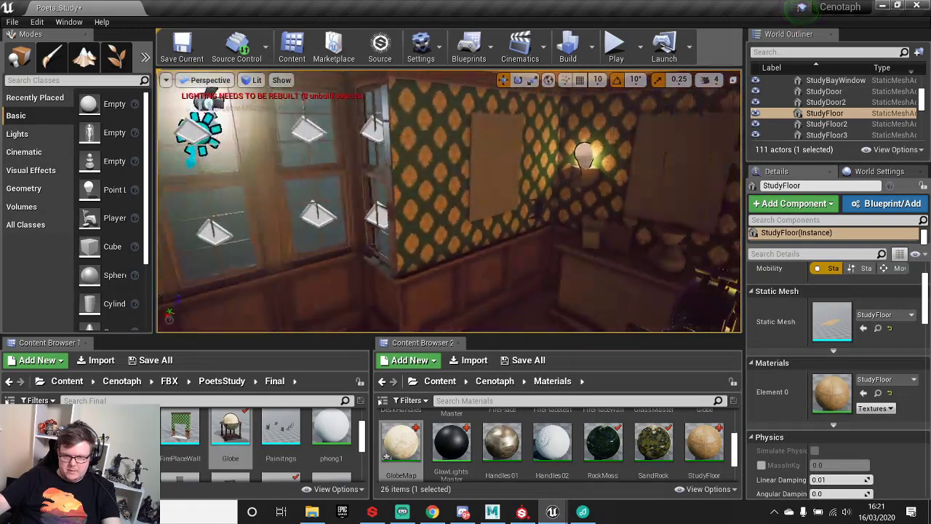
right_click_drag(484, 205, 427, 181)
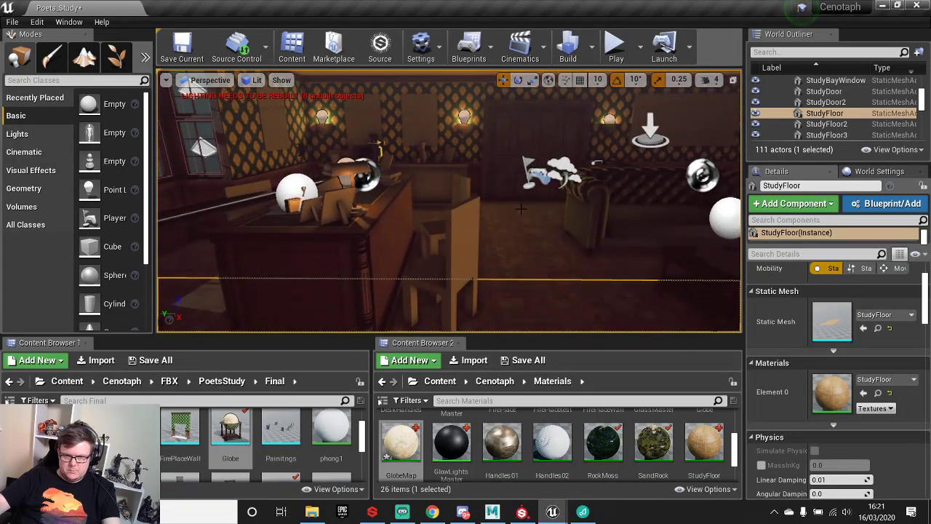
right_click_drag(520, 209, 545, 202)
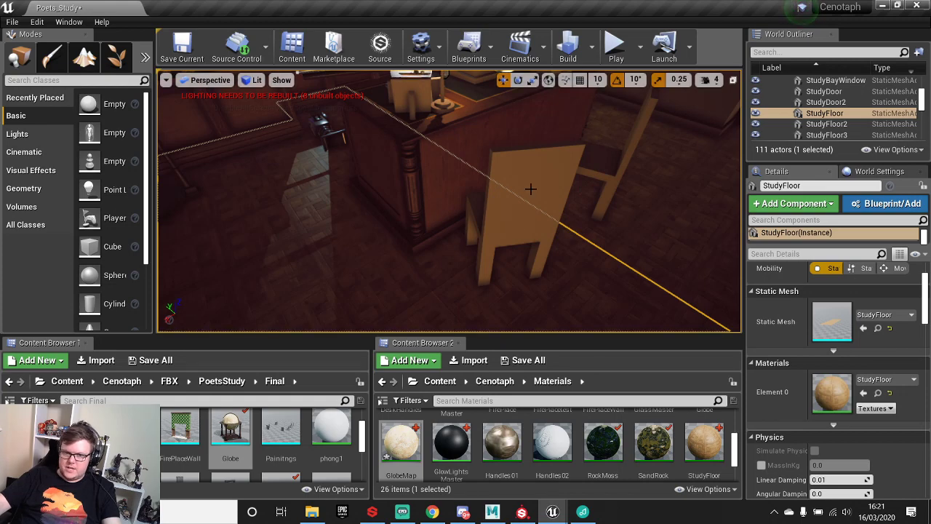
right_click_drag(530, 186, 547, 217)
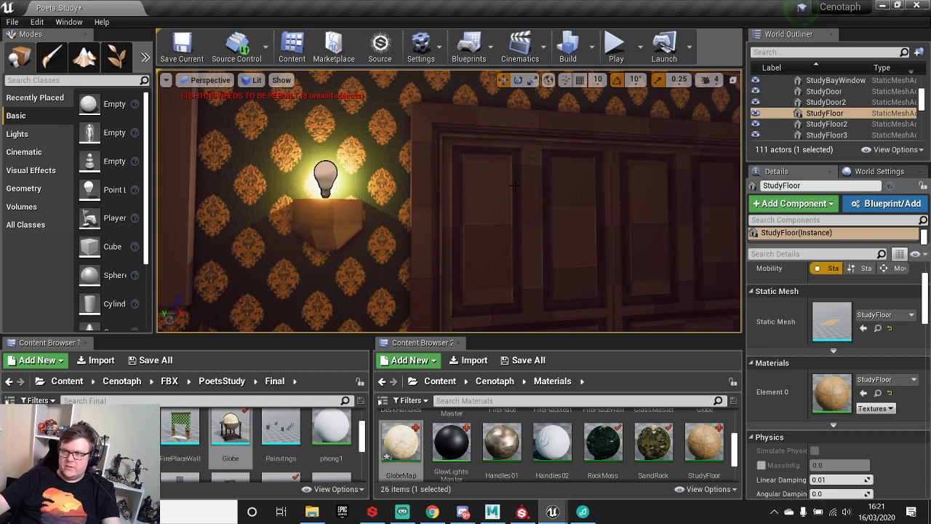
right_click_drag(515, 186, 400, 208)
key("w")
right_click_drag(429, 239, 429, 240)
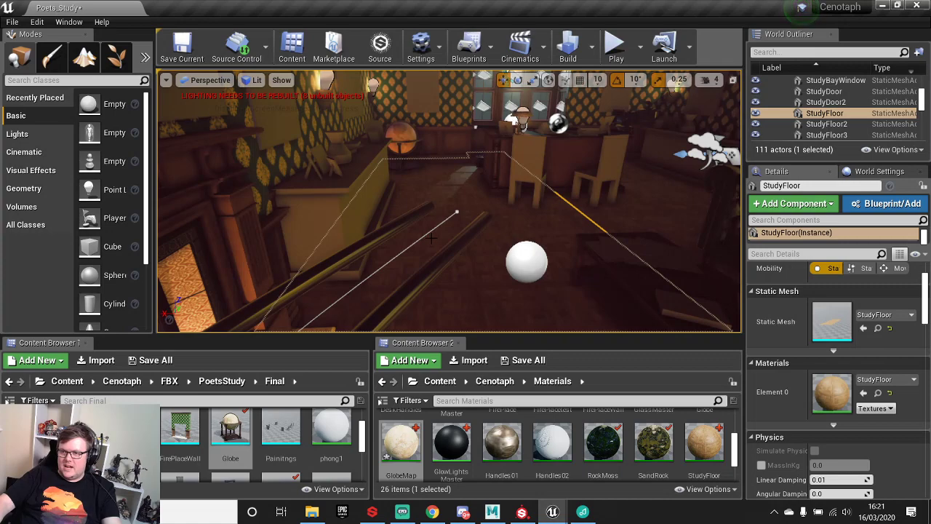
right_click_drag(424, 271, 423, 272)
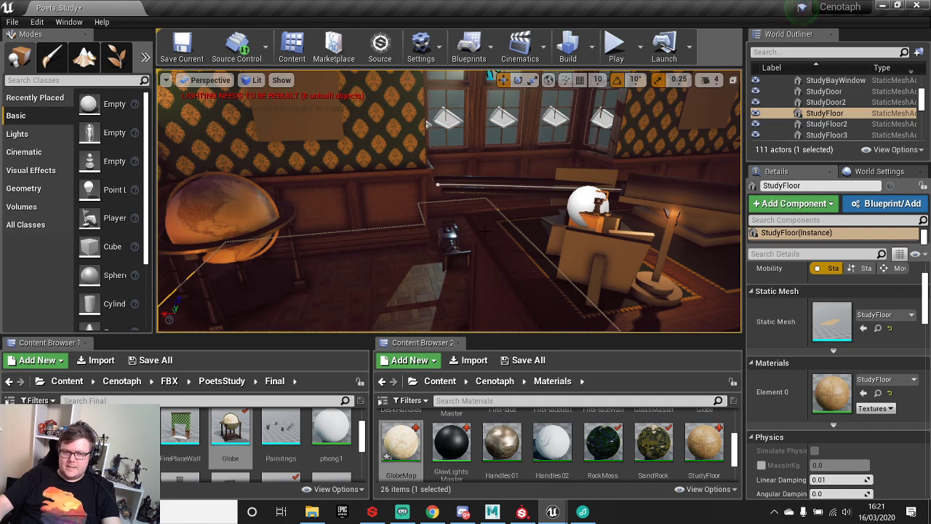
right_click_drag(484, 231, 559, 260)
key("g")
mouse_move(417, 243)
right_mouse_down()
mouse_move(443, 245)
mouse_move(432, 245)
right_mouse_up()
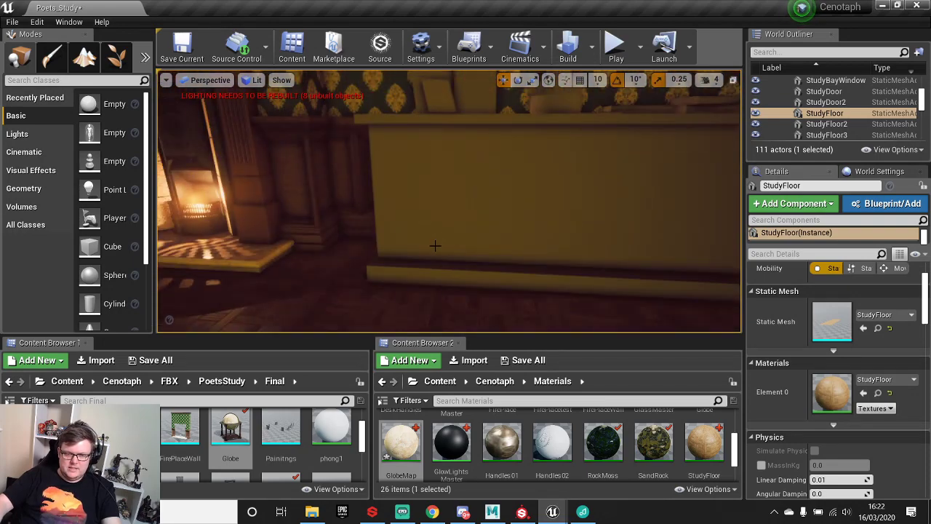
- Switch to Substance Painter and examine the textured globe and its wooden stand
left_click(521, 512)
left_click_drag(267, 211, 254, 235, "alt")
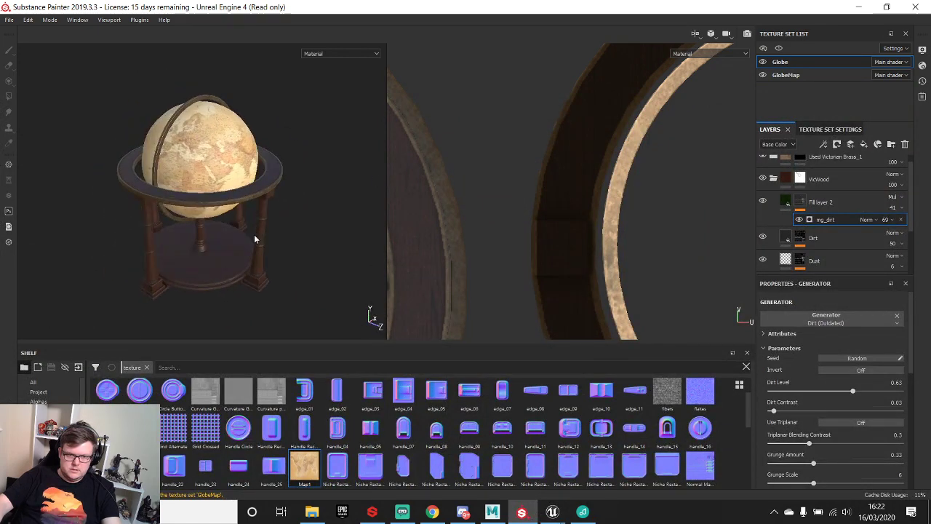
middle_click_drag(254, 236, 268, 217, "alt")
left_click_drag(262, 196, 243, 175, "alt")
right_click_drag(243, 174, 253, 205, "alt")
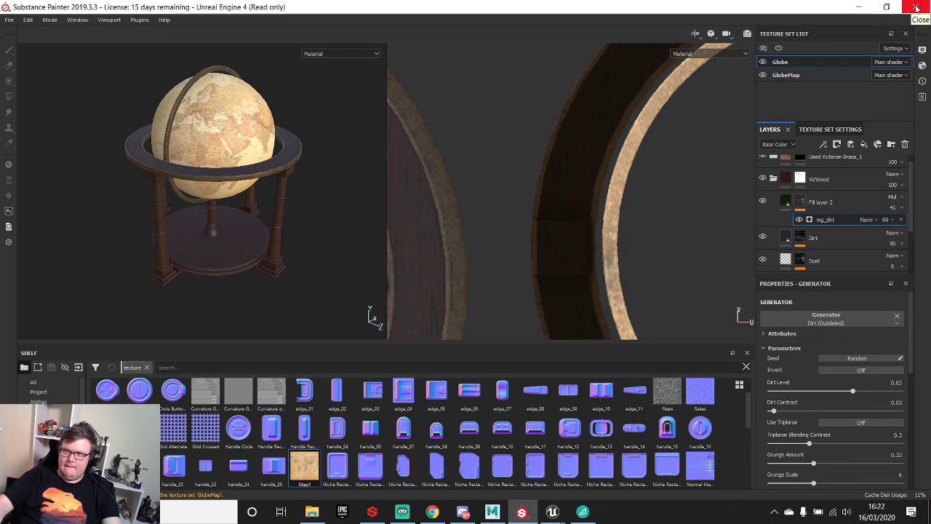
- Try to save the project as Globe in the Cenotaph Art > Substance folder
left_click(8, 20)
key("ctrl+s")
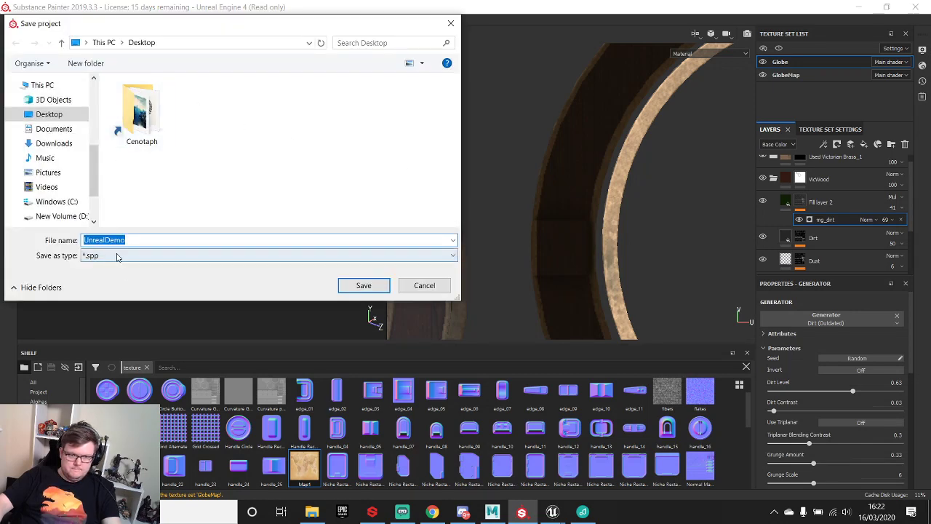
double_click(154, 128)
double_click(129, 112)
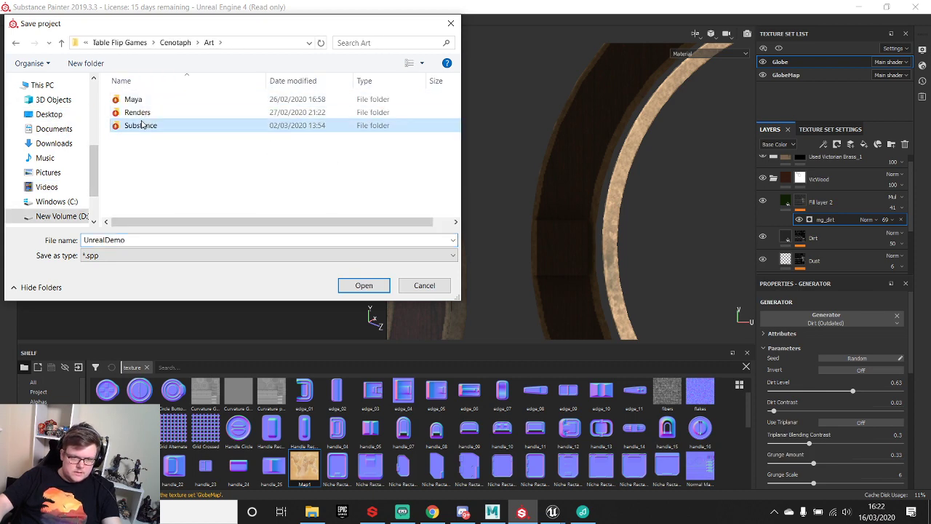
double_click(138, 125)
double_click(151, 240)
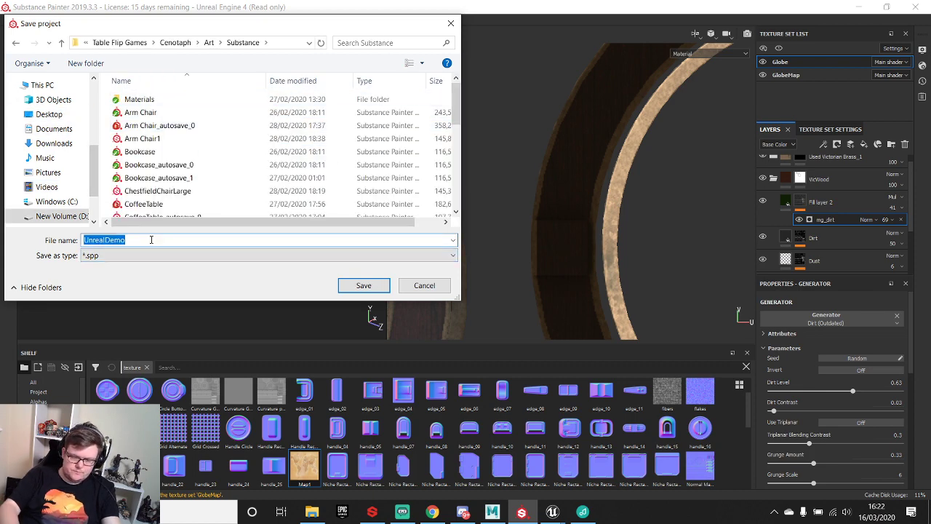
type("Go")
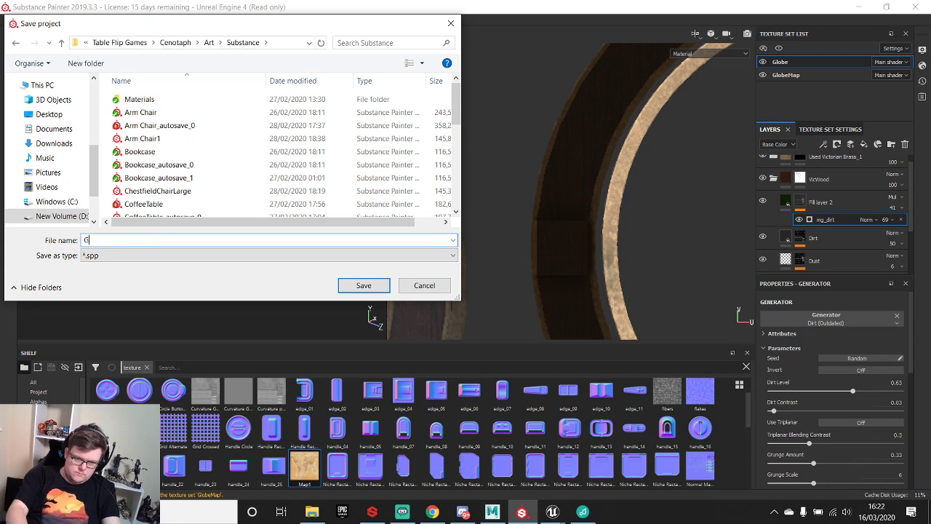
key("Return")
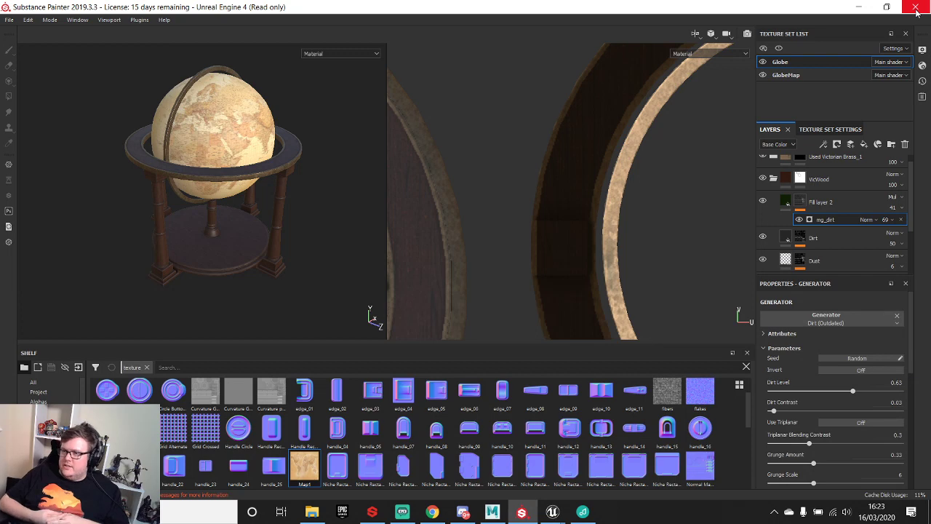
- Inspect the globe's map, ring and legs up close from low and high angles
middle_click_drag(224, 205, 257, 187, "alt")
left_click_drag(247, 193, 206, 192, "alt")
middle_click_drag(206, 191, 251, 201, "alt")
scroll(249, 203, "up", 2)
left_click_drag(249, 204, 283, 186, "alt")
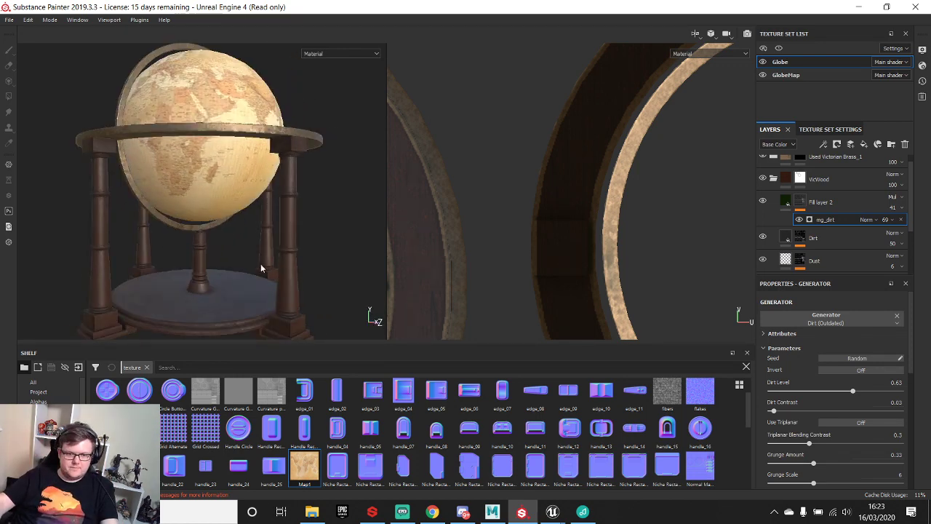
left_click_drag(260, 266, 258, 208, "alt")
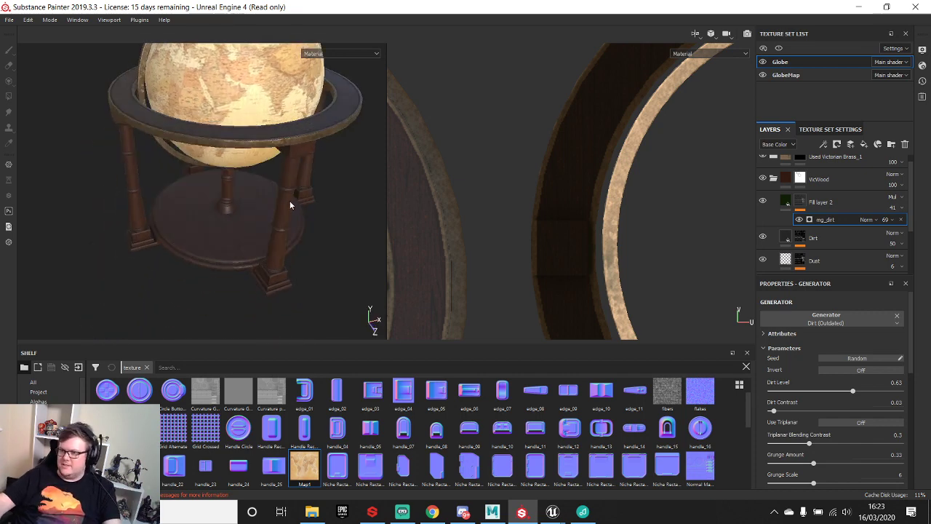
- Try to close Substance Painter with its changes saved as Globe in the Substance folder, after browsing the existing project files there
left_click(915, 7)
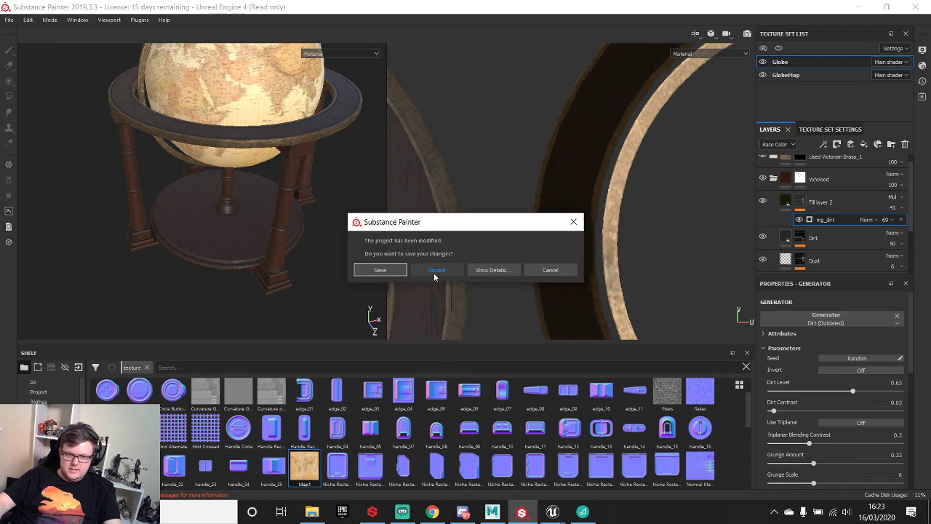
left_click(386, 273)
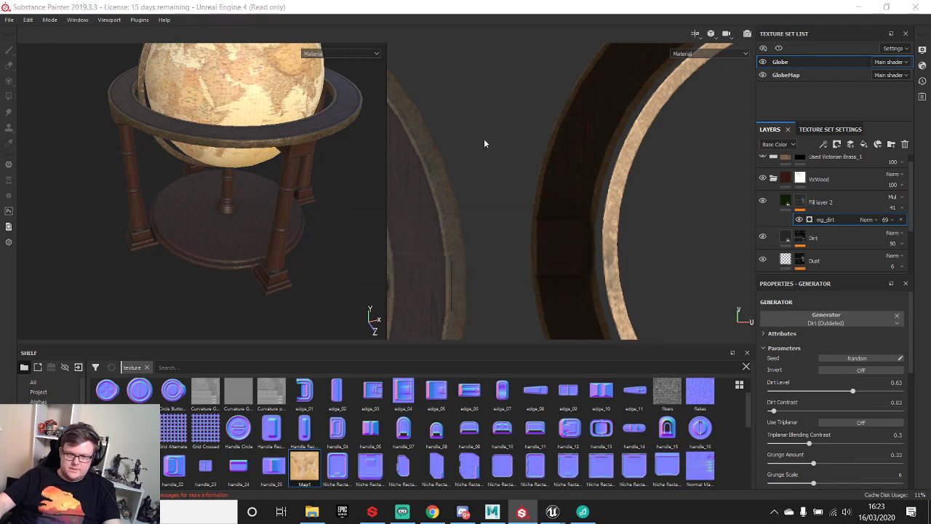
scroll(157, 146, "down", 1)
scroll(156, 146, "down", 5)
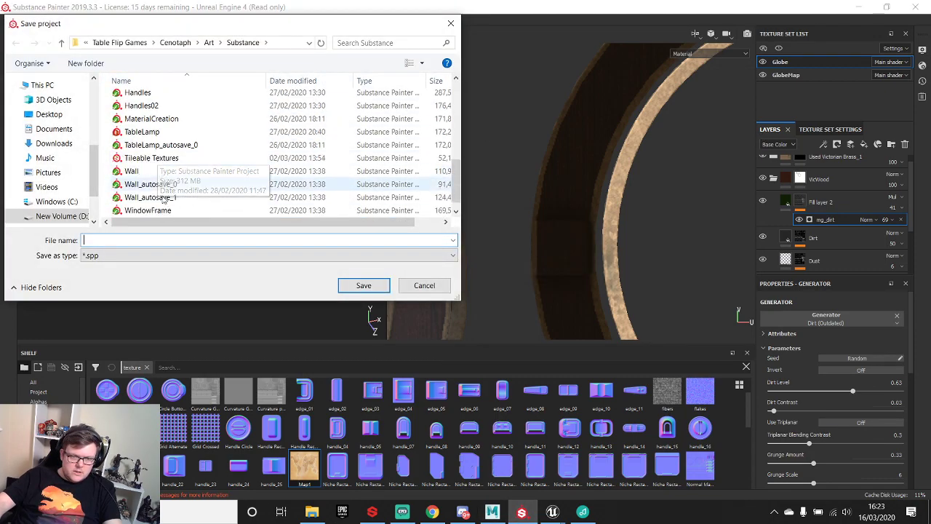
scroll(150, 189, "up", 1)
scroll(150, 188, "up", 5)
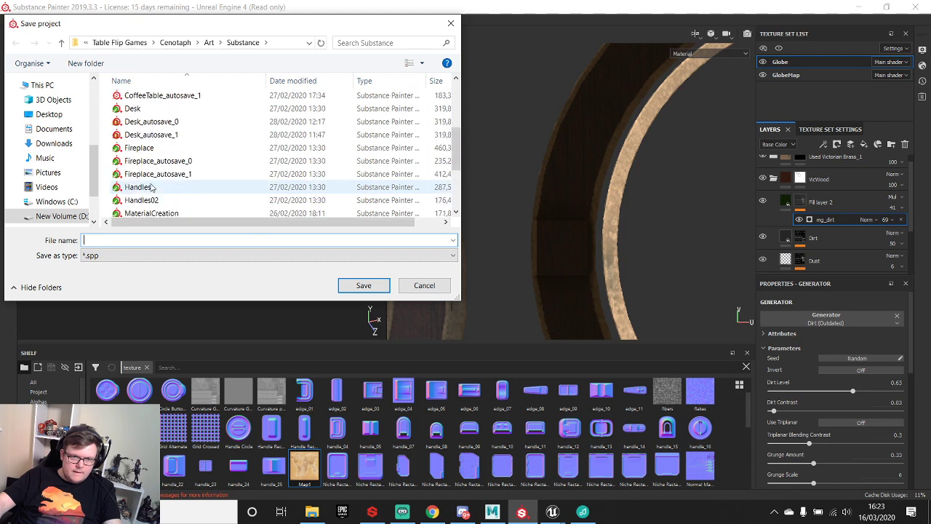
scroll(152, 195, "down", 6)
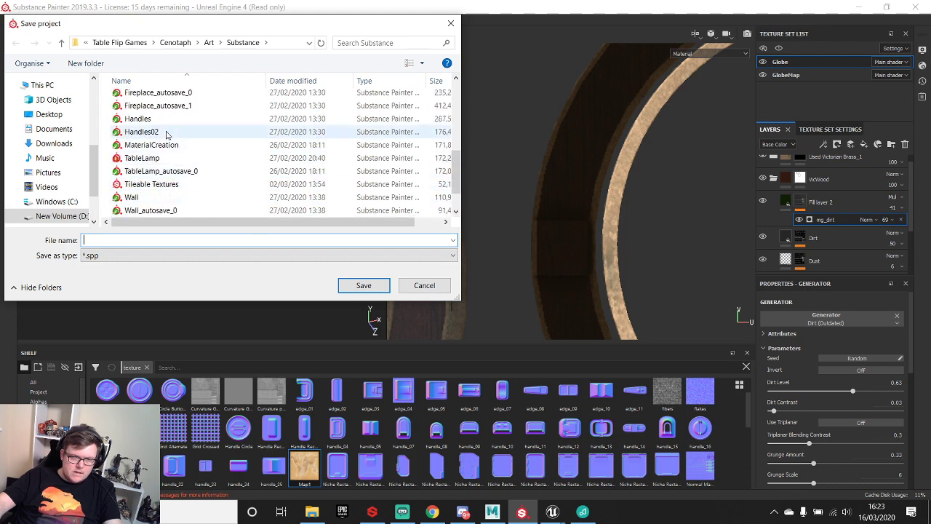
scroll(170, 160, "up", 2)
scroll(173, 157, "up", 4)
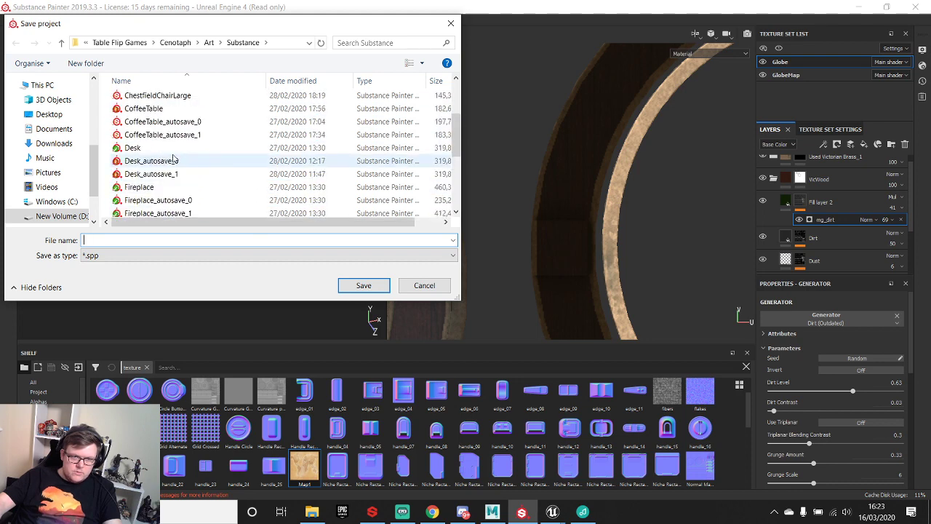
scroll(175, 158, "down", 2)
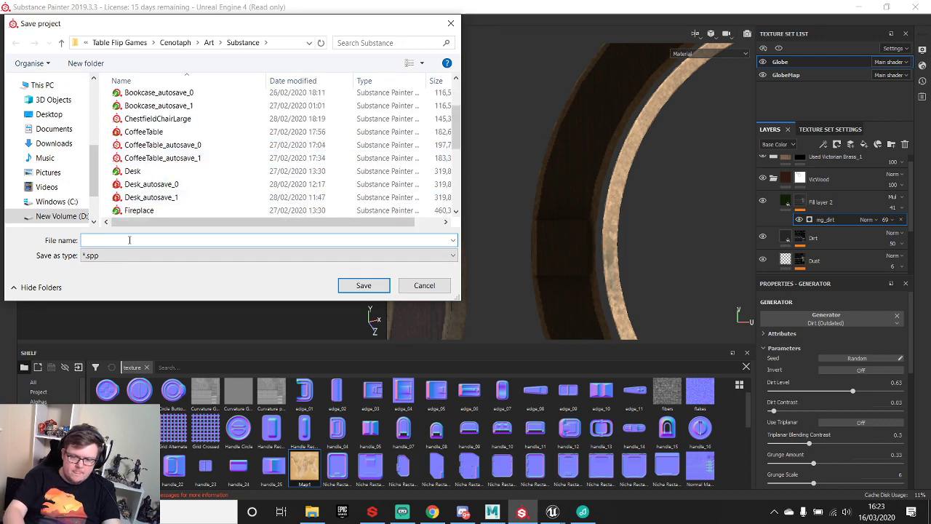
type("globe")
key("BackSpace")
key("BackSpace")
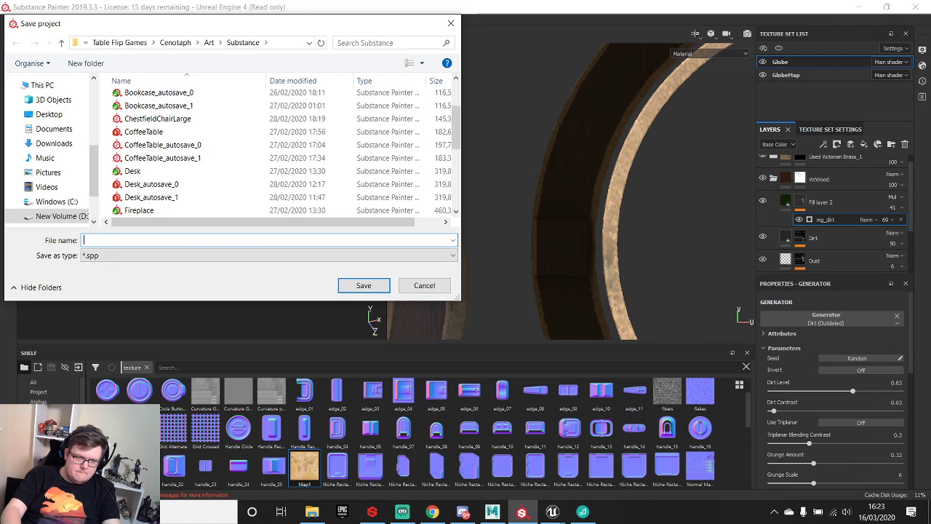
type("lobe")
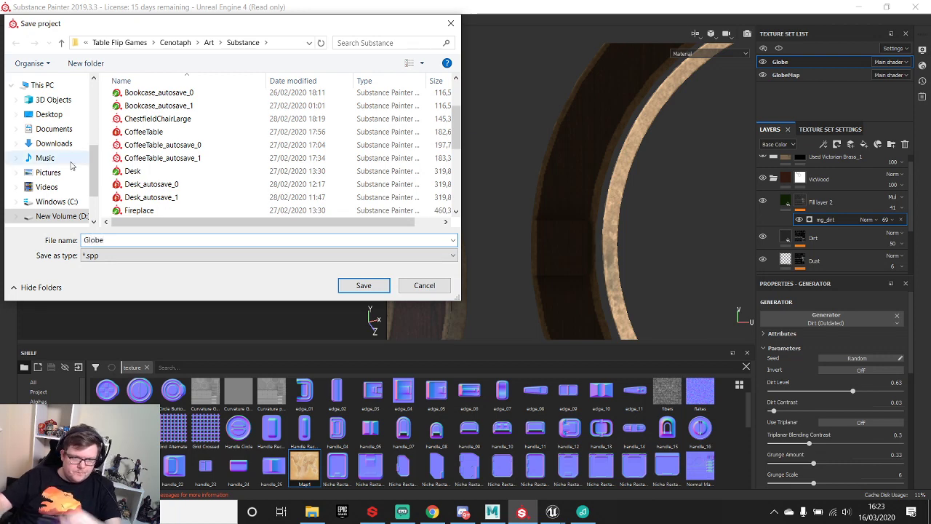
scroll(149, 205, "down", 2)
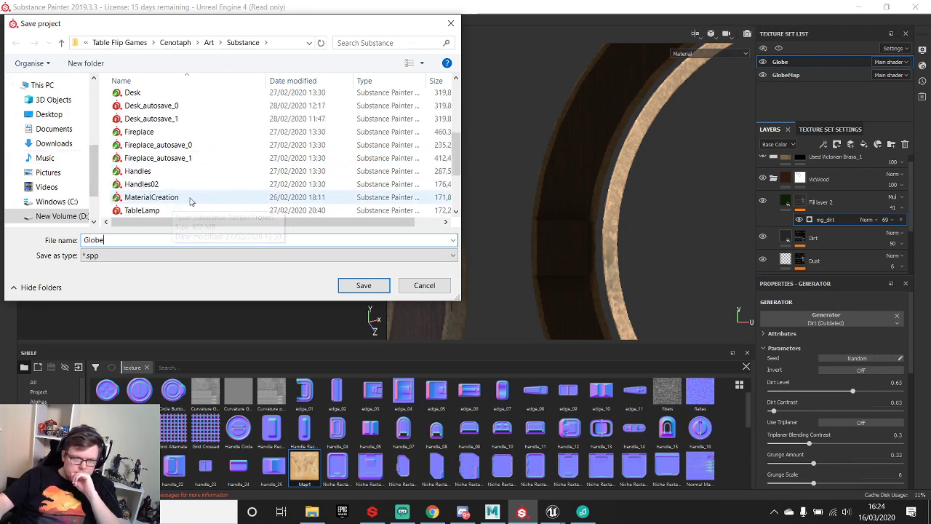
left_click(368, 287)
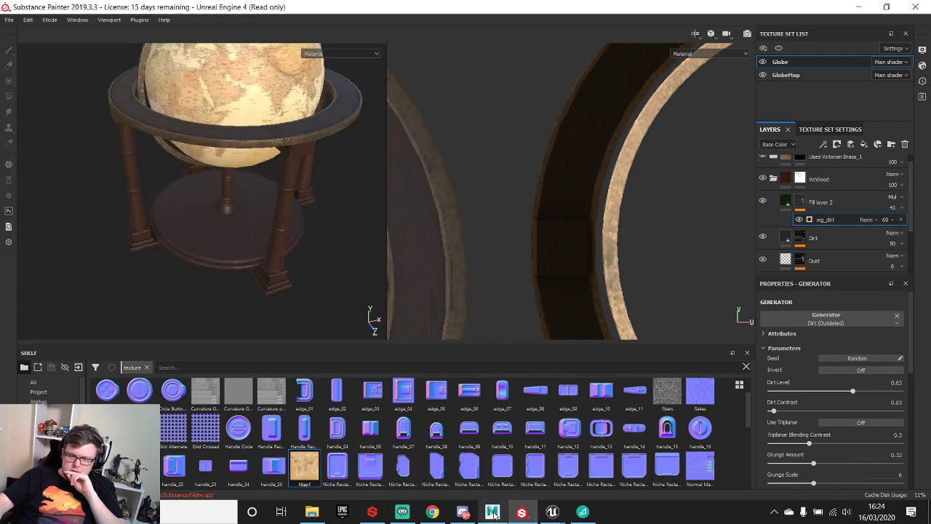
- Read the log's messages about the project save, check the Map1 texture's resource details, and close the log
mouse_move(493, 514)
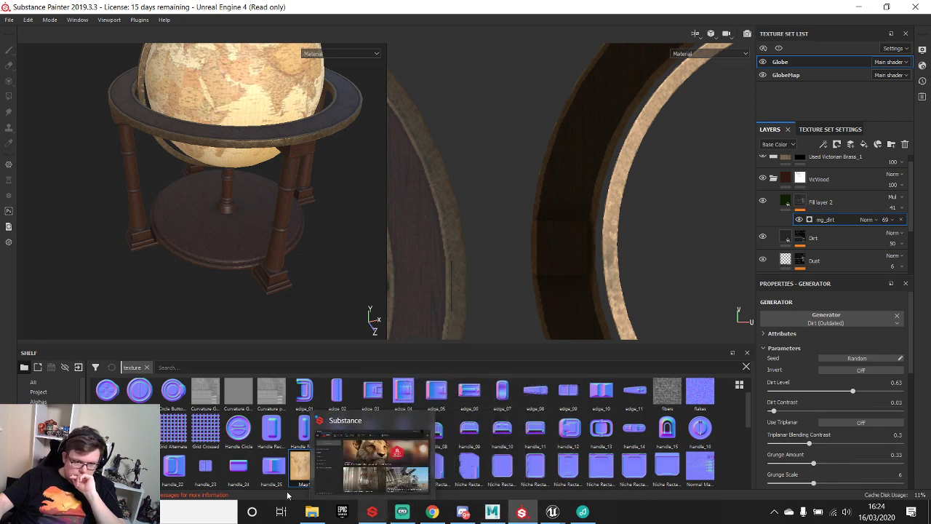
left_click(218, 496)
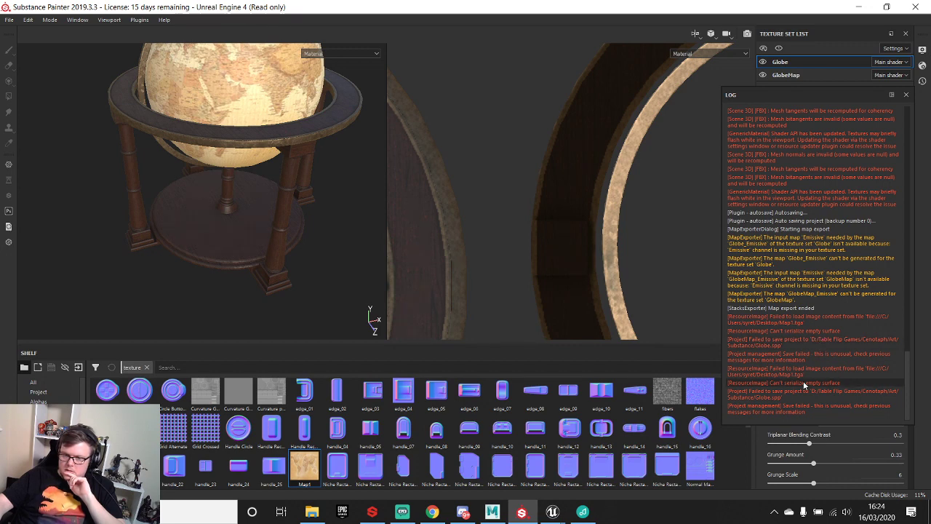
scroll(805, 386, "up", 3)
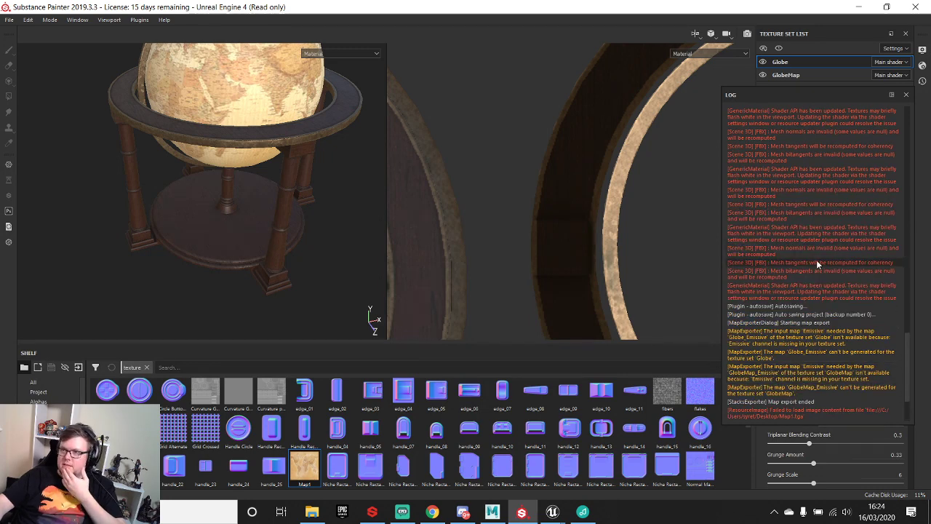
scroll(822, 290, "down", 3)
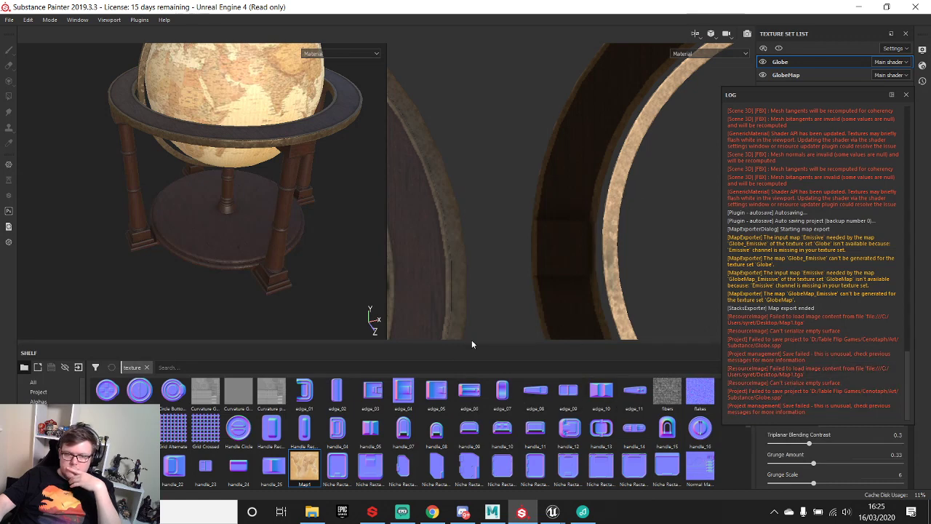
right_click(304, 470)
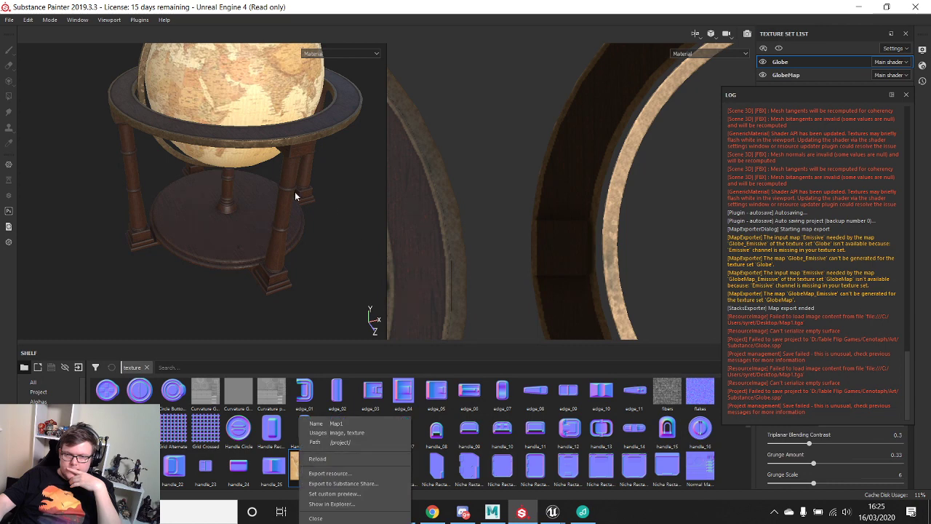
left_click(269, 65)
left_click(906, 94)
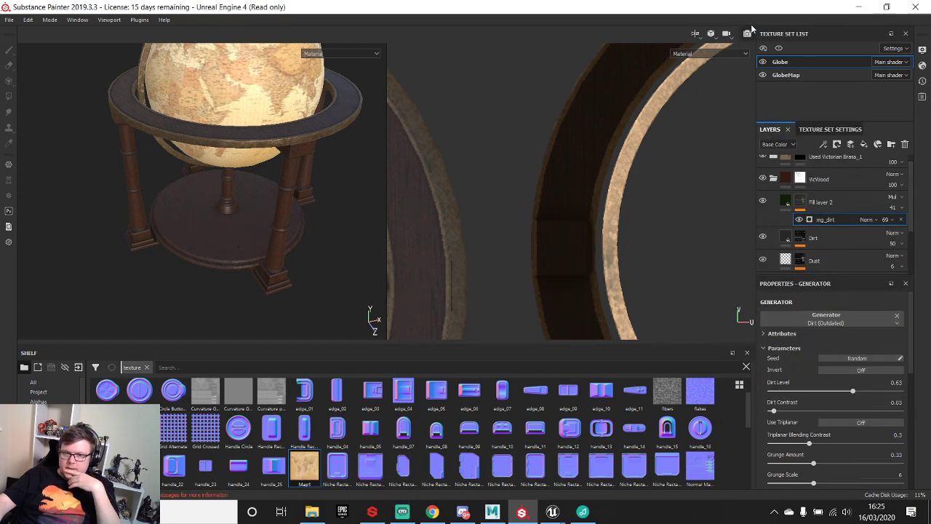
- Delete the GlobeMap texture set's fill layer, then try to reload the Map1 texture from a relocated file
left_click(785, 75)
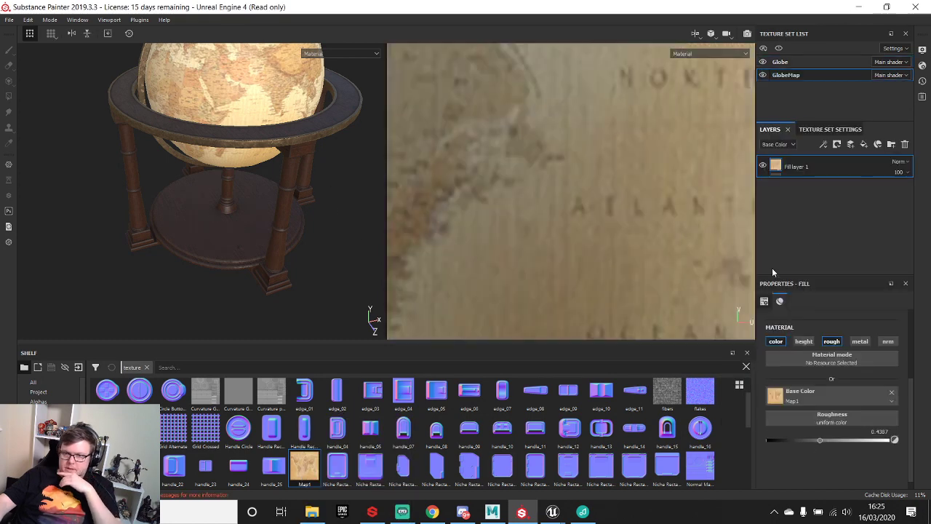
left_click(905, 144)
right_click(315, 473)
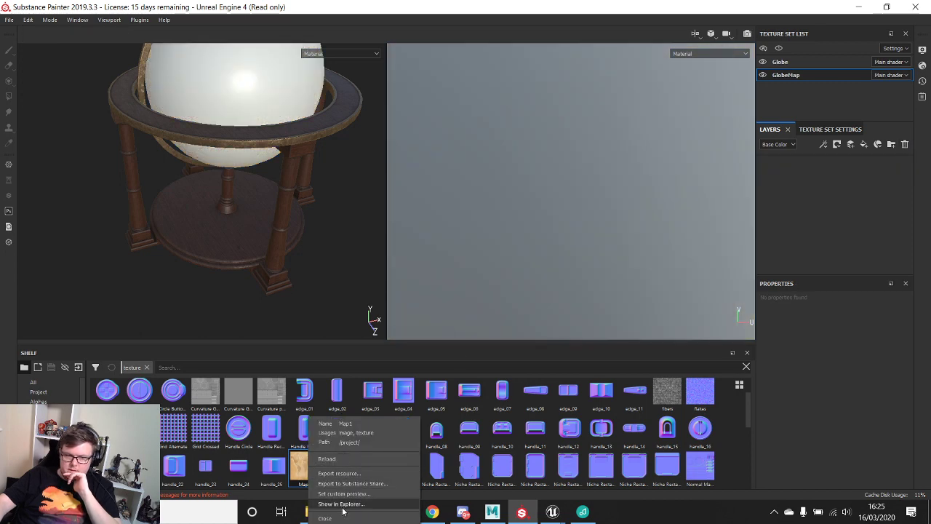
left_click(349, 459)
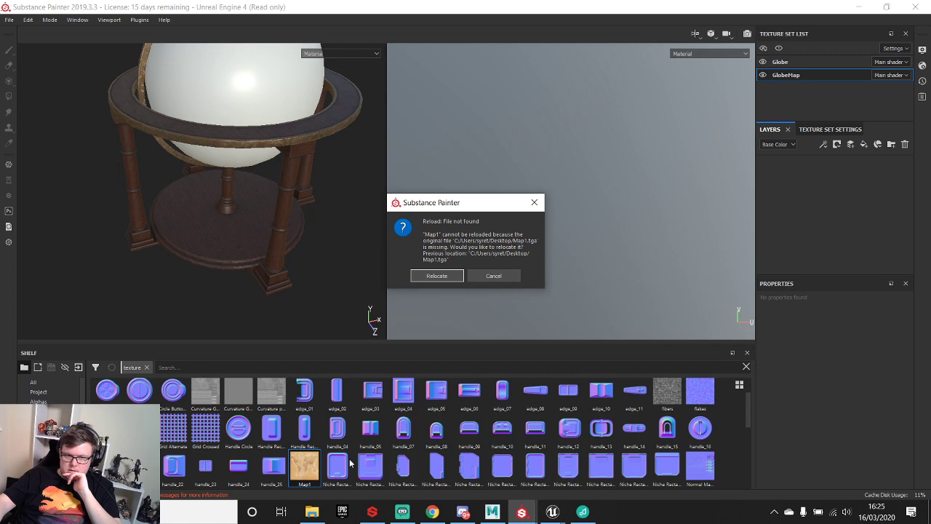
left_click(444, 275)
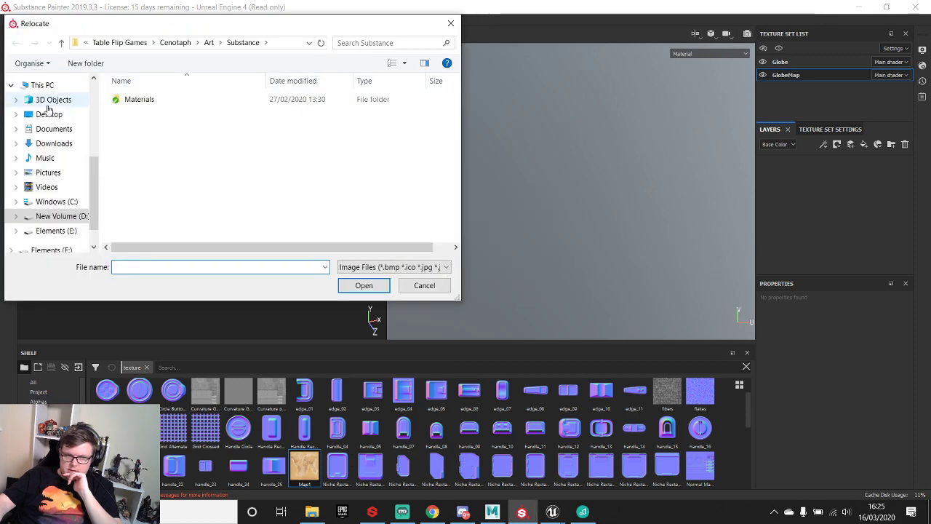
scroll(87, 202, "down", 2)
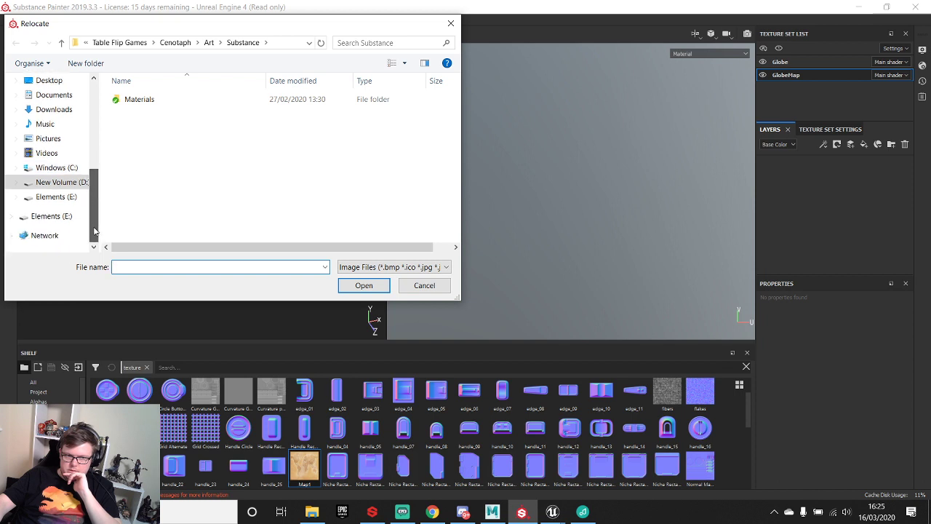
scroll(63, 114, "up", 1)
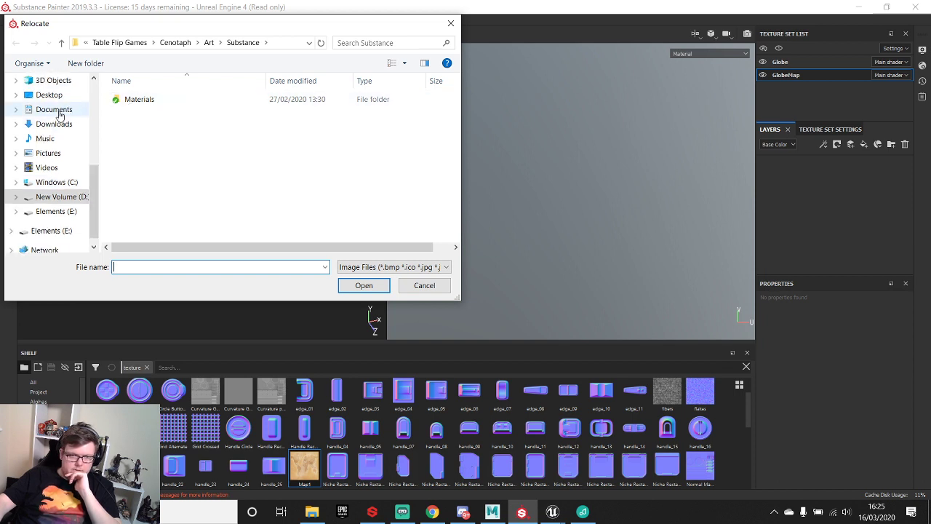
left_click(451, 24)
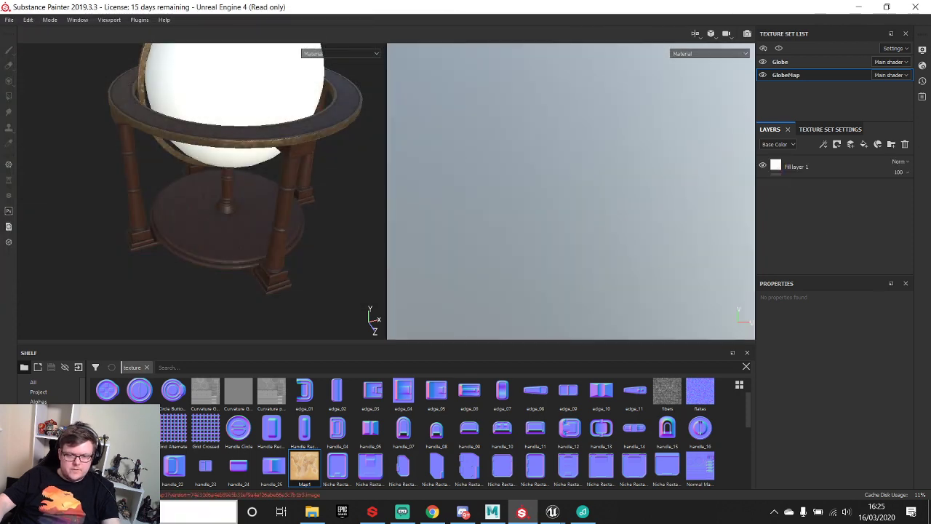
- Restart reloading the Map1 texture and browse the D: drive for its replacement image file
right_click(303, 464)
left_click(315, 458)
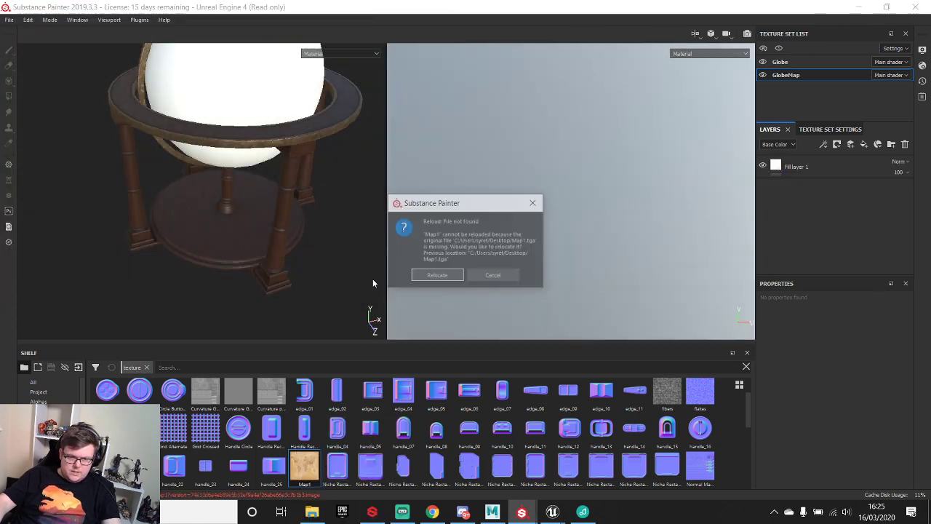
left_click(443, 276)
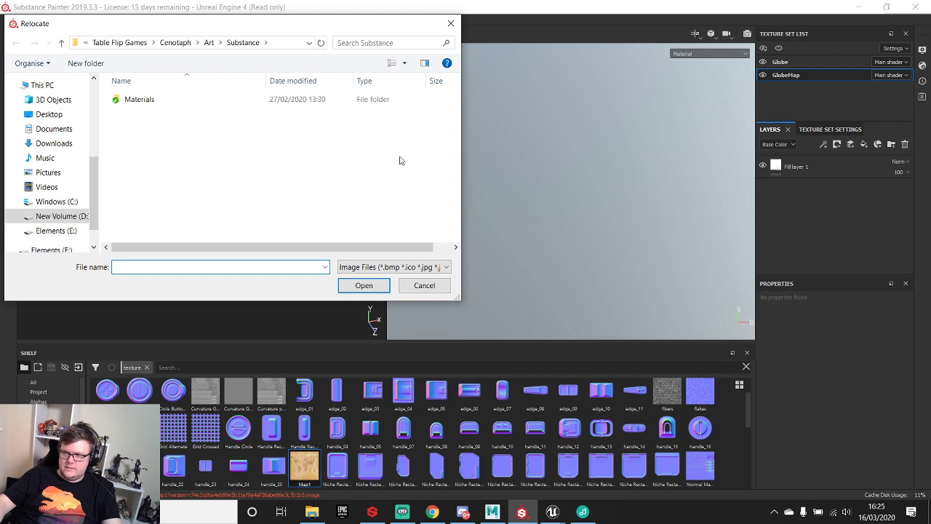
left_click_drag(94, 163, 95, 141)
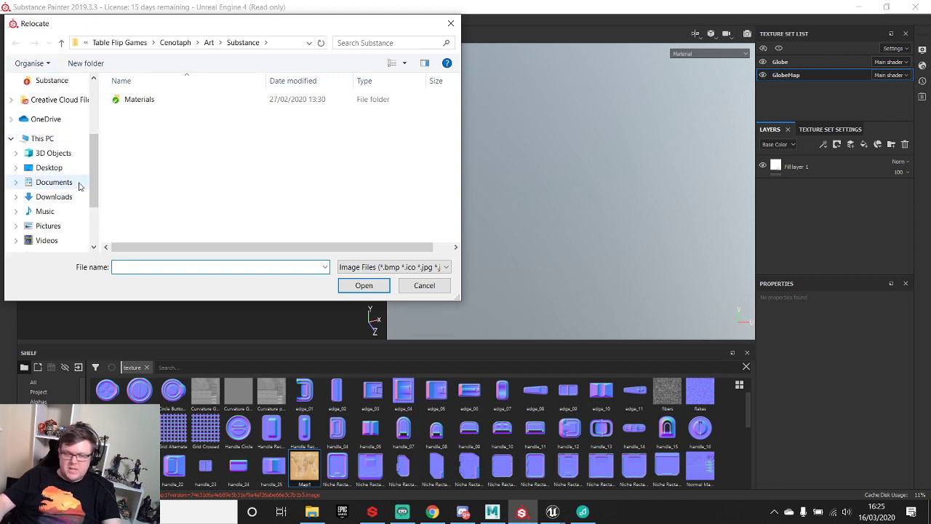
left_click_drag(95, 160, 95, 186)
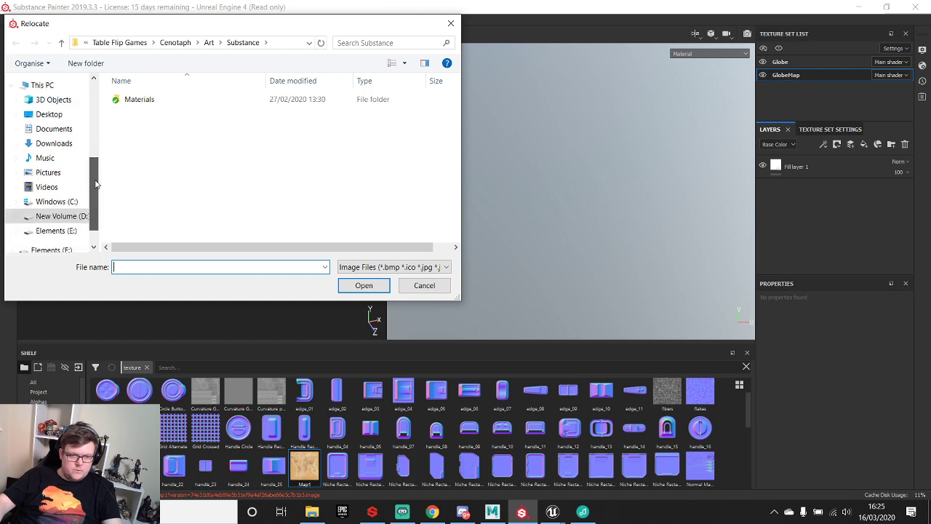
left_click(52, 216)
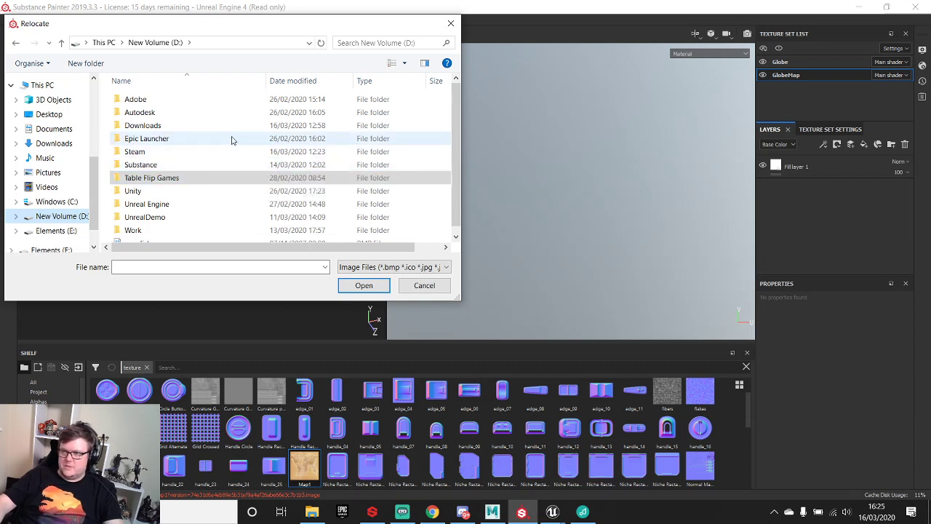
scroll(169, 213, "down", 1)
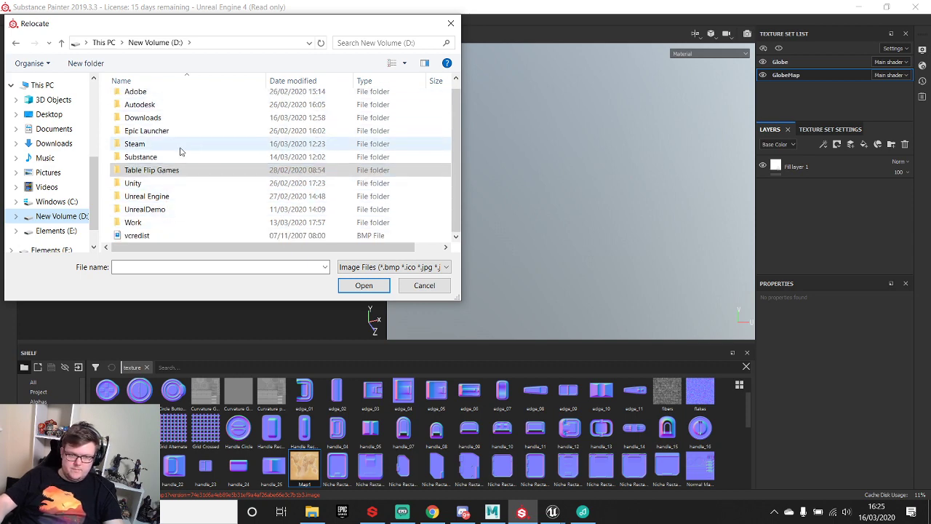
left_click(82, 218)
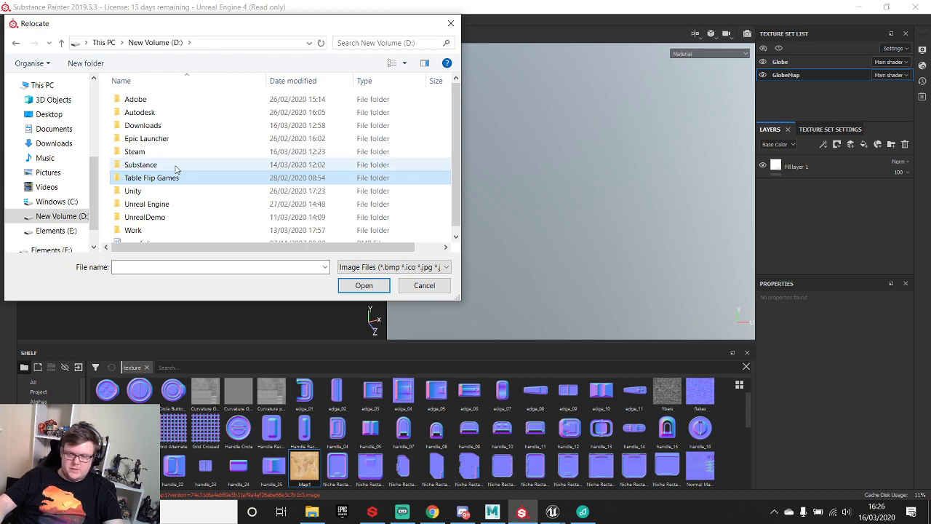
scroll(185, 185, "down", 1)
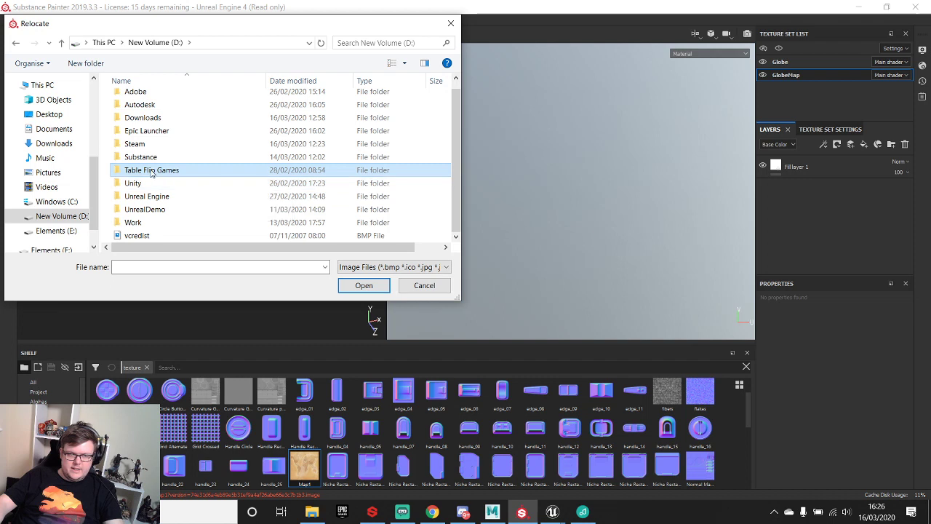
- Relocate Map1 to Globe_Albedo in the Cenotaph project's Art > Maya > Cenotaph > images > Globe folder
left_click(48, 115)
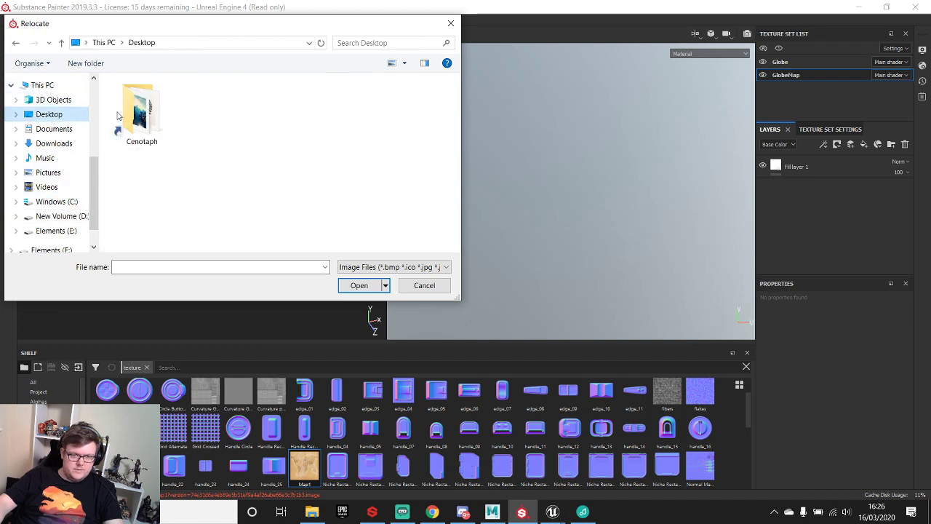
double_click(142, 122)
double_click(150, 112)
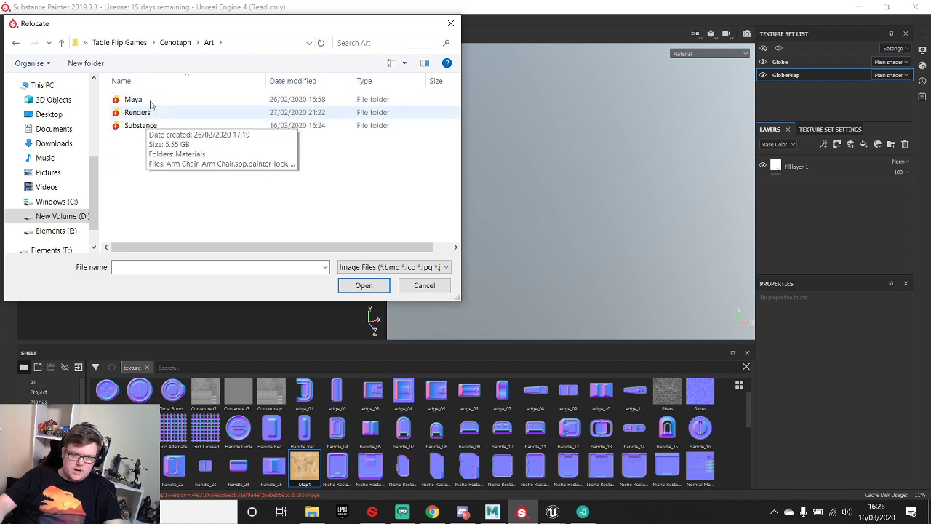
left_click(150, 103)
double_click(150, 100)
double_click(125, 99)
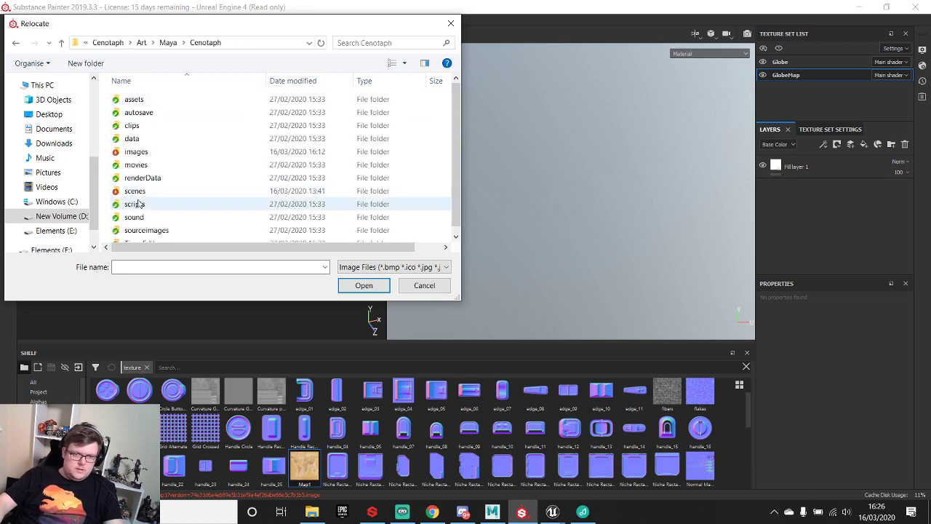
double_click(143, 151)
scroll(153, 182, "down", 3)
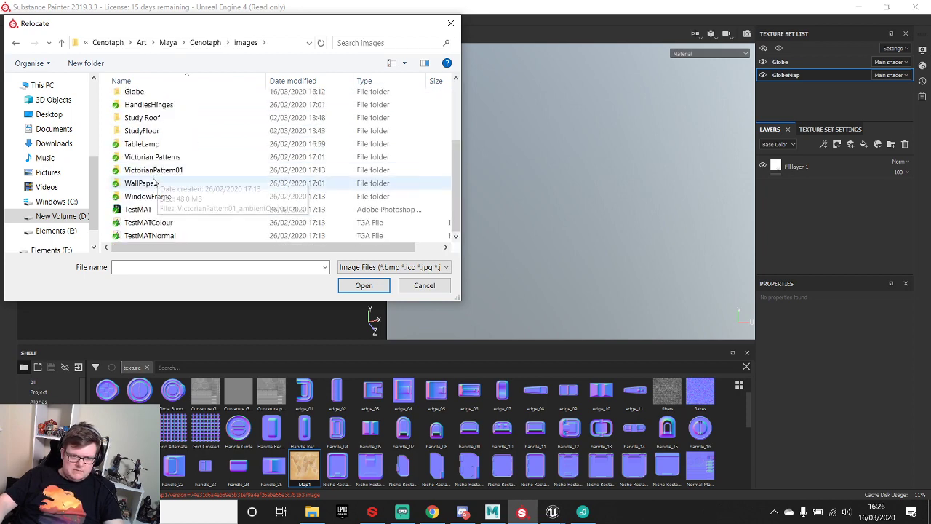
scroll(172, 136, "up", 1)
double_click(138, 122)
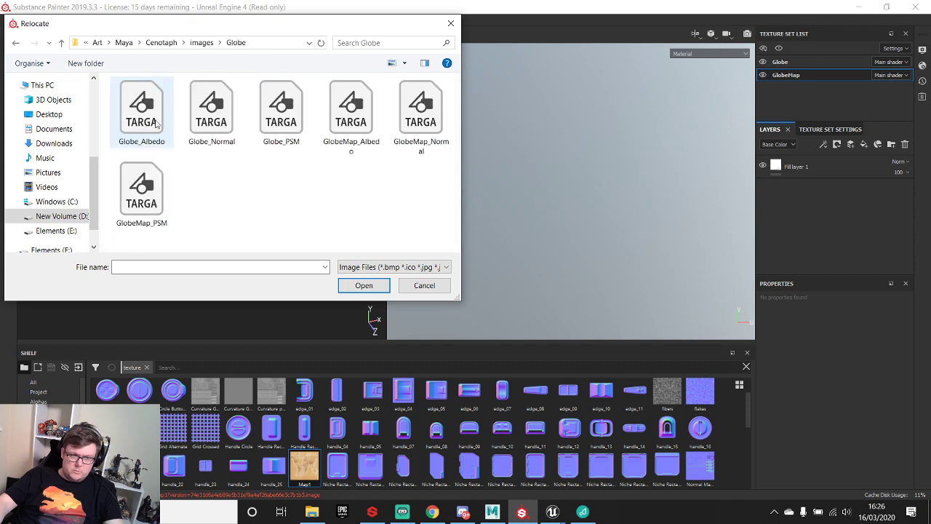
double_click(153, 117)
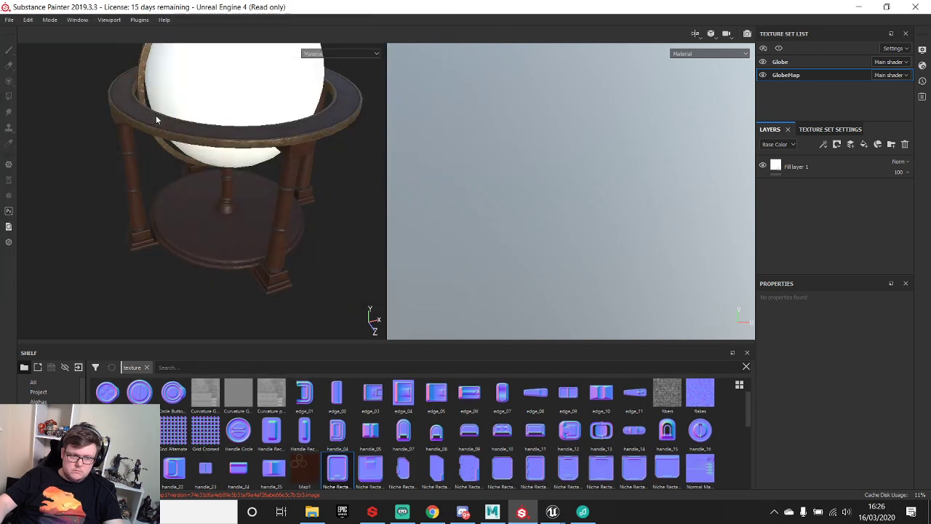
- Try to reload the Map1 texture again, then show its source file in File Explorer
right_click(303, 465)
left_click(326, 462)
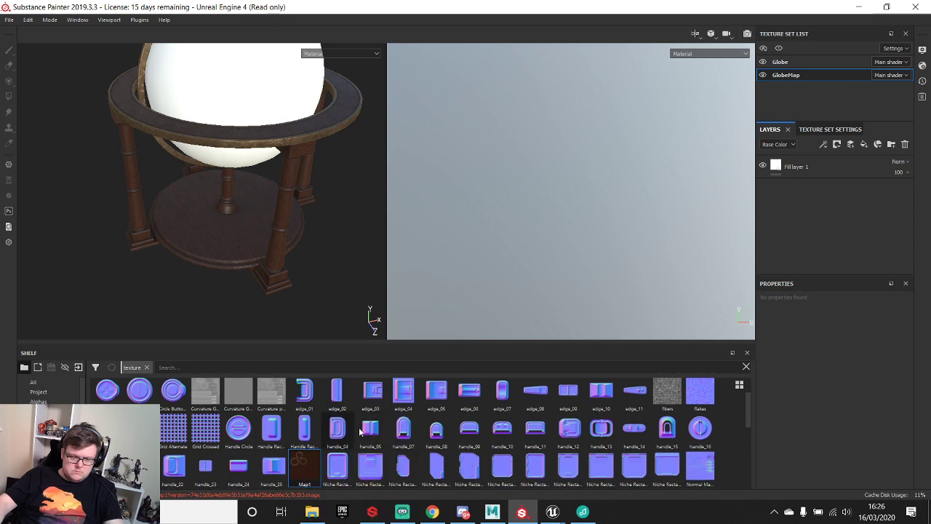
right_click(303, 466)
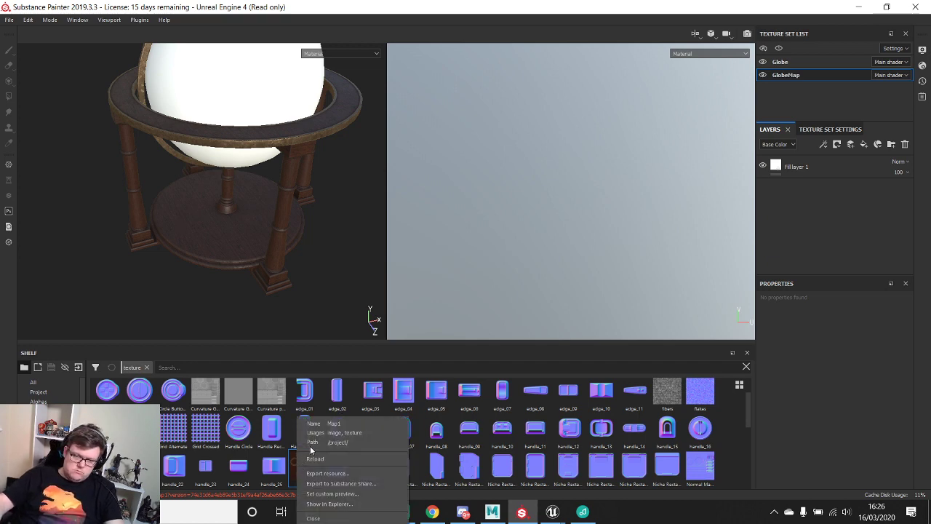
left_click(328, 503)
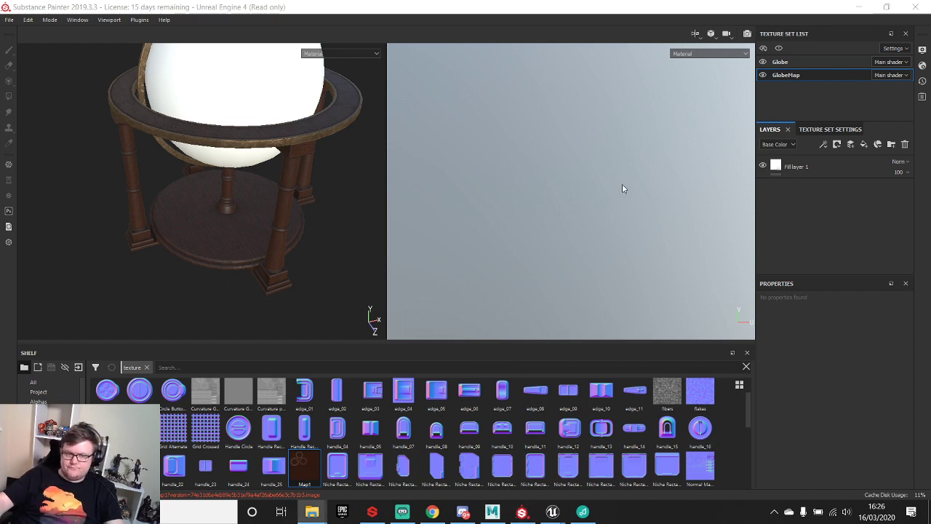
- Relocate Map1 to the antique world map image and assign it as the base color of GlobeMap's Fill layer 1
right_click(305, 473)
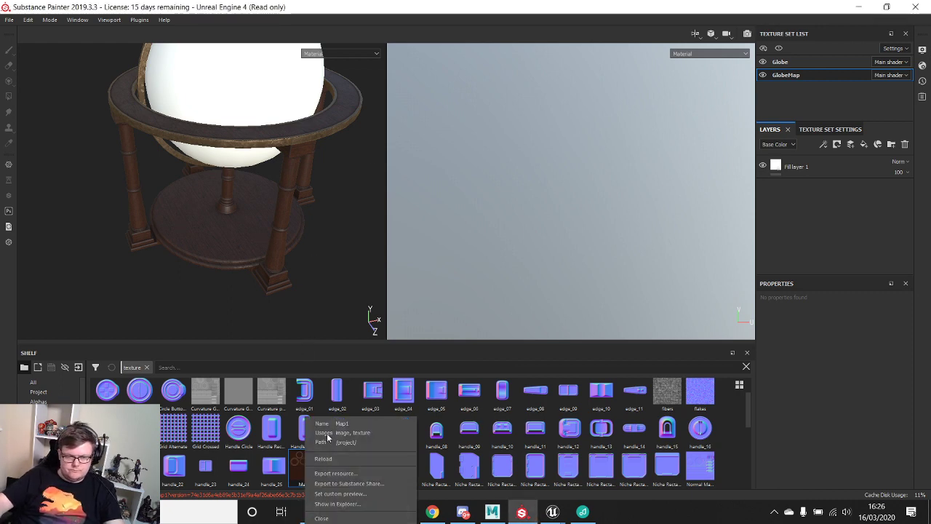
left_click(331, 462)
left_click(444, 272)
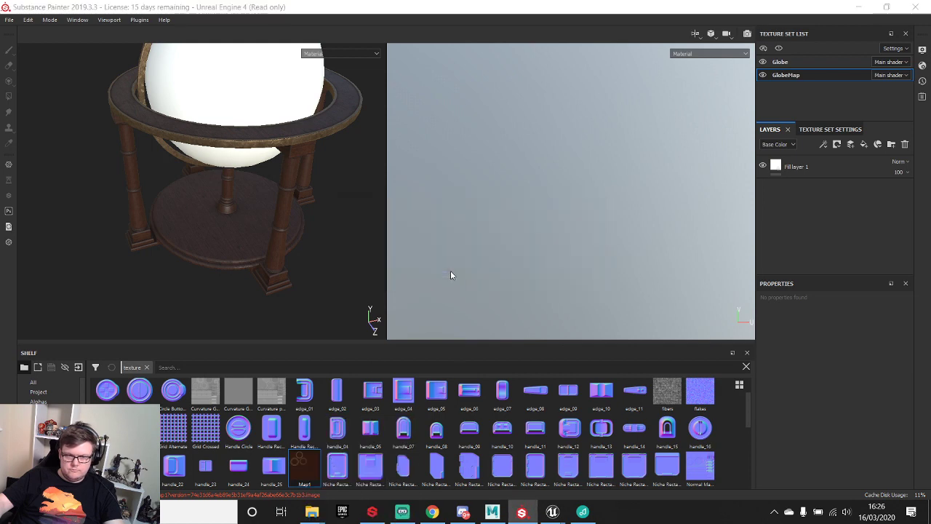
double_click(295, 121)
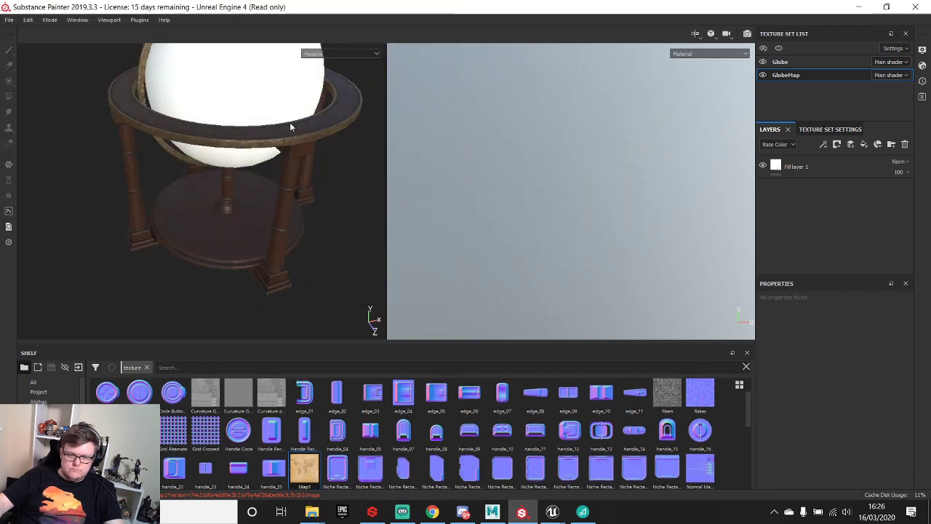
left_click(842, 167)
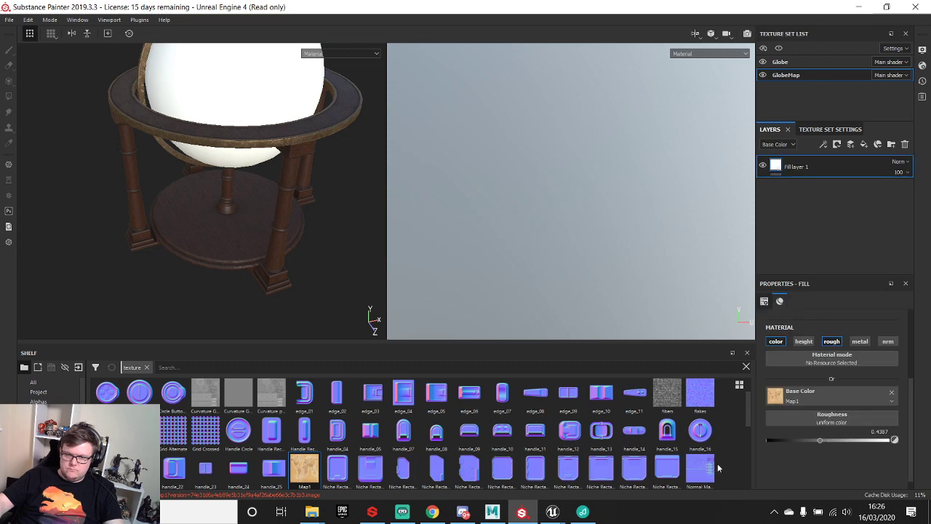
left_click_drag(304, 469, 825, 394)
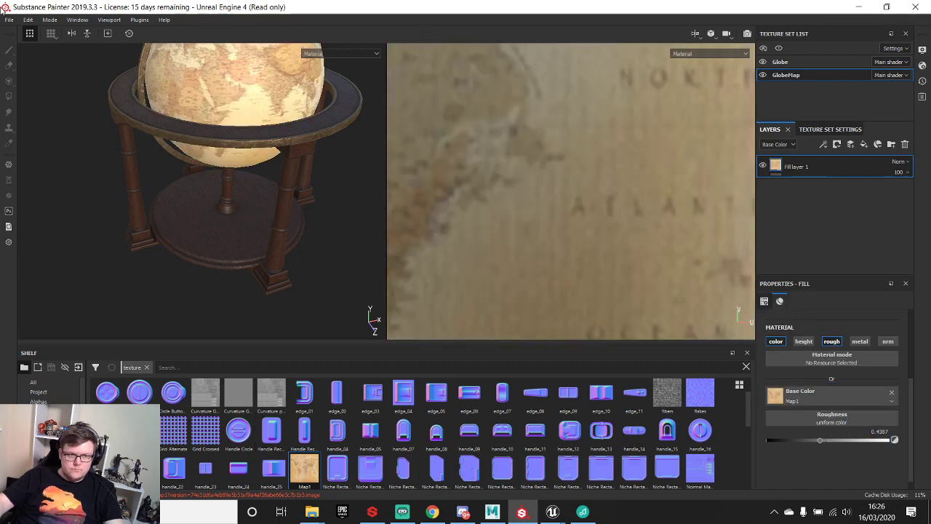
- Export only the Globe texture set as Targa files at 2048x2048 with the Unreal Engine 4 PSM configuration, leaving out GlobeMap
left_click(8, 19)
left_click(36, 191)
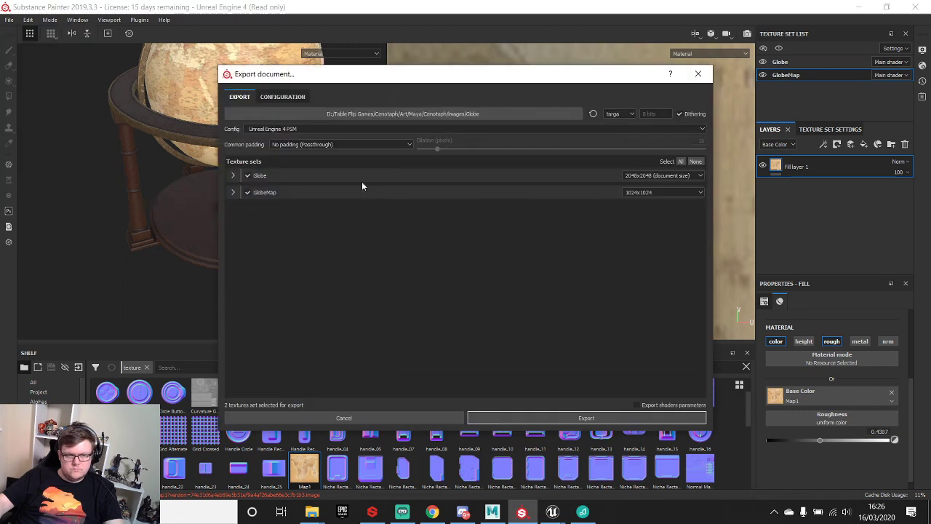
left_click(248, 192)
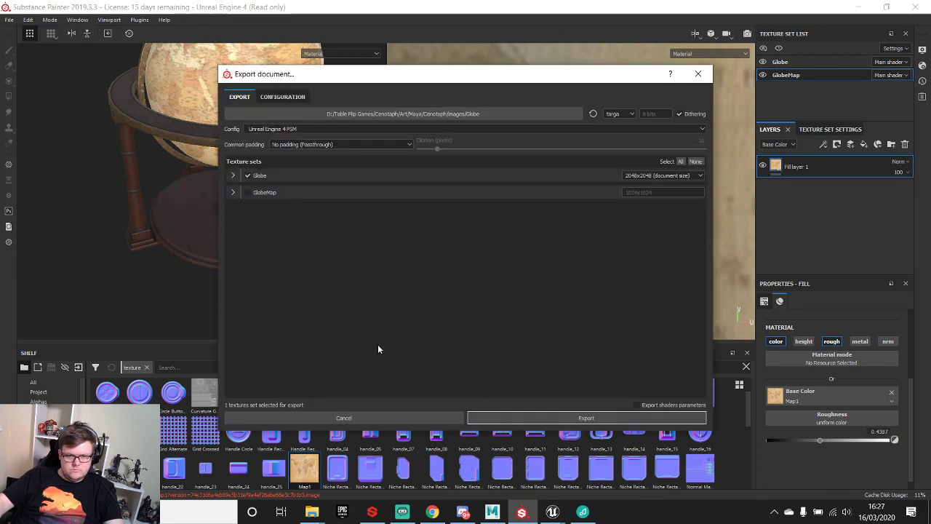
left_click(562, 418)
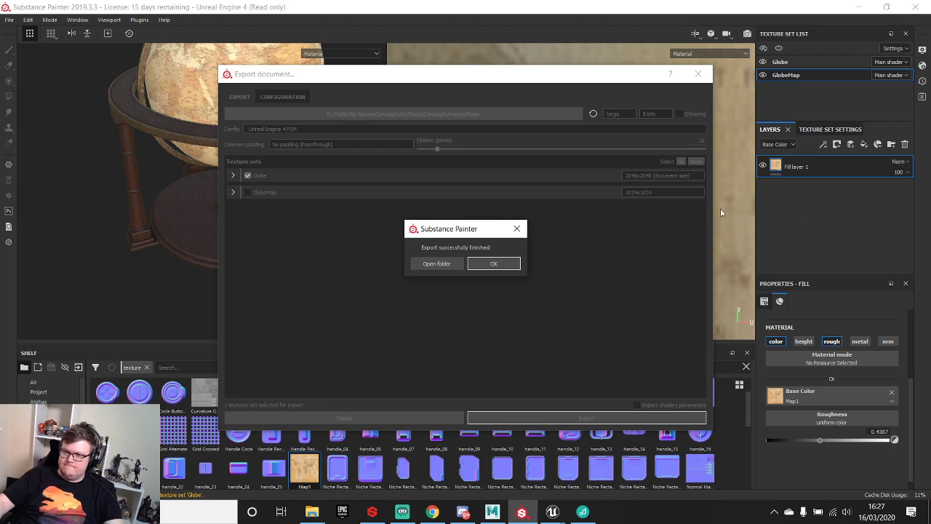
left_click(516, 262)
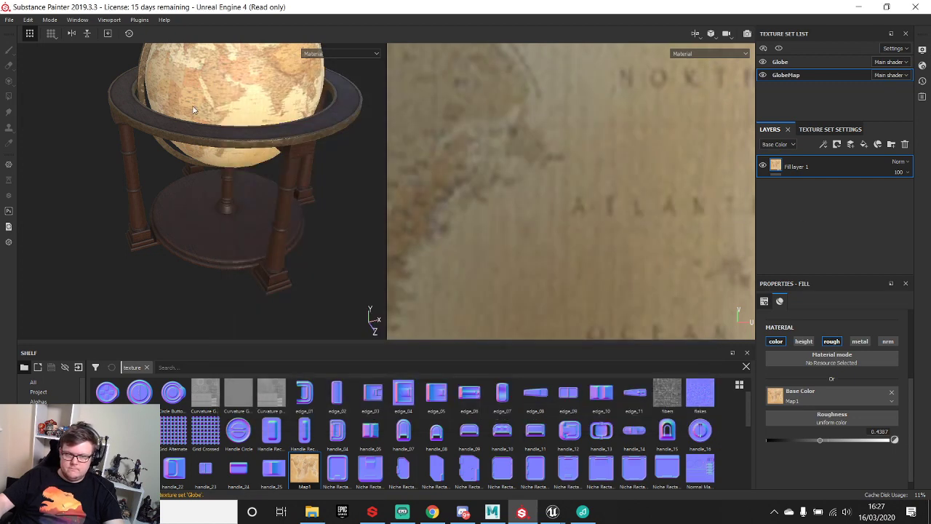
- Save the project as Globe in the Cenotaph Art > Substance folder and close Substance Painter
left_click(9, 20)
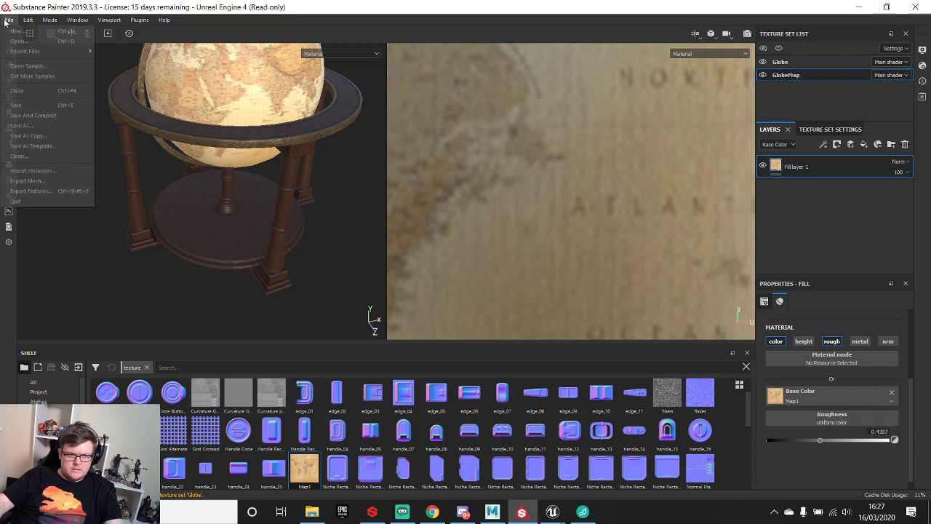
left_click(29, 127)
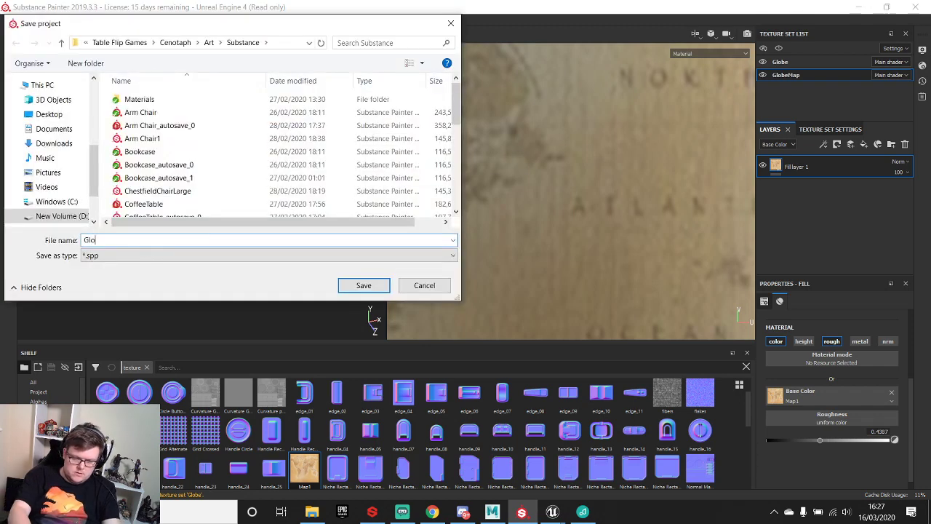
key("Return")
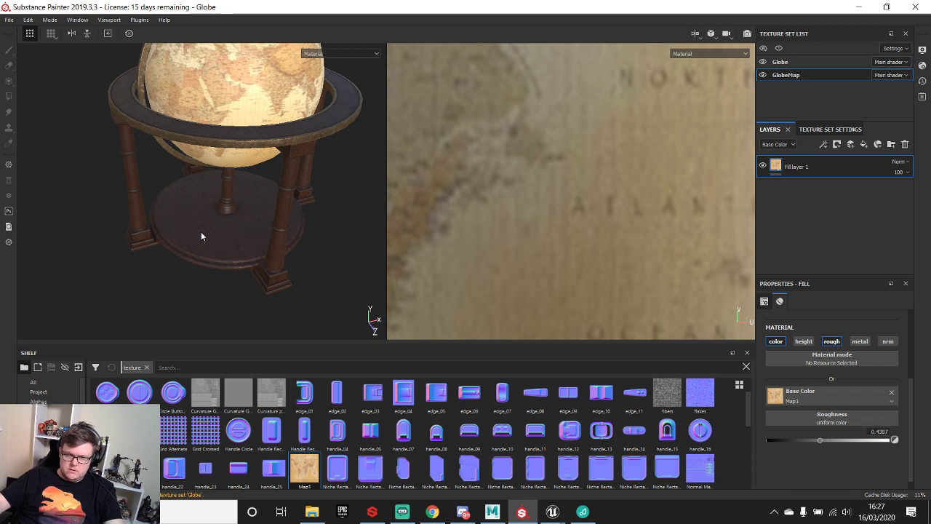
left_click(29, 21)
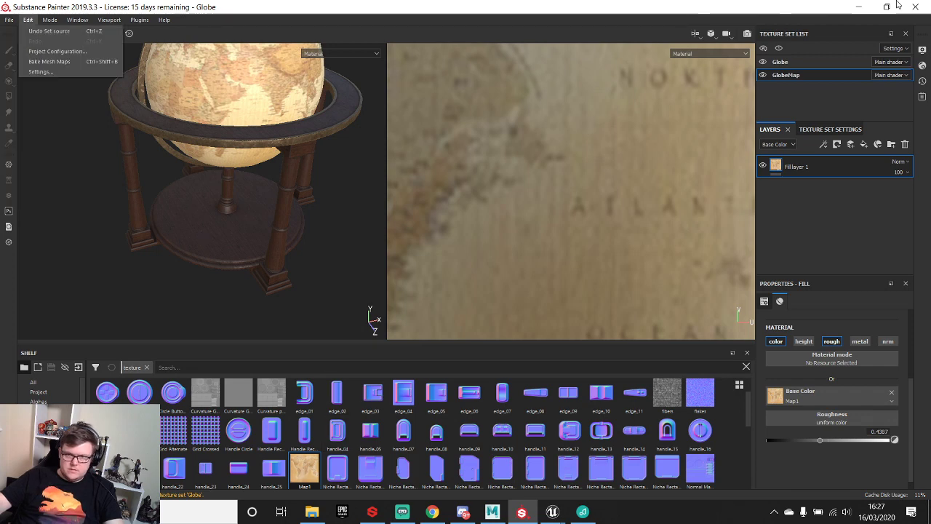
left_click(29, 22)
left_click(914, 9)
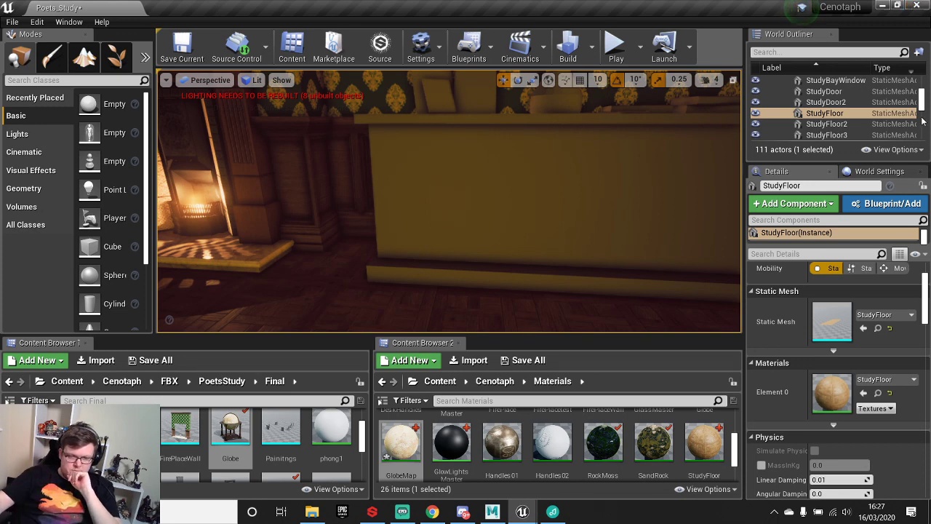
- Close the extra app running alongside Unreal Engine and minimize the Substance launcher and Maya windows
left_click(552, 513)
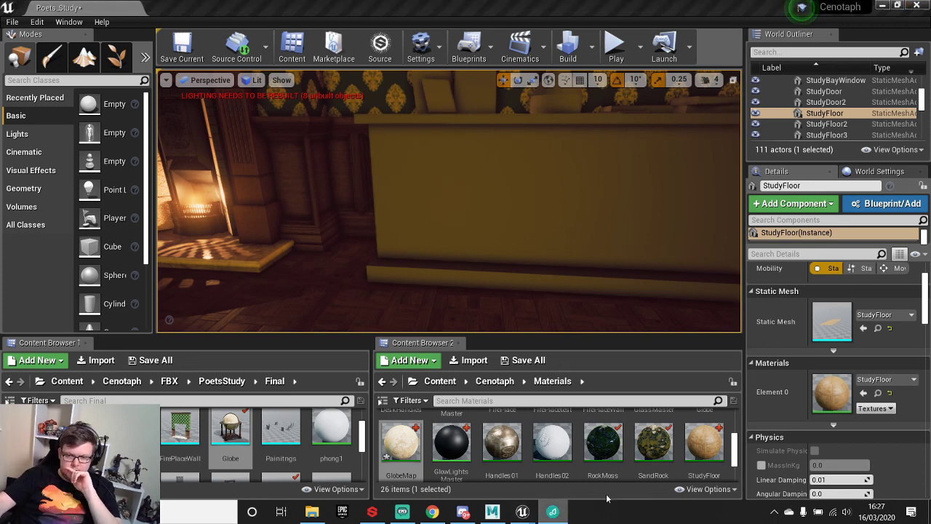
right_click(551, 512)
left_click(509, 488)
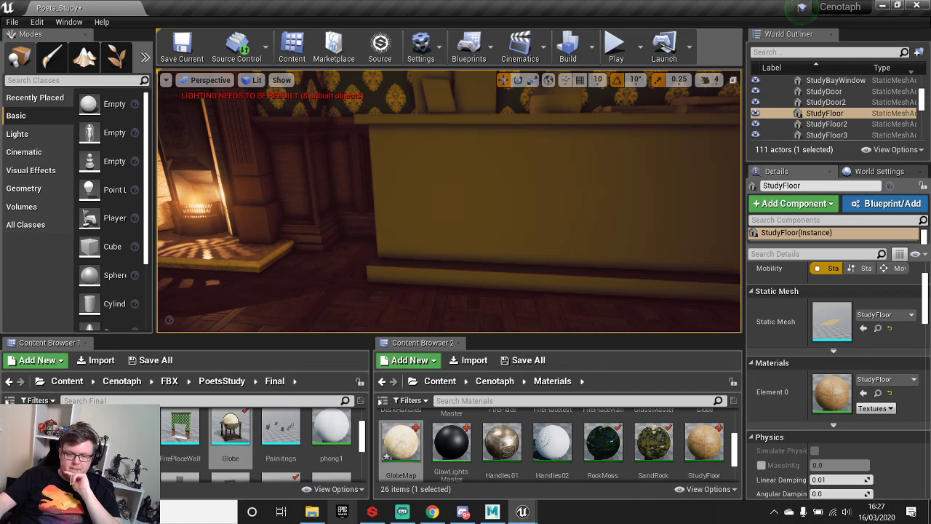
left_click(371, 511)
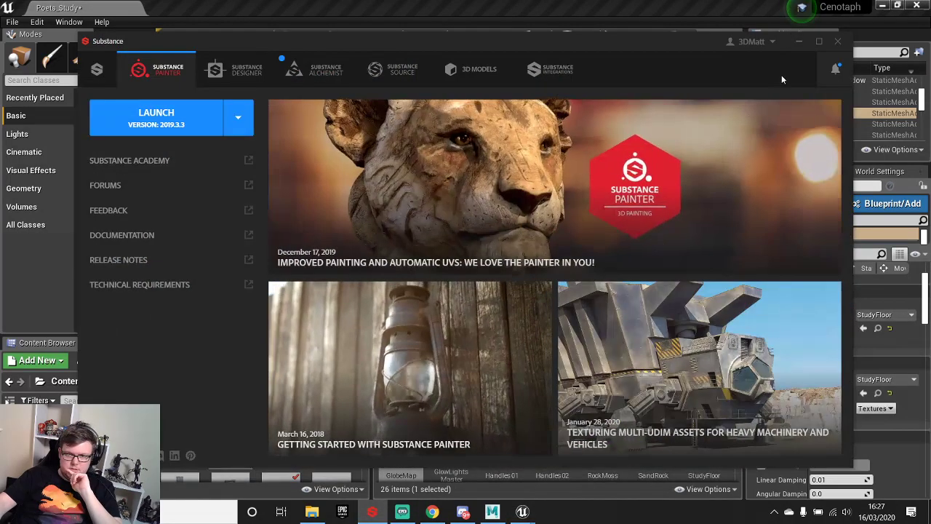
left_click(799, 41)
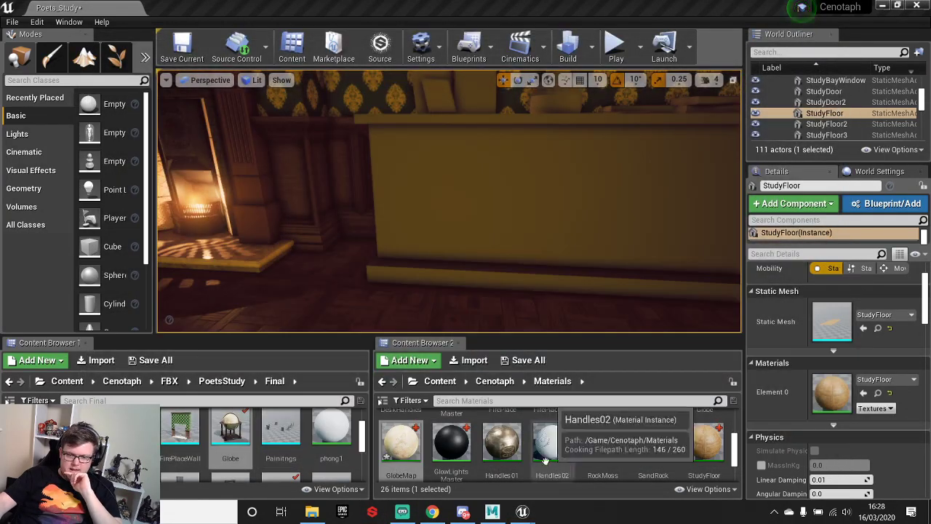
left_click(491, 511)
left_click(861, 5)
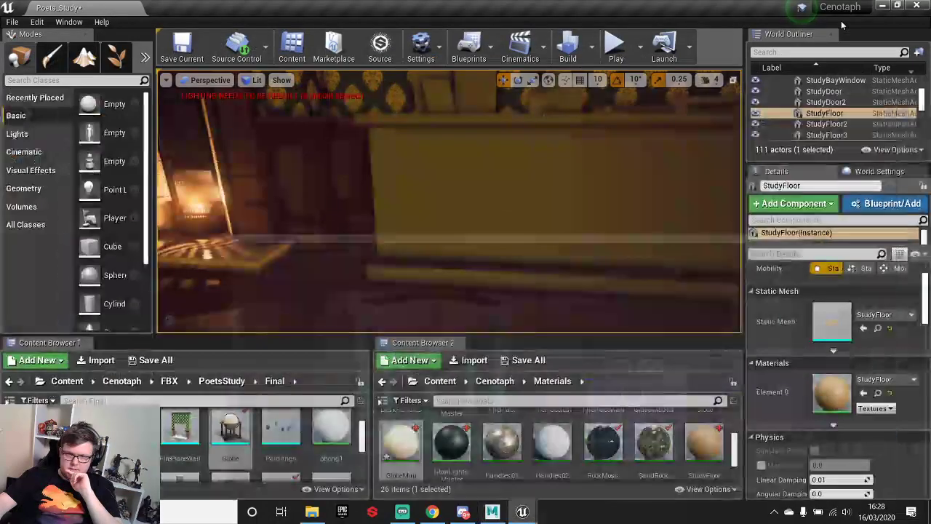
- Look over the study's desk area in Unreal Engine, then check the Cenotaph mood board on Padlet in Chrome
right_click_drag(449, 201, 233, 203)
right_click_drag(404, 204, 487, 188)
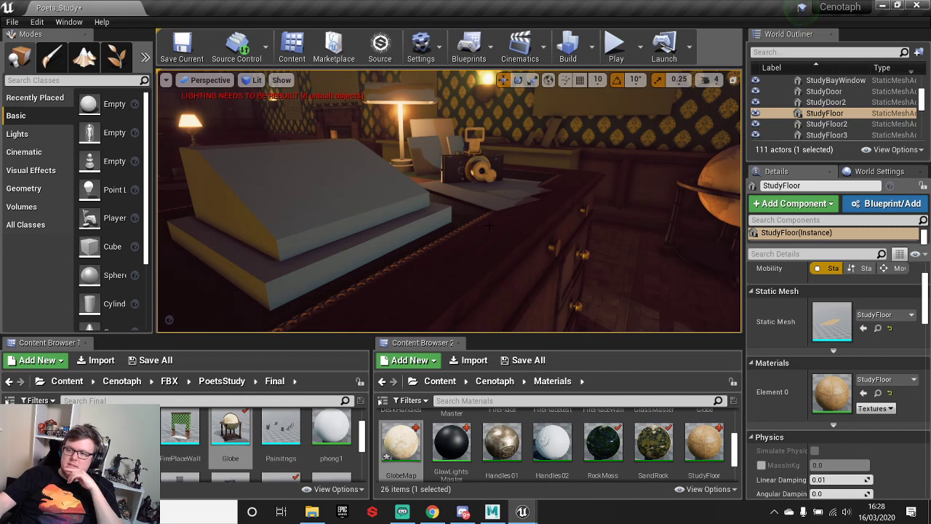
left_click(432, 511)
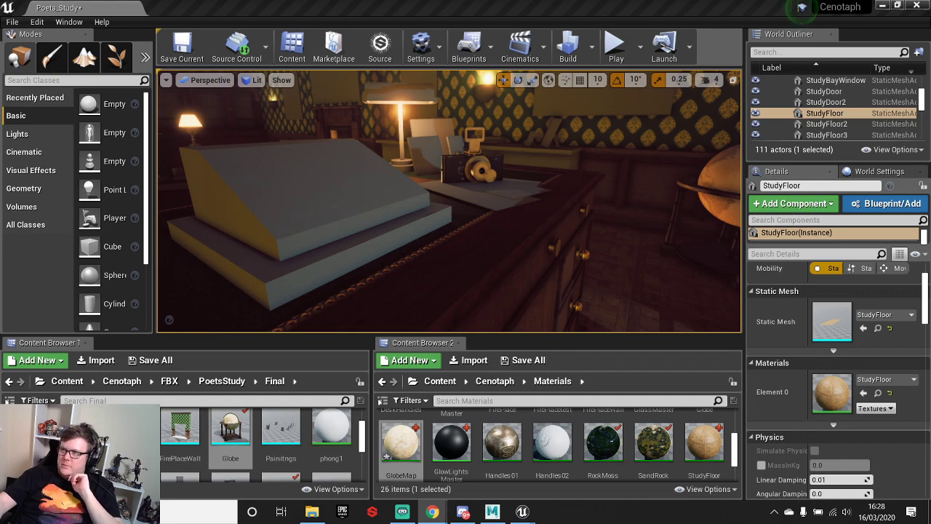
left_click_drag(800, 523, 407, 0)
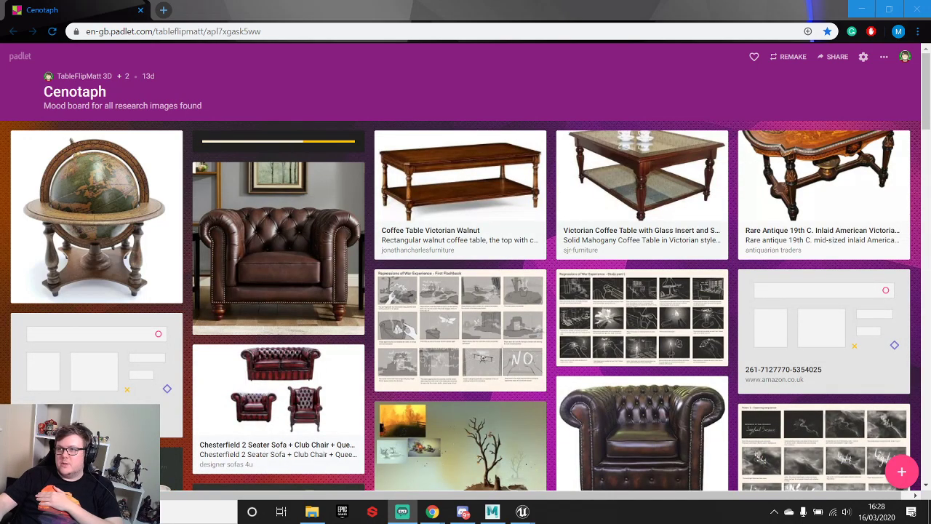
key("alt+Tab")
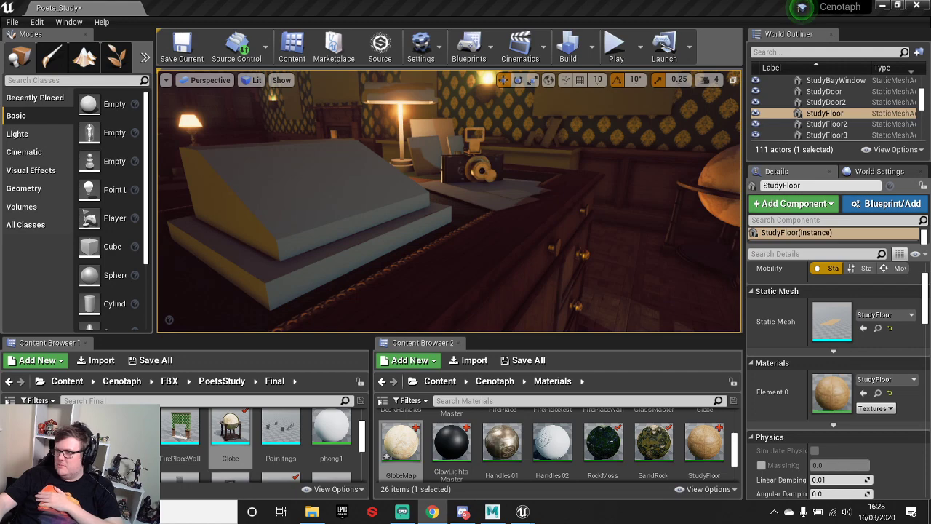
- Select the plain Cabinet2 mesh near the globe in the Unreal scene and examine its overall shape
right_click_drag(689, 222, 669, 217)
key("s")
right_click_drag(547, 216, 550, 200)
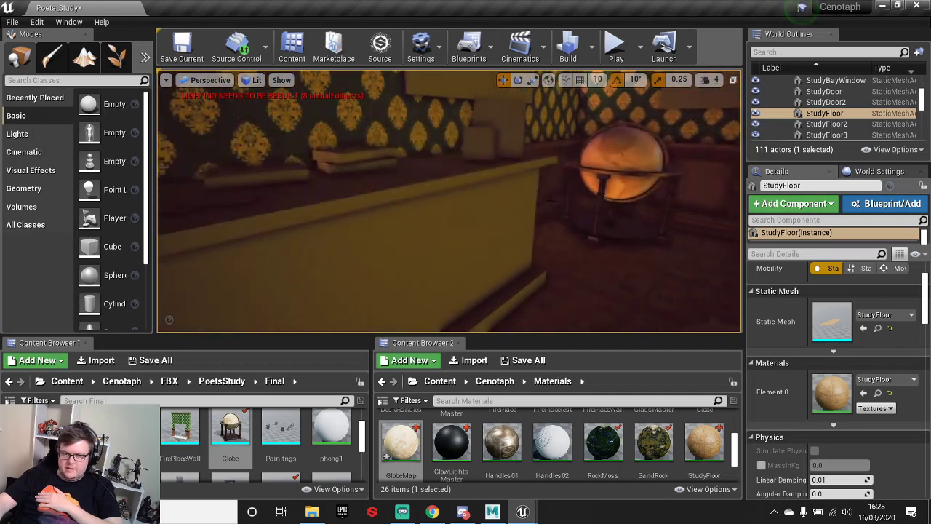
left_click(407, 213)
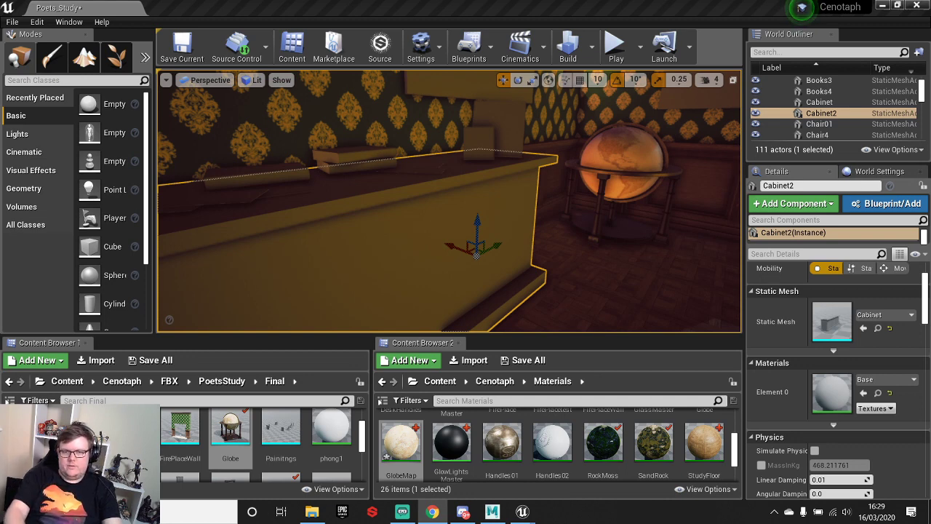
key("s")
mouse_move(526, 248)
right_mouse_down()
mouse_move(534, 248)
mouse_move(526, 248)
right_mouse_up()
- Search Windows for "pre" and launch the matching app
left_click(403, 517)
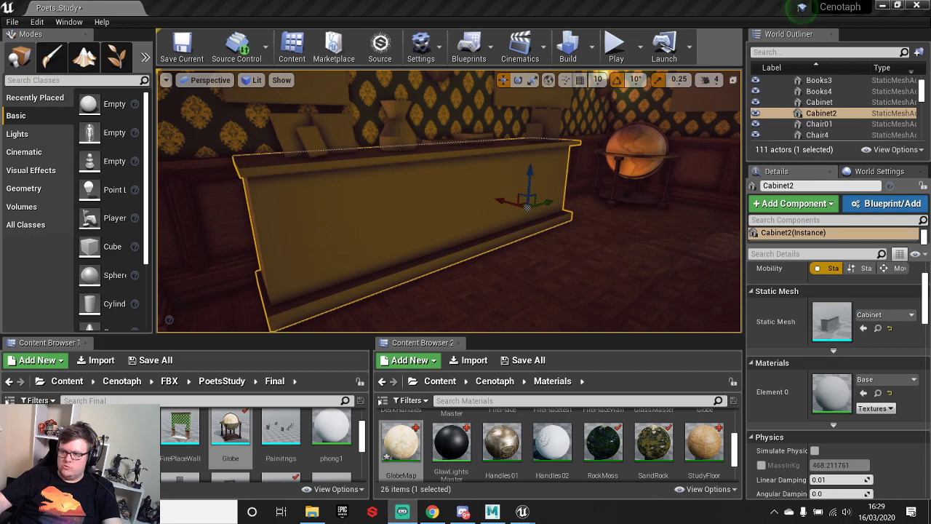
left_click(196, 512)
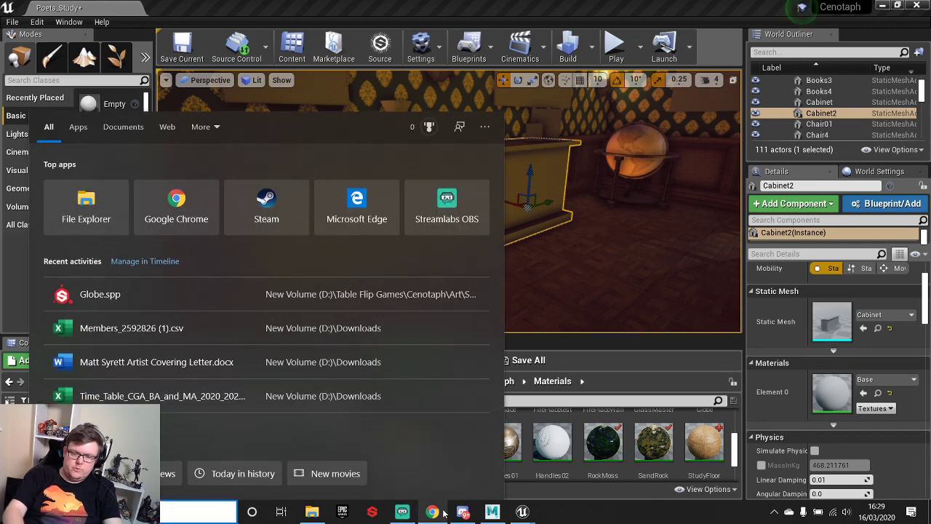
type("pre")
left_click(102, 171)
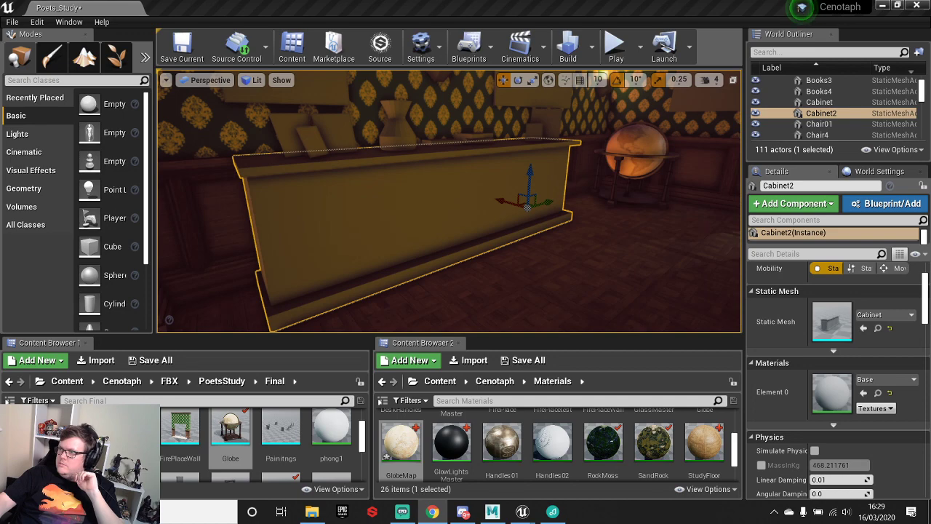
- Switch to Chrome and browse the Google results for victorian side table as furniture reference
key("alt+Tab")
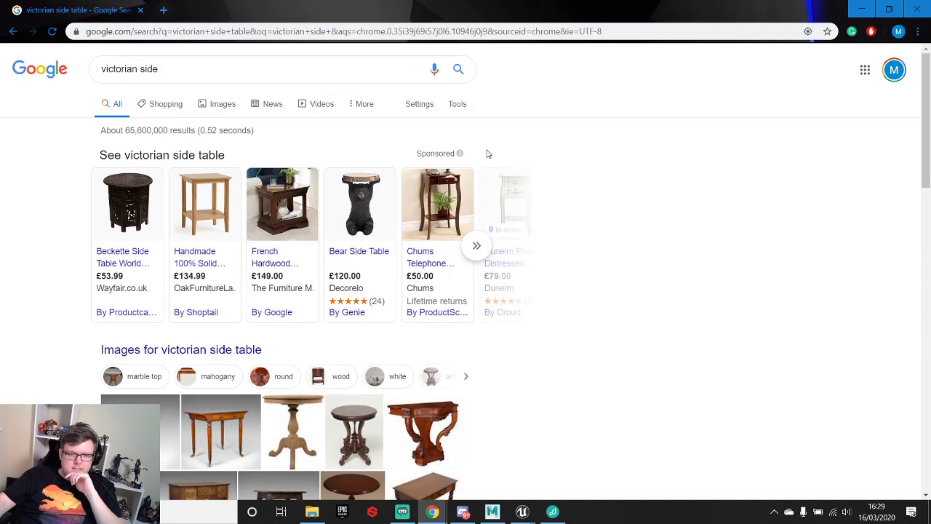
key("alt+Tab")
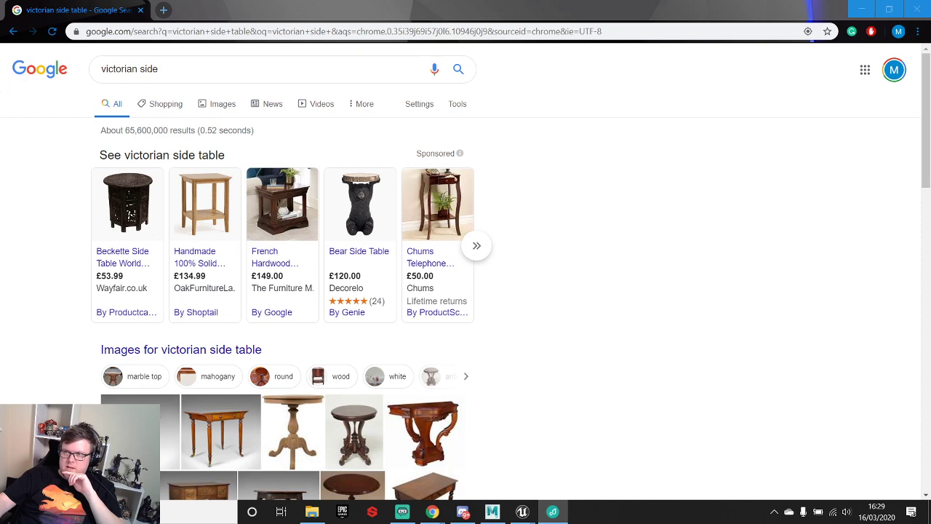
scroll(296, 329, "down", 5)
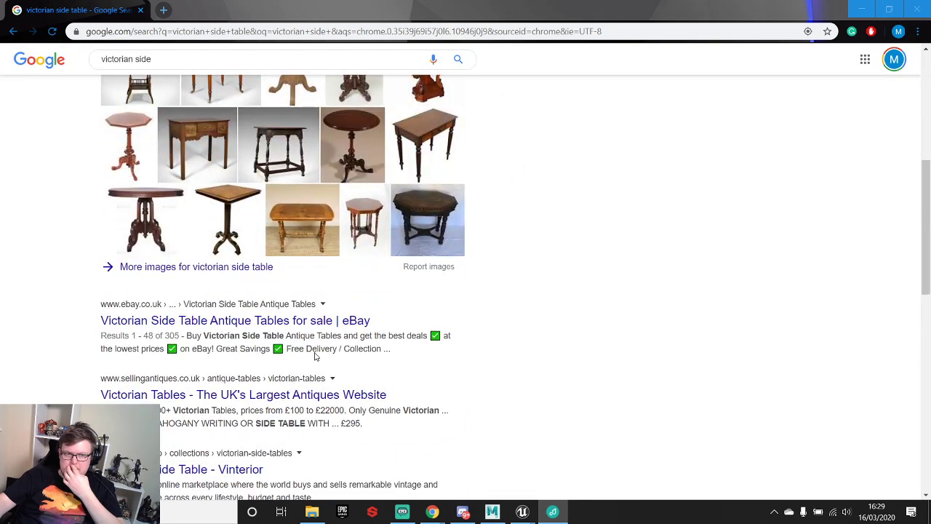
left_click_drag(419, 4, 930, 182)
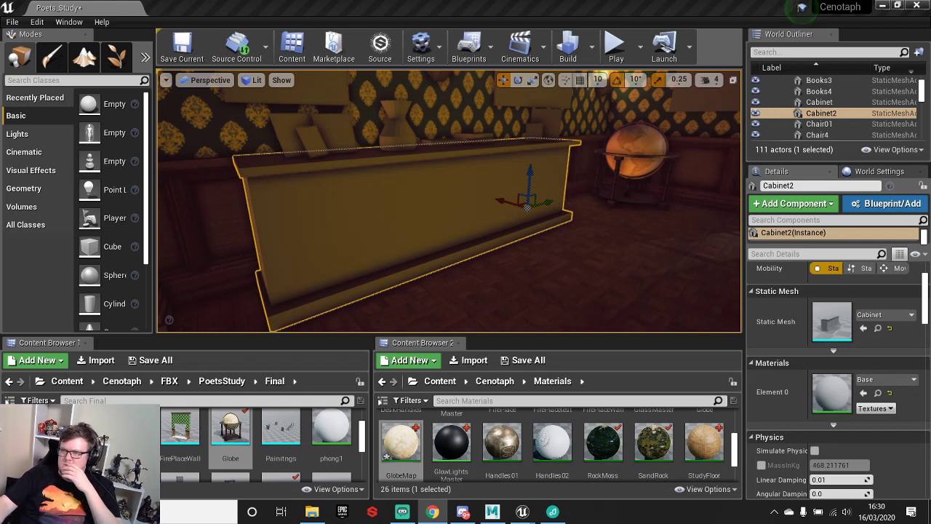
- Examine the Google Images results for victorian side bookcase for a design that suits the cabinet
left_click_drag(930, 250, 679, 246)
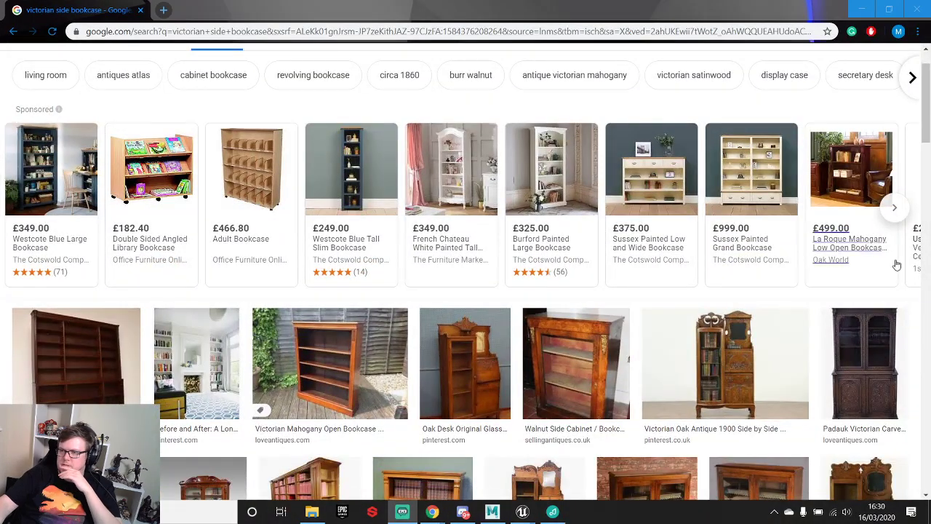
scroll(357, 363, "down", 2)
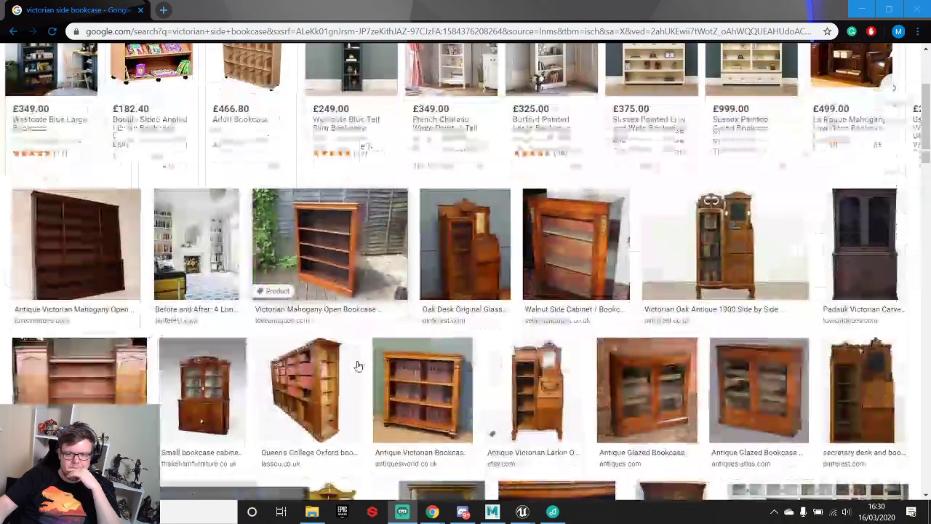
scroll(357, 364, "up", 1)
mouse_move(651, 128)
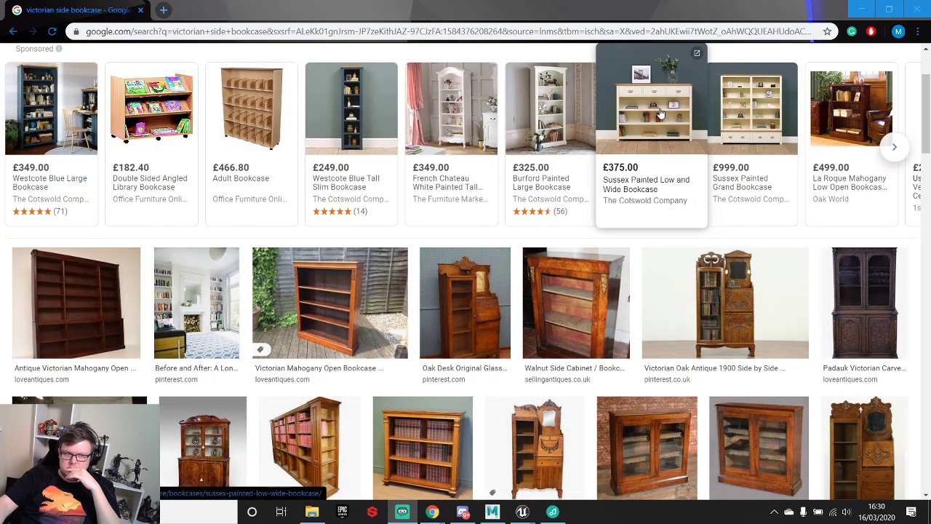
scroll(312, 187, "up", 2)
scroll(409, 266, "down", 6)
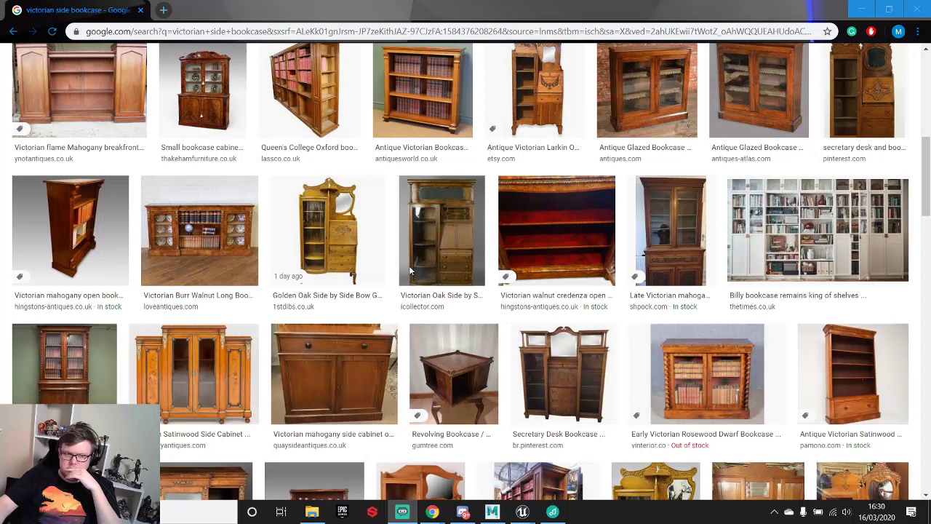
scroll(409, 269, "up", 2)
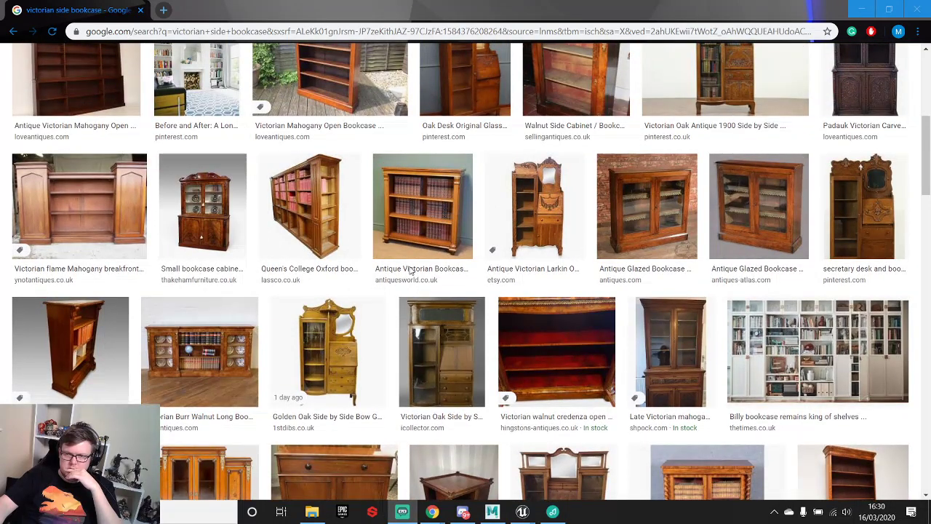
scroll(411, 271, "up", 4)
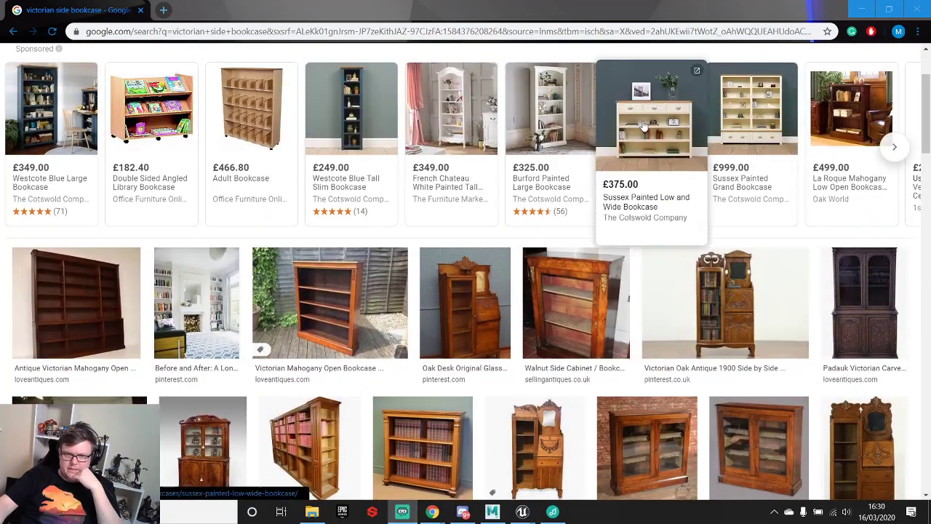
scroll(443, 207, "down", 5)
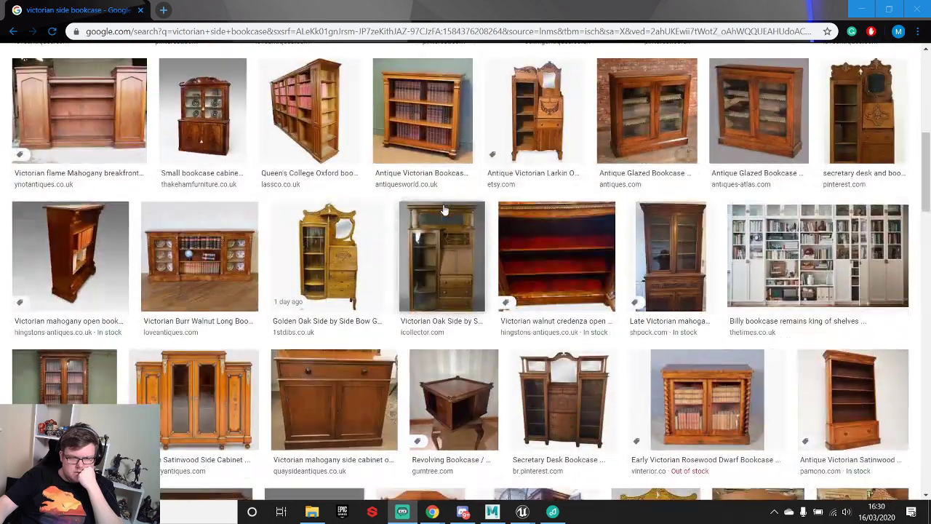
scroll(443, 209, "up", 5)
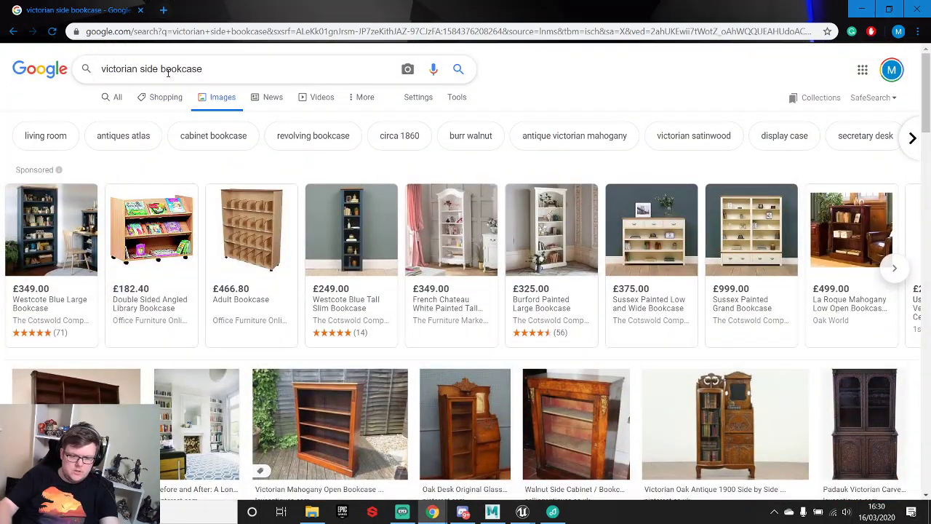
- Refine the image search to "victorian side wide bookcase" and browse the bookcase designs
left_click(168, 73)
type("wide")
key("Return")
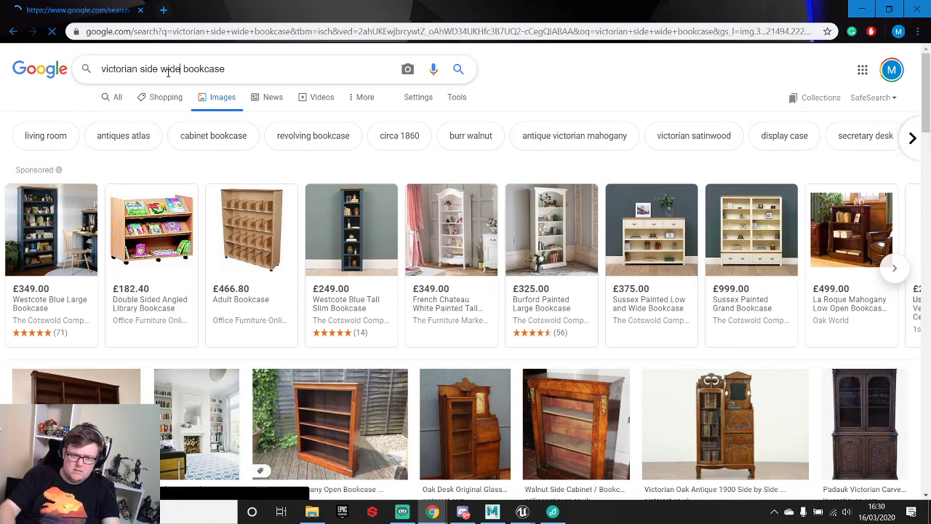
scroll(259, 317, "down", 2)
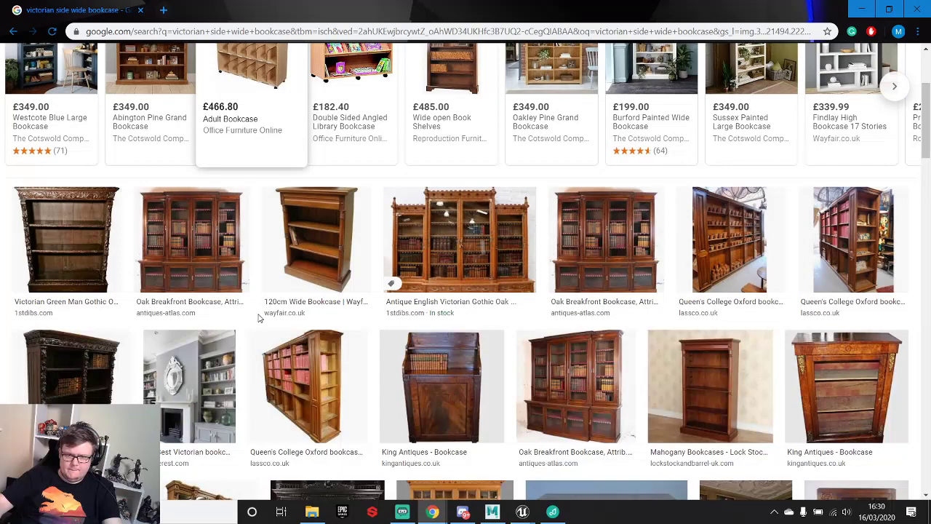
scroll(260, 320, "down", 3)
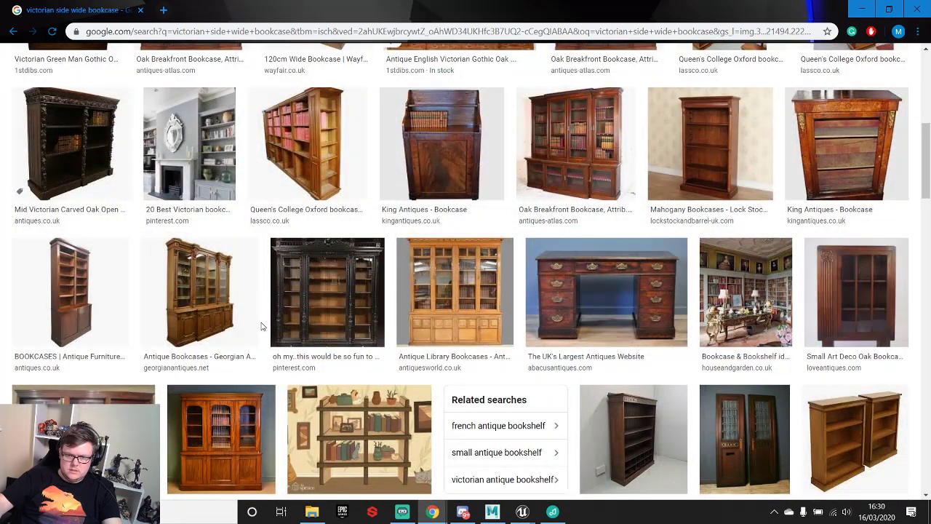
scroll(262, 326, "down", 7)
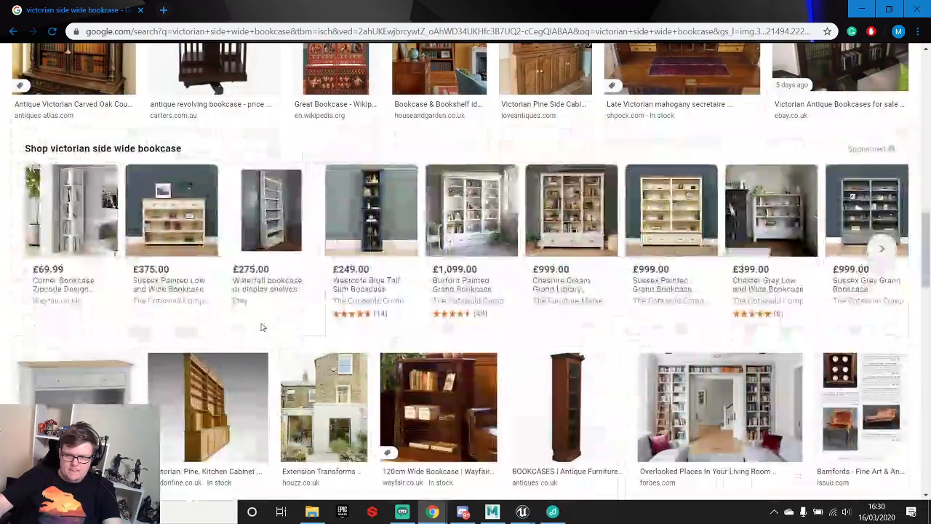
- Open the Sussex Painted Low and Wide Bookcase listing from the victorian side bookcase results and examine its photos and dimensions
scroll(262, 327, "down", 2)
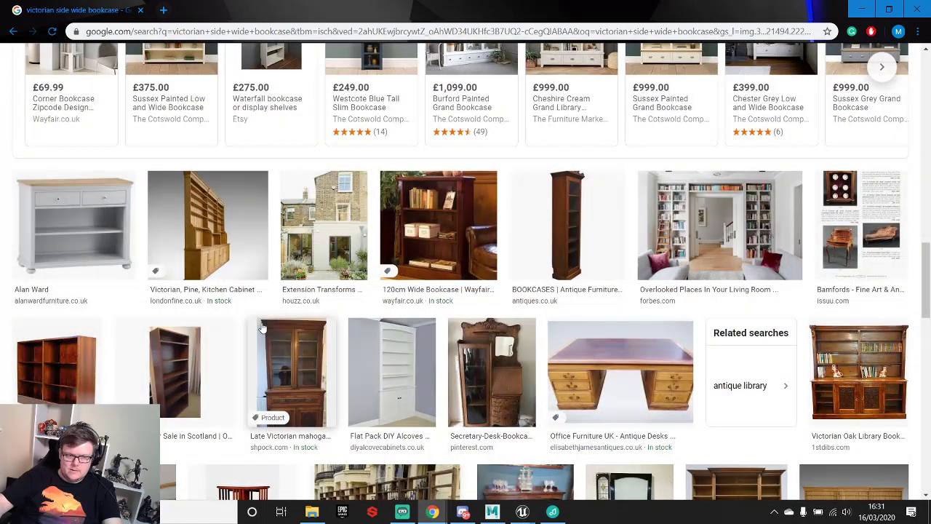
scroll(262, 329, "up", 10)
left_click(641, 234)
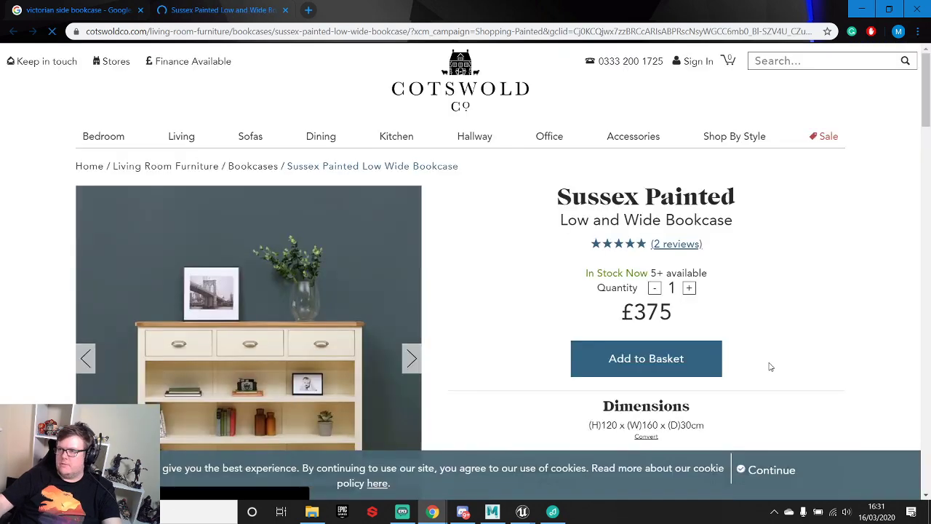
scroll(289, 369, "down", 3)
scroll(298, 375, "up", 3)
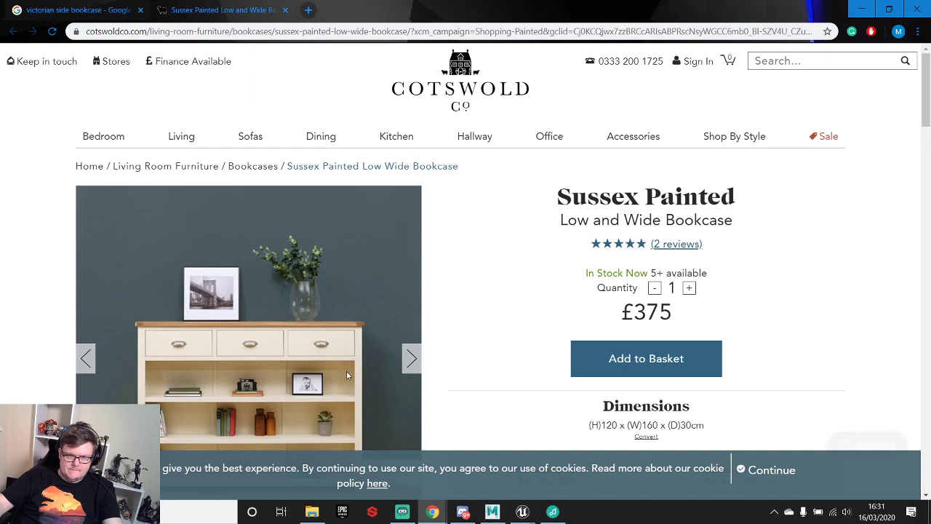
scroll(426, 345, "down", 3)
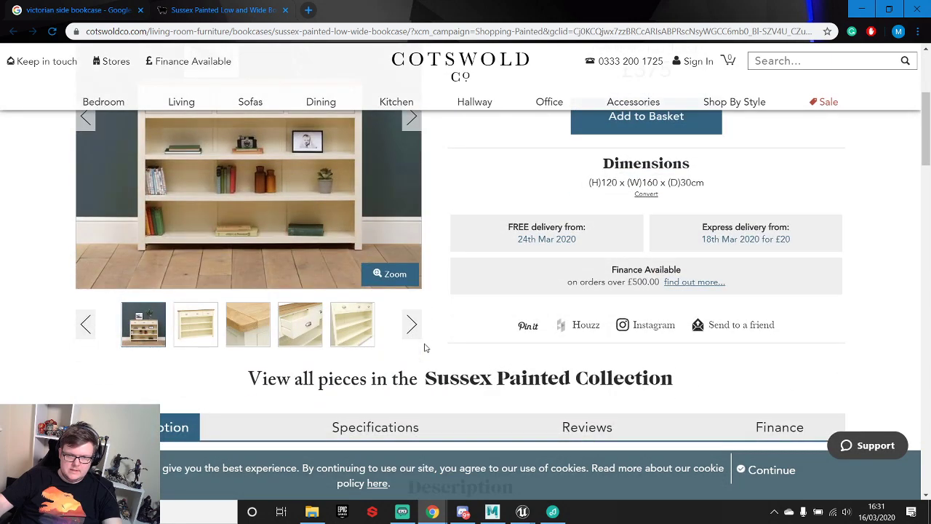
scroll(425, 348, "down", 10)
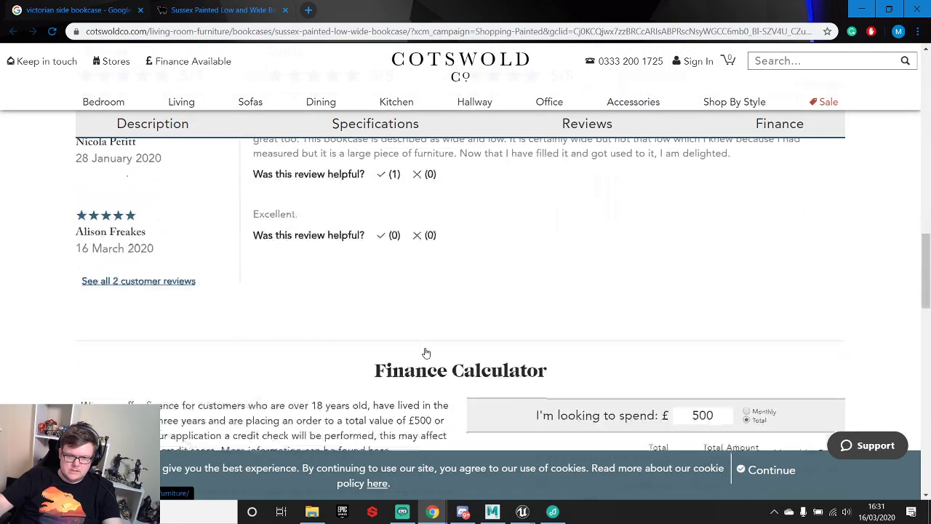
scroll(427, 352, "down", 2)
scroll(429, 353, "up", 4)
scroll(433, 355, "down", 4)
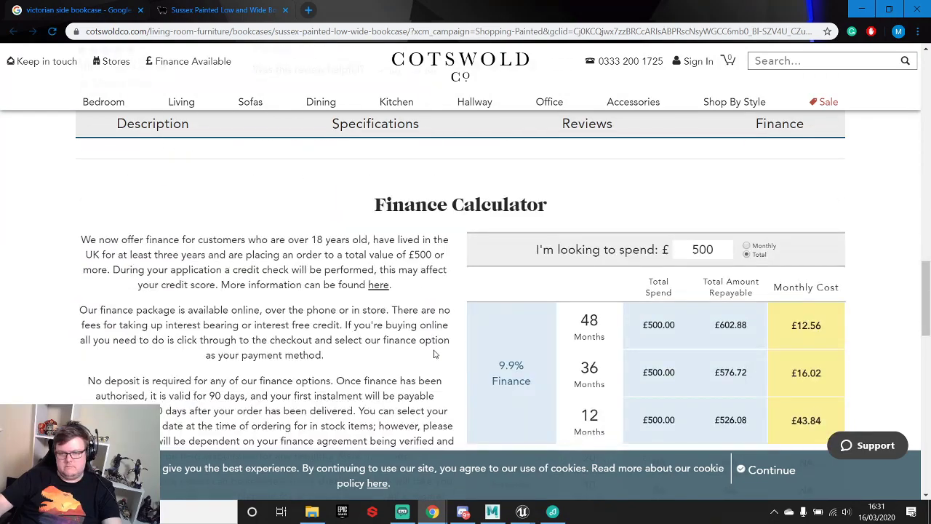
scroll(434, 355, "up", 15)
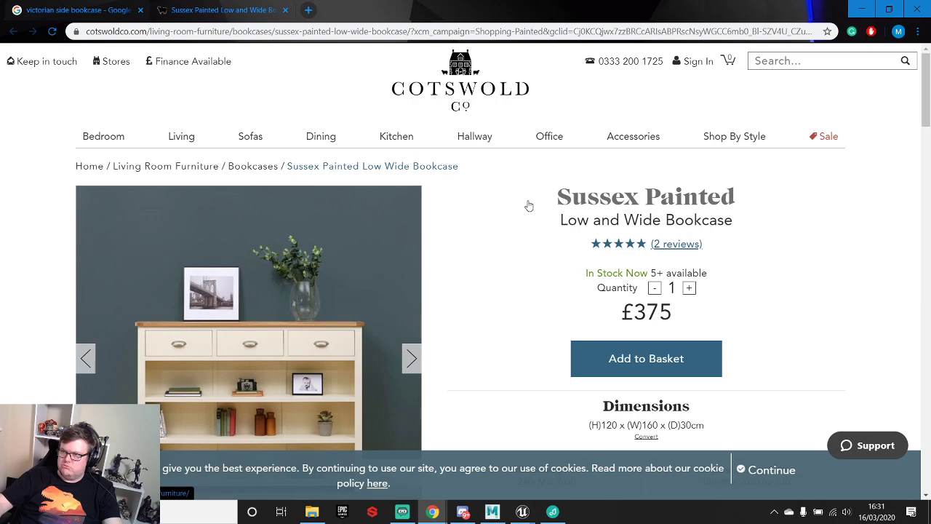
scroll(377, 286, "down", 3)
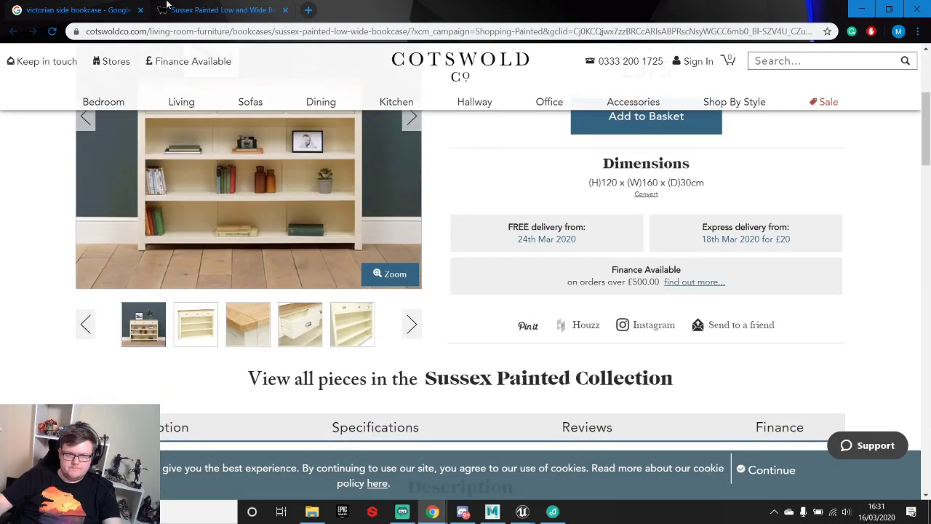
- Close the Sussex Painted bookcase page and look through the victorian side bookcase image results again
left_click(85, 9)
left_click(222, 10)
left_click(285, 10)
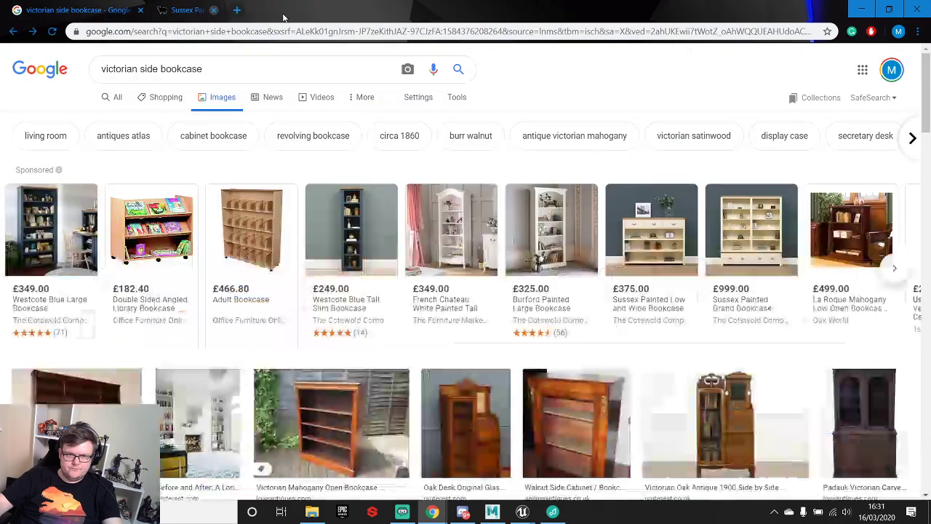
scroll(315, 336, "down", 1)
scroll(315, 336, "down", 2)
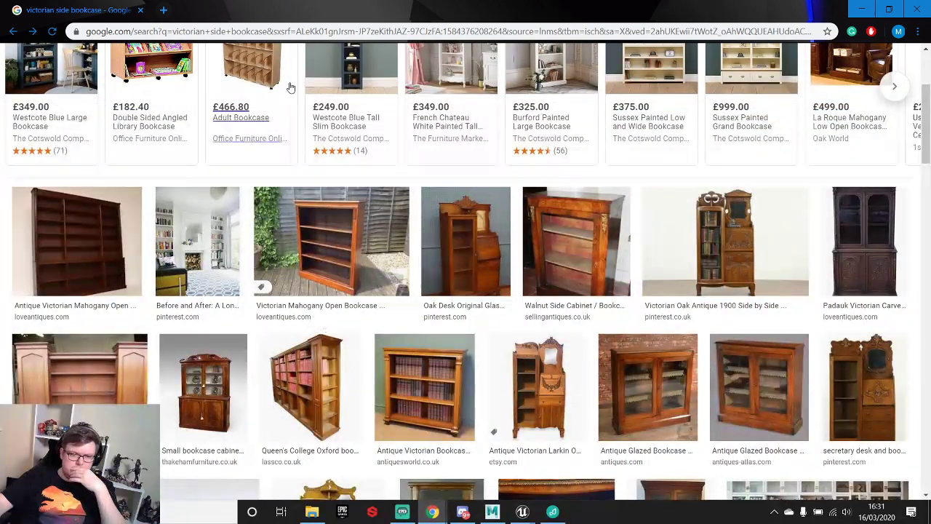
scroll(308, 334, "up", 3)
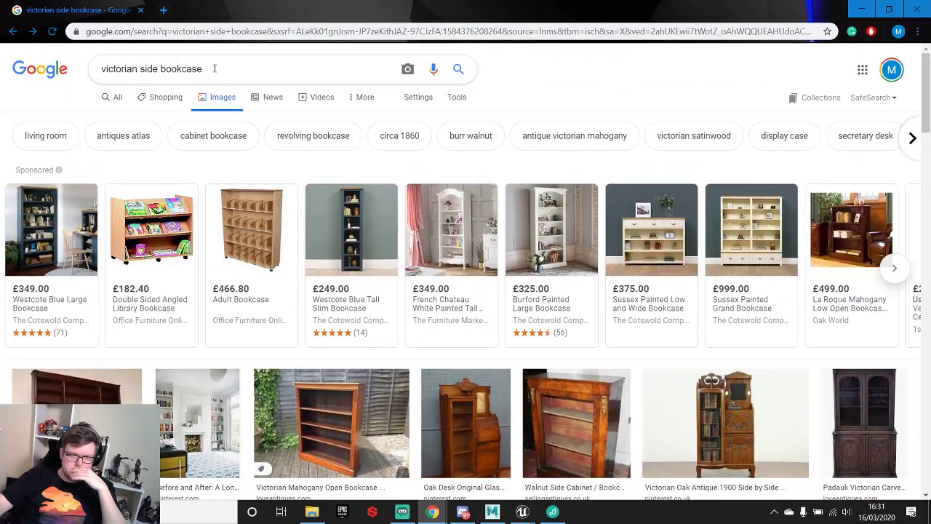
- Change the image search to "victorian side table bookcase" and browse the furniture designs
left_click_drag(204, 69, 157, 68)
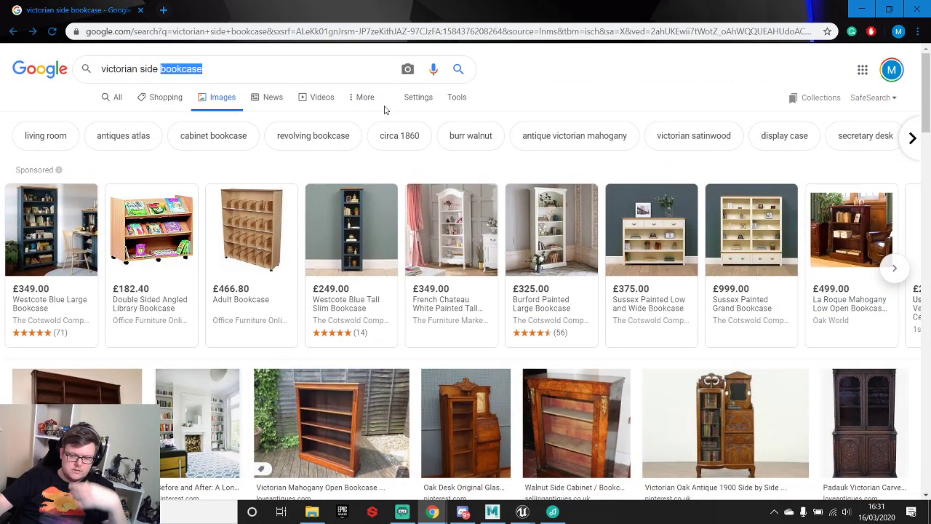
type("table boo")
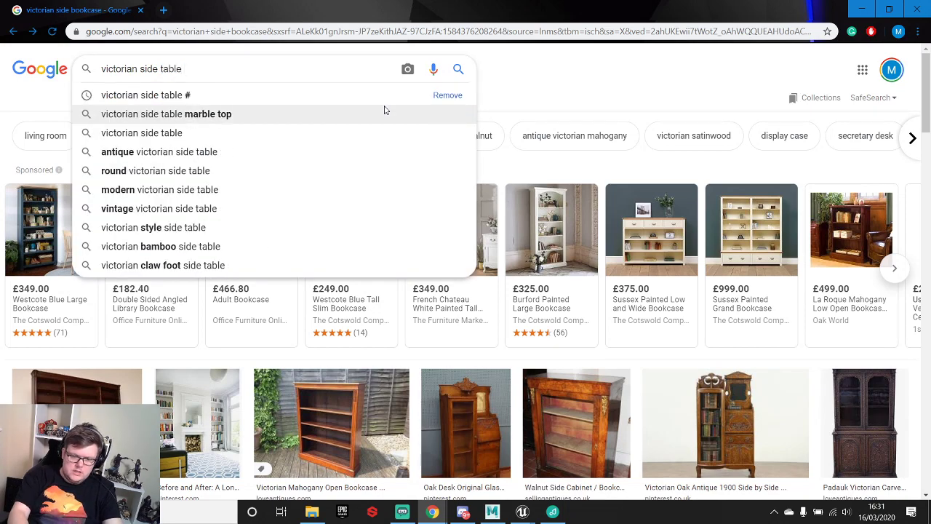
key("Return")
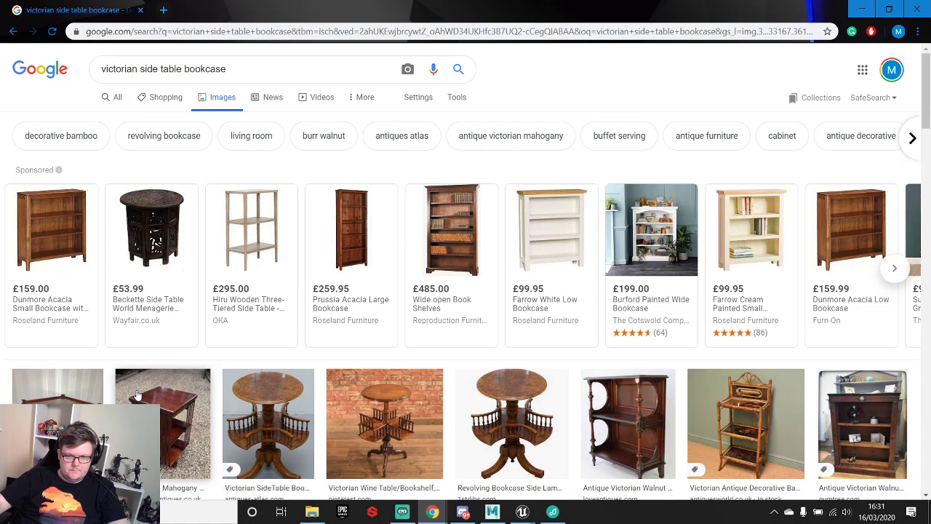
scroll(137, 395, "down", 5)
scroll(136, 395, "down", 5)
scroll(137, 397, "up", 6)
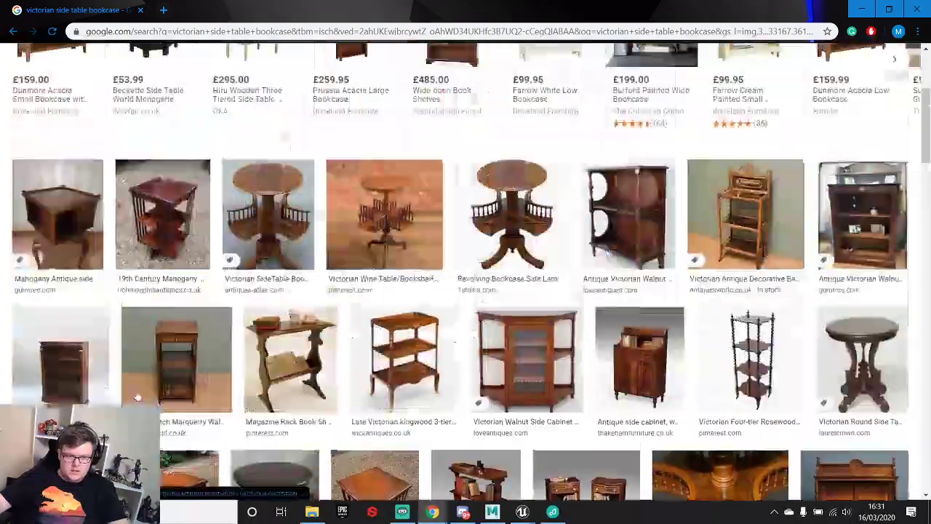
- Replace the image search with "victorian side cabinet"
scroll(136, 397, "up", 5)
left_click_drag(227, 68, 160, 68)
key("BackSpace")
type("cabinent")
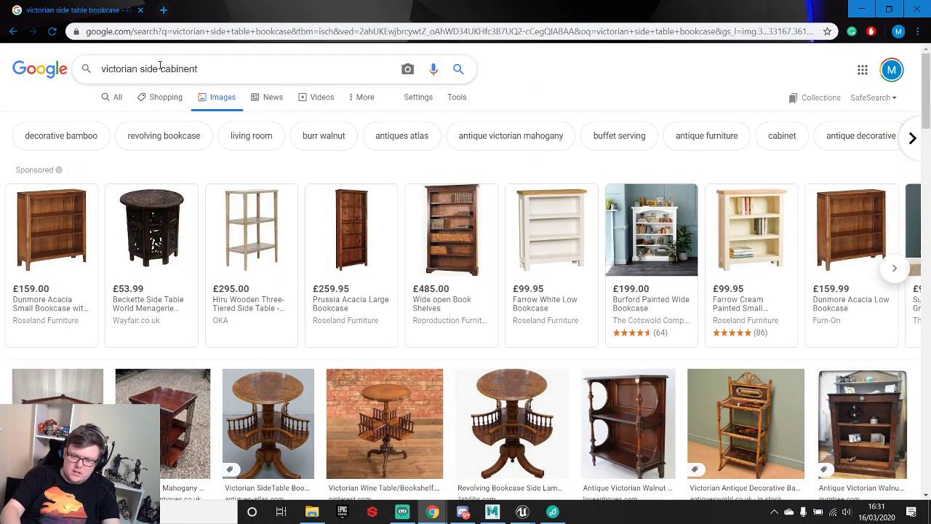
key("Return")
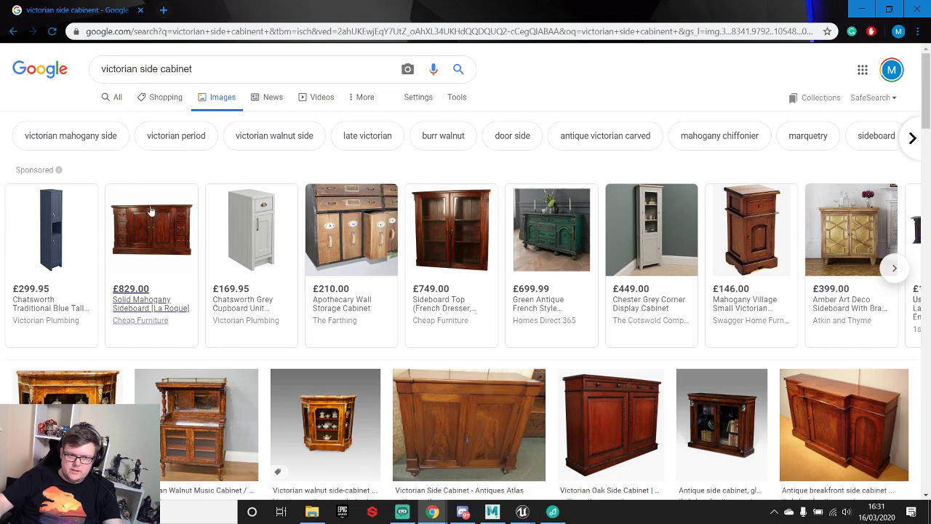
- Browse the victorian side cabinet images for a wide design suitable as a modelling reference
mouse_move(164, 233)
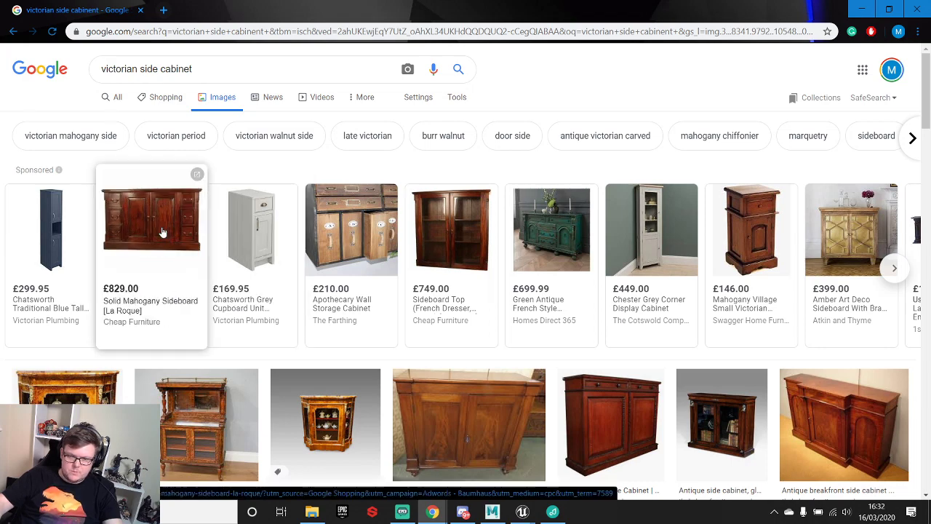
scroll(704, 376, "down", 3)
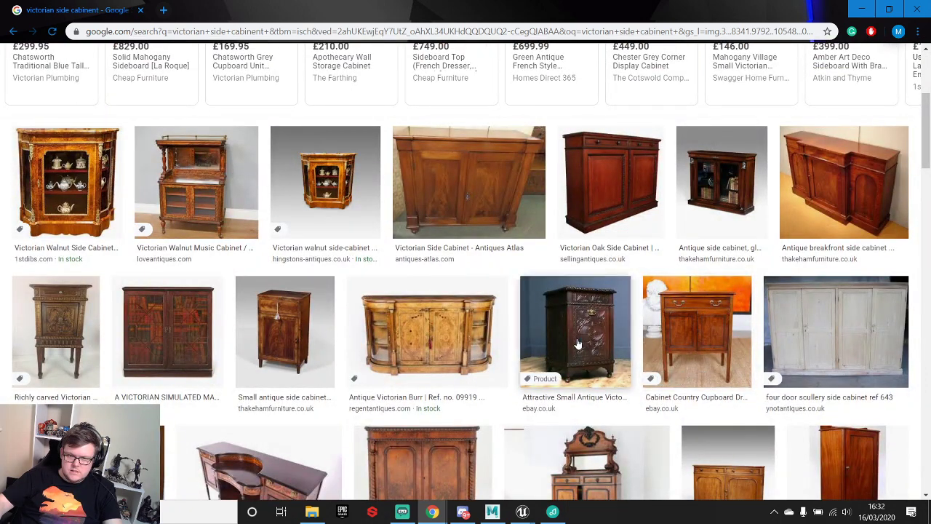
scroll(703, 376, "down", 2)
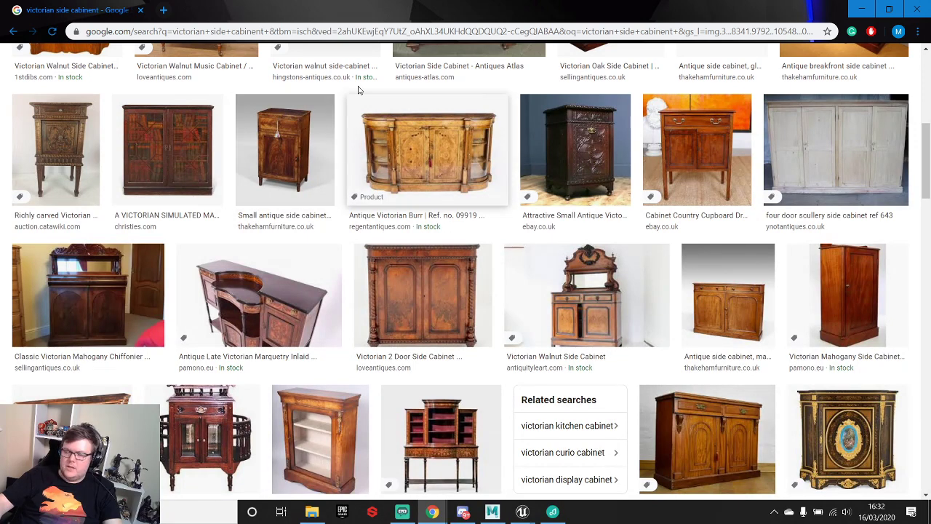
scroll(415, 242, "up", 6)
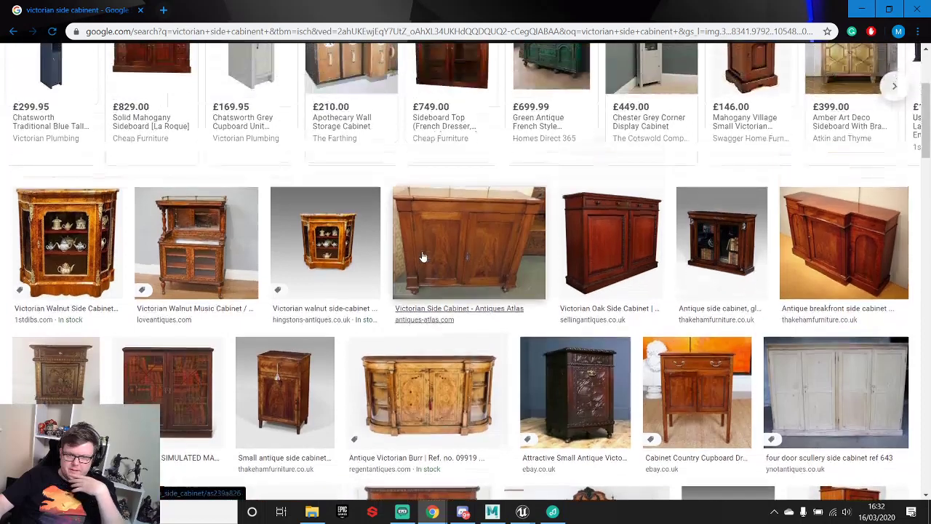
scroll(436, 253, "down", 4)
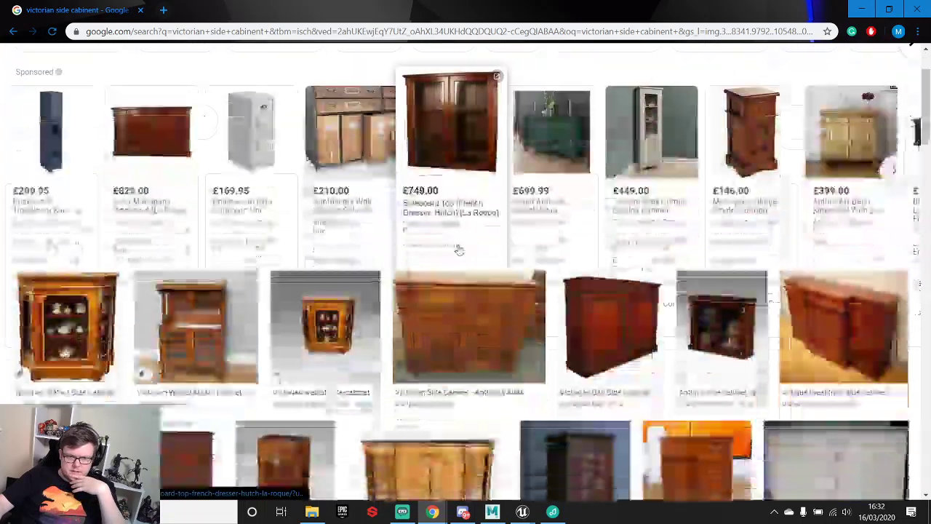
scroll(459, 249, "down", 2)
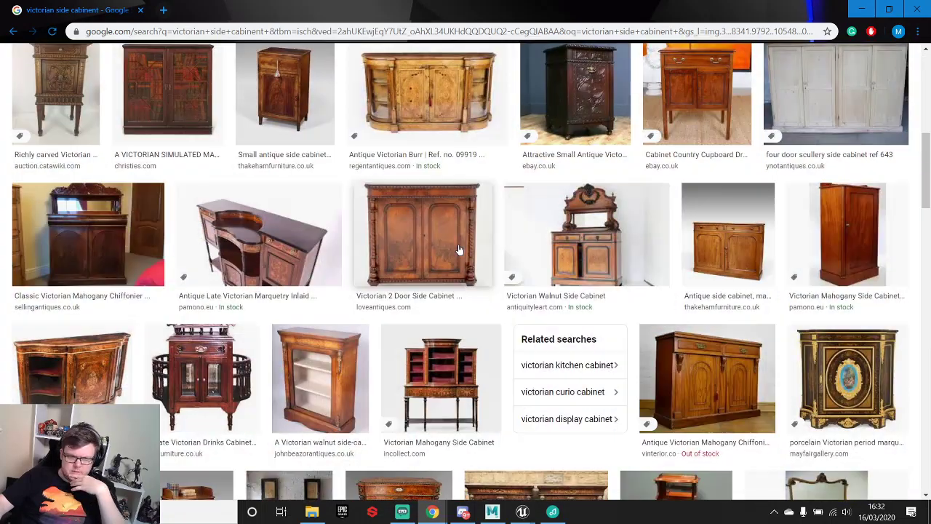
- Open the Regent Antiques page for the Antique Victorian Burr Walnut Inlaid Credenza Side Cabinet and dismiss its new-arrivals popup
left_click(458, 131)
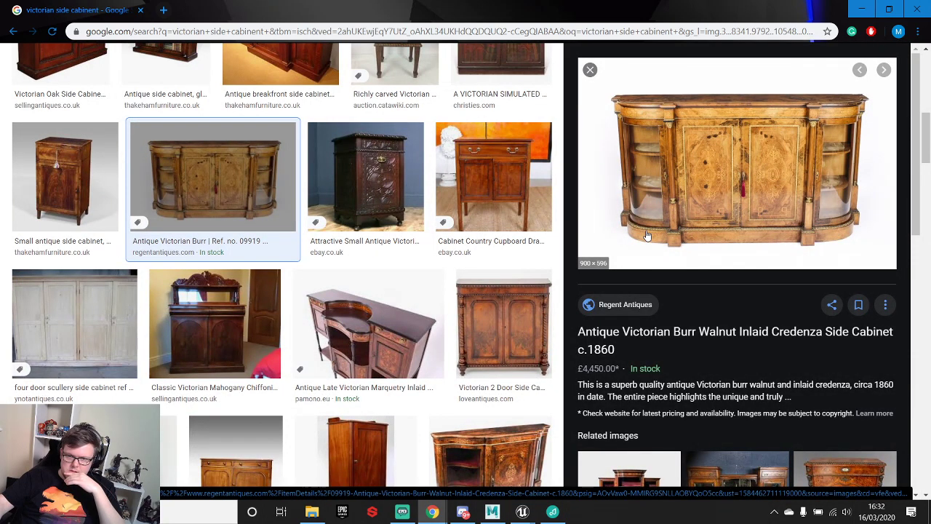
left_click(738, 149)
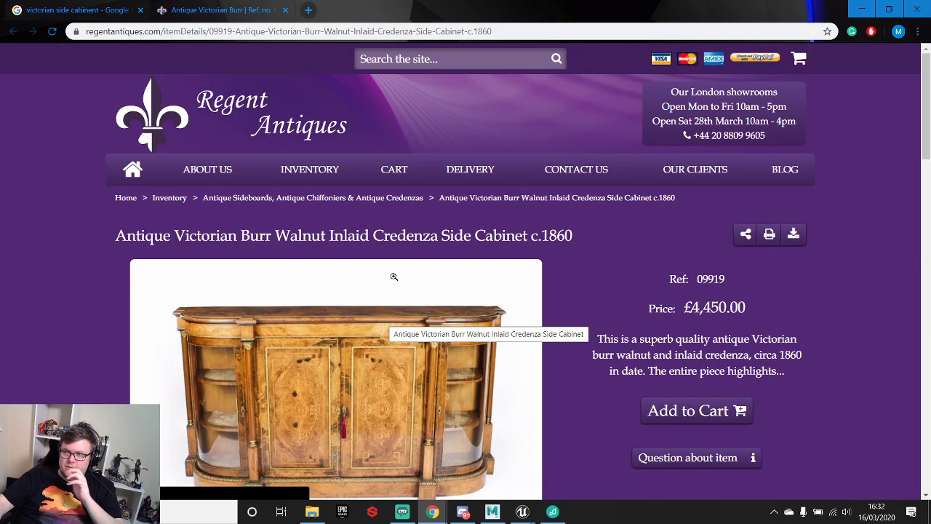
scroll(393, 276, "down", 4)
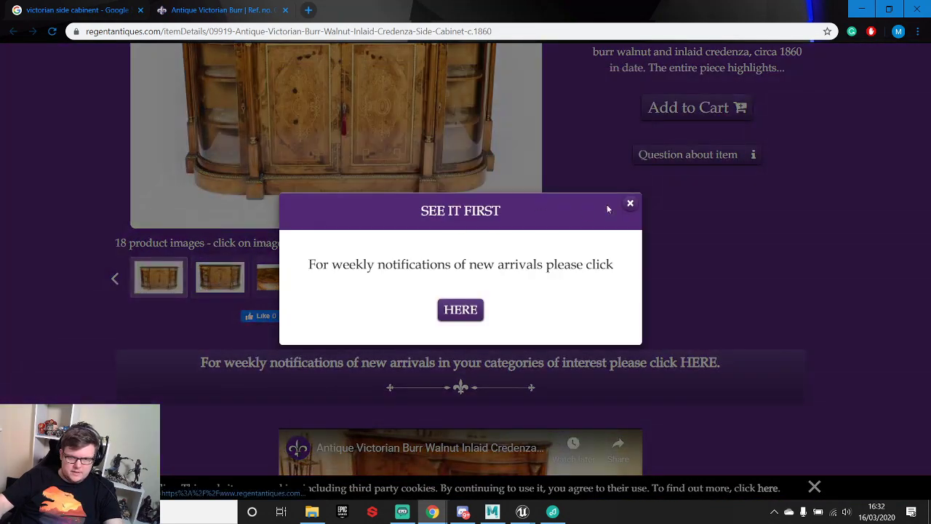
left_click(617, 199)
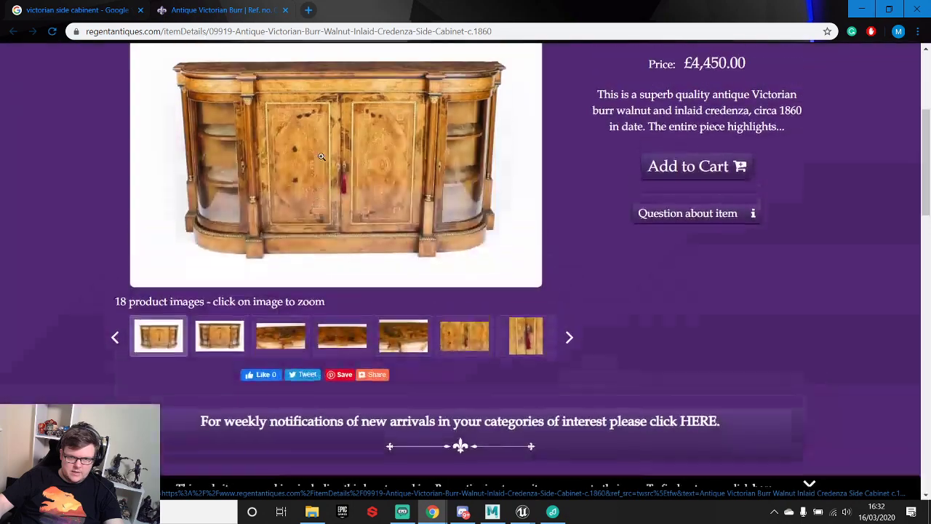
- Examine the credenza's product photos, including the top and both front views, and view the second front photo enlarged
scroll(321, 156, "up", 2)
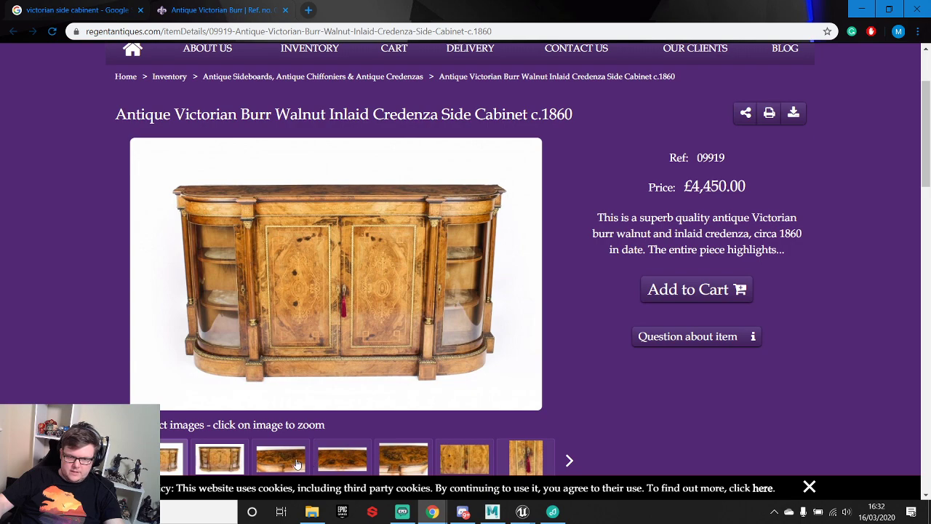
scroll(335, 418, "down", 1)
scroll(336, 418, "down", 1)
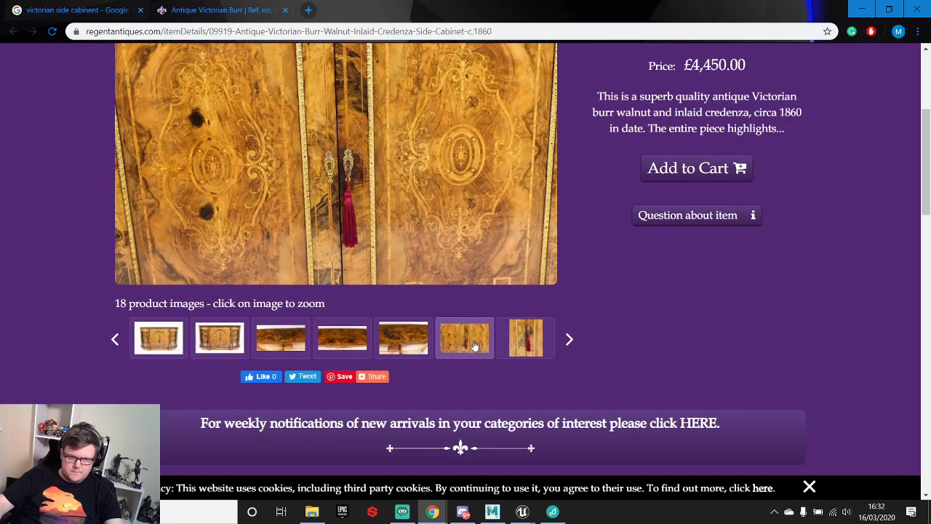
left_click(392, 344)
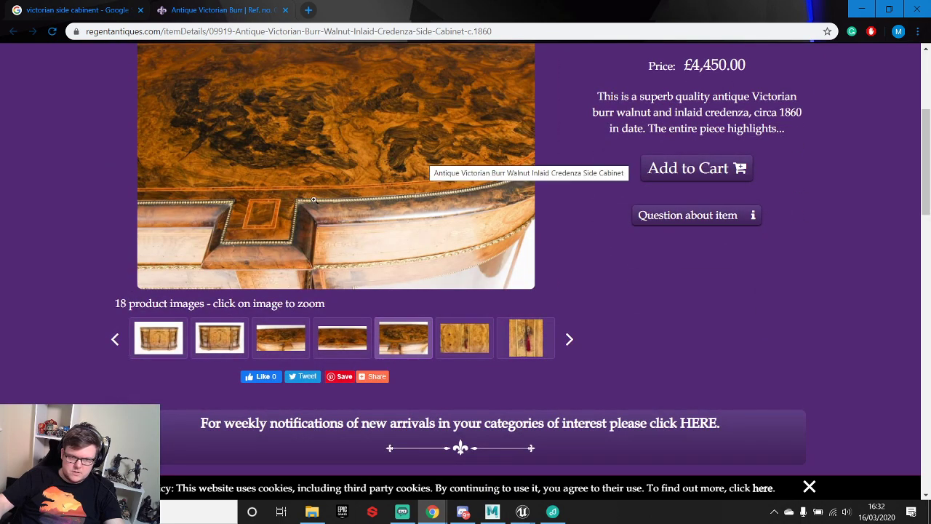
left_click(140, 333)
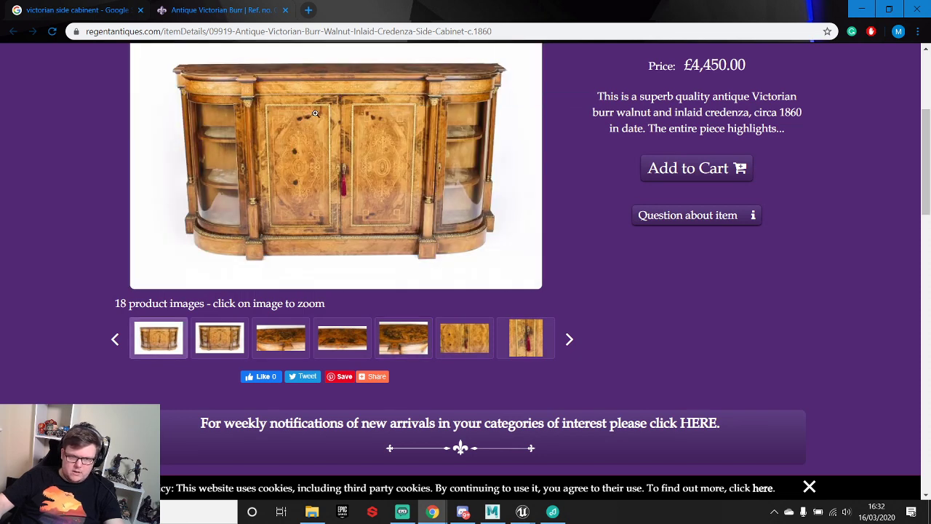
left_click(219, 342)
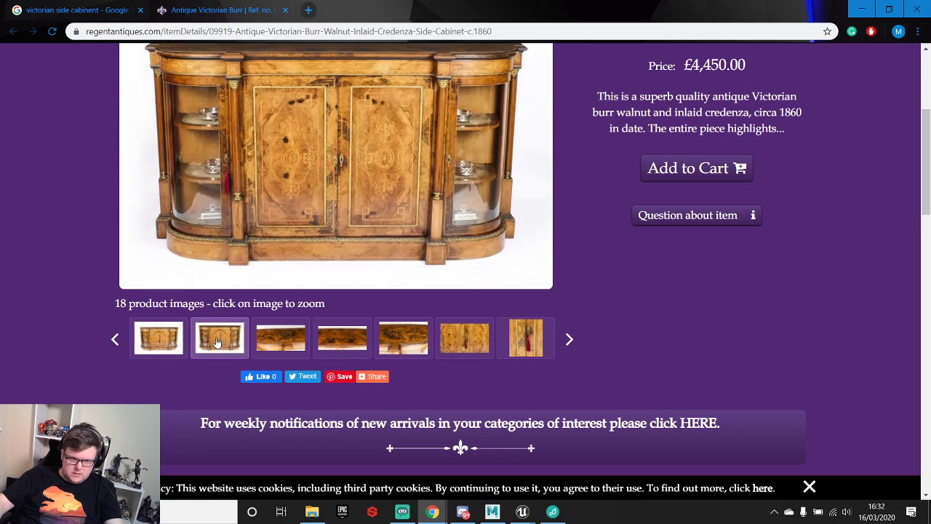
left_click(339, 219)
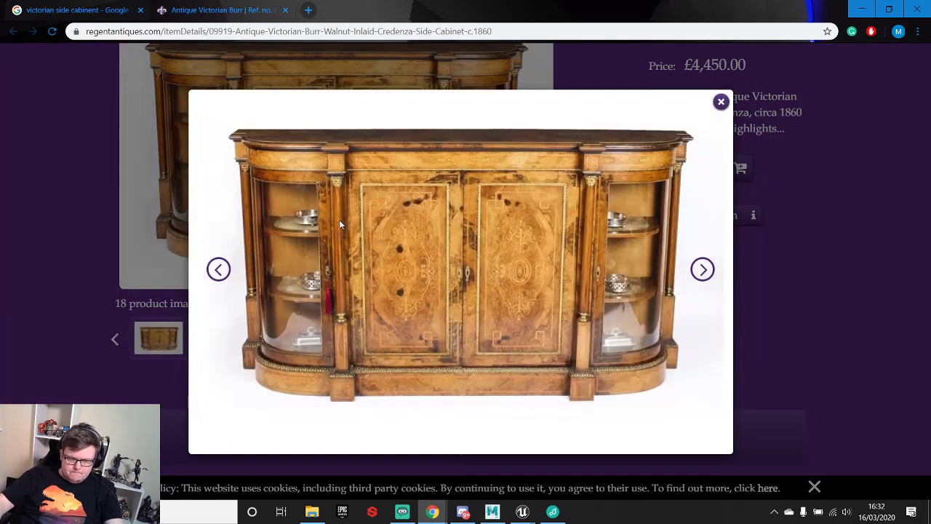
left_click(722, 102)
scroll(657, 146, "up", 3)
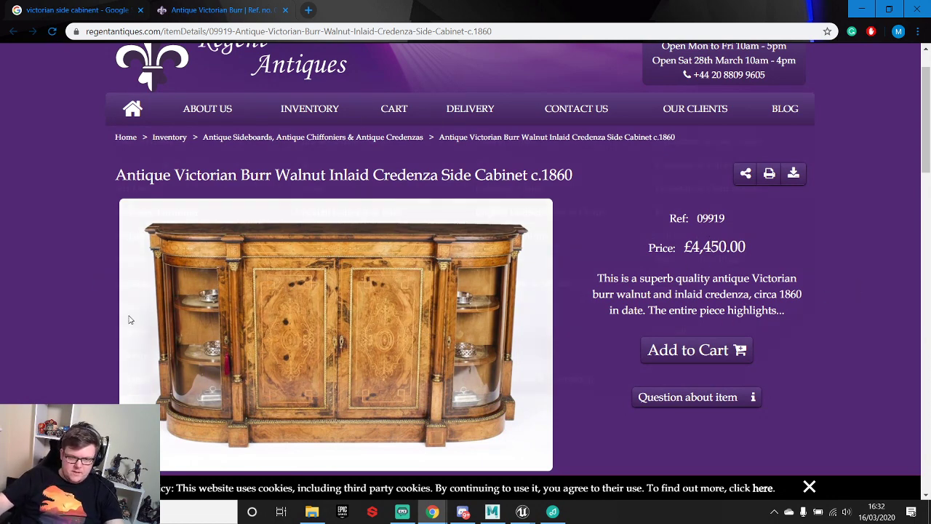
- Select the credenza page's web address and examine the enlarged product photos of the cabinet's front and burr walnut top
left_click(510, 29)
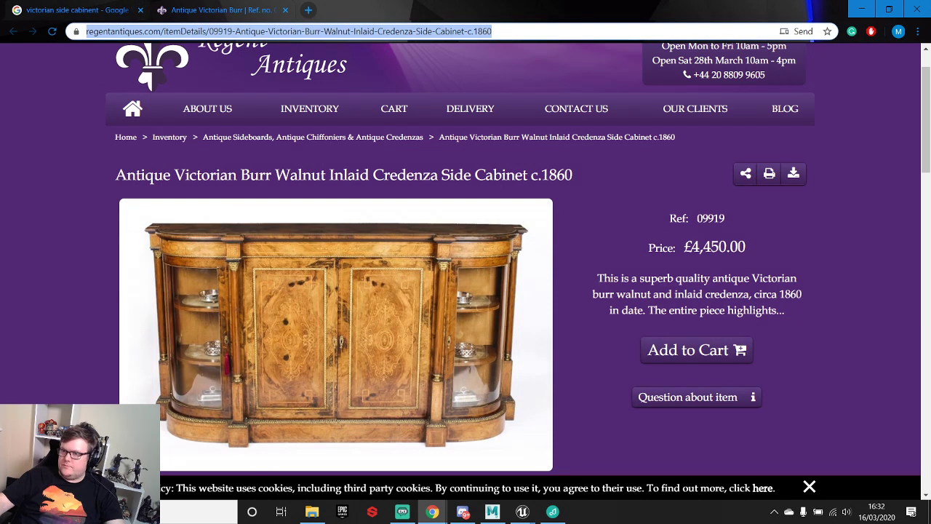
key("alt+Tab")
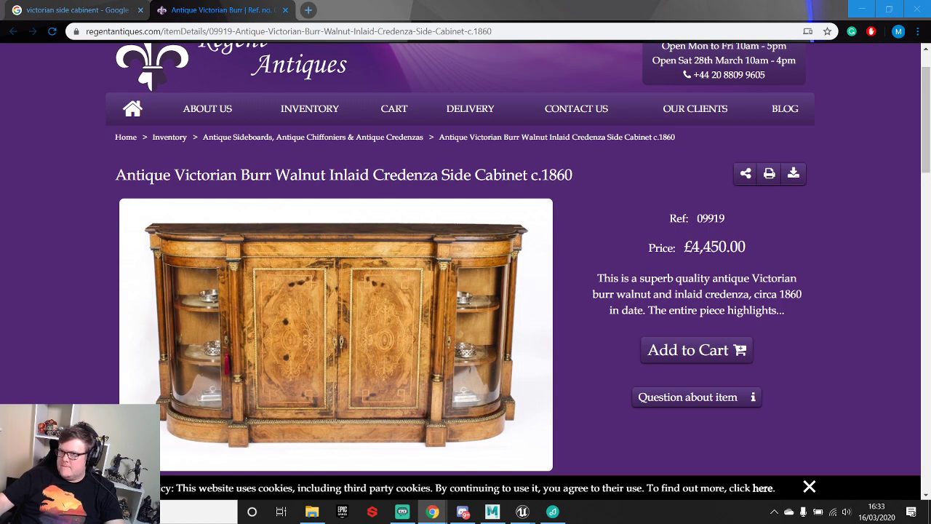
scroll(324, 276, "down", 3)
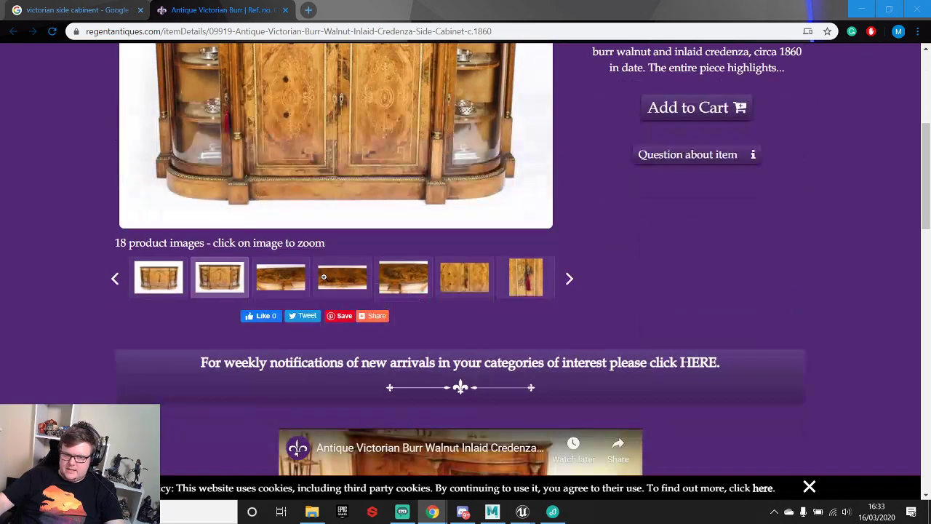
scroll(307, 177, "up", 2)
left_click(307, 177)
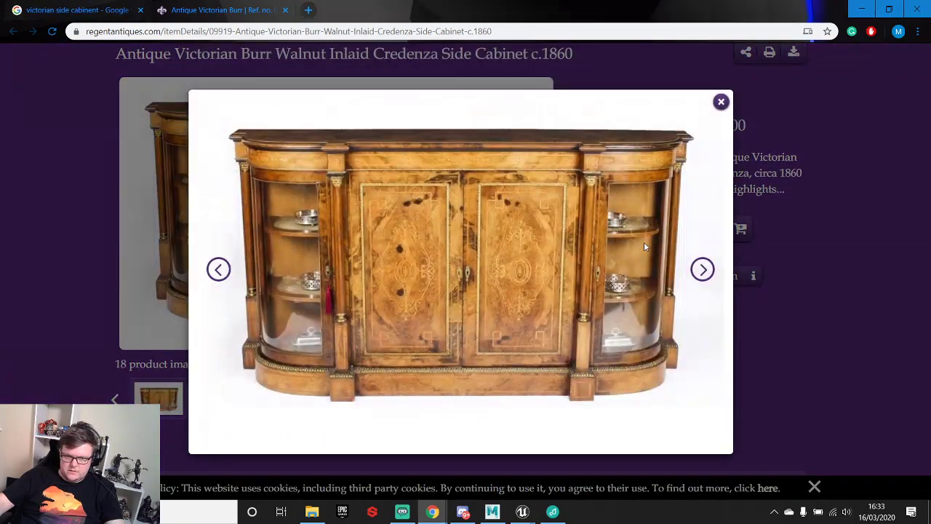
left_click(703, 270)
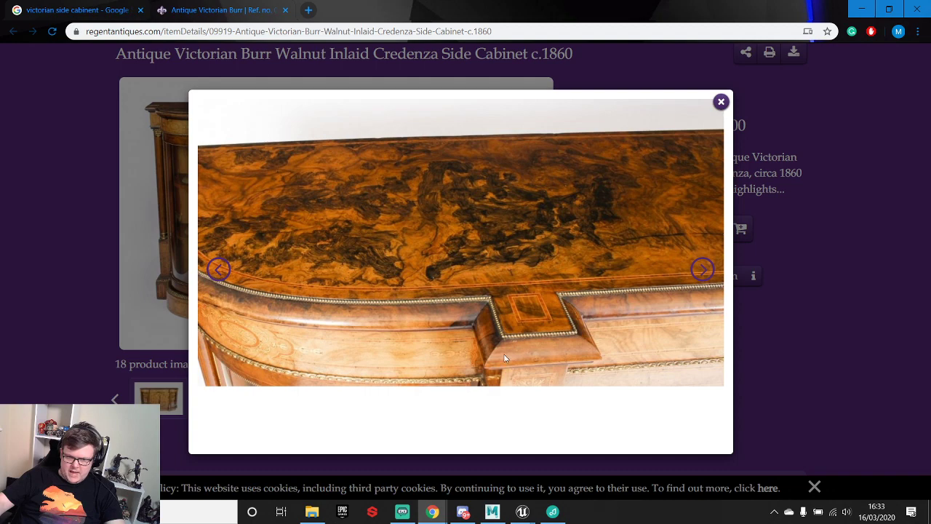
left_click(704, 270)
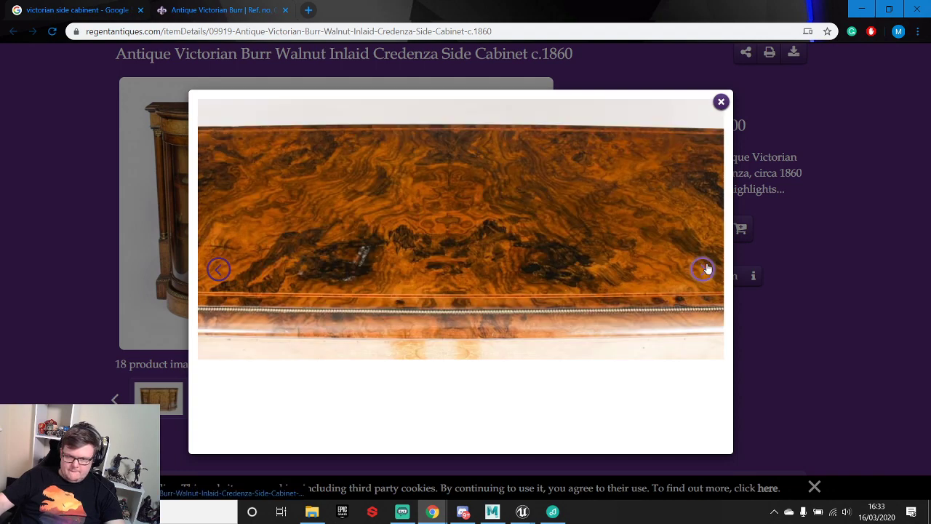
left_click(706, 269)
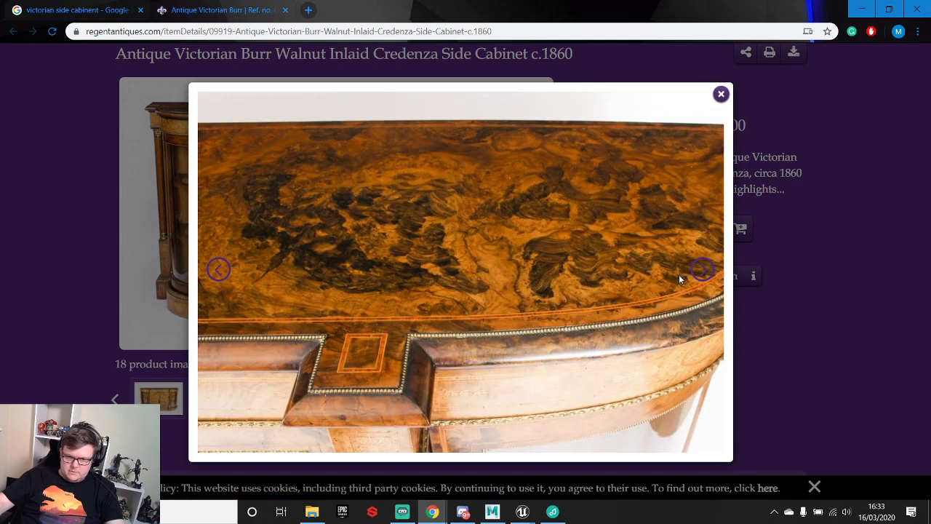
- Examine the enlarged photos of the credenza's inlaid doors, front frieze and curved corner, and close the photo viewer
left_click(700, 271)
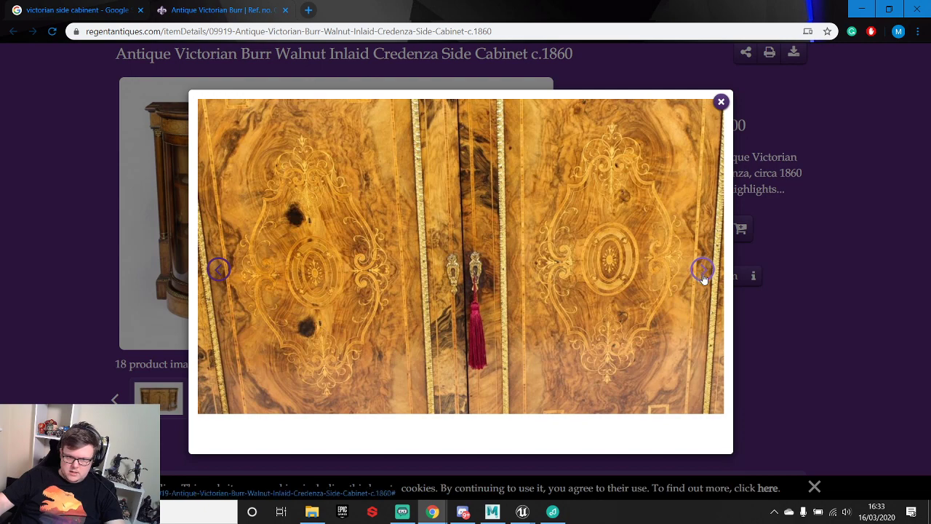
left_click(702, 275)
left_click(218, 271)
left_click(711, 279)
left_click(712, 280)
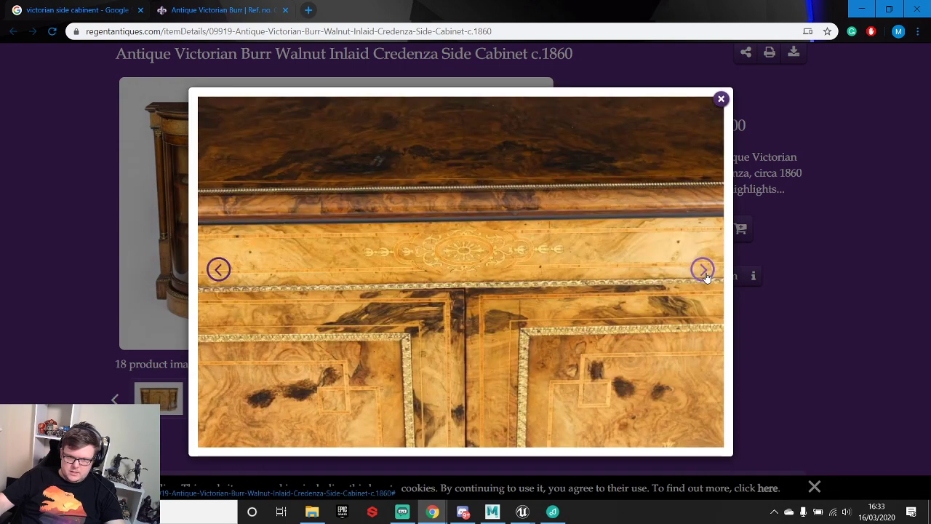
left_click(710, 274)
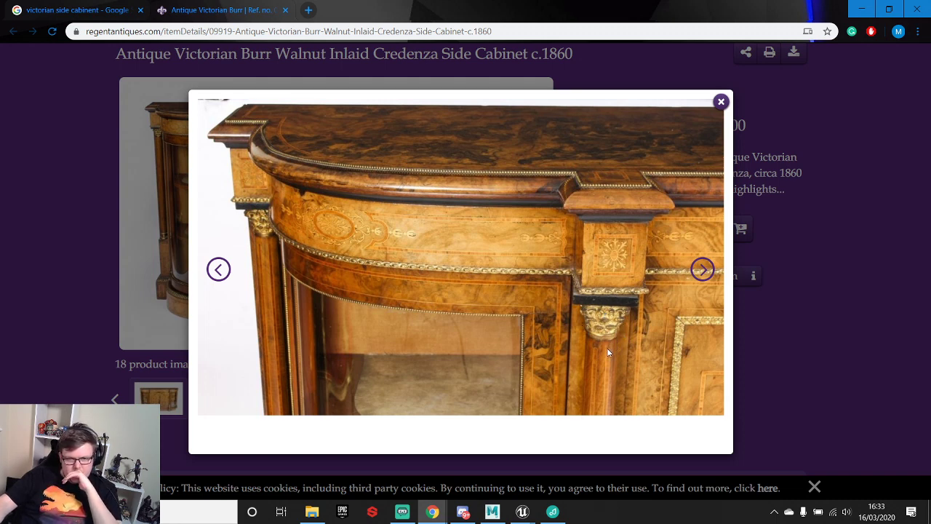
left_click(721, 103)
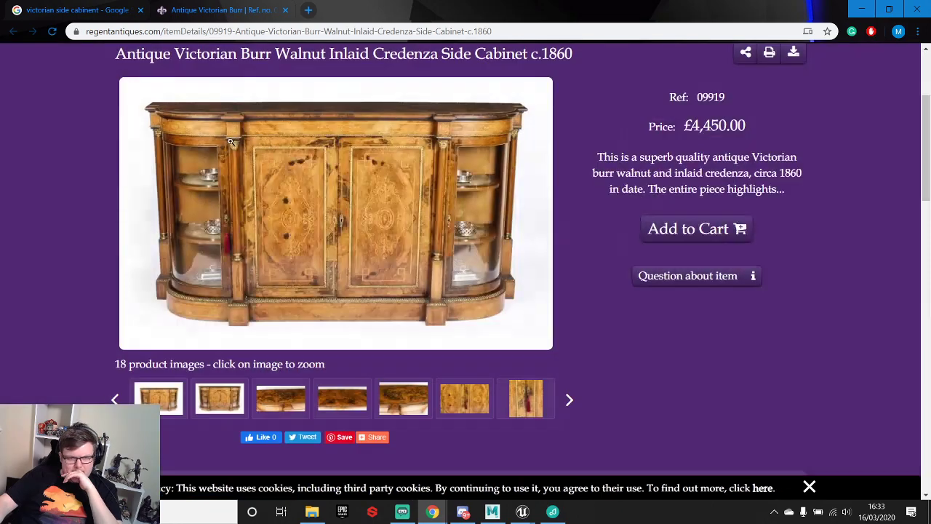
- Return to the image results, browse the credenza's related images and preview the Pamono late Victorian marquetry inlaid rosewood side cabinet
scroll(723, 108, "up", 3)
left_click(76, 9)
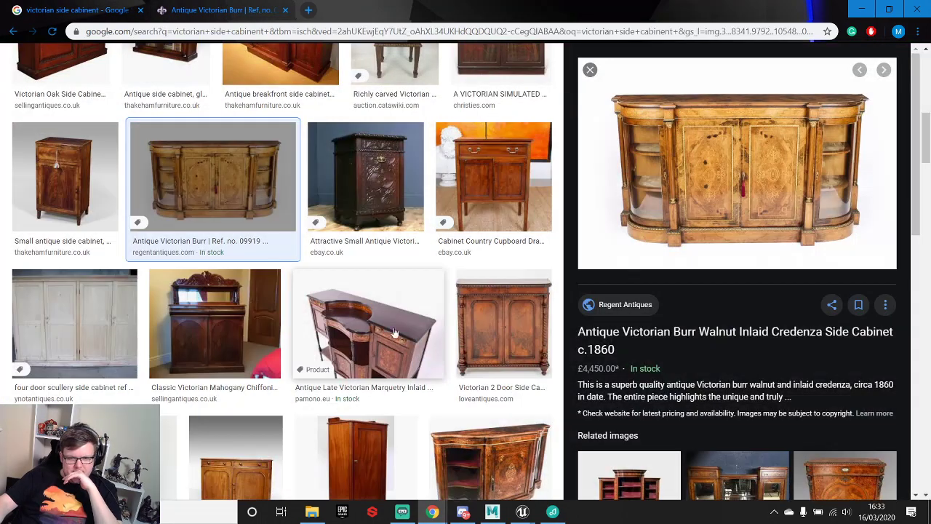
scroll(731, 397, "down", 3)
scroll(731, 393, "down", 3)
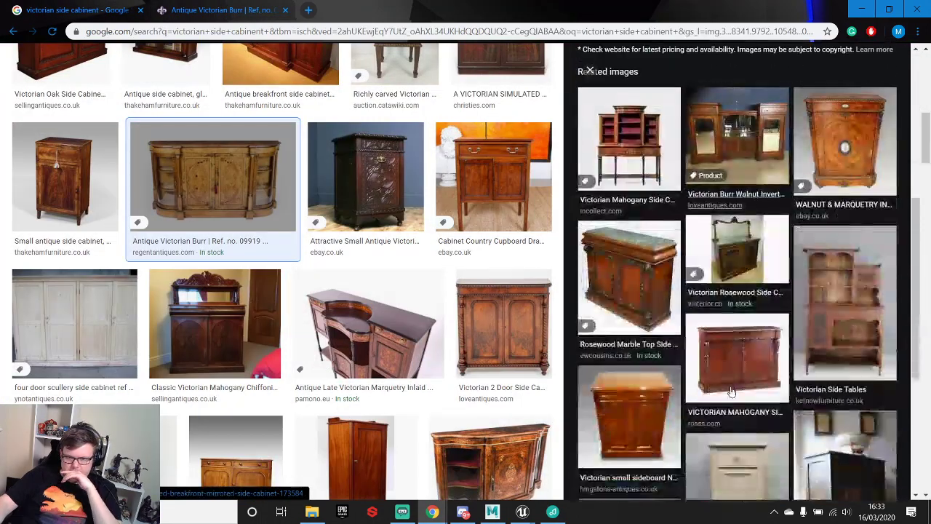
scroll(730, 389, "down", 3)
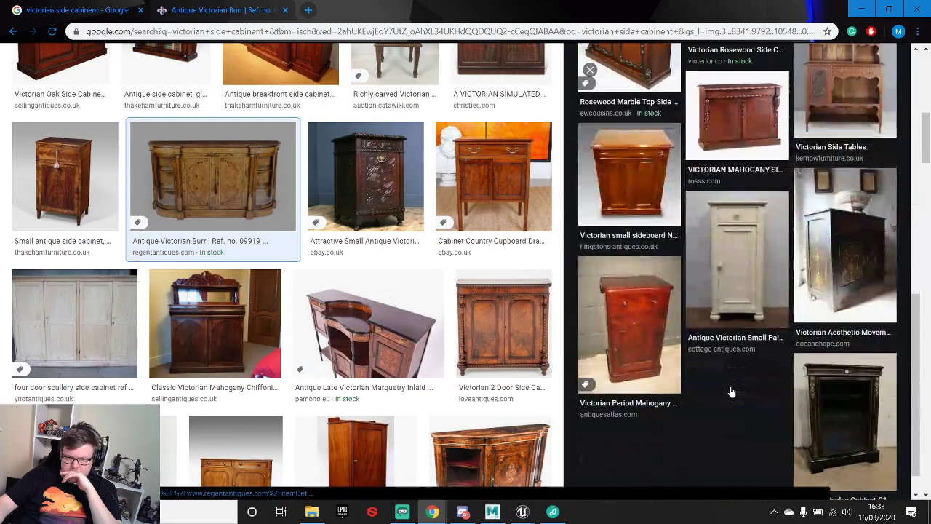
left_click(364, 333)
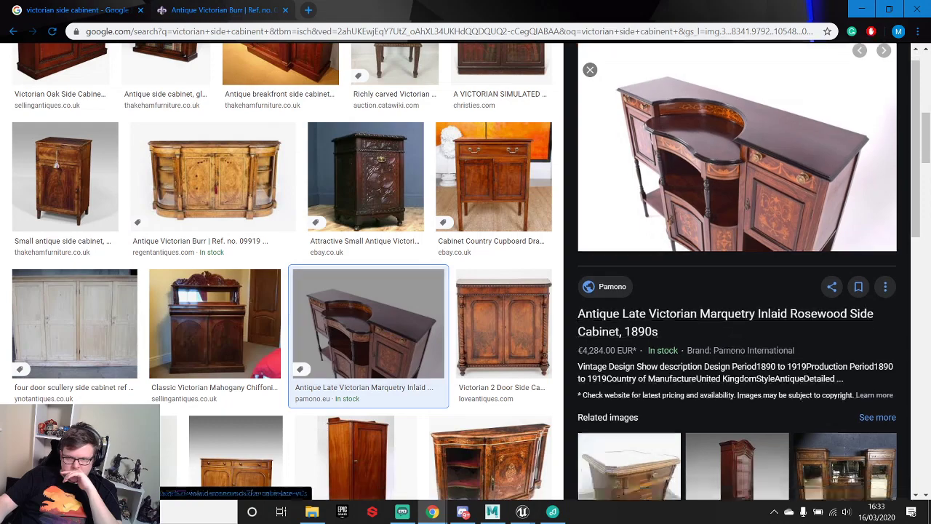
- Browse the rosewood cabinet's related images and further search results, and preview the Serpentine Inlaid Burr Walnut Credenza from Pinterest
scroll(734, 361, "down", 3)
scroll(734, 362, "down", 3)
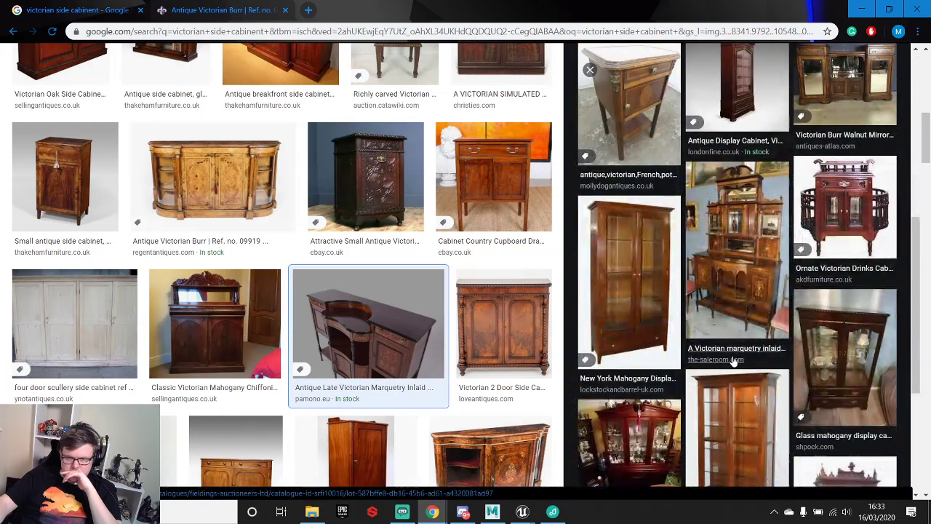
scroll(734, 362, "down", 3)
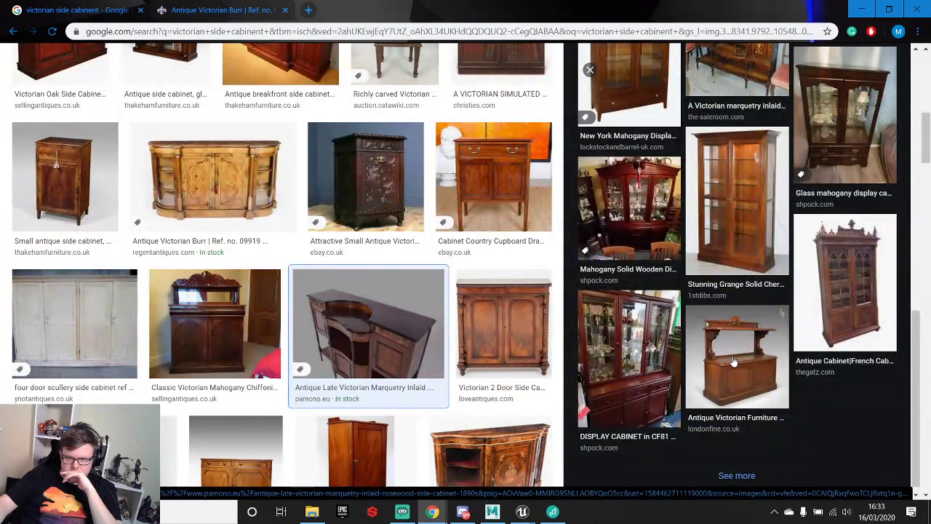
scroll(499, 342, "down", 3)
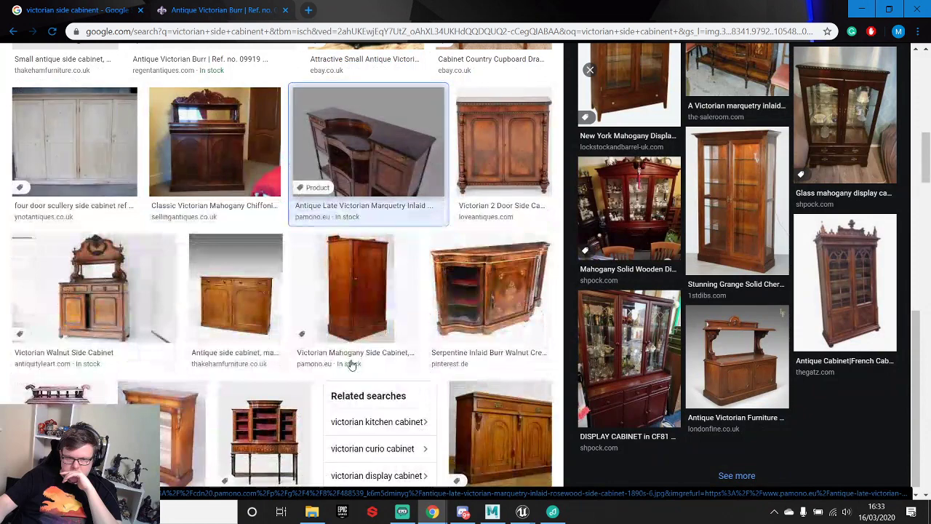
left_click(495, 299)
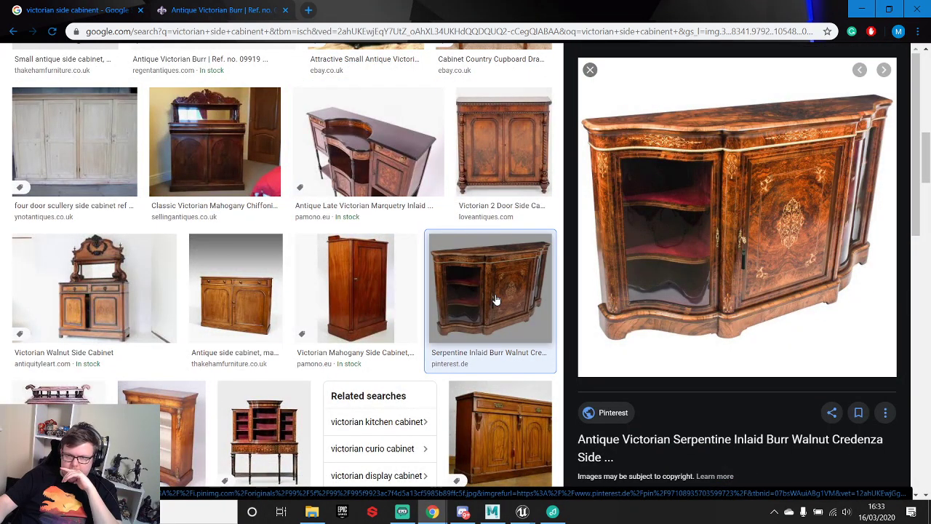
- Preview the 1stDibs 19th Century English Inlaid Burl Walnut Victorian Credenza from the related images and browse similar cabinets
scroll(665, 244, "down", 6)
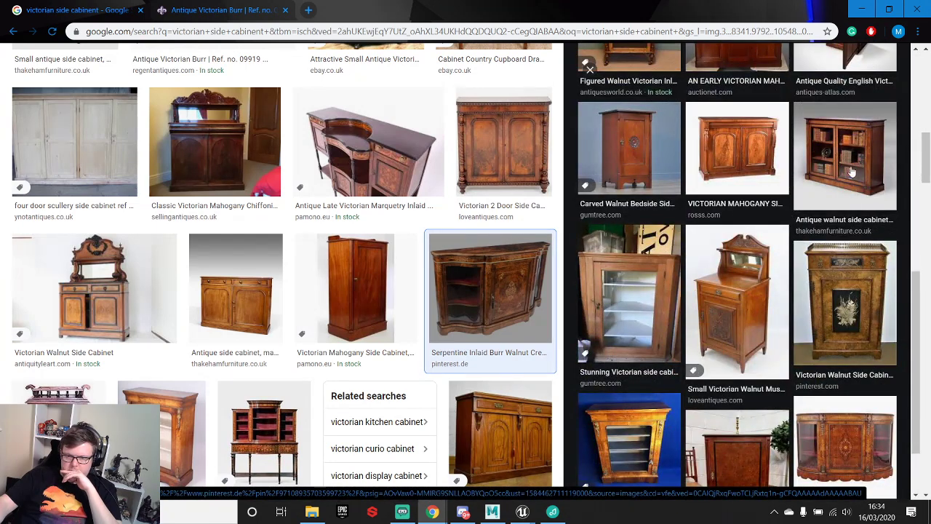
left_click(845, 450)
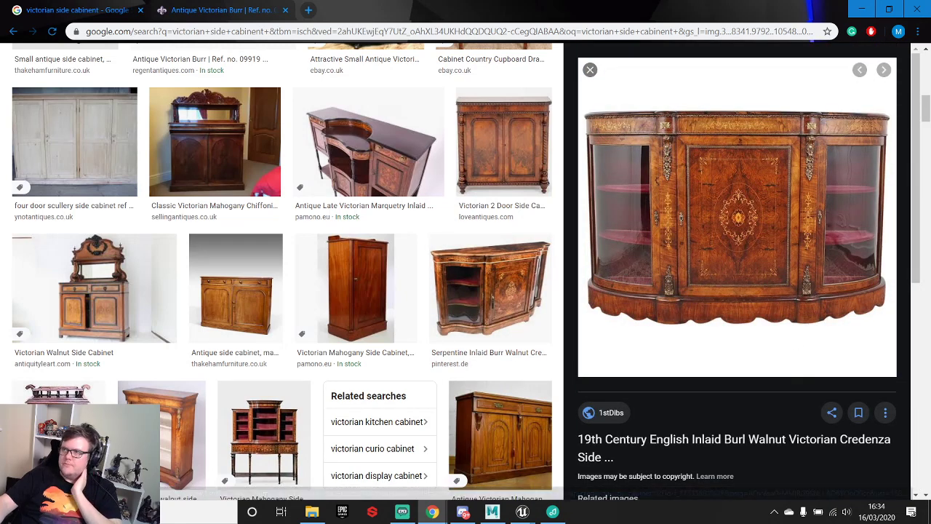
key("alt+Tab")
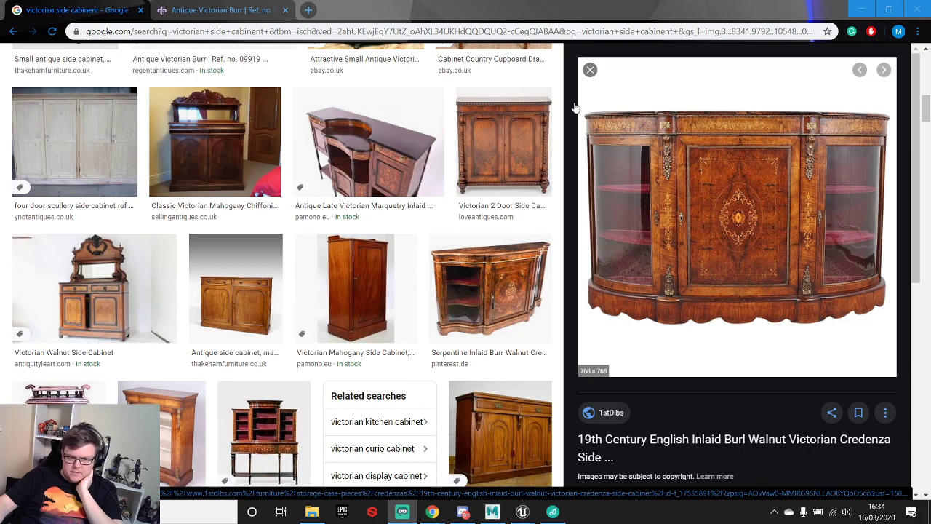
scroll(681, 252, "down", 5)
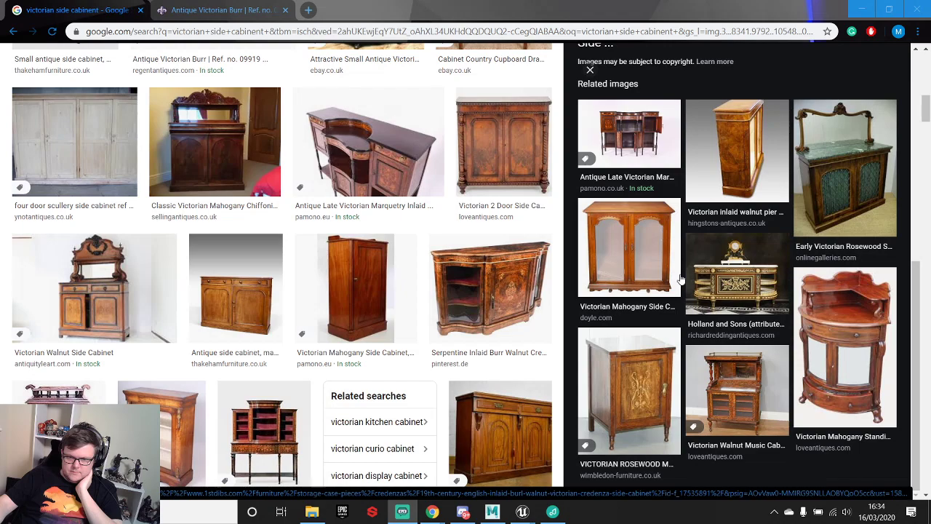
- Browse the Victorian side cabinet image results and examine the pair of marquetry inlaid walnut pier display cabinets and its related images
scroll(384, 229, "down", 8)
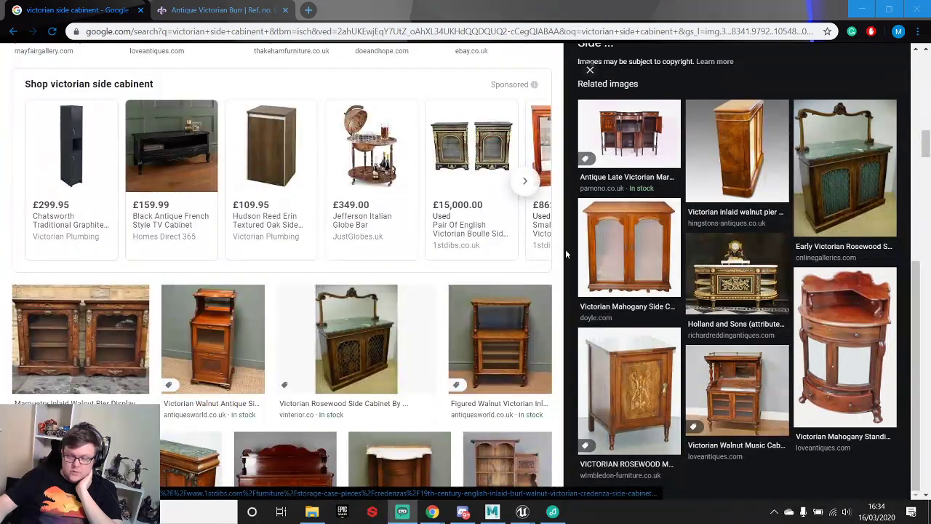
scroll(392, 276, "down", 2)
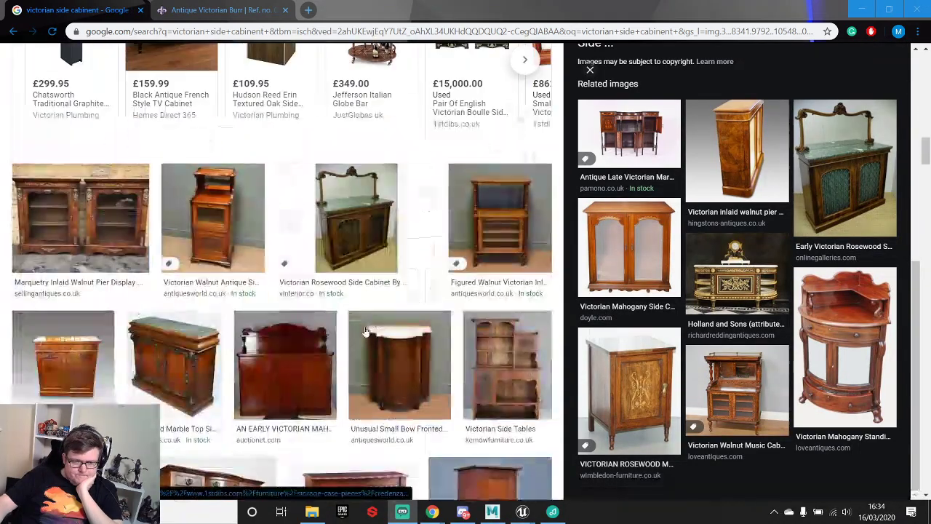
left_click(78, 229)
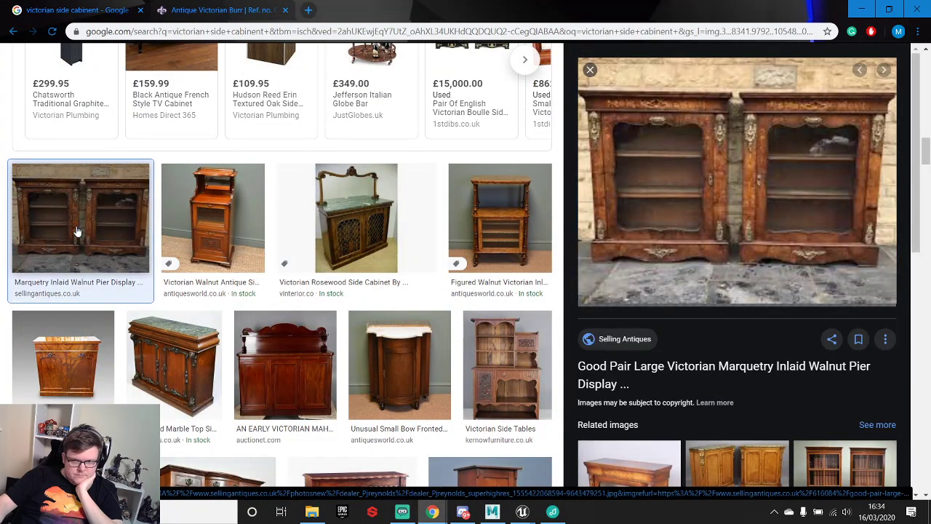
scroll(754, 228, "down", 3)
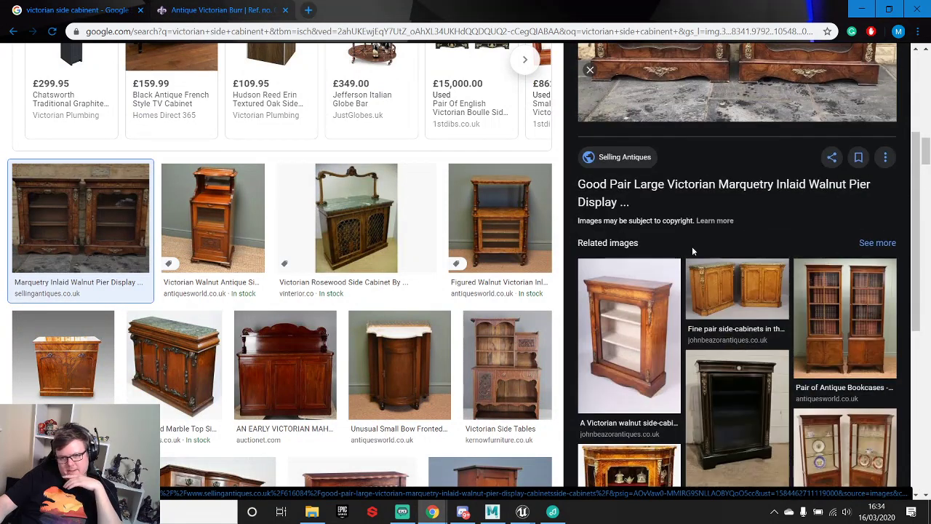
scroll(691, 245, "down", 2)
scroll(667, 259, "down", 2)
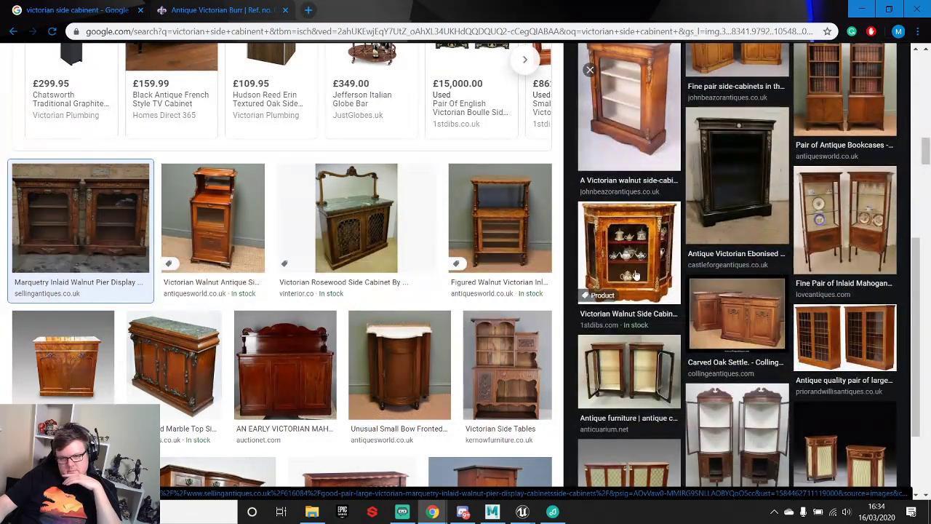
scroll(745, 295, "down", 1)
scroll(745, 295, "down", 1)
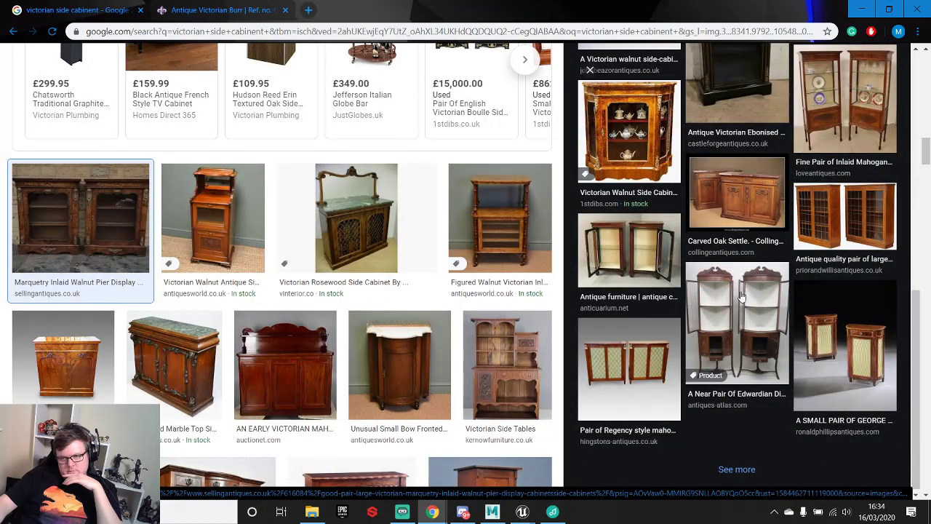
scroll(741, 297, "up", 4)
scroll(741, 297, "up", 5)
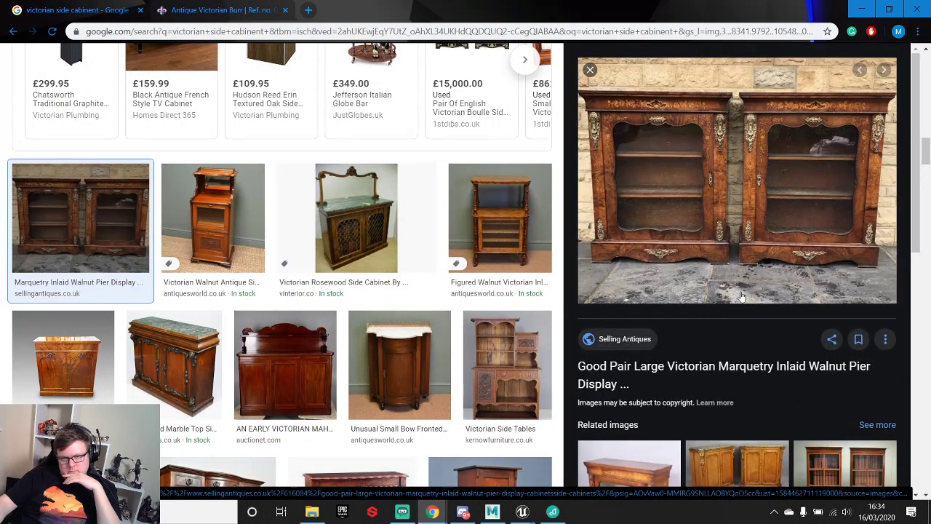
- Preview the Thakeham Furniture antique walnut side cabinet with glazed doors and look through its related images
scroll(322, 247, "down", 6)
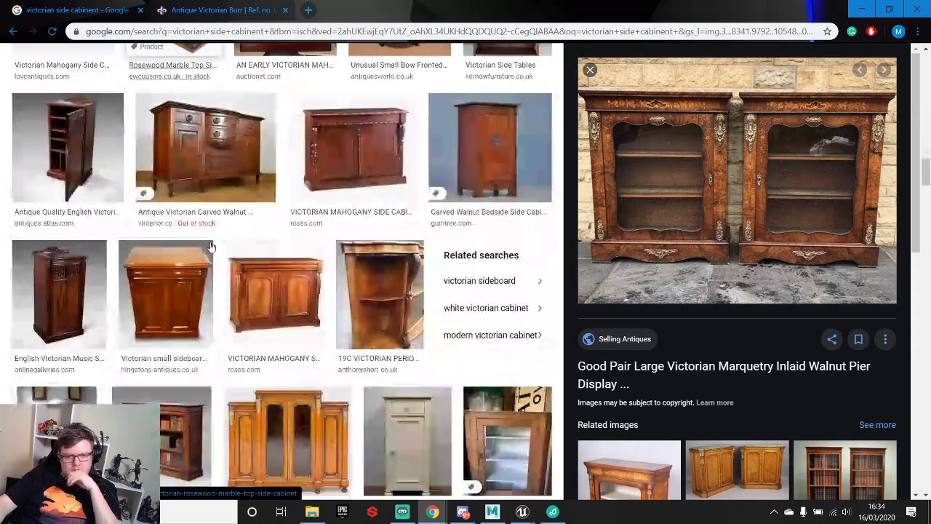
scroll(218, 273, "down", 1)
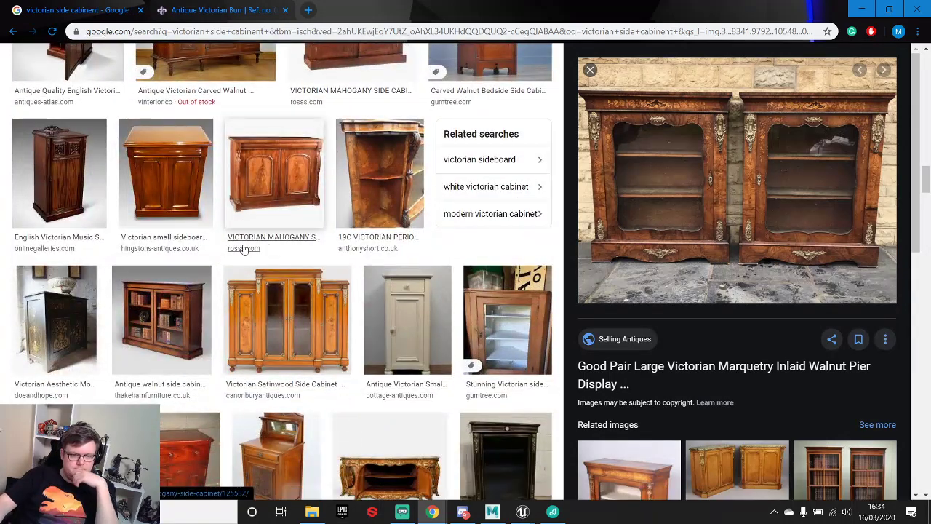
left_click(163, 306)
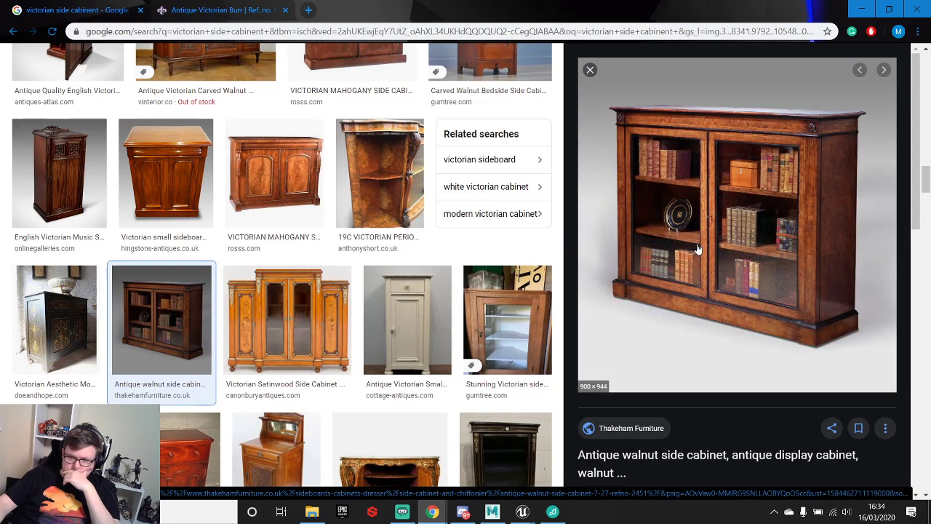
scroll(700, 247, "down", 5)
scroll(702, 252, "down", 4)
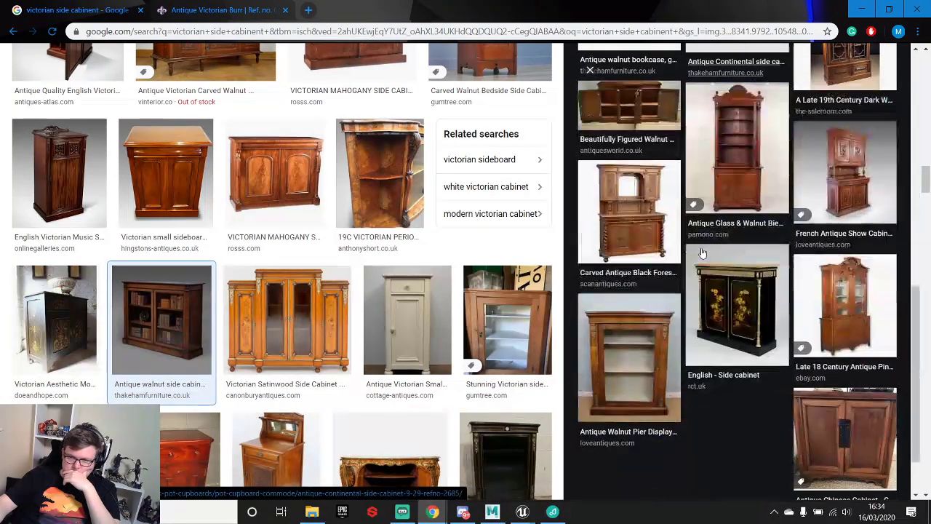
- Preview the Regent Antiques burr walnut inlaid credenza from the related images and look over its similar pieces
scroll(705, 262, "up", 3)
left_click(831, 161)
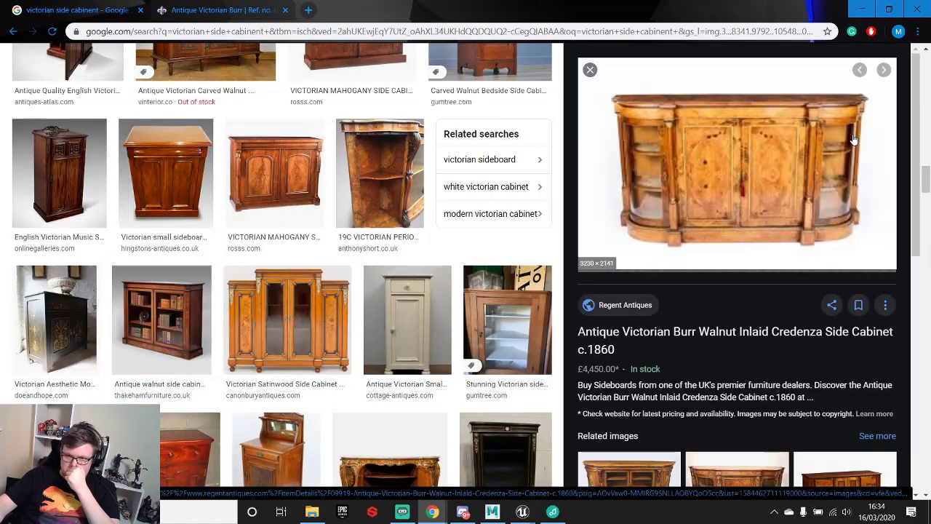
scroll(672, 357, "up", 4)
scroll(671, 357, "down", 4)
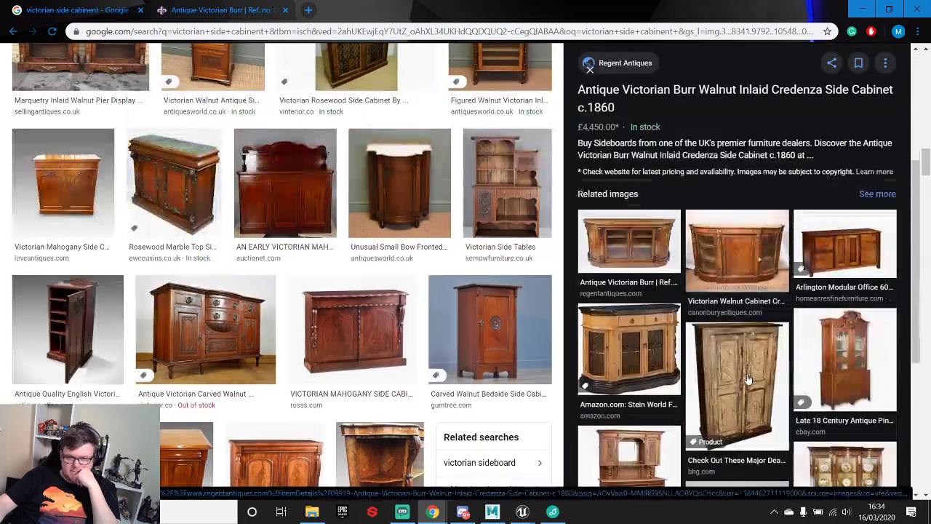
- Preview the Canonbury Antiques Victorian walnut credenza and, from its related images, the Regent Antiques burr credenza with glazed centre doors
left_click(725, 265)
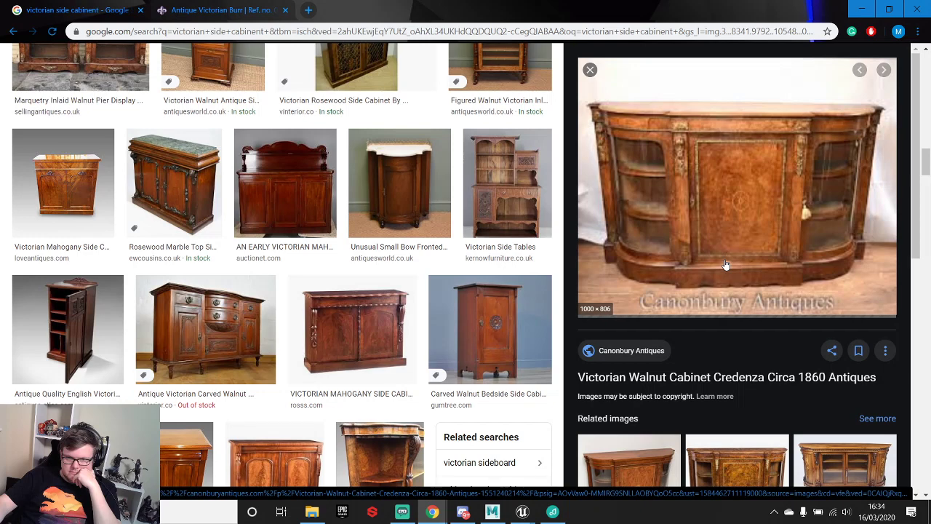
scroll(725, 265, "down", 4)
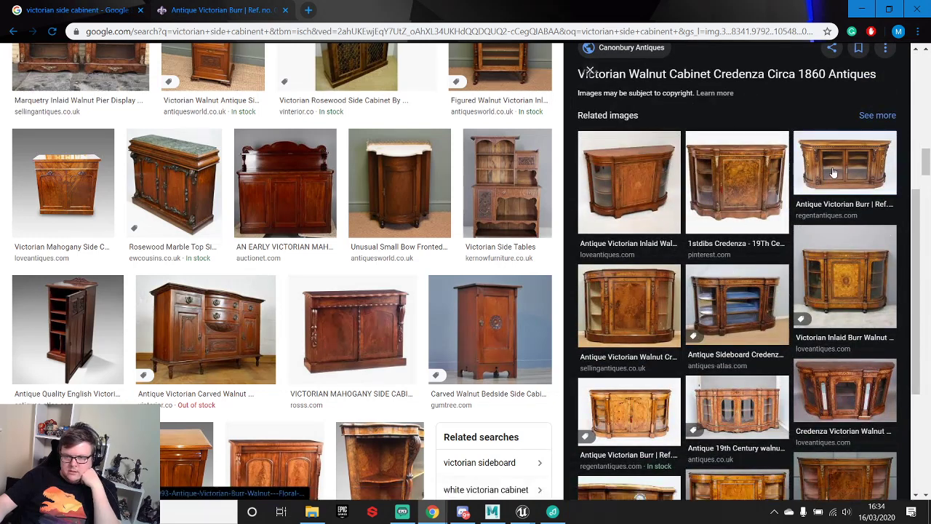
left_click(834, 172)
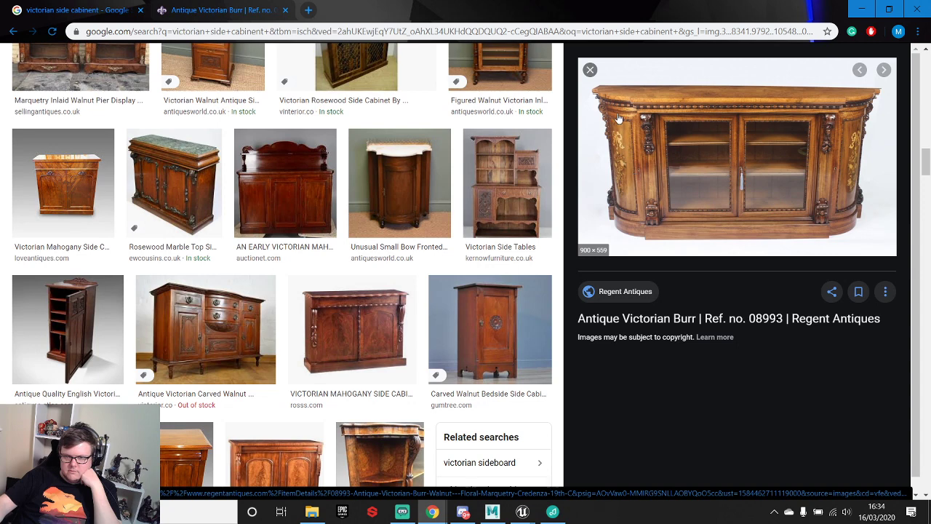
scroll(709, 235, "down", 1)
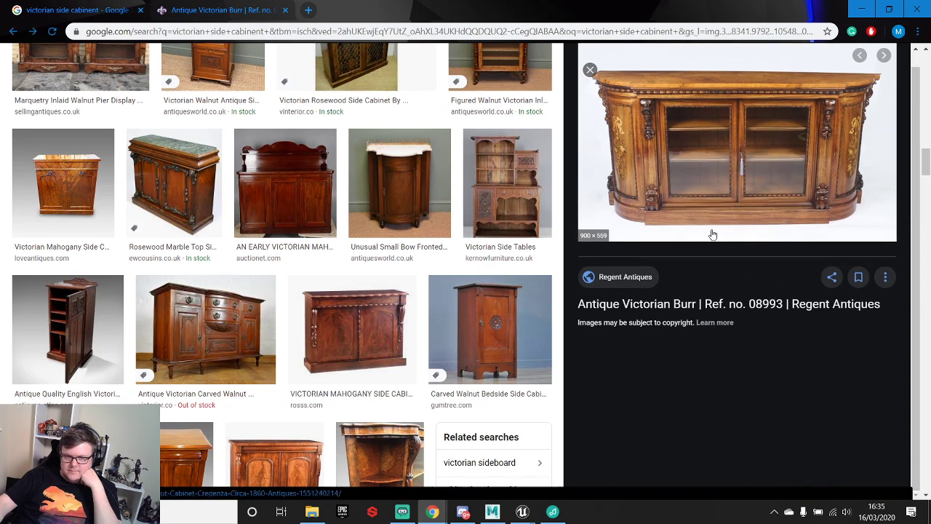
- Return to the Canonbury credenza's related images and preview the 19th Century walnut and floral marquetry credenza
key("alt+Left")
scroll(701, 383, "down", 8)
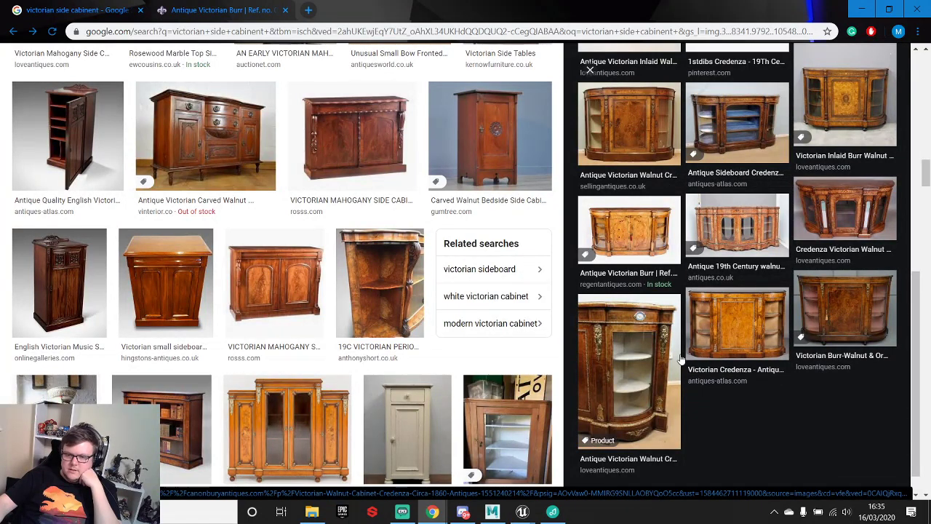
scroll(691, 368, "down", 2)
left_click(686, 360)
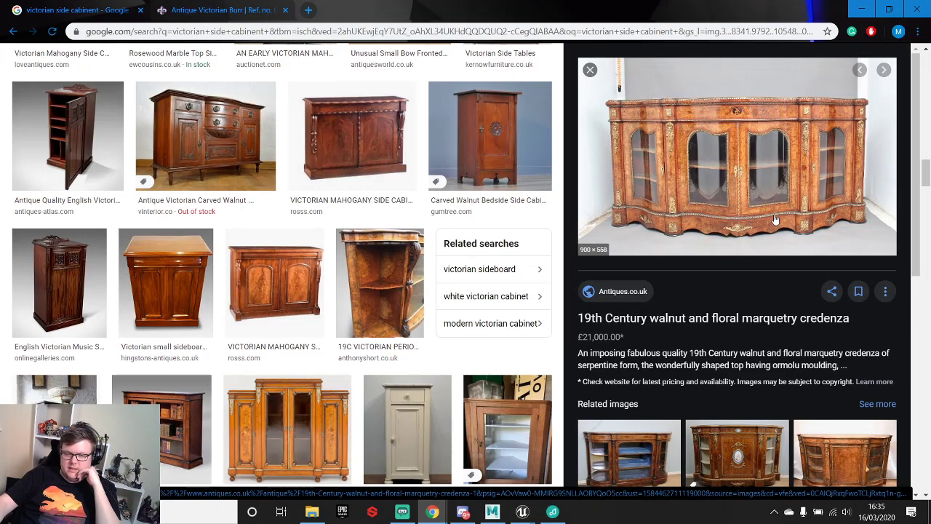
- Preview the Antiques World "Antique Credenza" from the marquetry credenza's related images and open its source web page
scroll(703, 300, "down", 3)
scroll(704, 300, "down", 3)
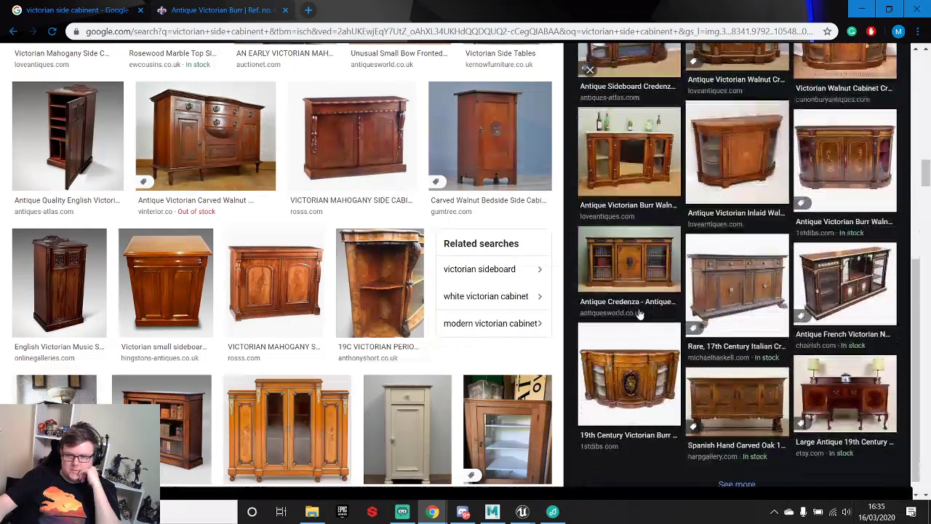
left_click(644, 255)
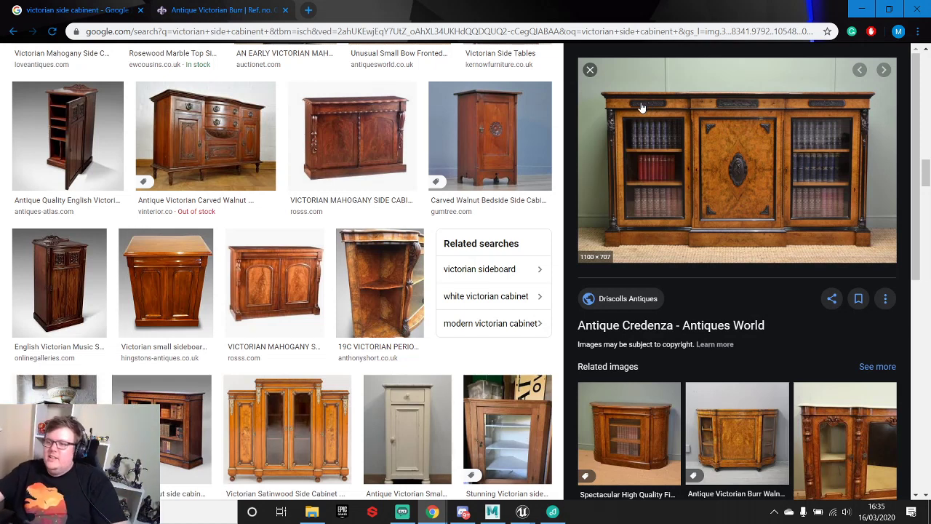
left_click(693, 131)
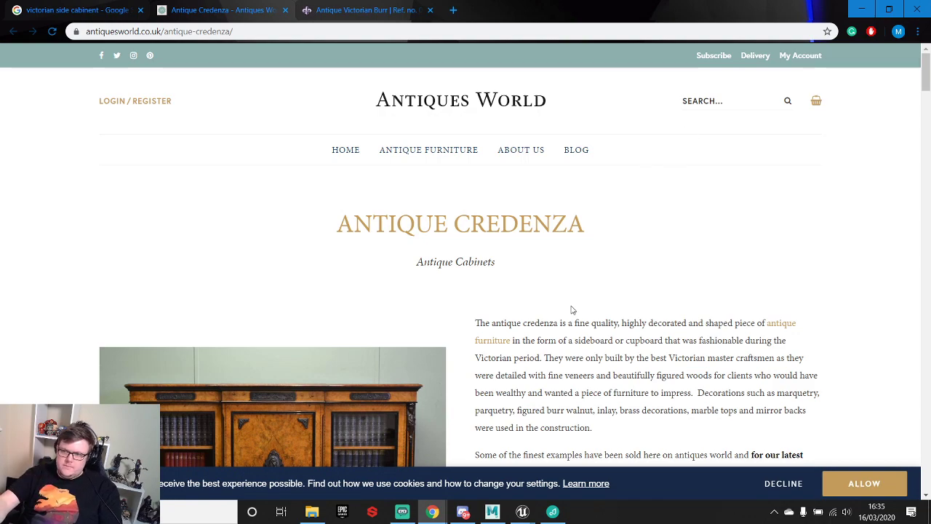
- Examine the Antique Credenza page, including the featured cabinet photo, the description and the credenzas for sale
scroll(572, 291, "down", 8)
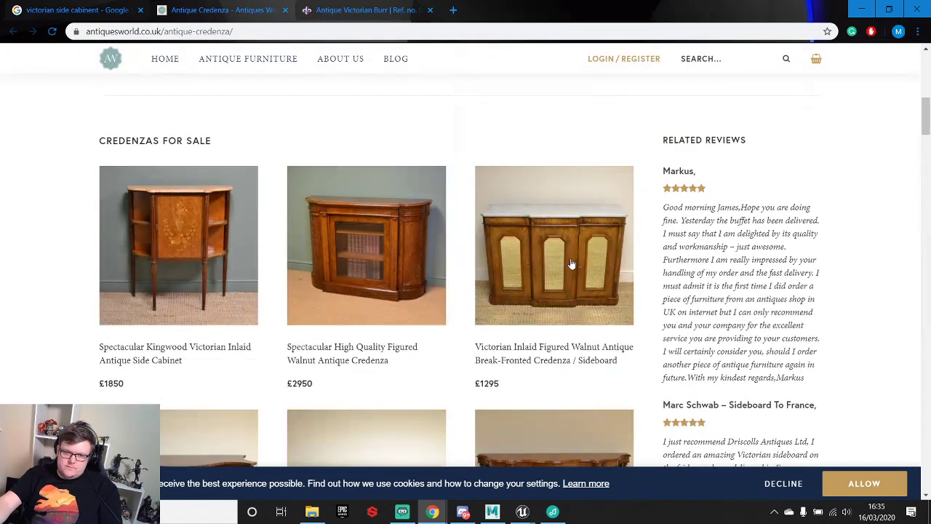
scroll(573, 251, "up", 4)
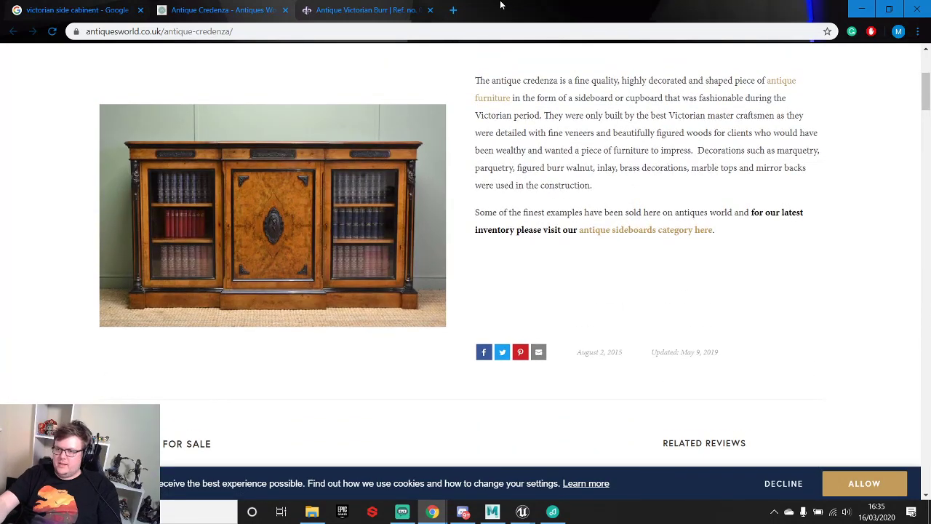
scroll(473, 211, "up", 2)
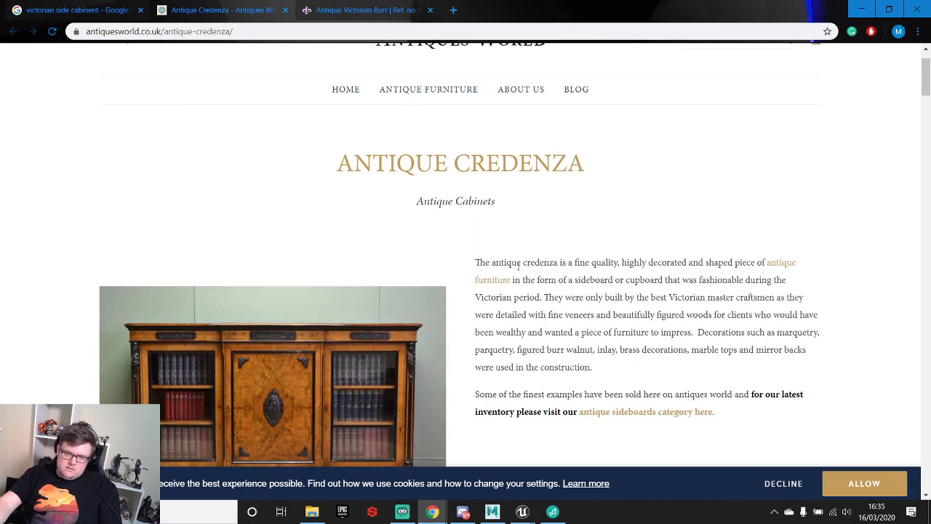
scroll(518, 264, "up", 1)
scroll(527, 269, "down", 2)
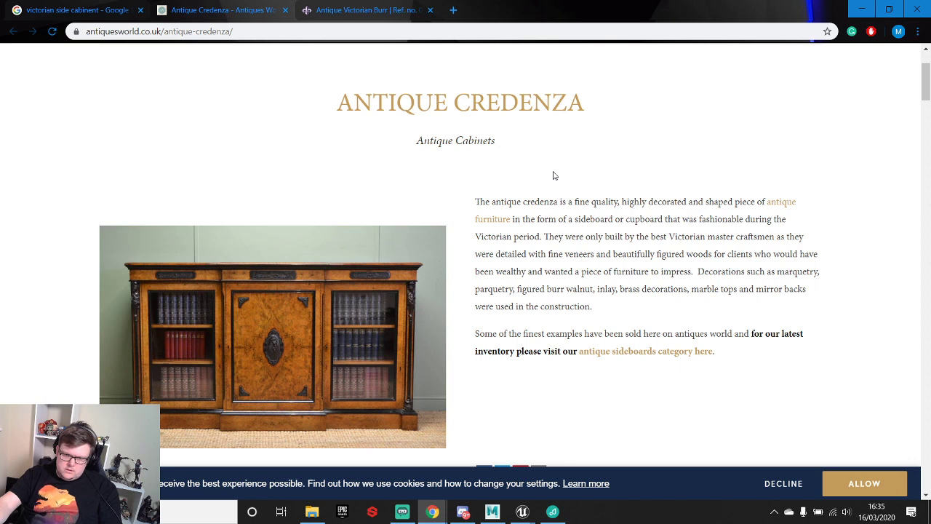
scroll(551, 187, "down", 3)
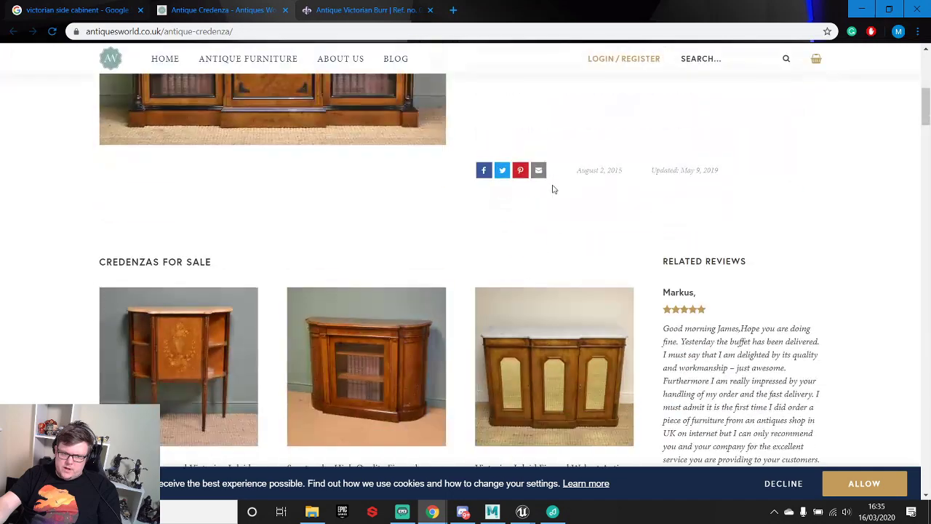
scroll(553, 189, "up", 7)
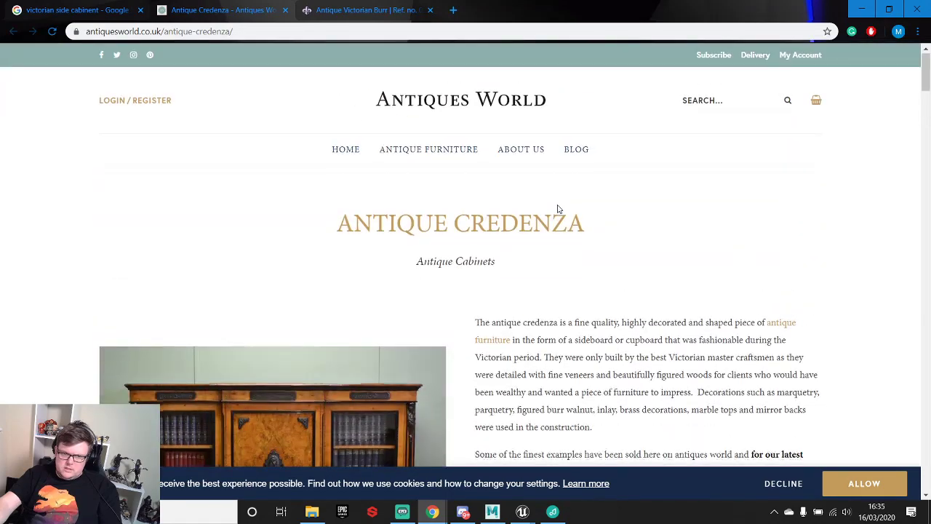
scroll(558, 209, "down", 3)
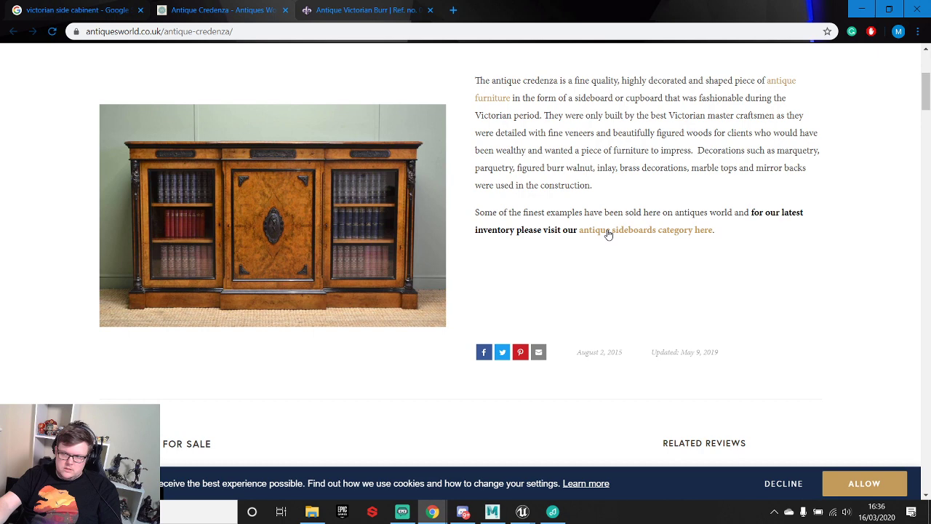
- Open the antique sideboards category linked in the description and look through its first page of listings
left_click(656, 231)
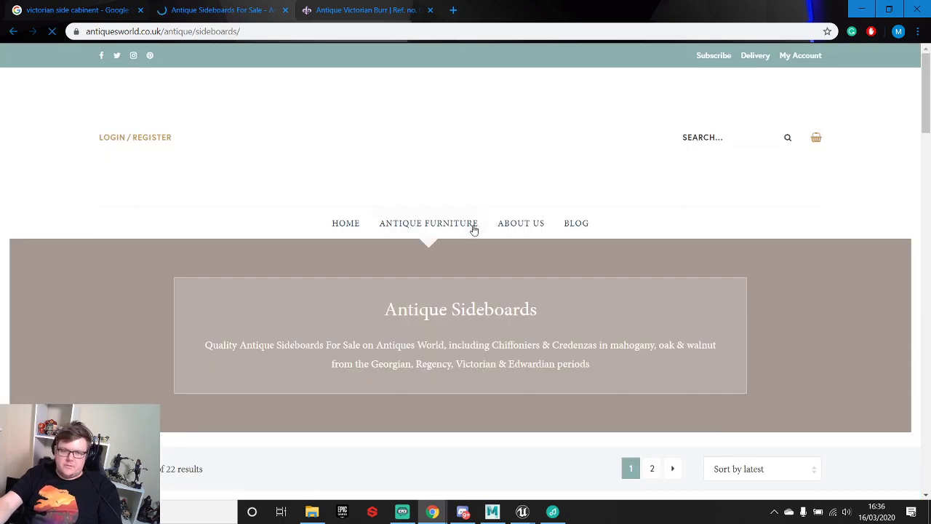
mouse_move(474, 224)
scroll(477, 231, "down", 3)
scroll(507, 278, "down", 6)
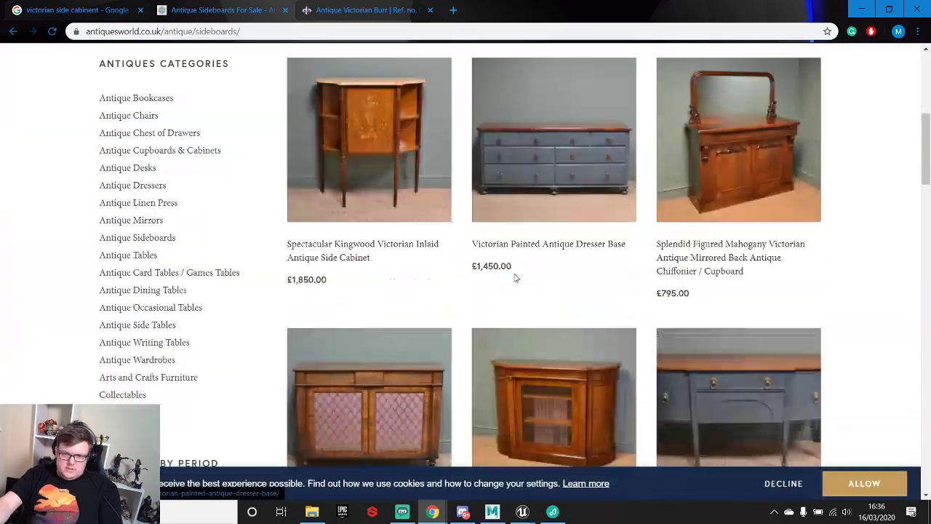
scroll(520, 275, "down", 10)
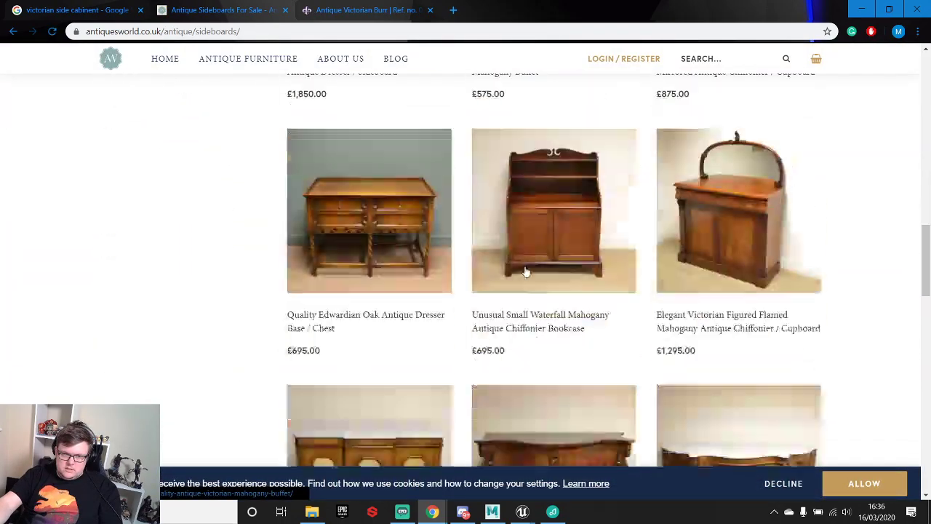
scroll(526, 270, "down", 4)
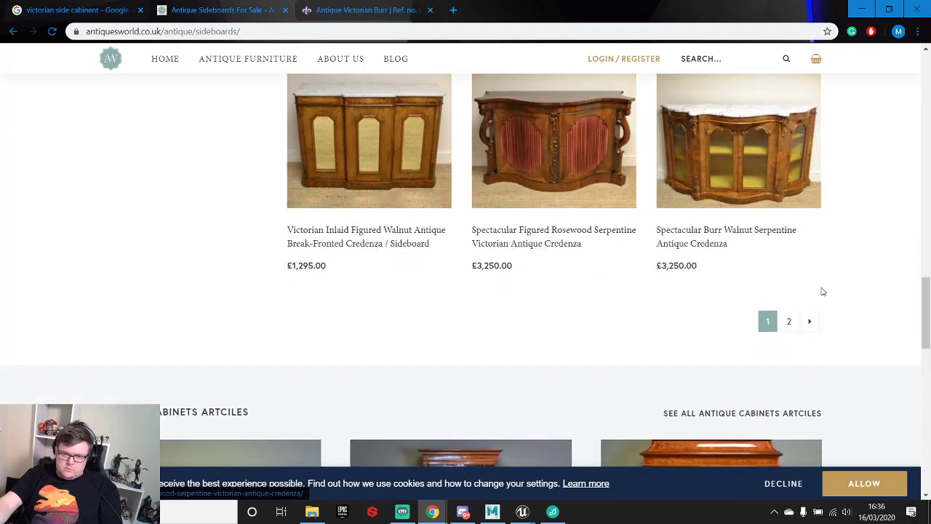
- Look through the second page of antique sideboard listings, return to the first page and skim its antique cabinets articles
left_click(789, 320)
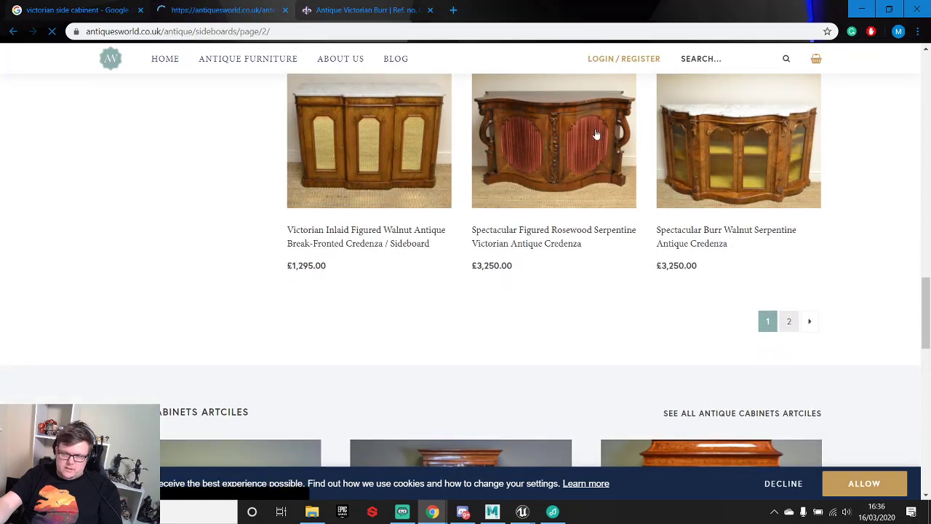
scroll(551, 225, "down", 4)
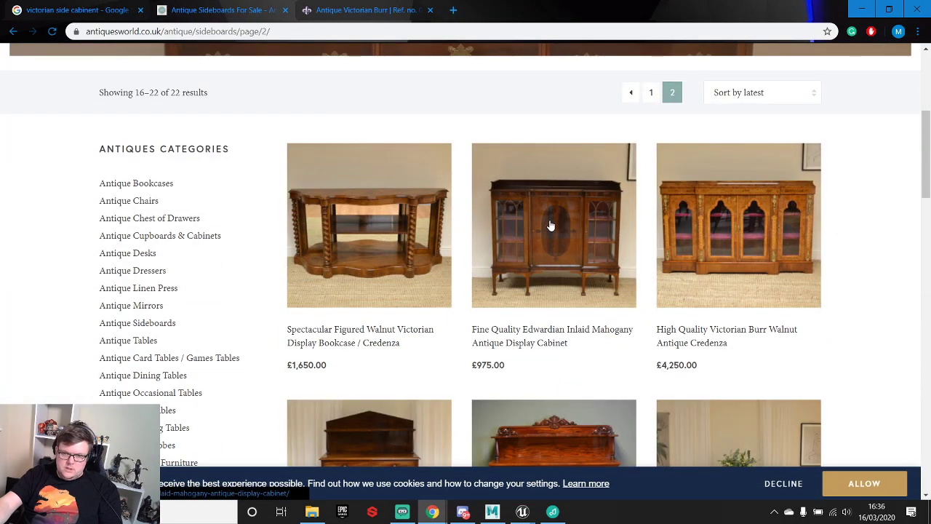
scroll(551, 225, "down", 12)
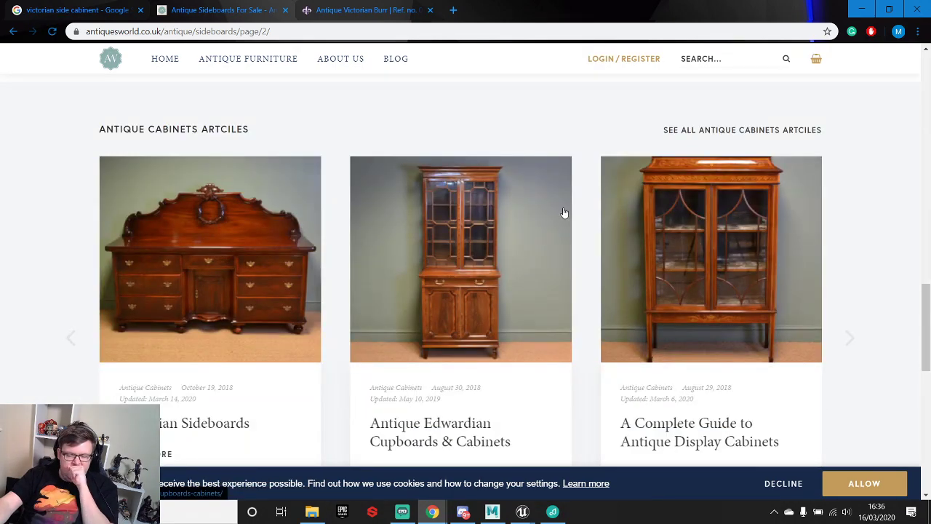
key("alt+Left")
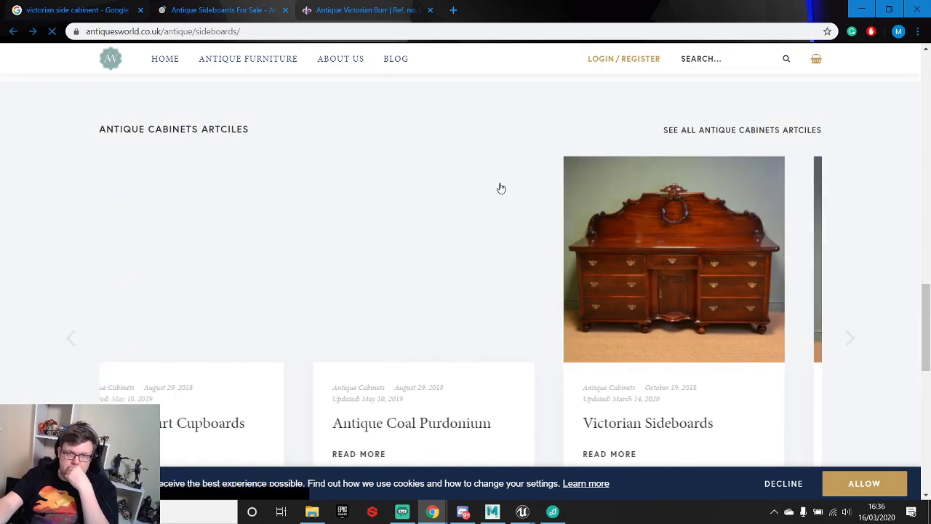
scroll(412, 240, "down", 5)
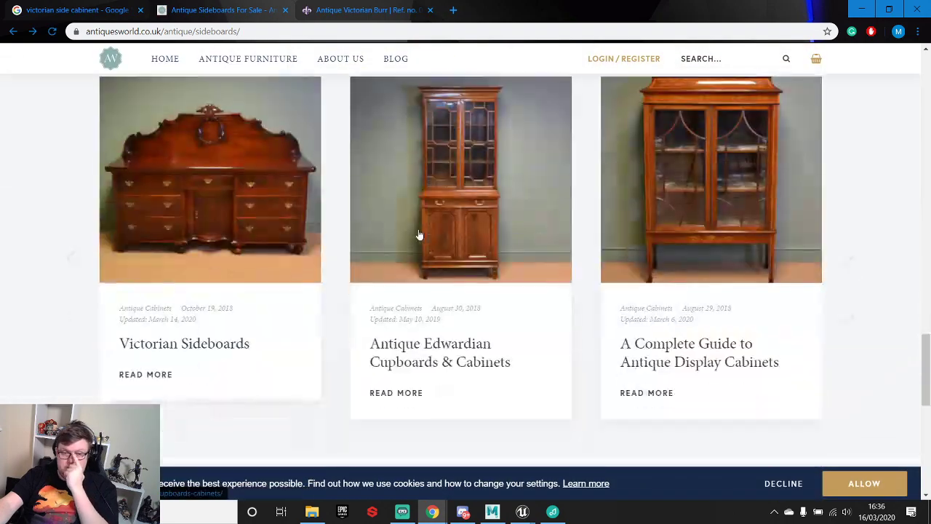
scroll(442, 213, "down", 5)
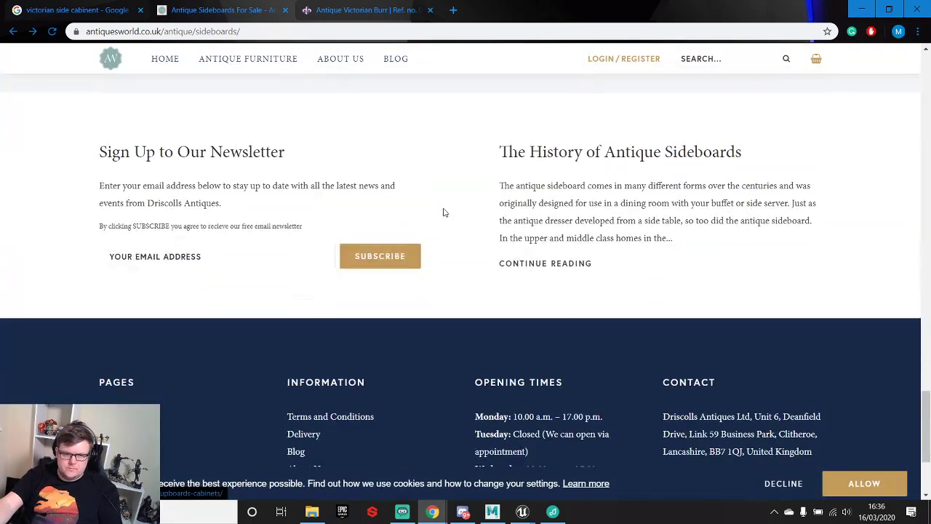
- Return to the Antique Credenza article and examine its featured cabinet photo again
key("alt+Left")
scroll(558, 245, "down", 5)
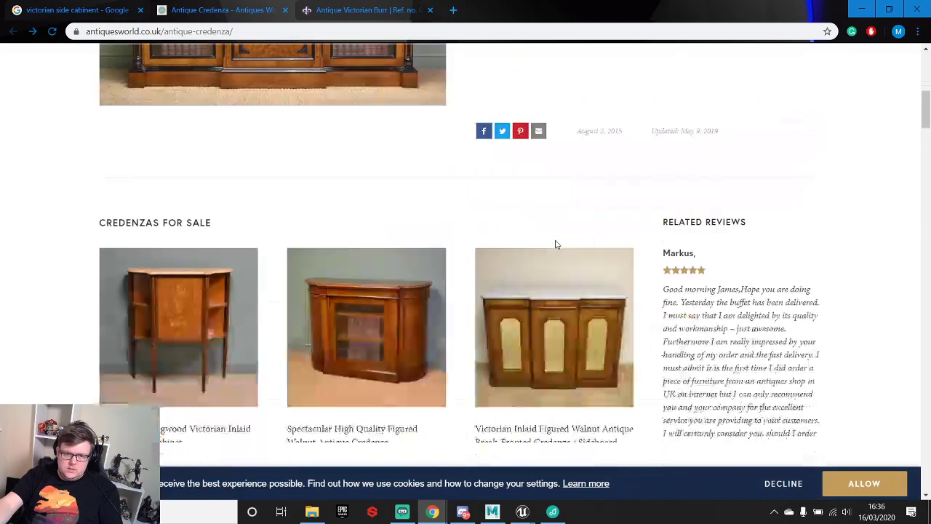
scroll(557, 246, "up", 5)
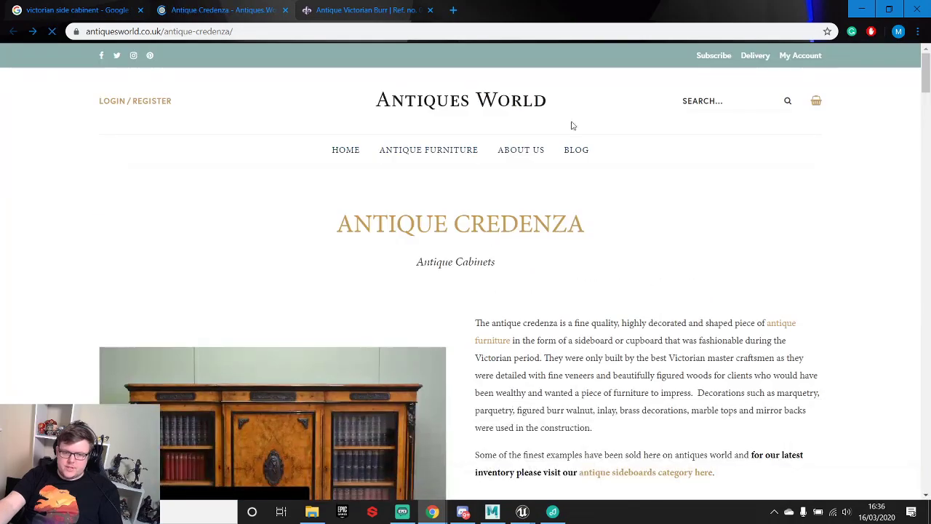
scroll(568, 291, "down", 8)
scroll(570, 289, "up", 4)
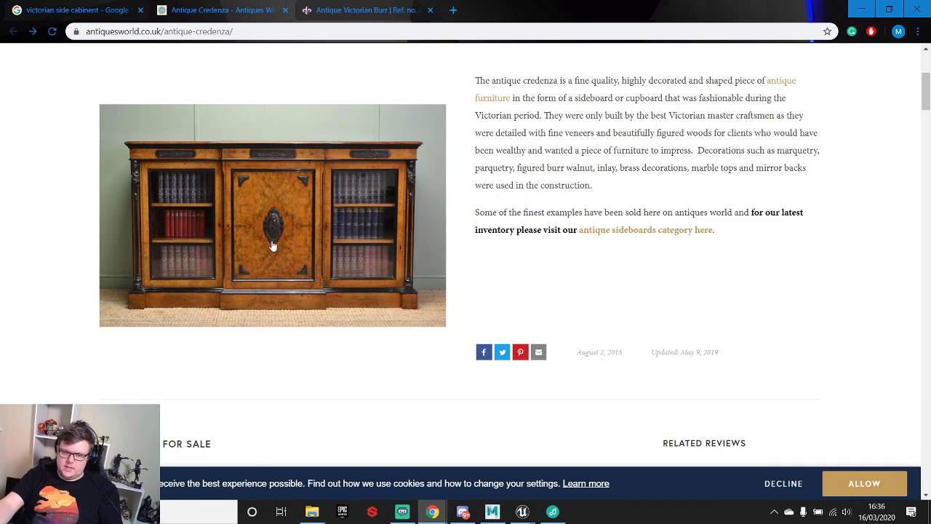
- Close the Antiques World page and examine the Antique Victorian Burr Walnut Inlaid Credenza on the Regent Antiques page
left_click(408, 11)
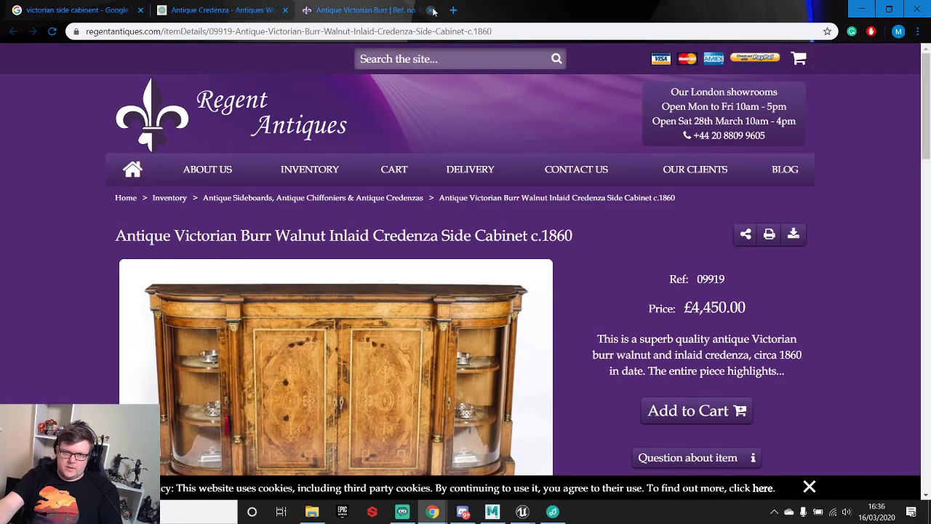
left_click(257, 7)
left_click(283, 11)
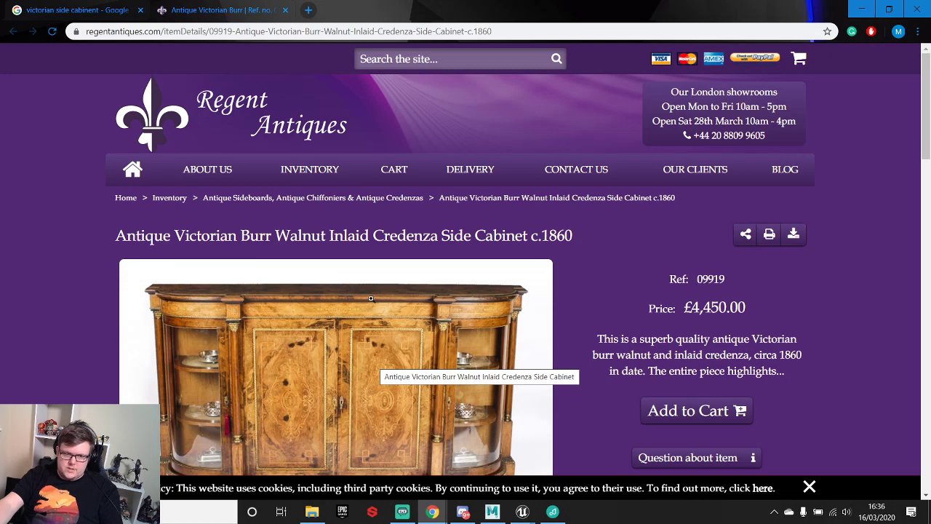
scroll(370, 298, "down", 3)
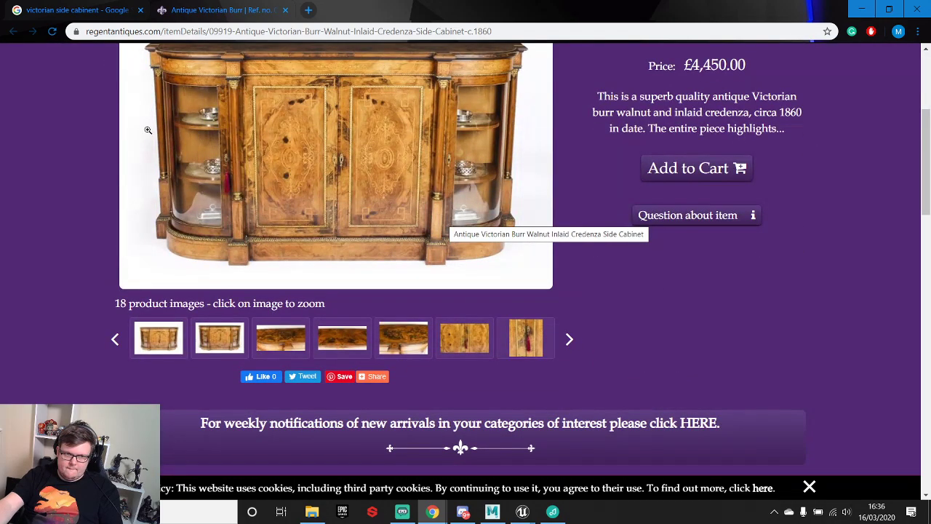
- Return to the Google Images results for Victorian side cabinets and preview Thakeham Furniture's antique walnut side cabinet
left_click(86, 11)
scroll(296, 337, "down", 2)
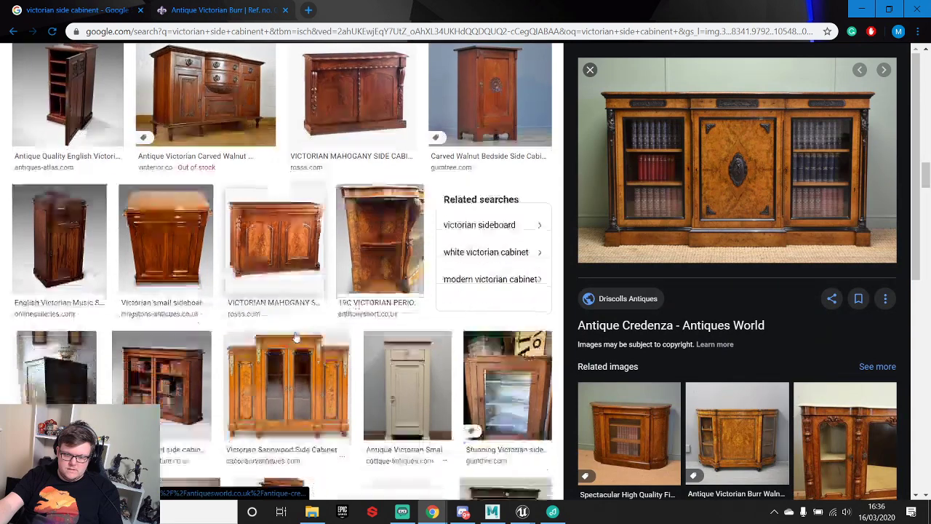
left_click(171, 324)
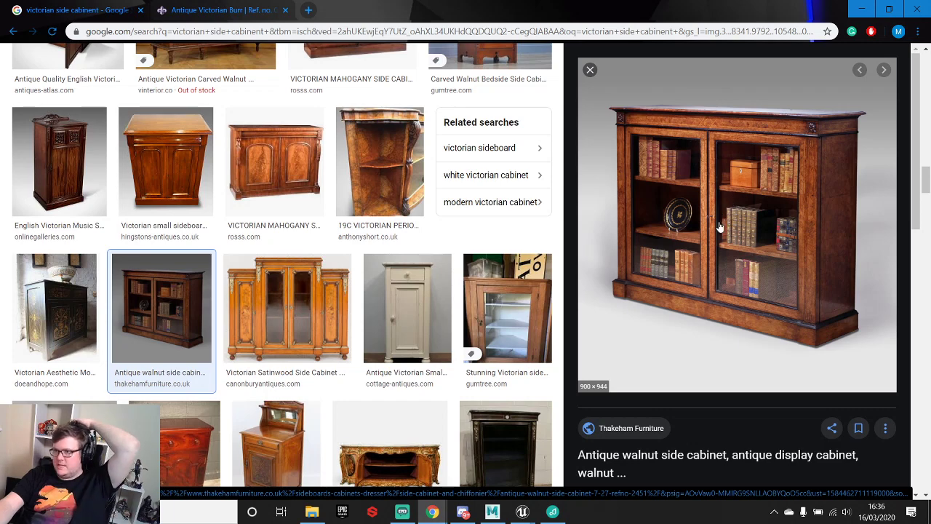
- Switch to the Unreal Editor and inspect the placeholder cabinets along the study walls from several angles
mouse_move(522, 512)
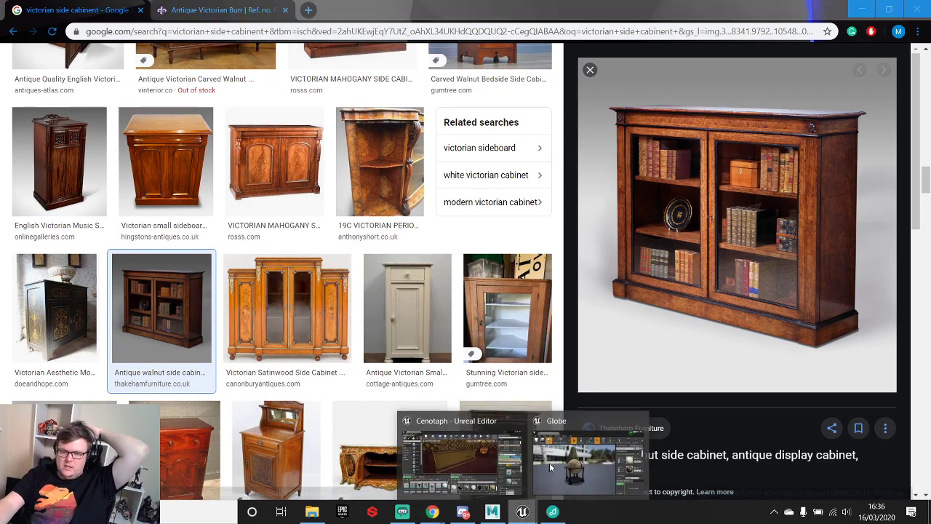
left_click(549, 463)
right_click_drag(424, 157, 695, 168)
right_click_drag(401, 169, 631, 253)
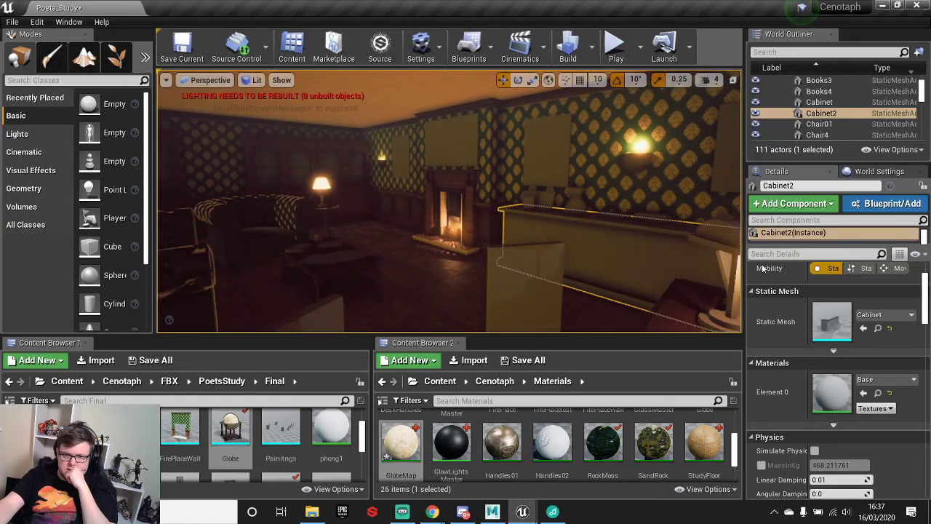
right_click_drag(379, 186, 533, 192)
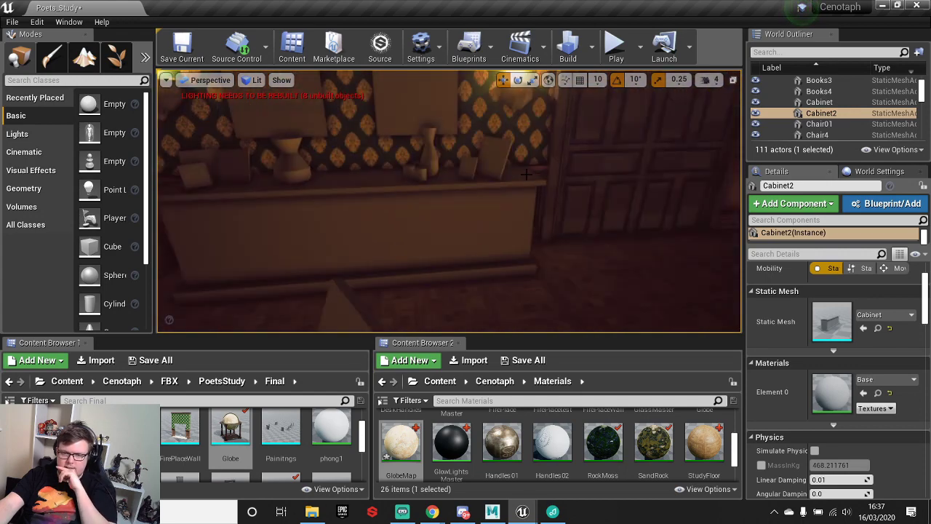
right_click_drag(421, 186, 269, 190)
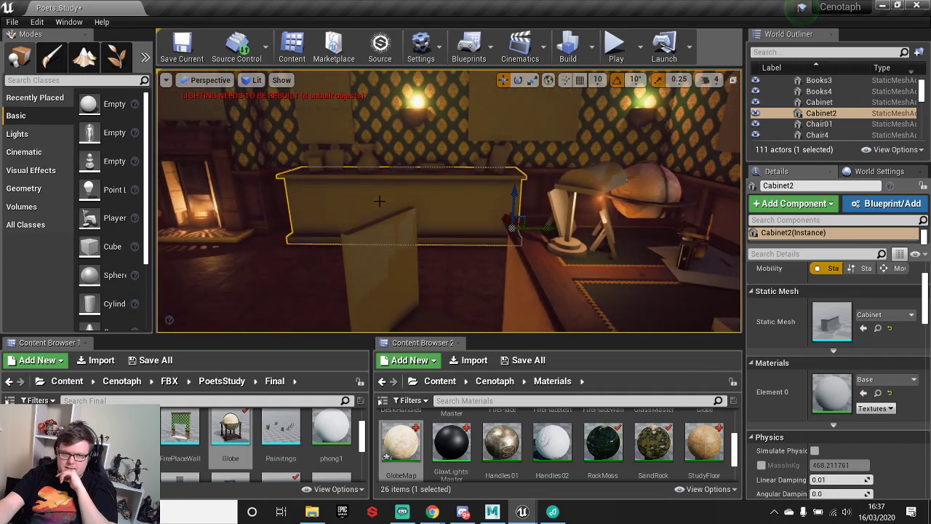
right_click_drag(442, 173, 407, 205)
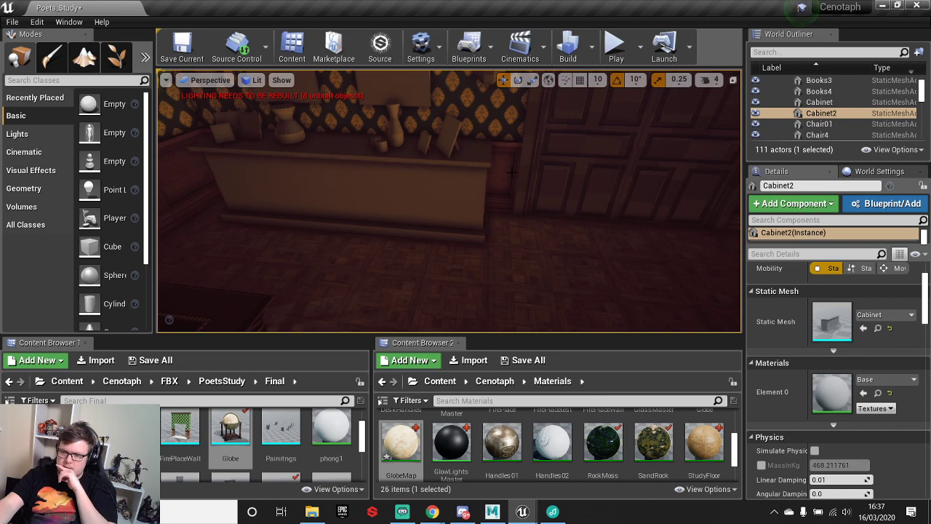
- Switch to Maya and hide the Globe model in the PropsFinal group
left_click(492, 512)
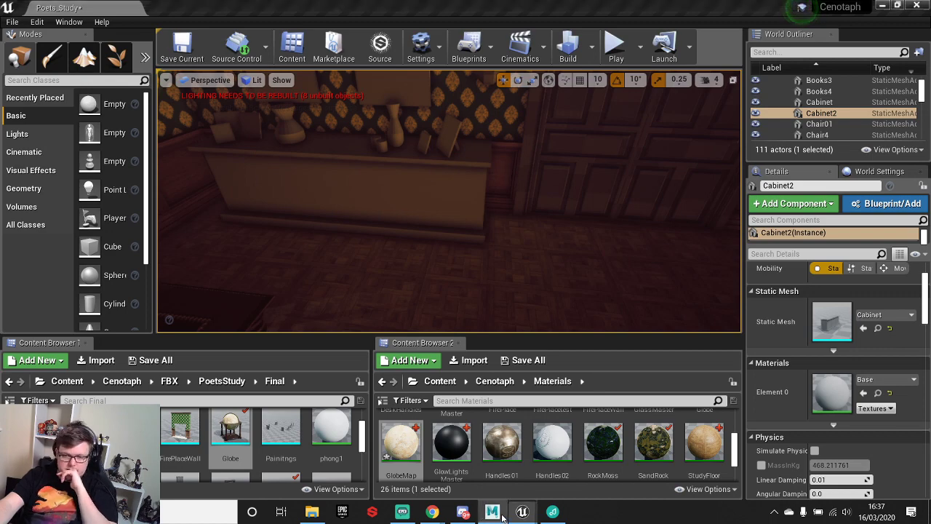
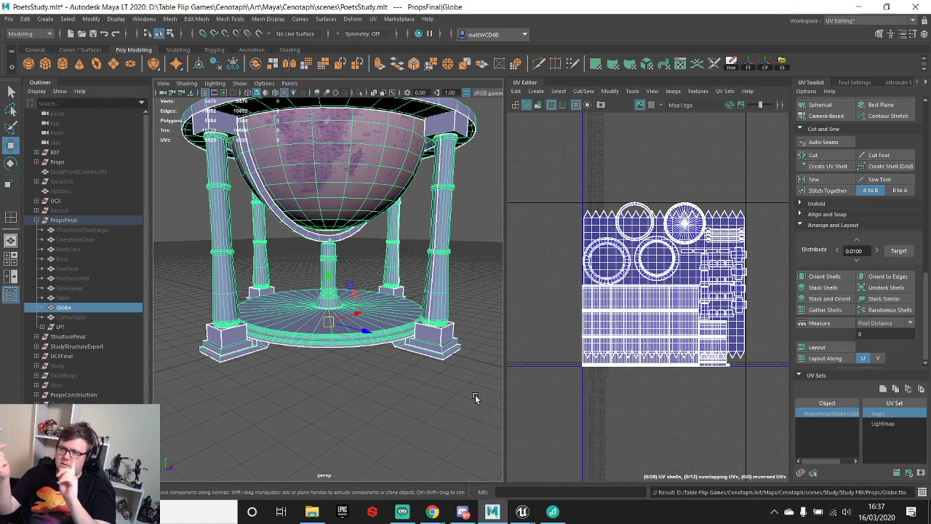
scroll(371, 385, "down", 5)
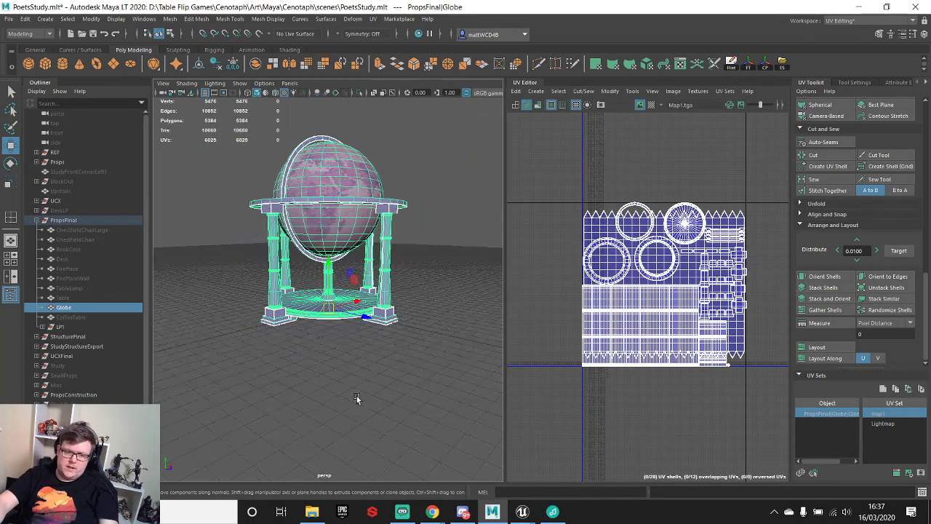
left_click_drag(356, 396, 287, 312, "alt")
middle_click_drag(287, 312, 173, 329, "alt")
left_click(67, 308)
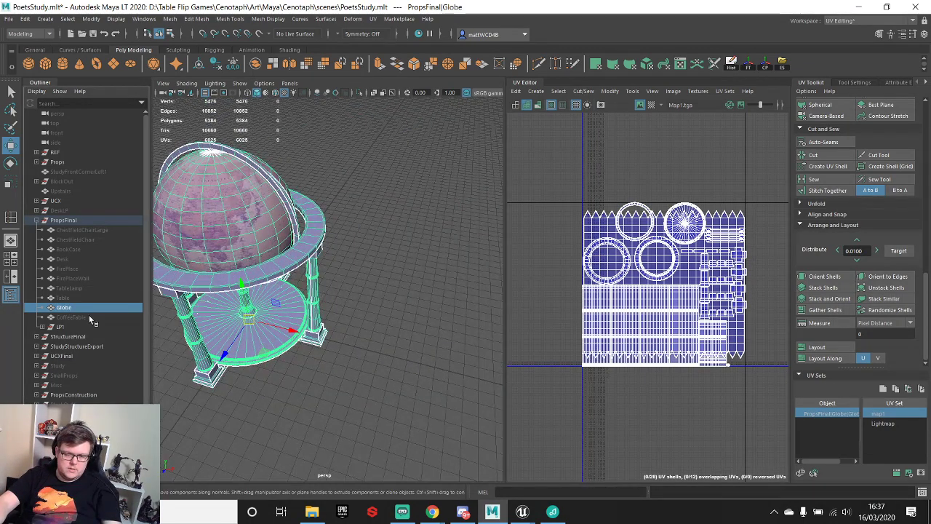
key("g")
left_click(775, 101)
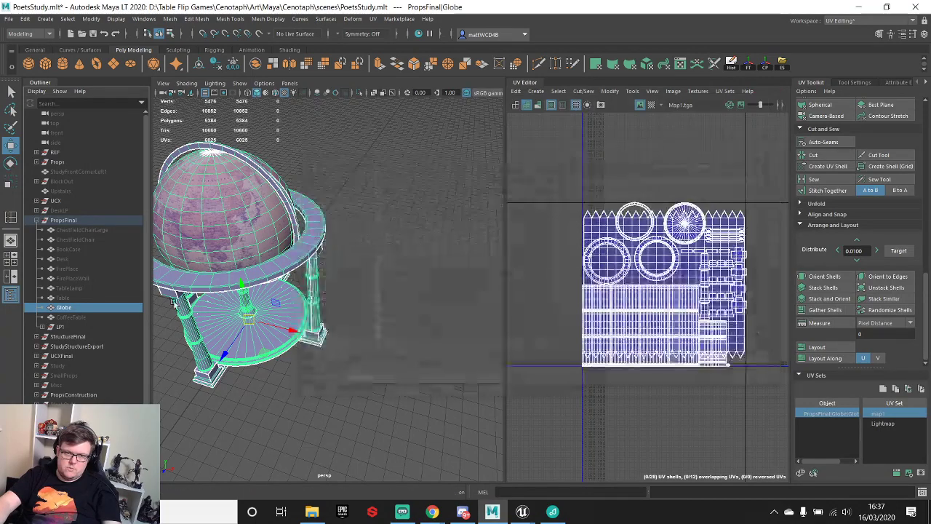
key("h")
- Draw a bowed three-point EP curve on the ground grid in the perspective view
left_click_drag(287, 260, 317, 314, "alt")
middle_click_drag(317, 314, 367, 280, "alt")
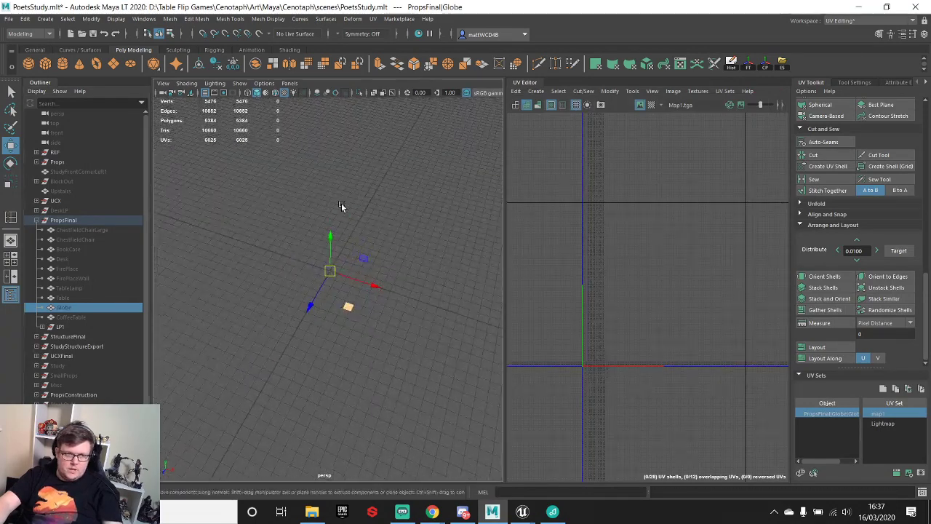
left_click(96, 49)
left_click(64, 67)
left_click(331, 346)
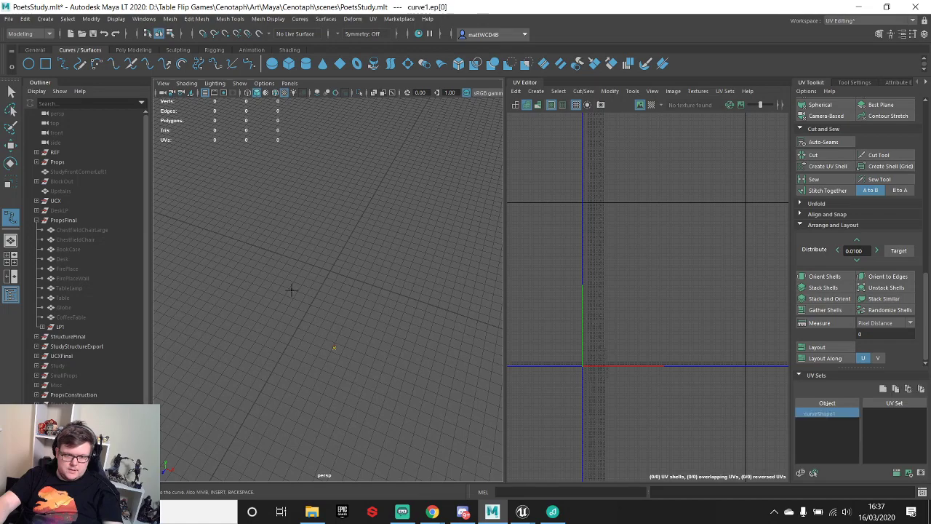
left_click(291, 290)
left_click(364, 212)
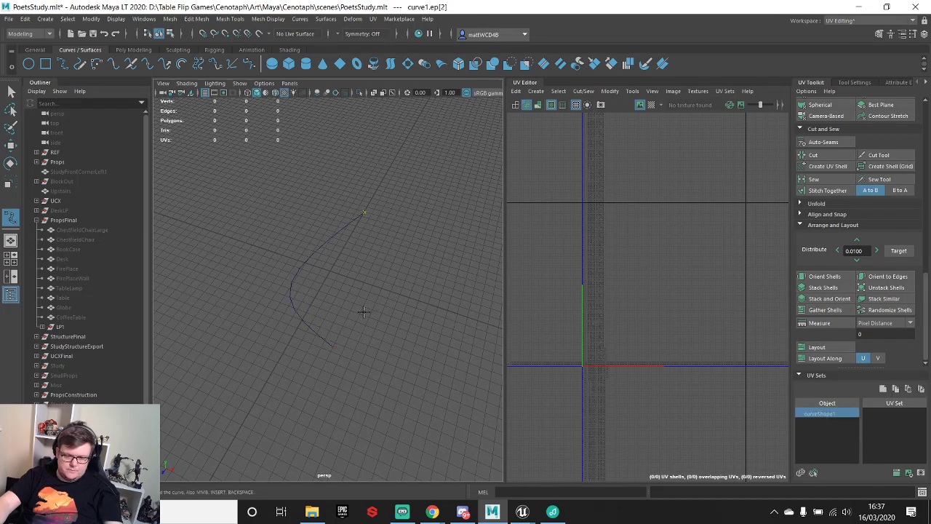
key("w")
left_click_drag(289, 196, 342, 277, "alt")
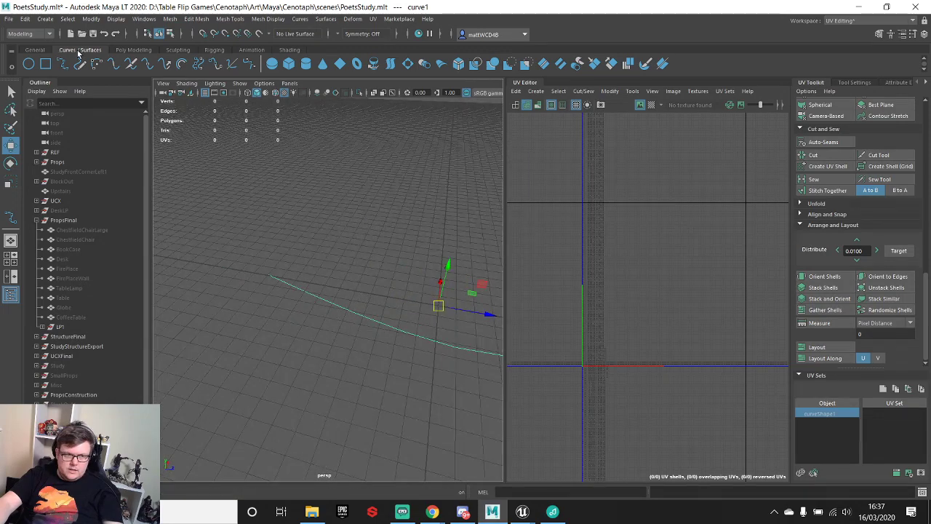
- Create a polygon cube, enlarge it uniformly and narrow it along X into a thin slab
left_click(133, 49)
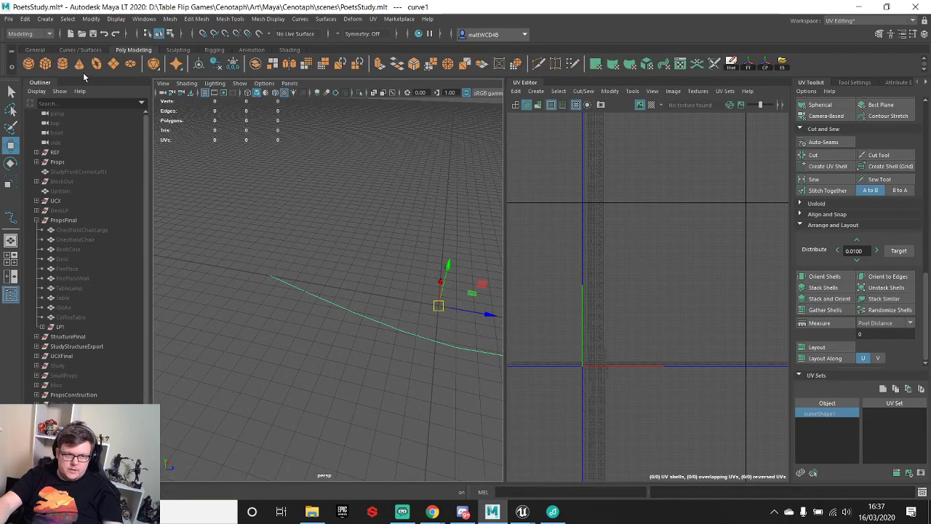
left_click(45, 64)
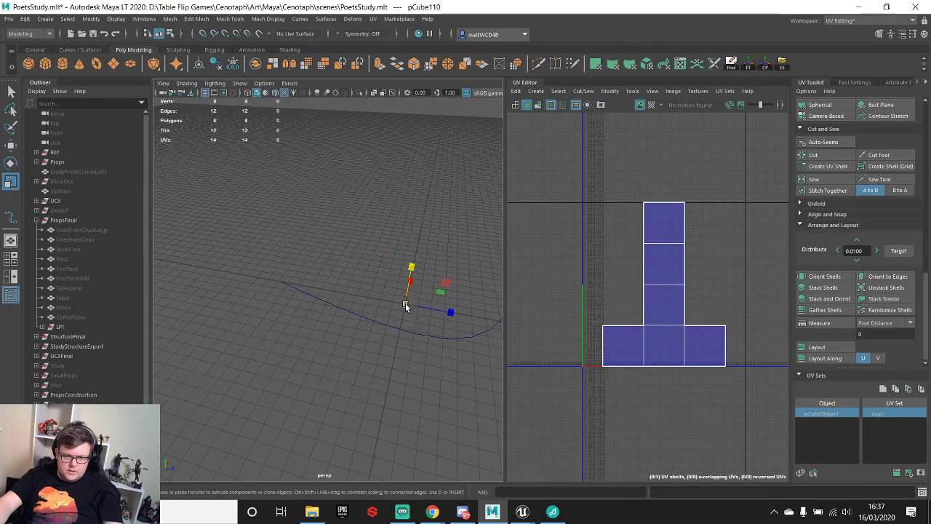
left_click_drag(405, 305, 455, 306)
key("w")
key("e")
key("r")
left_click_drag(411, 281, 357, 293)
- Move the slab to the end of the curve and rotate it about its vertical axis to line up with the curve
key("w")
key("f")
scroll(355, 318, "down", 6)
scroll(398, 309, "up", 5)
middle_click_drag(373, 313, 339, 296, "alt")
left_click_drag(347, 334, 313, 302, "alt")
scroll(312, 260, "up", 7)
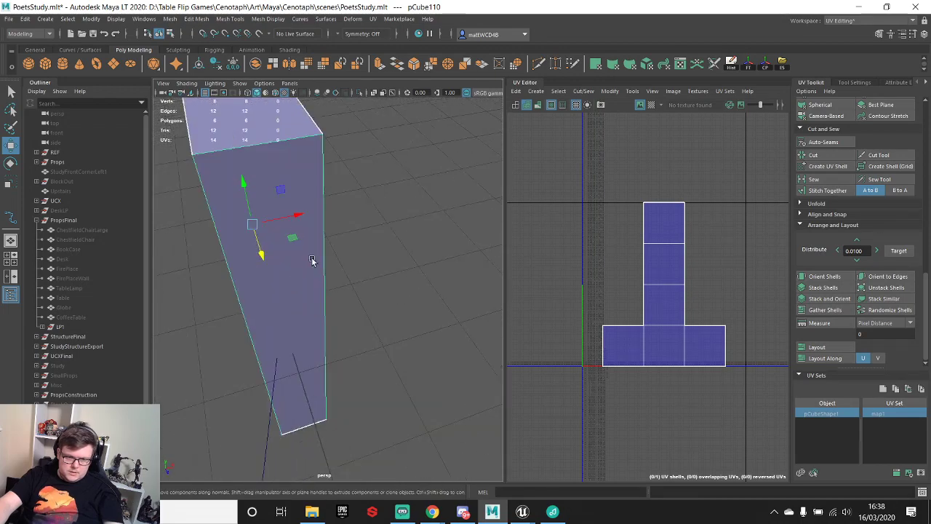
left_click_drag(299, 215, 285, 218)
scroll(314, 275, "down", 7)
key("e")
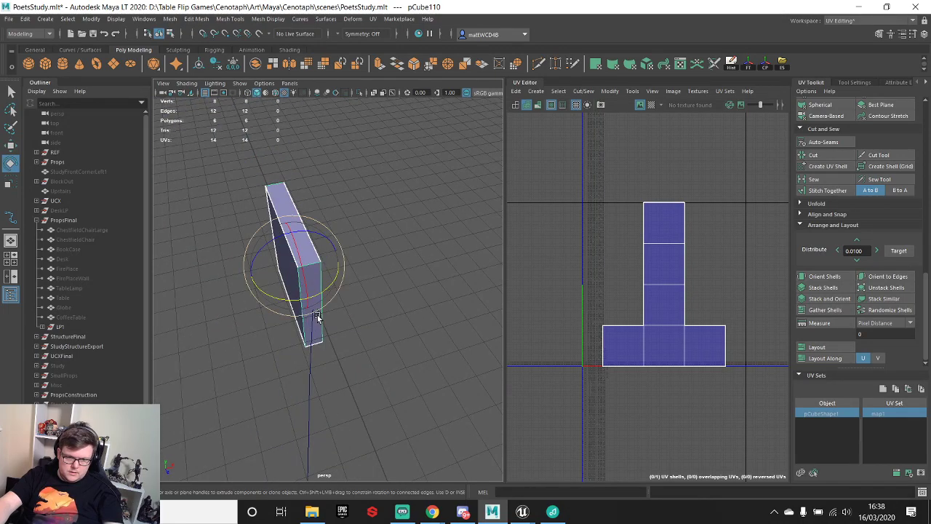
left_click_drag(317, 317, 300, 293)
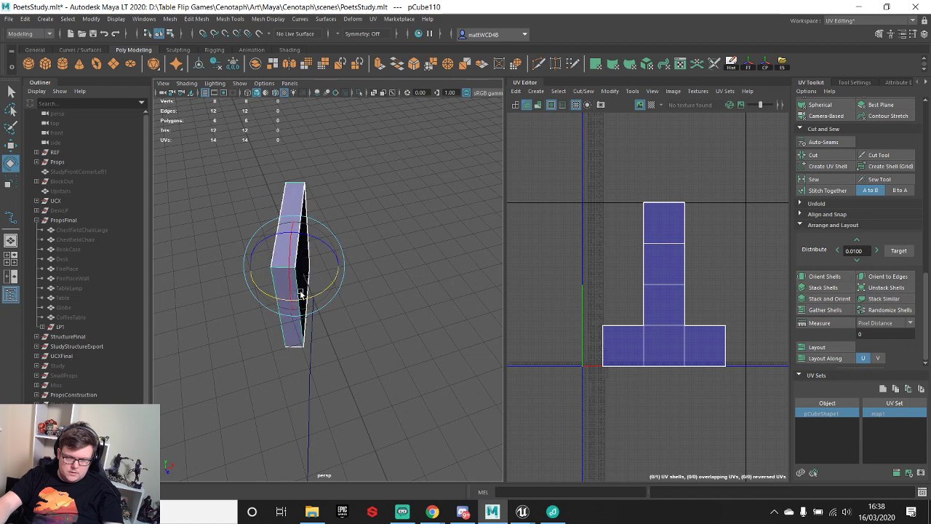
key("w")
left_click_drag(336, 257, 342, 258)
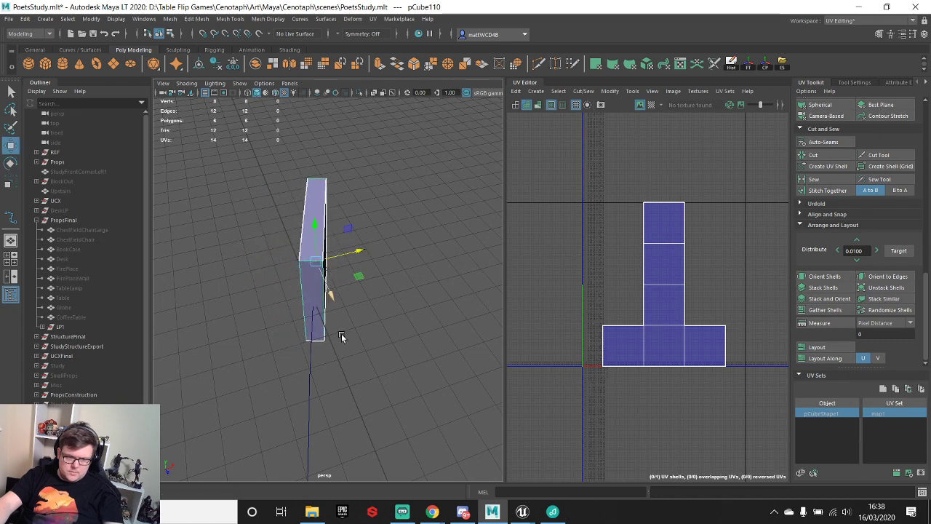
key("q")
left_click(308, 379)
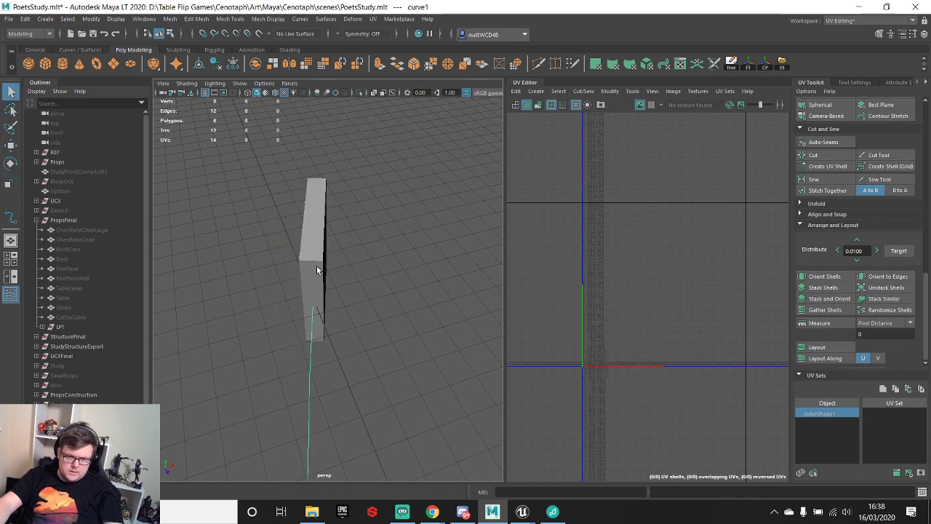
left_click(318, 265)
left_click(309, 367, "shift")
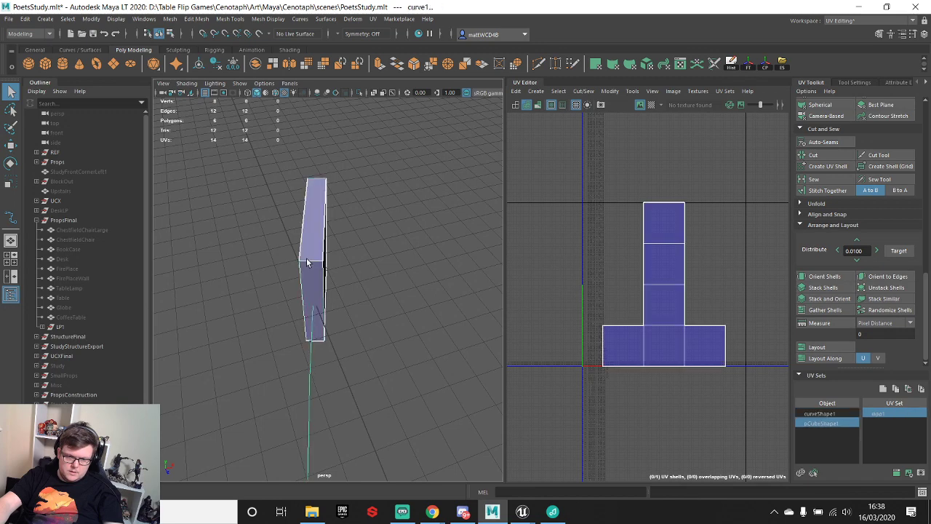
mouse_move(306, 258)
right_mouse_down("shift")
mouse_move(309, 471)
mouse_move(307, 285)
mouse_move(320, 403)
mouse_move(310, 256)
right_mouse_up("shift")
left_click(310, 281)
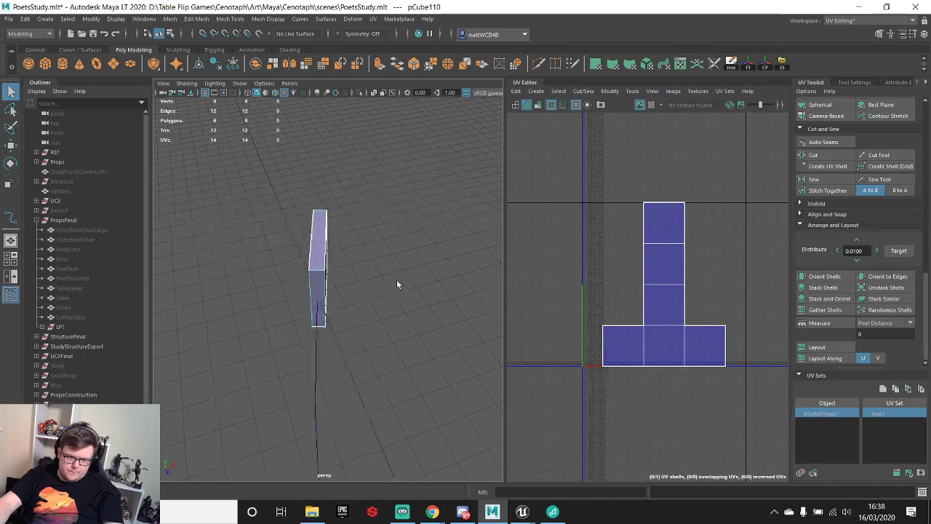
- Set face extrusion to 27 divisions and try to extrude the slab's end face along the selected curve
left_click_drag(396, 279, 324, 300, "alt")
right_click_drag(324, 300, 337, 266, "alt")
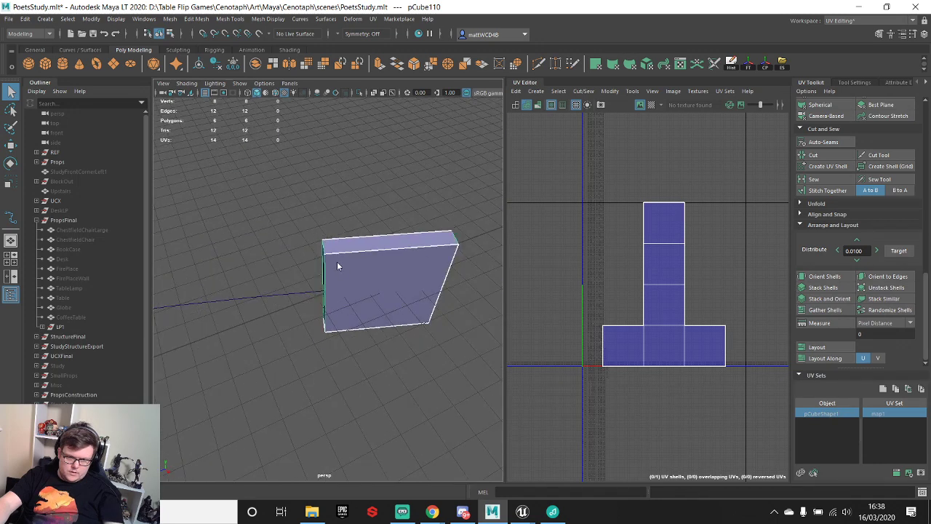
left_click_drag(278, 178, 501, 388)
left_click_drag(320, 278, 344, 270, "alt")
left_click(324, 267)
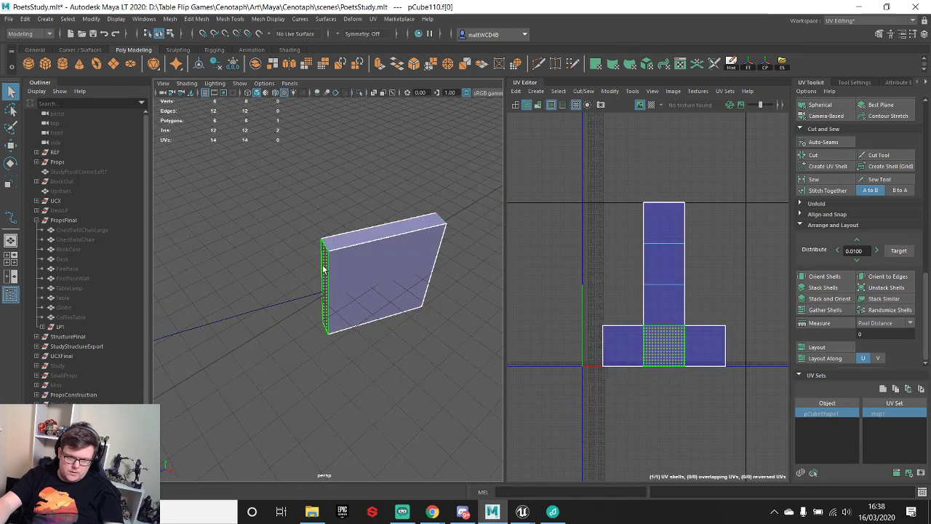
left_click_drag(272, 287, 276, 323)
right_click_drag(284, 292, 359, 322, "shift")
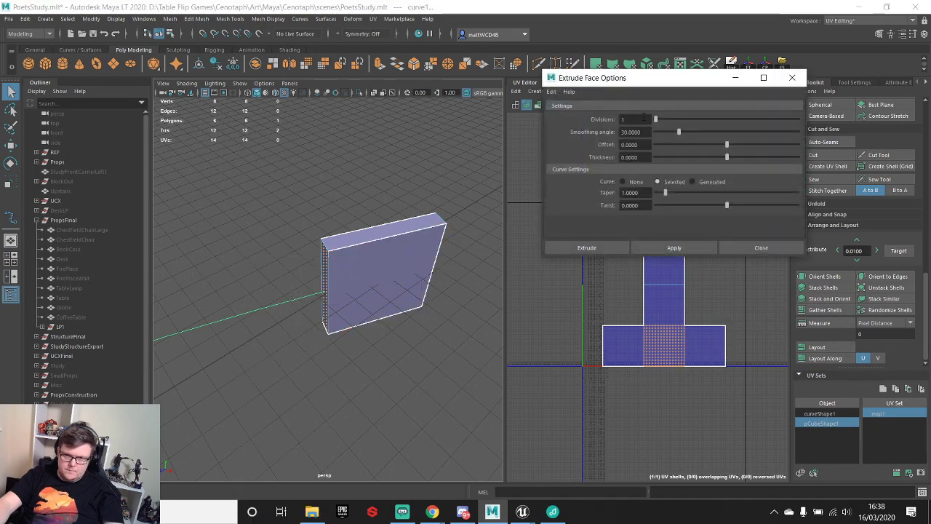
left_click(670, 247)
left_click_drag(326, 264, 357, 238, "alt")
key("ctrl+z")
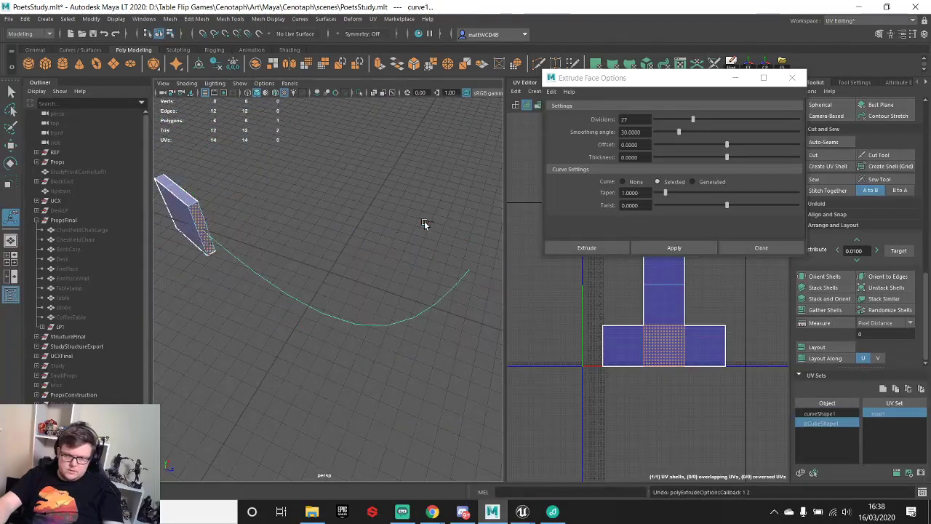
- Delete all of the slab's faces except the end face that meets the curve
left_click_drag(249, 209, 364, 138, "alt")
left_click_drag(228, 135, 299, 328)
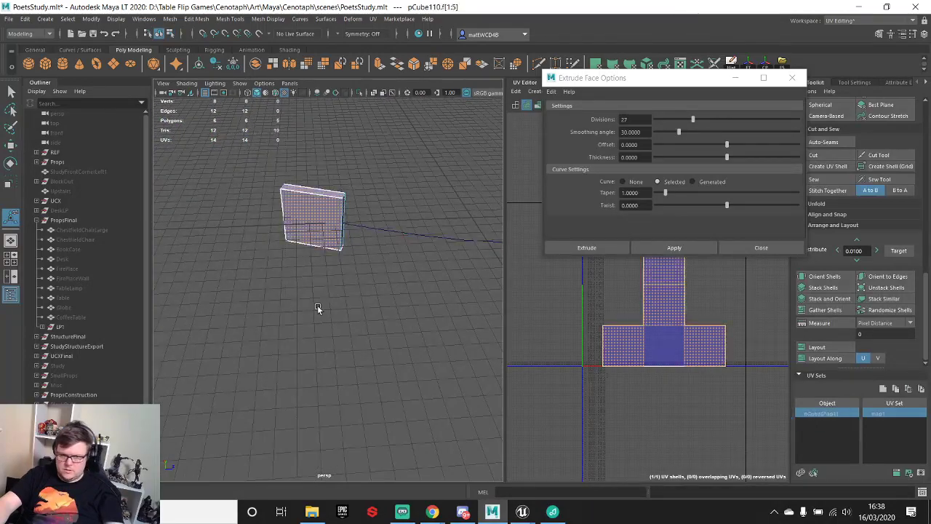
key("Delete")
left_click_drag(364, 257, 301, 261, "alt")
- Try to extrude the remaining slab face along the selected curve with 27 divisions
left_click(356, 263)
left_click(285, 328, "shift")
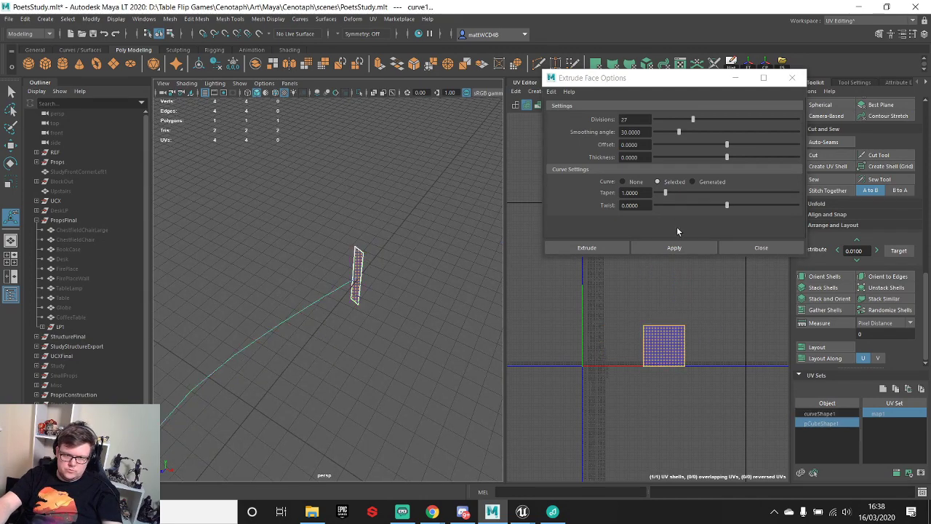
left_click(674, 247)
key("ctrl+z")
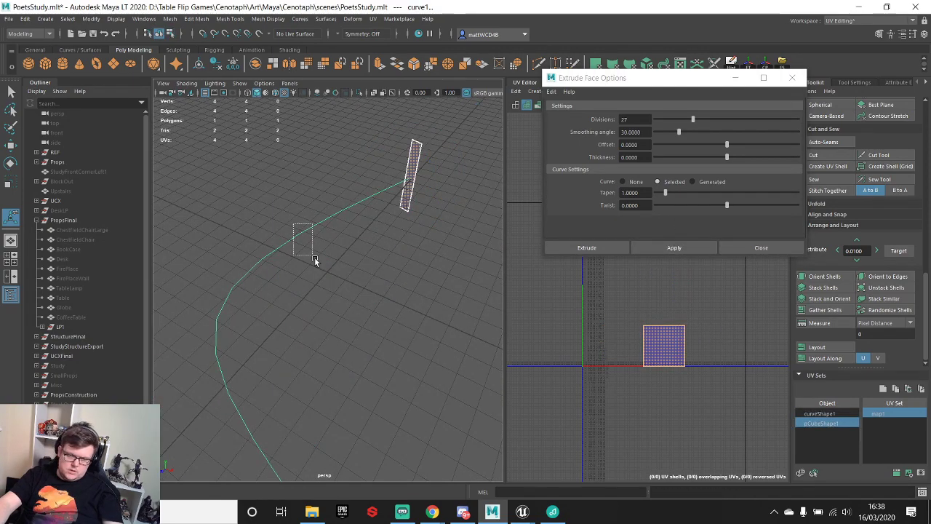
- Rebuild the bowed curve
left_click_drag(293, 224, 314, 260)
left_click(298, 19)
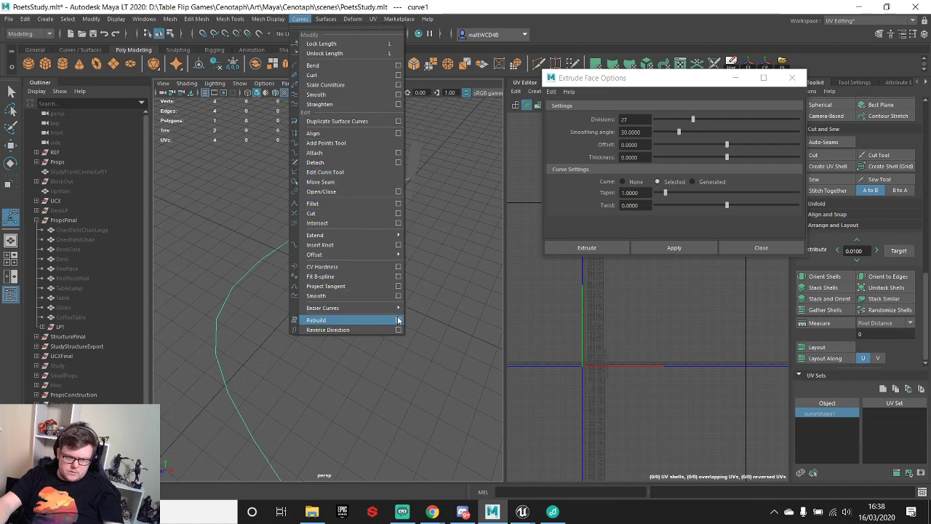
left_click(369, 321)
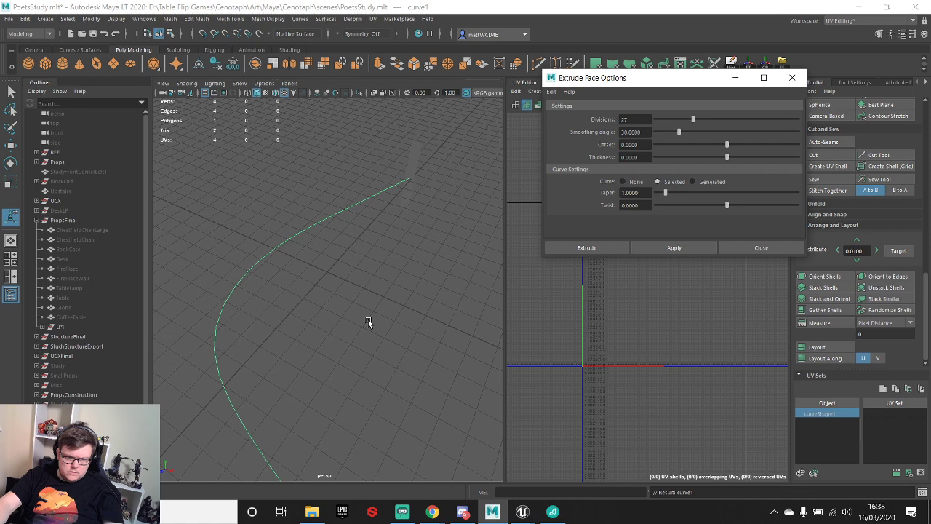
- Try twice to extrude the single-face mesh along the rebuilt curve, undoing each attempt
left_click(411, 160, "shift")
left_click(674, 247)
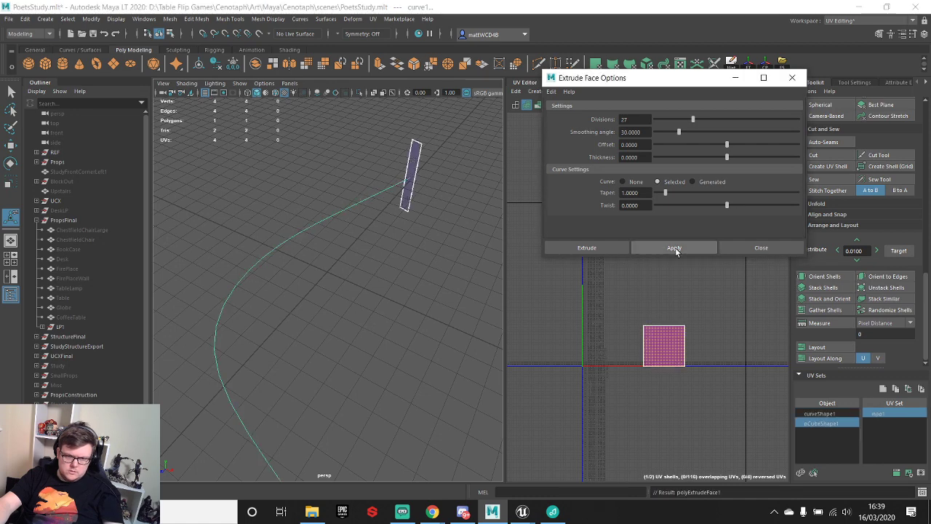
key("ctrl+z")
left_click(402, 261)
left_click_drag(331, 148, 356, 213)
left_click(411, 160, "shift")
left_click(675, 247)
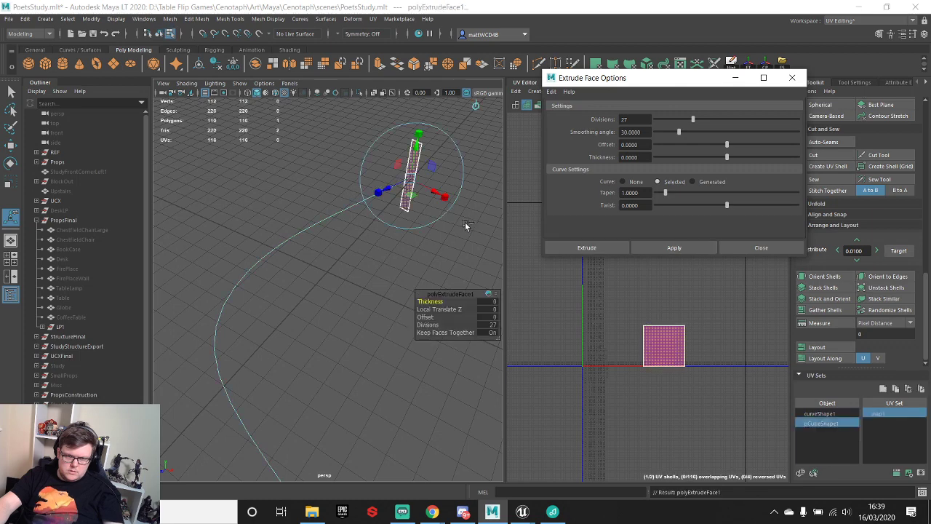
key("ctrl+z")
- Select the mesh's face together with the rebuilt curve and extrude it along the curve with 27 divisions
left_click(344, 192)
right_click_drag(404, 180, 409, 160)
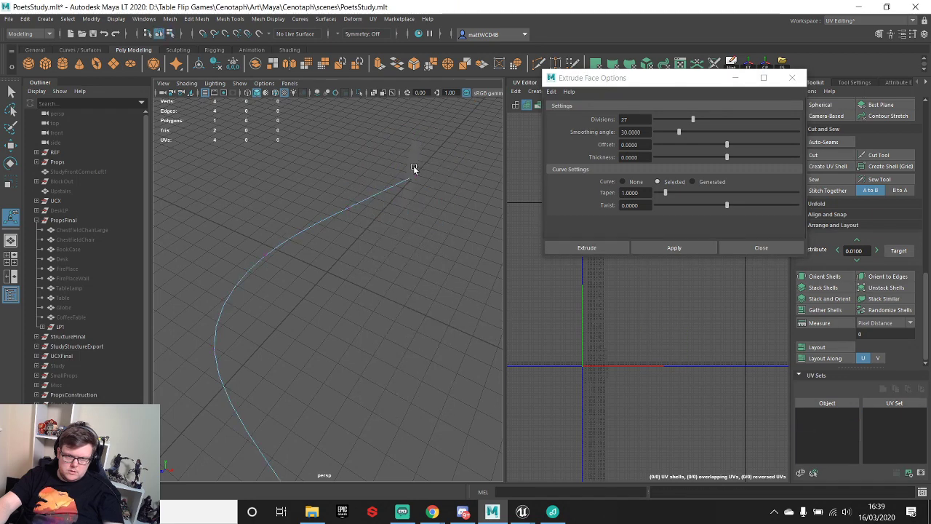
left_click(410, 162)
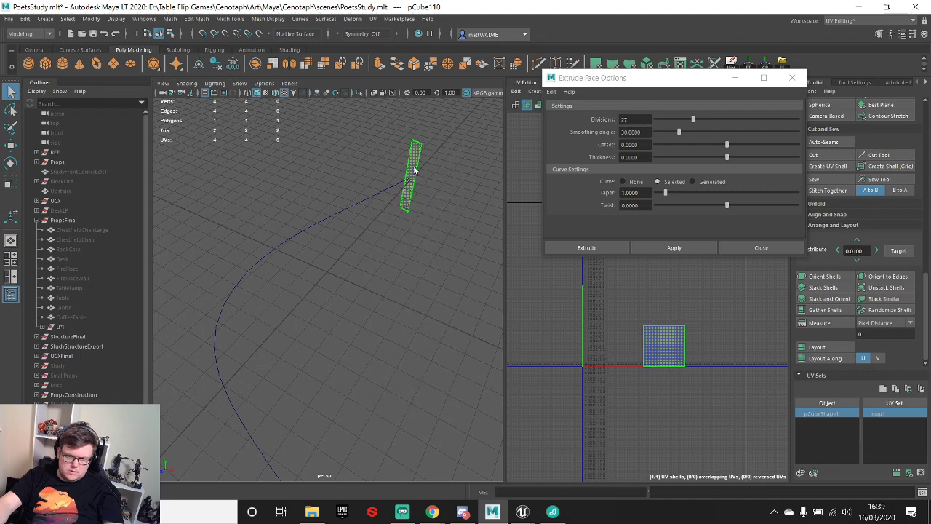
left_click(336, 221, "shift")
left_click(651, 246)
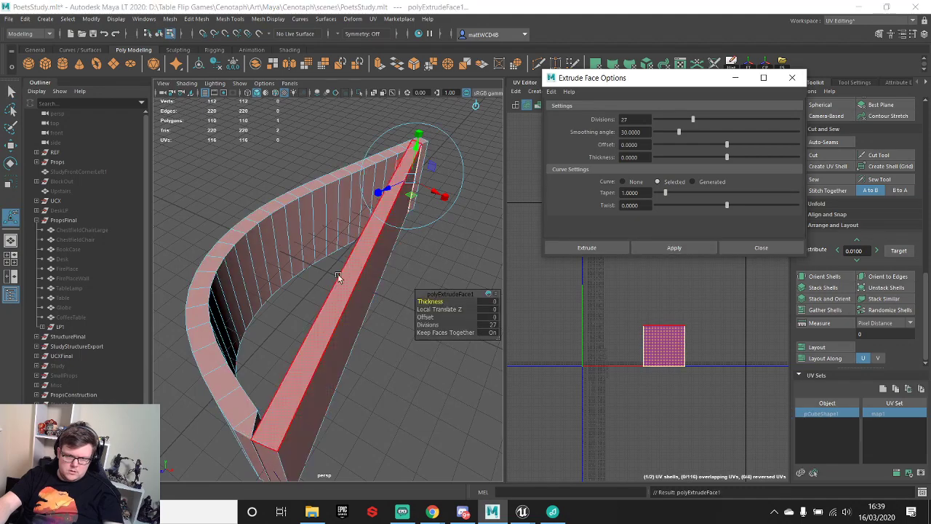
- Delete the long faces spanning between the strip's ends and the leftover faces at its far end
left_click_drag(337, 274, 317, 278, "alt")
key("Delete")
left_click_drag(405, 336, 376, 292, "alt")
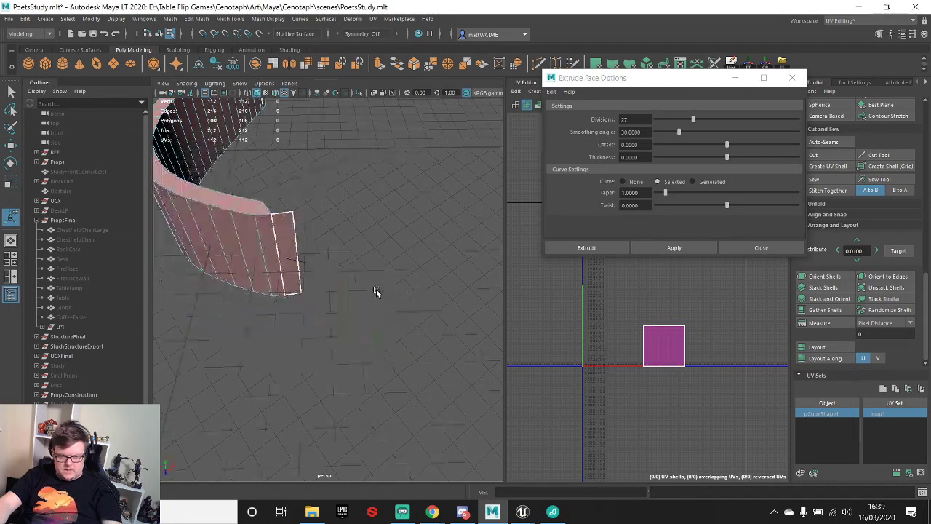
left_click(301, 227)
key("ctrl+z")
key("ctrl+z")
key("ctrl+z")
key("ctrl+z")
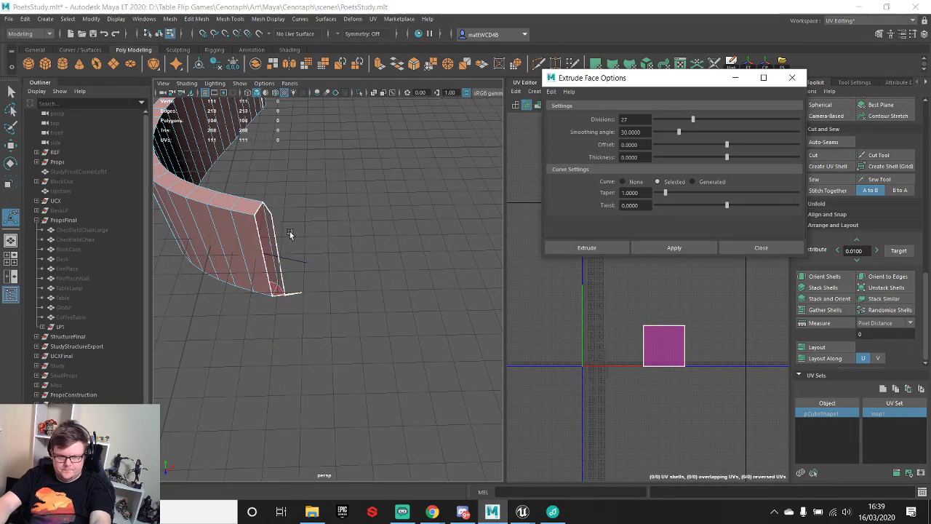
key("Delete")
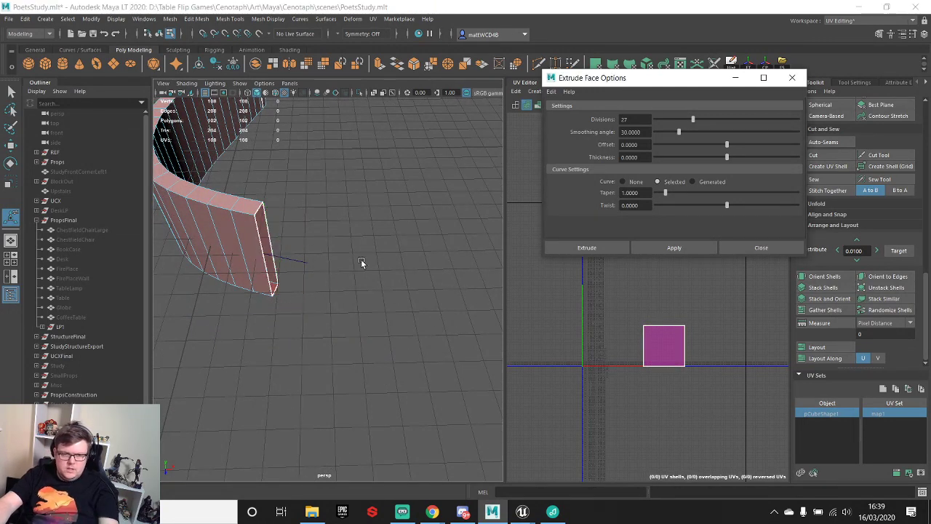
- Examine the shape of the curved strip from up close and from farther away
scroll(342, 225, "down", 5)
left_click_drag(332, 210, 369, 235, "alt")
scroll(370, 235, "up", 5)
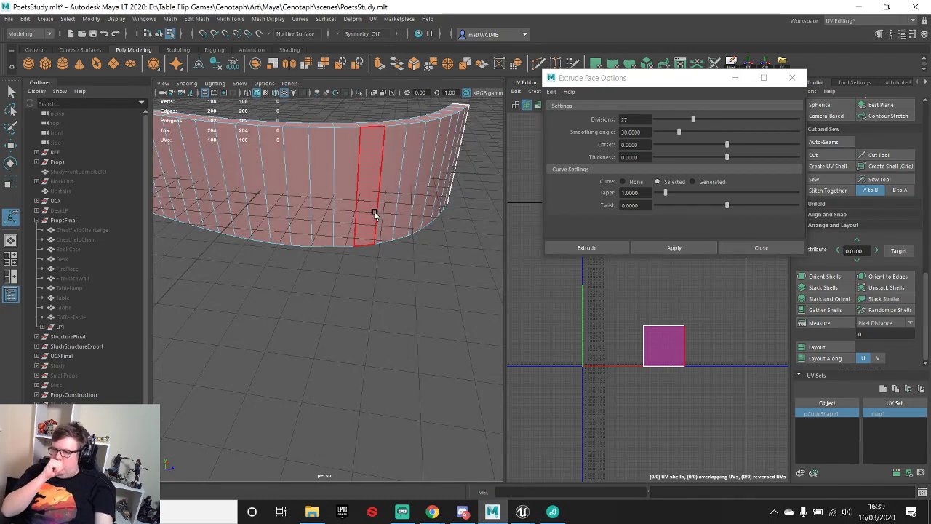
scroll(349, 218, "down", 5)
left_click_drag(349, 218, 361, 222, "alt")
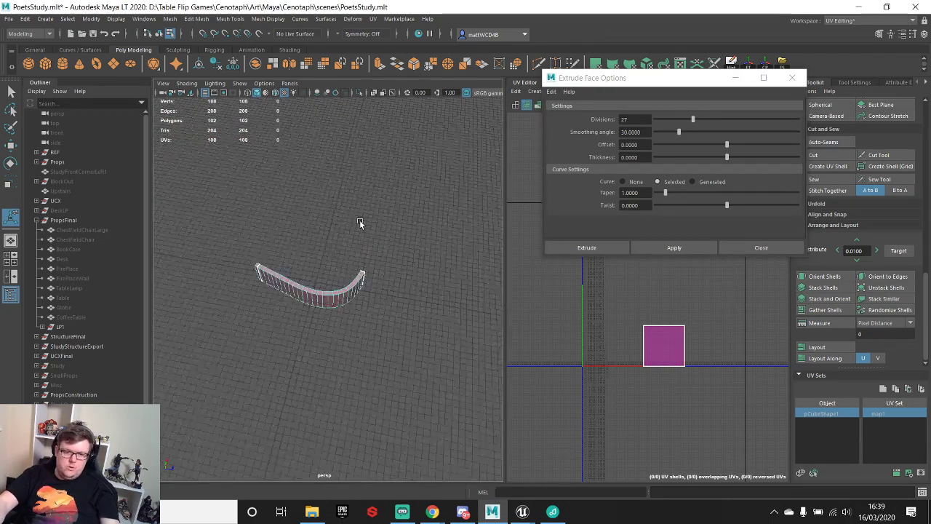
scroll(361, 222, "up", 5)
middle_click_drag(362, 222, 371, 219, "alt")
left_click_drag(371, 218, 365, 231, "alt")
- Create a polygon cube and scale it into a long bar that crosses the curved strip
key("e")
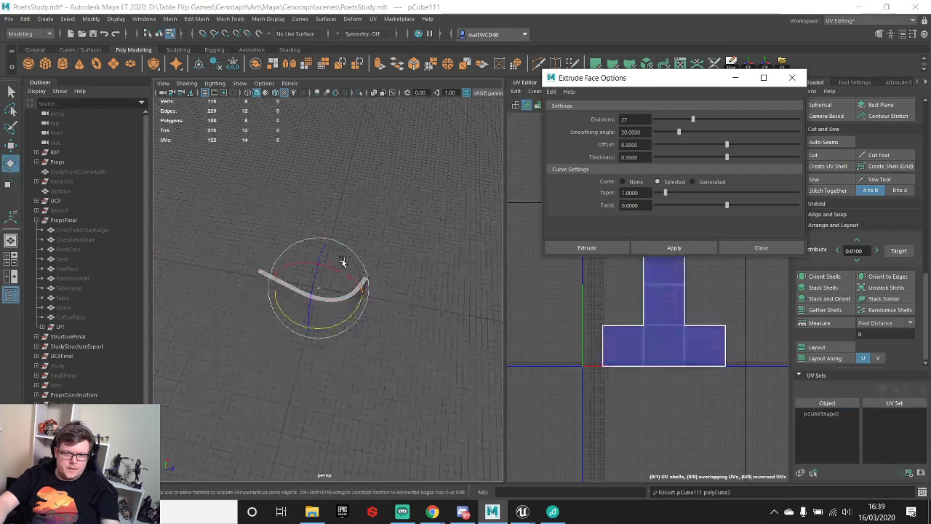
key("r")
left_click_drag(359, 294, 525, 312)
left_click_drag(318, 287, 375, 270)
key("e")
key("r")
scroll(332, 263, "up", 6)
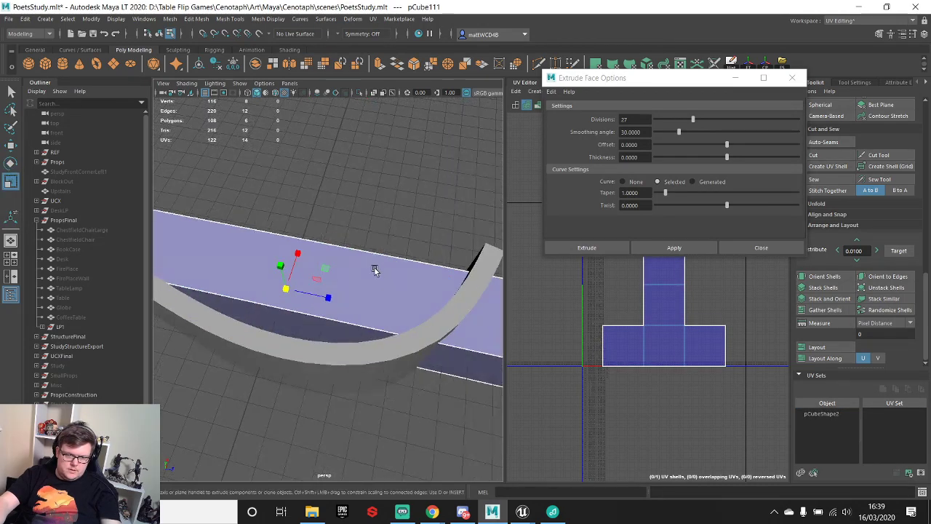
scroll(371, 260, "down", 5)
- Insert 6 evenly spaced edge loops along the bar's length with the Multiple edge loops option, then return to object selection
right_click_drag(369, 256, 346, 272, "shift")
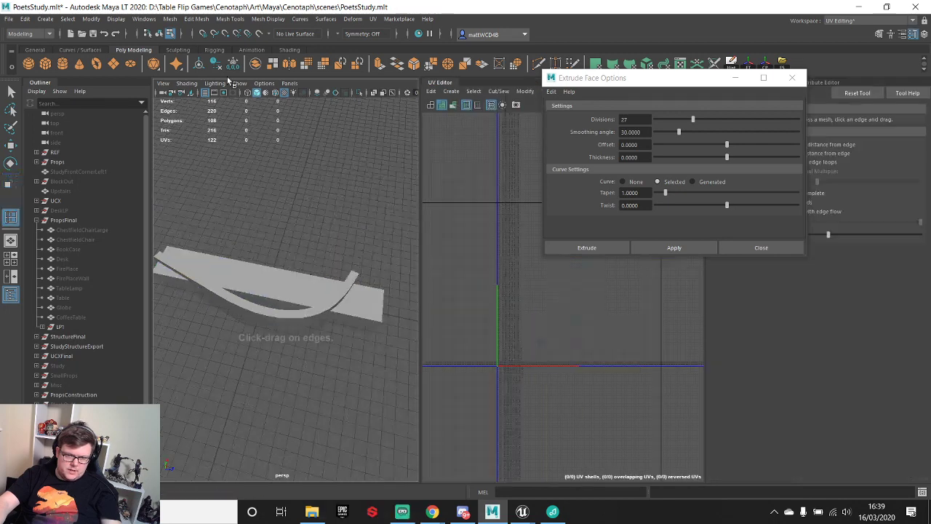
left_click(792, 77)
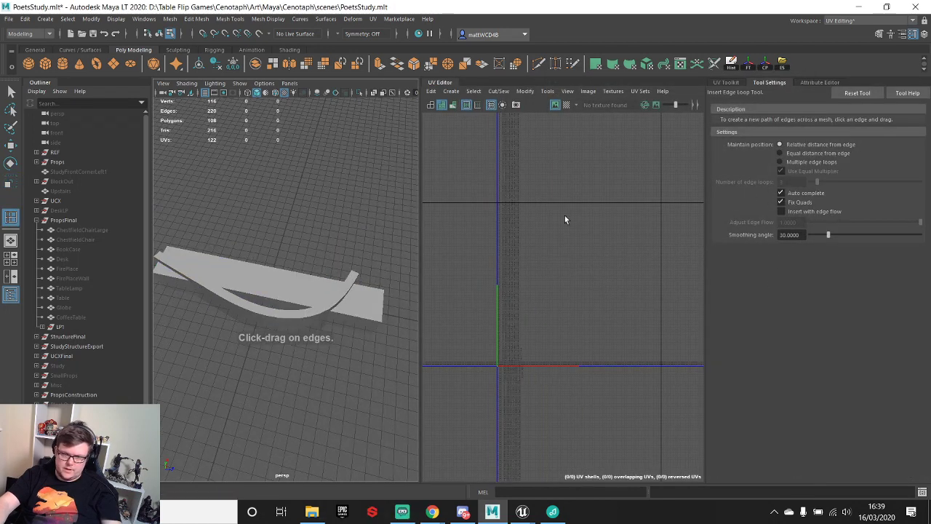
left_click(787, 162)
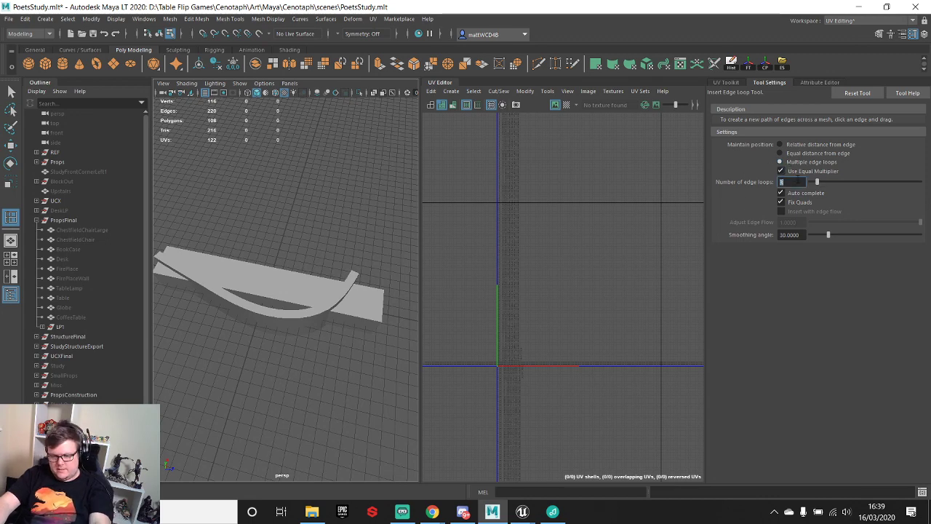
left_click(265, 294)
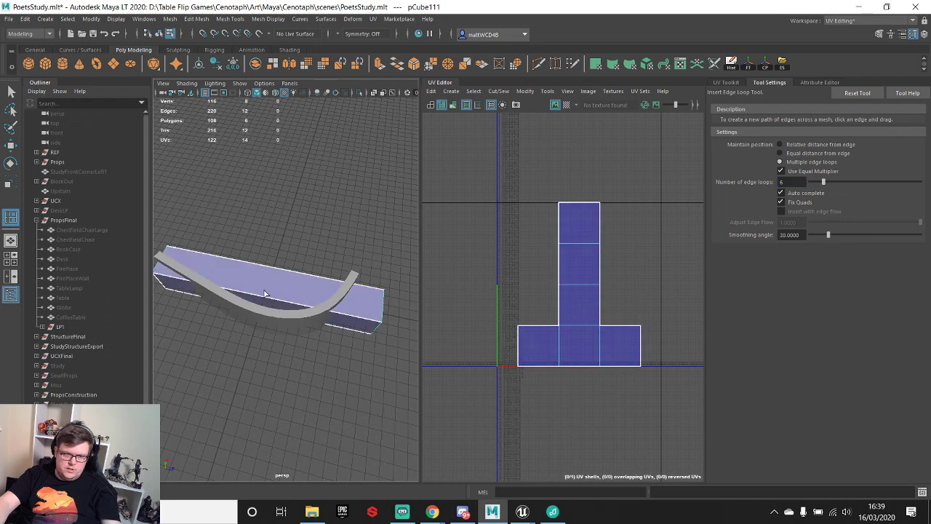
left_click(267, 296)
key("w")
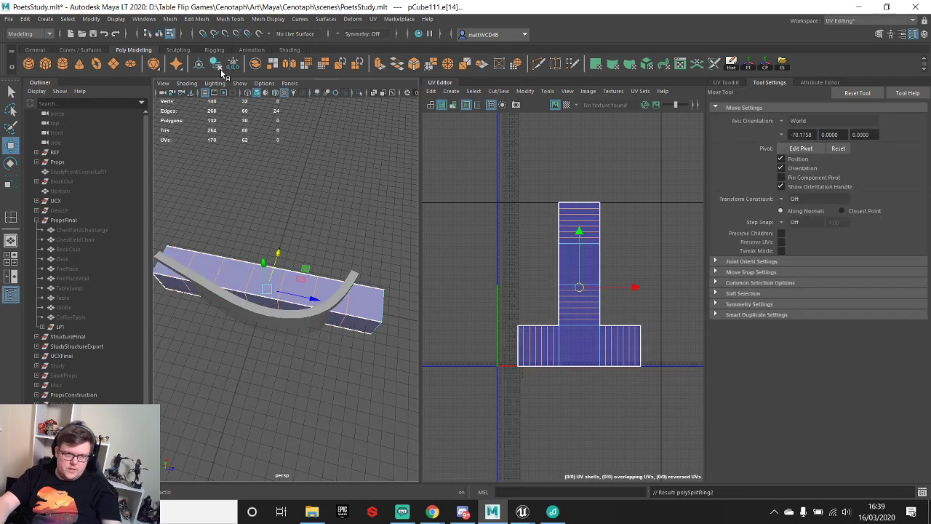
key("F8")
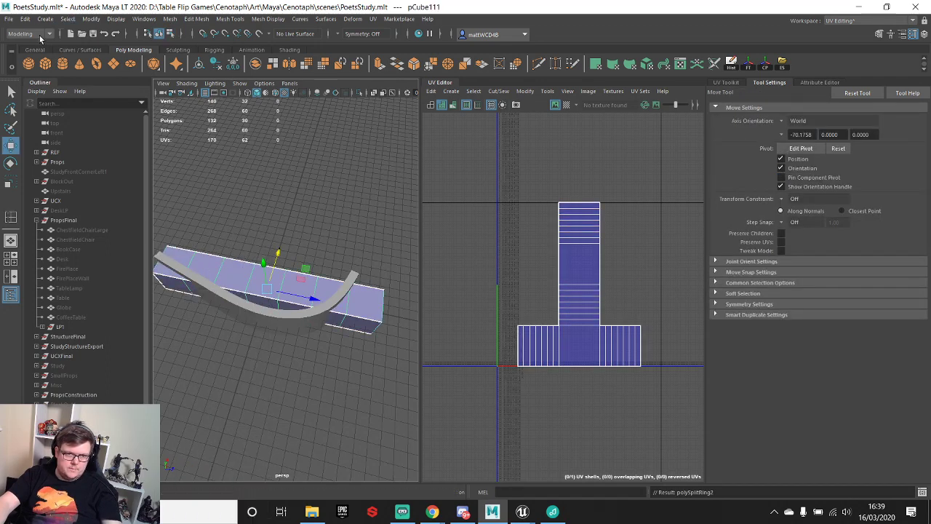
- Add a nonlinear Bend deformer to the bar using the Rigging tools and switch the workspace to Maya Classic
left_click(40, 36)
left_click(19, 54)
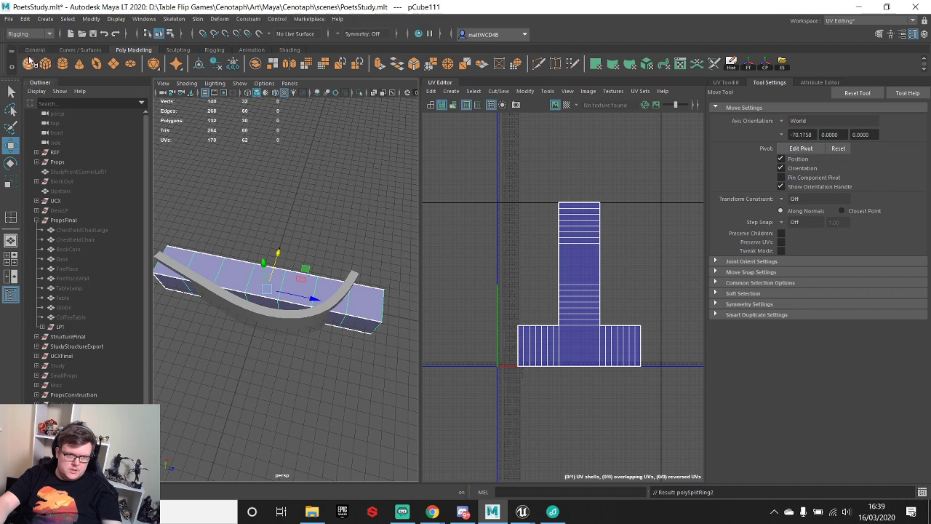
left_click(220, 20)
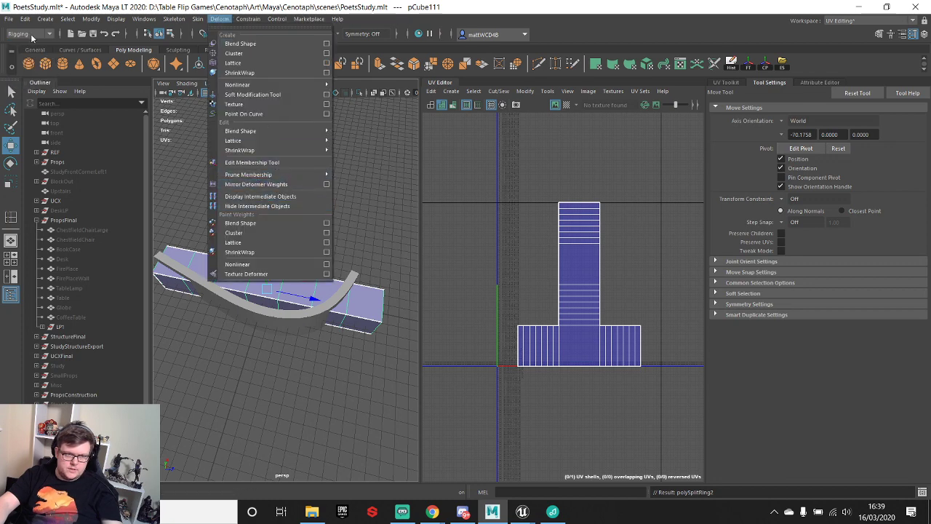
mouse_move(303, 84)
left_click(358, 85)
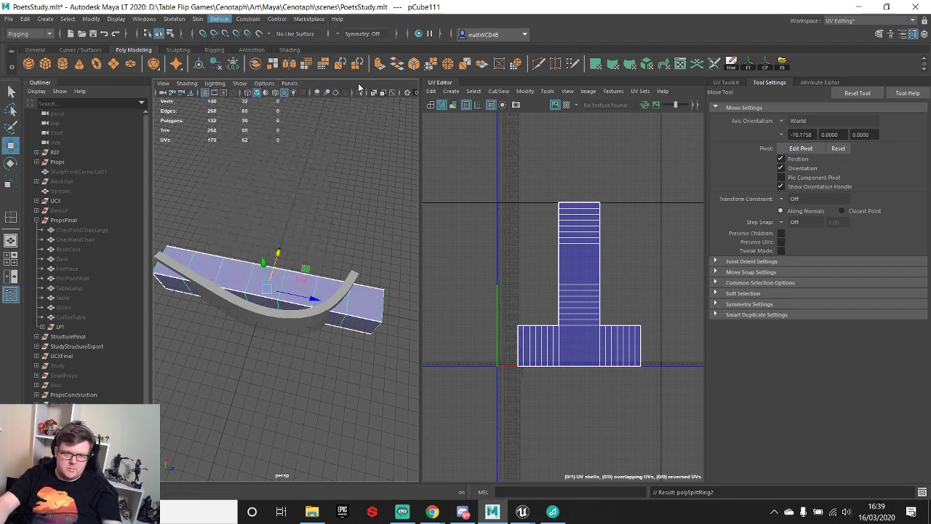
middle_click_drag(390, 200, 440, 159, "alt")
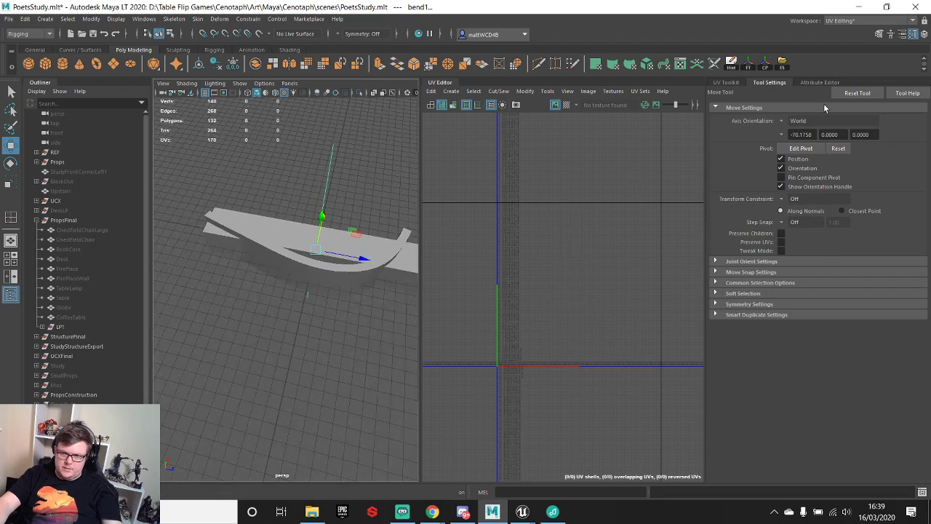
left_click(847, 20)
left_click(844, 31)
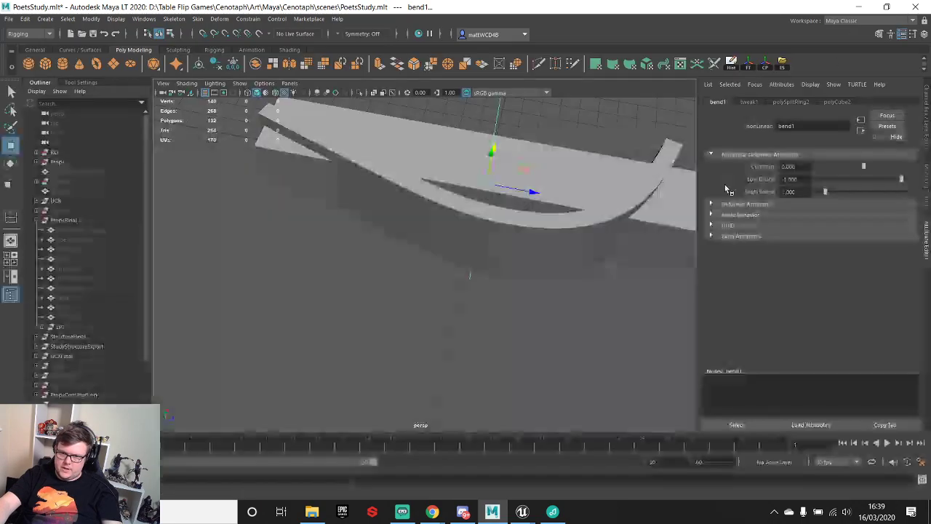
- Set the bend deformer's curvature to about 122.6 and rotate its handle 90 degrees on X to bend the bar
key("ctrl+a")
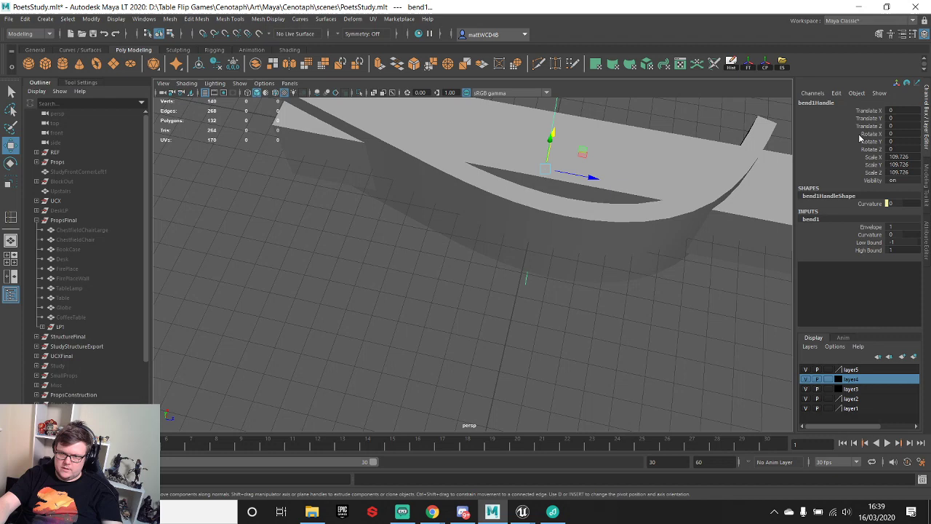
left_click(872, 204)
left_click(872, 227)
left_click(870, 236)
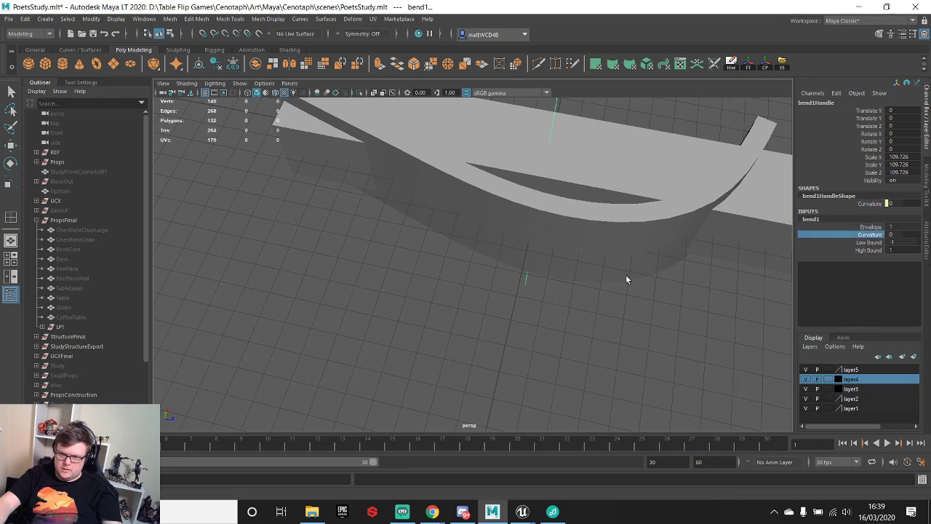
middle_click_drag(443, 296, 667, 217)
key("f")
key("e")
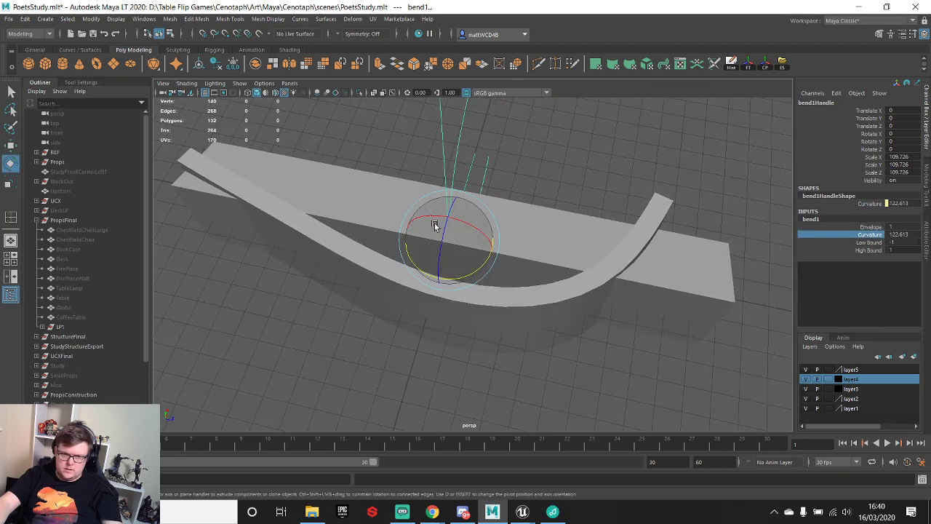
left_click_drag(427, 216, 492, 236)
scroll(581, 217, "down", 5)
left_click_drag(593, 219, 380, 180, "alt")
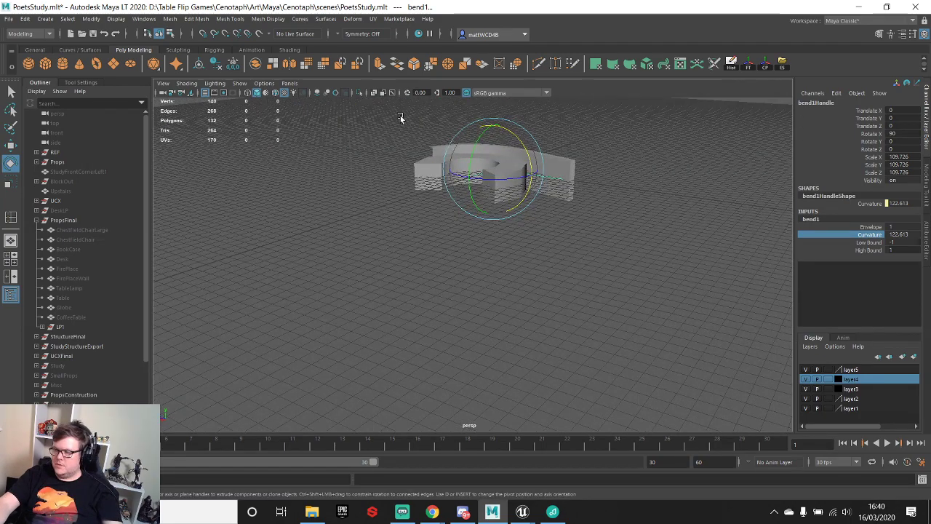
- Switch to Chrome and examine close-up product photos of the Victorian credenza's curved side and base
left_click(432, 512)
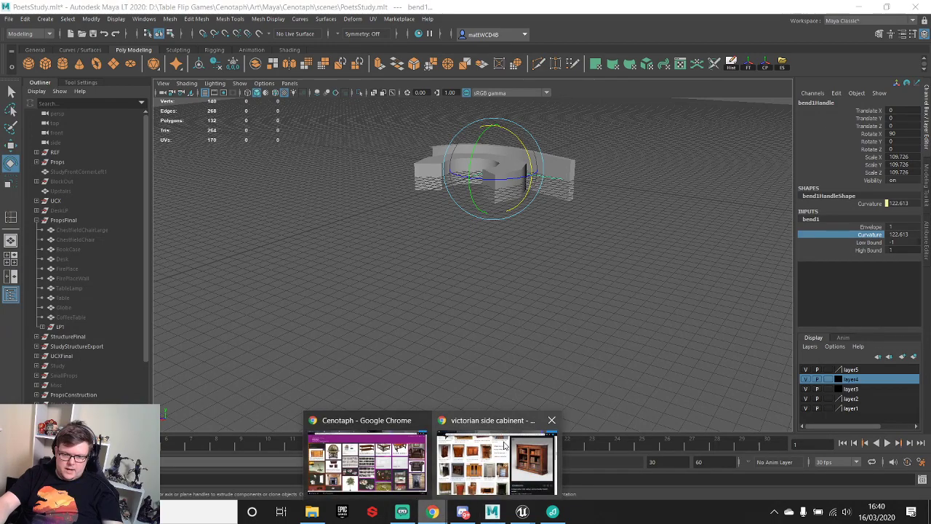
left_click(504, 445)
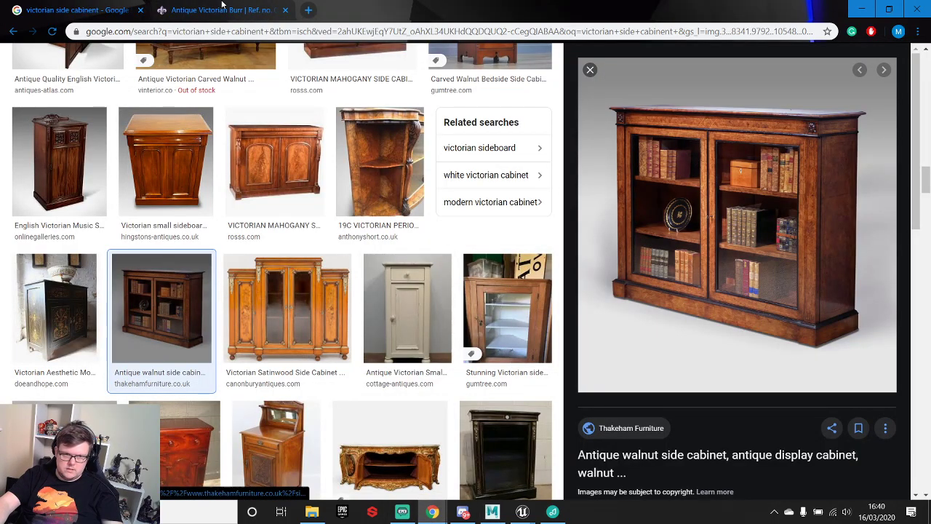
left_click(218, 9)
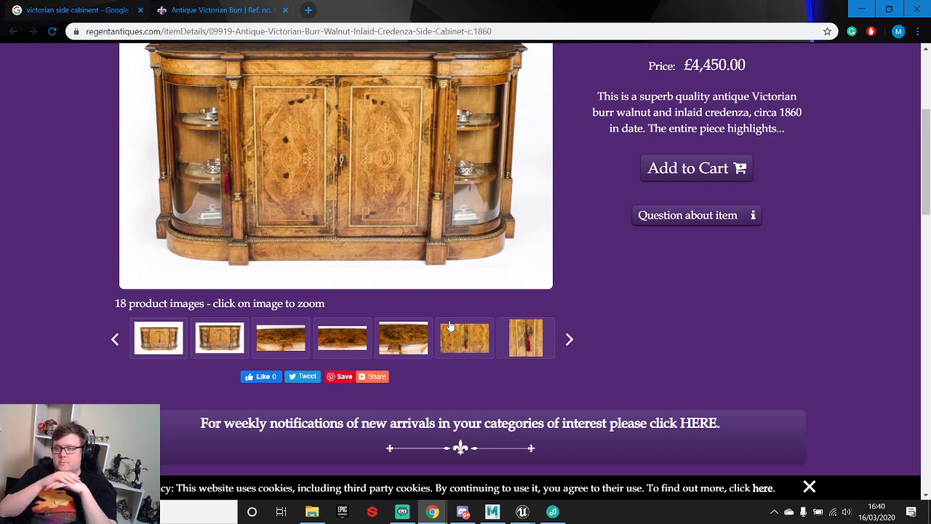
left_click(185, 241)
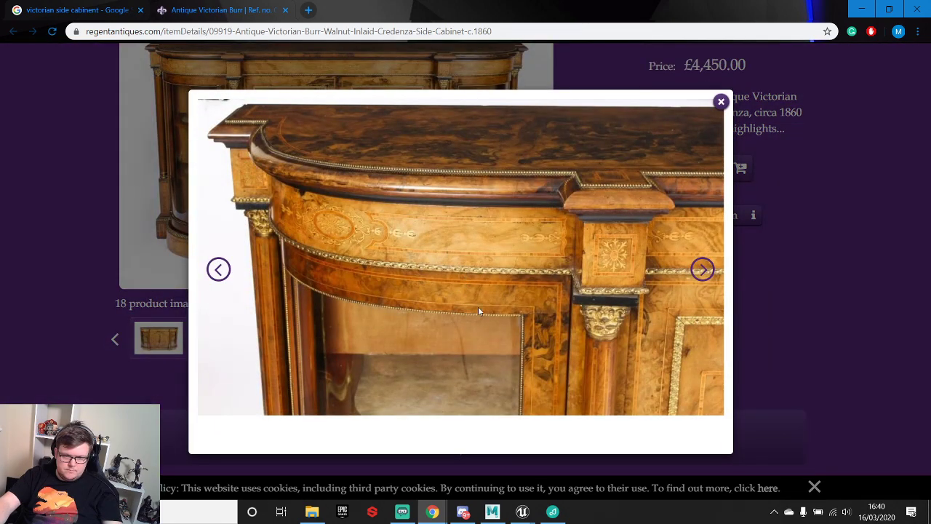
left_click(702, 269)
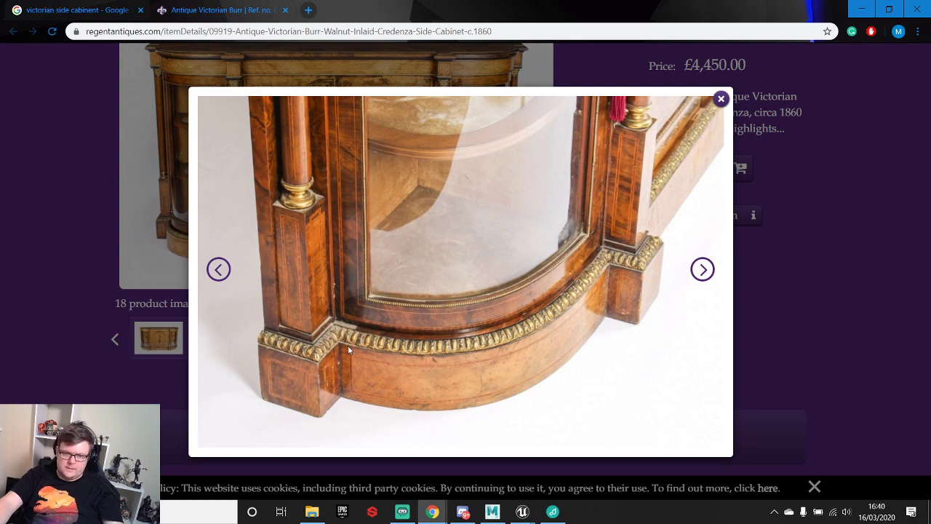
- Return to Maya and undo the bent bar and curved strip tests until the viewport is empty
left_click(492, 511)
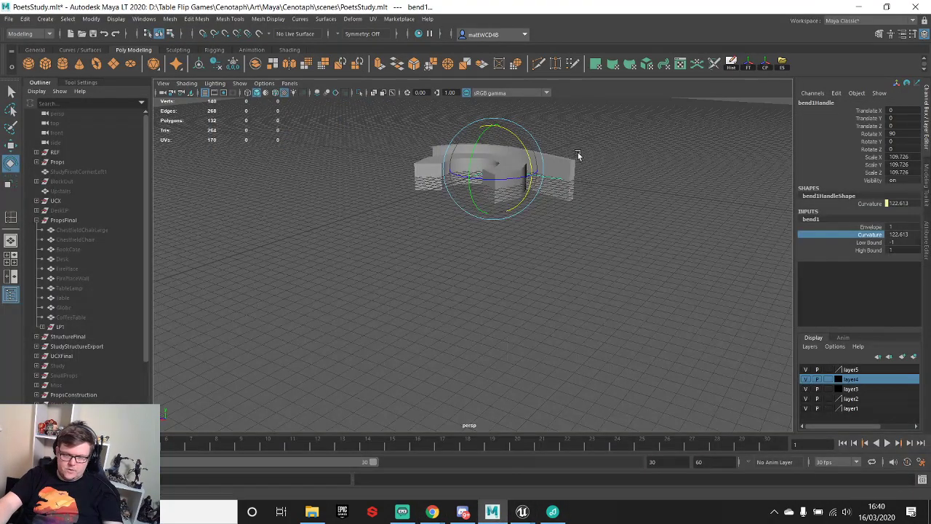
left_click_drag(578, 155, 553, 237, "alt")
scroll(557, 235, "up", 2)
left_click(585, 232)
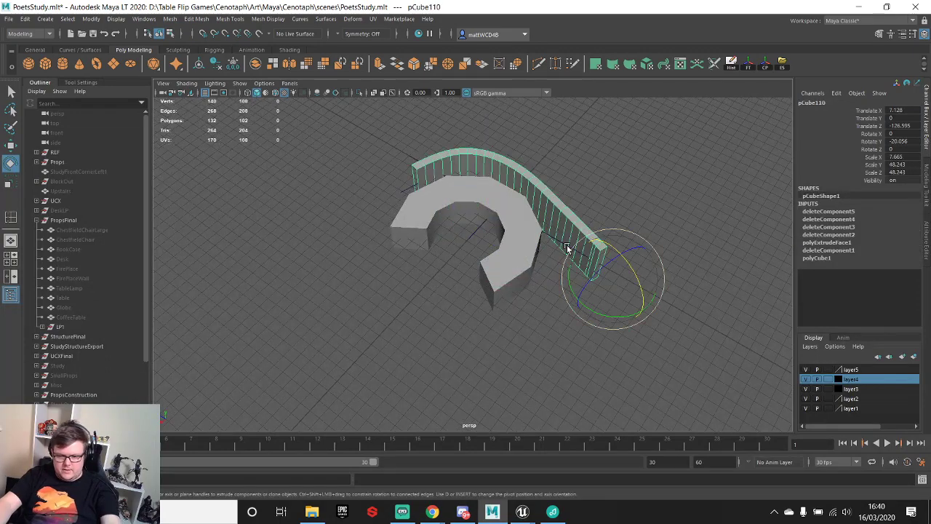
key("ctrl+z")
key("ctrl+z")
key("ctrl+z")
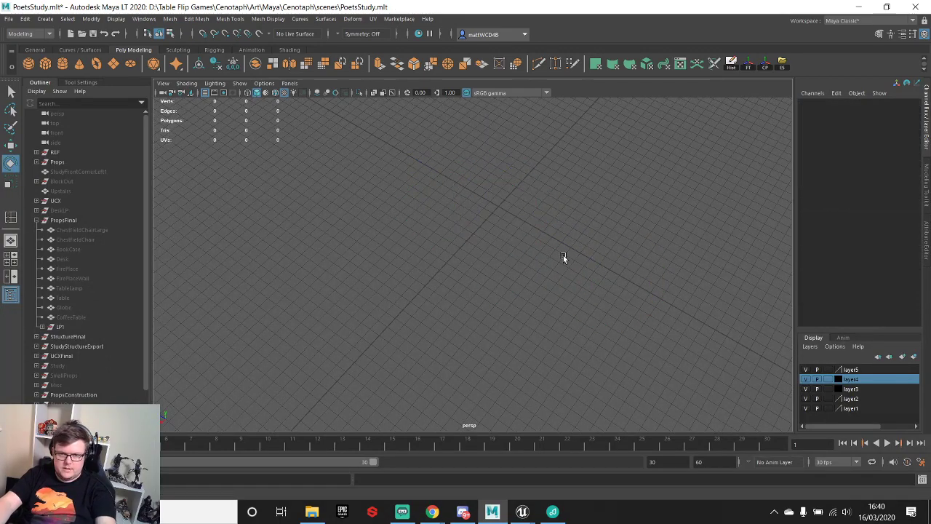
- Create a polygon cube, scale it uniformly to about 12.2, and snap its bottom corner to the grid origin
left_click_drag(473, 220, 584, 191, "alt")
middle_click_drag(584, 191, 541, 373, "alt")
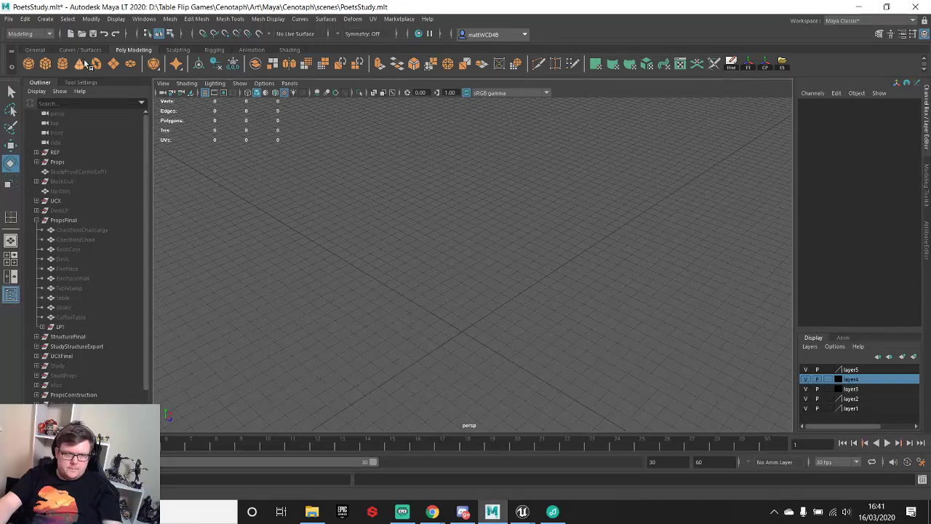
left_click(46, 64)
scroll(473, 313, "up", 5)
key("r")
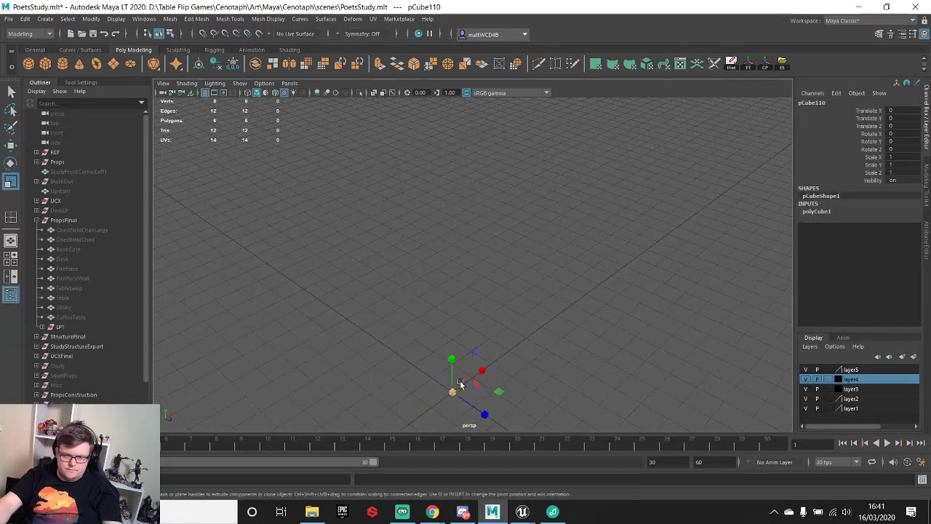
left_click_drag(452, 392, 448, 287)
key("w")
key("d")
key("v")
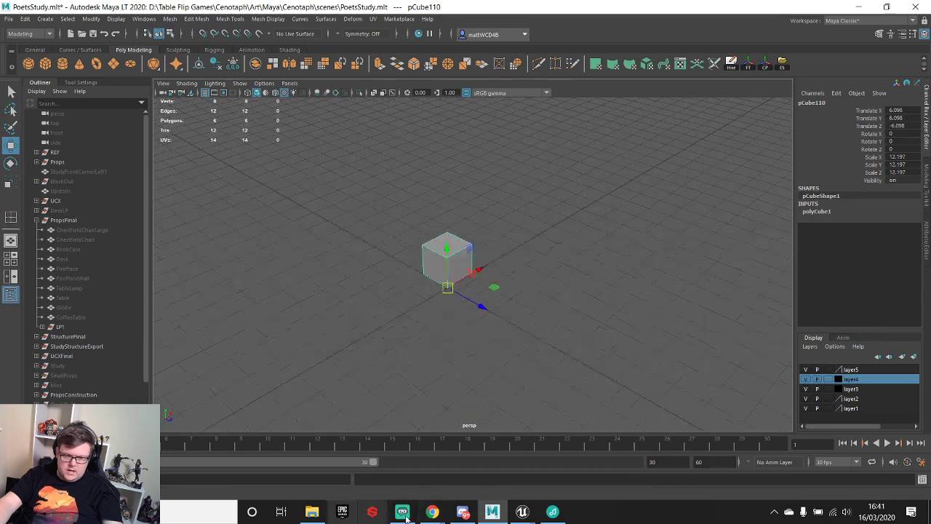
- Switch to Chrome and save the close-up photo of the cabinet's curved base to the Desktop as REF
mouse_move(435, 512)
left_click(495, 466)
right_click(398, 231)
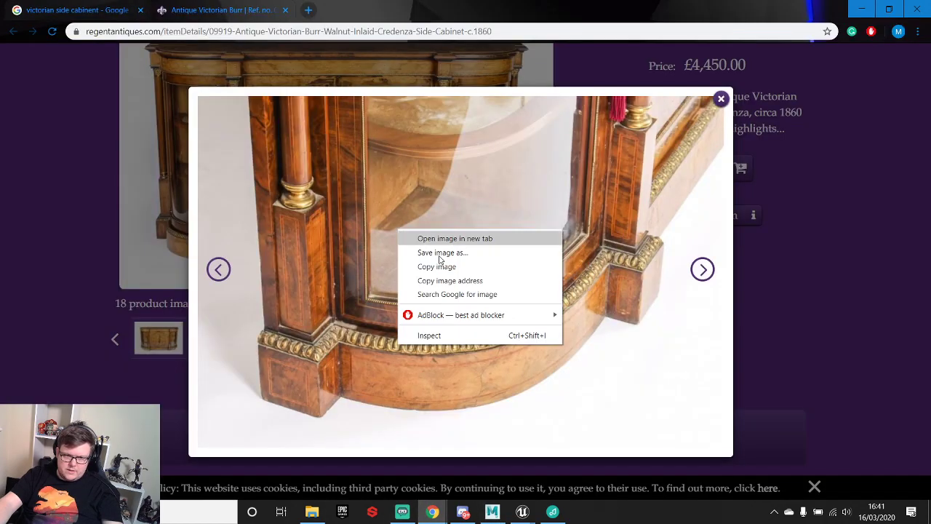
left_click(453, 253)
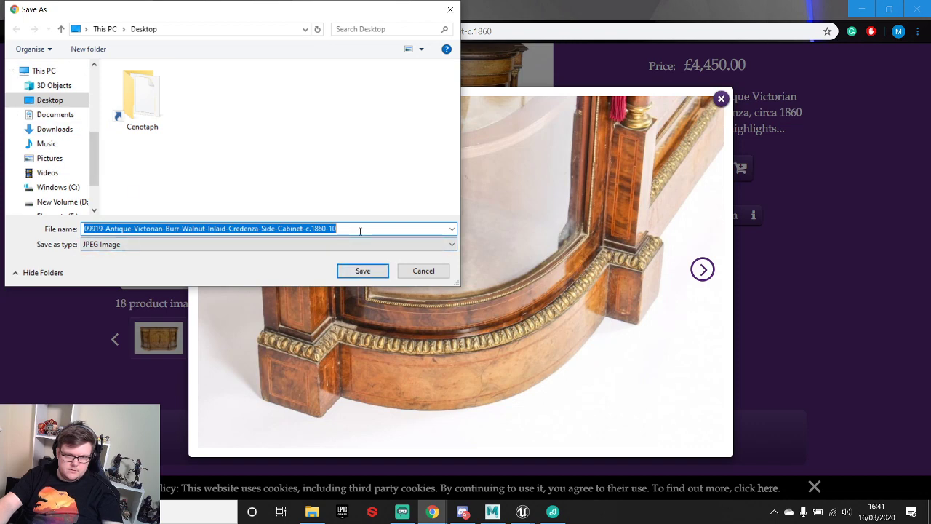
type("Bo")
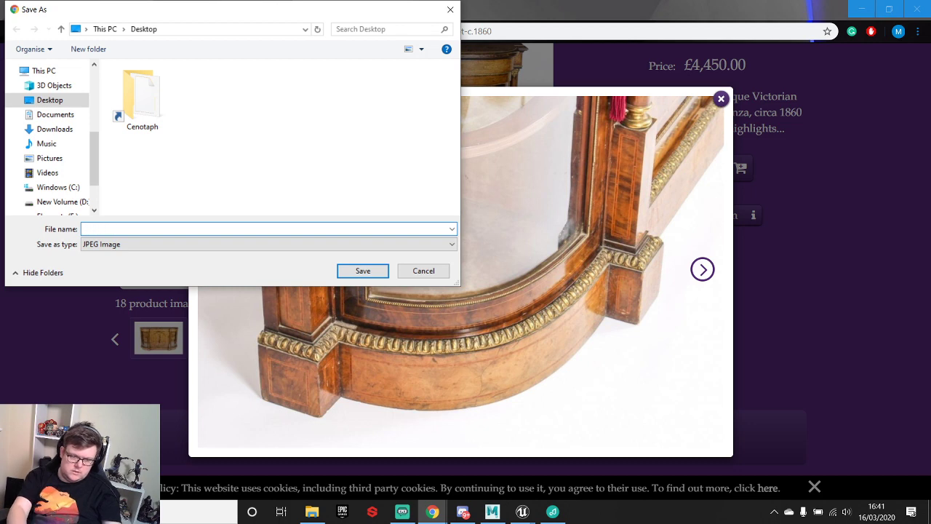
key("Return")
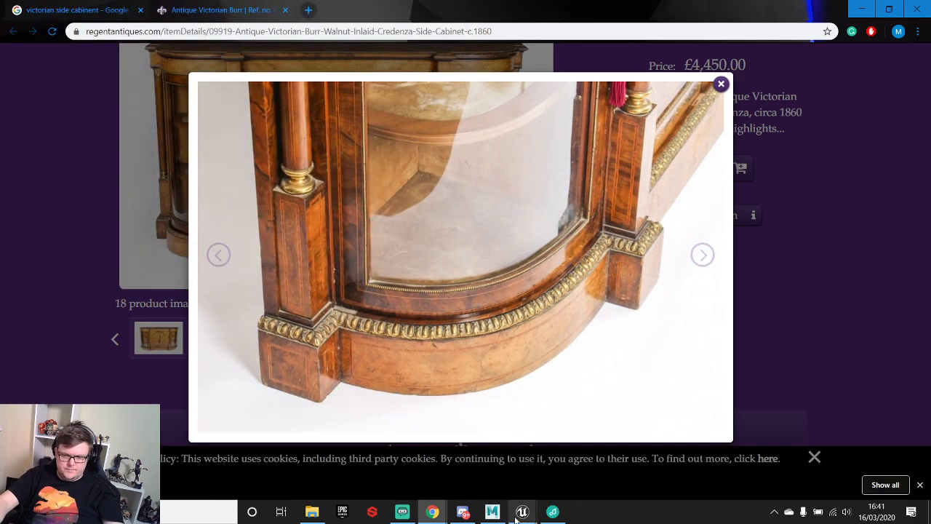
- Switch to Maya and create a polygon plane scaled to about 213, placed at about X 255 and rotated 90 degrees on X
left_click(493, 511)
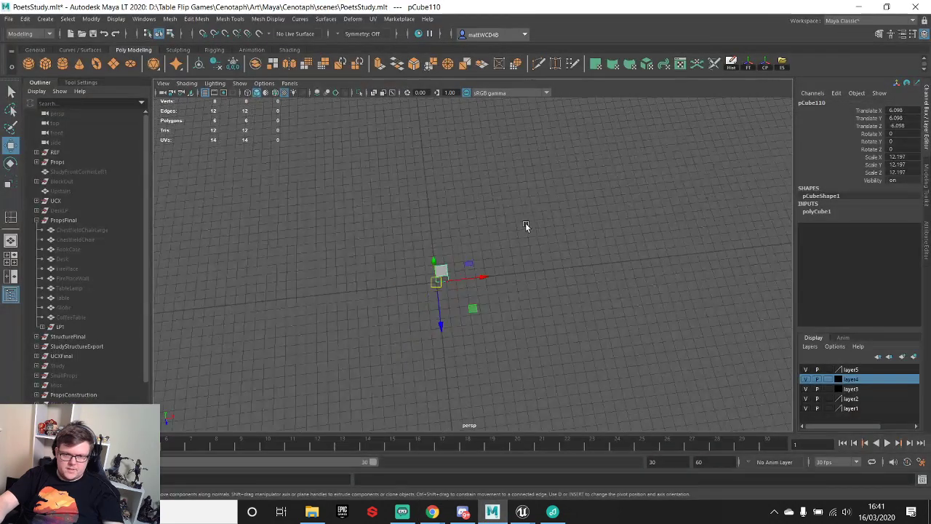
left_click(113, 64)
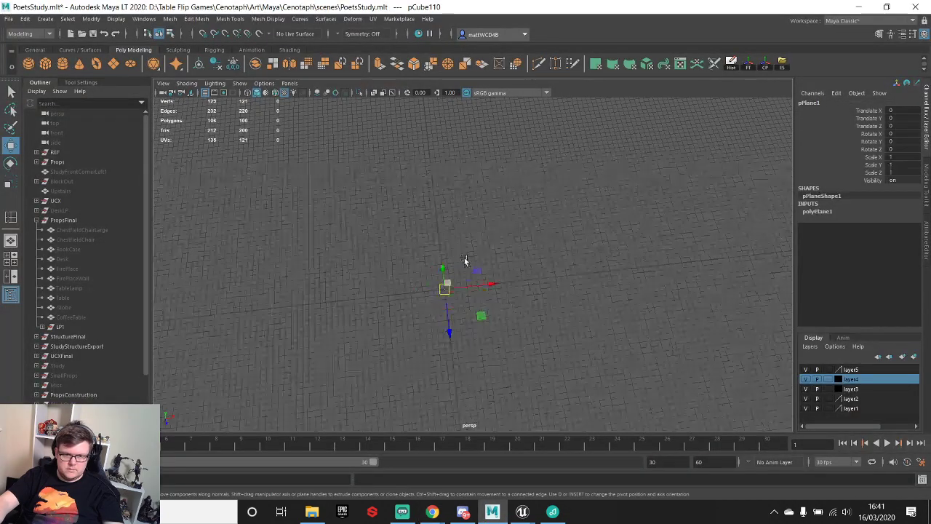
key("r")
left_click_drag(445, 288, 601, 273)
key("e")
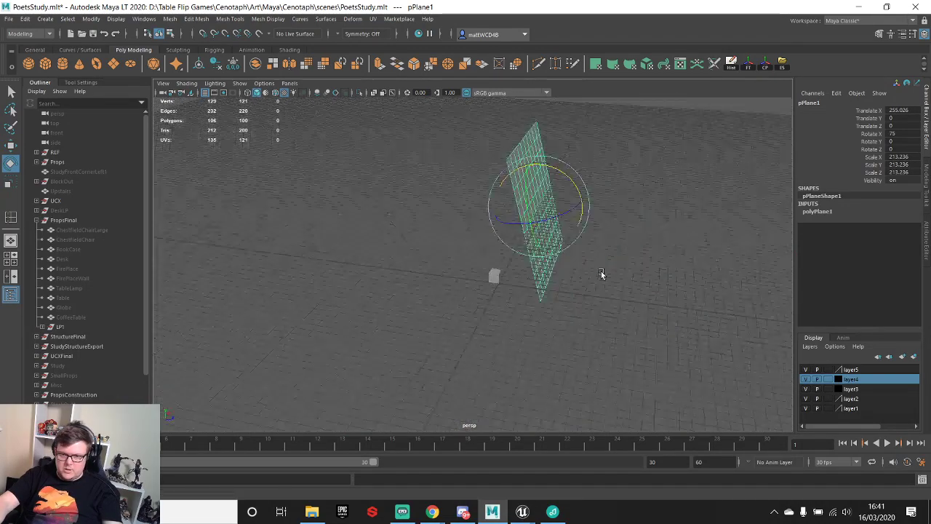
left_click_drag(561, 183, 584, 162)
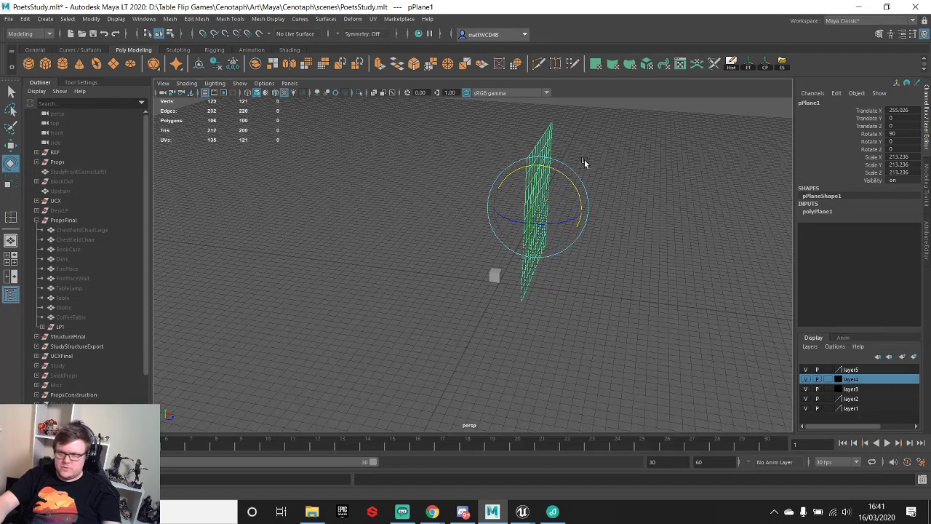
- Move the plane to about Y 51.6 and Z -79.1, and rotate it to -90 degrees on Y
key("w")
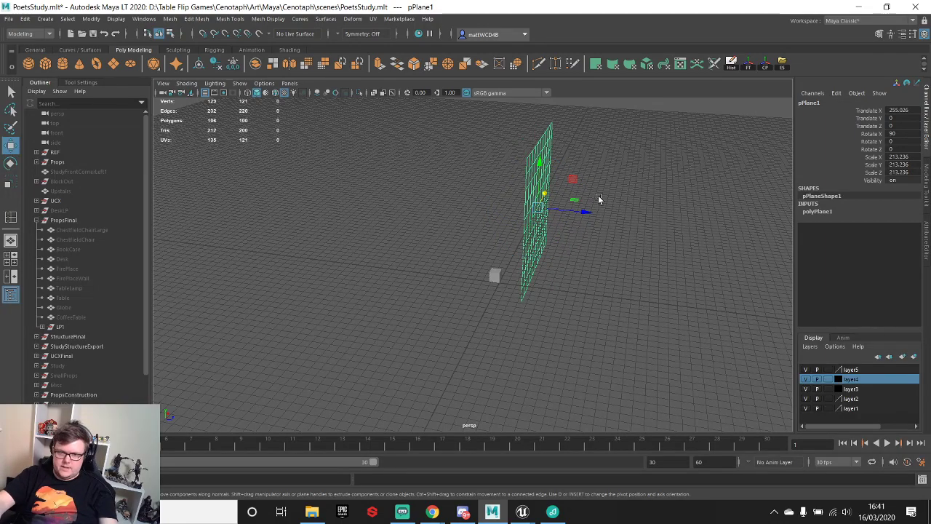
left_click_drag(598, 198, 545, 129)
key("e")
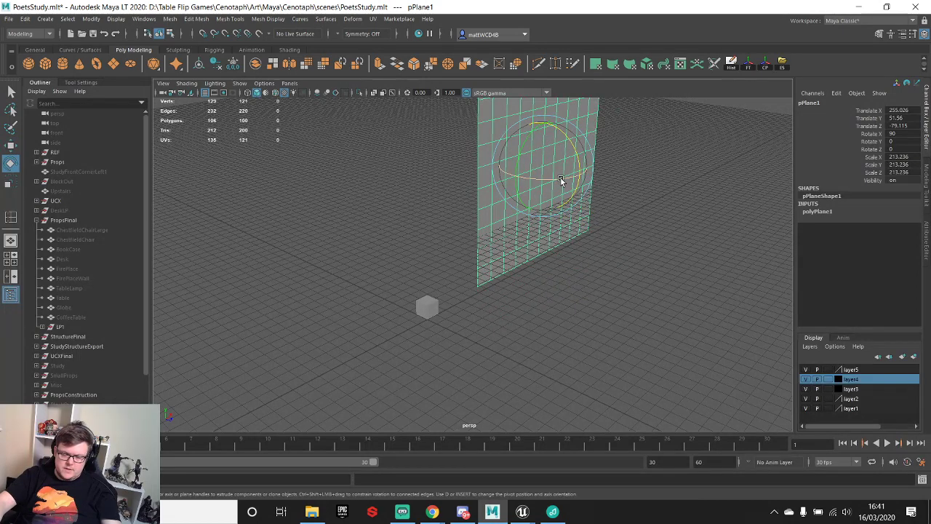
left_click_drag(560, 177, 499, 177)
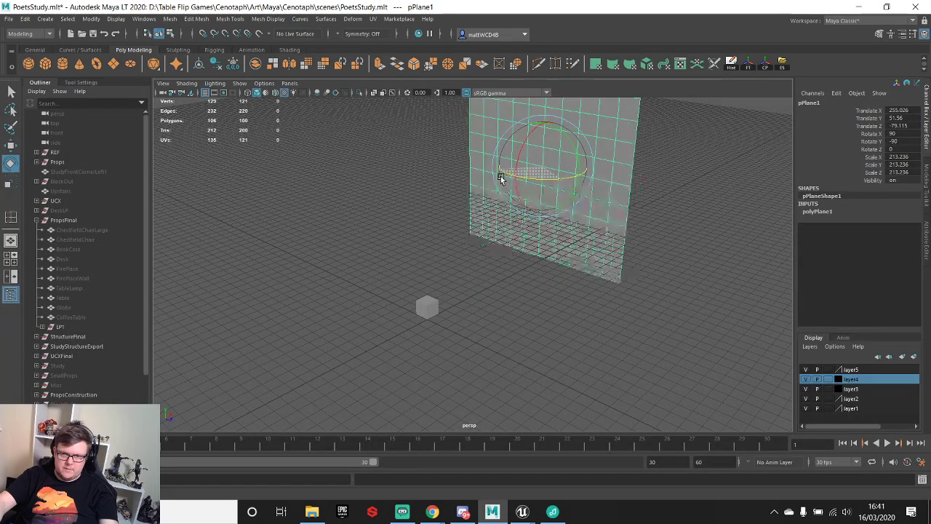
- Assign the existing REF1 material to the upright plane
key("q")
right_click(609, 122)
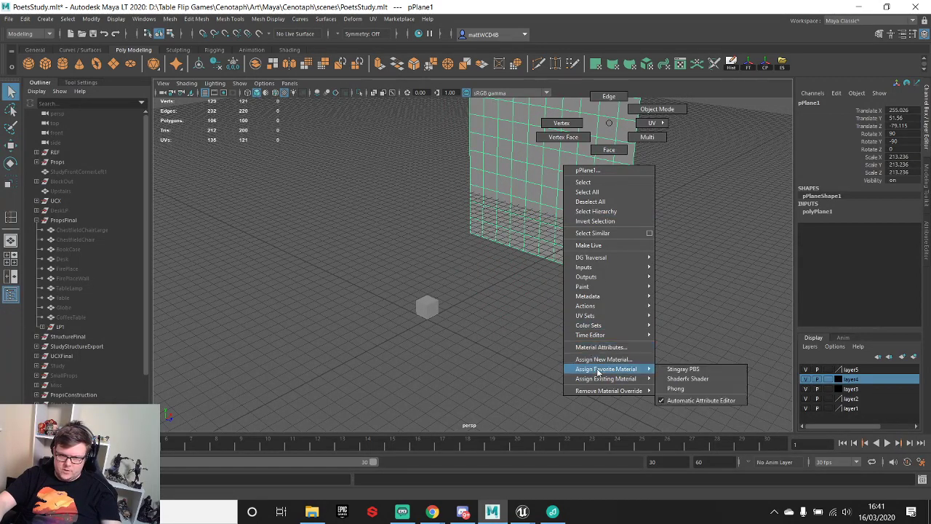
mouse_move(606, 378)
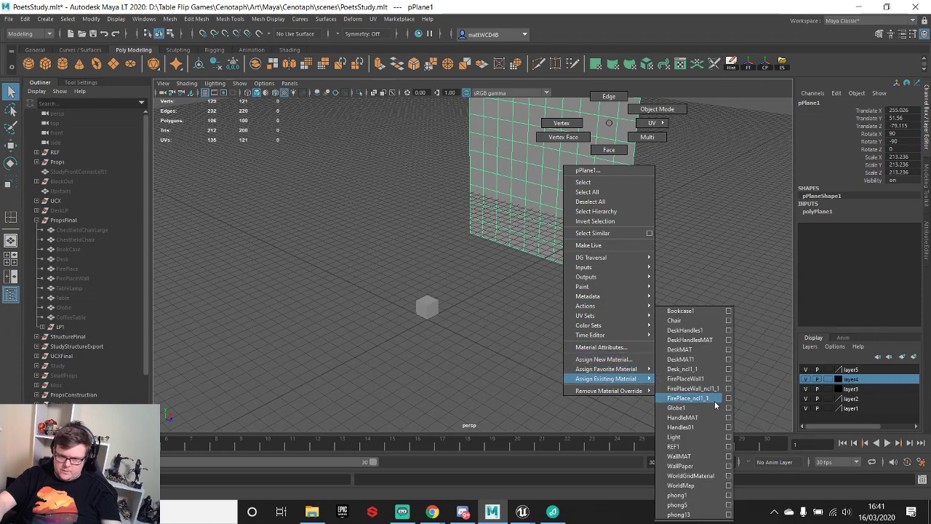
left_click(691, 445)
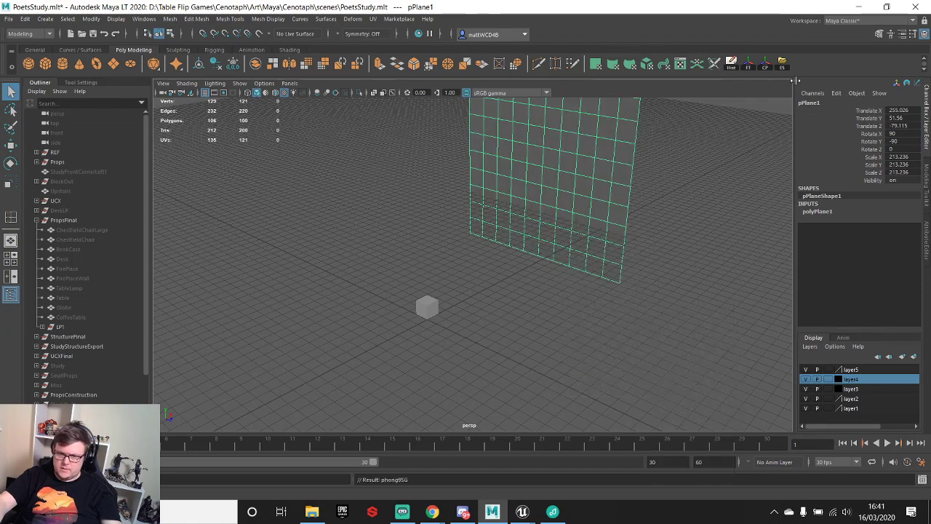
- Load REF.jpg from the Desktop as the image of the REF1 material's color texture
key("ctrl+a")
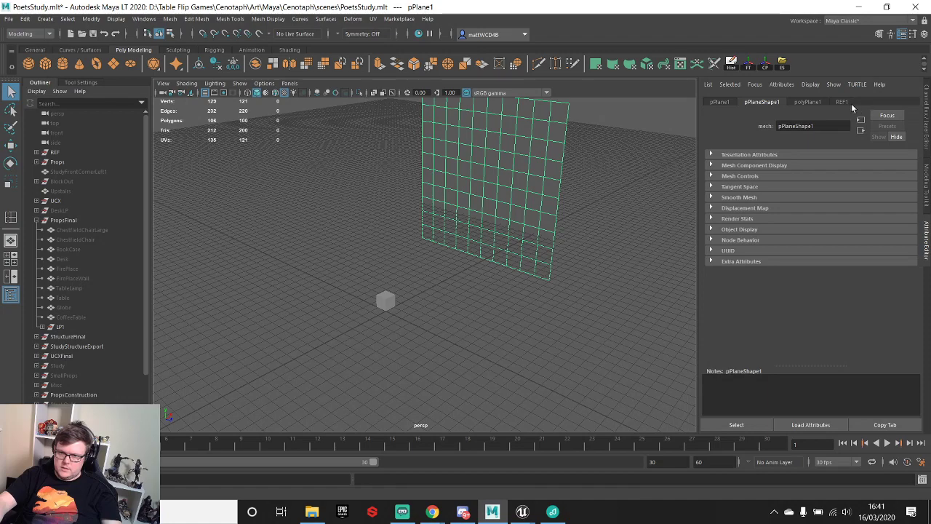
left_click(845, 103)
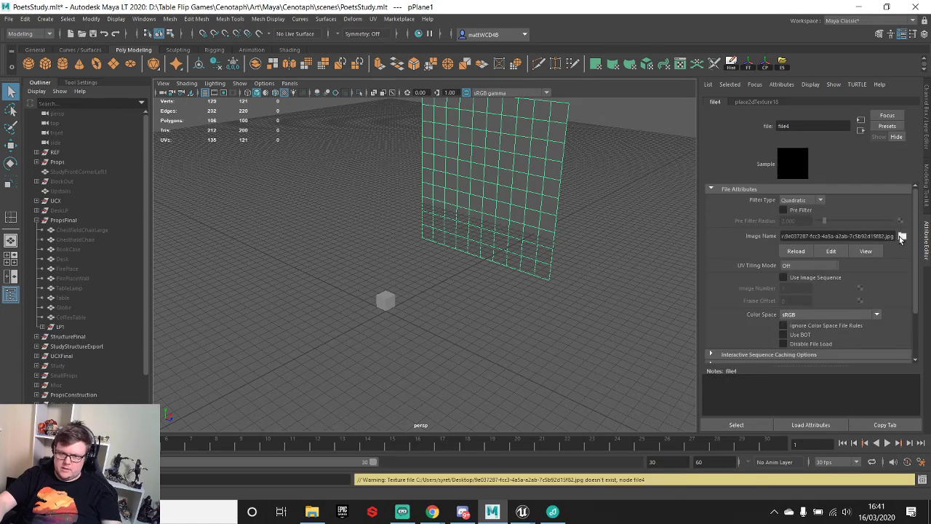
left_click(901, 238)
left_click(378, 168)
double_click(379, 167)
- Raise the reference image plane so its lower edge sits above the ground grid
left_click_drag(509, 270, 442, 169, "alt")
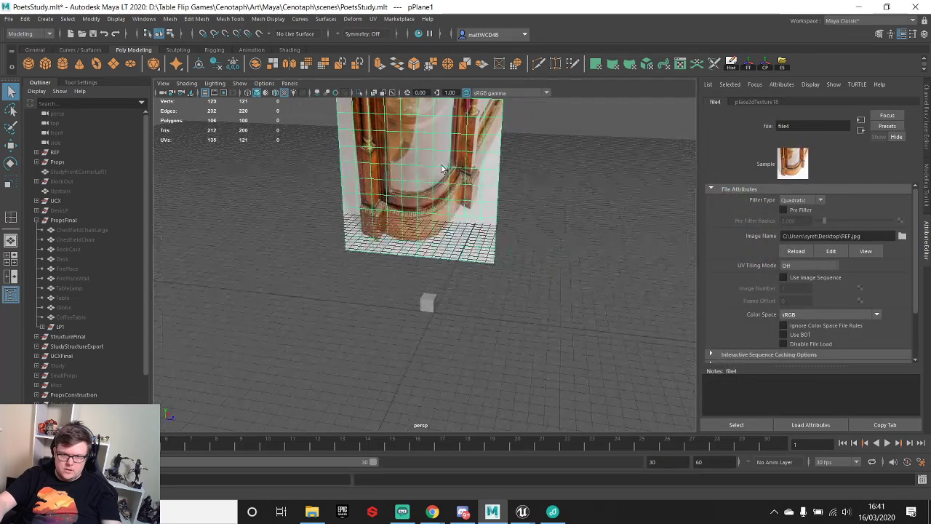
middle_click_drag(442, 169, 487, 219, "alt")
scroll(460, 244, "up", 4)
scroll(459, 233, "down", 3)
middle_click_drag(462, 171, 463, 204, "alt")
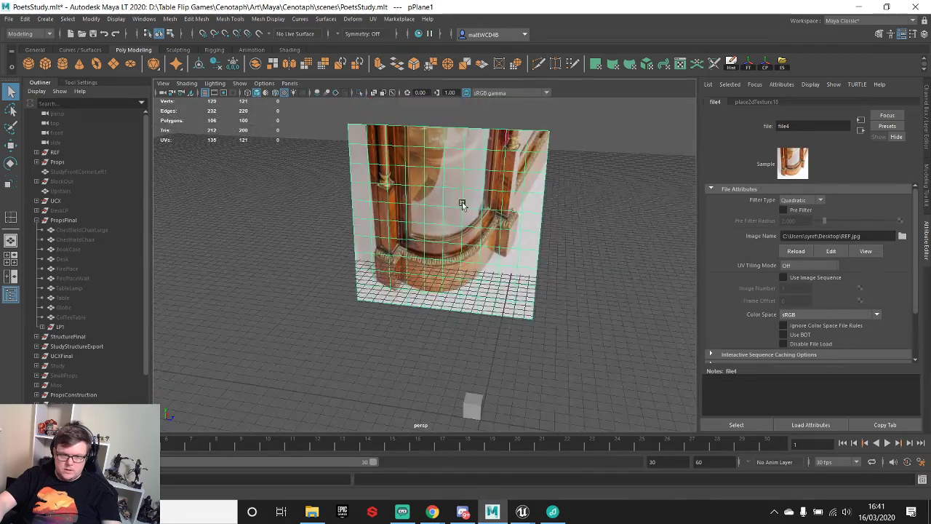
key("w")
left_click_drag(446, 178, 446, 121)
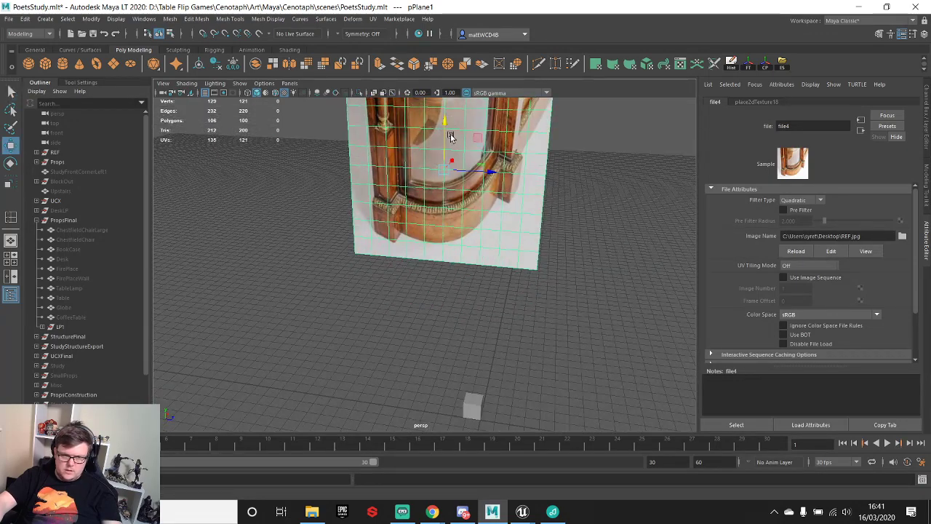
- Delete the reference plane's interior edges so that it is a single face, and reselect the plane as an object
mouse_move(450, 136)
middle_mouse_down("alt")
mouse_move(456, 173)
mouse_move(437, 183)
middle_mouse_up("alt")
right_click_drag(418, 144, 419, 140)
mouse_move(420, 169)
left_mouse_down("alt")
mouse_move(380, 179)
mouse_move(339, 172)
mouse_move(509, 334)
mouse_move(488, 322)
mouse_move(462, 229)
mouse_move(447, 311)
left_mouse_up("alt")
left_click(535, 301)
left_click(466, 226)
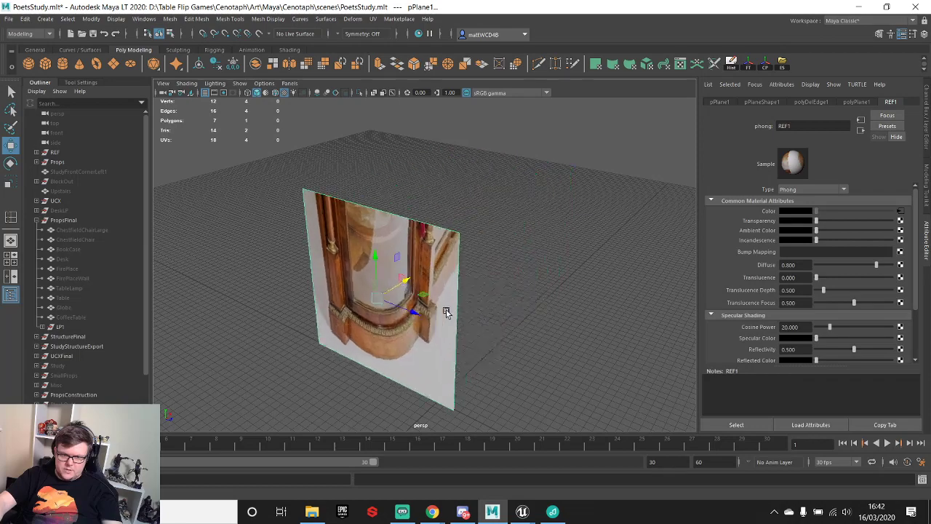
- Move the reference plane back so that it stands behind the block
left_click_drag(391, 289, 440, 265)
left_click_drag(430, 295, 442, 338, "alt")
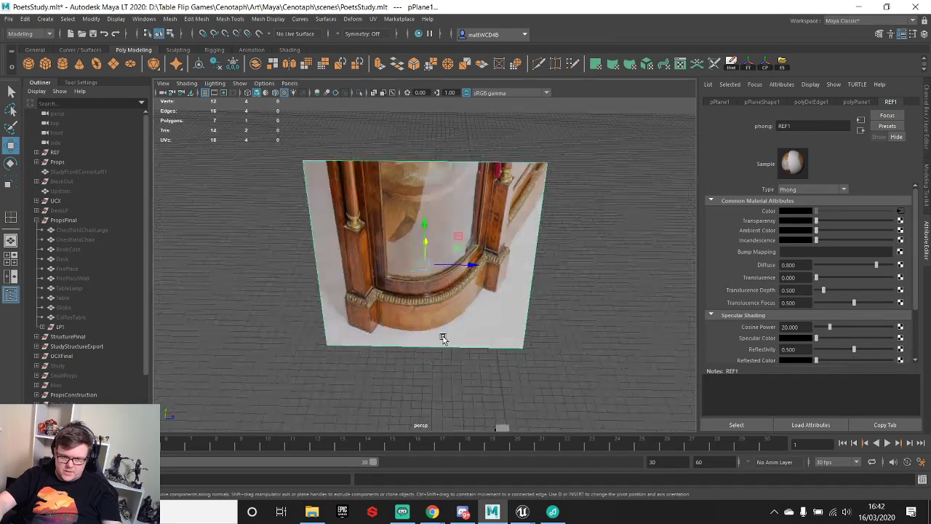
middle_click_drag(442, 338, 460, 219, "alt")
right_click_drag(460, 219, 534, 239, "alt")
left_click_drag(534, 236, 474, 195, "alt")
left_click_drag(461, 152, 428, 311, "alt")
- Raise the block's top face to a height of about 27 units, making a tall post
left_click(428, 311)
left_click_drag(478, 284, 517, 239, "alt")
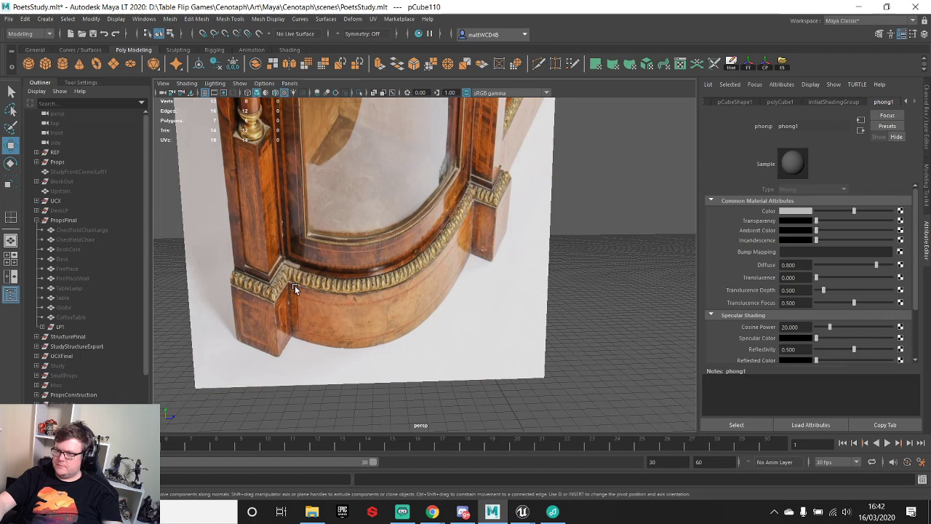
left_click_drag(394, 255, 465, 361, "alt")
key("q")
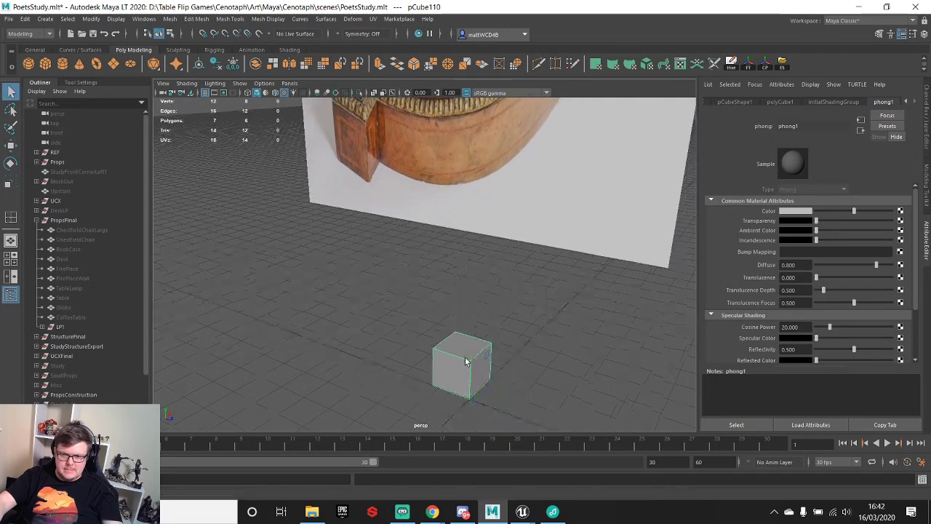
right_click_drag(466, 354, 468, 276)
left_click(471, 354)
key("w")
left_click_drag(465, 302, 473, 256)
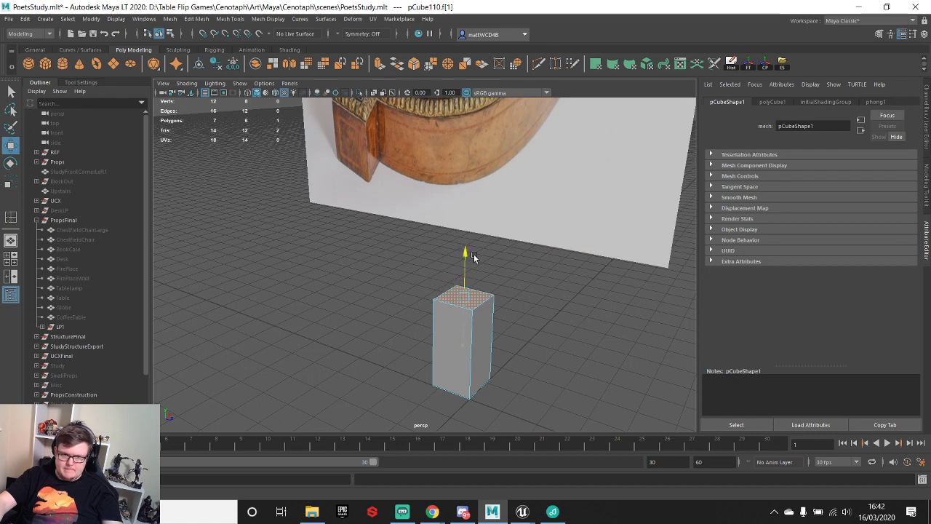
- Delete all of the post's faces except its front face
key("q")
left_click(455, 301)
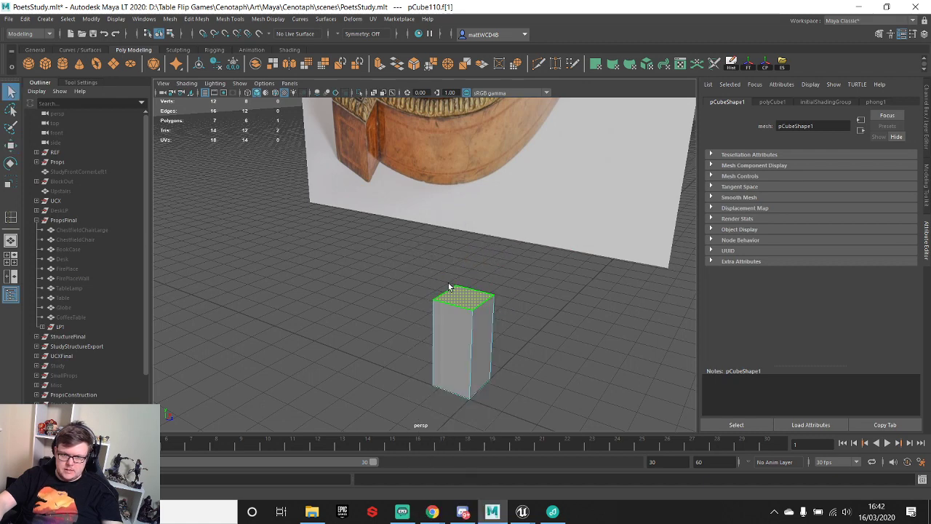
left_click_drag(448, 283, 452, 272, "alt")
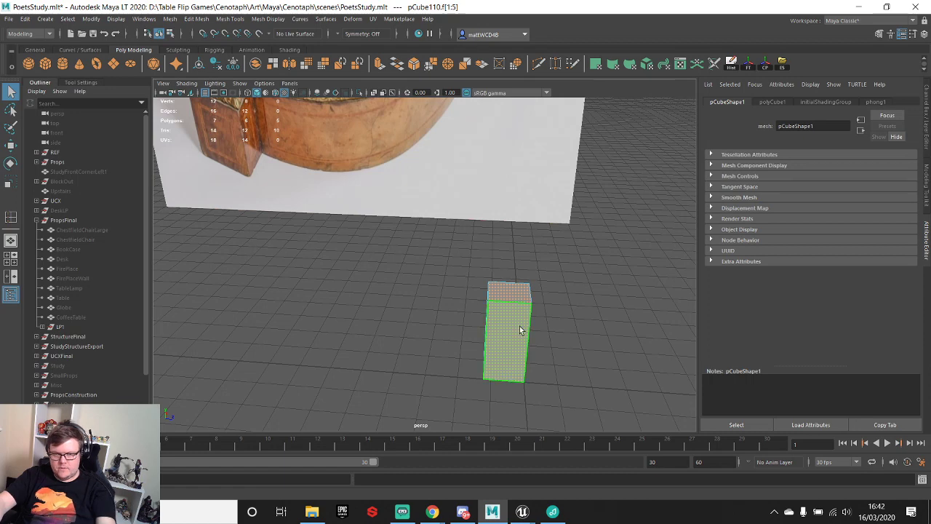
left_click_drag(538, 309, 498, 308, "alt")
key("Delete")
middle_click_drag(453, 285, 465, 311, "alt")
scroll(497, 276, "up", 3)
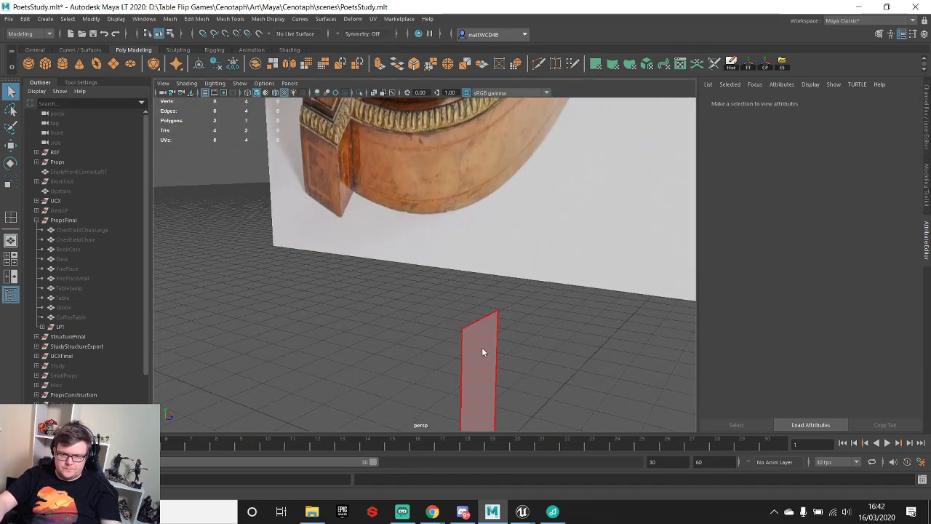
- Extrude the front face's top edge upward to a height of about 27.8 units
left_click(479, 322)
right_click_drag(487, 336, 491, 363, "shift")
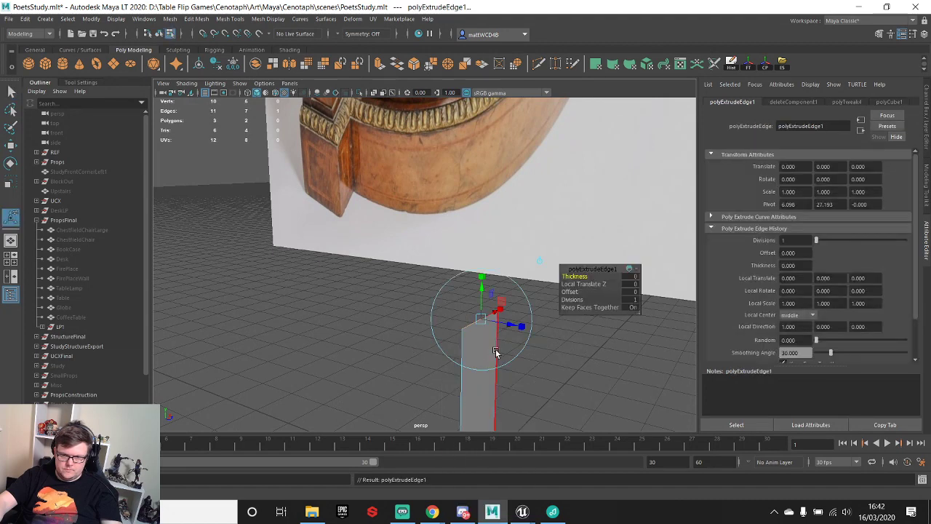
left_click_drag(480, 284, 481, 263)
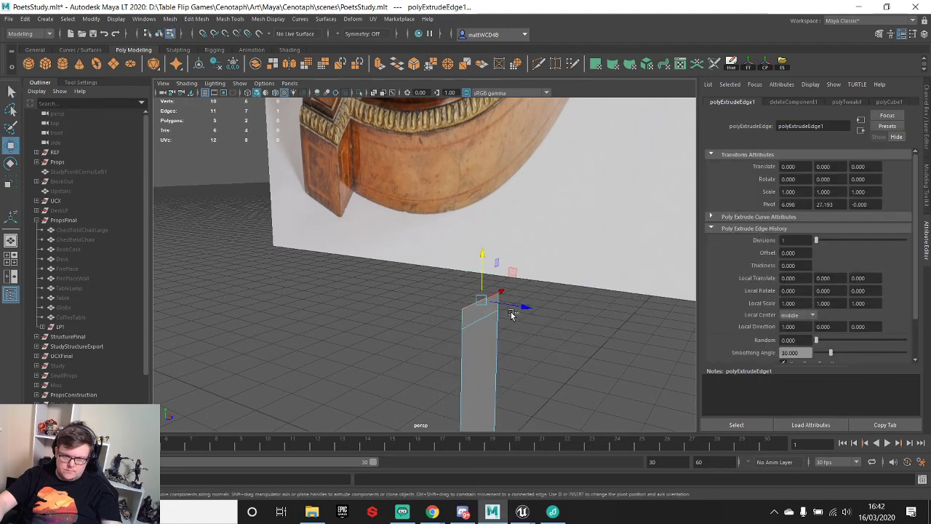
left_click(522, 311)
key("ctrl+z")
mouse_move(528, 309)
left_mouse_down()
mouse_move(515, 306)
mouse_move(526, 310)
left_mouse_up()
scroll(492, 329, "up", 5)
middle_click_drag(532, 299, 517, 132, "alt")
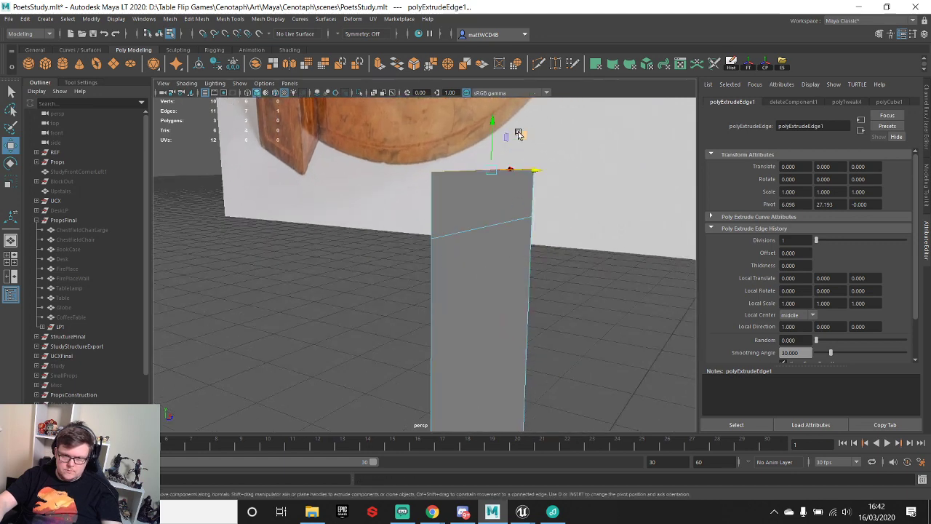
left_click_drag(489, 126, 491, 176)
- Extrude the top edge back about 0.3 units, and extrude it again into a slope rising back to a height of 30
left_click_drag(516, 245, 542, 251, "alt")
key("ctrl+e")
key("w")
key("ctrl+e")
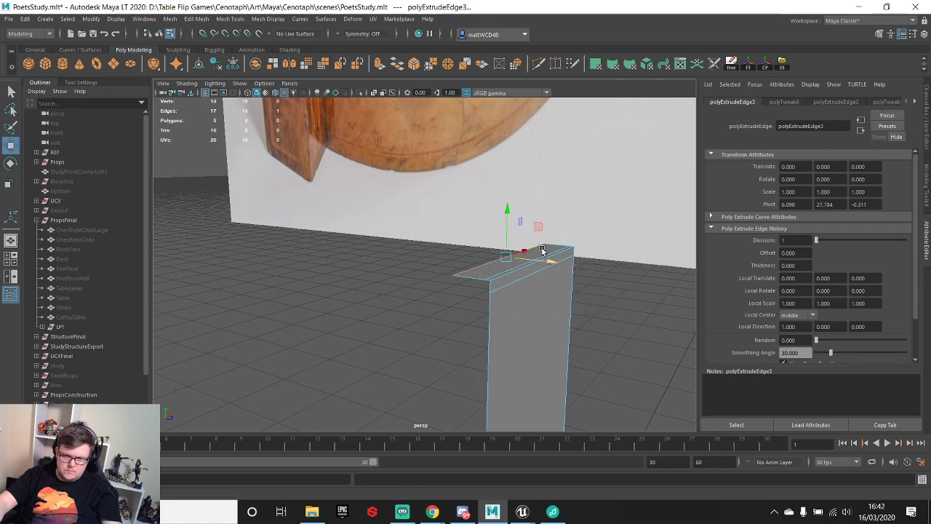
left_click_drag(510, 213, 505, 222)
right_click_drag(553, 216, 513, 210, "alt")
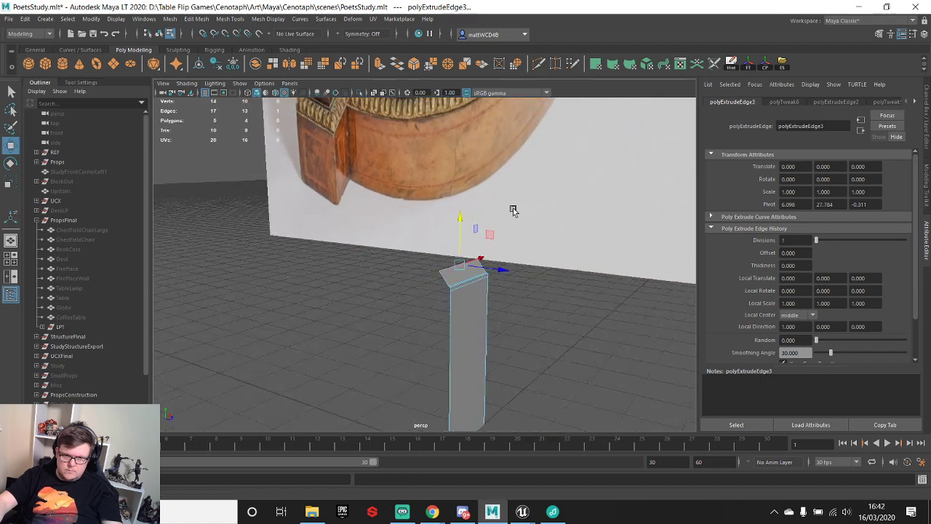
middle_click_drag(514, 210, 536, 260, "alt")
left_click_drag(453, 253, 470, 248, "alt")
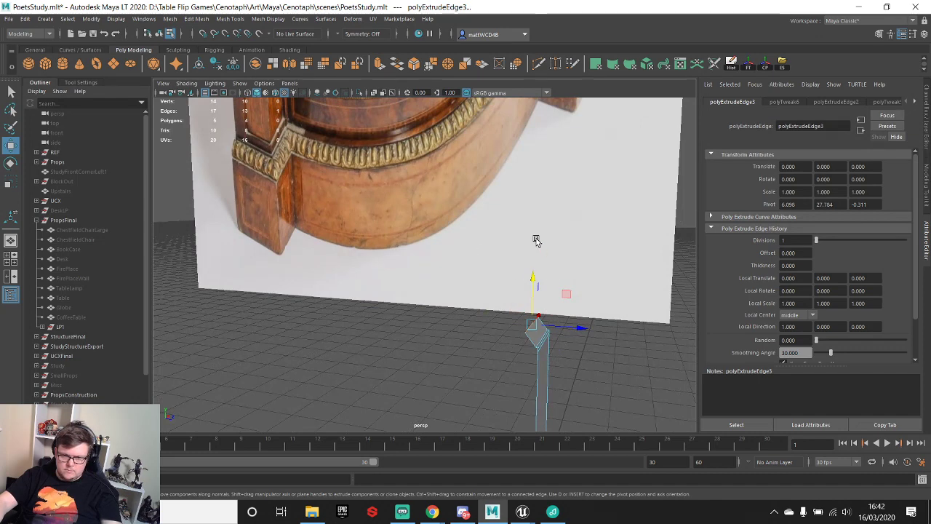
- Extrude the slope's rear edge up about 0.55 units, and extrude it once more backward to start the next ledge
key("ctrl+e")
key("w")
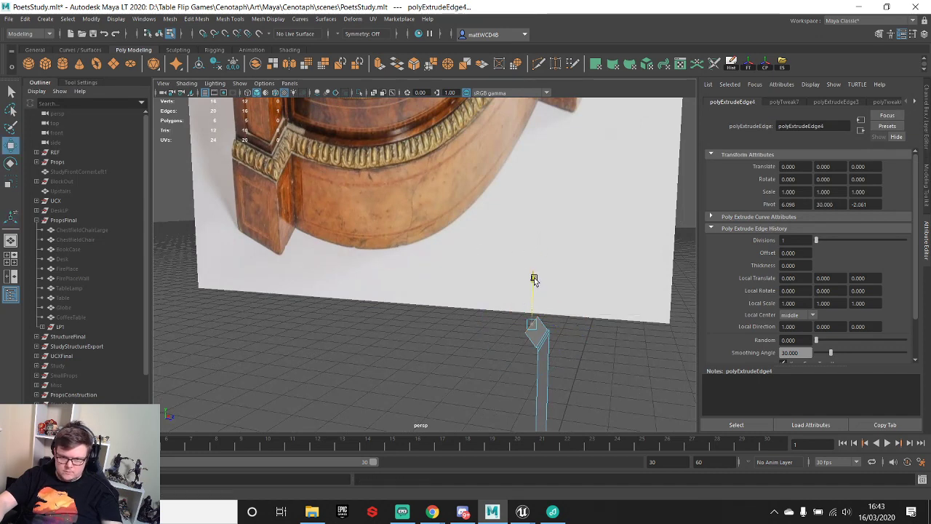
key("ctrl+e")
key("w")
left_click_drag(585, 328, 574, 331)
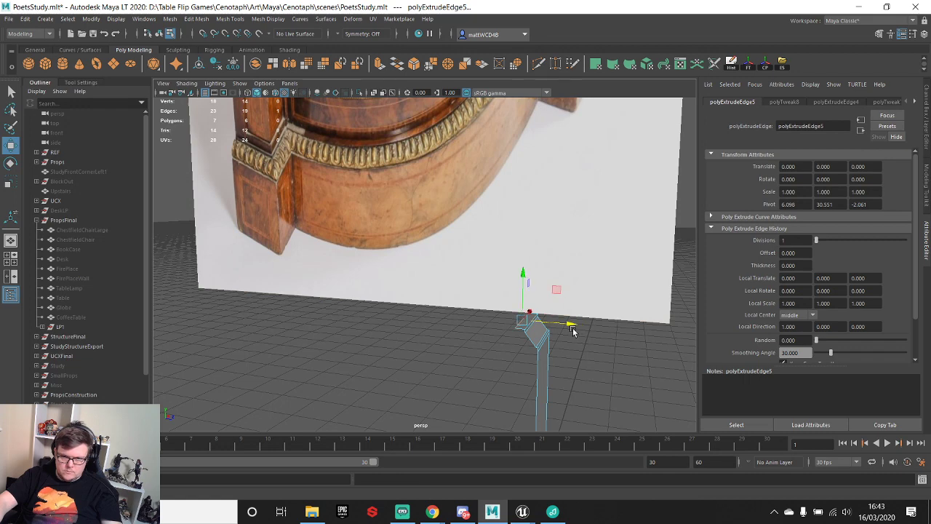
left_click_drag(522, 277, 523, 222)
key("ctrl+z")
right_click_drag(528, 317, 589, 321, "alt")
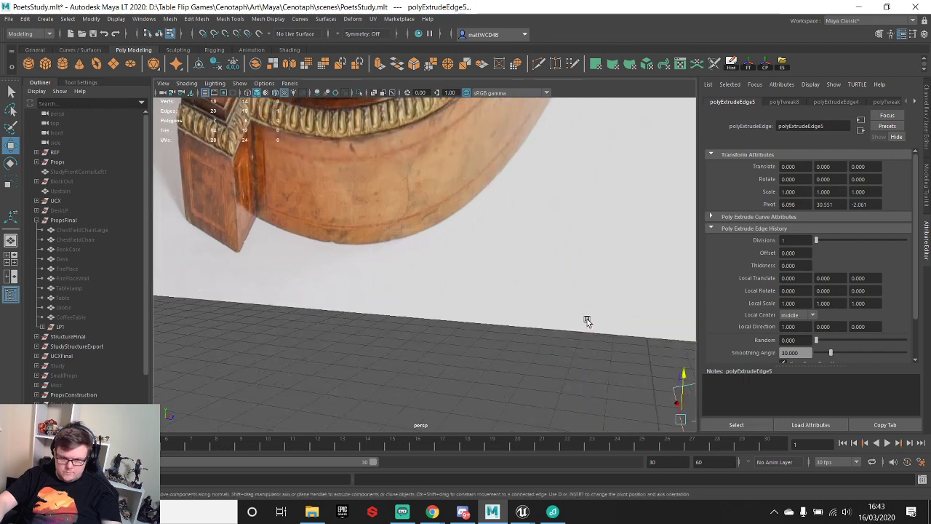
- Move the six vertices of the upper riser and ledge further back from the front face to deepen the slope
middle_click_drag(588, 321, 496, 282, "alt")
left_click_drag(497, 281, 457, 245)
key("q")
key("space")
key("space")
key("f")
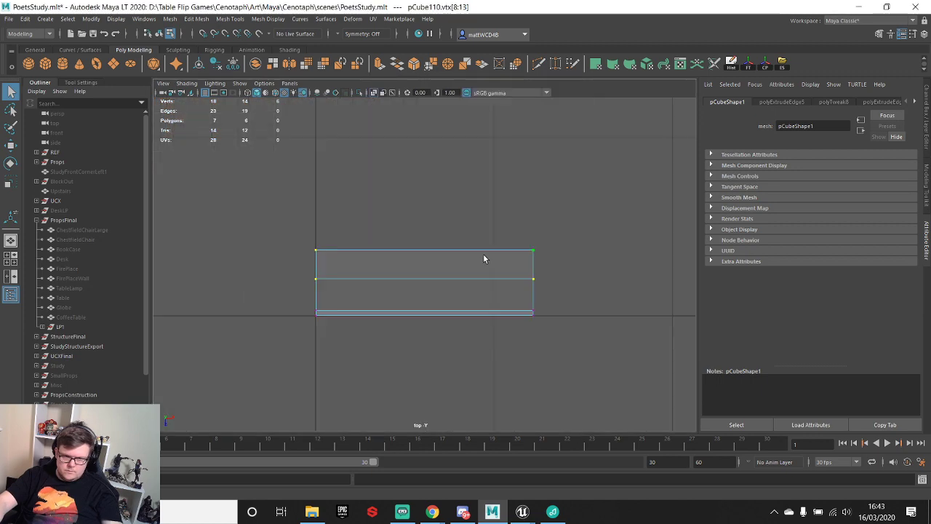
key("w")
left_click_drag(425, 314, 434, 265)
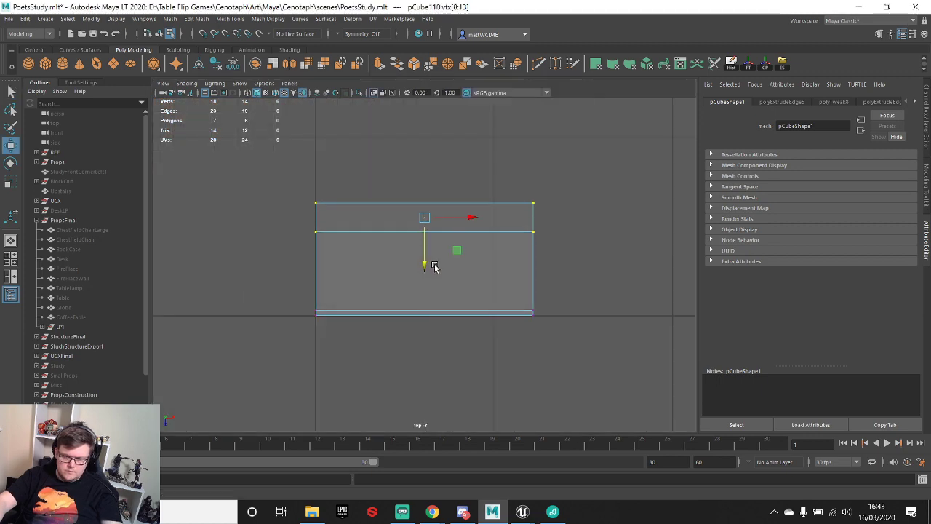
key("space")
key("space")
- Delete the horizontal edge just below the top of the front face, keeping the narrow strip behind it
left_click_drag(553, 248, 520, 252, "alt")
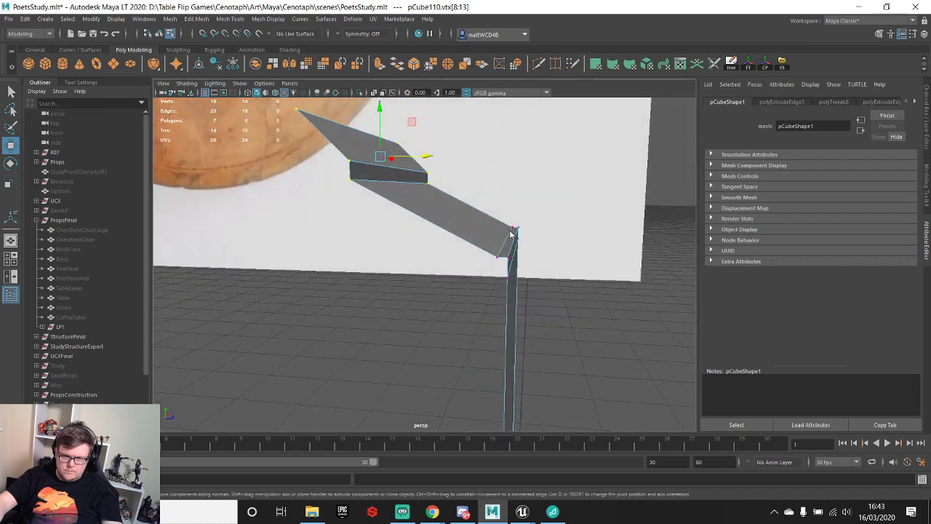
right_click_drag(511, 231, 512, 195)
mouse_move(517, 268)
left_mouse_down("alt")
mouse_move(521, 276)
mouse_move(503, 274)
left_mouse_up("alt")
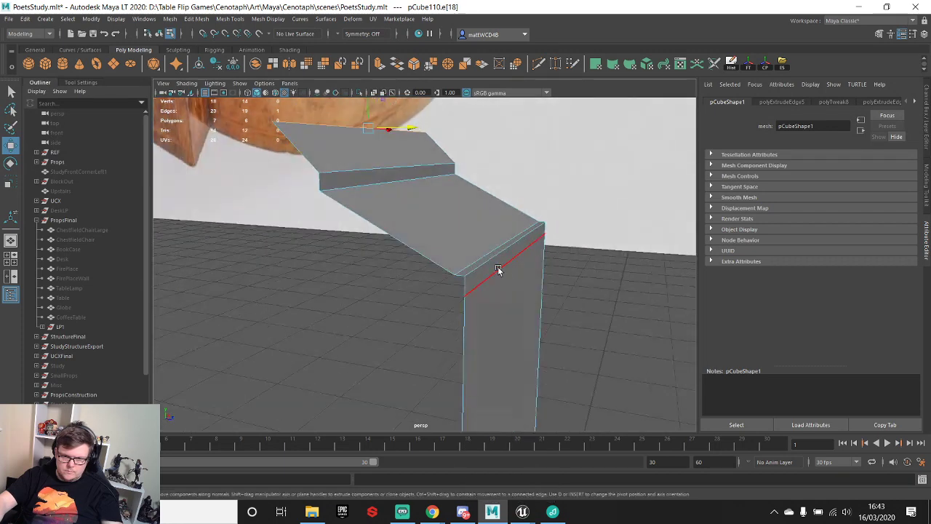
left_click(474, 260)
key("Delete")
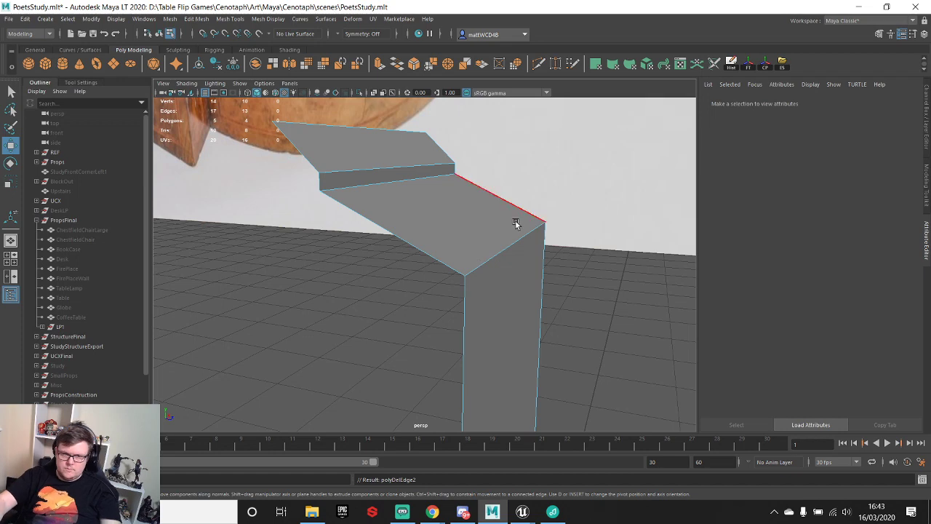
key("ctrl+z")
key("Delete")
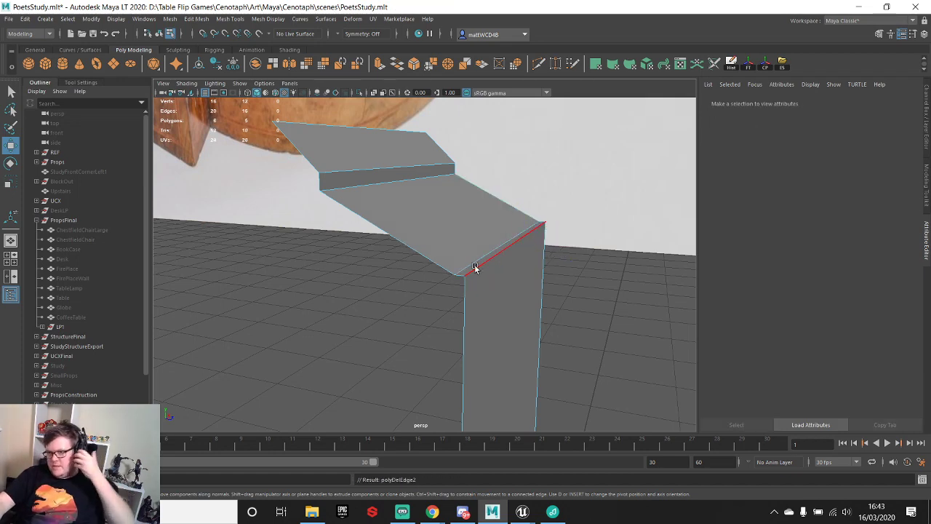
- Move the upper riser and ledge vertices forward towards the front face and lower them
left_click_drag(507, 169, 451, 255, "alt")
right_click_drag(455, 246, 359, 203)
left_click_drag(359, 203, 462, 277, "alt")
left_click_drag(482, 228, 502, 227)
left_click_drag(451, 180, 457, 189)
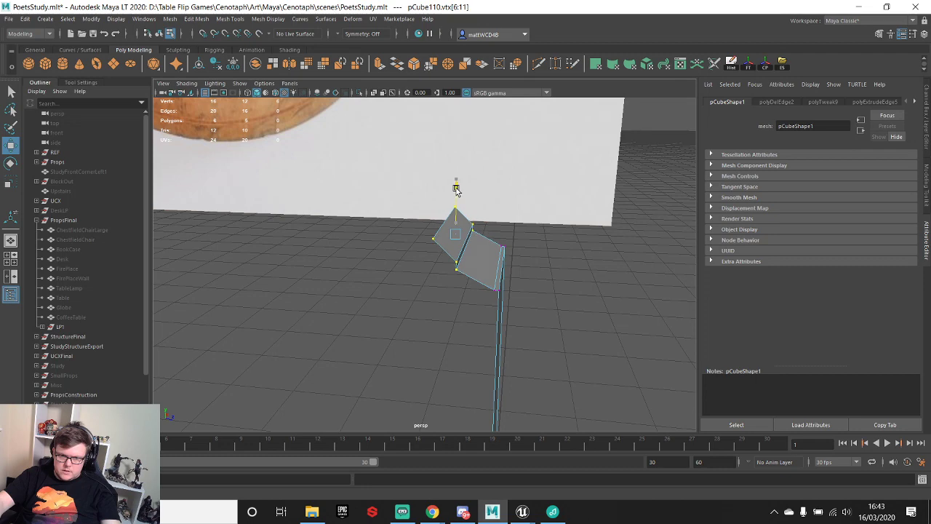
- Adjust the height of the ledge's four upper vertices and of its rear two vertices to match the reference moulding
key("q")
left_click_drag(453, 254, 465, 239, "alt")
left_click_drag(390, 198, 477, 217)
left_click_drag(474, 215, 520, 256)
key("w")
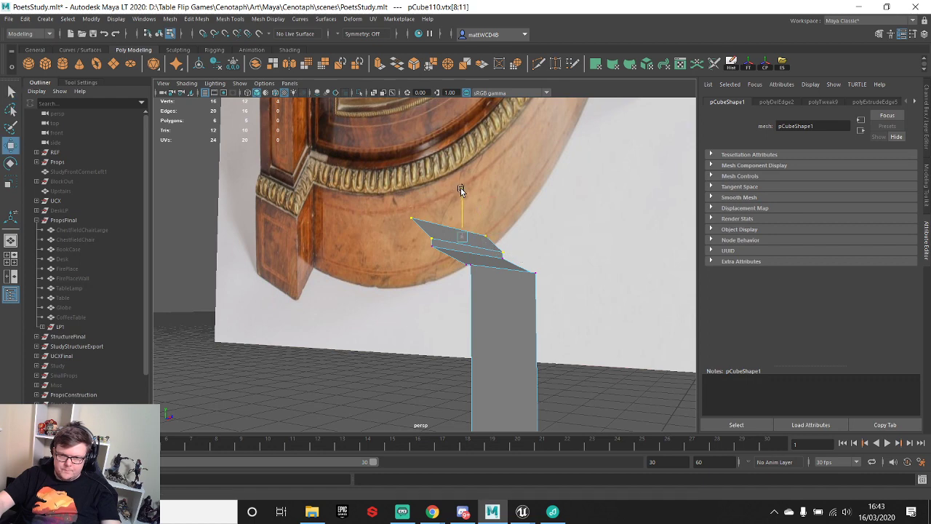
left_click_drag(364, 214, 455, 313, "alt")
key("q")
key("w")
mouse_move(485, 282)
left_mouse_down()
mouse_move(502, 277)
mouse_move(539, 288)
mouse_move(483, 299)
mouse_move(480, 277)
mouse_move(476, 318)
mouse_move(485, 294)
left_mouse_up()
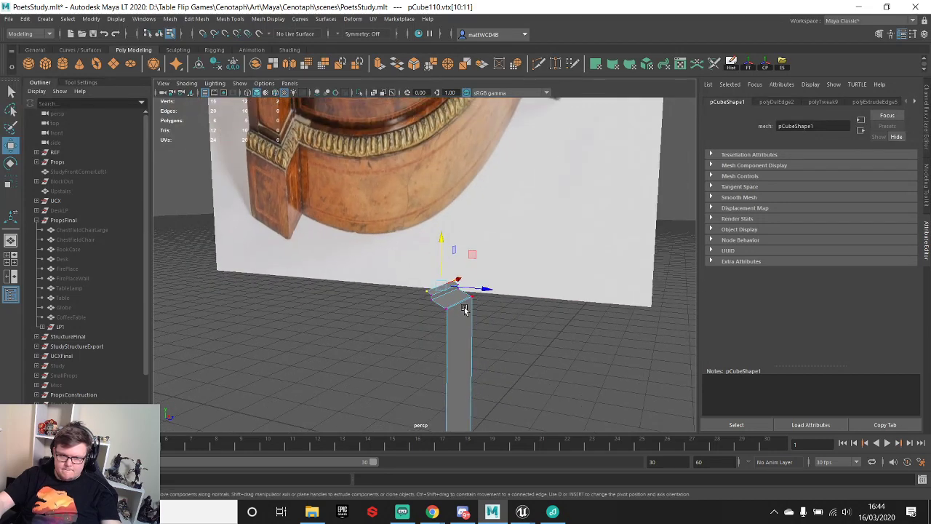
- Shift all six riser and ledge vertices slightly forward and up to steepen the slope
left_click_drag(464, 309, 389, 279, "alt")
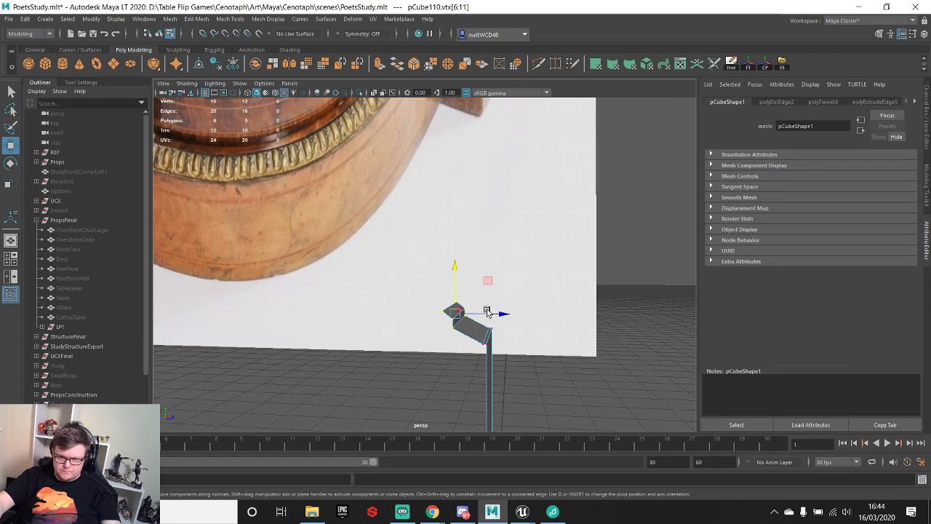
left_click_drag(491, 307, 497, 315)
left_click_drag(458, 269, 463, 264)
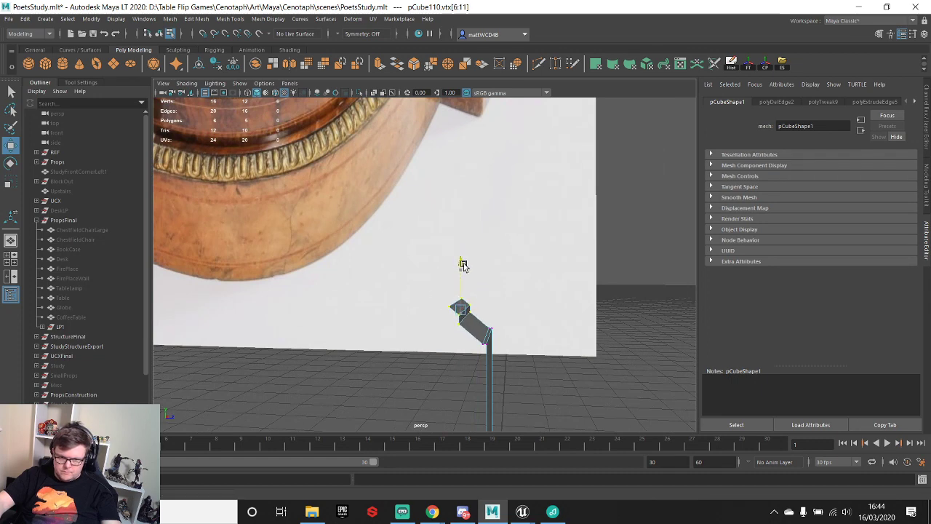
- Examine the plinth and gilt moulding in the reference photo against the profile strip
scroll(485, 336, "up", 1)
left_click_drag(483, 340, 267, 212, "alt")
left_click_drag(411, 162, 514, 243, "alt")
scroll(441, 271, "down", 3)
scroll(384, 289, "up", 4)
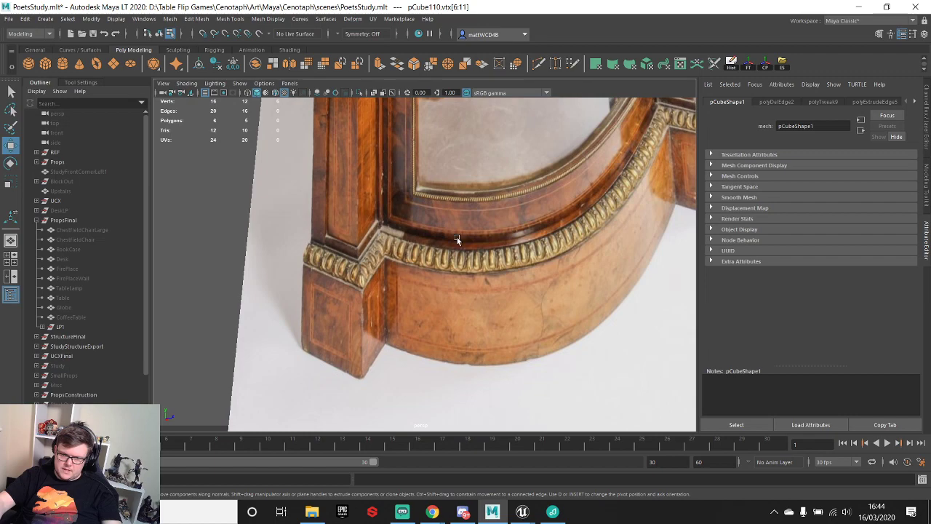
left_click_drag(457, 237, 412, 198, "alt")
key("q")
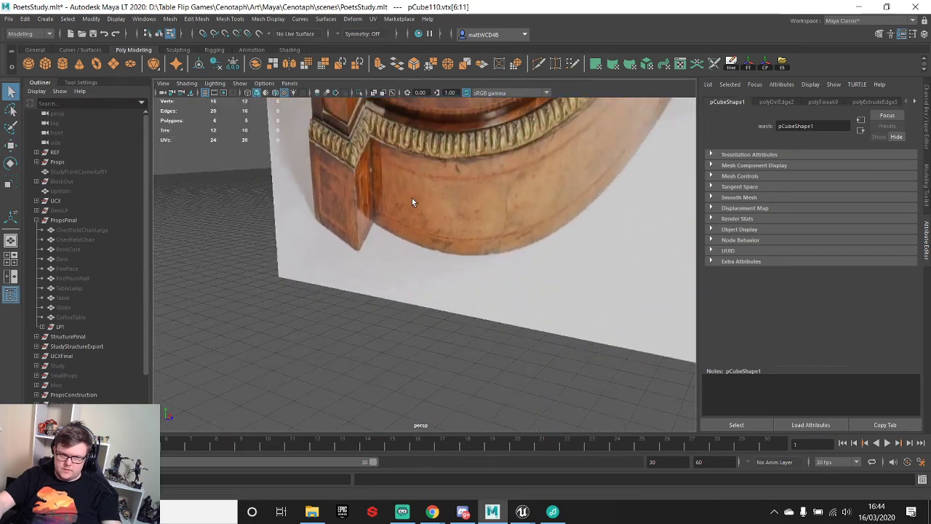
left_click_drag(402, 135, 400, 150, "alt")
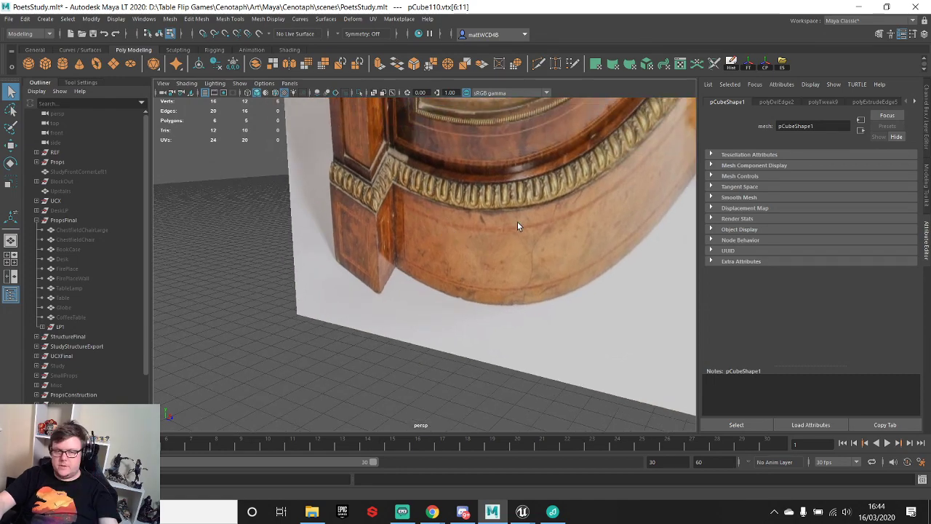
scroll(517, 221, "down", 5)
left_click_drag(514, 280, 440, 206, "alt")
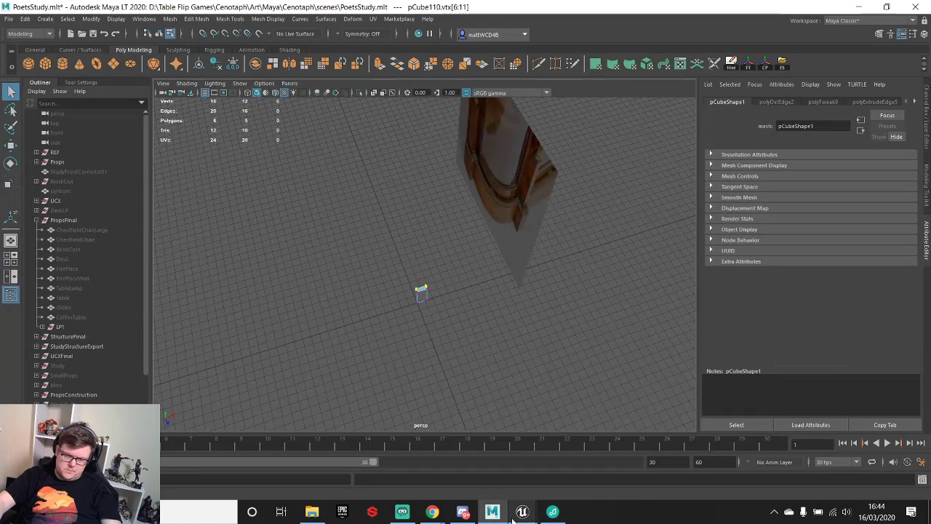
- Switch to Chrome and view the enlarged front photos of the whole side cabinet on the antiques listing
mouse_move(432, 512)
left_click(472, 467)
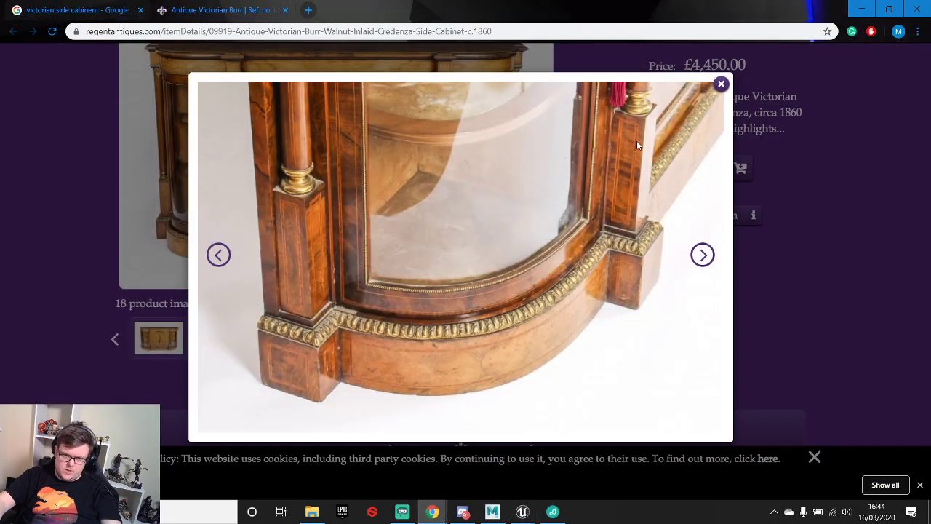
left_click(721, 84)
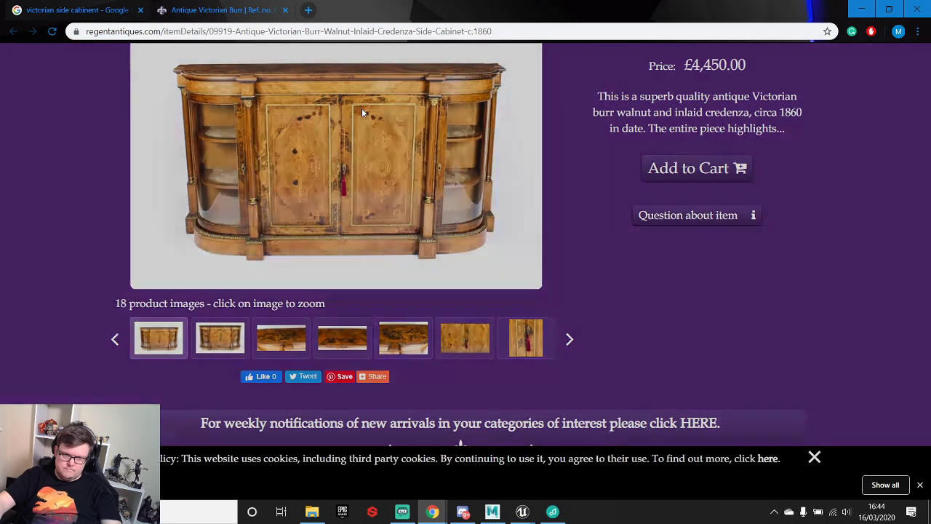
left_click(363, 112)
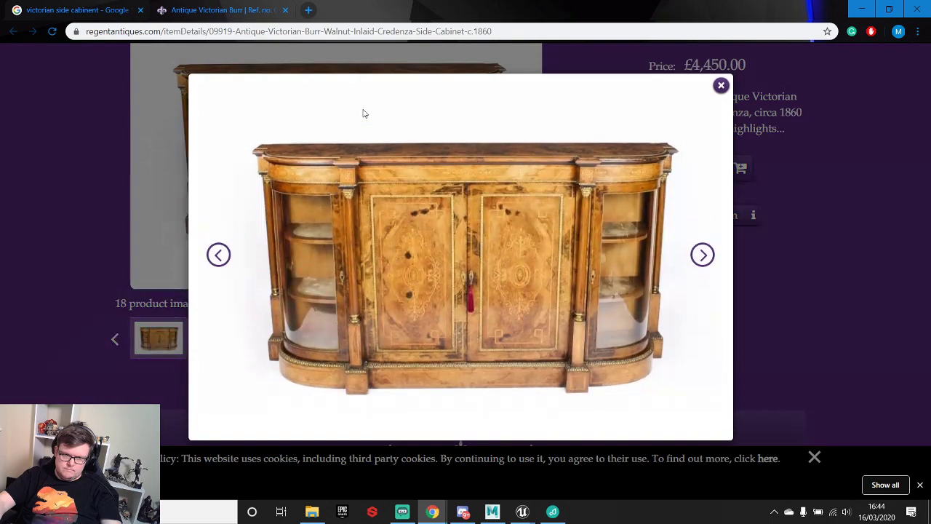
left_click(735, 109)
left_click(311, 150)
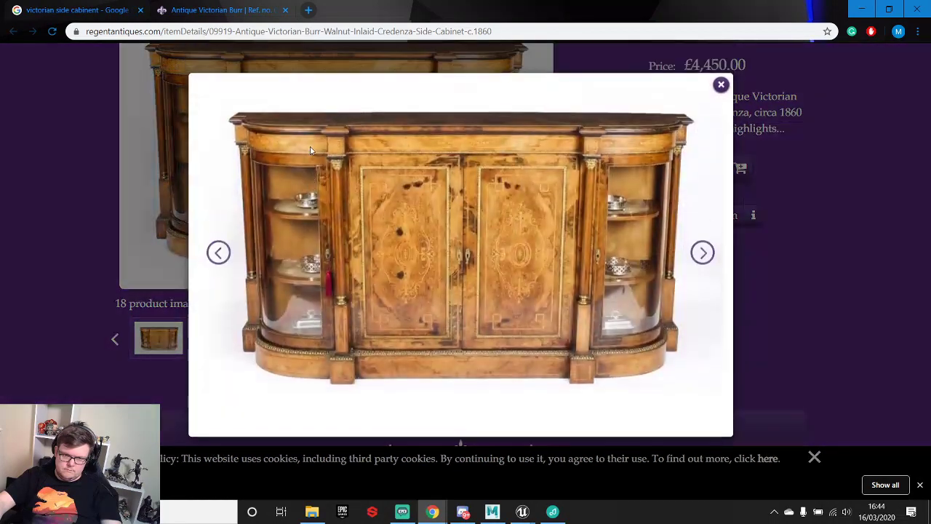
- Close the enlarged front view and bring up the listing's close-up photo of the cabinet's curved glazed end and base
left_click(721, 88)
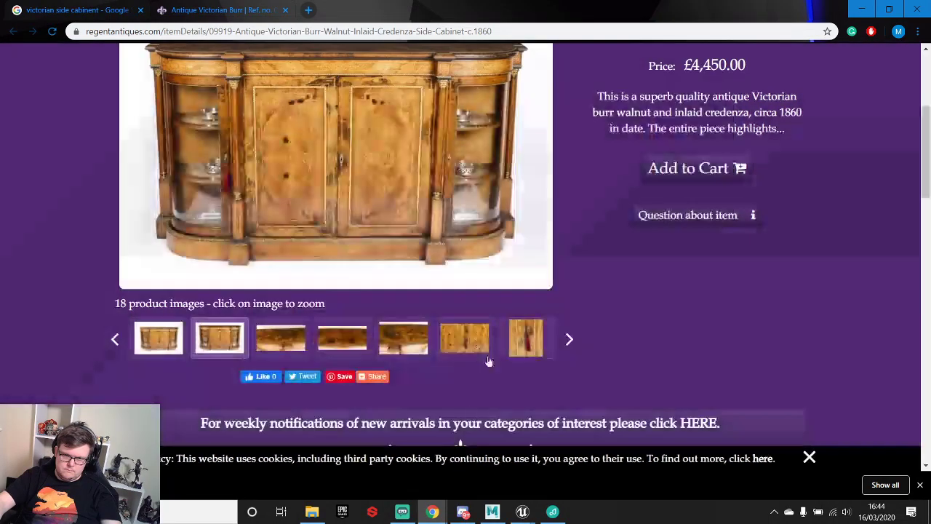
left_click(569, 339)
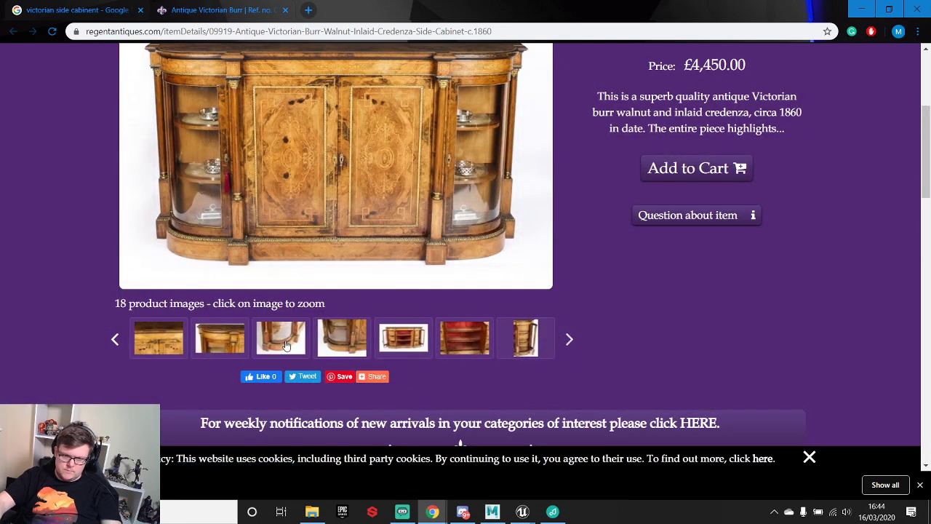
left_click(351, 333)
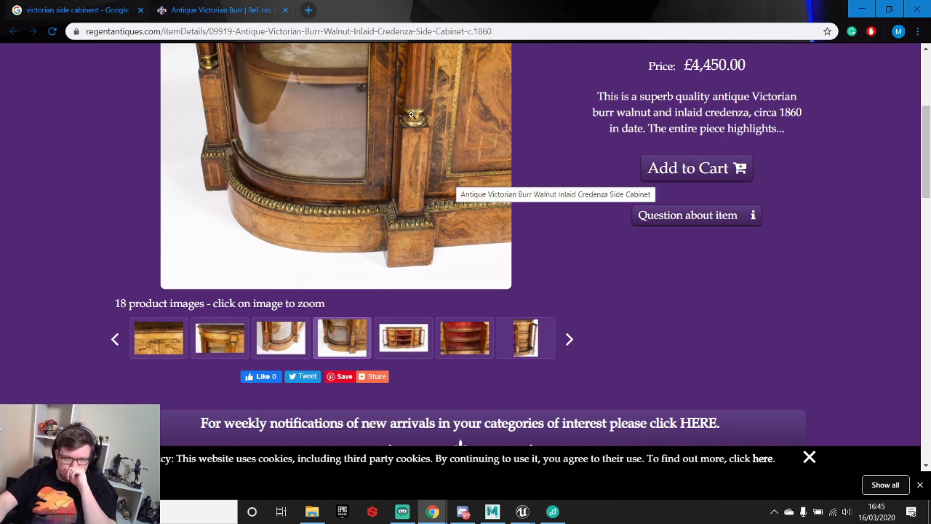
- Switch to Maya and compare the profile strip's proportions with the reference image and the listing's close-up of the base
left_click(492, 512)
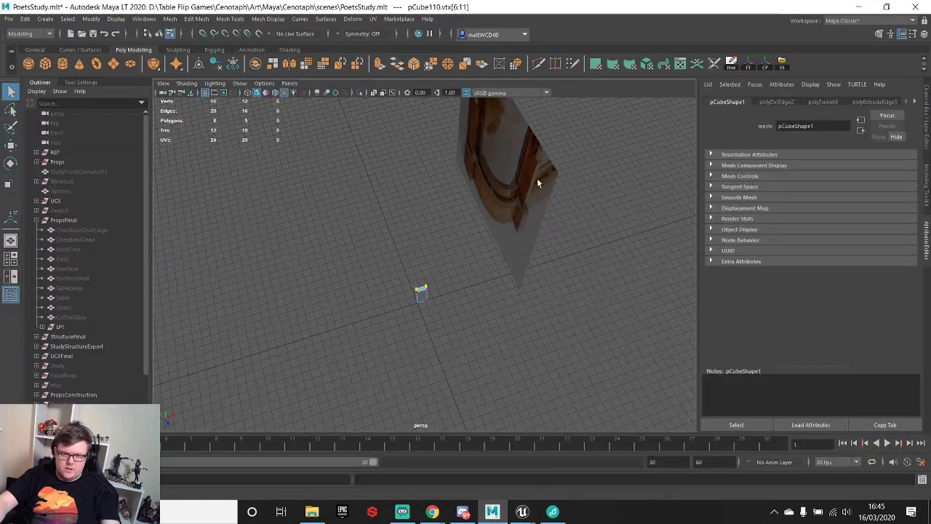
scroll(475, 252, "up", 5)
left_click_drag(469, 226, 530, 141, "alt")
middle_click_drag(529, 140, 509, 276, "alt")
left_click_drag(509, 276, 491, 256, "alt")
scroll(491, 256, "up", 3)
mouse_move(432, 511)
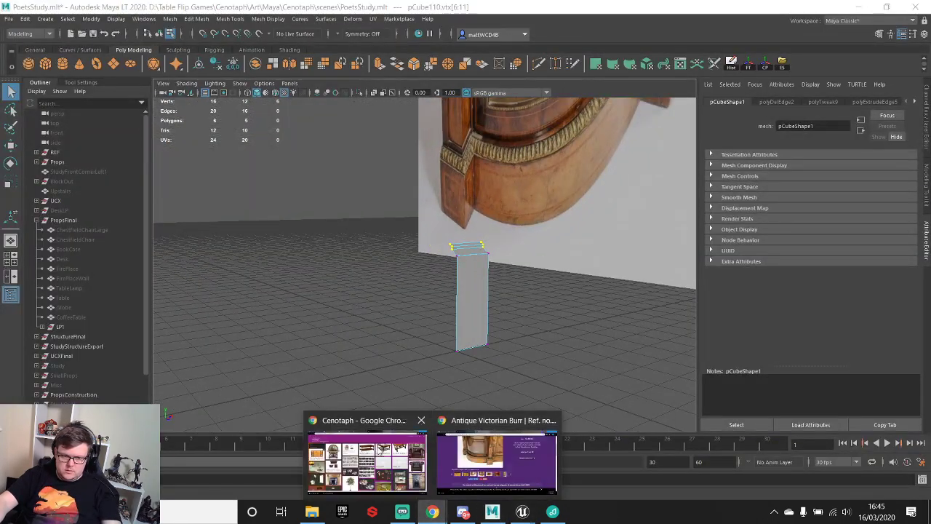
left_click(495, 462)
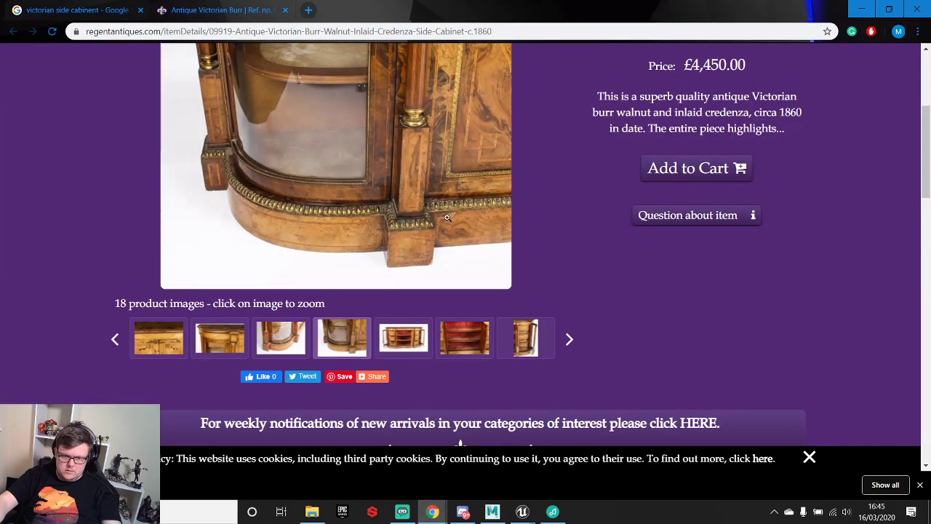
left_click(863, 9)
- Lower the ten upper vertices of the moulding profile together to shorten the flat plinth face
right_click_drag(436, 250, 404, 249)
left_click_drag(406, 200, 534, 276)
key("w")
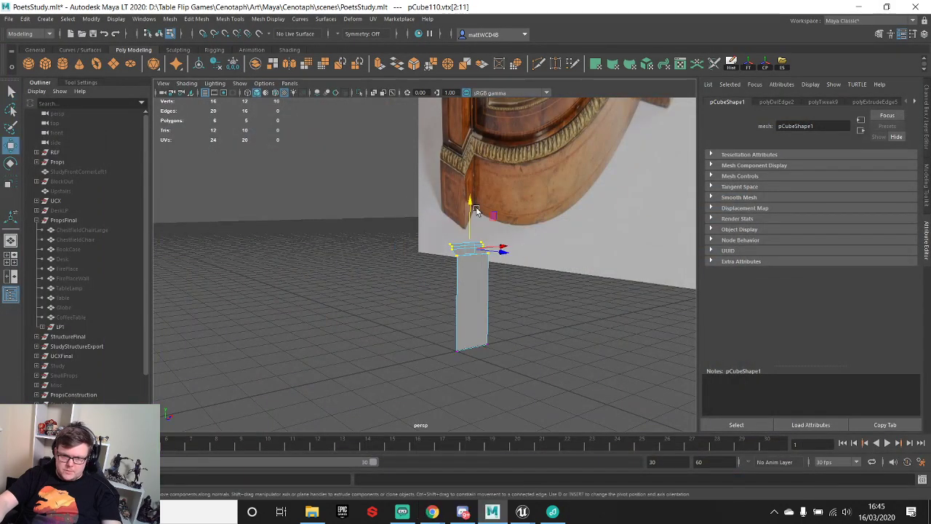
left_click_drag(473, 207, 504, 272)
scroll(481, 279, "up", 3)
scroll(481, 279, "up", 1)
left_click_drag(506, 254, 486, 280, "alt")
key("q")
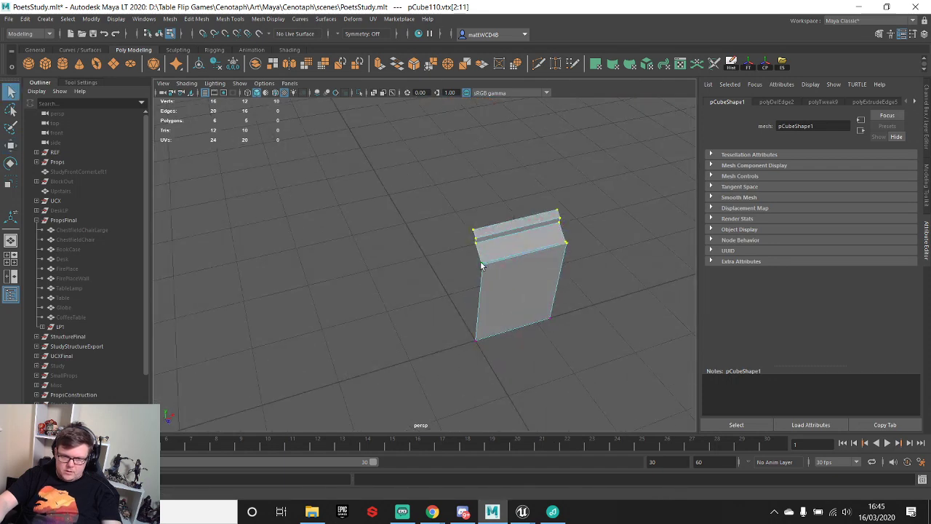
- Duplicate the plinth block, move the copy aside and rotate it to run at a right angle to the original
right_click_drag(480, 265, 510, 242)
key("w")
key("ctrl+d")
left_click_drag(529, 360, 388, 366)
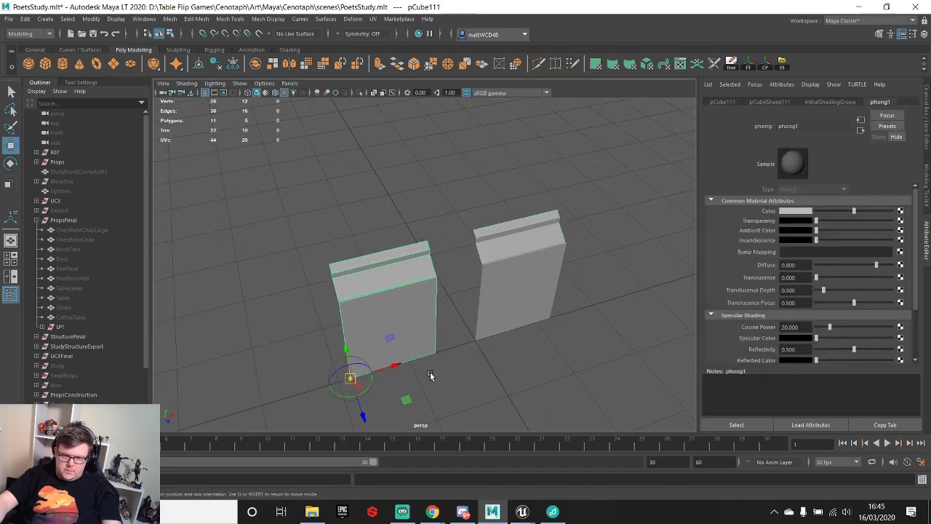
key("d")
key("e")
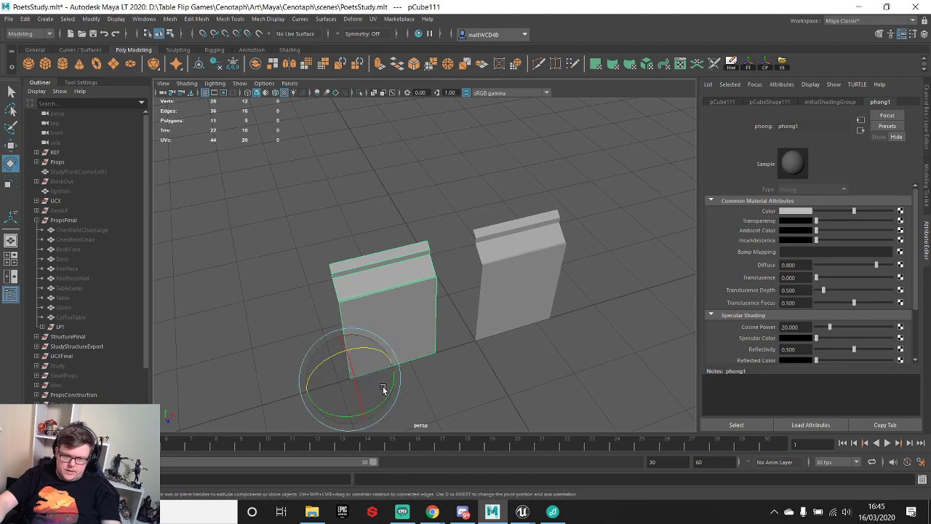
left_click_drag(388, 397, 363, 409)
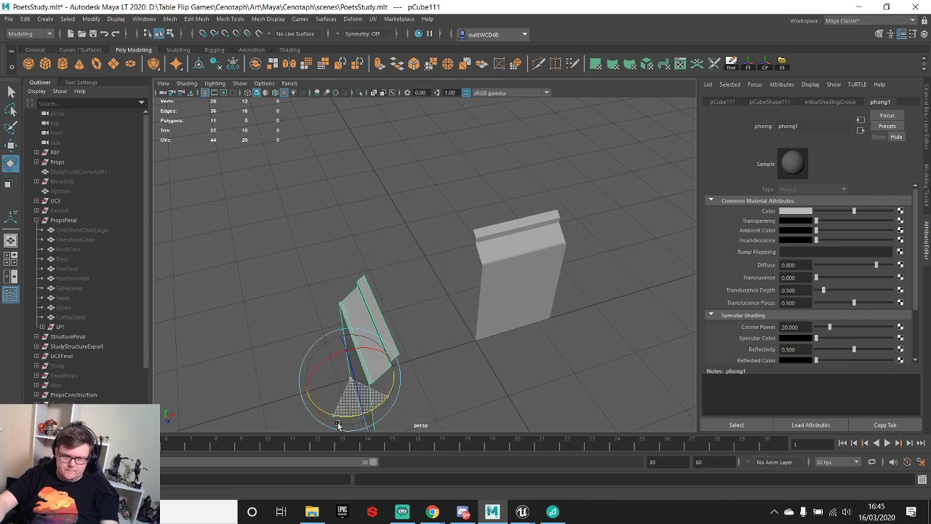
key("w")
- Snap the rotated copy's bottom corner pivot onto the original block's bottom corner so the two faces form a corner
middle_click_drag(391, 361, 435, 286, "alt")
key("d")
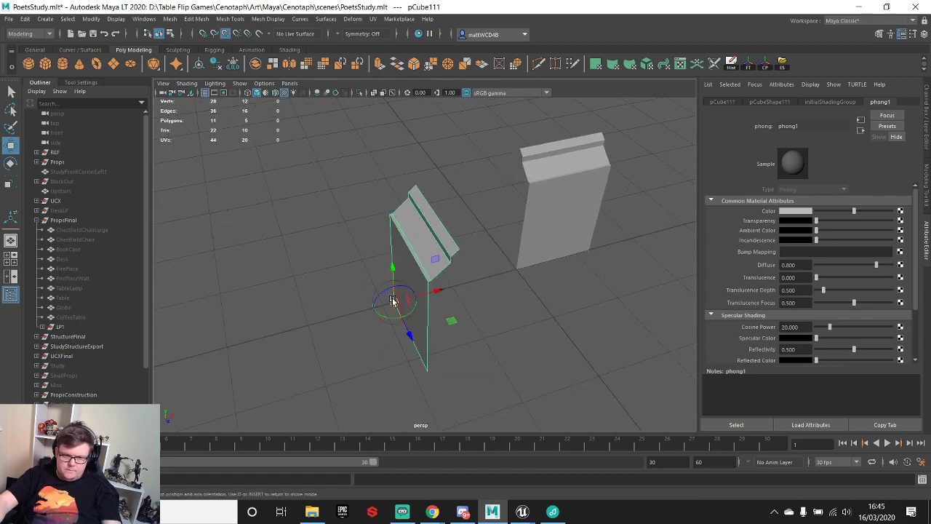
left_click_drag(394, 302, 476, 303)
key("v")
middle_click_drag(530, 162, 503, 261, "alt")
scroll(503, 262, "up", 3)
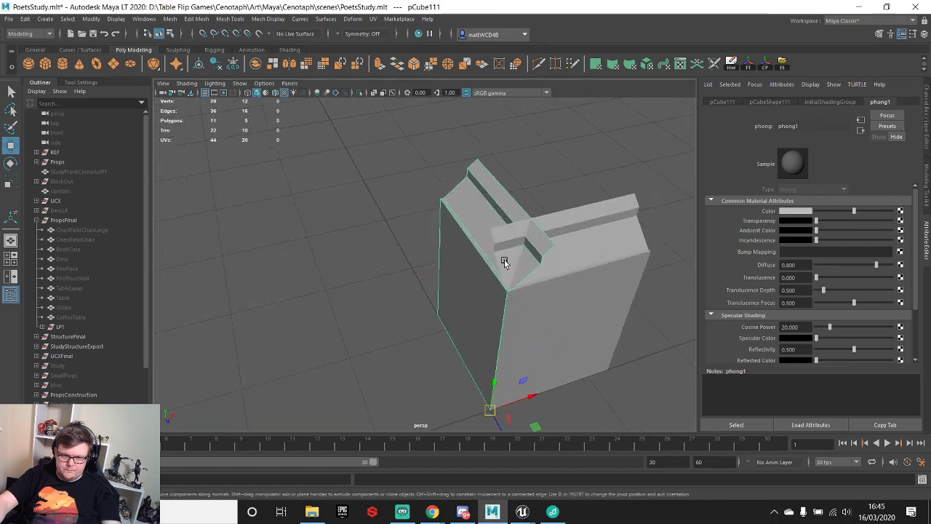
left_click_drag(502, 262, 537, 258, "alt")
scroll(480, 229, "down", 6)
left_click_drag(478, 229, 458, 241, "alt")
middle_click_drag(477, 300, 403, 321, "alt")
- Duplicate the original plinth block again and move the spare copy well away along its length
left_click(390, 359)
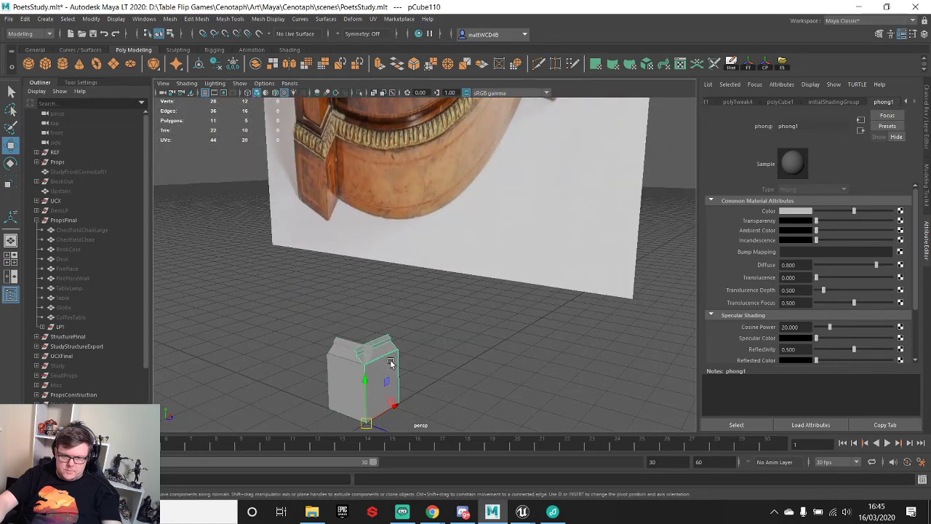
key("ctrl+d")
left_click_drag(395, 406, 520, 347)
middle_click_drag(425, 382, 455, 295, "alt")
scroll(456, 296, "up", 7)
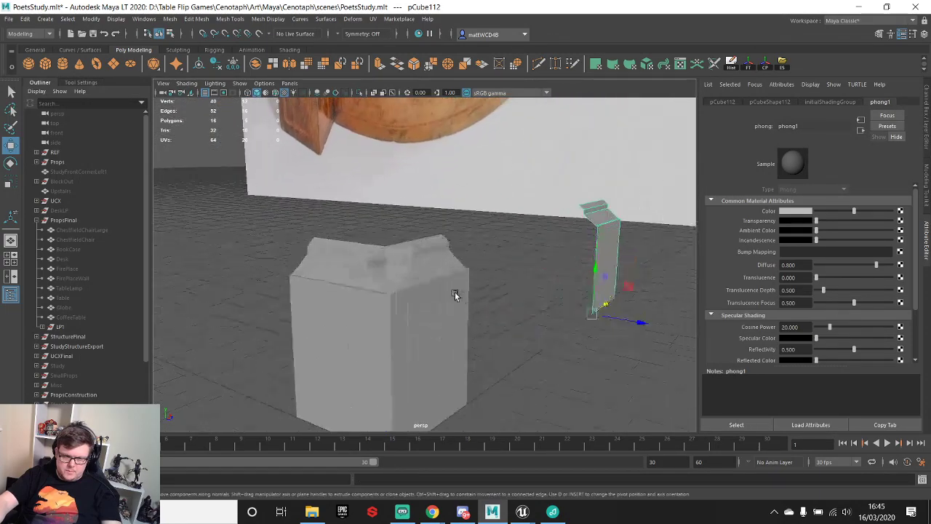
- Snap the original block's overlapping moulding vertices back to the mitre line where the two profiles cross
left_click_drag(424, 195, 432, 216, "alt")
left_click(443, 176)
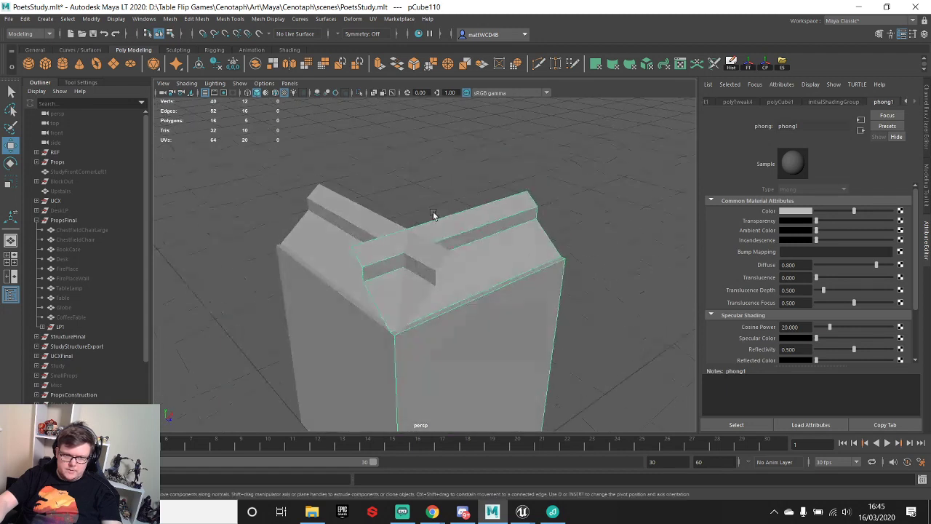
right_click_drag(409, 260, 370, 233)
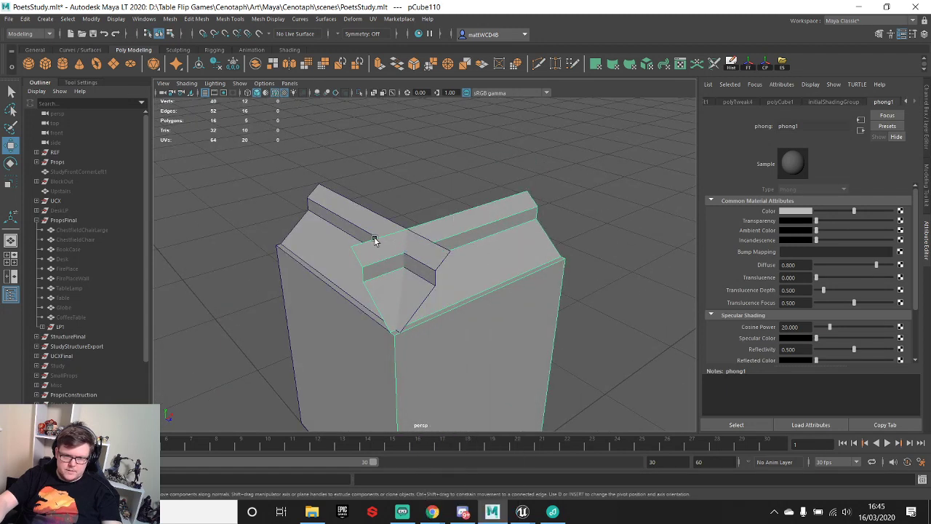
key("v")
left_click_drag(384, 238, 408, 229)
left_click_drag(372, 290, 373, 291)
key("v")
left_click_drag(388, 267, 409, 263)
left_click_drag(406, 327, 411, 324)
- Snap the rotated block's overlapping moulding vertices onto the matching mitre vertices of the original to close the corner
key("q")
right_click_drag(415, 294, 368, 232)
left_click(428, 249)
left_click_drag(444, 233, 422, 235)
key("w")
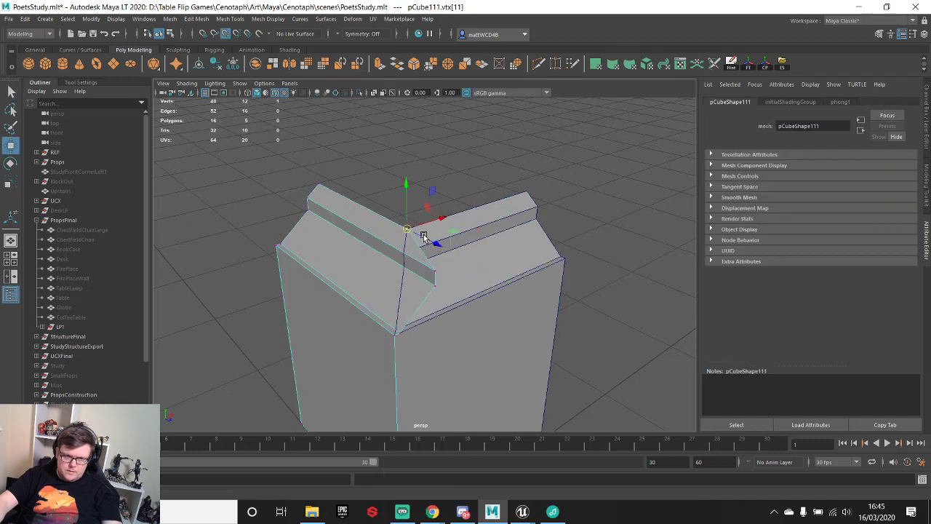
left_click(435, 285)
key("v")
left_click_drag(435, 286, 426, 282)
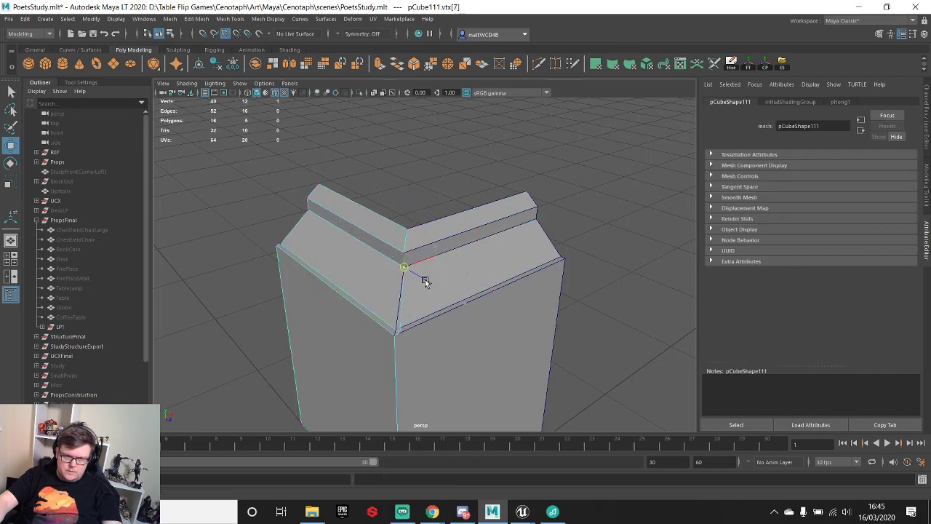
left_click(395, 330)
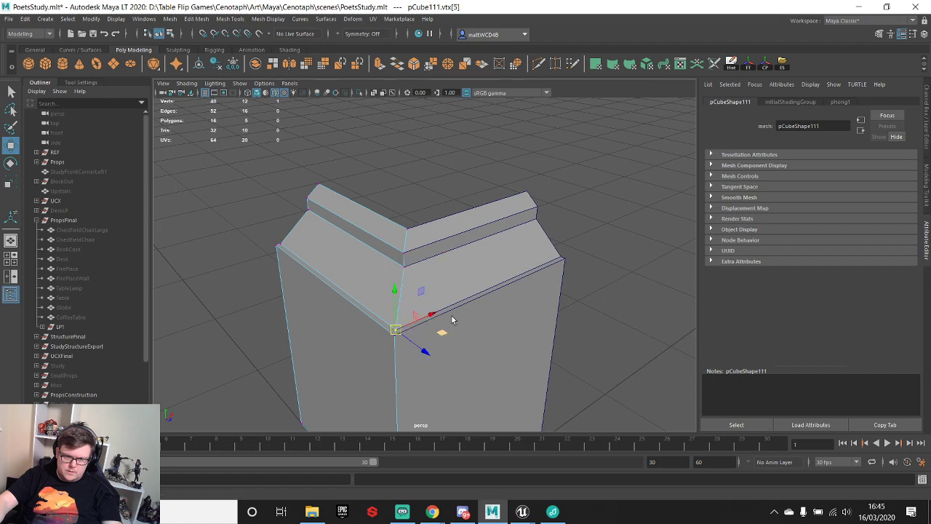
- Slide the spare straight plinth block back along its length until it sits just beside the mitred corner
key("q")
scroll(477, 297, "down", 3)
left_click_drag(476, 297, 461, 317, "alt")
scroll(368, 239, "down", 4)
left_click_drag(368, 239, 465, 254, "alt")
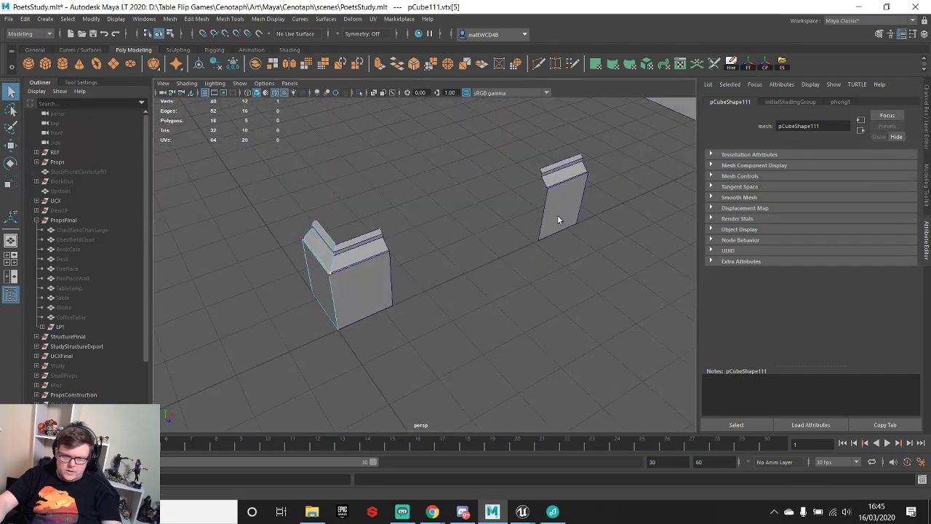
right_click_drag(558, 215, 559, 199)
left_click(559, 199)
left_click_drag(559, 204, 456, 278, "alt")
key("w")
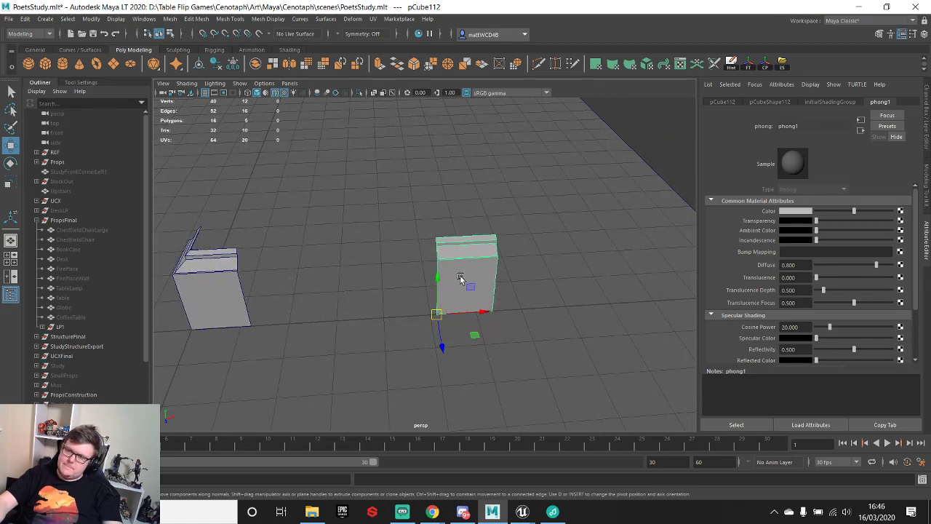
left_click_drag(485, 317, 331, 321)
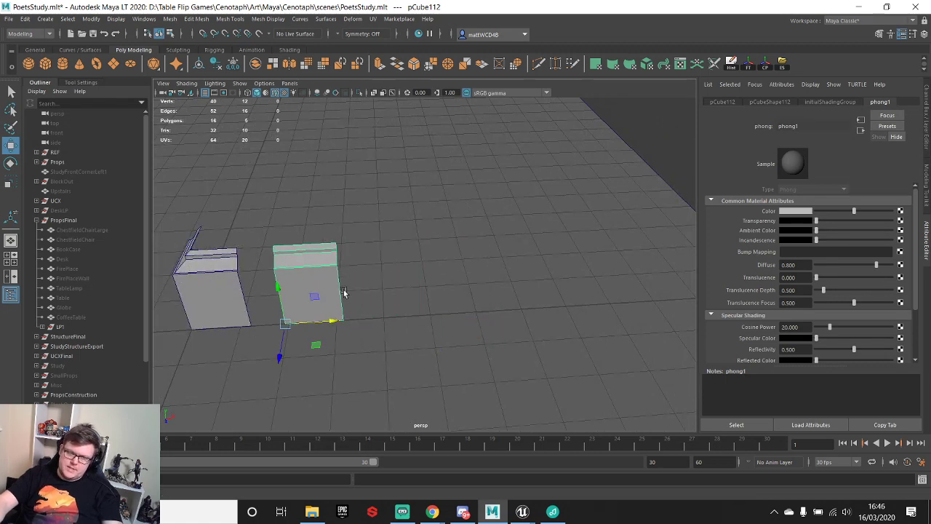
- Draw an EP curve in the top view from the corner block's front end, sweeping forward and levelling off sideways
middle_click_drag(335, 321, 398, 321, "alt")
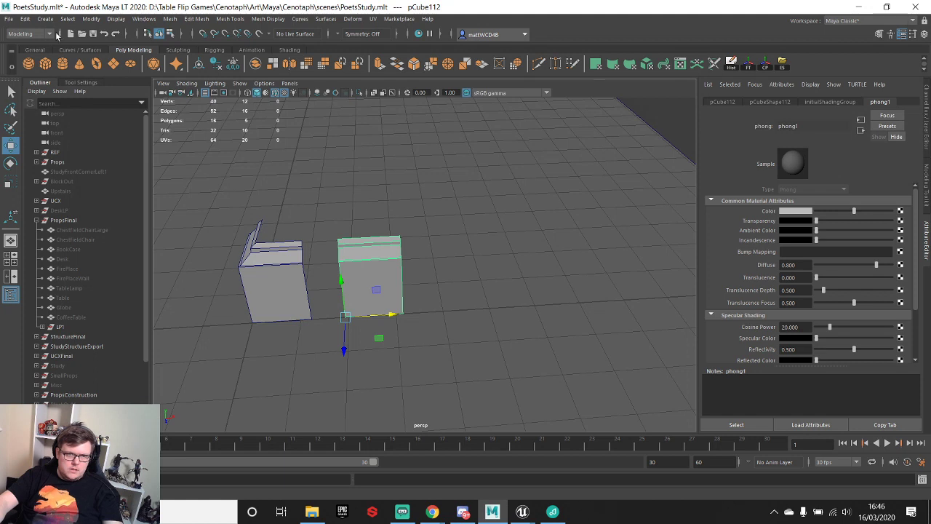
left_click(80, 49)
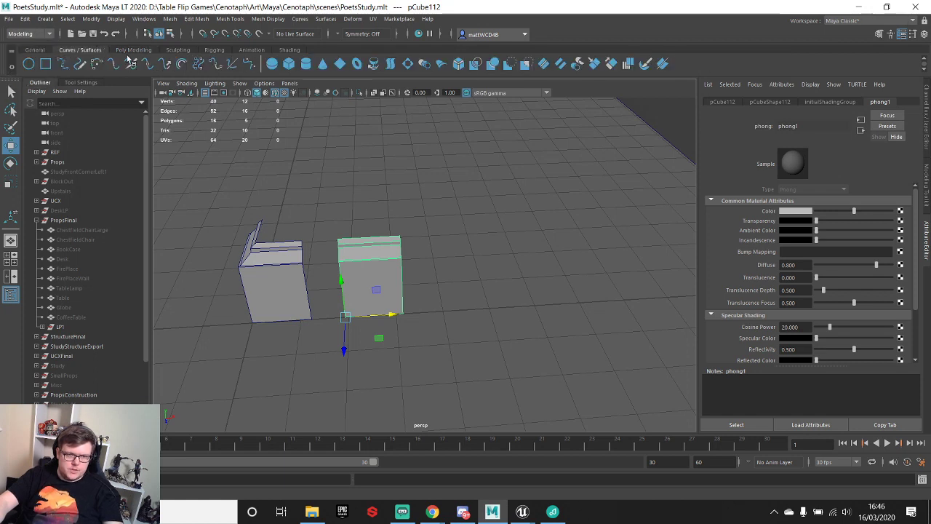
left_click(273, 211)
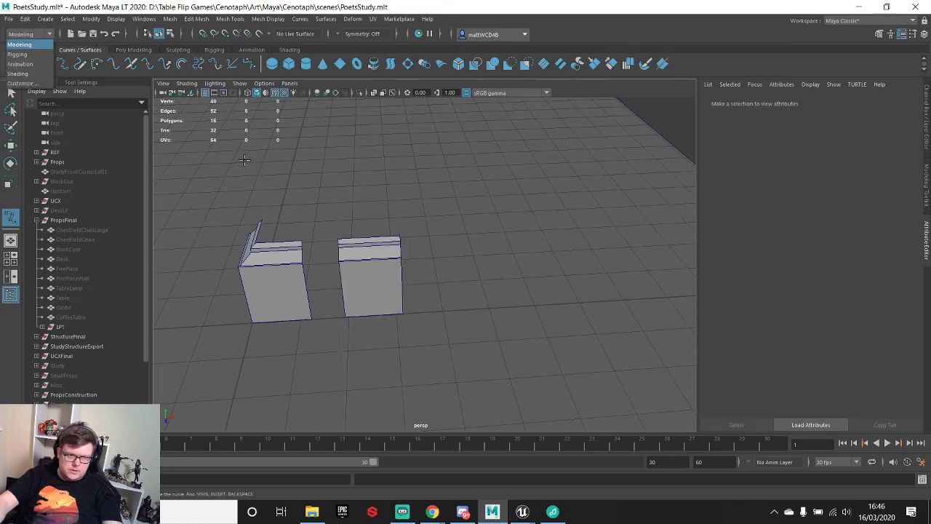
left_click(33, 45)
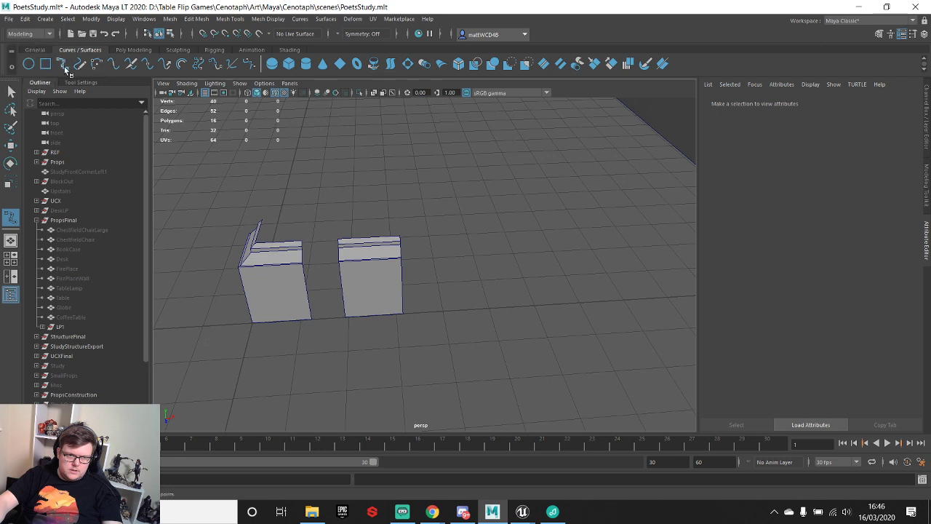
key("space")
key("space")
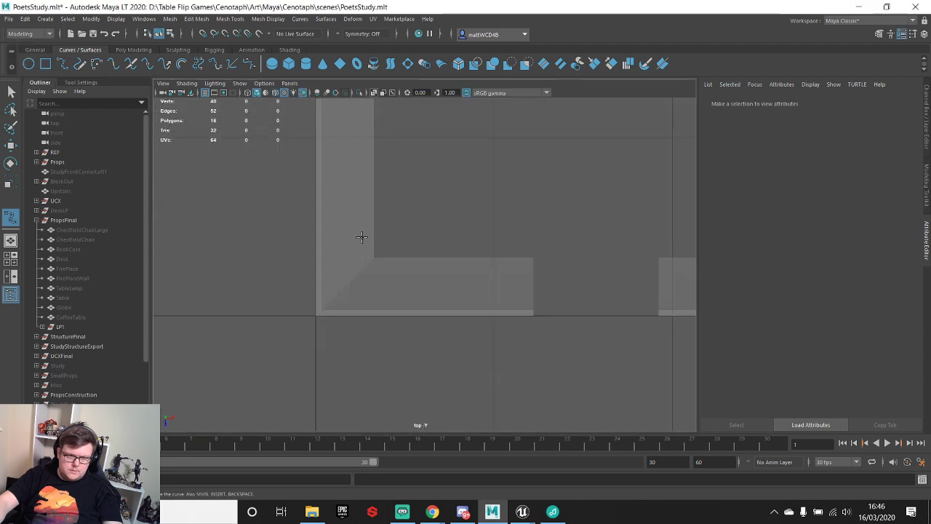
scroll(405, 218, "down", 5)
scroll(405, 248, "down", 3)
scroll(405, 222, "up", 6)
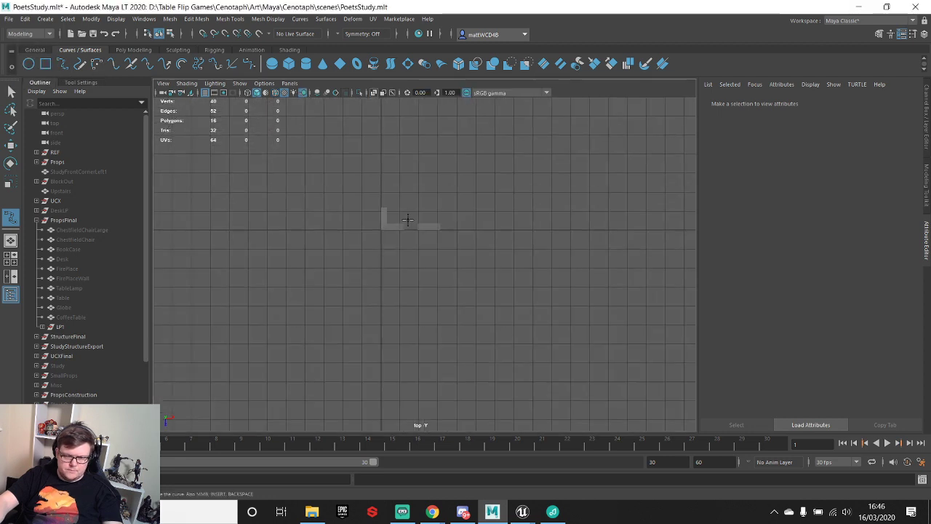
left_click(377, 202)
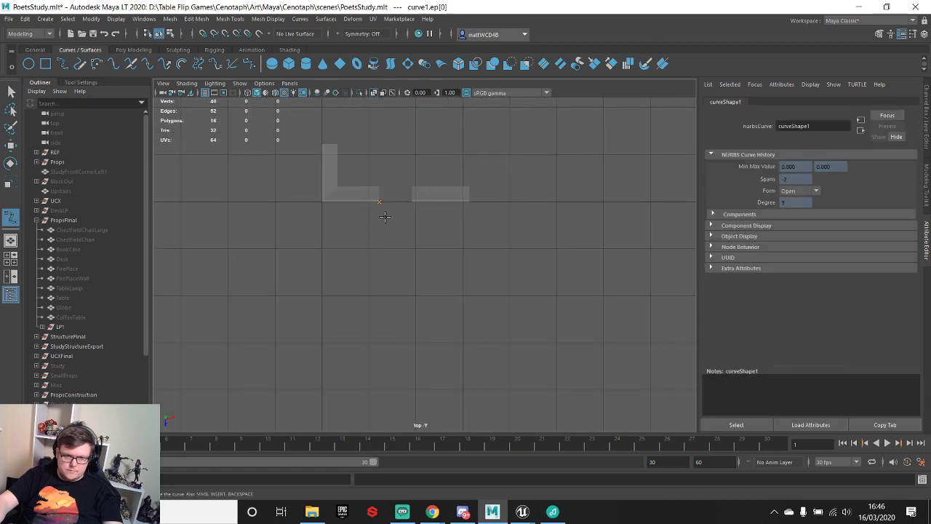
left_click(395, 282)
left_click(464, 336)
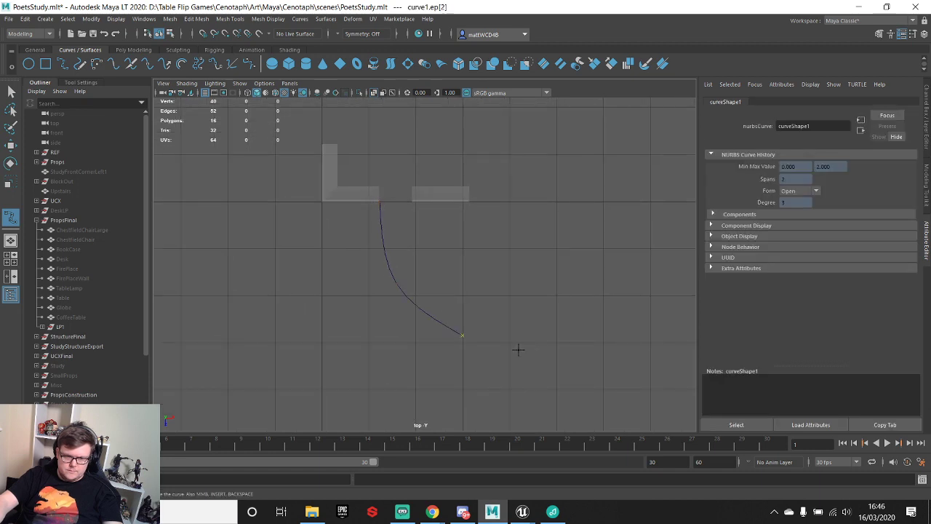
left_click(559, 351)
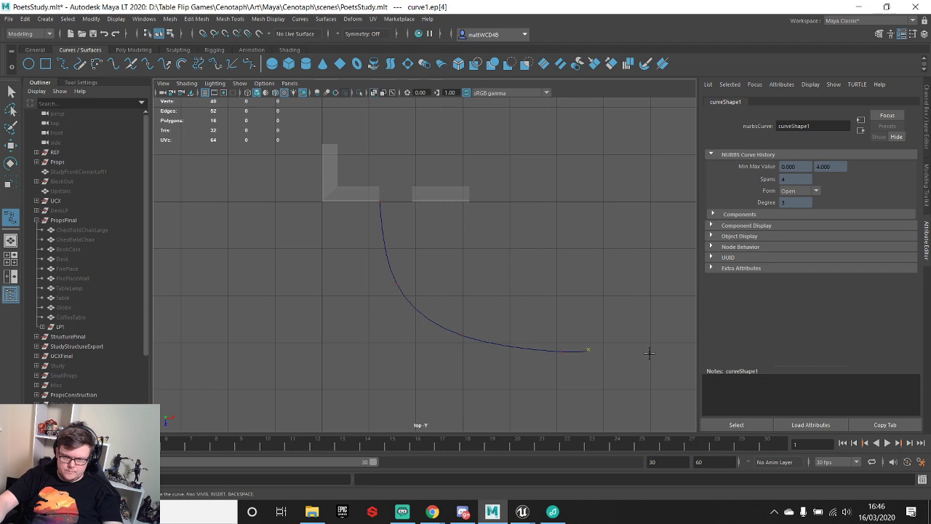
left_click(605, 349)
- Scale the last four control vertices of the curve flat so its far end runs straight
key("w")
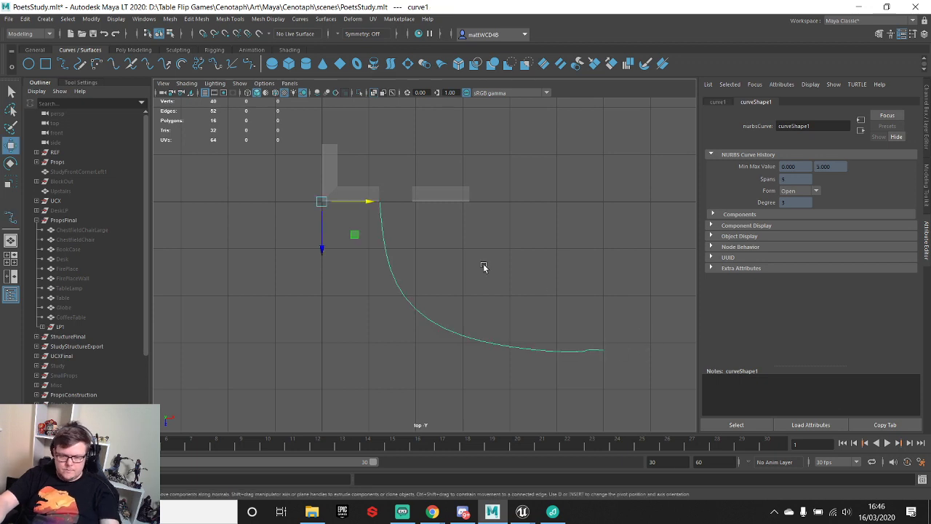
right_click_drag(387, 227, 327, 230)
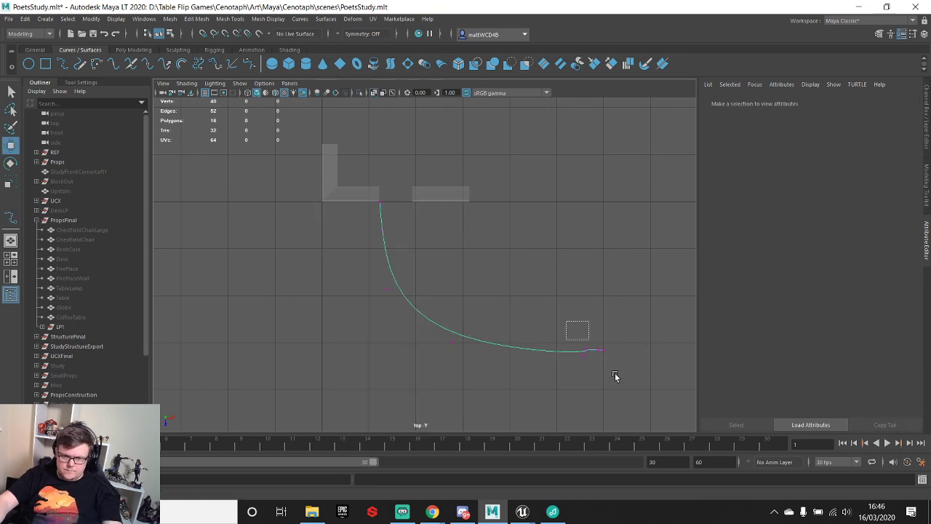
left_click_drag(566, 320, 614, 376)
key("e")
key("r")
left_click(592, 392)
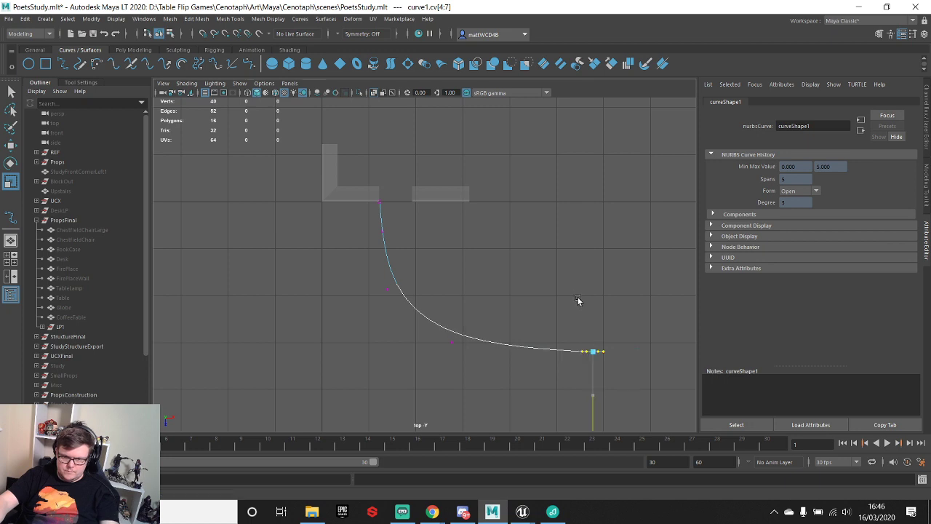
- Move the control vertex at the middle of the curve's bend outward and shift the end control vertices into line with it
left_click(452, 340)
key("w")
left_click_drag(452, 341, 465, 360)
key("q")
left_click_drag(572, 327, 575, 359)
key("w")
key("q")
left_click_drag(595, 328, 598, 395)
key("w")
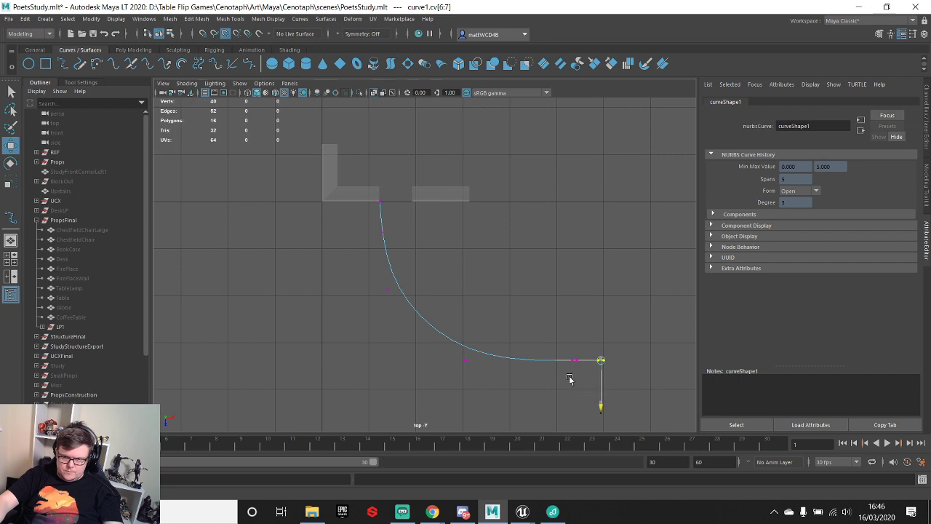
- Pull the first control vertex of the straight end back toward the bend, and level the last control vertices with it
key("q")
left_click(592, 272)
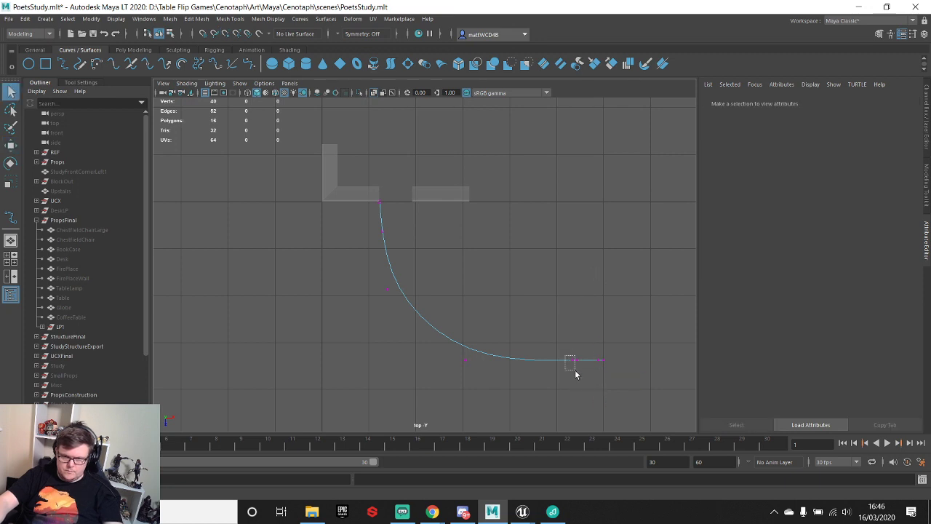
key("w")
left_click_drag(574, 375, 541, 373)
key("q")
left_click_drag(572, 333, 571, 405)
key("w")
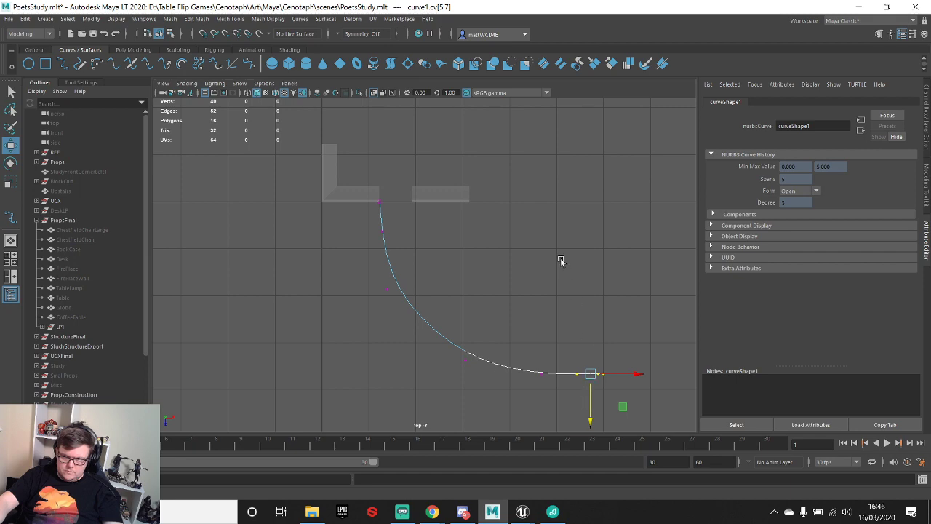
- Rotate the spare straight plinth block in the perspective view so its length turns toward the curve's forward sweep
key("space")
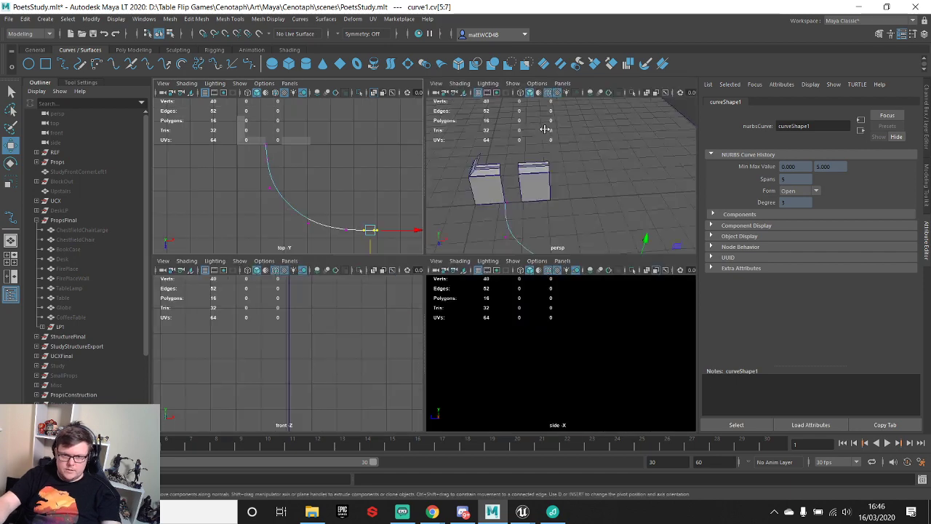
key("space")
left_click_drag(463, 247, 429, 278, "alt")
right_click_drag(422, 275, 451, 310)
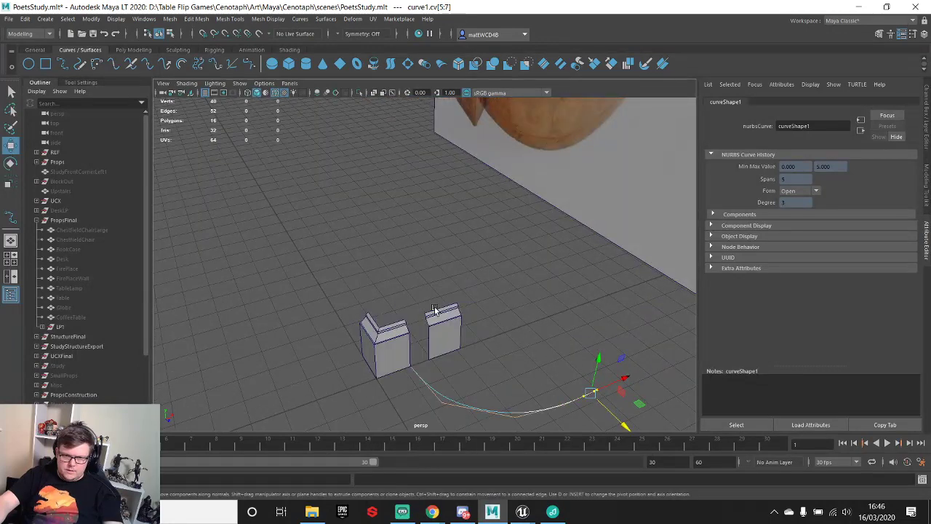
left_click_drag(515, 181, 534, 162, "alt")
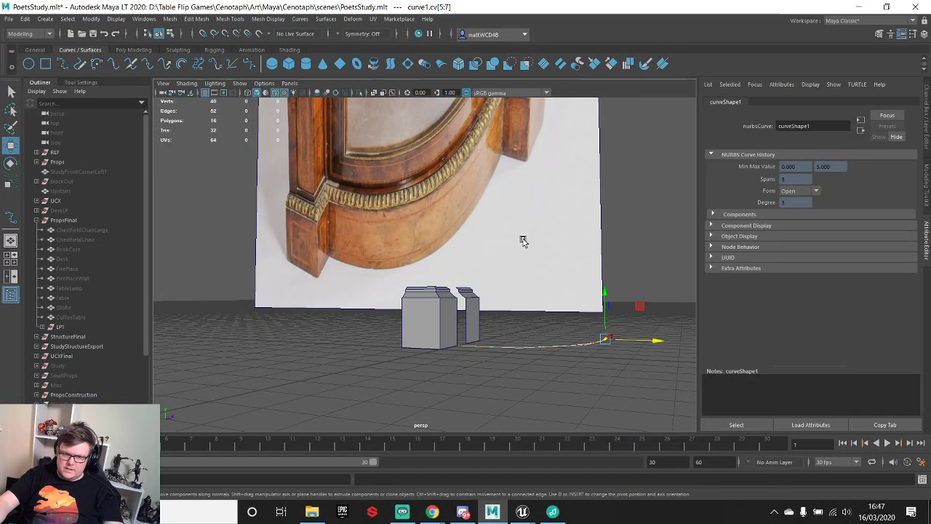
left_click_drag(522, 240, 456, 288, "alt")
key("q")
left_click(429, 269)
scroll(455, 290, "down", 5)
middle_click_drag(455, 290, 462, 266, "alt")
scroll(462, 266, "up", 5)
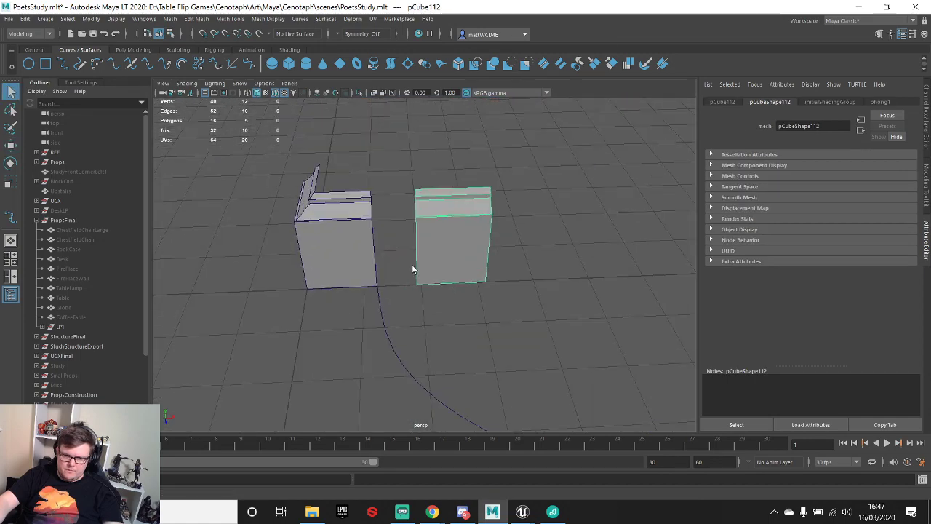
left_click_drag(412, 269, 459, 266, "alt")
key("w")
key("e")
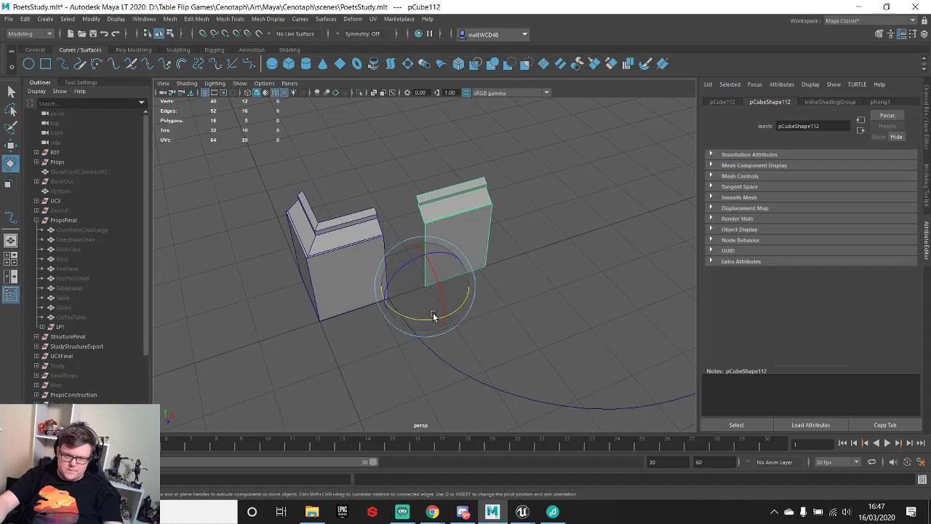
left_click_drag(430, 320, 371, 324)
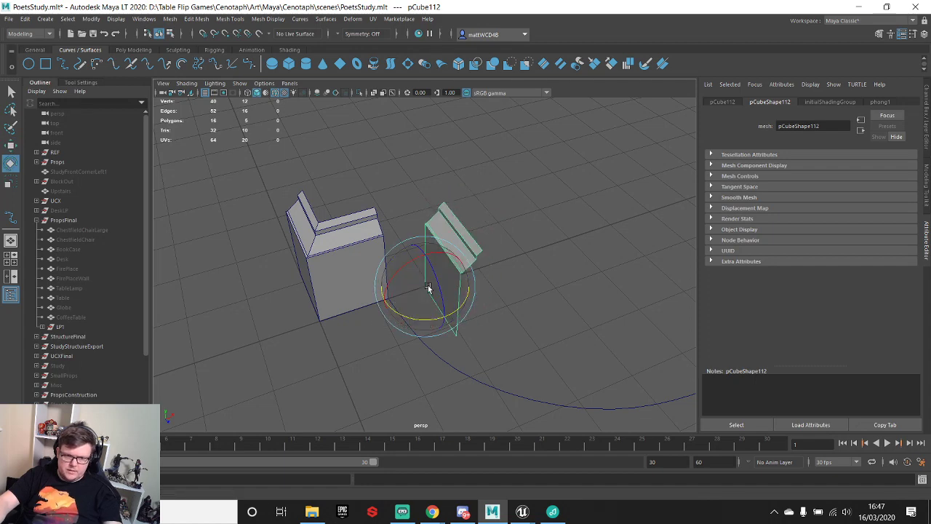
- Vertex-snap the rotated plinth block against the end of the mitred corner block at the start of the curve
key("w")
key("v")
left_click_drag(456, 276, 437, 252)
- Move the far-end vertices of the snapped block back along its length to shorten it to a thin slice
key("q")
right_click_drag(433, 246, 375, 220)
left_click_drag(432, 195, 495, 353)
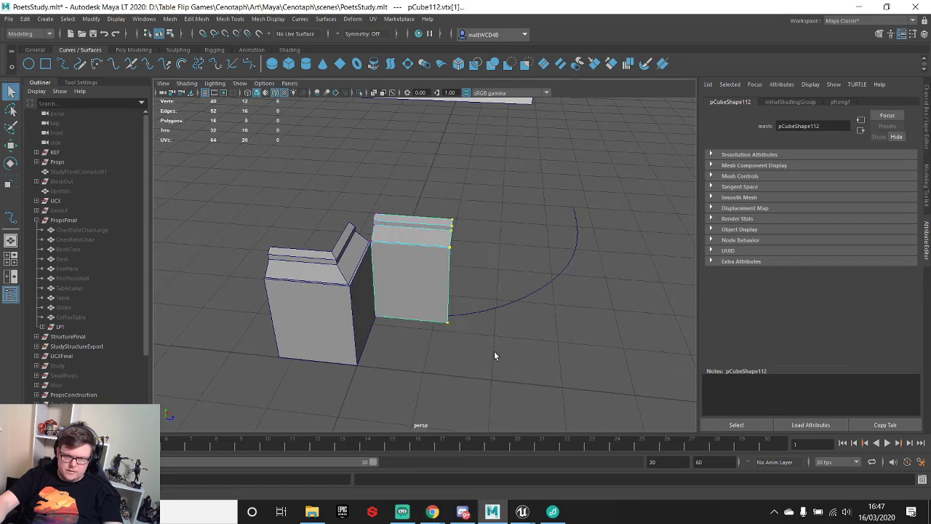
key("w")
left_click_drag(492, 277, 345, 219)
key("q")
scroll(422, 273, "up", 5)
left_click_drag(334, 255, 325, 266, "alt")
- Try to extrude the slice's end edges along the guide curve with 17 divisions
left_click(364, 373)
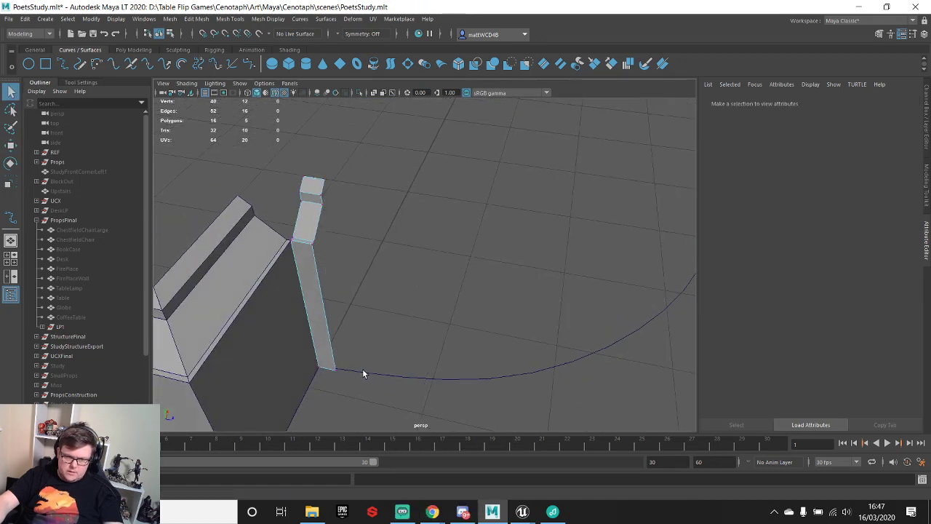
left_click(324, 199)
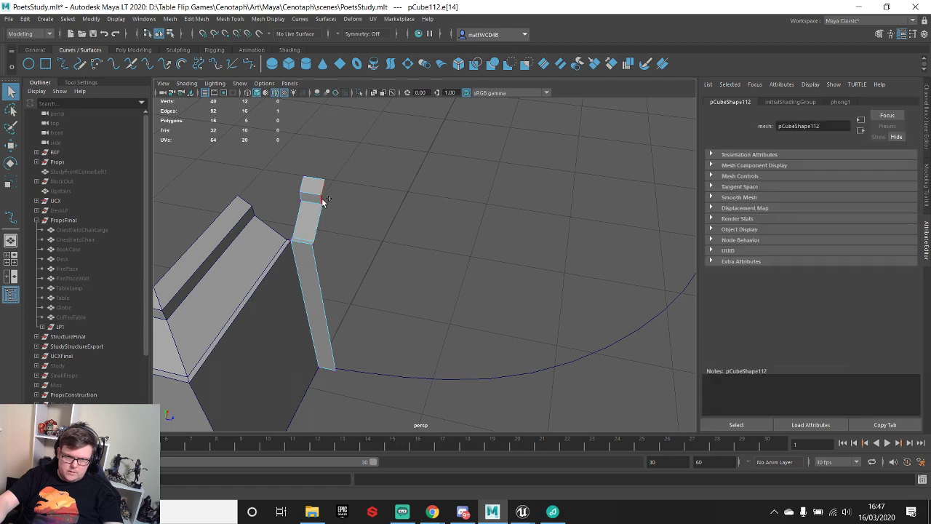
left_click(323, 277, "shift")
left_click(465, 375, "shift")
right_click(449, 229, "shift")
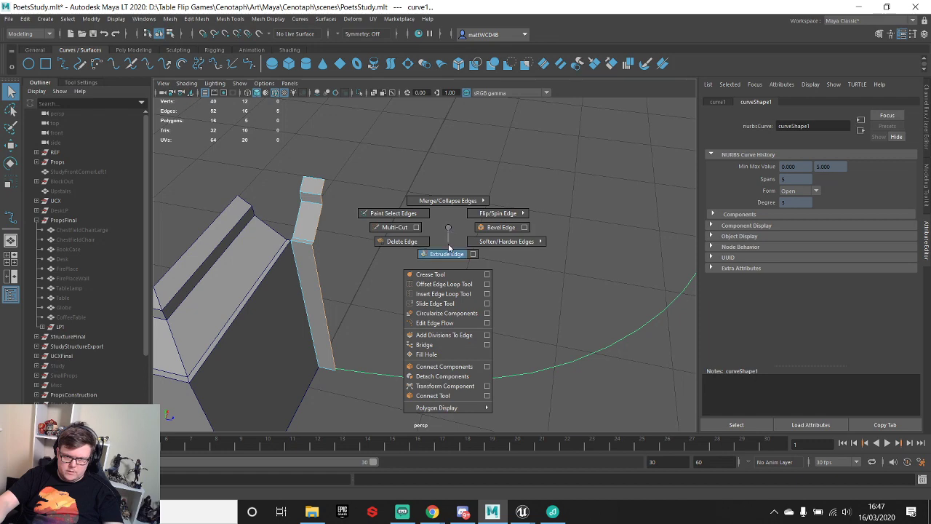
left_click(472, 254)
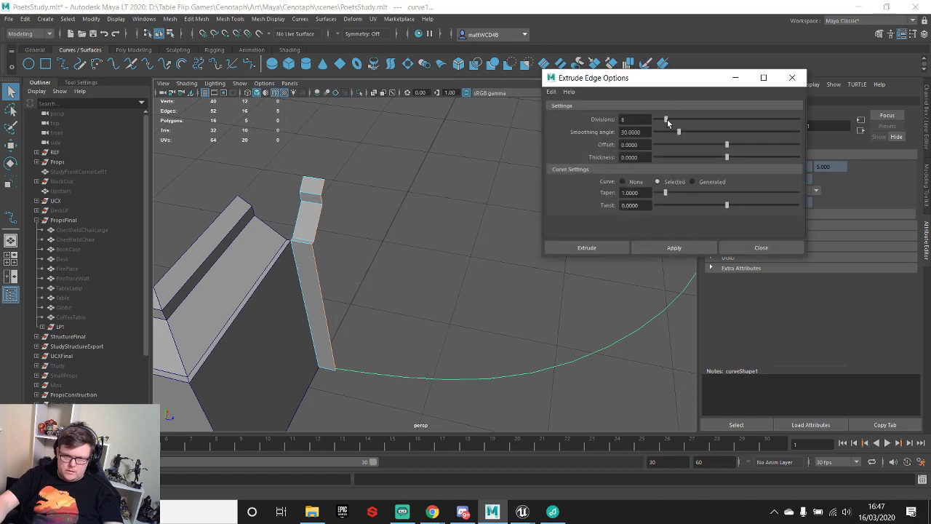
left_click(689, 247)
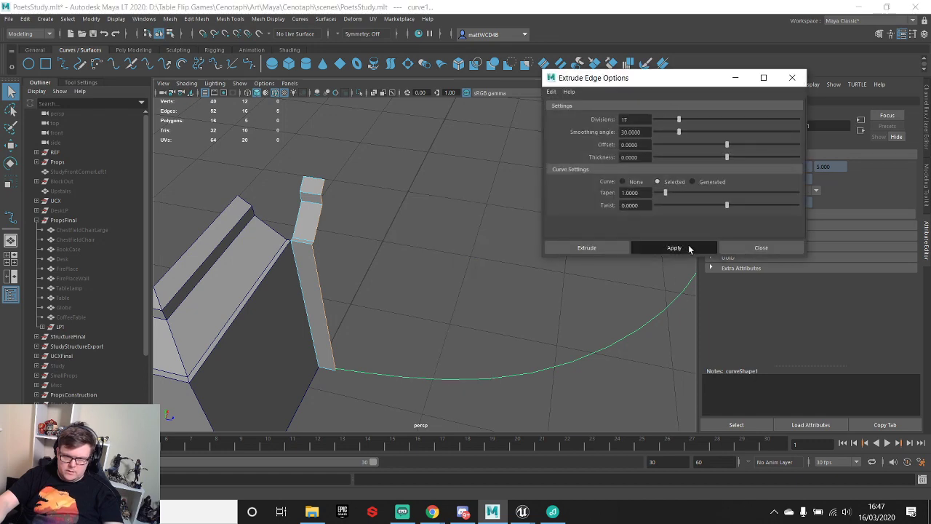
scroll(483, 279, "down", 3)
middle_click_drag(466, 254, 380, 303, "alt")
left_click_drag(380, 303, 399, 245, "alt")
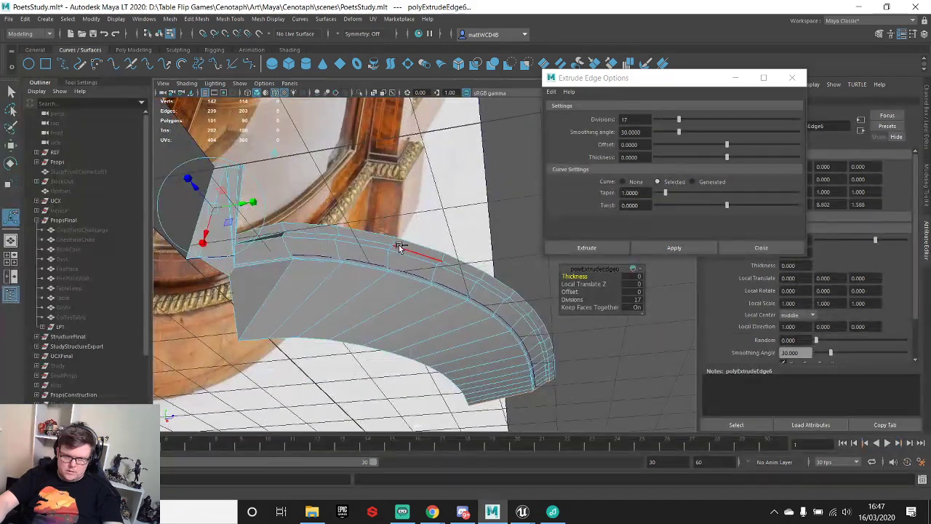
key("ctrl+z")
- Try to extrude a moulding face of the slice along the guide curve with 27 divisions
left_click_drag(312, 142, 284, 208, "alt")
scroll(328, 290, "up", 2)
middle_click_drag(284, 208, 372, 243, "alt")
right_click_drag(352, 218, 395, 205)
left_click(349, 218)
left_click(420, 356, "shift")
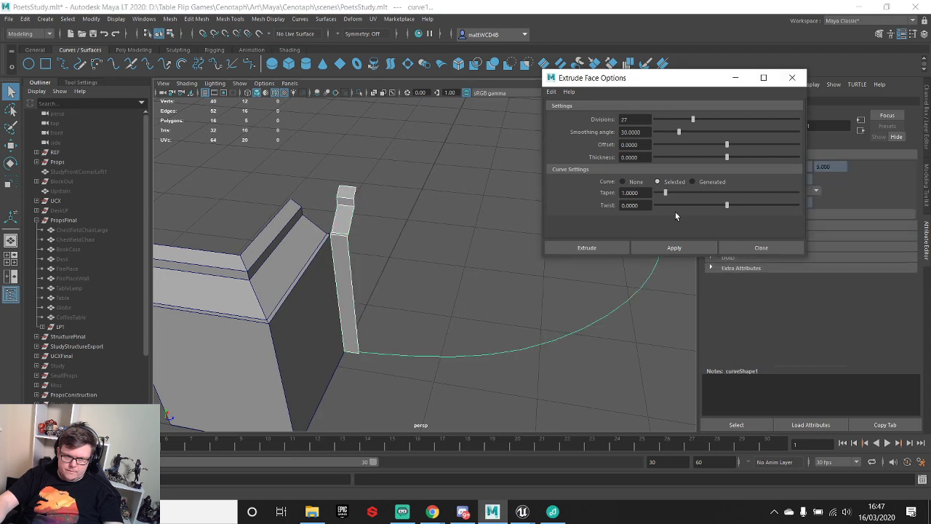
left_click(675, 250)
key("ctrl+z")
- Try to extrude all the faces of the slice together along the guide curve with 27 divisions
right_click_drag(346, 216, 347, 242)
left_click_drag(315, 153, 387, 375)
left_click_drag(443, 302, 472, 385, "shift")
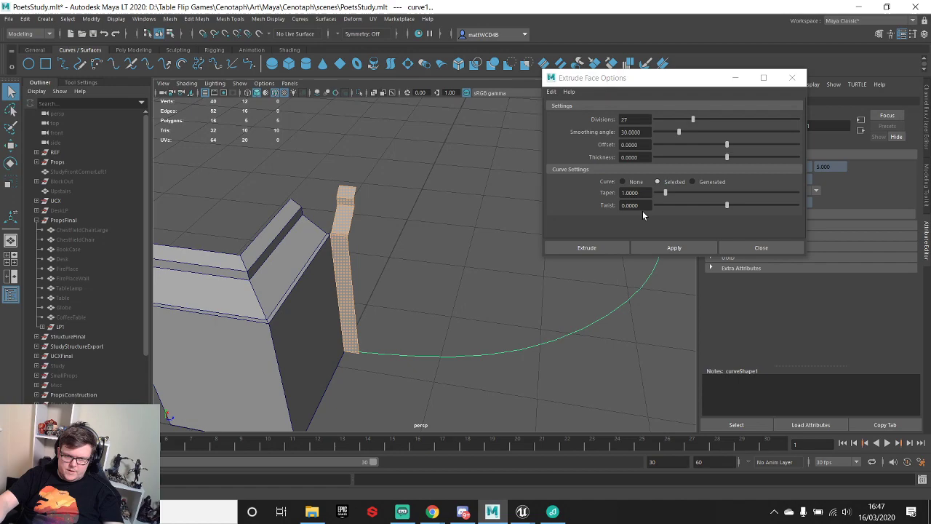
left_click(674, 247)
key("ctrl+z")
- Select the thin slice as a whole object and close the face extrusion options
left_click_drag(445, 295, 368, 218, "alt")
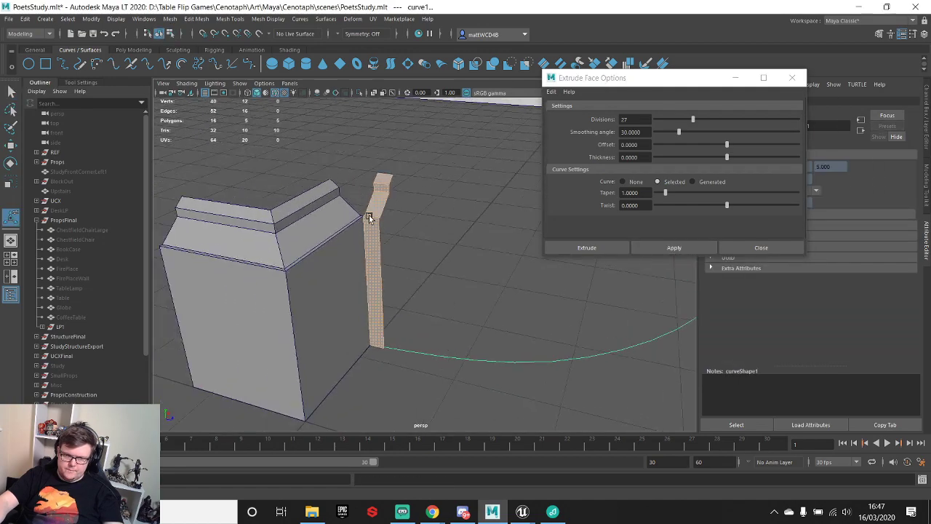
right_click_drag(416, 186, 419, 179)
left_click(381, 233)
left_click_drag(383, 233, 441, 252, "alt")
middle_click_drag(441, 251, 424, 204, "alt")
scroll(424, 204, "up", 4)
scroll(423, 203, "down", 5)
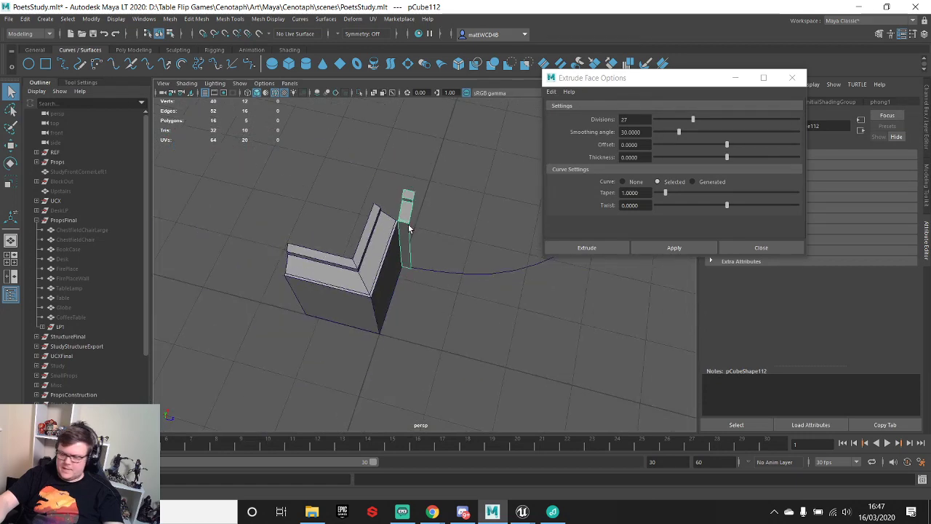
left_click_drag(411, 220, 449, 219, "alt")
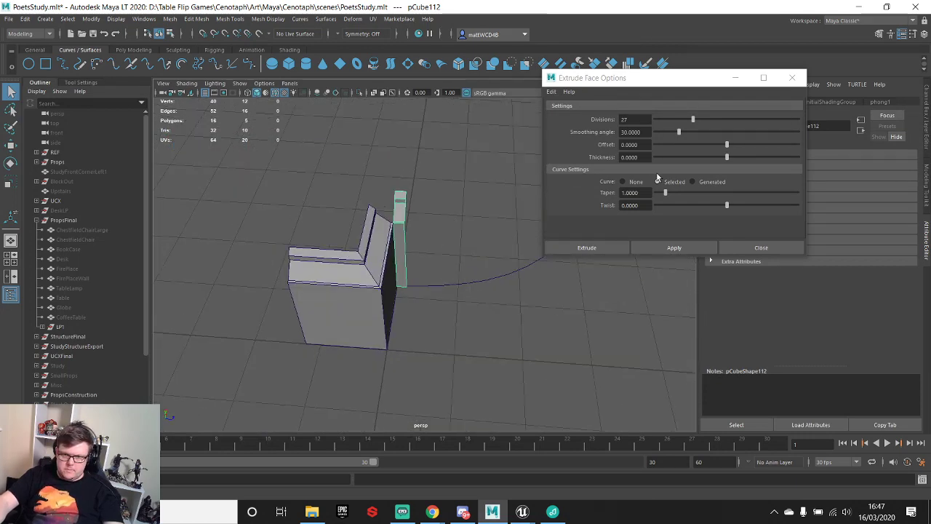
left_click(792, 77)
- Stretch the thin slice into a long straight plinth strip by moving its far-end vertices away from the corner block
left_click_drag(478, 225, 472, 241, "alt")
right_click_drag(410, 210, 386, 210)
left_click_drag(400, 198, 418, 208, "alt")
left_click_drag(398, 175, 432, 308)
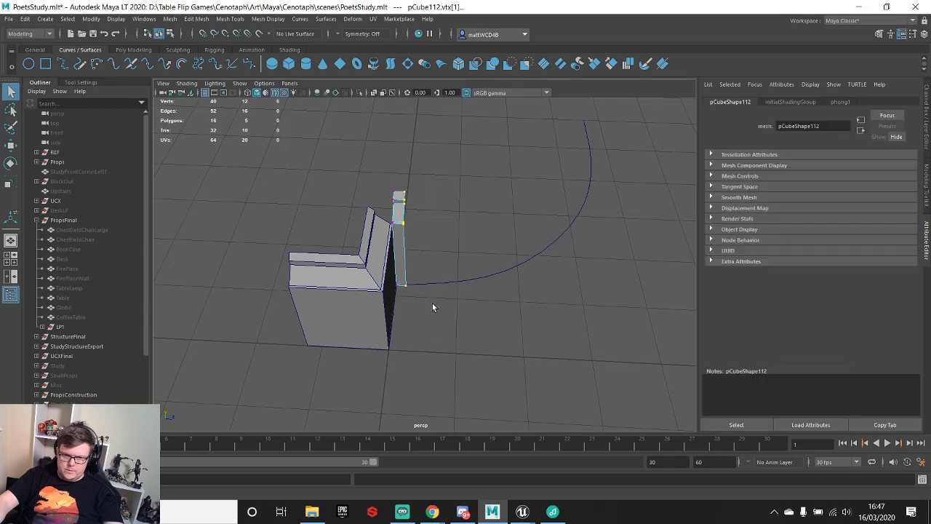
key("w")
left_click_drag(447, 243, 645, 280)
middle_click_drag(645, 280, 505, 289, "alt")
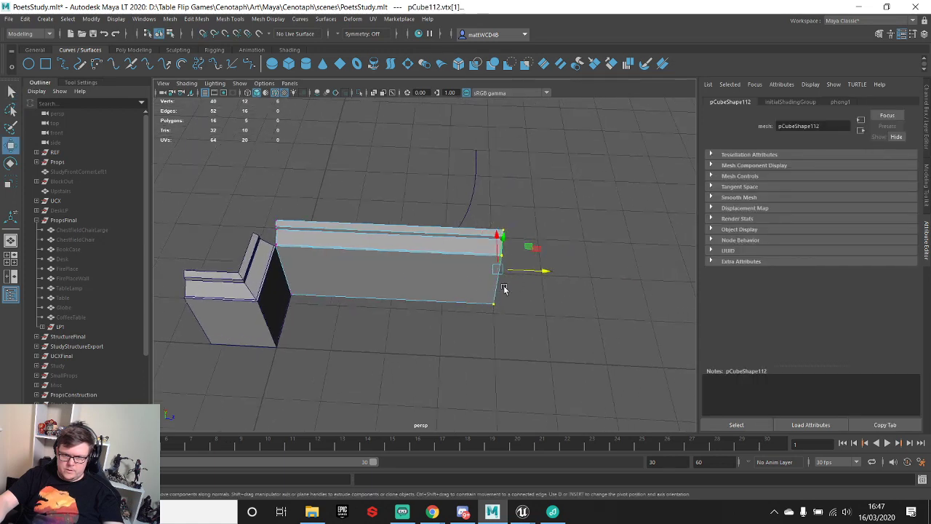
left_click_drag(537, 271, 597, 277)
left_click_drag(533, 295, 436, 194, "alt")
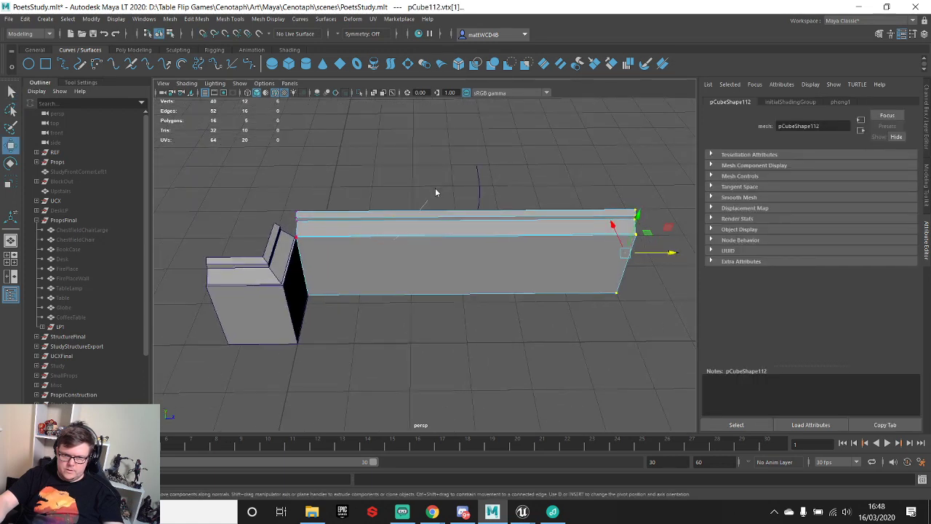
- Duplicate the long plinth strip as a whole object and move the copy aside as a spare
key("F8")
right_click_drag(453, 226, 552, 196, "shift")
key("ctrl+z")
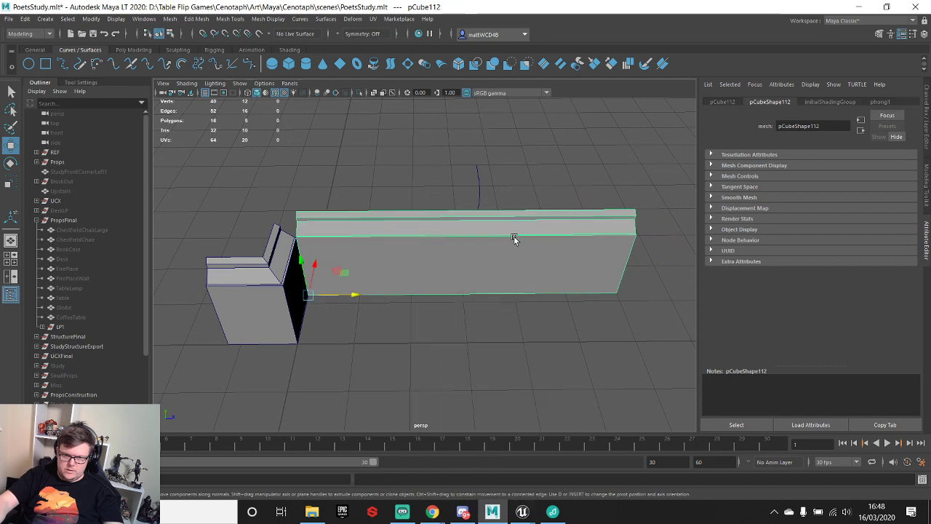
scroll(509, 248, "down", 4)
key("ctrl+d")
left_click_drag(513, 243, 407, 272, "alt")
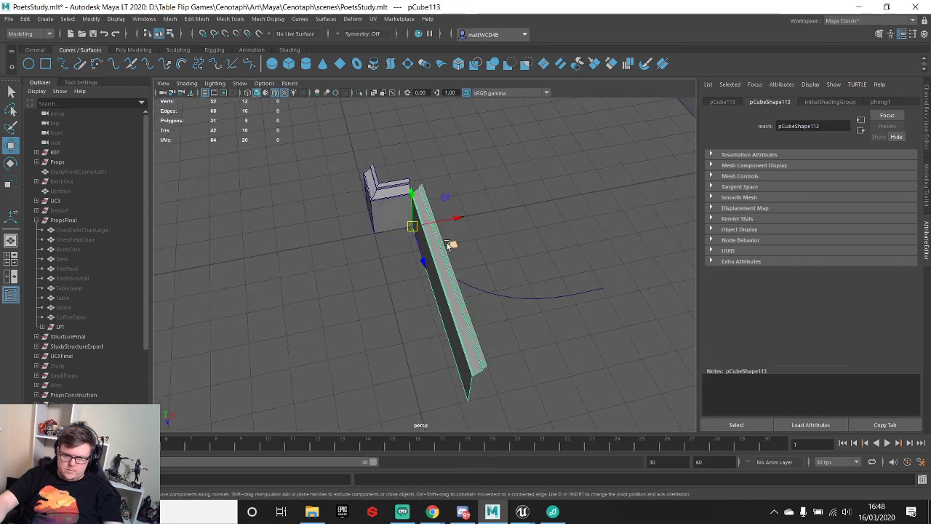
left_click_drag(456, 216, 345, 236)
left_click_drag(346, 237, 436, 256, "alt")
- Insert six evenly spaced edge loops across the length of the original plinth strip with the Insert Edge Loop tool
left_click(425, 264)
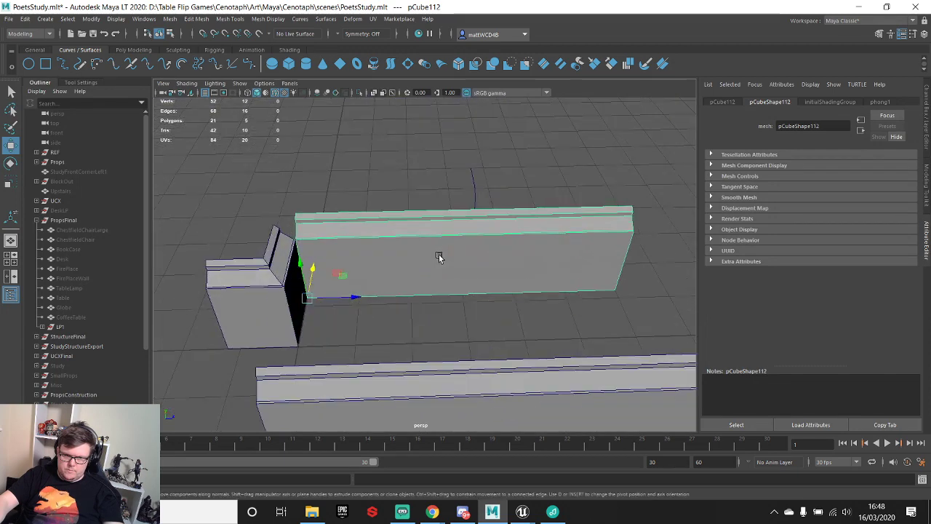
right_click_drag(456, 218, 432, 231, "shift")
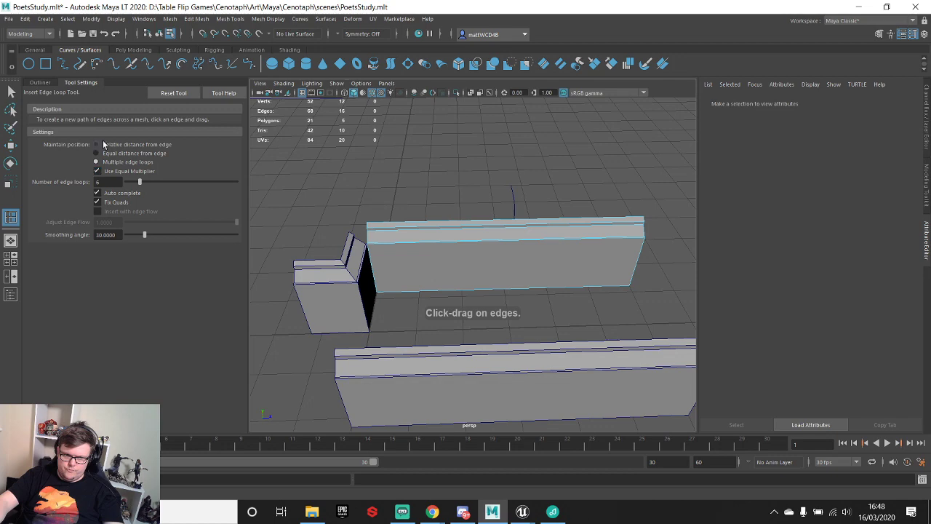
left_click(453, 241)
left_click_drag(463, 245, 556, 250, "alt")
key("q")
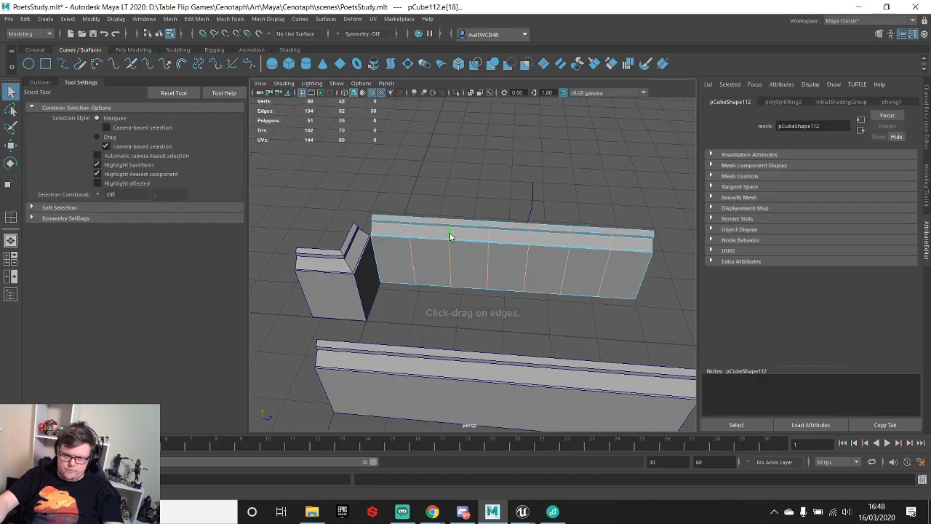
- Reselect the segmented plinth strip as an object and add a nonlinear Bend deformer to it from the Rigging tool set
right_click_drag(468, 220, 496, 193)
right_click_drag(475, 245, 501, 224, "shift")
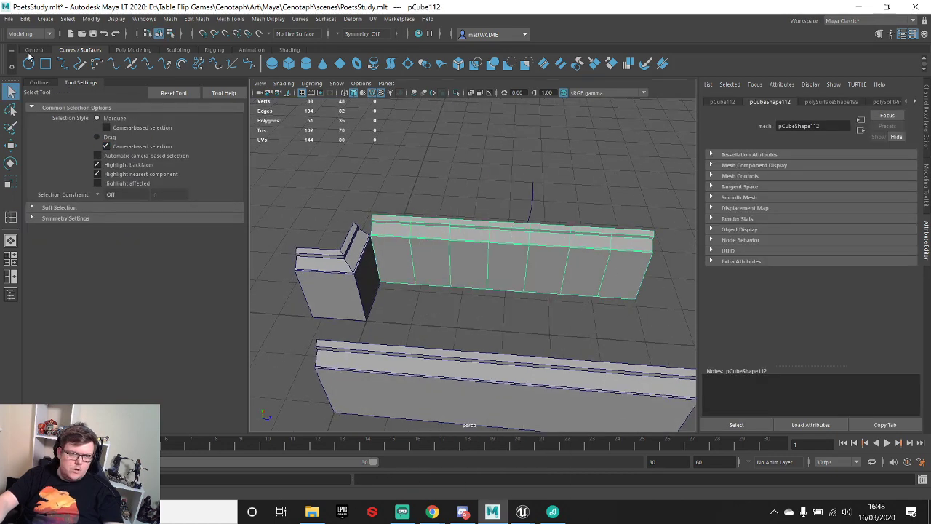
left_click(133, 49)
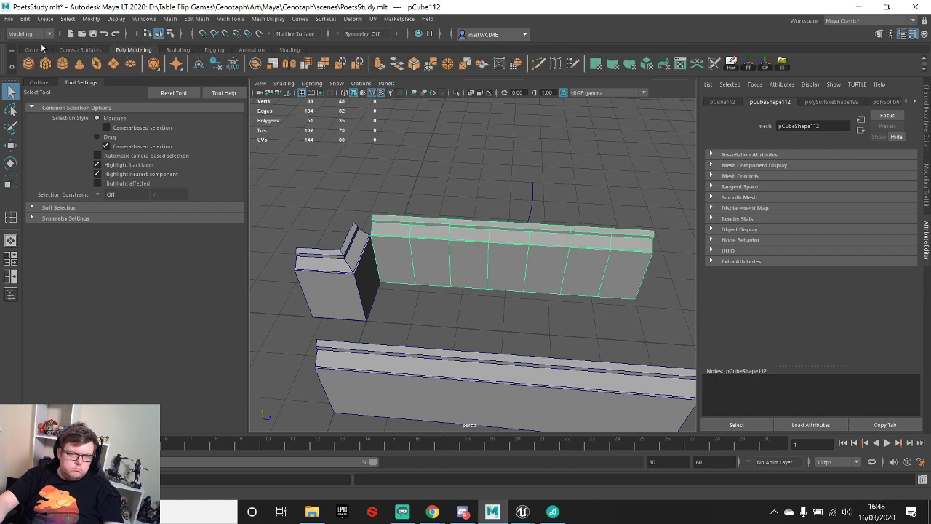
left_click(41, 34)
left_click(40, 51)
left_click(219, 18)
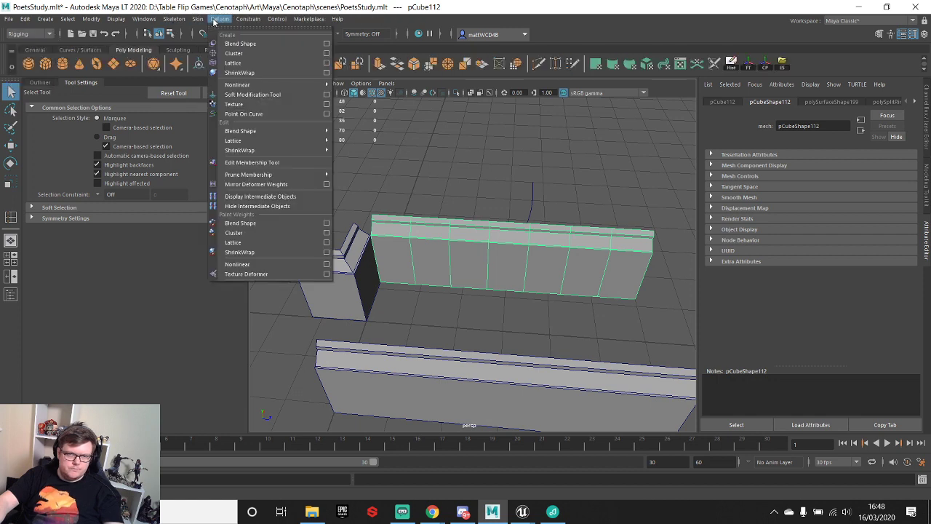
mouse_move(304, 86)
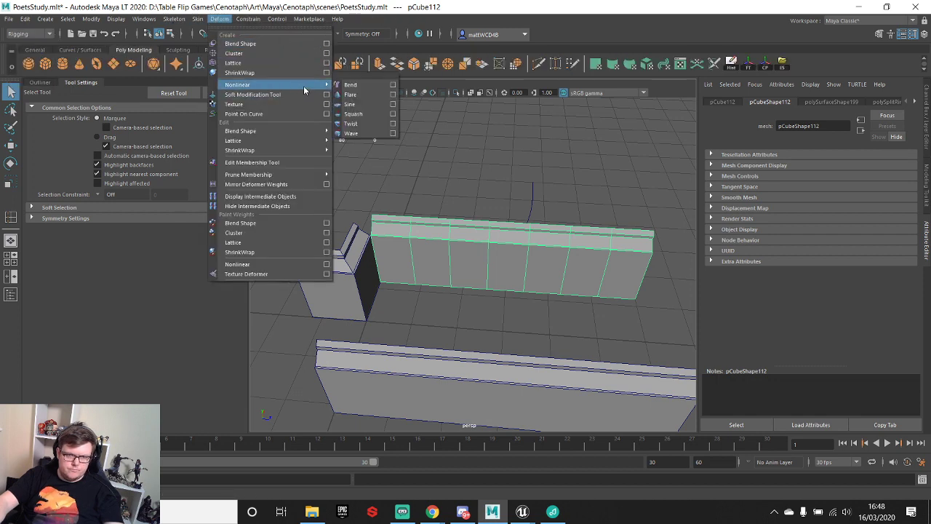
left_click(352, 84)
- Rotate the Bend deformer's handle at the middle of the plinth strip
left_click(514, 189)
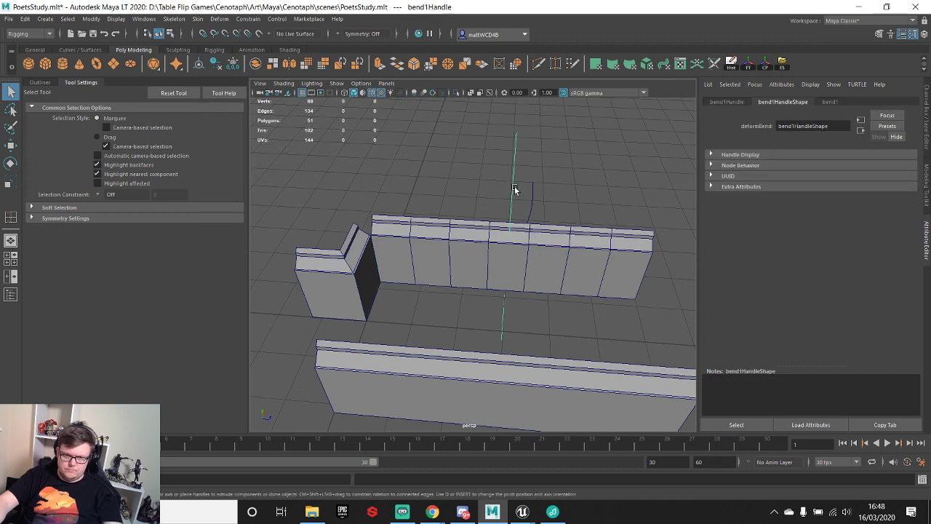
key("e")
left_click_drag(533, 235, 475, 240)
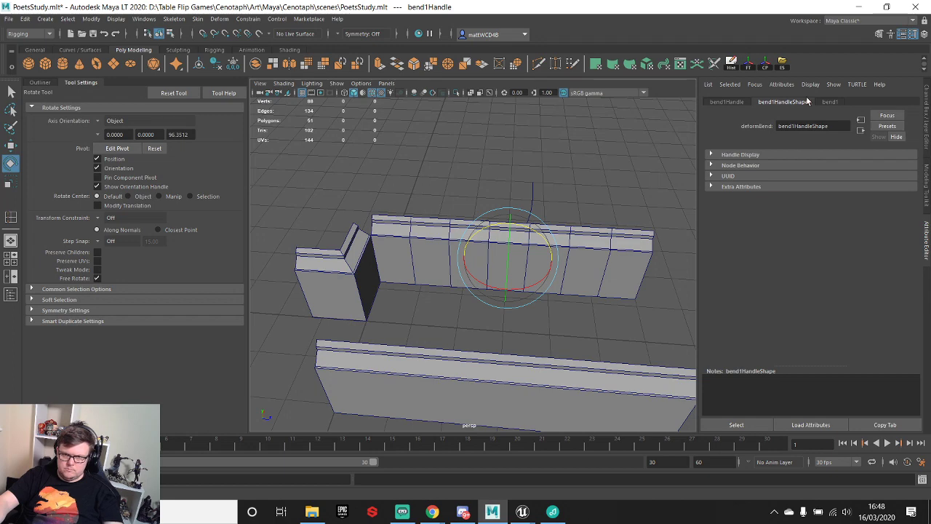
- Set the Bend deformer's curvature to about 65 and rotate its handle to Rotate Z 0 so the plinth strip curves horizontally
key("ctrl+a")
left_click(812, 221)
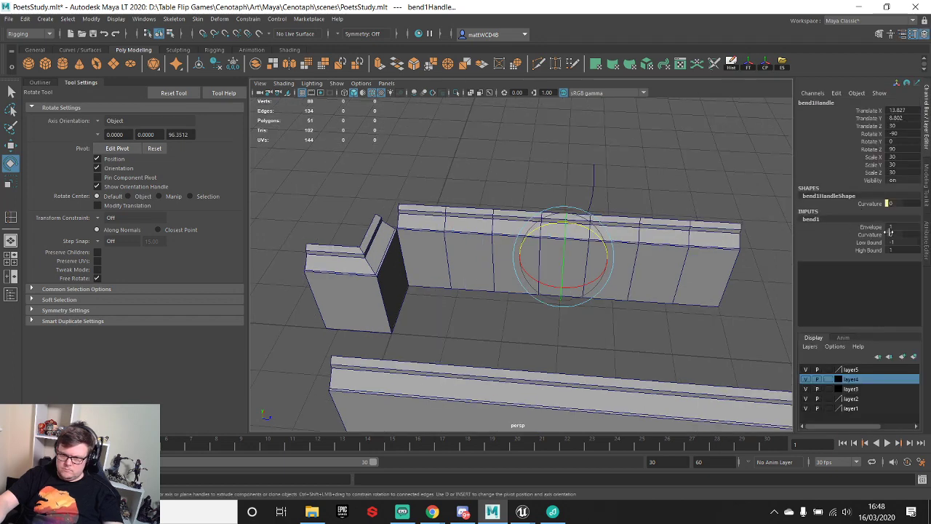
left_click(869, 234)
middle_click_drag(665, 210, 631, 187)
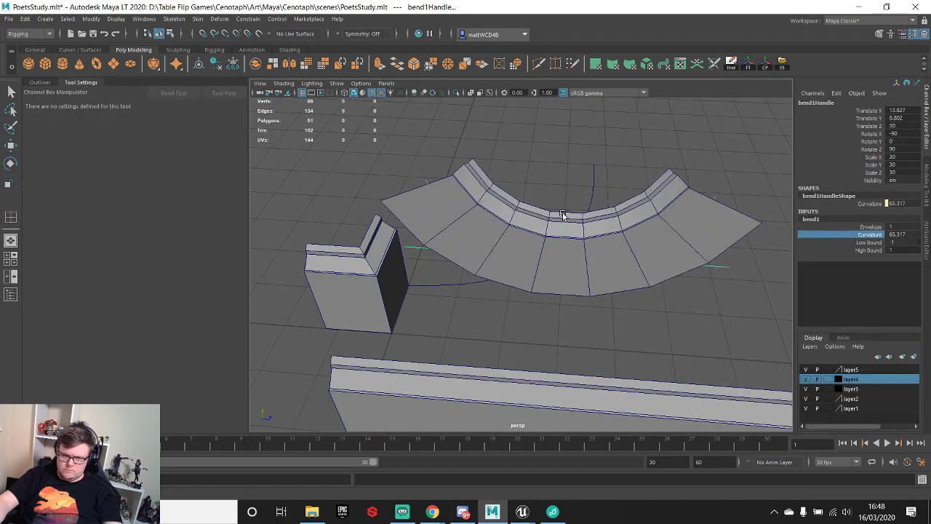
key("e")
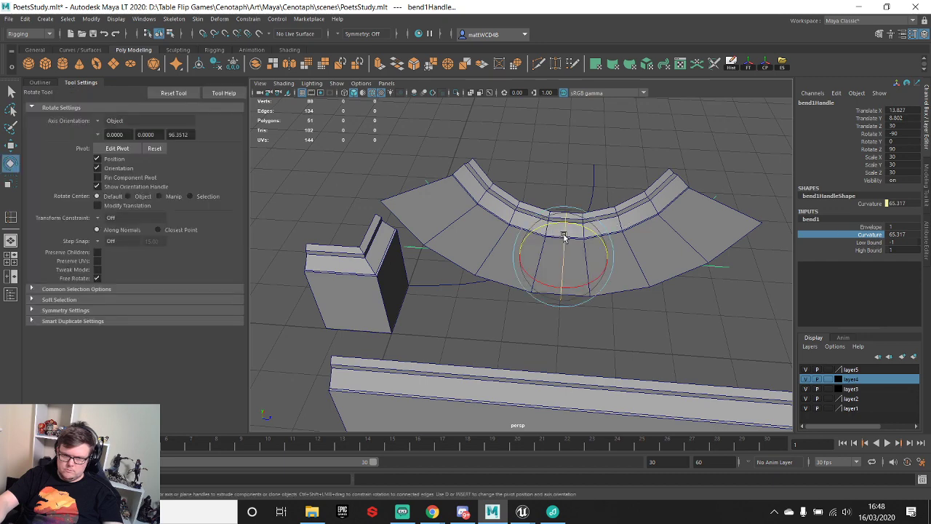
left_click_drag(564, 236, 566, 297)
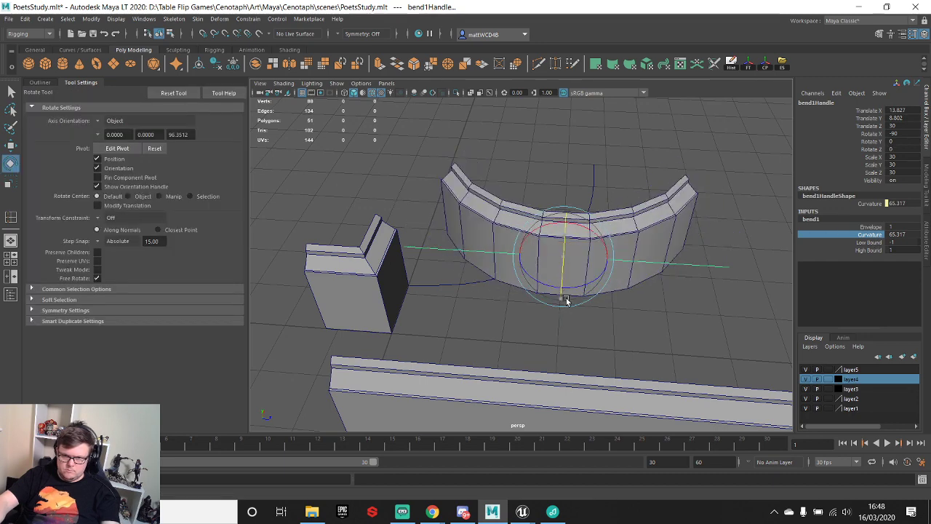
left_click_drag(600, 169, 818, 302, "alt")
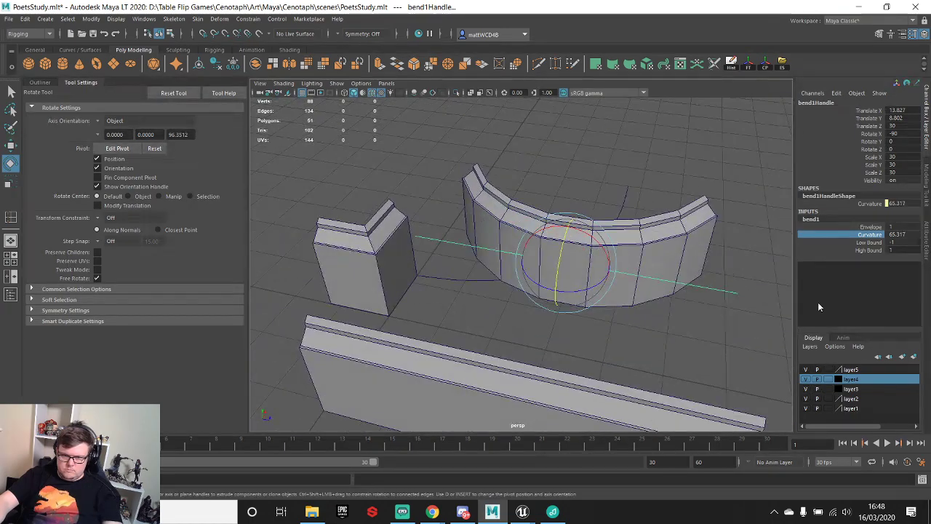
- Set the bend's low bound to -10 and high bound to 0, and reduce its curvature to about 47
left_click(869, 243)
middle_click_drag(688, 180, 375, 171)
left_click(869, 250)
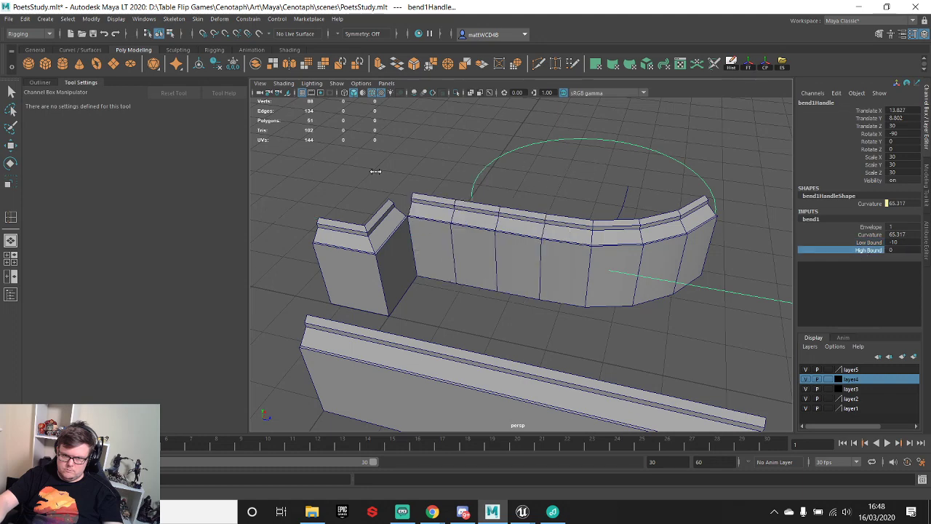
left_click(869, 234)
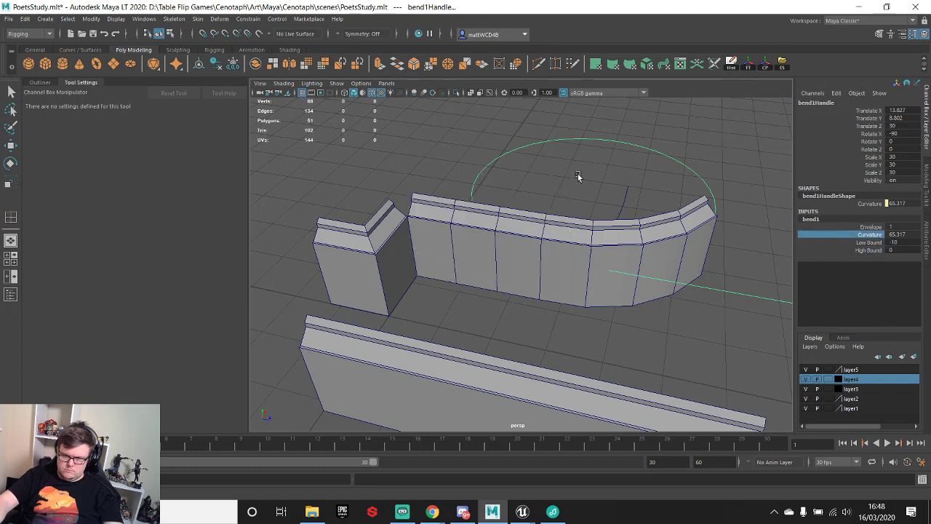
middle_click_drag(580, 177, 557, 184)
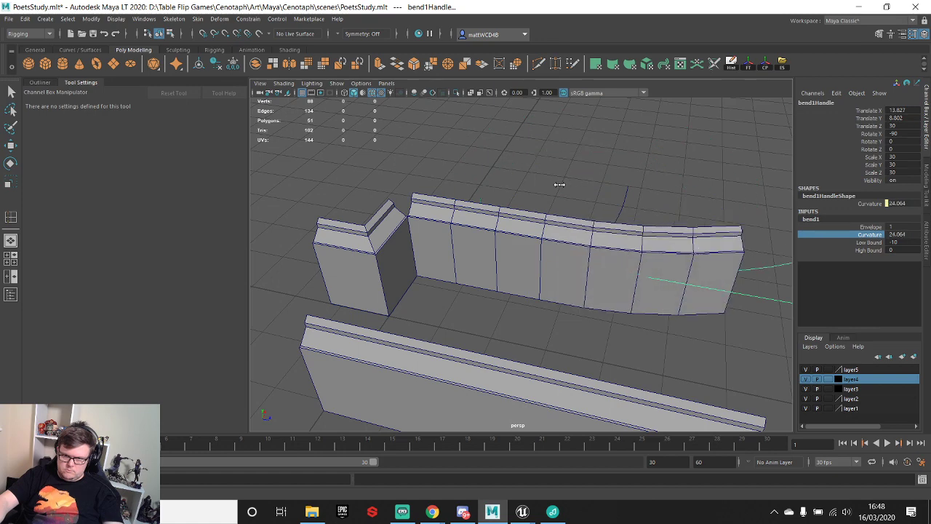
- Set the bend's high bound to 10 so both halves of the plinth strip curve
left_click(870, 242)
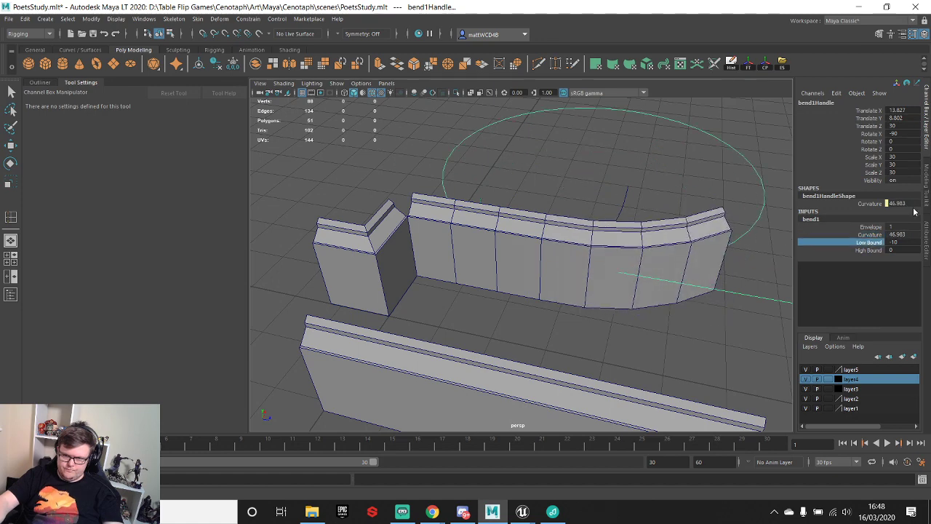
left_click(869, 250)
left_click(858, 241)
mouse_move(602, 202)
middle_mouse_down()
mouse_move(679, 194)
mouse_move(587, 202)
middle_mouse_up()
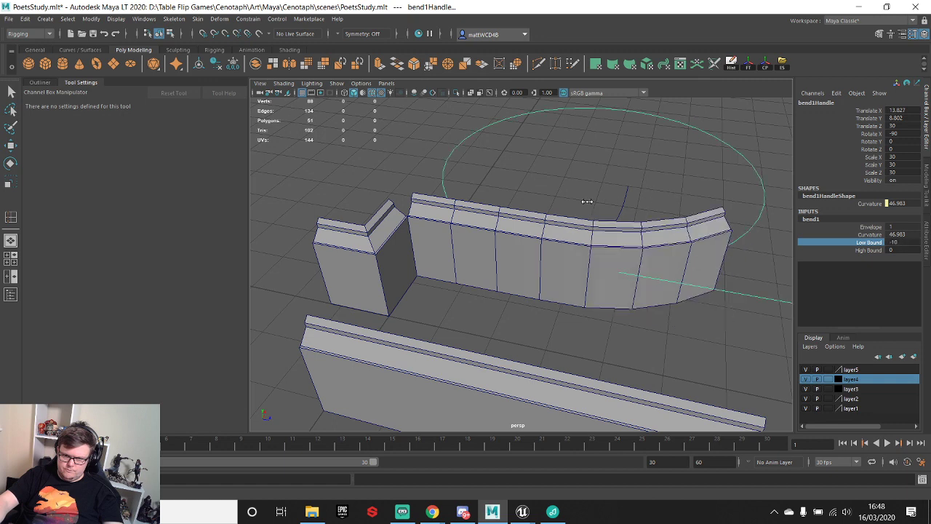
left_click(871, 250)
middle_click_drag(565, 168, 657, 173)
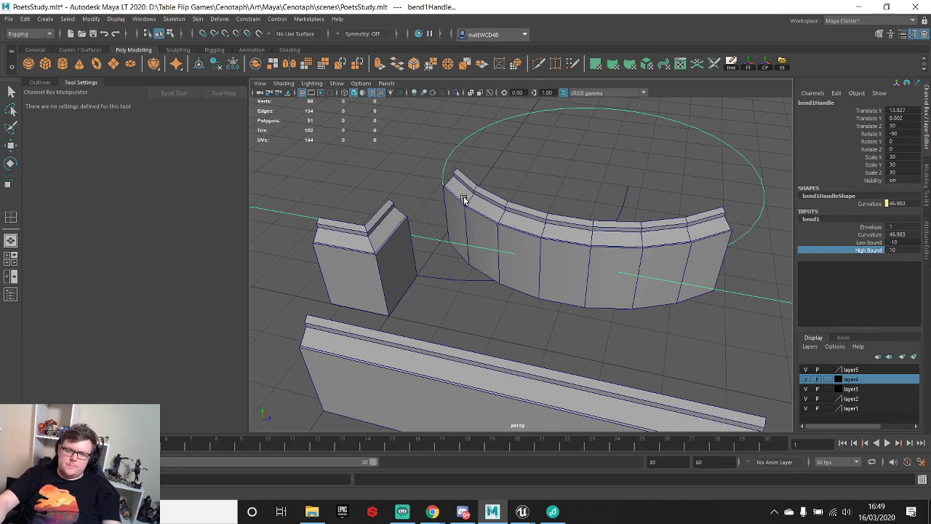
- Examine the curved plinth strip from several angles against the corner block and the straight spare strip
left_click_drag(463, 198, 617, 187, "alt")
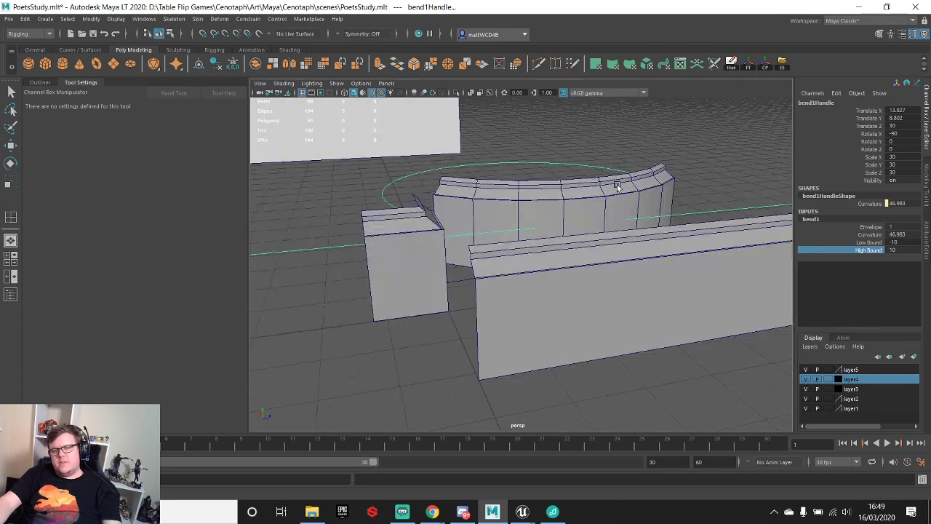
left_click(610, 191)
key("e")
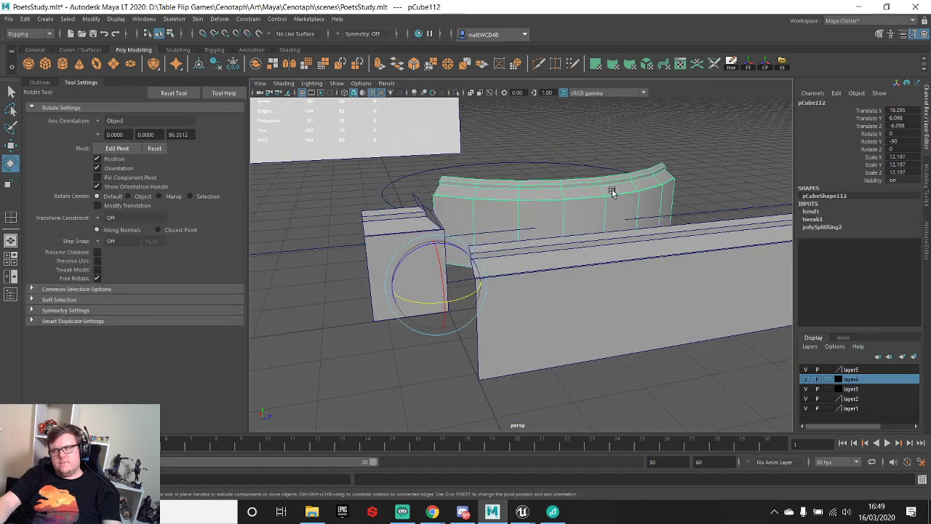
left_click_drag(613, 190, 499, 170, "alt")
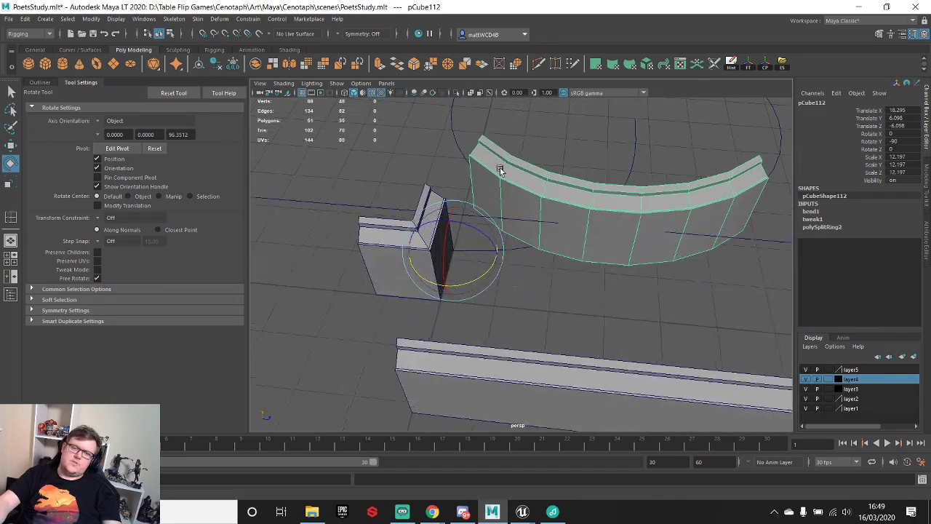
scroll(502, 187, "up", 5)
scroll(502, 188, "down", 5)
left_click_drag(544, 251, 592, 183, "alt")
left_click(544, 191)
left_click_drag(515, 153, 514, 151, "alt")
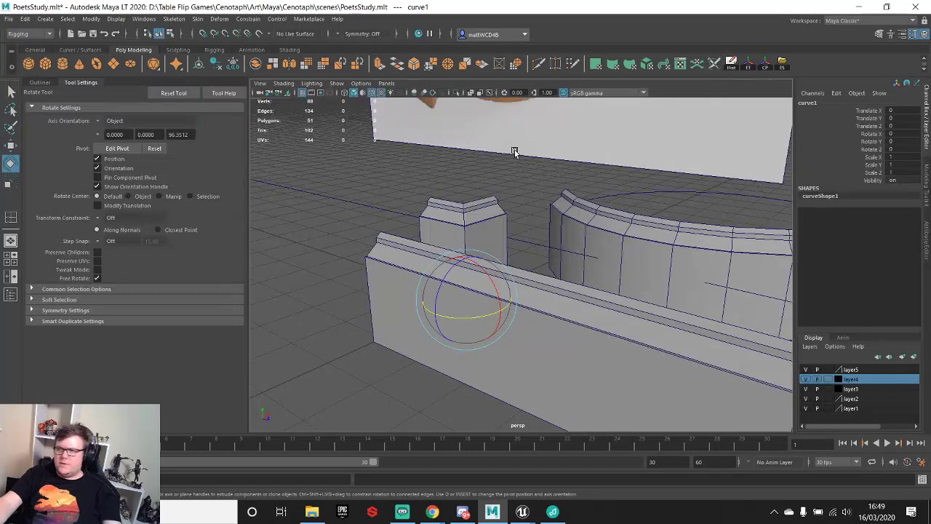
left_click_drag(491, 200, 544, 223, "alt")
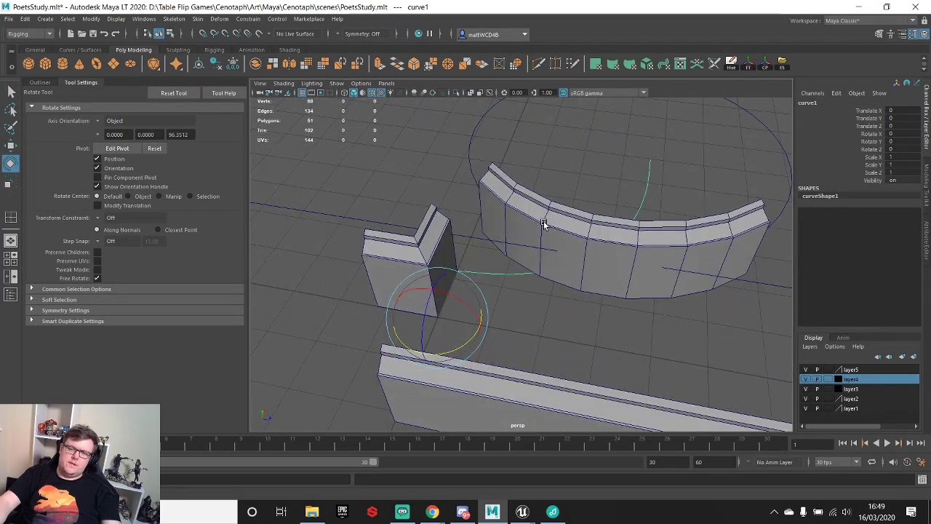
left_click(574, 223)
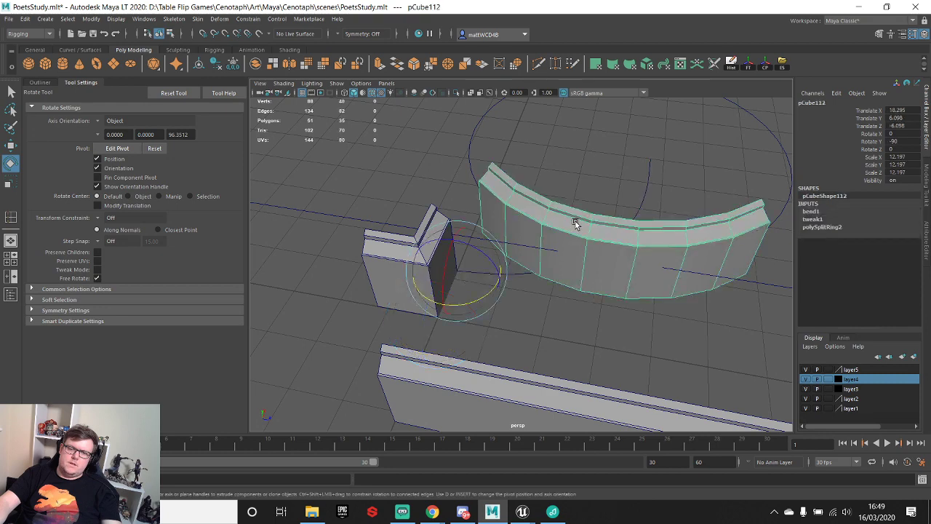
middle_click_drag(586, 368, 530, 335, "alt")
left_click(571, 303)
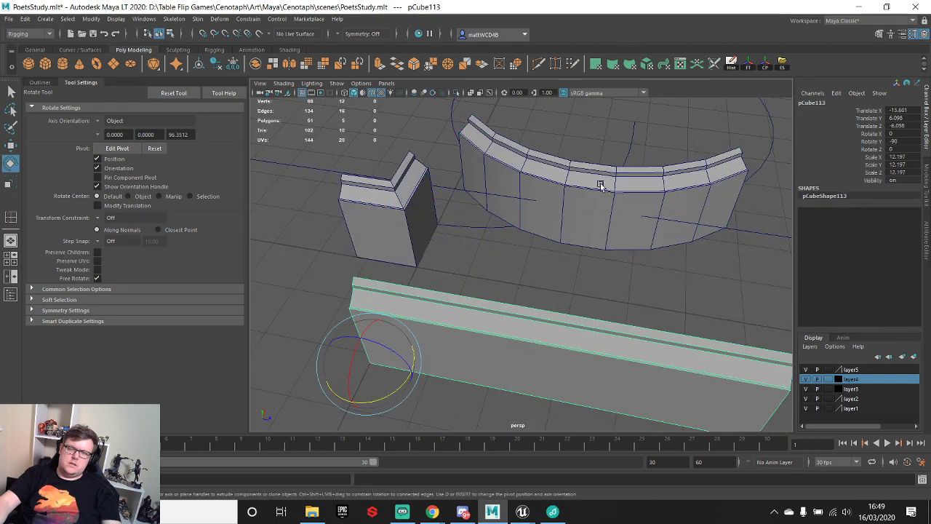
left_click(600, 186)
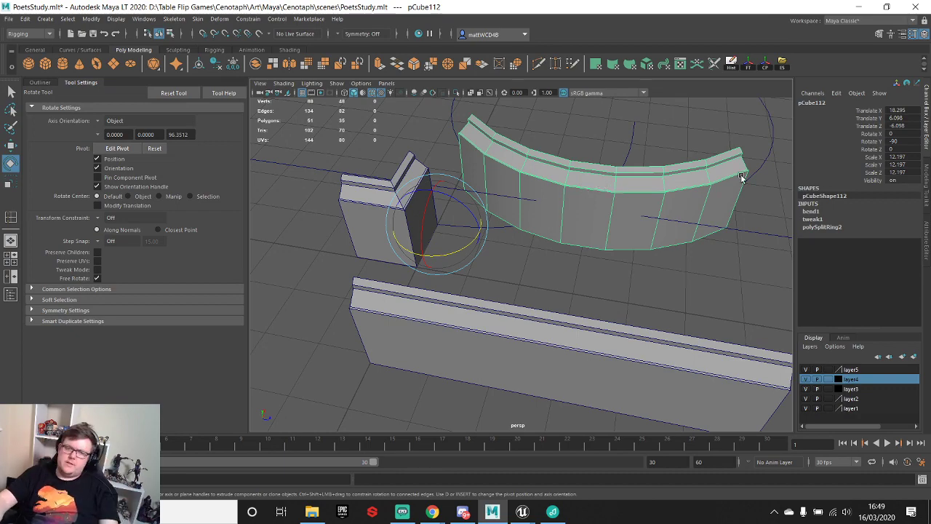
left_click_drag(602, 140, 609, 245, "alt")
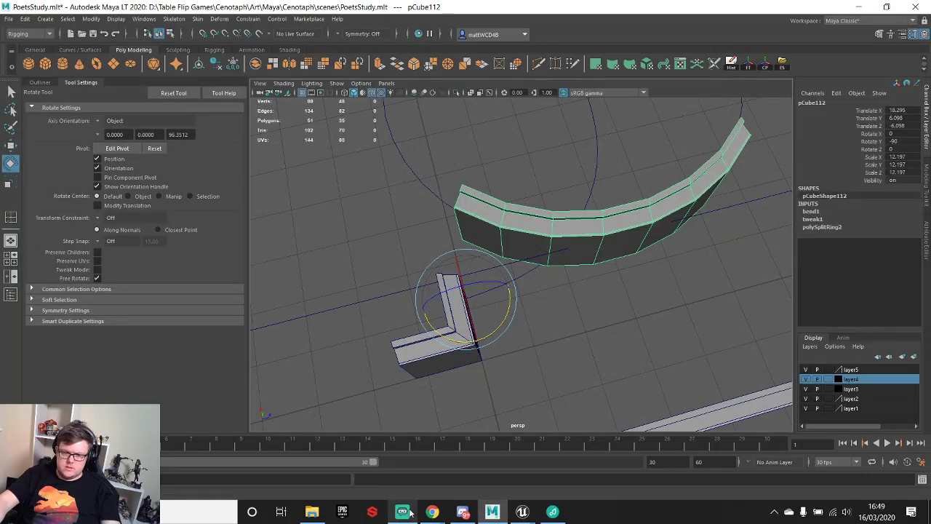
- Compare the gap between the curved strip and corner block with the cabinet base photo in Chrome, and return to Maya
left_click(686, 304)
left_click_drag(686, 304, 539, 249, "alt")
left_click(539, 249)
scroll(539, 249, "up", 8)
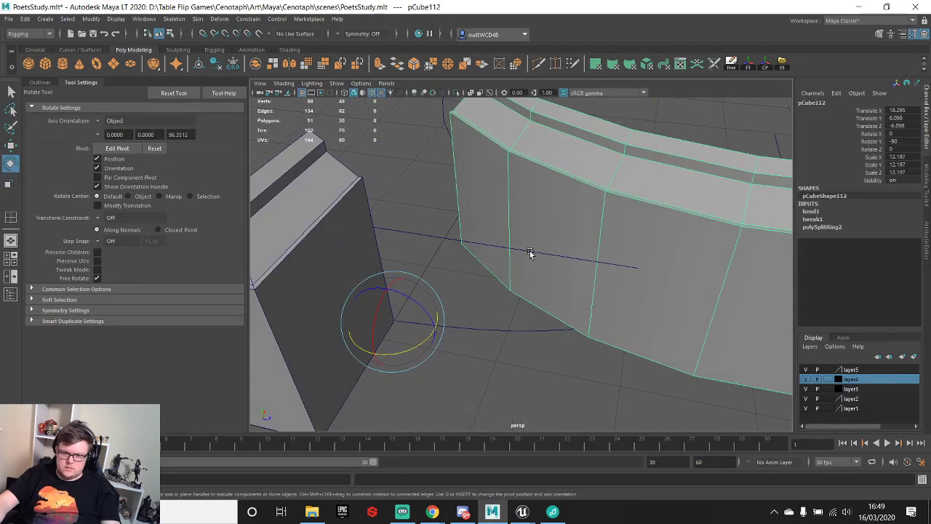
mouse_move(432, 512)
left_click(463, 456)
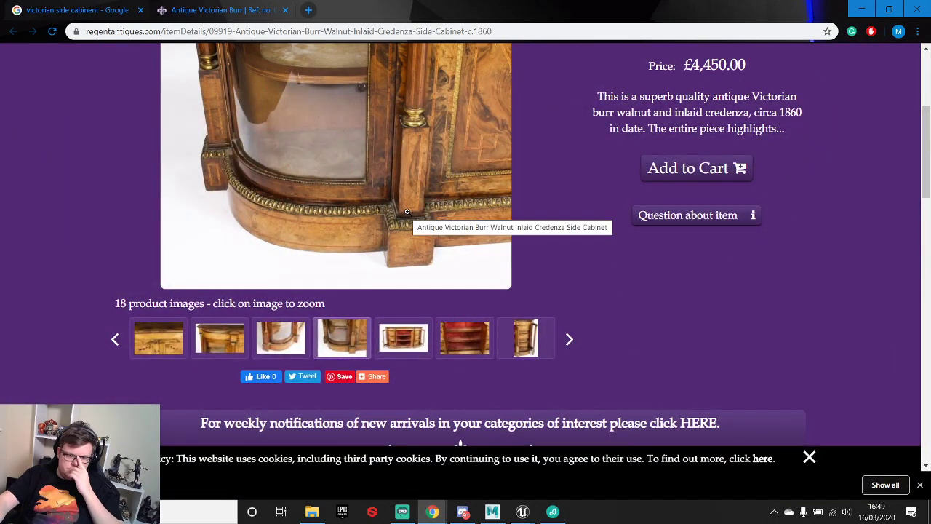
left_click(491, 512)
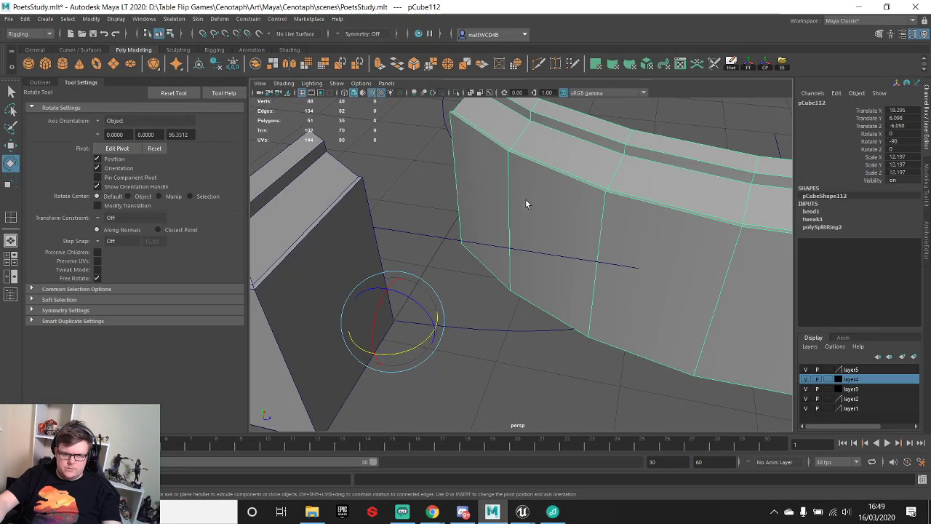
- Delete the curved plinth strip's history, freeze its transformations and center its pivot
left_click_drag(525, 198, 542, 309, "alt")
key("w")
left_click(731, 64)
left_click(748, 64)
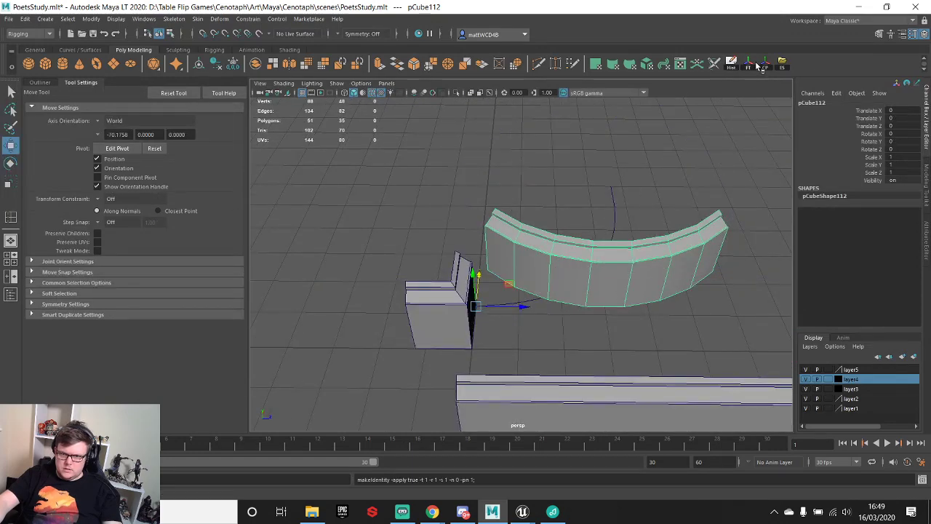
left_click(765, 64)
- Snap the curved strip's pivot to its near end corner and move that end onto the corner block's edge
left_click_drag(552, 243, 568, 286, "alt")
key("d")
key("v")
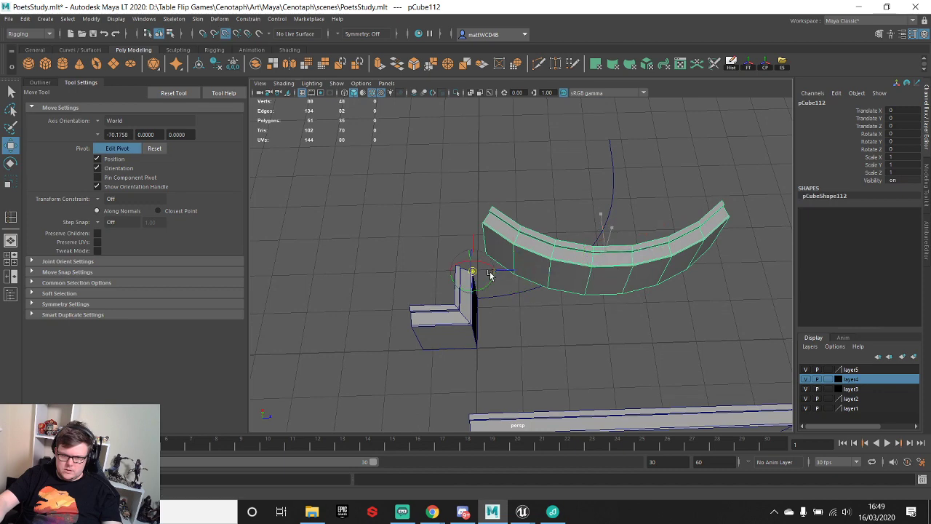
left_click_drag(487, 262, 484, 295)
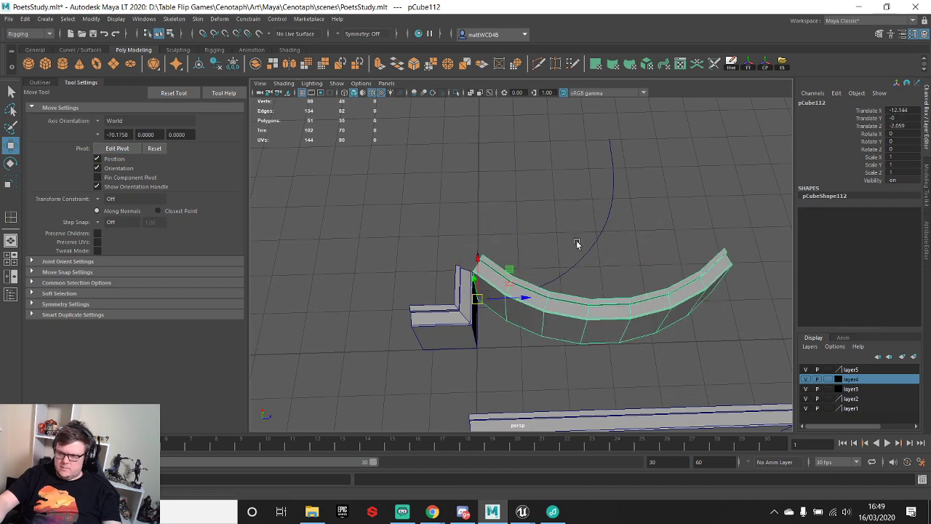
- Rotate the curved strip about 45 degrees around Y at the corner block so it sweeps away from the block
key("f")
scroll(580, 264, "up", 3)
middle_click_drag(579, 264, 609, 218, "alt")
left_click_drag(651, 226, 464, 285, "alt")
scroll(579, 174, "up", 3)
key("e")
left_click_drag(418, 313, 459, 312)
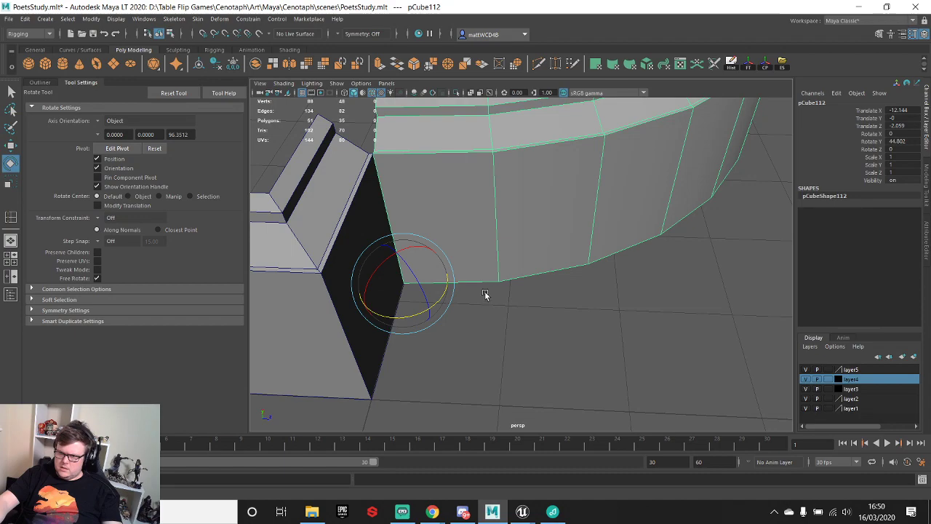
- Check the curved strip's sweep and its fit against the corner block in perspective and in the top view
scroll(485, 294, "down", 8)
left_click_drag(686, 167, 550, 252, "alt")
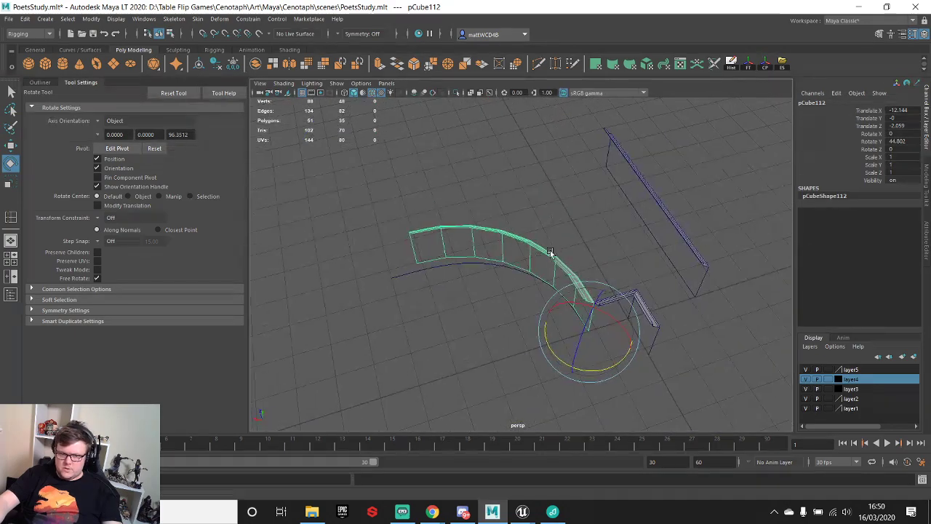
middle_click_drag(550, 252, 632, 242, "alt")
scroll(530, 248, "up", 5)
left_click_drag(530, 247, 626, 194, "alt")
scroll(504, 279, "down", 4)
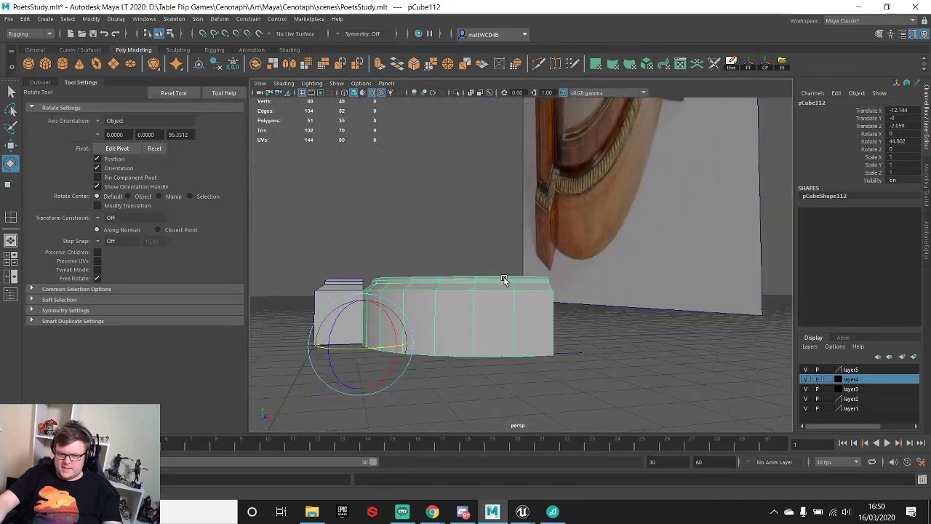
left_click_drag(504, 280, 497, 218, "alt")
key("space")
key("space")
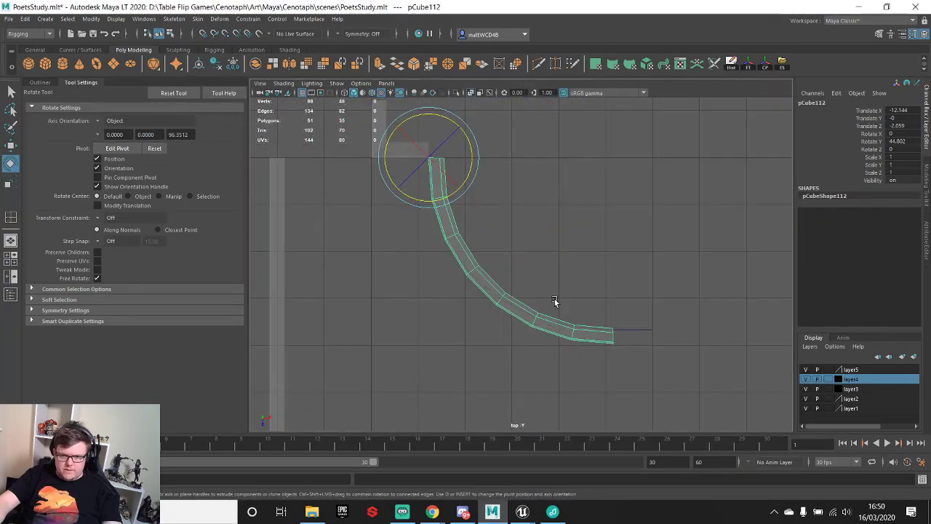
- Select the vertices at the curved strip's end beside the corner block, with the Scale tool active
key("q")
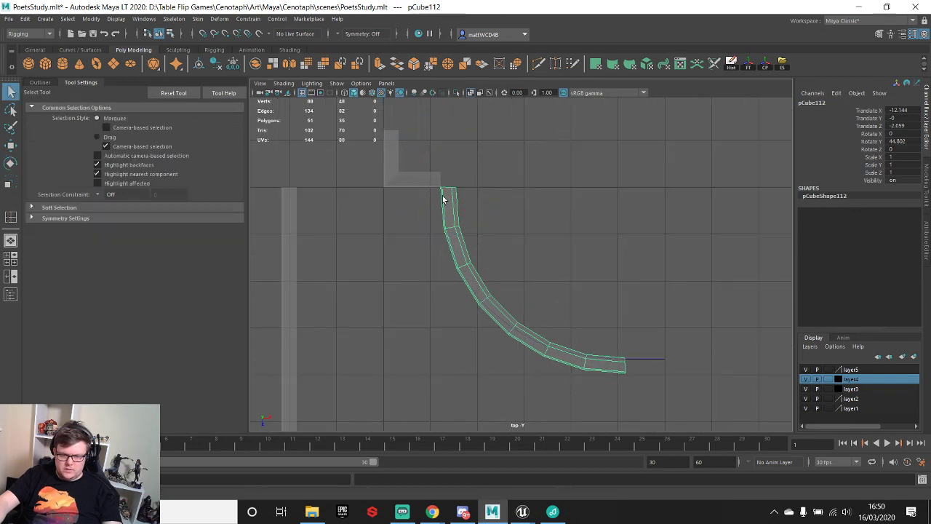
right_click_drag(451, 187, 418, 188)
left_click_drag(428, 174, 466, 196)
scroll(461, 194, "up", 3)
key("e")
key("r")
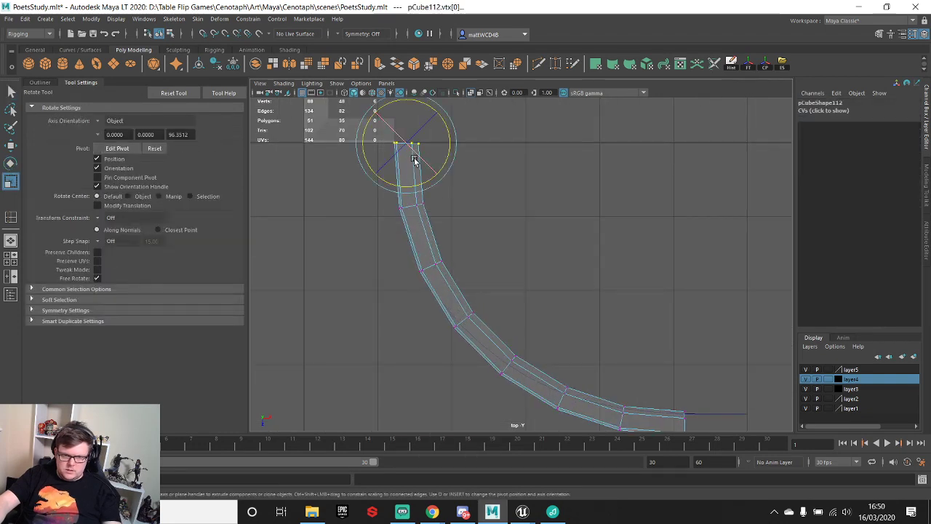
key("r")
- Freeze the curved strip's transforms and flatten its end vertices beside the corner block along the Z axis
right_click_drag(397, 200, 406, 197)
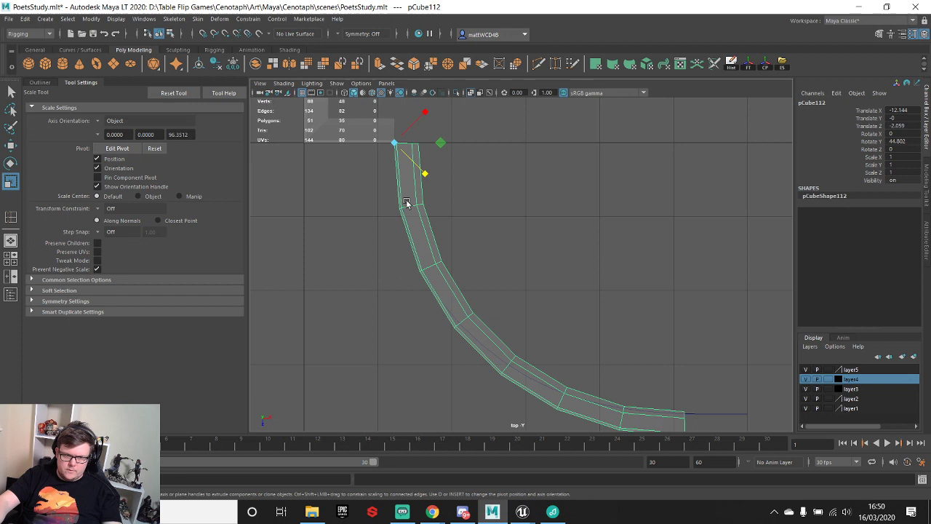
left_click(750, 64)
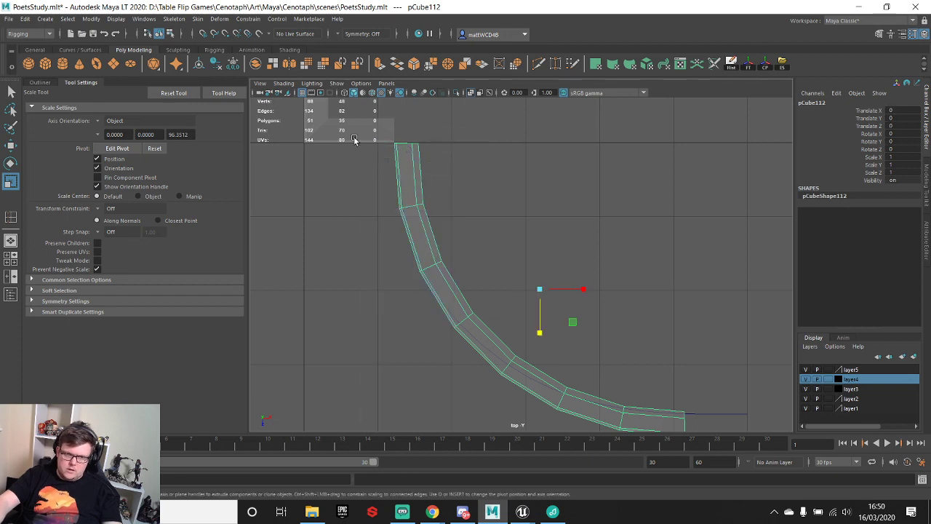
right_click_drag(405, 153, 355, 139)
key("r")
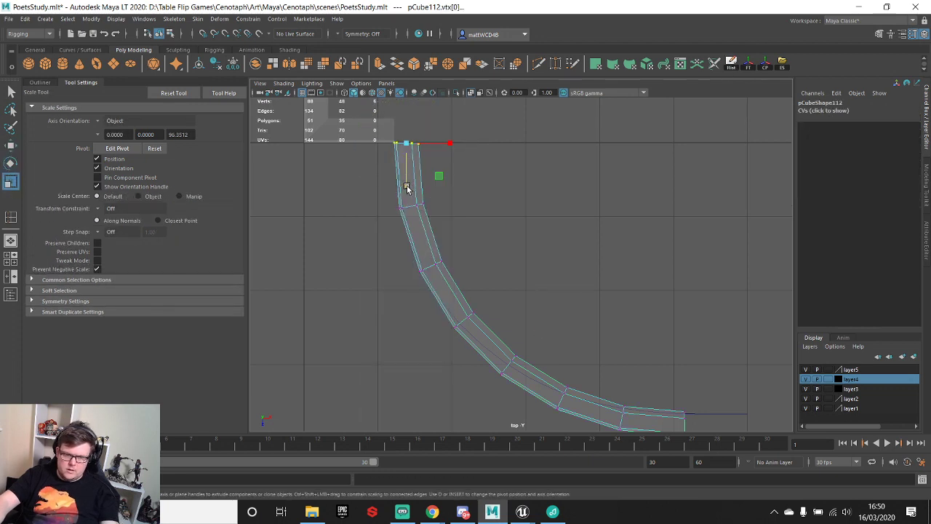
left_click_drag(406, 187, 408, 143)
- Try to lengthen the curved strip by moving its far end vertices outward along X with grid snapping
scroll(549, 264, "down", 4)
middle_click_drag(596, 328, 460, 275, "alt")
scroll(461, 275, "up", 2)
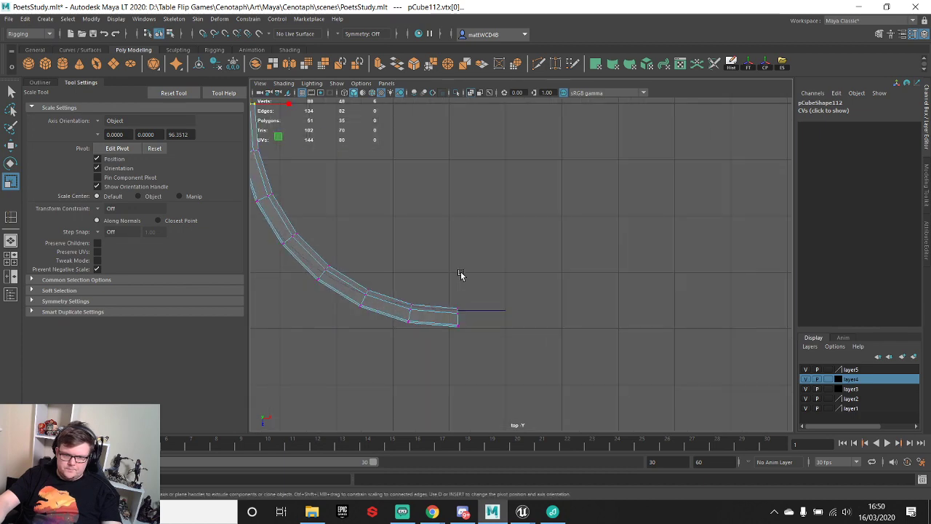
middle_click_drag(447, 327, 480, 310, "alt")
left_click_drag(486, 272, 541, 295)
key("w")
key("x")
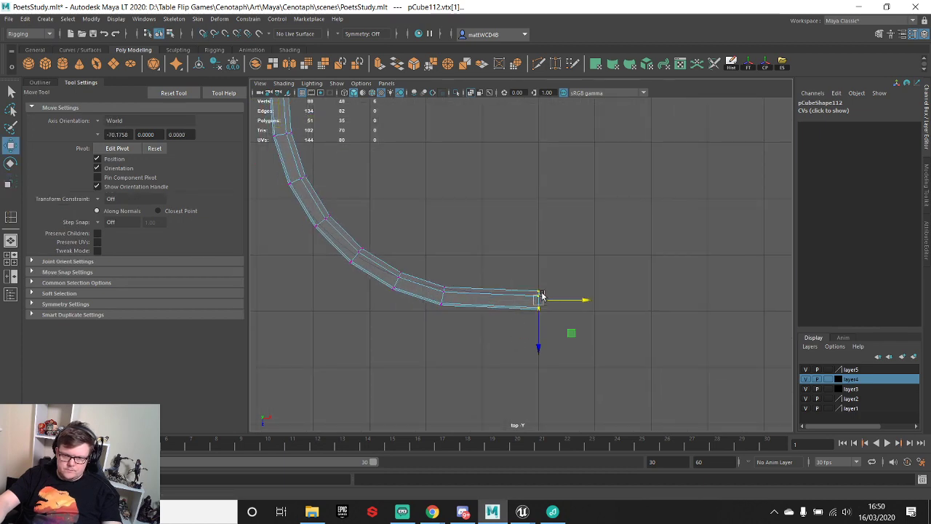
key("q")
- Extrude the profile edges at the curved strip's far end and move them outward along X
key("space")
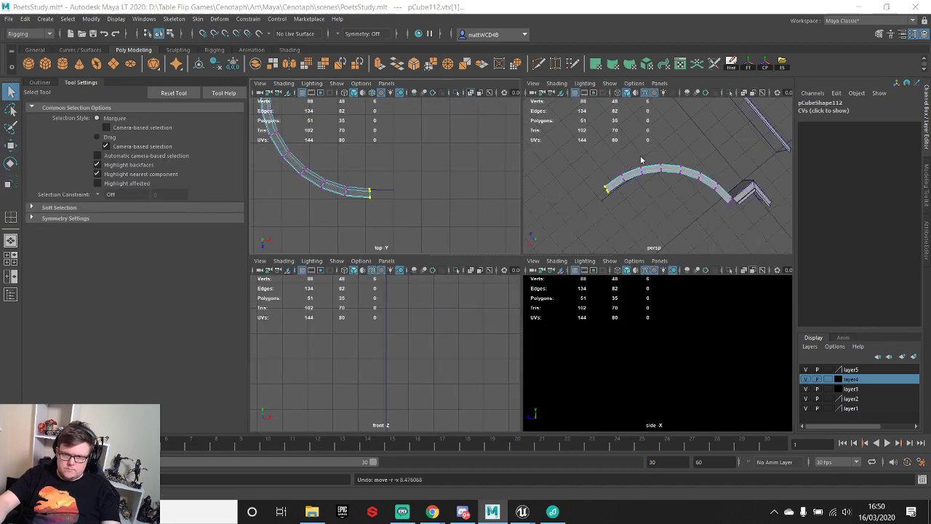
key("space")
left_click_drag(655, 205, 514, 250, "alt")
left_click_drag(502, 172, 572, 373)
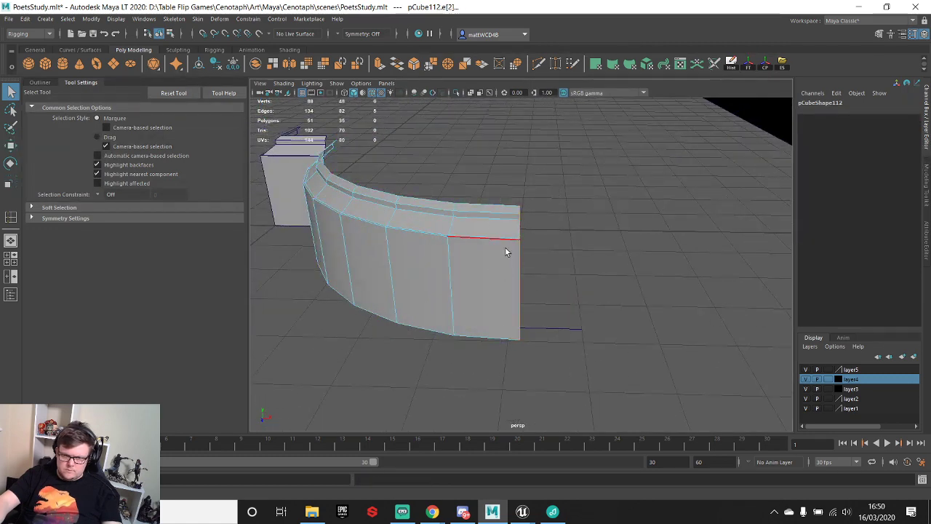
right_click_drag(506, 252, 499, 269, "shift")
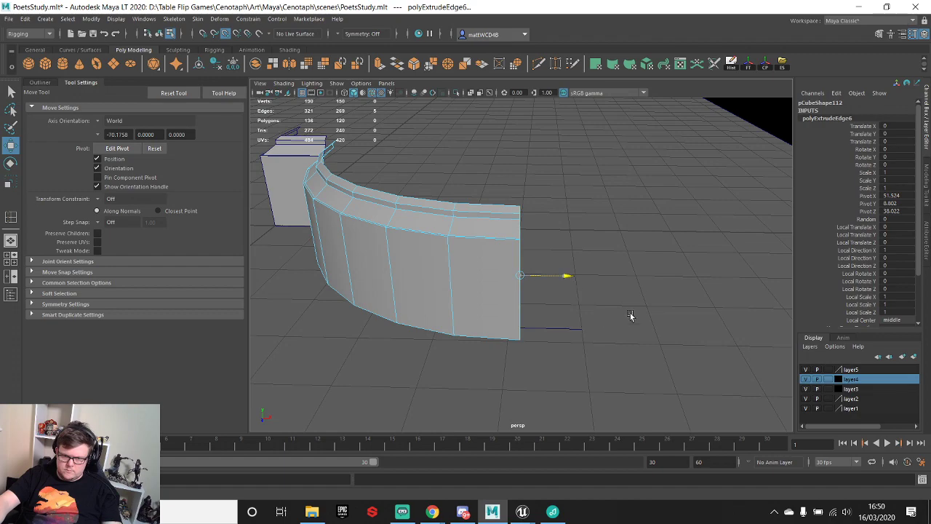
left_click_drag(572, 283, 600, 328)
- Snap the curved strip's lower end vertices onto the corner block's vertical edge
scroll(472, 262, "down", 5)
left_click_drag(472, 261, 441, 263, "alt")
scroll(440, 262, "up", 5)
middle_click_drag(440, 262, 464, 271, "alt")
scroll(650, 301, "up", 3)
right_click_drag(489, 263, 502, 253)
scroll(502, 258, "up", 4)
middle_click_drag(502, 257, 530, 242, "alt")
middle_click_drag(655, 189, 646, 213, "alt")
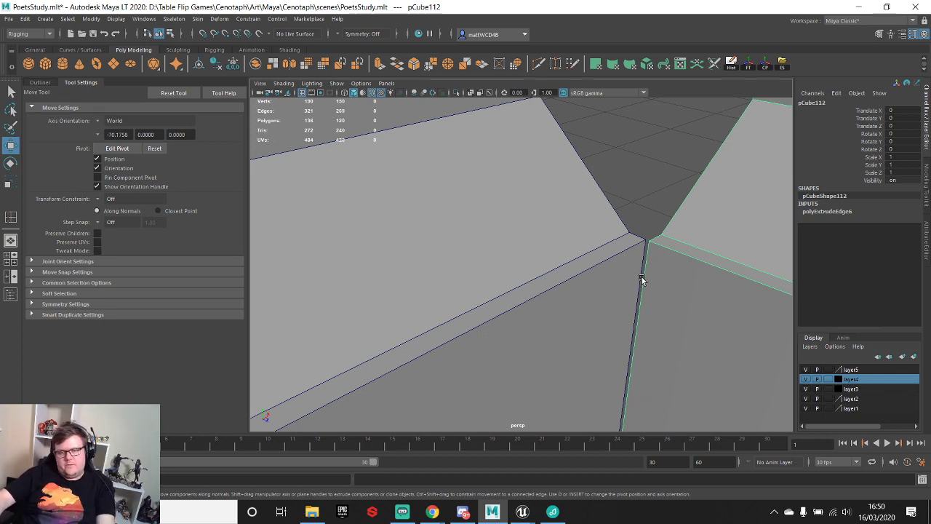
left_click_drag(674, 234, 624, 264, "alt")
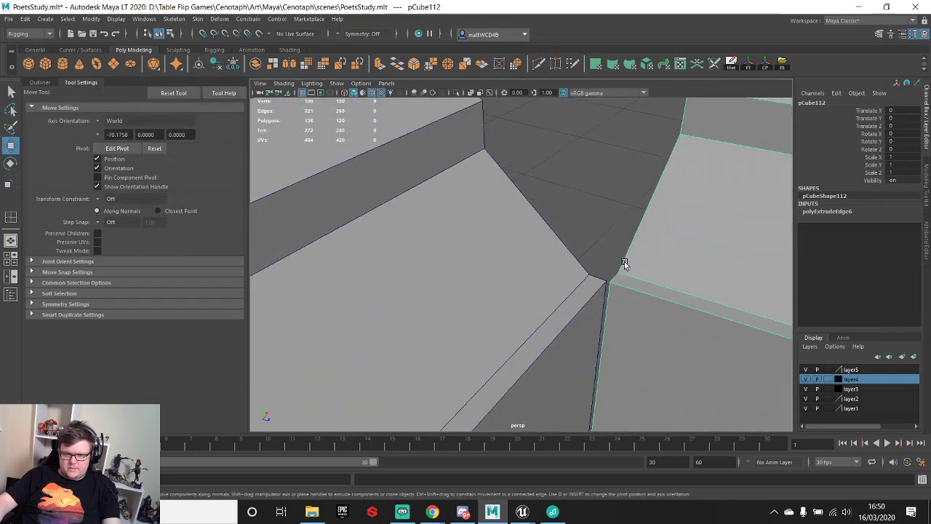
right_click_drag(659, 248, 612, 274)
left_click_drag(610, 288, 549, 249, "alt")
left_click(546, 254)
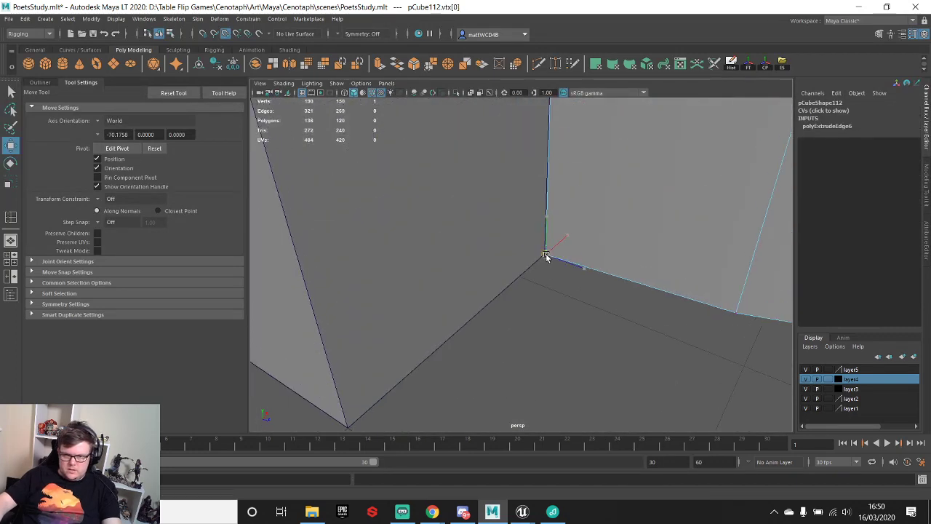
left_click_drag(596, 149, 548, 282, "alt")
key("v")
key("q")
- Snap the corner block's vertex at the top of the narrow lip onto the curved strip's matching vertex
left_click(537, 282)
right_click_drag(536, 283, 458, 243)
left_click(541, 281)
key("w")
key("q")
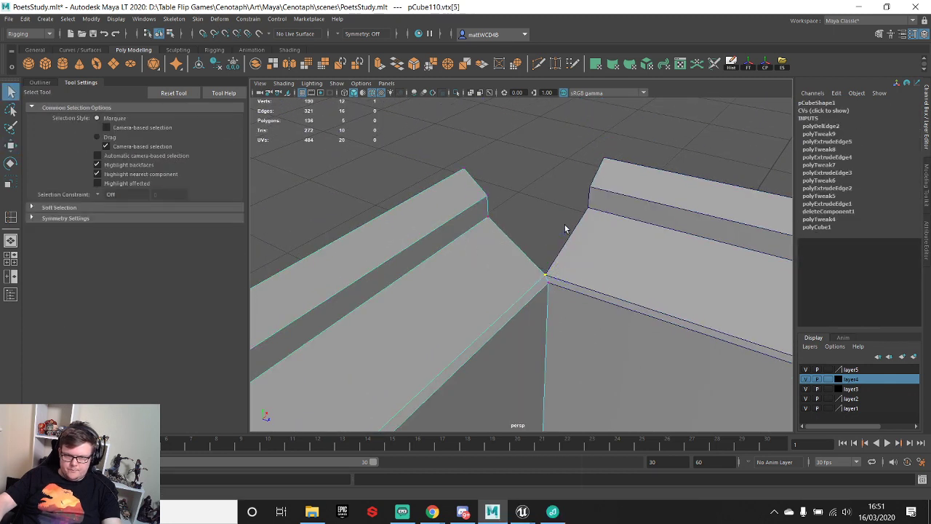
- Snap the strip's vertex above the sloped ledge along Z to the block's profile, and bring the block's matching vertex onto it
left_click(598, 215)
key("w")
key("v")
left_click_drag(628, 219, 511, 208)
key("q")
right_click_drag(484, 224, 483, 214)
left_click(524, 195)
key("w")
key("q")
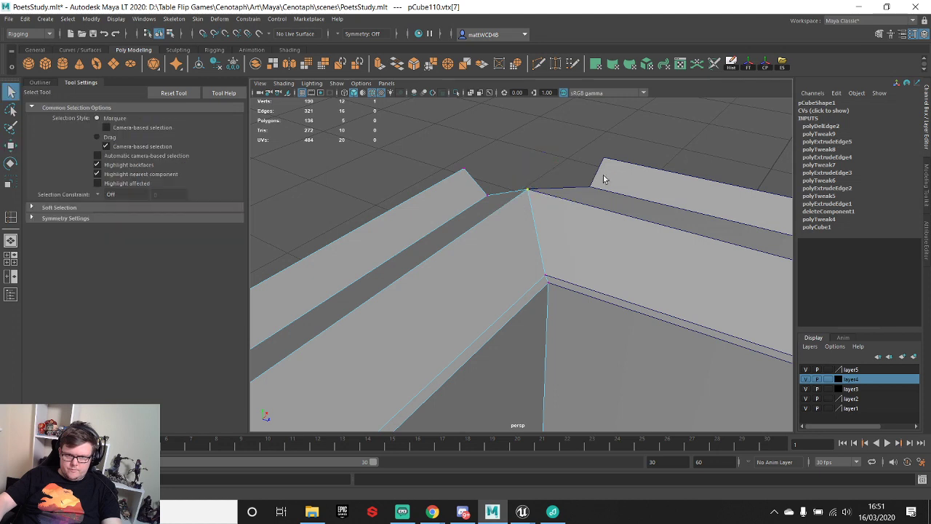
- Snap the curved strip's two topmost end vertices along Z to the corner block's matching profile vertices
left_click(611, 186)
right_click_drag(619, 193, 592, 194)
left_click(589, 188)
key("w")
left_click_drag(623, 198, 492, 193)
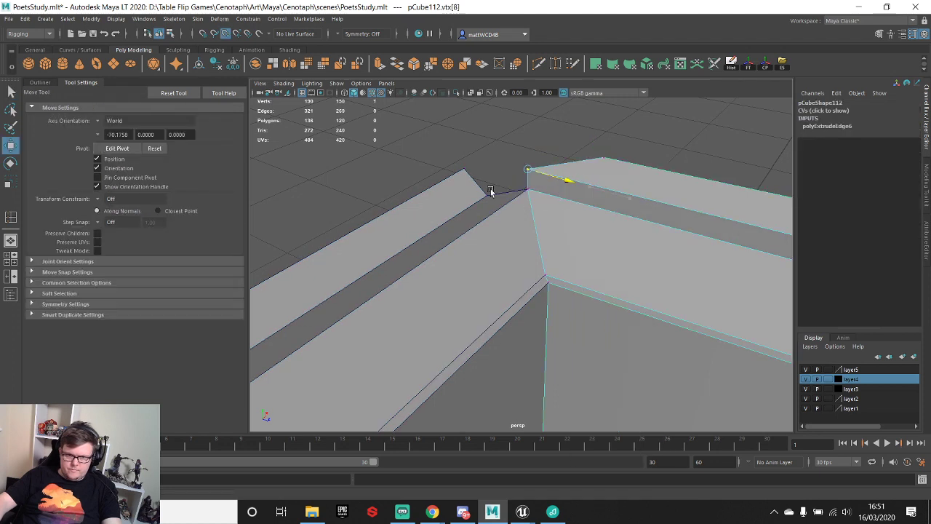
key("q")
left_click(606, 159)
key("w")
key("v")
left_click_drag(635, 167, 517, 159)
middle_click_drag(516, 159, 485, 158)
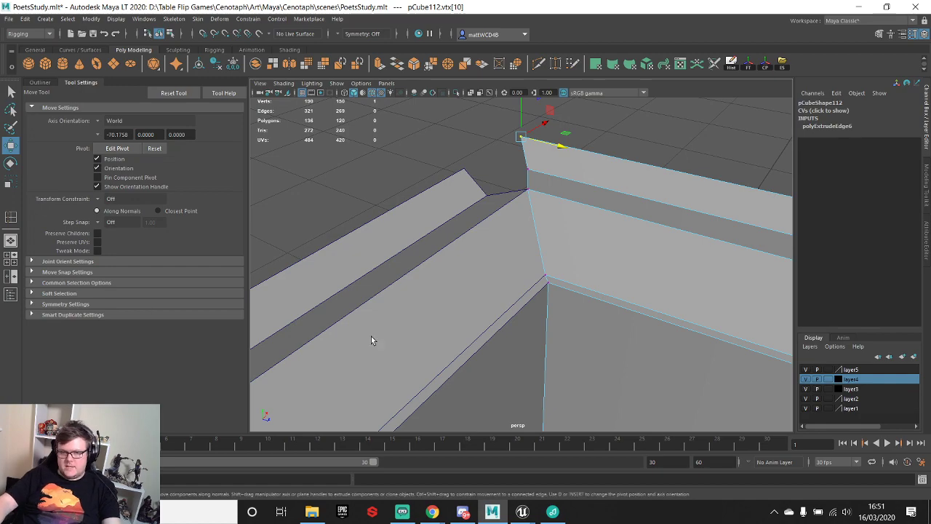
- Snap the corner block's two topmost vertices along X onto the curved strip's end to close the mitre
scroll(371, 339, "down", 8)
left_click_drag(561, 316, 596, 195, "alt")
left_click_drag(544, 215, 573, 228, "alt")
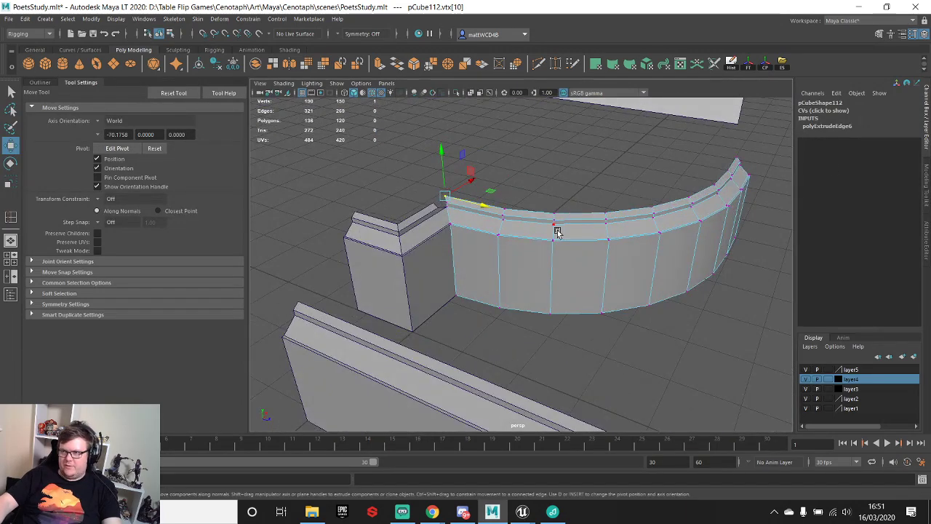
right_click_drag(520, 207, 532, 289, "alt")
left_click_drag(569, 211, 515, 287, "alt")
left_click(441, 268)
right_click_drag(441, 248, 398, 249)
left_click_drag(431, 255, 493, 243)
key("q")
left_click_drag(408, 221, 488, 214)
key("w")
key("v")
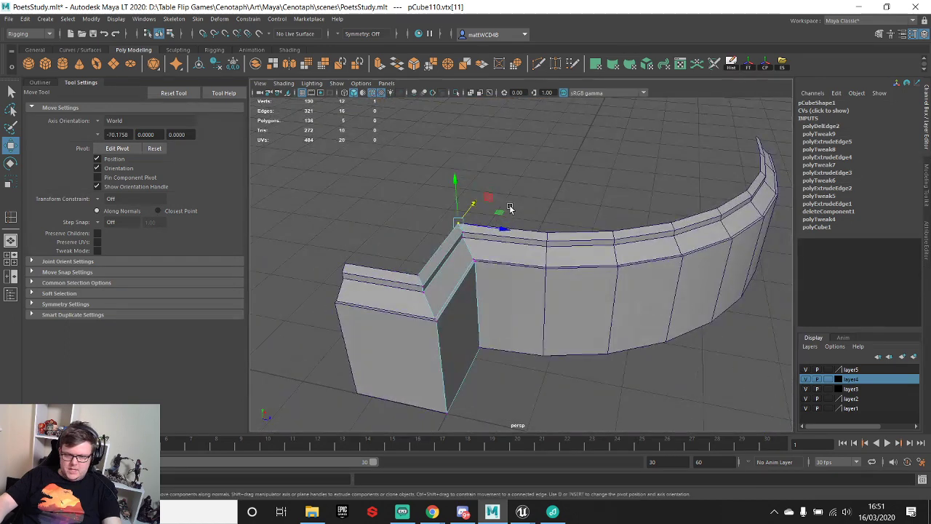
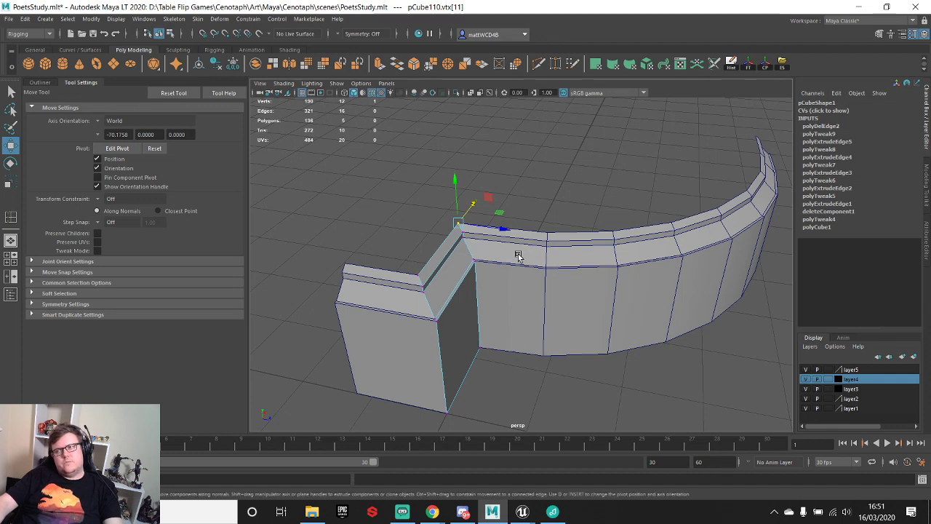
- Select the curved strip and the corner block's pieces and combine them into one mesh
middle_click_drag(673, 270, 649, 239, "alt")
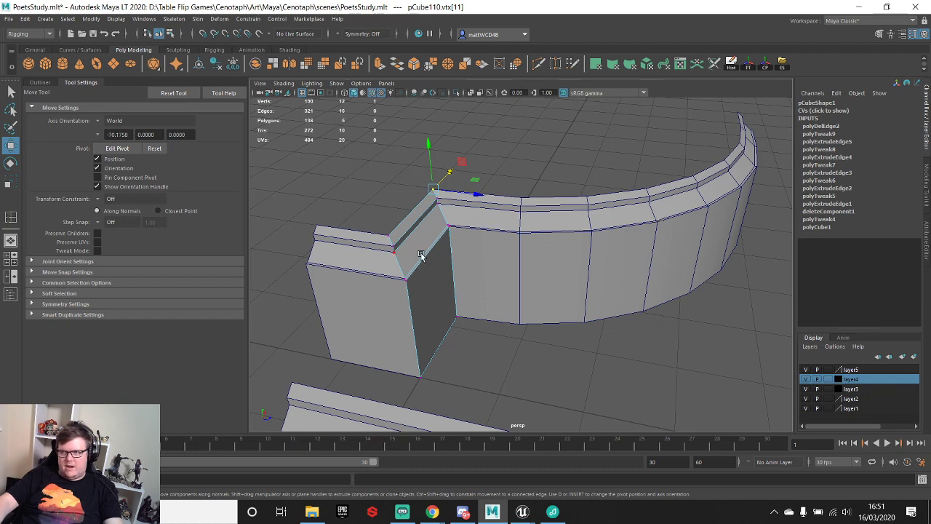
left_click_drag(567, 198, 587, 215, "alt")
scroll(586, 215, "down", 2)
key("q")
right_click_drag(514, 244, 577, 190)
left_click(554, 250)
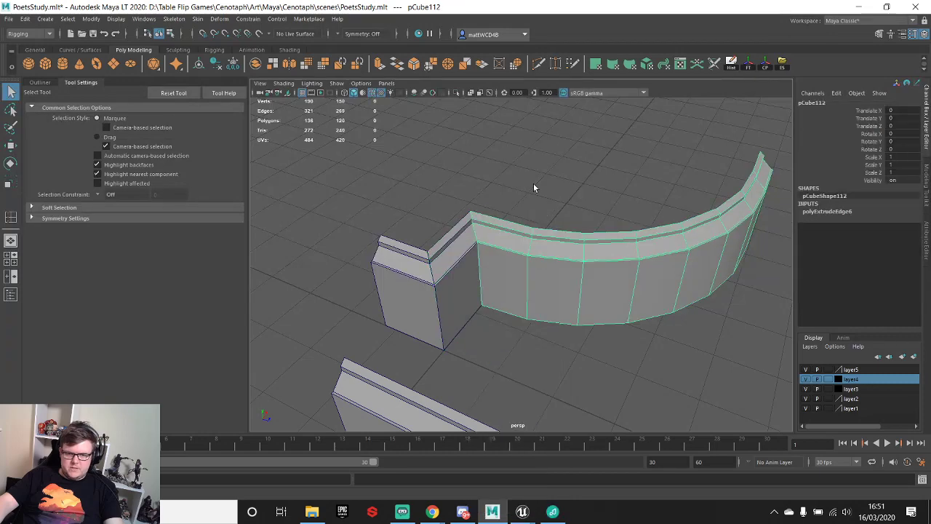
left_click(533, 188)
left_click(499, 249)
left_click(426, 270)
right_click_drag(455, 256, 455, 270, "shift")
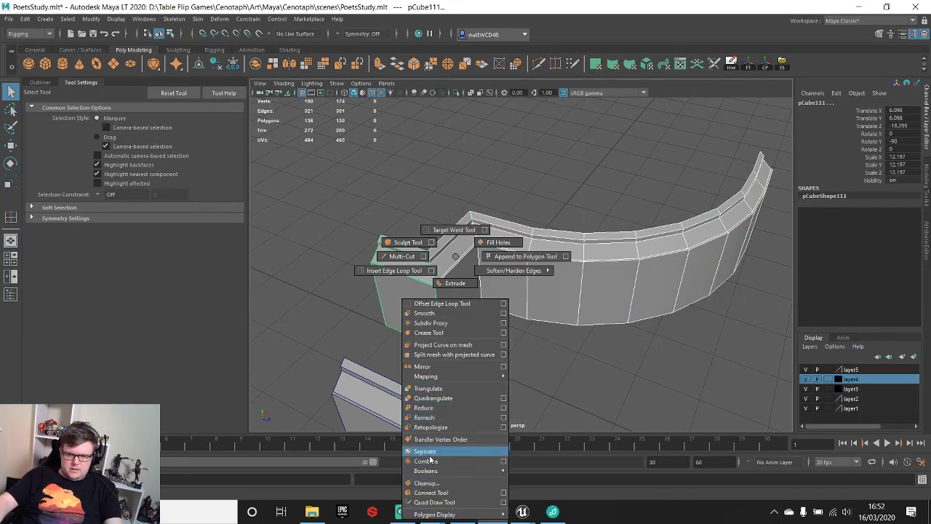
right_click_drag(430, 460, 430, 460, "shift")
- Extract faces from the combined mesh to split the curved strip and corner block pieces apart again
left_click_drag(430, 460, 501, 260, "alt")
left_click(473, 281)
right_click_drag(501, 248, 502, 273)
left_click_drag(516, 355, 516, 356)
right_click_drag(493, 252, 485, 405, "shift")
key("q")
key("F8")
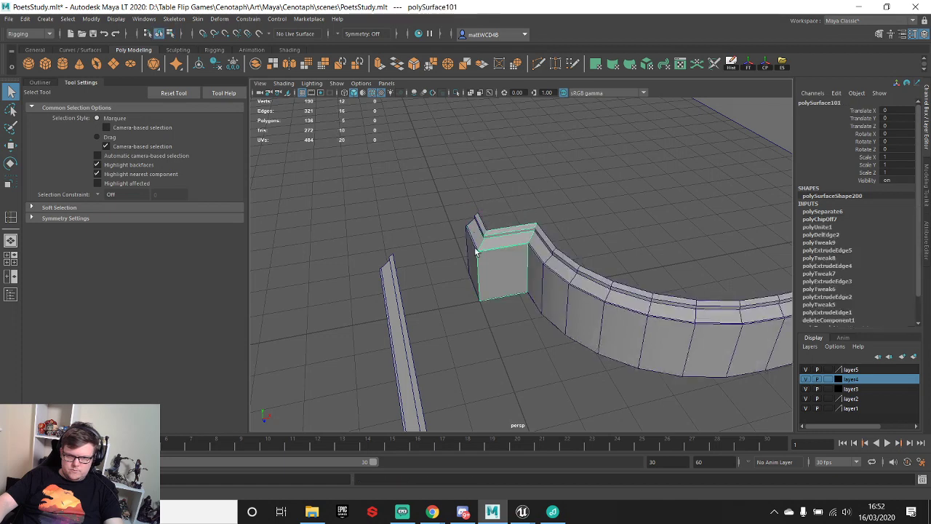
- Combine the corner block's two sides into one mesh and merge its vertices with a 0.01 distance threshold
key("w")
right_click_drag(492, 271, 488, 455, "shift")
scroll(502, 287, "up", 7)
key("q")
right_click_drag(470, 221, 422, 222)
scroll(393, 179, "down", 5)
left_click_drag(396, 167, 599, 351)
right_click_drag(598, 354, 570, 249, "shift")
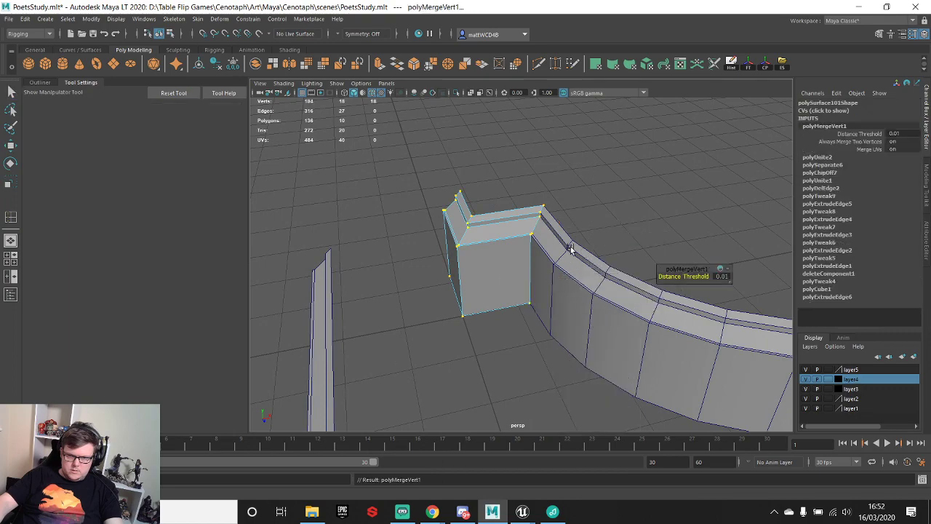
right_click_drag(489, 212, 509, 192)
- Duplicate the corner block and move the copy along X and Z to the curved strip's far end
key("w")
left_click_drag(482, 240, 561, 279, "alt")
middle_click_drag(560, 278, 495, 236, "alt")
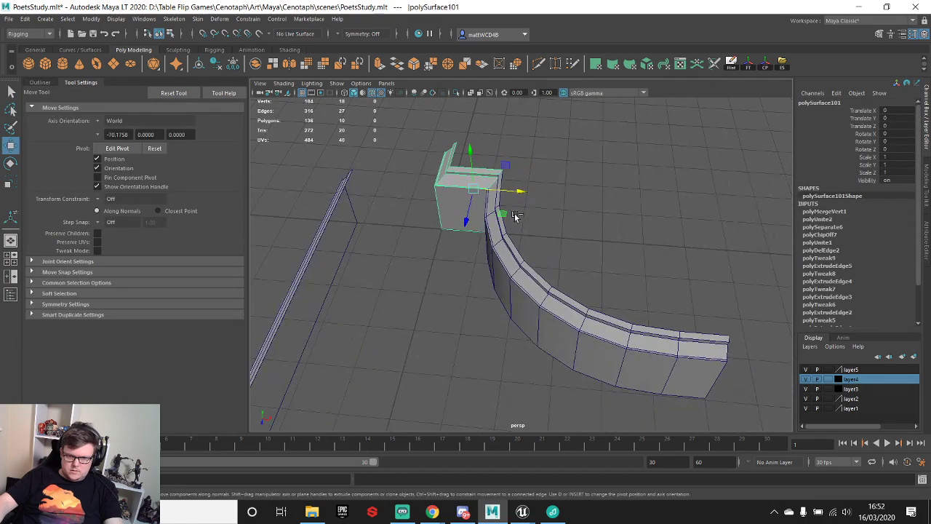
key("ctrl+d")
left_click_drag(518, 192, 753, 251)
left_click_drag(702, 263, 661, 249, "alt")
middle_click_drag(661, 249, 526, 330, "alt")
scroll(526, 330, "down", 4)
left_click_drag(526, 331, 577, 300, "alt")
left_click_drag(542, 308, 647, 352)
scroll(646, 351, "up", 5)
middle_click_drag(662, 376, 526, 282, "alt")
scroll(526, 281, "up", 4)
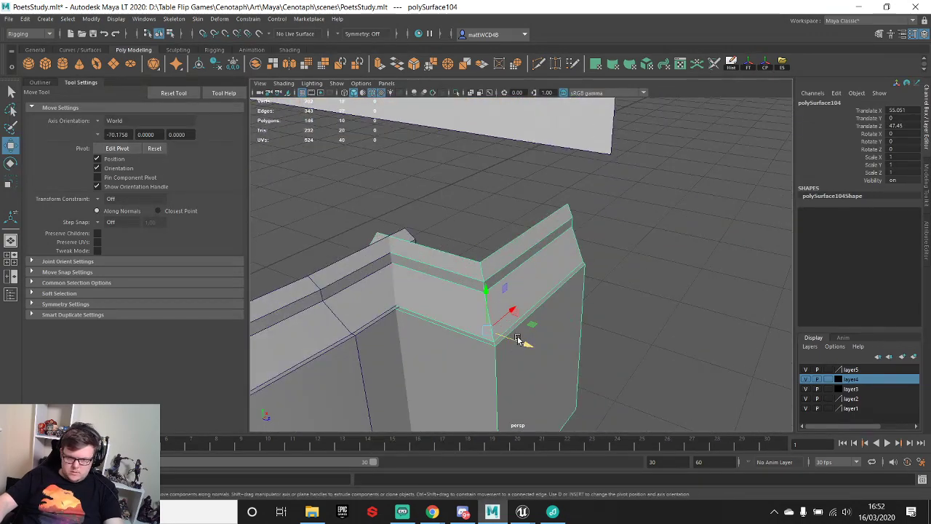
- Snap the copied block's pivot to its inner corner and move that corner onto the curved strip's far end
left_click_drag(518, 339, 587, 362)
middle_click_drag(443, 331, 516, 274, "alt")
key("d")
key("v")
left_click_drag(623, 305, 634, 191)
key("v")
scroll(492, 195, "up", 5)
scroll(492, 195, "down", 6)
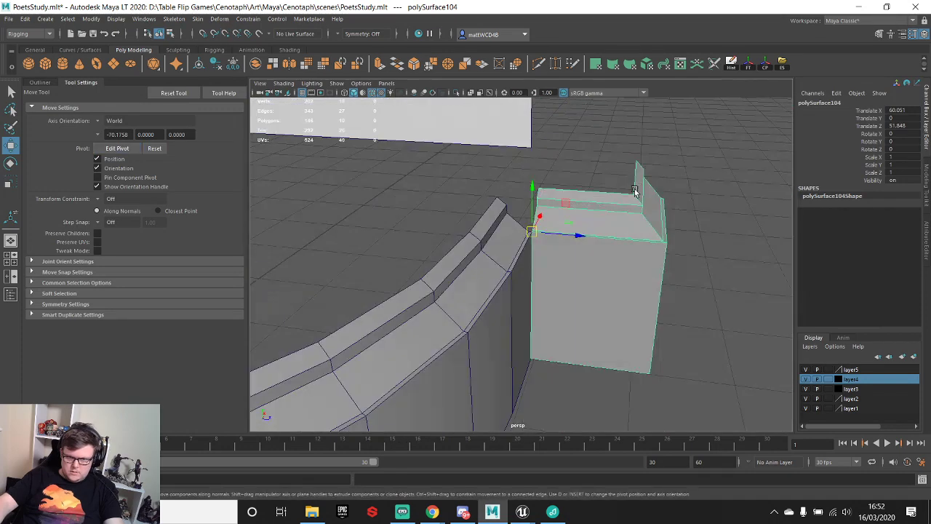
- Narrow the copied block by moving its outer side's vertices inward along Z
middle_click_drag(634, 191, 587, 209, "alt")
key("q")
right_click_drag(590, 259, 536, 251)
left_click_drag(574, 129, 721, 498)
key("w")
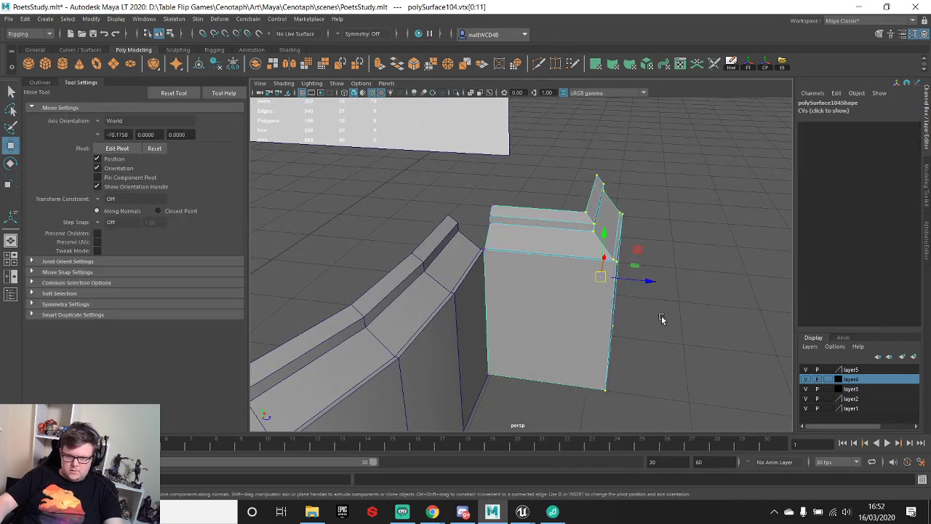
left_click_drag(649, 280, 608, 281)
- Snap the copied block's end vertices below and above the sloped ledge along Z to the curved strip's profile
mouse_move(587, 262)
left_mouse_down("alt")
mouse_move(429, 249)
mouse_move(577, 257)
left_mouse_up("alt")
scroll(429, 249, "up", 5)
left_click_drag(597, 244, 597, 243)
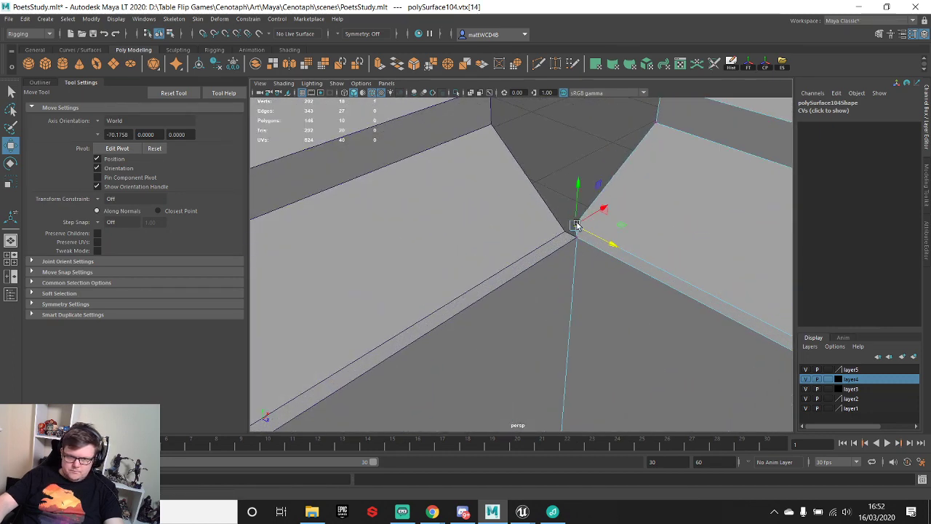
key("q")
left_click_drag(622, 213, 644, 247, "alt")
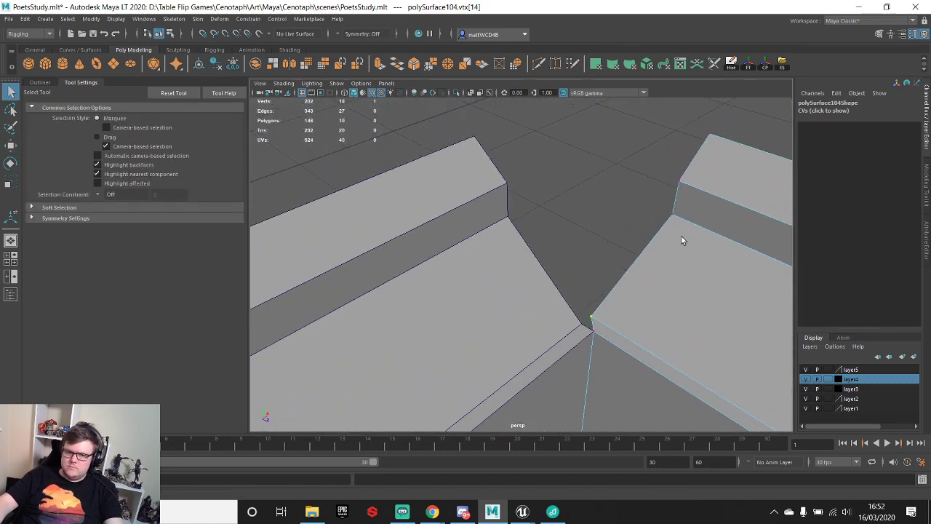
left_click(673, 215)
key("w")
key("v")
left_click_drag(704, 227, 523, 211)
key("q")
- Snap the copied block's two topmost end vertices along Z to the curved strip's matching profile vertices
left_click(679, 179)
key("w")
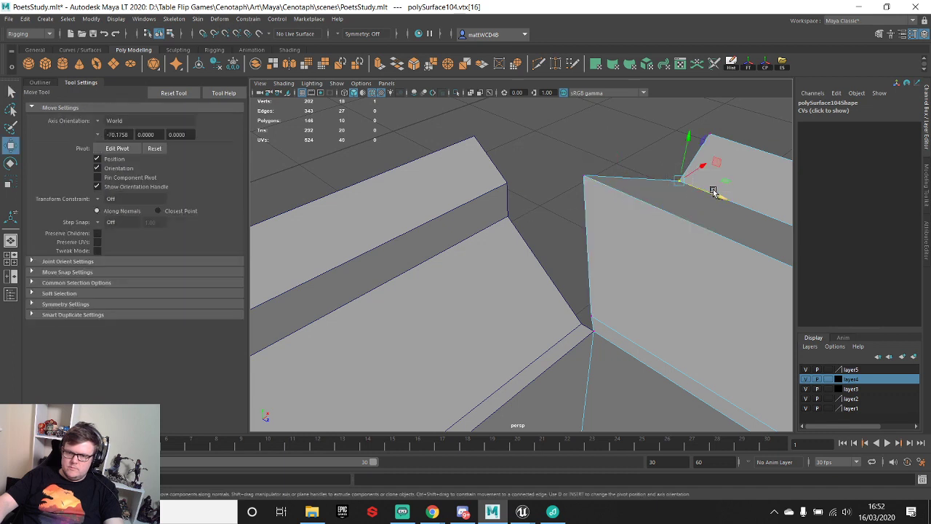
key("v")
left_click_drag(719, 195, 502, 174)
key("q")
left_click(710, 134)
key("w")
key("v")
left_click_drag(748, 151, 500, 123)
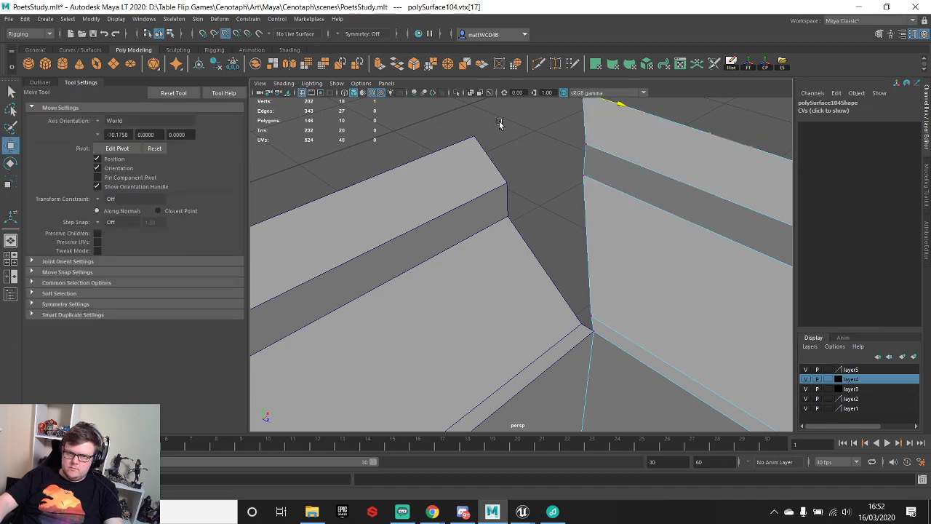
- Snap the curved strip's far end vertices onto the copied block's profile to close the joint
key("q")
left_click(511, 244)
right_click_drag(510, 245, 429, 216)
left_click_drag(571, 310, 595, 313)
key("w")
key("v")
left_click_drag(483, 209, 574, 187)
left_click_drag(458, 168, 502, 159)
key("v")
scroll(575, 200, "down", 4)
left_click(518, 197)
- Switch to the antique Victorian credenza listing in Chrome to consult the reference photos of its base
scroll(518, 200, "down", 6)
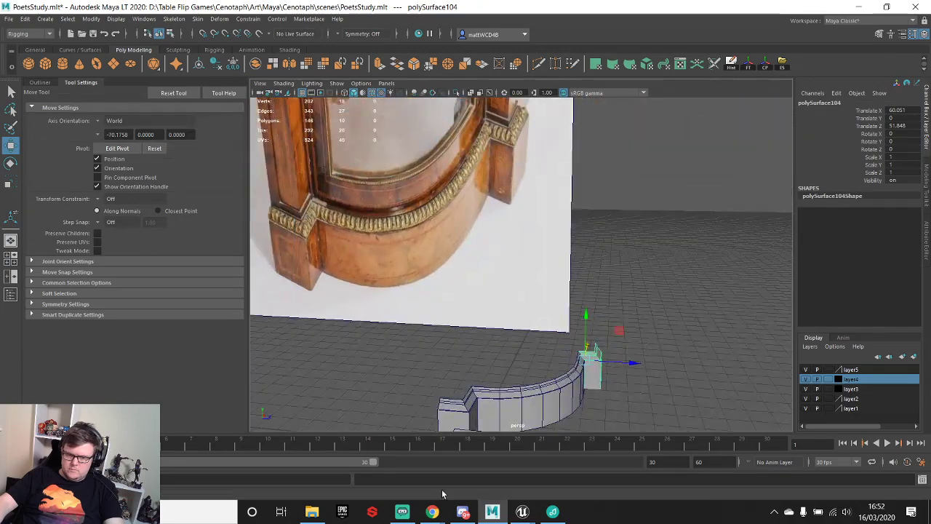
mouse_move(432, 511)
left_click(495, 433)
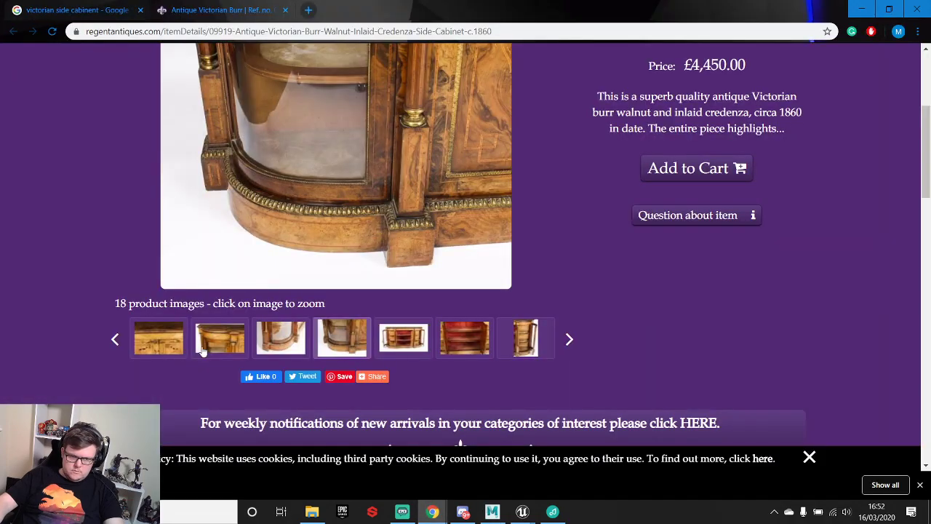
- Examine the two full front-view photos of the credenza's base and switch back to Maya
left_click(117, 340)
left_click(163, 338)
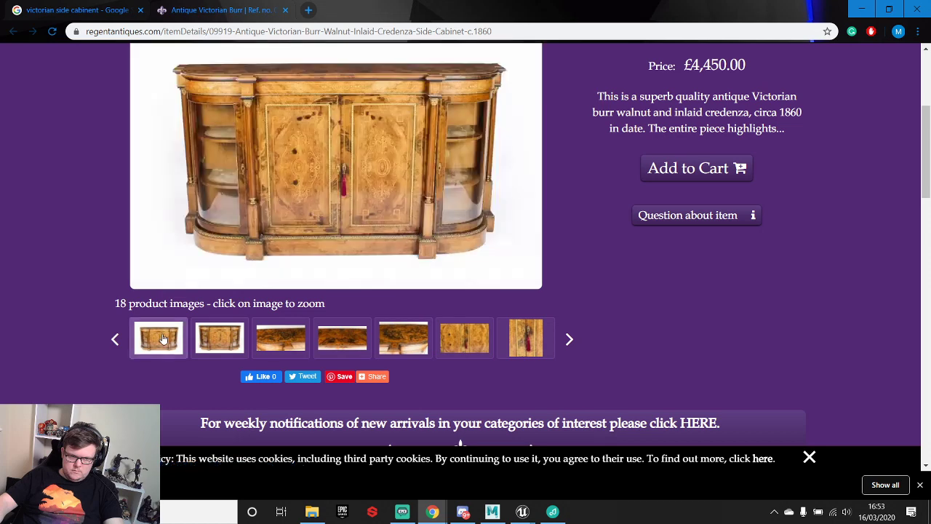
left_click(217, 341)
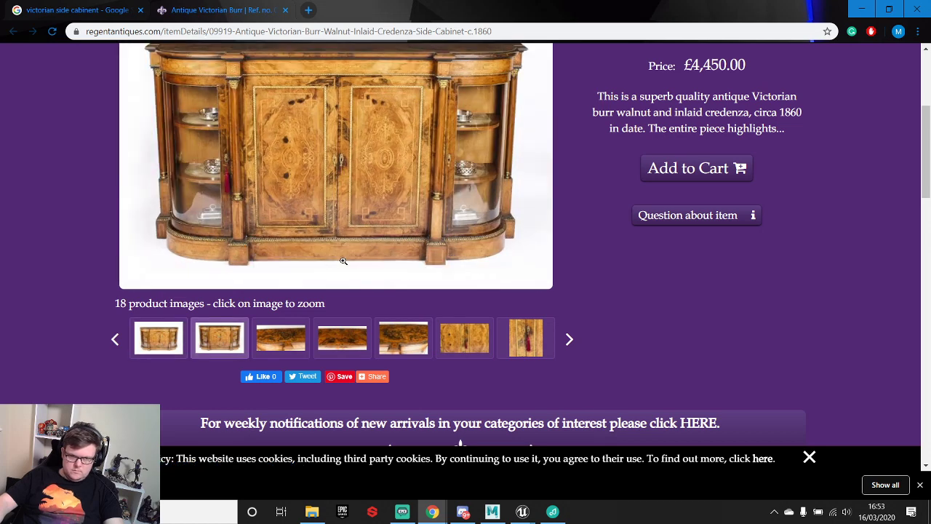
left_click(867, 11)
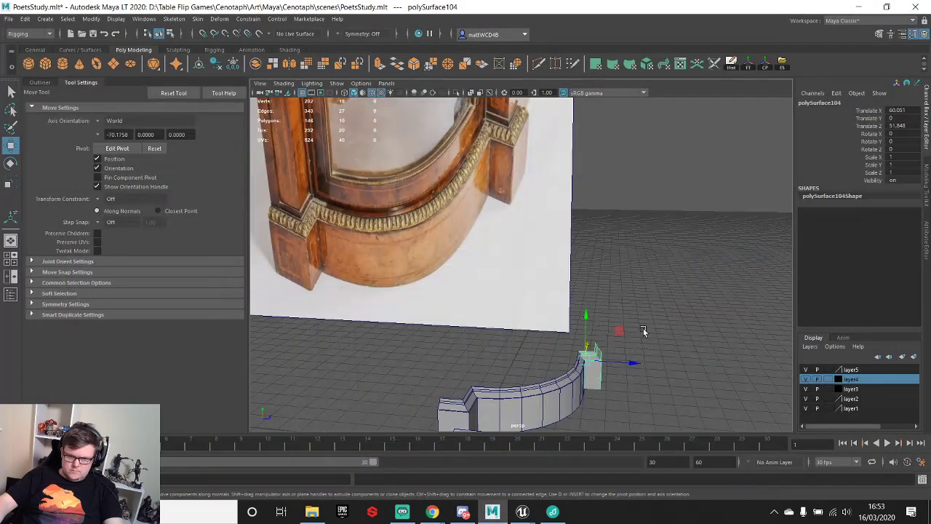
- Scale the copied corner block's outer end vertices flat along X to square off that end
left_click_drag(644, 331, 542, 357, "alt")
middle_click_drag(543, 357, 555, 274, "alt")
scroll(555, 274, "up", 3)
key("q")
right_click_drag(560, 246, 515, 244)
left_click(515, 253)
left_click_drag(517, 254, 625, 221, "alt")
right_click_drag(626, 220, 490, 185, "alt")
middle_click_drag(490, 185, 528, 254, "alt")
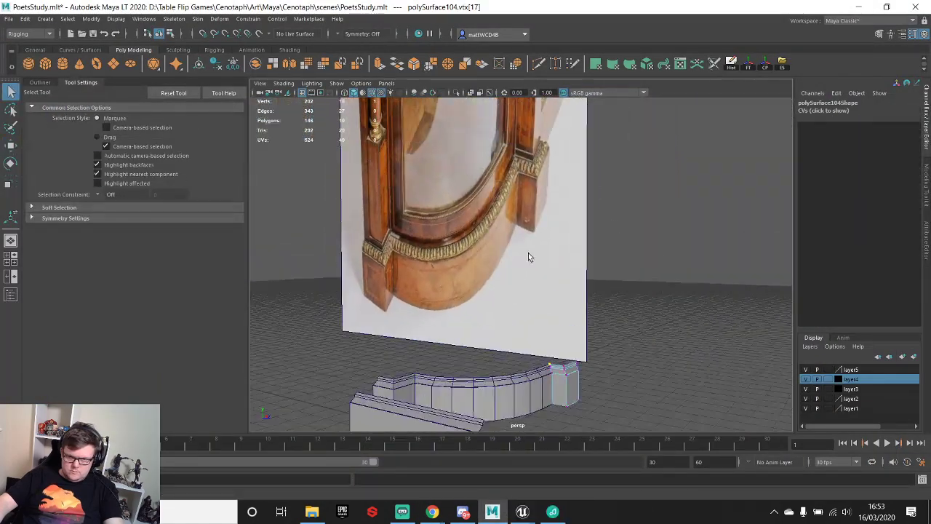
left_click_drag(528, 255, 498, 309, "alt")
right_click_drag(499, 309, 537, 396, "alt")
middle_click_drag(537, 396, 540, 322, "alt")
right_click_drag(539, 322, 565, 317, "alt")
middle_click_drag(564, 317, 546, 282, "alt")
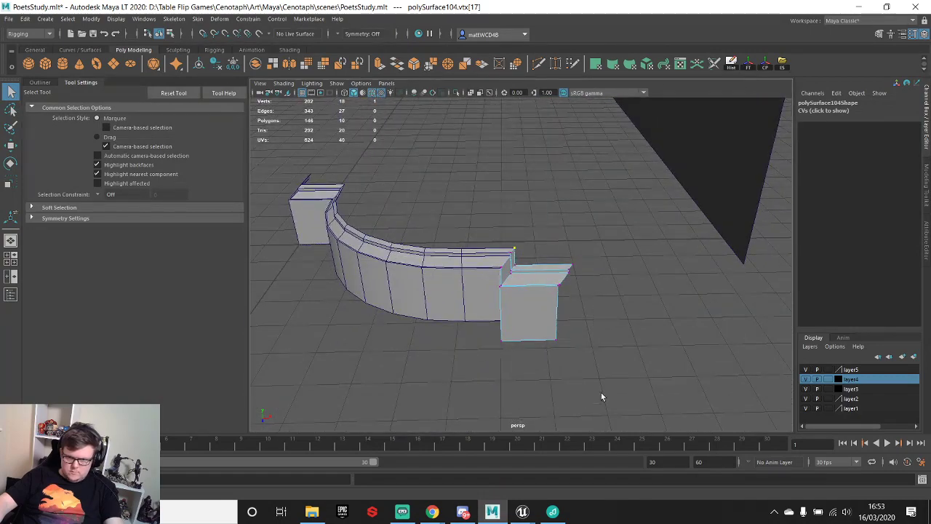
left_click_drag(601, 396, 542, 249)
key("w")
key("e")
key("r")
left_click_drag(609, 304, 544, 291)
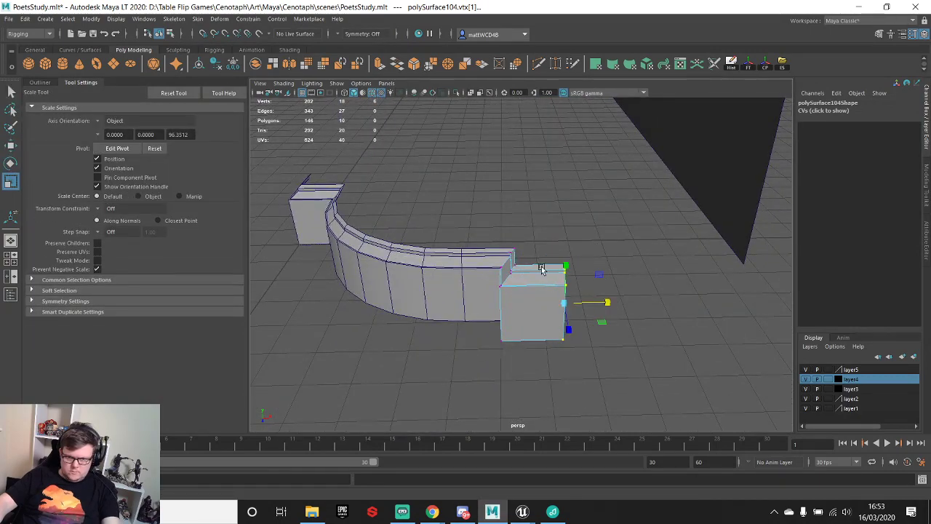
right_click_drag(542, 269, 652, 309, "alt")
left_click_drag(645, 333, 611, 331)
right_click_drag(537, 286, 571, 291, "alt")
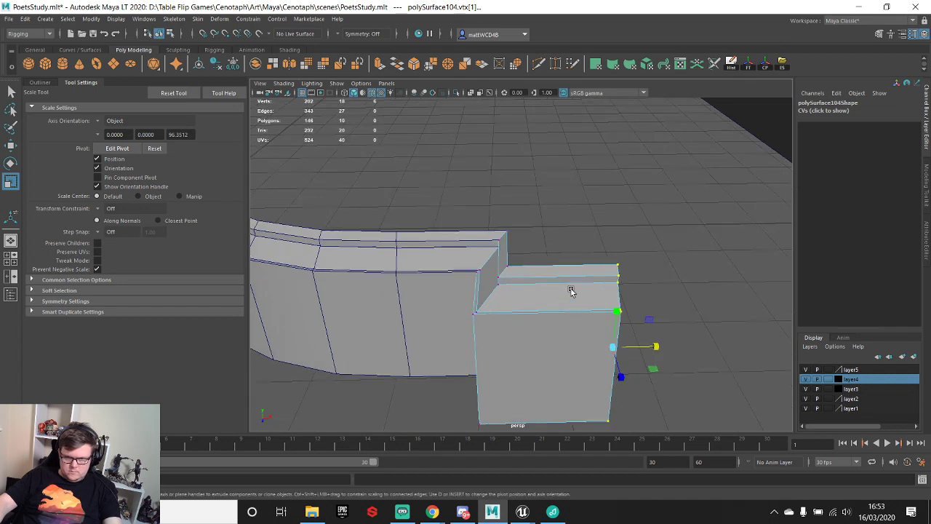
- Move the block's flattened end vertices along X toward the curved strip to make it a narrow half block
key("w")
left_click_drag(655, 346, 578, 338)
key("F8")
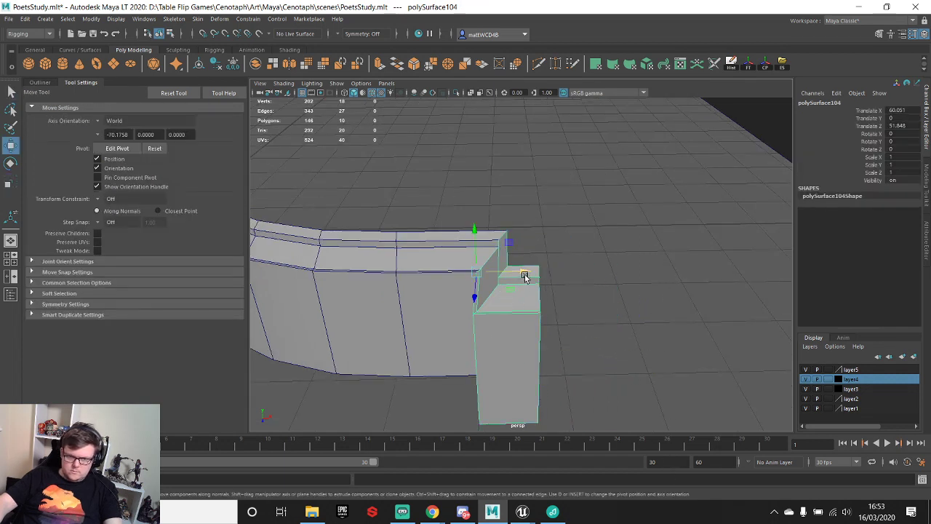
- Duplicate the half block along X, mirror the copy with Scale X -1, clear its history, freeze its transforms and centre its pivot
left_click_drag(525, 276, 618, 266, "shift")
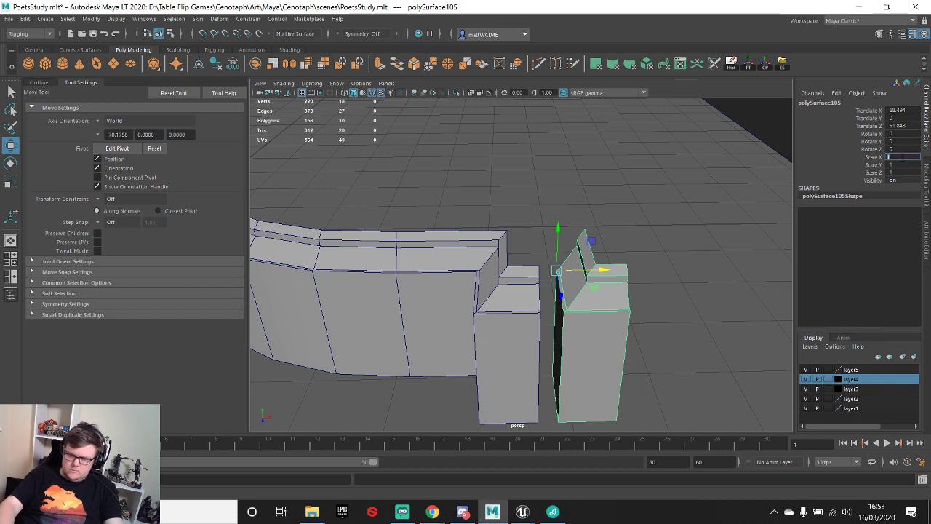
type("-1")
key("Return")
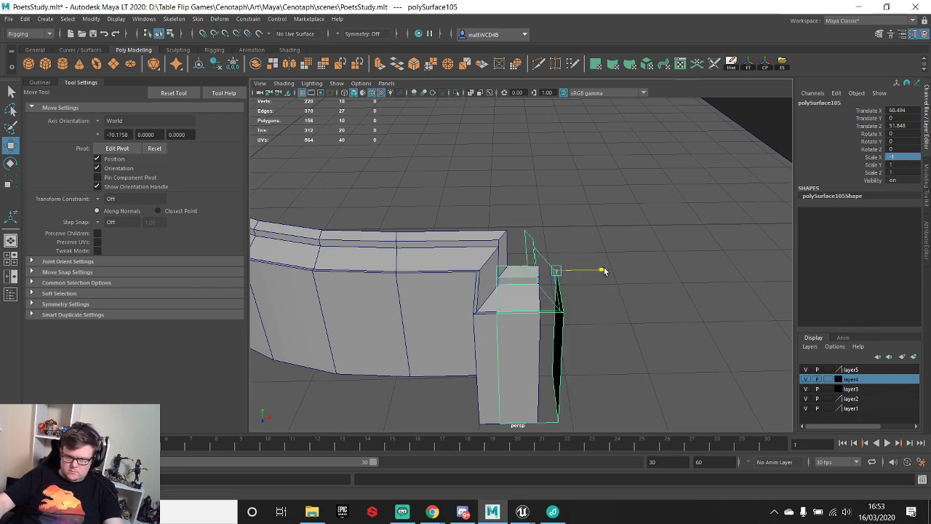
left_click_drag(603, 270, 691, 269)
left_click(733, 70)
left_click(749, 68)
left_click(765, 67)
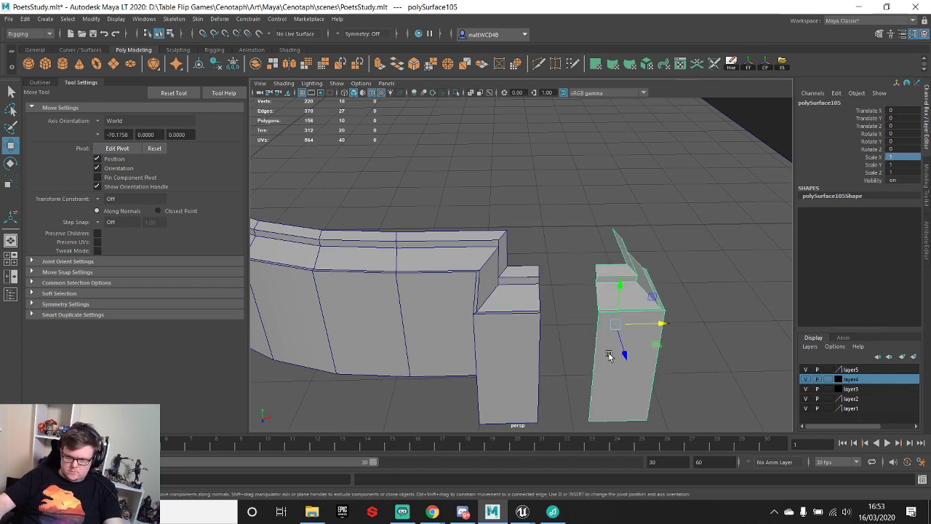
- Snap the mirrored half against the original by its bottom inner corner and combine both halves into one corner block
key("d")
key("v")
left_click_drag(617, 325, 607, 421)
left_click(691, 264)
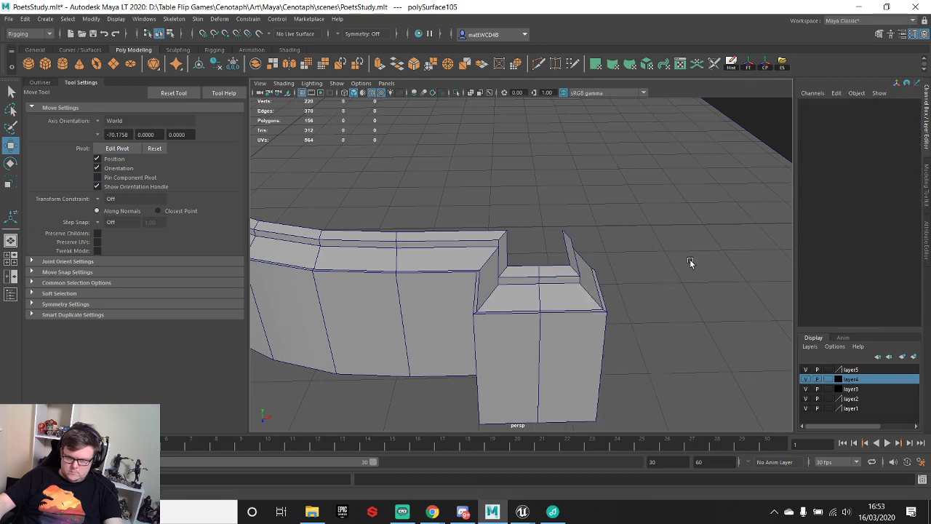
left_click_drag(690, 264, 549, 306, "alt")
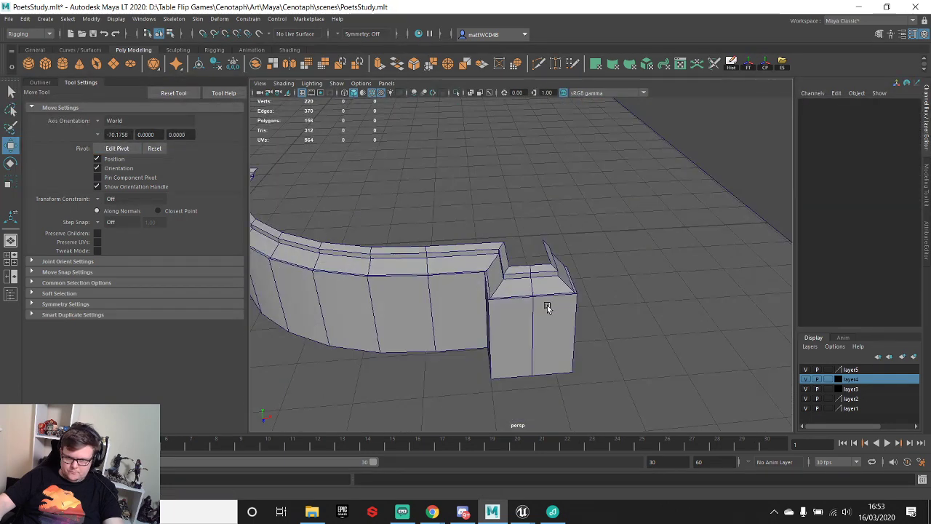
left_click(507, 314)
right_click_drag(507, 256, 496, 461, "shift")
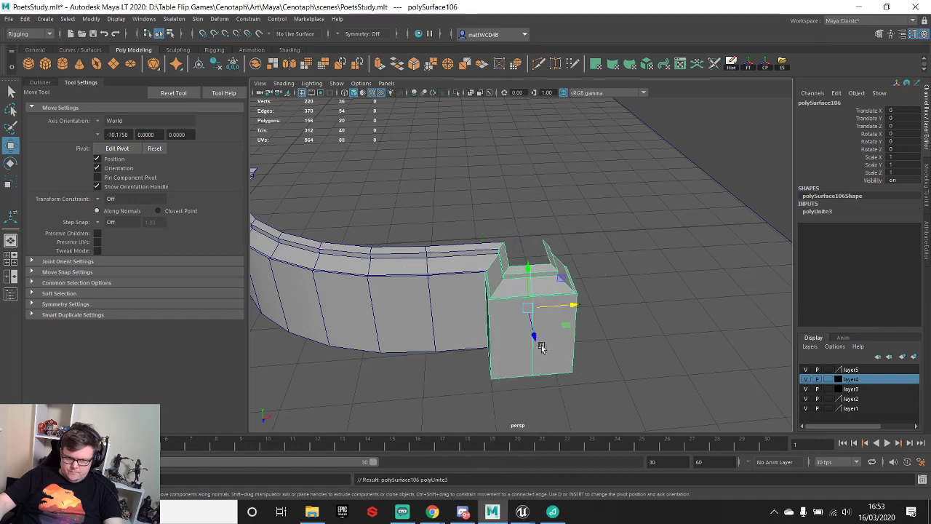
- Extract the five faces of the curved strip's last segment next to the new corner block
left_click_drag(539, 342, 523, 276, "alt")
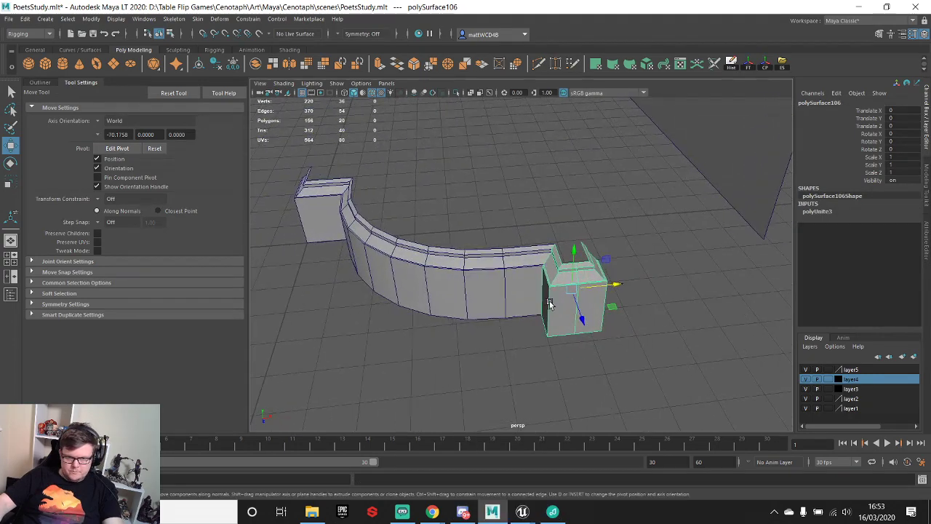
left_click(521, 260)
key("F11")
left_click_drag(515, 193, 592, 425)
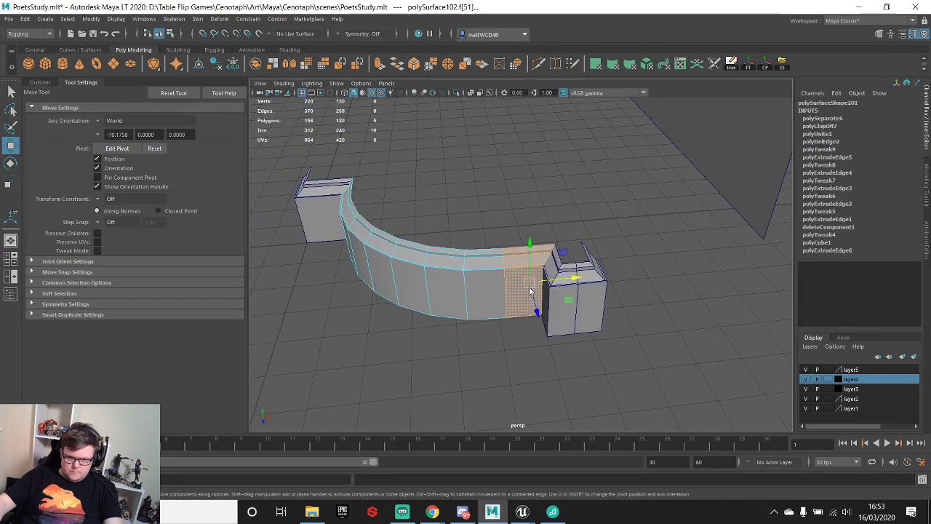
right_click_drag(530, 285, 515, 450, "shift")
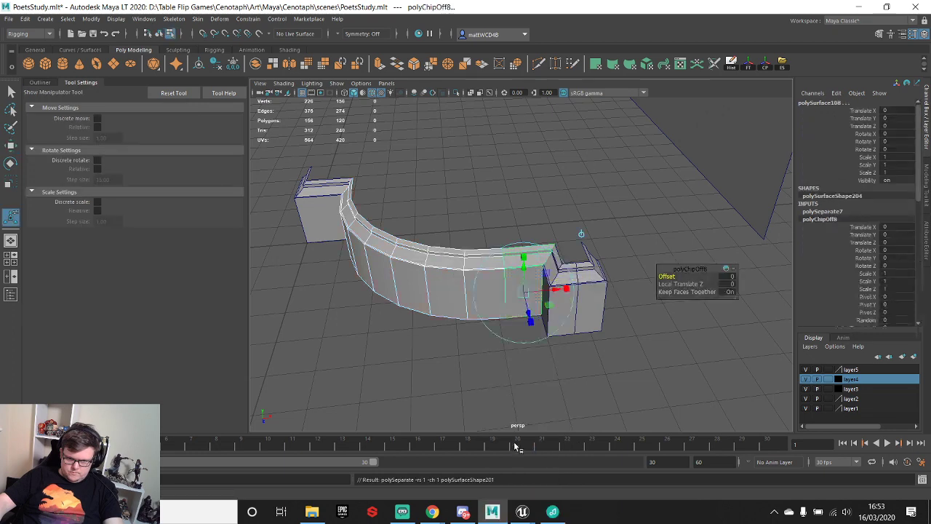
- Clear the extracted end segment's history and place a duplicate of it along X beyond the corner block
key("q")
key("F8")
left_click(524, 279)
key("w")
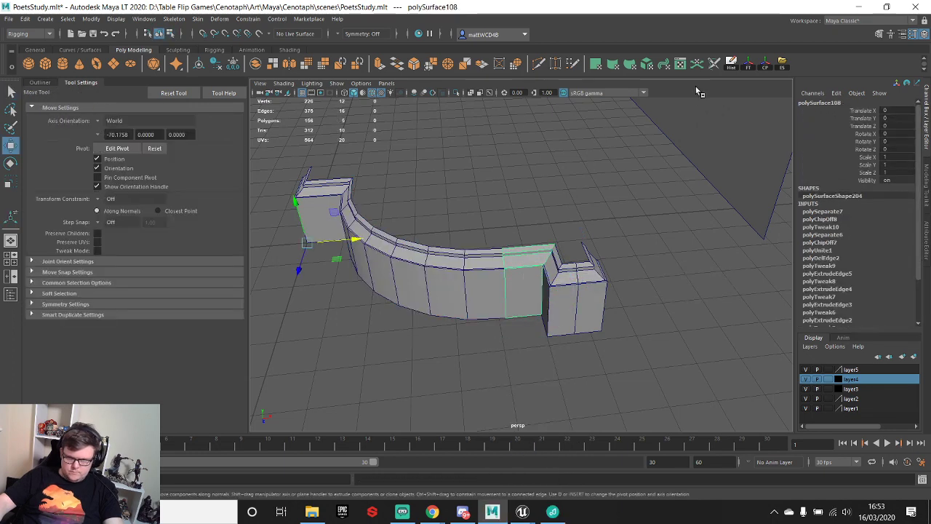
left_click(732, 64)
left_click_drag(564, 269, 662, 288)
key("f")
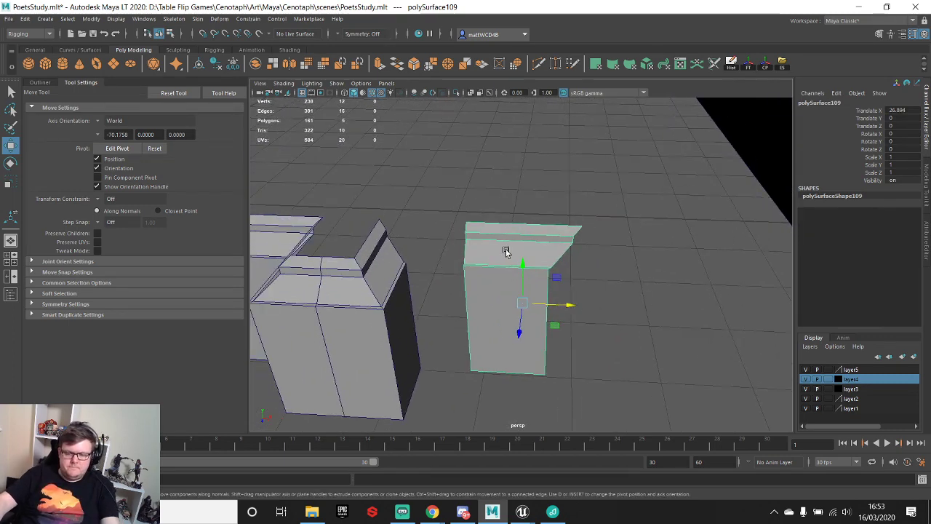
- Scale the duplicated segment's far end vertices flat along X
right_click_drag(506, 251, 461, 246)
left_click_drag(516, 178, 665, 430)
key("r")
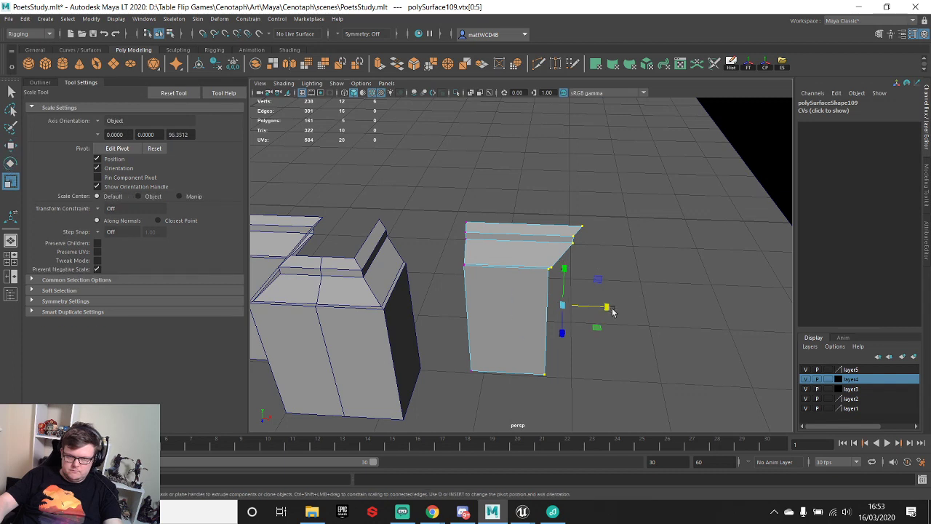
left_click_drag(606, 309, 405, 285)
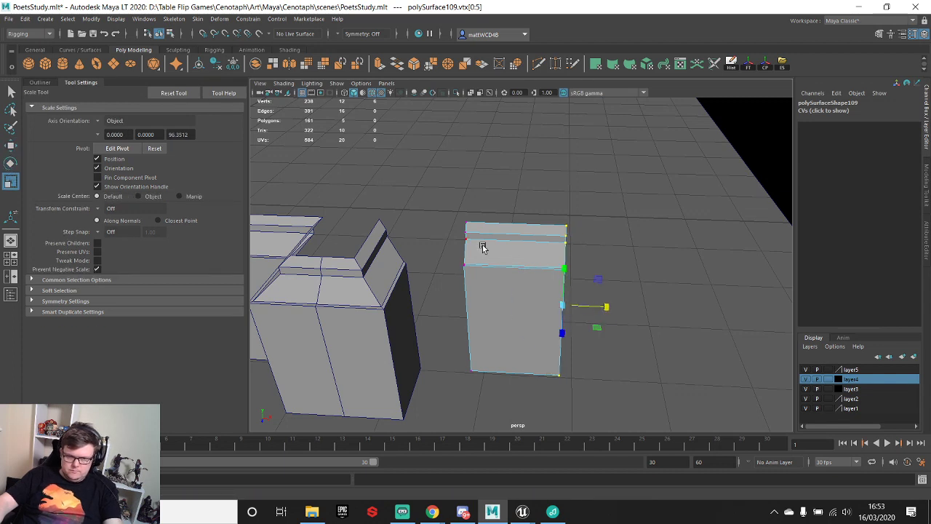
- Snap the duplicated segment's pivot to its bottom near corner, snap the segment along X against the corner block, and save the scene
right_click_drag(481, 246, 542, 219)
middle_click_drag(496, 270, 560, 275, "alt")
key("d")
key("v")
left_click_drag(582, 308, 526, 374)
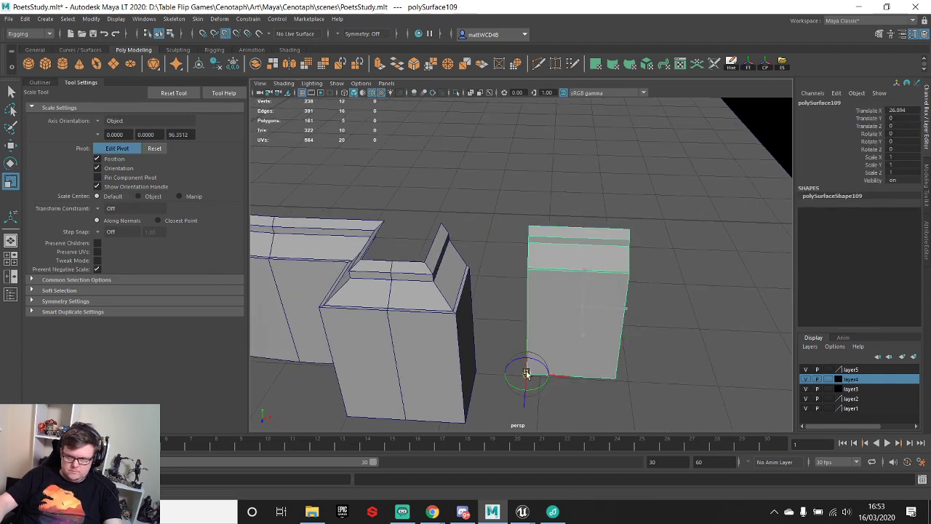
key("d")
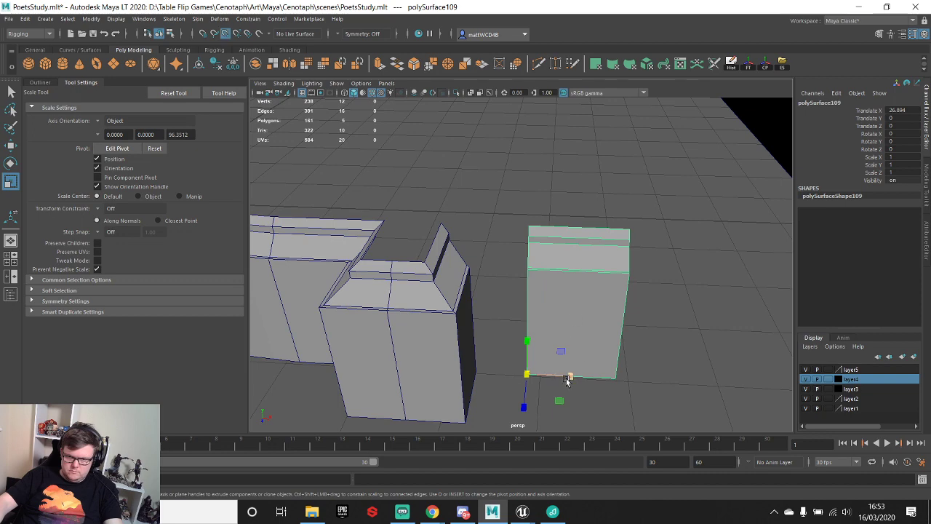
key("w")
left_click_drag(568, 377, 491, 369)
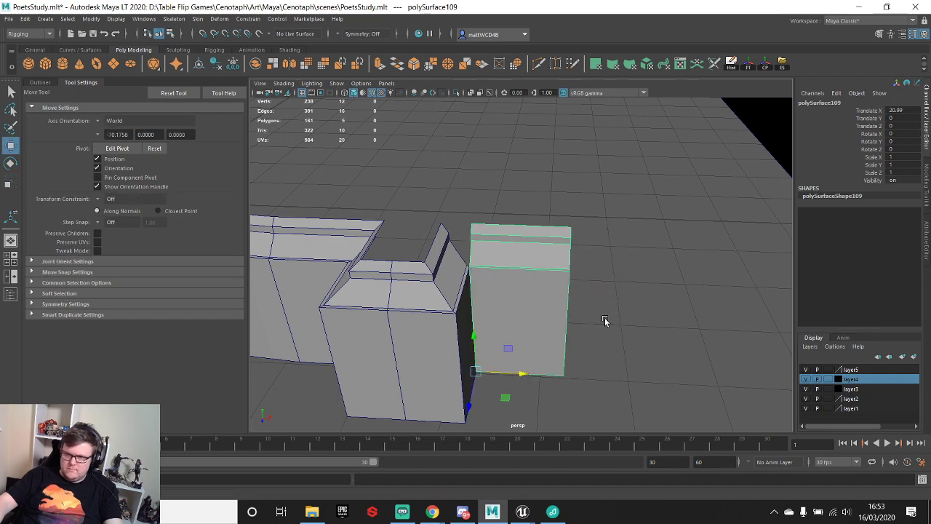
left_click(610, 283)
key("ctrl+s")
- Snap the segment's near end vertices above and below its sloped ledge along X to the corner block's profile
left_click_drag(609, 277, 523, 267, "alt")
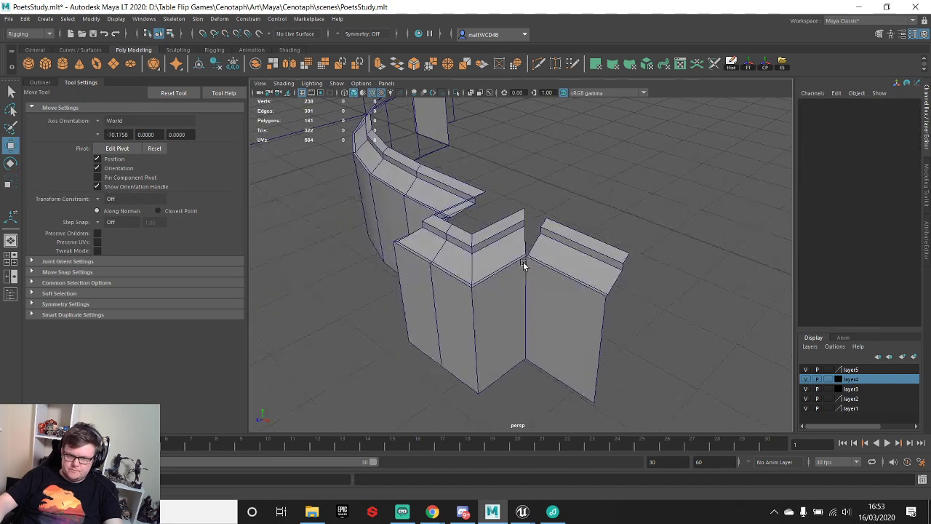
scroll(523, 266, "up", 3)
middle_click_drag(524, 266, 530, 222, "alt")
left_click_drag(530, 222, 609, 285, "alt")
scroll(609, 285, "up", 2)
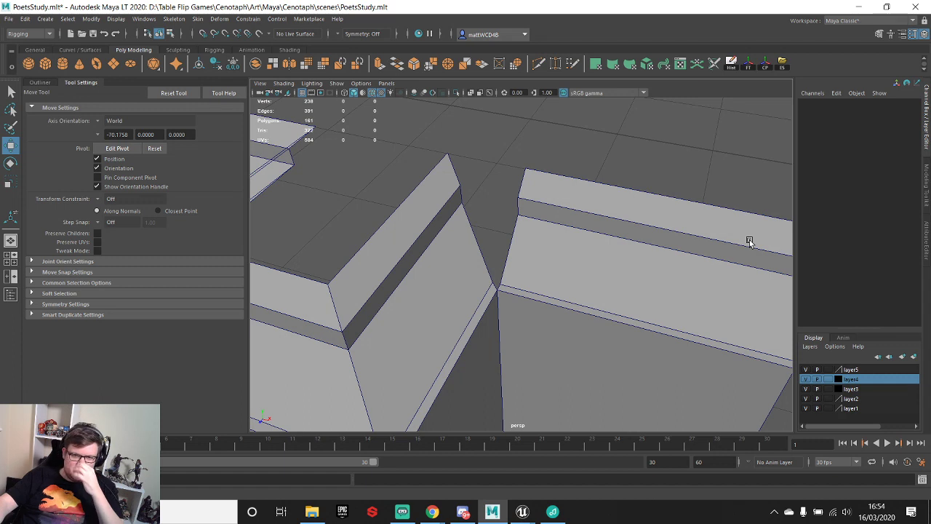
left_click(561, 219)
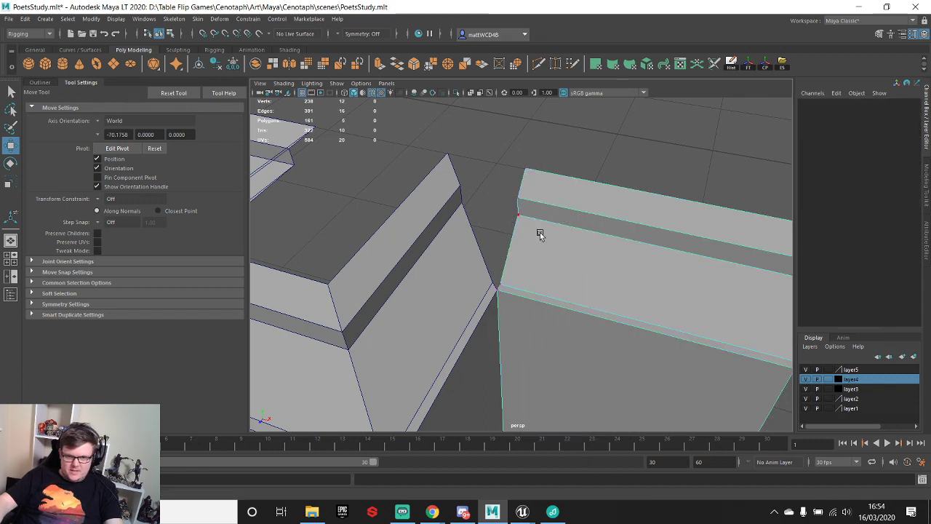
left_click(512, 211)
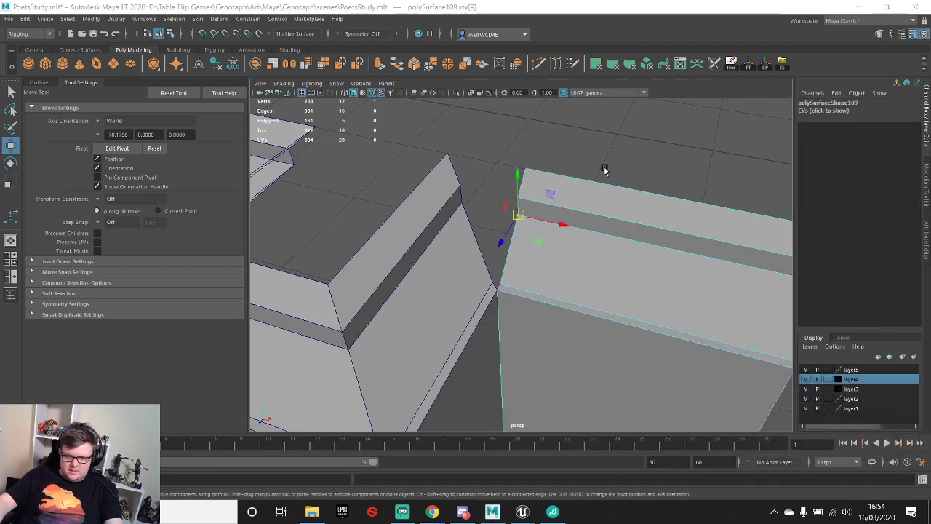
left_click_drag(557, 223, 505, 210)
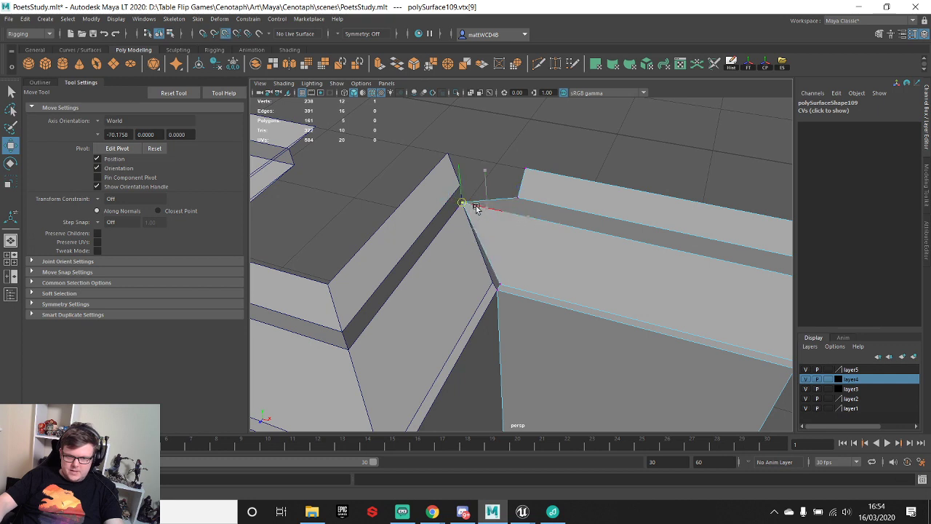
key("q")
key("w")
left_click_drag(504, 286, 494, 282)
key("q")
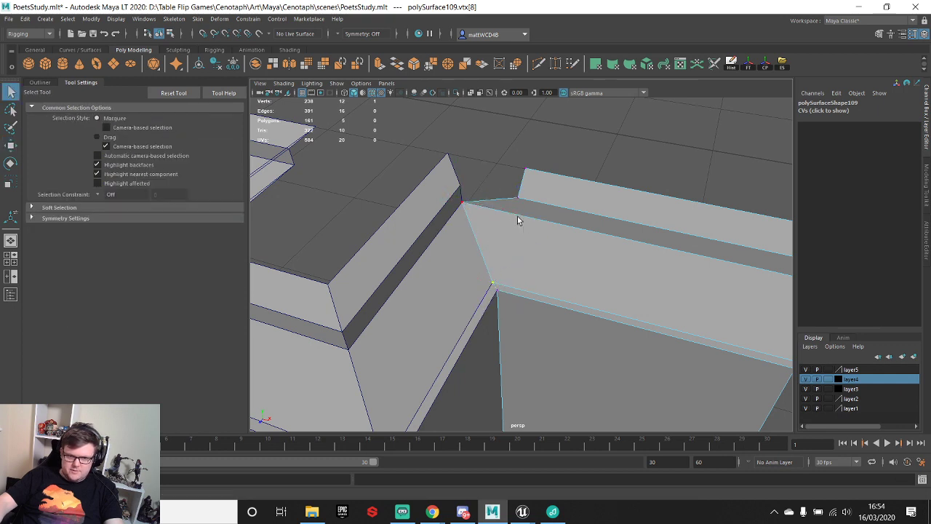
- Snap the segment's two topmost near end vertices along X to the corner block's matching profile vertices
key("w")
left_click_drag(519, 198, 469, 187)
key("q")
left_click(525, 168)
key("w")
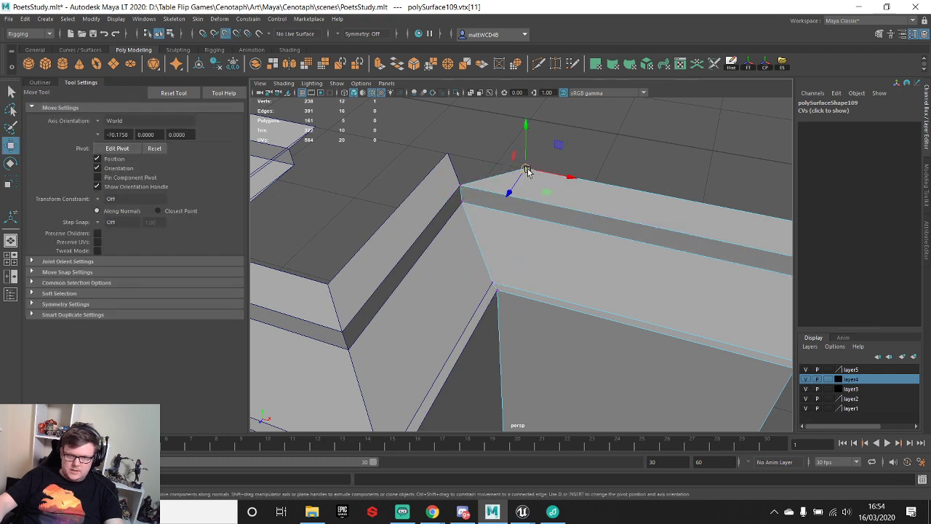
left_click_drag(527, 170, 521, 240)
- Lengthen the segment into a long straight plinth strip by moving its far end vertices along X away from the corner block
scroll(564, 268, "down", 4)
scroll(604, 237, "down", 6)
key("q")
left_click_drag(494, 203, 527, 289)
key("w")
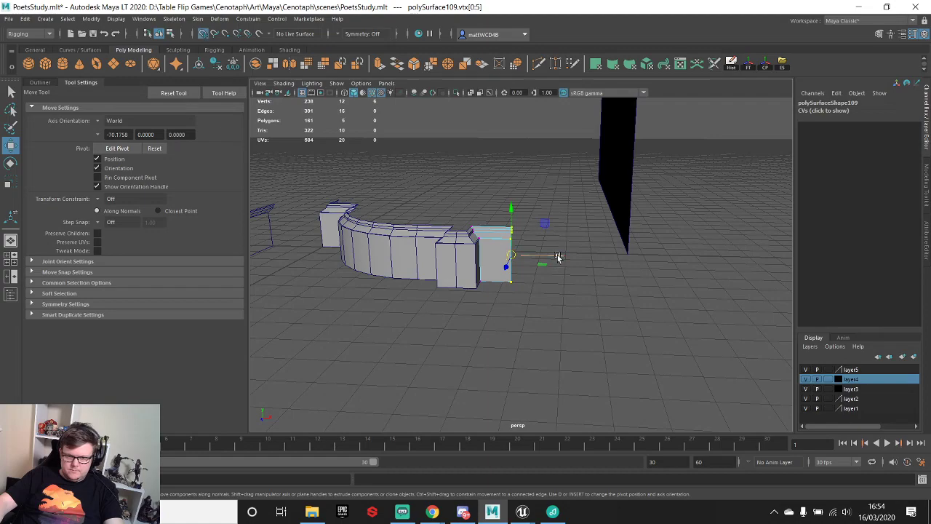
left_click_drag(558, 257, 580, 273)
scroll(635, 286, "down", 8)
key("x")
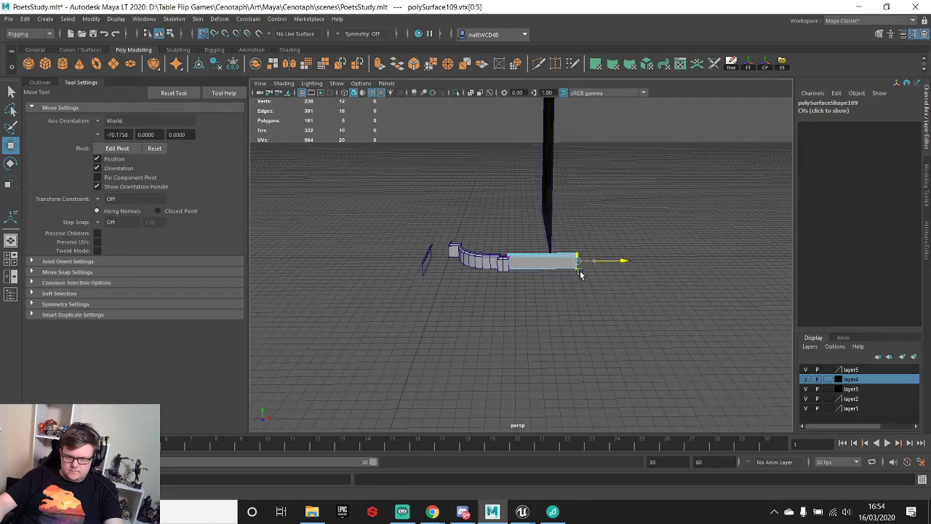
scroll(516, 295, "up", 10)
left_click_drag(487, 241, 406, 292, "alt")
left_click_drag(752, 285, 642, 304)
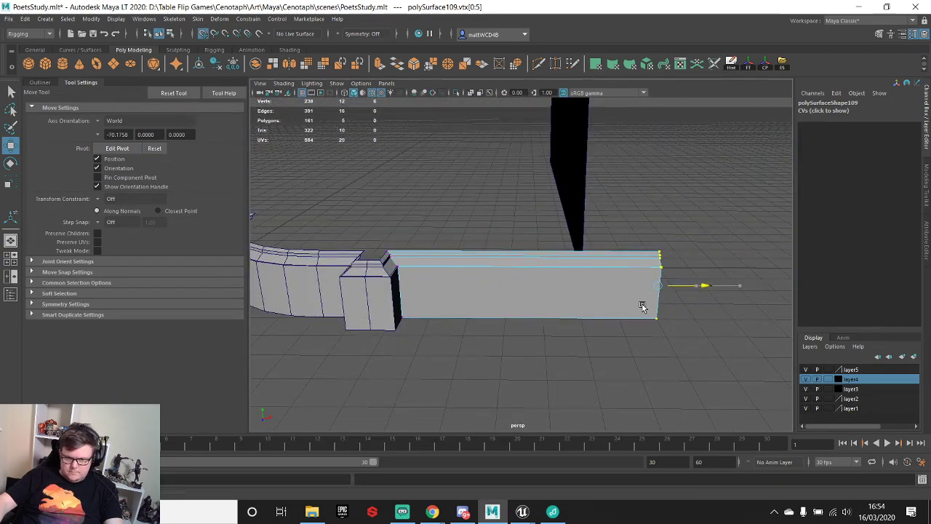
left_click_drag(451, 265, 554, 277, "alt")
right_click_drag(596, 247, 650, 207)
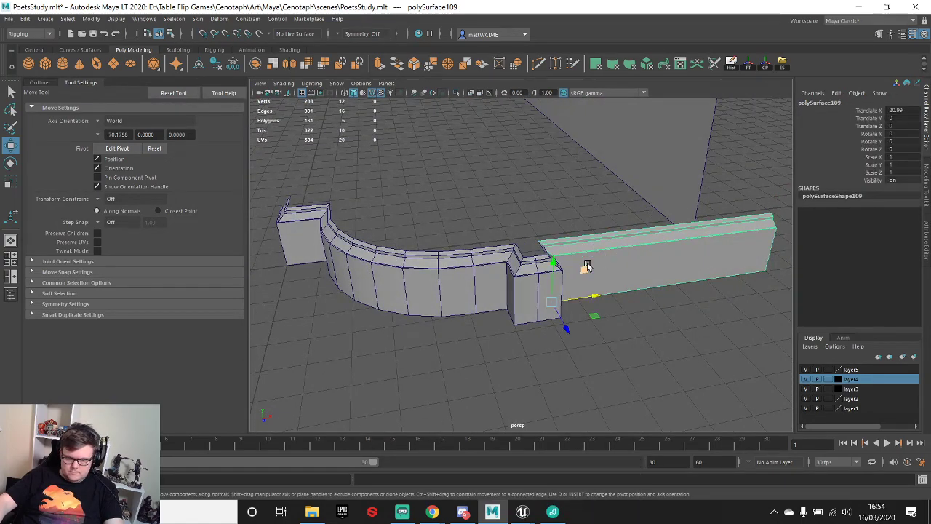
- Freeze the transformations of the long straight plinth strip and save the scene
left_click(750, 63)
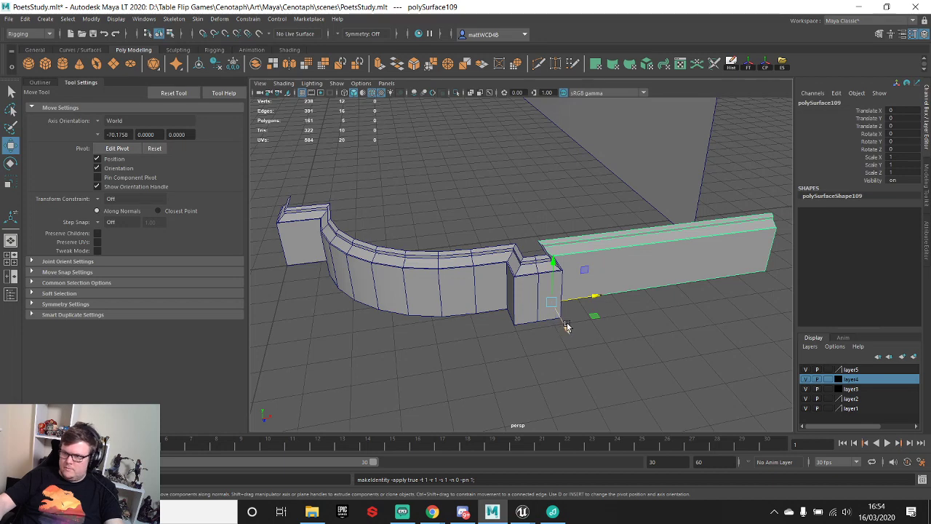
left_click(542, 200)
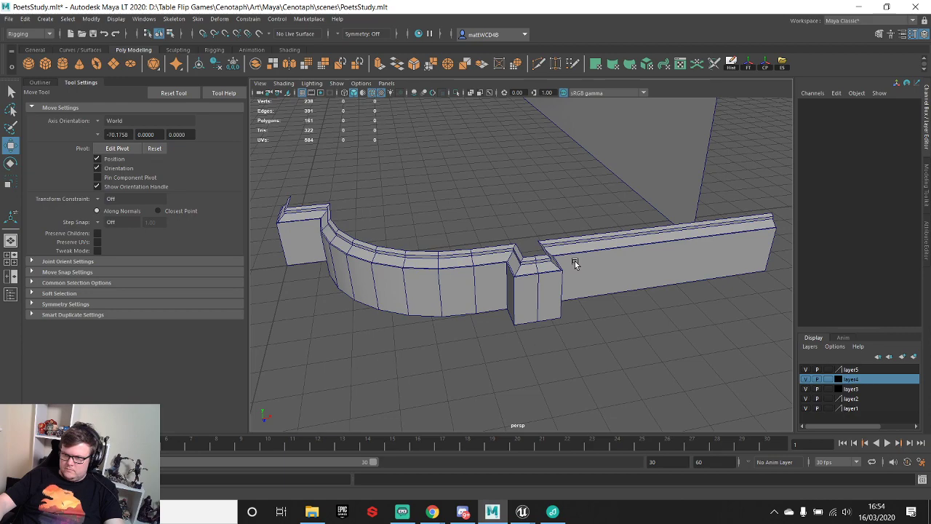
- Create a small polygon cube and place it at the inner top corner of the plinth's end corner block
left_click_drag(558, 304, 483, 281, "alt")
left_click(631, 230)
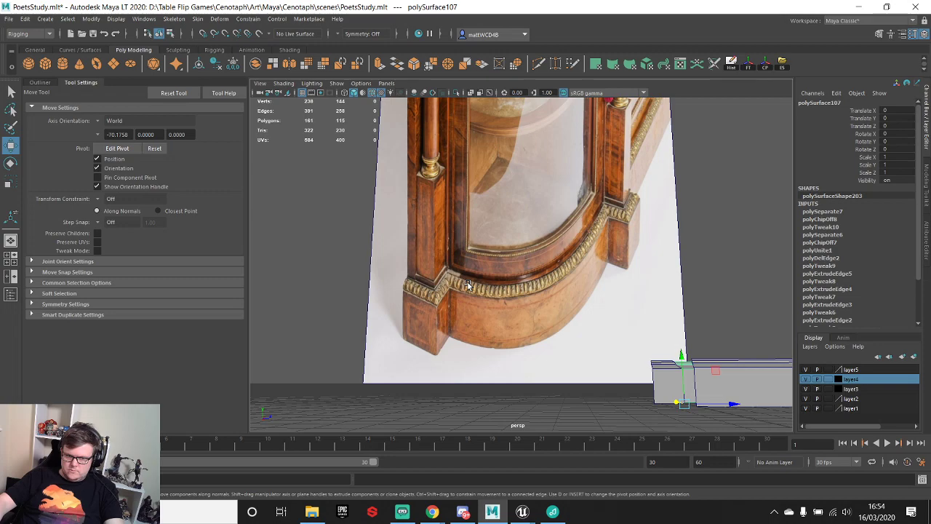
left_click_drag(519, 303, 502, 204, "alt")
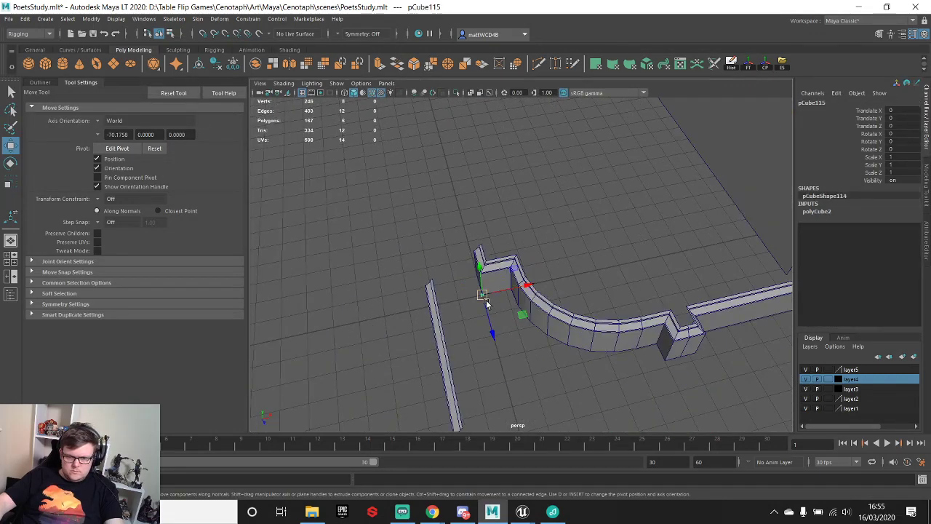
left_click_drag(483, 295, 512, 276)
key("f")
scroll(511, 262, "down", 4)
- Raise the cube and snap its pivot to its bottom near corner
left_click_drag(522, 226, 522, 118)
key("d")
key("v")
left_click_drag(522, 160, 520, 239)
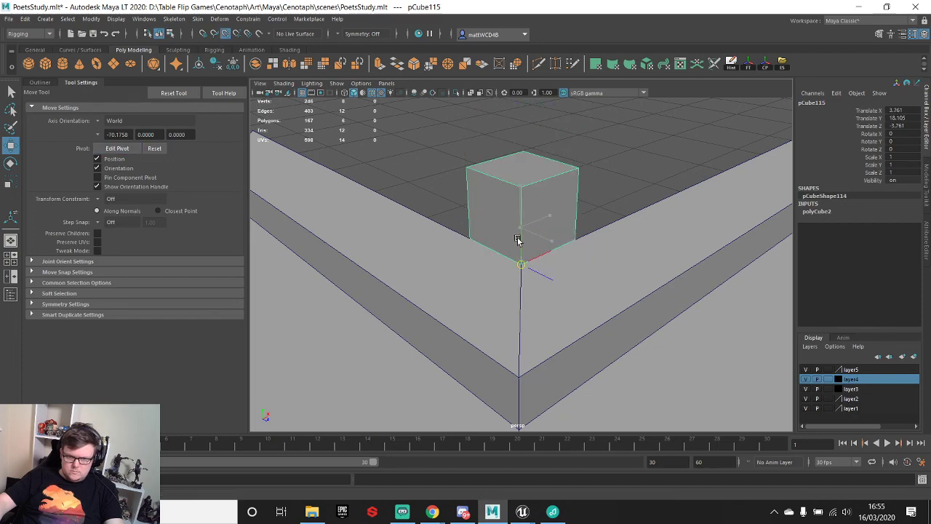
- Narrow the end corner block by moving its outer end vertices along X toward the curved strip
scroll(554, 206, "down", 8)
scroll(519, 213, "down", 4)
middle_click_drag(519, 212, 500, 306, "alt")
left_click_drag(499, 305, 462, 339, "alt")
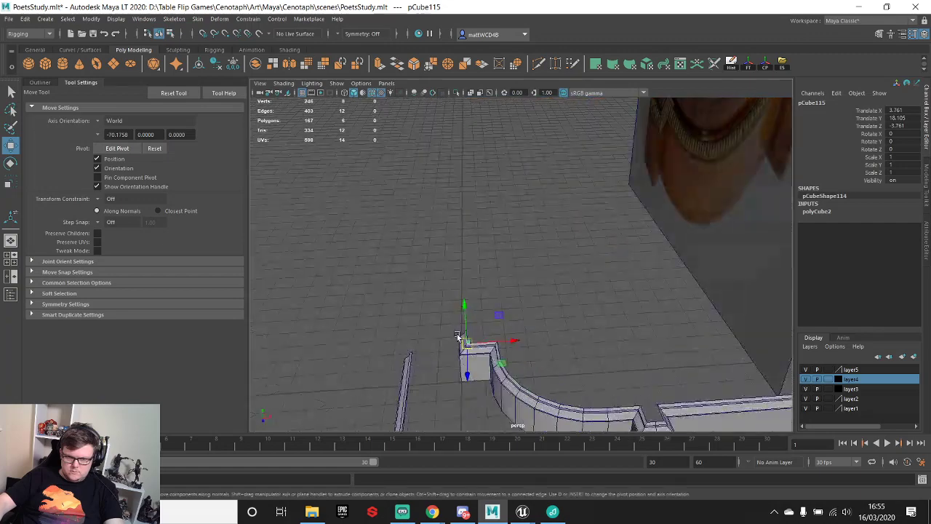
middle_click_drag(461, 339, 594, 206, "alt")
scroll(595, 205, "up", 5)
middle_click_drag(569, 323, 515, 216, "alt")
left_click_drag(515, 216, 508, 202, "alt")
key("q")
left_click(478, 277)
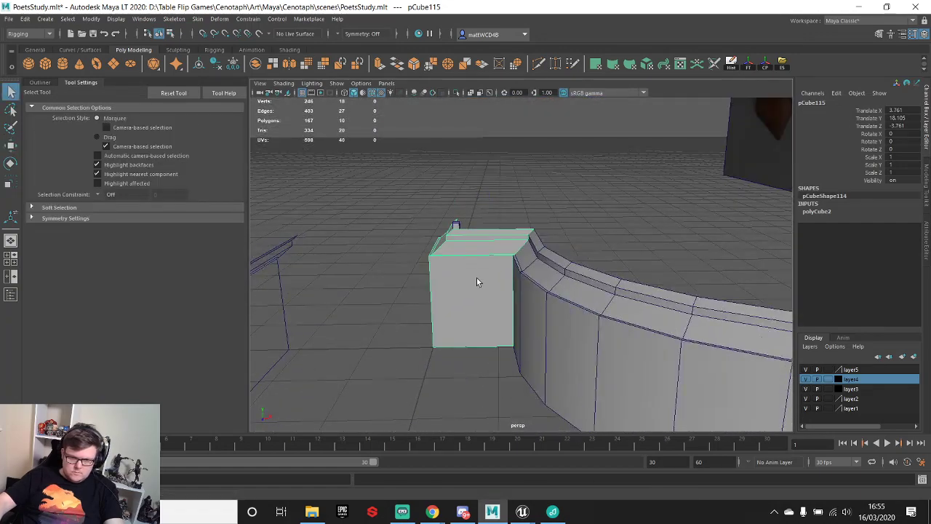
right_click_drag(477, 246, 427, 246)
left_click_drag(381, 167, 473, 404)
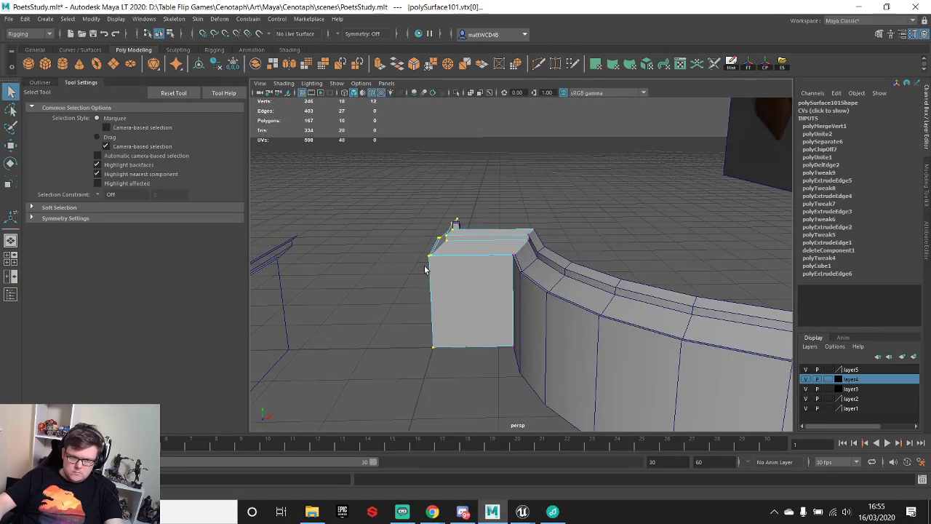
left_click_drag(430, 262, 507, 264, "alt")
key("w")
left_click(442, 215)
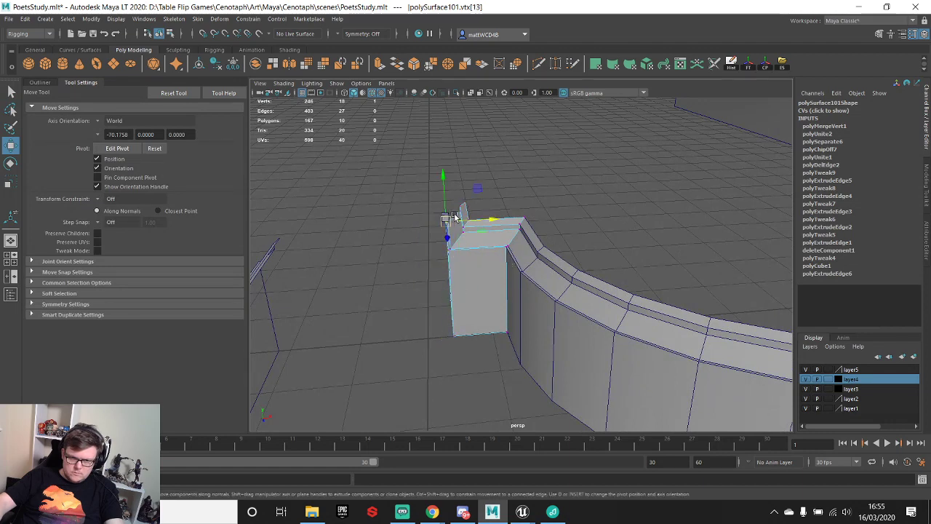
- Snap the small cube along X onto the narrowed corner block's inner top corner
scroll(452, 213, "up", 3)
scroll(414, 199, "up", 3)
middle_click_drag(415, 199, 509, 255, "alt")
key("q")
right_click_drag(472, 223, 496, 220)
left_click(488, 239)
key("w")
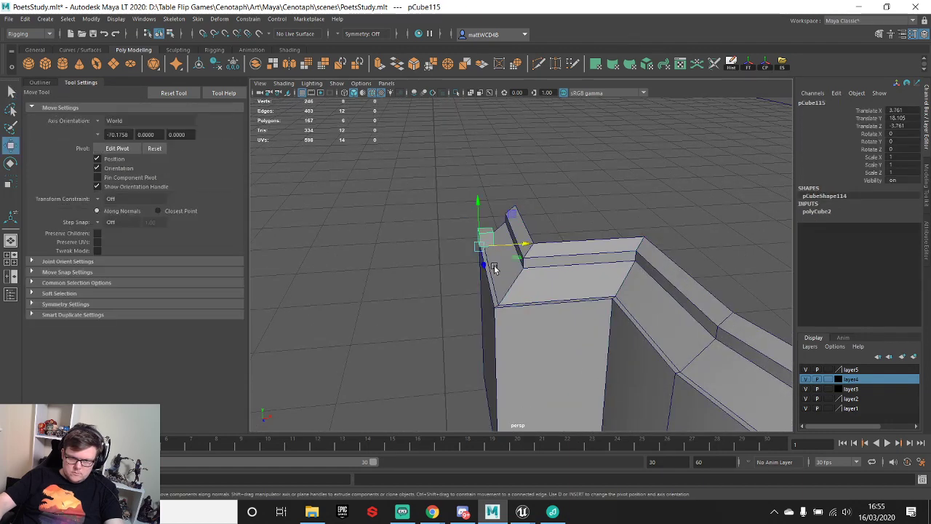
left_click_drag(480, 249, 535, 244)
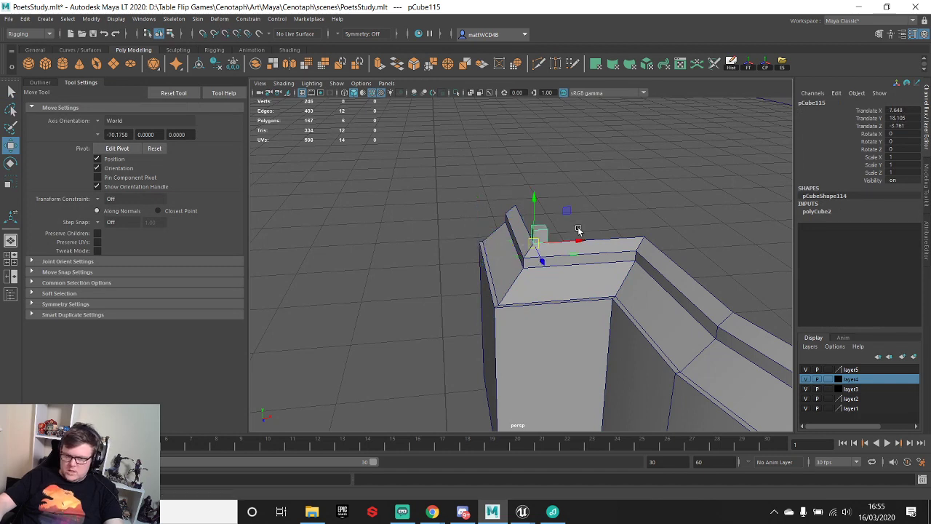
- Switch to the Cenotaph project in Unreal Editor and examine the placeholder cabinets and desk around the study
mouse_move(521, 515)
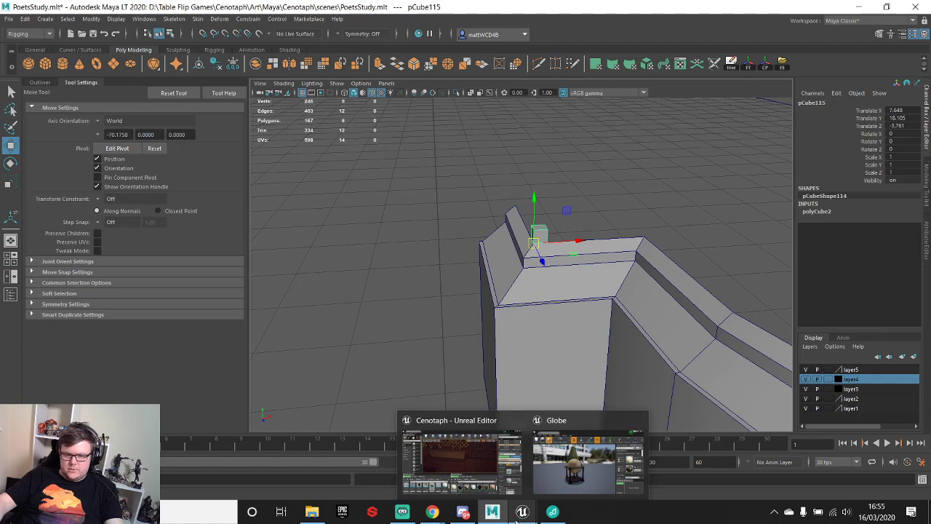
left_click(470, 468)
right_click_drag(460, 237, 425, 226)
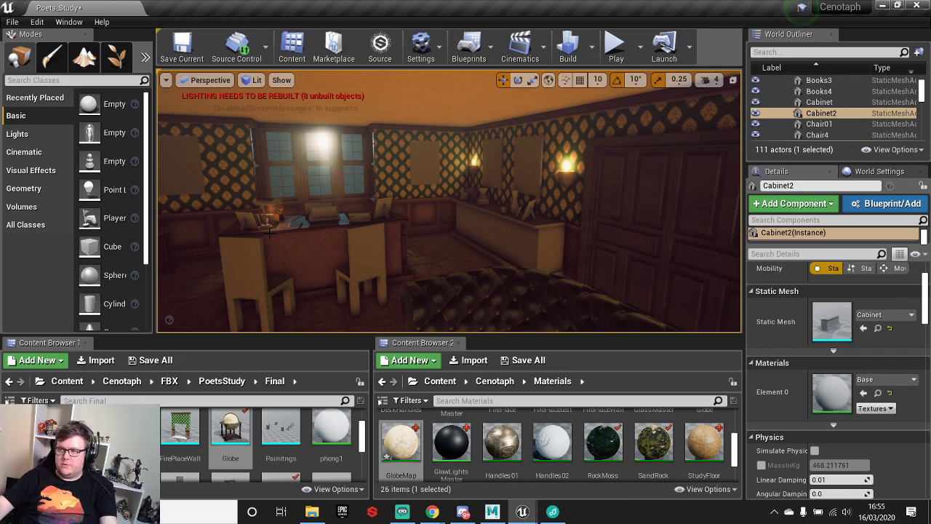
right_click_drag(531, 273, 468, 266)
mouse_move(432, 282)
right_mouse_down()
mouse_move(393, 282)
mouse_move(432, 282)
right_mouse_up()
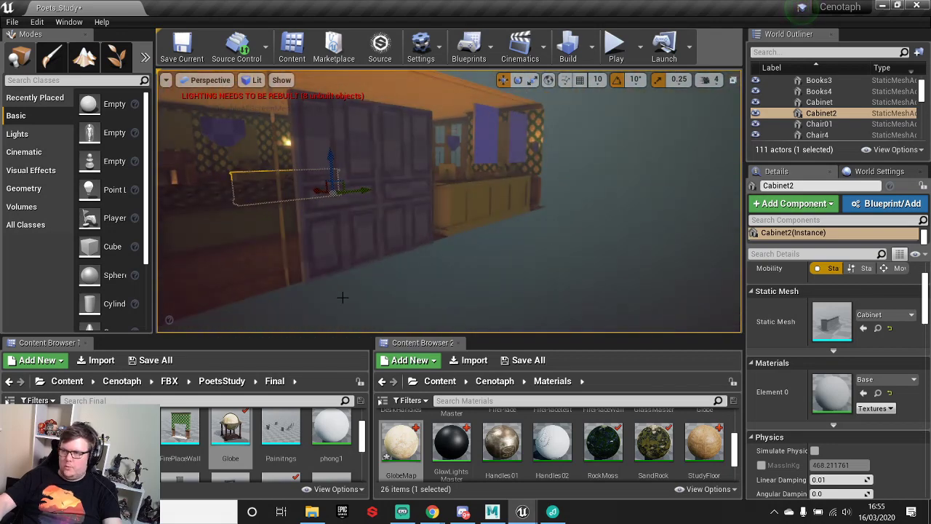
right_click_drag(445, 246, 510, 247)
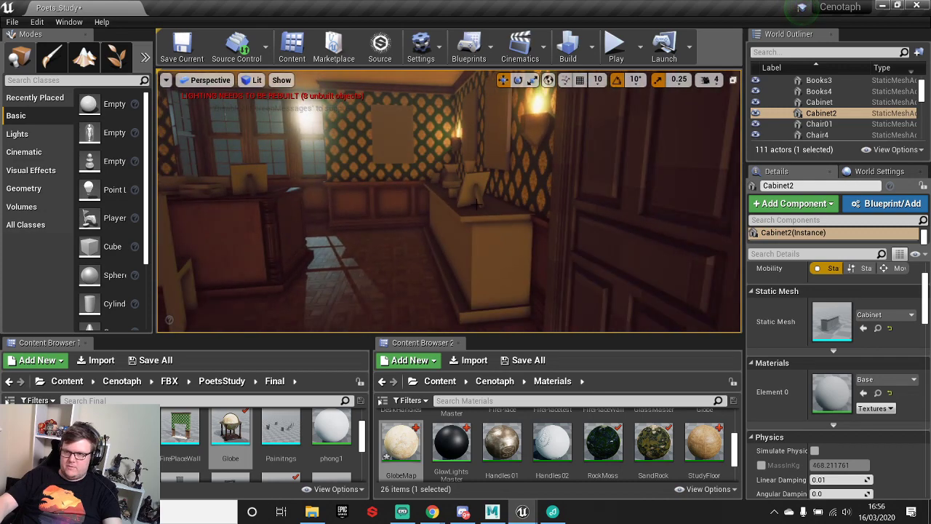
right_click_drag(509, 208, 632, 203)
right_click_drag(451, 240, 450, 240)
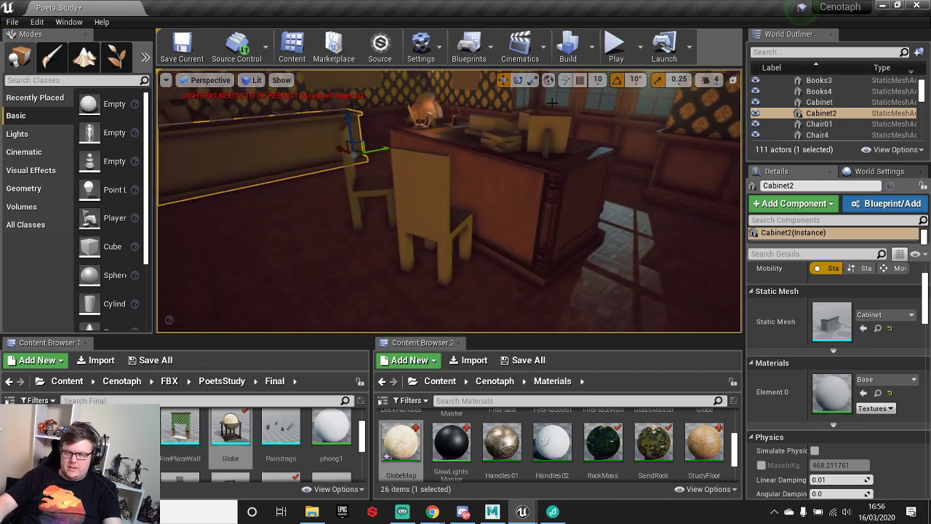
- Open the MainMenu level from the Cenotaph Maps folder
left_click(13, 22)
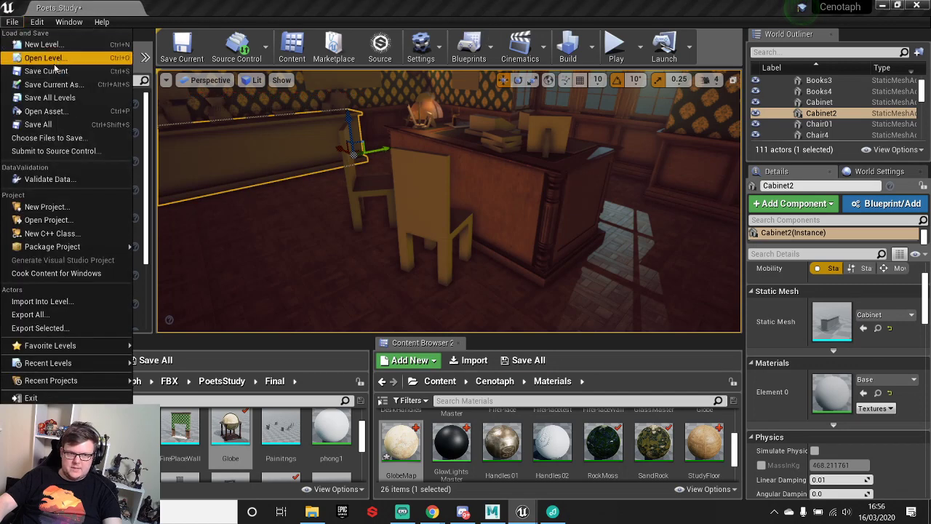
left_click(37, 61)
double_click(315, 94)
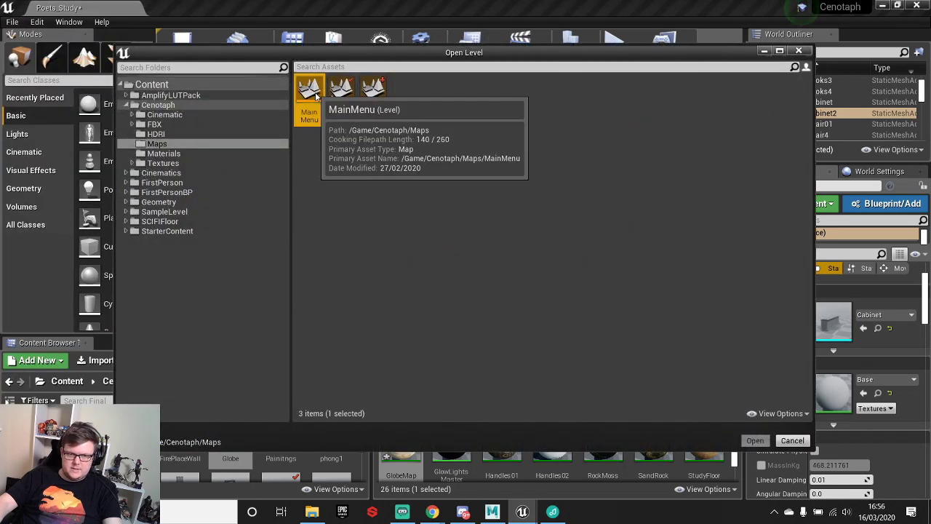
left_click(515, 366)
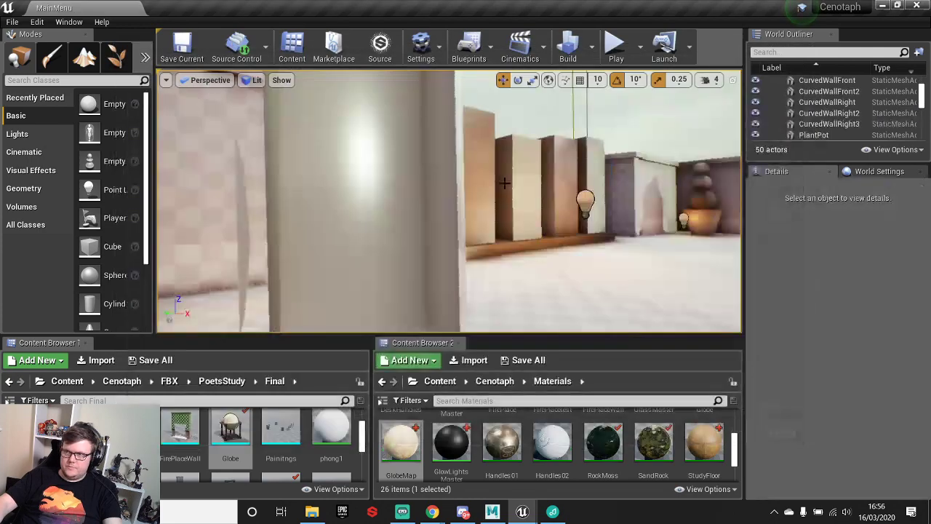
- Look around the MainMenu level's courtyard, examining its curved walls, stepped blocks and plant pots
right_click_drag(448, 201, 509, 232)
right_click_drag(502, 170, 444, 154)
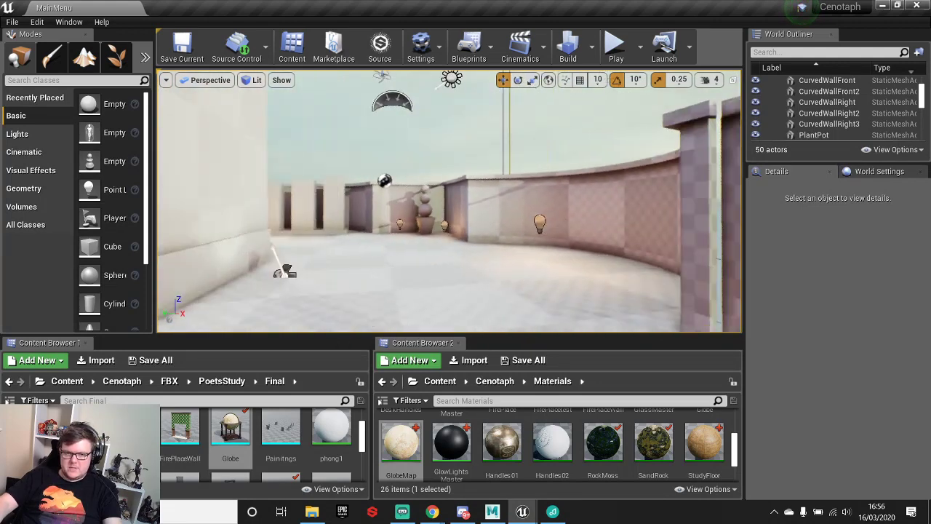
right_click_drag(455, 257, 504, 260)
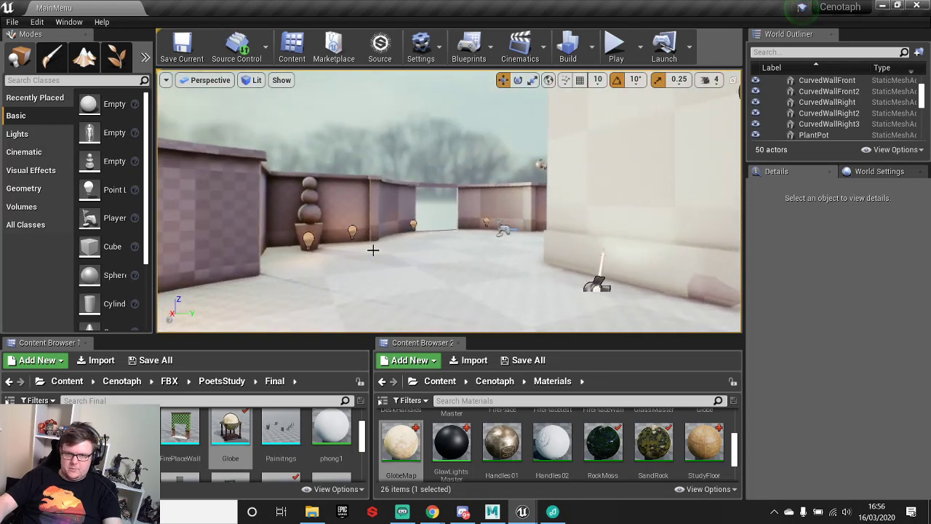
right_click_drag(374, 250, 509, 251)
right_click_drag(406, 221, 460, 200)
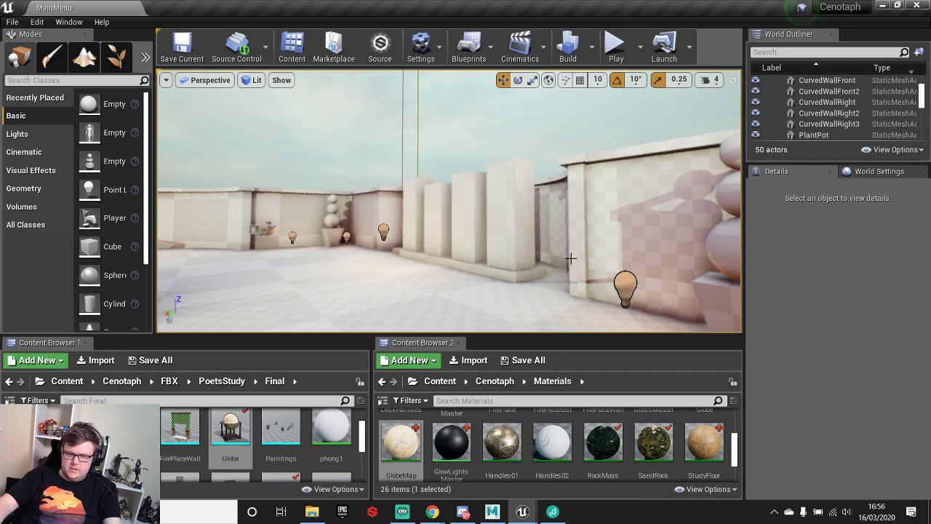
- Open the Poets_Study level from the Maps folder
right_click_drag(571, 257, 509, 250)
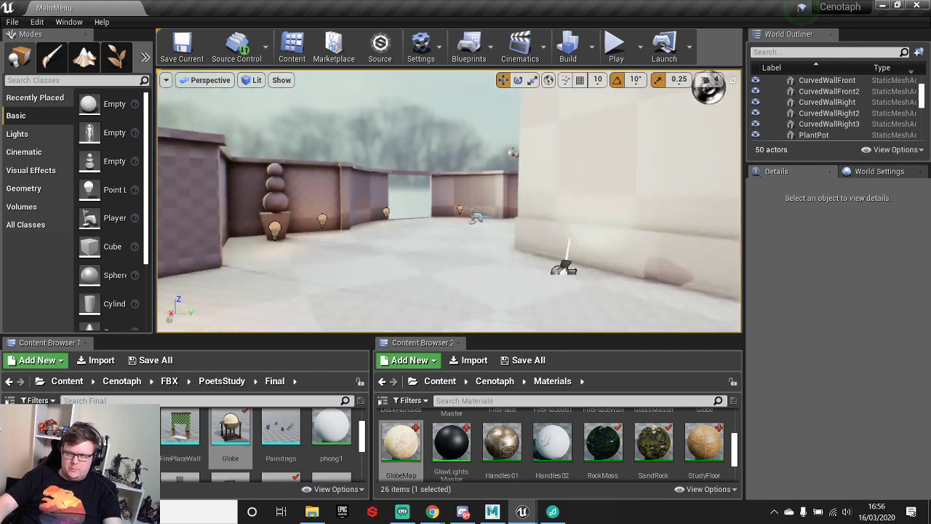
right_click_drag(398, 212, 410, 219)
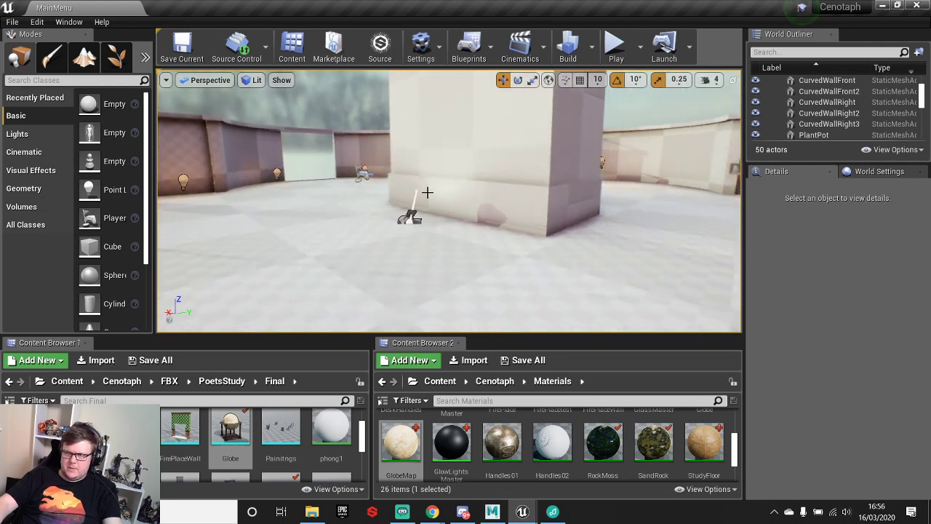
right_click_drag(441, 309, 463, 306)
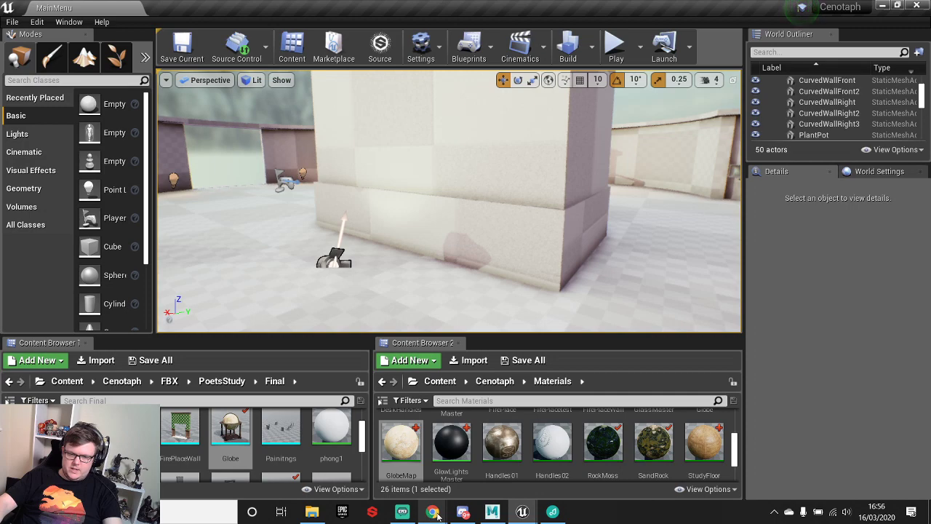
left_click(12, 22)
left_click(33, 62)
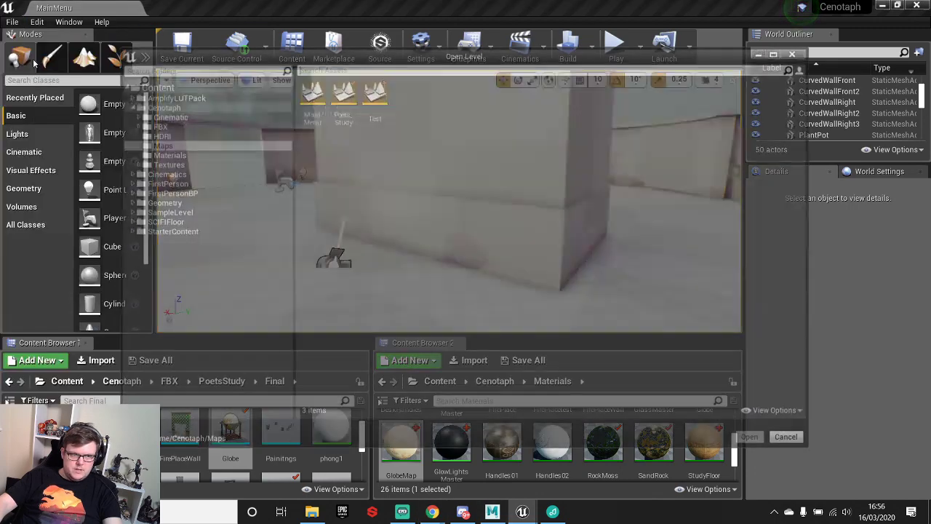
double_click(343, 94)
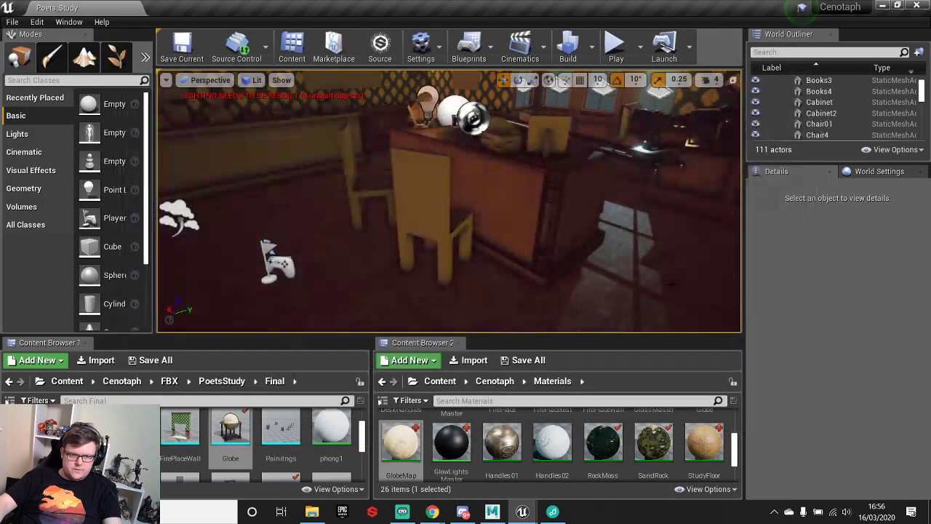
- Look around the study level, examining the desk, the bookcase with its door handles, and the fireplace wall
key("w")
mouse_move(448, 191)
right_mouse_down()
mouse_move(488, 182)
mouse_move(448, 191)
right_mouse_up()
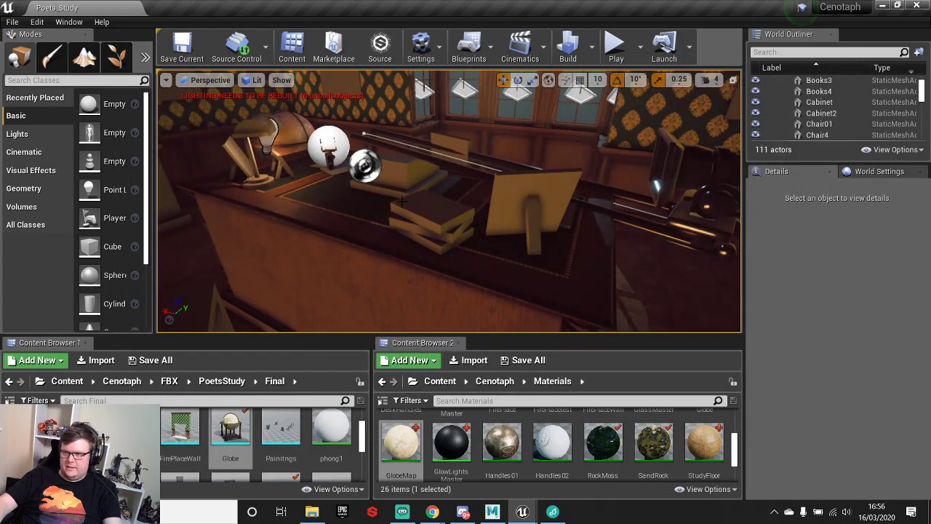
right_click_drag(510, 213, 509, 214)
right_click_drag(380, 174, 380, 173)
right_click_drag(566, 159, 567, 160)
right_click_drag(475, 256, 476, 256)
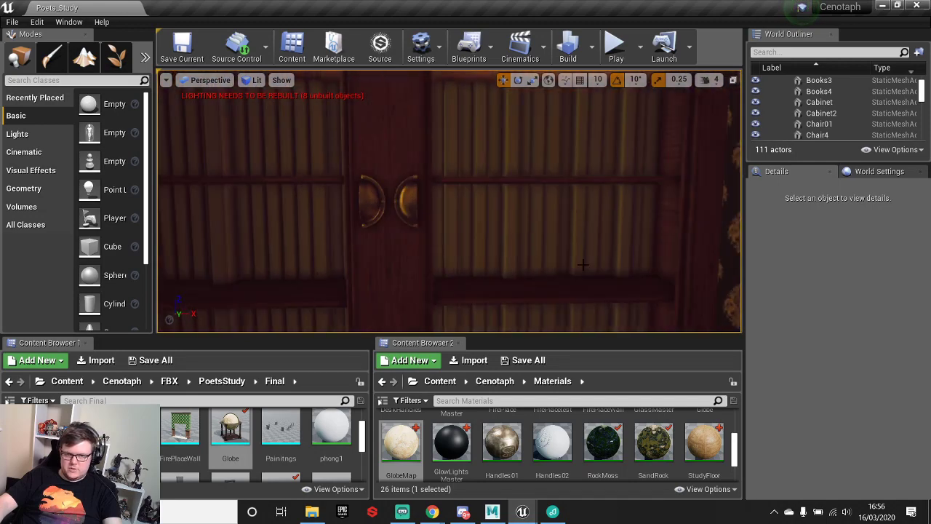
right_click_drag(514, 179, 514, 179)
right_click_drag(437, 182, 437, 182)
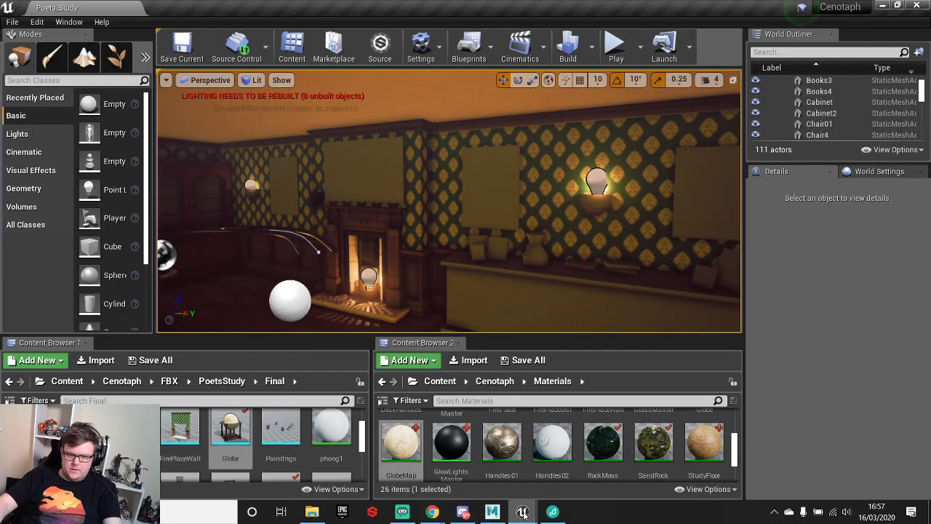
- Switch to Maya LT and scale the small cube on the plinth corner to 5.726 in X and Z and 0.626 in Y
left_click(492, 512)
right_click_drag(526, 191, 544, 207, "alt")
left_click_drag(544, 207, 561, 225, "alt")
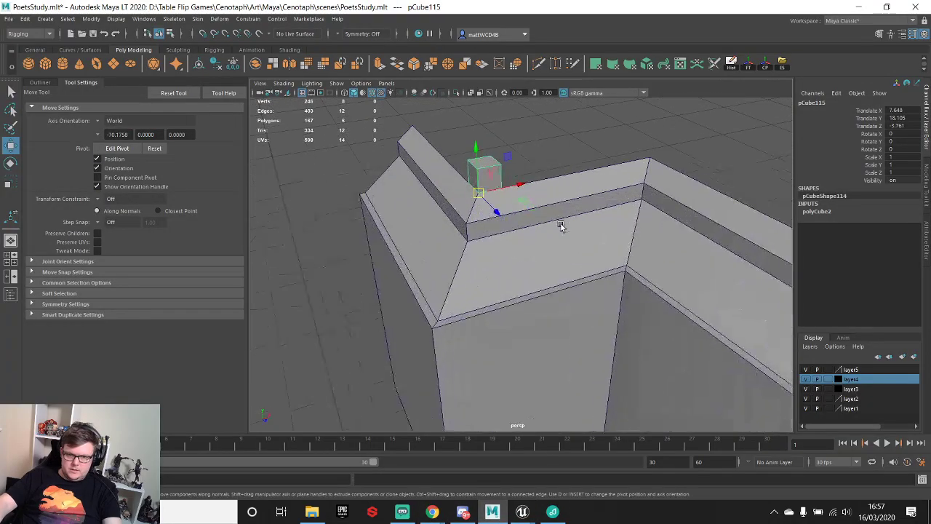
middle_click_drag(544, 184, 565, 298, "alt")
left_click_drag(565, 298, 607, 220, "alt")
key("r")
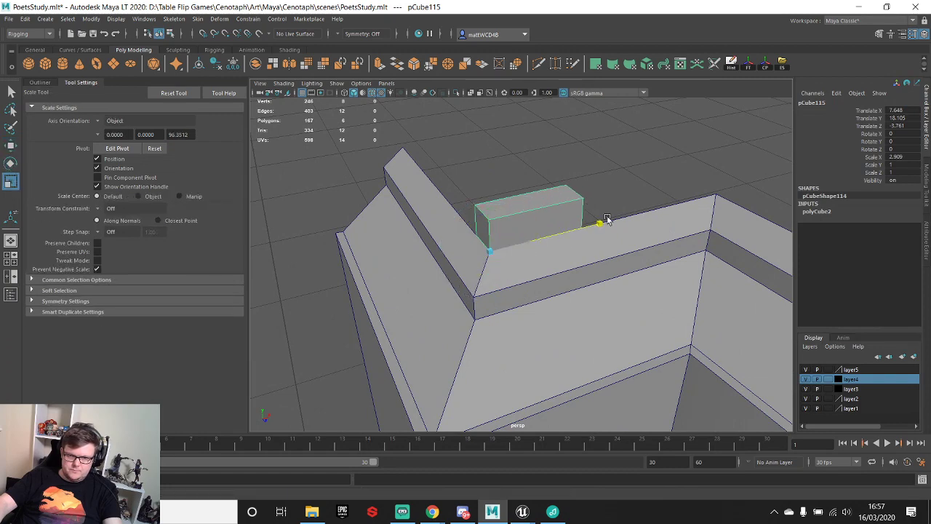
key("ctrl+z")
left_click_drag(492, 251, 725, 180)
scroll(566, 236, "down", 2)
left_click_drag(565, 236, 466, 340, "alt")
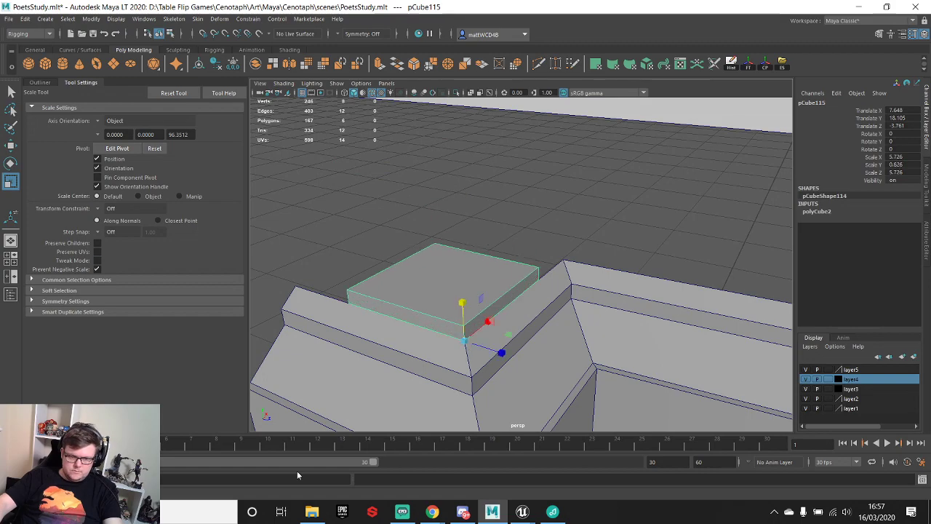
- Enlarge the flat slab on the plinth corner uniformly to a scale of 8.283 in X and Z and 0.905 in Y
scroll(540, 262, "down", 5)
mouse_move(512, 264)
left_mouse_down("alt")
mouse_move(516, 236)
mouse_move(503, 269)
left_mouse_up("alt")
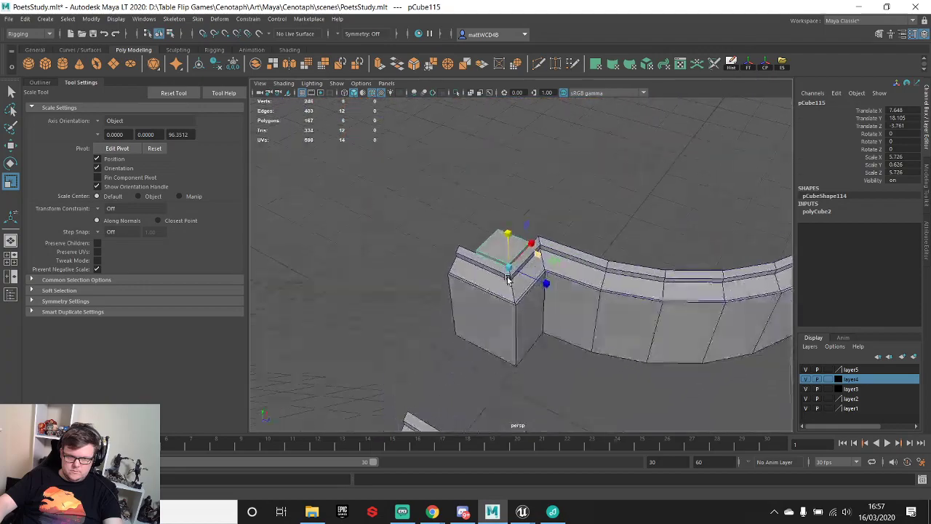
scroll(503, 270, "up", 5)
left_click_drag(499, 334, 479, 295, "alt")
left_click_drag(347, 330, 449, 264)
- Move the vertices at the corner block's free end slightly outward so the block extends further beyond the slab
left_click(492, 289)
right_click_drag(495, 246, 459, 259)
left_click_drag(459, 259, 576, 254, "alt")
key("q")
left_click_drag(494, 207, 548, 468)
key("w")
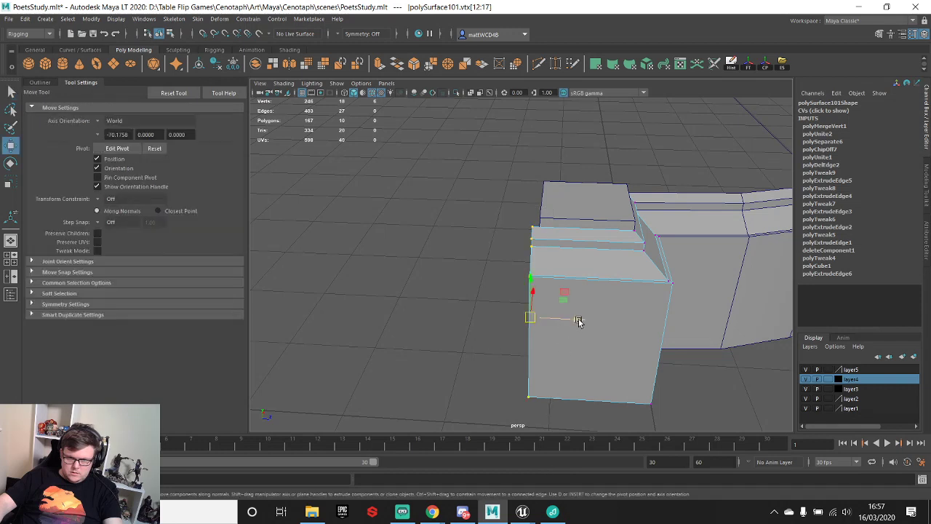
left_click_drag(579, 318, 566, 322)
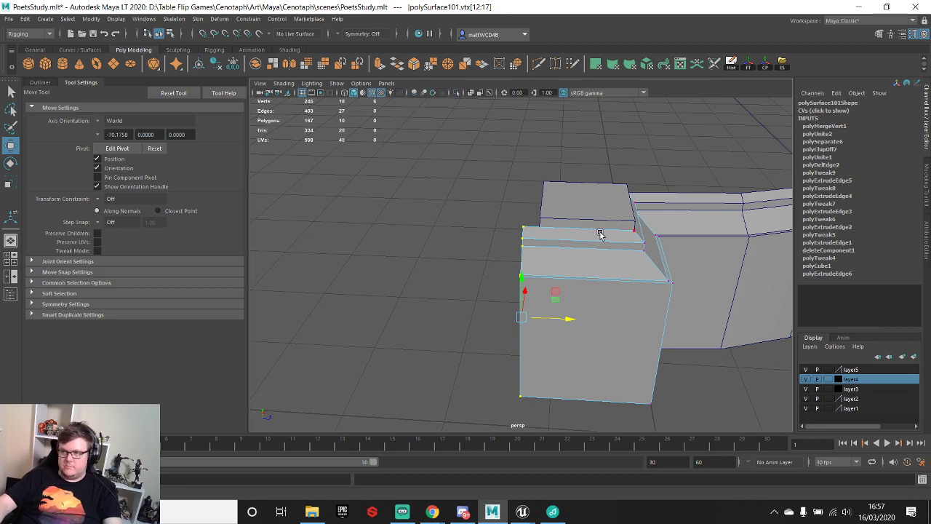
left_click_drag(585, 264, 536, 174, "alt")
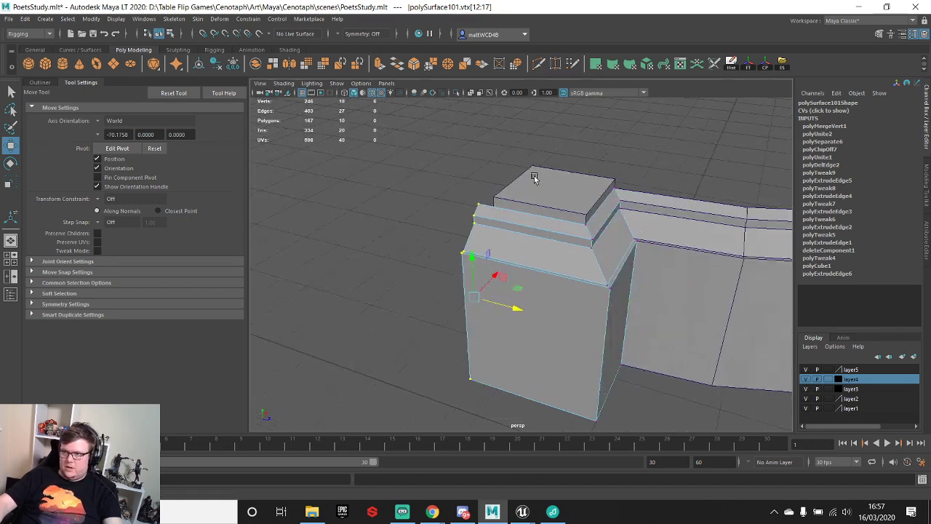
scroll(506, 158, "up", 5)
scroll(507, 158, "down", 6)
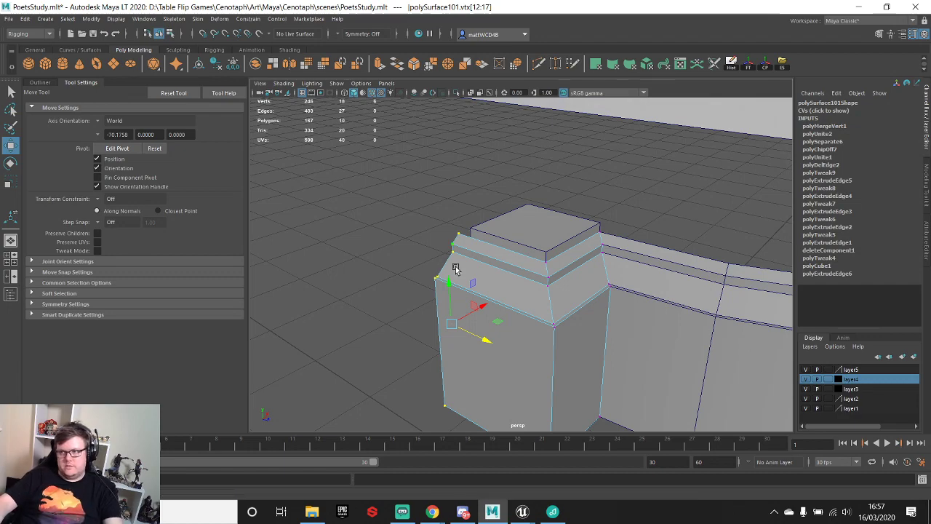
- Insert a single edge loop across the corner block's long side in place of the six-division attempt, which is undone
left_click_drag(456, 268, 538, 216, "alt")
scroll(544, 245, "up", 4)
right_click_drag(527, 208, 582, 168)
left_click_drag(530, 221, 555, 185, "alt")
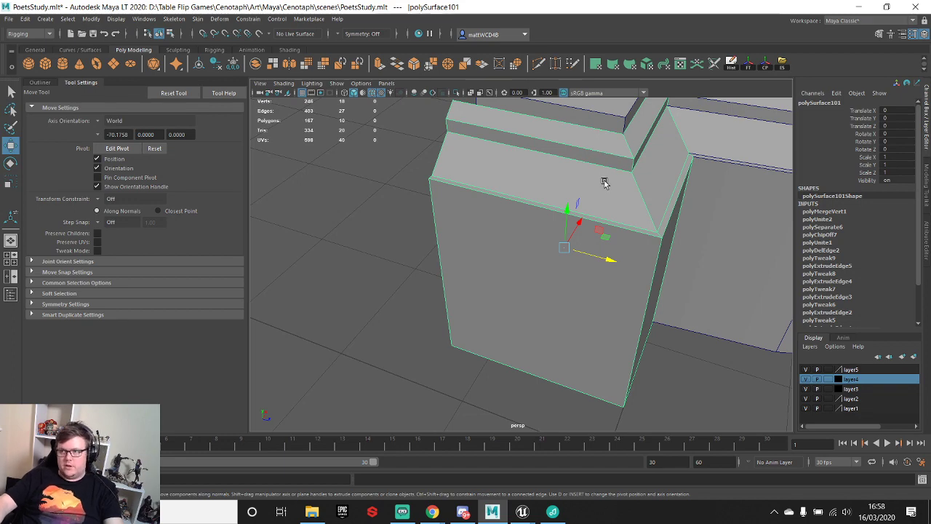
left_click_drag(509, 183, 491, 199, "alt")
right_click_drag(490, 200, 429, 185)
left_click(458, 175)
key("ctrl+z")
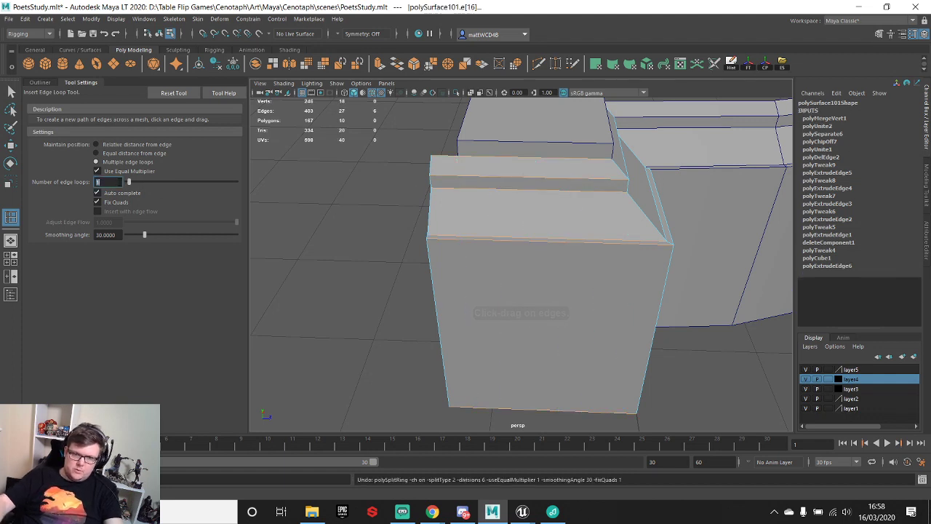
left_click(478, 179)
- Flatten the new edge loop by scaling it and move it close to the corner block's free end
key("r")
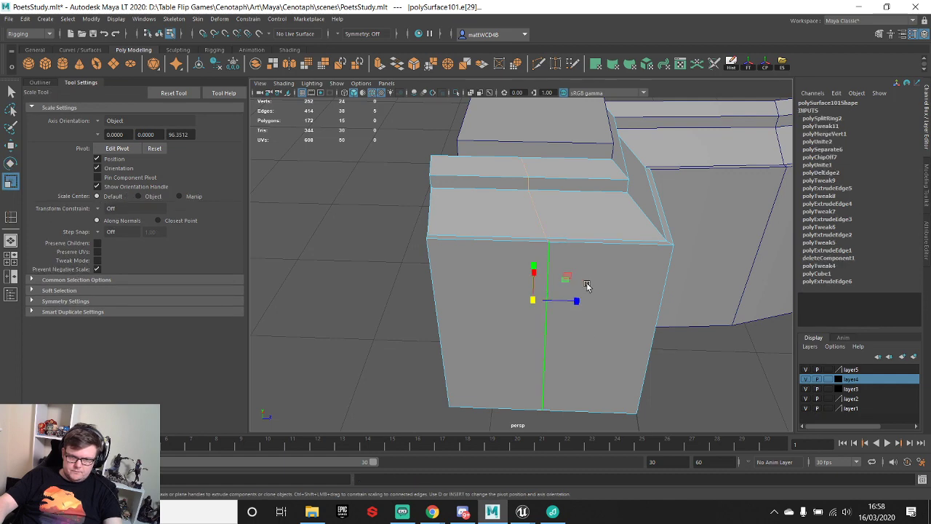
left_click_drag(580, 302, 533, 290)
key("w")
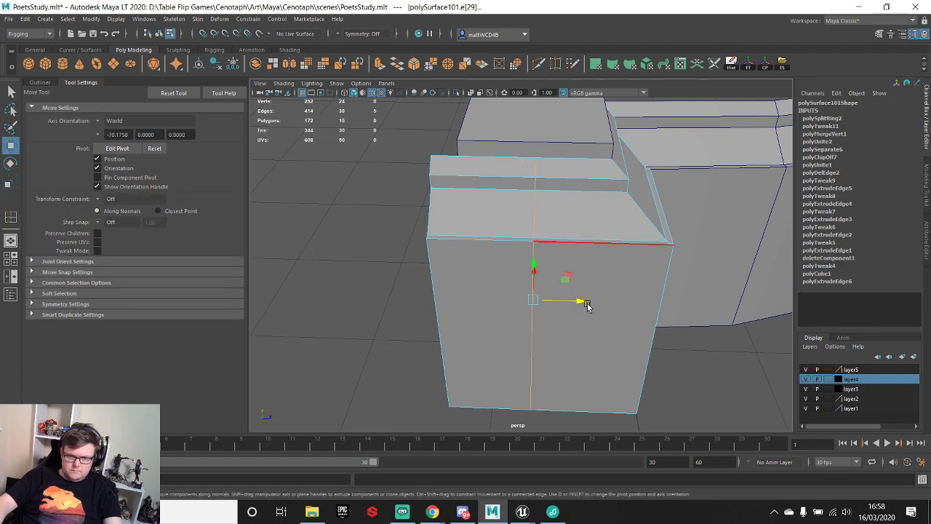
left_click_drag(585, 305, 460, 169)
left_click_drag(689, 221, 600, 203, "alt")
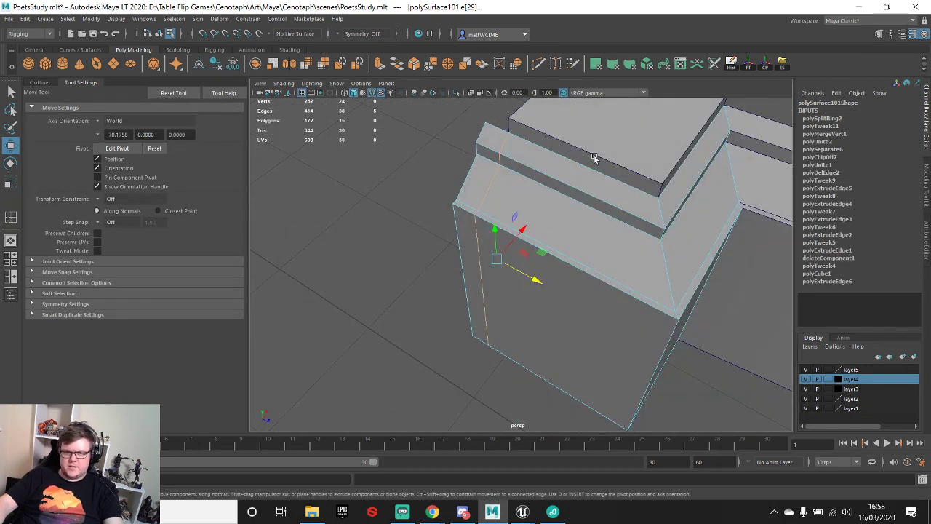
- Extrude the short top edge at the corner block's free end along the slab's outer side to its far corner
left_click_drag(594, 159, 473, 165, "alt")
key("q")
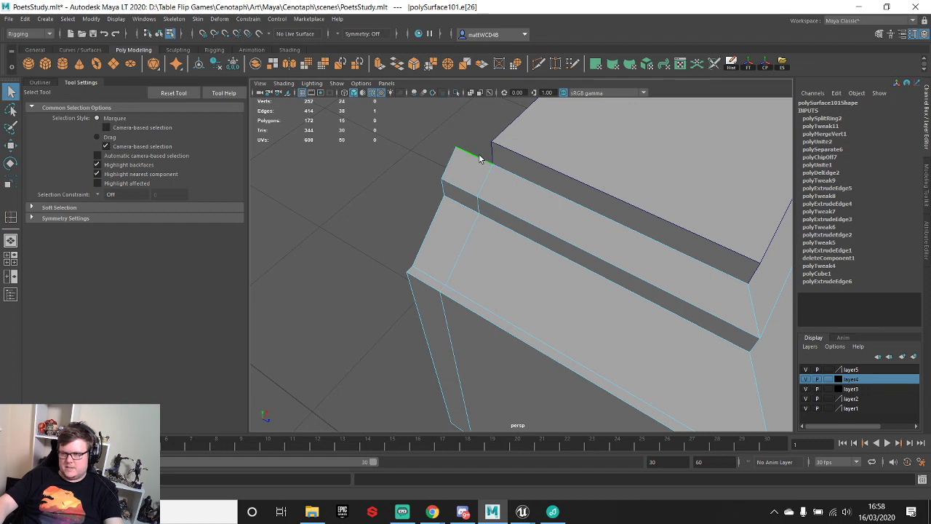
left_click_drag(529, 215, 495, 248, "alt")
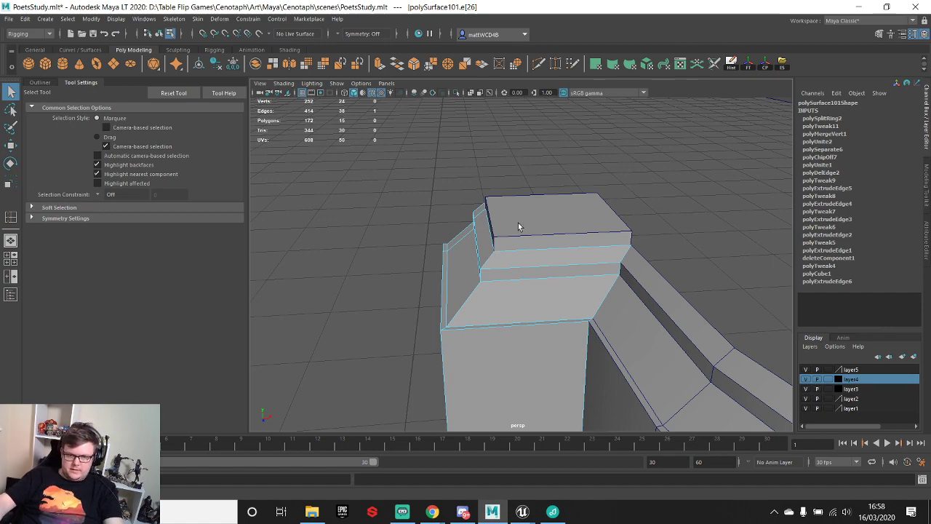
left_click_drag(518, 227, 533, 386, "alt")
scroll(575, 295, "up", 6)
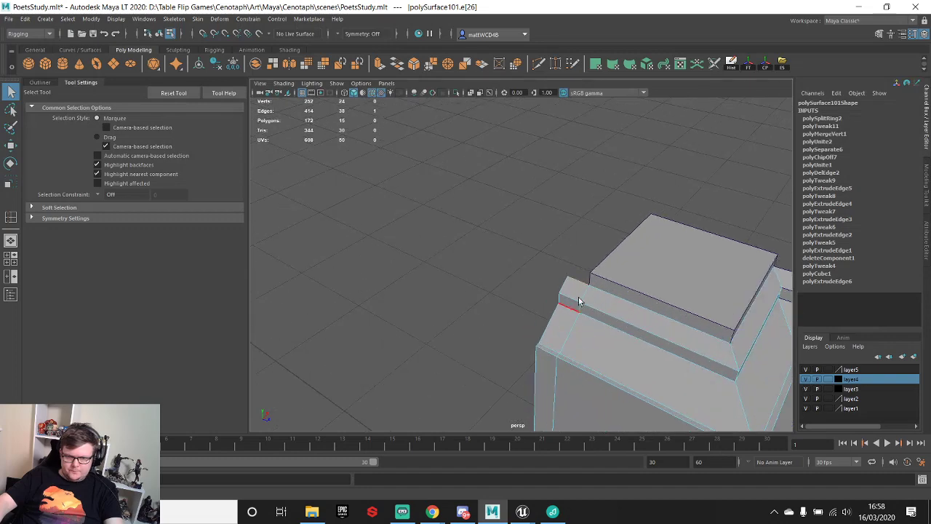
right_click_drag(580, 280, 576, 308, "shift")
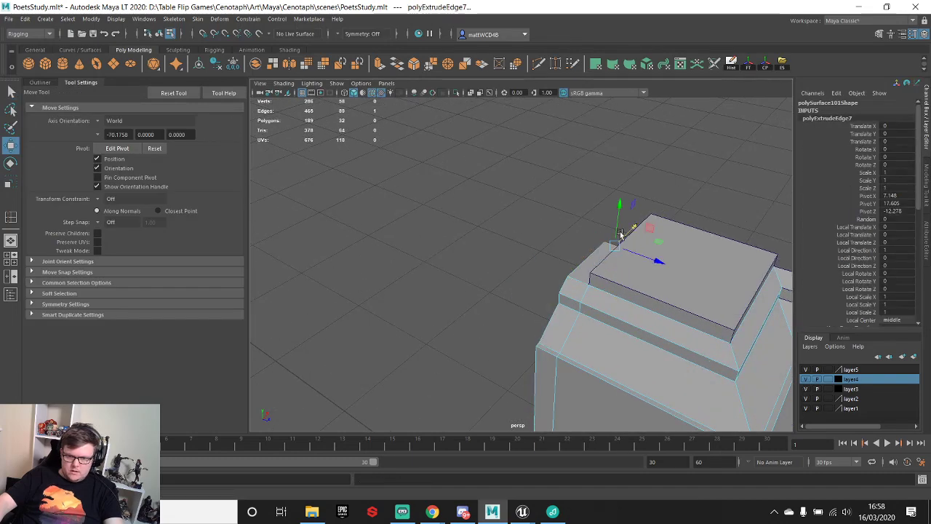
left_click_drag(601, 259, 505, 320, "alt")
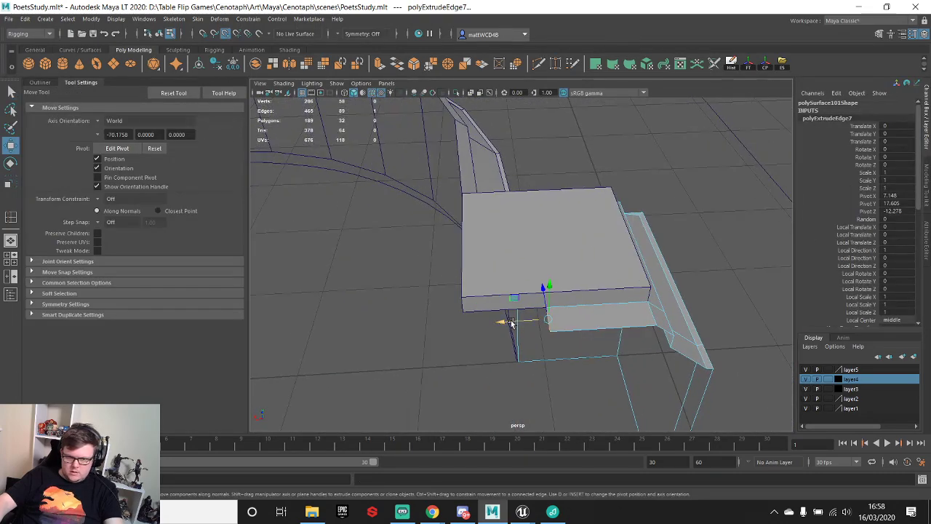
key("q")
- Extract the extruded strip face beside the slab into a separate object
right_click_drag(585, 247, 603, 314)
left_click(587, 318)
right_click_drag(591, 463, 591, 463, "shift")
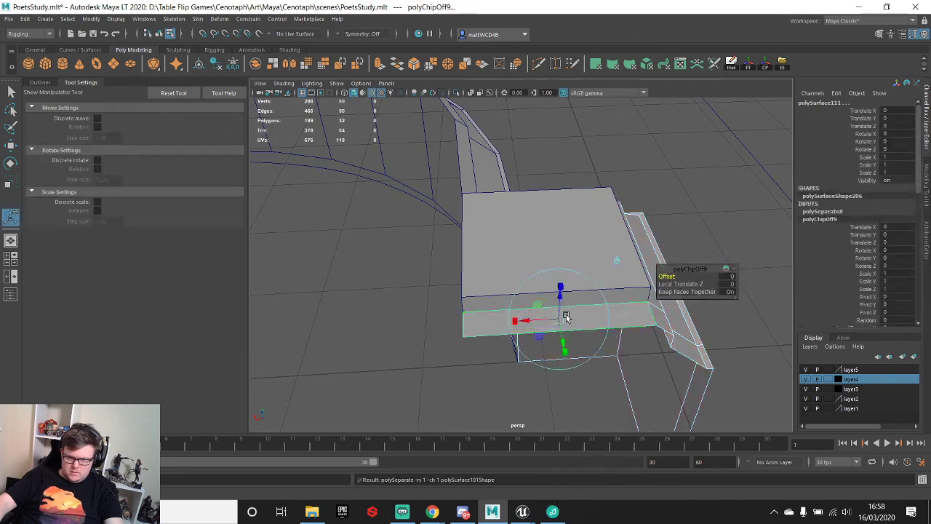
- Extrude the separated strip face upward into a tall, thin upright panel beside the slab
right_click_drag(602, 247, 605, 312)
left_click(601, 317)
scroll(605, 313, "down", 5)
key("w")
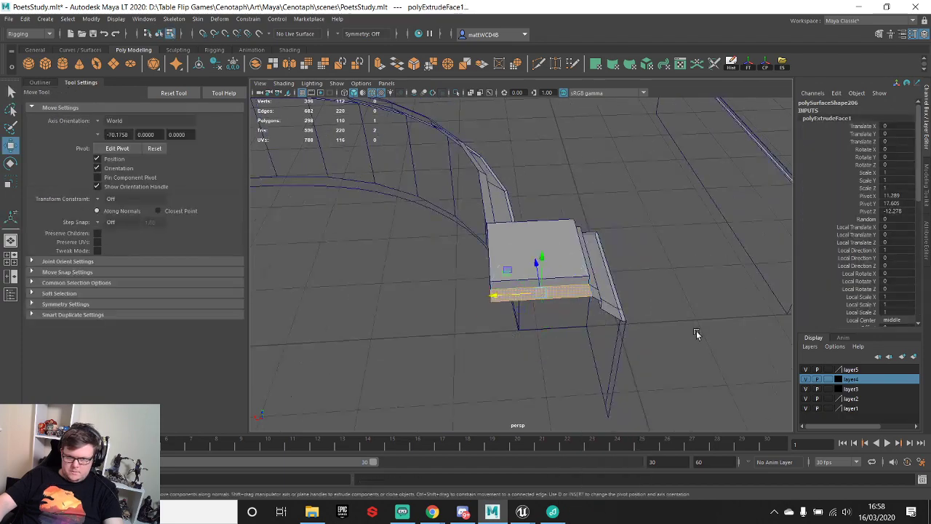
left_click_drag(698, 334, 539, 326, "alt")
left_click_drag(552, 241, 587, 311, "alt")
- Select the slab on the corner block and scale its height to 2.158
right_click_drag(543, 245, 592, 231)
left_click(598, 338)
scroll(603, 224, "down", 8)
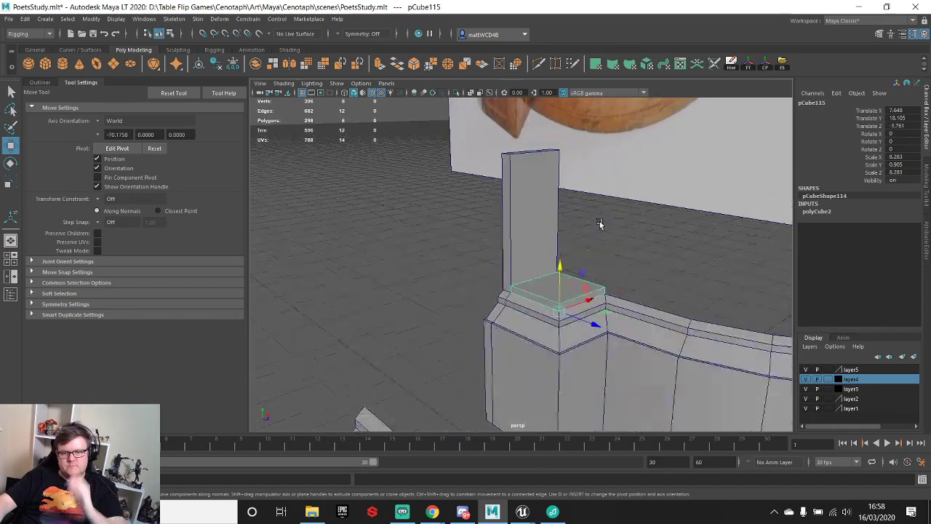
left_click_drag(521, 309, 646, 318, "alt")
middle_click_drag(646, 318, 621, 324, "alt")
key("e")
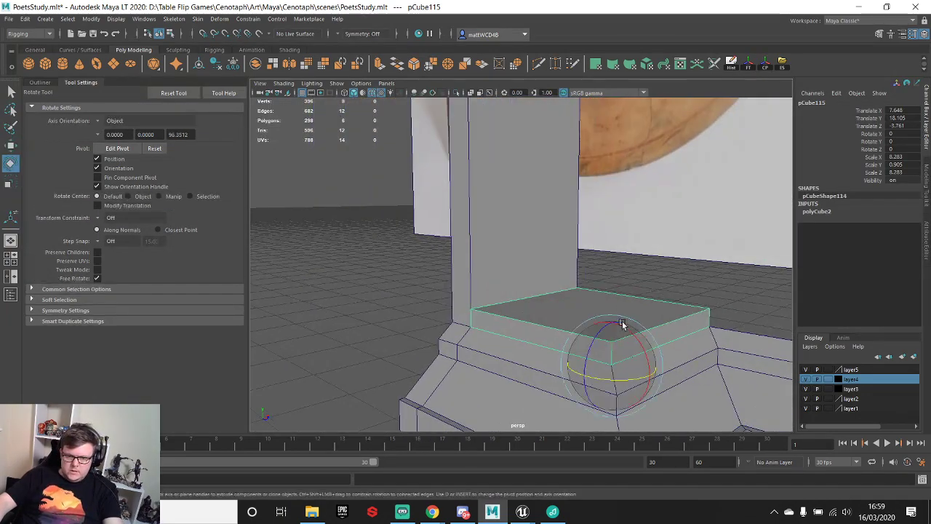
key("r")
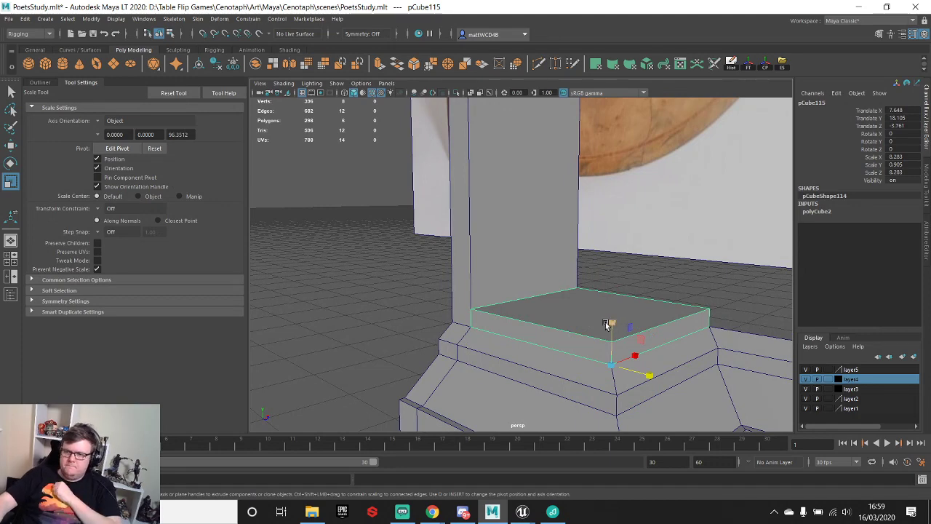
left_click_drag(606, 327, 613, 264)
- Delete the slab's construction history and freeze its transformations
right_click_drag(614, 264, 526, 266, "alt")
left_click_drag(526, 266, 575, 240, "alt")
left_click_drag(623, 322, 619, 408, "alt")
middle_click_drag(620, 407, 592, 342, "alt")
right_click_drag(592, 342, 631, 326, "alt")
middle_click_drag(631, 326, 554, 221, "alt")
left_click(731, 64)
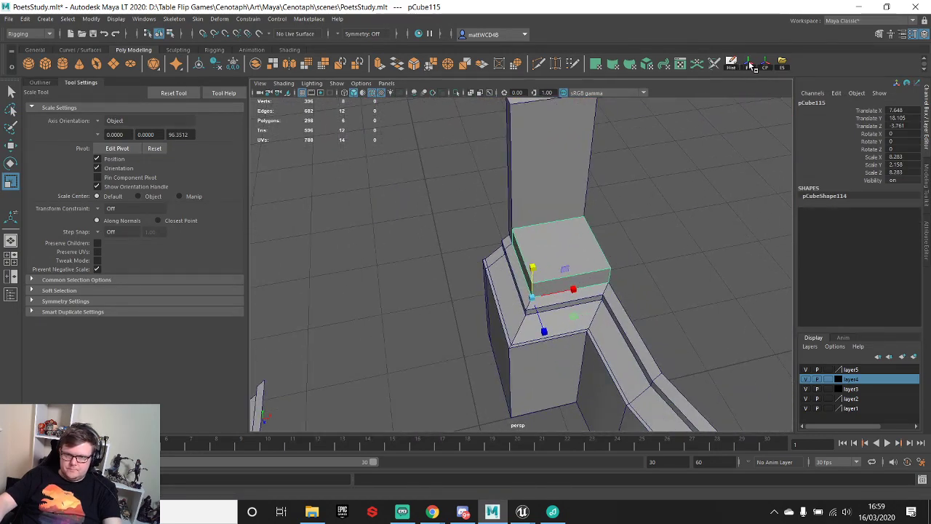
left_click(748, 63)
- Duplicate the slab, raise the copy by 2.182 in Y and scale it uniformly to 0.813
scroll(610, 284, "up", 2)
key("w")
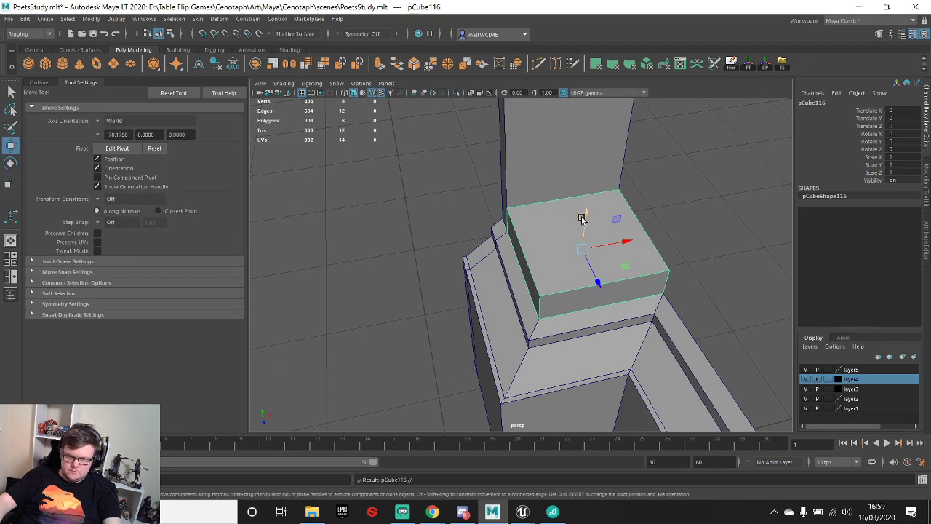
left_click_drag(583, 217, 591, 189)
key("e")
left_click_drag(591, 190, 603, 208)
key("r")
scroll(603, 246, "down", 5)
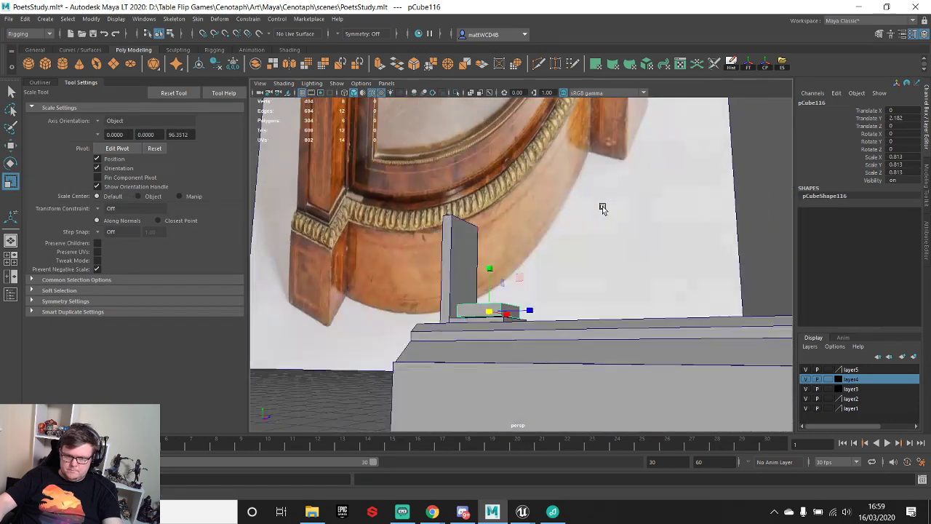
middle_click_drag(497, 222, 584, 327, "alt")
scroll(575, 255, "down", 5)
scroll(601, 240, "down", 4)
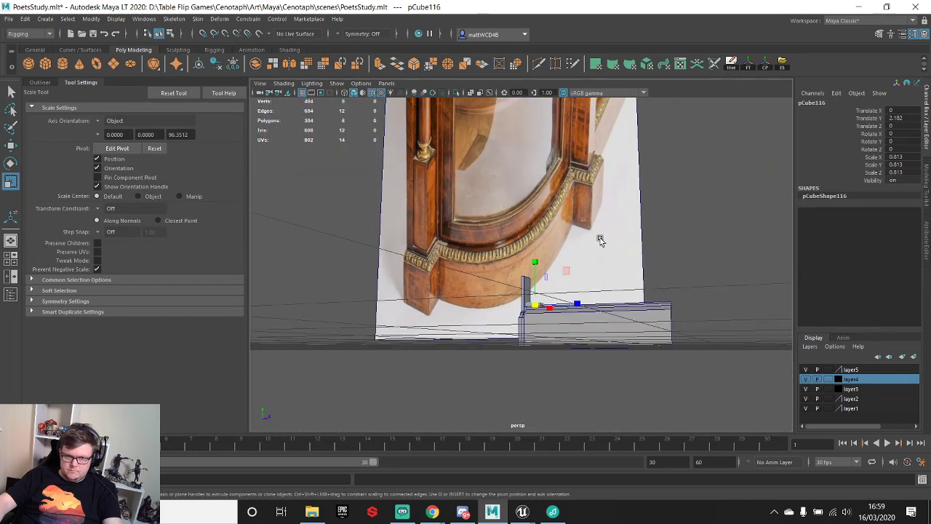
- Raise the top face of the copied block on the slab, snapping it level with the top of the upright panel
left_click_drag(601, 239, 584, 313, "alt")
scroll(585, 314, "up", 7)
left_click_drag(616, 281, 565, 295, "alt")
key("q")
right_click_drag(565, 247, 565, 275)
left_click(563, 325)
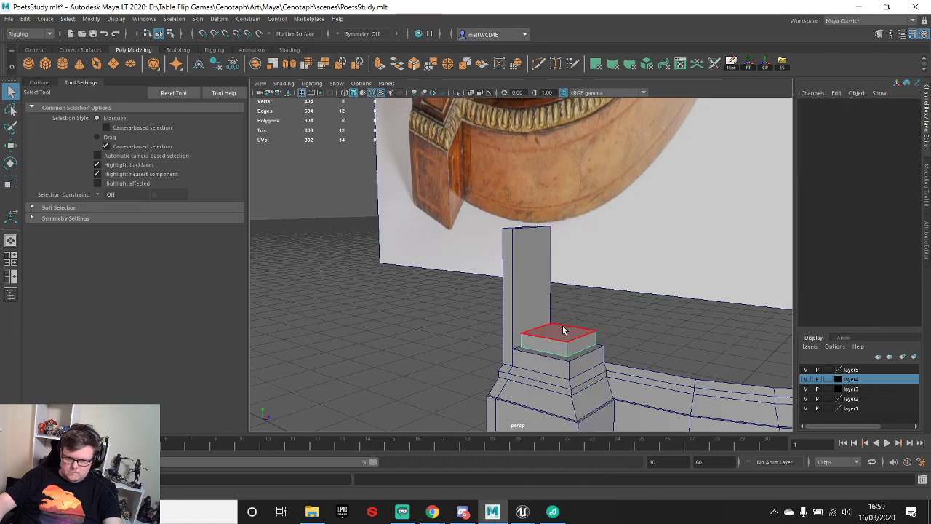
key("w")
left_click_drag(558, 287, 528, 229)
key("v")
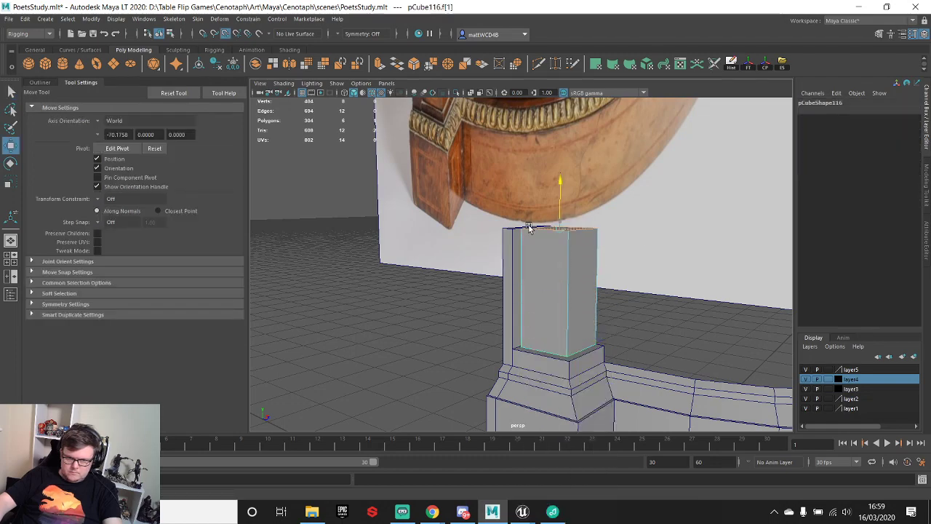
- Select the post's bottom vertices and snap them down onto the top of the slab beneath
left_click_drag(624, 291, 603, 294, "alt")
scroll(599, 339, "up", 4)
right_click_drag(603, 253, 556, 234)
left_click_drag(557, 235, 653, 400, "alt")
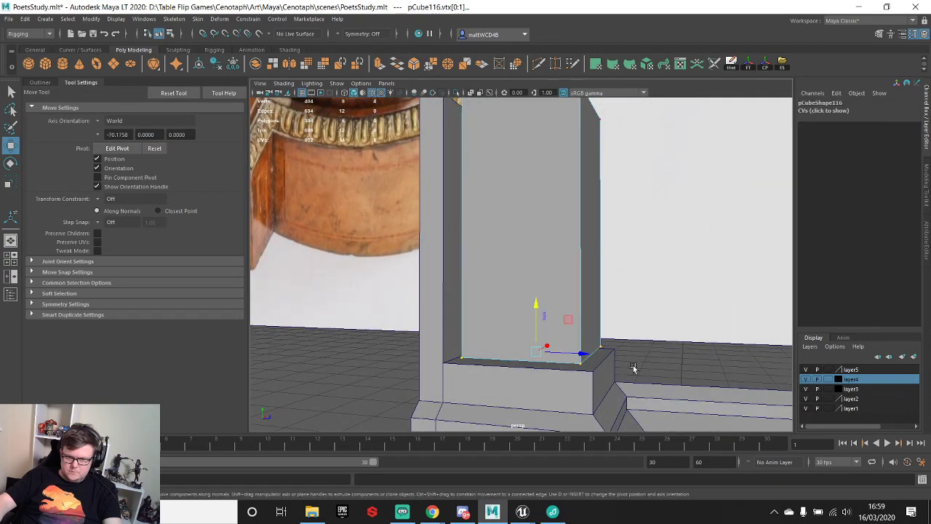
left_click_drag(634, 370, 631, 269, "alt")
key("v")
left_click_drag(536, 239, 541, 274)
- Return to object mode and scale the post uniformly to 0.937 so it nearly fills the slab's footprint
left_click_drag(601, 297, 599, 394, "alt")
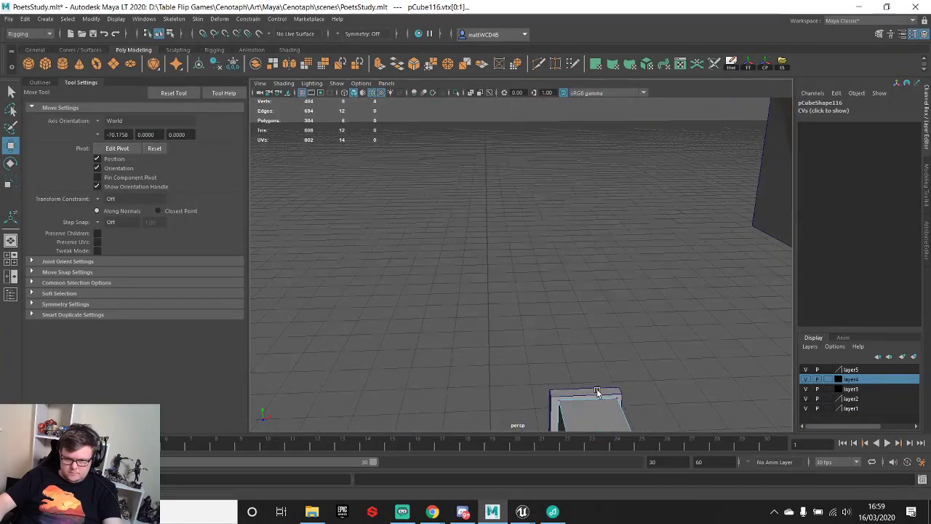
middle_click_drag(599, 395, 531, 260, "alt")
left_click_drag(531, 260, 540, 270, "alt")
scroll(519, 177, "up", 4)
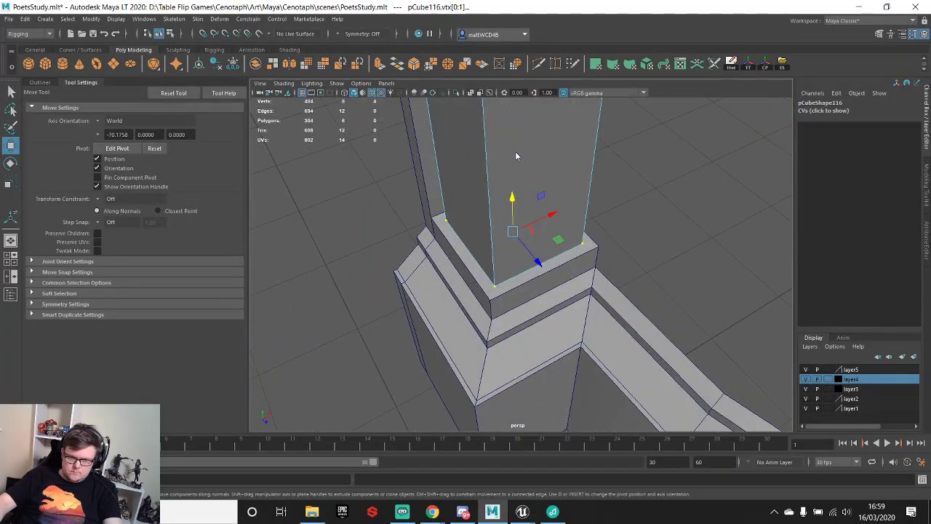
key("F8")
left_click_drag(536, 160, 550, 257, "alt")
key("e")
key("r")
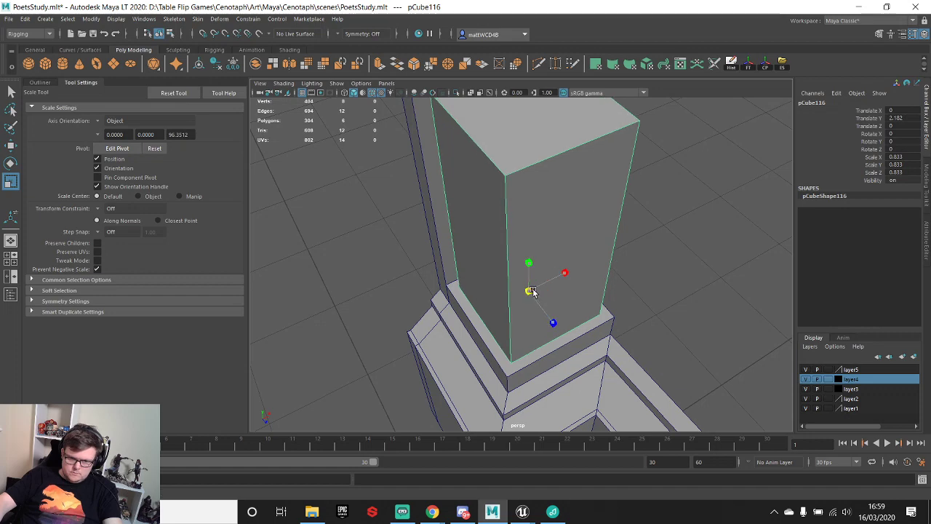
left_click_drag(531, 291, 559, 283)
- Snap the post's top vertices level with the top of the upright panel and select its bottom vertices
key("q")
scroll(538, 247, "down", 4)
left_click_drag(536, 244, 548, 228, "alt")
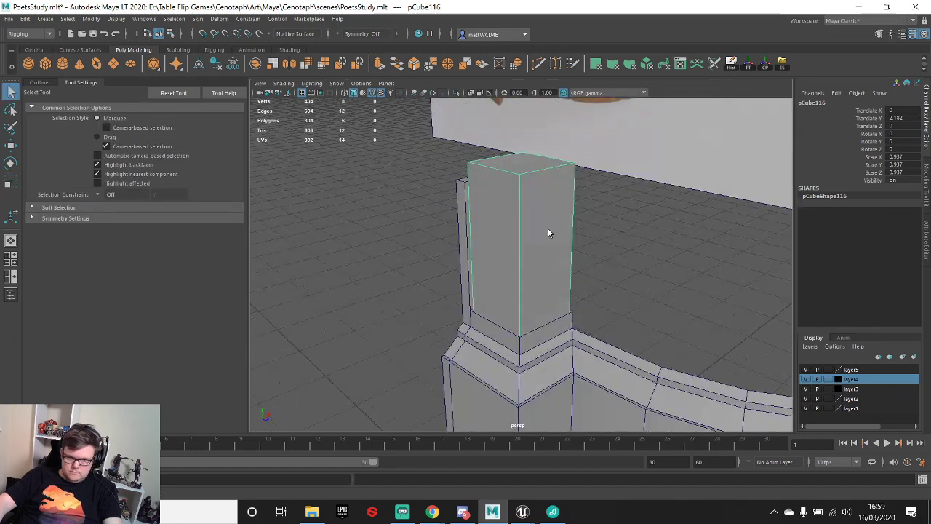
right_click_drag(536, 187, 466, 174)
left_click_drag(412, 111, 659, 234)
key("w")
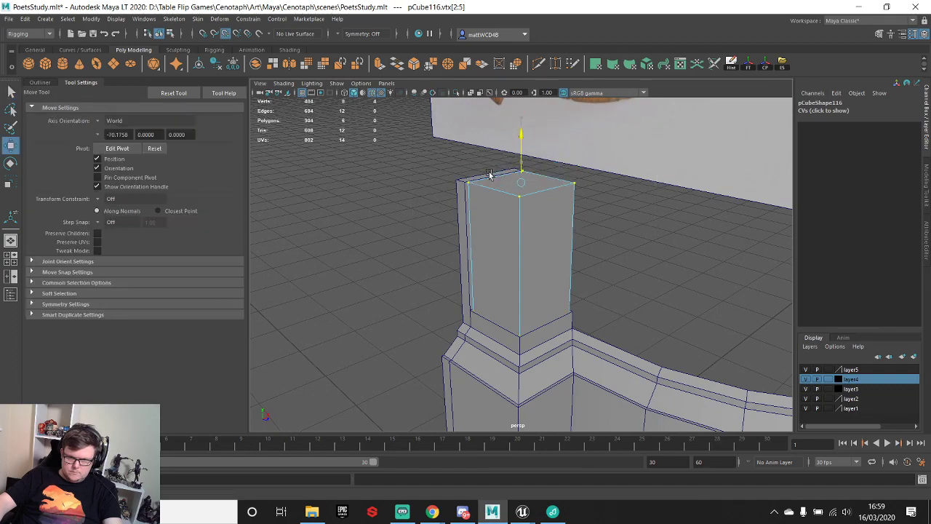
left_click_drag(489, 174, 490, 175)
left_click_drag(552, 280, 485, 293, "alt")
left_click_drag(409, 194, 758, 382)
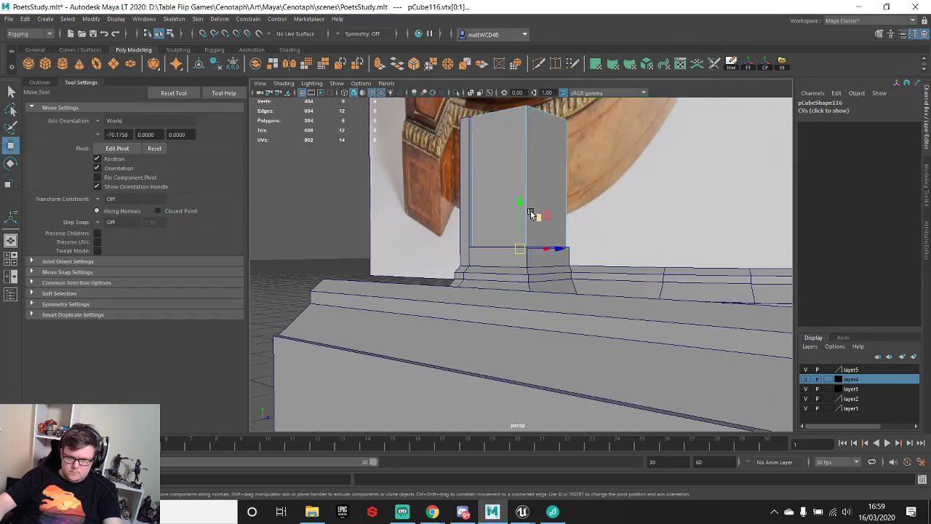
- Compare the post's proportions and joints with the corner post in the cabinet reference image
left_click_drag(619, 143, 542, 248, "alt")
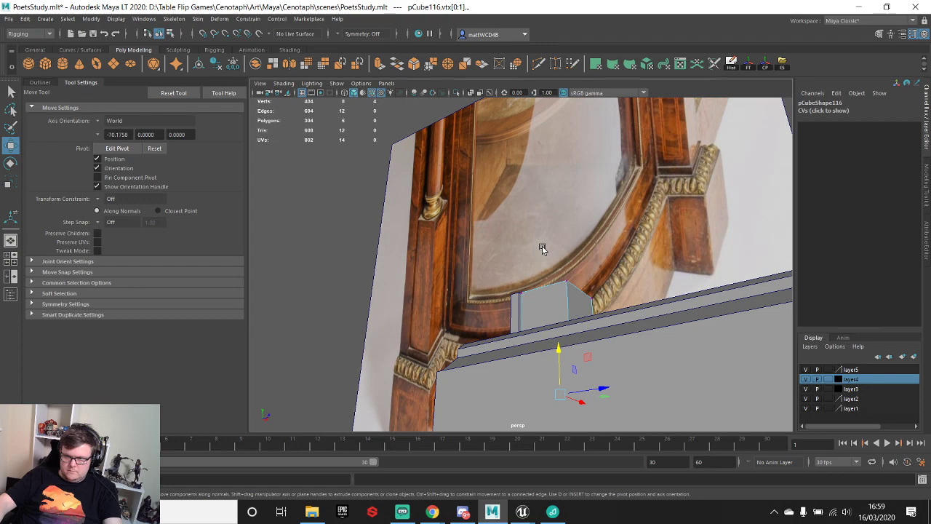
left_click_drag(542, 246, 590, 220, "alt")
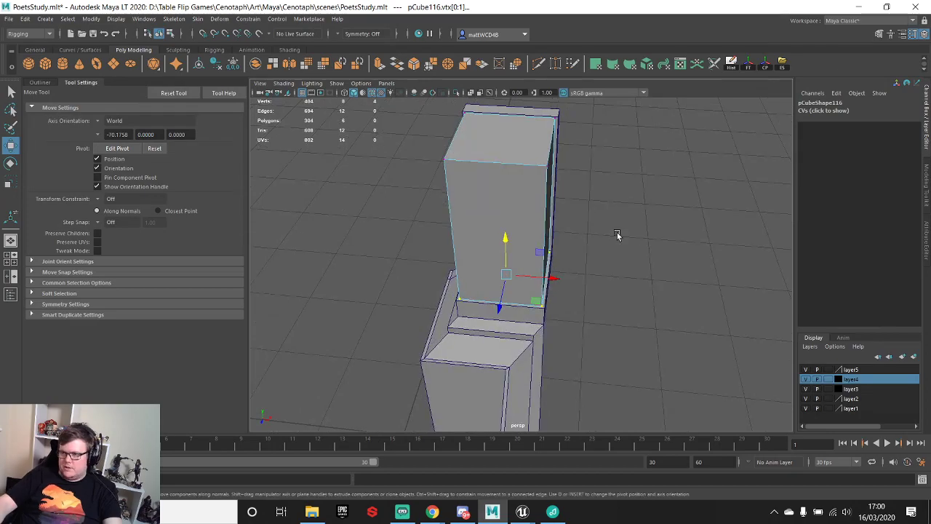
left_click_drag(467, 220, 548, 228, "alt")
left_click_drag(577, 257, 623, 229, "alt")
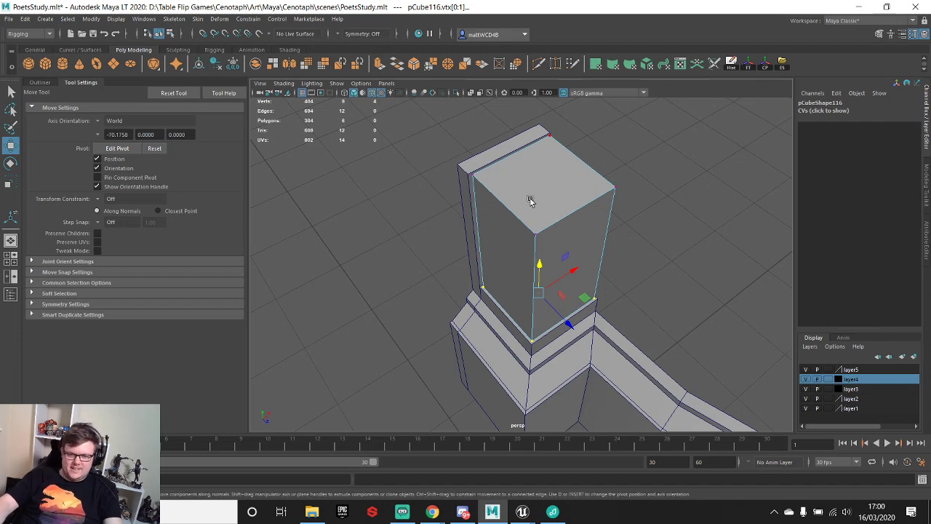
left_click_drag(532, 199, 610, 205, "alt")
right_click_drag(610, 204, 495, 188, "alt")
middle_click_drag(495, 188, 541, 332, "alt")
left_click_drag(542, 332, 577, 262, "alt")
left_click_drag(643, 281, 592, 274, "alt")
middle_click_drag(593, 273, 563, 269, "alt")
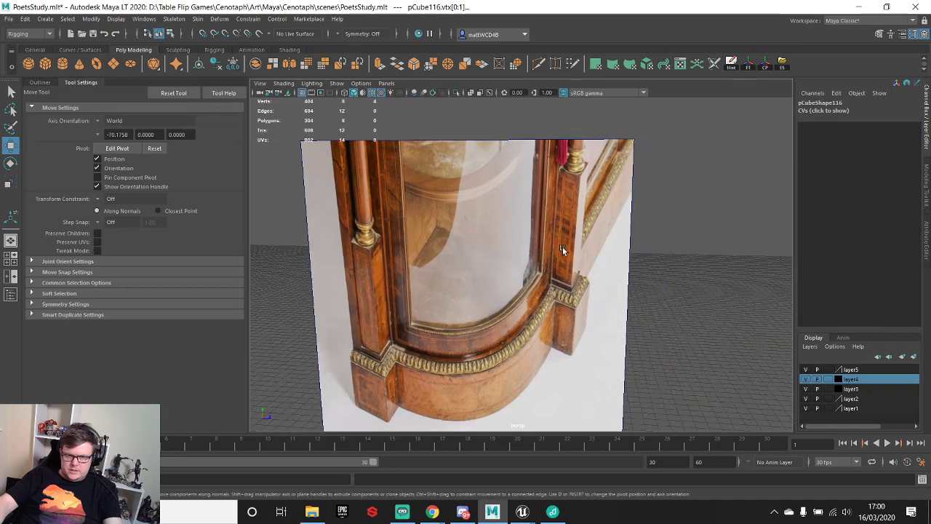
middle_click_drag(575, 360, 531, 213, "alt")
left_click_drag(530, 213, 535, 345, "alt")
right_click_drag(534, 345, 573, 348, "alt")
middle_click_drag(573, 348, 551, 208, "alt")
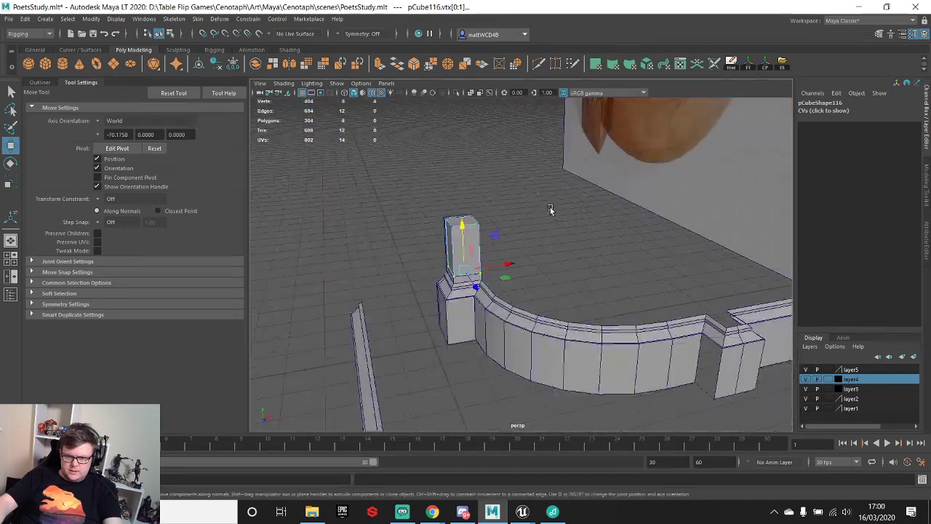
right_click_drag(551, 208, 565, 212, "alt")
- Return to object mode and select the post together with the slab beneath it
key("q")
right_click_drag(437, 229, 464, 211)
left_click(459, 288, "shift")
scroll(552, 272, "down", 5)
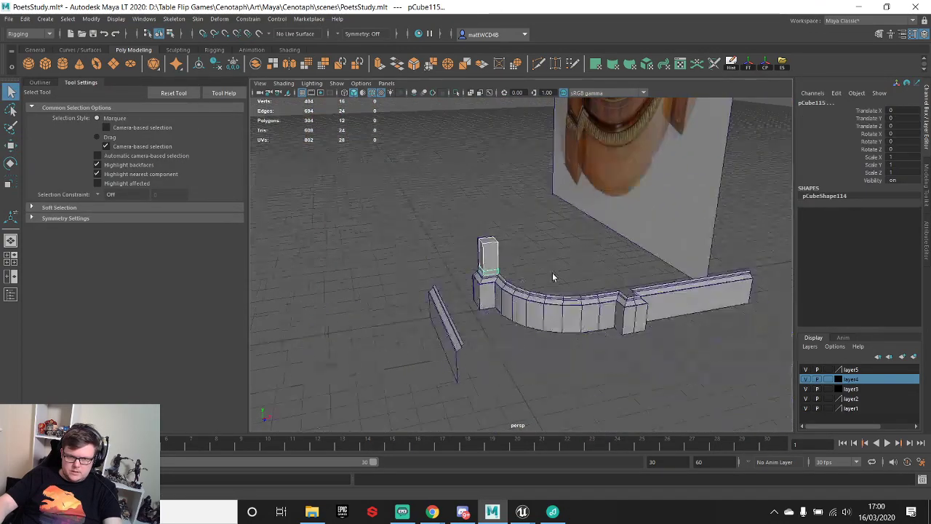
left_click_drag(552, 272, 573, 214, "alt")
middle_click_drag(573, 214, 580, 272, "alt")
left_click_drag(580, 272, 591, 251, "alt")
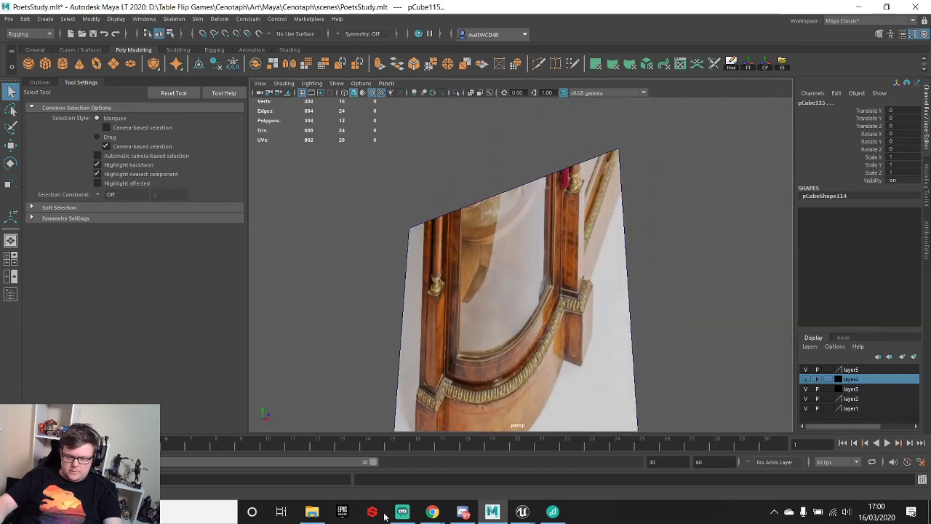
- Switch to Chrome and examine the Victorian credenza's product photos, including the open side cabinet and the close-up of its lower corner
mouse_move(432, 511)
left_click(493, 453)
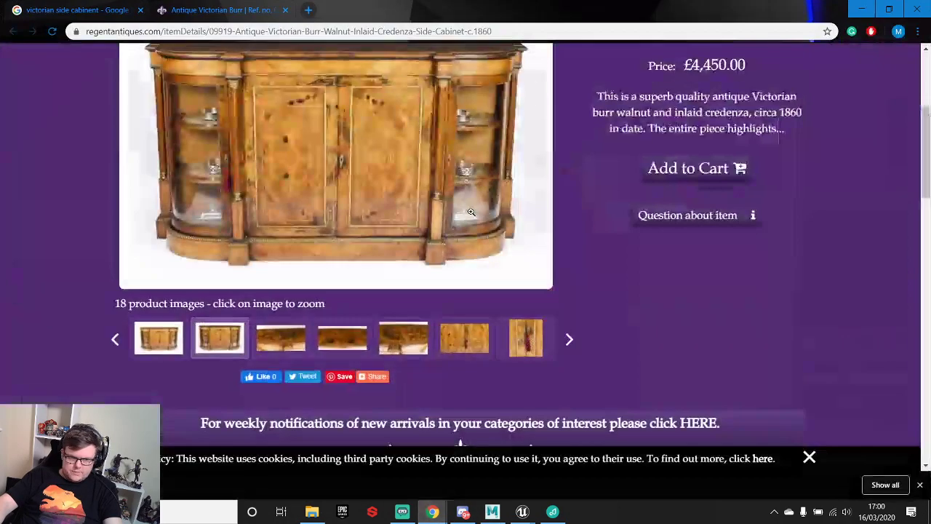
left_click(309, 240)
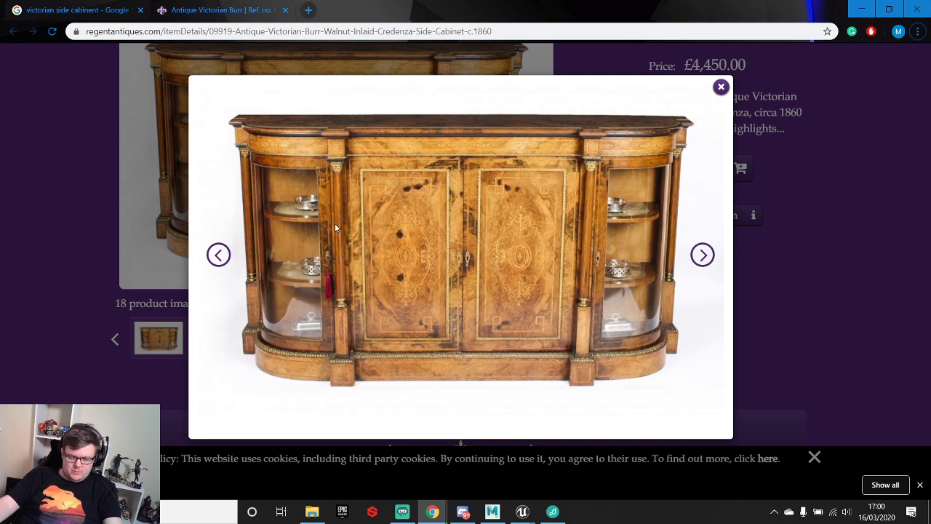
left_click(721, 88)
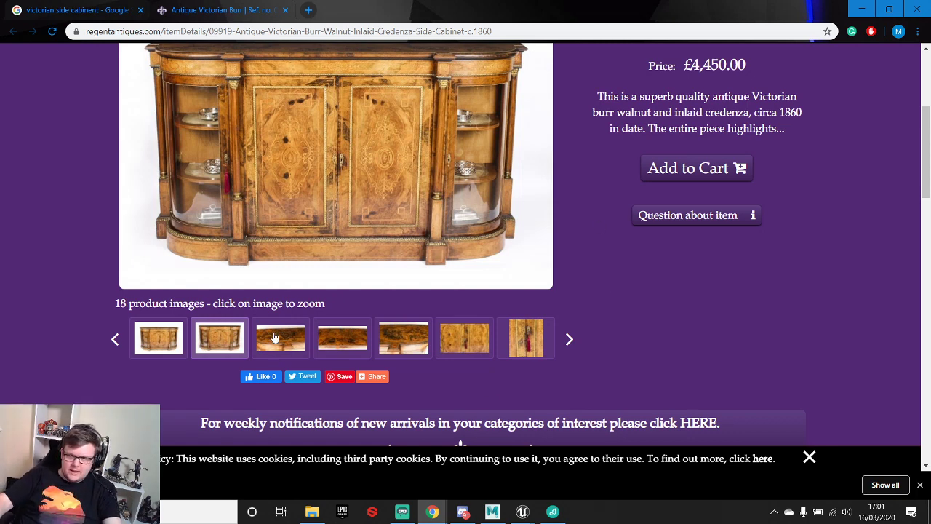
left_click(569, 341)
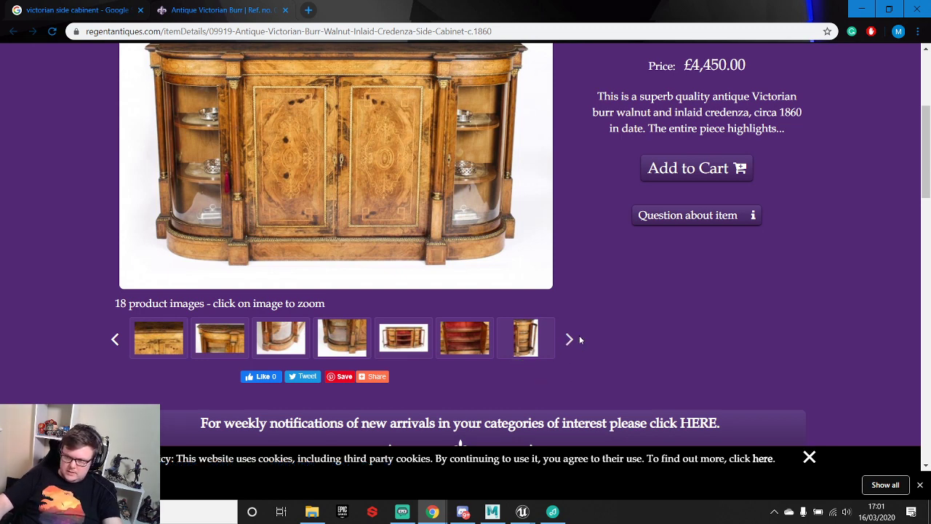
left_click(570, 339)
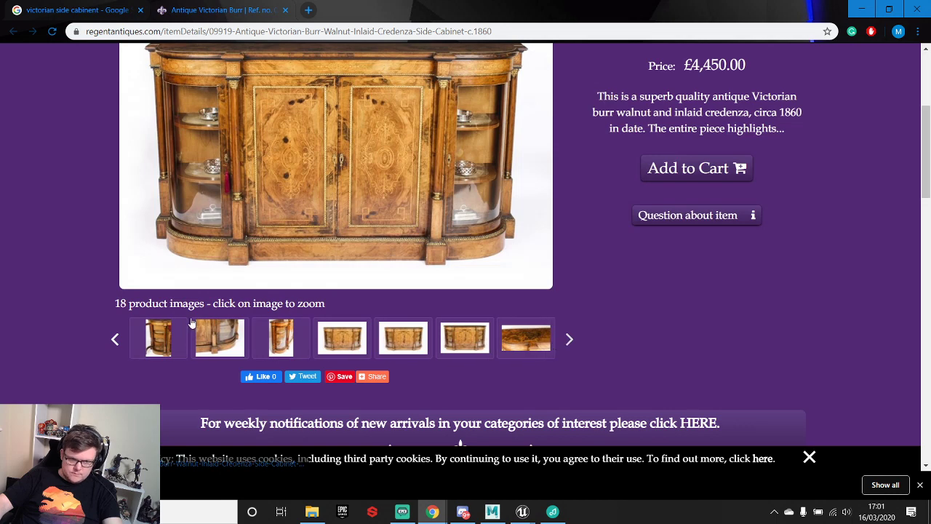
left_click(165, 340)
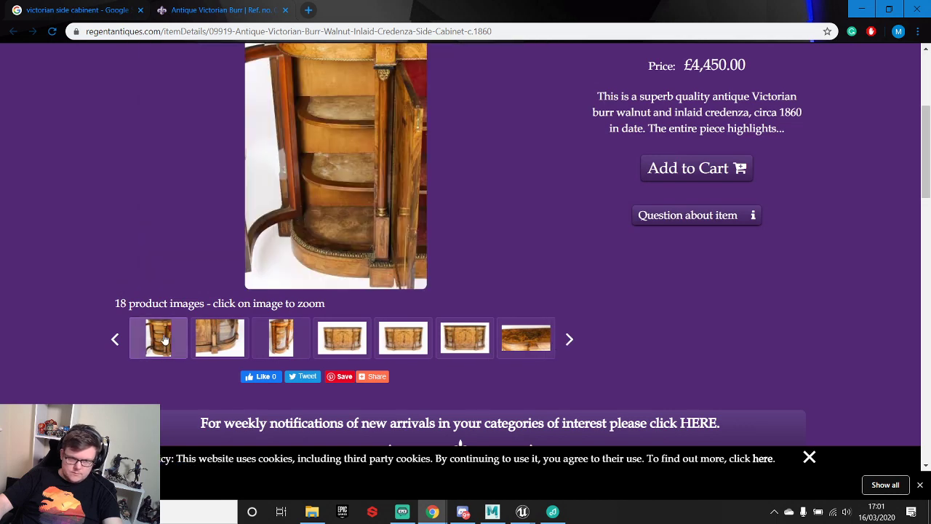
left_click(234, 337)
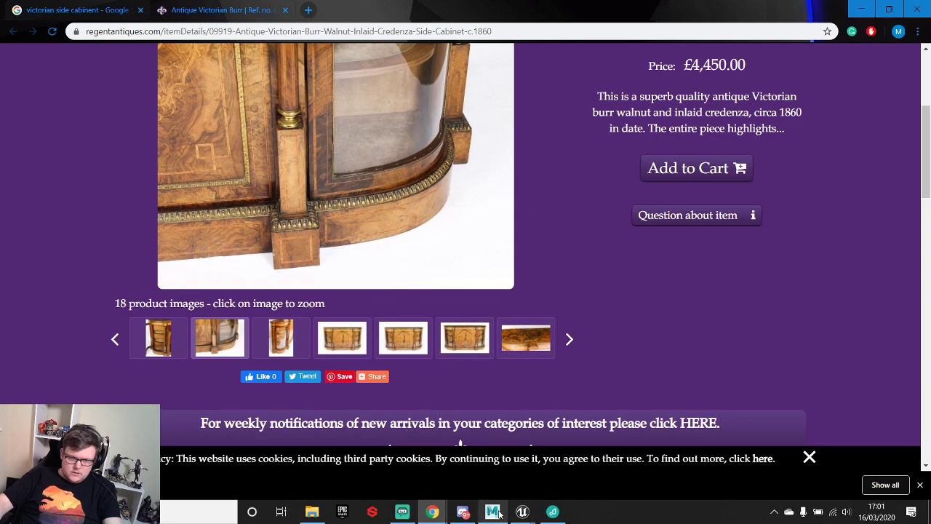
- Switch back to Maya LT and delete the construction history of the selected post and slab
mouse_move(499, 514)
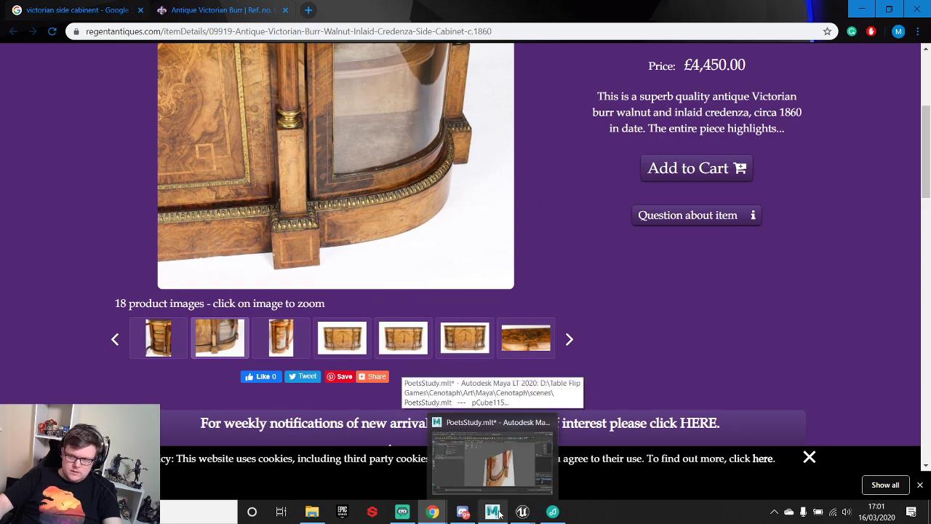
left_click(499, 514)
left_click_drag(566, 334, 522, 253, "alt")
middle_click_drag(521, 252, 512, 214, "alt")
scroll(512, 213, "up", 2)
middle_click_drag(420, 221, 528, 262, "alt")
scroll(528, 263, "up", 3)
left_click_drag(502, 269, 550, 256, "alt")
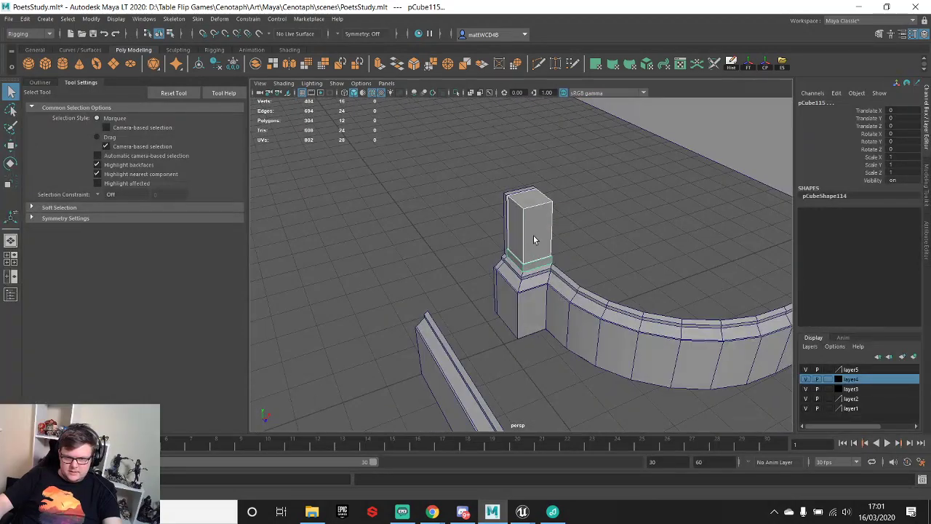
left_click(534, 236)
left_click(543, 268)
scroll(509, 262, "down", 5)
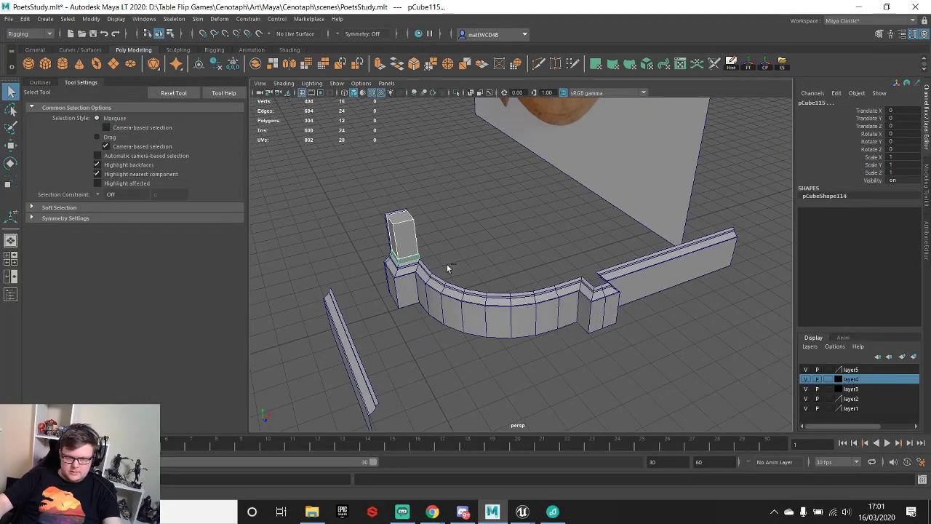
key("w")
left_click(731, 63)
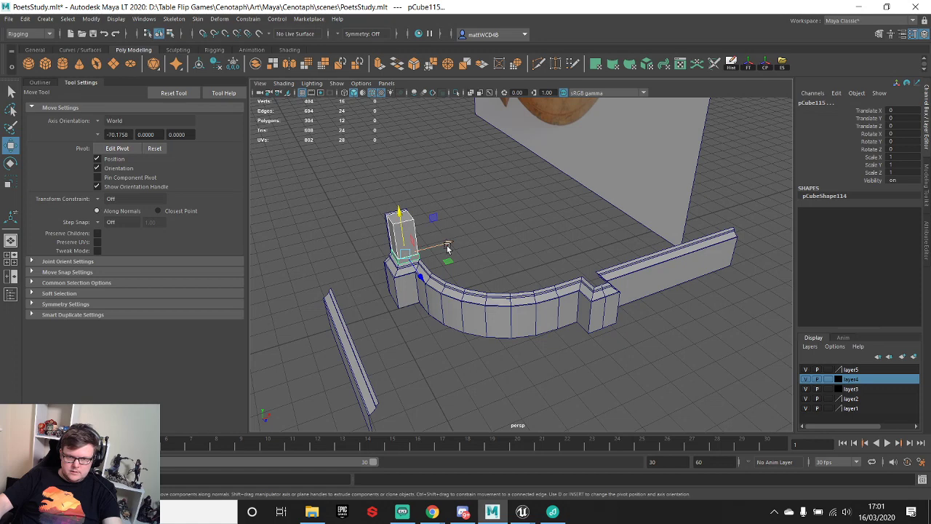
- Duplicate the post and slab and snap the copies by a corner onto the second corner block, at X 56.164 and Z 47.268
left_click_drag(449, 242, 594, 307)
key("f")
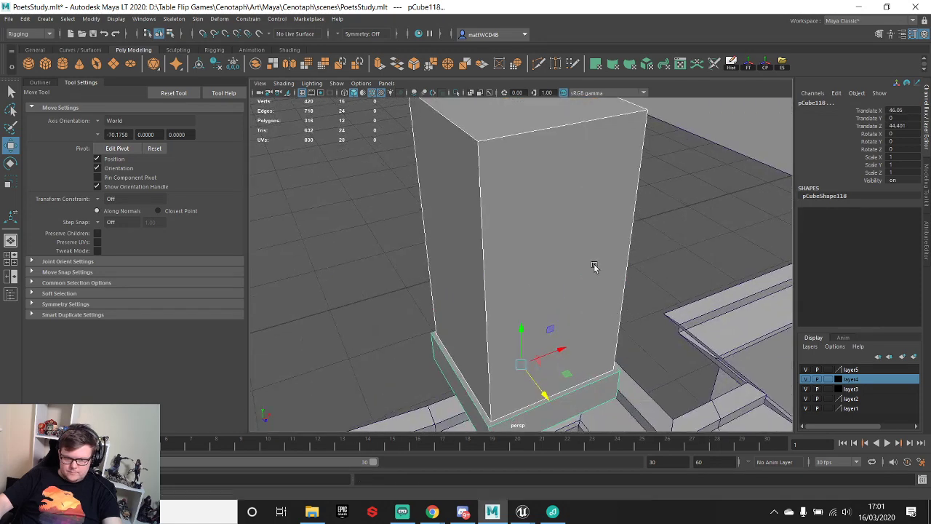
middle_click_drag(595, 267, 550, 161, "alt")
key("d")
key("v")
left_click_drag(477, 258, 628, 308)
key("x")
left_click_drag(725, 299, 717, 325, "alt")
middle_click_drag(717, 325, 587, 263, "alt")
scroll(587, 264, "down", 5)
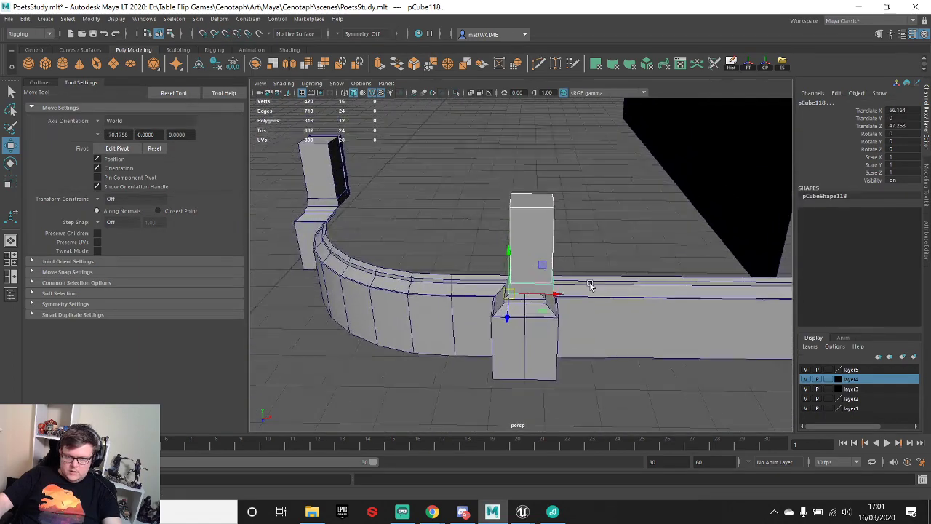
- Move the straight base section's end vertices along X, away from the second corner block, opening a gap beside it
left_click_drag(557, 283, 587, 286, "alt")
scroll(593, 266, "up", 4)
scroll(586, 286, "up", 3)
left_click(584, 346)
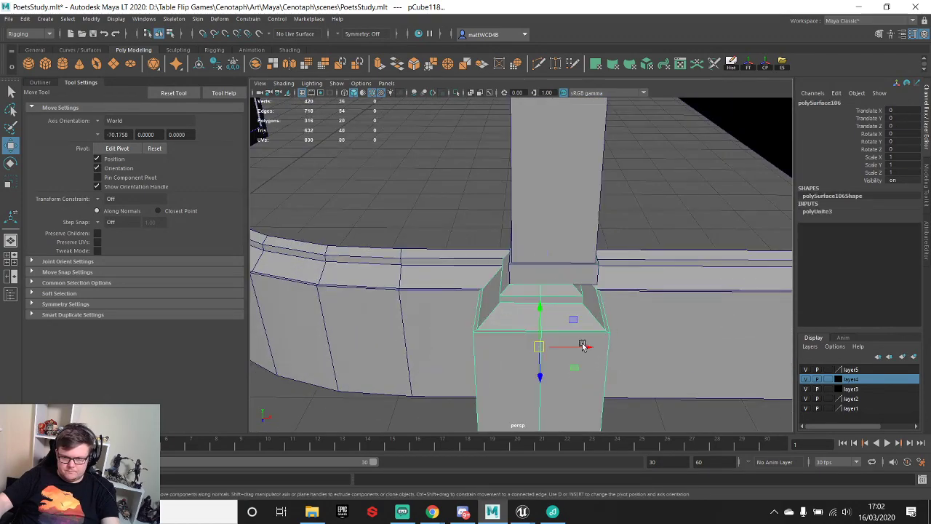
middle_click_drag(585, 345, 534, 287, "alt")
key("q")
left_click(578, 230)
scroll(615, 273, "down", 5)
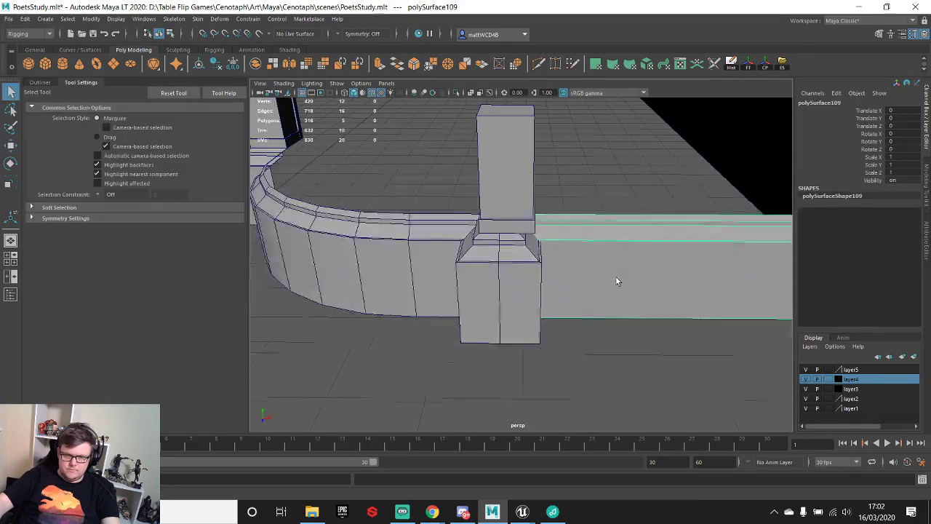
key("w")
right_click_drag(607, 248, 556, 247)
left_click_drag(502, 207, 621, 367)
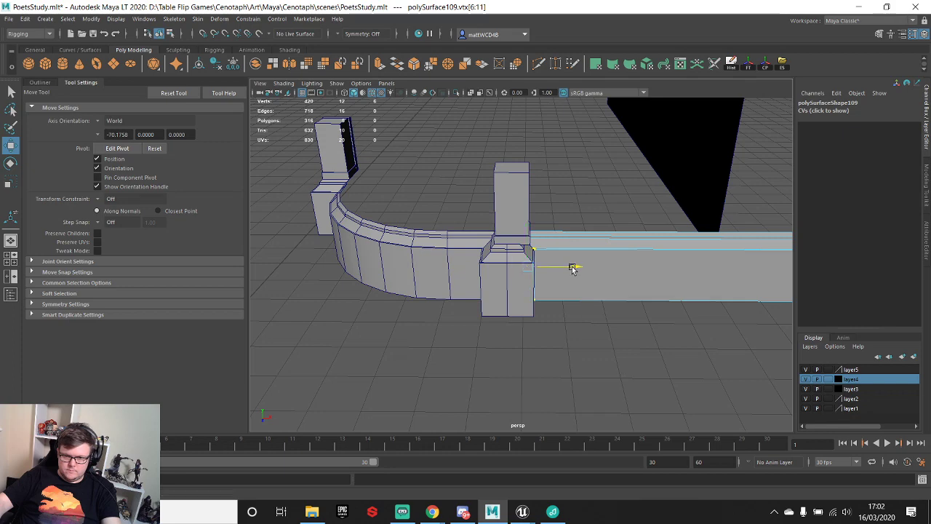
left_click_drag(574, 267, 637, 267)
- Select all vertices of the second corner block and merge its overlapping vertices
scroll(523, 274, "up", 4)
left_click(526, 269)
right_click_drag(525, 247, 463, 252)
left_click_drag(513, 263, 517, 243, "alt")
scroll(518, 254, "up", 3)
key("q")
left_click_drag(571, 284, 609, 306)
key("w")
scroll(575, 277, "up", 1)
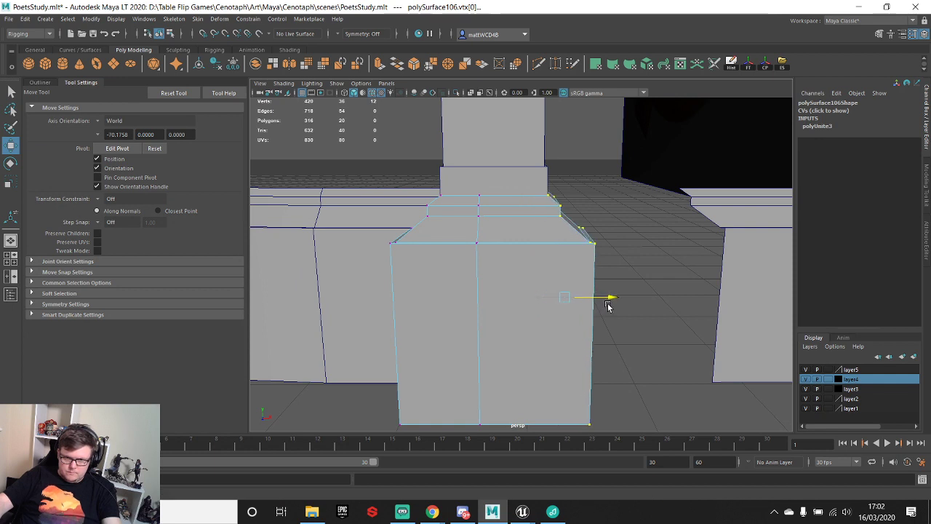
right_click_drag(555, 288, 557, 220)
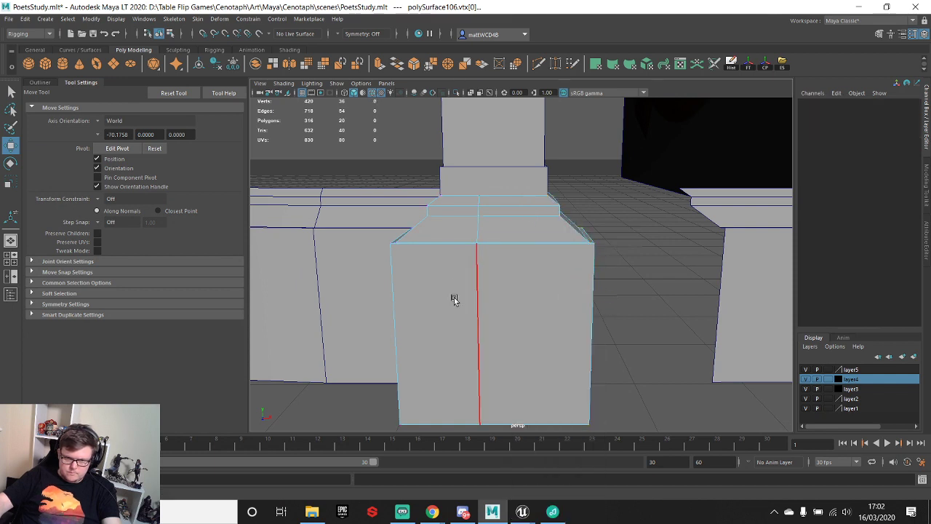
left_click(479, 306)
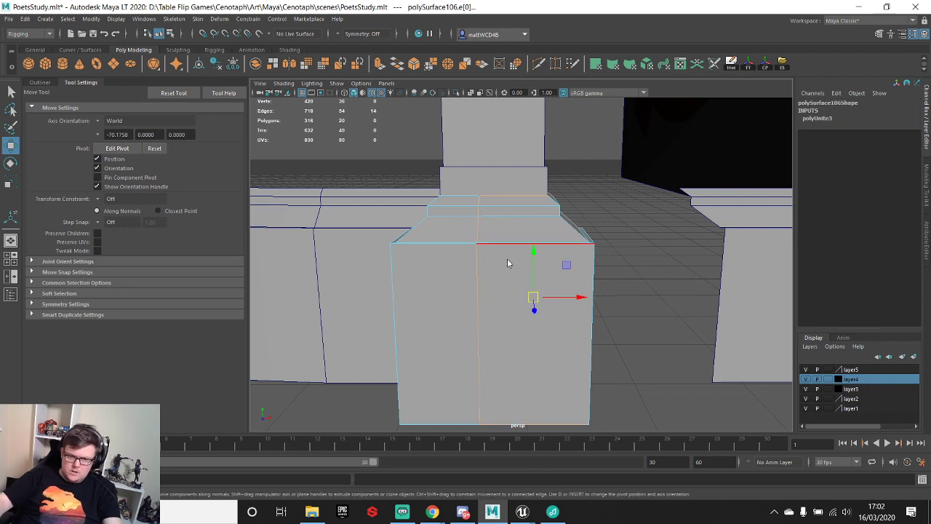
right_click_drag(507, 248, 480, 244)
scroll(476, 240, "down", 4)
left_click_drag(370, 137, 633, 409)
right_click_drag(615, 315, 647, 257, "shift")
scroll(490, 263, "up", 5)
- Delete the edge loop running down the middle of the second corner block
right_click_drag(486, 267, 483, 243)
double_click(478, 272)
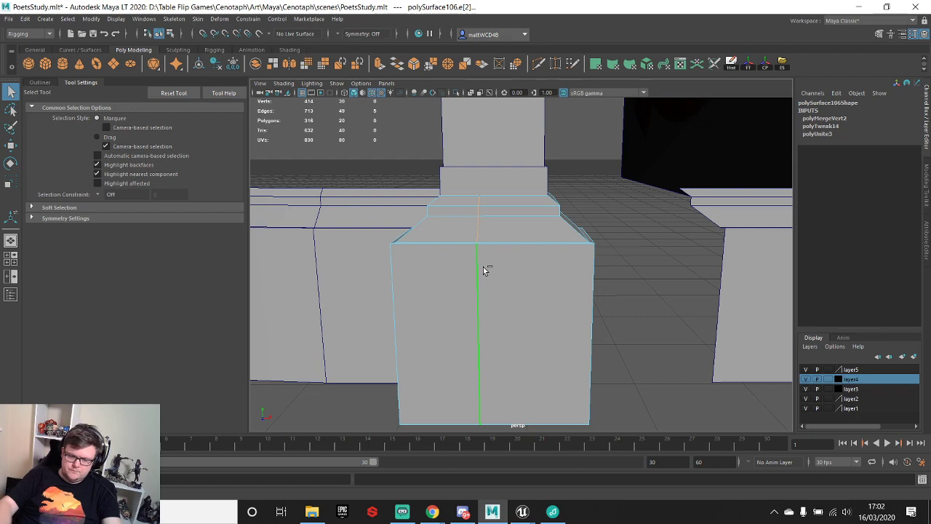
key("Delete")
- Move the second corner block 0.942 along Z, away from the end of the curved base section
left_click_drag(630, 277, 541, 193, "alt")
right_click_drag(542, 193, 513, 194)
left_click(541, 178)
key("w")
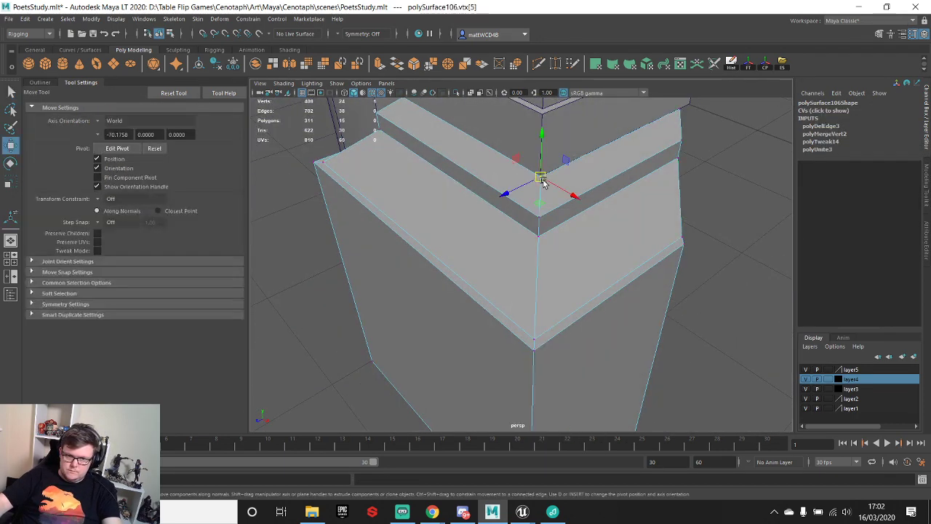
key("q")
left_click_drag(572, 172, 621, 210, "alt")
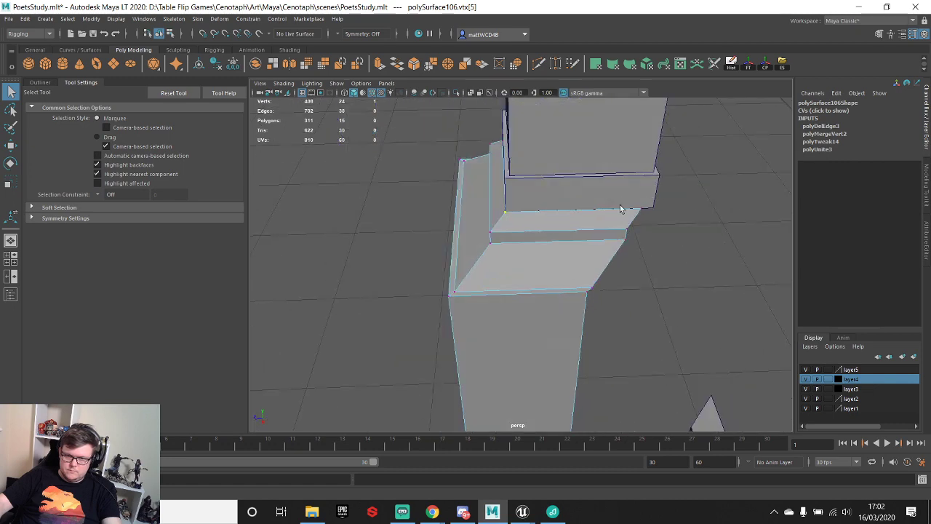
left_click_drag(620, 285, 506, 246, "alt")
right_click_drag(505, 246, 556, 230)
scroll(628, 180, "down", 5)
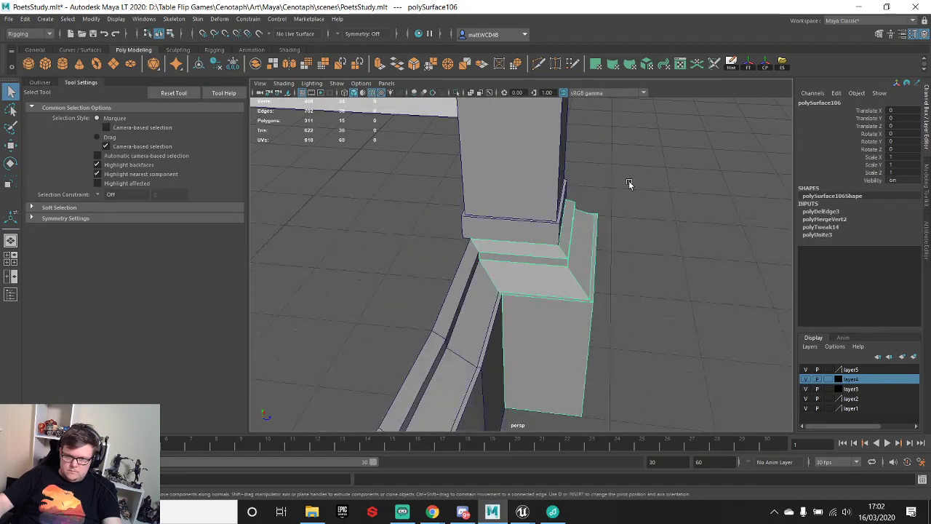
key("w")
scroll(613, 361, "up", 5)
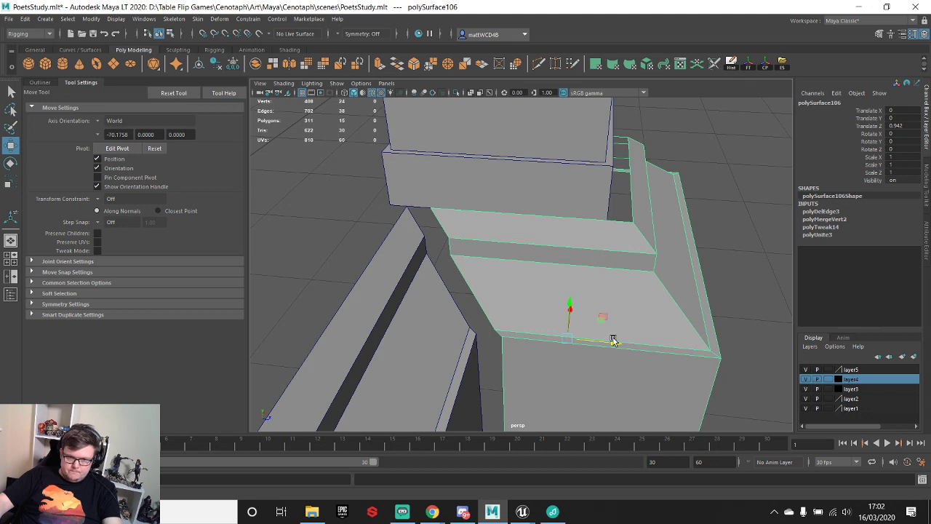
- Snap the slab's pivot to its lower corner beside the curved section, and the post's pivot to the slab's opposite upper corner
left_click(499, 170)
middle_click_drag(470, 194, 555, 227, "alt")
key("d")
key("v")
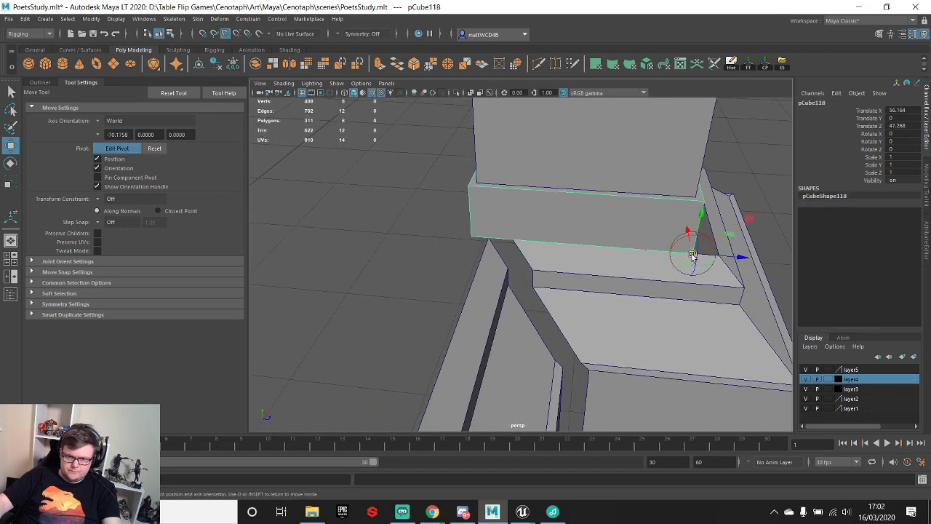
left_click_drag(693, 254, 492, 239)
key("d")
key("ctrl+z")
left_click(509, 127)
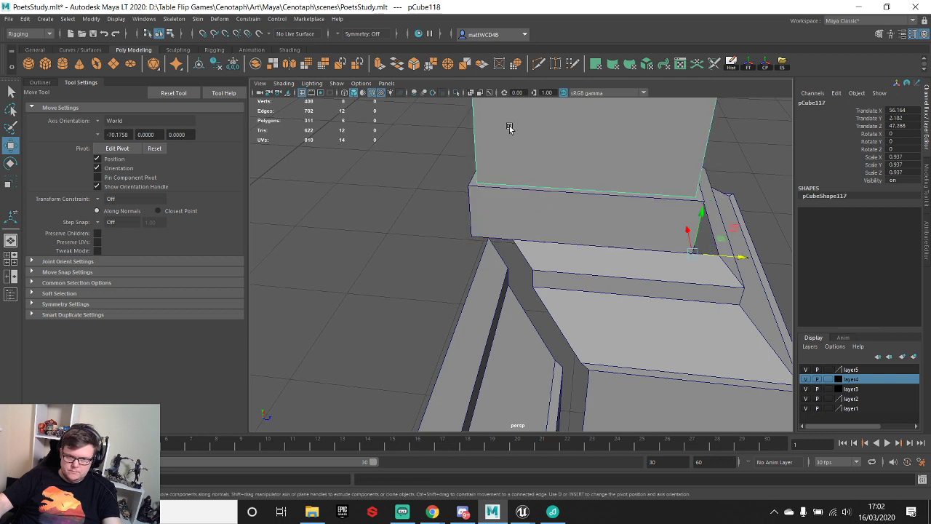
key("d")
left_click_drag(686, 260, 707, 202)
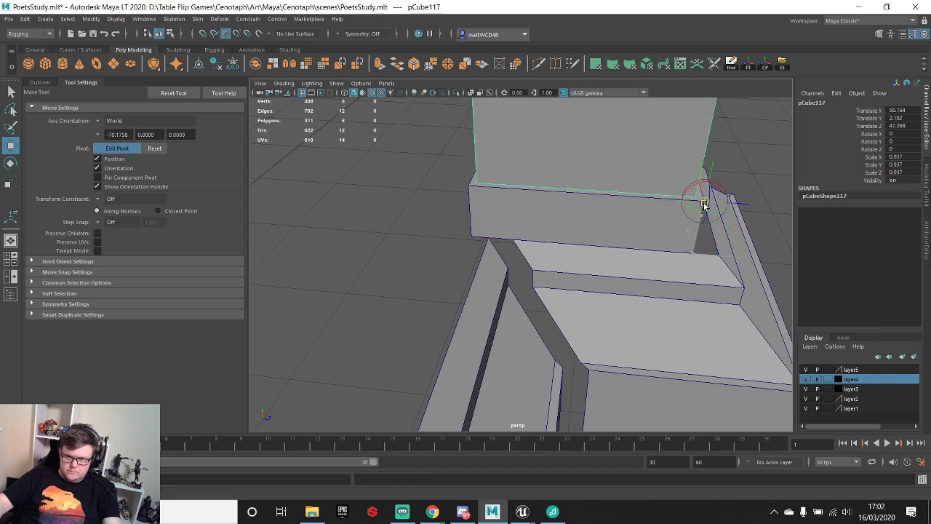
key("d")
- Snap the slab along Z to the curved section's end at Z 47.996, and snap the post onto the slab's corner
left_click(529, 213)
left_click_drag(483, 238, 495, 239)
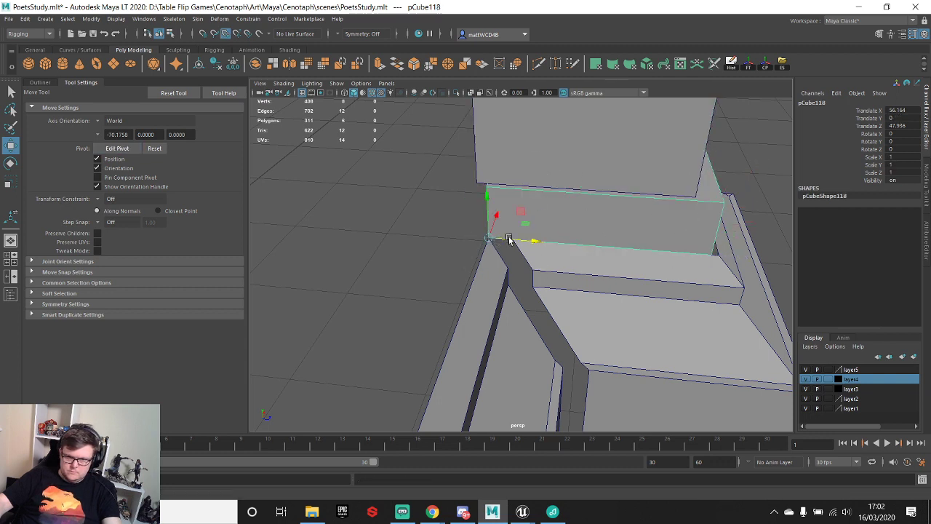
left_click(624, 150)
key("v")
left_click_drag(712, 203, 557, 228)
- Snap the corner block's side profile vertices along Z onto the matching end vertices of the curved base section
scroll(722, 196, "down", 5)
scroll(517, 251, "up", 4)
left_click(542, 229)
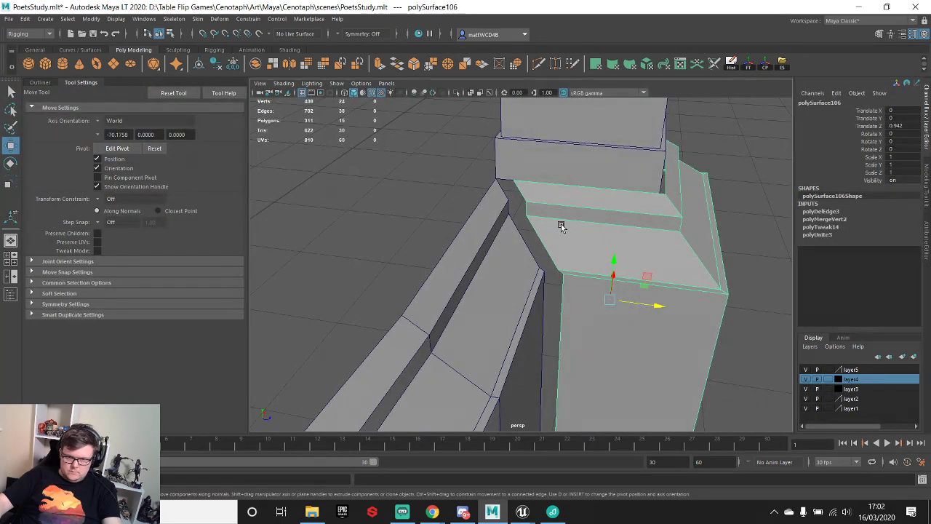
right_click_drag(557, 229, 518, 218)
left_click(508, 178)
left_click_drag(536, 185, 514, 209)
key("q")
key("w")
key("v")
left_click_drag(549, 248, 544, 272)
key("v")
key("q")
key("w")
key("v")
middle_click_drag(592, 320, 600, 218, "alt")
left_click_drag(559, 346, 563, 366)
key("v")
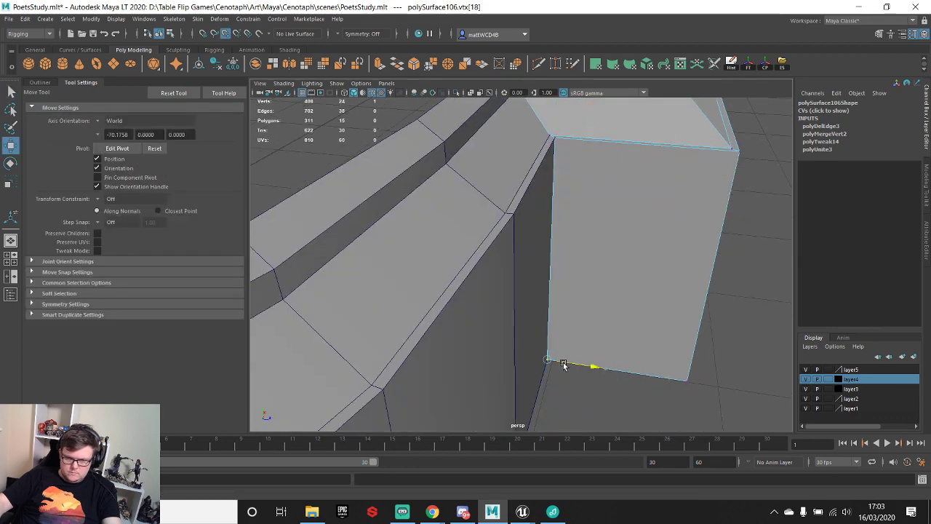
- Move the corner block's vertices on the side facing away from the curved section along Z to line up with the slab
left_click_drag(644, 230, 605, 240, "alt")
middle_click_drag(645, 181, 580, 221, "alt")
scroll(580, 221, "down", 4)
left_click_drag(625, 209, 532, 199, "alt")
scroll(447, 165, "up", 3)
left_click_drag(447, 164, 535, 211, "alt")
right_click(534, 211)
right_click_drag(538, 211, 491, 206)
left_click_drag(493, 218, 534, 212, "alt")
left_click(530, 103)
left_click_drag(530, 106, 574, 188, "alt")
left_click(575, 188)
right_click_drag(580, 181, 535, 181)
left_click_drag(539, 102, 701, 445)
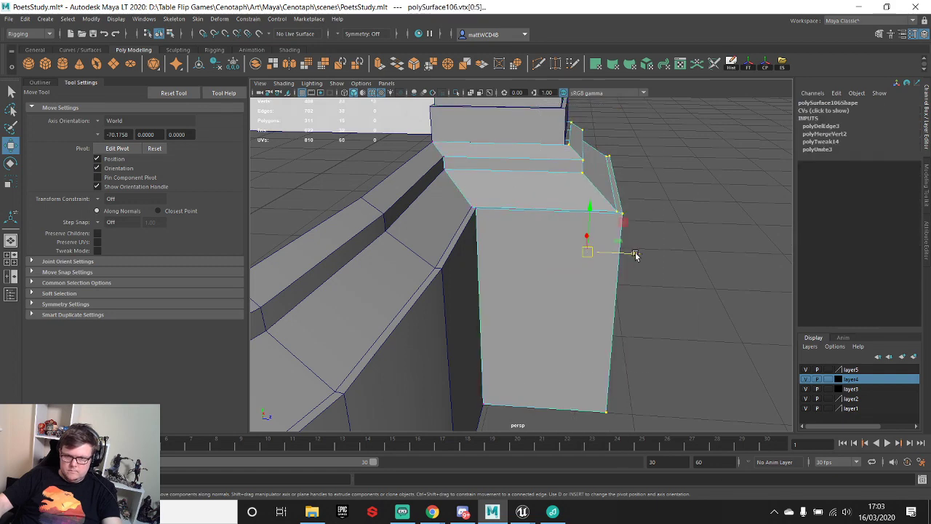
left_click_drag(635, 253, 623, 150)
- Set the straight base section's pivot on its upper end corner and snap the section against the corner block, at X -12.406
left_click(493, 213)
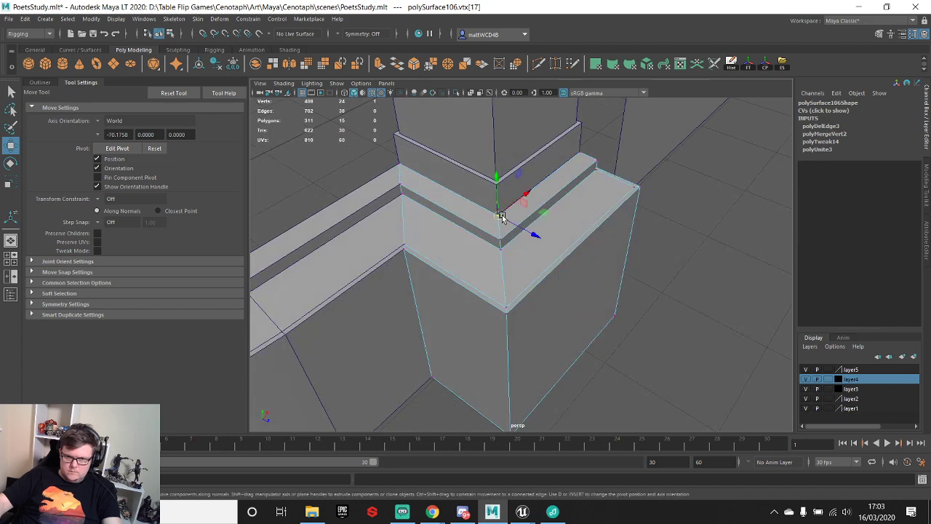
left_click(581, 154)
left_click_drag(575, 149, 595, 176, "alt")
key("q")
left_click(579, 176)
key("w")
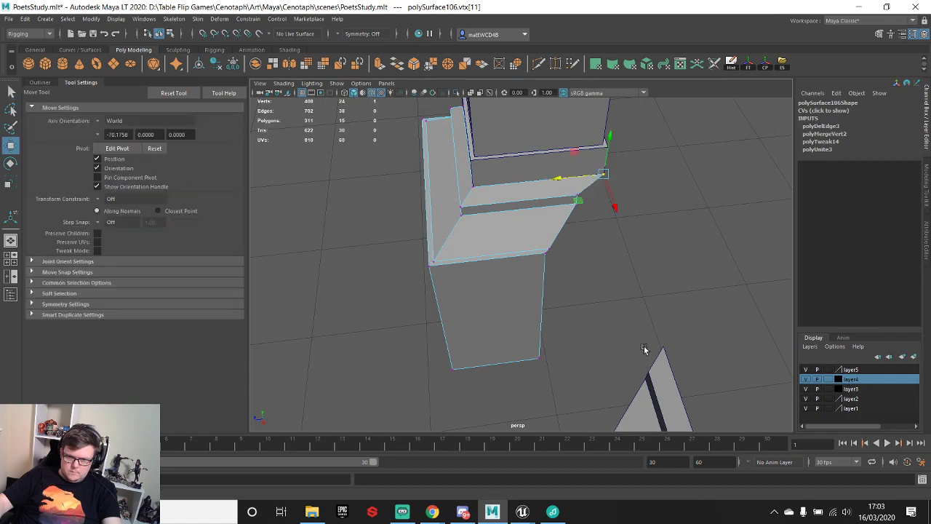
left_click(666, 360)
left_click_drag(665, 360, 623, 310, "alt")
key("d")
key("v")
left_click_drag(556, 333, 739, 189)
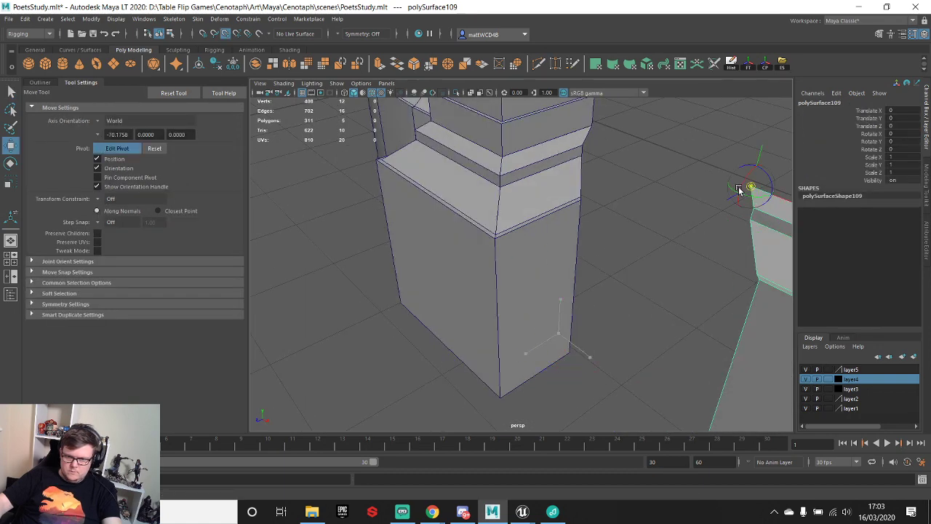
middle_click_drag(665, 191, 661, 385, "alt")
left_click_drag(688, 390, 554, 231)
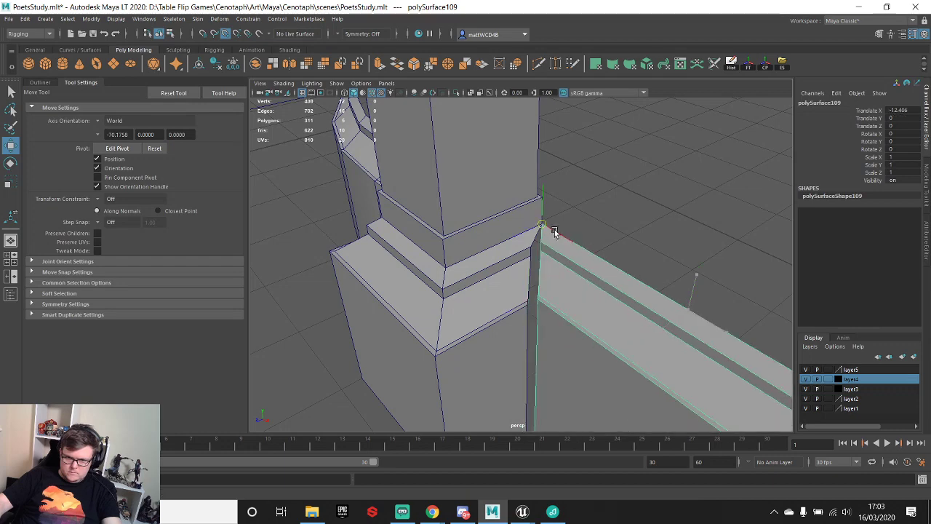
- Snap the corner block's side profile vertices along X onto the matching end vertices of the straight base section
scroll(560, 262, "up", 4)
key("q")
left_click(530, 233)
right_click_drag(529, 233, 501, 231)
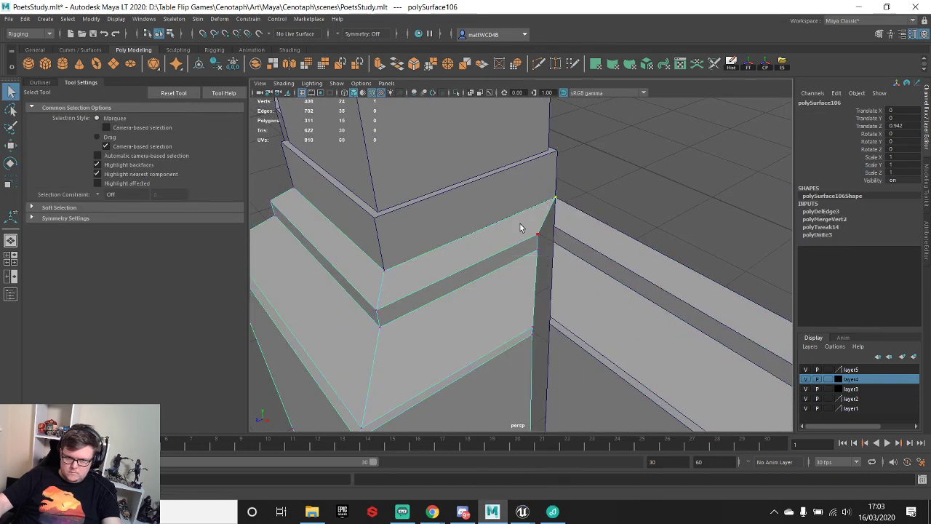
mouse_move(520, 224)
left_mouse_down()
mouse_move(556, 260)
mouse_move(534, 240)
left_mouse_up()
key("w")
key("v")
mouse_move(521, 312)
left_mouse_down()
mouse_move(539, 350)
mouse_move(529, 330)
mouse_move(555, 315)
mouse_move(550, 341)
mouse_move(551, 323)
left_mouse_up()
key("v")
key("q")
key("w")
key("v")
key("q")
key("w")
key("v")
middle_click_drag(559, 328, 578, 196, "alt")
left_click_drag(518, 319, 552, 351)
key("v")
right_click_drag(557, 328, 541, 231, "alt")
left_click_drag(540, 231, 593, 256, "alt")
key("q")
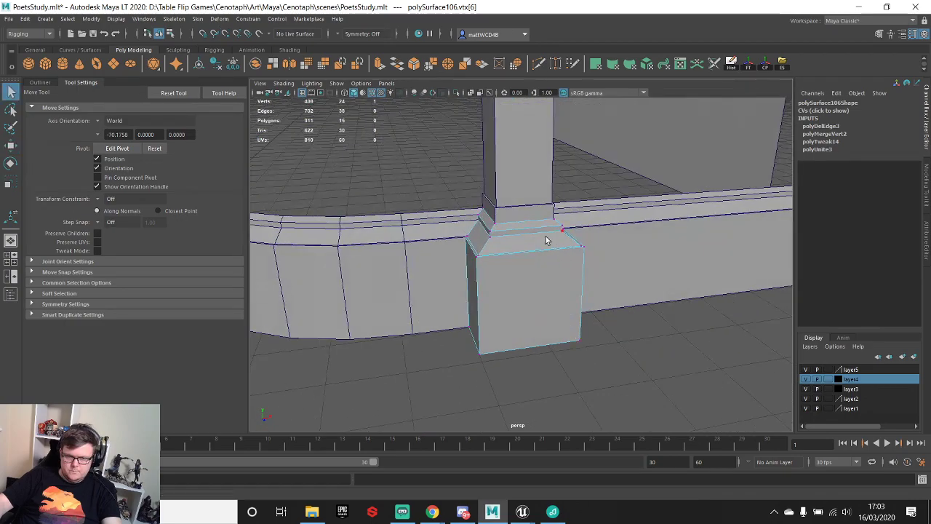
- Examine the joined base sections and corner posts from several angles and against the cabinet reference image
key("F8")
left_click(634, 320)
scroll(634, 320, "down", 5)
left_click_drag(635, 320, 557, 269, "alt")
right_click_drag(557, 269, 608, 320, "alt")
left_click_drag(608, 320, 525, 313, "alt")
scroll(615, 282, "down", 5)
scroll(524, 313, "down", 3)
left_click(599, 311)
left_click_drag(599, 311, 517, 187, "alt")
scroll(517, 186, "down", 5)
middle_click_drag(517, 186, 571, 313, "alt")
left_click_drag(571, 313, 595, 268, "alt")
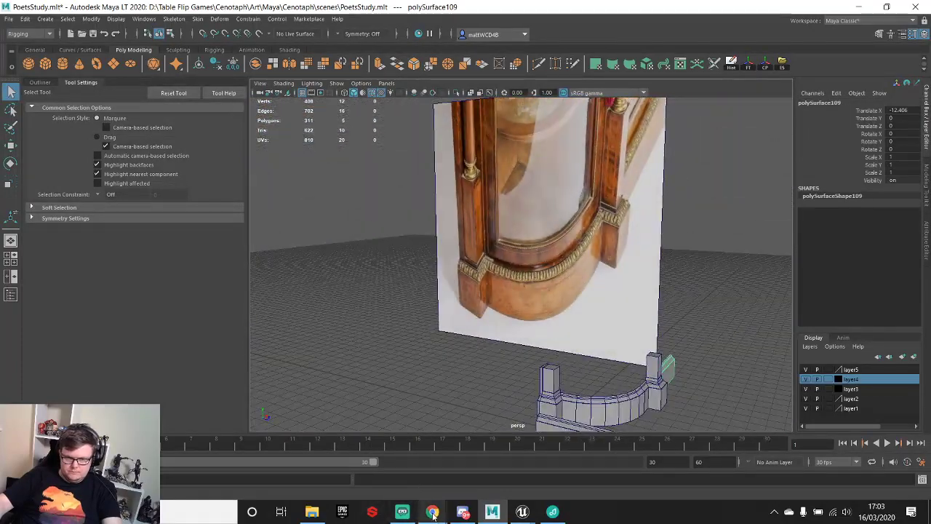
- Switch to Chrome and browse the credenza's product photos, including the front views, the top surface and the lower corner
mouse_move(433, 513)
left_click(495, 458)
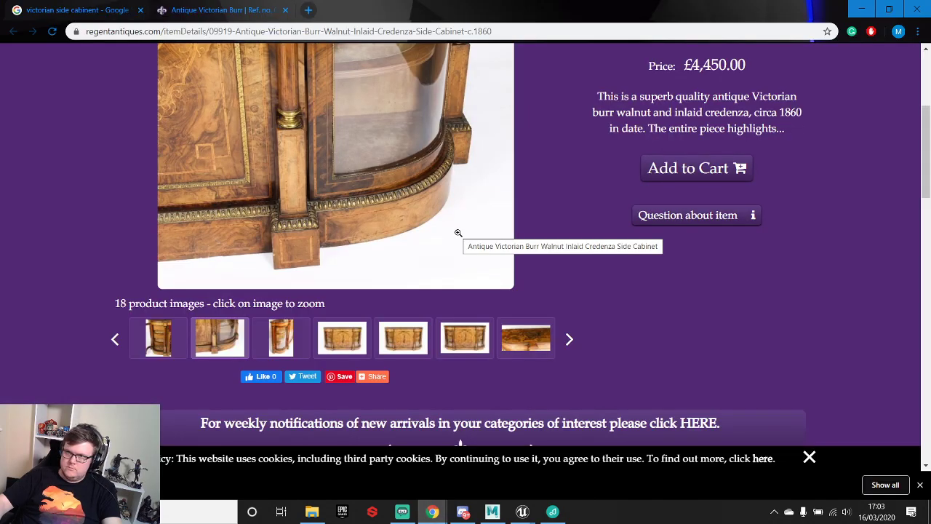
left_click(332, 342)
left_click(404, 347)
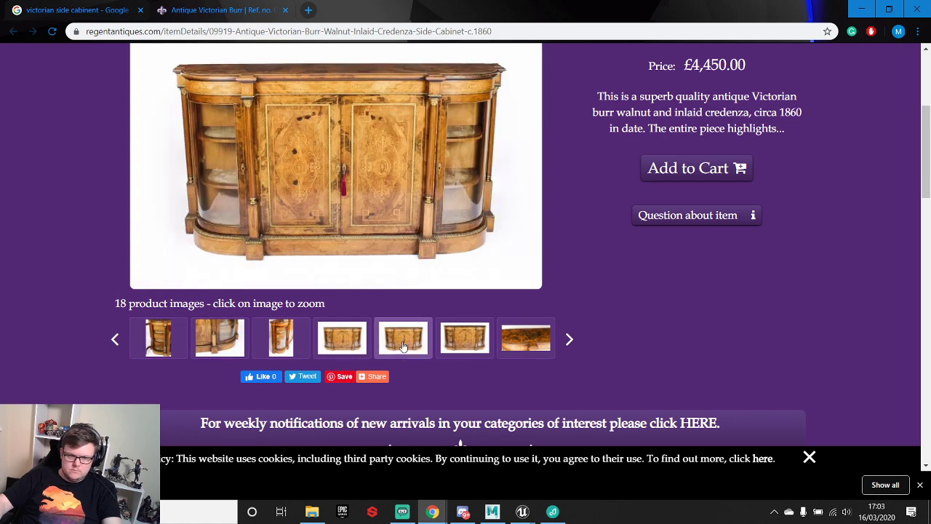
left_click(465, 342)
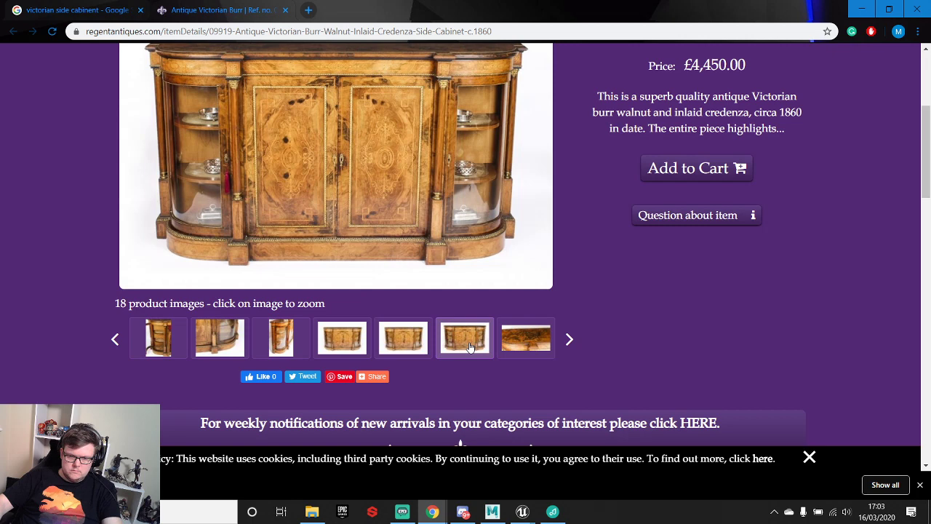
left_click(516, 341)
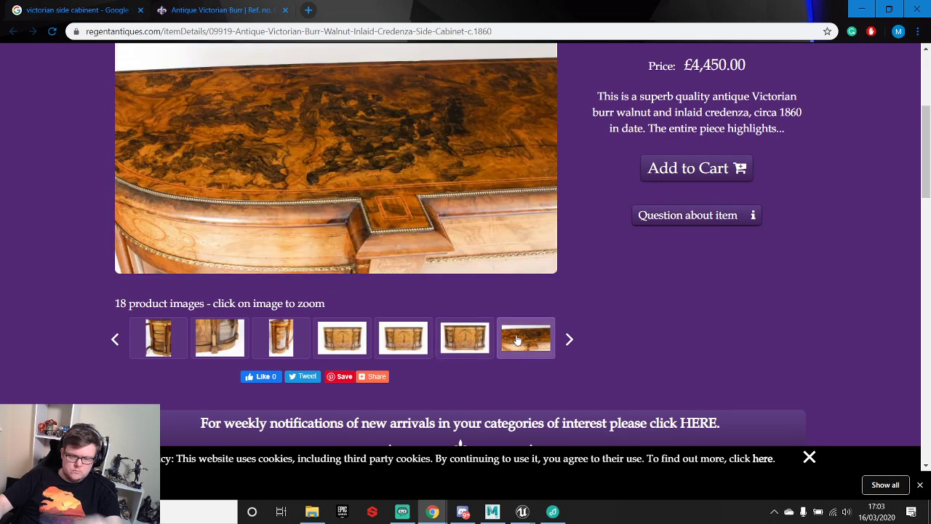
left_click(216, 340)
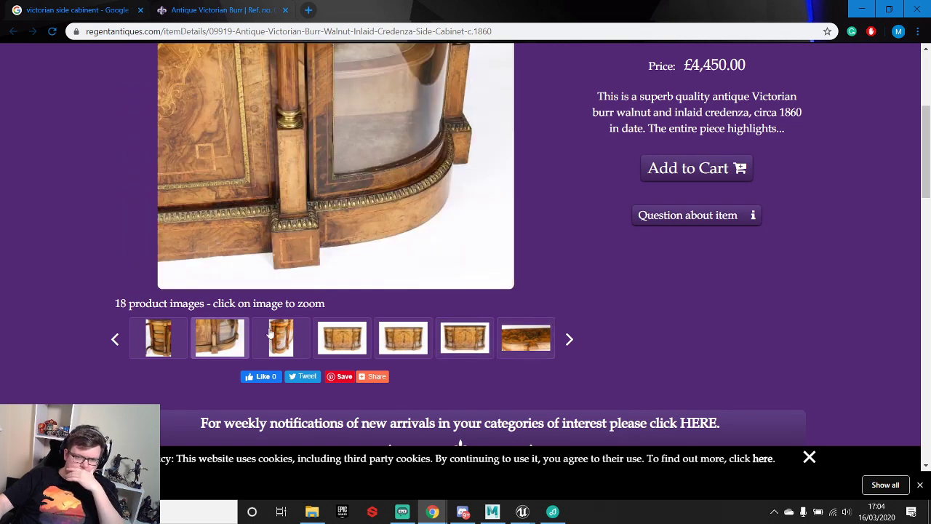
left_click(116, 340)
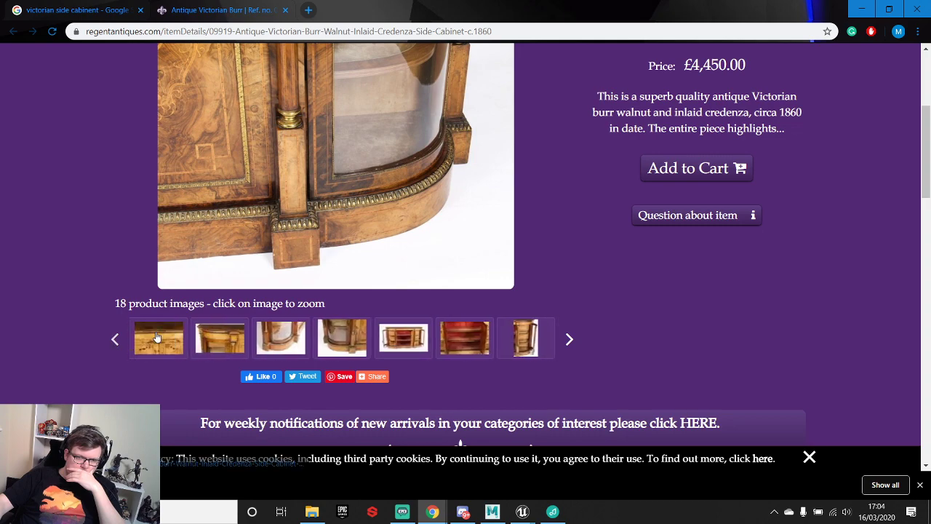
left_click(116, 340)
left_click(175, 342)
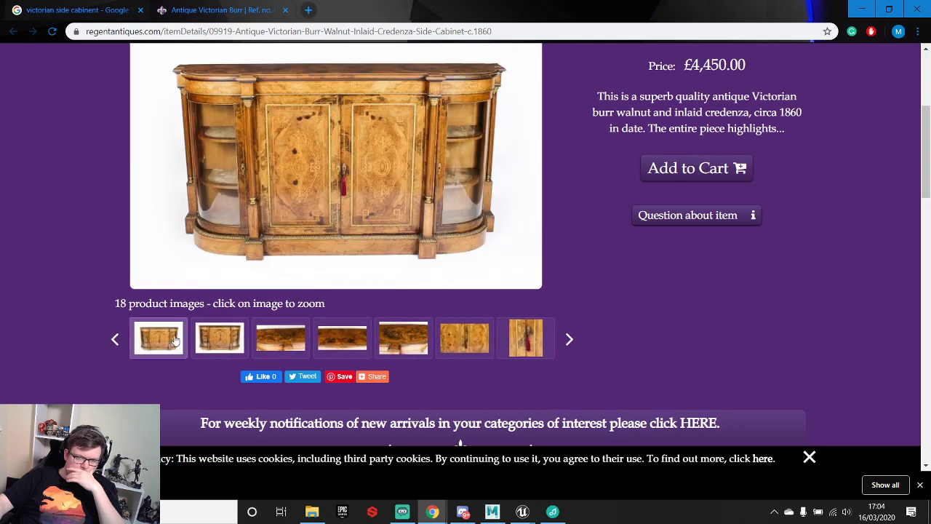
- Enlarge the credenza's front photo and step through the close-ups of the top, upper frieze, corner capitals and curved base
left_click(239, 102)
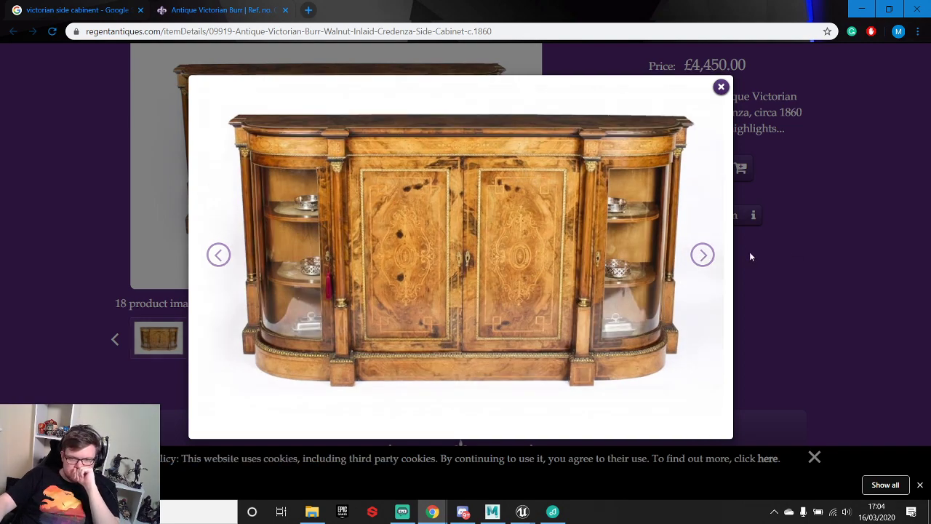
left_click(704, 256)
left_click(704, 256)
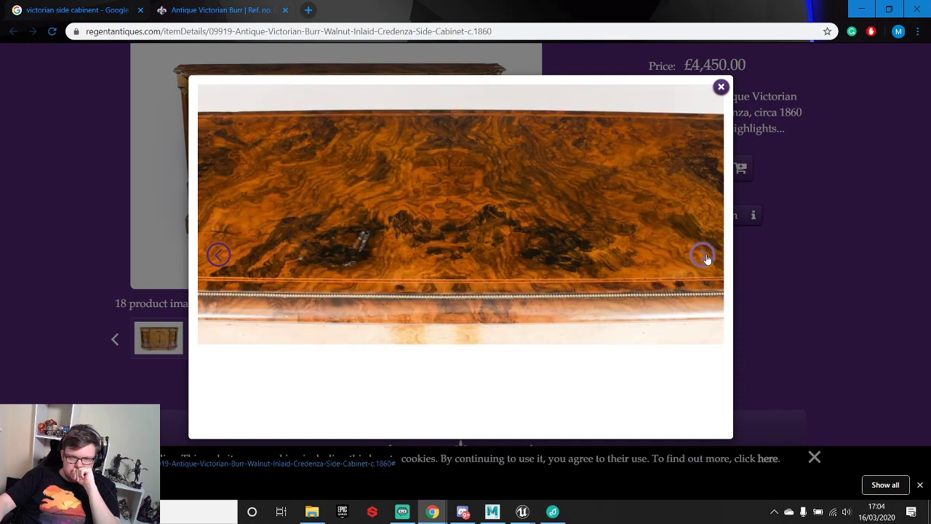
left_click(704, 256)
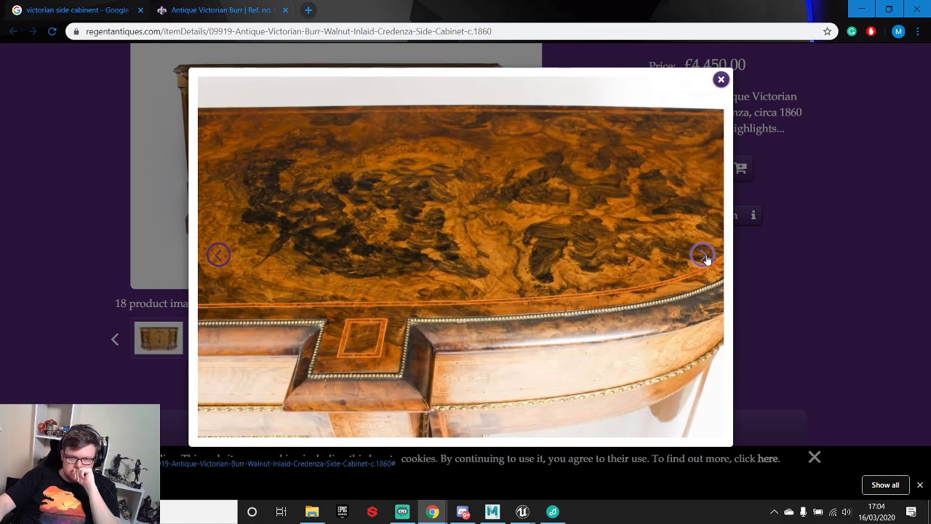
left_click(704, 256)
left_click(704, 256)
left_click(704, 256)
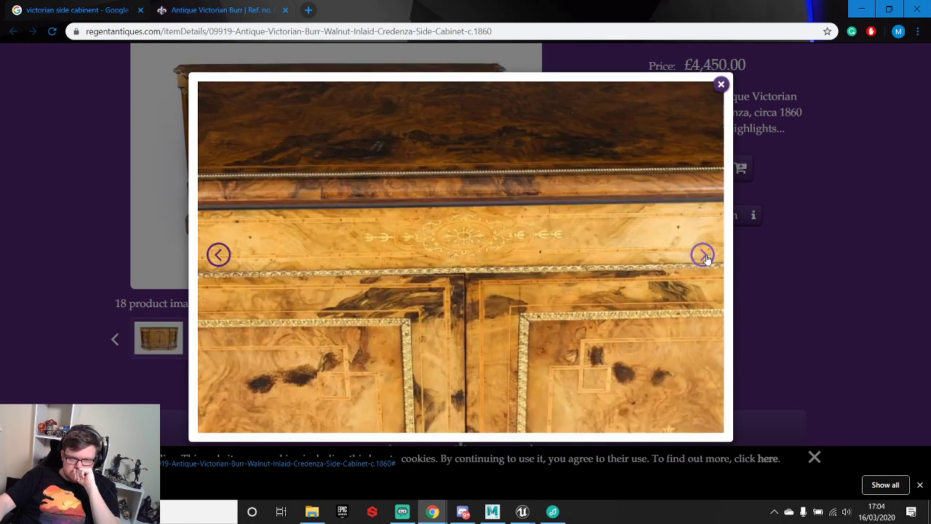
left_click(704, 256)
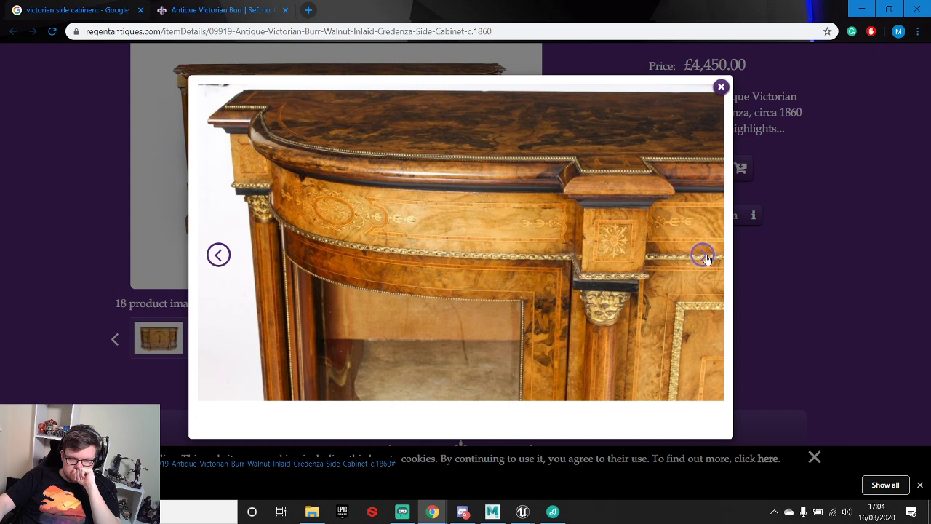
left_click(704, 256)
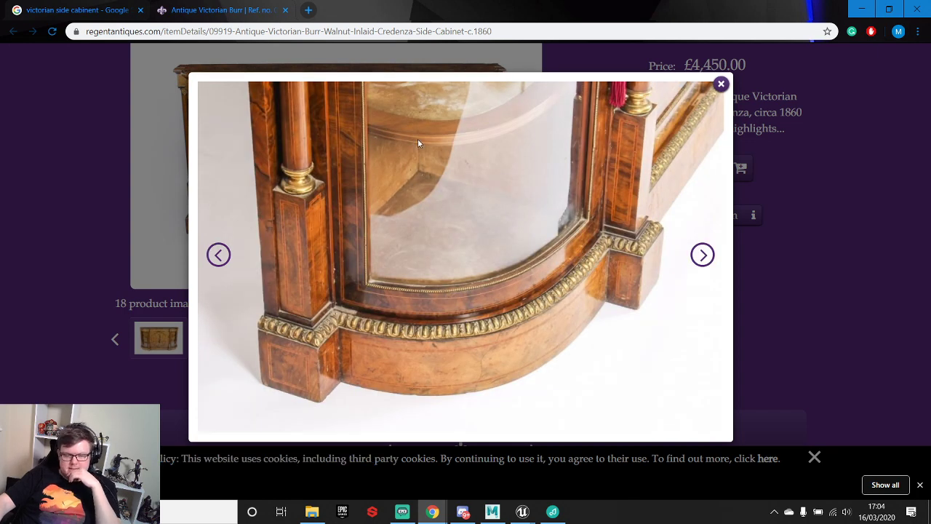
- Reopen the credenza's enlarged photos and examine the full front, curved glass end and lower corner base close-ups
left_click(754, 99)
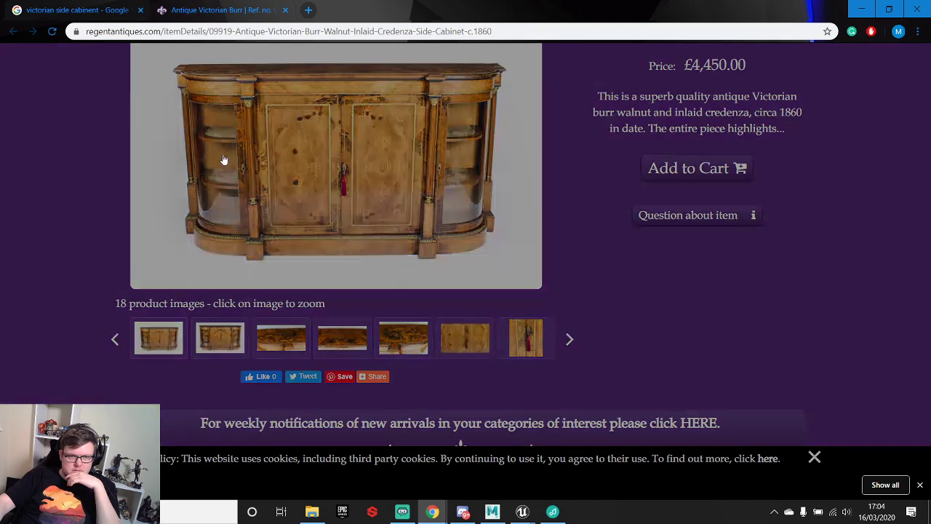
left_click(224, 159)
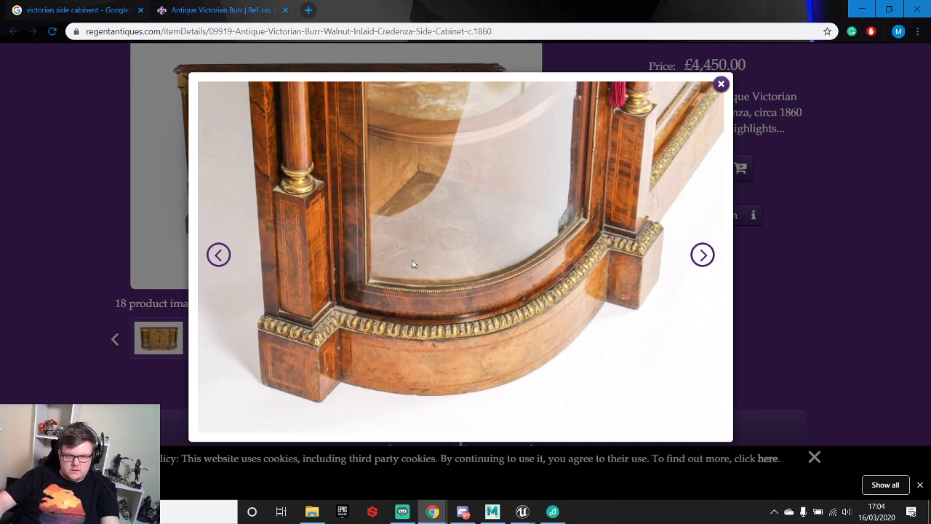
mouse_move(493, 511)
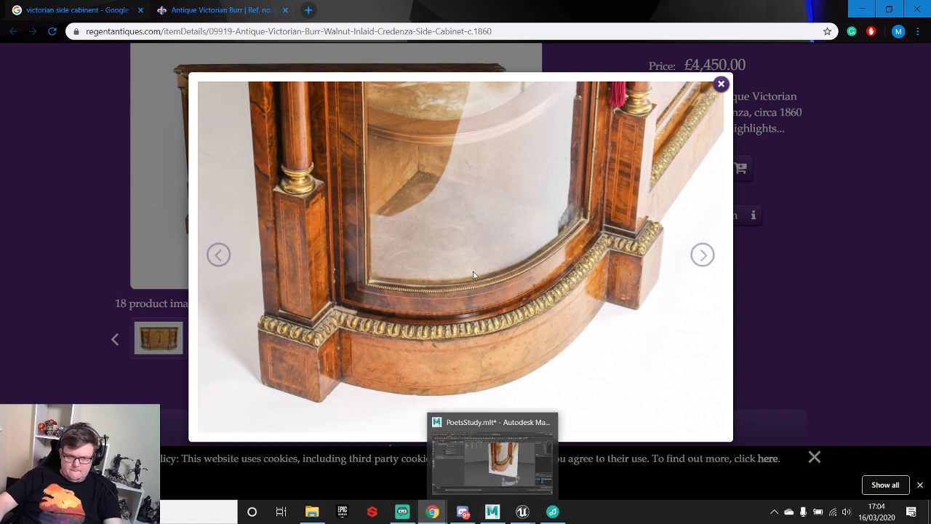
left_click(218, 255)
left_click(218, 254)
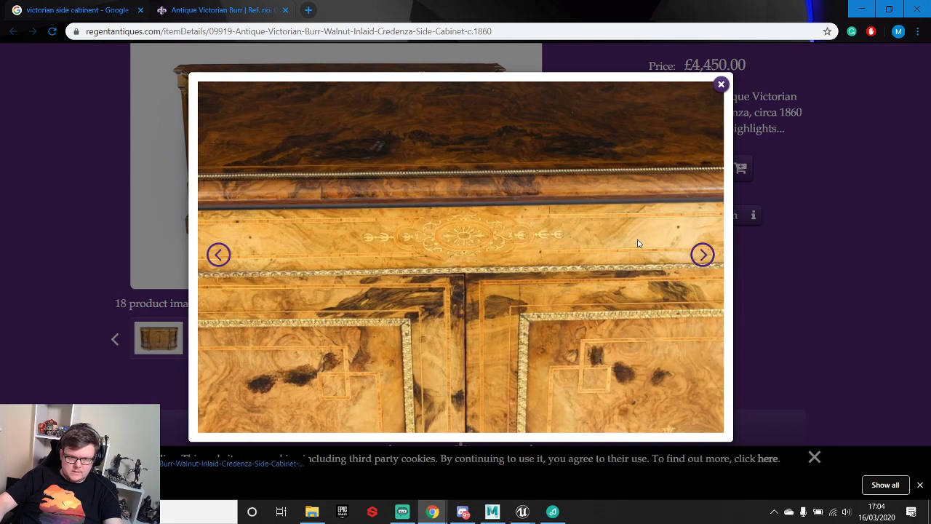
left_click(721, 84)
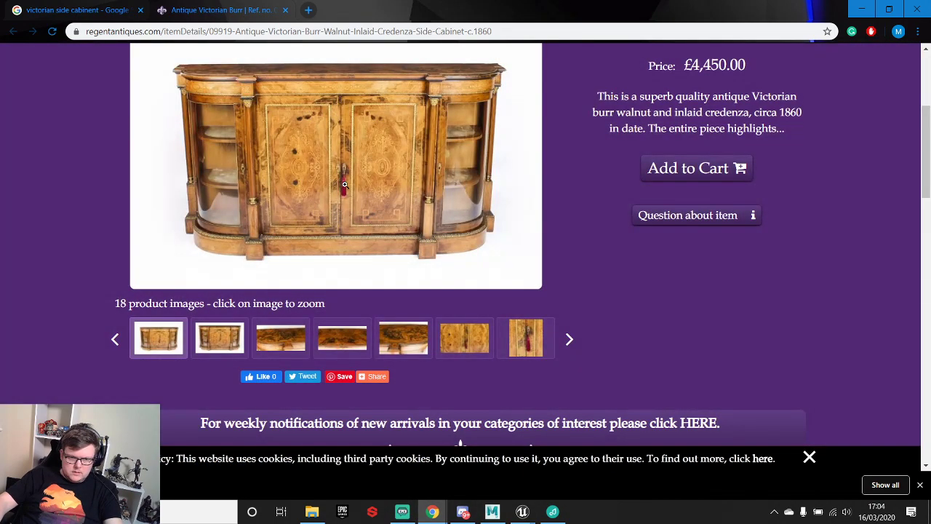
left_click(345, 184)
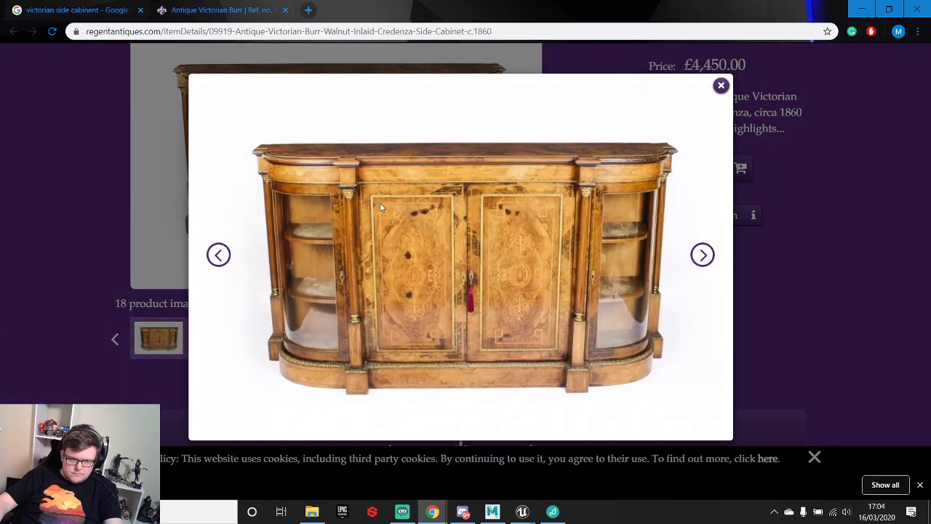
left_click(219, 254)
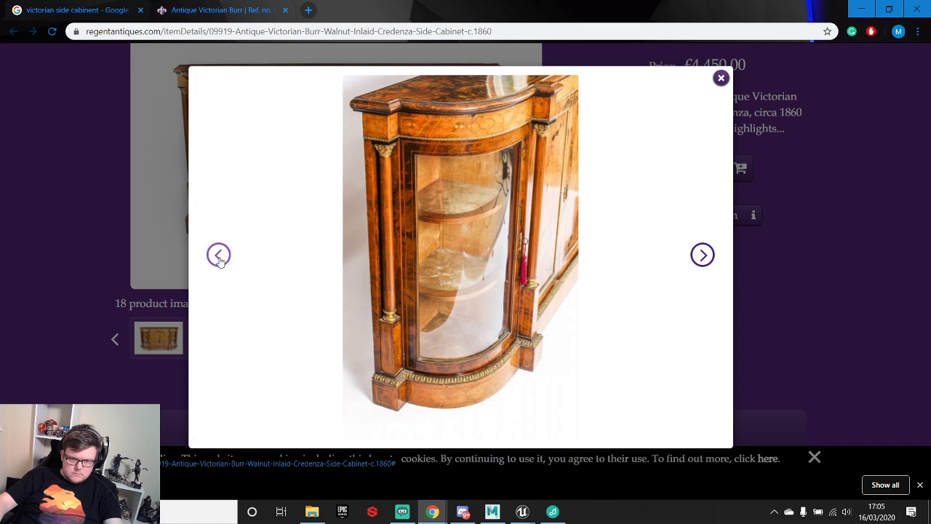
left_click(218, 255)
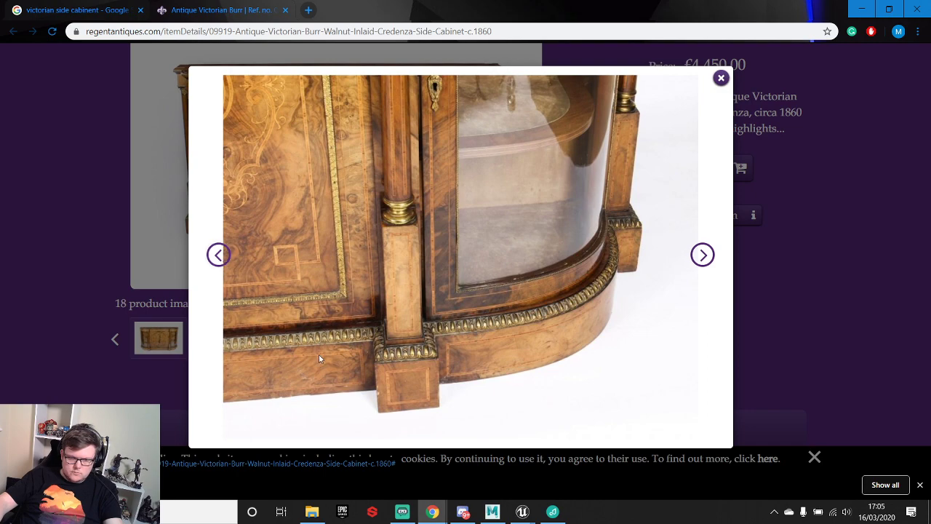
- Switch to Maya, duplicate the flat panel against the corner post and rotate the copy -90 degrees around Y
left_click(492, 511)
left_click_drag(566, 246, 546, 353, "alt")
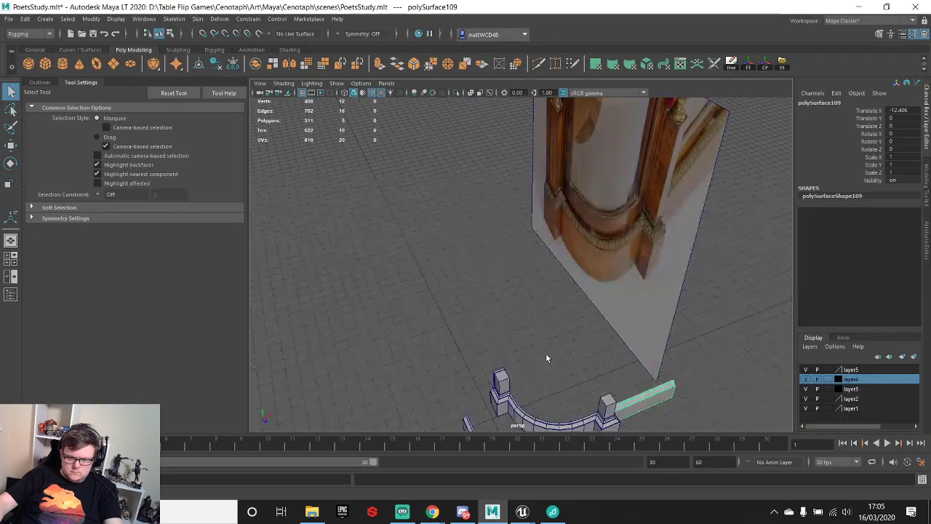
middle_click_drag(547, 355, 538, 259, "alt")
scroll(539, 259, "up", 5)
left_click_drag(538, 259, 486, 218, "alt")
middle_click_drag(486, 217, 558, 224, "alt")
scroll(557, 224, "up", 4)
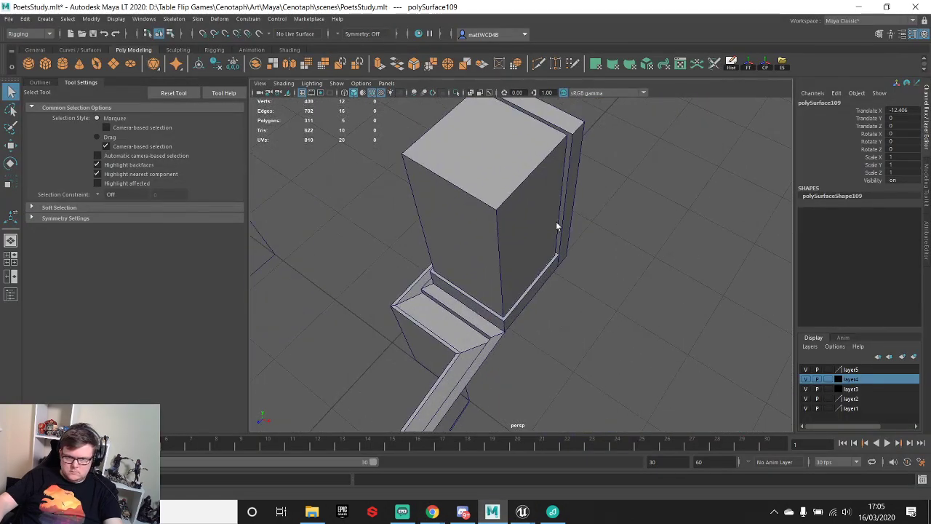
left_click(555, 225)
left_click_drag(586, 254, 526, 231, "alt")
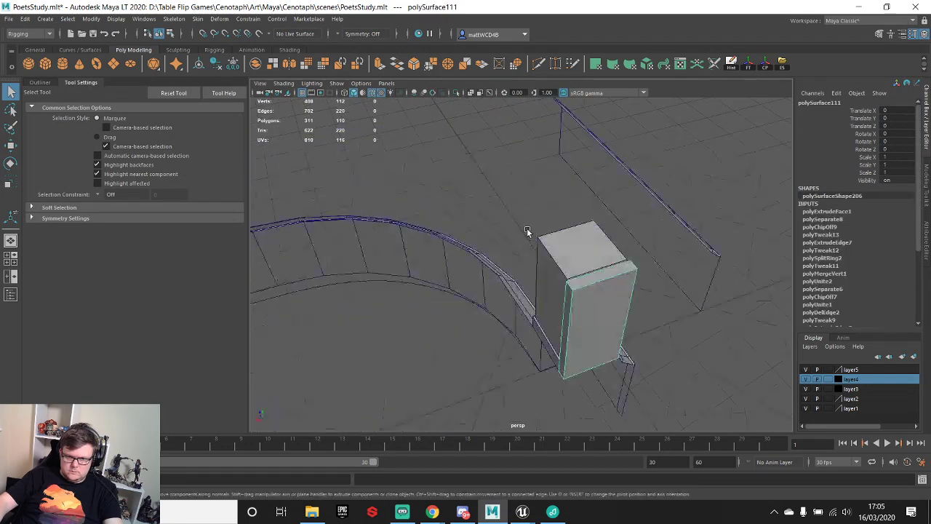
key("w")
key("ctrl+d")
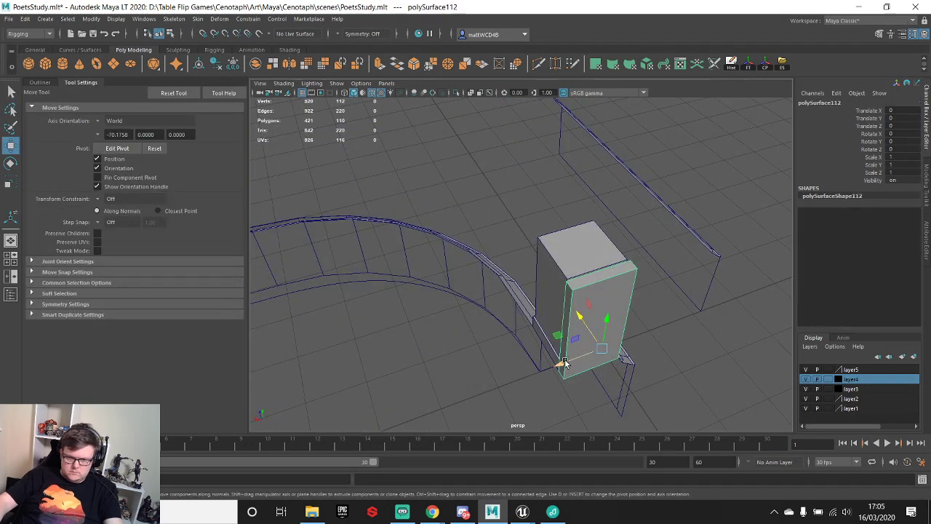
left_click_drag(560, 367, 509, 412)
key("e")
key("w")
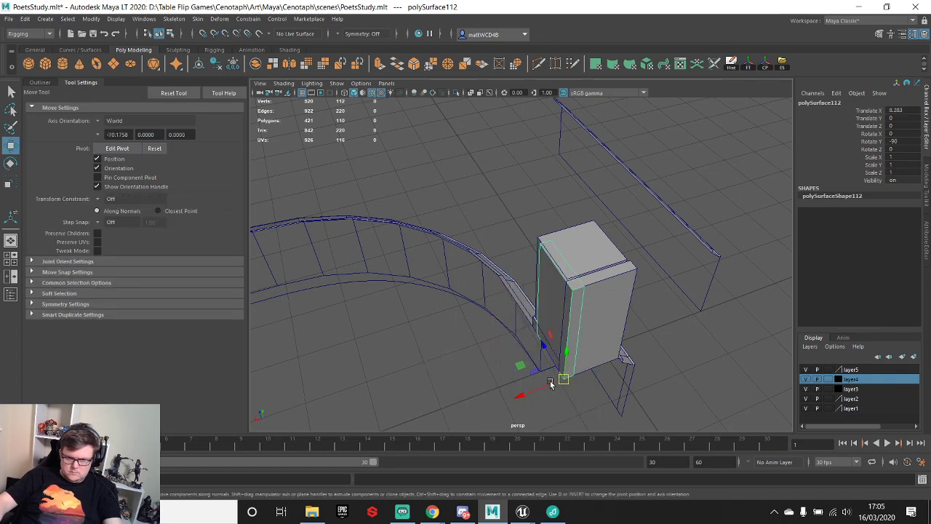
- Move the rotated panel copy onto the post's adjacent side and snap it to the original panel's inner corner
mouse_move(557, 381)
left_mouse_down()
mouse_move(483, 410)
mouse_move(562, 381)
left_mouse_up()
key("d")
key("d")
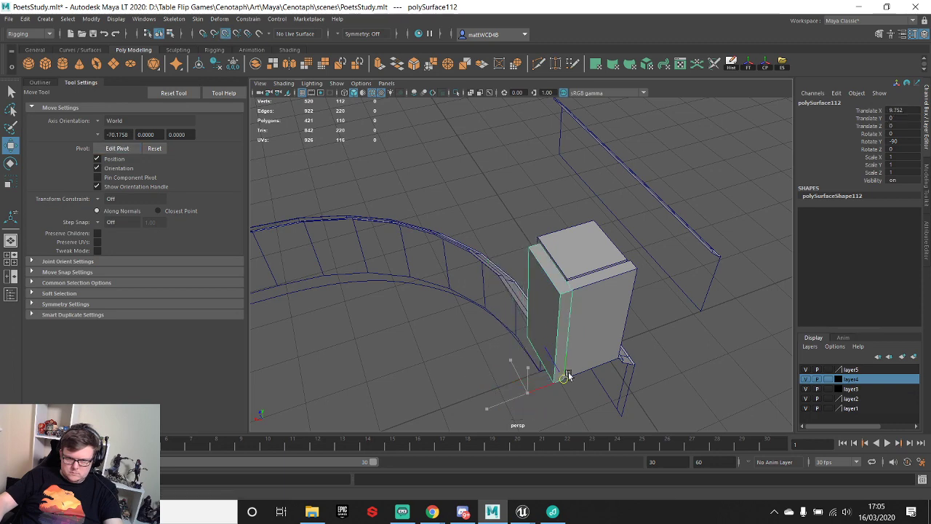
right_click_drag(497, 275, 563, 312, "alt")
left_click_drag(563, 312, 590, 345, "alt")
middle_click_drag(590, 345, 480, 218, "alt")
right_click_drag(480, 218, 516, 249, "alt")
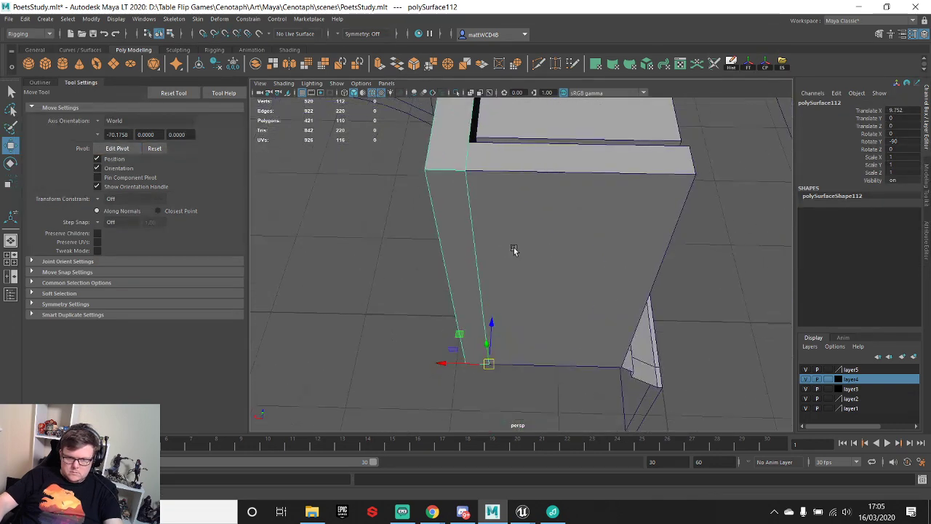
left_click_drag(516, 249, 528, 256, "alt")
left_click_drag(480, 371, 491, 185, "alt")
key("v")
- Combine the two panels into one mesh and delete the two narrow faces inside their corner notch
key("q")
left_click(538, 223)
left_click(471, 223, "shift")
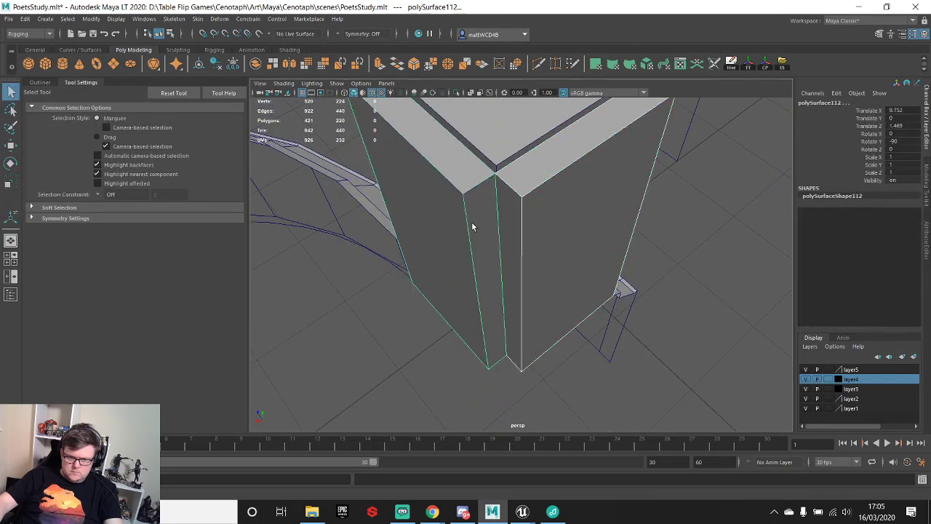
right_click_drag(472, 214, 455, 420, "shift")
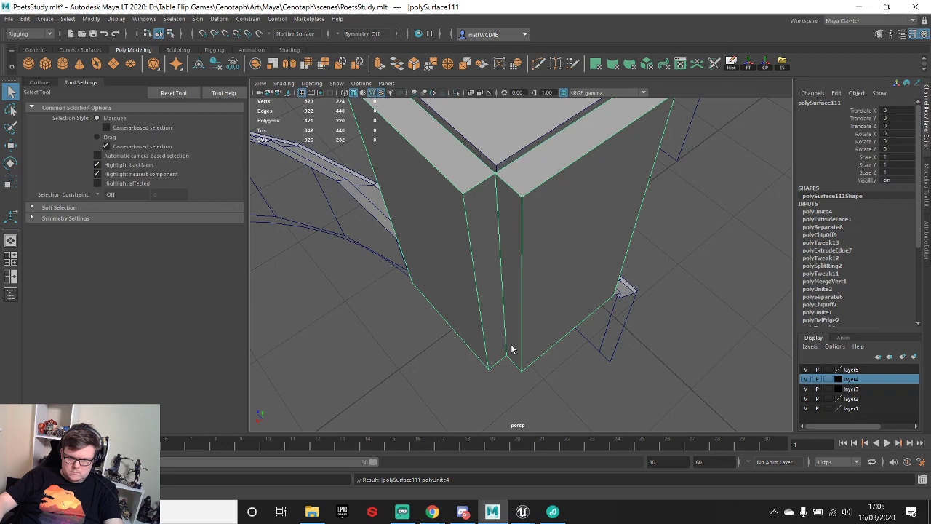
key("F11")
left_click(506, 227)
left_click(485, 233, "shift")
key("Delete")
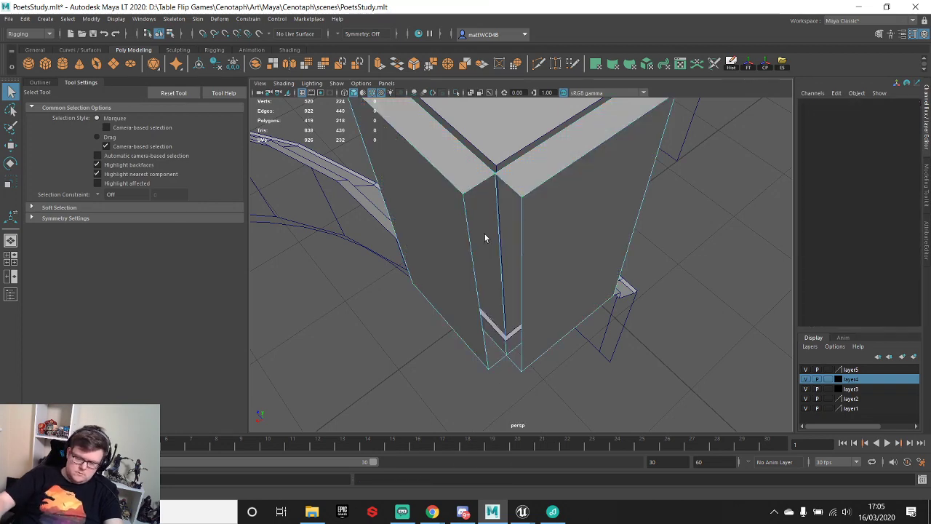
- Snap the outer vertical edges of both panels together to close the corner notch
right_click_drag(519, 273, 526, 237)
left_click(522, 244)
key("w")
key("v")
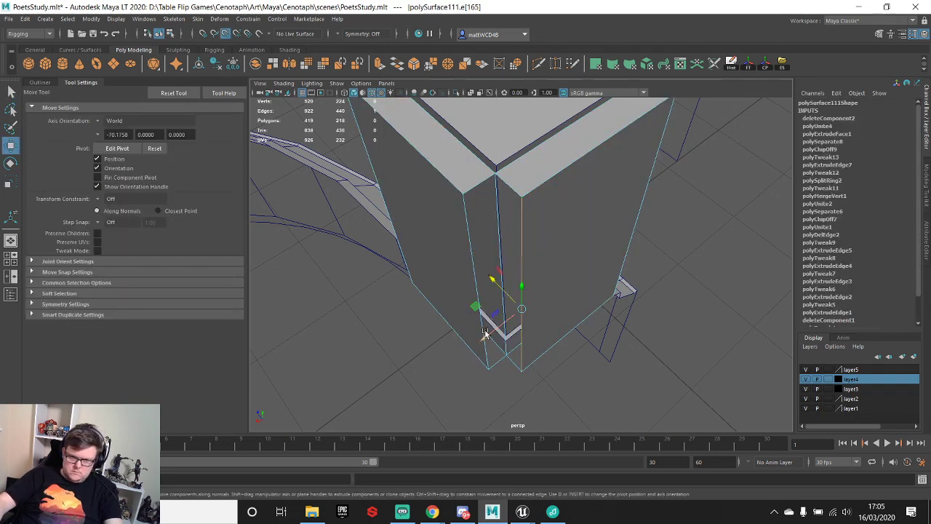
left_click_drag(487, 335, 461, 192)
key("q")
left_click(468, 241)
key("w")
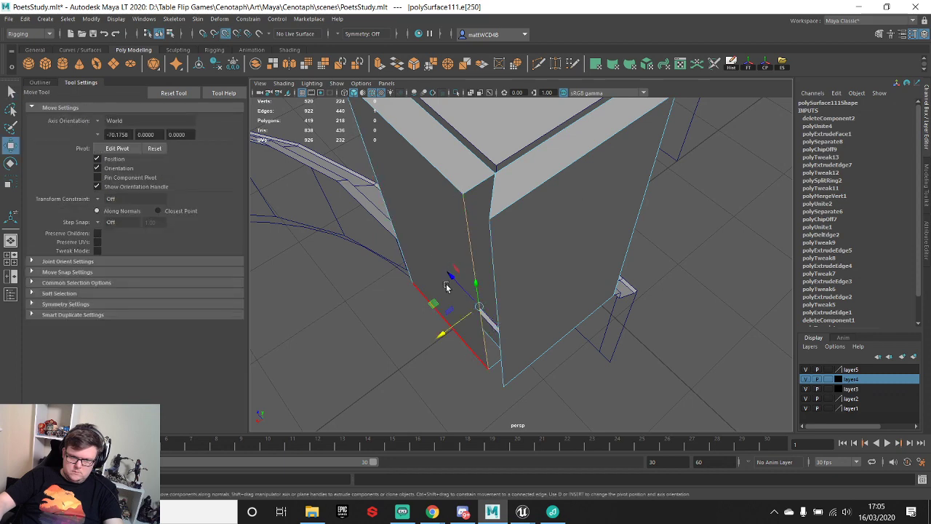
key("v")
left_click_drag(450, 279, 491, 217)
key("q")
- Merge the combined corner panel's vertices with a 0.01 distance threshold
right_click_drag(517, 224, 477, 218)
scroll(465, 204, "down", 6)
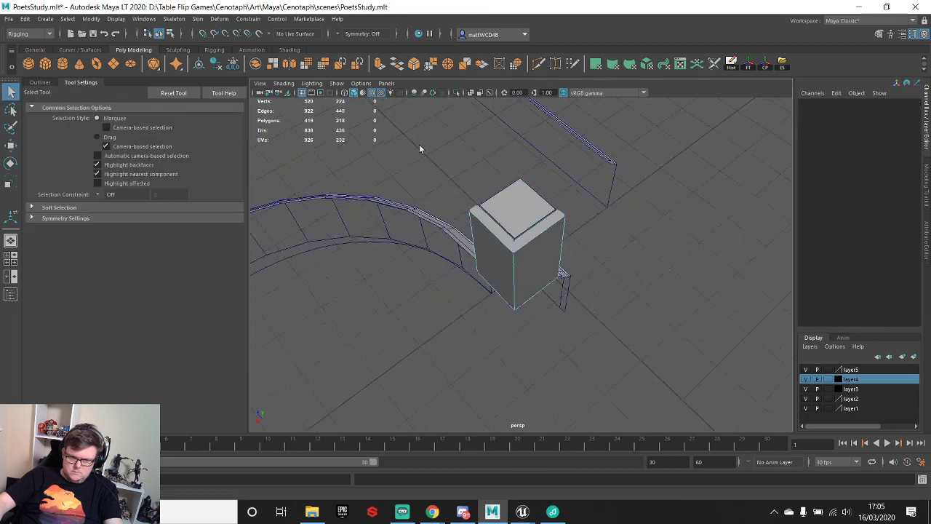
left_click_drag(420, 144, 656, 413)
right_click_drag(618, 314, 561, 271, "shift")
key("f")
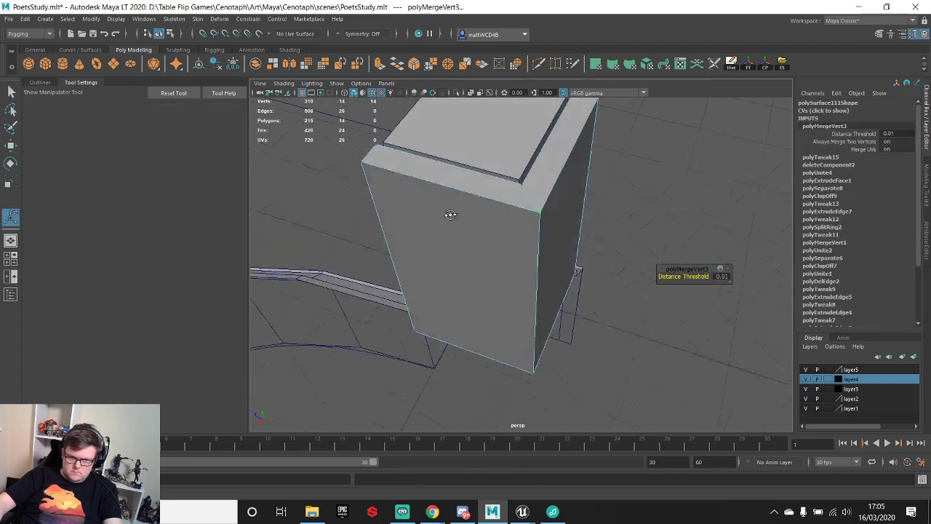
scroll(540, 208, "down", 5)
left_click_drag(480, 231, 529, 245, "alt")
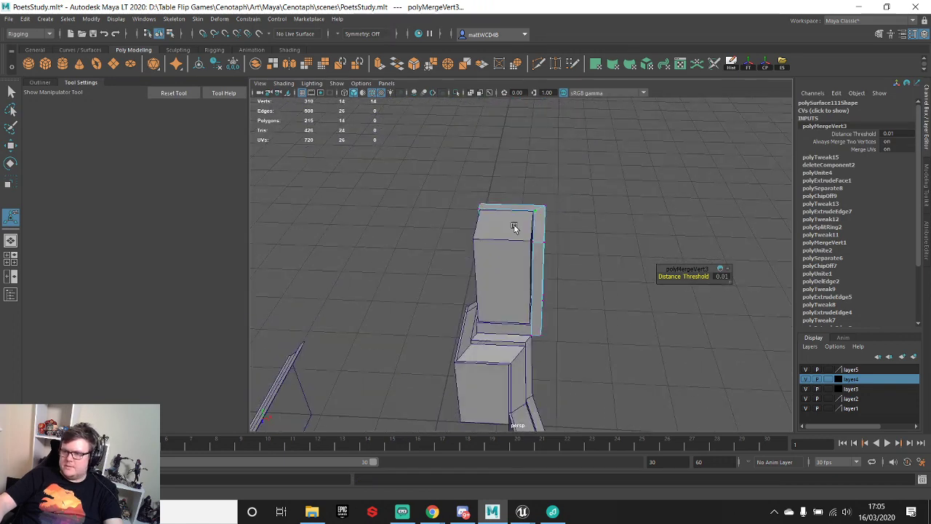
- Try to extrude the corner panel's narrow end face outward with 27 divisions
key("q")
right_click_drag(541, 251, 539, 275)
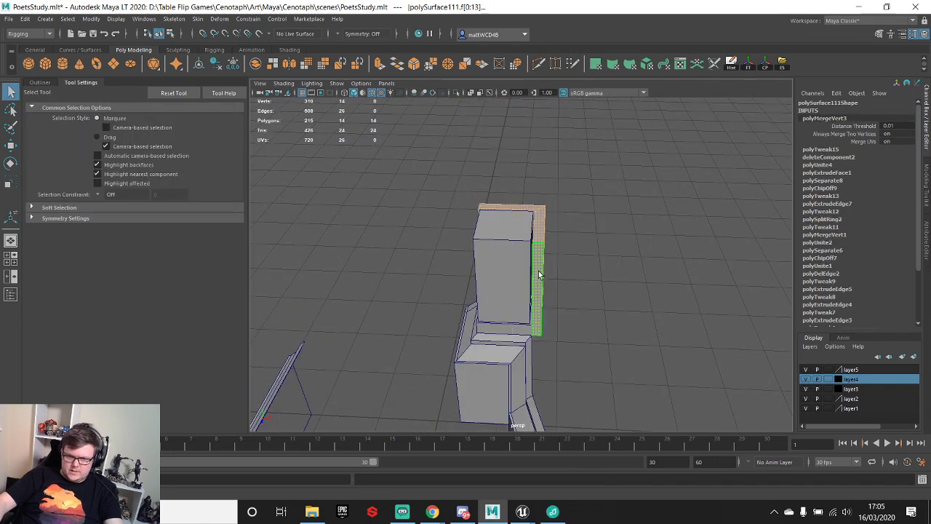
left_click(539, 274)
left_click_drag(539, 275, 557, 233, "alt")
key("ctrl+e")
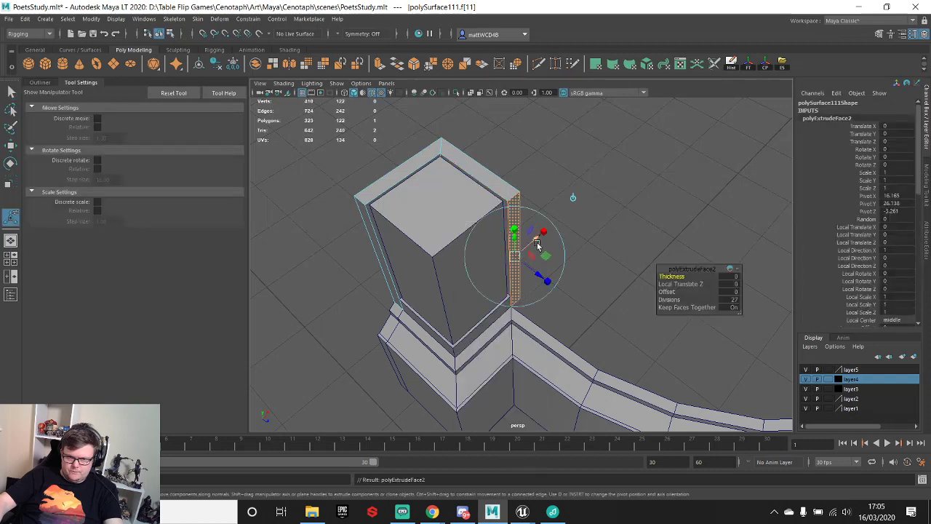
key("w")
left_click_drag(554, 284, 640, 334)
right_click_drag(565, 247, 613, 233)
scroll(635, 383, "down", 5)
scroll(556, 272, "up", 5)
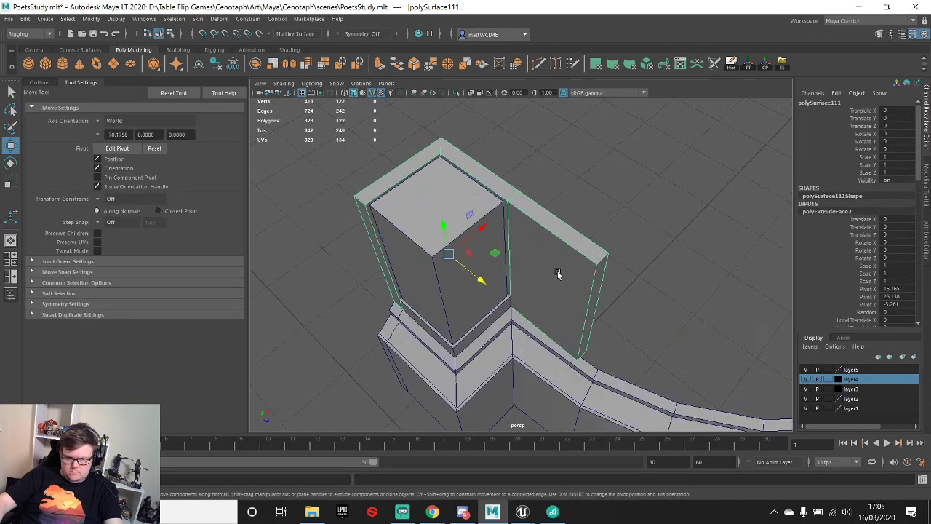
key("ctrl+z")
key("ctrl+z")
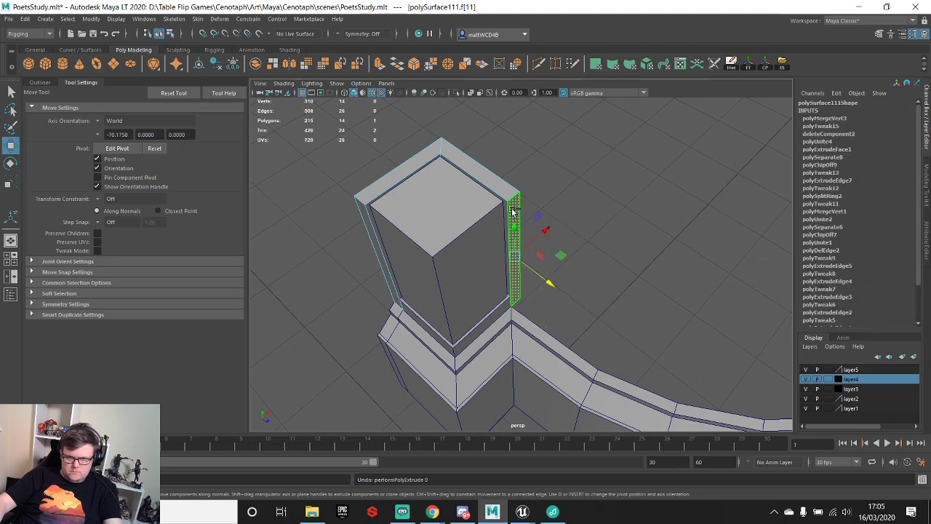
- Set face extrusion to 1 division, extrude the panel's narrow end face outward and delete the extruded section
right_click(512, 211, "shift")
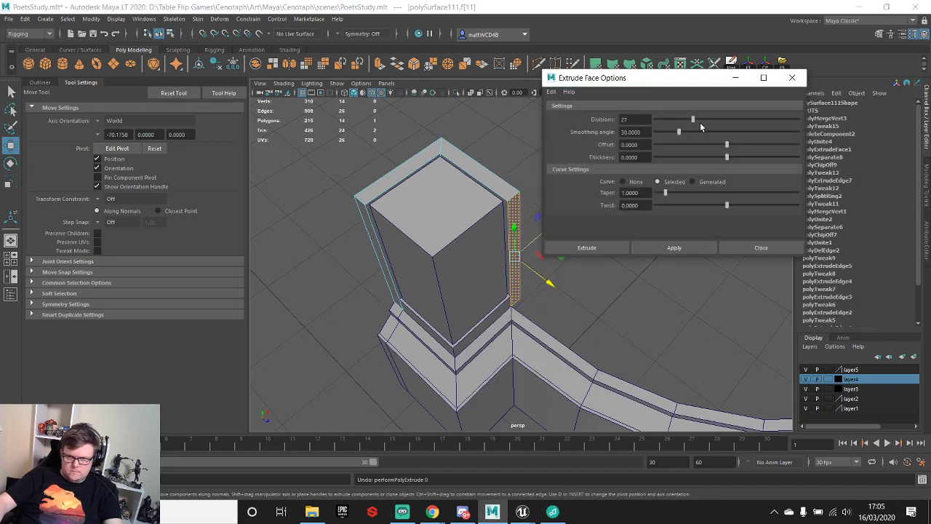
left_click(675, 247)
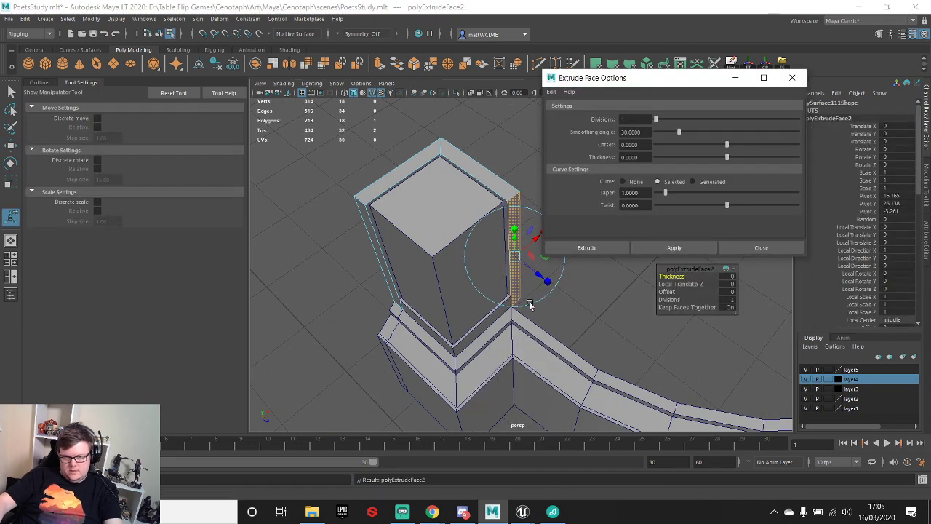
left_click(733, 251)
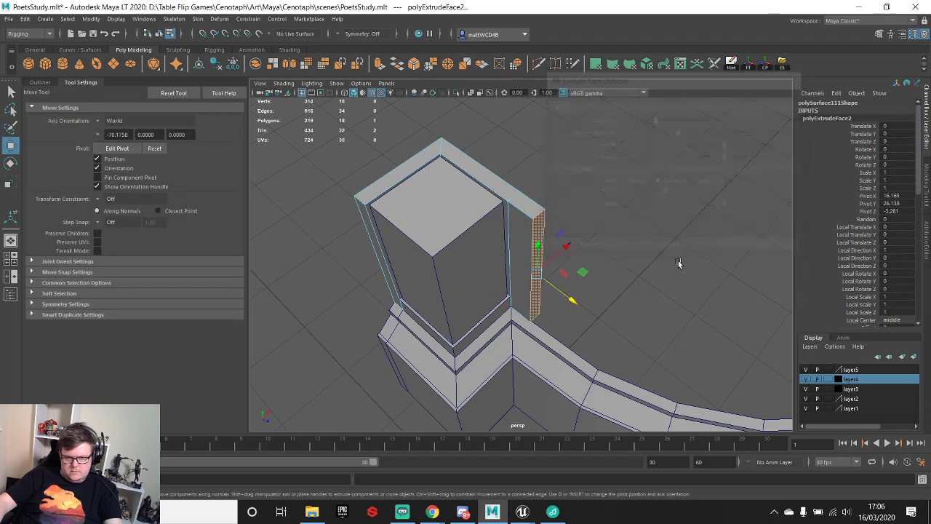
left_click_drag(678, 264, 579, 250, "alt")
key("q")
key("Delete")
scroll(578, 249, "up", 5)
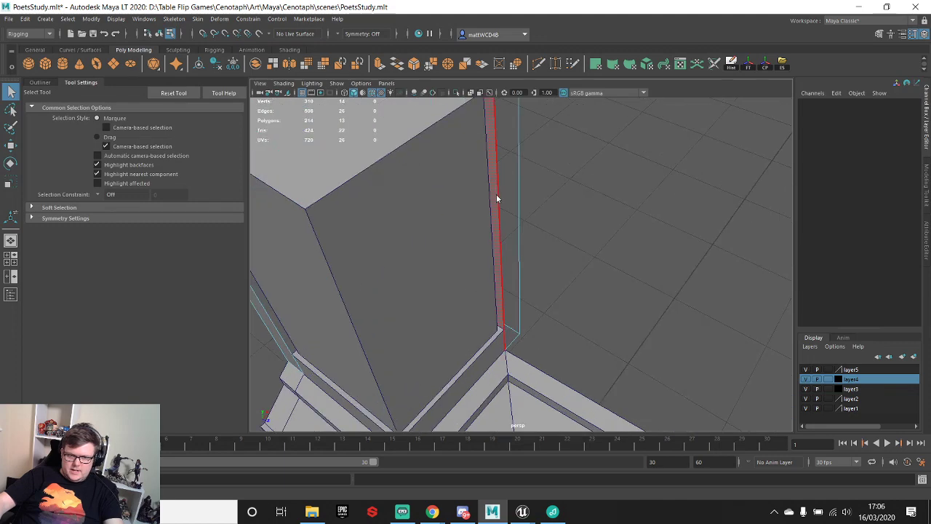
- Fill the open narrow end of the corner panel with a new face using Append to Polygon
key("F8")
right_click_drag(515, 180, 578, 180, "shift")
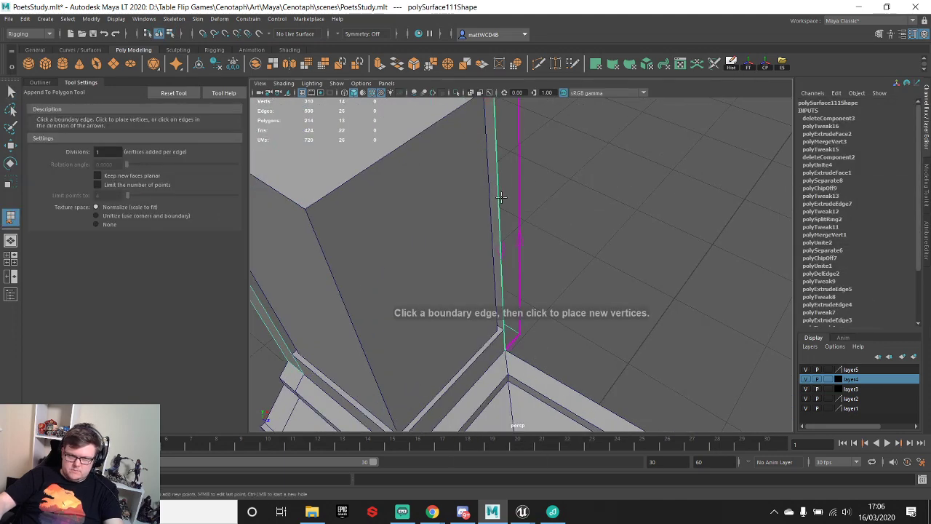
left_click(518, 182)
key("Return")
scroll(520, 182, "down", 8)
key("q")
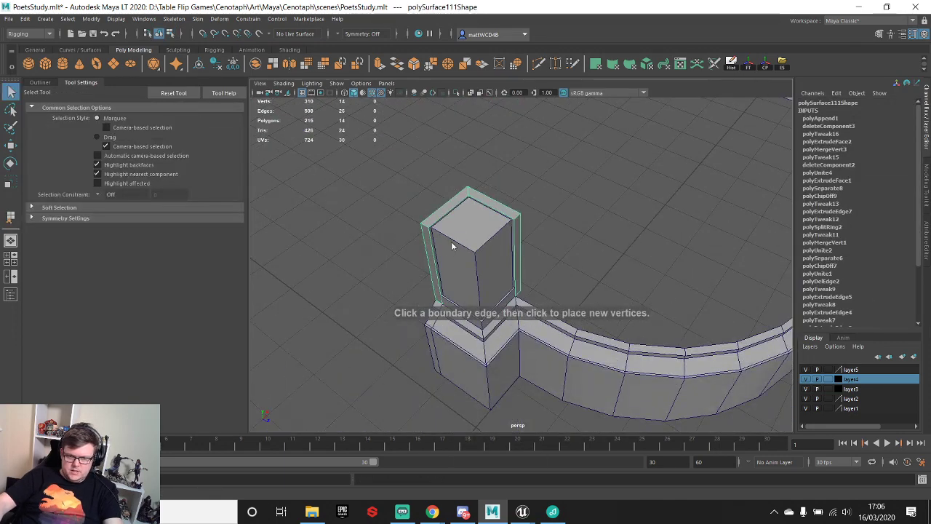
- Select all vertices of the corner post's inner block and merge them with a 0.01 distance threshold
left_click(451, 242)
right_click_drag(477, 246, 403, 232)
scroll(404, 232, "down", 5)
left_click_drag(388, 175, 564, 380)
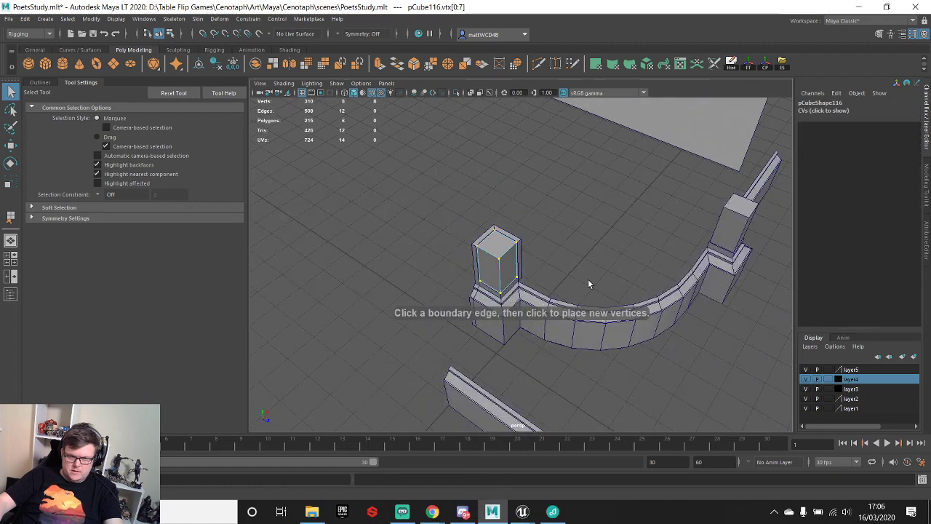
right_click_drag(588, 280, 614, 232, "shift")
key("t")
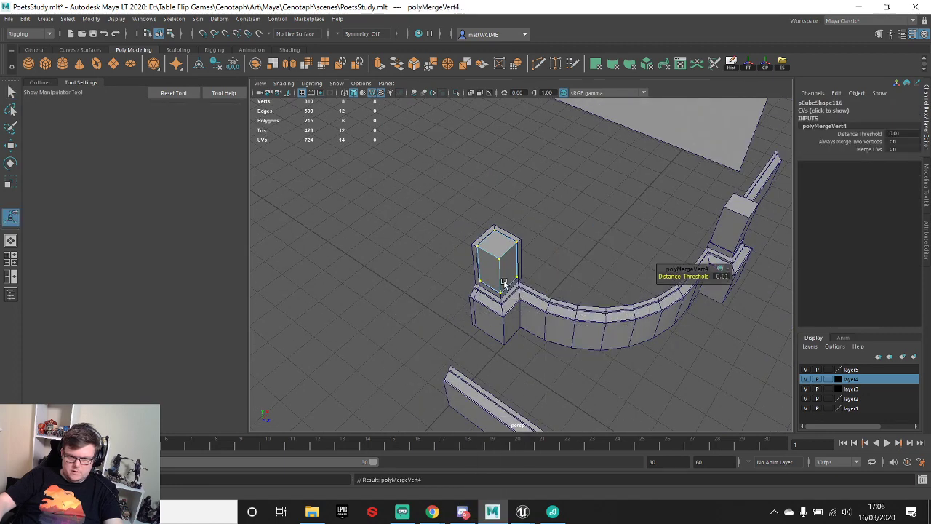
- Select all vertices of the first corner post's base block and merge them with a 0.01 distance threshold
left_click(502, 317)
key("q")
right_click_drag(502, 317, 439, 309)
left_click_drag(408, 201, 606, 362)
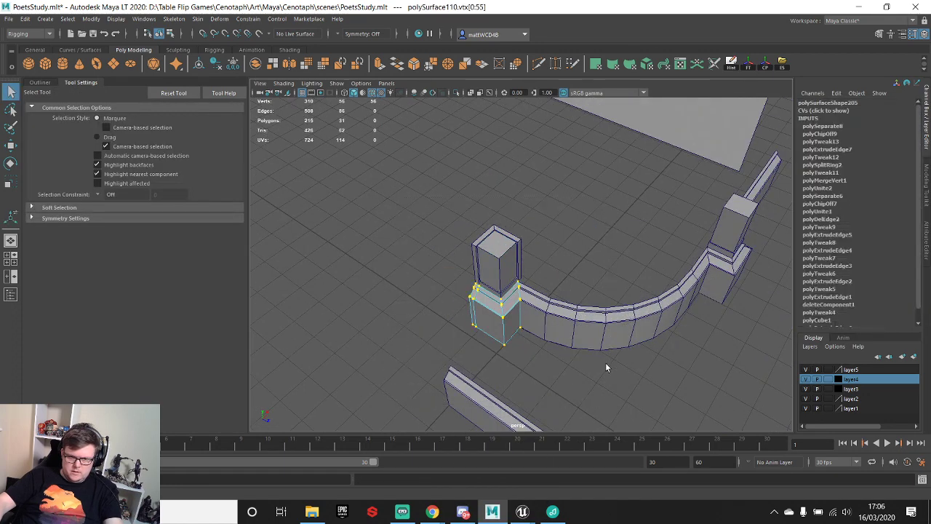
right_click_drag(592, 308, 622, 246, "shift")
scroll(696, 276, "down", 2)
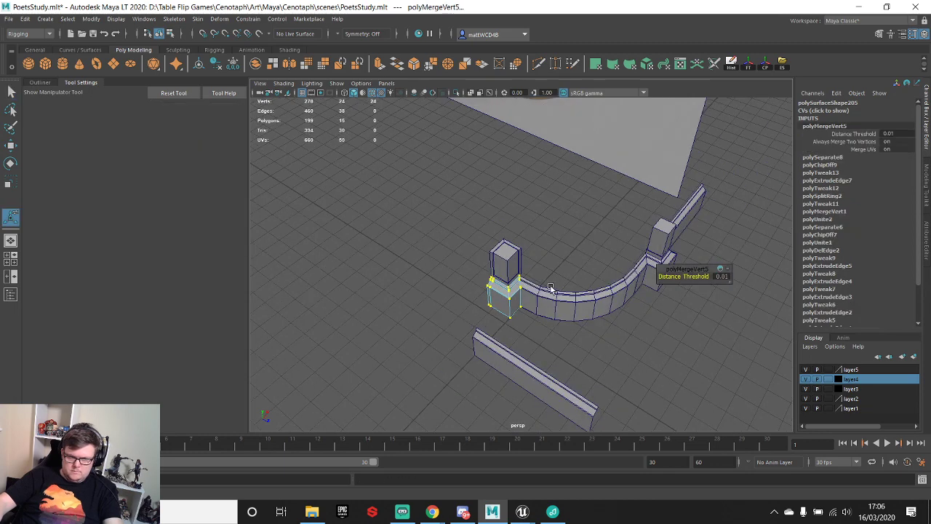
scroll(551, 288, "up", 2)
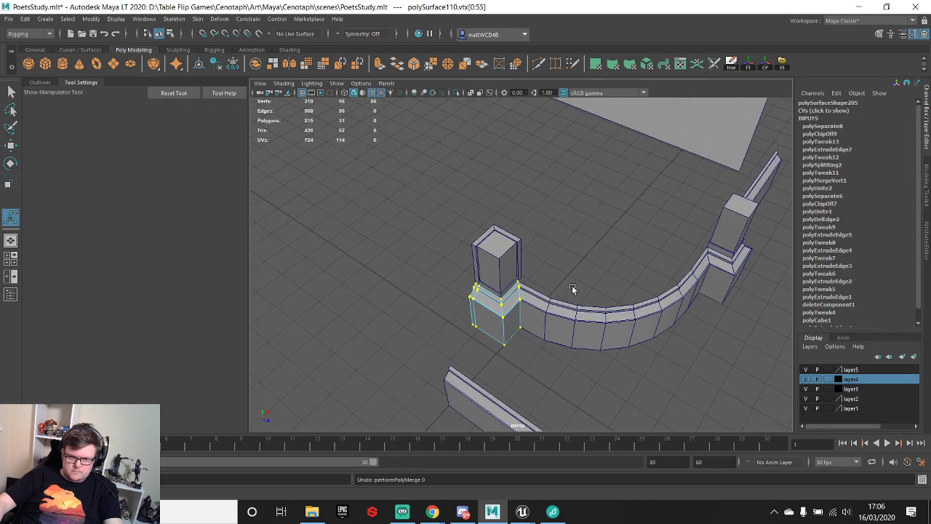
right_click_drag(571, 285, 607, 243, "shift")
left_click_drag(607, 246, 613, 265, "alt")
middle_click_drag(613, 265, 510, 219, "alt")
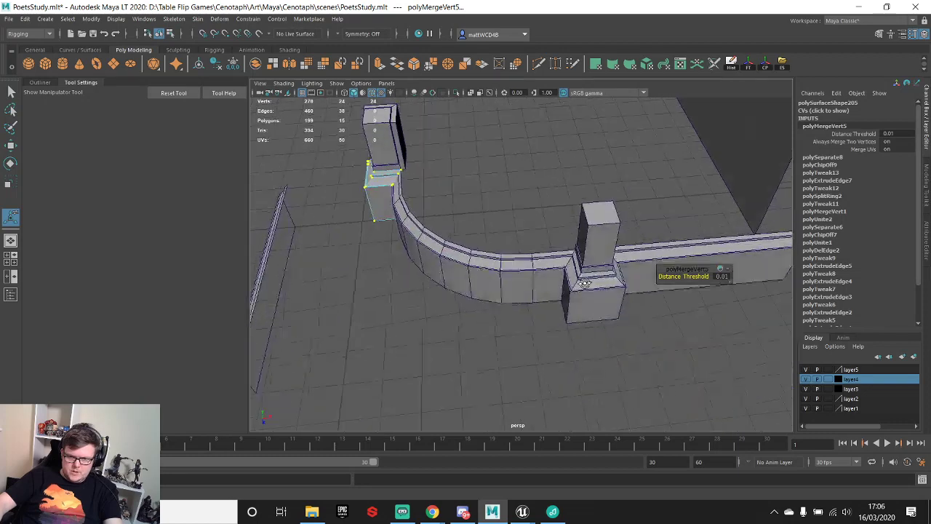
- Merge all vertices of the curved base, and of its separate end segment beside the second post, with Merge Vertices
left_click_drag(509, 219, 505, 247, "alt")
left_click(504, 264)
right_click_drag(504, 247, 445, 232)
left_click_drag(315, 117, 680, 465)
right_click_drag(555, 256, 587, 191, "shift")
left_click(550, 269)
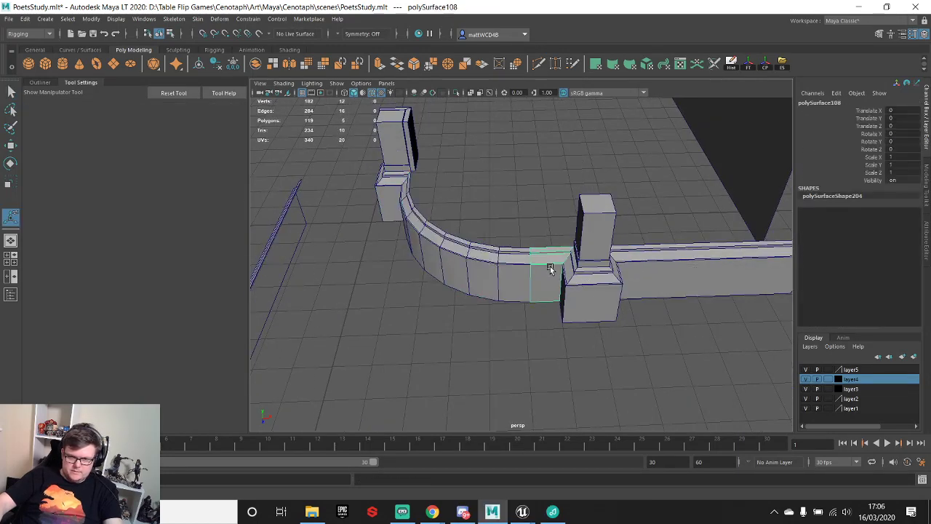
right_click_drag(551, 269, 499, 231)
left_click_drag(499, 231, 640, 335)
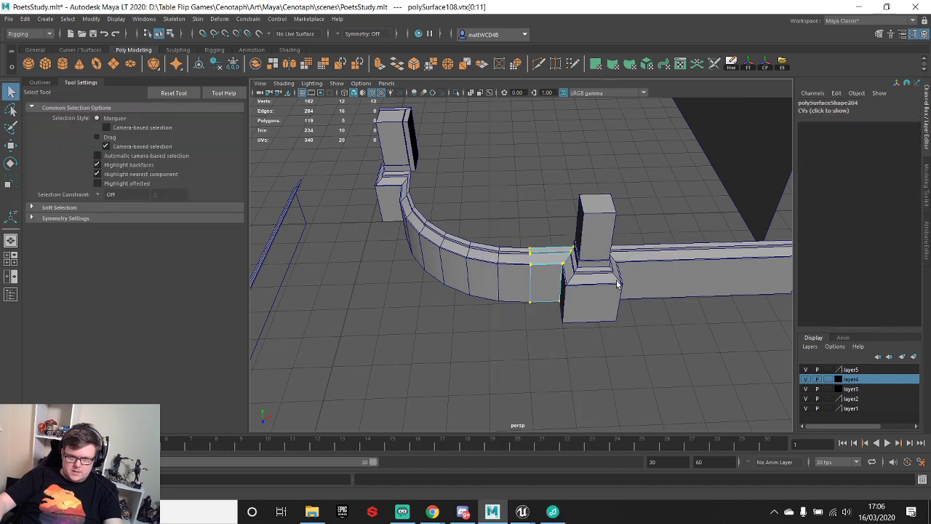
right_click_drag(618, 269, 612, 231, "shift")
- Merge all vertices of the second post's base block and of the straight base section with a 0.01 distance threshold
left_click(595, 288)
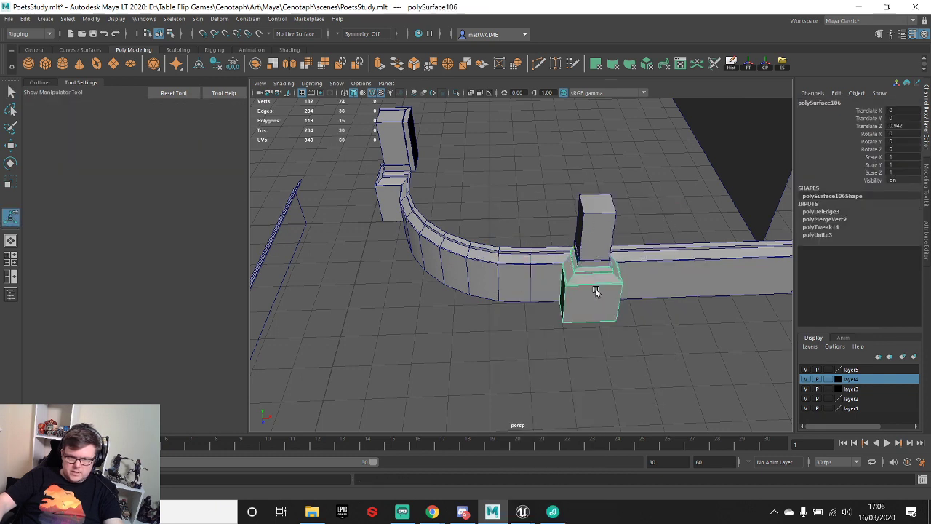
right_click_drag(595, 288, 547, 245)
left_click_drag(461, 158, 729, 436)
right_click_drag(666, 311, 688, 238, "shift")
middle_click_drag(775, 256, 648, 266, "alt")
left_click(647, 265)
right_click_drag(646, 264, 599, 249)
left_click_drag(412, 176, 569, 313)
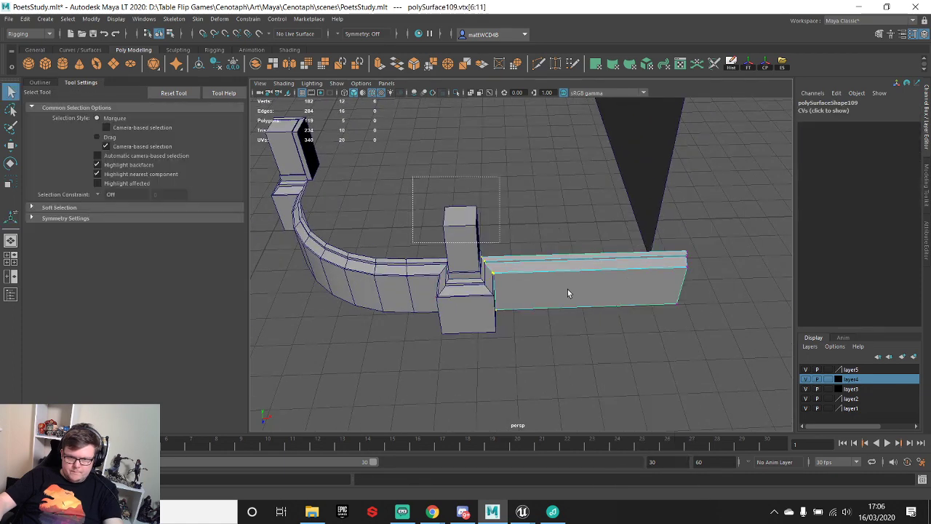
right_click_drag(701, 339, 720, 269, "shift")
- Select all vertices of the second corner post's inner block and merge them with a 0.01 distance threshold
middle_click_drag(471, 241, 559, 245, "alt")
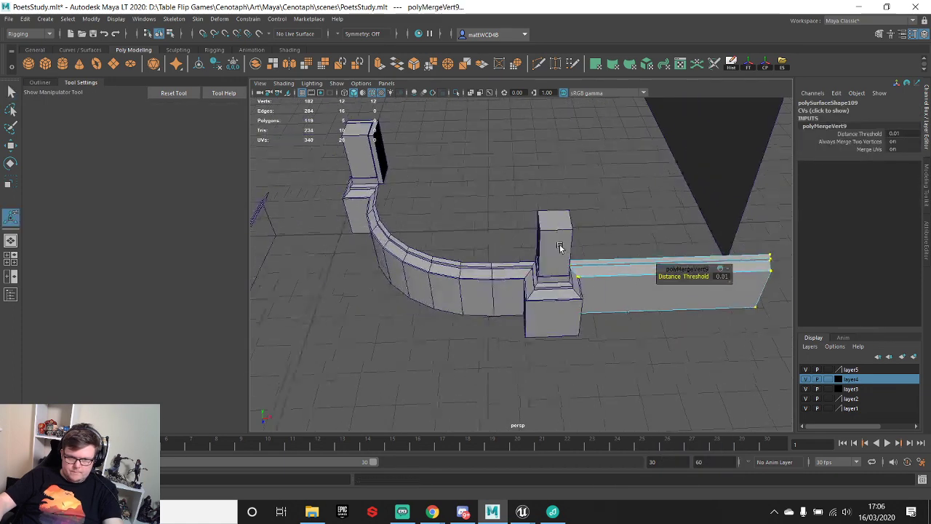
left_click(555, 241)
right_click_drag(554, 240, 515, 227)
left_click_drag(508, 168, 643, 300)
right_click_drag(644, 299, 717, 203, "shift")
left_click_drag(716, 202, 575, 227, "alt")
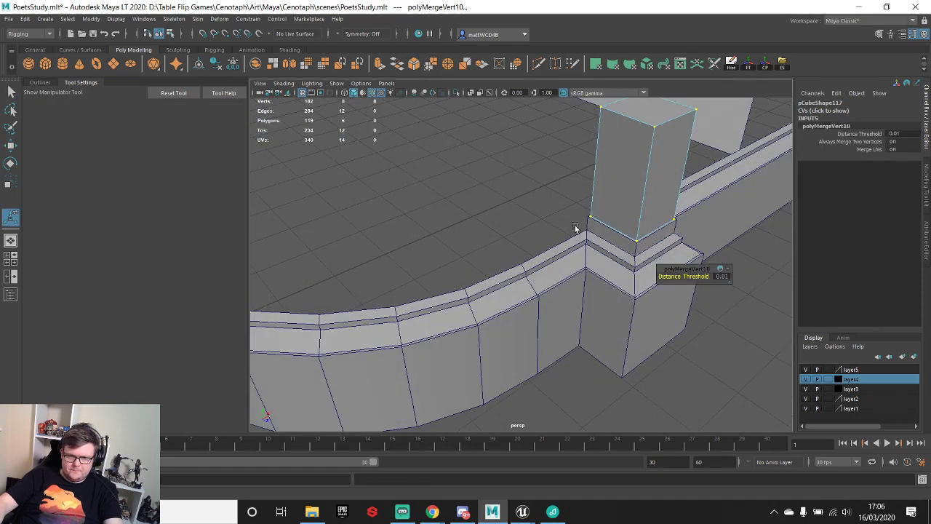
- Extrude the corner panel's narrow end face outward into a long straight panel extending past the curved base
left_click(639, 250)
left_click_drag(354, 248, 486, 248, "alt")
scroll(486, 247, "down", 5)
right_click_drag(497, 213, 500, 254)
left_click(503, 219)
scroll(500, 255, "down", 4)
key("w")
left_click_drag(526, 289, 785, 264, "alt")
middle_click_drag(738, 283, 571, 272, "alt")
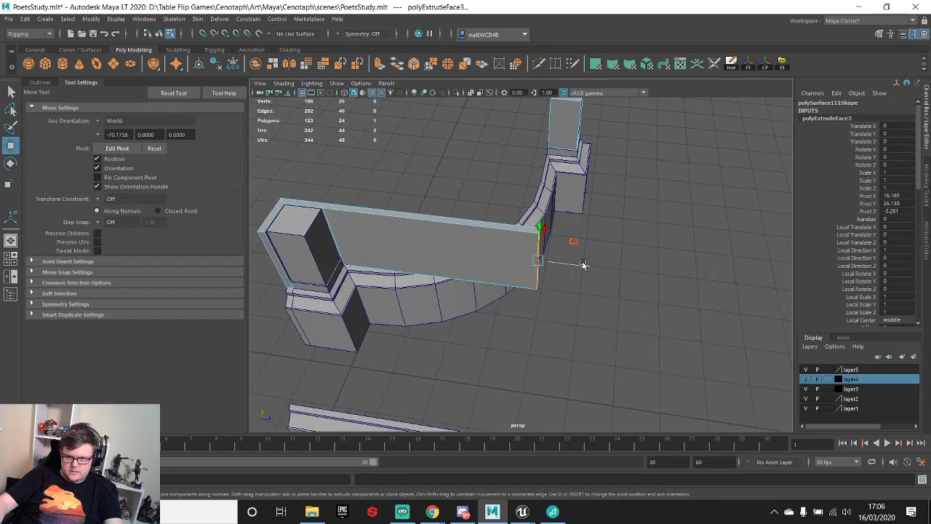
key("v")
left_click_drag(583, 265, 593, 169)
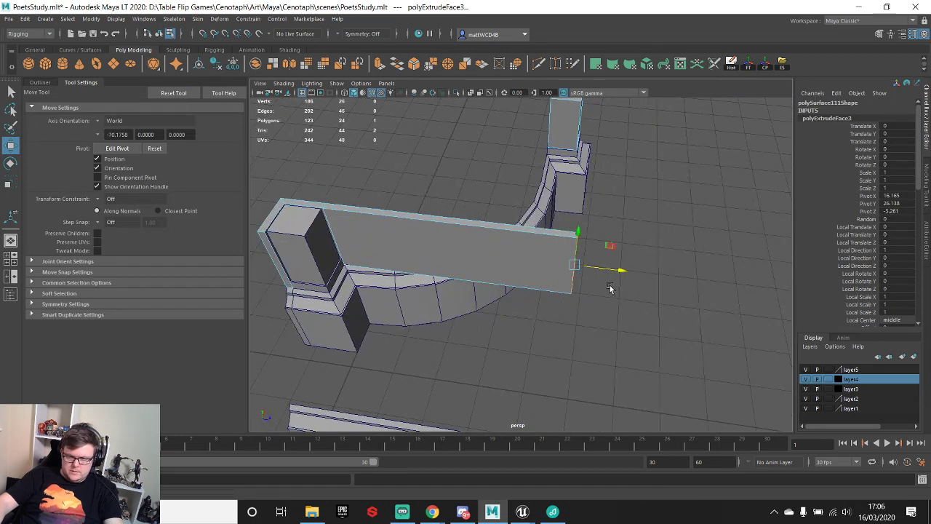
key("x")
left_click_drag(624, 271, 588, 278)
middle_click_drag(432, 264, 536, 263, "alt")
- Extract the faces of the newly extruded section into a separate panel and delete that panel's construction history
key("q")
right_click_drag(535, 229, 535, 256)
left_click_drag(699, 311, 700, 313)
right_click(589, 239, "shift")
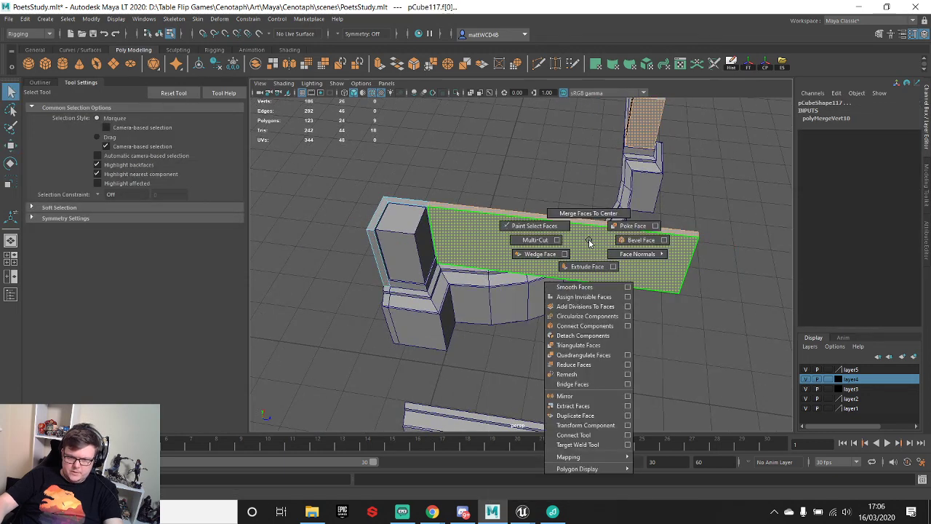
left_click_drag(564, 225, 568, 246, "alt")
right_click_drag(569, 247, 552, 264)
key("ctrl+z")
left_click_drag(527, 181, 758, 362)
right_click_drag(613, 259, 604, 427, "shift")
right_click_drag(531, 268, 597, 214)
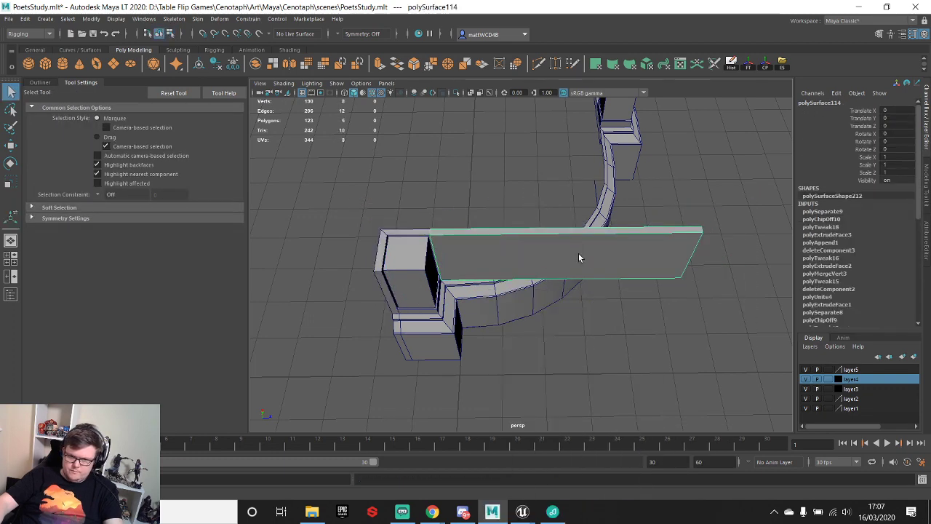
left_click(700, 66)
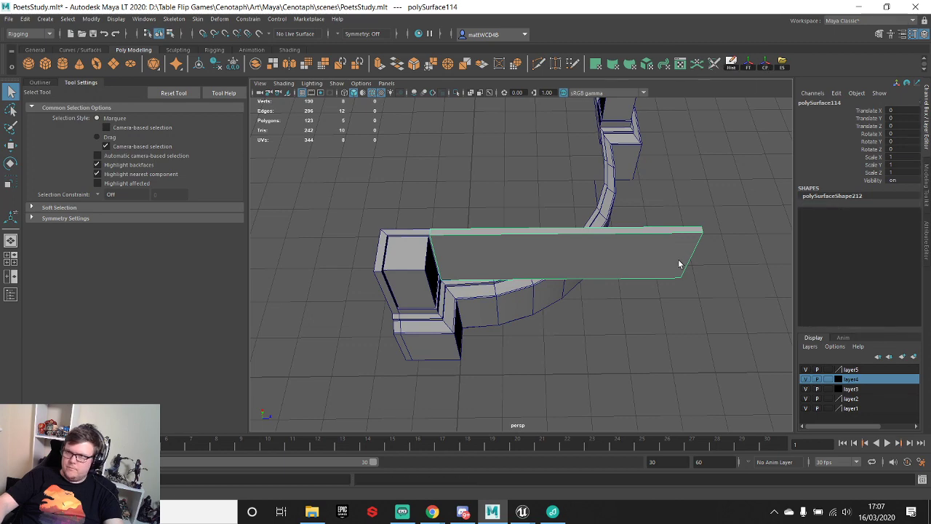
- Insert a single vertical edge loop at the middle of the extracted panel using Multiple edge loops
key("w")
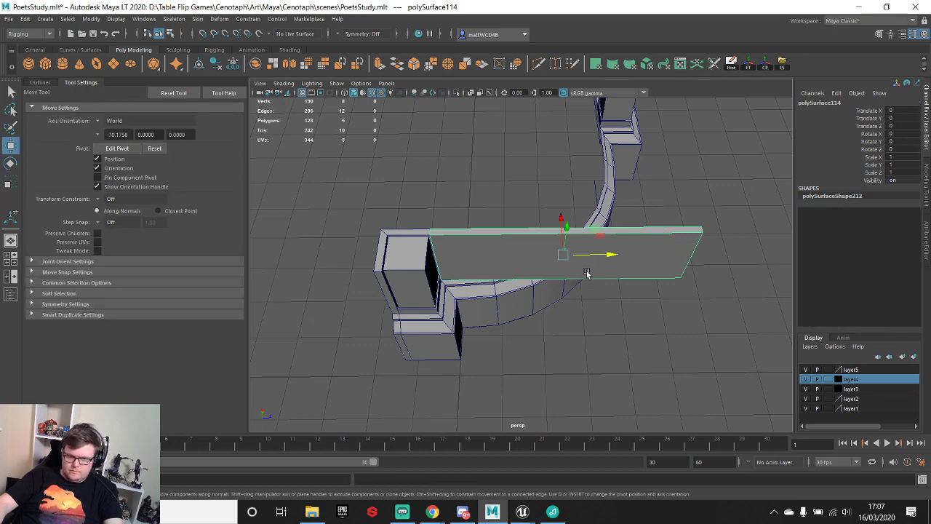
left_click_drag(585, 273, 553, 267, "alt")
scroll(505, 205, "up", 3)
mouse_move(505, 206)
left_mouse_down("alt")
mouse_move(524, 204)
mouse_move(495, 218)
left_mouse_up("alt")
scroll(496, 219, "up", 3)
middle_click_drag(495, 233, 499, 315, "alt")
scroll(472, 290, "up", 3)
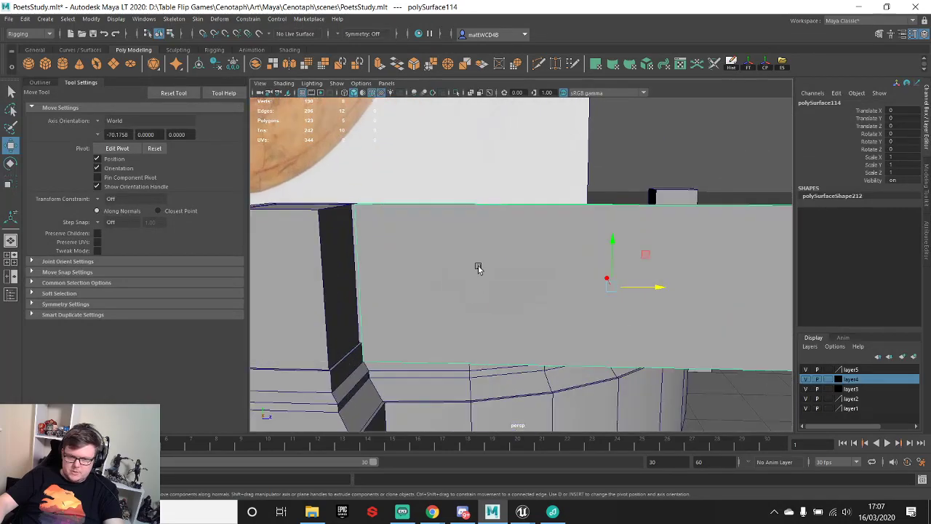
left_click_drag(478, 268, 487, 297, "alt")
middle_click_drag(486, 296, 485, 253, "alt")
left_click_drag(484, 253, 499, 235, "alt")
right_click_drag(457, 256, 401, 271, "shift")
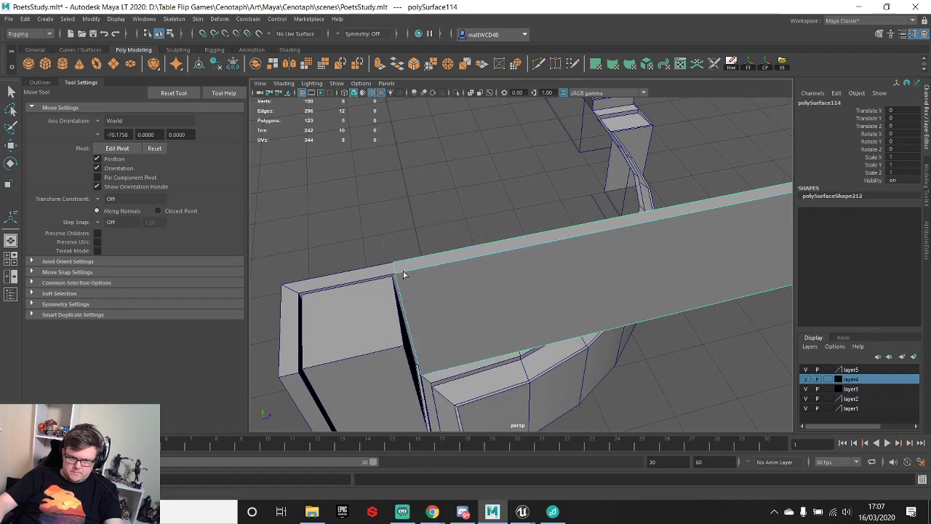
left_click(405, 272)
- Set edge loop placement to Relative distance from edge and insert a vertical loop near the panel's post end
scroll(624, 272, "down", 4)
left_click_drag(625, 272, 609, 256, "alt")
scroll(610, 256, "up", 3)
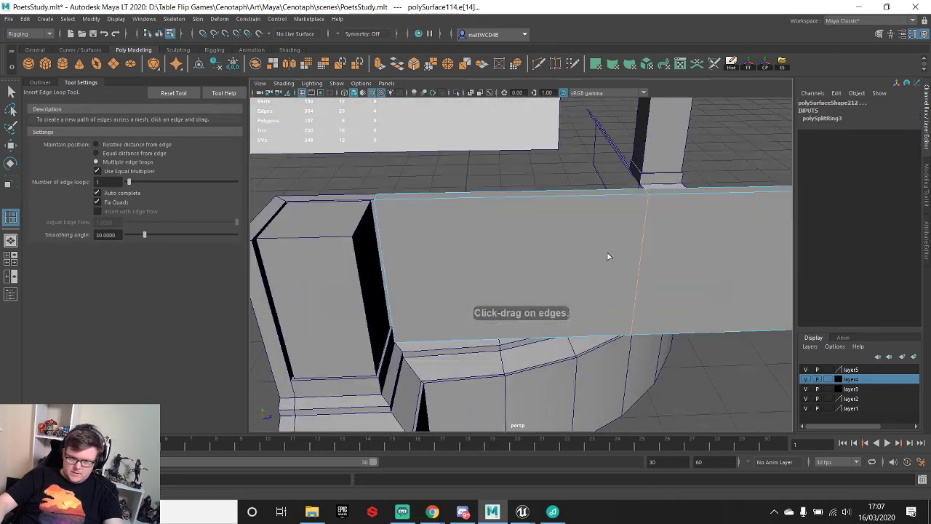
middle_click_drag(461, 254, 523, 243, "alt")
left_click_drag(523, 243, 546, 243, "alt")
scroll(546, 244, "up", 2)
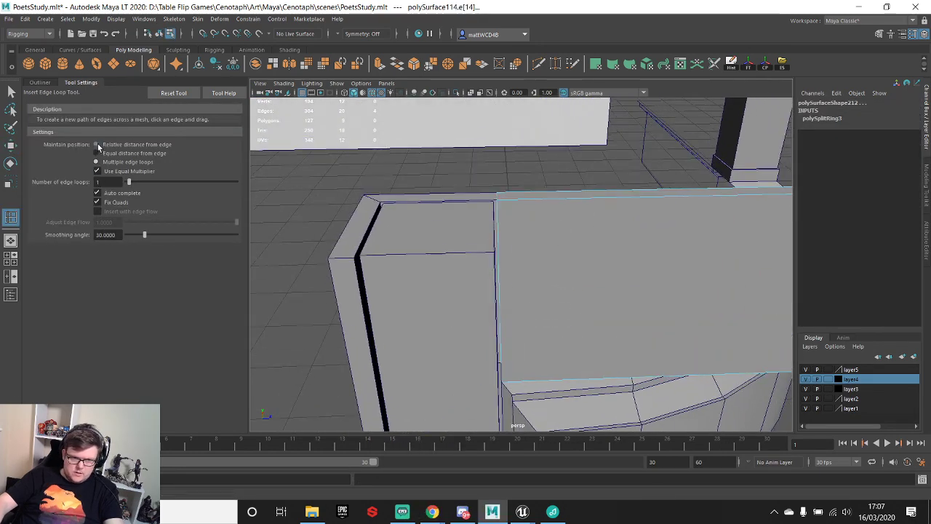
left_click(511, 204)
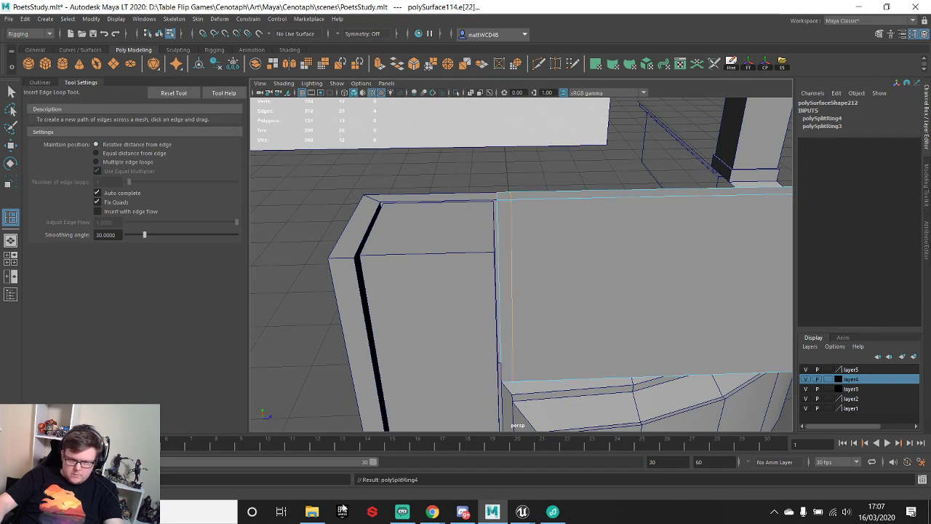
- Check the door frame in the credenza reference photo in Chrome and shift the vertical edge loop slightly farther from the post
left_click(432, 511)
left_click(498, 460)
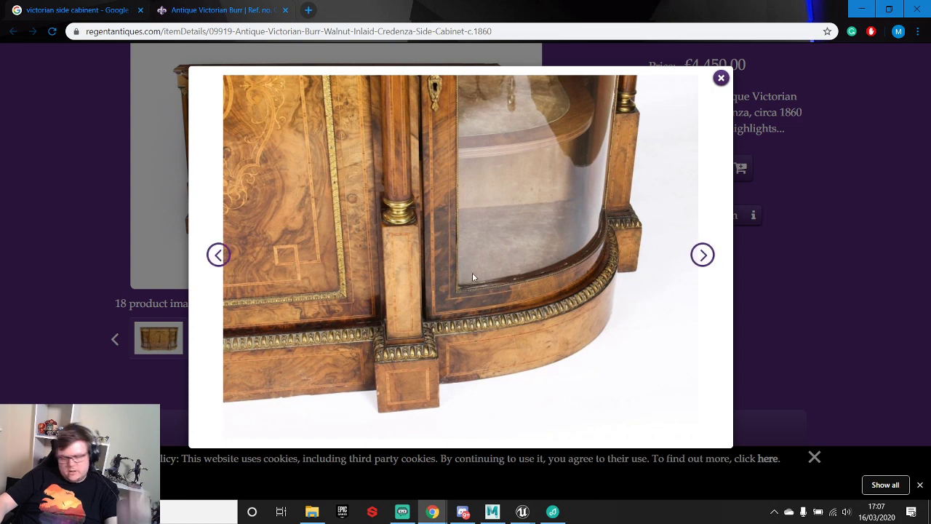
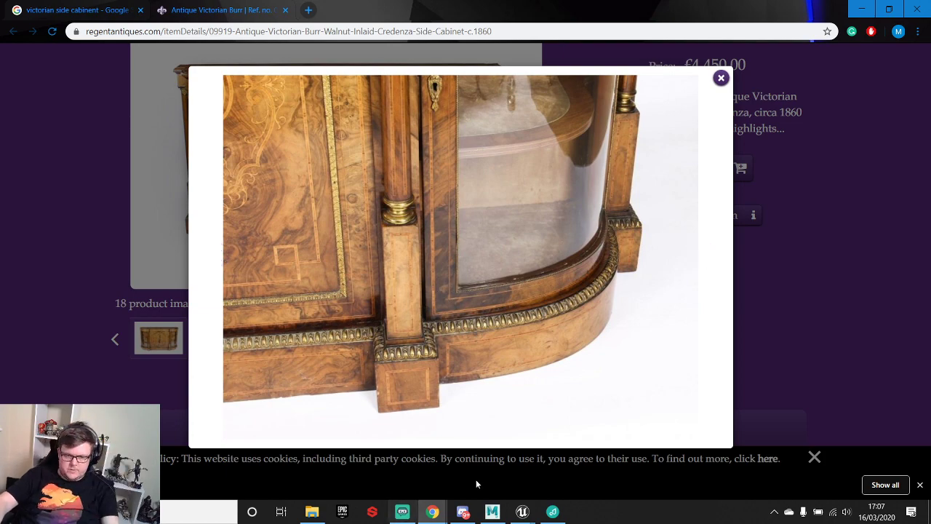
left_click(492, 511)
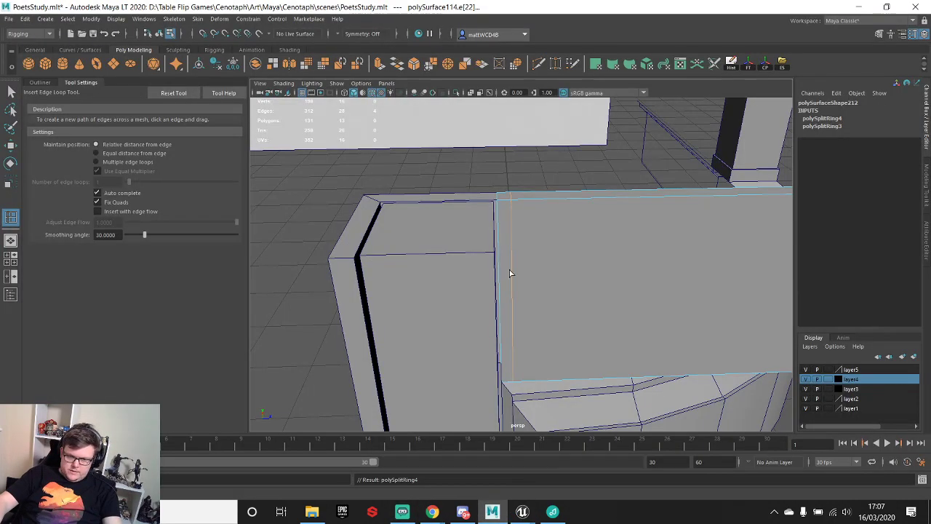
key("w")
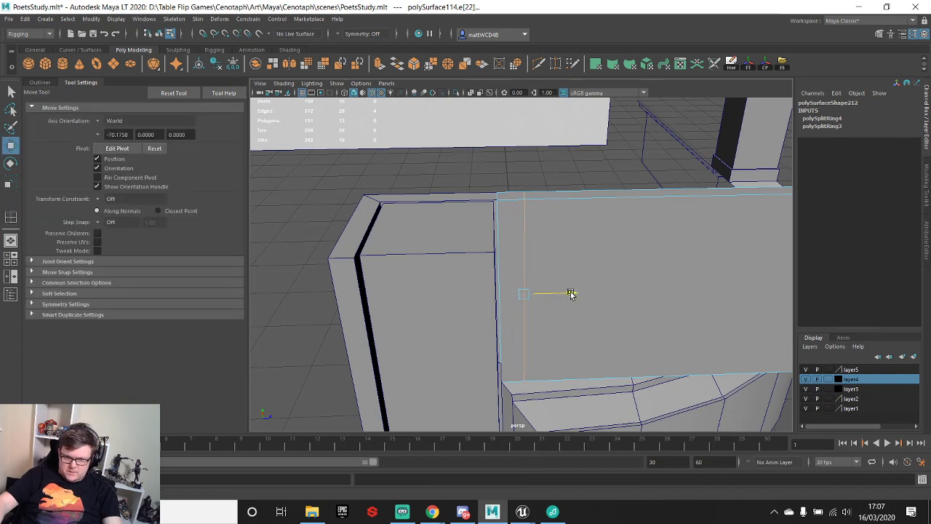
left_click_drag(568, 294, 482, 305, "alt")
- Insert a horizontal edge loop near the panel's lower edge and move it slightly downward
key("y")
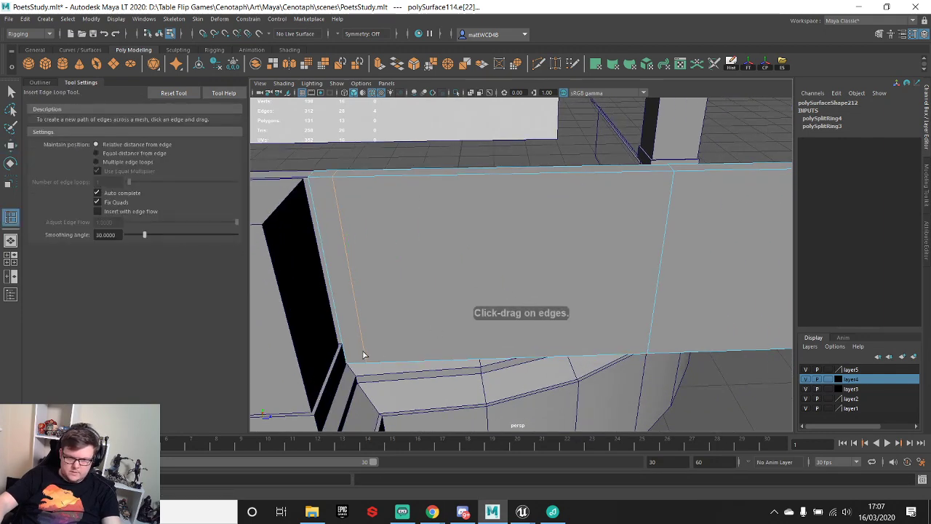
left_click(366, 347)
left_click_drag(366, 347, 547, 259, "alt")
key("w")
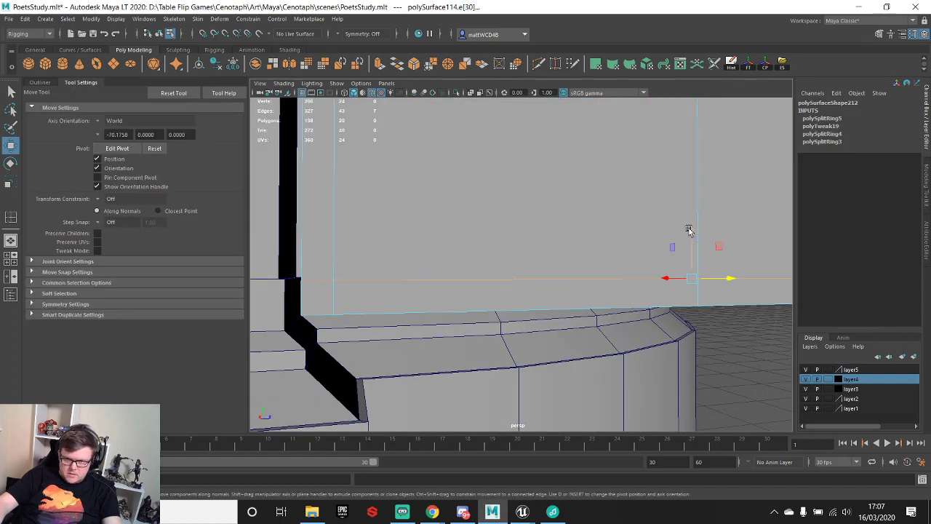
left_click_drag(689, 230, 690, 233)
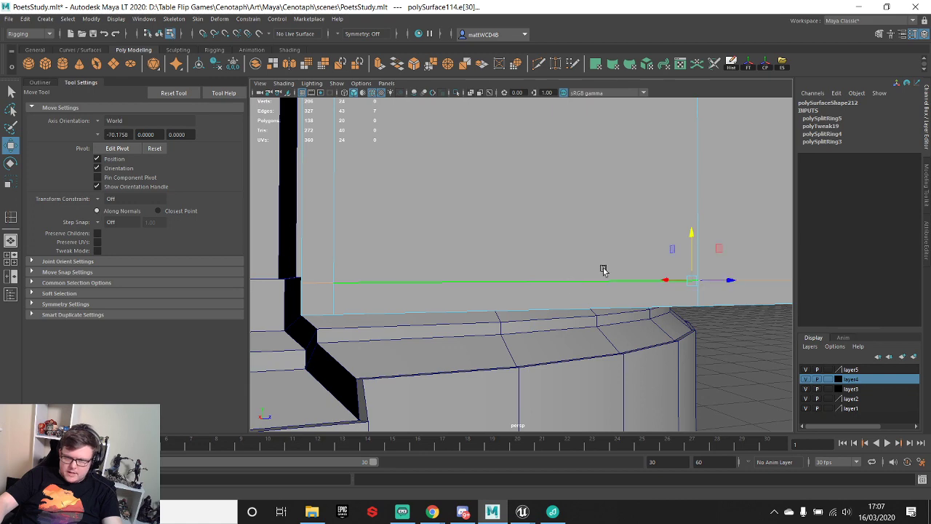
- Delete all panel faces in the half beyond the middle edge loop, away from the post
key("q")
right_click_drag(458, 231, 505, 224)
scroll(507, 223, "down", 5)
left_click_drag(507, 223, 543, 249, "alt")
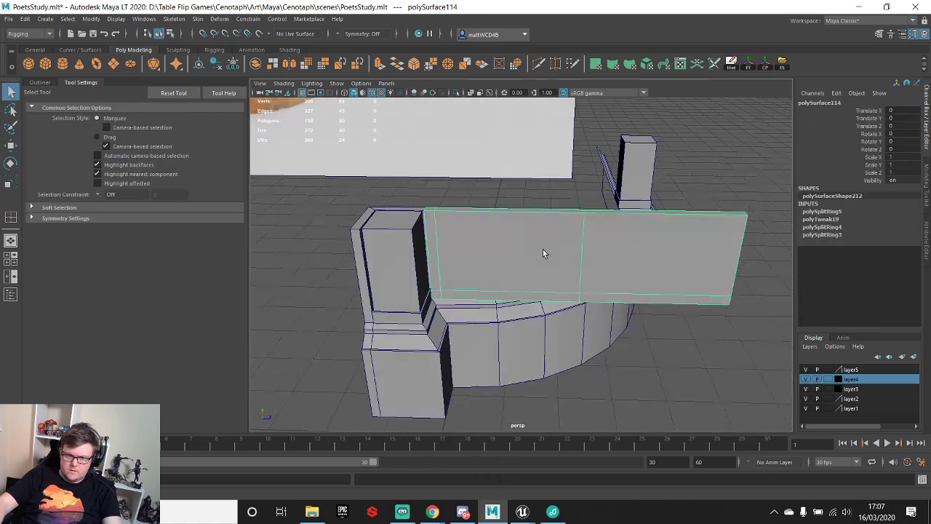
right_click_drag(603, 246, 603, 272)
left_click_drag(622, 157, 867, 388)
key("Delete")
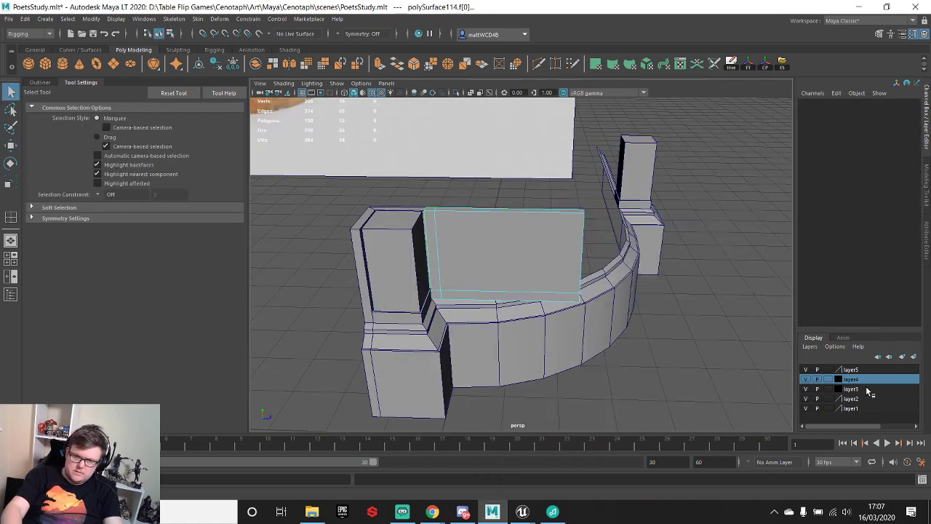
- Delete the panel faces above the horizontal loop and past the vertical loop, keeping an L-shaped frame
left_click_drag(611, 262, 681, 279, "alt")
scroll(567, 274, "up", 3)
key("Delete")
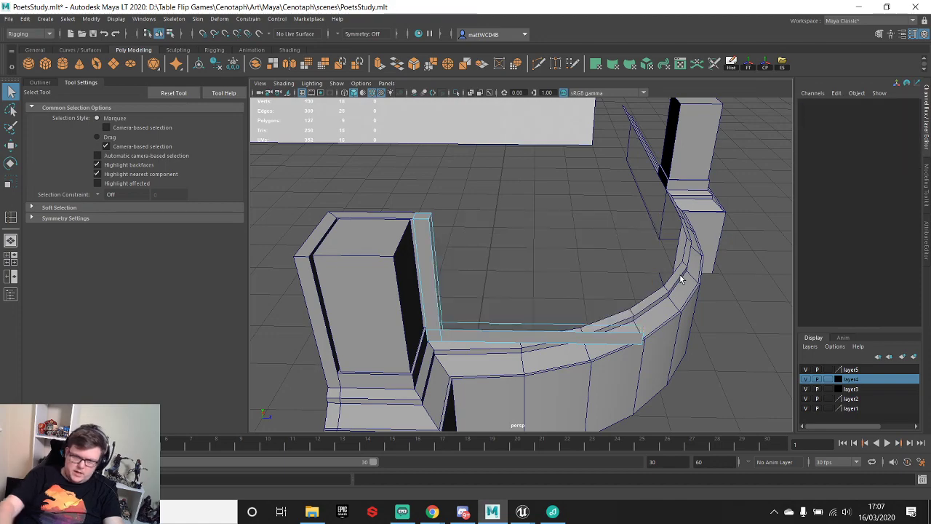
- Examine the door frame's lower corner and the full curved end in the credenza photos in Chrome, and return to Maya
left_click_drag(675, 234, 480, 233, "alt")
mouse_move(436, 512)
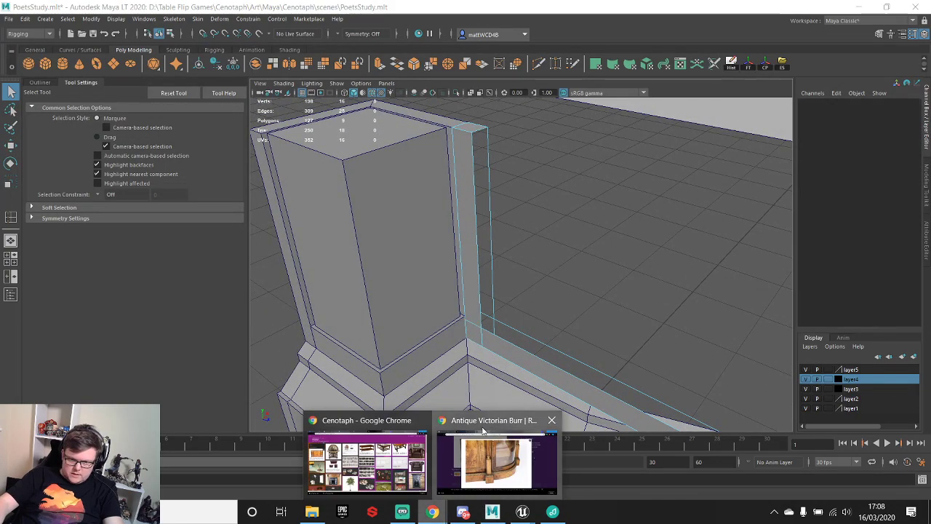
left_click(499, 471)
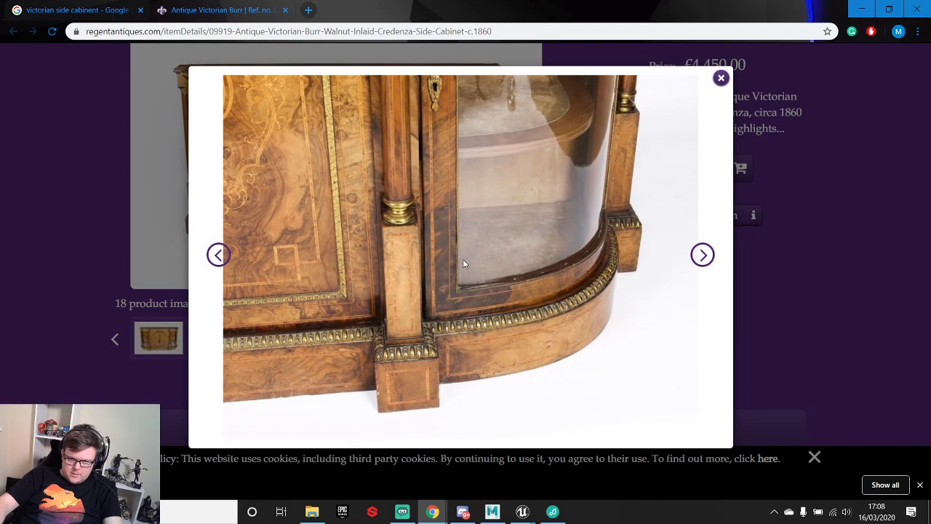
left_click(712, 98)
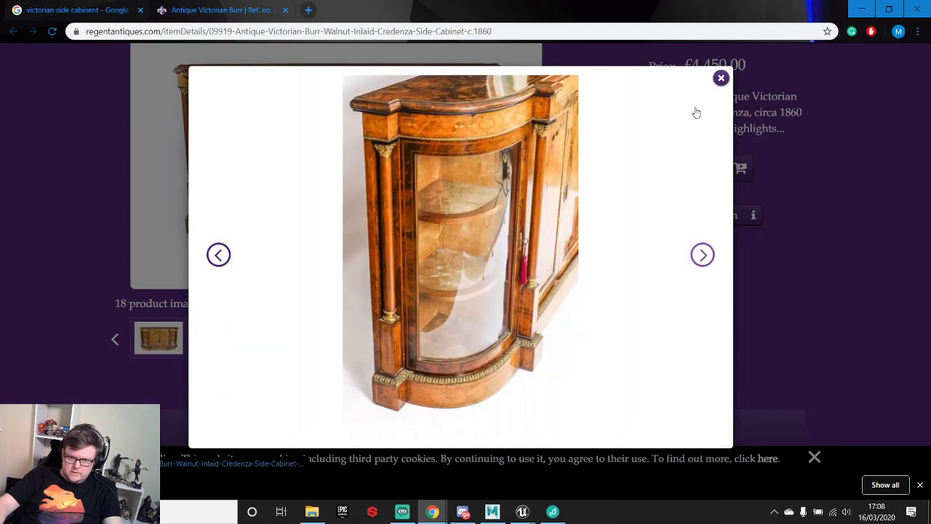
left_click(492, 511)
- Append polygons between the open boundary edges to close the inner sides of the frame's bottom rail and upright
middle_click_drag(475, 326, 475, 312, "alt")
right_click_drag(475, 312, 544, 271, "alt")
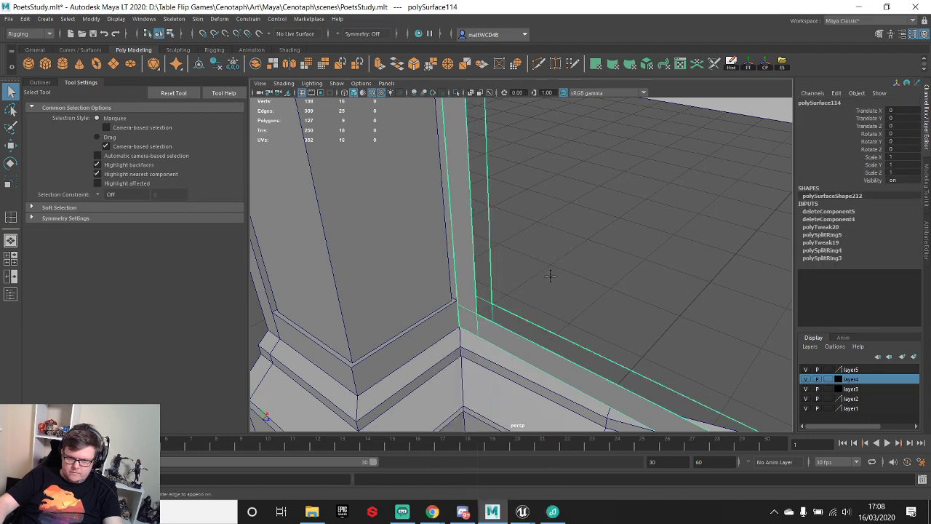
left_click(546, 325)
key("Return")
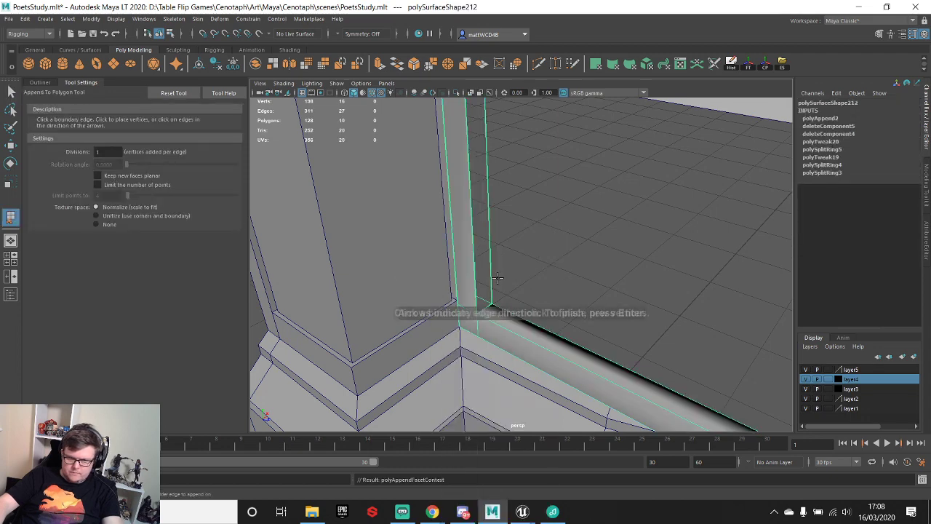
left_click(474, 254)
left_click(490, 240)
key("Return")
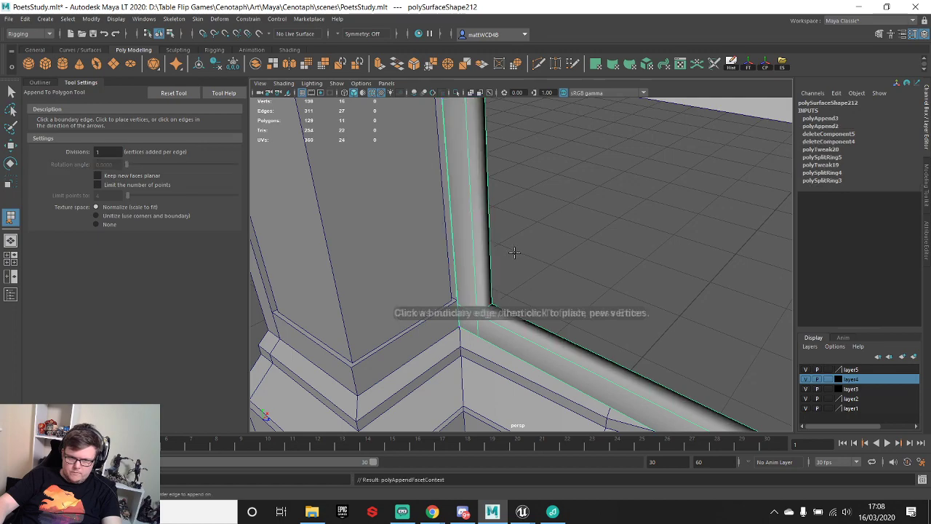
- Select all edges of the L-shaped frame and harden them
key("q")
right_click_drag(473, 231, 469, 171)
scroll(466, 172, "down", 8)
left_click_drag(462, 175, 672, 420)
right_click(612, 275, "shift")
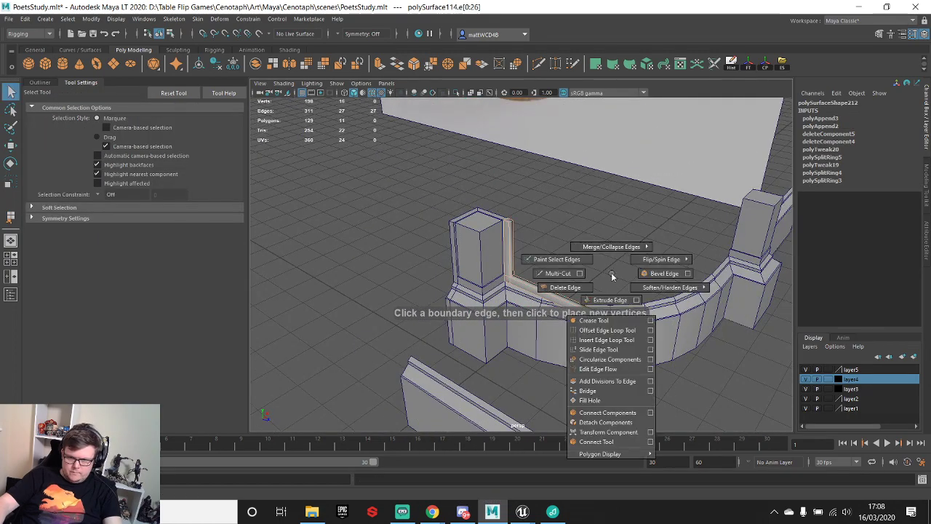
right_click_drag(667, 298, 709, 285, "shift")
scroll(567, 310, "up", 4)
left_click_drag(568, 310, 524, 303, "alt")
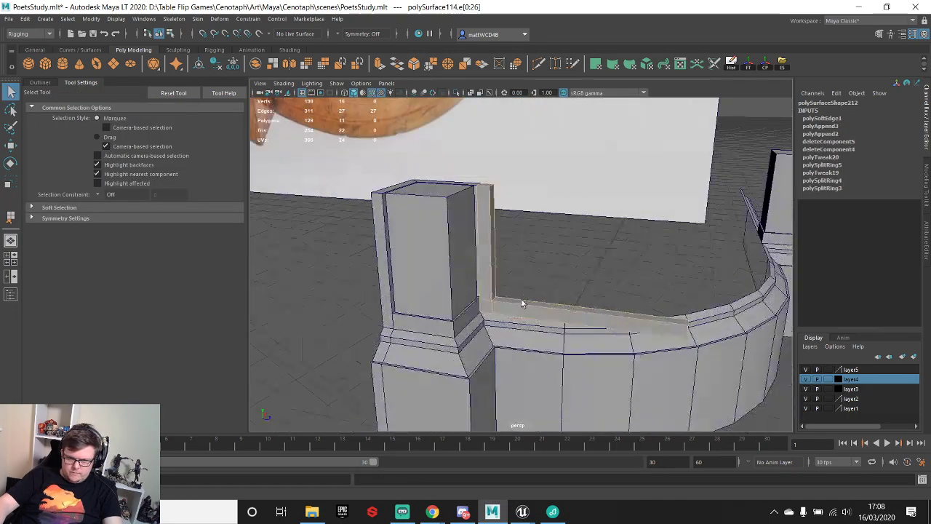
- Isolate the L-shaped frame in the viewport, try filling its open borders, and undo the fill
scroll(530, 276, "up", 5)
key("F8")
left_click_drag(532, 230, 533, 191, "alt")
left_click(455, 93)
left_click_drag(524, 233, 528, 203, "alt")
right_click_drag(528, 204, 540, 223, "shift")
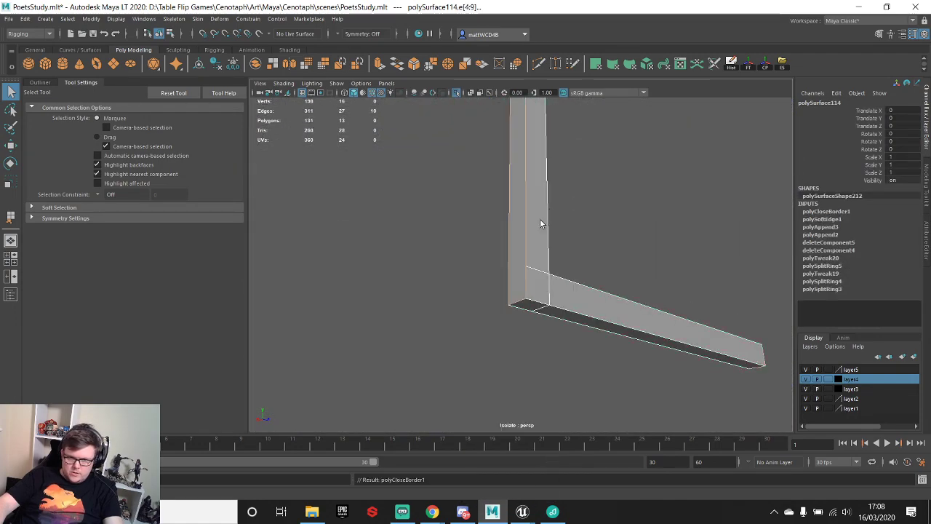
key("ctrl+z")
- Snap the frame's loose outer corner vertices together so the upright and bottom rail meet in a mitred corner
right_click_drag(529, 291, 483, 247)
left_click(530, 276)
key("w")
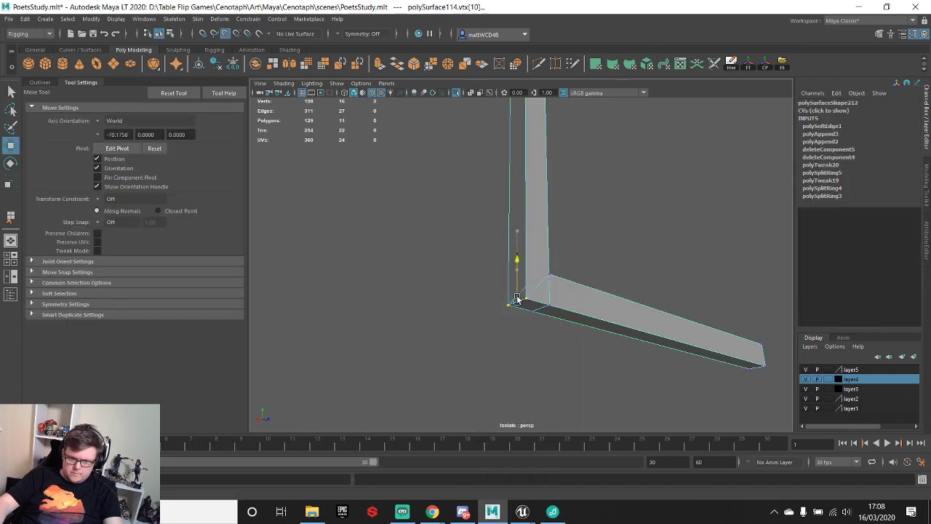
key("q")
key("w")
key("v")
left_click_drag(566, 342, 520, 306)
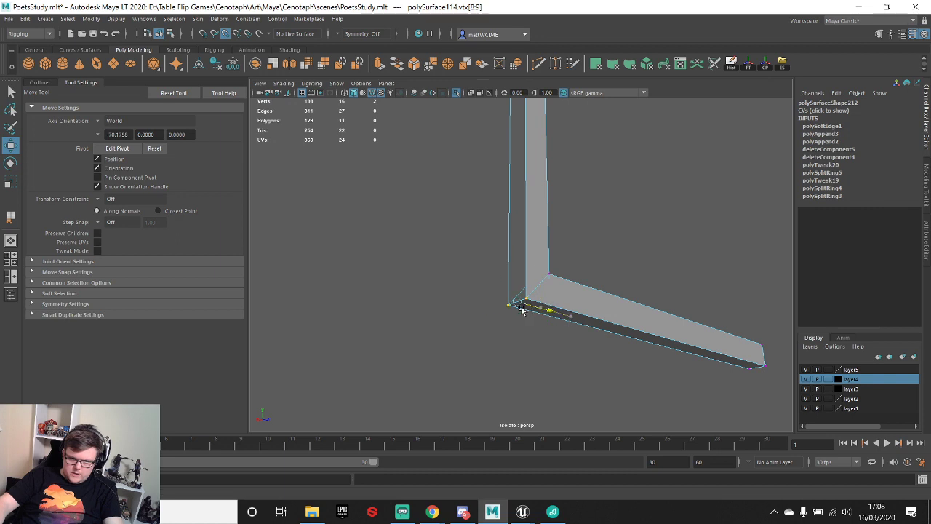
- Merge the overlapping vertices around the frame's corner
key("q")
left_click_drag(464, 193, 608, 370)
right_click_drag(613, 305, 648, 245, "shift")
key("q")
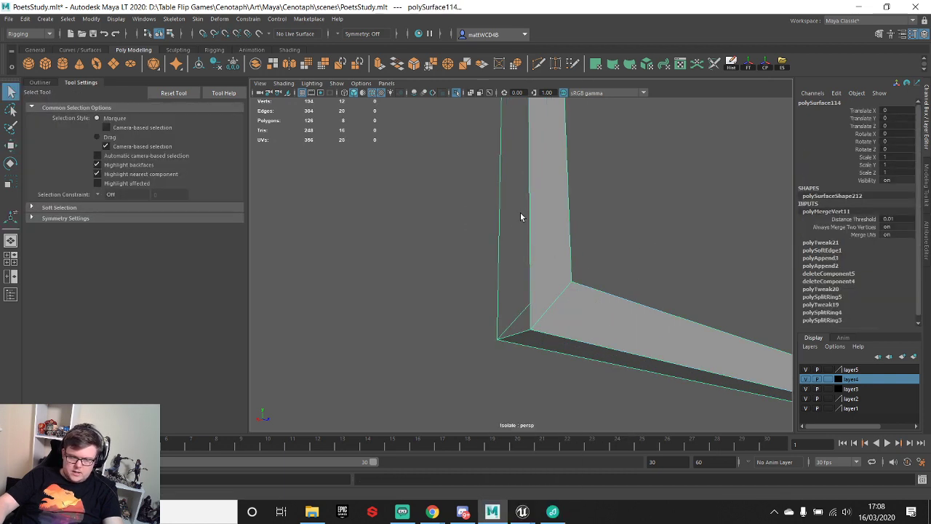
- Fill the open borders of the L-shaped frame and bring the rest of the scene back into view
right_click_drag(517, 204, 557, 185, "shift")
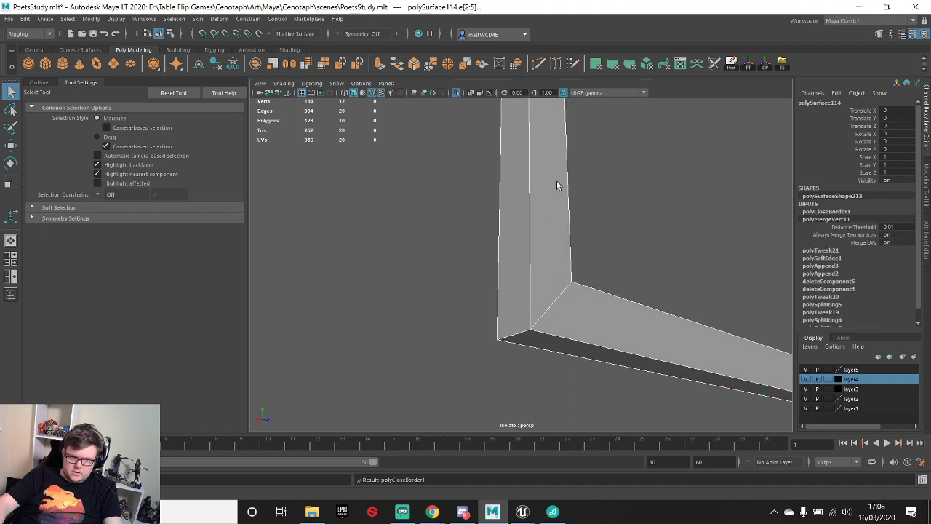
scroll(554, 271, "down", 6)
left_click_drag(553, 272, 466, 132, "alt")
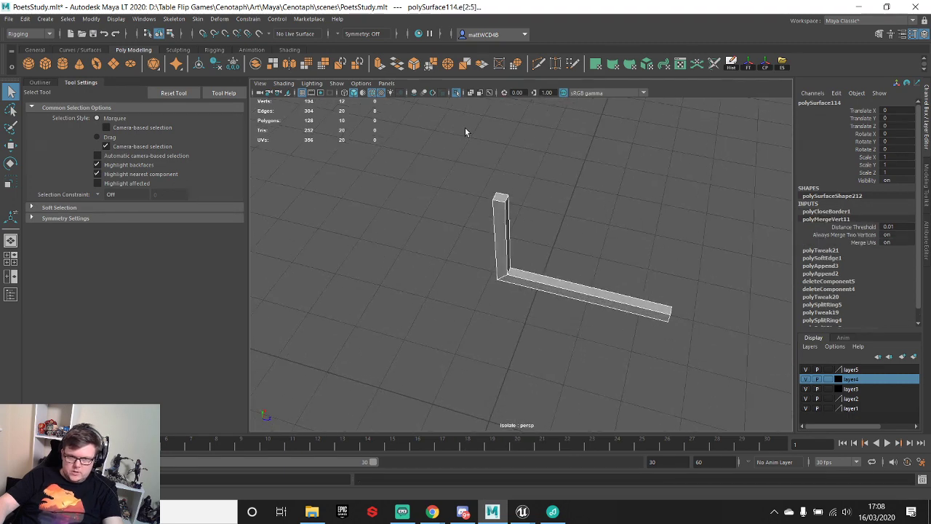
left_click(456, 91)
scroll(542, 277, "up", 4)
left_click_drag(544, 289, 481, 285, "alt")
scroll(549, 257, "up", 4)
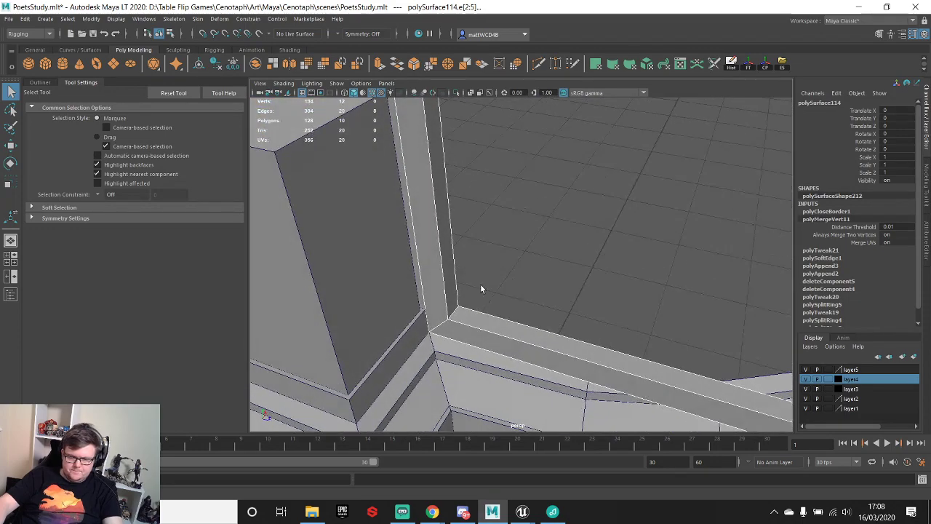
- Examine the door frame's inner edge in the full-side and lower-corner credenza photos in Chrome
mouse_move(432, 511)
left_click(495, 469)
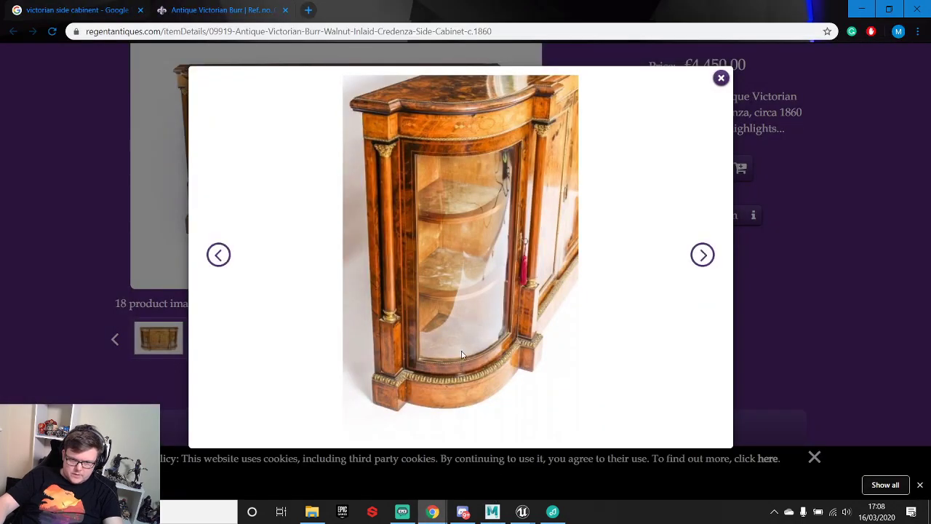
left_click(218, 256)
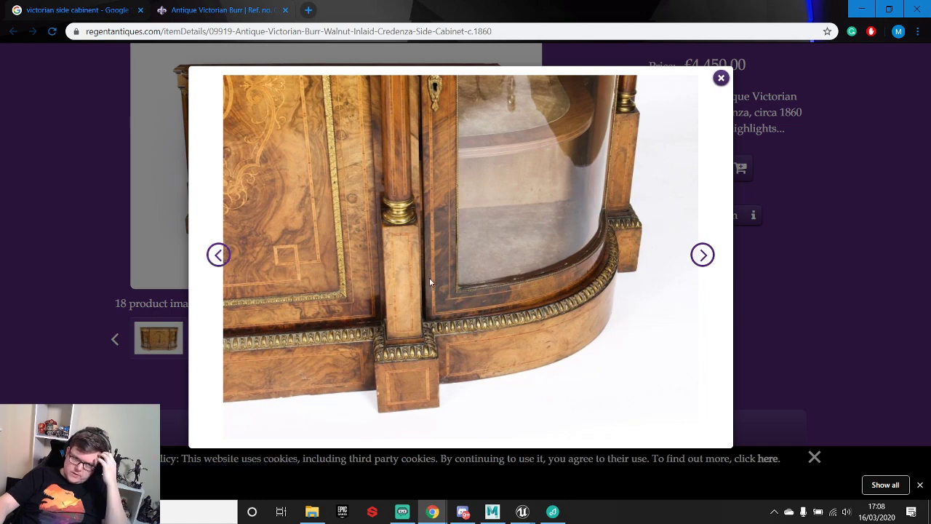
left_click(861, 9)
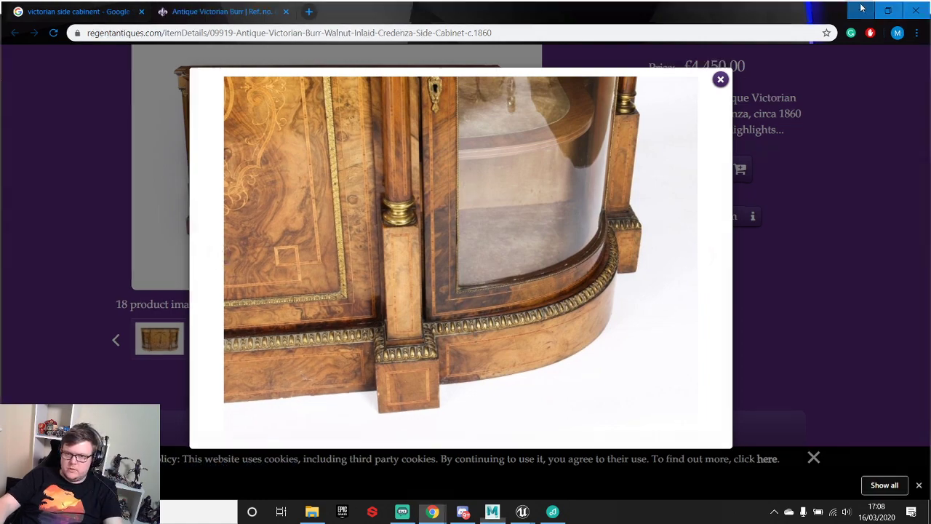
- Bevel the inner front and back edges of the frame's upright and bottom rail with a fraction of 0.4
left_click(448, 307)
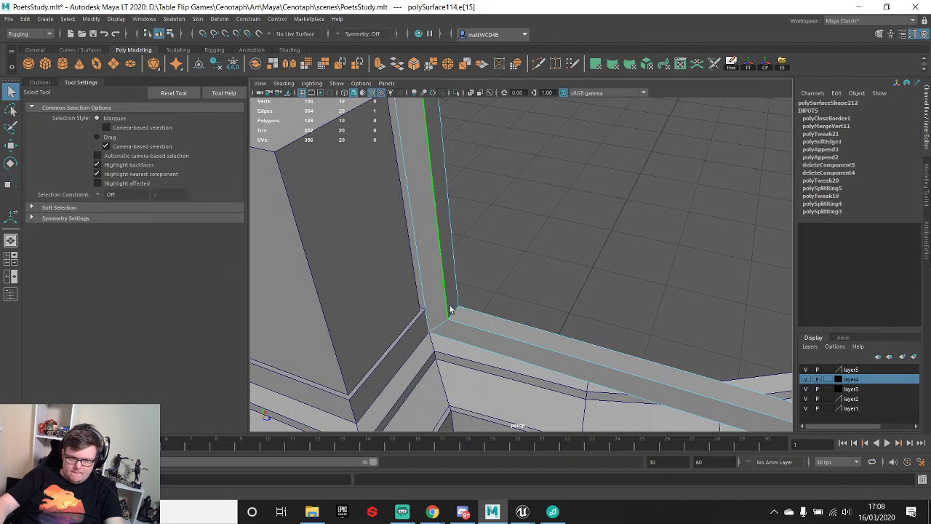
right_click_drag(497, 290, 555, 270, "shift")
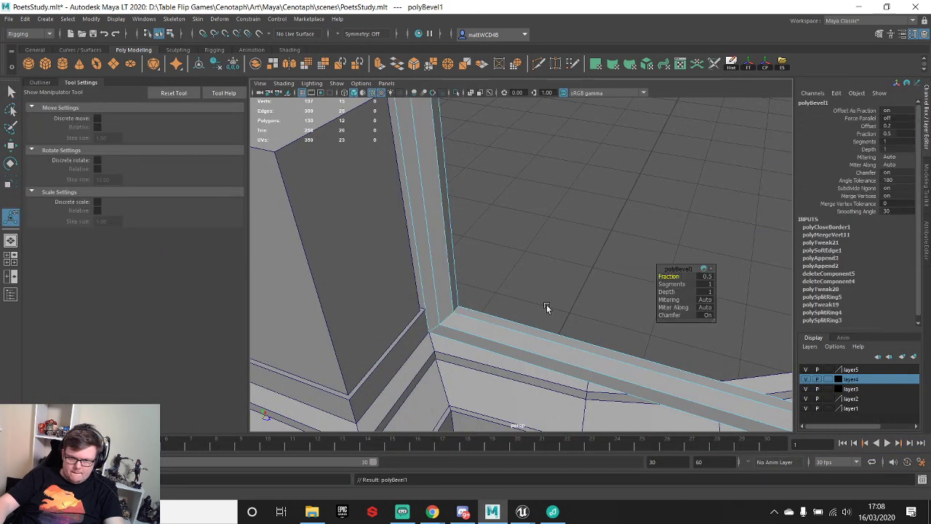
key("ctrl+z")
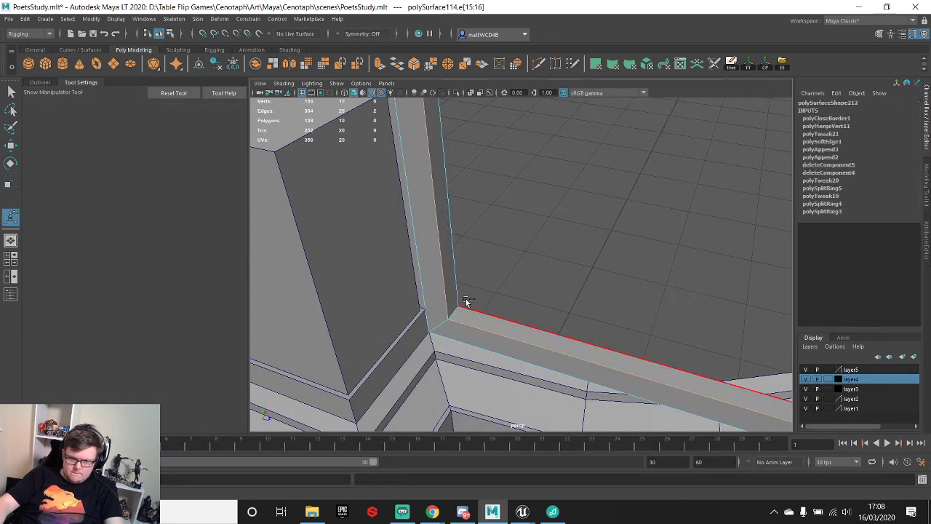
left_click(466, 301)
right_click_drag(487, 265, 539, 266, "shift")
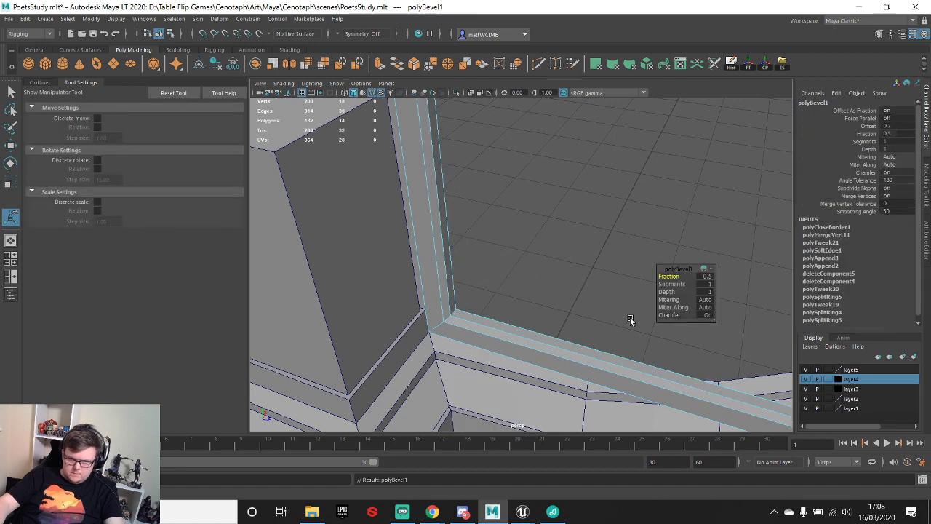
left_click_drag(682, 276, 677, 277)
key("q")
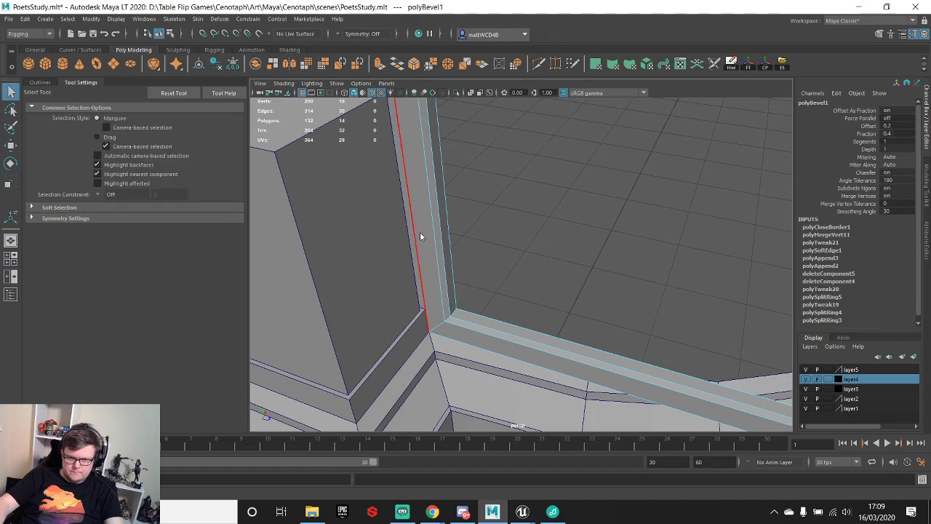
- Delete the end cap faces at the top of the frame's upright and the free end of its bottom rail
right_click_drag(420, 231, 445, 212)
left_click_drag(431, 264, 503, 248, "alt")
right_click(466, 207)
right_click_drag(466, 208, 466, 232)
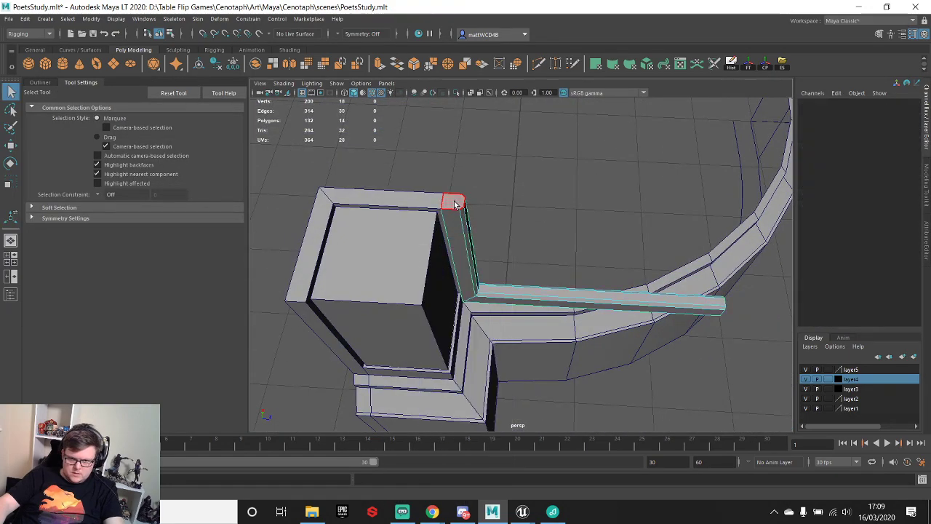
left_click(453, 204)
left_click_drag(699, 342, 631, 287, "alt")
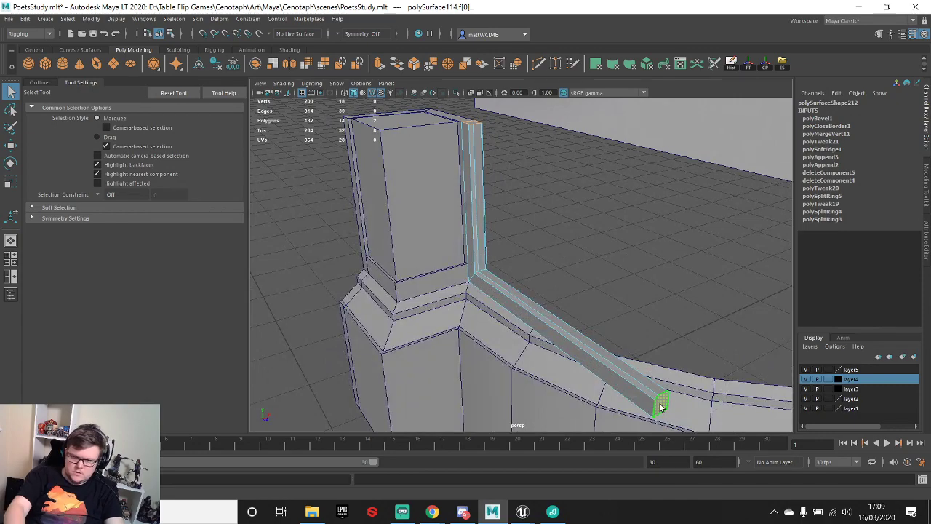
key("Delete")
- Raise the top vertices of the frame's upright so it extends well above the corner post
scroll(626, 247, "down", 4)
left_click_drag(624, 244, 511, 297, "alt")
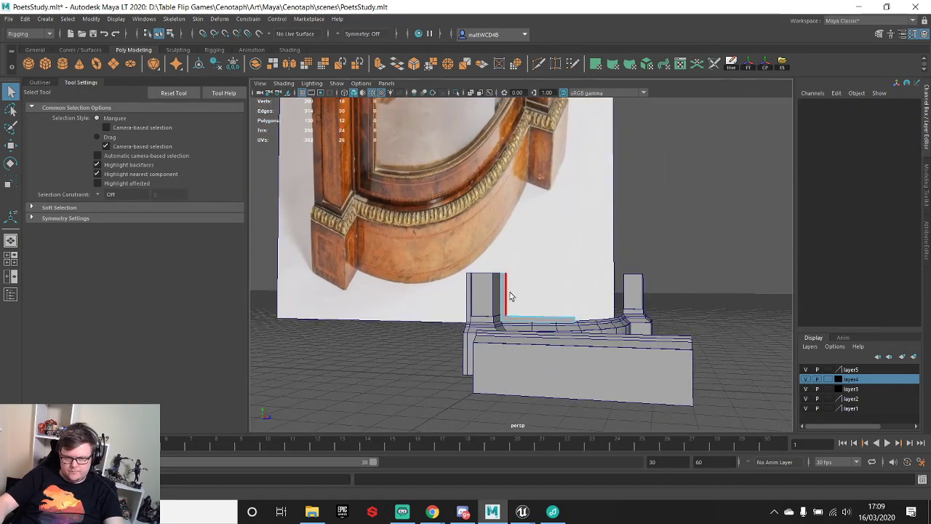
right_click(510, 295)
right_click_drag(469, 251, 467, 250)
key("w")
scroll(519, 281, "down", 3)
left_click_drag(515, 275, 530, 152)
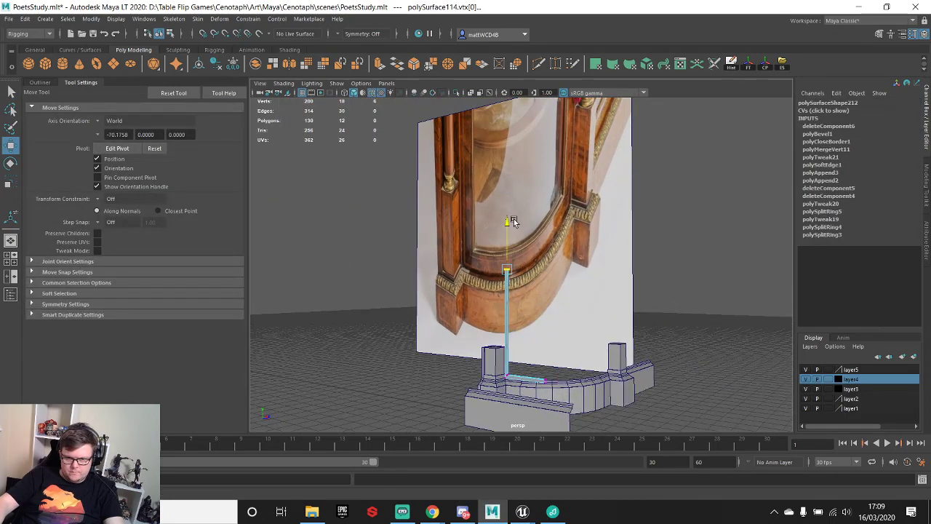
- Unhide the Mannequin in the REF group and move it to Translate X -50 beside the credenza for scale
left_click_drag(622, 304, 698, 321, "alt")
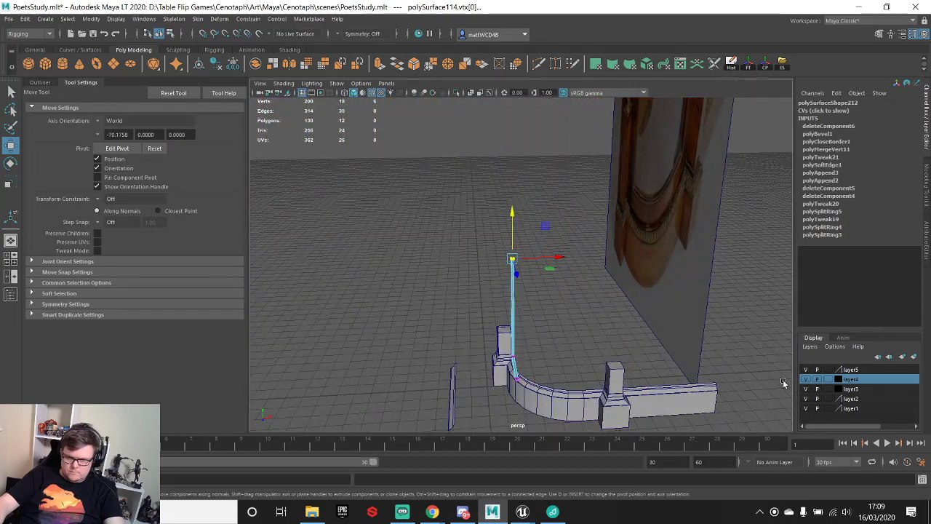
left_click(11, 294)
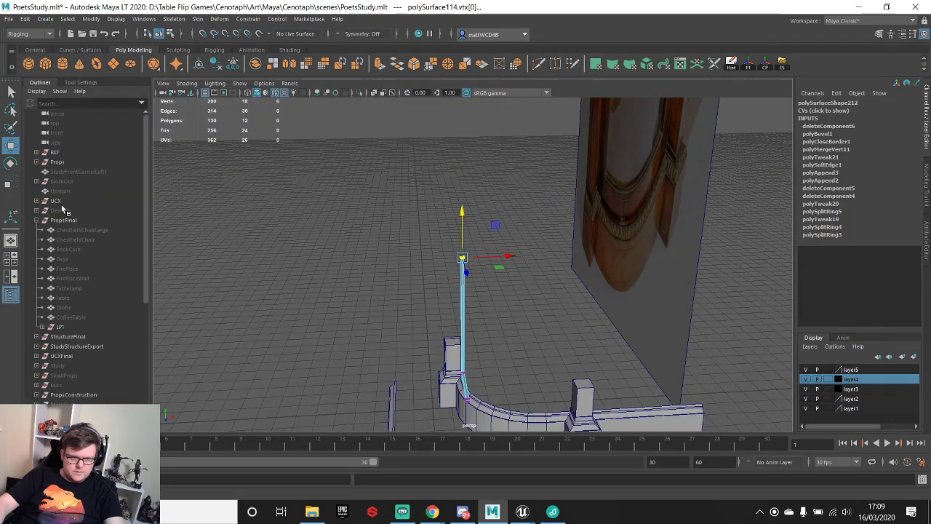
left_click(36, 152)
left_click(72, 161)
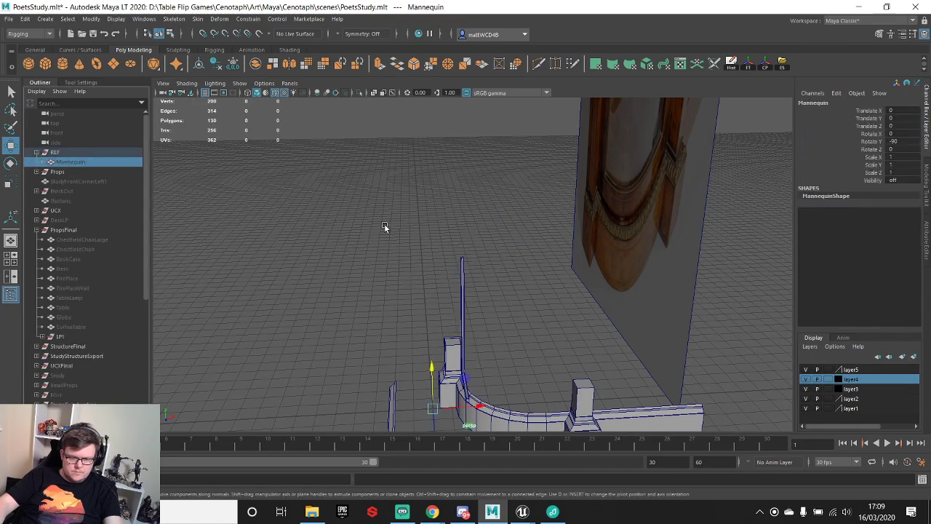
key("shift+h")
scroll(427, 222, "down", 3)
left_click_drag(427, 223, 477, 291, "alt")
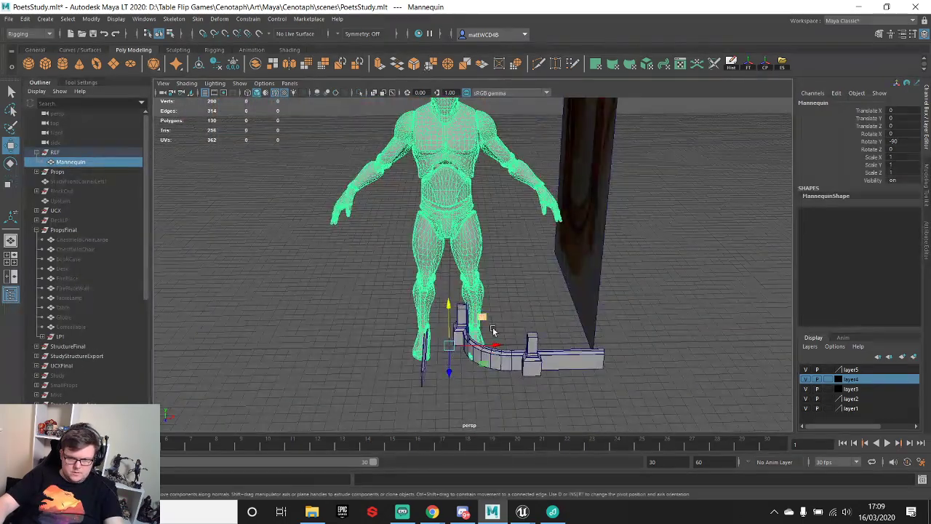
left_click_drag(490, 345, 392, 347)
left_click_drag(393, 298, 472, 212, "alt")
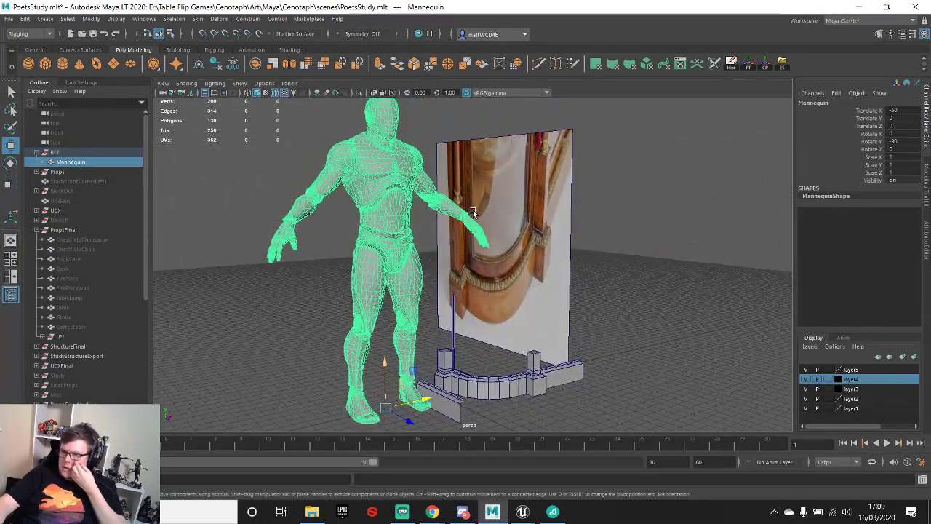
- Switch to the credenza page in Chrome and close the enlarged photo to view the whole cabinet
mouse_move(433, 511)
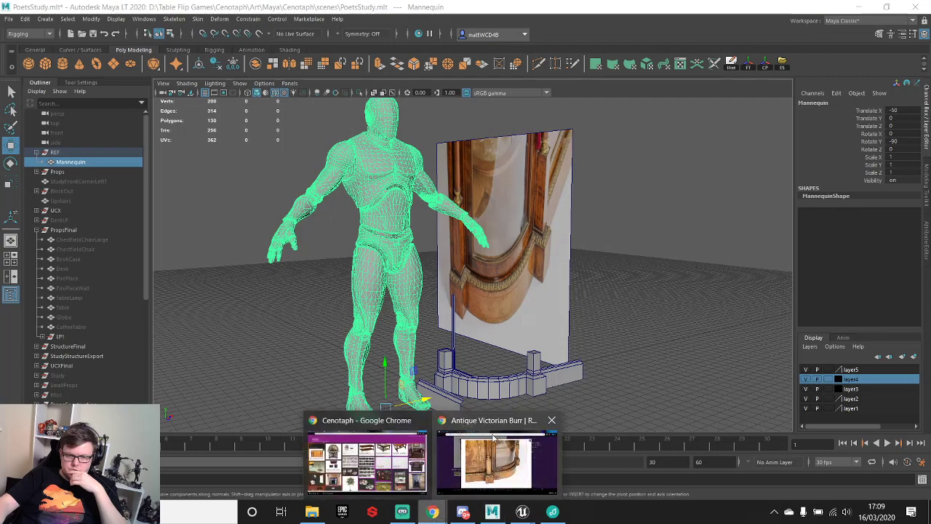
left_click(502, 458)
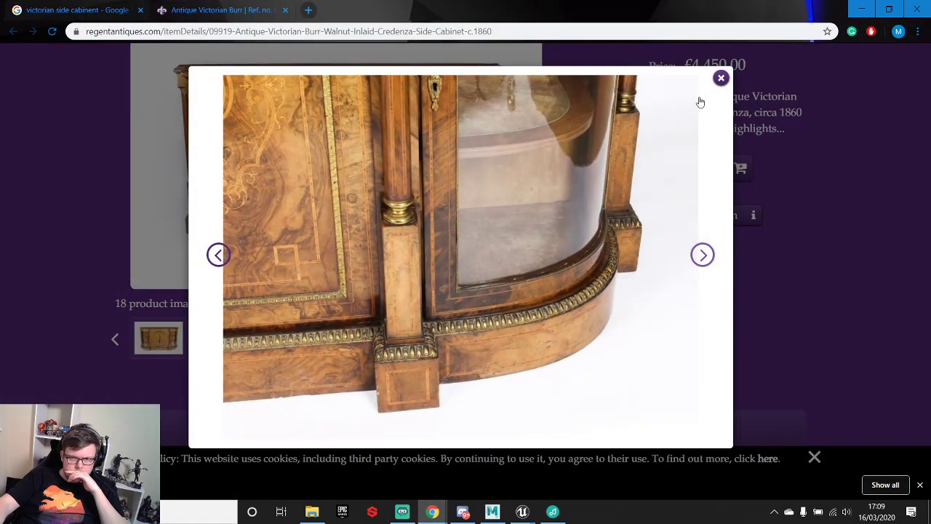
left_click(721, 78)
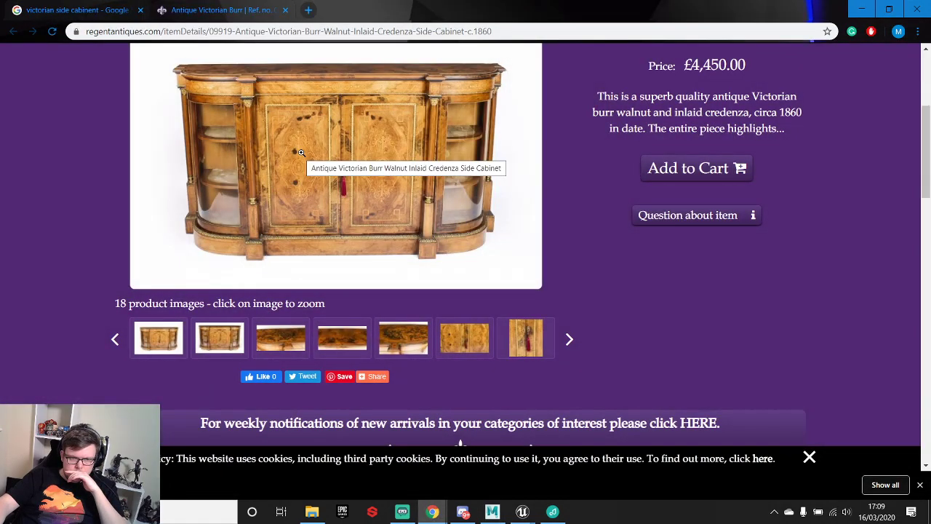
- Return to Maya LT and lower the top vertices of the door frame's upright to shorten it
left_click(863, 10)
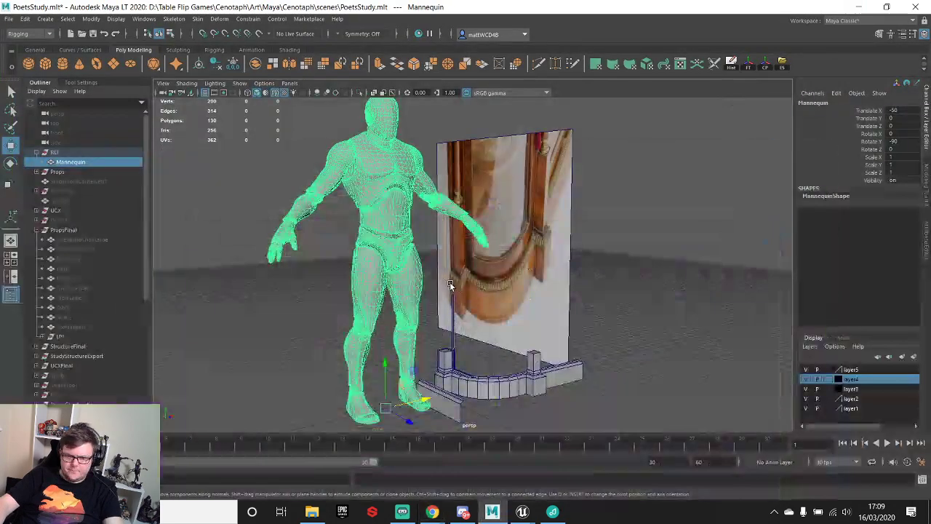
left_click_drag(450, 281, 479, 342, "alt")
scroll(479, 342, "up", 4)
middle_click_drag(479, 342, 466, 222, "alt")
left_click(427, 257)
right_click_drag(427, 246, 378, 247)
left_click_drag(401, 155, 456, 238)
left_click_drag(428, 175, 421, 243)
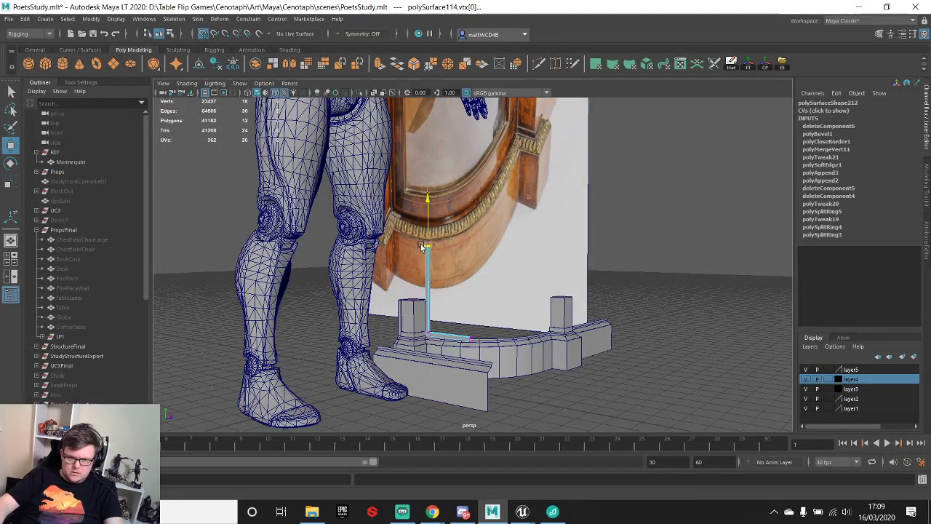
- Delete the door frame piece's construction history and center its pivot
scroll(452, 296, "up", 3)
left_click_drag(452, 295, 401, 294, "alt")
scroll(440, 320, "up", 4)
middle_click_drag(443, 327, 473, 242, "alt")
key("F8")
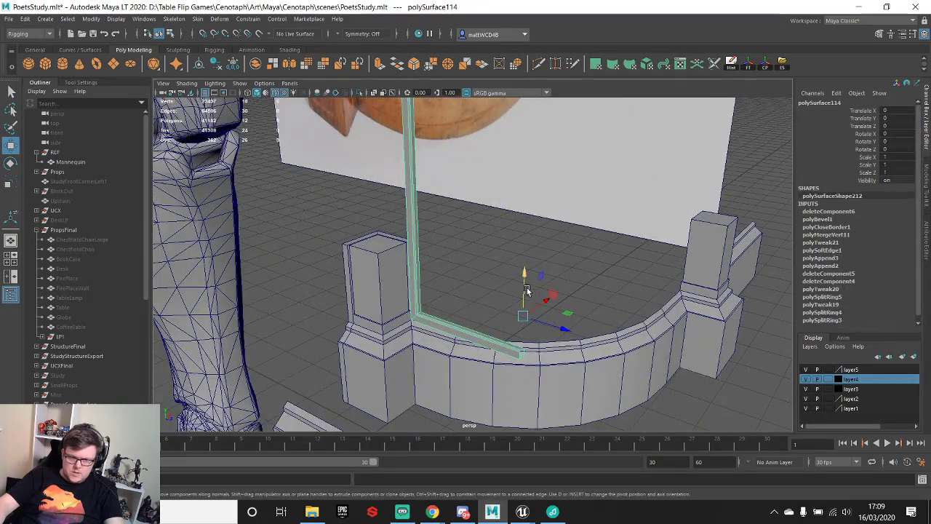
left_click(731, 64)
left_click(764, 63)
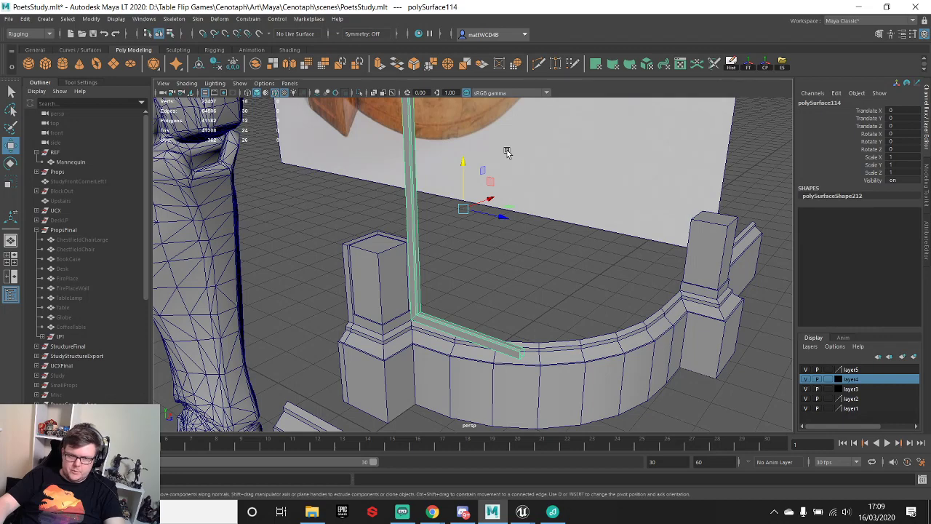
- Duplicate the door frame piece and move the copy to Translate Z 28.856, past the original's bottom rail
left_click_drag(507, 150, 509, 208, "alt")
key("ctrl+d")
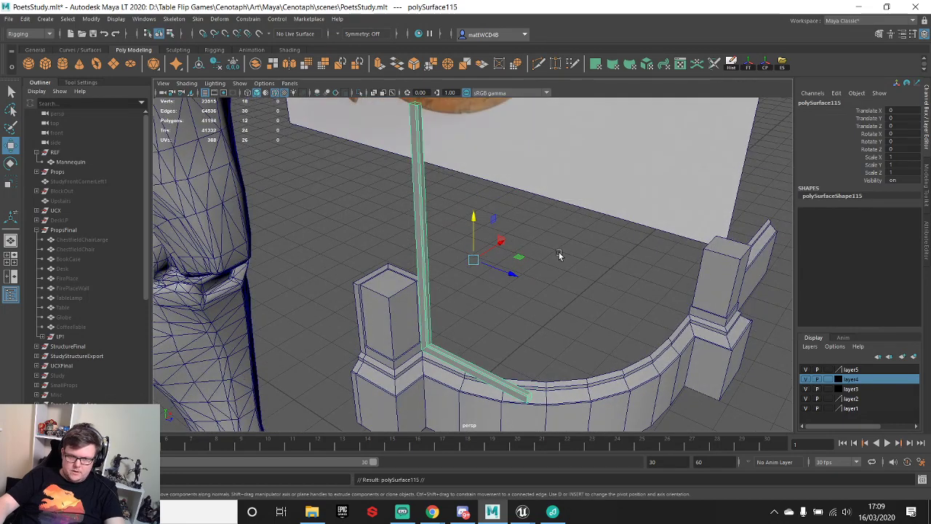
left_click_drag(511, 274, 662, 339)
middle_click_drag(562, 282, 537, 243, "alt")
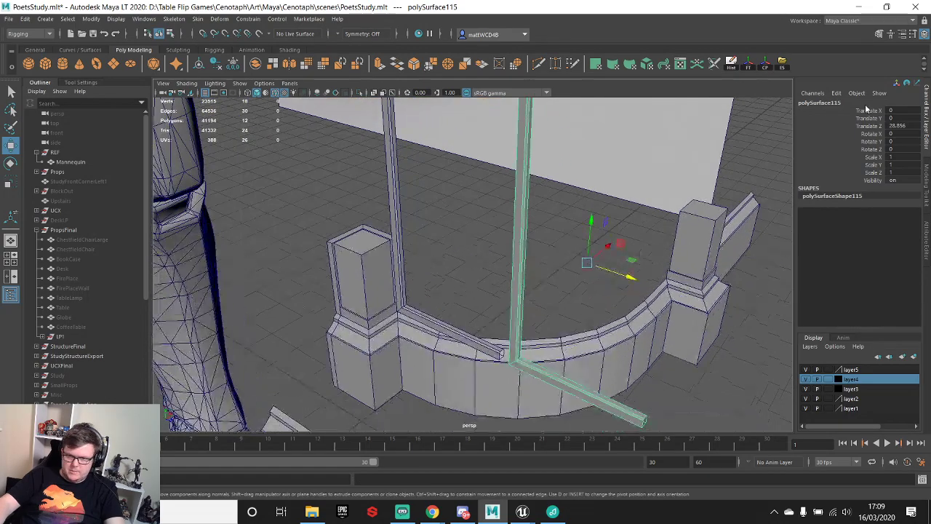
- Try to mirror the copied frame piece by setting its Scale X to -1
type("-1")
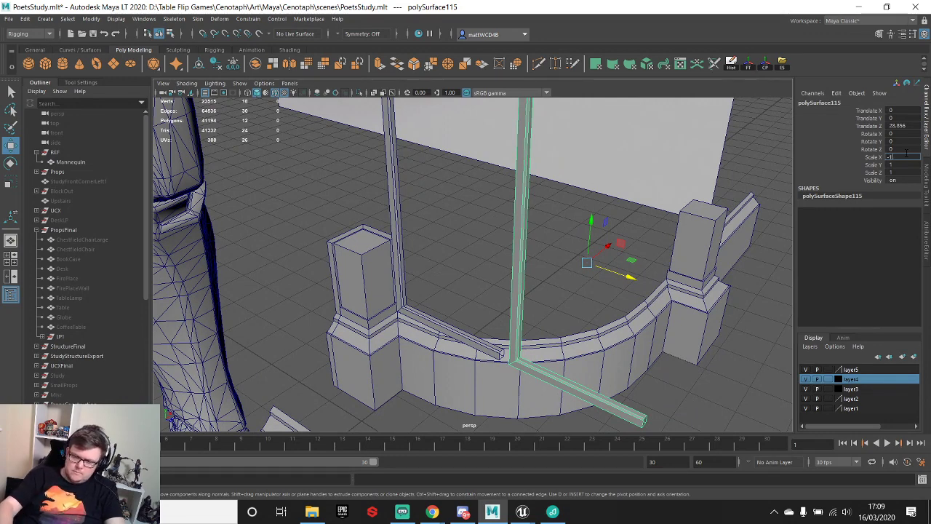
key("Return")
key("ctrl+z")
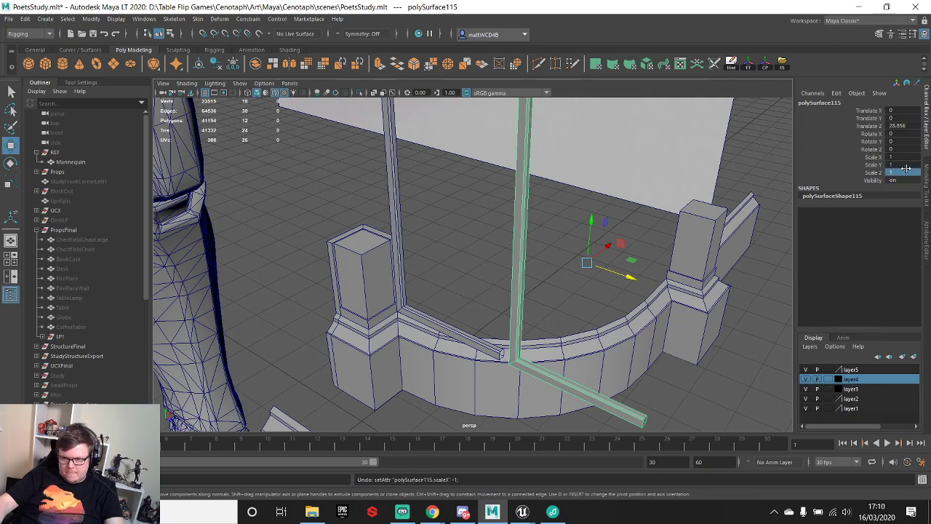
- Mirror the copied frame piece with Scale Z -1 and snap its rail end onto the free end of the original's bottom rail
type("-1")
key("Return")
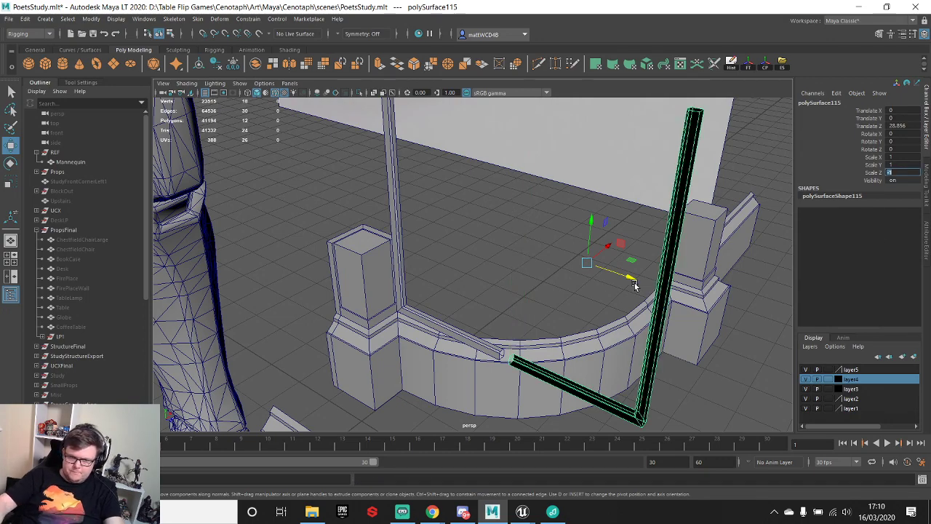
left_click(547, 306)
left_click_drag(525, 372, 541, 350, "alt")
right_click_drag(540, 349, 603, 386, "alt")
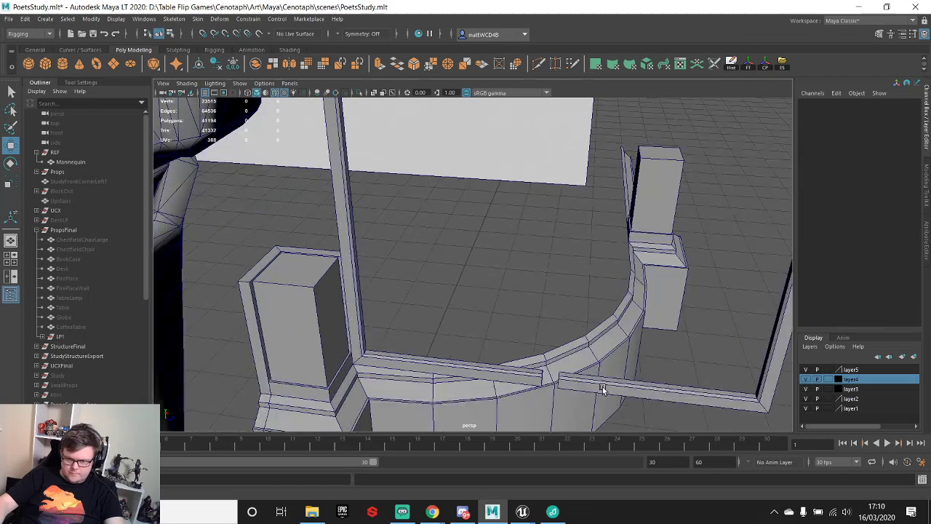
left_click(603, 387)
middle_click_drag(603, 386, 558, 362, "alt")
key("d")
key("v")
left_click_drag(642, 183, 505, 358)
key("q")
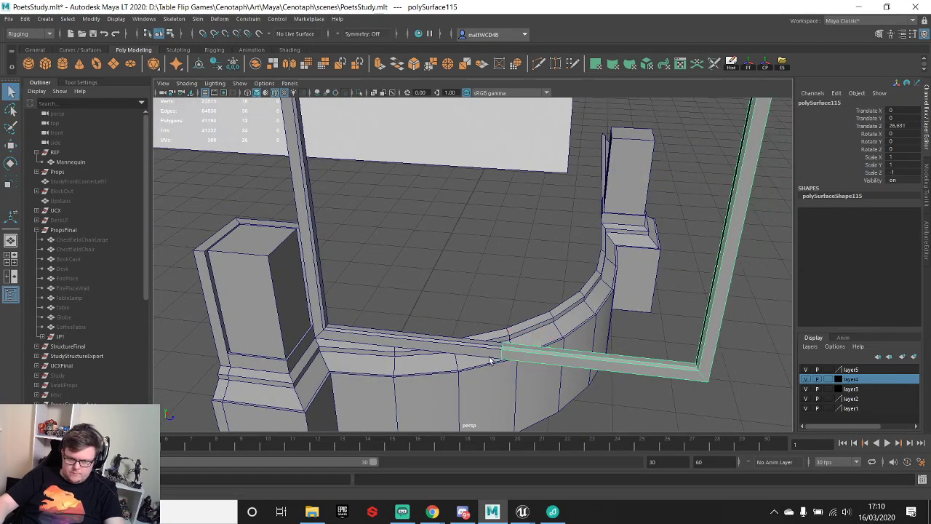
- Combine the original and mirrored frame halves into one mesh
left_click(484, 353, "shift")
right_click_drag(497, 350, 473, 464, "shift")
scroll(479, 313, "down", 2)
right_click_drag(522, 348, 454, 241)
left_click_drag(482, 308, 509, 371)
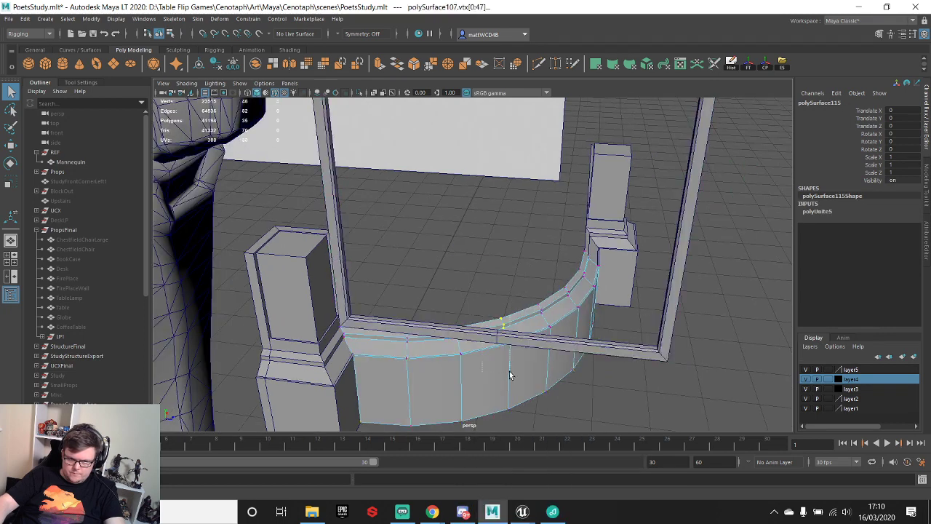
key("ctrl+z")
- Merge the overlapping vertices where the two bottom rails meet, with a distance threshold of 0.01
right_click_drag(525, 340, 595, 213)
left_click(534, 339)
left_click(565, 344)
right_click_drag(565, 345, 480, 301)
left_click_drag(464, 303, 533, 362)
right_click_drag(559, 355, 586, 262, "shift")
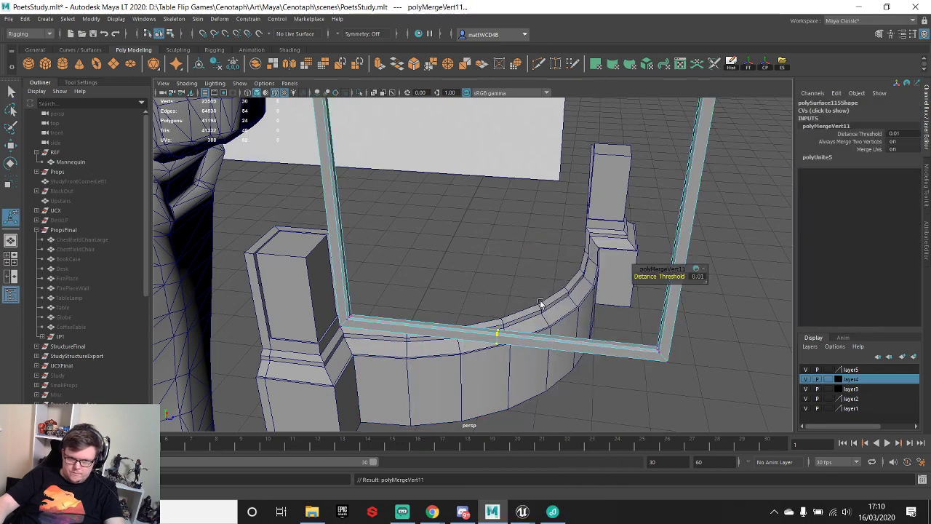
scroll(540, 303, "up", 2)
key("q")
scroll(500, 325, "down", 3)
middle_click_drag(499, 160, 462, 244, "alt")
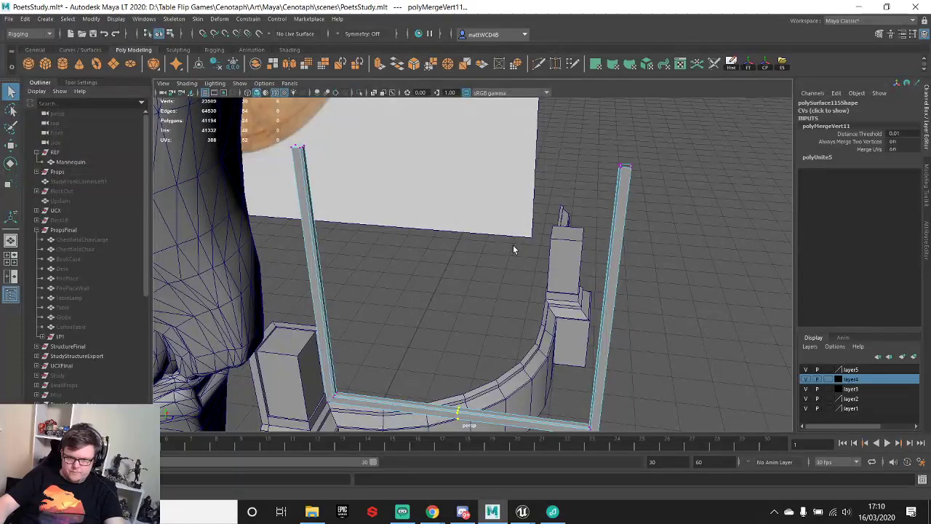
- Try rotating the combined door frame 45 degrees about the Y axis
left_click_drag(513, 249, 482, 235, "alt")
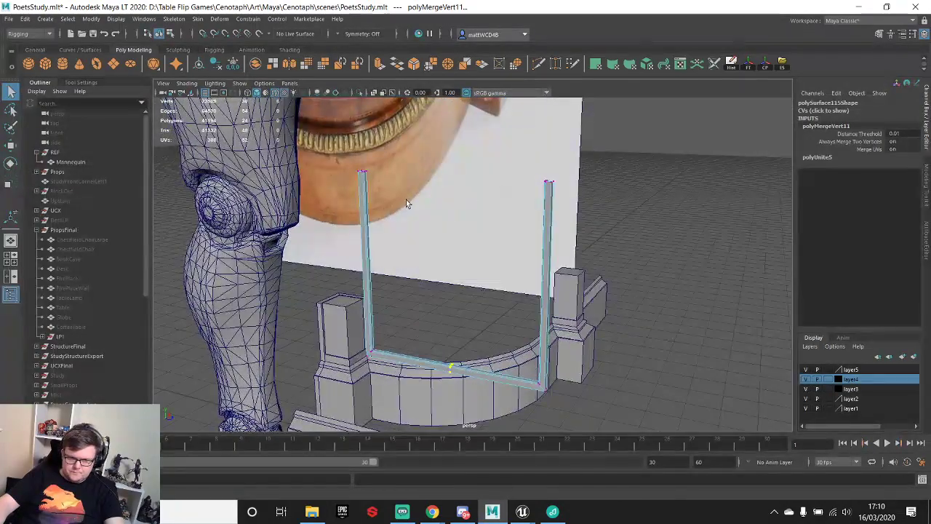
key("F8")
key("e")
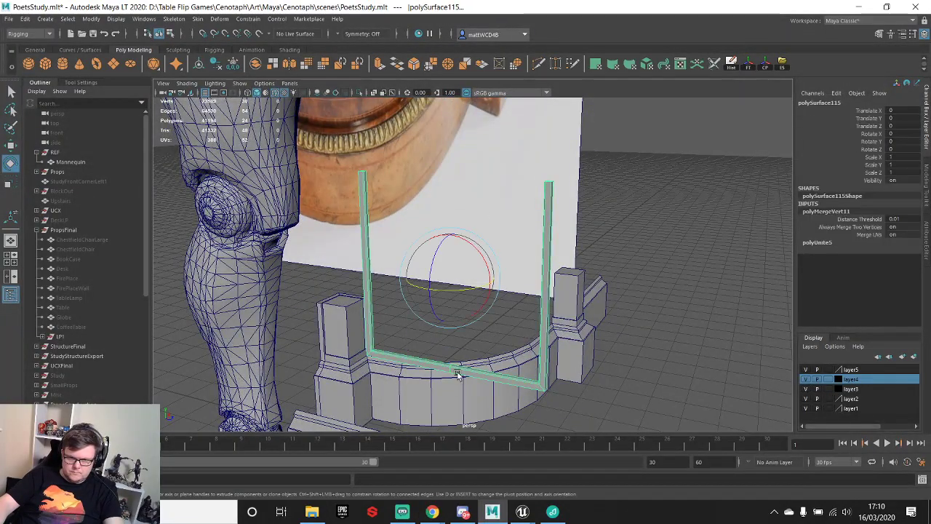
left_click_drag(461, 294, 482, 293)
key("ctrl+z")
key("j")
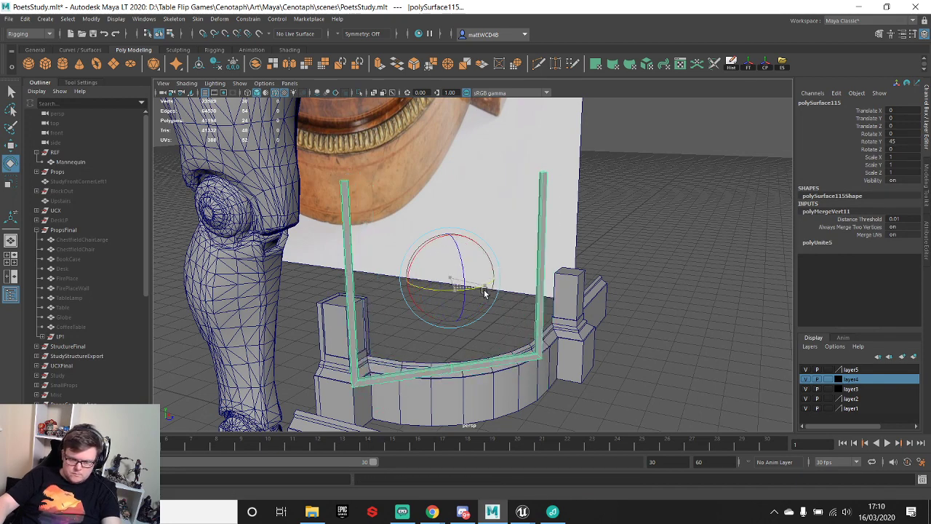
key("ctrl+z")
- Move the vertices of the mirrored upright and the rail's center seam slightly outward to widen the door frame
scroll(416, 277, "up", 5)
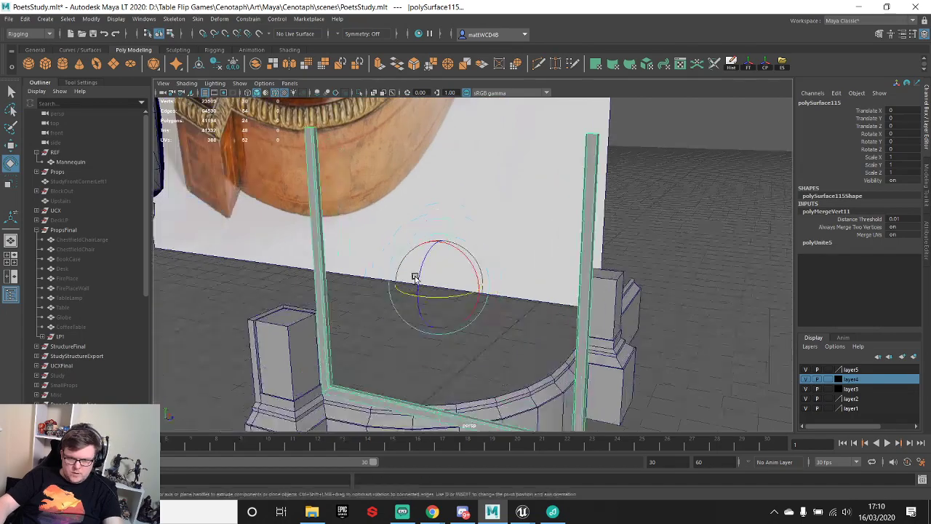
left_click_drag(415, 276, 505, 247, "alt")
key("q")
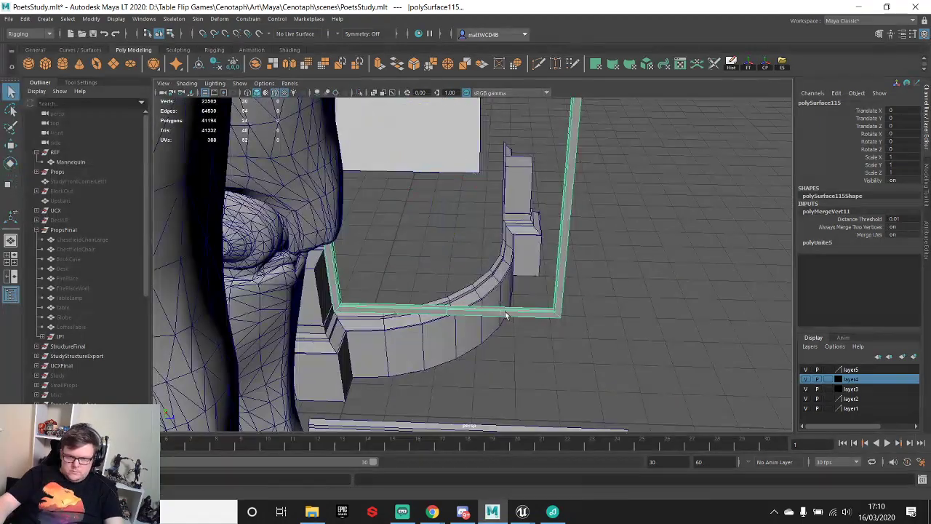
right_click_drag(505, 246, 458, 252)
scroll(457, 233, "down", 3)
left_click_drag(449, 116, 623, 355)
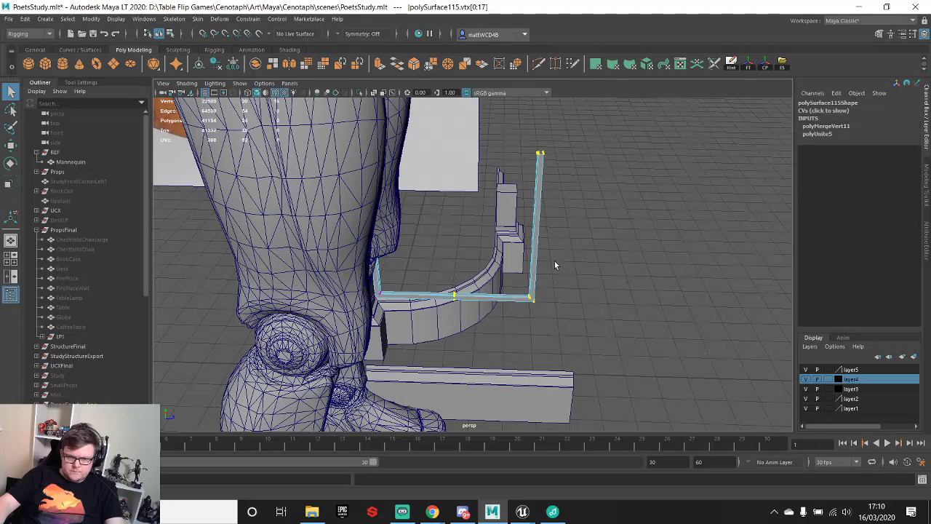
key("w")
left_click_drag(542, 232, 552, 233)
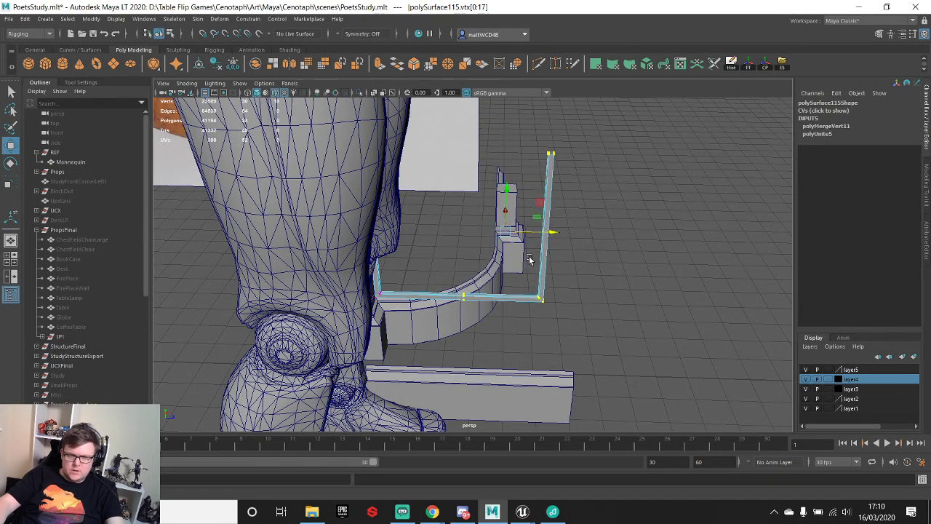
- Delete the seam edge loop in the middle of the frame's bottom rail
scroll(481, 300, "up", 5)
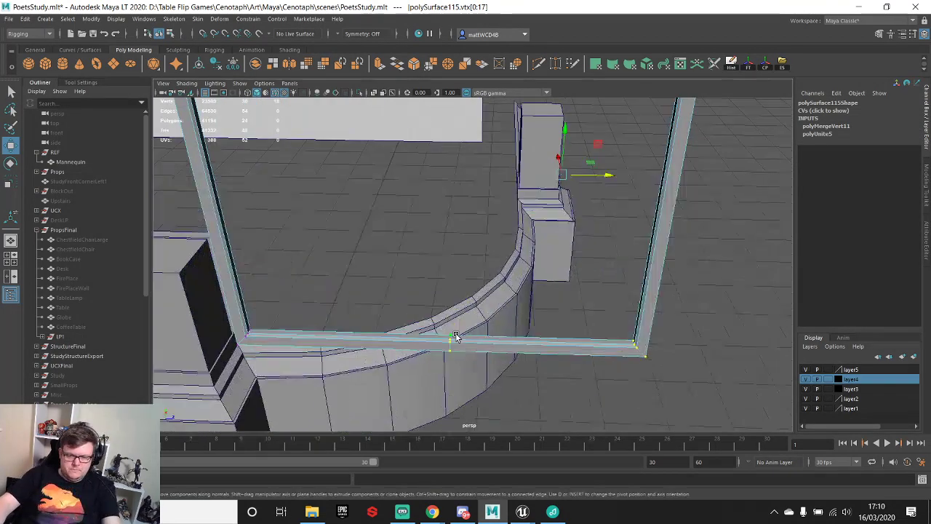
middle_click_drag(454, 338, 474, 306, "alt")
scroll(473, 307, "up", 4)
key("q")
key("F10")
left_click(464, 352)
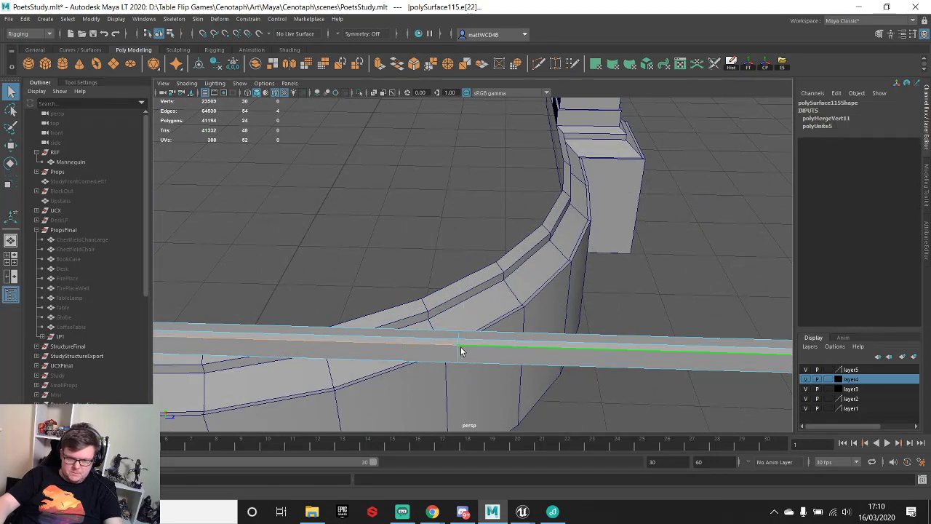
key("Delete")
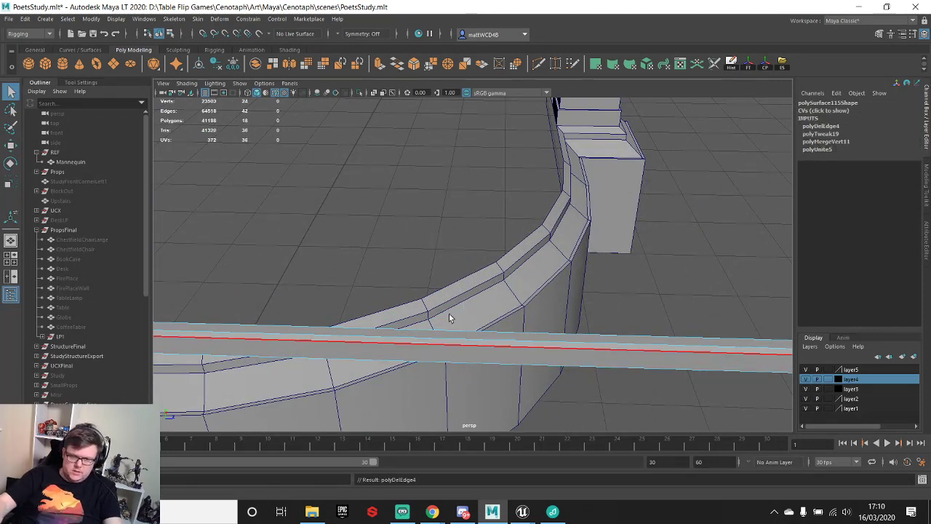
- Try dividing the frame's bottom rail with seven evenly spaced edge loops
scroll(451, 318, "down", 5)
left_click_drag(477, 292, 464, 299, "alt")
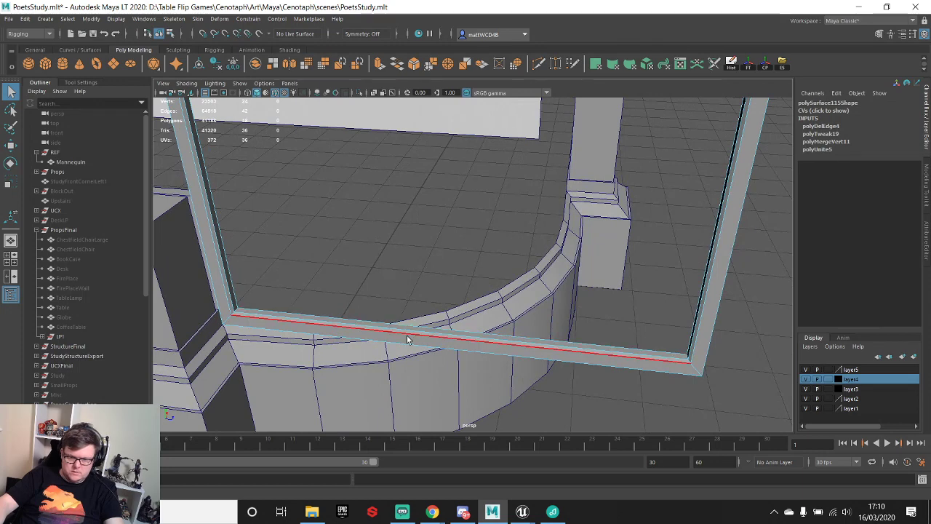
right_click_drag(418, 313, 470, 225)
right_click_drag(457, 338, 427, 272, "shift")
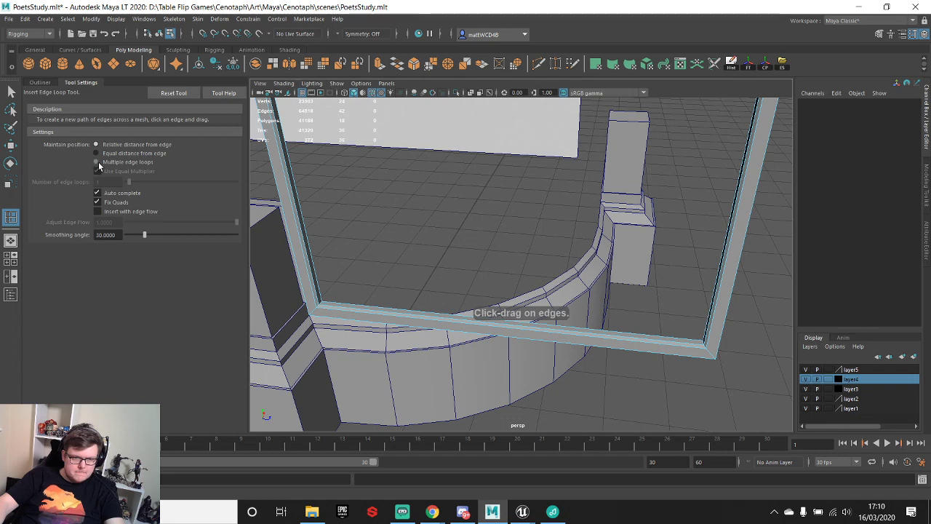
left_click(97, 162)
left_click(109, 182)
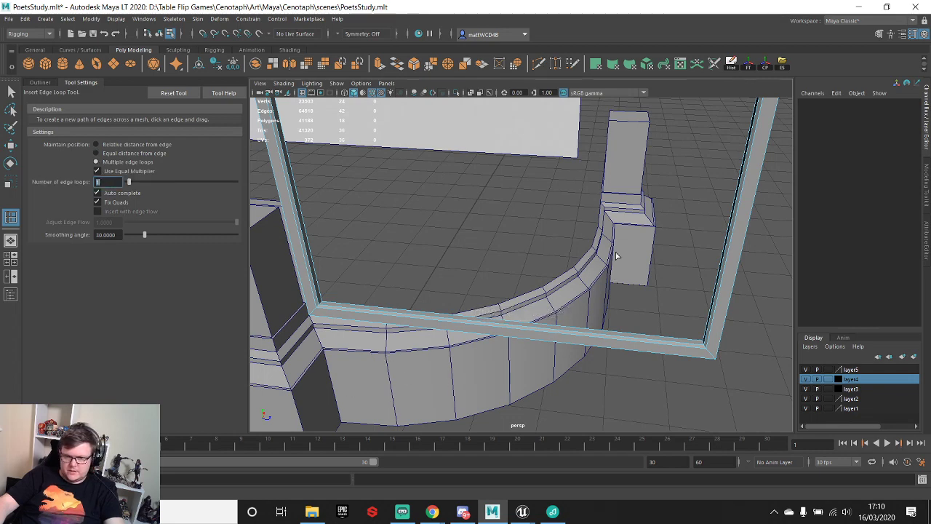
left_click_drag(616, 256, 202, 235, "alt")
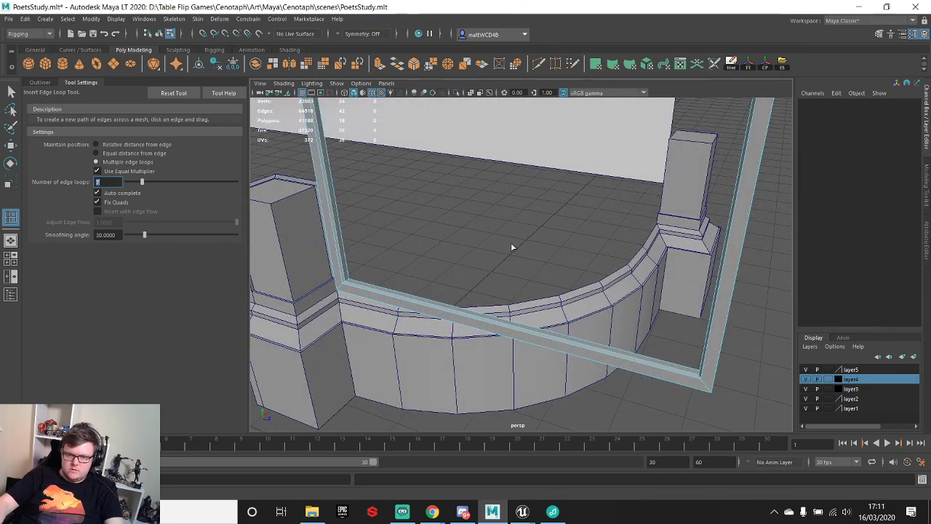
left_click(462, 317)
left_click_drag(463, 317, 476, 245, "alt")
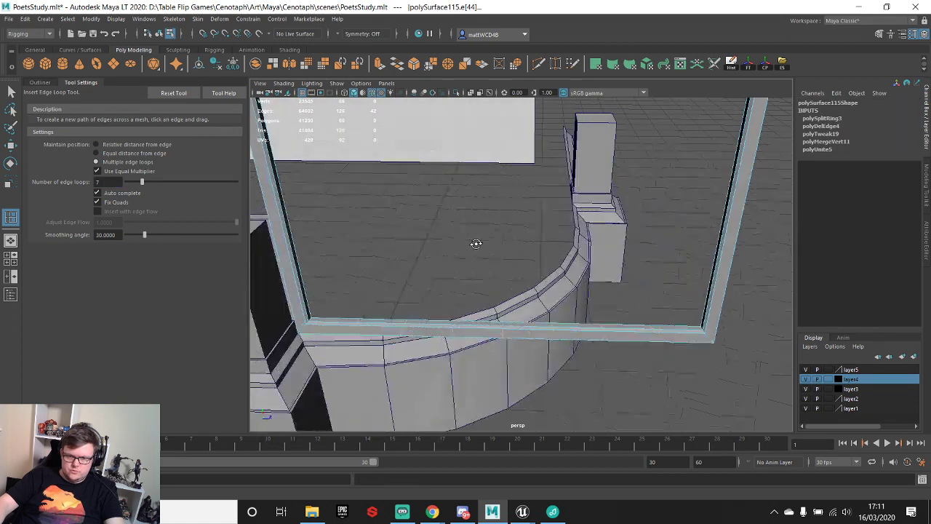
key("ctrl+z")
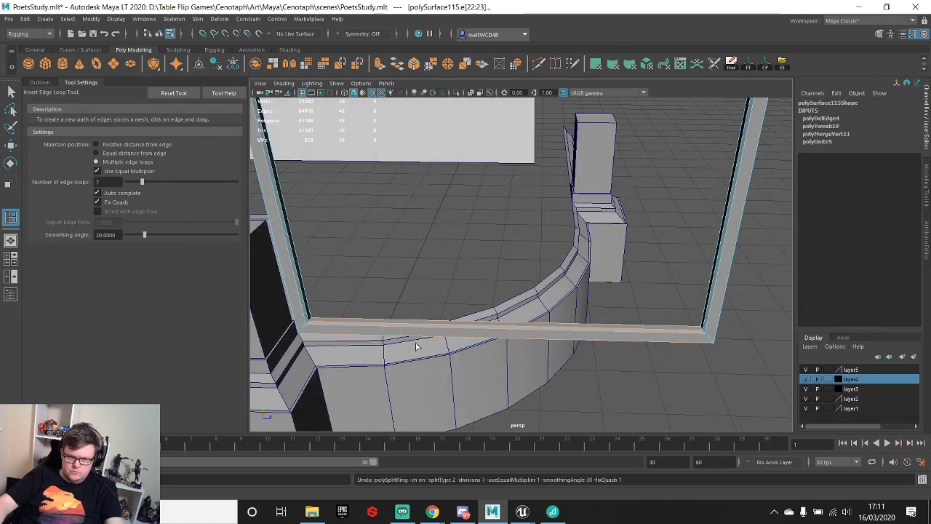
- Insert one edge loop midway along the frame's bottom rail and another midway along its mirrored half, with the loop count set to 1
key("q")
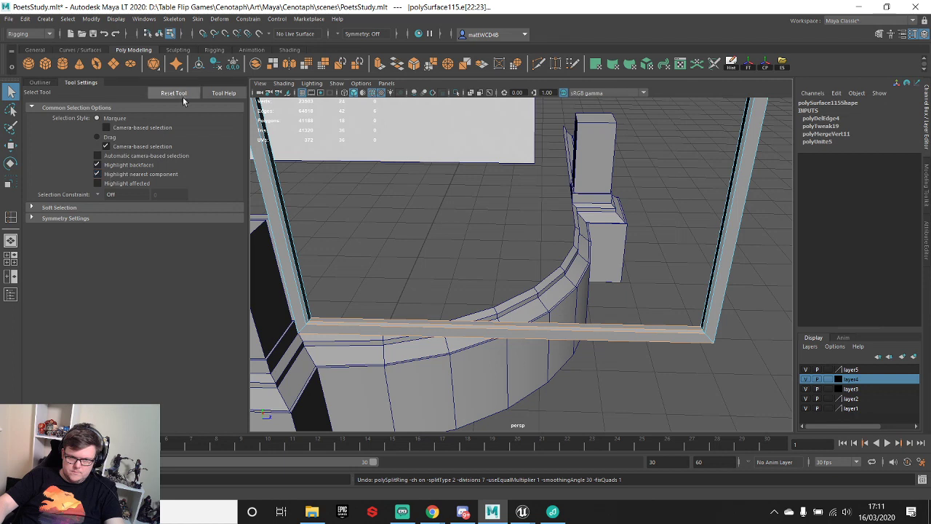
right_click_drag(521, 331, 571, 232)
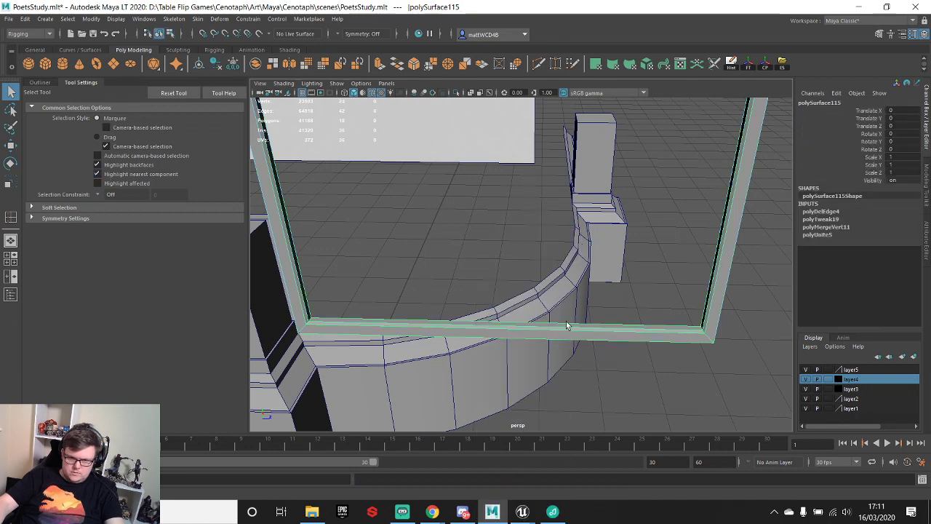
right_click_drag(566, 324, 510, 300, "shift")
left_click(507, 271)
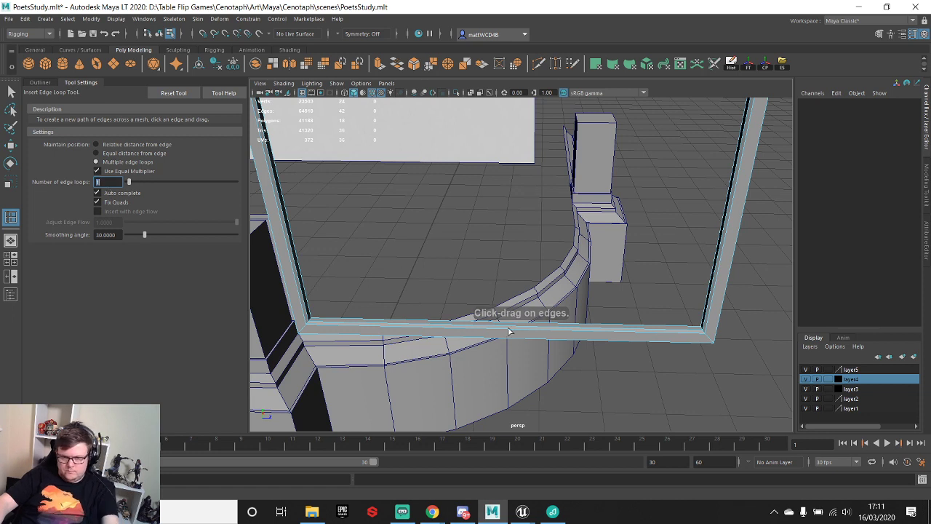
left_click_drag(509, 331, 499, 327)
left_click(568, 334)
- Flatten the new edge loop in the rail's mirrored half by scaling it along the rail's length
key("e")
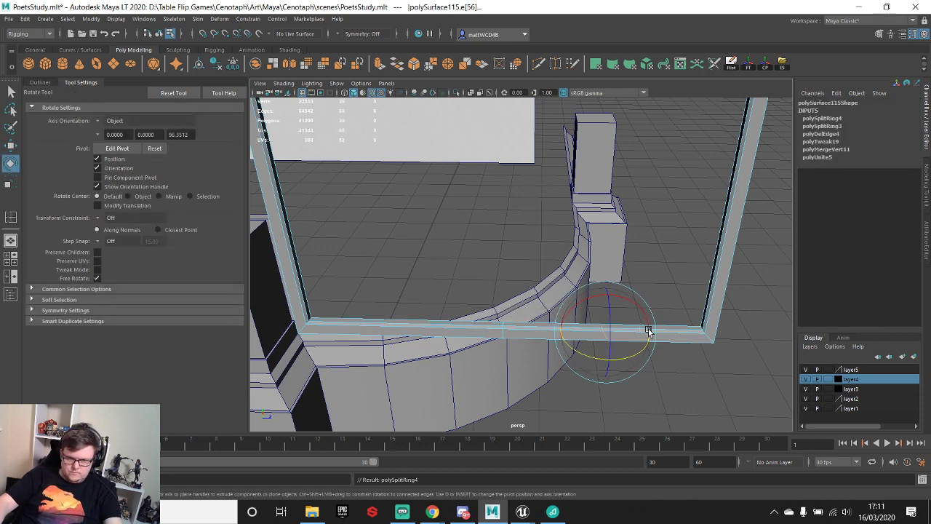
key("r")
left_click_drag(647, 332, 574, 333)
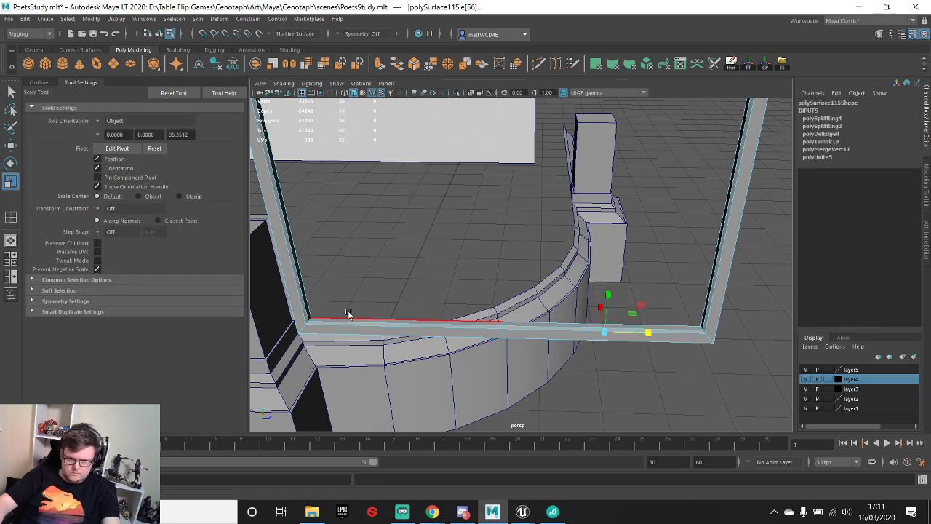
- Insert an edge loop midway along the unmirrored half of the frame's bottom rail and flatten it by scaling along the rail's length
key("g")
left_click(384, 326)
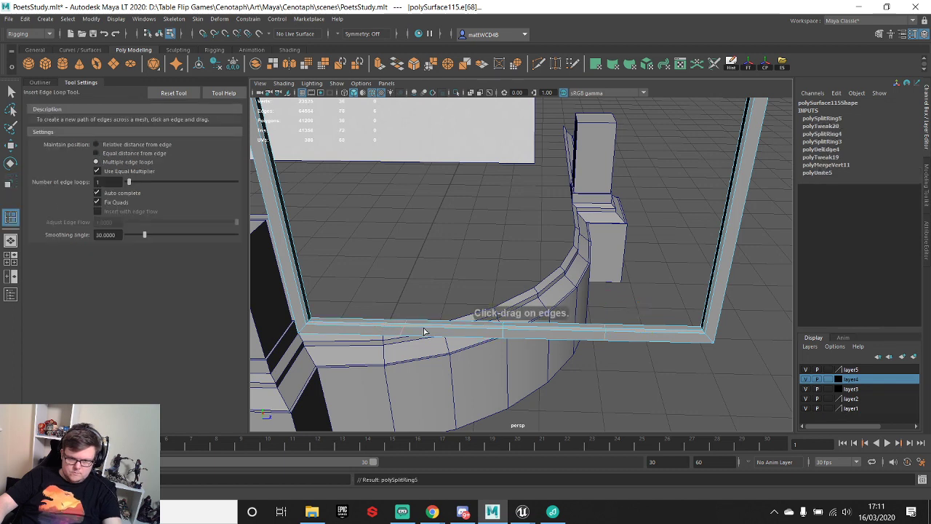
key("e")
key("r")
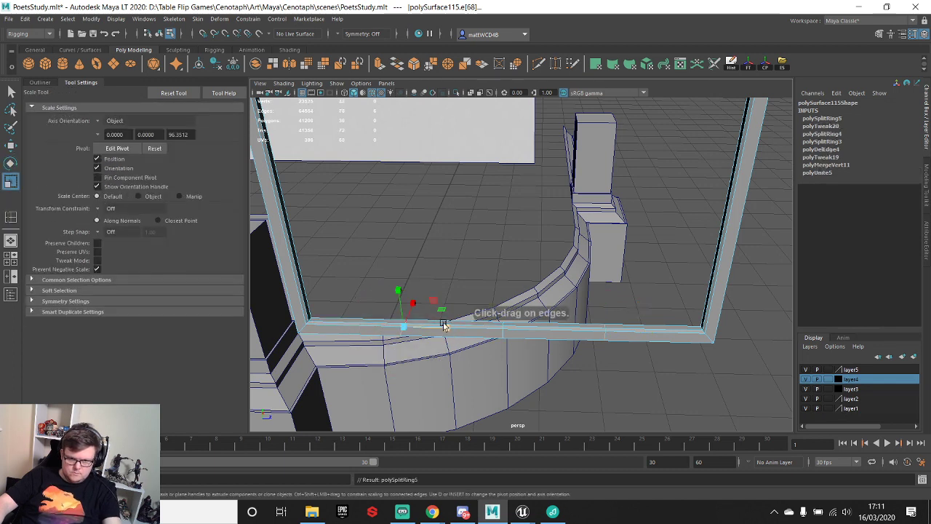
left_click(355, 321)
key("q")
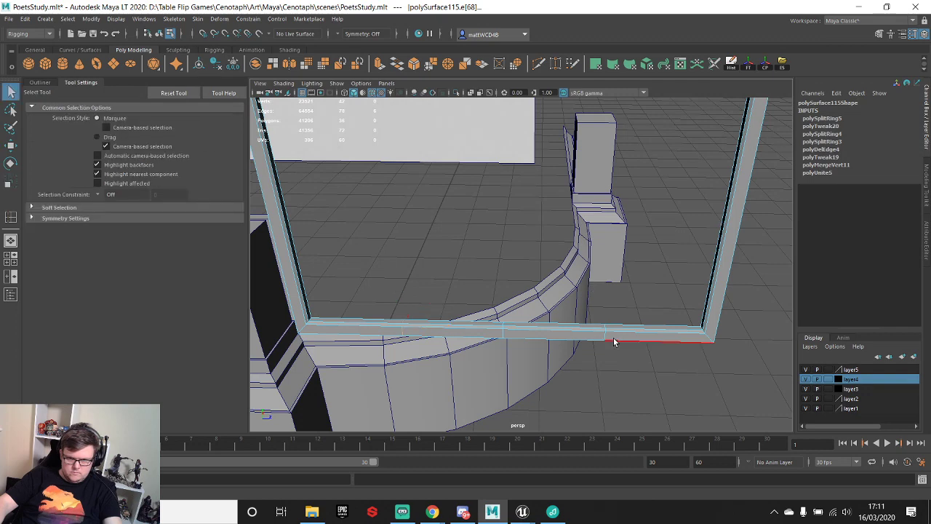
- Insert one edge loop midway in each of the two segments beside the bottom rail's centre
right_click_drag(358, 321, 430, 230)
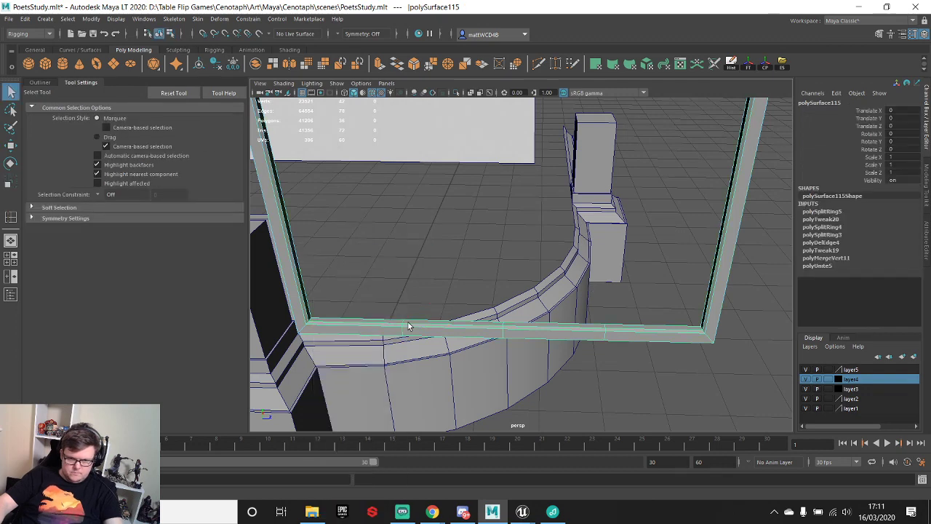
right_click_drag(435, 323, 373, 273, "shift")
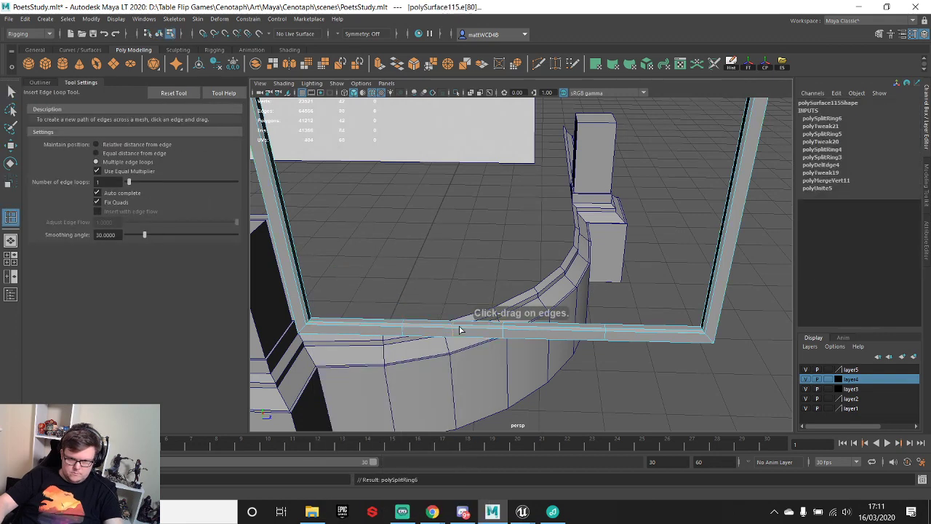
left_click(562, 330)
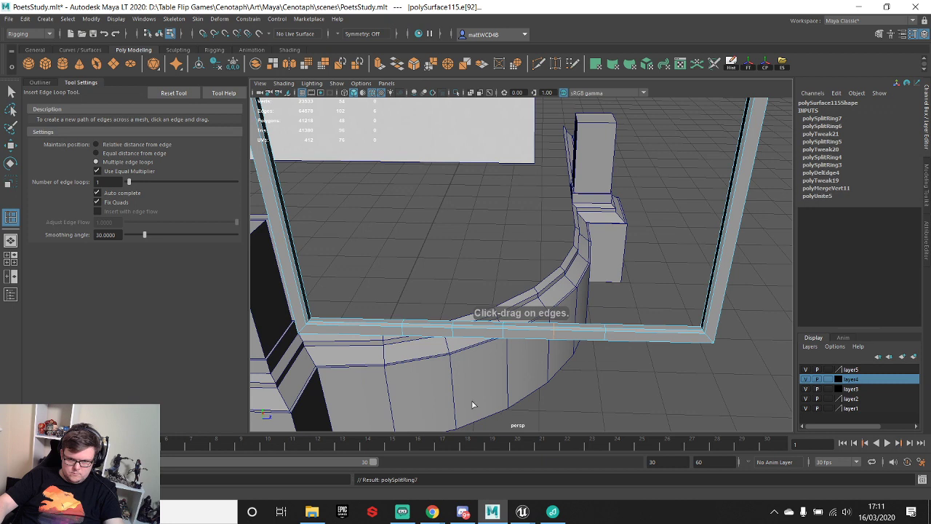
- Insert one edge loop midway in each outermost segment of the bottom rail, flattening each by scaling along the rail
left_click(347, 326)
key("r")
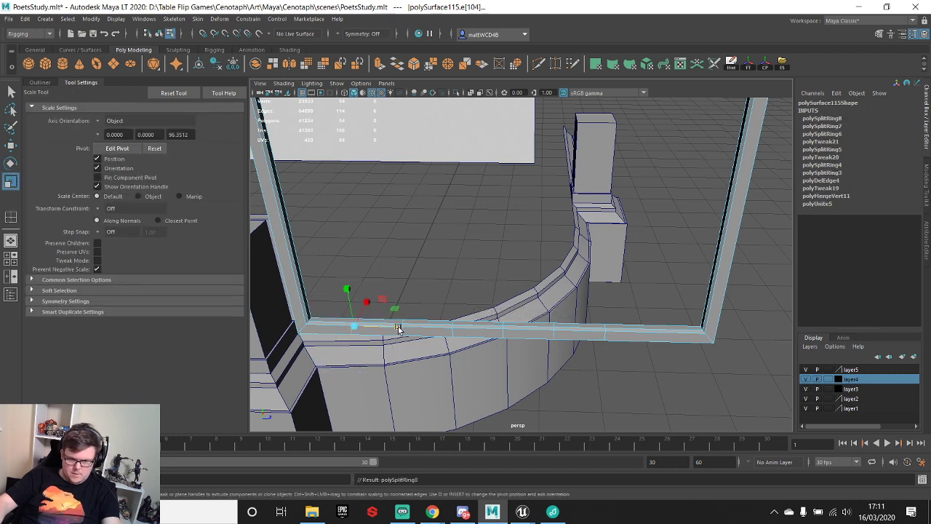
left_click(398, 329)
key("g")
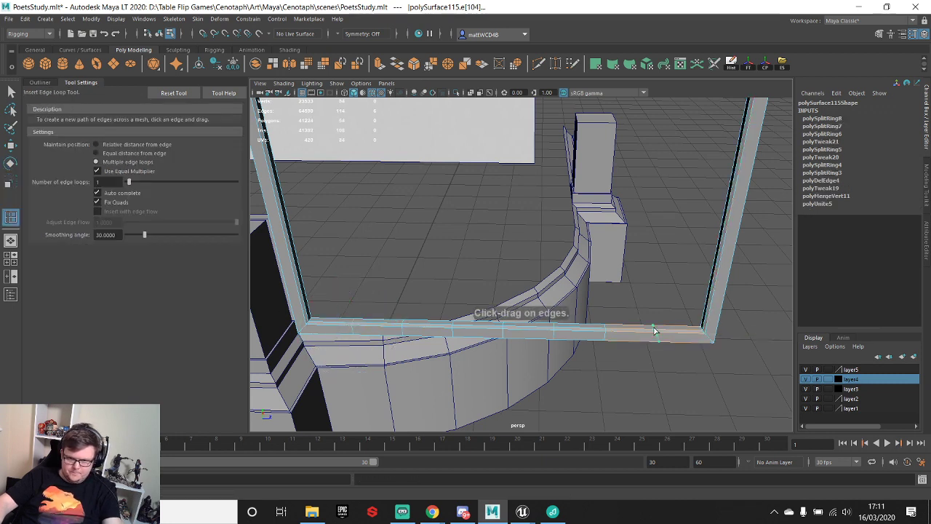
left_click(654, 331)
key("e")
key("r")
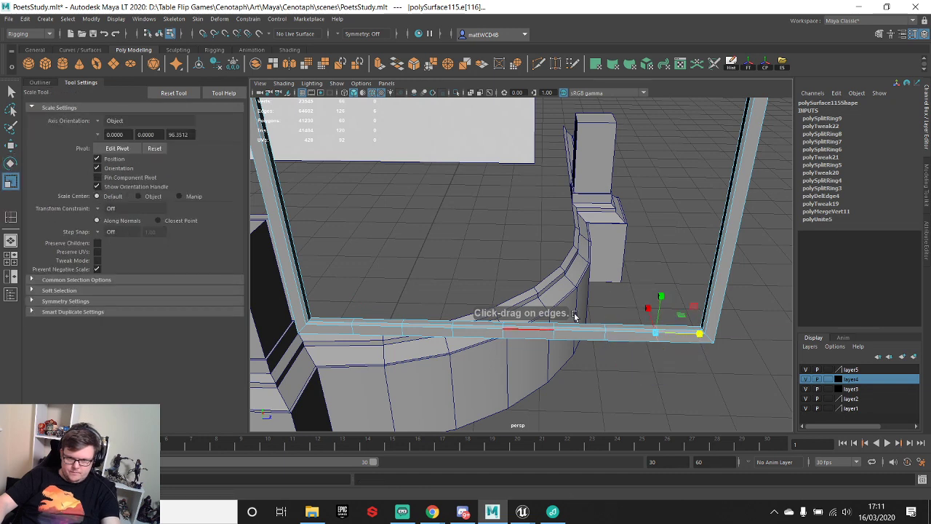
key("q")
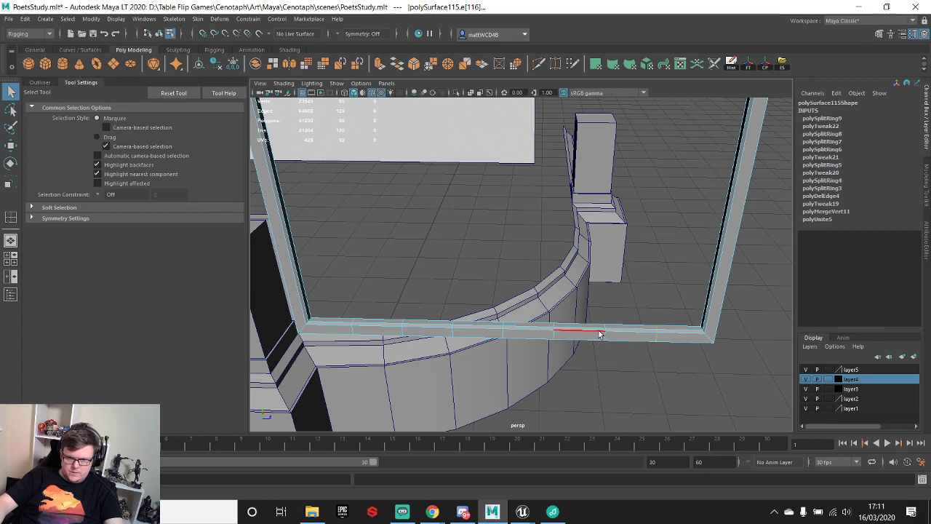
- Return the door frame to object mode, delete its history and freeze its transformations
scroll(665, 337, "down", 2)
right_click_drag(494, 304, 531, 233)
key("e")
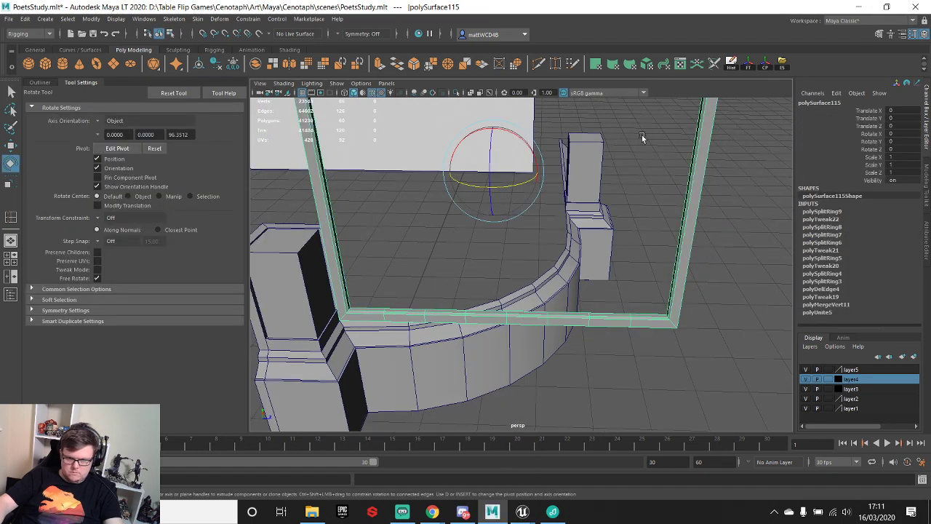
left_click(731, 64)
left_click(747, 64)
- Add a nonlinear Bend deformer to the door frame
left_click_drag(551, 241, 550, 277, "alt")
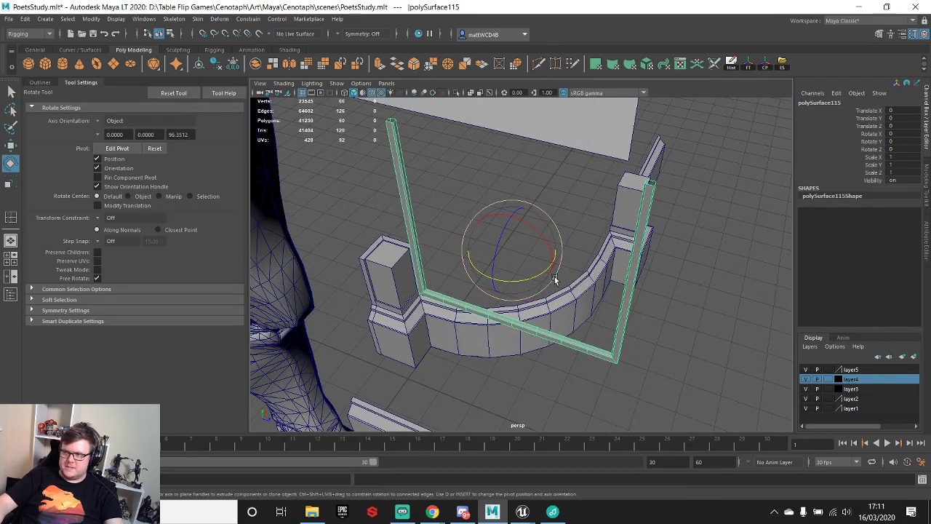
left_click(220, 19)
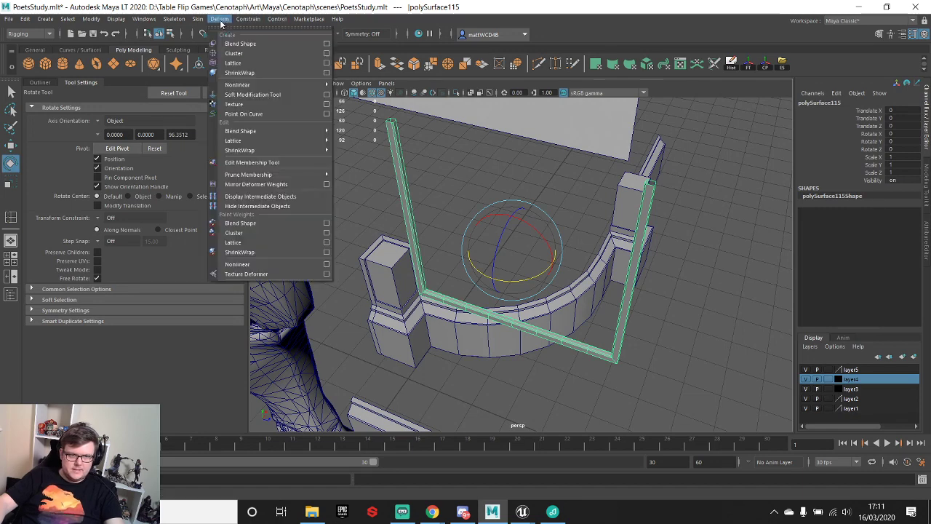
mouse_move(320, 84)
left_click(353, 85)
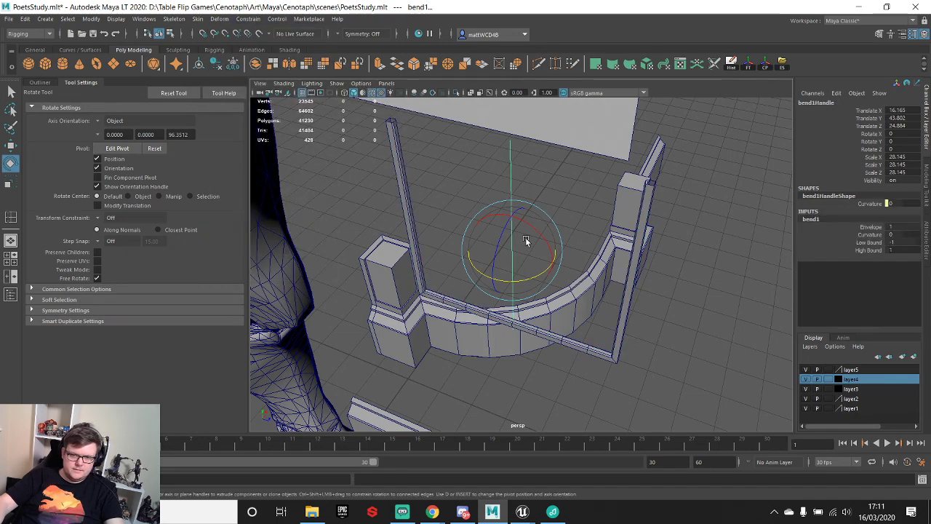
- Set the bend handle's X rotation to -90 and bend the frame to a curvature of about 51.566
left_click_drag(540, 241, 516, 226)
left_click(869, 234)
middle_click_drag(464, 257, 492, 256)
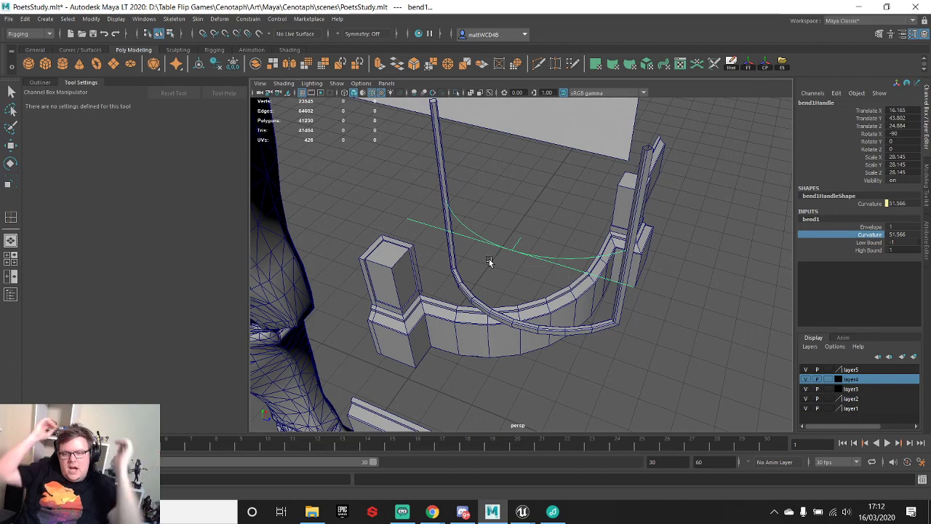
- Set the bend deformer's curvature to 56
left_click_drag(566, 298, 591, 253, "alt")
double_click(897, 235)
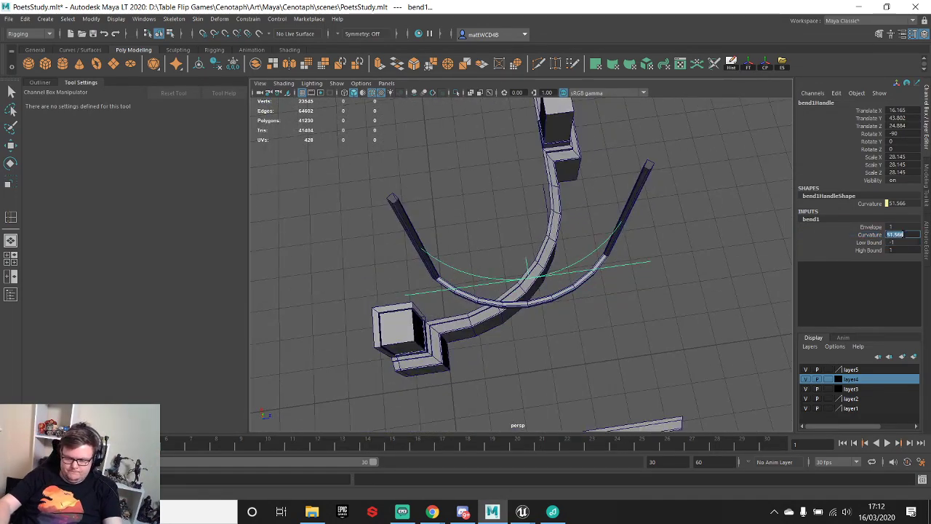
type("56")
key("Return")
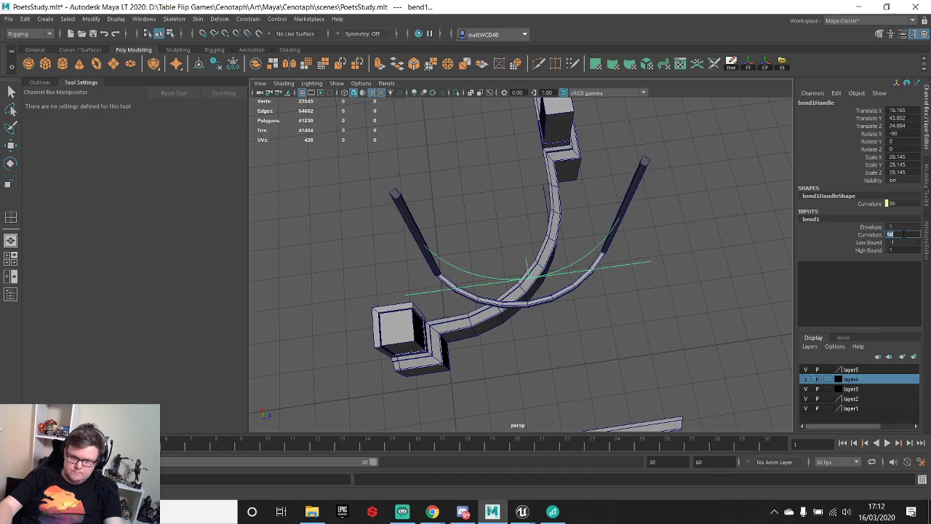
- Clear the bent frame's history and centre its pivot
left_click_drag(620, 299, 927, 289, "alt")
left_click(516, 315)
key("e")
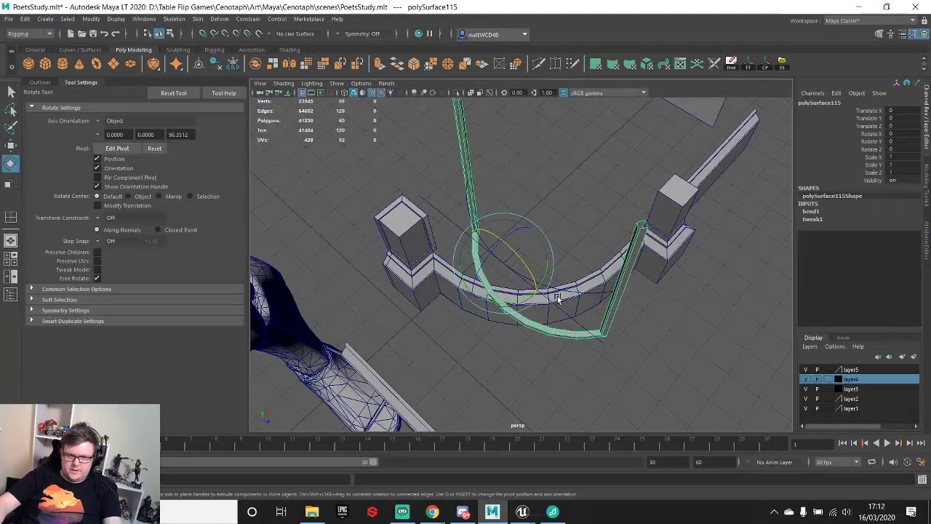
left_click(751, 67)
left_click(765, 65)
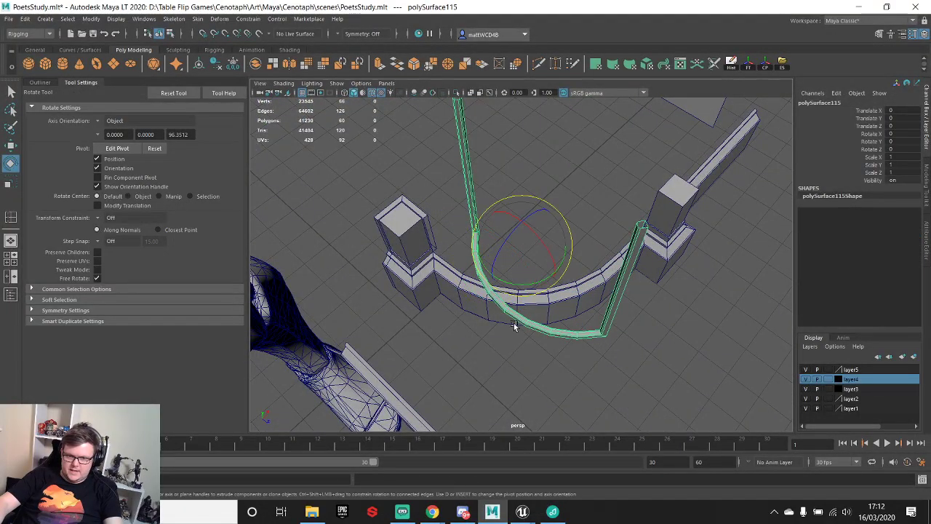
- Rotate the bent frame 45° about Y and shift it 6.568 along X to sit over the curved base
left_click_drag(514, 284, 577, 244)
key("w")
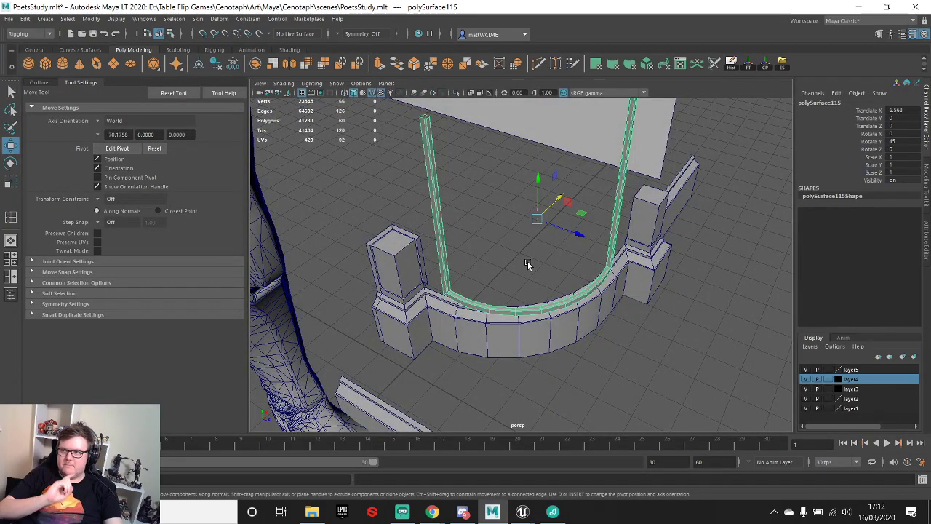
left_click_drag(532, 316, 580, 259, "alt")
- Shorten the straight end section of the curved base by moving its post-side end vertices away from the corner post along X
left_click(592, 270)
scroll(607, 272, "up", 5)
key("q")
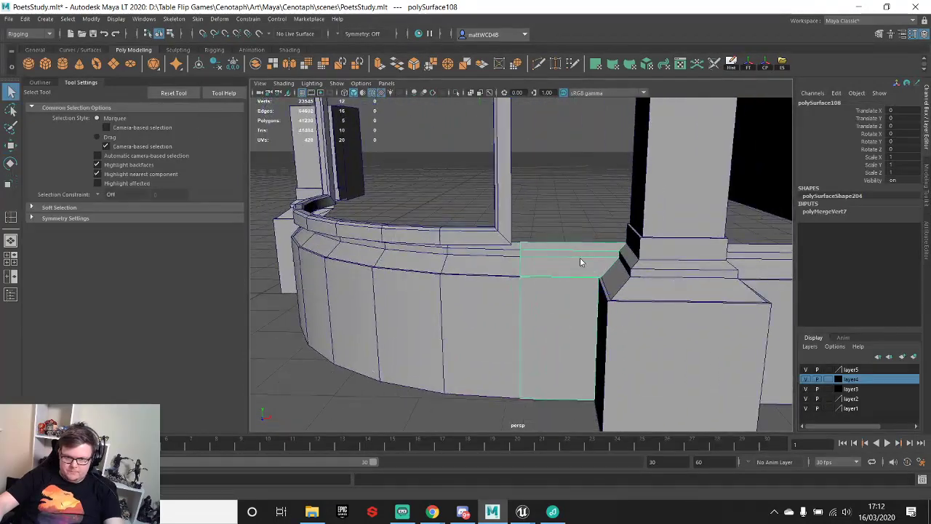
right_click_drag(581, 259, 550, 218)
left_click_drag(573, 191, 792, 432)
key("w")
left_click_drag(661, 323, 617, 322)
key("q")
- Combine the corner post's plinth and column into one mesh
left_click(632, 263)
left_click_drag(633, 264, 606, 234, "alt")
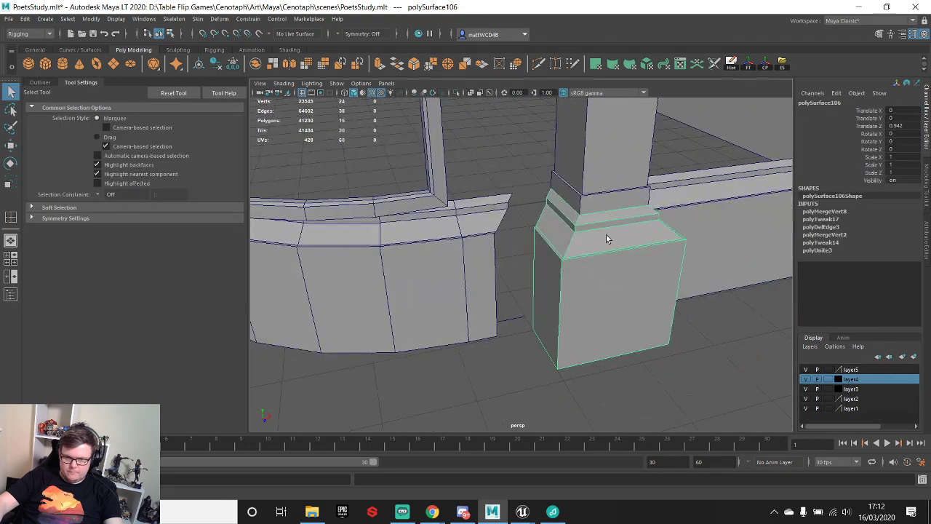
left_click(597, 169)
right_click_drag(607, 160, 604, 370, "shift")
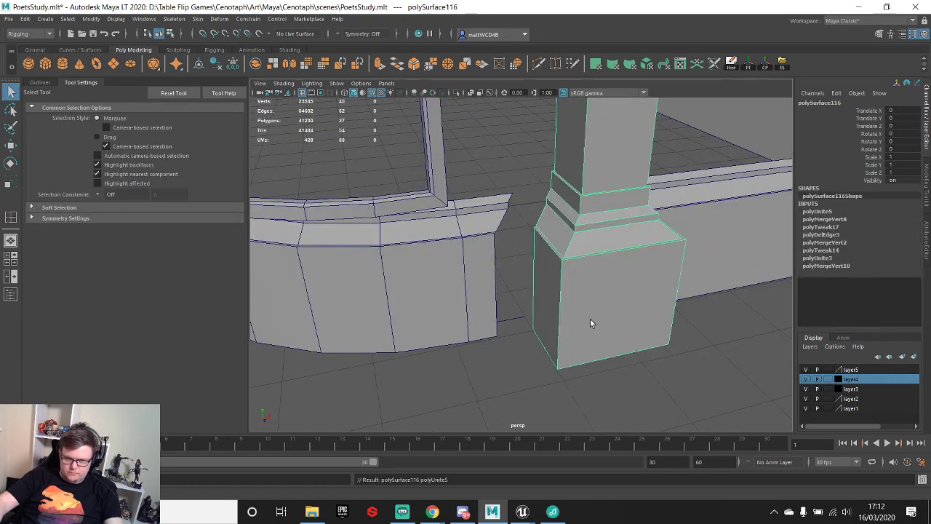
- Move the combined corner post -4.815 along X, snapping it against the end of the shortened base section
key("w")
key("d")
left_click_drag(526, 329, 538, 331)
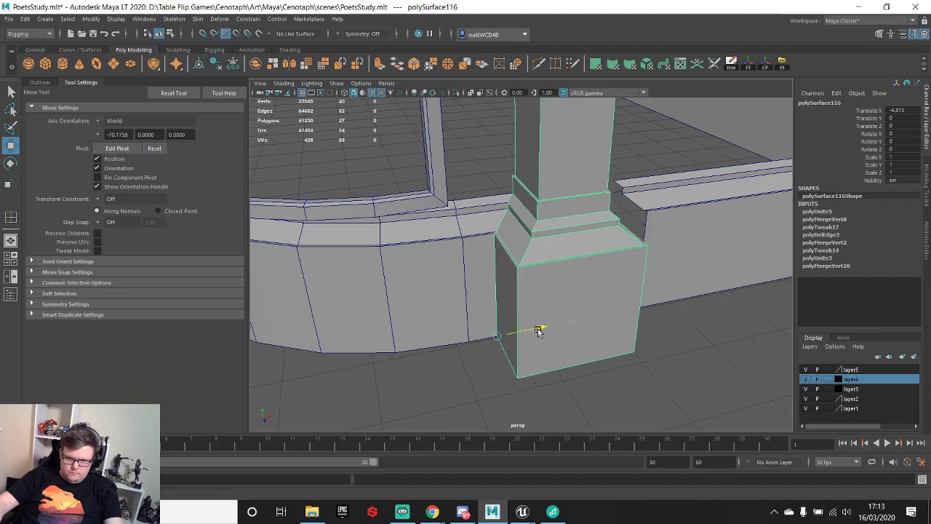
- Snap the long straight base section along X against the moved corner post
left_click(660, 206)
left_click_drag(659, 230, 620, 254, "alt")
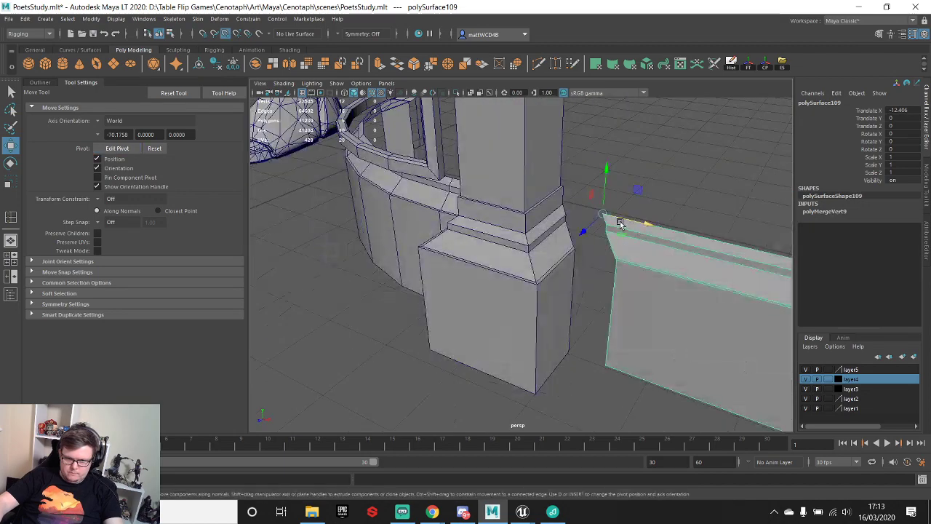
key("v")
left_click_drag(628, 221, 557, 206)
- Rotate the curved frame to 49.941° about Y to line it up with the curved base
left_click(671, 170)
left_click_drag(671, 170, 568, 280, "alt")
left_click(559, 281)
key("e")
left_click_drag(536, 240, 536, 239)
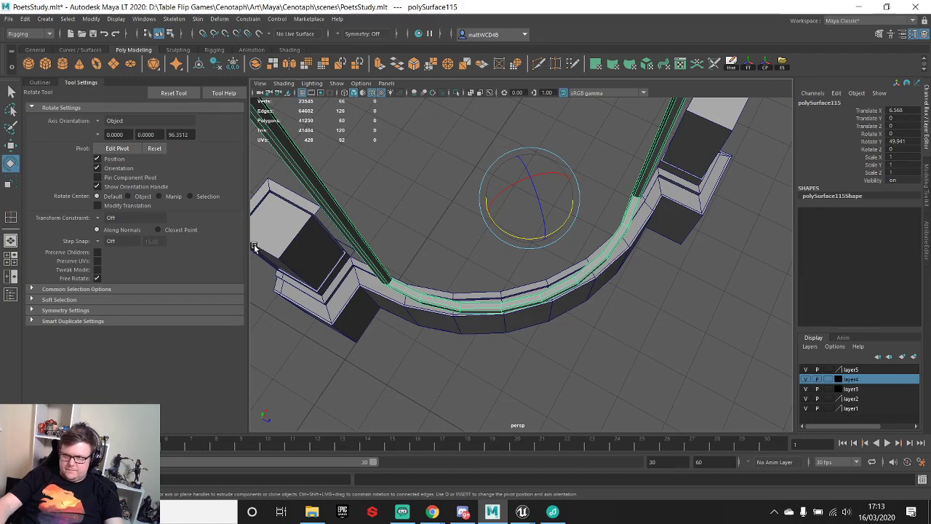
scroll(425, 223, "down", 3)
left_click_drag(427, 223, 521, 265, "alt")
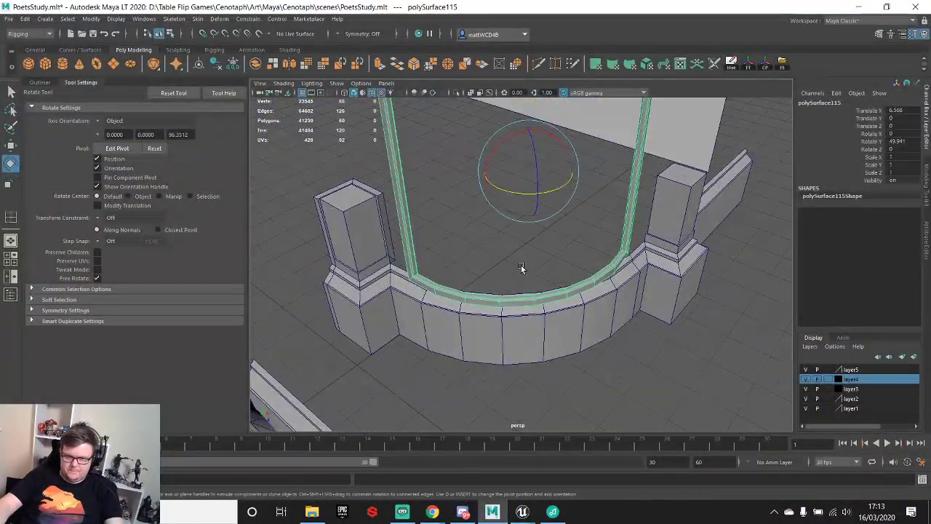
- Undo the frame rotation, the post and base moves, the combine and the shortening of the base end section
key("ctrl+z")
key("ctrl+z")
key("ctrl+z")
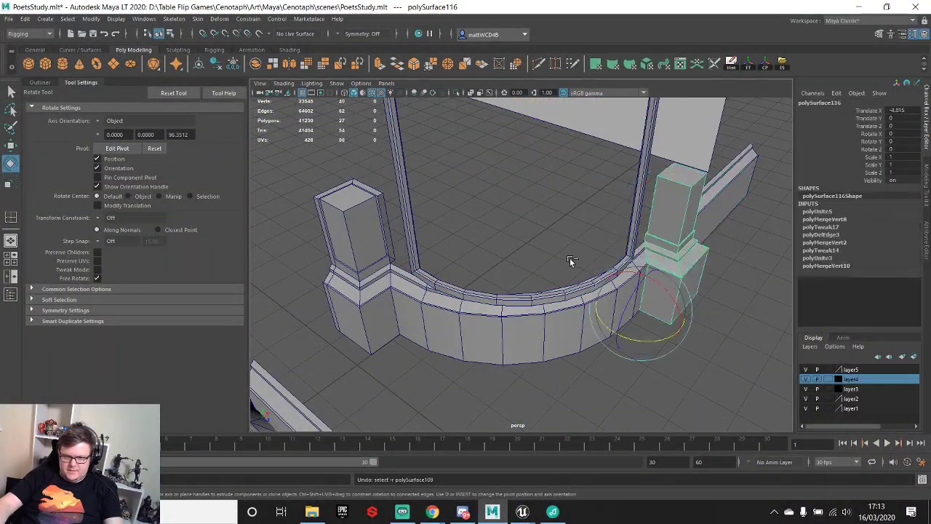
key("ctrl+z")
key("ctrl+z")
key("ctrl+z")
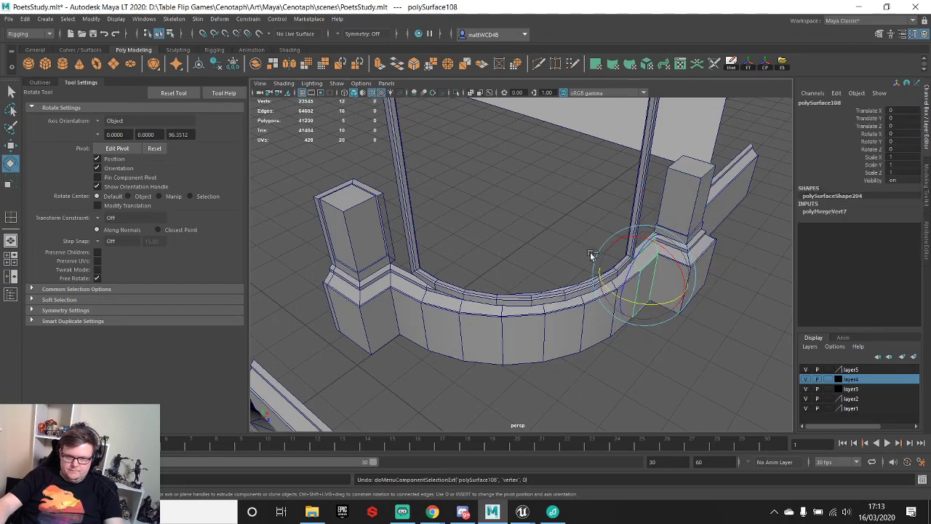
- Undo the frame's placement and its bend, back to the straight frame
left_click(497, 314)
left_click_drag(497, 314, 442, 307, "alt")
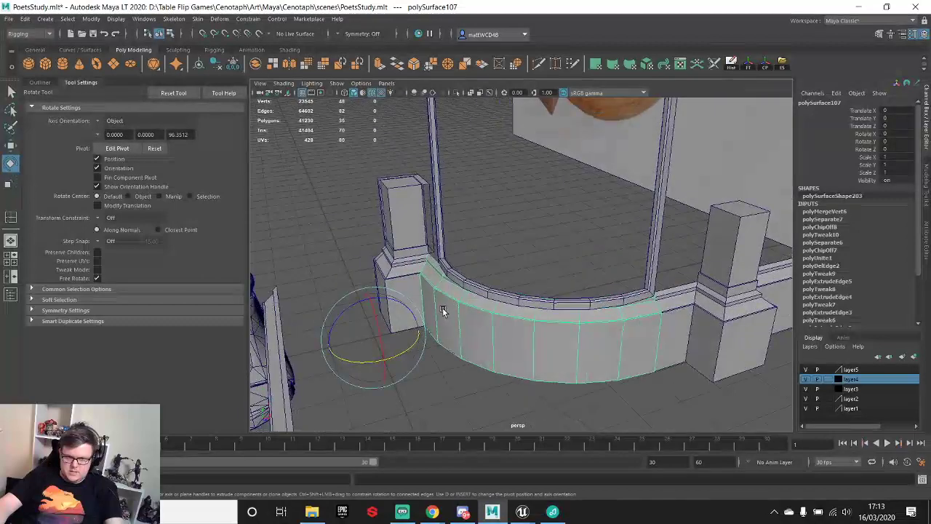
key("ctrl+z")
key("ctrl+z")
key("ctrl+z")
key("ctrl+z")
key("ctrl+z")
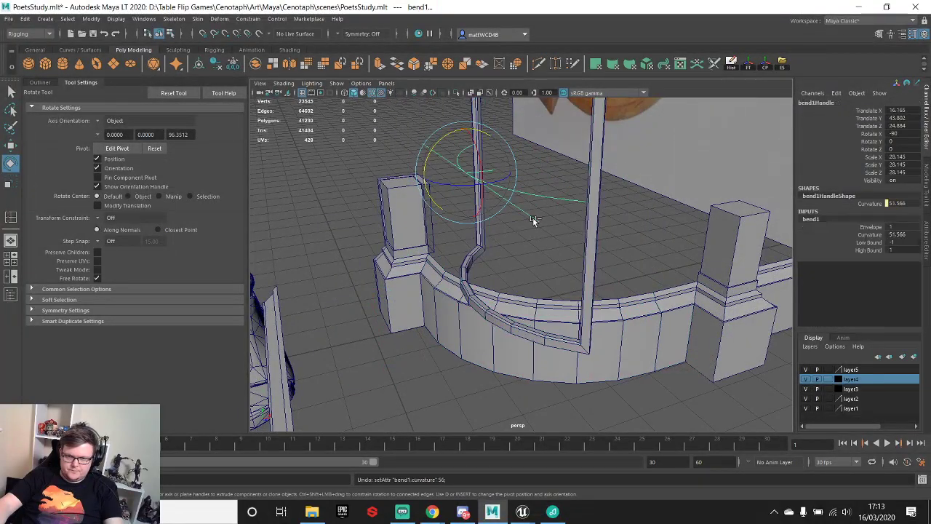
left_click_drag(485, 226, 535, 256, "alt")
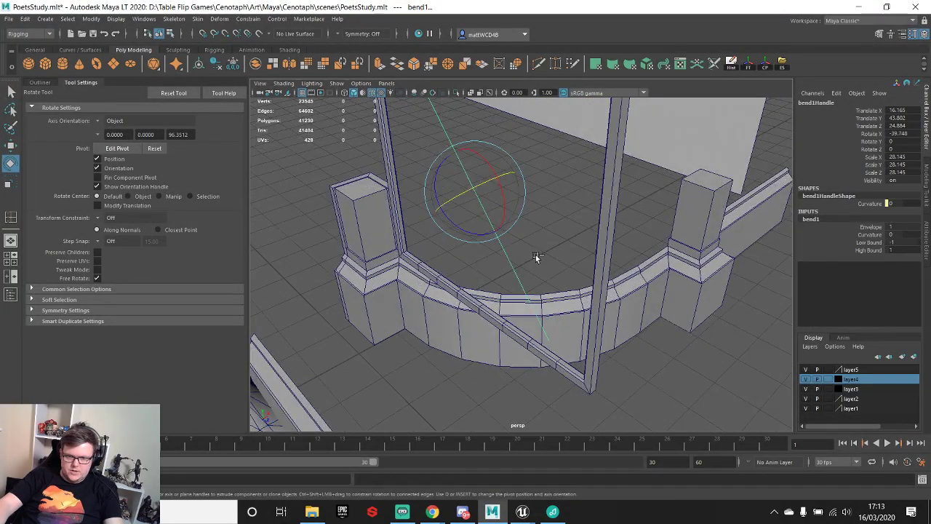
- Delete the curved section of the credenza base
left_click(551, 355)
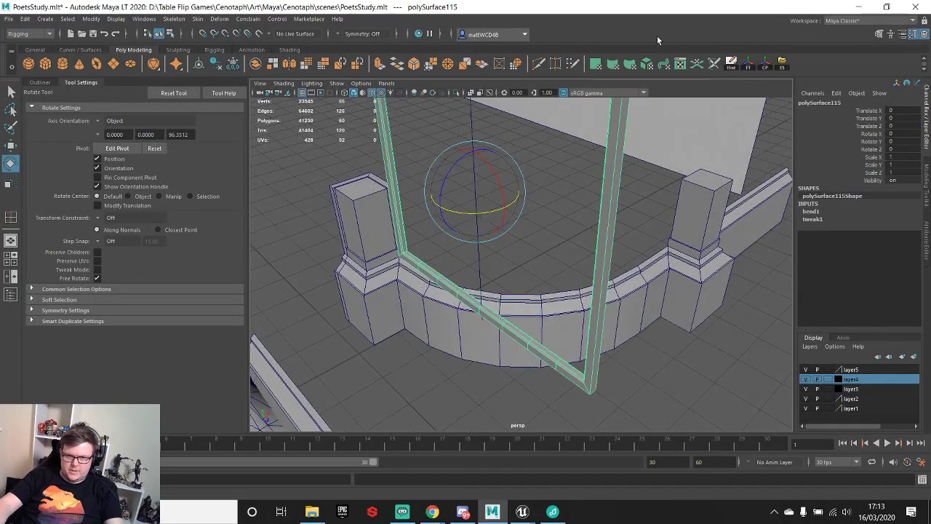
left_click(659, 352)
left_click(629, 307)
mouse_move(629, 307)
left_mouse_down("alt")
mouse_move(504, 251)
mouse_move(505, 235)
mouse_move(522, 224)
mouse_move(708, 250)
mouse_move(597, 309)
mouse_move(477, 306)
left_mouse_up("alt")
key("Delete")
- Duplicate the short straight base section beside the corner post and move the copy -21.635 along X
left_click(710, 262)
key("w")
key("e")
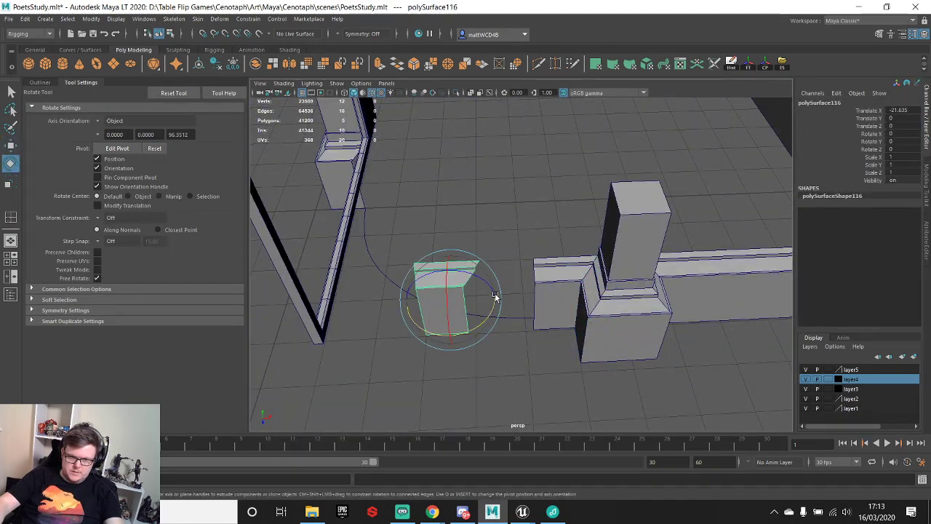
- Flatten the mitred end of the copied base section by scaling its end vertices along the section's length
key("q")
right_click_drag(459, 245, 383, 226)
left_click_drag(436, 209, 515, 363)
key("r")
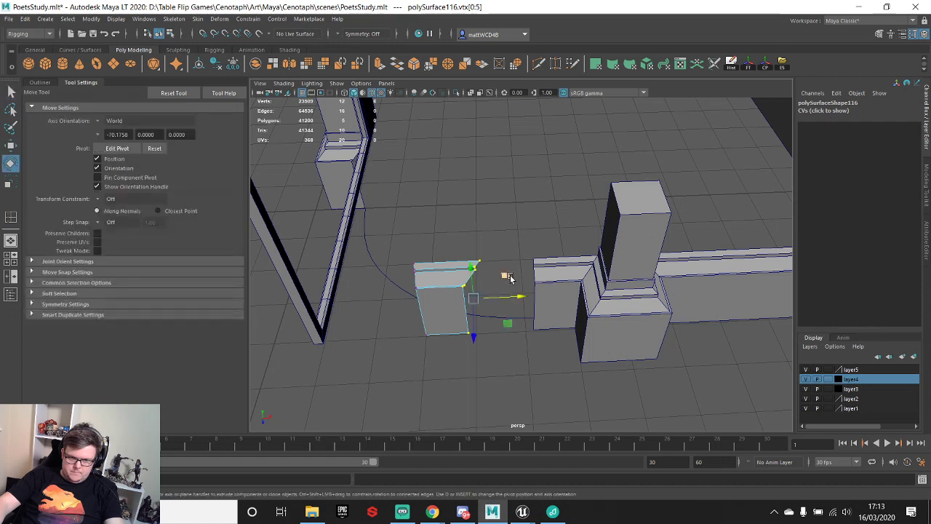
left_click_drag(521, 299, 422, 296)
scroll(457, 266, "down", 4)
key("q")
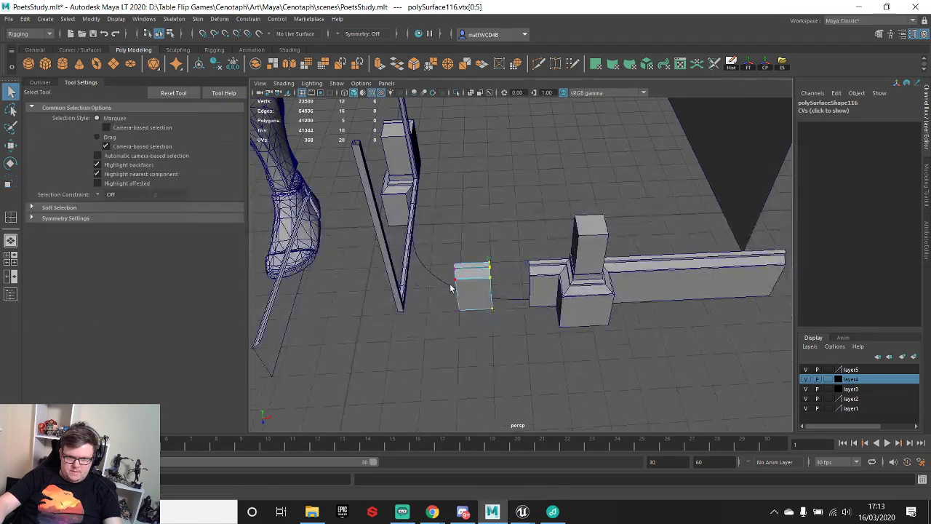
right_click_drag(451, 286, 507, 210)
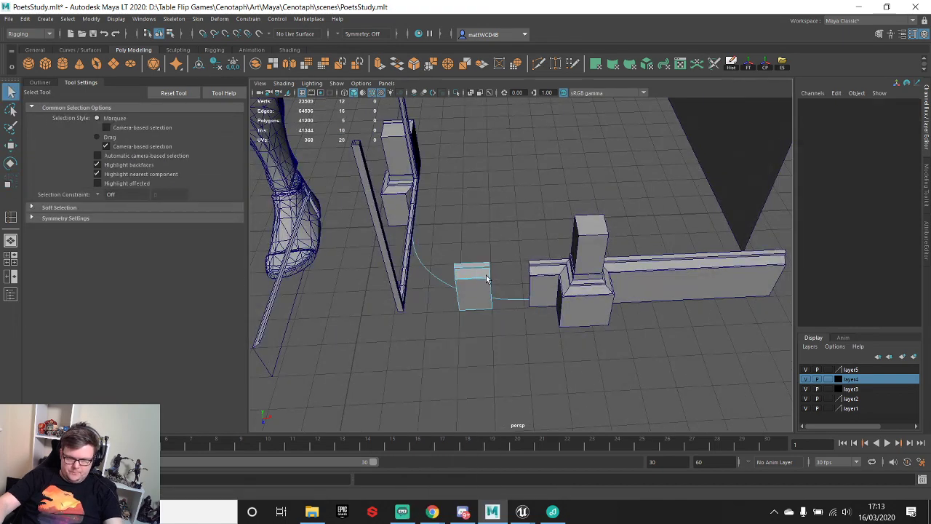
- Rotate the copied base section -90 degrees around Y
right_click_drag(485, 275, 517, 233)
left_click(468, 284)
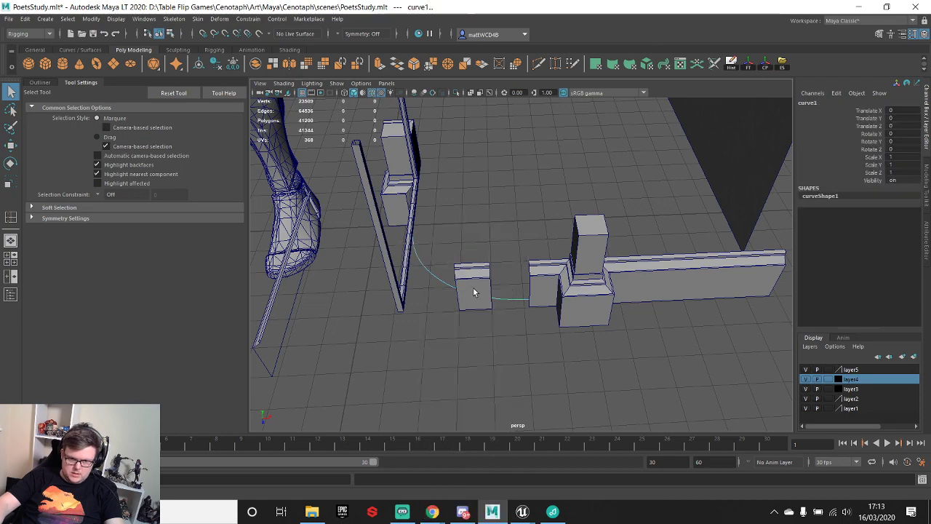
left_click(474, 291)
left_click_drag(439, 277, 483, 261, "alt")
key("w")
key("d")
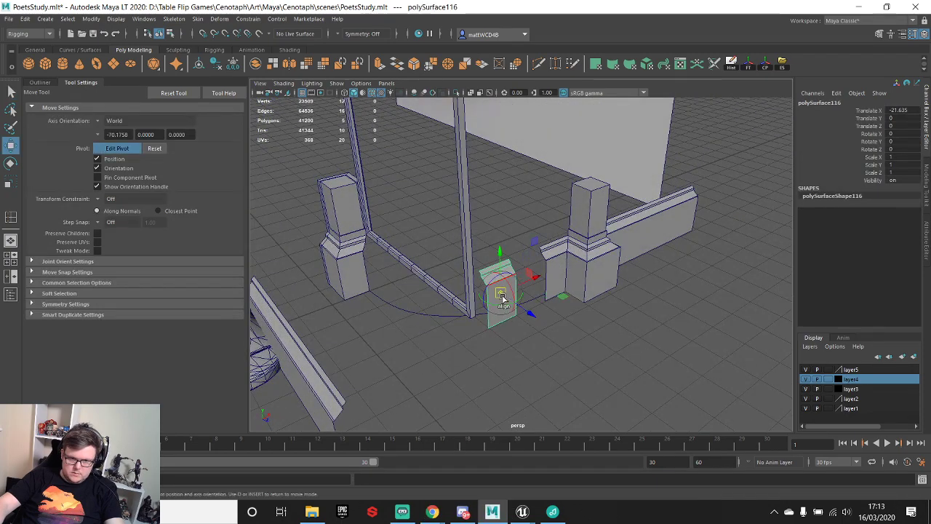
left_click_drag(502, 292, 568, 335, "alt")
key("e")
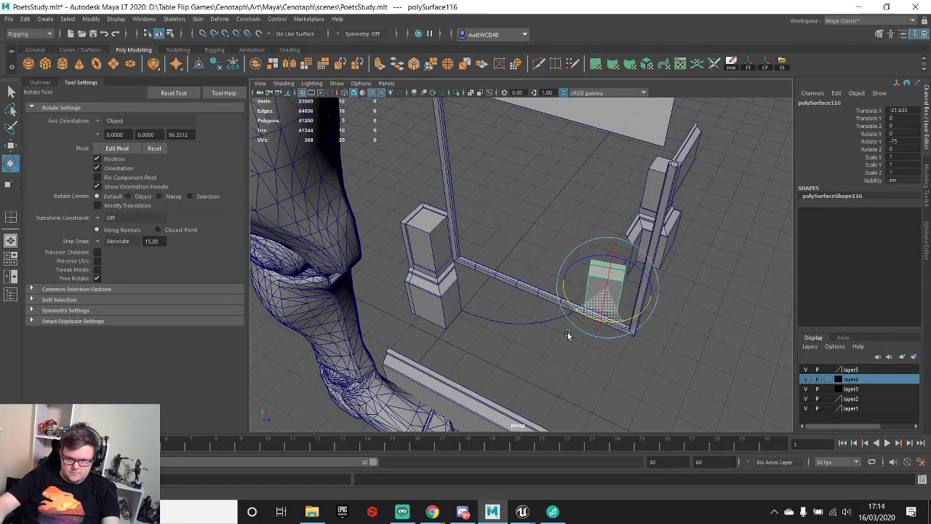
key("w")
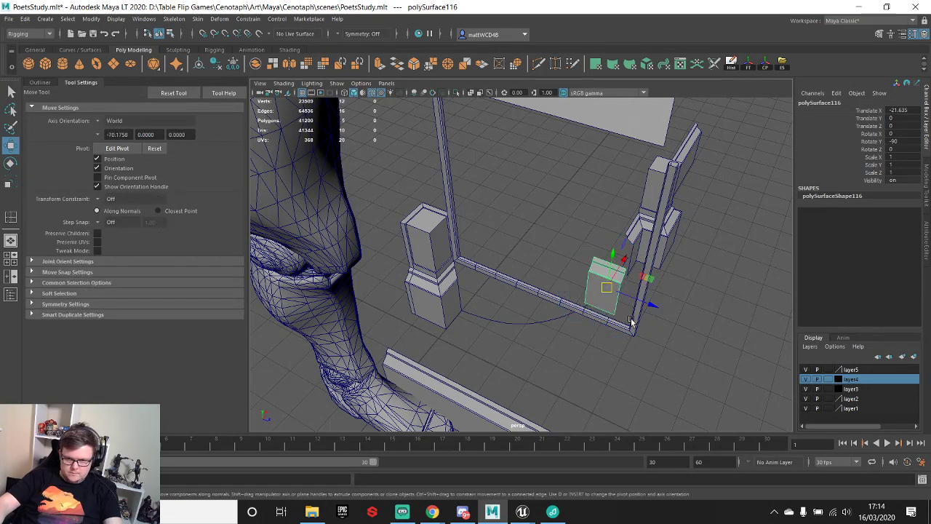
- Snap the rotated base section by its top corner under the door frame's lower corner beside the post, at X -43.566 and Z -32.204
left_click_drag(592, 219, 662, 289, "alt")
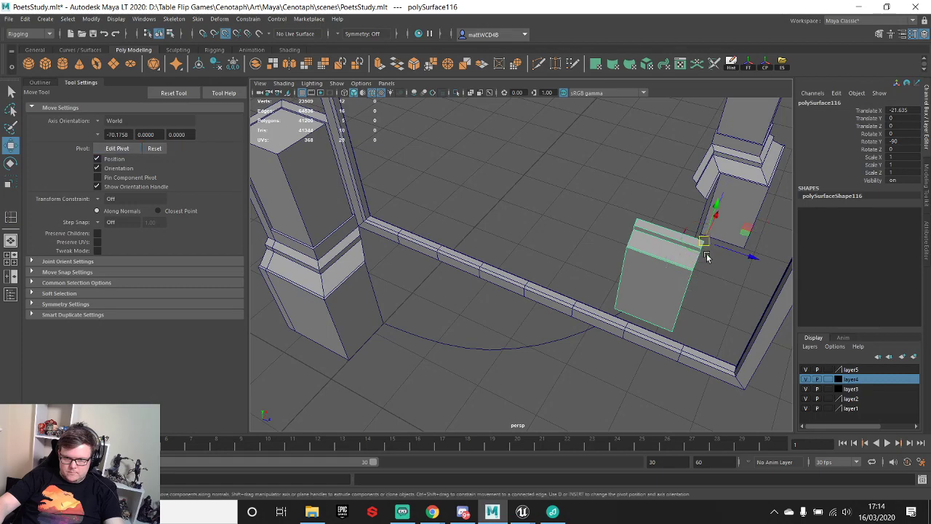
left_click_drag(706, 254, 742, 395)
right_click_drag(665, 346, 576, 324, "alt")
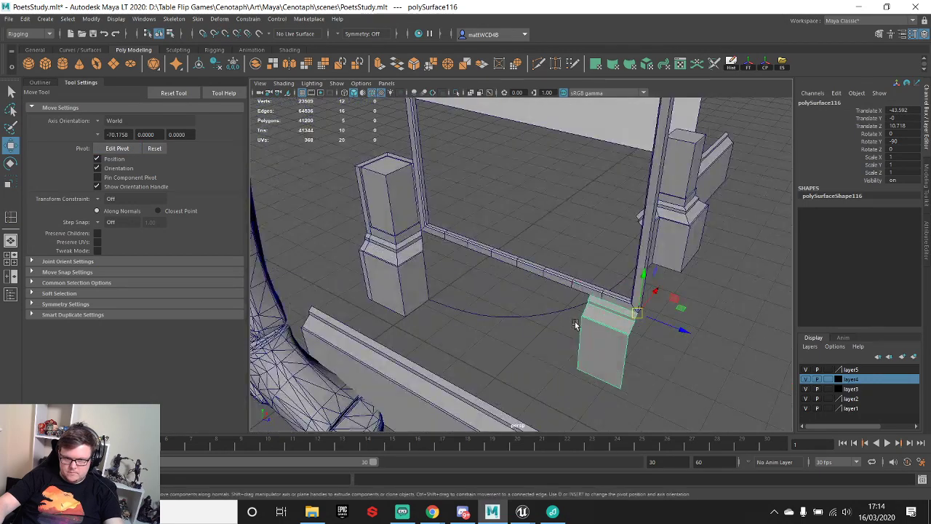
left_click_drag(656, 358, 667, 340, "alt")
key("d")
left_click_drag(590, 382, 476, 234)
right_click_drag(476, 234, 489, 247, "alt")
- Move the door frame by its lower corner onto the base section's top corner, 0.025 along X and 3.16 along Z
left_click(491, 249)
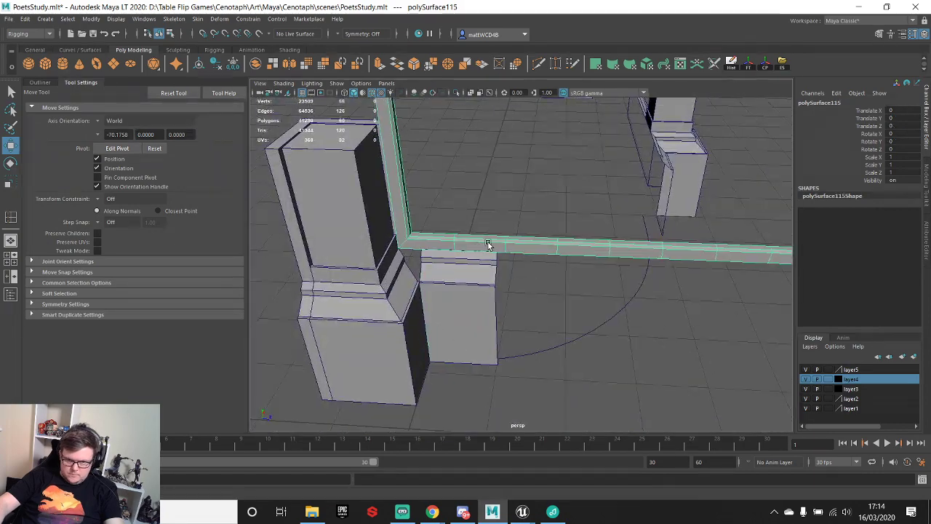
left_click_drag(432, 242, 581, 230, "alt")
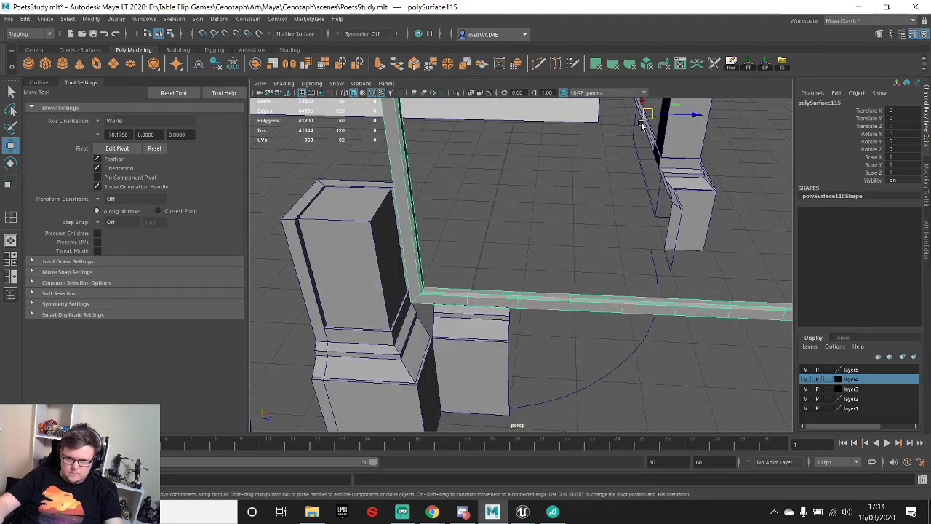
key("d")
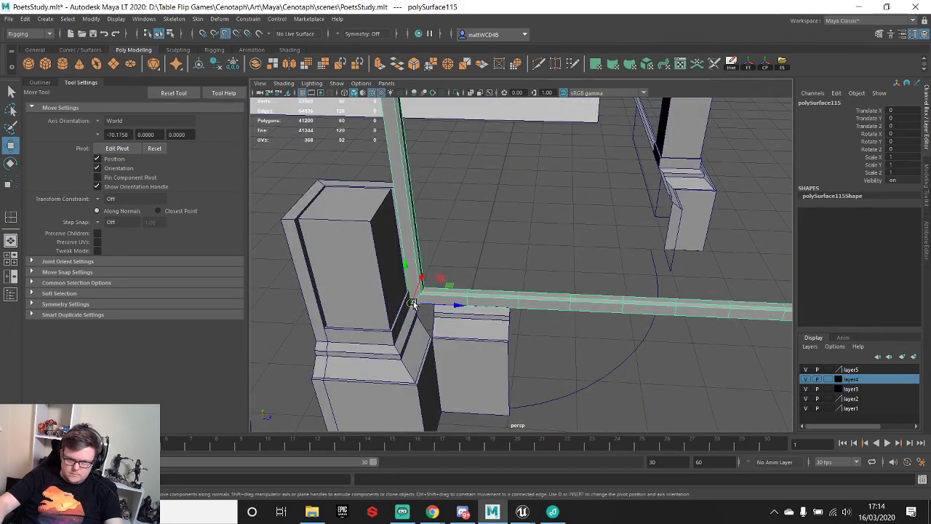
left_click_drag(412, 305, 448, 293)
- Shorten the base section by snapping its free end vertices to the first subdivision of the frame's bottom rail
scroll(604, 298, "down", 5)
scroll(510, 311, "up", 7)
left_click_drag(495, 314, 538, 276, "alt")
key("q")
left_click(530, 264)
right_click_drag(529, 247, 473, 260)
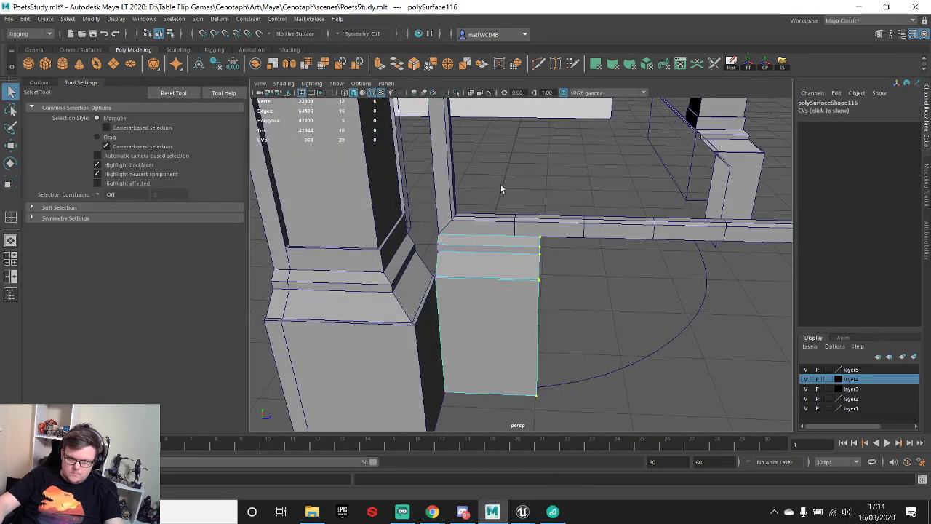
left_click_drag(500, 187, 572, 306)
key("w")
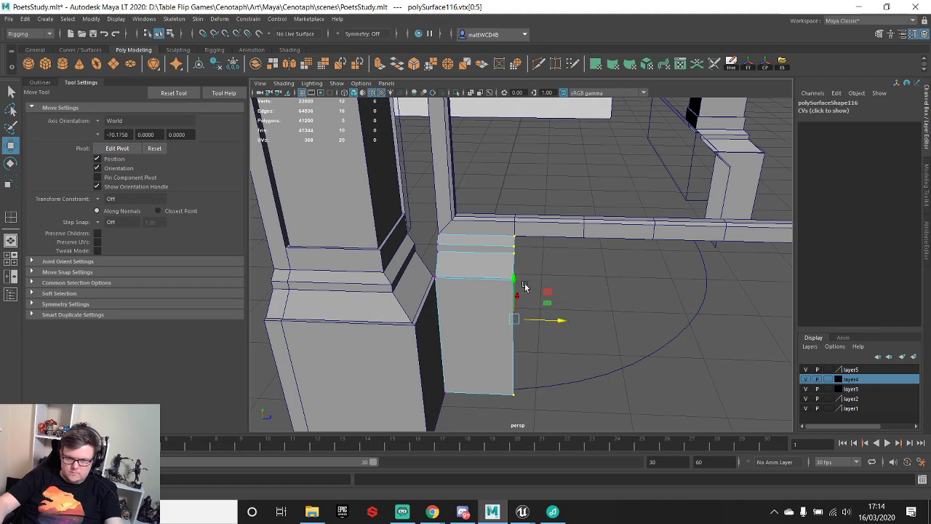
- Extrude the base section's edges seven times, snapping each new segment to the frame's next subdivision until it reaches the far corner
key("q")
right_click_drag(502, 291, 494, 199)
left_click_drag(495, 199, 549, 367)
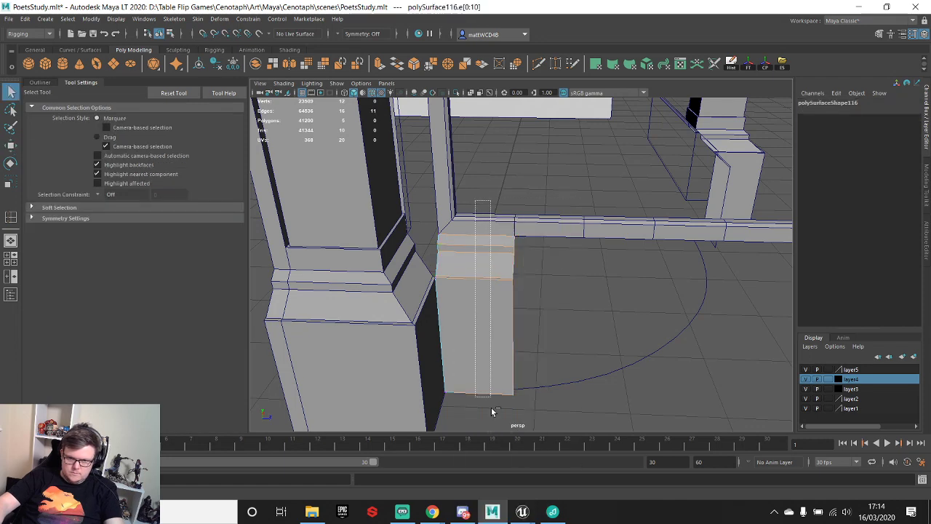
right_click_drag(497, 267, 490, 304, "shift")
key("w")
key("v")
left_click_drag(563, 319, 577, 281)
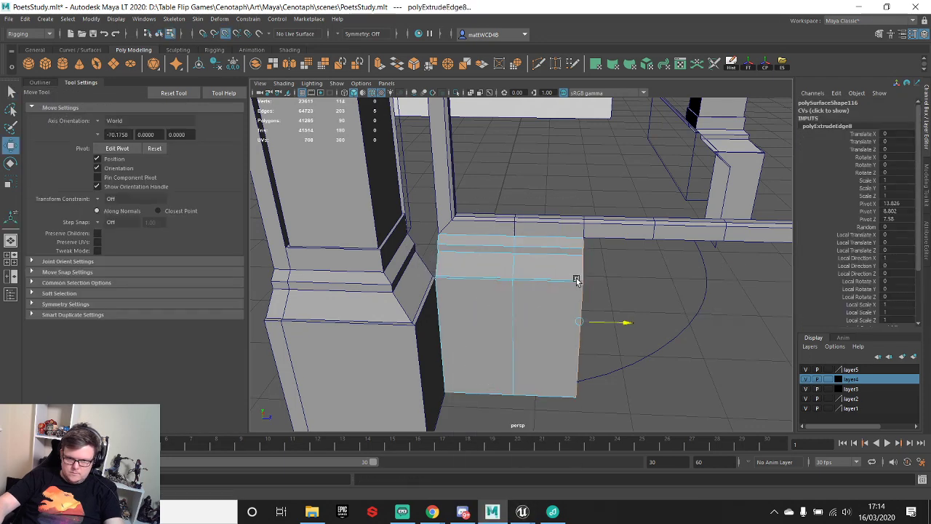
right_click_drag(652, 299, 648, 329, "shift")
key("w")
key("v")
left_click_drag(619, 323, 664, 286)
middle_click_drag(771, 273, 612, 288, "alt")
key("ctrl+e")
middle_click_drag(503, 355, 544, 291)
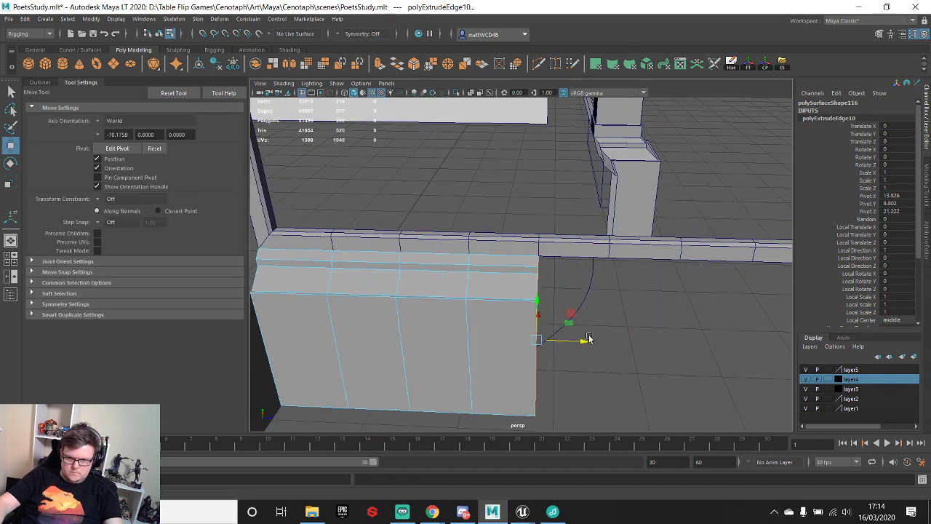
key("ctrl+e")
middle_click_drag(583, 341, 608, 277)
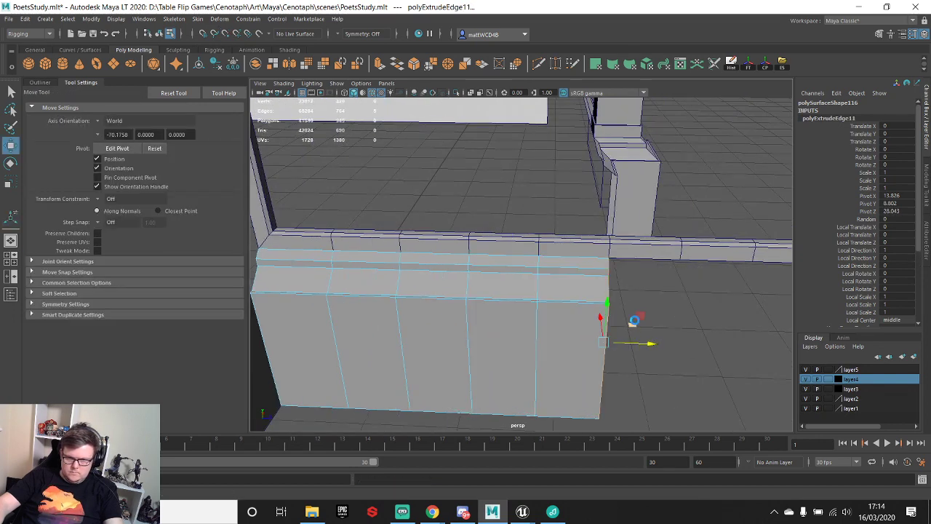
key("ctrl+e")
middle_click_drag(638, 353, 674, 297)
left_click_drag(703, 326, 592, 308, "alt")
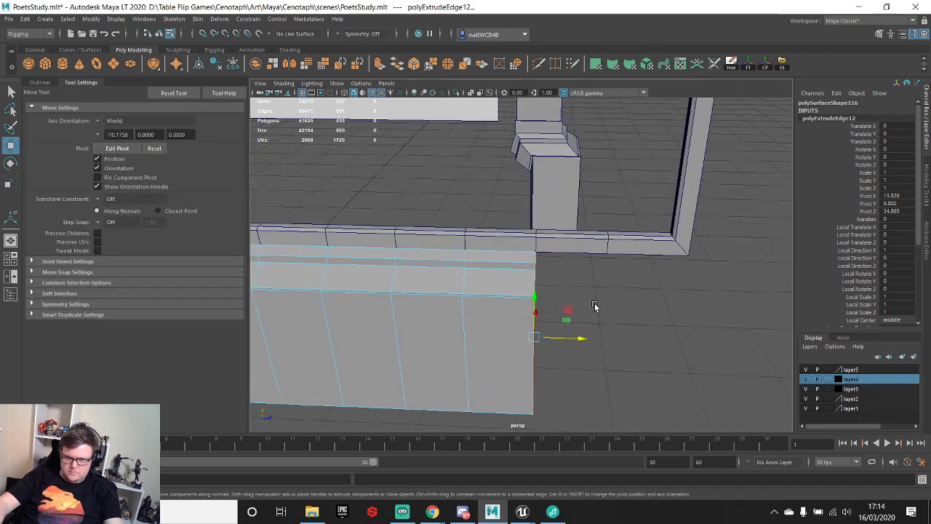
key("ctrl+e")
middle_click_drag(574, 331, 600, 264)
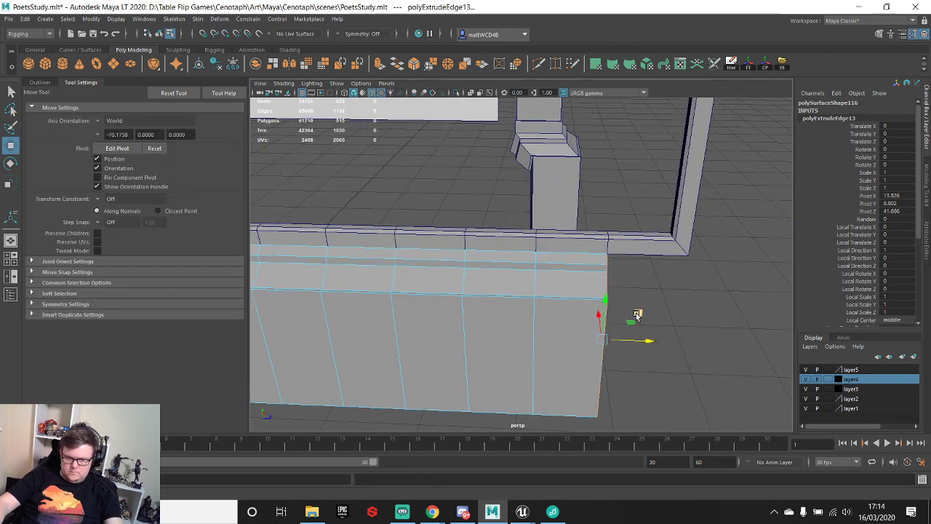
key("ctrl+e")
middle_click_drag(648, 342, 680, 306)
left_click_drag(680, 305, 579, 265, "alt")
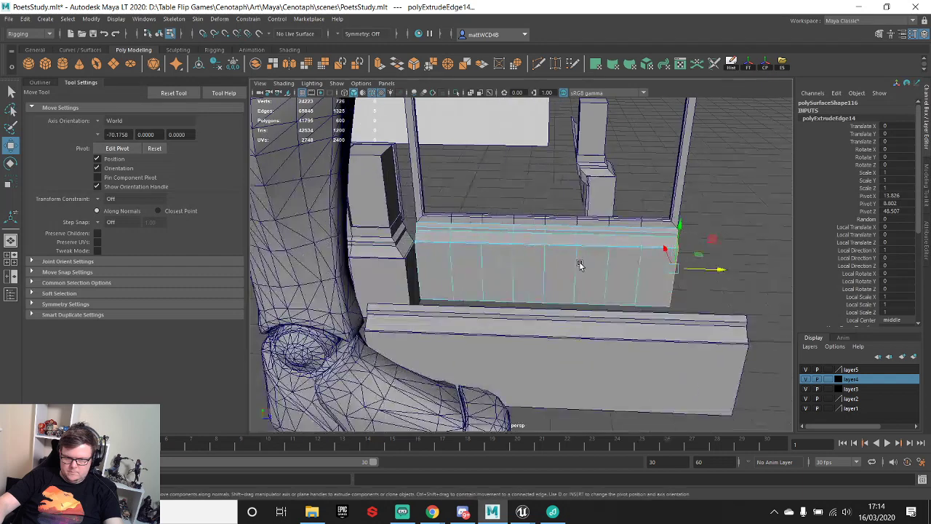
- Merge all vertices of the extended base section with a 0.01 distance threshold
right_click_drag(580, 264, 516, 214, "ctrl")
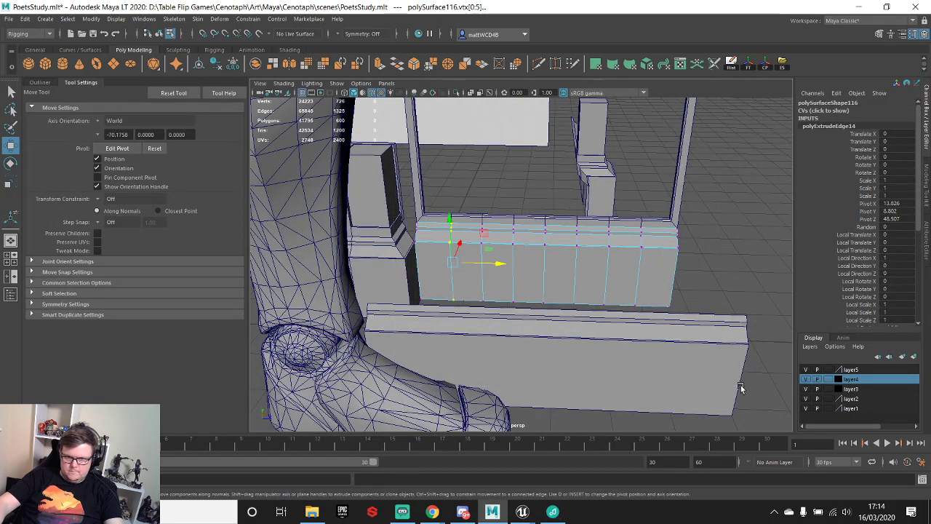
left_click_drag(386, 189, 740, 385)
right_click_drag(736, 299, 767, 237, "shift")
scroll(635, 250, "up", 5)
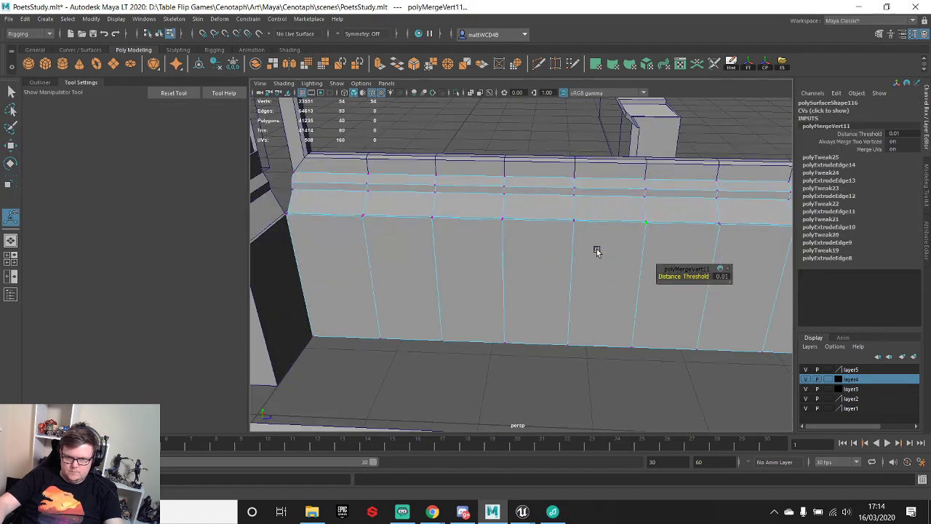
right_click_drag(552, 187, 586, 166)
middle_click_drag(588, 229, 555, 269, "alt")
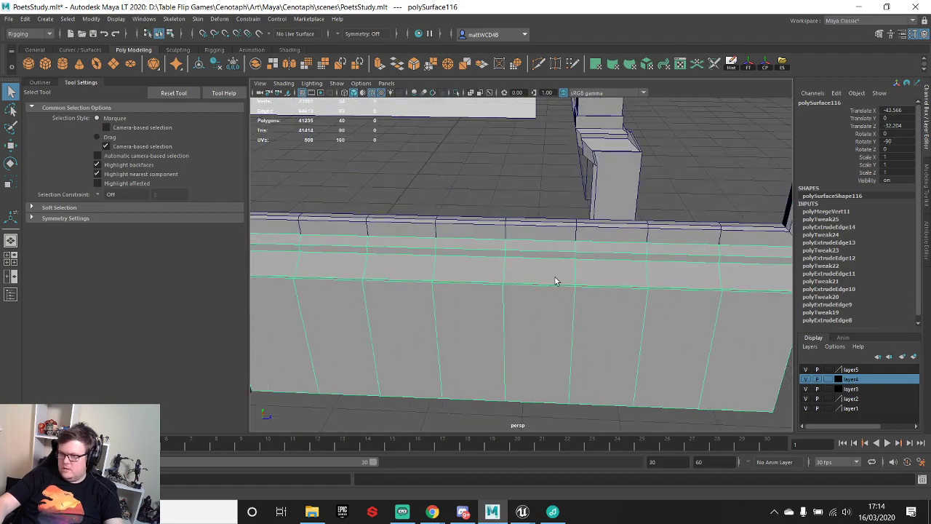
- Combine the segmented base section and the door frame into one mesh
left_click_drag(554, 280, 554, 235, "alt")
scroll(565, 248, "down", 5)
scroll(554, 235, "up", 4)
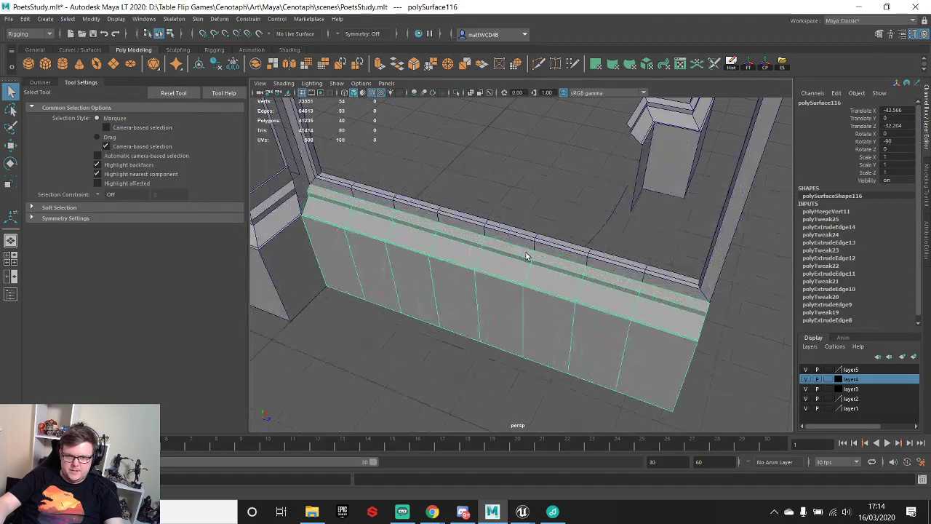
left_click(534, 239, "shift")
right_click(550, 251, "shift")
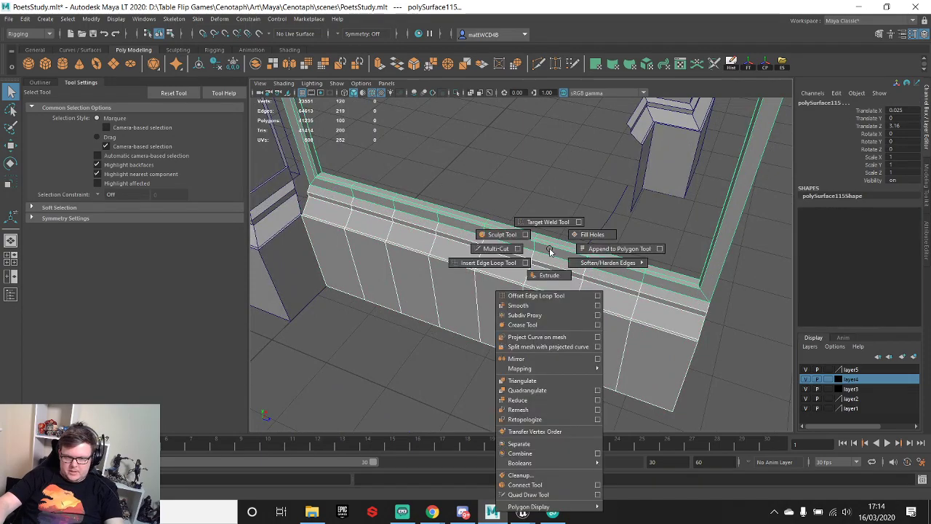
left_click(530, 454)
scroll(589, 291, "down", 5)
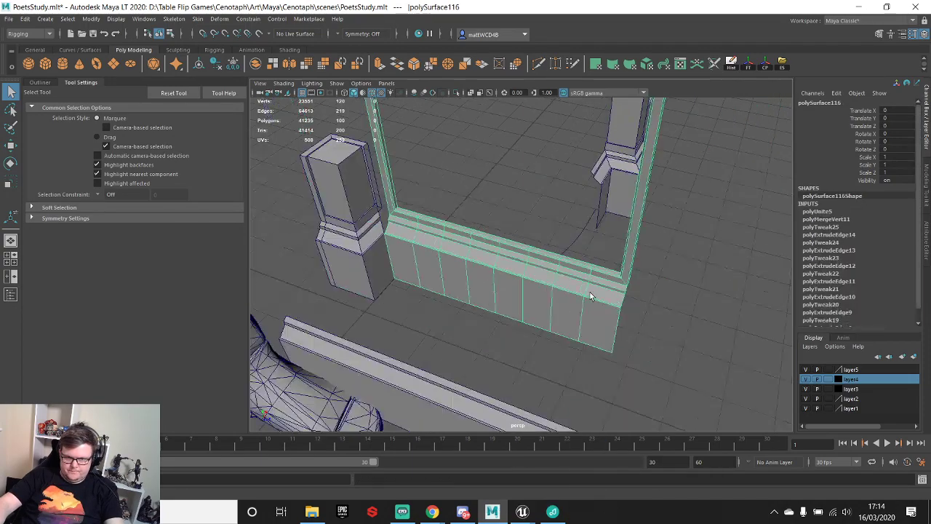
left_click_drag(589, 291, 680, 125, "alt")
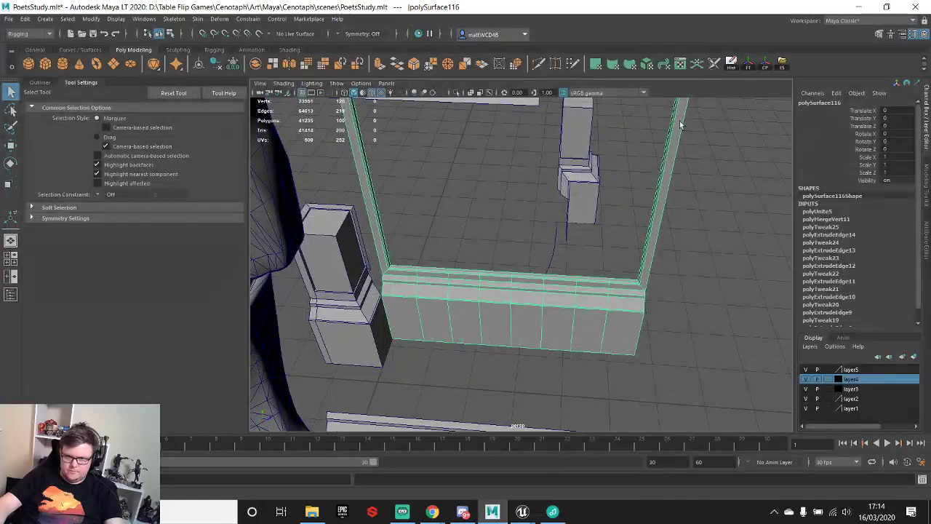
- Merge all vertices of the combined frame and base at a 0.01 threshold, and delete the mesh's construction history
right_click_drag(587, 233, 553, 233)
scroll(477, 215, "down", 5)
left_click_drag(511, 270, 502, 196, "alt")
left_click_drag(427, 131, 659, 376)
right_click_drag(624, 309, 673, 267, "shift")
scroll(552, 286, "up", 6)
left_click_drag(466, 224, 501, 240, "alt")
scroll(504, 274, "up", 4)
right_click_drag(506, 262, 586, 184)
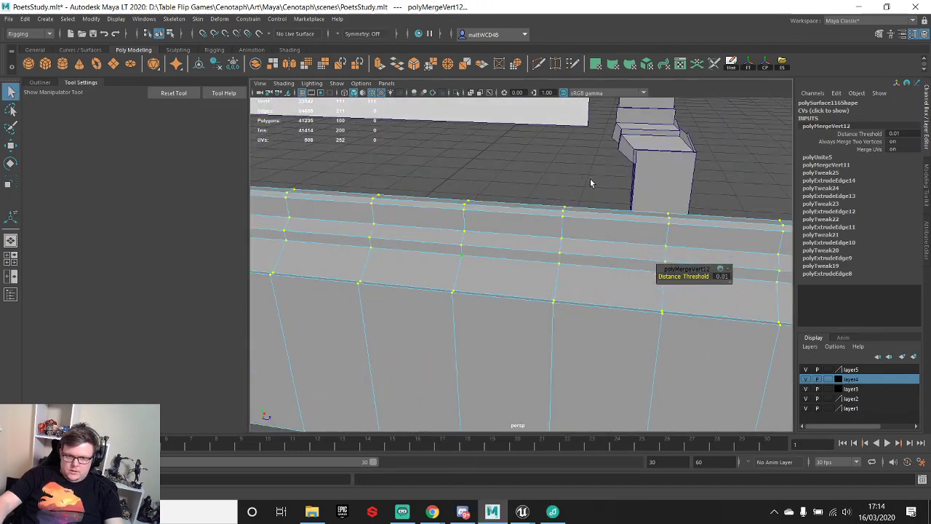
left_click(733, 67)
scroll(600, 322, "down", 5)
- Add a Bend deformer to the combined frame and base, and rotate its handle -90 degrees around X
left_click(219, 19)
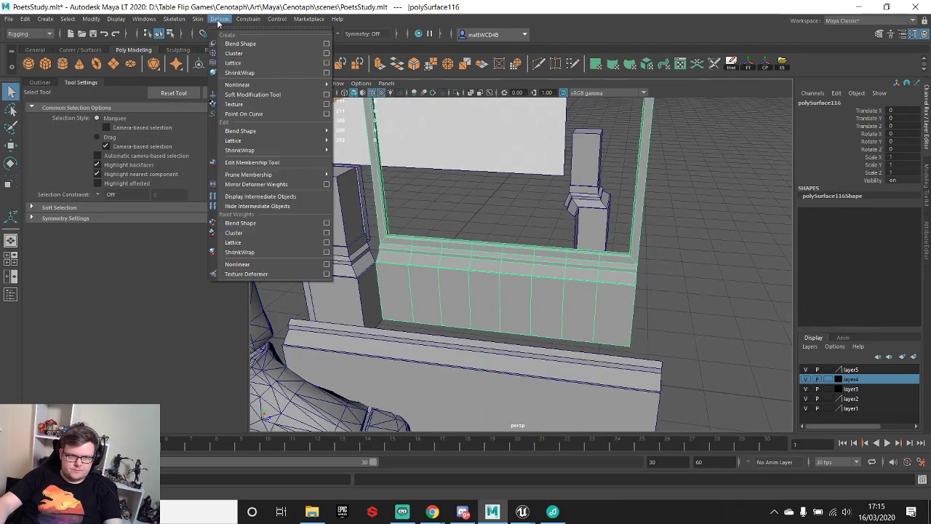
mouse_move(264, 86)
left_click(350, 85)
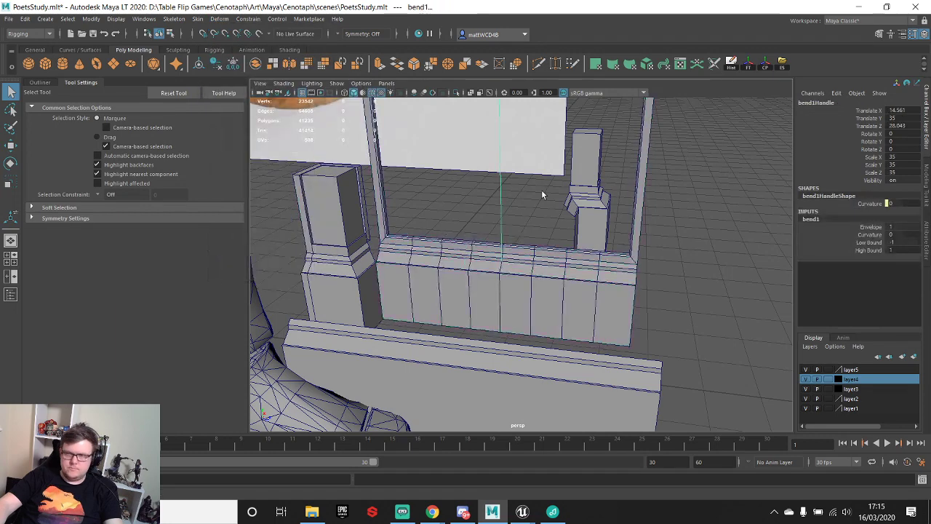
middle_click_drag(519, 218, 530, 241, "alt")
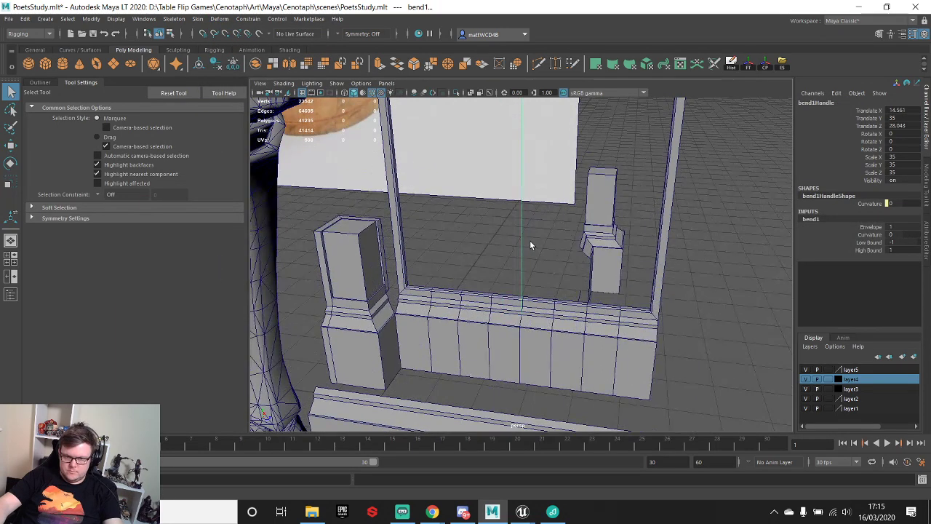
key("e")
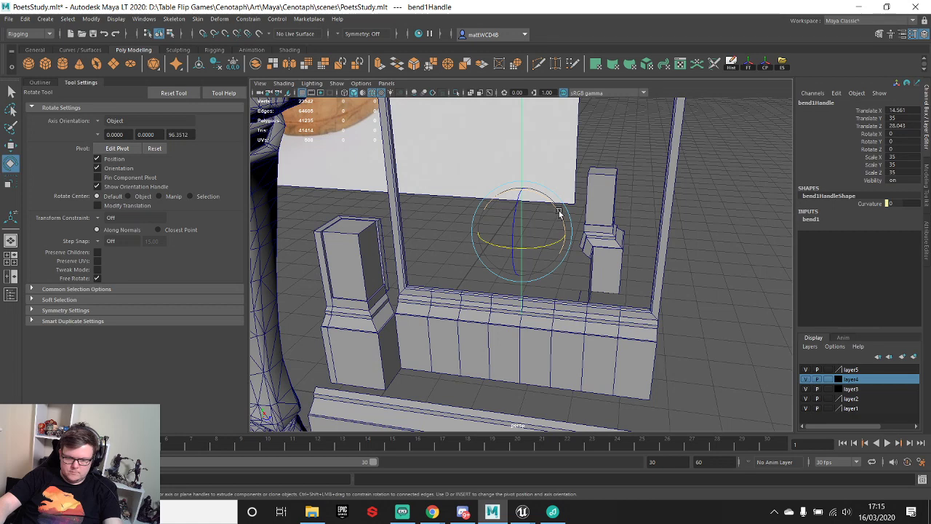
left_click_drag(558, 213, 498, 209)
- Set the bend deformer's curvature to about 65.317 to curve the frame and base together
left_click(820, 219)
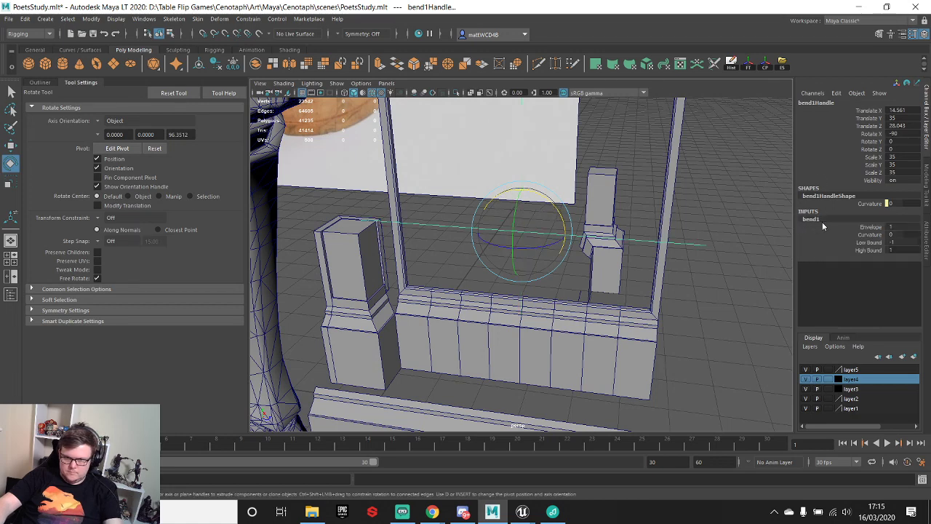
left_click(870, 234)
middle_click_drag(610, 227, 643, 228)
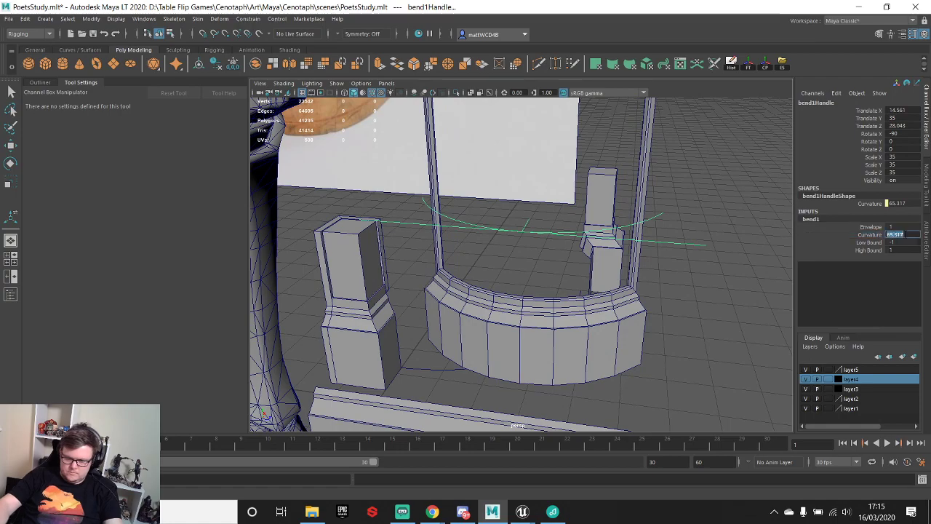
- Try bend curvatures of 60, 70 and 90 on the combined frame and base, and settle on 70
type("60")
key("Return")
left_click_drag(620, 313, 554, 235, "alt")
scroll(515, 303, "up", 4)
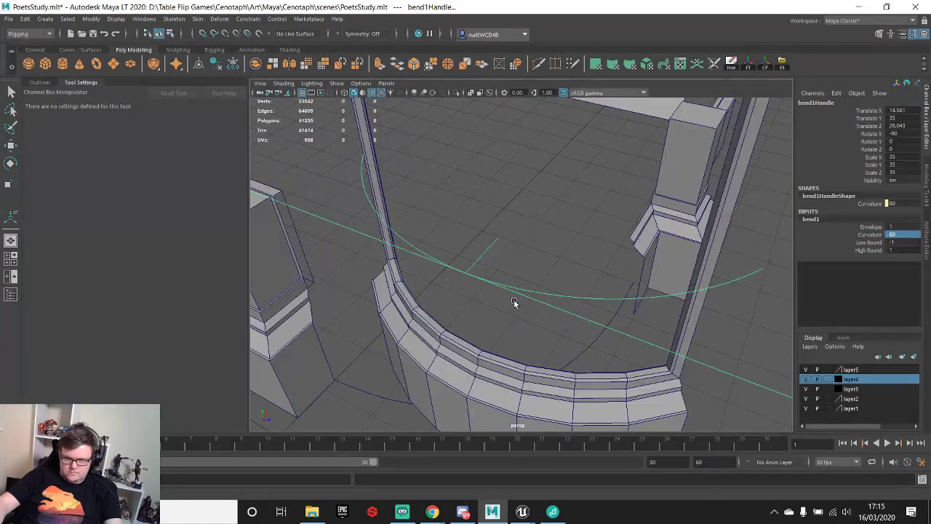
middle_click_drag(515, 304, 538, 244, "alt")
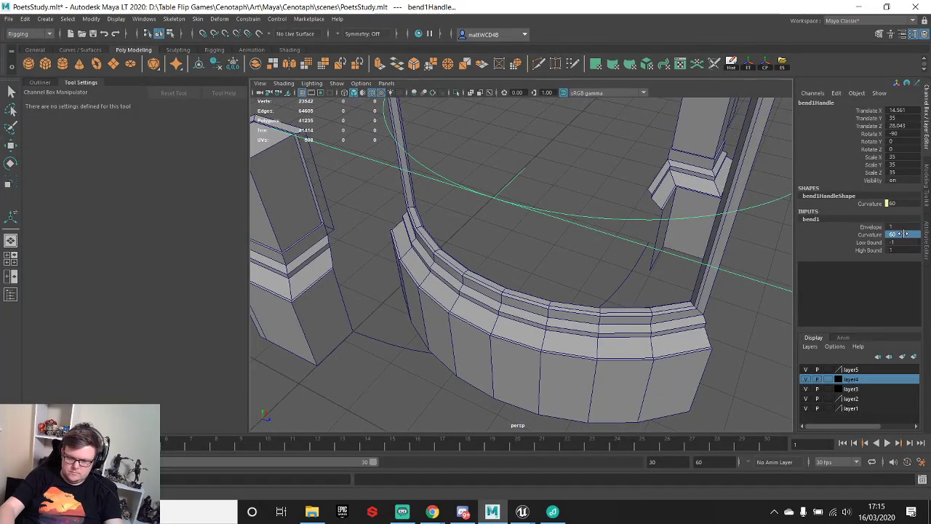
key("5")
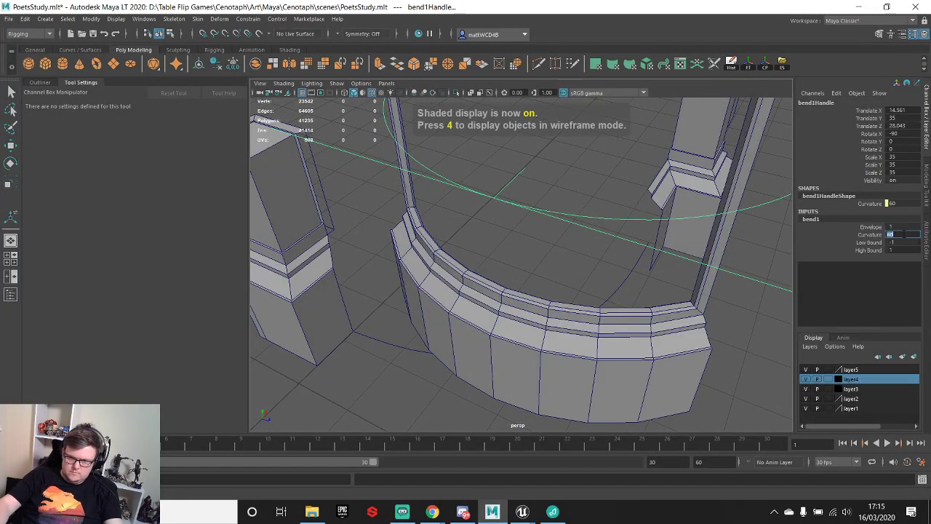
key("Return")
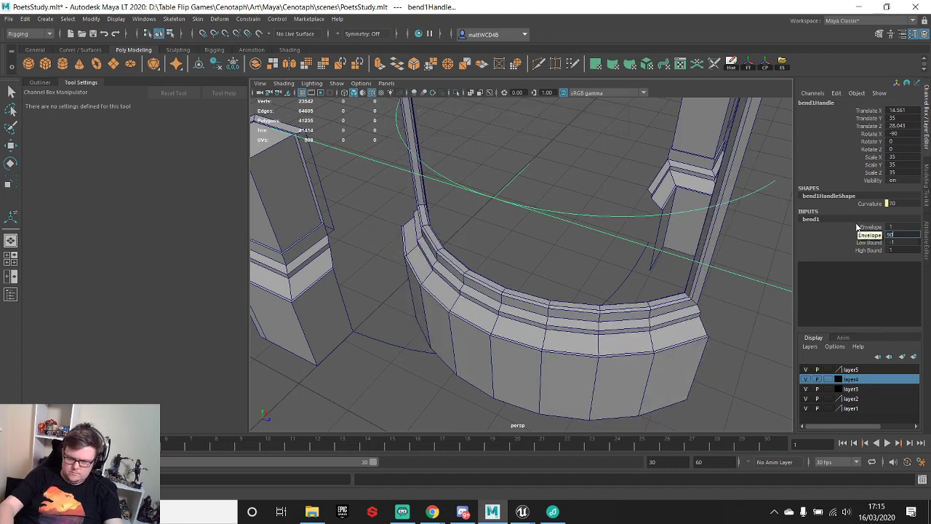
key("Return")
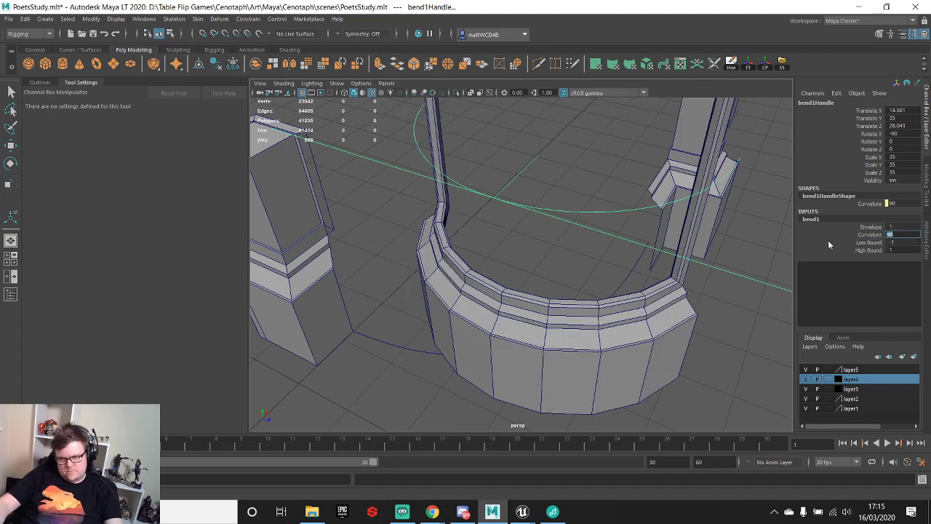
type("80")
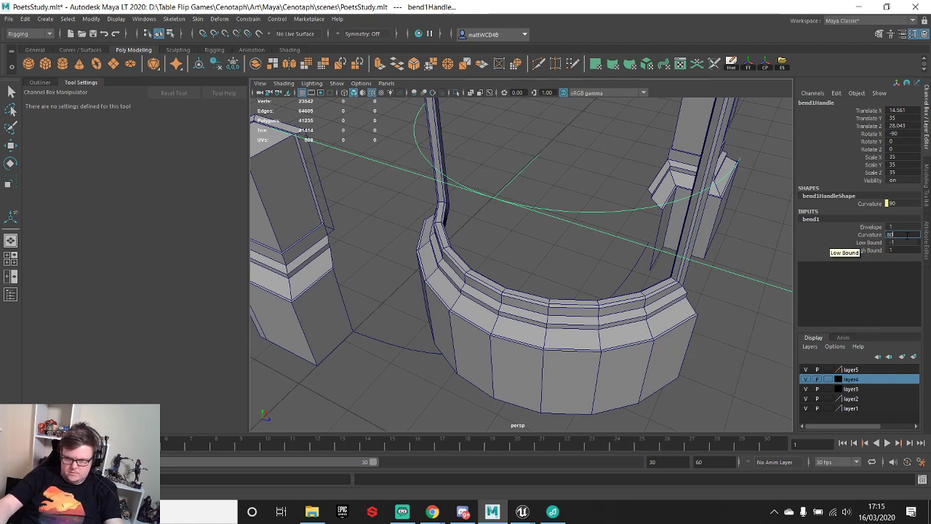
type("70")
key("Return")
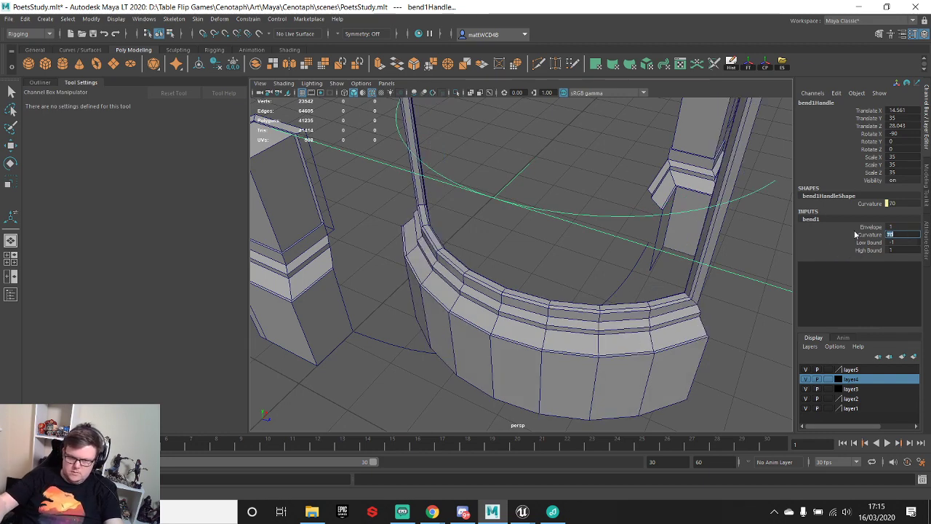
- Delete the curved frame and base's construction history and center its pivot
left_click(506, 309)
key("e")
left_click(732, 66)
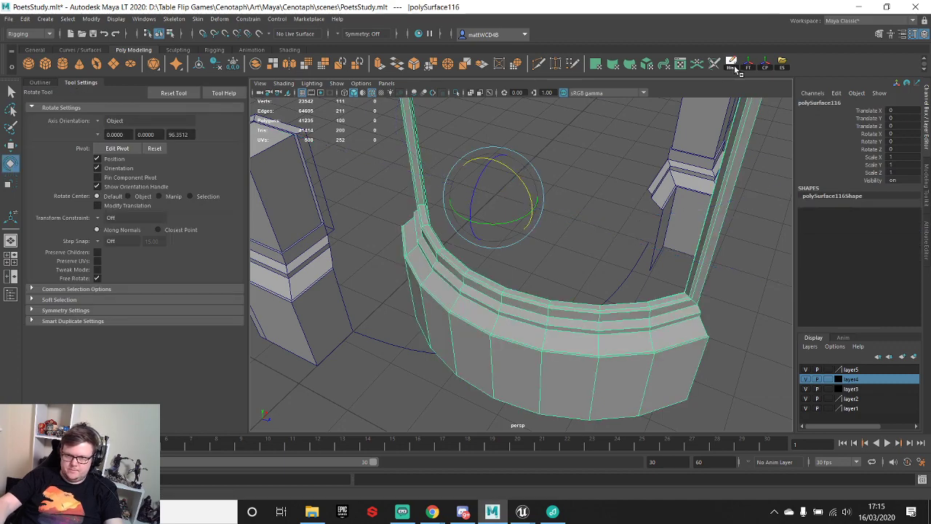
left_click(766, 66)
right_click_drag(628, 208, 541, 248, "alt")
mouse_move(541, 248)
left_mouse_down("alt")
mouse_move(535, 260)
mouse_move(537, 246)
left_mouse_up("alt")
- Snap the curved base by its lower end corner to the neighbouring corner post and rotate it 45 degrees around Y
key("d")
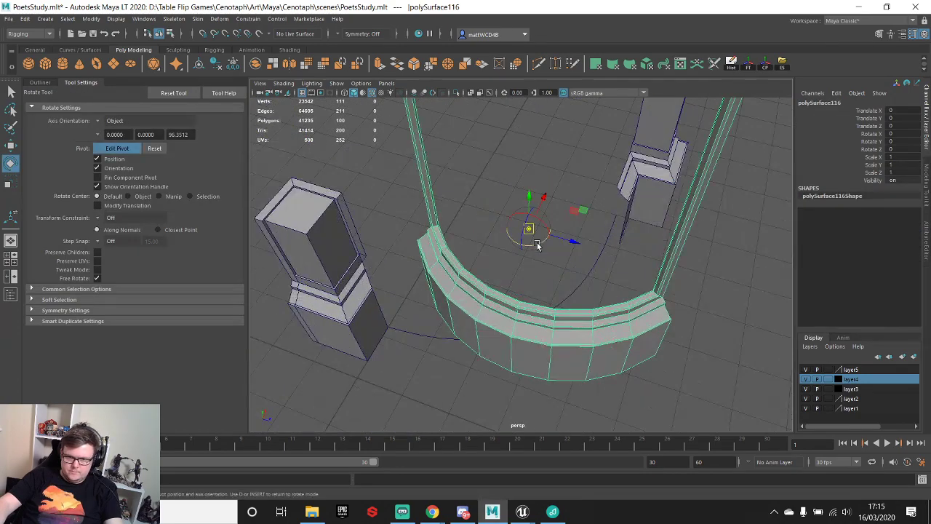
left_click_drag(480, 265, 495, 334)
key("d")
scroll(635, 187, "down", 5)
scroll(554, 278, "up", 5)
key("w")
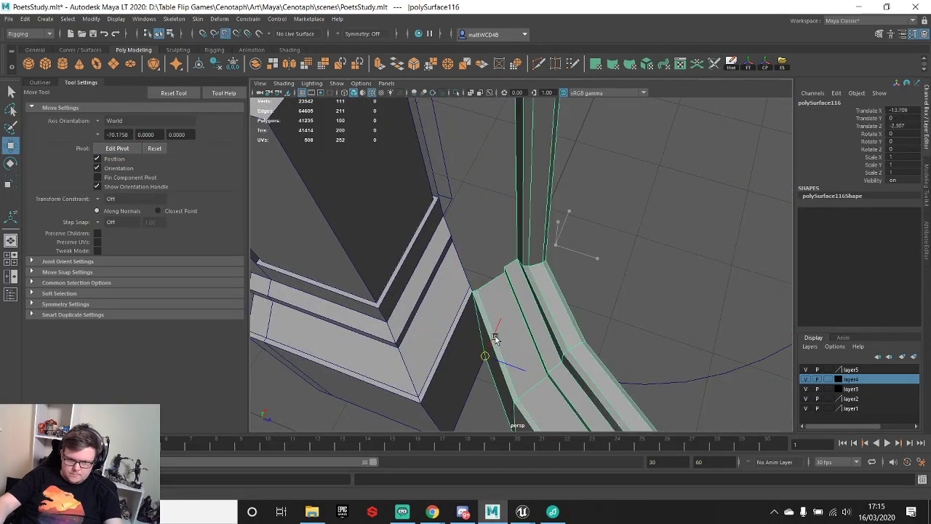
key("e")
left_click_drag(497, 398, 514, 252)
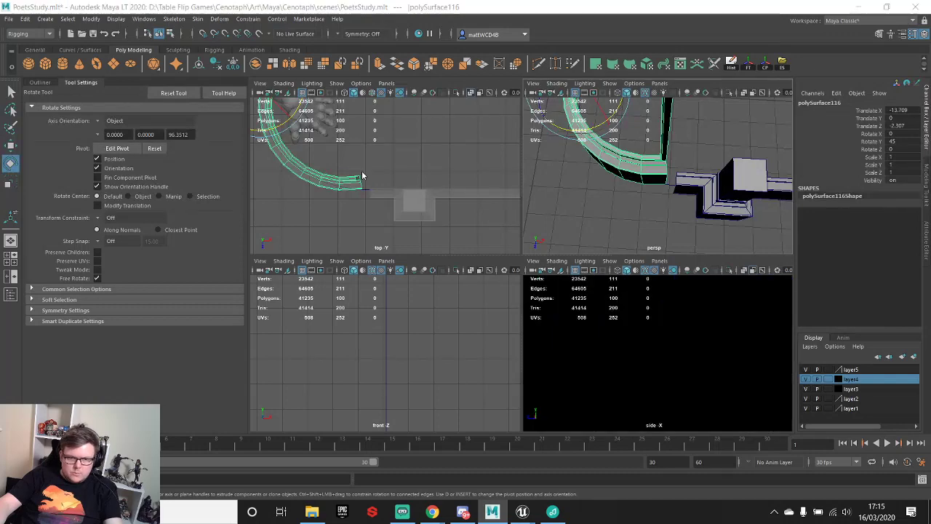
- Try to shift the vertices at the curved base's far end about 0.44 units along Z in the top view
key("space")
key("q")
right_click_drag(462, 265, 440, 230)
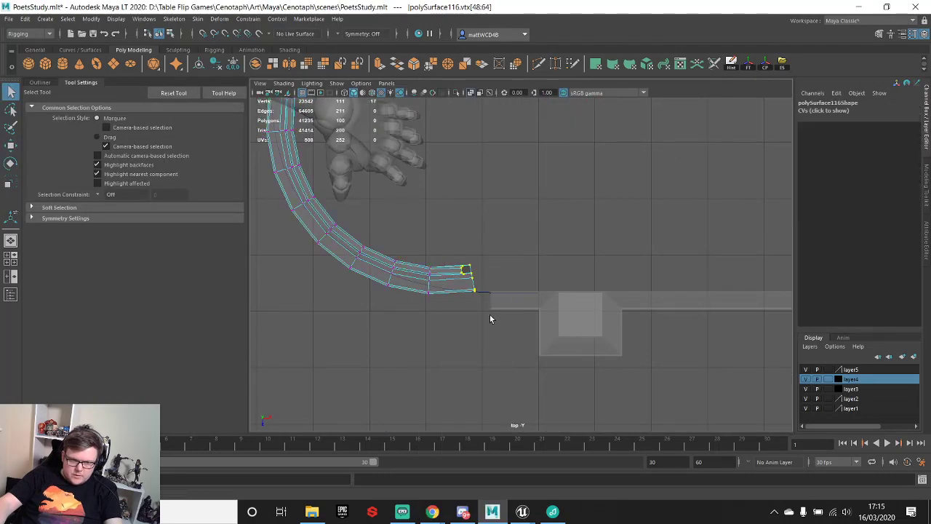
scroll(480, 313, "up", 2)
key("w")
left_click_drag(440, 329, 434, 343)
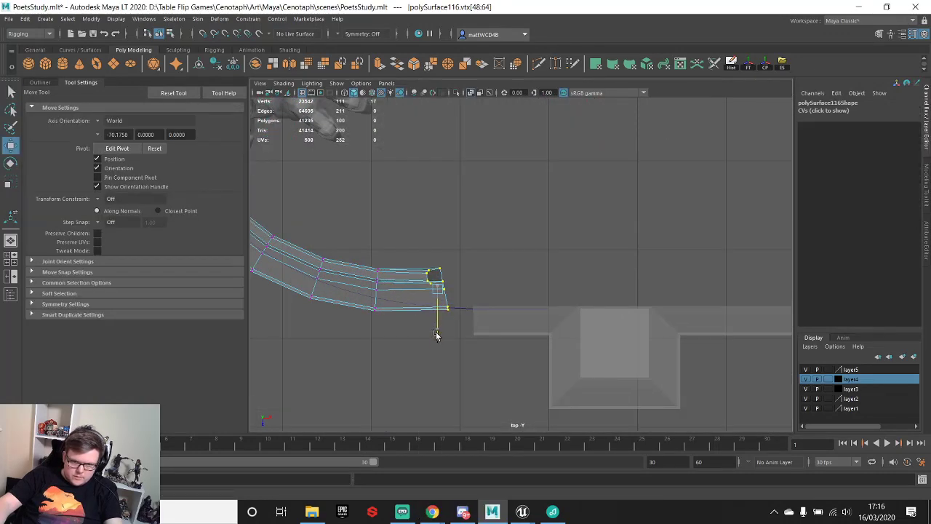
key("space")
key("space")
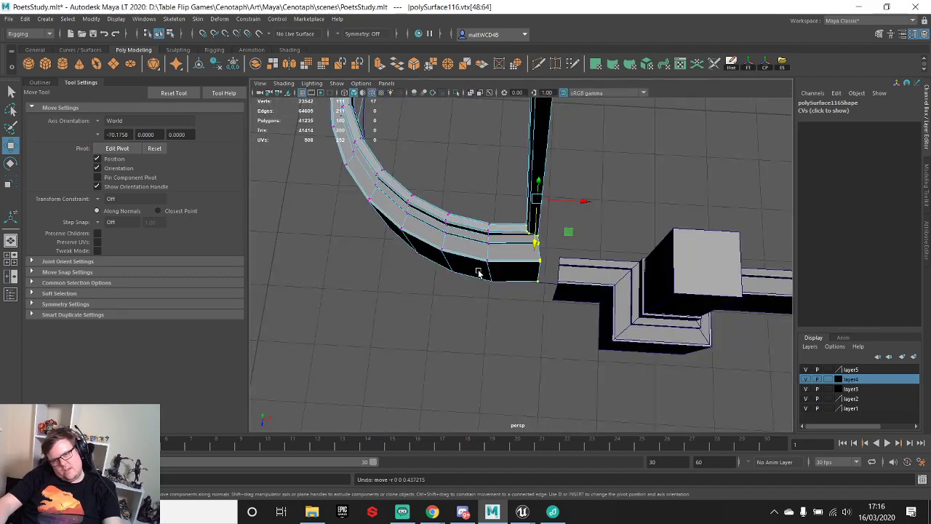
- Examine how the rotated curved base and door frame fit between the two corner posts
left_click_drag(565, 232, 638, 262, "alt")
scroll(584, 231, "down", 5)
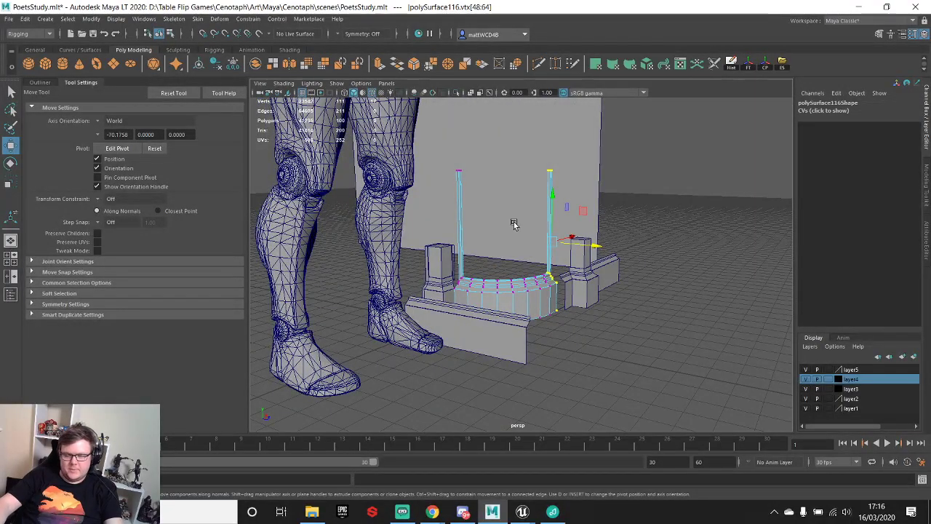
left_click_drag(582, 218, 541, 253, "alt")
scroll(577, 291, "up", 5)
scroll(563, 206, "up", 5)
scroll(540, 254, "down", 5)
middle_click_drag(541, 254, 575, 305, "alt")
right_click_drag(575, 306, 522, 309, "alt")
- Undo the rotation, placement, pivot change and history deletion back to the editable bend deformer
key("ctrl+z")
key("ctrl+z")
key("ctrl+z")
key("ctrl+z")
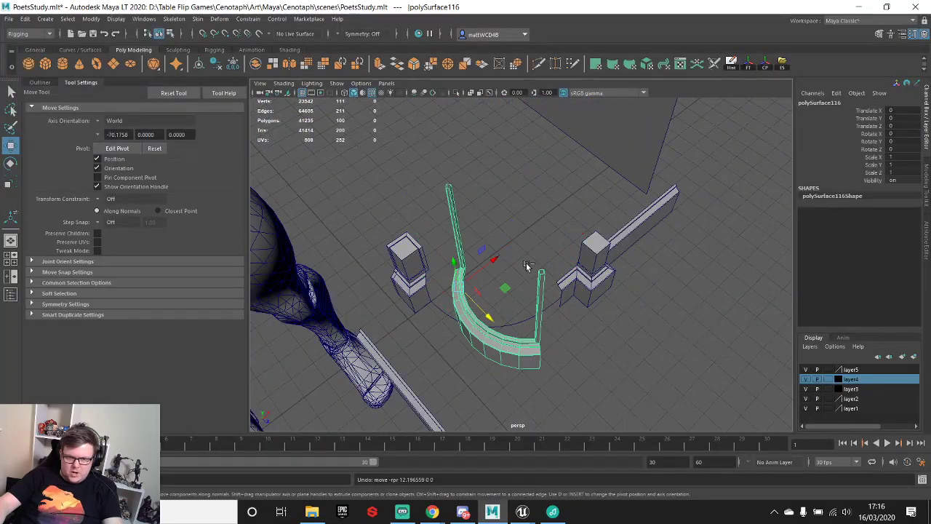
key("ctrl+z")
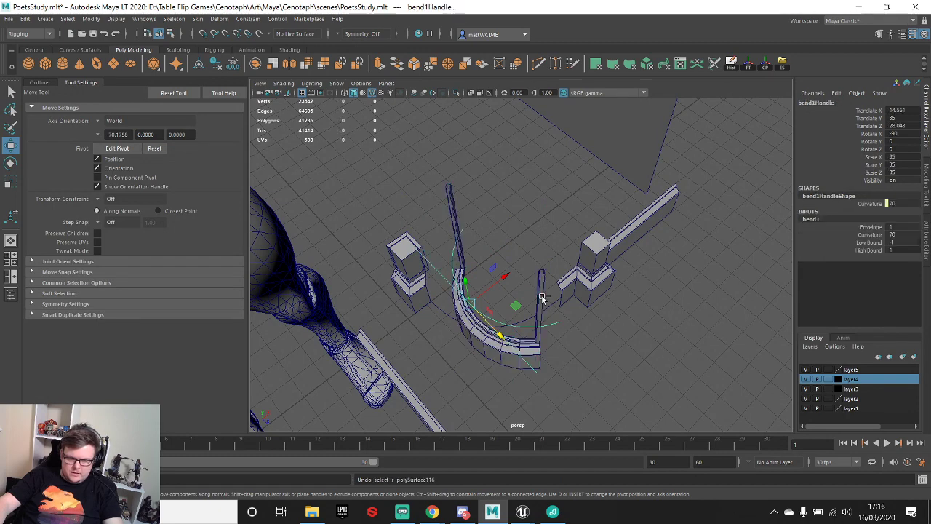
key("ctrl+z")
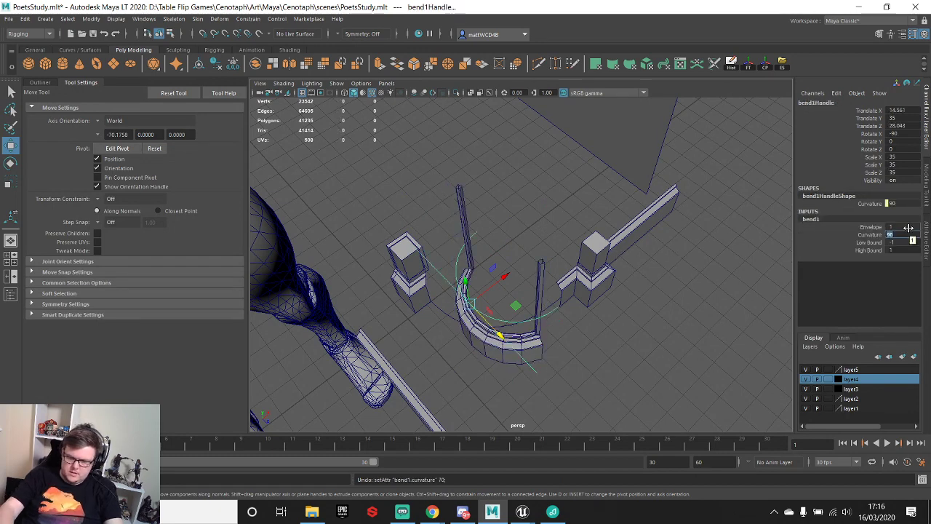
- Set the bend curvature to 65 and delete the curved frame and base's construction history
type("65")
key("Return")
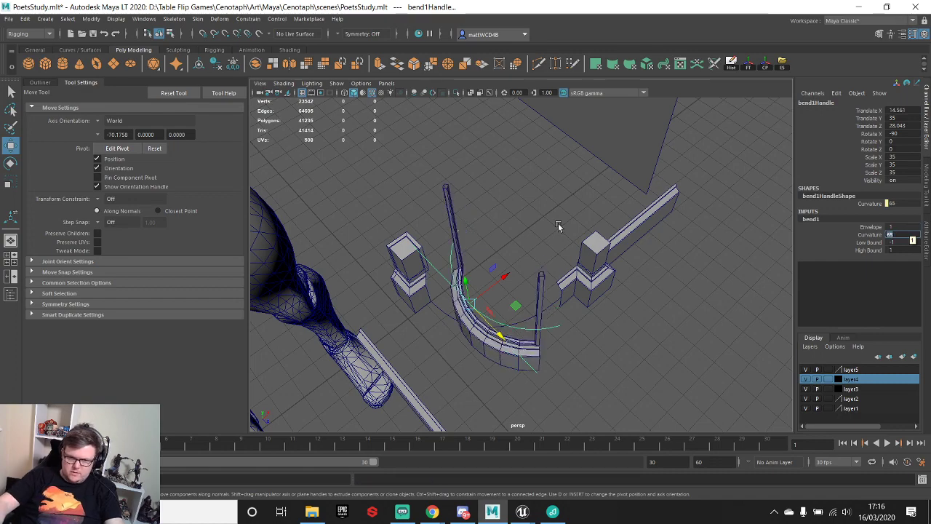
middle_click_drag(472, 267, 536, 202, "alt")
scroll(535, 208, "up", 4)
right_click_drag(523, 235, 609, 173)
left_click(731, 62)
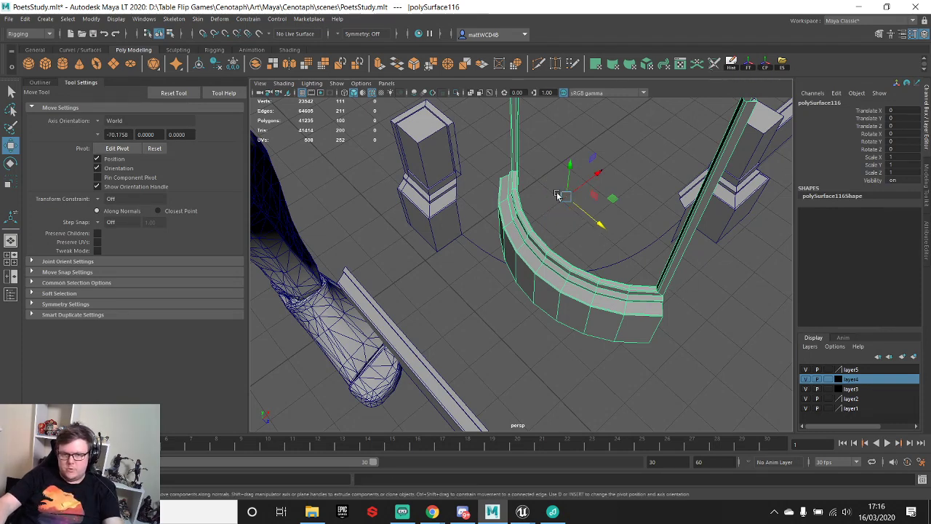
- Undo the history deletion, then try moving the curved frame and base about 23.168 units along X and undo the move
left_click_drag(676, 249, 586, 263, "alt")
key("ctrl+z")
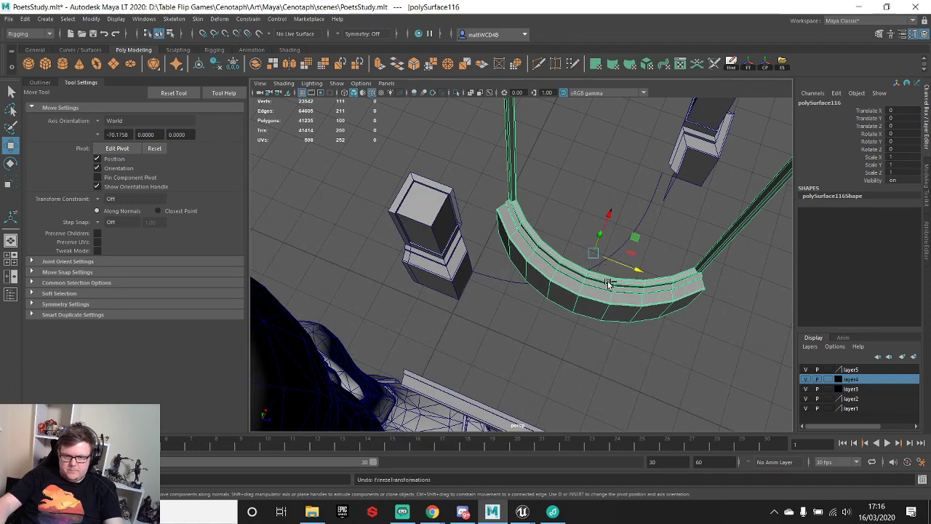
key("ctrl+z")
left_click_drag(610, 217, 649, 127)
left_click_drag(627, 271, 609, 302, "alt")
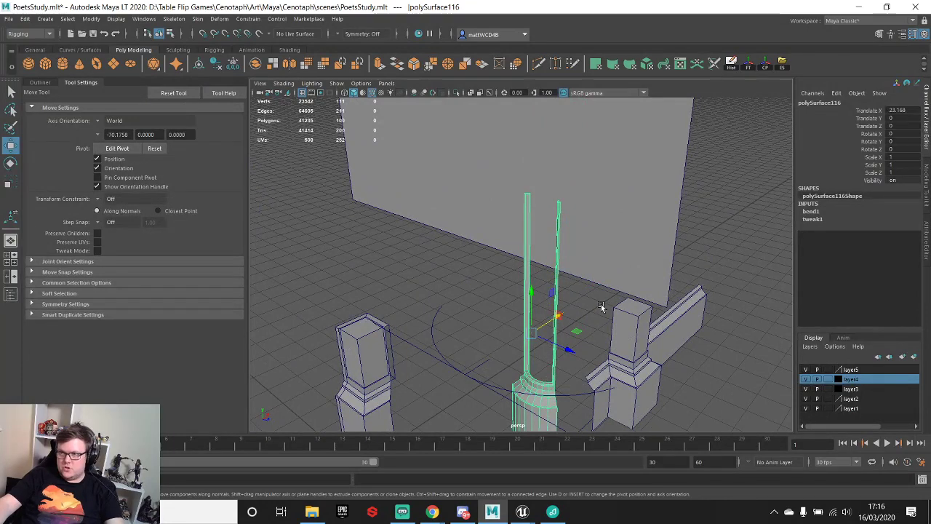
key("ctrl+z")
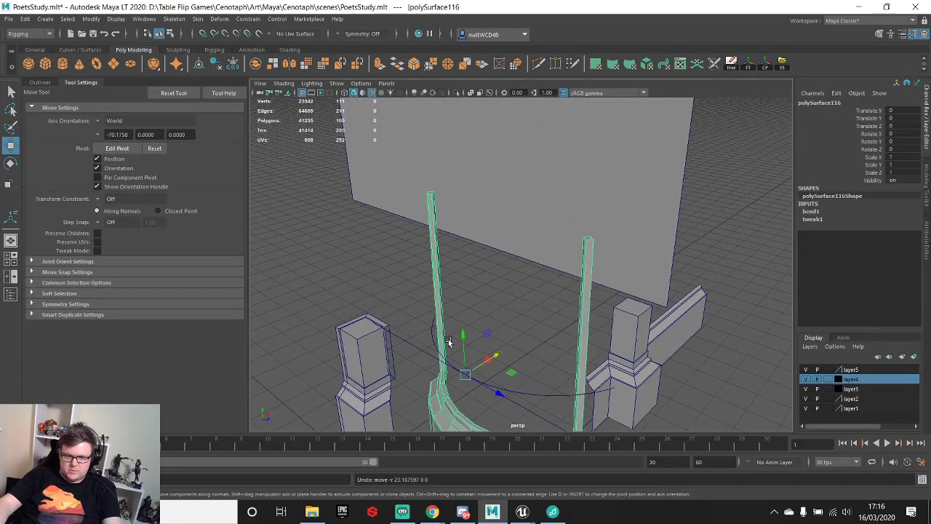
- Delete the curved frame and base's history, freeze its transformations and center its pivot
key("f")
left_click(732, 64)
left_click(749, 64)
left_click(762, 64)
left_click_drag(572, 176, 585, 233, "alt")
- Snap the curved base's pivot to its lower end corner and snap that corner onto the neighbouring corner post
key("d")
key("v")
left_click_drag(545, 278, 505, 301)
scroll(504, 301, "up", 4)
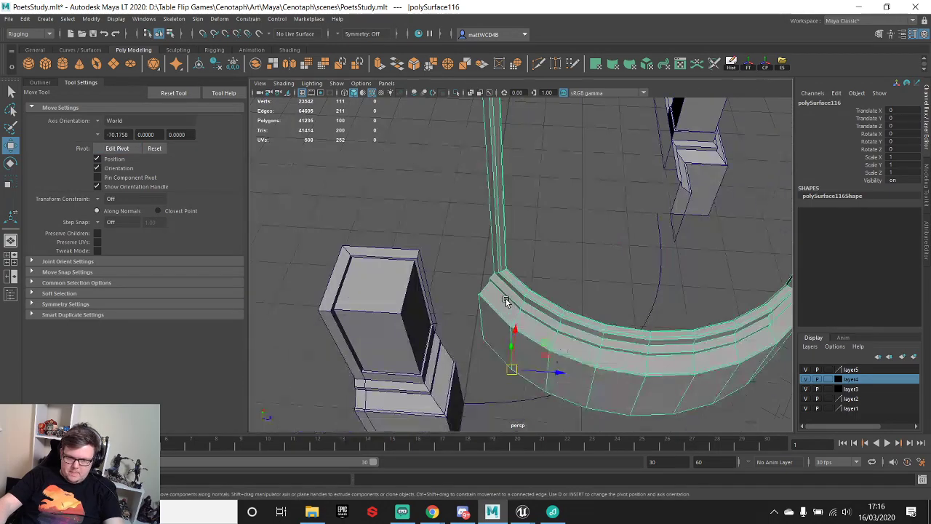
middle_click_drag(512, 367, 559, 299, "alt")
scroll(575, 305, "up", 5)
key("d")
key("v")
left_click_drag(616, 333, 532, 373)
key("v")
- Rotate the snapped curved frame and base 45 degrees around Y toward the far corner post
key("e")
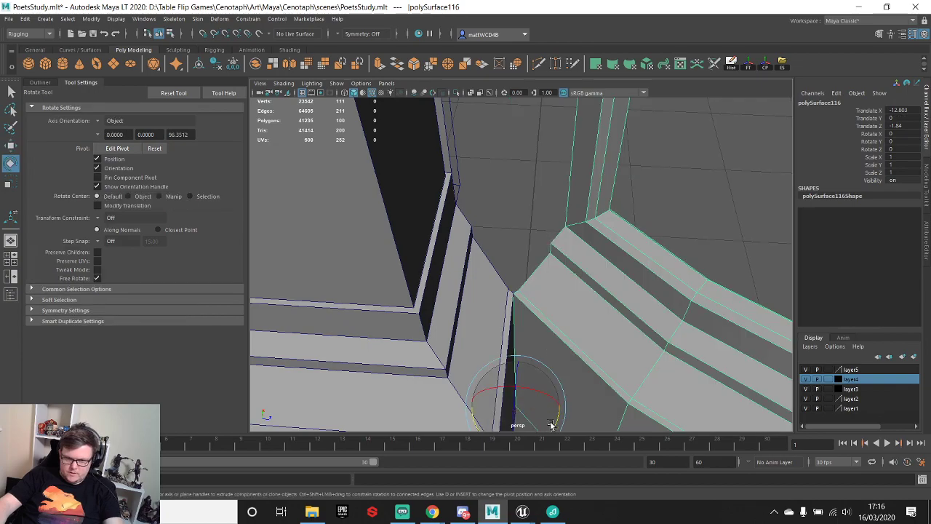
left_click_drag(557, 424, 584, 407)
scroll(619, 277, "down", 10)
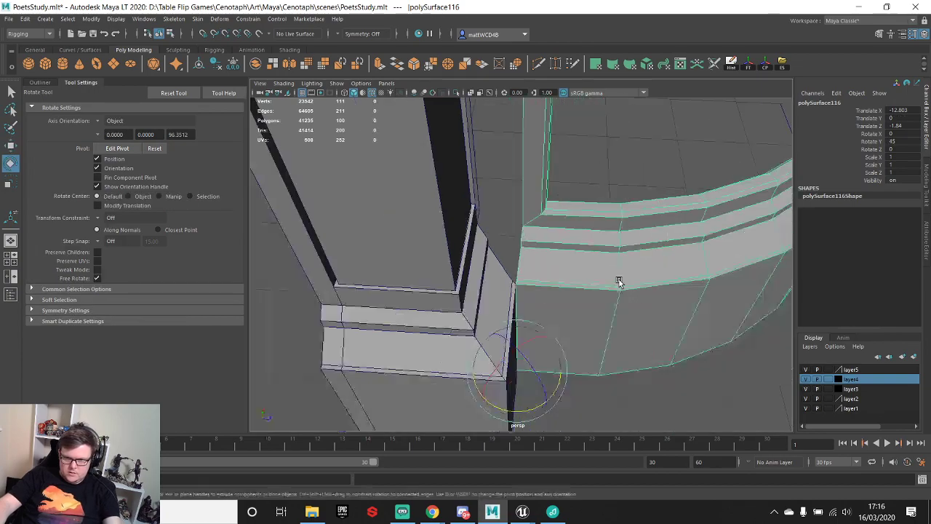
left_click_drag(667, 200, 720, 215, "alt")
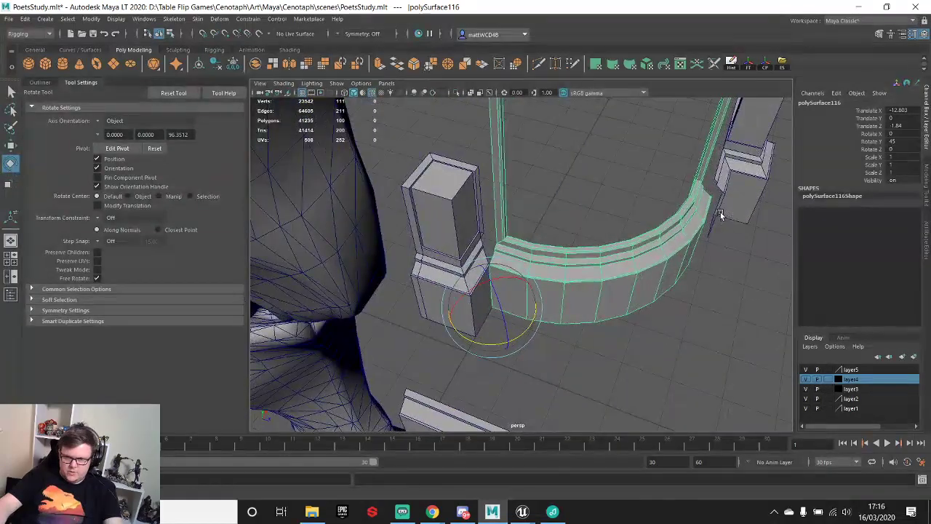
- Undo the 45-degree rotation, snapping, pivot change and history deletion to restore the bend deformer
key("ctrl+z")
key("ctrl+z")
key("ctrl+z")
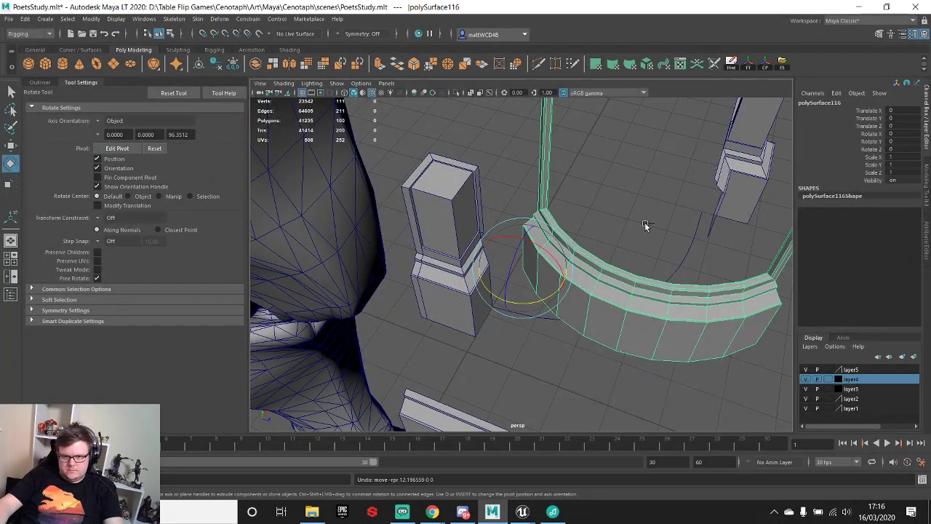
key("ctrl+z")
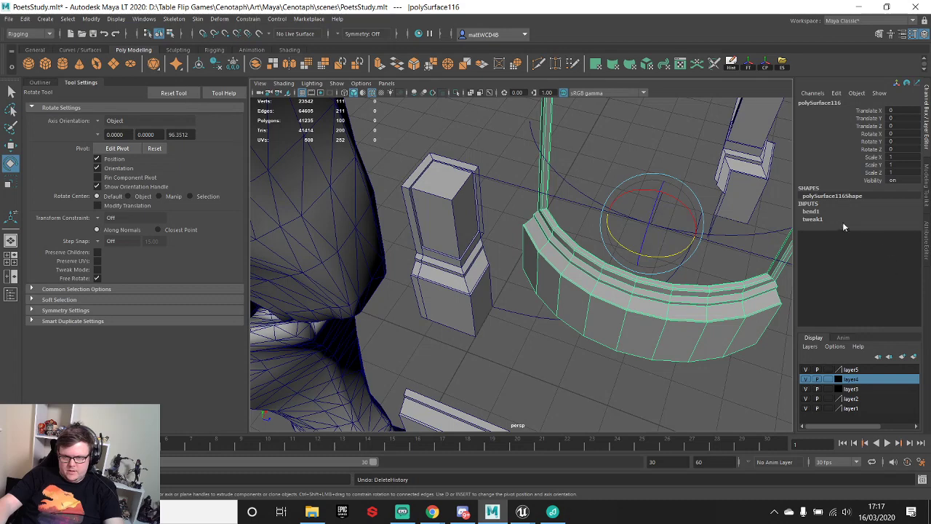
key("ctrl+z")
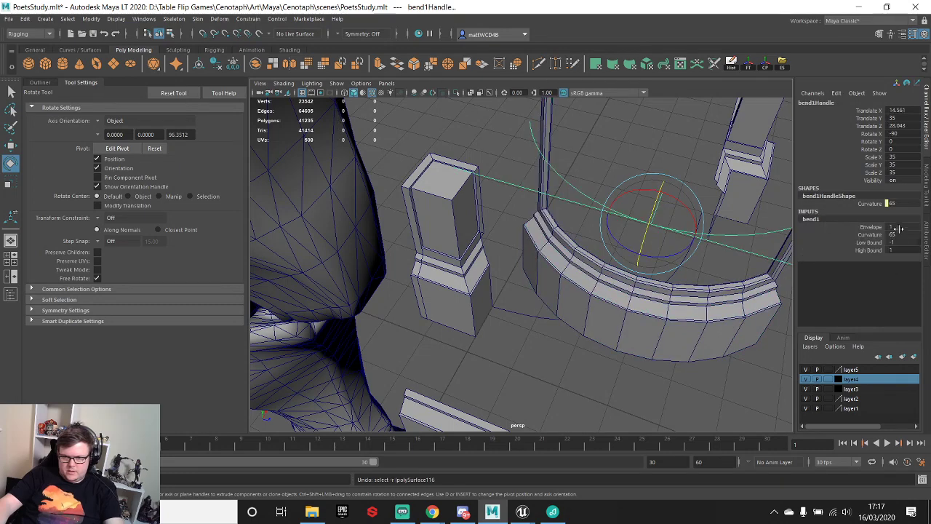
- Set the bend curvature to 60 and delete the curved frame and base's construction history
type("0")
key("Return")
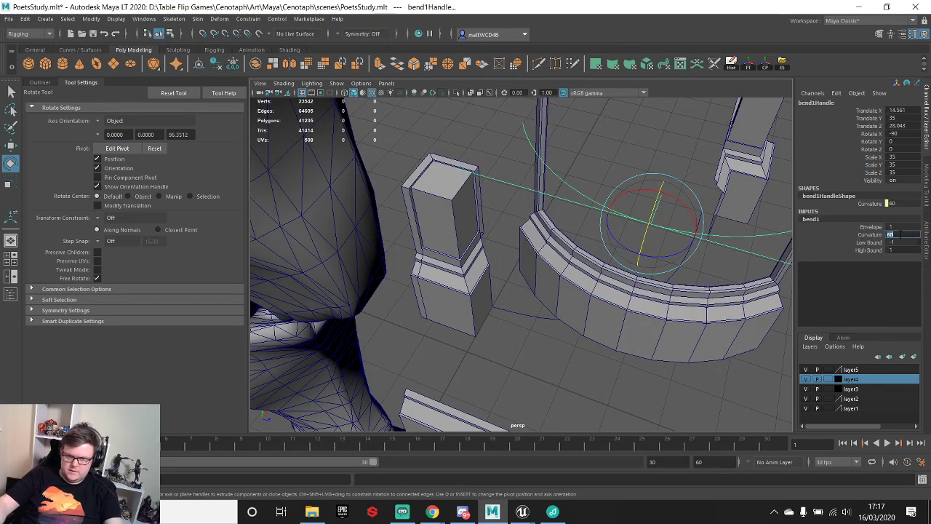
left_click(652, 294)
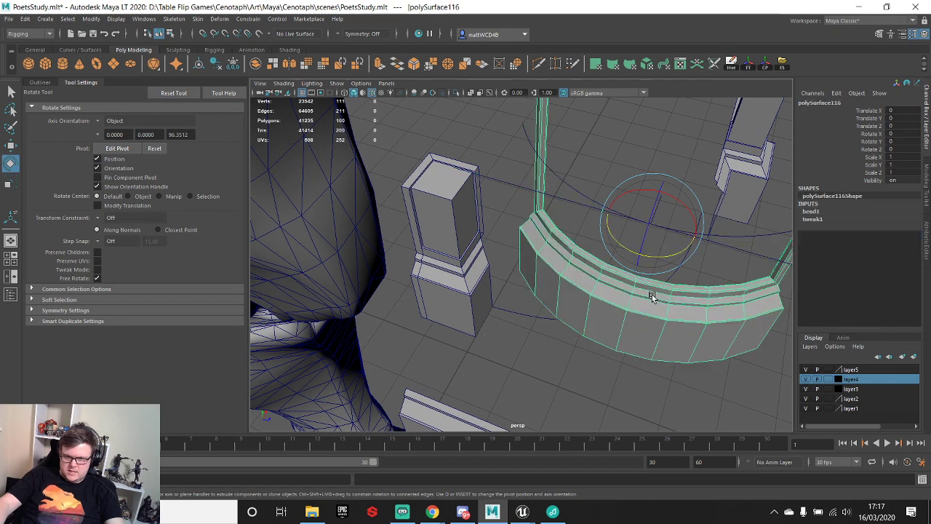
left_click(731, 64)
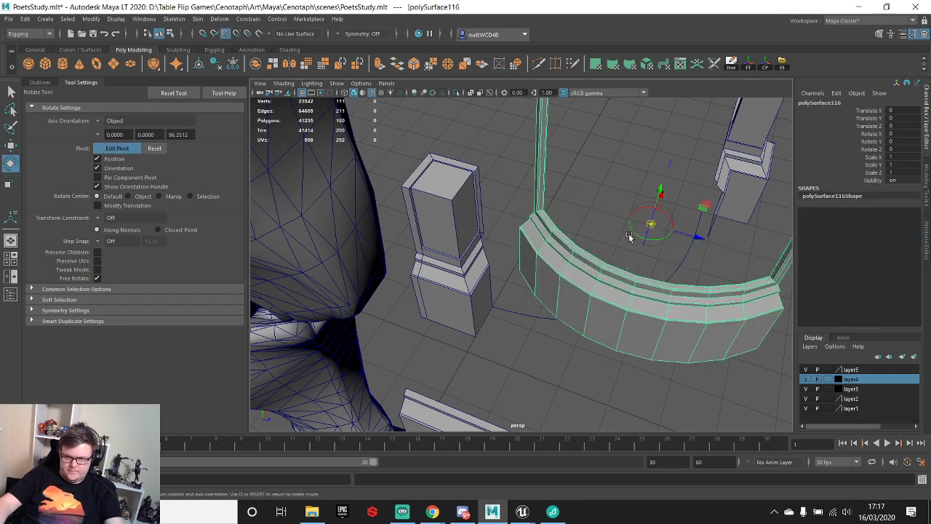
- Snap the curved base's pivot to its lower end corner beside the nearest corner post
left_click_drag(643, 236, 535, 280, "alt")
key("d")
key("v")
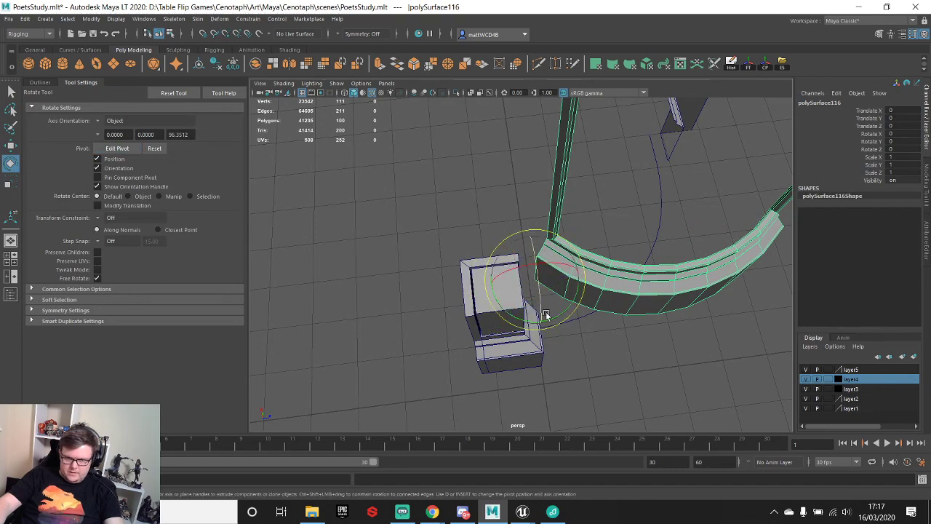
scroll(549, 302, "up", 5)
key("w")
scroll(529, 271, "down", 5)
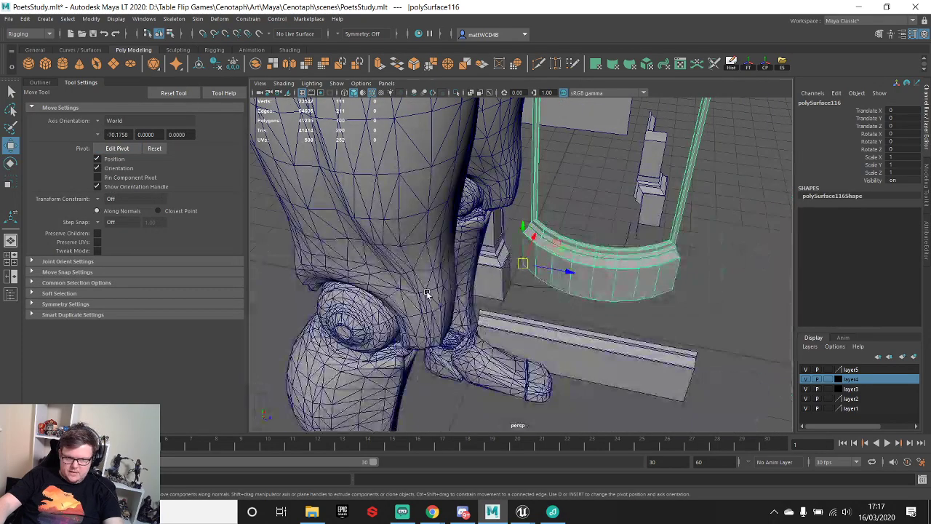
- Hide the human reference figure and snap the curved frame and base's lower end corner to the nearest corner post
left_click(527, 264)
key("h")
left_click(546, 241)
scroll(544, 243, "up", 5)
key("v")
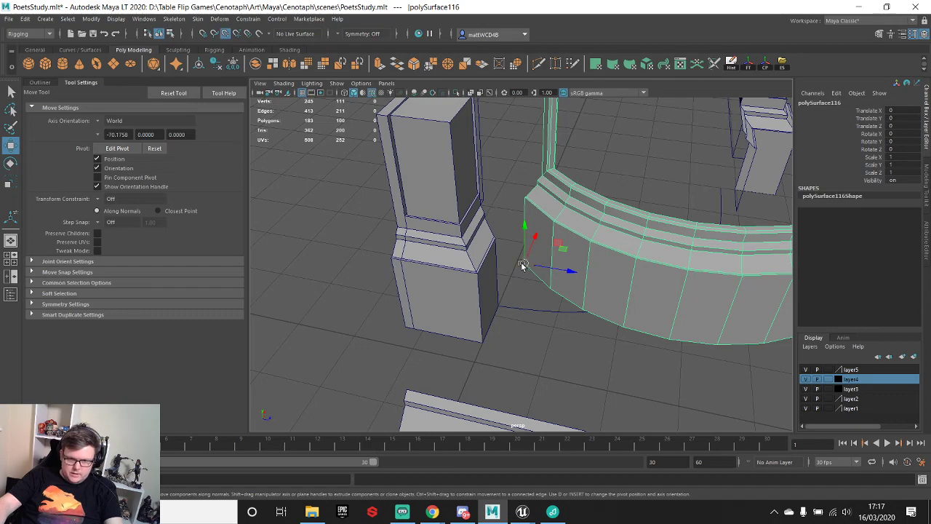
left_click_drag(523, 265, 512, 290)
- Rotate the snapped curved frame and base 45 degrees around Y toward the far corner post
key("e")
left_click_drag(515, 336, 542, 328)
scroll(582, 264, "down", 3)
mouse_move(582, 264)
left_mouse_down("alt")
mouse_move(646, 233)
mouse_move(662, 283)
mouse_move(591, 271)
left_mouse_up("alt")
scroll(646, 234, "up", 5)
scroll(591, 272, "down", 5)
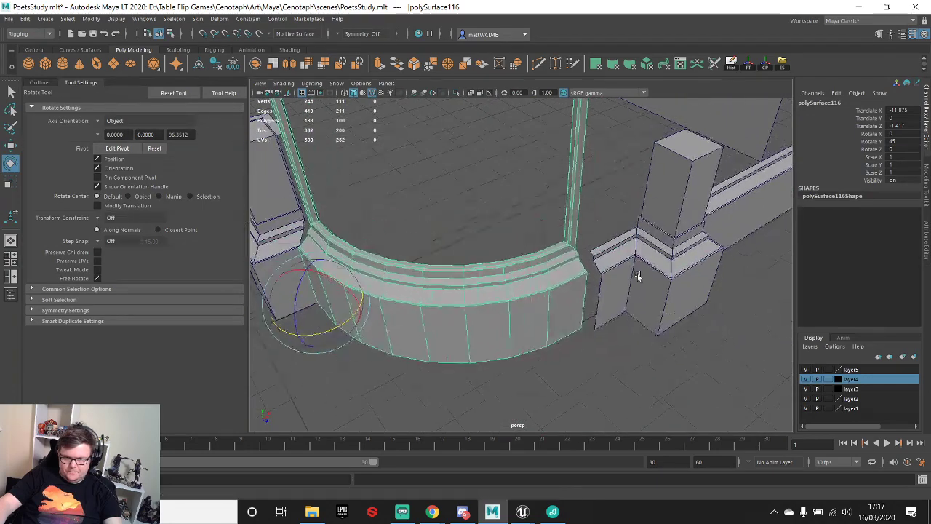
- Move the short straight base section against the free end of the curved base, aligning their lower corners
left_click(622, 294)
middle_click_drag(621, 295, 621, 226, "alt")
scroll(622, 226, "up", 5)
key("d")
left_click_drag(662, 201, 631, 254)
key("ctrl+z")
key("w")
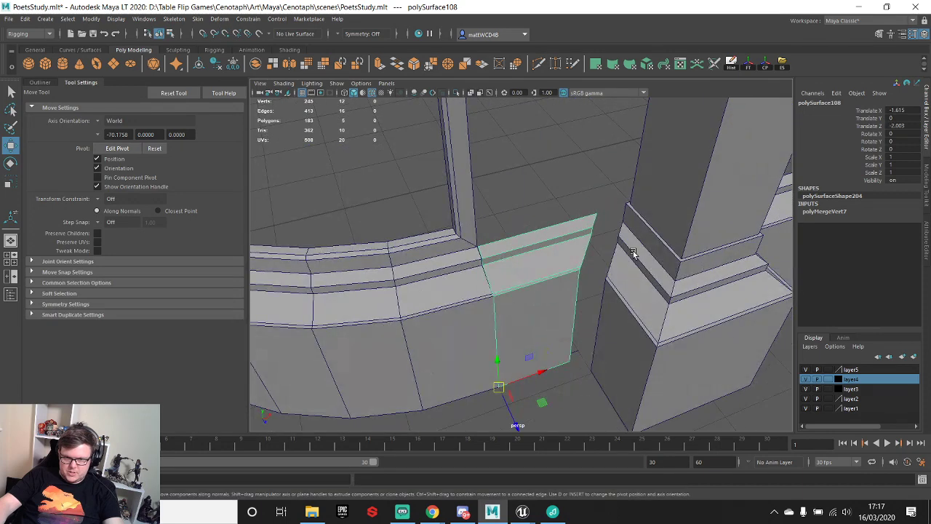
- Snap the far corner post's moulded base block onto the outer end of the short straight base section
left_click(600, 330)
key("d")
key("v")
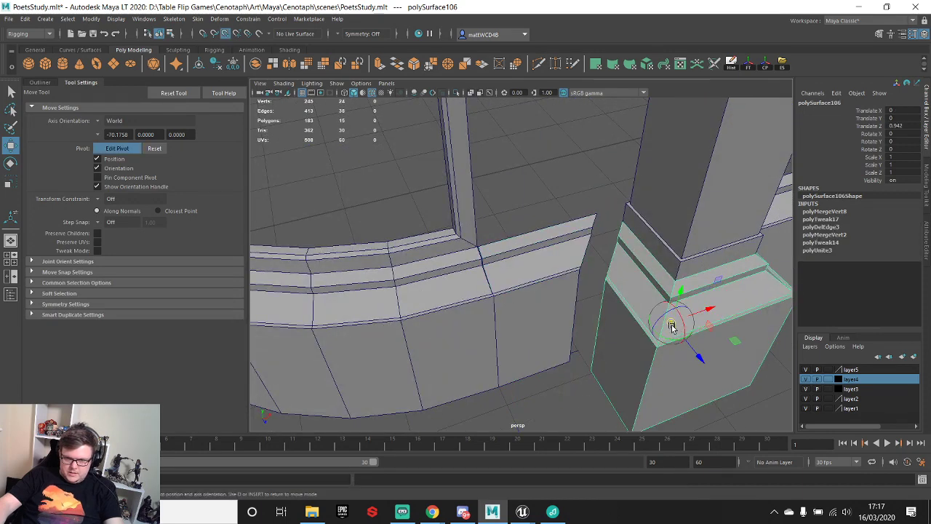
left_click_drag(670, 324, 571, 362)
- Combine the far post's shaft with its trim collar and snap the combined piece onto the moved base block
left_click(658, 226)
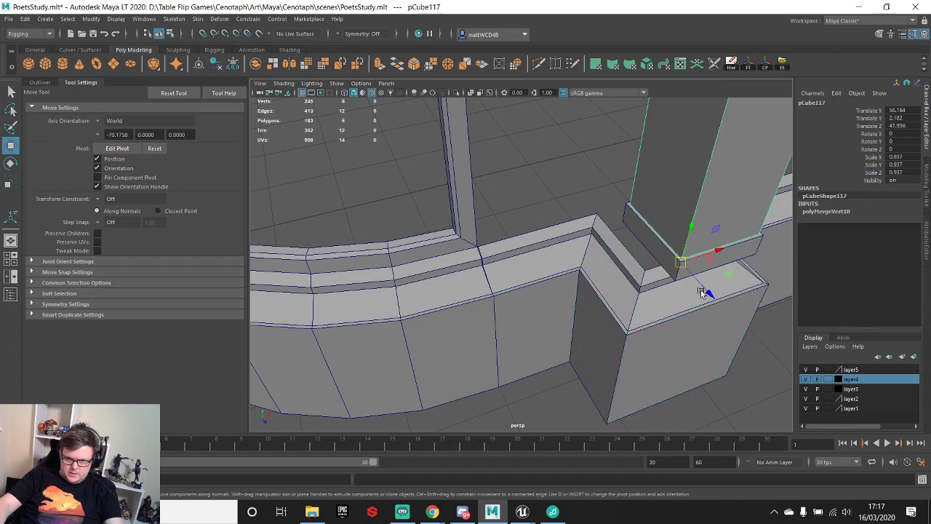
key("q")
left_click(680, 275, "shift")
right_click_drag(688, 246, 660, 452, "shift")
key("w")
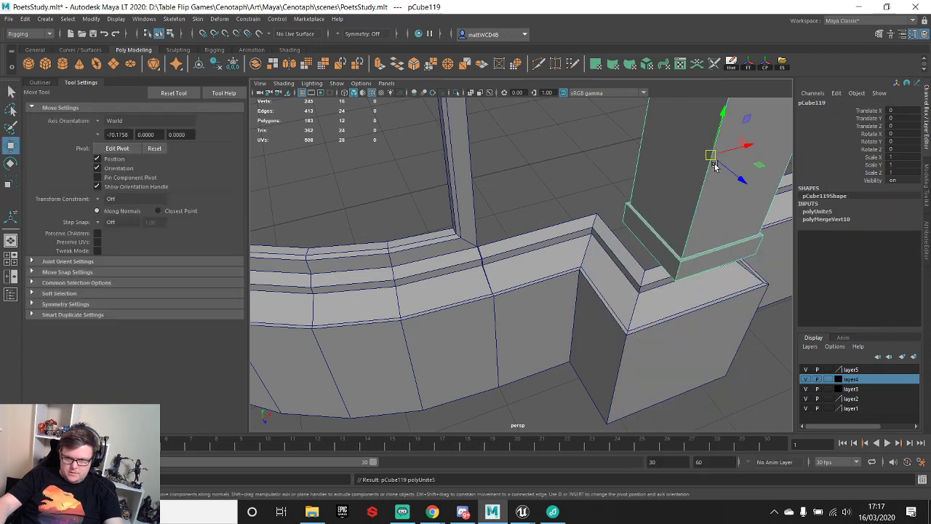
left_click_drag(709, 155, 648, 269)
key("v")
left_click_drag(756, 237, 709, 266, "alt")
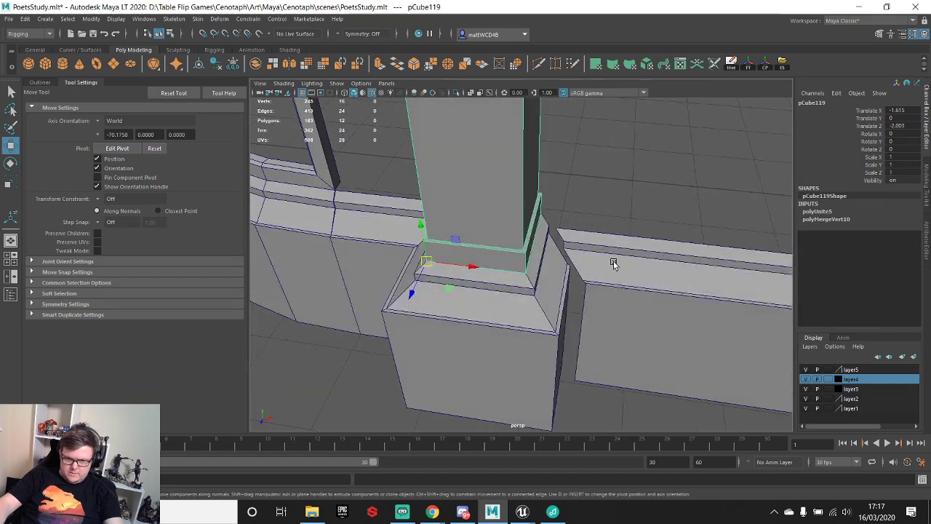
- Snap the long straight side base section against the moved corner post and clear the selection
left_click(614, 264)
scroll(601, 278, "up", 5)
left_click_drag(624, 172, 491, 259, "alt")
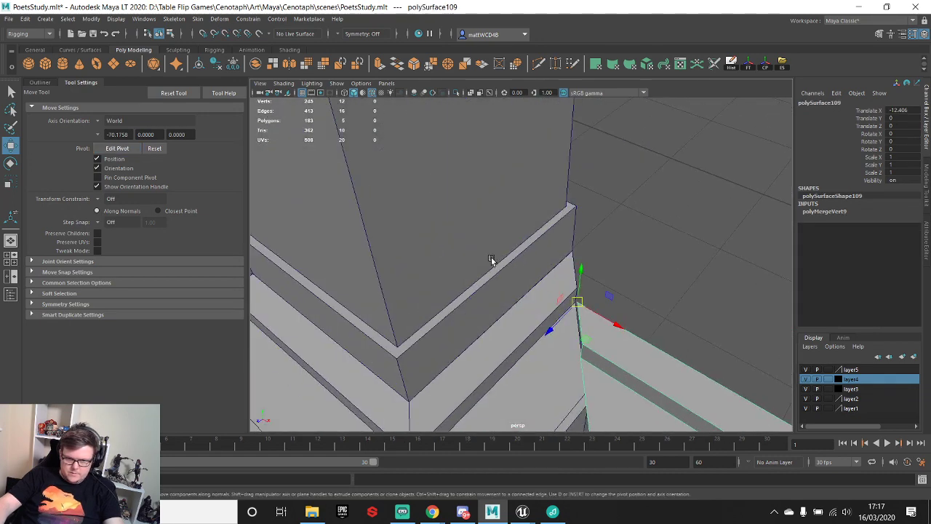
left_click_drag(577, 308, 565, 272)
left_click(652, 223)
scroll(653, 223, "down", 8)
middle_click_drag(580, 230, 576, 269, "alt")
scroll(586, 266, "down", 5)
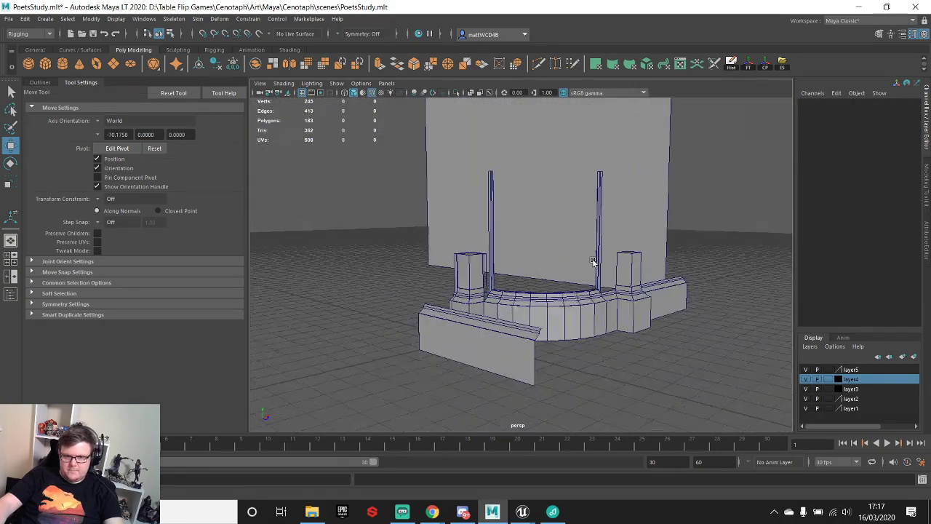
- Snap the upper moulding vertices at the short base section's inner end to the curved base's matching end vertices
left_click_drag(594, 264, 580, 303, "alt")
scroll(580, 303, "up", 5)
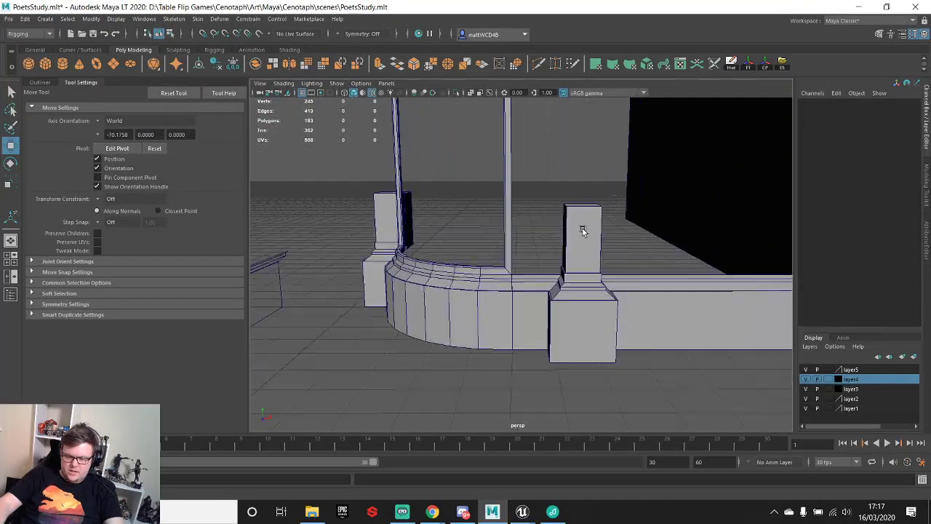
scroll(568, 227, "up", 6)
left_click(600, 231)
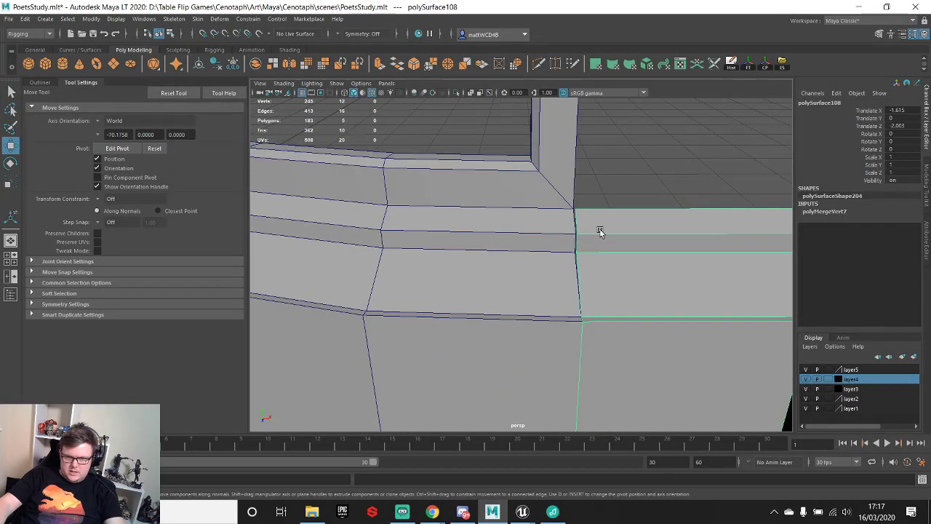
left_click(561, 235)
right_click_drag(563, 227, 498, 220)
left_click(607, 248)
right_click_drag(616, 233, 575, 232)
left_click(575, 250)
key("q")
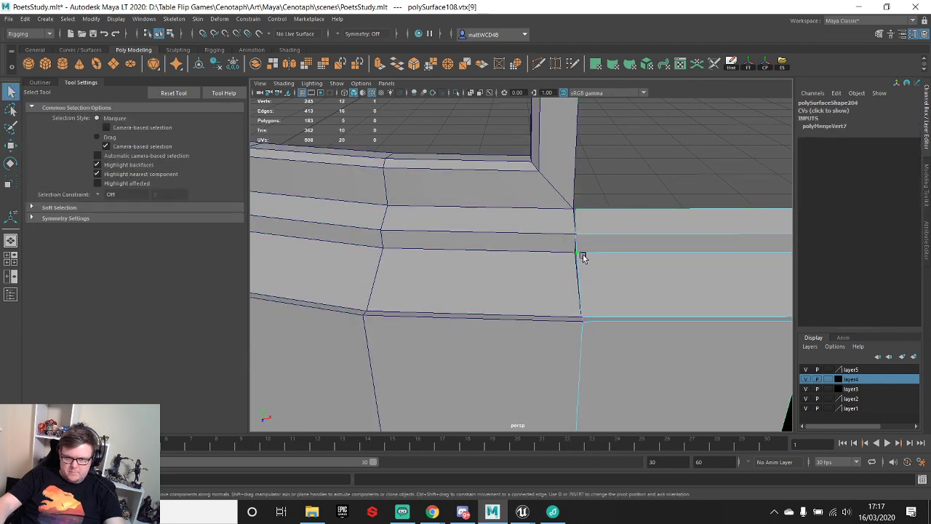
key("w")
key("q")
left_click(574, 209)
key("w")
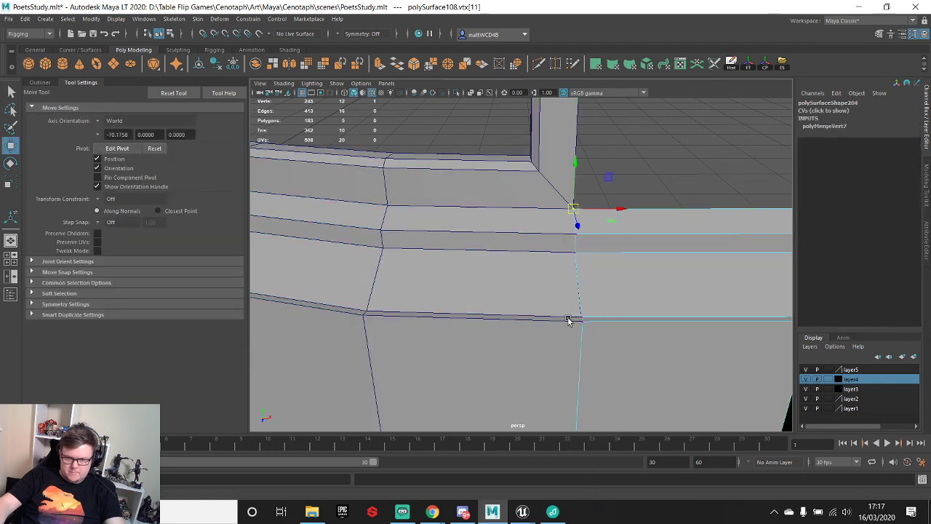
- Align the short base section's lower moulding lip vertices with the matching end corners of the curved base
left_click_drag(595, 326, 529, 251, "alt")
left_click(611, 214, "shift")
key("f")
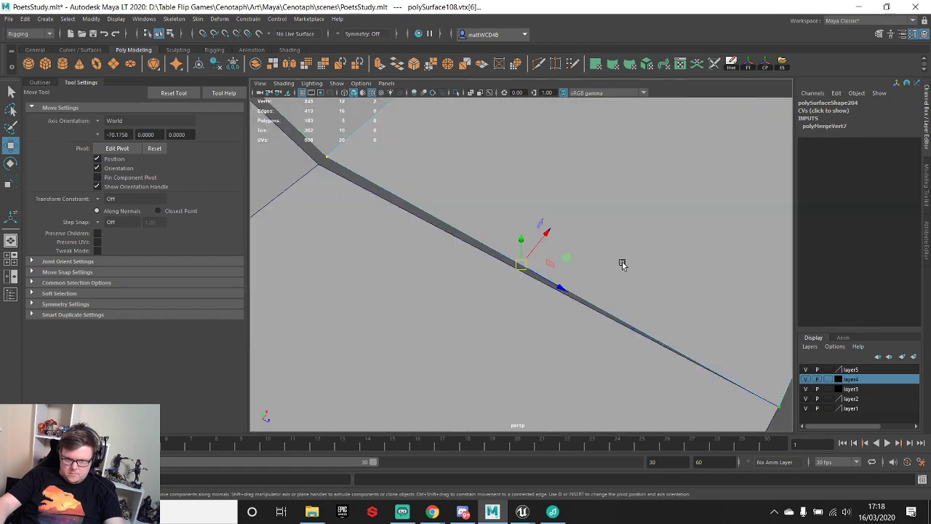
scroll(501, 199, "down", 8)
key("q")
key("w")
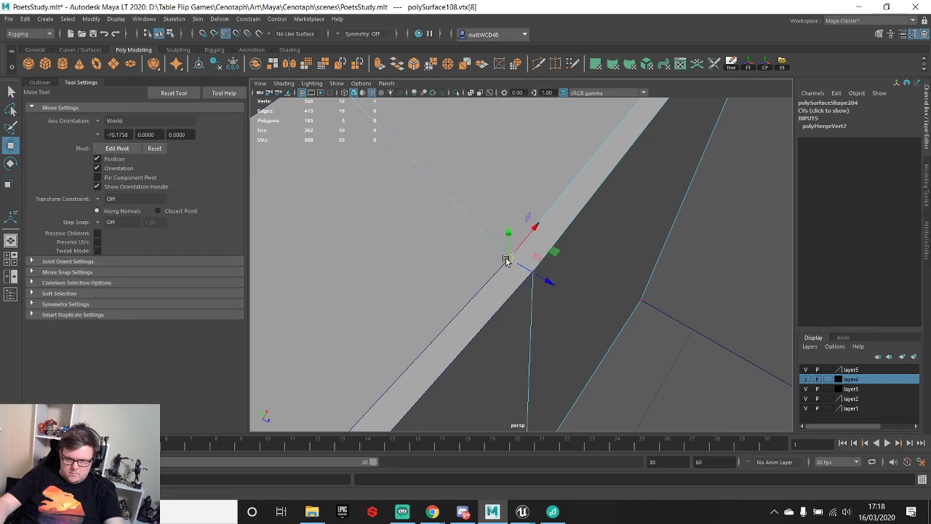
key("q")
key("w")
key("ctrl+z")
middle_click_drag(505, 233, 565, 301, "alt")
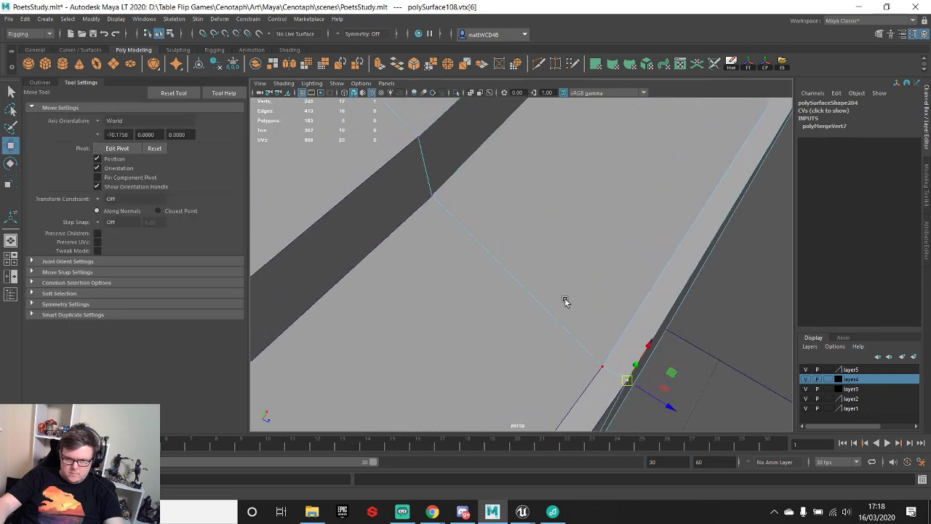
mouse_move(587, 350)
middle_mouse_down("alt")
mouse_move(494, 166)
mouse_move(481, 120)
middle_mouse_up("alt")
middle_click_drag(586, 400, 556, 309, "alt")
scroll(559, 308, "down", 4)
scroll(607, 269, "down", 8)
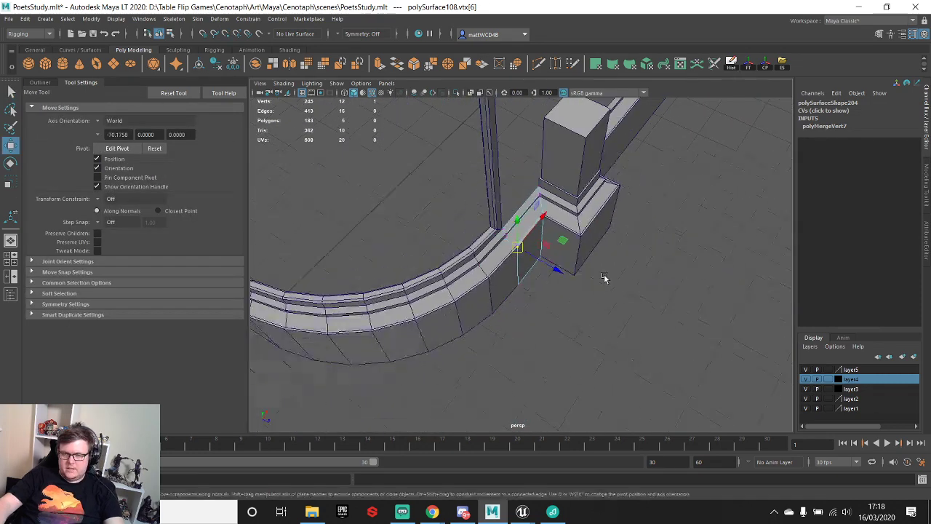
left_click_drag(605, 276, 573, 228, "alt")
left_click_drag(591, 167, 546, 254, "alt")
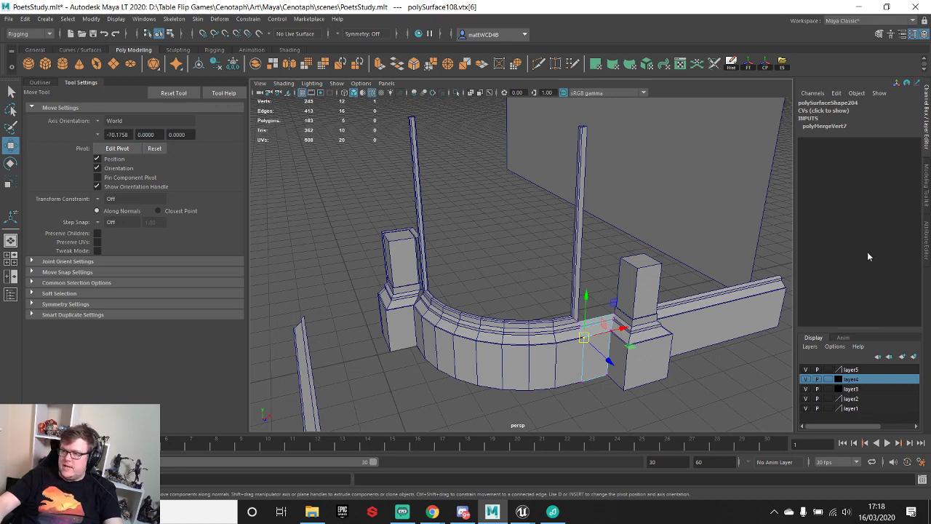
left_click_drag(475, 231, 557, 187, "alt")
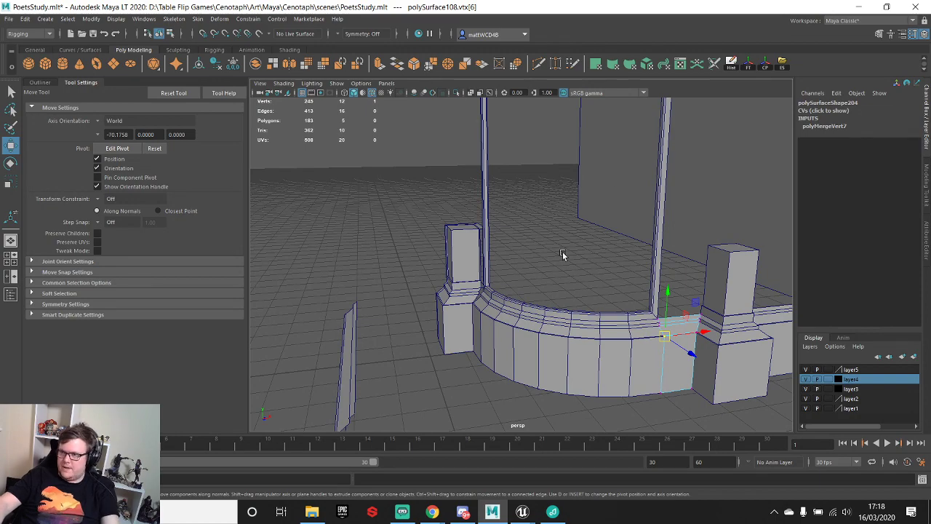
left_click_drag(563, 252, 503, 218, "alt")
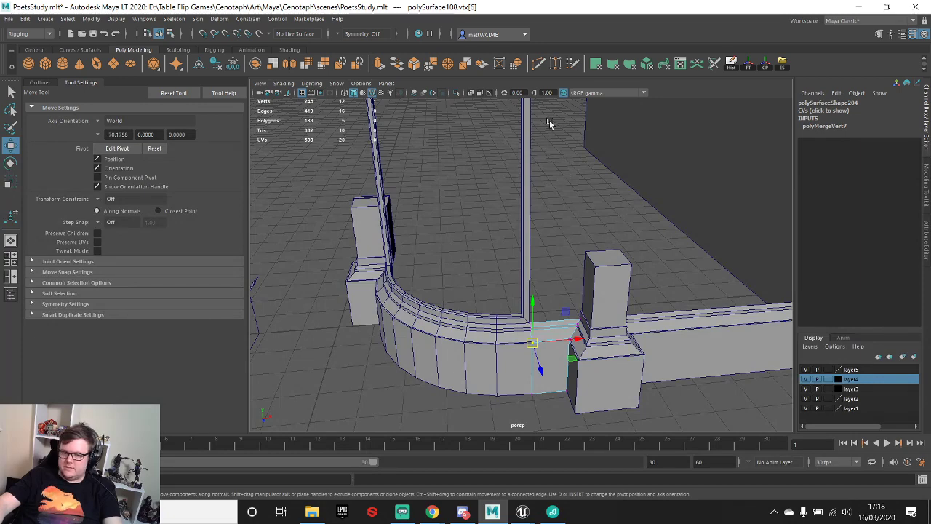
left_click_drag(582, 247, 597, 175, "alt")
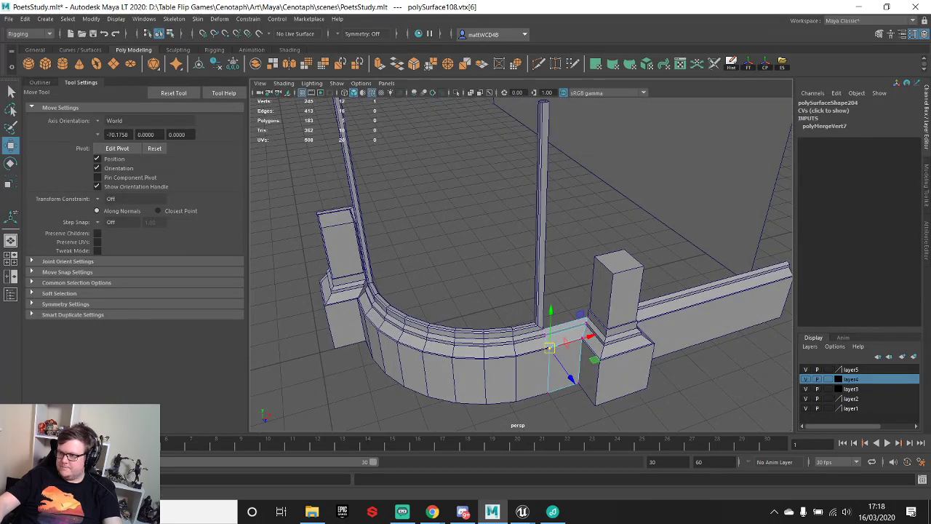
key("alt+Tab")
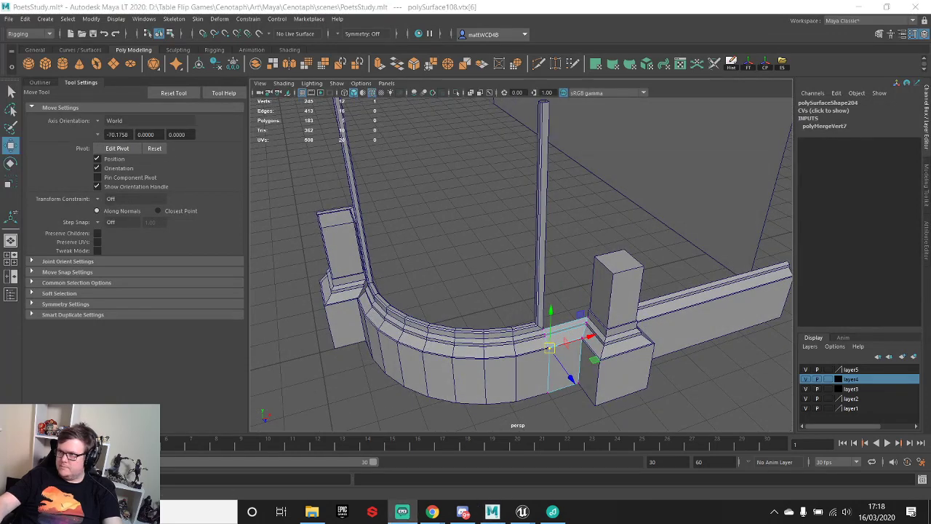